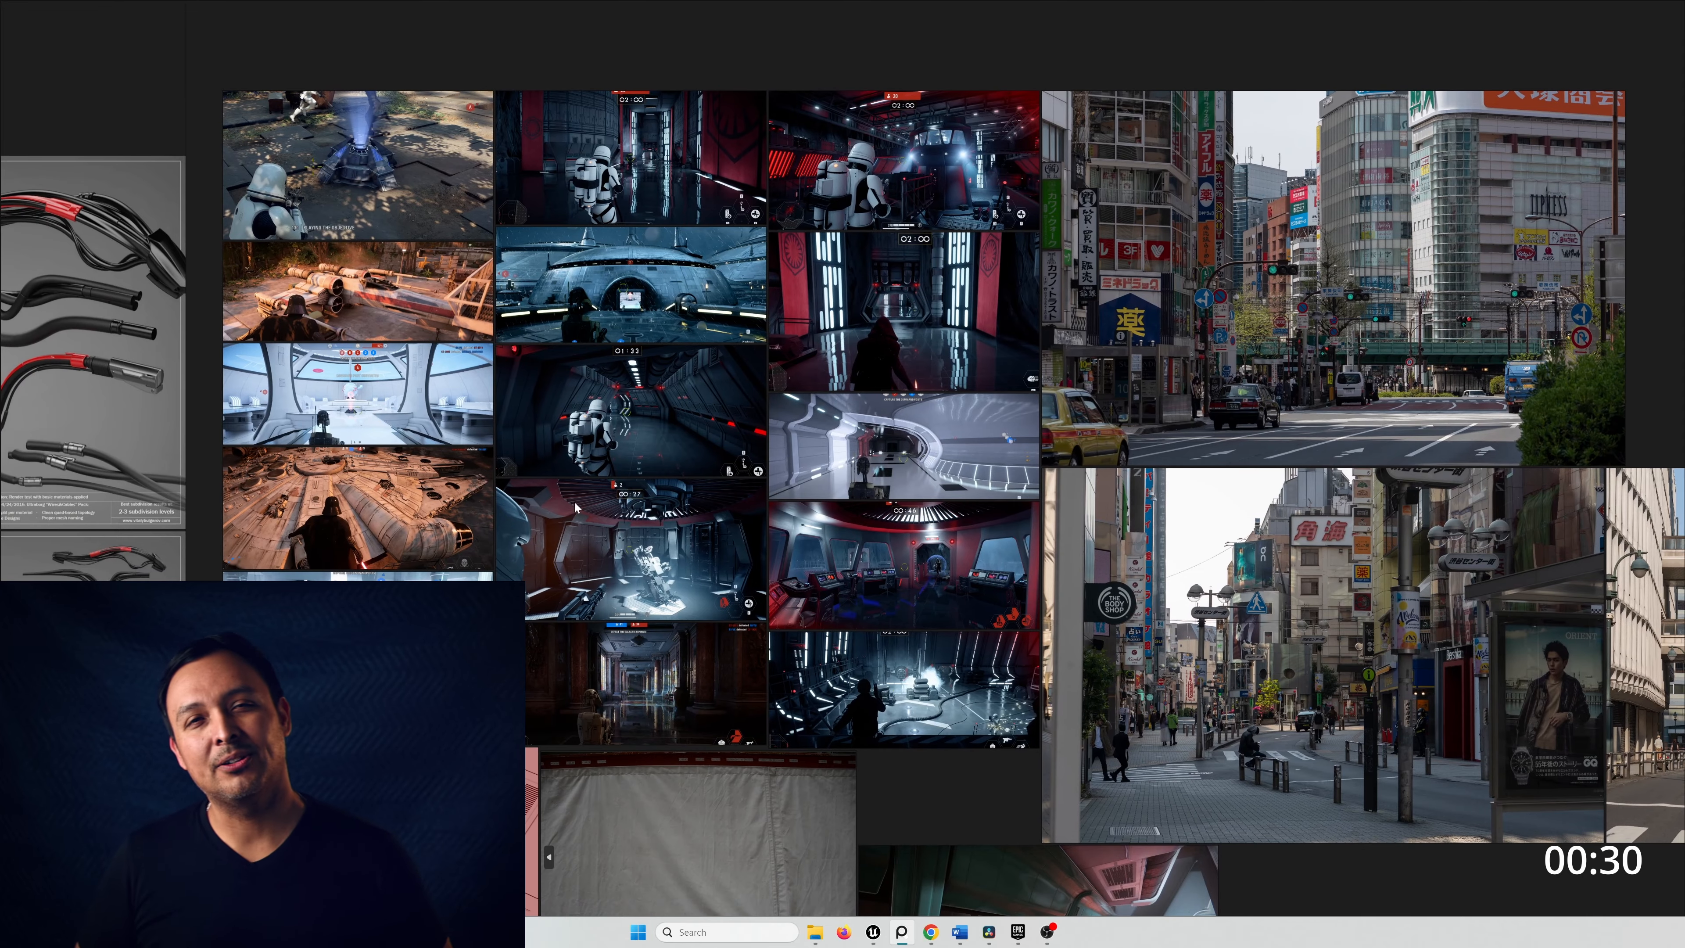
{"action": "middle_click_drag", "start_coordinate": [575, 507], "coordinate": [1258, 499]}
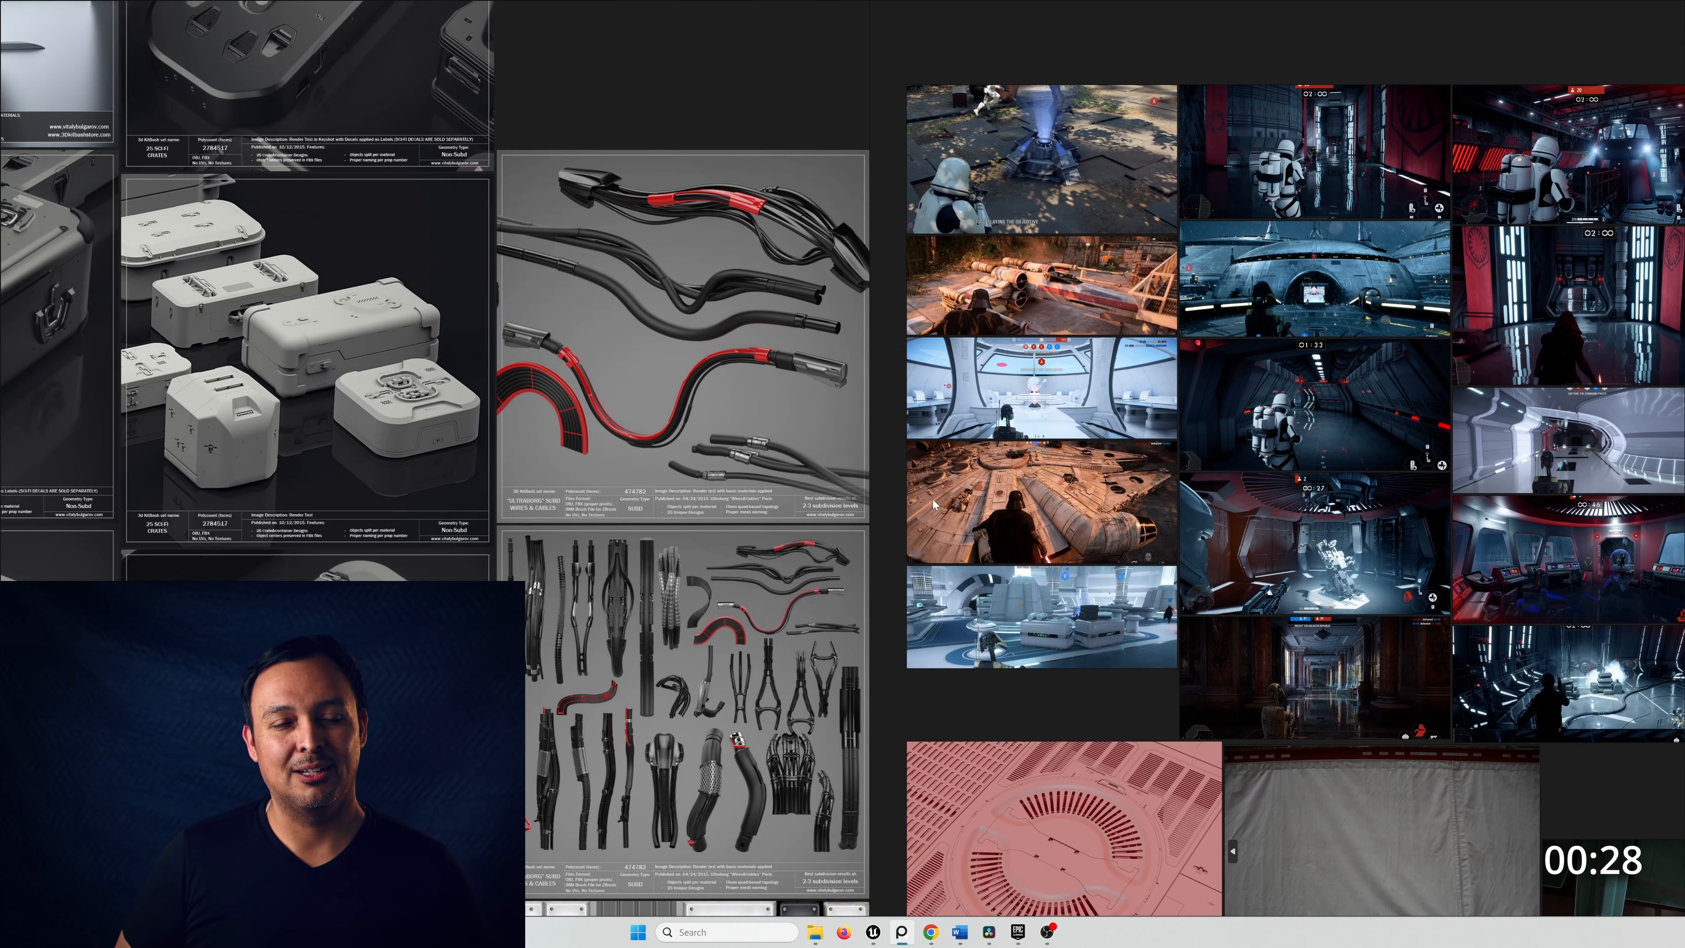
{"action": "middle_click_drag", "start_coordinate": [713, 501], "coordinate": [871, 500]}
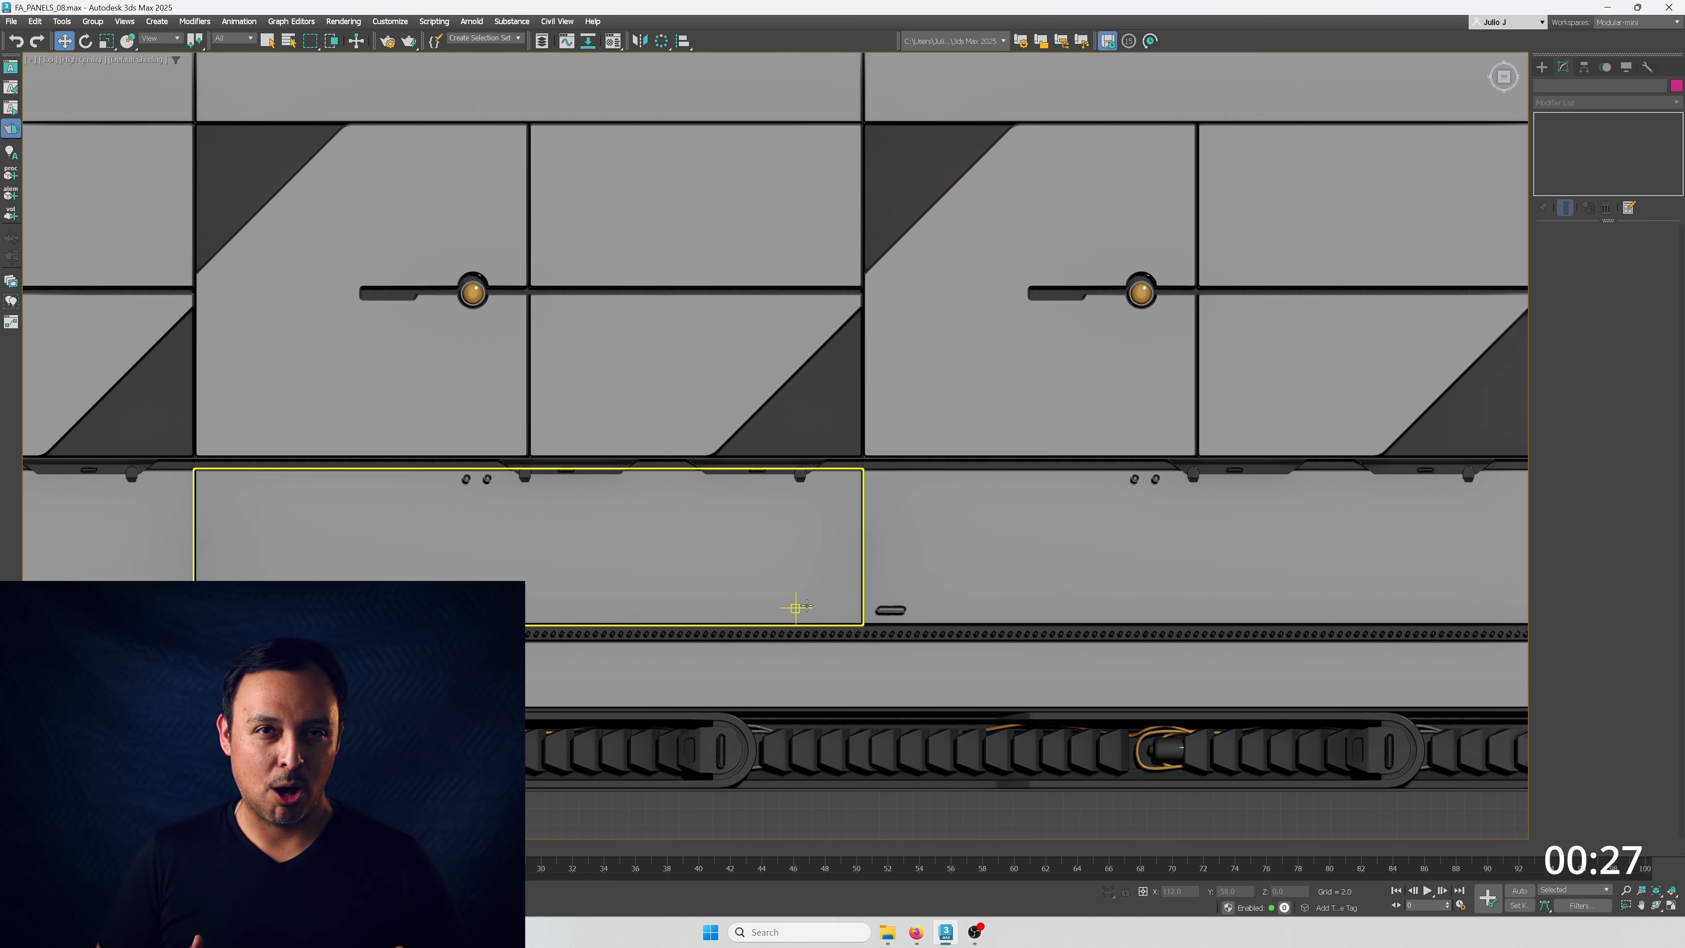
{"action": "middle_click_drag", "start_coordinate": [790, 602], "coordinate": [794, 485]}
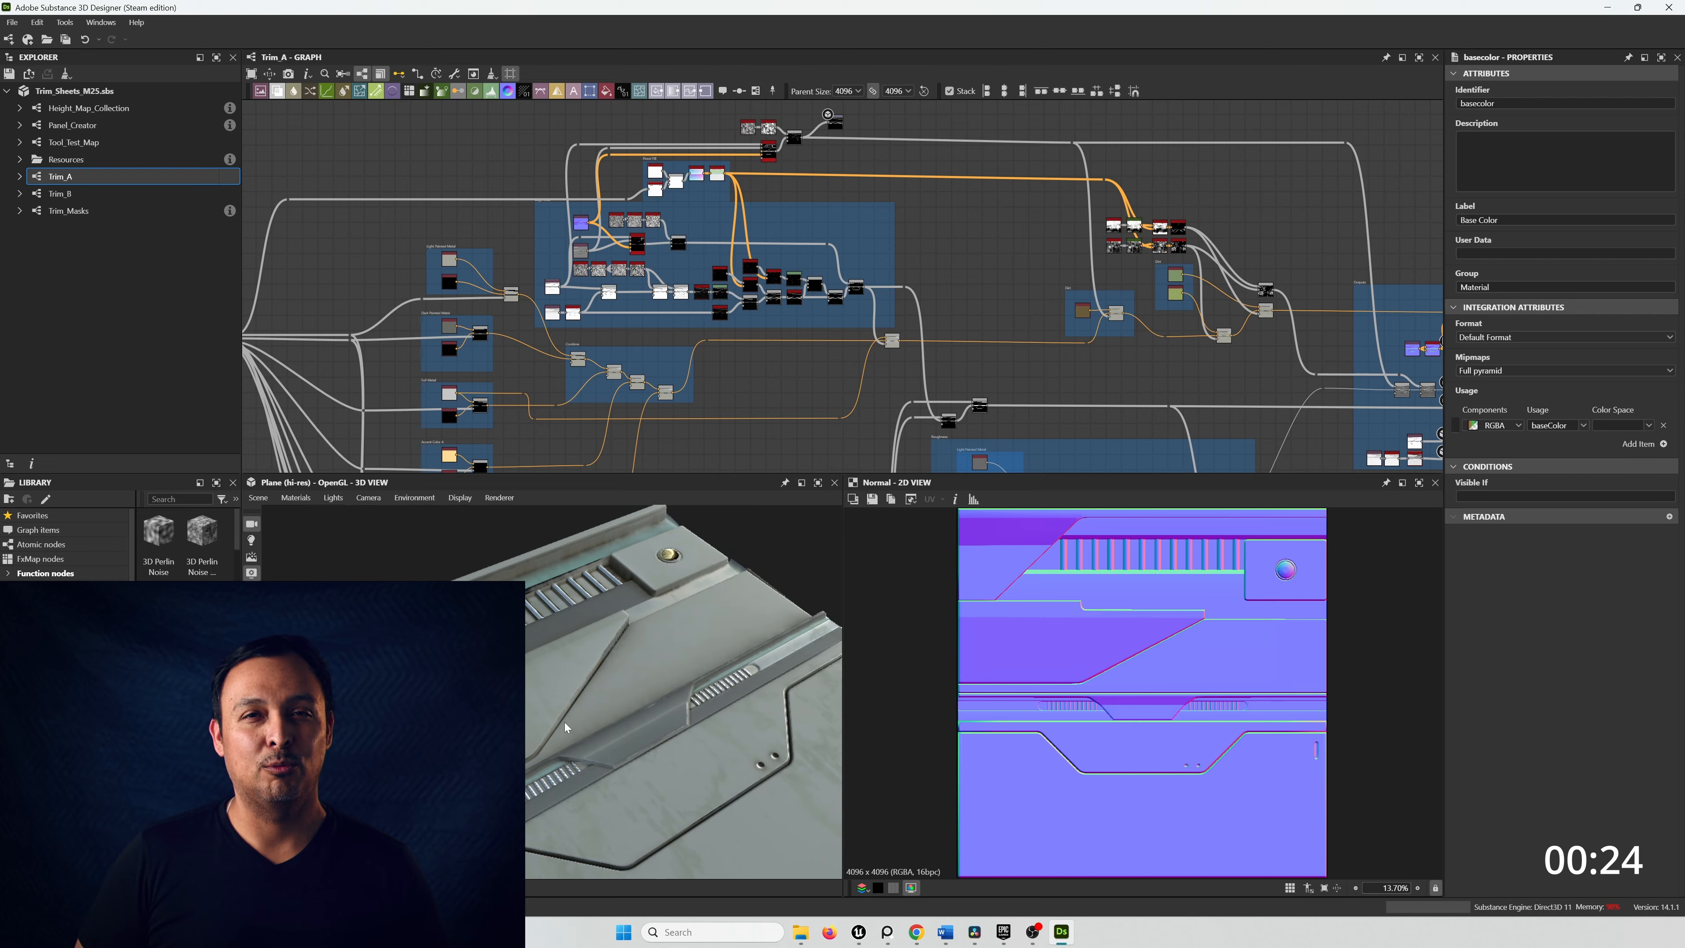
{"action": "mouse_move", "coordinate": [565, 723]}
{"action": "right_mouse_down", "text": "ctrl+shift"}
{"action": "mouse_move", "coordinate": [525, 712]}
{"action": "mouse_move", "coordinate": [607, 699]}
{"action": "mouse_move", "coordinate": [575, 706]}
{"action": "right_mouse_up", "text": "ctrl+shift"}
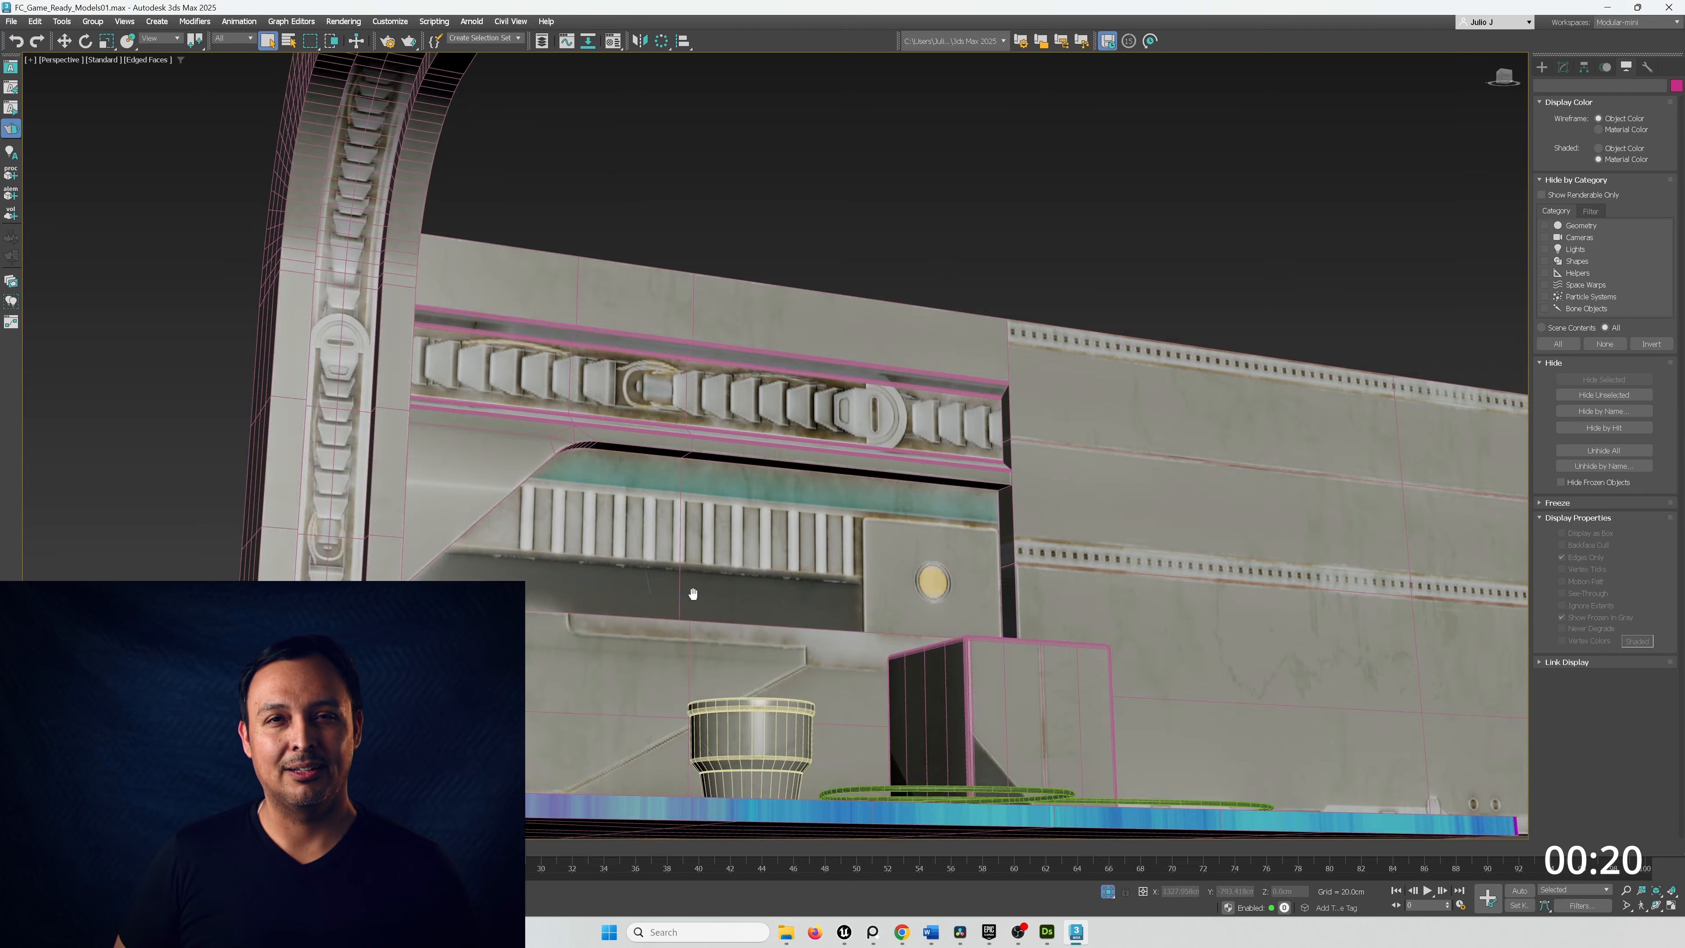
{"action": "middle_click_drag", "start_coordinate": [692, 594], "coordinate": [662, 610], "text": "alt"}
{"action": "middle_click_drag", "start_coordinate": [770, 664], "coordinate": [949, 584]}
{"action": "scroll", "coordinate": [660, 597], "scroll_direction": "up", "scroll_amount": 3}
{"action": "middle_click_drag", "start_coordinate": [670, 595], "coordinate": [894, 596]}
{"action": "scroll", "coordinate": [893, 595], "scroll_direction": "down", "scroll_amount": 2}
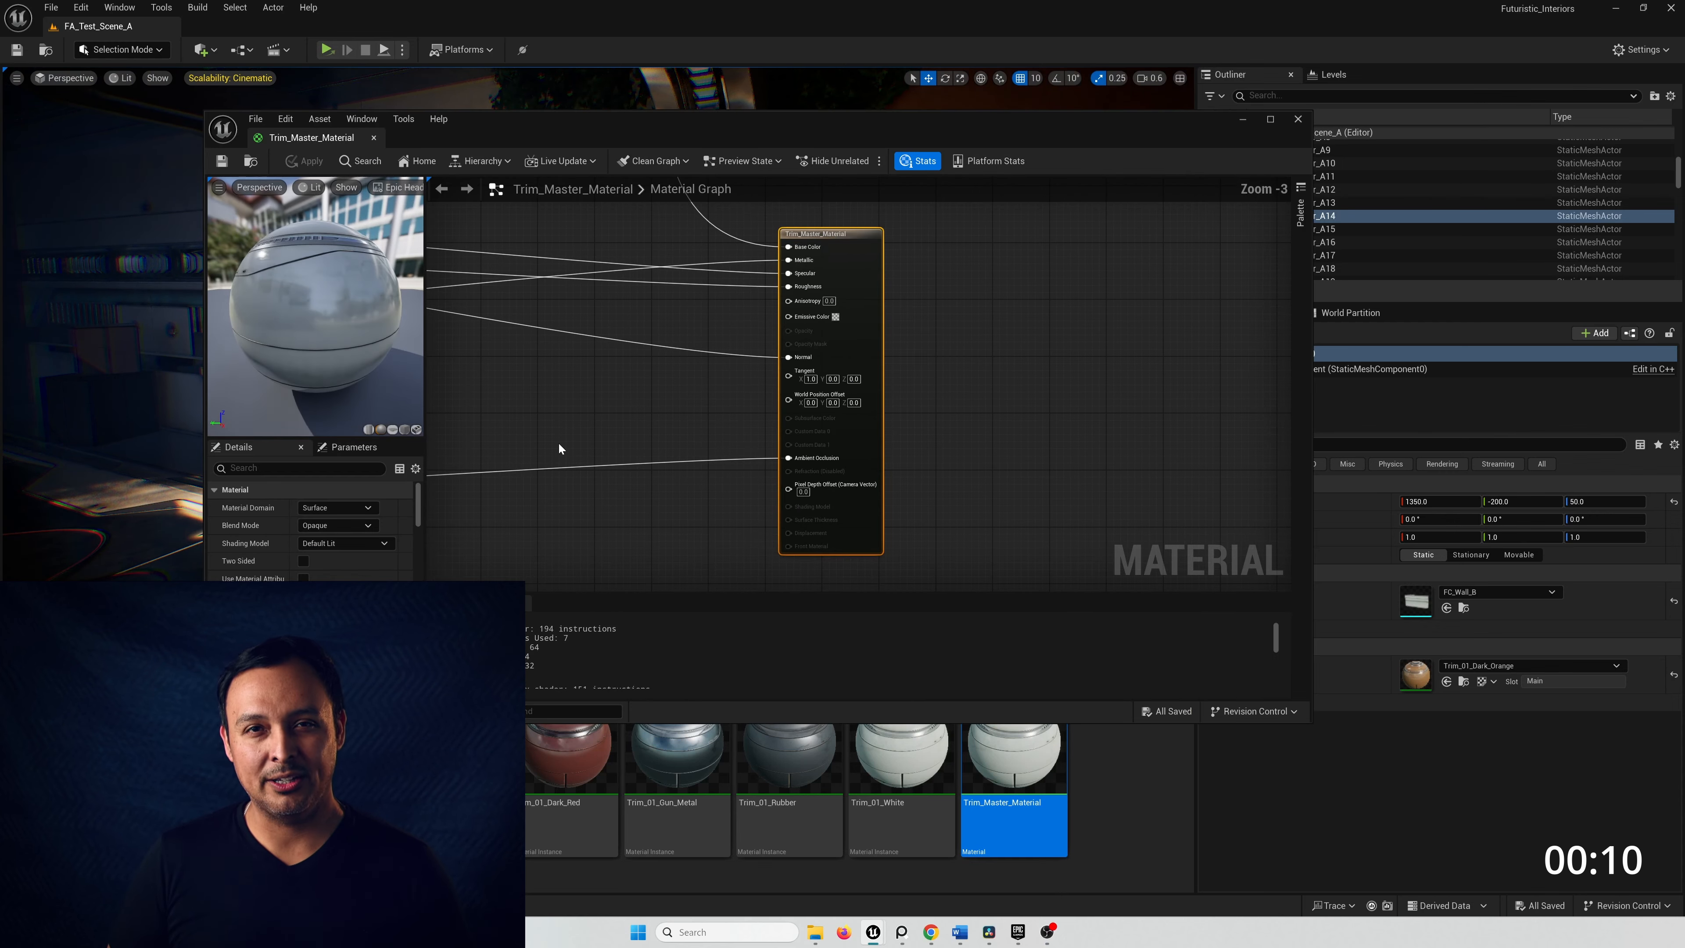
{"action": "scroll", "coordinate": [564, 451], "scroll_direction": "down", "scroll_amount": 2}
{"action": "right_click_drag", "start_coordinate": [511, 461], "coordinate": [888, 461]}
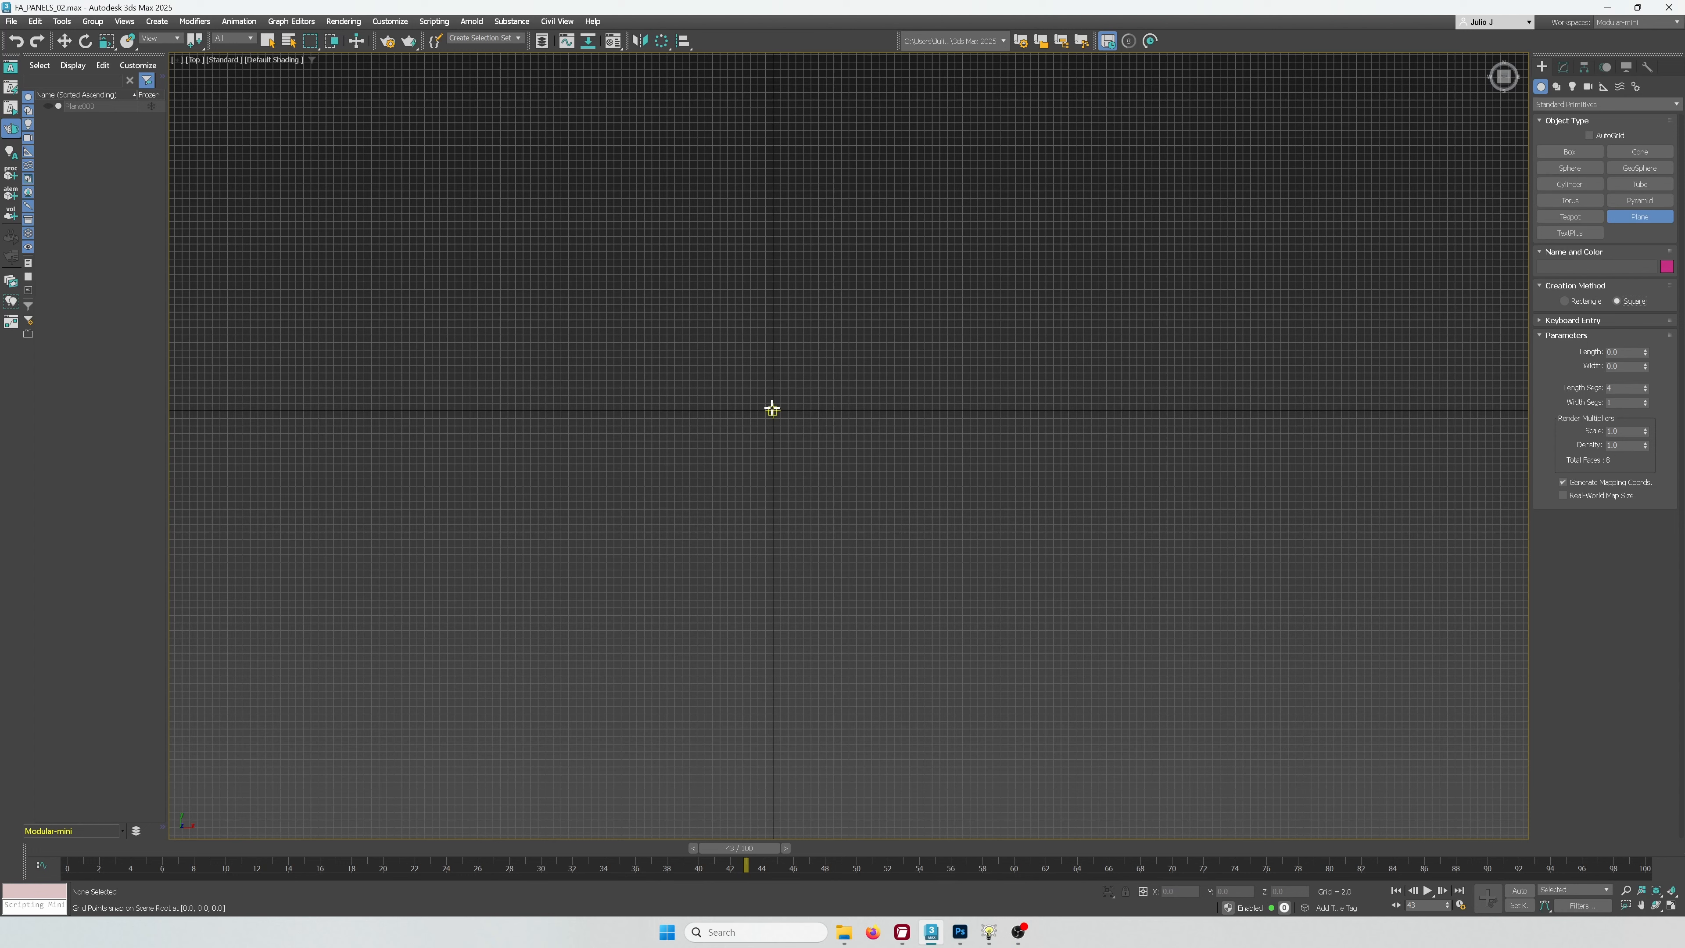
Create a plane centred on the origin, 160 long and 80 wide, and display its edged faces
{"action": "left_click_drag", "start_coordinate": [772, 409], "coordinate": [790, 526]}
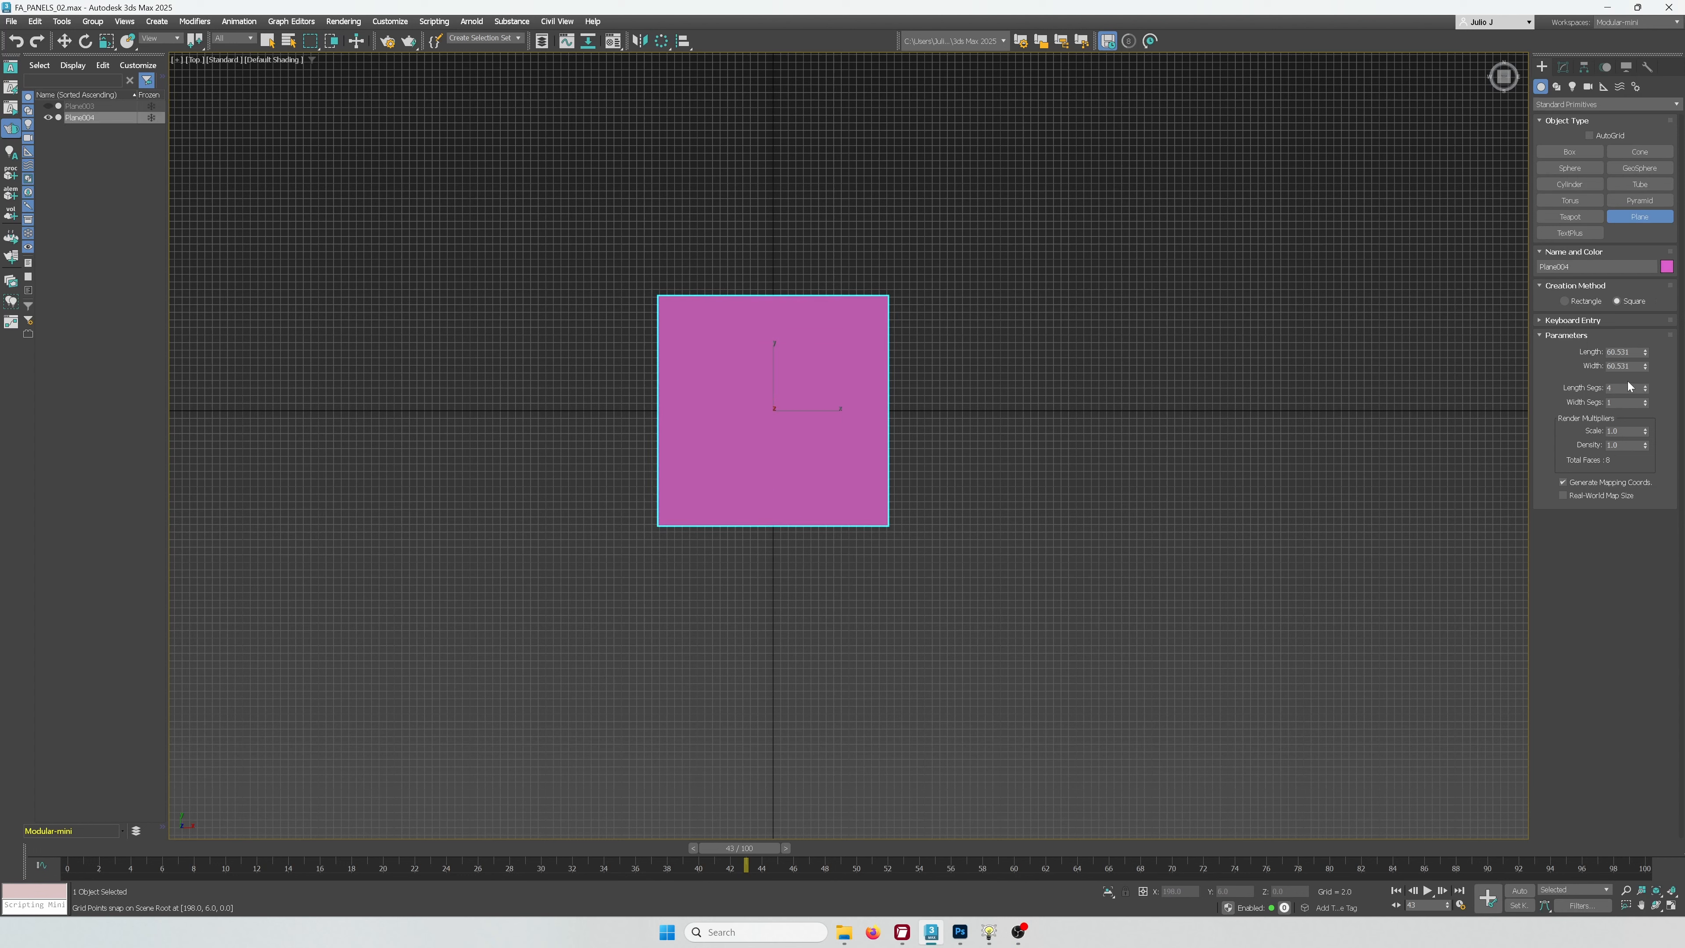
{"action": "type", "text": "80"}
{"action": "key", "text": "Return"}
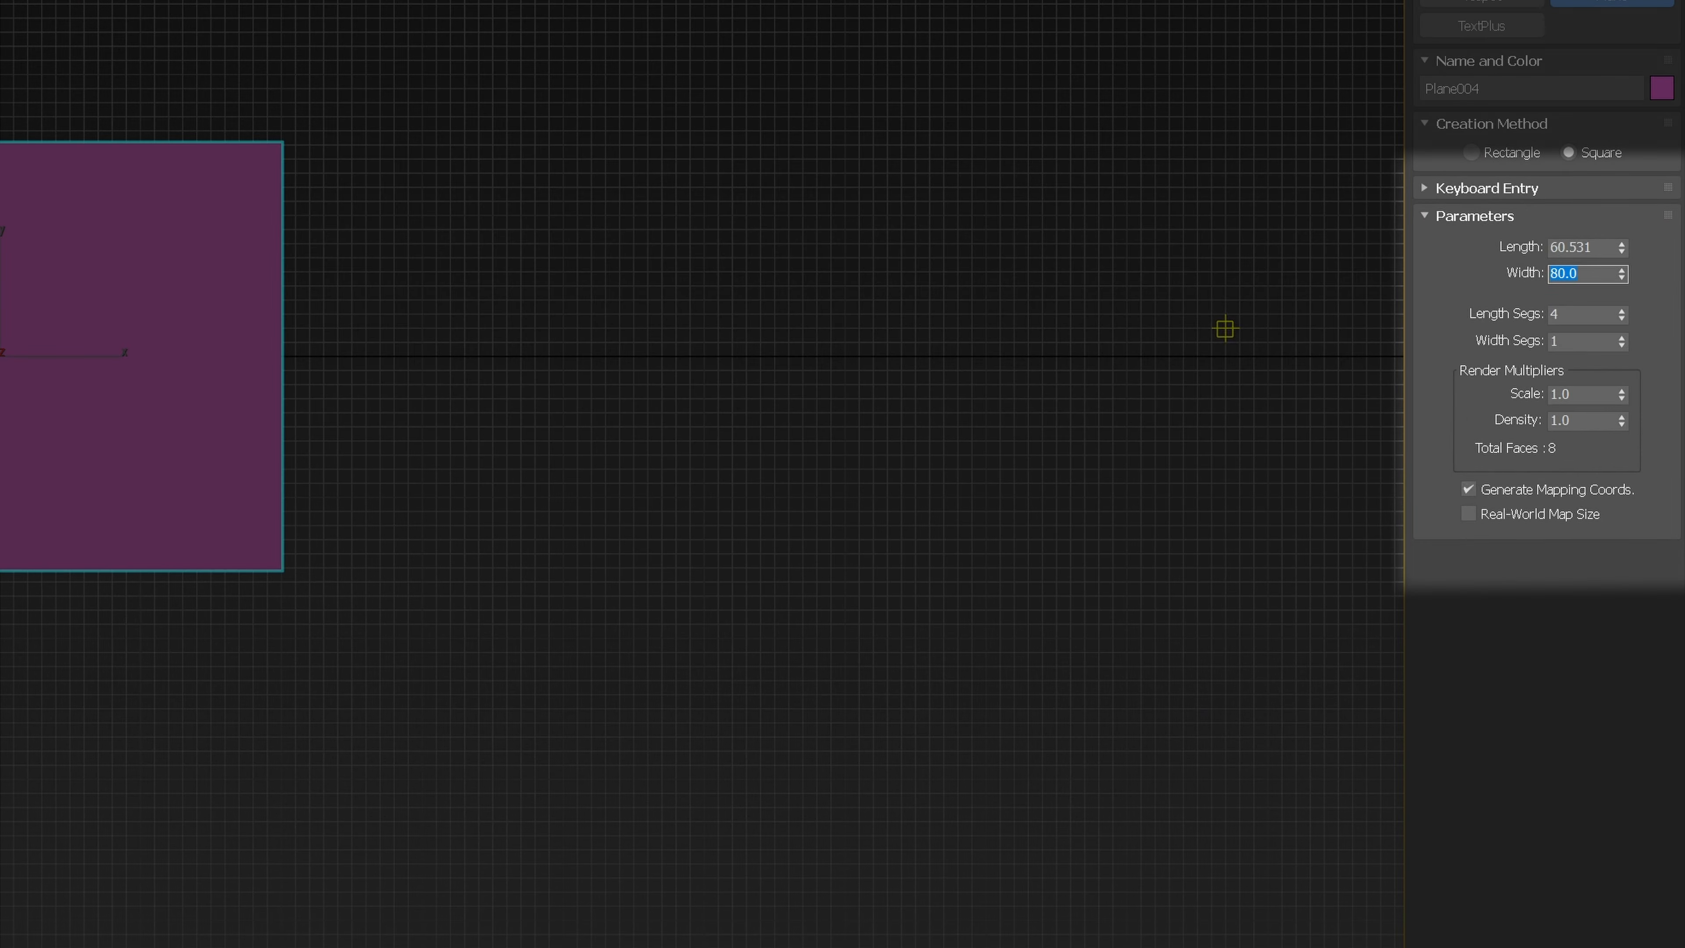
{"action": "type", "text": "160"}
{"action": "key", "text": "Return"}
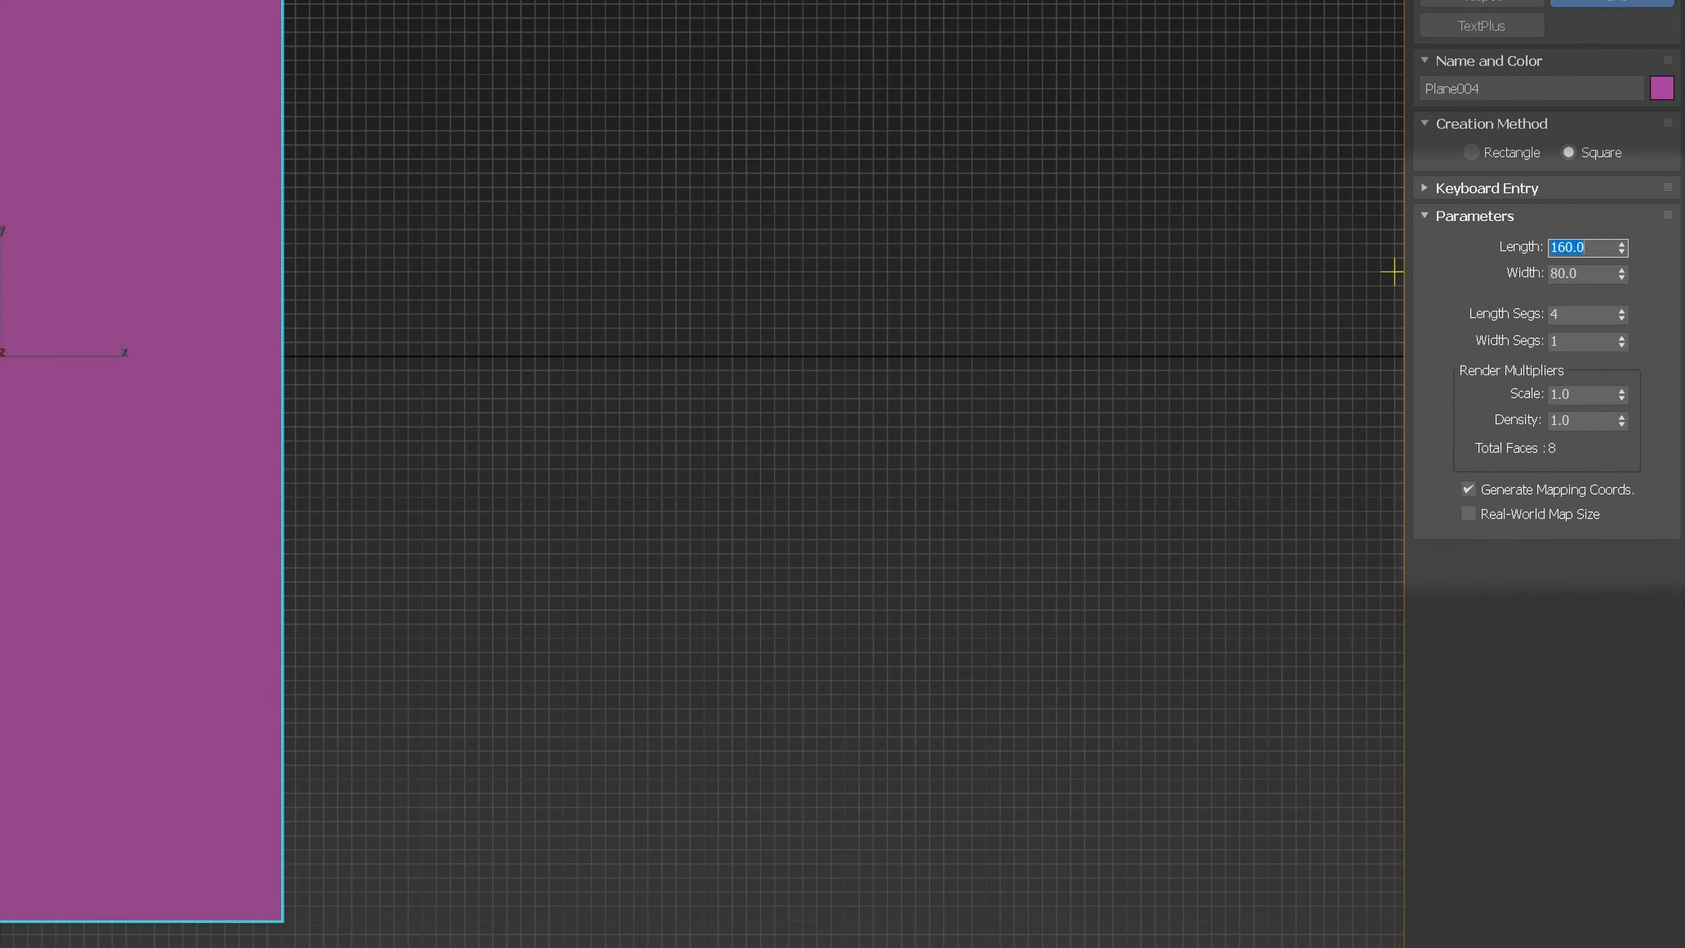
{"action": "key", "text": "F4"}
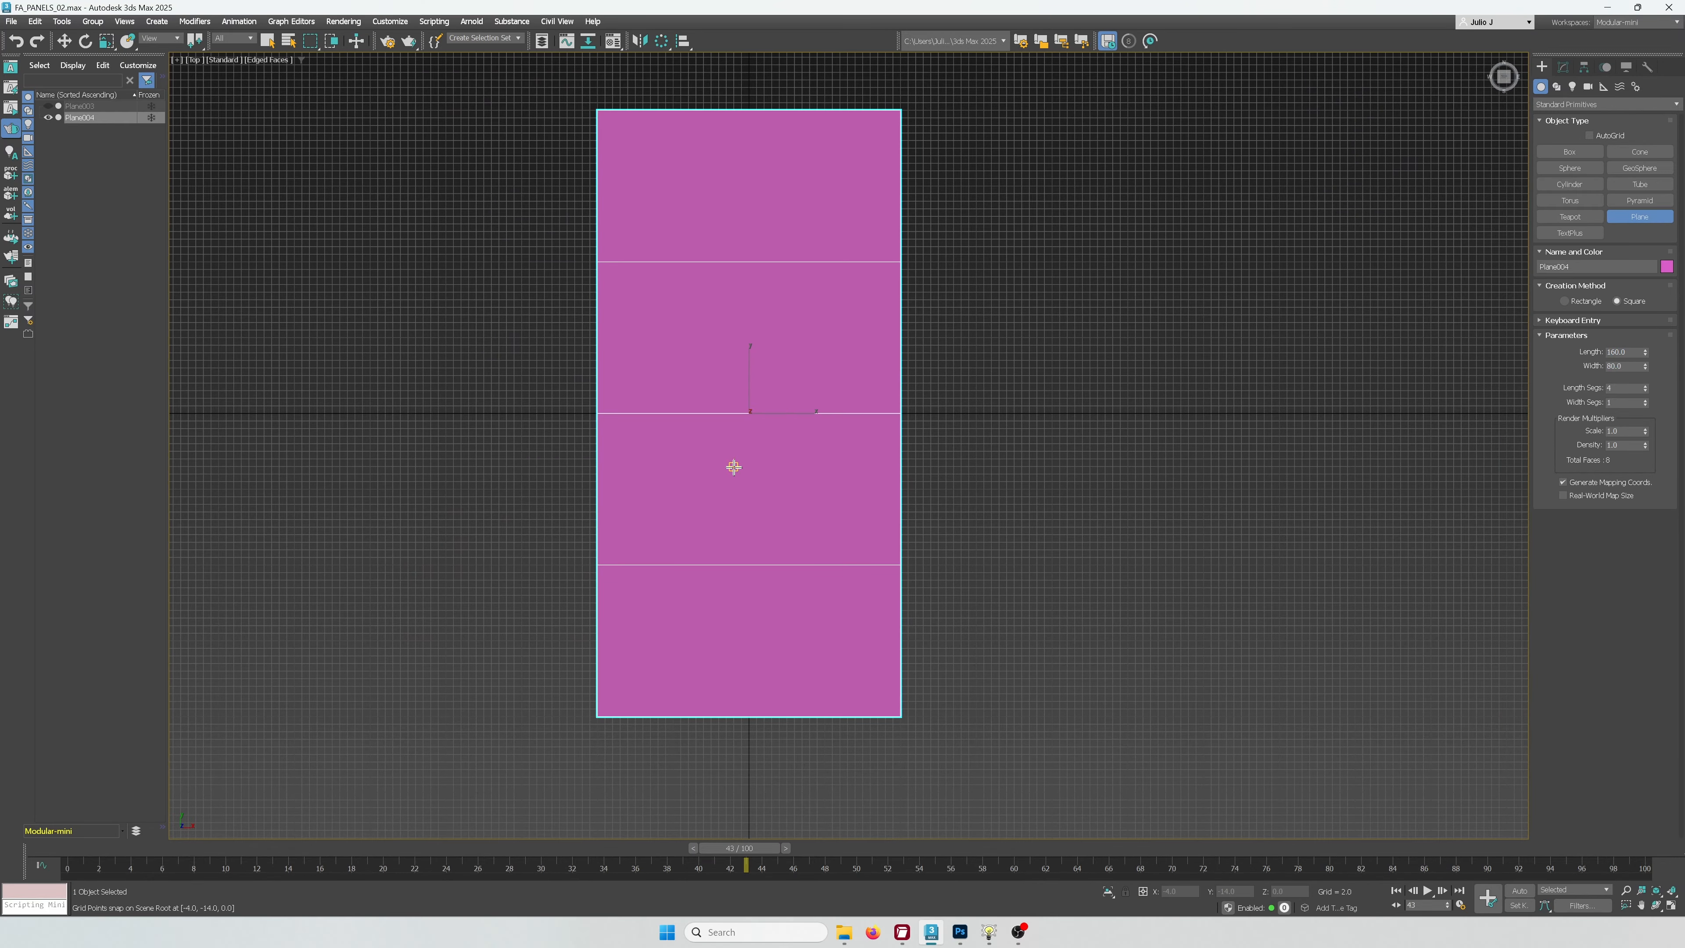
Convert the reference plane to Editable Poly
{"action": "key", "text": "w"}
{"action": "right_click", "coordinate": [657, 438]}
{"action": "mouse_move", "coordinate": [758, 607]}
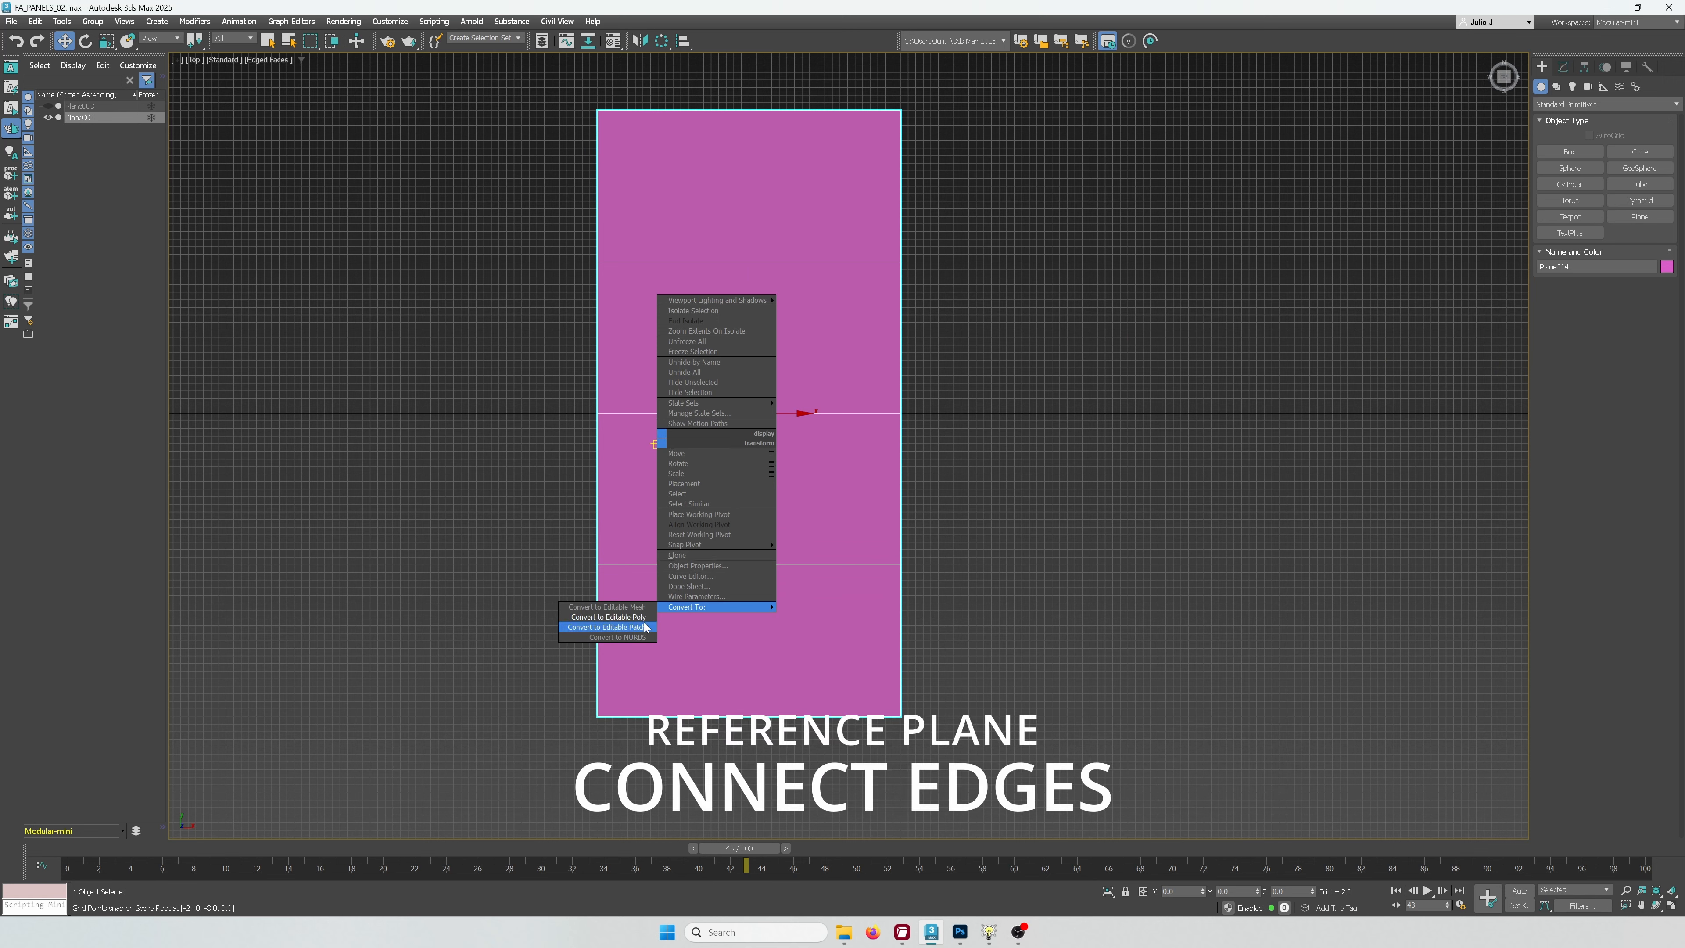
{"action": "left_click", "coordinate": [608, 617]}
Connect the plane's horizontal edges with one segment to split it lengthwise down the middle
{"action": "key", "text": "2"}
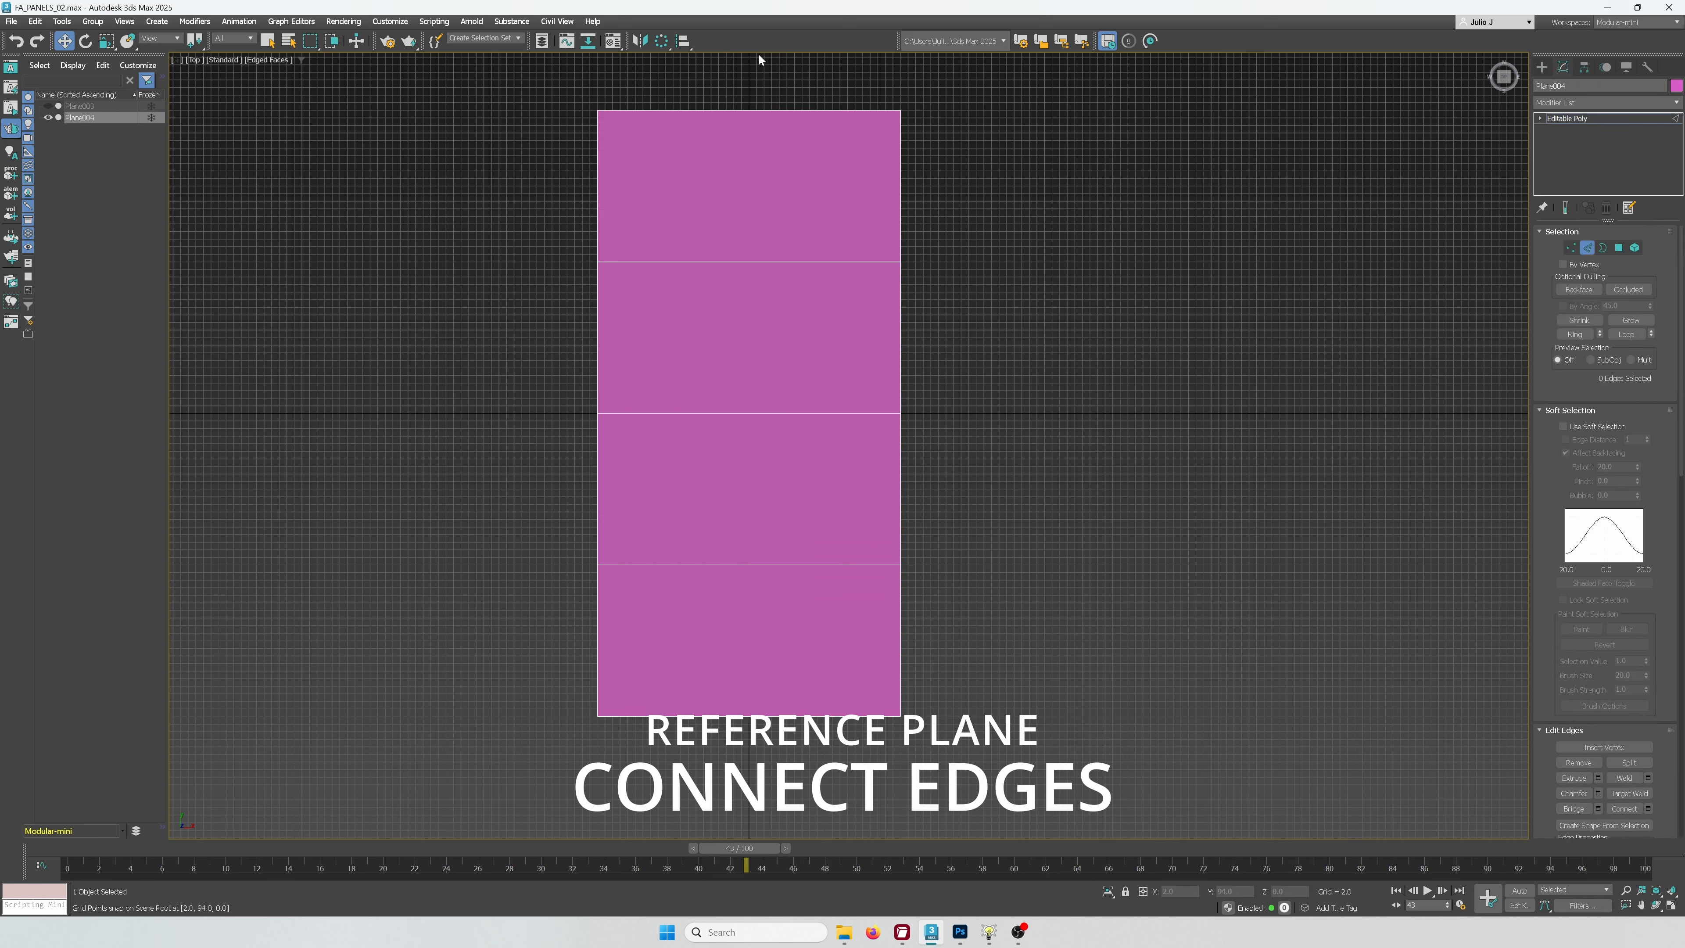
{"action": "left_click_drag", "start_coordinate": [713, 556], "coordinate": [719, 753]}
{"action": "key", "text": "ctrl+shift+e"}
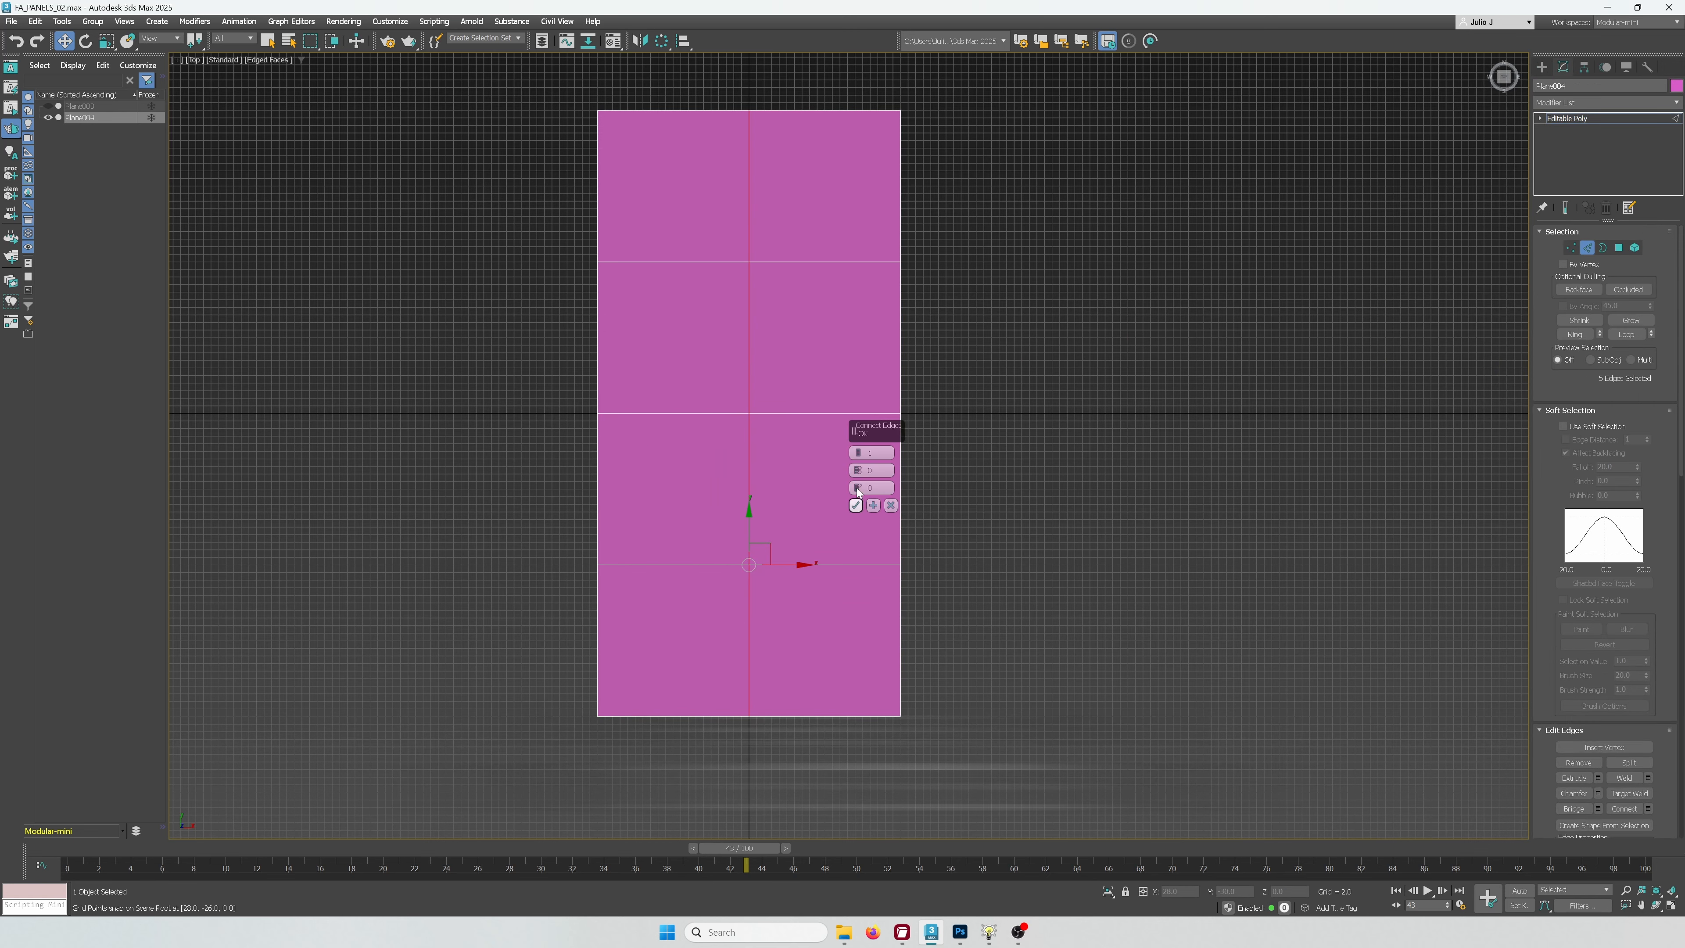
{"action": "left_click", "coordinate": [855, 506]}
Halve the plane's bottom row with a horizontal edge connection, and halve the resulting lowest row the same way
{"action": "left_click_drag", "start_coordinate": [945, 609], "coordinate": [658, 654]}
{"action": "key", "text": "ctrl+shift+e"}
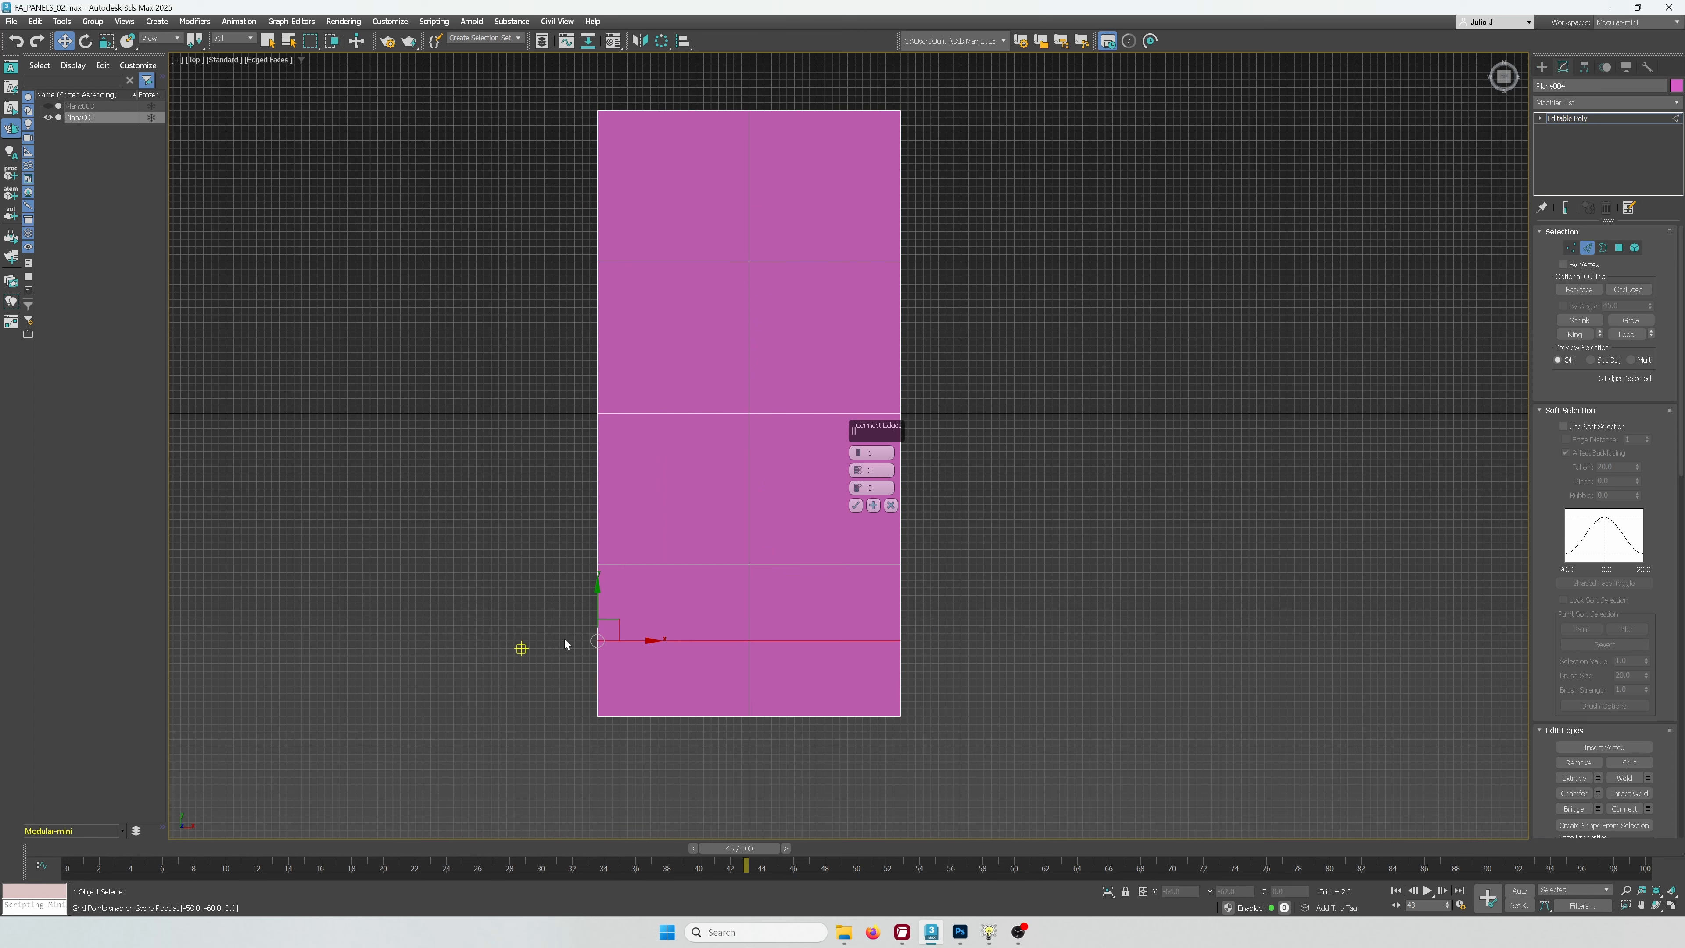
{"action": "left_click", "coordinate": [854, 506]}
{"action": "left_click_drag", "start_coordinate": [956, 666], "coordinate": [369, 660]}
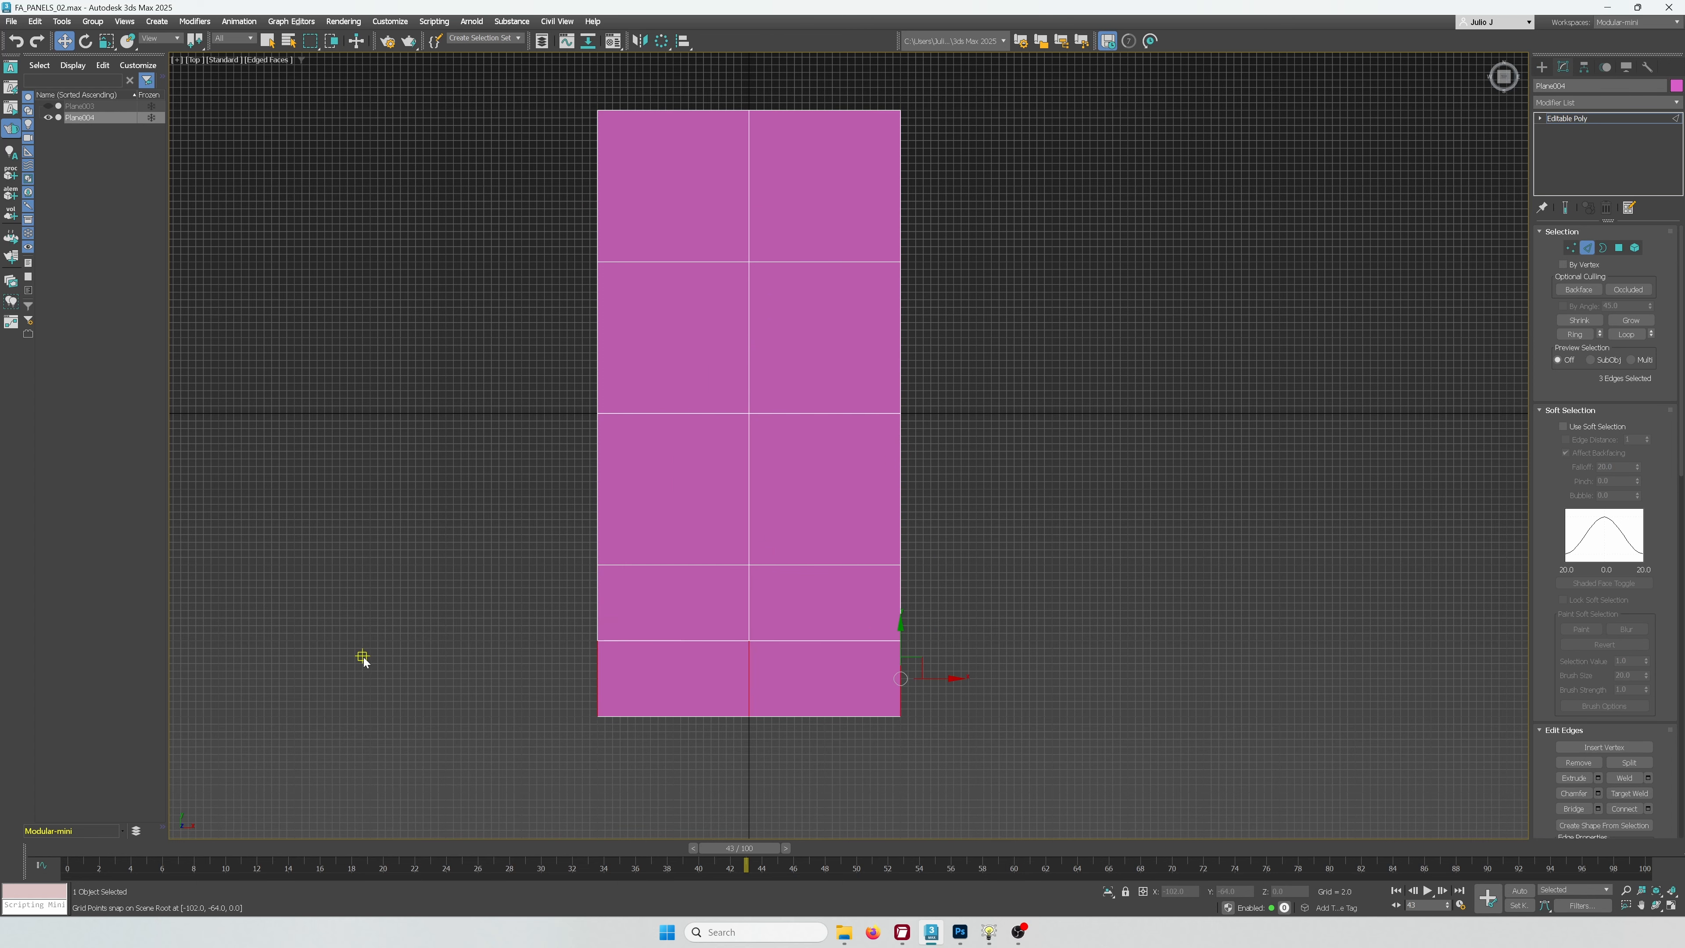
{"action": "key", "text": "ctrl+shift+e"}
{"action": "left_click", "coordinate": [855, 506]}
Apply a grey material to the plane and assign the LG material to both polygons in the second row from the top
{"action": "middle_click_drag", "start_coordinate": [1057, 474], "coordinate": [1042, 478]}
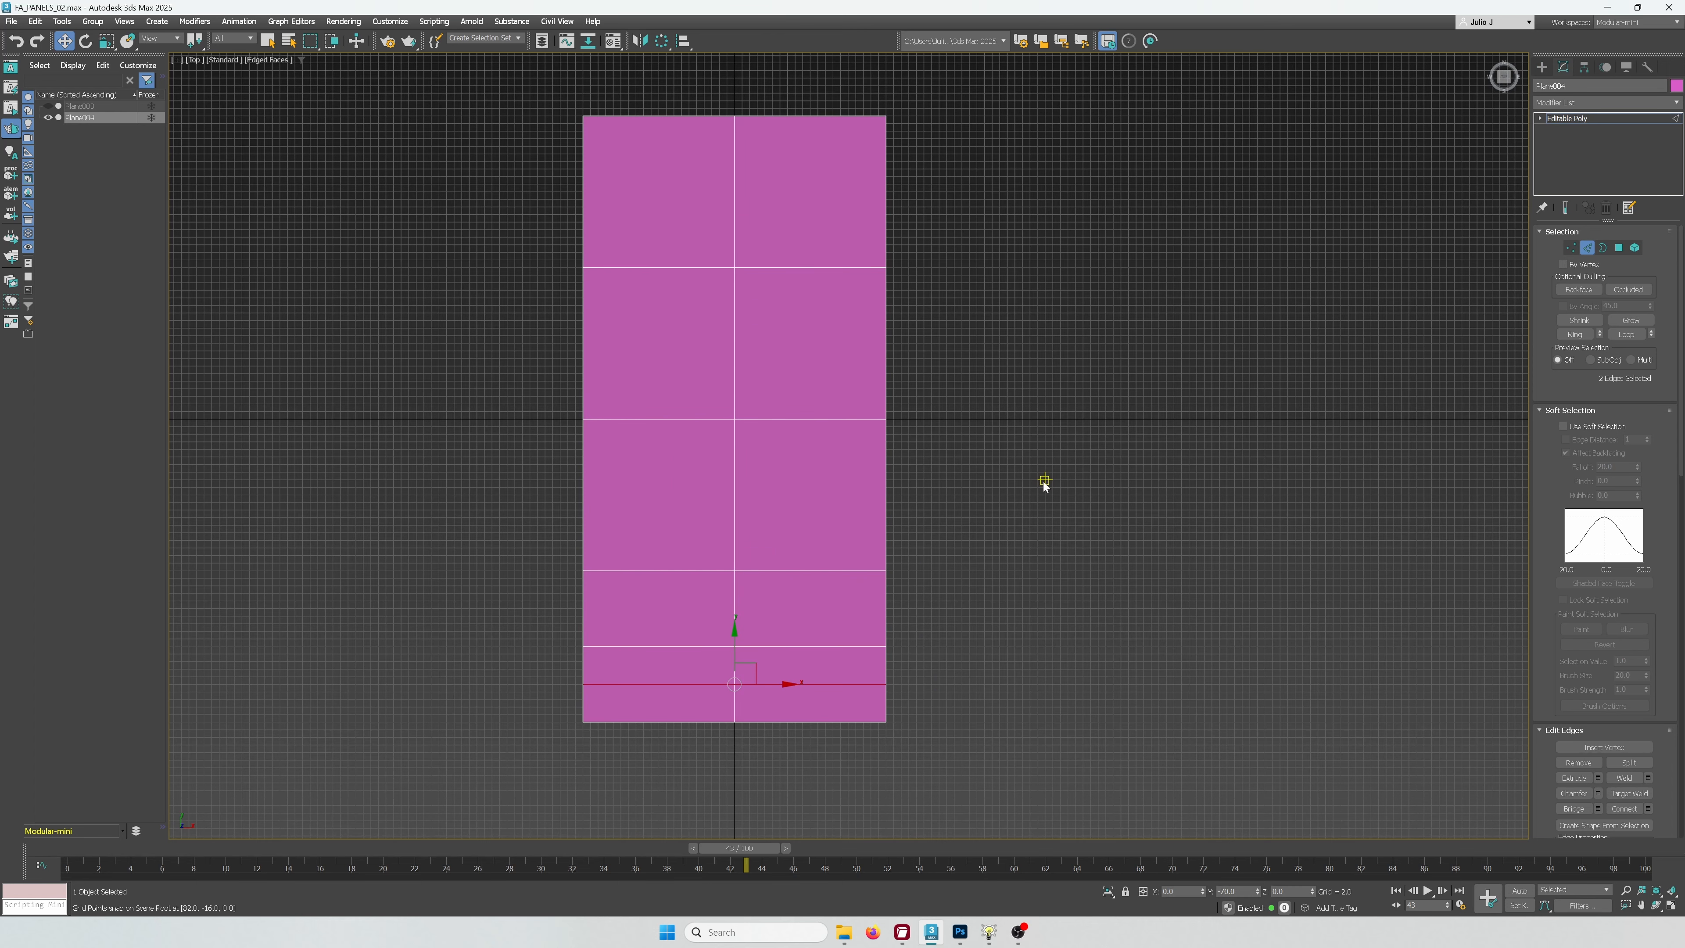
{"action": "key", "text": "m"}
{"action": "left_click_drag", "start_coordinate": [284, 328], "coordinate": [522, 283]}
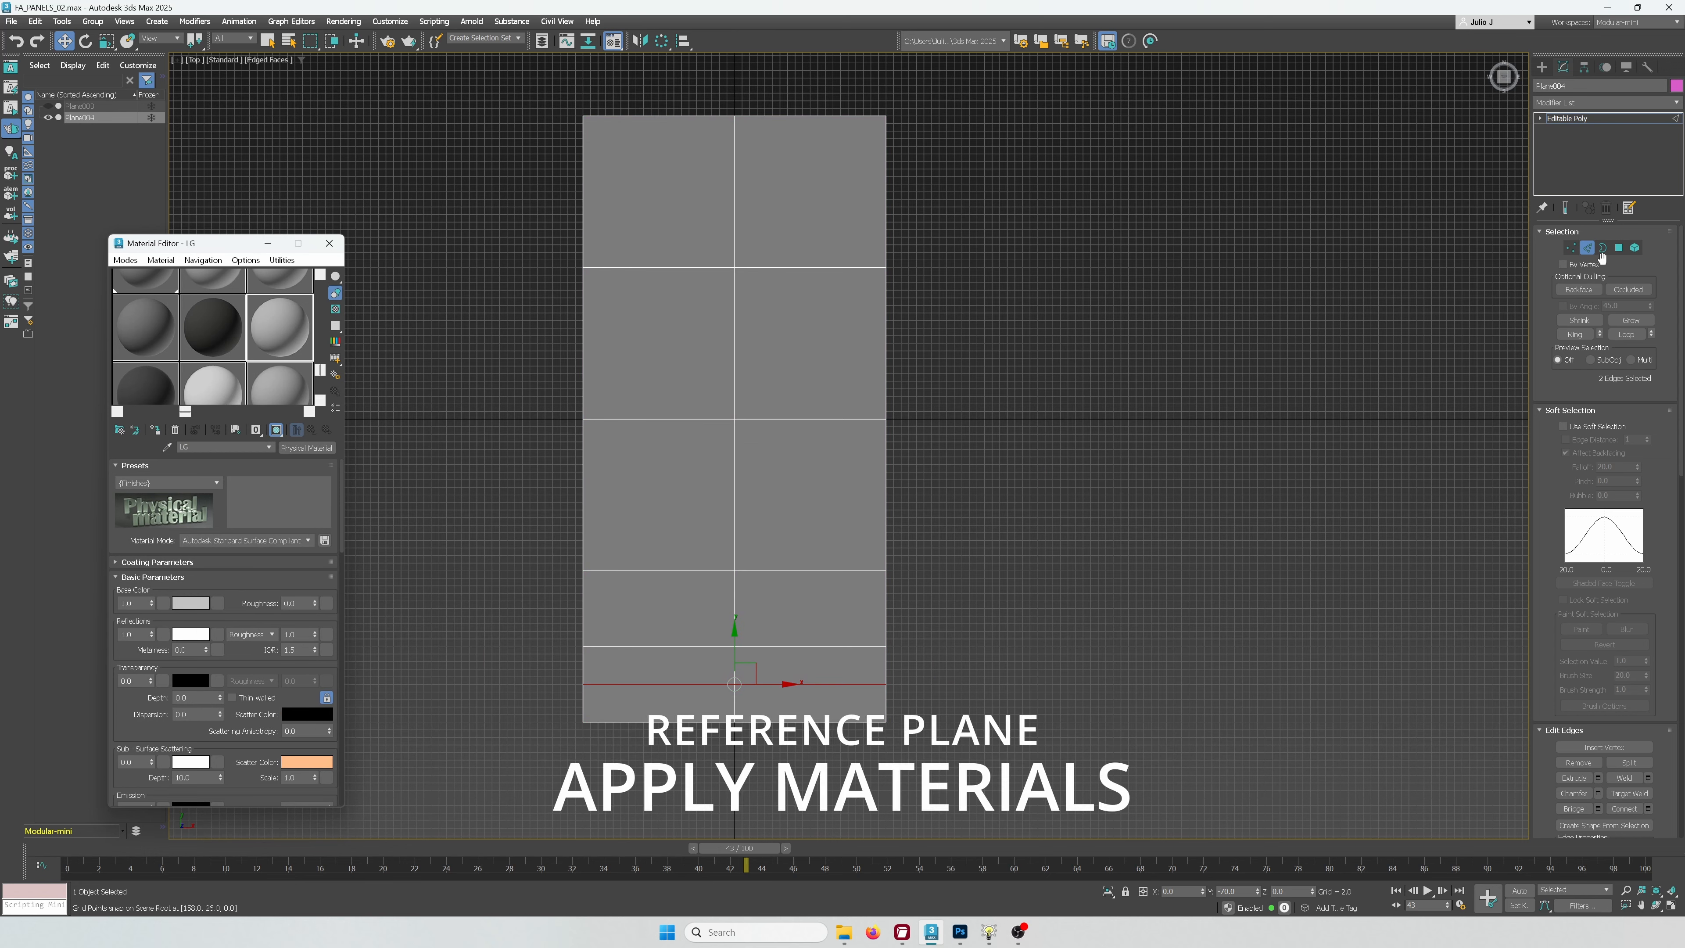
{"action": "key", "text": "4"}
{"action": "left_click", "coordinate": [669, 338]}
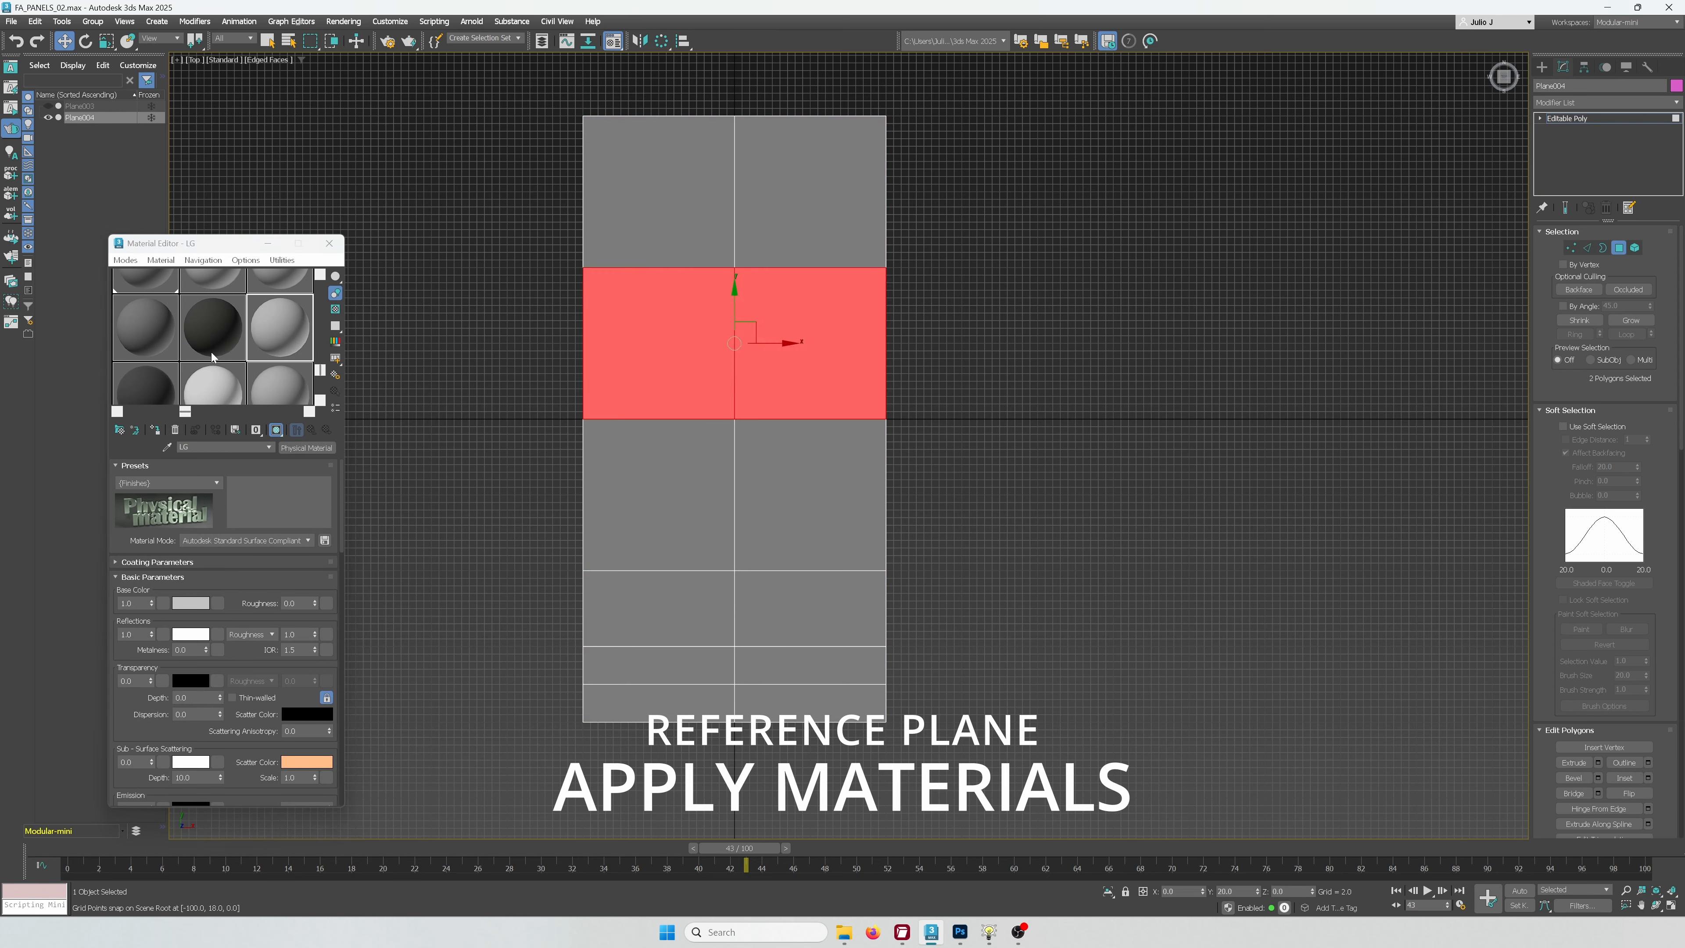
{"action": "left_click", "coordinate": [160, 435]}
Assign the light 13 - Default material to the third row and the Cyan material to the narrow strip second from the bottom
{"action": "left_click", "coordinate": [646, 482]}
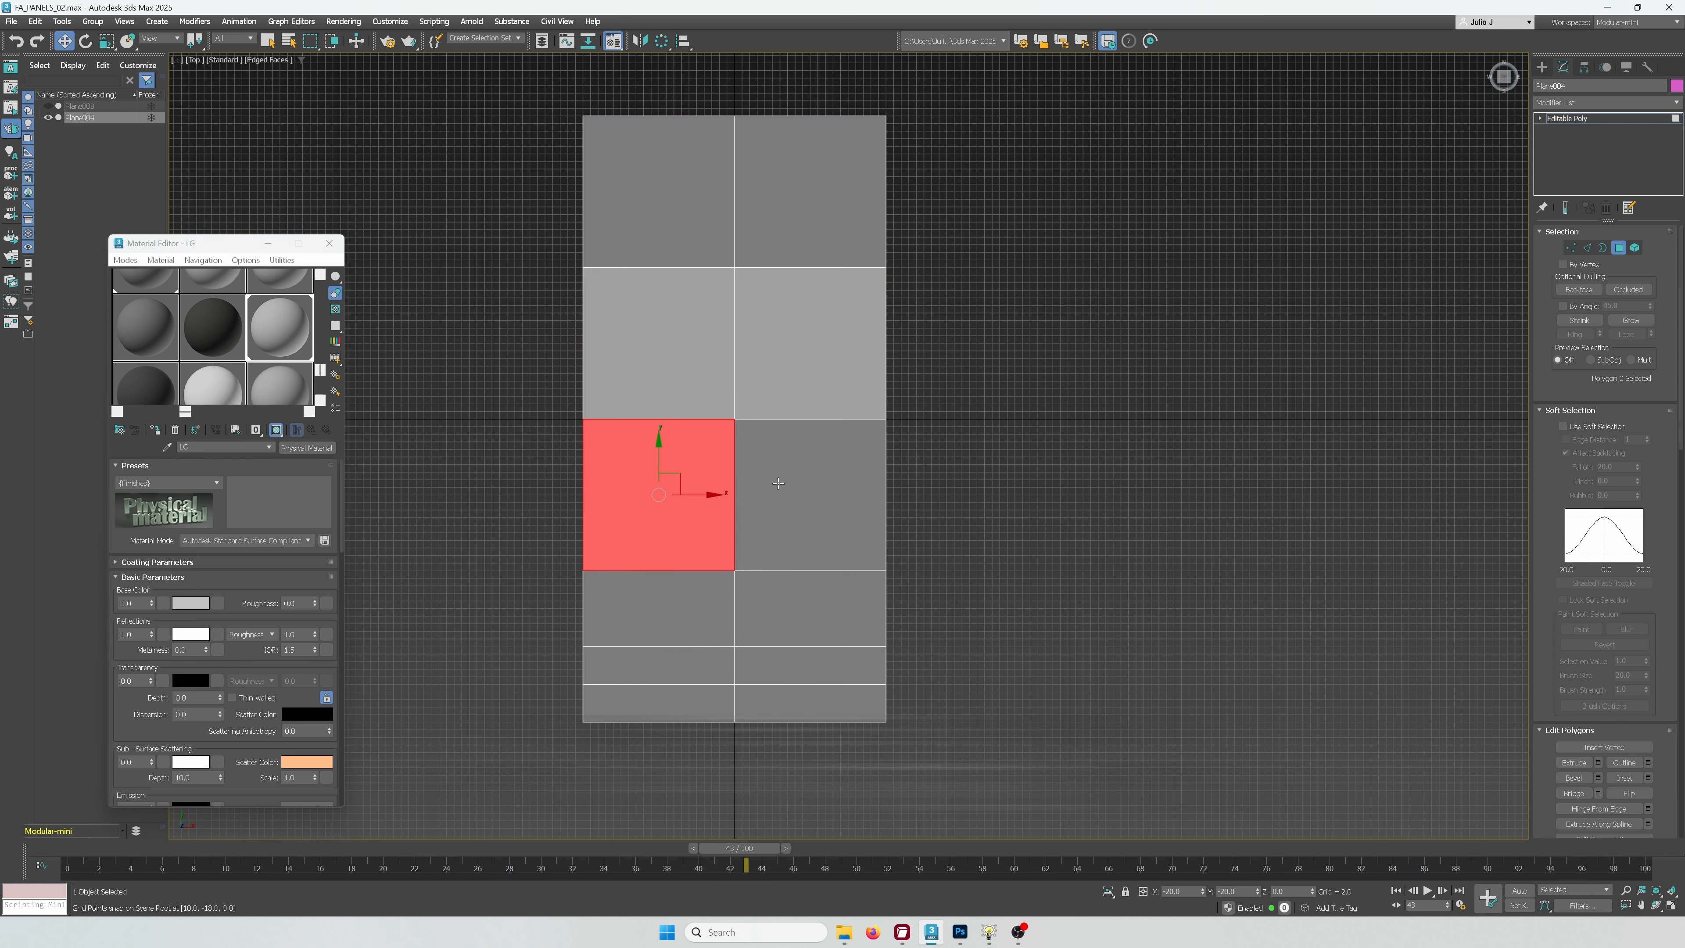
{"action": "left_click", "coordinate": [155, 431]}
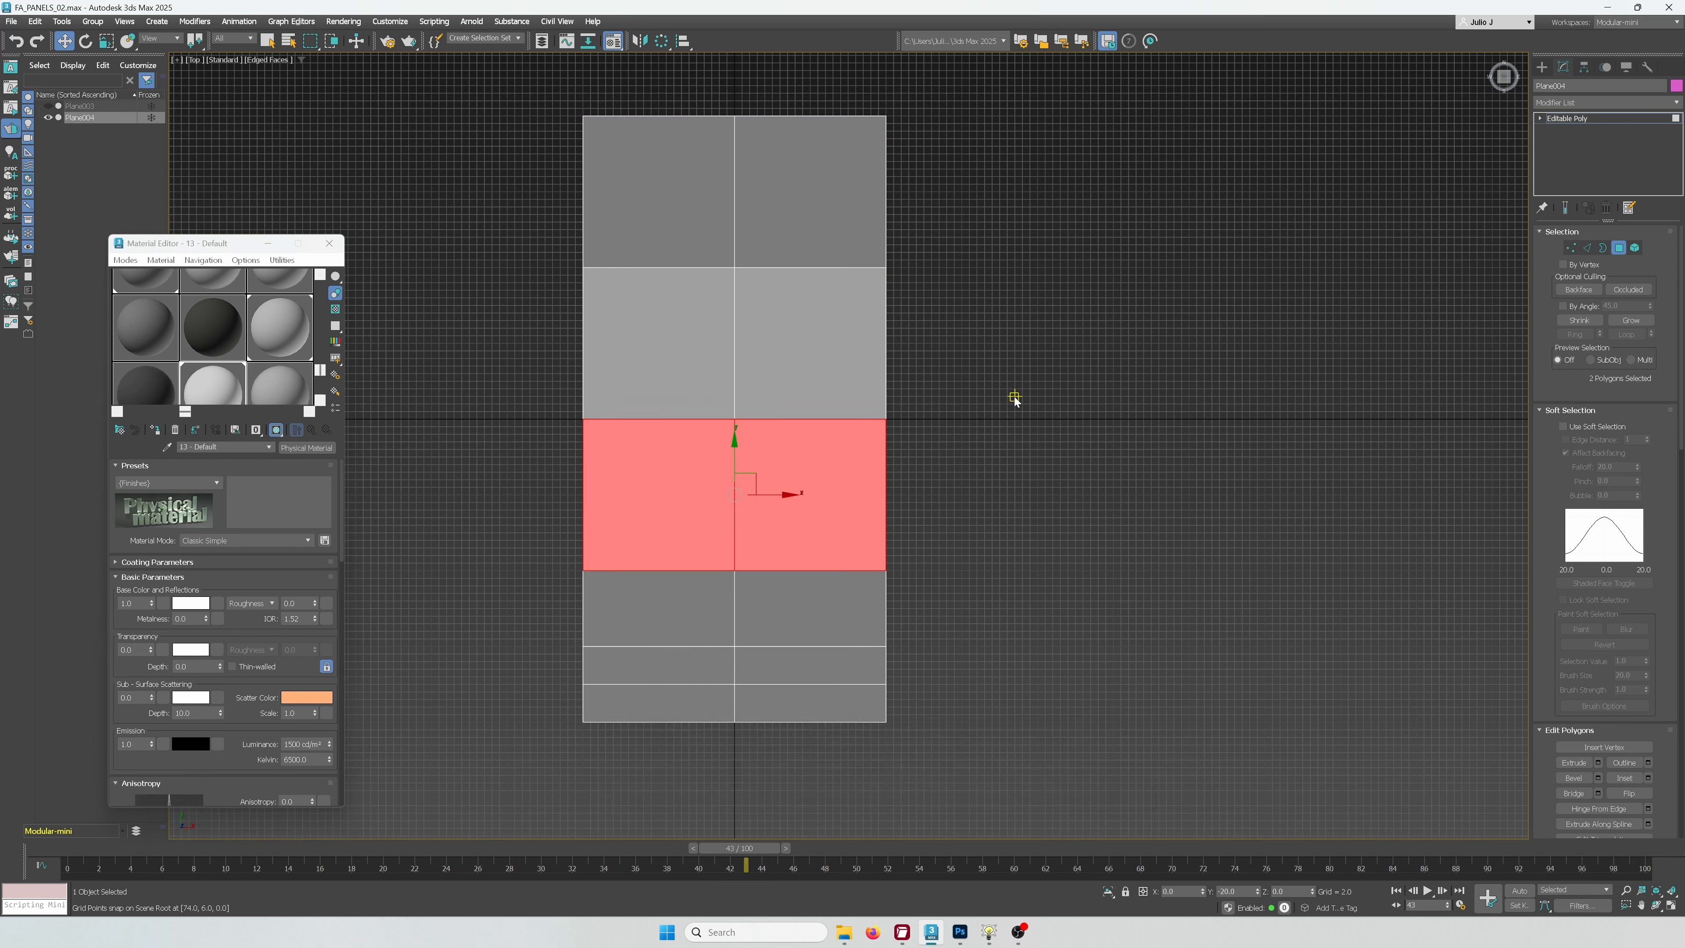
{"action": "left_click", "coordinate": [1011, 392]}
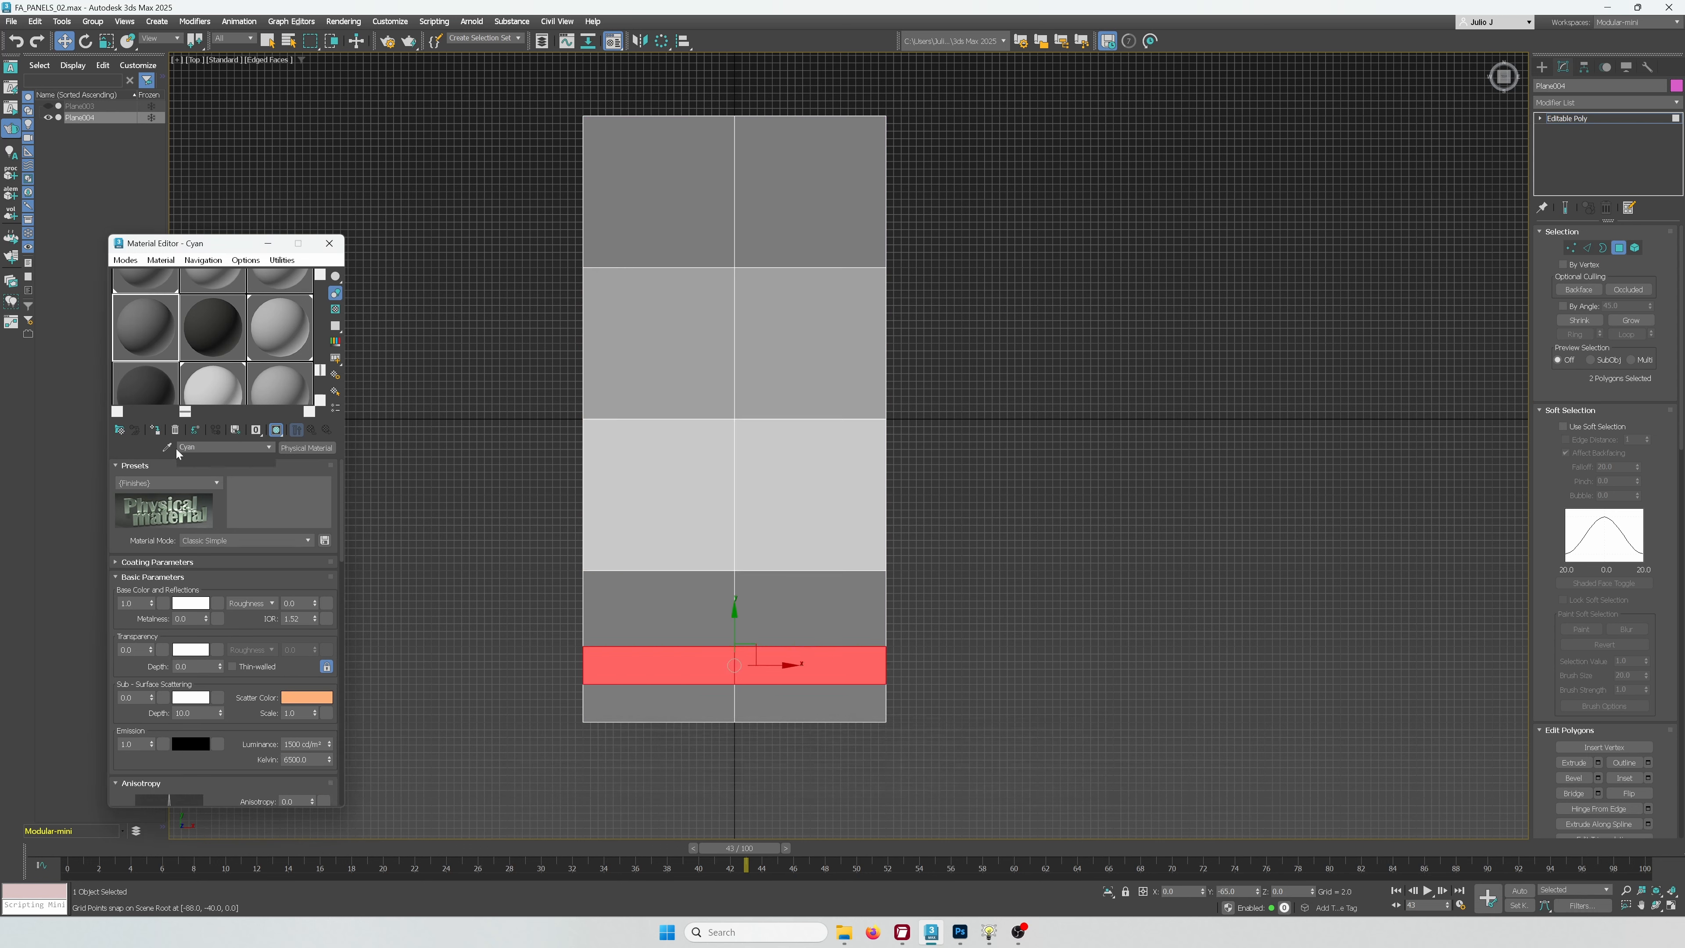
{"action": "left_click", "coordinate": [1046, 392]}
Assign a dark grey material to the right-hand polygon of the plane's third row
{"action": "left_click", "coordinate": [827, 527]}
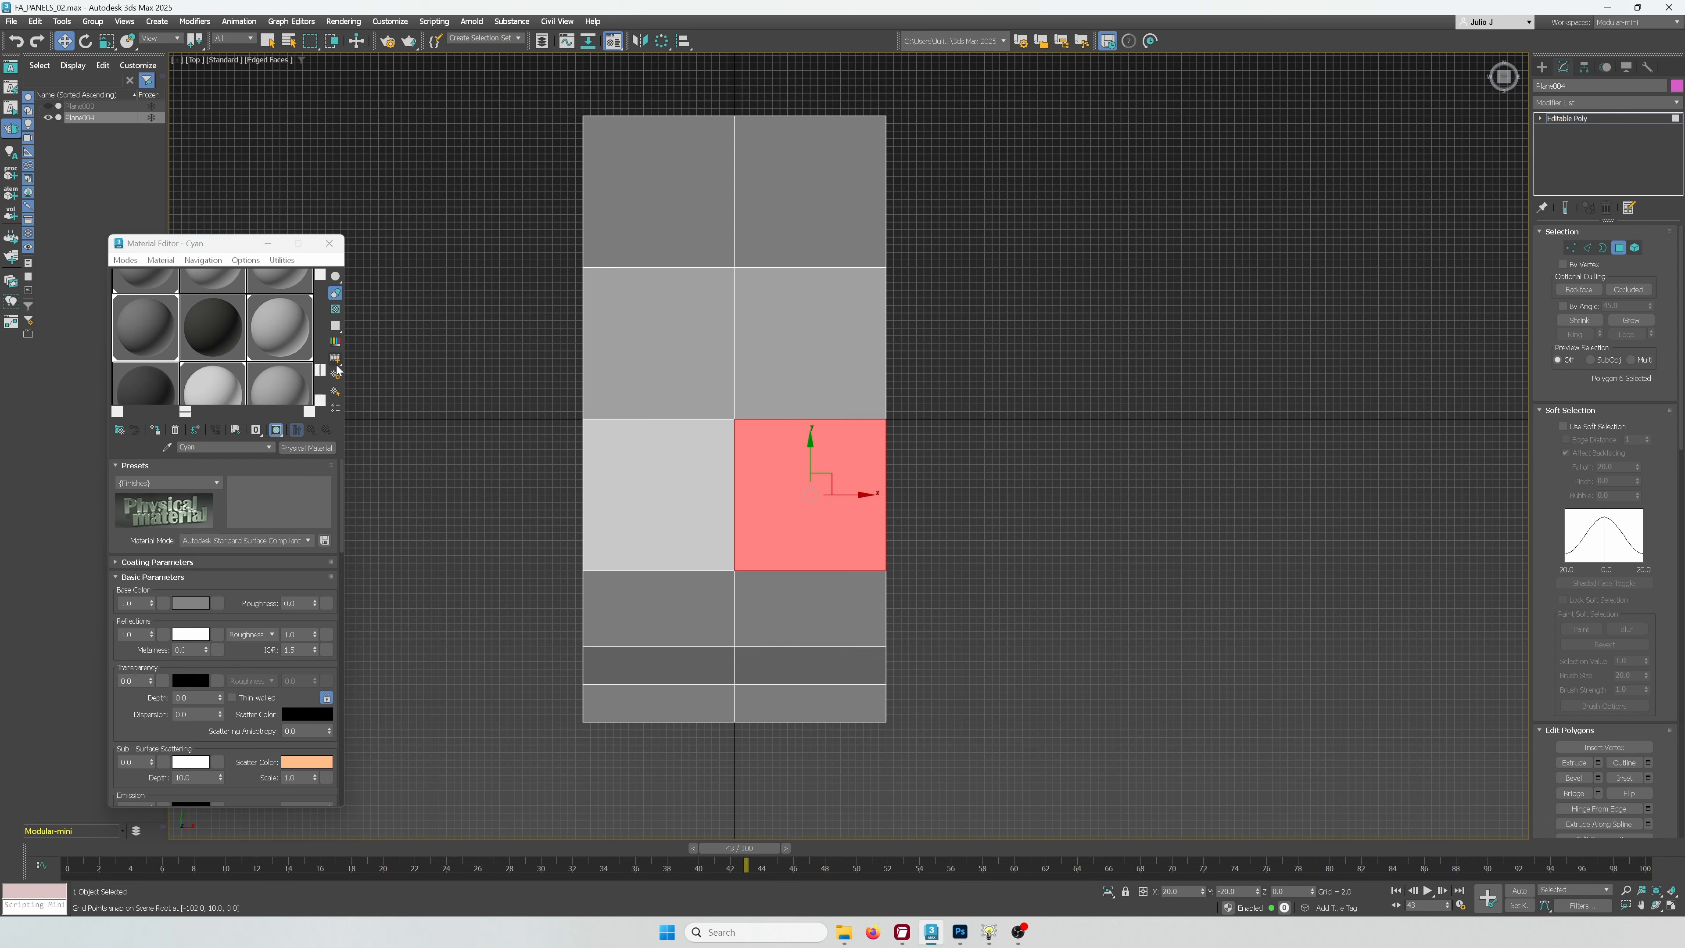
{"action": "left_click", "coordinate": [212, 327]}
{"action": "left_click", "coordinate": [155, 431]}
{"action": "left_click", "coordinate": [1150, 399]}
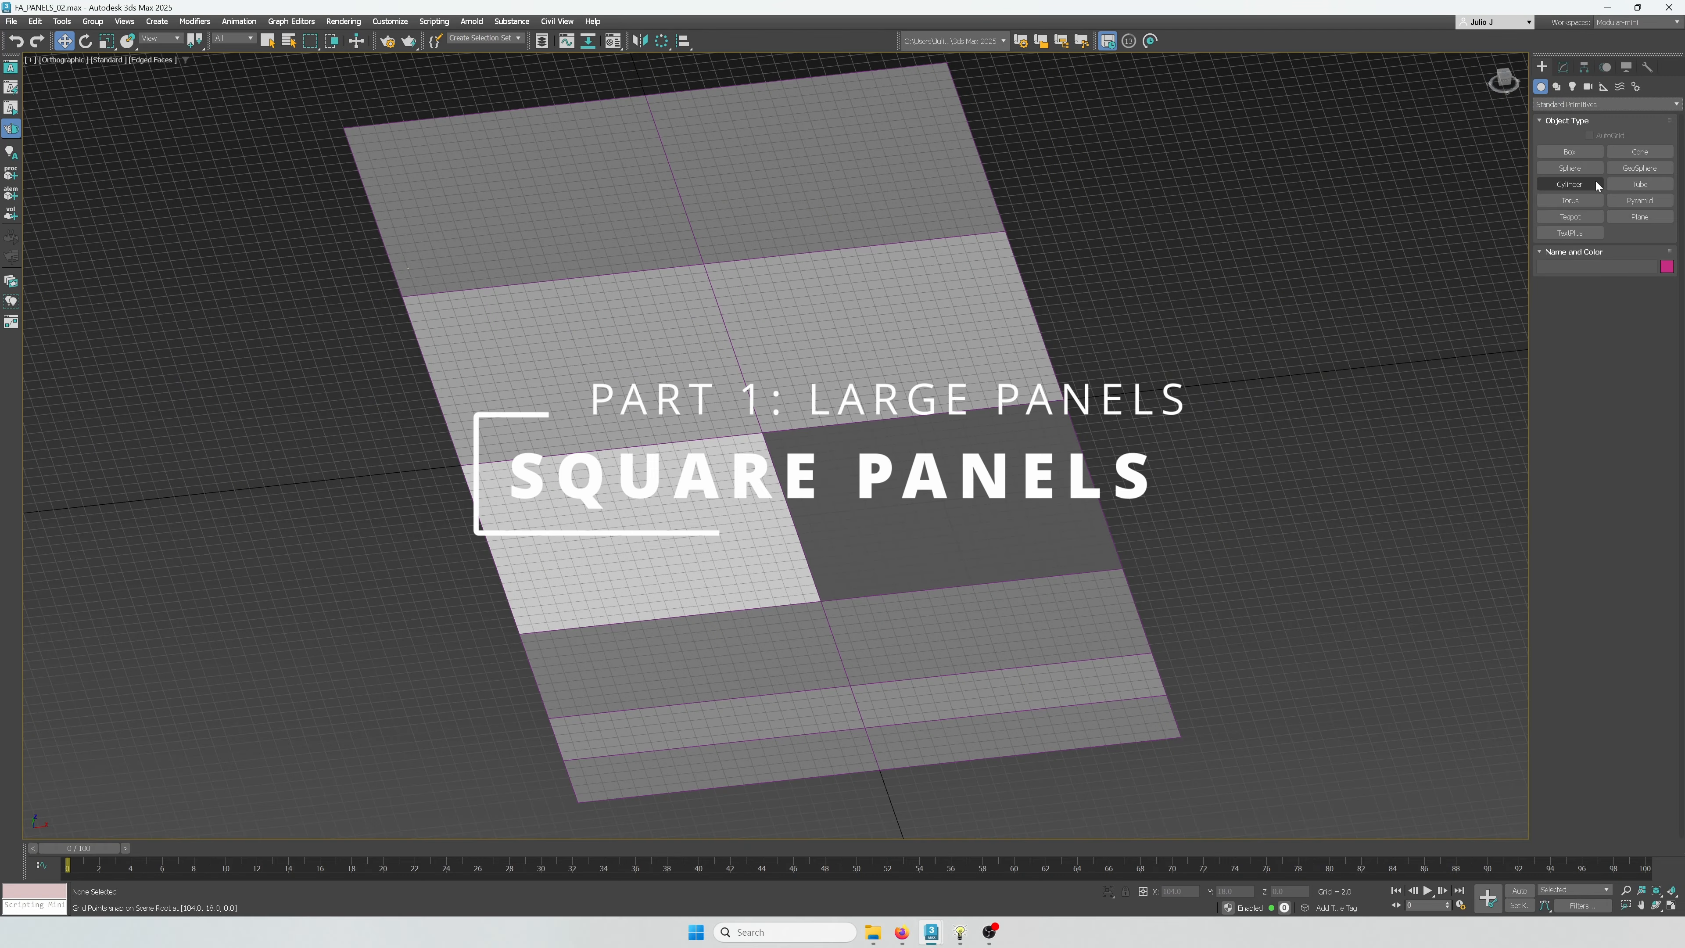
Create a box 40 long and 80 wide over the reference plane's third row and convert it to Editable Poly
{"action": "left_click", "coordinate": [1570, 151]}
{"action": "left_click_drag", "start_coordinate": [463, 468], "coordinate": [1120, 565]}
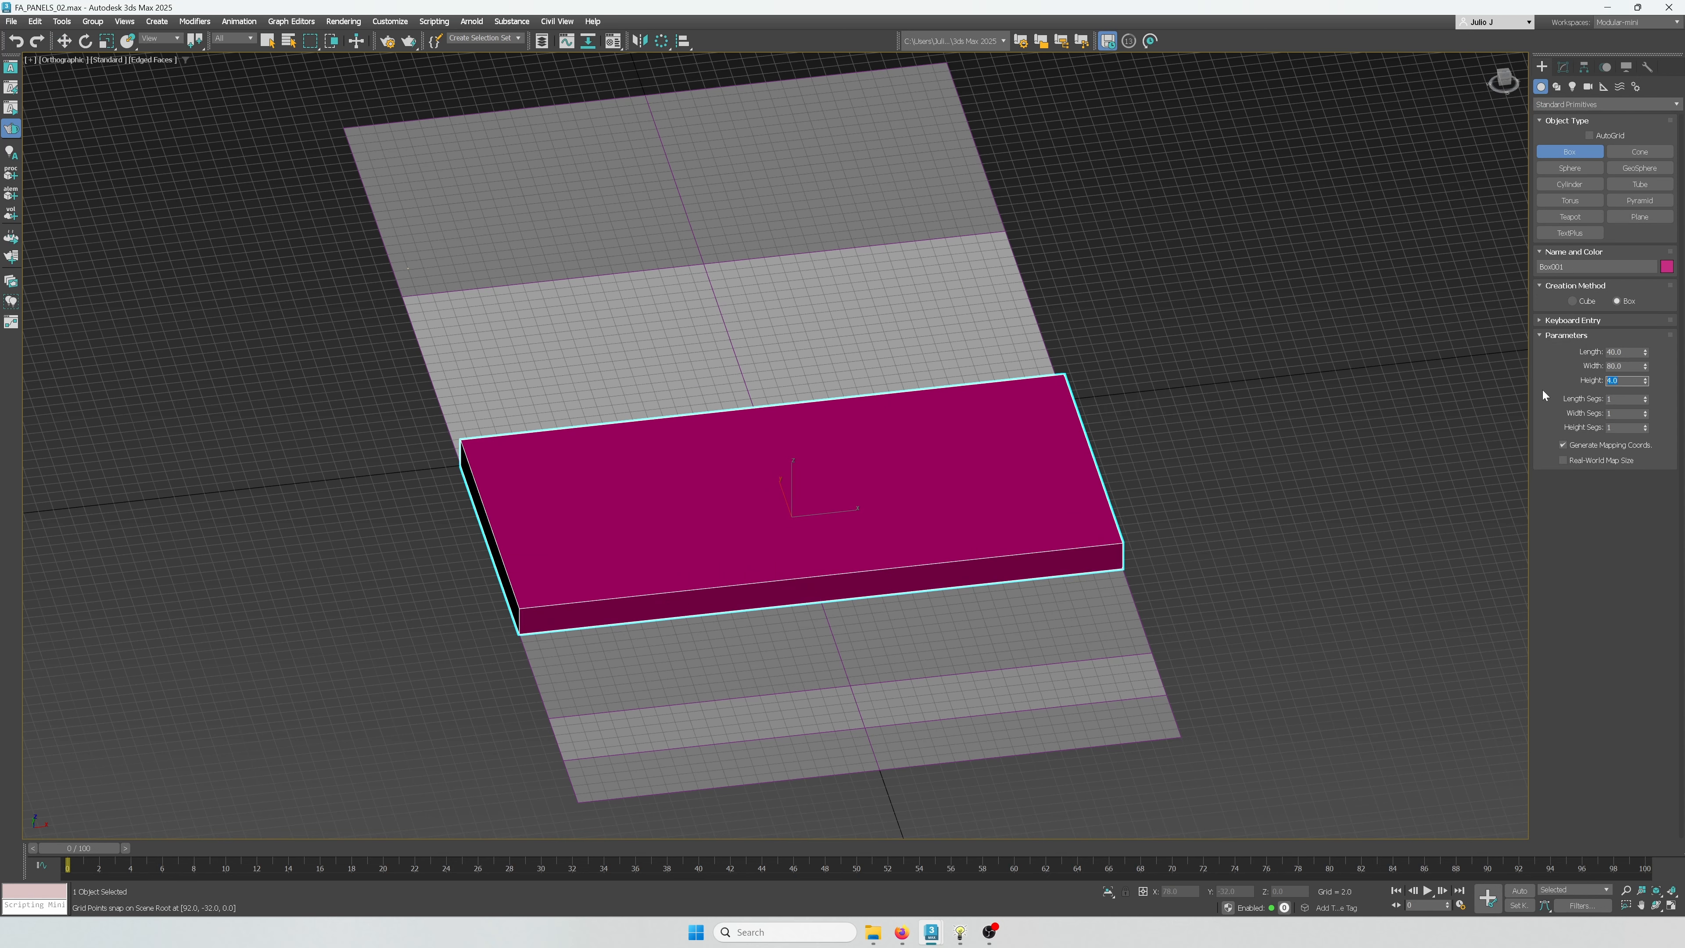
{"action": "right_click", "coordinate": [974, 509]}
{"action": "right_click", "coordinate": [973, 508]}
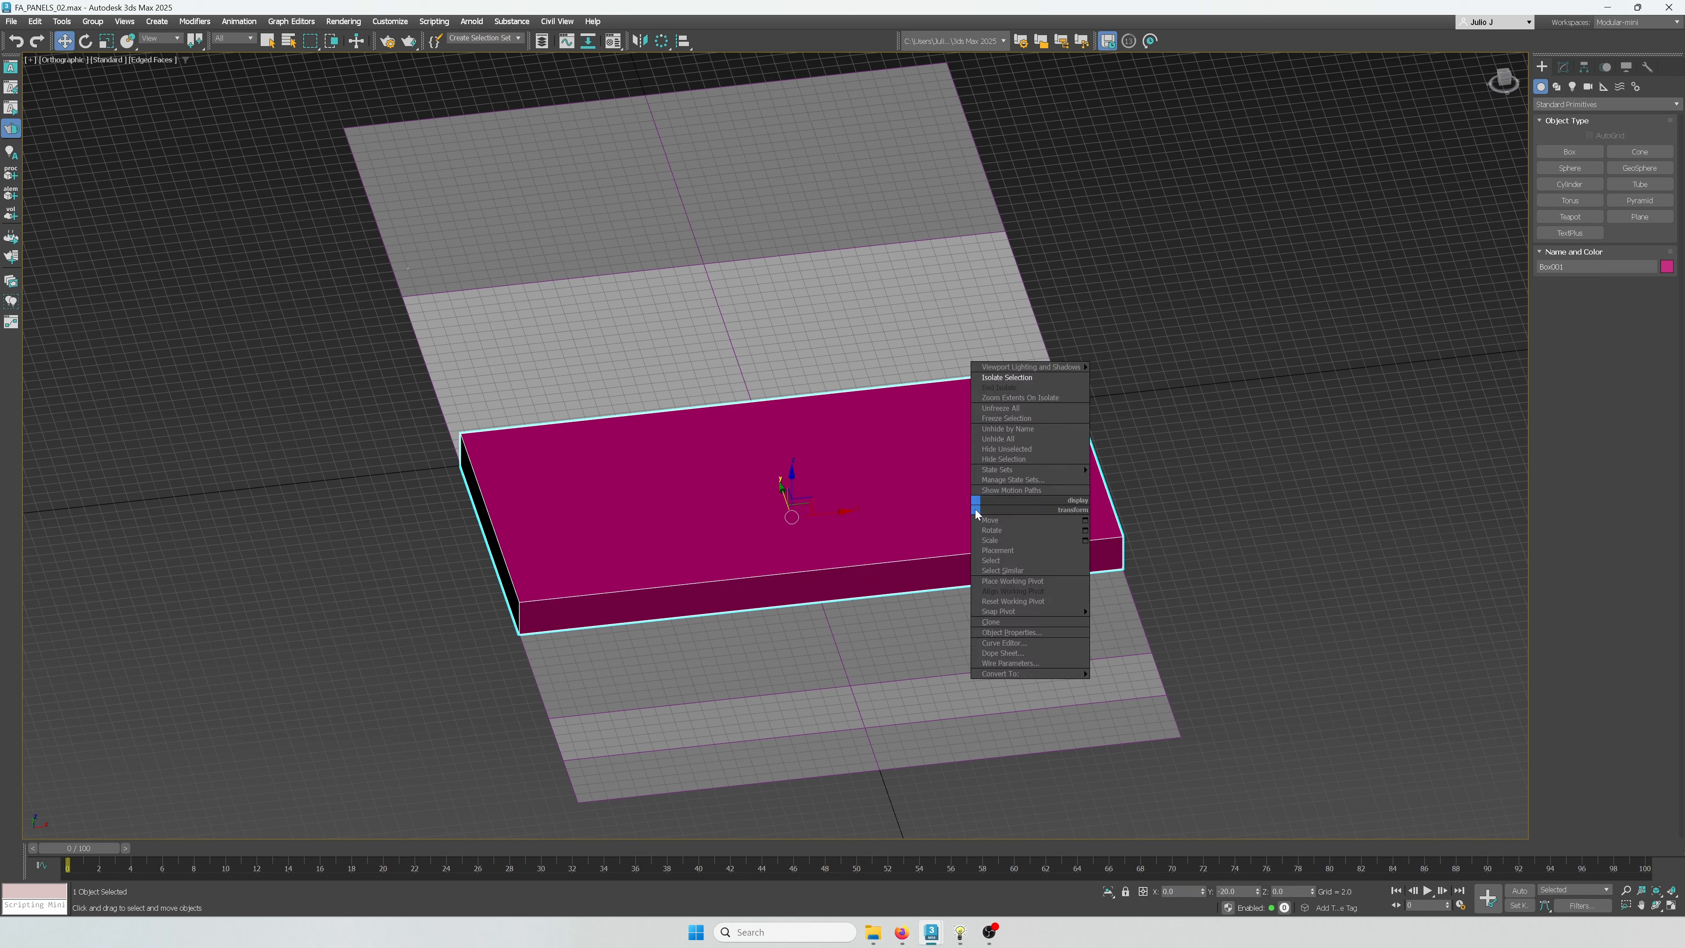
{"action": "left_click", "coordinate": [951, 684]}
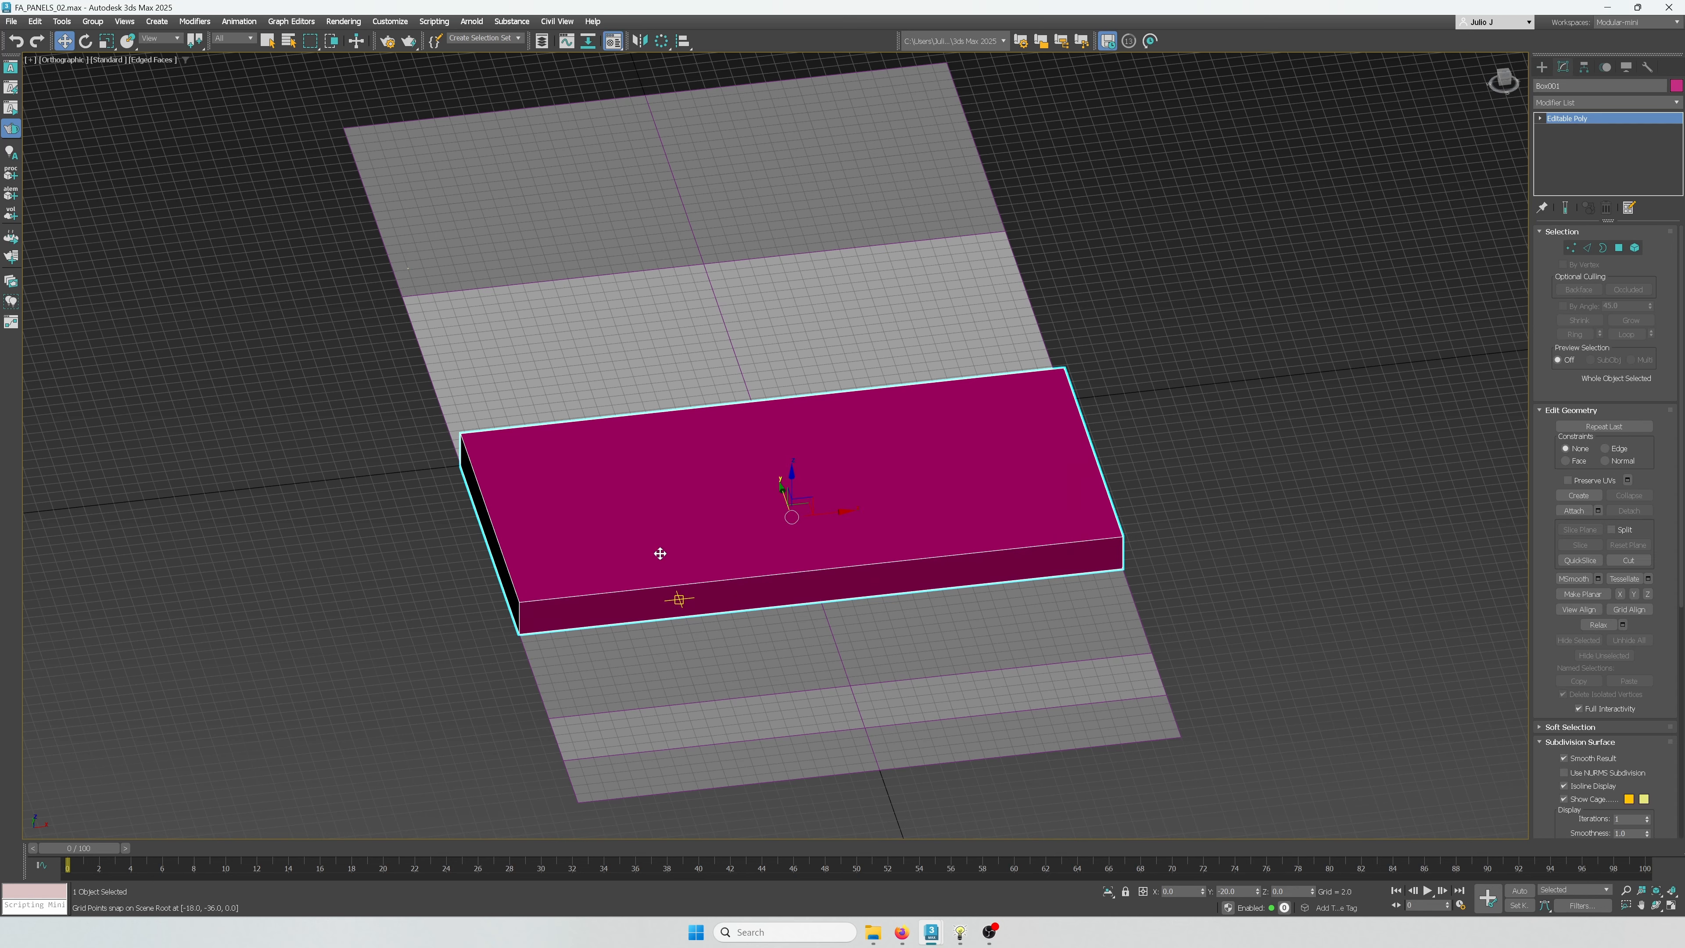
Apply a light grey material to the box and isolate it in a framed top view
{"action": "key", "text": "m"}
{"action": "left_click_drag", "start_coordinate": [174, 314], "coordinate": [598, 489]}
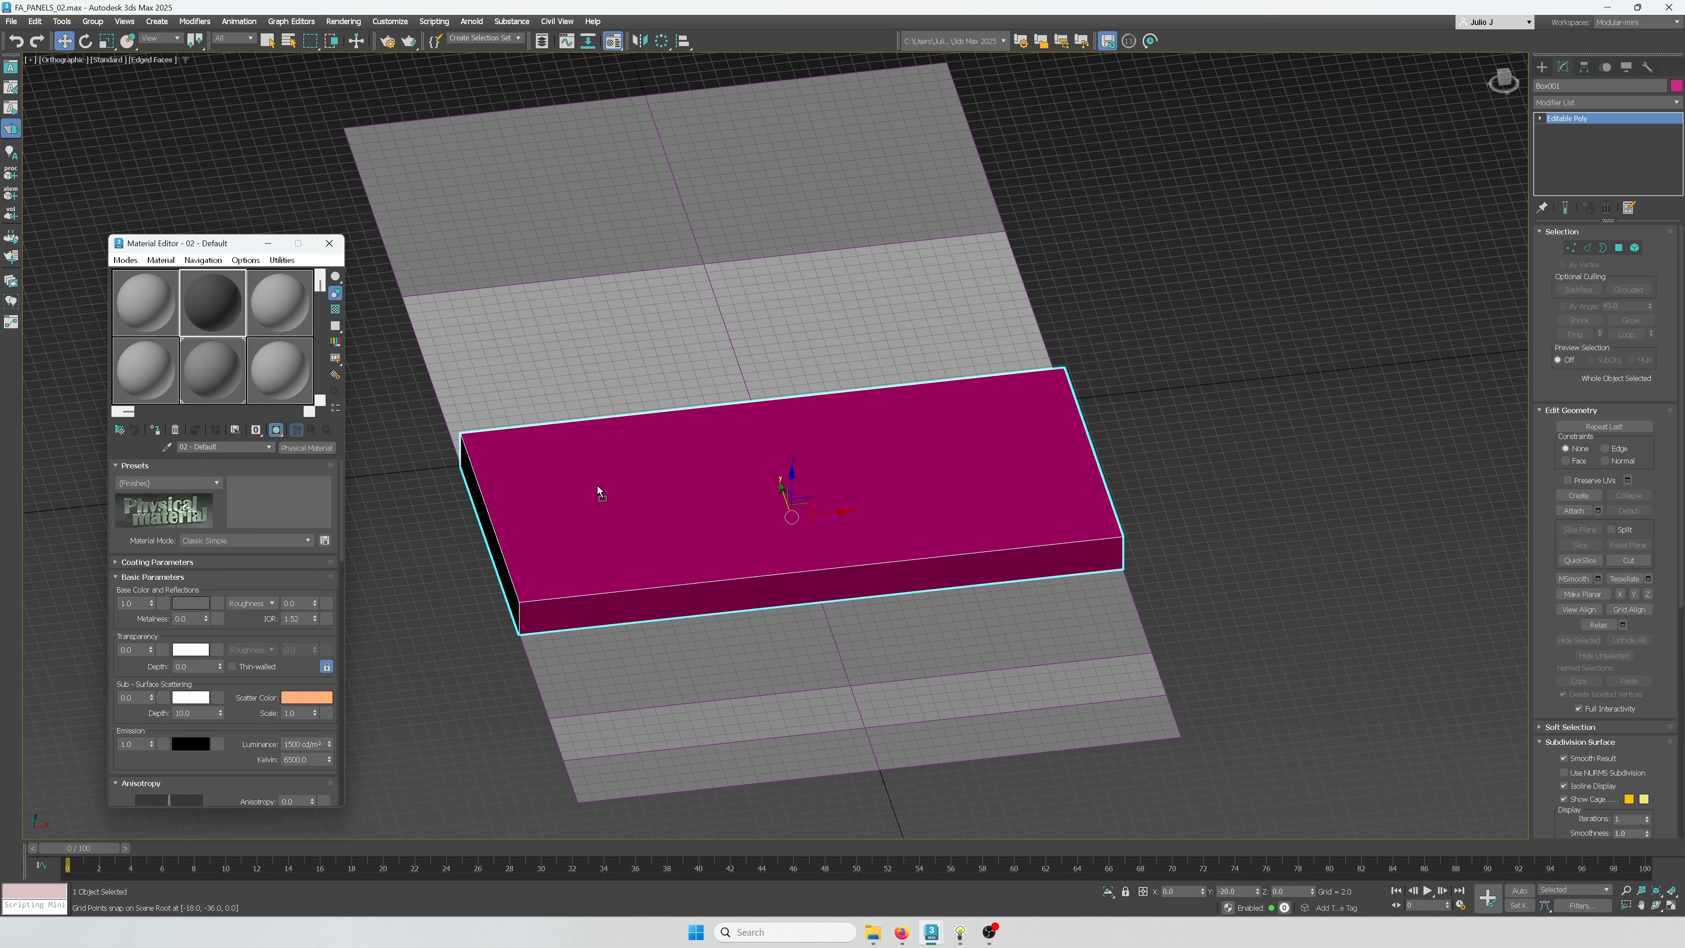
{"action": "left_click", "coordinate": [329, 243]}
{"action": "right_click", "coordinate": [904, 483]}
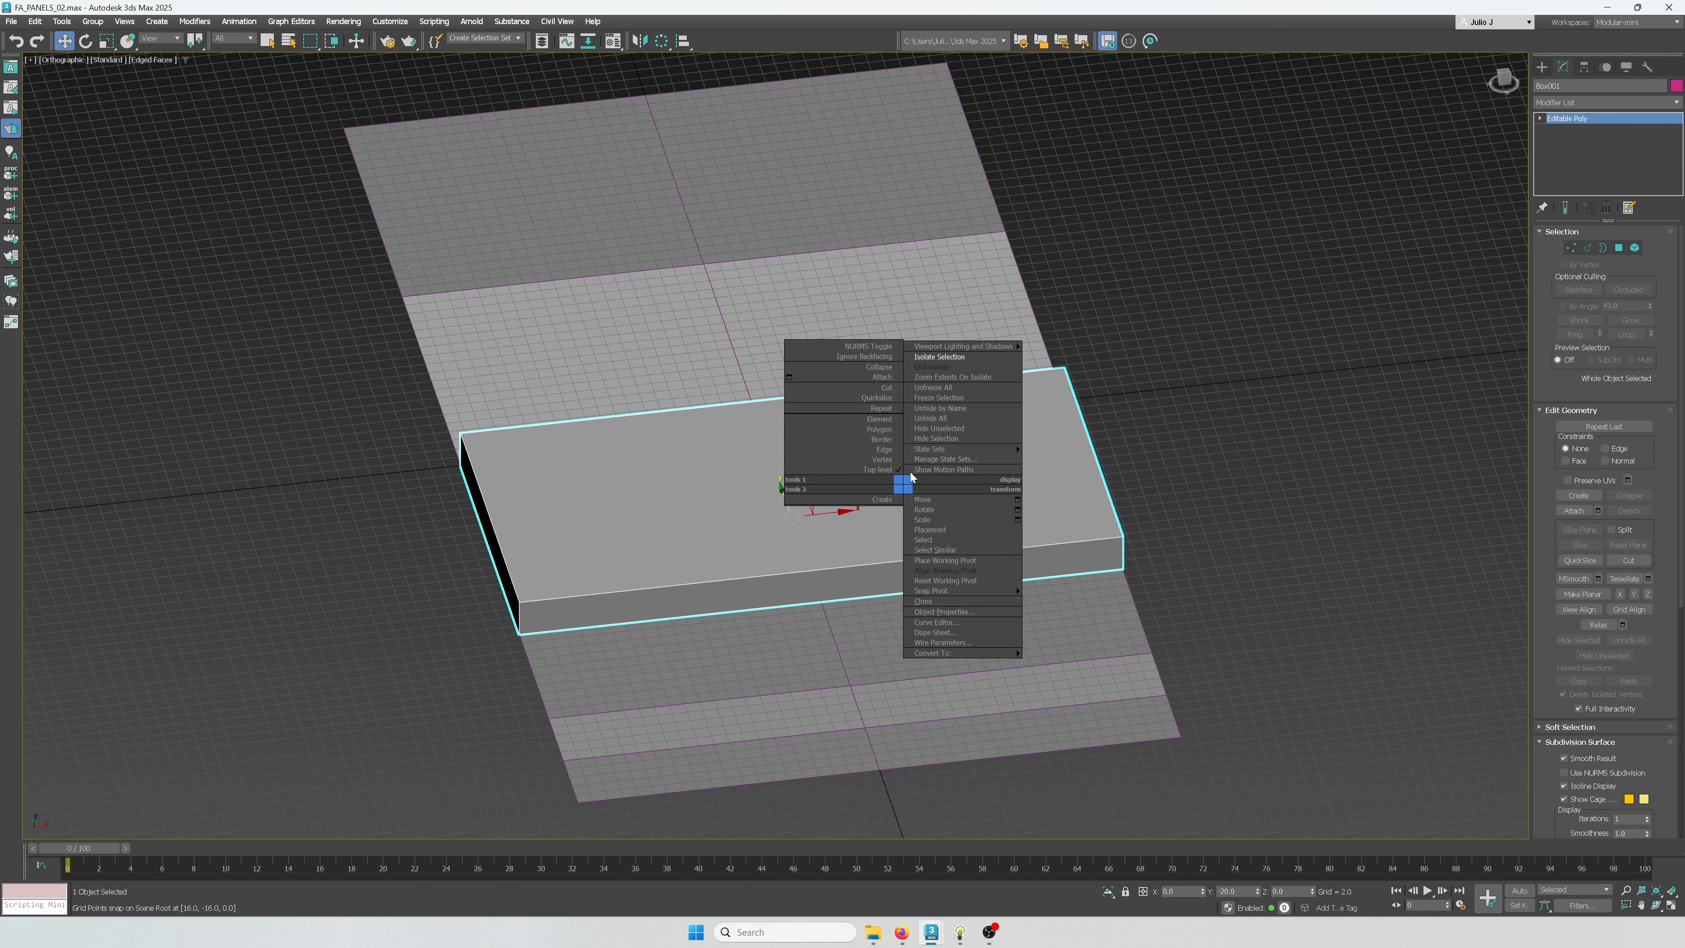
{"action": "left_click", "coordinate": [940, 360]}
{"action": "key", "text": "t"}
{"action": "key", "text": "z"}
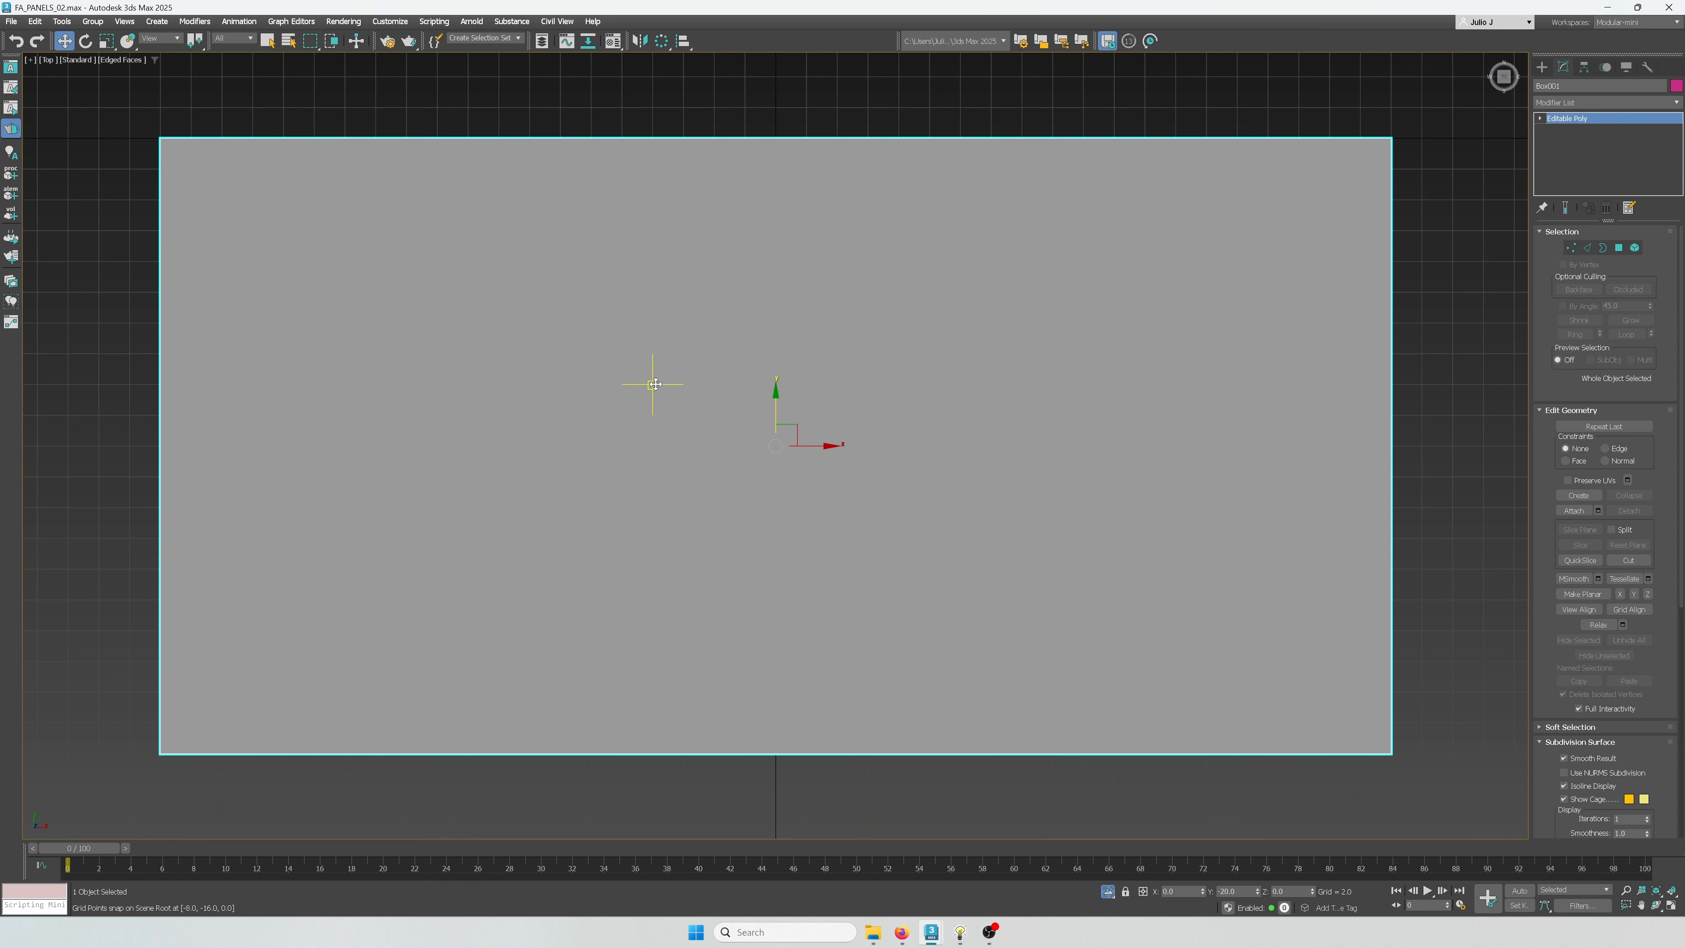
Divide the box into four equal parts by connecting its horizontal edges and its vertical edges with one segment each
{"action": "key", "text": "2"}
{"action": "left_click_drag", "start_coordinate": [806, 843], "coordinate": [806, 818]}
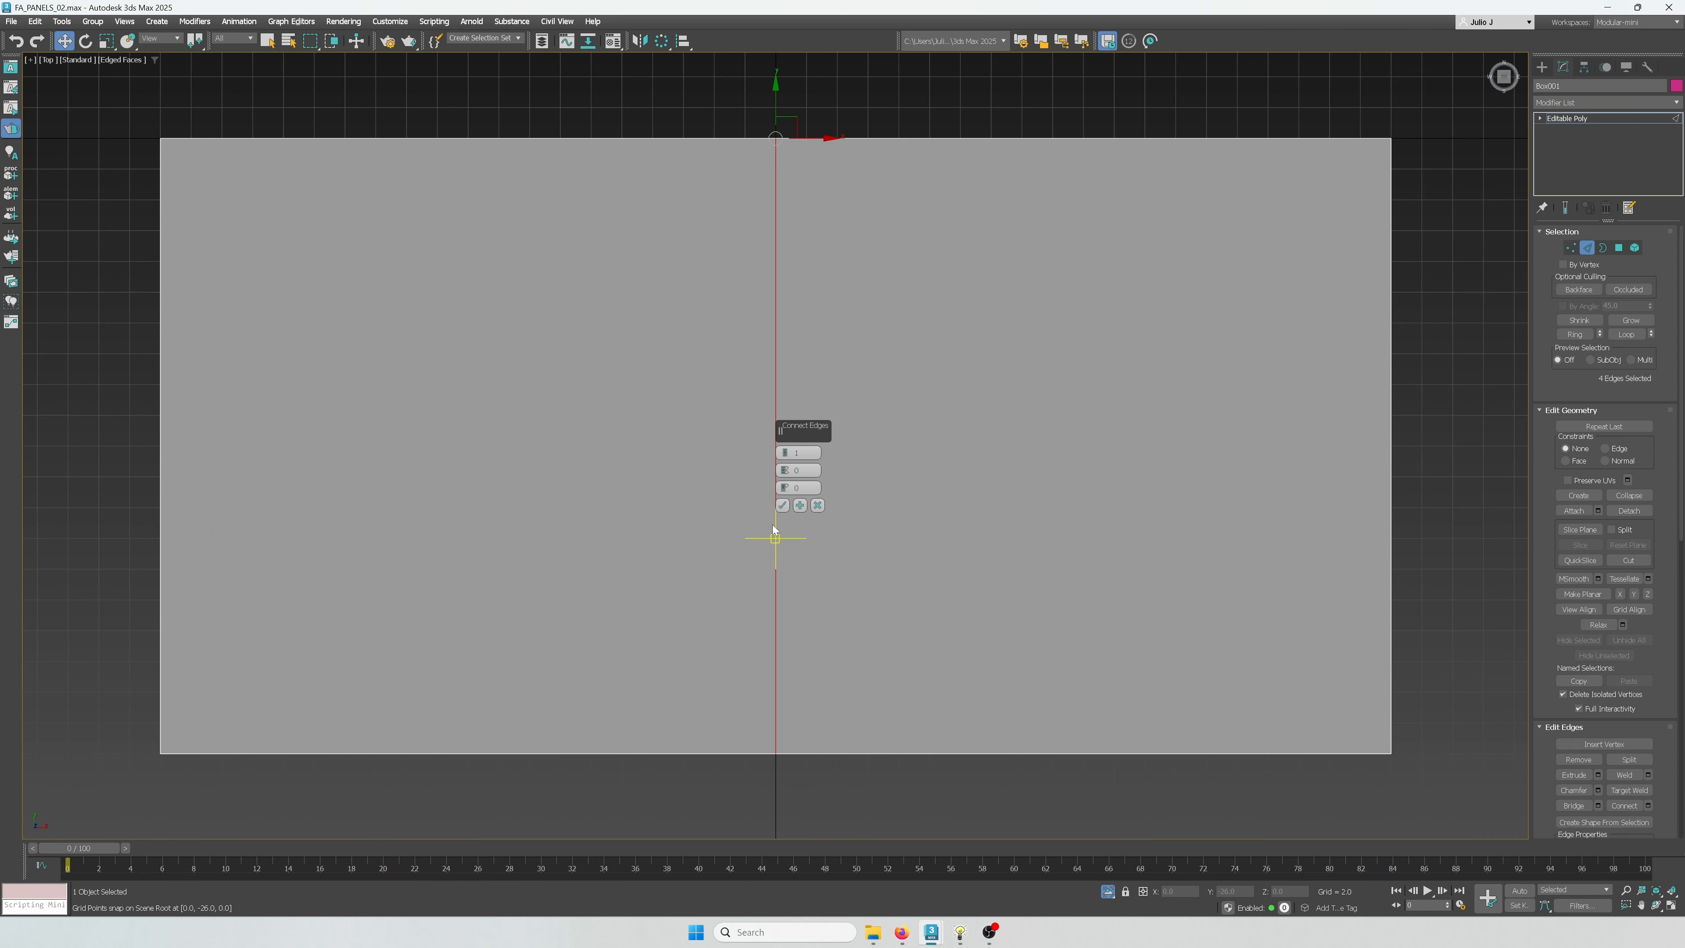
{"action": "left_click", "coordinate": [782, 506]}
{"action": "left_click_drag", "start_coordinate": [1420, 513], "coordinate": [1232, 543]}
{"action": "key", "text": "ctrl+shift+e"}
{"action": "scroll", "coordinate": [1199, 558], "scroll_direction": "down", "scroll_amount": 3}
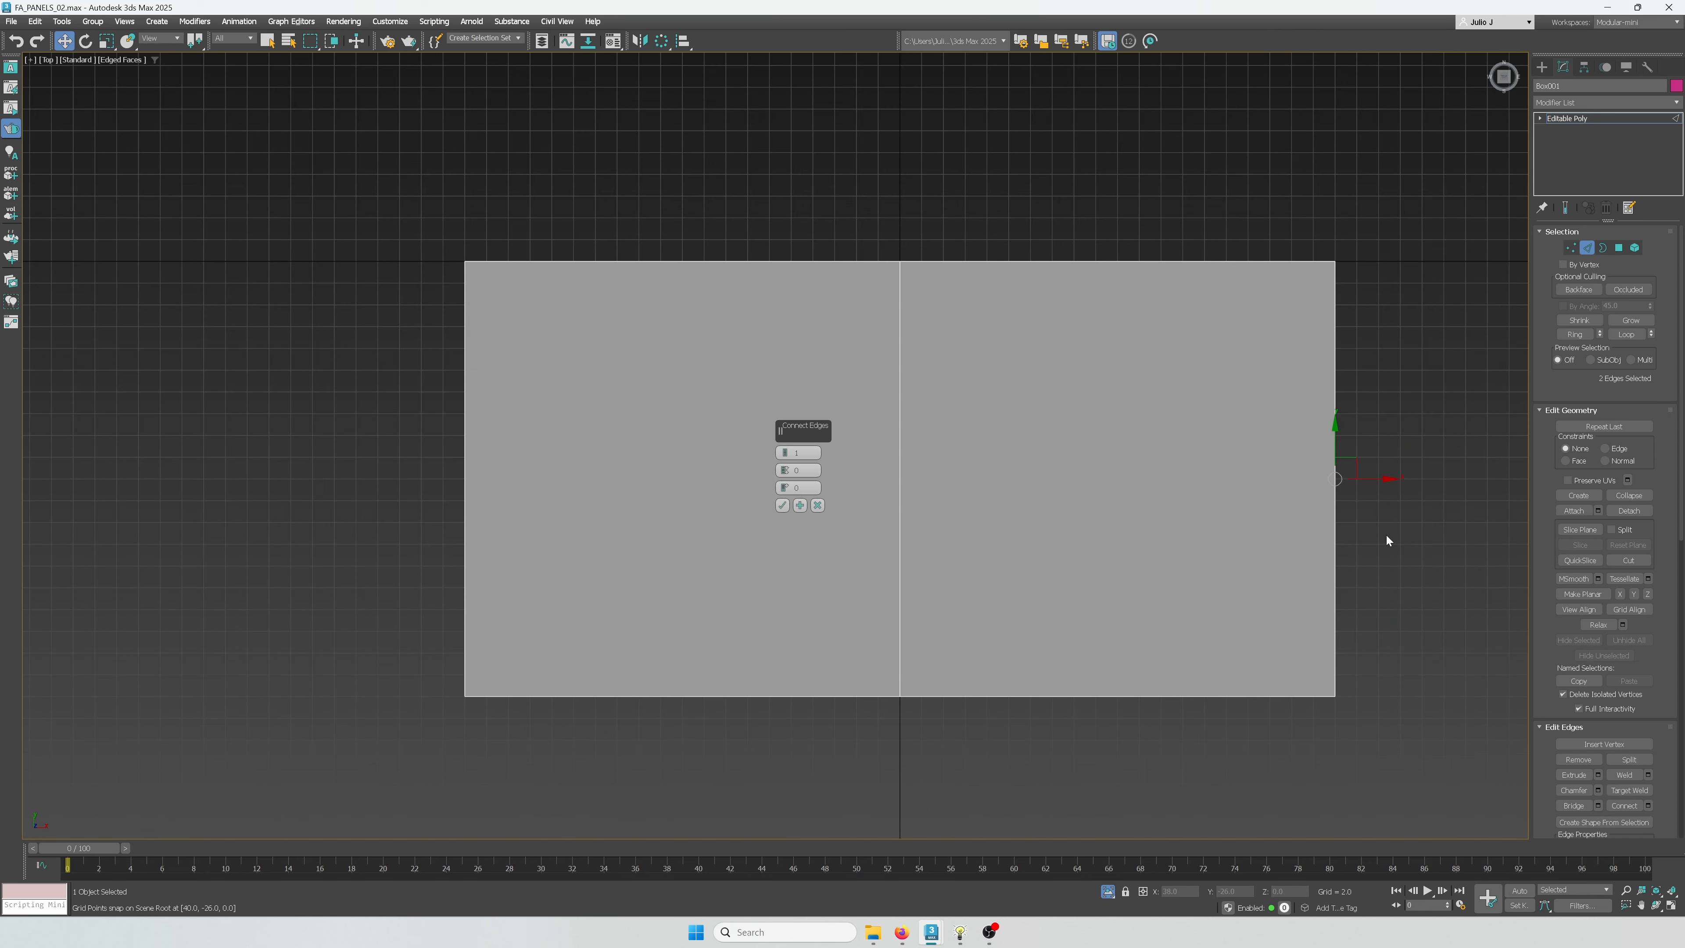
{"action": "middle_click_drag", "start_coordinate": [478, 555], "coordinate": [368, 549]}
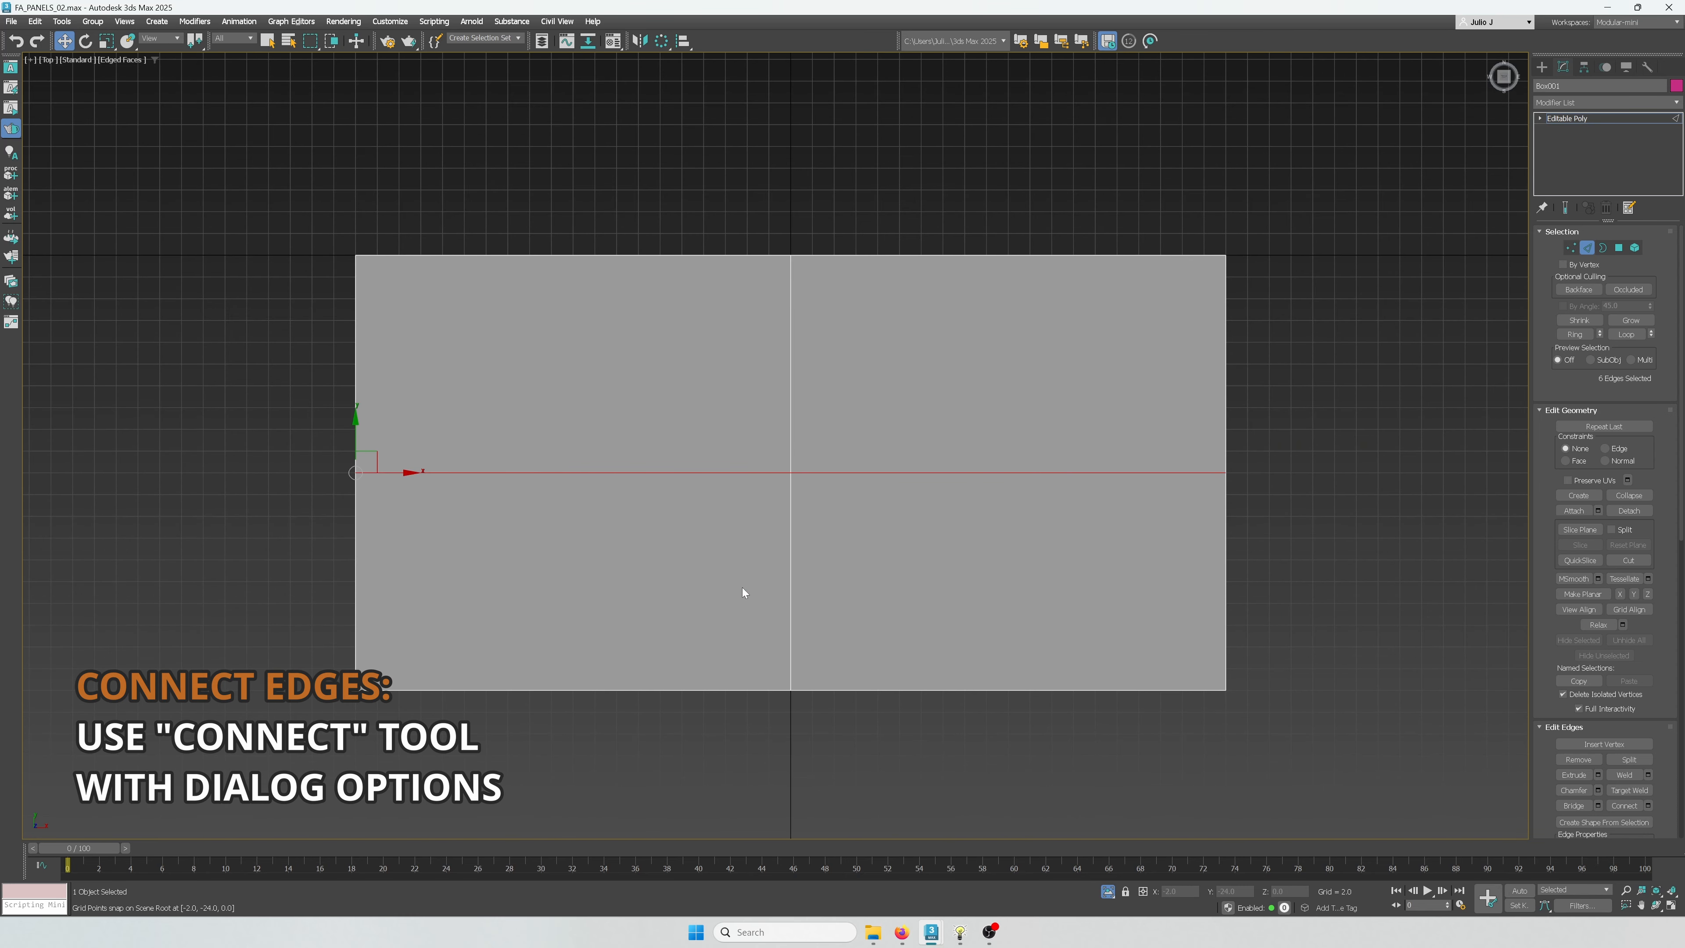
Connect the horizontal edges in both halves of the box to add vertical quarter divisions, and switch to vertex editing
{"action": "left_click_drag", "start_coordinate": [613, 152], "coordinate": [613, 152]}
{"action": "left_click_drag", "start_coordinate": [1058, 238], "coordinate": [1059, 239], "text": "ctrl"}
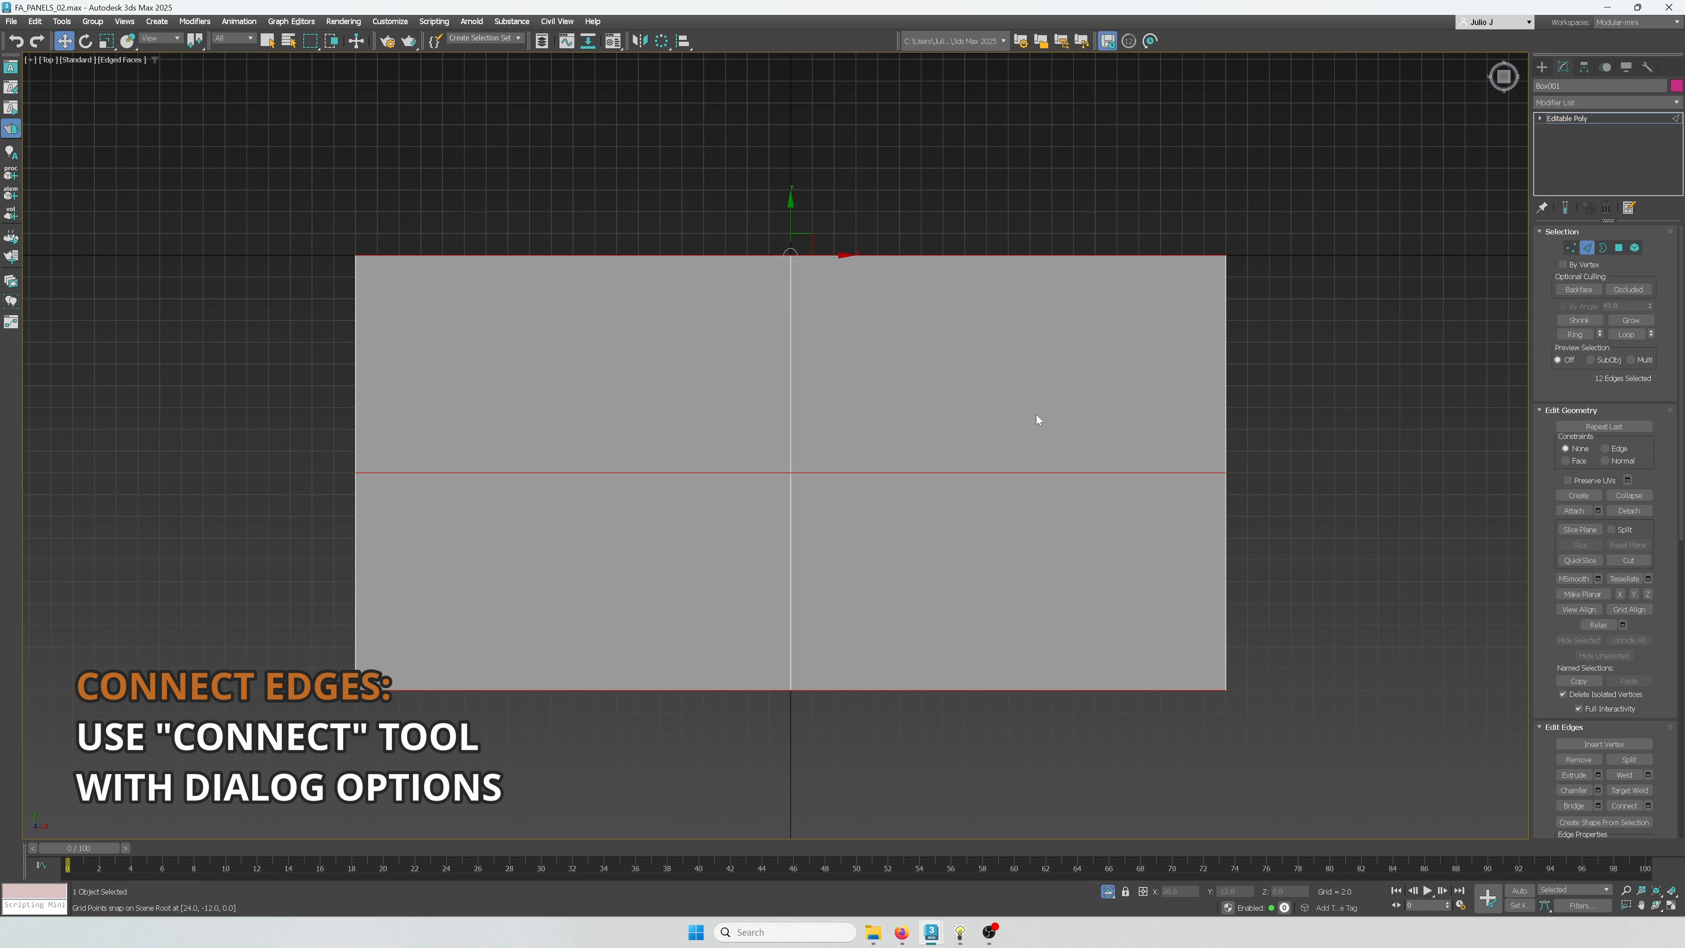
{"action": "key", "text": "ctrl+shift+e"}
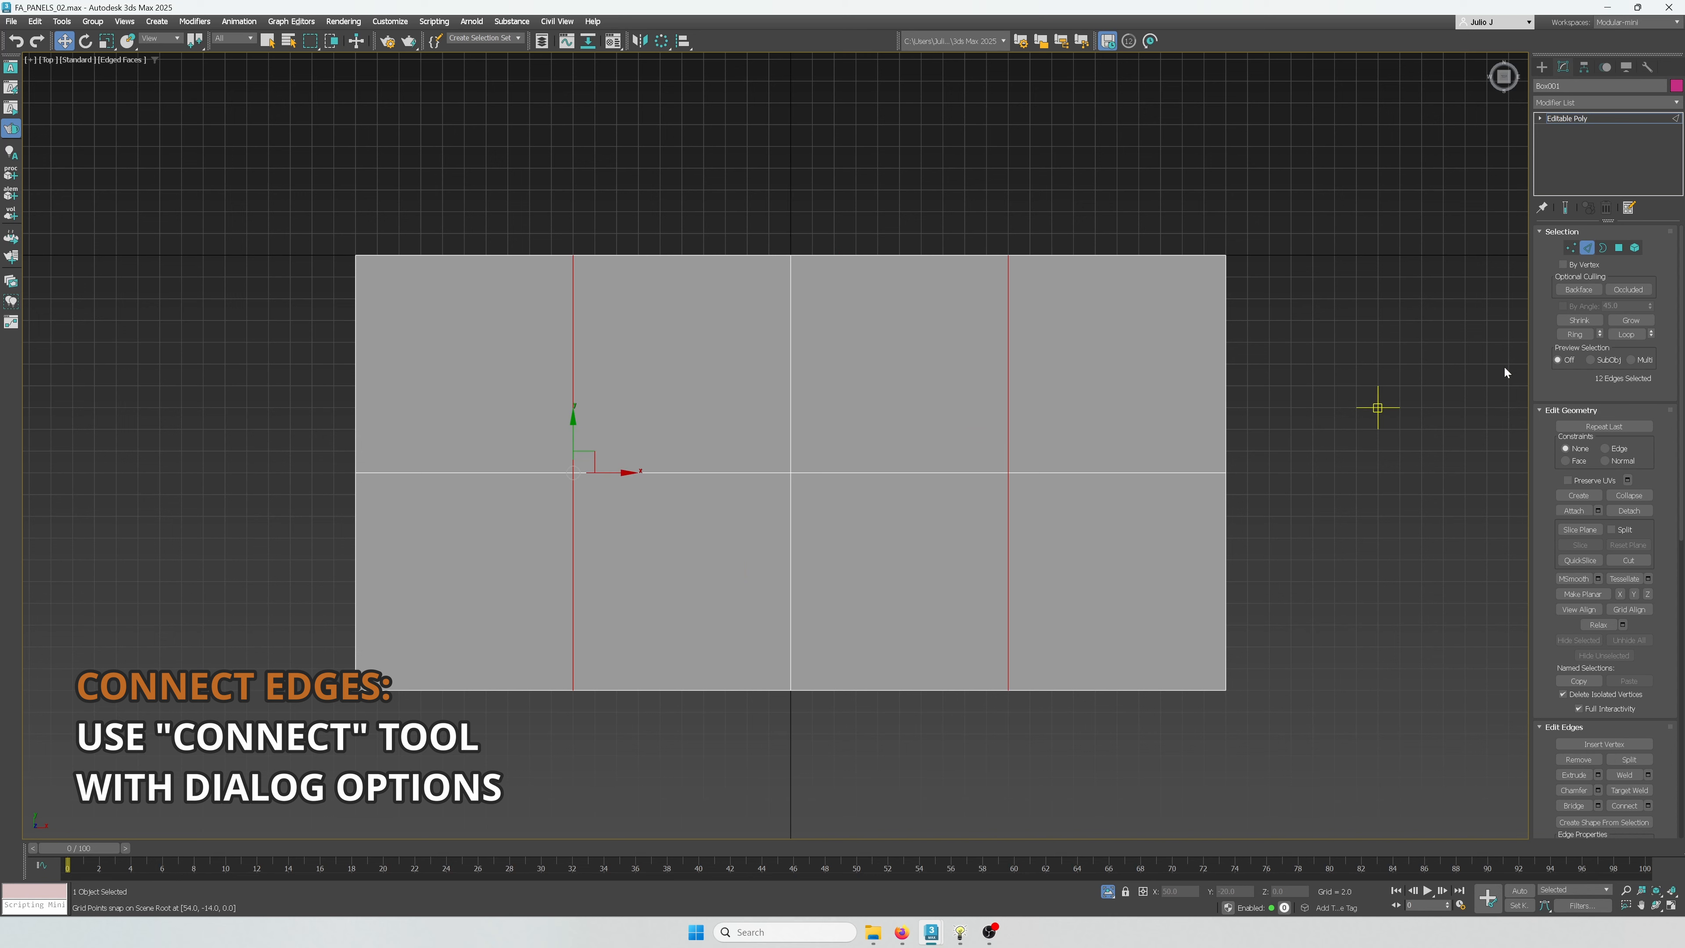
{"action": "left_click", "coordinate": [1571, 251]}
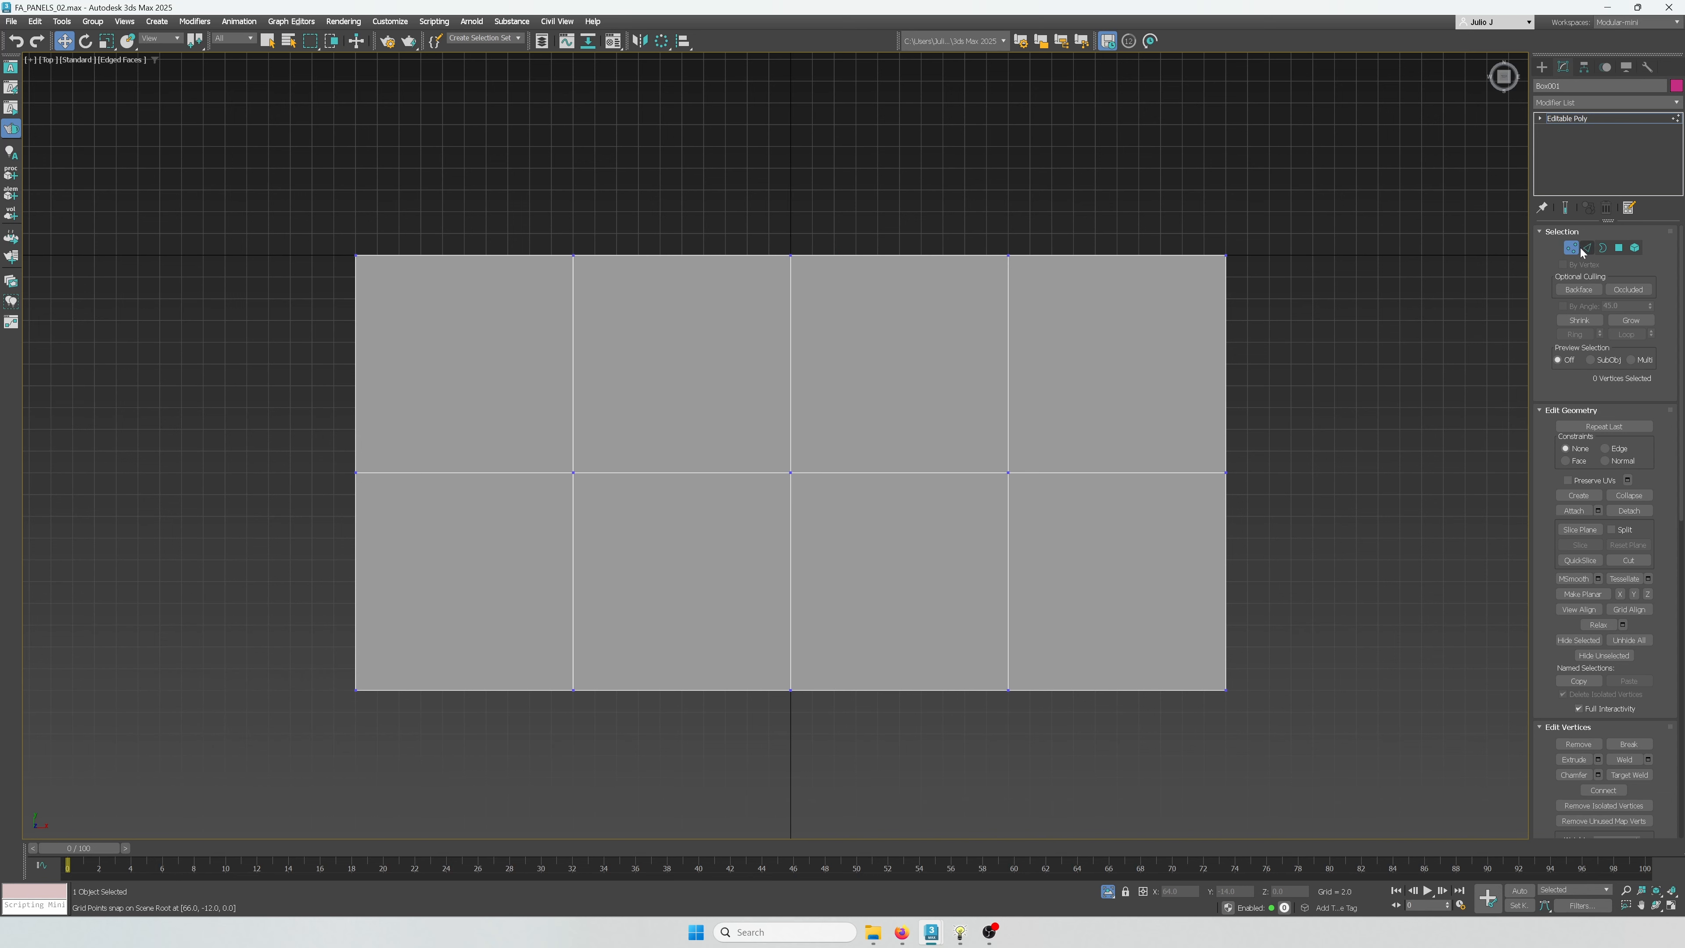
Connect the edges around the box's upper-left and lower-right corner panels to add a diagonal cut across each
{"action": "left_click", "coordinate": [1587, 249]}
{"action": "left_click_drag", "start_coordinate": [1301, 529], "coordinate": [186, 564]}
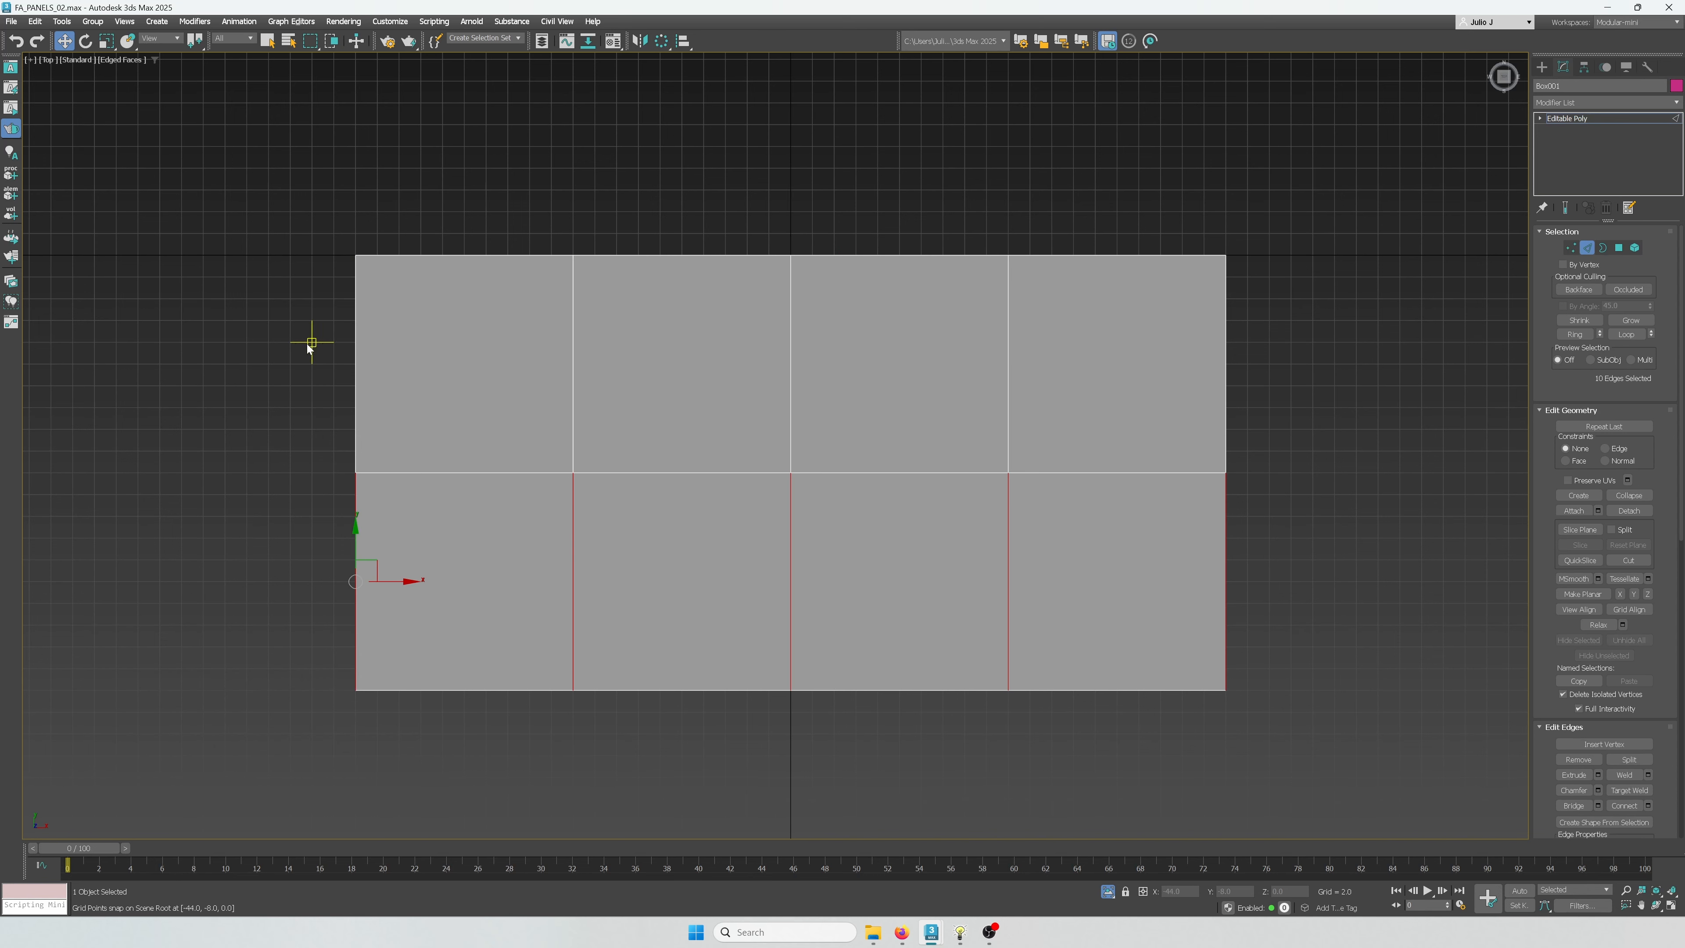
{"action": "left_click_drag", "start_coordinate": [1297, 575], "coordinate": [1126, 675]}
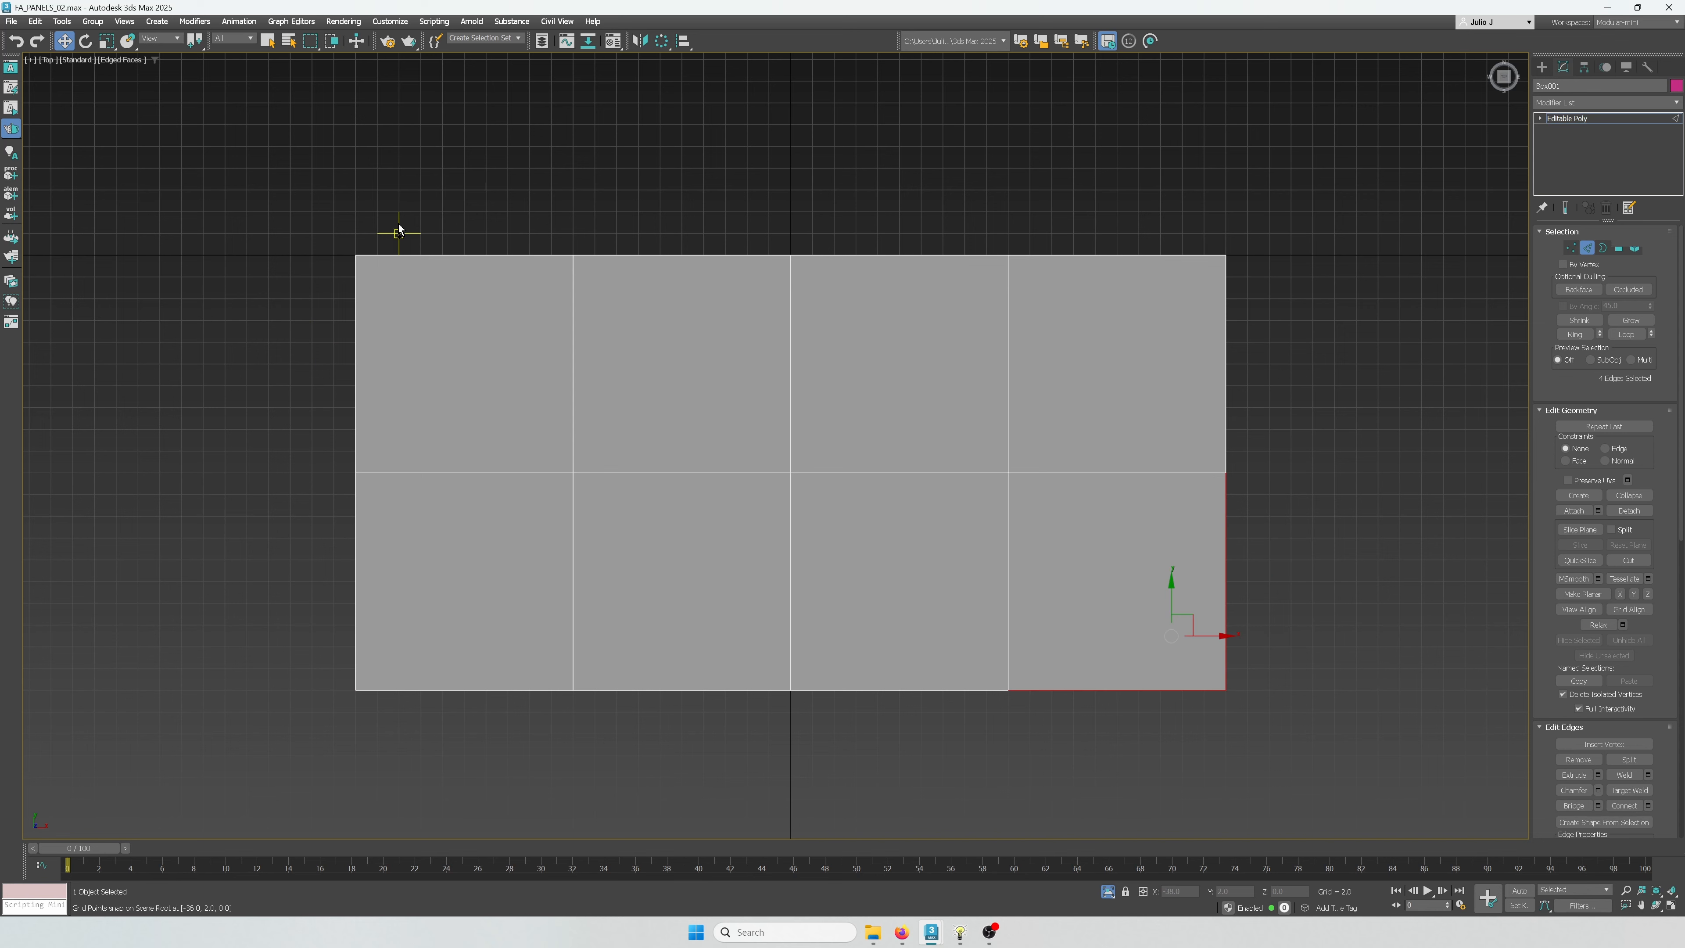
{"action": "key", "text": "ctrl+shift+e"}
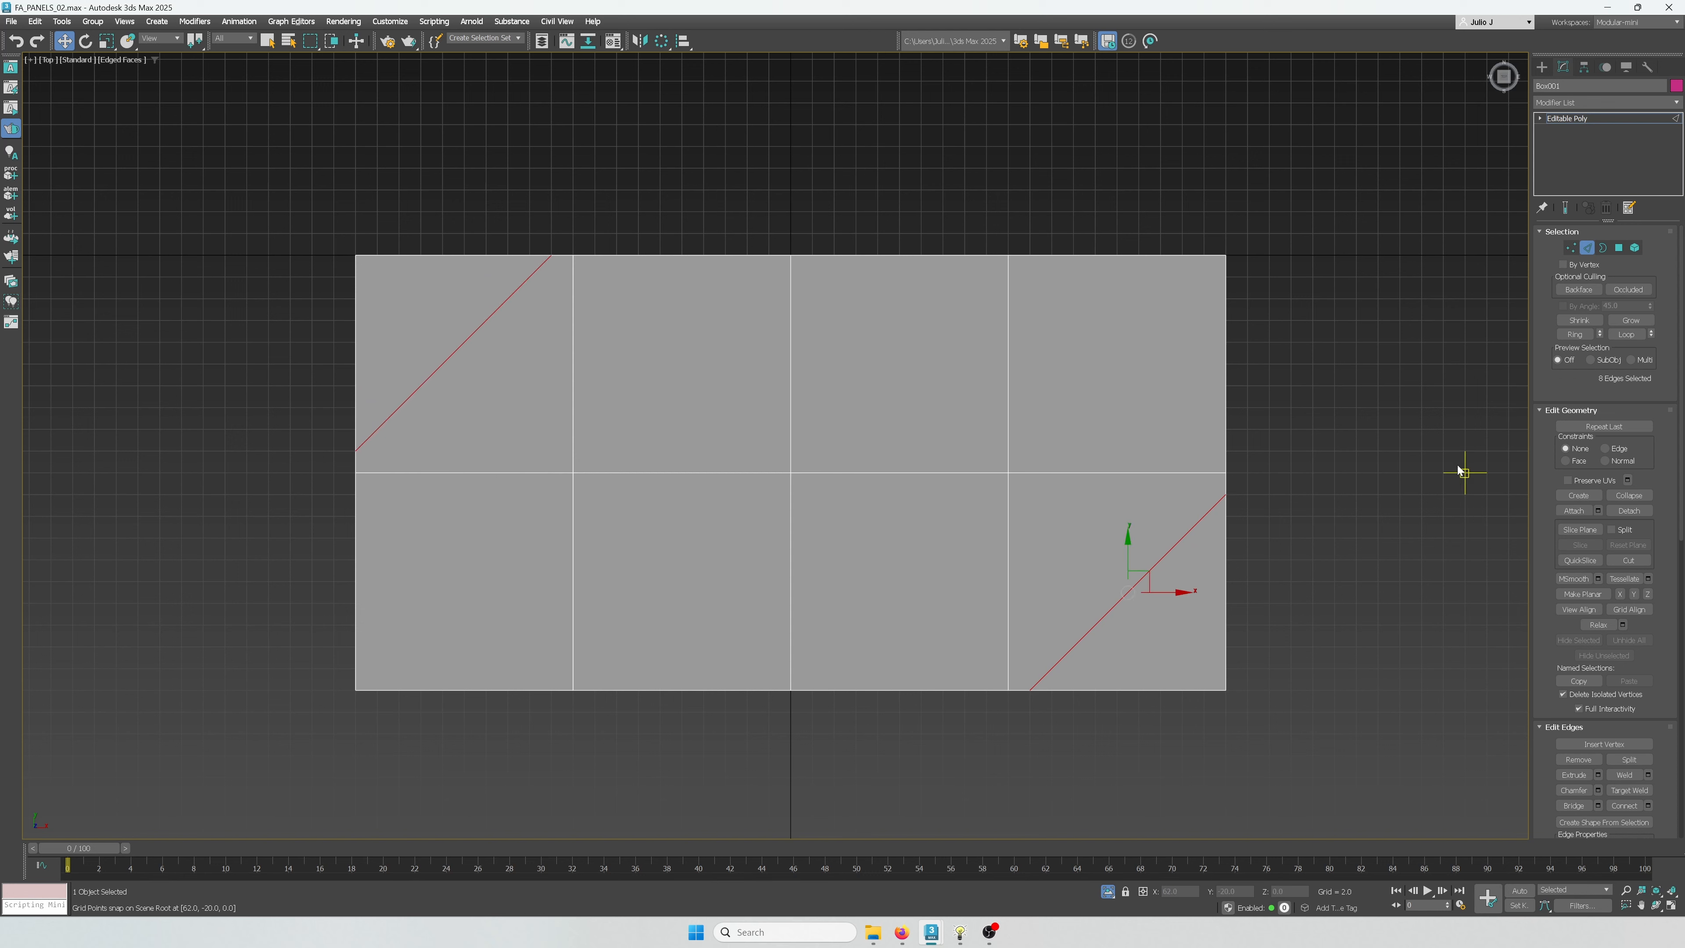
Delete the polygons of the two cut-off triangular corners and cap the resulting open borders
{"action": "left_click", "coordinate": [1619, 247]}
{"action": "left_click", "coordinate": [1165, 688]}
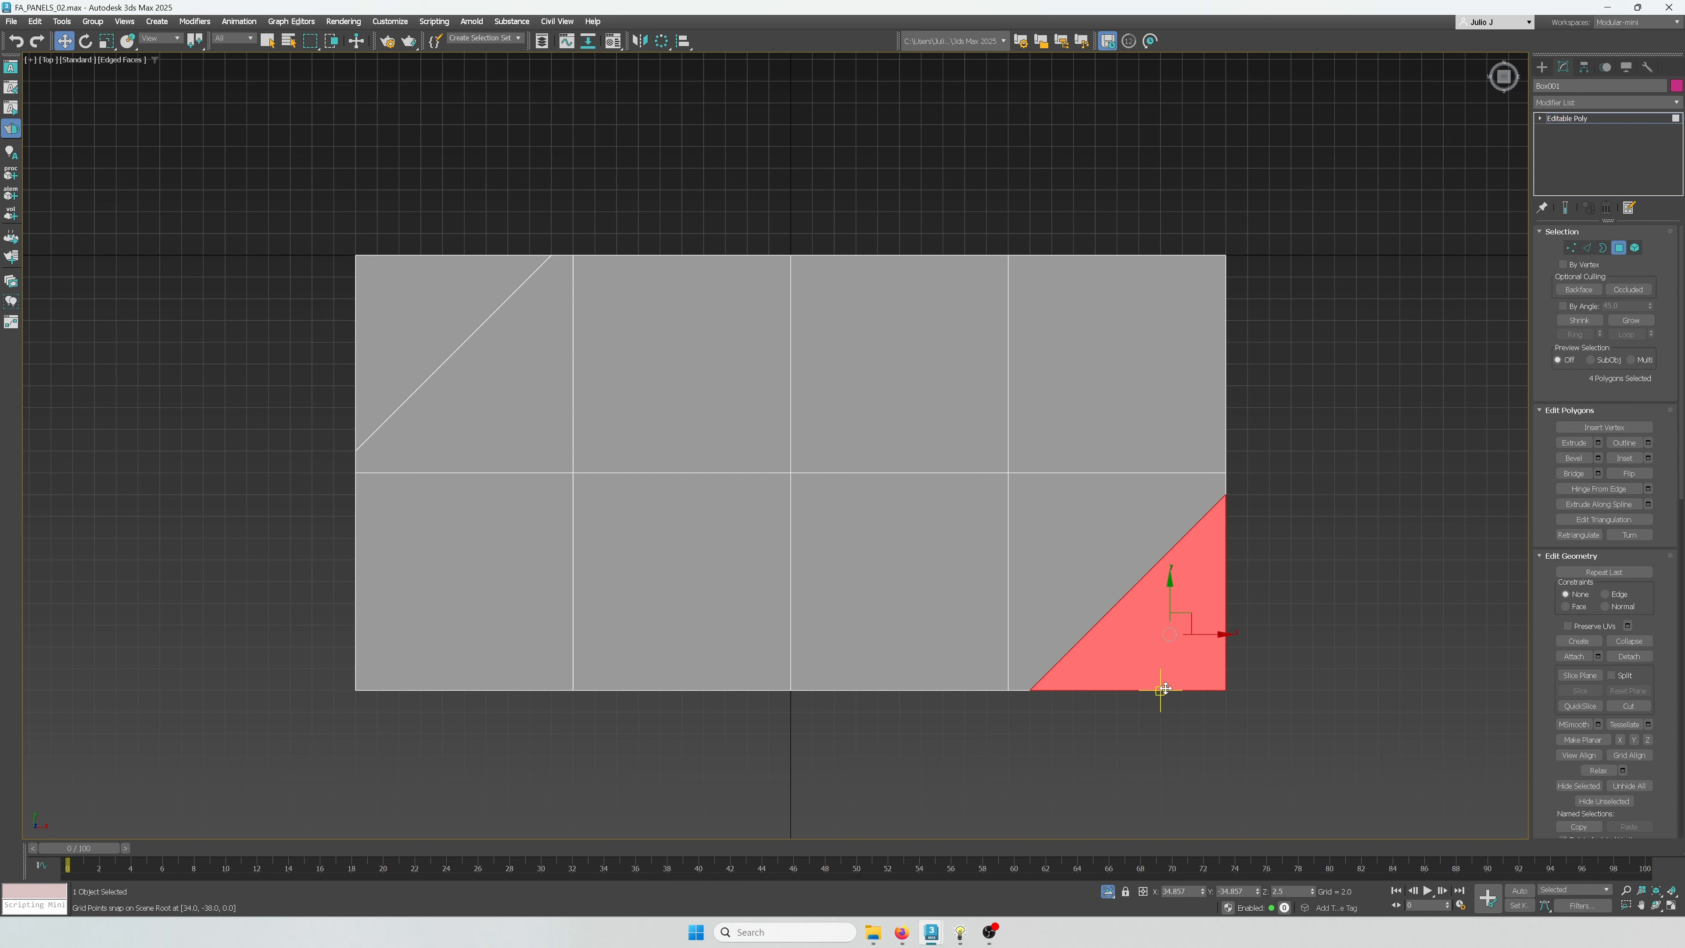
{"action": "left_click_drag", "start_coordinate": [363, 283], "coordinate": [376, 294], "text": "ctrl"}
{"action": "key", "text": "Delete"}
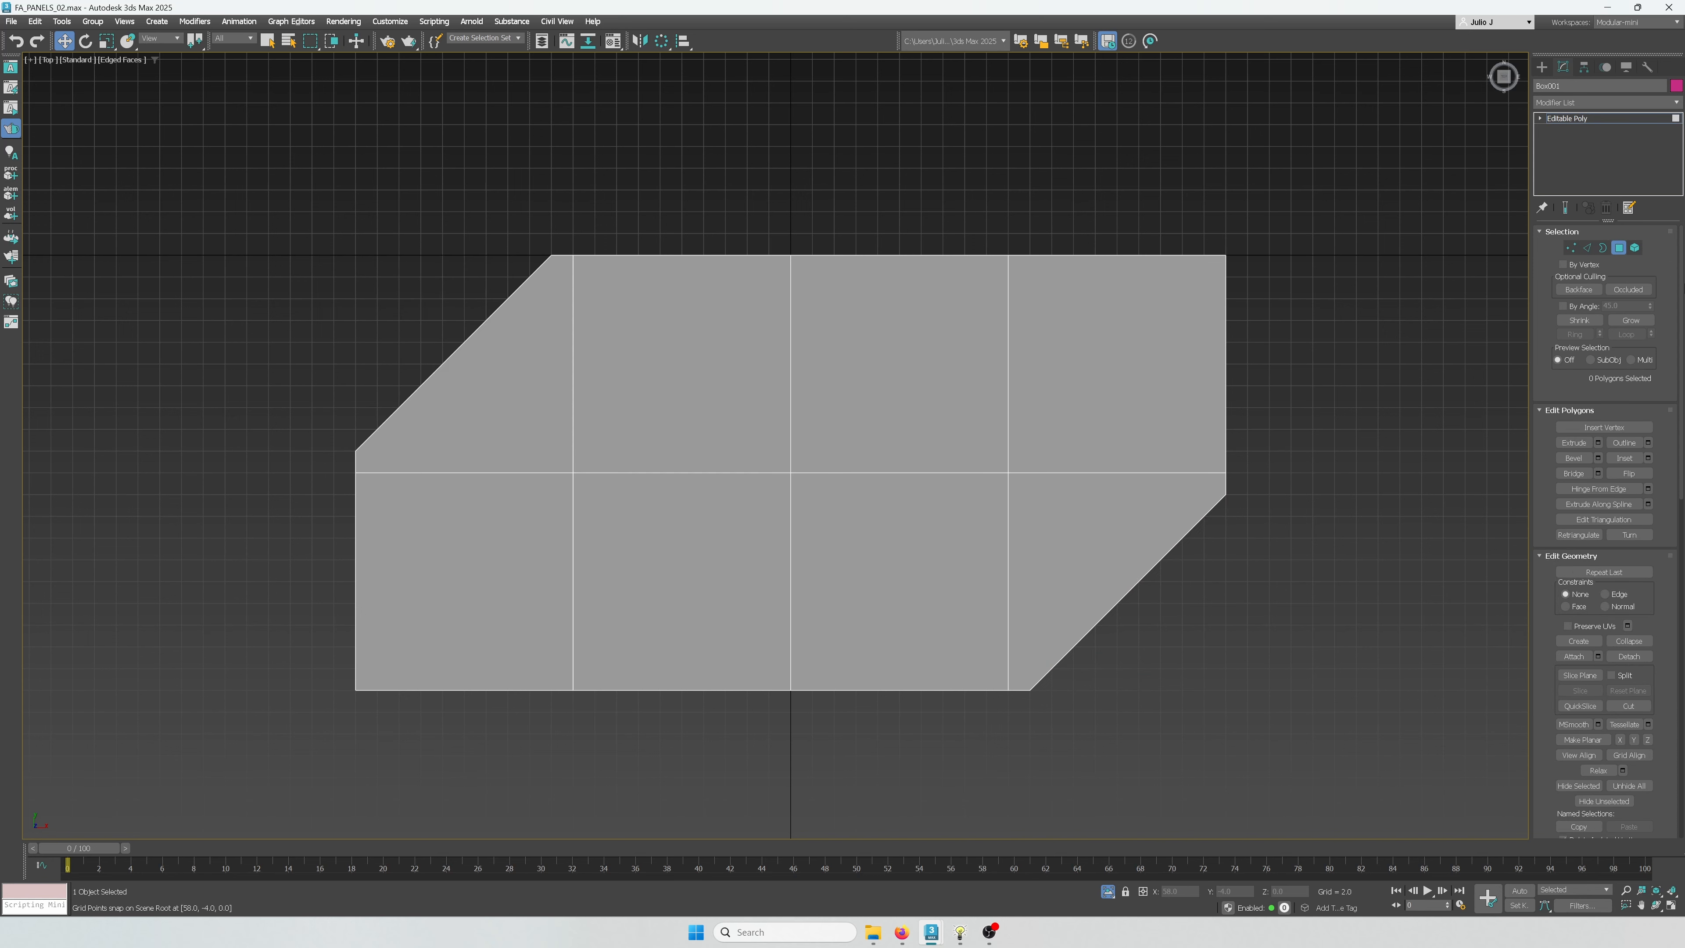
{"action": "left_click", "coordinate": [1603, 248]}
{"action": "key", "text": "ctrl+a"}
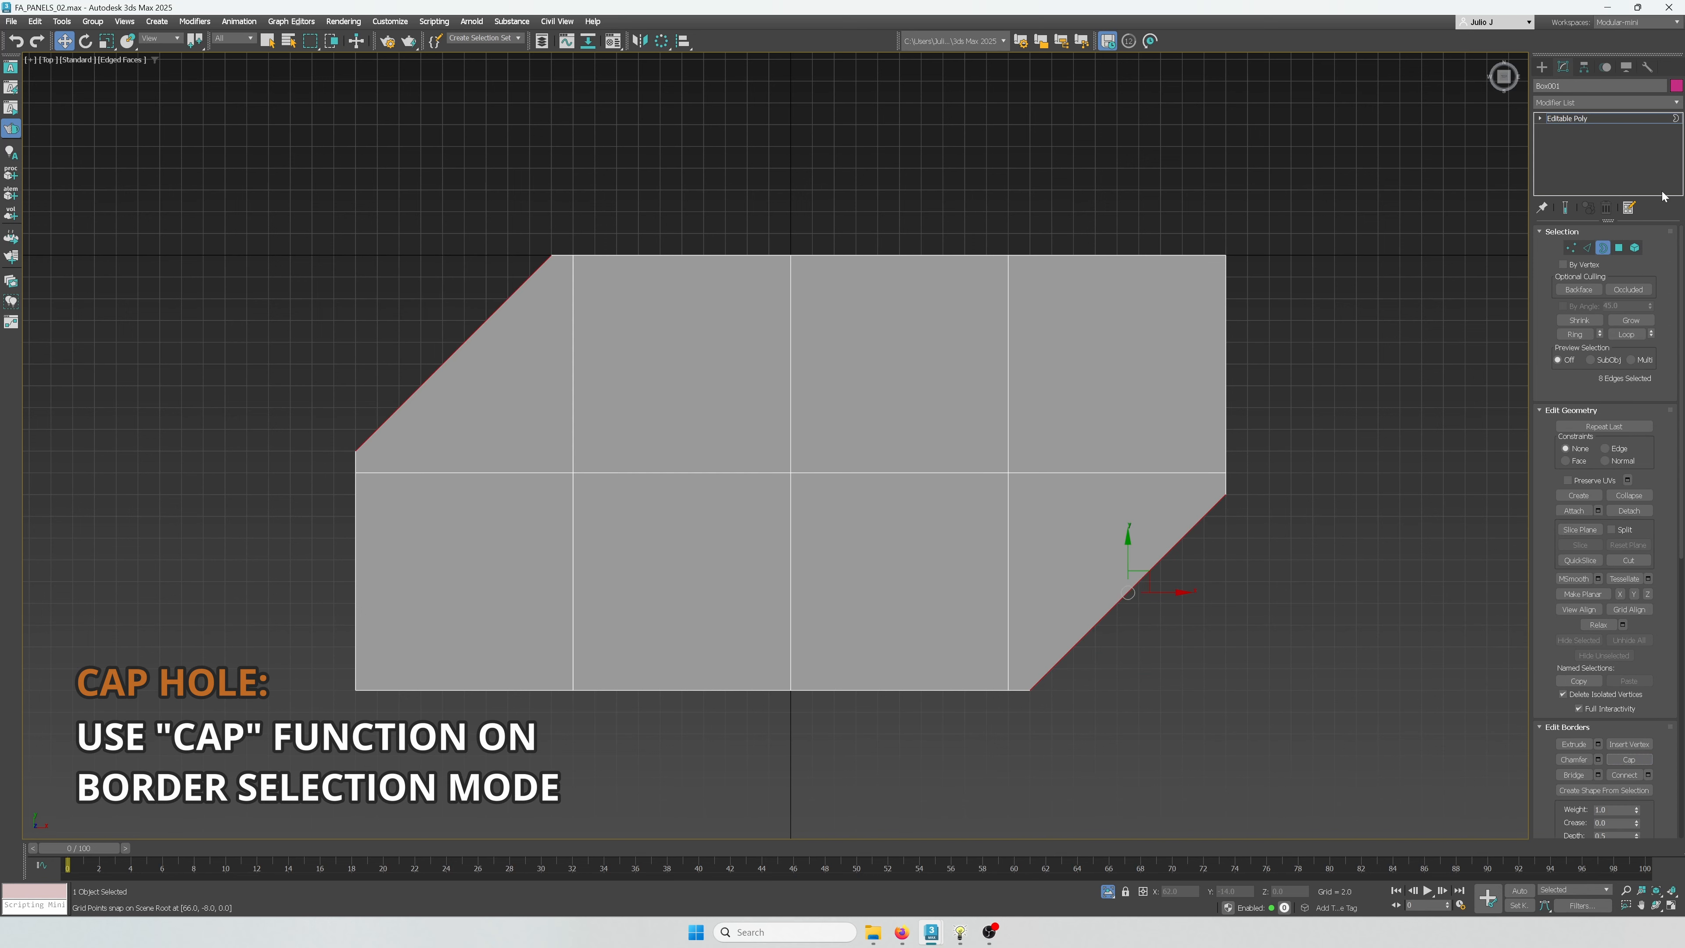
{"action": "left_click", "coordinate": [1603, 248]}
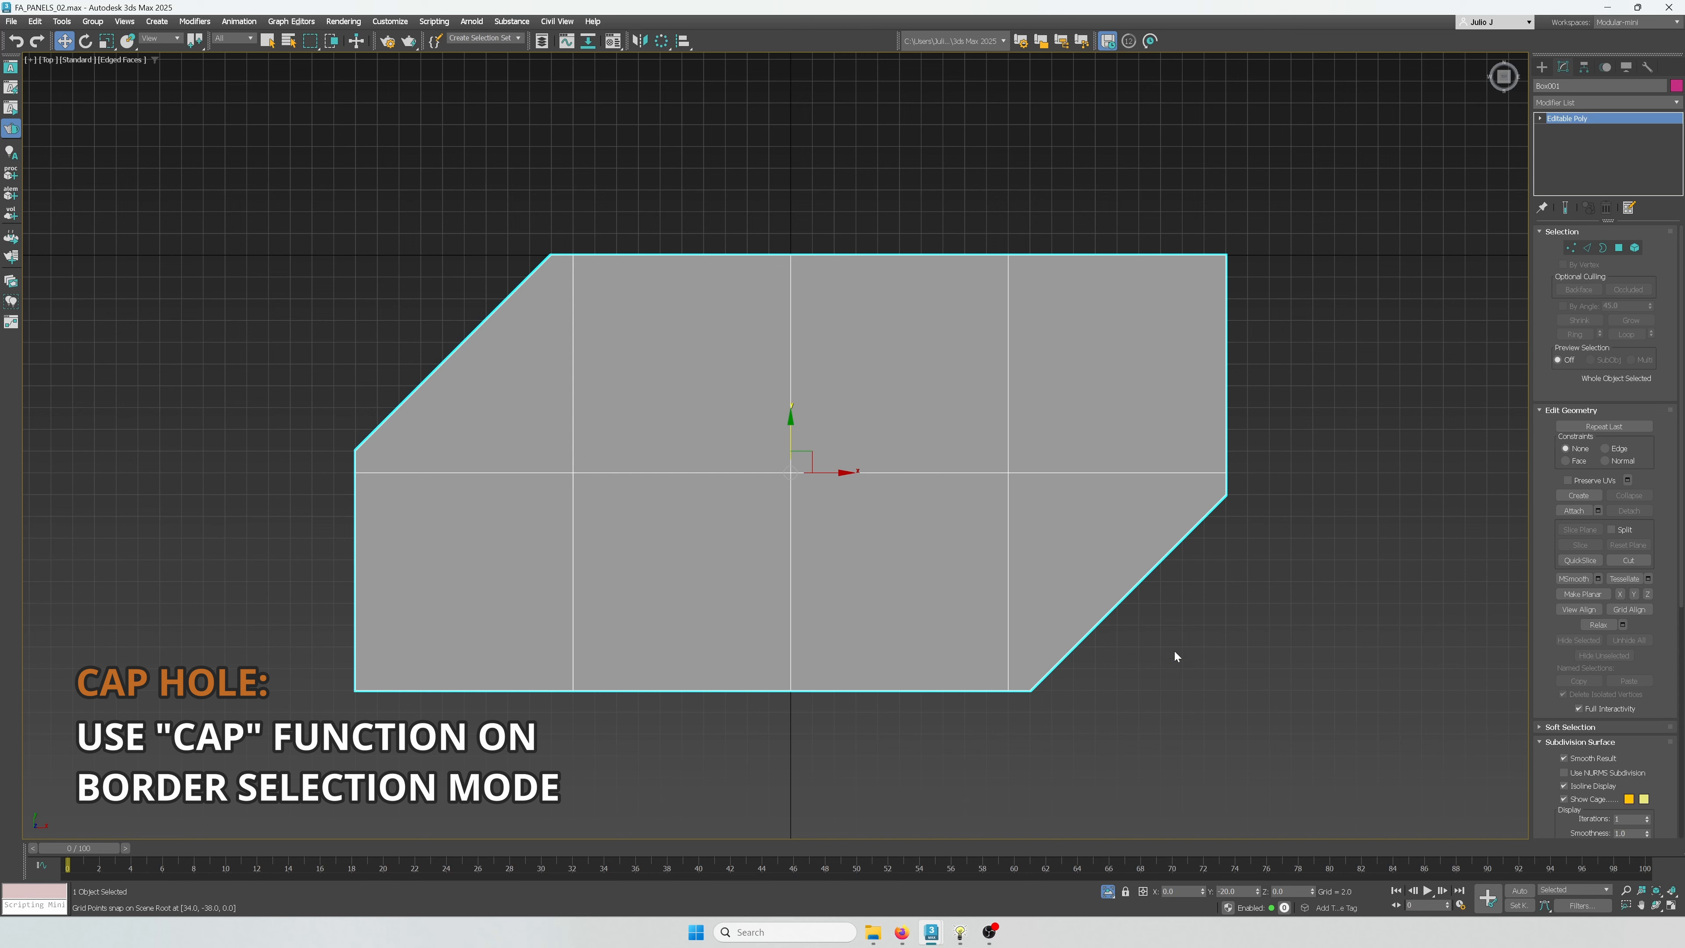
Chamfer the horizontal middle edge loop into a narrow band with three parallel edge lines
{"action": "left_click", "coordinate": [1588, 251]}
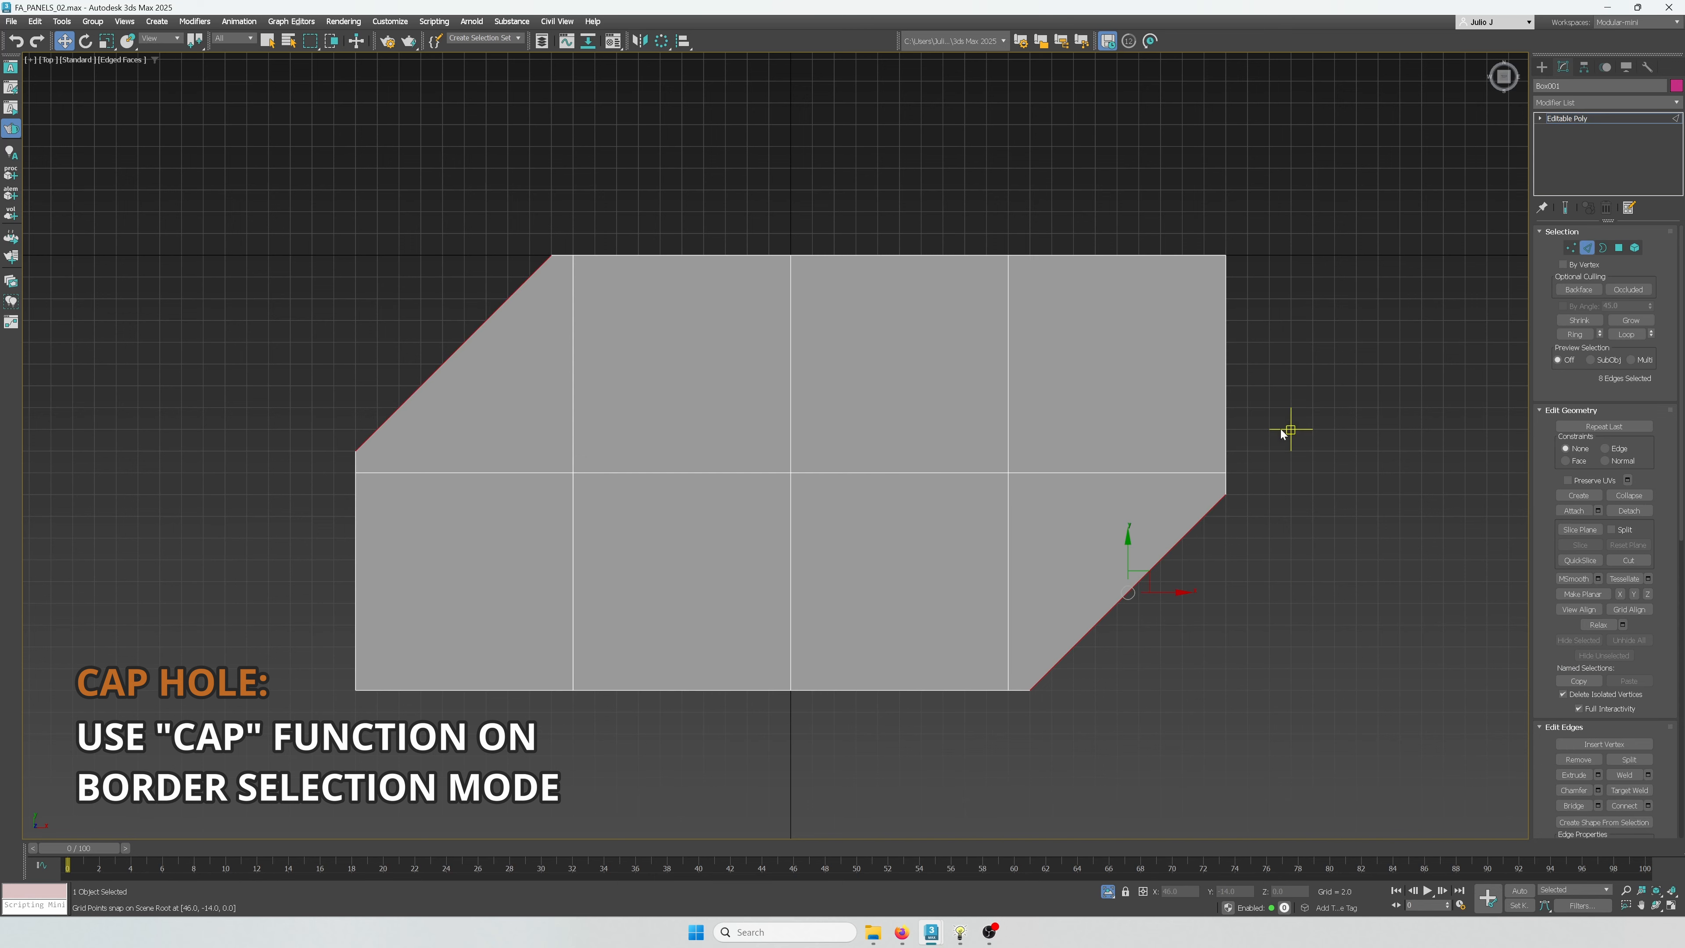
{"action": "left_click", "coordinate": [1181, 472]}
{"action": "double_click", "coordinate": [1180, 473]}
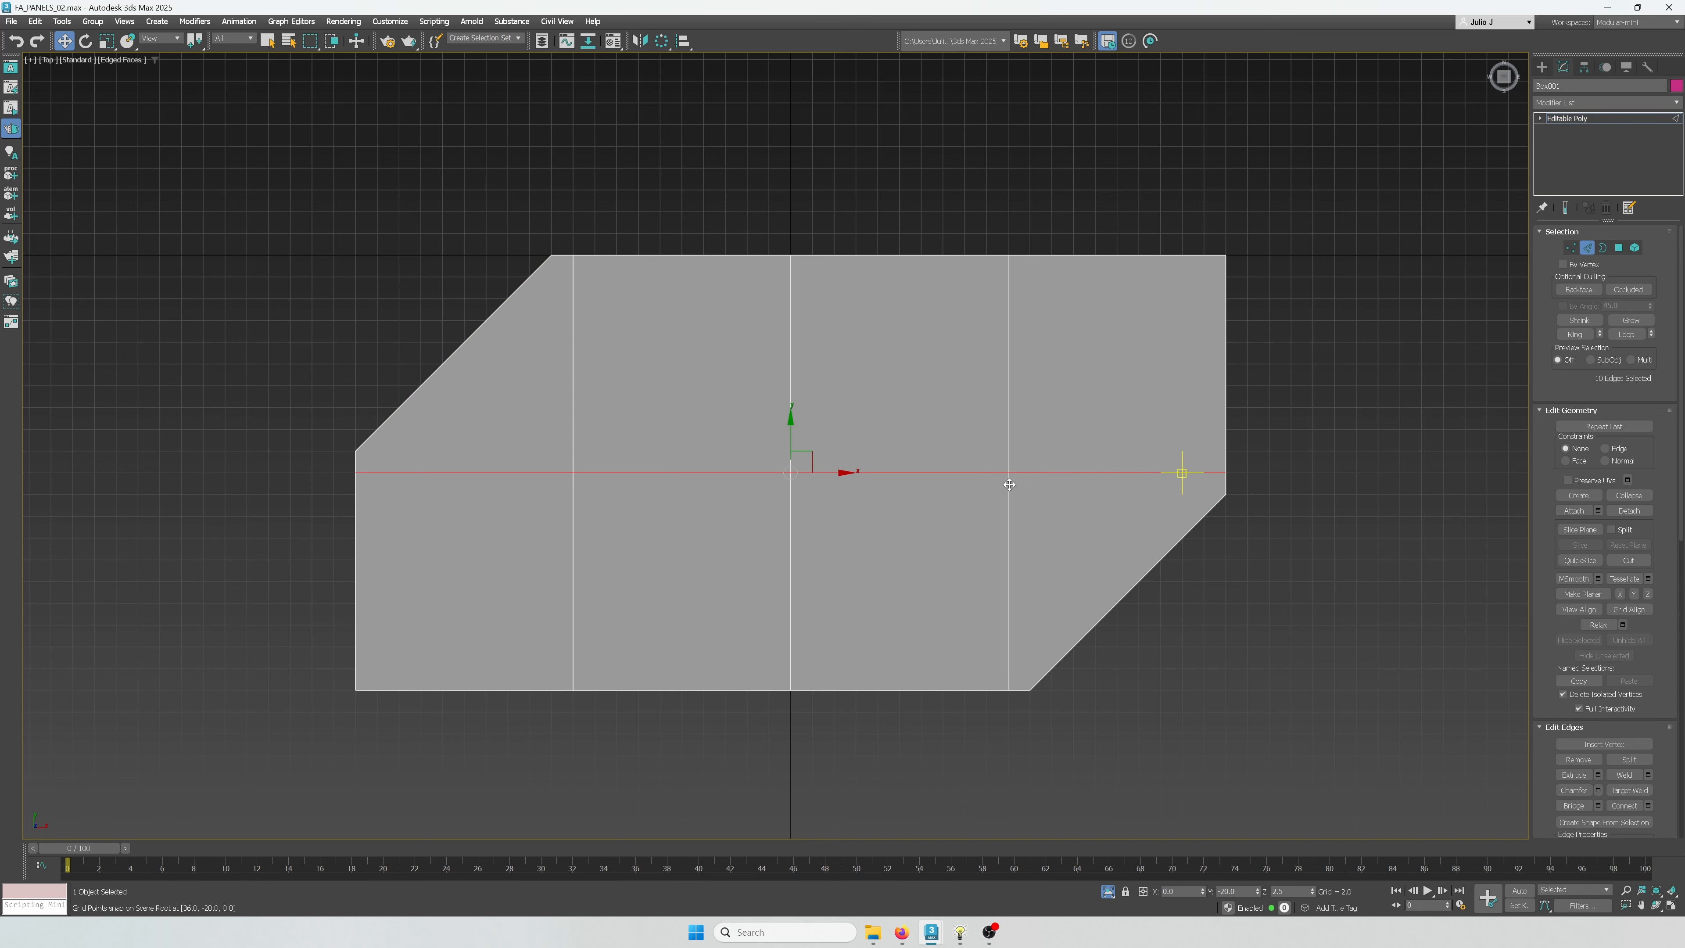
{"action": "left_click", "coordinate": [1598, 791]}
{"action": "scroll", "coordinate": [1278, 495], "scroll_direction": "up", "scroll_amount": 3}
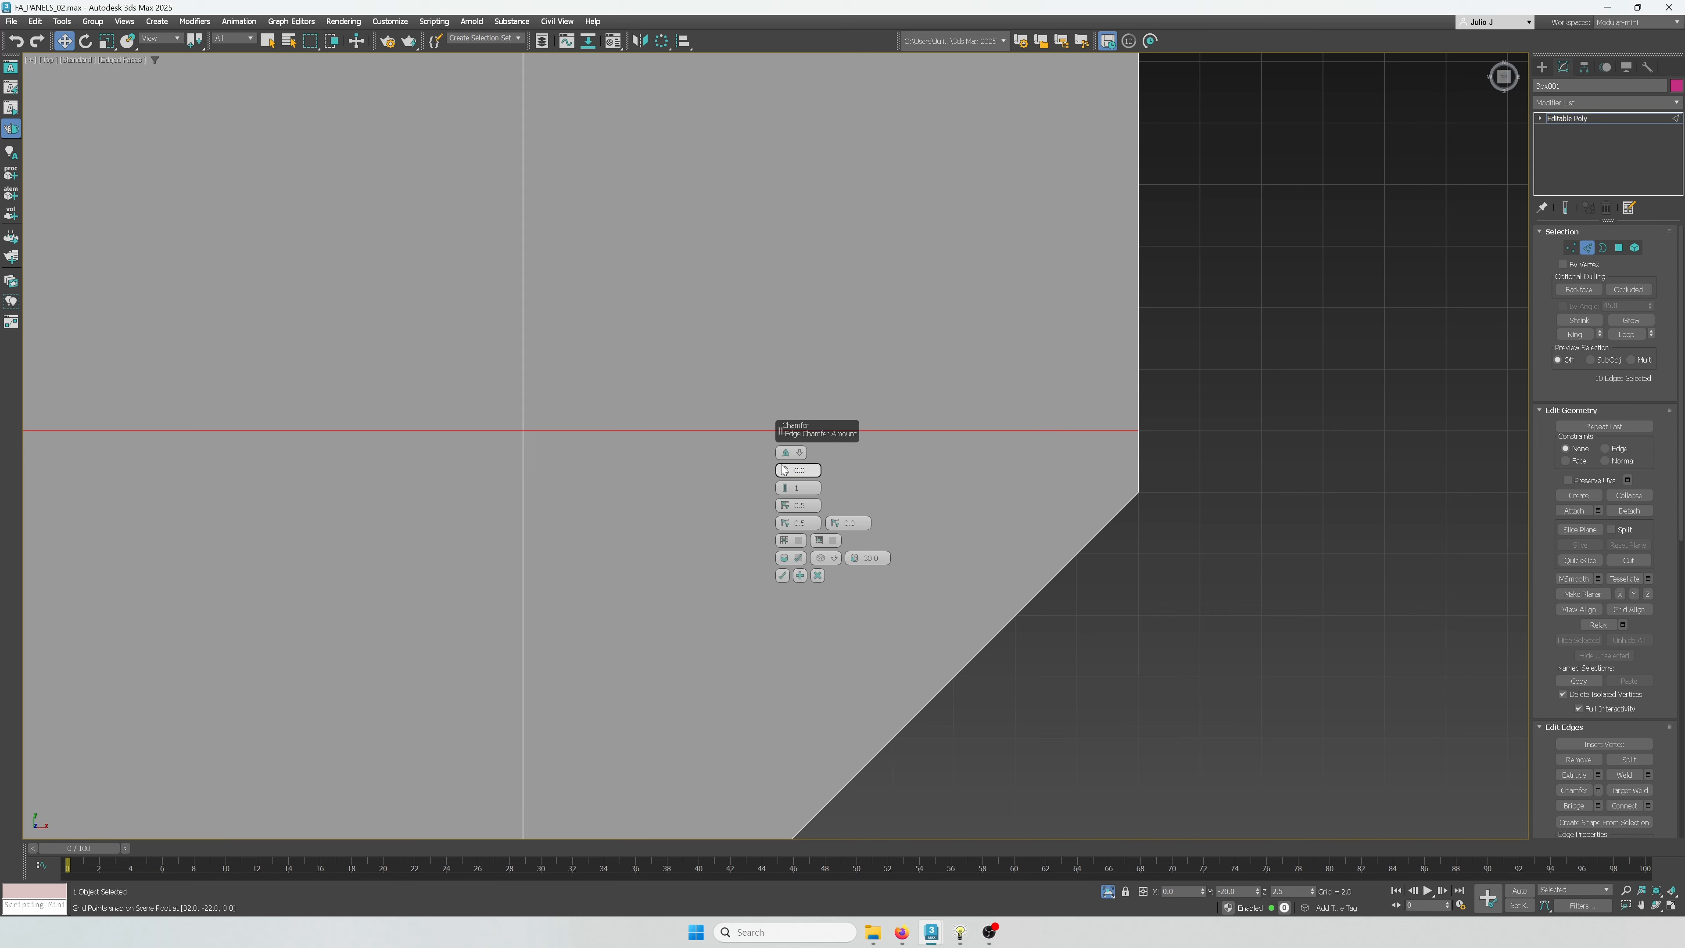
{"action": "left_click_drag", "start_coordinate": [784, 470], "coordinate": [784, 456]}
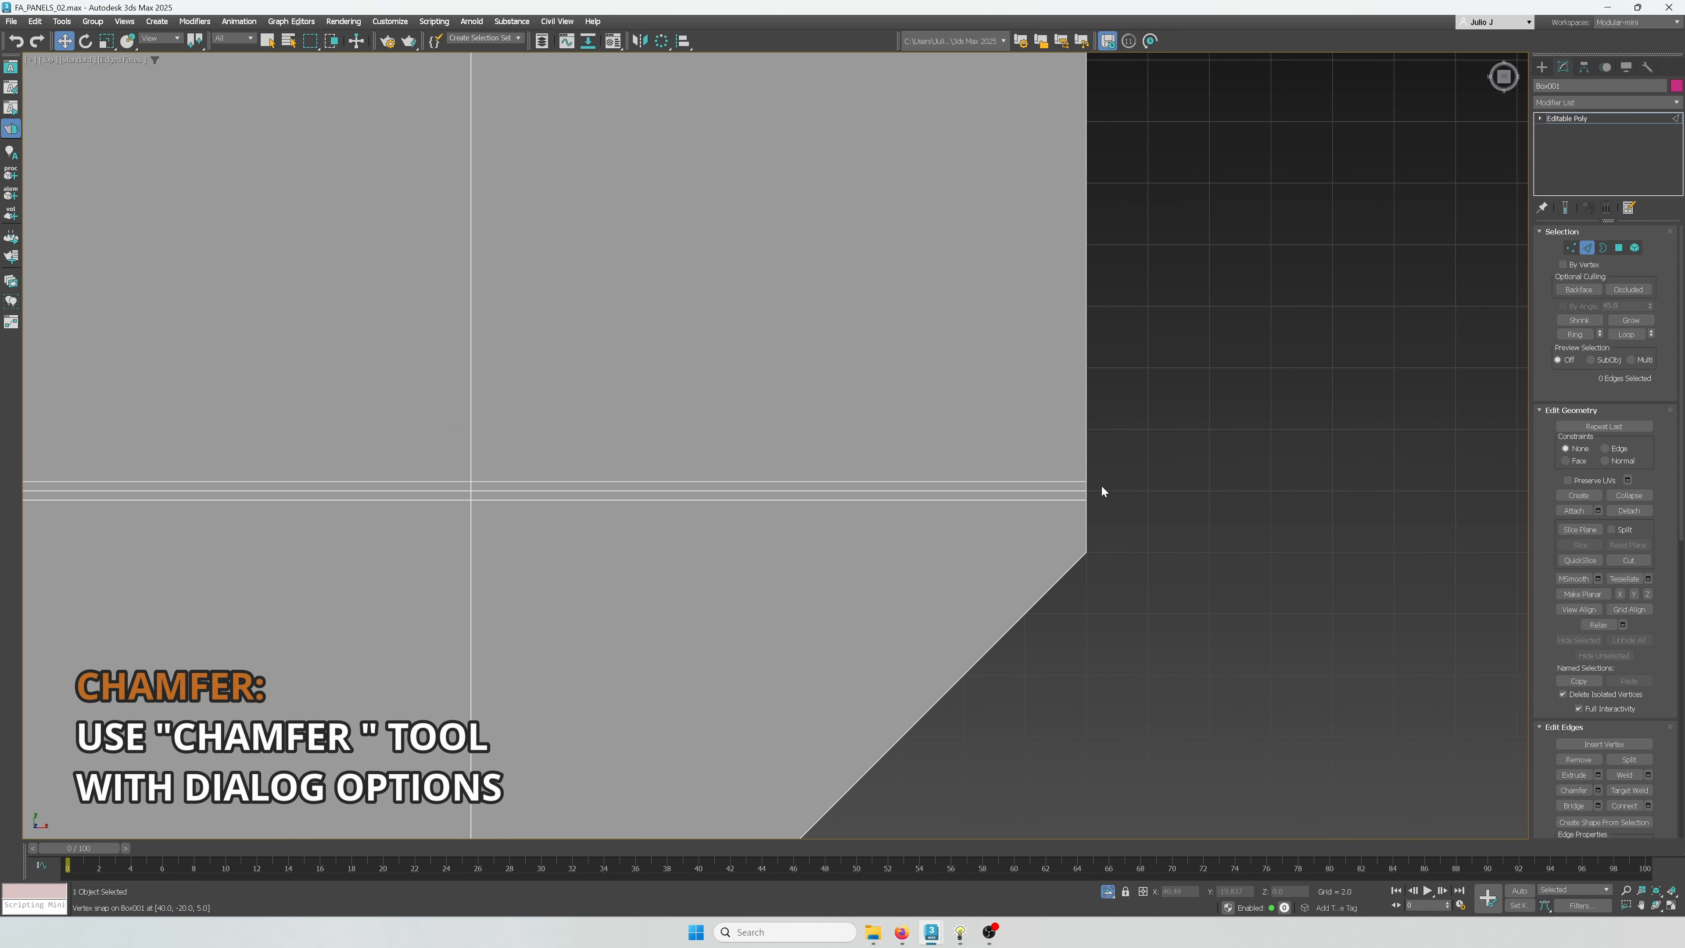
Move the two polygons at the band's right end inward to the nearest vertical division, opening a groove
{"action": "right_click", "coordinate": [1101, 490]}
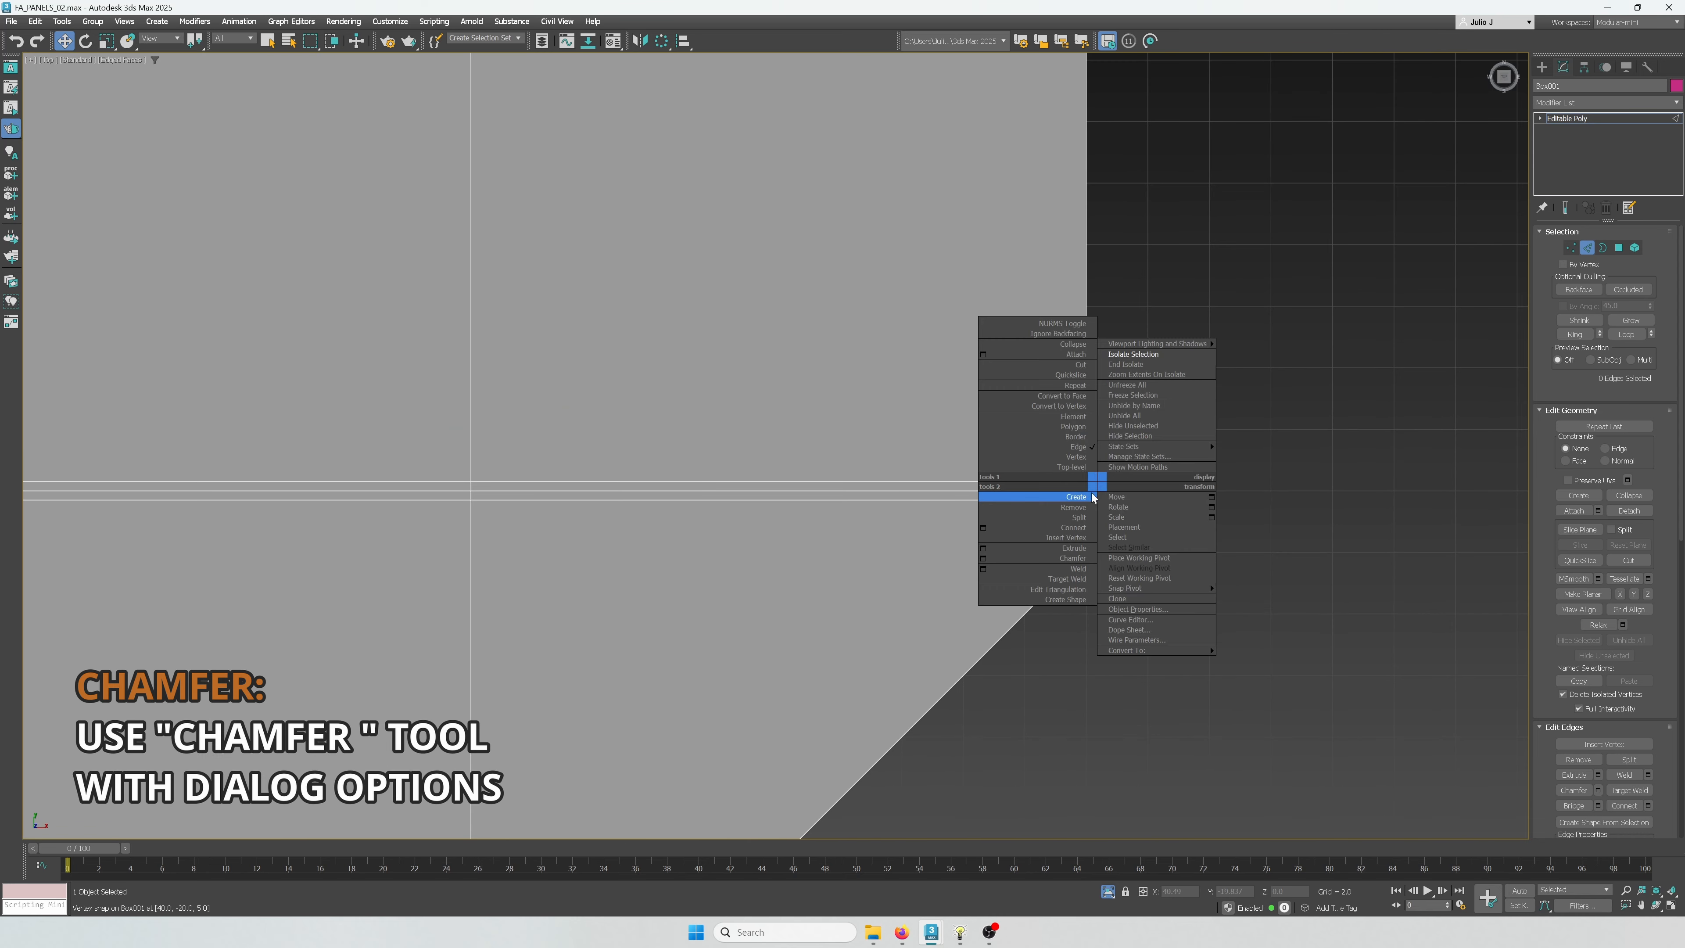
{"action": "left_click", "coordinate": [1090, 473]}
{"action": "key", "text": "4"}
{"action": "left_click_drag", "start_coordinate": [1071, 496], "coordinate": [1096, 487]}
{"action": "left_click_drag", "start_coordinate": [1026, 432], "coordinate": [945, 540], "text": "alt"}
{"action": "scroll", "coordinate": [1068, 492], "scroll_direction": "down", "scroll_amount": 2}
{"action": "left_click_drag", "start_coordinate": [1098, 493], "coordinate": [780, 484]}
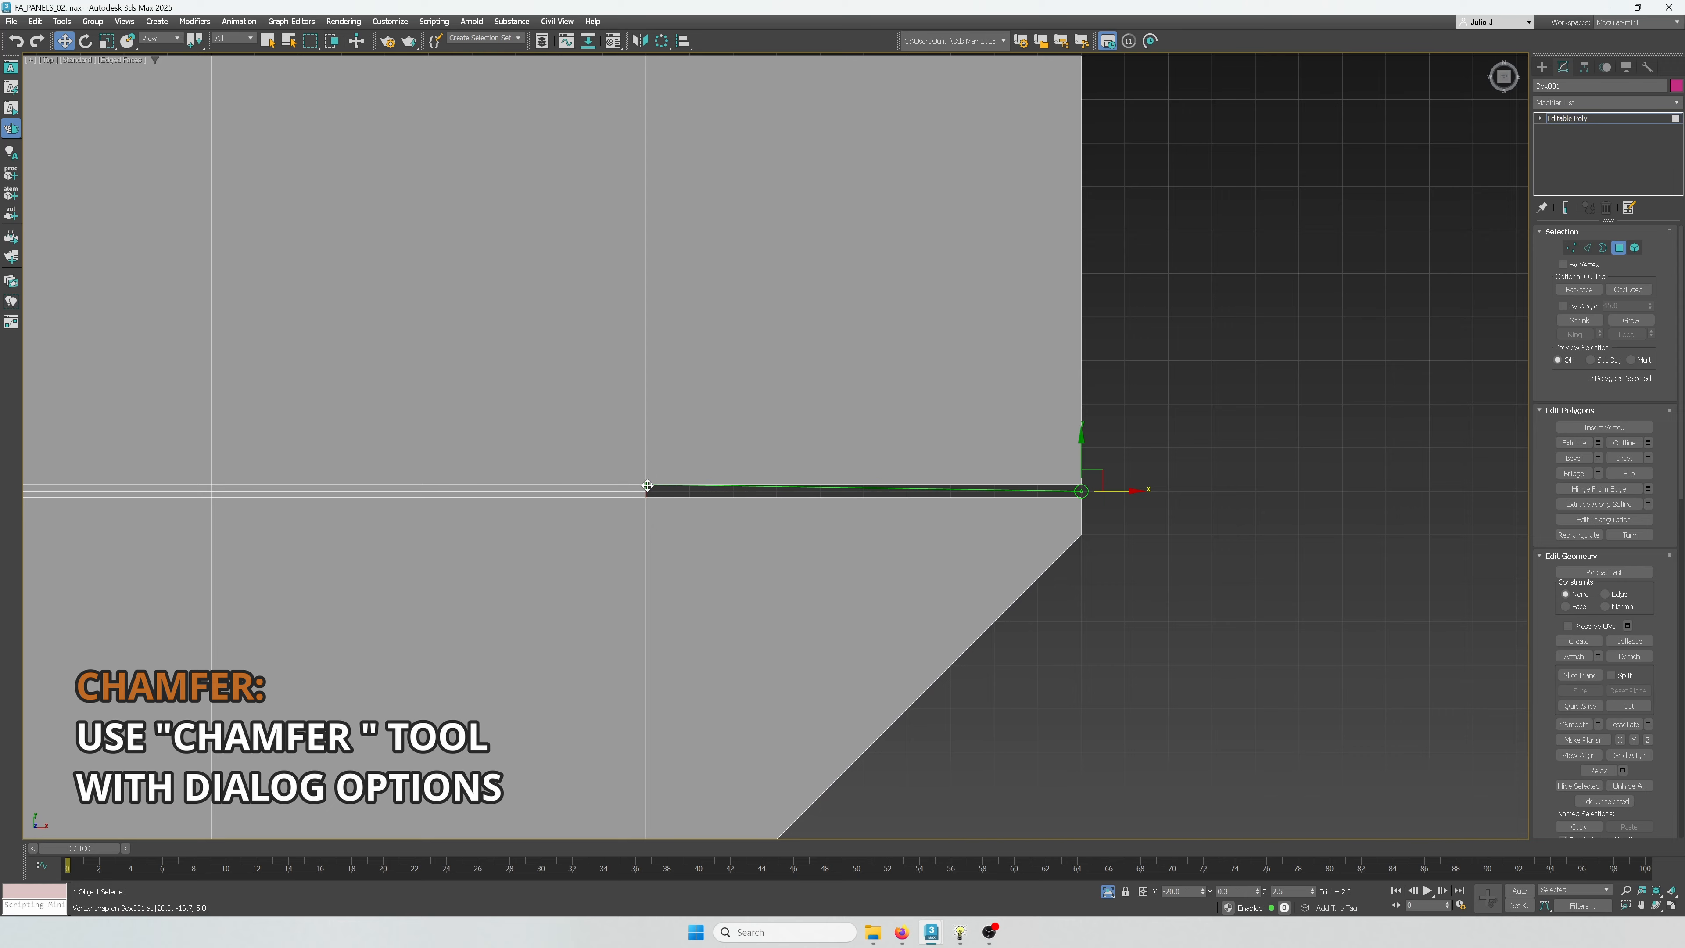
{"action": "left_click_drag", "start_coordinate": [648, 486], "coordinate": [648, 485]}
Extrude the groove's end polygons onward past the centre line to the left quarter division
{"action": "scroll", "coordinate": [649, 485], "scroll_direction": "down", "scroll_amount": 5}
{"action": "middle_click_drag", "start_coordinate": [653, 485], "coordinate": [1010, 456]}
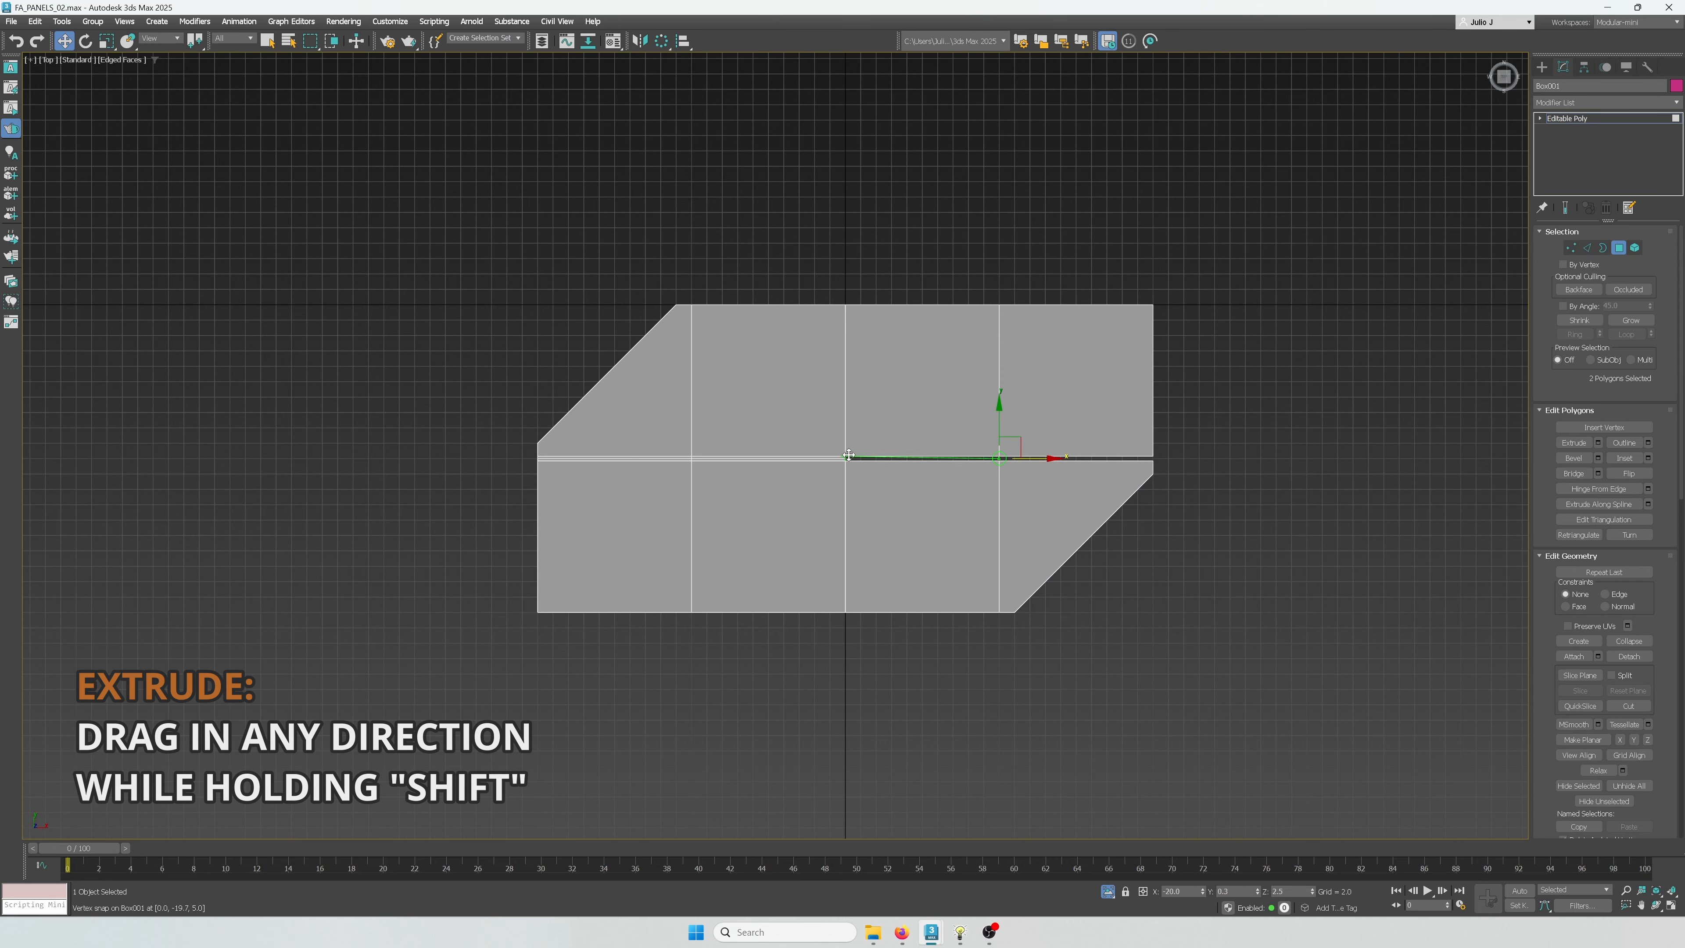
{"action": "scroll", "coordinate": [849, 454], "scroll_direction": "up", "scroll_amount": 3}
{"action": "left_click_drag", "start_coordinate": [892, 463], "coordinate": [537, 460], "text": "shift"}
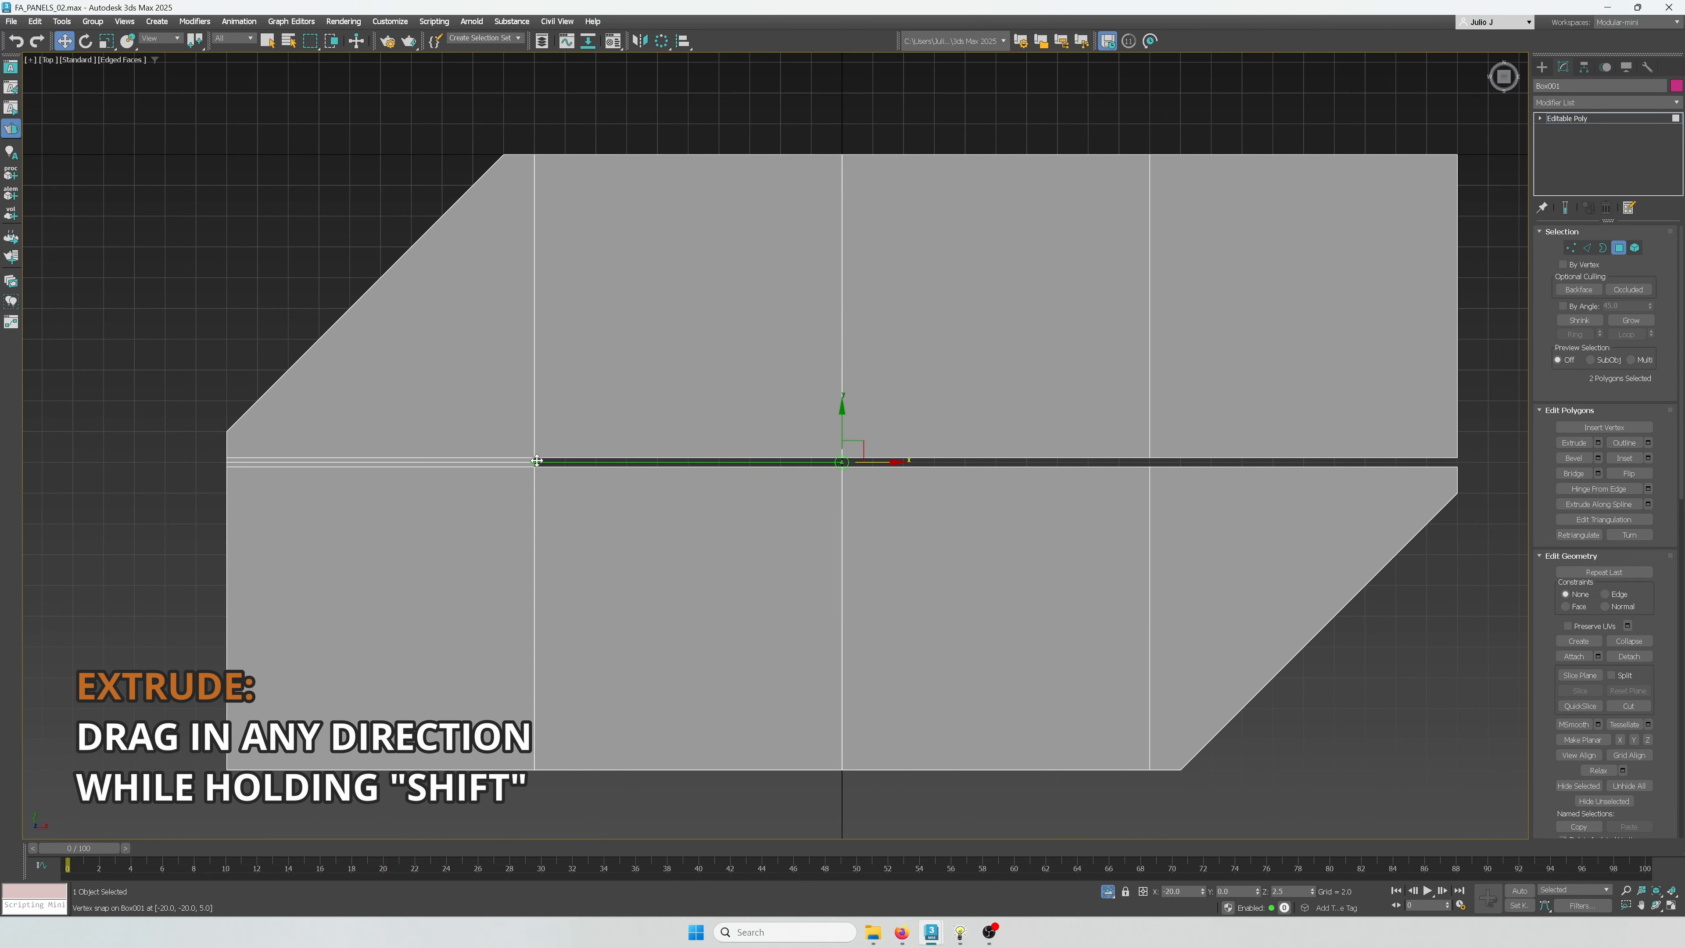
Connect the horizontal edges between the left quarter division and the centre line with two segments
{"action": "left_click", "coordinate": [1588, 250]}
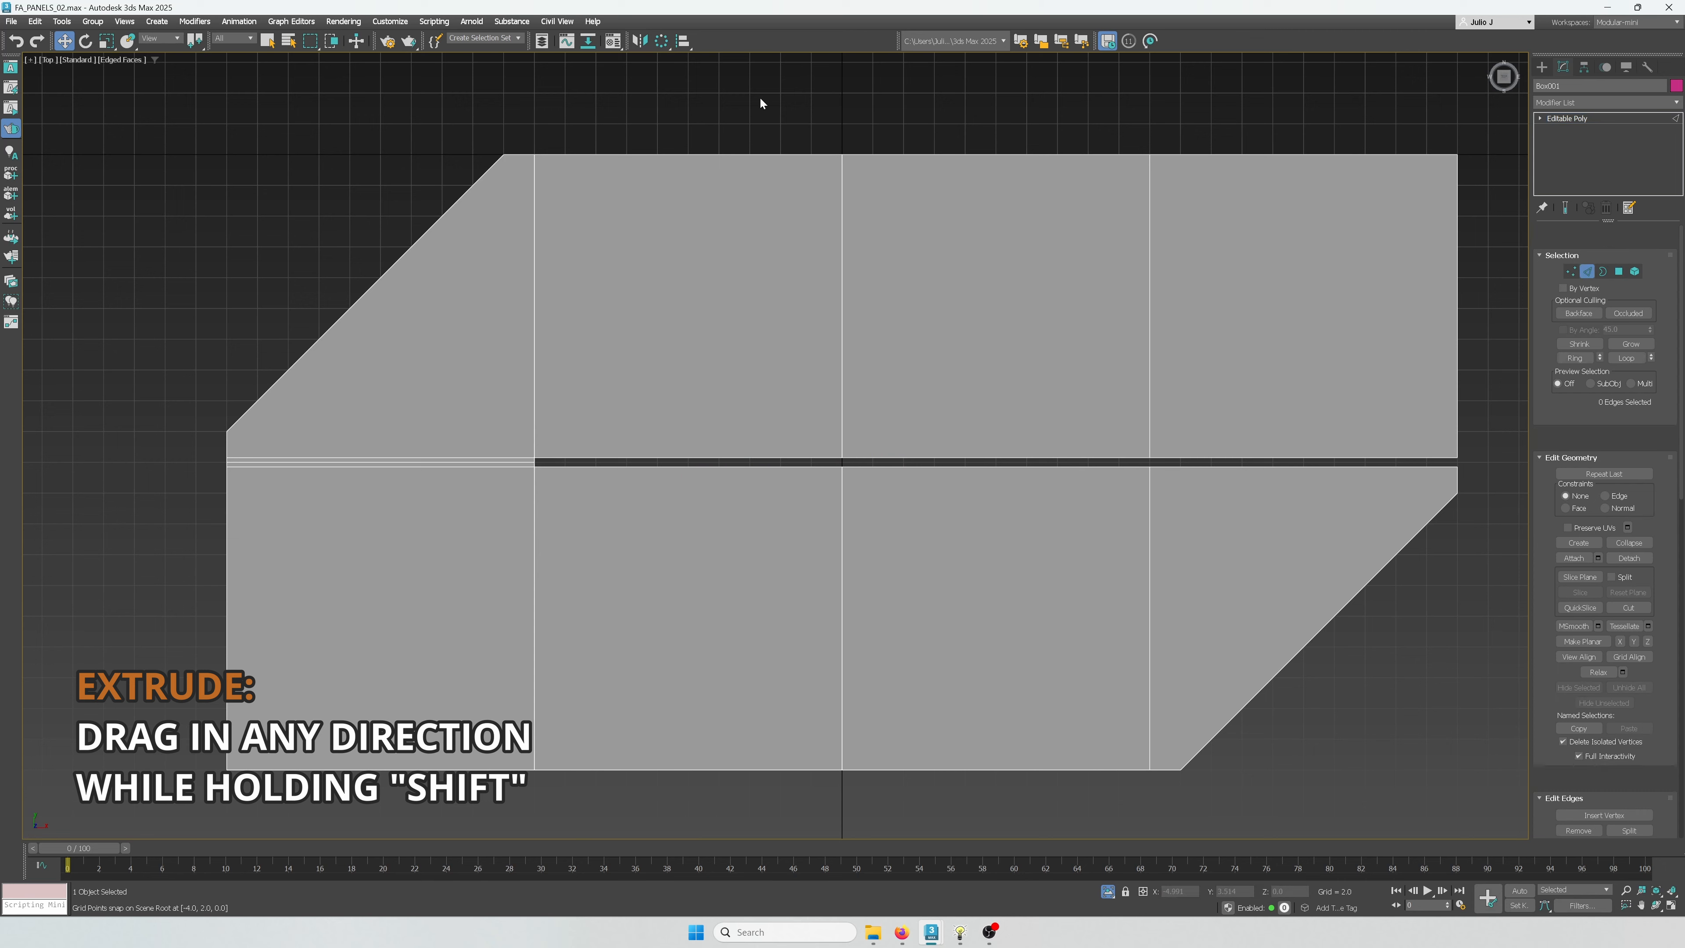
{"action": "left_click_drag", "start_coordinate": [759, 100], "coordinate": [697, 830]}
{"action": "key", "text": "ctrl+shift+e"}
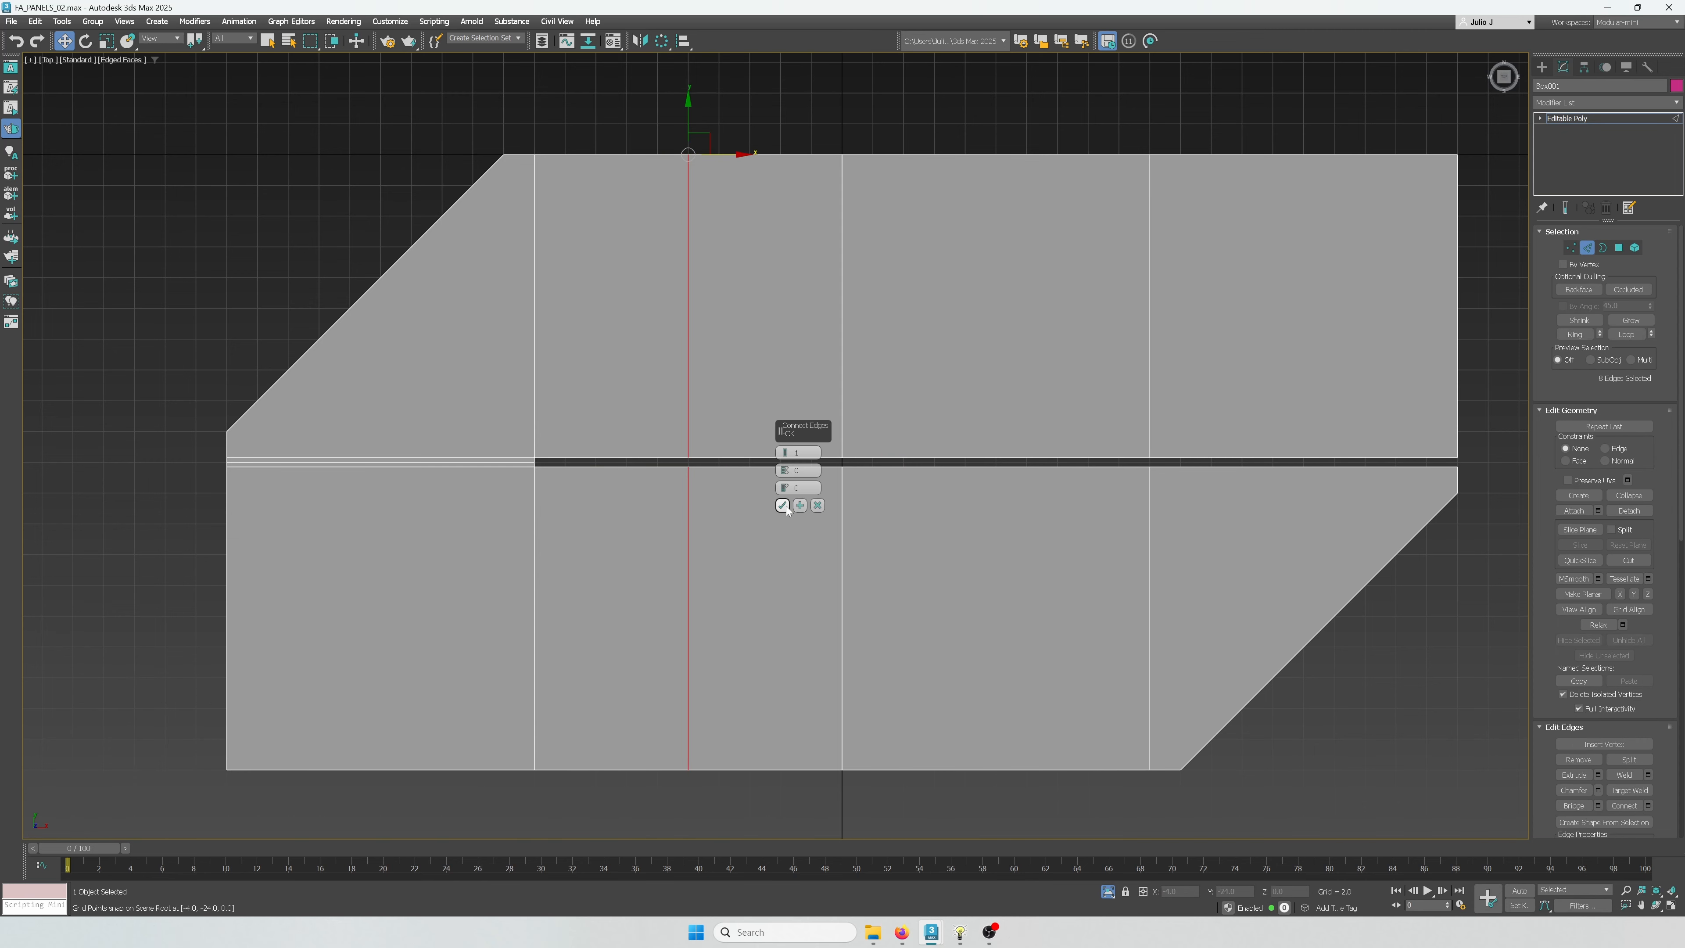
{"action": "left_click", "coordinate": [783, 449]}
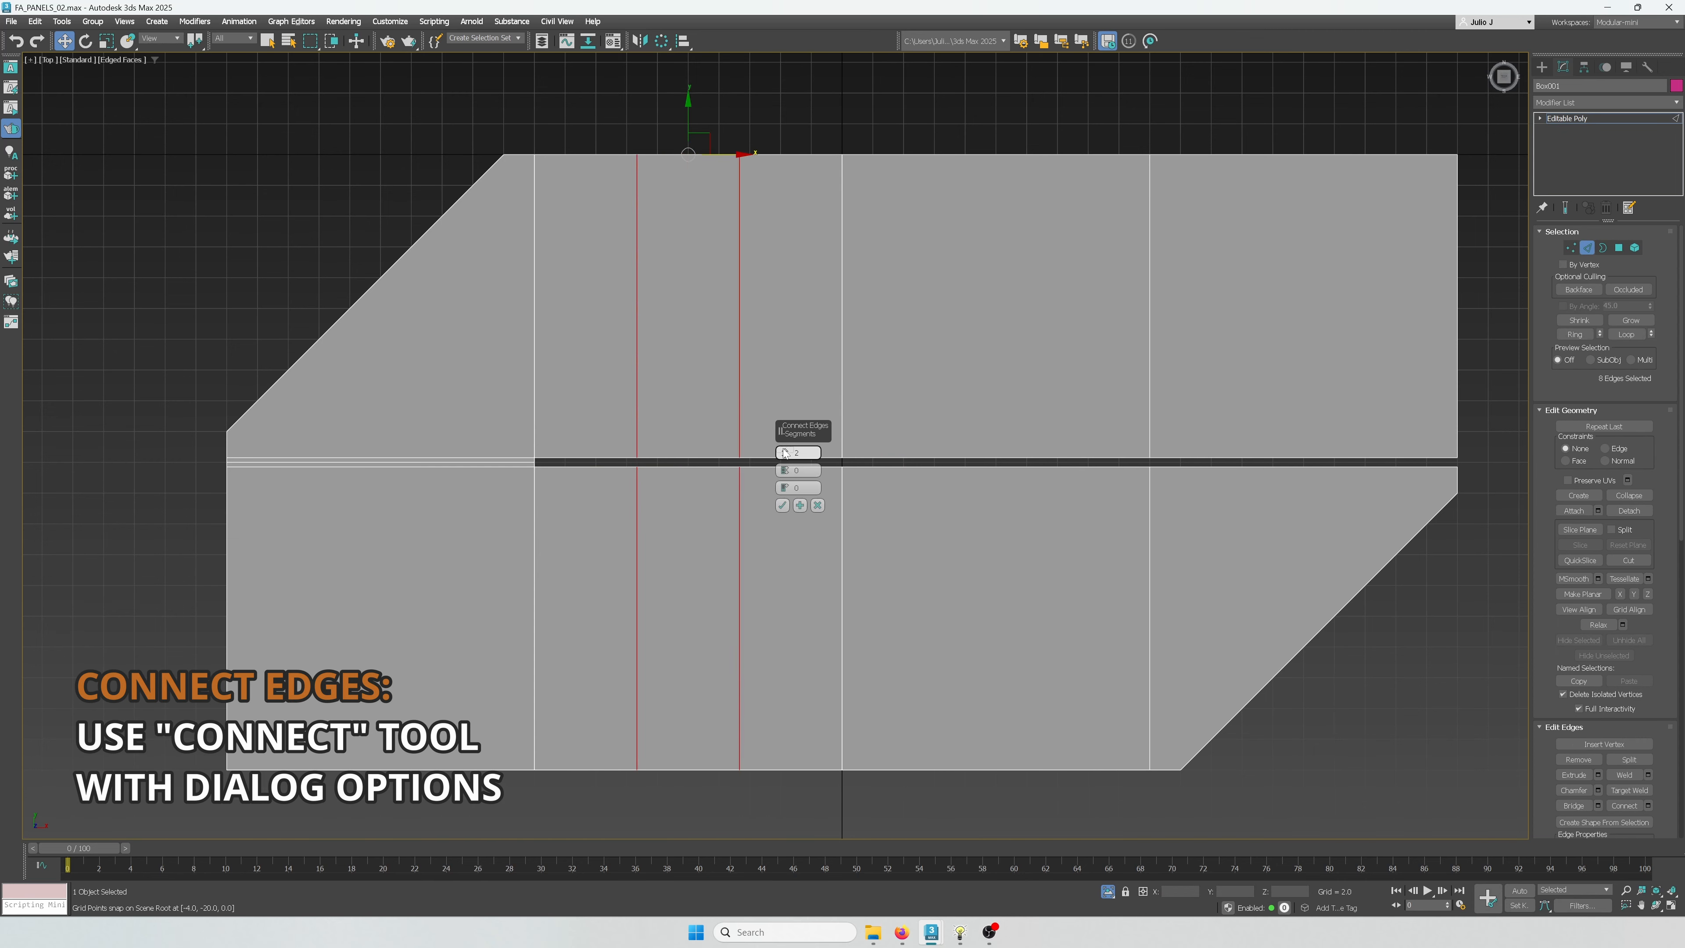
{"action": "left_click", "coordinate": [783, 505]}
Widen the leftmost section of the groove by moving its lower wall polygon down to about Y -20.98
{"action": "scroll", "coordinate": [596, 458], "scroll_direction": "up", "scroll_amount": 4}
{"action": "left_click", "coordinate": [597, 458]}
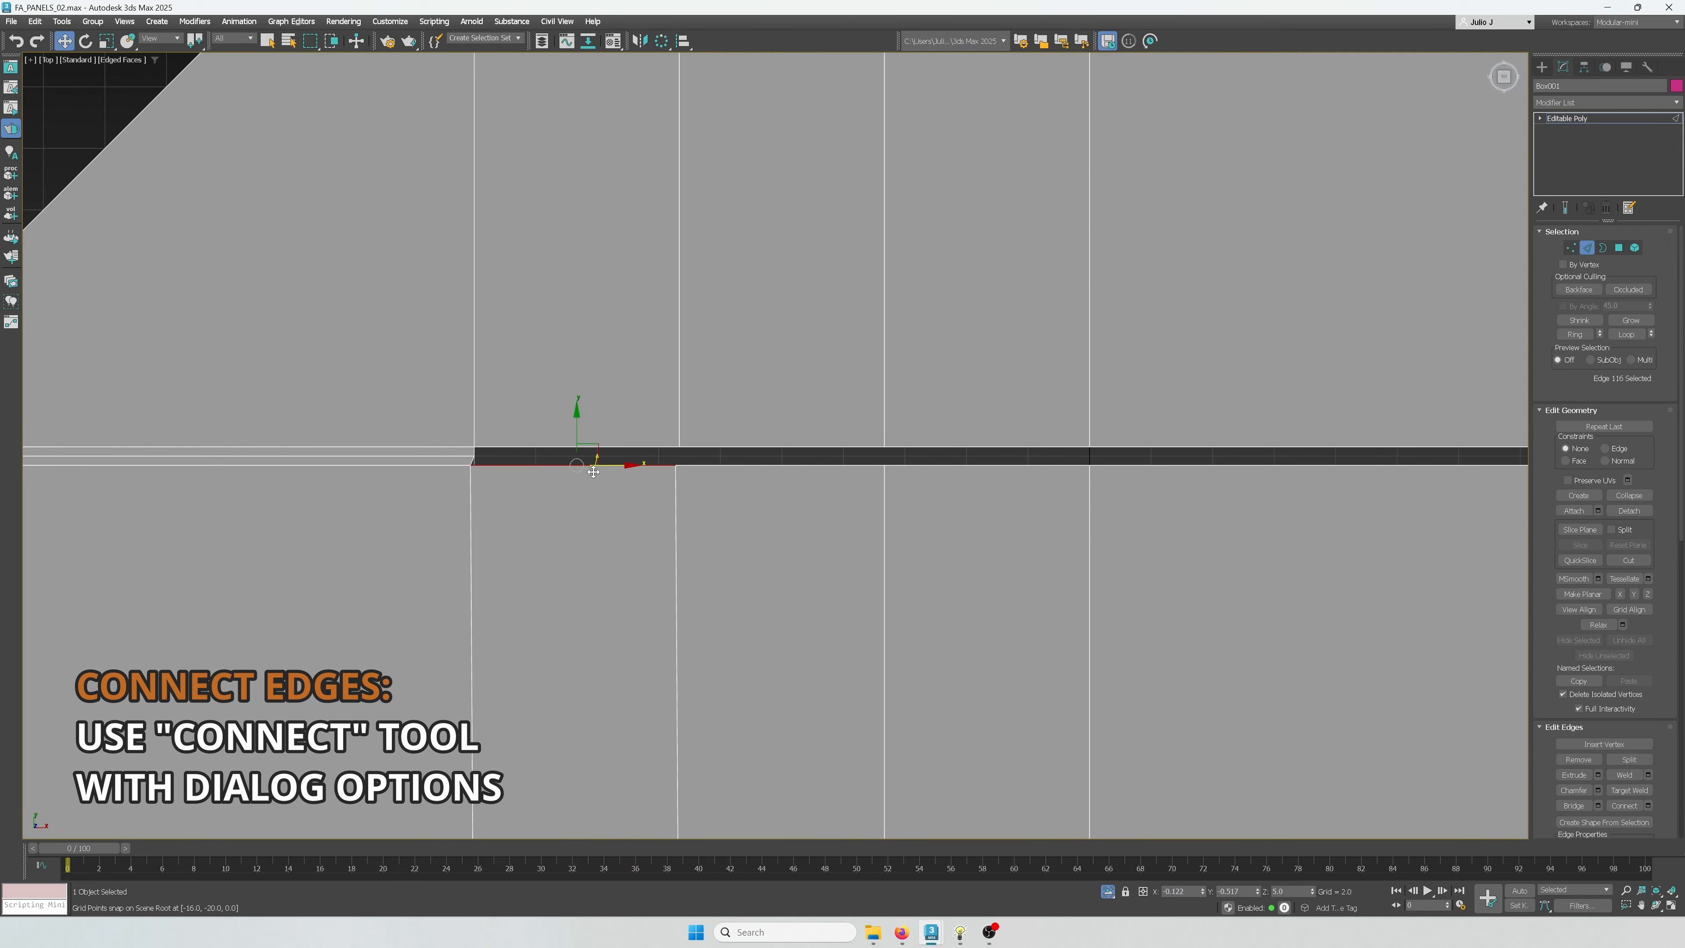
{"action": "left_click", "coordinate": [619, 481]}
{"action": "scroll", "coordinate": [629, 524], "scroll_direction": "down", "scroll_amount": 6}
{"action": "scroll", "coordinate": [629, 525], "scroll_direction": "up", "scroll_amount": 6}
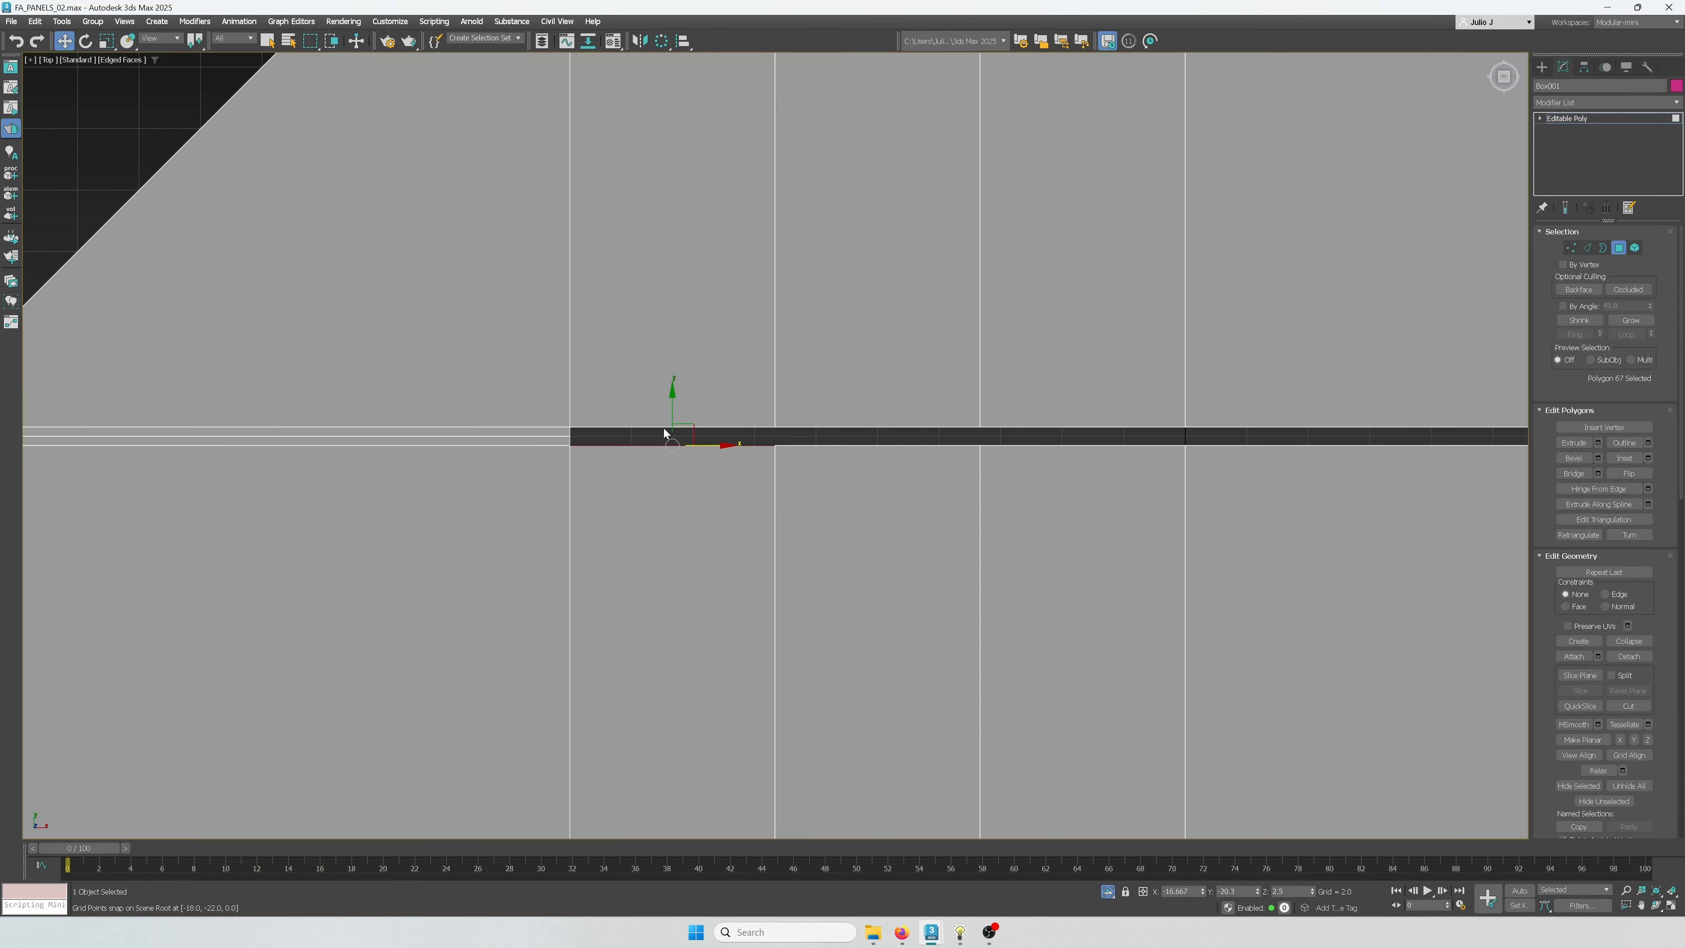
{"action": "left_click_drag", "start_coordinate": [672, 443], "coordinate": [741, 466]}
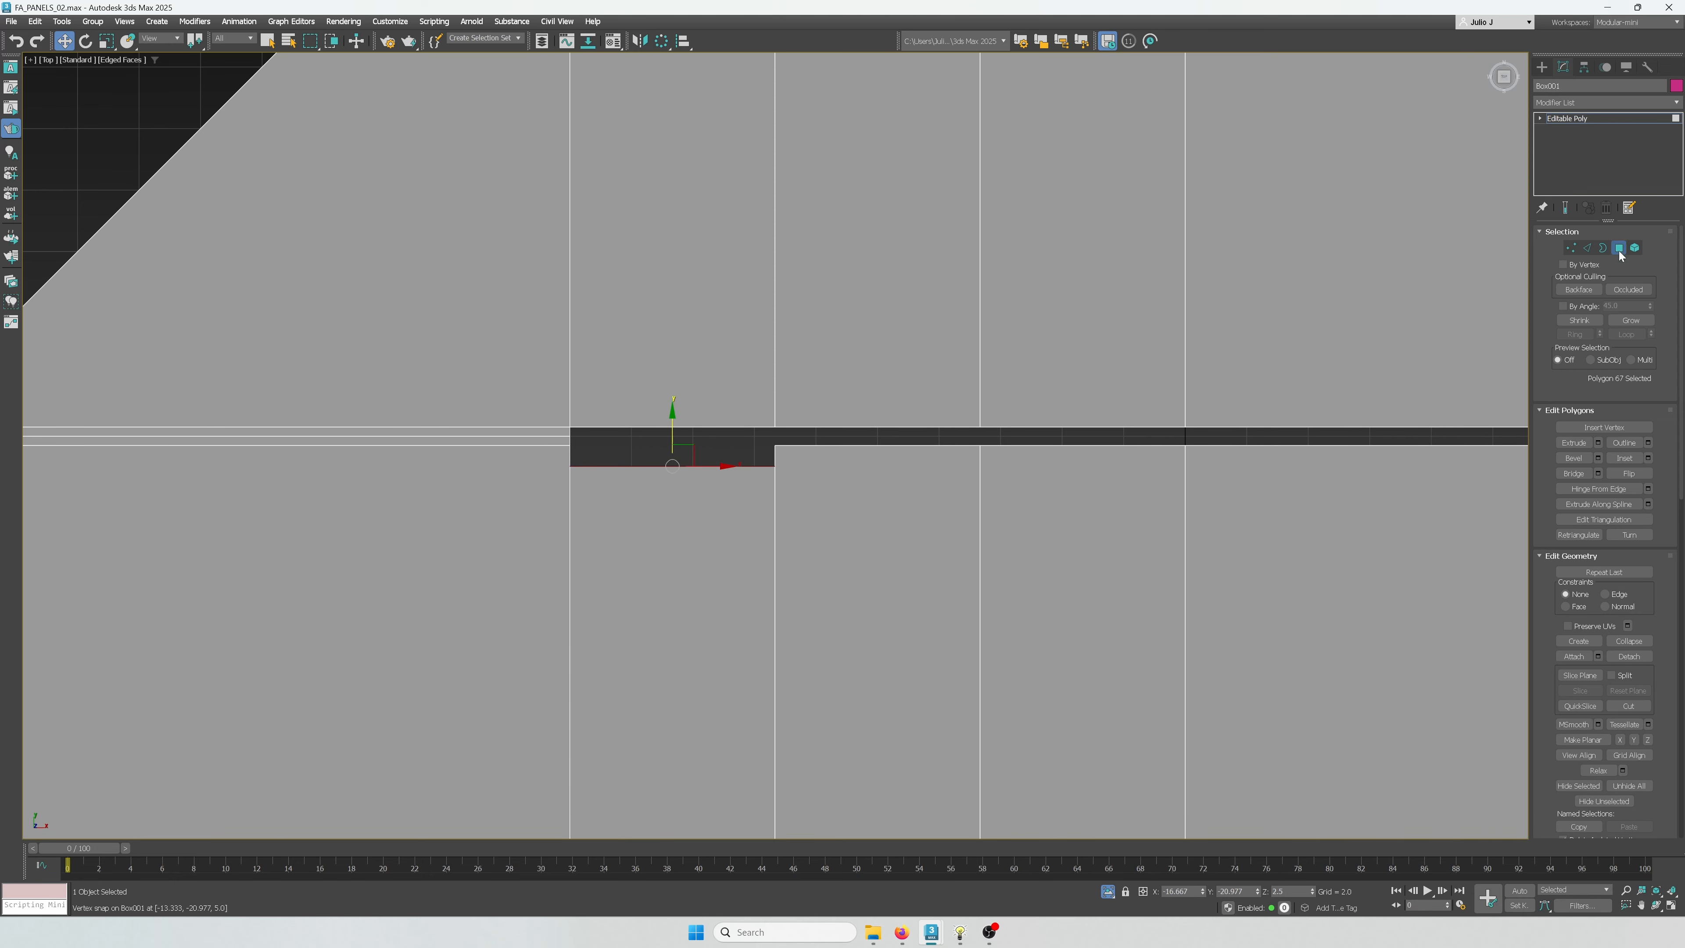
Move the vertices at the notch's right corner and those below on the bottom edge slightly left, sloping the notch's end
{"action": "left_click", "coordinate": [1572, 249]}
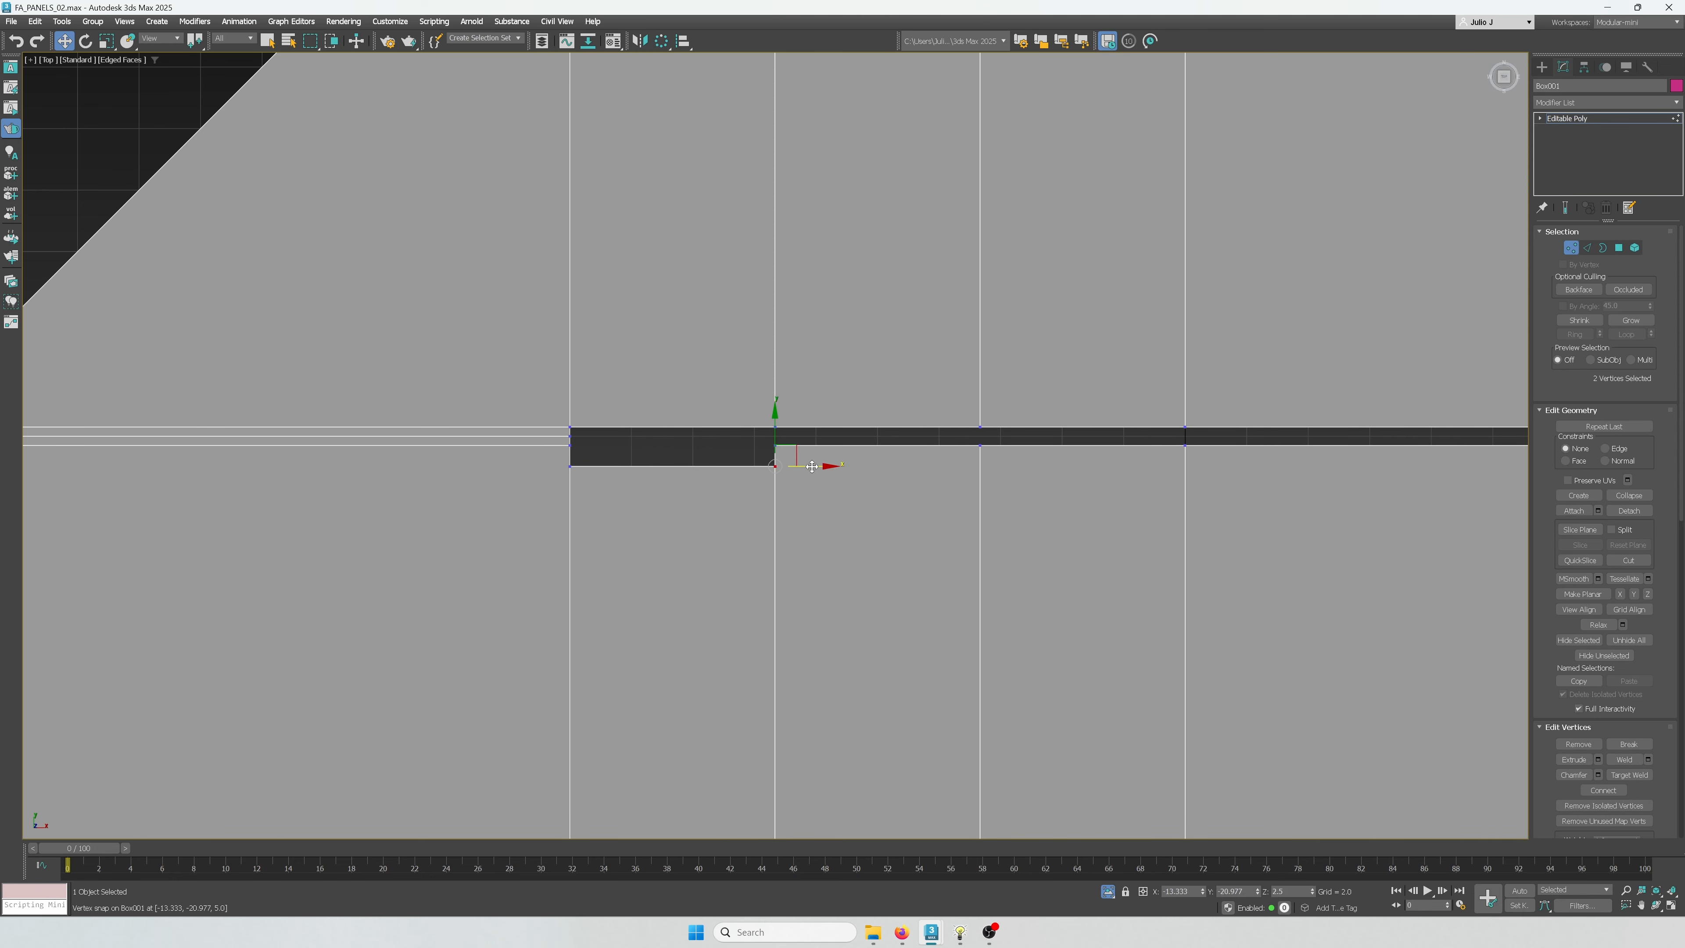
{"action": "scroll", "coordinate": [811, 525], "scroll_direction": "down", "scroll_amount": 3}
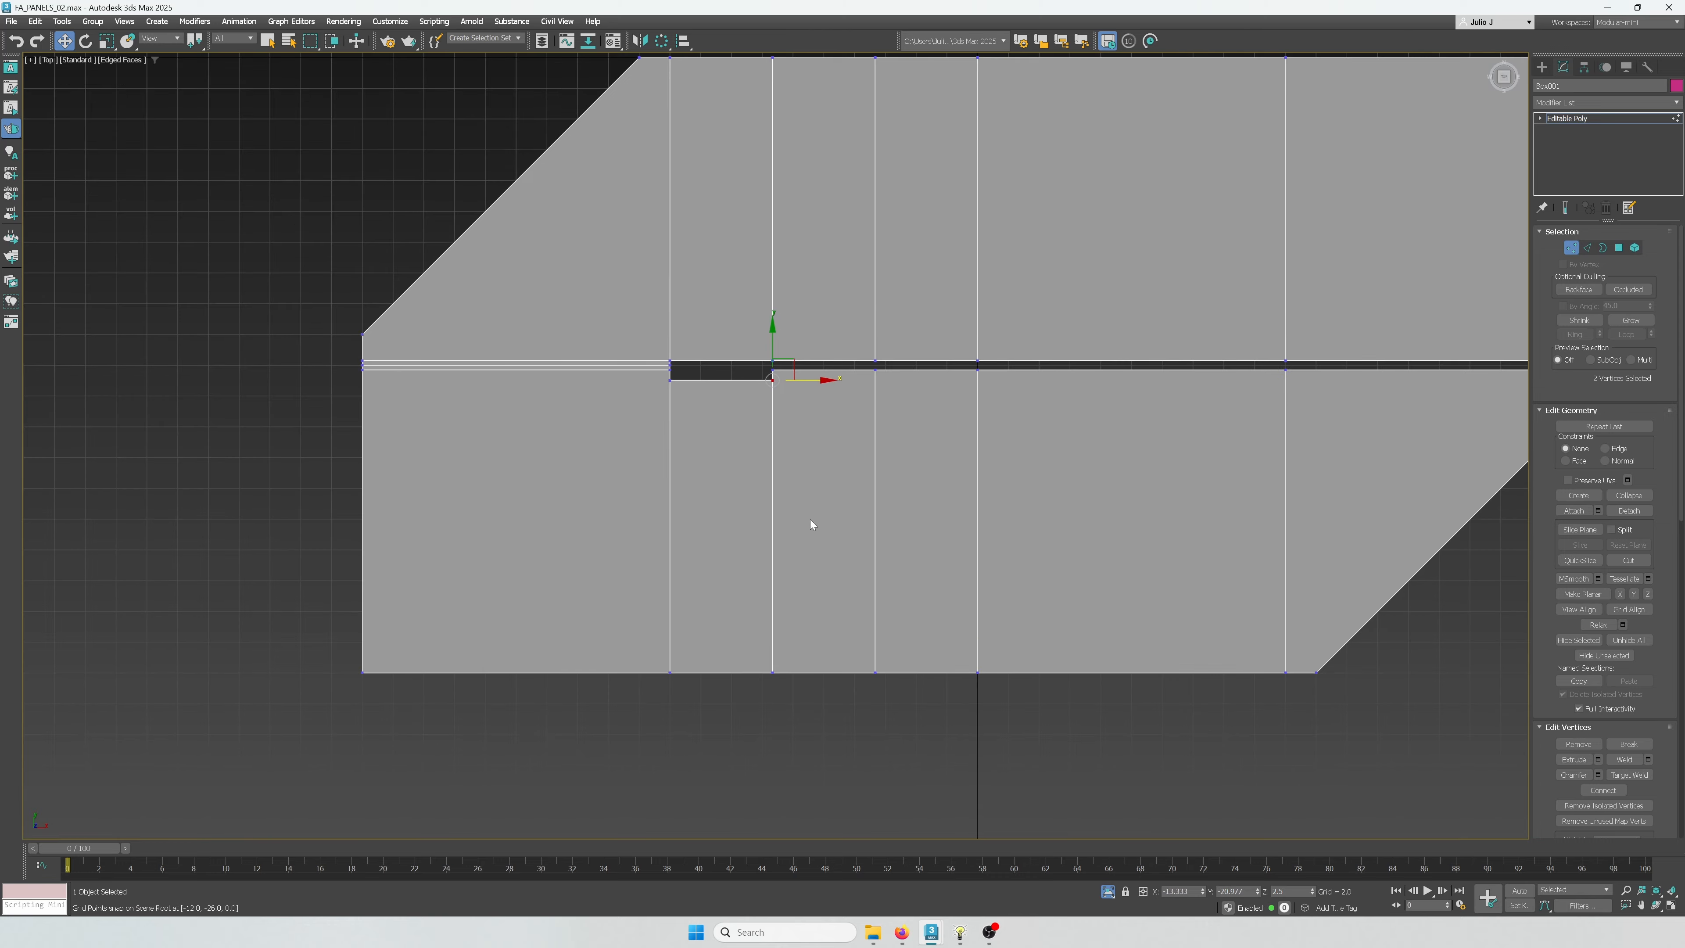
{"action": "left_click_drag", "start_coordinate": [799, 696], "coordinate": [765, 652], "text": "ctrl"}
{"action": "scroll", "coordinate": [793, 401], "scroll_direction": "up", "scroll_amount": 3}
{"action": "scroll", "coordinate": [763, 652], "scroll_direction": "down", "scroll_amount": 3}
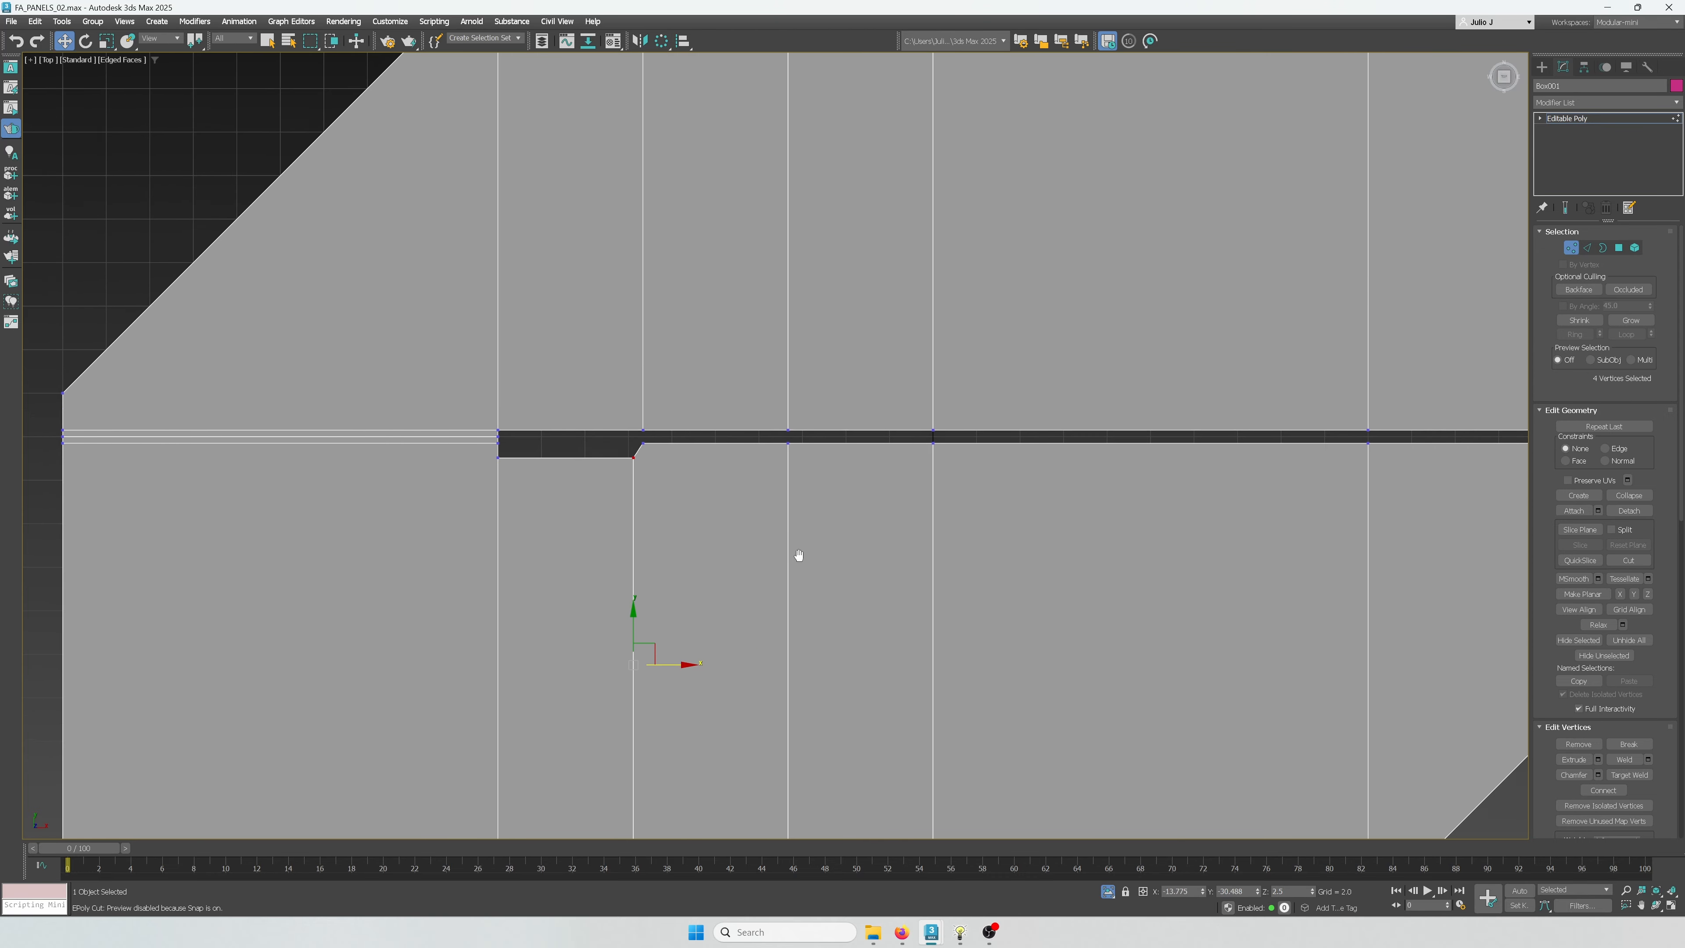
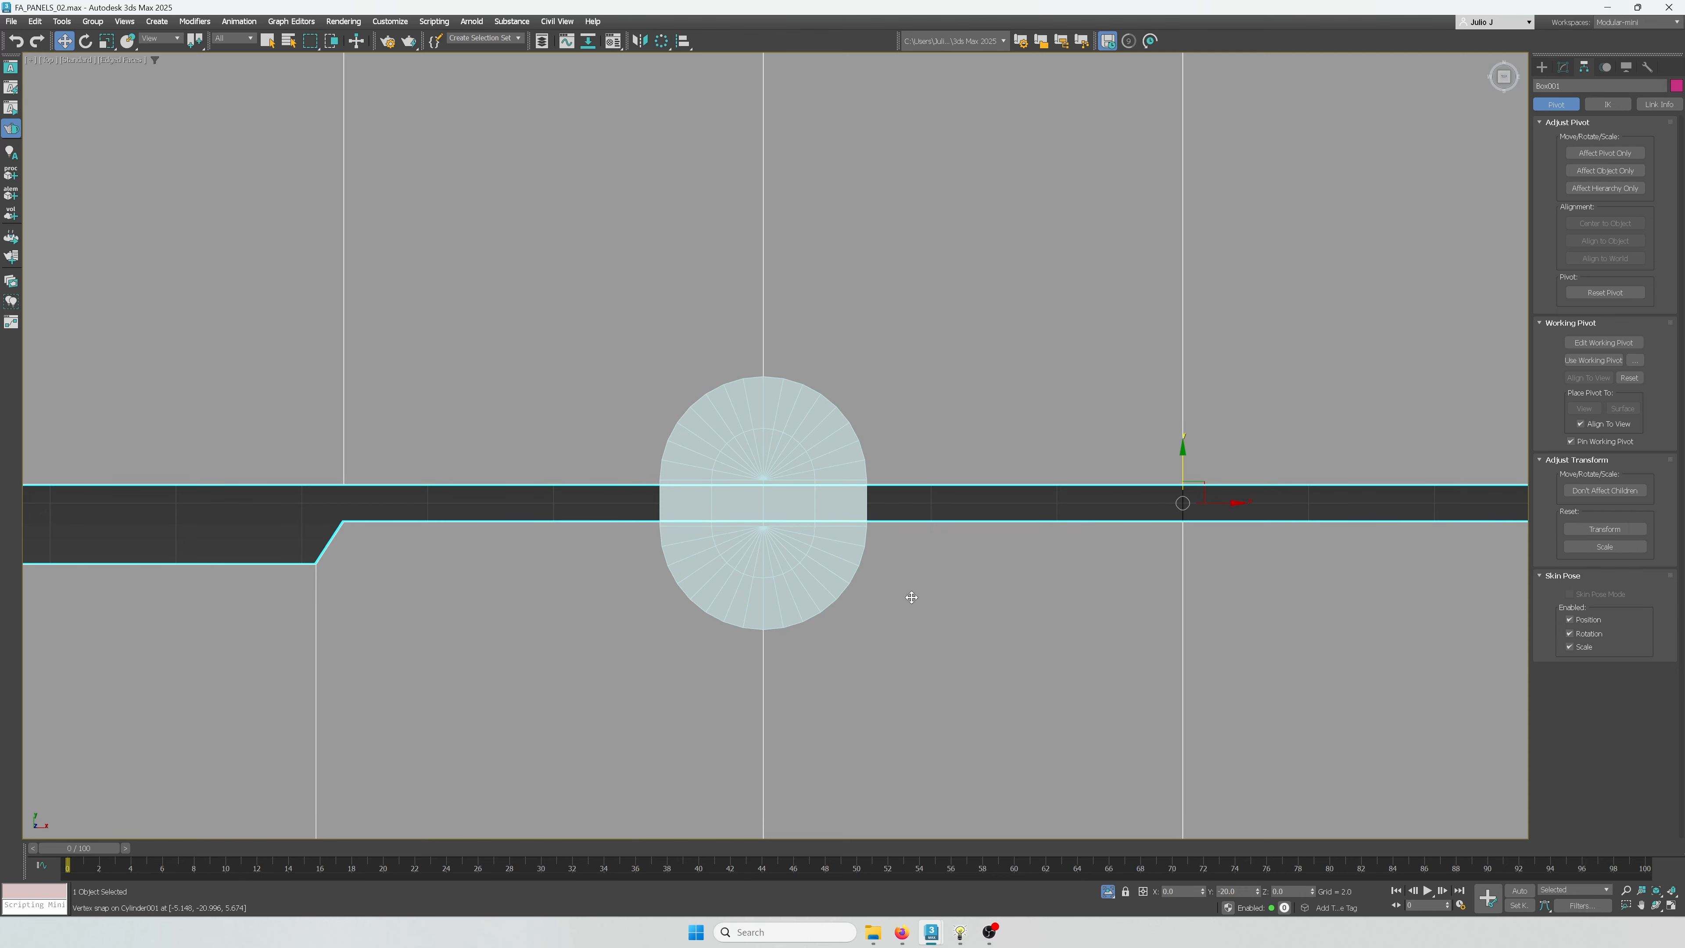
Detach all polygons of the two vertical sections beside the capsule-shaped cylinder, above and below the groove, as a new object
{"action": "left_click", "coordinate": [1563, 67]}
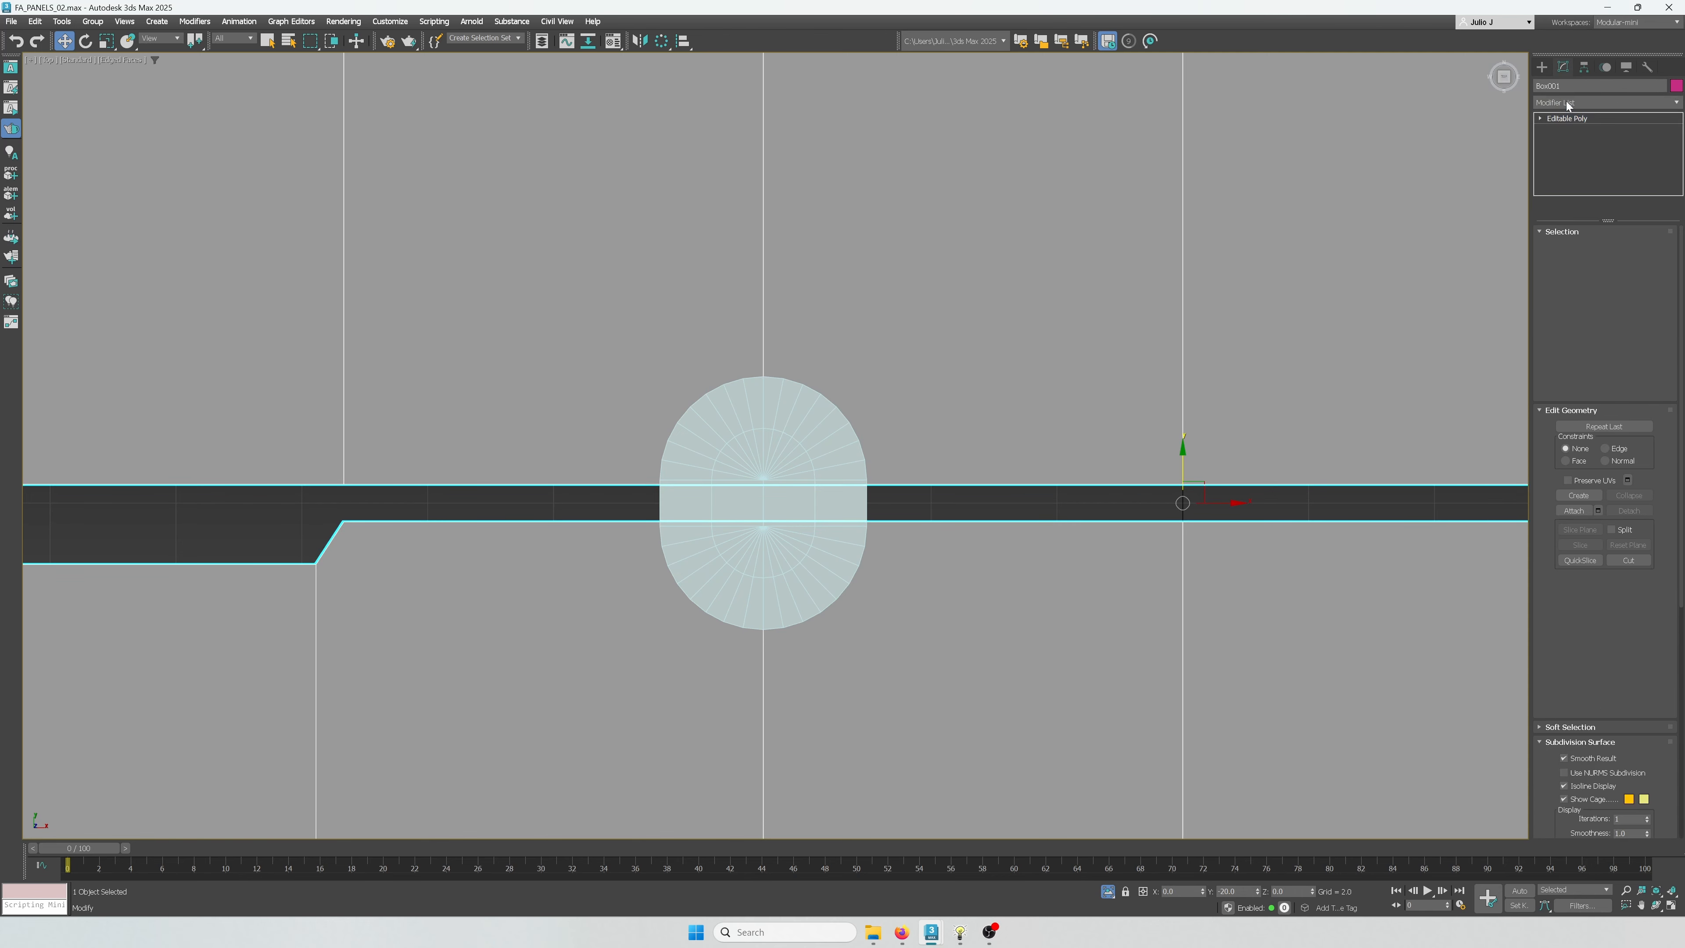
{"action": "left_click", "coordinate": [1619, 247]}
{"action": "scroll", "coordinate": [892, 333], "scroll_direction": "down", "scroll_amount": 6}
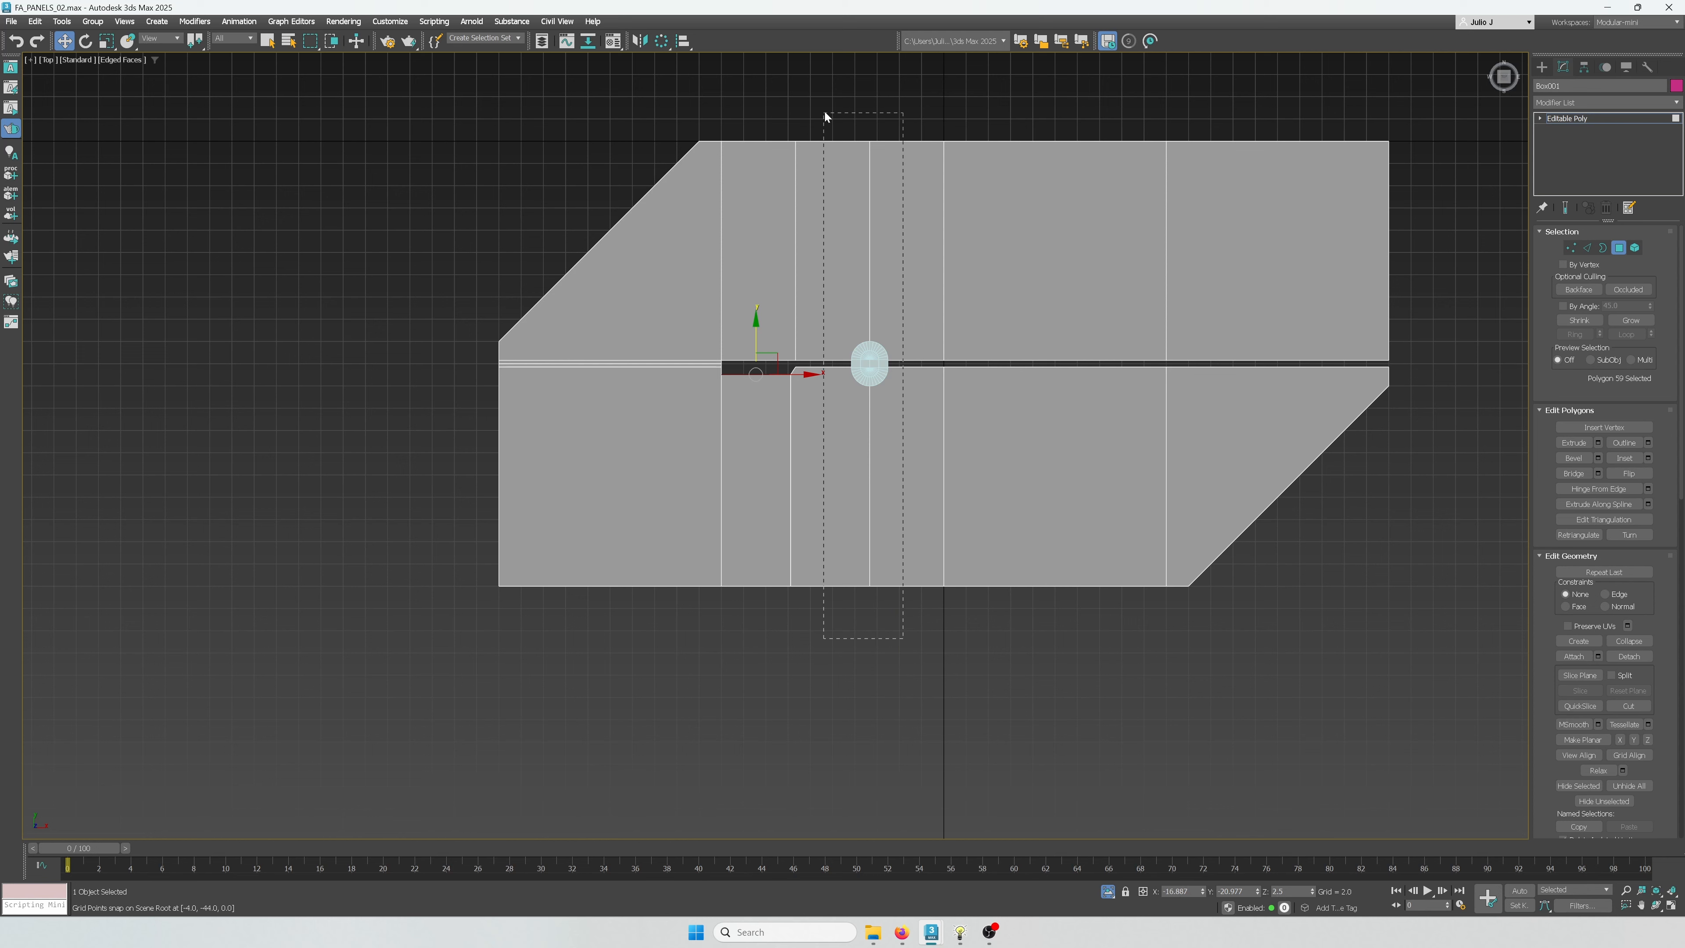
{"action": "left_click_drag", "start_coordinate": [825, 114], "coordinate": [826, 114]}
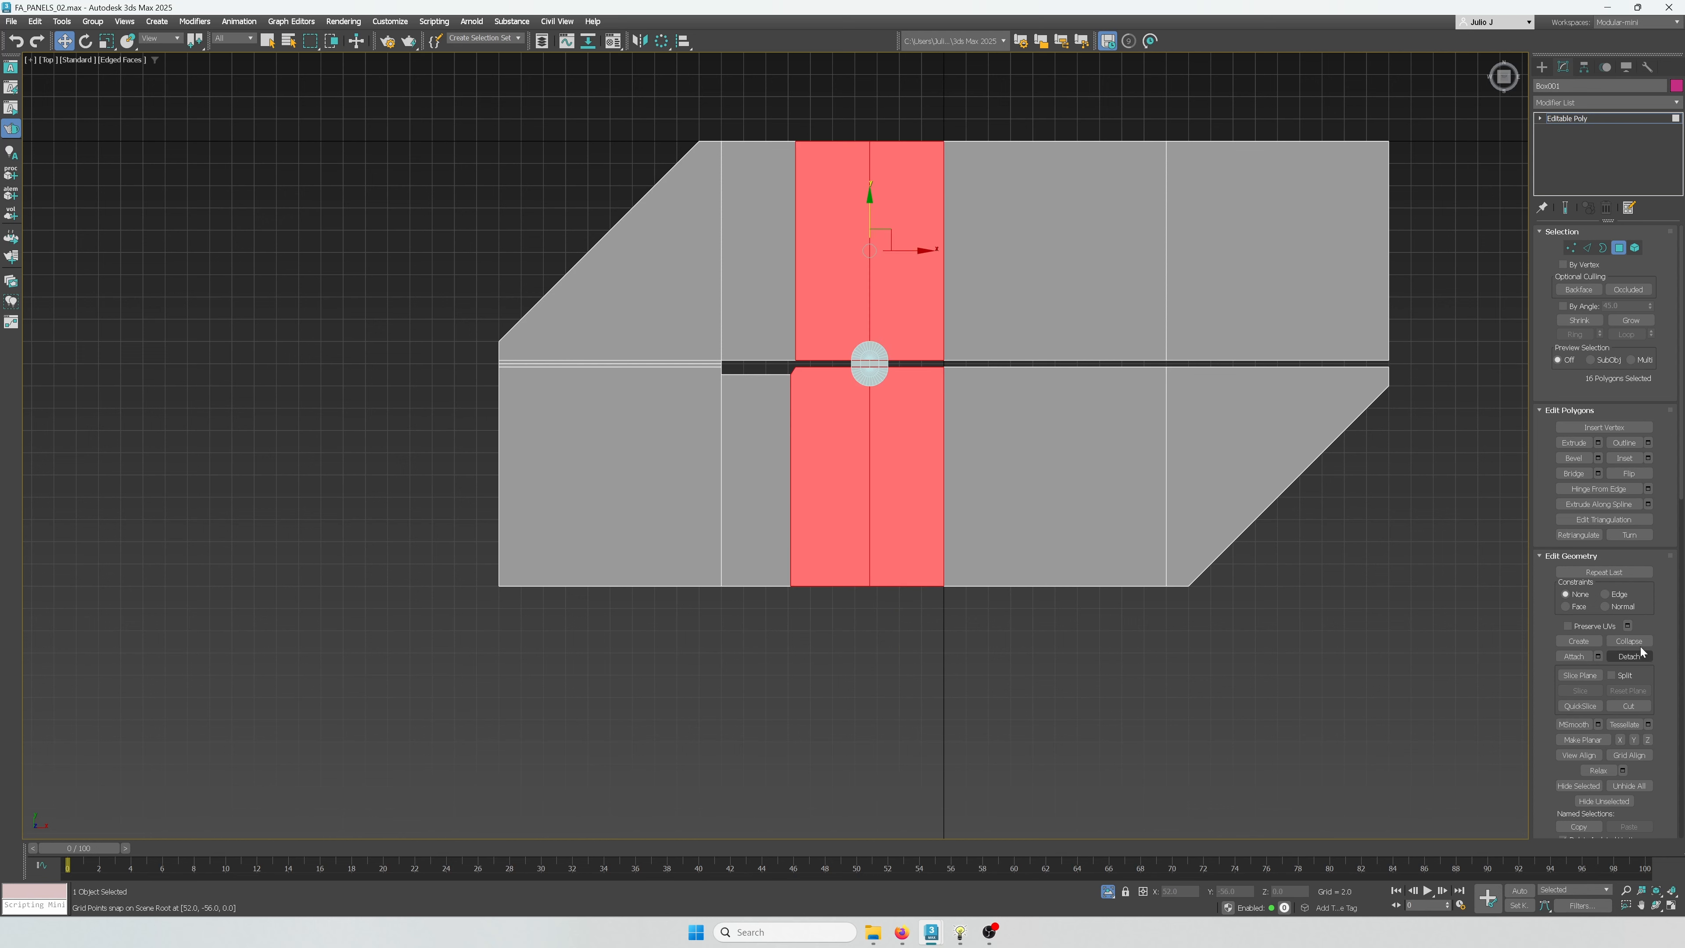
{"action": "left_click", "coordinate": [1629, 655]}
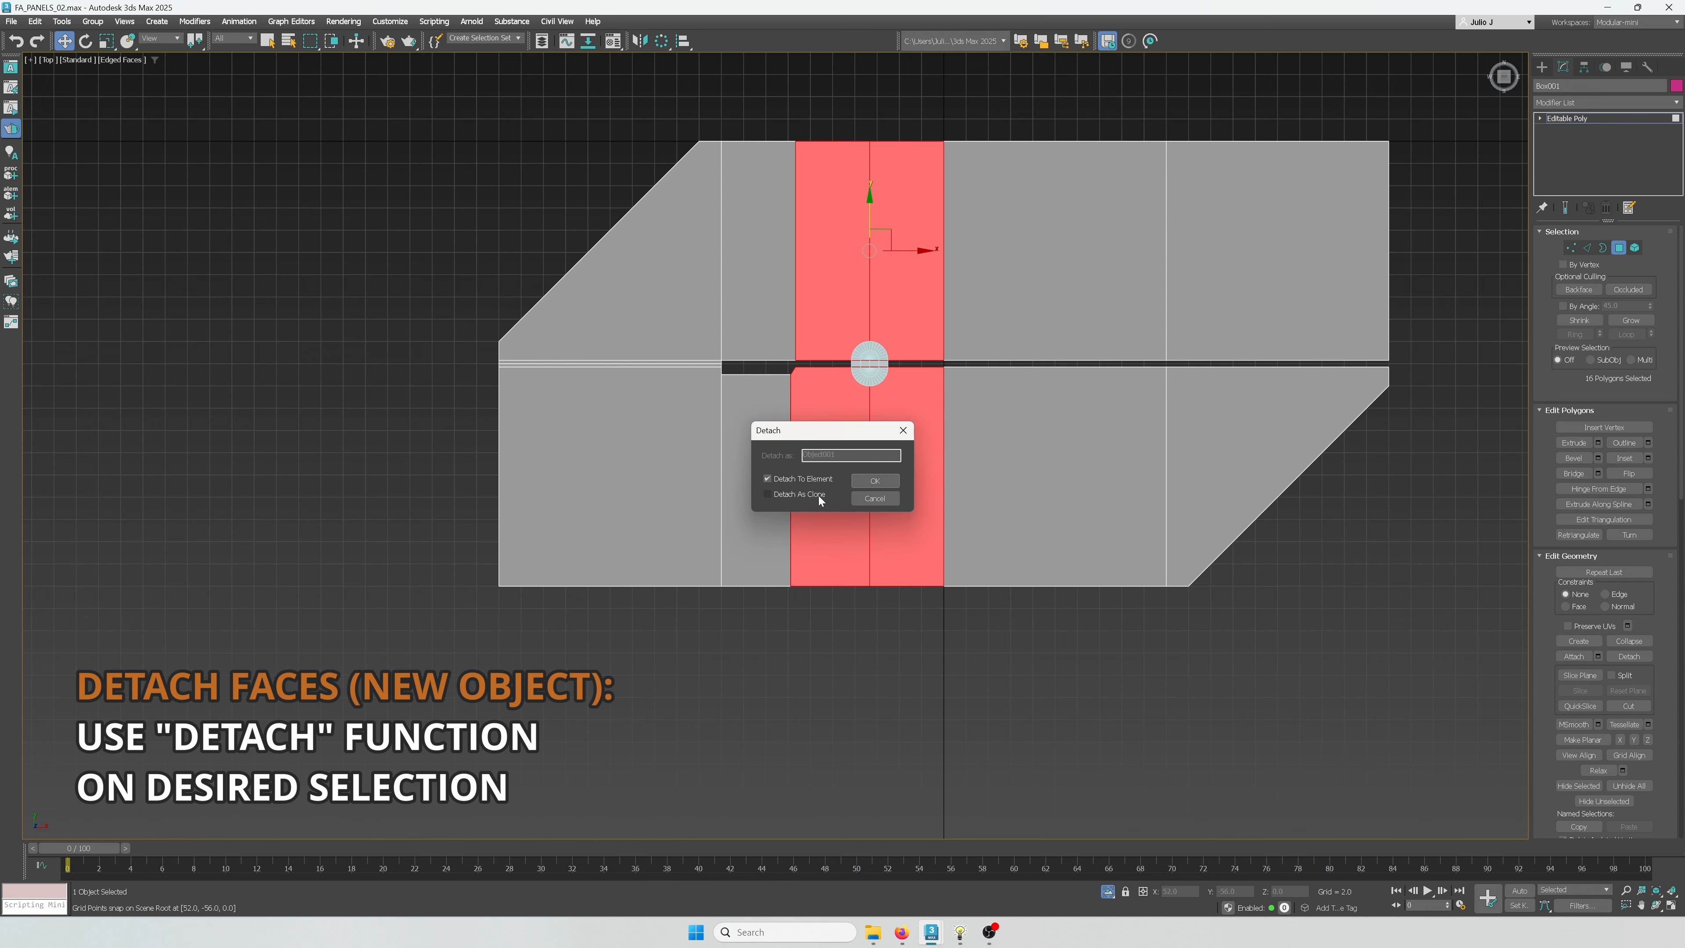
{"action": "left_click", "coordinate": [875, 480]}
Subtract the capsule-shaped cylinder from the detached section using a ProBoolean compound object
{"action": "scroll", "coordinate": [876, 457], "scroll_direction": "up", "scroll_amount": 4}
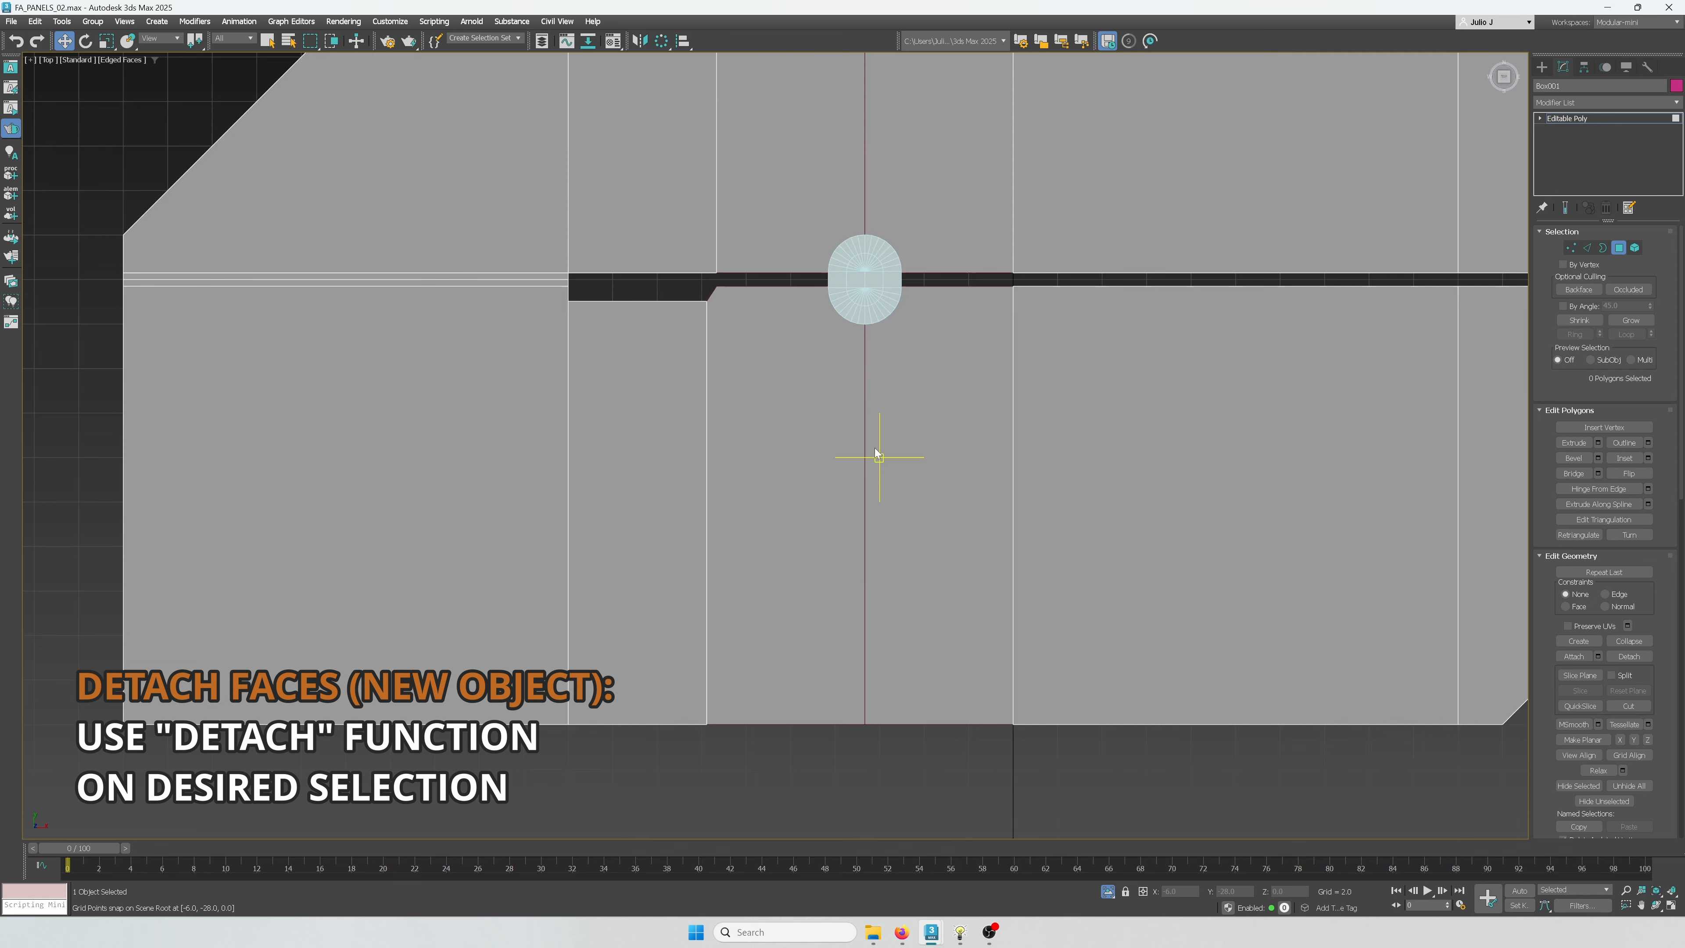
{"action": "left_click", "coordinate": [1618, 251]}
{"action": "scroll", "coordinate": [995, 250], "scroll_direction": "up", "scroll_amount": 2}
{"action": "left_click", "coordinate": [996, 251]}
{"action": "left_click", "coordinate": [1542, 67]}
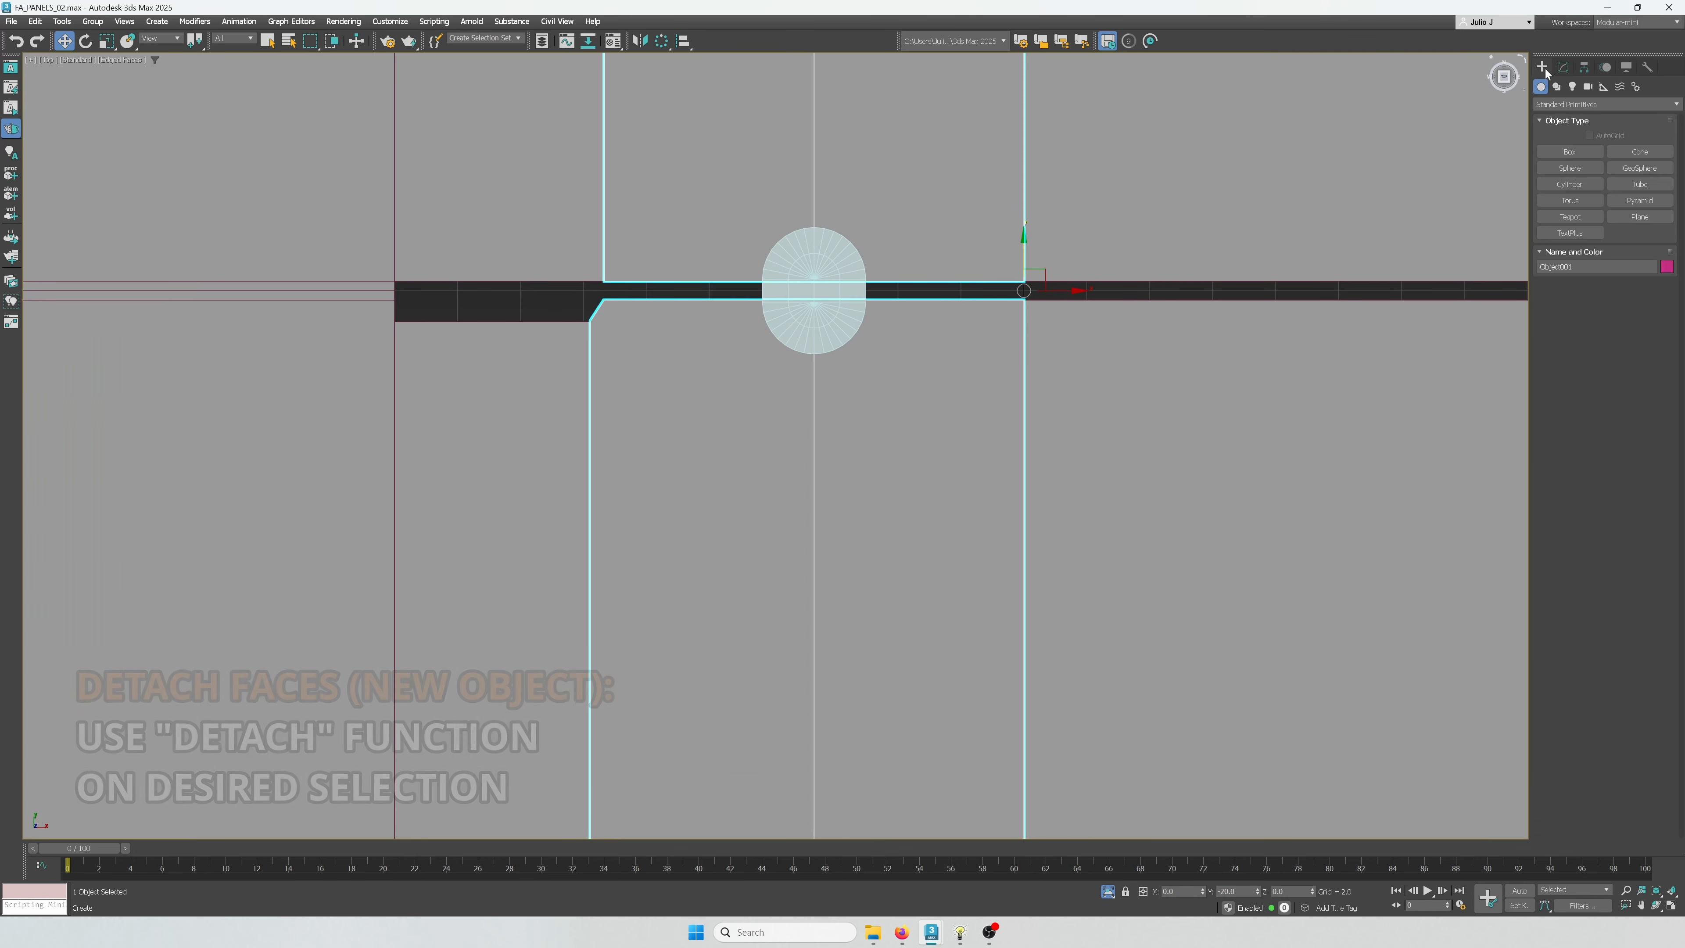
{"action": "left_click", "coordinate": [1570, 106]}
{"action": "left_click", "coordinate": [1573, 136]}
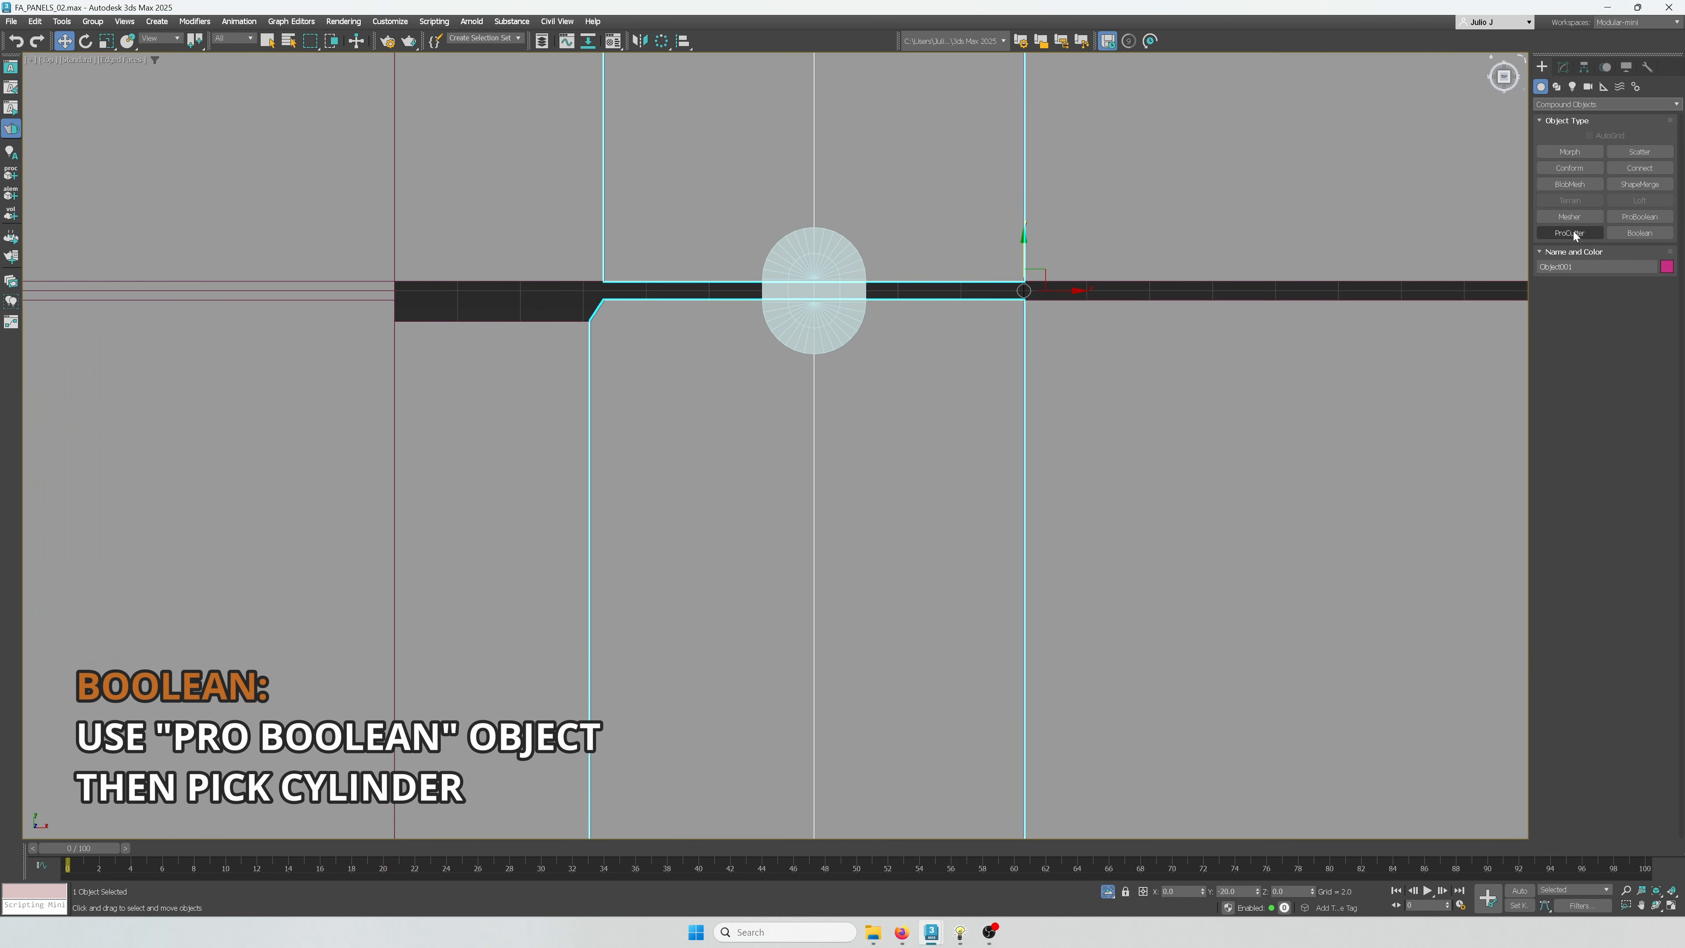
{"action": "left_click", "coordinate": [1640, 233]}
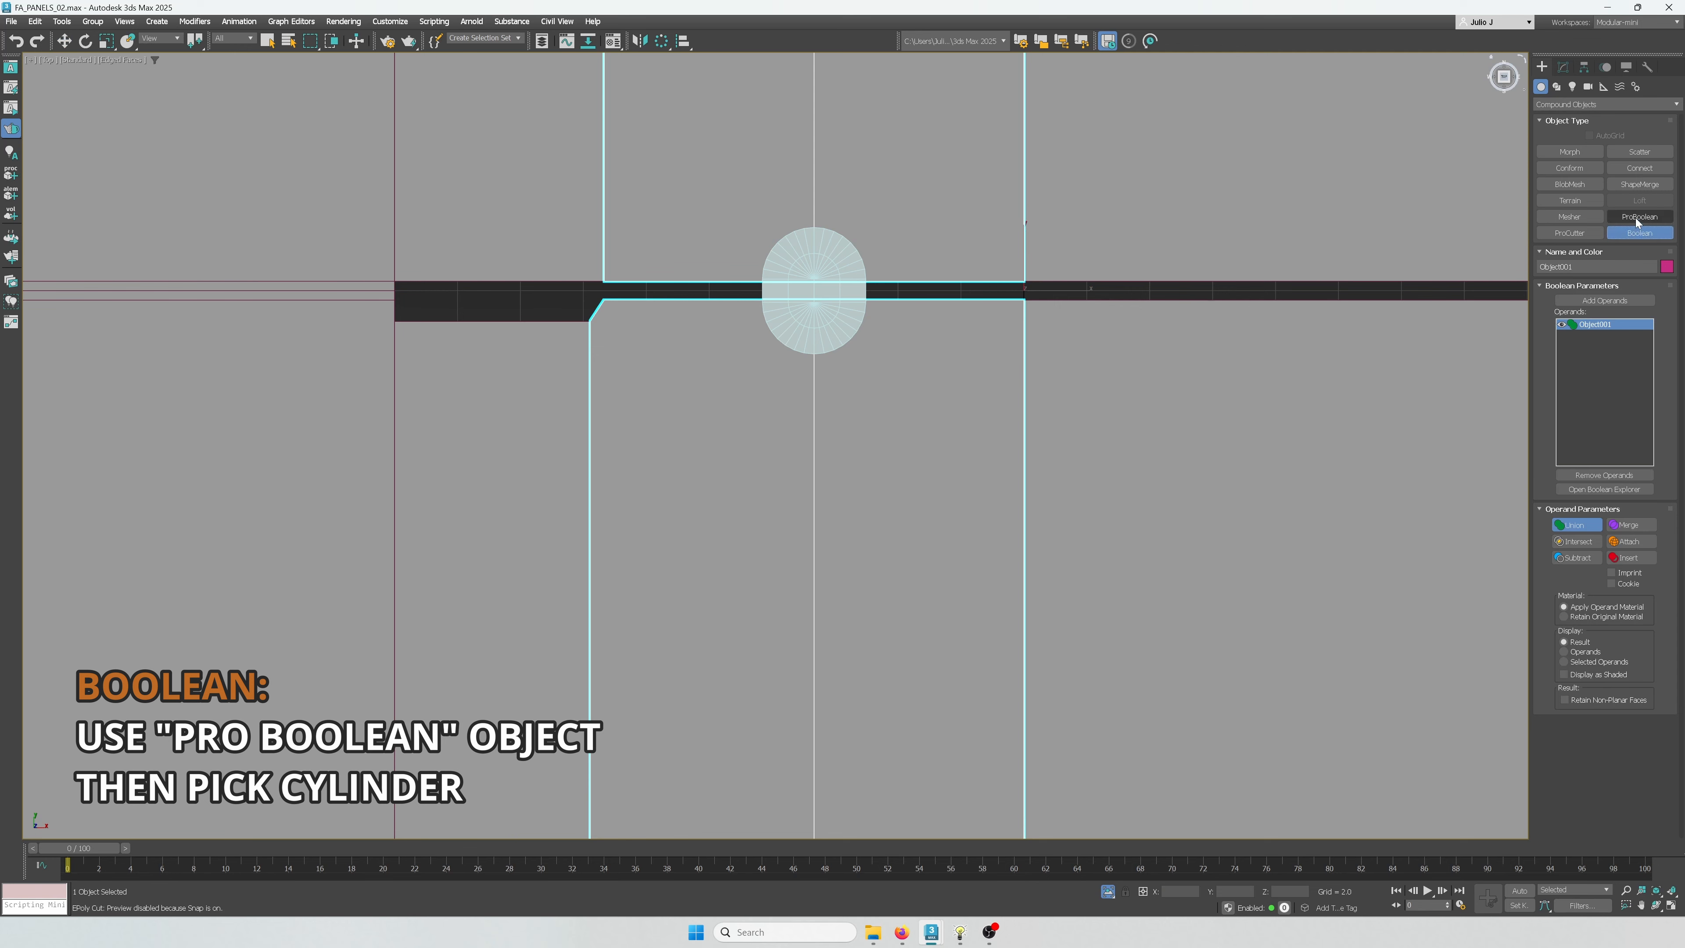
{"action": "left_click", "coordinate": [1638, 218]}
{"action": "left_click", "coordinate": [1603, 300]}
{"action": "left_click", "coordinate": [839, 312]}
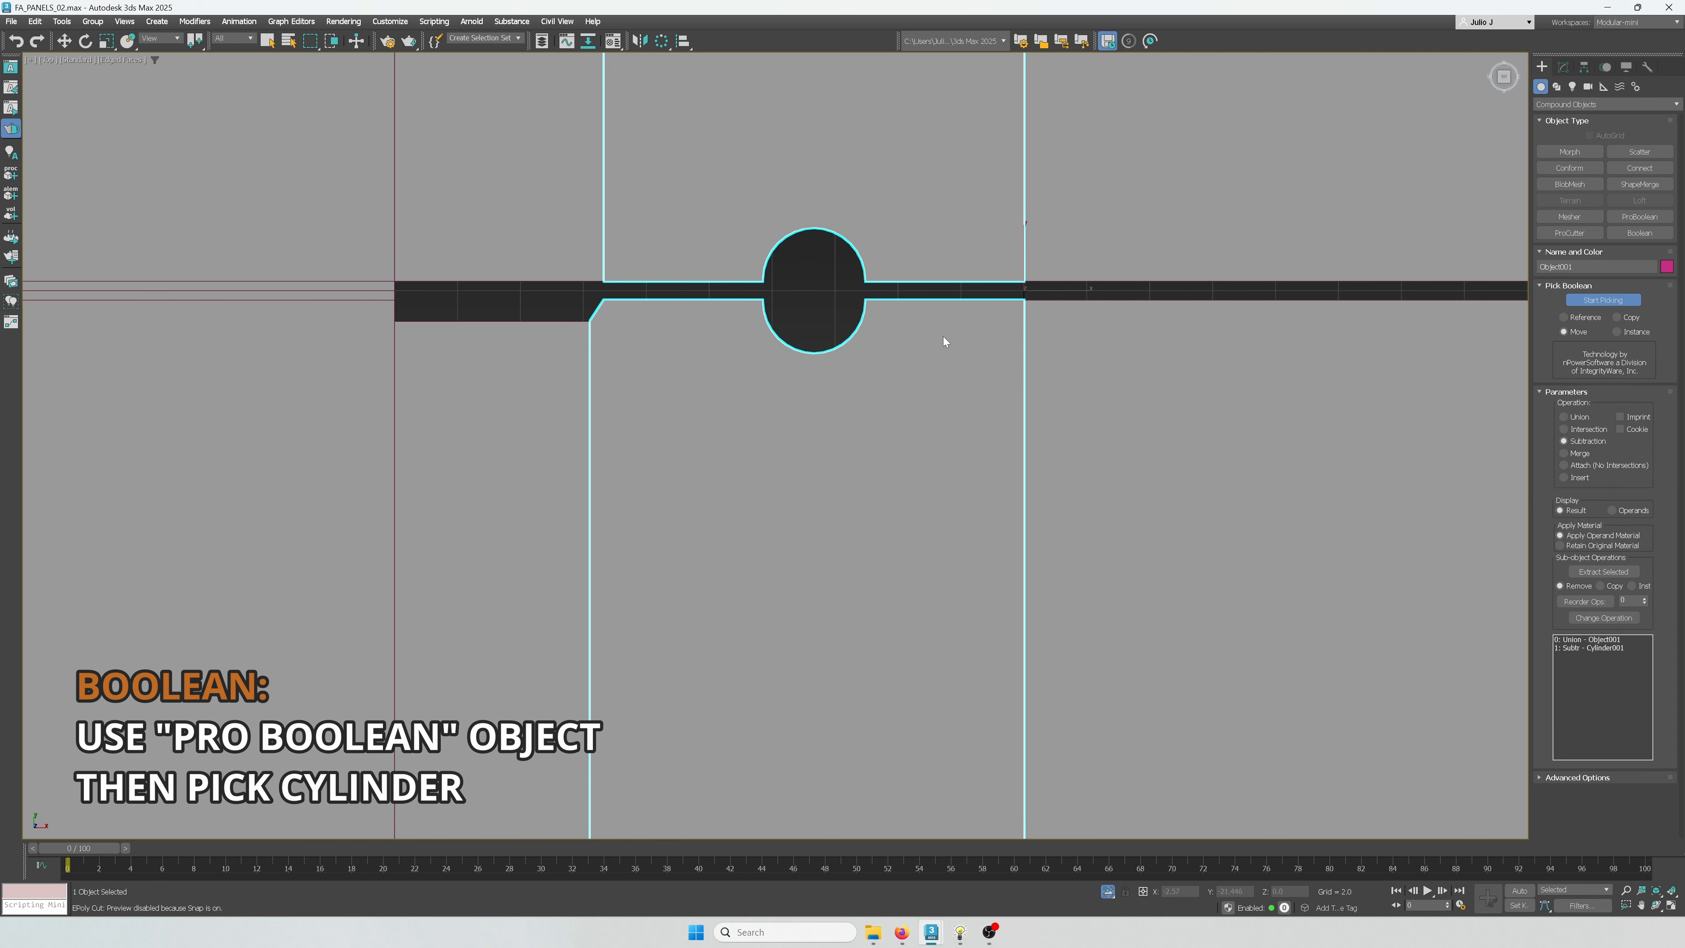
Convert the ProBoolean section with the capsule-shaped cutout to an Editable Poly
{"action": "scroll", "coordinate": [833, 355], "scroll_direction": "down", "scroll_amount": 2}
{"action": "right_click", "coordinate": [833, 355]}
{"action": "right_click", "coordinate": [834, 487]}
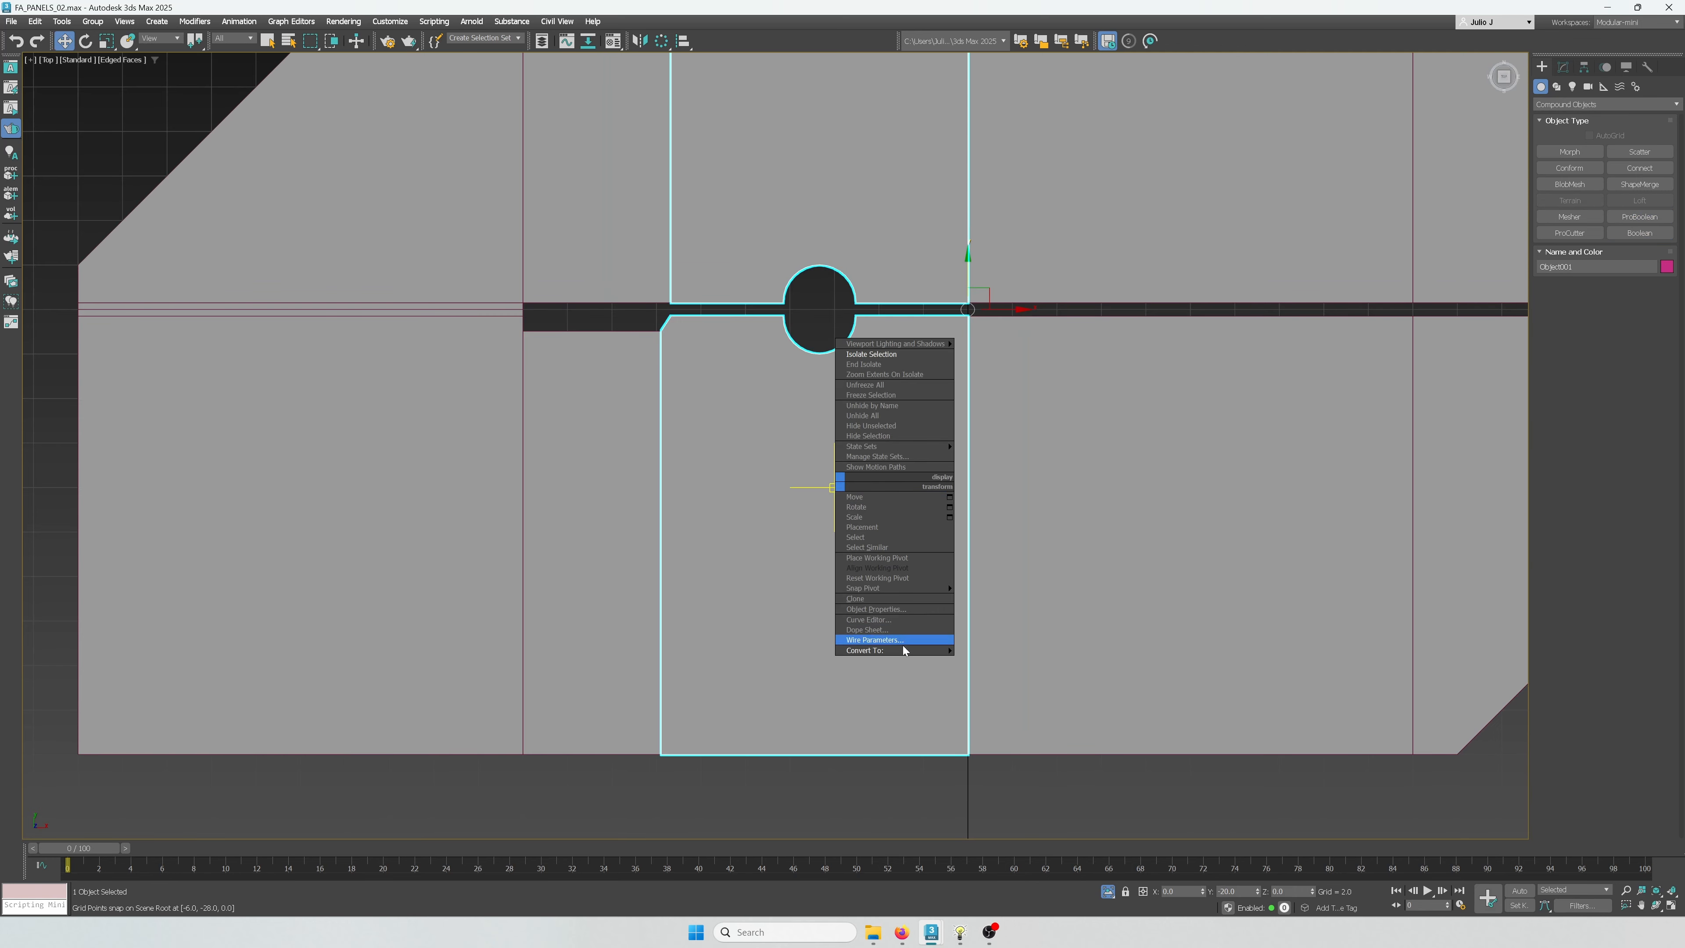
{"action": "mouse_move", "coordinate": [896, 650]}
{"action": "left_click", "coordinate": [809, 661]}
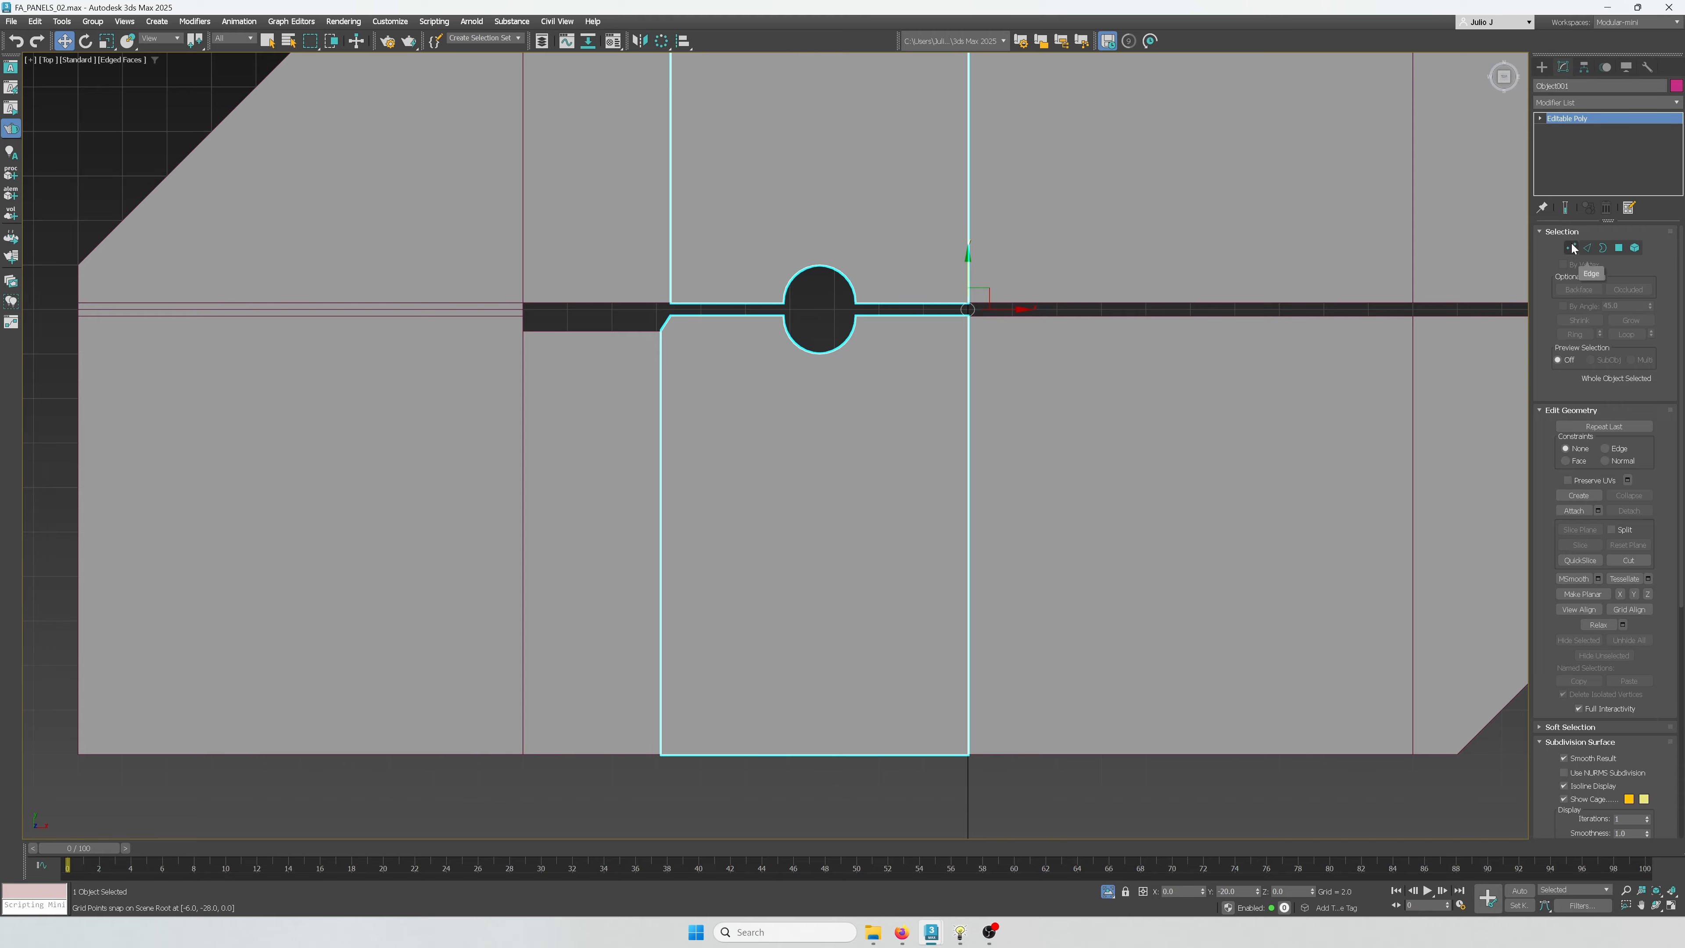
Examine the converted section's vertices and polygons around the capsule-shaped cutout
{"action": "left_click", "coordinate": [1571, 248]}
{"action": "middle_click_drag", "start_coordinate": [835, 798], "coordinate": [924, 556], "text": "alt"}
{"action": "scroll", "coordinate": [943, 653], "scroll_direction": "up", "scroll_amount": 3}
{"action": "key", "text": "t"}
{"action": "left_click", "coordinate": [1619, 249]}
{"action": "scroll", "coordinate": [851, 510], "scroll_direction": "up", "scroll_amount": 3}
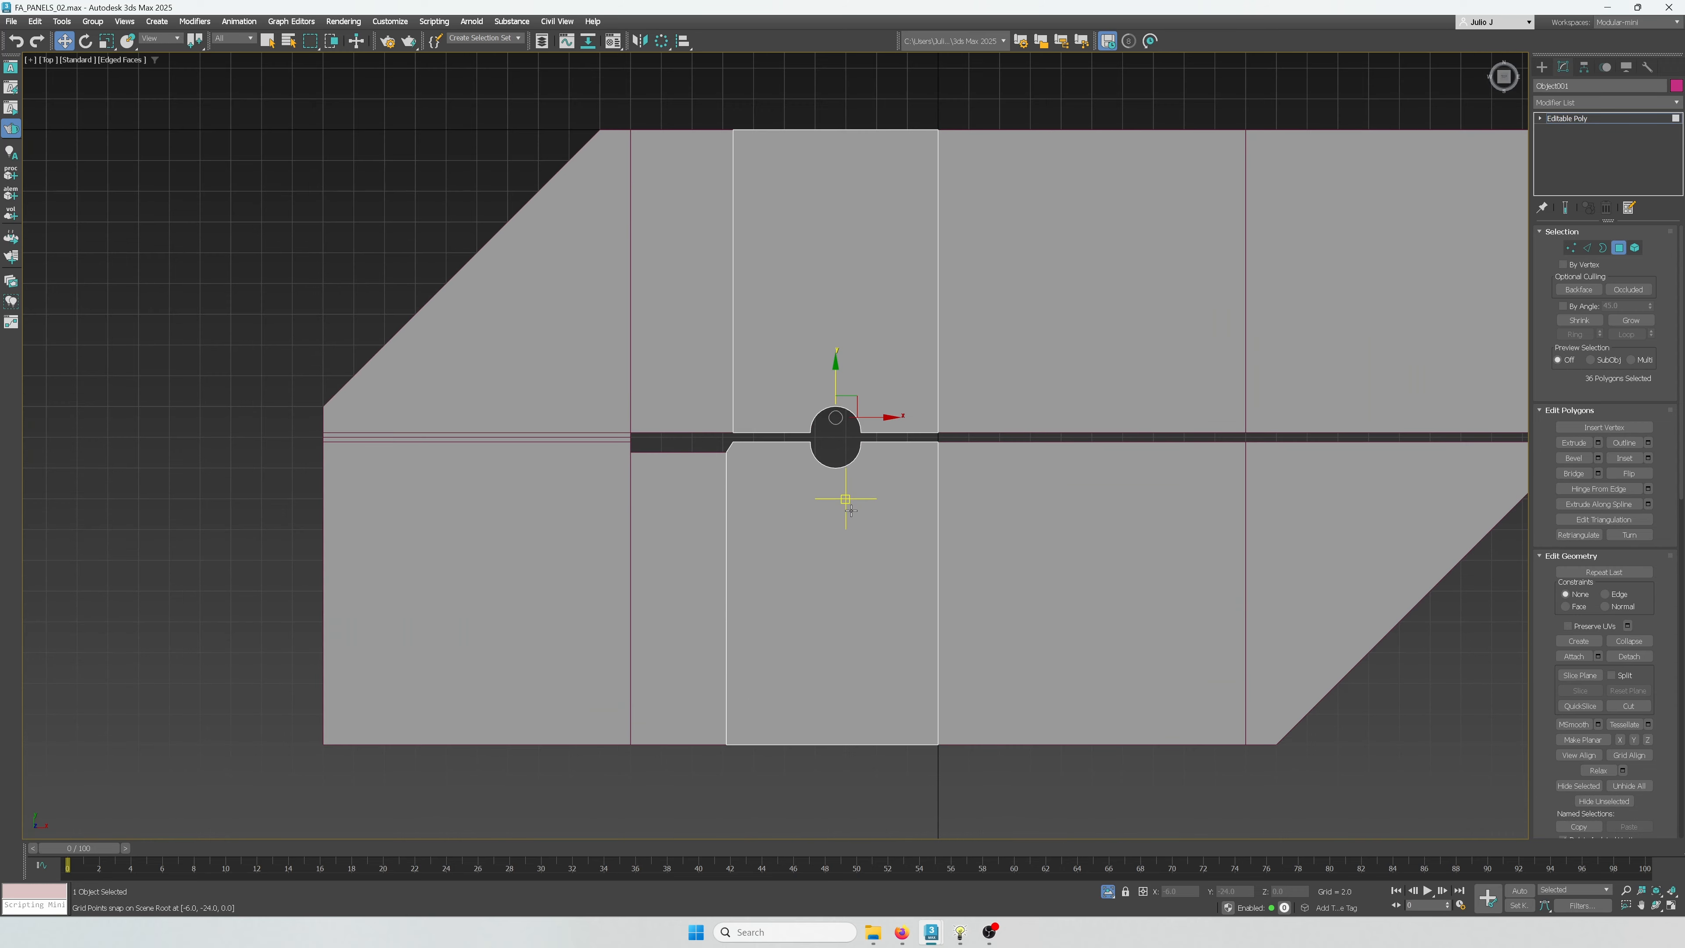
{"action": "scroll", "coordinate": [851, 510], "scroll_direction": "up", "scroll_amount": 5}
{"action": "scroll", "coordinate": [851, 509], "scroll_direction": "down", "scroll_amount": 3}
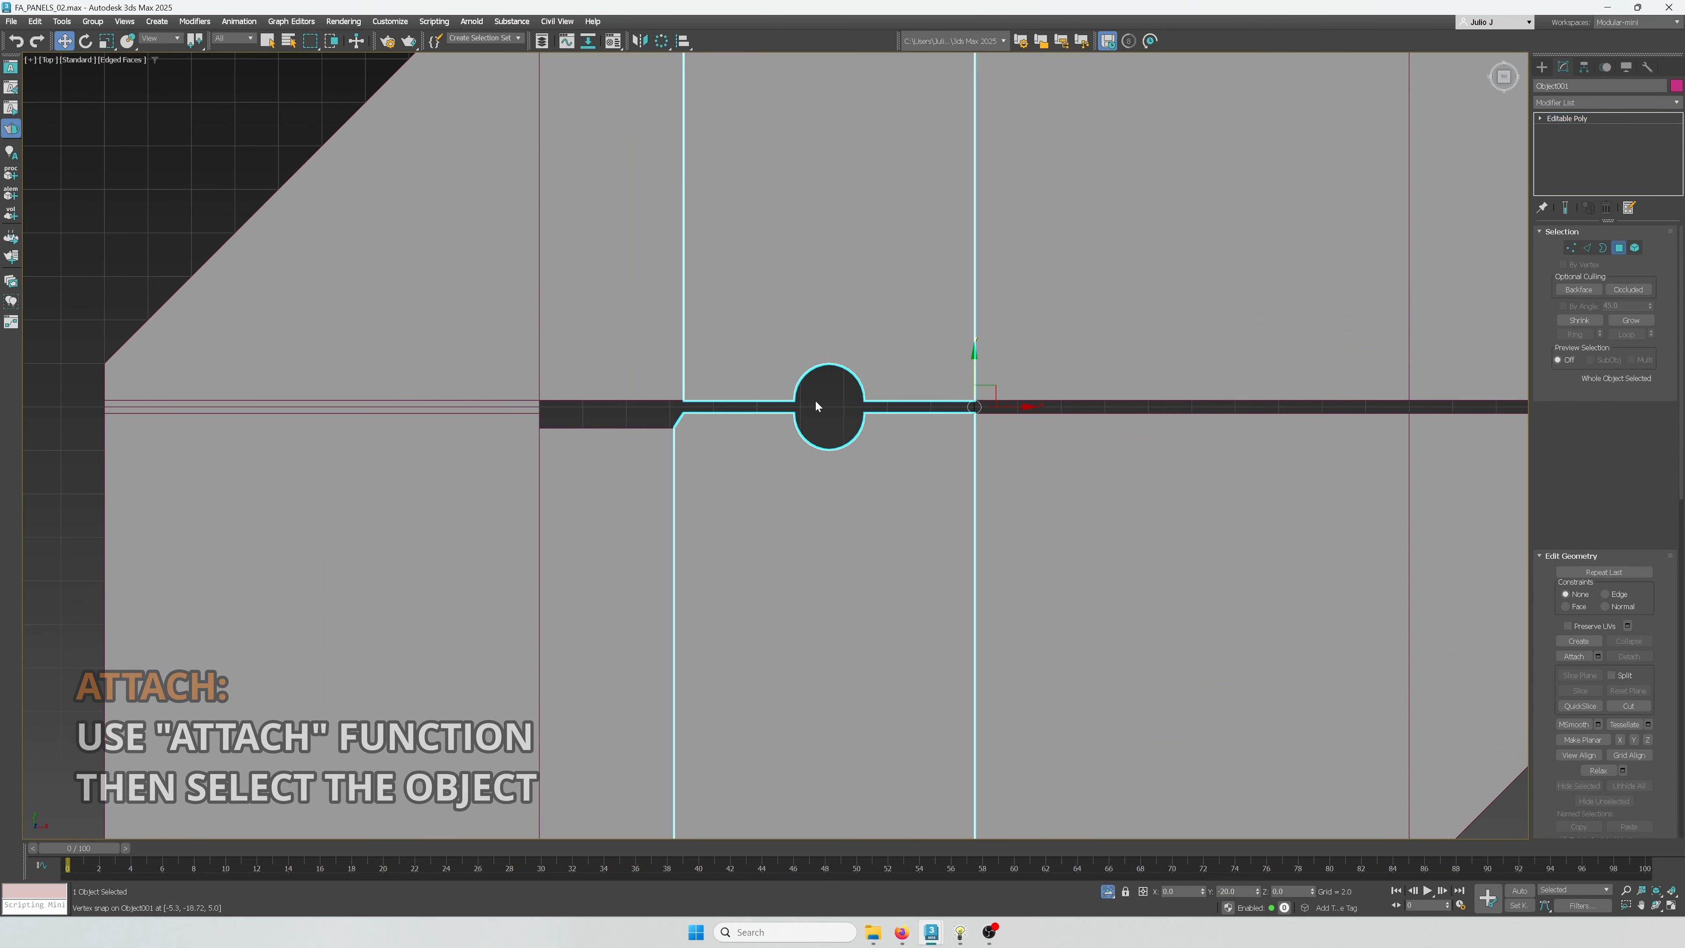
{"action": "scroll", "coordinate": [821, 403], "scroll_direction": "up", "scroll_amount": 3}
{"action": "key", "text": "ctrl+d"}
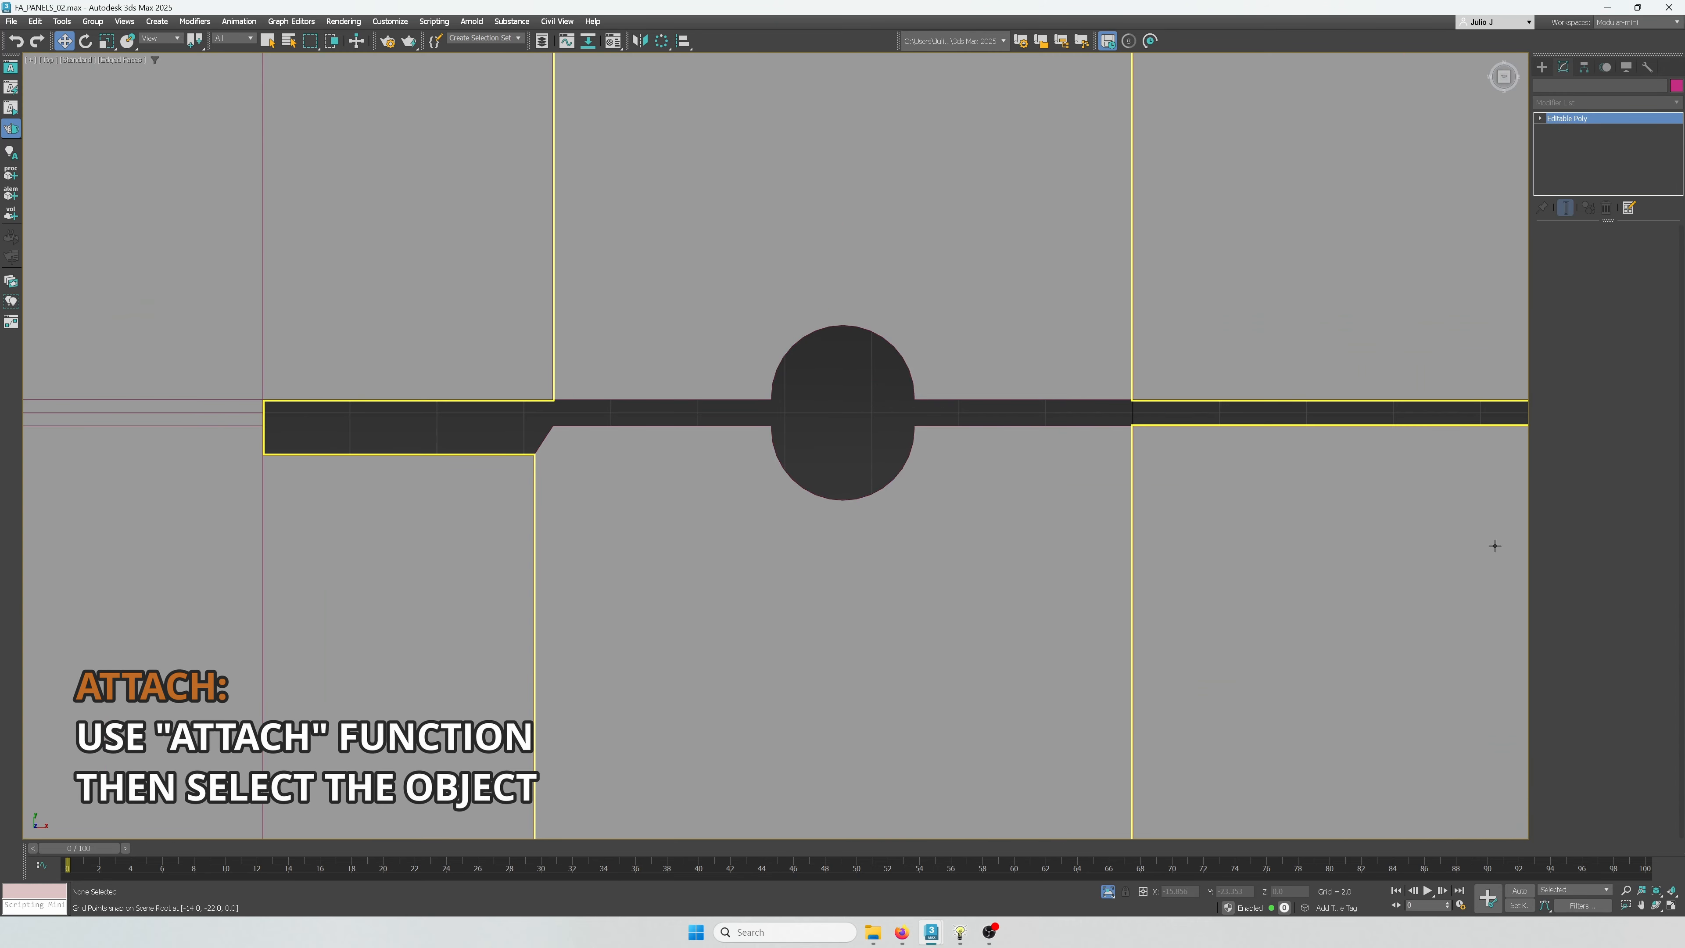
Try to attach the section with the cutout to the main panel object
{"action": "left_click", "coordinate": [1495, 545]}
{"action": "left_click", "coordinate": [1573, 511]}
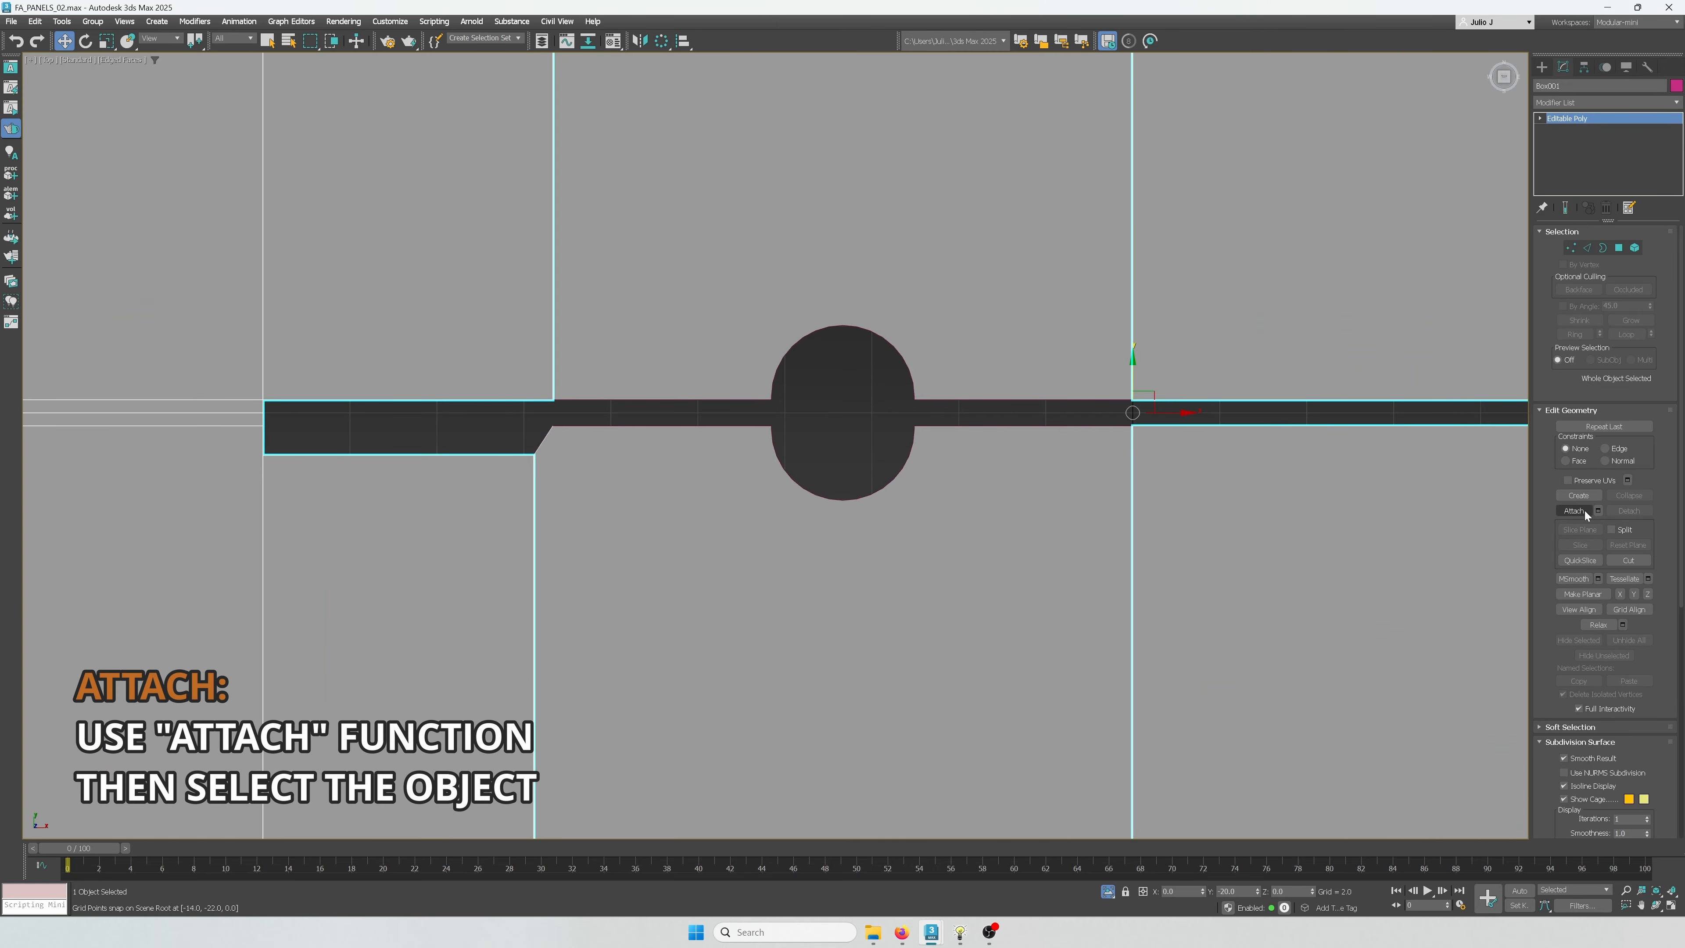
{"action": "left_click", "coordinate": [1571, 249]}
{"action": "key", "text": "w"}
{"action": "left_click", "coordinate": [1025, 445]}
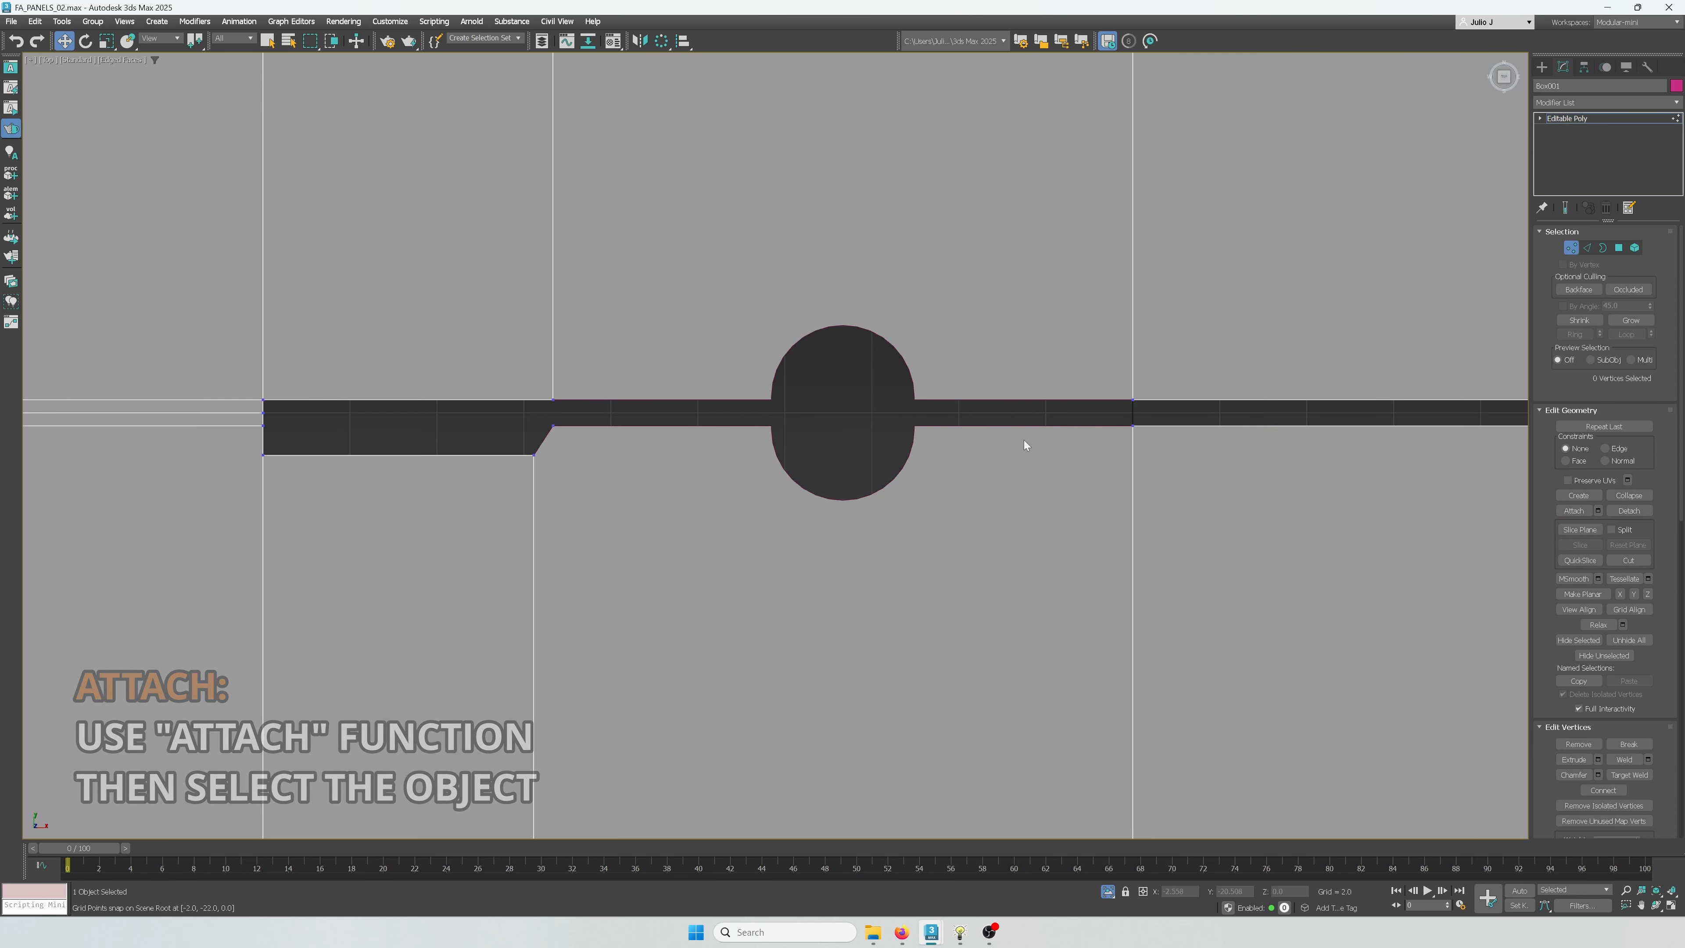
Detach all polygons of the panel to the right of the cutout section, above and below the groove, as an element
{"action": "scroll", "coordinate": [1042, 465], "scroll_direction": "down", "scroll_amount": 3}
{"action": "middle_click_drag", "start_coordinate": [1064, 492], "coordinate": [812, 484]}
{"action": "scroll", "coordinate": [811, 484], "scroll_direction": "down", "scroll_amount": 2}
{"action": "left_click", "coordinate": [1619, 248]}
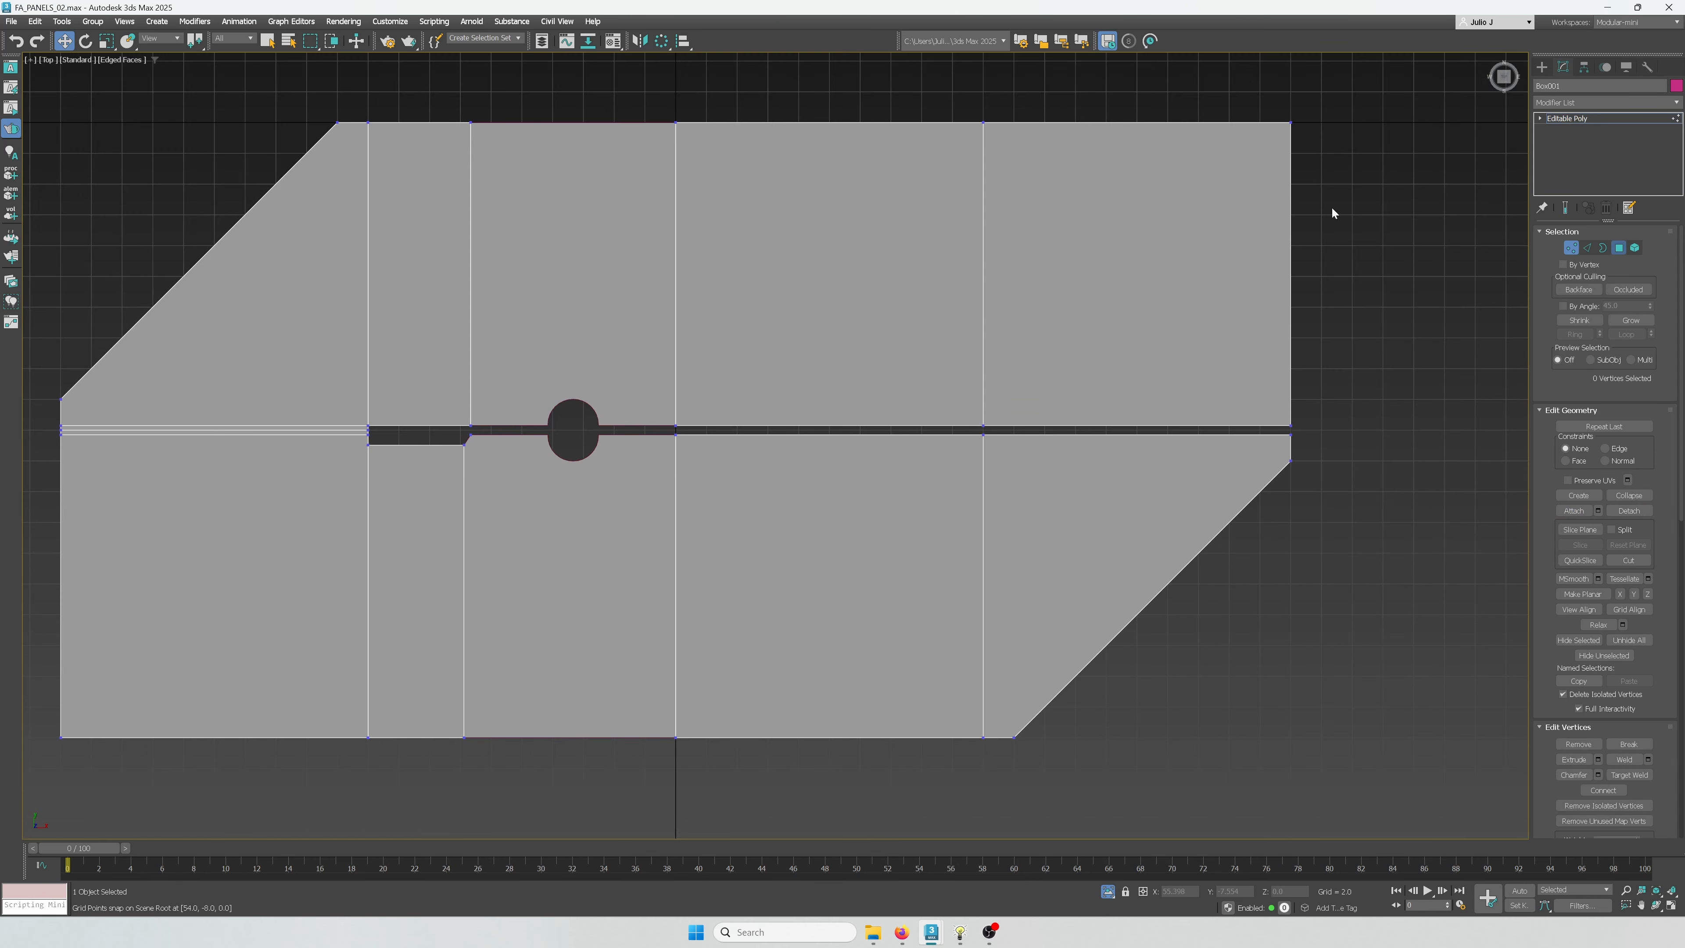
{"action": "left_click_drag", "start_coordinate": [764, 848], "coordinate": [788, 779]}
{"action": "key", "text": "alt+d"}
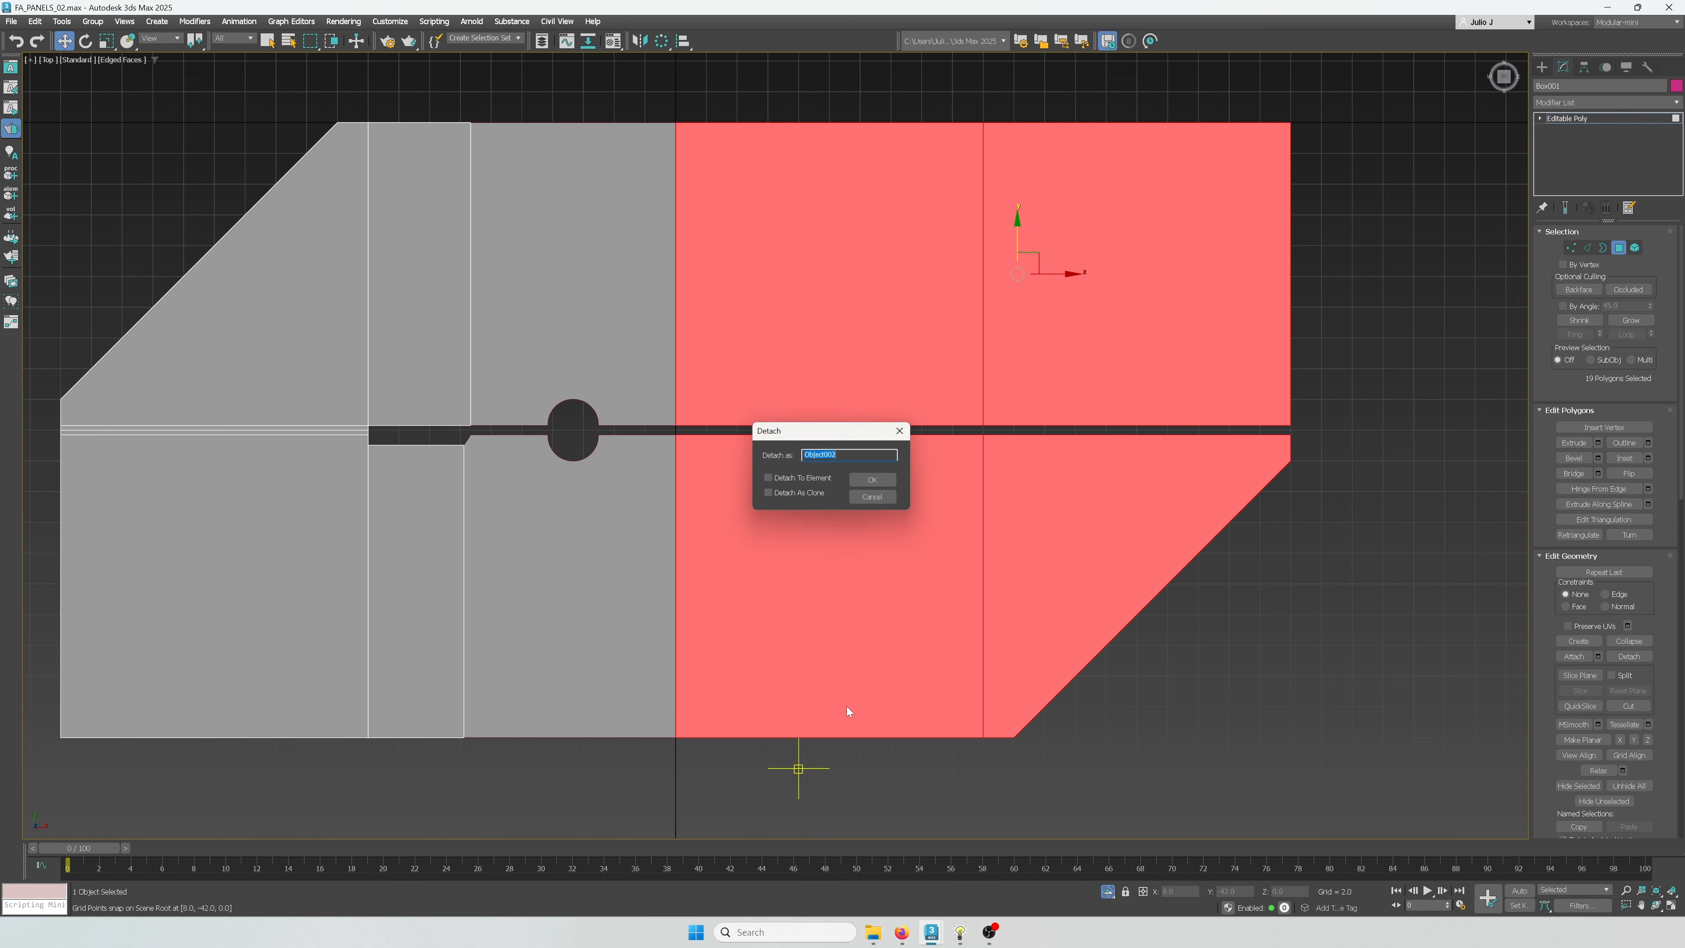
{"action": "left_click", "coordinate": [832, 479]}
{"action": "left_click", "coordinate": [865, 478]}
Move the detached element along X to open a wide gap between the two panel halves
{"action": "middle_click_drag", "start_coordinate": [868, 477], "coordinate": [888, 466], "text": "alt"}
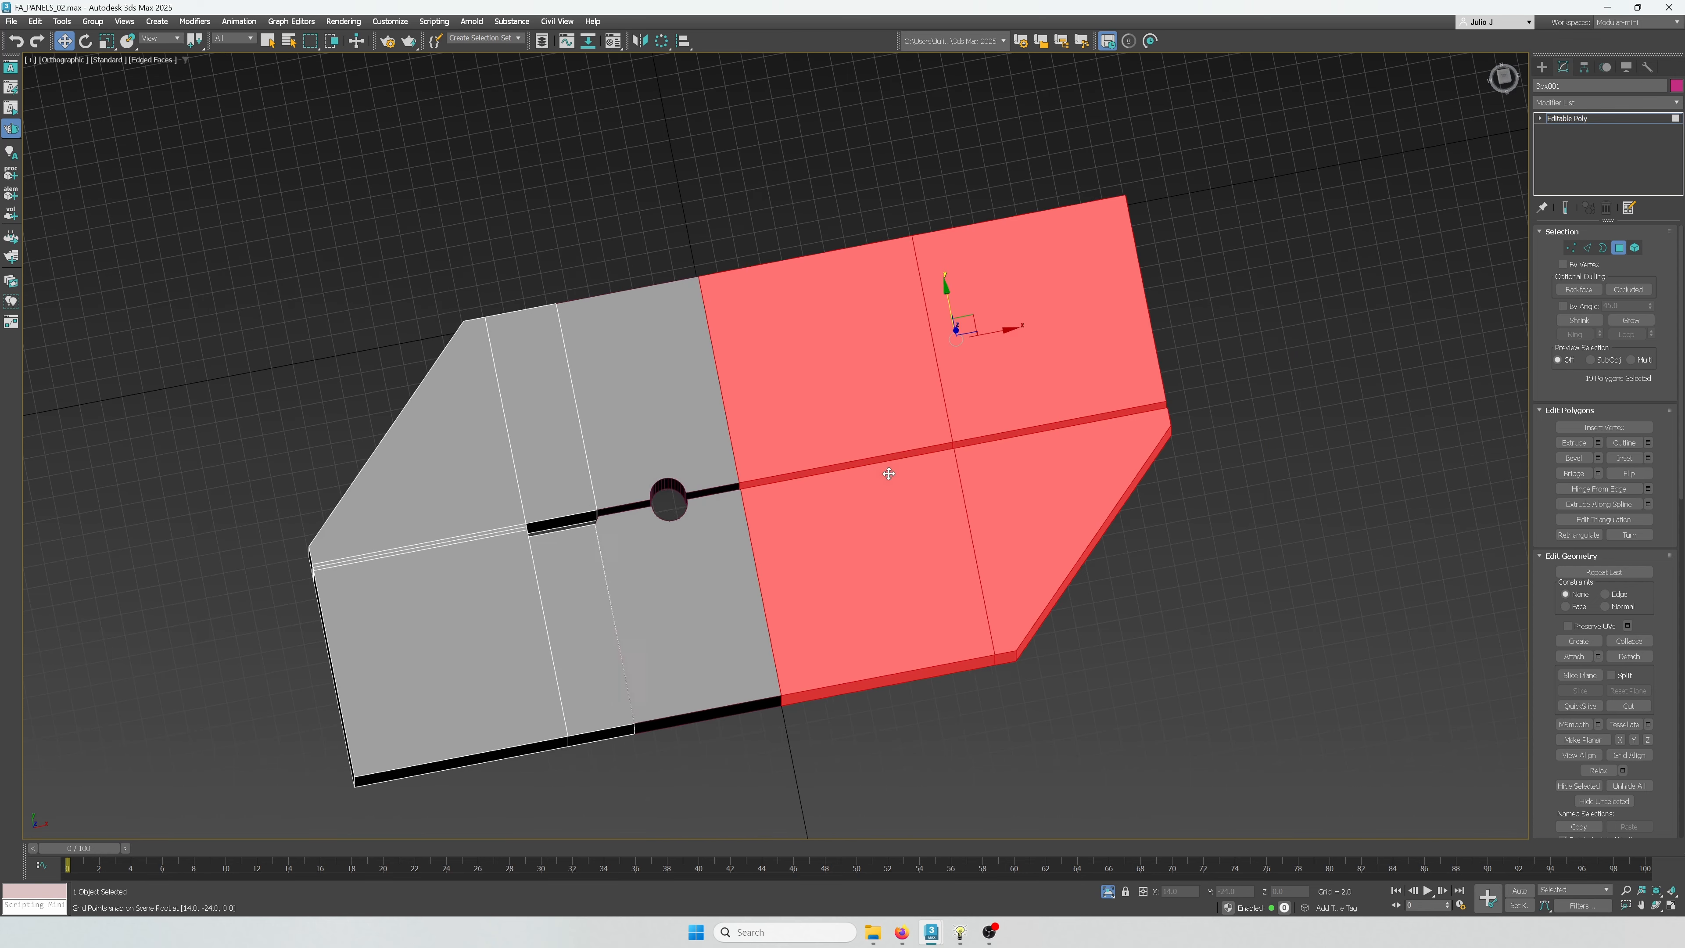
{"action": "left_click_drag", "start_coordinate": [983, 335], "coordinate": [1078, 318]}
{"action": "middle_click_drag", "start_coordinate": [936, 487], "coordinate": [957, 444], "text": "alt"}
Examine the open borders and vertices of the main panel object along the cutout section and the gap
{"action": "left_click", "coordinate": [1604, 248]}
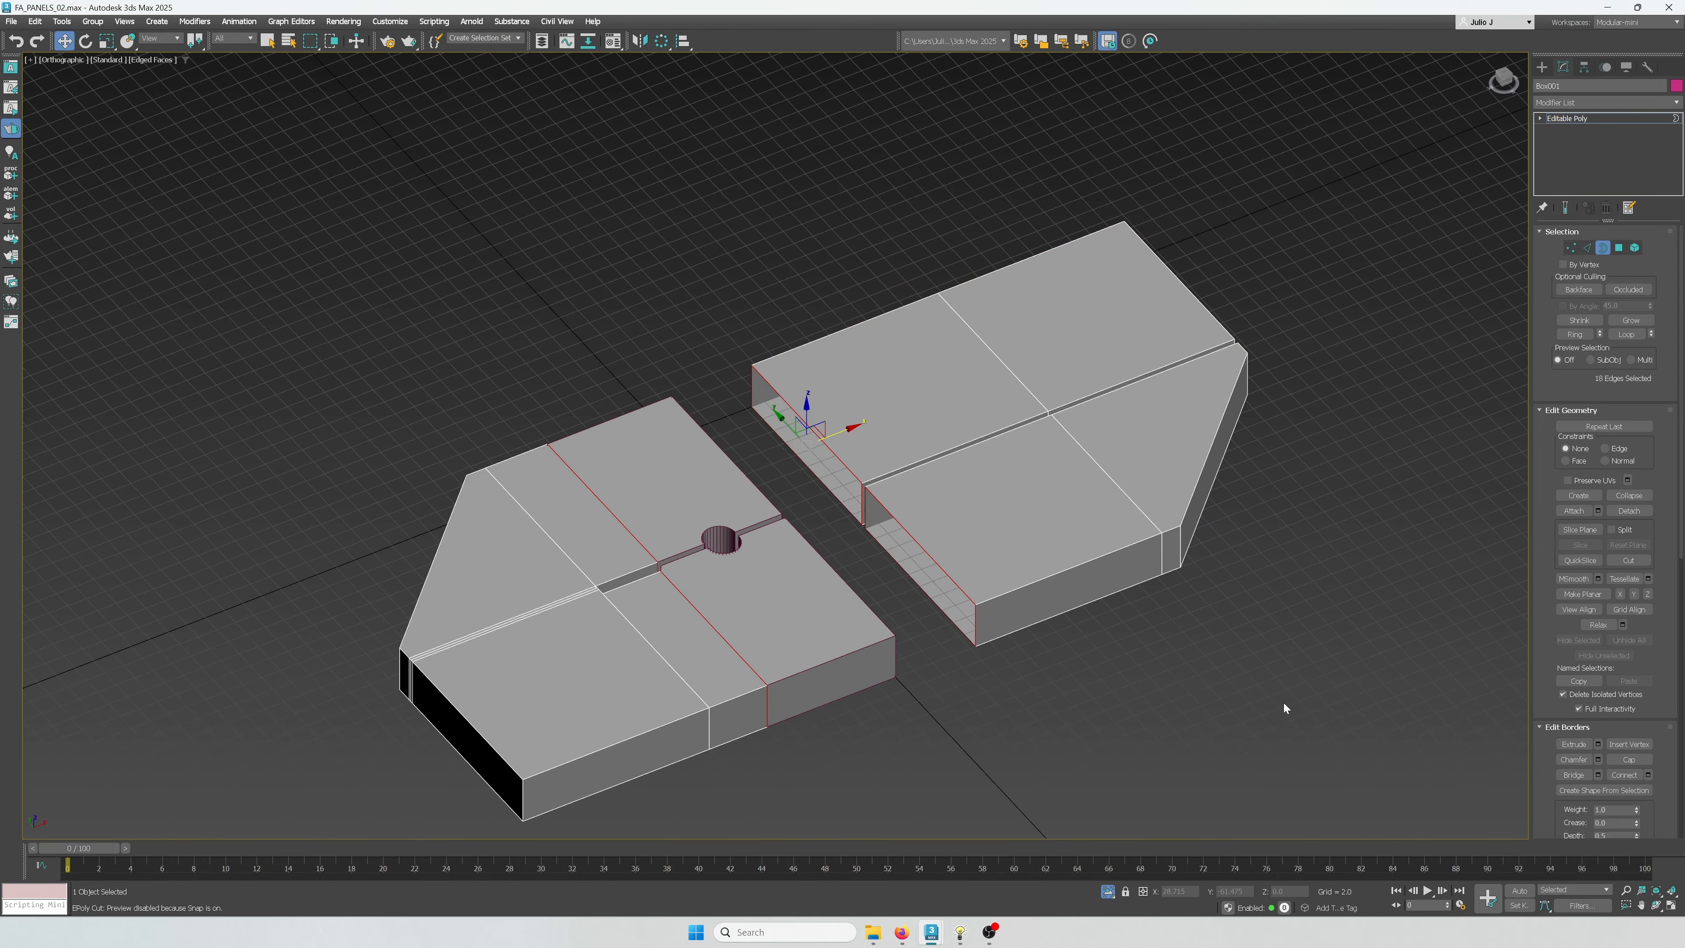
{"action": "middle_click_drag", "start_coordinate": [1148, 684], "coordinate": [1086, 684], "text": "alt"}
{"action": "scroll", "coordinate": [641, 624], "scroll_direction": "up", "scroll_amount": 3}
{"action": "middle_click_drag", "start_coordinate": [641, 624], "coordinate": [766, 618], "text": "alt"}
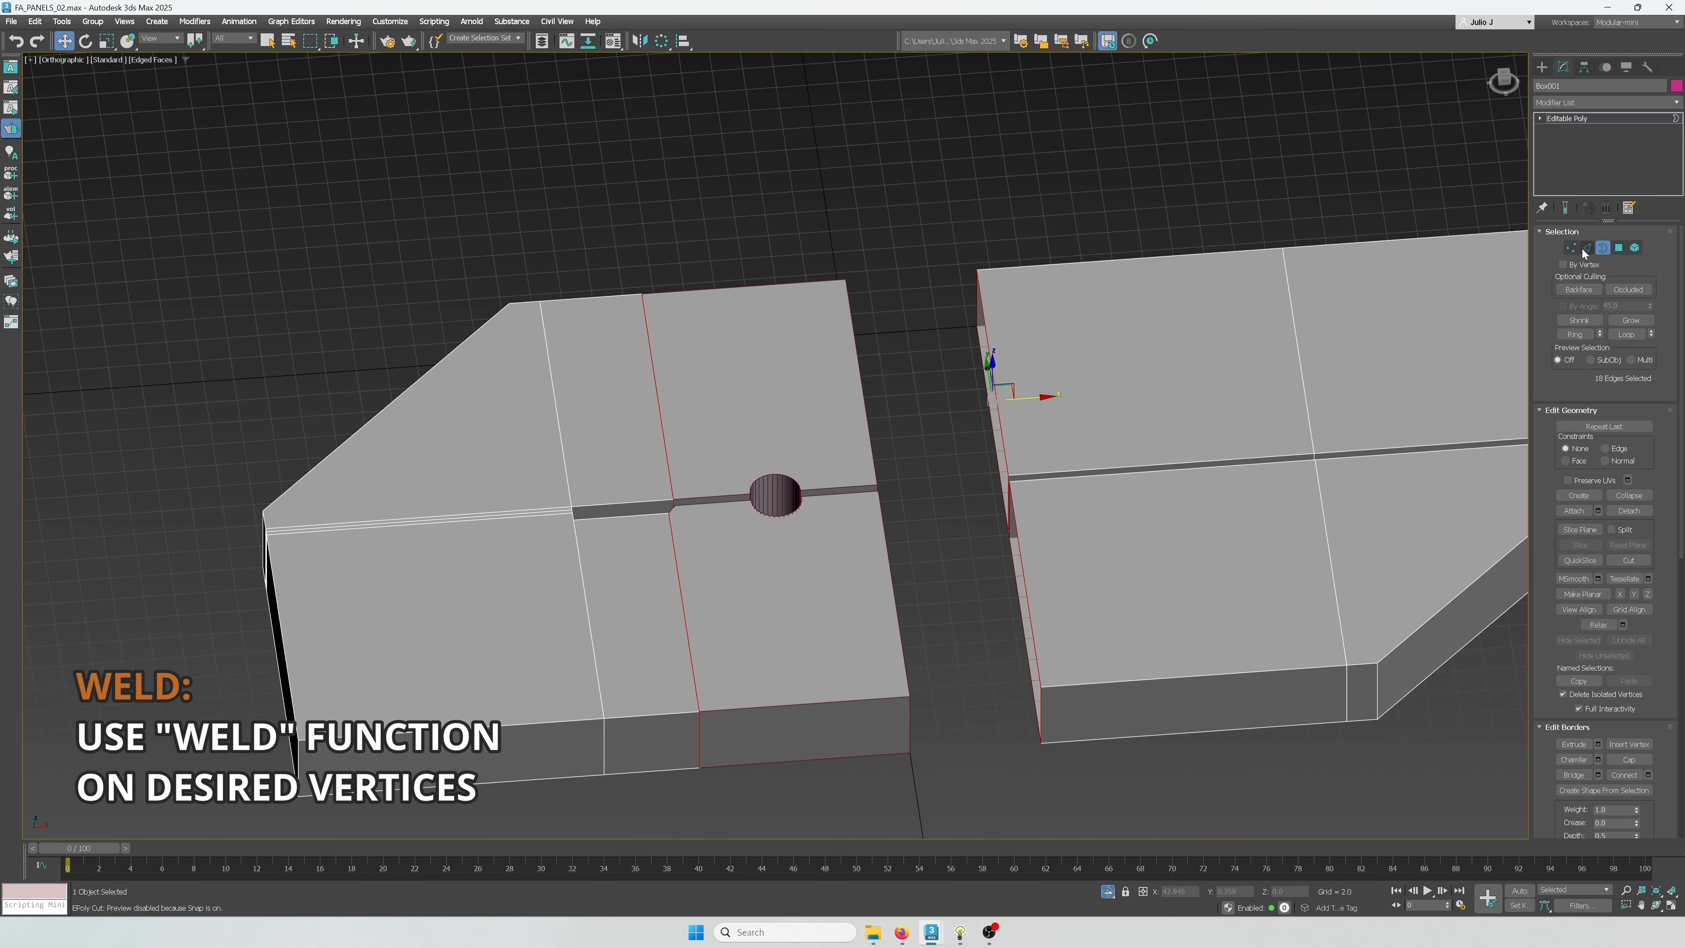
{"action": "left_click", "coordinate": [1572, 248]}
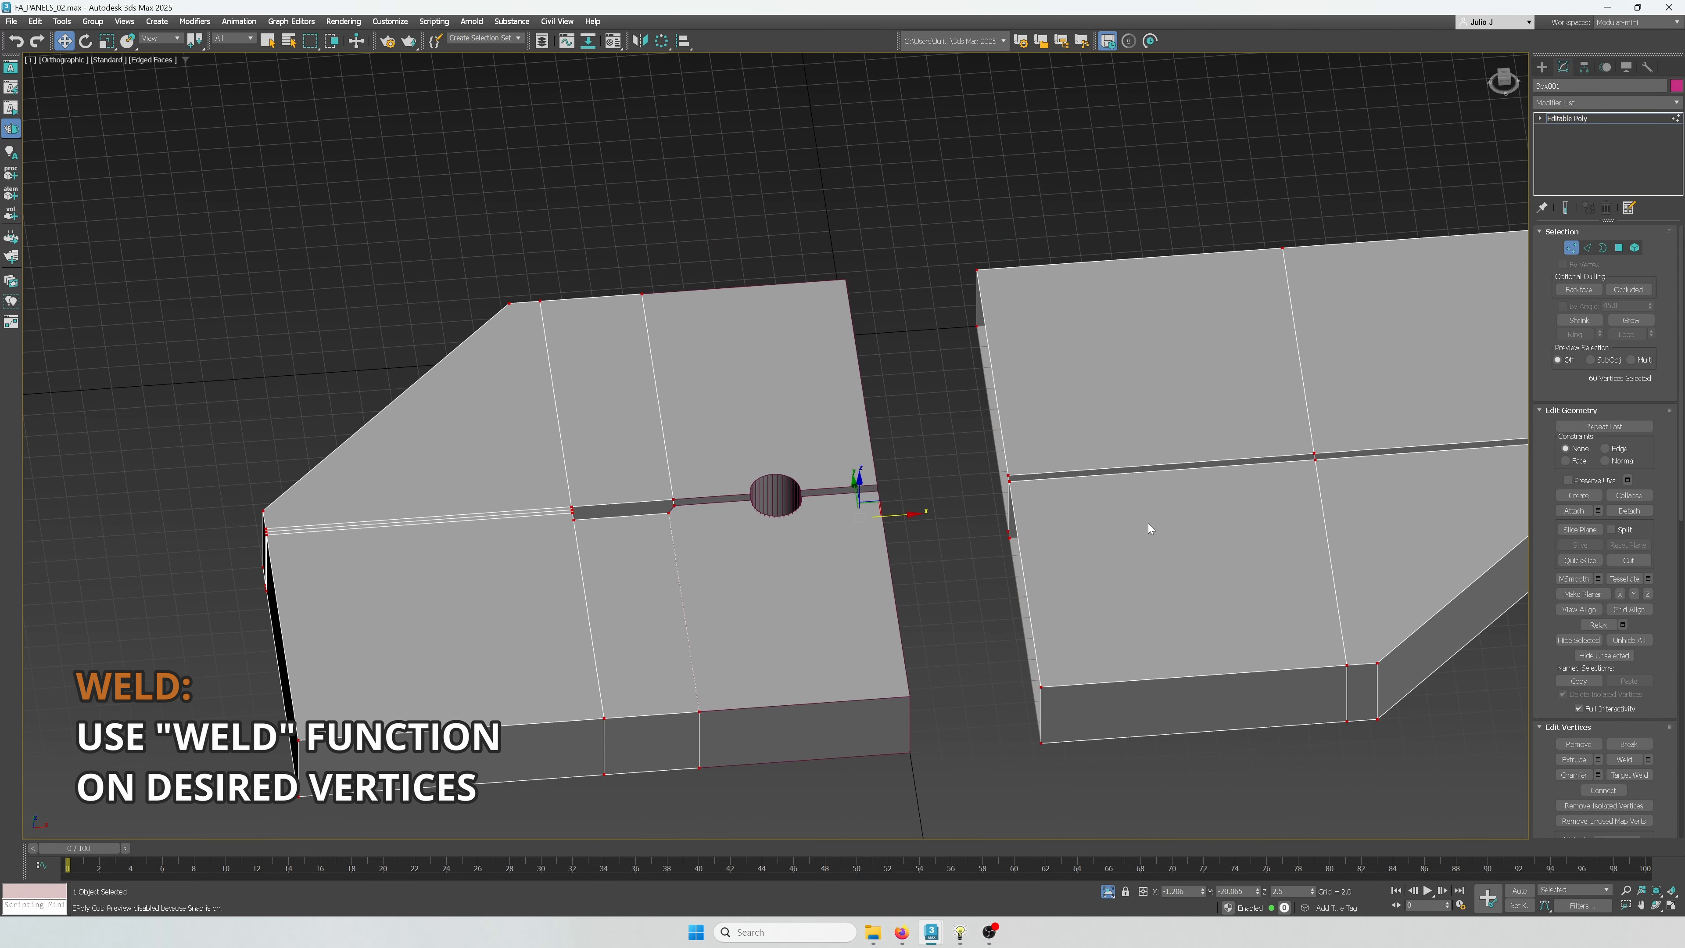
{"action": "left_click", "coordinate": [995, 527]}
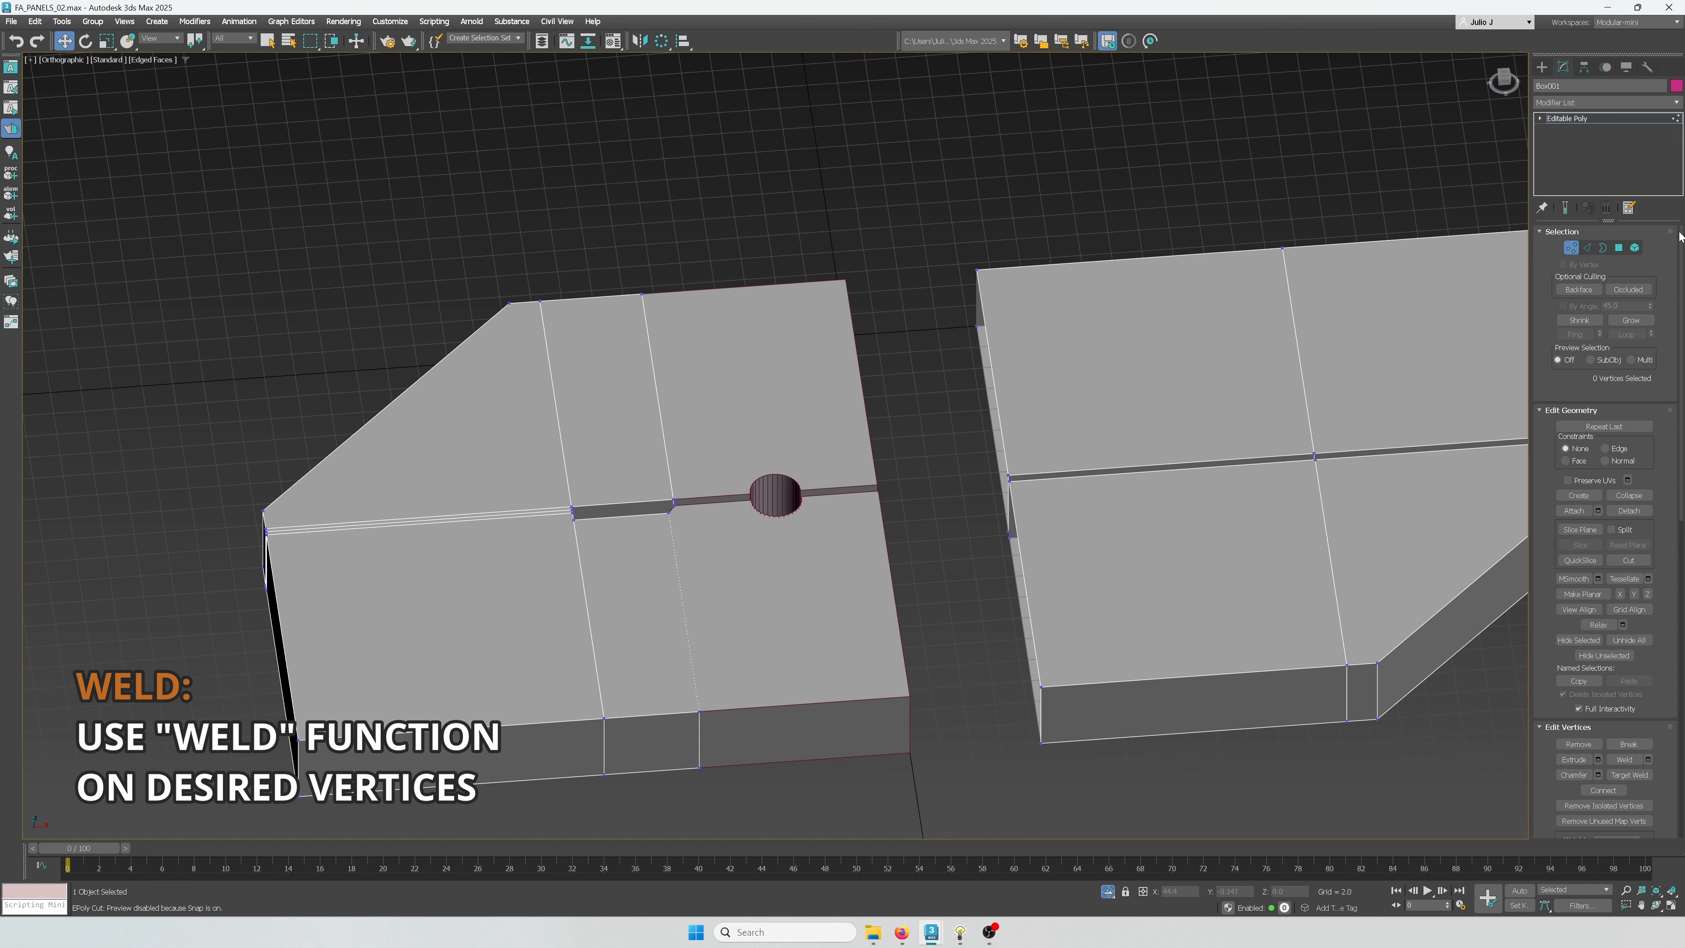
Attach the section with the capsule-shaped cutout to the main panel object
{"action": "left_click", "coordinate": [1572, 249]}
{"action": "left_click", "coordinate": [802, 583]}
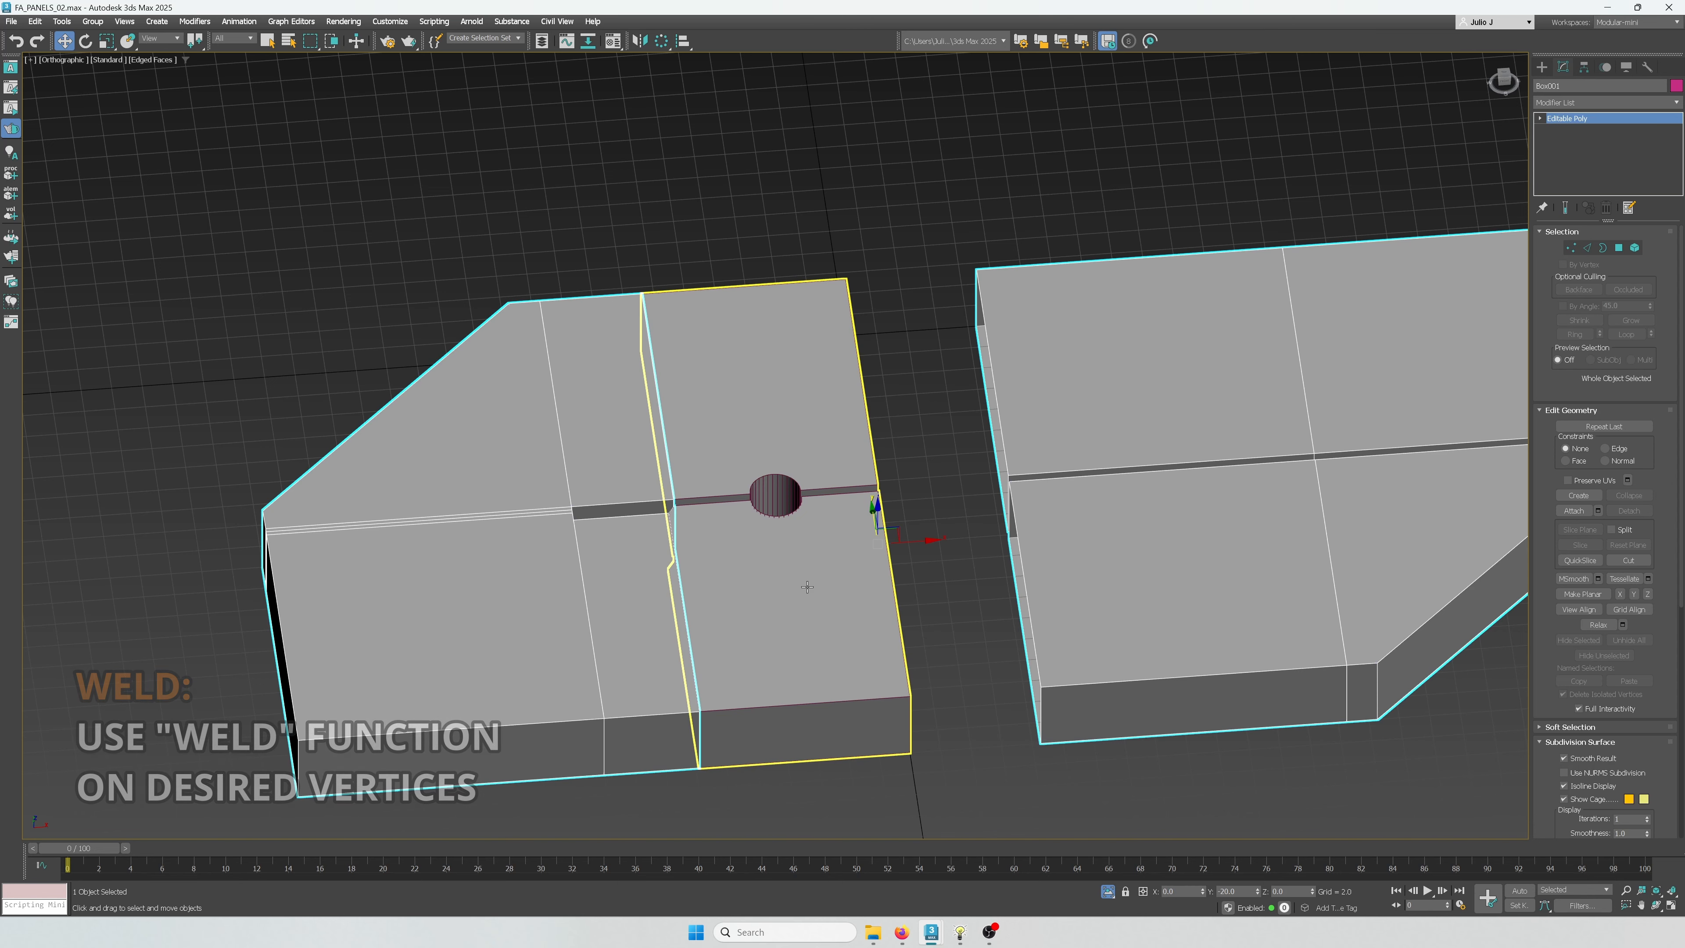
{"action": "left_click", "coordinate": [583, 591]}
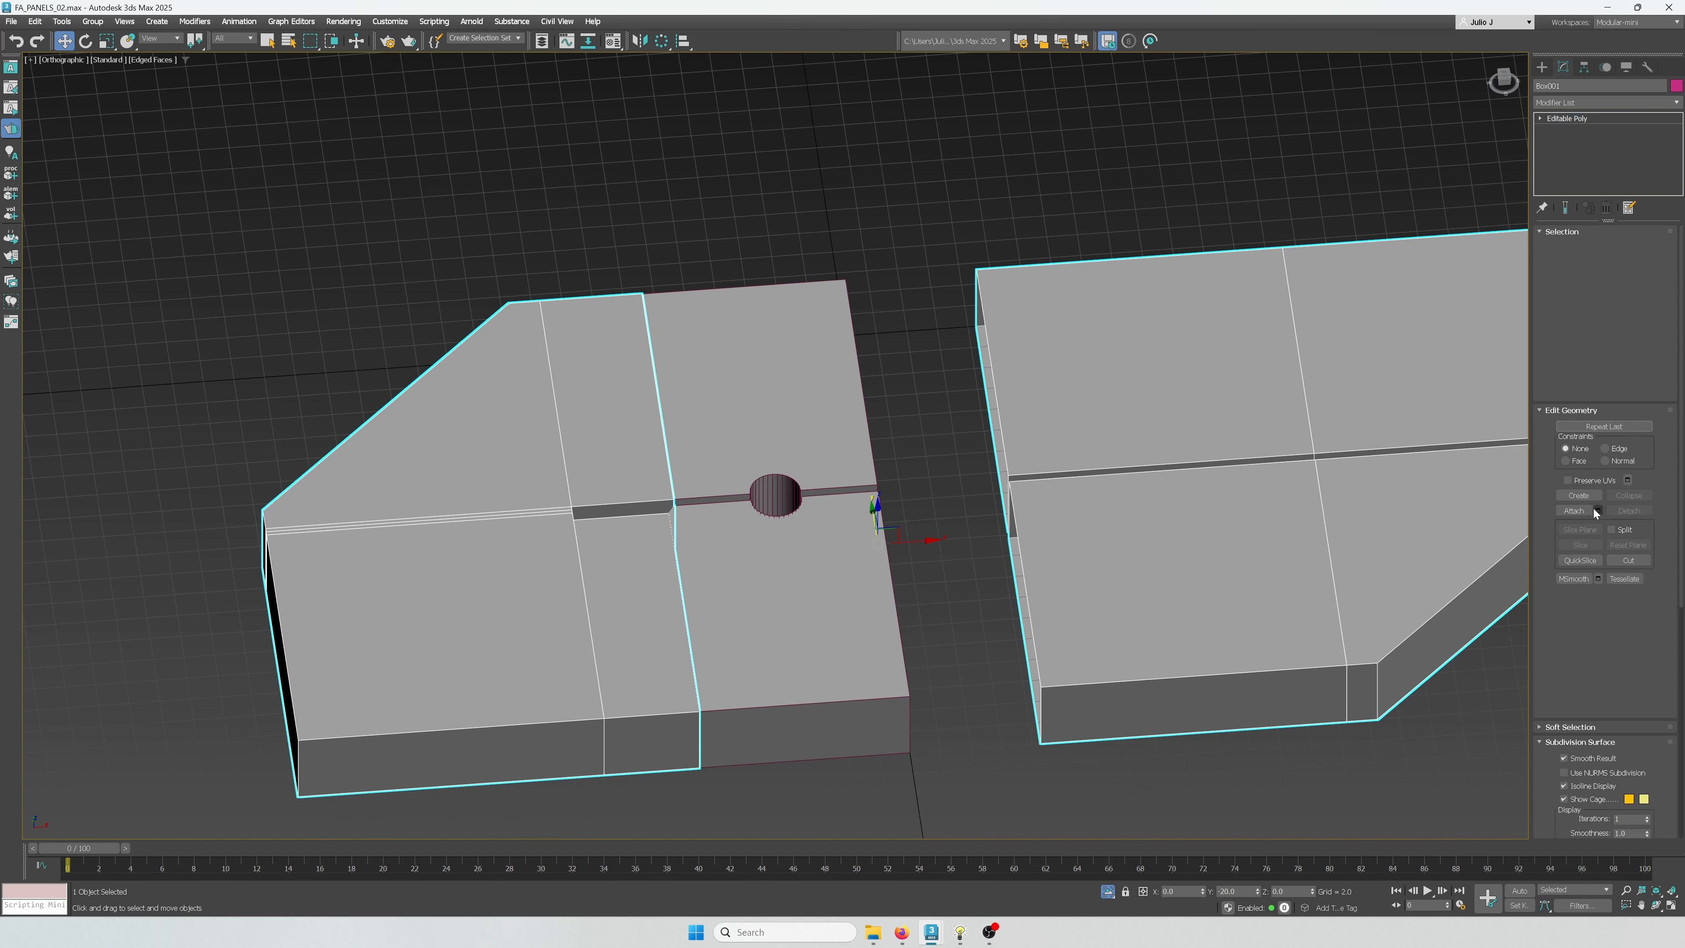
{"action": "left_click", "coordinate": [1573, 510]}
{"action": "left_click", "coordinate": [843, 608]}
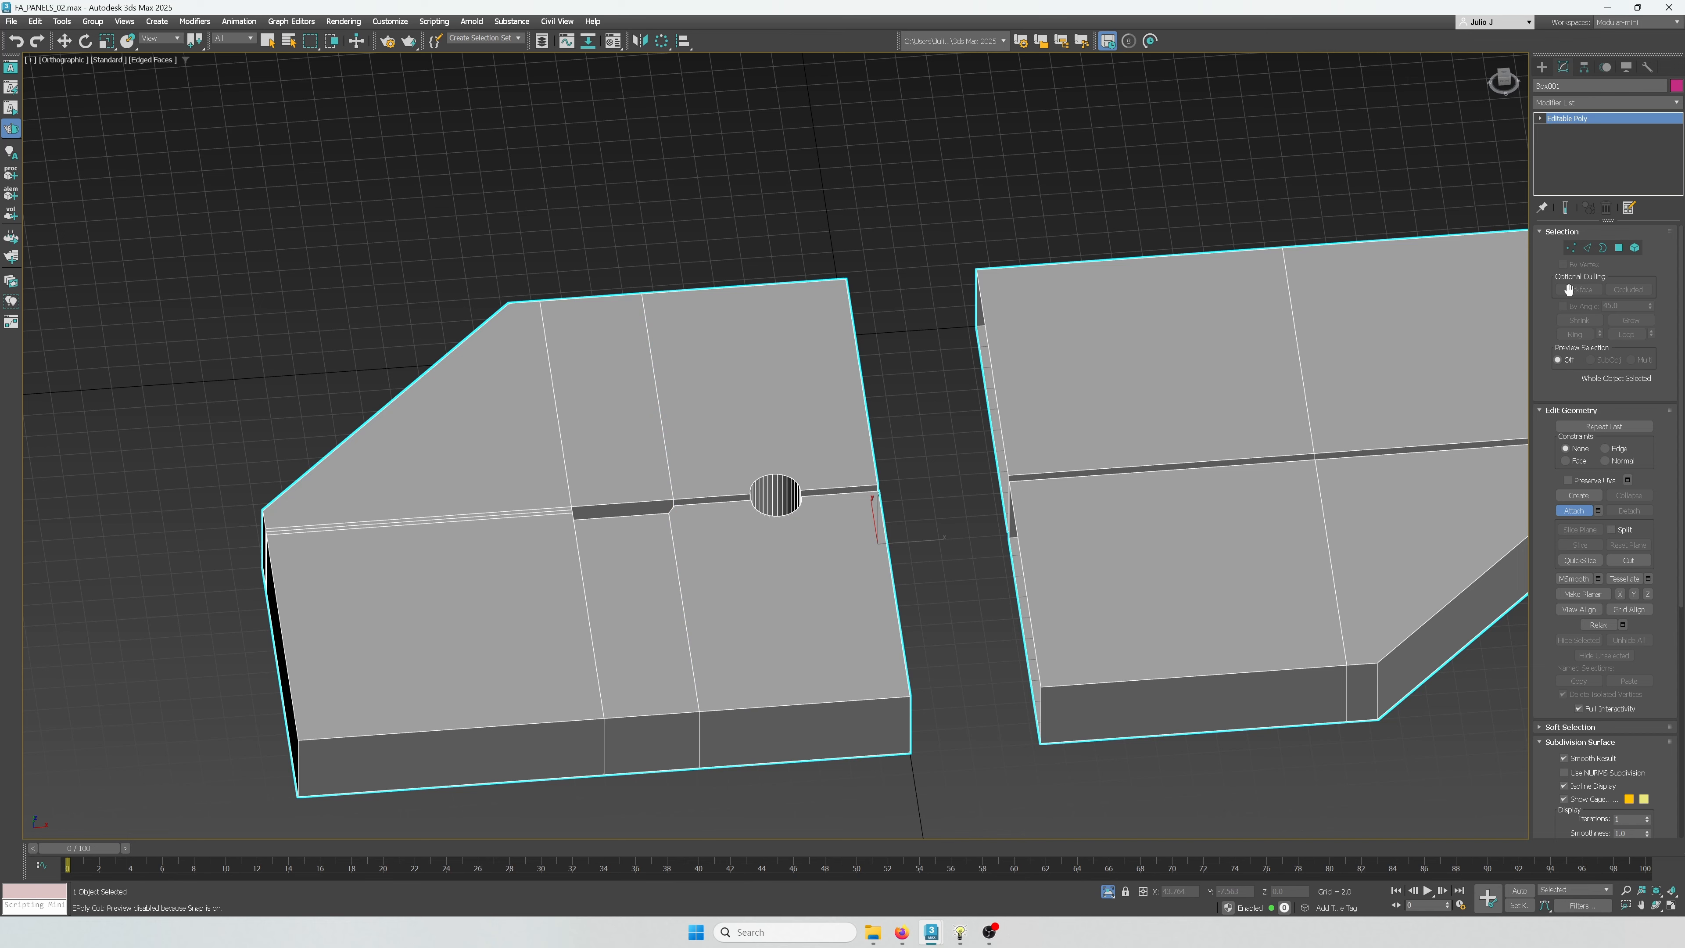
Select all vertices of the combined panel object and weld them
{"action": "left_click", "coordinate": [1571, 247]}
{"action": "key", "text": "ctrl+a"}
{"action": "key", "text": "w"}
{"action": "key", "text": "ctrl+w"}
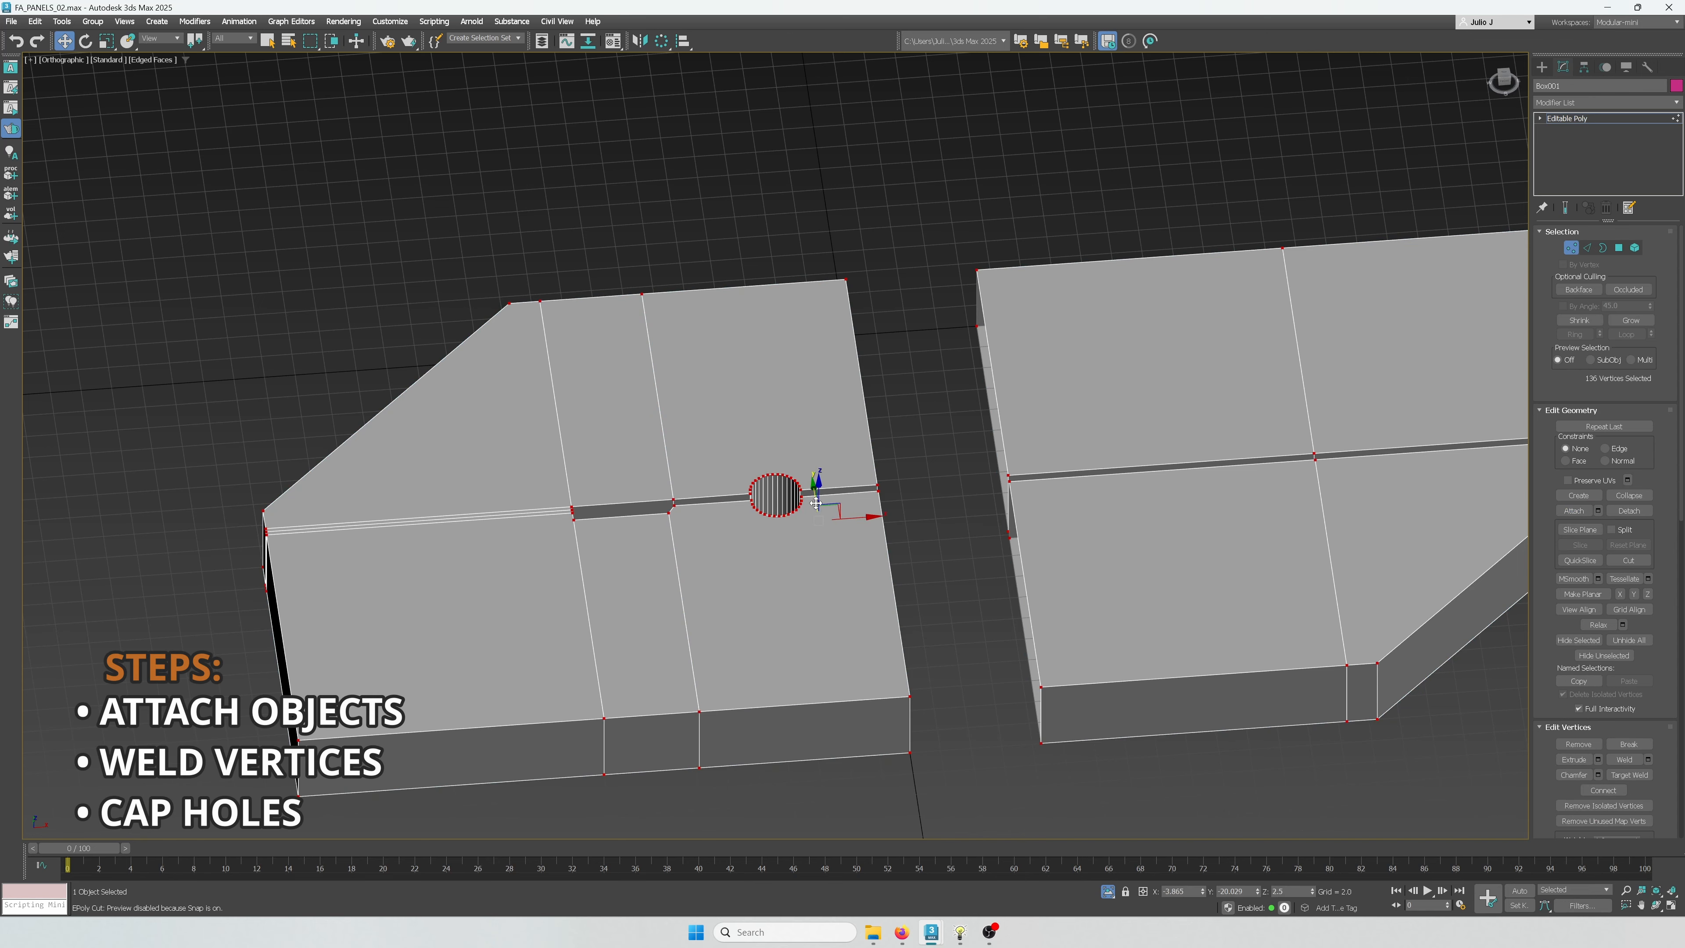
{"action": "left_click", "coordinate": [1422, 350]}
Cap all open borders of the panel object, closing the side faces along the gap
{"action": "left_click", "coordinate": [1603, 247]}
{"action": "key", "text": "ctrl+a"}
{"action": "key", "text": "ctrl+a"}
{"action": "middle_click_drag", "start_coordinate": [1131, 436], "coordinate": [926, 501], "text": "alt"}
{"action": "key", "text": "shift+z"}
{"action": "key", "text": "shift+z"}
{"action": "left_click", "coordinate": [1628, 758]}
{"action": "scroll", "coordinate": [841, 534], "scroll_direction": "up", "scroll_amount": 5}
{"action": "key", "text": "t"}
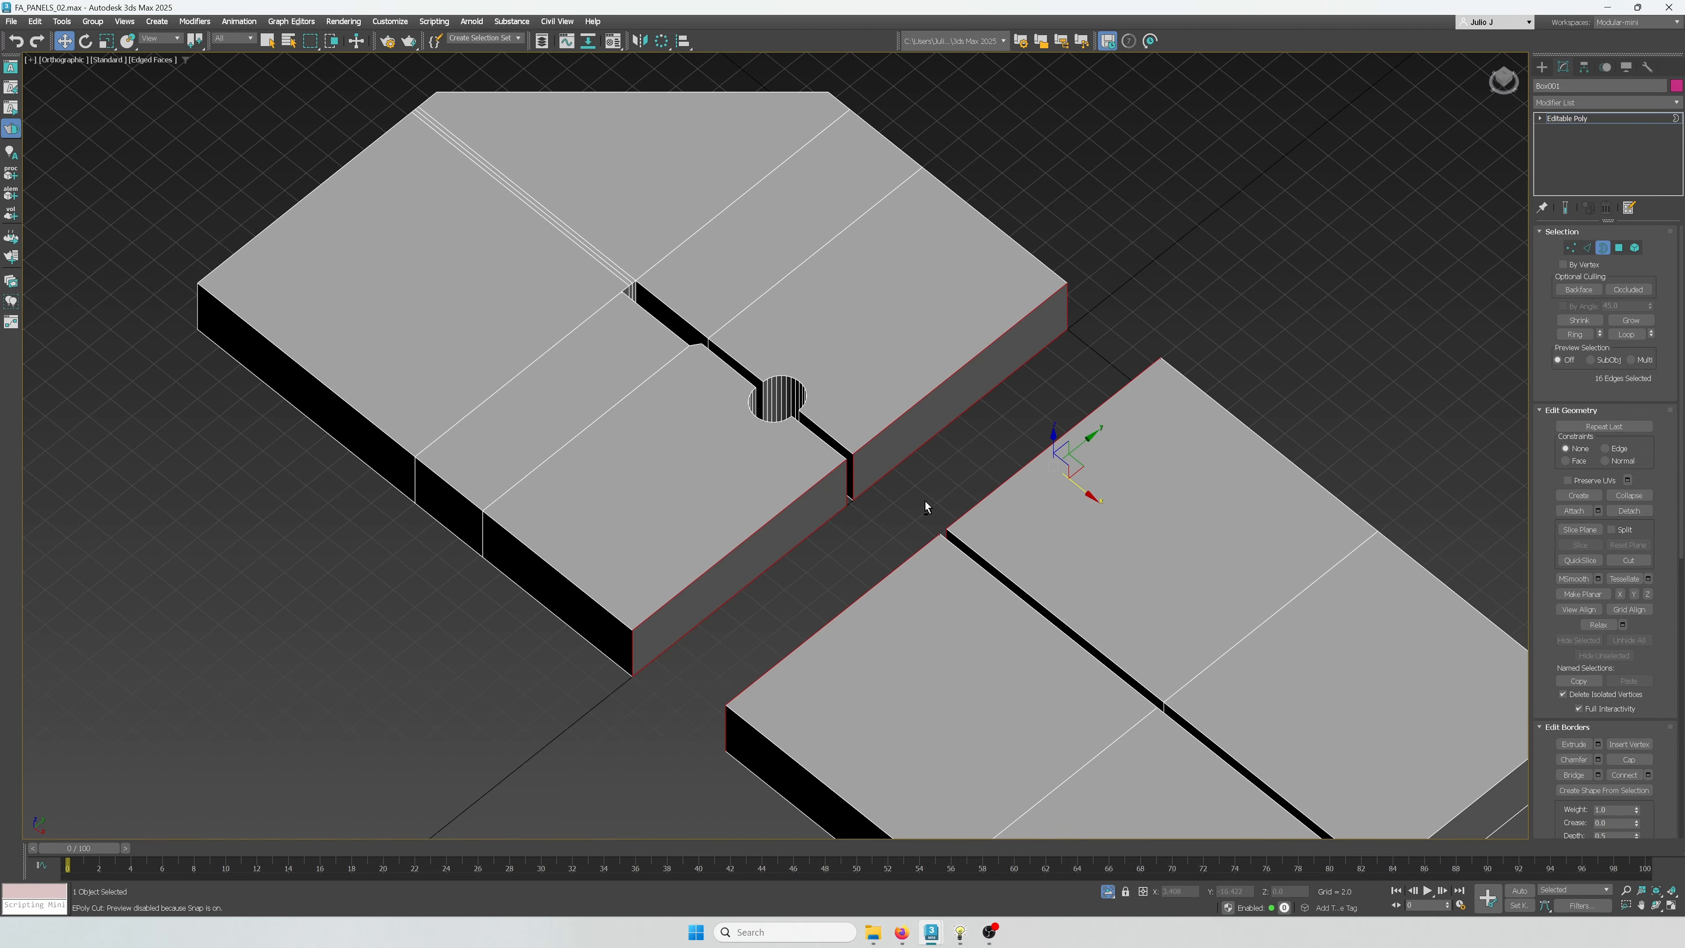
Chamfer the six vertical edges at the square outer corners of both panel halves with an amount of 0.5
{"action": "left_click", "coordinate": [1591, 250]}
{"action": "left_click", "coordinate": [633, 648]}
{"action": "left_click", "coordinate": [1067, 311], "text": "ctrl"}
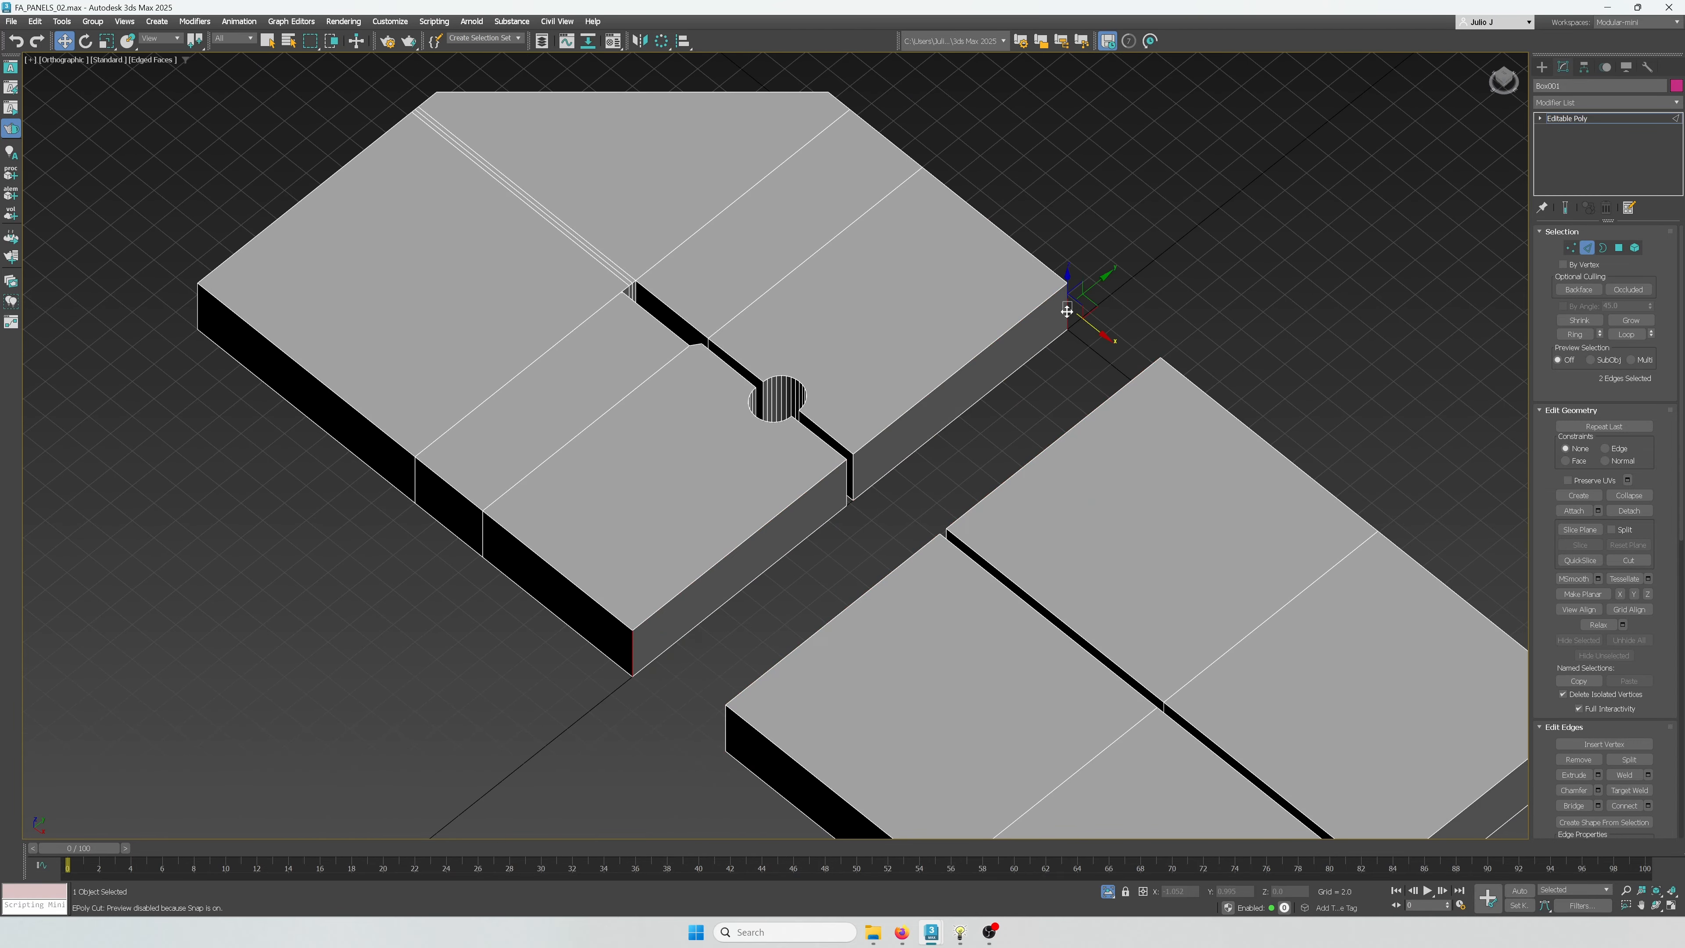
{"action": "scroll", "coordinate": [716, 515], "scroll_direction": "down", "scroll_amount": 3}
{"action": "middle_click_drag", "start_coordinate": [716, 515], "coordinate": [833, 449]}
{"action": "left_click", "coordinate": [632, 598], "text": "ctrl"}
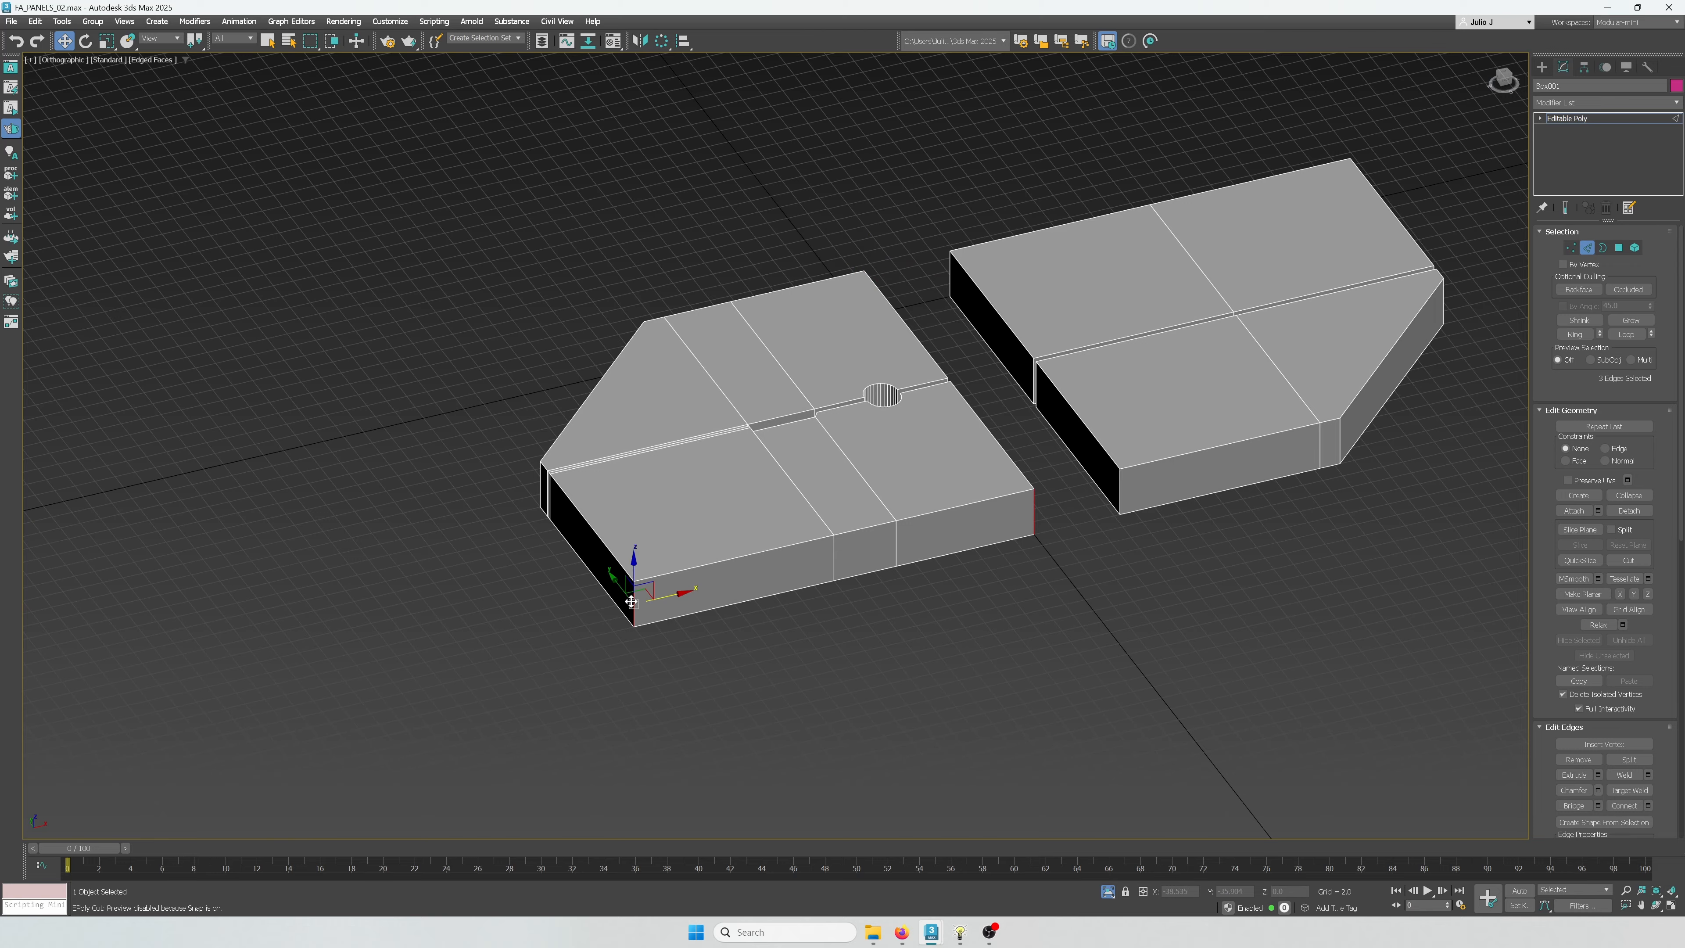
{"action": "middle_click_drag", "start_coordinate": [715, 475], "coordinate": [677, 474], "text": "alt"}
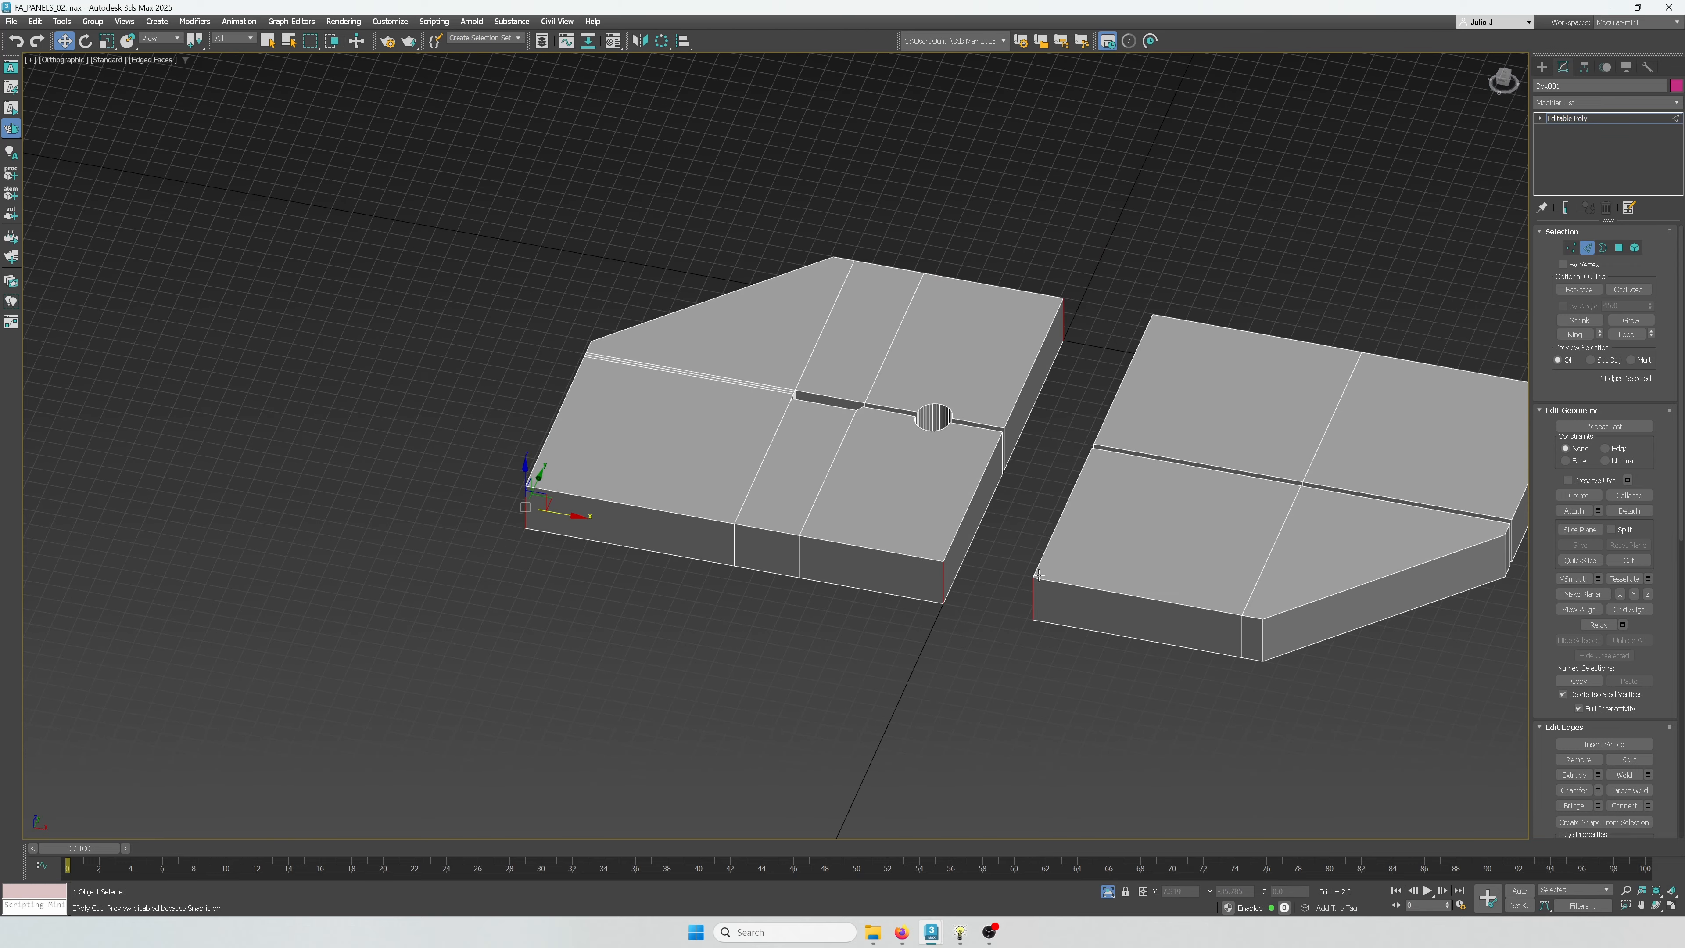
{"action": "middle_click_drag", "start_coordinate": [1038, 575], "coordinate": [836, 448], "text": "alt"}
{"action": "left_click", "coordinate": [749, 385], "text": "ctrl"}
{"action": "middle_click_drag", "start_coordinate": [749, 386], "coordinate": [858, 679], "text": "alt"}
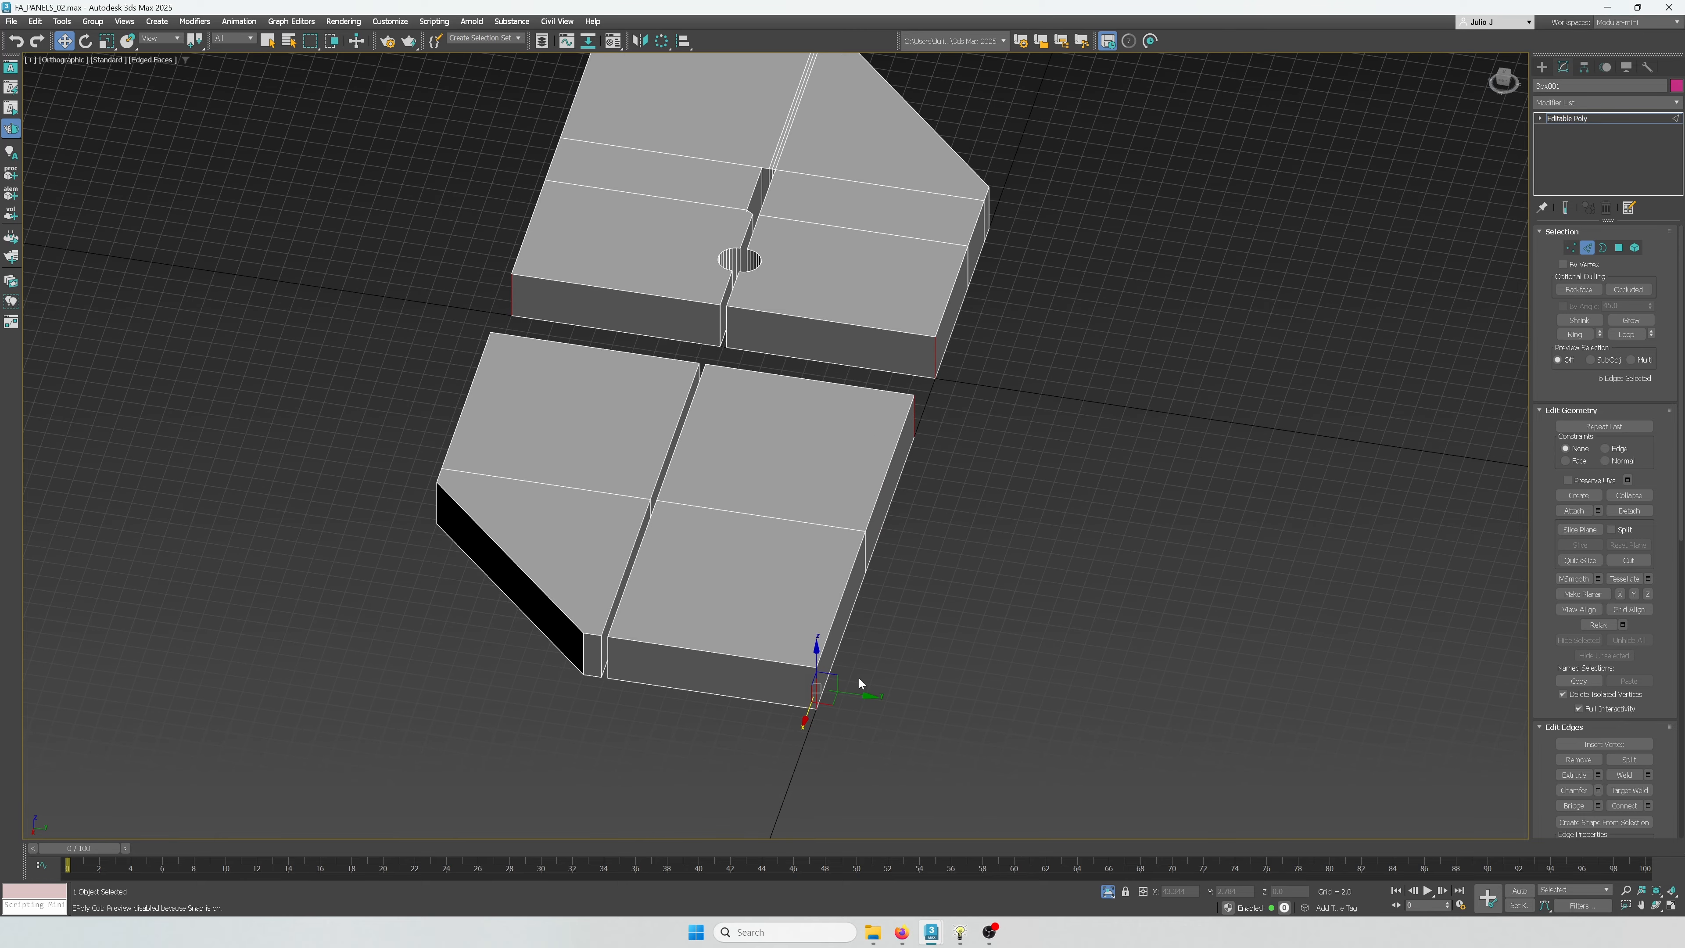
{"action": "key", "text": "ctrl+shift+c"}
{"action": "key", "text": "t"}
{"action": "key", "text": "z"}
{"action": "middle_click_drag", "start_coordinate": [1149, 476], "coordinate": [1092, 723]}
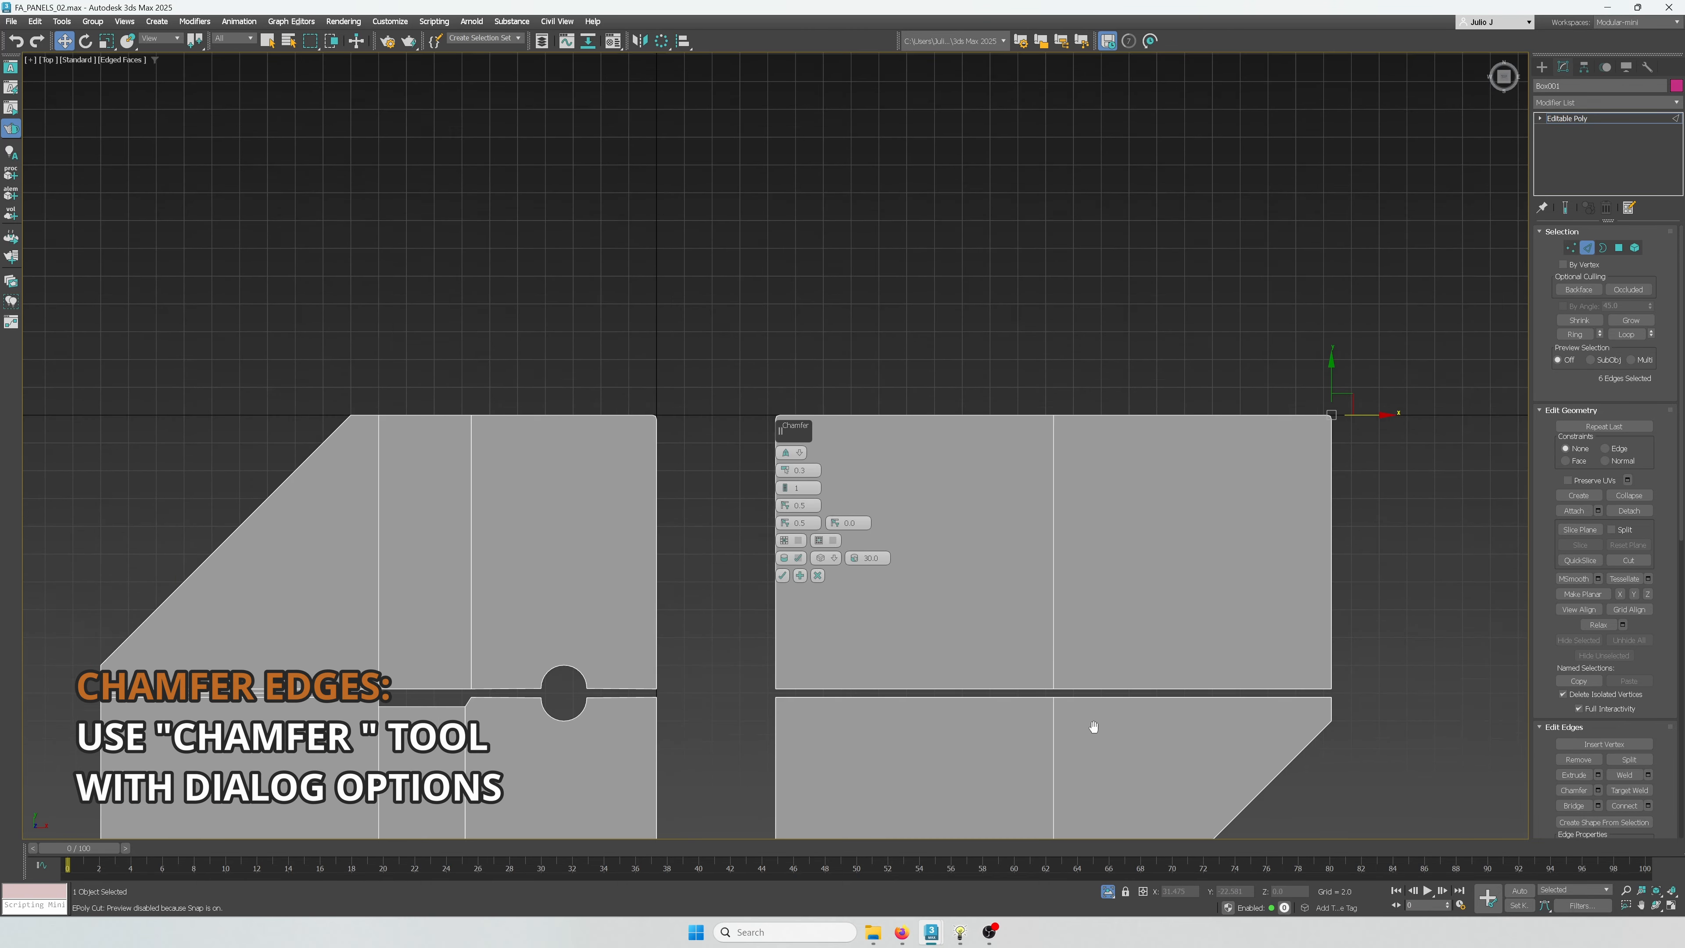
{"action": "scroll", "coordinate": [740, 446], "scroll_direction": "up", "scroll_amount": 3}
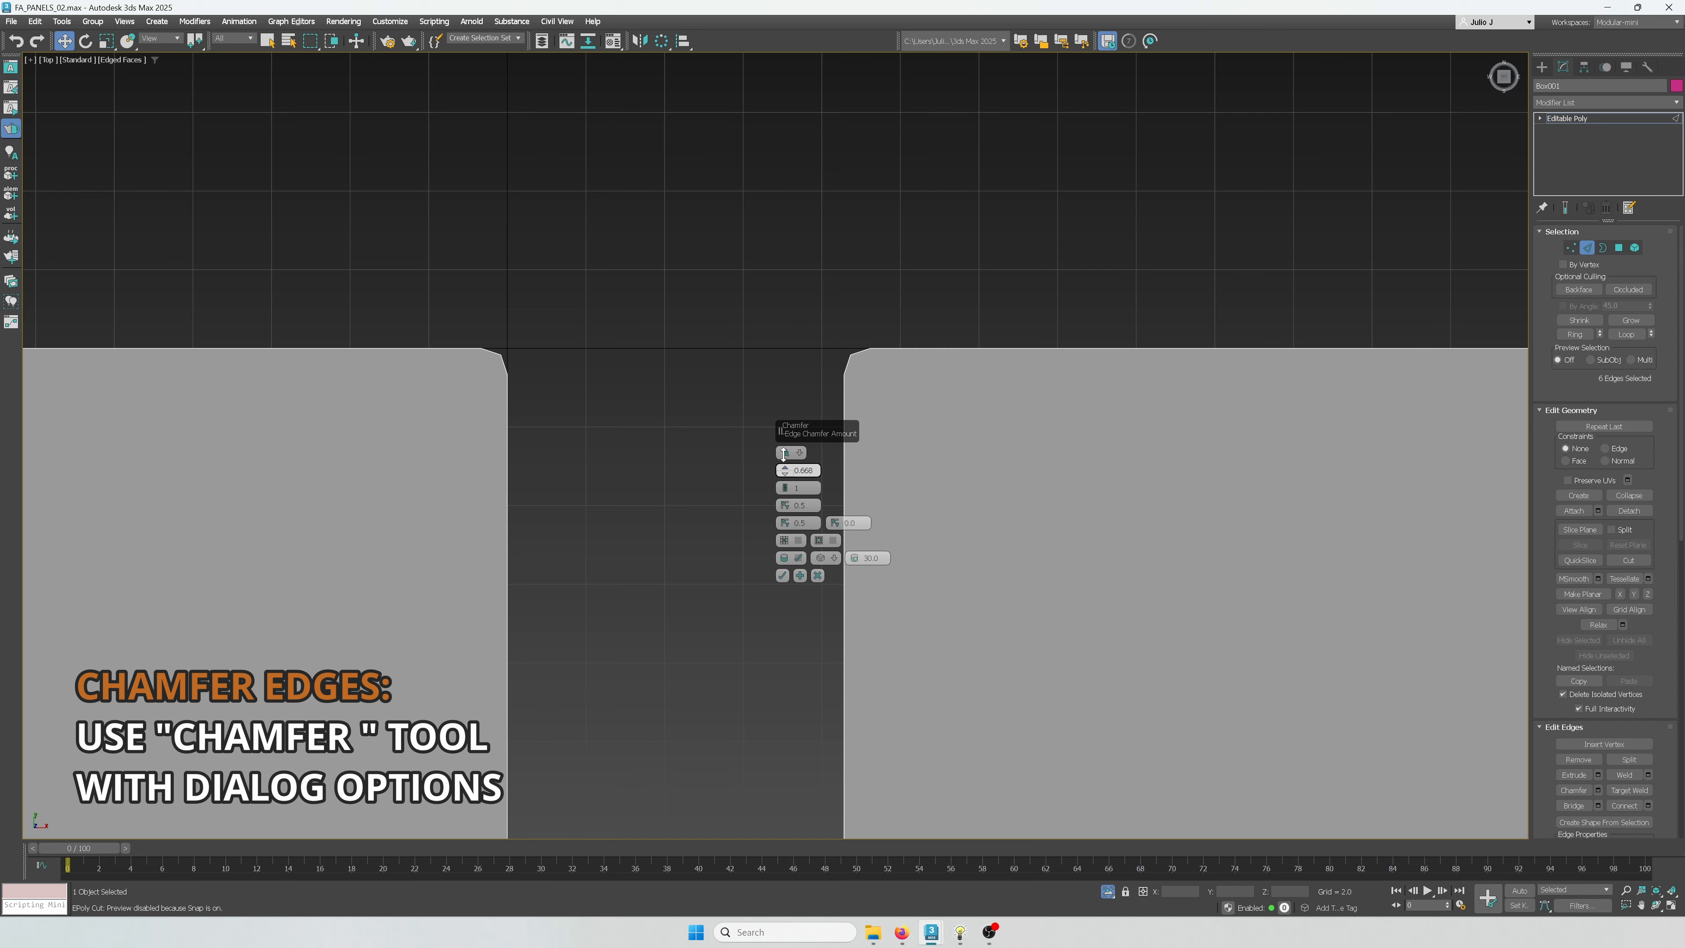
{"action": "scroll", "coordinate": [703, 499], "scroll_direction": "down", "scroll_amount": 5}
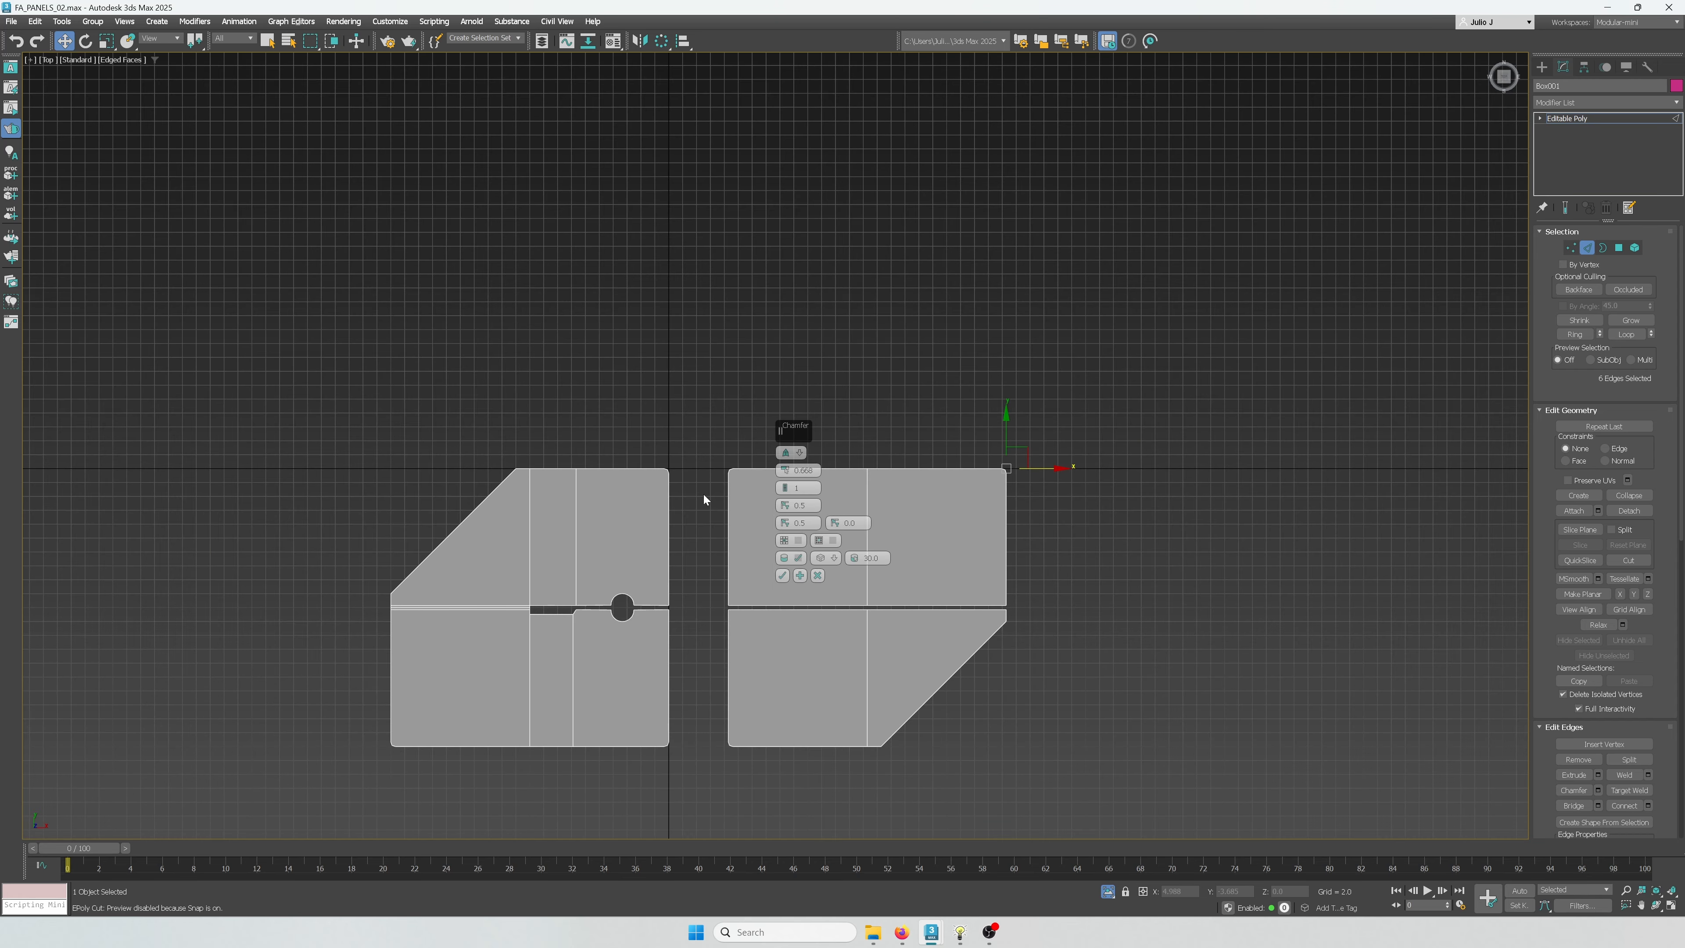
{"action": "scroll", "coordinate": [704, 499], "scroll_direction": "up", "scroll_amount": 5}
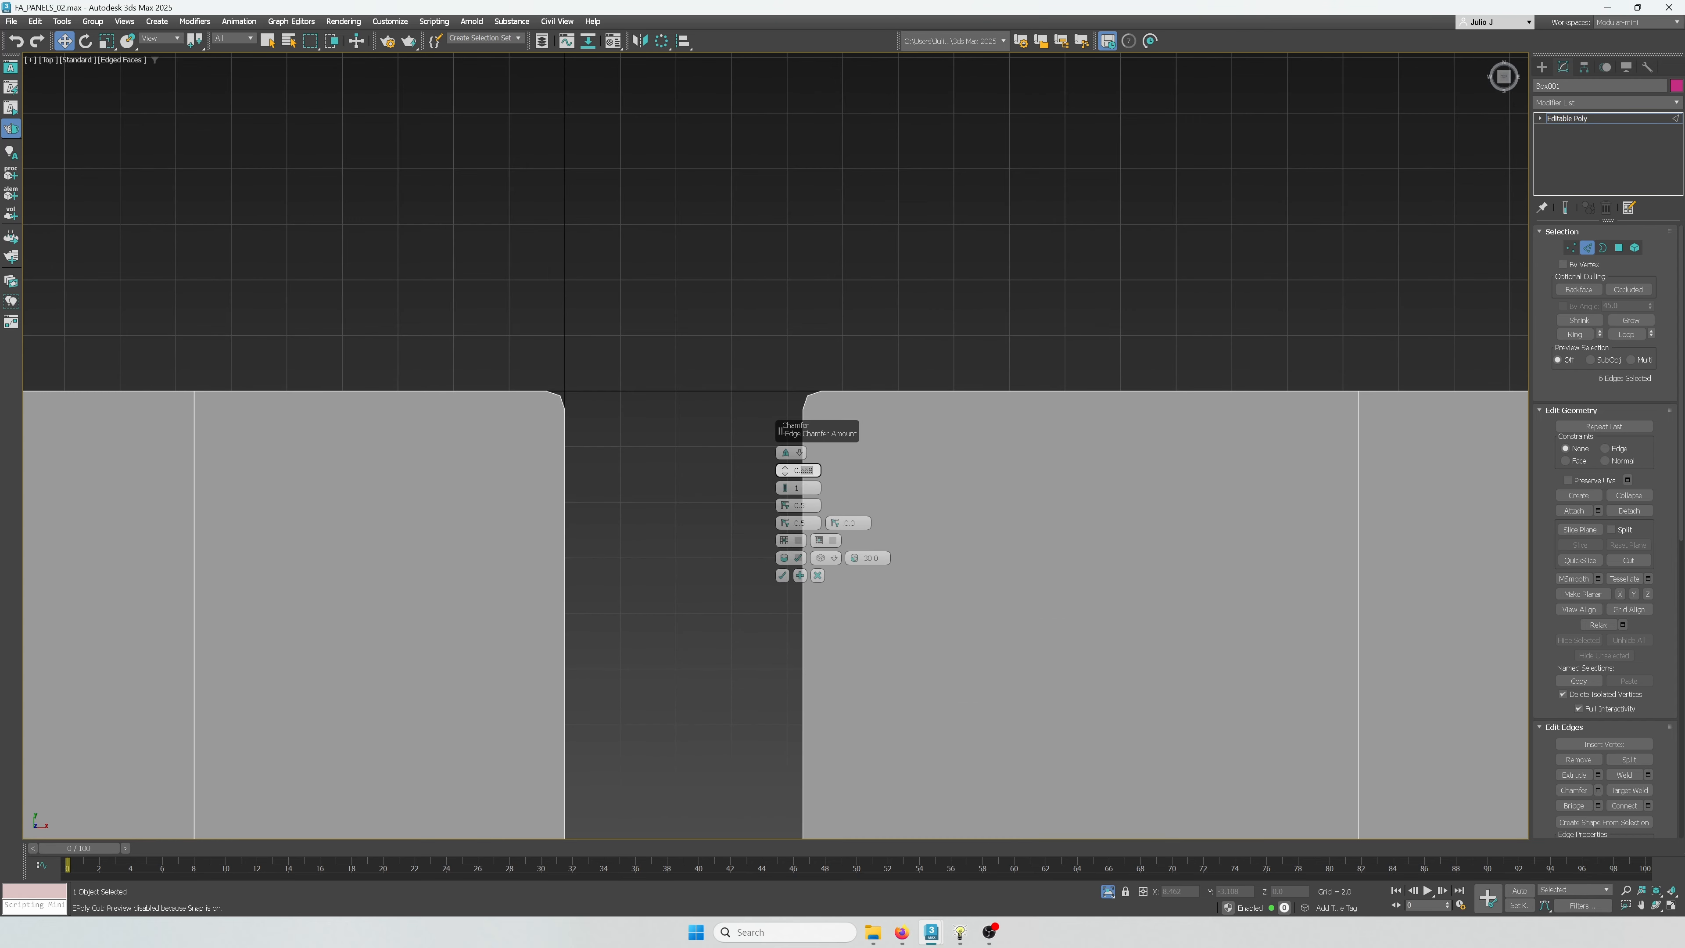
{"action": "middle_click_drag", "start_coordinate": [822, 469], "coordinate": [1096, 122], "text": "alt"}
{"action": "scroll", "coordinate": [511, 458], "scroll_direction": "up", "scroll_amount": 3}
{"action": "middle_click_drag", "start_coordinate": [511, 459], "coordinate": [827, 220], "text": "alt"}
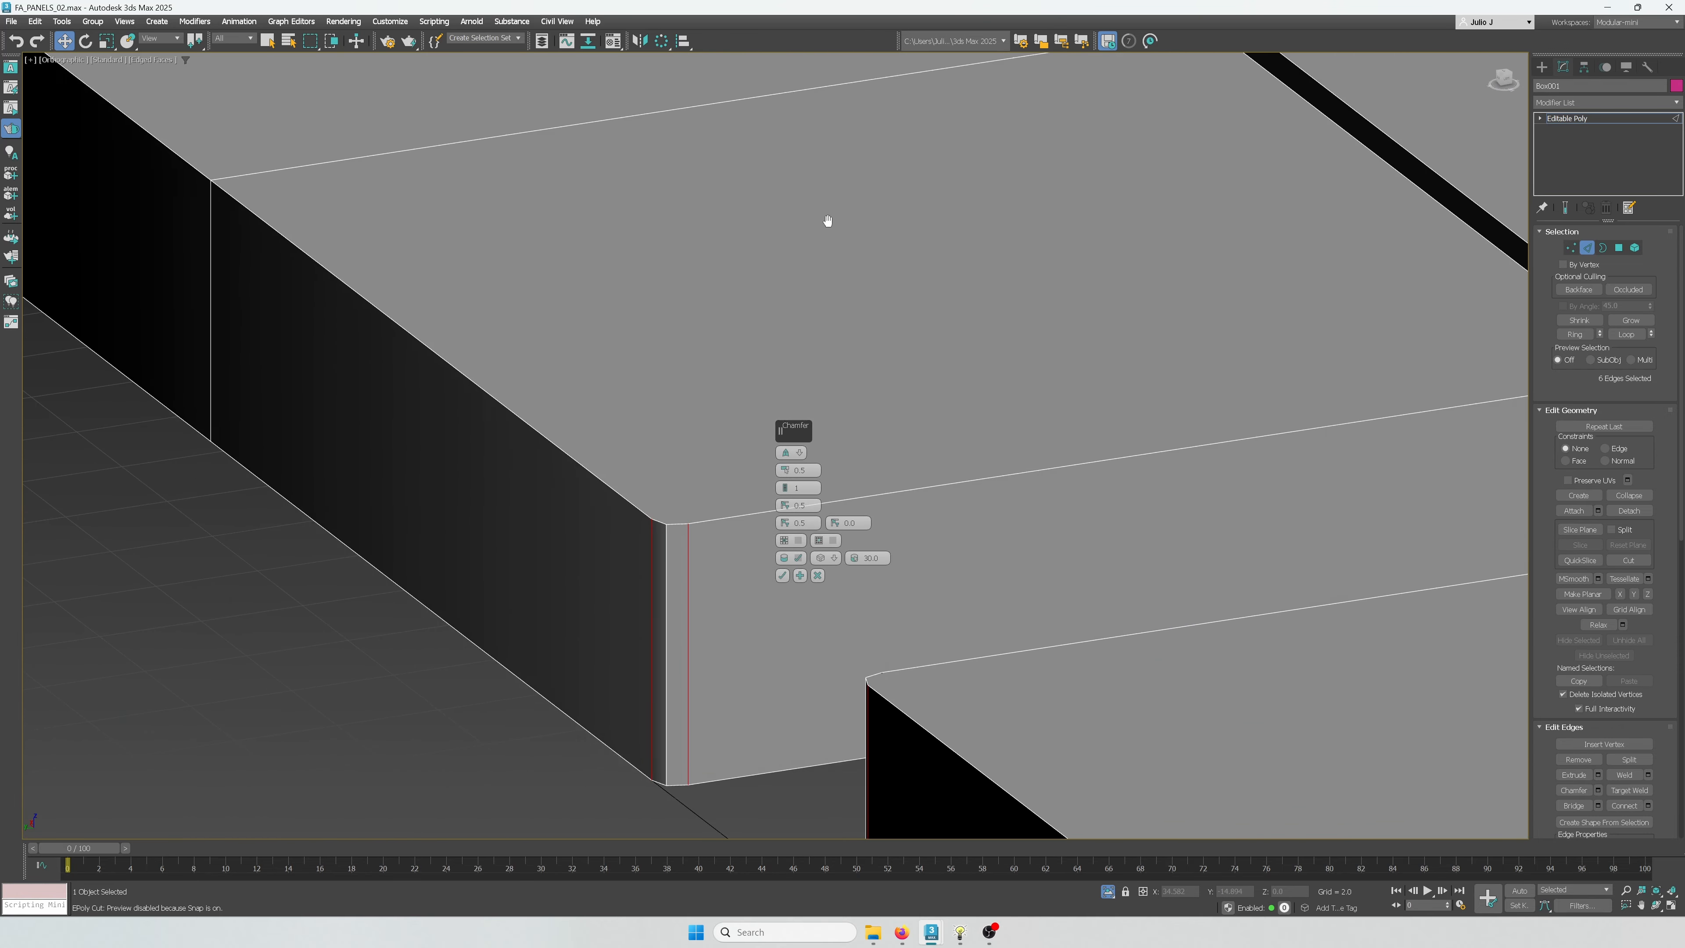
Raise the corner chamfer's segment count to round the corners and apply the chamfer
{"action": "left_click", "coordinate": [783, 486]}
{"action": "left_click", "coordinate": [783, 486]}
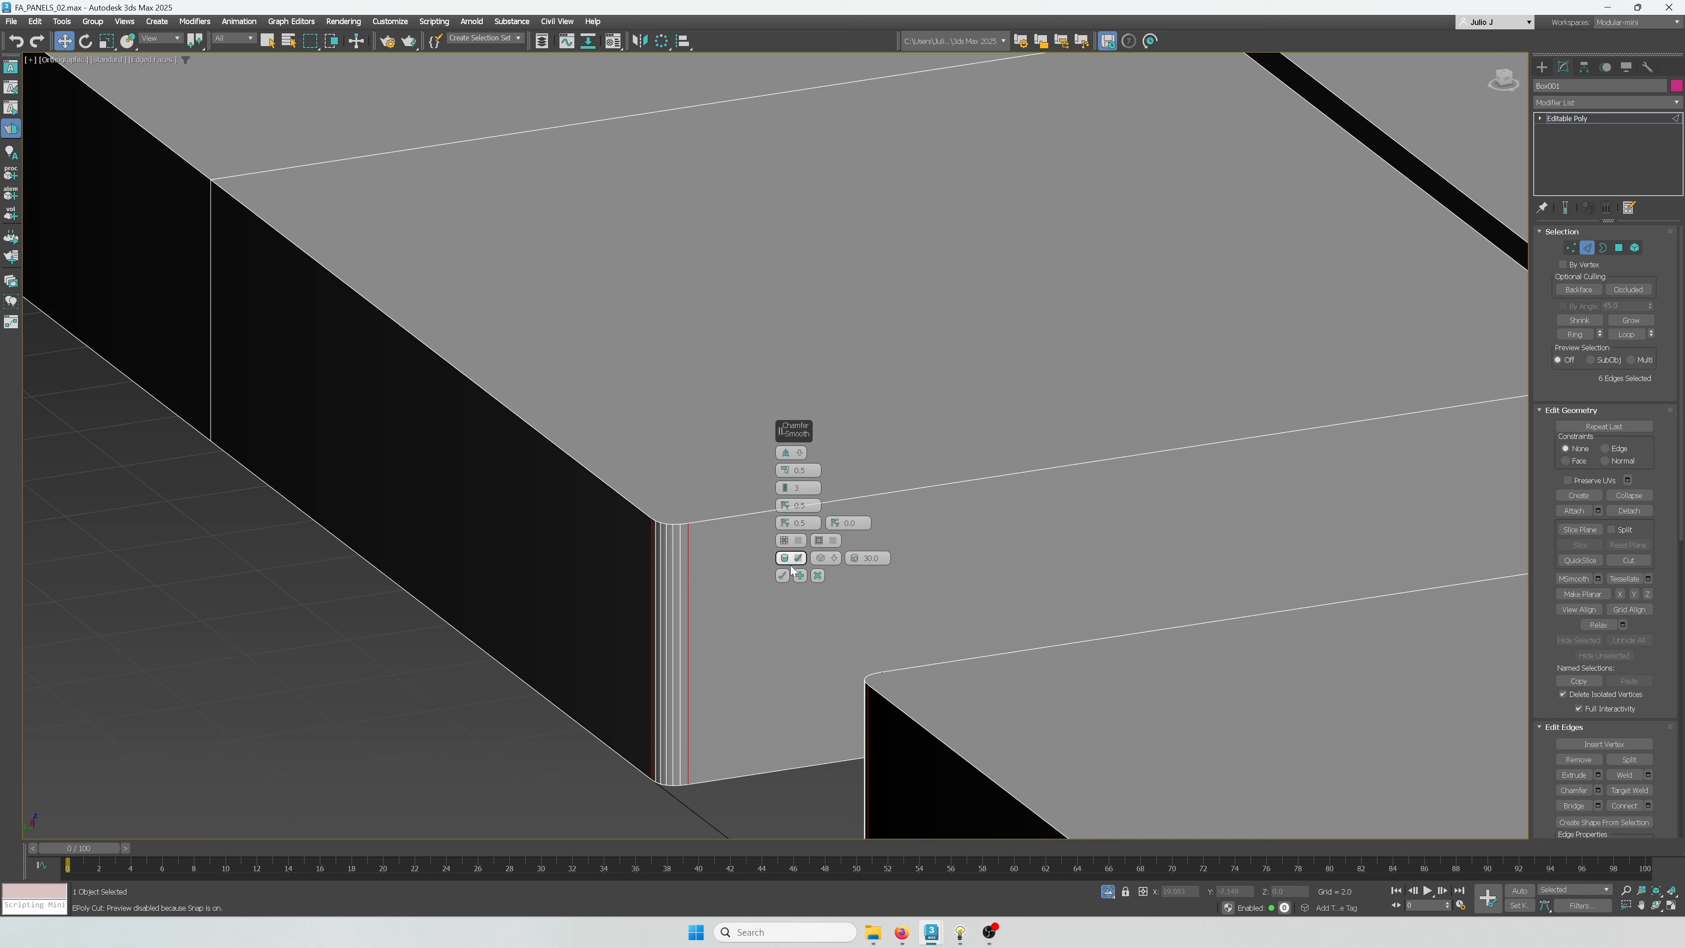
{"action": "left_click", "coordinate": [783, 575]}
Chamfer the four vertical corner edges where the gap opens onto the facing ends of the two panels with an amount of 0.25
{"action": "middle_click_drag", "start_coordinate": [771, 568], "coordinate": [630, 587], "text": "alt"}
{"action": "scroll", "coordinate": [630, 586], "scroll_direction": "down", "scroll_amount": 3}
{"action": "middle_click_drag", "start_coordinate": [908, 632], "coordinate": [546, 531]}
{"action": "scroll", "coordinate": [545, 530], "scroll_direction": "down", "scroll_amount": 2}
{"action": "middle_click_drag", "start_coordinate": [895, 511], "coordinate": [675, 490]}
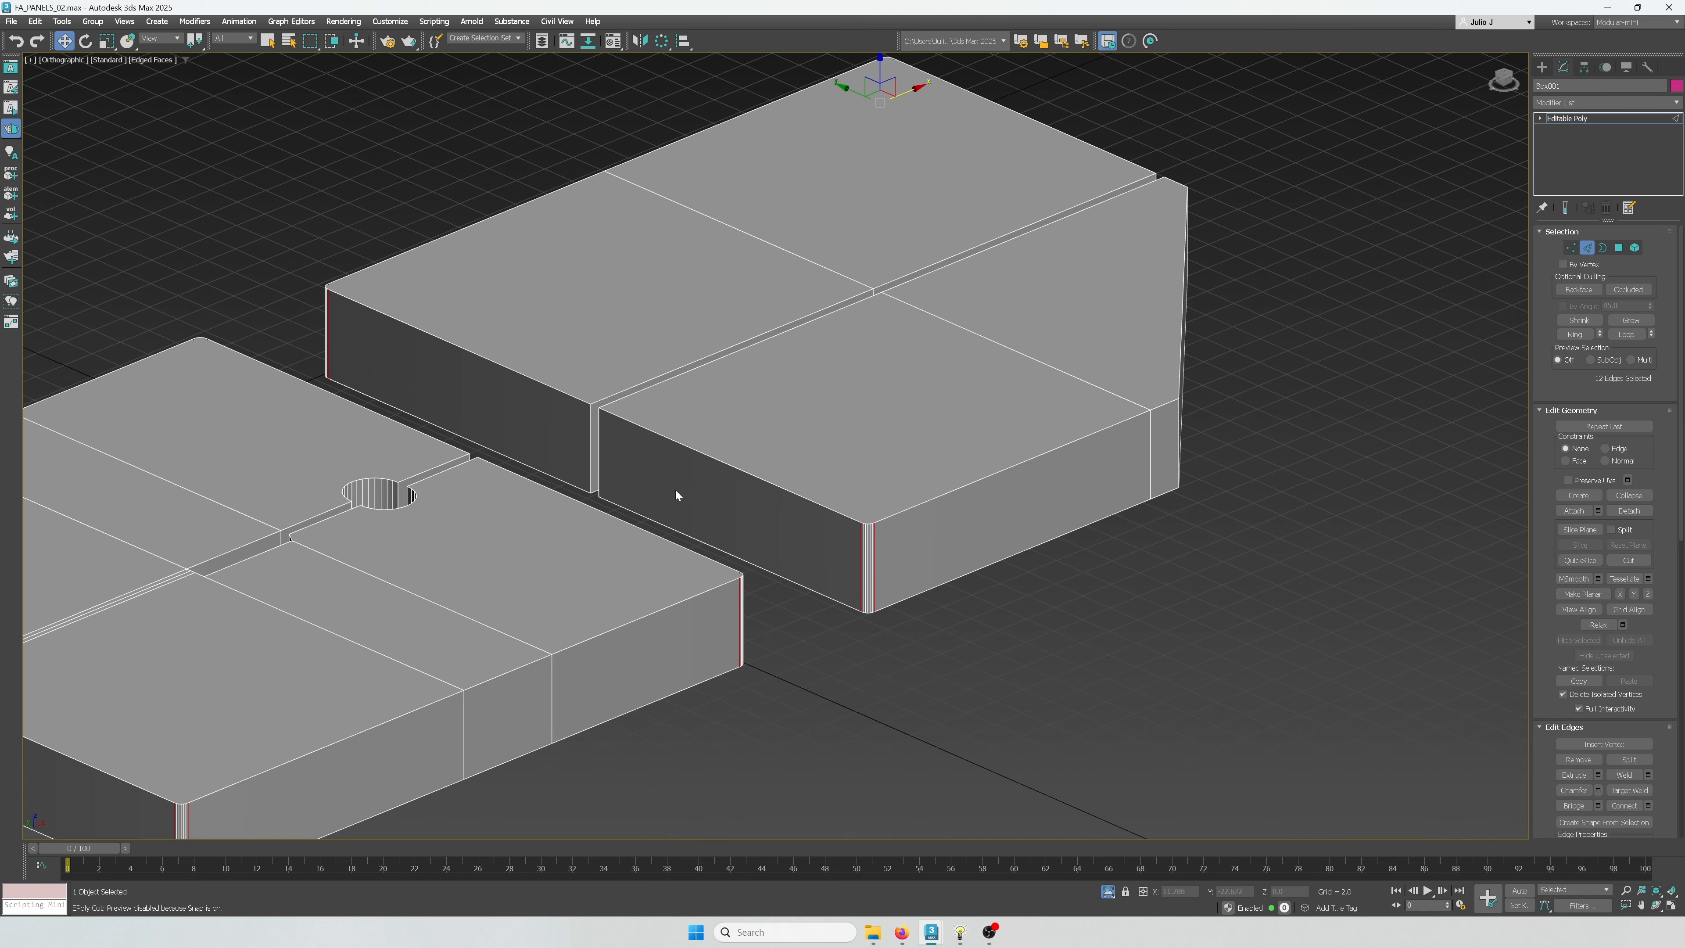
{"action": "scroll", "coordinate": [676, 490], "scroll_direction": "up", "scroll_amount": 2}
{"action": "left_click", "coordinate": [569, 425]}
{"action": "left_click", "coordinate": [559, 405], "text": "ctrl"}
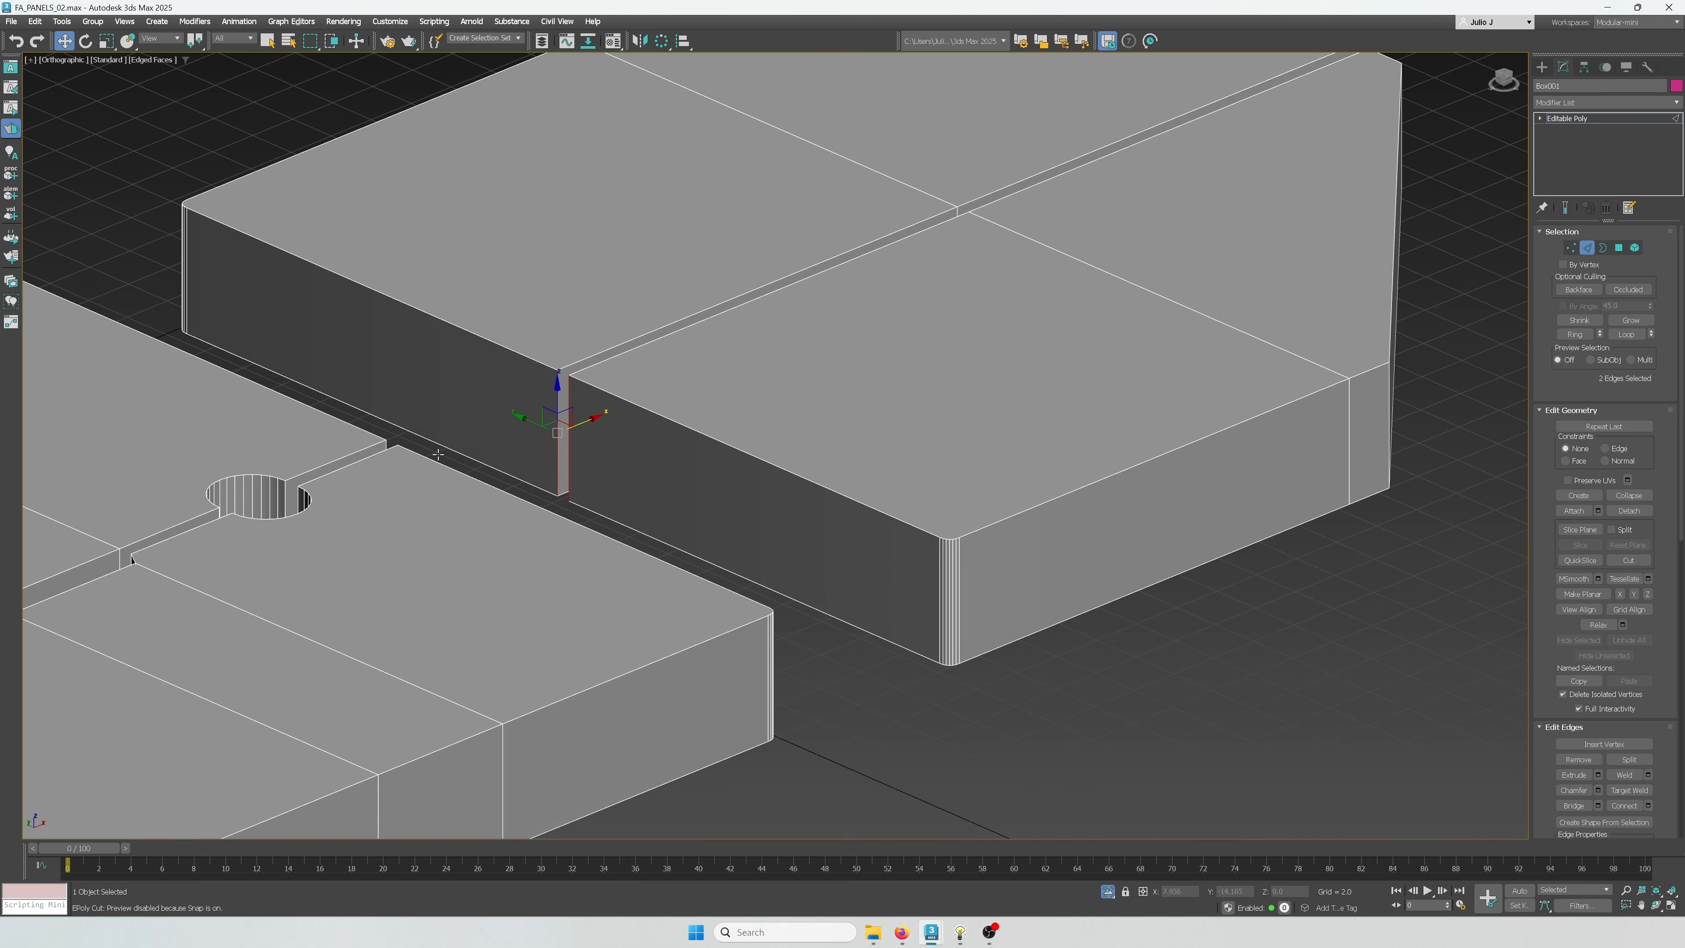
{"action": "left_click", "coordinate": [387, 444], "text": "ctrl"}
{"action": "scroll", "coordinate": [670, 465], "scroll_direction": "down", "scroll_amount": 3}
{"action": "middle_click_drag", "start_coordinate": [716, 511], "coordinate": [491, 539], "text": "alt"}
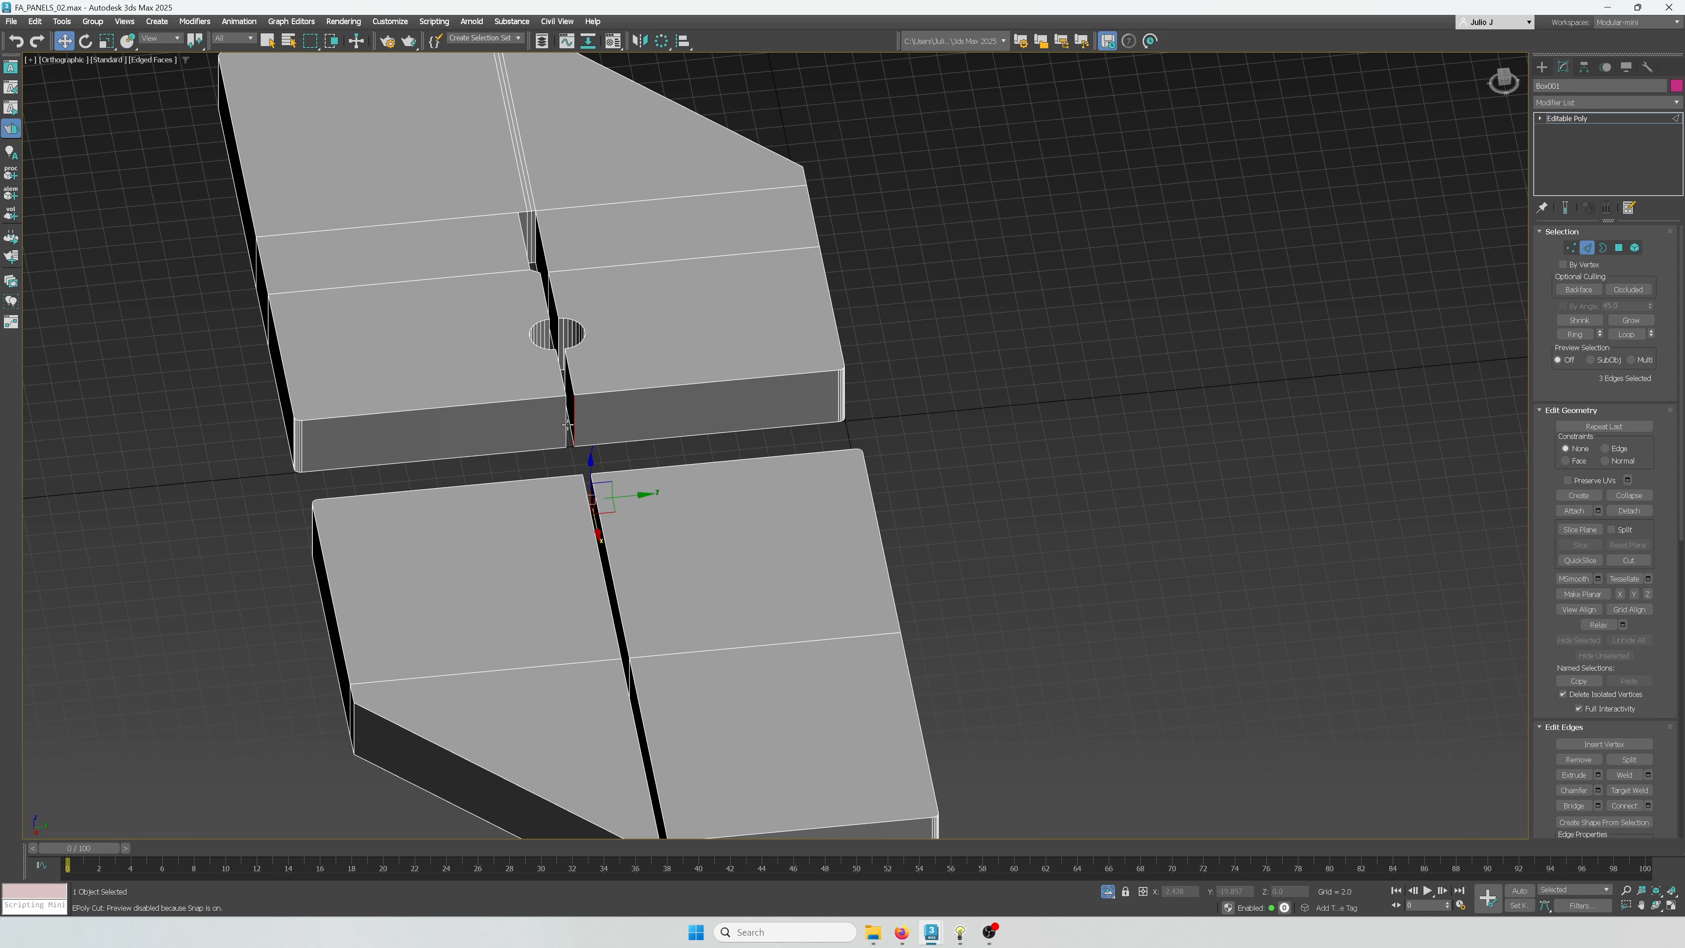
{"action": "key", "text": "t"}
{"action": "key", "text": "z"}
{"action": "key", "text": "ctrl+shift+c"}
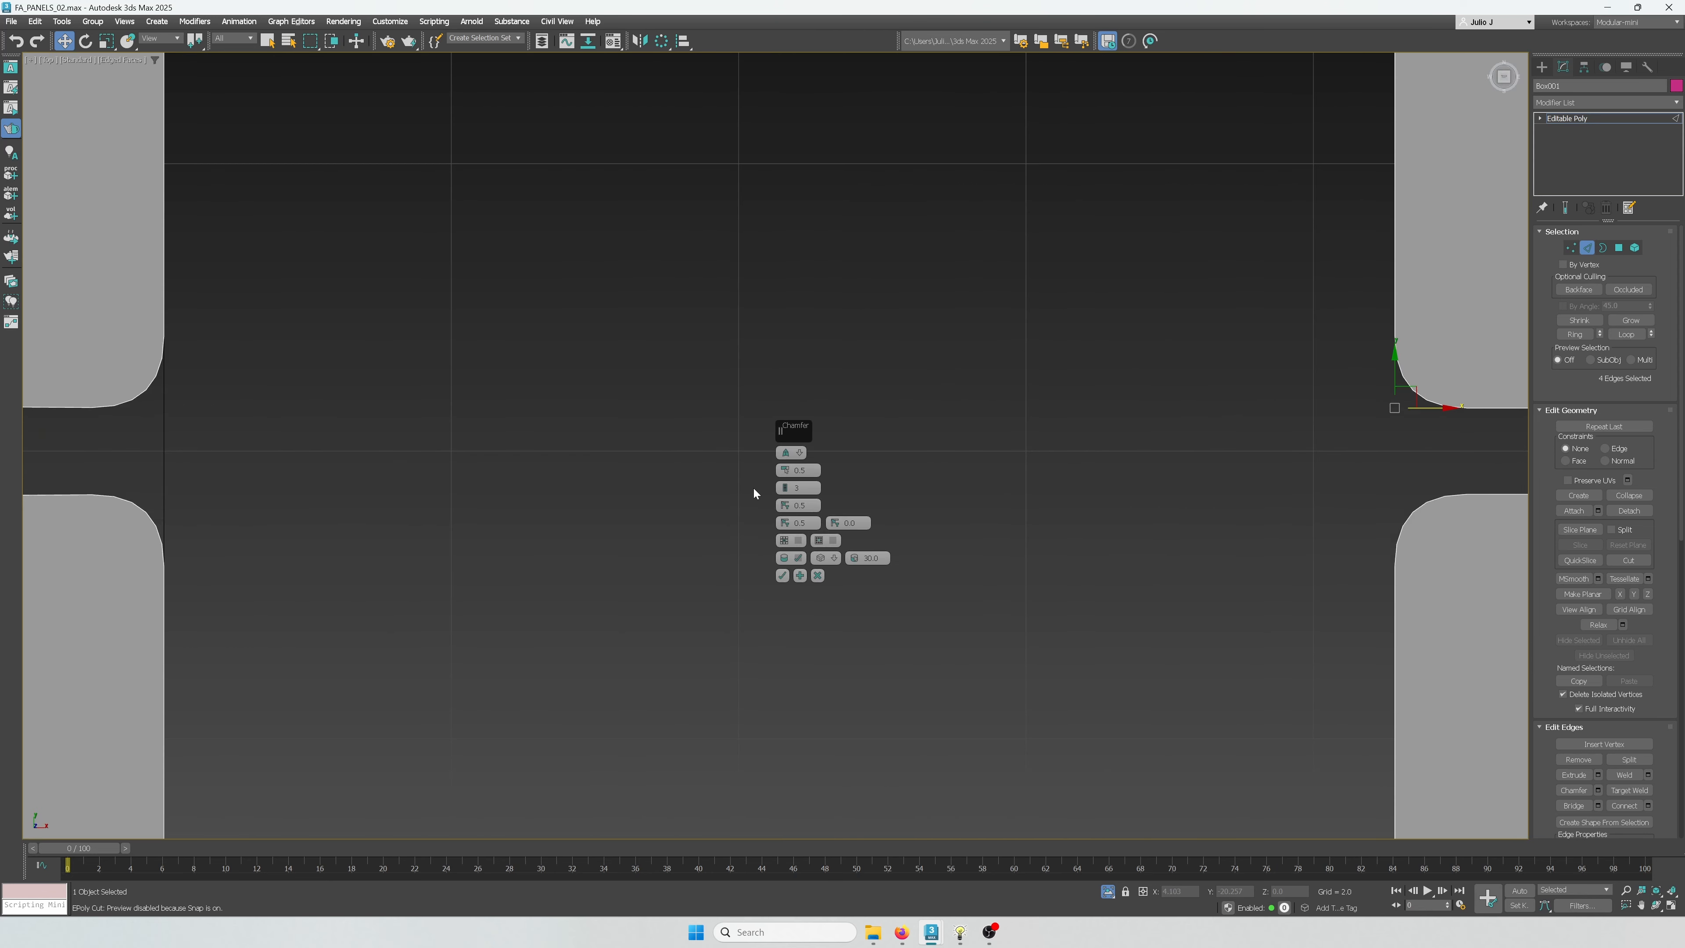
{"action": "scroll", "coordinate": [753, 487], "scroll_direction": "down", "scroll_amount": 3}
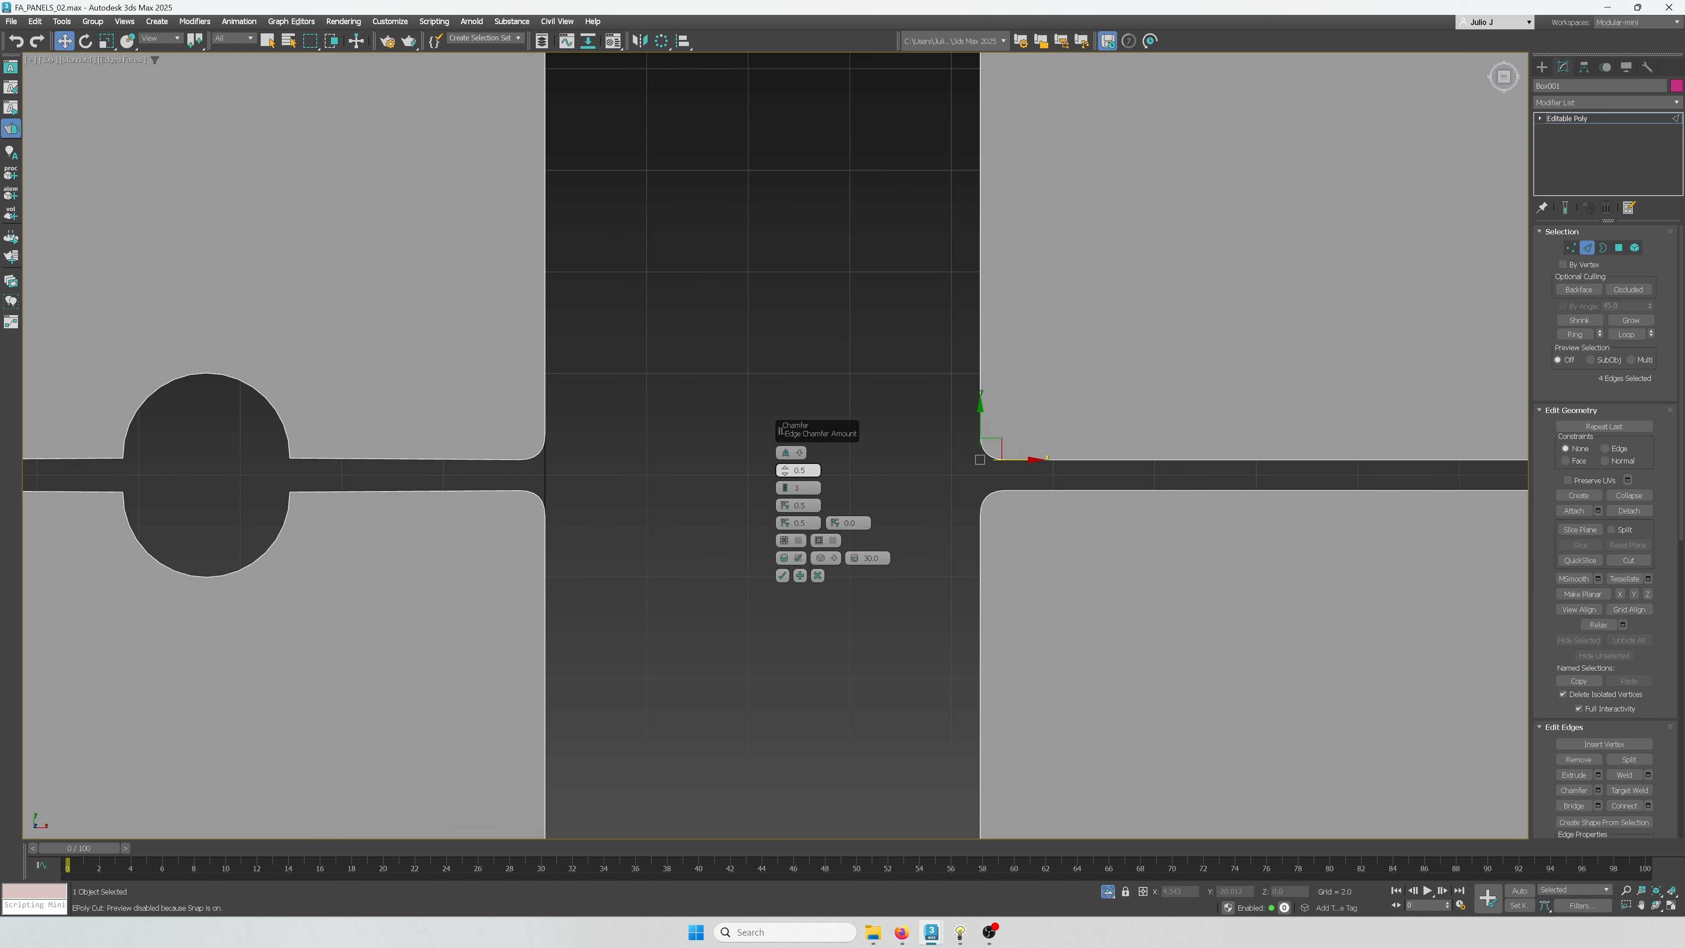
{"action": "key", "text": "Return"}
{"action": "scroll", "coordinate": [623, 460], "scroll_direction": "down", "scroll_amount": 6}
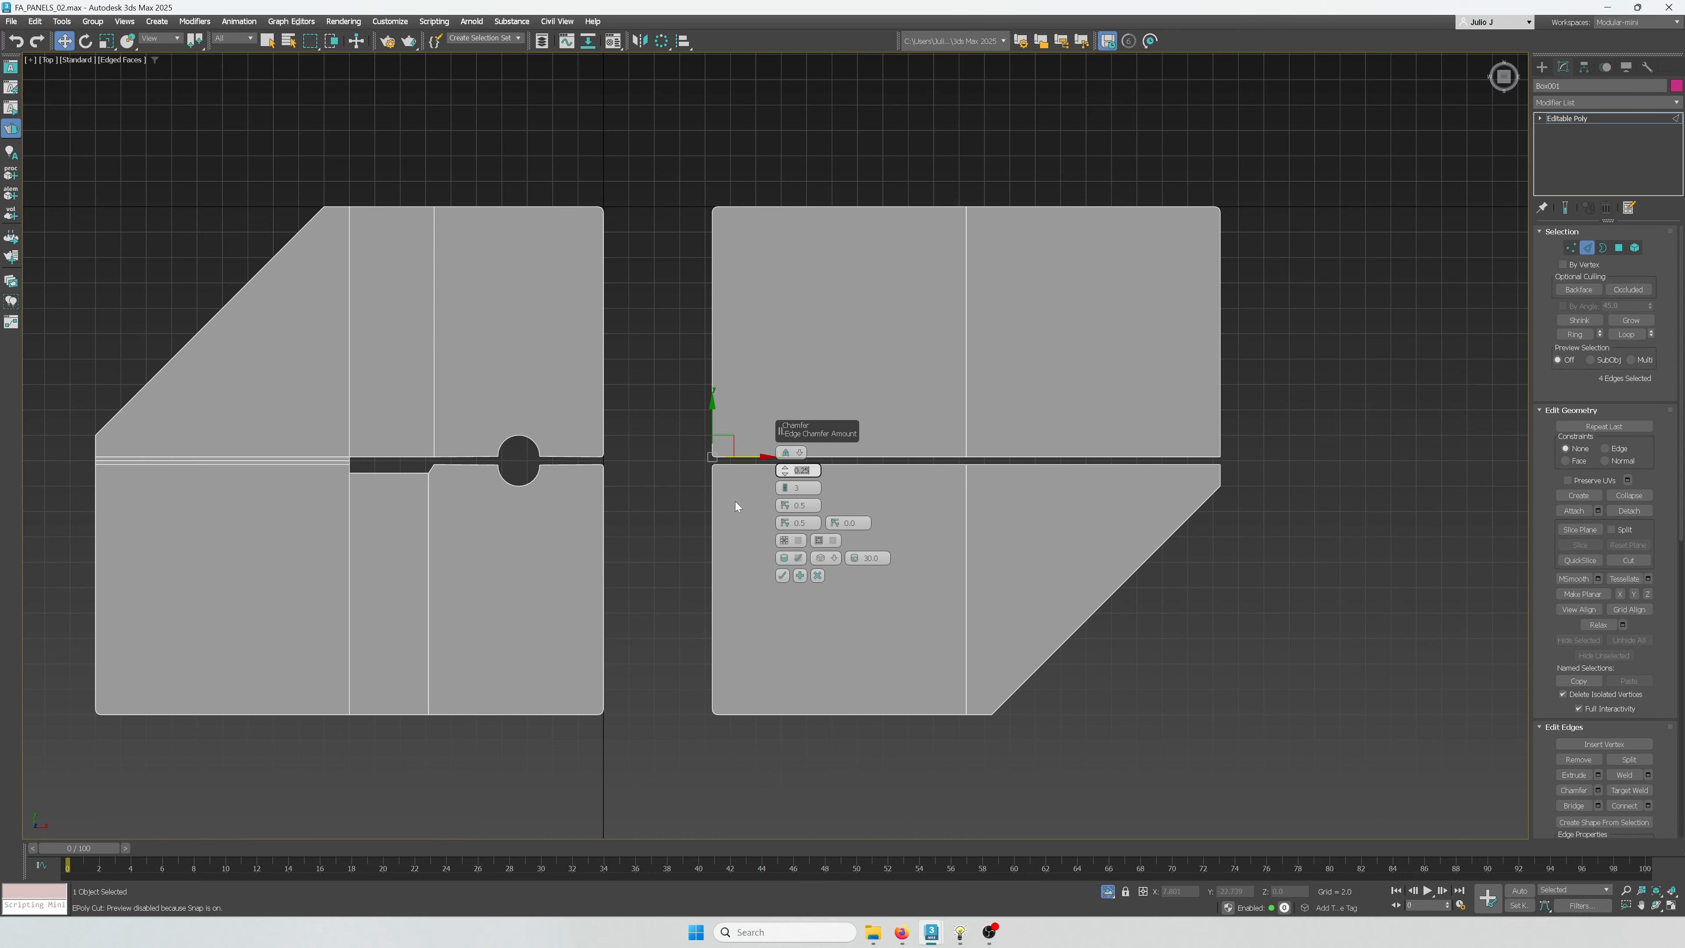
{"action": "left_click", "coordinate": [780, 575]}
Add the two vertical edges at the gap's outer end beside the short side to the selection and chamfer with an amount of 0.25
{"action": "middle_click_drag", "start_coordinate": [1110, 545], "coordinate": [715, 327], "text": "alt"}
{"action": "scroll", "coordinate": [714, 327], "scroll_direction": "up", "scroll_amount": 5}
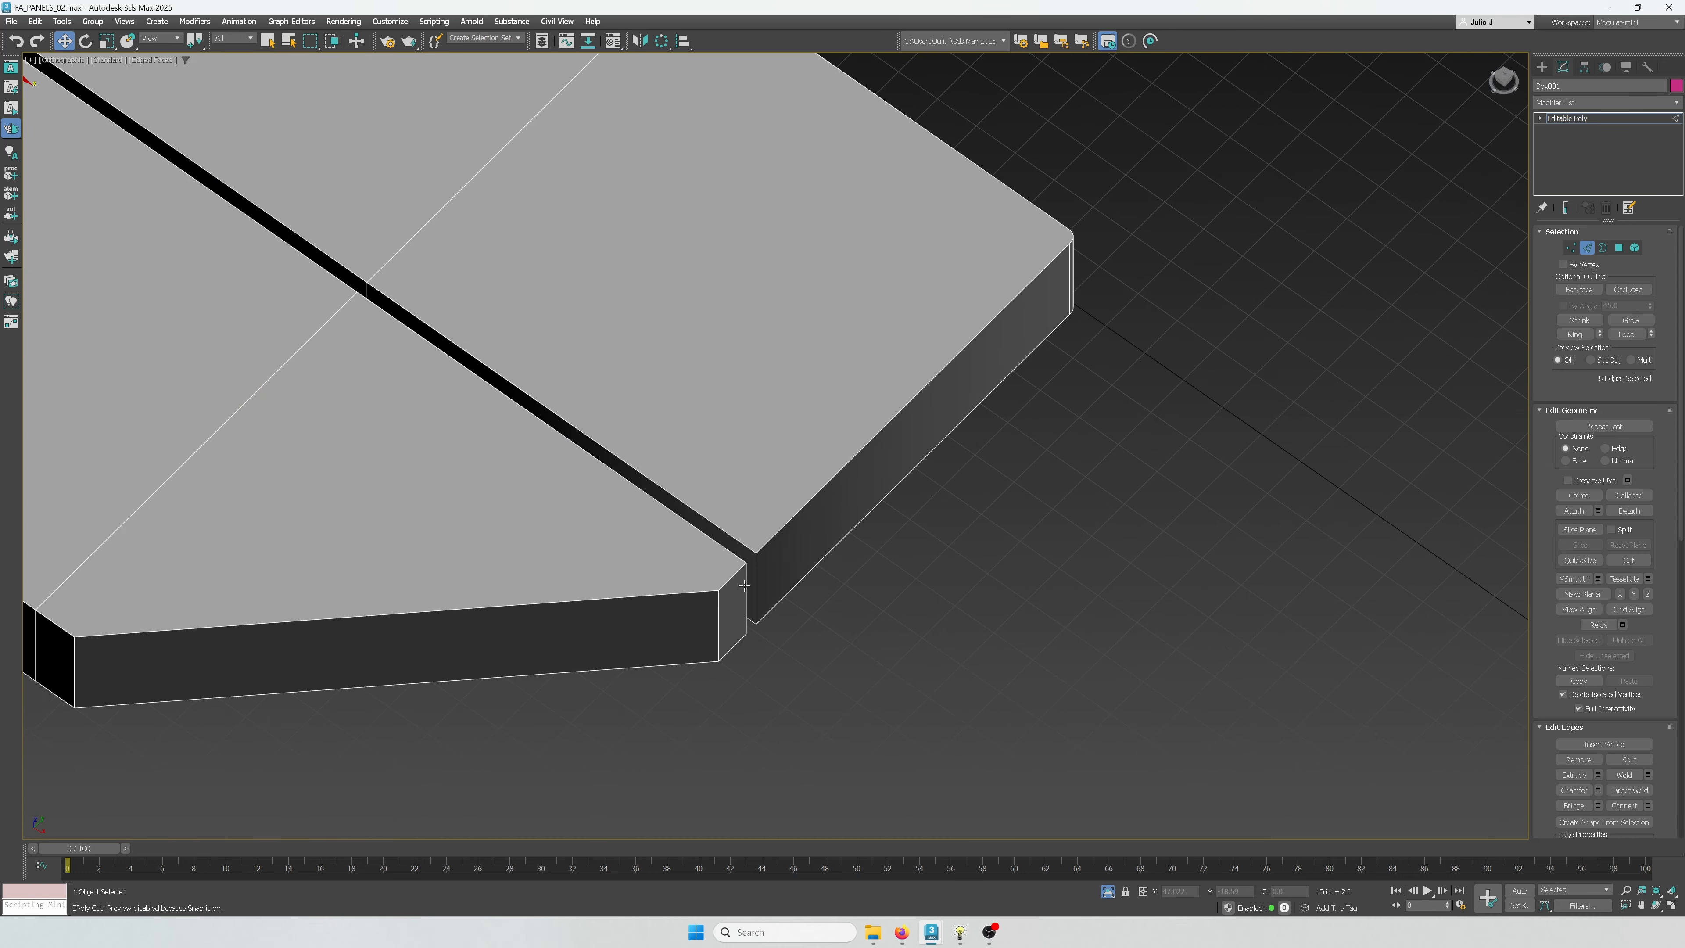
{"action": "left_click", "coordinate": [763, 575], "text": "ctrl"}
{"action": "scroll", "coordinate": [752, 557], "scroll_direction": "down", "scroll_amount": 4}
{"action": "scroll", "coordinate": [752, 558], "scroll_direction": "up", "scroll_amount": 4}
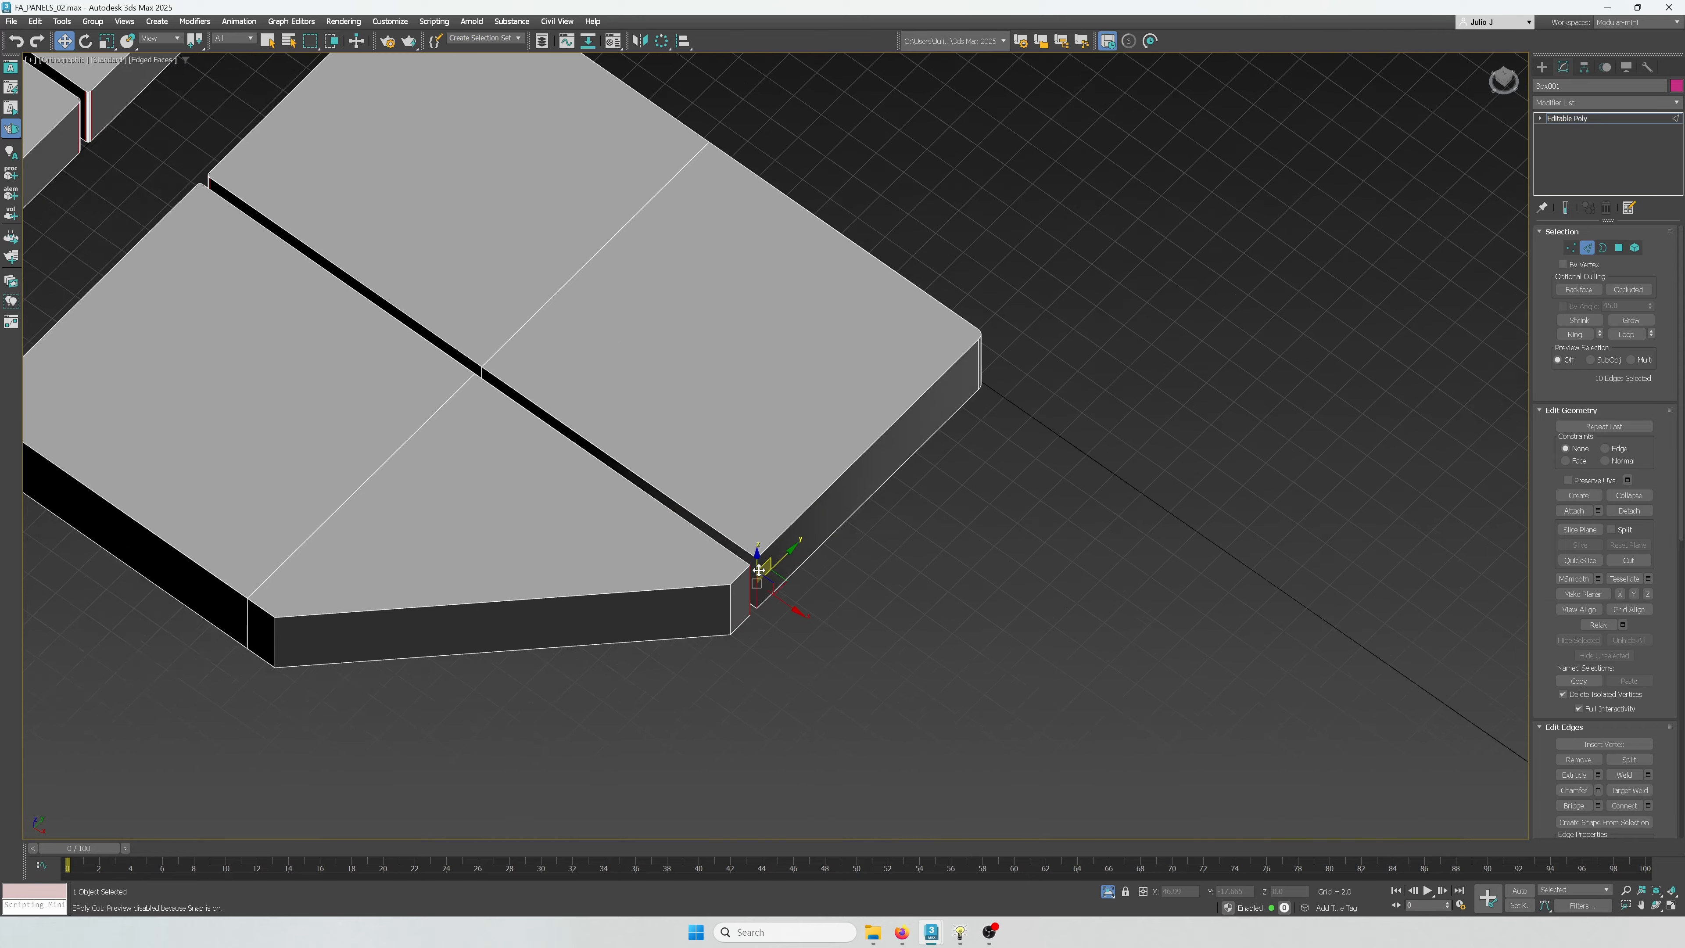
{"action": "key", "text": "ctrl+shift+c"}
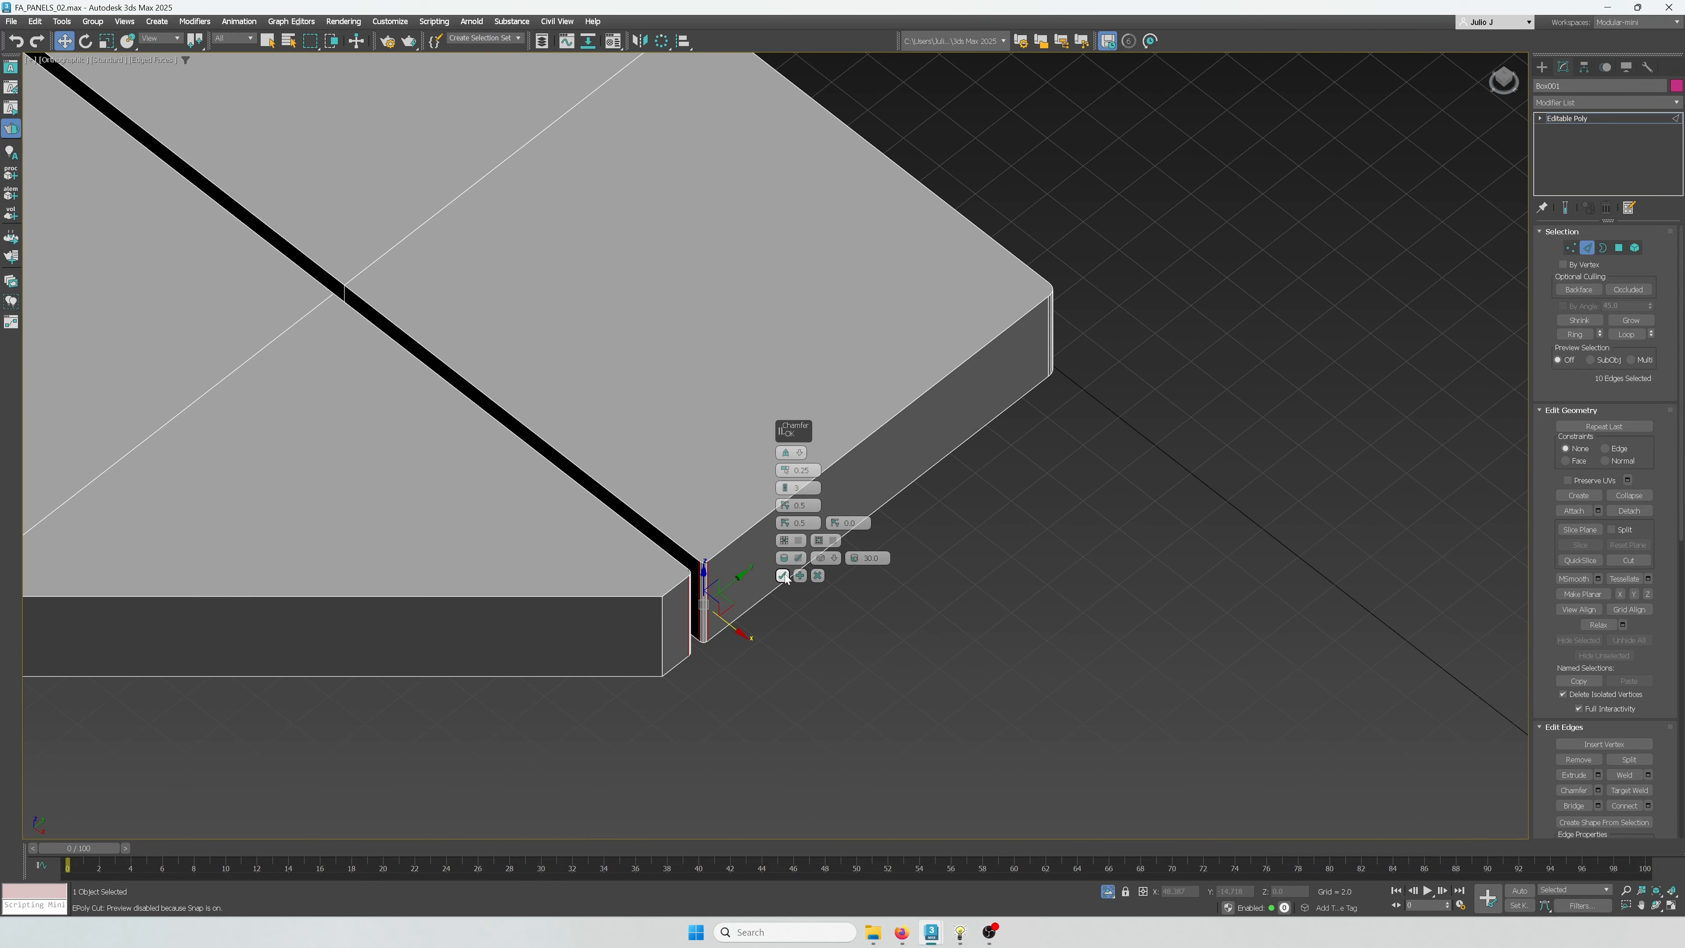
{"action": "left_click", "coordinate": [785, 574]}
{"action": "middle_click_drag", "start_coordinate": [383, 302], "coordinate": [354, 358]}
{"action": "left_click", "coordinate": [605, 467]}
{"action": "scroll", "coordinate": [674, 527], "scroll_direction": "down", "scroll_amount": 3}
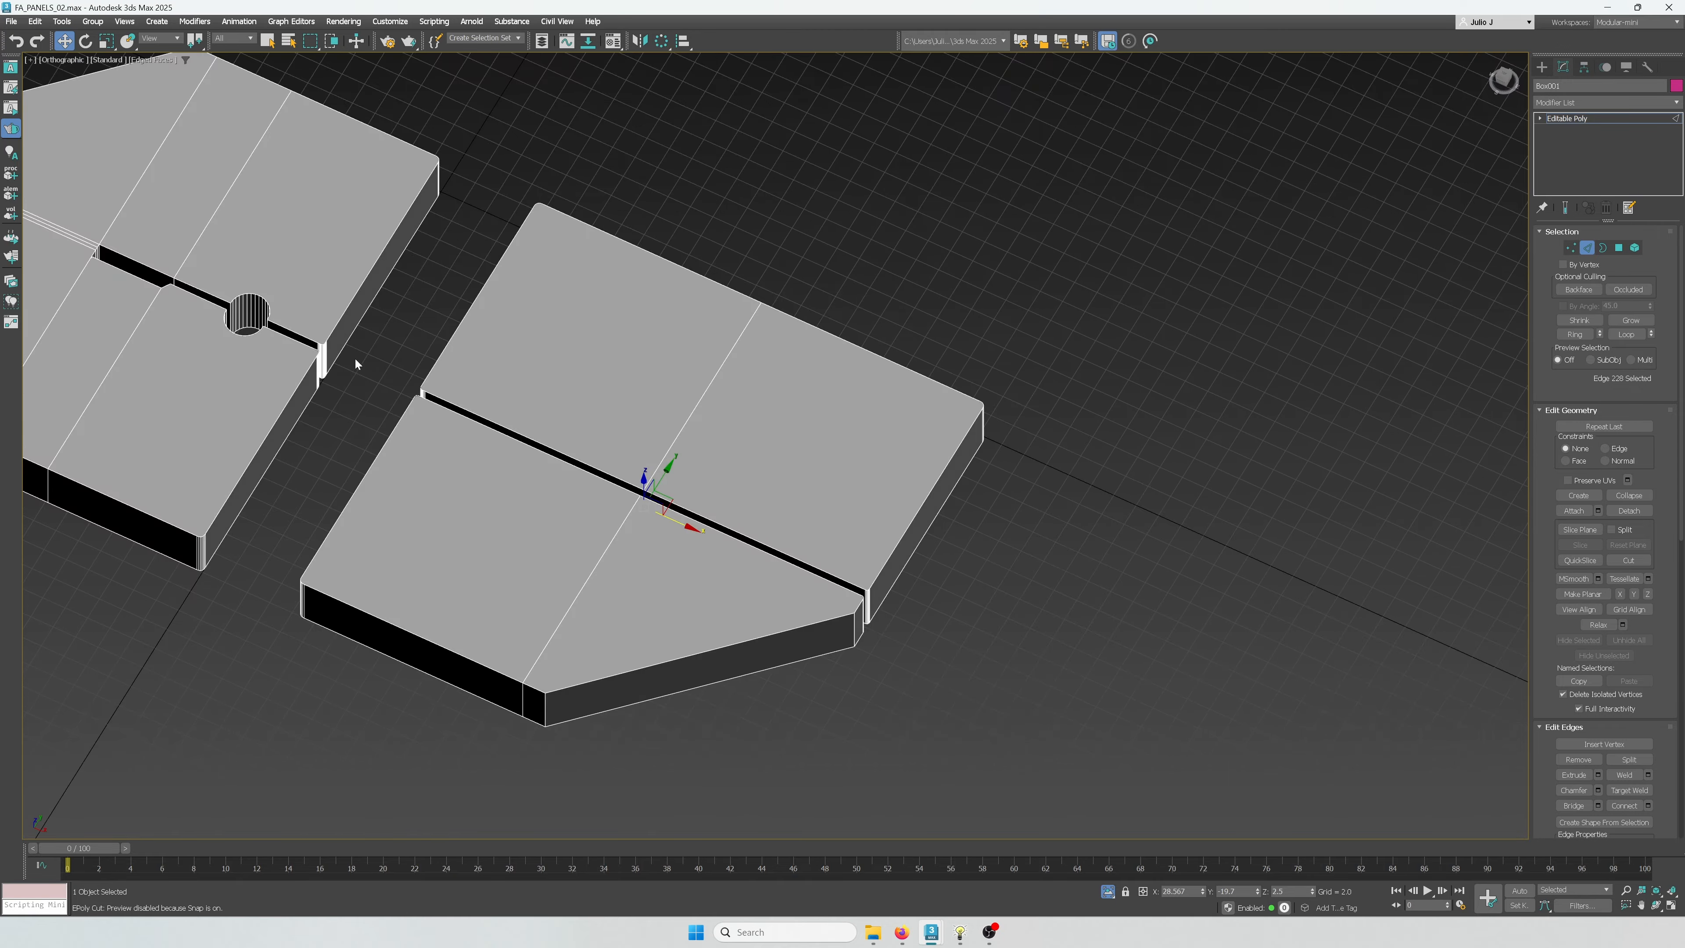
Chamfer the two vertical edges at the closed square end of the notch with an amount of 0.25
{"action": "scroll", "coordinate": [354, 357], "scroll_direction": "up", "scroll_amount": 8}
{"action": "left_click", "coordinate": [372, 365]}
{"action": "middle_click_drag", "start_coordinate": [737, 412], "coordinate": [303, 352], "text": "alt"}
{"action": "scroll", "coordinate": [302, 351], "scroll_direction": "up", "scroll_amount": 4}
{"action": "left_click", "coordinate": [380, 360]}
{"action": "scroll", "coordinate": [405, 384], "scroll_direction": "down", "scroll_amount": 3}
{"action": "middle_click_drag", "start_coordinate": [406, 384], "coordinate": [662, 459], "text": "alt"}
{"action": "left_click", "coordinate": [435, 365], "text": "ctrl"}
{"action": "scroll", "coordinate": [663, 460], "scroll_direction": "up", "scroll_amount": 2}
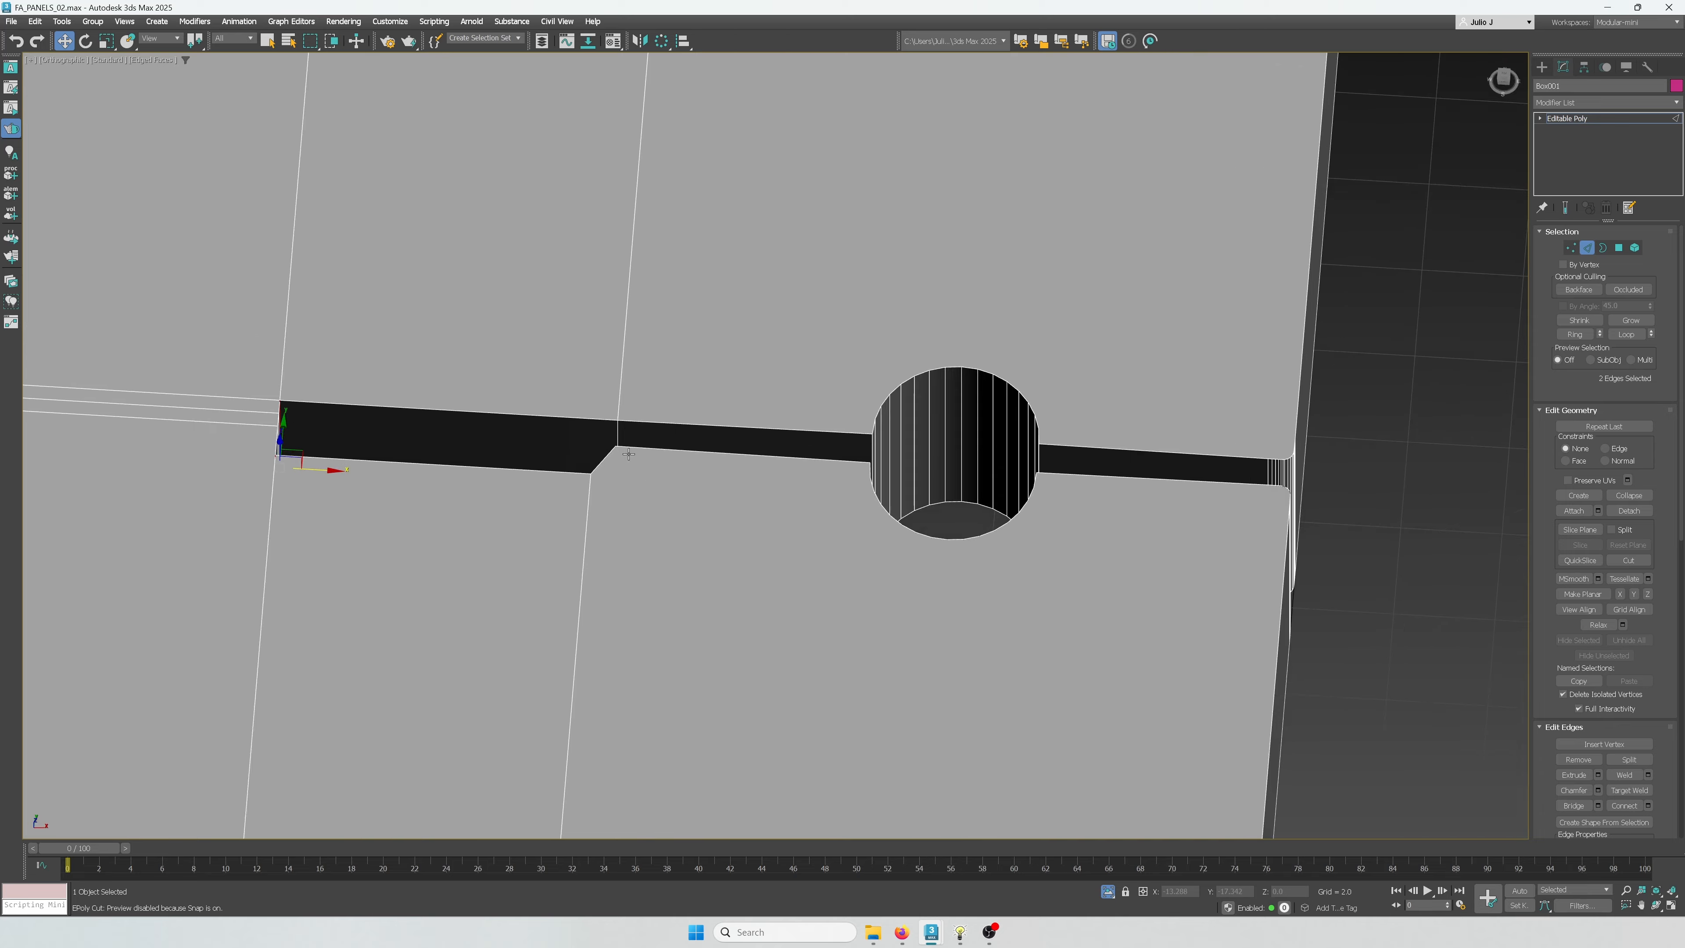
{"action": "middle_click_drag", "start_coordinate": [332, 511], "coordinate": [731, 467], "text": "alt"}
{"action": "middle_click_drag", "start_coordinate": [170, 202], "coordinate": [602, 473]}
{"action": "scroll", "coordinate": [677, 431], "scroll_direction": "up", "scroll_amount": 2}
{"action": "key", "text": "ctrl+shift+c"}
{"action": "scroll", "coordinate": [600, 438], "scroll_direction": "up", "scroll_amount": 4}
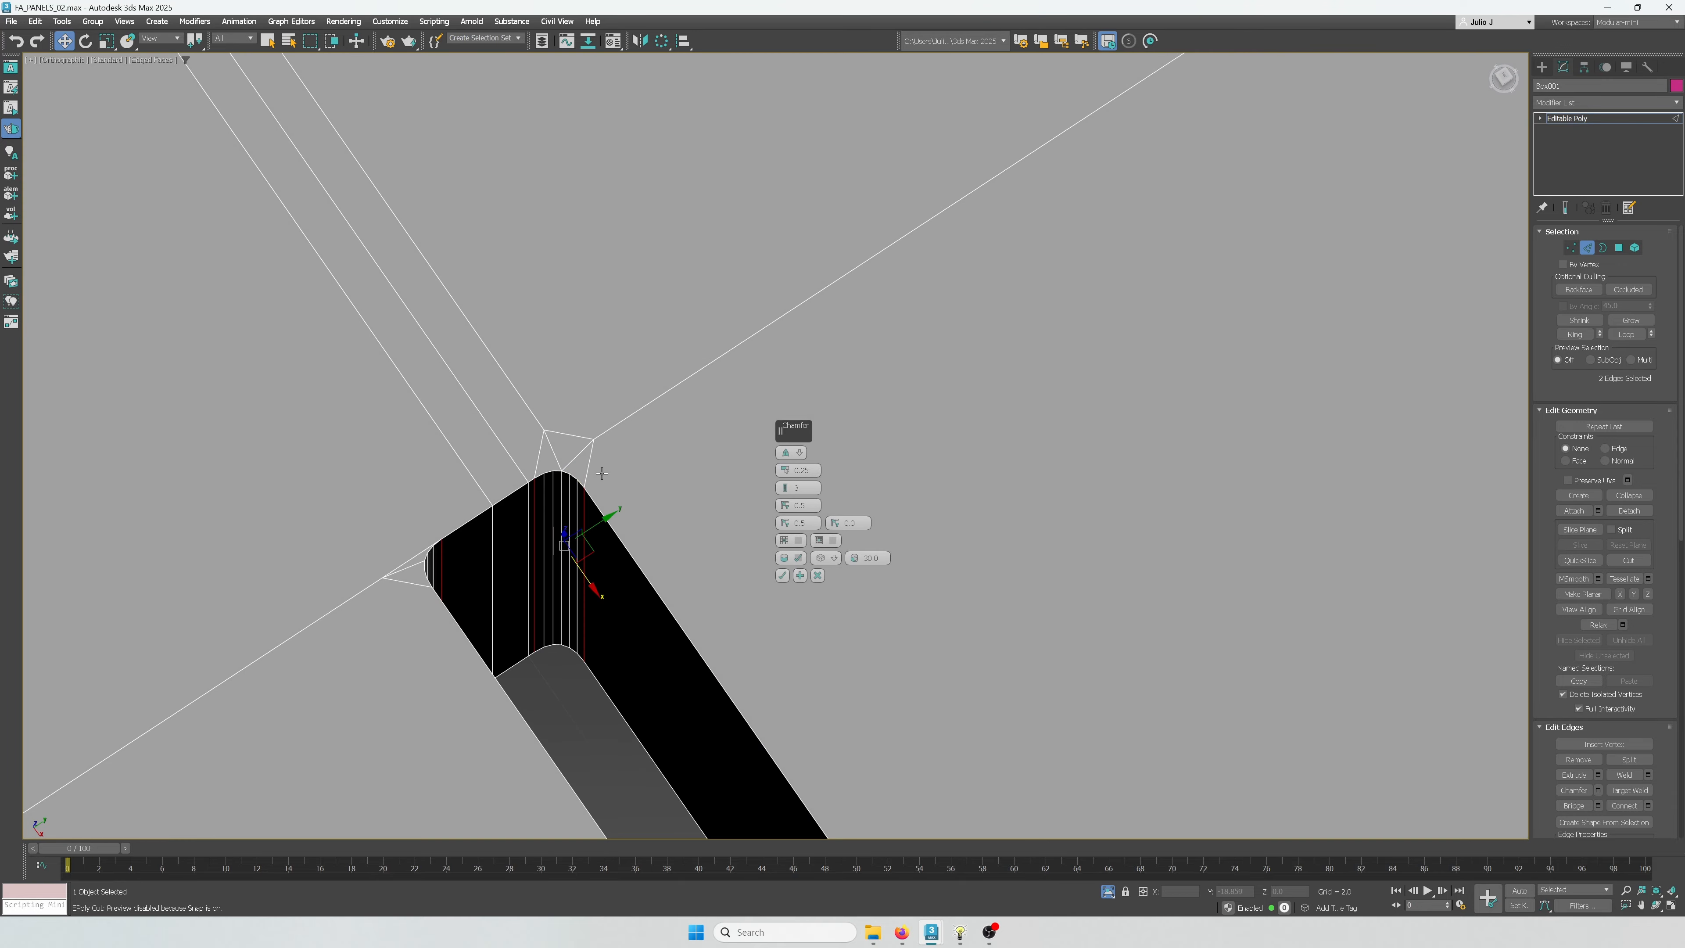
{"action": "left_click", "coordinate": [783, 576]}
{"action": "middle_click_drag", "start_coordinate": [734, 564], "coordinate": [802, 584], "text": "alt"}
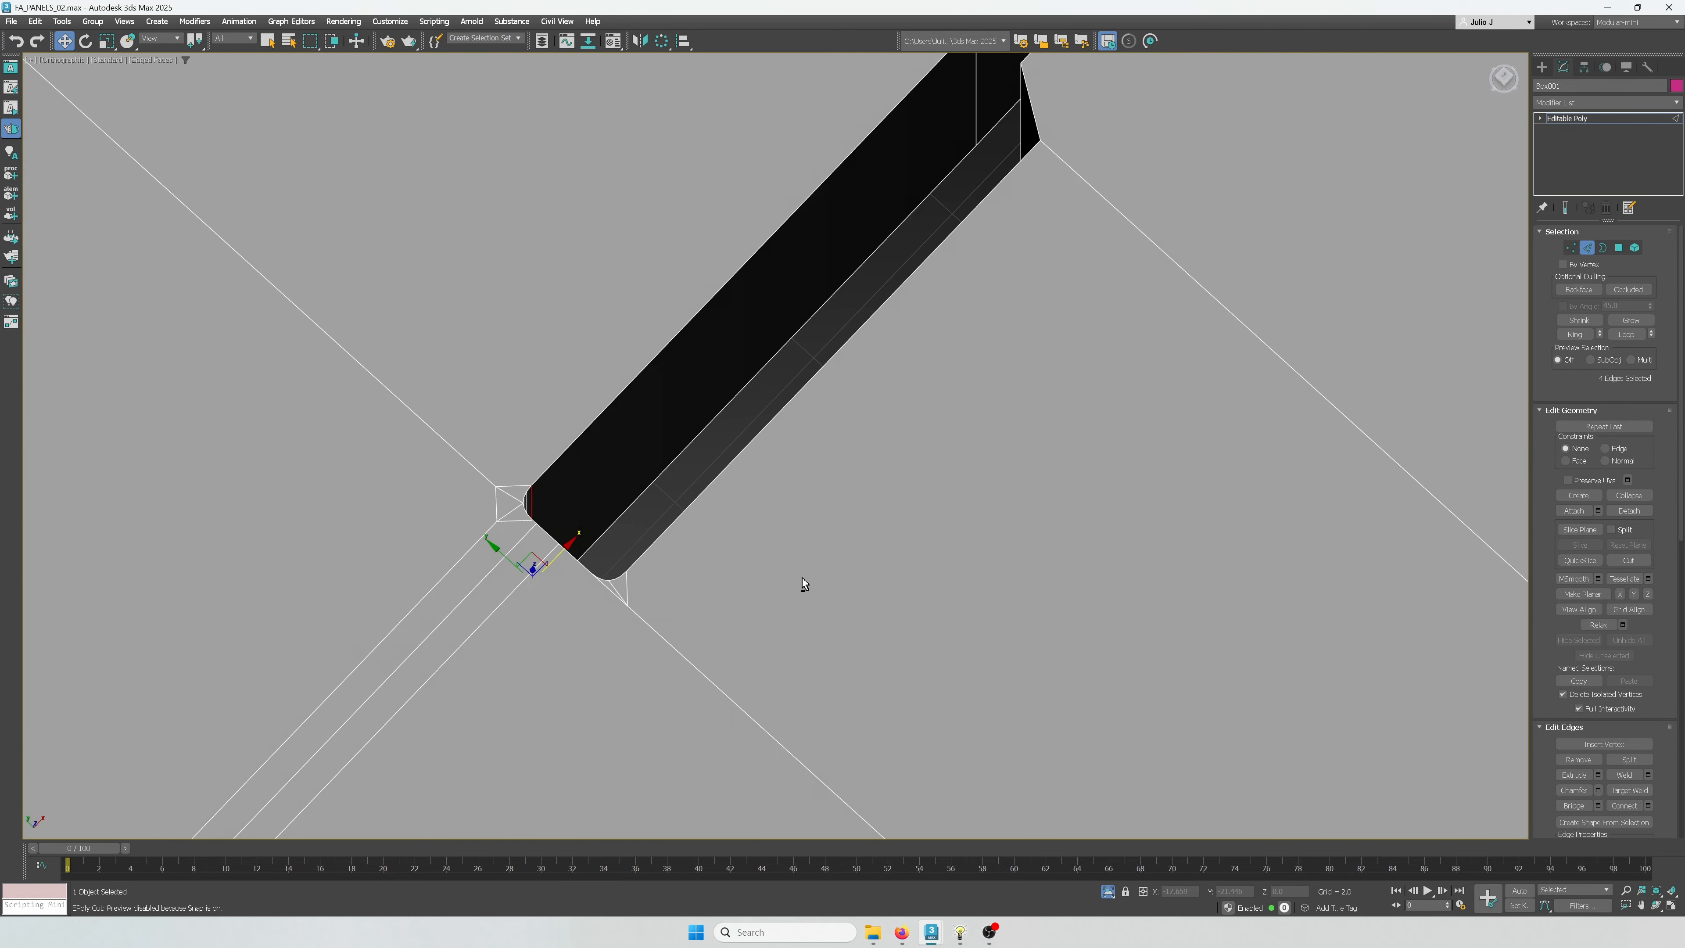
{"action": "middle_click_drag", "start_coordinate": [966, 166], "coordinate": [813, 620]}
{"action": "left_click", "coordinate": [739, 600]}
{"action": "middle_click_drag", "start_coordinate": [849, 654], "coordinate": [978, 165]}
{"action": "scroll", "coordinate": [978, 165], "scroll_direction": "down", "scroll_amount": 2}
{"action": "left_click", "coordinate": [773, 725]}
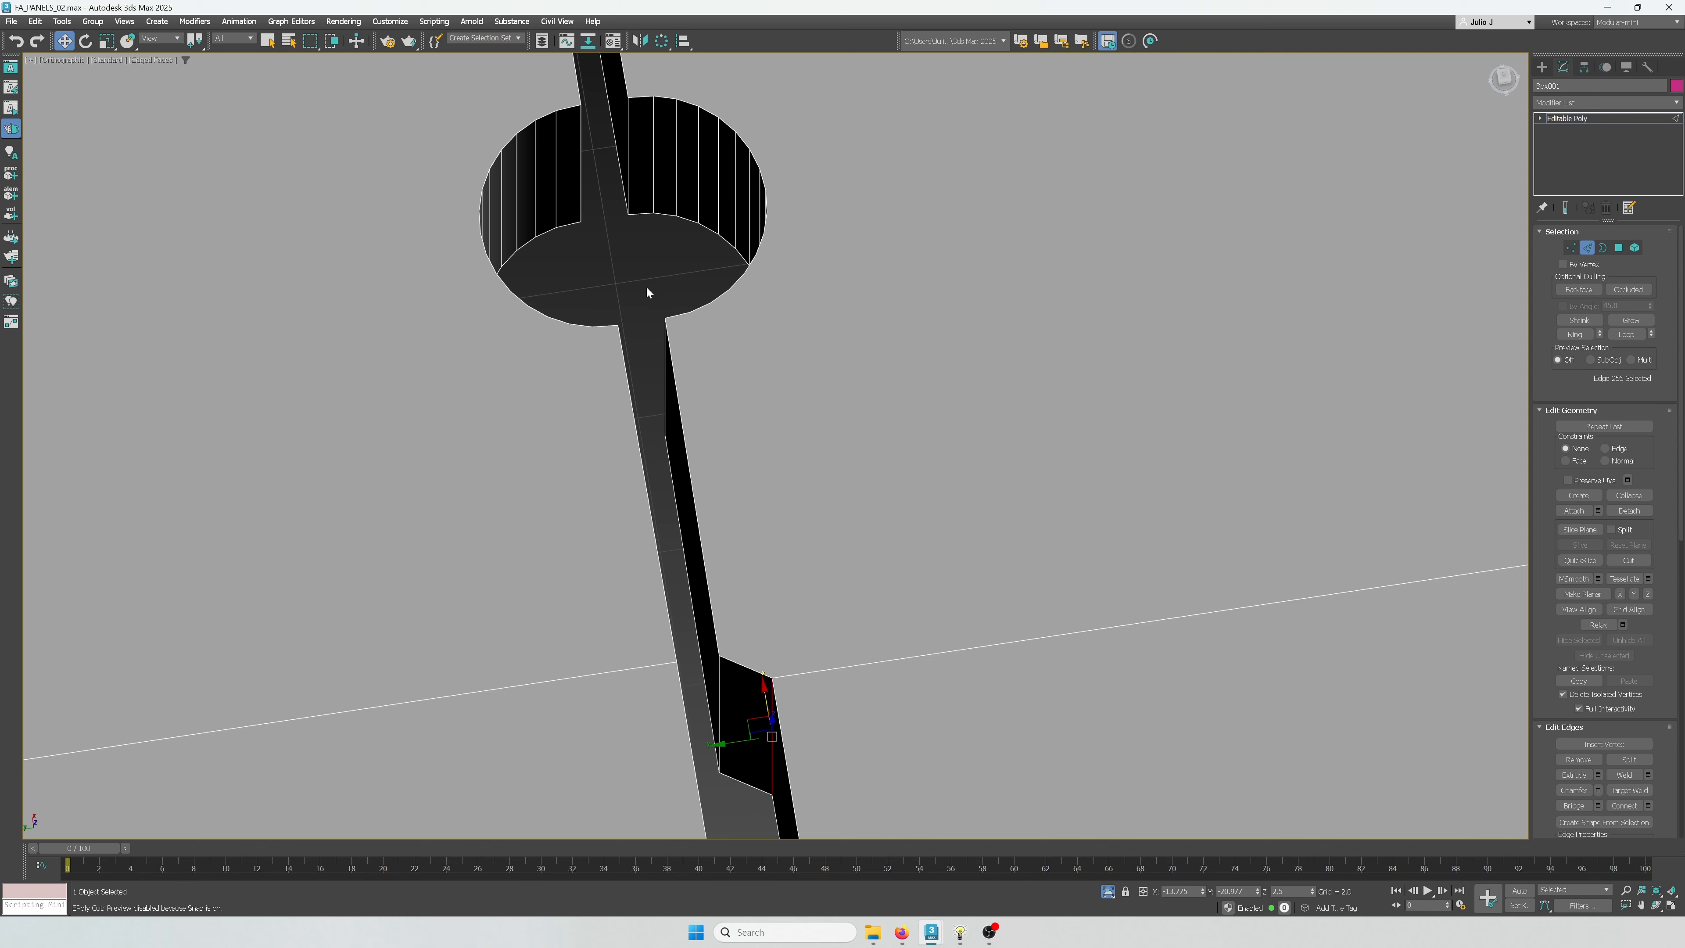
Chamfer the four vertical edges where the narrow gap meets the round hole with an amount of 0.25
{"action": "left_click", "coordinate": [664, 353]}
{"action": "scroll", "coordinate": [756, 443], "scroll_direction": "down", "scroll_amount": 3}
{"action": "middle_click_drag", "start_coordinate": [755, 442], "coordinate": [692, 415], "text": "alt"}
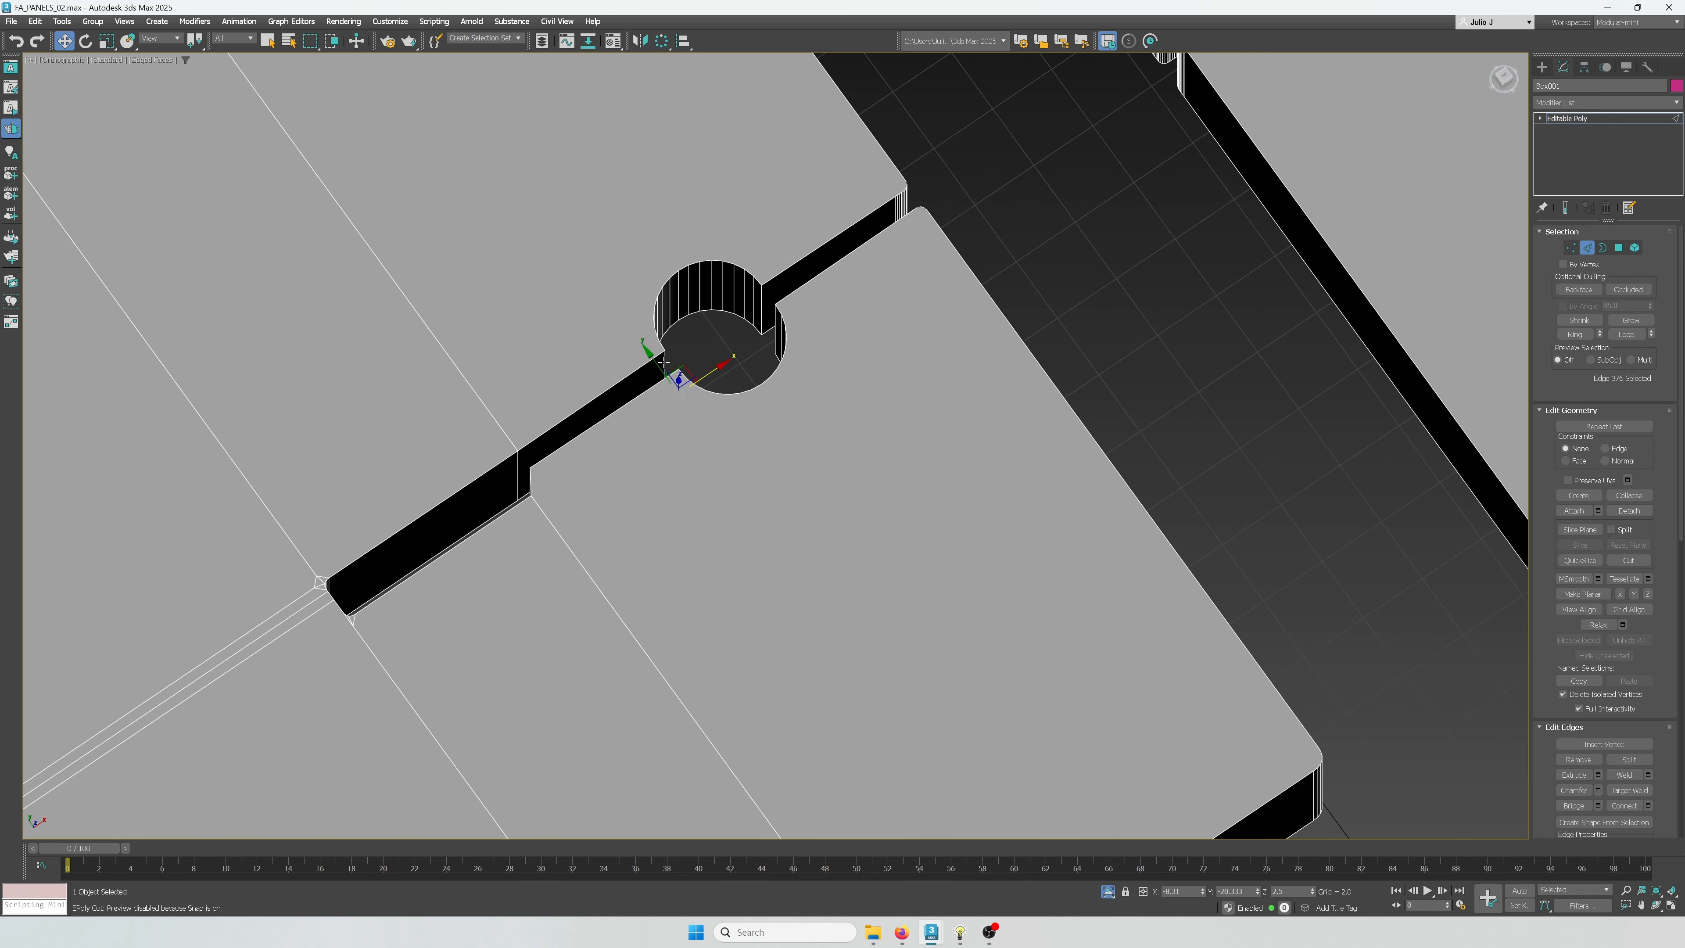
{"action": "scroll", "coordinate": [665, 366], "scroll_direction": "up", "scroll_amount": 10}
{"action": "scroll", "coordinate": [654, 352], "scroll_direction": "down", "scroll_amount": 3}
{"action": "left_click", "coordinate": [628, 241], "text": "ctrl"}
{"action": "scroll", "coordinate": [634, 249], "scroll_direction": "down", "scroll_amount": 3}
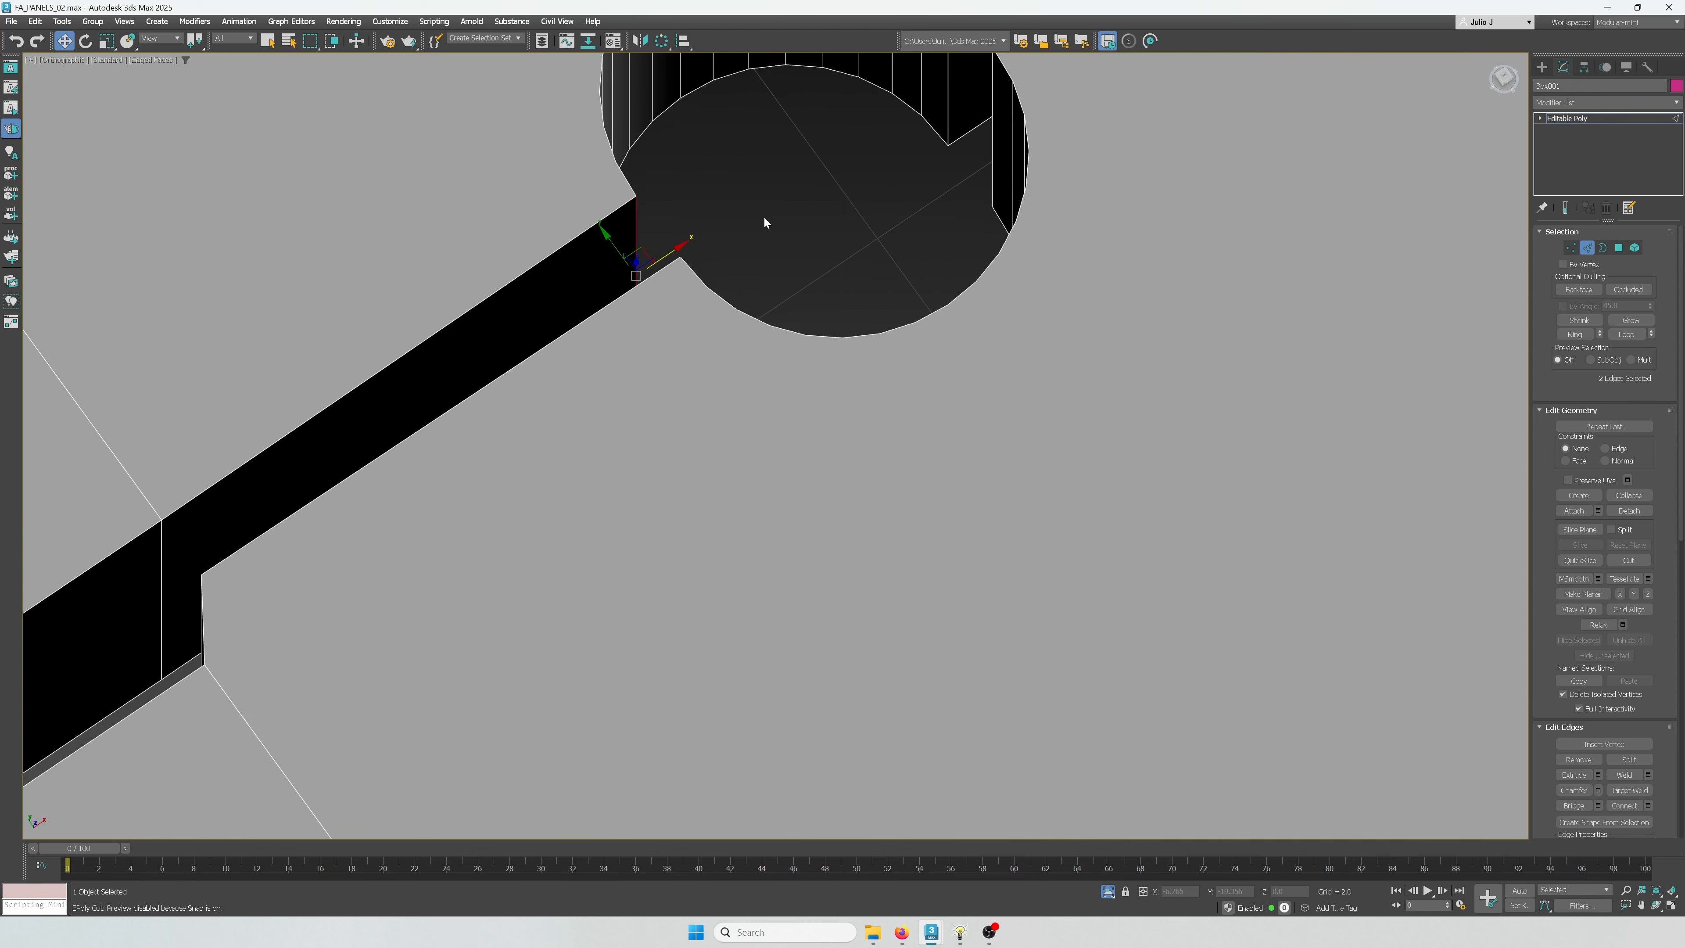
{"action": "middle_click_drag", "start_coordinate": [767, 222], "coordinate": [700, 506]}
{"action": "left_click", "coordinate": [879, 324], "text": "ctrl"}
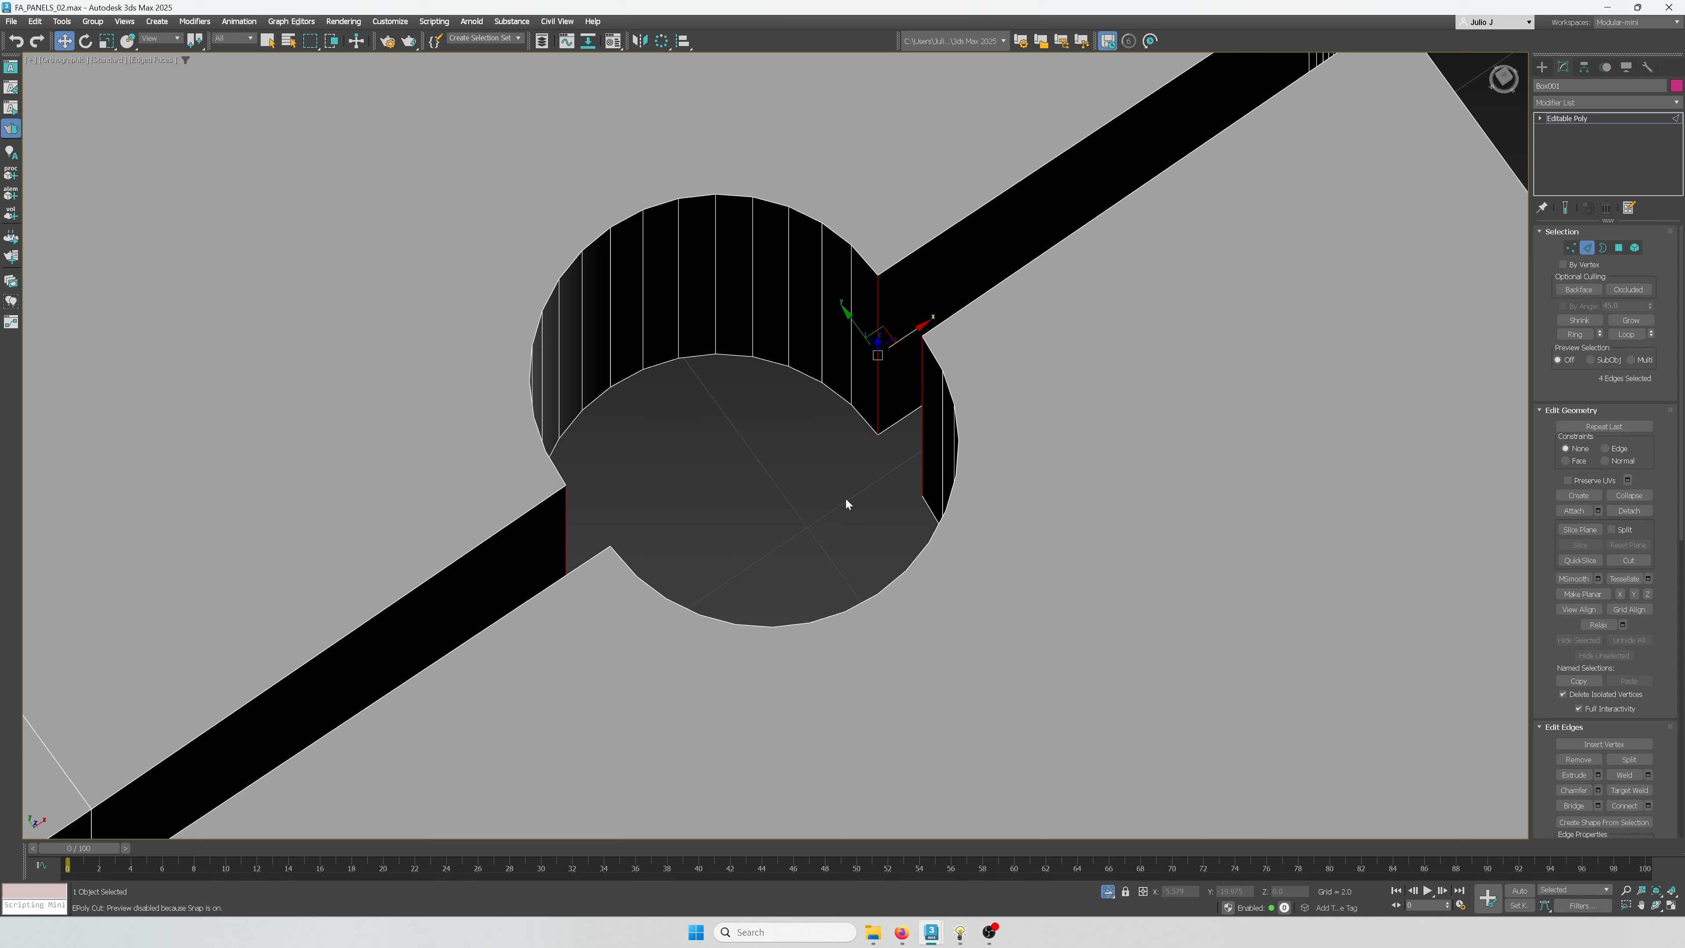
{"action": "key", "text": "ctrl+shift+c"}
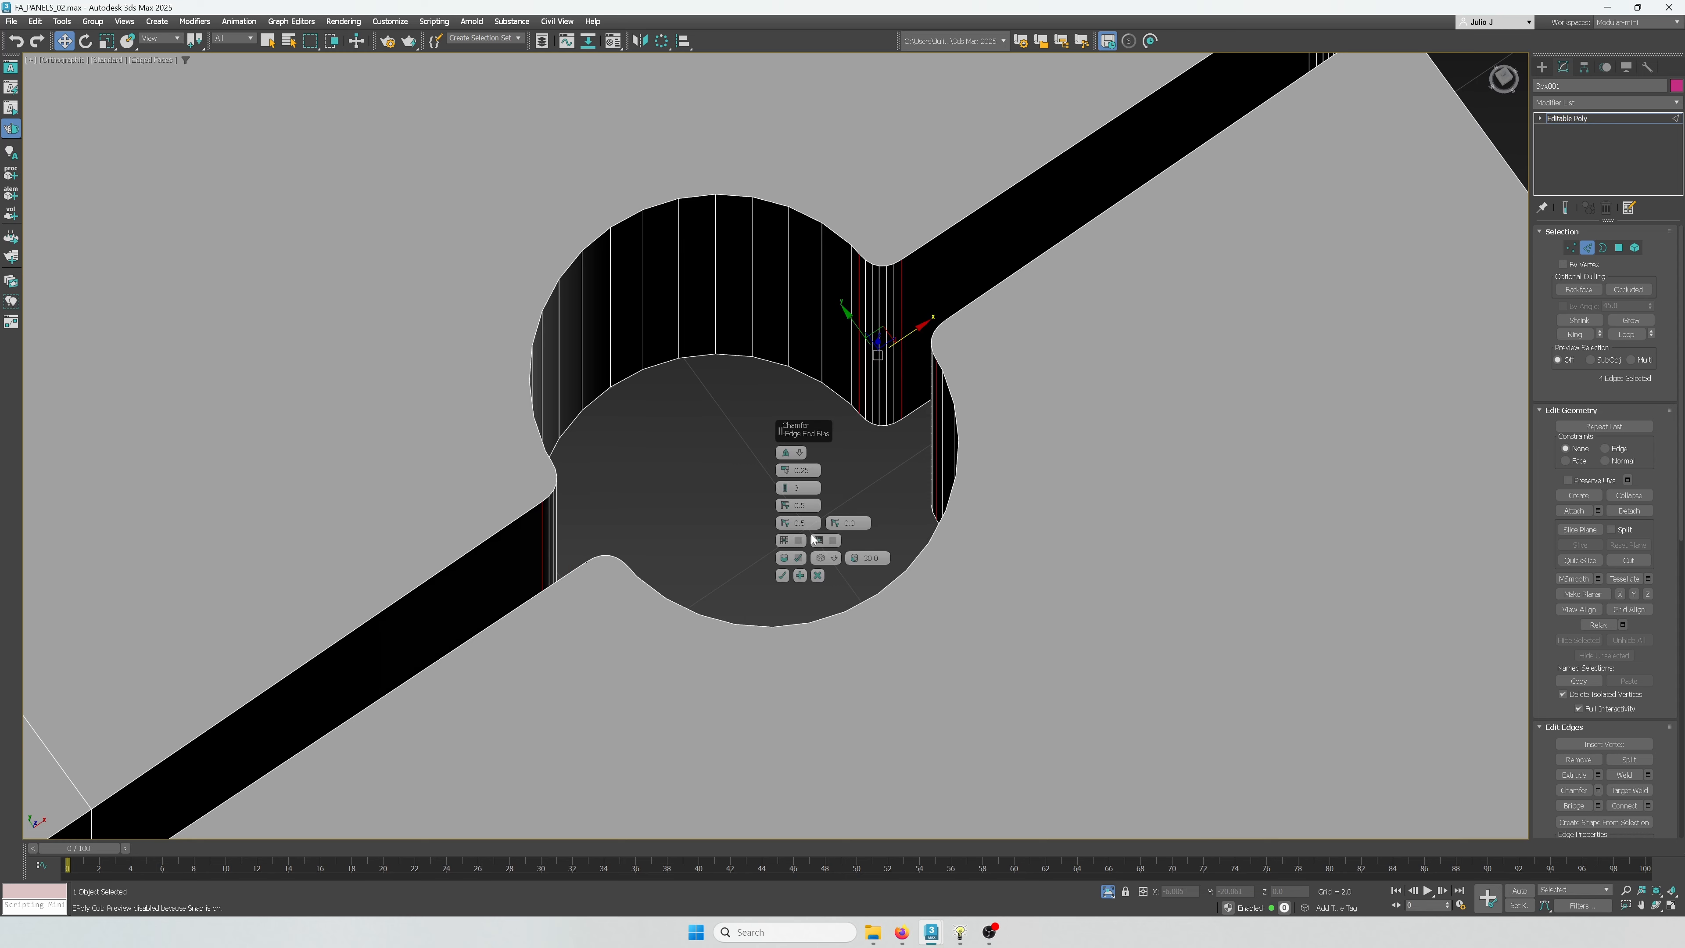
{"action": "middle_click_drag", "start_coordinate": [703, 483], "coordinate": [628, 489], "text": "alt"}
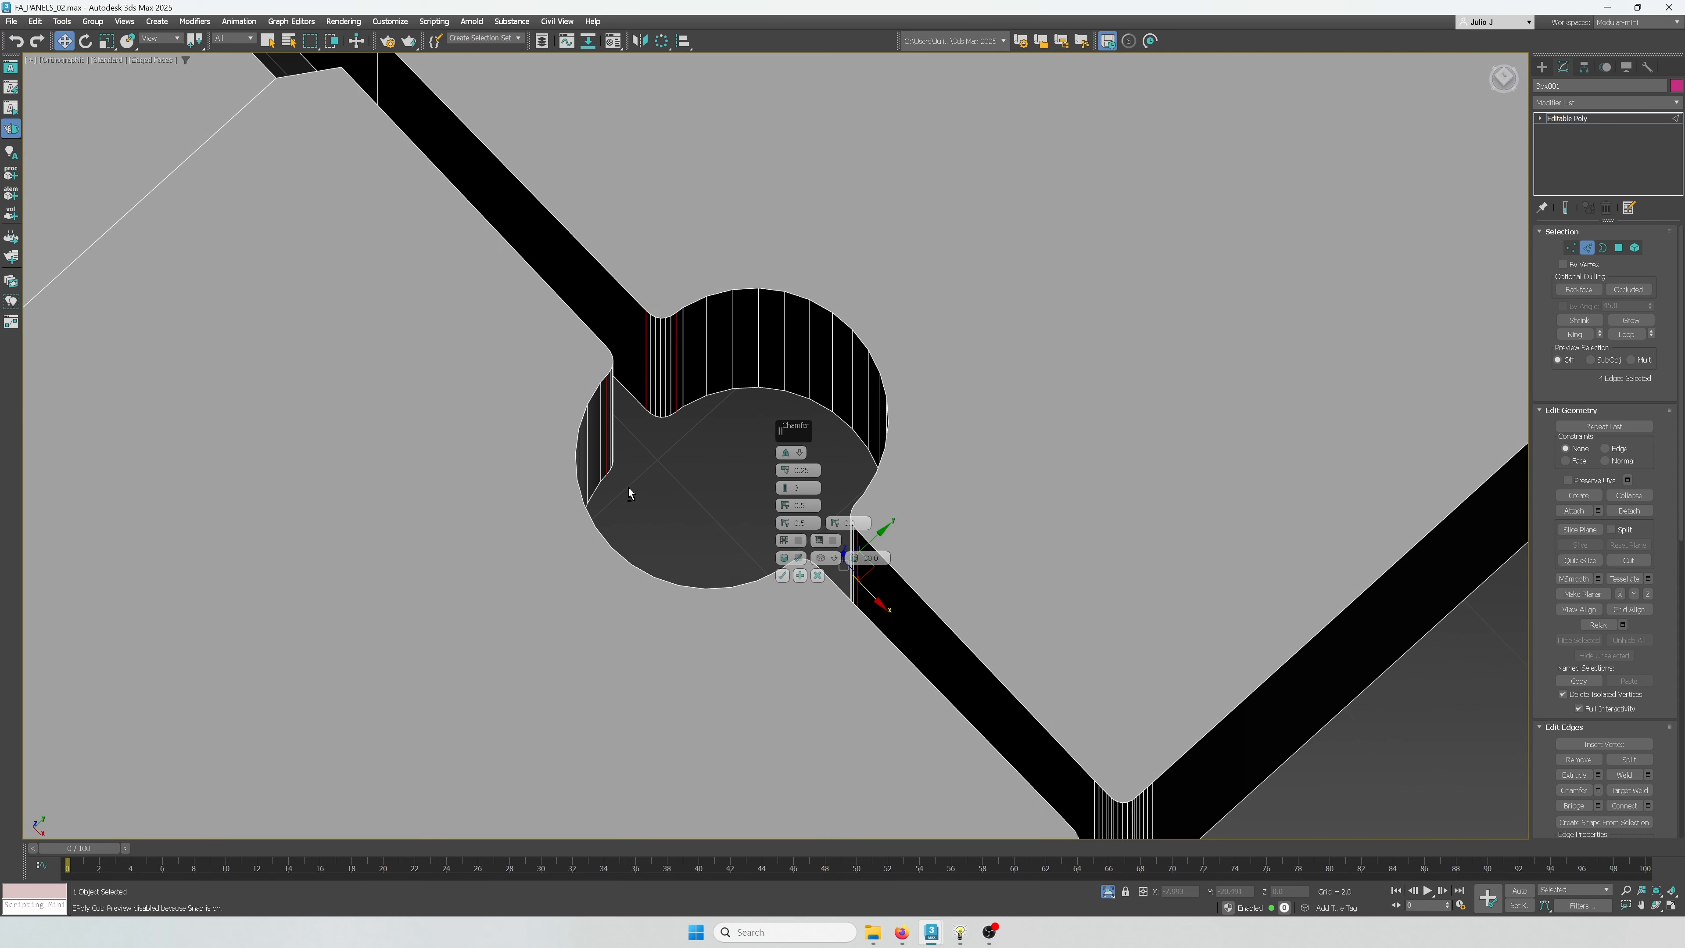
{"action": "middle_click_drag", "start_coordinate": [780, 518], "coordinate": [682, 472], "text": "alt"}
{"action": "left_click", "coordinate": [785, 578]}
Chamfer the two vertical edges of the notch's slanted end, using an amount smaller than 0.25
{"action": "left_click", "coordinate": [752, 386]}
{"action": "middle_click_drag", "start_coordinate": [753, 392], "coordinate": [637, 401], "text": "alt"}
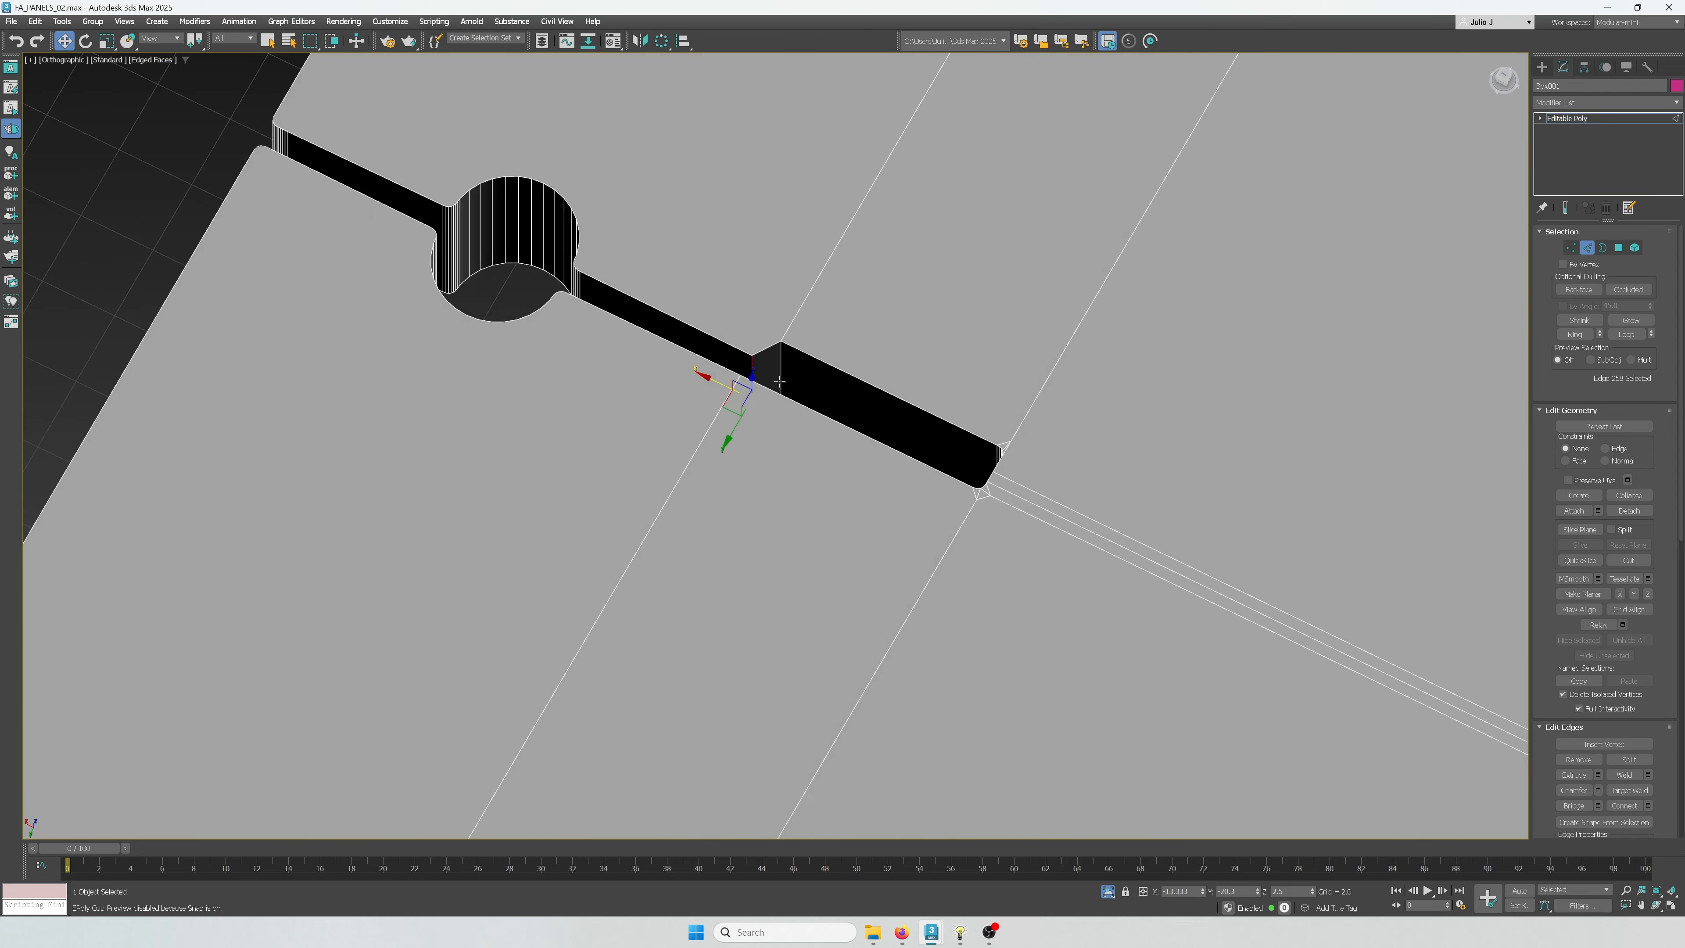
{"action": "scroll", "coordinate": [777, 385], "scroll_direction": "up", "scroll_amount": 4}
{"action": "left_click", "coordinate": [785, 347], "text": "ctrl"}
{"action": "middle_click_drag", "start_coordinate": [786, 346], "coordinate": [815, 474], "text": "alt"}
{"action": "key", "text": "ctrl+shift+c"}
{"action": "key", "text": "t"}
{"action": "scroll", "coordinate": [696, 534], "scroll_direction": "up", "scroll_amount": 6}
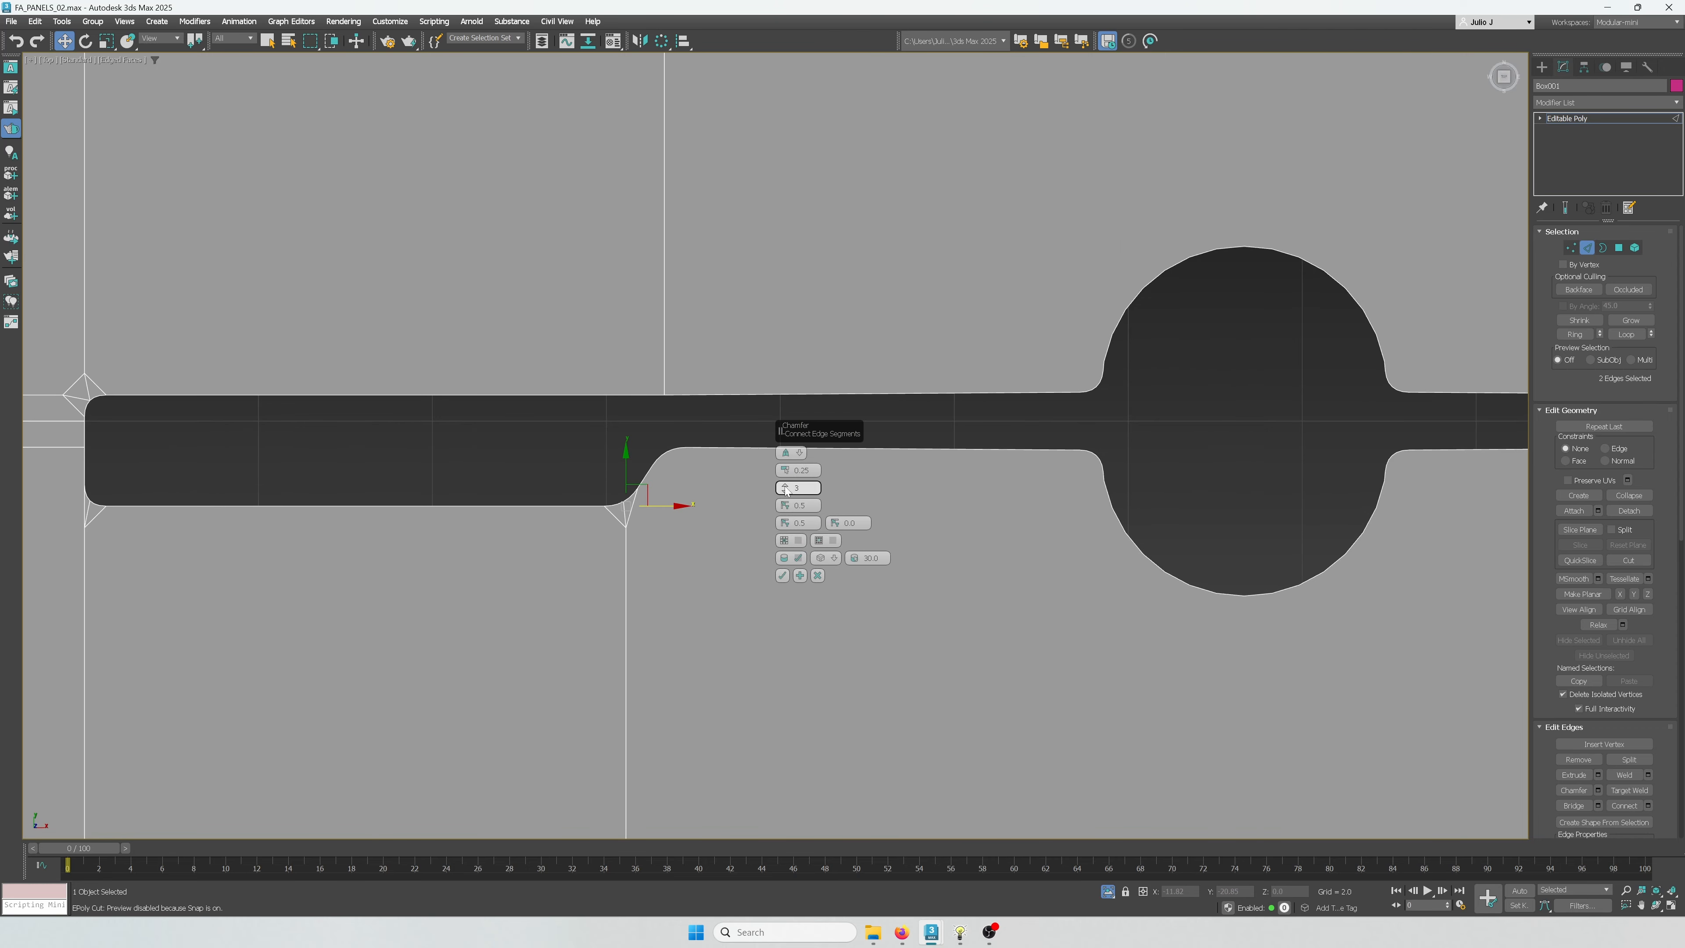
{"action": "left_click_drag", "start_coordinate": [784, 502], "coordinate": [783, 482]}
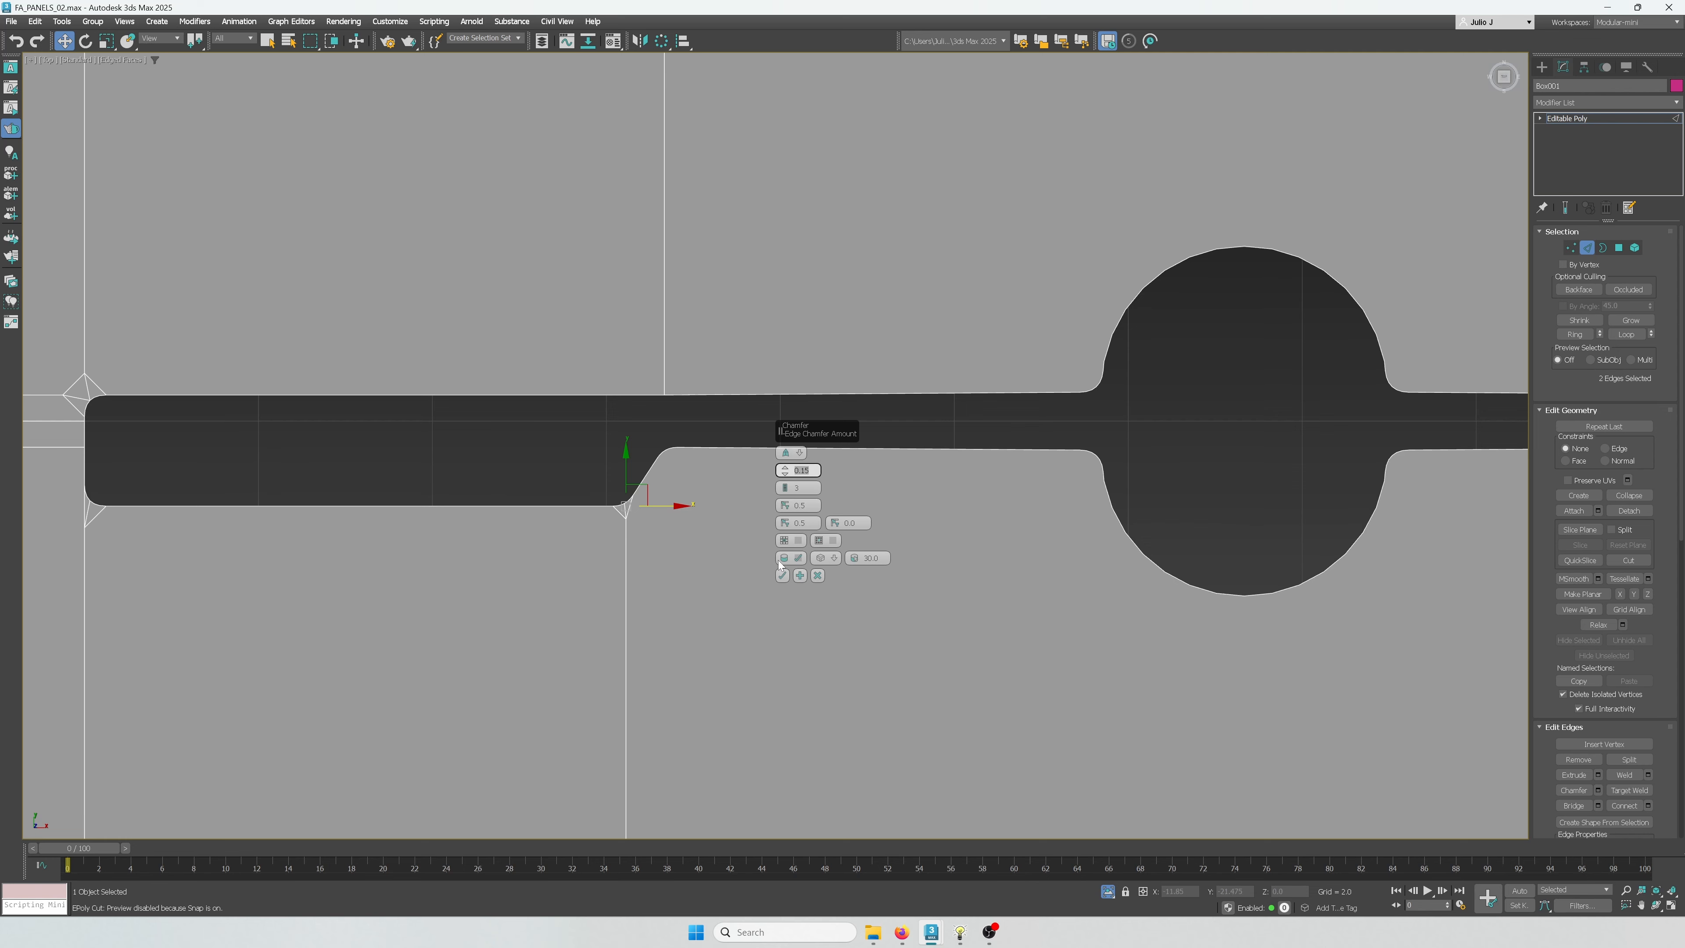
{"action": "left_click", "coordinate": [782, 575]}
Chamfer the vertical edge at the end of each panel's diagonal cut that lies farthest from the central gap
{"action": "scroll", "coordinate": [781, 581], "scroll_direction": "down", "scroll_amount": 10}
{"action": "middle_click_drag", "start_coordinate": [797, 604], "coordinate": [568, 556]}
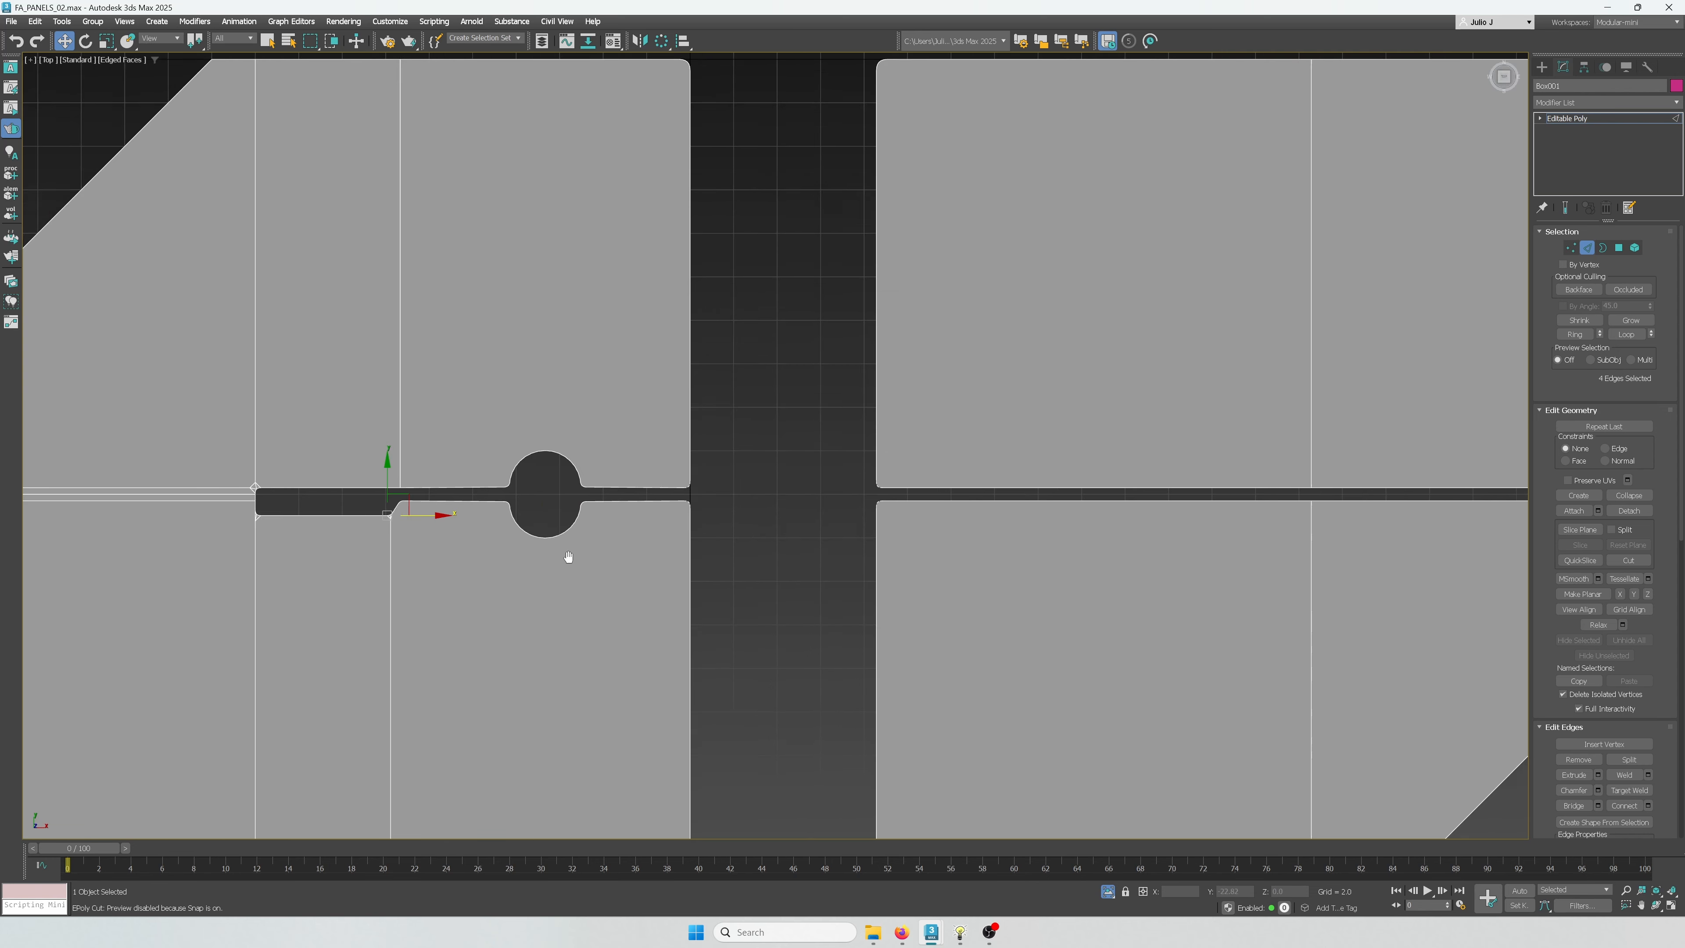
{"action": "scroll", "coordinate": [544, 559], "scroll_direction": "down", "scroll_amount": 3}
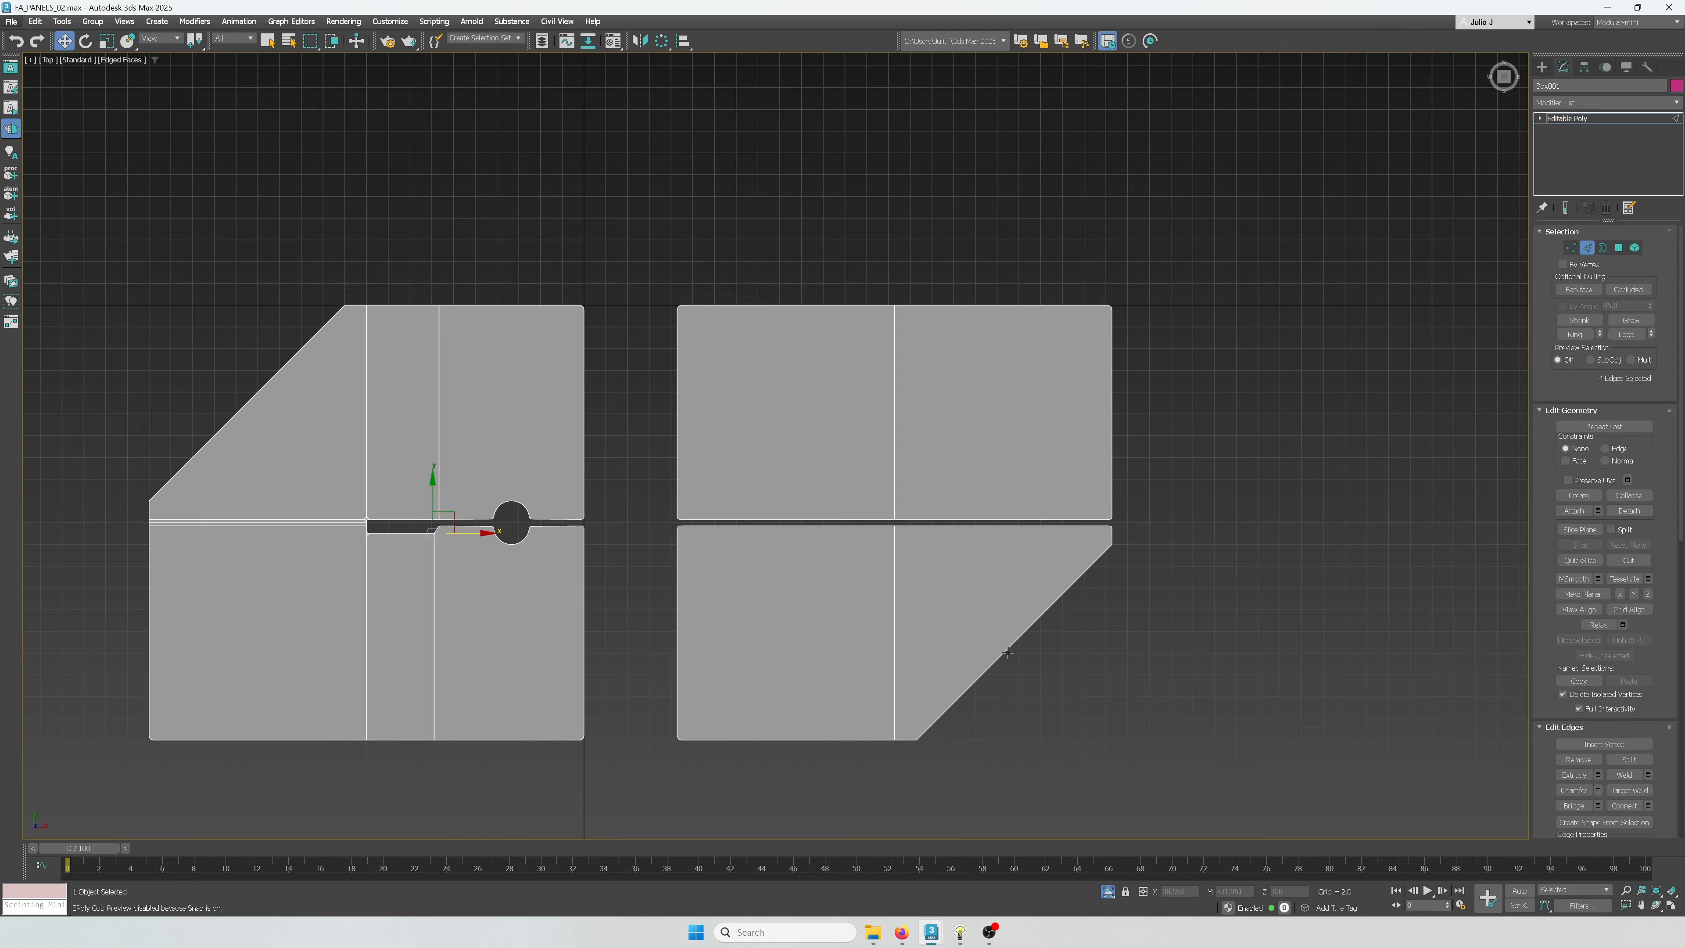
{"action": "middle_click_drag", "start_coordinate": [1022, 655], "coordinate": [1031, 602], "text": "alt"}
{"action": "left_click", "coordinate": [834, 616]}
{"action": "left_click", "coordinate": [1049, 581], "text": "ctrl"}
{"action": "key", "text": "ctrl+shift+c"}
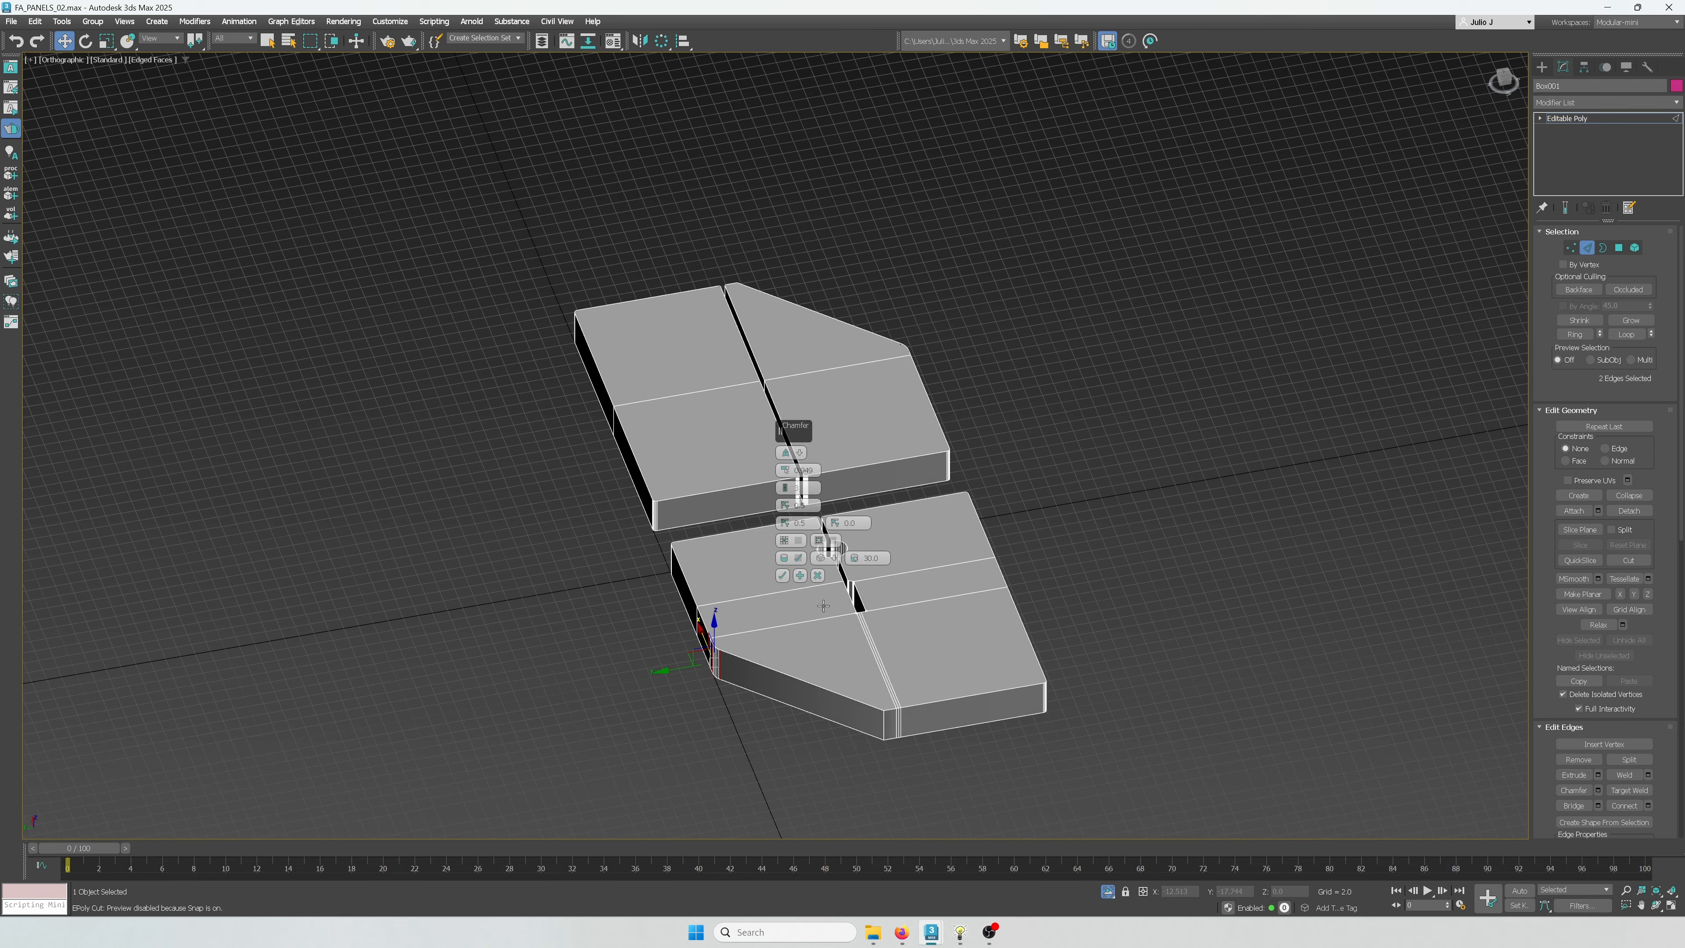
{"action": "left_click", "coordinate": [783, 575]}
Chamfer the vertical edge at the gap-side end of each panel's diagonal cut by a small amount, and clear the edge selection
{"action": "left_click", "coordinate": [877, 698]}
{"action": "middle_click_drag", "start_coordinate": [877, 698], "coordinate": [829, 580], "text": "alt"}
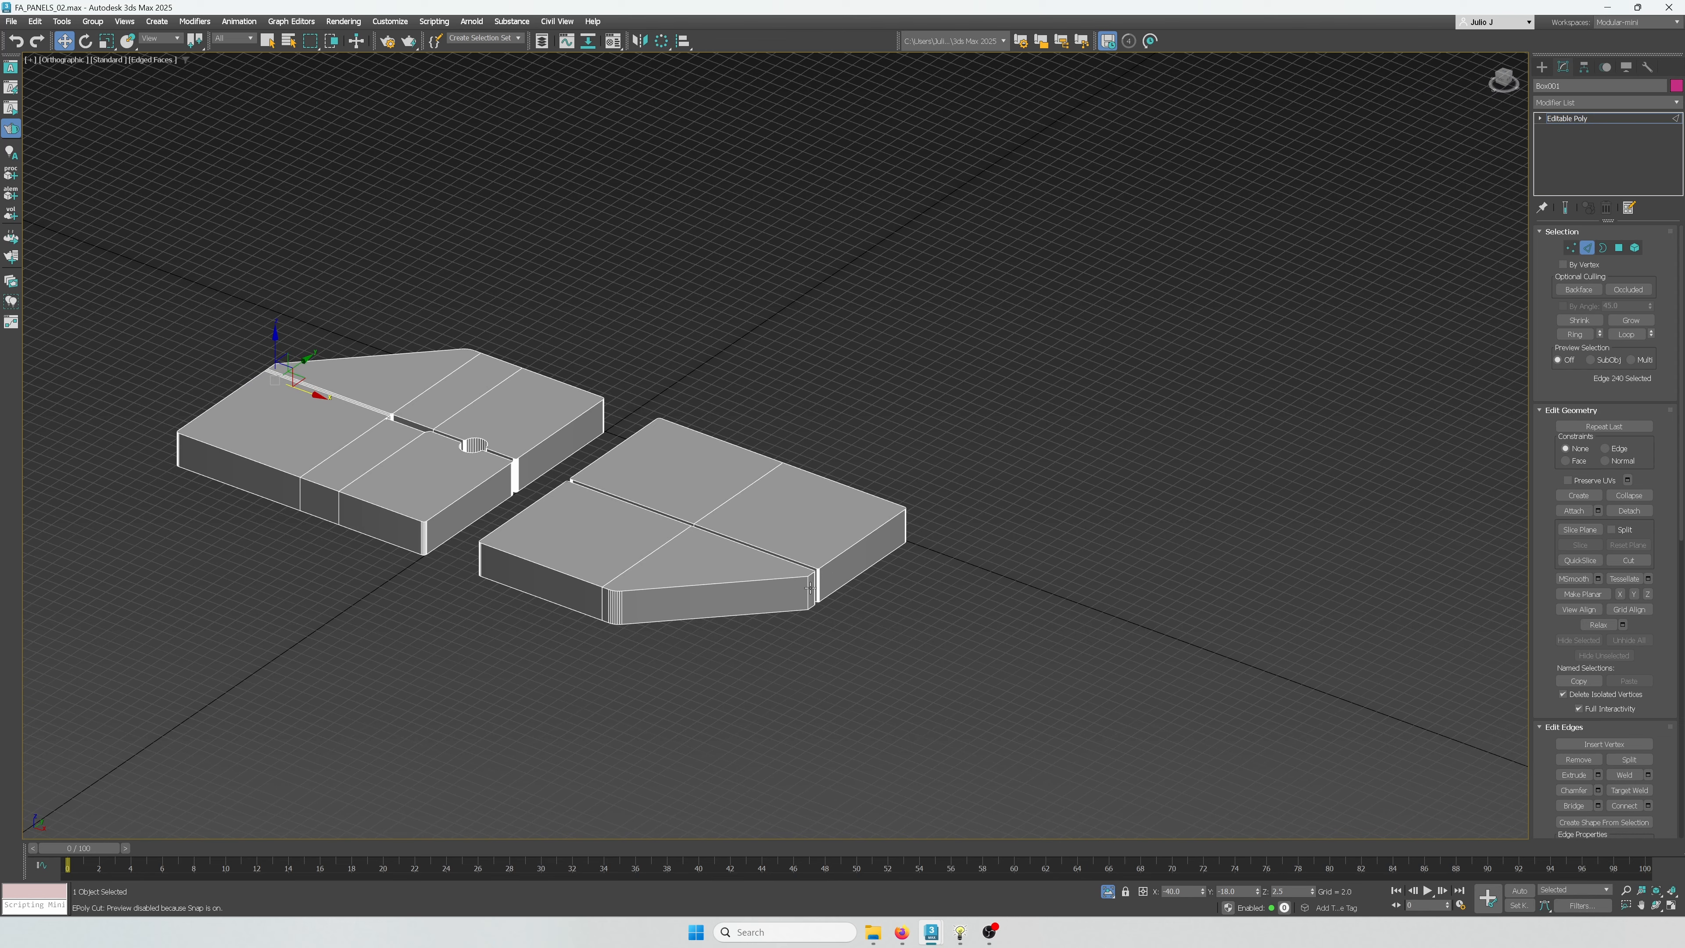
{"action": "left_click", "coordinate": [810, 588], "text": "ctrl"}
{"action": "key", "text": "t"}
{"action": "middle_click_drag", "start_coordinate": [1512, 554], "coordinate": [891, 496]}
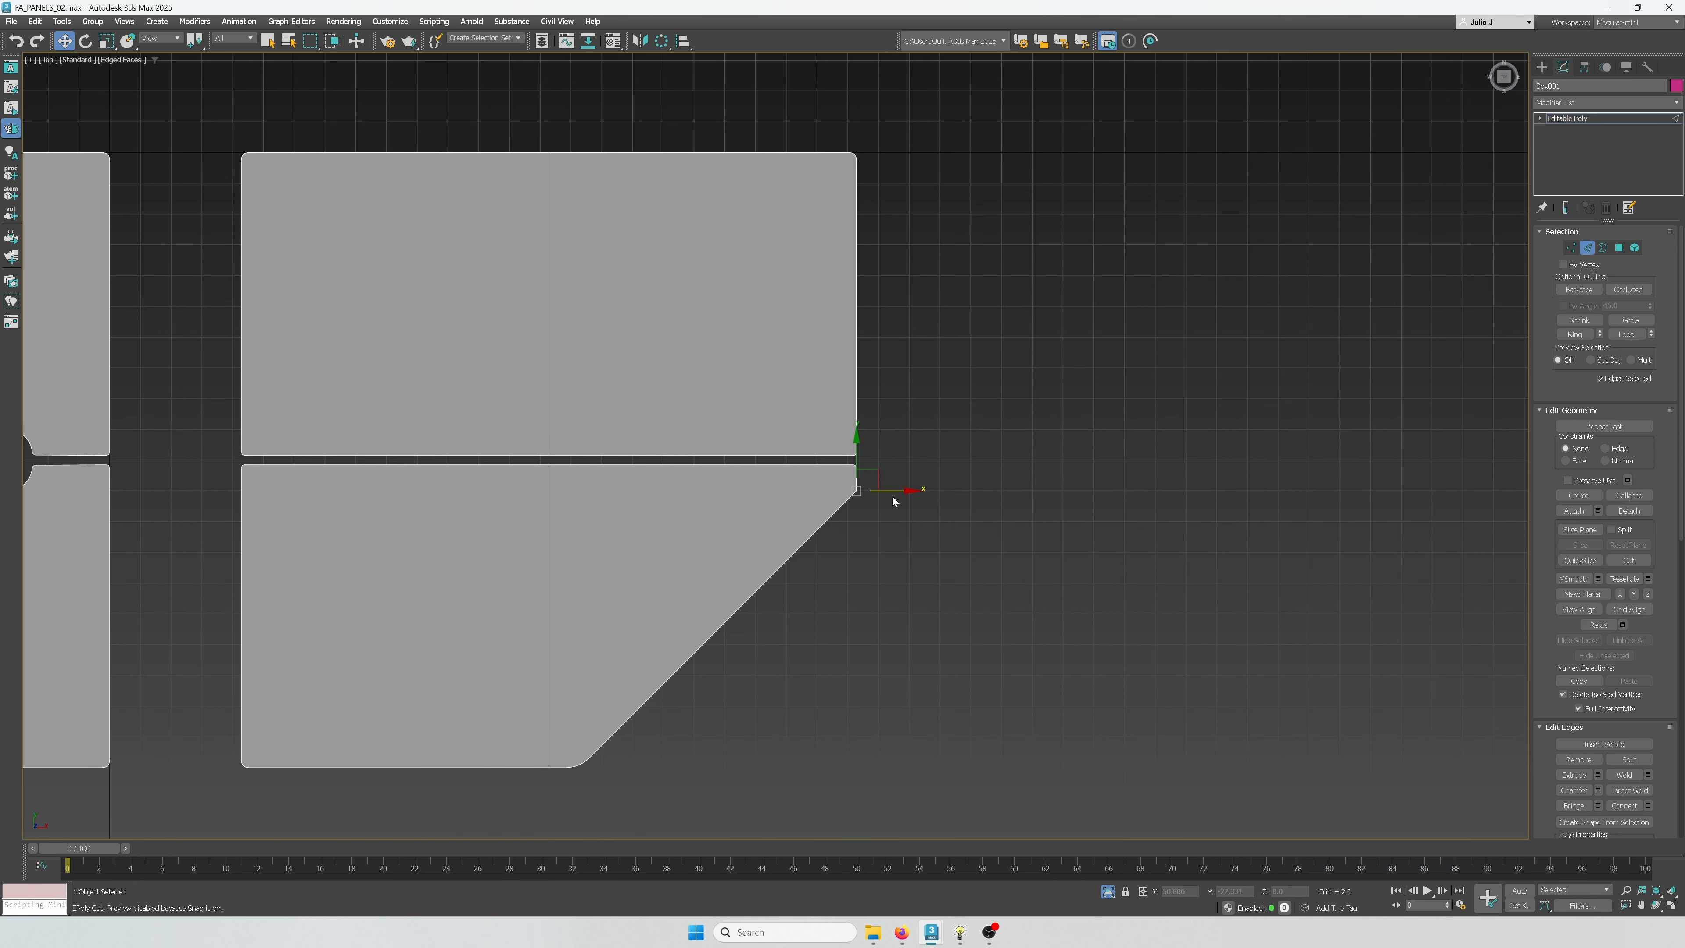
{"action": "key", "text": "ctrl+shift+c"}
{"action": "scroll", "coordinate": [874, 494], "scroll_direction": "up", "scroll_amount": 2}
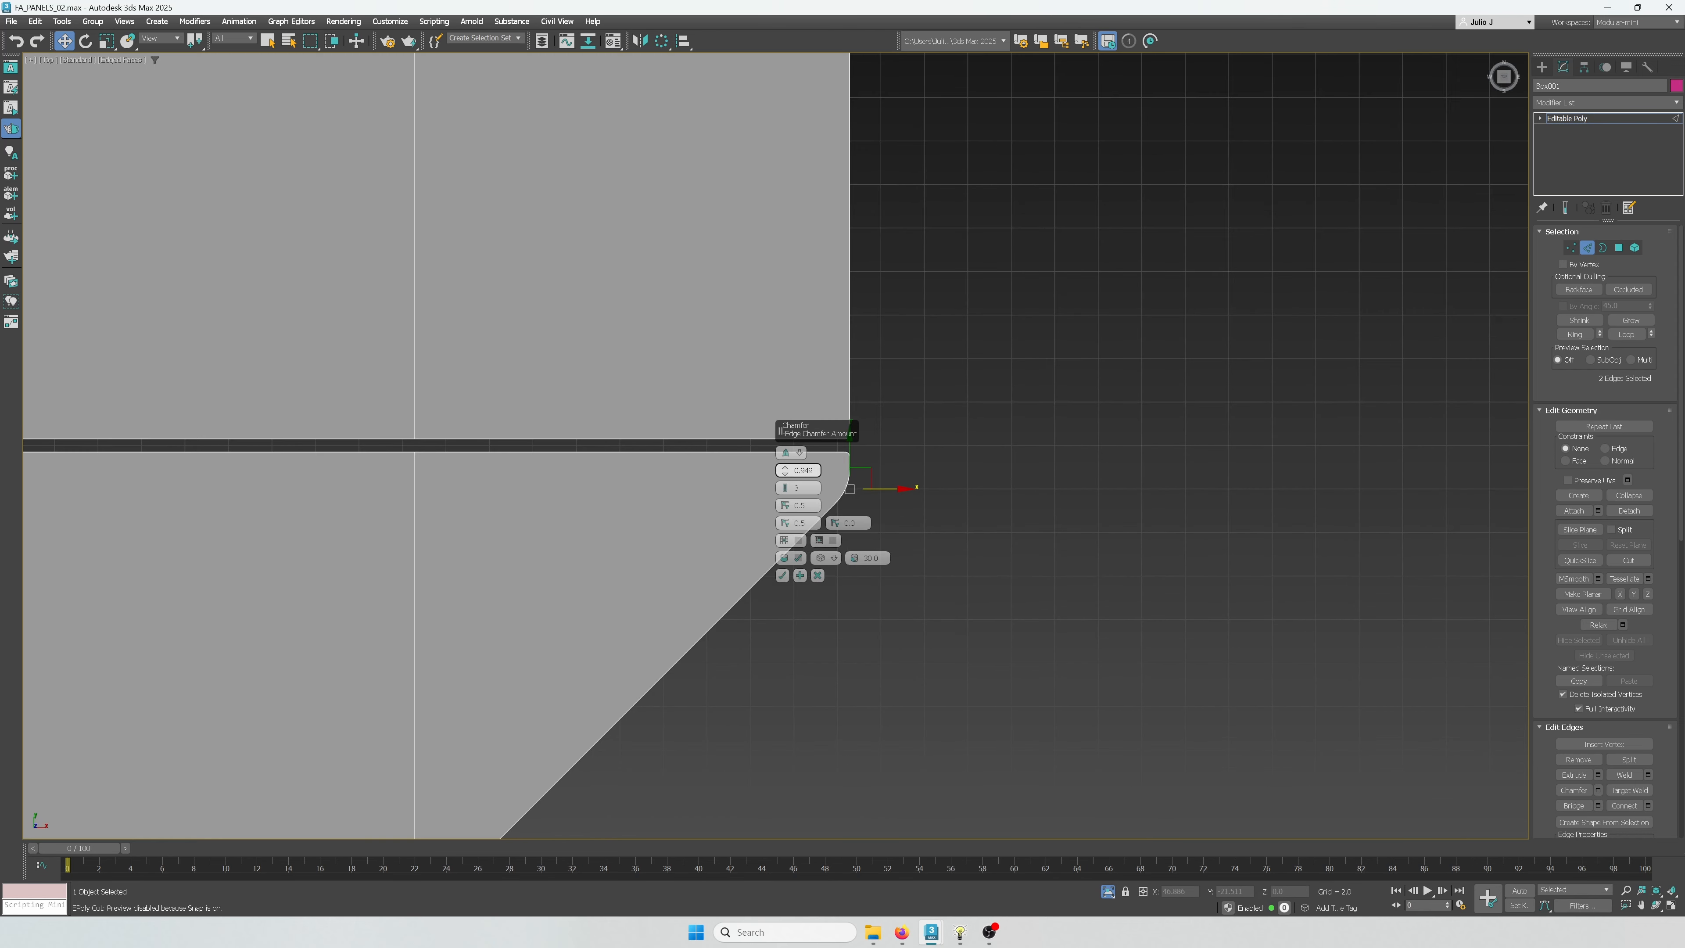
{"action": "left_click_drag", "start_coordinate": [782, 487], "coordinate": [781, 490]}
{"action": "scroll", "coordinate": [906, 453], "scroll_direction": "down", "scroll_amount": 4}
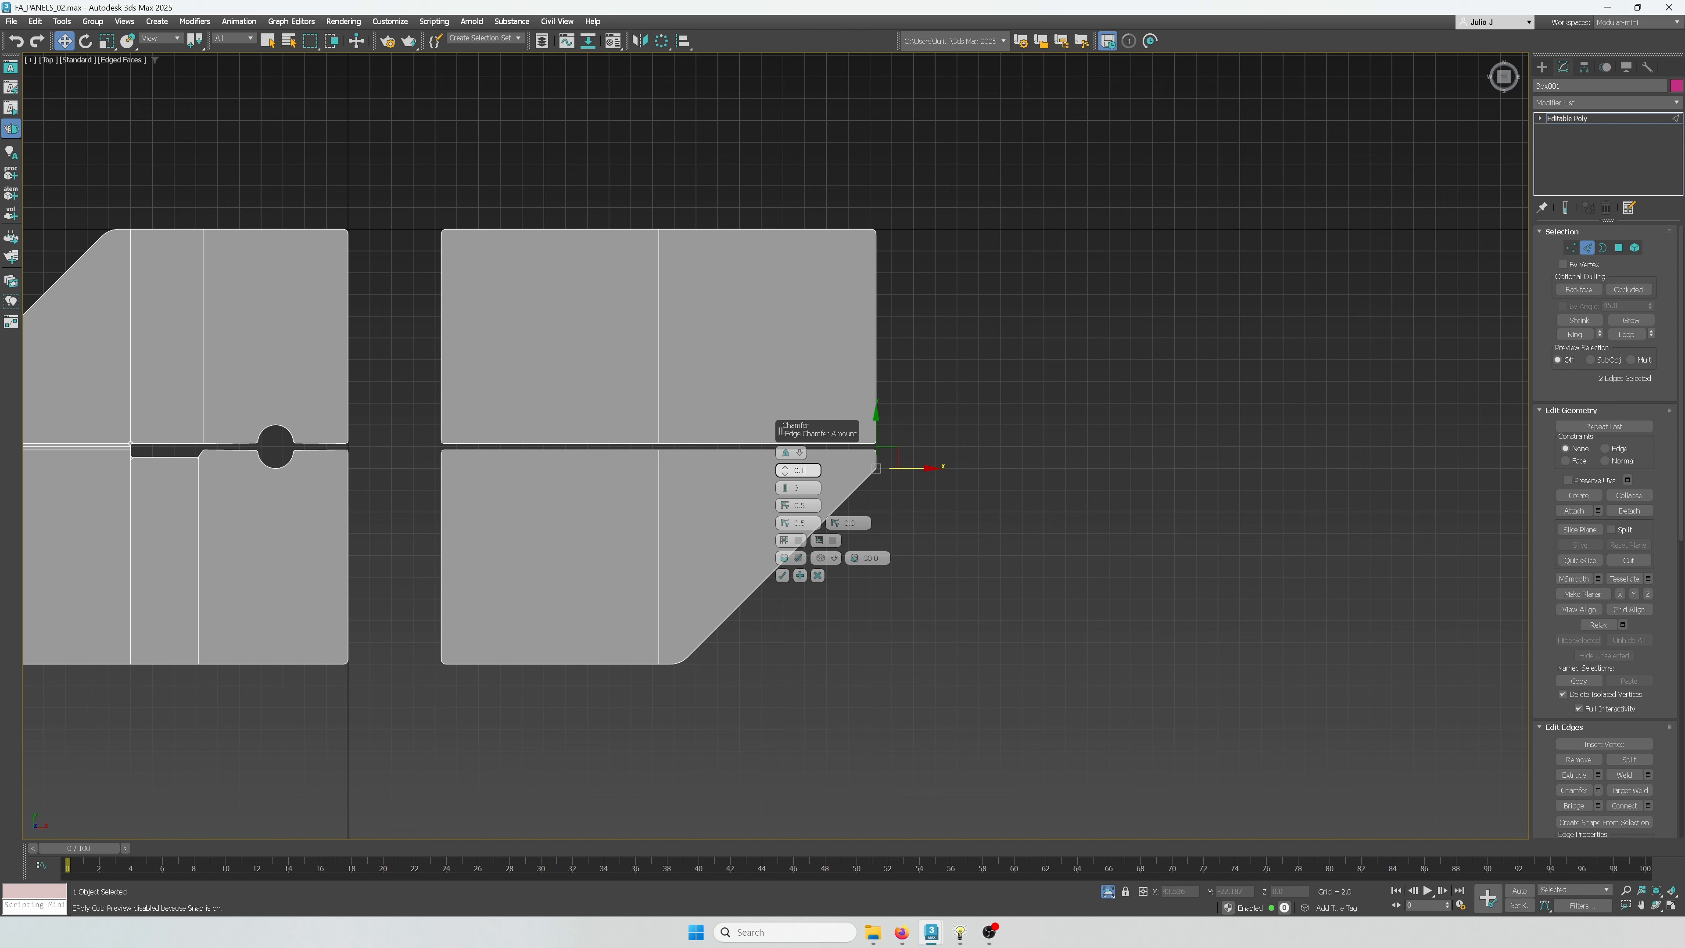
{"action": "scroll", "coordinate": [869, 454], "scroll_direction": "down", "scroll_amount": 2}
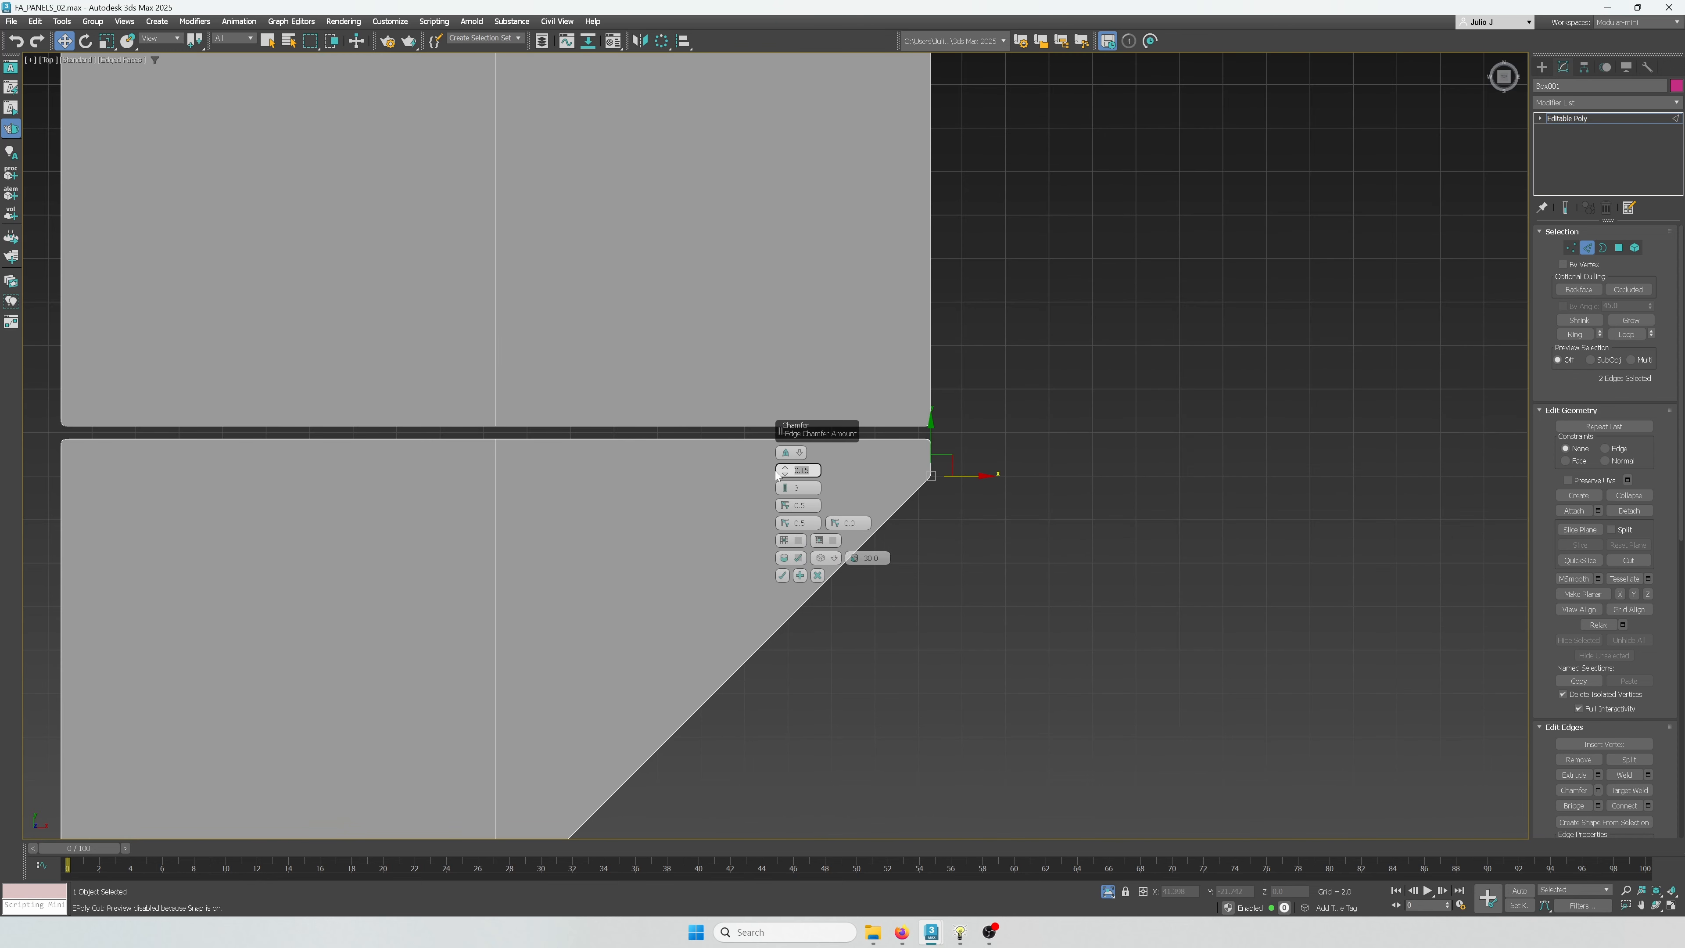
{"action": "left_click", "coordinate": [781, 577]}
{"action": "scroll", "coordinate": [782, 538], "scroll_direction": "down", "scroll_amount": 2}
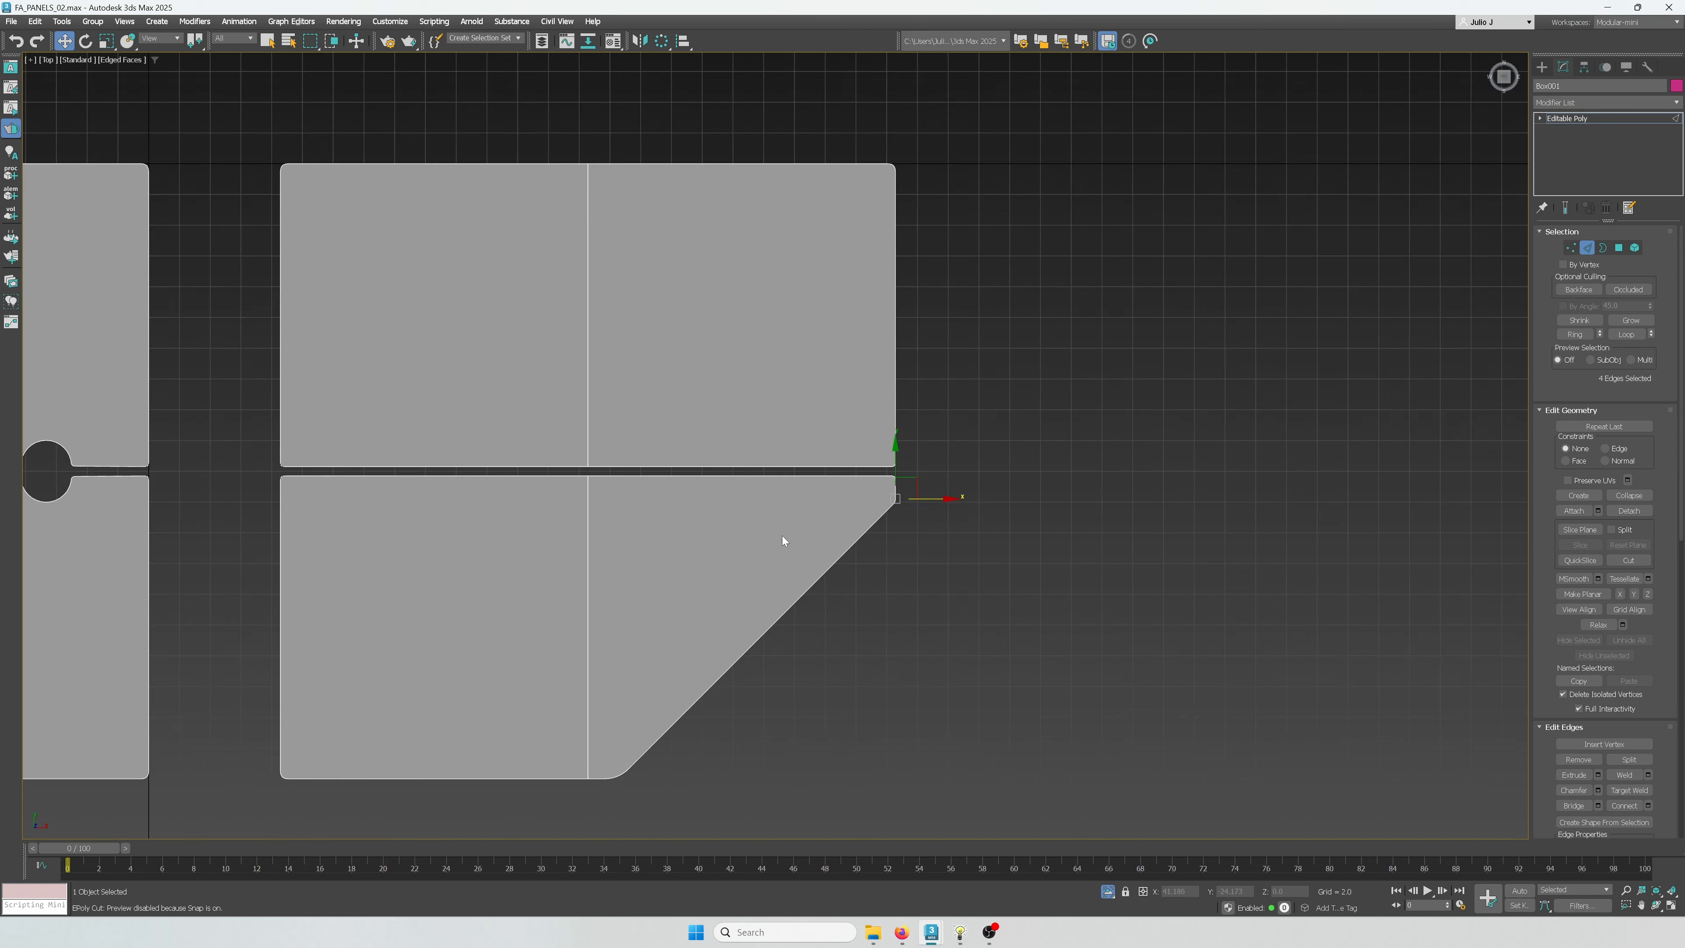
{"action": "left_click", "coordinate": [918, 548]}
Connect the vertical edges of both panels and the horizontal edges at the closed end of the gap with one segment
{"action": "middle_click_drag", "start_coordinate": [486, 505], "coordinate": [745, 488]}
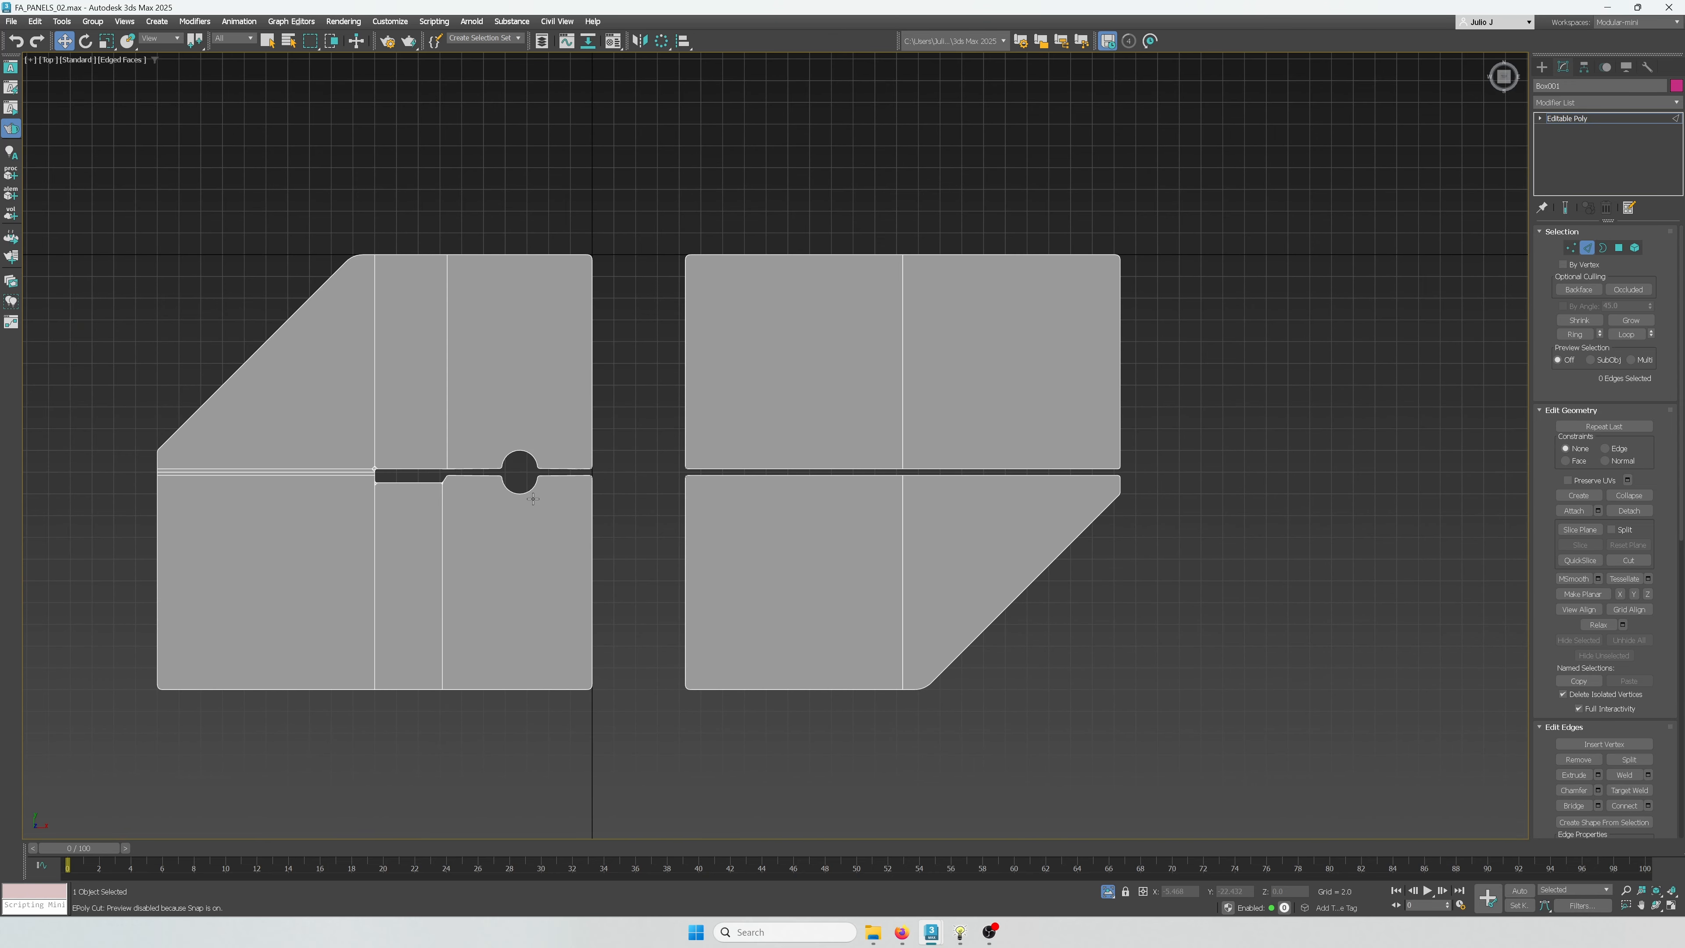
{"action": "left_click_drag", "start_coordinate": [1204, 412], "coordinate": [346, 415]}
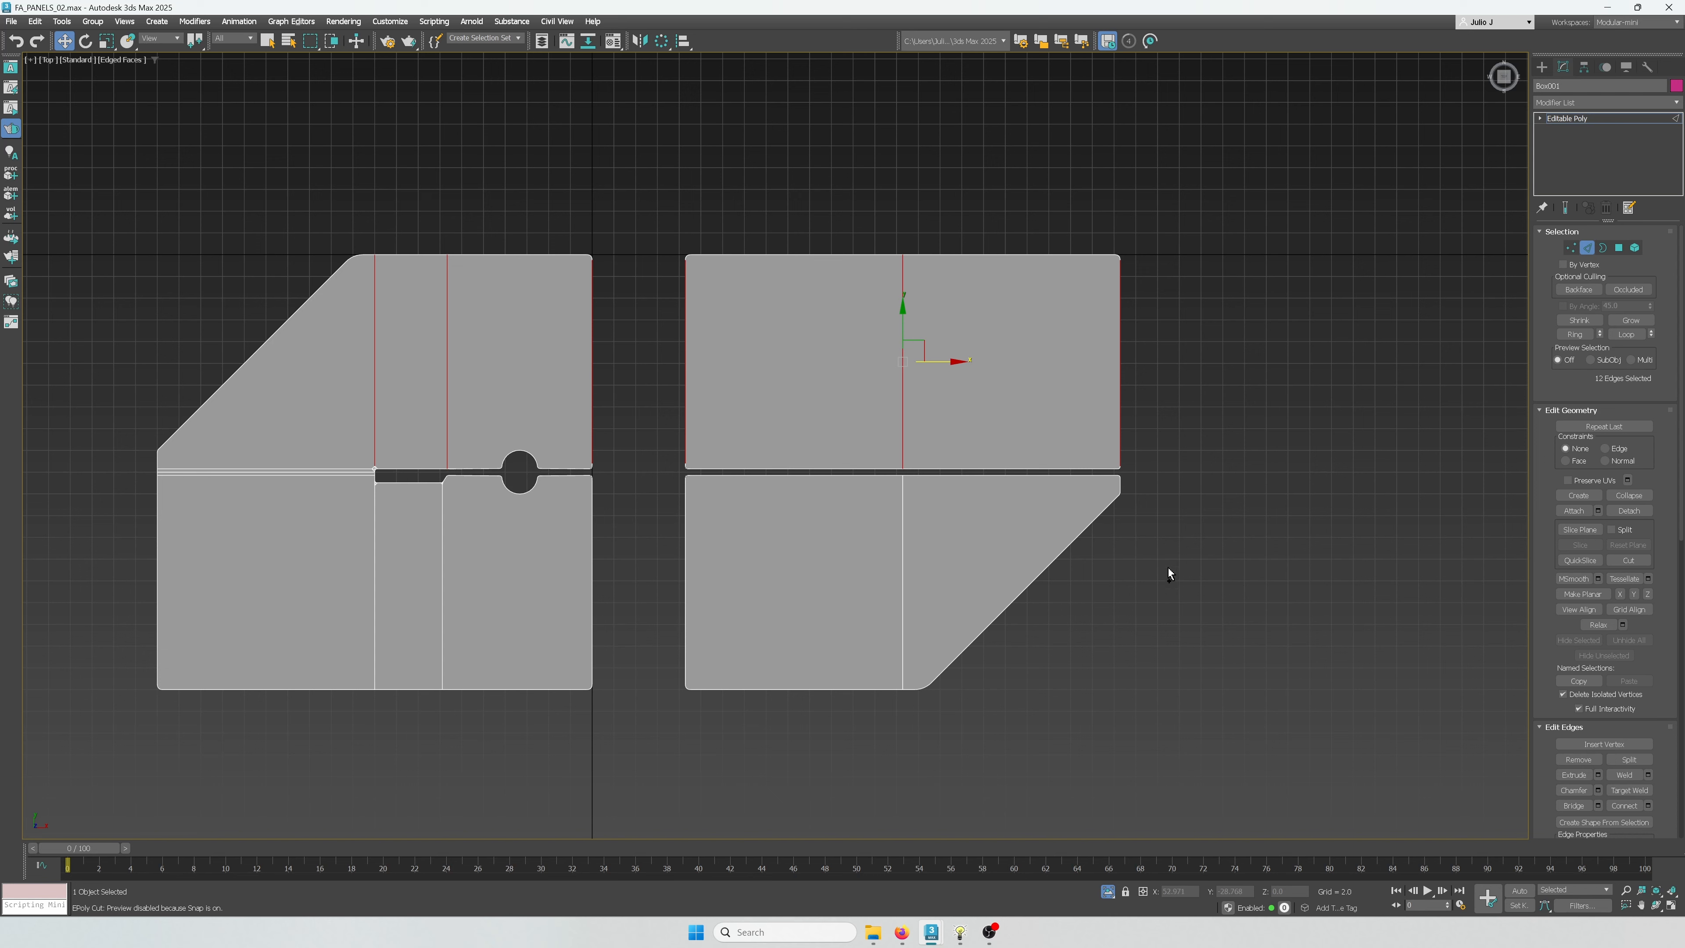
{"action": "left_click_drag", "start_coordinate": [1169, 573], "coordinate": [298, 571], "text": "ctrl"}
{"action": "left_click_drag", "start_coordinate": [291, 458], "coordinate": [291, 457], "text": "ctrl"}
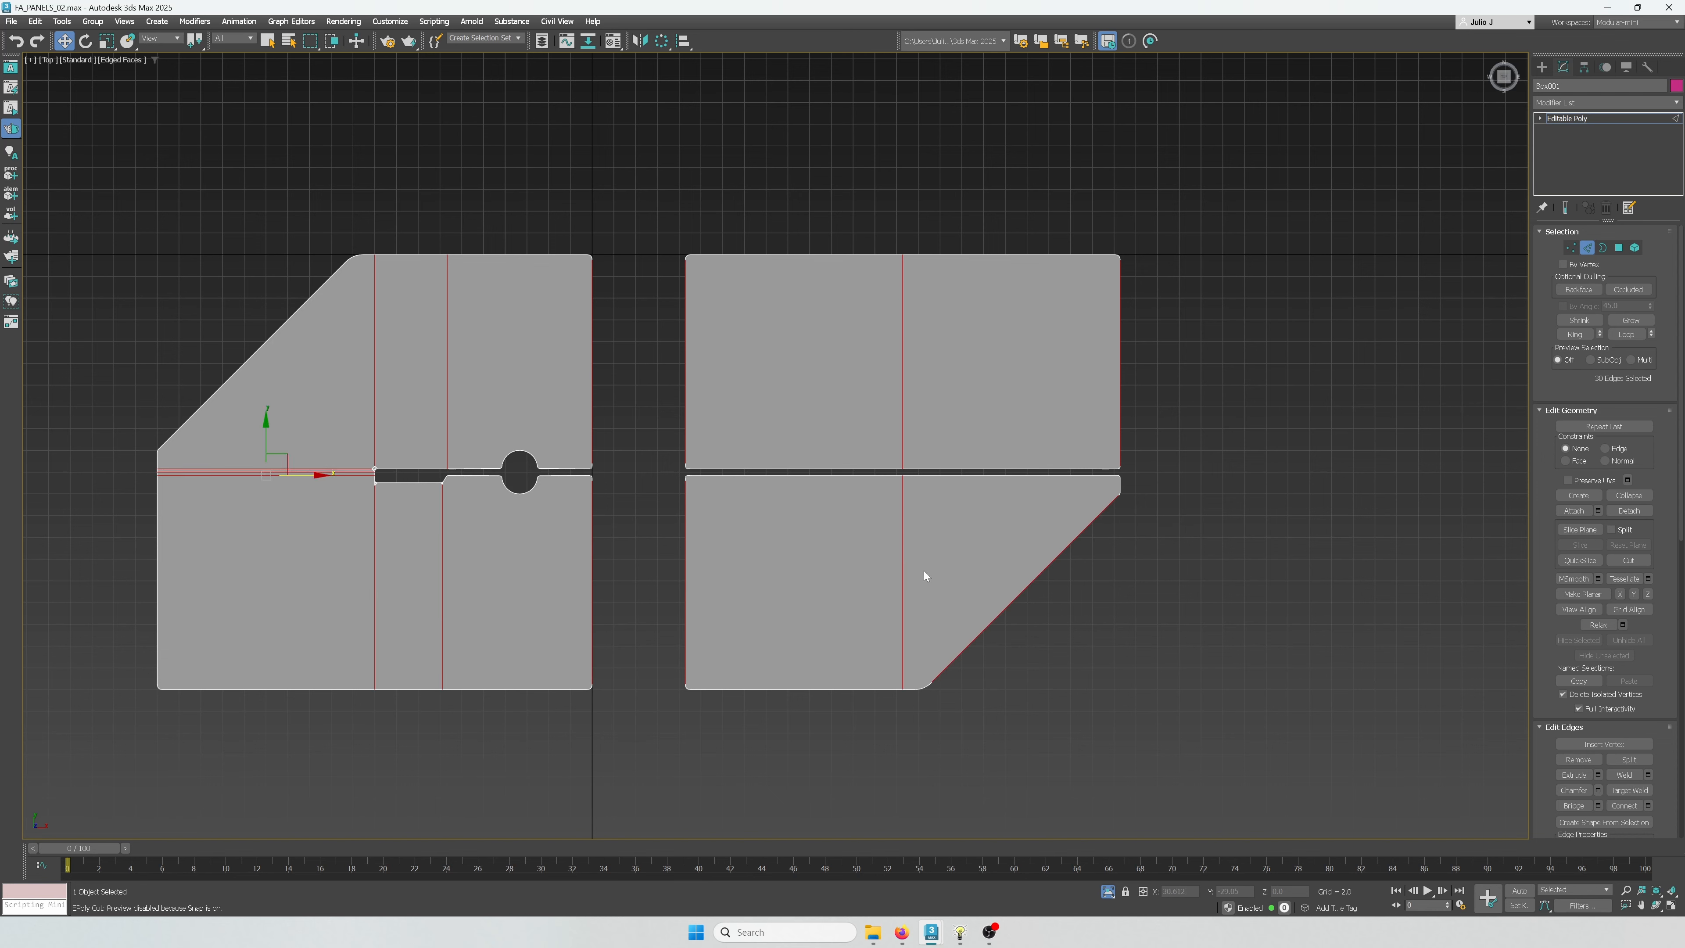
{"action": "key", "text": "ctrl+shift+e"}
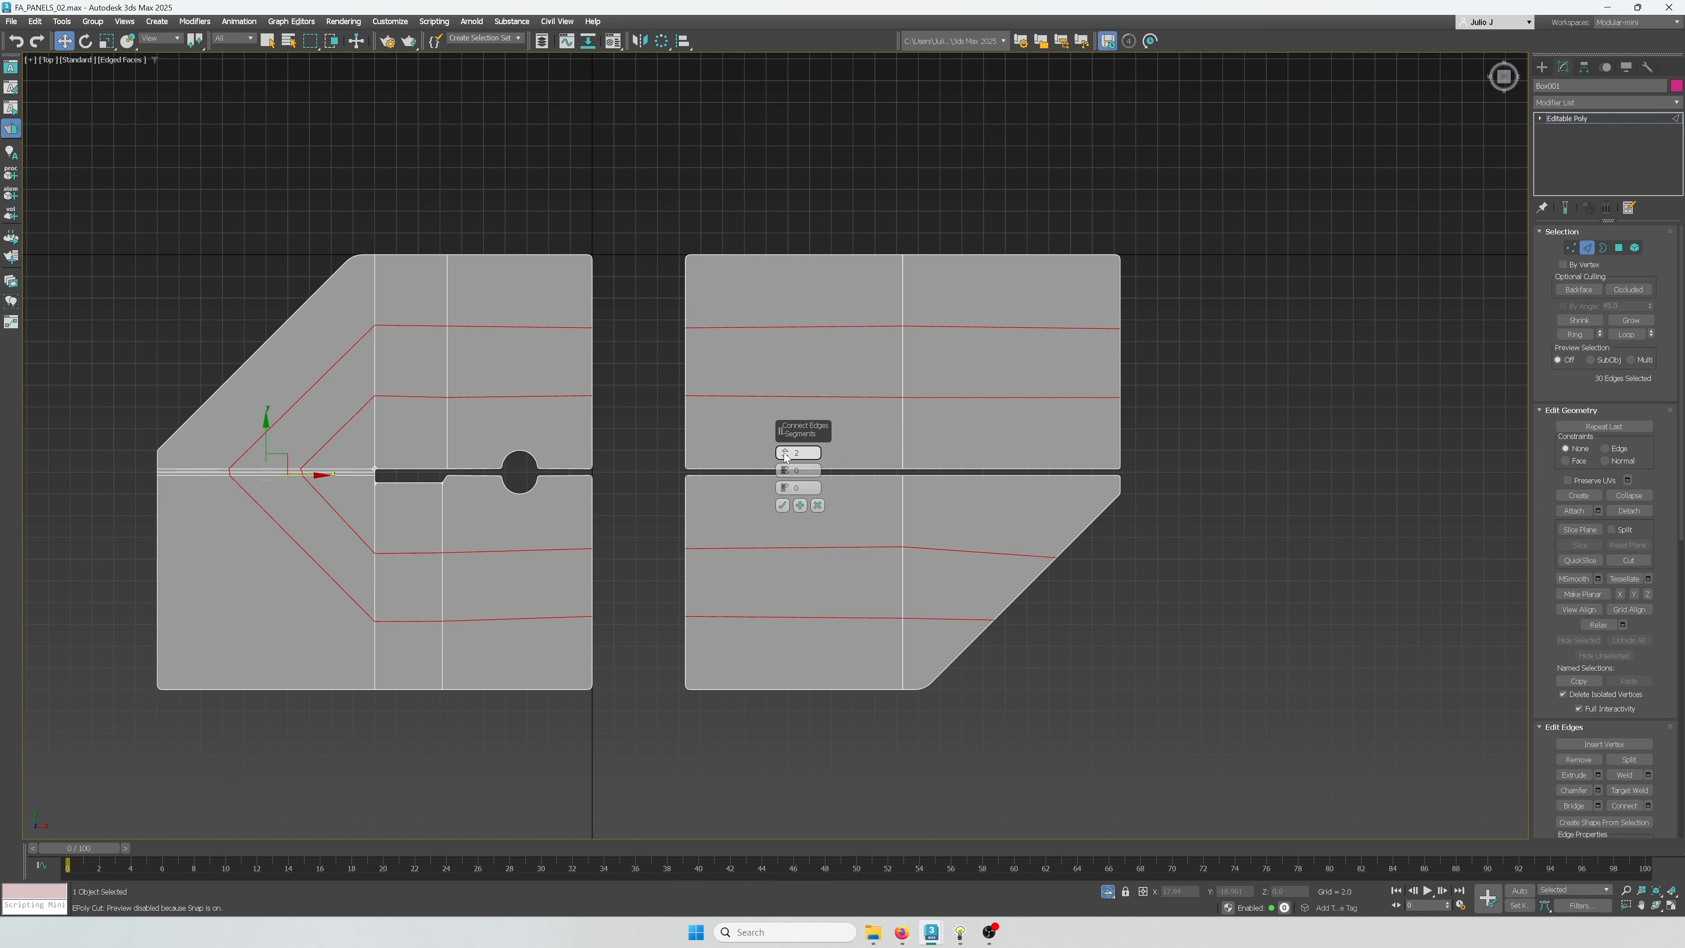
{"action": "left_click_drag", "start_coordinate": [785, 457], "coordinate": [784, 465]}
{"action": "left_click", "coordinate": [782, 505]}
With the Edge constraint on, flatten the lower loop's vertices into a straight horizontal line and move them toward the gap, to about Y -26
{"action": "left_click", "coordinate": [1569, 248]}
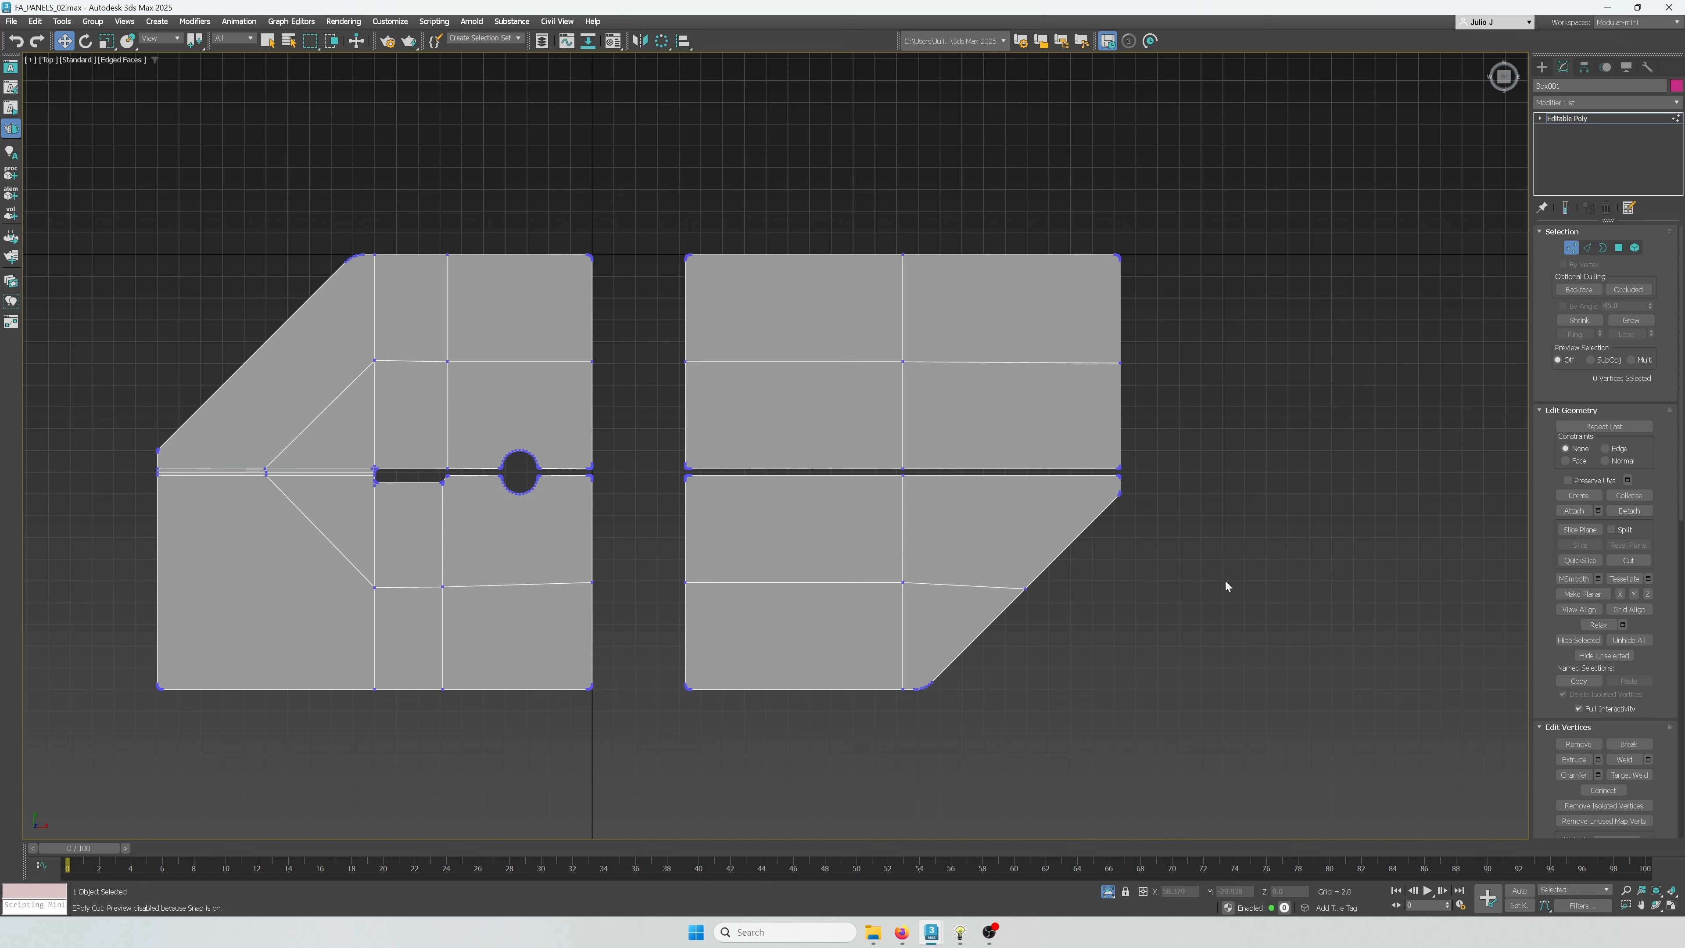
{"action": "left_click_drag", "start_coordinate": [417, 608], "coordinate": [368, 607]}
{"action": "key", "text": "r"}
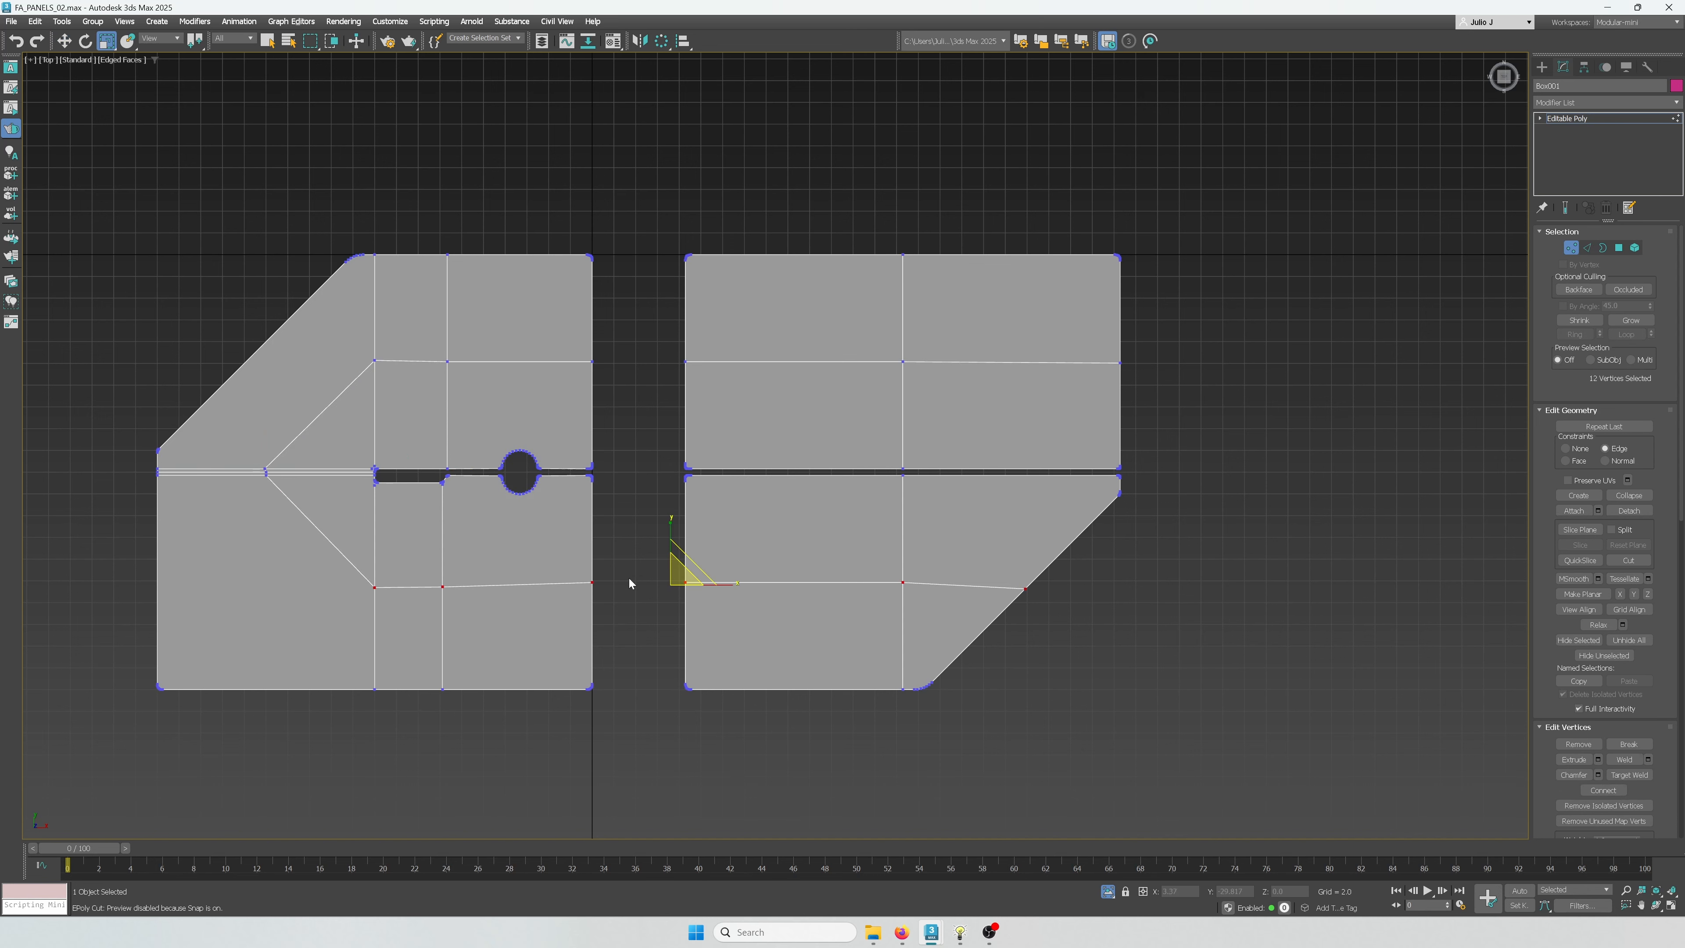
{"action": "left_click_drag", "start_coordinate": [668, 531], "coordinate": [648, 788]}
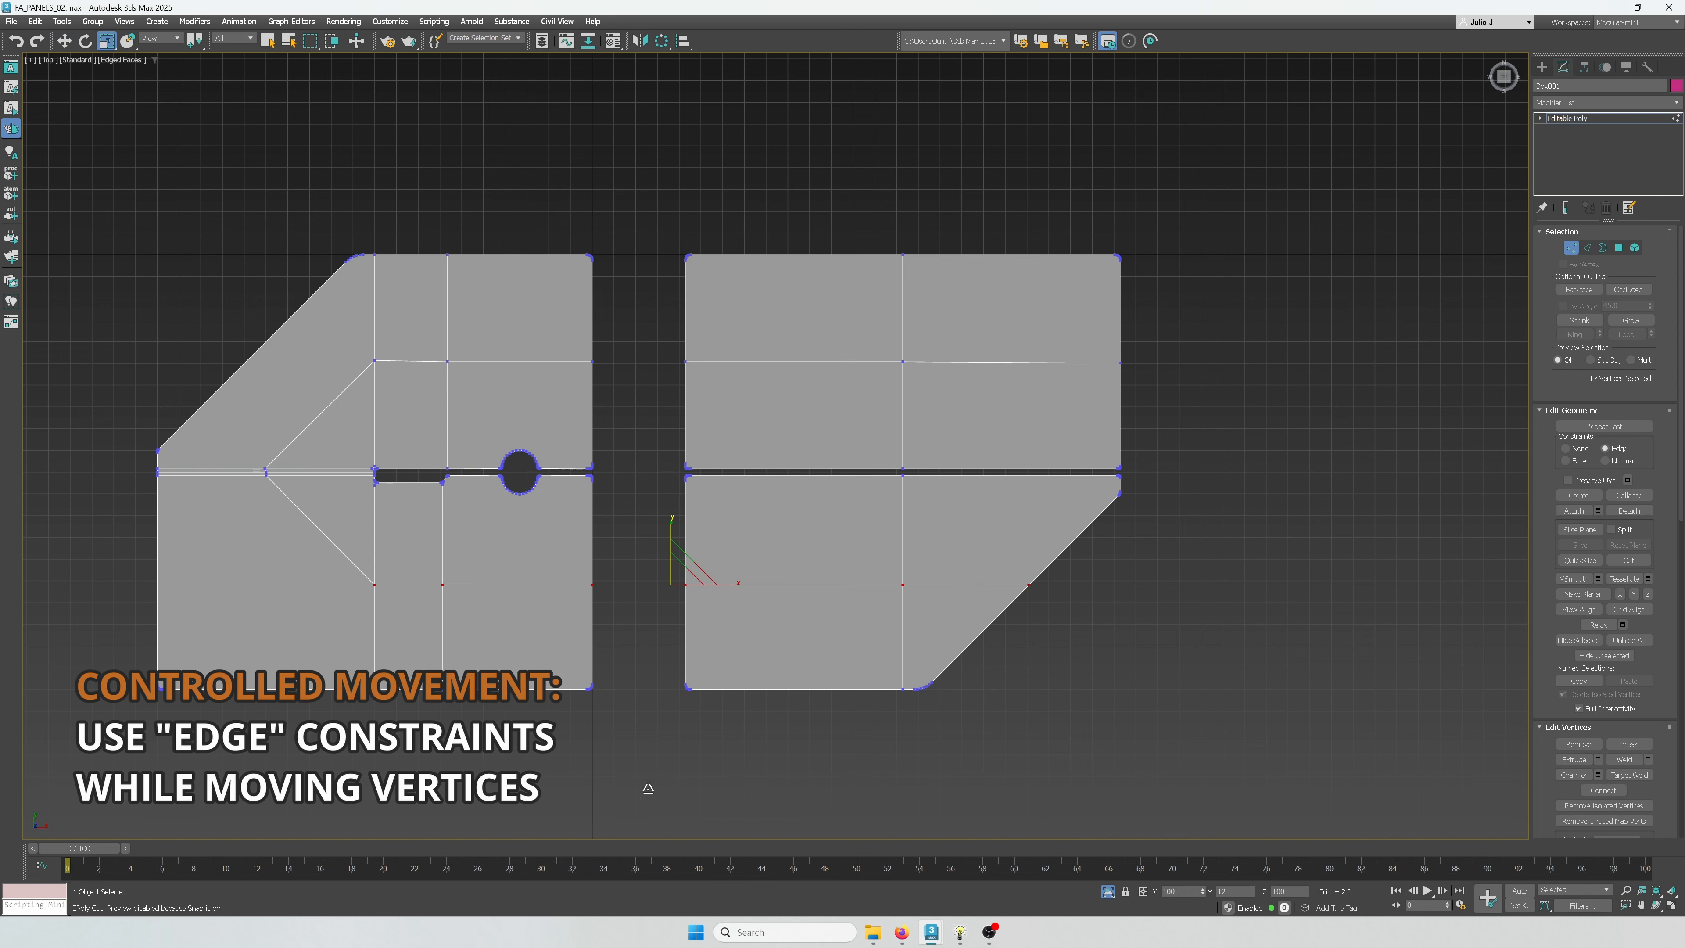
{"action": "key", "text": "w"}
{"action": "left_click_drag", "start_coordinate": [680, 561], "coordinate": [1114, 535]}
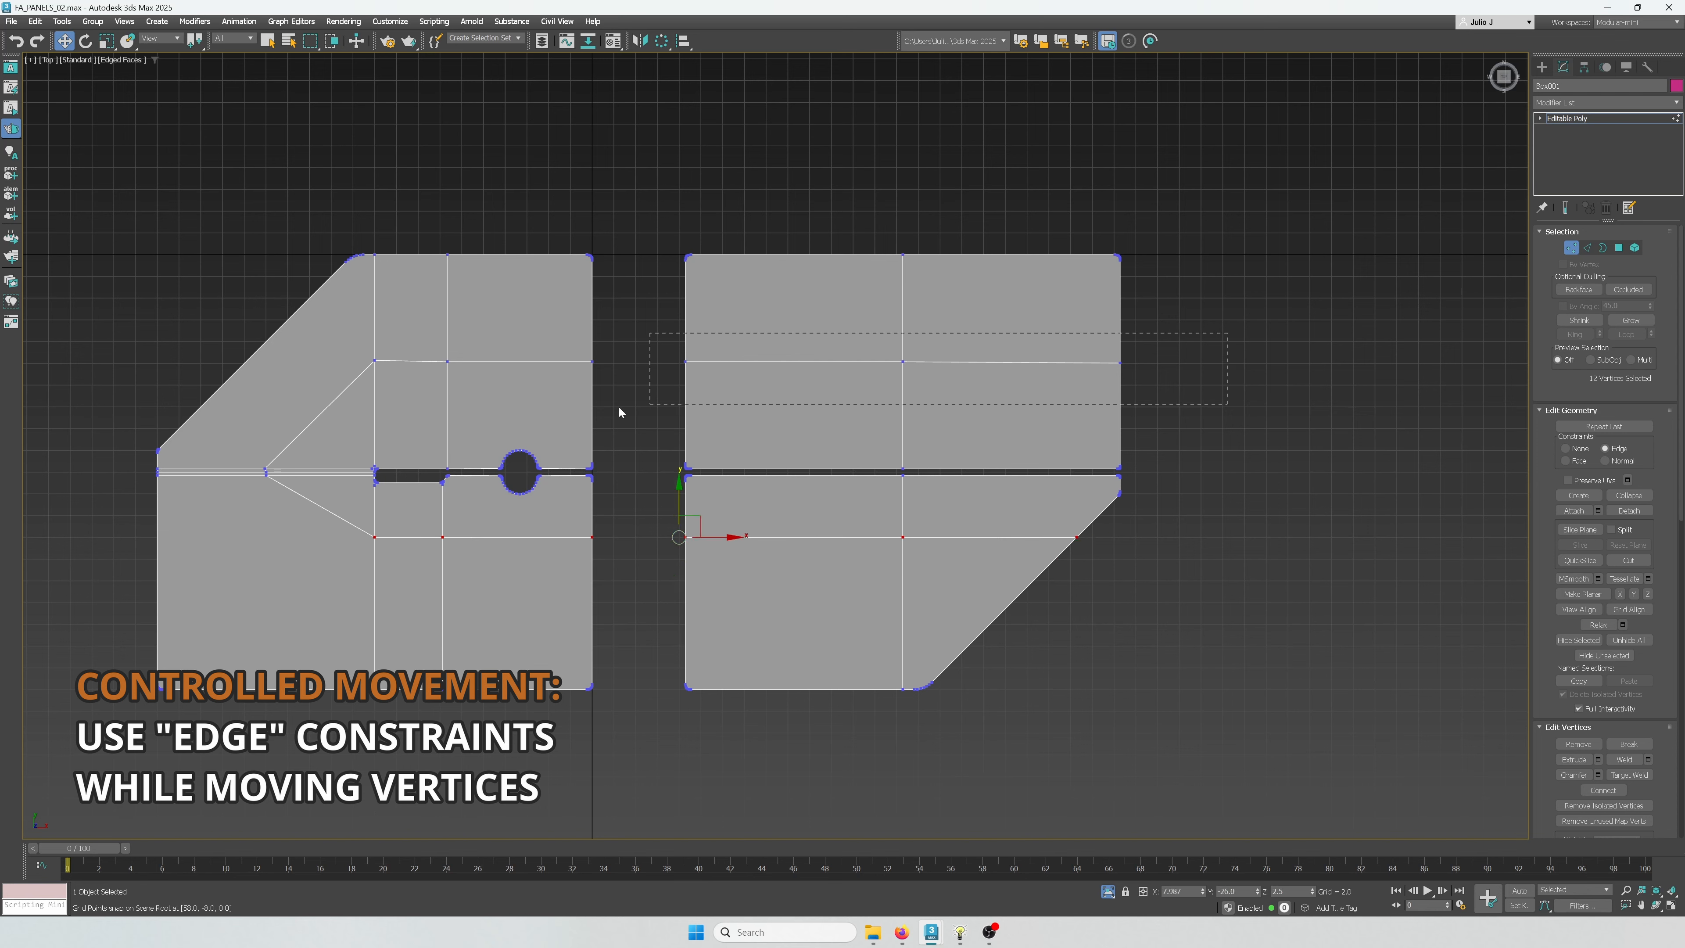
Flatten the upper loop's vertices across both panels into a straight horizontal line and move them down toward the central gap
{"action": "left_click_drag", "start_coordinate": [619, 412], "coordinate": [364, 398]}
{"action": "key", "text": "r"}
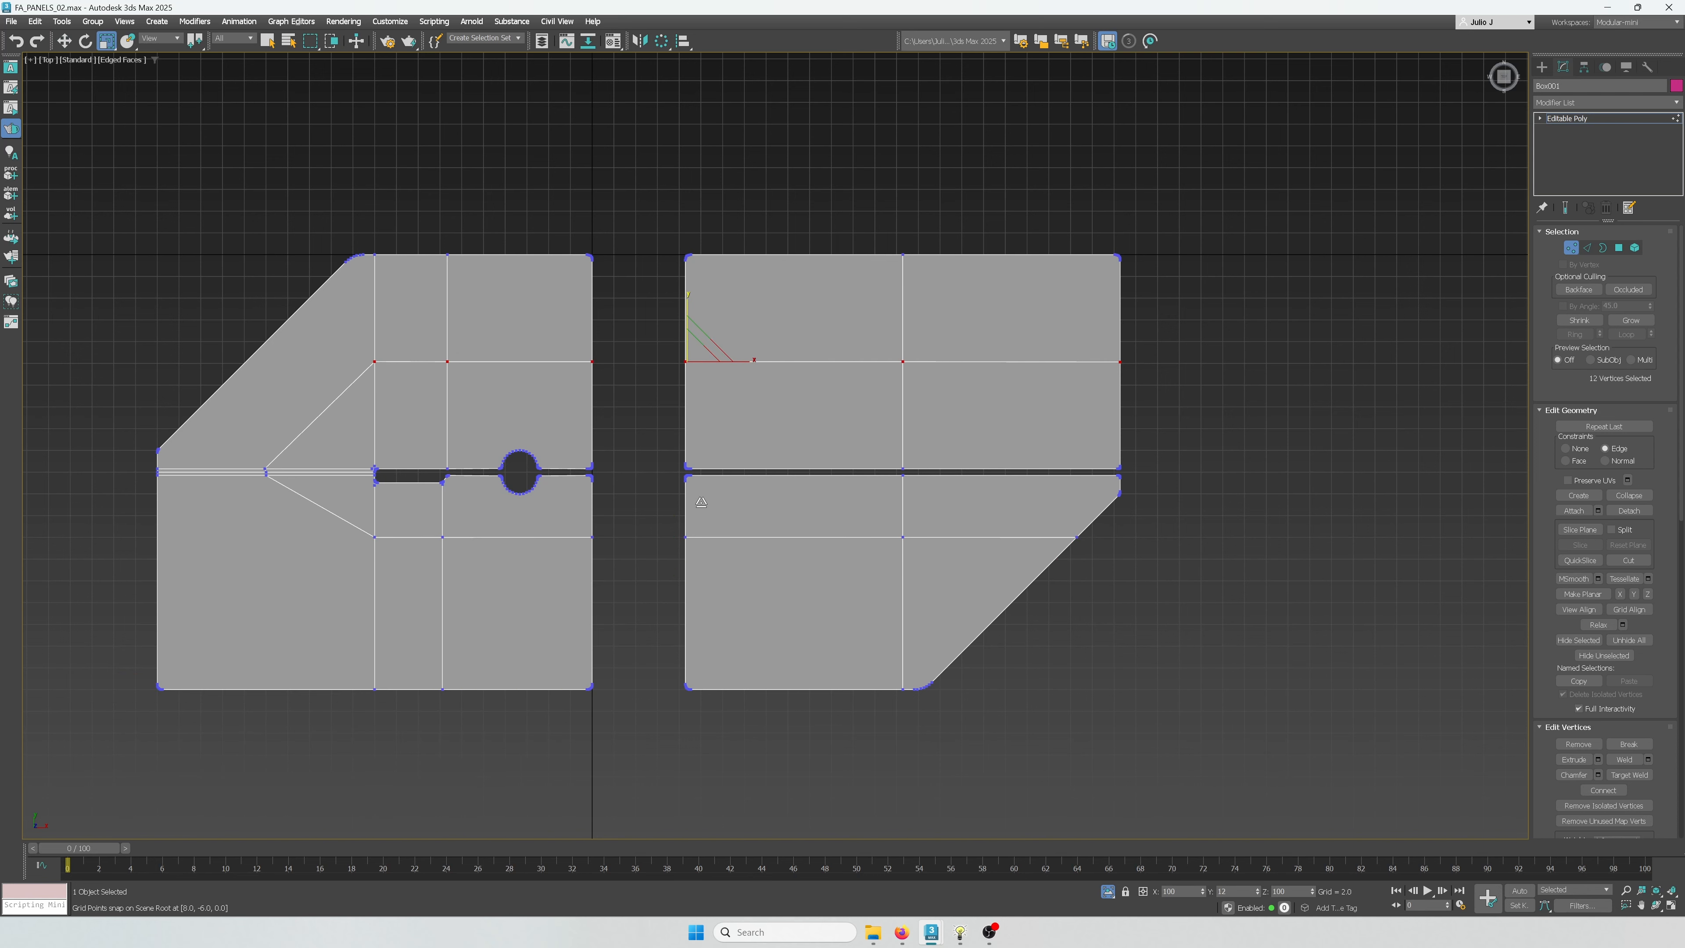
{"action": "key", "text": "w"}
{"action": "left_click_drag", "start_coordinate": [688, 344], "coordinate": [1158, 405]}
Scale the vertices of the three horizontal edges beyond the notch apart vertically, both at the loop and at the panel's outer side
{"action": "key", "text": "r"}
{"action": "left_click_drag", "start_coordinate": [274, 471], "coordinate": [200, 473]}
{"action": "scroll", "coordinate": [299, 474], "scroll_direction": "up", "scroll_amount": 3}
{"action": "scroll", "coordinate": [298, 471], "scroll_direction": "up", "scroll_amount": 3}
{"action": "middle_click_drag", "start_coordinate": [322, 478], "coordinate": [620, 499]}
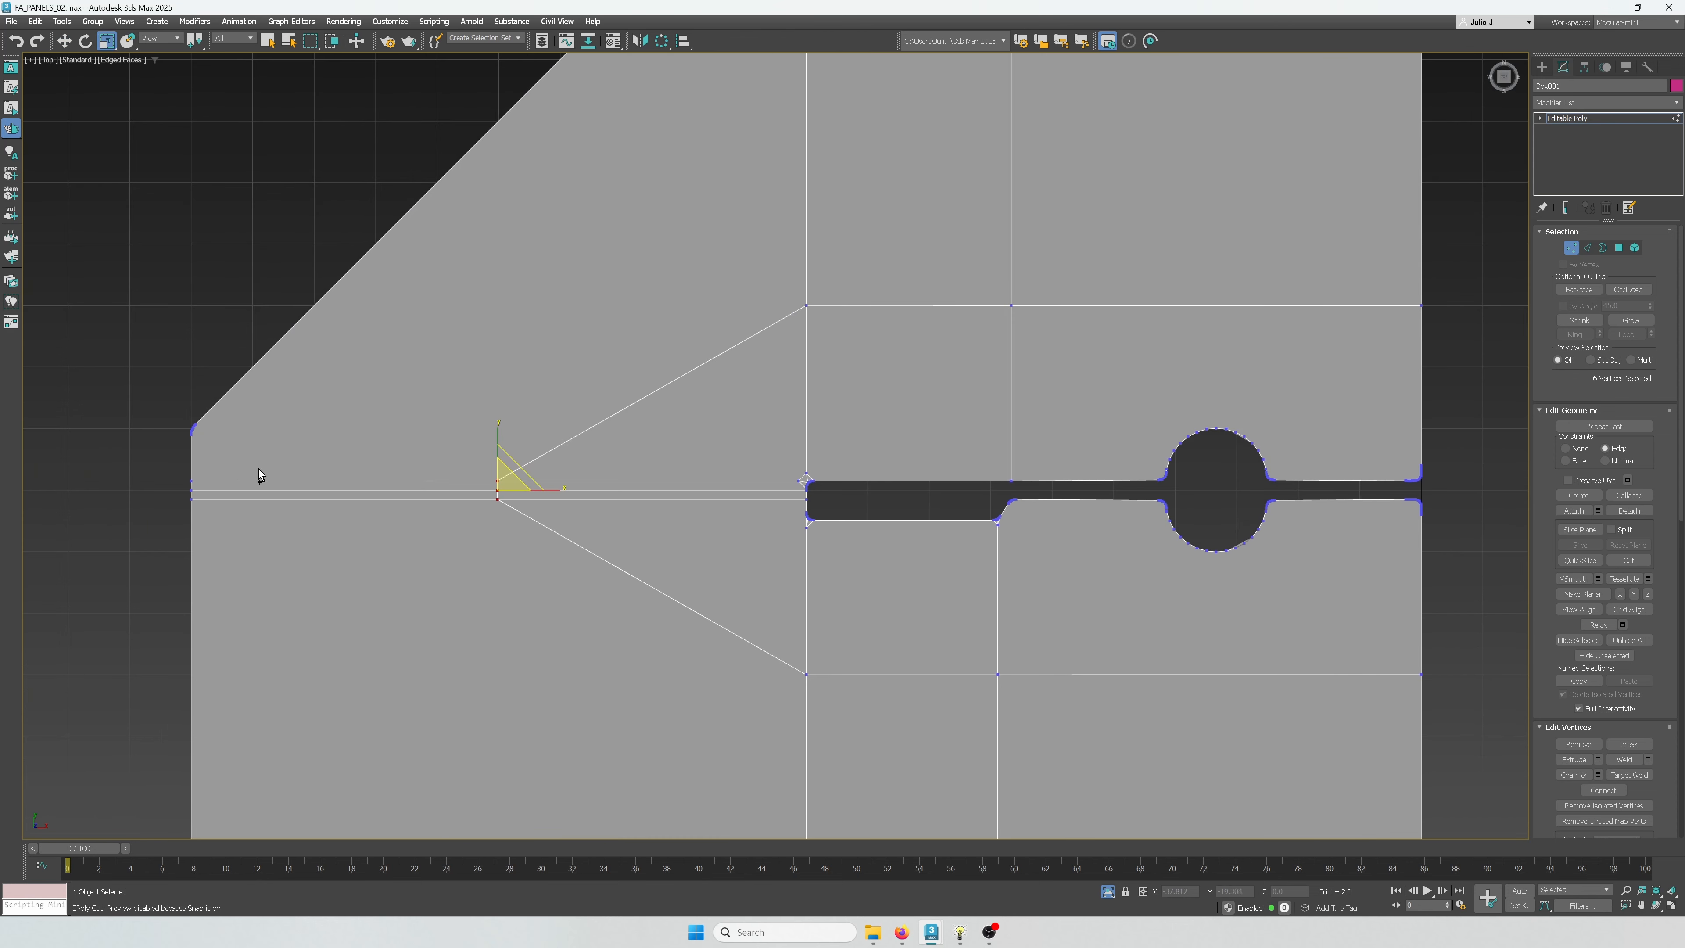
{"action": "left_click_drag", "start_coordinate": [259, 471], "coordinate": [161, 518], "text": "ctrl"}
{"action": "left_click_drag", "start_coordinate": [345, 444], "coordinate": [345, 378]}
{"action": "scroll", "coordinate": [785, 502], "scroll_direction": "up", "scroll_amount": 6}
{"action": "scroll", "coordinate": [792, 504], "scroll_direction": "down", "scroll_amount": 5}
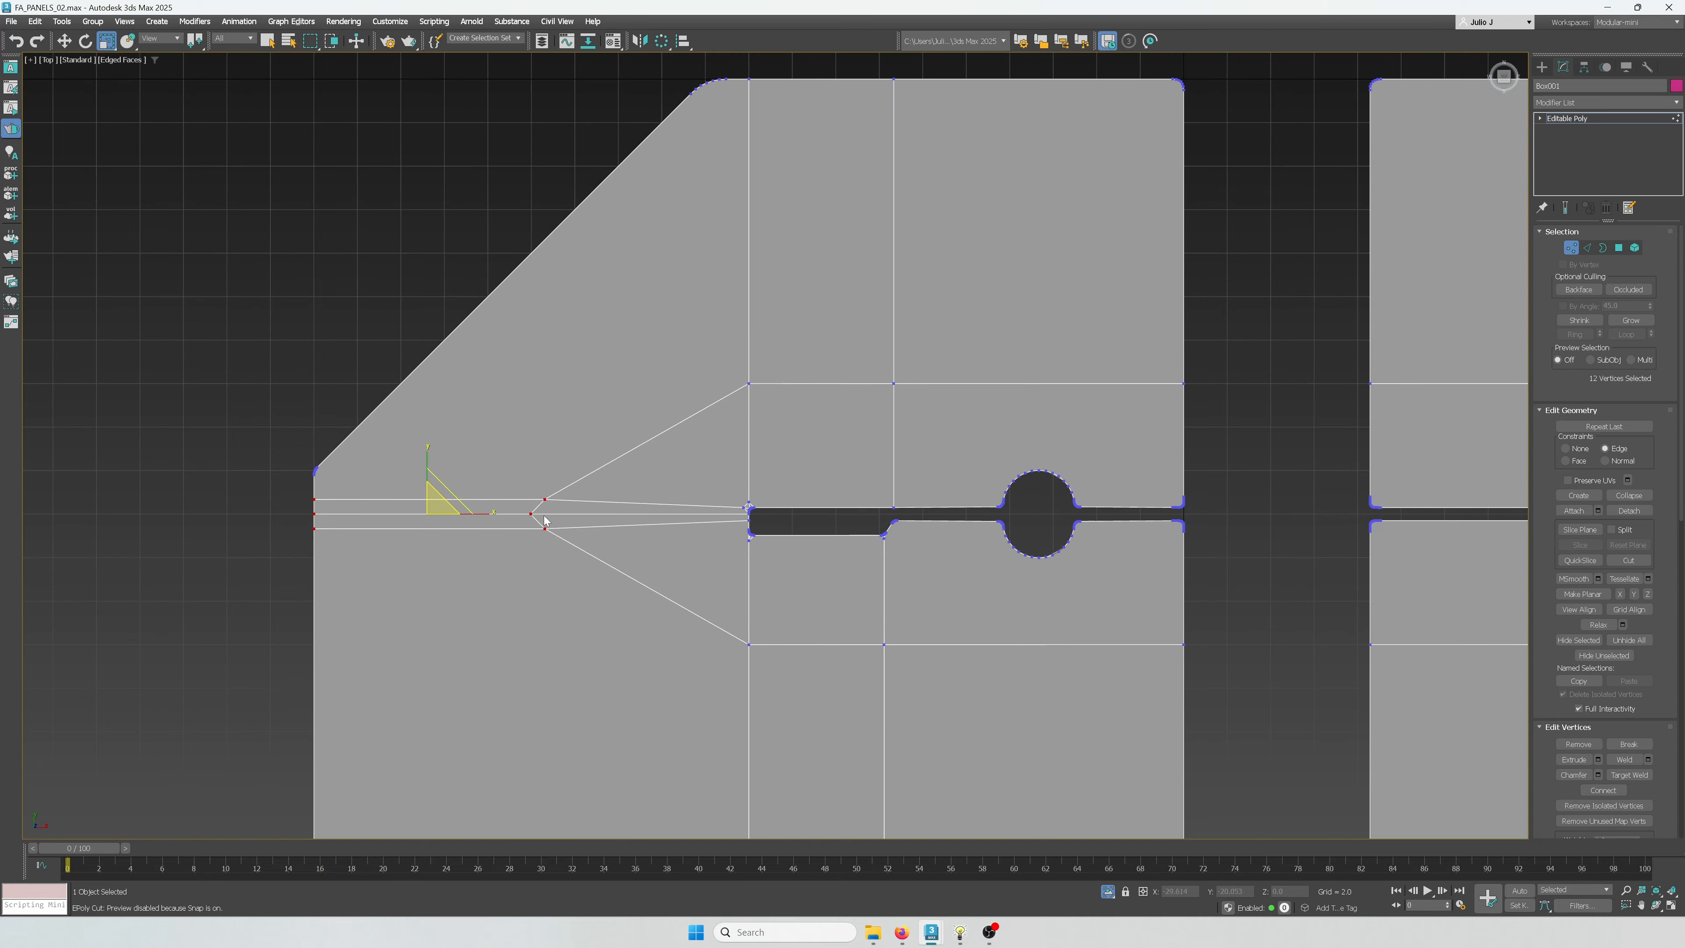
Scale the vertices where the loop crosses the three horizontal edges into one straight vertical line
{"action": "left_click_drag", "start_coordinate": [574, 475], "coordinate": [500, 560]}
{"action": "left_click_drag", "start_coordinate": [595, 515], "coordinate": [95, 525]}
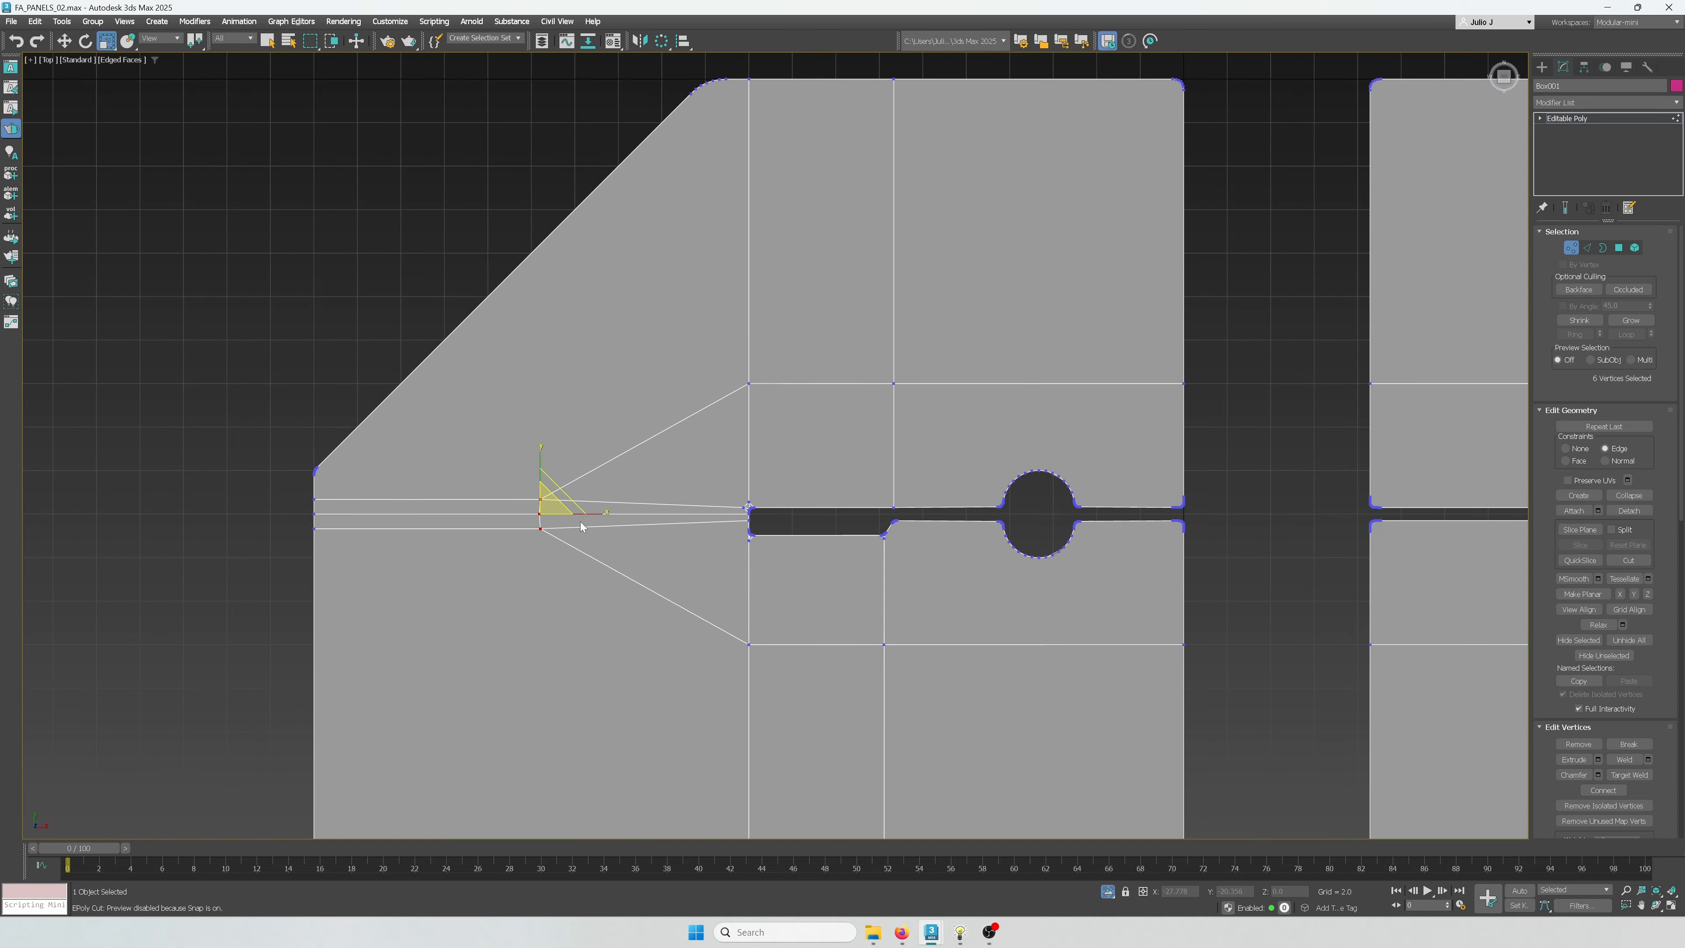
{"action": "left_click_drag", "start_coordinate": [587, 516], "coordinate": [491, 520]}
Target-weld the stray vertices at the notch's upper blunt corner to the upper loop intersection and to the adjacent loop vertex beyond the notch
{"action": "scroll", "coordinate": [571, 559], "scroll_direction": "down", "scroll_amount": 3}
{"action": "middle_click_drag", "start_coordinate": [572, 558], "coordinate": [728, 520], "text": "alt"}
{"action": "scroll", "coordinate": [576, 541], "scroll_direction": "up", "scroll_amount": 4}
{"action": "scroll", "coordinate": [729, 519], "scroll_direction": "up", "scroll_amount": 2}
{"action": "scroll", "coordinate": [730, 515], "scroll_direction": "up", "scroll_amount": 4}
{"action": "left_click", "coordinate": [774, 527]}
{"action": "scroll", "coordinate": [826, 526], "scroll_direction": "down", "scroll_amount": 2}
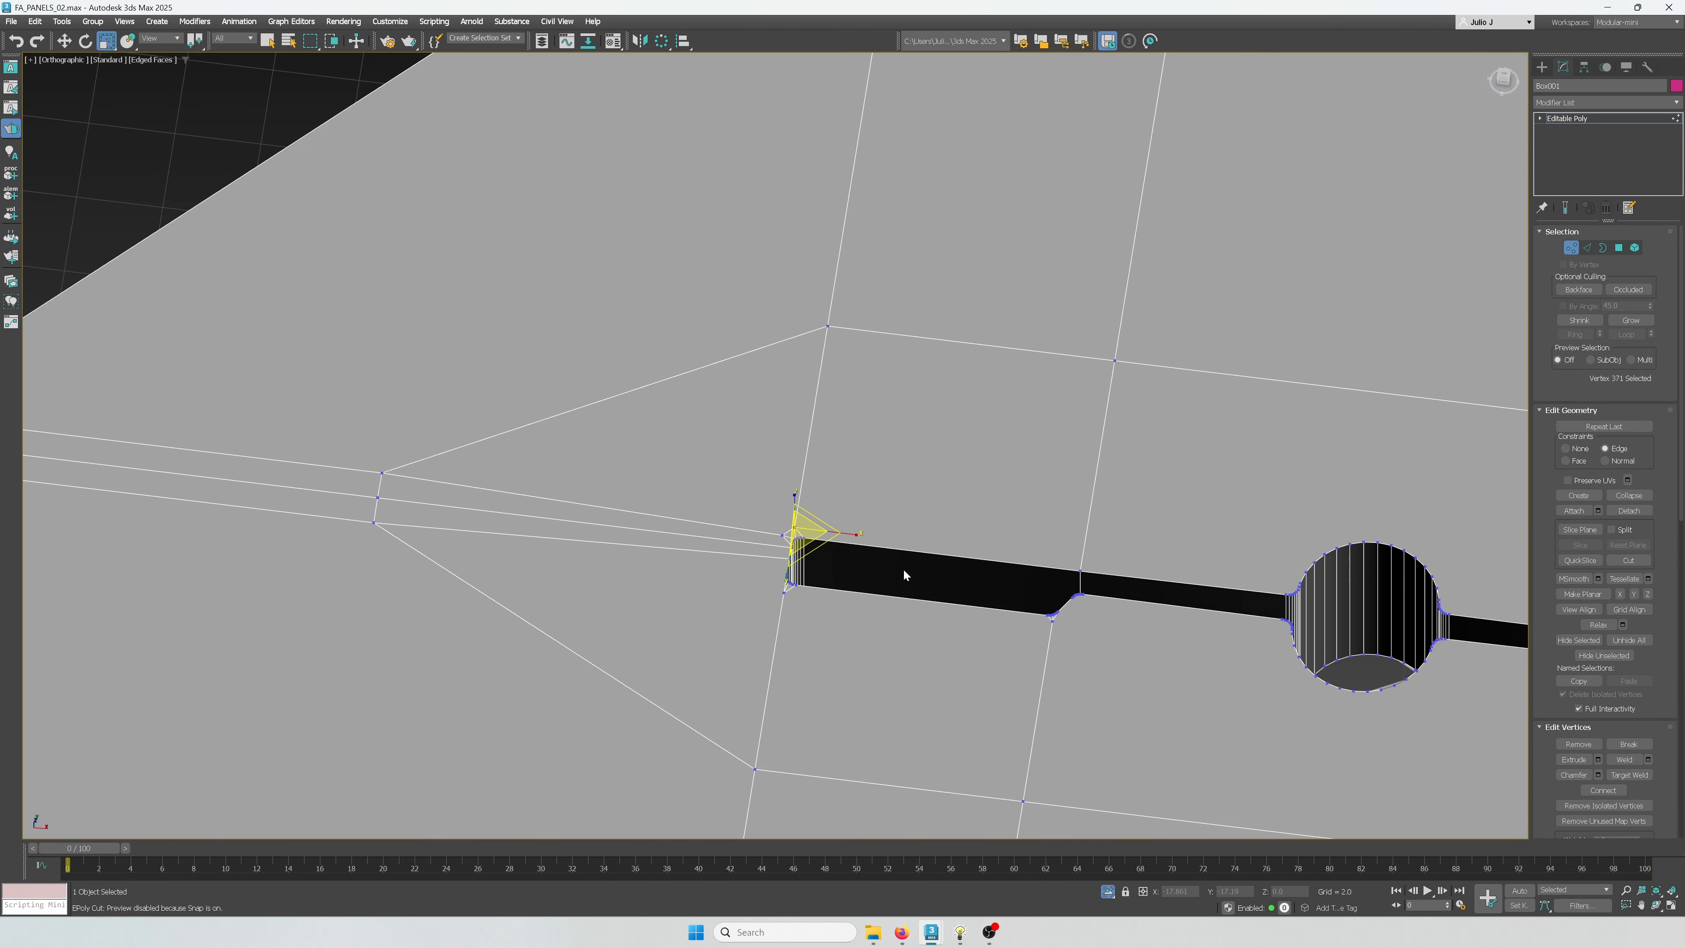
{"action": "middle_click_drag", "start_coordinate": [903, 573], "coordinate": [730, 531]}
{"action": "left_click", "coordinate": [1630, 775]}
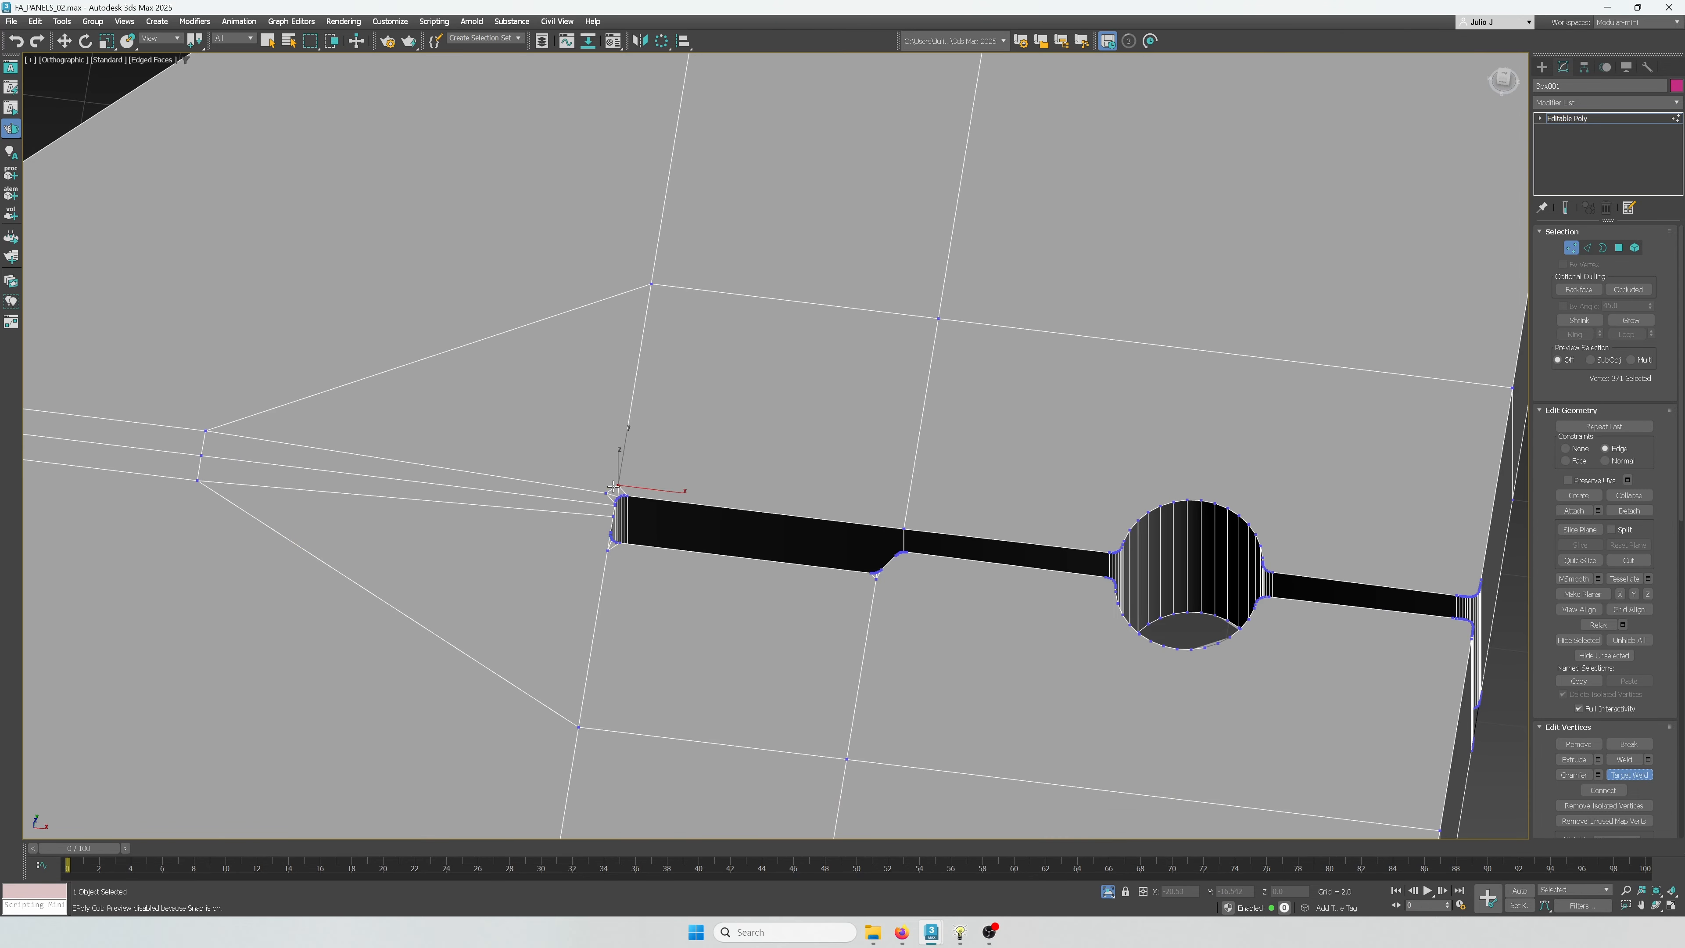
{"action": "left_click", "coordinate": [613, 494]}
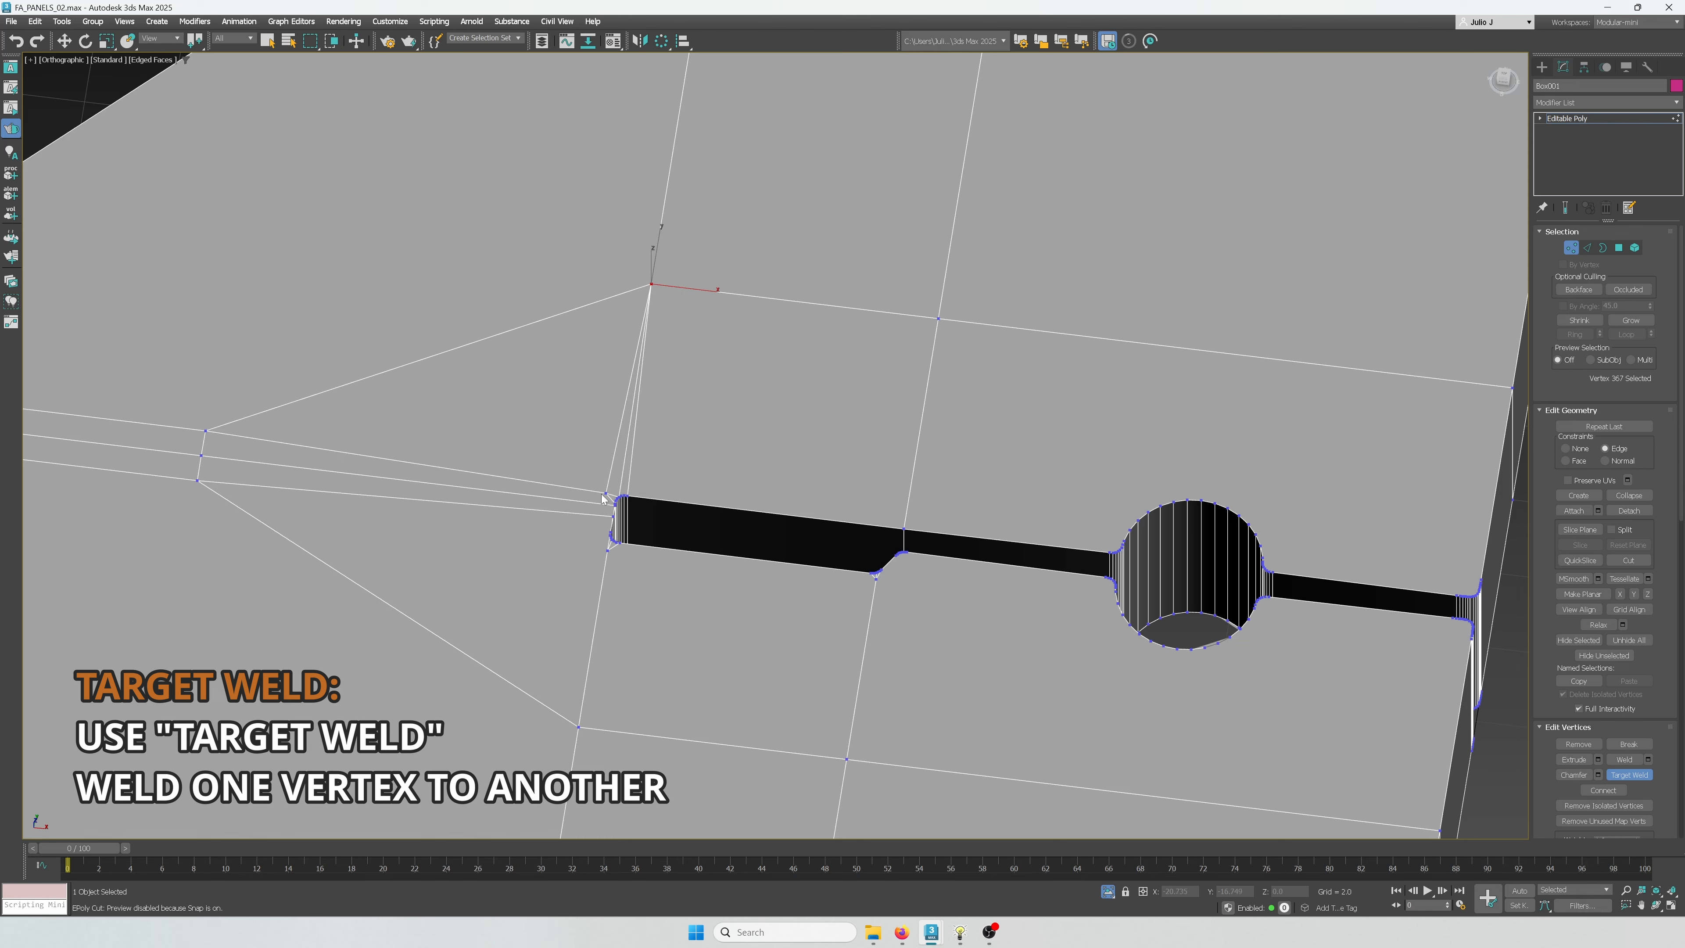
{"action": "left_click", "coordinate": [212, 428]}
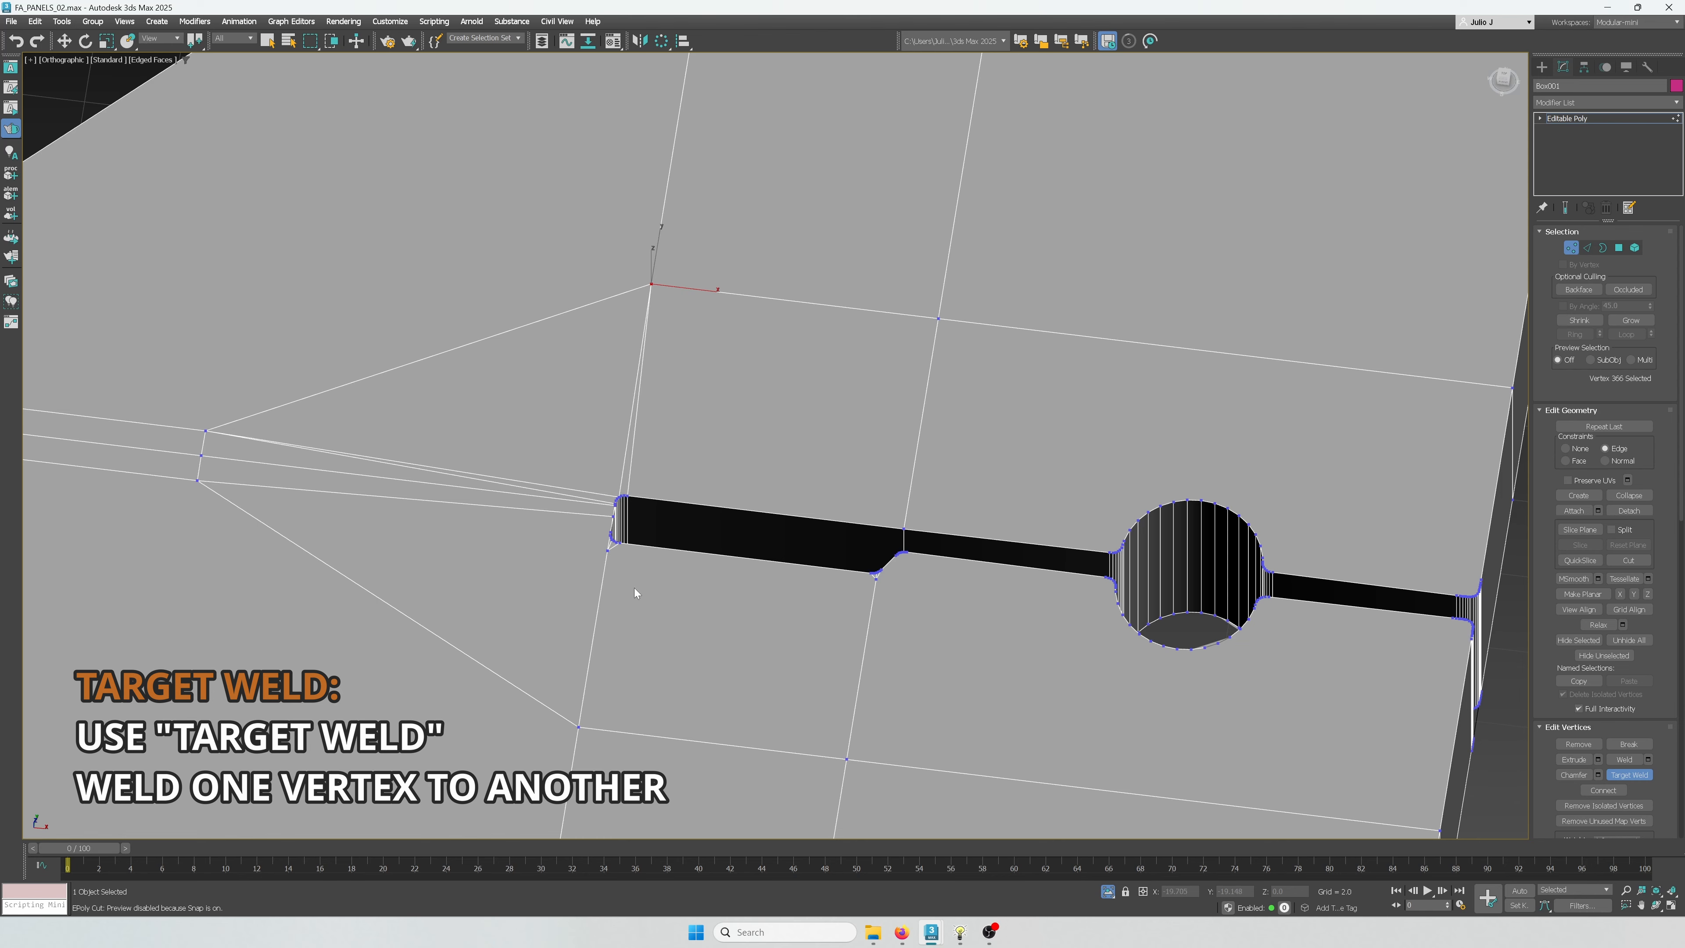
Target-weld the stray vertex at the notch's lower blunt corner to the loop intersection below it
{"action": "left_click", "coordinate": [580, 725]}
{"action": "middle_click_drag", "start_coordinate": [623, 576], "coordinate": [653, 624], "text": "alt"}
{"action": "middle_click_drag", "start_coordinate": [654, 624], "coordinate": [634, 521]}
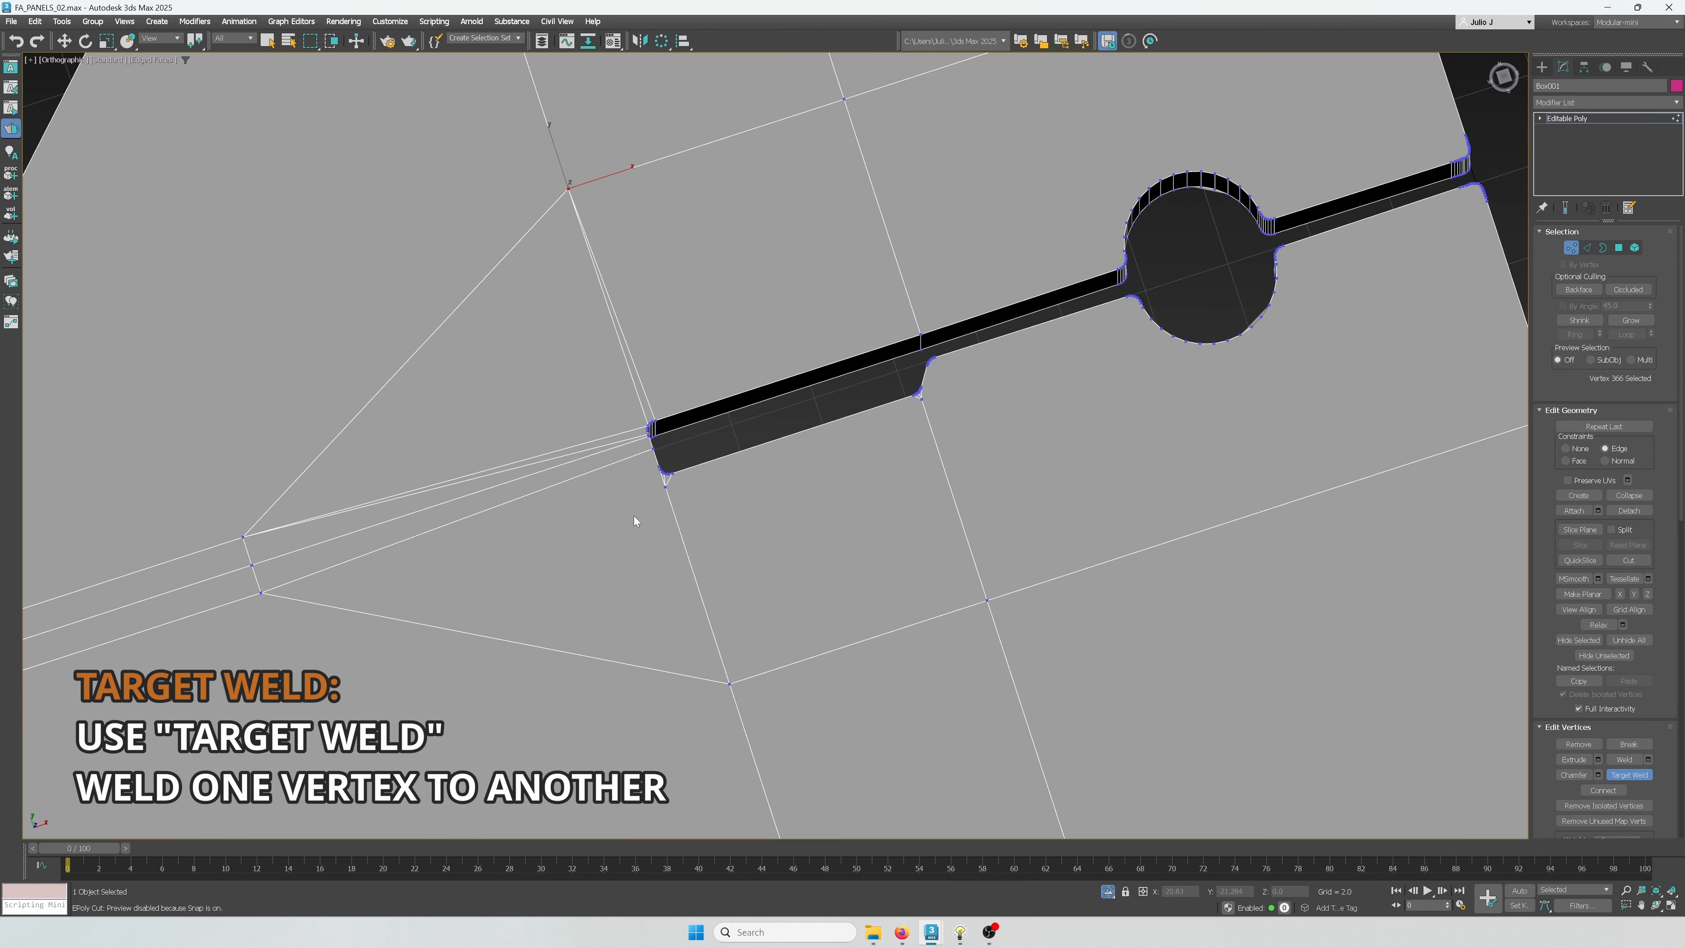
{"action": "left_click", "coordinate": [730, 684]}
Move the two loop intersection vertices above and below the notch's blunt end away from the notch, and set the constraint to None
{"action": "key", "text": "w"}
{"action": "left_click", "coordinate": [730, 684]}
{"action": "left_click", "coordinate": [569, 190], "text": "ctrl"}
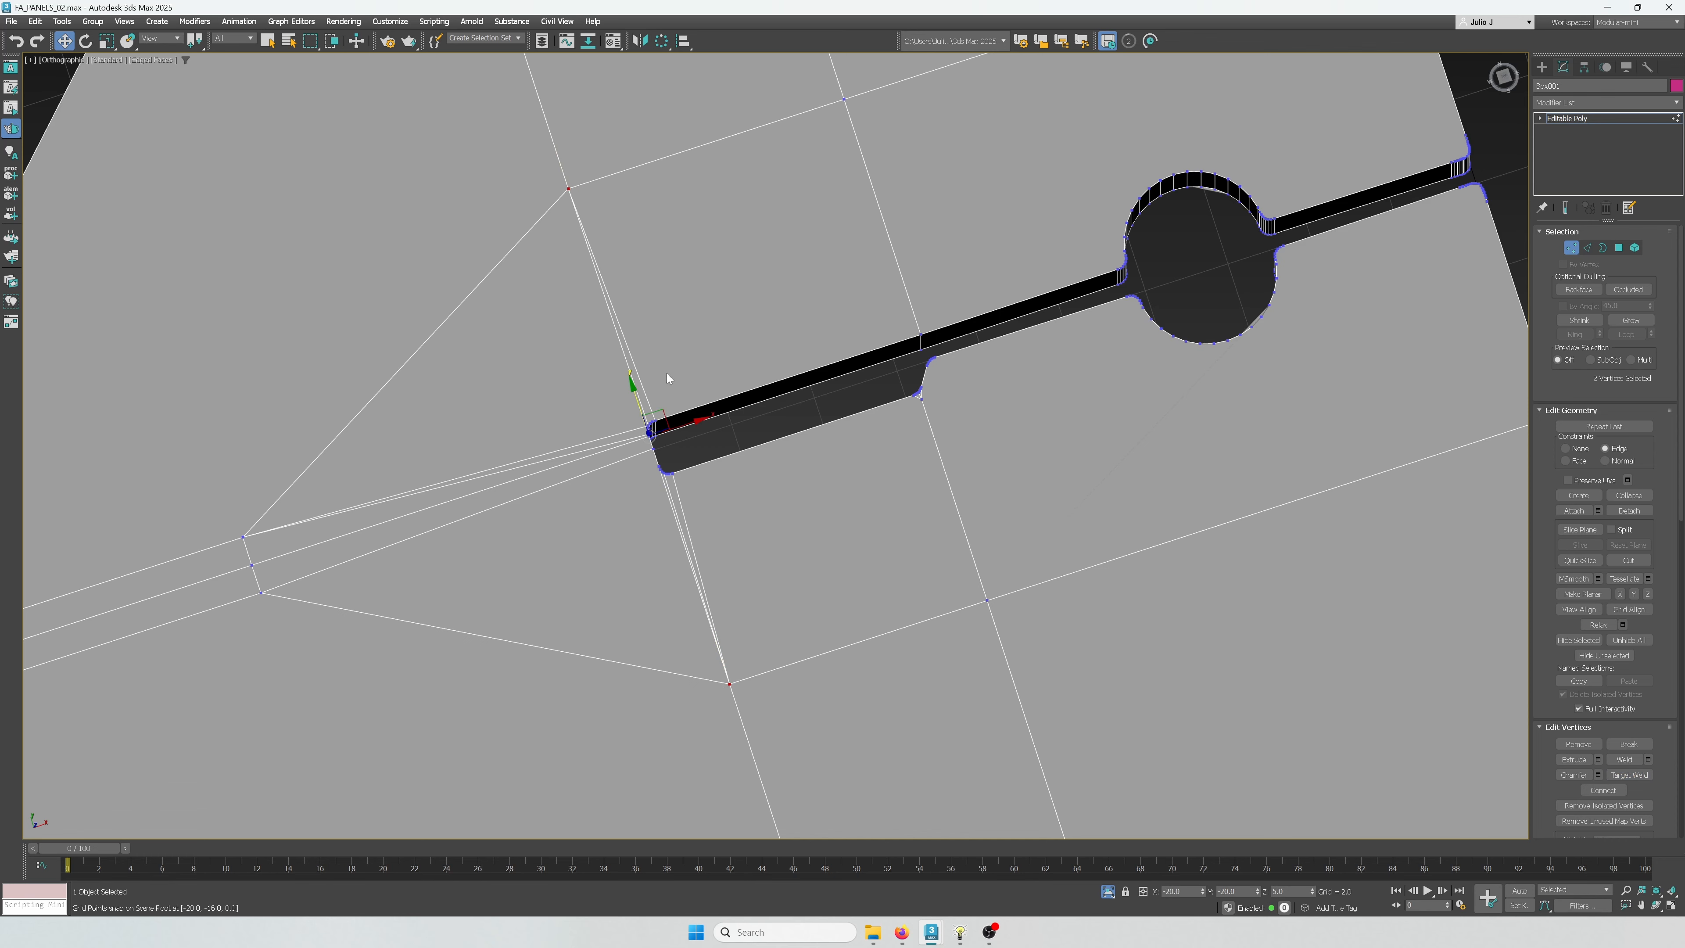
{"action": "left_click_drag", "start_coordinate": [681, 425], "coordinate": [569, 447]}
{"action": "left_click", "coordinate": [1579, 449]}
Target-weld the vertex at the lower corner of the notch's slanted end to the loop vertex directly below it
{"action": "scroll", "coordinate": [1044, 448], "scroll_direction": "down", "scroll_amount": 5}
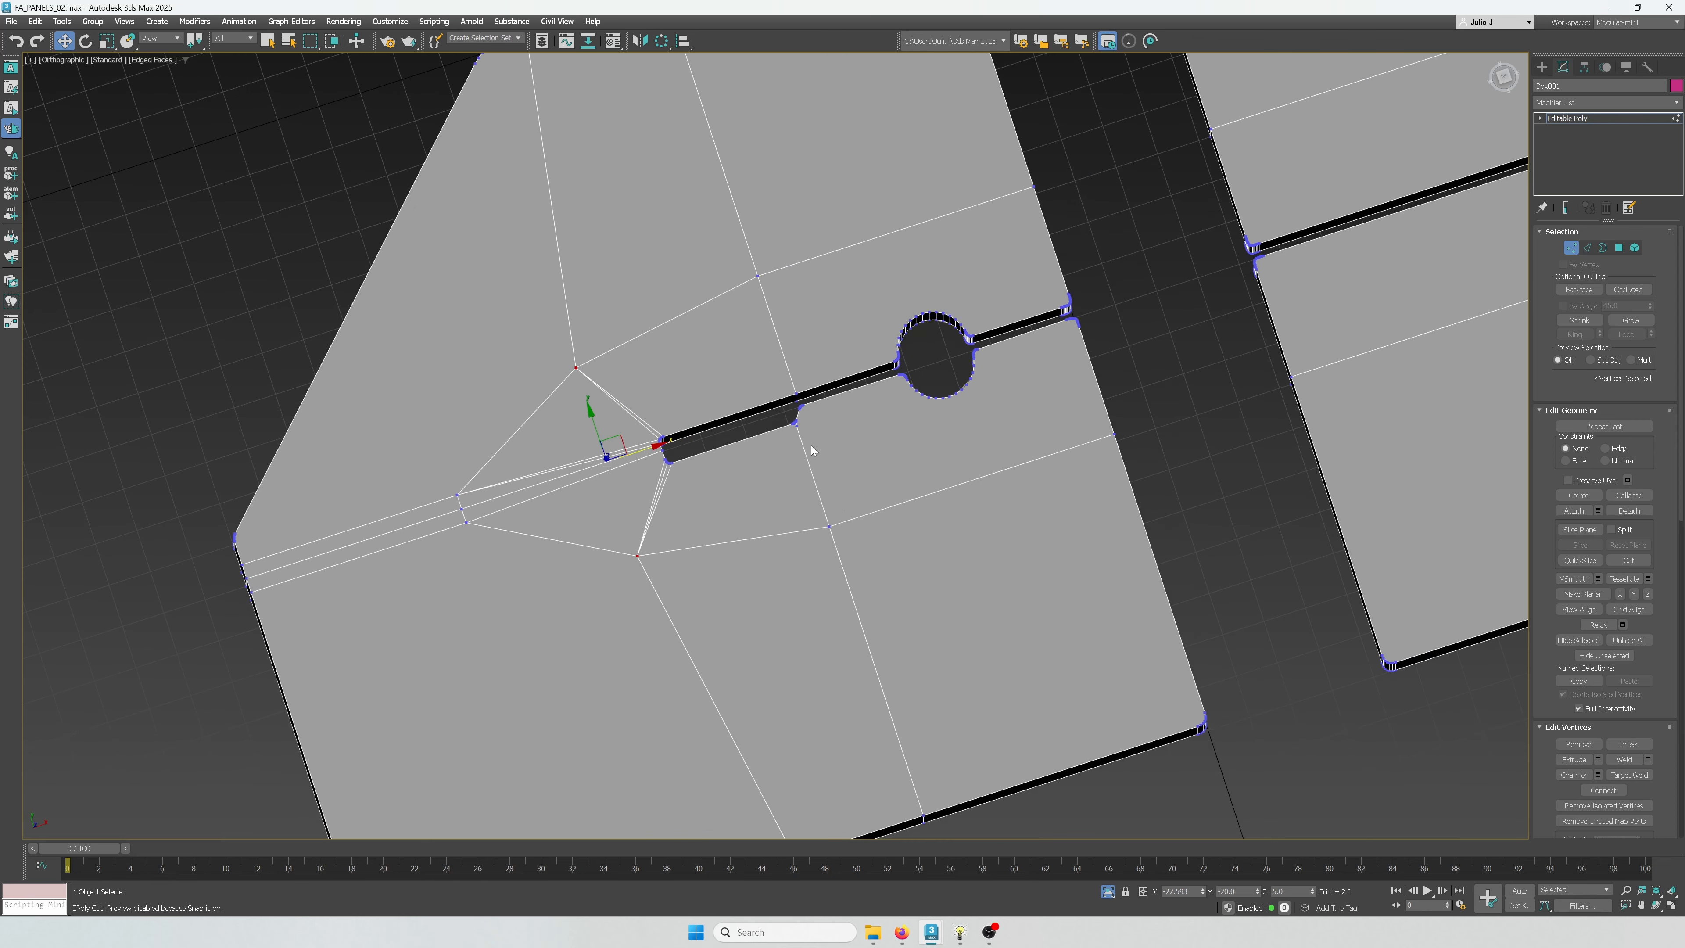
{"action": "left_click", "coordinate": [796, 425]}
{"action": "scroll", "coordinate": [838, 517], "scroll_direction": "up", "scroll_amount": 5}
{"action": "left_click", "coordinate": [1628, 774]}
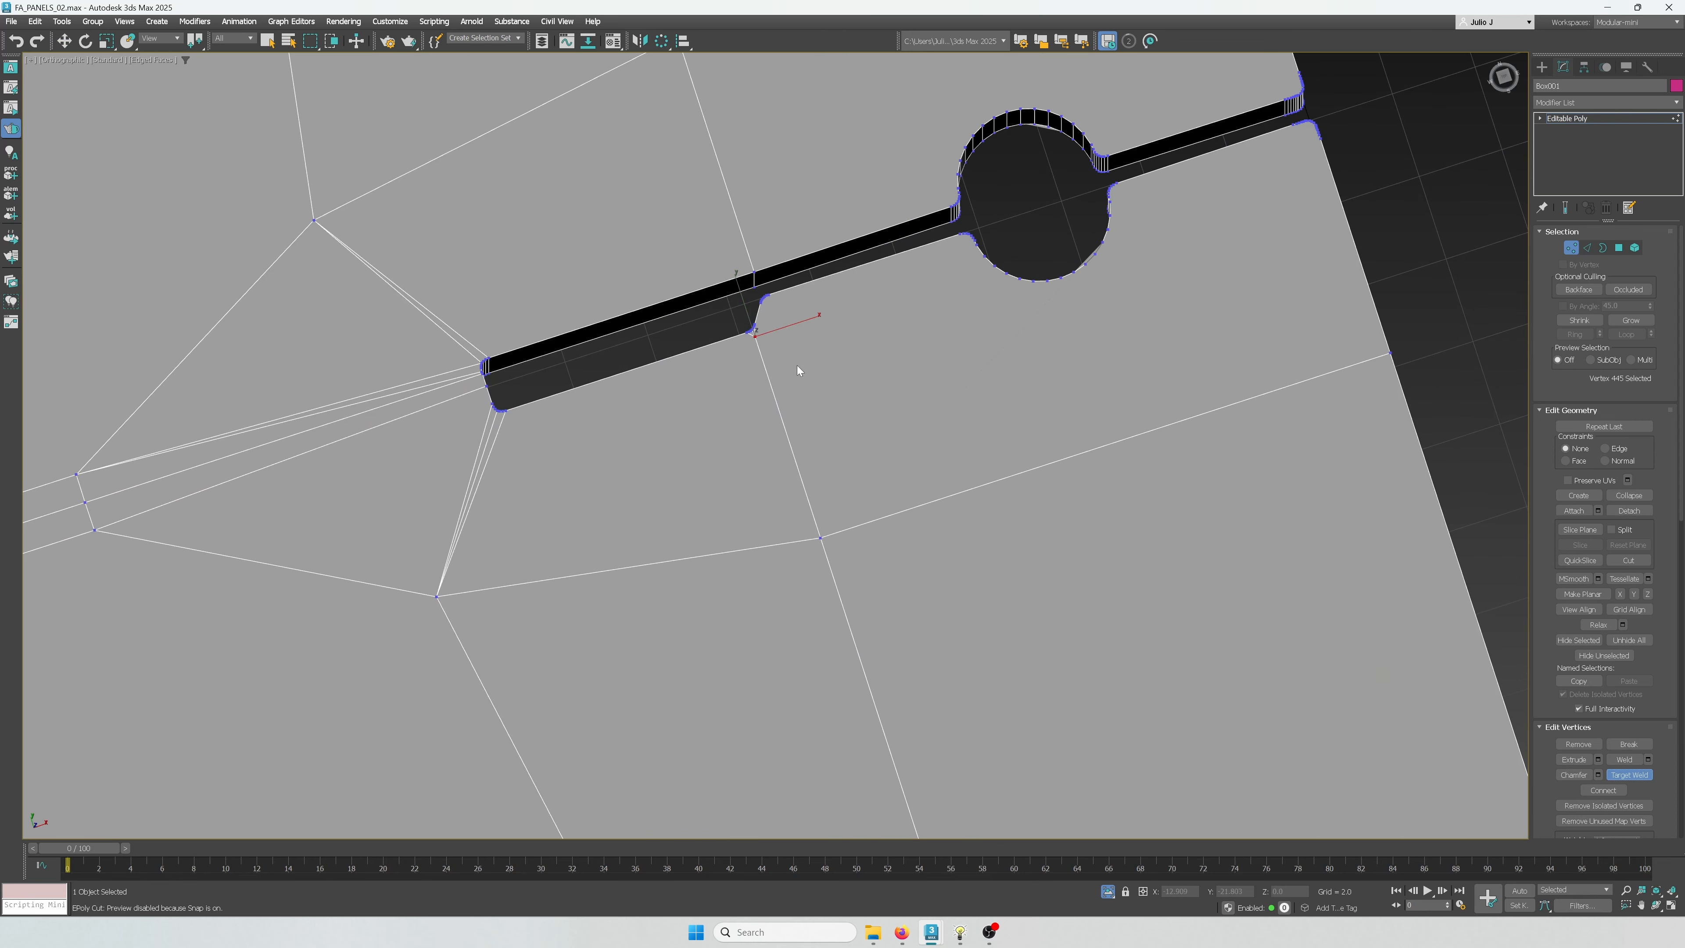
{"action": "left_click", "coordinate": [823, 535]}
{"action": "scroll", "coordinate": [836, 477], "scroll_direction": "down", "scroll_amount": 5}
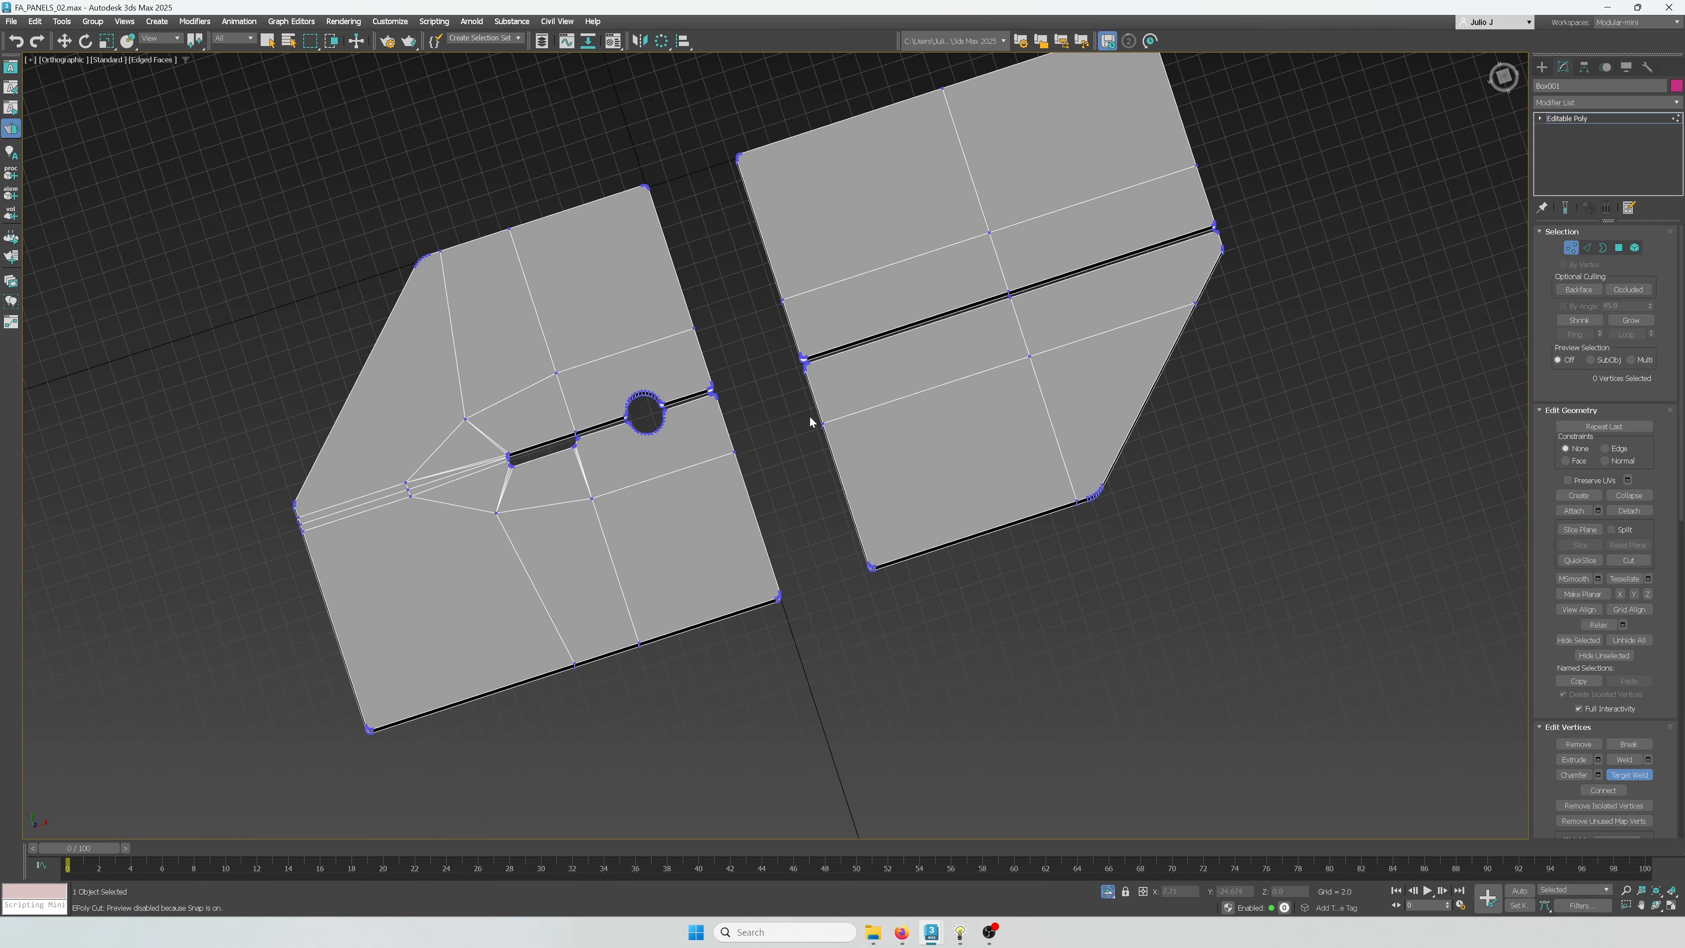
Select all vertices of the separate plain panel, snap them against the notched panel's edge, and exit vertex editing
{"action": "middle_click_drag", "start_coordinate": [811, 418], "coordinate": [848, 401], "text": "alt"}
{"action": "key", "text": "w"}
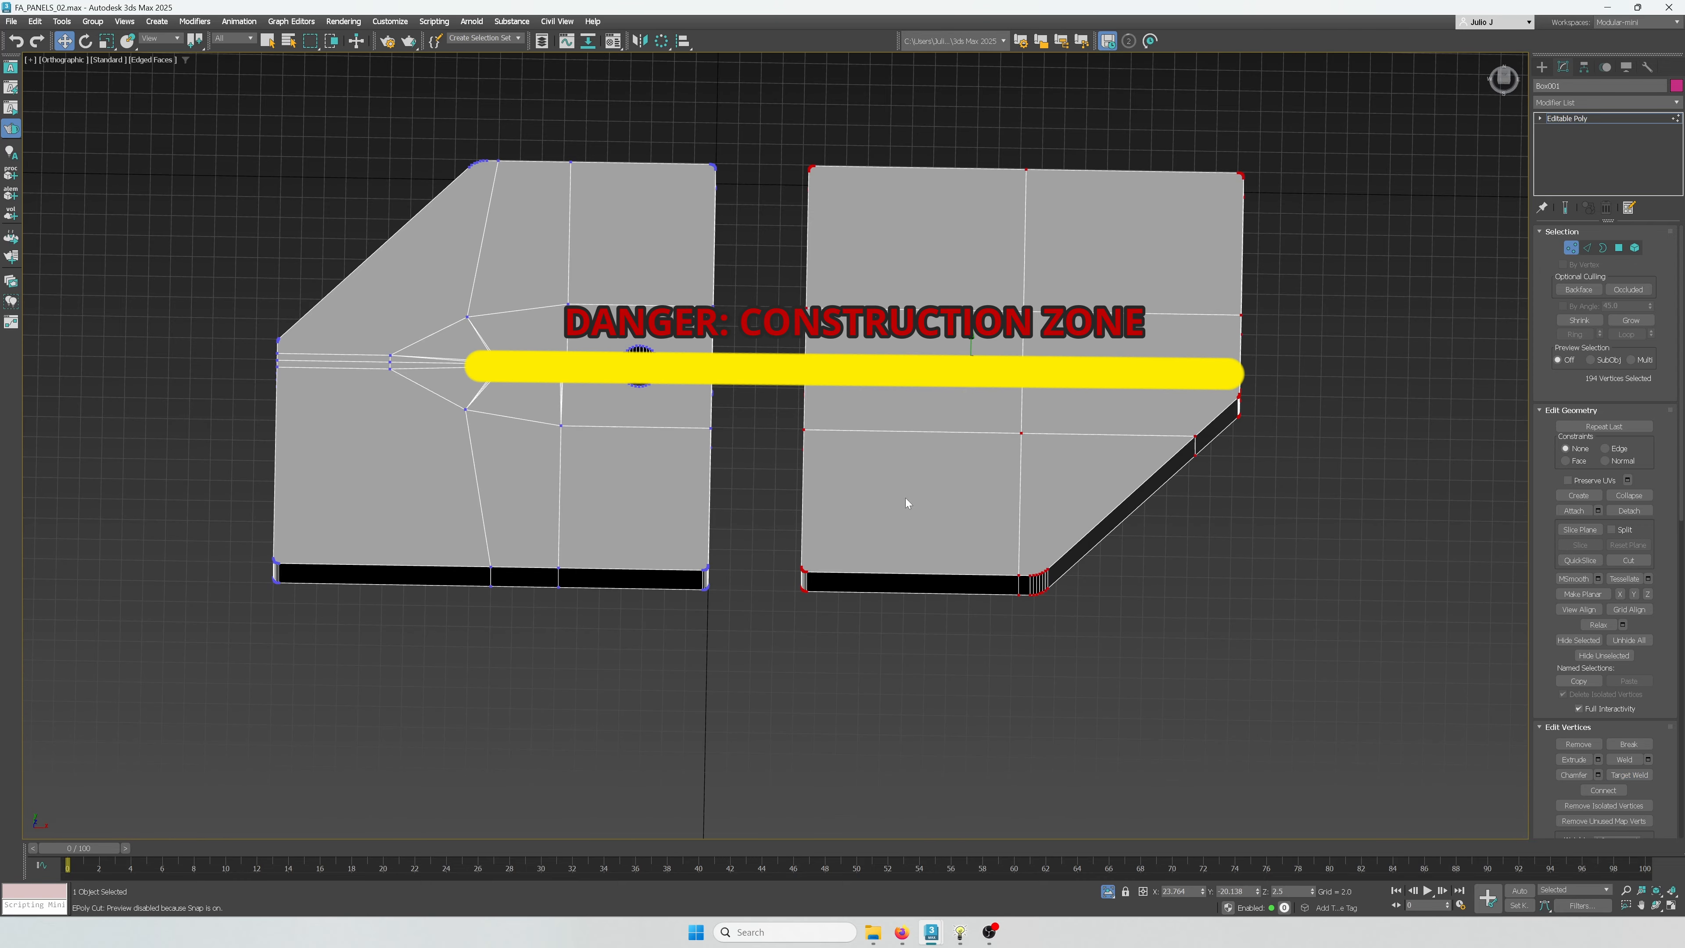
{"action": "left_click", "coordinate": [804, 430]}
{"action": "double_click", "coordinate": [804, 430]}
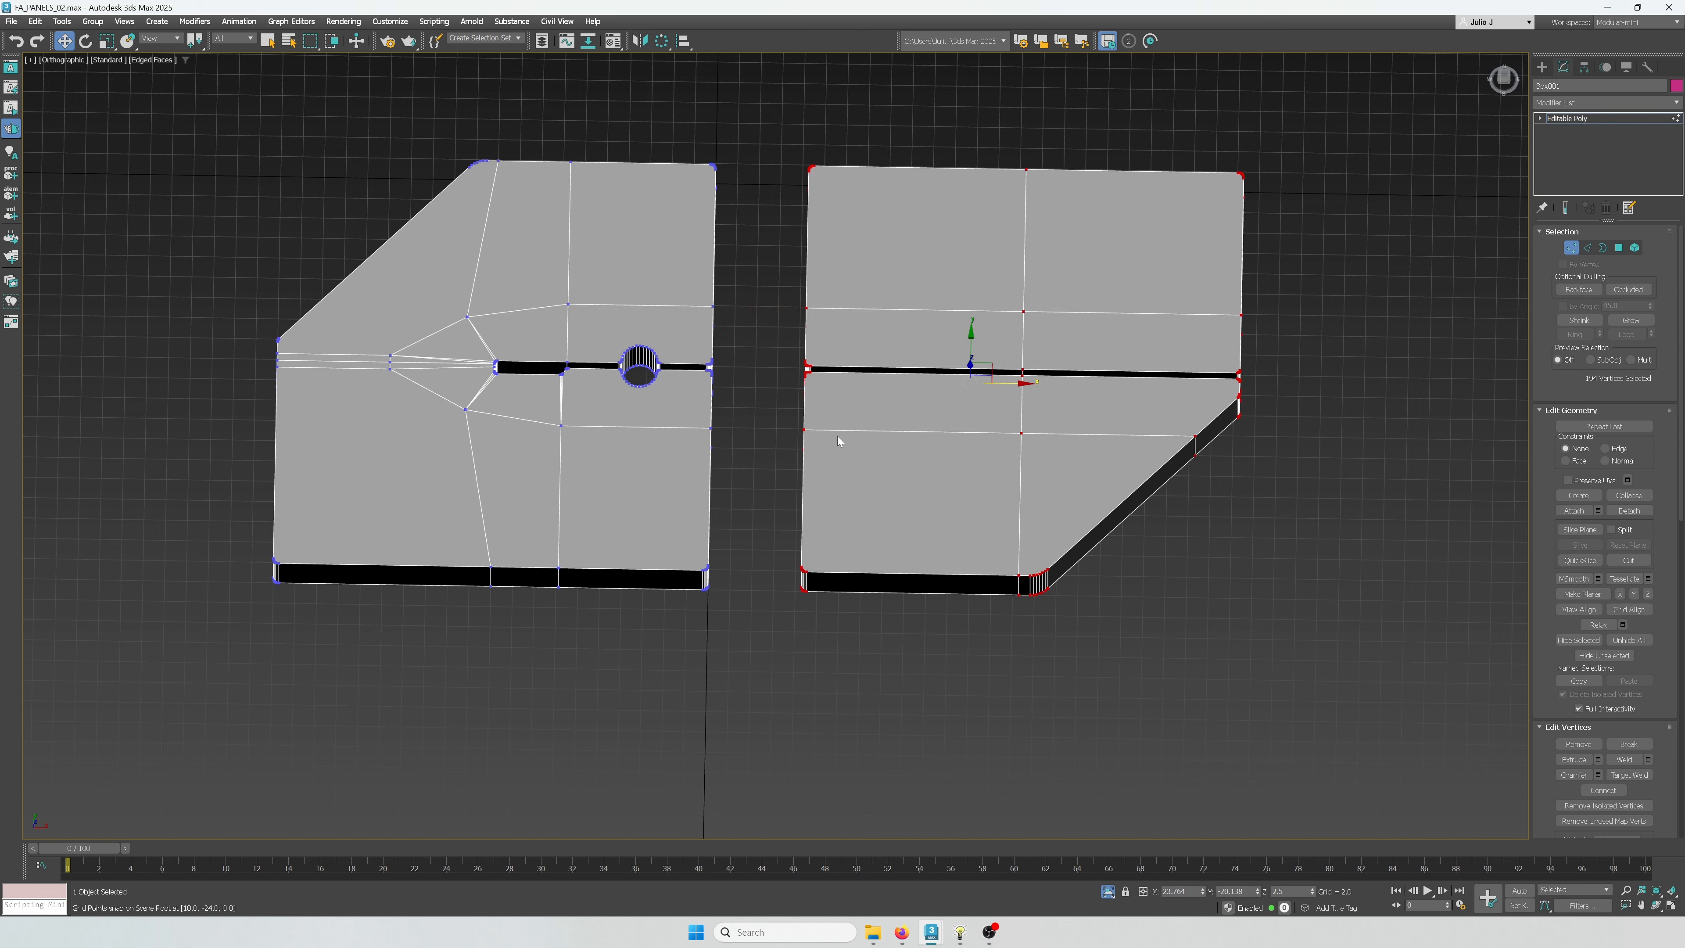
{"action": "left_click_drag", "start_coordinate": [804, 430], "coordinate": [711, 429]}
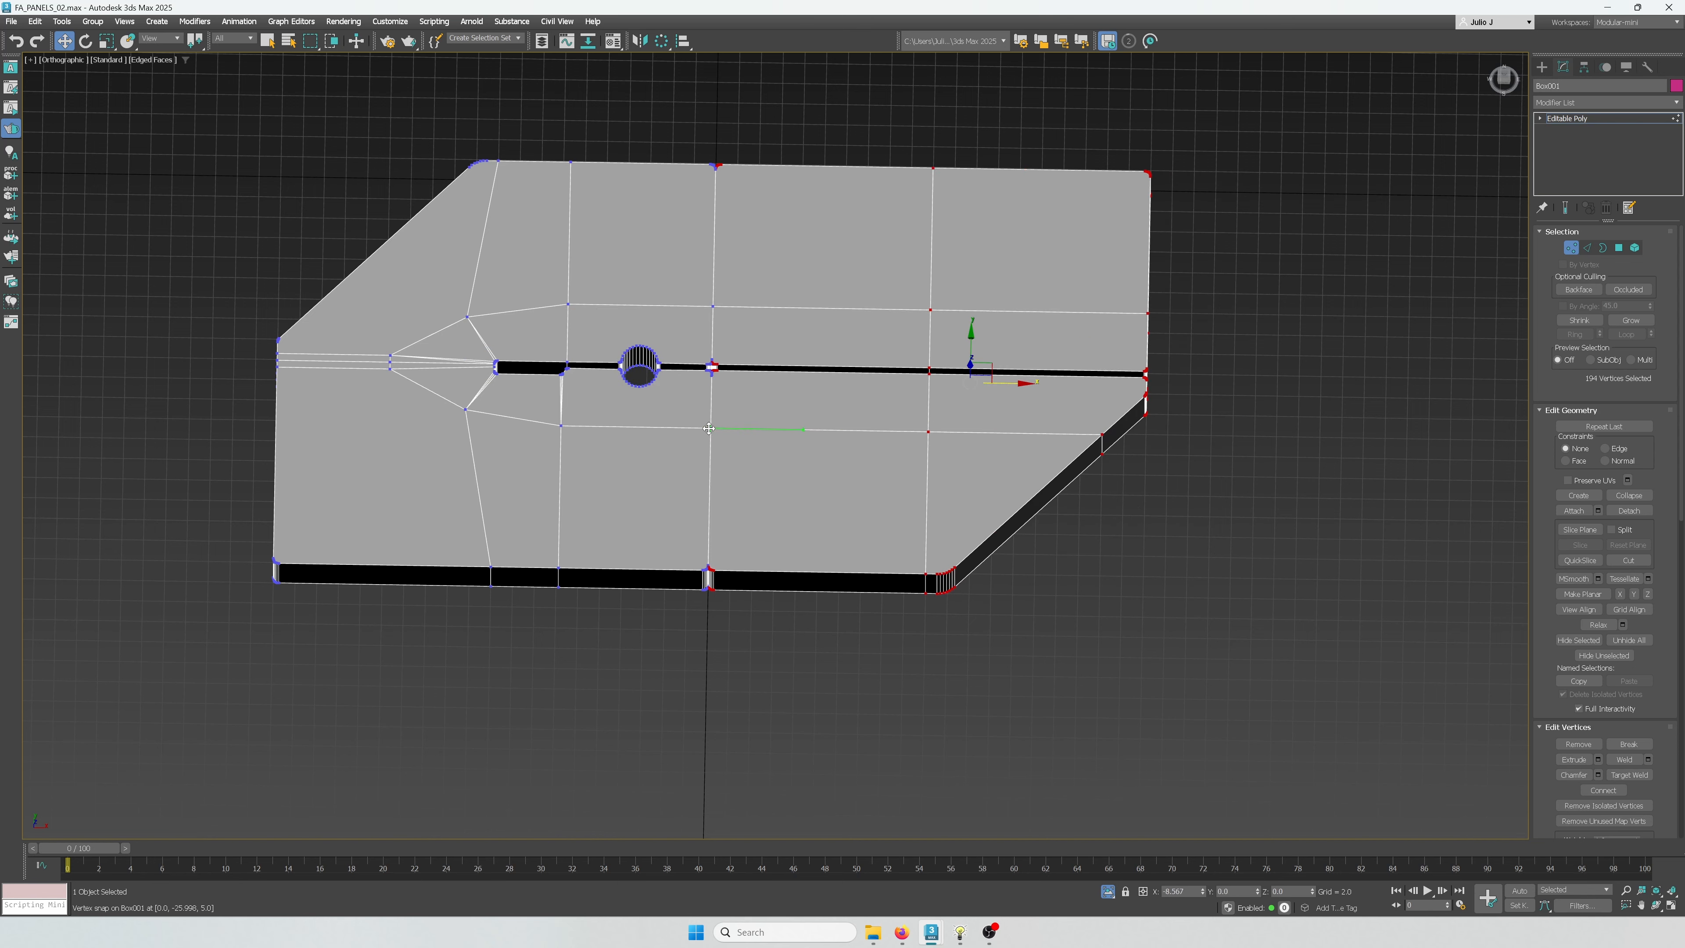
{"action": "left_click", "coordinate": [1033, 657]}
{"action": "middle_click_drag", "start_coordinate": [1042, 662], "coordinate": [1044, 668], "text": "alt"}
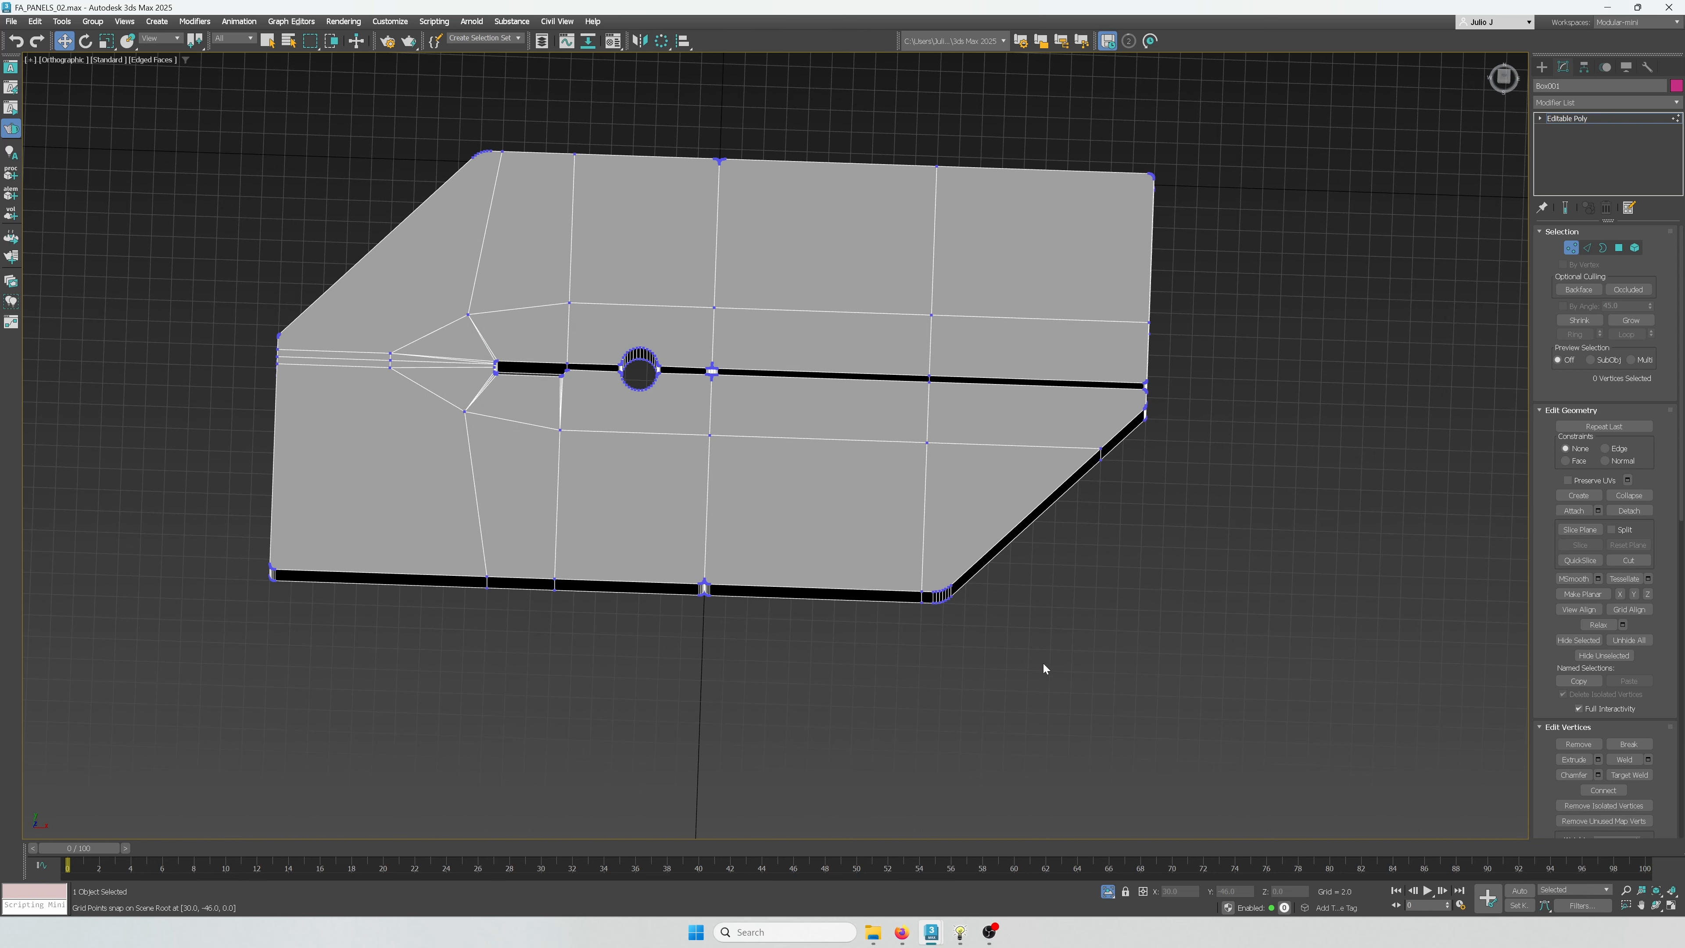
{"action": "left_click", "coordinate": [1567, 252]}
Create a box 40 long, 80 wide and 4 high covering the full footprint of the joined panels
{"action": "left_click", "coordinate": [1540, 67]}
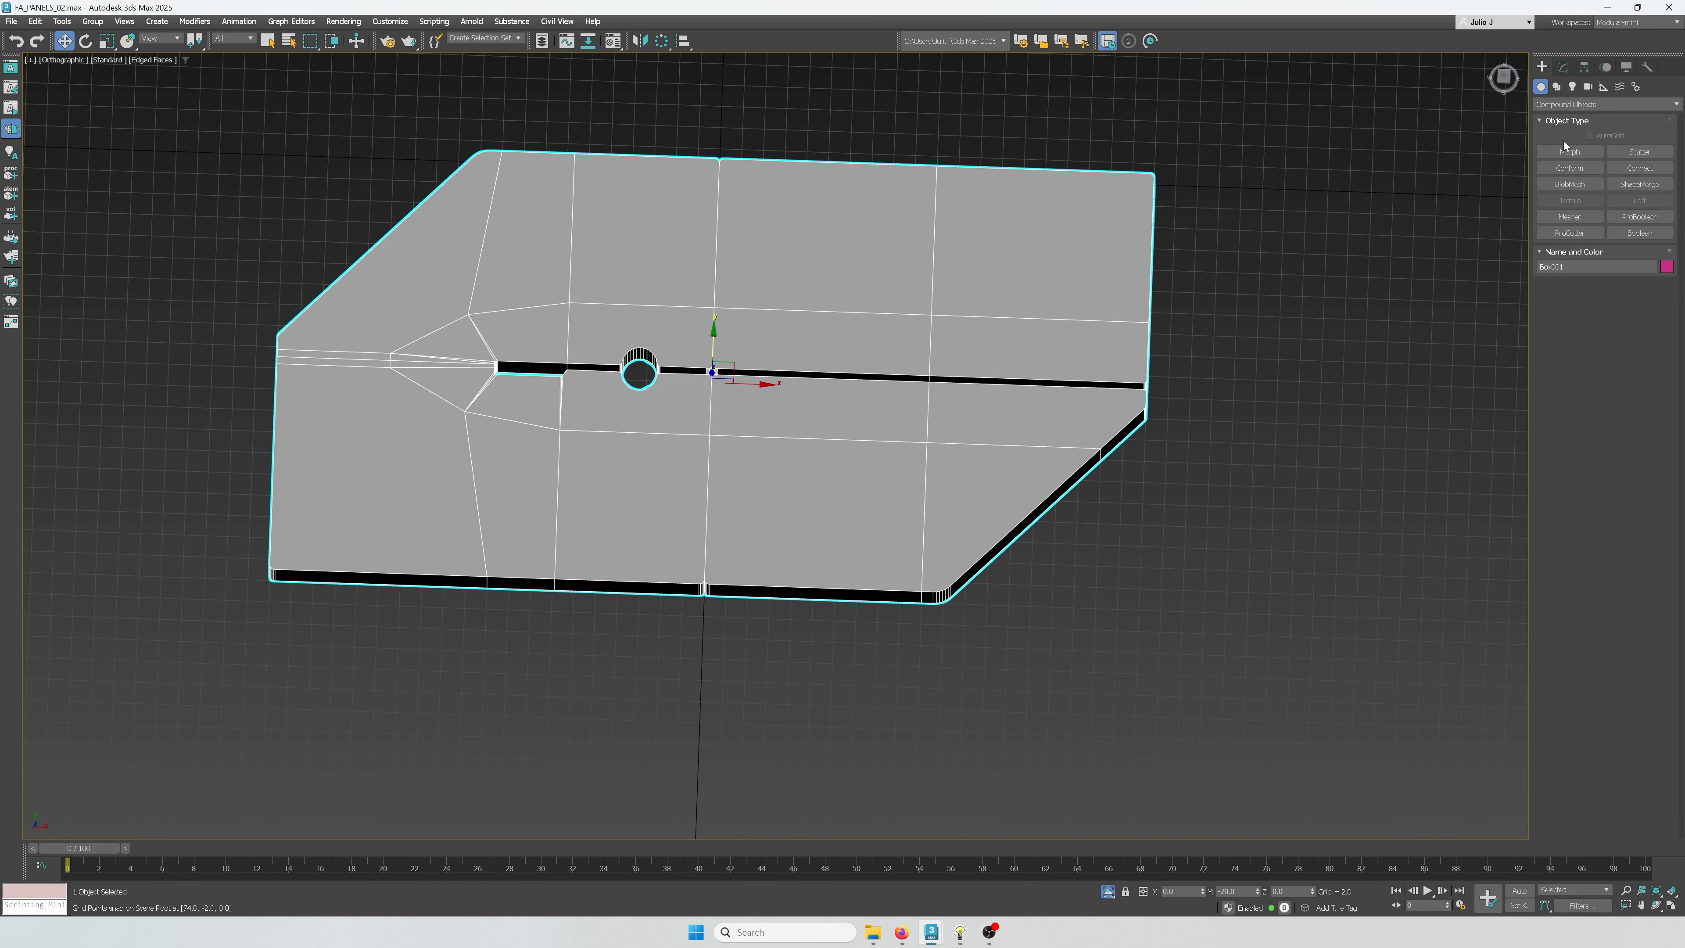
{"action": "left_click", "coordinate": [1606, 104]}
{"action": "key", "text": "t"}
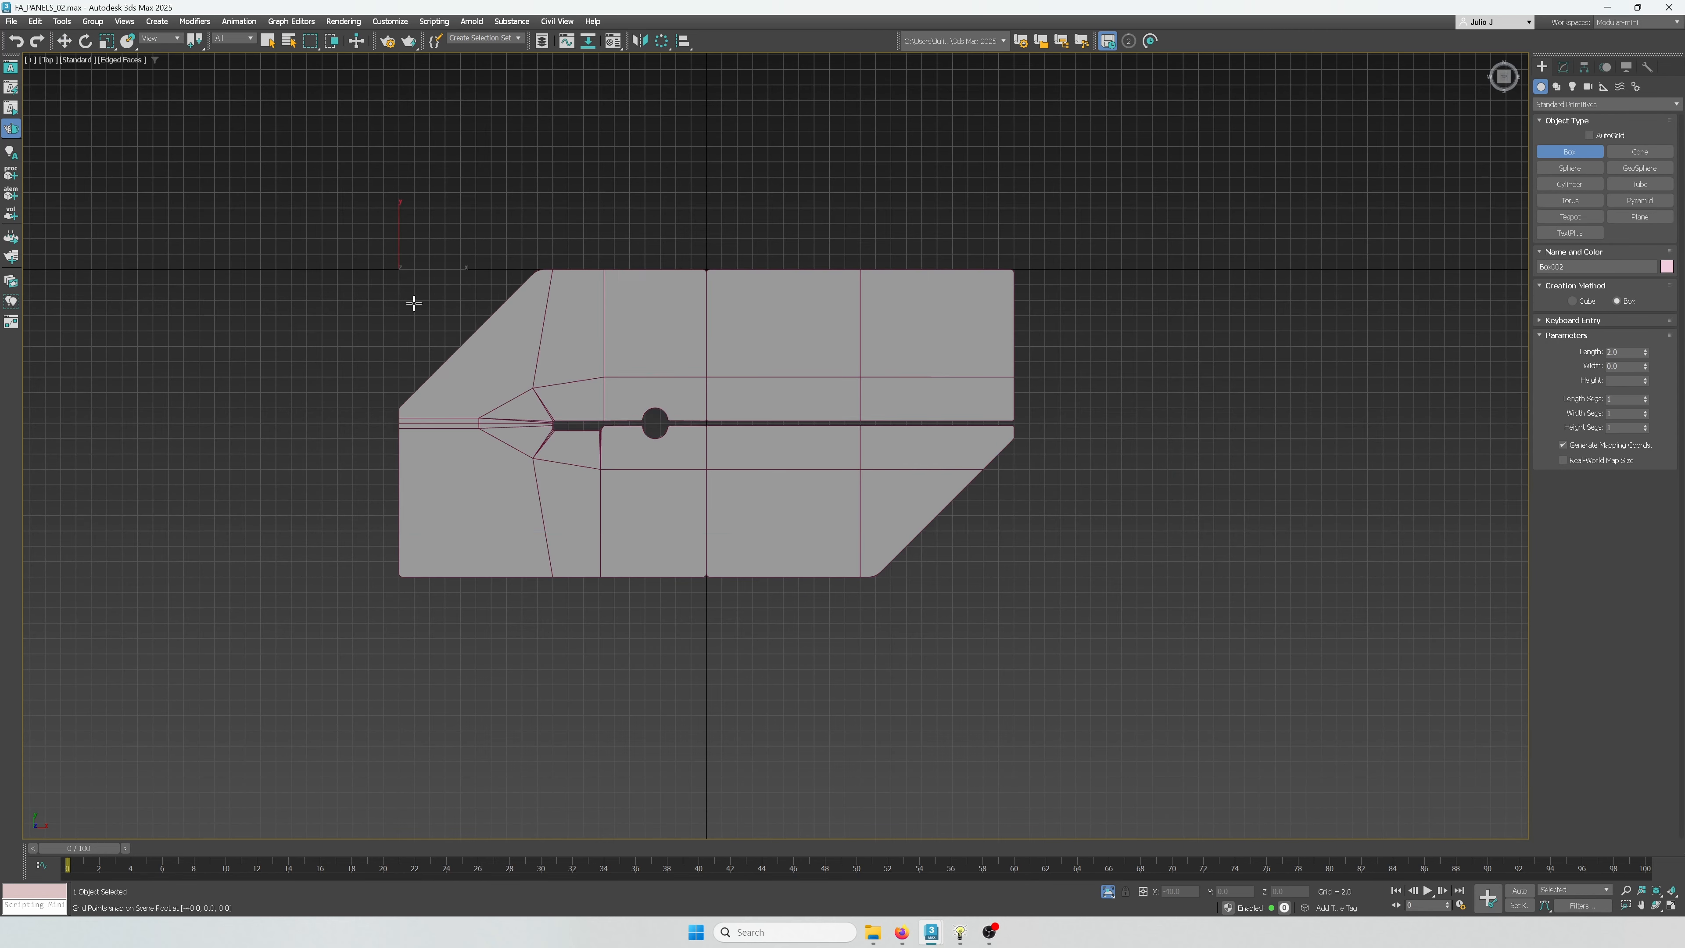
{"action": "left_click_drag", "start_coordinate": [399, 271], "coordinate": [1009, 576]}
{"action": "middle_click_drag", "start_coordinate": [1008, 579], "coordinate": [991, 519], "text": "alt"}
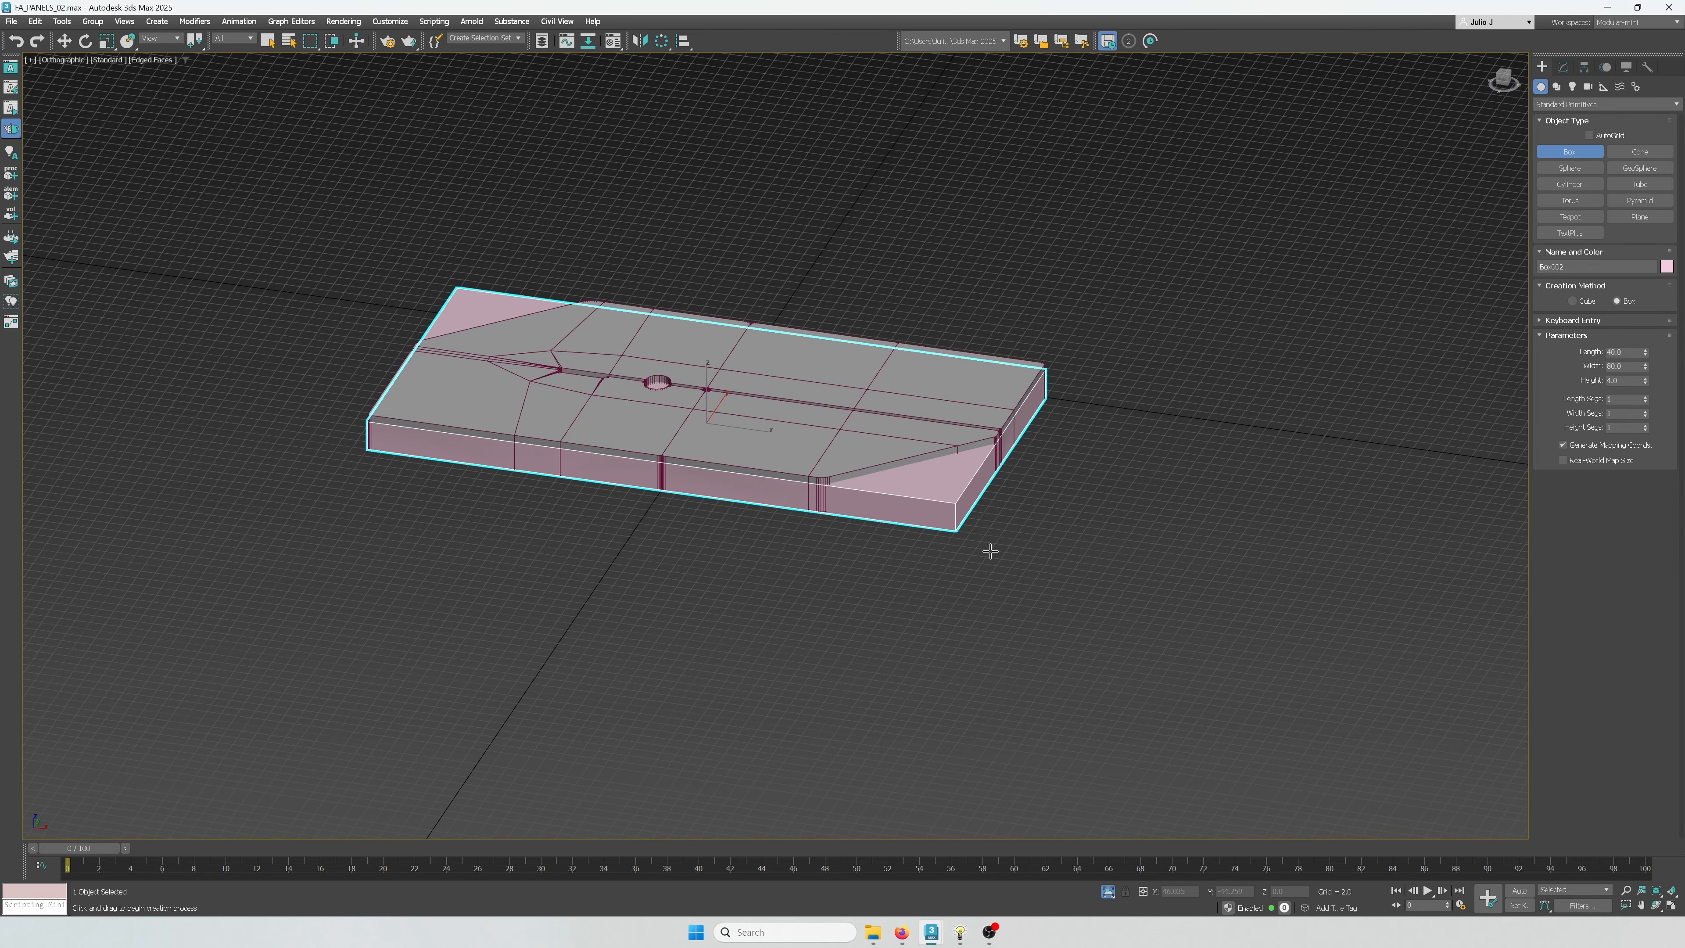
{"action": "scroll", "coordinate": [992, 553], "scroll_direction": "up", "scroll_amount": 4}
Convert the base box to an Editable Poly and assign it the dark 02 - Default material
{"action": "right_click", "coordinate": [993, 564]}
{"action": "right_click", "coordinate": [937, 540]}
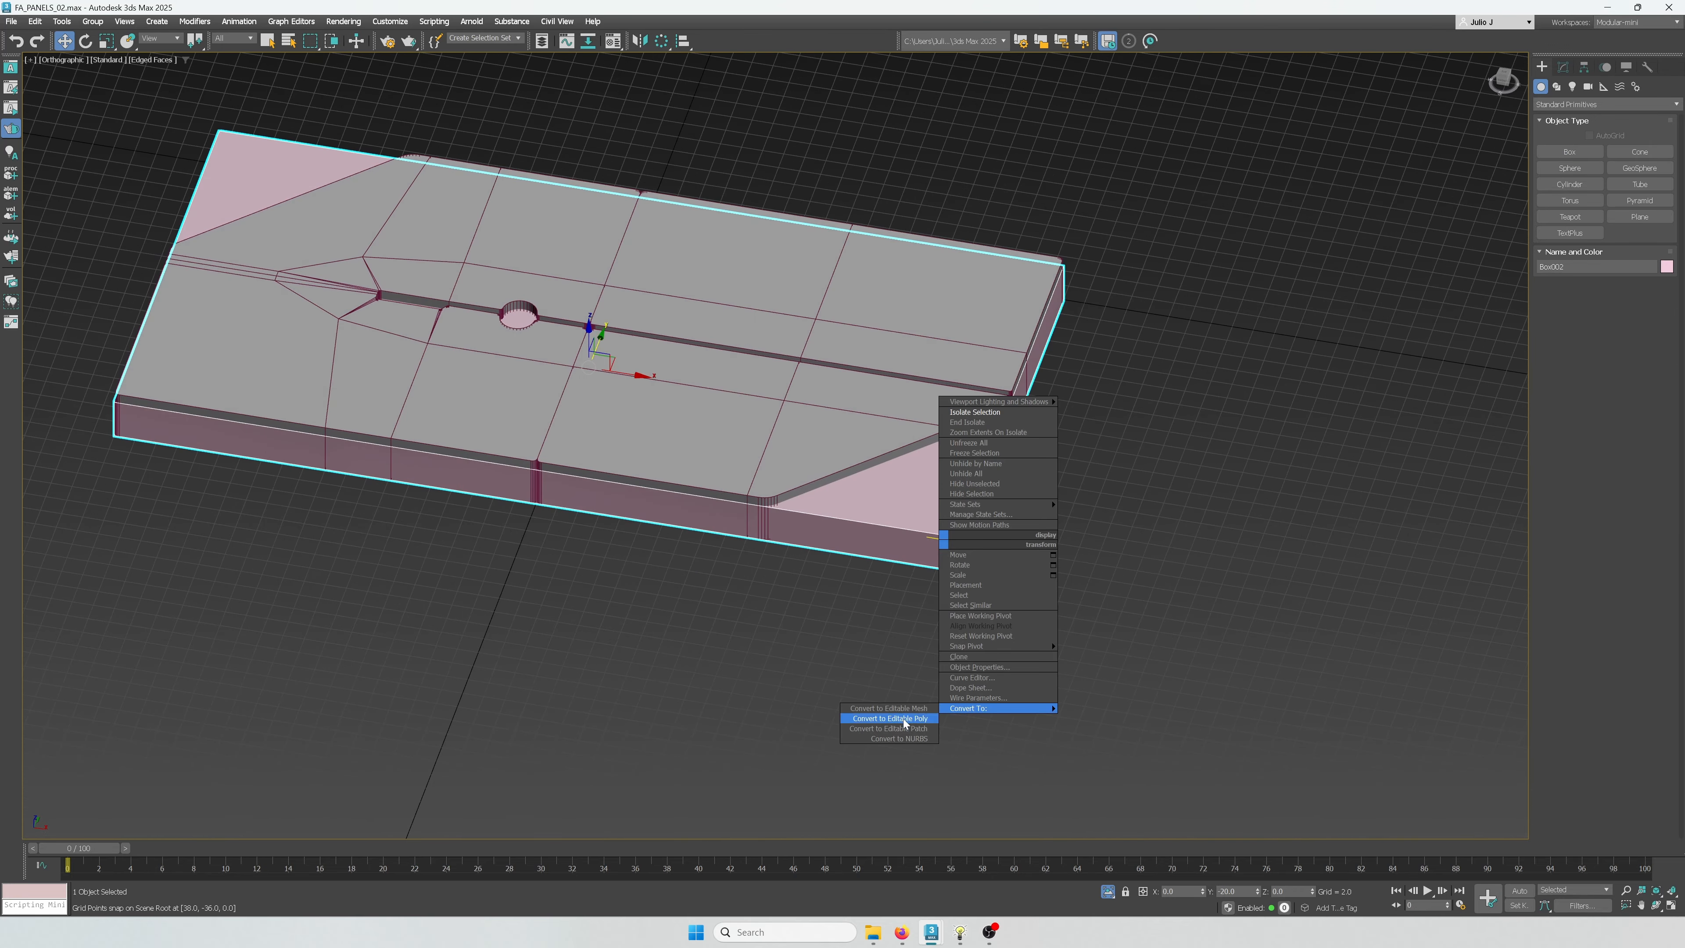
{"action": "left_click", "coordinate": [903, 719]}
{"action": "left_click", "coordinate": [985, 693]}
{"action": "key", "text": "m"}
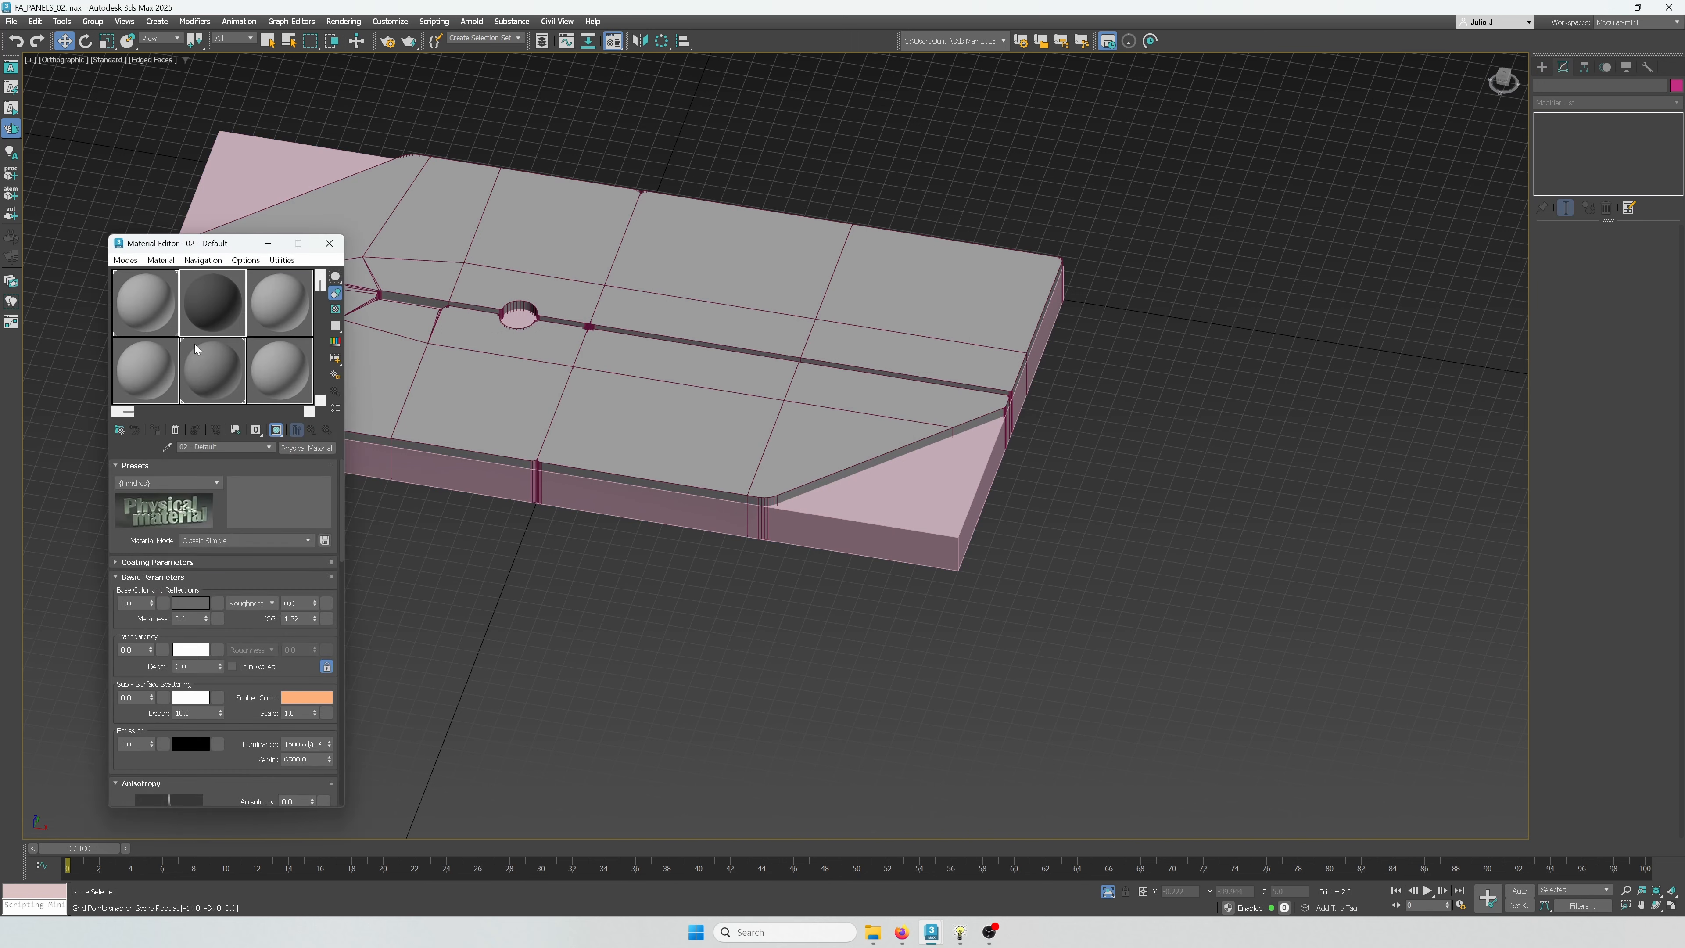
{"action": "left_click_drag", "start_coordinate": [213, 304], "coordinate": [963, 515]}
{"action": "left_click", "coordinate": [330, 243]}
Chamfer the base box's four vertical corner edges with 5 connecting segments to round its corners
{"action": "left_click", "coordinate": [918, 501]}
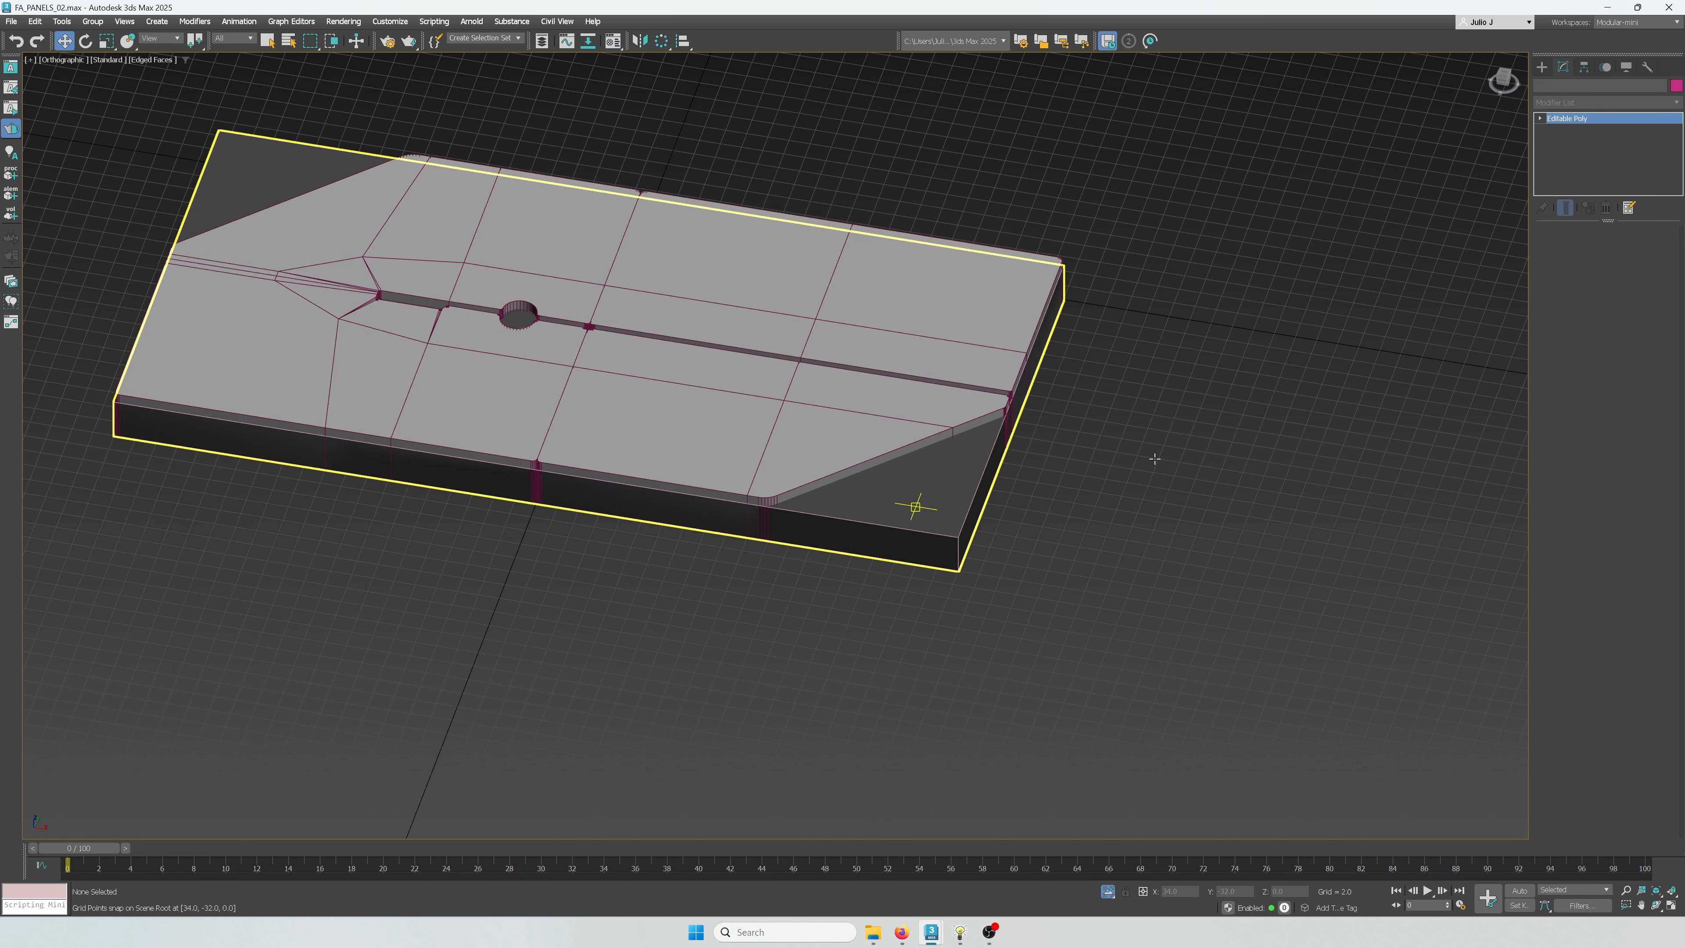
{"action": "left_click", "coordinate": [1585, 250]}
{"action": "middle_click_drag", "start_coordinate": [1008, 478], "coordinate": [989, 444], "text": "alt"}
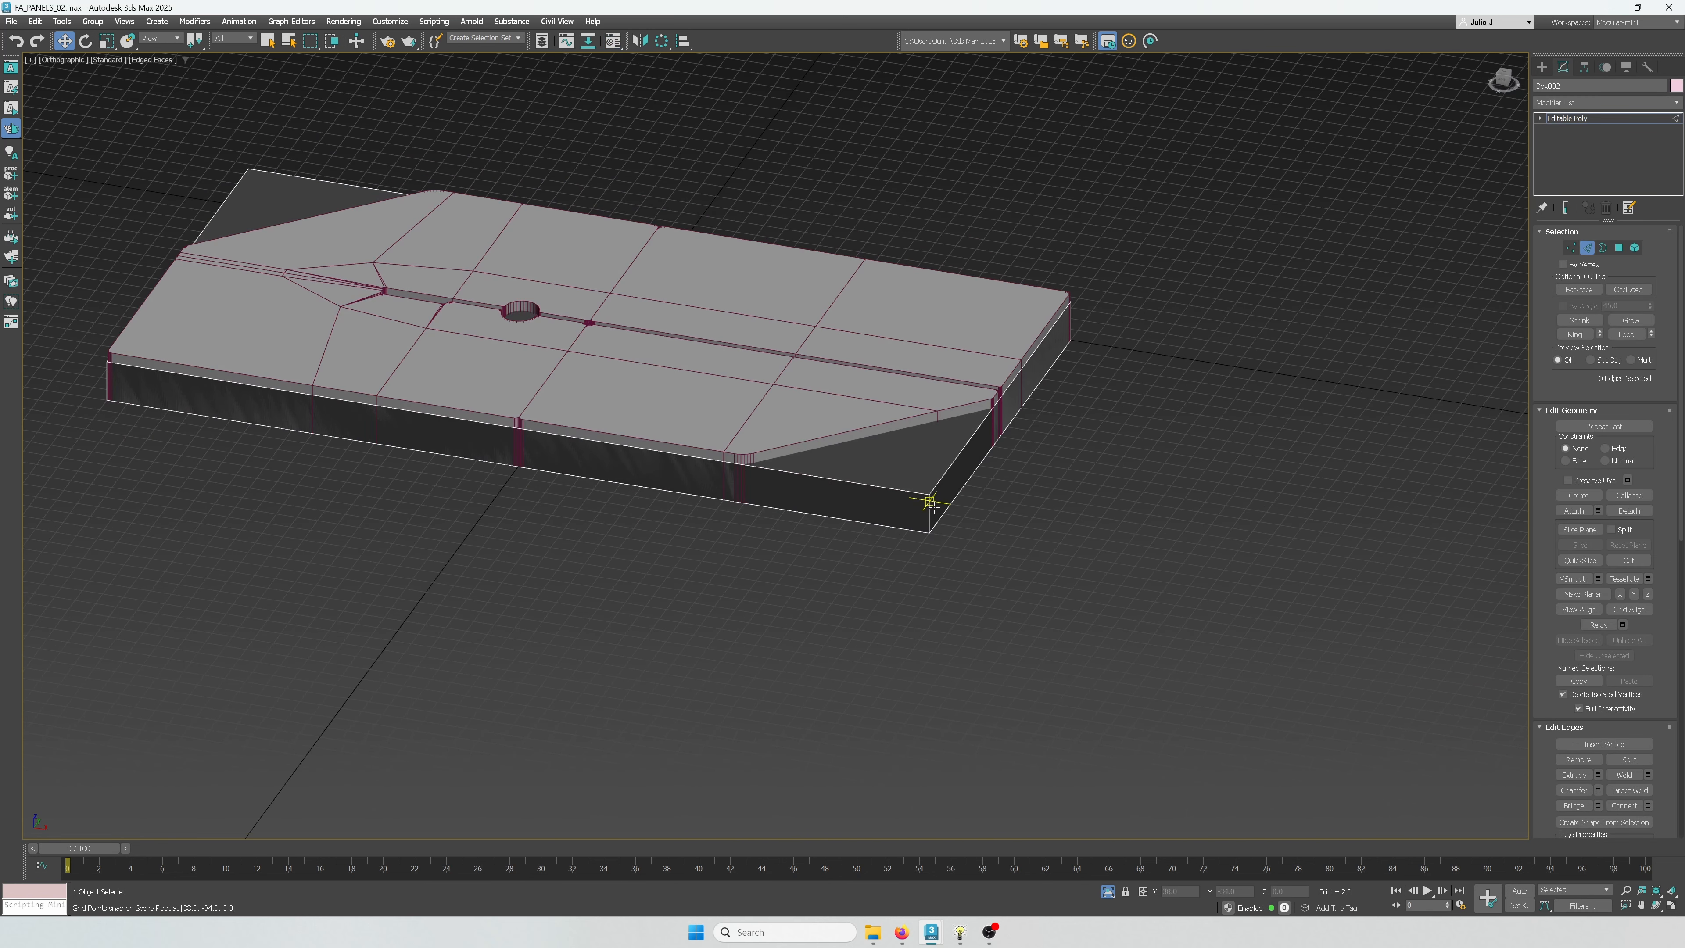
{"action": "left_click", "coordinate": [930, 503]}
{"action": "key", "text": "alt+r"}
{"action": "key", "text": "ctrl+shift+c"}
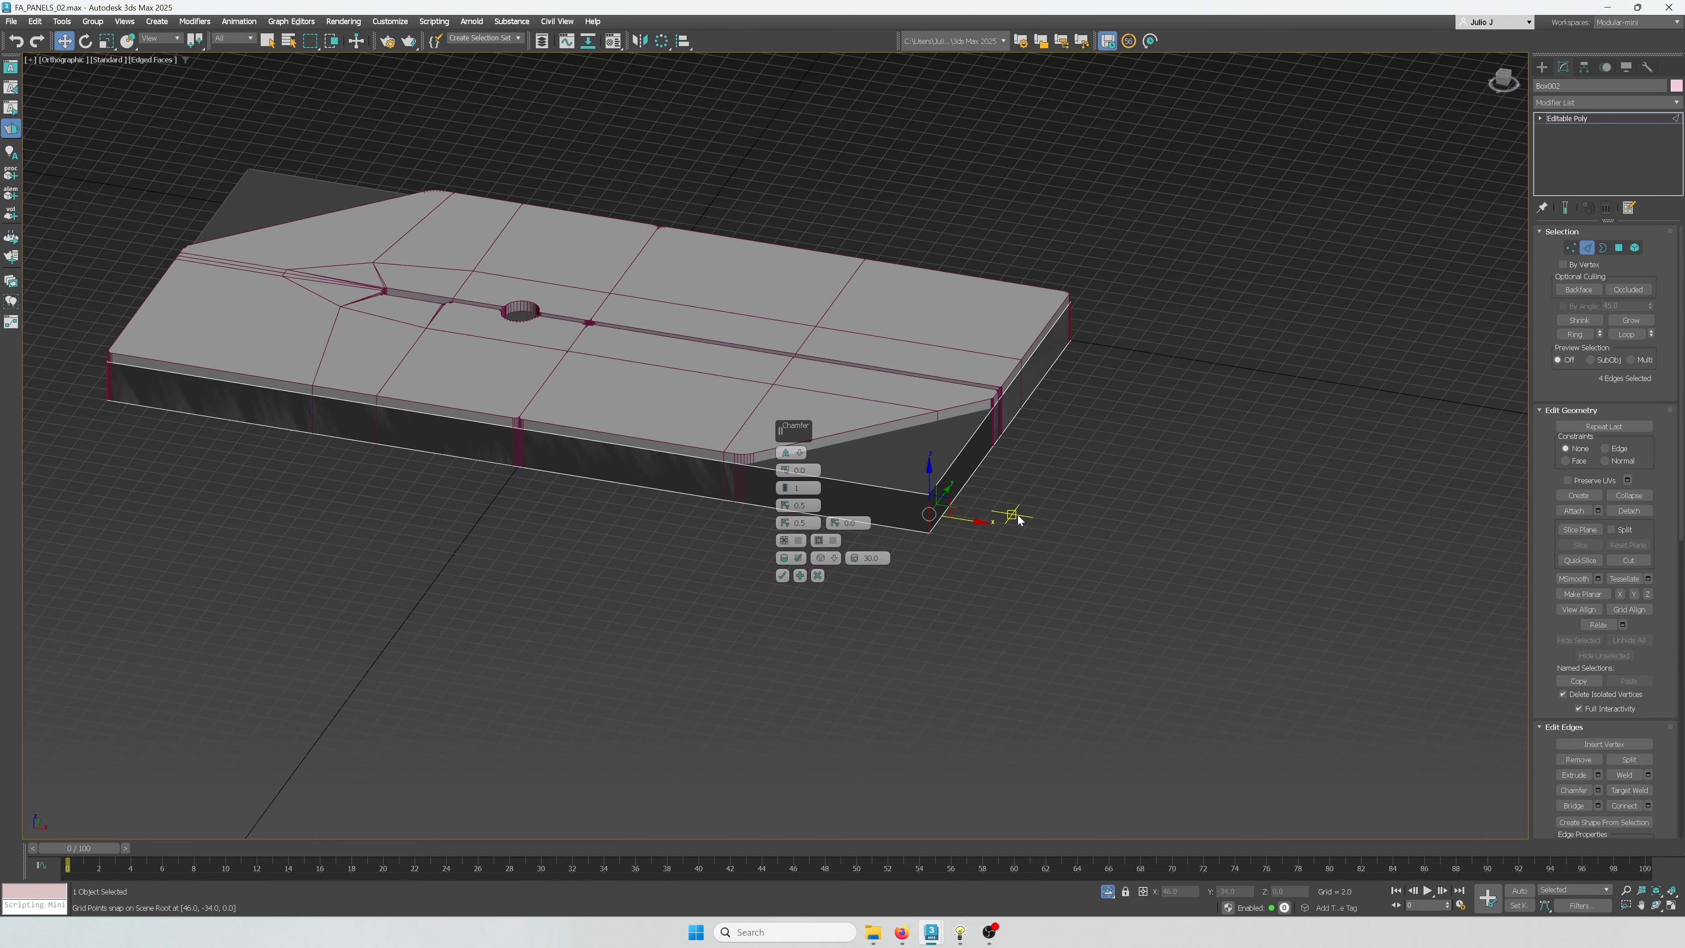
{"action": "scroll", "coordinate": [987, 517], "scroll_direction": "up", "scroll_amount": 7}
{"action": "middle_click_drag", "start_coordinate": [986, 519], "coordinate": [1045, 542]}
{"action": "mouse_move", "coordinate": [785, 470]}
{"action": "left_mouse_down"}
{"action": "mouse_move", "coordinate": [783, 436]}
{"action": "mouse_move", "coordinate": [785, 488]}
{"action": "mouse_move", "coordinate": [784, 456]}
{"action": "left_mouse_up"}
{"action": "left_click", "coordinate": [785, 485]}
{"action": "scroll", "coordinate": [1017, 482], "scroll_direction": "down", "scroll_amount": 5}
{"action": "middle_click_drag", "start_coordinate": [1016, 482], "coordinate": [1041, 523], "text": "alt"}
{"action": "key", "text": "t"}
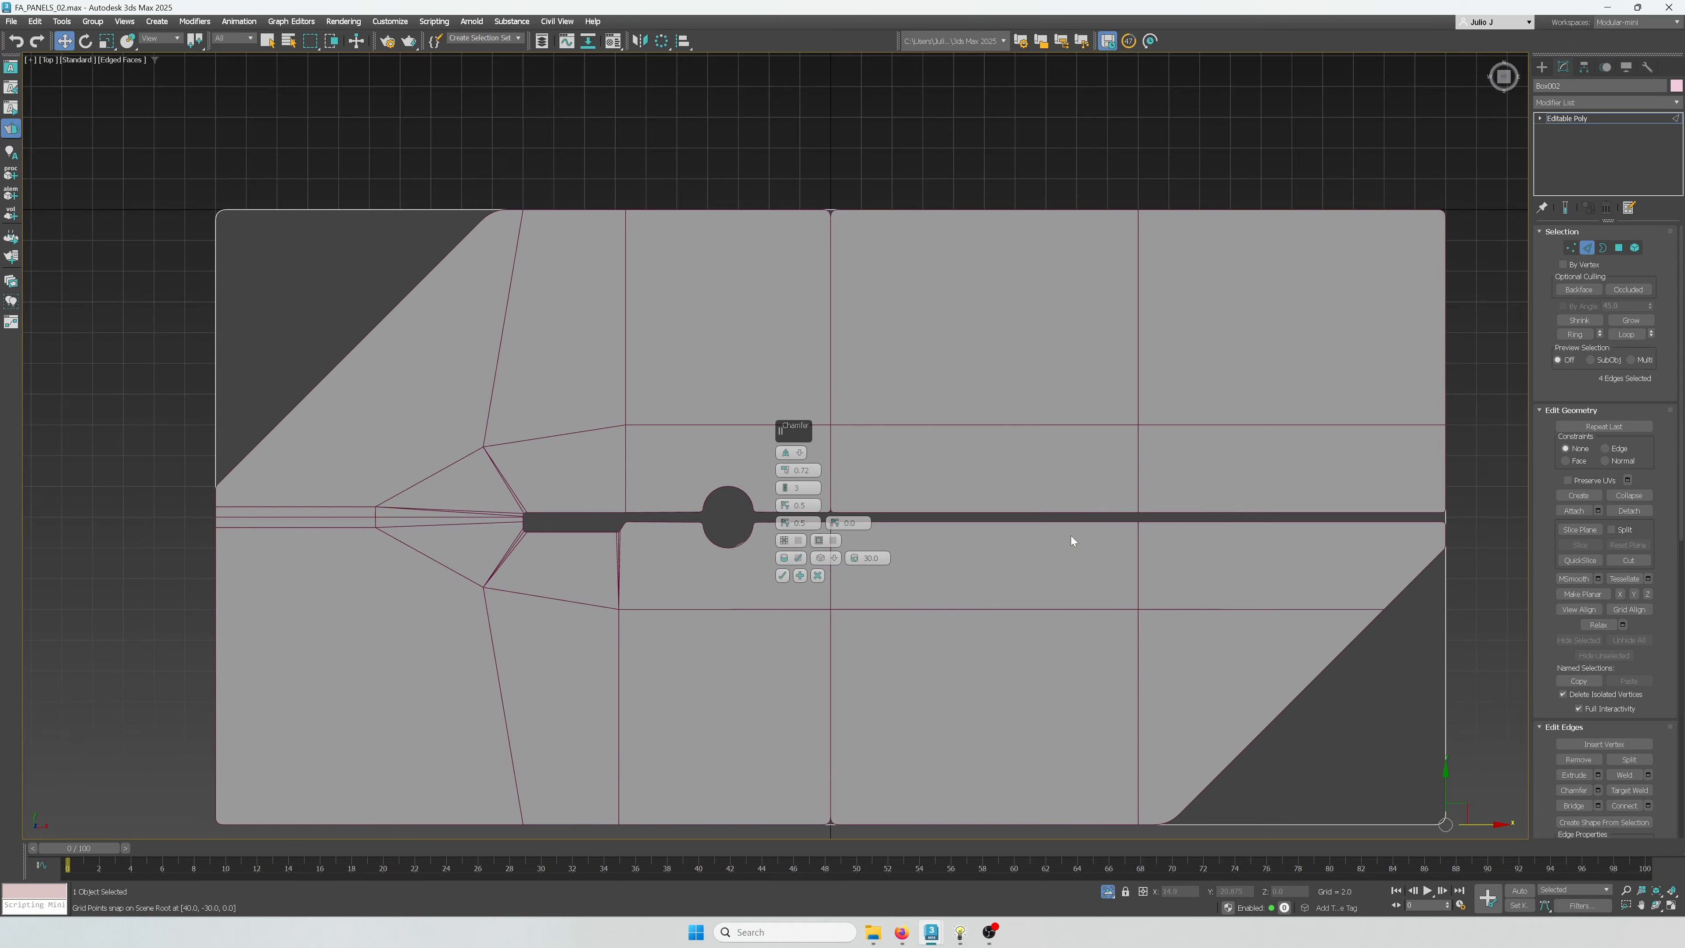
{"action": "scroll", "coordinate": [1061, 536], "scroll_direction": "down", "scroll_amount": 4}
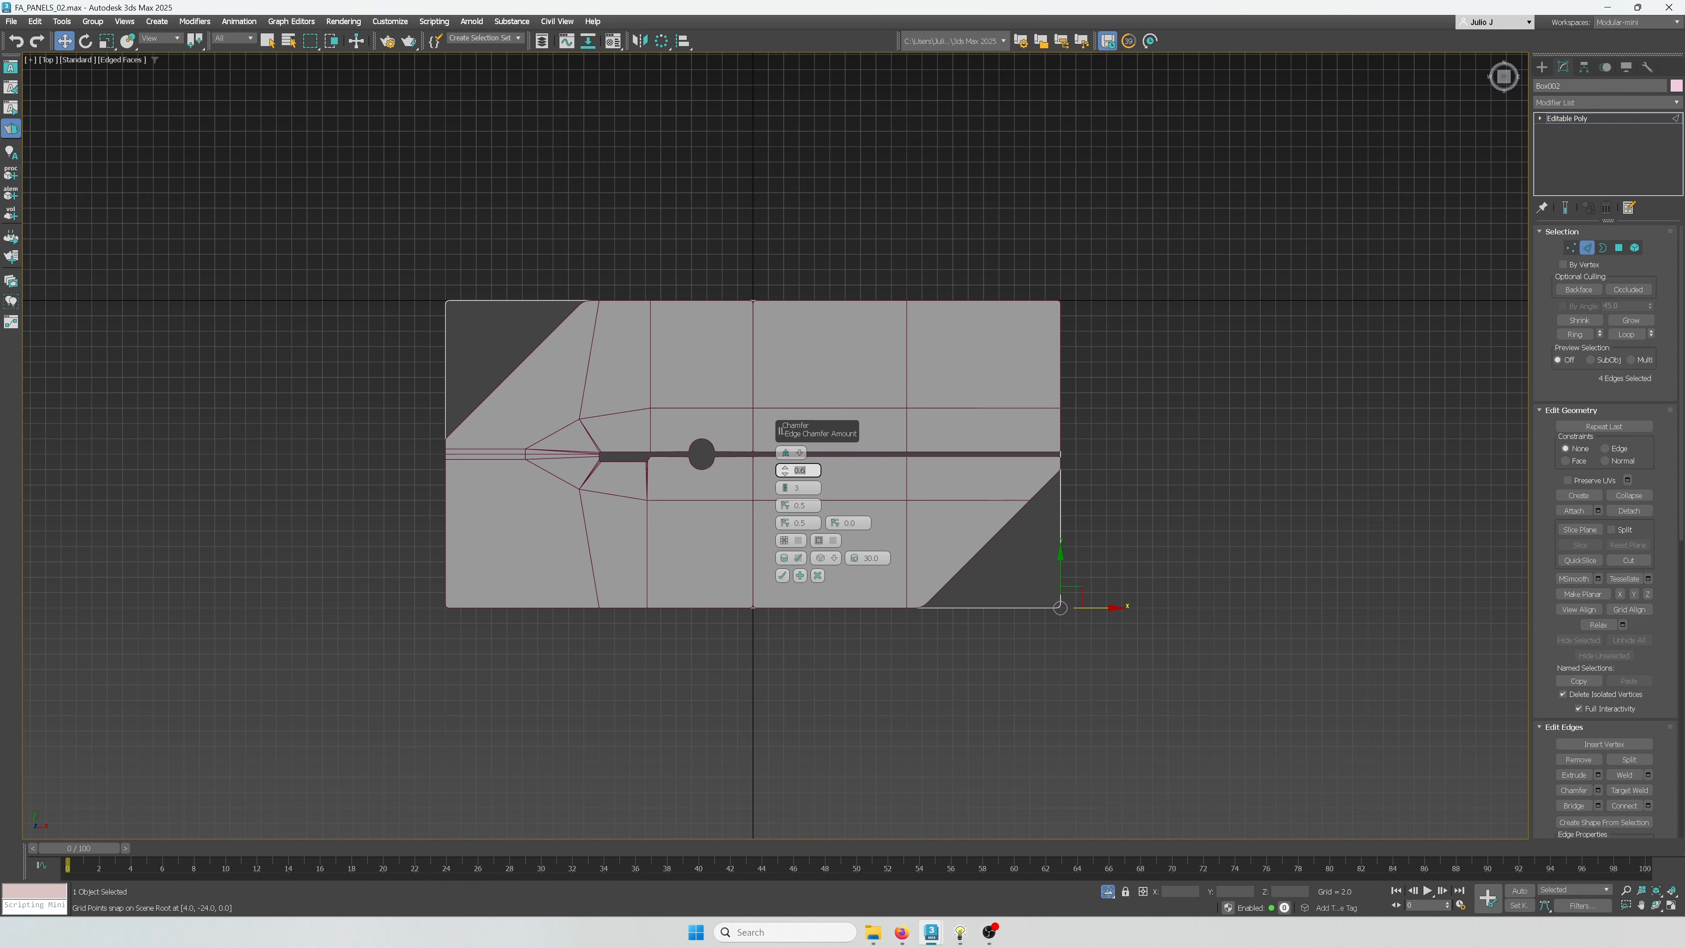
{"action": "left_click", "coordinate": [782, 575]}
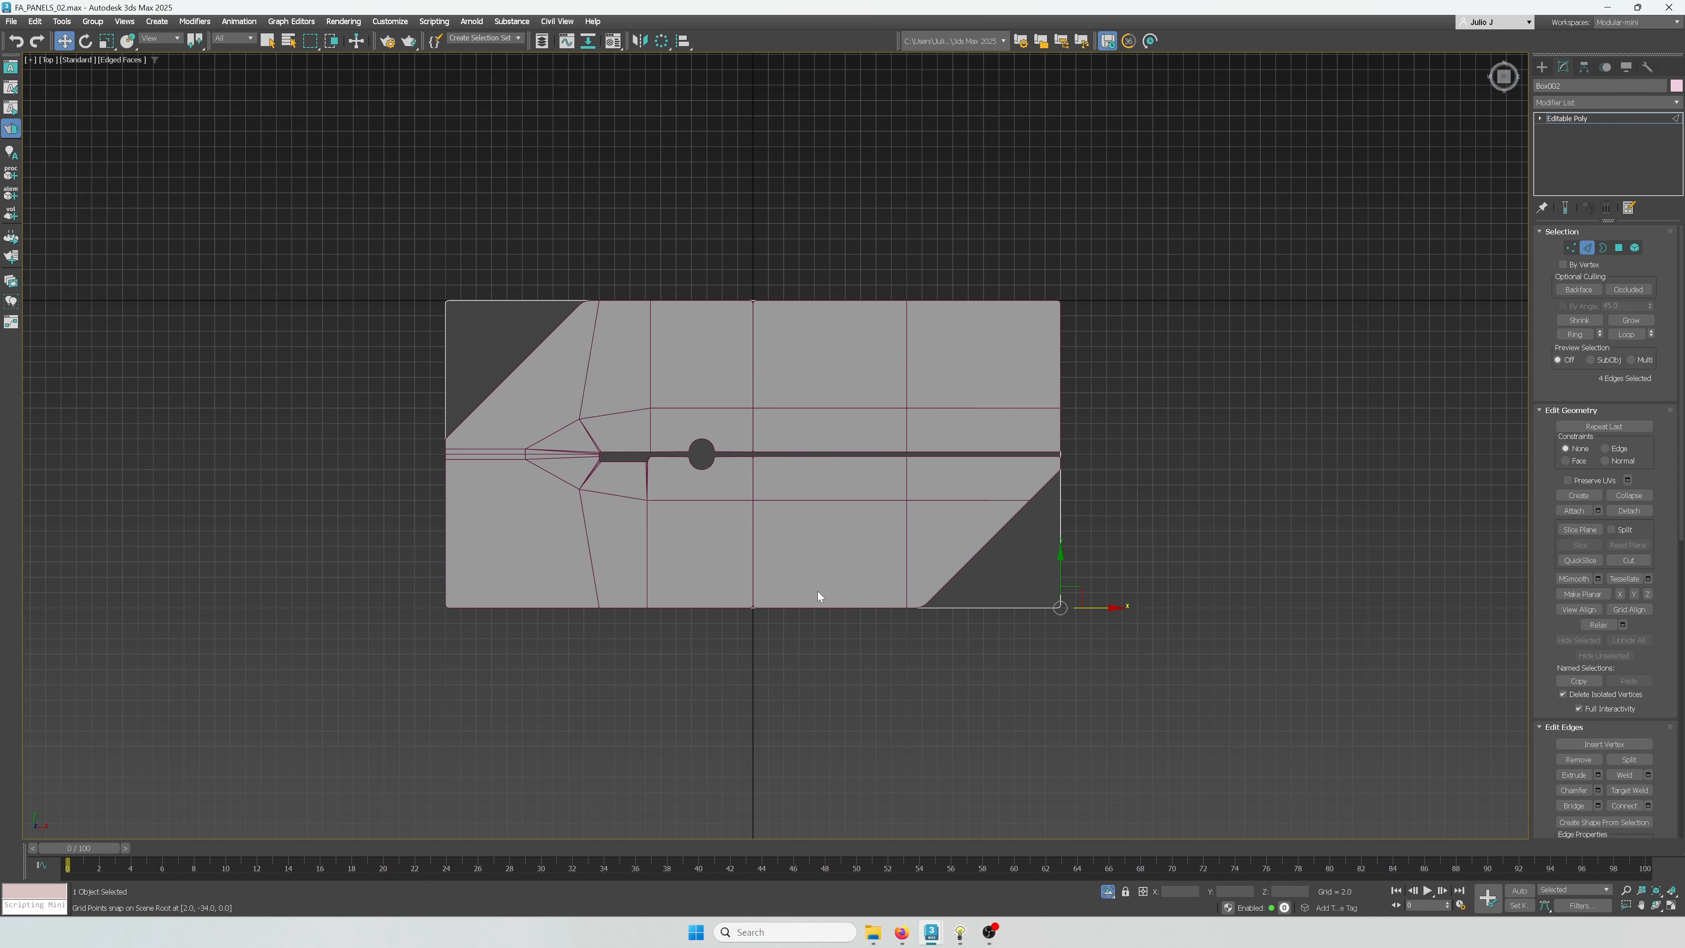
Select the base box's top polygon and start a bevel with a height of 0.5
{"action": "middle_click_drag", "start_coordinate": [820, 594], "coordinate": [970, 591], "text": "alt"}
{"action": "left_click", "coordinate": [1619, 247]}
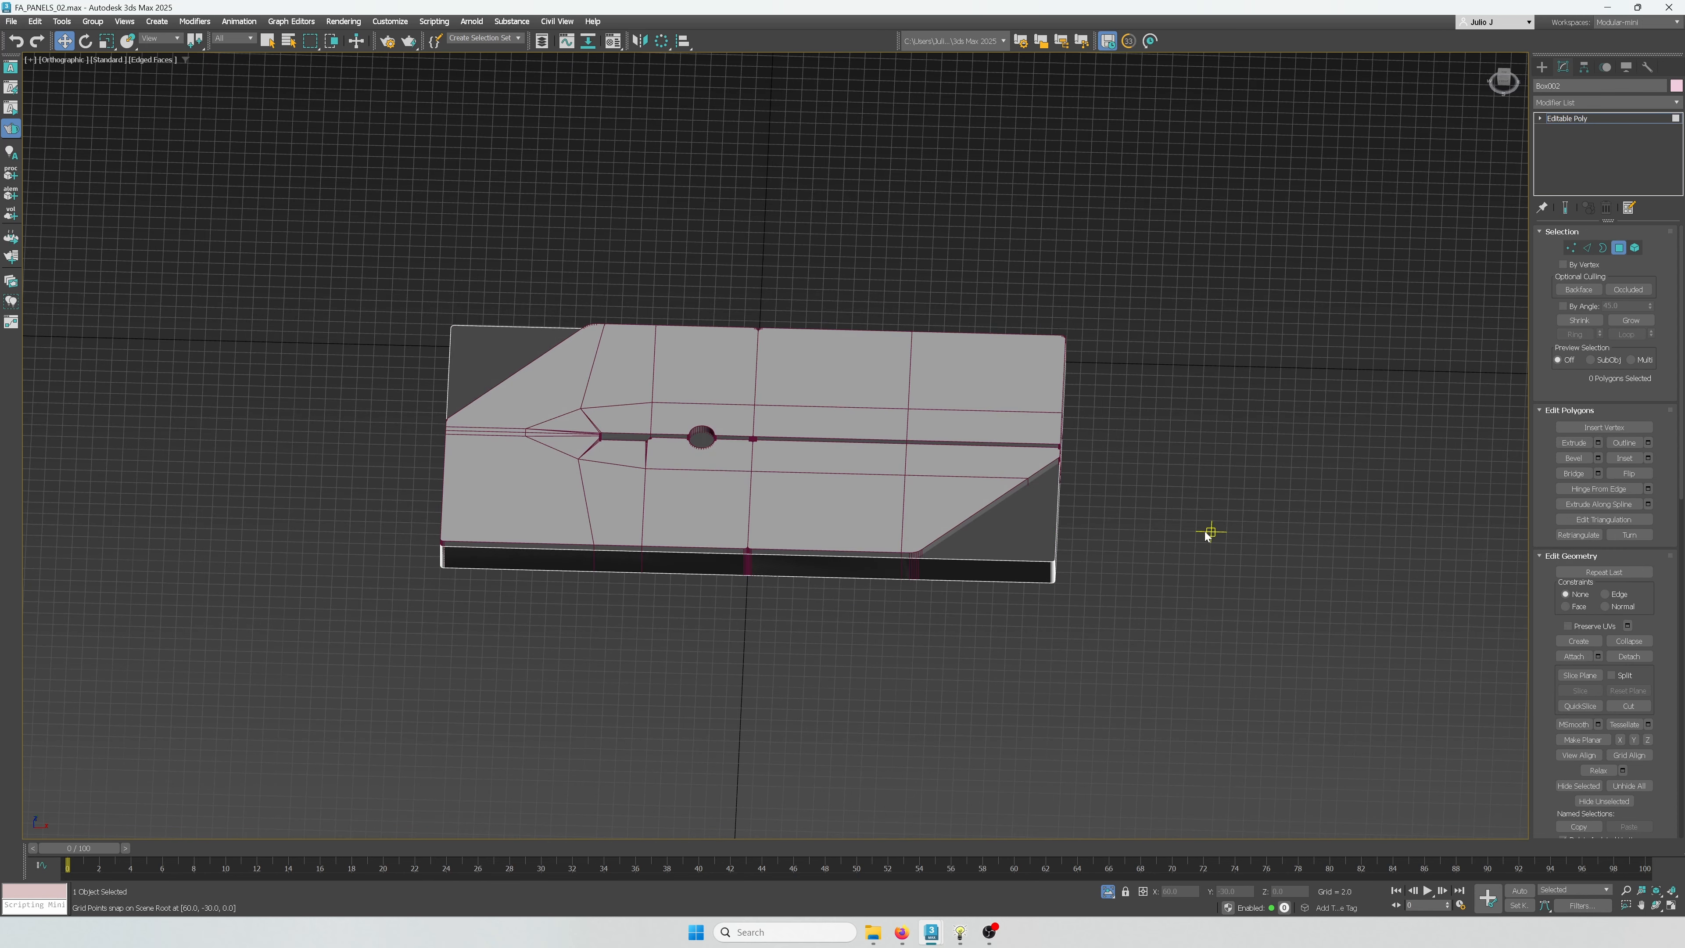
{"action": "left_click", "coordinate": [1037, 532]}
{"action": "scroll", "coordinate": [1037, 533], "scroll_direction": "up", "scroll_amount": 3}
{"action": "middle_click_drag", "start_coordinate": [1039, 533], "coordinate": [1076, 523], "text": "alt"}
{"action": "key", "text": "ctrl+shift+b"}
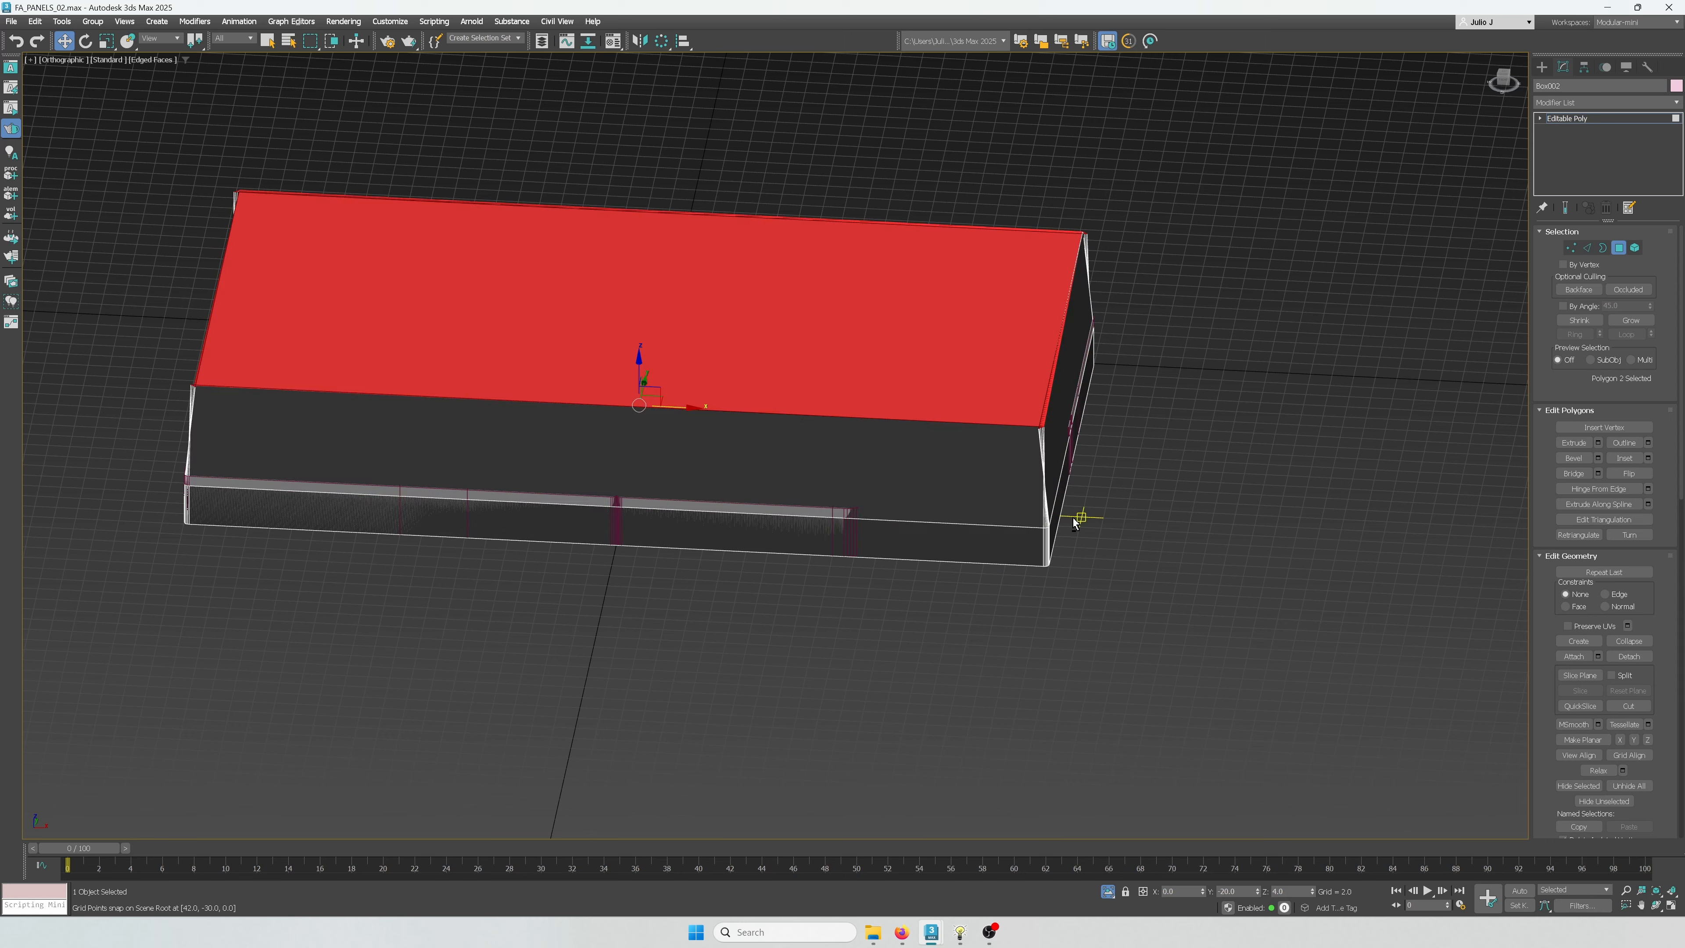
{"action": "scroll", "coordinate": [1010, 522], "scroll_direction": "up", "scroll_amount": 2}
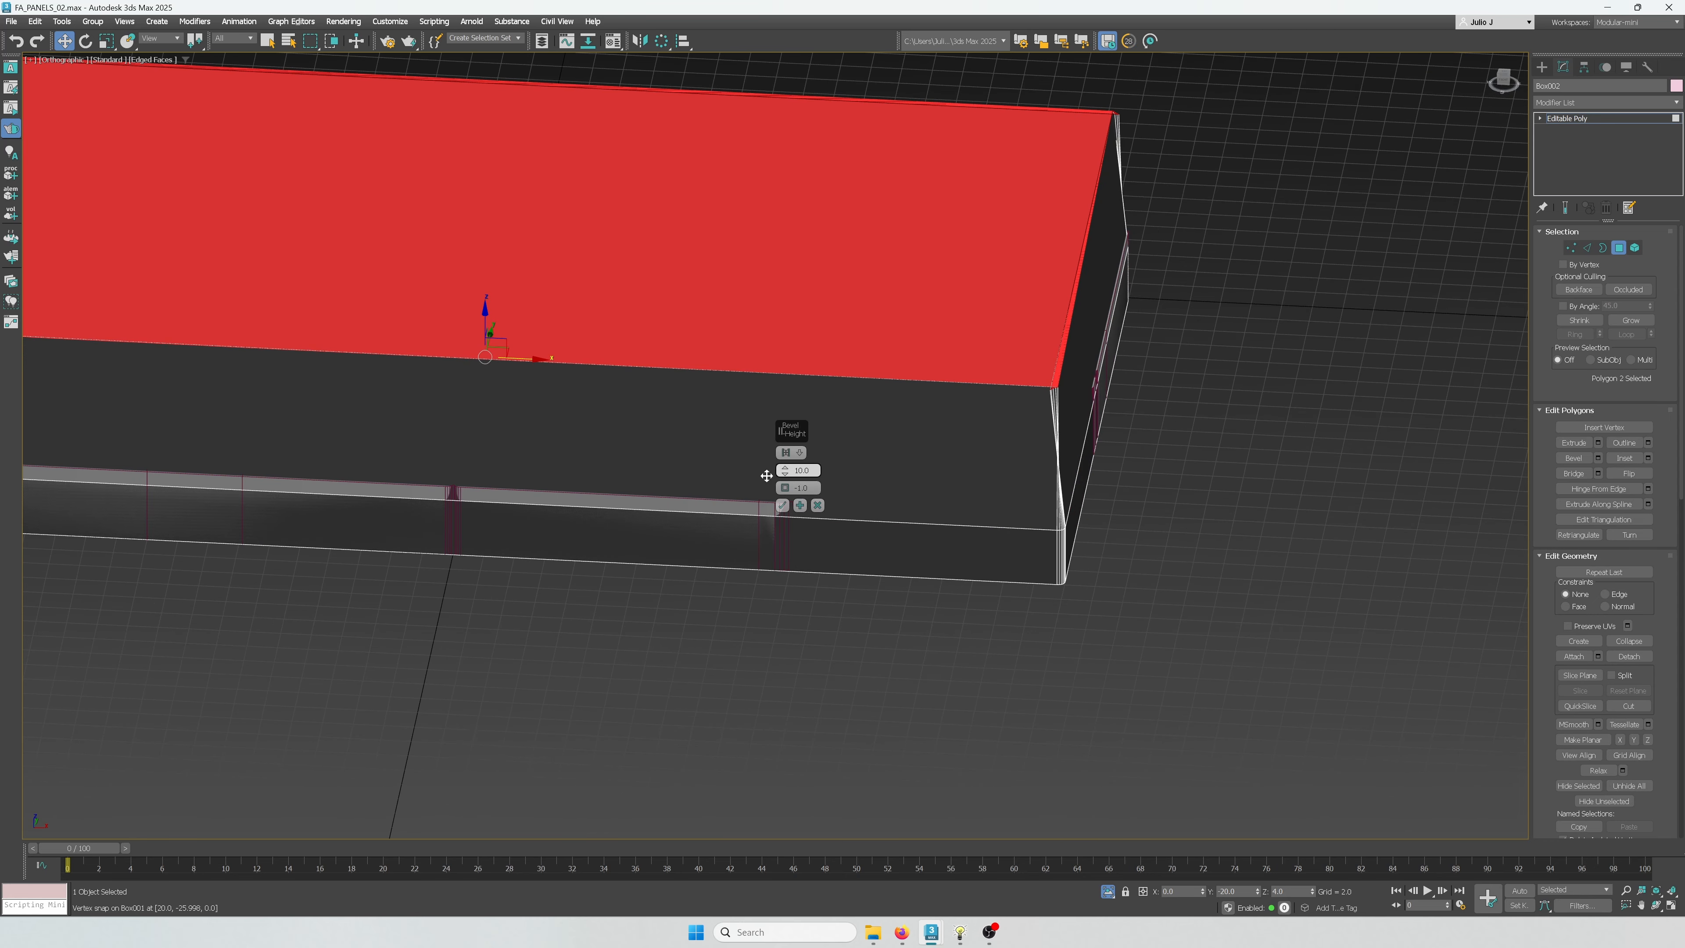
{"action": "type", "text": "0.5"}
{"action": "key", "text": "Return"}
{"action": "scroll", "coordinate": [935, 534], "scroll_direction": "up", "scroll_amount": 2}
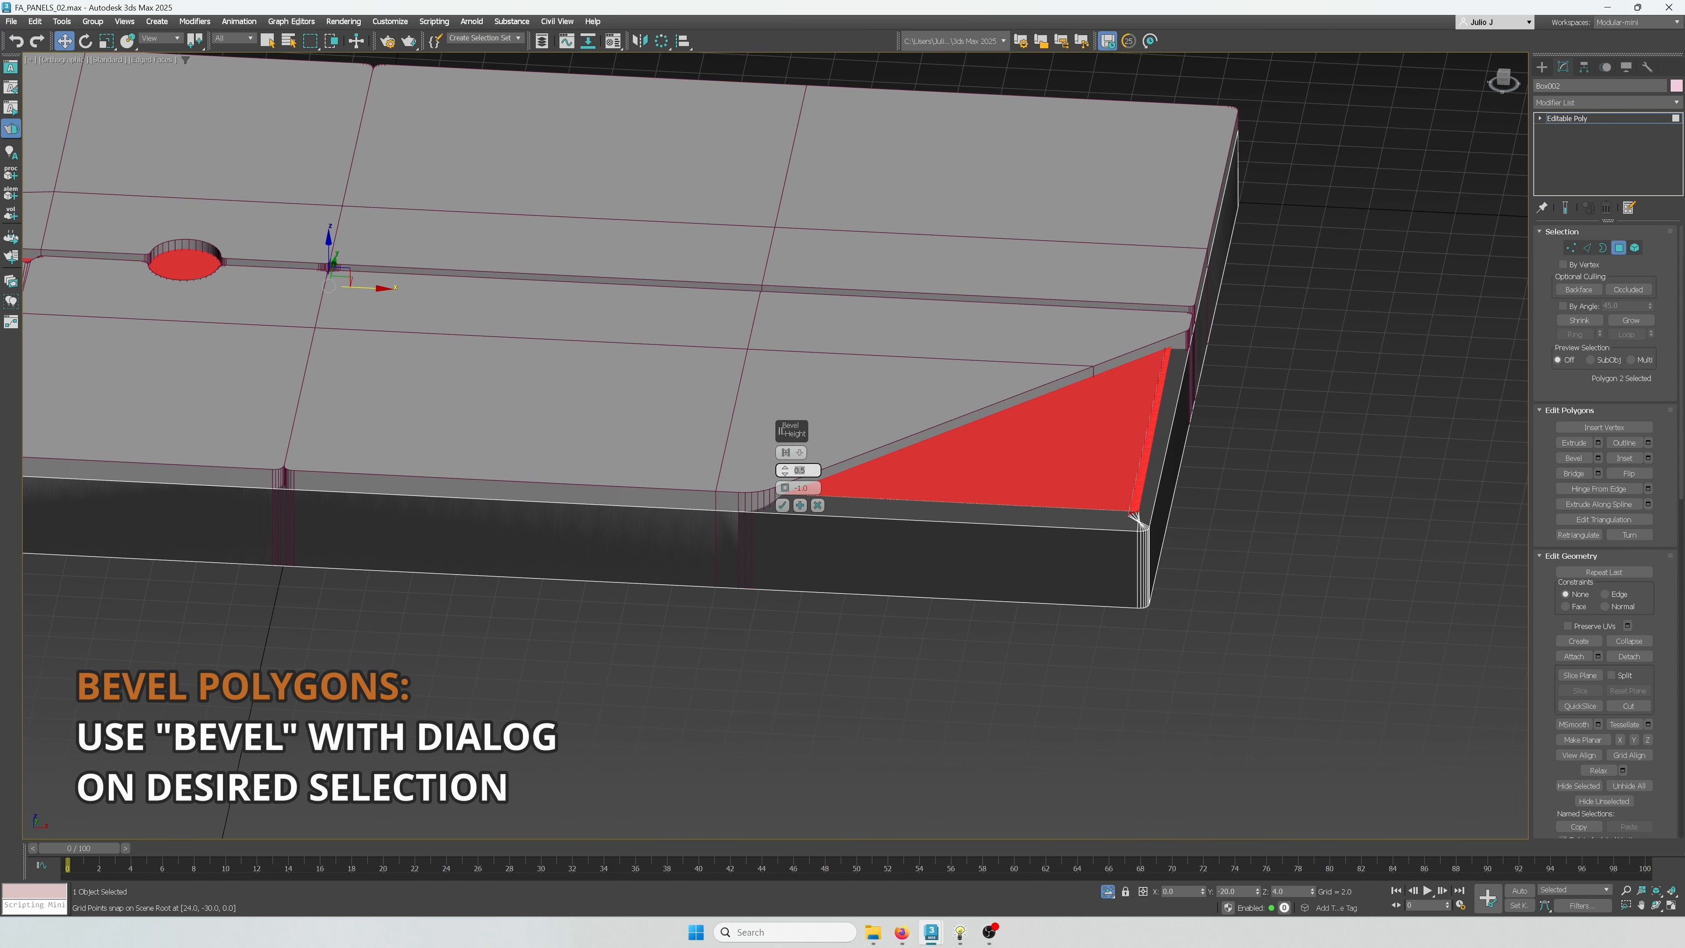
Set the bevel outline to -0.25 and apply the bevel to the base box's top polygon
{"action": "key", "text": "Tab"}
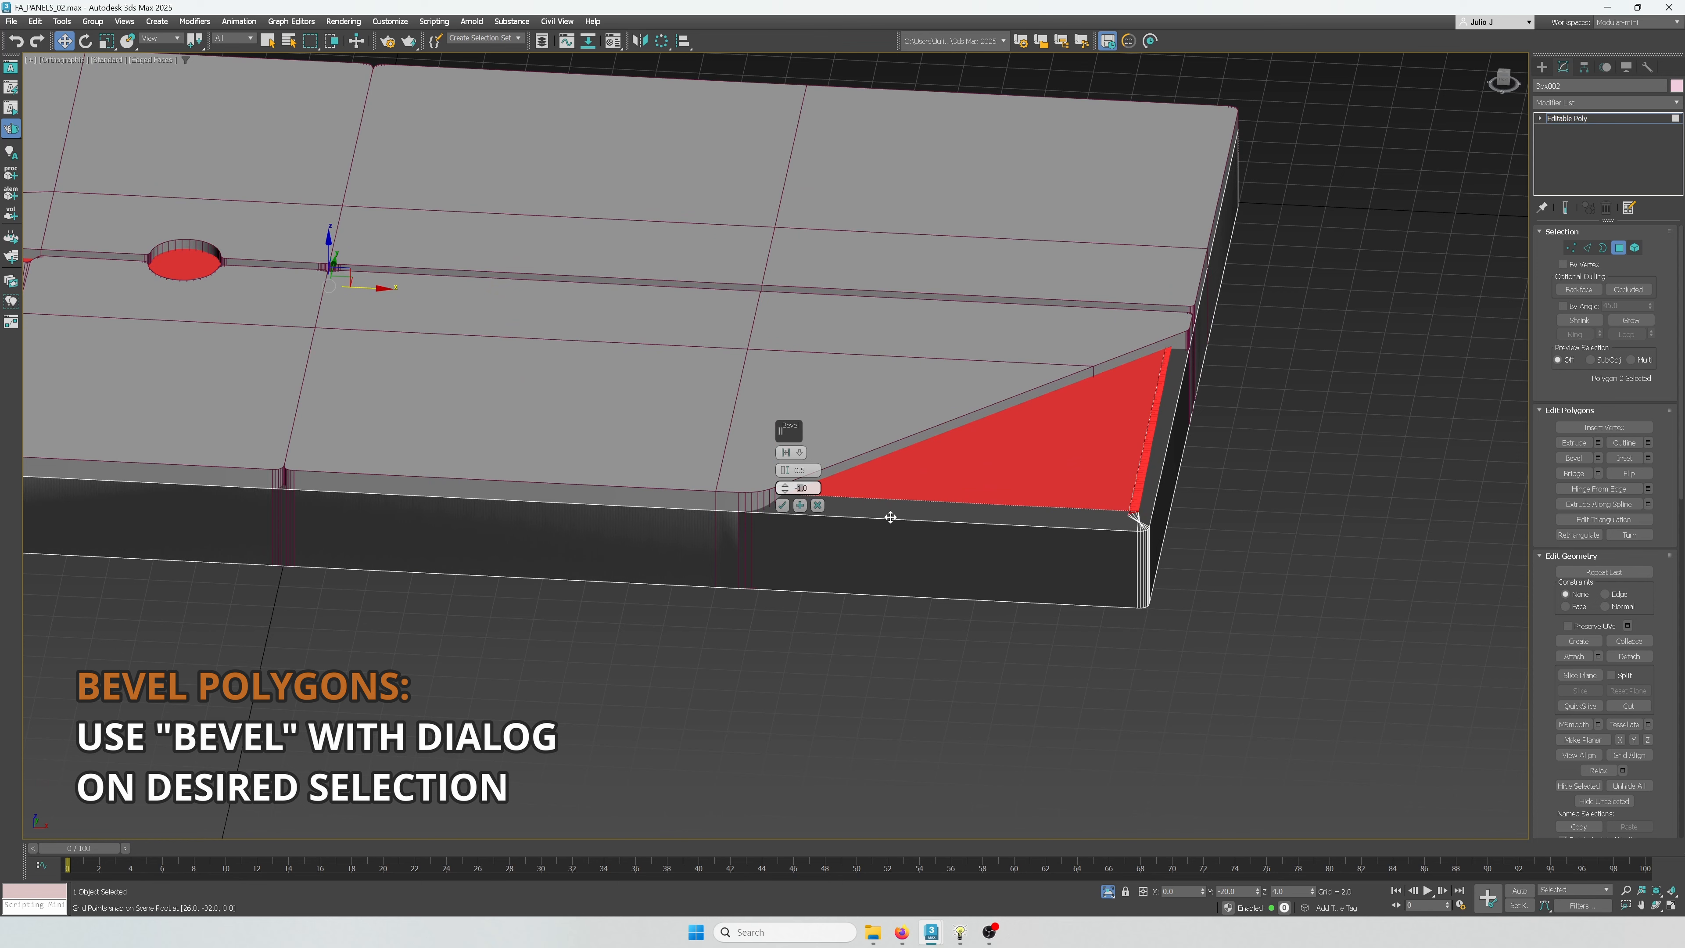
{"action": "key", "text": "Return"}
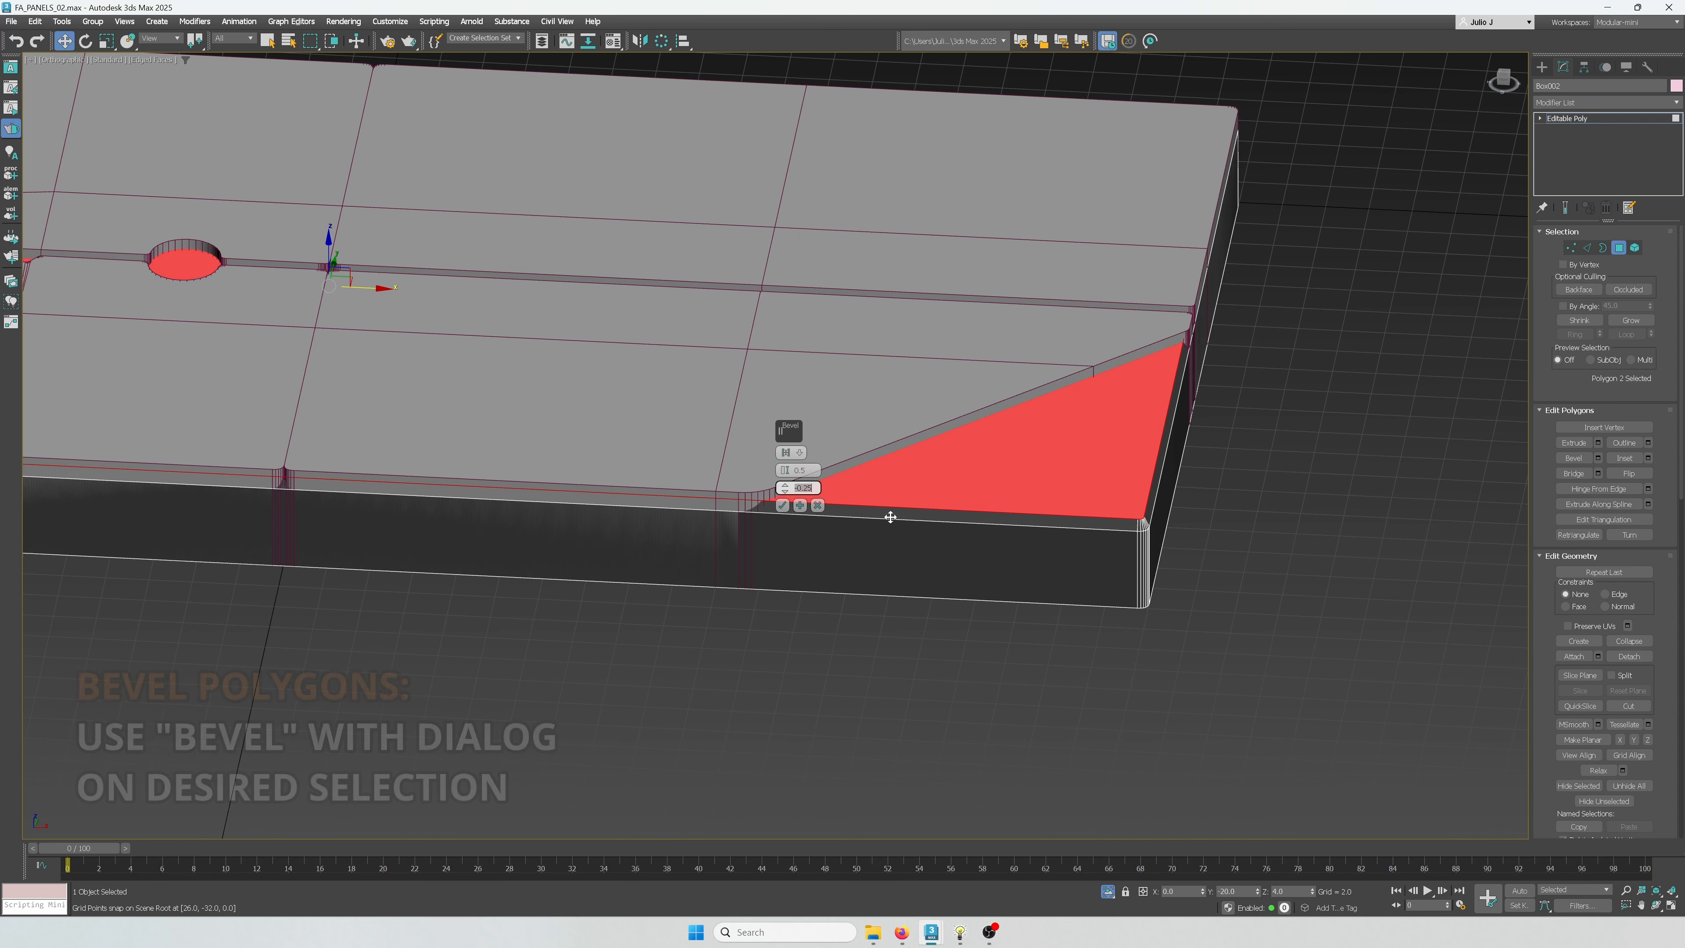
{"action": "middle_click_drag", "start_coordinate": [1094, 541], "coordinate": [1110, 545], "text": "alt"}
{"action": "key", "text": "t"}
{"action": "scroll", "coordinate": [1009, 557], "scroll_direction": "up", "scroll_amount": 3}
{"action": "middle_click_drag", "start_coordinate": [1258, 683], "coordinate": [800, 505]}
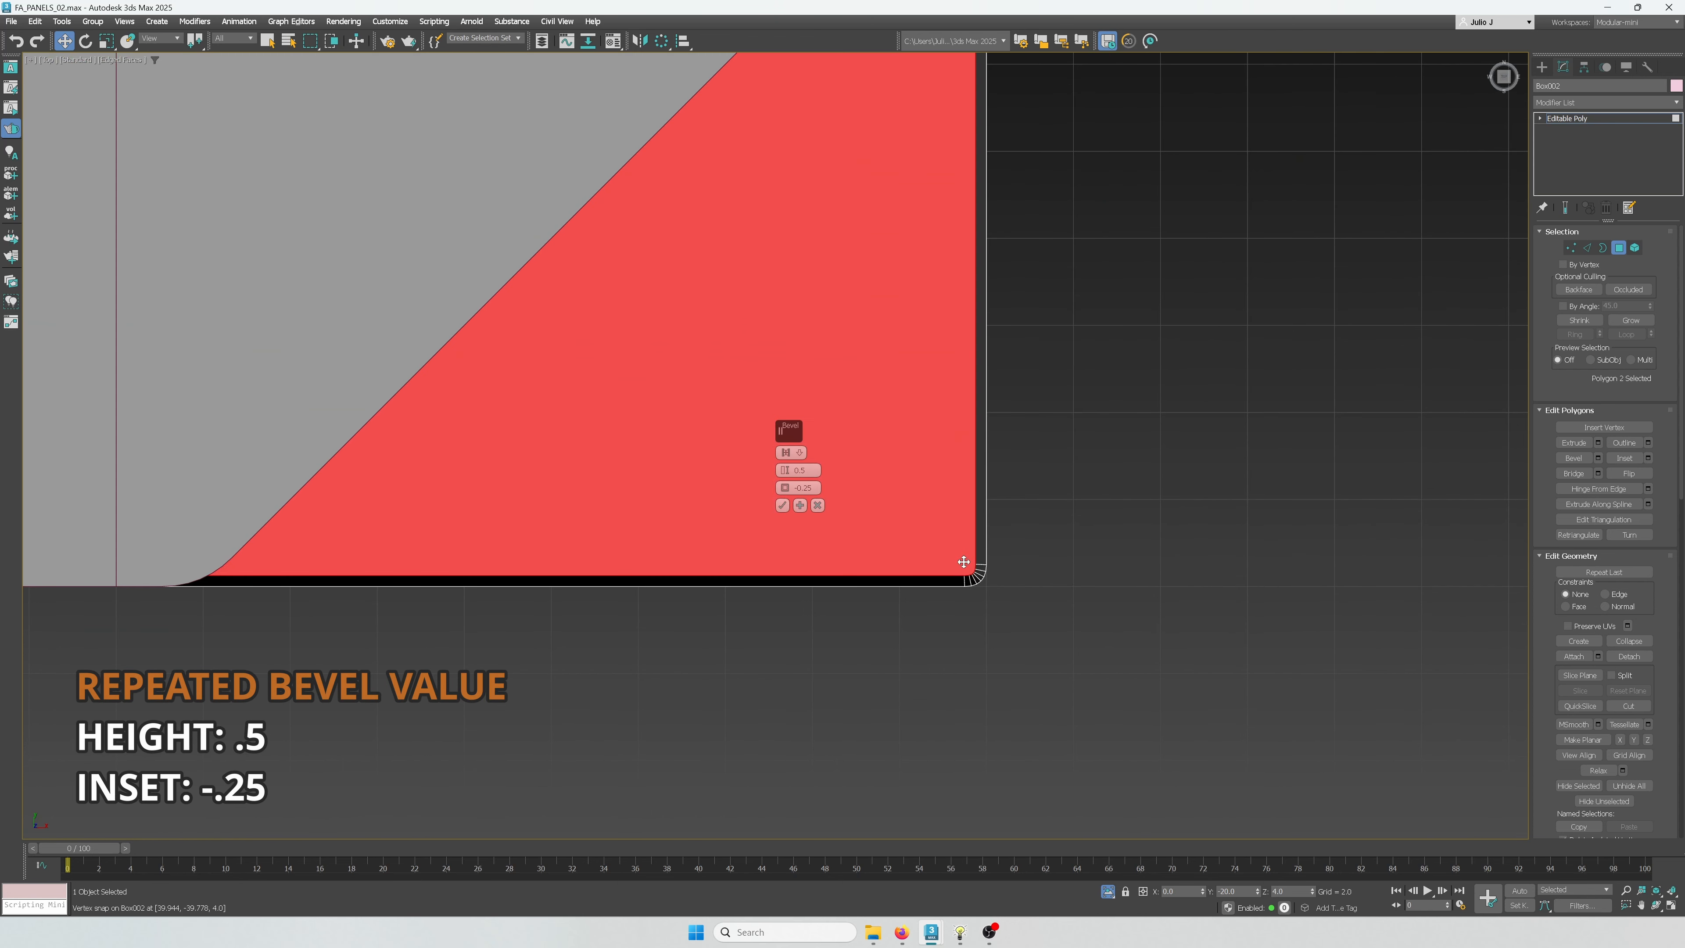
{"action": "scroll", "coordinate": [966, 561], "scroll_direction": "down", "scroll_amount": 2}
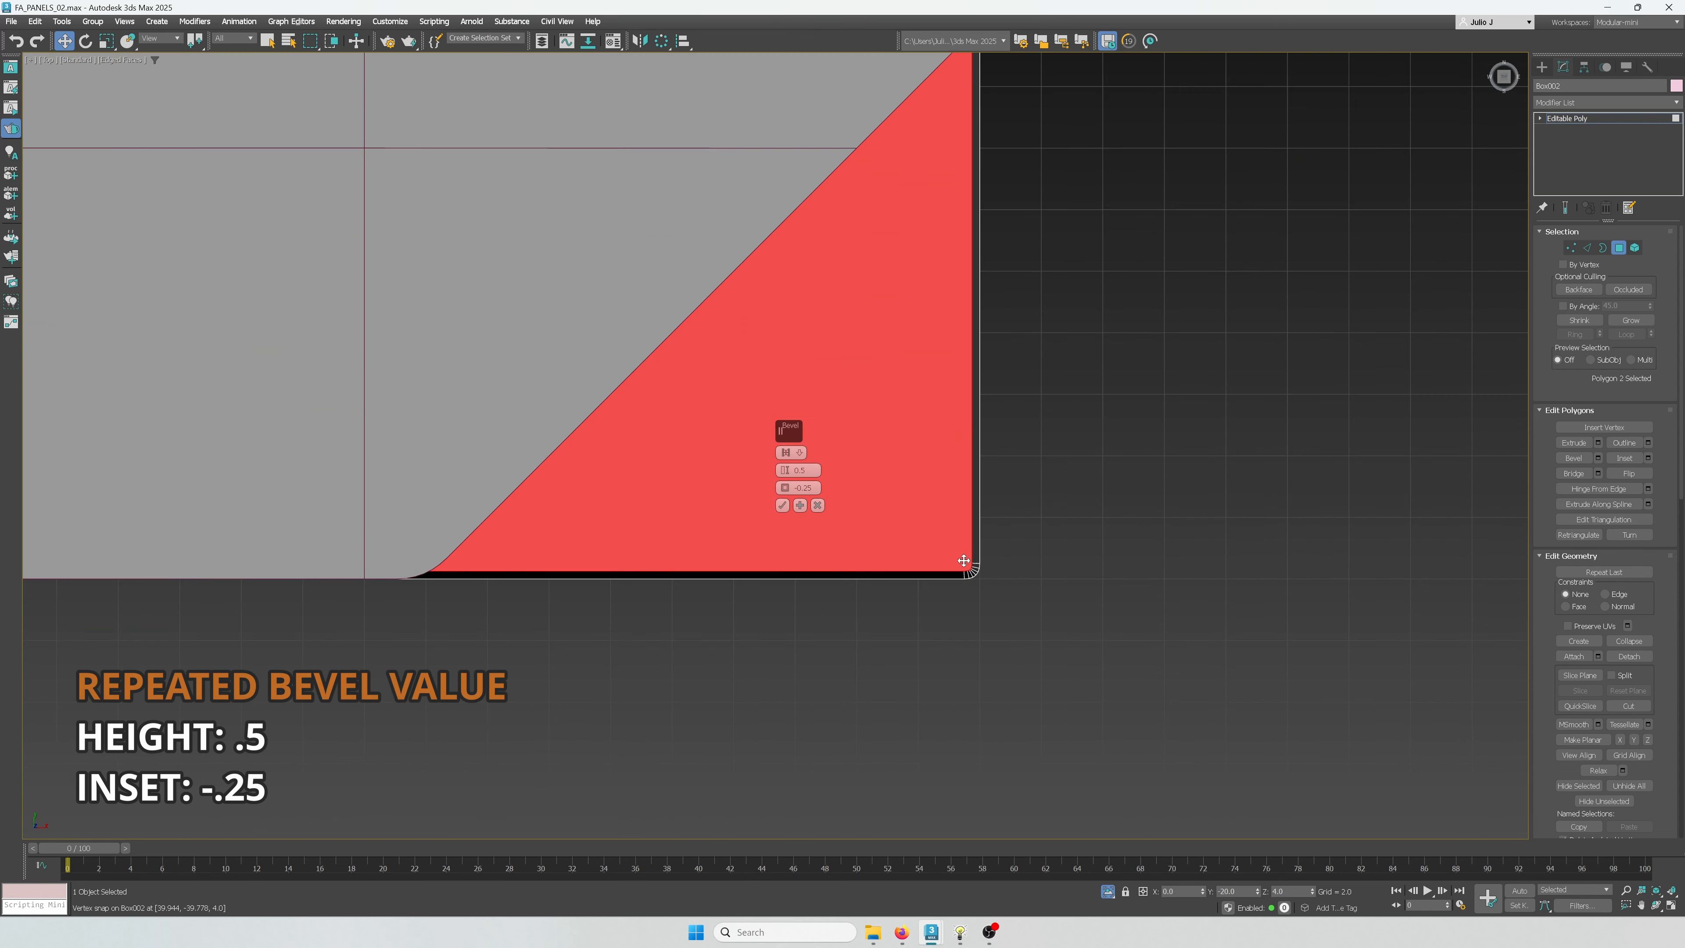
{"action": "left_click", "coordinate": [783, 505]}
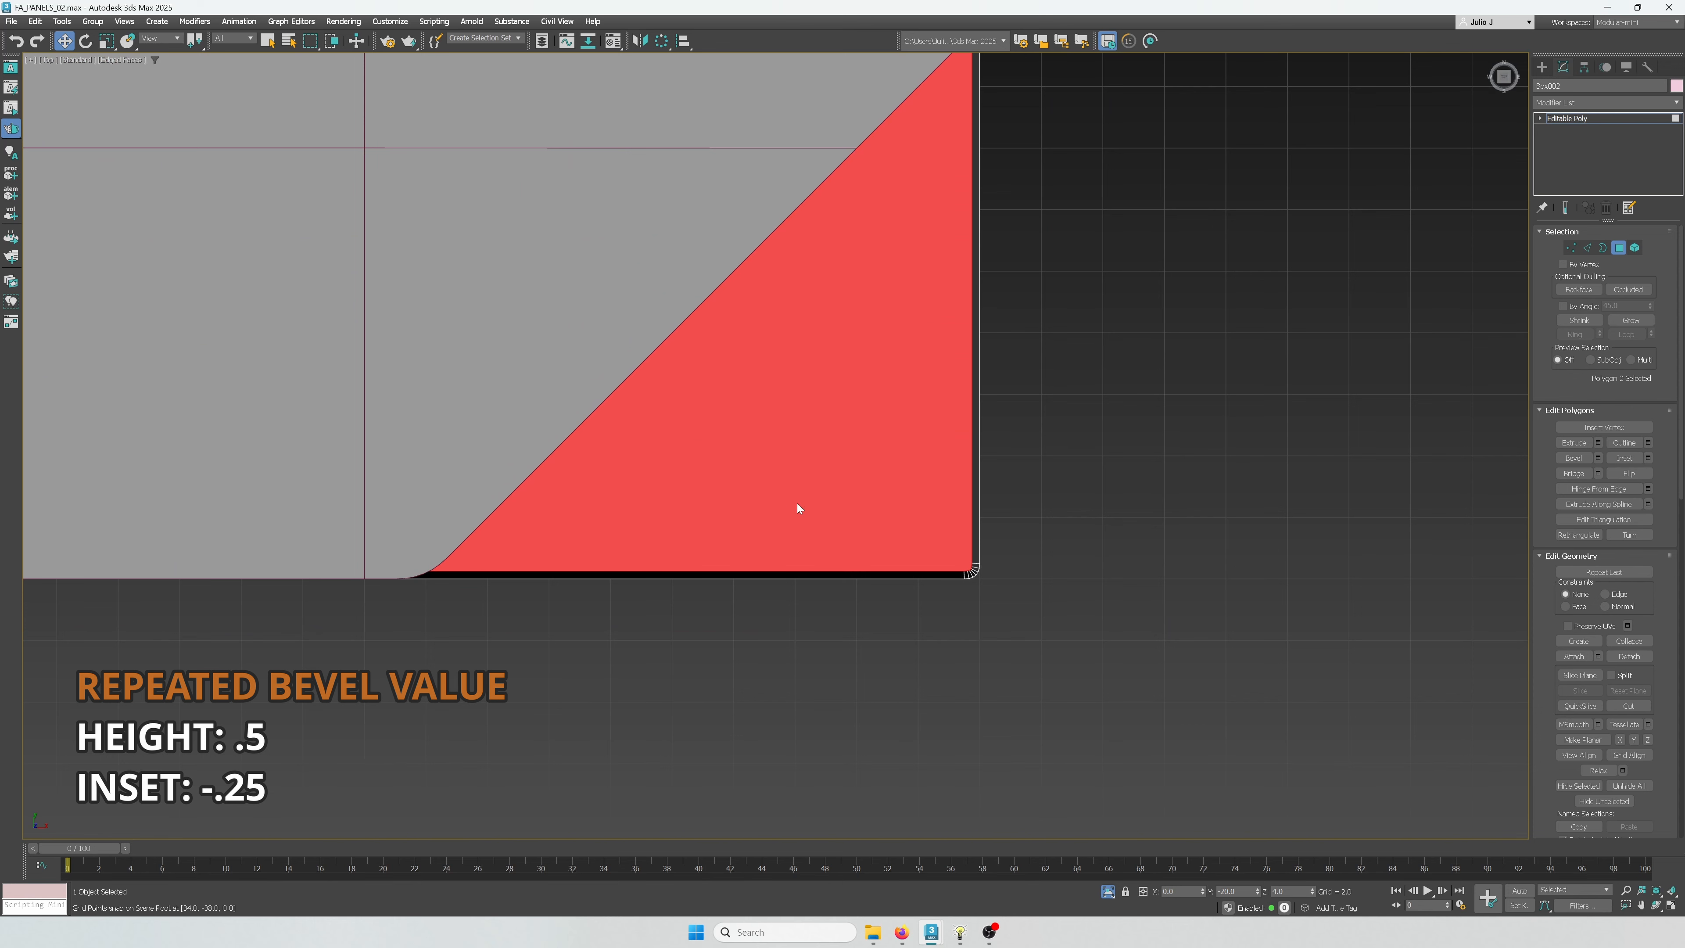
Chamfer the edges bordering the base box's top face by about 0.084 with several segments
{"action": "left_click", "coordinate": [1588, 249]}
{"action": "scroll", "coordinate": [899, 539], "scroll_direction": "up", "scroll_amount": 2}
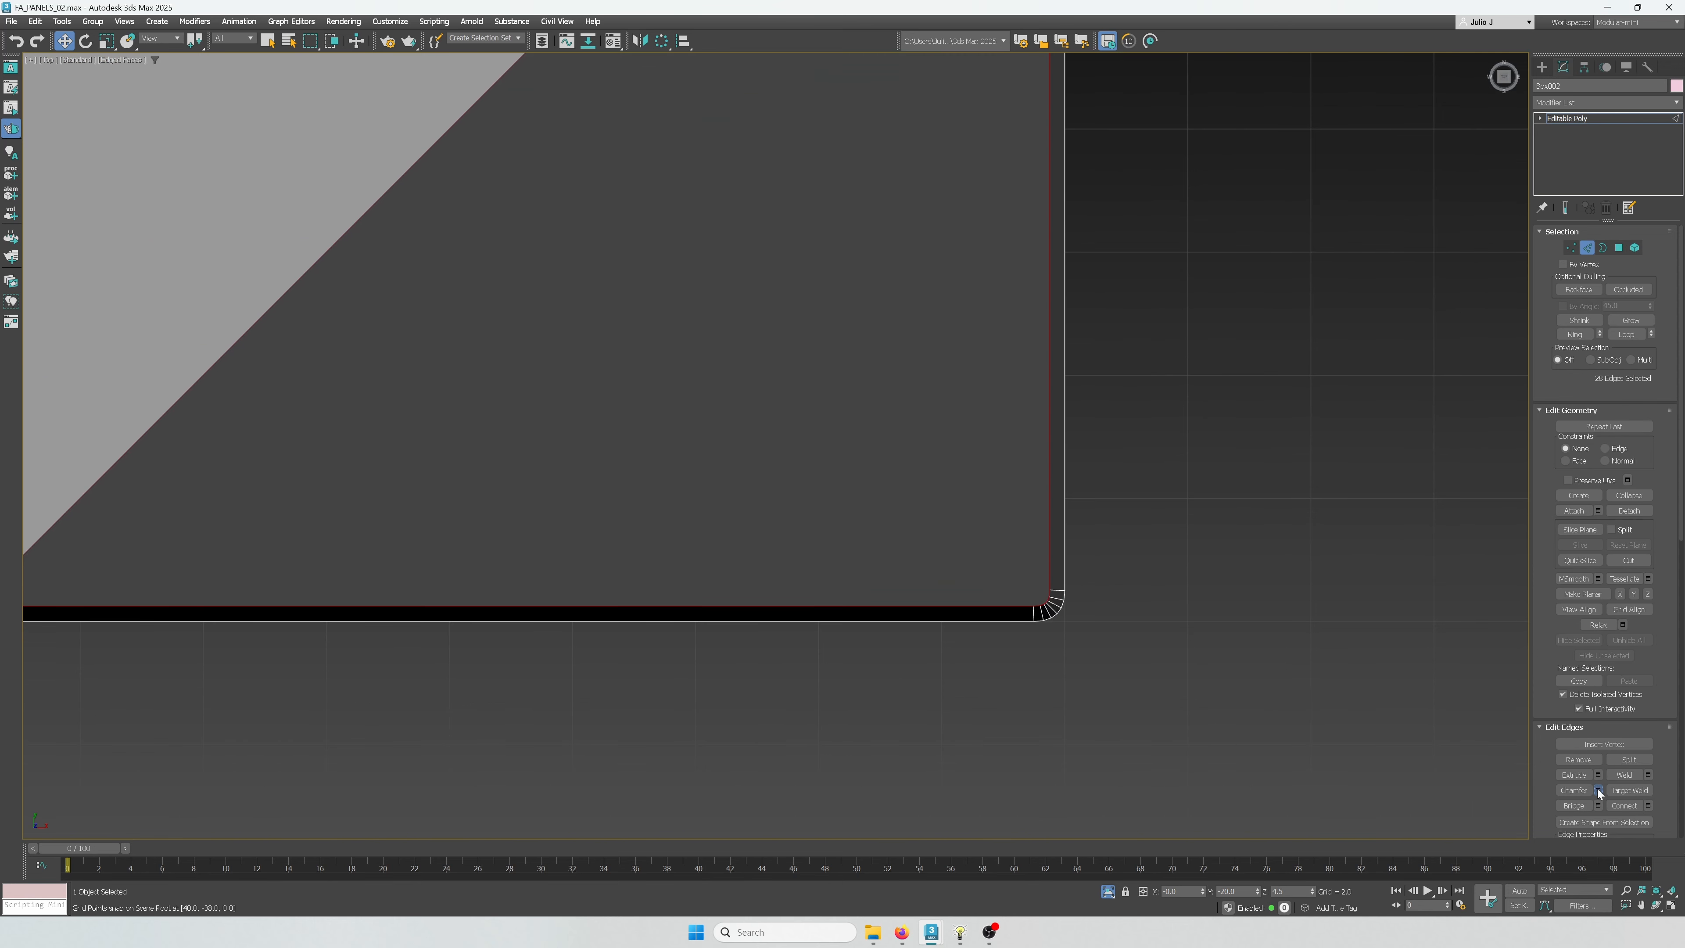
{"action": "left_click", "coordinate": [1598, 790]}
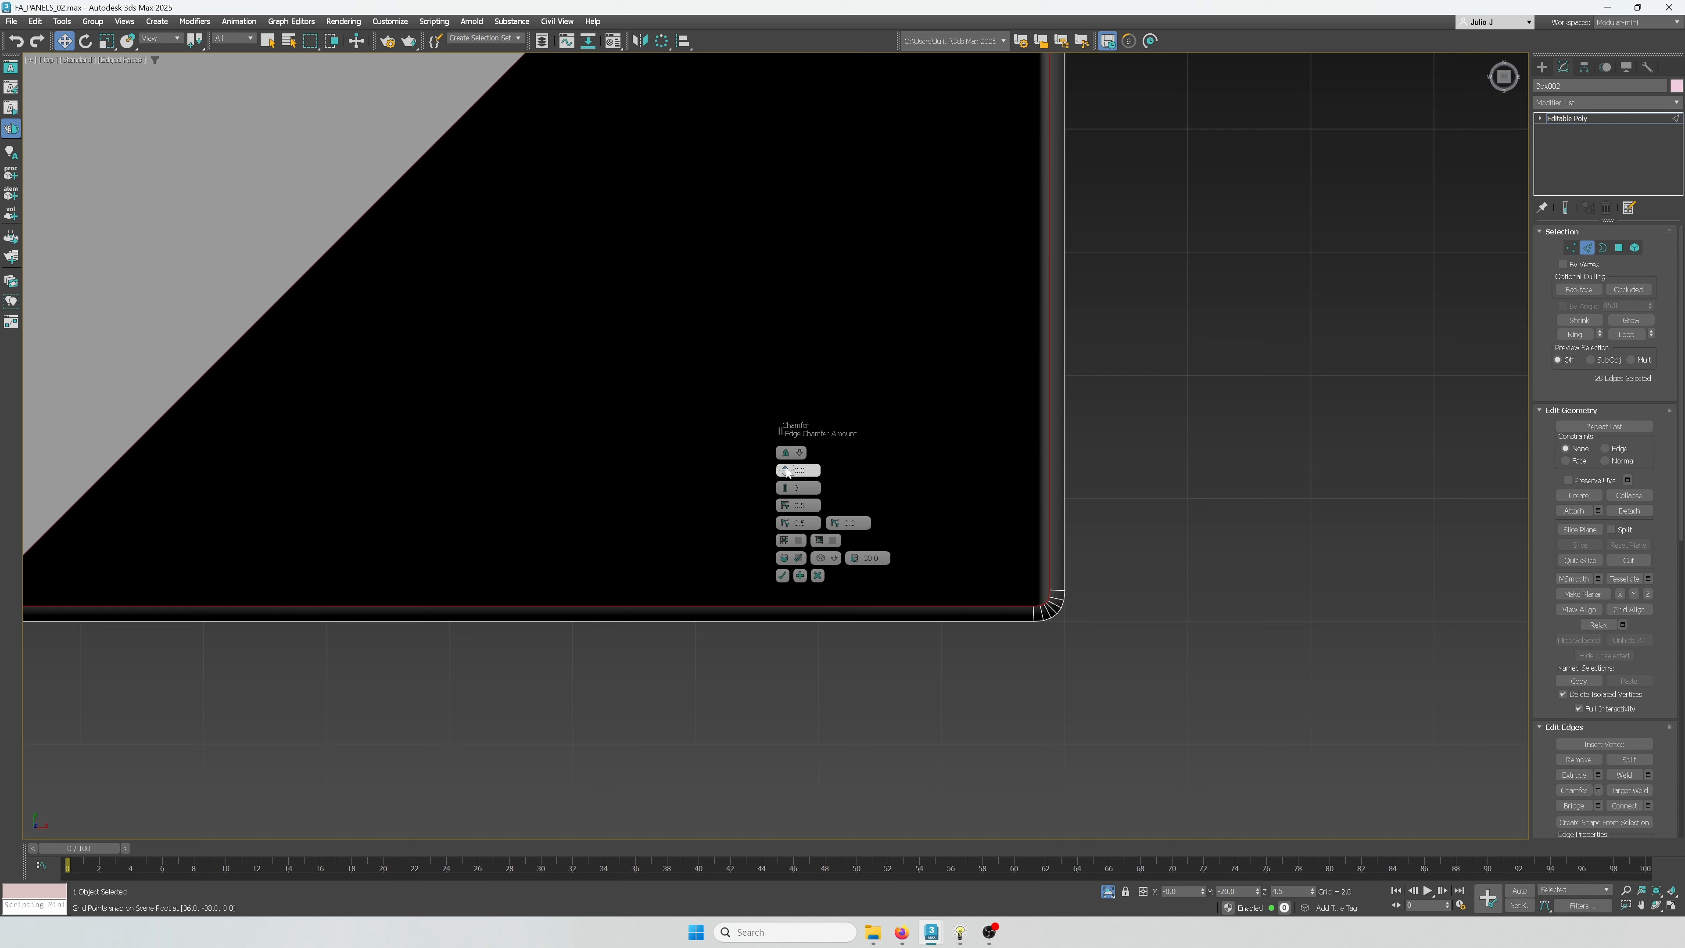
{"action": "left_click_drag", "start_coordinate": [787, 471], "coordinate": [788, 463]}
{"action": "left_click", "coordinate": [785, 491]}
{"action": "middle_click_drag", "start_coordinate": [1131, 603], "coordinate": [1032, 593]}
{"action": "scroll", "coordinate": [1033, 593], "scroll_direction": "up", "scroll_amount": 3}
{"action": "scroll", "coordinate": [881, 588], "scroll_direction": "up", "scroll_amount": 1}
{"action": "middle_click_drag", "start_coordinate": [840, 587], "coordinate": [1038, 628]}
{"action": "left_click", "coordinate": [785, 485]}
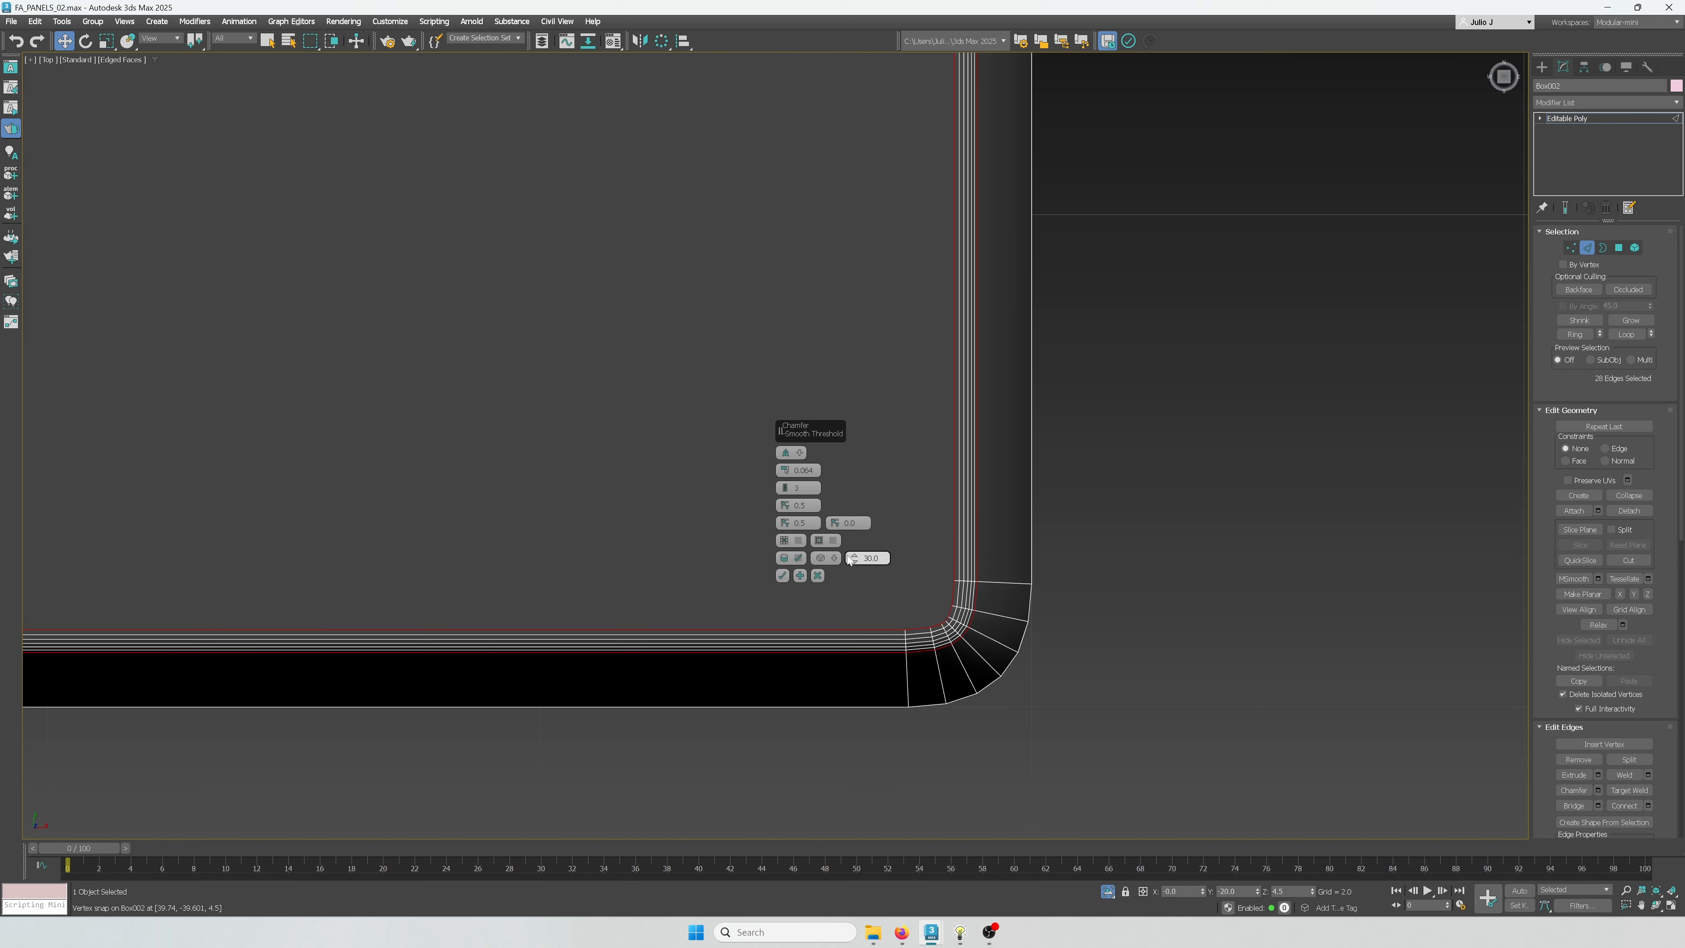
{"action": "left_click", "coordinate": [785, 576]}
Chamfer the outer edge loop where the base box's bevel meets its sides by a small amount, then leave edge editing
{"action": "scroll", "coordinate": [786, 577], "scroll_direction": "down", "scroll_amount": 2}
{"action": "left_click", "coordinate": [806, 642]}
{"action": "middle_click_drag", "start_coordinate": [843, 646], "coordinate": [836, 622], "text": "alt"}
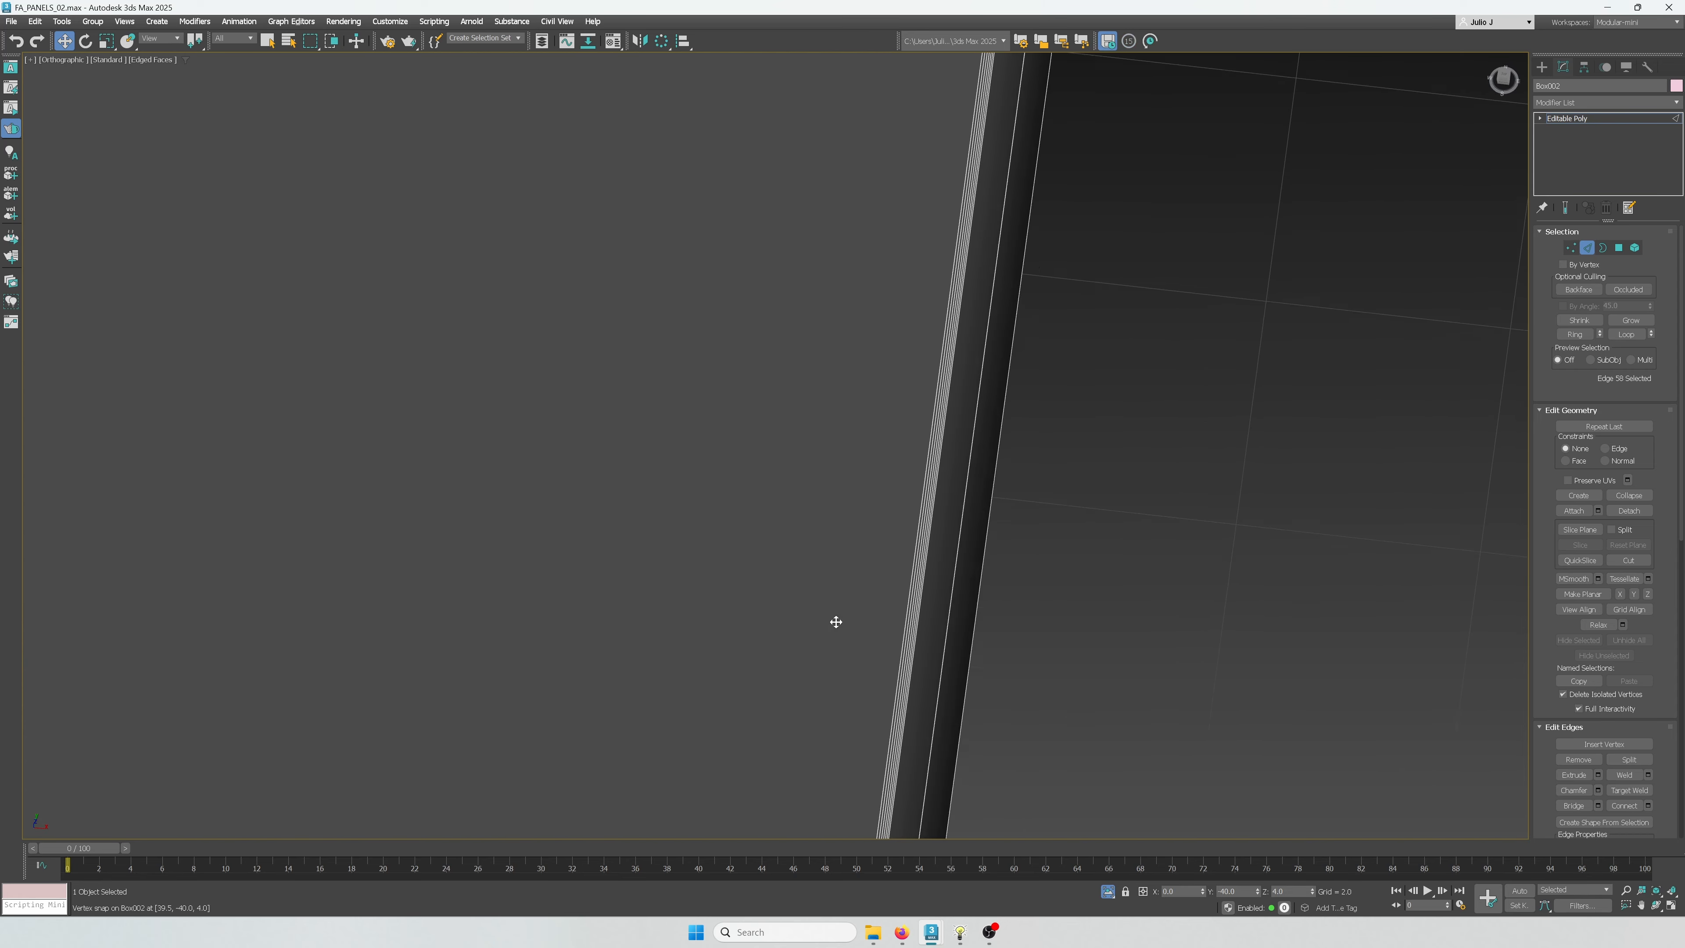
{"action": "scroll", "coordinate": [836, 621], "scroll_direction": "down", "scroll_amount": 3}
{"action": "key", "text": "z"}
{"action": "middle_click_drag", "start_coordinate": [1295, 599], "coordinate": [929, 525]}
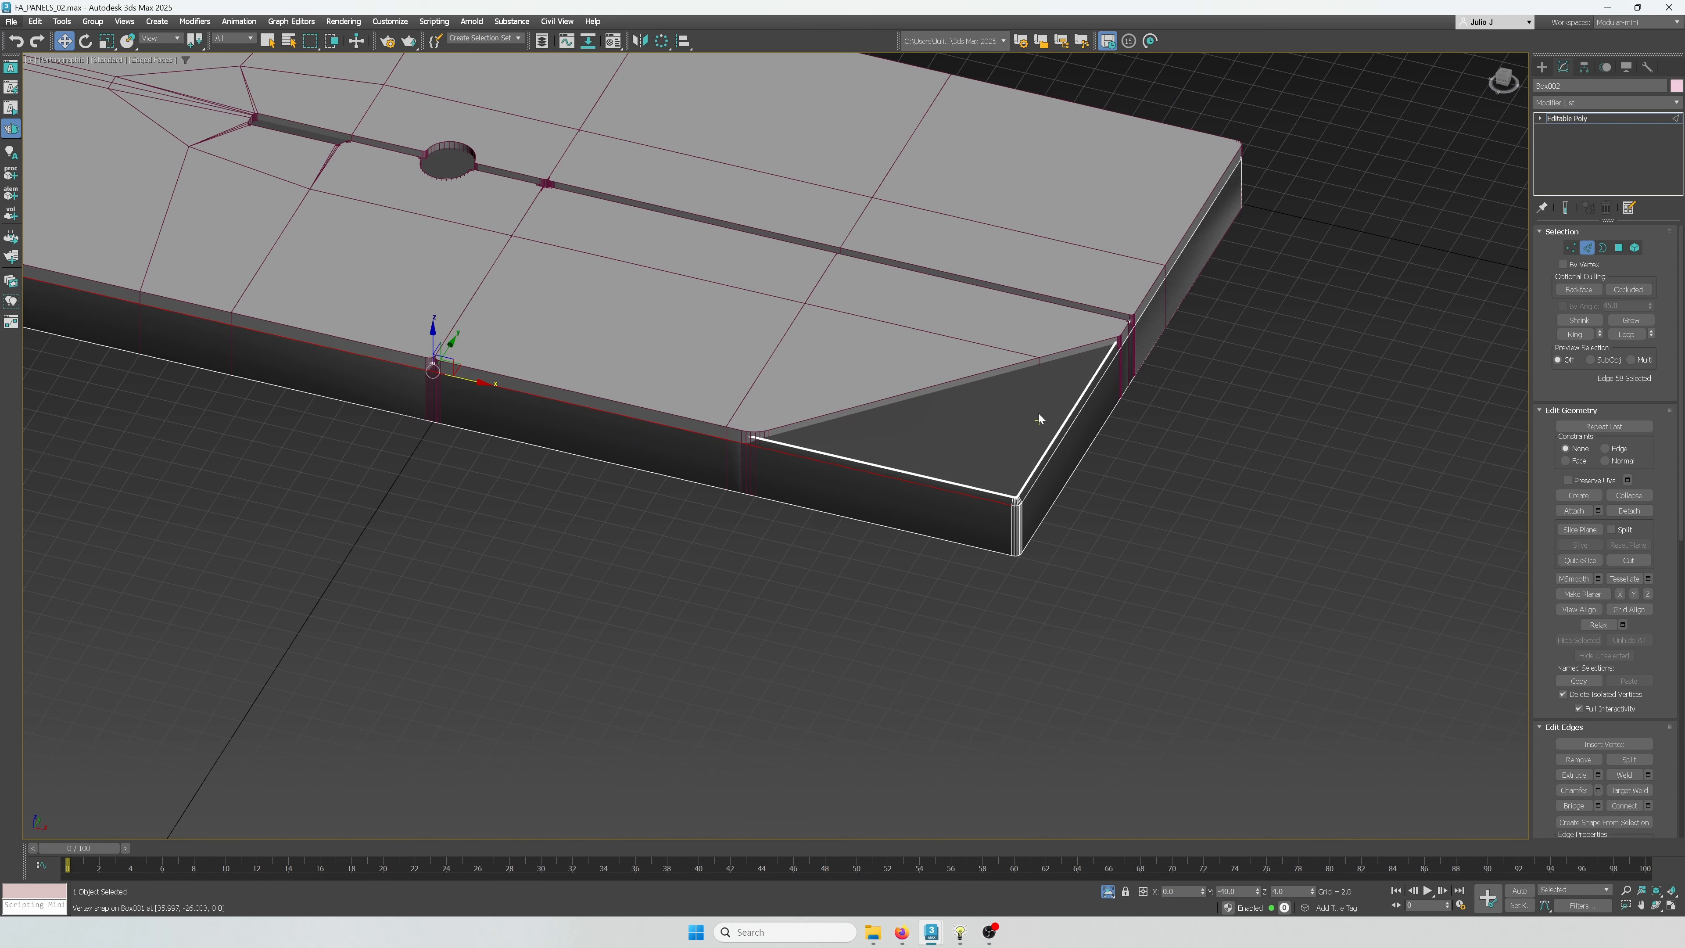
{"action": "scroll", "coordinate": [937, 467], "scroll_direction": "up", "scroll_amount": 2}
{"action": "middle_click_drag", "start_coordinate": [1014, 459], "coordinate": [906, 488]}
{"action": "key", "text": "alt+l"}
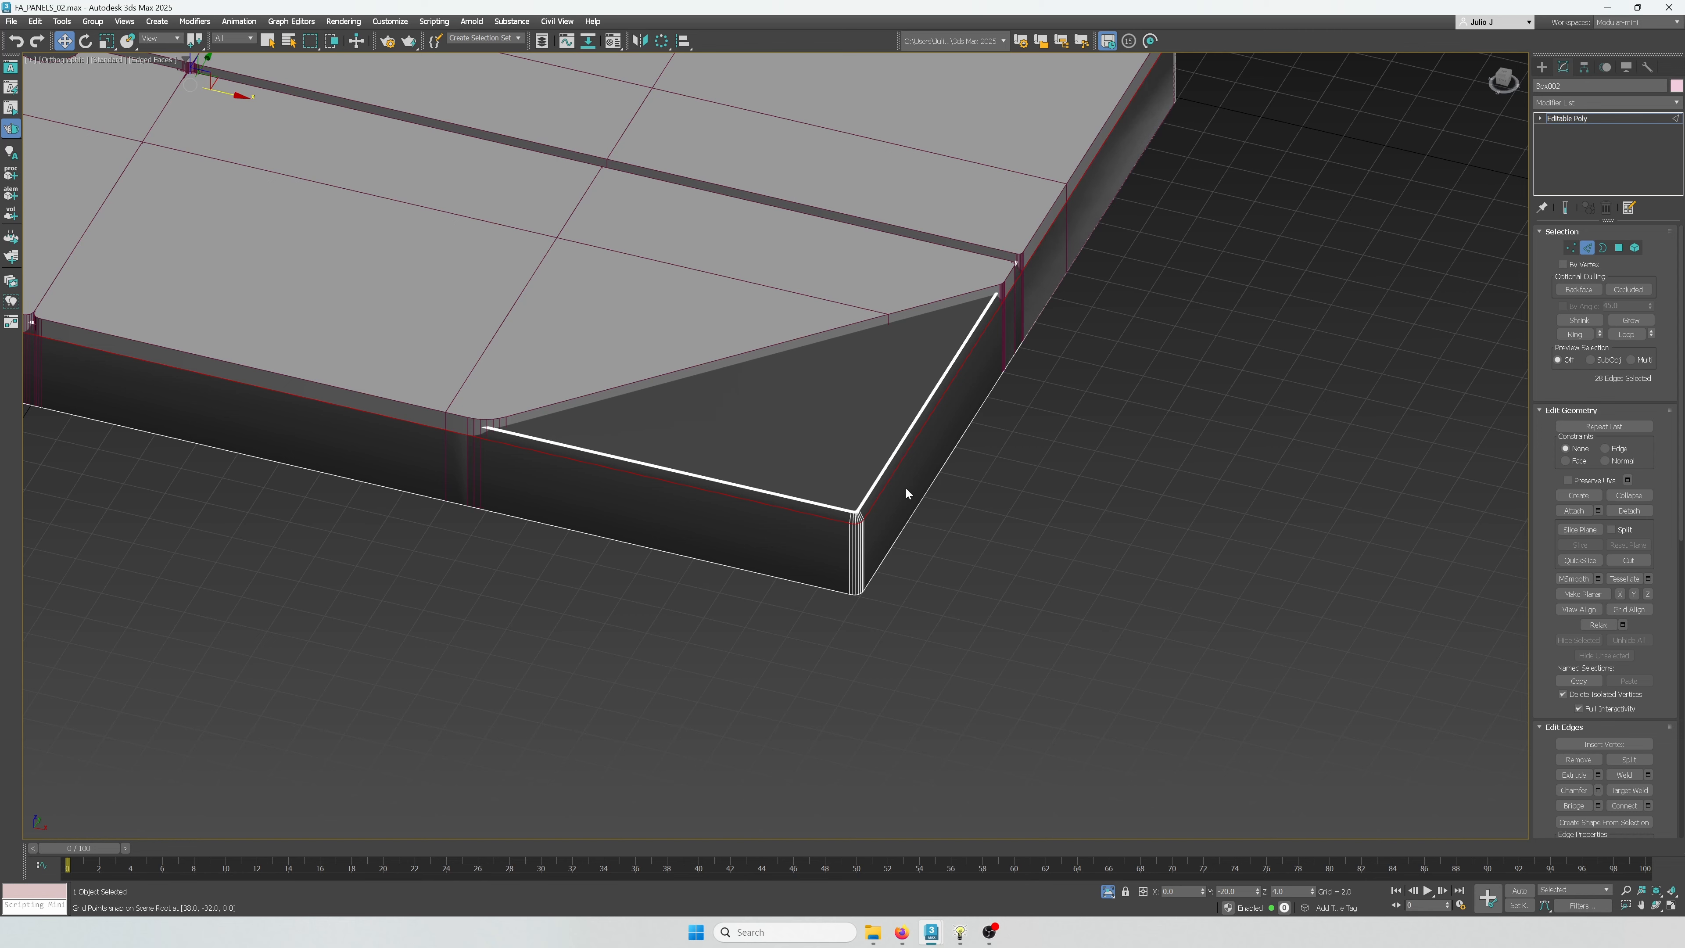
{"action": "key", "text": "ctrl+shift+c"}
{"action": "scroll", "coordinate": [863, 524], "scroll_direction": "up", "scroll_amount": 5}
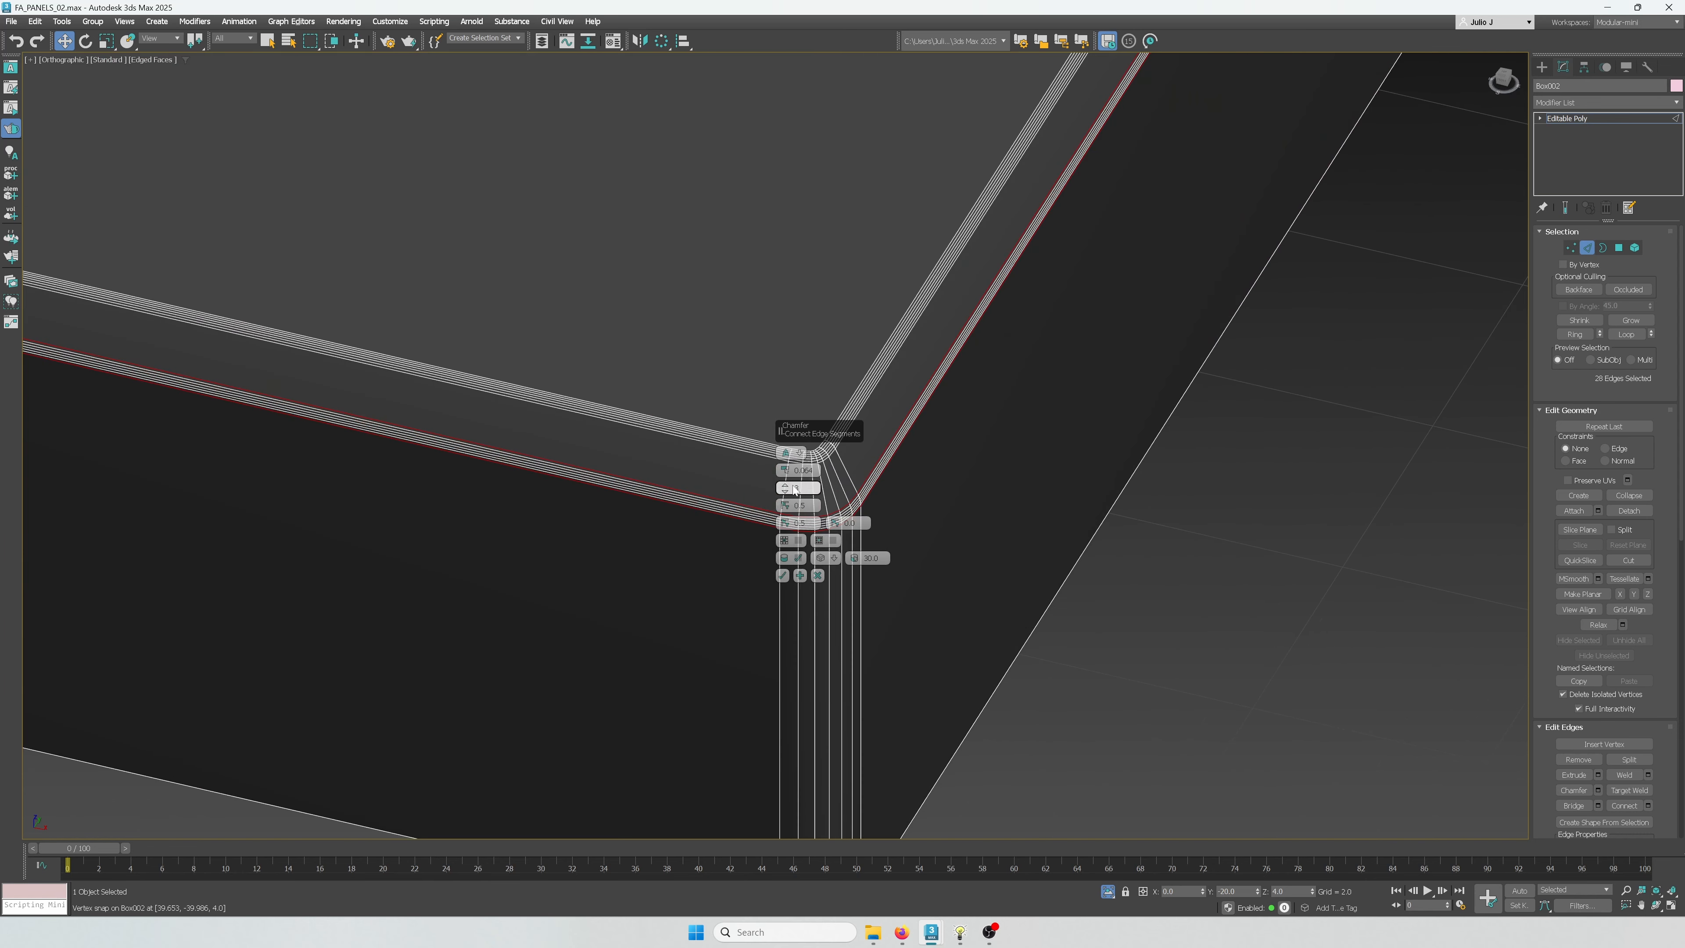
{"action": "left_click_drag", "start_coordinate": [788, 478], "coordinate": [784, 495]}
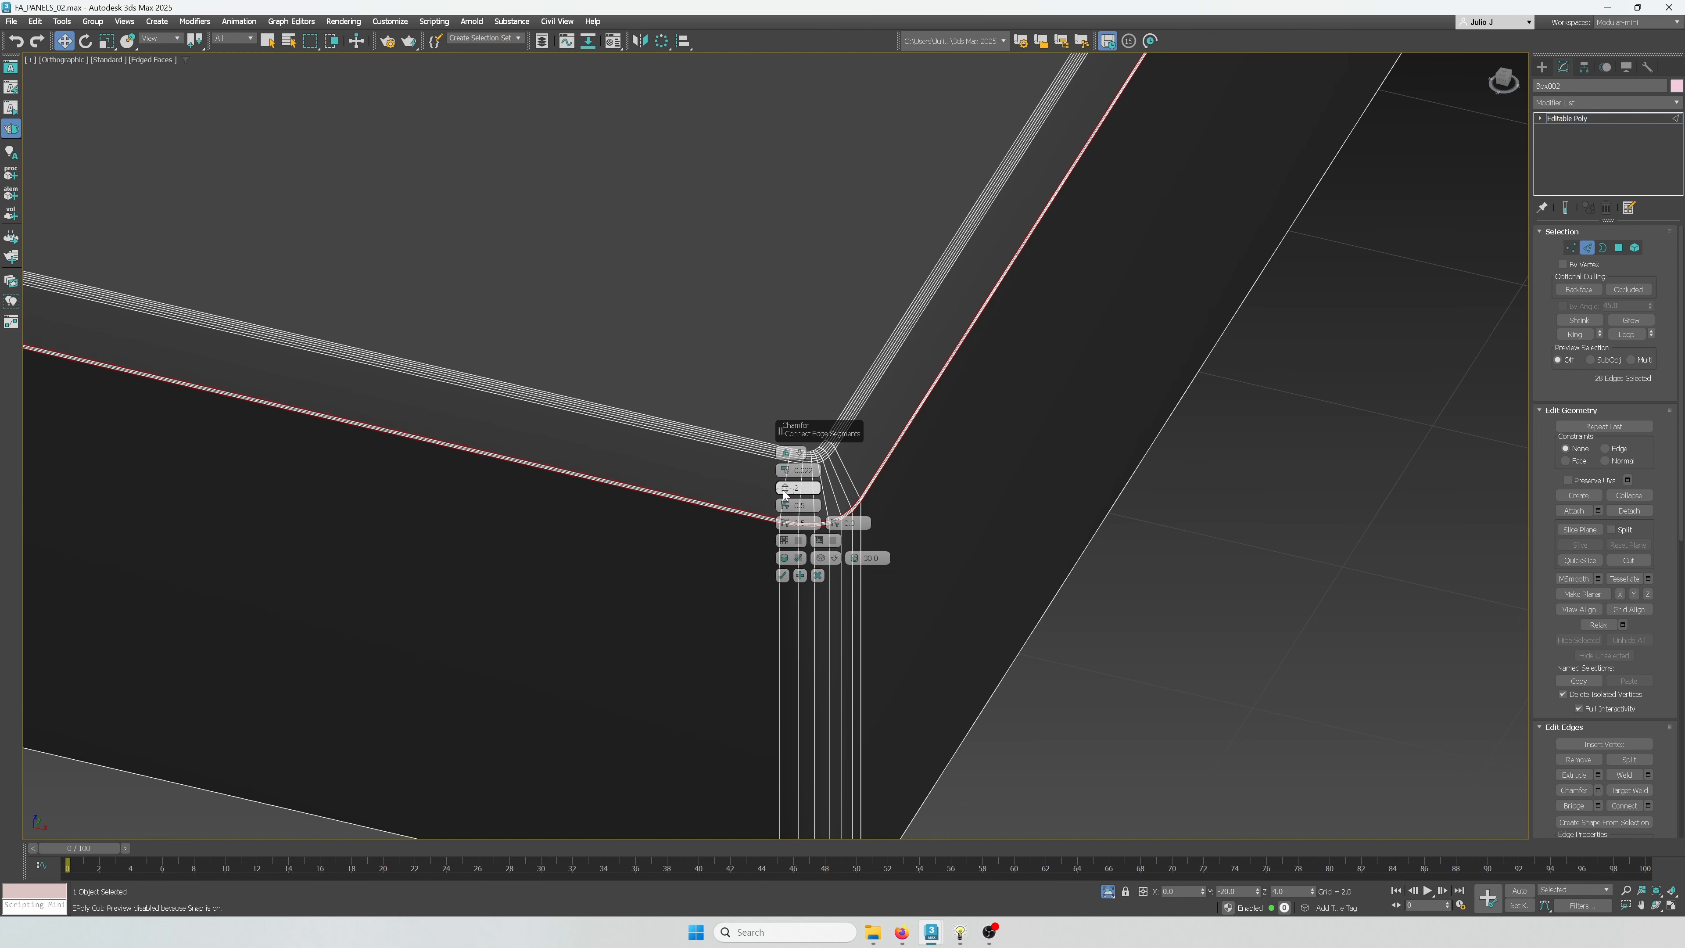
{"action": "left_click", "coordinate": [788, 491]}
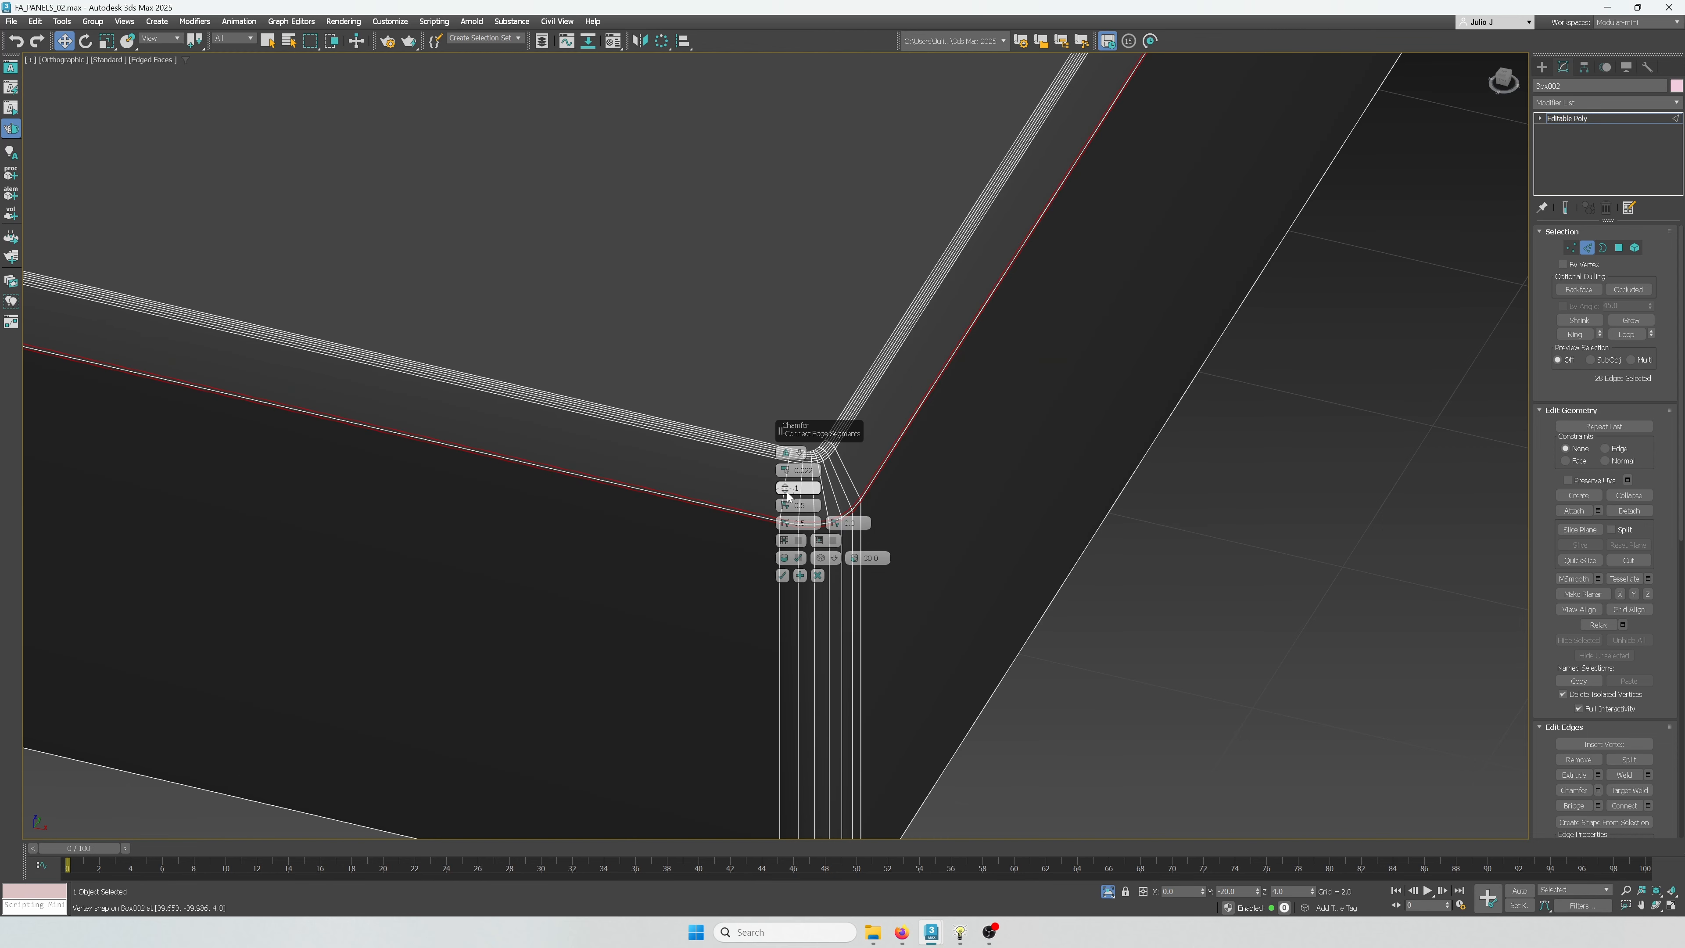
{"action": "left_click", "coordinate": [788, 488]}
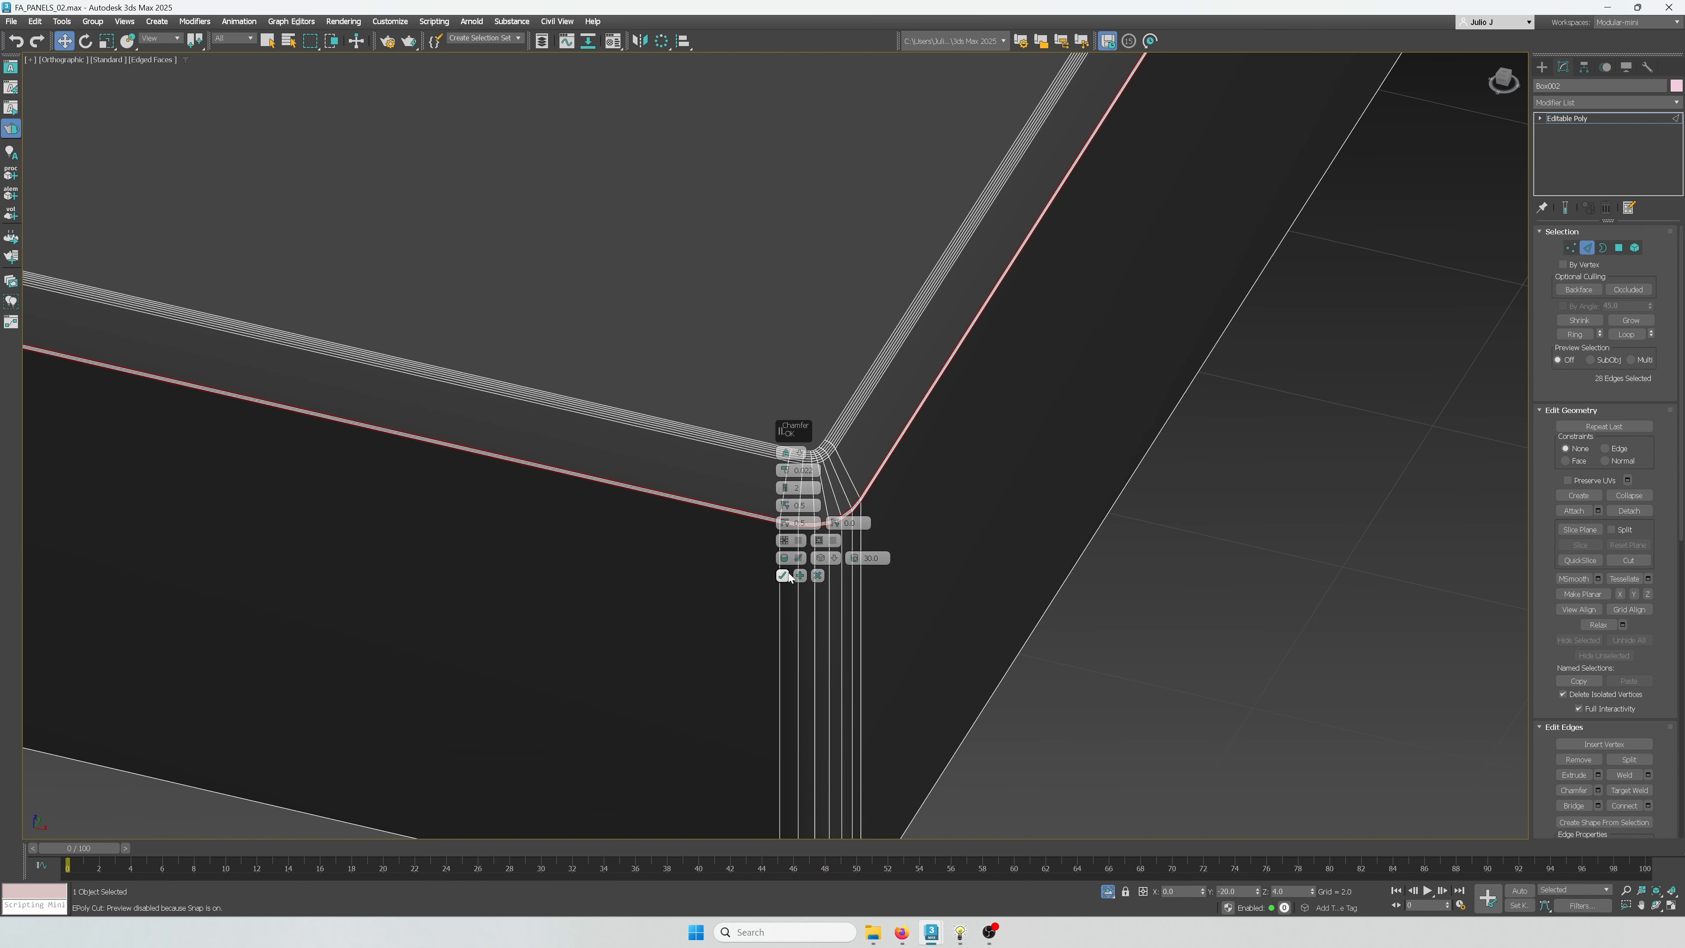
{"action": "left_click", "coordinate": [788, 572]}
{"action": "scroll", "coordinate": [787, 572], "scroll_direction": "down", "scroll_amount": 2}
{"action": "key", "text": "2"}
{"action": "left_click", "coordinate": [1250, 581]}
Select only the top polygons of the joined panels object, excluding all side and bottom polygons
{"action": "scroll", "coordinate": [1162, 571], "scroll_direction": "down", "scroll_amount": 5}
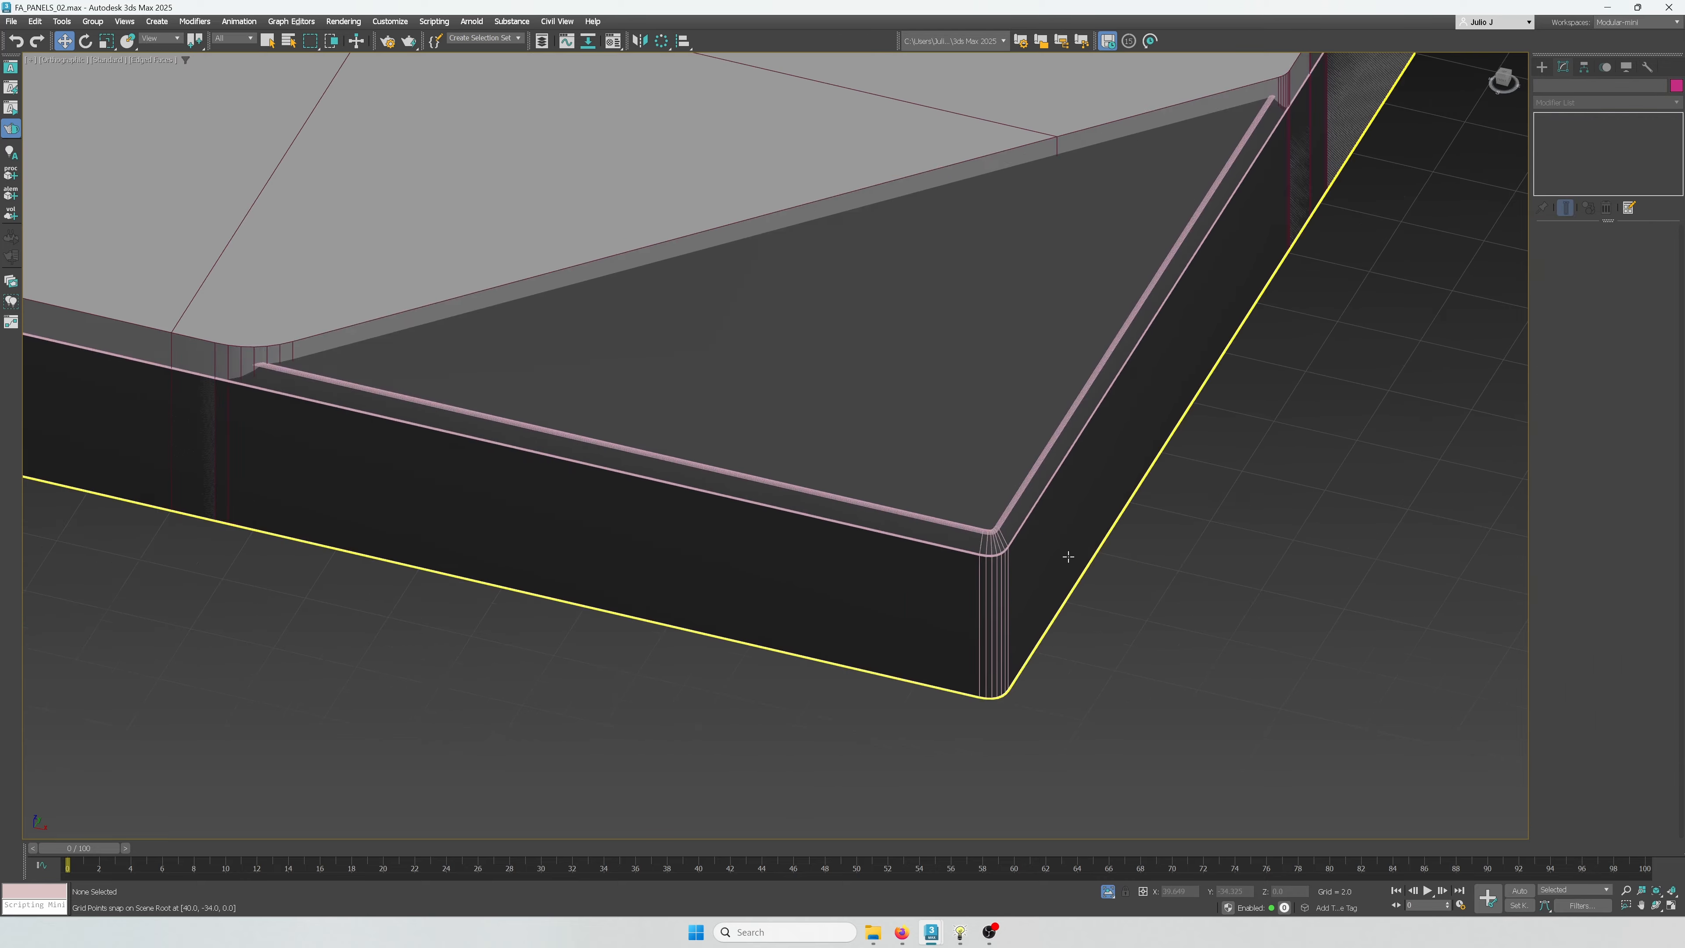
{"action": "middle_click_drag", "start_coordinate": [1068, 557], "coordinate": [1277, 693], "text": "alt"}
{"action": "left_click", "coordinate": [989, 503]}
{"action": "left_click", "coordinate": [1619, 248]}
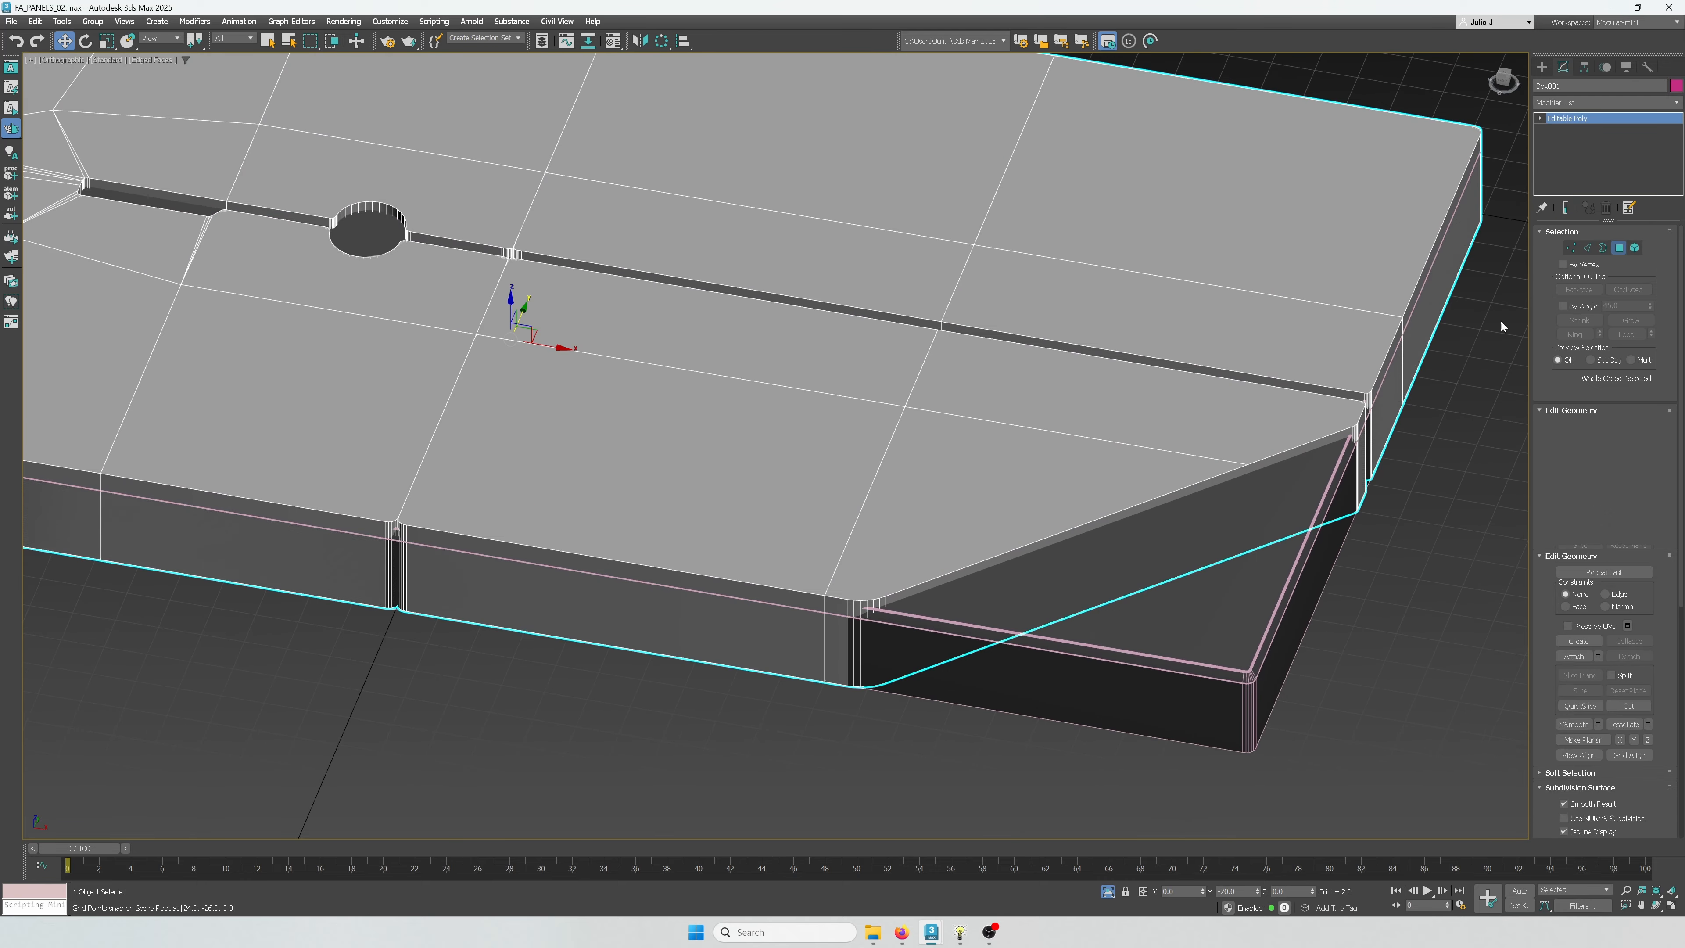
{"action": "key", "text": "ctrl+a"}
{"action": "key", "text": "f"}
{"action": "scroll", "coordinate": [1140, 455], "scroll_direction": "down", "scroll_amount": 3}
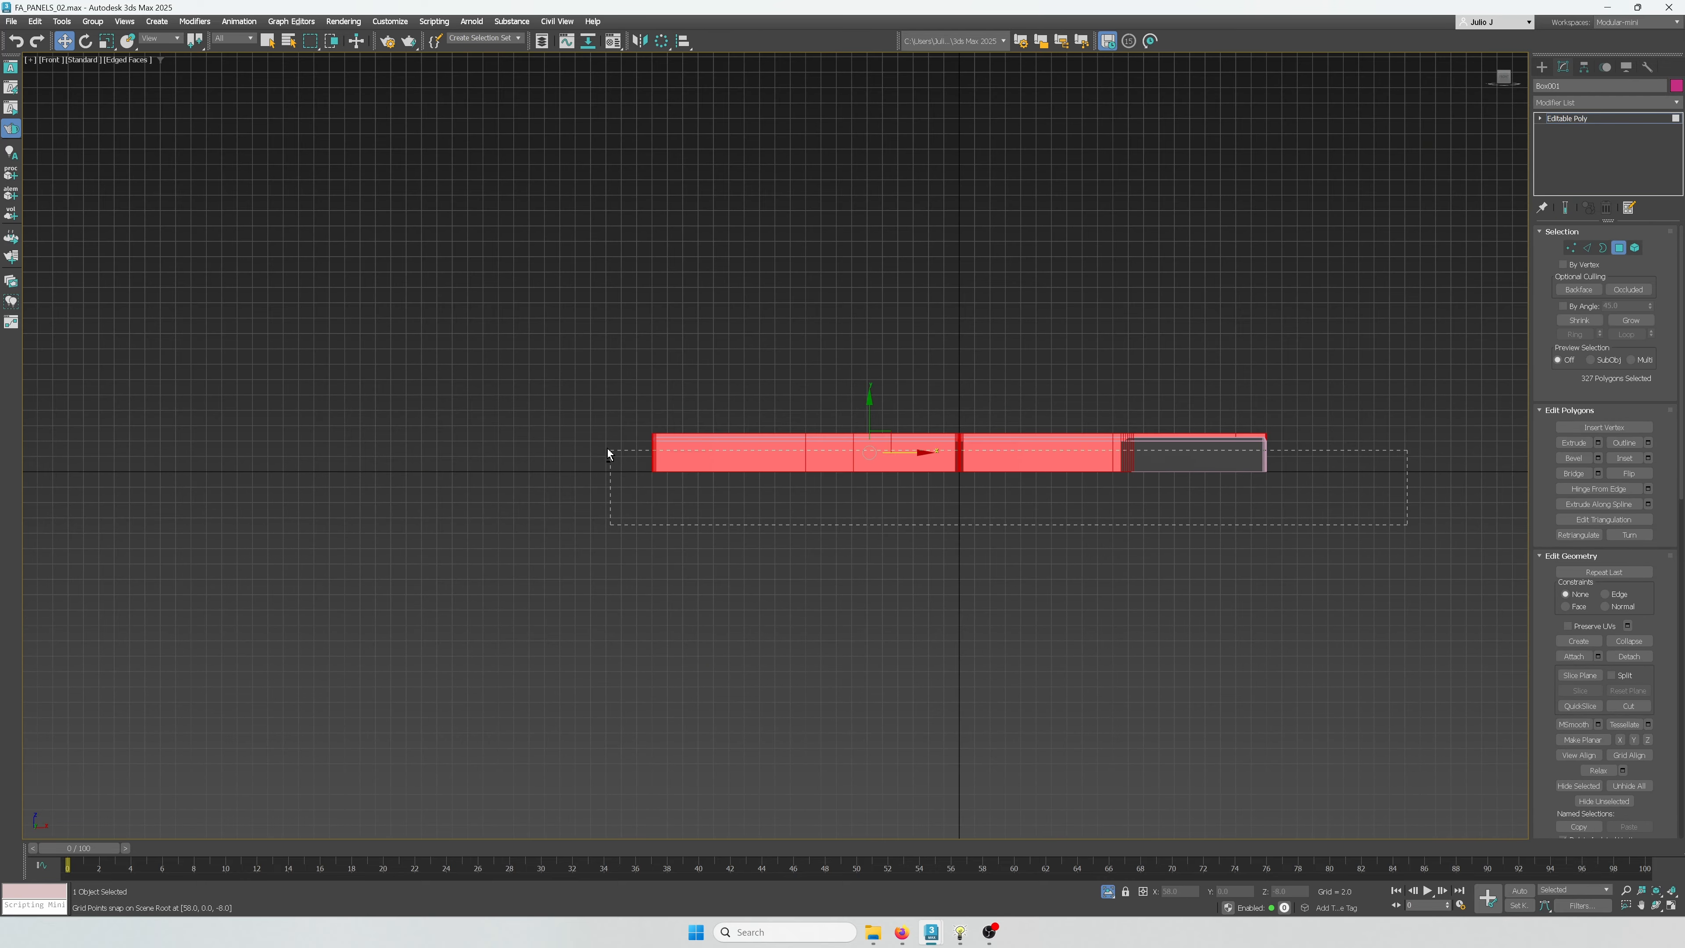
{"action": "left_click_drag", "start_coordinate": [608, 450], "coordinate": [608, 450], "text": "alt"}
{"action": "middle_click_drag", "start_coordinate": [1098, 428], "coordinate": [1055, 514], "text": "alt"}
{"action": "scroll", "coordinate": [1105, 499], "scroll_direction": "up", "scroll_amount": 4}
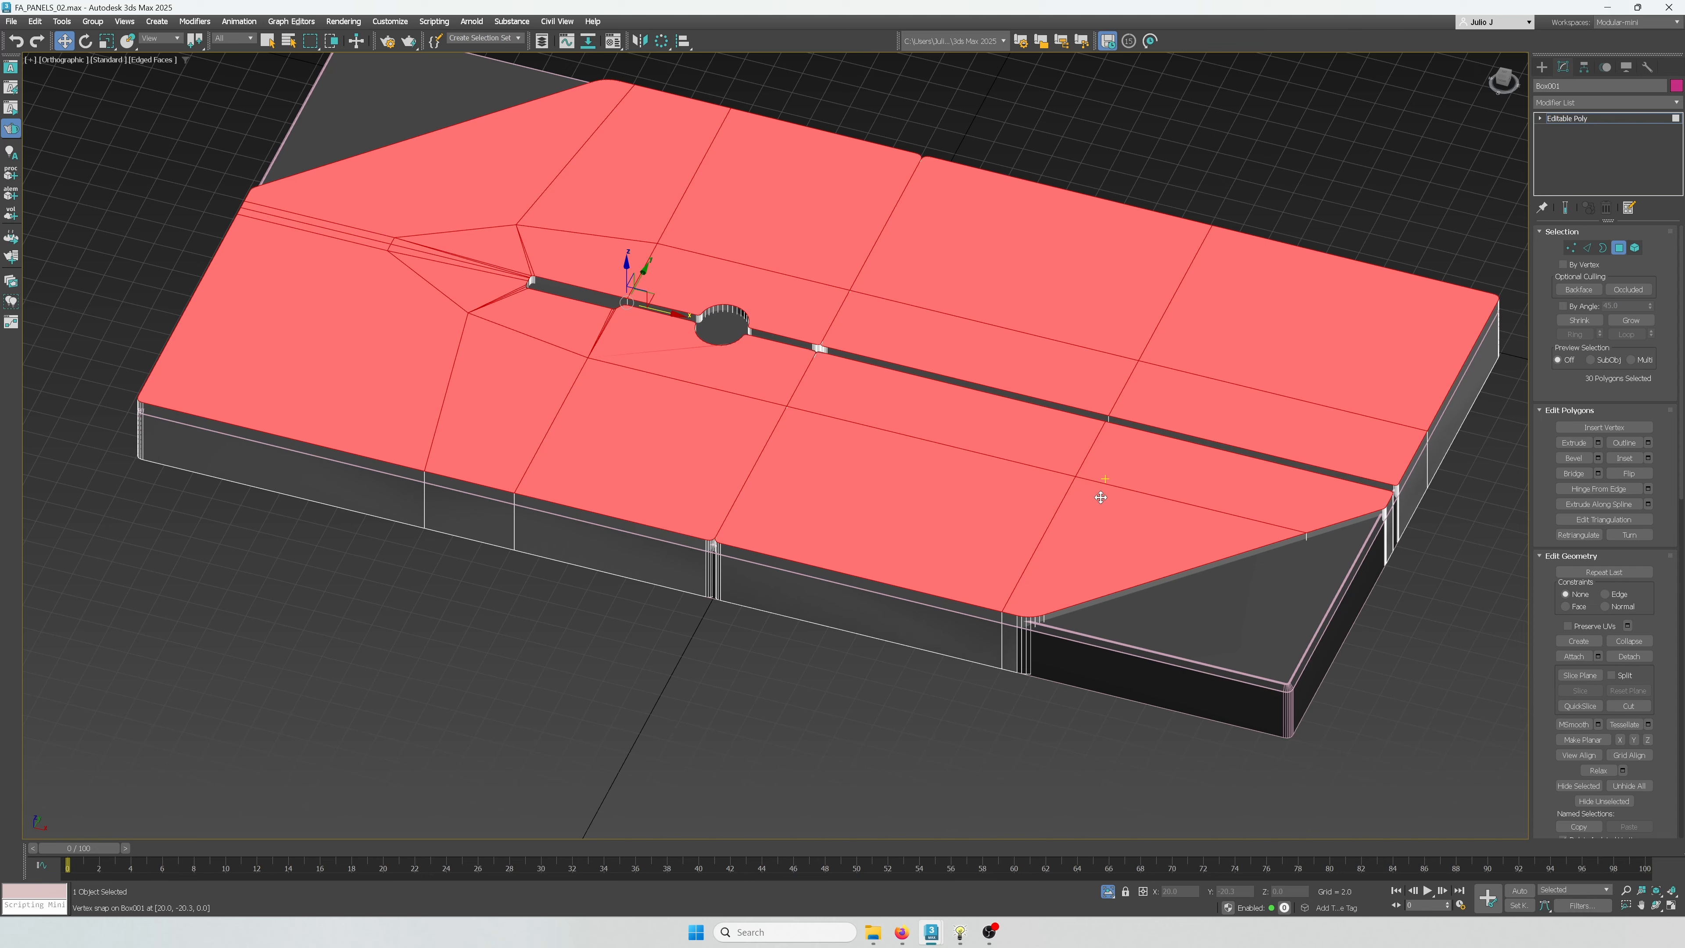
Bevel the joined panels' top polygons with a height of 0.5 and an outline of -0.25
{"action": "key", "text": "ctrl+shift+b"}
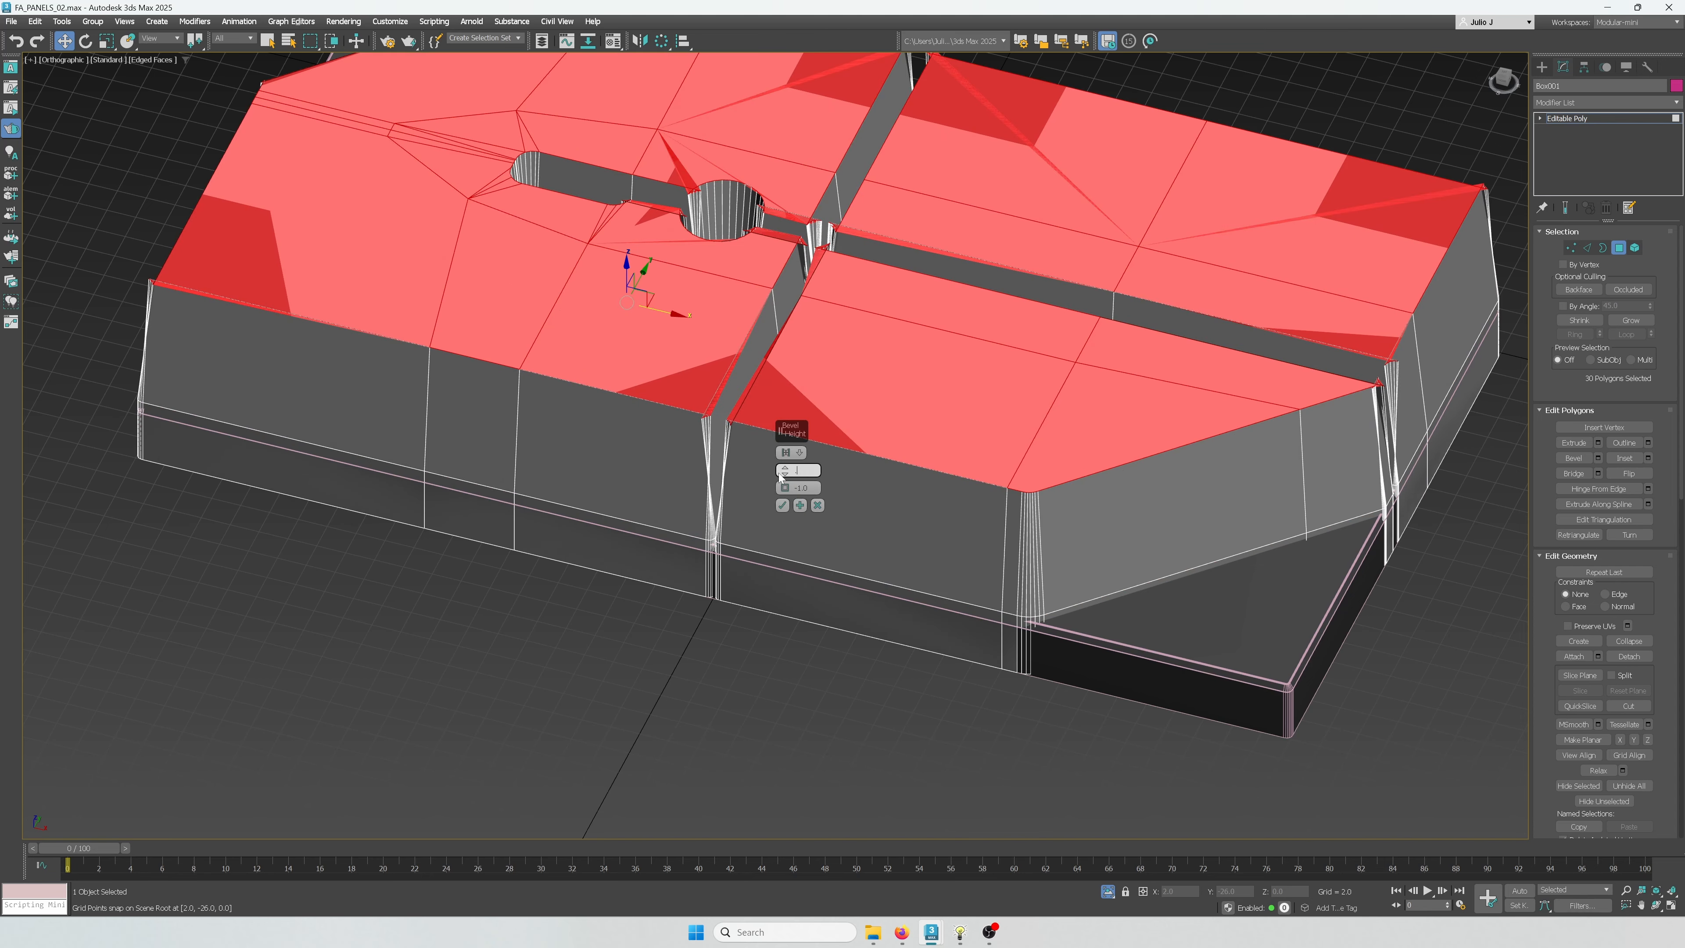
{"action": "left_click", "coordinate": [798, 470]}
{"action": "type", "text": ".5"}
{"action": "key", "text": "Return"}
{"action": "left_click", "coordinate": [797, 487]}
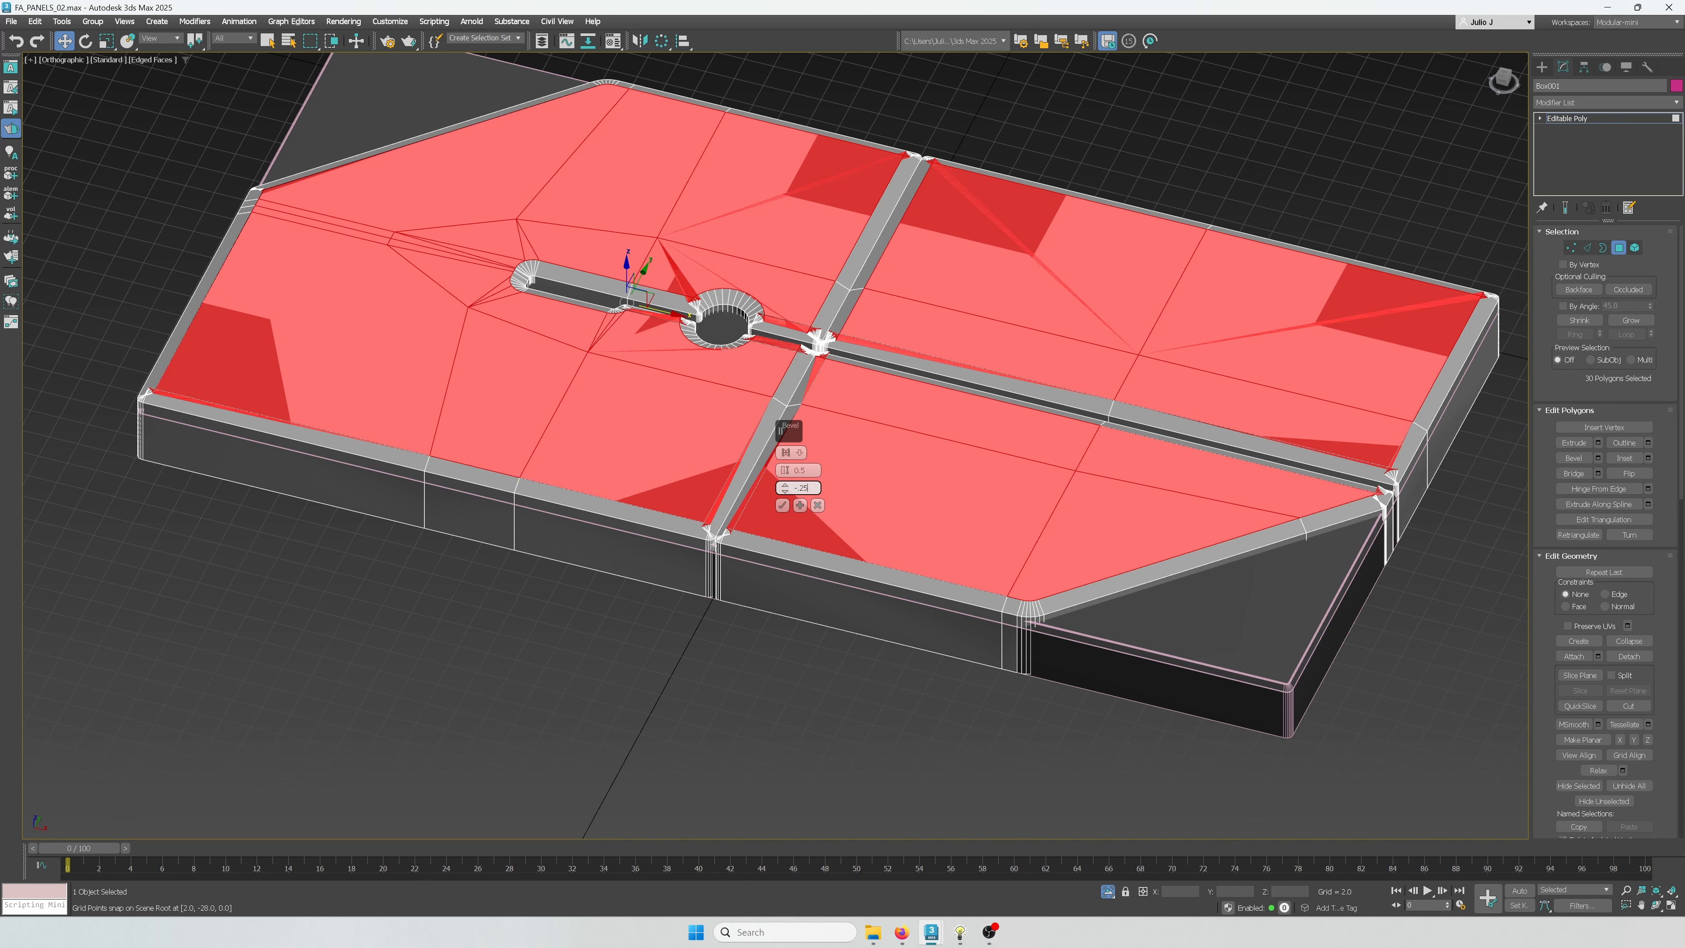
{"action": "type", "text": "-.25"}
{"action": "key", "text": "Return"}
Examine the bevel preview from above around the slot, circular cutout, gap intersection and angled corner
{"action": "scroll", "coordinate": [1009, 571], "scroll_direction": "up", "scroll_amount": 8}
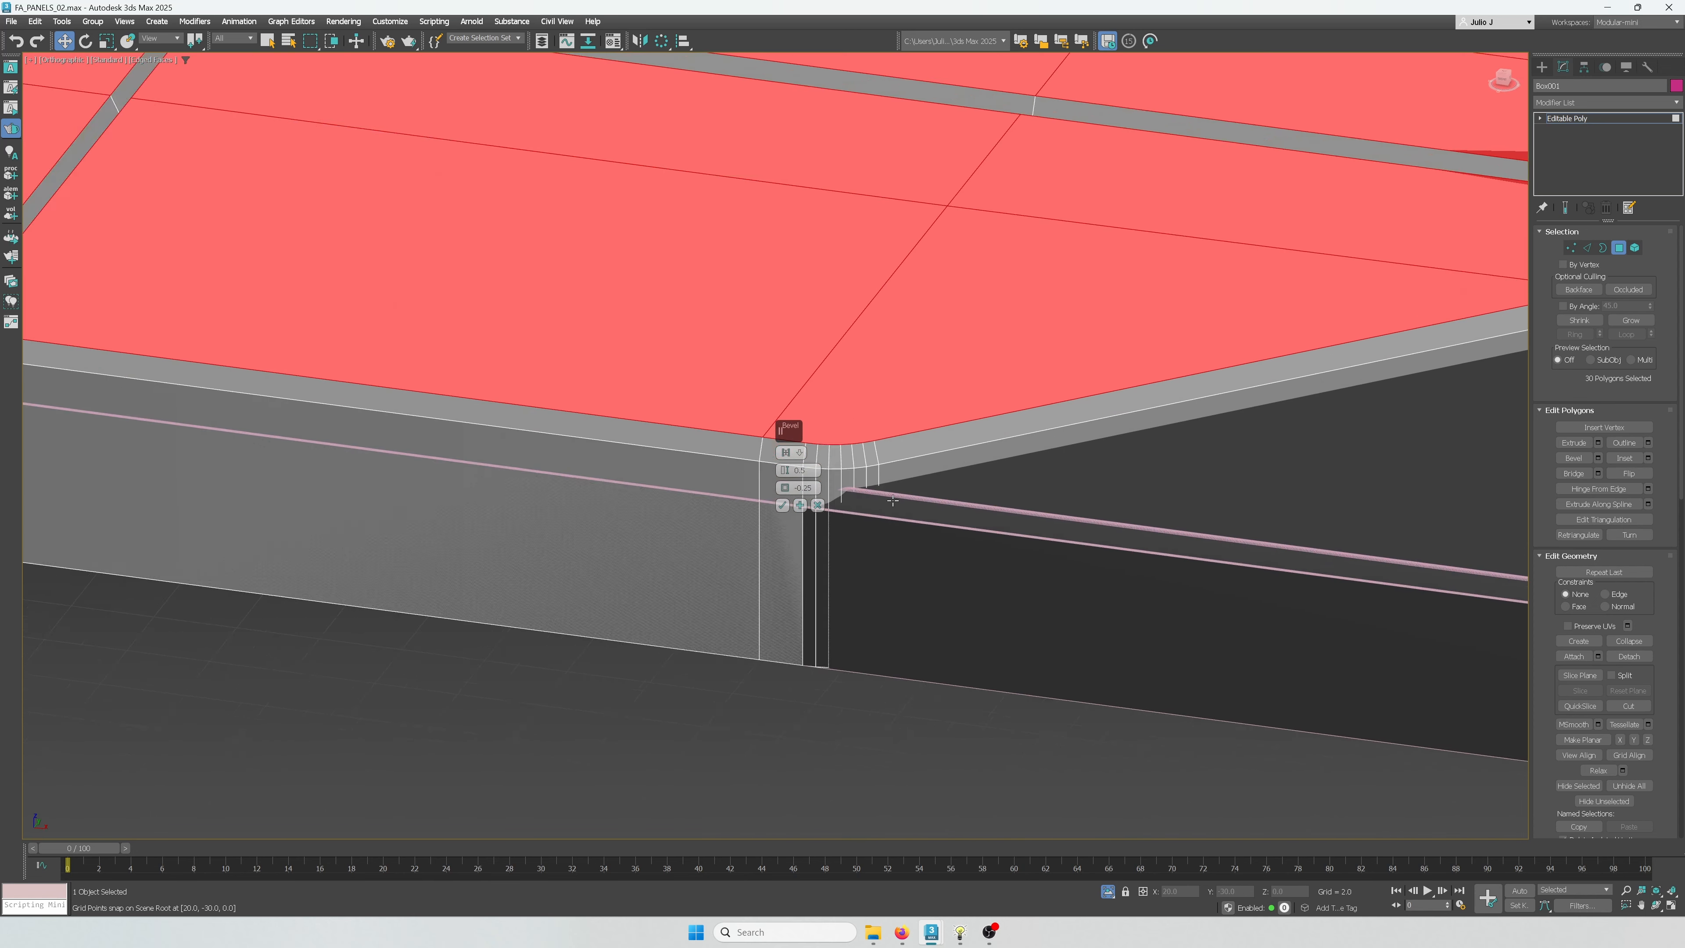
{"action": "scroll", "coordinate": [883, 500], "scroll_direction": "up", "scroll_amount": 5}
{"action": "key", "text": "t"}
{"action": "scroll", "coordinate": [915, 628], "scroll_direction": "up", "scroll_amount": 7}
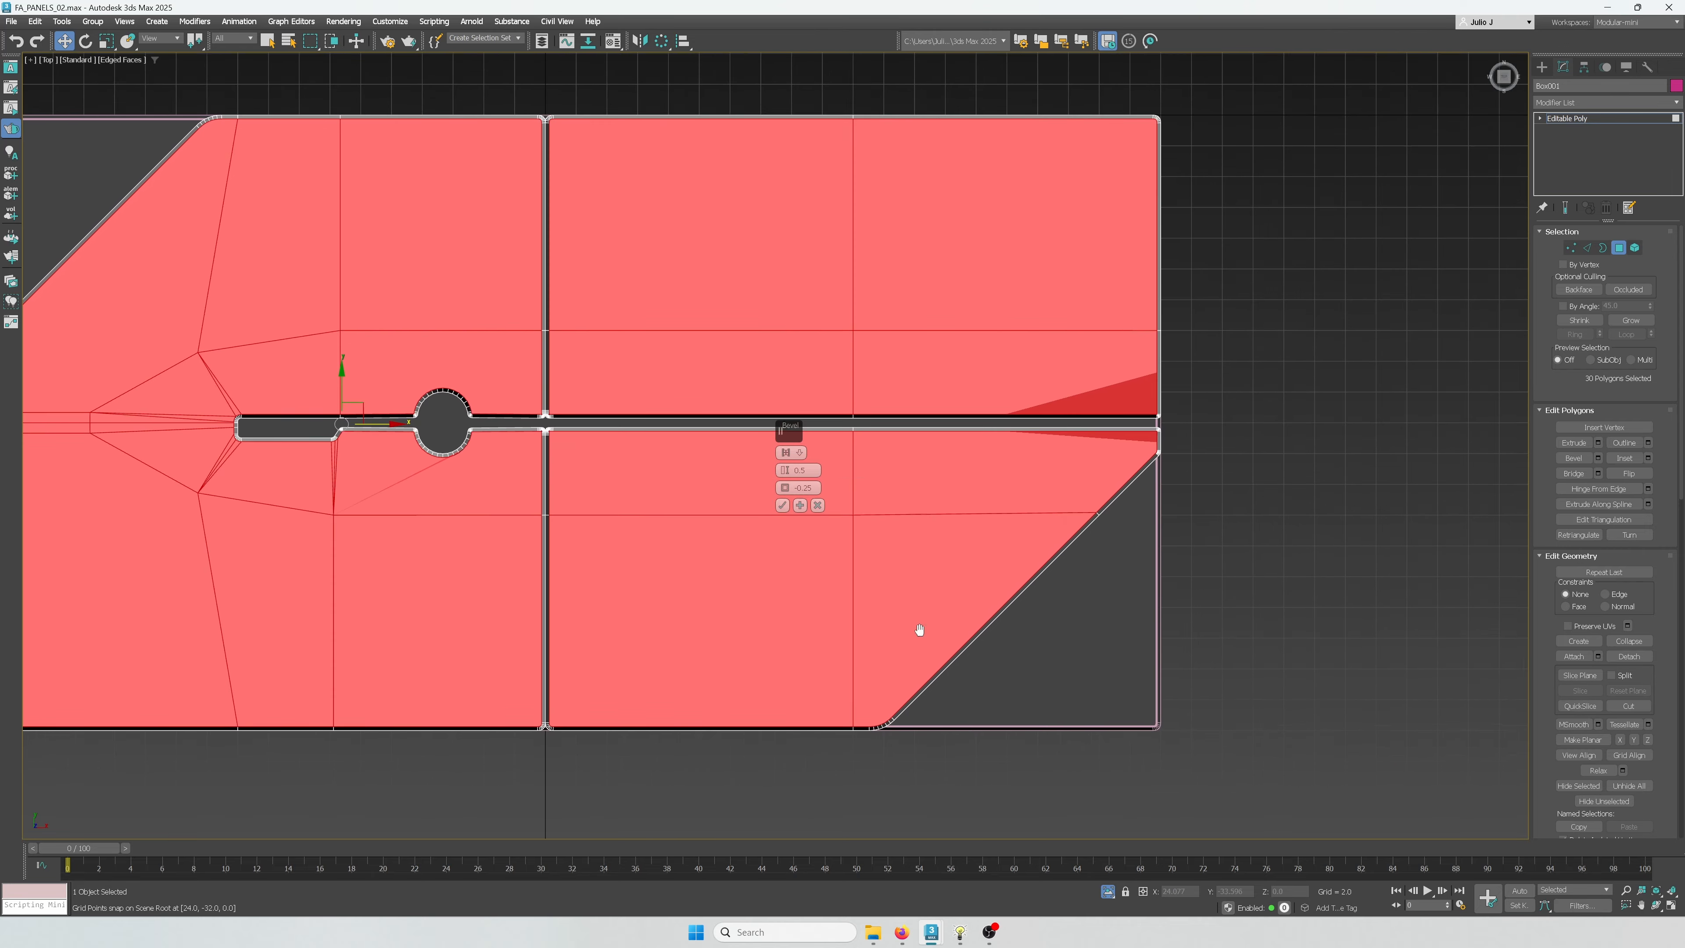
{"action": "scroll", "coordinate": [828, 718], "scroll_direction": "down", "scroll_amount": 8}
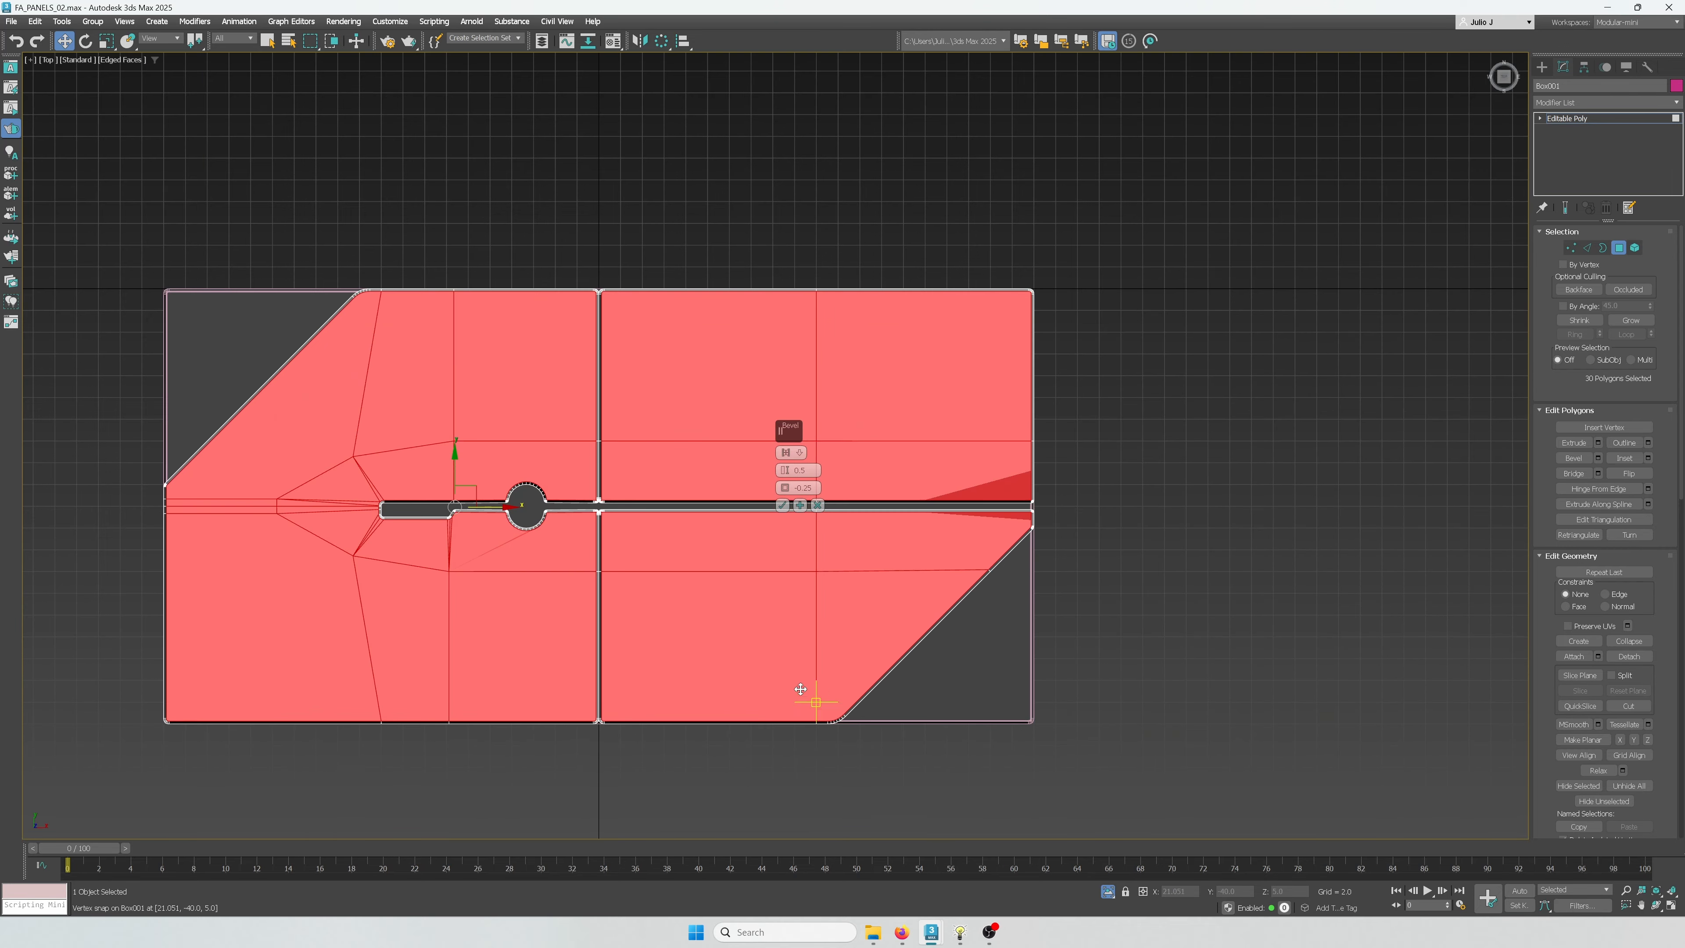
{"action": "scroll", "coordinate": [637, 538], "scroll_direction": "up", "scroll_amount": 2}
{"action": "scroll", "coordinate": [617, 557], "scroll_direction": "down", "scroll_amount": 2}
{"action": "scroll", "coordinate": [617, 557], "scroll_direction": "up", "scroll_amount": 10}
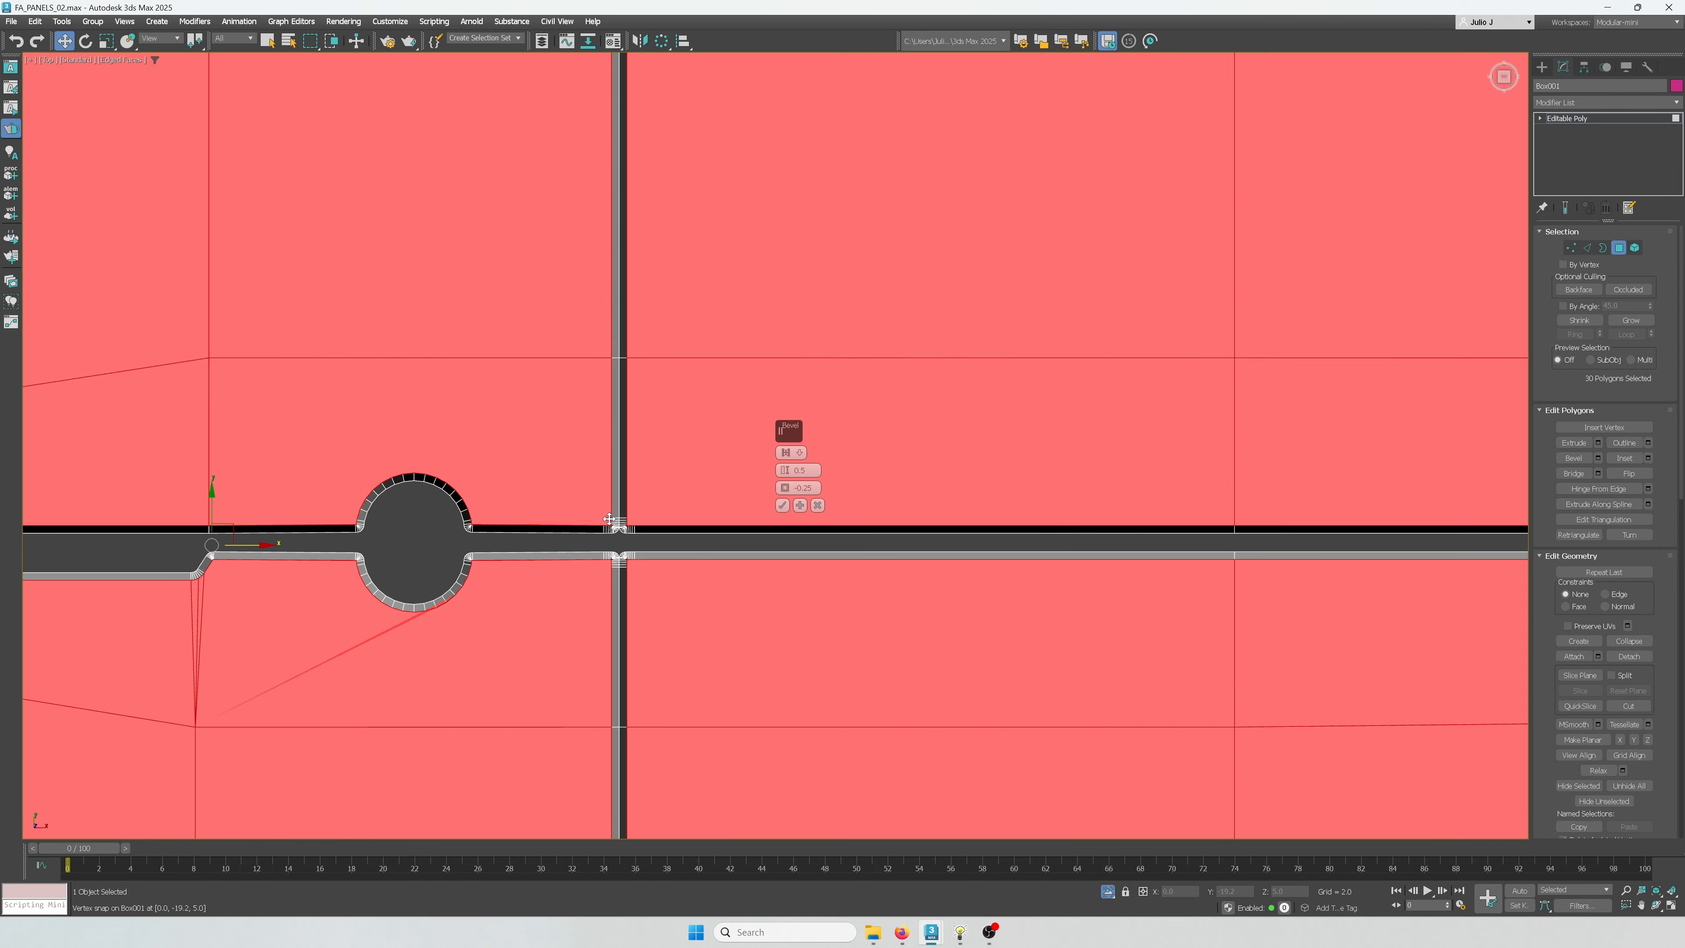
{"action": "scroll", "coordinate": [660, 509], "scroll_direction": "down", "scroll_amount": 4}
{"action": "middle_click_drag", "start_coordinate": [605, 557], "coordinate": [793, 553]}
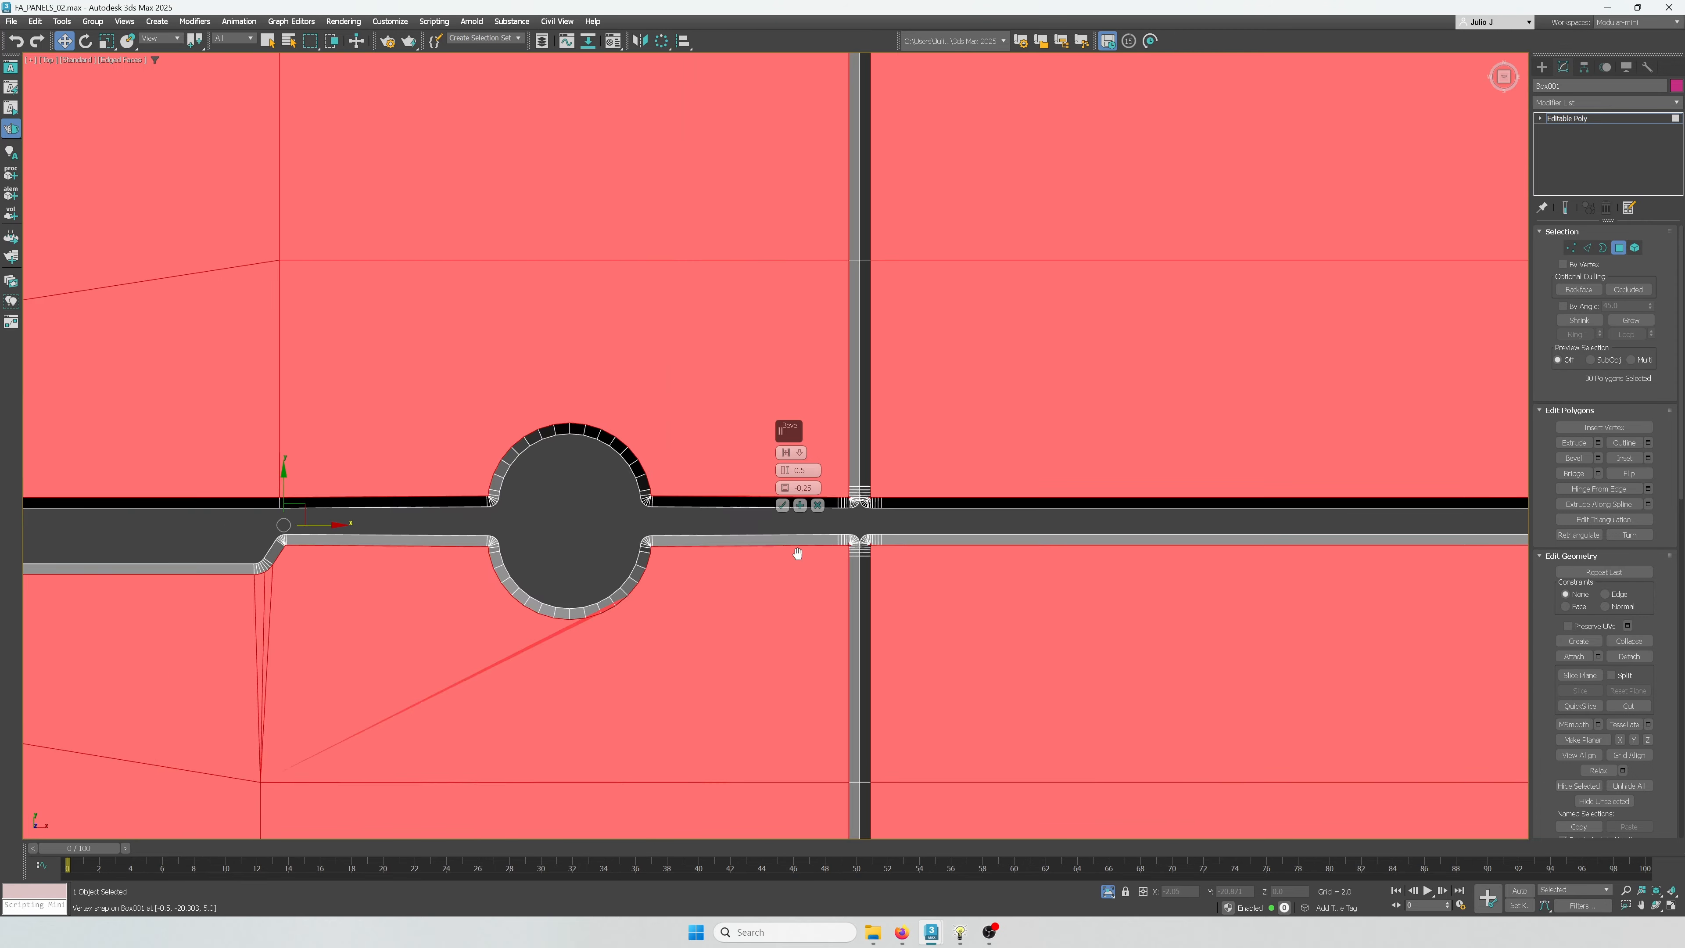
{"action": "scroll", "coordinate": [794, 553], "scroll_direction": "down", "scroll_amount": 2}
{"action": "middle_click_drag", "start_coordinate": [451, 558], "coordinate": [1044, 563]}
{"action": "middle_click_drag", "start_coordinate": [847, 575], "coordinate": [691, 649]}
{"action": "left_click_drag", "start_coordinate": [691, 649], "coordinate": [425, 677]}
{"action": "scroll", "coordinate": [425, 677], "scroll_direction": "down", "scroll_amount": 2}
{"action": "middle_click_drag", "start_coordinate": [541, 636], "coordinate": [295, 488]}
{"action": "middle_click_drag", "start_coordinate": [560, 729], "coordinate": [496, 478]}
{"action": "middle_click_drag", "start_coordinate": [779, 567], "coordinate": [905, 755]}
{"action": "scroll", "coordinate": [736, 418], "scroll_direction": "up", "scroll_amount": 10}
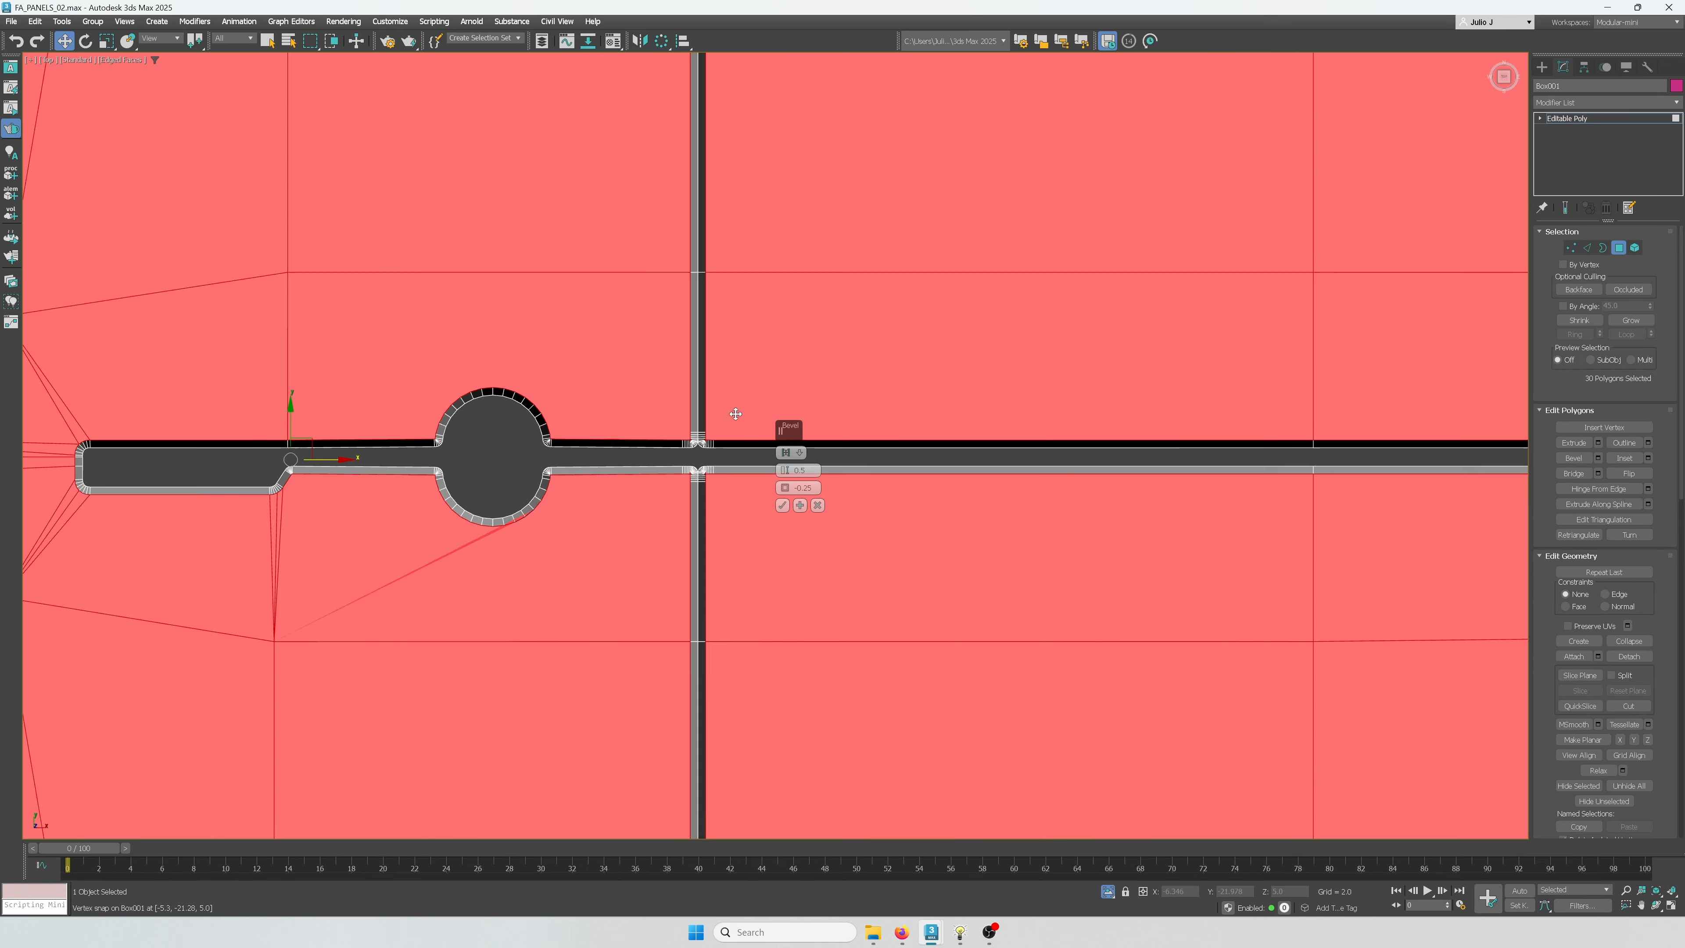
{"action": "middle_click_drag", "start_coordinate": [671, 566], "coordinate": [715, 505]}
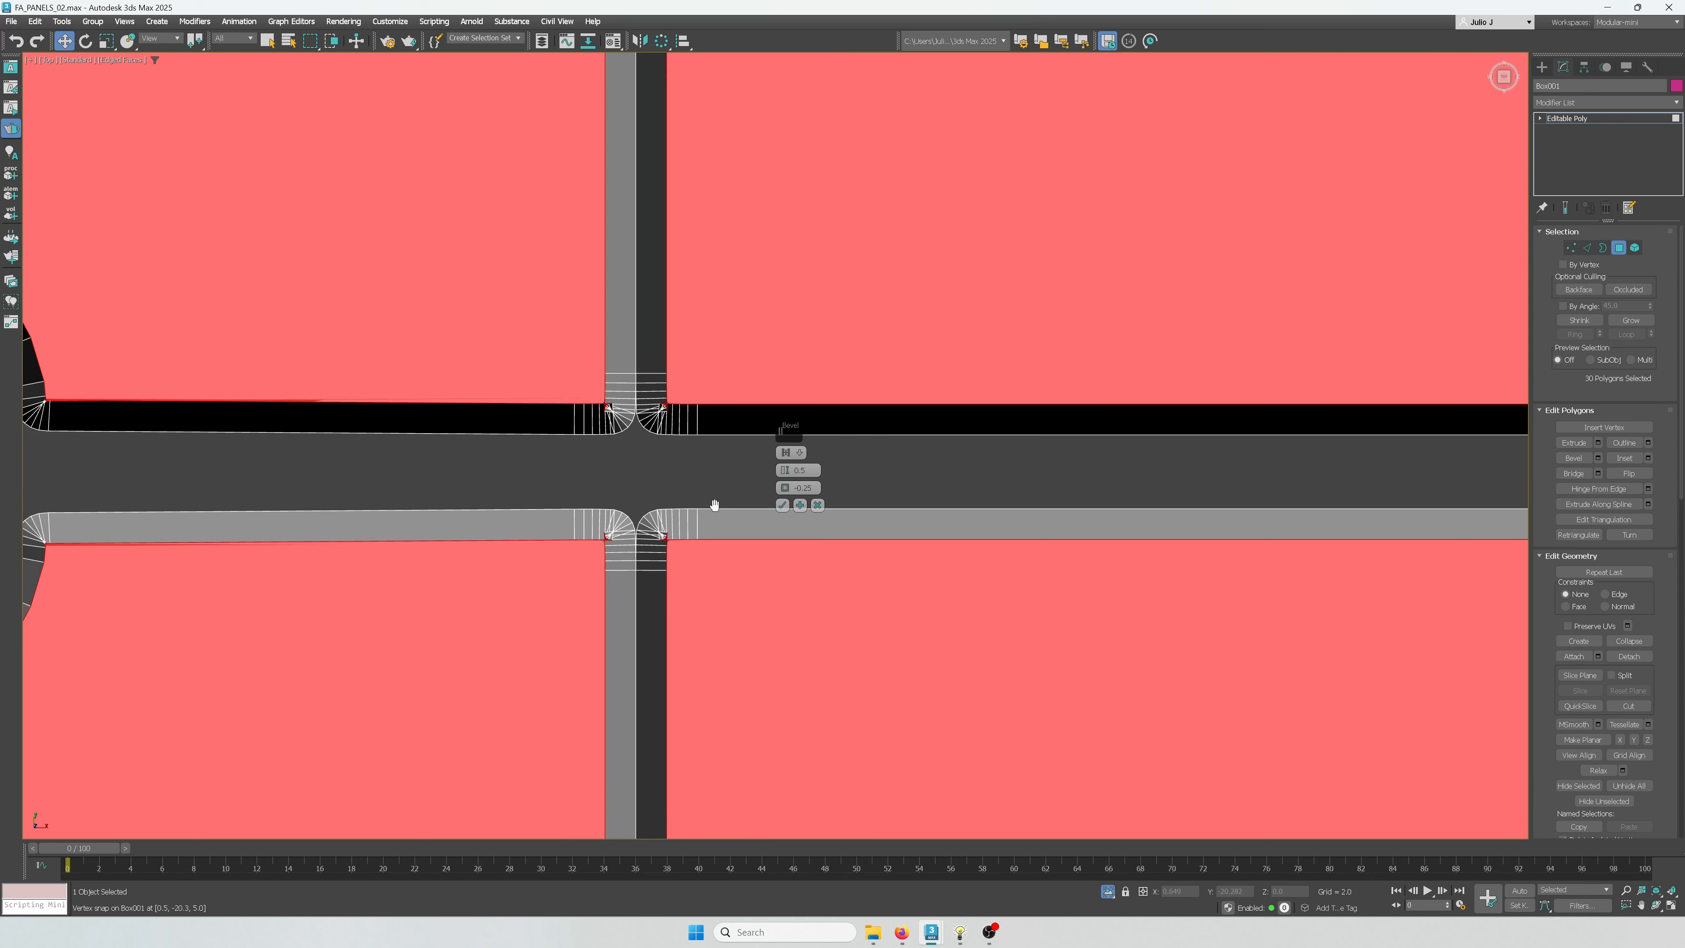
{"action": "scroll", "coordinate": [715, 505], "scroll_direction": "down", "scroll_amount": 4}
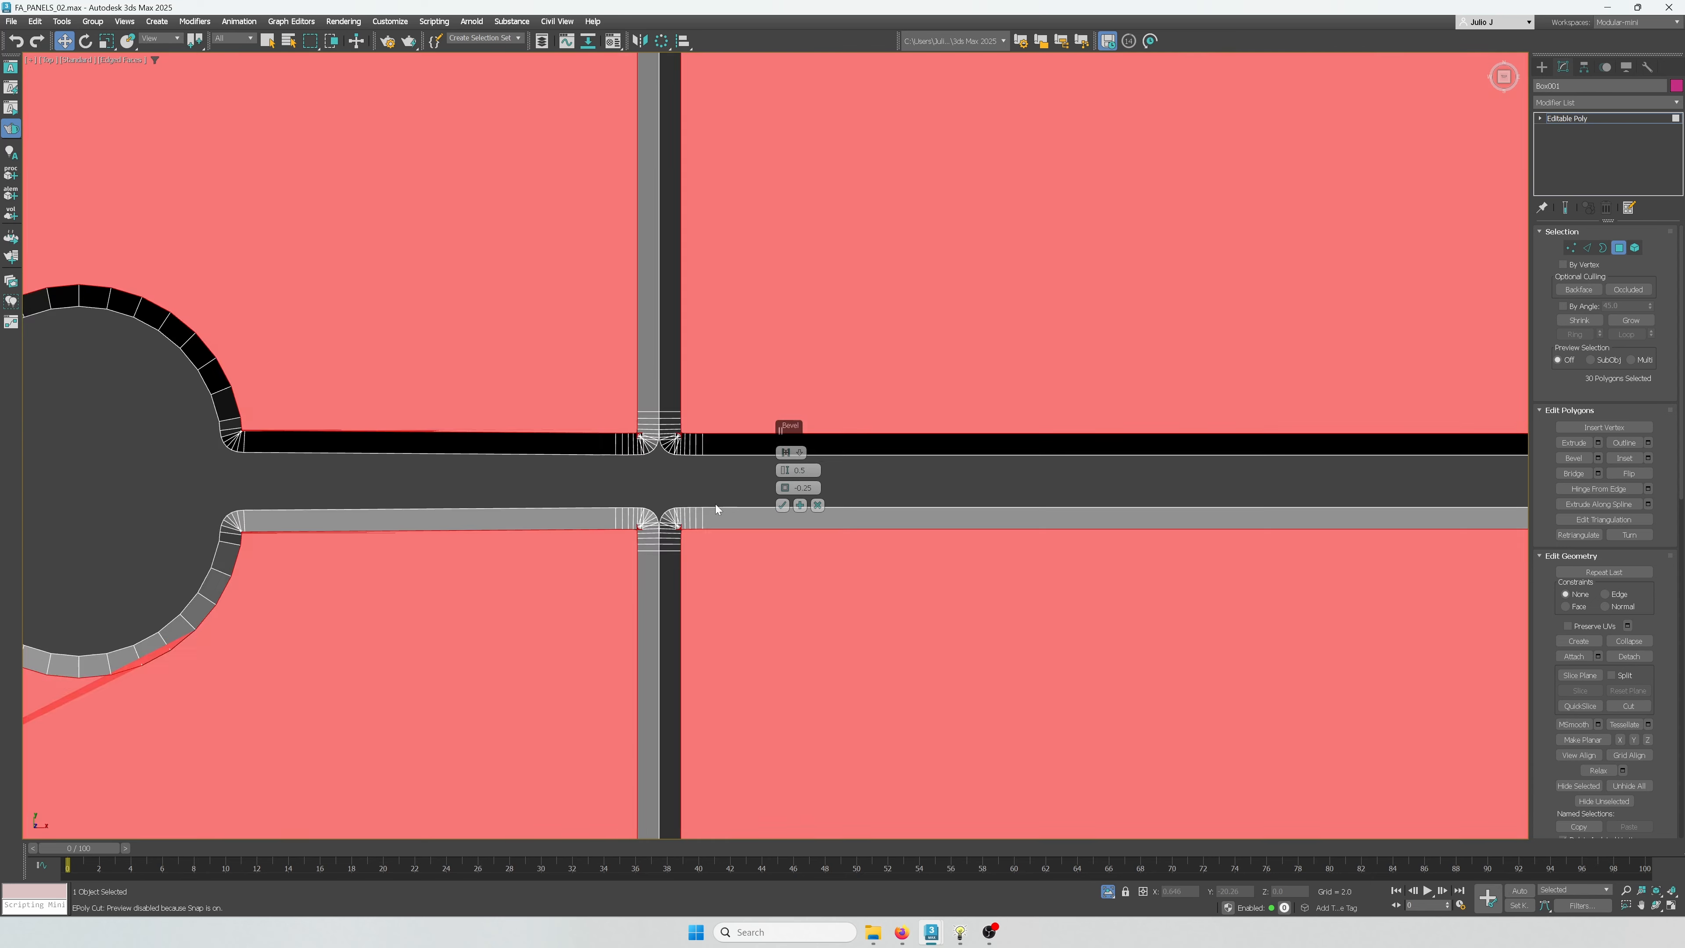
{"action": "scroll", "coordinate": [798, 506], "scroll_direction": "down", "scroll_amount": 4}
{"action": "middle_click_drag", "start_coordinate": [741, 662], "coordinate": [654, 87]}
{"action": "scroll", "coordinate": [685, 527], "scroll_direction": "up", "scroll_amount": 4}
{"action": "scroll", "coordinate": [685, 525], "scroll_direction": "down", "scroll_amount": 6}
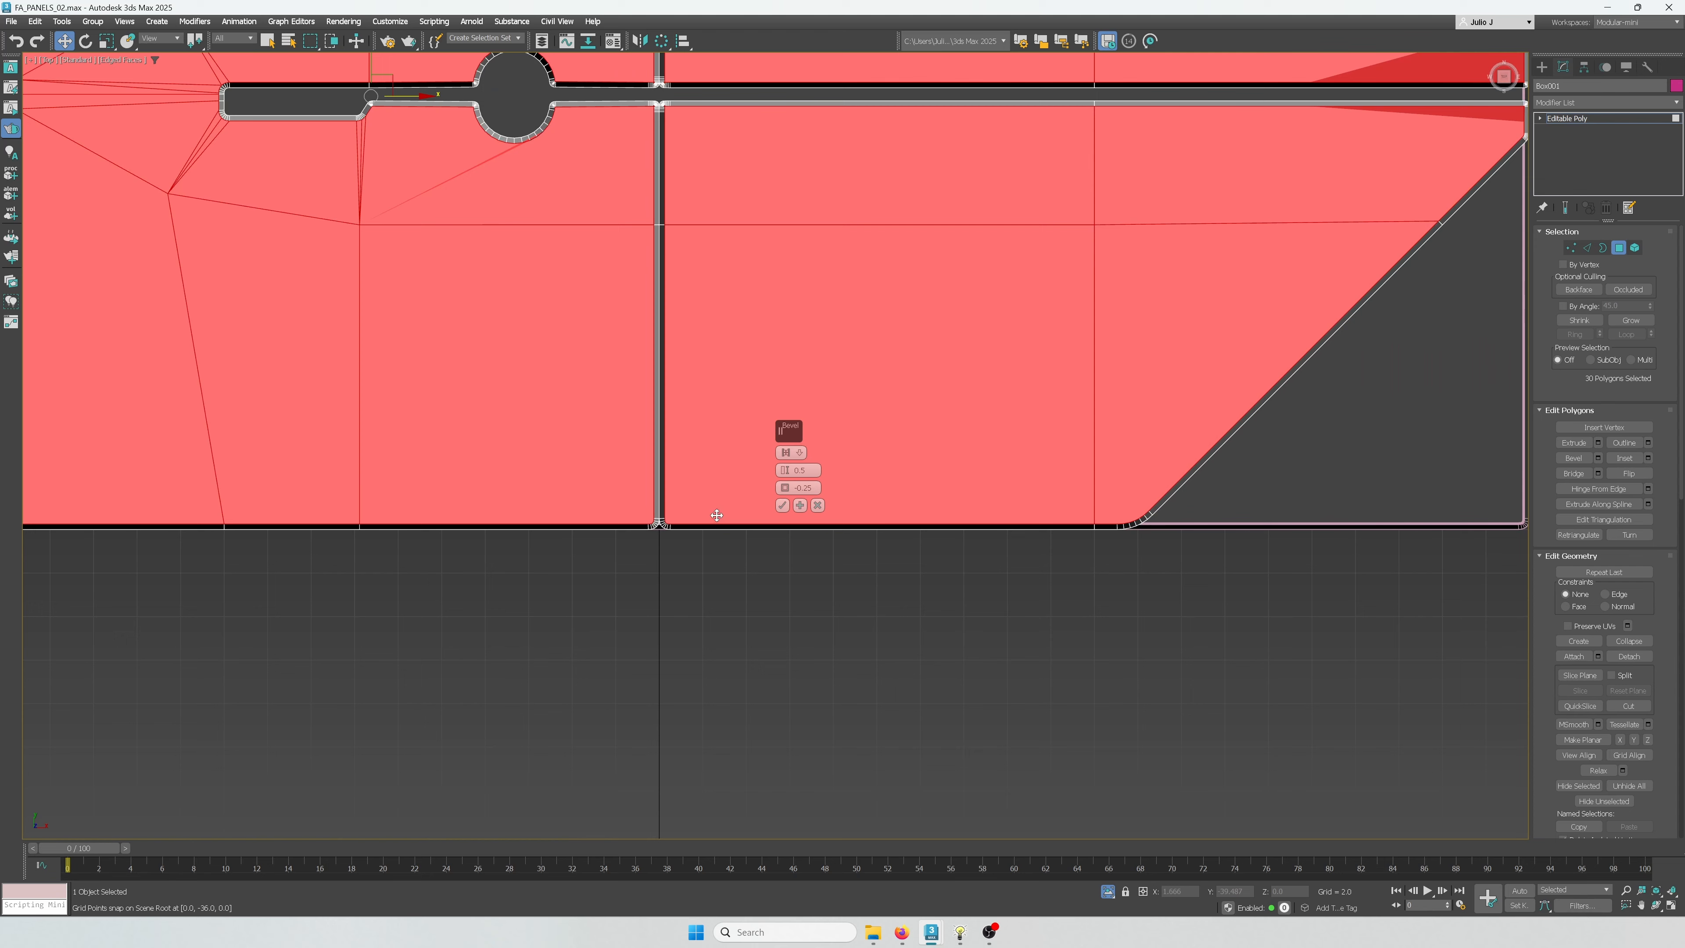
Accept the bevel on the joined panels and clear the polygon selection
{"action": "left_click", "coordinate": [782, 505]}
{"action": "left_click", "coordinate": [696, 557]}
{"action": "scroll", "coordinate": [696, 557], "scroll_direction": "down", "scroll_amount": 3}
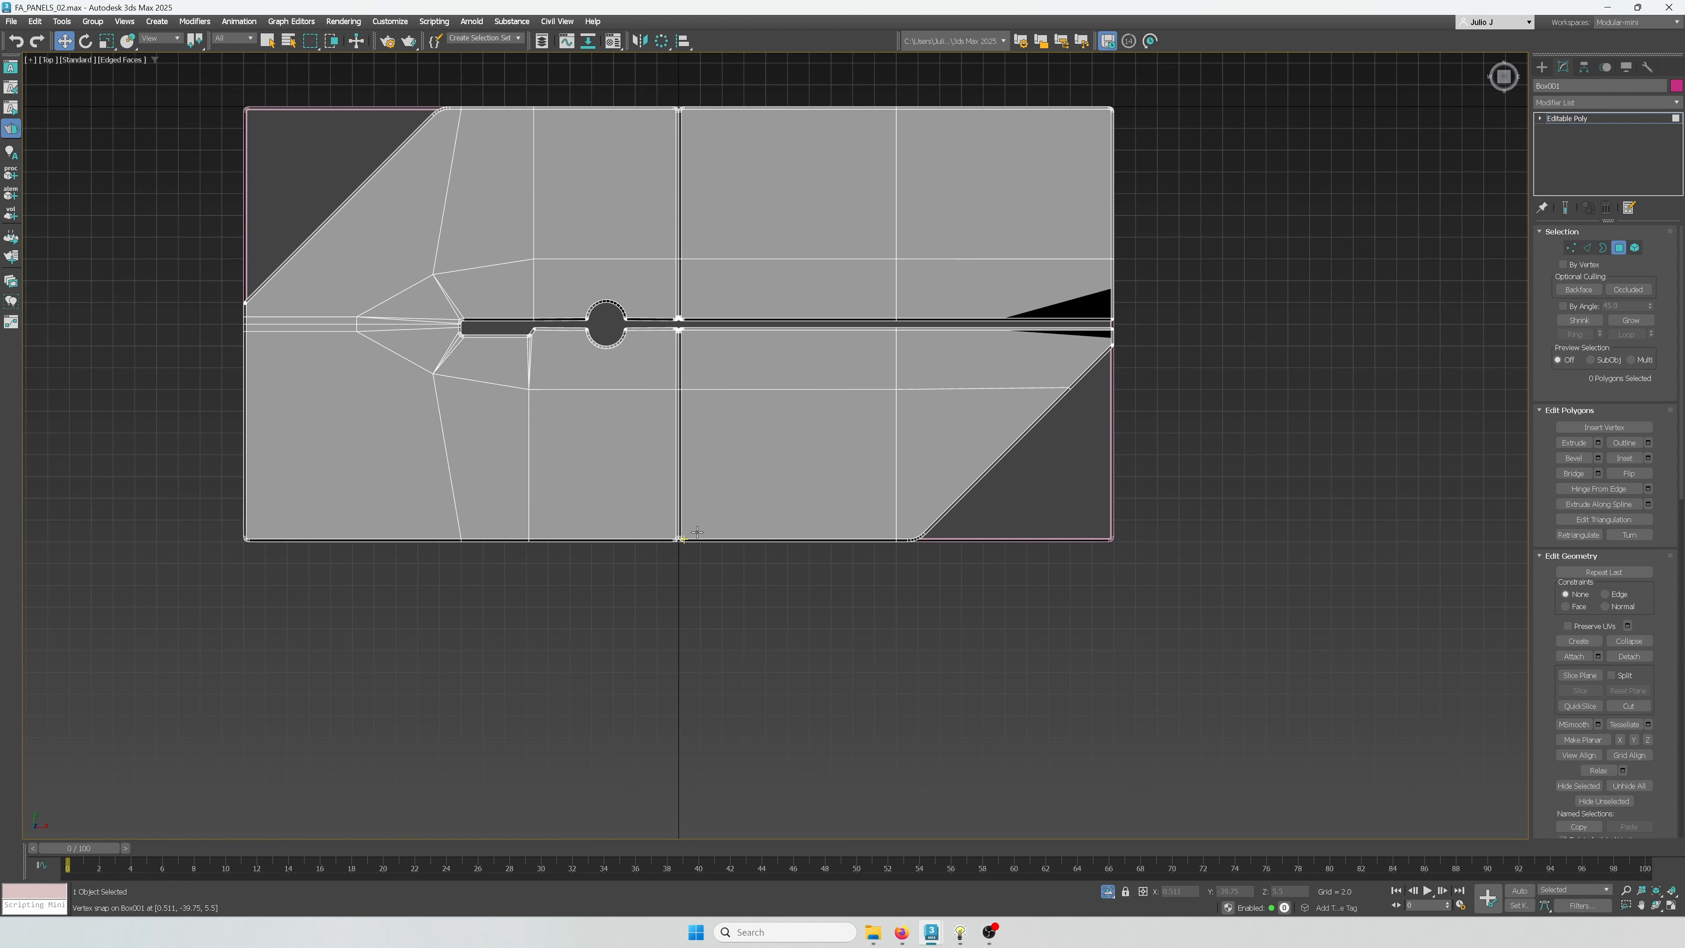
Connect the lengthwise edges on both sides of the vertical gap, adding one crosswise edge loop per side
{"action": "left_click", "coordinate": [1587, 248]}
{"action": "left_click_drag", "start_coordinate": [785, 85], "coordinate": [740, 662]}
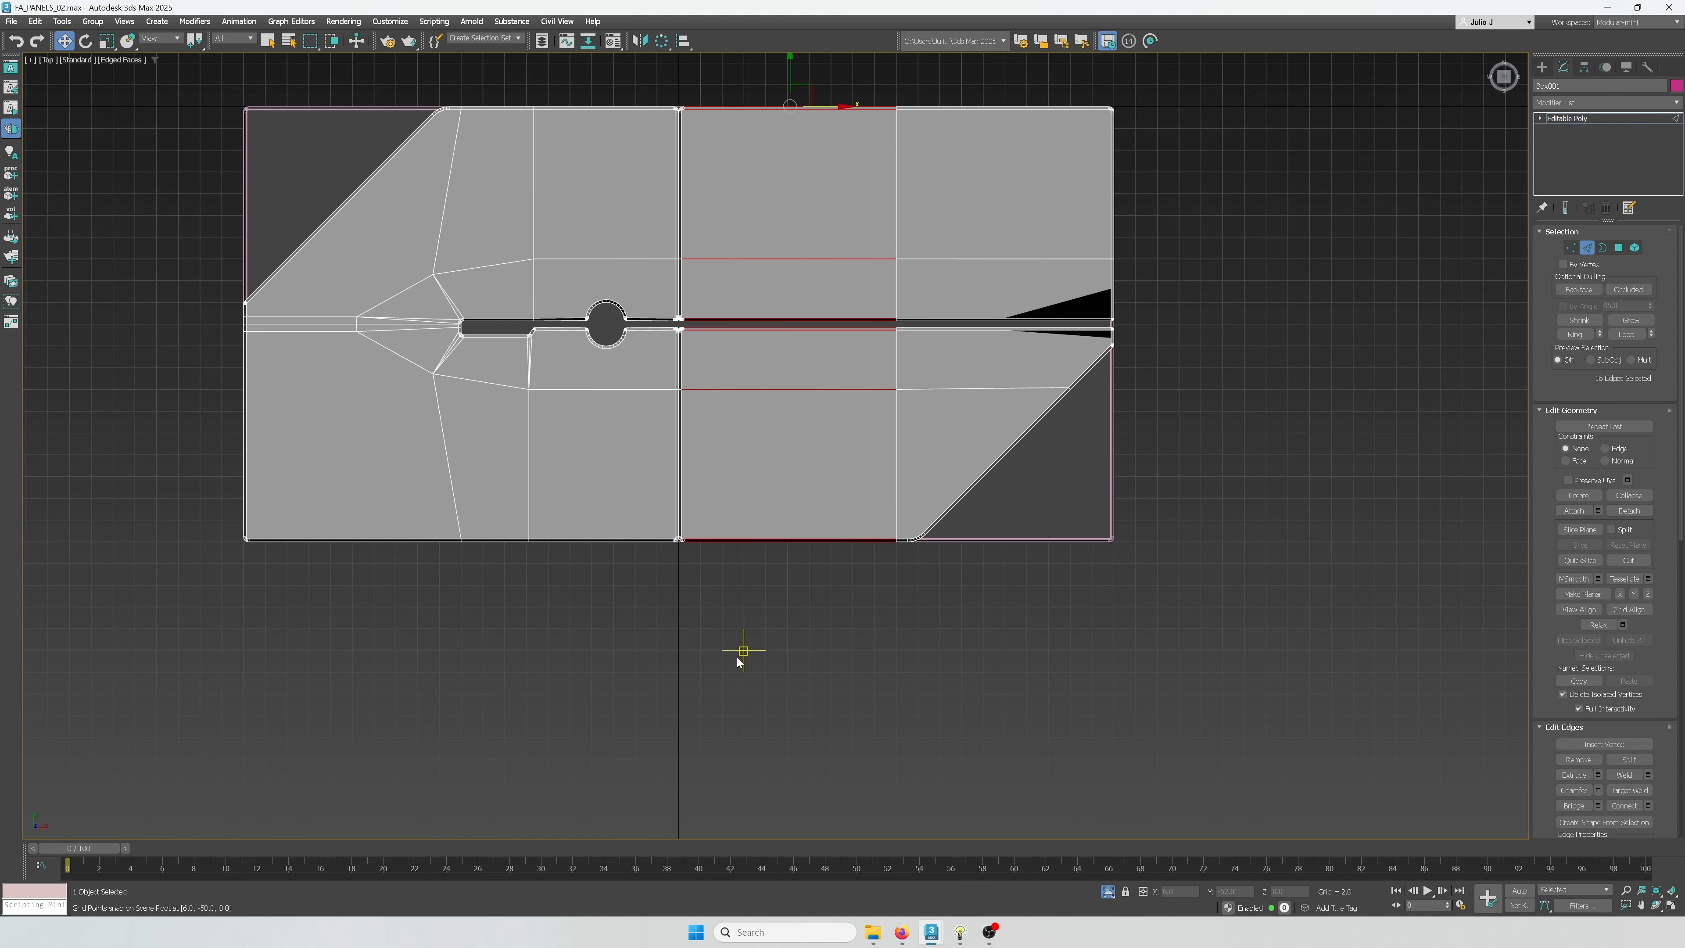
{"action": "key", "text": "ctrl+shift+e"}
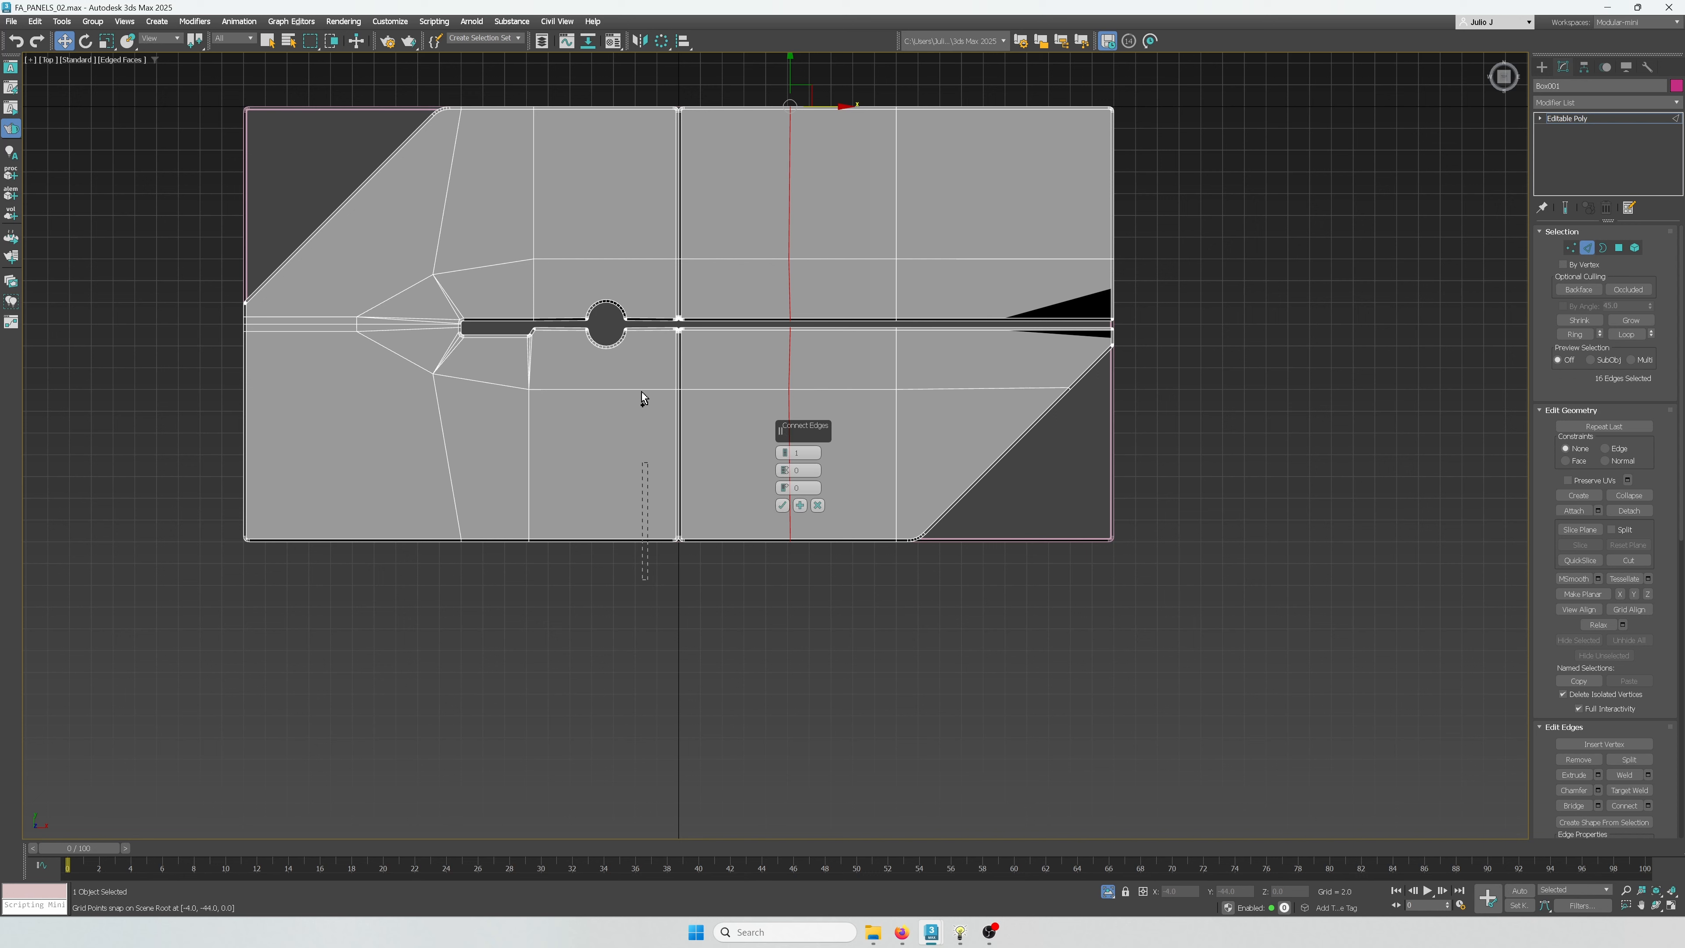
{"action": "left_click_drag", "start_coordinate": [667, 78], "coordinate": [667, 73], "text": "ctrl"}
{"action": "left_click", "coordinate": [782, 506]}
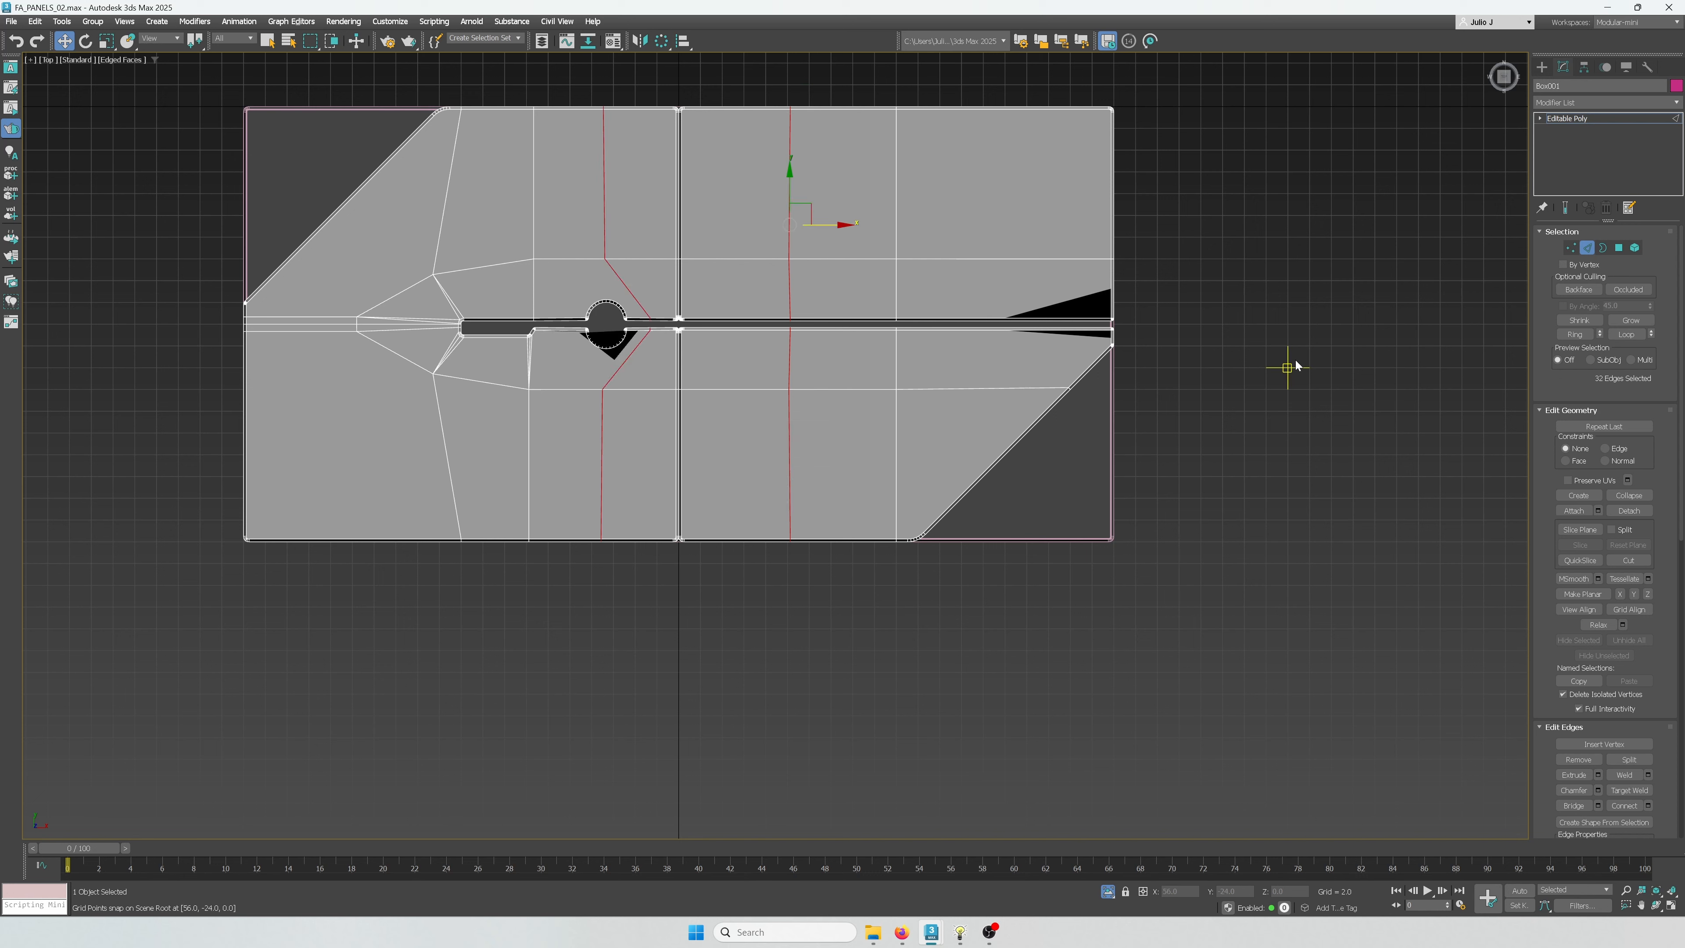
Straighten the vertices of the new loop right of the vertical gap and move them to X 2.0
{"action": "left_click", "coordinate": [1562, 248]}
{"action": "left_click_drag", "start_coordinate": [669, 617], "coordinate": [563, 179]}
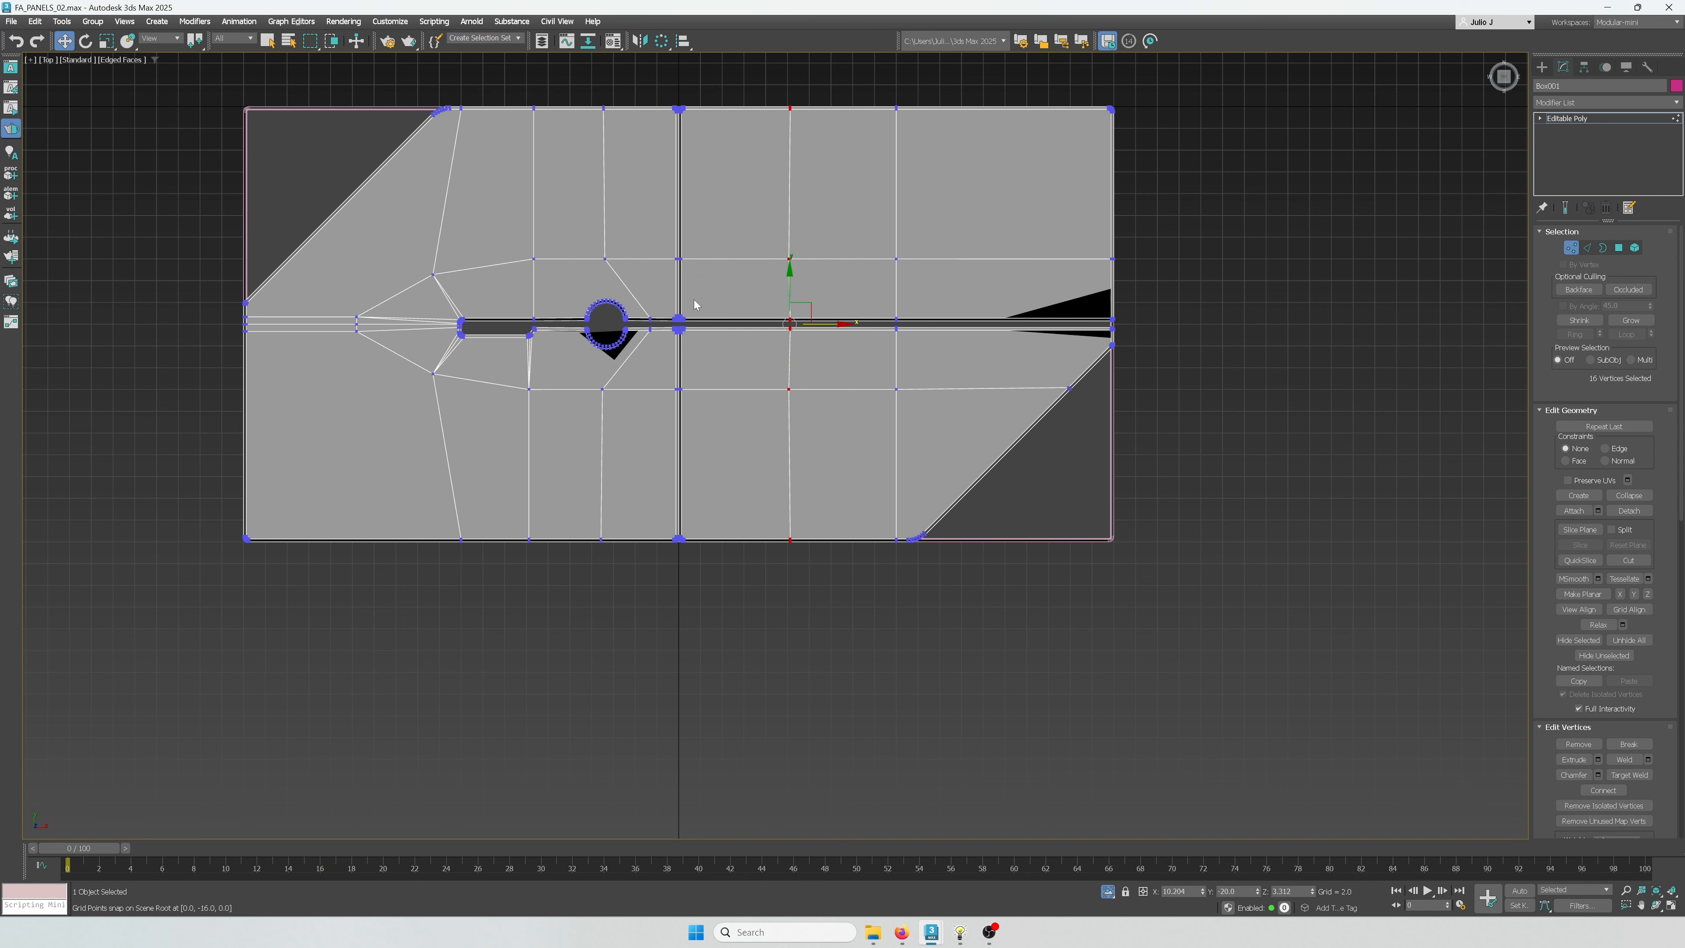
{"action": "key", "text": "r"}
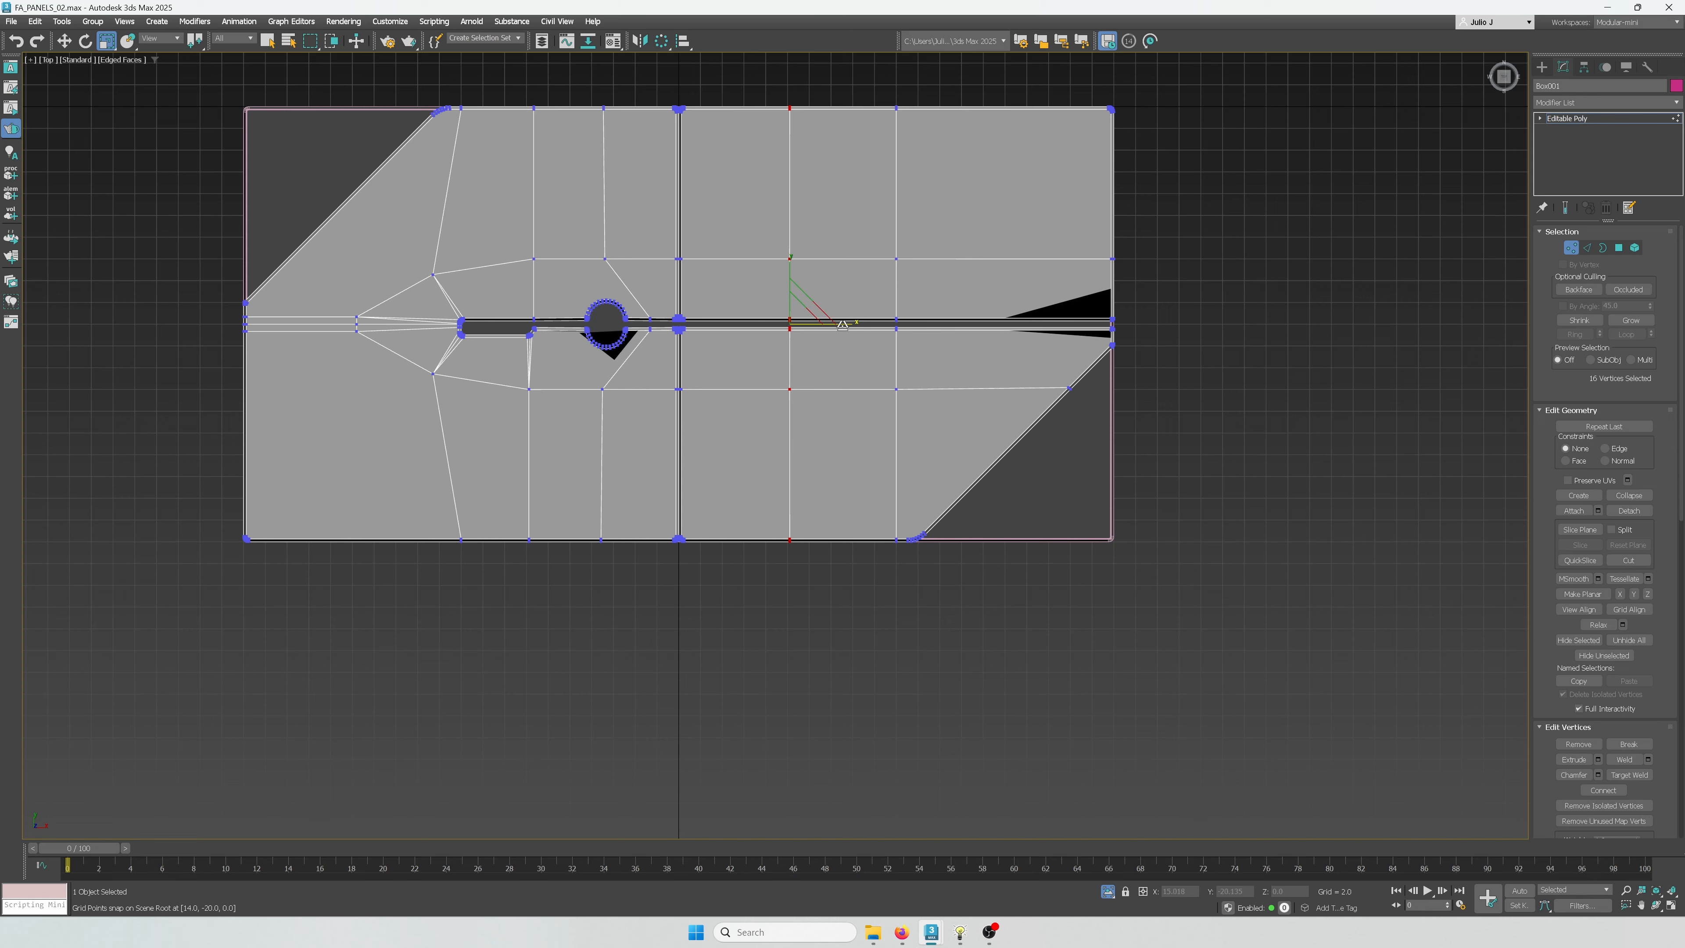
{"action": "scroll", "coordinate": [862, 329], "scroll_direction": "up", "scroll_amount": 4}
{"action": "key", "text": "w"}
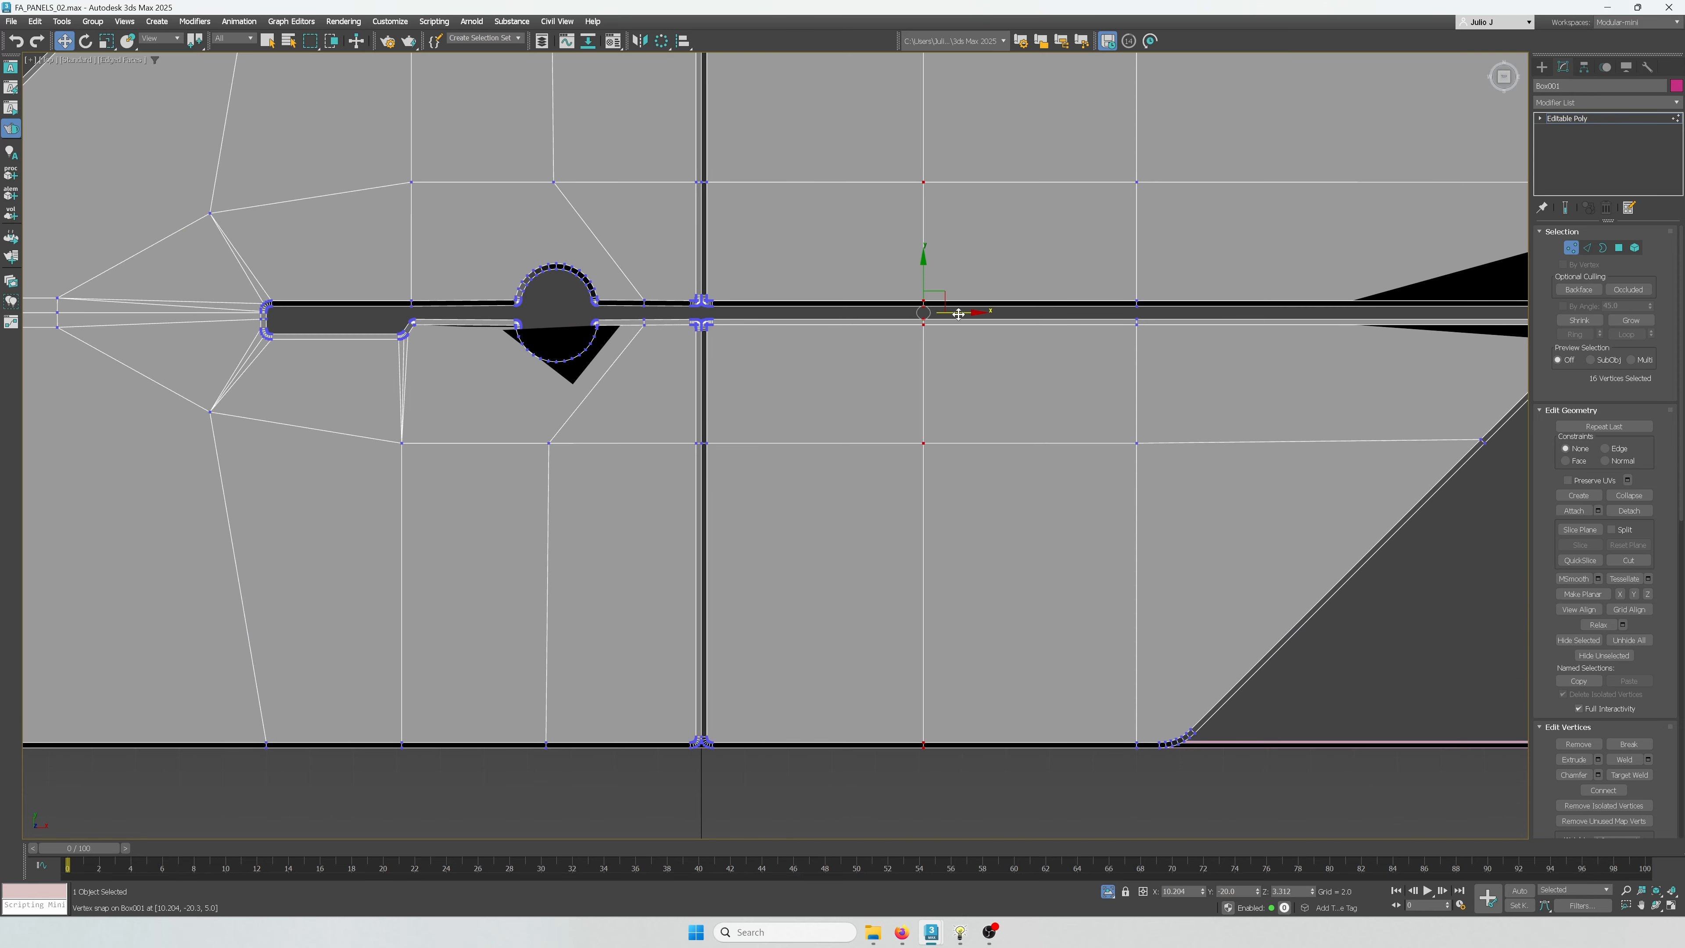
{"action": "left_click_drag", "start_coordinate": [958, 313], "coordinate": [817, 744]}
{"action": "scroll", "coordinate": [838, 697], "scroll_direction": "down", "scroll_amount": 4}
{"action": "scroll", "coordinate": [824, 760], "scroll_direction": "up", "scroll_amount": 2}
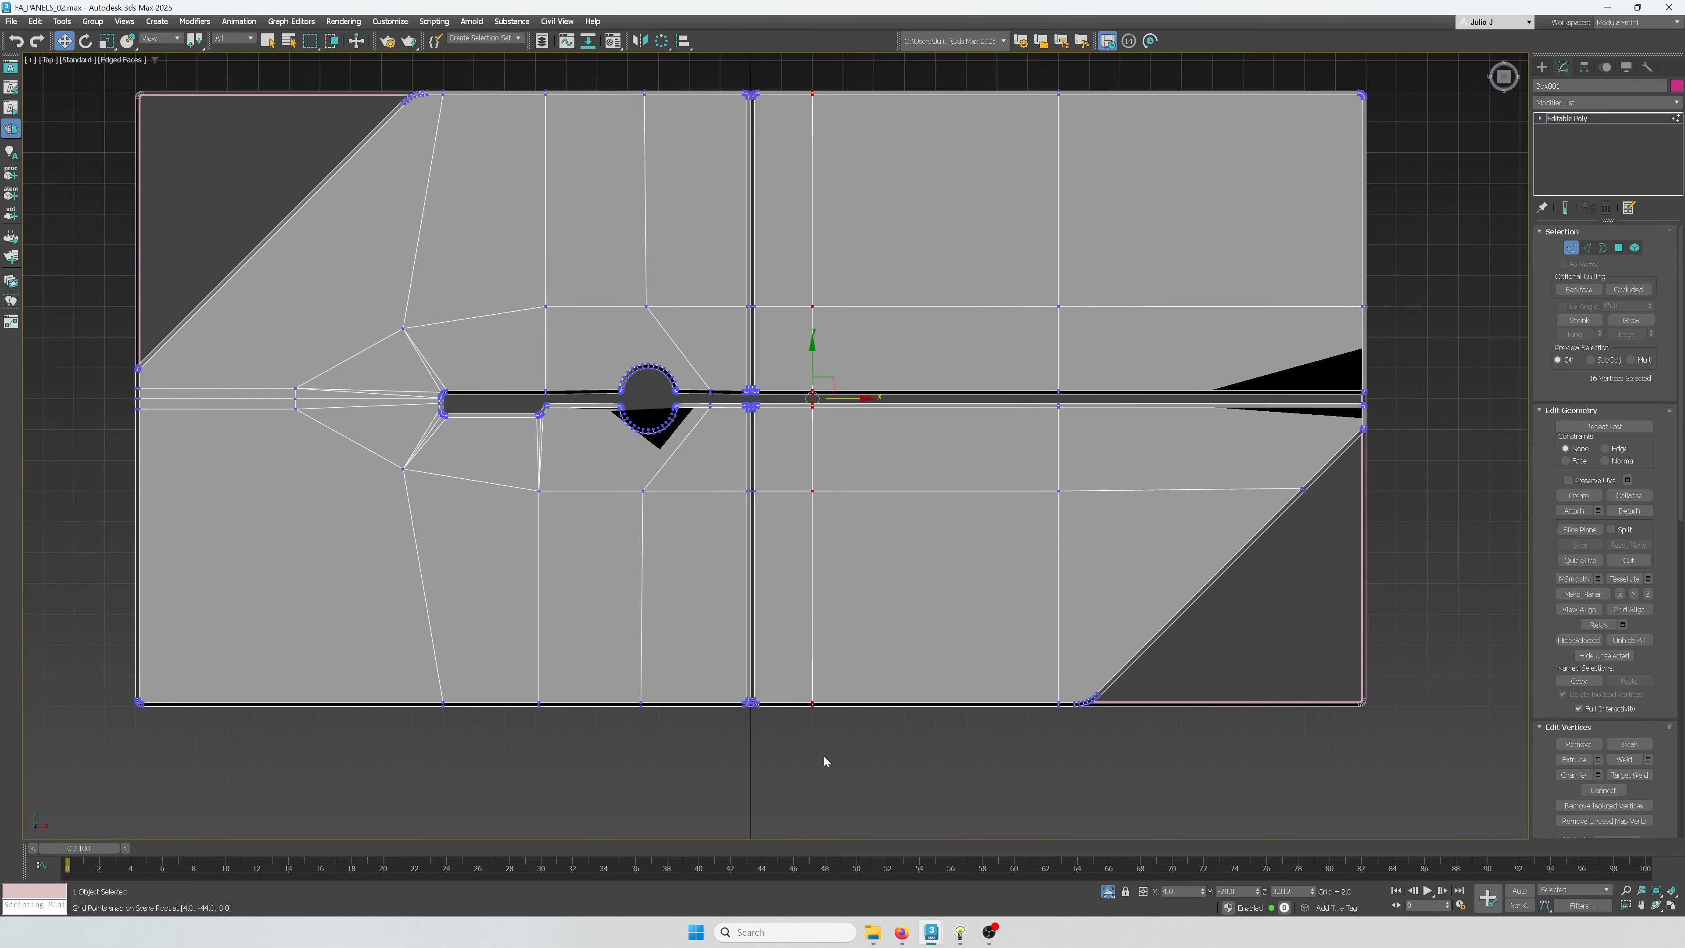
{"action": "middle_click_drag", "start_coordinate": [824, 761], "coordinate": [766, 715]}
{"action": "left_click_drag", "start_coordinate": [812, 352], "coordinate": [725, 699]}
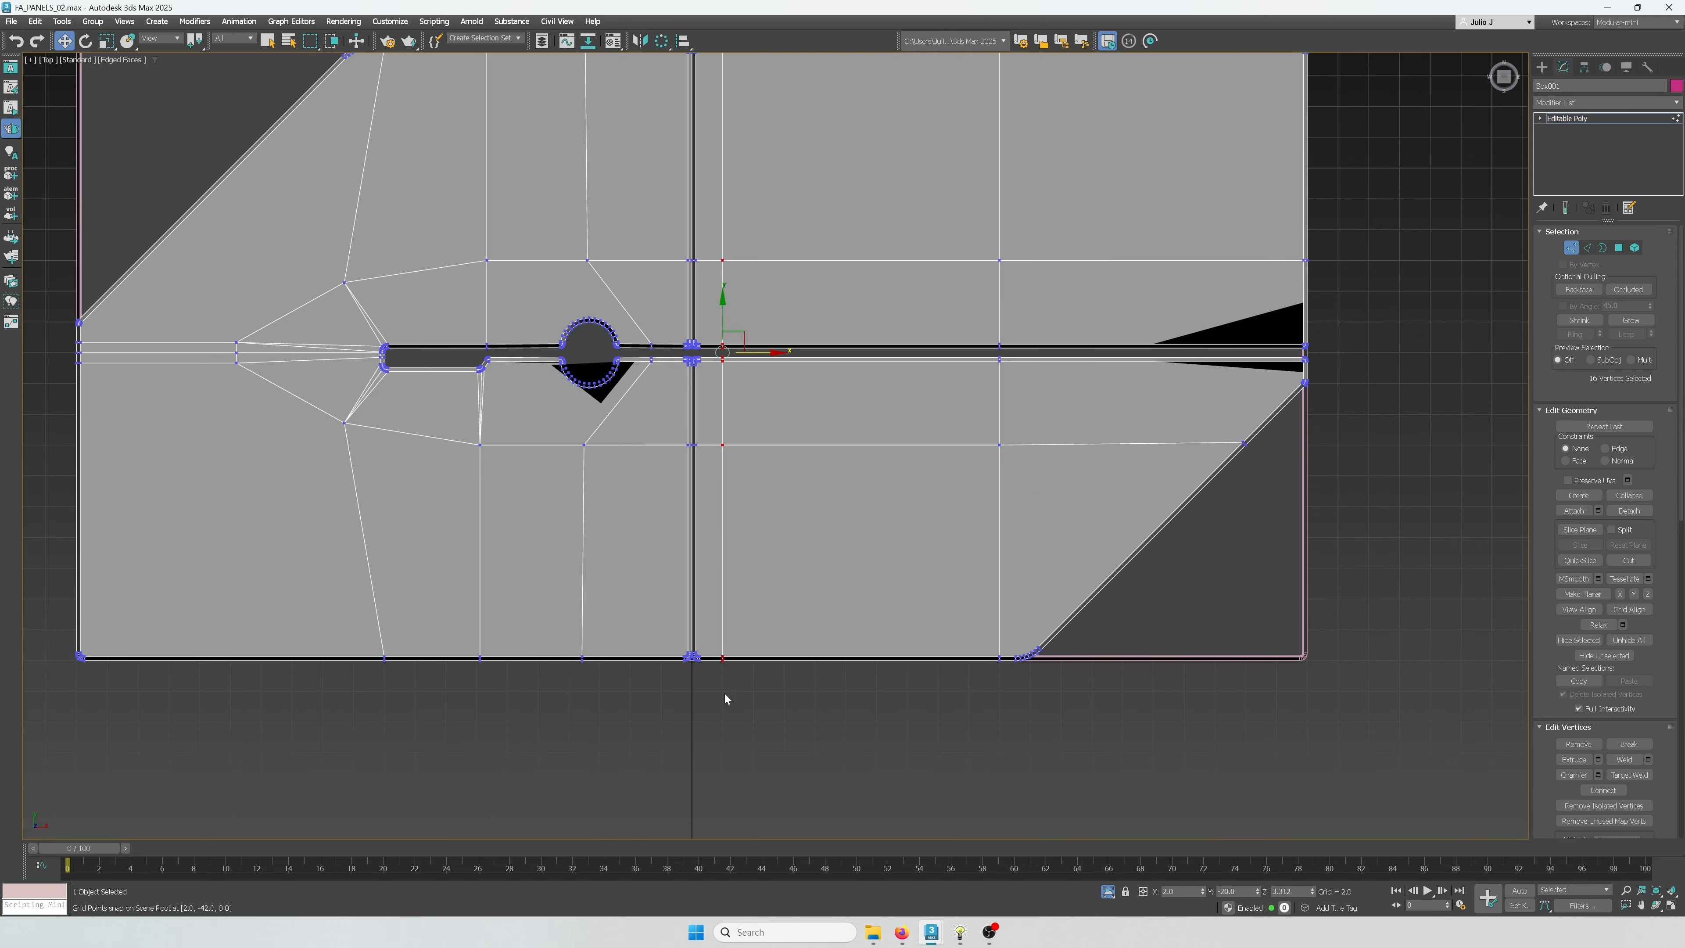
Select the vertices of the bent loop left of the vertical gap and flatten them into one straight line
{"action": "left_click_drag", "start_coordinate": [543, 429], "coordinate": [542, 422]}
{"action": "left_click_drag", "start_coordinate": [661, 326], "coordinate": [645, 381], "text": "ctrl"}
{"action": "scroll", "coordinate": [642, 312], "scroll_direction": "down", "scroll_amount": 4}
{"action": "middle_click_drag", "start_coordinate": [642, 312], "coordinate": [625, 404]}
{"action": "left_click_drag", "start_coordinate": [628, 227], "coordinate": [576, 381], "text": "ctrl"}
{"action": "scroll", "coordinate": [587, 383], "scroll_direction": "up", "scroll_amount": 4}
{"action": "key", "text": "r"}
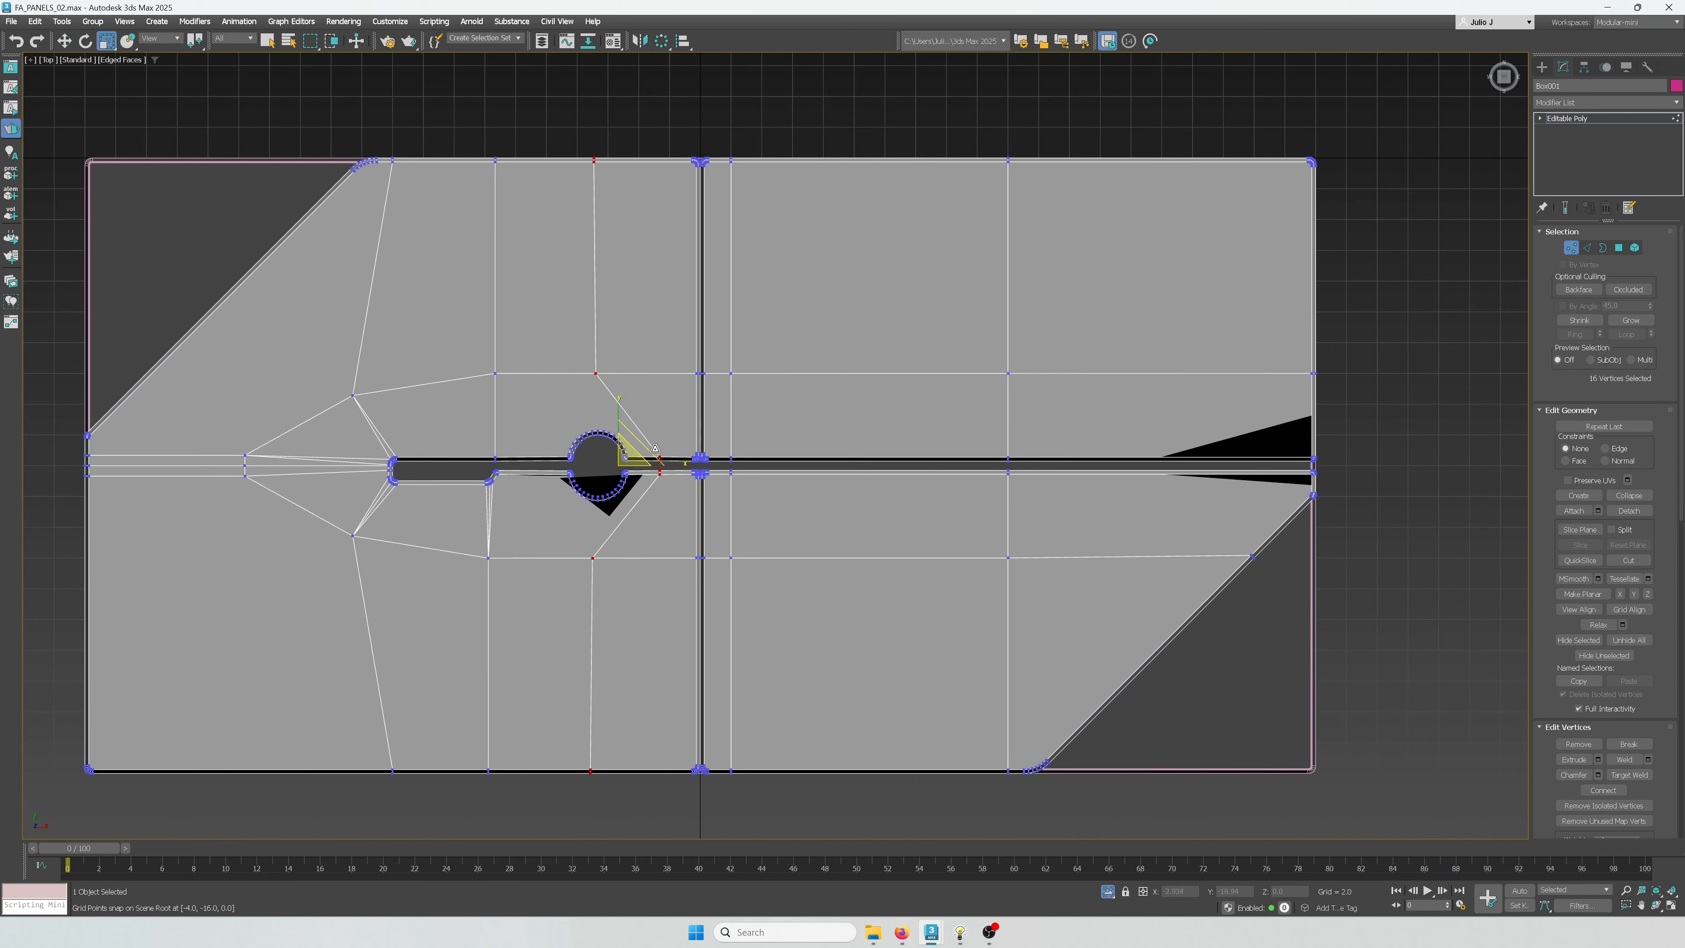
{"action": "left_click_drag", "start_coordinate": [664, 468], "coordinate": [54, 423]}
{"action": "key", "text": "w"}
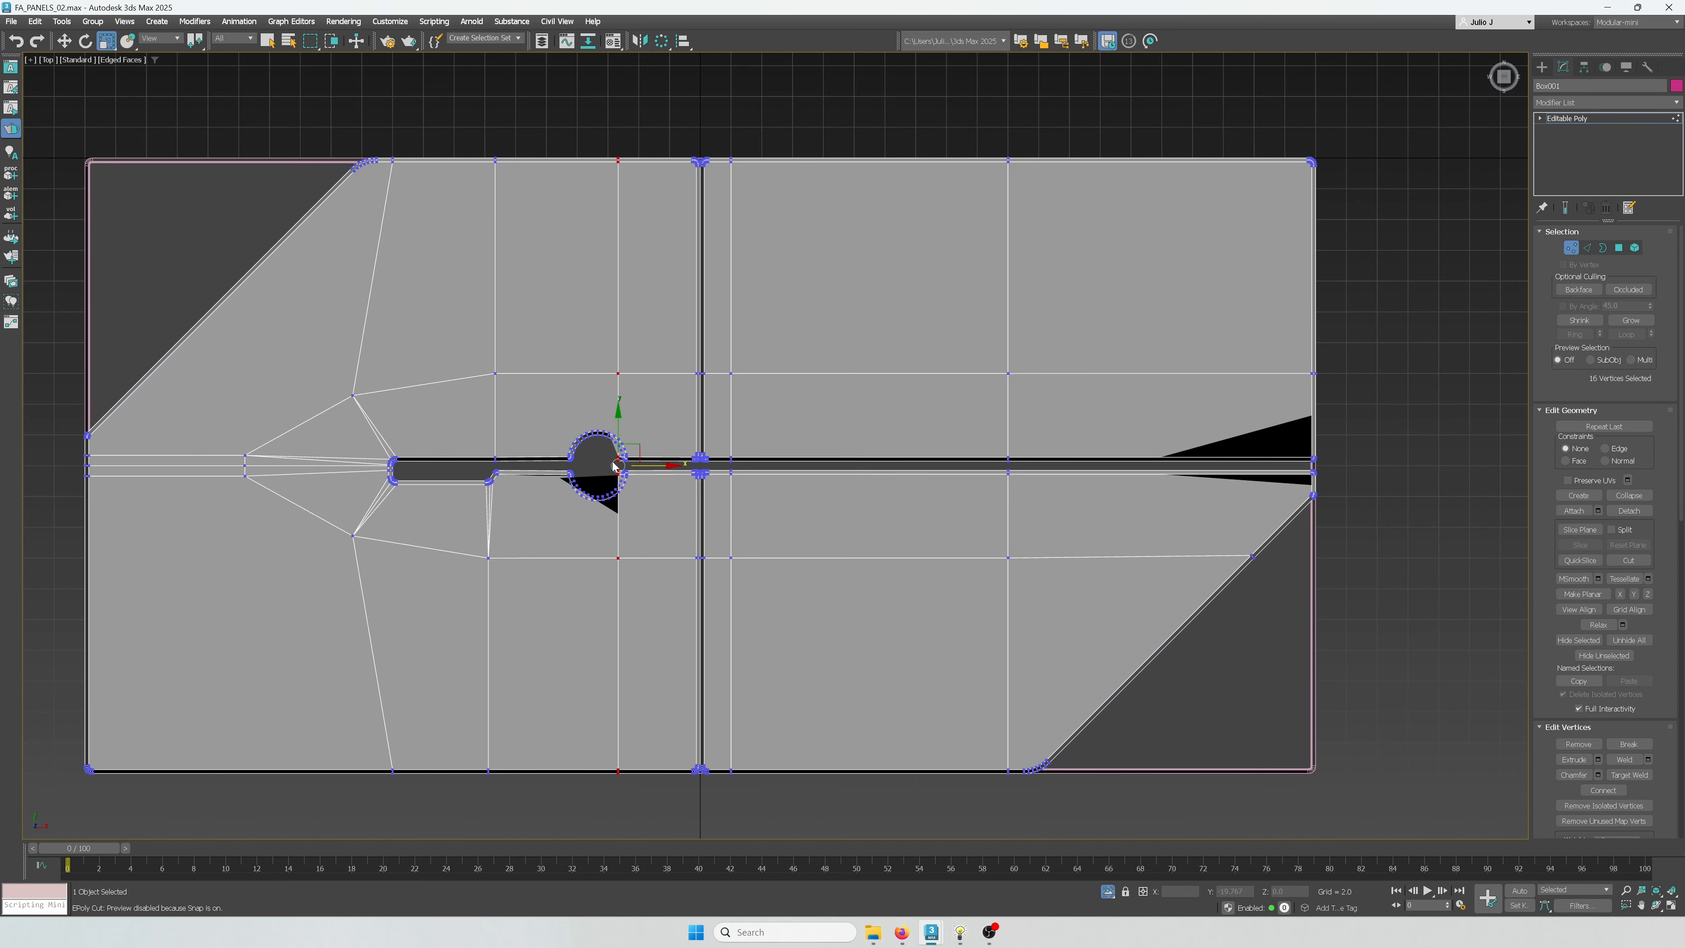
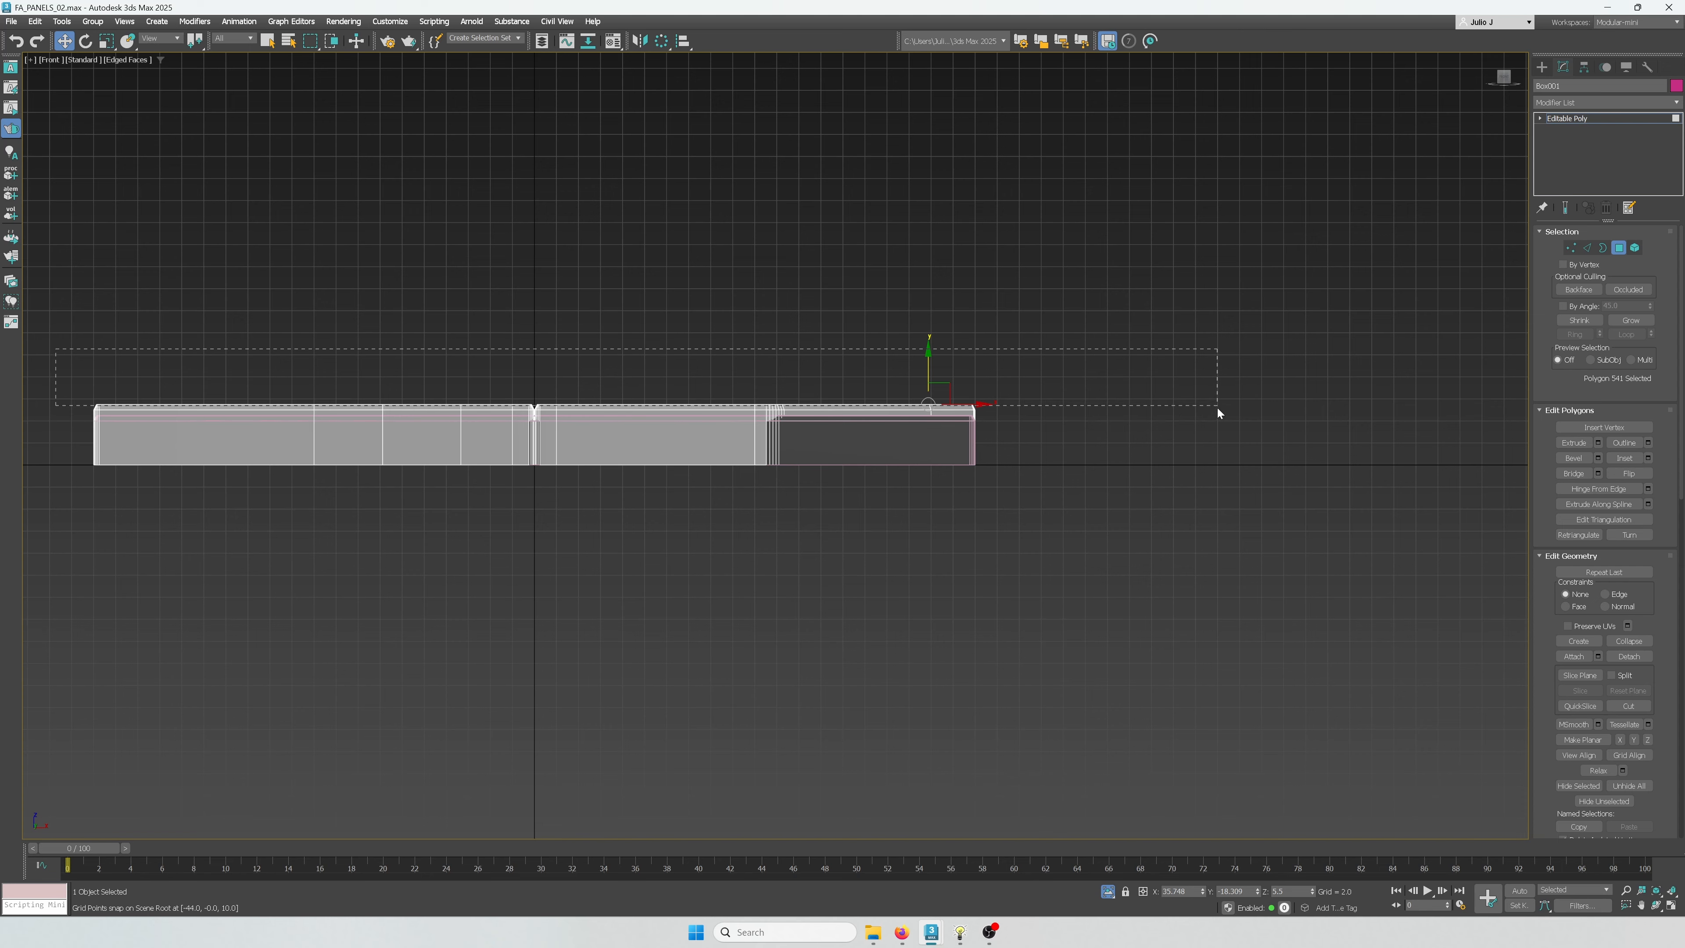
Select only the joined panels' topmost polygons, excluding the bevel and sides, and convert the selection to their edges
{"action": "left_click_drag", "start_coordinate": [1218, 413], "coordinate": [1219, 413]}
{"action": "left_click_drag", "start_coordinate": [1152, 503], "coordinate": [12, 466]}
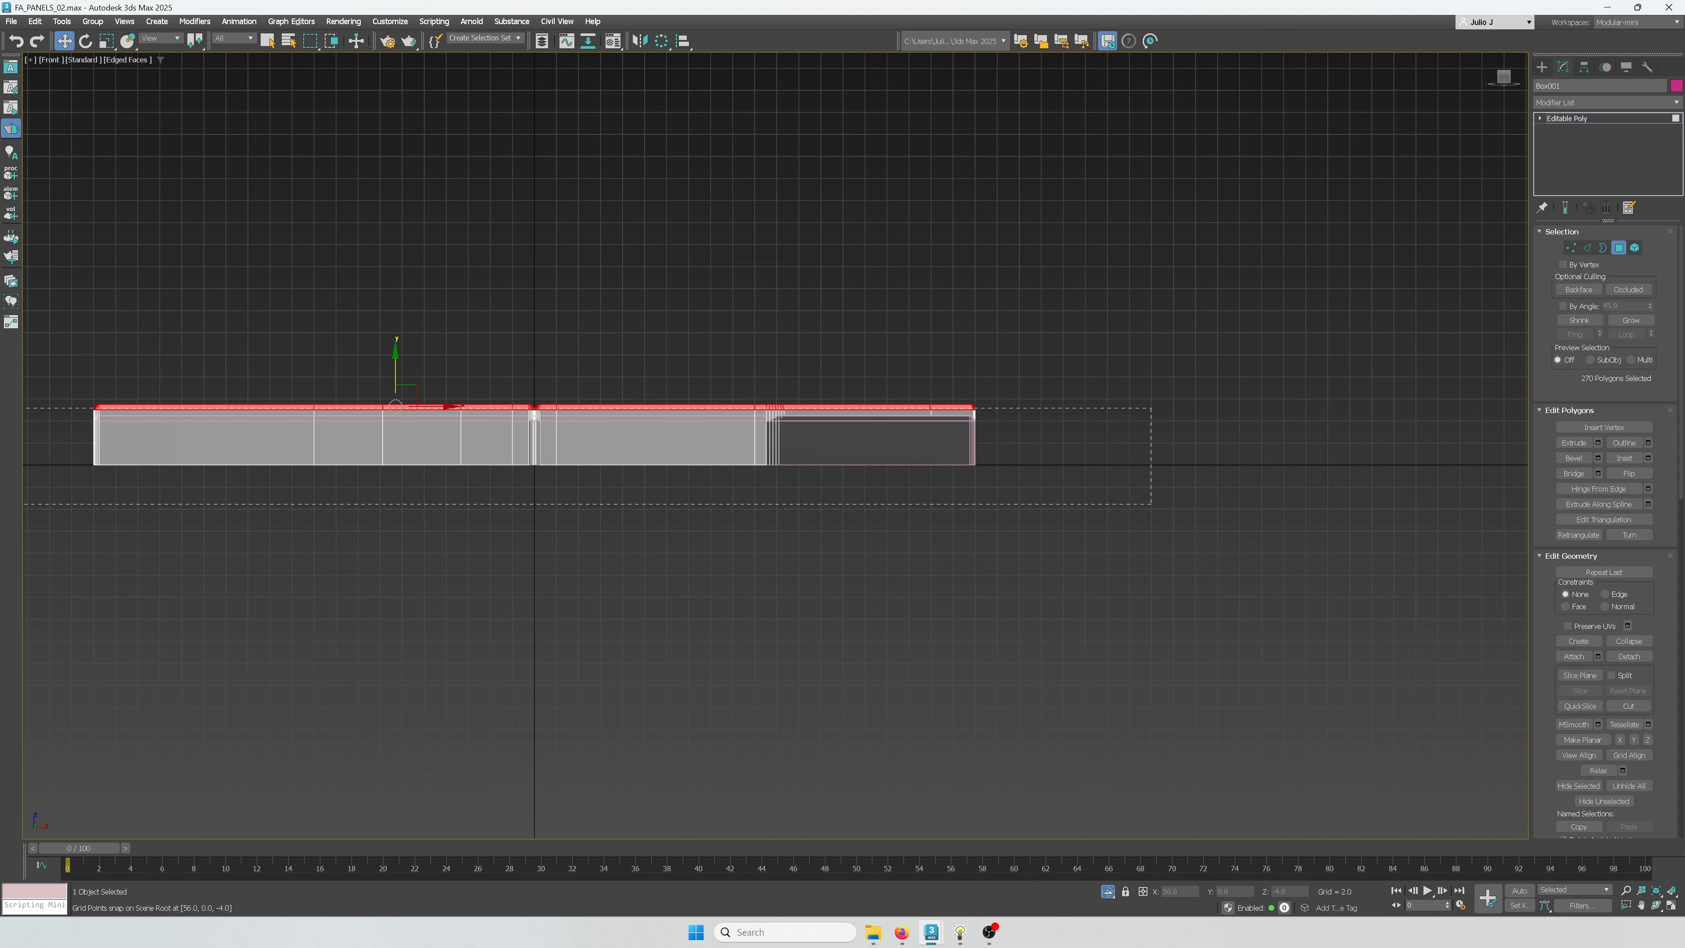
{"action": "left_click_drag", "start_coordinate": [25, 408], "coordinate": [24, 408]}
{"action": "left_click", "coordinate": [1588, 248]}
{"action": "key", "text": "p"}
{"action": "key", "text": "t"}
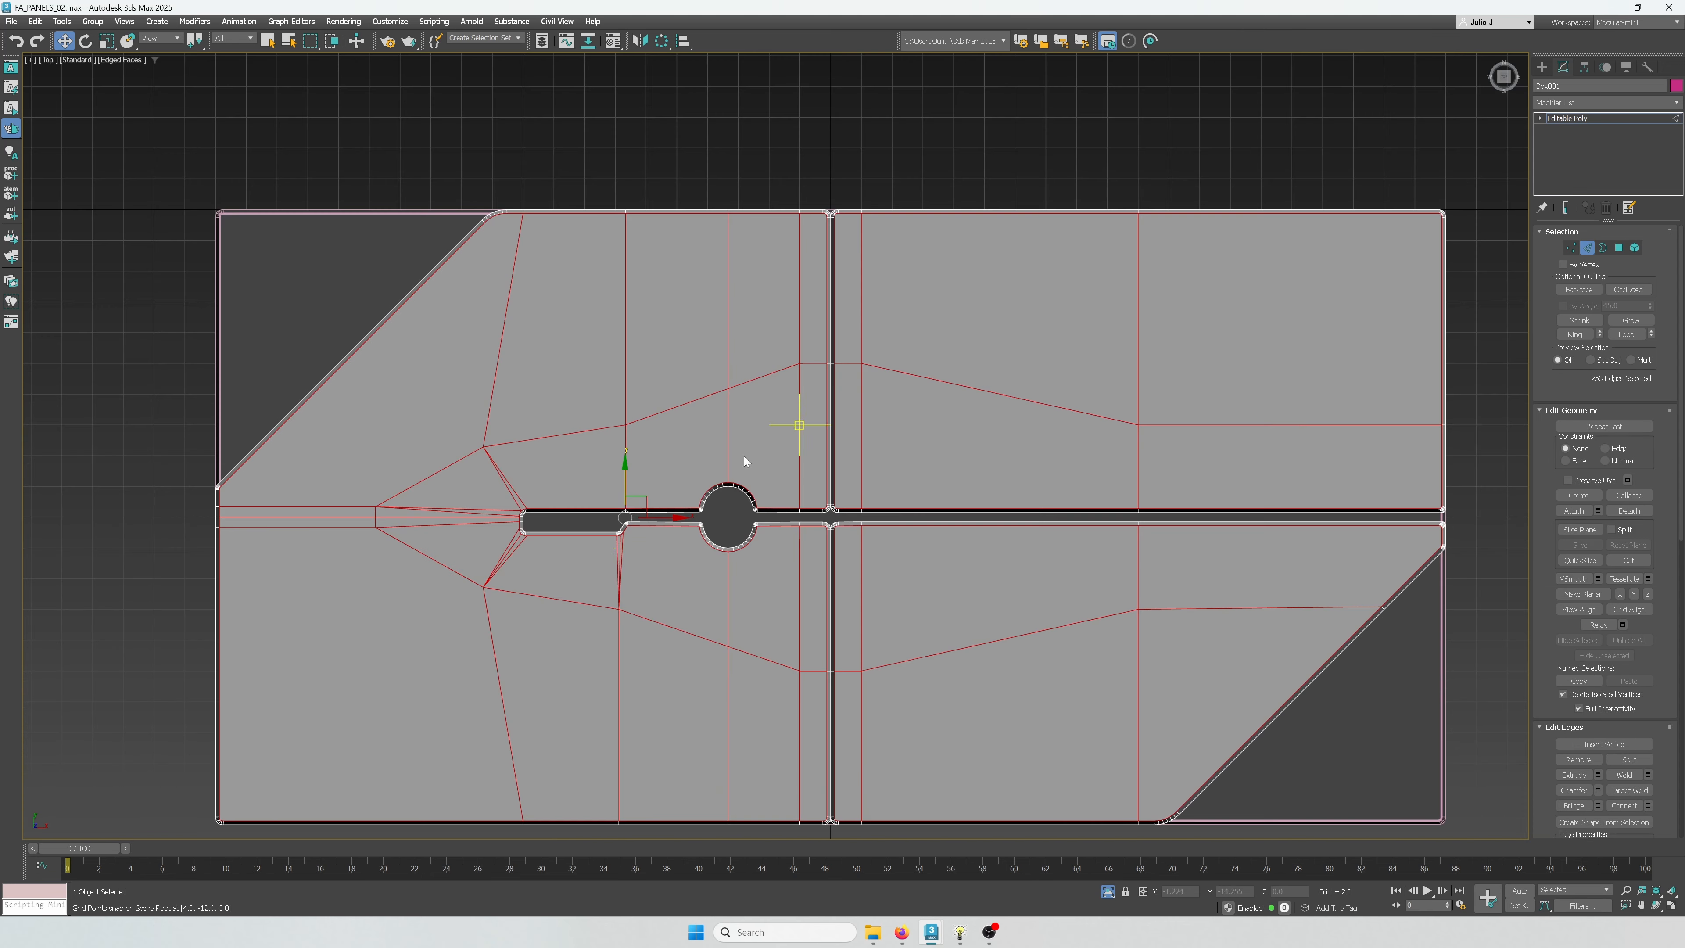
Deselect all interior edges on the panels' top faces, keeping only the outlines along the borders, gaps and cutouts
{"action": "scroll", "coordinate": [752, 611], "scroll_direction": "up", "scroll_amount": 3}
{"action": "left_click", "coordinate": [733, 524], "text": "alt"}
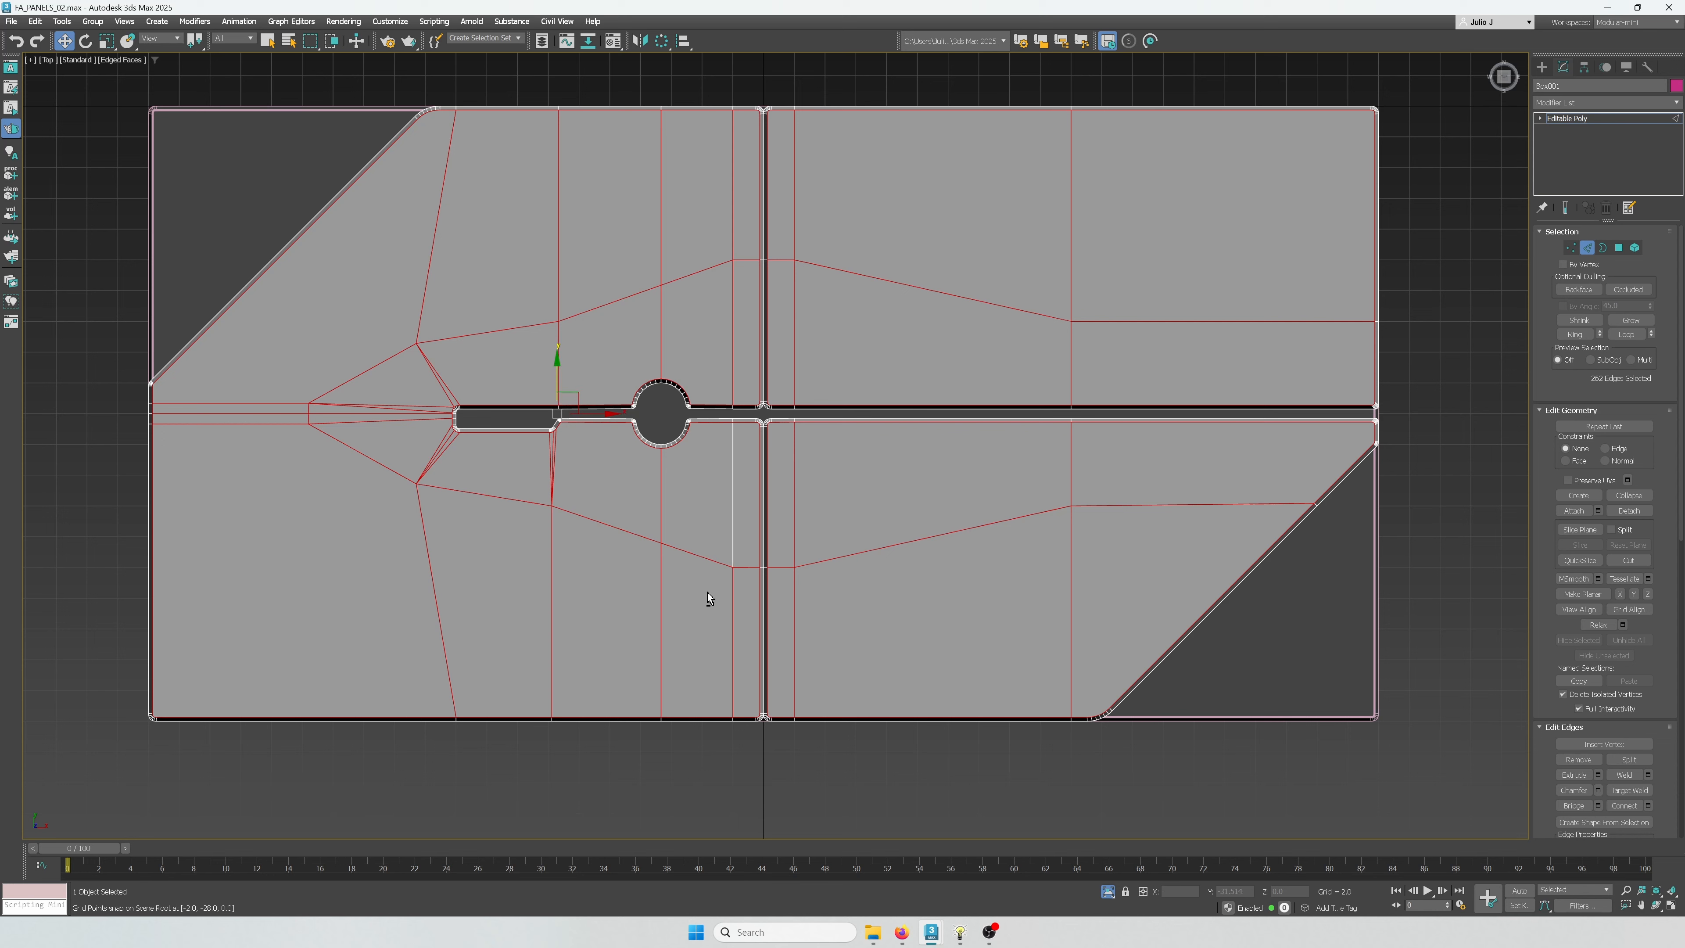
{"action": "left_click_drag", "start_coordinate": [587, 549], "coordinate": [742, 605]}
{"action": "left_click_drag", "start_coordinate": [779, 519], "coordinate": [1081, 623], "text": "alt"}
{"action": "left_click", "coordinate": [1171, 505], "text": "alt"}
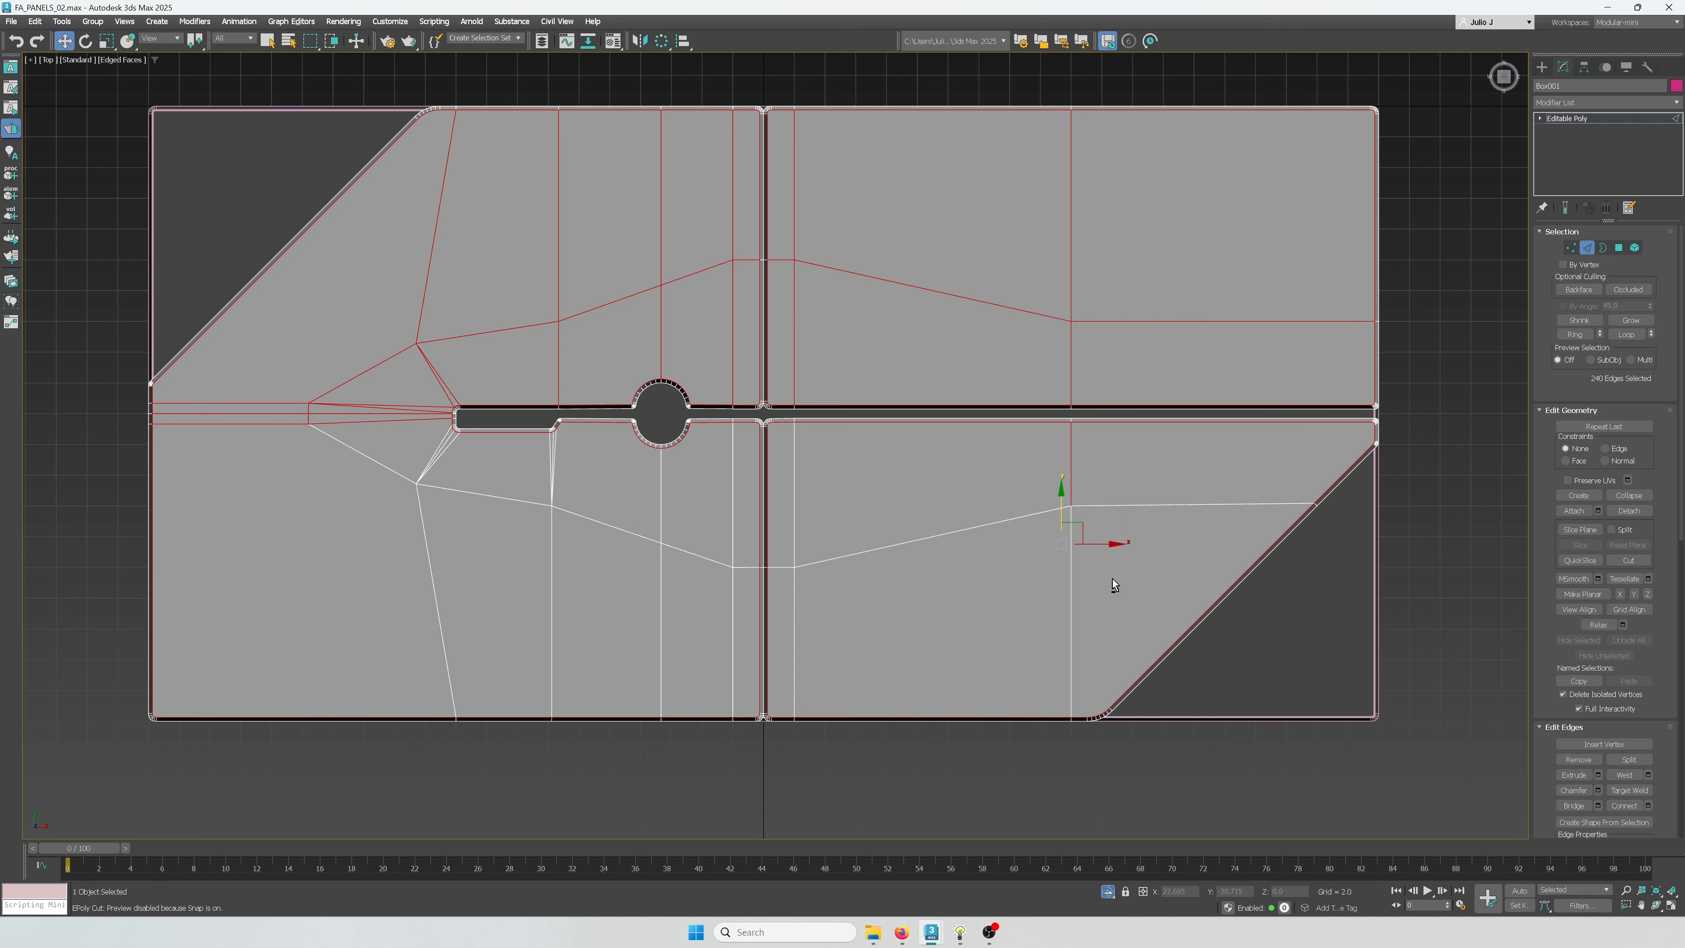
{"action": "left_click_drag", "start_coordinate": [1056, 476], "coordinate": [1090, 459], "text": "alt"}
{"action": "left_click_drag", "start_coordinate": [1133, 316], "coordinate": [1027, 361], "text": "alt"}
{"action": "left_click_drag", "start_coordinate": [821, 242], "coordinate": [764, 279], "text": "alt"}
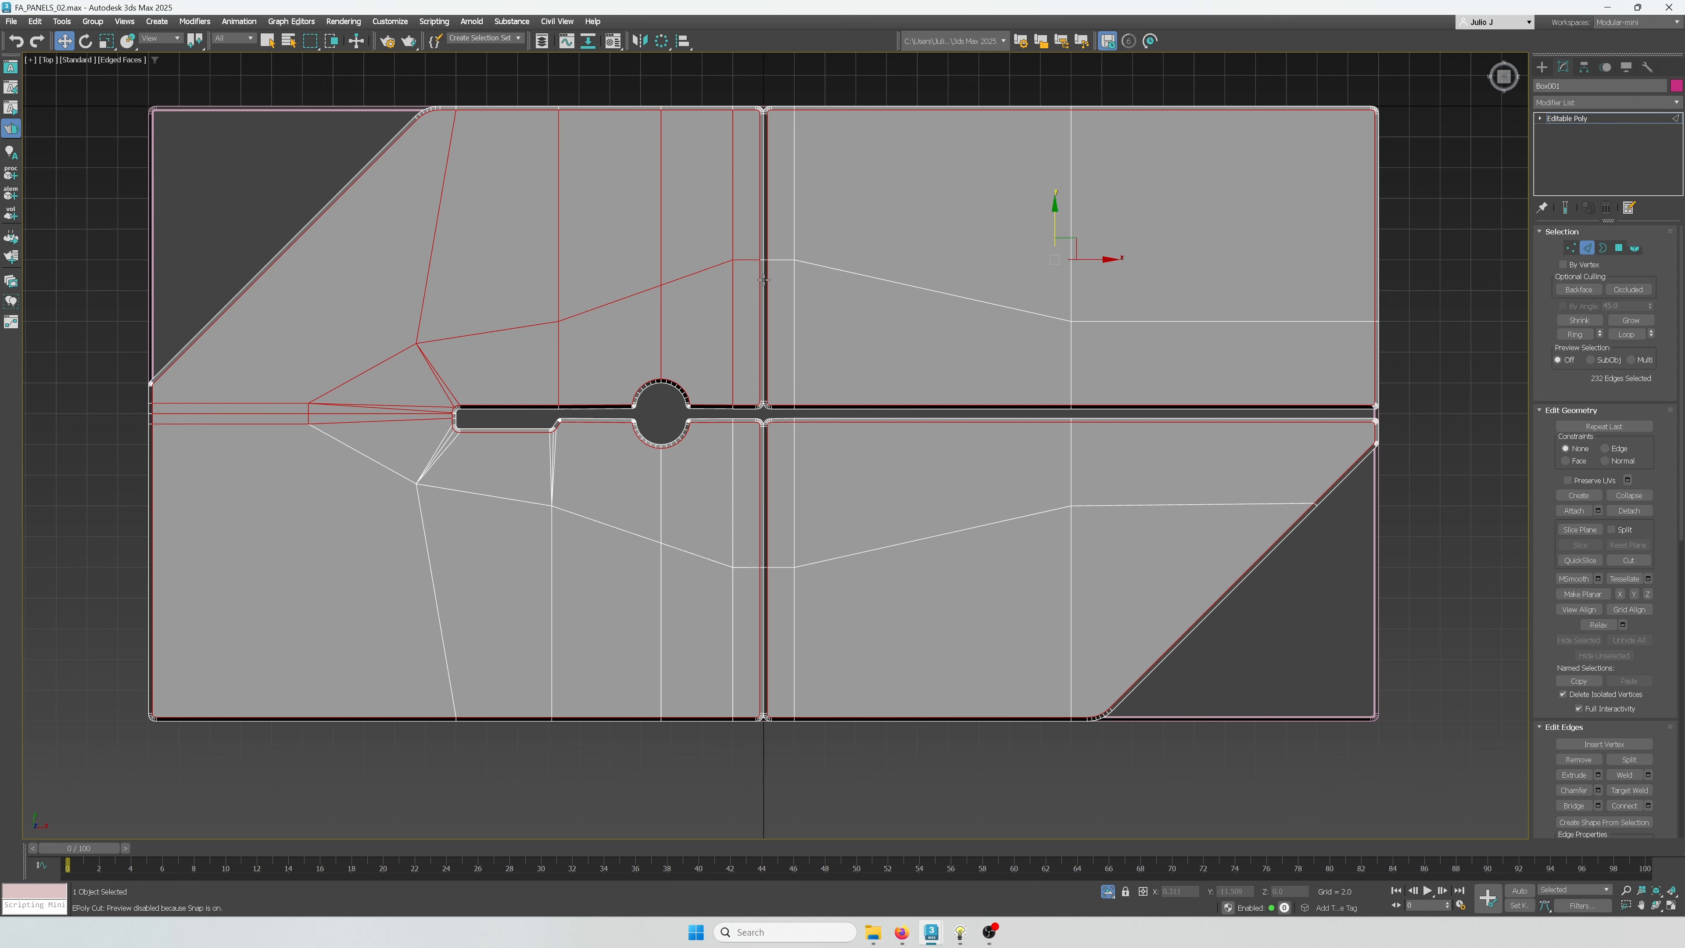
{"action": "left_click_drag", "start_coordinate": [367, 362], "coordinate": [365, 369], "text": "alt"}
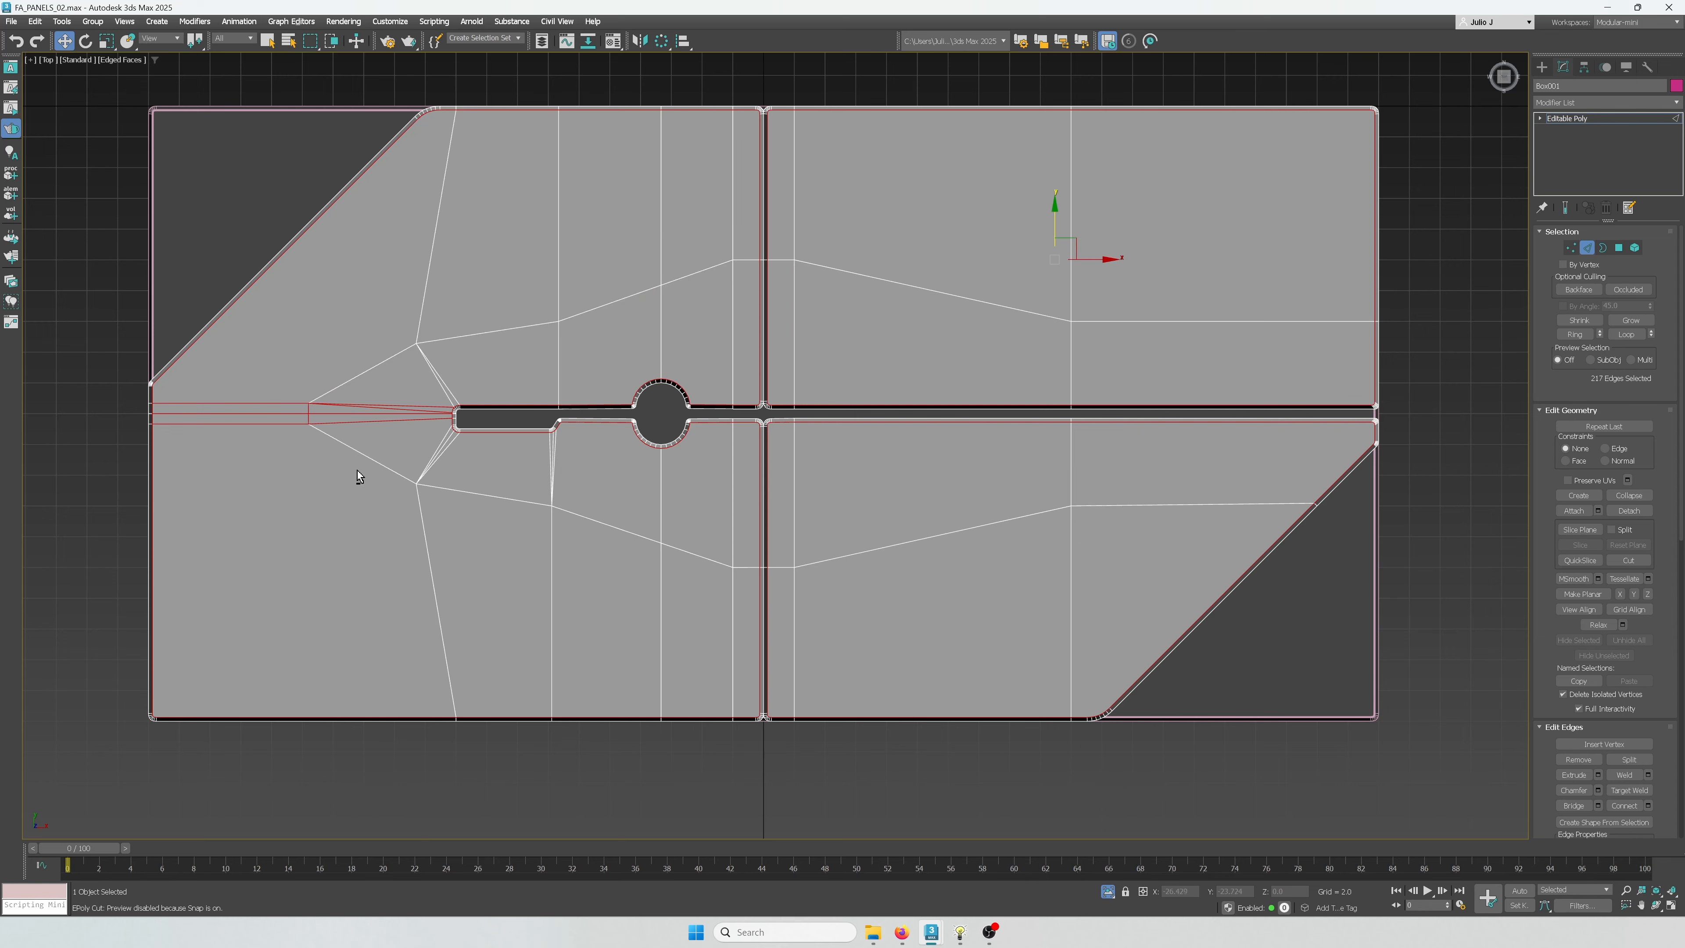
{"action": "left_click_drag", "start_coordinate": [356, 477], "coordinate": [286, 369], "text": "alt"}
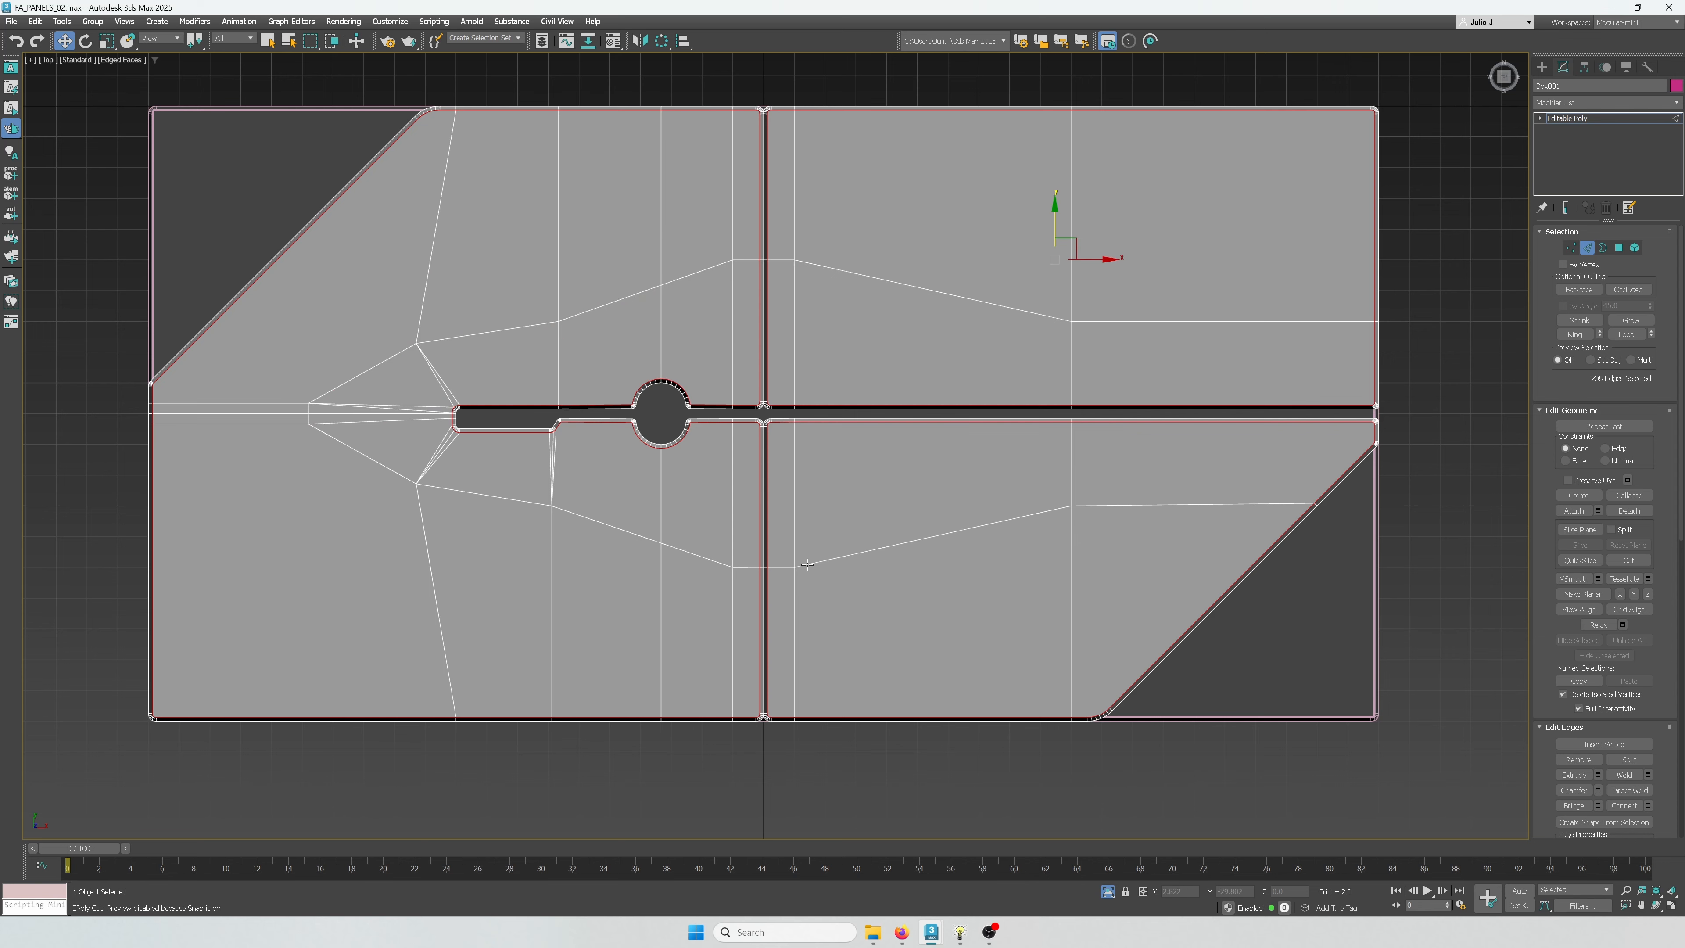
Start a chamfer on the selected outline edges of the panels' top faces and set its edge amount to 0.05
{"action": "middle_click_drag", "start_coordinate": [808, 565], "coordinate": [692, 432], "text": "alt"}
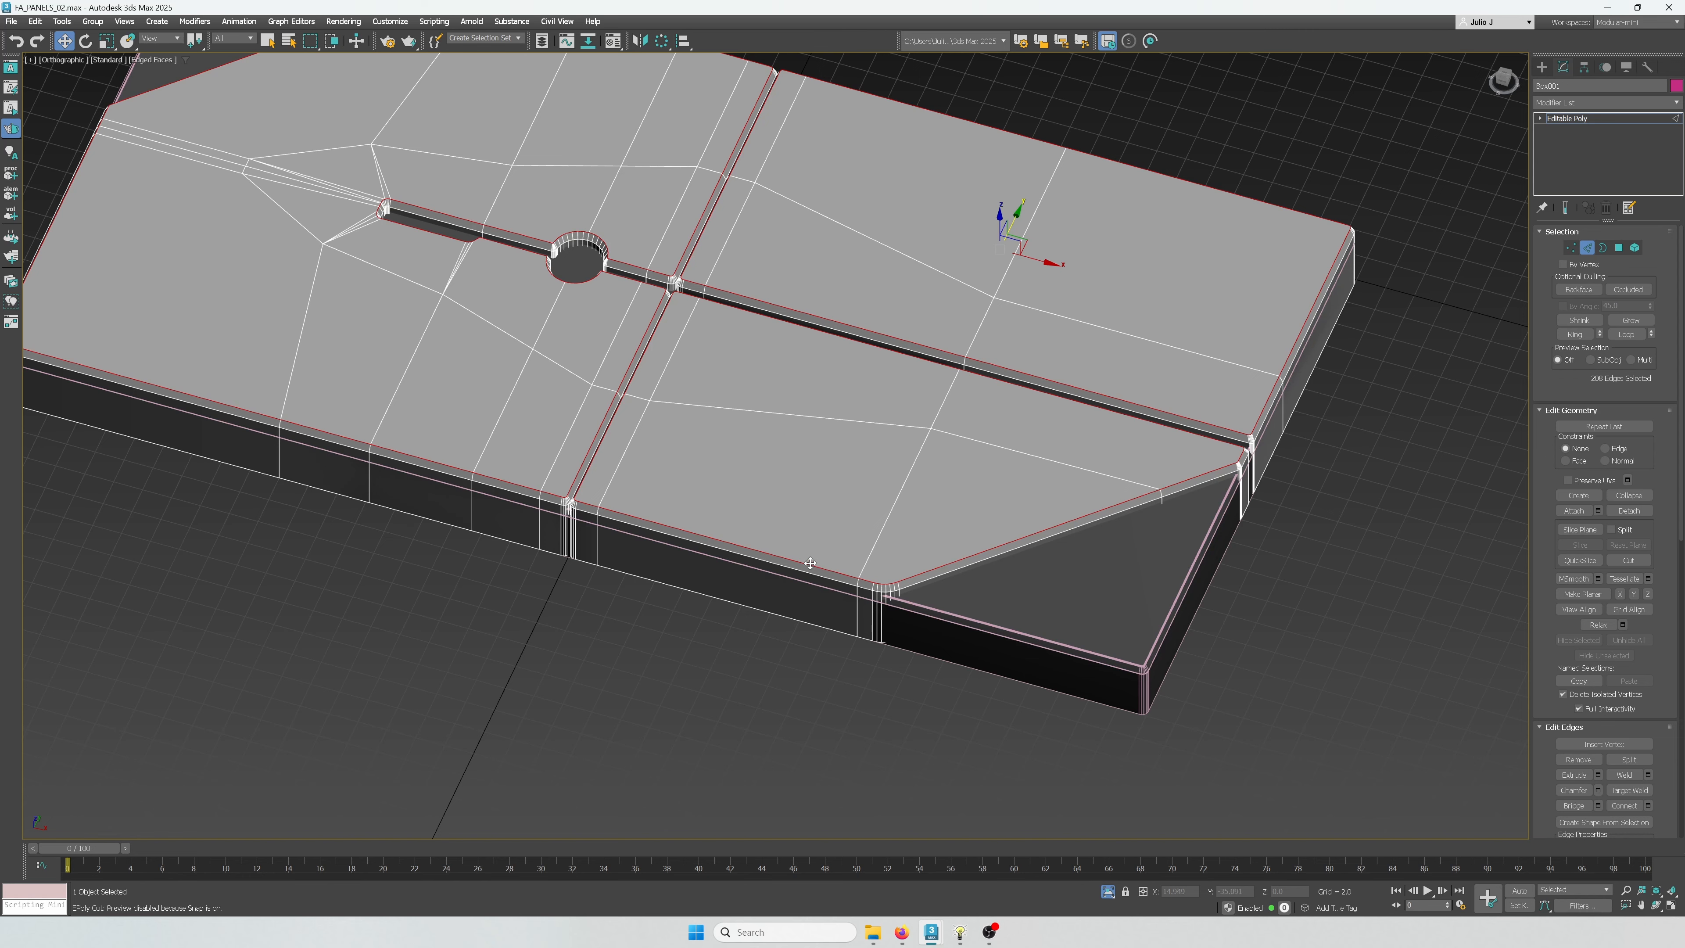
{"action": "key", "text": "ctrl+shift+c"}
{"action": "middle_click_drag", "start_coordinate": [1009, 557], "coordinate": [962, 517]}
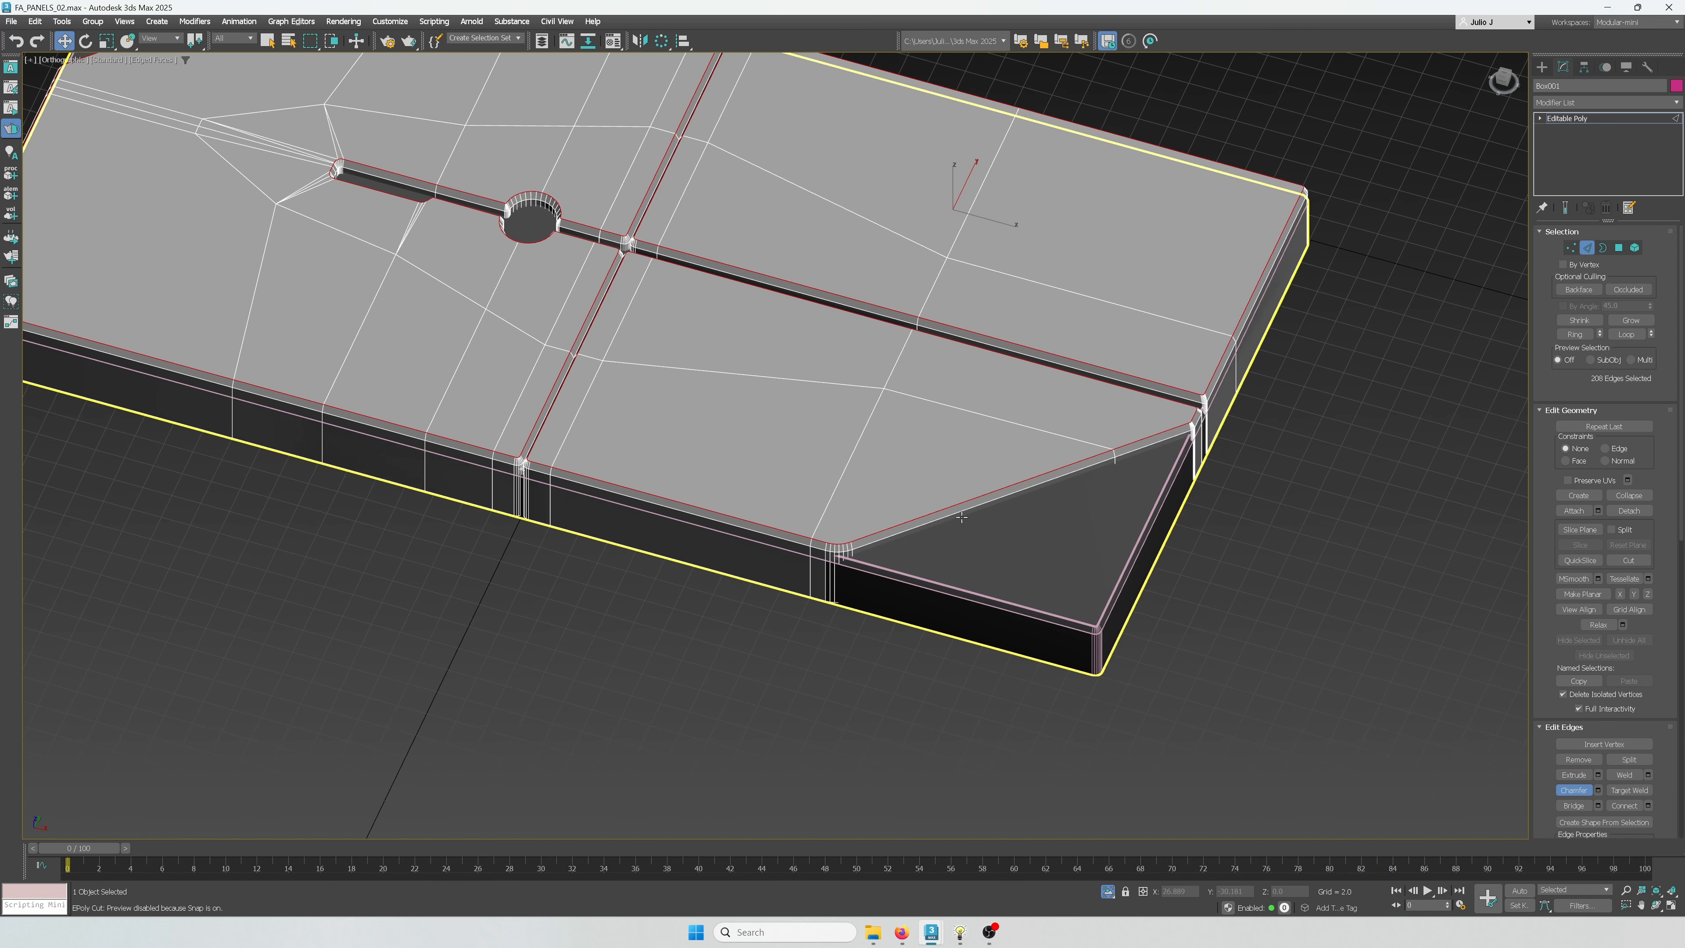
{"action": "key", "text": "ctrl+shift+c"}
{"action": "key", "text": "t"}
{"action": "middle_click_drag", "start_coordinate": [1269, 781], "coordinate": [889, 552]}
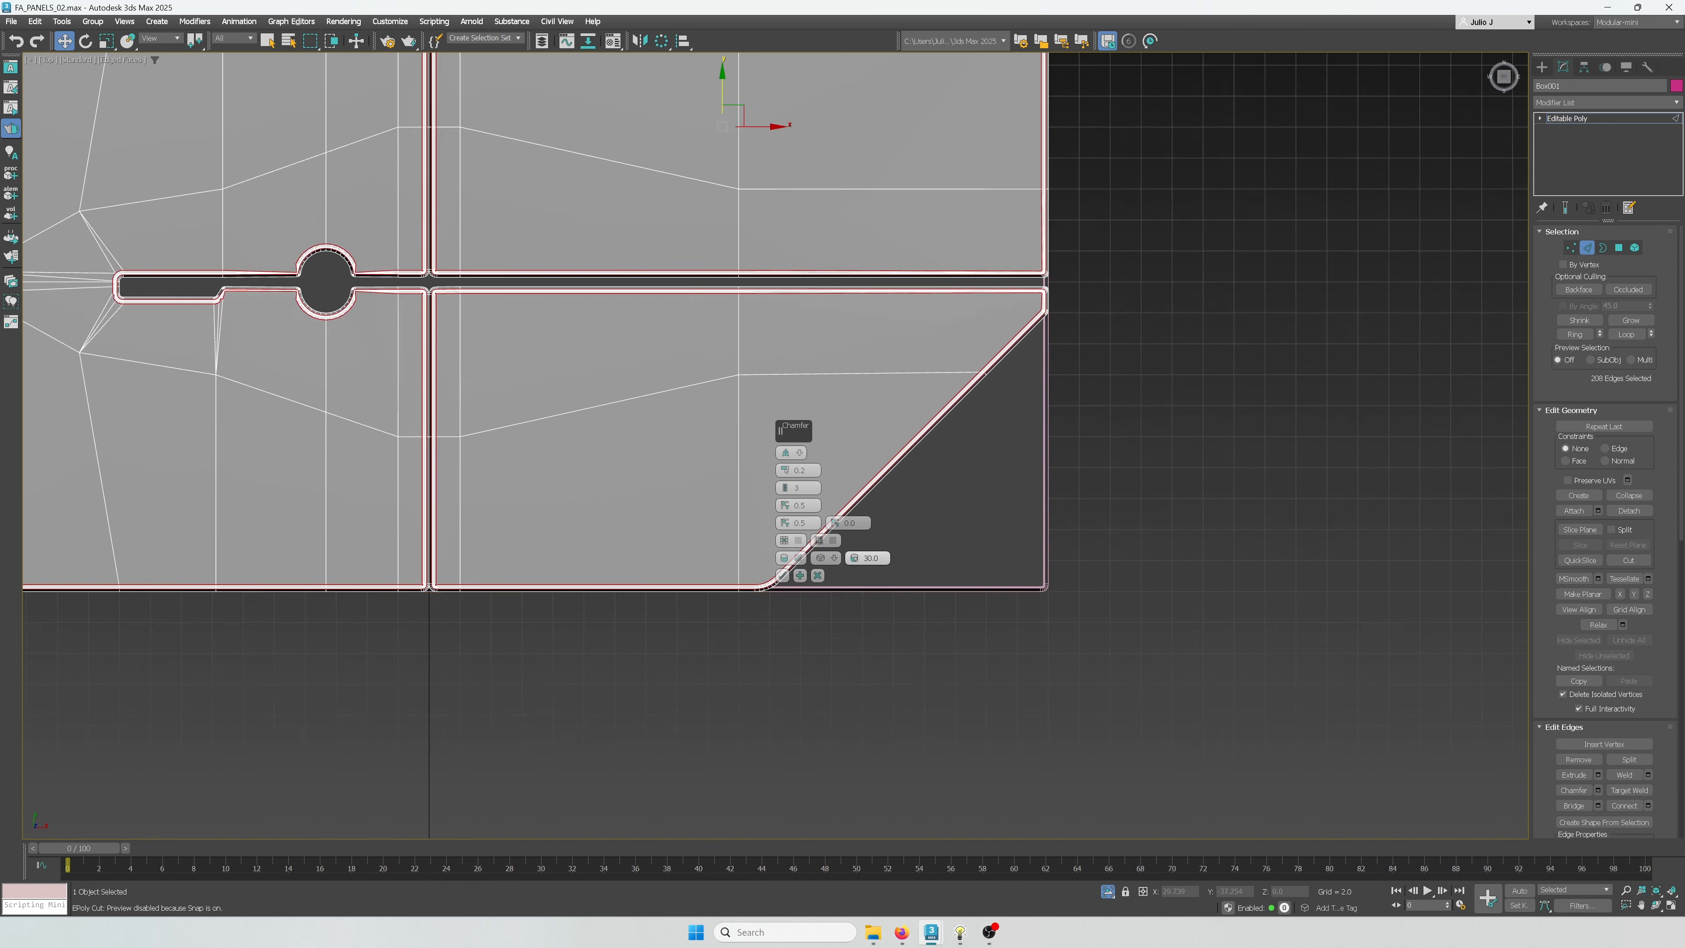
{"action": "scroll", "coordinate": [626, 603], "scroll_direction": "up", "scroll_amount": 10}
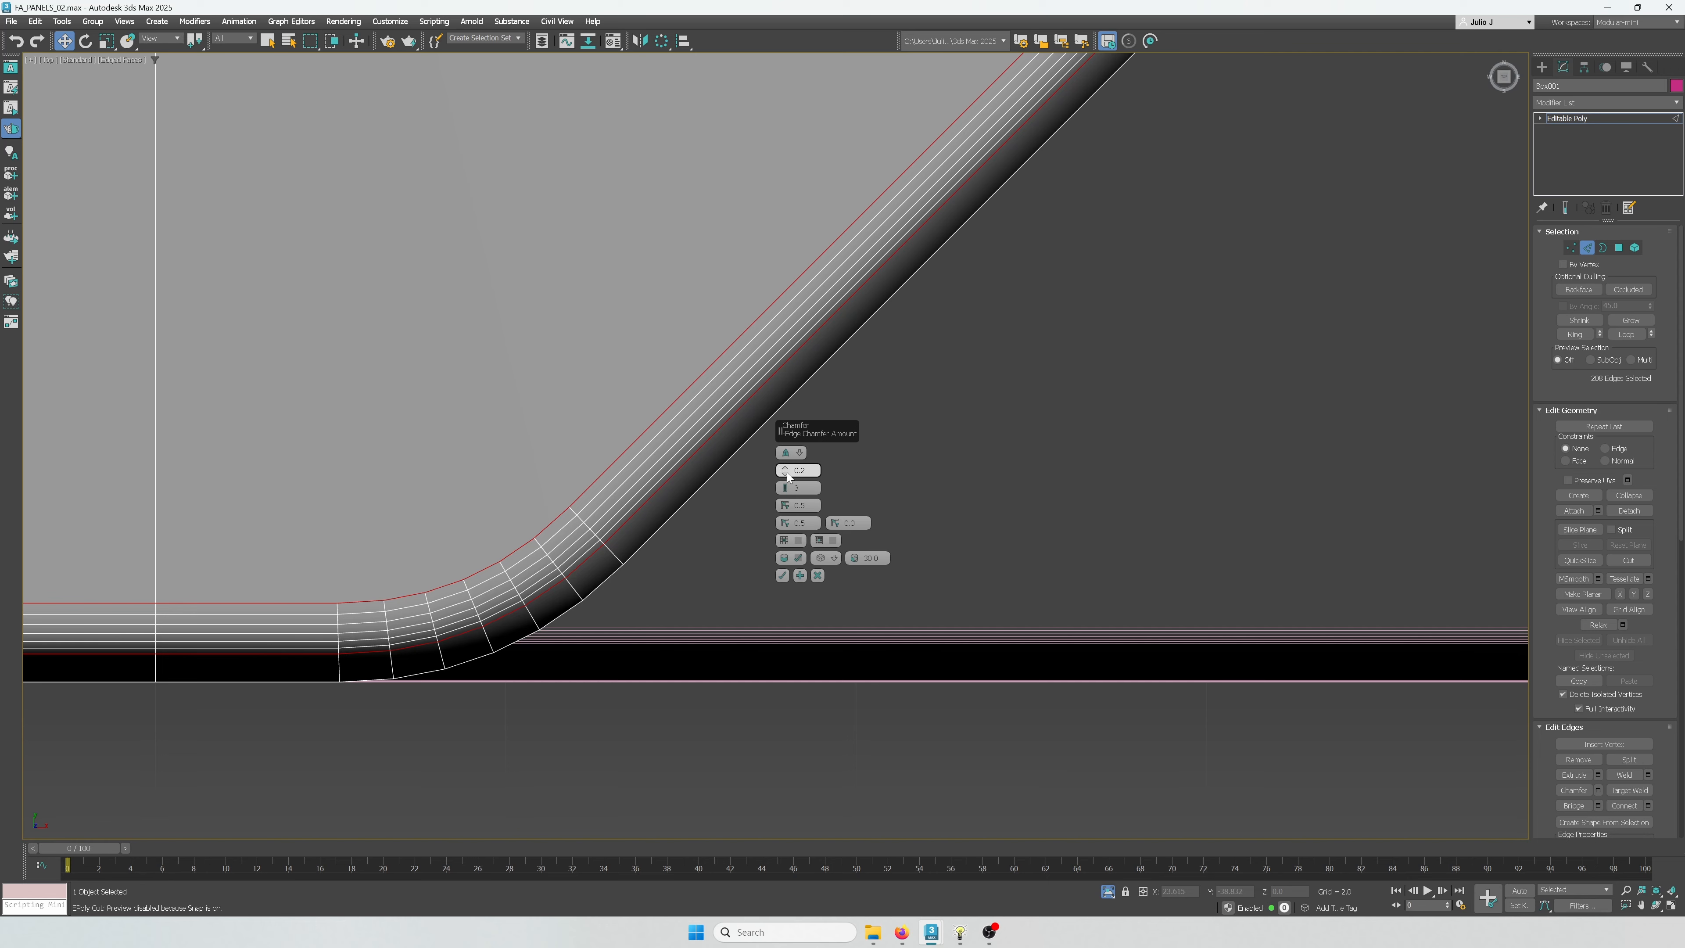
{"action": "left_click_drag", "start_coordinate": [785, 470], "coordinate": [785, 497]}
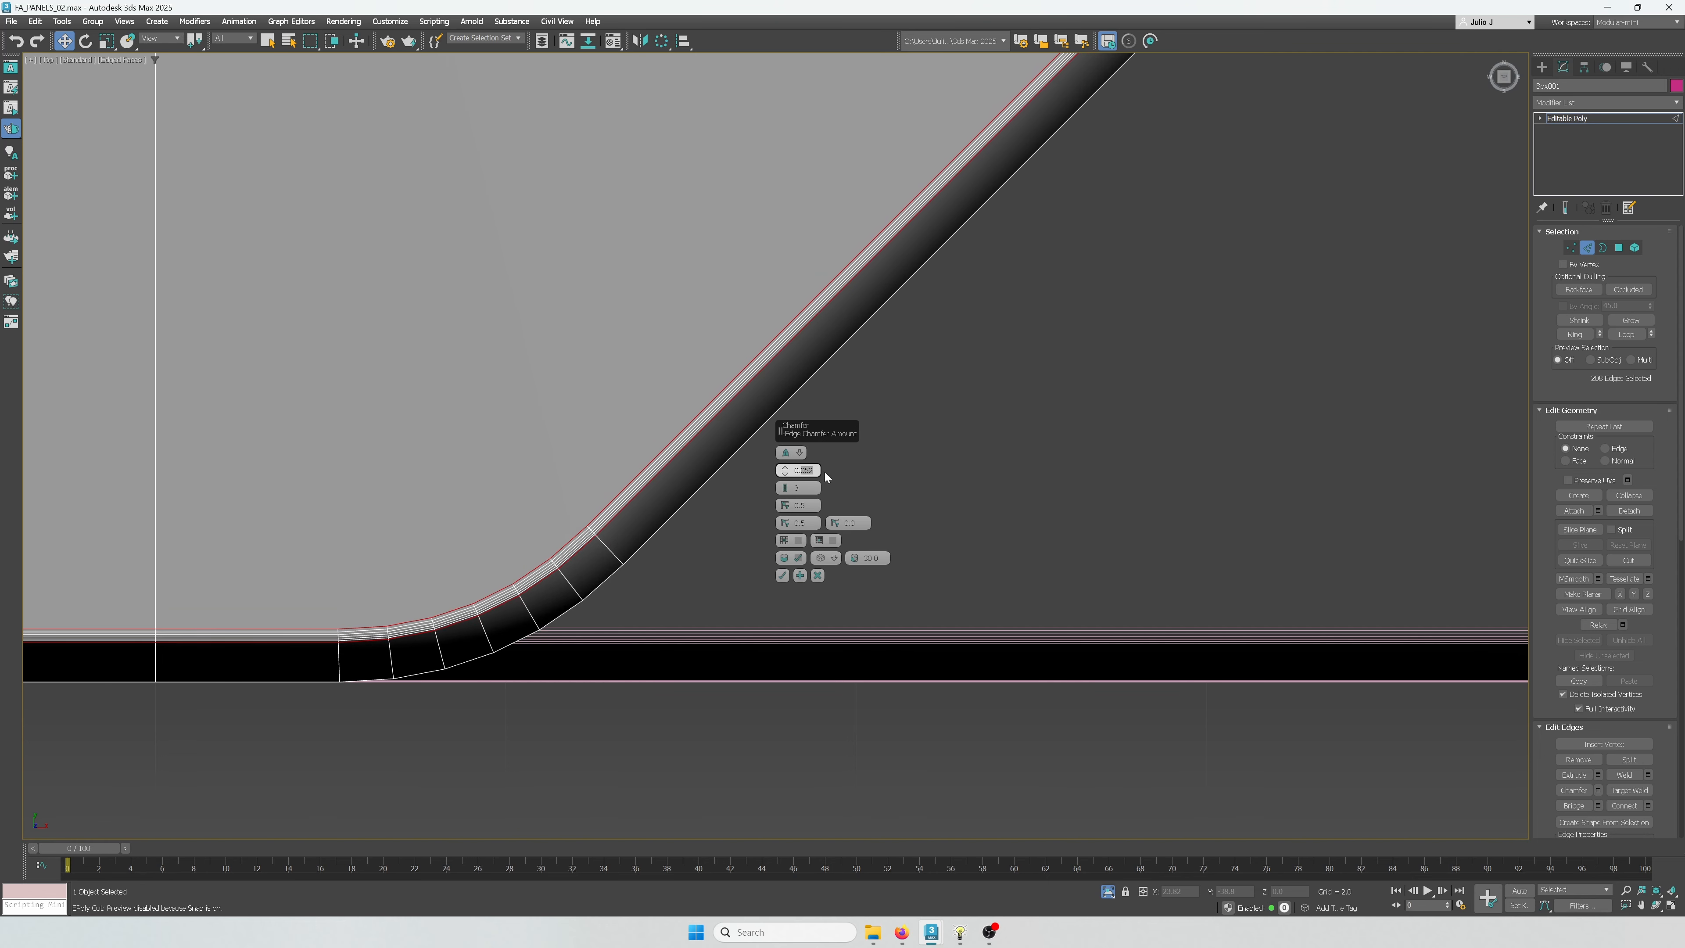
{"action": "type", "text": "05"}
{"action": "key", "text": "Return"}
{"action": "scroll", "coordinate": [287, 496], "scroll_direction": "down", "scroll_amount": 11}
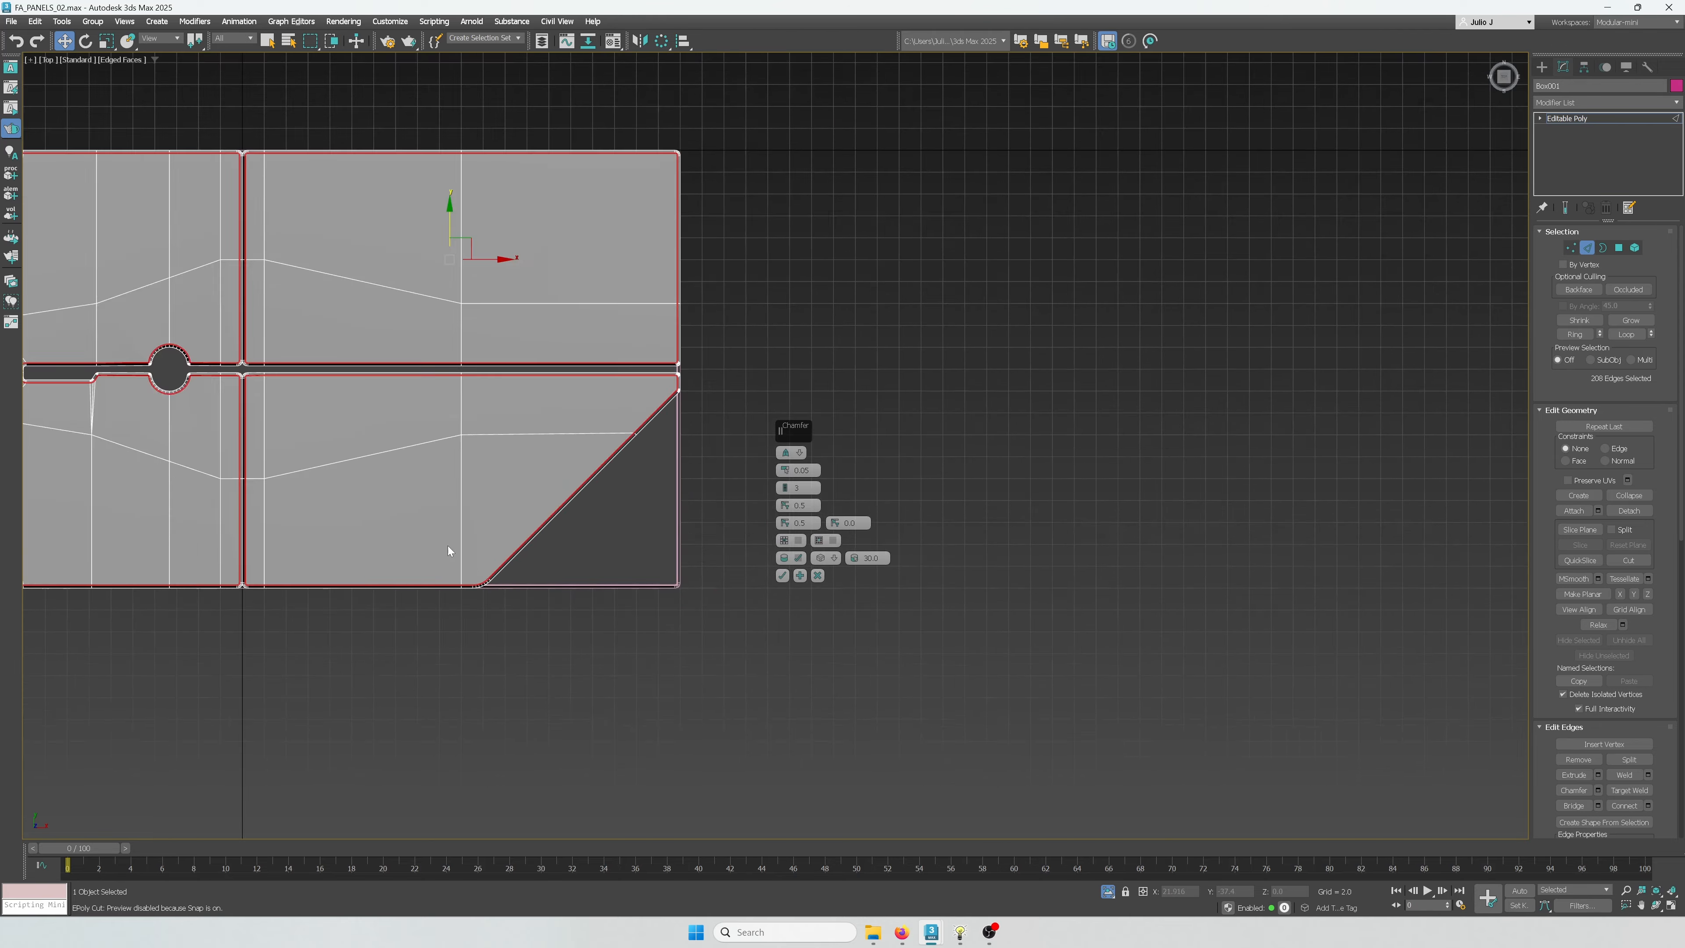
Set the edge chamfer amount of the panel outlines to 0.06 and apply the chamfer
{"action": "scroll", "coordinate": [571, 556], "scroll_direction": "down", "scroll_amount": 4}
{"action": "scroll", "coordinate": [531, 488], "scroll_direction": "up", "scroll_amount": 14}
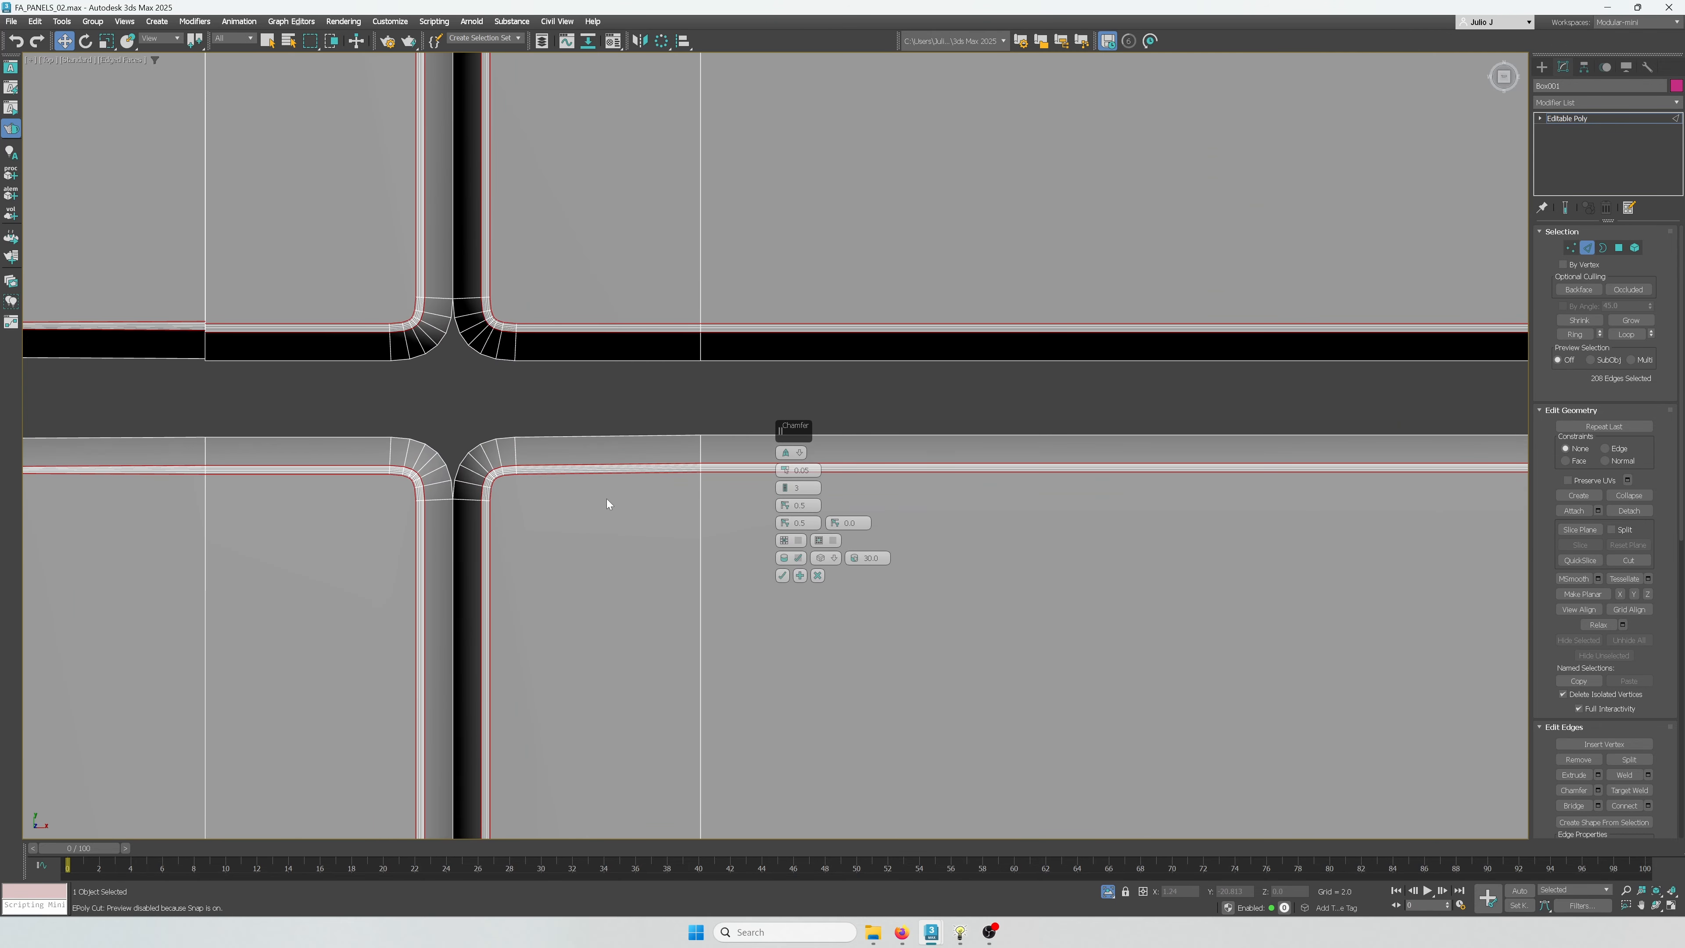
{"action": "scroll", "coordinate": [607, 504], "scroll_direction": "down", "scroll_amount": 3}
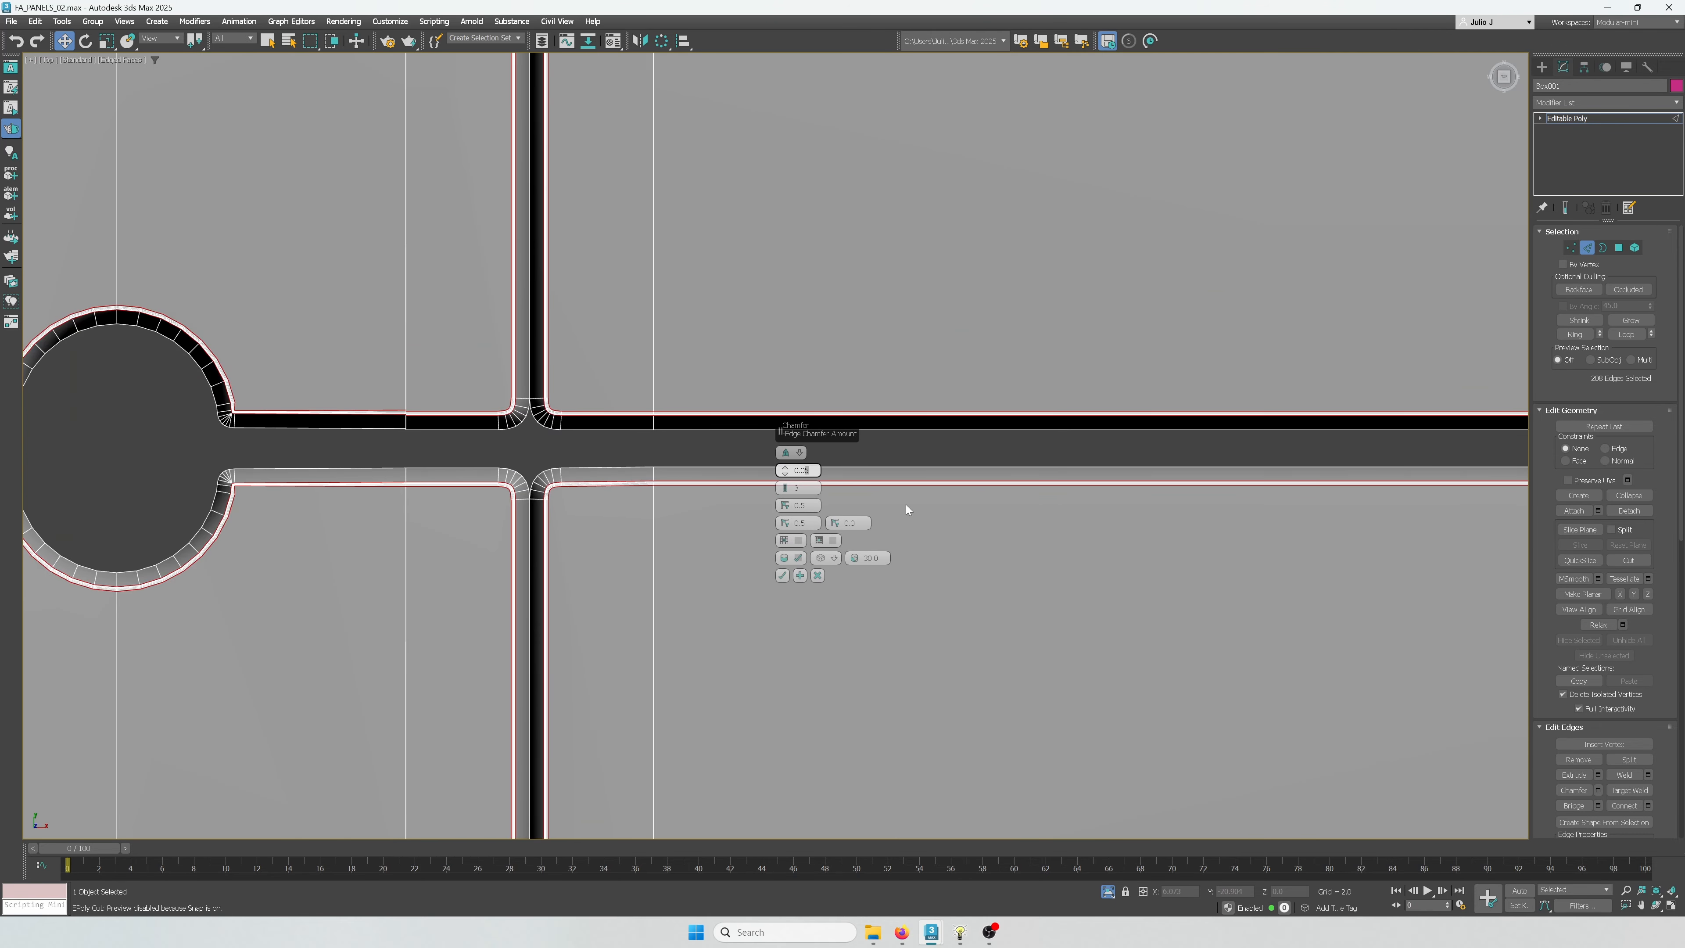
{"action": "key", "text": "BackSpace"}
{"action": "type", "text": "6"}
{"action": "key", "text": "Return"}
{"action": "scroll", "coordinate": [617, 355], "scroll_direction": "down", "scroll_amount": 6}
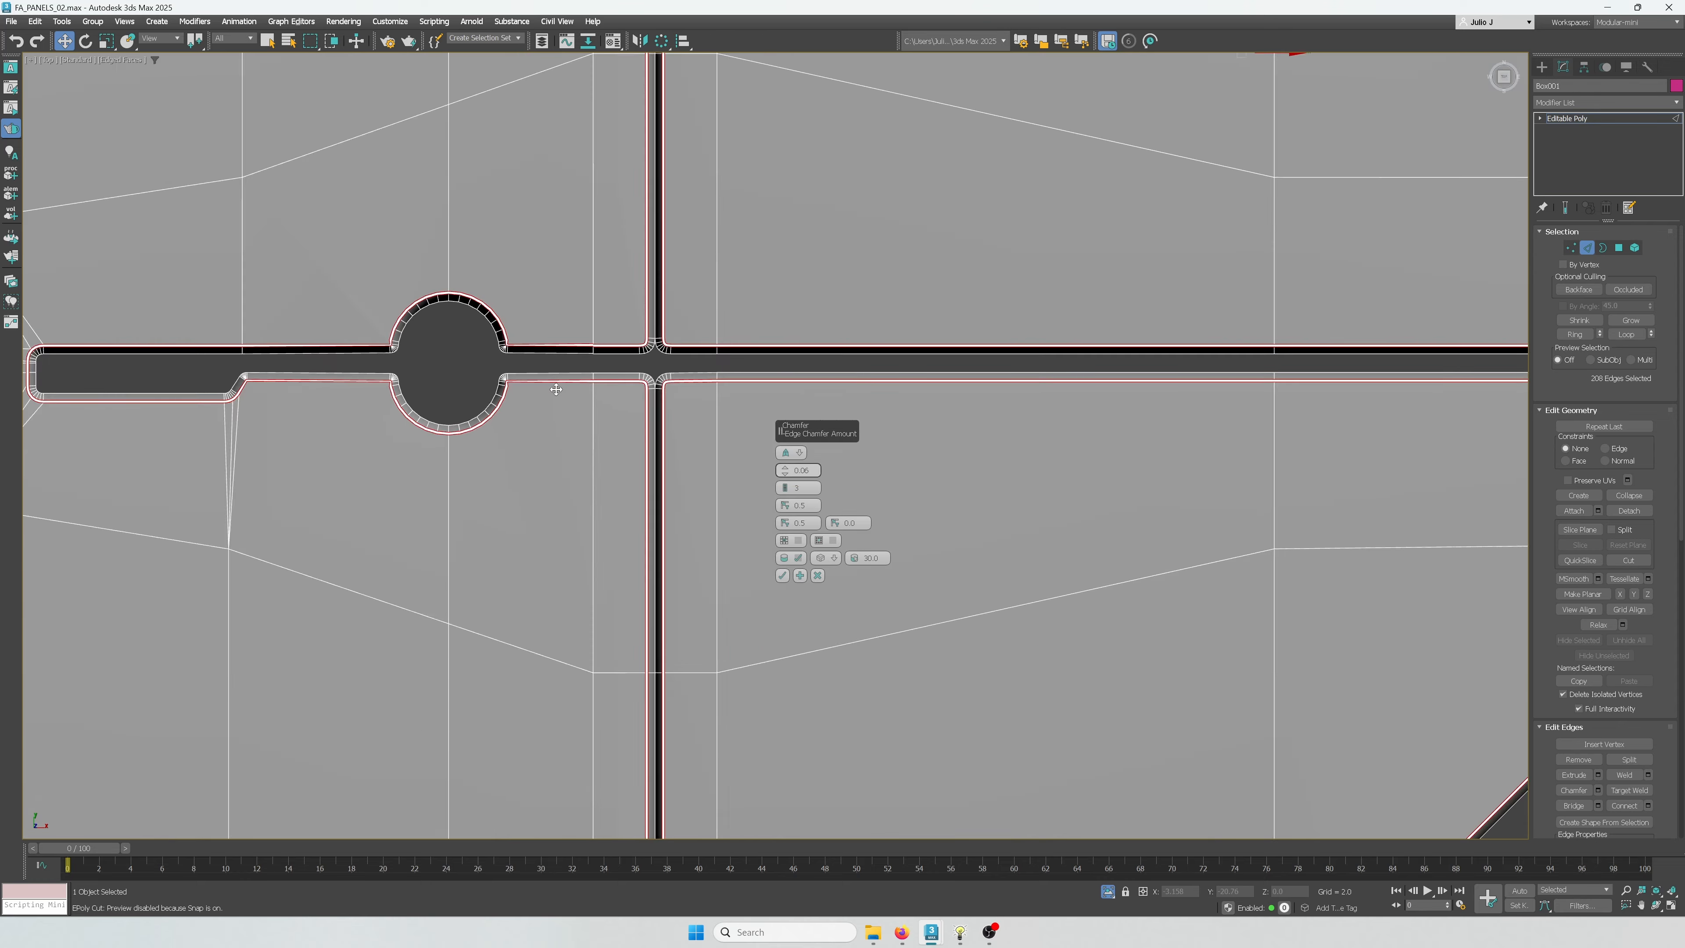
{"action": "left_click", "coordinate": [782, 575]}
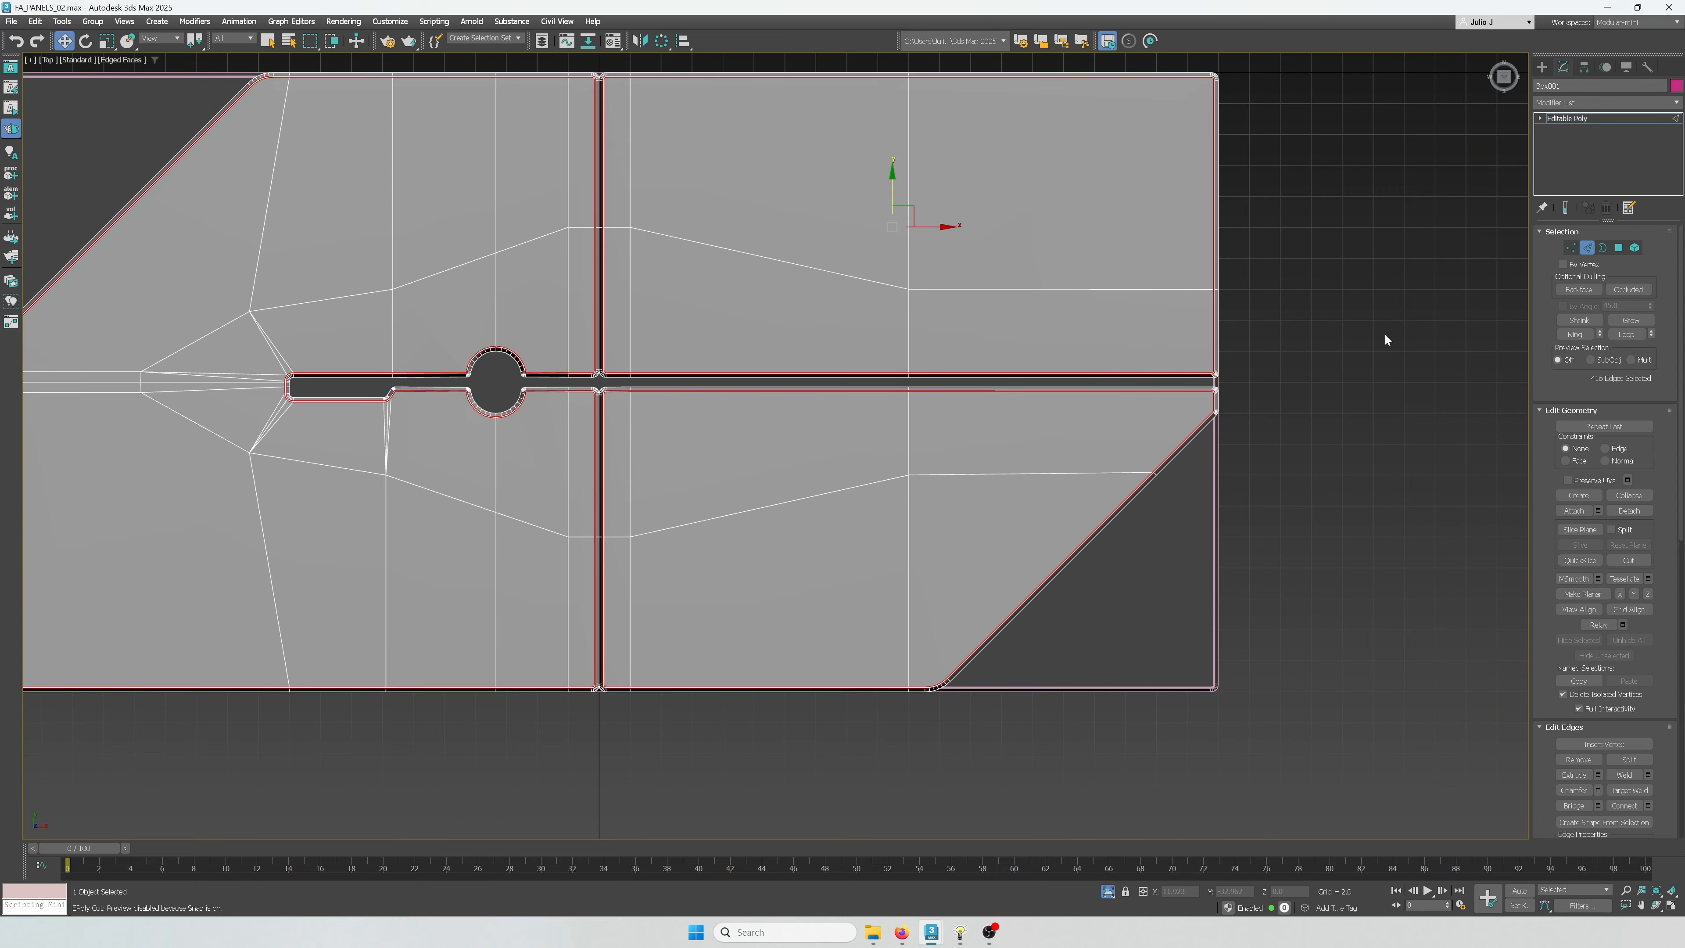
Snap the offset vertex column at the seam left of the vertical gap onto the neighbouring vertices so both columns line up
{"action": "left_click", "coordinate": [1570, 247]}
{"action": "scroll", "coordinate": [891, 470], "scroll_direction": "up", "scroll_amount": 10}
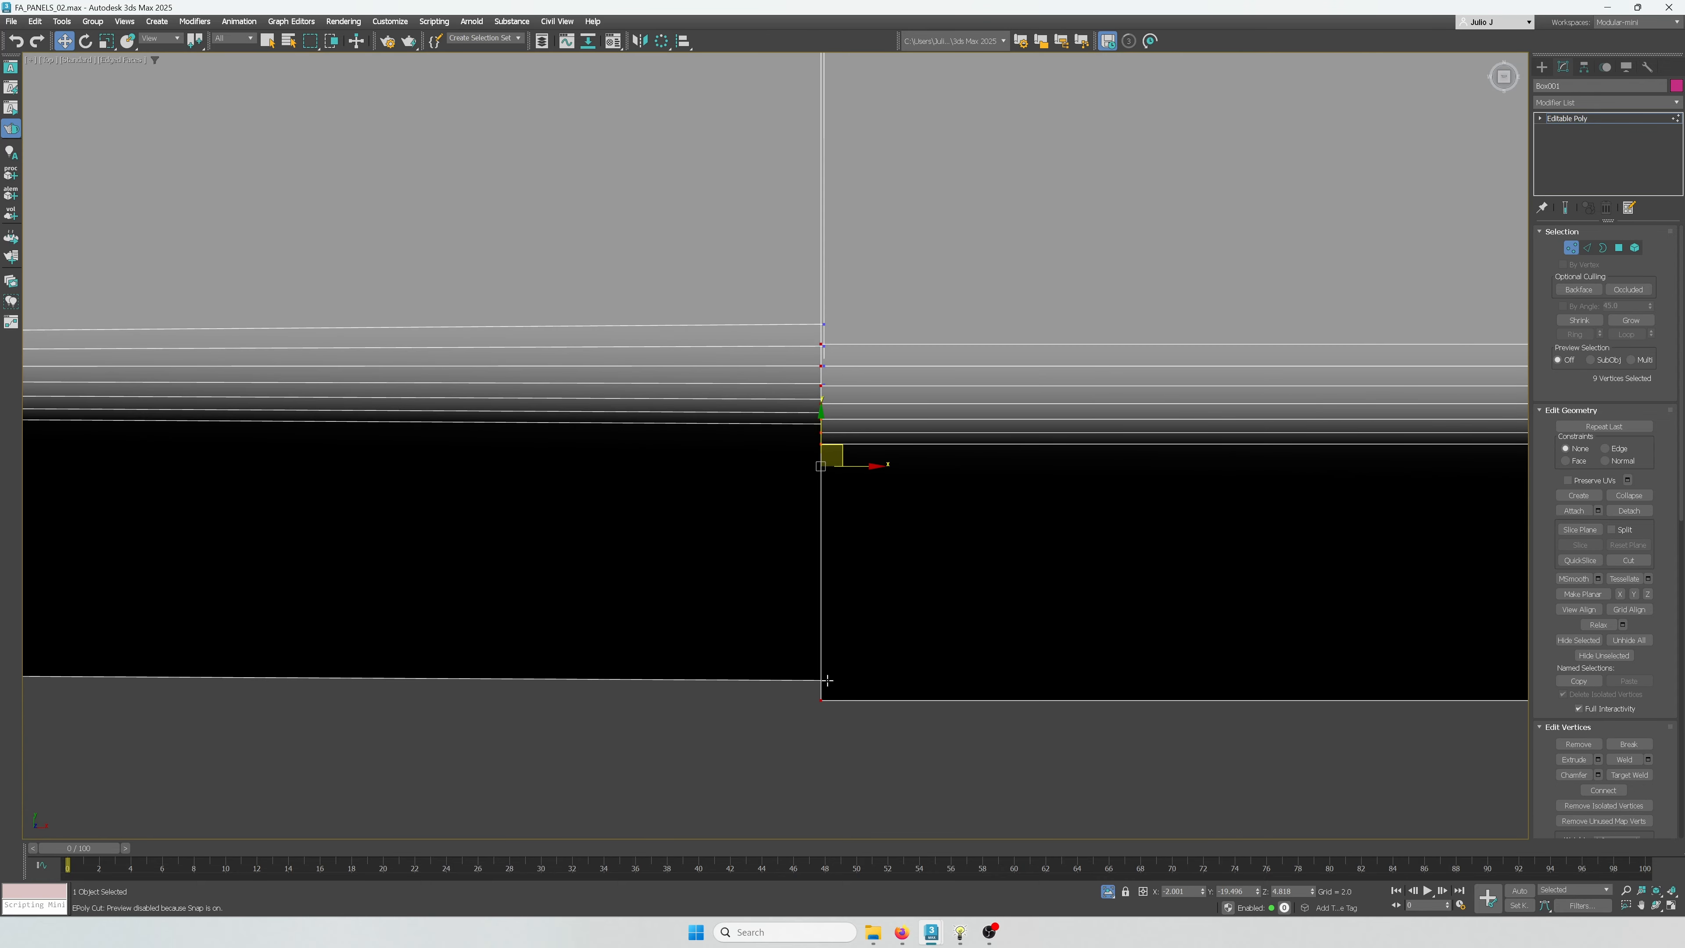
{"action": "left_click_drag", "start_coordinate": [820, 441], "coordinate": [824, 424]}
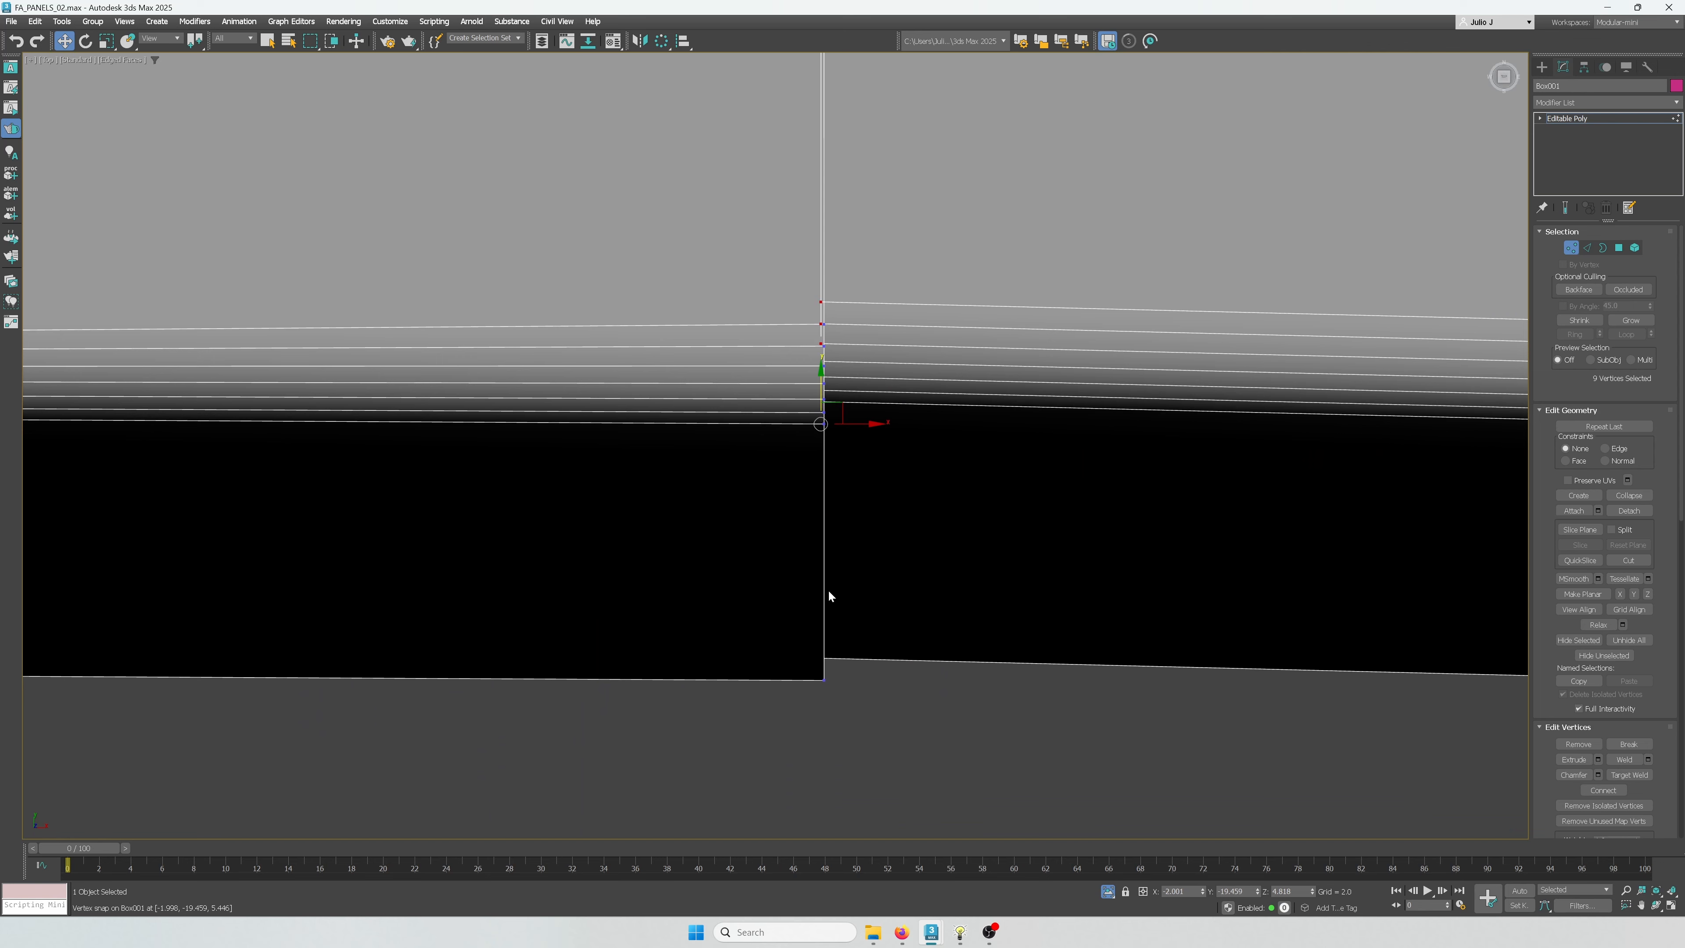
{"action": "left_click_drag", "start_coordinate": [823, 657], "coordinate": [825, 680]}
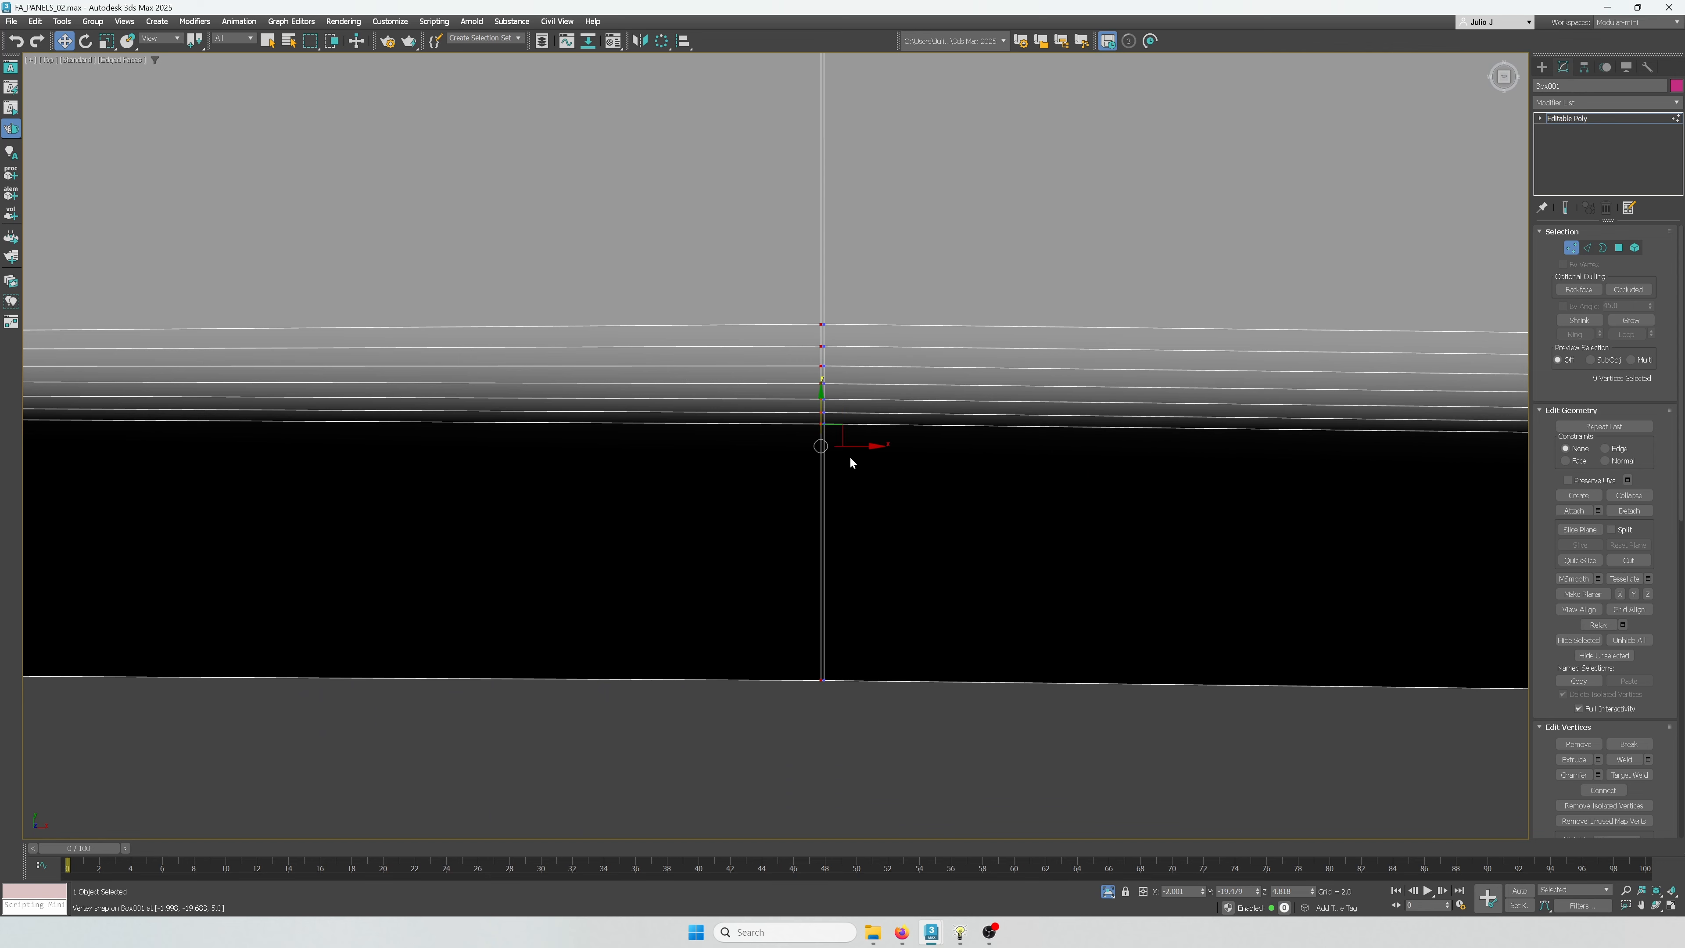
{"action": "left_click_drag", "start_coordinate": [853, 446], "coordinate": [823, 425]}
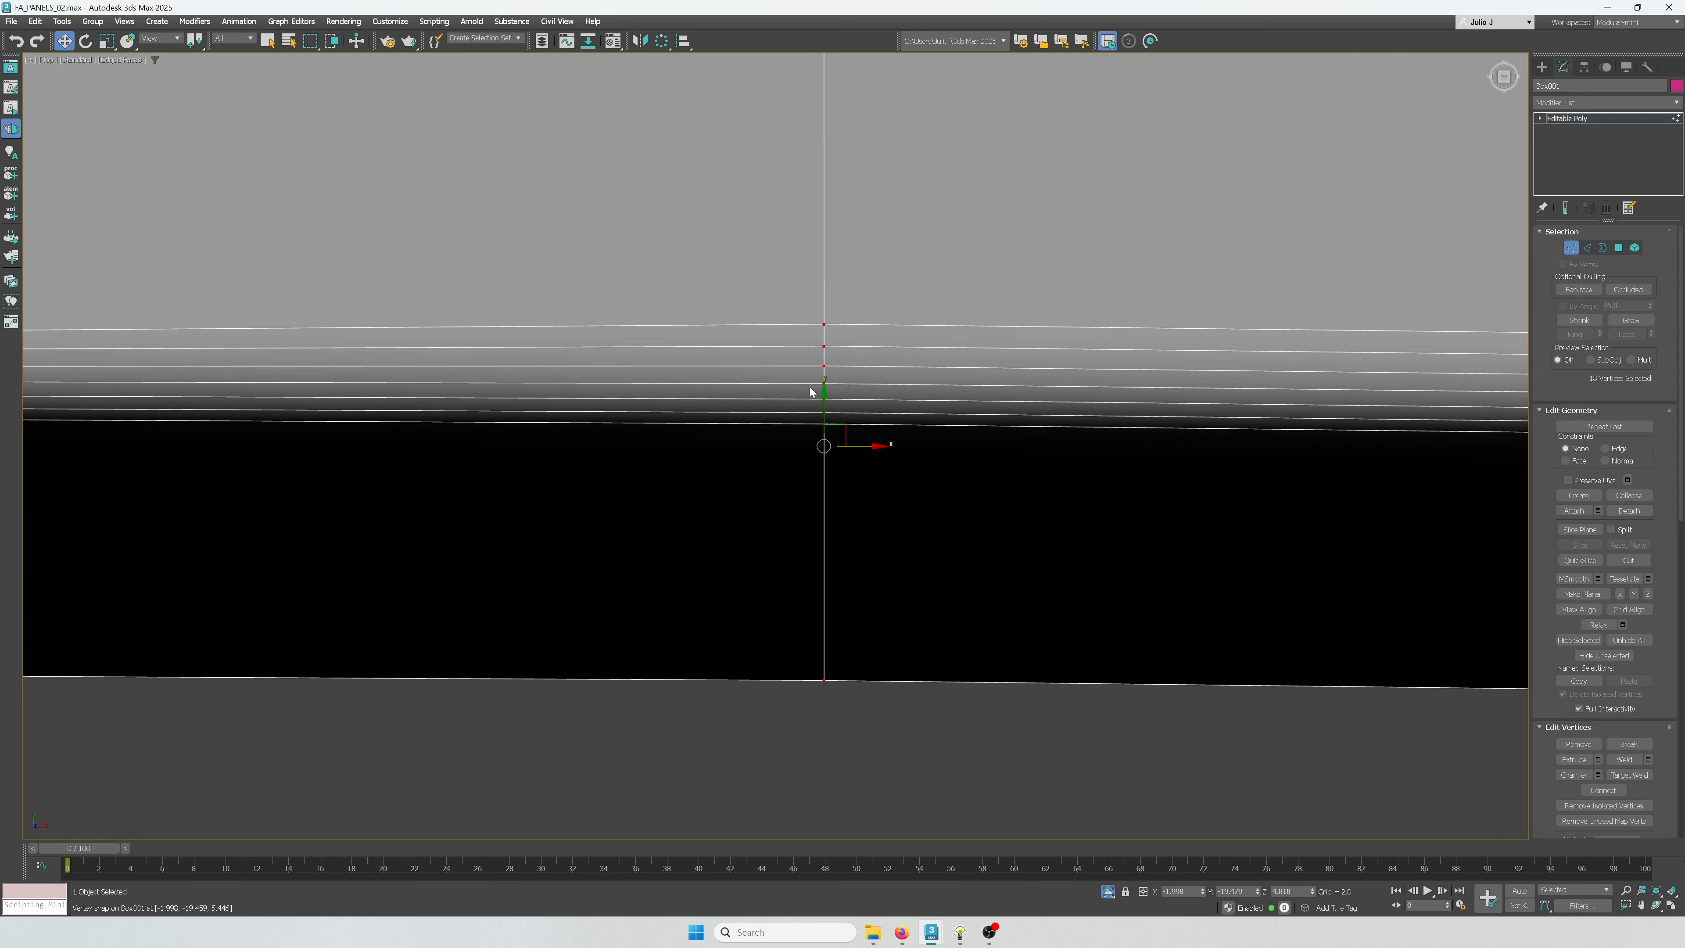
{"action": "left_click", "coordinate": [1604, 246]}
{"action": "scroll", "coordinate": [894, 468], "scroll_direction": "down", "scroll_amount": 12}
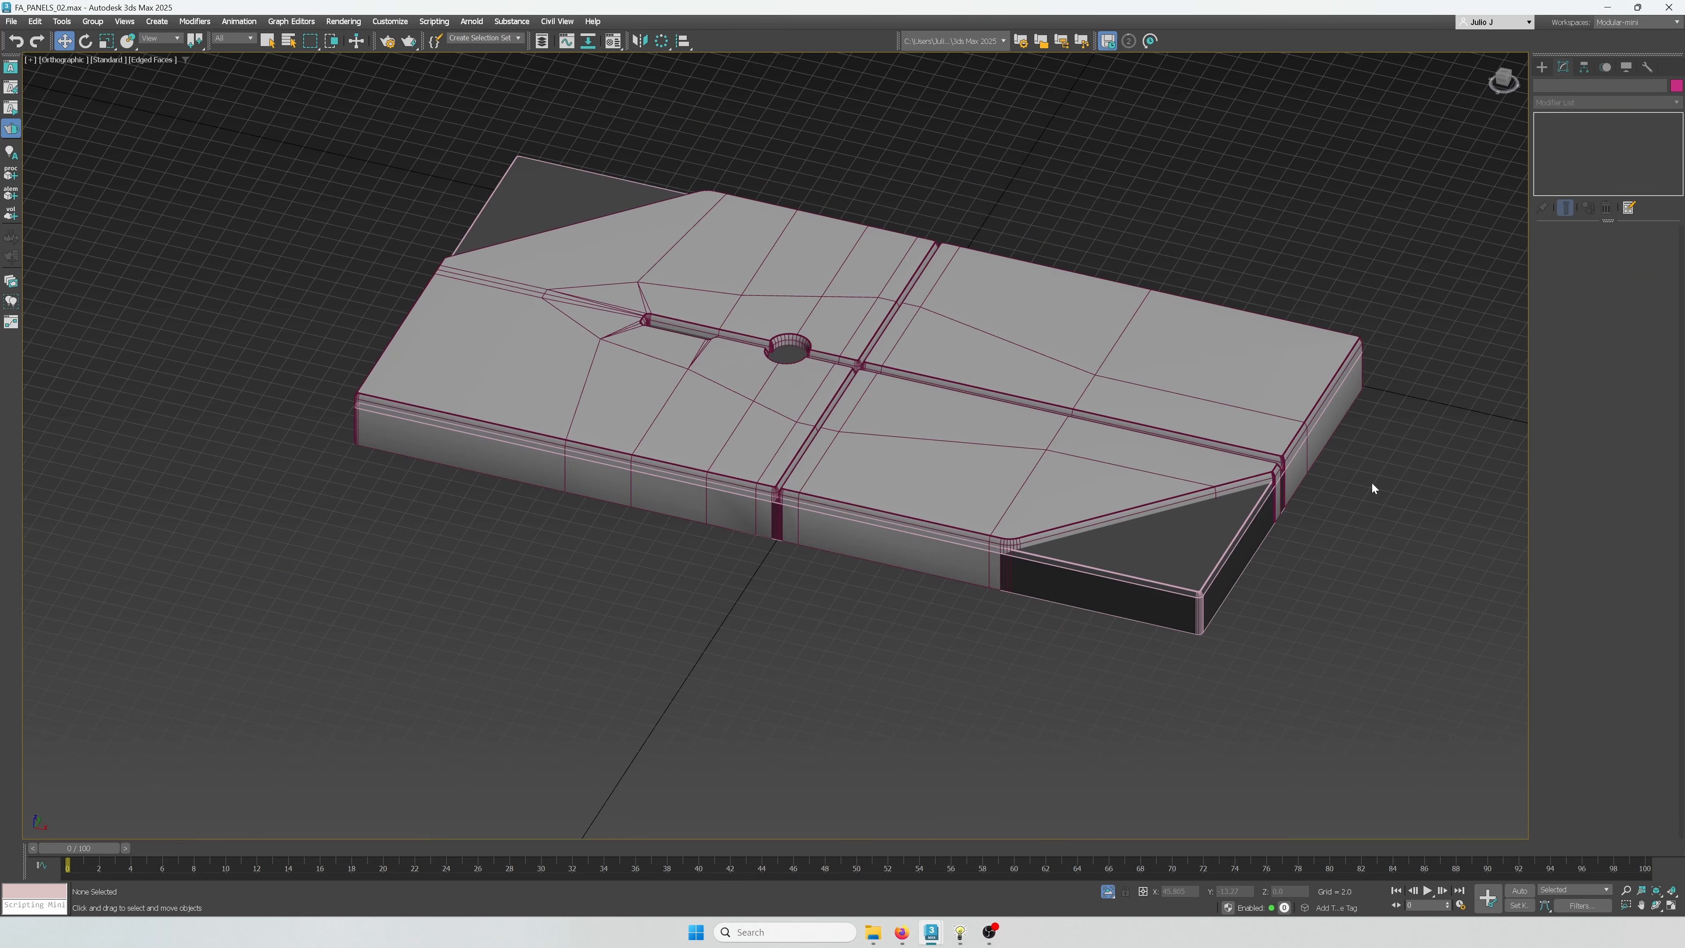
Create a cylinder with a radius of about 1.6 and a height of about 3 inside the circular cutout
{"action": "left_click", "coordinate": [1542, 66]}
{"action": "left_click", "coordinate": [1570, 184]}
{"action": "key", "text": "t"}
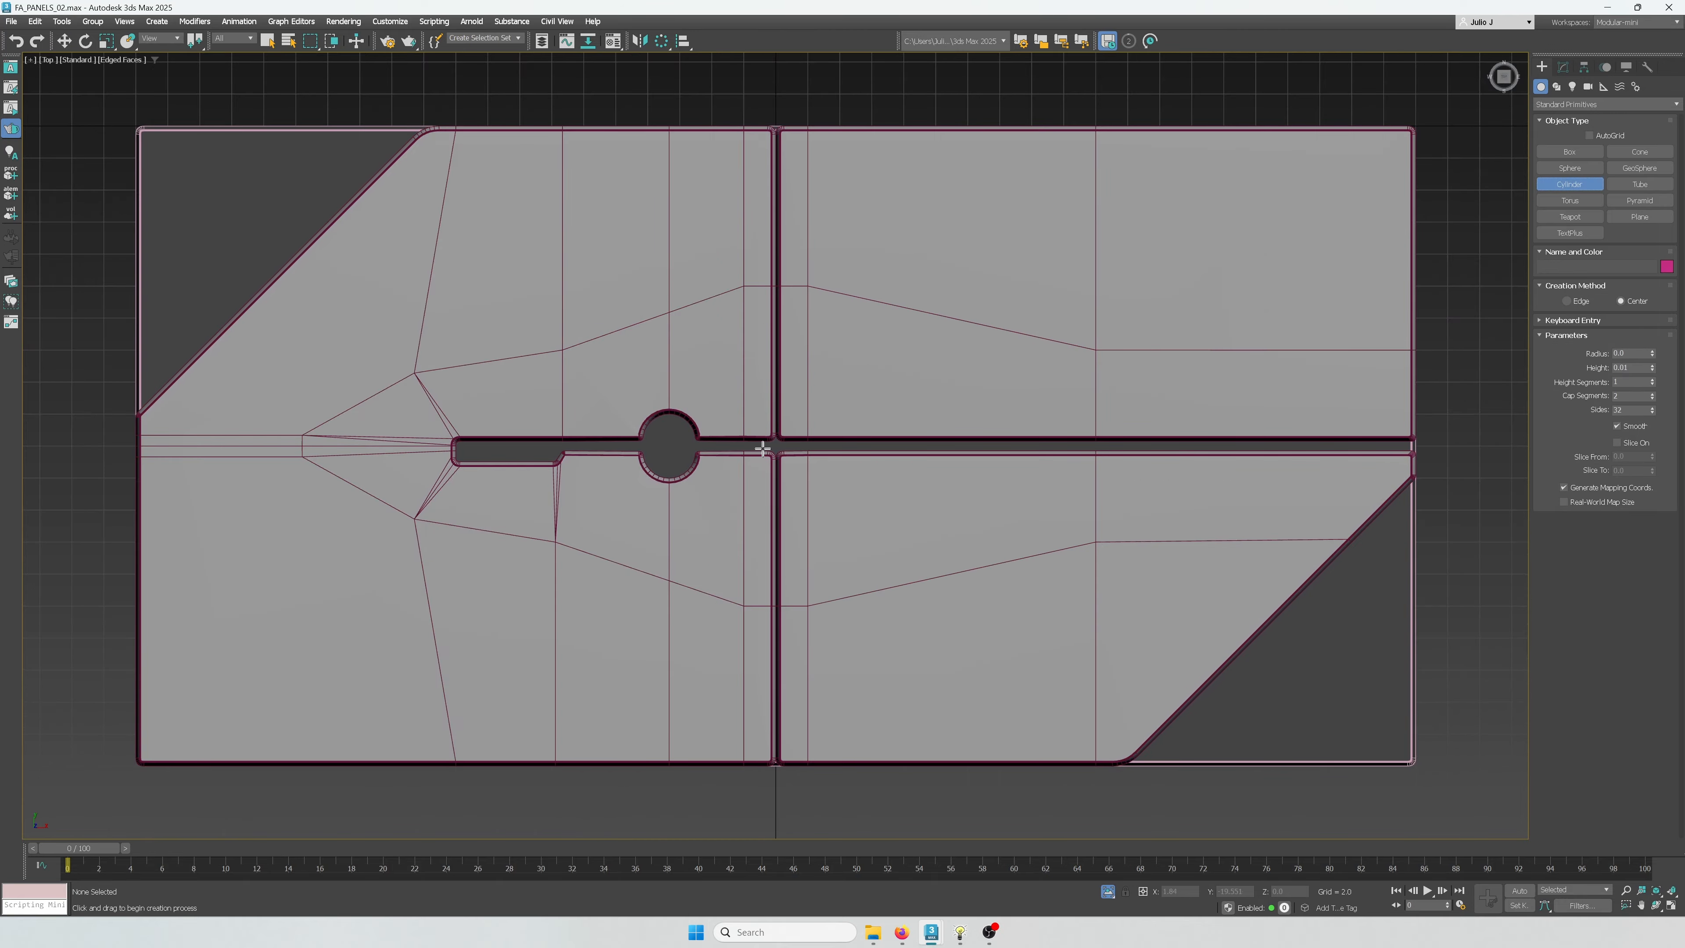
{"action": "scroll", "coordinate": [687, 412], "scroll_direction": "up", "scroll_amount": 8}
{"action": "middle_click_drag", "start_coordinate": [676, 318], "coordinate": [640, 399]}
{"action": "scroll", "coordinate": [643, 392], "scroll_direction": "down", "scroll_amount": 2}
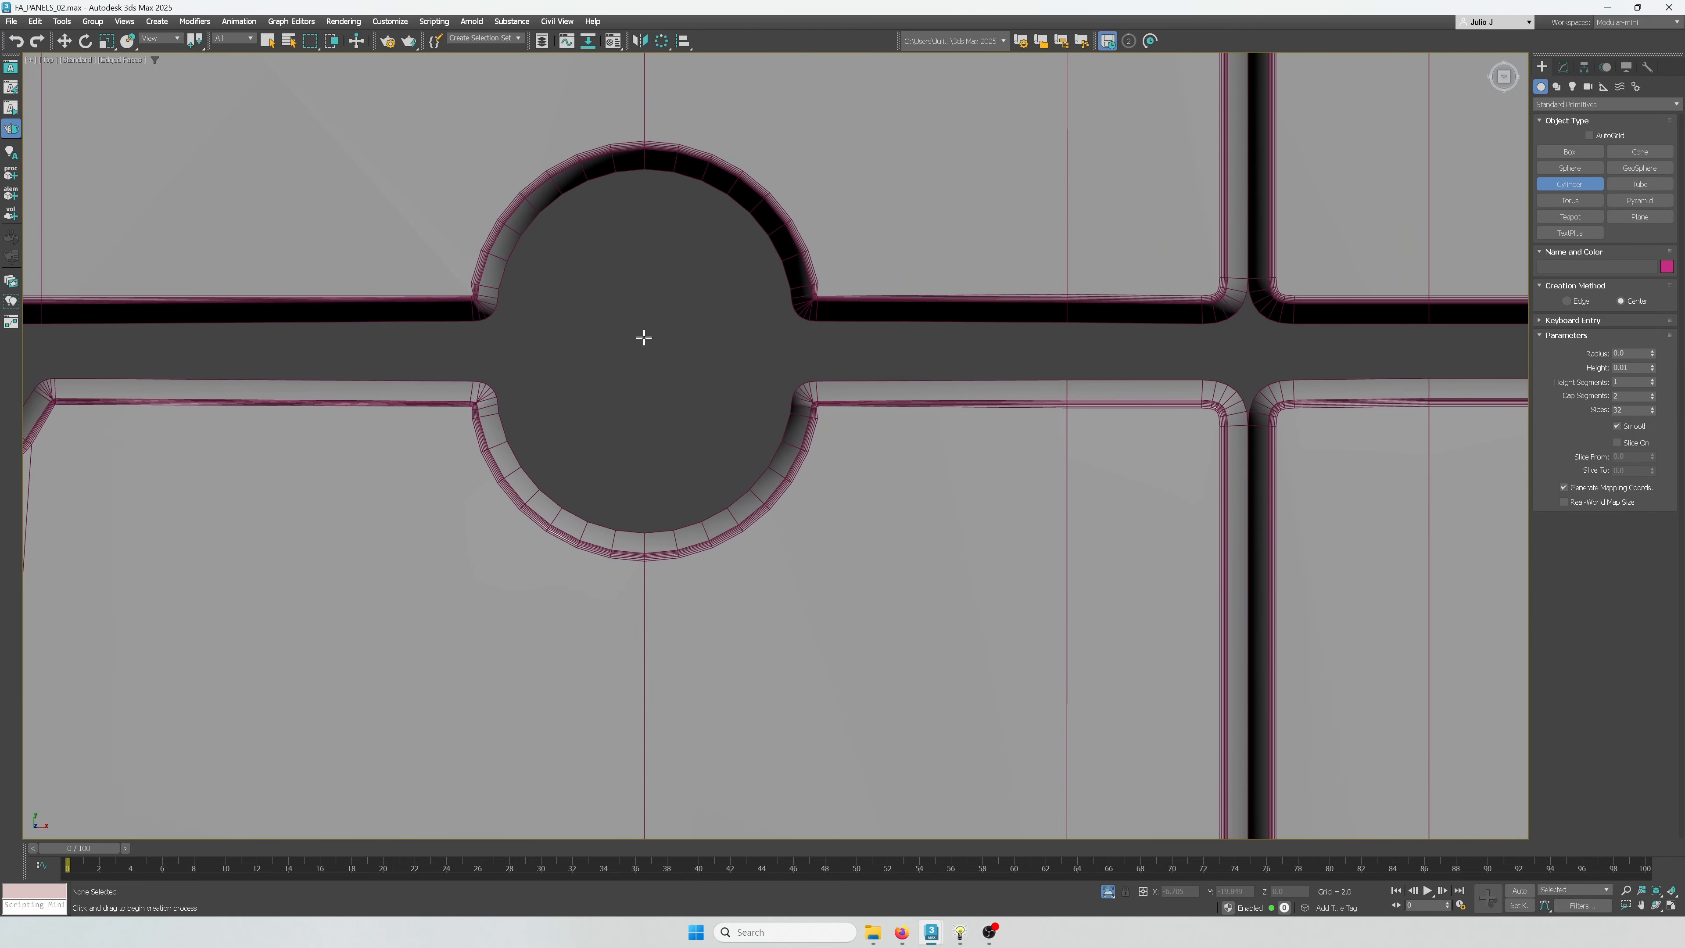
{"action": "left_click_drag", "start_coordinate": [643, 370], "coordinate": [745, 460]}
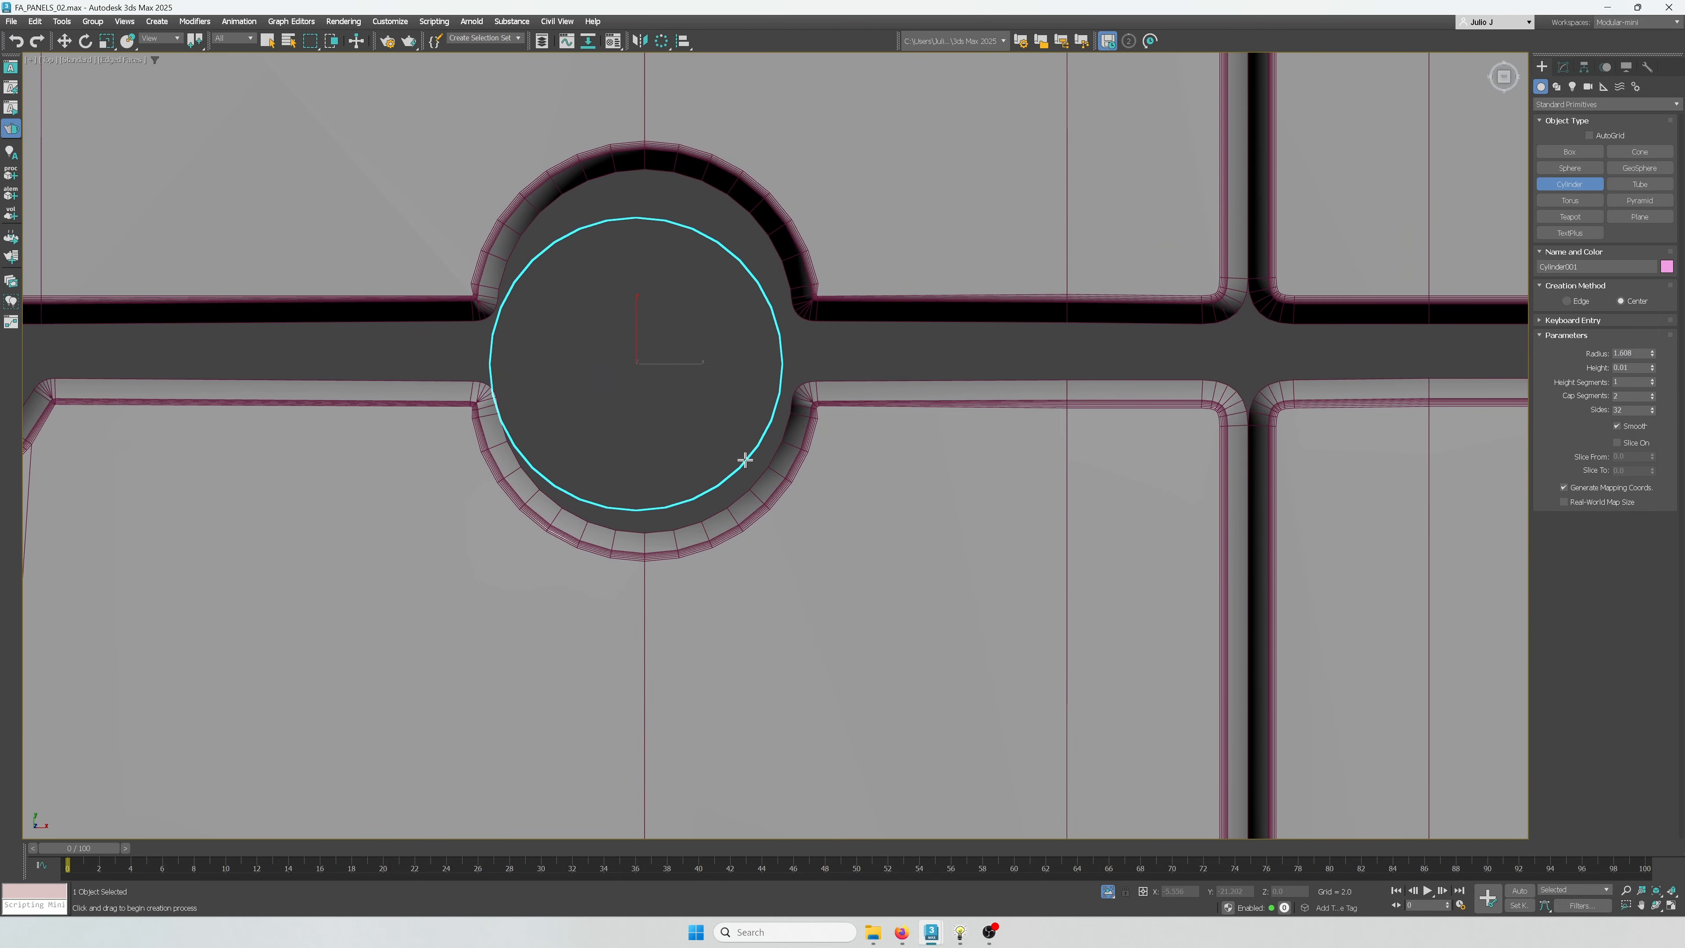
{"action": "middle_click_drag", "start_coordinate": [710, 259], "coordinate": [674, 325], "text": "alt"}
Move the cylinder to the horizontal centre of the circular cutout and lower it so its top sits just above the panels
{"action": "key", "text": "w"}
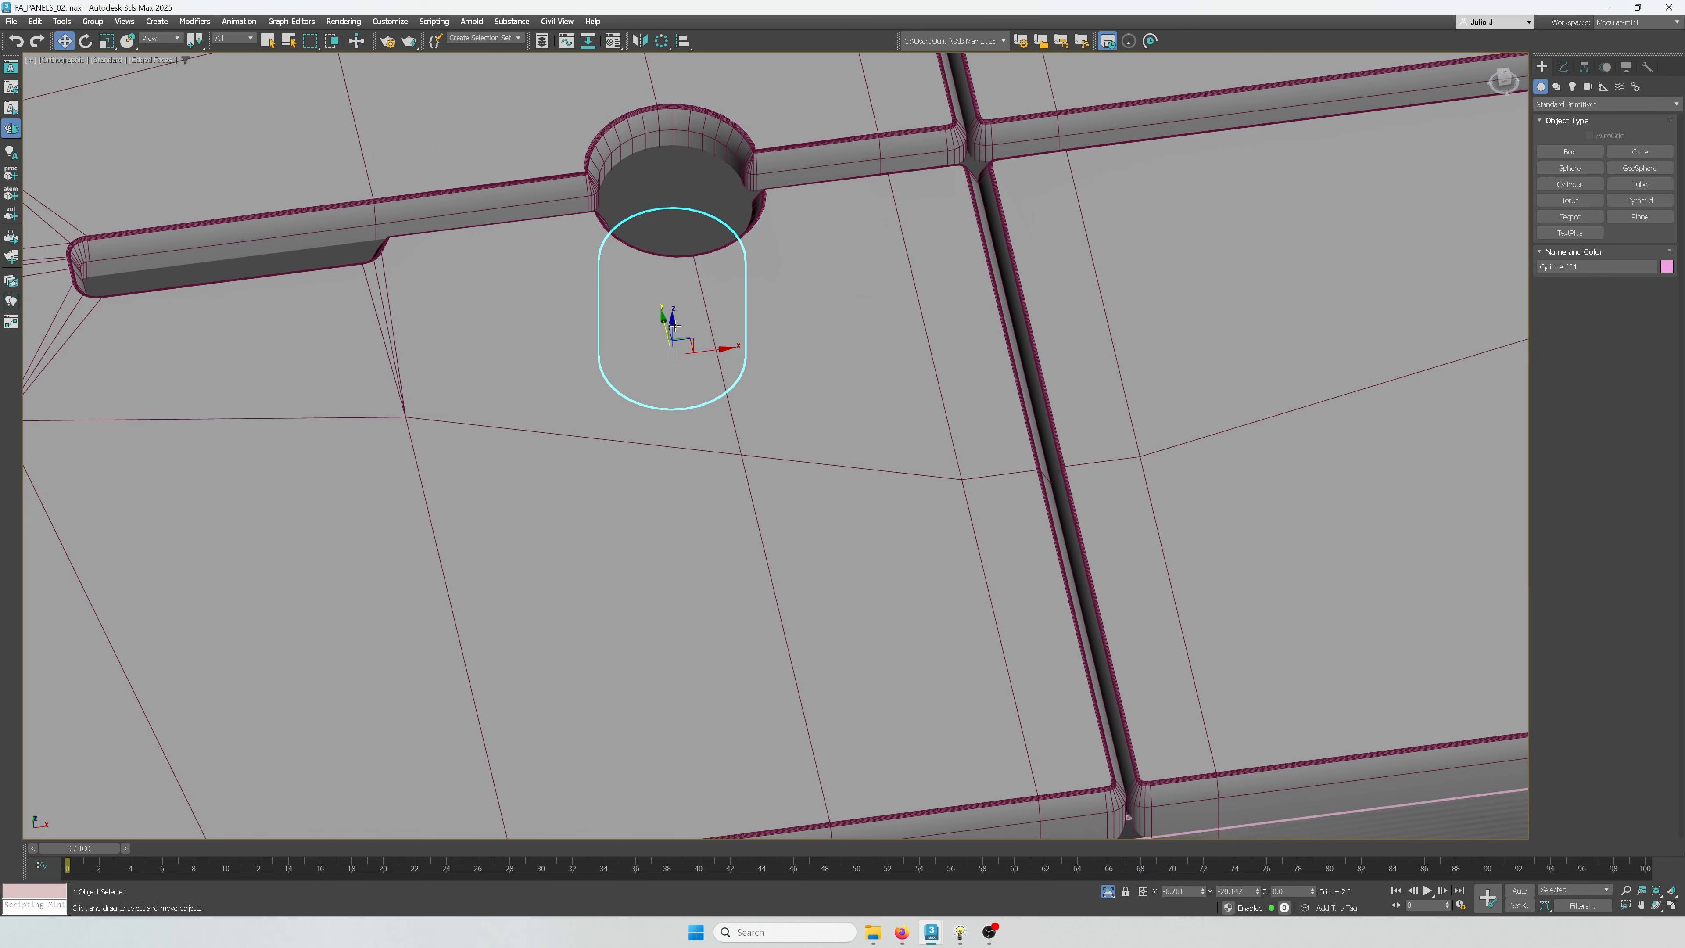
{"action": "key", "text": "t"}
{"action": "key", "text": "z"}
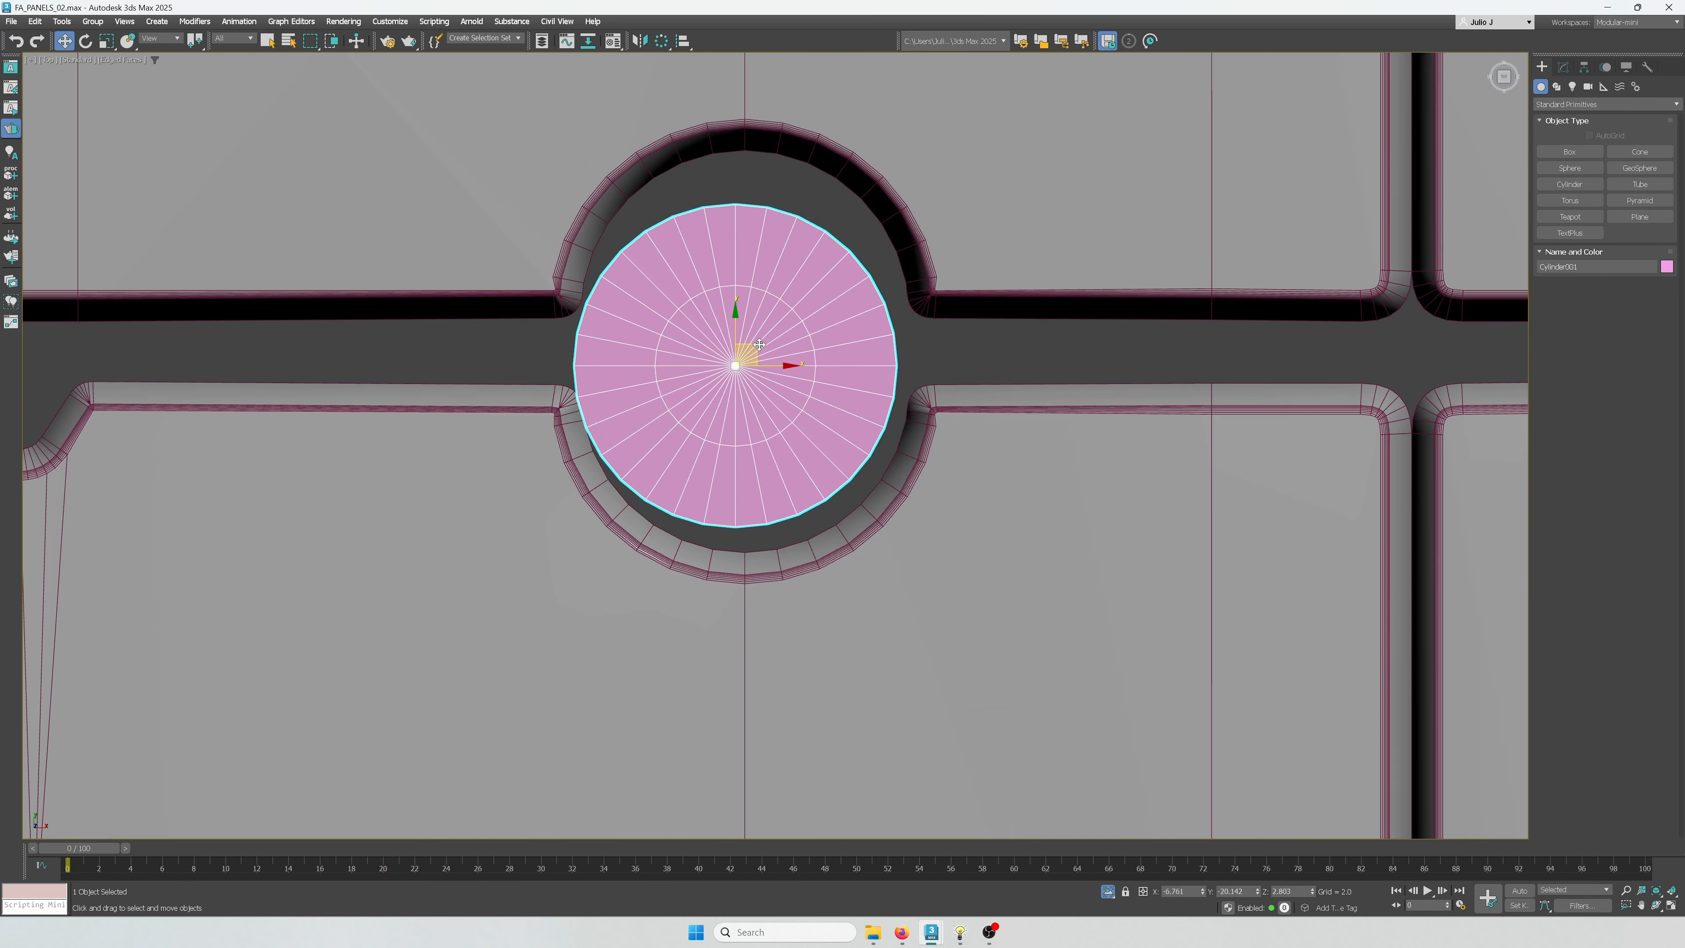
{"action": "left_click_drag", "start_coordinate": [771, 287], "coordinate": [758, 250]}
{"action": "scroll", "coordinate": [765, 377], "scroll_direction": "down", "scroll_amount": 3}
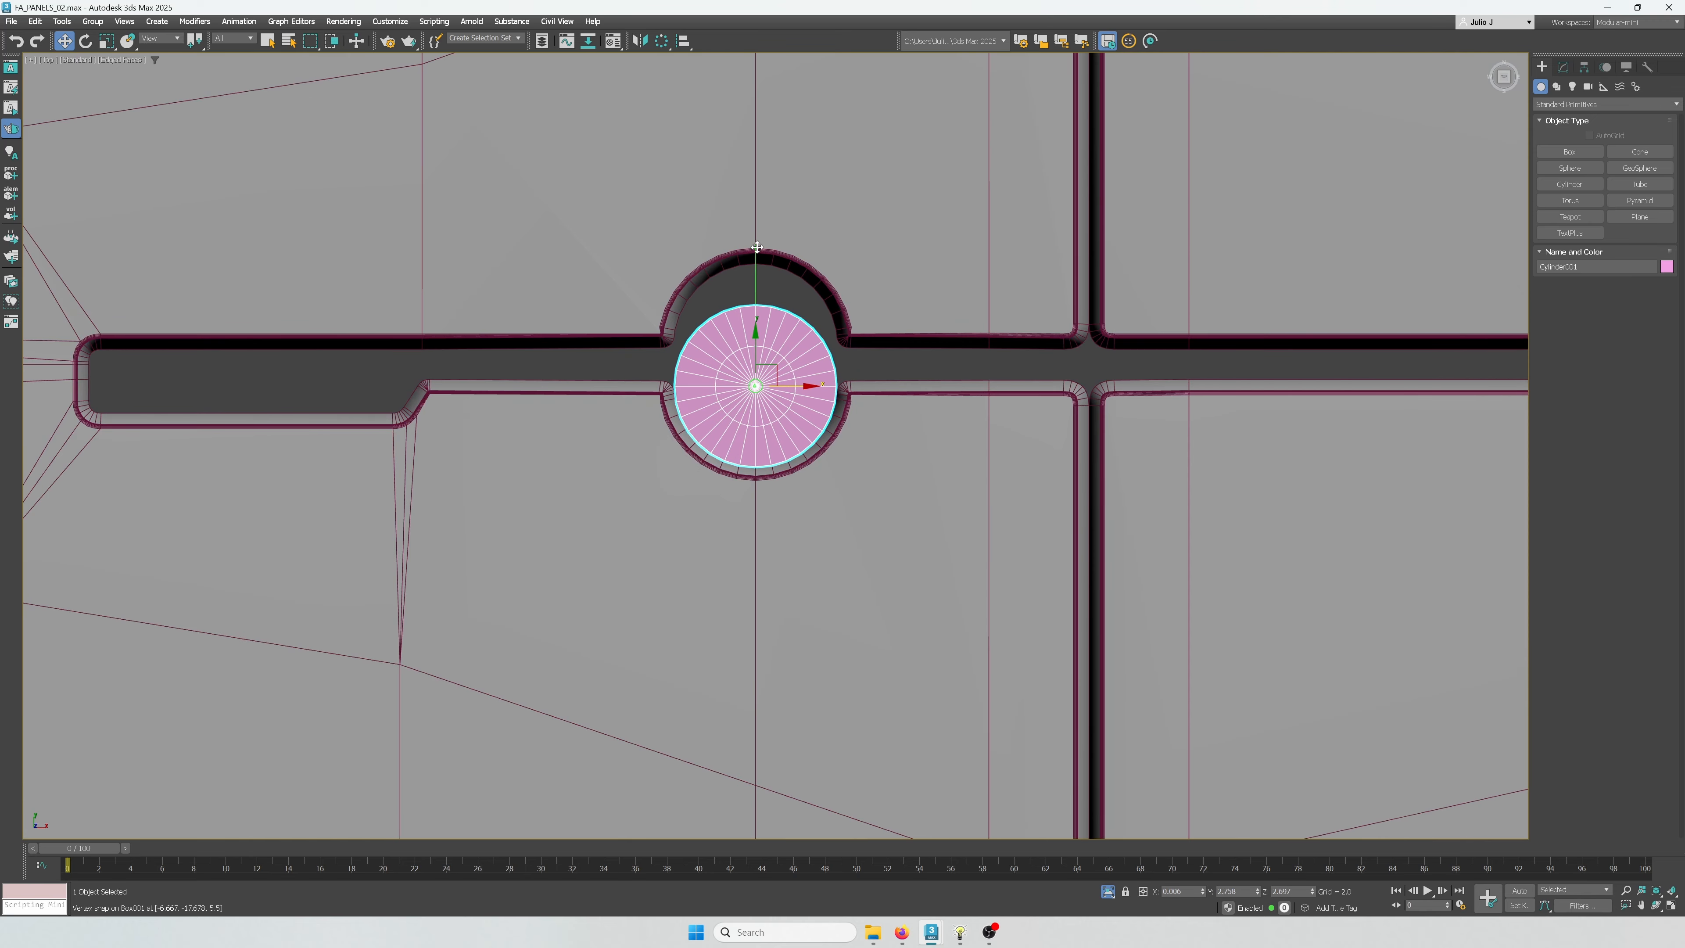
{"action": "middle_click_drag", "start_coordinate": [763, 411], "coordinate": [820, 343], "text": "alt"}
{"action": "scroll", "coordinate": [820, 343], "scroll_direction": "up", "scroll_amount": 4}
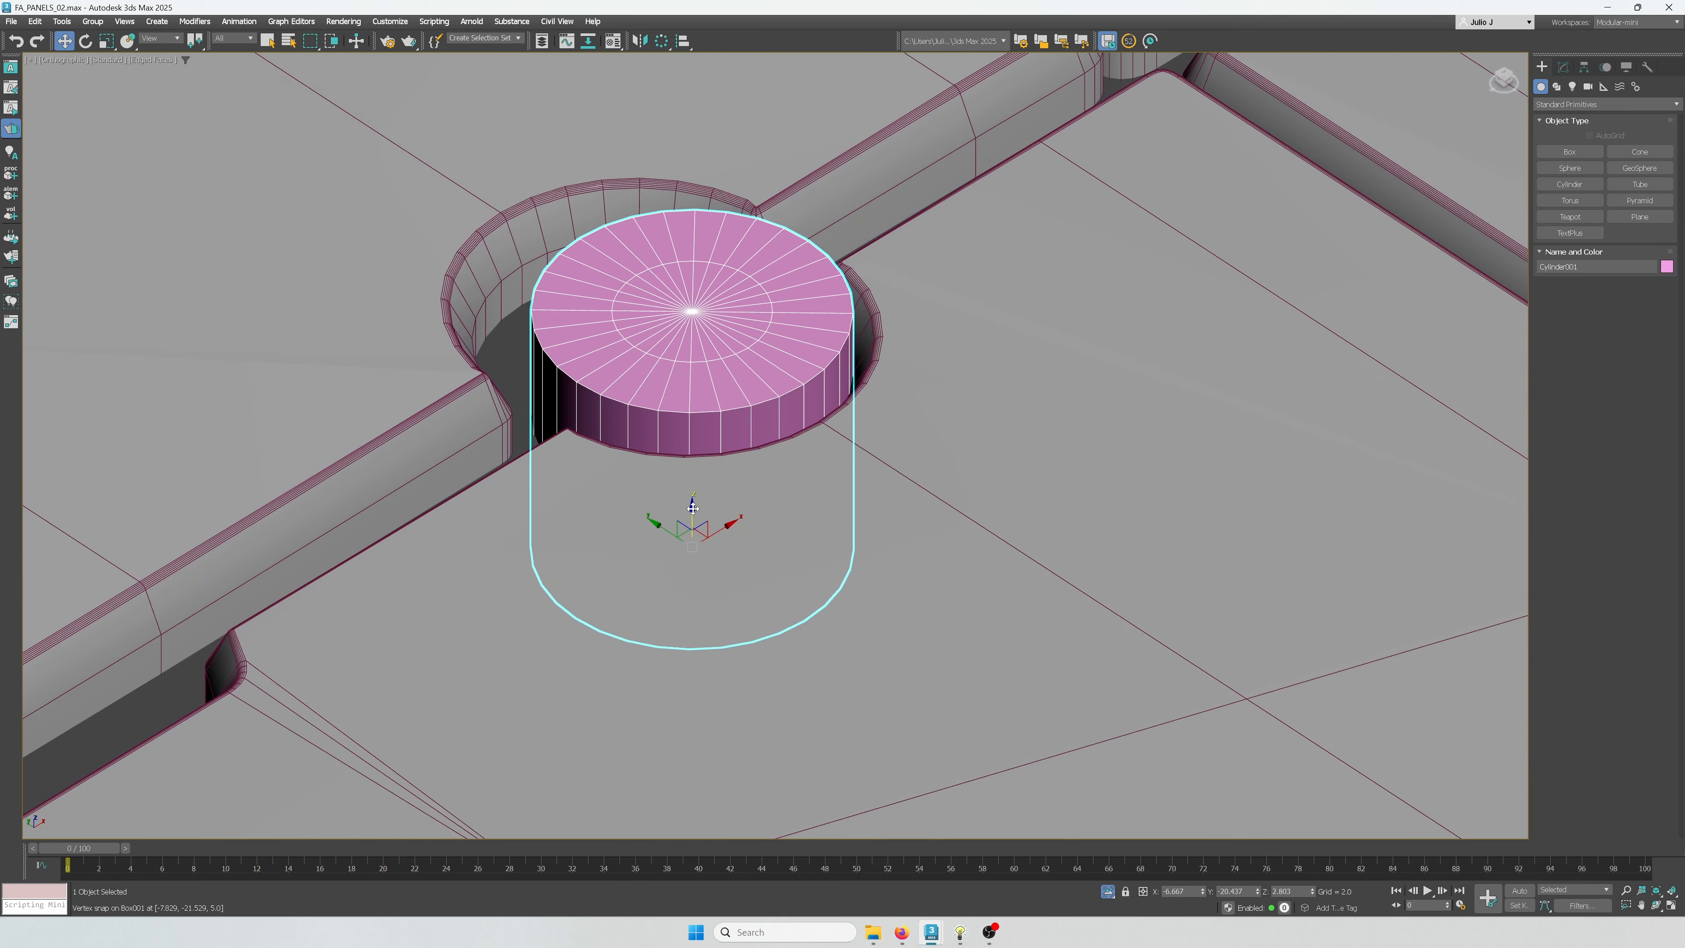
{"action": "left_click_drag", "start_coordinate": [693, 509], "coordinate": [688, 541]}
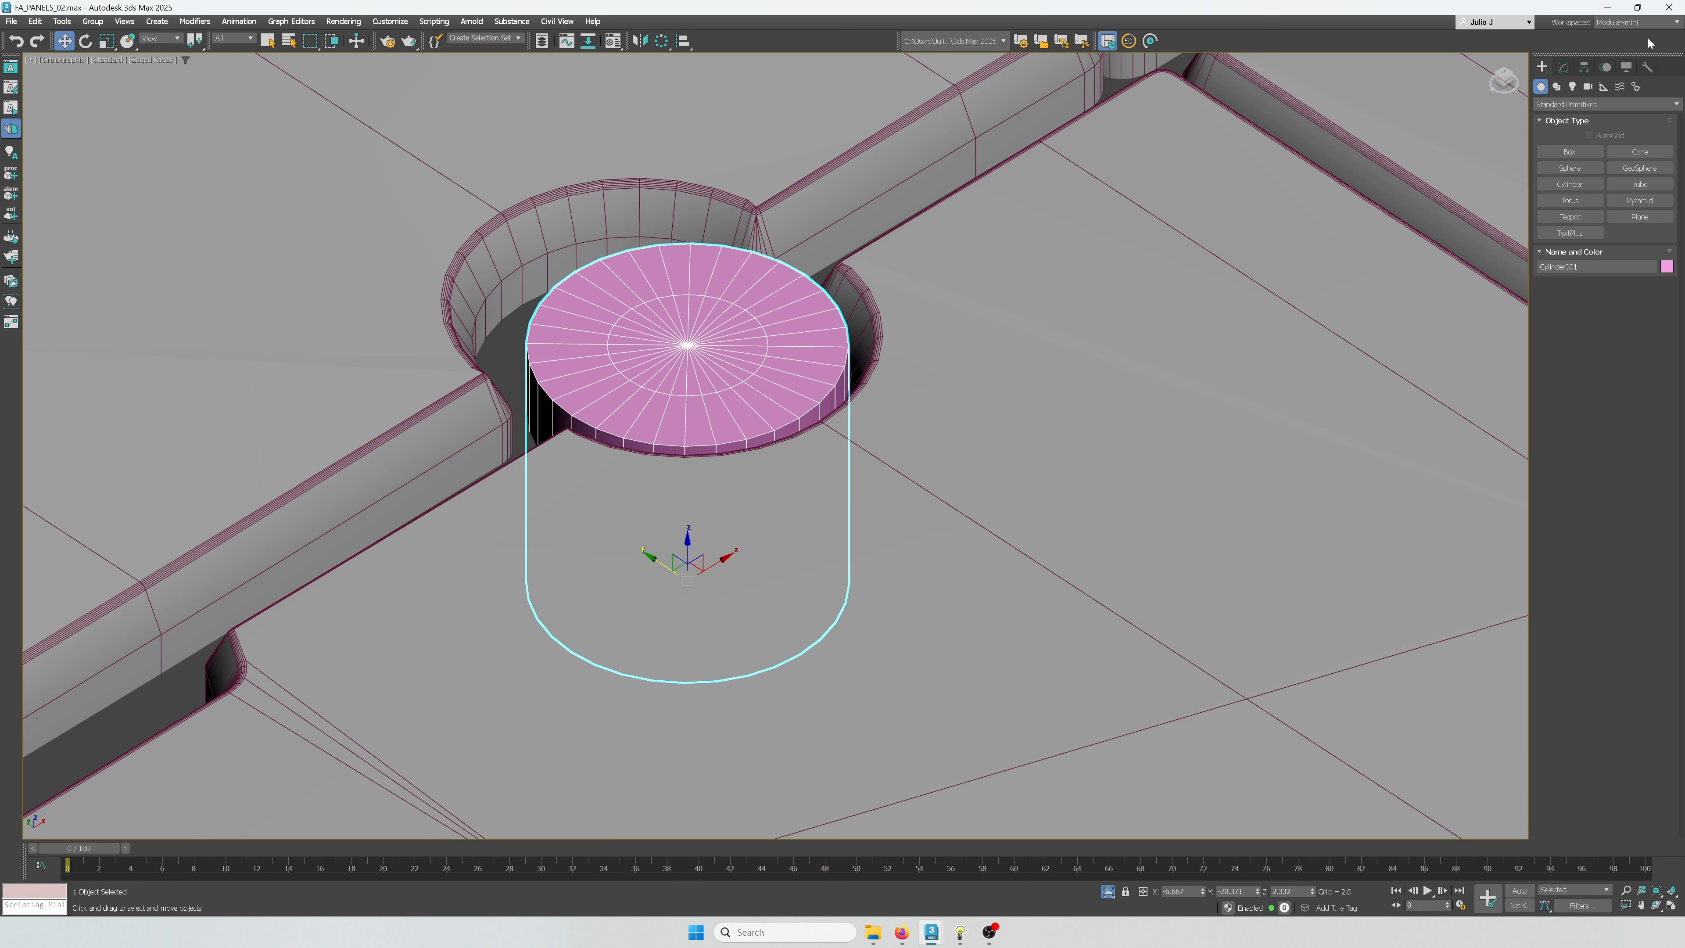
Set the cylinder's number of sides to 16
{"action": "left_click", "coordinate": [1564, 68]}
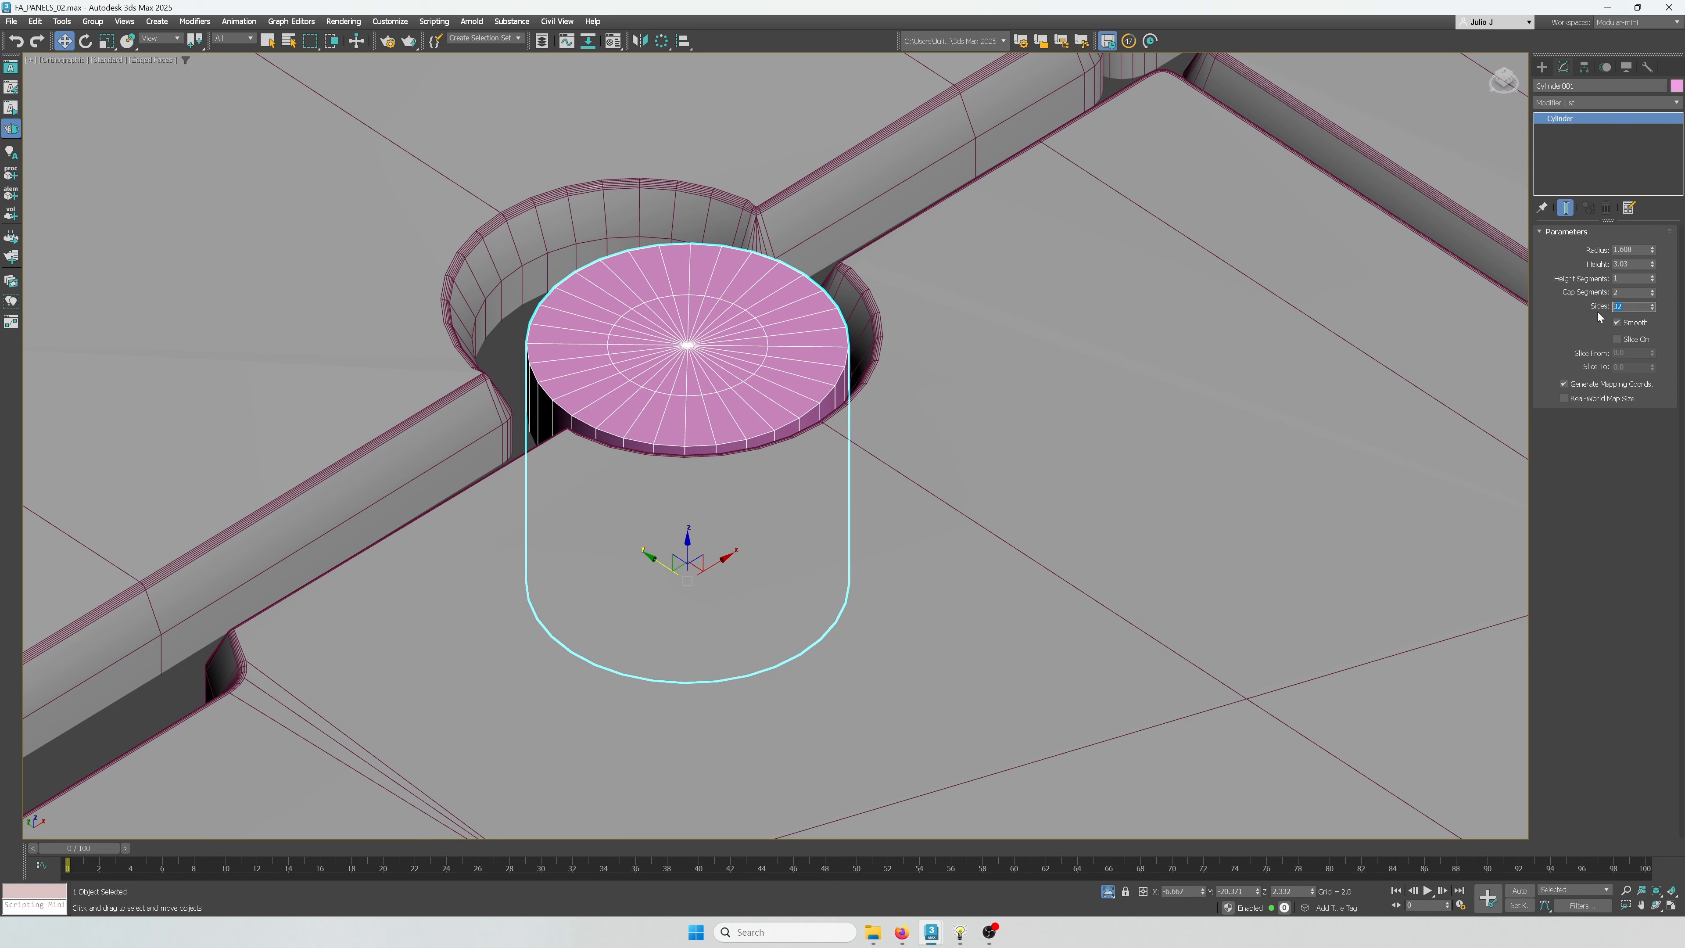
{"action": "type", "text": "16"}
{"action": "key", "text": "Return"}
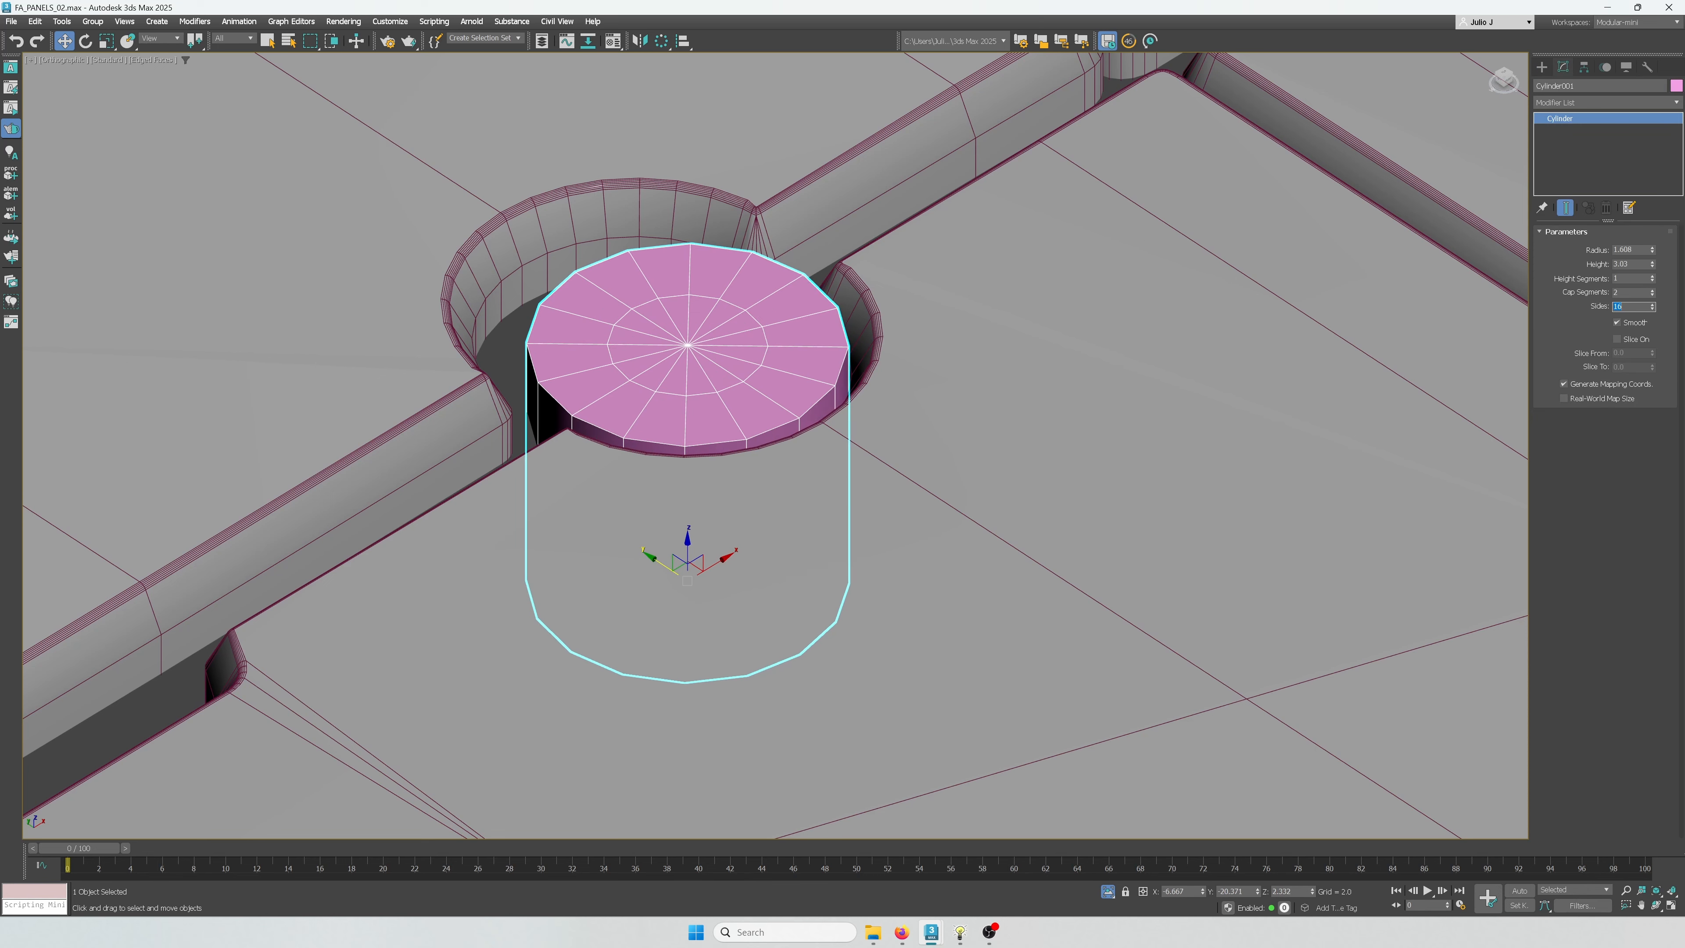
{"action": "right_click", "coordinate": [807, 386]}
Scale the cylinder down in height and raise it until its top protrudes from the circular cutout
{"action": "mouse_move", "coordinate": [1178, 486]}
{"action": "middle_mouse_down", "text": "alt"}
{"action": "mouse_move", "coordinate": [1229, 479]}
{"action": "mouse_move", "coordinate": [1193, 482]}
{"action": "middle_mouse_up", "text": "alt"}
{"action": "key", "text": "r"}
{"action": "left_click_drag", "start_coordinate": [689, 551], "coordinate": [690, 588]}
{"action": "key", "text": "w"}
{"action": "middle_click_drag", "start_coordinate": [688, 550], "coordinate": [658, 562]}
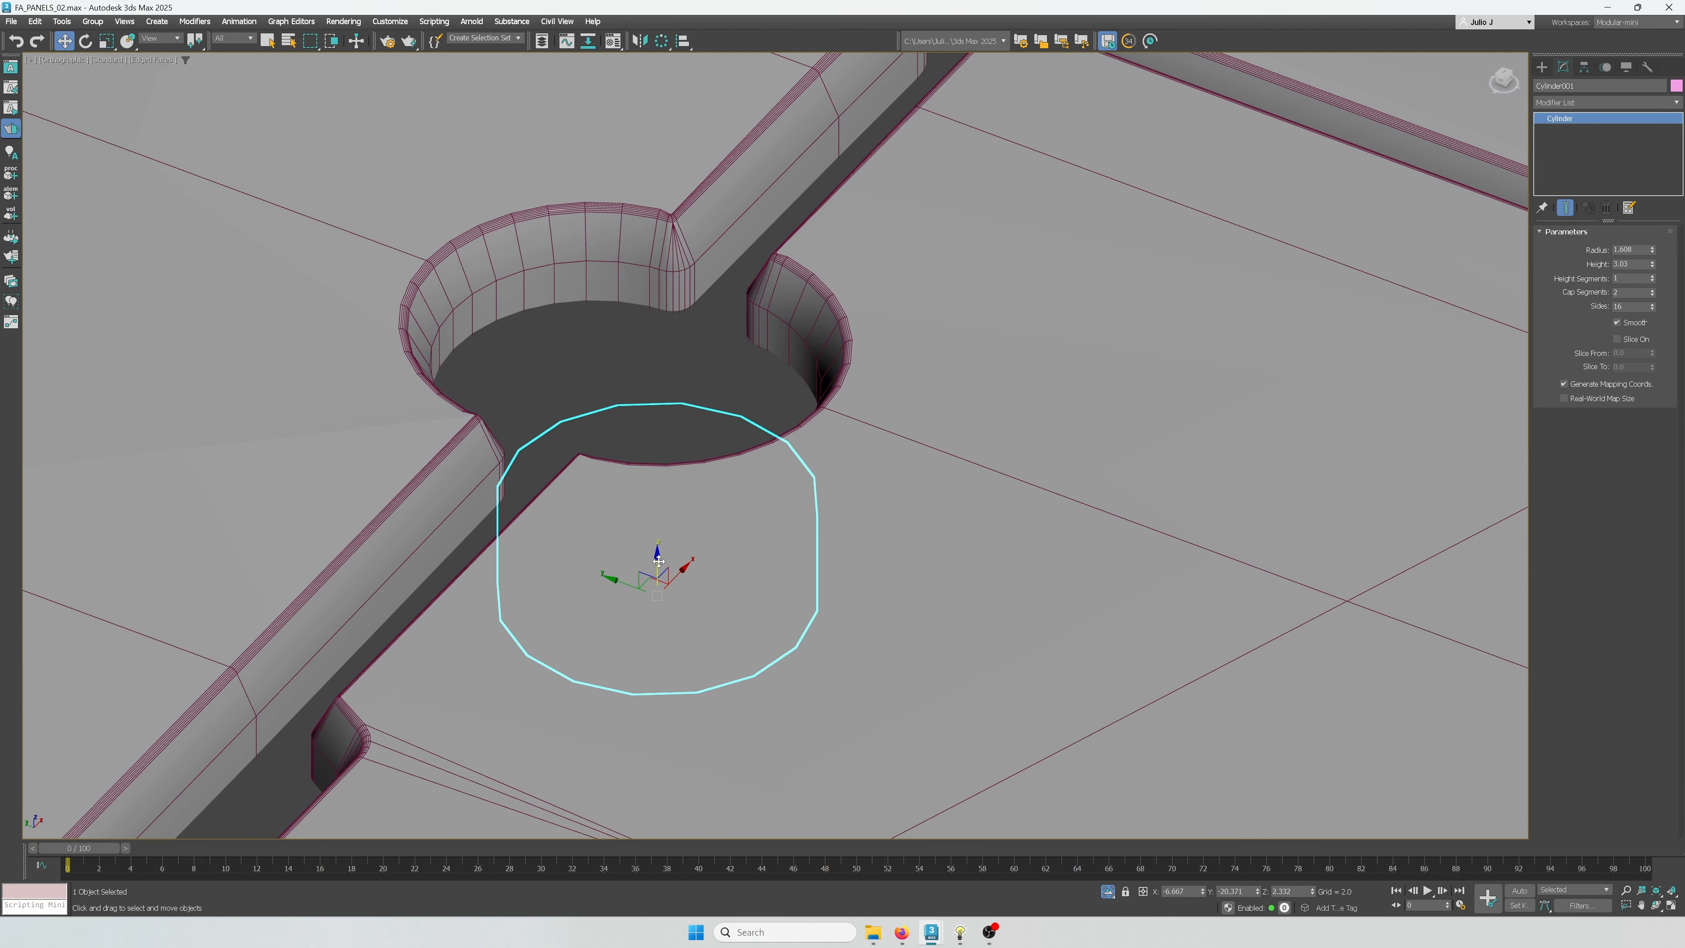
{"action": "left_click_drag", "start_coordinate": [659, 562], "coordinate": [671, 399]}
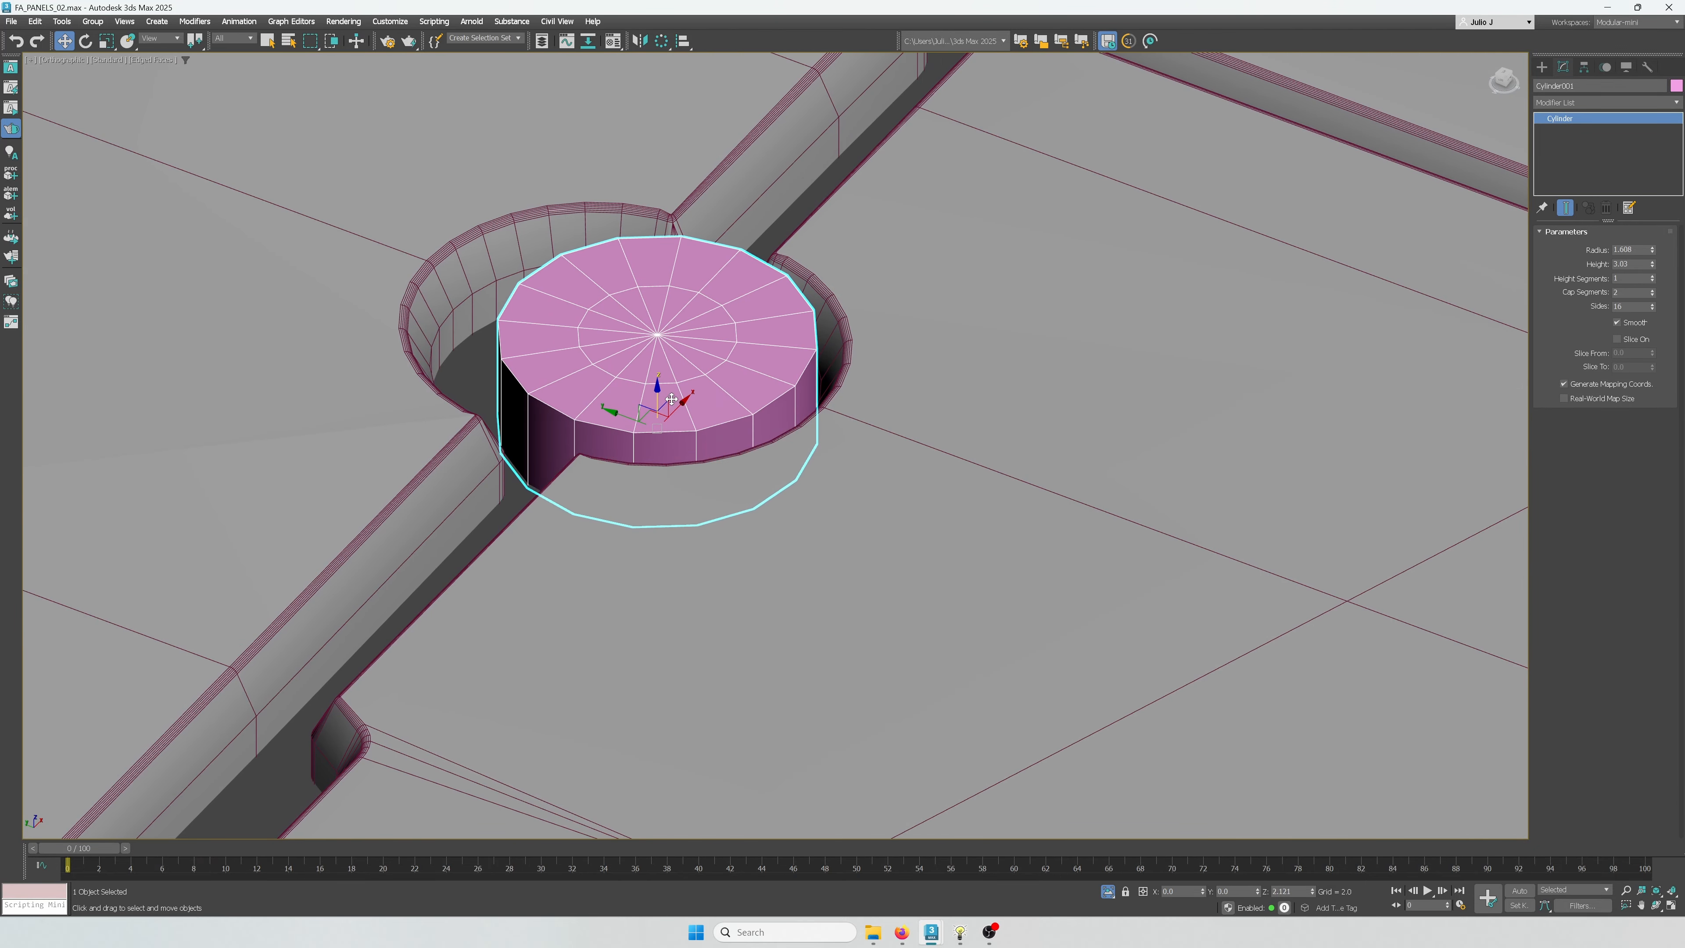
Convert the cylinder to an Editable Poly
{"action": "right_click", "coordinate": [671, 399]}
{"action": "mouse_move", "coordinate": [729, 561]}
{"action": "left_click", "coordinate": [617, 575]}
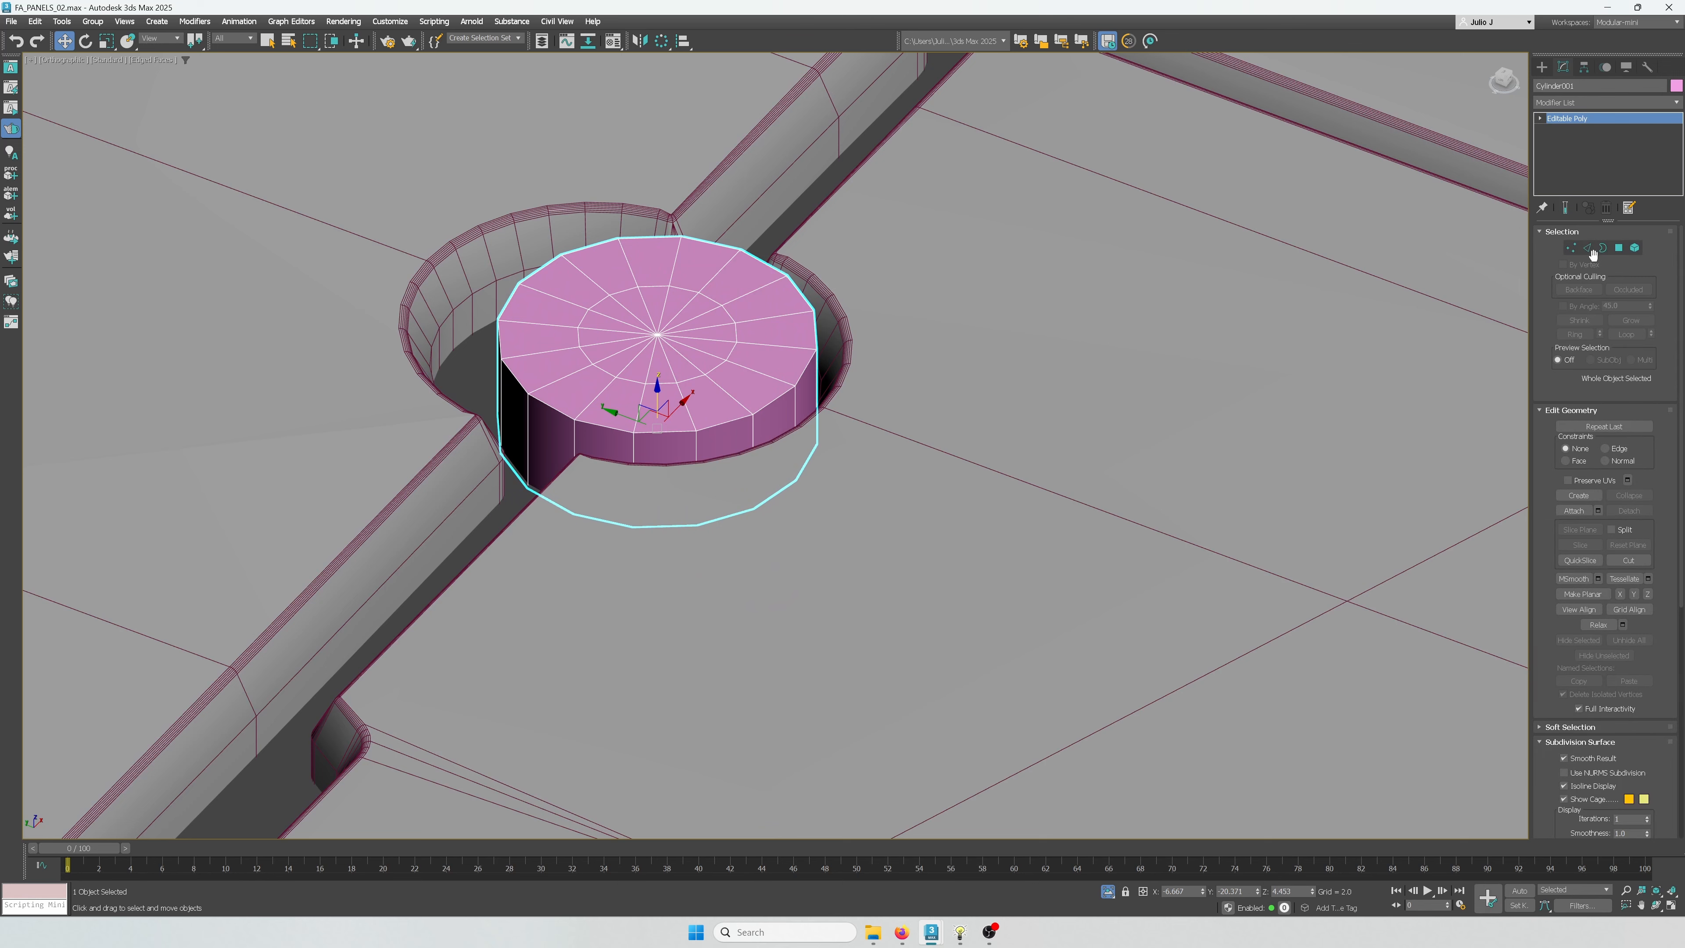
Select the polygons around the centre of the cylinder's top cap and scale them outward to leave a narrow rim
{"action": "left_click", "coordinate": [1571, 247]}
{"action": "left_click", "coordinate": [660, 334]}
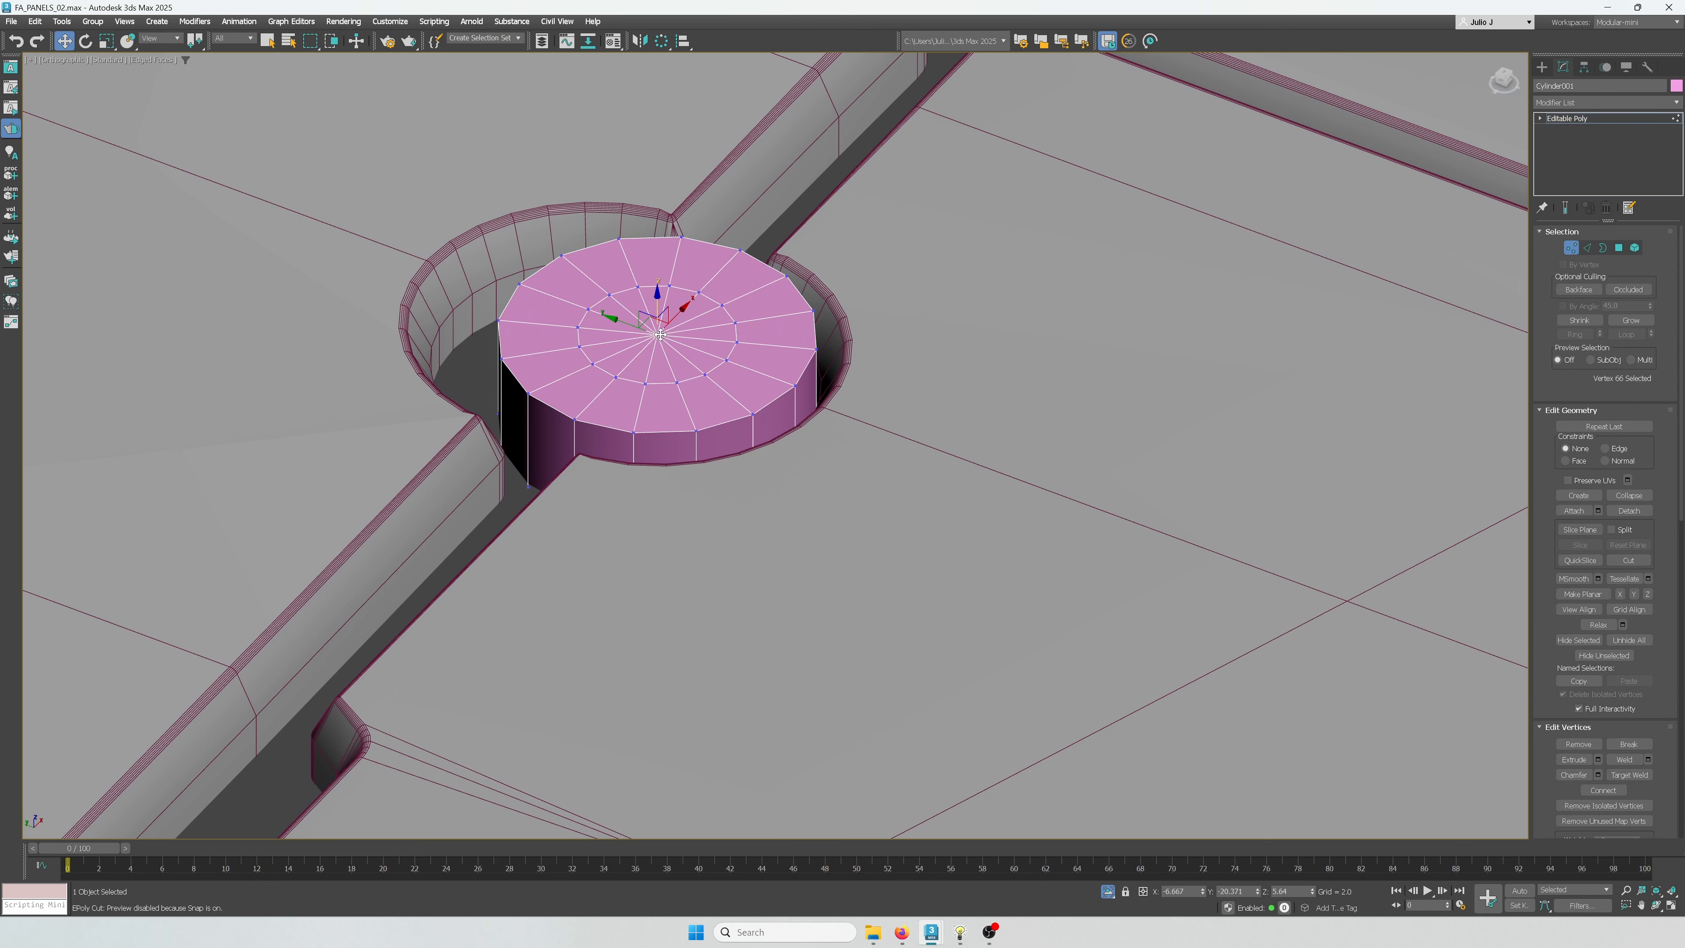
{"action": "left_click", "coordinate": [1619, 248], "text": "ctrl"}
{"action": "scroll", "coordinate": [663, 335], "scroll_direction": "up", "scroll_amount": 3}
{"action": "key", "text": "r"}
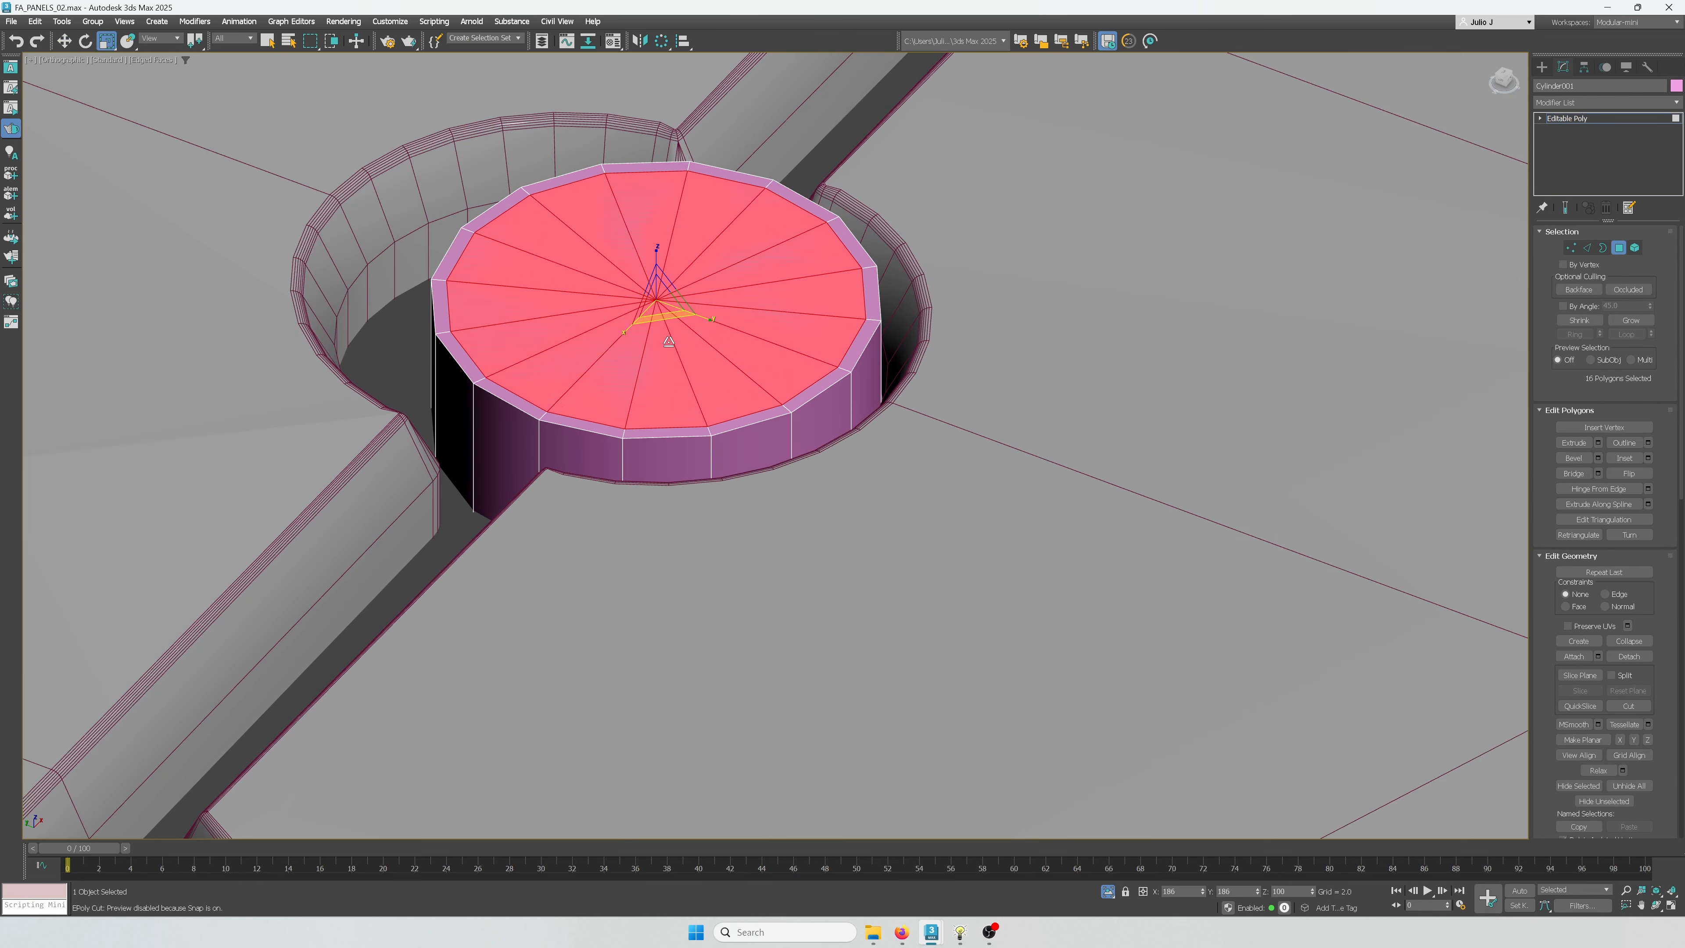
{"action": "left_click_drag", "start_coordinate": [669, 341], "coordinate": [669, 347]}
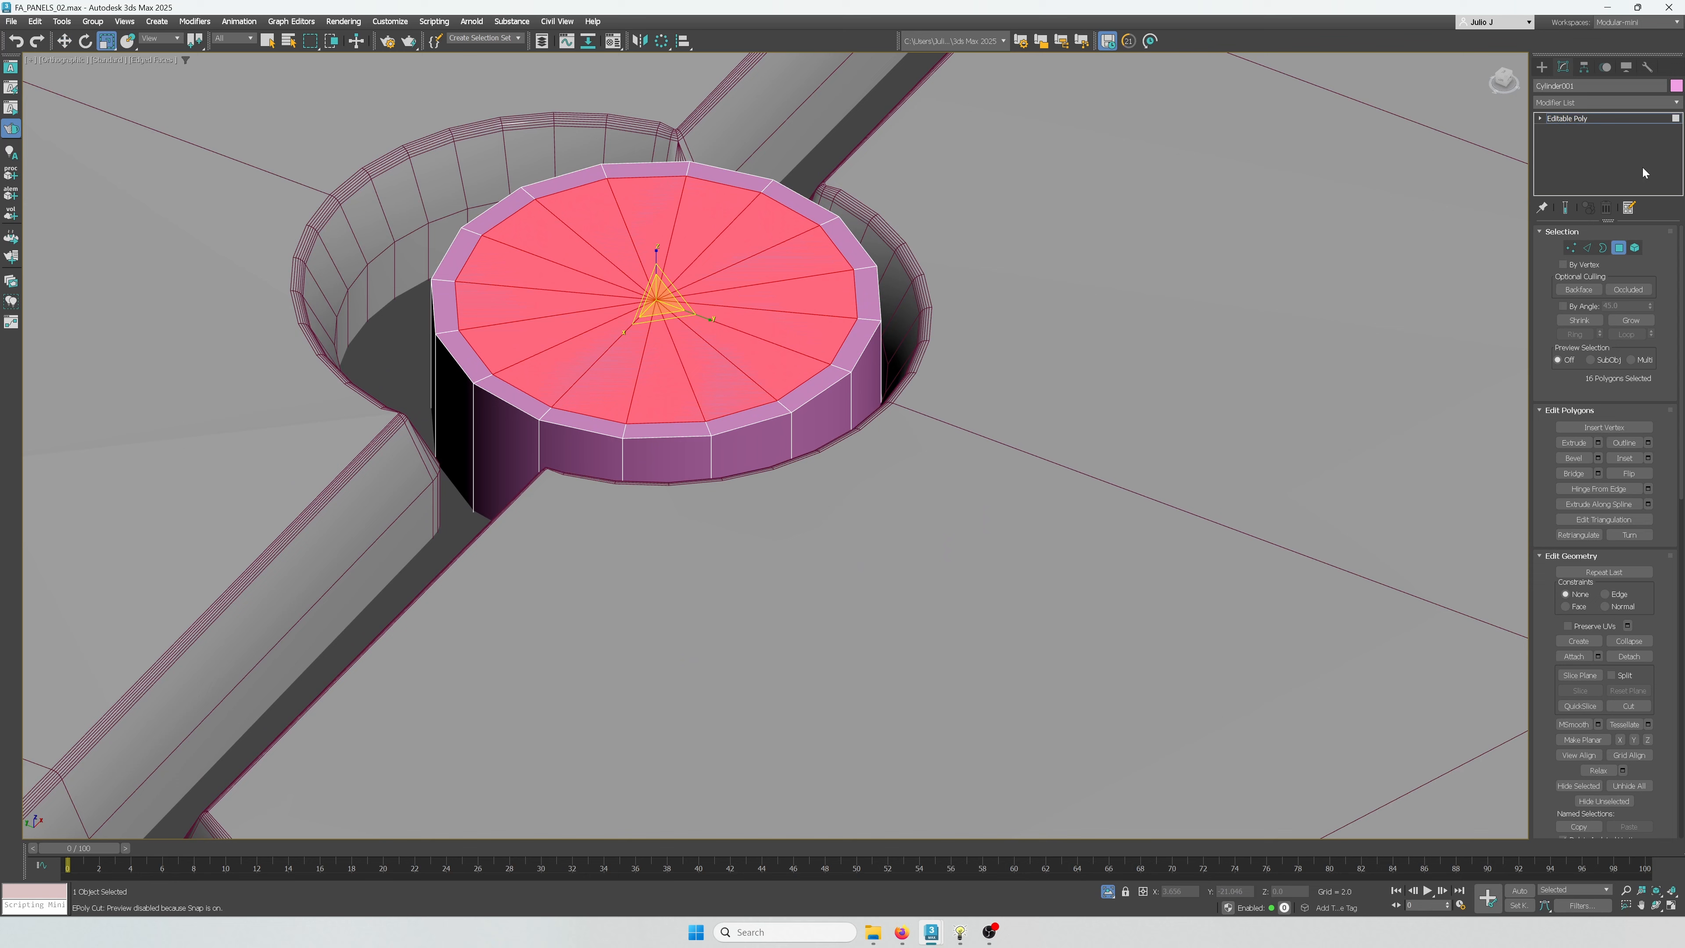
Select the inner ring edge loop on the cylinder's top and chamfer it into a narrow band near the rim
{"action": "left_click", "coordinate": [1587, 247]}
{"action": "left_click", "coordinate": [796, 384]}
{"action": "double_click", "coordinate": [795, 384]}
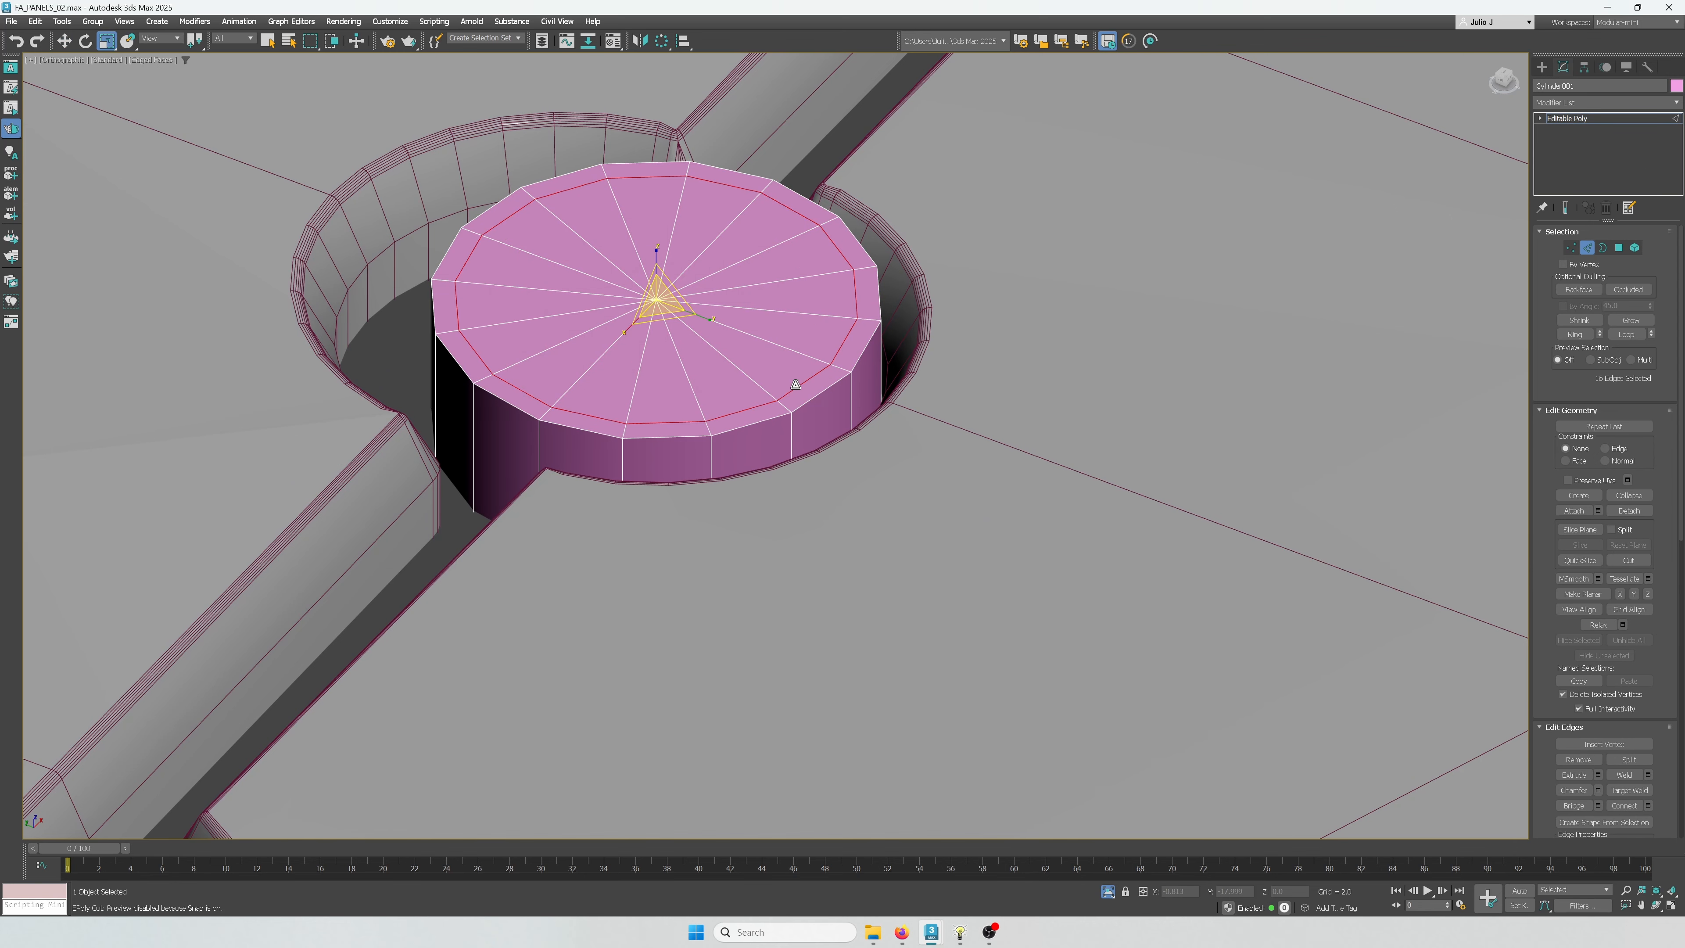
{"action": "key", "text": "ctrl+shift+c"}
{"action": "scroll", "coordinate": [789, 429], "scroll_direction": "up", "scroll_amount": 2}
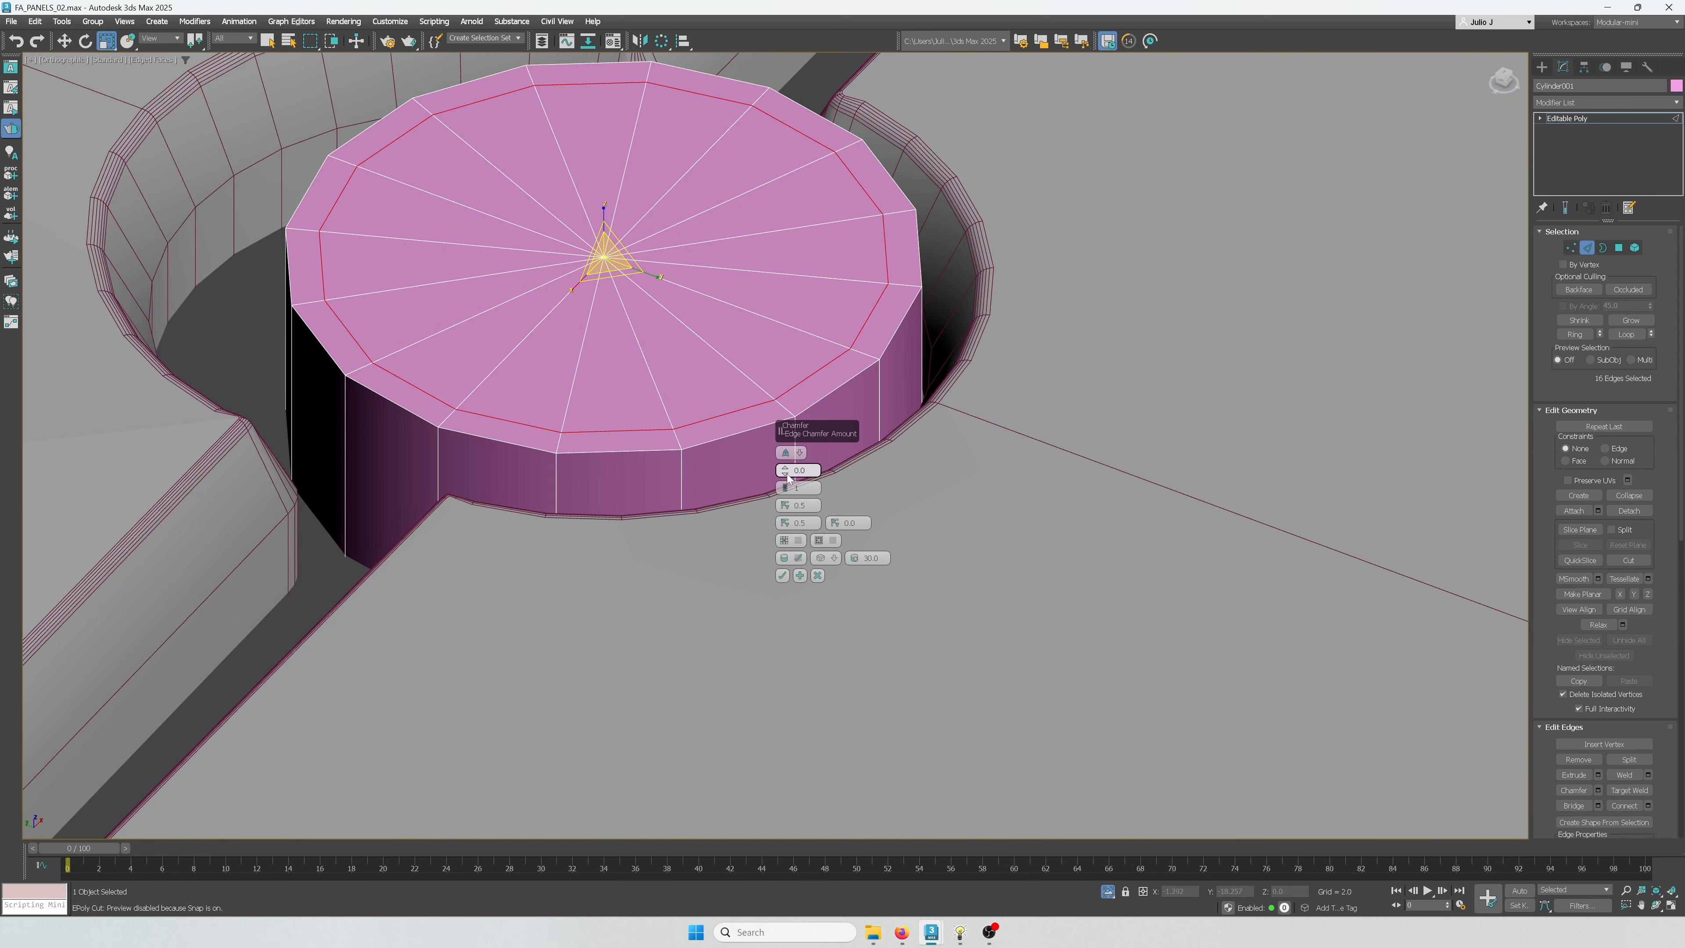
{"action": "left_click_drag", "start_coordinate": [787, 474], "coordinate": [787, 466]}
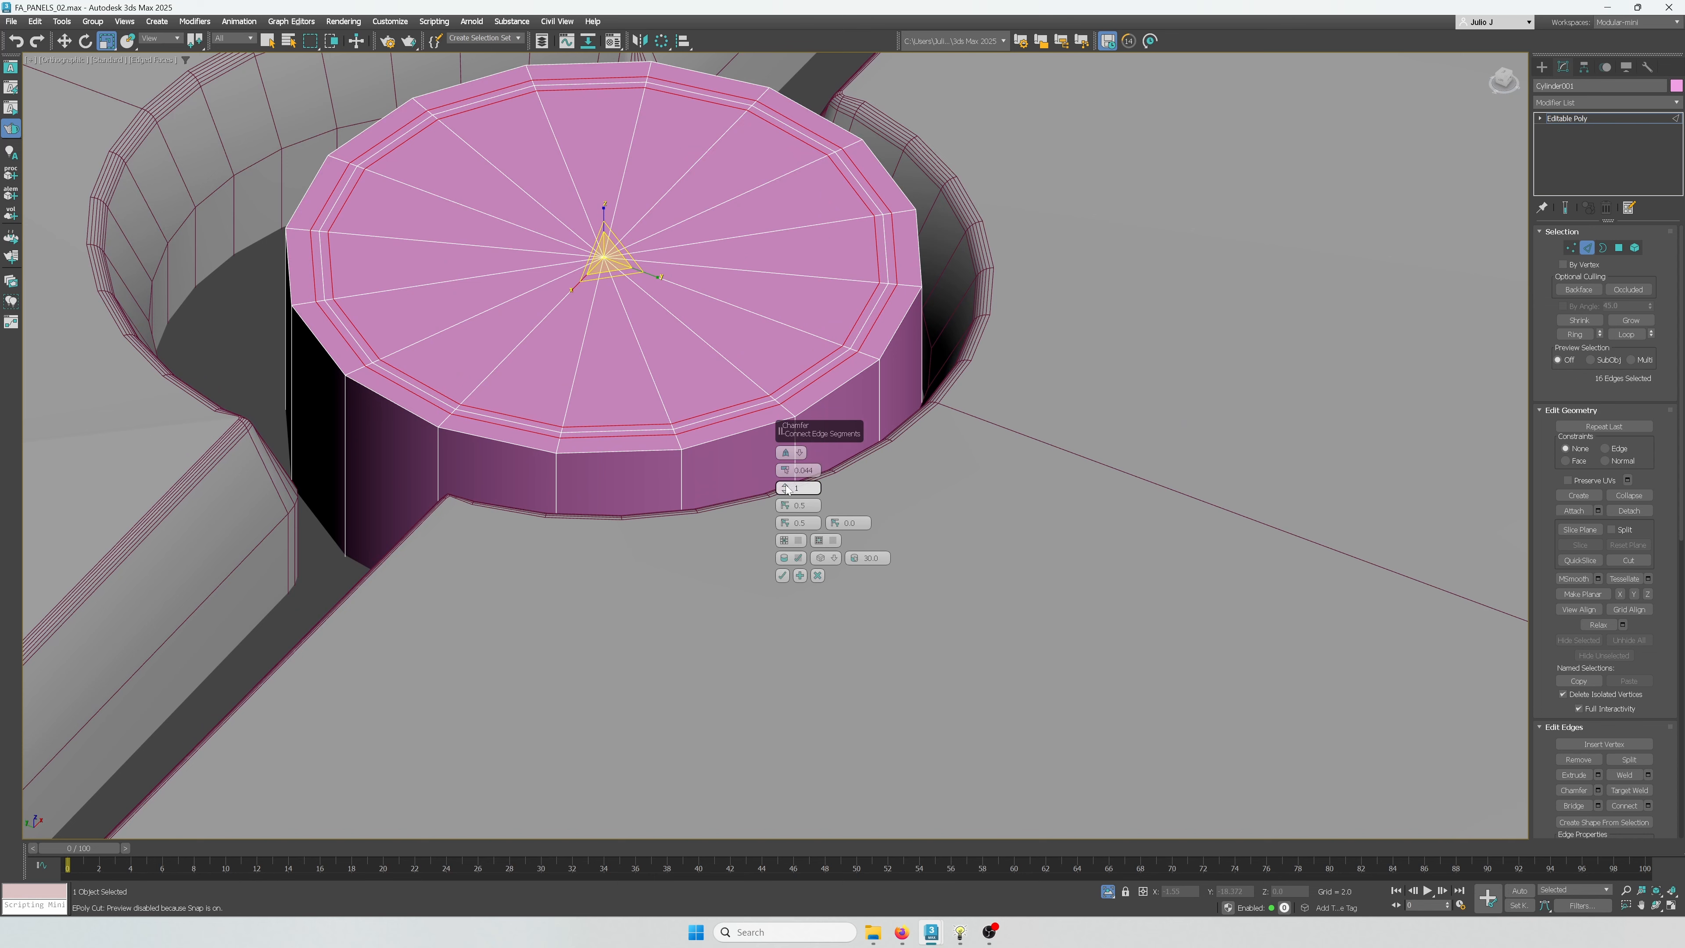
{"action": "left_click", "coordinate": [785, 486]}
{"action": "left_click_drag", "start_coordinate": [786, 474], "coordinate": [785, 480]}
{"action": "left_click", "coordinate": [818, 575]}
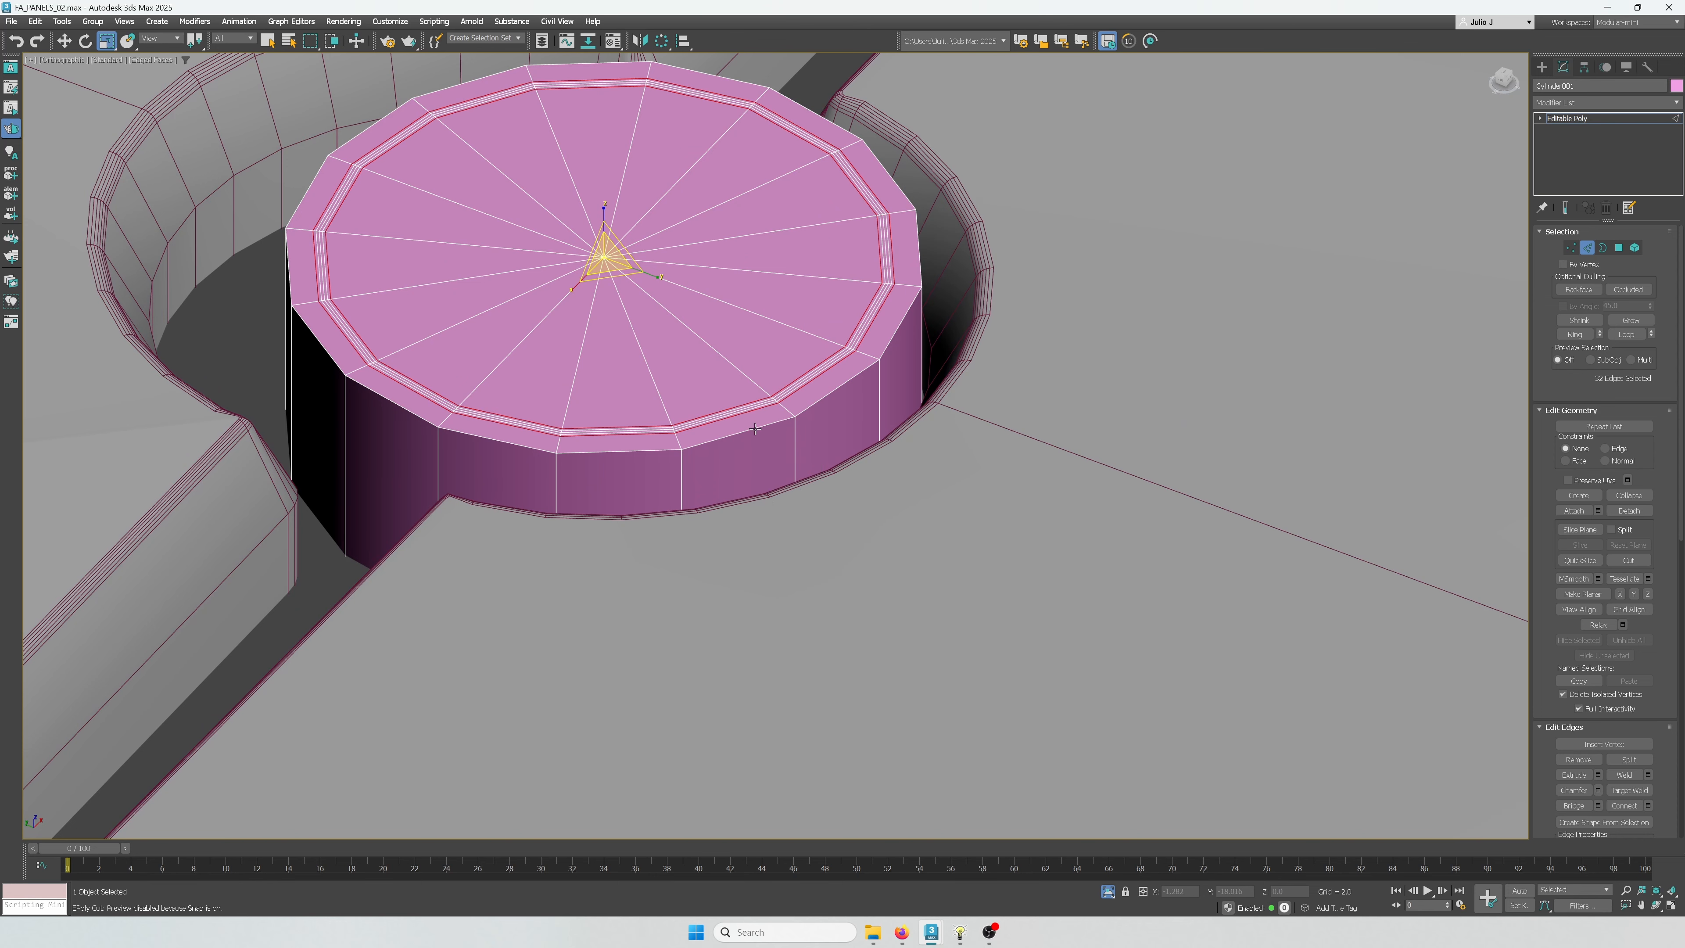
Select the outer edge loop of the cylinder's top, lower it to slope the rim, and chamfer it into a narrow band
{"action": "left_click", "coordinate": [793, 419]}
{"action": "double_click", "coordinate": [808, 420]}
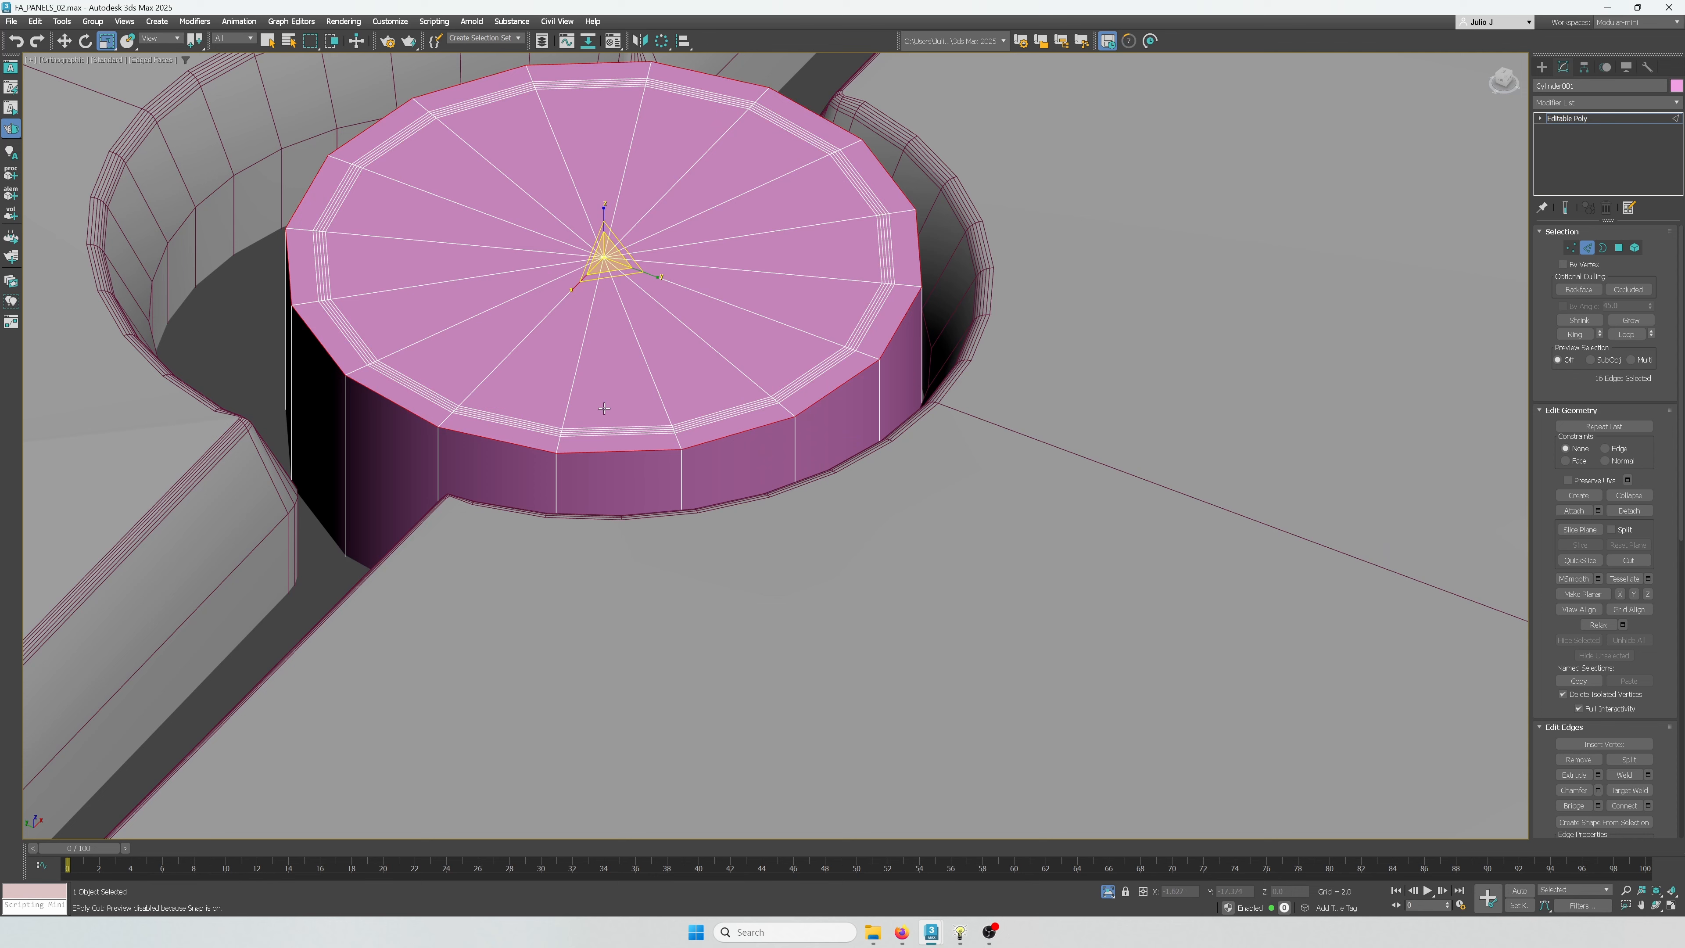
{"action": "key", "text": "w"}
{"action": "left_click_drag", "start_coordinate": [603, 226], "coordinate": [602, 250]}
{"action": "key", "text": "ctrl+shift+c"}
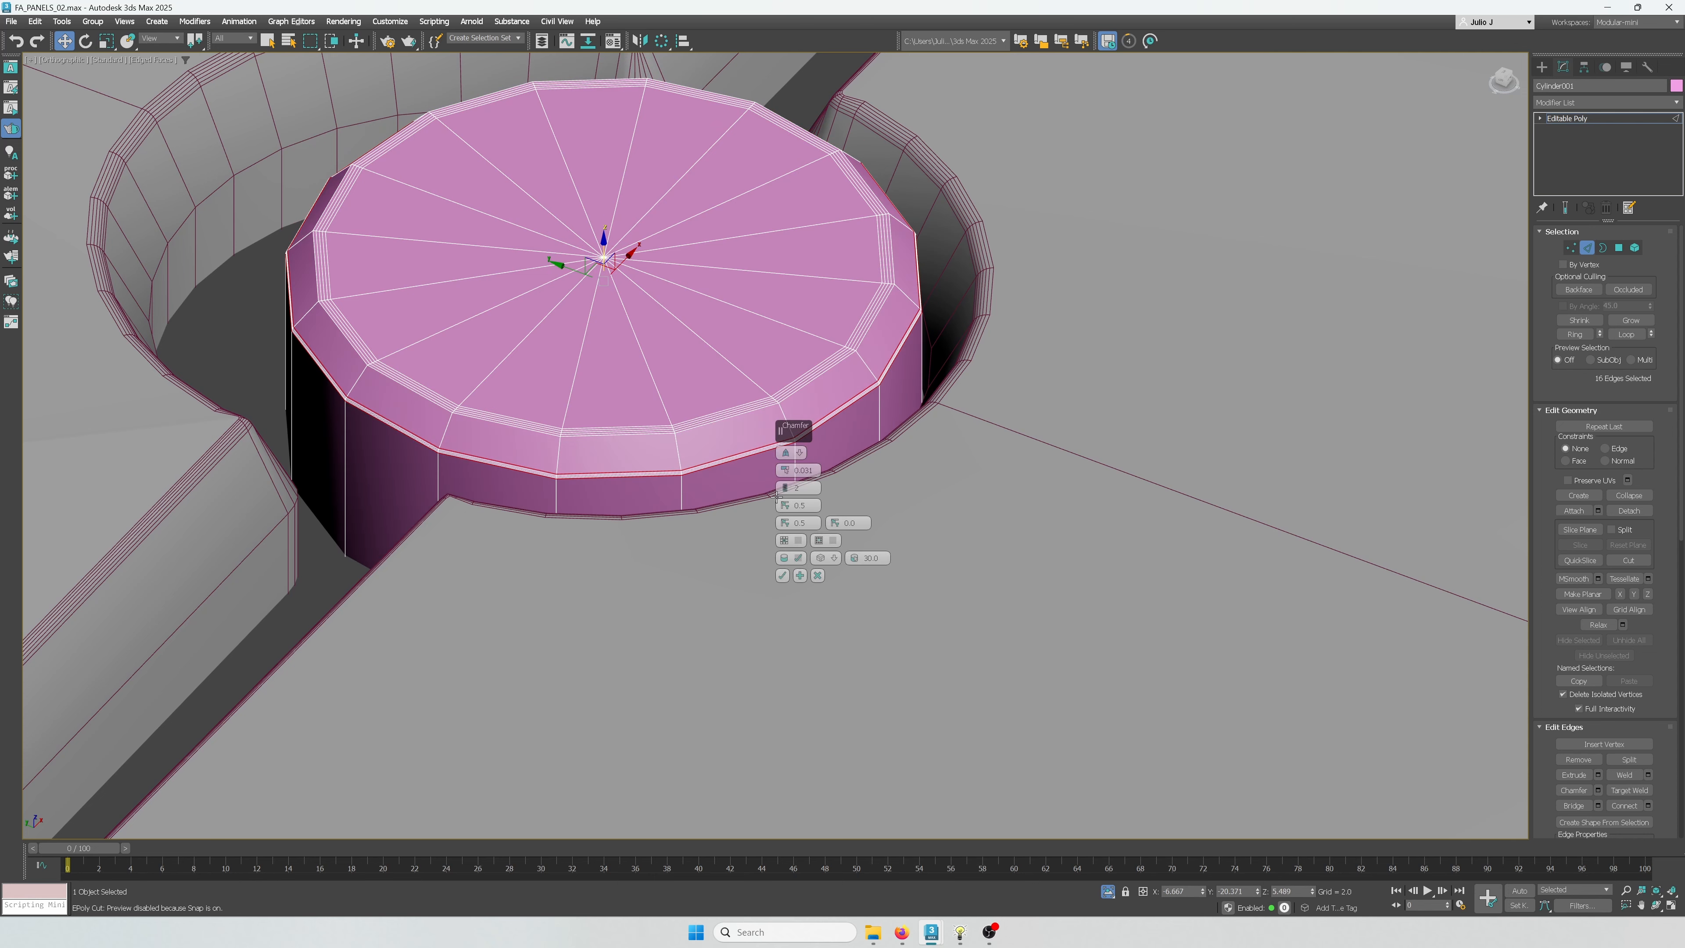
{"action": "left_click", "coordinate": [784, 575]}
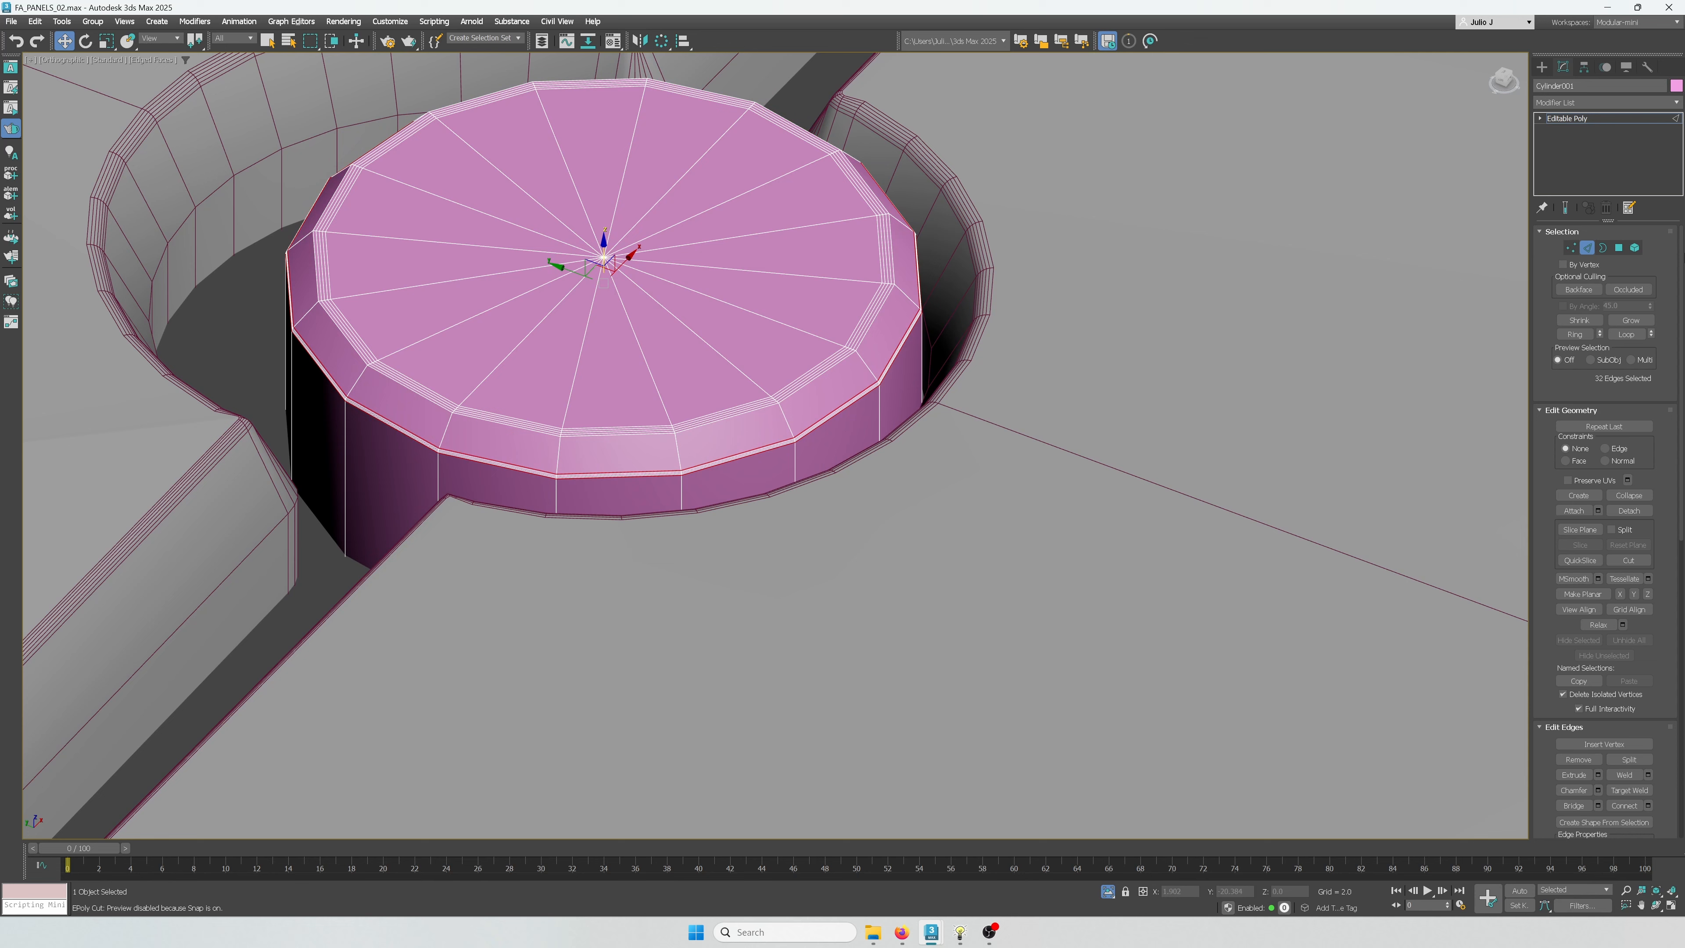
Select all polygons around the centre of the cylinder's top cap and inset them slightly
{"action": "left_click", "coordinate": [1618, 249]}
{"action": "left_click", "coordinate": [687, 329]}
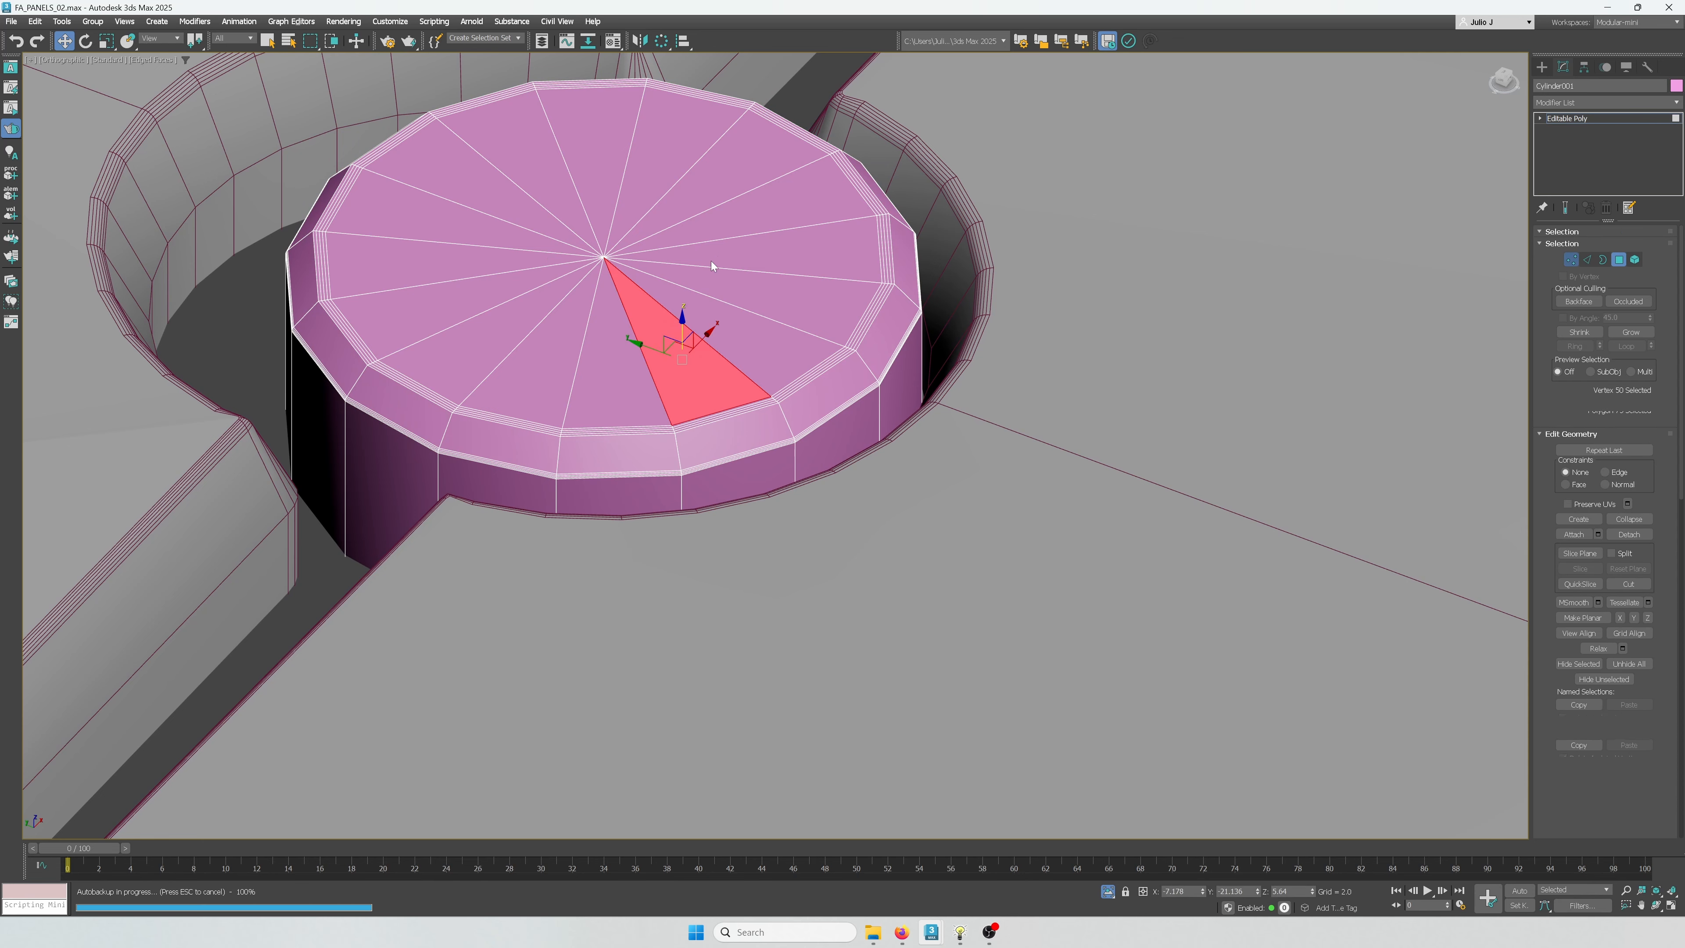
{"action": "key", "text": "1"}
{"action": "left_click", "coordinate": [604, 256]}
{"action": "left_click", "coordinate": [1618, 249], "text": "ctrl"}
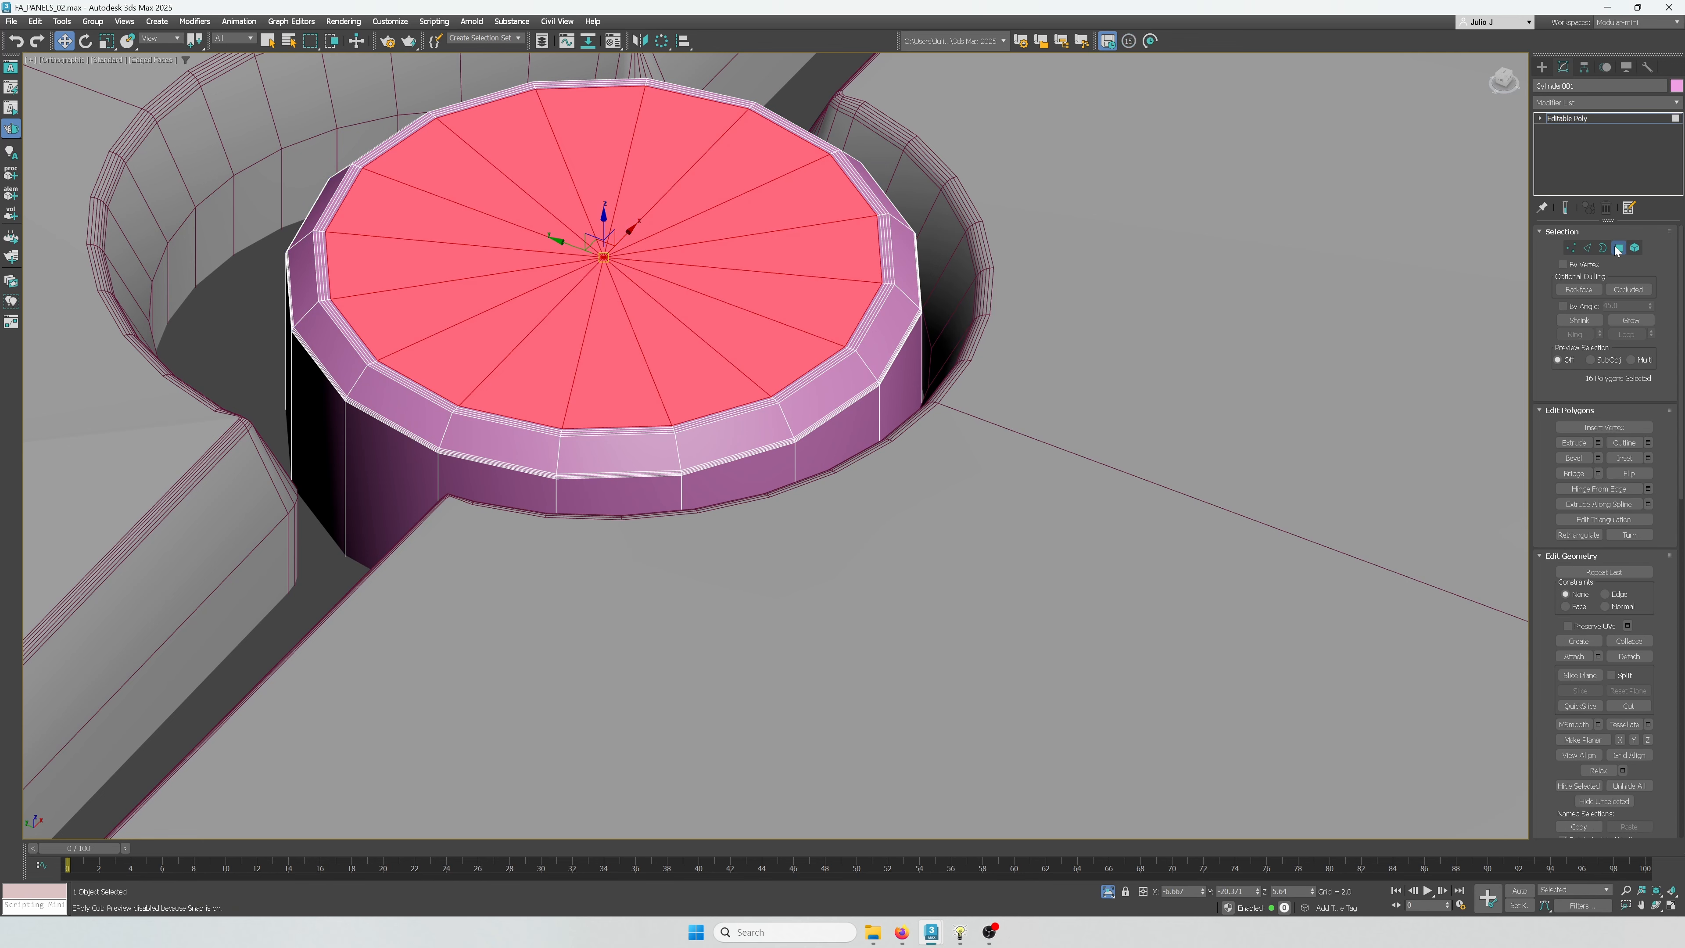
{"action": "key", "text": "i"}
{"action": "mouse_move", "coordinate": [669, 307]}
{"action": "left_mouse_down"}
{"action": "mouse_move", "coordinate": [669, 291]}
{"action": "mouse_move", "coordinate": [678, 300]}
{"action": "left_mouse_up"}
{"action": "key", "text": "w"}
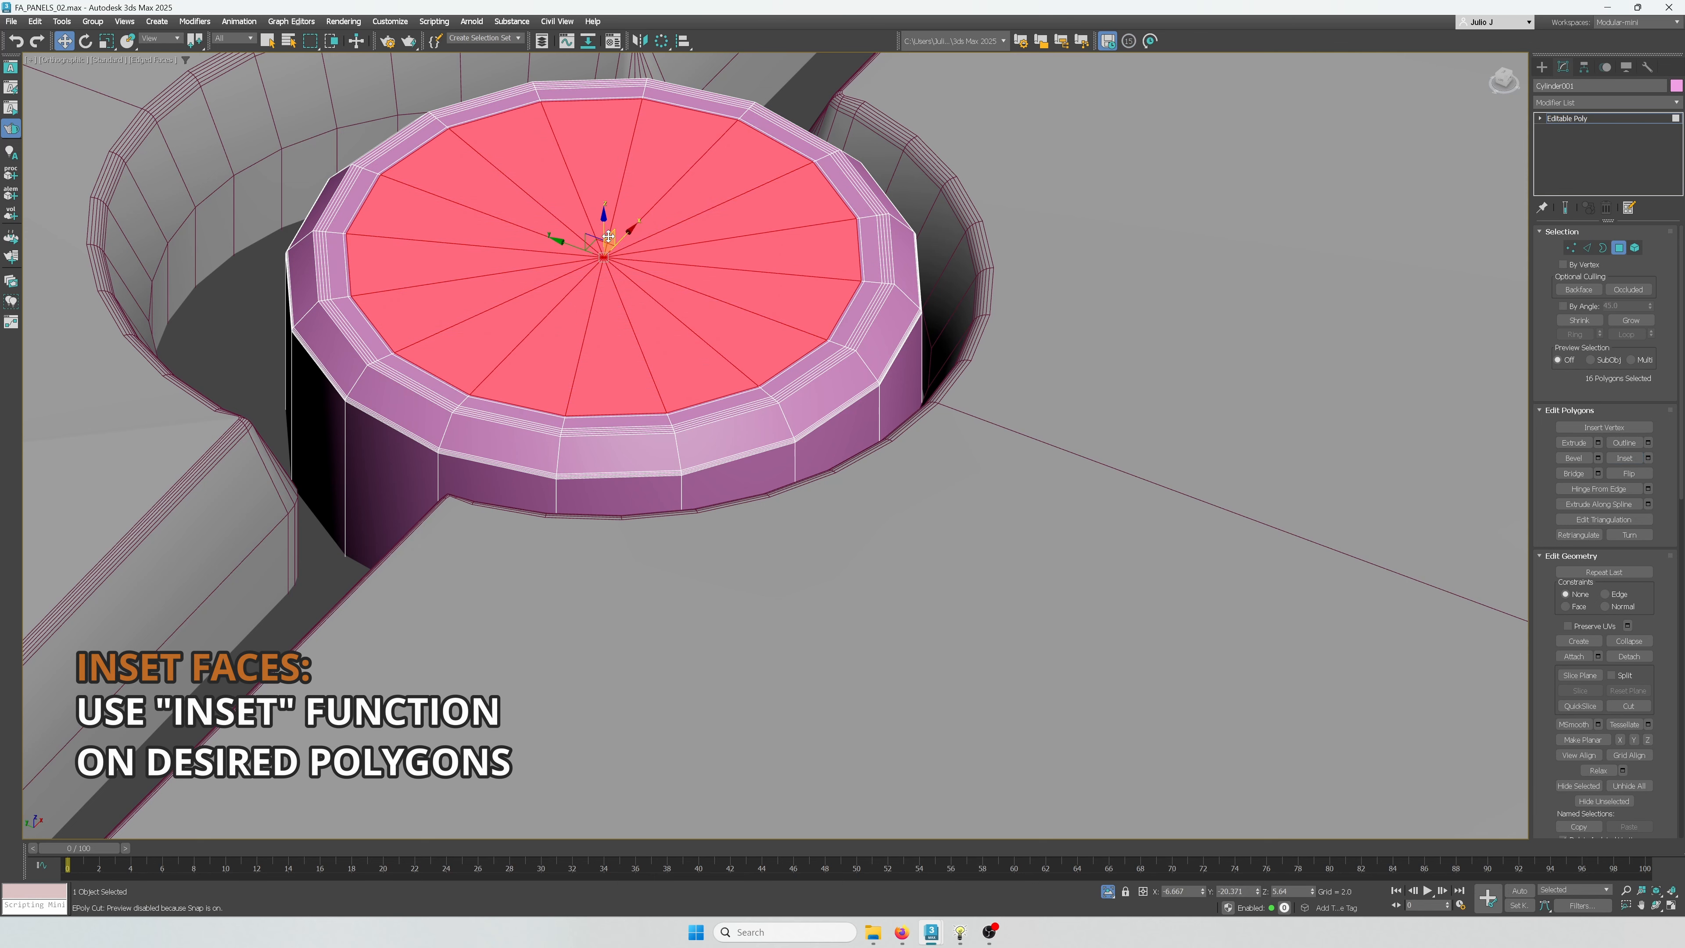
Raise and inset the cap's centre polygons in successive rings to form a shallow dome
{"action": "left_click_drag", "start_coordinate": [605, 231], "coordinate": [604, 177]}
{"action": "key", "text": "r"}
{"action": "key", "text": "w"}
{"action": "key", "text": "shift+i"}
{"action": "key", "text": "w"}
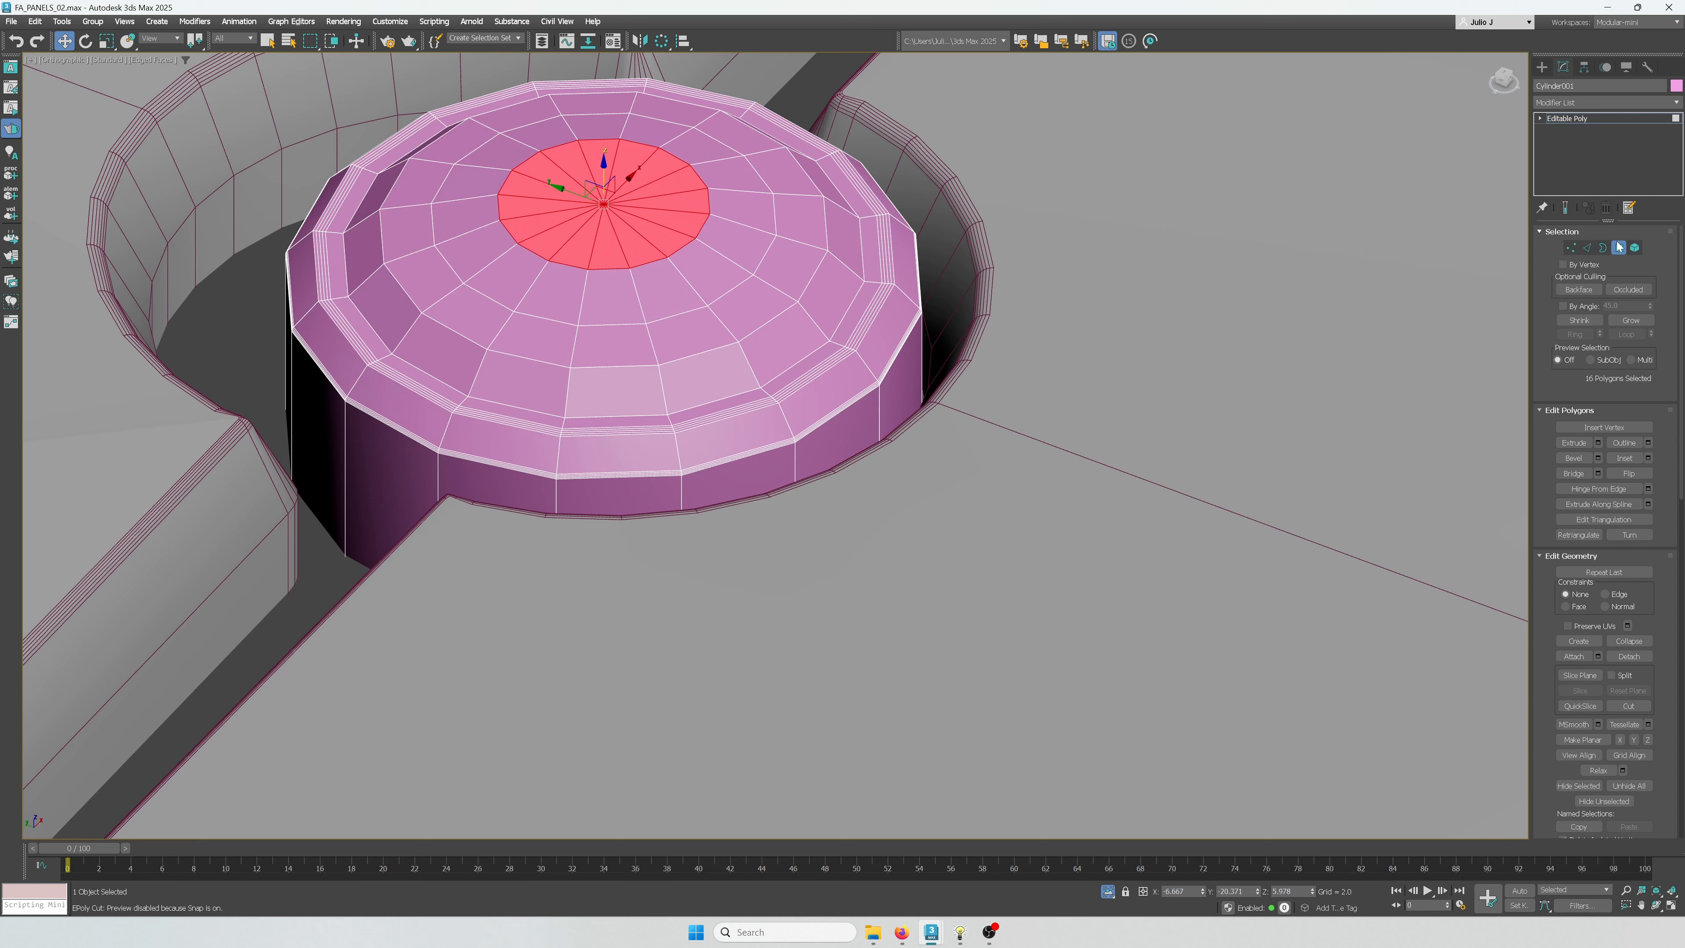
Select the edge loop around the base of the dome, extrude it slightly and lower it into a narrow groove
{"action": "left_click", "coordinate": [1588, 248]}
{"action": "double_click", "coordinate": [837, 394]}
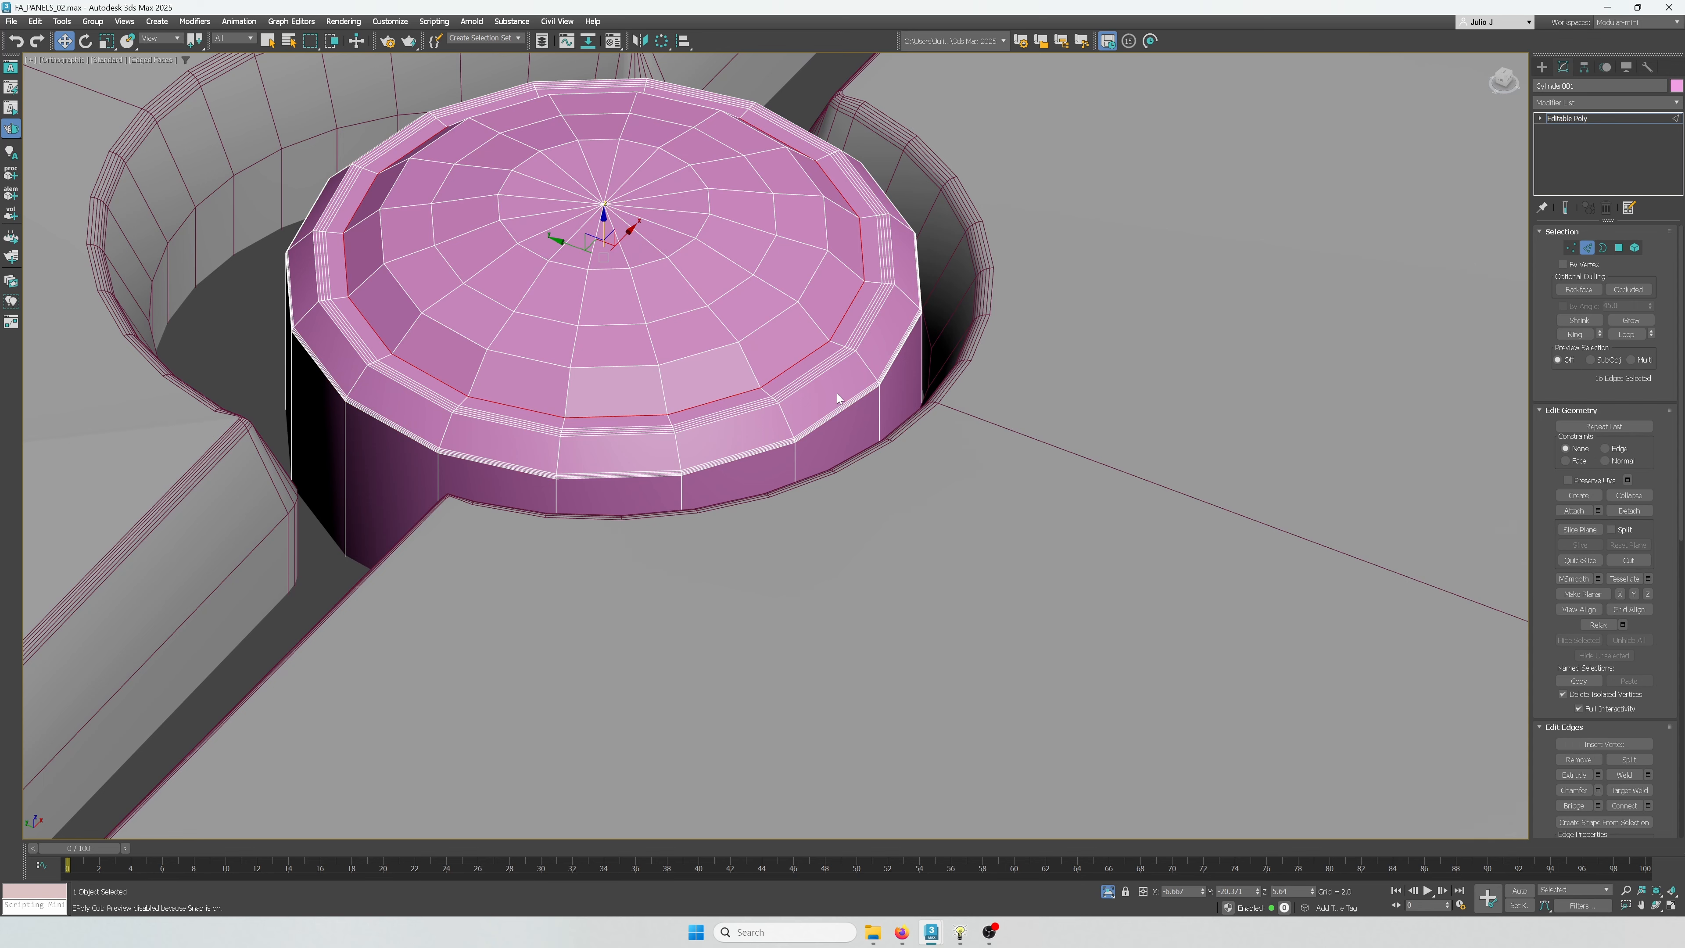
{"action": "scroll", "coordinate": [755, 387], "scroll_direction": "up", "scroll_amount": 2}
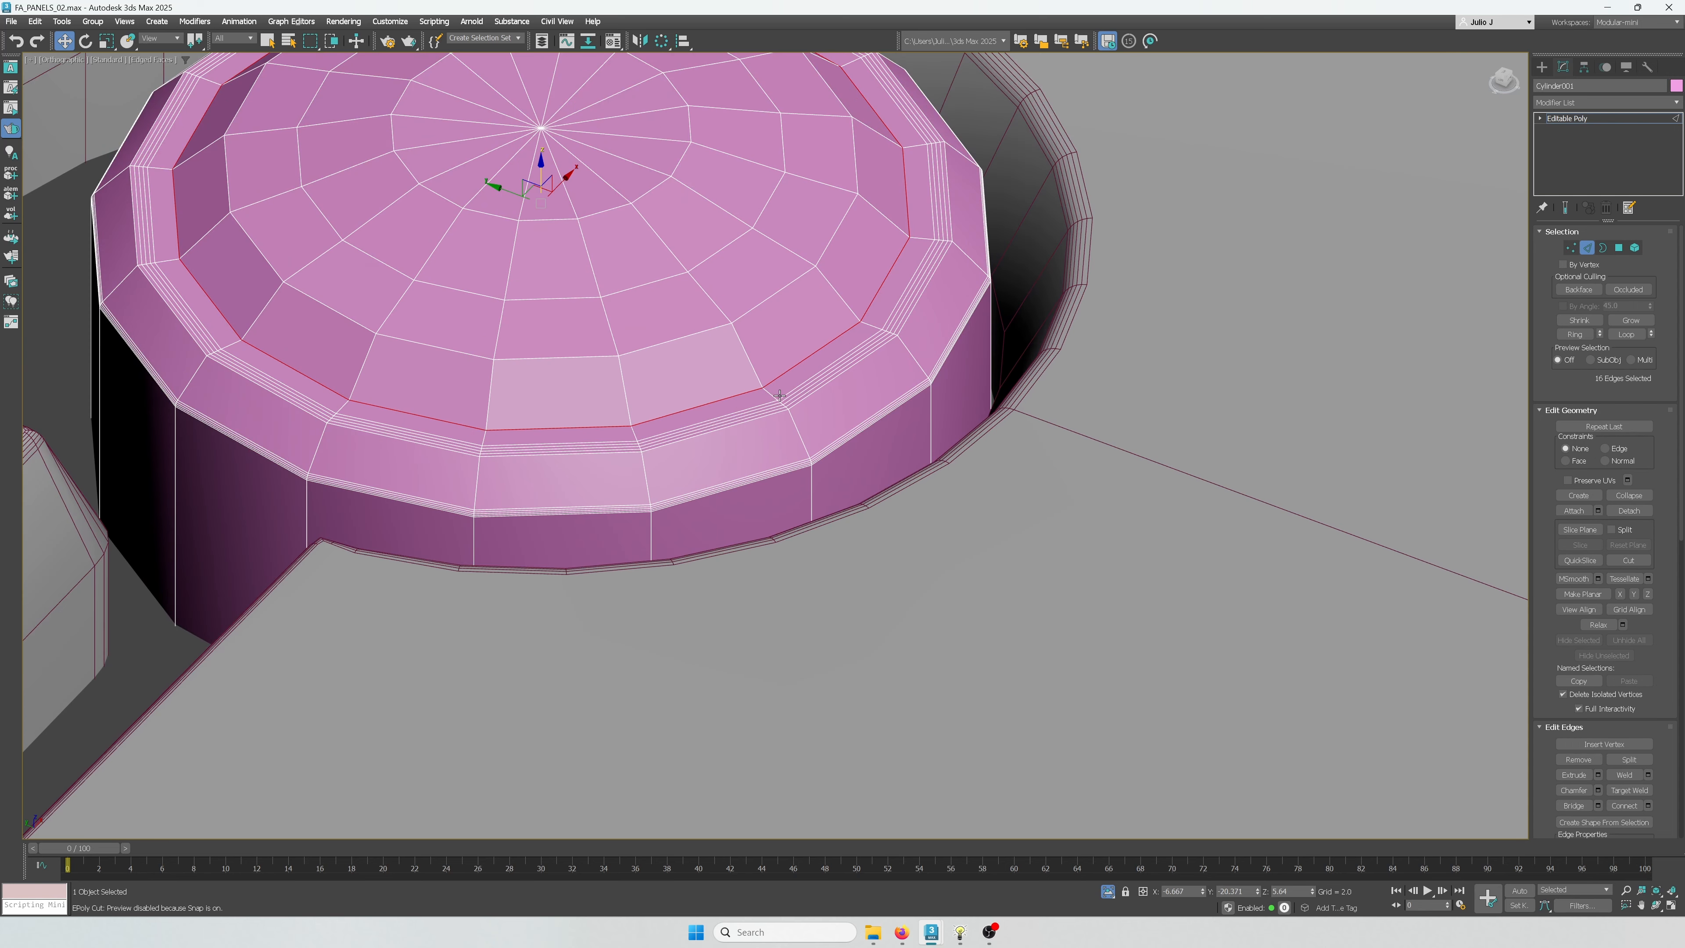
{"action": "key", "text": "shift+e"}
{"action": "mouse_move", "coordinate": [732, 397]}
{"action": "left_mouse_down"}
{"action": "mouse_move", "coordinate": [732, 380]}
{"action": "mouse_move", "coordinate": [732, 409]}
{"action": "left_mouse_up"}
{"action": "key", "text": "w"}
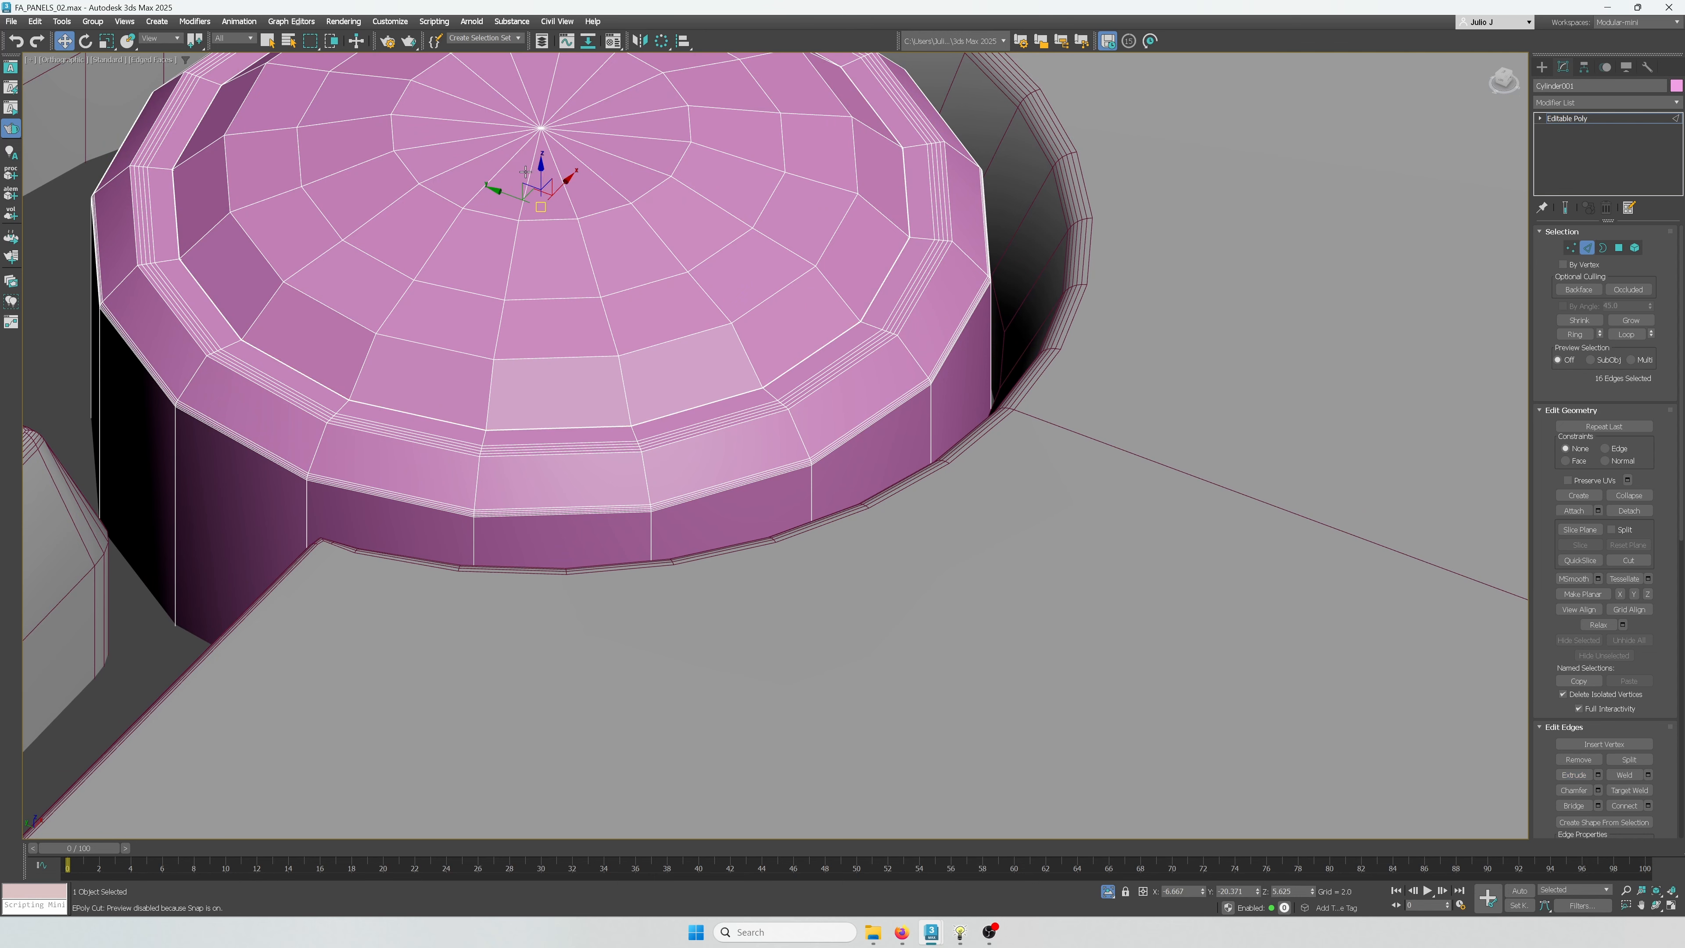
{"action": "left_click_drag", "start_coordinate": [541, 191], "coordinate": [541, 194]}
Add a TurboSmooth modifier to the cylinder with 2 iterations
{"action": "left_click", "coordinate": [1589, 247]}
{"action": "left_click", "coordinate": [1556, 104]}
{"action": "key", "text": "t"}
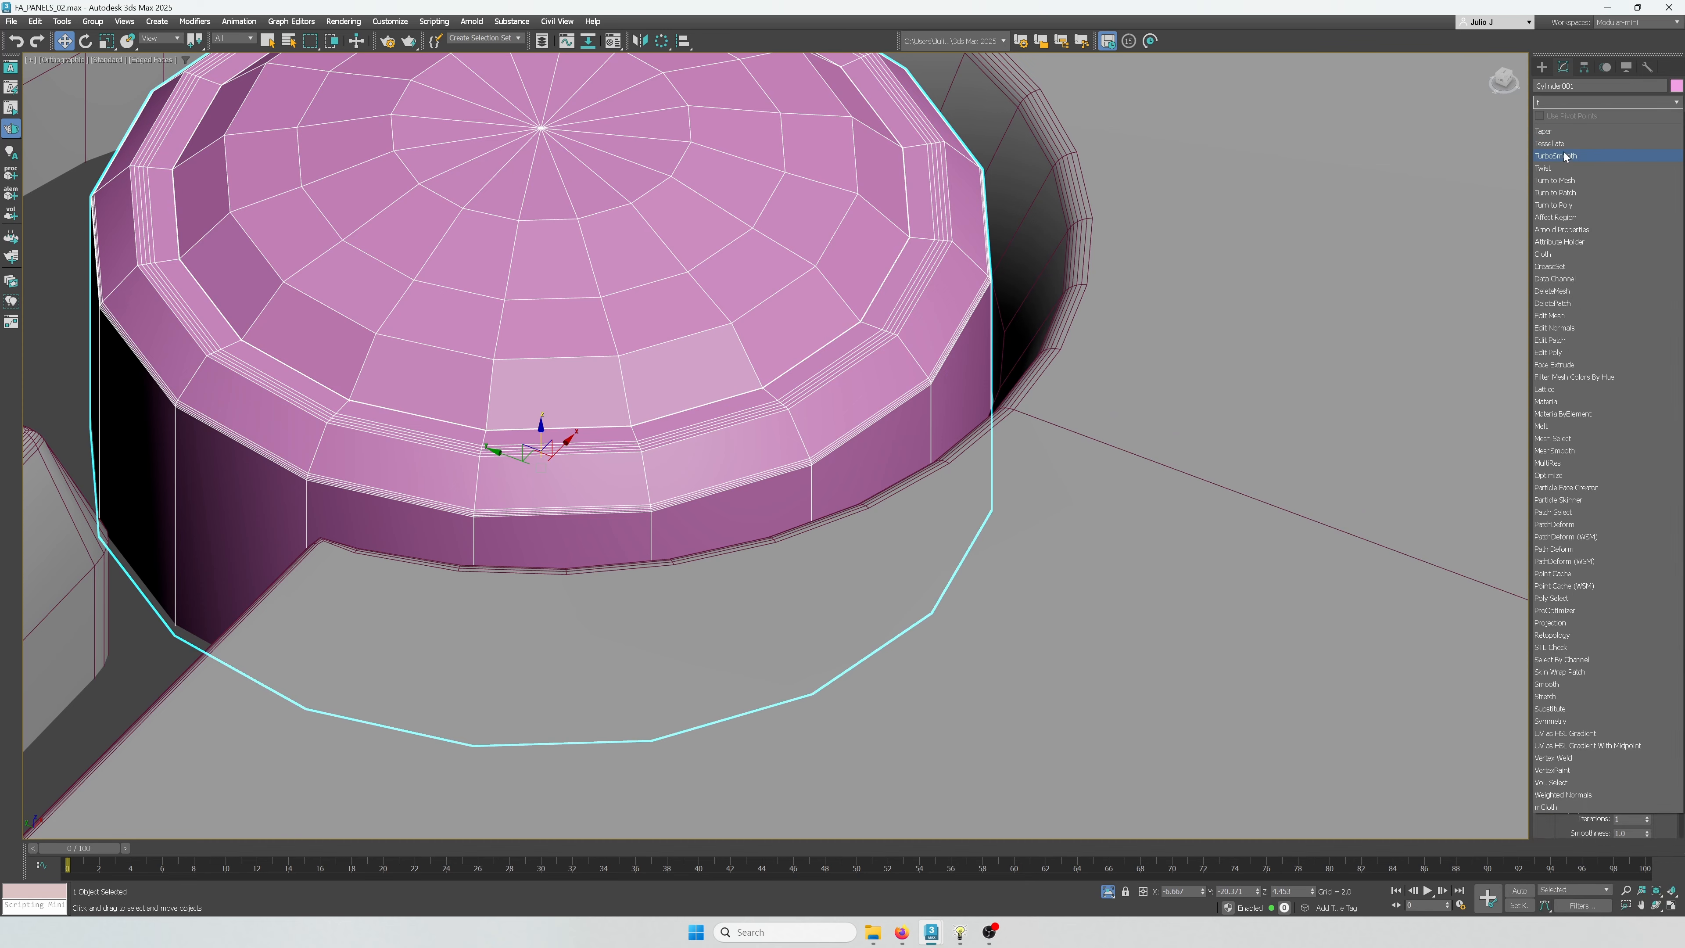
{"action": "left_click", "coordinate": [1565, 157]}
{"action": "left_click", "coordinate": [1647, 253]}
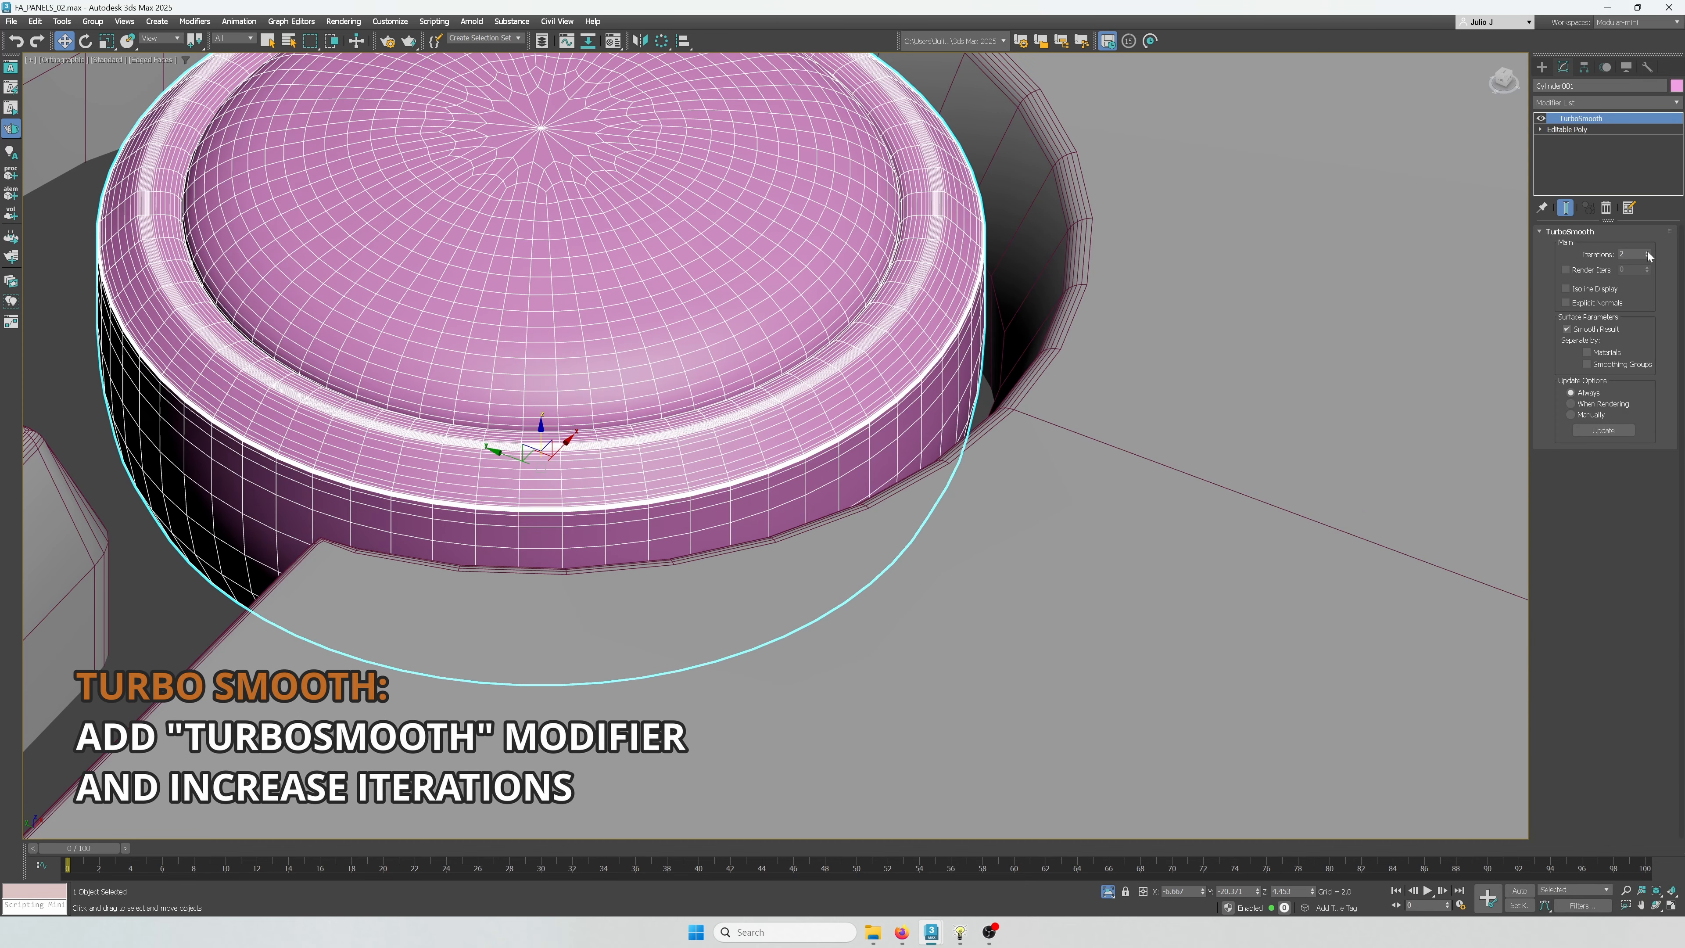
Turn off the edged faces display and assign the dark 02 - Default material to the cylinder
{"action": "left_click", "coordinate": [157, 65]}
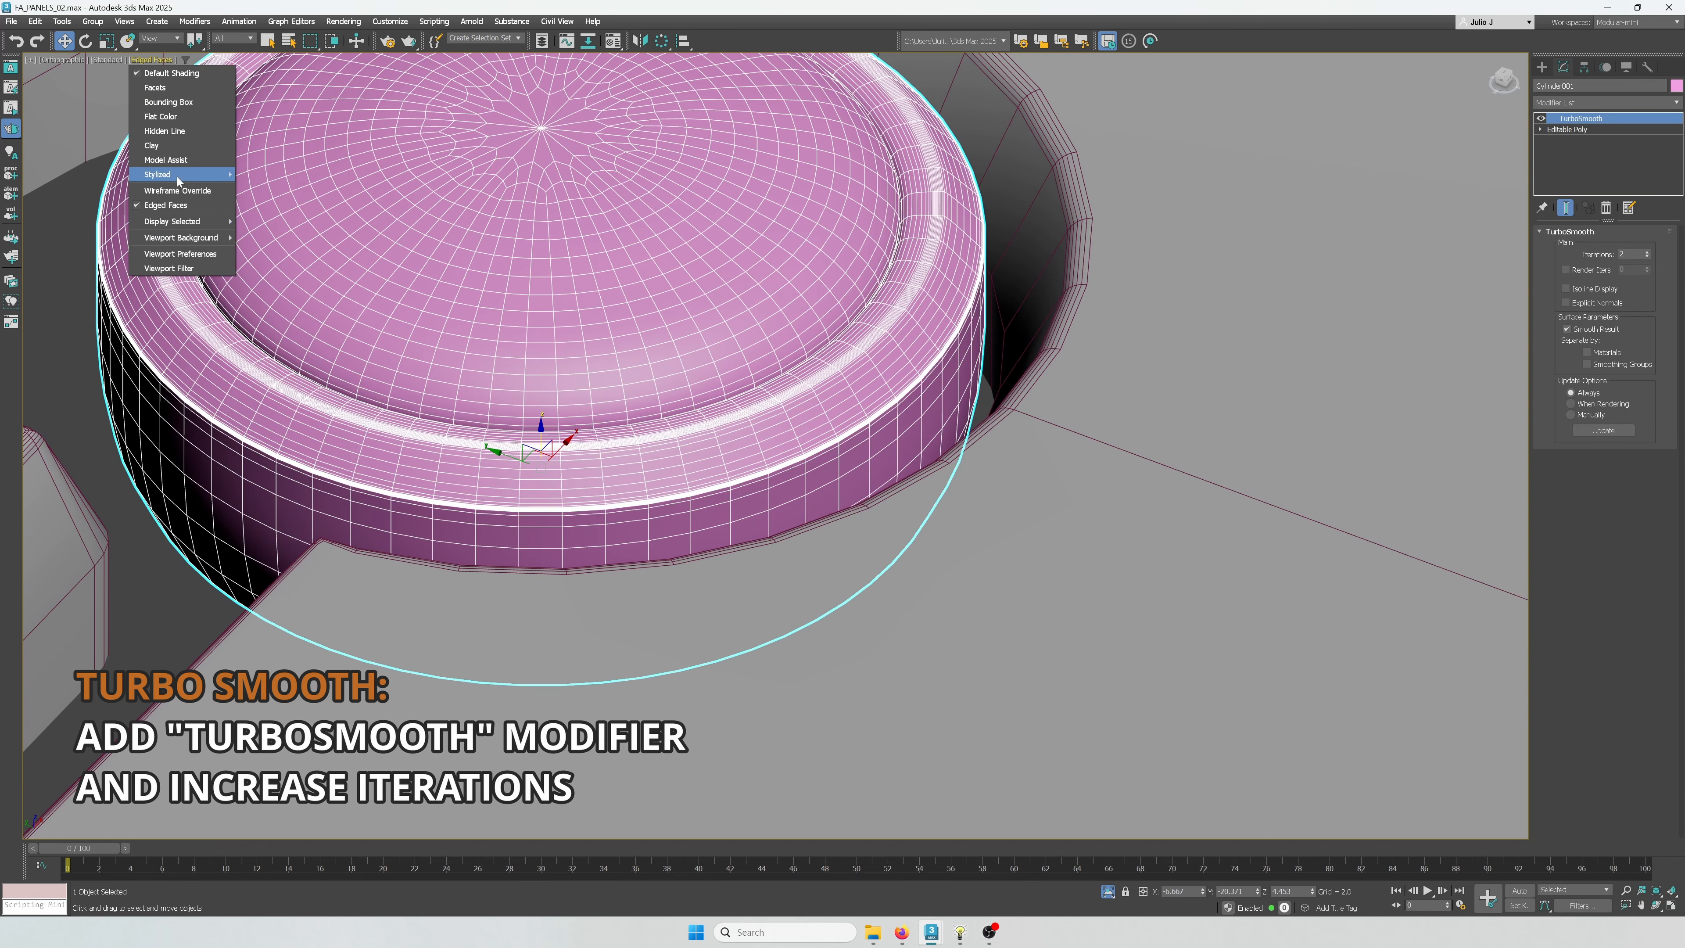
{"action": "left_click", "coordinate": [176, 205]}
{"action": "scroll", "coordinate": [628, 340], "scroll_direction": "down", "scroll_amount": 7}
{"action": "middle_click_drag", "start_coordinate": [629, 339], "coordinate": [646, 374], "text": "alt"}
{"action": "scroll", "coordinate": [646, 373], "scroll_direction": "up", "scroll_amount": 5}
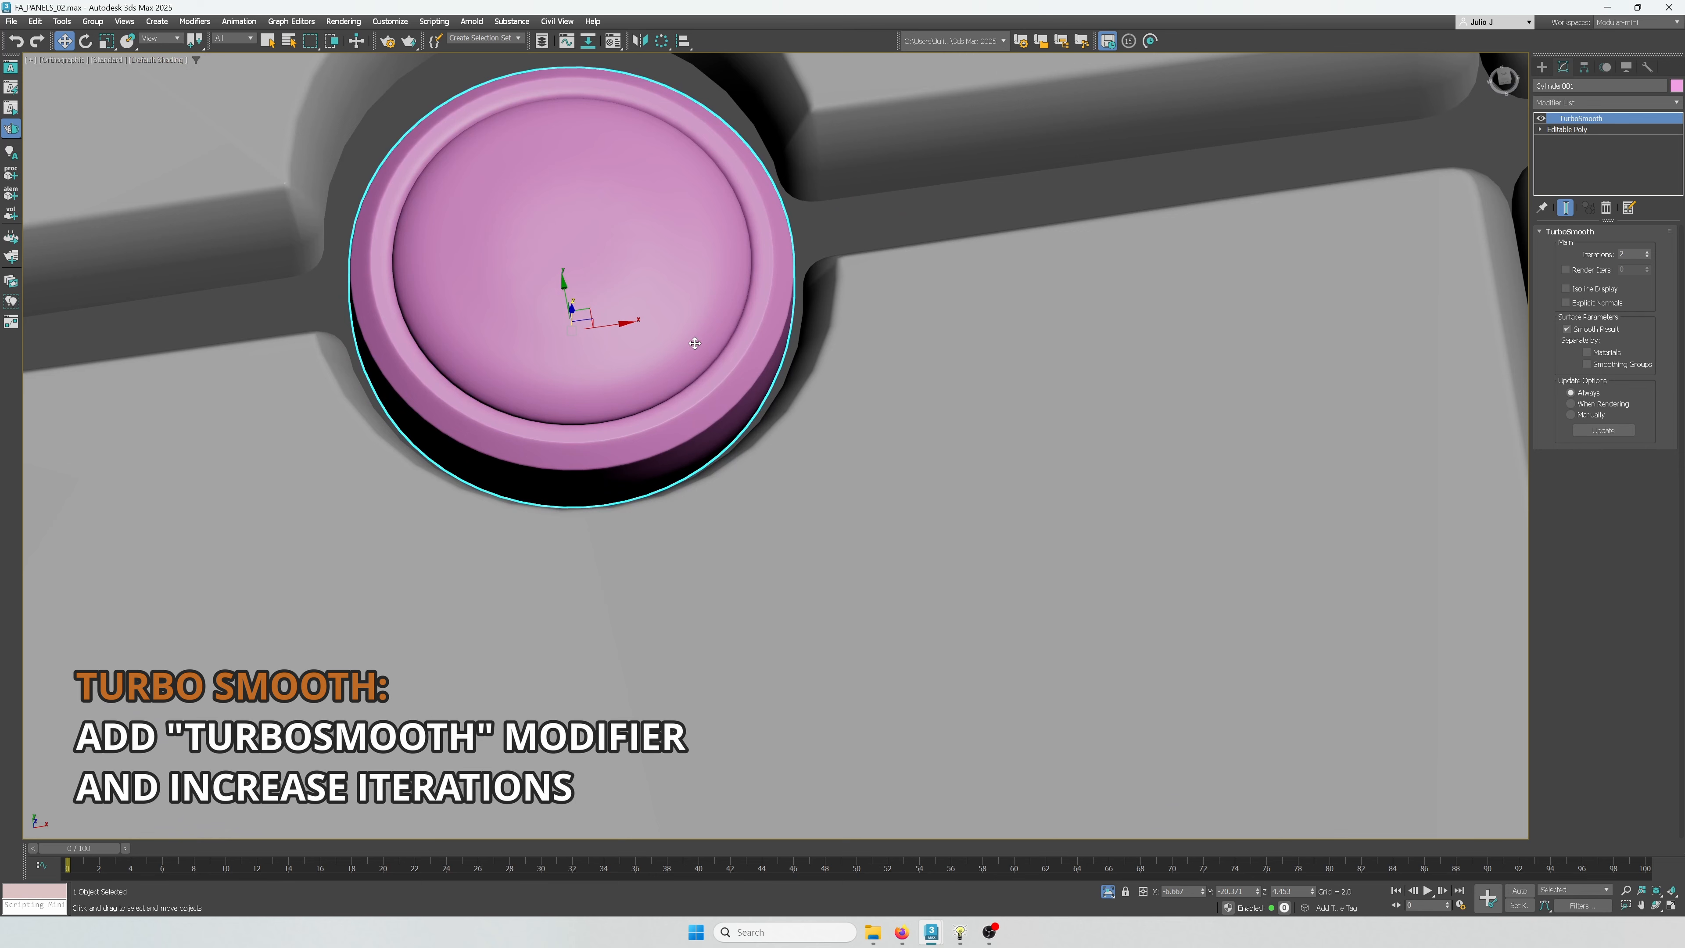
{"action": "key", "text": "m"}
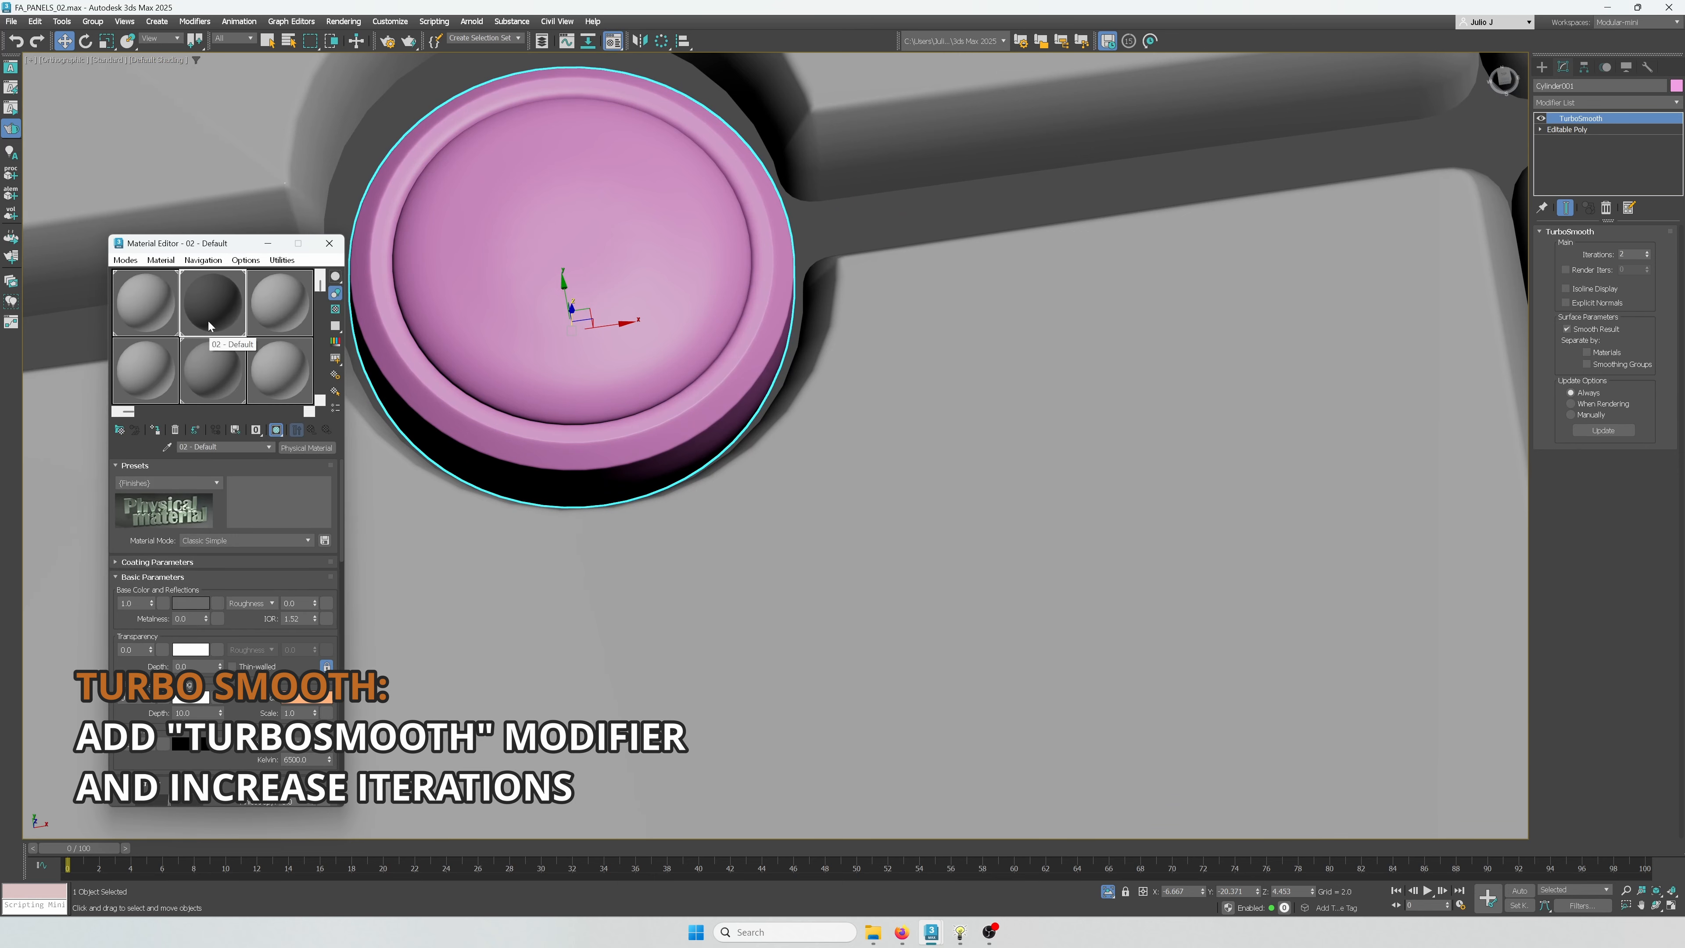
{"action": "left_click_drag", "start_coordinate": [209, 325], "coordinate": [597, 319]}
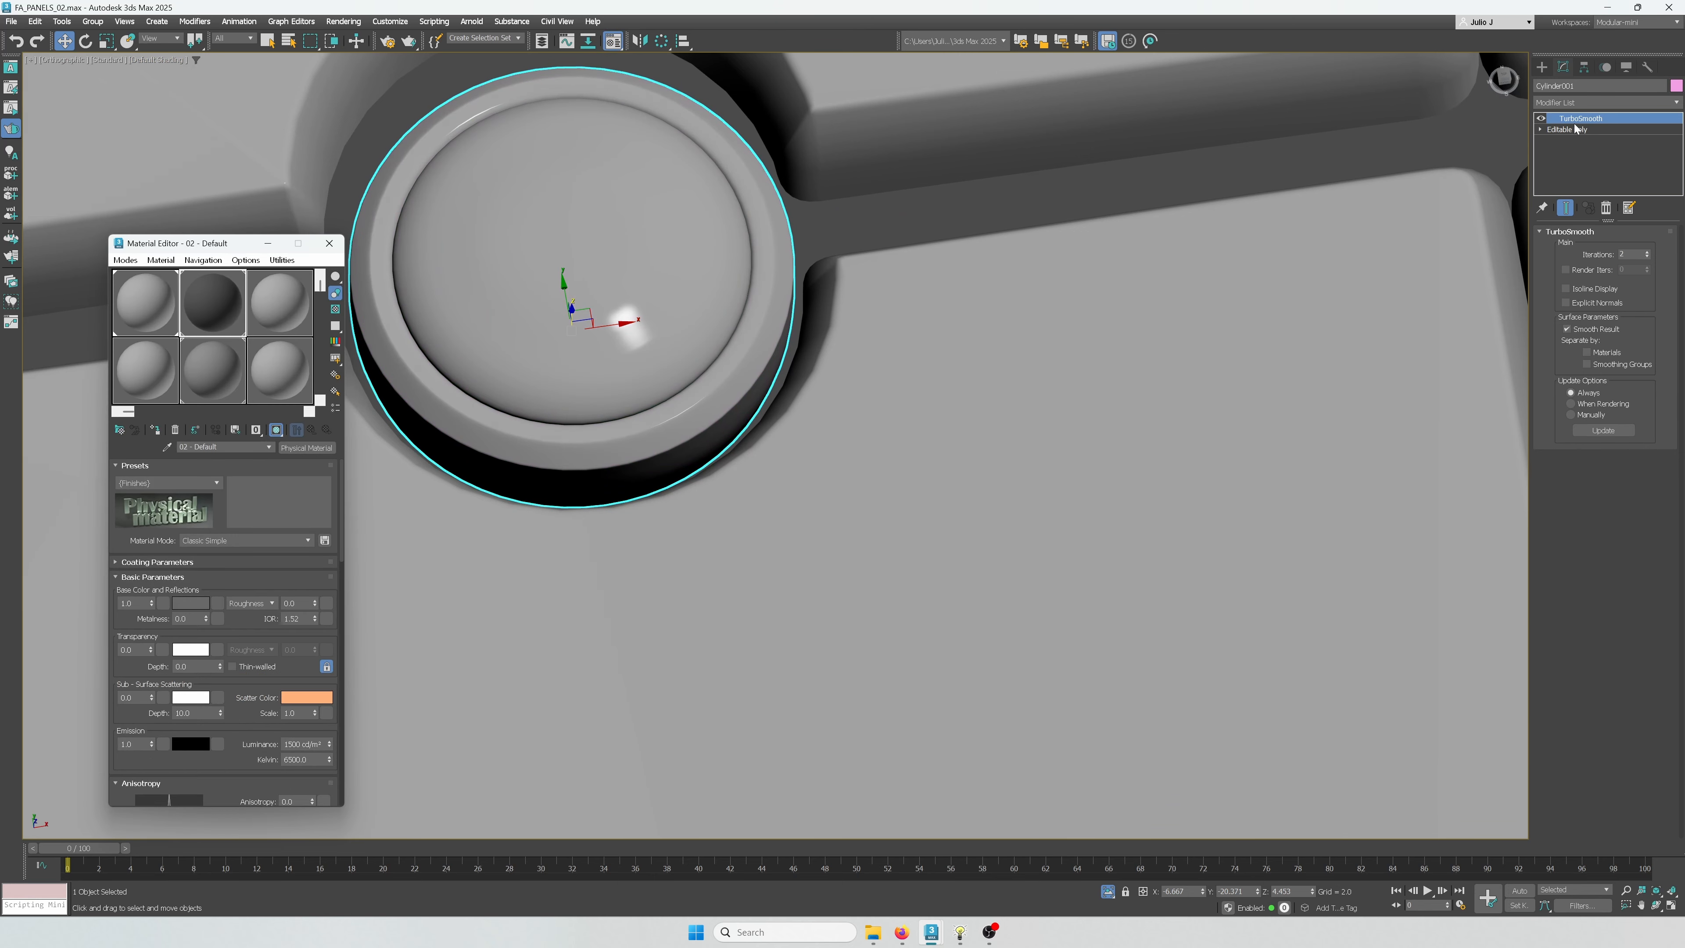
In the cylinder's Editable Poly, grow the central polygon selection until it covers the whole dome inside the rim
{"action": "left_click", "coordinate": [1540, 130]}
{"action": "left_click", "coordinate": [1562, 141]}
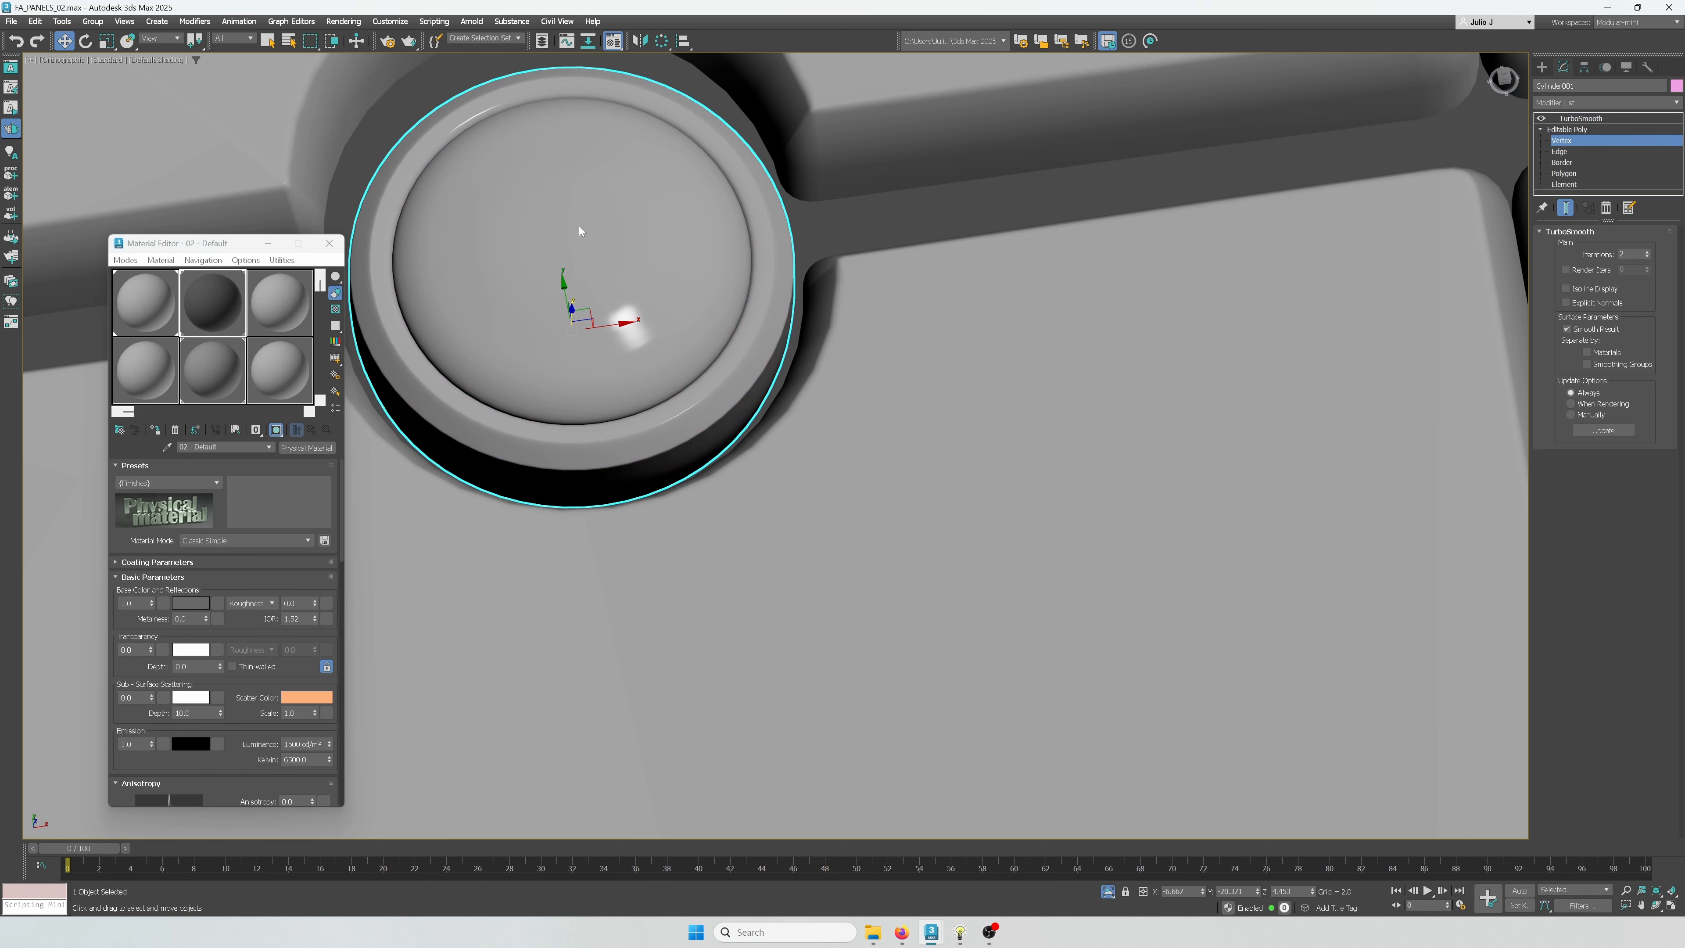
{"action": "left_click", "coordinate": [1620, 248]}
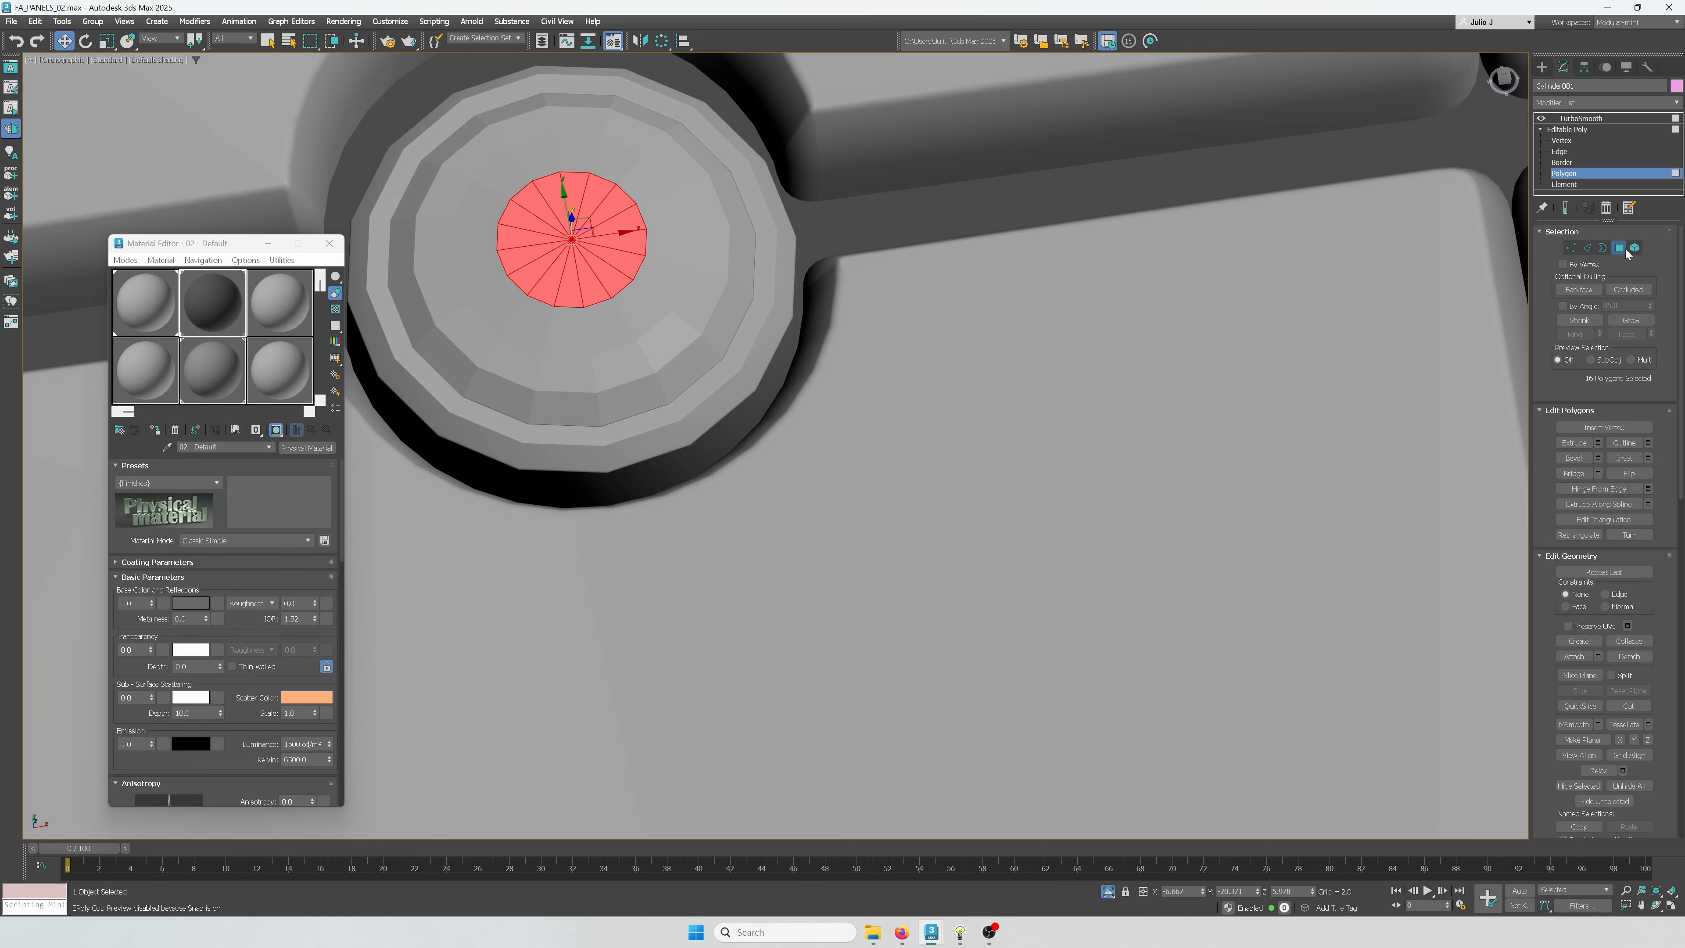
{"action": "left_click_drag", "start_coordinate": [1646, 353], "coordinate": [1644, 347]}
{"action": "left_click", "coordinate": [1630, 318]}
{"action": "left_click", "coordinate": [1629, 318]}
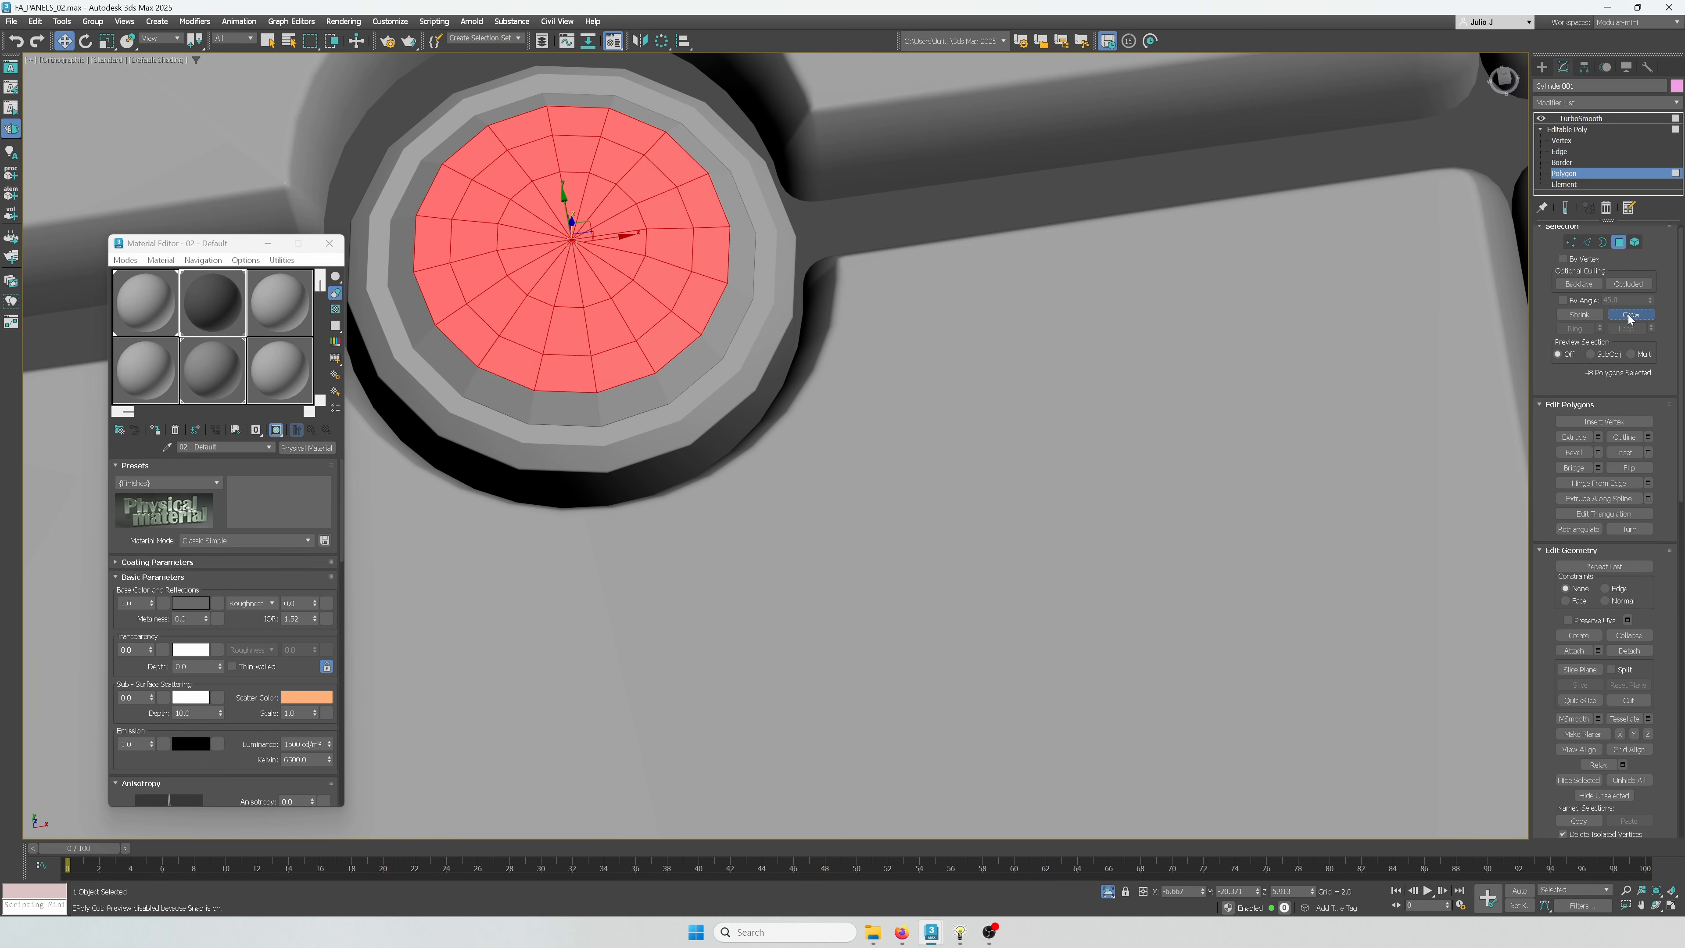
{"action": "left_click", "coordinate": [1630, 317]}
{"action": "left_click", "coordinate": [1630, 317]}
Assign the 03 - Default material to the selected dome polygons and set its base colour to a warm orange-yellow
{"action": "left_click", "coordinate": [264, 317]}
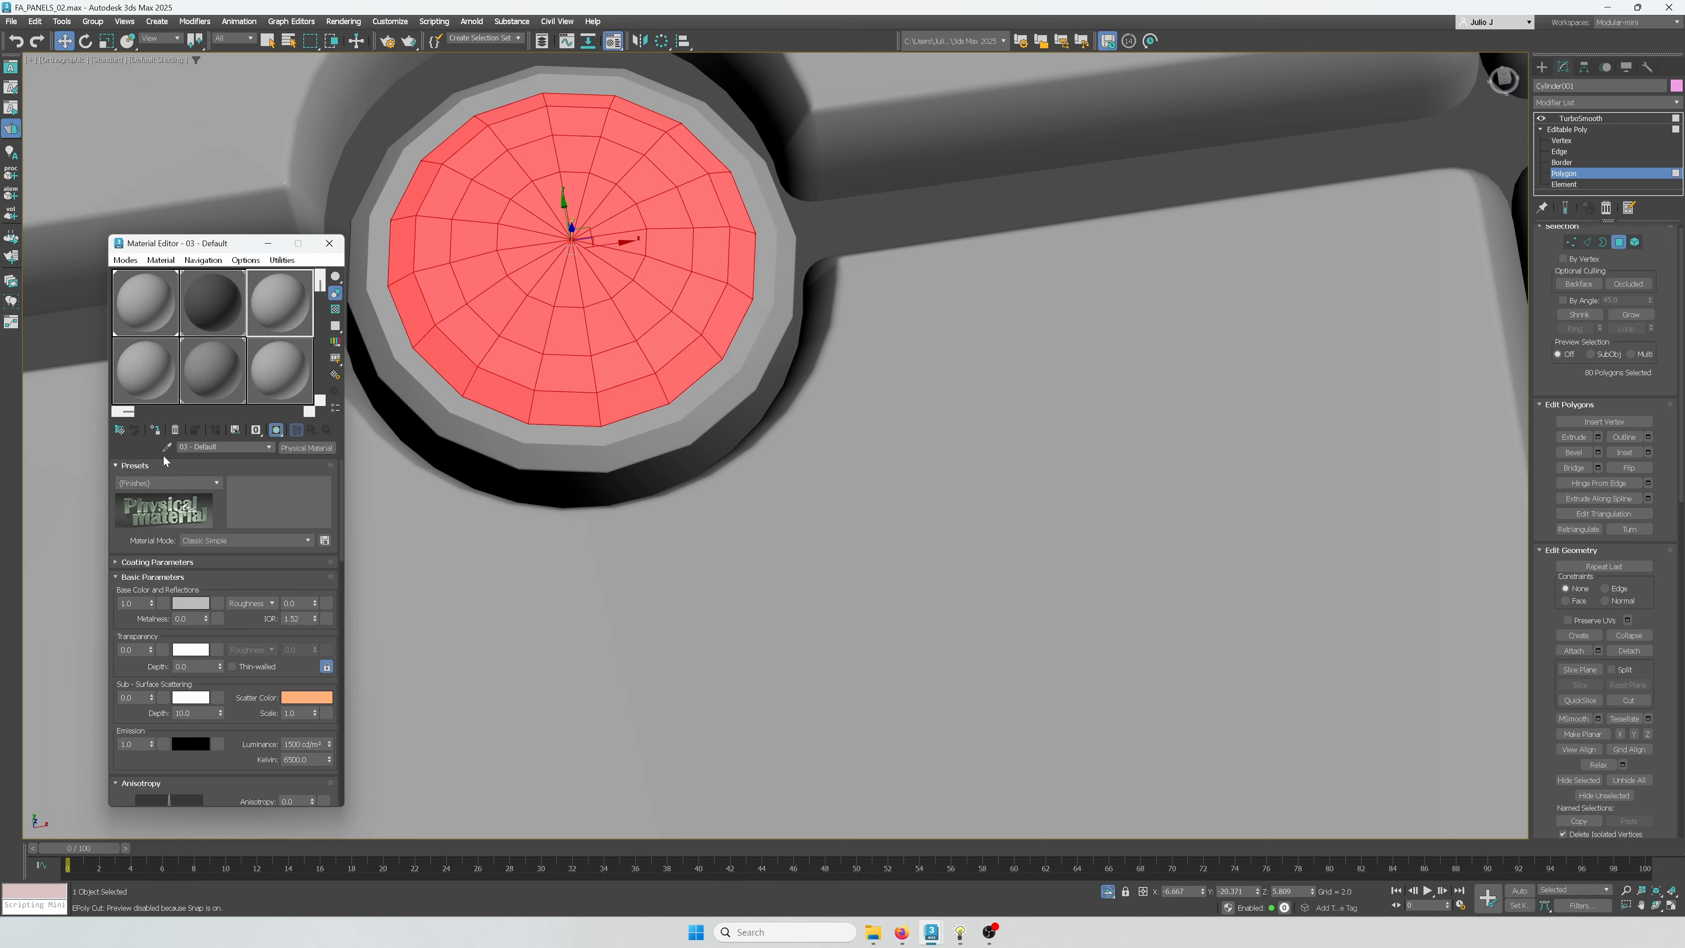
{"action": "left_click", "coordinate": [191, 603]}
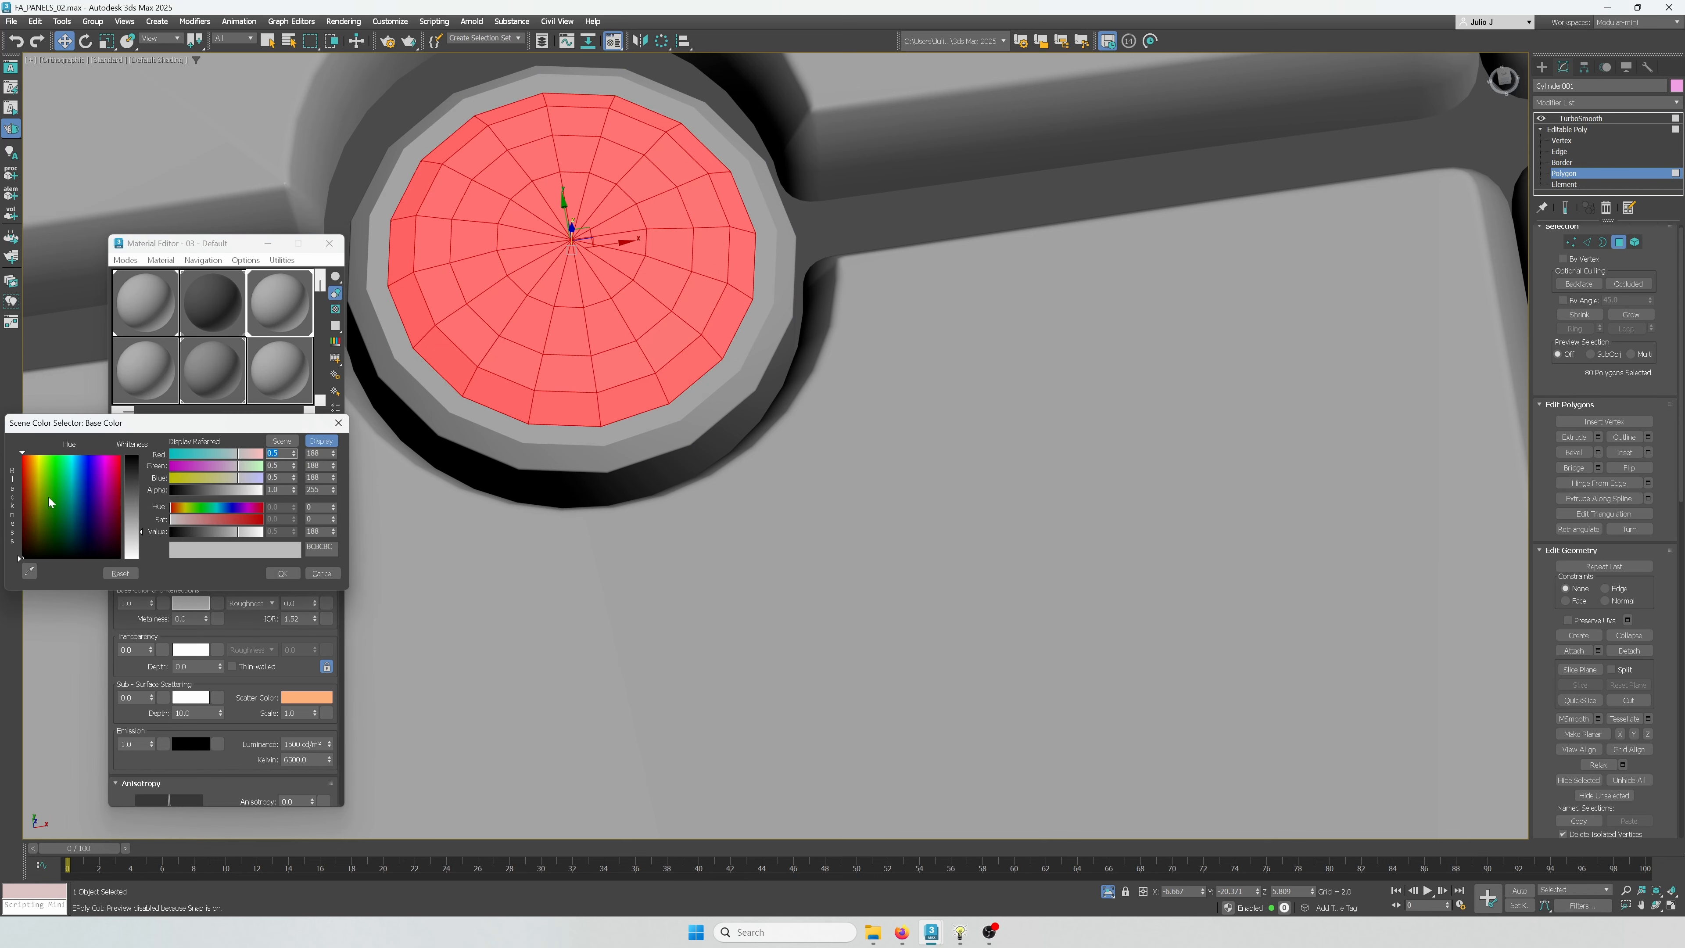
{"action": "left_click", "coordinate": [32, 458]}
{"action": "left_click", "coordinate": [224, 519]}
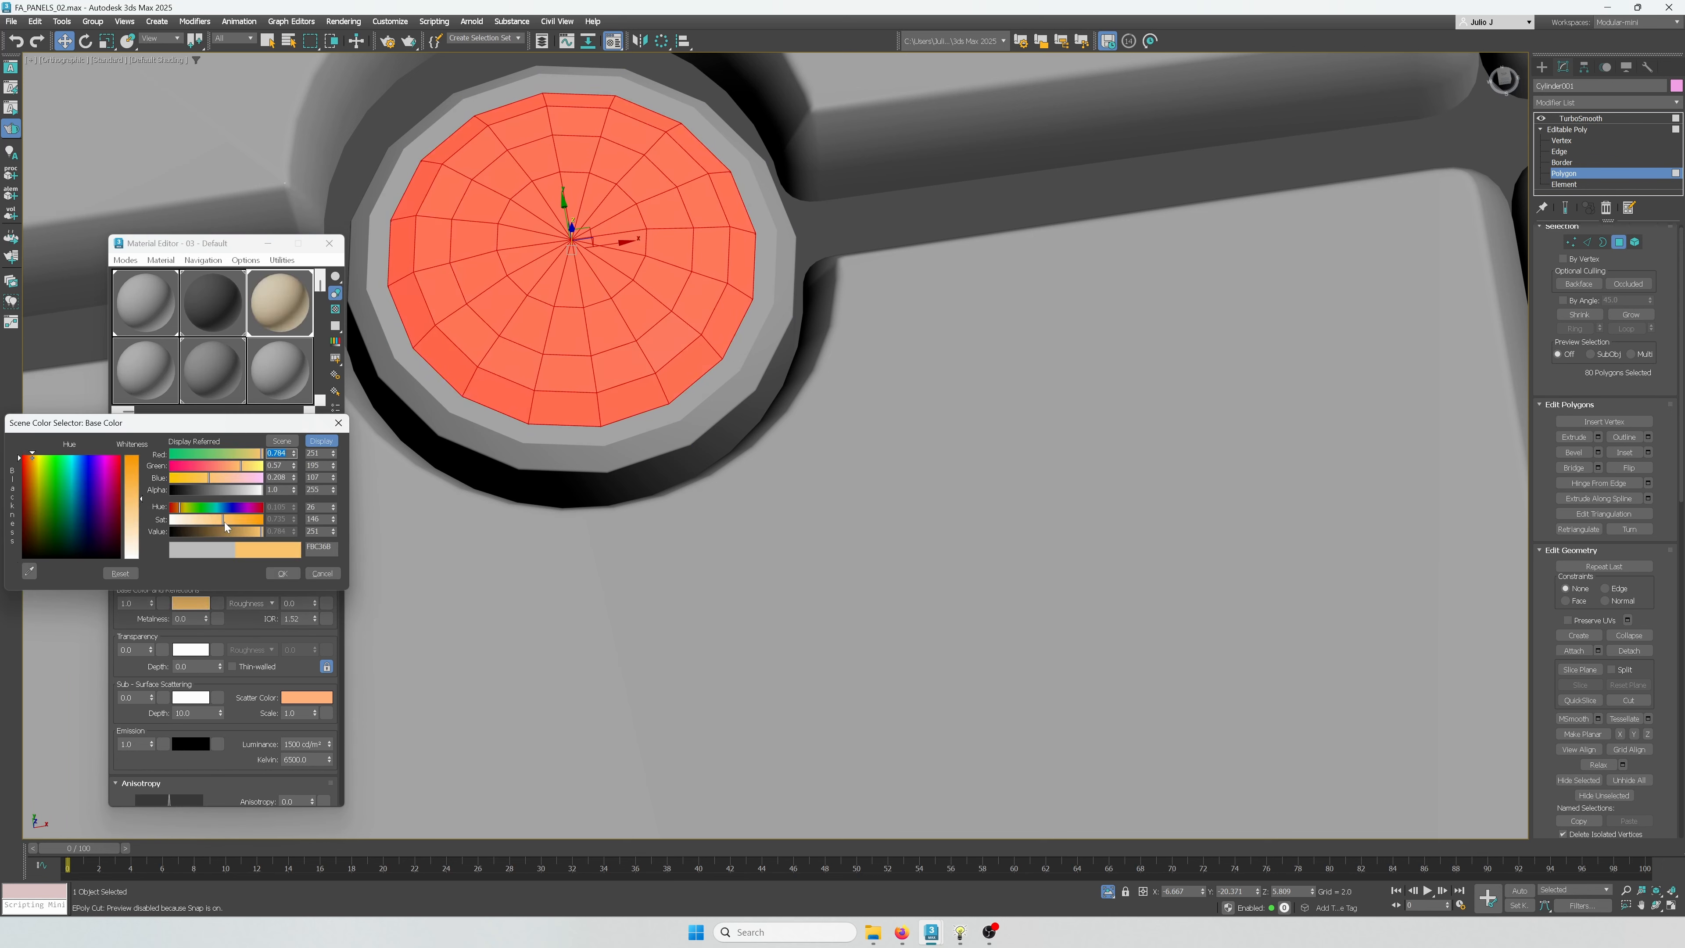
{"action": "left_click", "coordinate": [34, 464]}
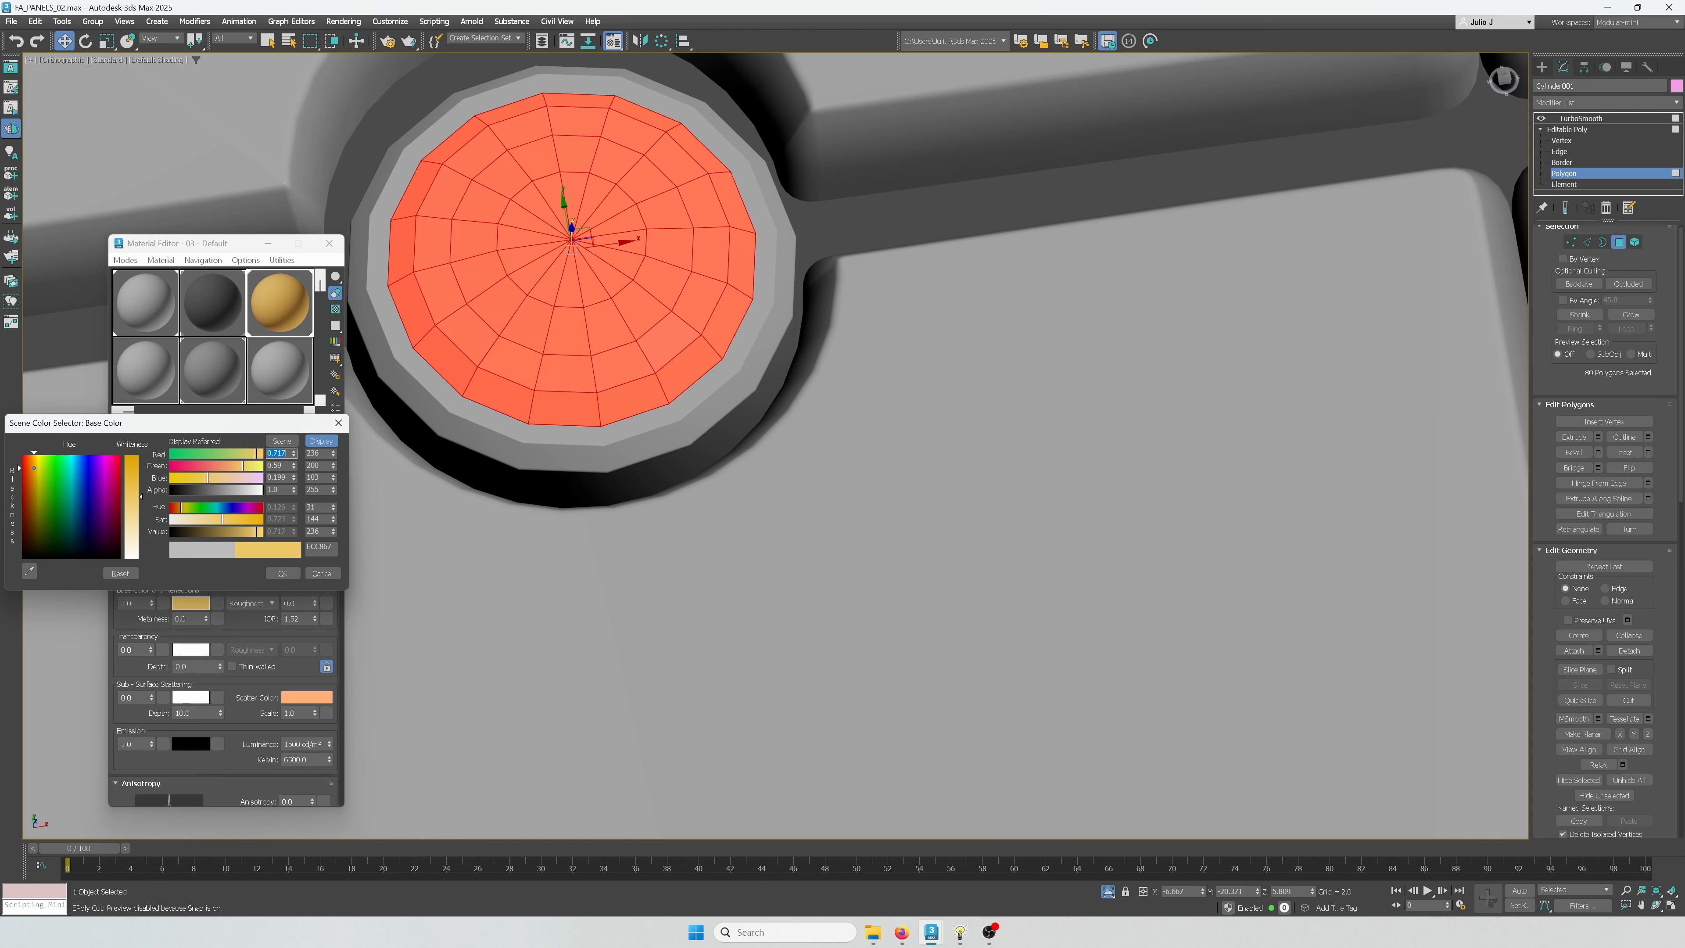
{"action": "left_click", "coordinate": [240, 532]}
{"action": "left_click", "coordinate": [263, 532]}
{"action": "left_click", "coordinate": [25, 462]}
{"action": "left_click_drag", "start_coordinate": [25, 462], "coordinate": [32, 462]}
{"action": "left_click", "coordinate": [282, 573]}
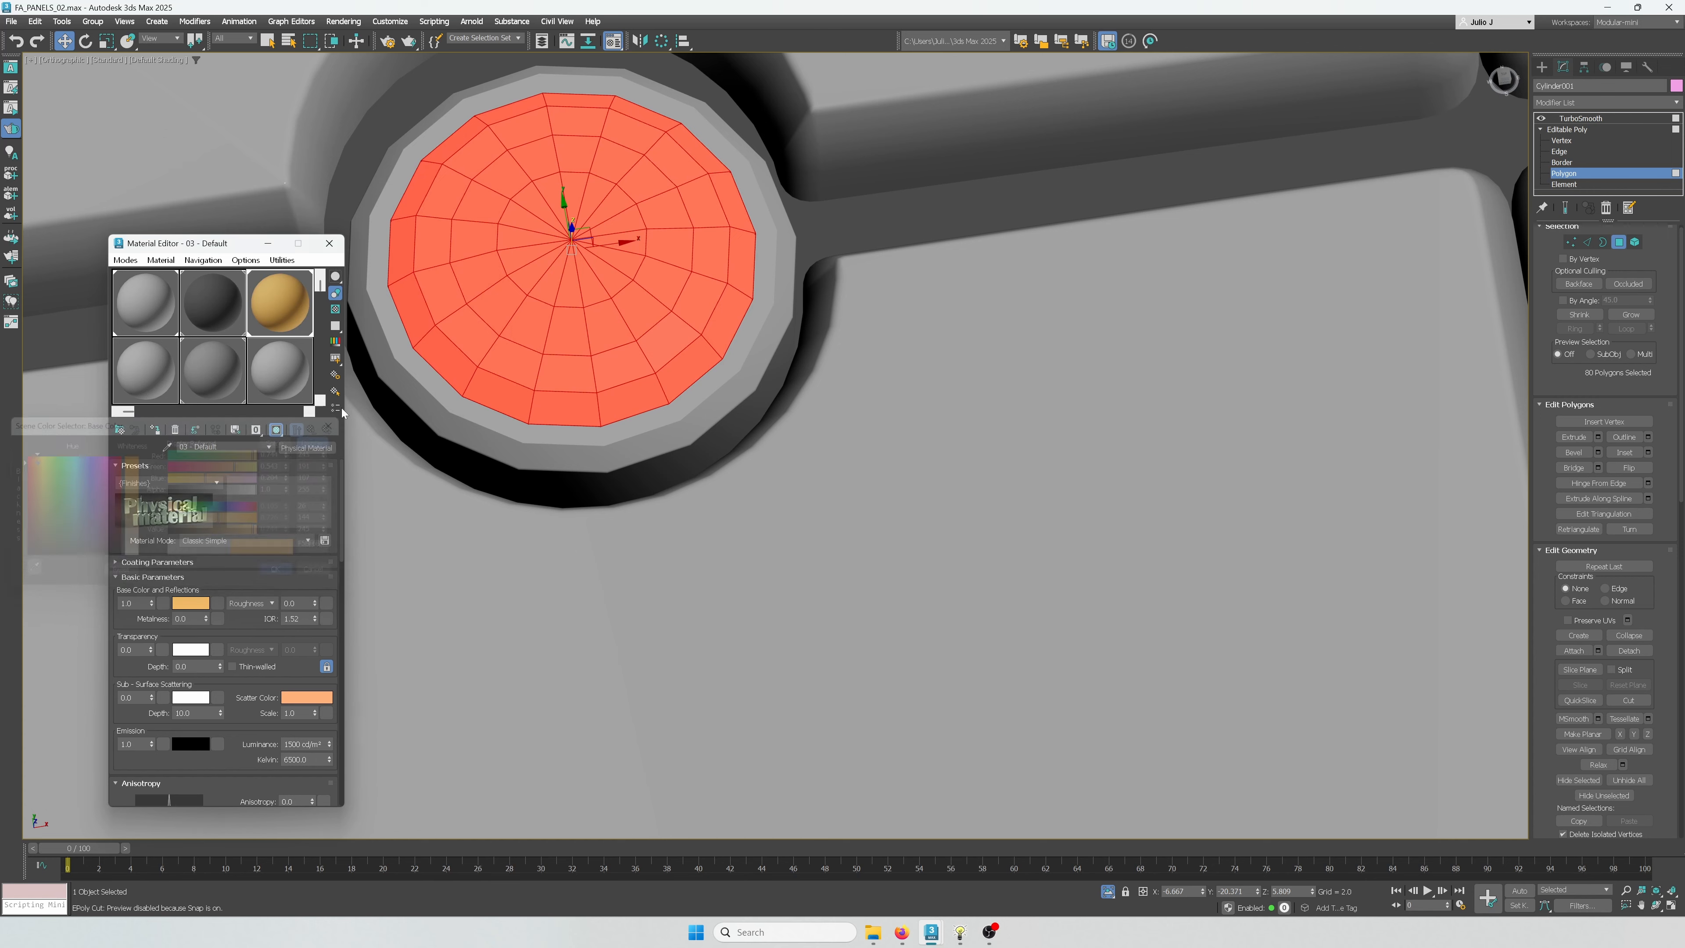
Close the material editor, return the cylinder to its TurboSmooth level, and clear the selection in the Top view
{"action": "left_click", "coordinate": [329, 243]}
{"action": "scroll", "coordinate": [445, 350], "scroll_direction": "down", "scroll_amount": 3}
{"action": "left_click", "coordinate": [1619, 242]}
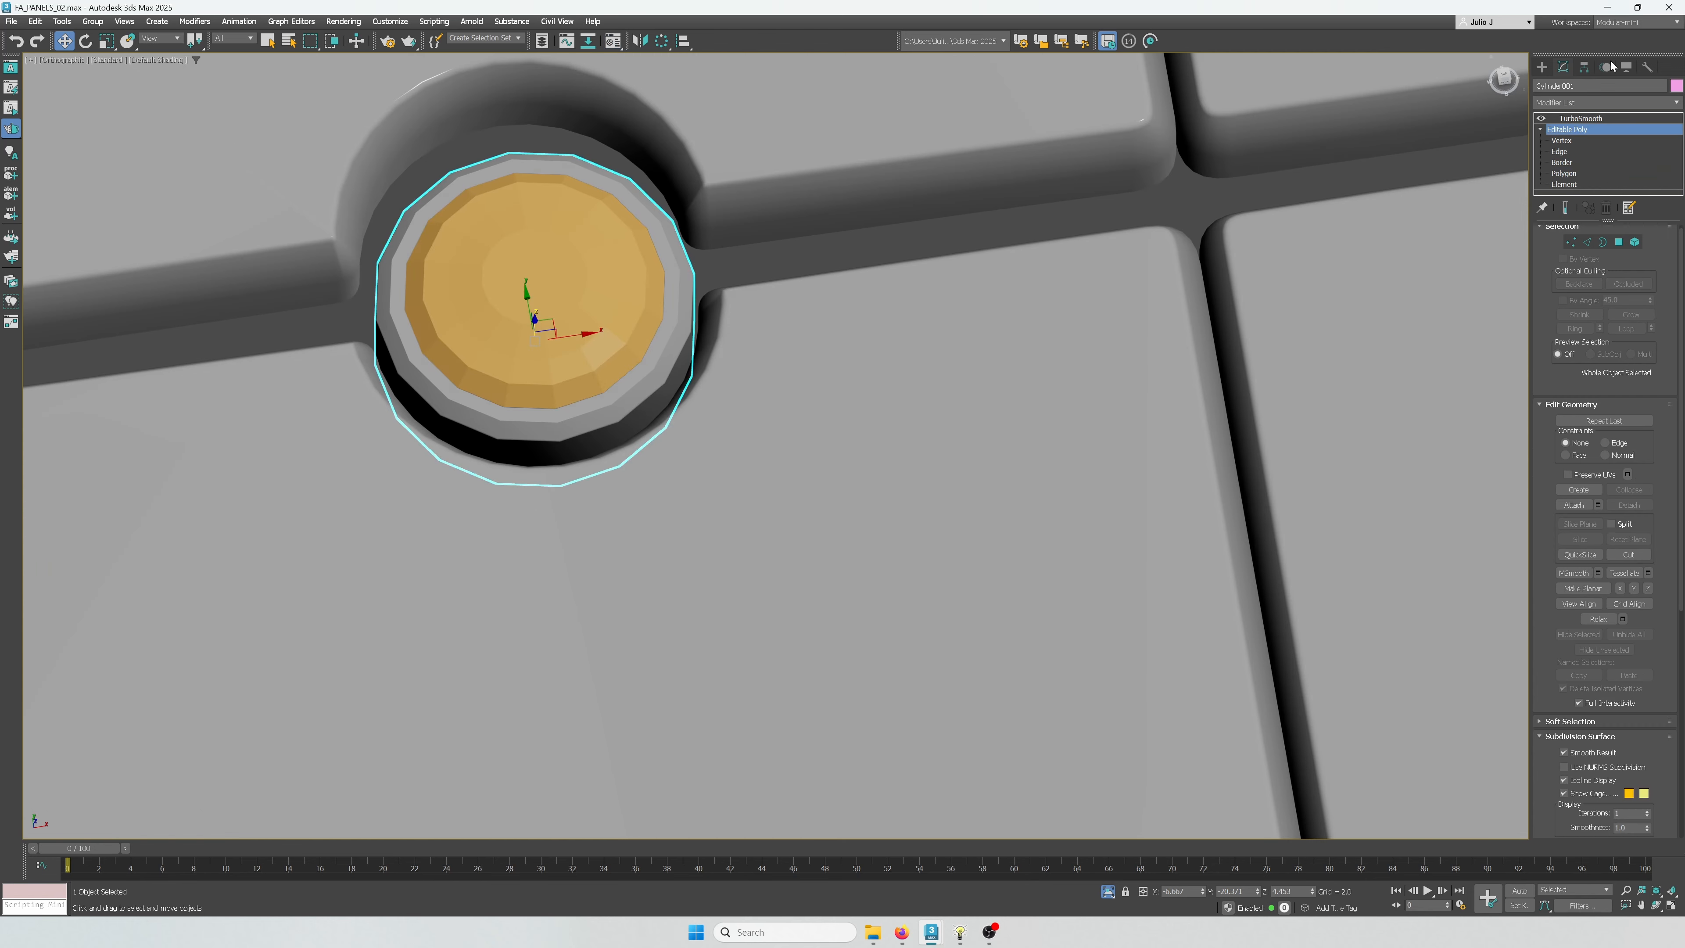
{"action": "left_click", "coordinate": [1587, 120]}
{"action": "scroll", "coordinate": [720, 359], "scroll_direction": "down", "scroll_amount": 7}
{"action": "left_click", "coordinate": [750, 438]}
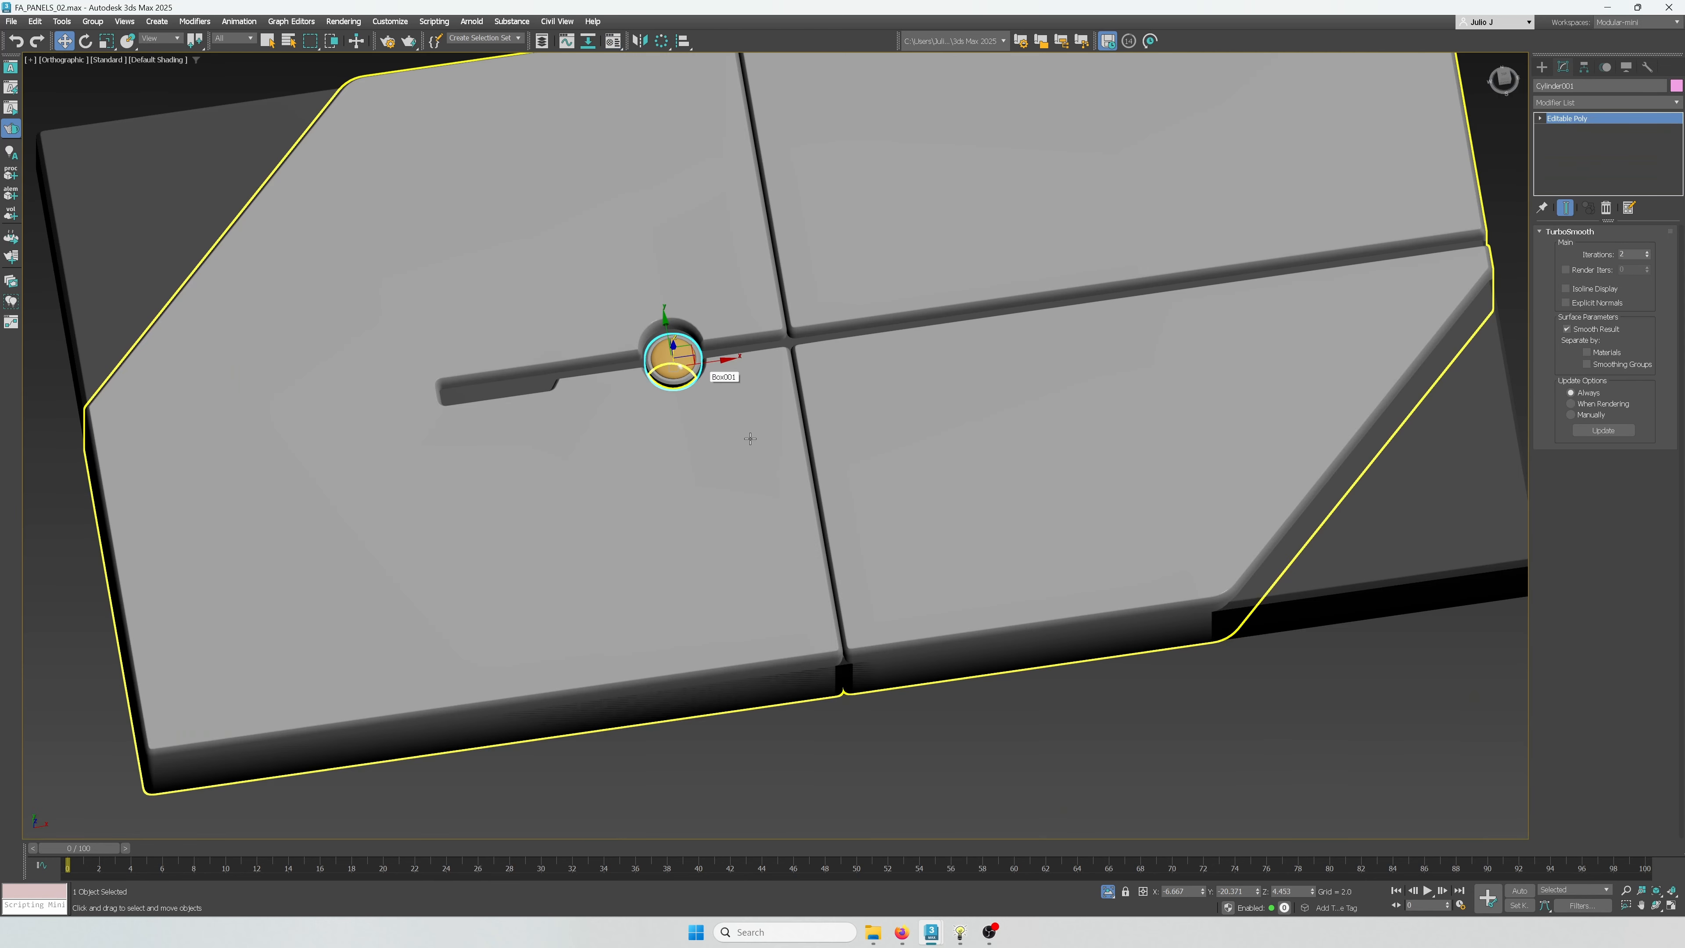
{"action": "key", "text": "t"}
{"action": "key", "text": "z"}
{"action": "left_click", "coordinate": [1443, 456]}
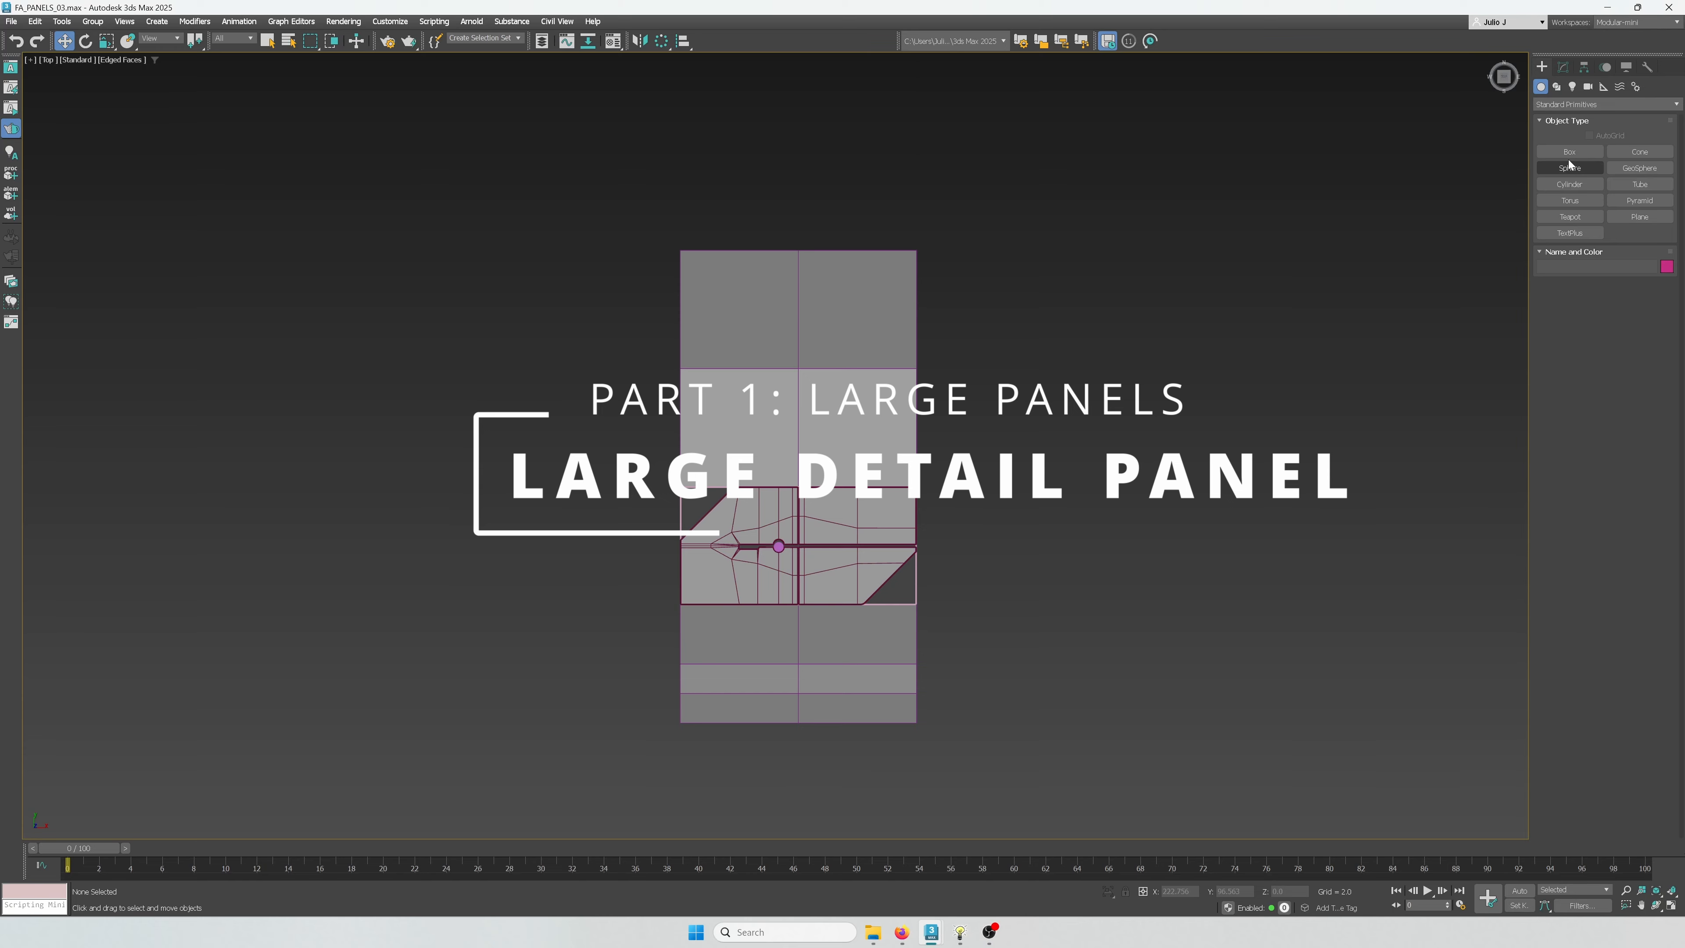
Create a box 40 long, 80 wide and 5 high over the uppermost section of the trim-sheet reference plane
{"action": "left_click", "coordinate": [1570, 155]}
{"action": "scroll", "coordinate": [871, 331], "scroll_direction": "up", "scroll_amount": 4}
{"action": "middle_click_drag", "start_coordinate": [624, 343], "coordinate": [594, 447]}
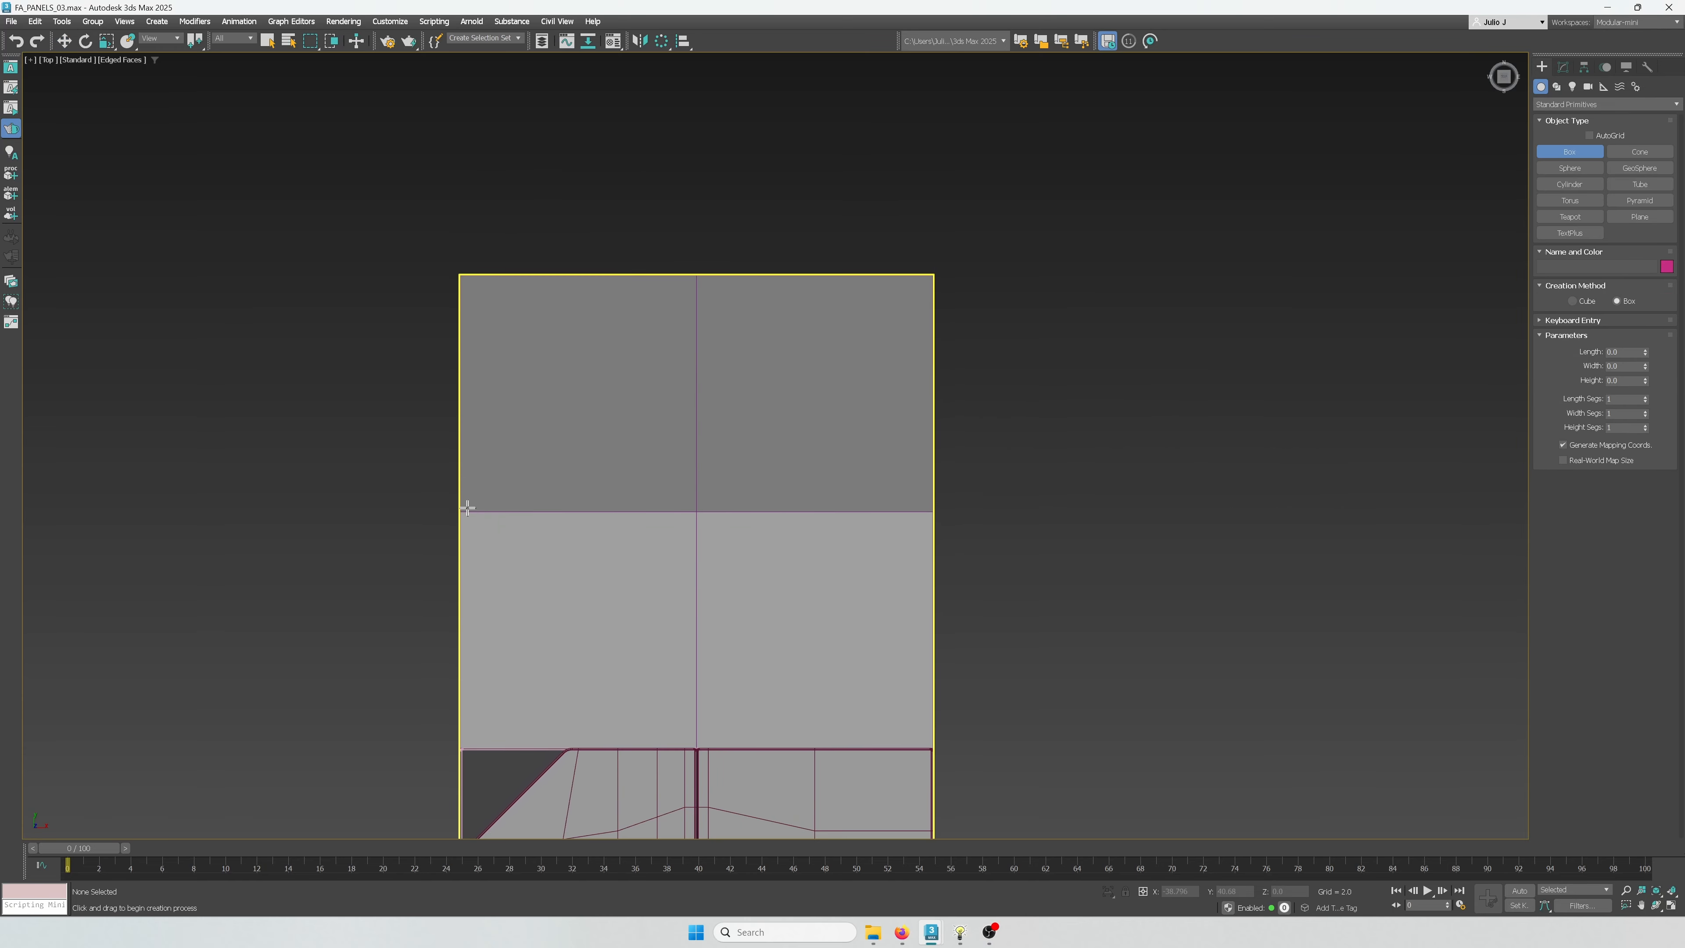
{"action": "left_click_drag", "start_coordinate": [463, 511], "coordinate": [933, 275]}
{"action": "left_click", "coordinate": [932, 276]}
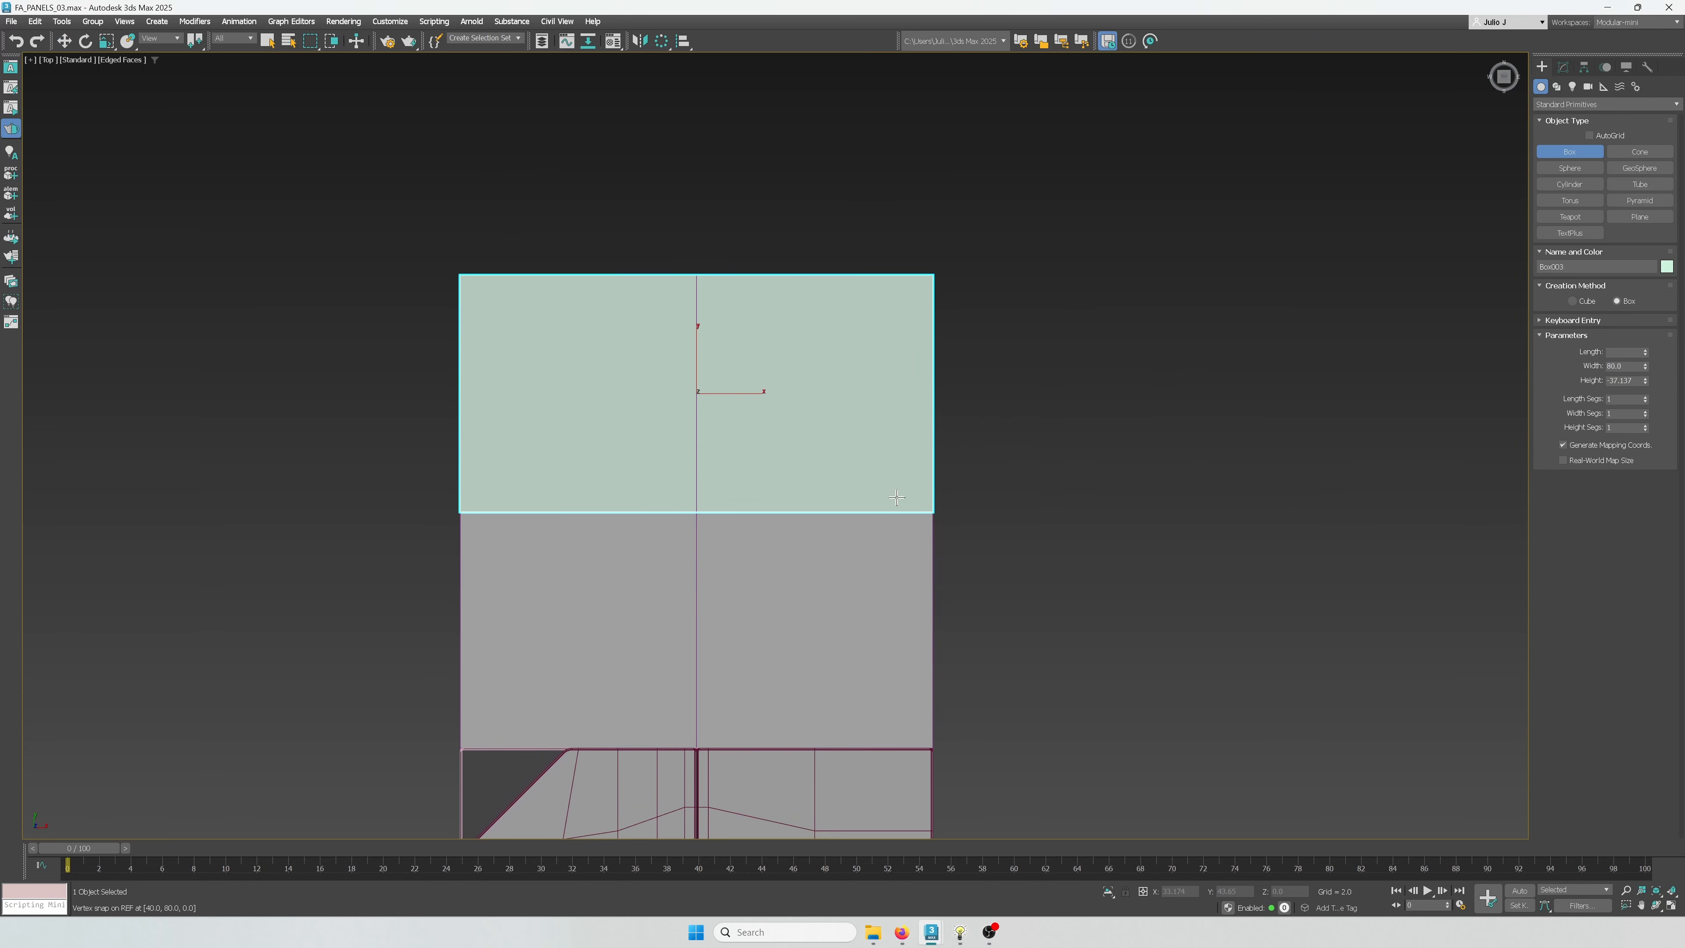
{"action": "middle_click_drag", "start_coordinate": [897, 497], "coordinate": [984, 407], "text": "alt"}
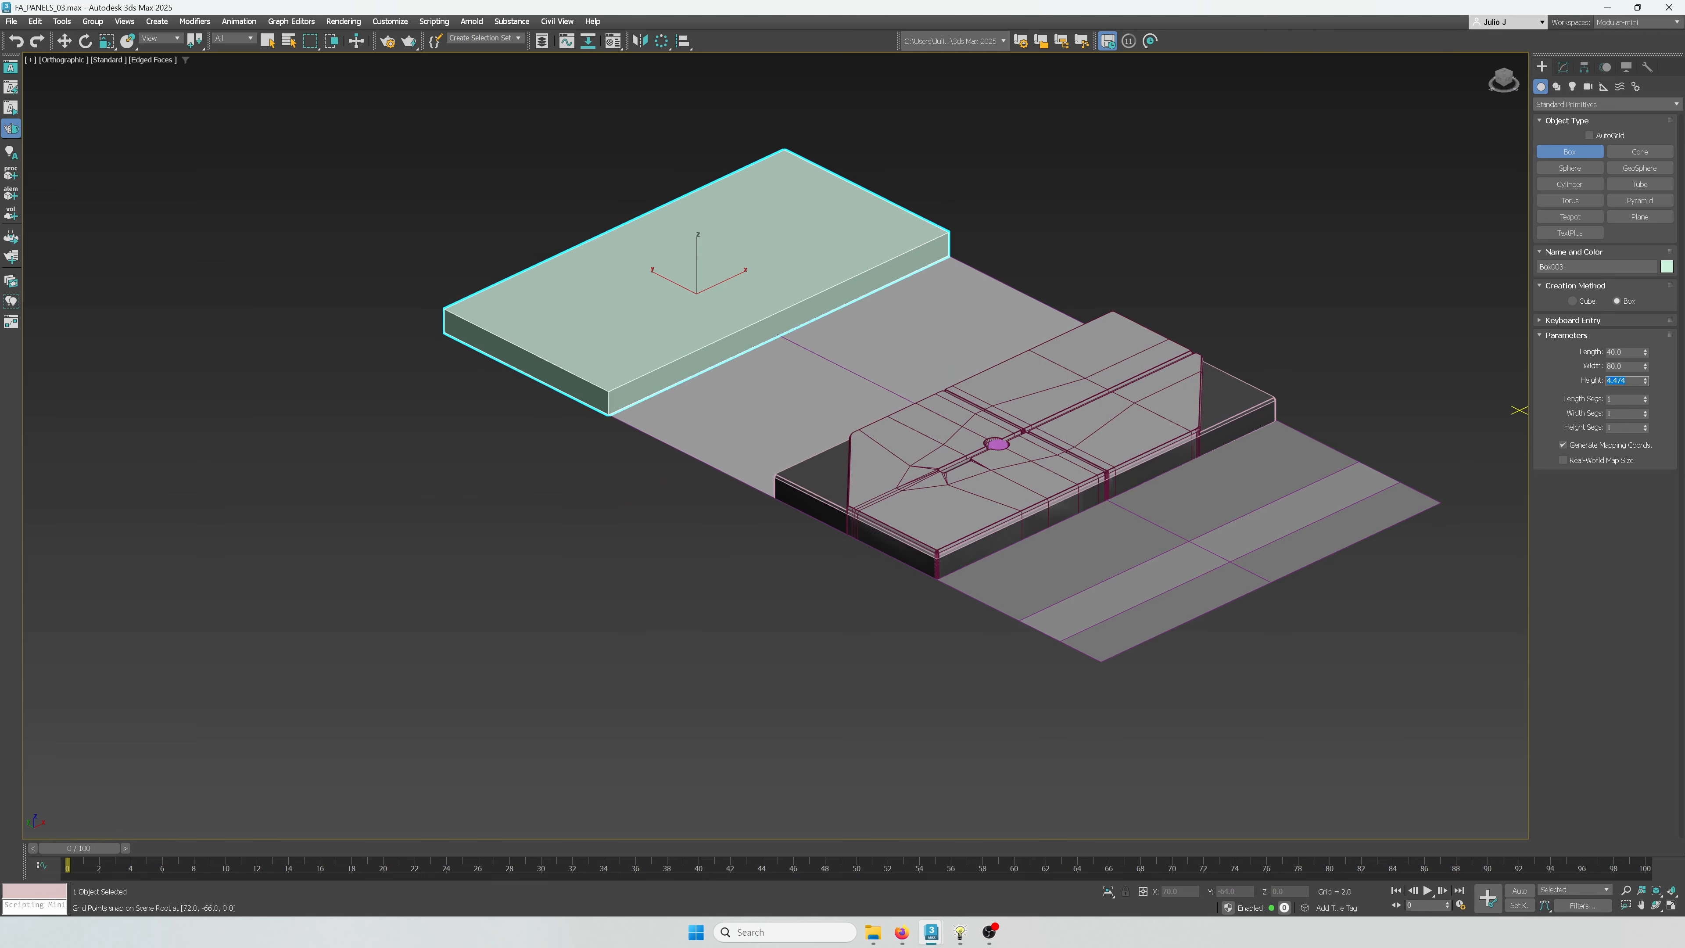
{"action": "type", "text": "5"}
{"action": "key", "text": "Return"}
Convert the new box to an Editable Poly and isolate it in the Top view
{"action": "middle_click_drag", "start_coordinate": [808, 372], "coordinate": [853, 459]}
{"action": "key", "text": "w"}
{"action": "right_click", "coordinate": [688, 407]}
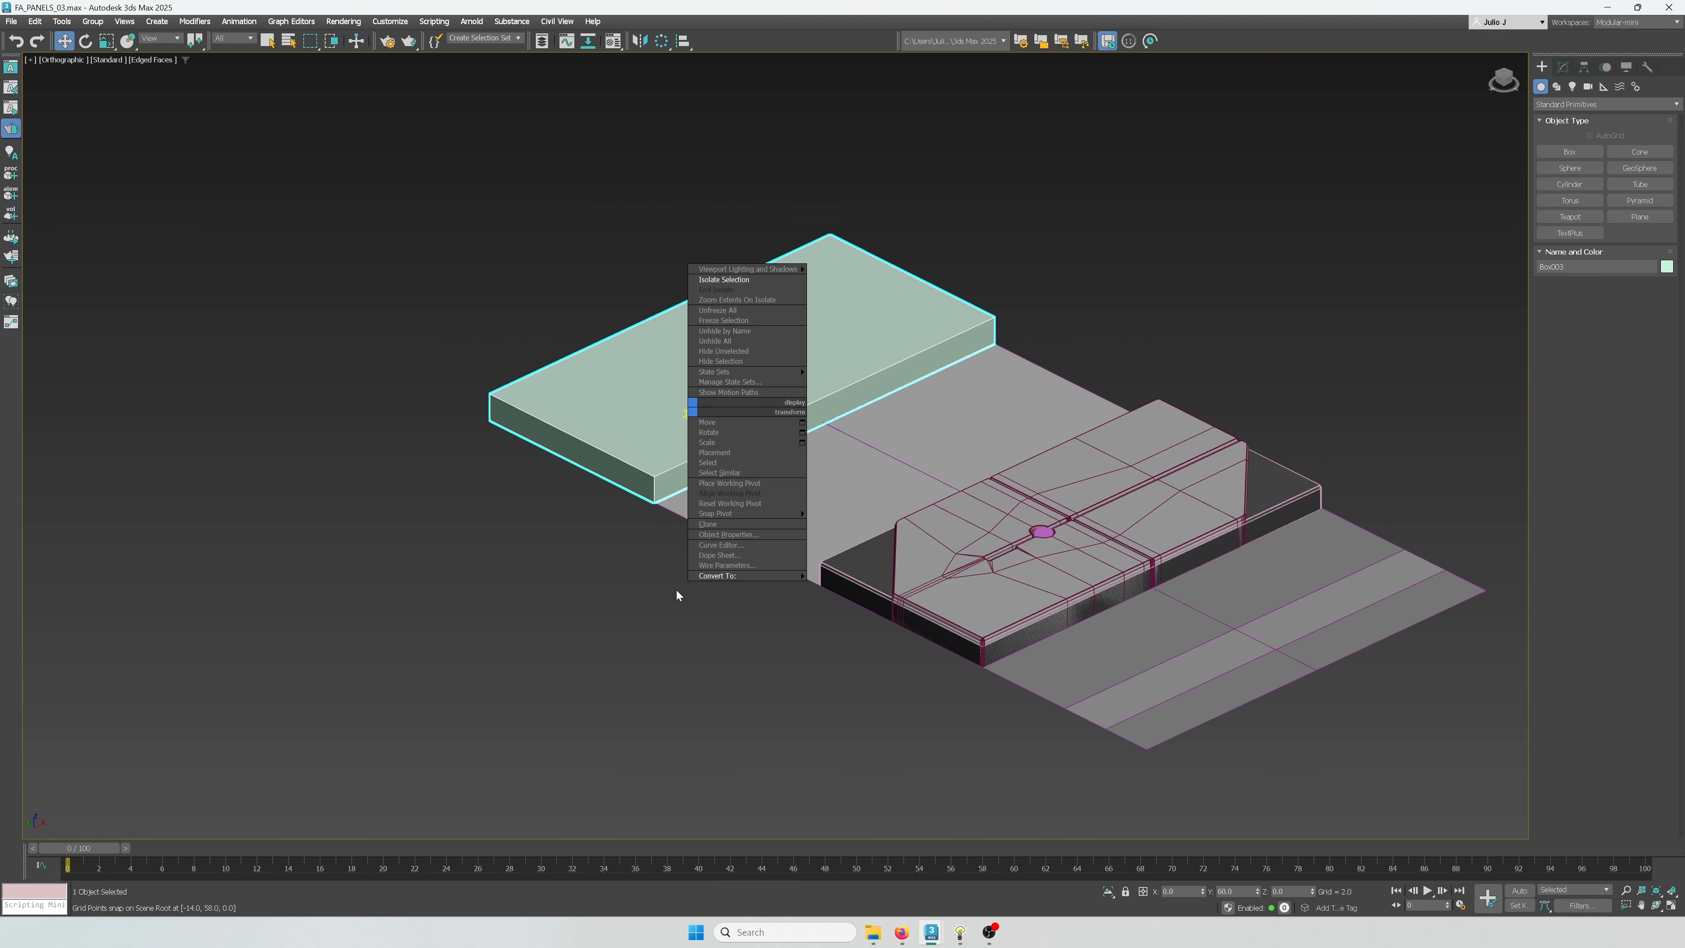
{"action": "mouse_move", "coordinate": [765, 576]}
{"action": "left_click", "coordinate": [653, 585]}
{"action": "key", "text": "t"}
{"action": "key", "text": "z"}
{"action": "scroll", "coordinate": [793, 477], "scroll_direction": "down", "scroll_amount": 2}
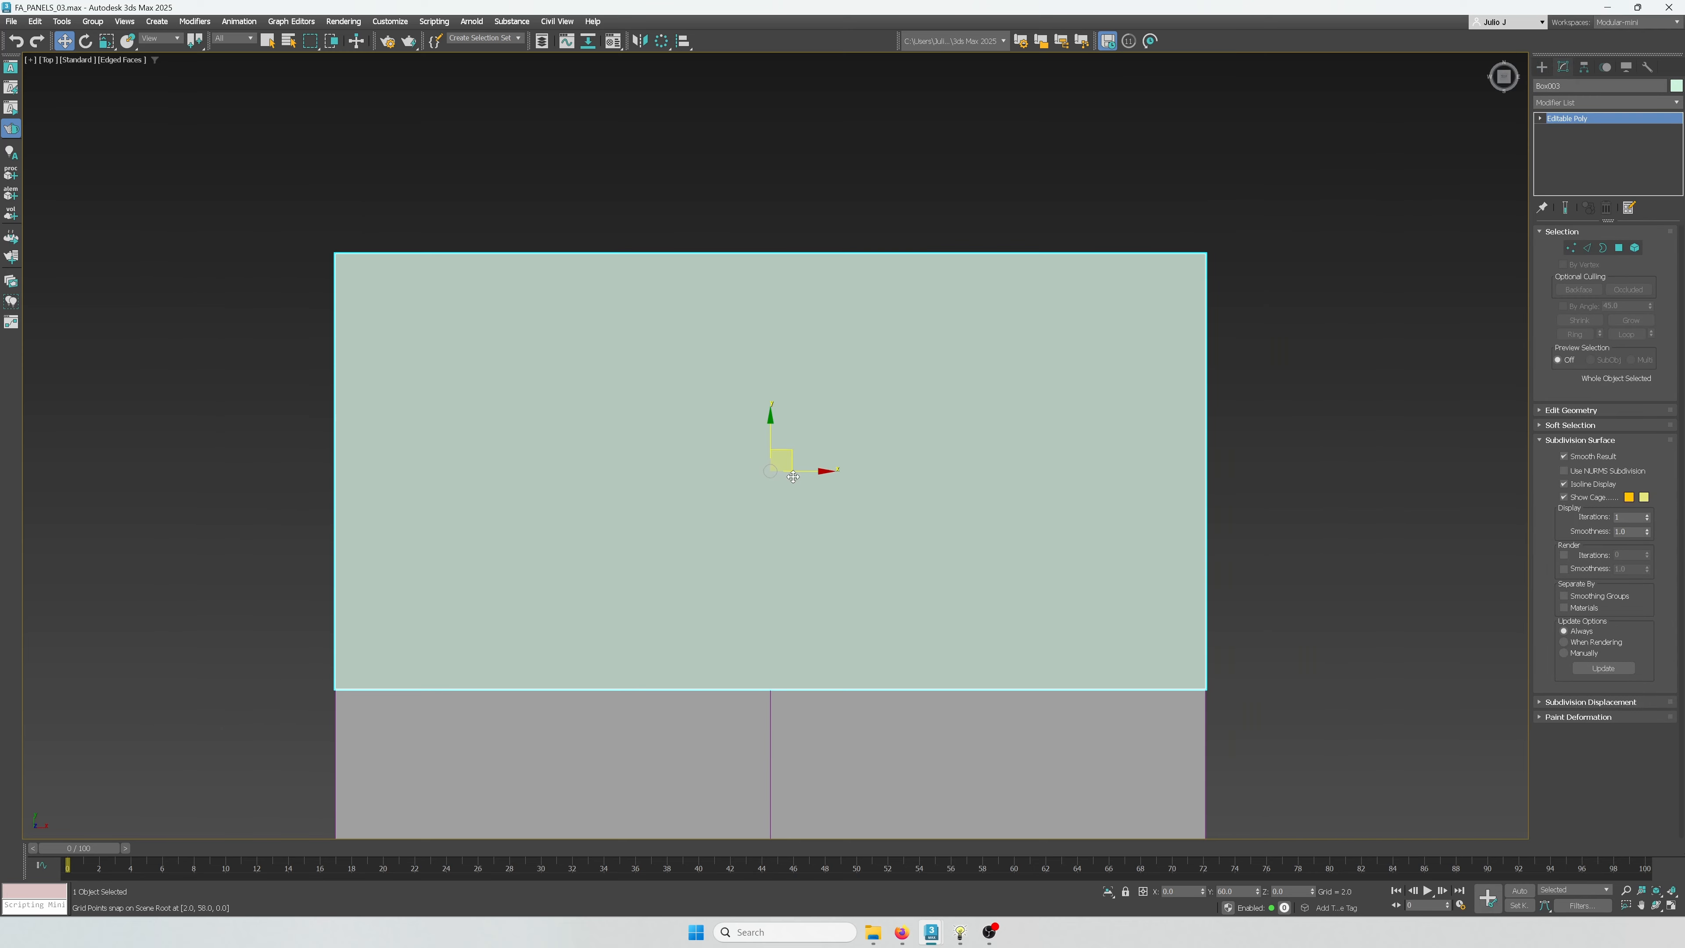
{"action": "right_click", "coordinate": [793, 477]}
{"action": "left_click", "coordinate": [817, 342]}
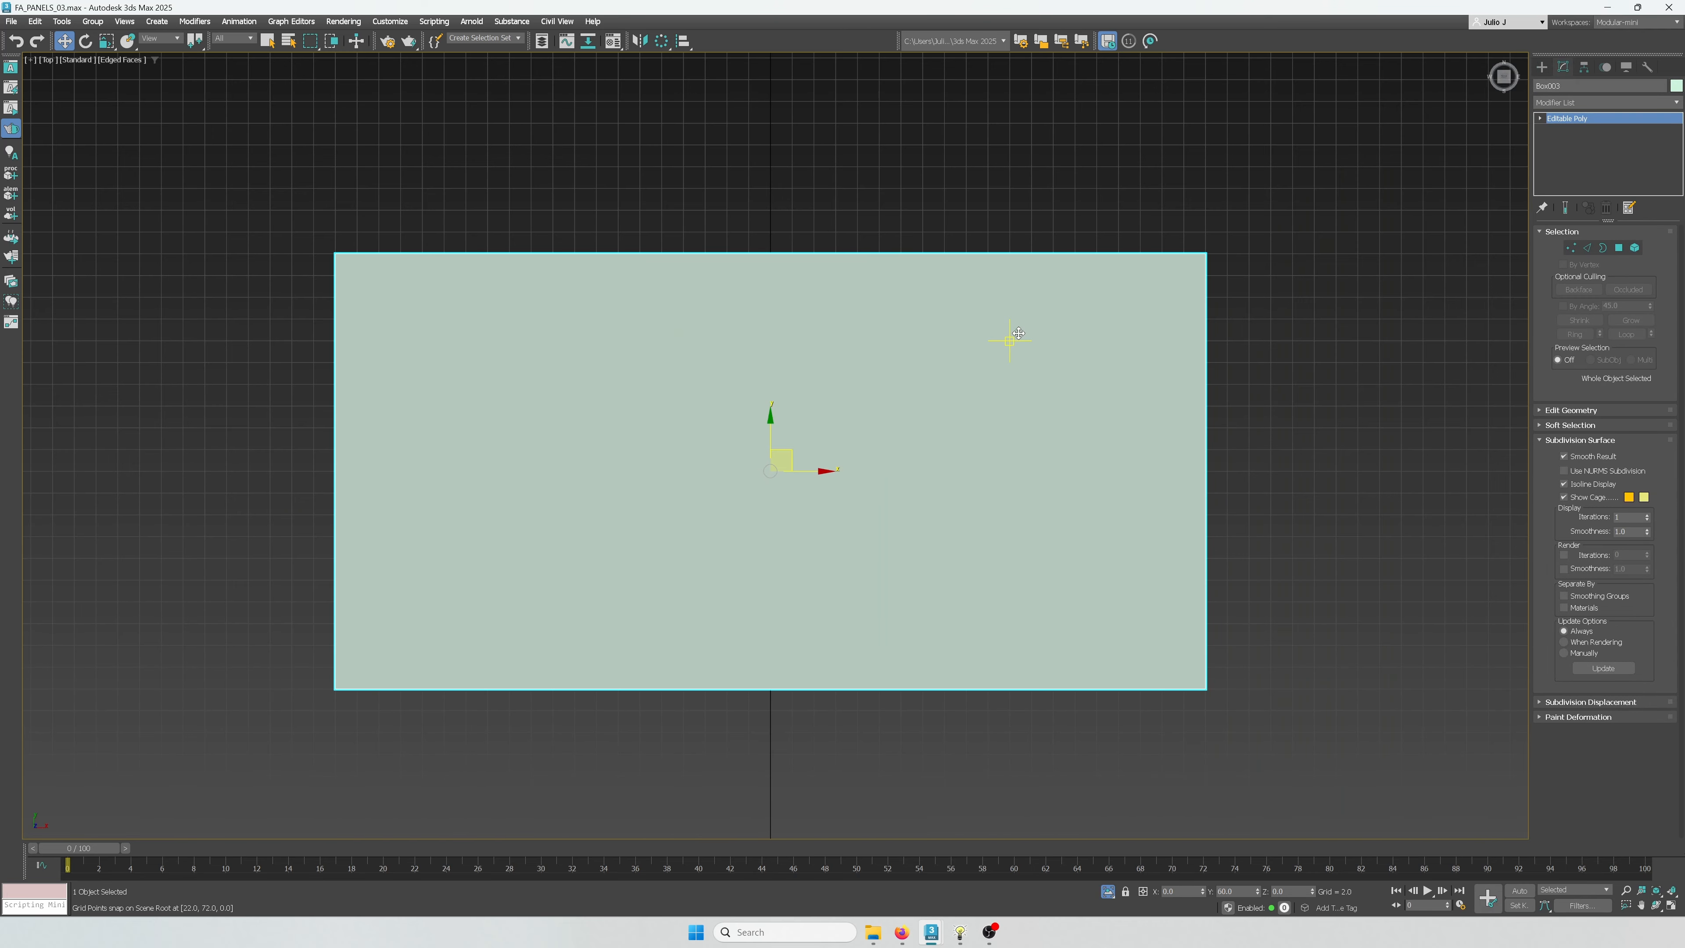
Connect the box's short-side edges with one segment to split it lengthwise into two equal halves
{"action": "key", "text": "2"}
{"action": "left_click_drag", "start_coordinate": [1353, 435], "coordinate": [91, 471]}
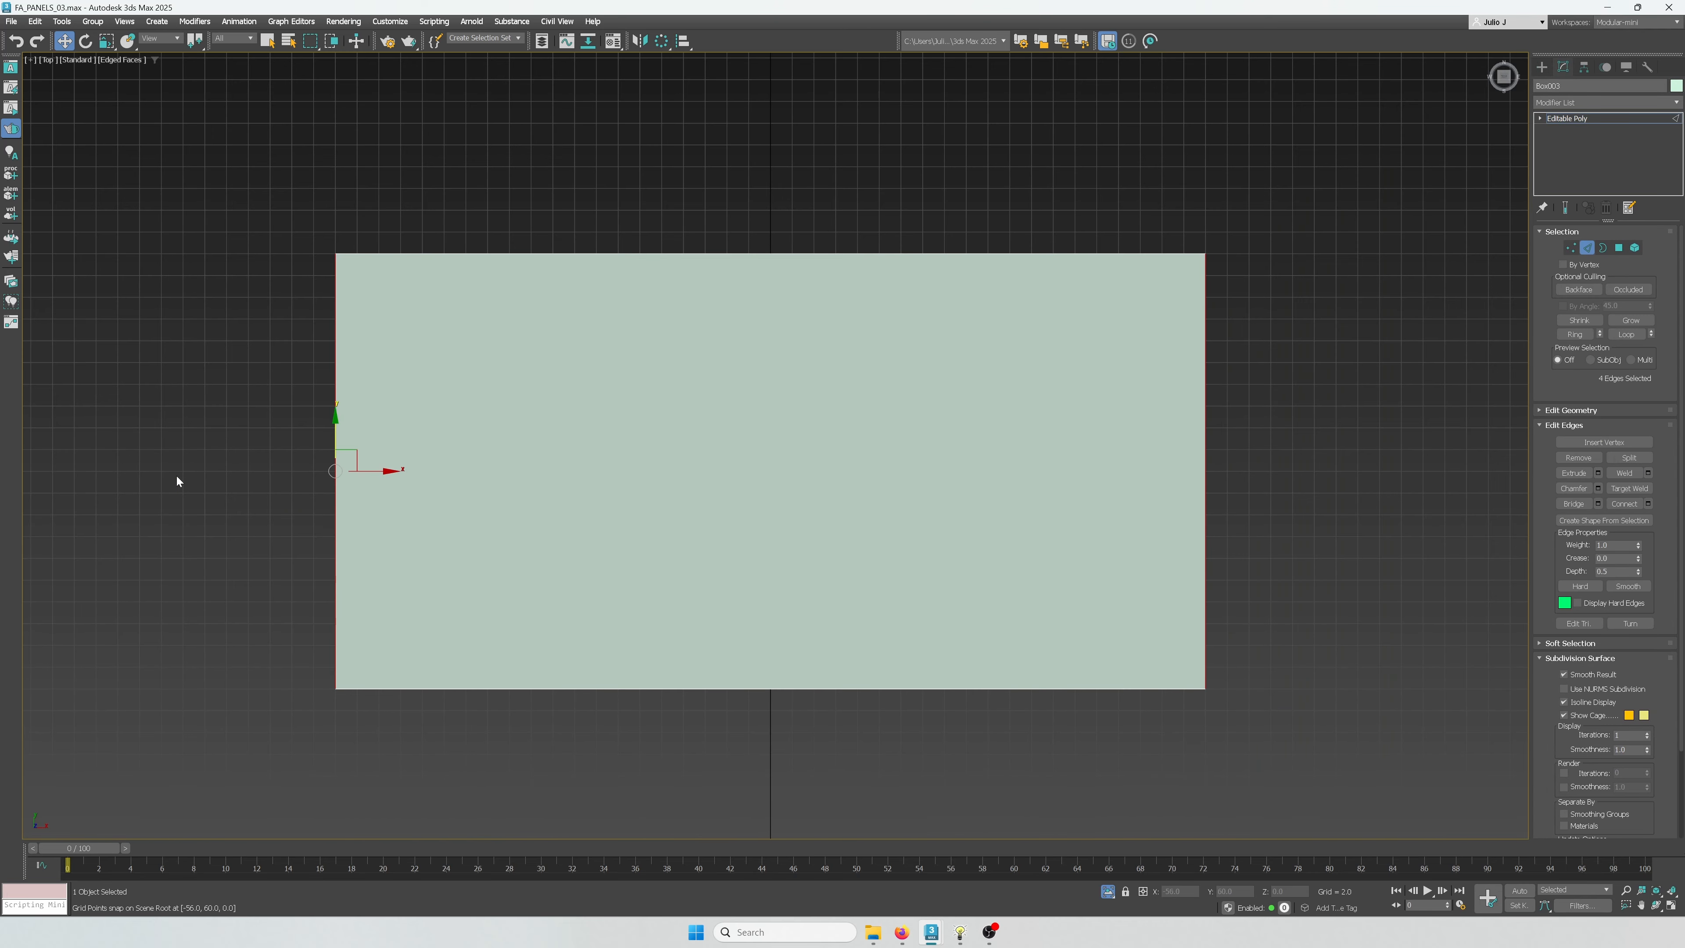
{"action": "middle_click_drag", "start_coordinate": [585, 535], "coordinate": [382, 530]}
{"action": "key", "text": "ctrl+shift+e"}
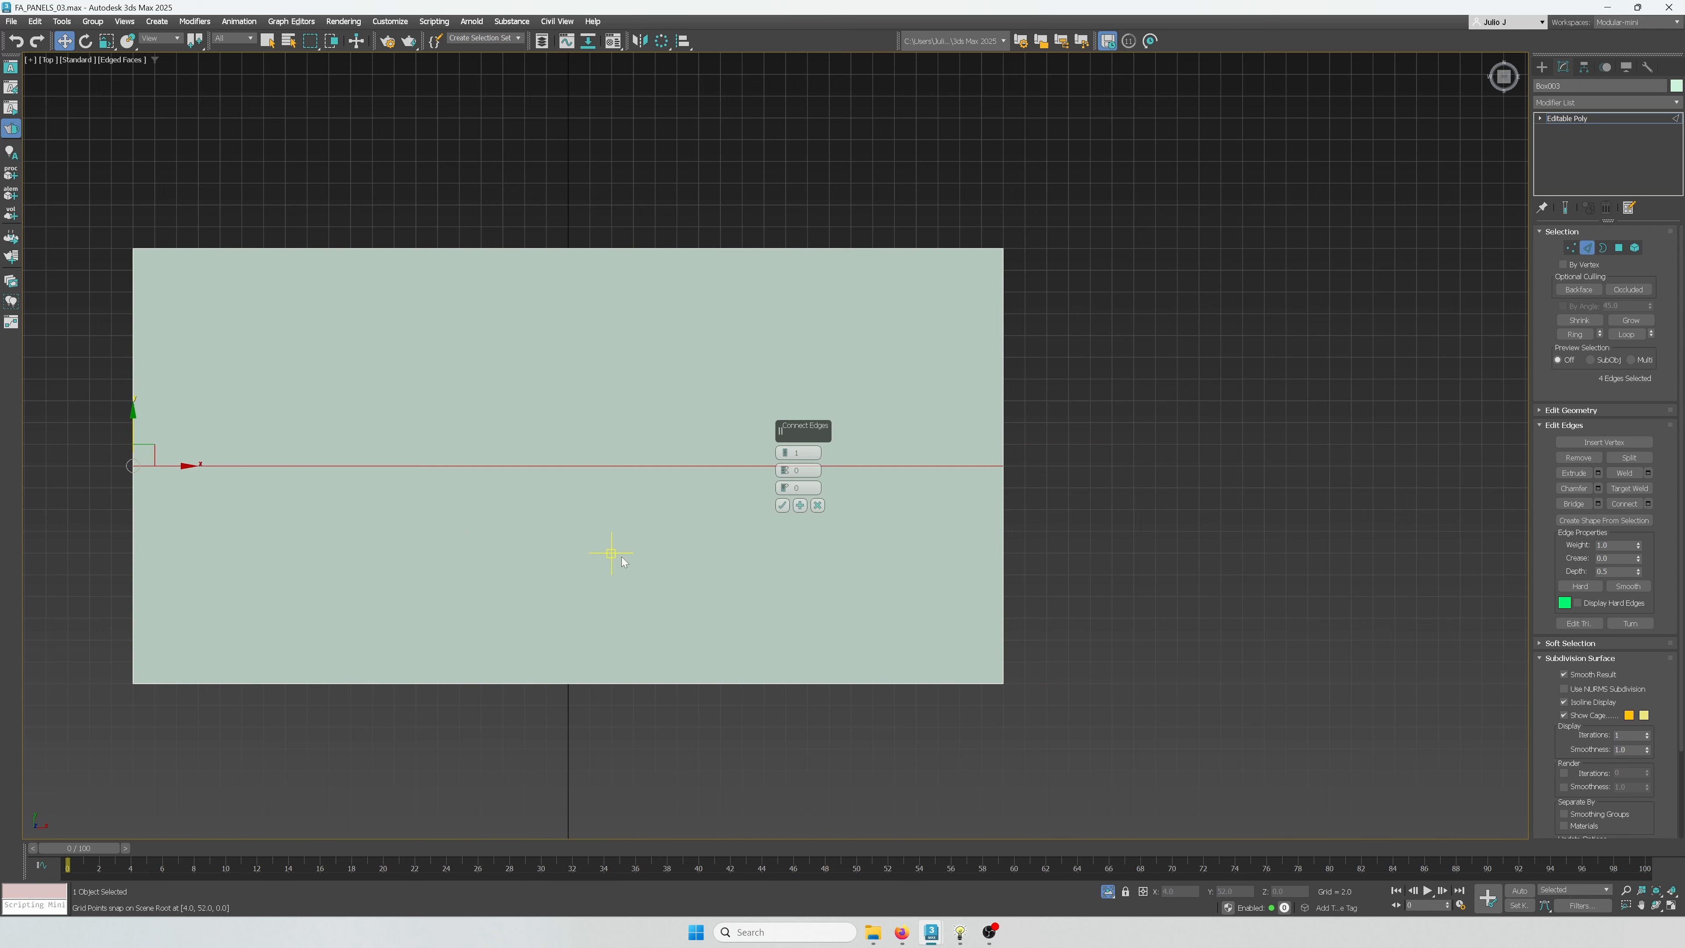
{"action": "left_click", "coordinate": [782, 506]}
{"action": "middle_click_drag", "start_coordinate": [619, 501], "coordinate": [760, 501]}
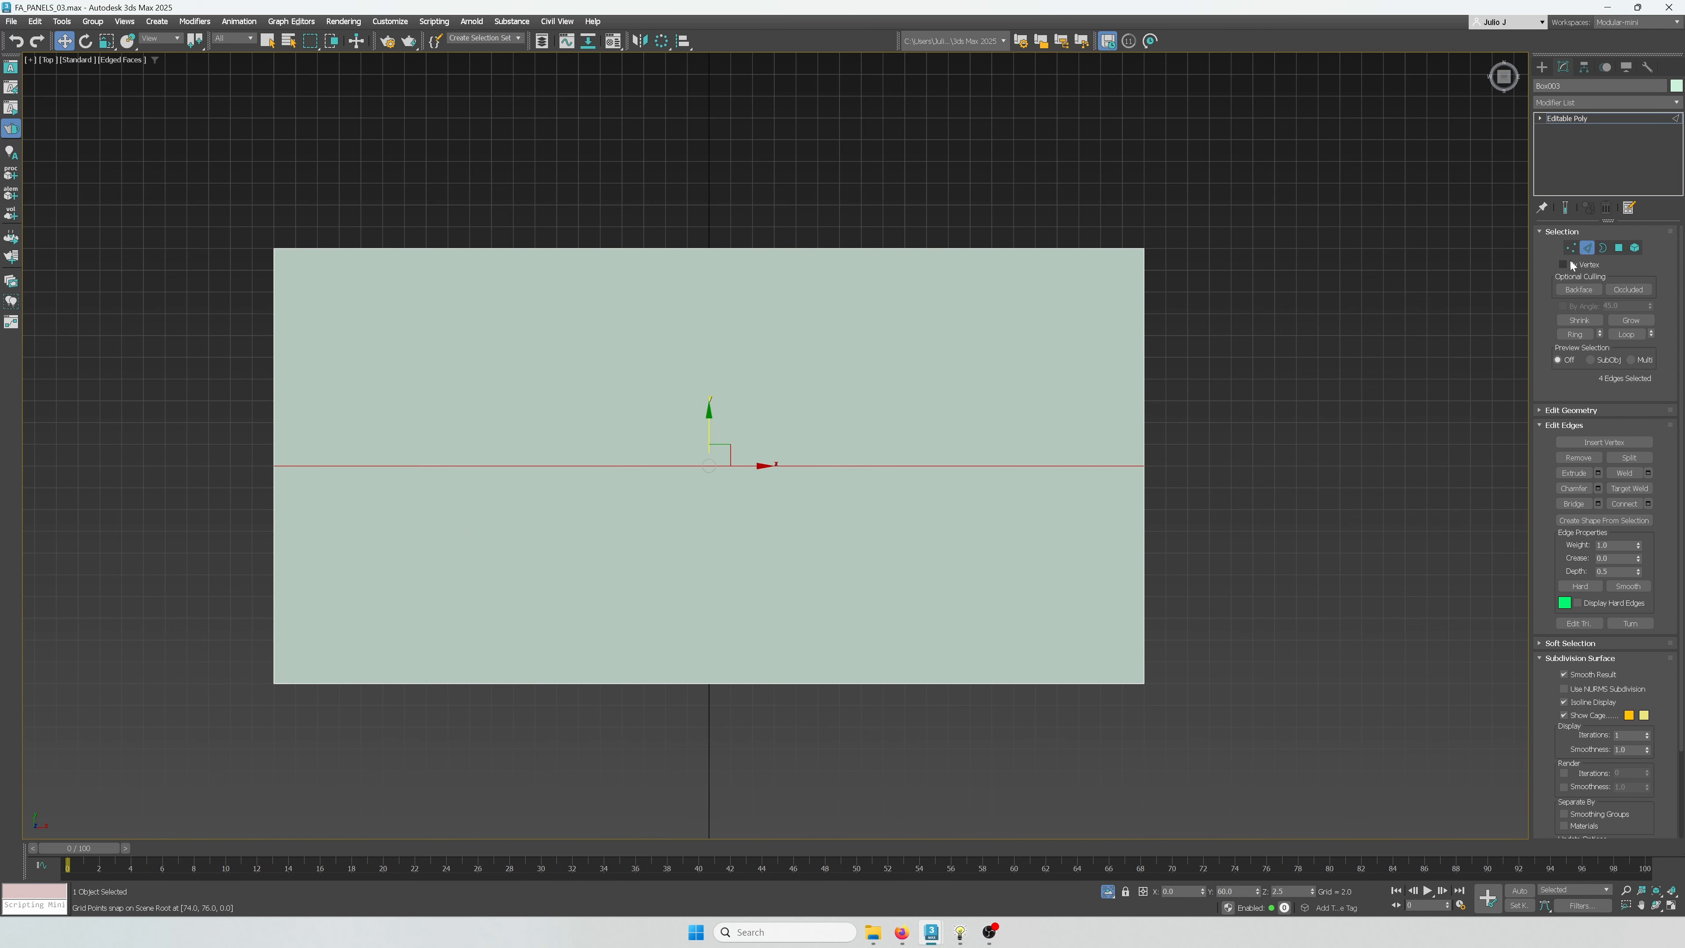
Select all polygons of the box's lower half and detach them as a separate element
{"action": "left_click", "coordinate": [1619, 248]}
{"action": "left_click_drag", "start_coordinate": [1316, 727], "coordinate": [696, 557]}
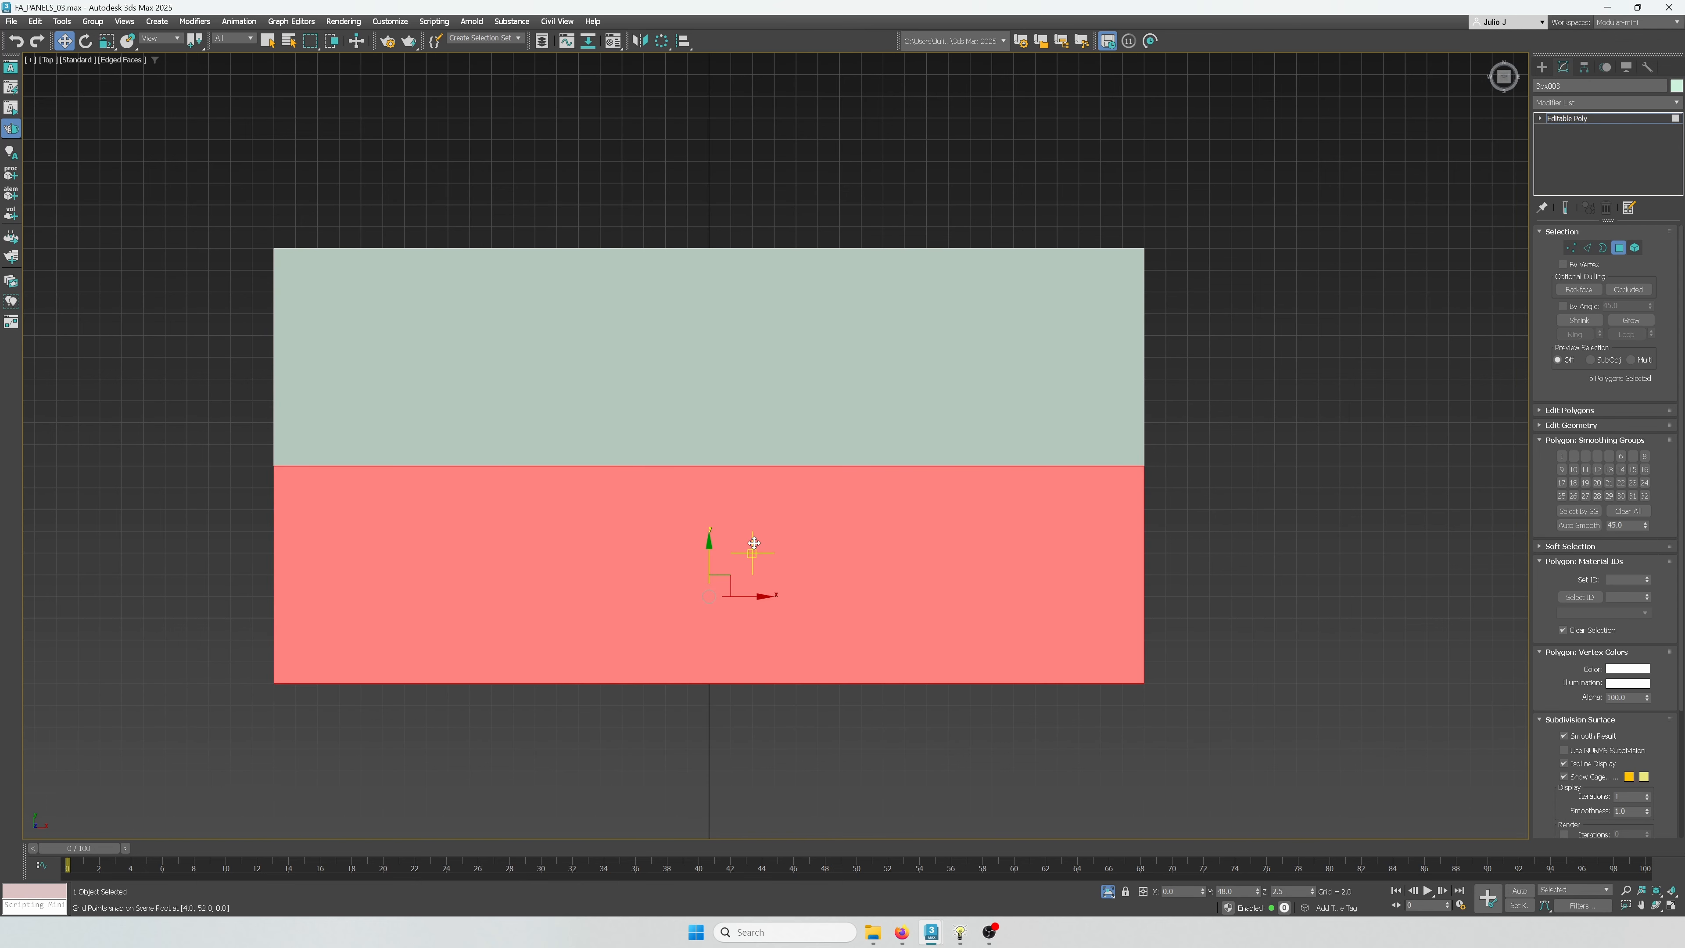
{"action": "key", "text": "alt+d"}
{"action": "left_click", "coordinate": [872, 473]}
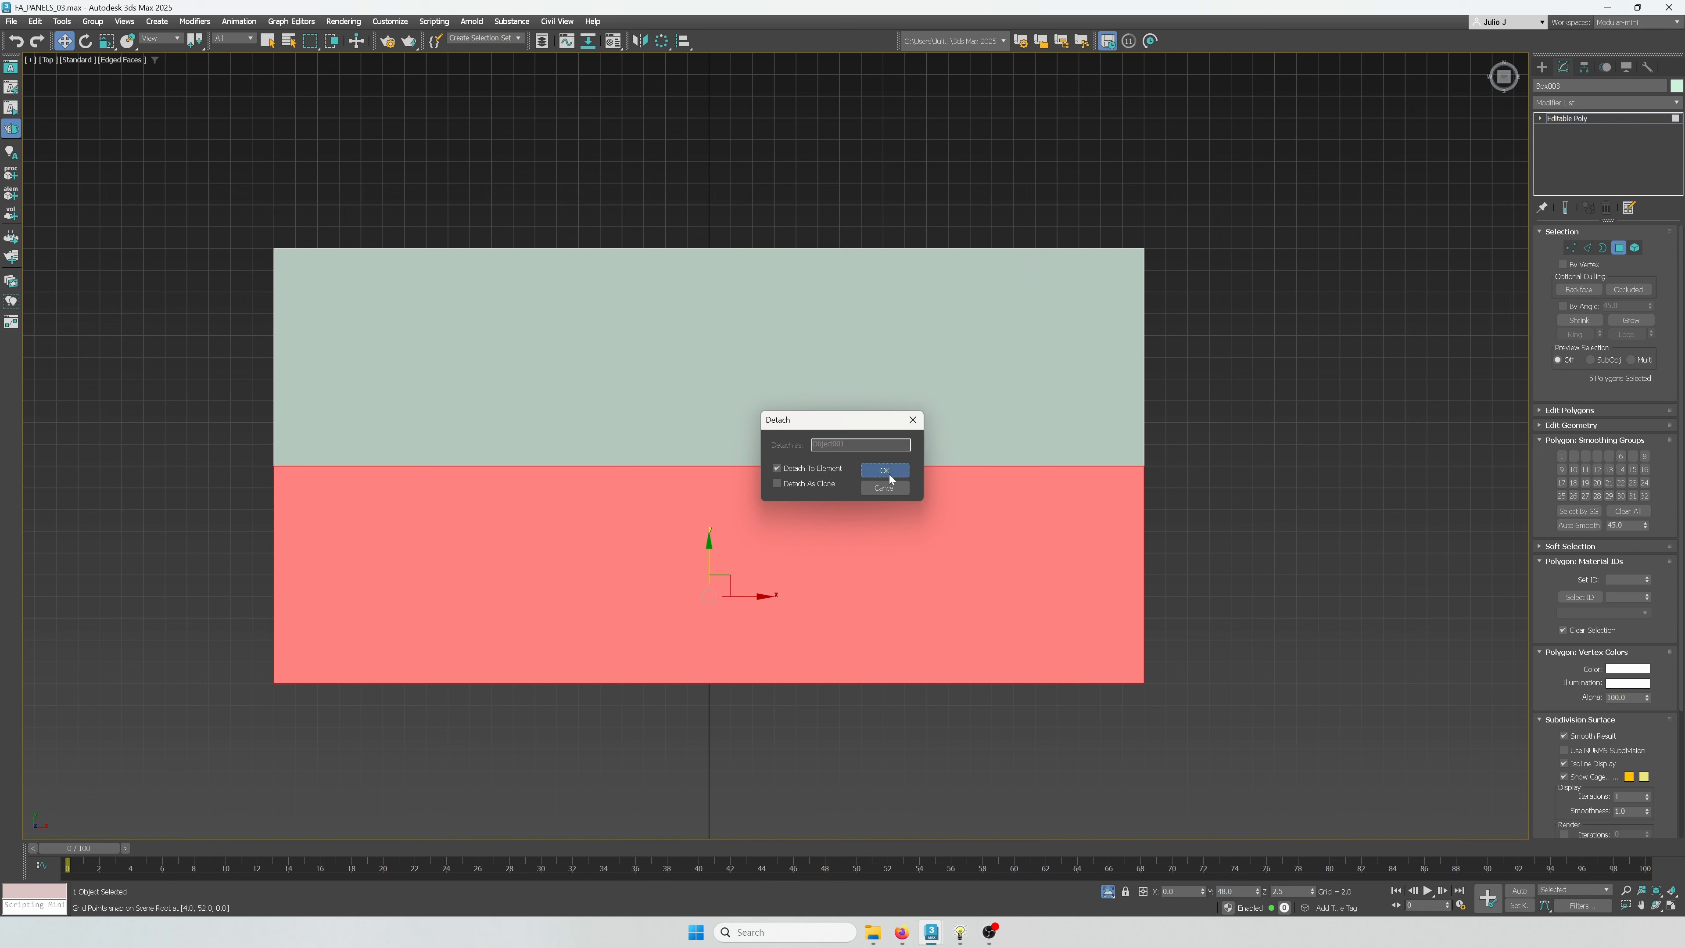
{"action": "left_click", "coordinate": [886, 472]}
Cap the open borders along the split and select the lower half's top polygon
{"action": "left_click", "coordinate": [1601, 249]}
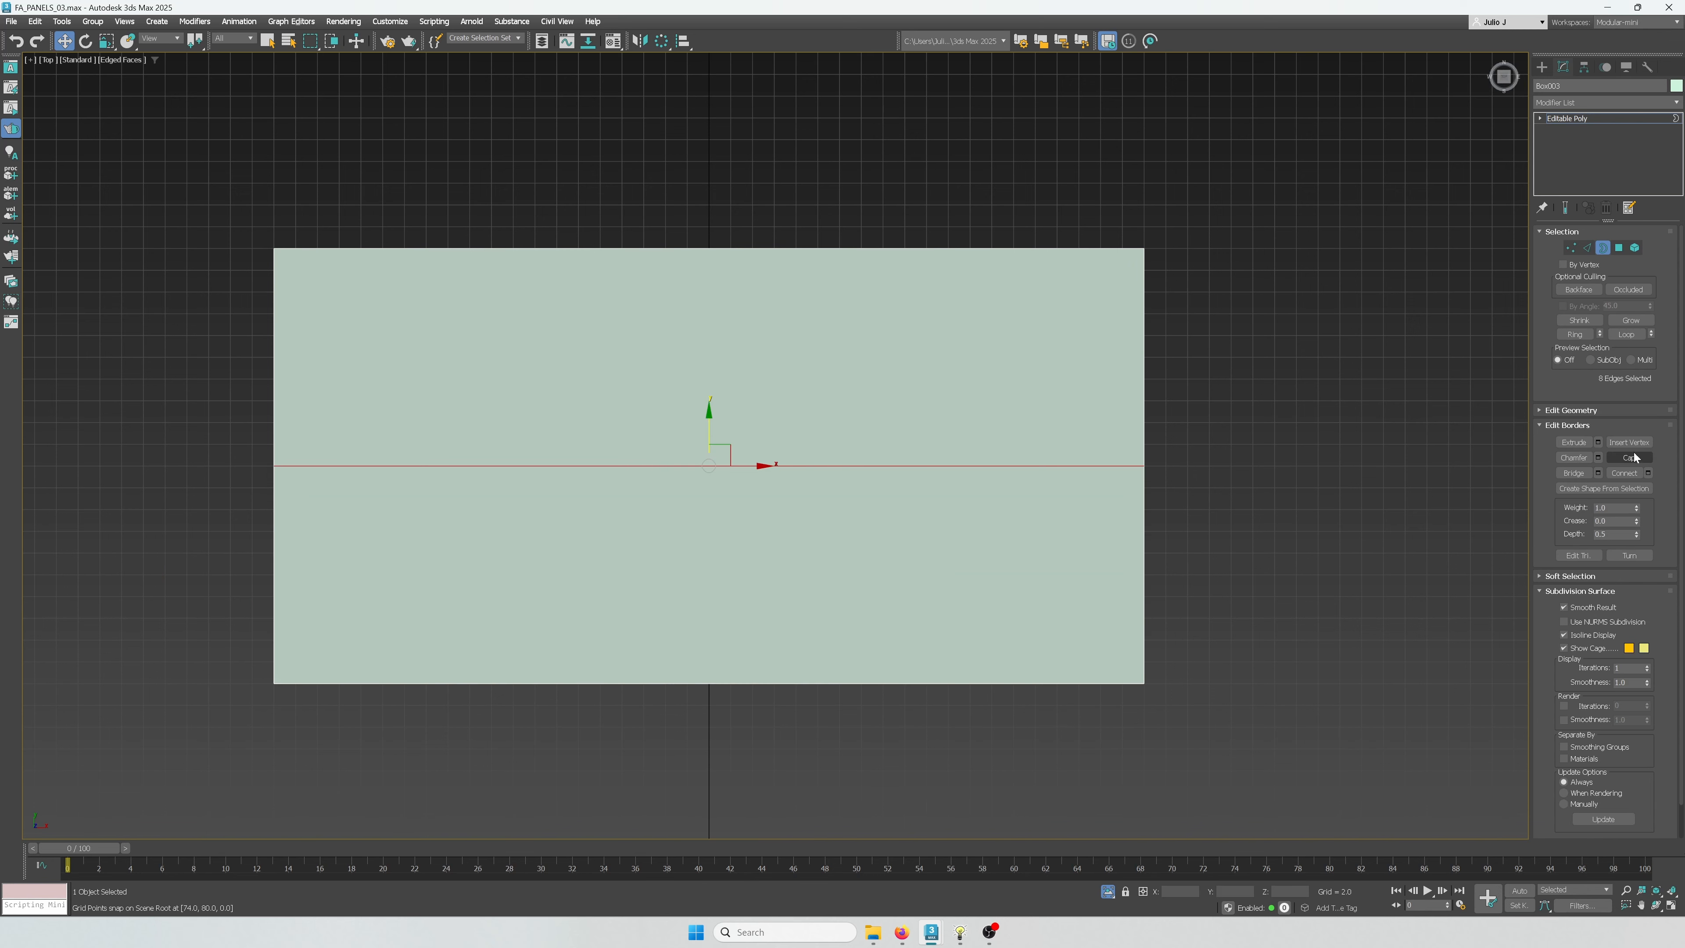
{"action": "left_click", "coordinate": [1619, 247]}
{"action": "left_click", "coordinate": [844, 501]}
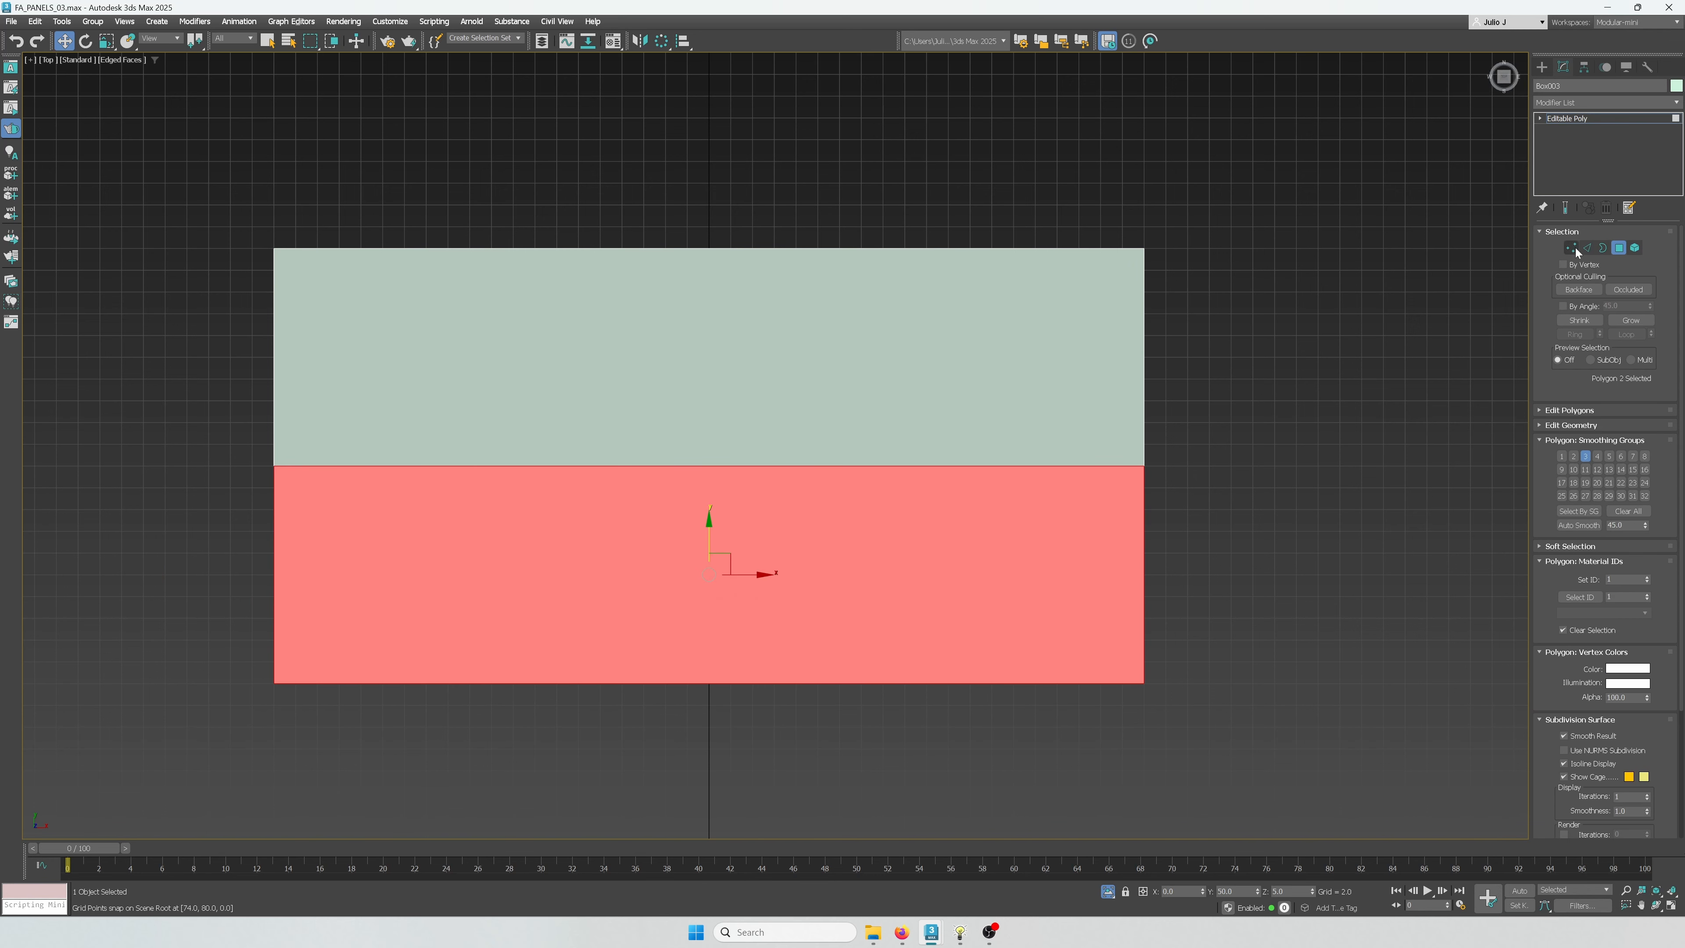
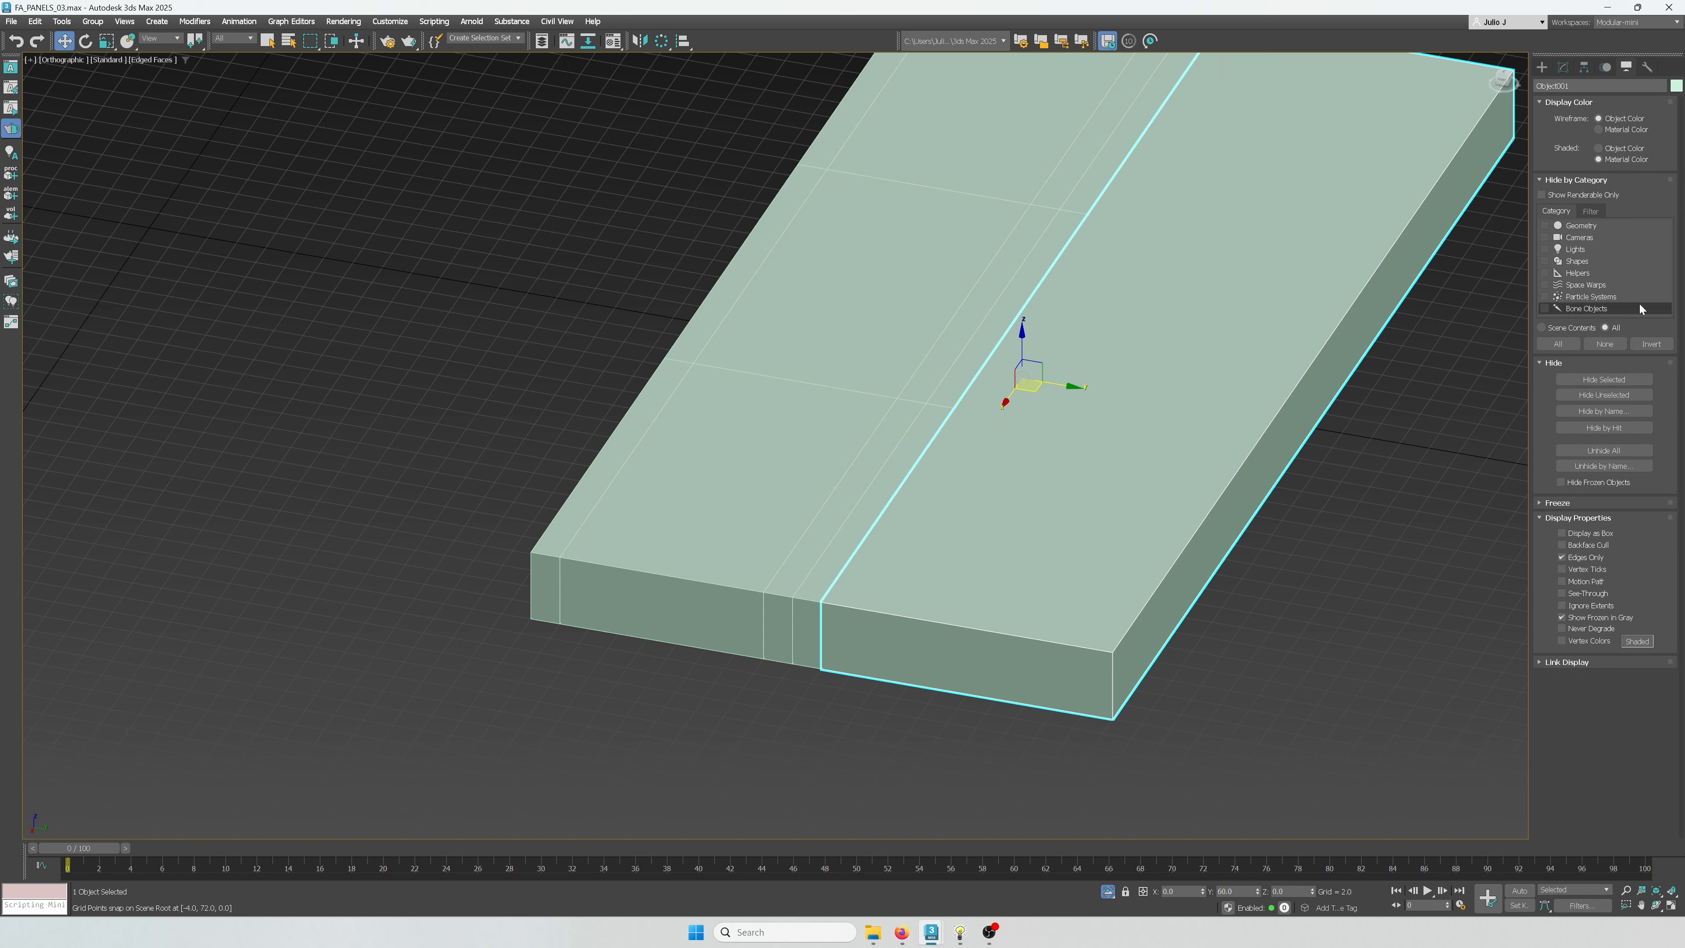
Hide the undivided half of the box and select the subdivided half for editing
{"action": "left_click", "coordinate": [1603, 379]}
{"action": "left_click", "coordinate": [974, 355]}
{"action": "left_click", "coordinate": [1563, 67]}
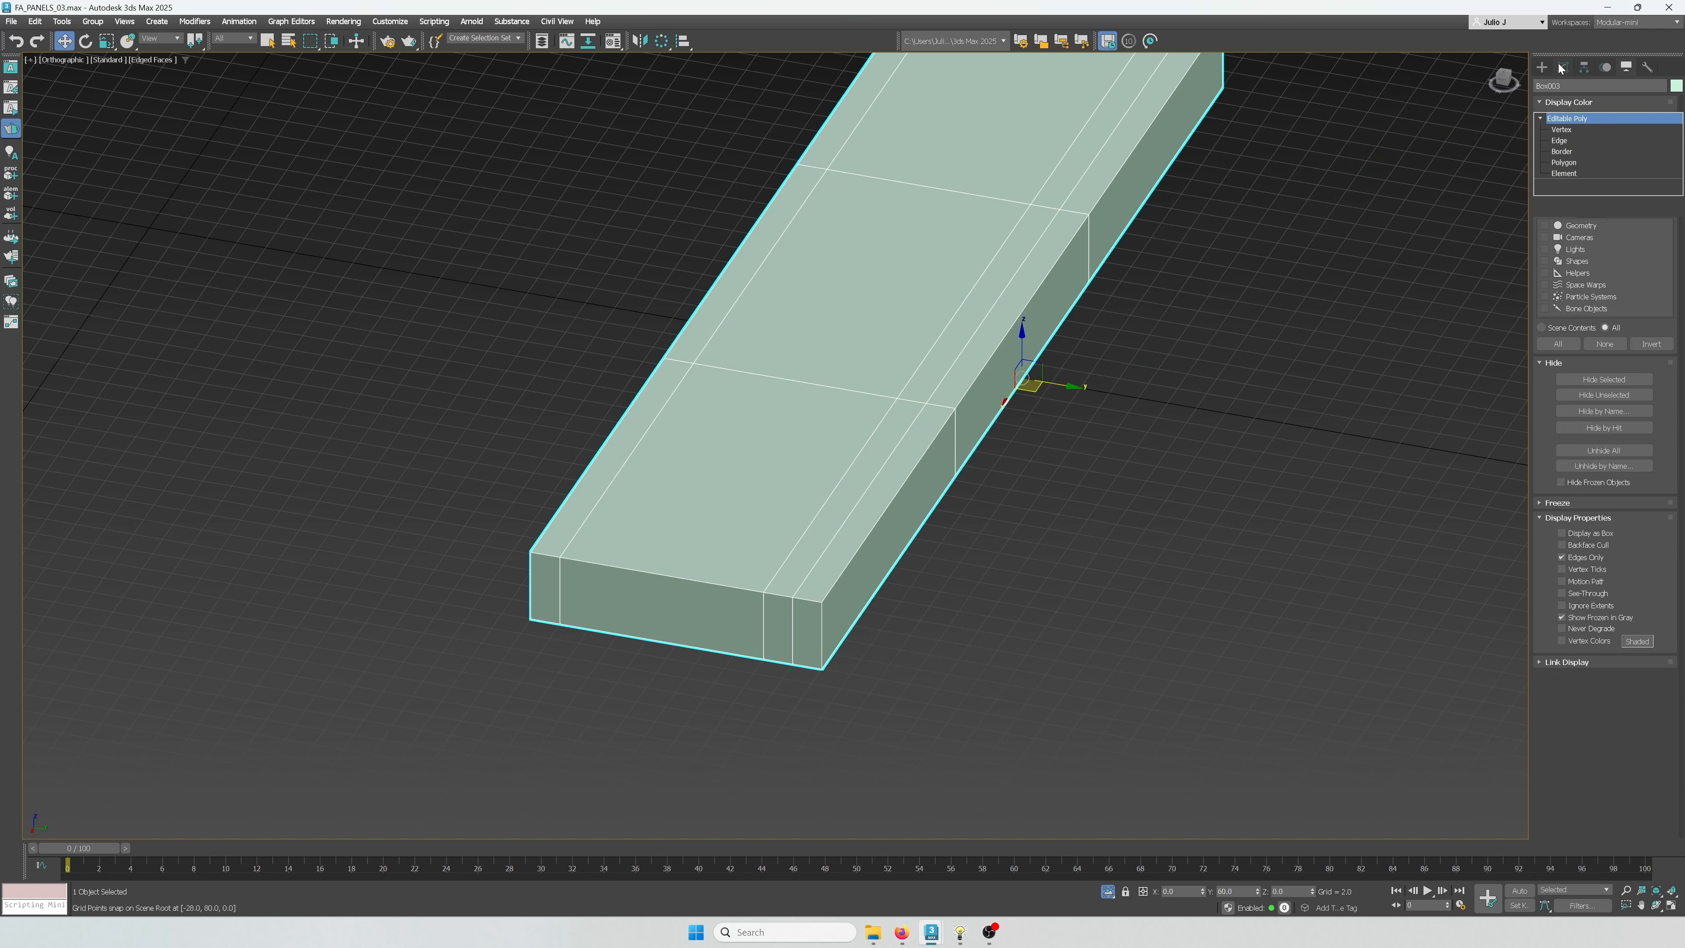
Select the top, side and end polygons of the stepped strip along the subdivided half's inner long edge
{"action": "key", "text": "4"}
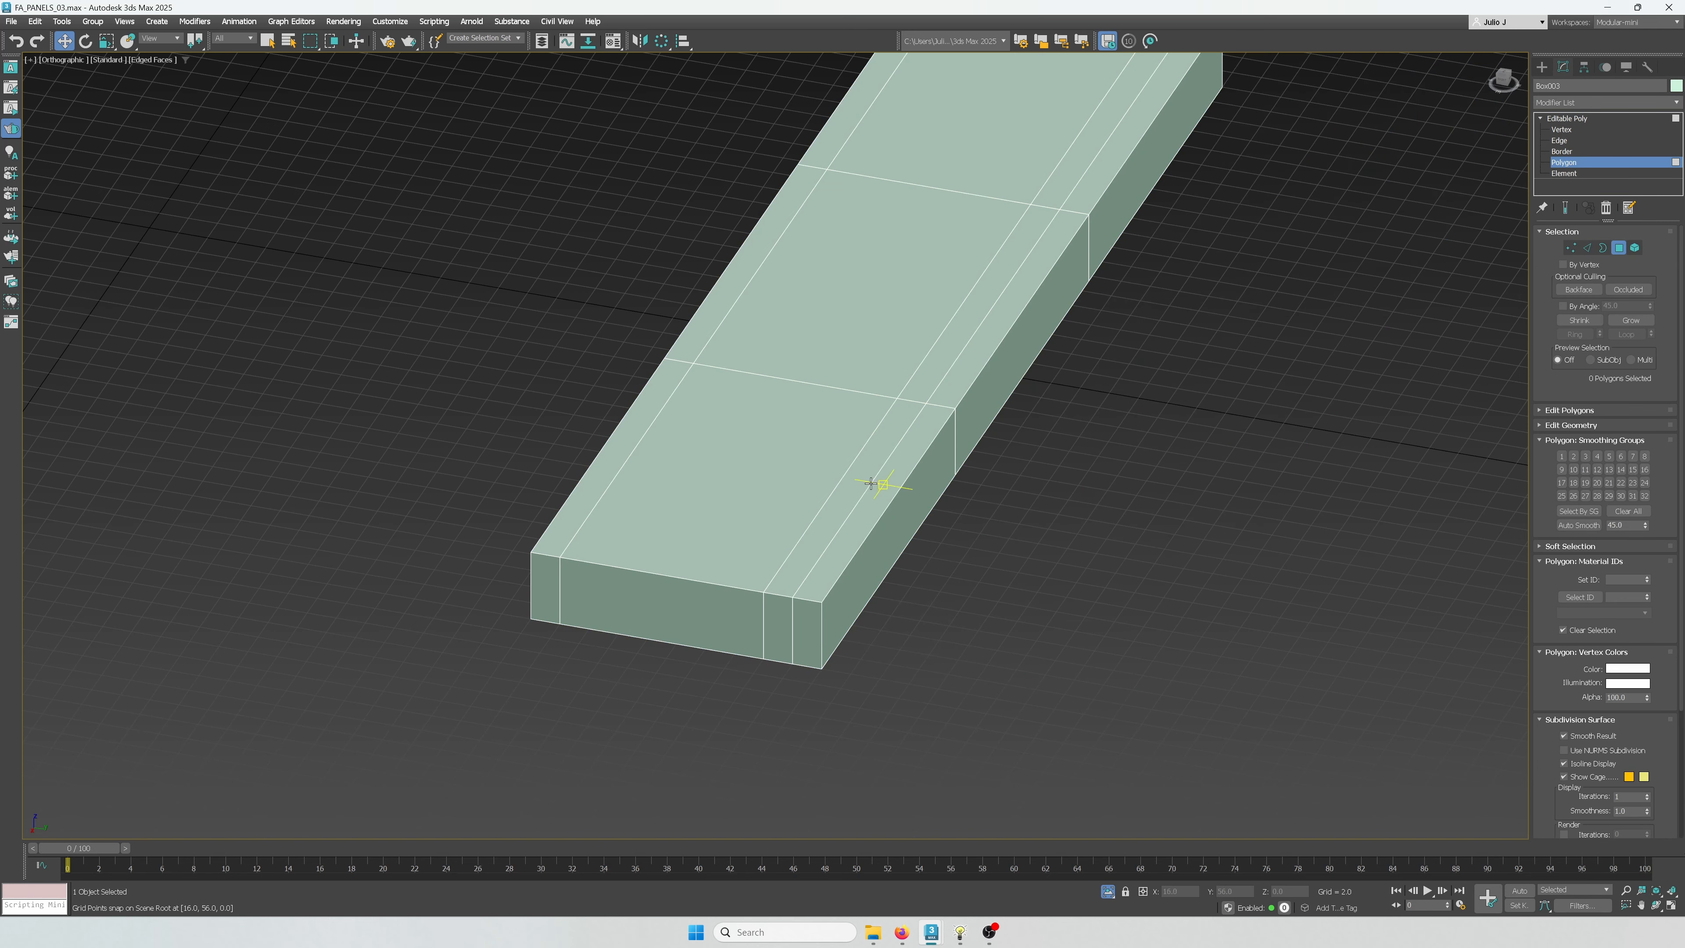
{"action": "left_click", "coordinate": [870, 482]}
{"action": "left_click", "coordinate": [893, 480], "text": "ctrl"}
{"action": "left_click", "coordinate": [919, 458], "text": "shift"}
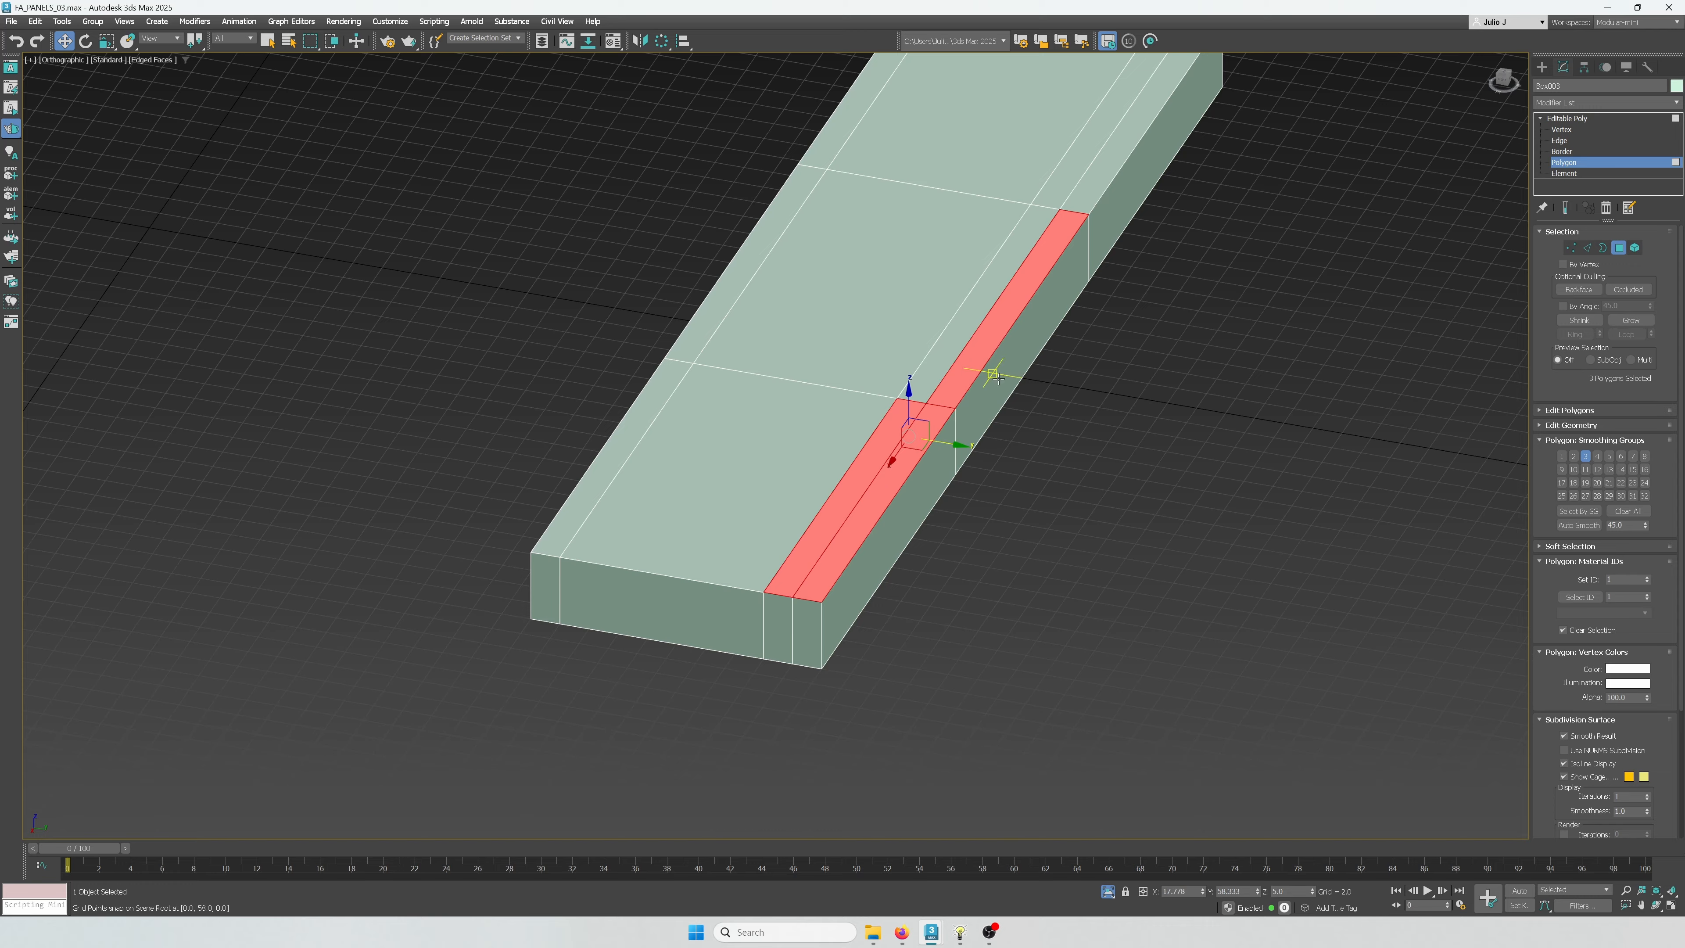
{"action": "left_click", "coordinate": [940, 478], "text": "ctrl"}
{"action": "left_click", "coordinate": [805, 628], "text": "ctrl"}
{"action": "left_click", "coordinate": [779, 627], "text": "ctrl"}
{"action": "scroll", "coordinate": [970, 480], "scroll_direction": "down", "scroll_amount": 3}
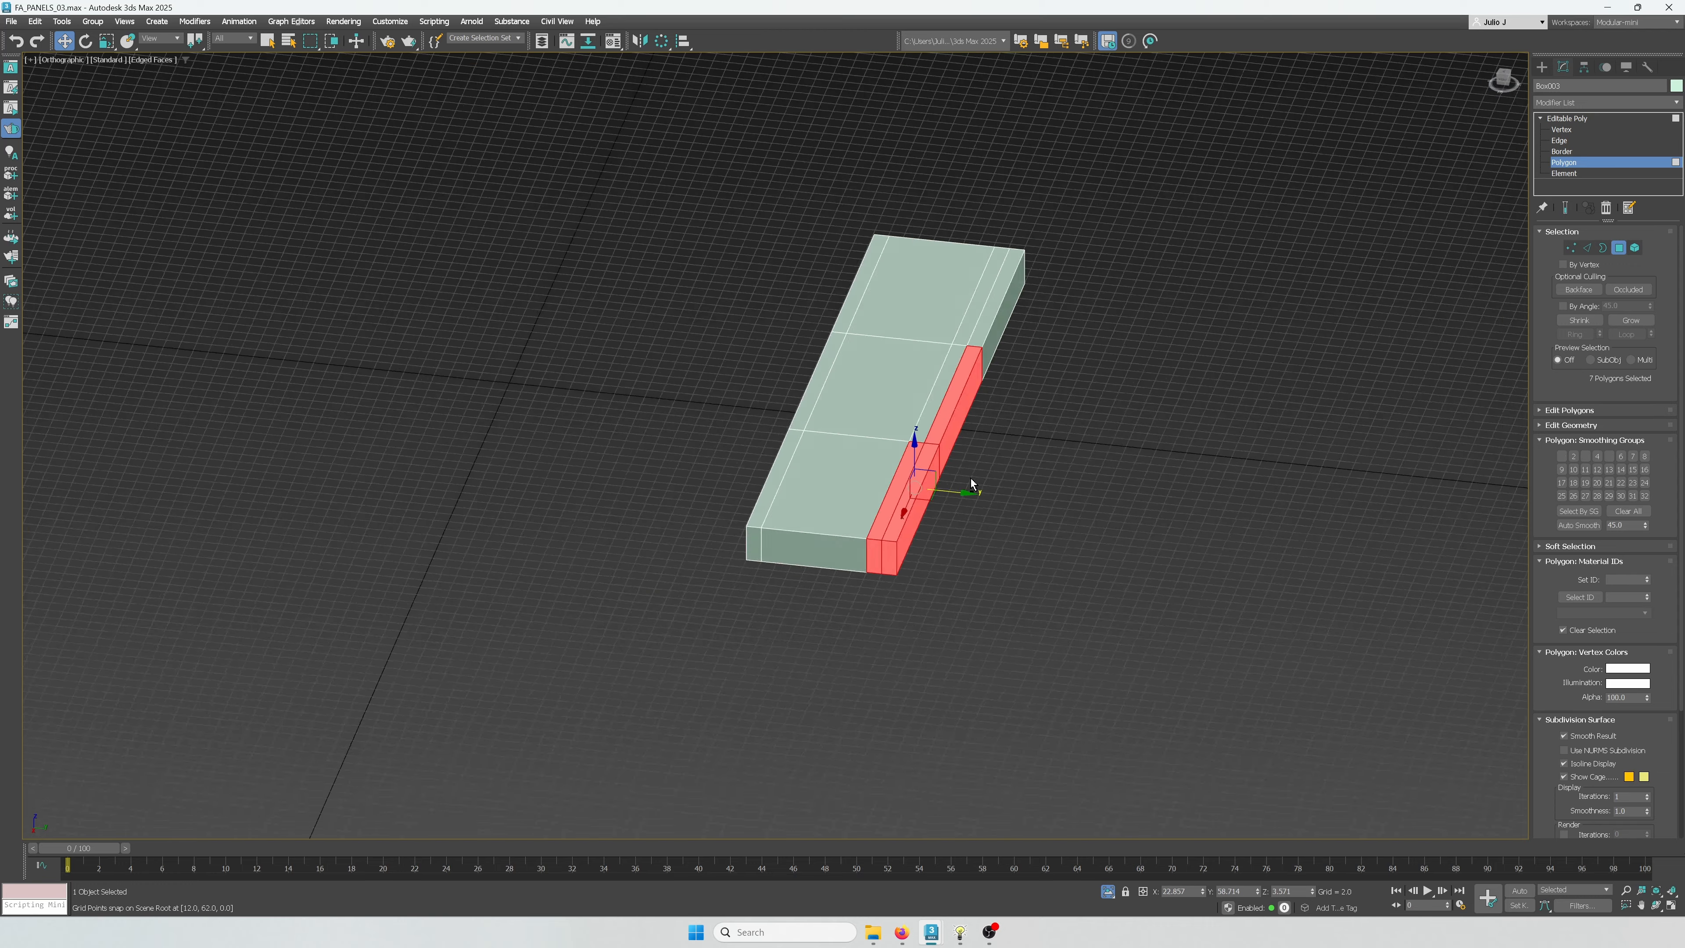
Add the stepped strip's underside polygons to the selection, detach the strip as a separate object, and leave polygon editing
{"action": "middle_click_drag", "start_coordinate": [969, 478], "coordinate": [961, 476], "text": "alt"}
{"action": "scroll", "coordinate": [961, 475], "scroll_direction": "up", "scroll_amount": 4}
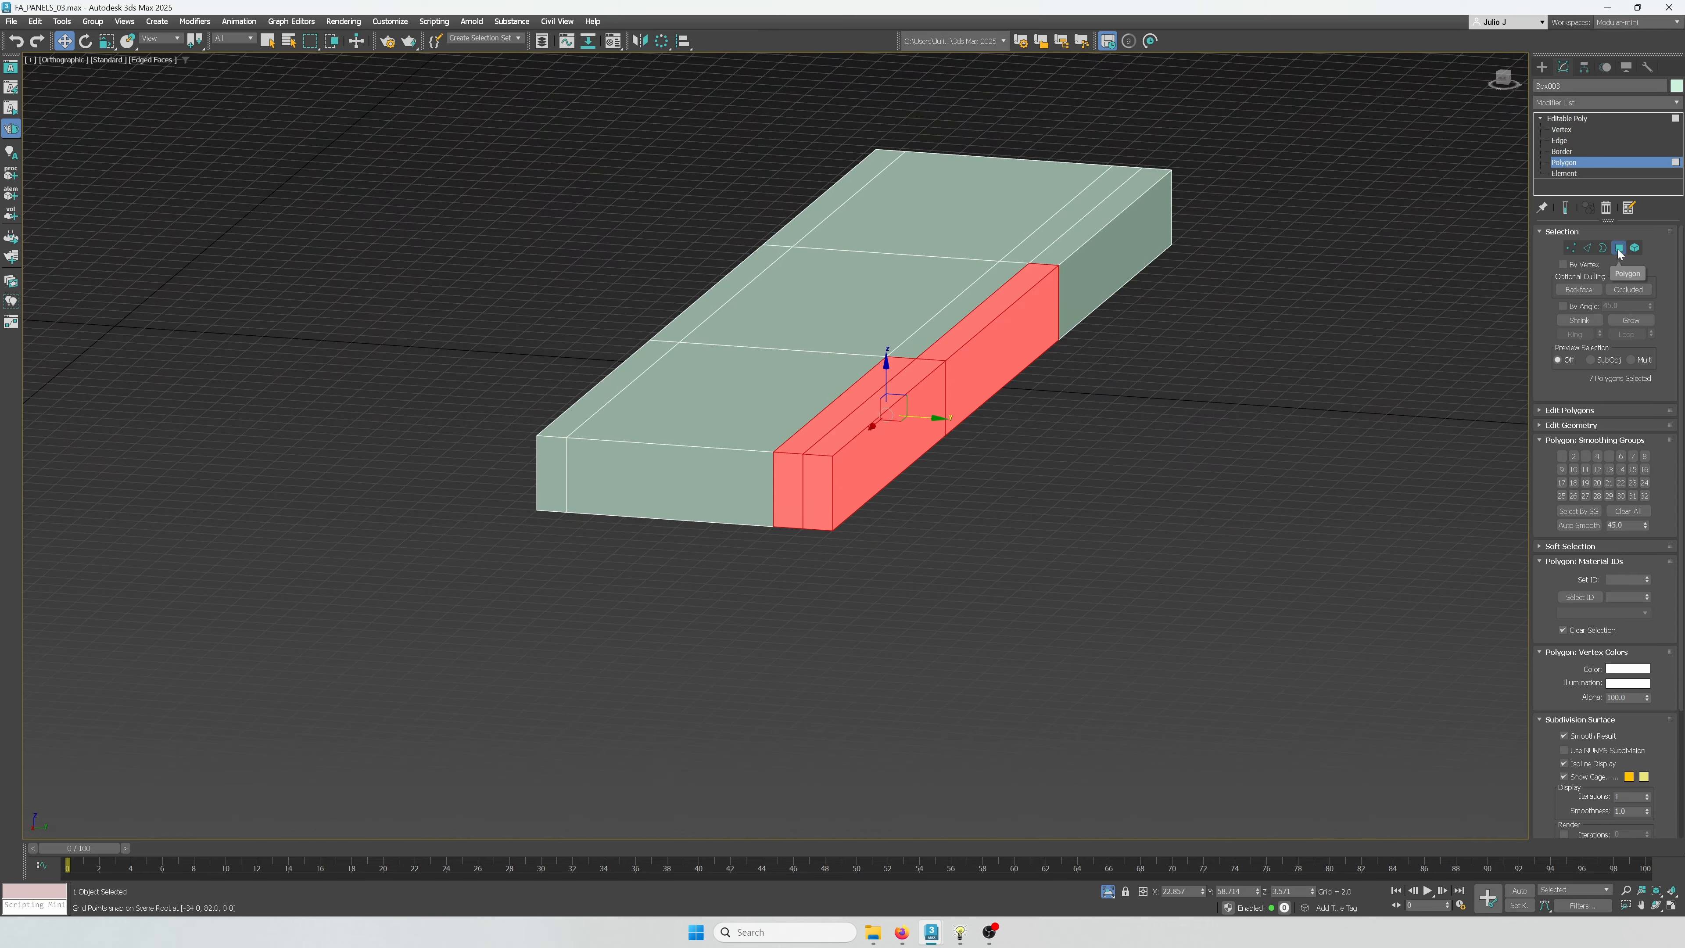
{"action": "middle_click_drag", "start_coordinate": [1207, 413], "coordinate": [1177, 348], "text": "alt"}
{"action": "left_click", "coordinate": [822, 391], "text": "ctrl"}
{"action": "left_click", "coordinate": [851, 398], "text": "ctrl"}
{"action": "left_click", "coordinate": [1000, 594], "text": "ctrl"}
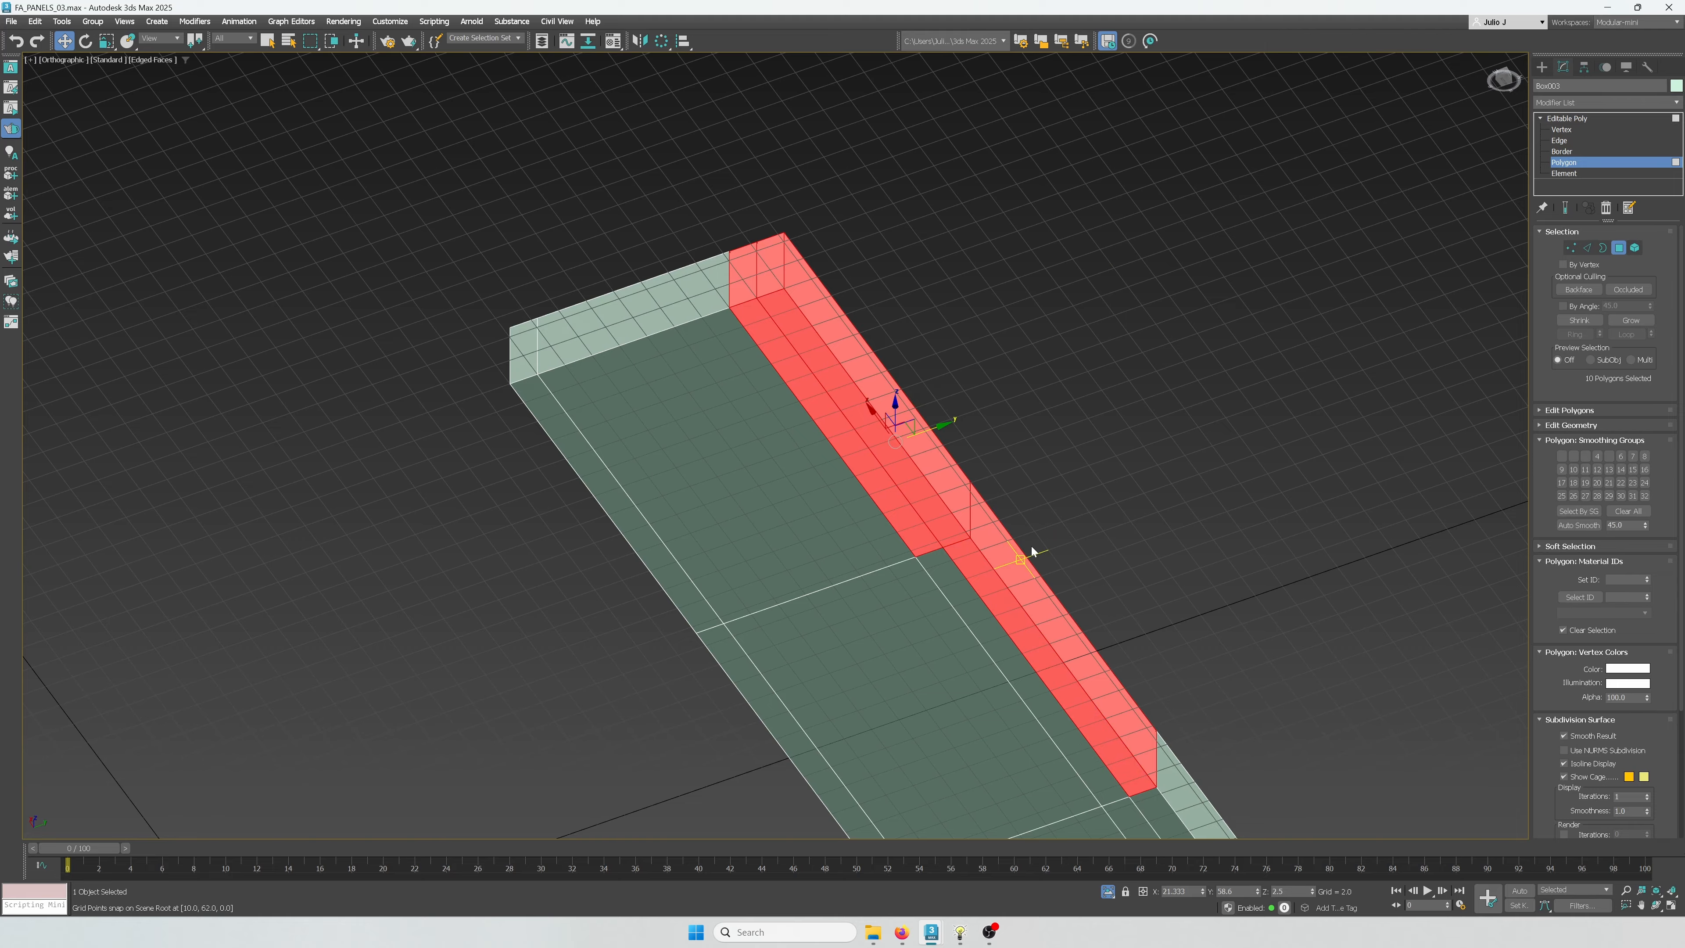
{"action": "middle_click_drag", "start_coordinate": [1070, 468], "coordinate": [1086, 540], "text": "alt"}
{"action": "key", "text": "alt+d"}
{"action": "left_click", "coordinate": [886, 469]}
{"action": "middle_click_drag", "start_coordinate": [1054, 438], "coordinate": [1142, 479]}
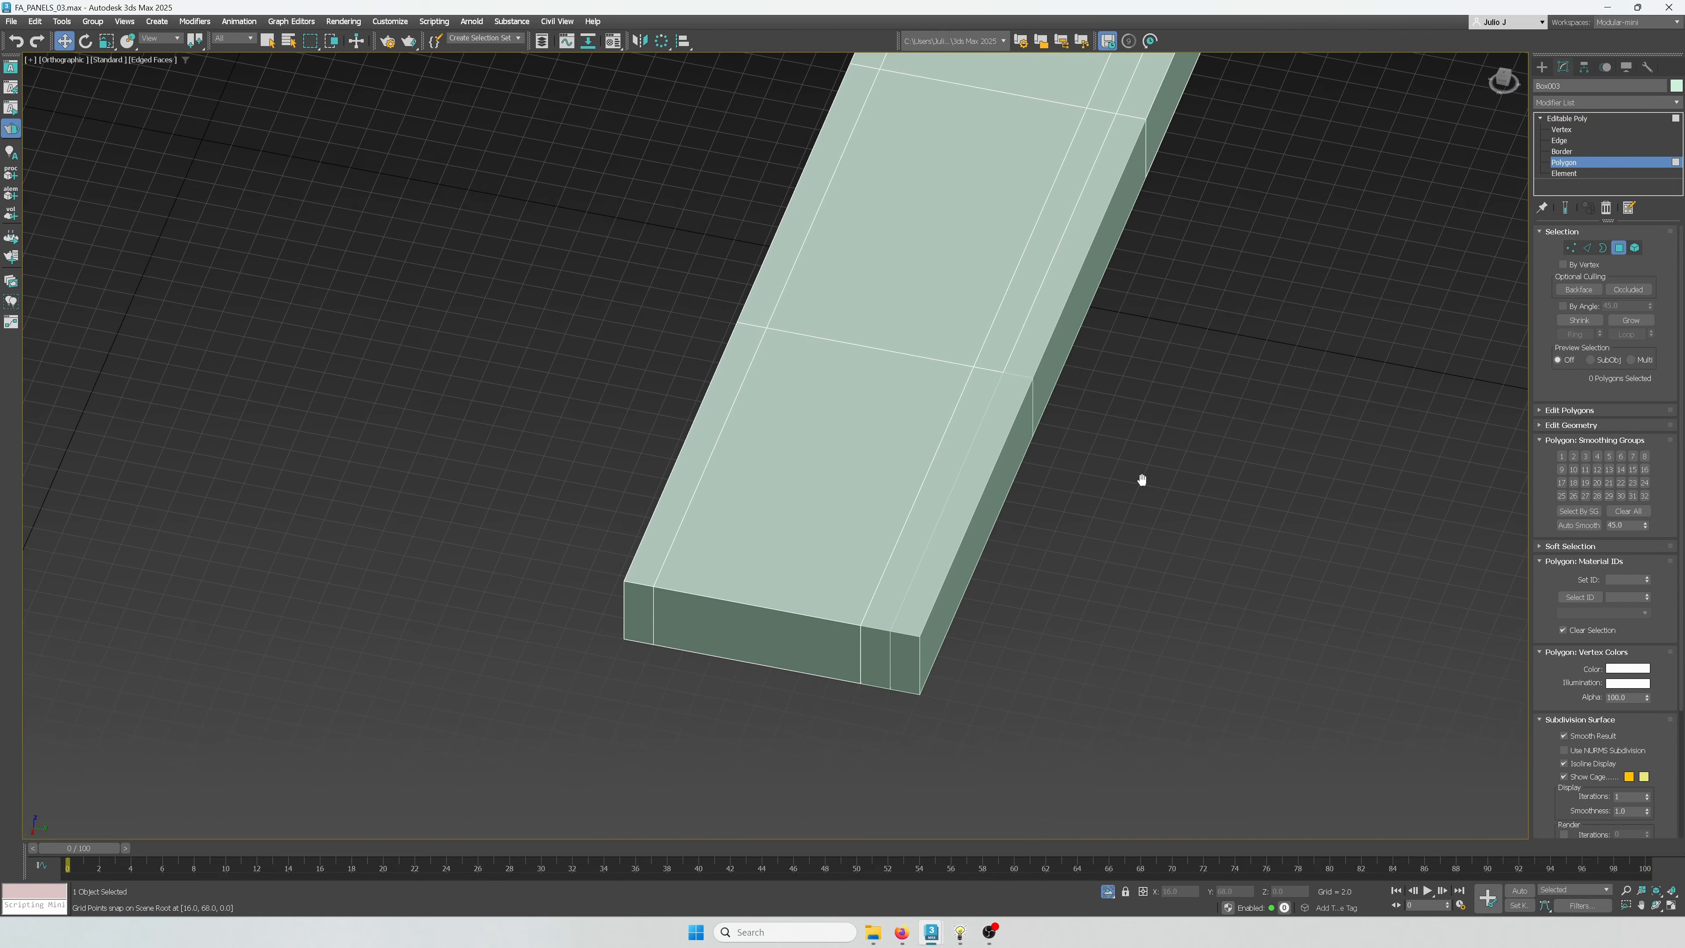
{"action": "left_click", "coordinate": [1619, 247]}
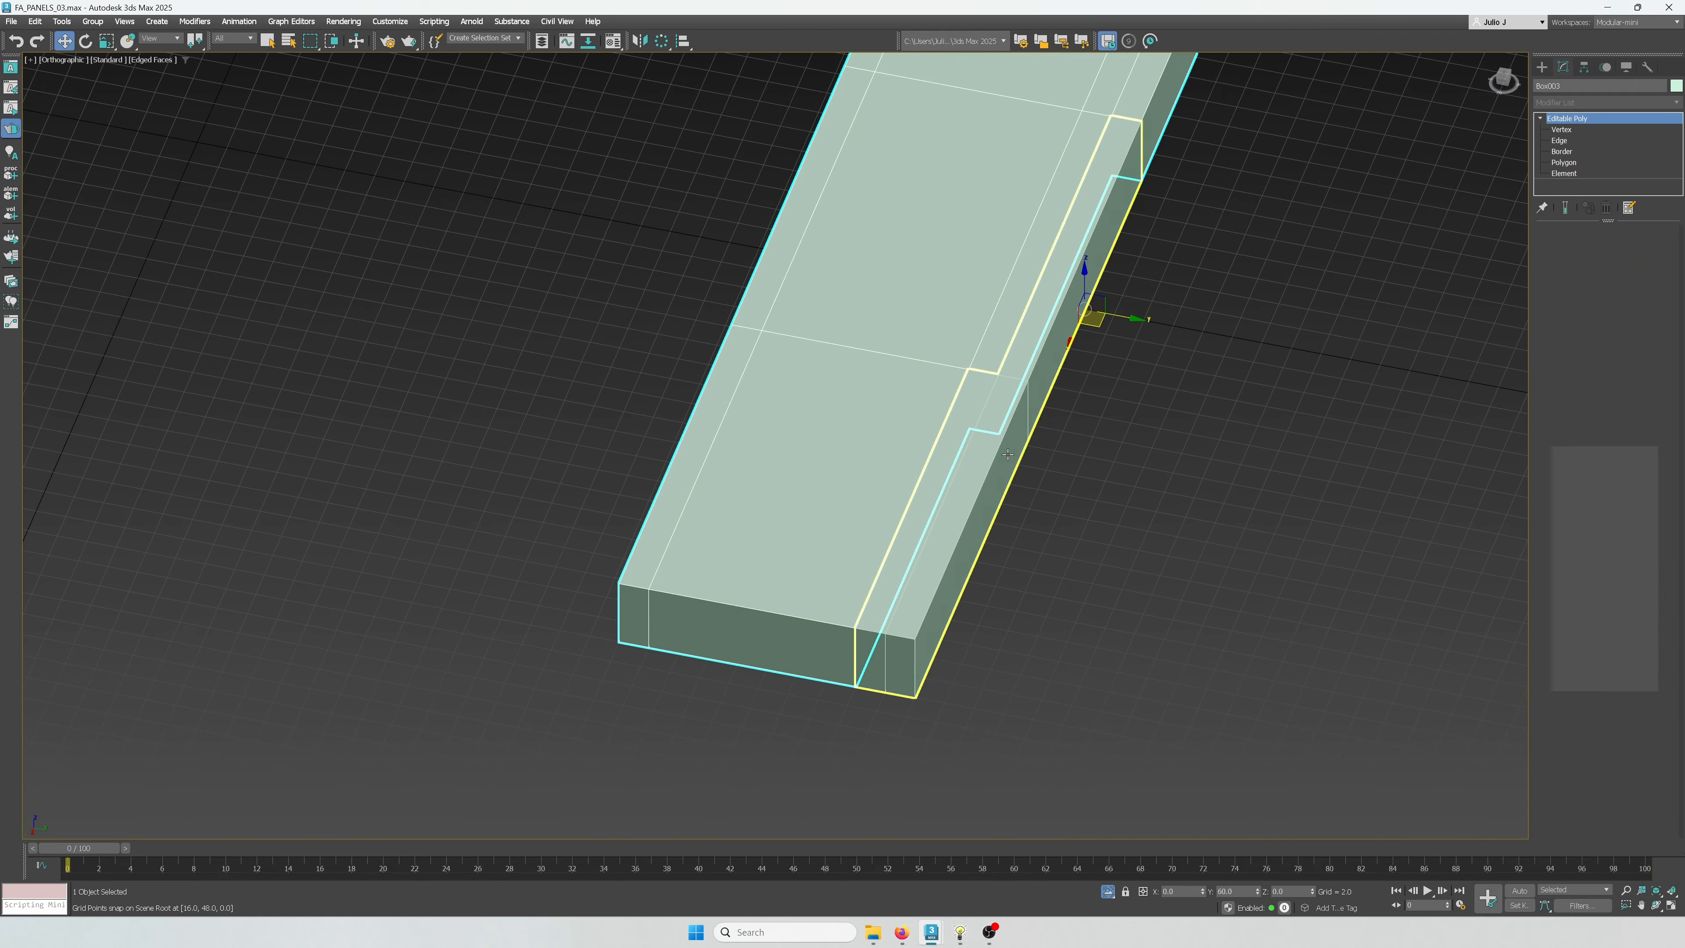
Select only the top polygons of the stepped base piece and set their extrusion height to 1
{"action": "middle_click_drag", "start_coordinate": [1007, 454], "coordinate": [1057, 440], "text": "alt"}
{"action": "key", "text": "t"}
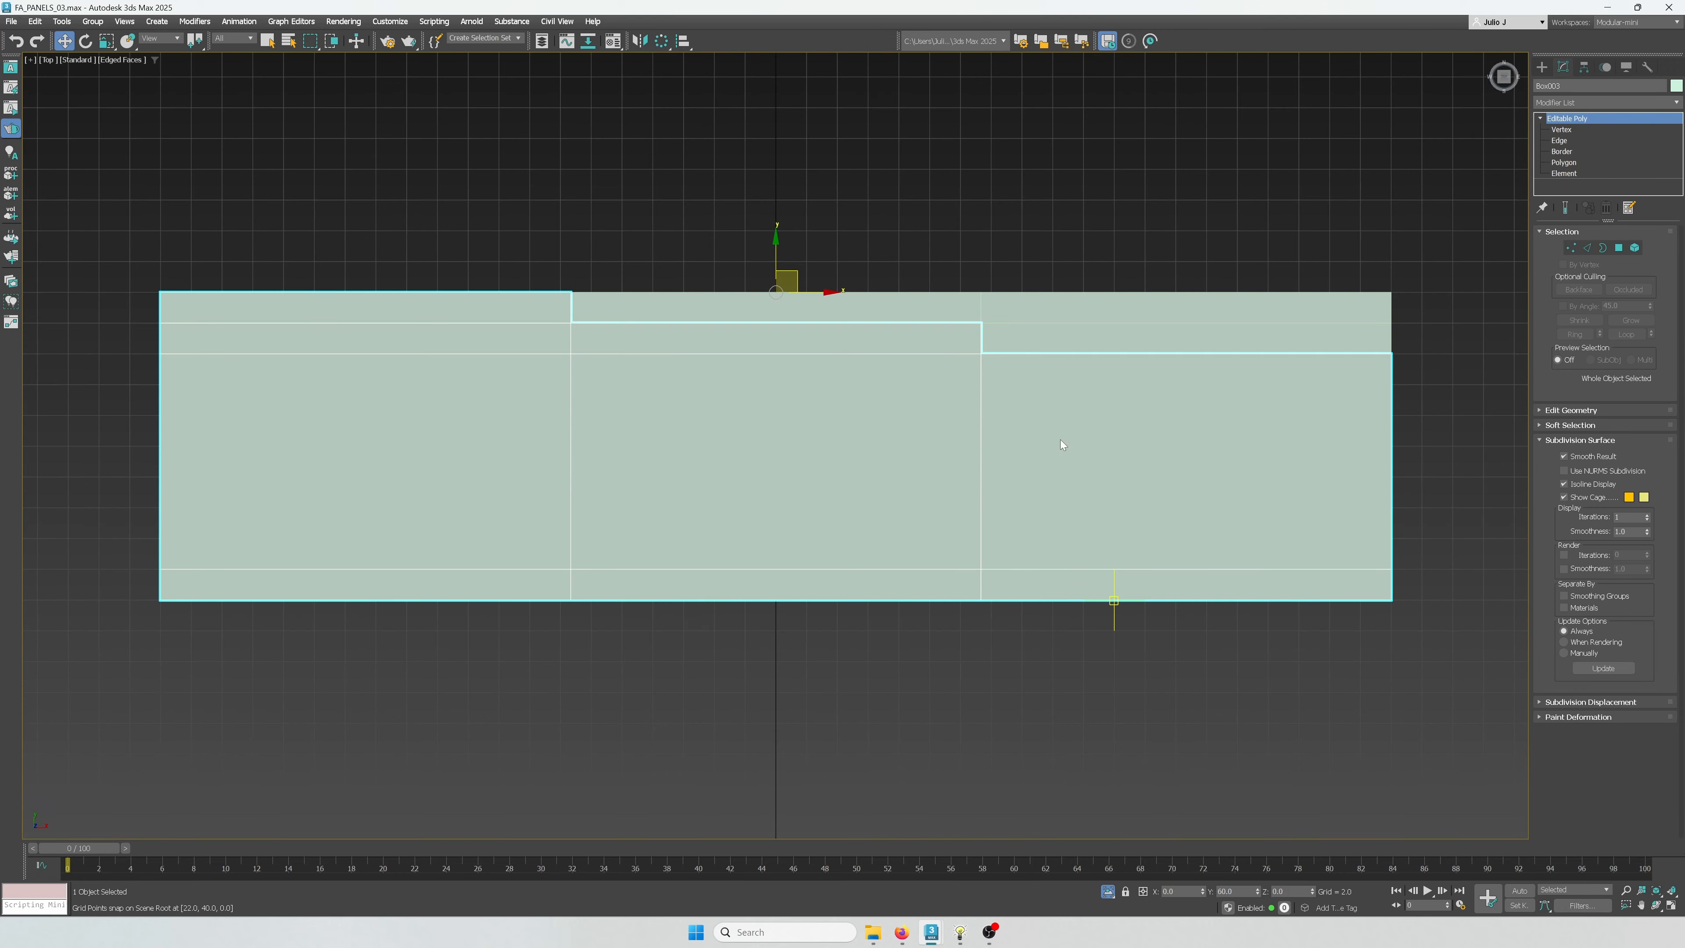
{"action": "key", "text": "4"}
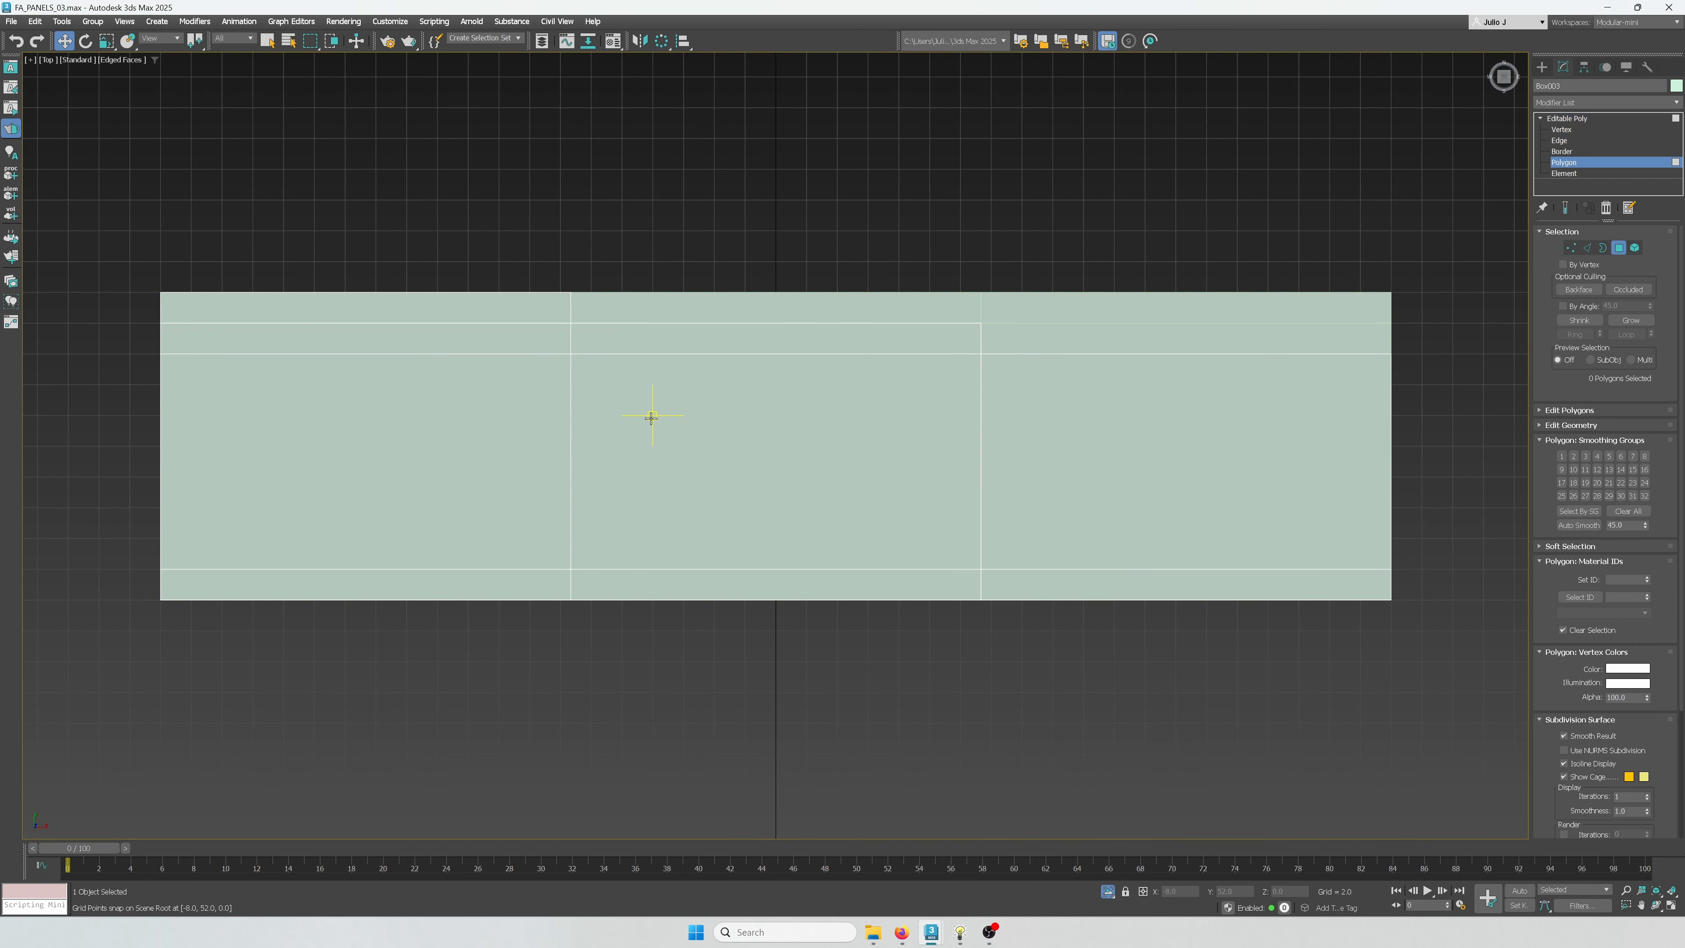
{"action": "left_click", "coordinate": [1013, 431]}
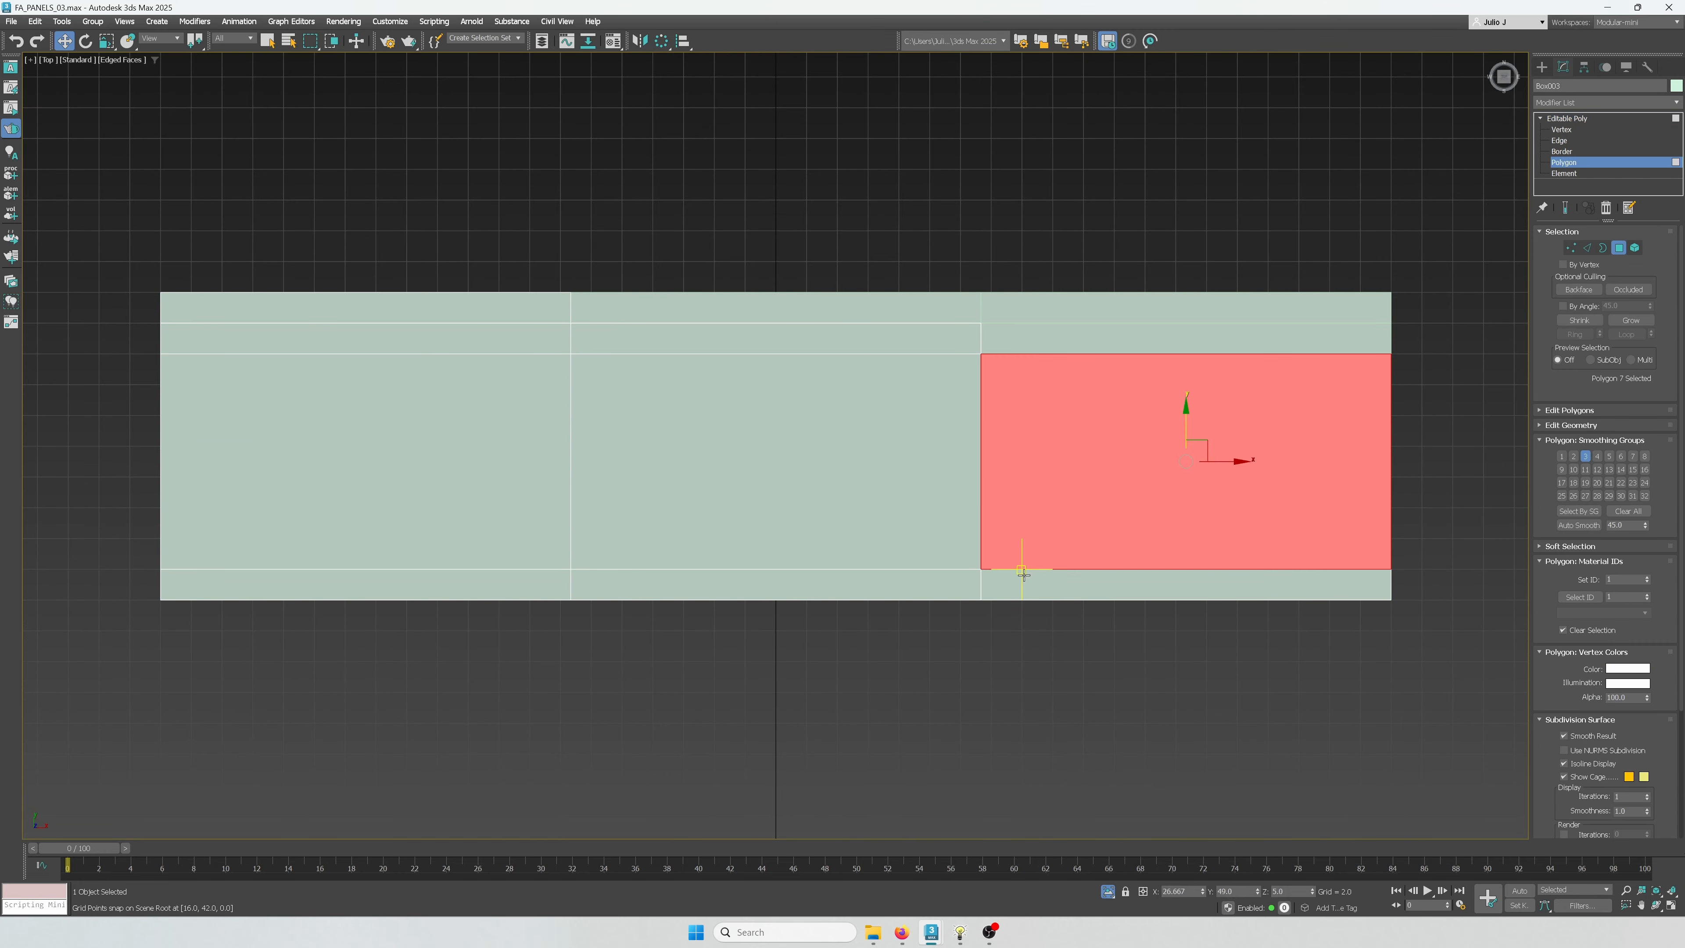
{"action": "key", "text": "ctrl+a"}
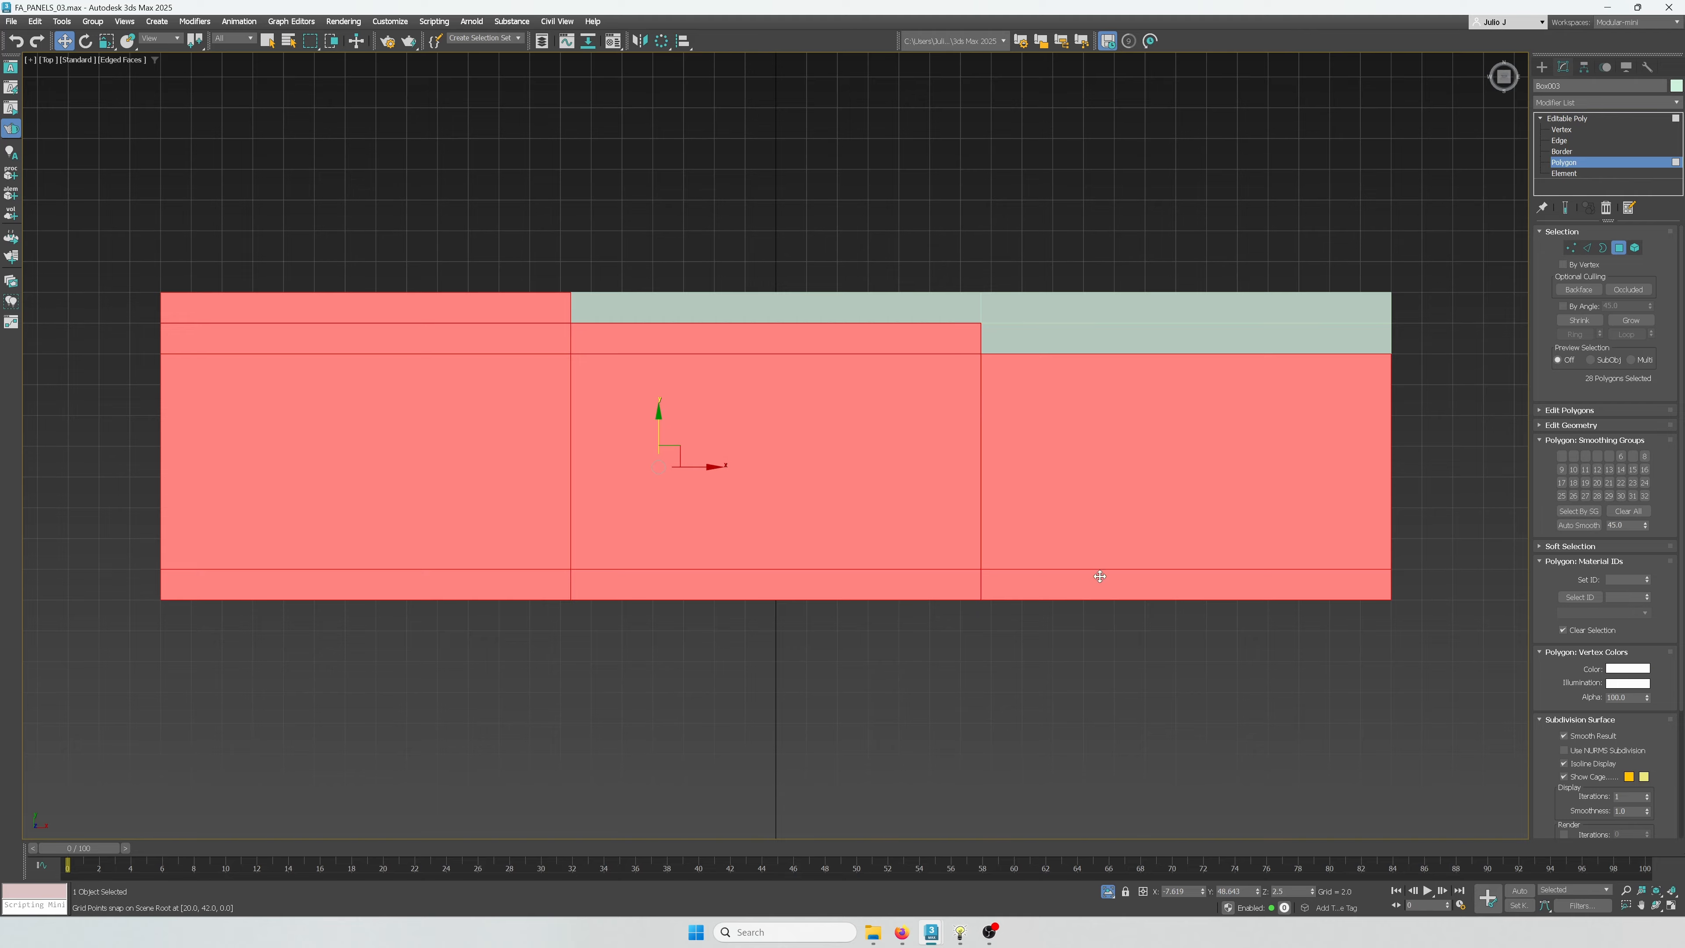
{"action": "middle_click_drag", "start_coordinate": [1101, 575], "coordinate": [1094, 496], "text": "alt"}
{"action": "key", "text": "f"}
{"action": "scroll", "coordinate": [1290, 514], "scroll_direction": "down", "scroll_amount": 3}
{"action": "left_click_drag", "start_coordinate": [1213, 517], "coordinate": [913, 475], "text": "alt"}
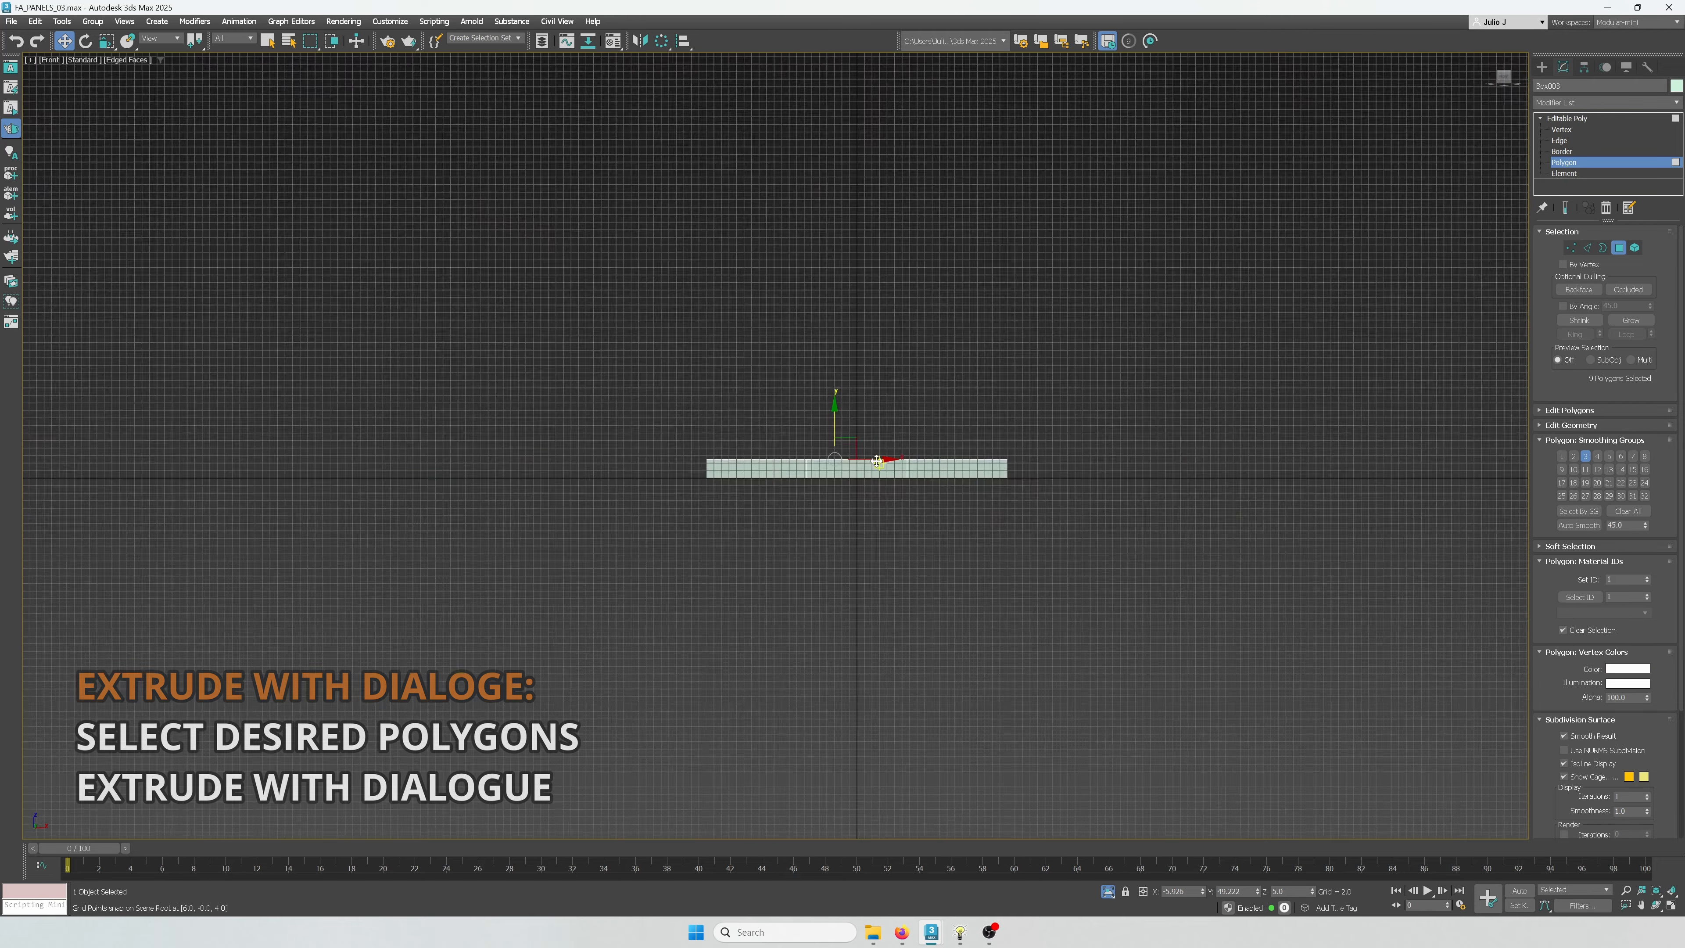
{"action": "scroll", "coordinate": [877, 461], "scroll_direction": "up", "scroll_amount": 5}
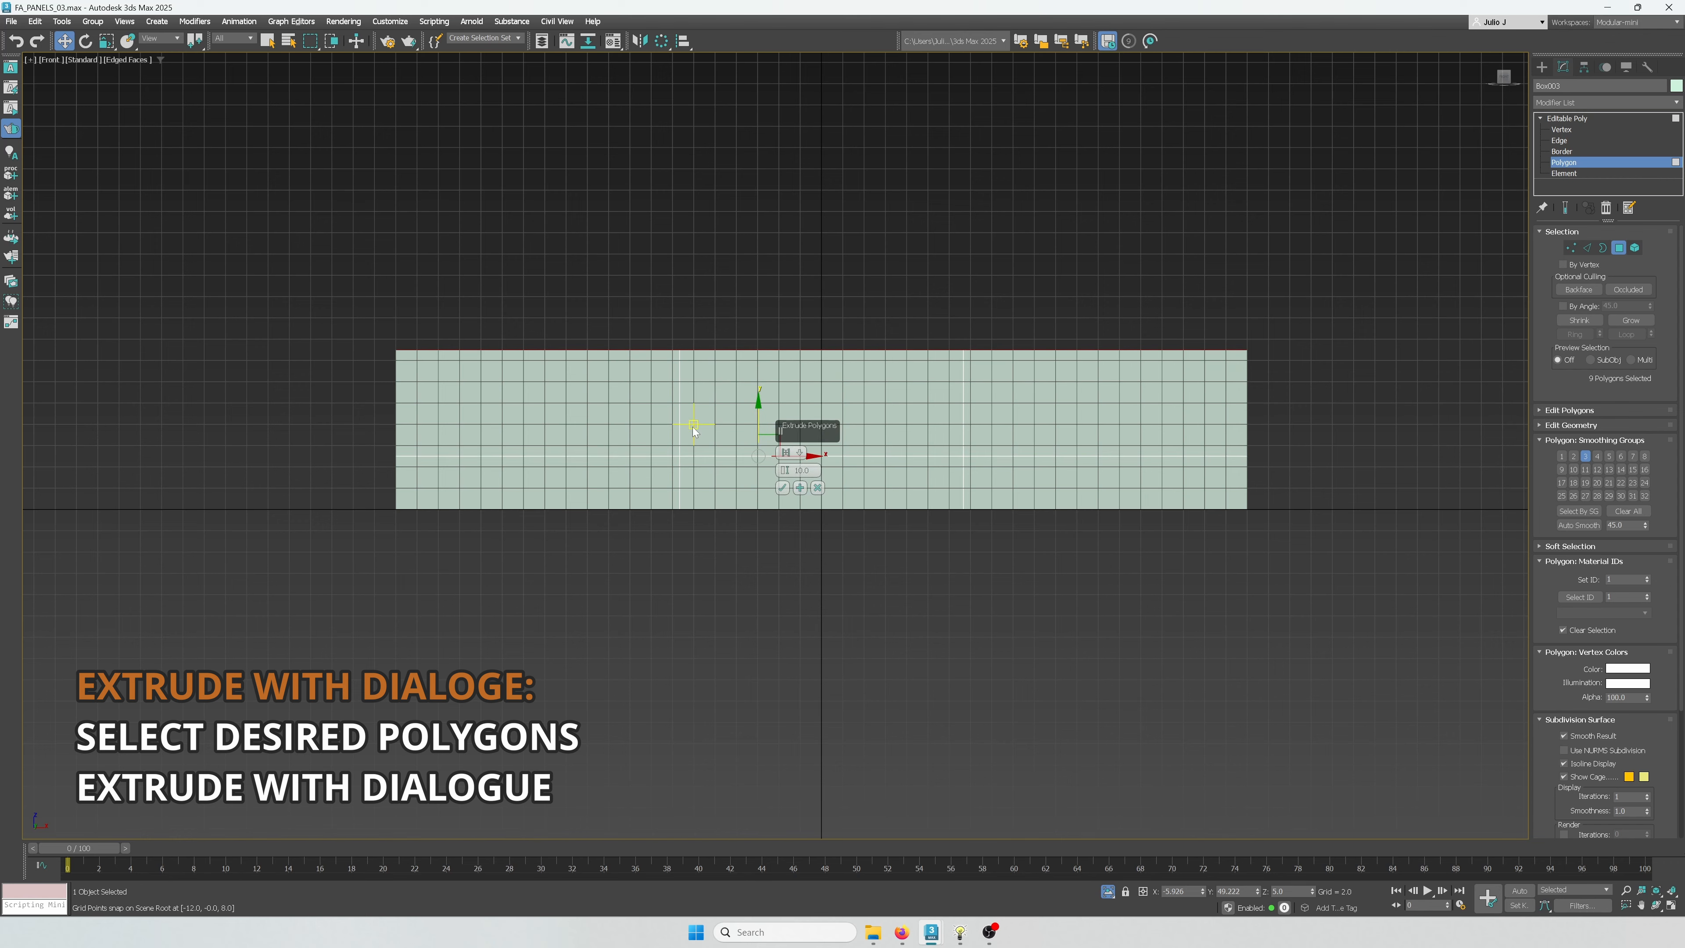
{"action": "type", "text": "1"}
{"action": "key", "text": "Return"}
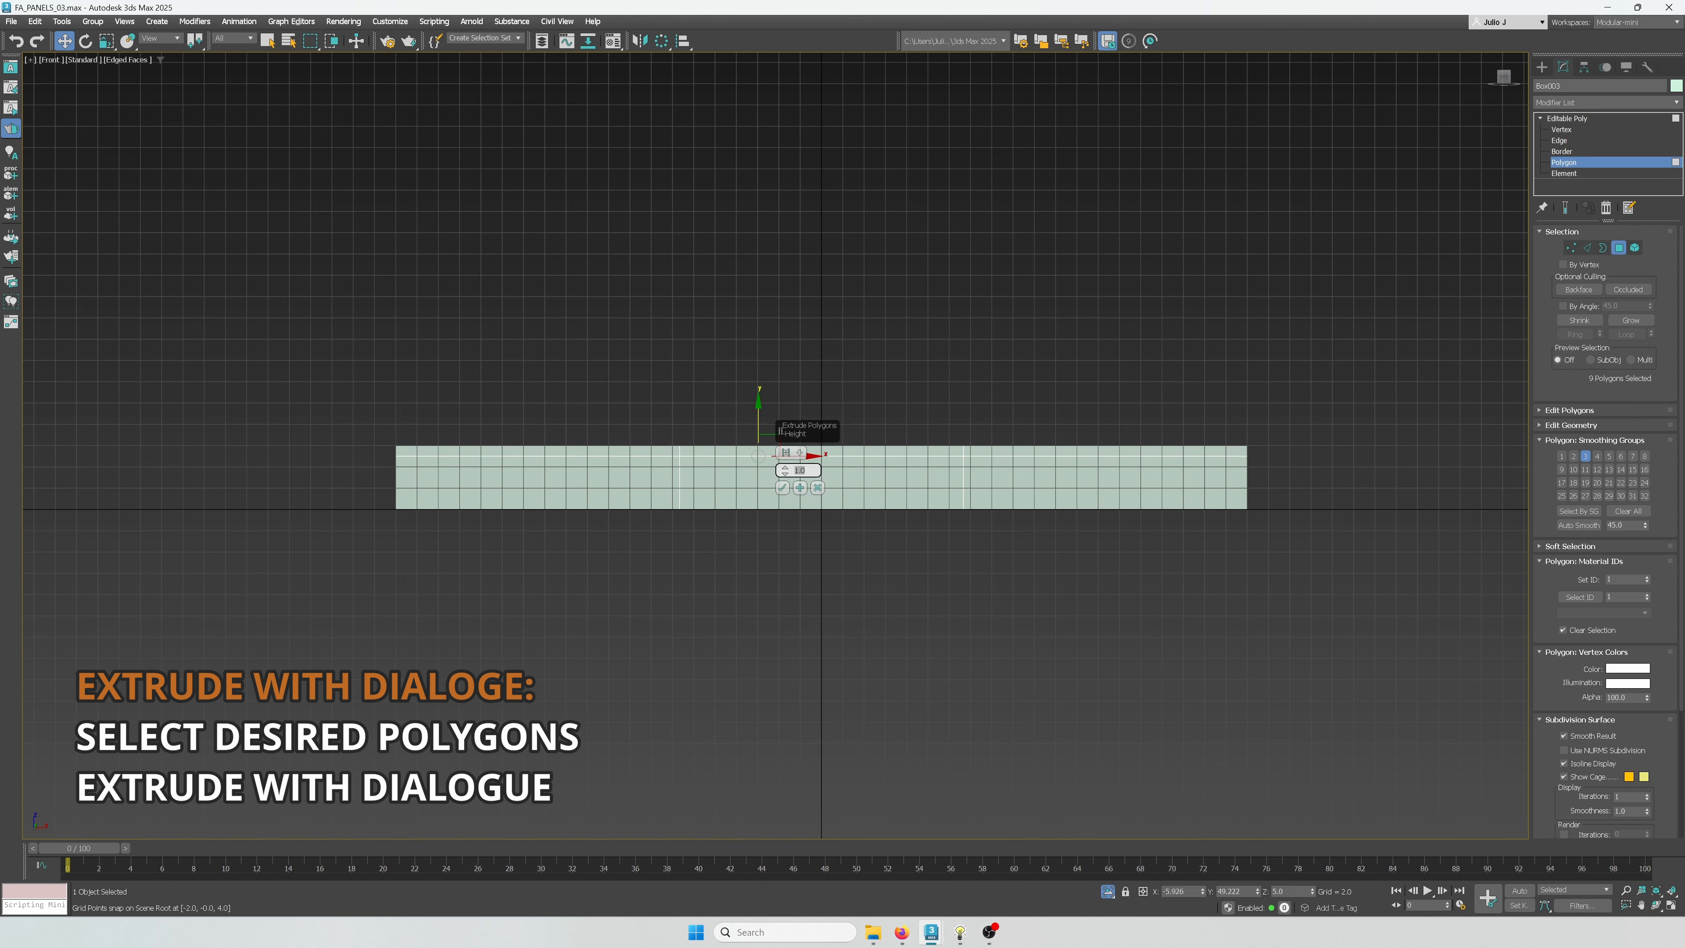
Check the extrusion preview in the Front view with the grid hidden and apply the extrusion
{"action": "key", "text": "p"}
{"action": "left_click_drag", "start_coordinate": [1088, 470], "coordinate": [1098, 481], "text": "alt"}
{"action": "middle_click_drag", "start_coordinate": [1098, 481], "coordinate": [1095, 475], "text": "alt"}
{"action": "key", "text": "f"}
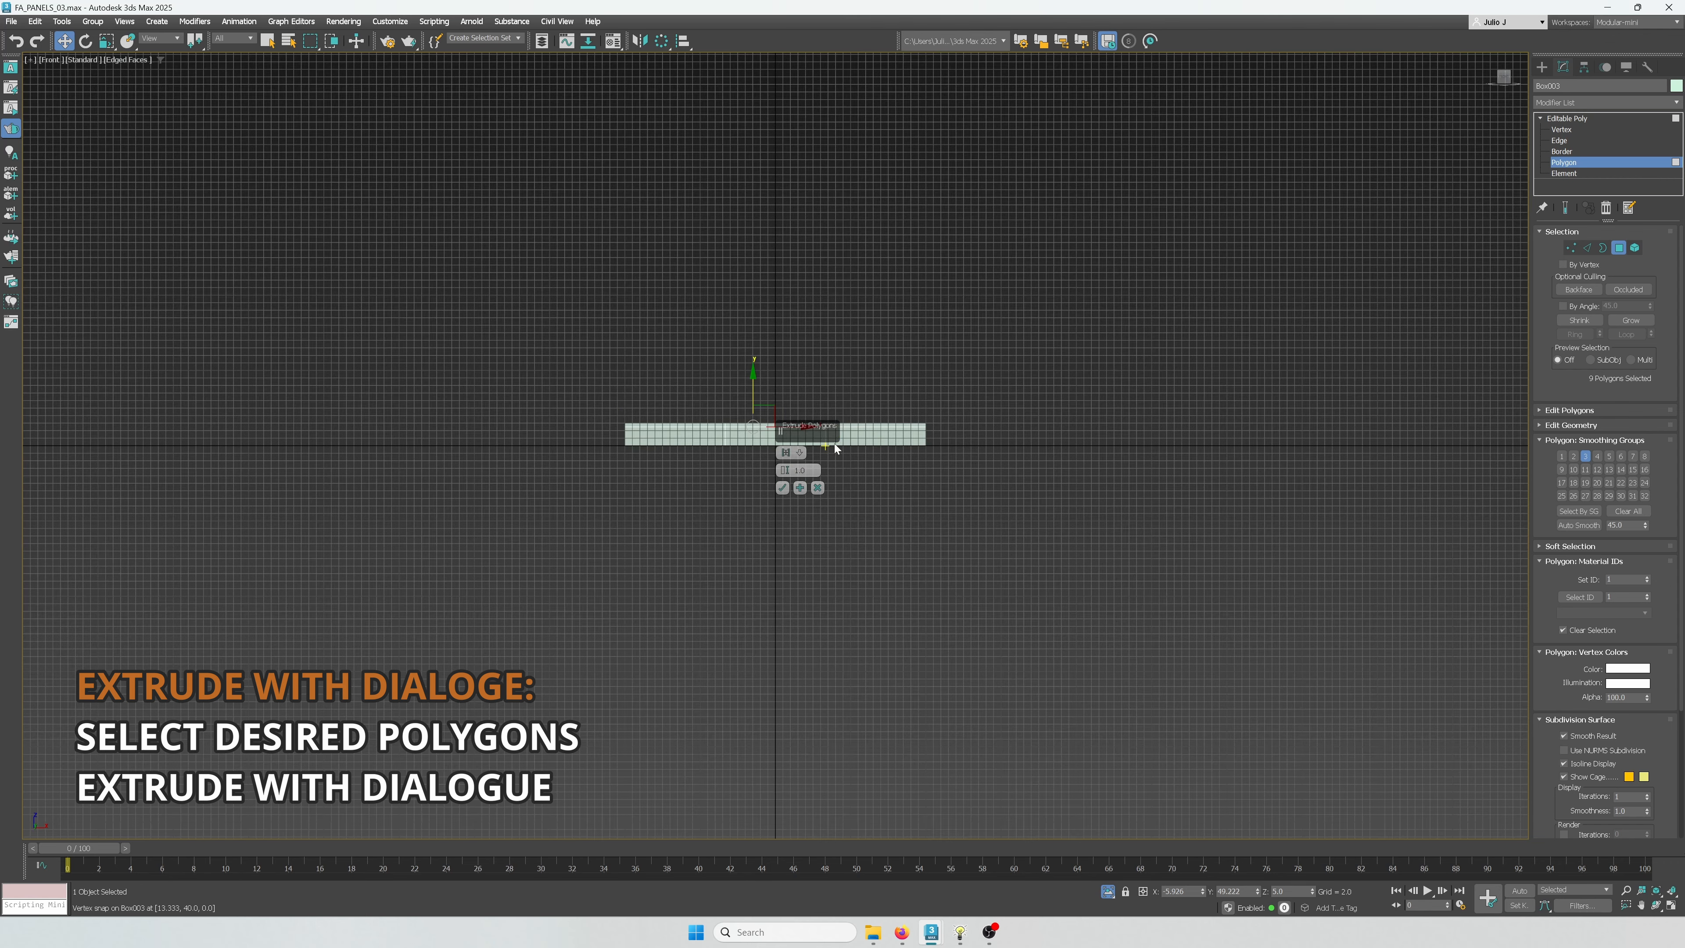
{"action": "scroll", "coordinate": [884, 438], "scroll_direction": "up", "scroll_amount": 3}
{"action": "key", "text": "g"}
{"action": "scroll", "coordinate": [936, 437], "scroll_direction": "up", "scroll_amount": 3}
{"action": "middle_click_drag", "start_coordinate": [936, 438], "coordinate": [1129, 532]}
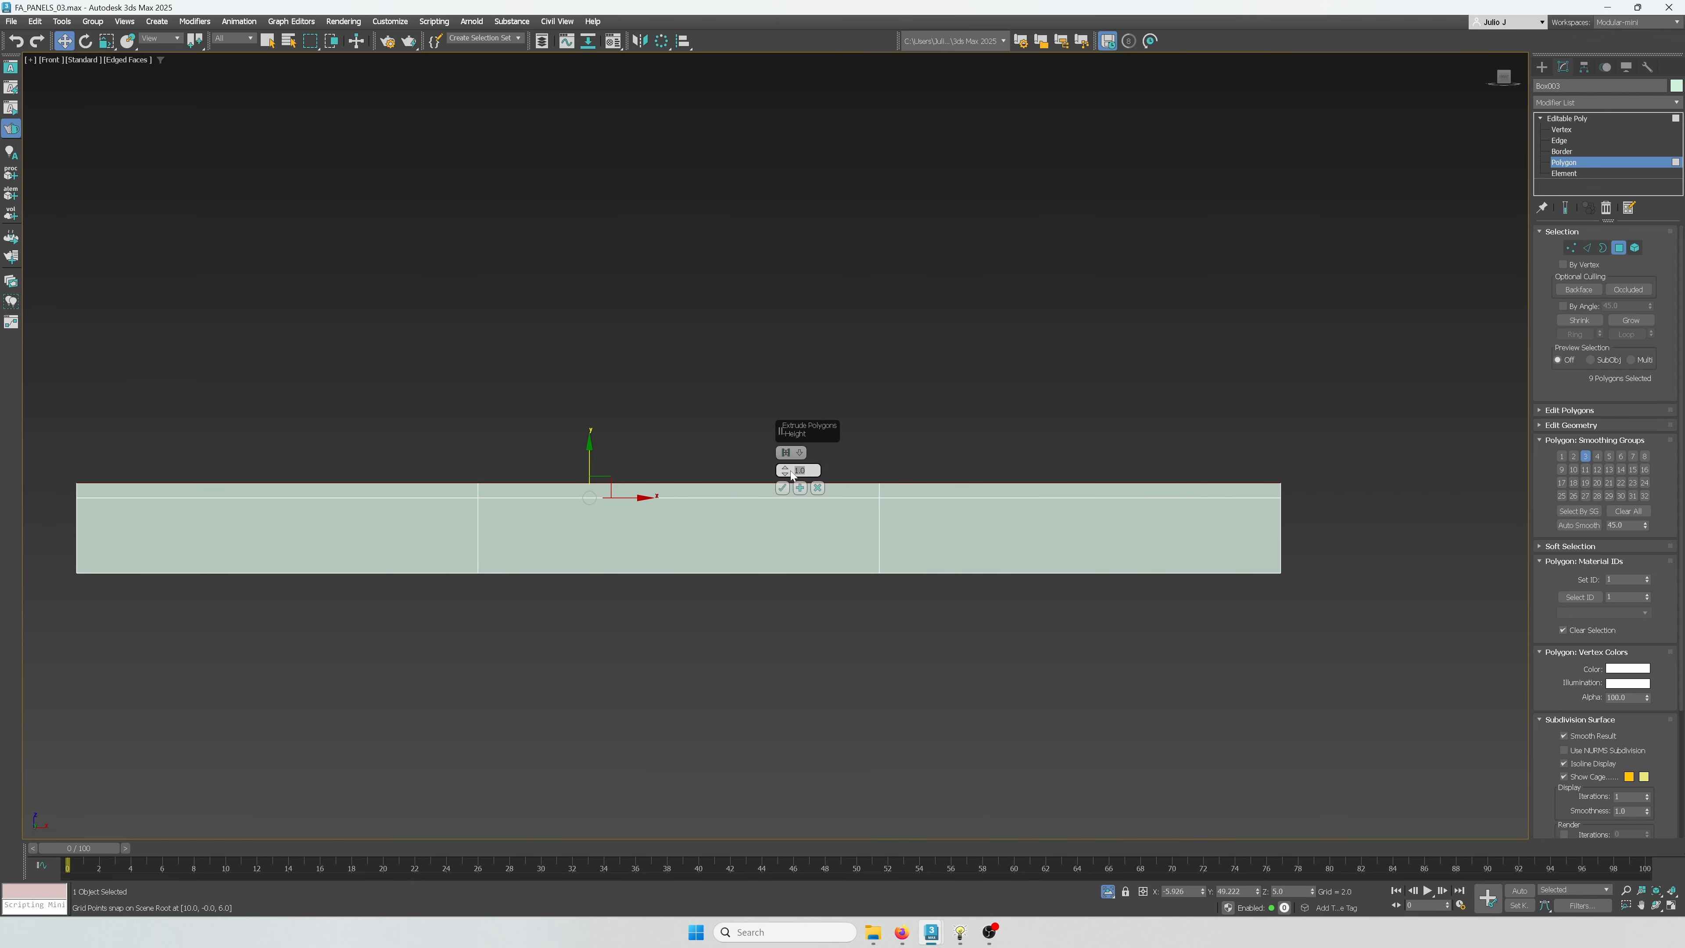
{"action": "left_click", "coordinate": [783, 489]}
Connect the two diagonally opposite corner vertices of the middle section's large top face with a diagonal edge
{"action": "middle_click_drag", "start_coordinate": [952, 515], "coordinate": [929, 524], "text": "alt"}
{"action": "key", "text": "t"}
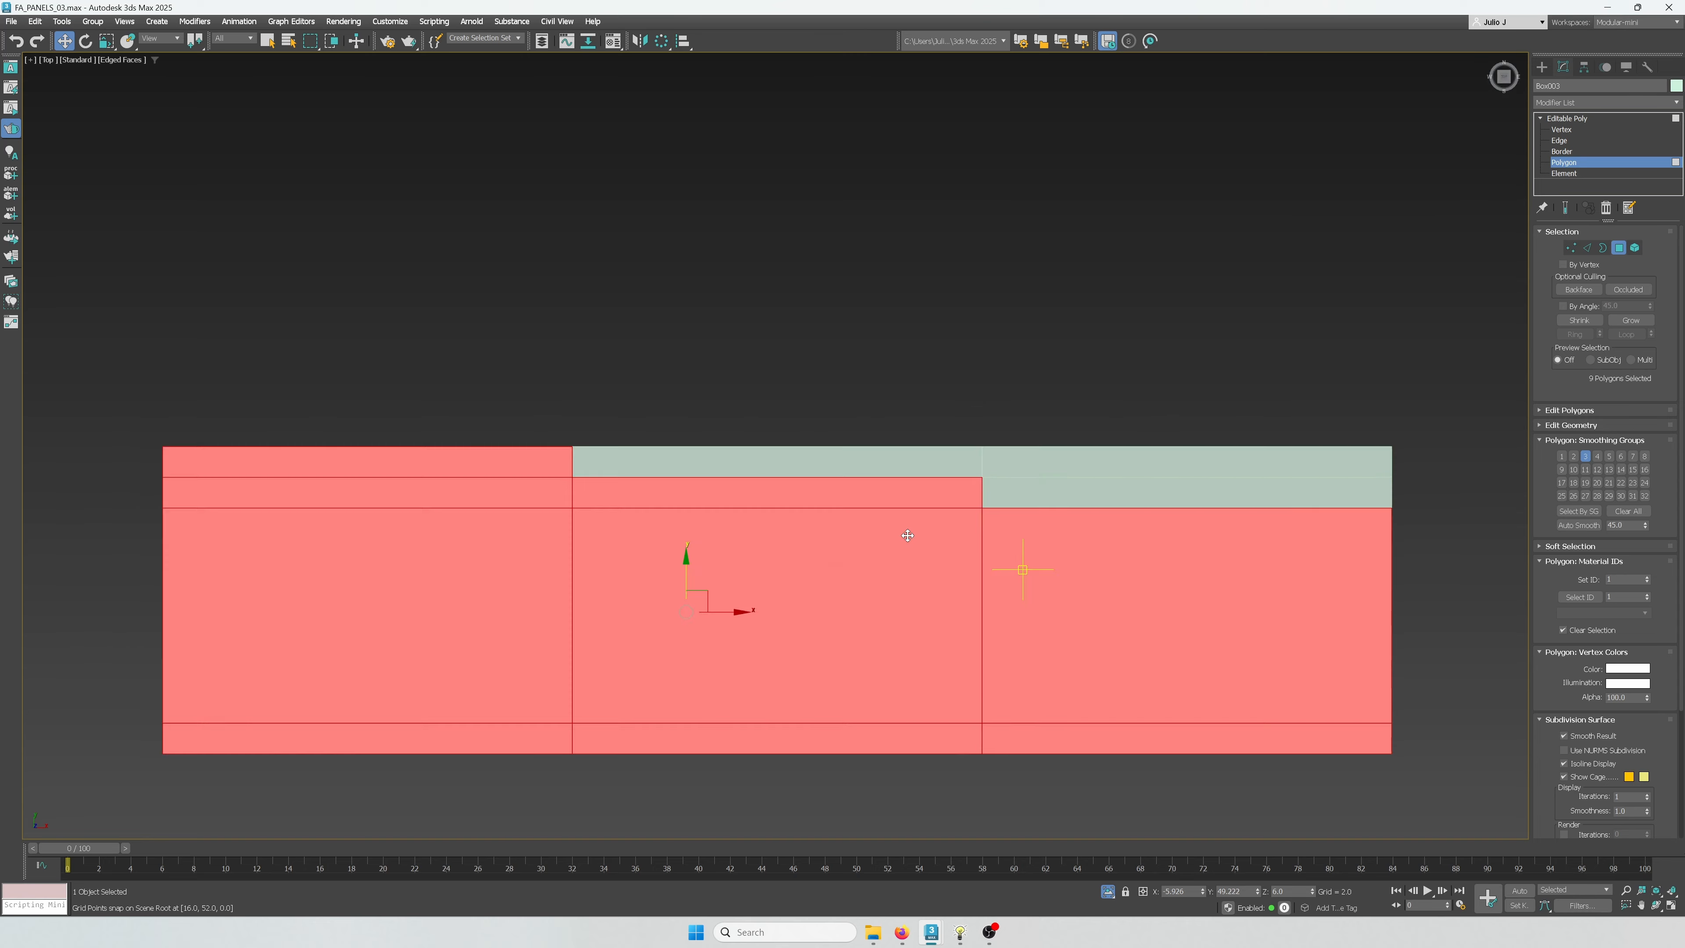
{"action": "scroll", "coordinate": [909, 531], "scroll_direction": "down", "scroll_amount": 3}
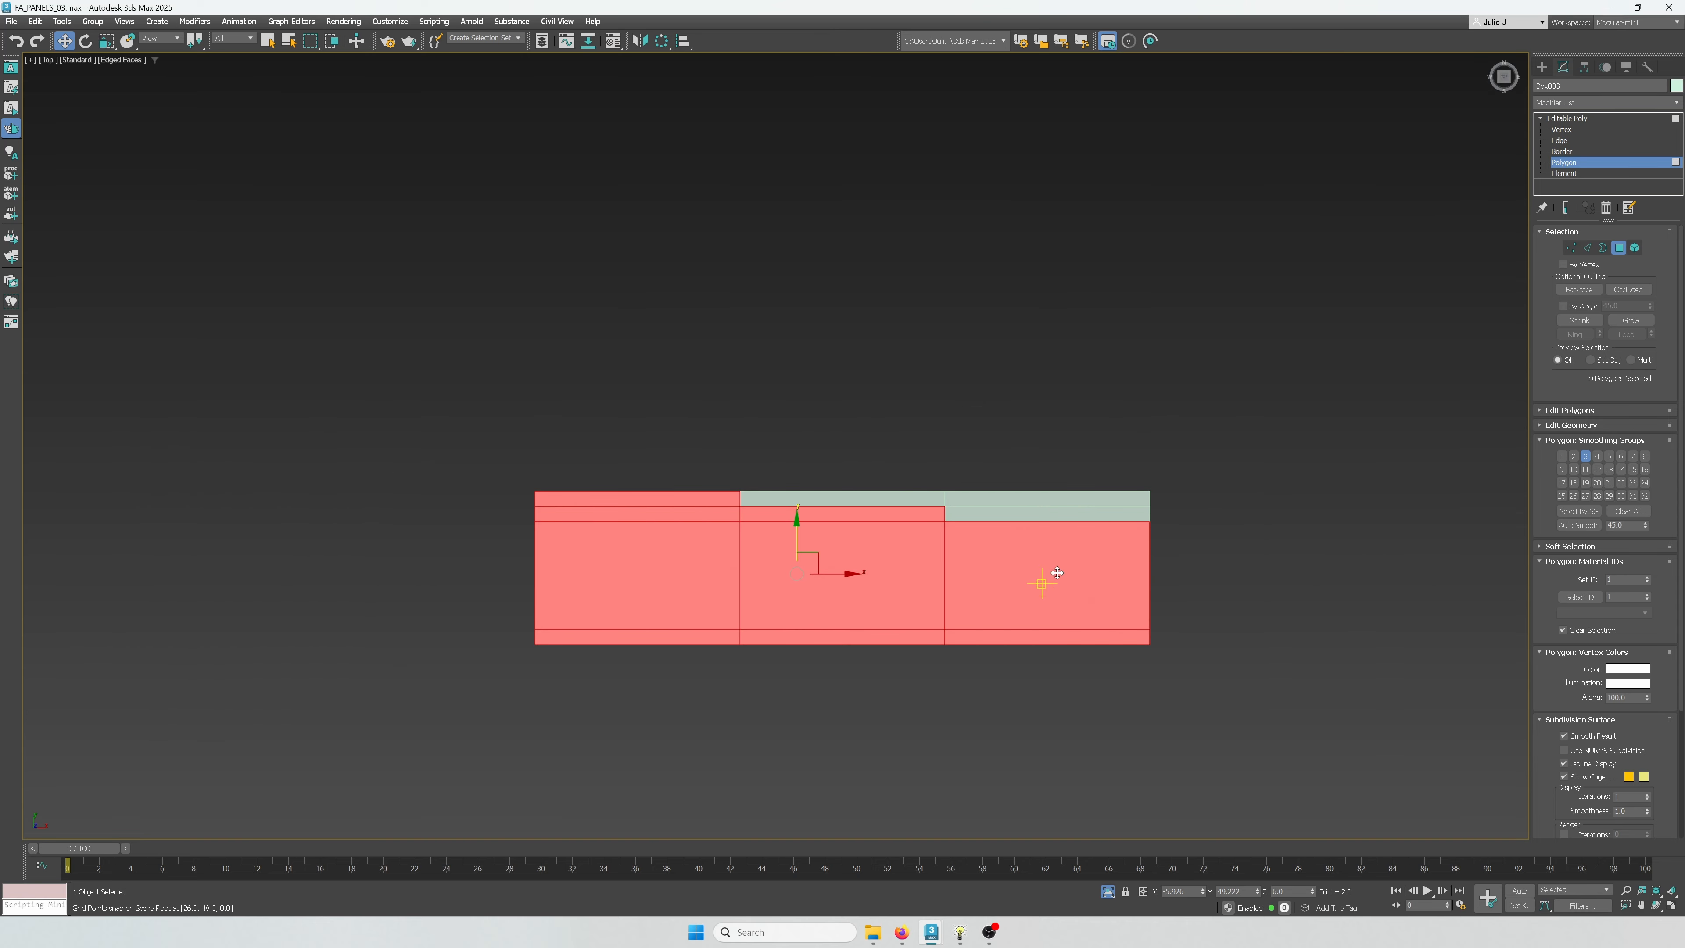
{"action": "left_click", "coordinate": [1571, 249]}
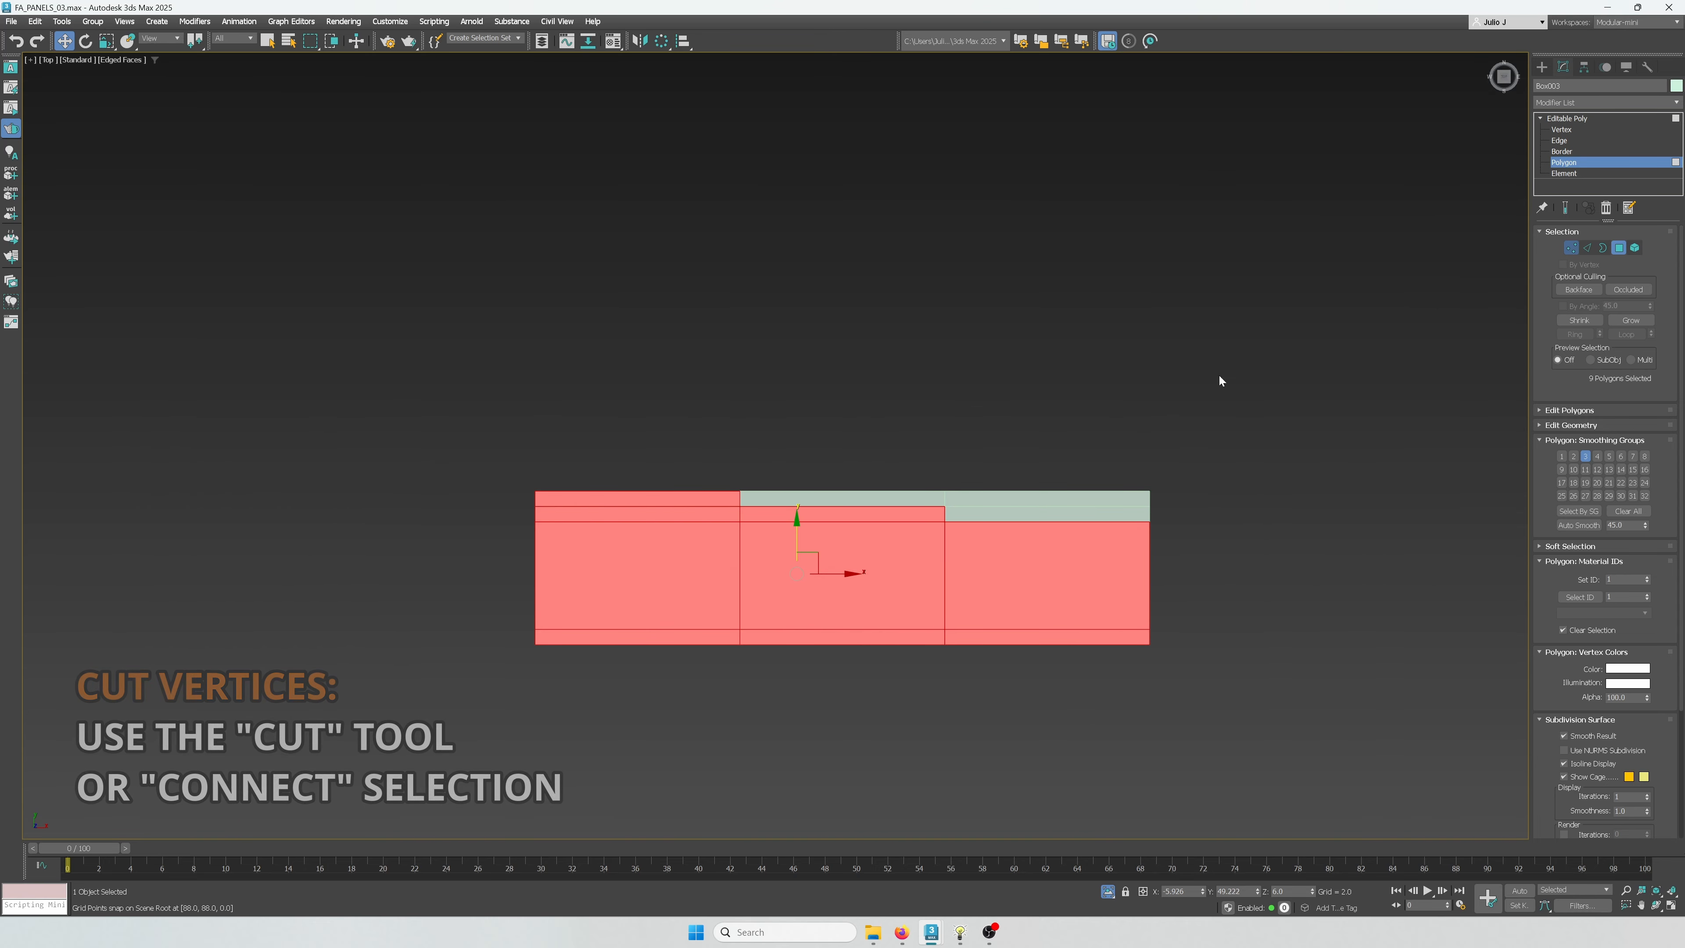
{"action": "left_click", "coordinate": [739, 628]}
{"action": "left_click", "coordinate": [944, 522], "text": "ctrl"}
{"action": "scroll", "coordinate": [959, 566], "scroll_direction": "up", "scroll_amount": 2}
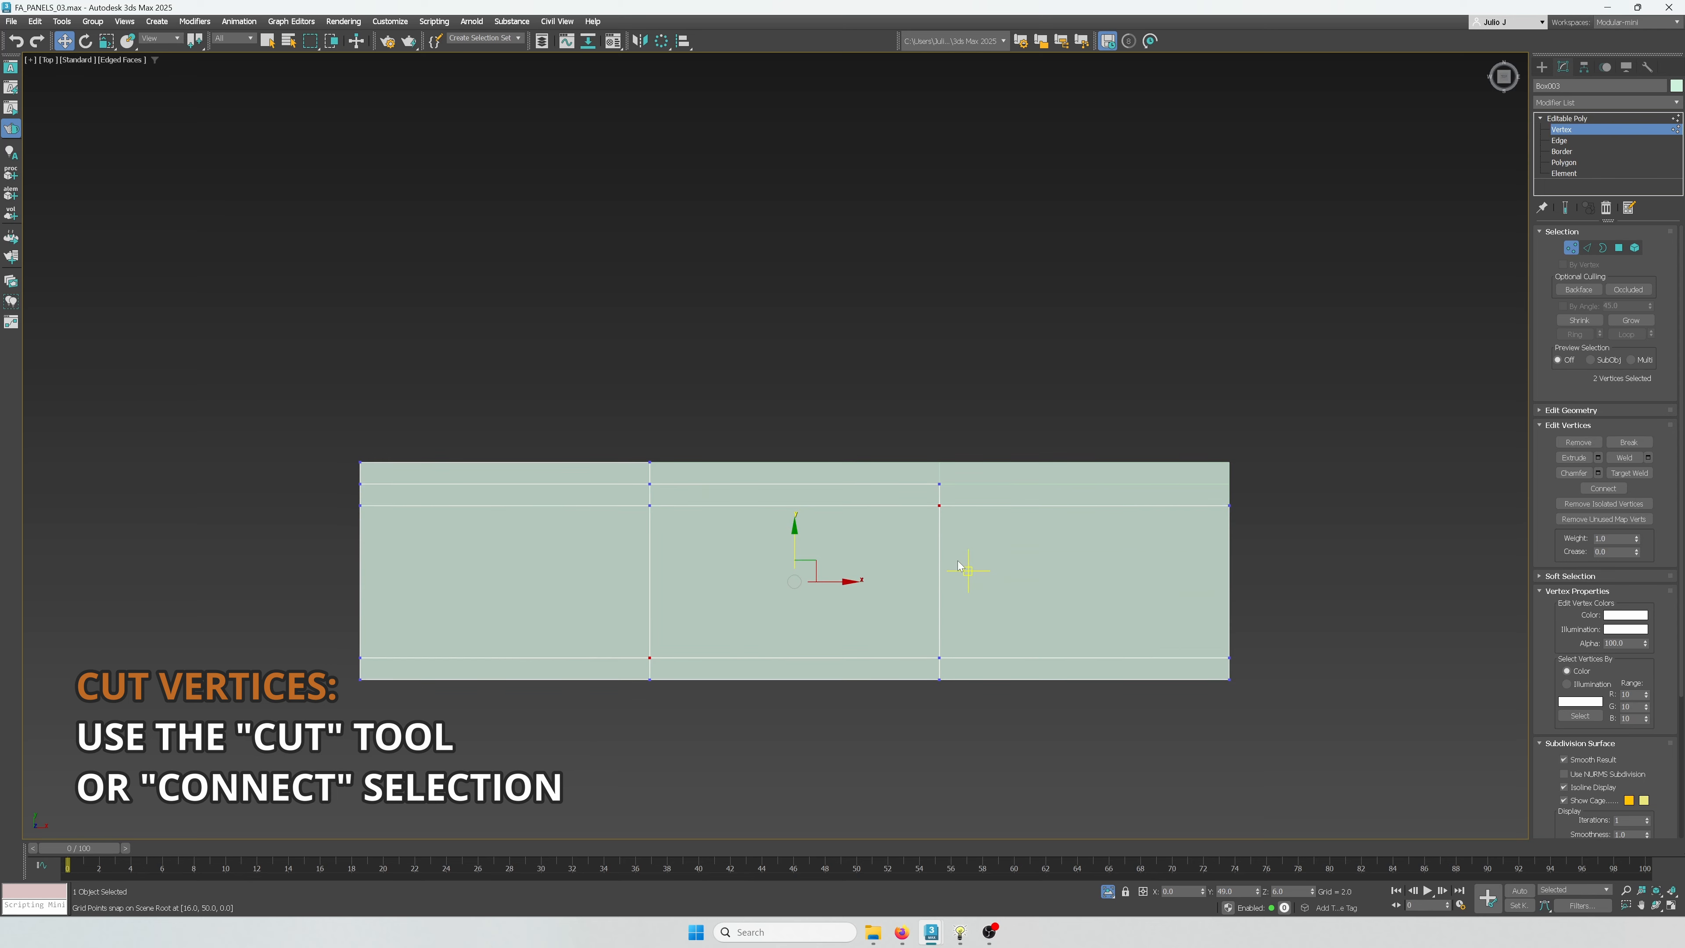
Extrude the top polygons above the diagonal edge by 2, excluding the lower border strip and the rightmost section
{"action": "left_click", "coordinate": [1619, 248]}
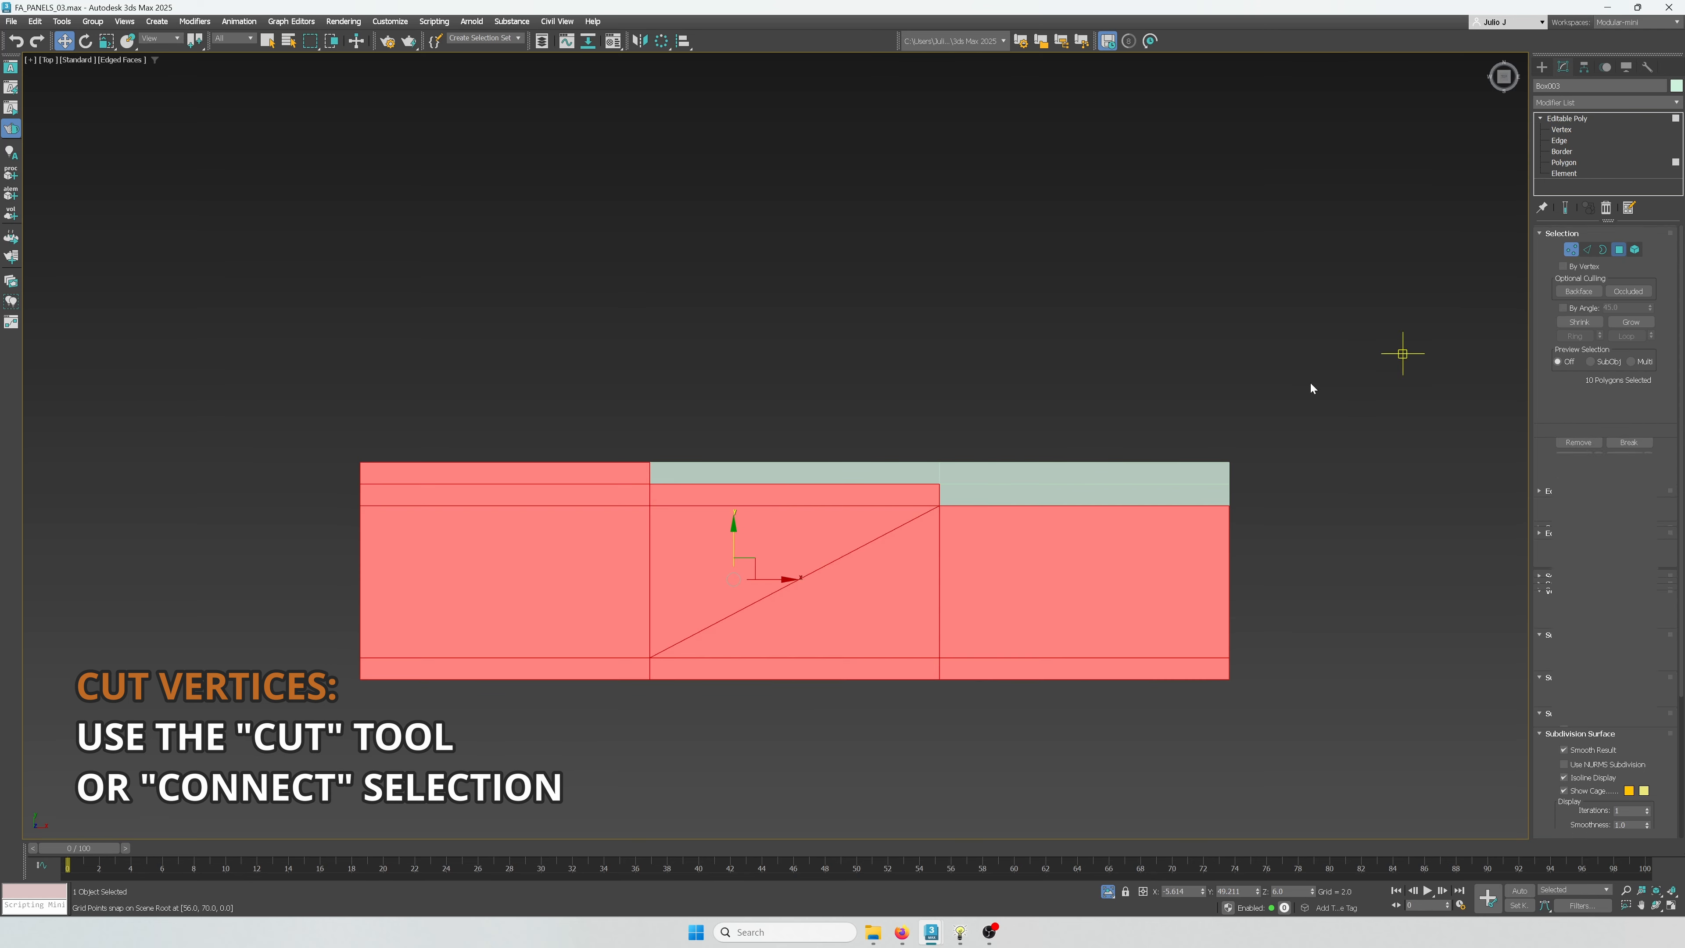
{"action": "left_click_drag", "start_coordinate": [926, 634], "coordinate": [914, 629], "text": "alt"}
{"action": "left_click_drag", "start_coordinate": [695, 696], "coordinate": [579, 664], "text": "alt"}
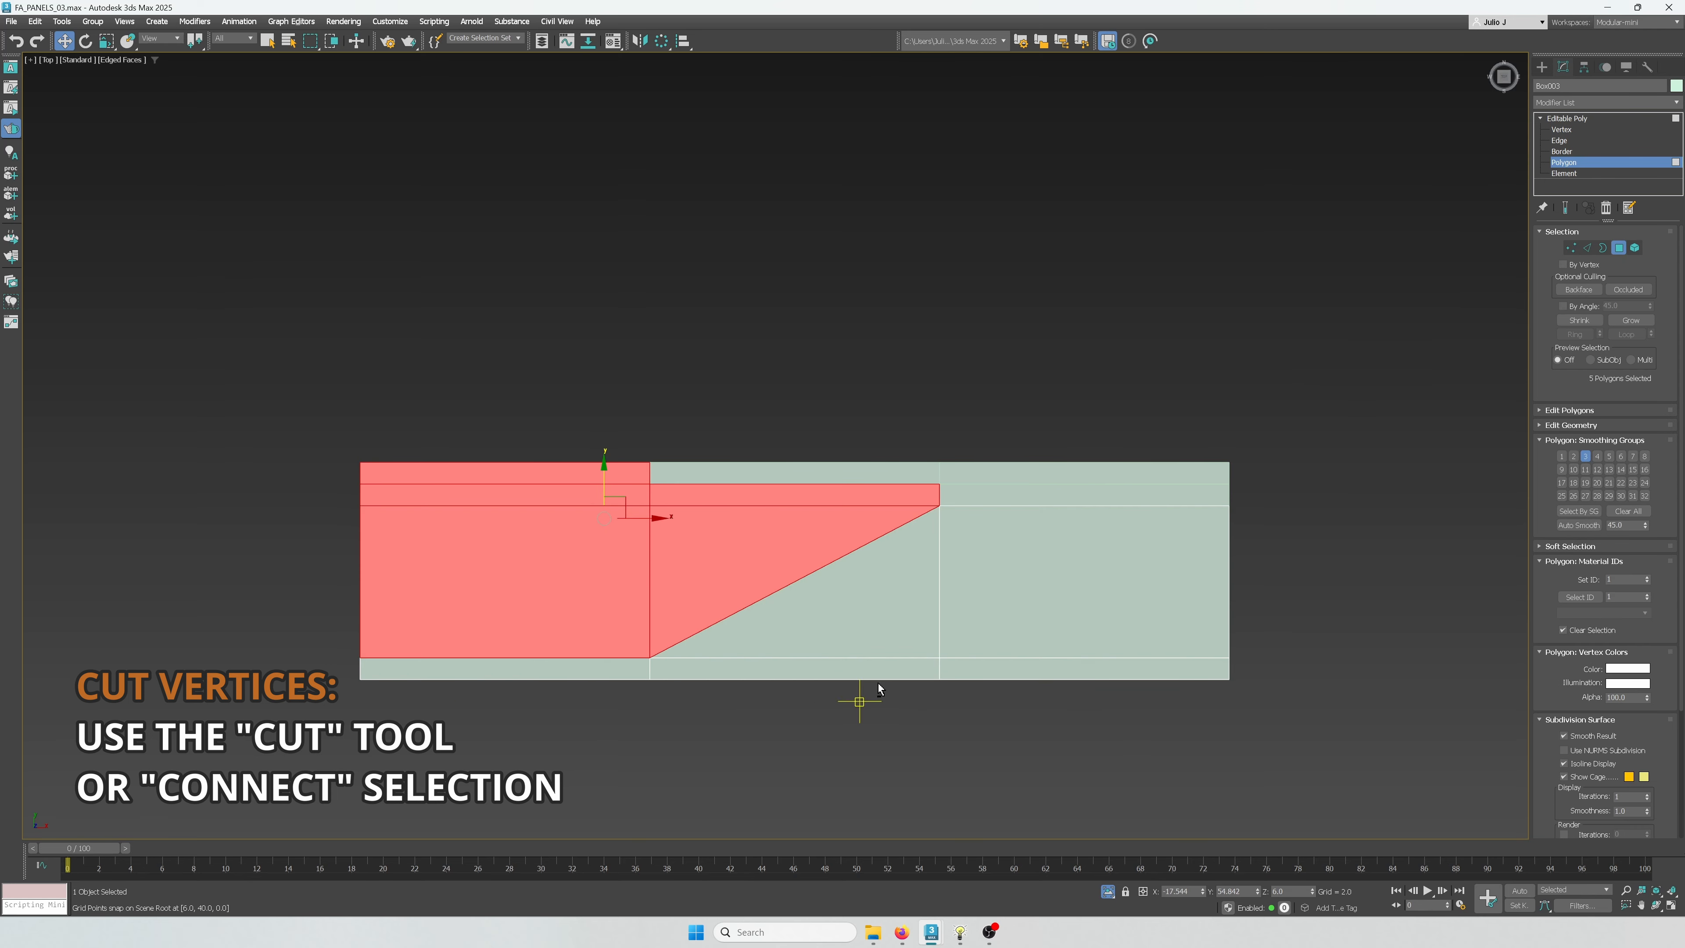
{"action": "middle_click_drag", "start_coordinate": [882, 654], "coordinate": [854, 598], "text": "alt"}
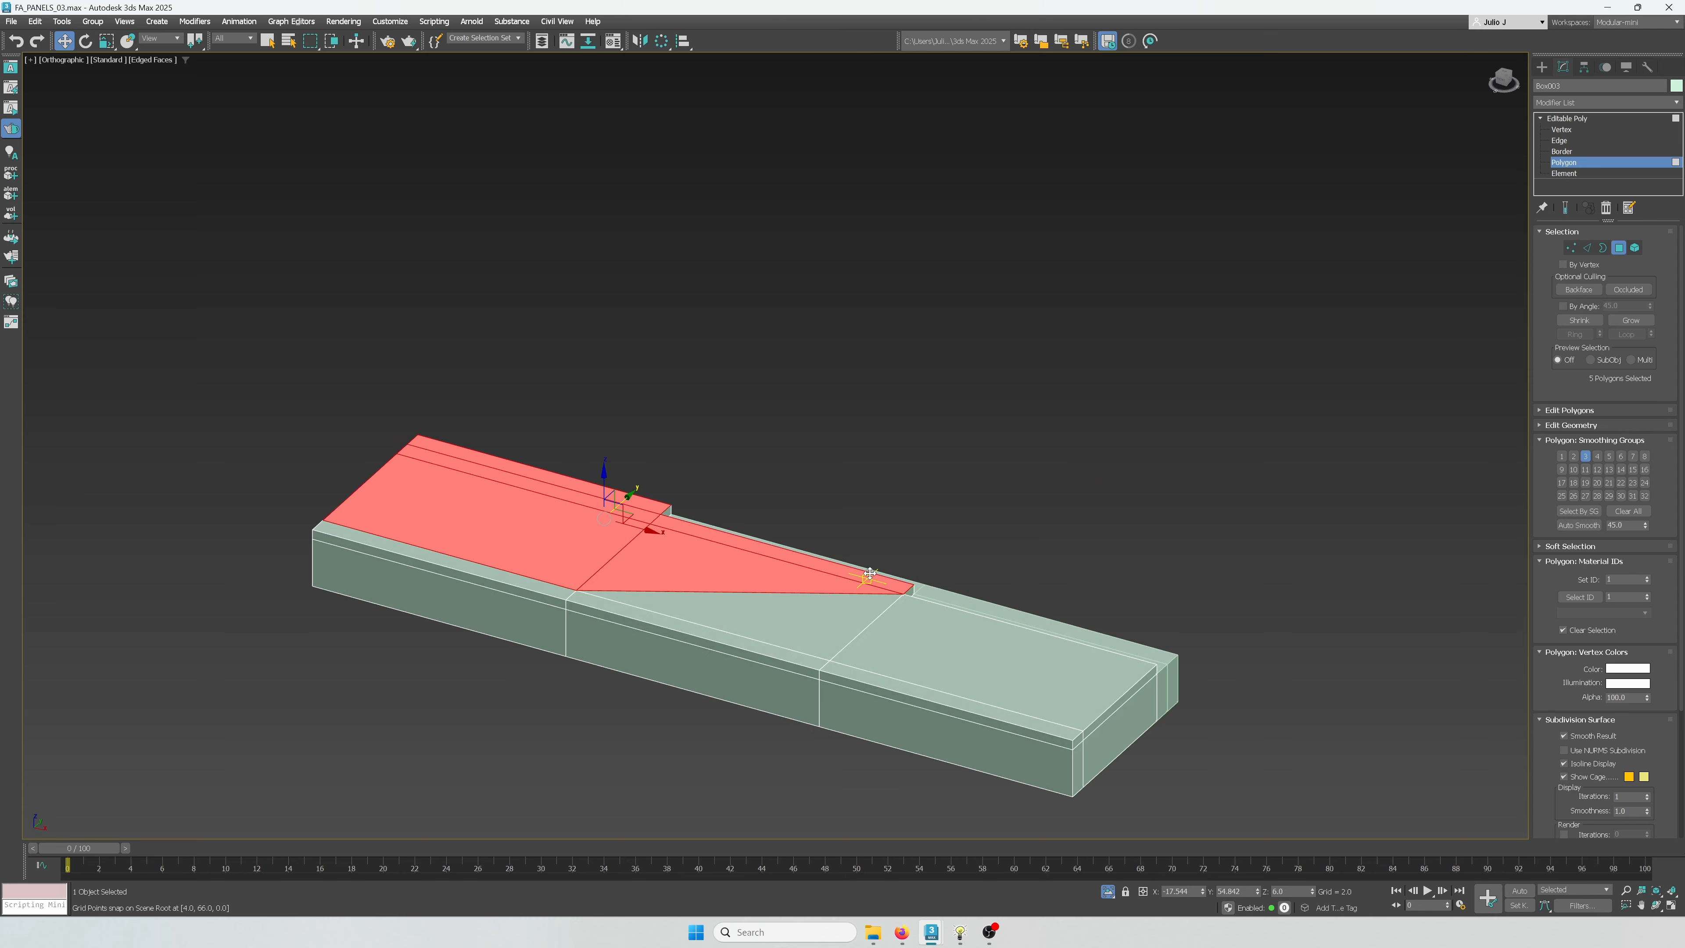
{"action": "key", "text": "shift+e"}
{"action": "scroll", "coordinate": [595, 574], "scroll_direction": "up", "scroll_amount": 2}
{"action": "left_click_drag", "start_coordinate": [811, 471], "coordinate": [734, 476]}
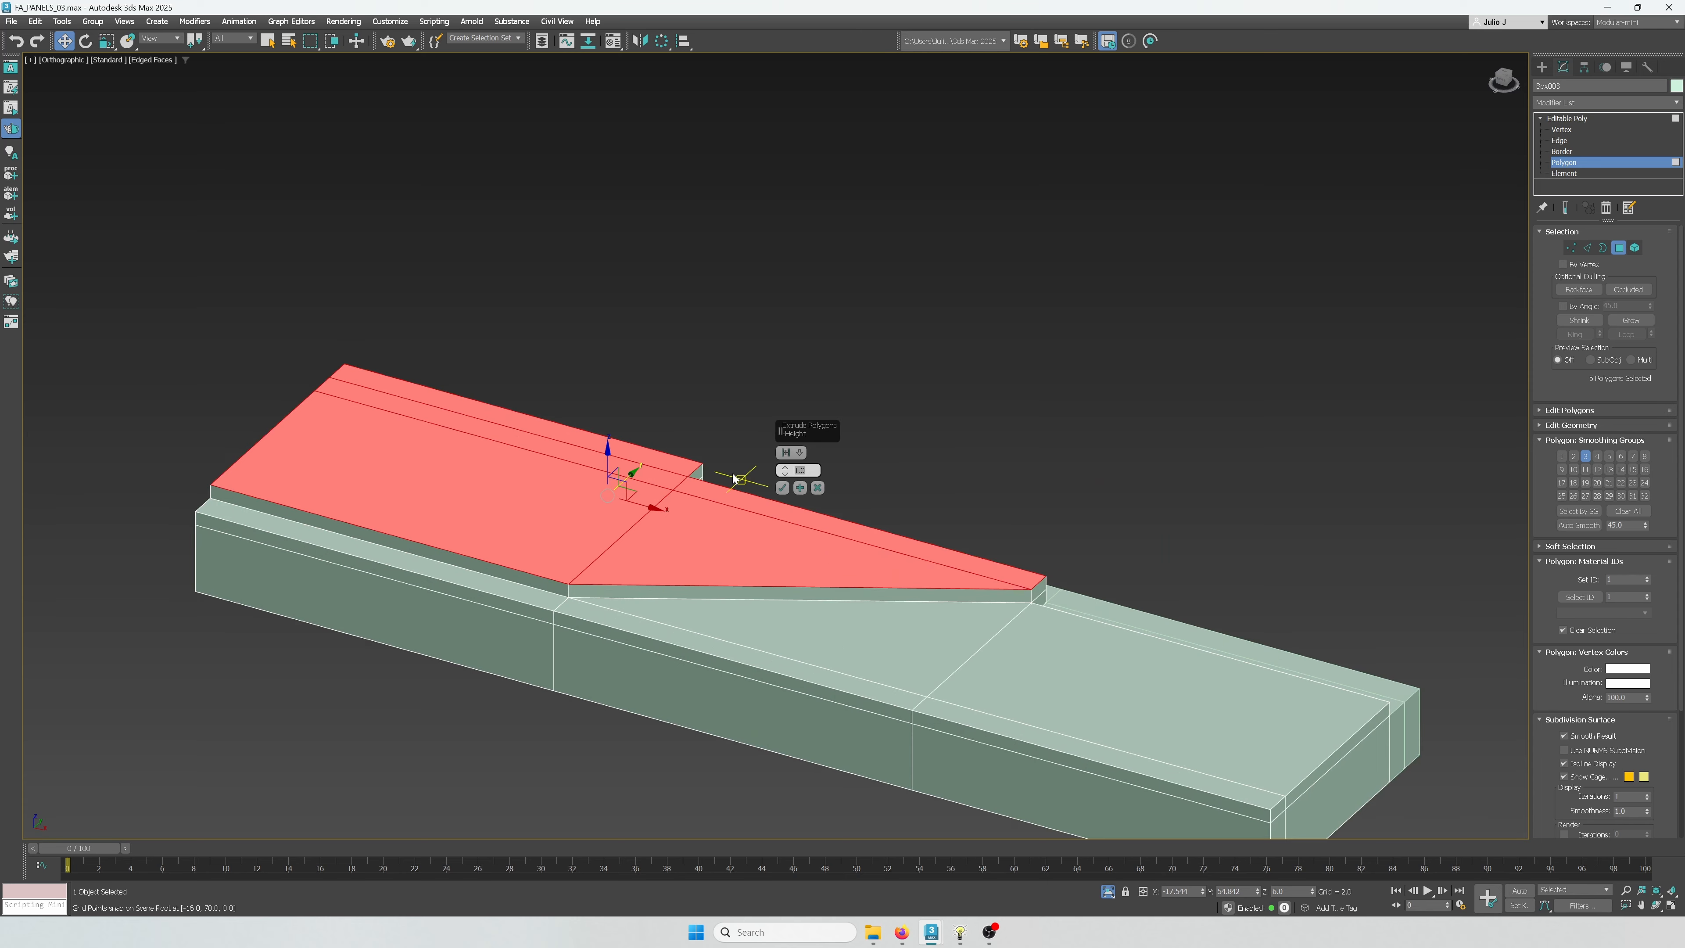
{"action": "type", "text": "2.0"}
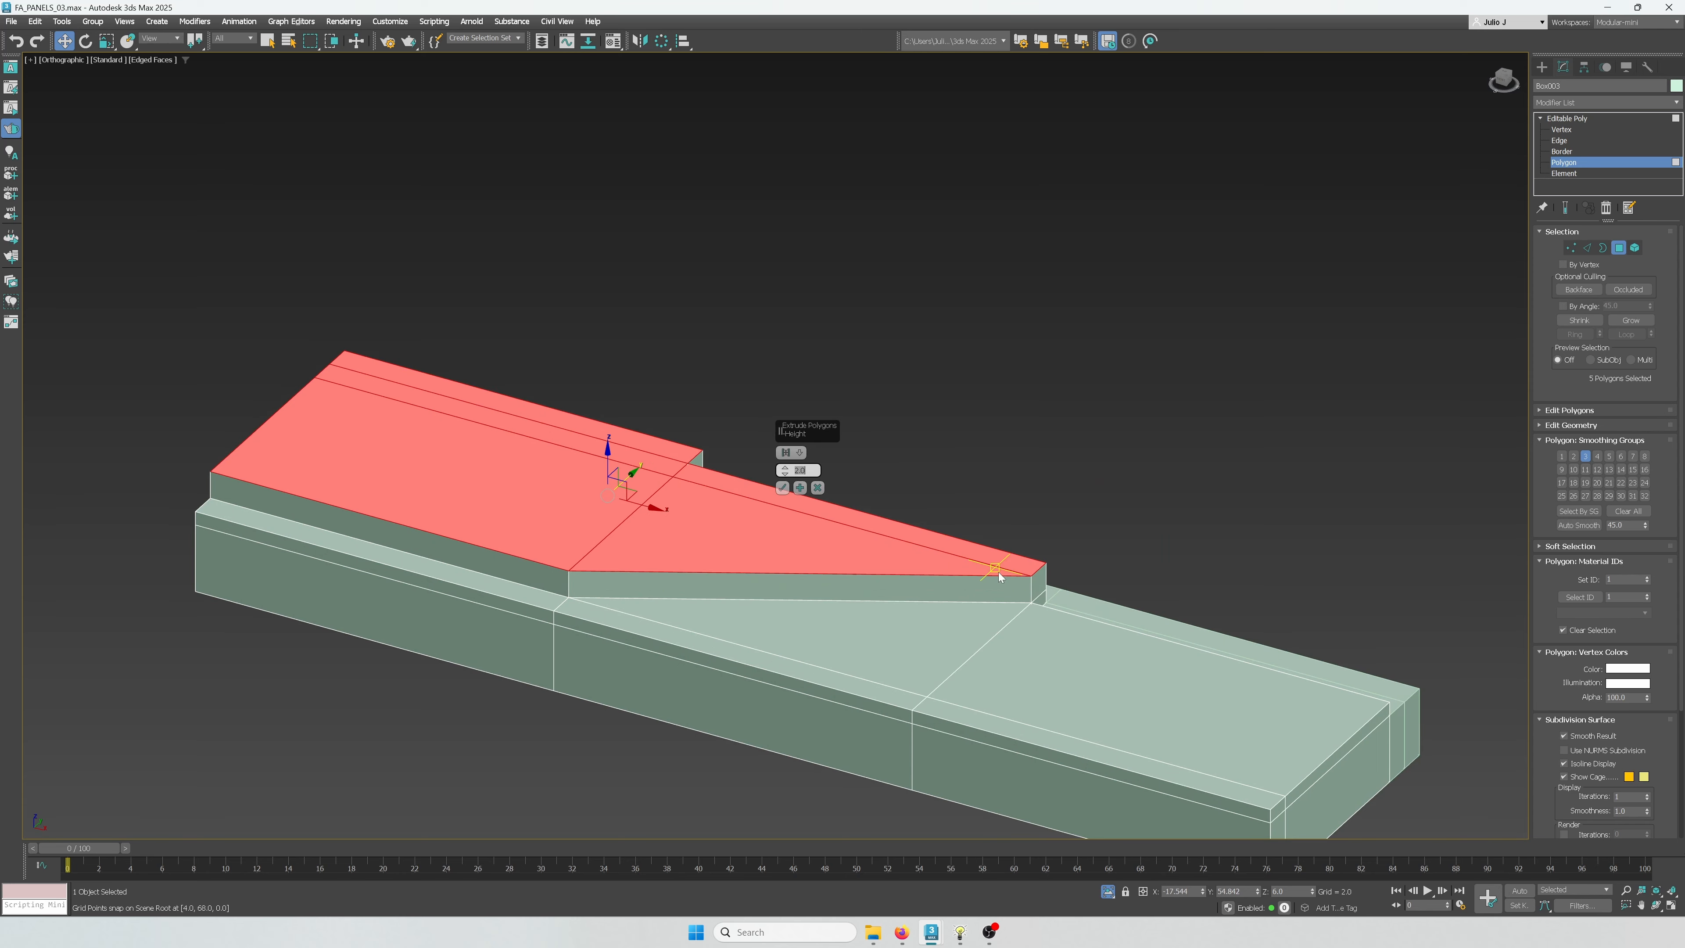
{"action": "middle_click_drag", "start_coordinate": [1001, 576], "coordinate": [987, 531], "text": "alt"}
{"action": "left_click", "coordinate": [783, 488]}
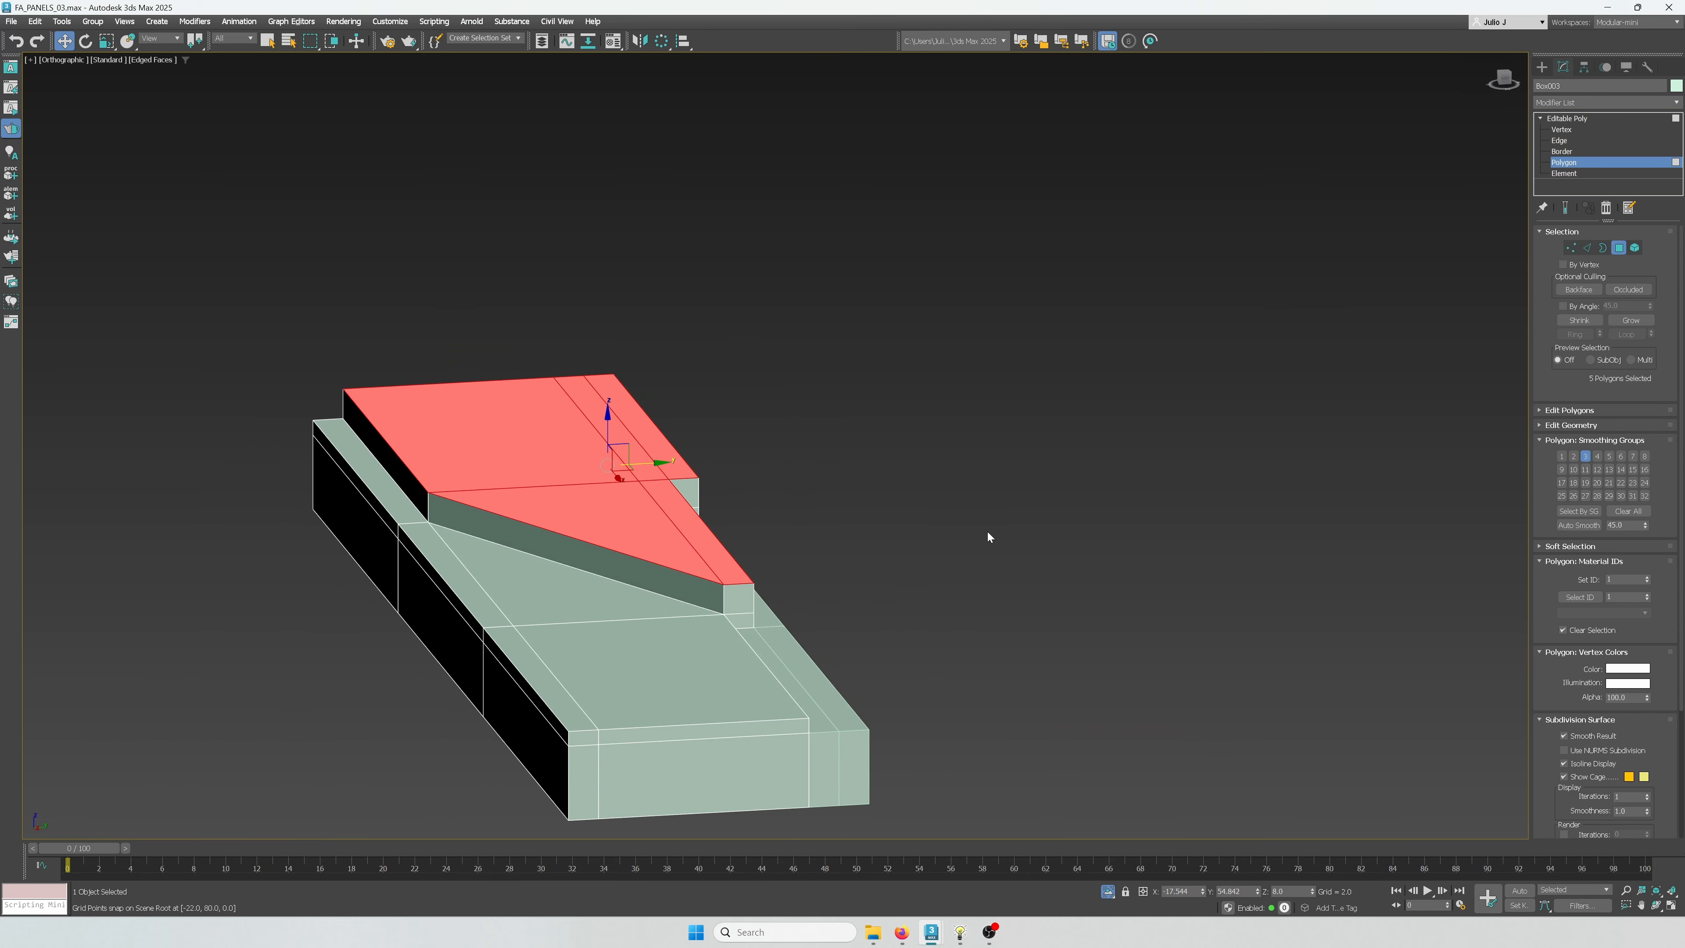
Leave polygon editing, end the isolation, and unhide all the panel pieces
{"action": "left_click", "coordinate": [1619, 246]}
{"action": "right_click", "coordinate": [653, 606]}
{"action": "left_click", "coordinate": [681, 498]}
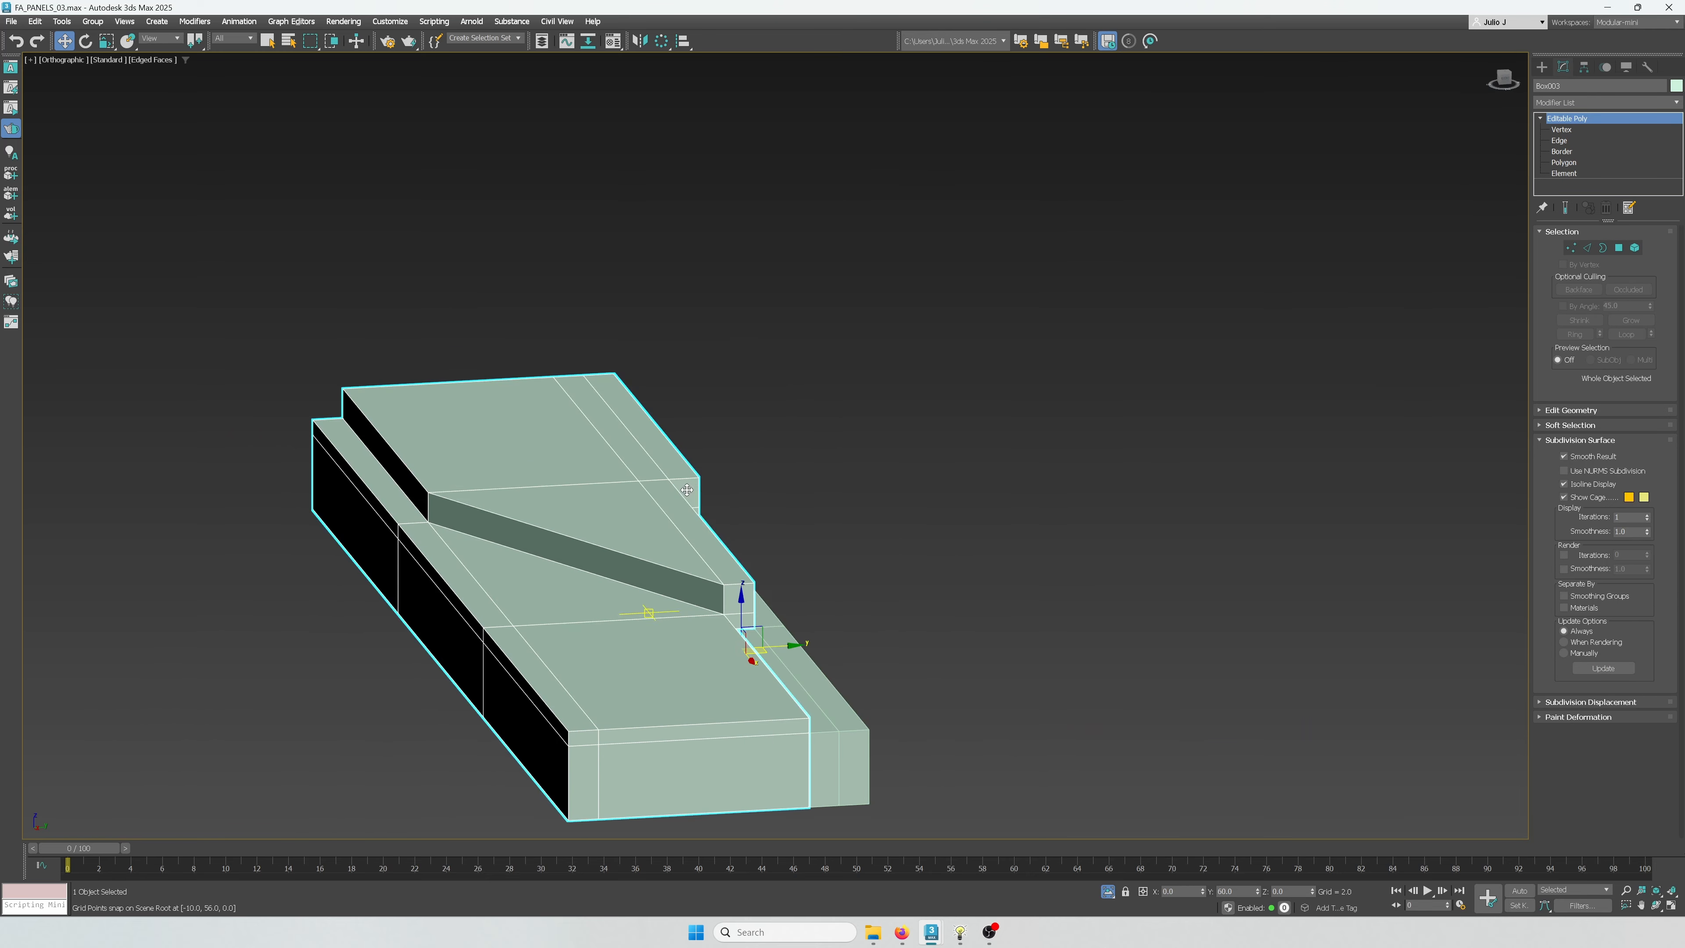
{"action": "middle_click_drag", "start_coordinate": [855, 579], "coordinate": [790, 508], "text": "alt"}
{"action": "left_click", "coordinate": [756, 584]}
{"action": "left_click", "coordinate": [1627, 67]}
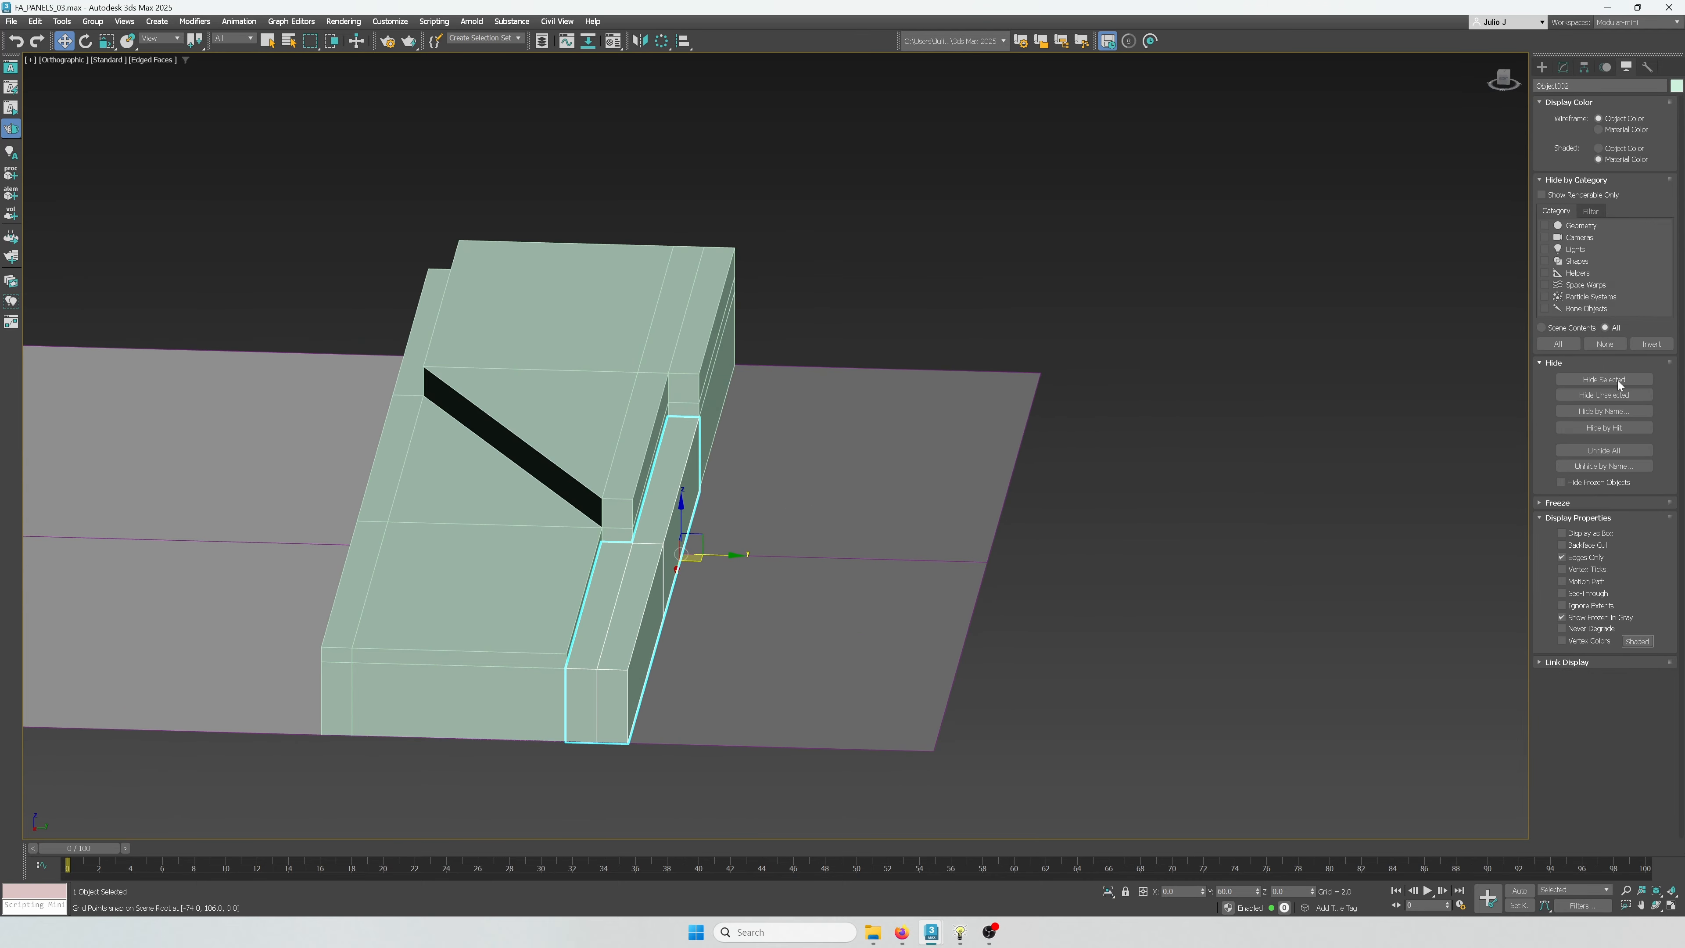
{"action": "left_click", "coordinate": [1643, 451]}
Select the undivided half of the panel and frame it in the Top view
{"action": "left_click", "coordinate": [820, 557]}
{"action": "middle_click_drag", "start_coordinate": [1076, 499], "coordinate": [1080, 494], "text": "alt"}
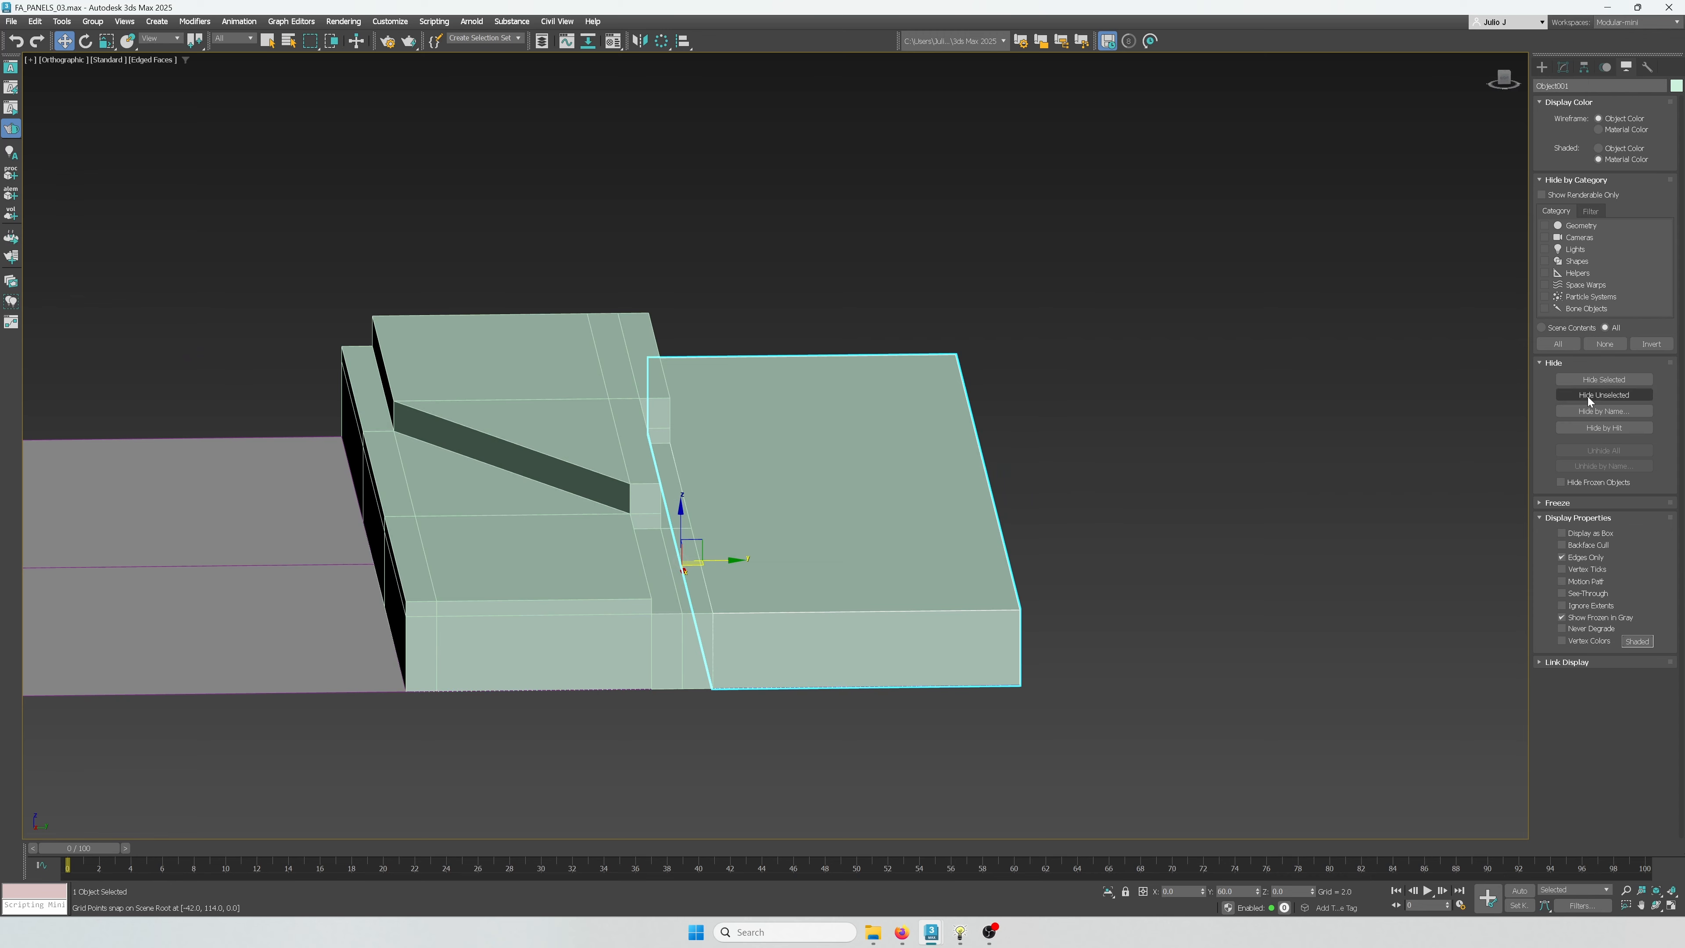
{"action": "key", "text": "t"}
{"action": "key", "text": "z"}
{"action": "scroll", "coordinate": [968, 526], "scroll_direction": "down", "scroll_amount": 3}
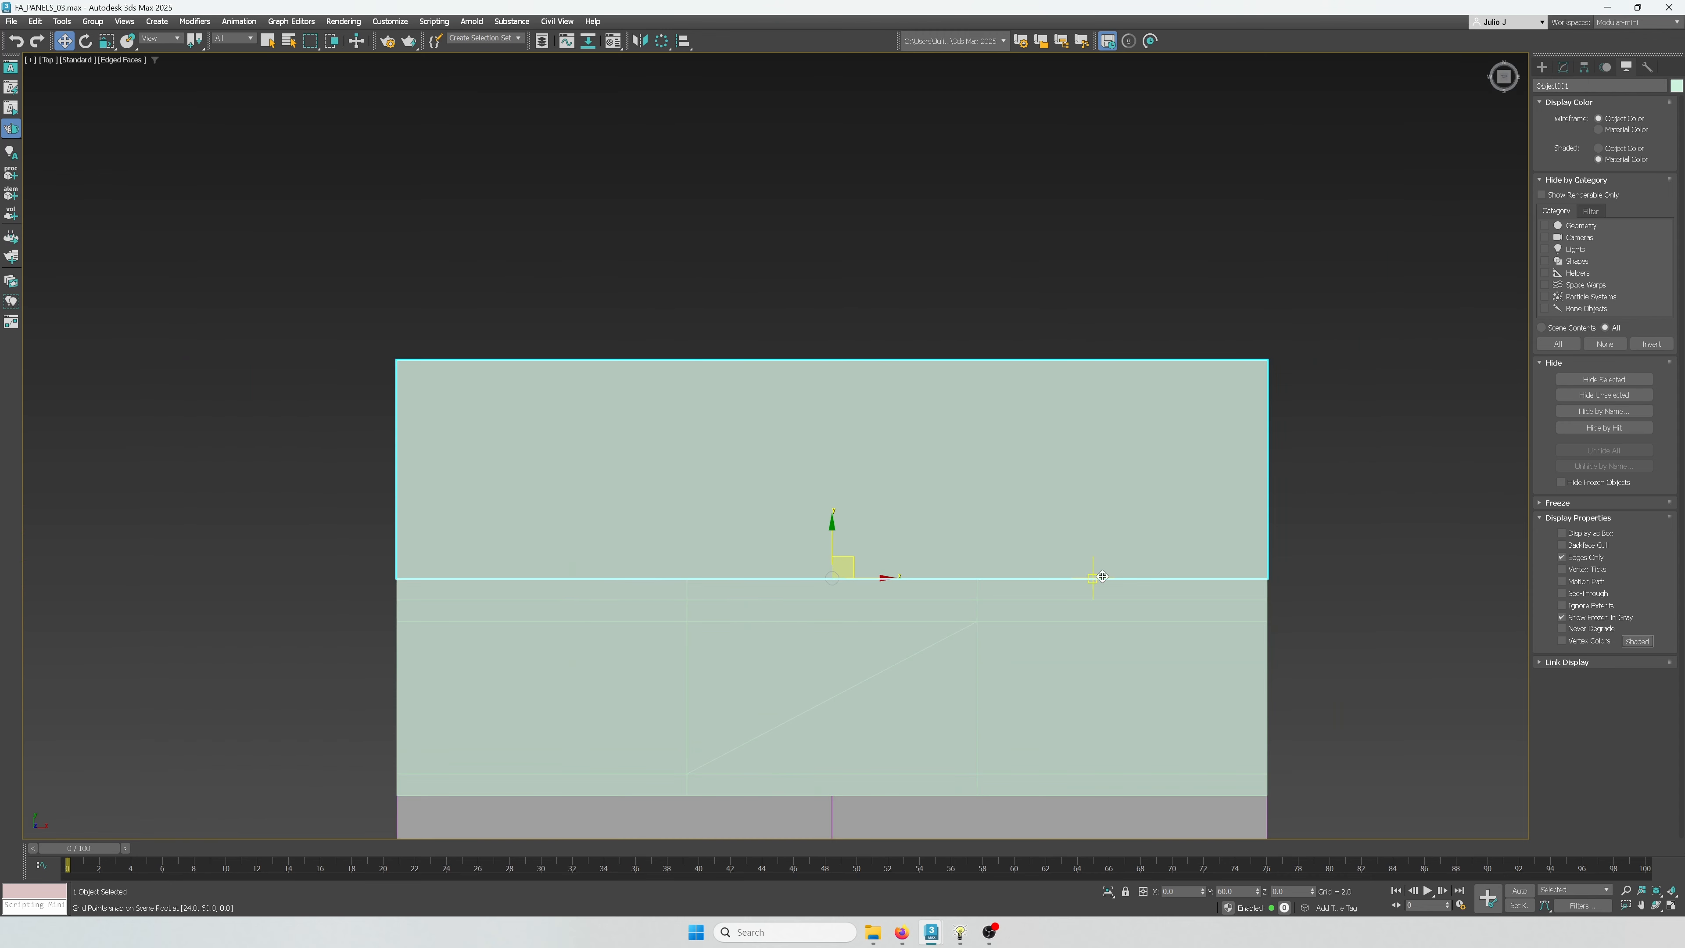
Select the stepped panel object next to the flat slab and start editing its polygons
{"action": "middle_click_drag", "start_coordinate": [1078, 570], "coordinate": [1002, 485]}
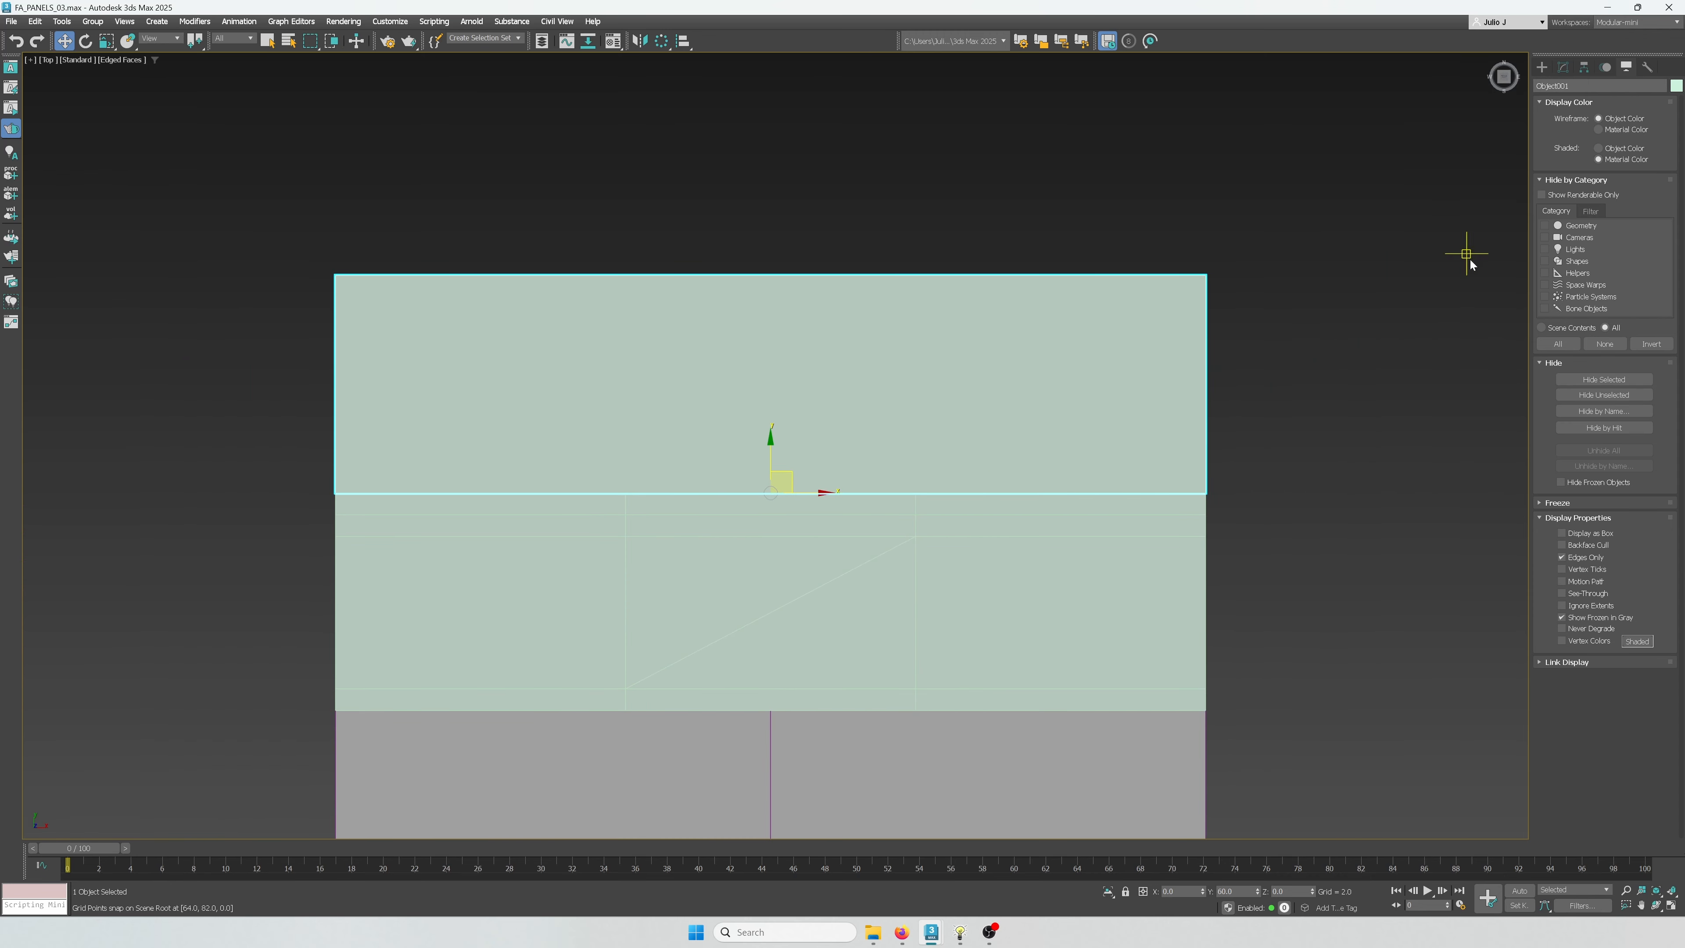
{"action": "left_click", "coordinate": [1564, 78]}
{"action": "mouse_move", "coordinate": [783, 584]}
{"action": "middle_mouse_down", "text": "alt"}
{"action": "mouse_move", "coordinate": [649, 503]}
{"action": "mouse_move", "coordinate": [523, 729]}
{"action": "middle_mouse_up", "text": "alt"}
{"action": "left_click", "coordinate": [1614, 251]}
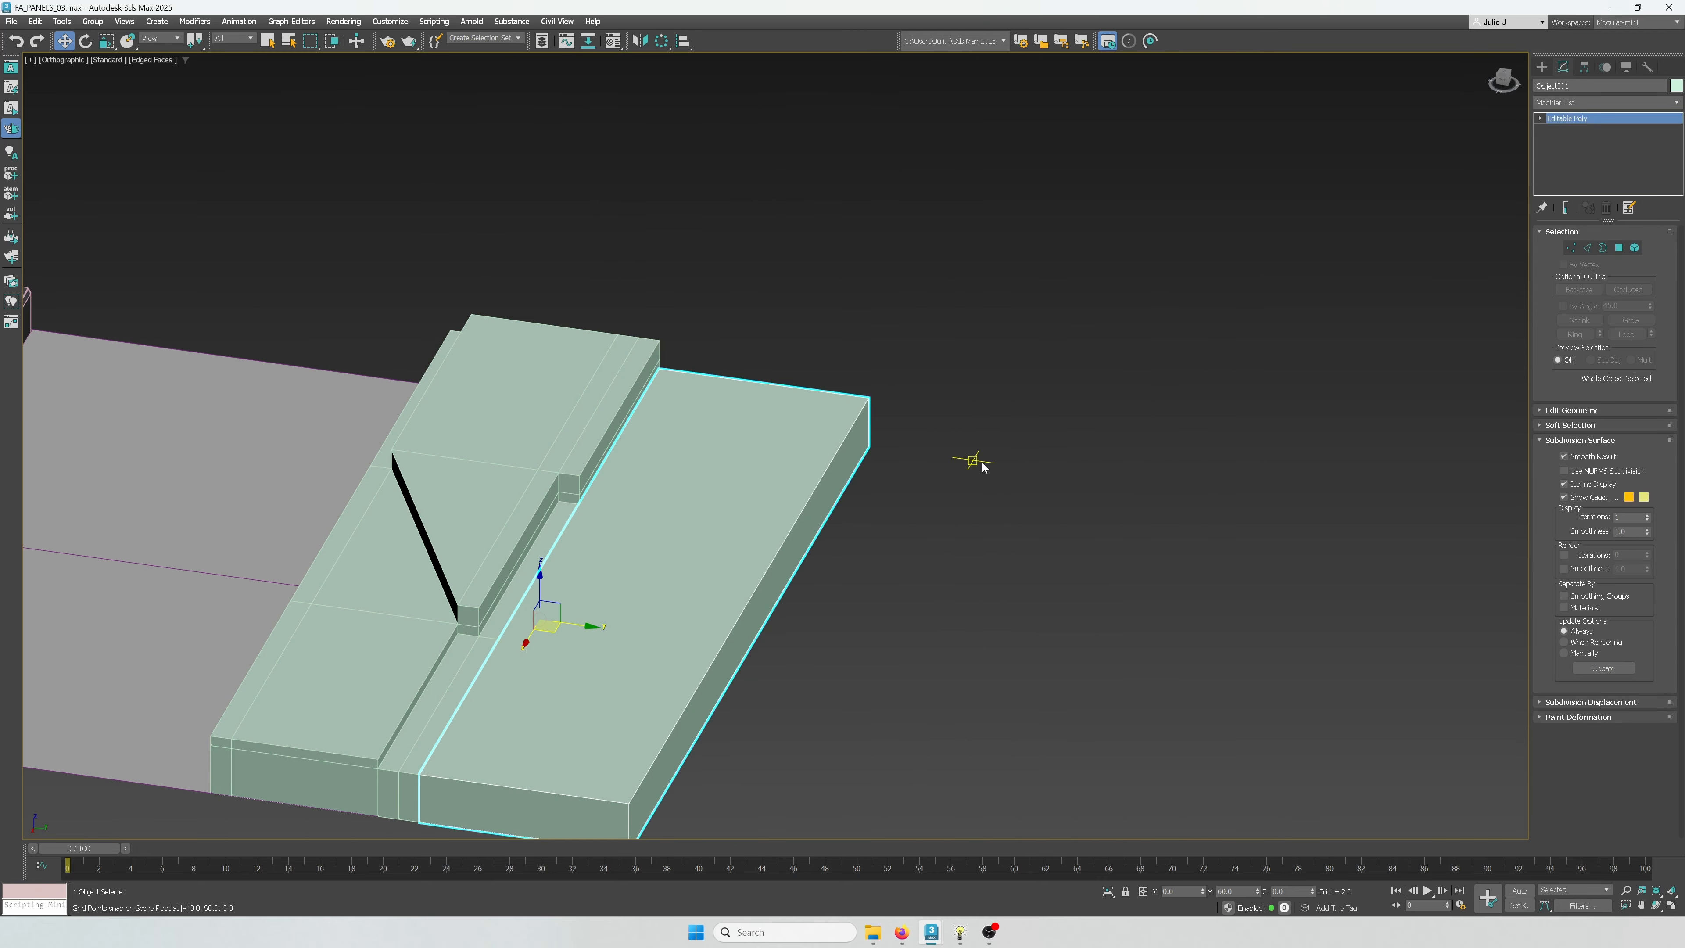
{"action": "left_click", "coordinate": [557, 388]}
{"action": "left_click", "coordinate": [1618, 249]}
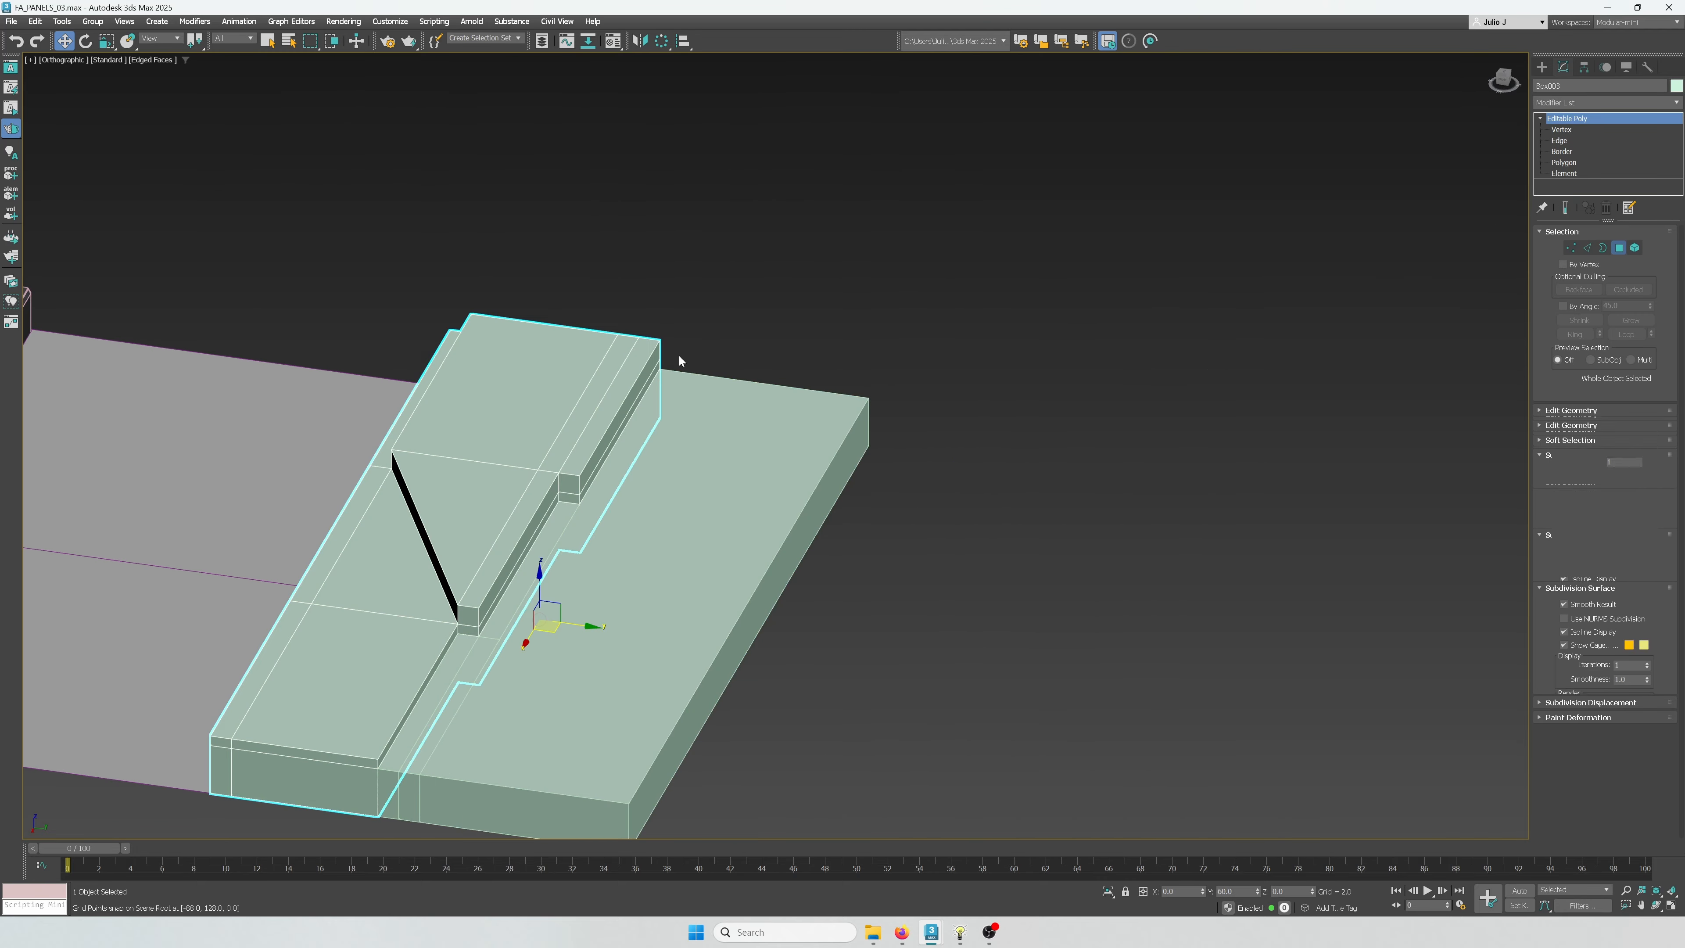
Clone the stepped panel's narrow end polygon bordering the slab, as an element, along Y to near the slab's far edge
{"action": "scroll", "coordinate": [549, 405], "scroll_direction": "up", "scroll_amount": 4}
{"action": "left_click", "coordinate": [717, 378]}
{"action": "left_click", "coordinate": [741, 374], "text": "ctrl"}
{"action": "middle_click_drag", "start_coordinate": [810, 419], "coordinate": [690, 424], "text": "alt"}
{"action": "left_click", "coordinate": [922, 472]}
{"action": "middle_click_drag", "start_coordinate": [646, 496], "coordinate": [771, 511], "text": "alt"}
{"action": "key", "text": "t"}
{"action": "key", "text": "z"}
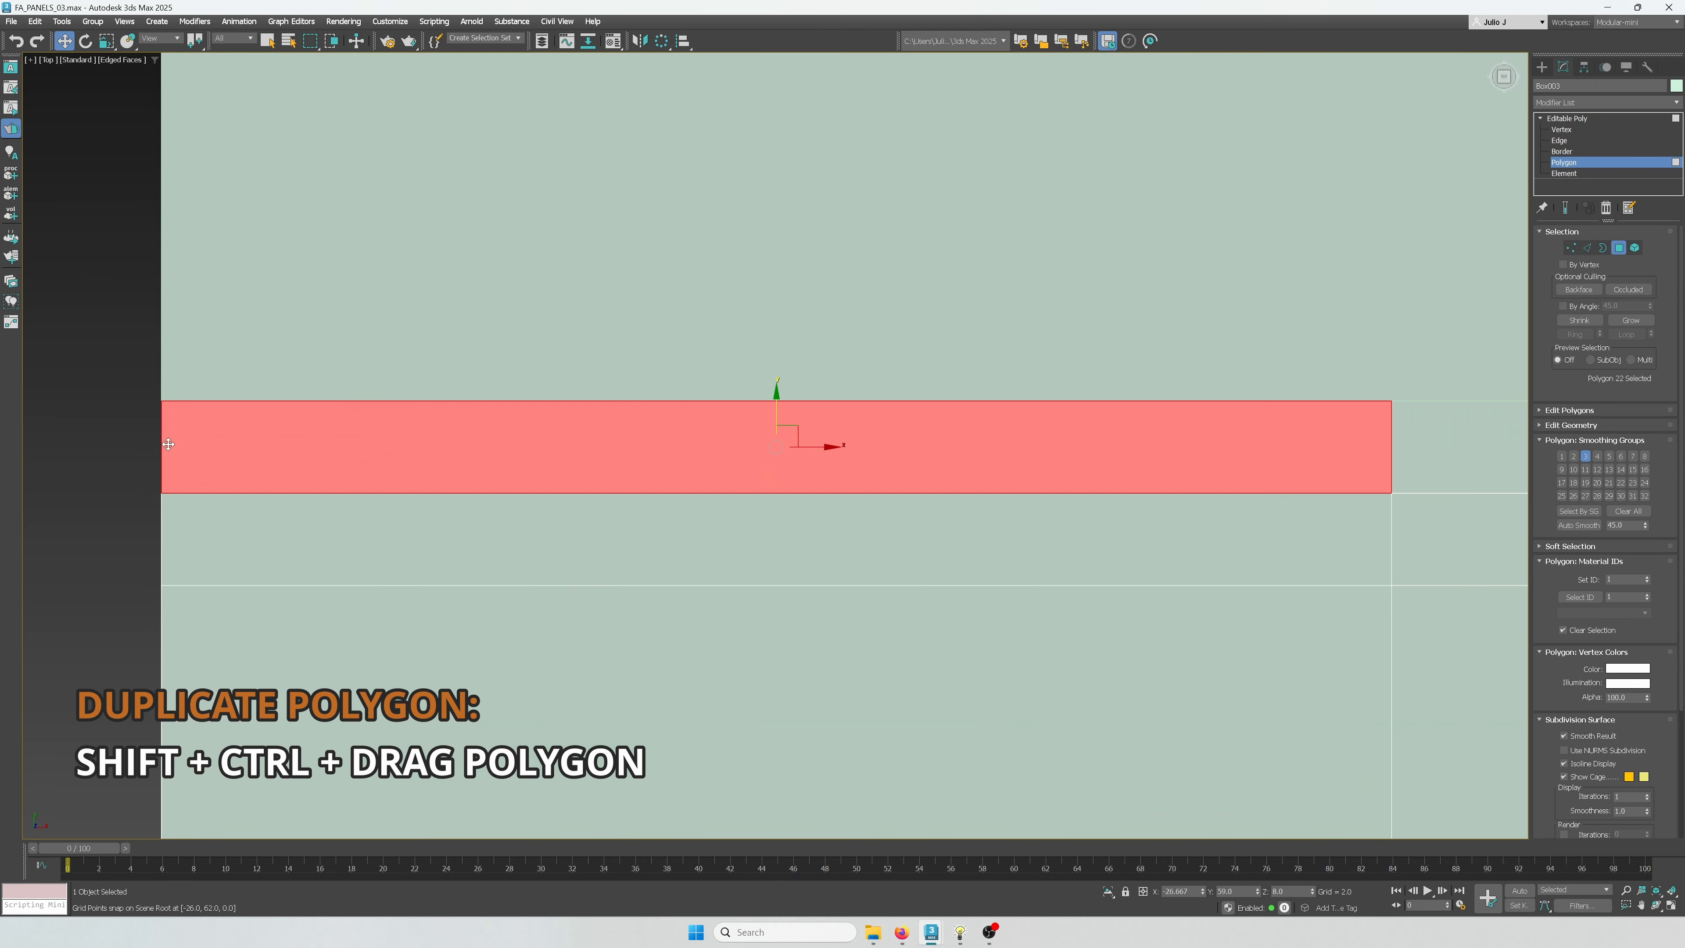
{"action": "scroll", "coordinate": [729, 444], "scroll_direction": "down", "scroll_amount": 8}
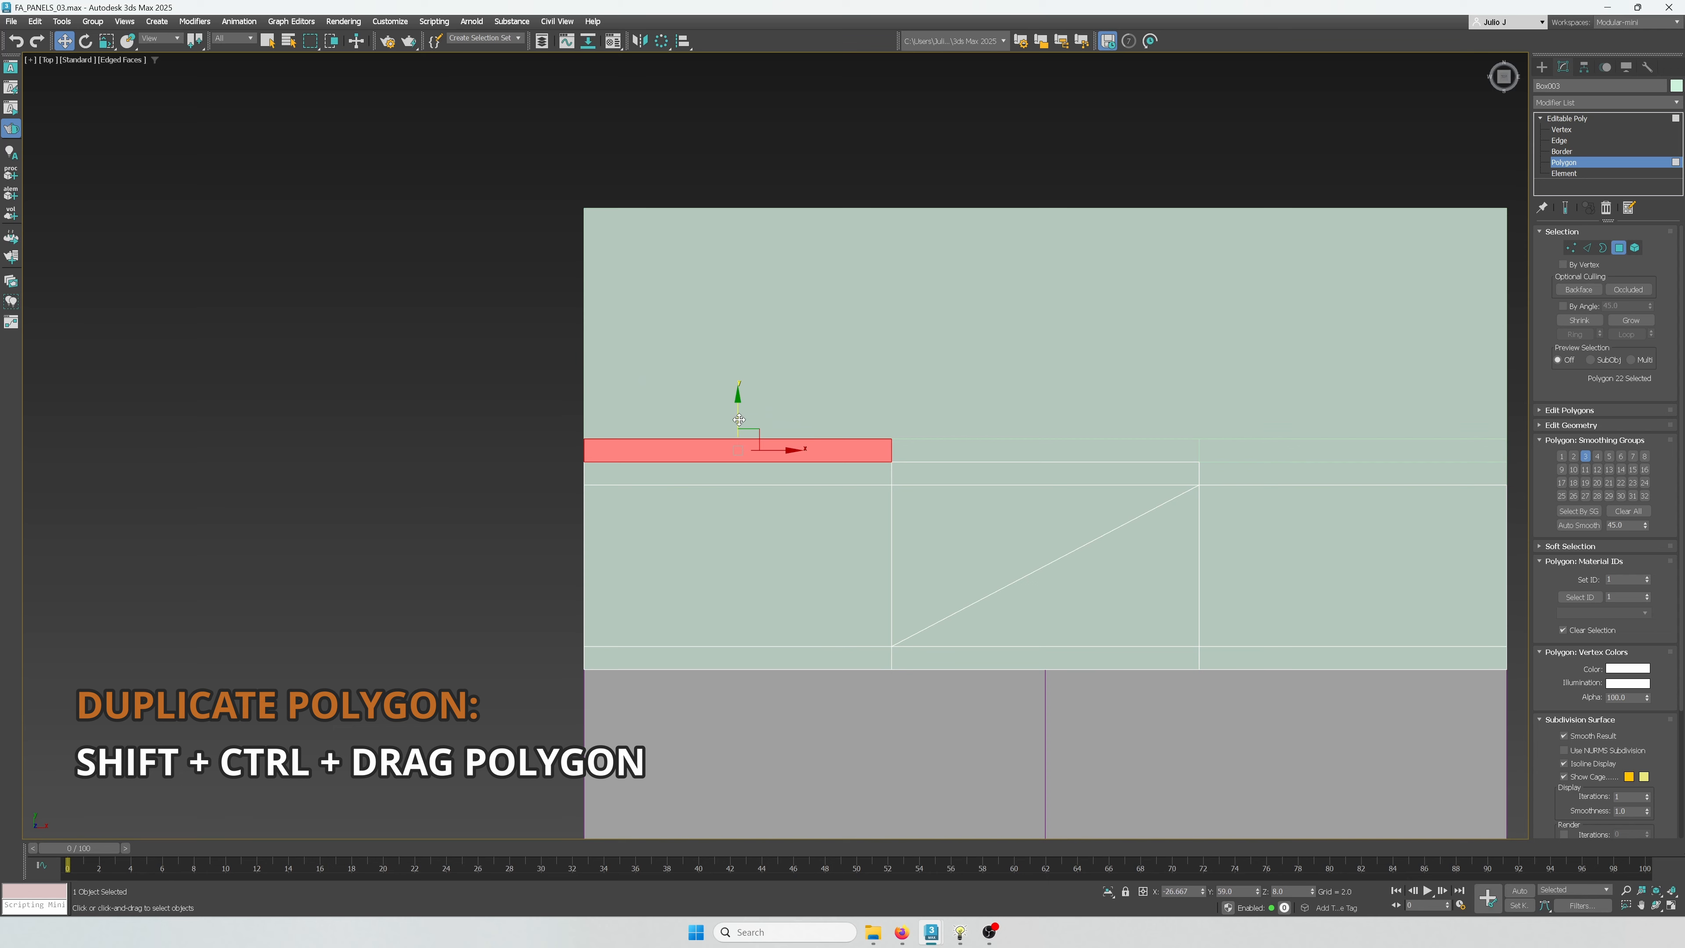
{"action": "left_click_drag", "start_coordinate": [739, 420], "coordinate": [740, 215], "text": "ctrl+shift"}
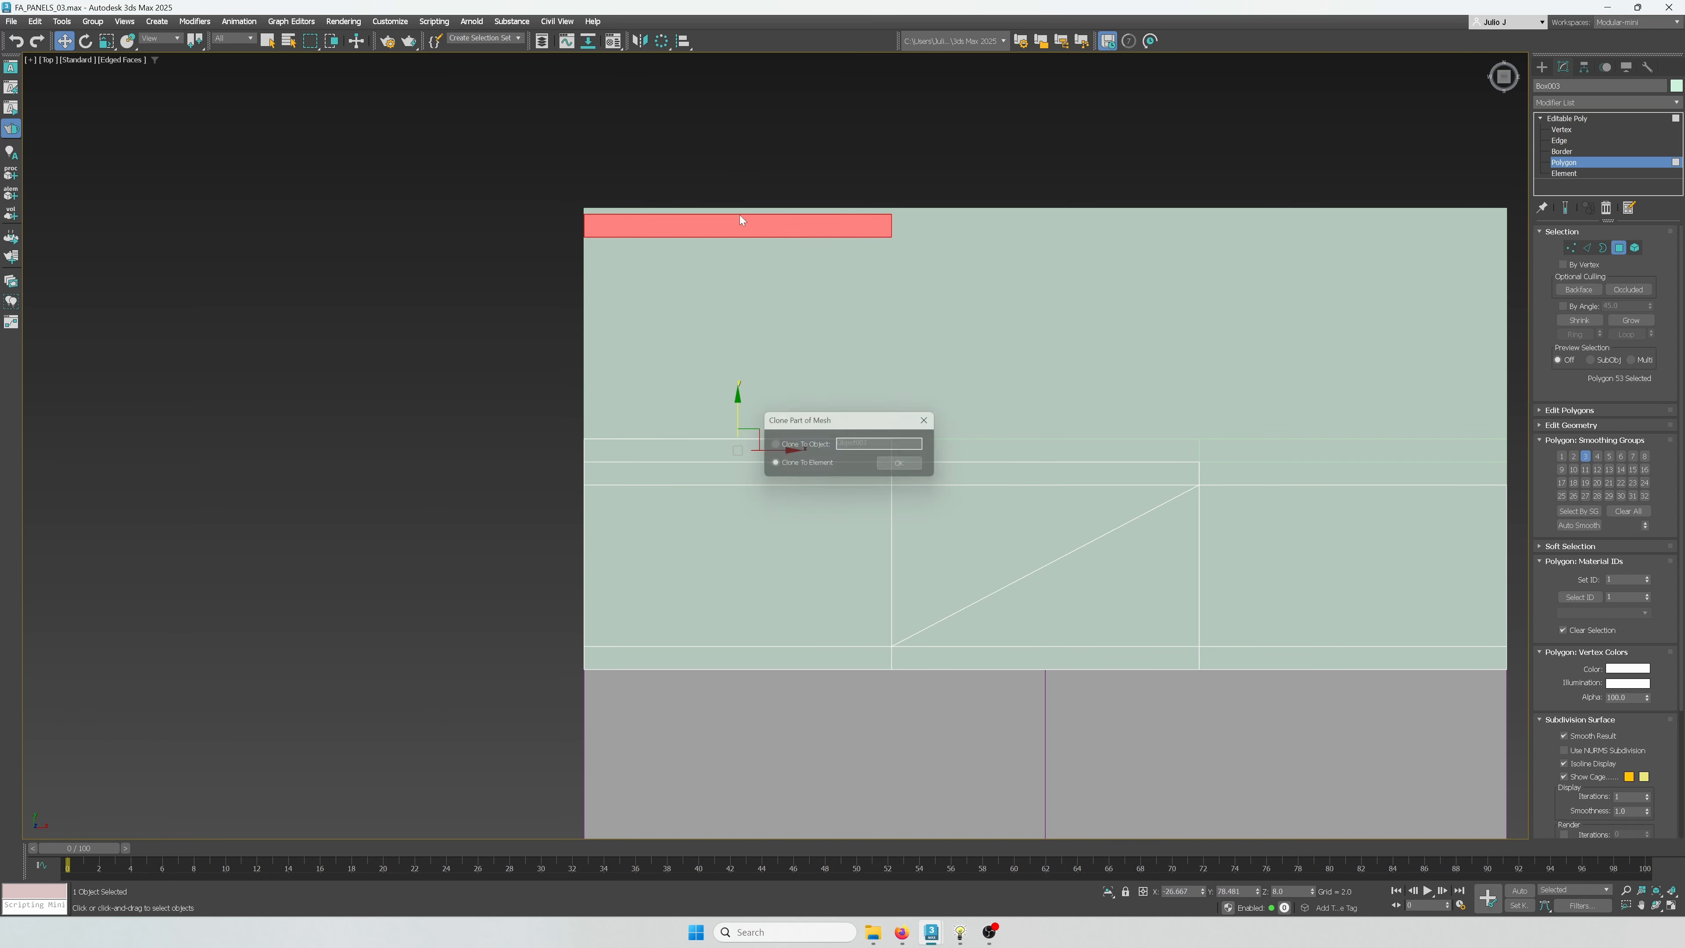
{"action": "left_click", "coordinate": [892, 464]}
{"action": "mouse_move", "coordinate": [989, 462]}
{"action": "middle_mouse_down"}
{"action": "mouse_move", "coordinate": [836, 479]}
{"action": "mouse_move", "coordinate": [782, 514]}
{"action": "middle_mouse_up"}
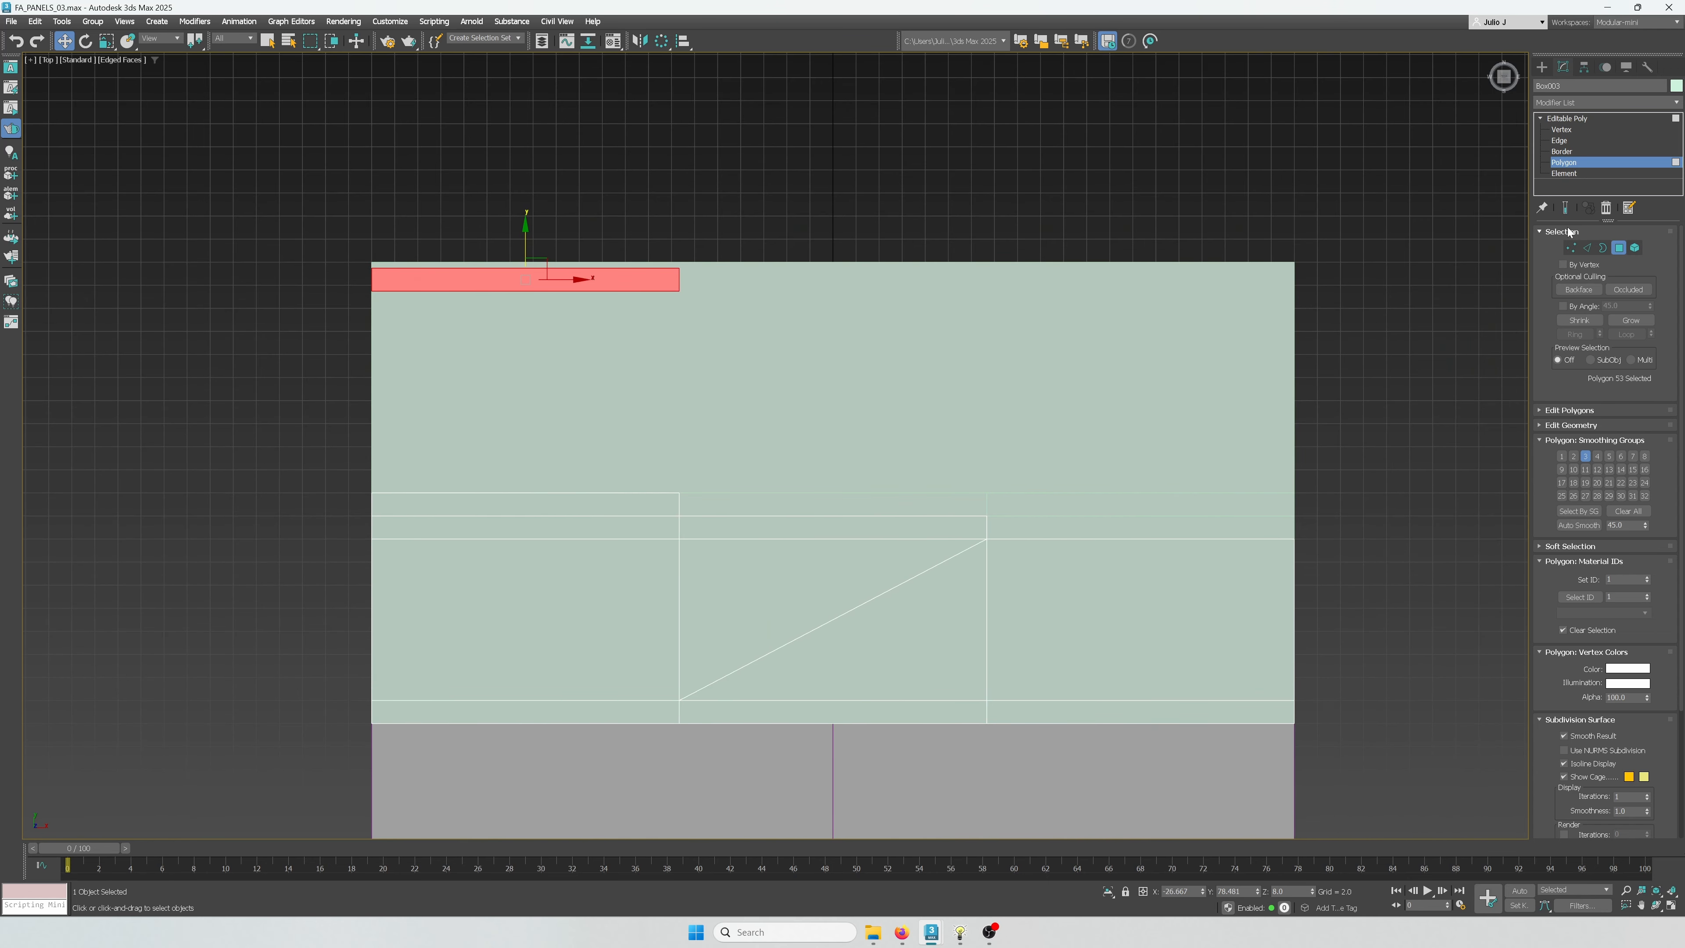
Snap the cloned strip's vertices to the slab's far edge and stretch the strip across the slab's full width
{"action": "left_click", "coordinate": [1572, 248], "text": "ctrl"}
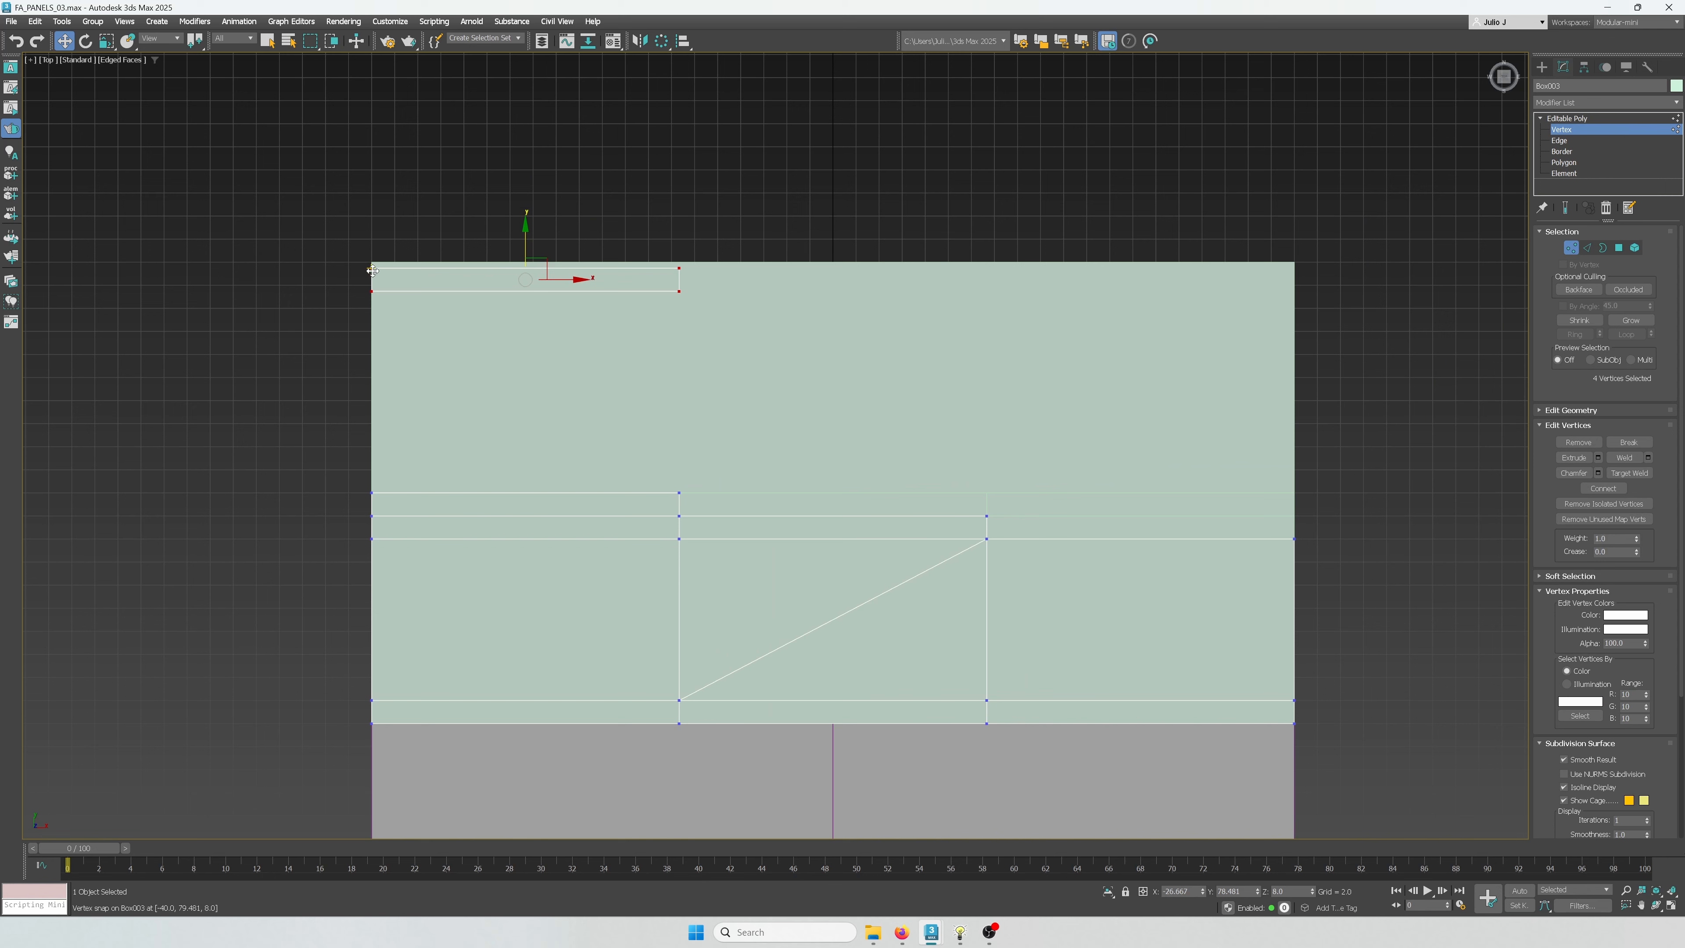
{"action": "left_click_drag", "start_coordinate": [444, 199], "coordinate": [237, 355], "text": "alt"}
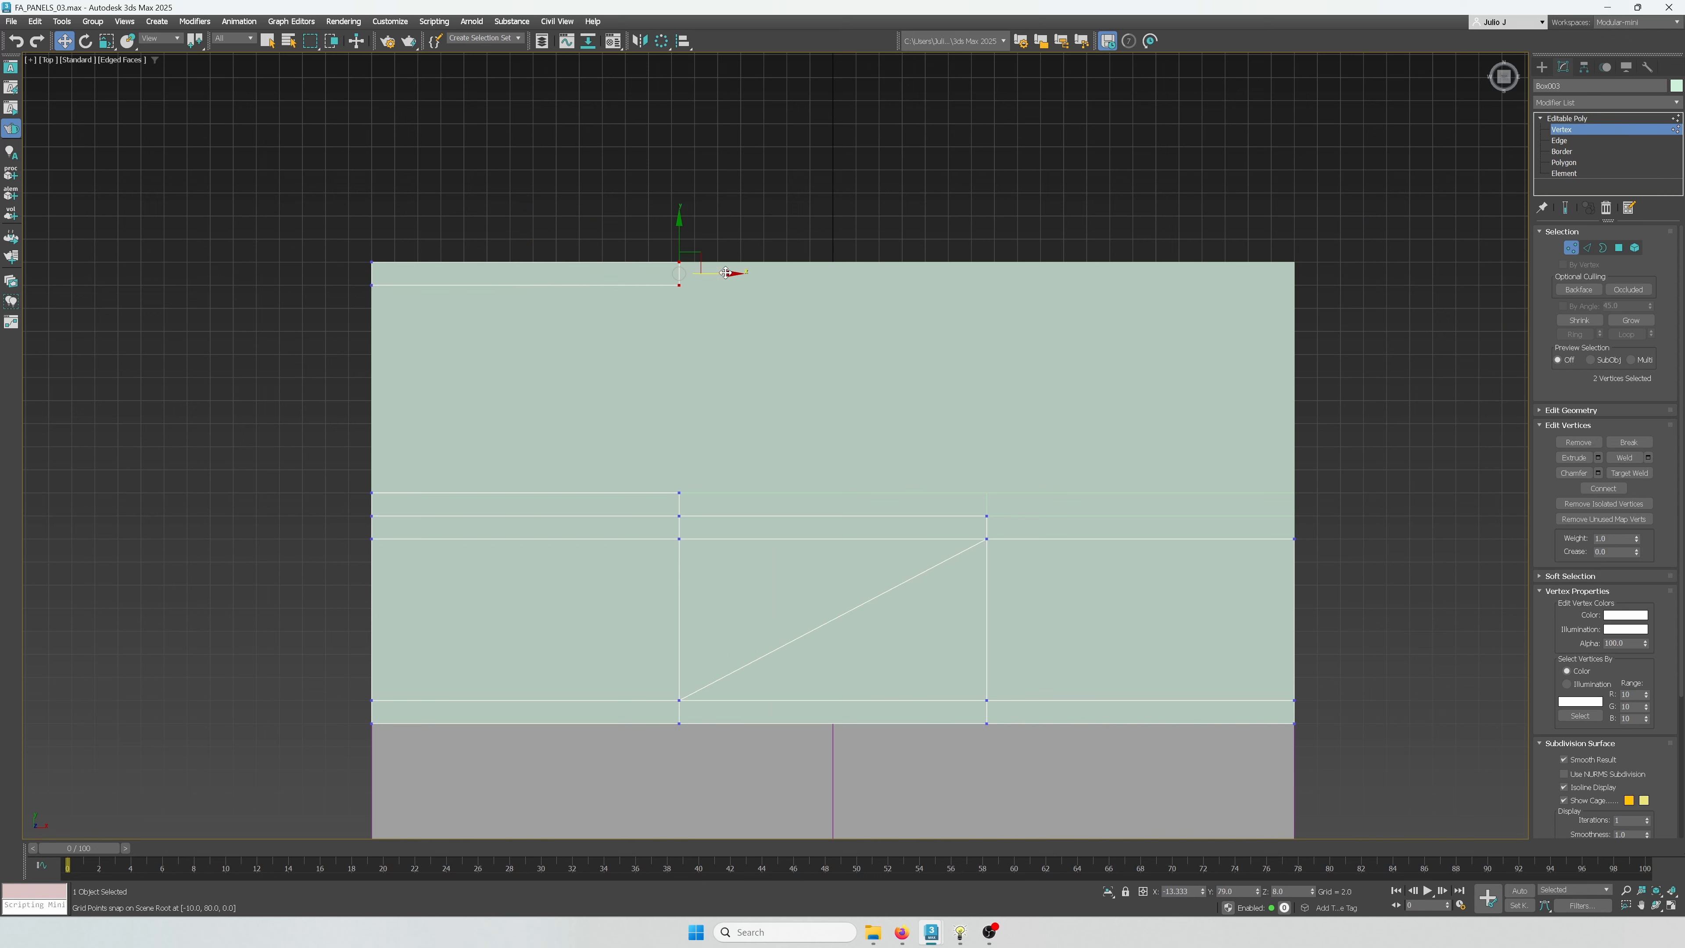
{"action": "left_click_drag", "start_coordinate": [737, 272], "coordinate": [1299, 262]}
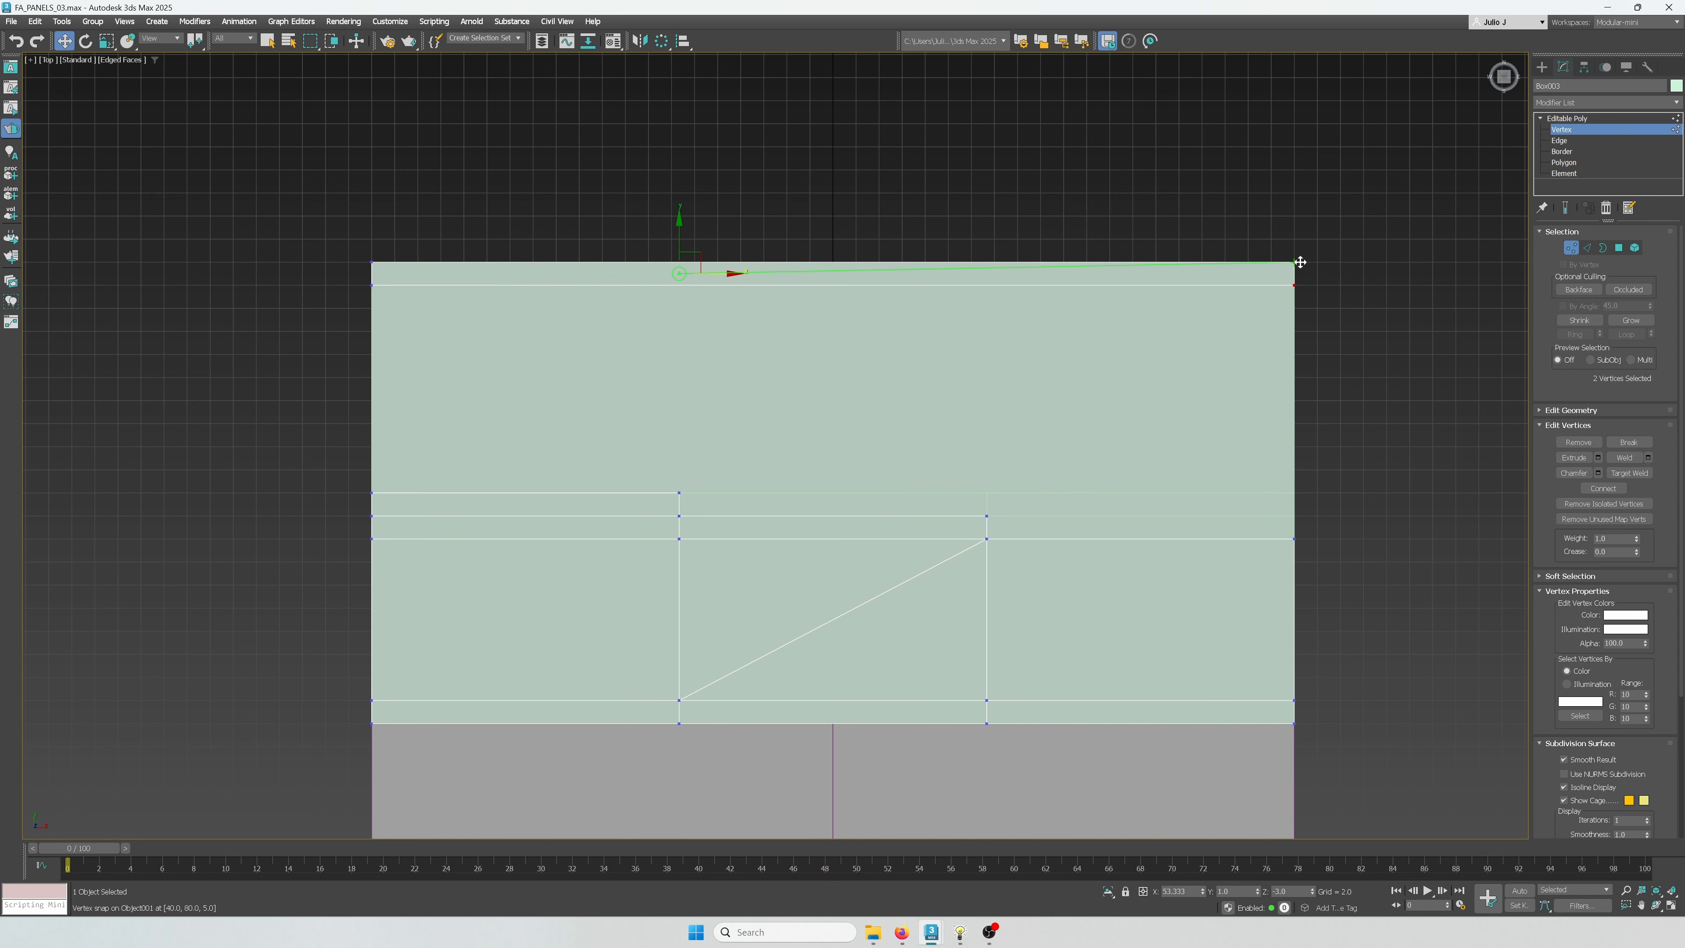
{"action": "left_click_drag", "start_coordinate": [1300, 262], "coordinate": [1300, 262]}
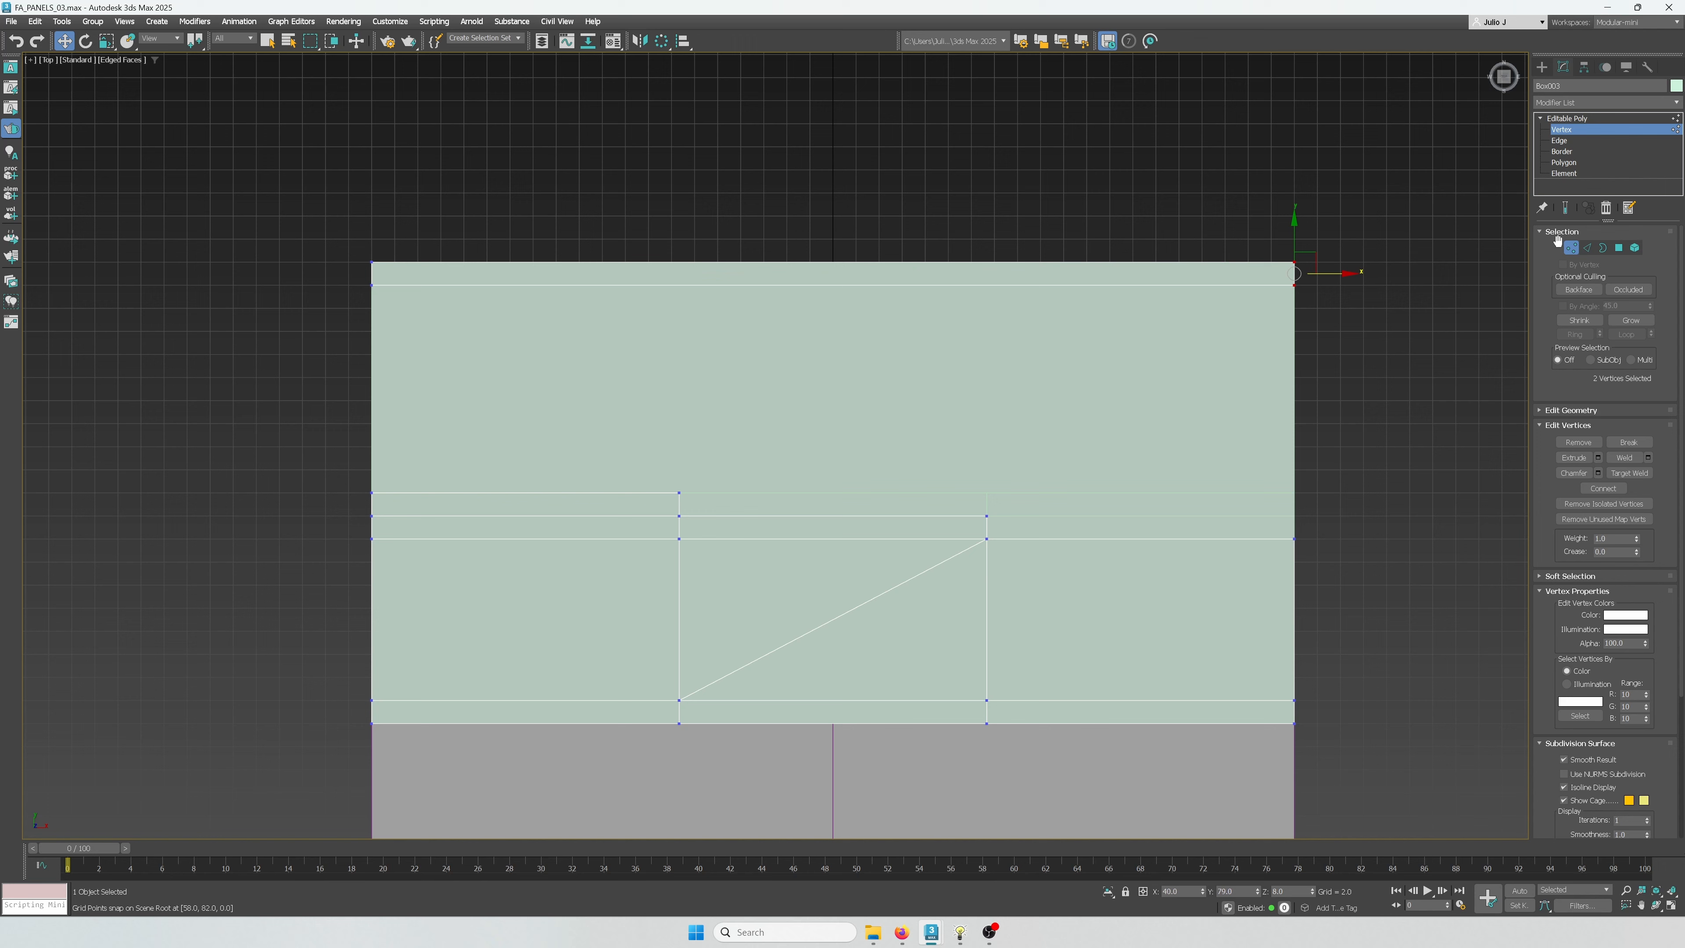
Connect the cloned strip's two long edges with two segments, dividing it into three equal parts
{"action": "left_click", "coordinate": [1590, 253]}
{"action": "left_click", "coordinate": [883, 286]}
{"action": "left_click", "coordinate": [922, 262], "text": "ctrl"}
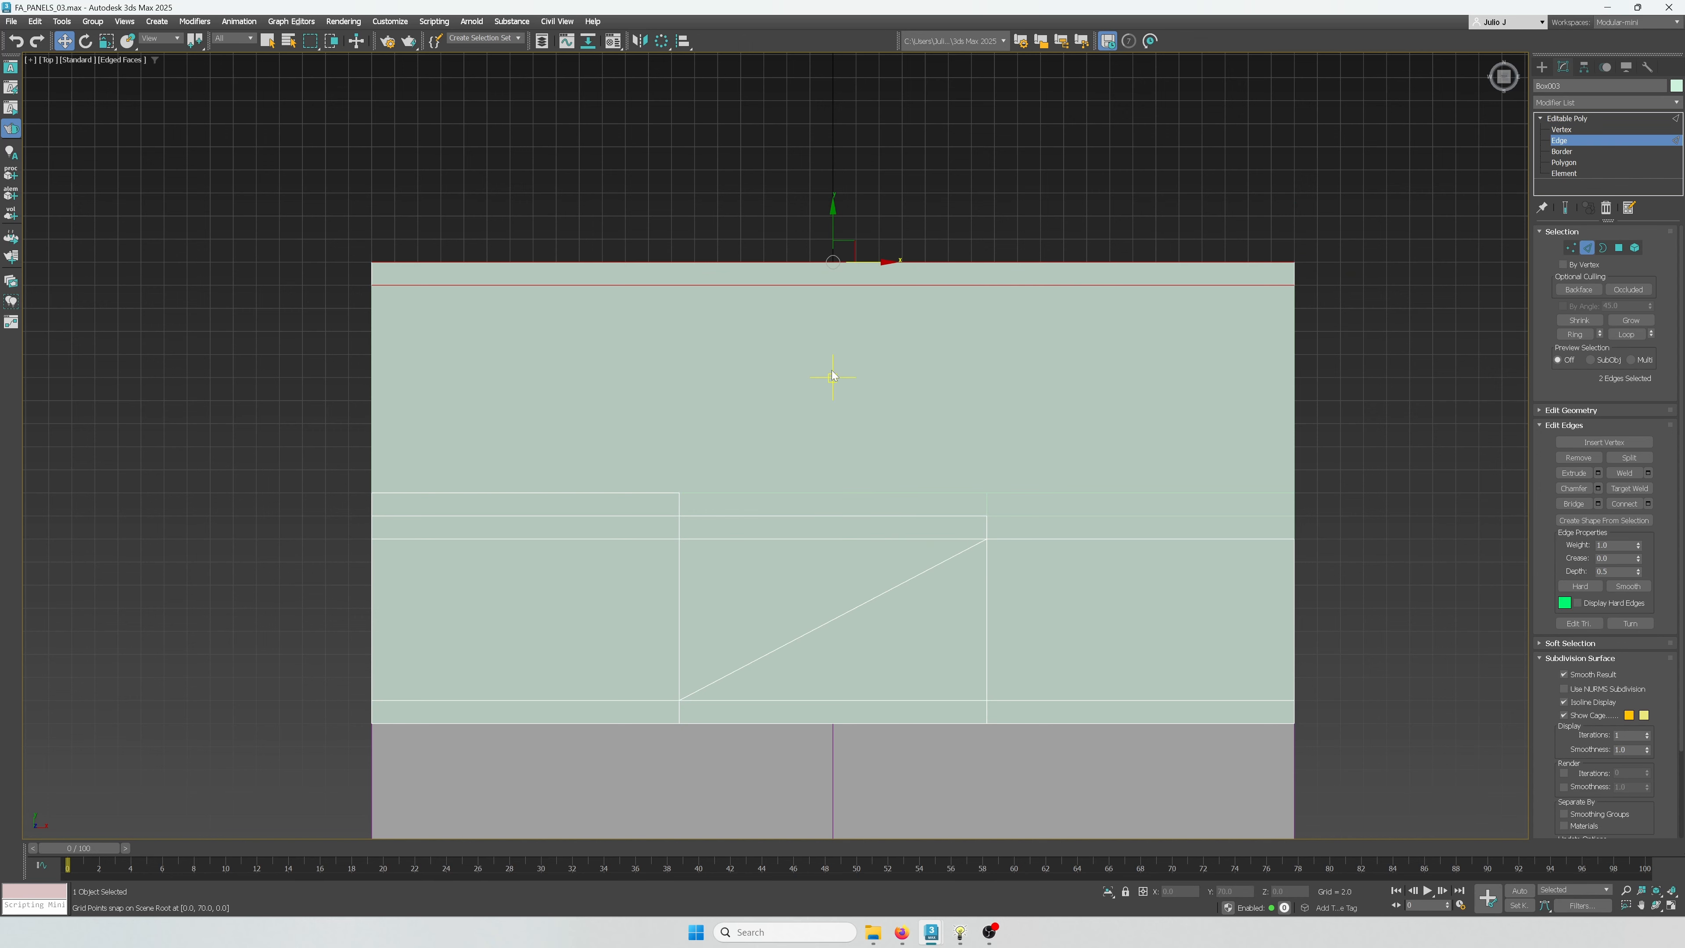
{"action": "scroll", "coordinate": [834, 377], "scroll_direction": "down", "scroll_amount": 2}
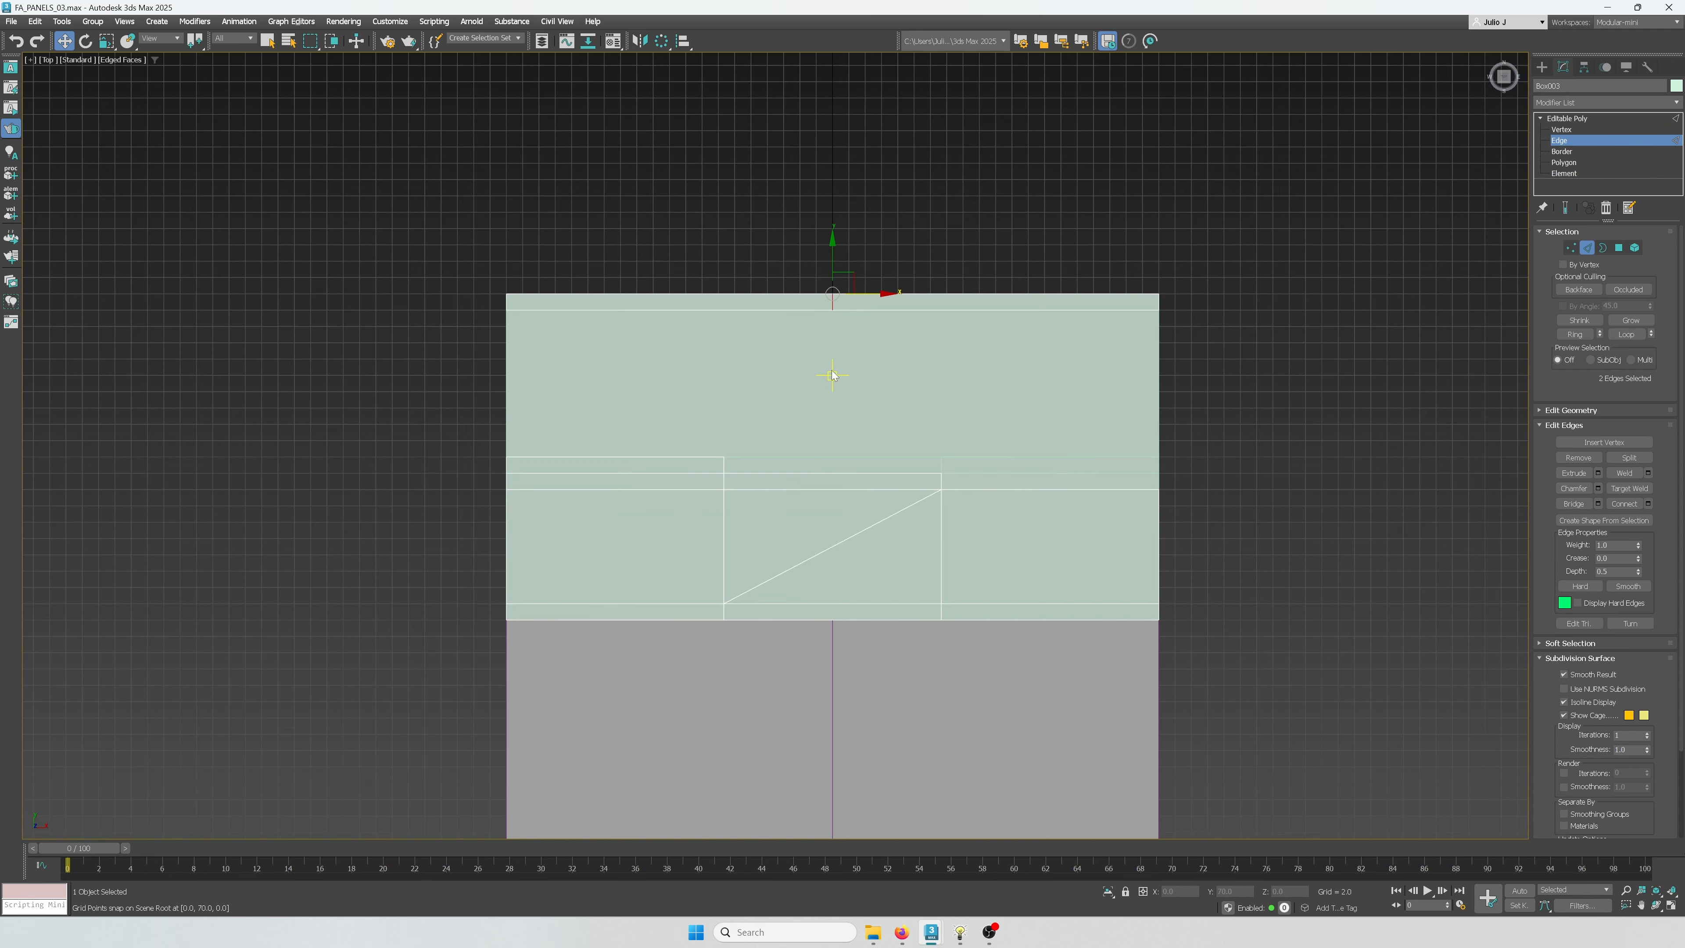
{"action": "key", "text": "ctrl+shift+e"}
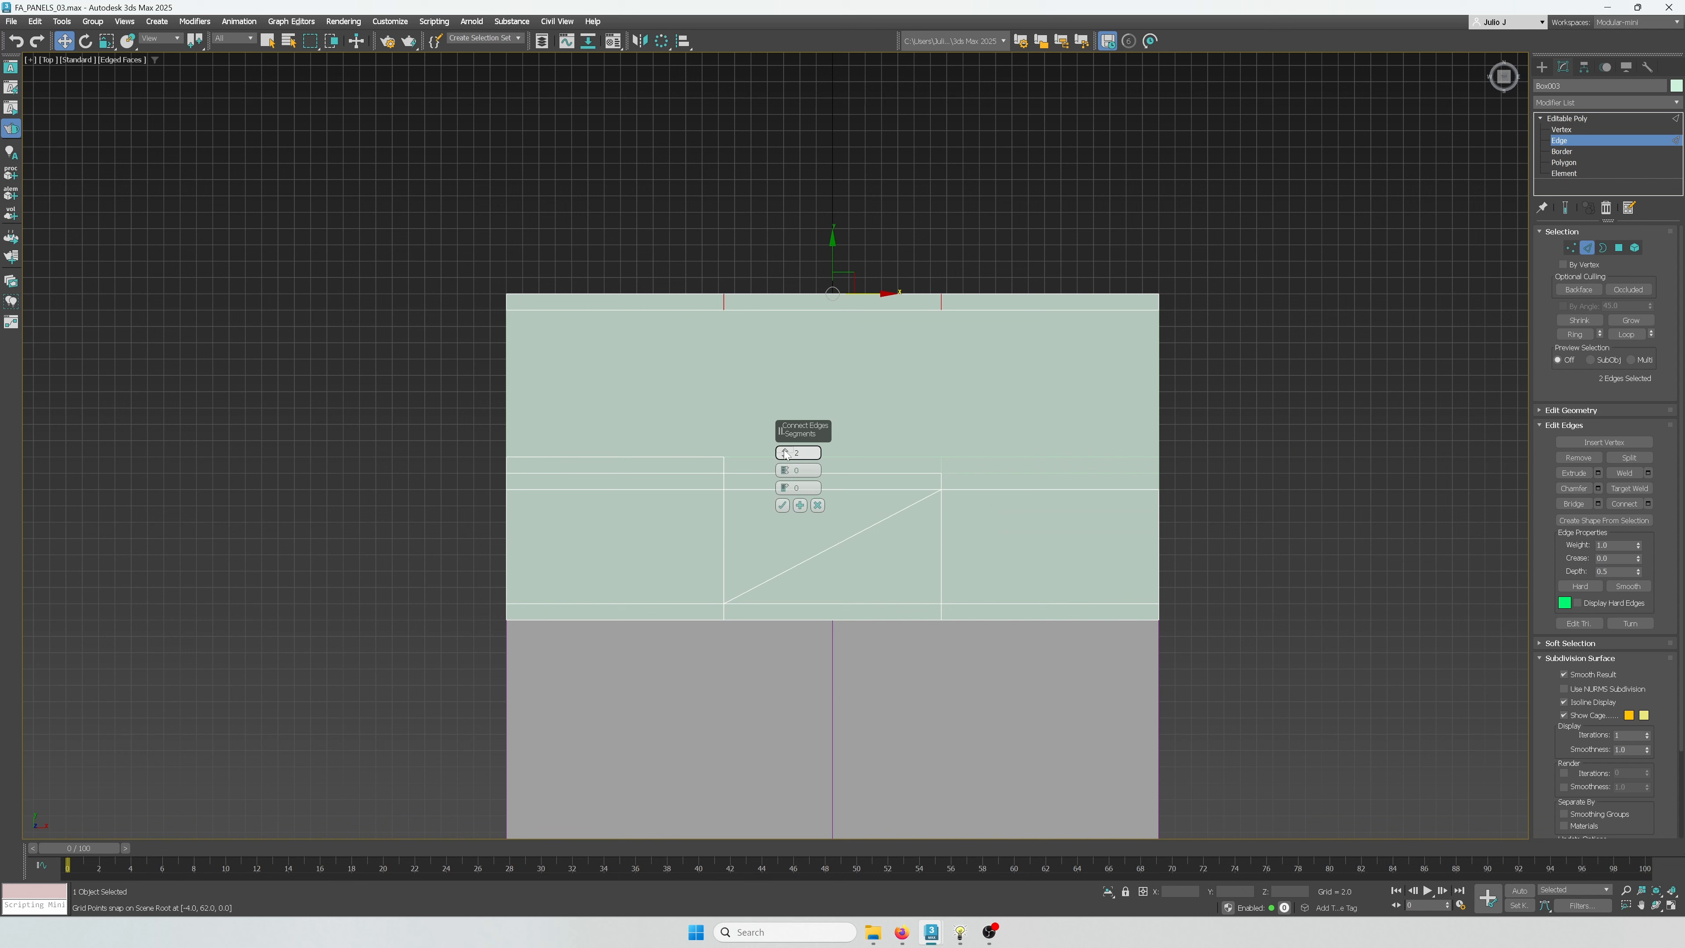
{"action": "left_click", "coordinate": [782, 505]}
Extrude the strip's first inner edge back to the stepped panel and snap its free corner to X -32, forming a diagonal side
{"action": "left_click", "coordinate": [528, 309]}
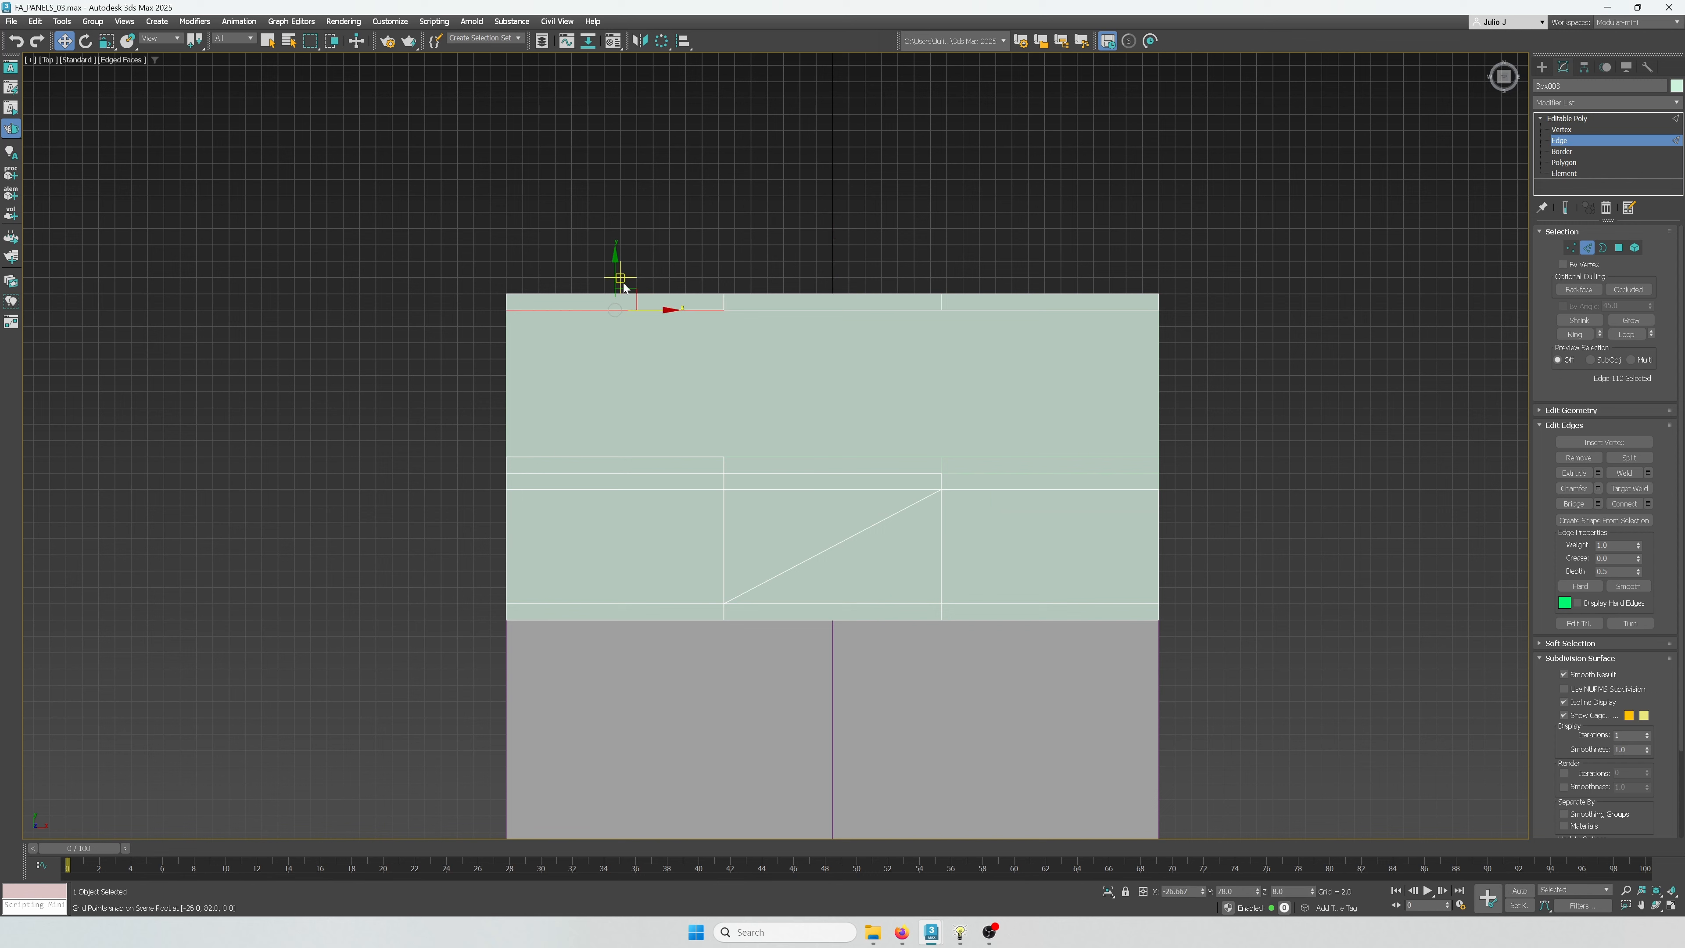
{"action": "left_click_drag", "start_coordinate": [615, 281], "coordinate": [502, 451], "text": "shift"}
{"action": "left_click", "coordinate": [1567, 247]}
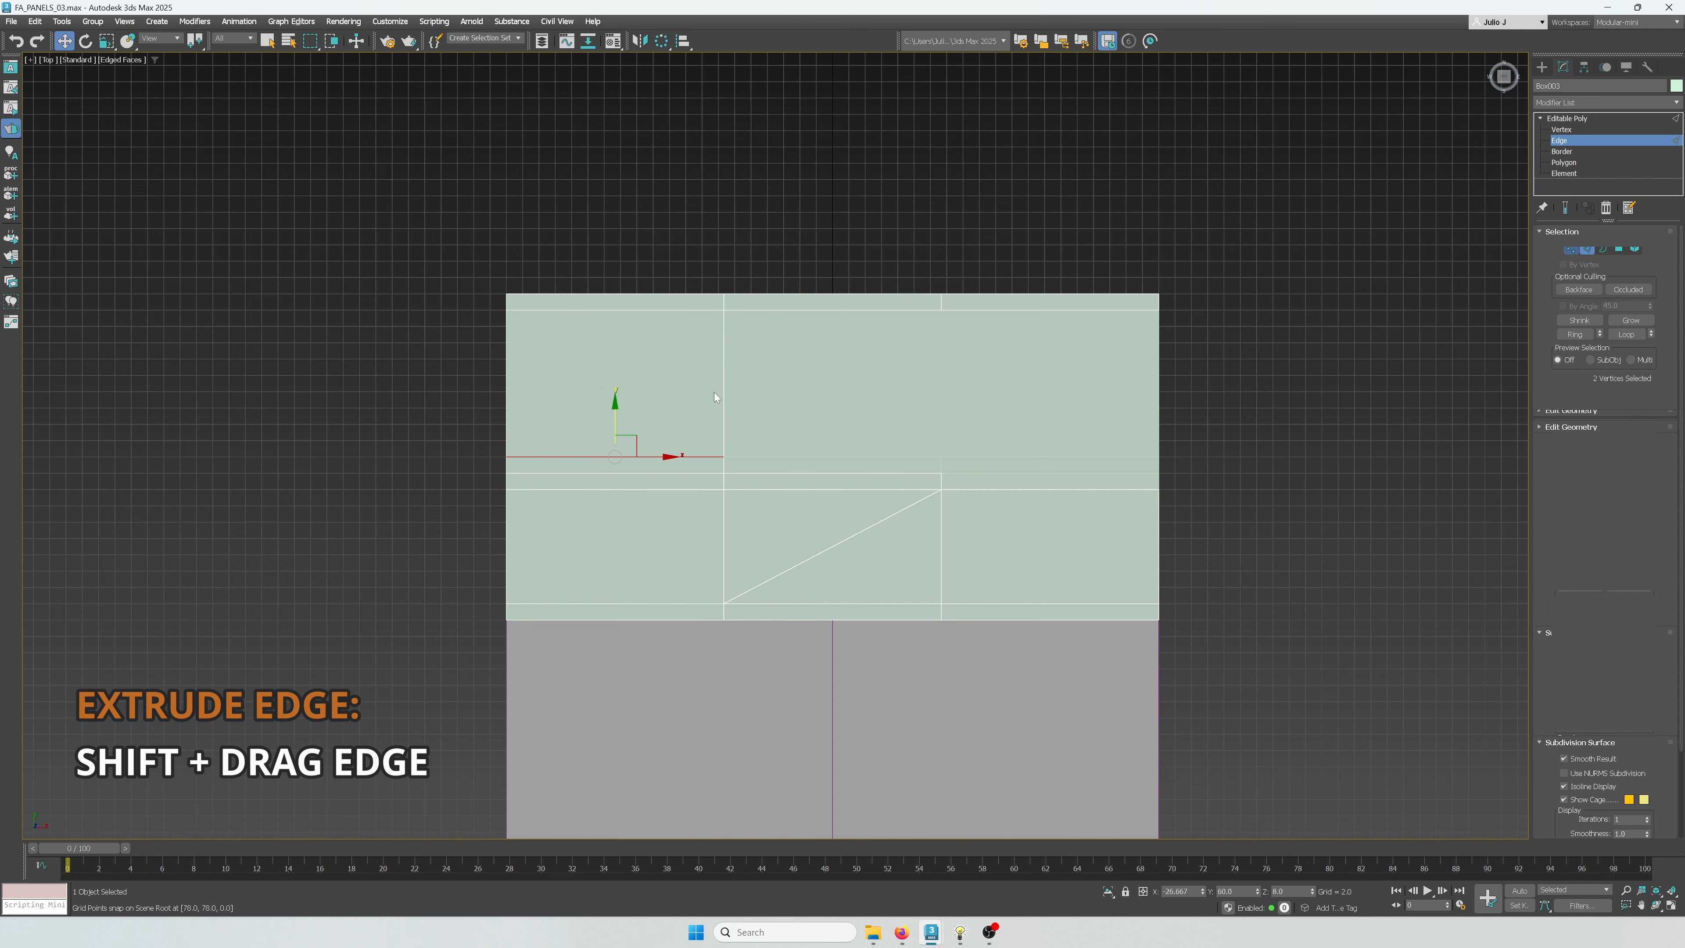
{"action": "left_click", "coordinate": [724, 457]}
{"action": "left_click_drag", "start_coordinate": [774, 458], "coordinate": [569, 471]}
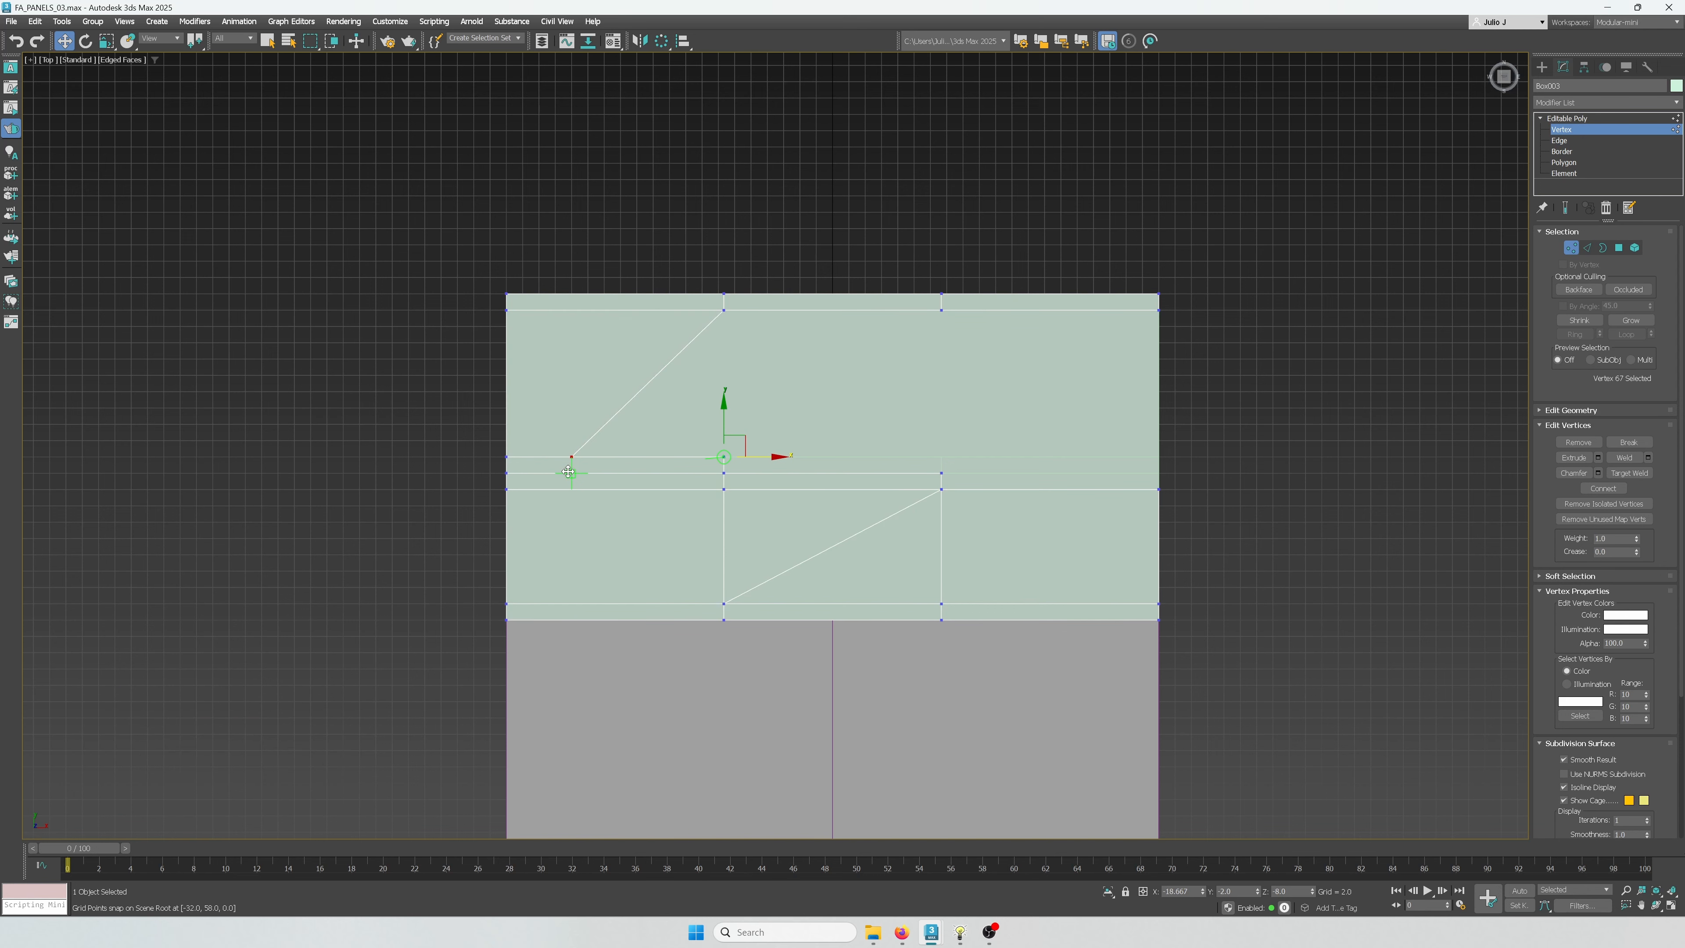
{"action": "left_click", "coordinate": [1572, 248]}
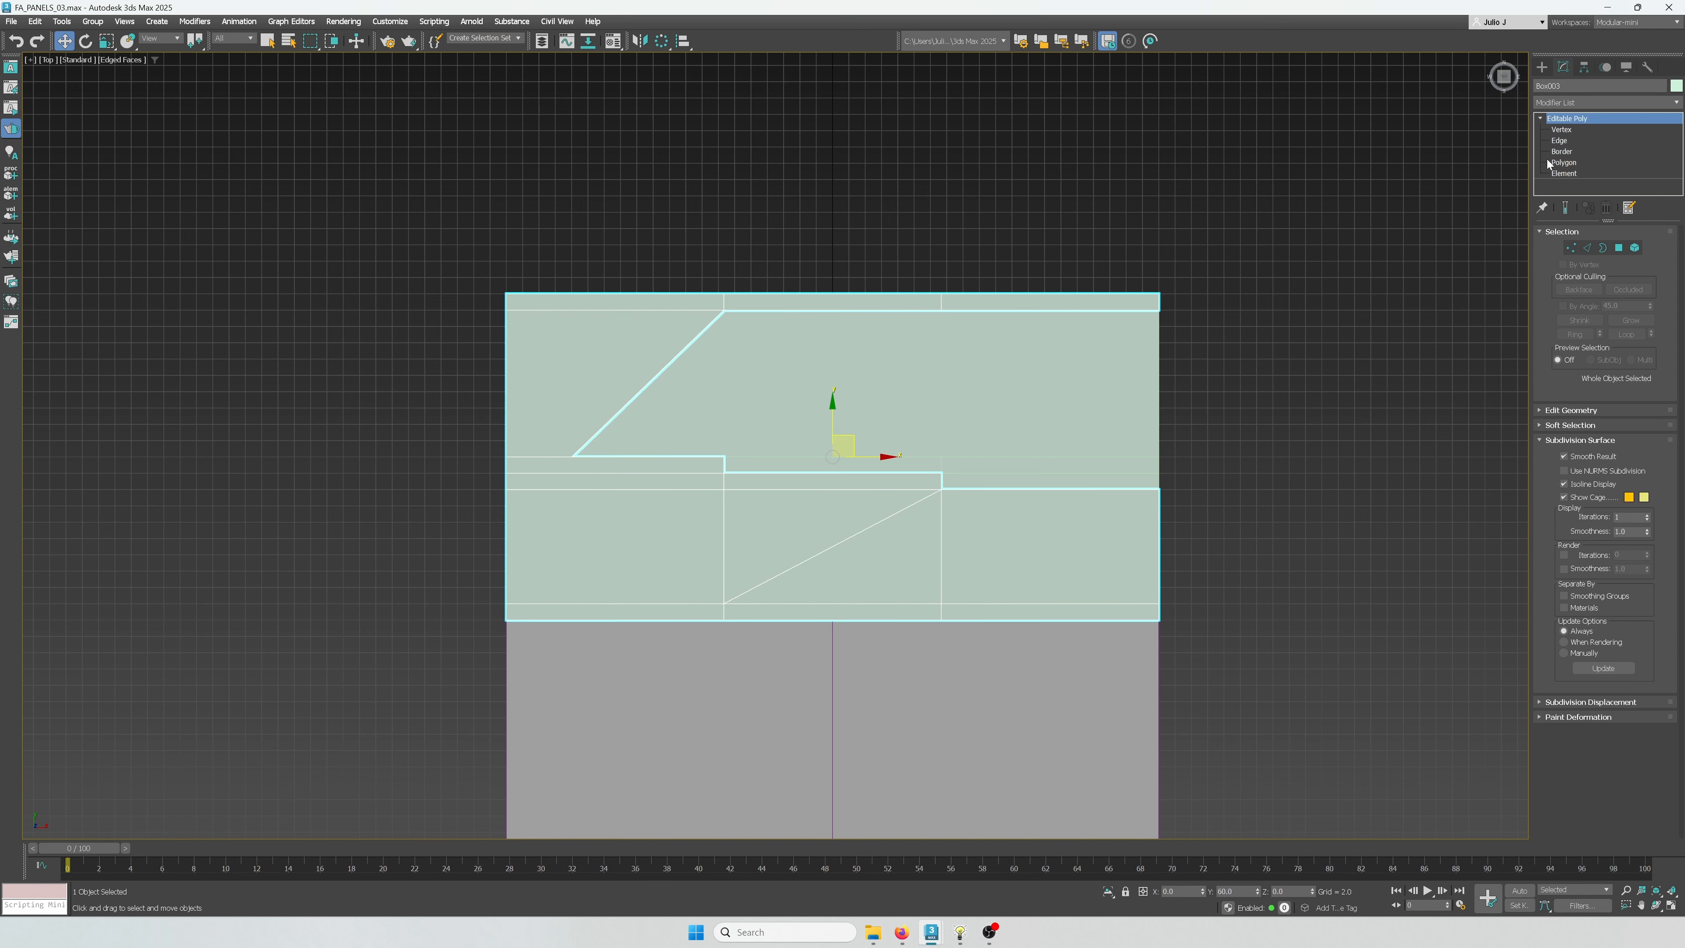
{"action": "left_click", "coordinate": [679, 258]}
{"action": "left_click", "coordinate": [725, 304]}
{"action": "key", "text": "b"}
{"action": "scroll", "coordinate": [718, 299], "scroll_direction": "up", "scroll_amount": 3}
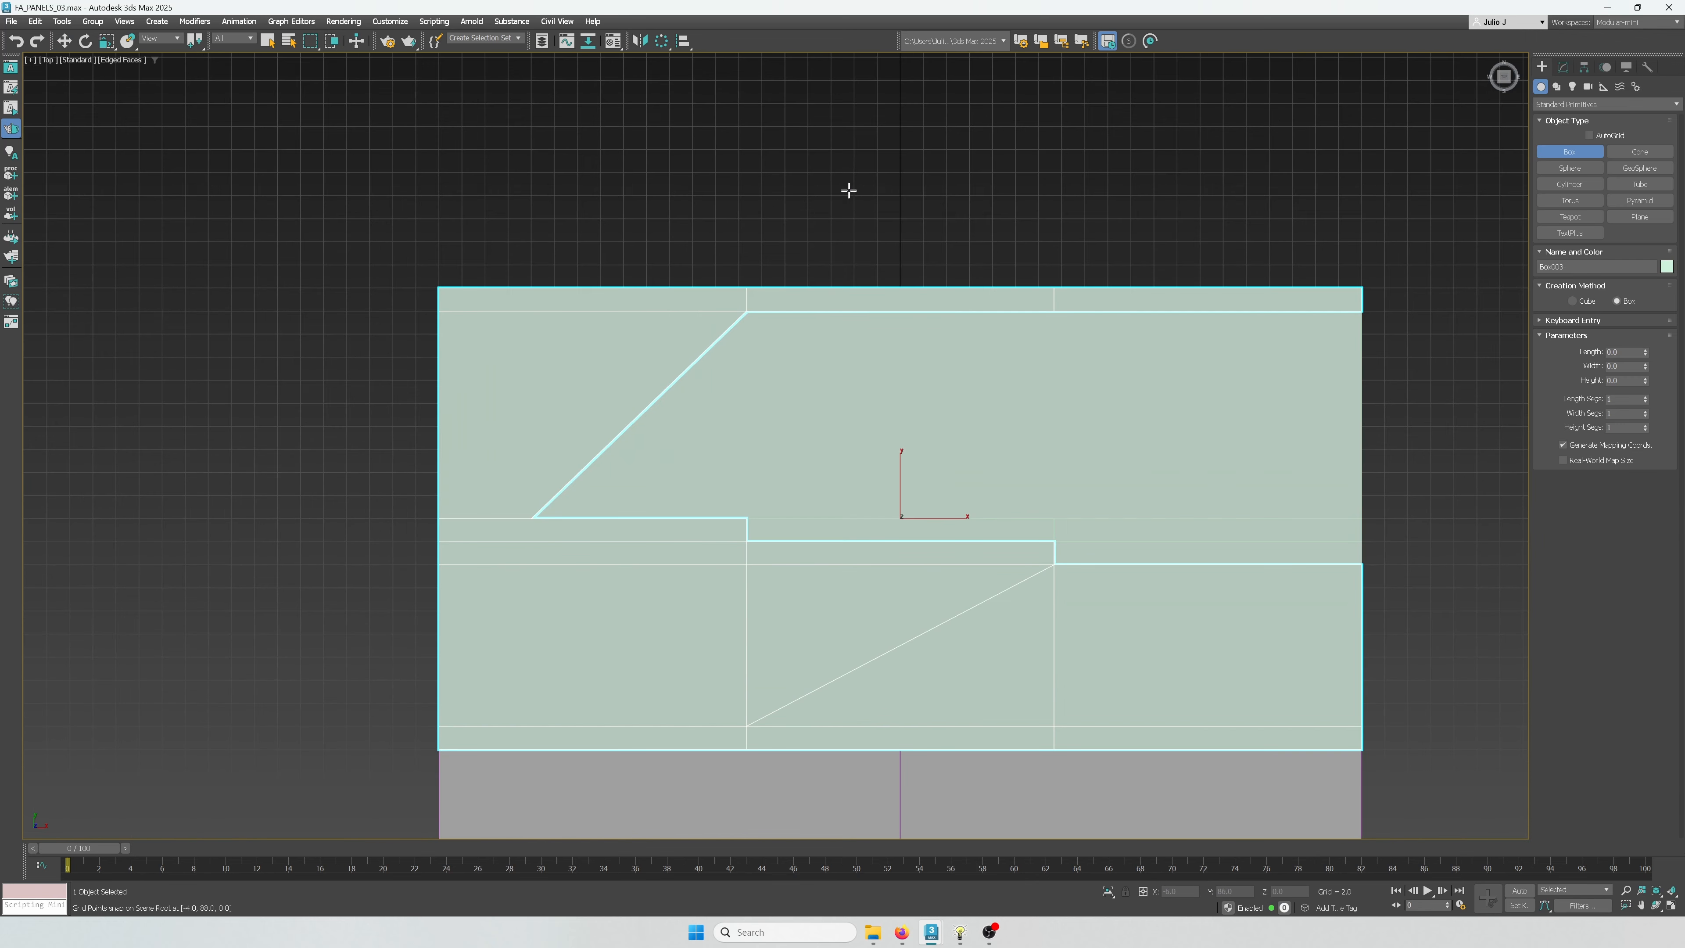
{"action": "key", "text": "w"}
{"action": "left_click", "coordinate": [735, 284]}
{"action": "left_click", "coordinate": [729, 291]}
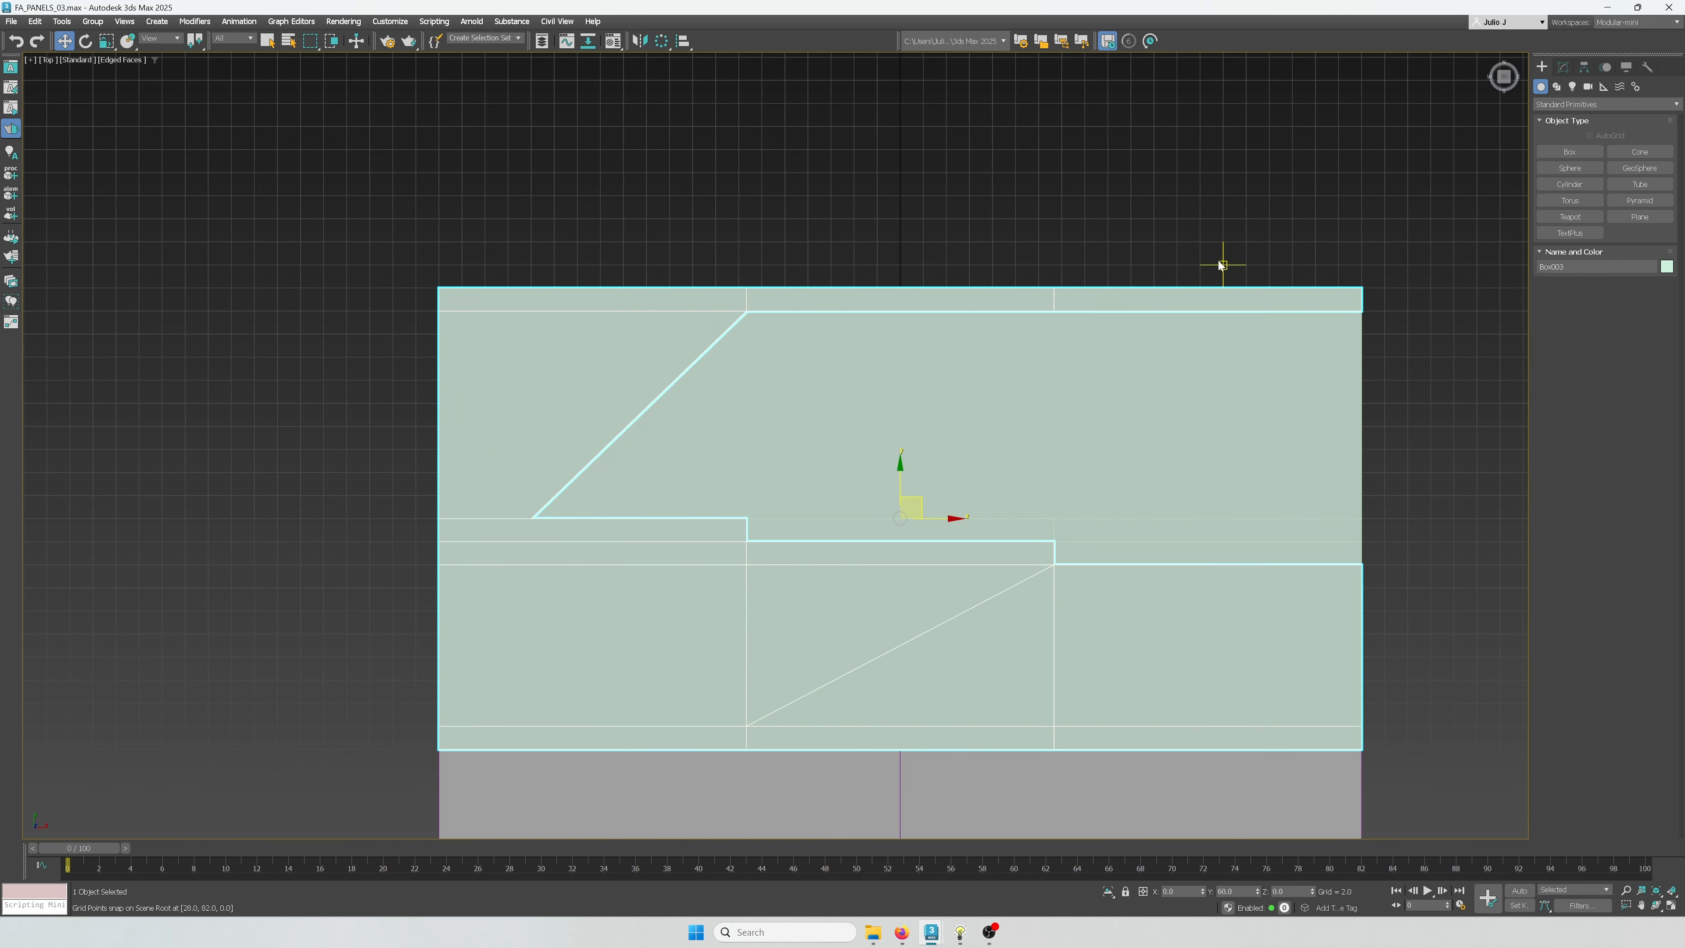
{"action": "left_click", "coordinate": [1559, 68]}
{"action": "left_click", "coordinate": [1564, 130]}
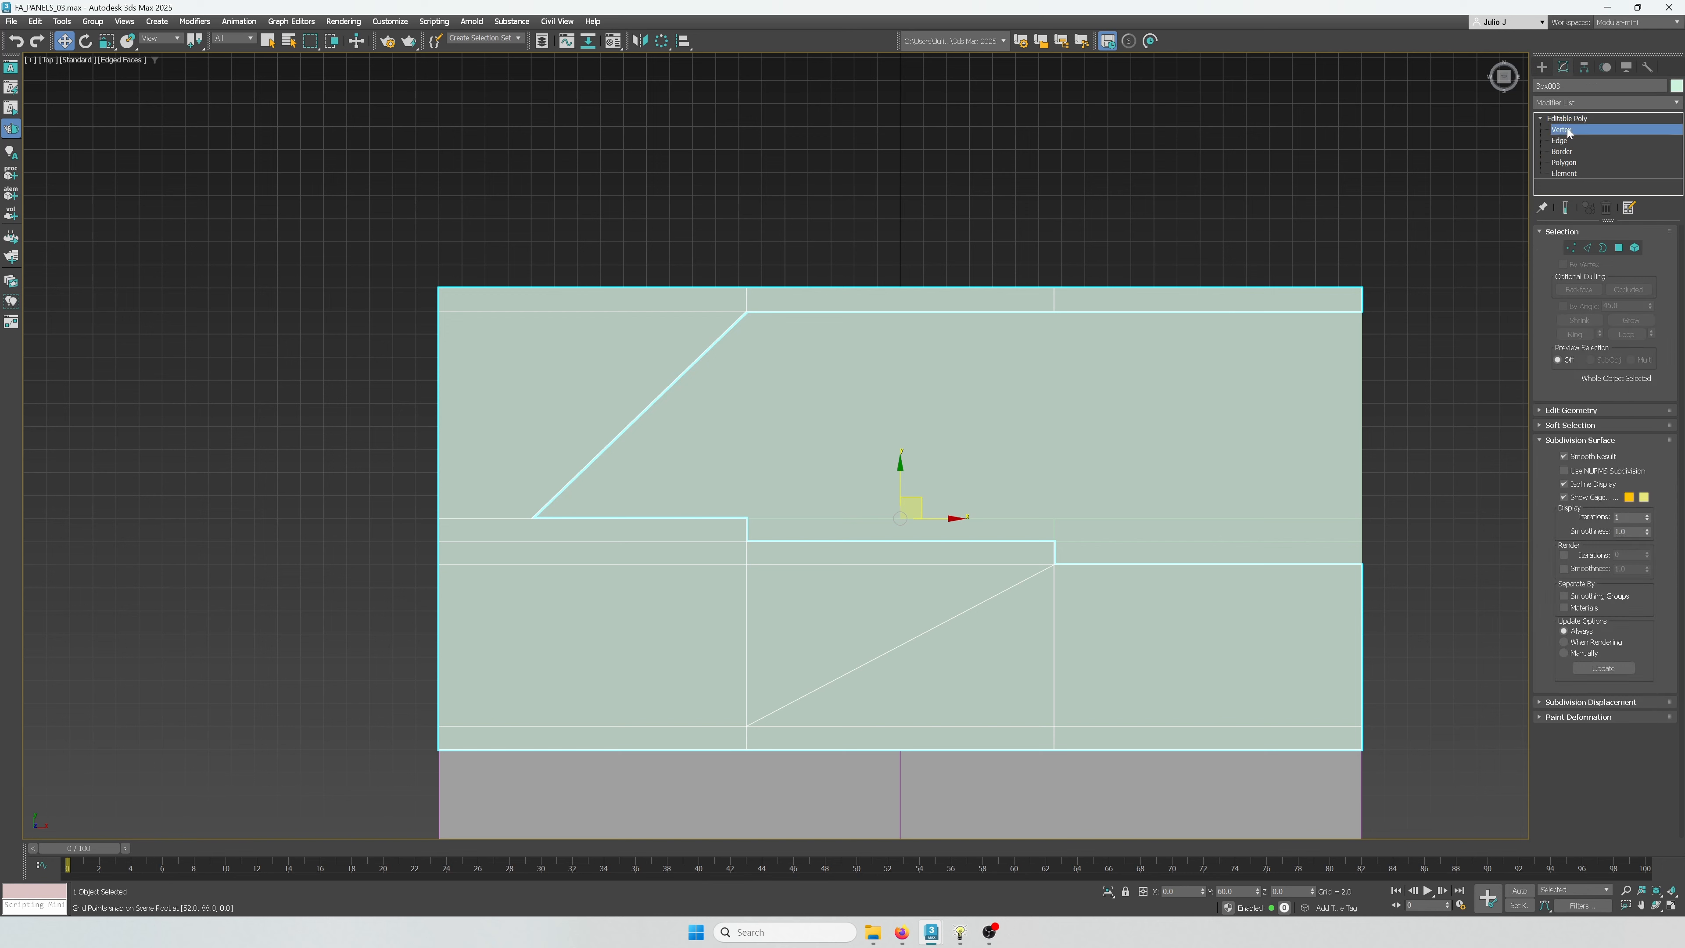
{"action": "left_click_drag", "start_coordinate": [568, 517], "coordinate": [534, 269]}
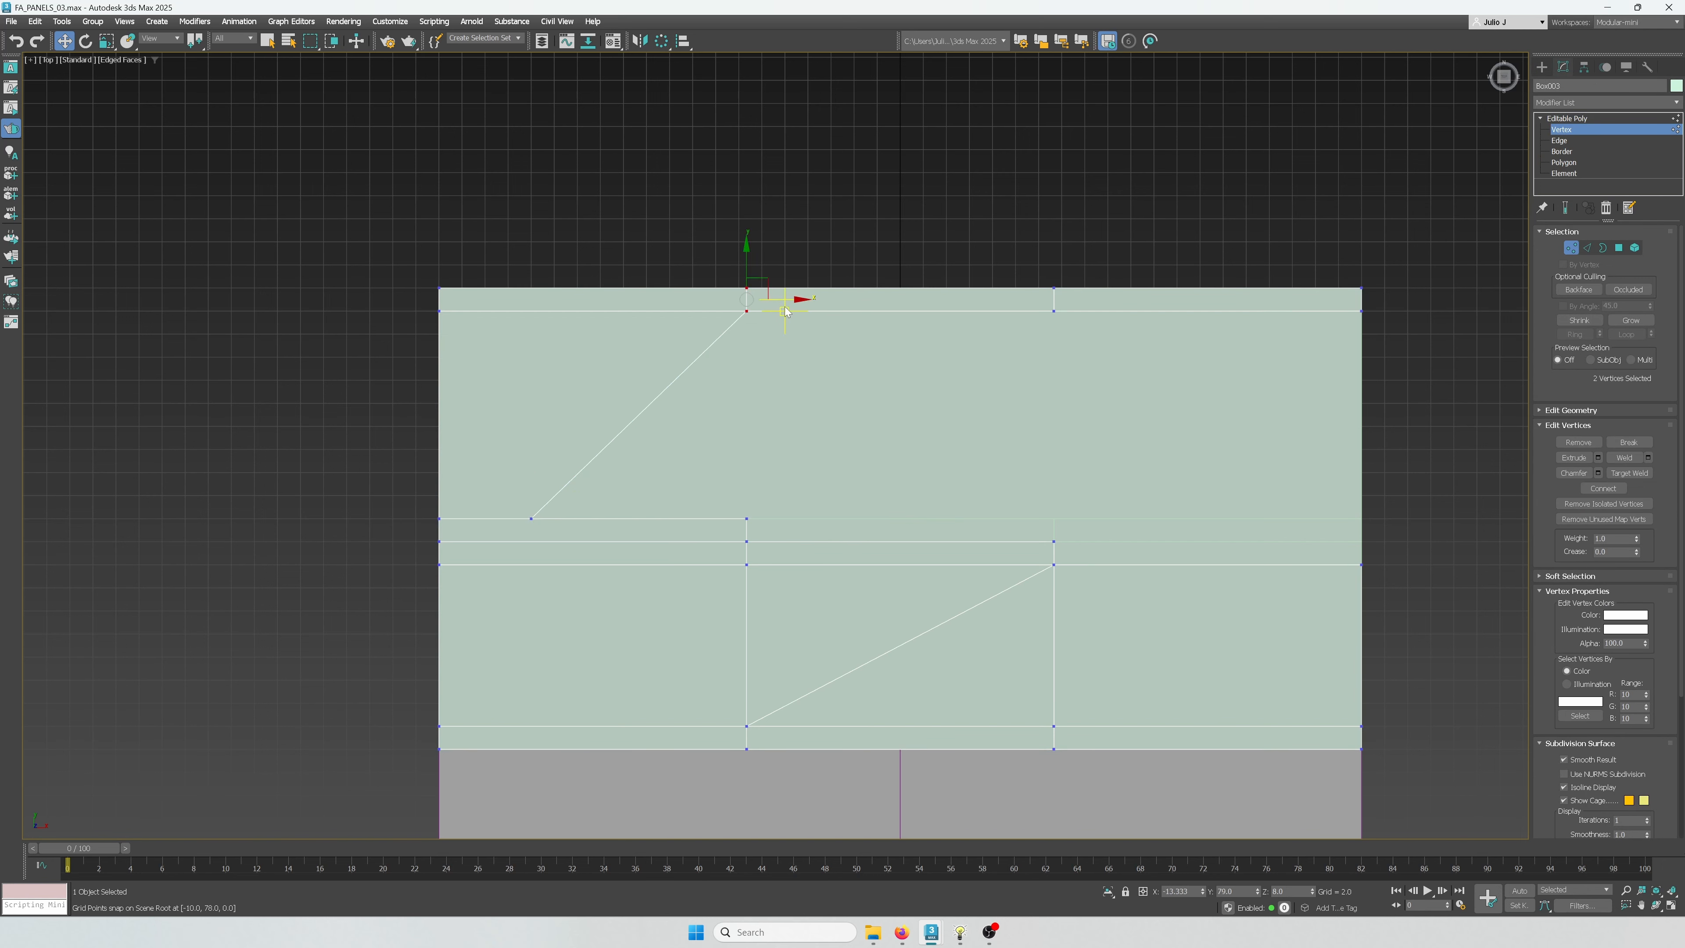
{"action": "left_click", "coordinate": [778, 297]}
{"action": "scroll", "coordinate": [713, 381], "scroll_direction": "down", "scroll_amount": 2}
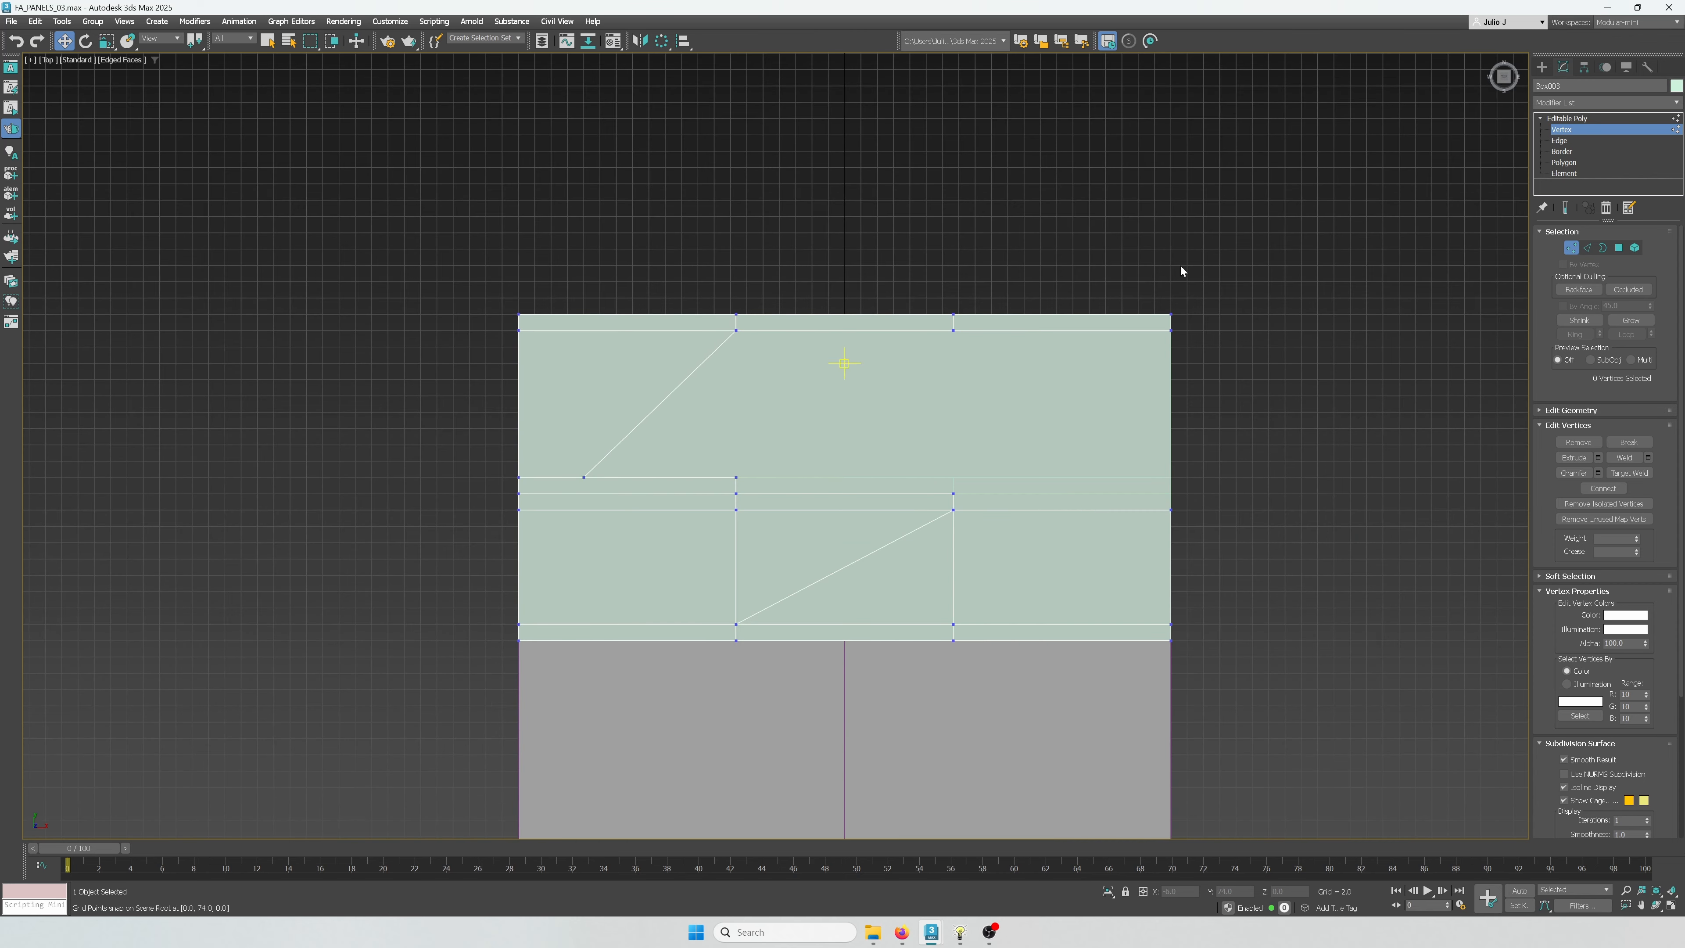
Connect the diagonal edge and its opposite outer edge with two segments
{"action": "left_click", "coordinate": [1588, 247]}
{"action": "left_click", "coordinate": [680, 385]}
{"action": "key", "text": "alt+r"}
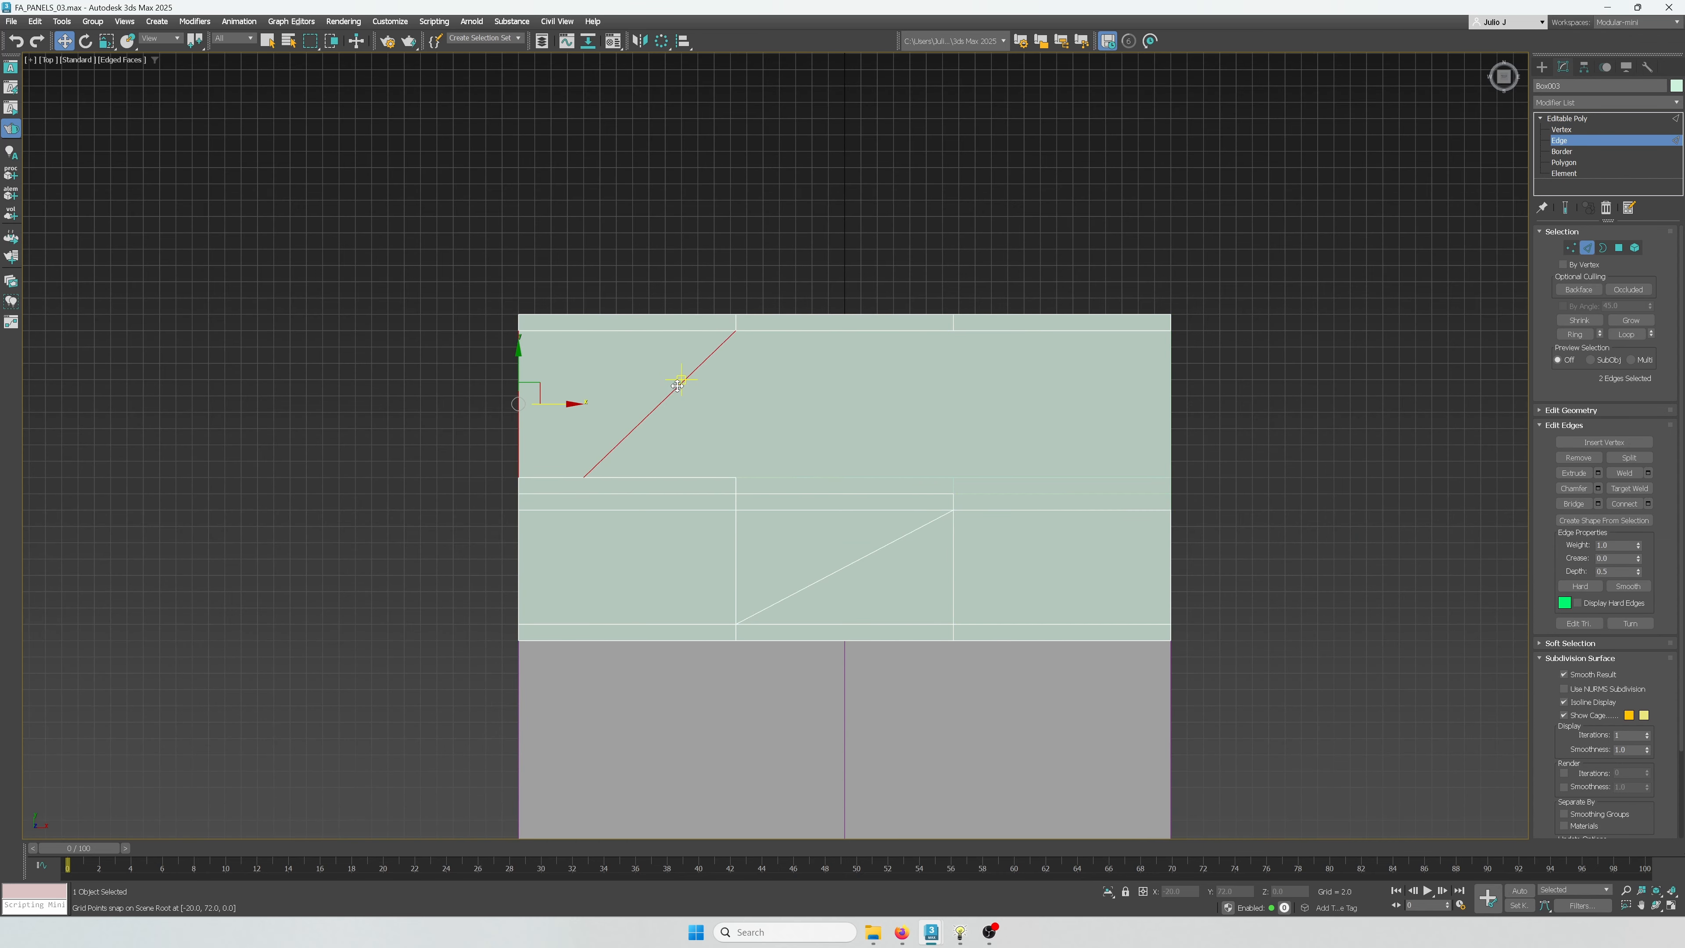
{"action": "key", "text": "ctrl+shift+e"}
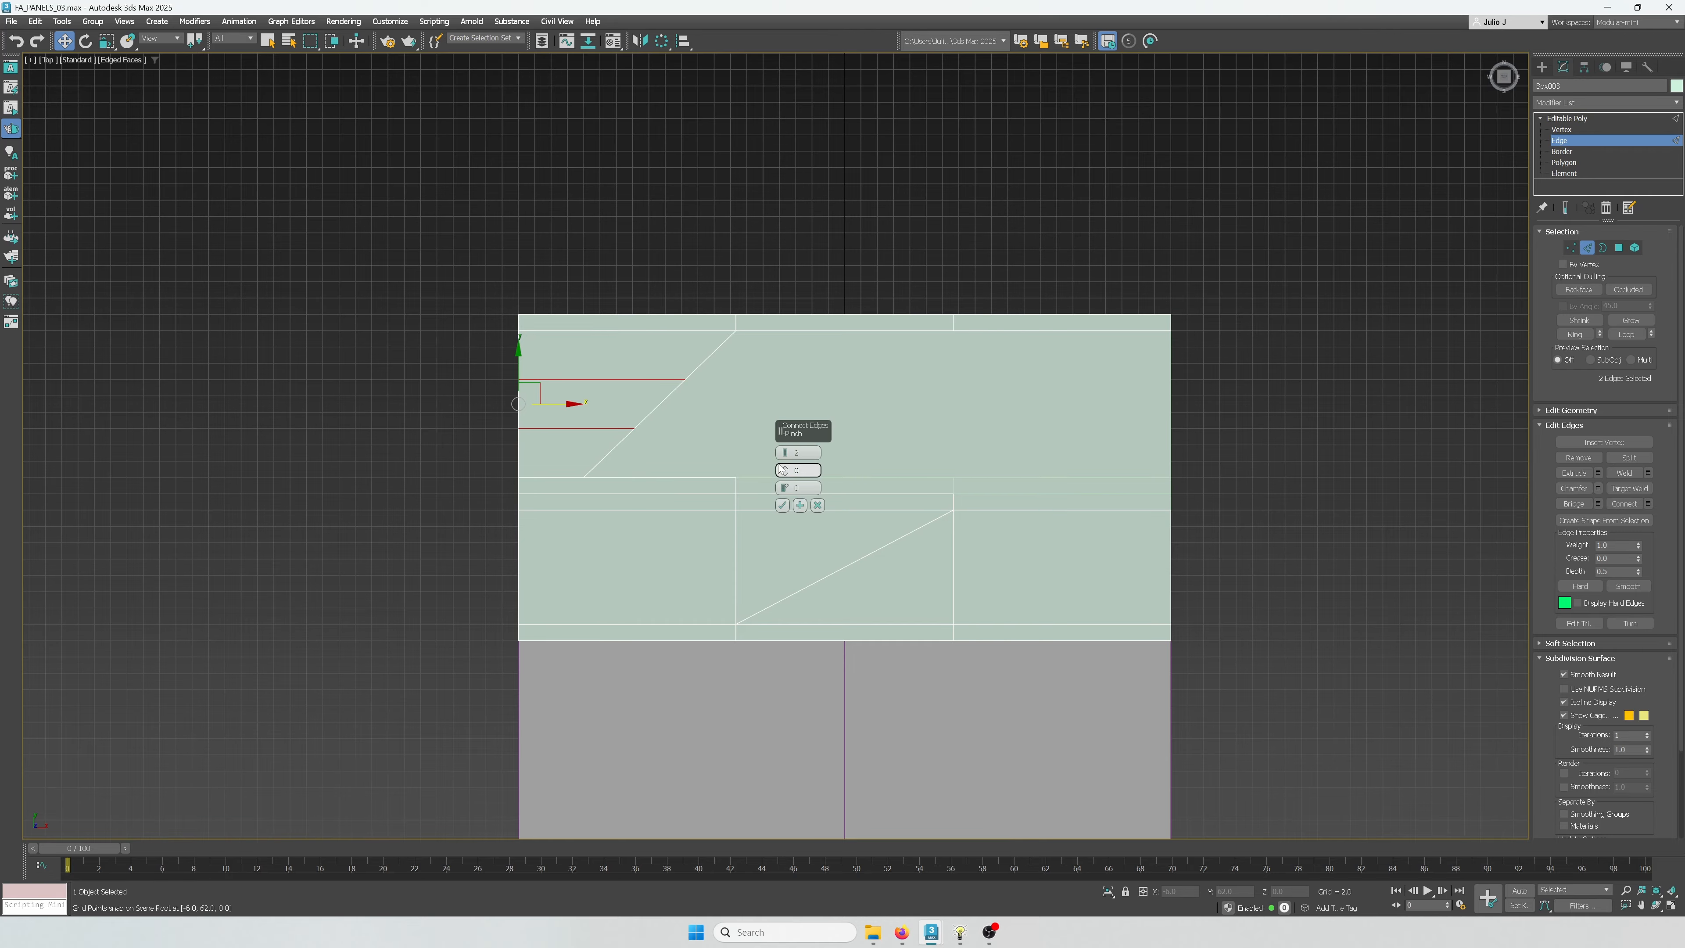
{"action": "left_click", "coordinate": [782, 506]}
Lower the two divided polygons nearest the stepped panel along Z to the height of the panel's lower ledge
{"action": "middle_click_drag", "start_coordinate": [640, 427], "coordinate": [690, 378], "text": "alt"}
{"action": "scroll", "coordinate": [678, 391], "scroll_direction": "up", "scroll_amount": 4}
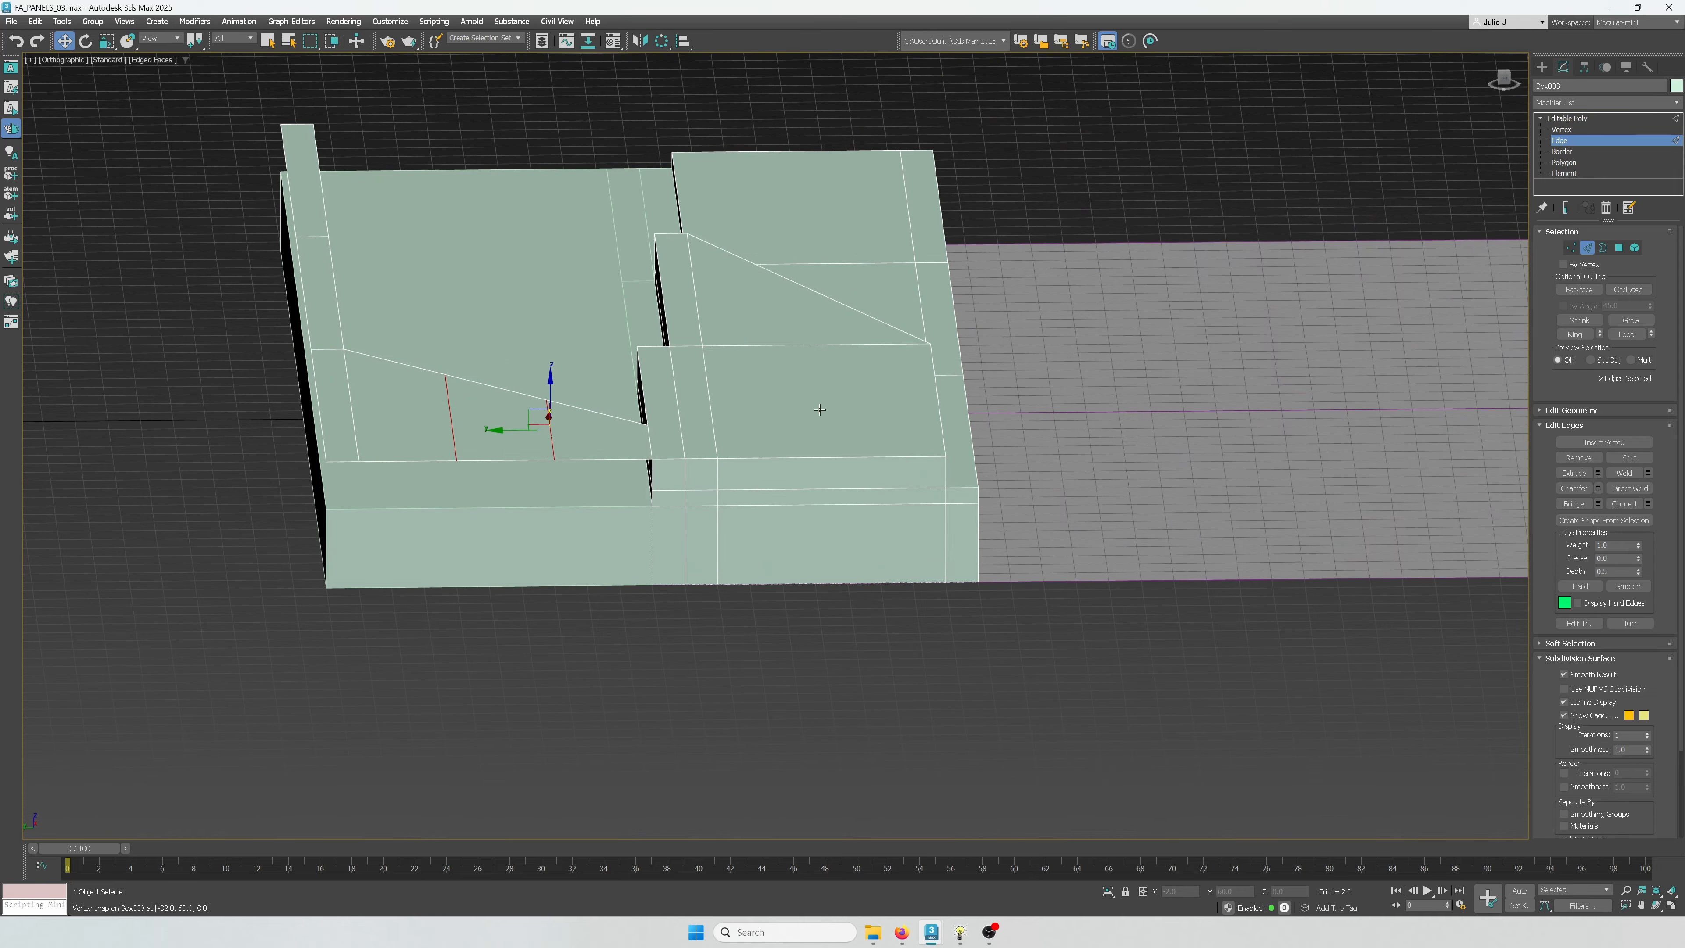
{"action": "left_click", "coordinate": [1617, 248]}
{"action": "left_click", "coordinate": [501, 426]}
{"action": "left_click", "coordinate": [600, 436], "text": "ctrl"}
{"action": "scroll", "coordinate": [657, 444], "scroll_direction": "up", "scroll_amount": 1}
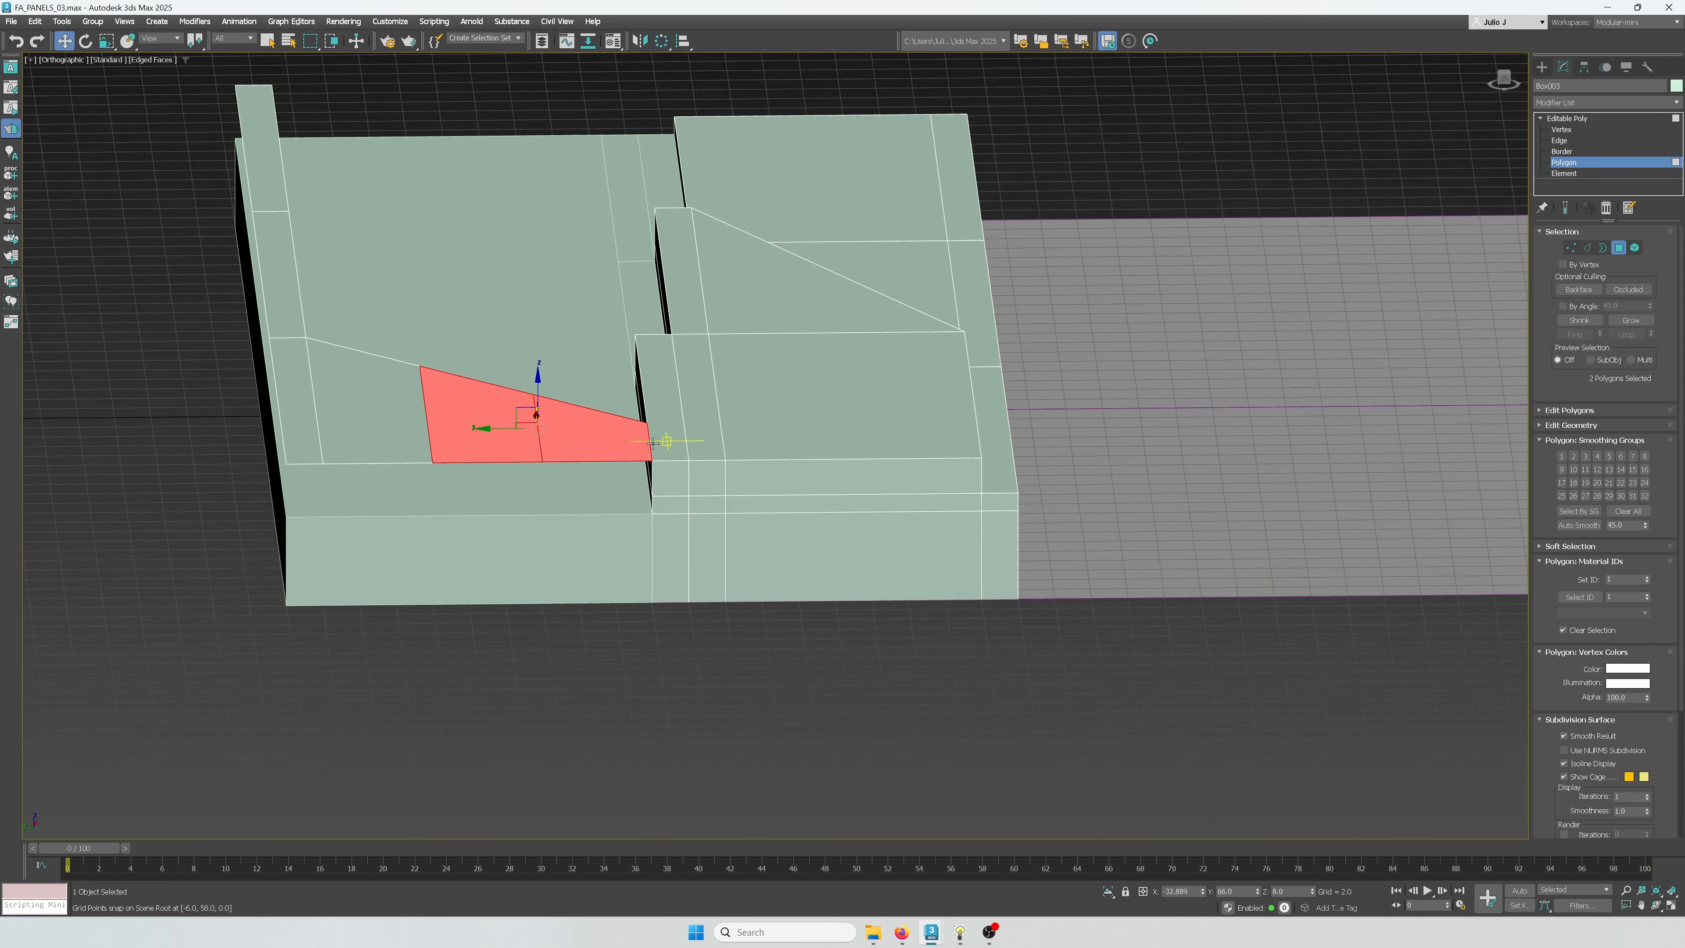
{"action": "middle_click_drag", "start_coordinate": [668, 440], "coordinate": [703, 435], "text": "alt"}
{"action": "left_click_drag", "start_coordinate": [524, 423], "coordinate": [676, 483]}
{"action": "middle_click_drag", "start_coordinate": [598, 446], "coordinate": [497, 457], "text": "alt"}
{"action": "scroll", "coordinate": [638, 427], "scroll_direction": "down", "scroll_amount": 3}
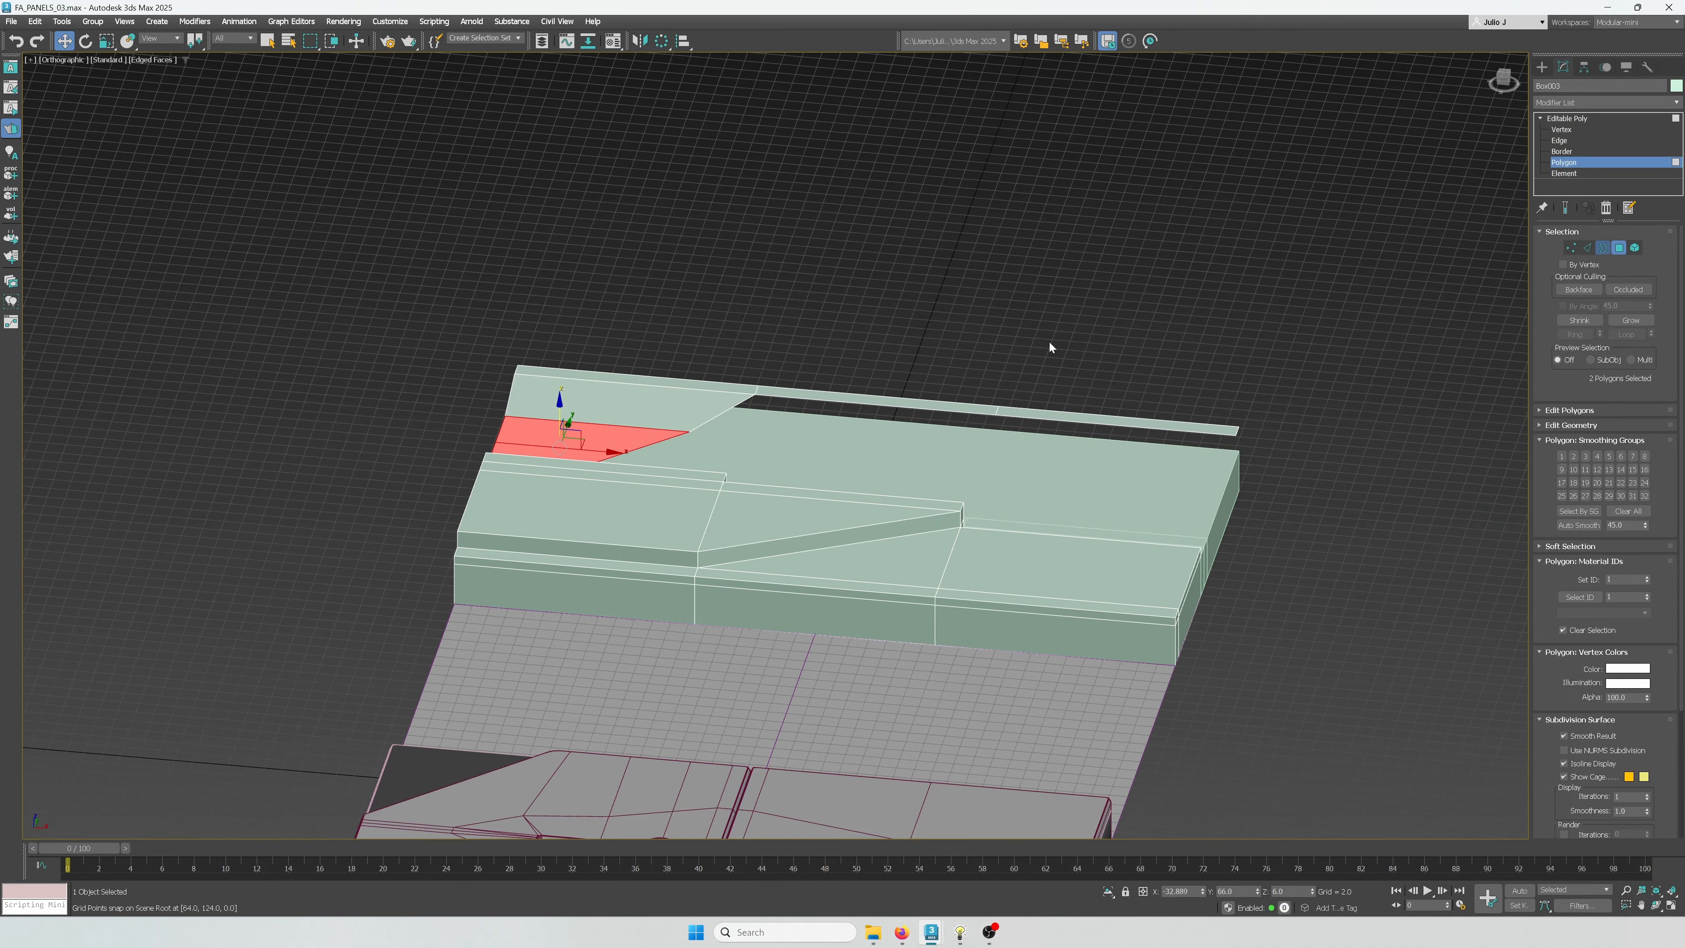
Extrude the new top piece's open border downward and flatten the resulting bottom vertices along Z
{"action": "left_click", "coordinate": [1603, 247]}
{"action": "middle_click_drag", "start_coordinate": [943, 411], "coordinate": [754, 417], "text": "alt"}
{"action": "left_click_drag", "start_coordinate": [766, 360], "coordinate": [767, 458]}
{"action": "left_click", "coordinate": [1565, 248]}
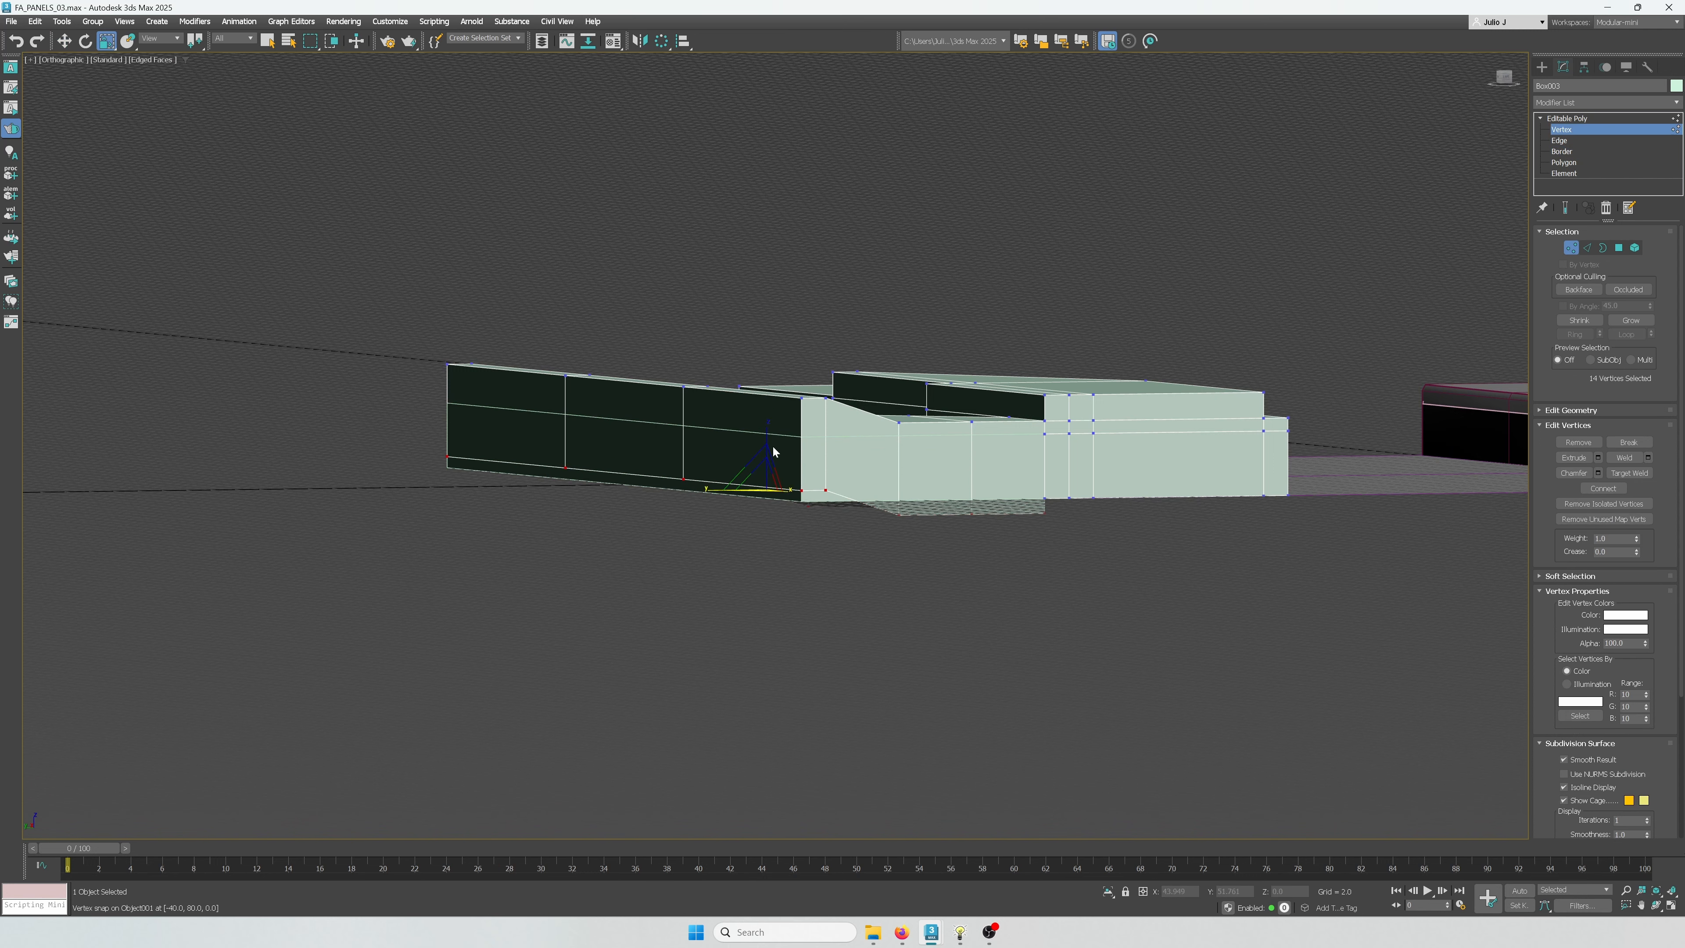
{"action": "key", "text": "r"}
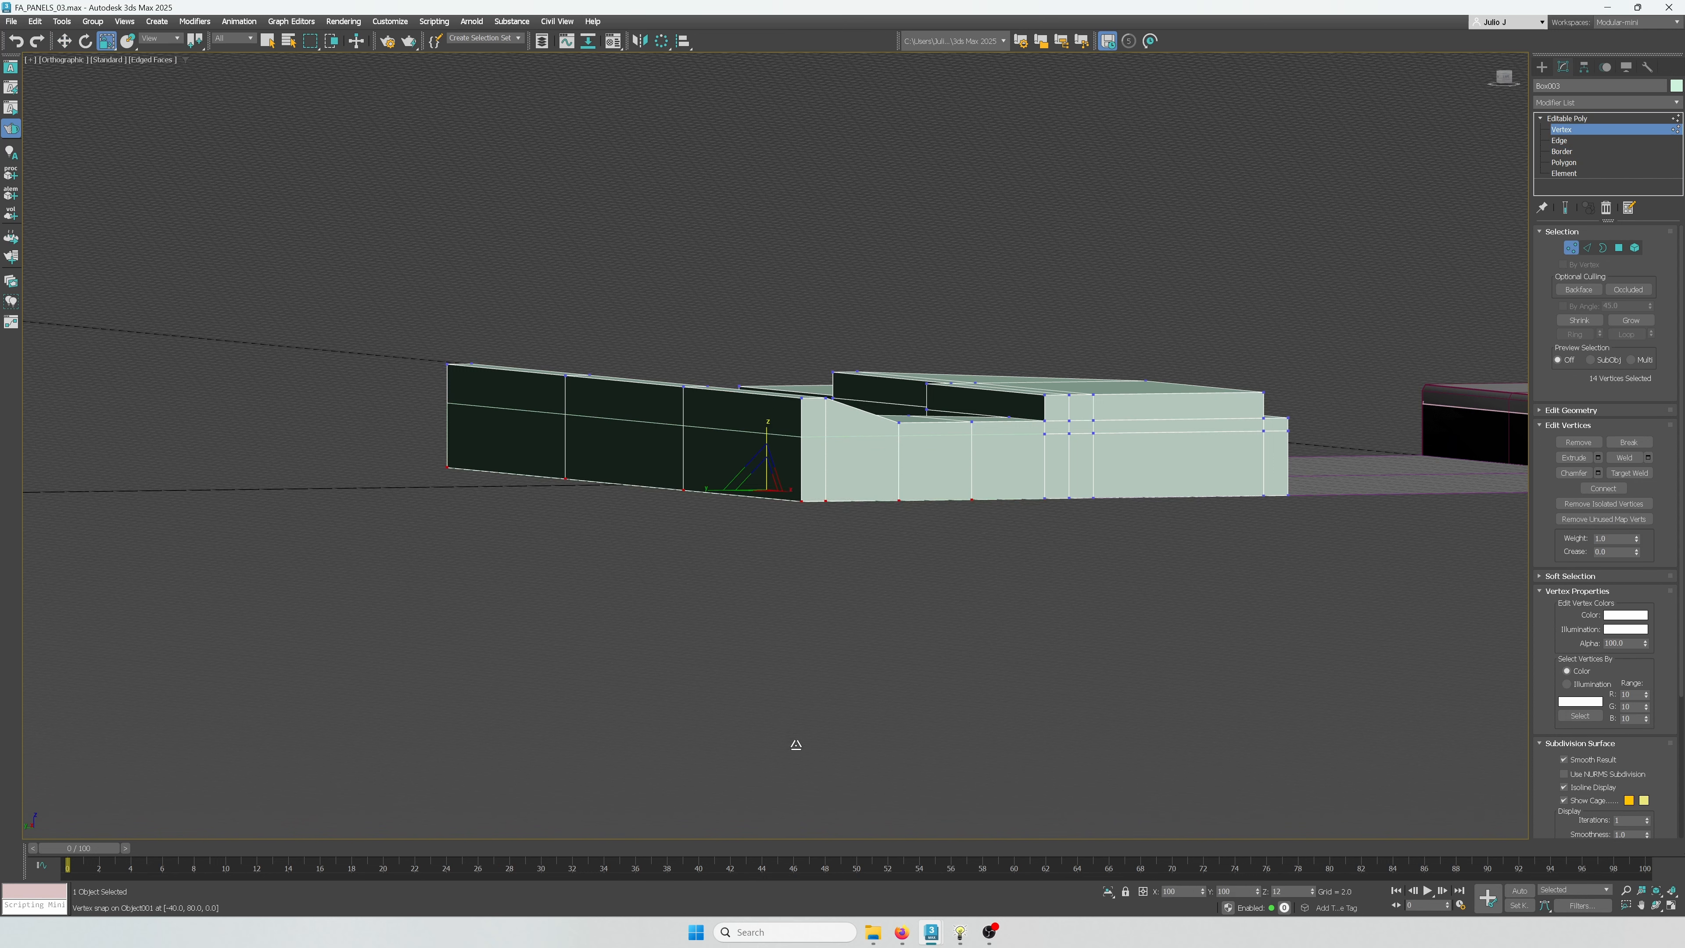
Snap the flattened bottom vertices vertically to the flat slab and finish vertex editing
{"action": "key", "text": "w"}
{"action": "left_click_drag", "start_coordinate": [767, 460], "coordinate": [803, 439]}
{"action": "middle_click_drag", "start_coordinate": [910, 515], "coordinate": [798, 432], "text": "alt"}
{"action": "left_click", "coordinate": [1571, 248]}
Connect the recessed floor's short end edge and the edges in its ring with two segments on the outer piece
{"action": "left_click", "coordinate": [558, 606]}
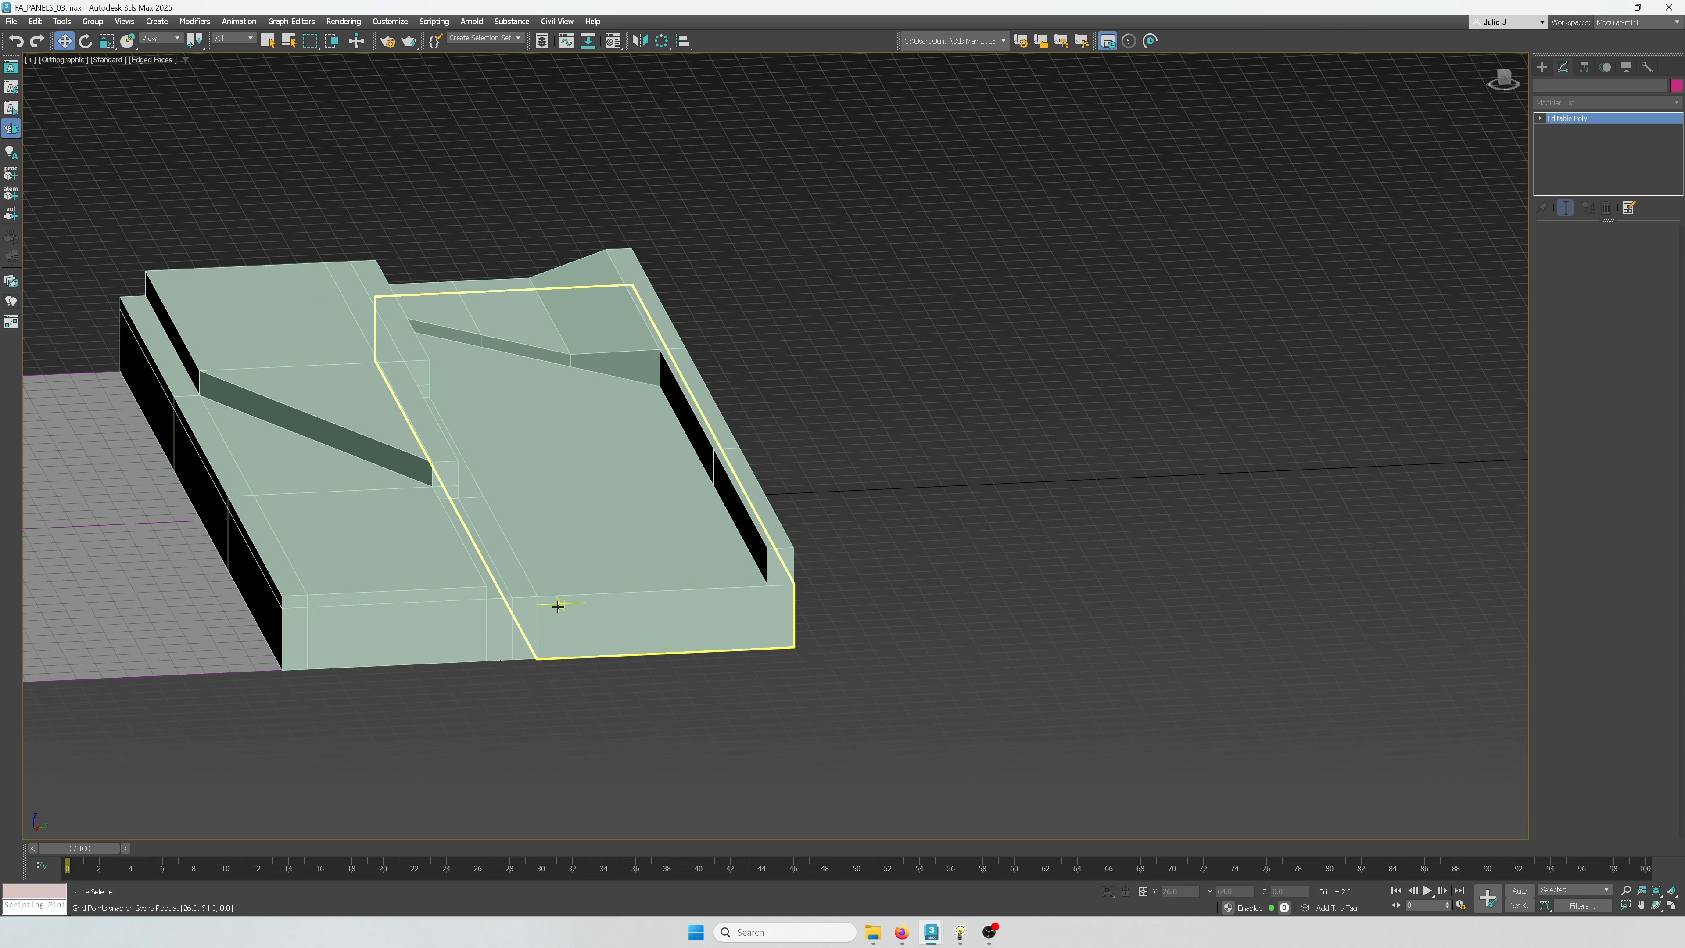
{"action": "scroll", "coordinate": [594, 568], "scroll_direction": "up", "scroll_amount": 5}
{"action": "left_click", "coordinate": [1587, 247]}
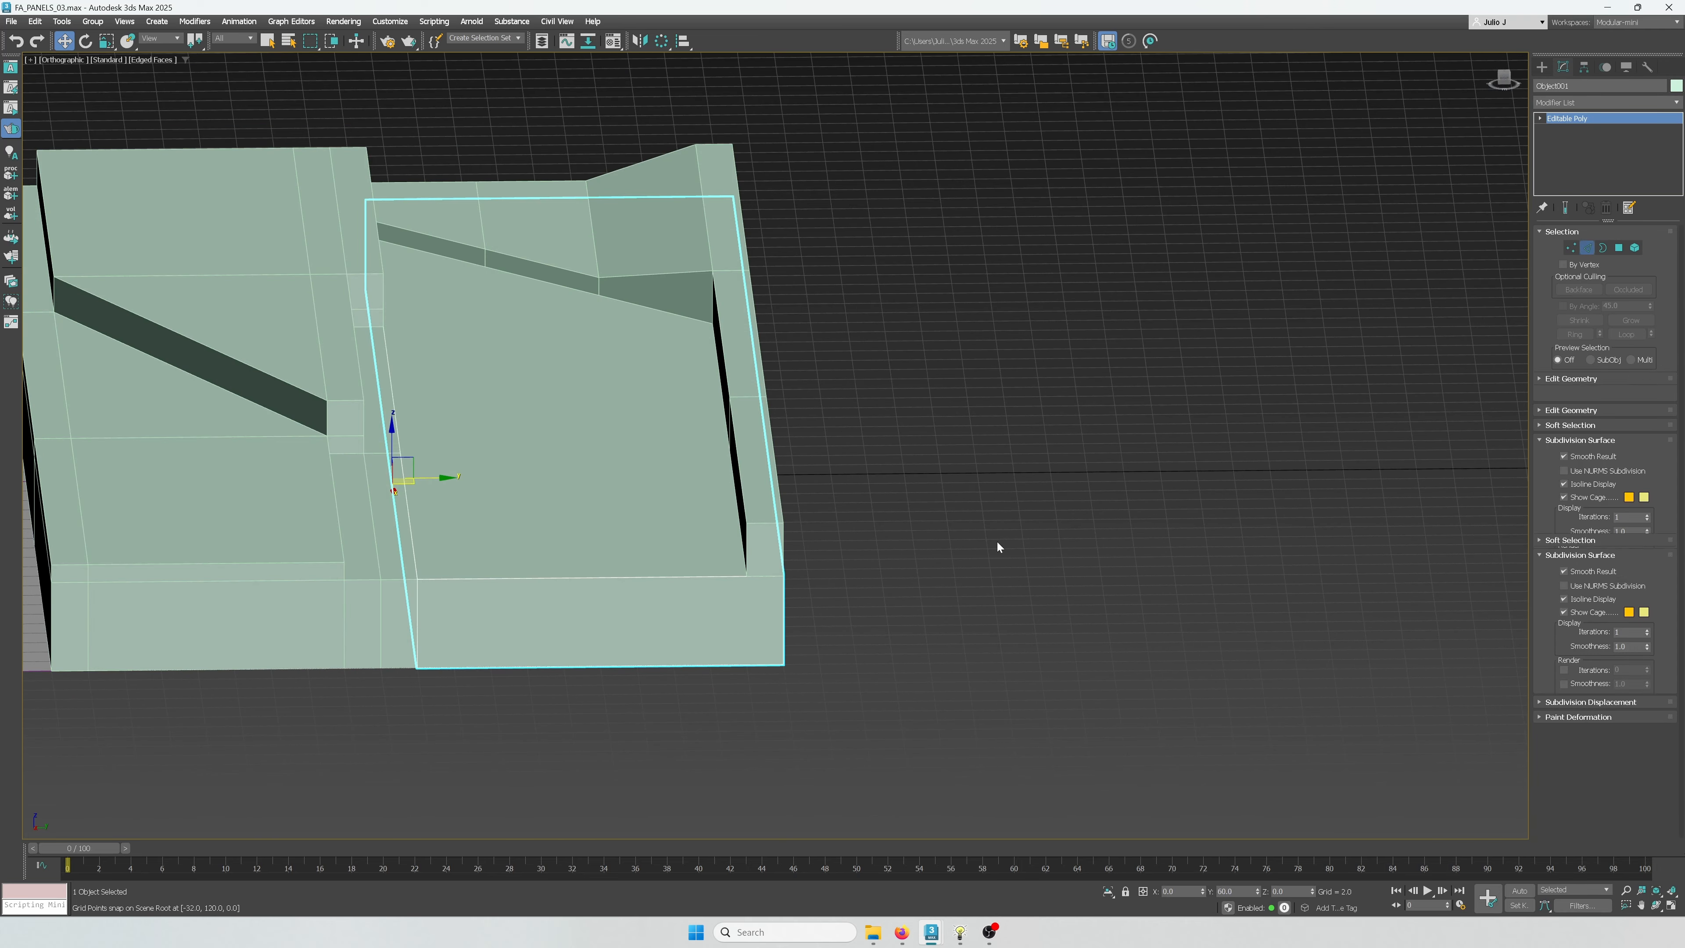
{"action": "left_click", "coordinate": [583, 576]}
{"action": "key", "text": "t"}
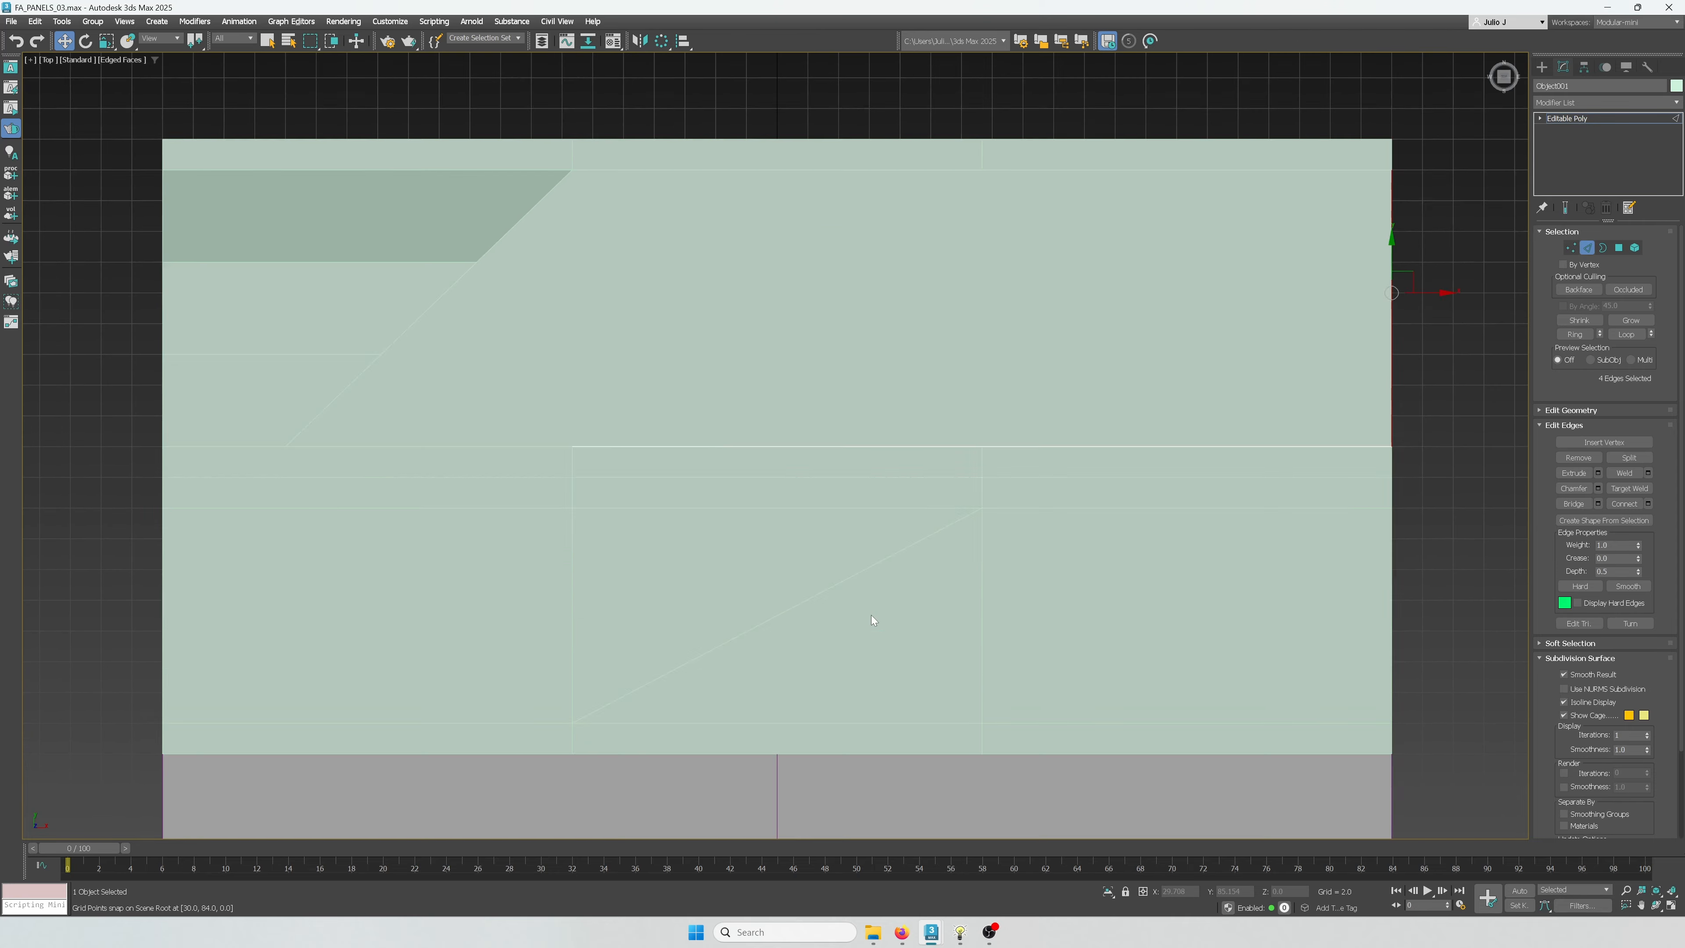
{"action": "key", "text": "z"}
{"action": "key", "text": "ctrl+shift+e"}
{"action": "middle_click_drag", "start_coordinate": [628, 539], "coordinate": [529, 549]}
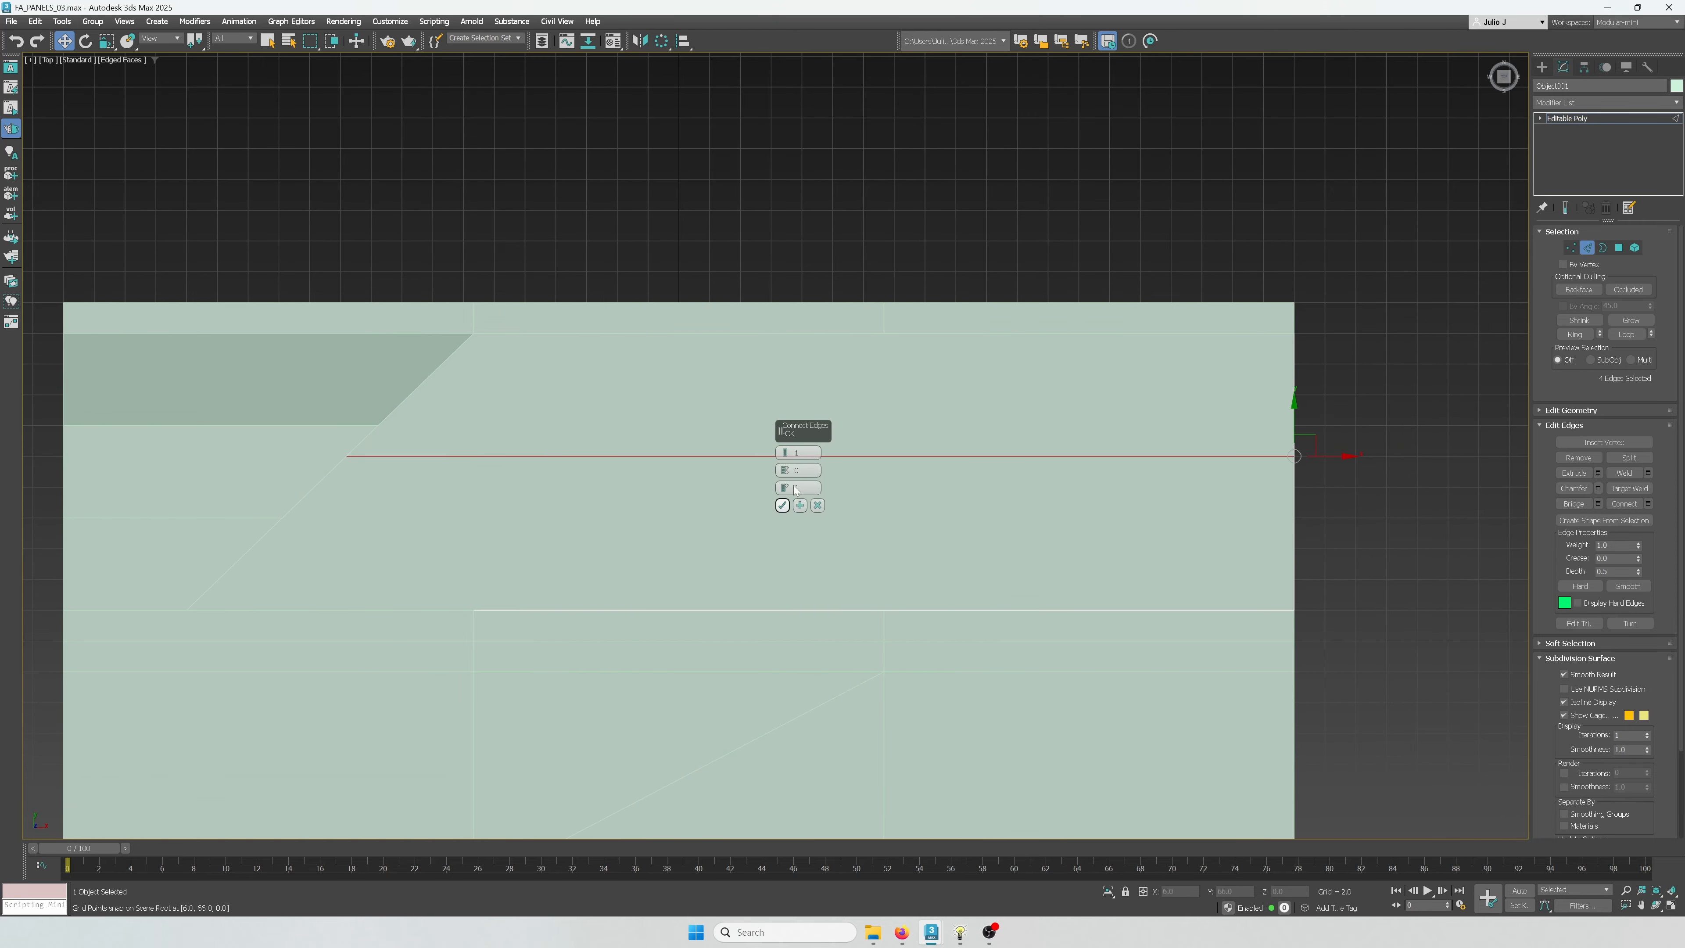
{"action": "left_click", "coordinate": [785, 451]}
{"action": "scroll", "coordinate": [694, 521], "scroll_direction": "down", "scroll_amount": 3}
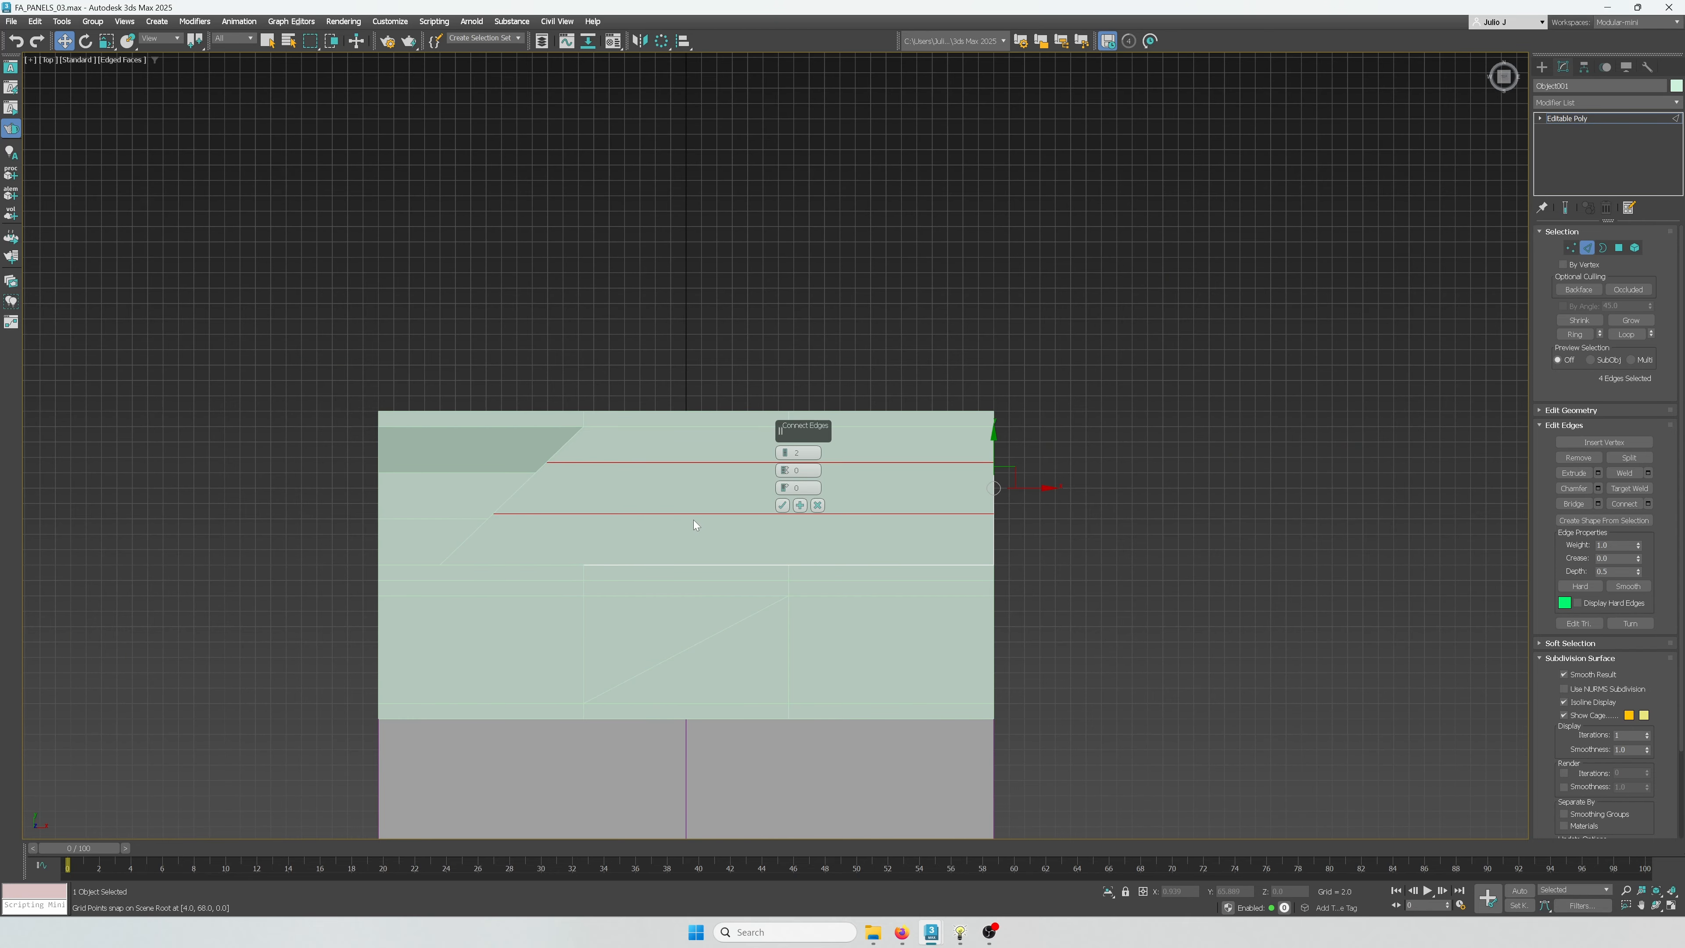
{"action": "left_click", "coordinate": [782, 505]}
Try to lower the middle strip polygon of the recessed floor along Z
{"action": "middle_click_drag", "start_coordinate": [789, 511], "coordinate": [719, 546], "text": "alt"}
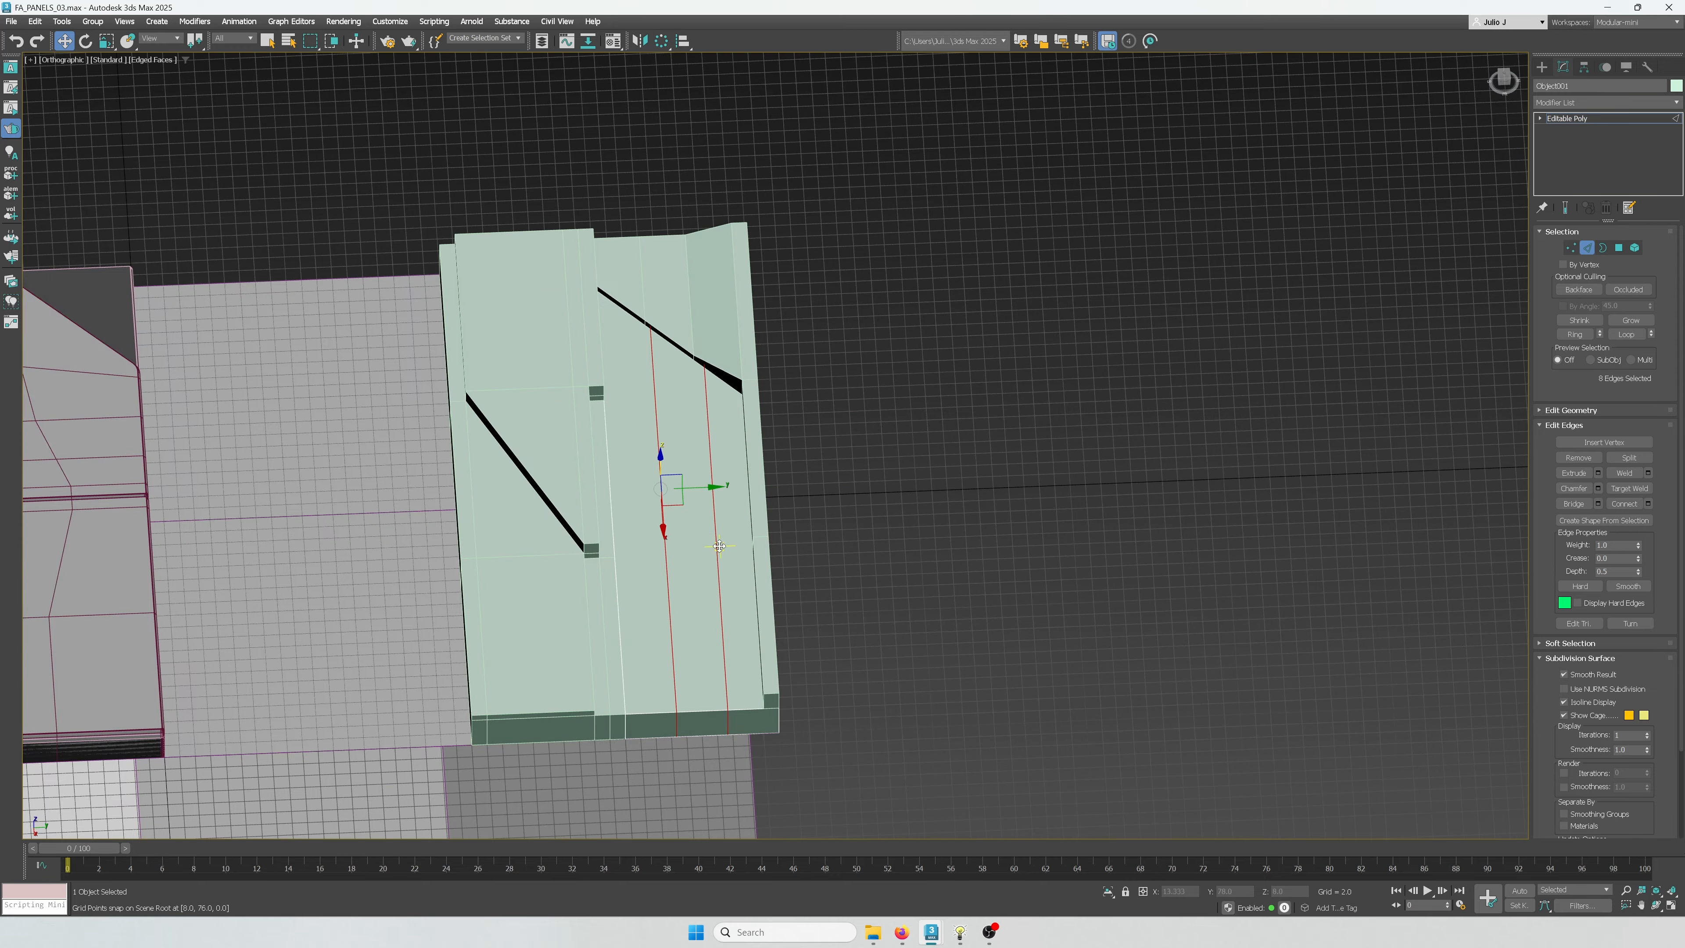
{"action": "left_click", "coordinate": [703, 572]}
{"action": "left_click", "coordinate": [1619, 248]}
{"action": "left_click", "coordinate": [690, 438]}
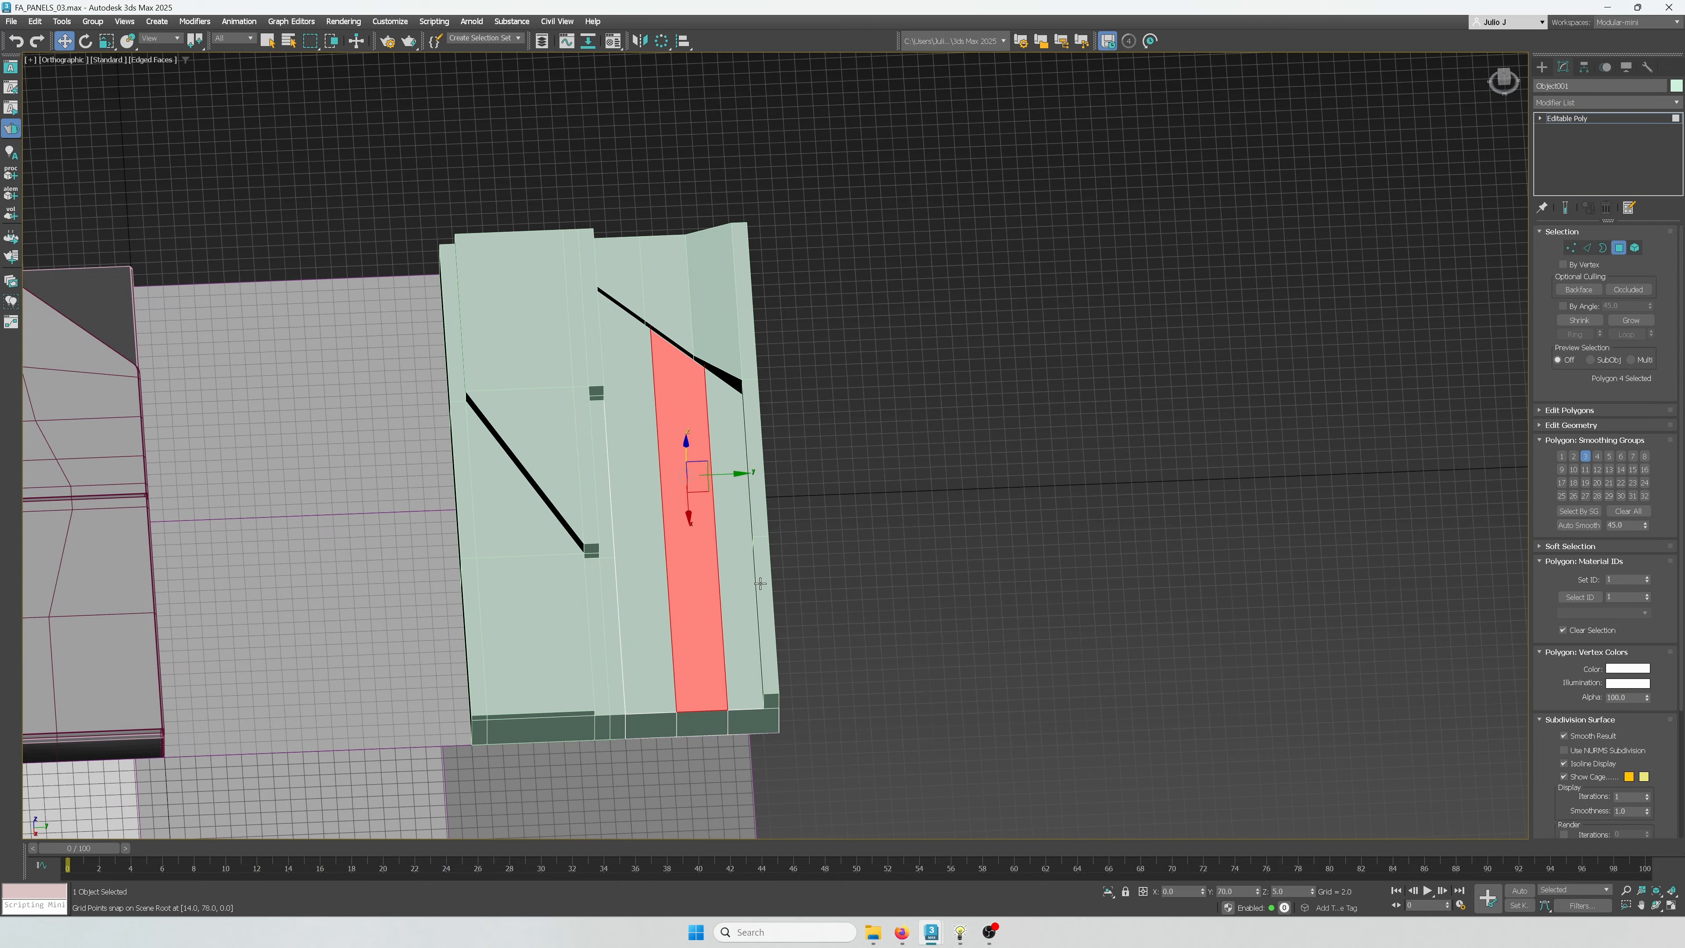
{"action": "middle_click_drag", "start_coordinate": [690, 438], "coordinate": [626, 372], "text": "alt"}
{"action": "left_click_drag", "start_coordinate": [602, 330], "coordinate": [601, 359]}
{"action": "middle_click_drag", "start_coordinate": [614, 387], "coordinate": [742, 780], "text": "alt"}
{"action": "key", "text": "ctrl+z"}
Connect the ring of vertical edges on the outer piece's end face with two segments
{"action": "key", "text": "2"}
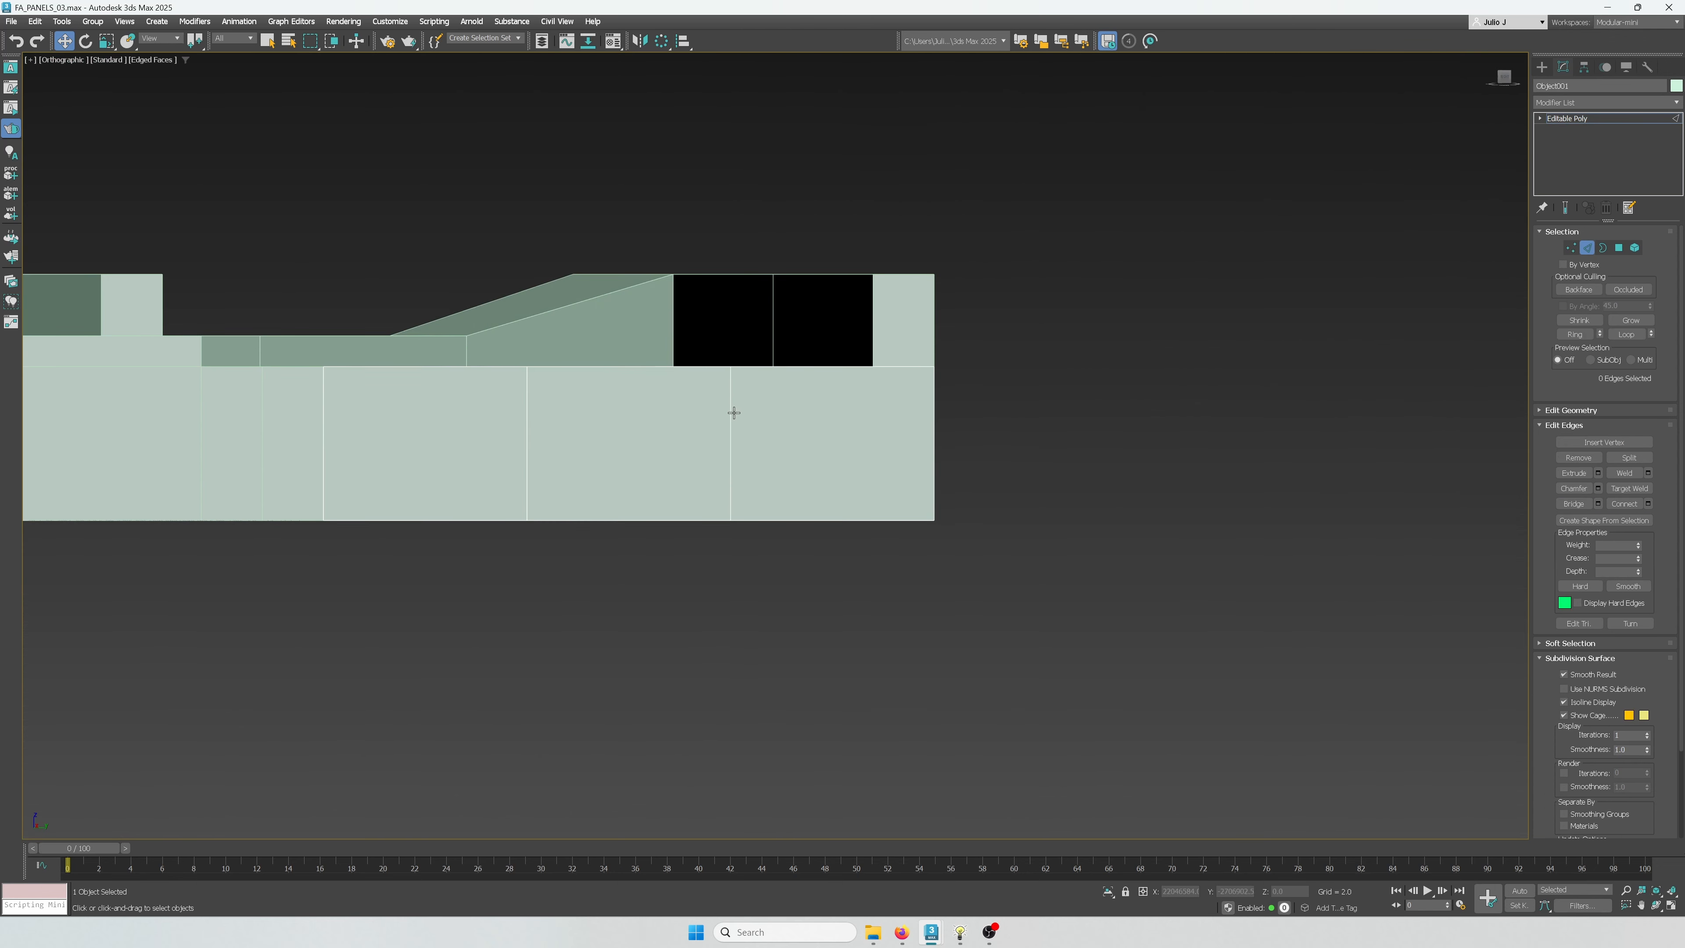
{"action": "left_click", "coordinate": [731, 413]}
{"action": "key", "text": "alt+r"}
{"action": "key", "text": "ctrl+shift+e"}
{"action": "left_click", "coordinate": [787, 505]}
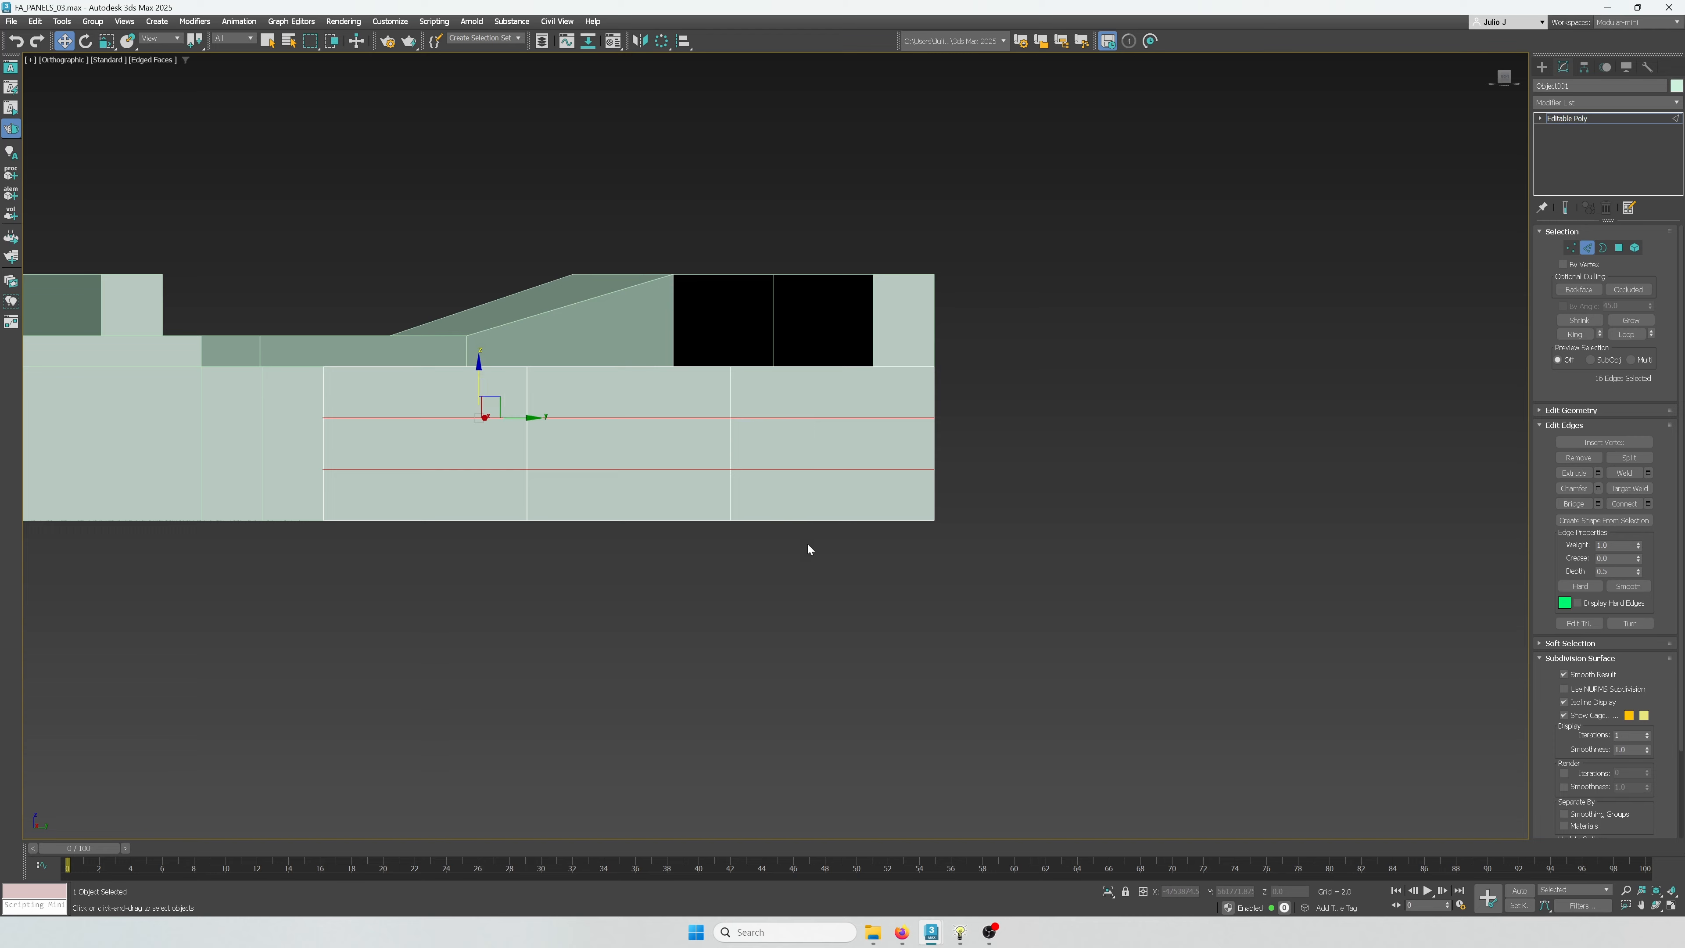
Lower the middle strip polygon of the recessed floor along Z, snapping it to the upper of the new end-face edge loops
{"action": "middle_click_drag", "start_coordinate": [804, 549], "coordinate": [649, 422], "text": "alt"}
{"action": "left_click", "coordinate": [582, 382]}
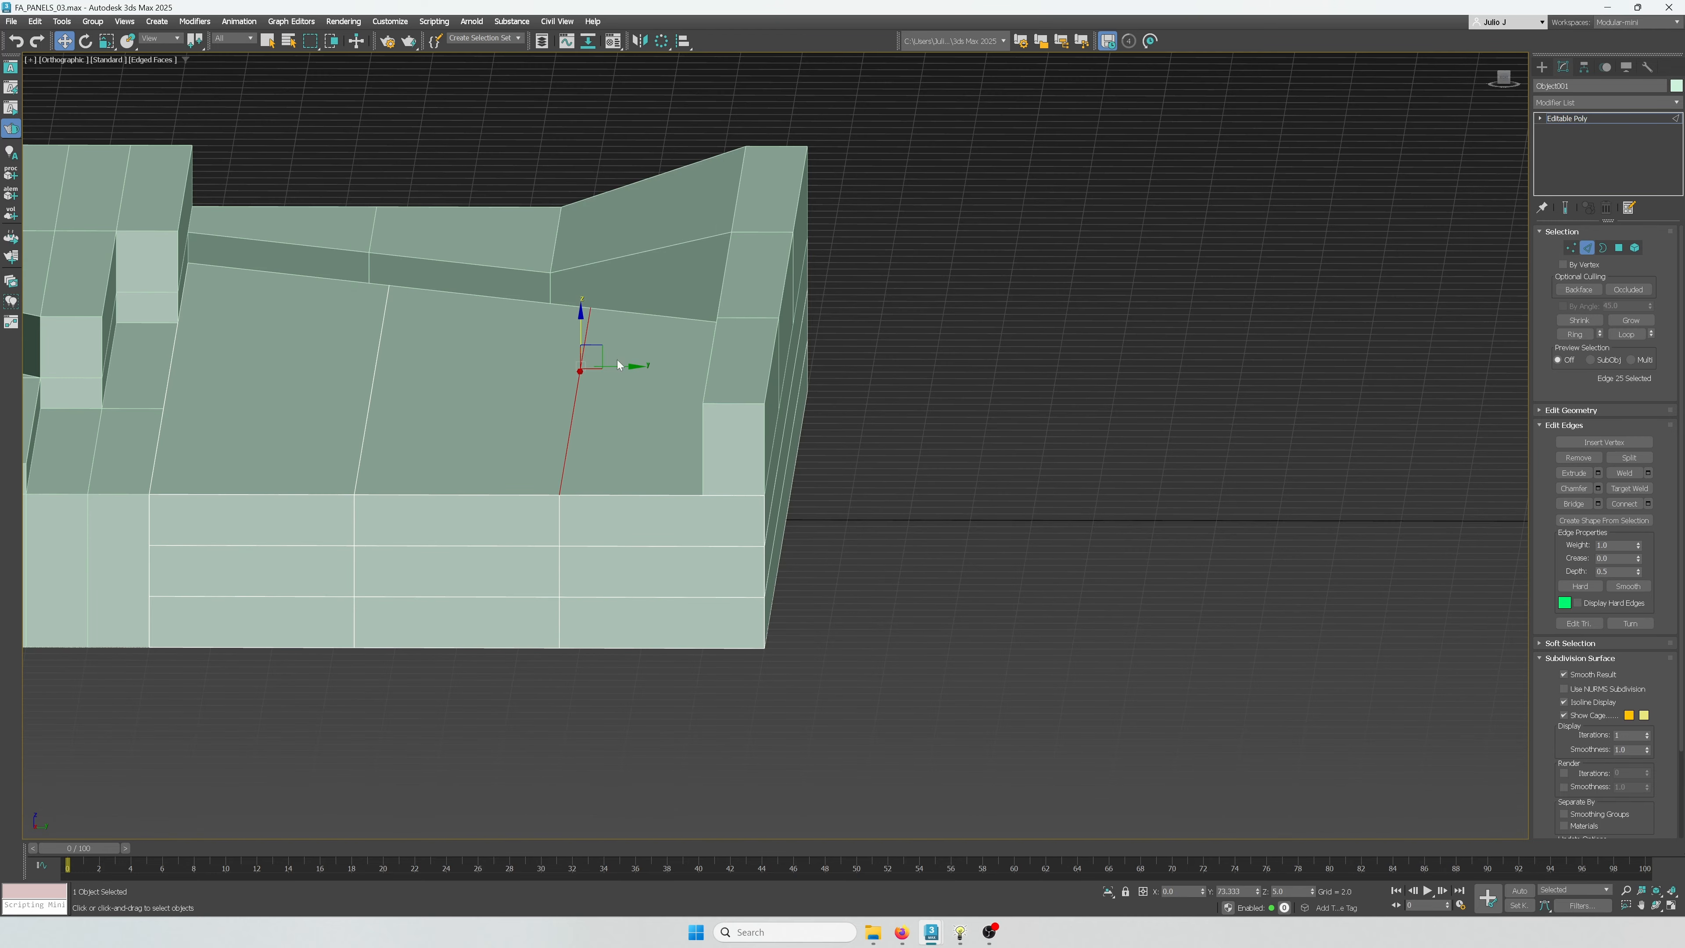
{"action": "key", "text": "4"}
{"action": "left_click", "coordinate": [597, 371]}
{"action": "middle_click_drag", "start_coordinate": [500, 425], "coordinate": [535, 400], "text": "alt"}
{"action": "left_click_drag", "start_coordinate": [475, 321], "coordinate": [855, 437]}
{"action": "middle_click_drag", "start_coordinate": [955, 384], "coordinate": [942, 431], "text": "alt"}
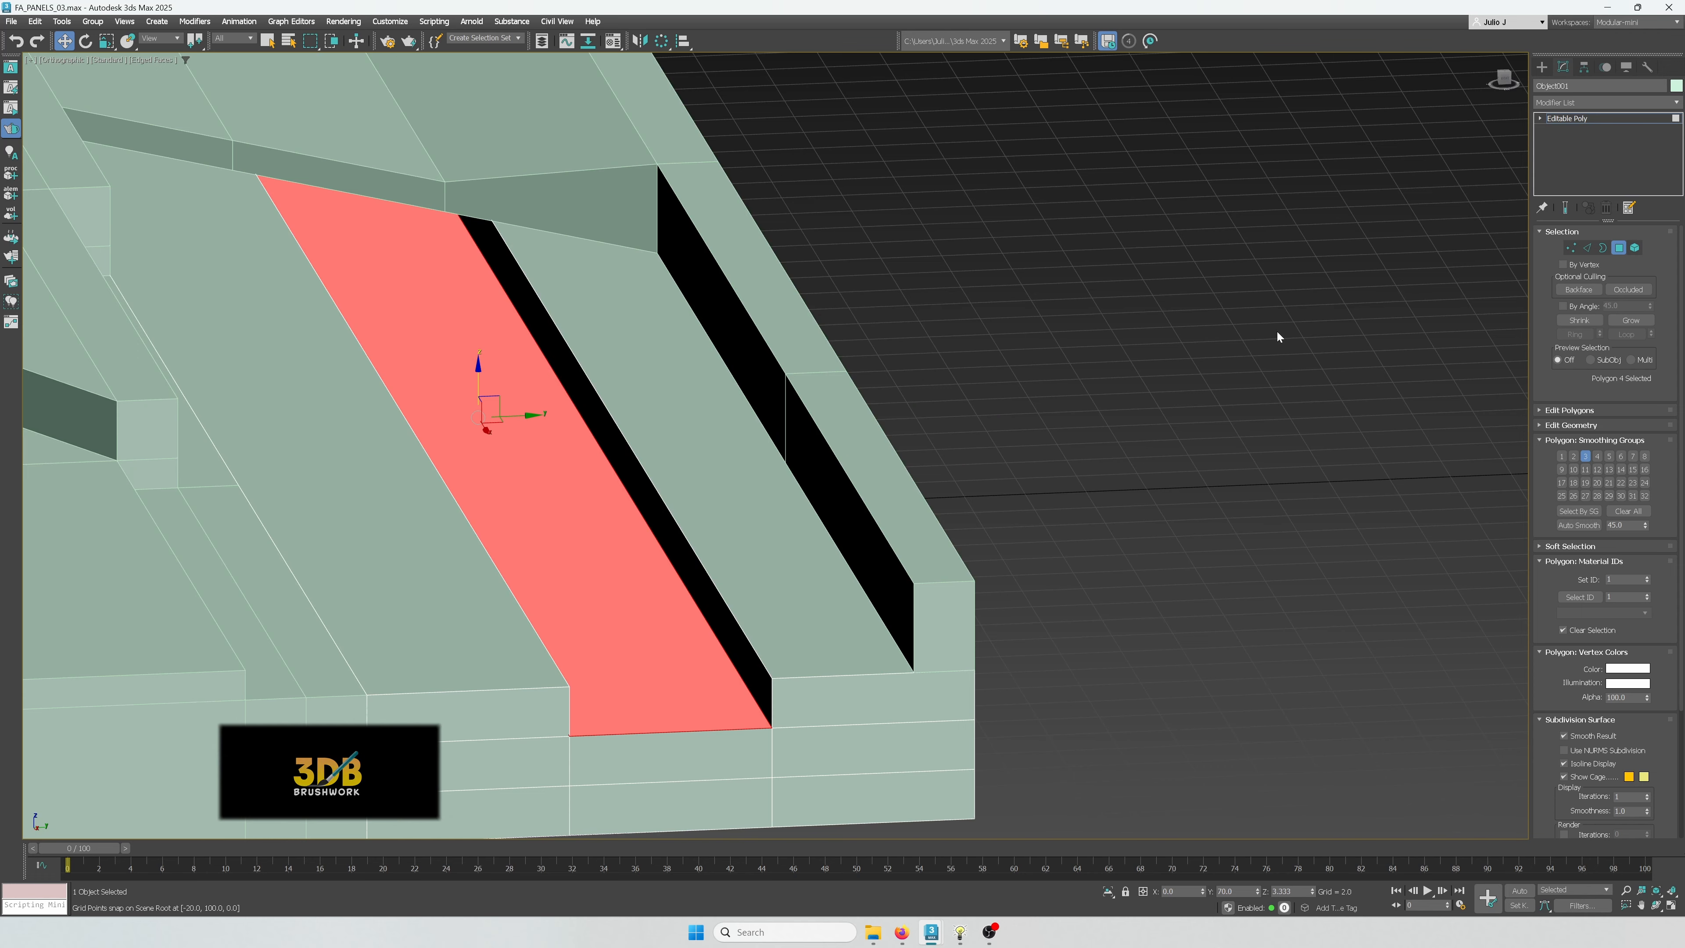
{"action": "key", "text": "1"}
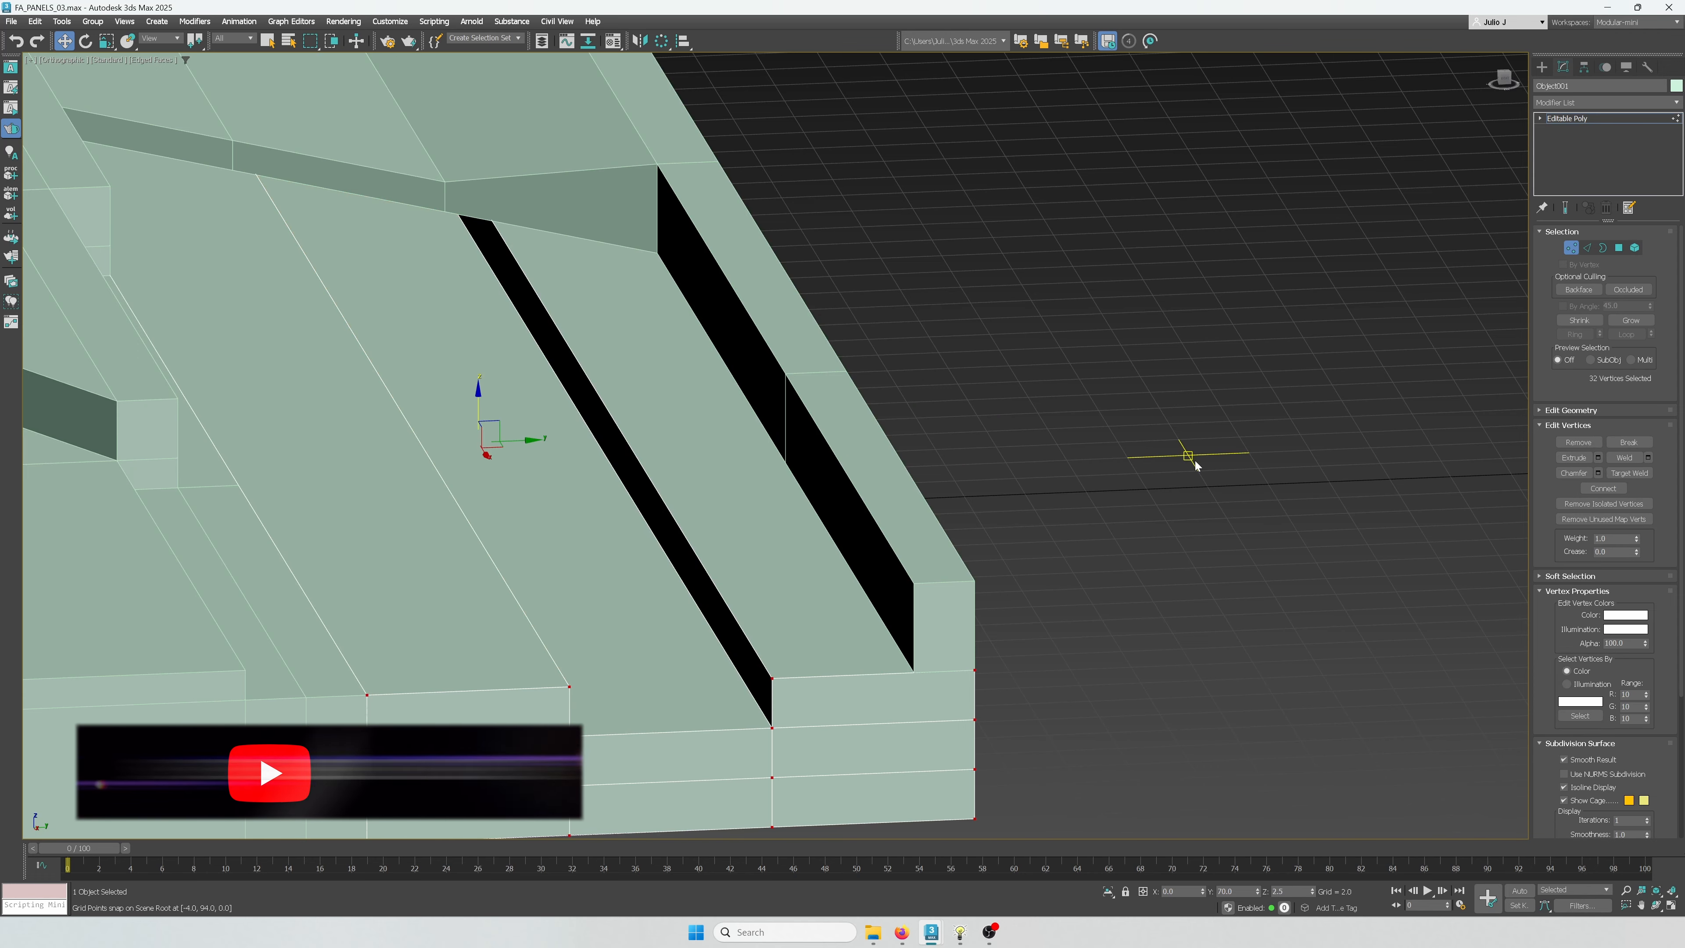
{"action": "left_click", "coordinate": [1194, 461]}
{"action": "scroll", "coordinate": [909, 494], "scroll_direction": "down", "scroll_amount": 2}
{"action": "middle_click_drag", "start_coordinate": [906, 493], "coordinate": [1019, 518], "text": "alt"}
{"action": "middle_click_drag", "start_coordinate": [1019, 498], "coordinate": [881, 491]}
Draw a box 13.333 long, 18 wide and -5 high over the two inner floor strips at the open end
{"action": "key", "text": "t"}
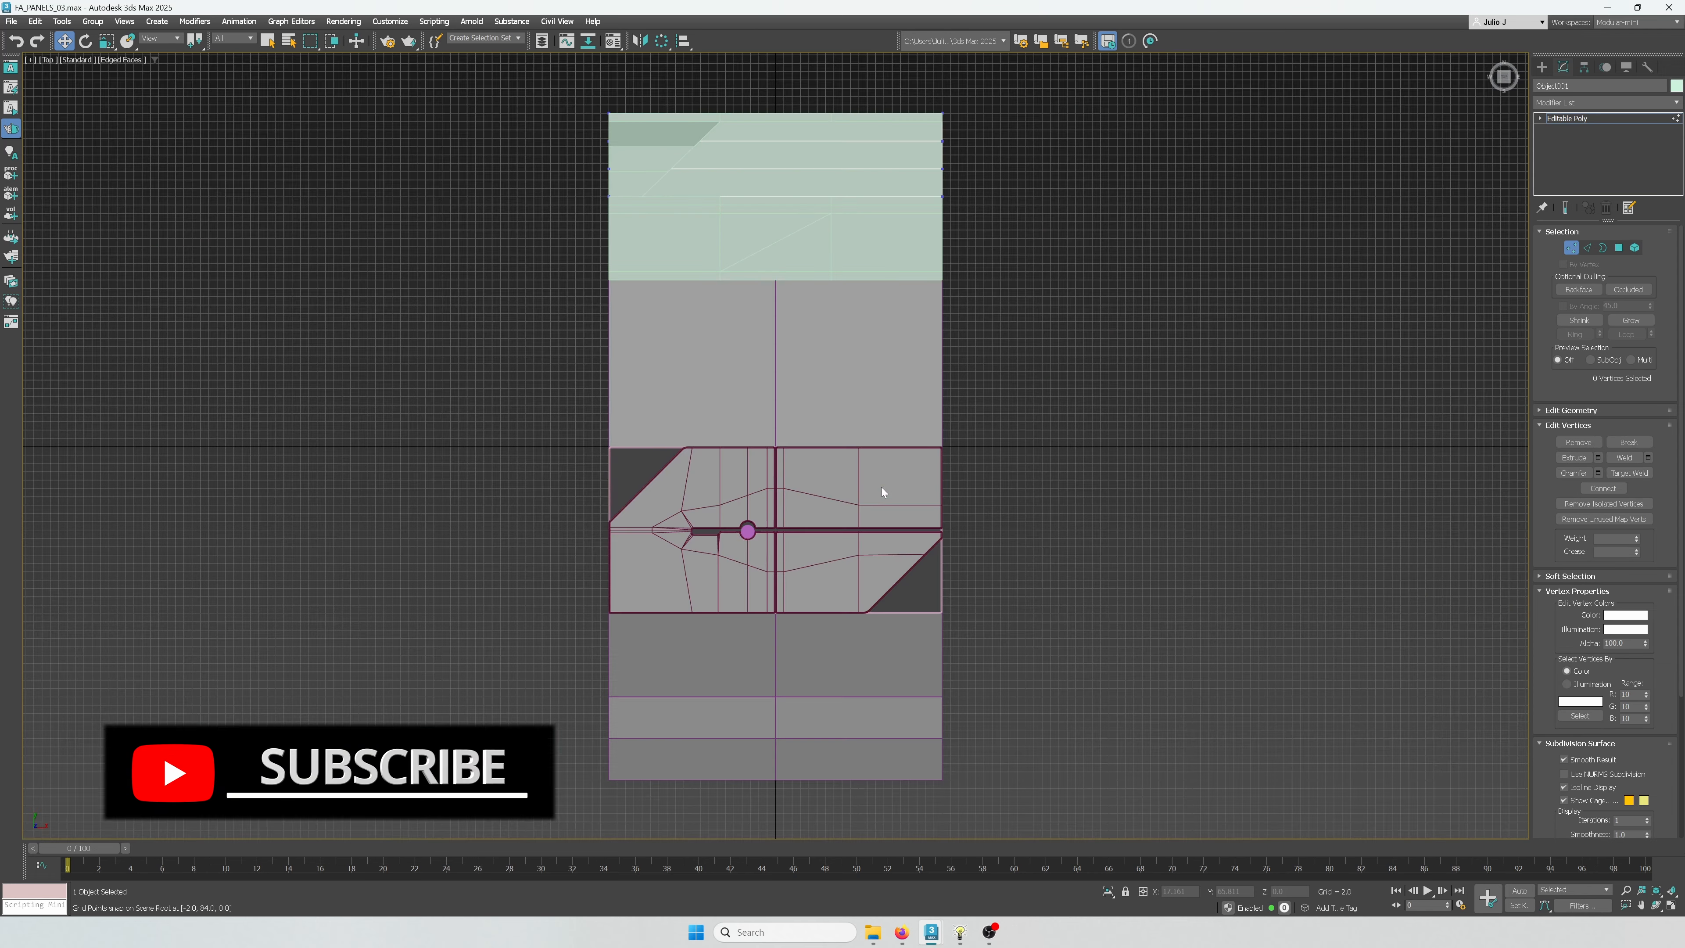
{"action": "scroll", "coordinate": [862, 372], "scroll_direction": "up", "scroll_amount": 5}
{"action": "middle_click_drag", "start_coordinate": [875, 414], "coordinate": [911, 449]}
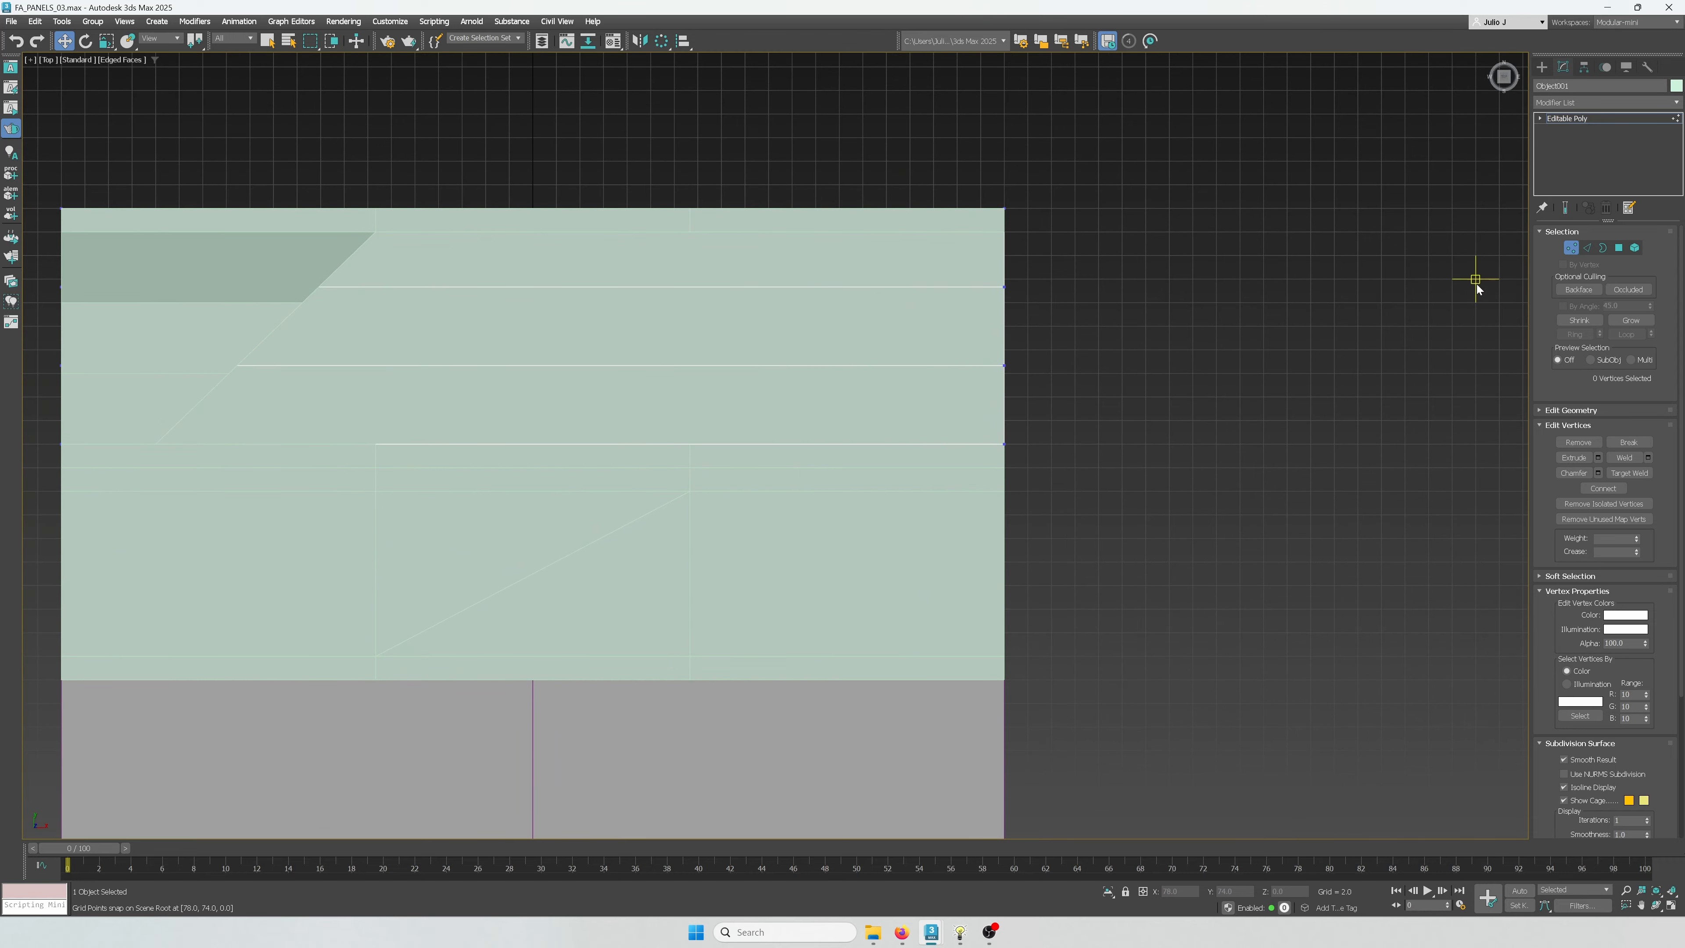
{"action": "left_click", "coordinate": [1567, 248]}
{"action": "left_click", "coordinate": [1543, 67]}
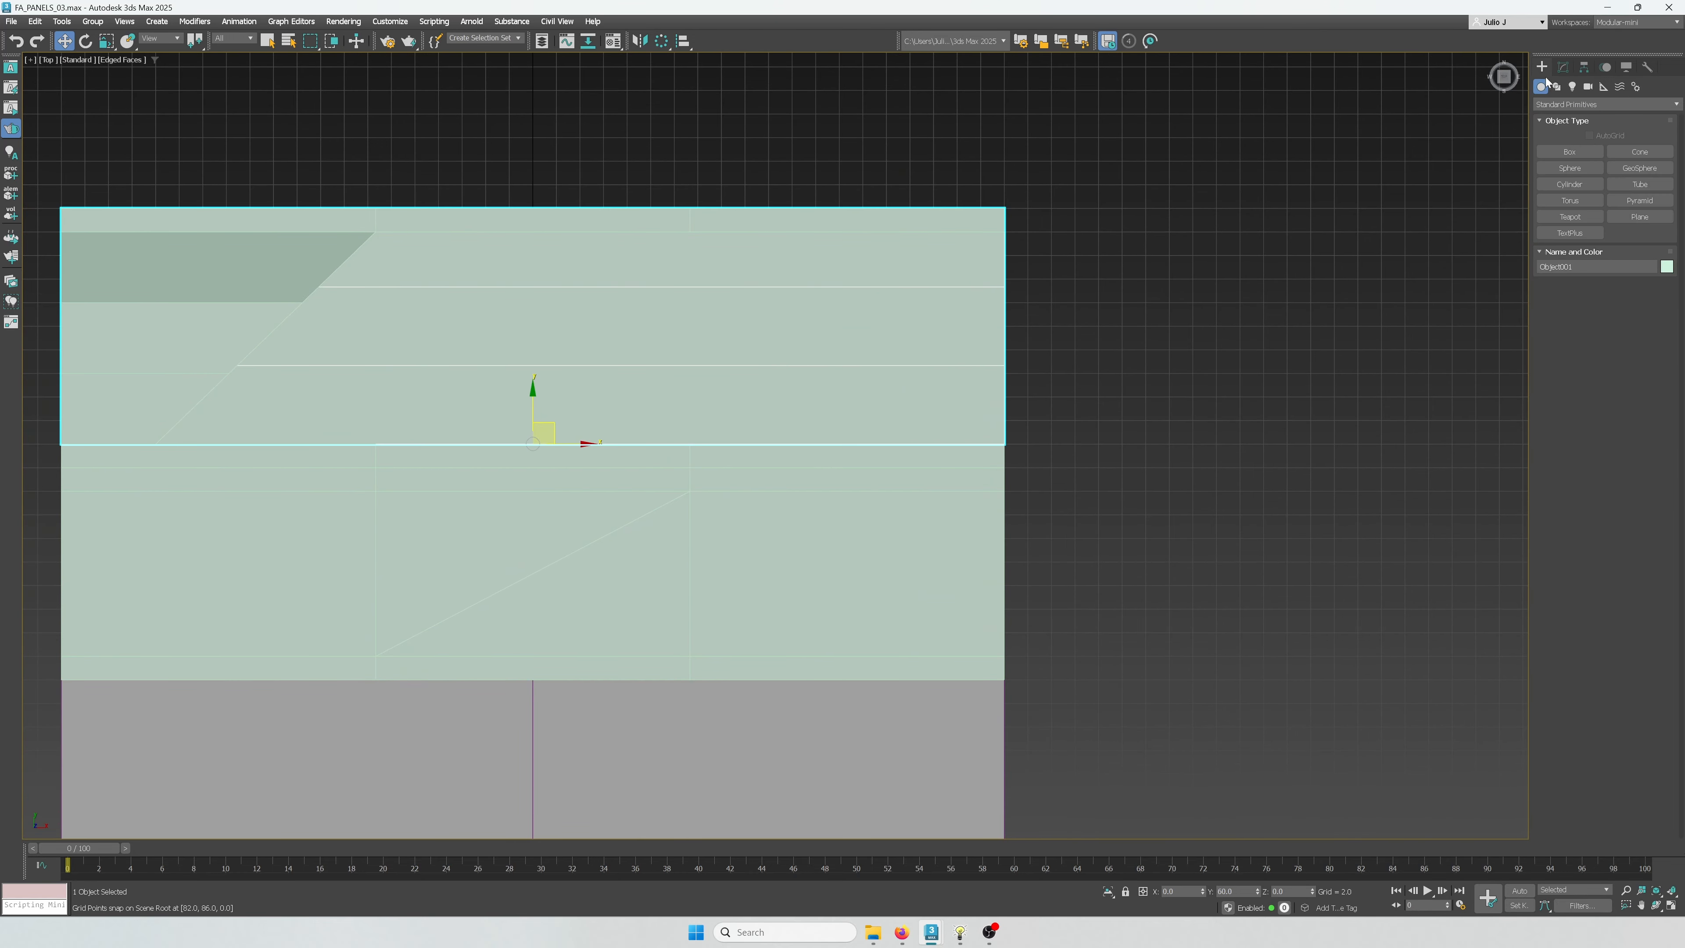
{"action": "scroll", "coordinate": [980, 324], "scroll_direction": "up", "scroll_amount": 3}
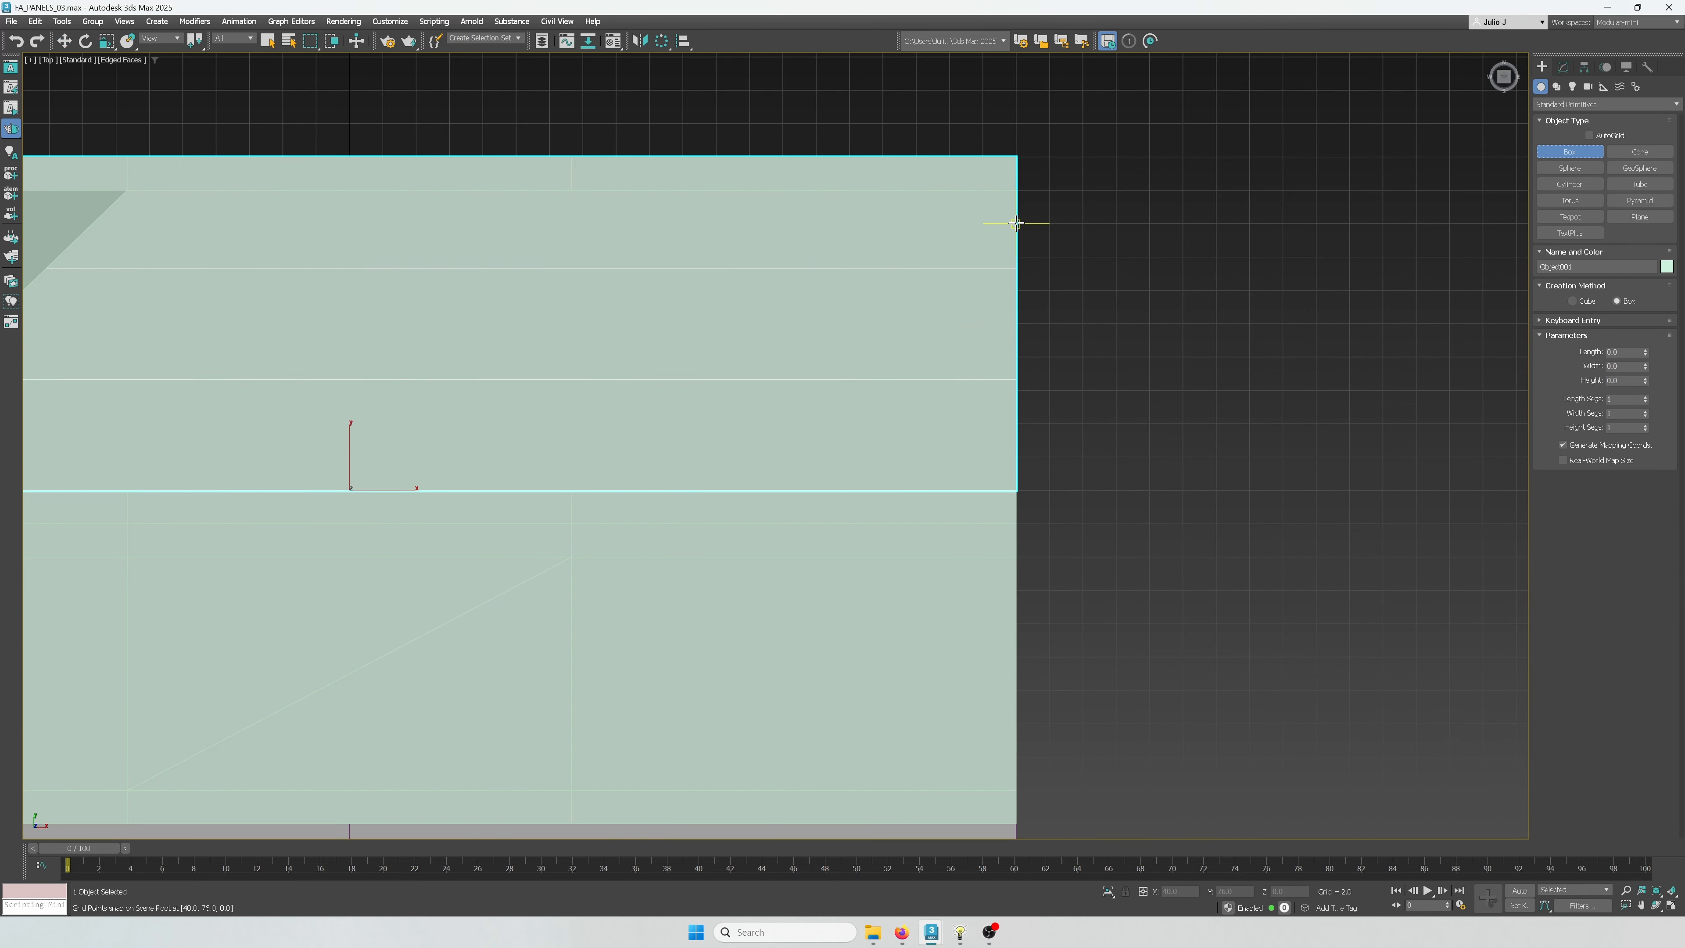
{"action": "left_click_drag", "start_coordinate": [1007, 269], "coordinate": [814, 389]}
{"action": "scroll", "coordinate": [815, 389], "scroll_direction": "down", "scroll_amount": 2}
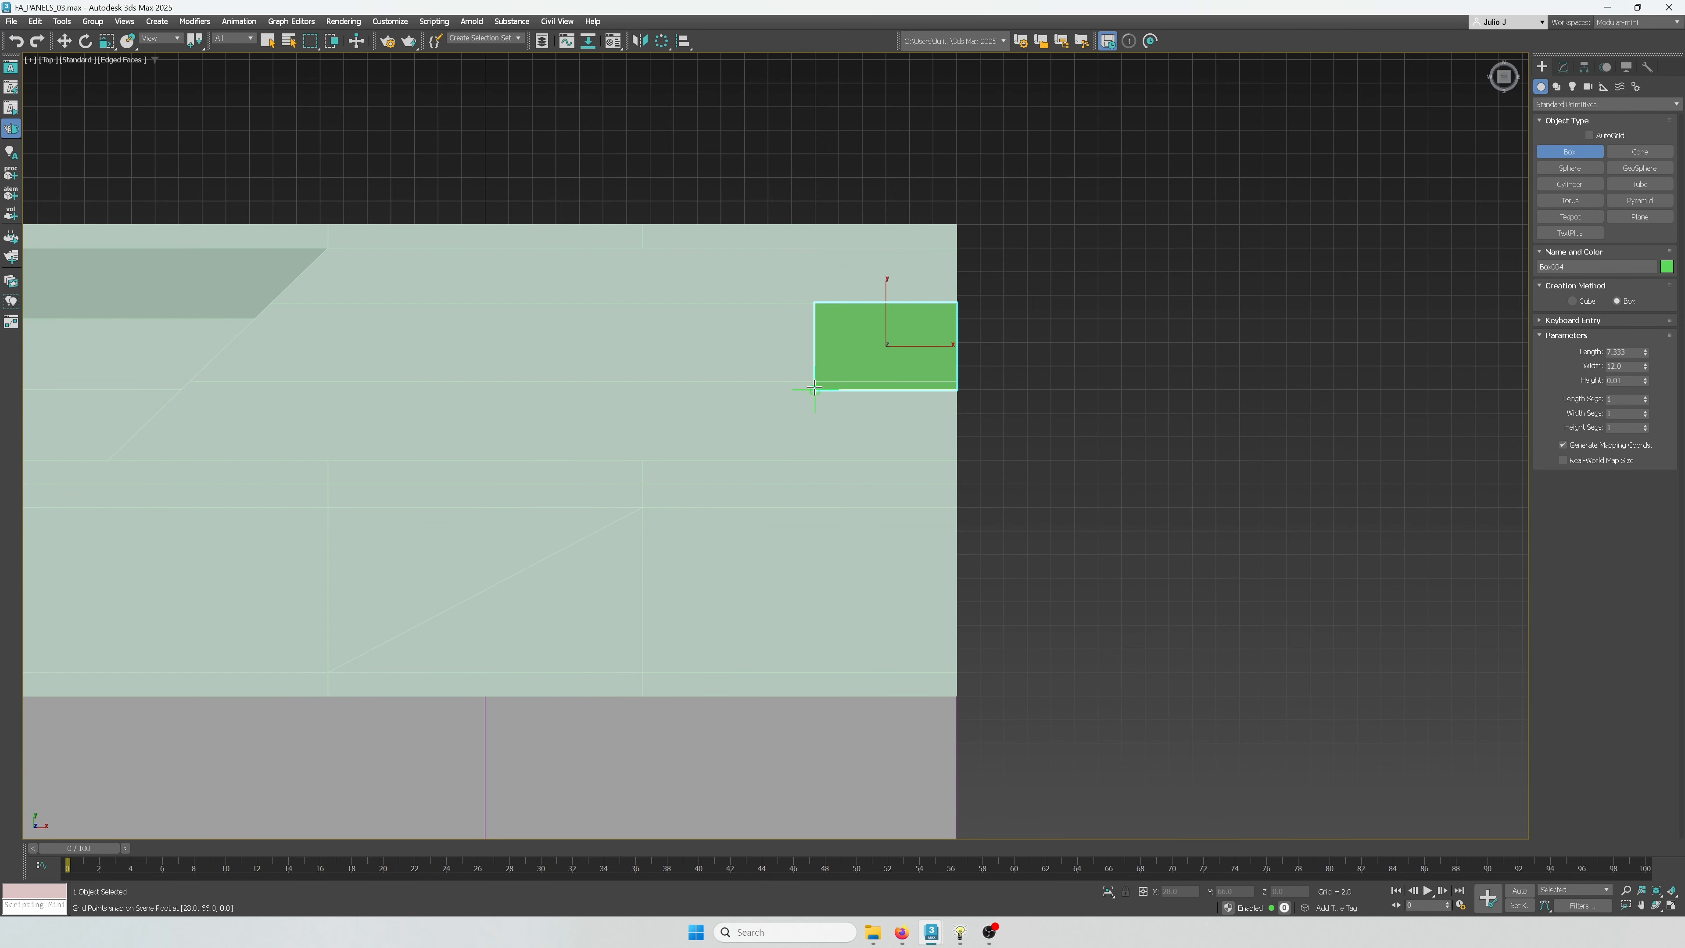
{"action": "left_click_drag", "start_coordinate": [815, 389], "coordinate": [744, 460]}
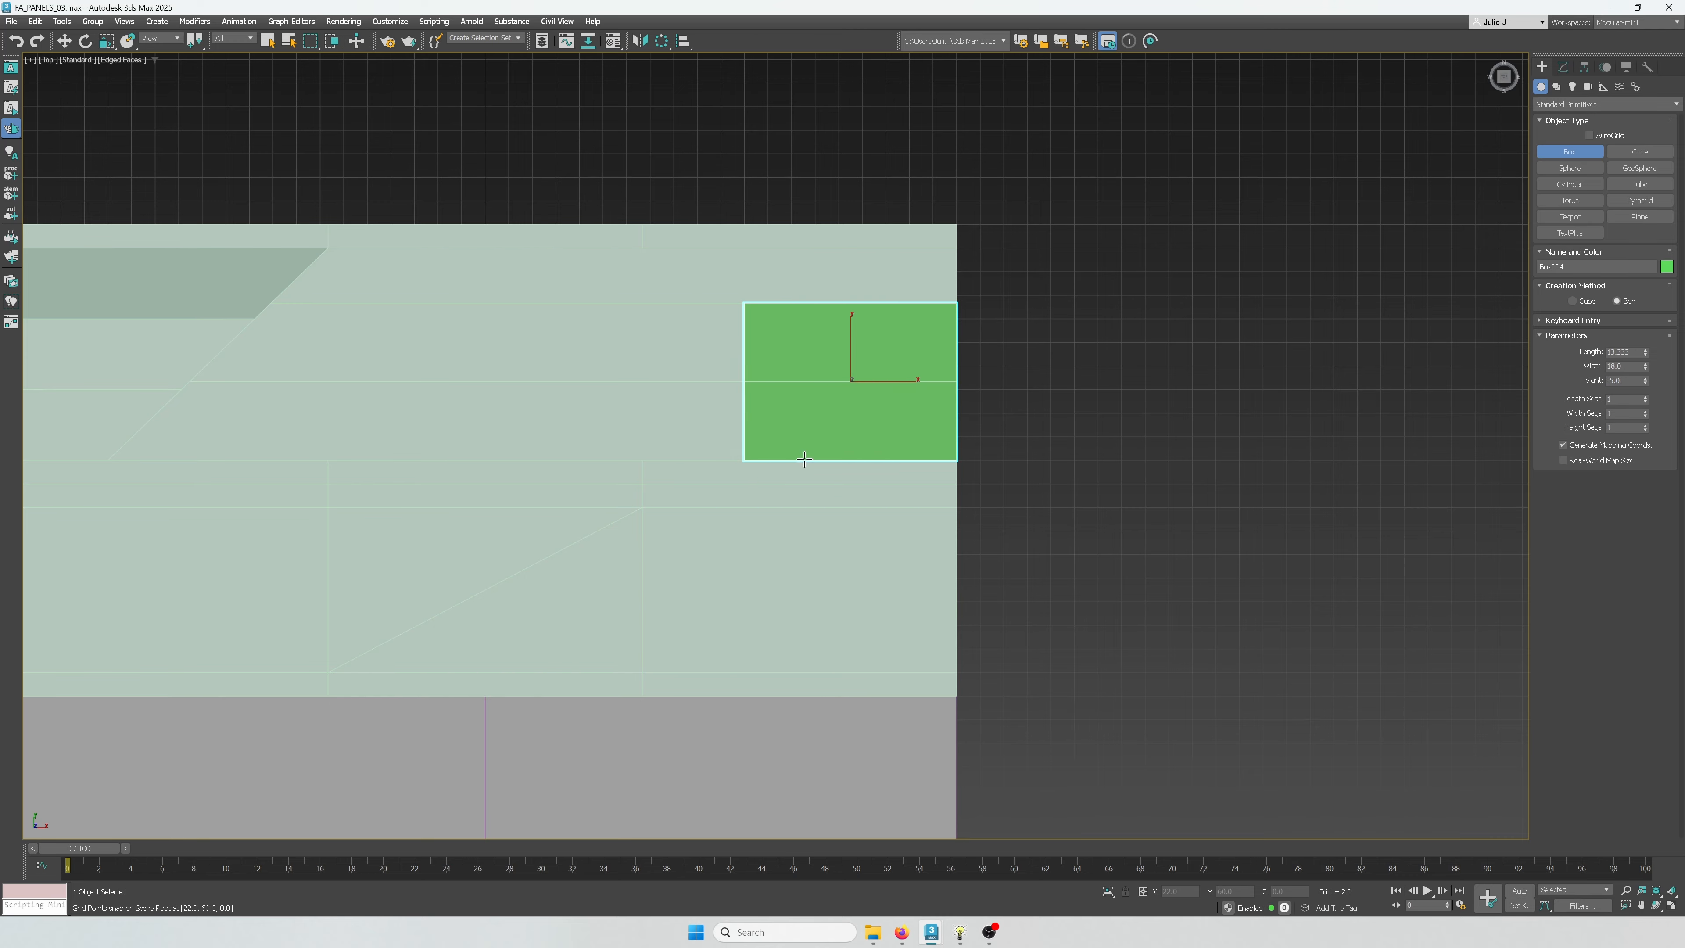
{"action": "middle_click_drag", "start_coordinate": [804, 459], "coordinate": [891, 469], "text": "alt"}
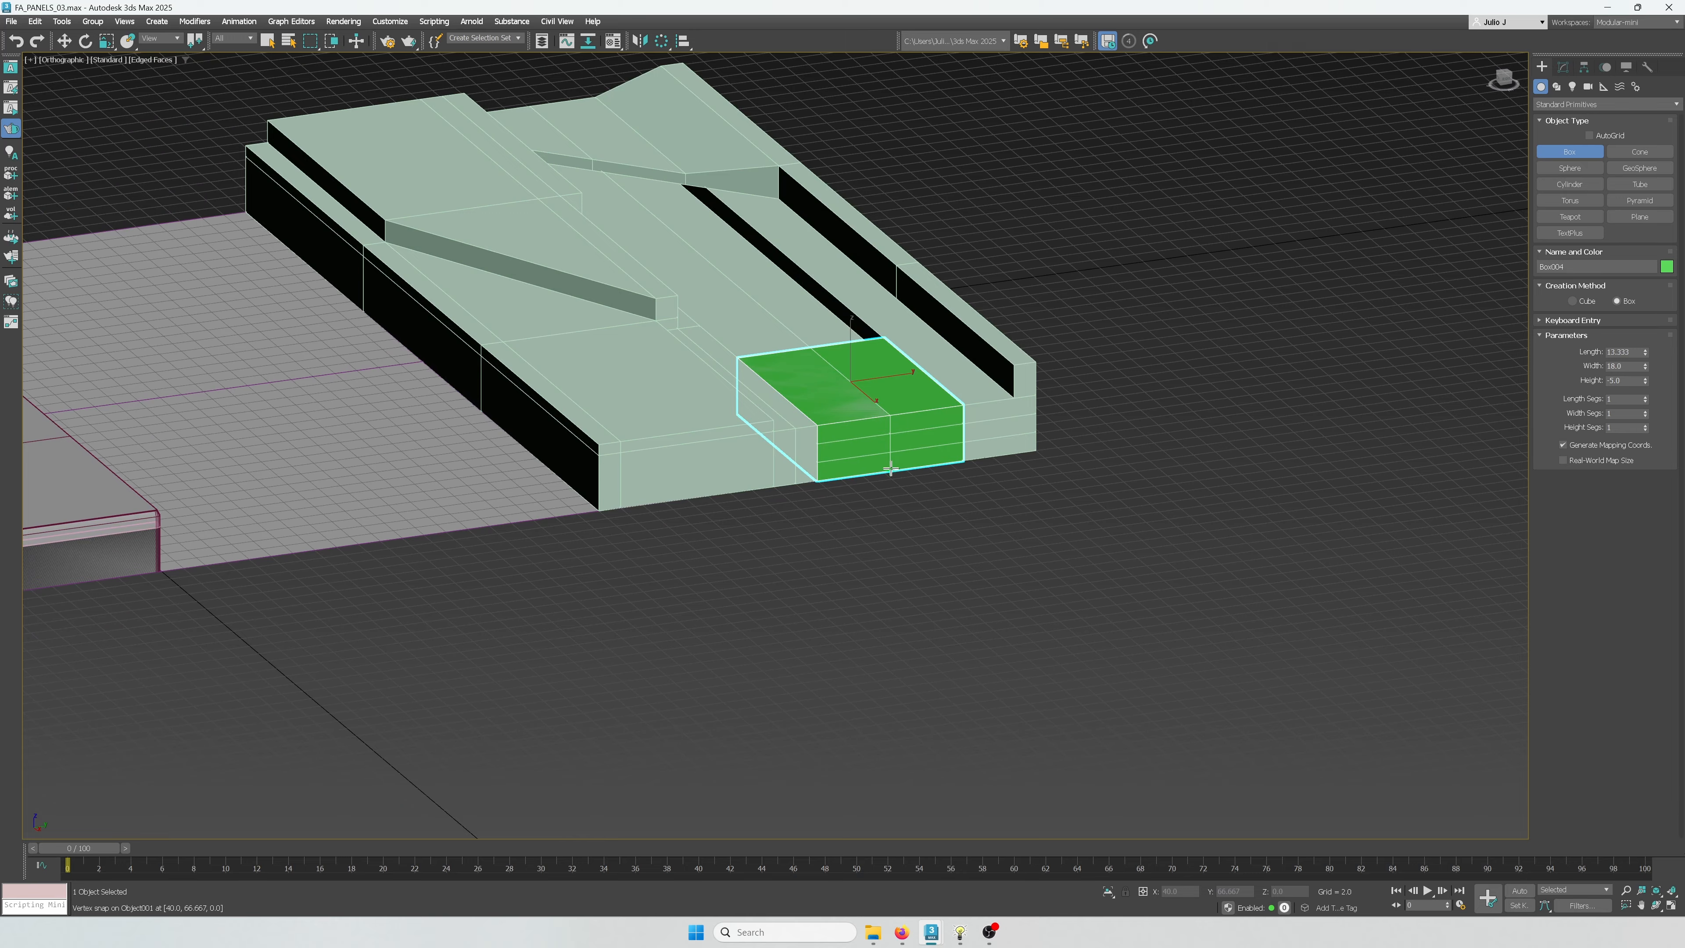
{"action": "middle_click_drag", "start_coordinate": [994, 457], "coordinate": [1059, 478], "text": "alt"}
{"action": "key", "text": "w"}
Convert the new box to an Editable Poly
{"action": "scroll", "coordinate": [803, 376], "scroll_direction": "up", "scroll_amount": 4}
{"action": "middle_click_drag", "start_coordinate": [827, 384], "coordinate": [1068, 365], "text": "alt"}
{"action": "scroll", "coordinate": [1039, 373], "scroll_direction": "up", "scroll_amount": 3}
{"action": "left_click", "coordinate": [1564, 67]}
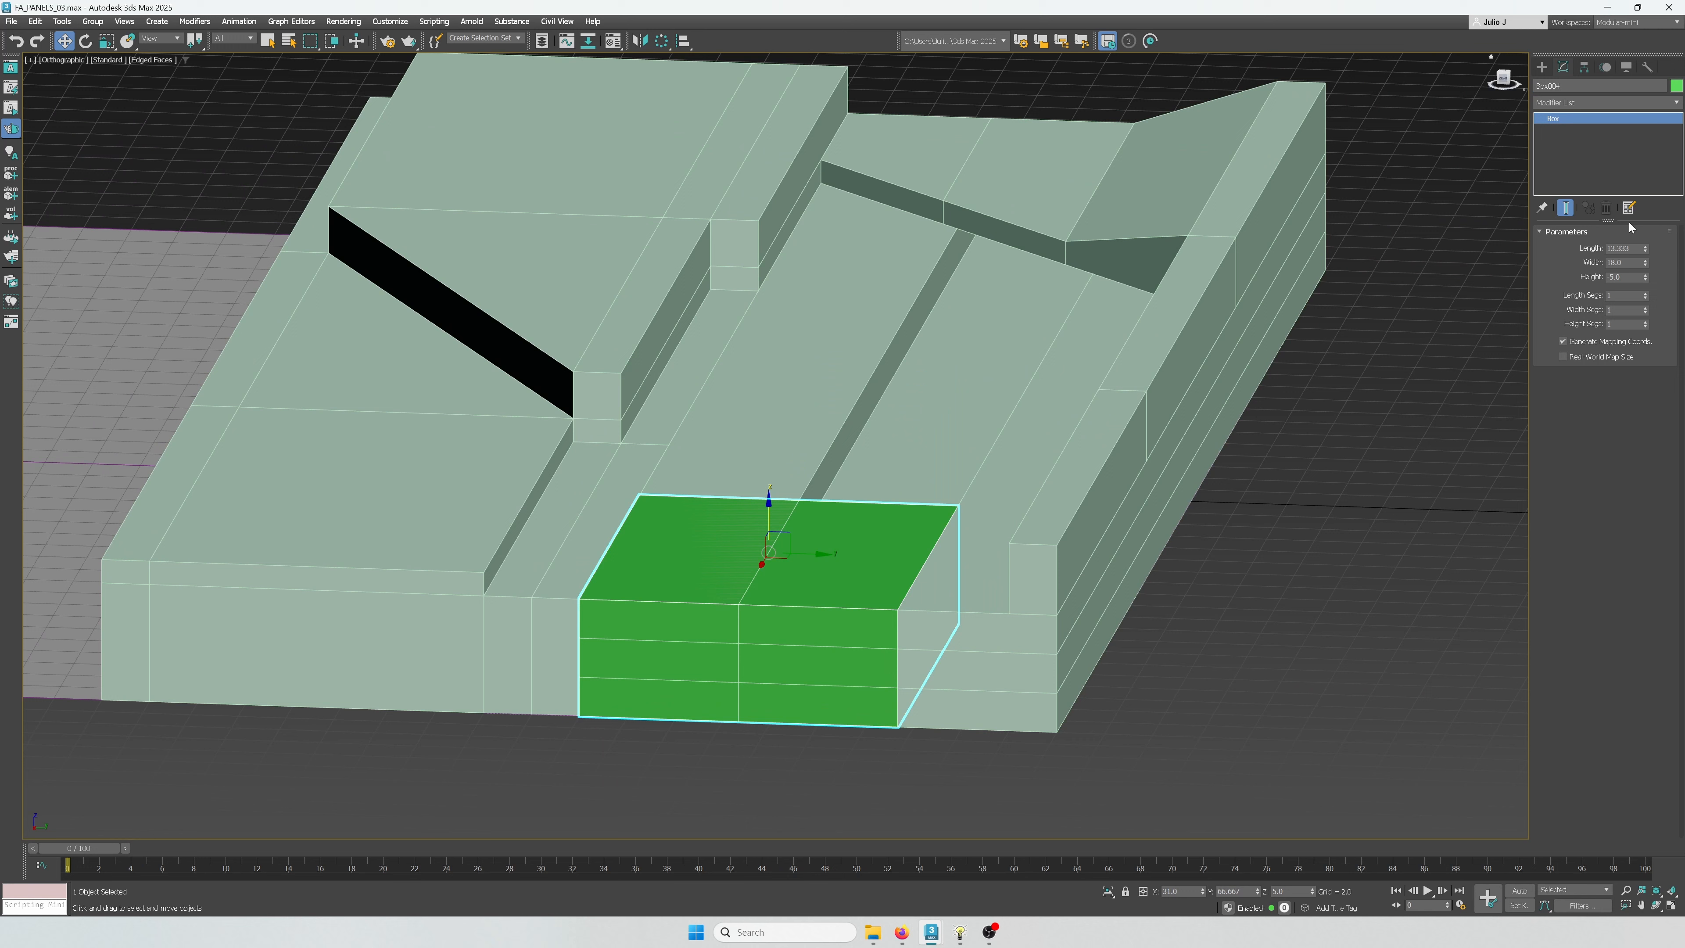
{"action": "right_click", "coordinate": [790, 568]}
{"action": "mouse_move", "coordinate": [823, 731]}
{"action": "left_click", "coordinate": [761, 743]}
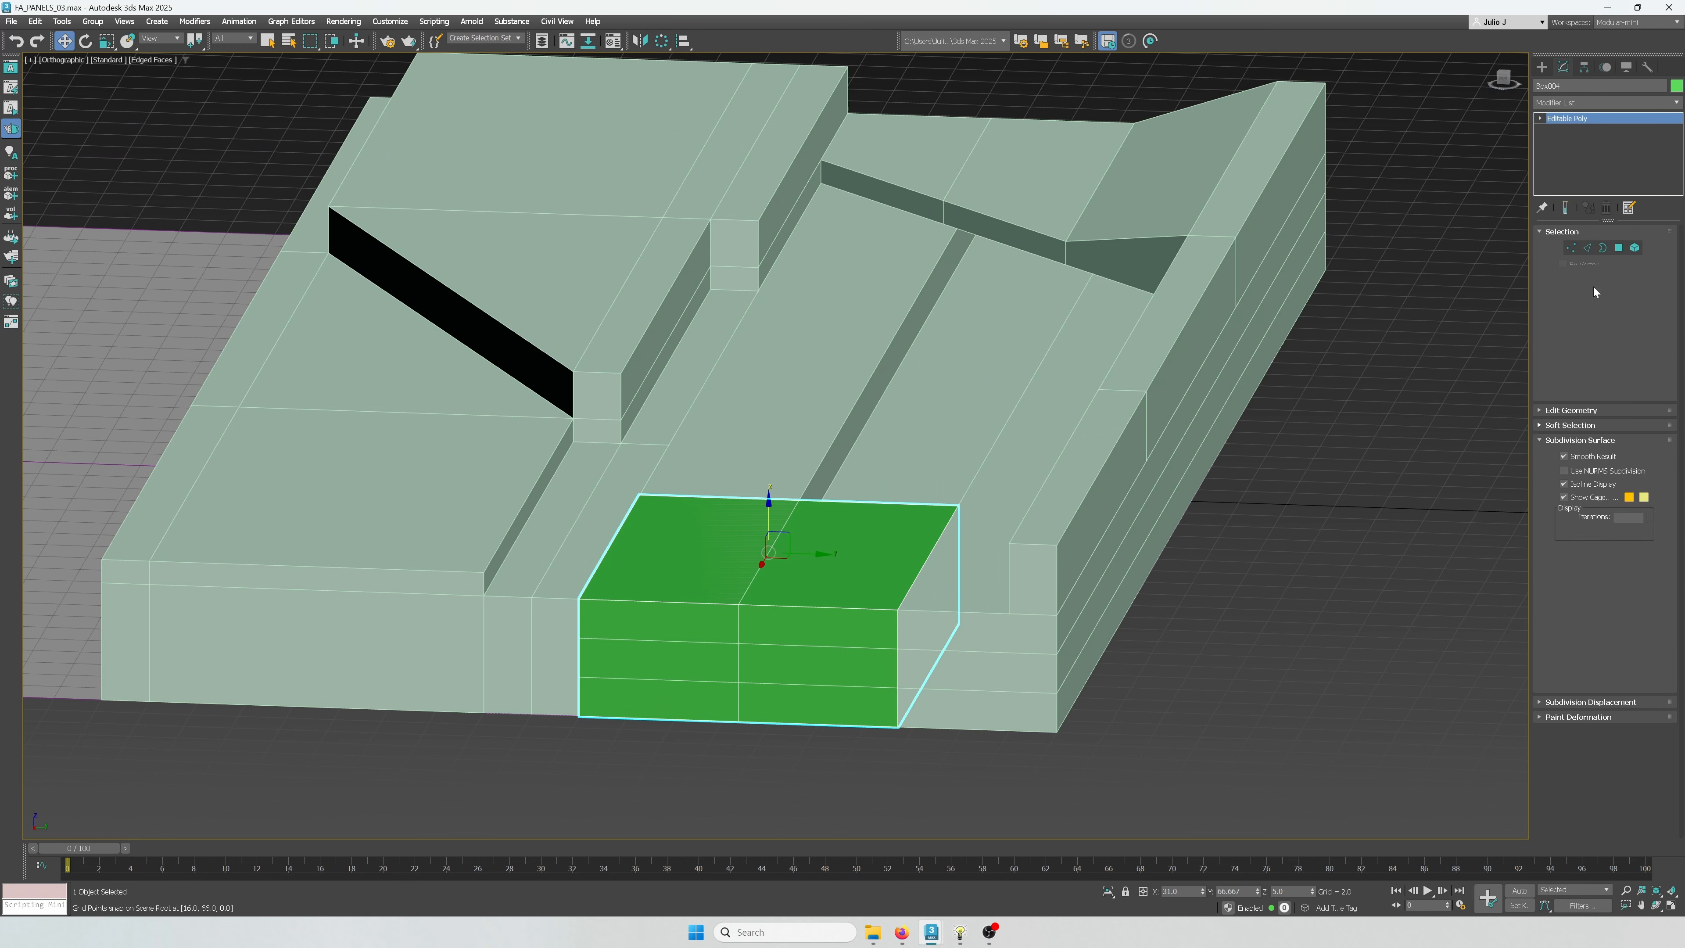
Raise the box's top polygon along Z, snapping it to the neighbouring ledge at height 6, and finish polygon editing
{"action": "key", "text": "4"}
{"action": "left_click", "coordinate": [823, 564]}
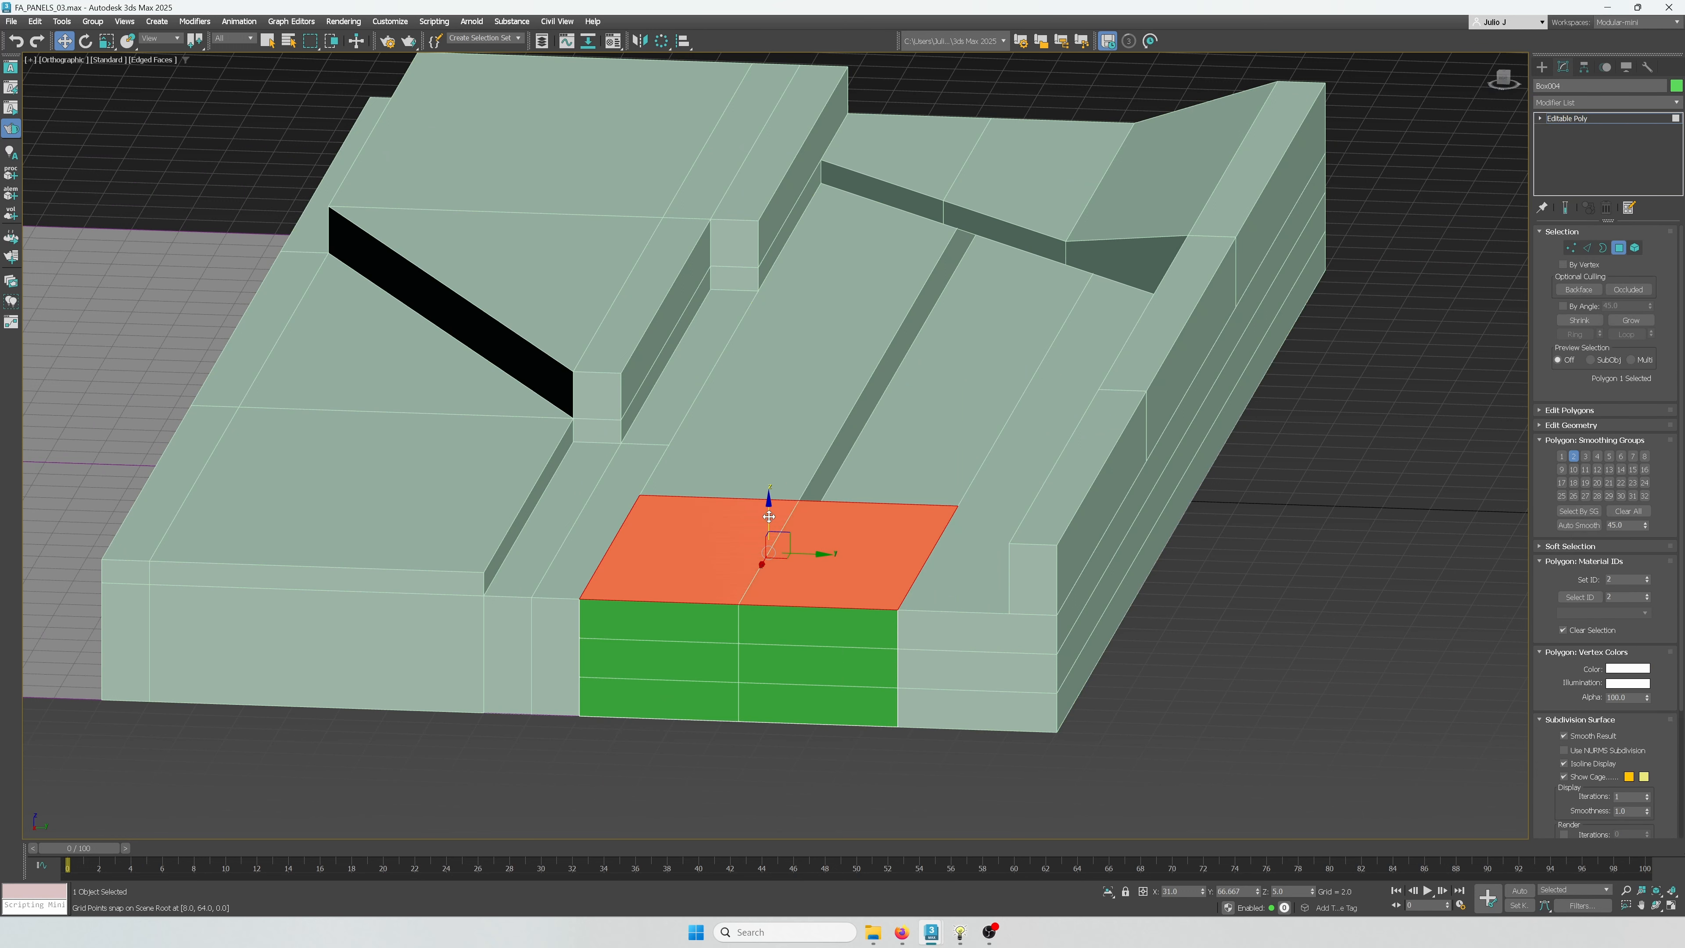
{"action": "left_click_drag", "start_coordinate": [769, 516], "coordinate": [617, 422]}
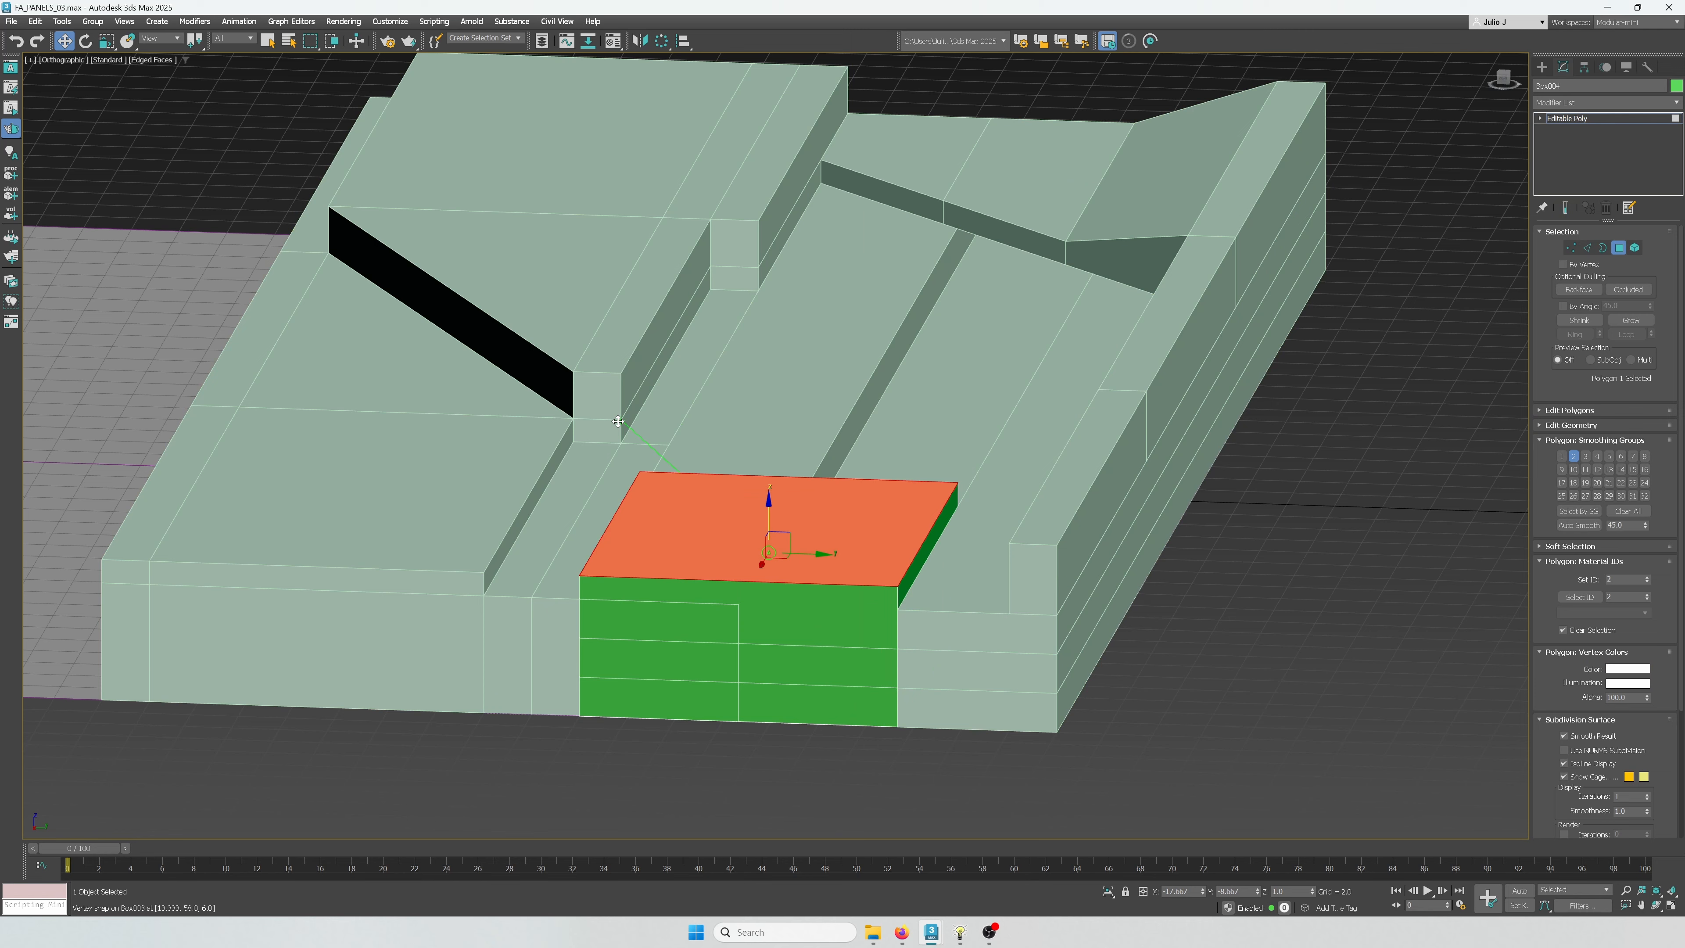
{"action": "key", "text": "t"}
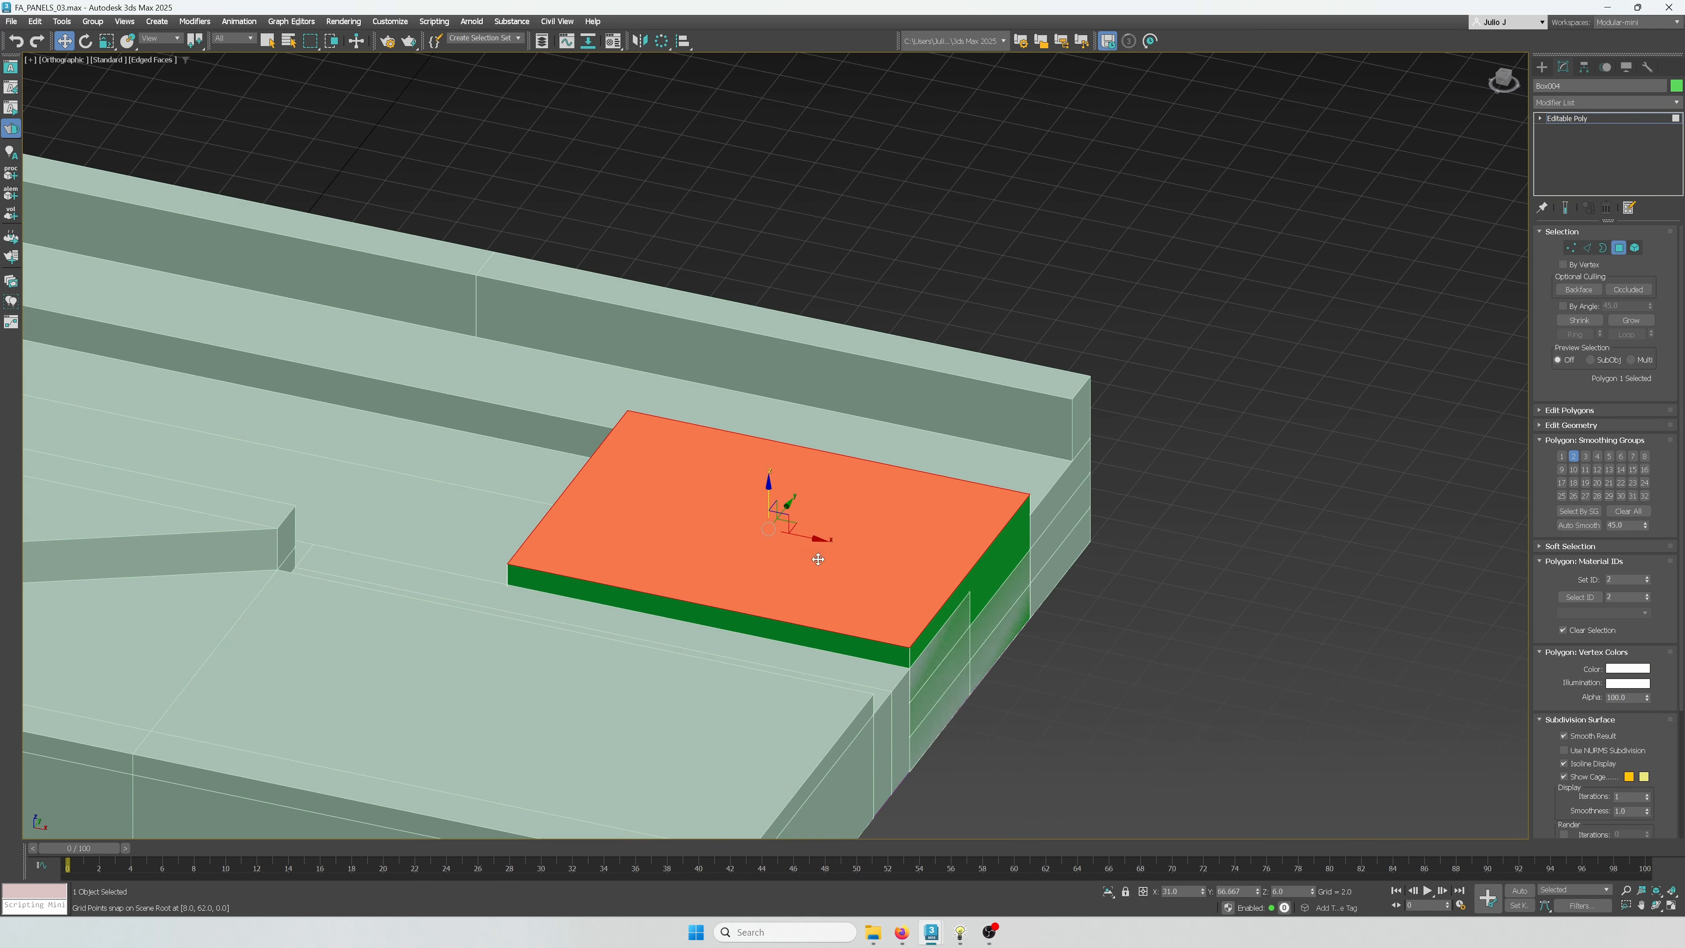
{"action": "key", "text": "z"}
{"action": "scroll", "coordinate": [818, 559], "scroll_direction": "down", "scroll_amount": 5}
{"action": "left_click", "coordinate": [1619, 248]}
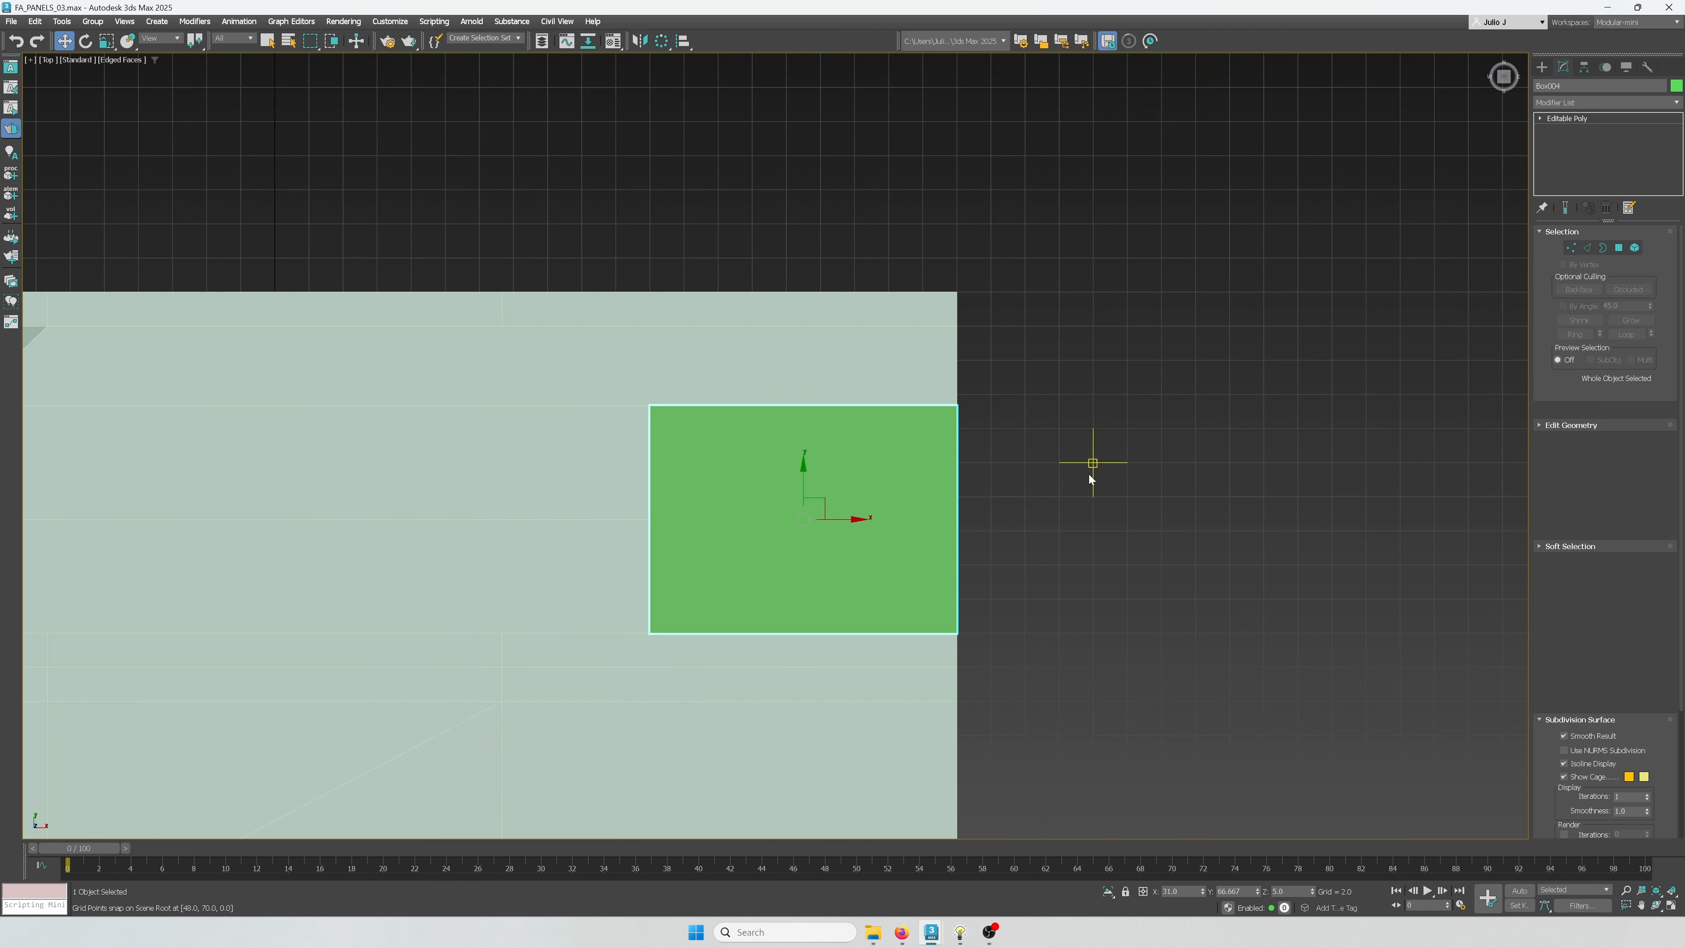
Open the Material Editor and assign the light grey 01 - Default material to the four pieces of the upper panel
{"action": "scroll", "coordinate": [1090, 478], "scroll_direction": "down", "scroll_amount": 2}
{"action": "middle_click_drag", "start_coordinate": [929, 591], "coordinate": [917, 526], "text": "alt"}
{"action": "key", "text": "m"}
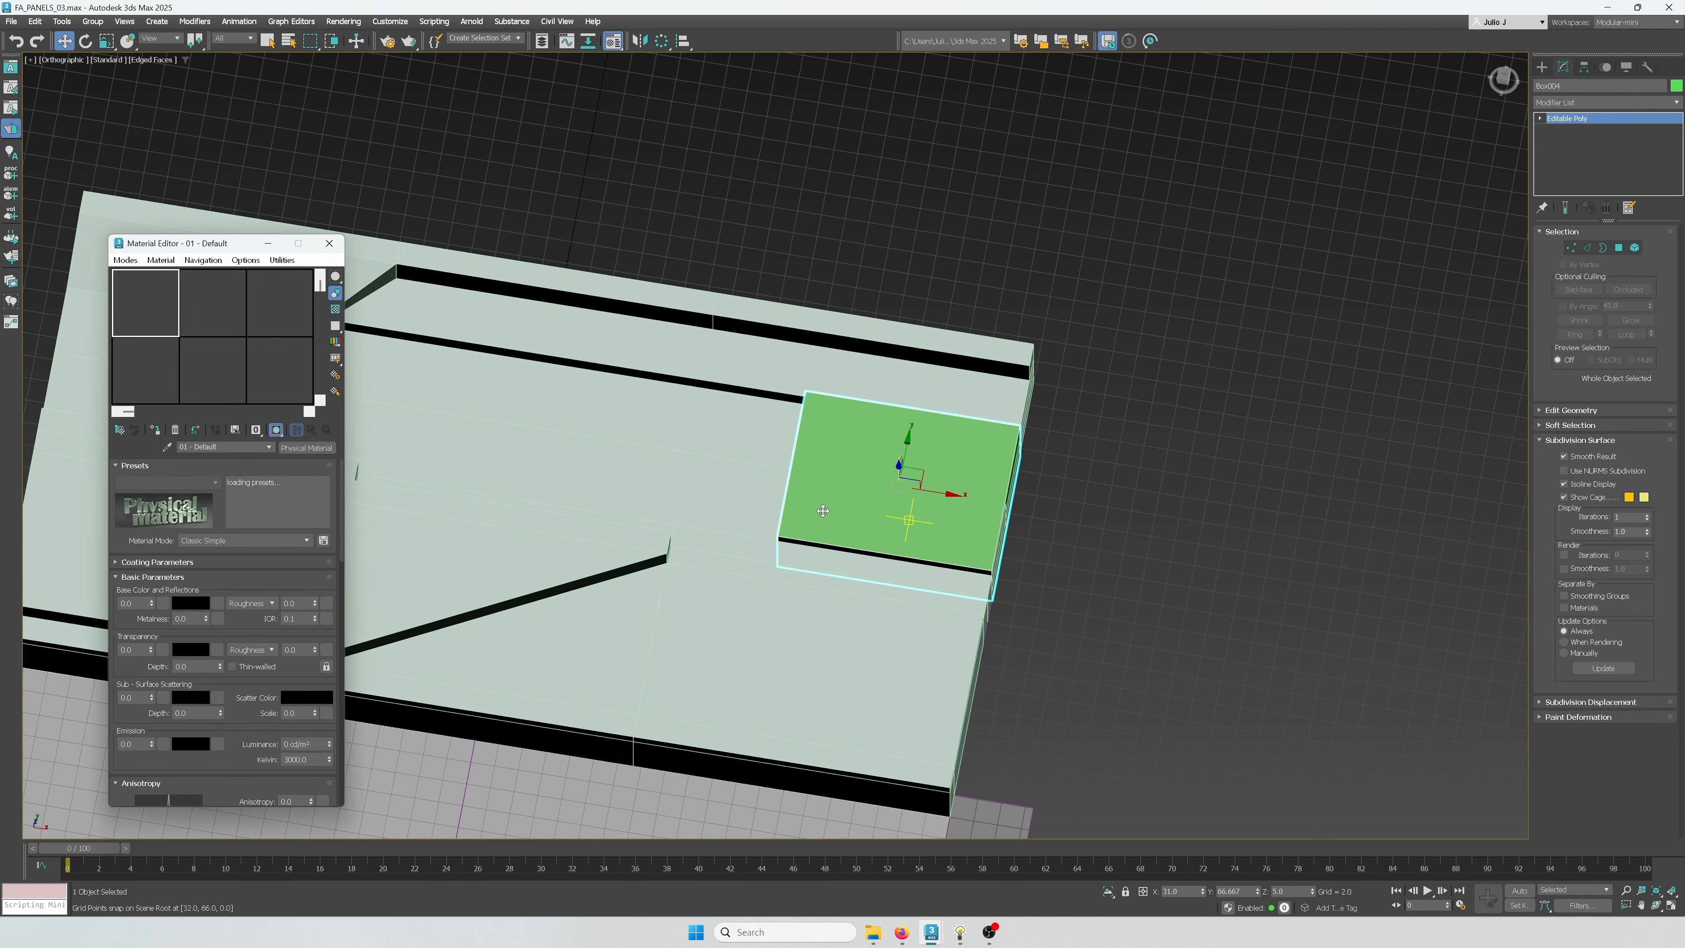
{"action": "scroll", "coordinate": [733, 503], "scroll_direction": "down", "scroll_amount": 4}
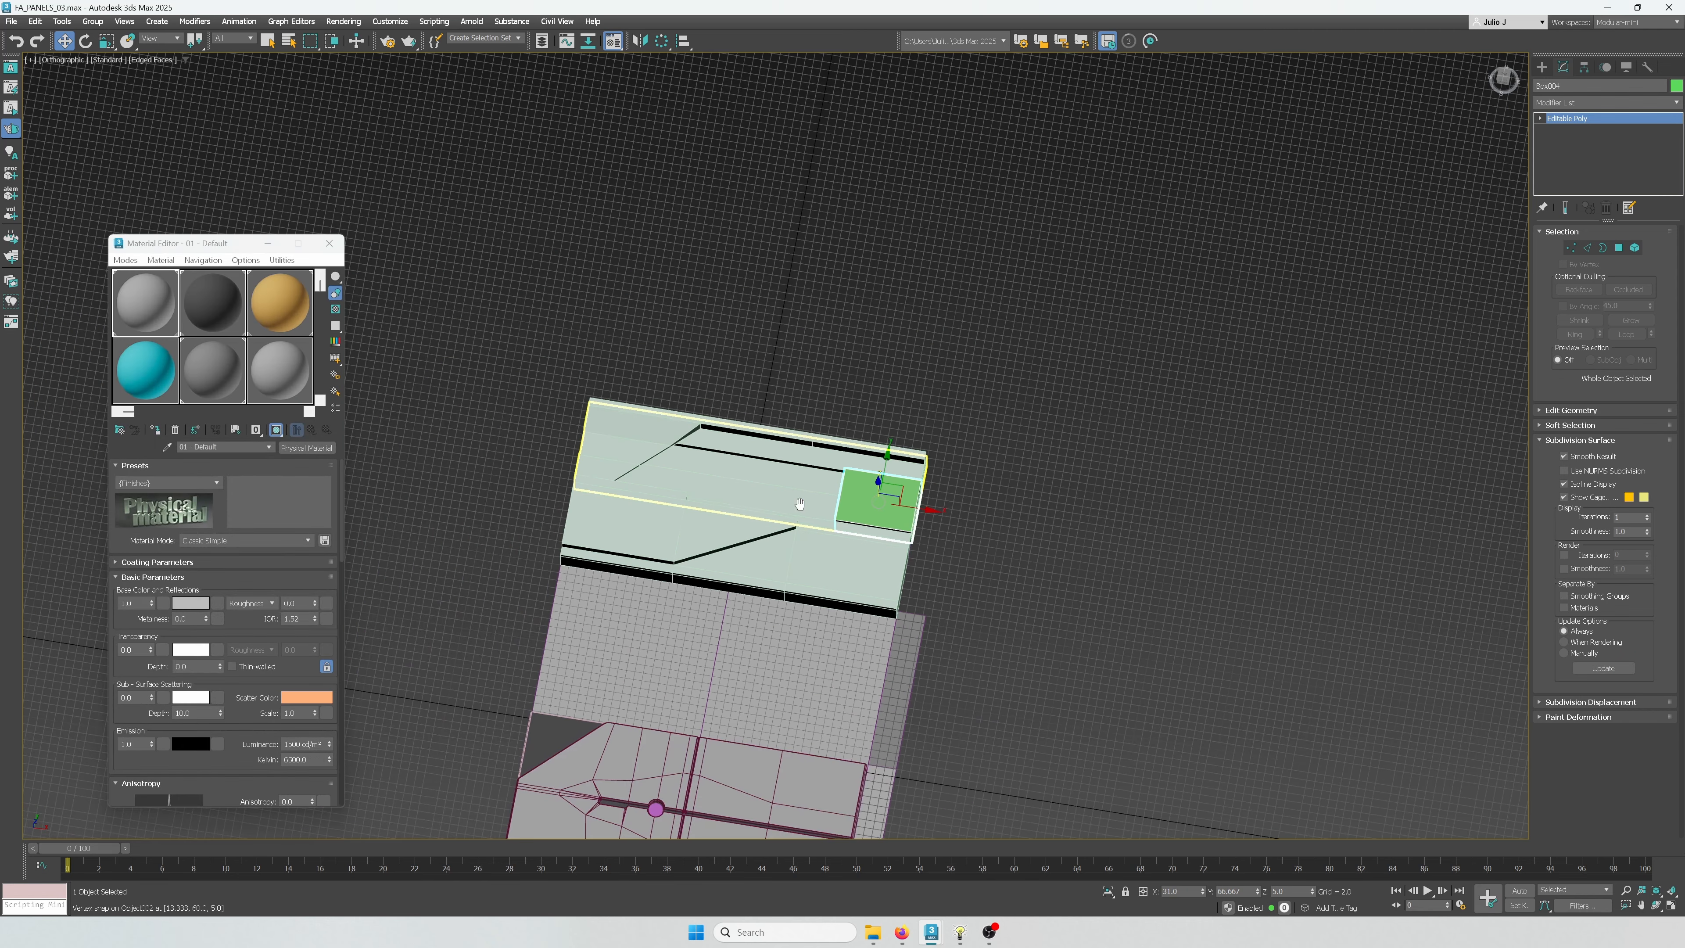
{"action": "left_click_drag", "start_coordinate": [922, 406], "coordinate": [514, 689]}
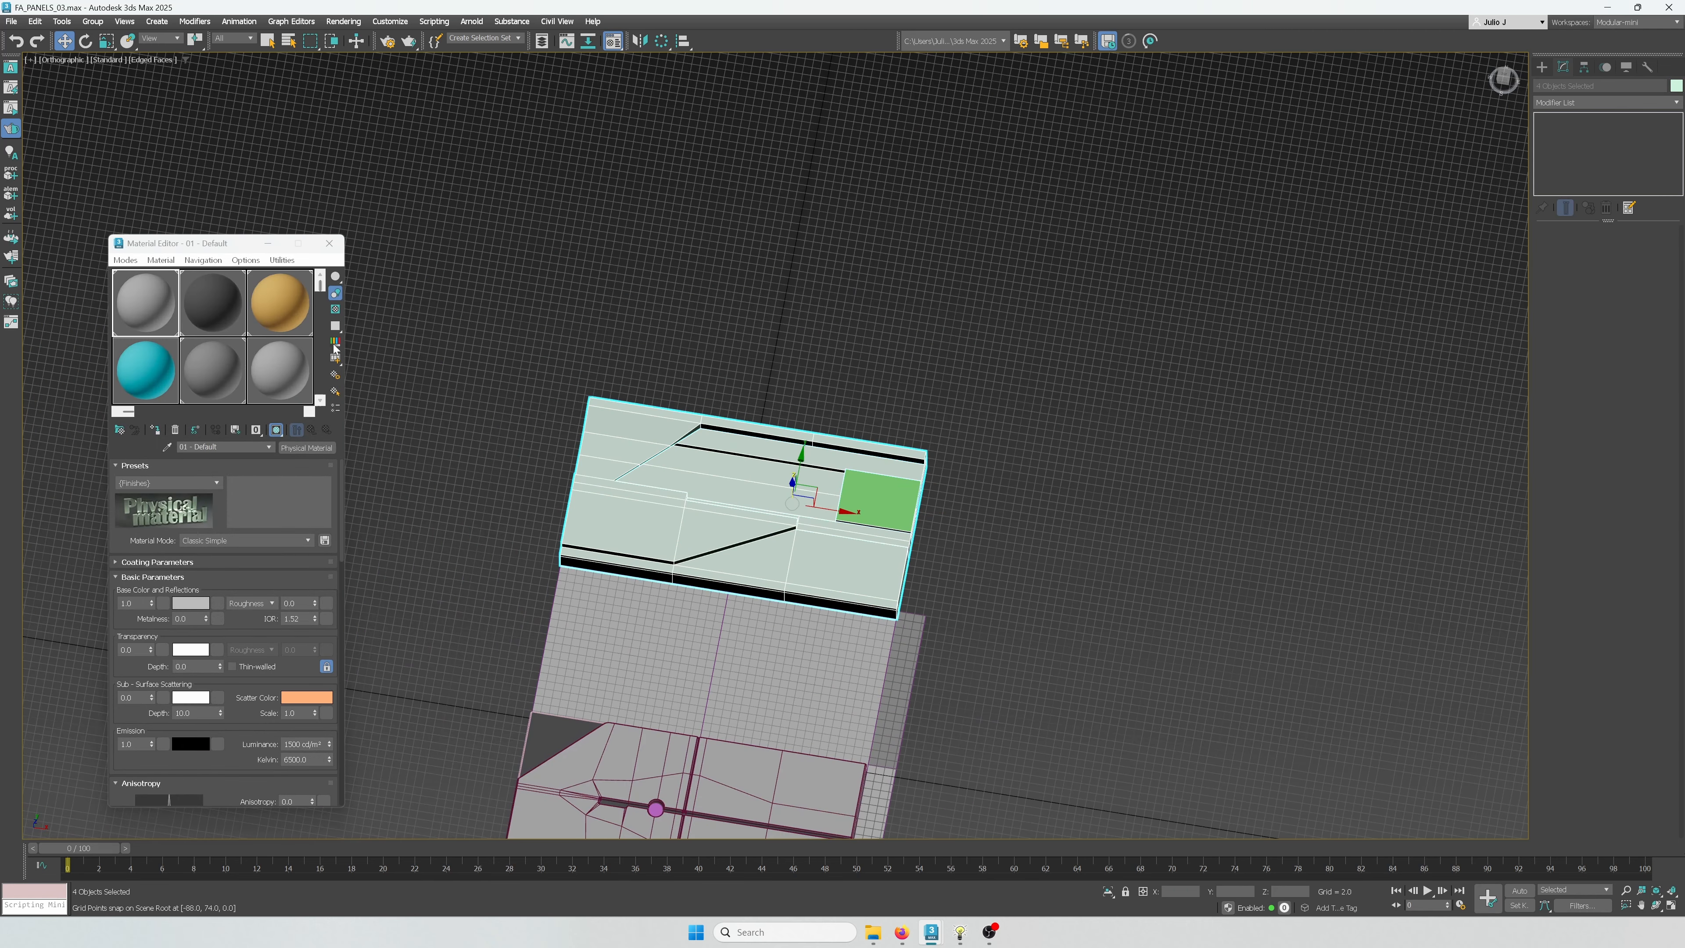
{"action": "scroll", "coordinate": [384, 332], "scroll_direction": "up", "scroll_amount": 4}
{"action": "left_click", "coordinate": [155, 430]}
{"action": "middle_click_drag", "start_coordinate": [926, 503], "coordinate": [635, 339]}
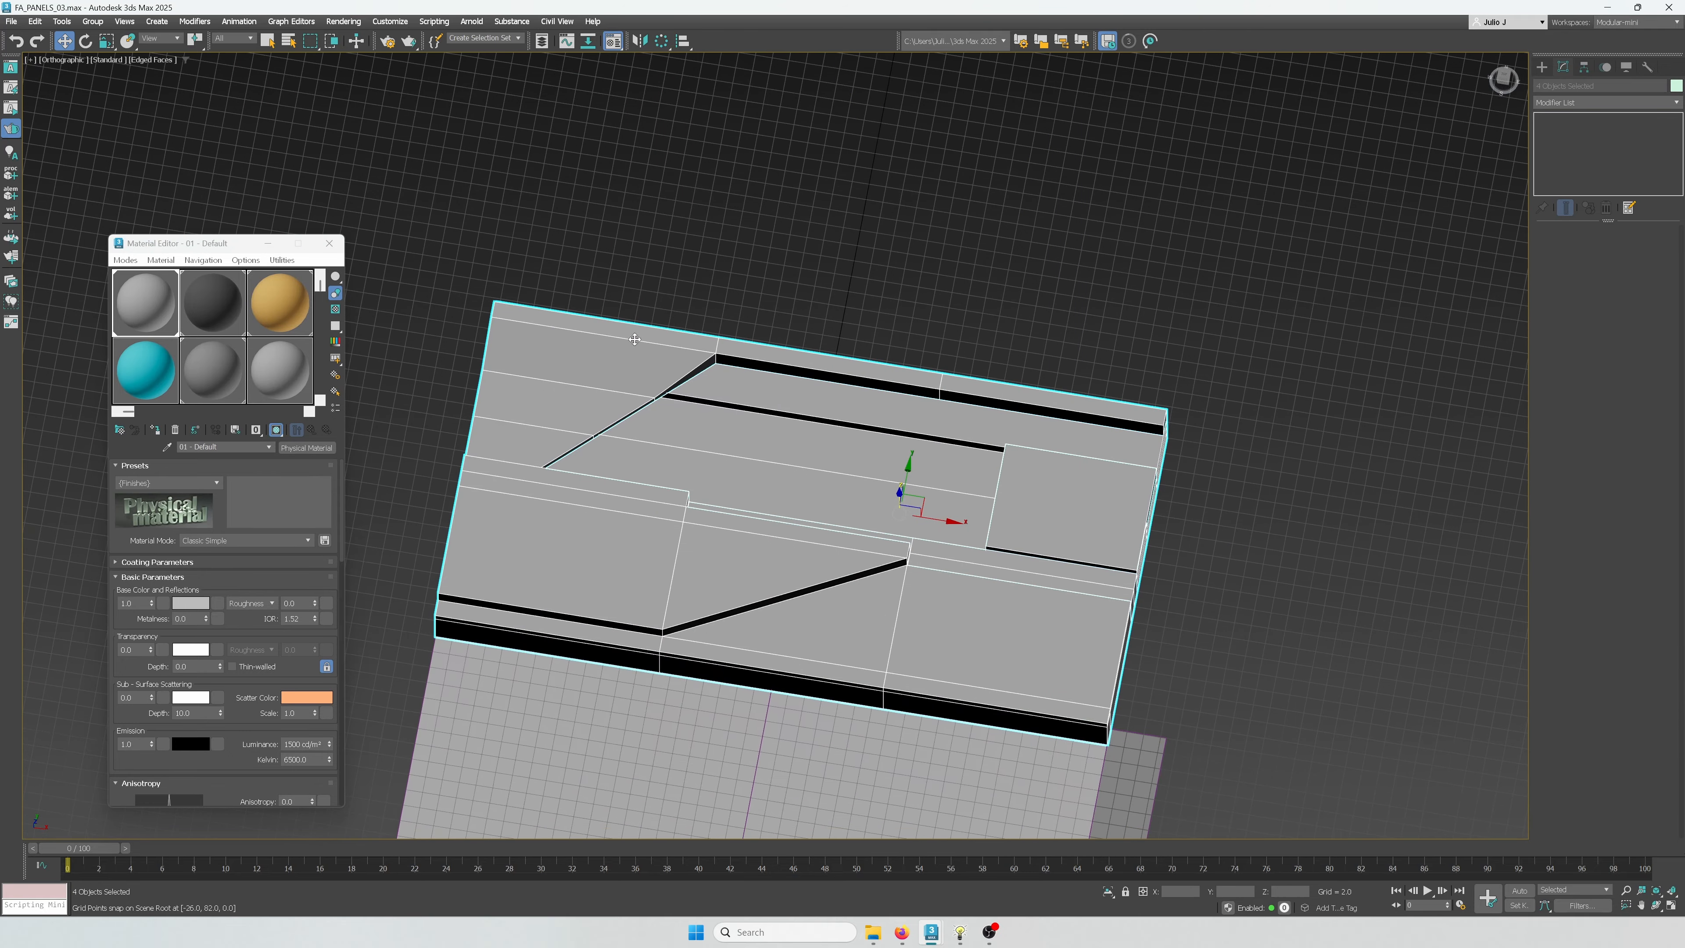
Assign the dark 02 - Default material to the narrow inset piece between the two panel halves and clear the selection
{"action": "left_click", "coordinate": [908, 603]}
{"action": "left_click", "coordinate": [948, 552]}
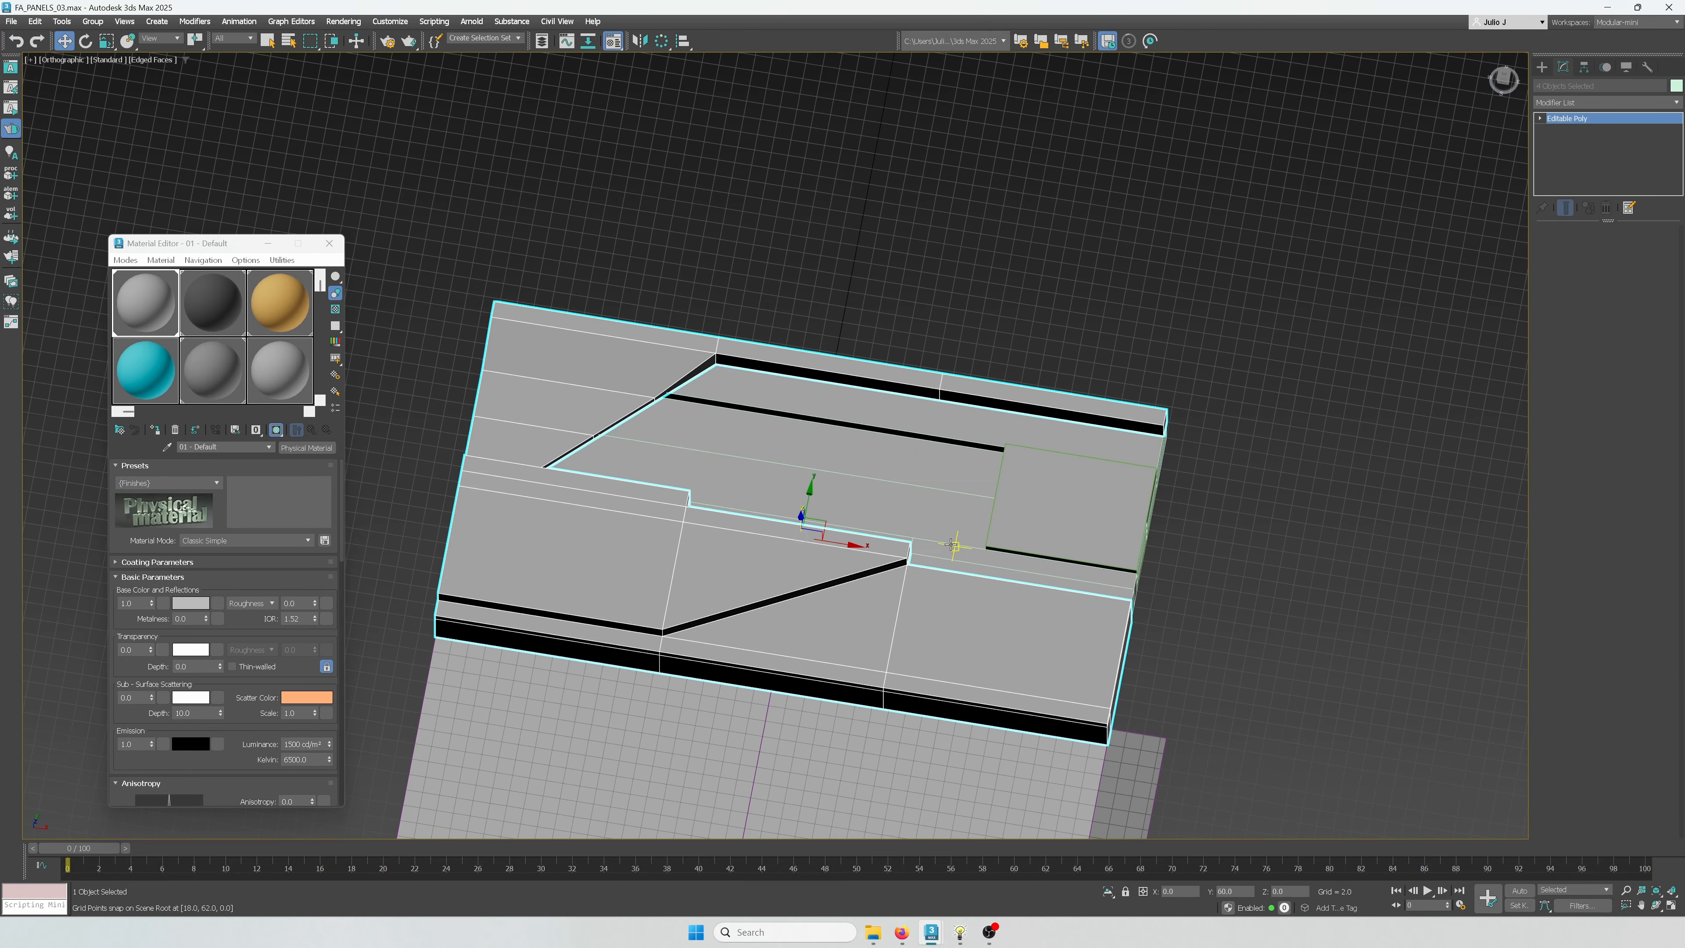
{"action": "left_click", "coordinate": [154, 430]}
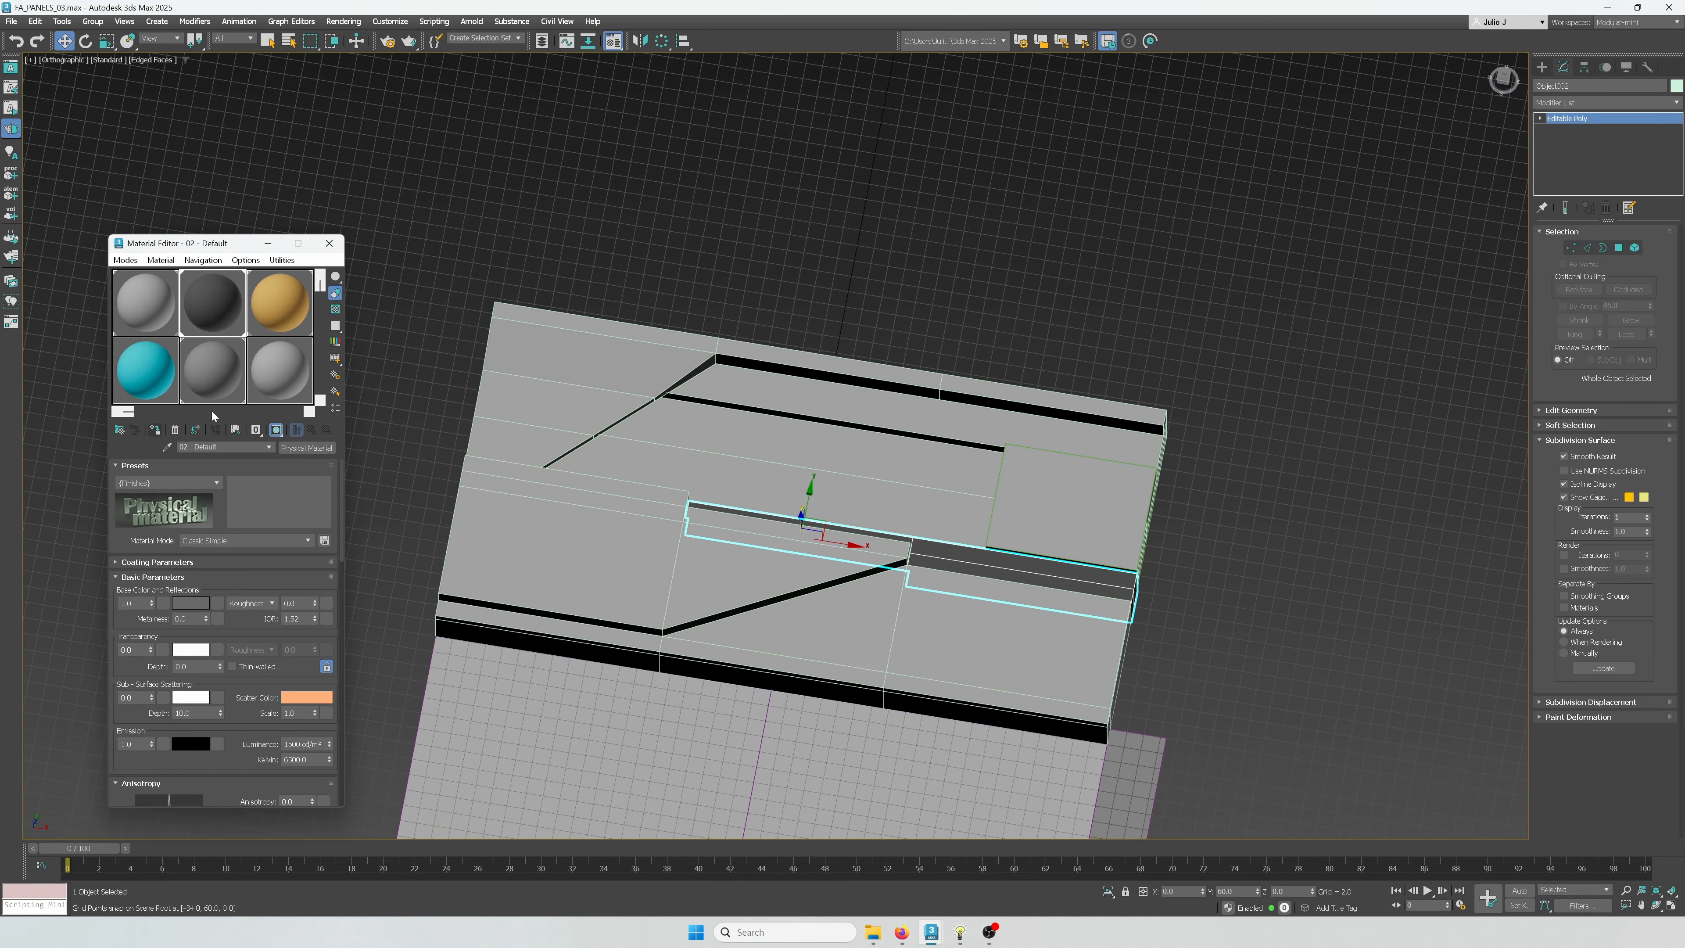
{"action": "left_click", "coordinate": [596, 250]}
Select the outer piece's raised strip polygon and its side wall, and apply the cyan 07 - Default material to them
{"action": "left_click", "coordinate": [776, 486]}
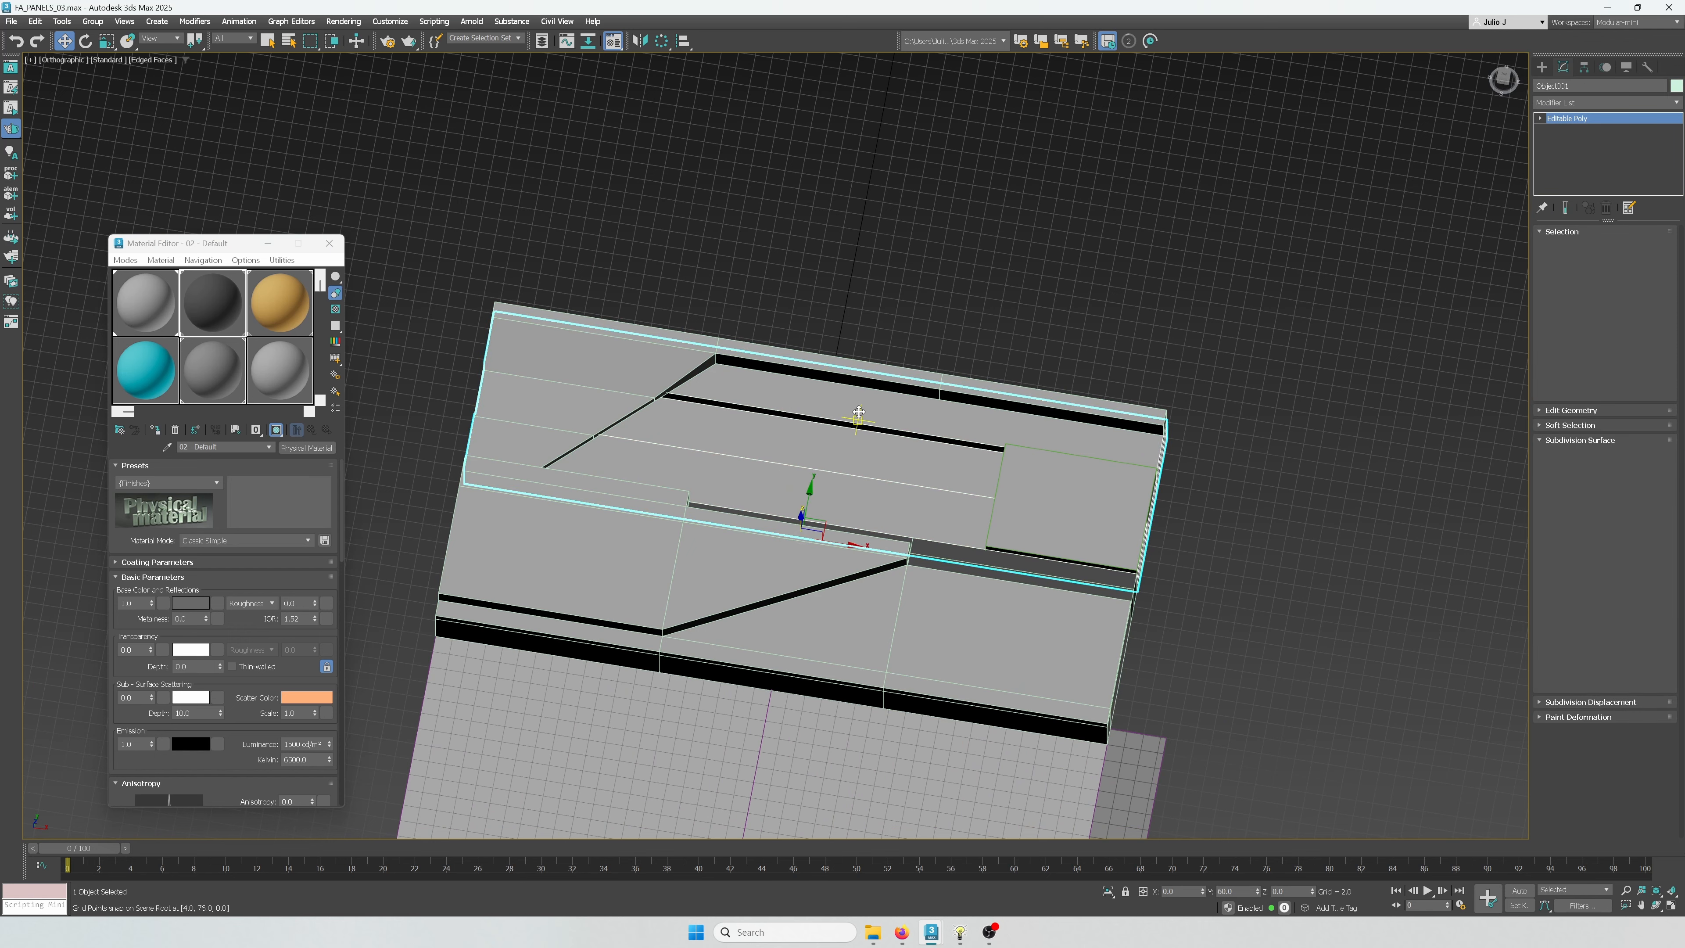
{"action": "key", "text": "4"}
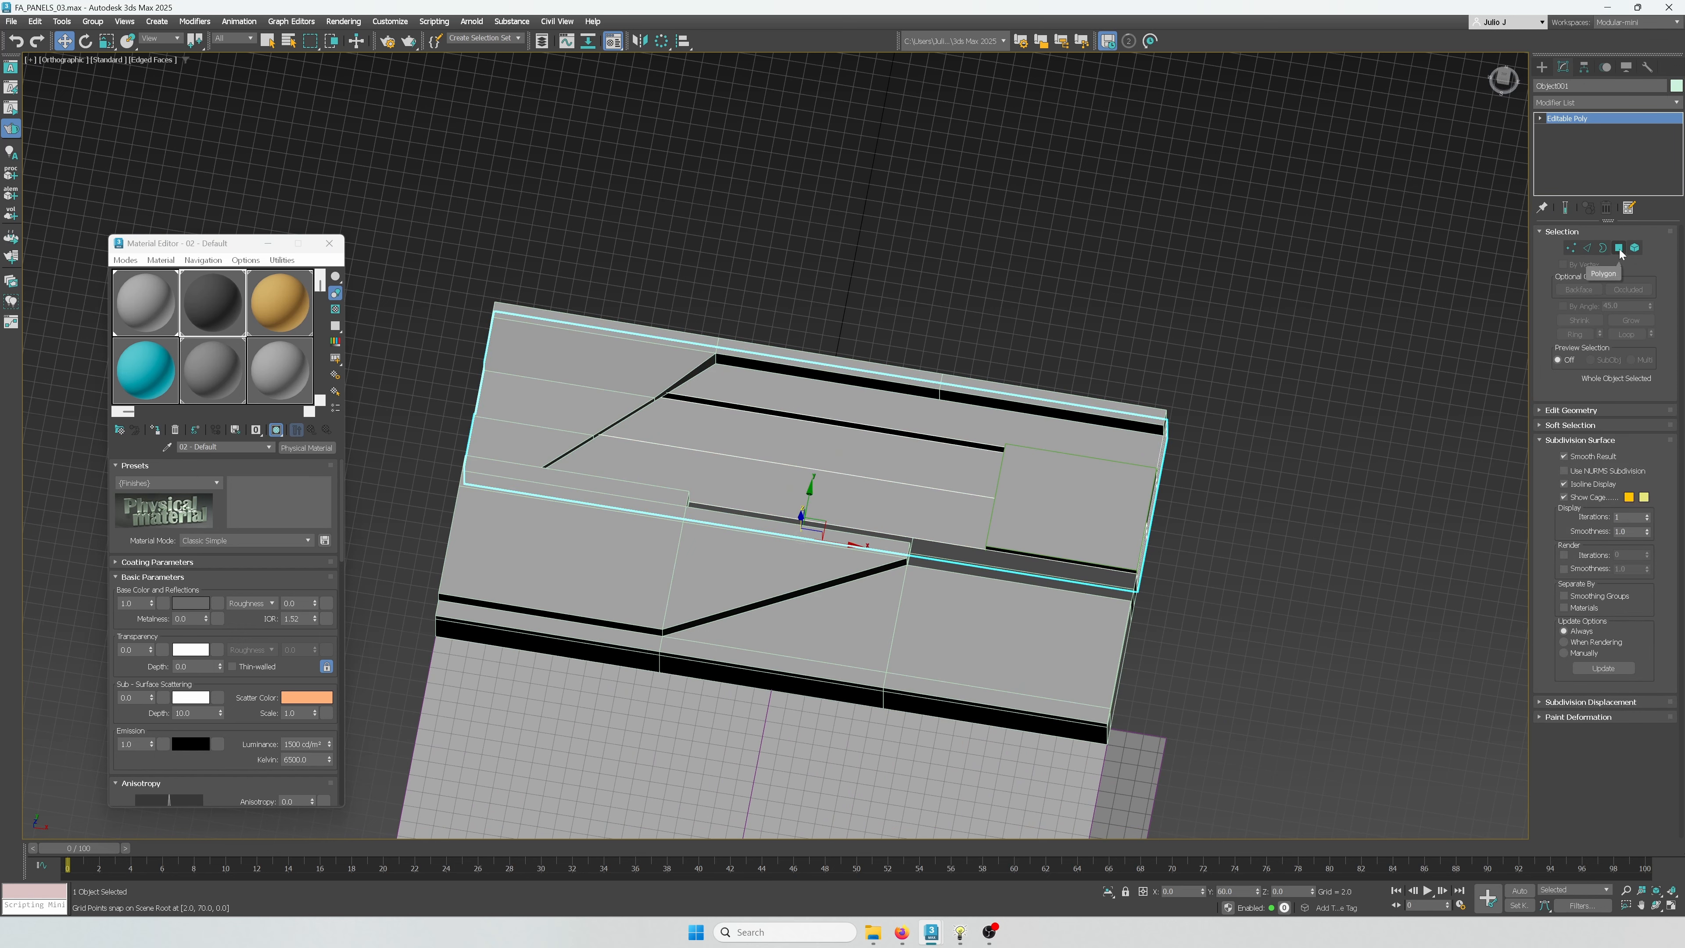
{"action": "left_click", "coordinate": [843, 423]}
{"action": "left_click", "coordinate": [843, 426], "text": "ctrl"}
{"action": "scroll", "coordinate": [846, 425], "scroll_direction": "up", "scroll_amount": 2}
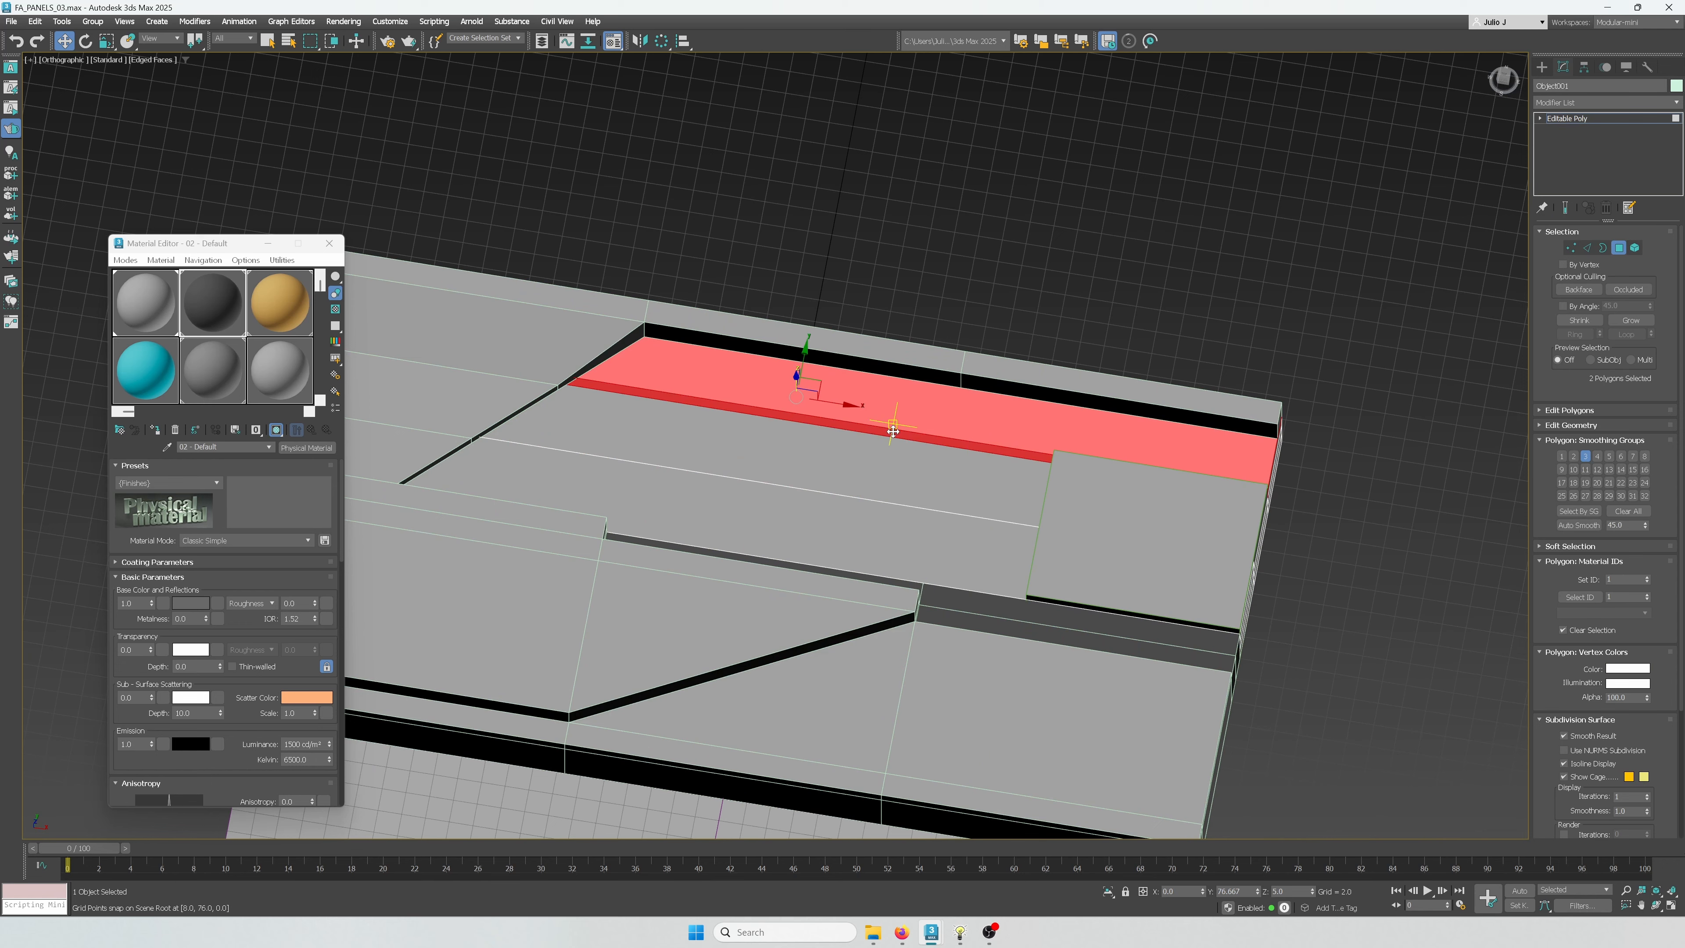
{"action": "left_click", "coordinate": [166, 389]}
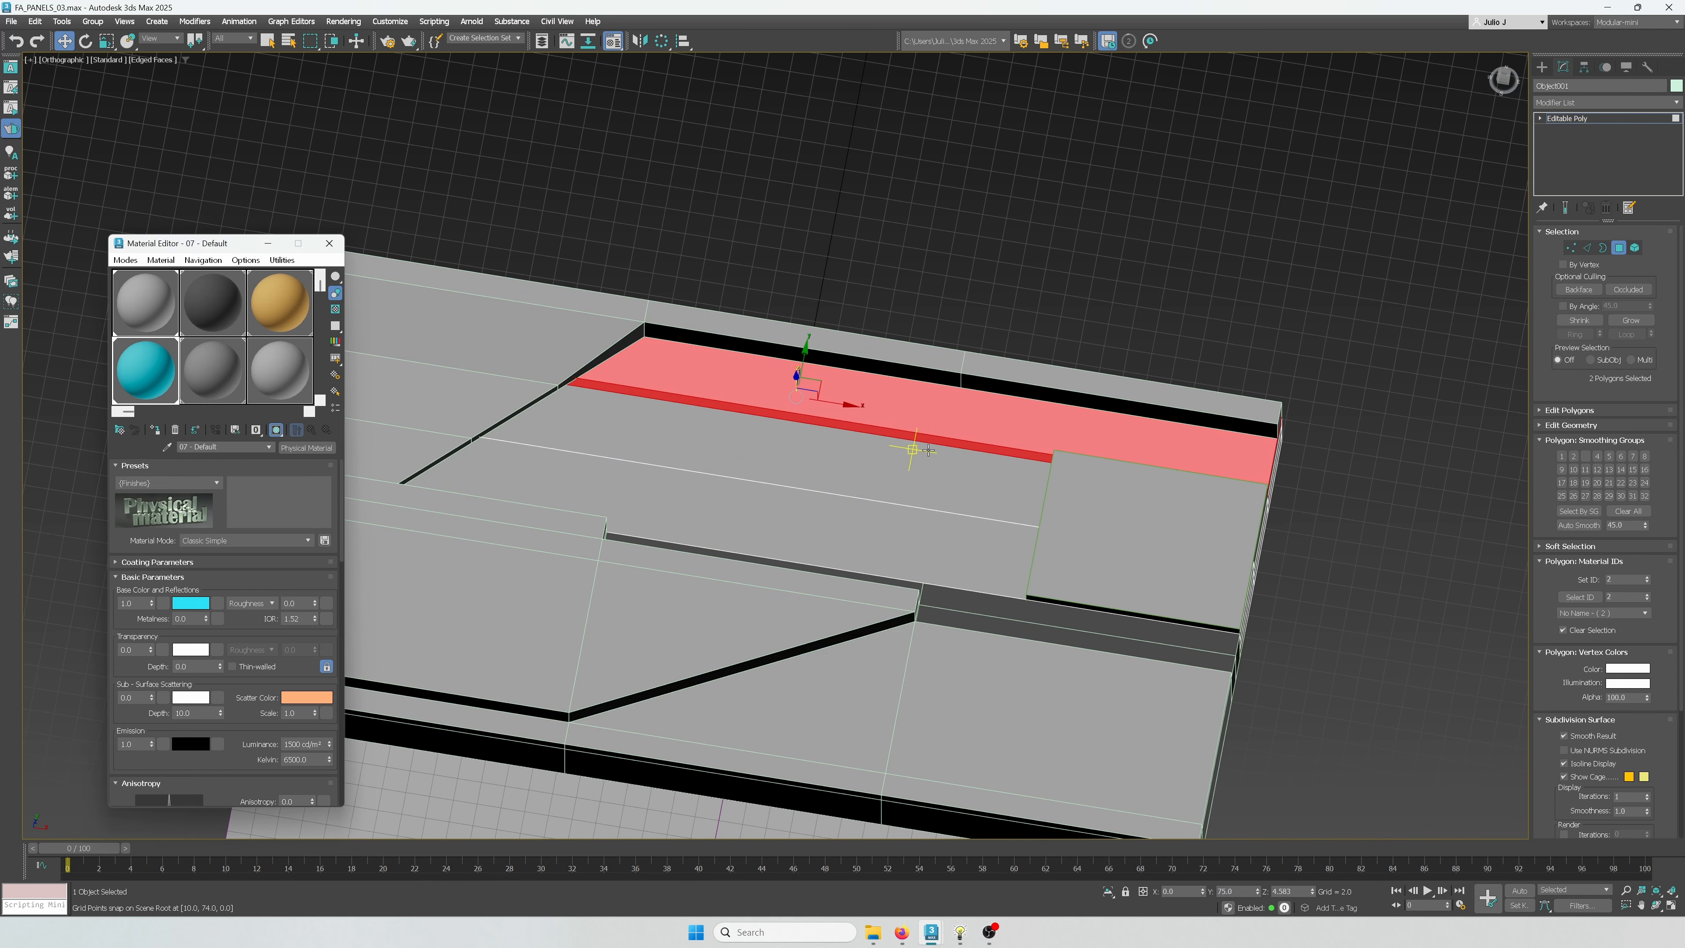
Select the outer strip with its side and end wall polygons and apply the cyan 07 - Default material to them
{"action": "middle_click_drag", "start_coordinate": [928, 451], "coordinate": [947, 452], "text": "alt"}
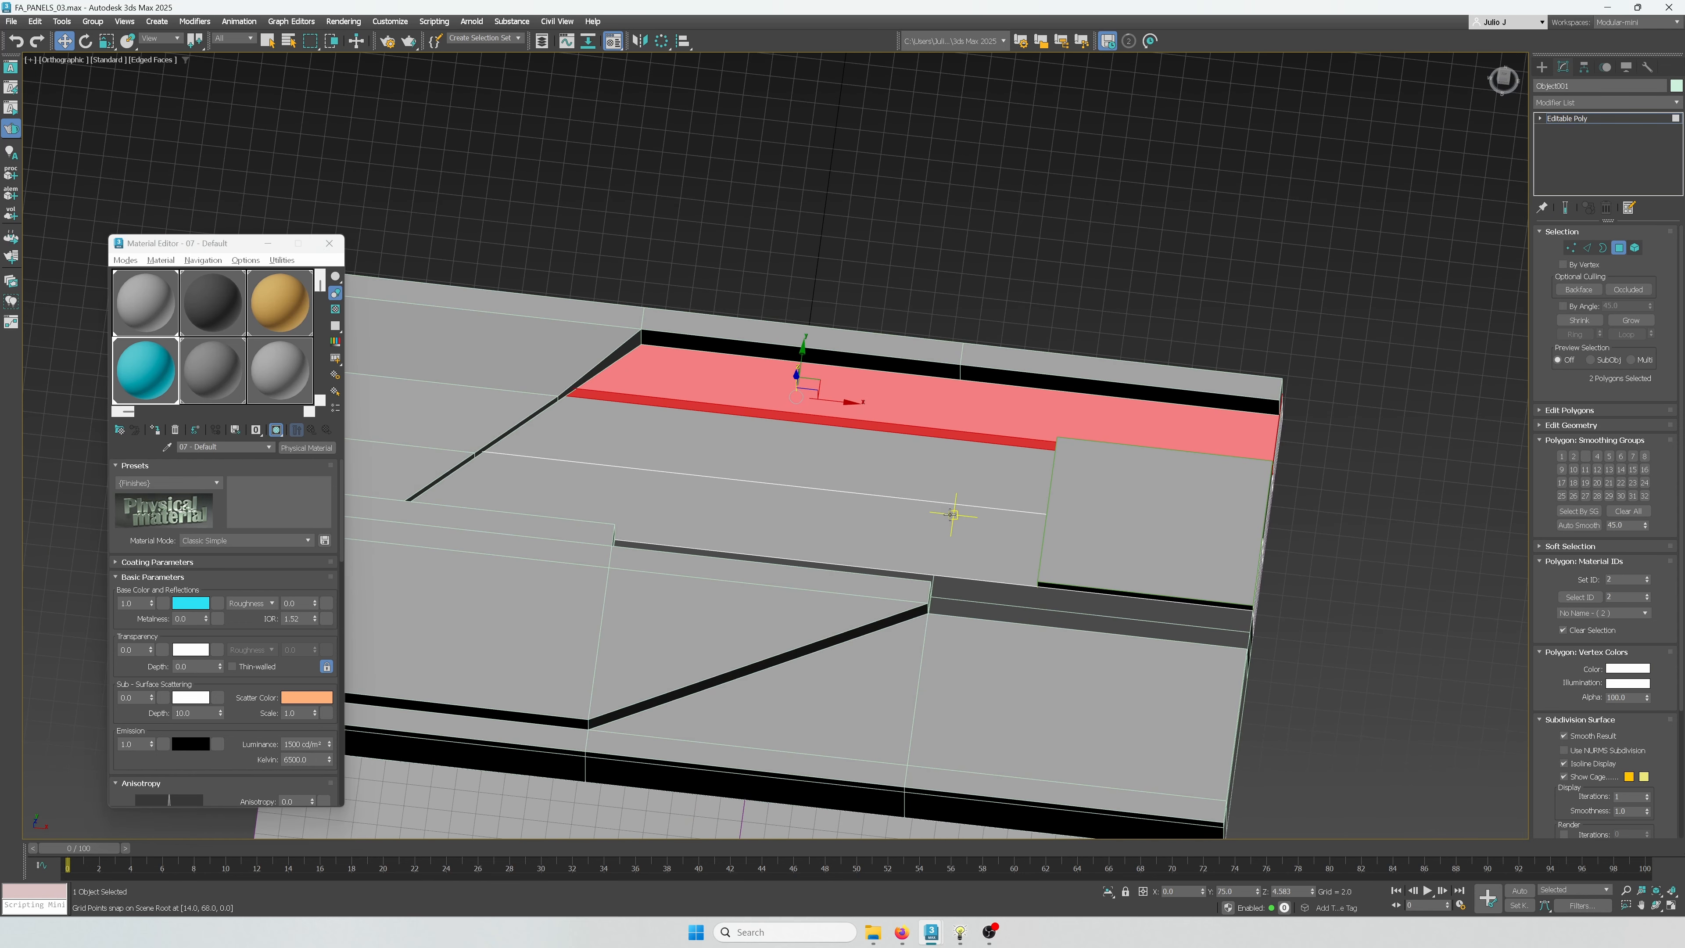
{"action": "left_click", "coordinate": [952, 514]}
{"action": "middle_click_drag", "start_coordinate": [951, 514], "coordinate": [815, 480], "text": "alt"}
{"action": "middle_click_drag", "start_coordinate": [1070, 707], "coordinate": [924, 576]}
{"action": "scroll", "coordinate": [924, 577], "scroll_direction": "down", "scroll_amount": 3}
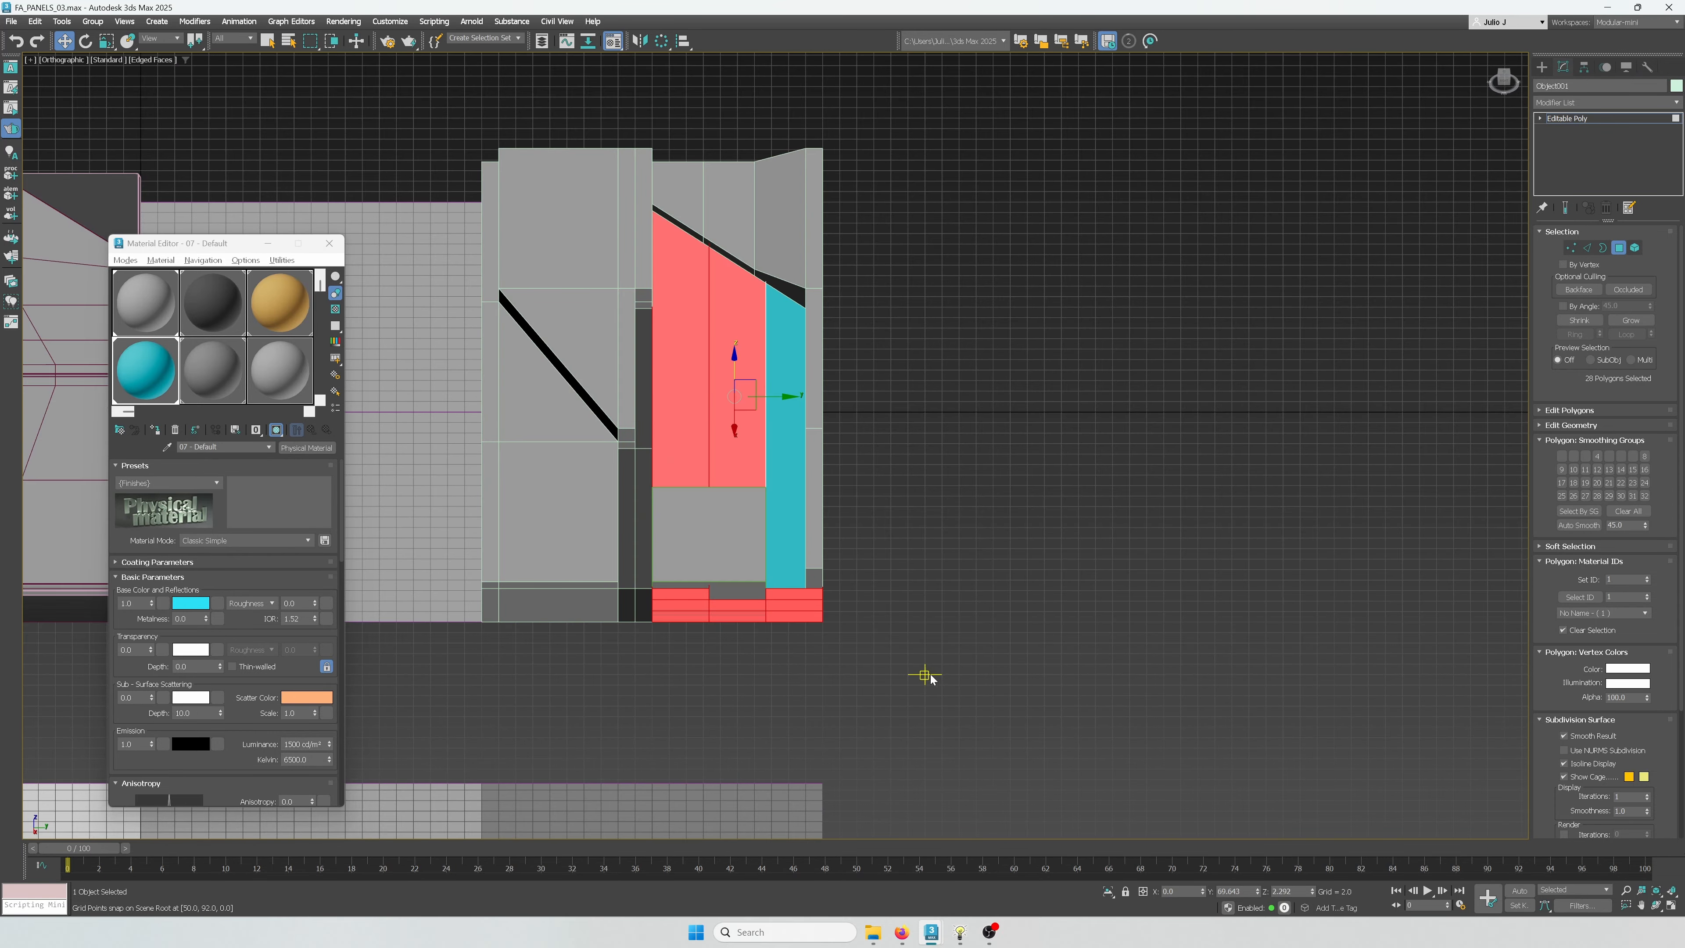
{"action": "left_click_drag", "start_coordinate": [797, 98], "coordinate": [798, 98]}
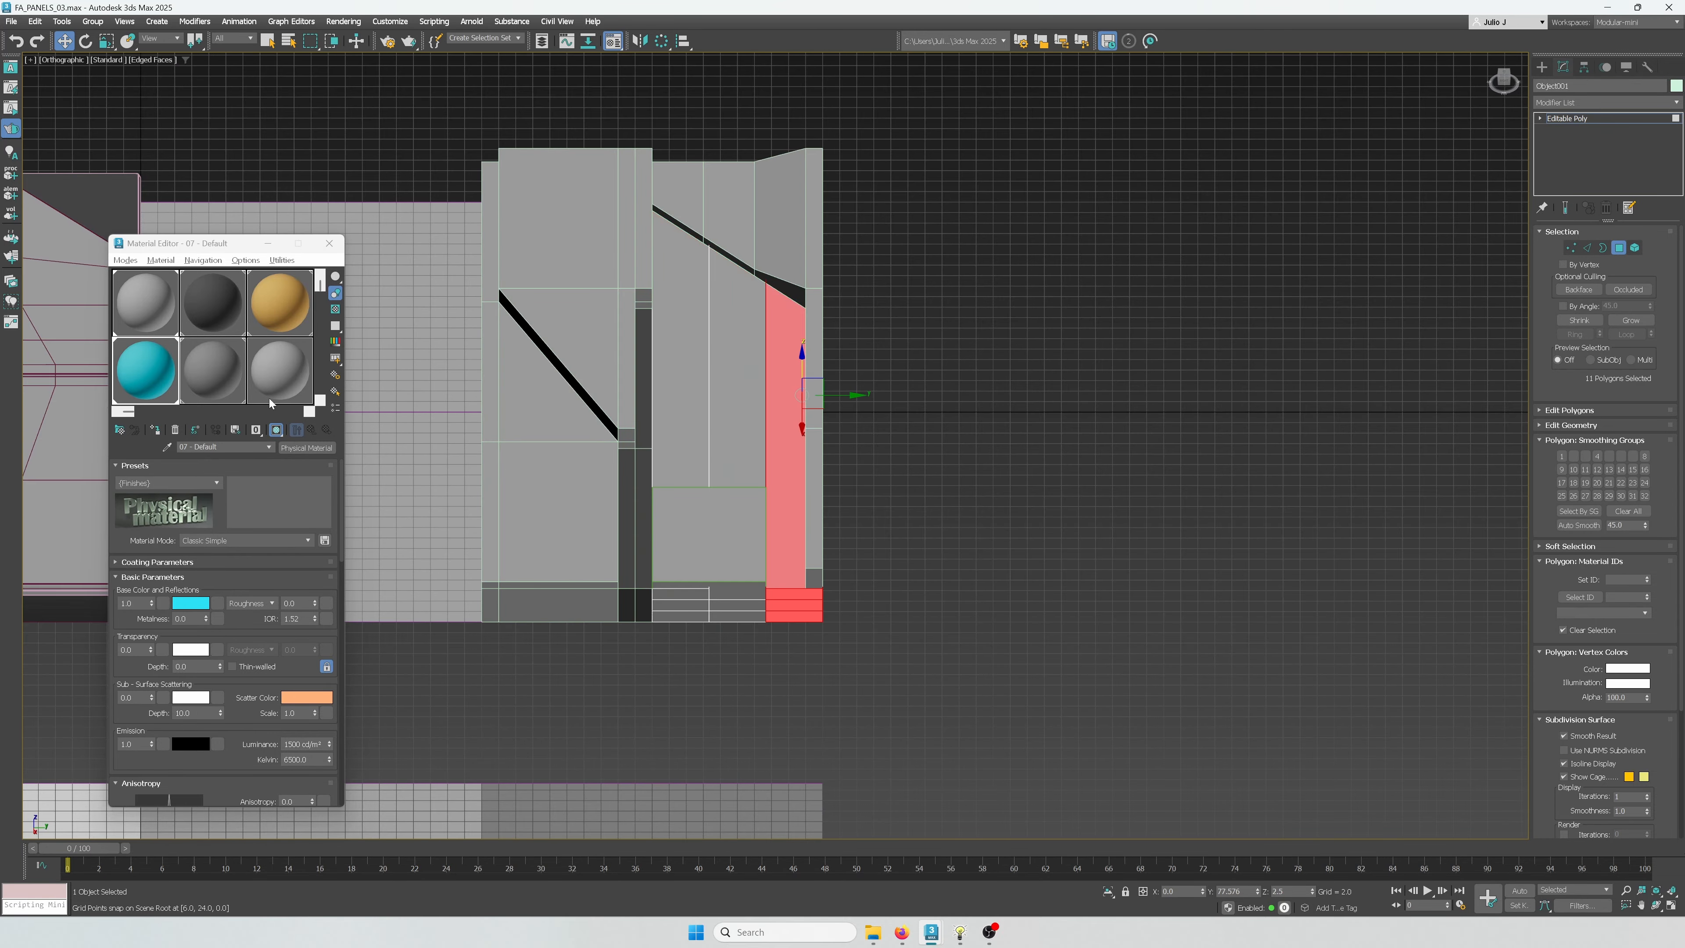
{"action": "left_click", "coordinate": [154, 432]}
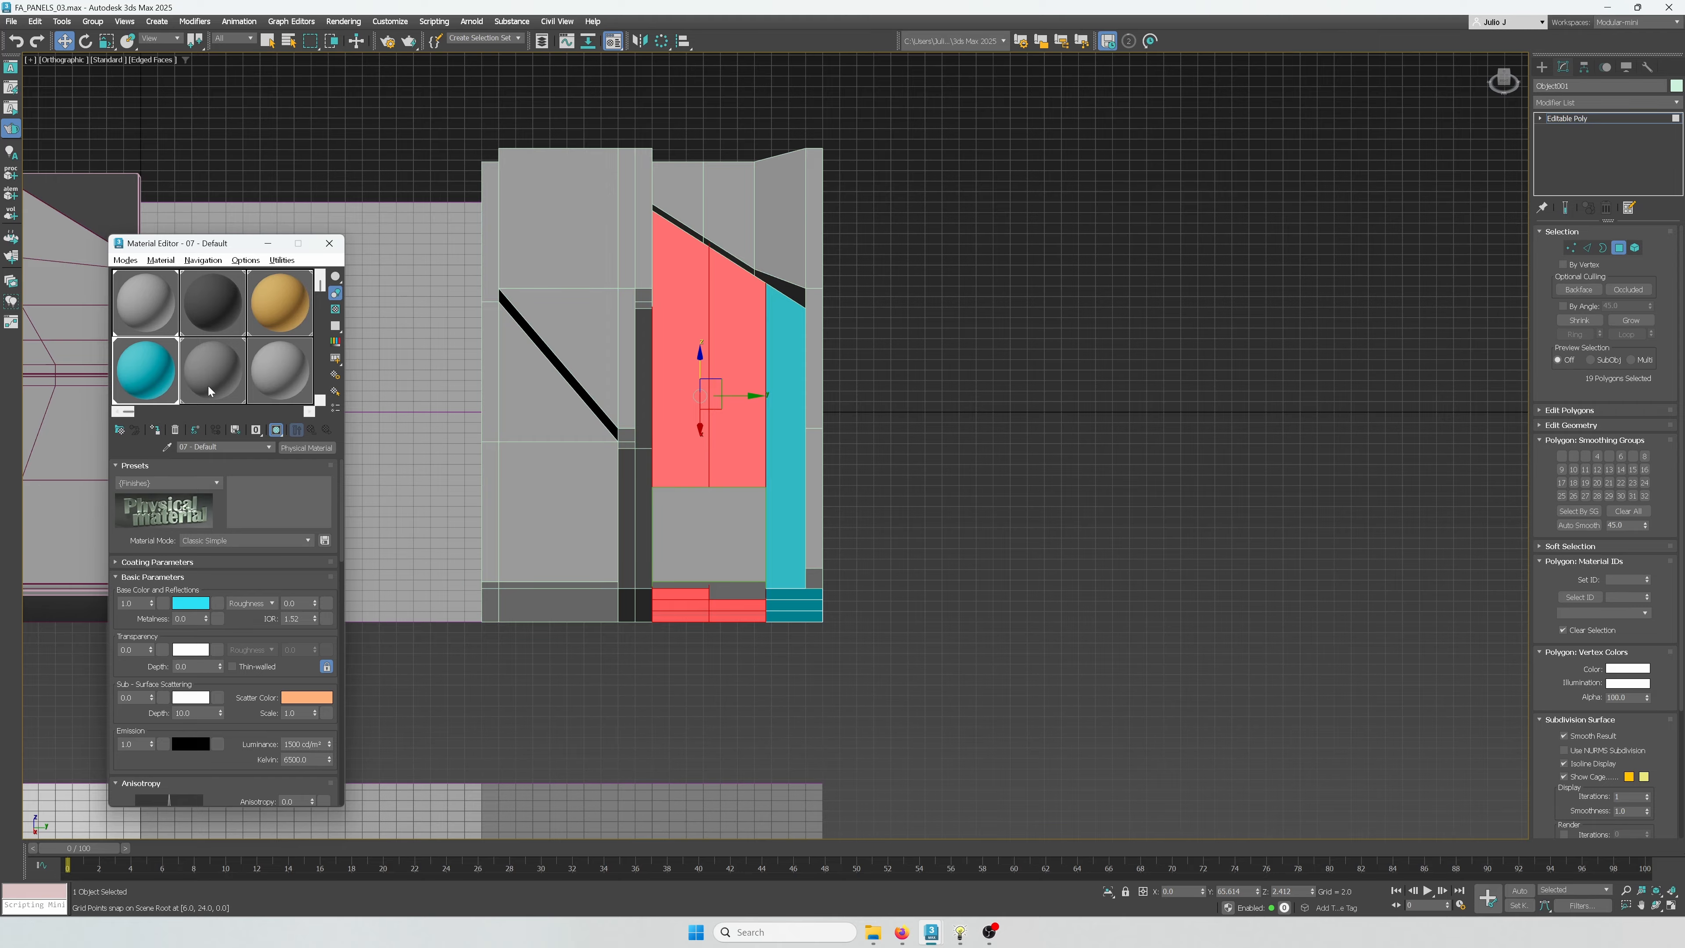
Apply the grey 08 - Default material to the inset's remaining middle polygons, finish polygon editing and clear the selection
{"action": "left_click", "coordinate": [157, 431]}
{"action": "left_click", "coordinate": [1145, 466]}
{"action": "middle_click_drag", "start_coordinate": [952, 401], "coordinate": [1028, 411], "text": "alt"}
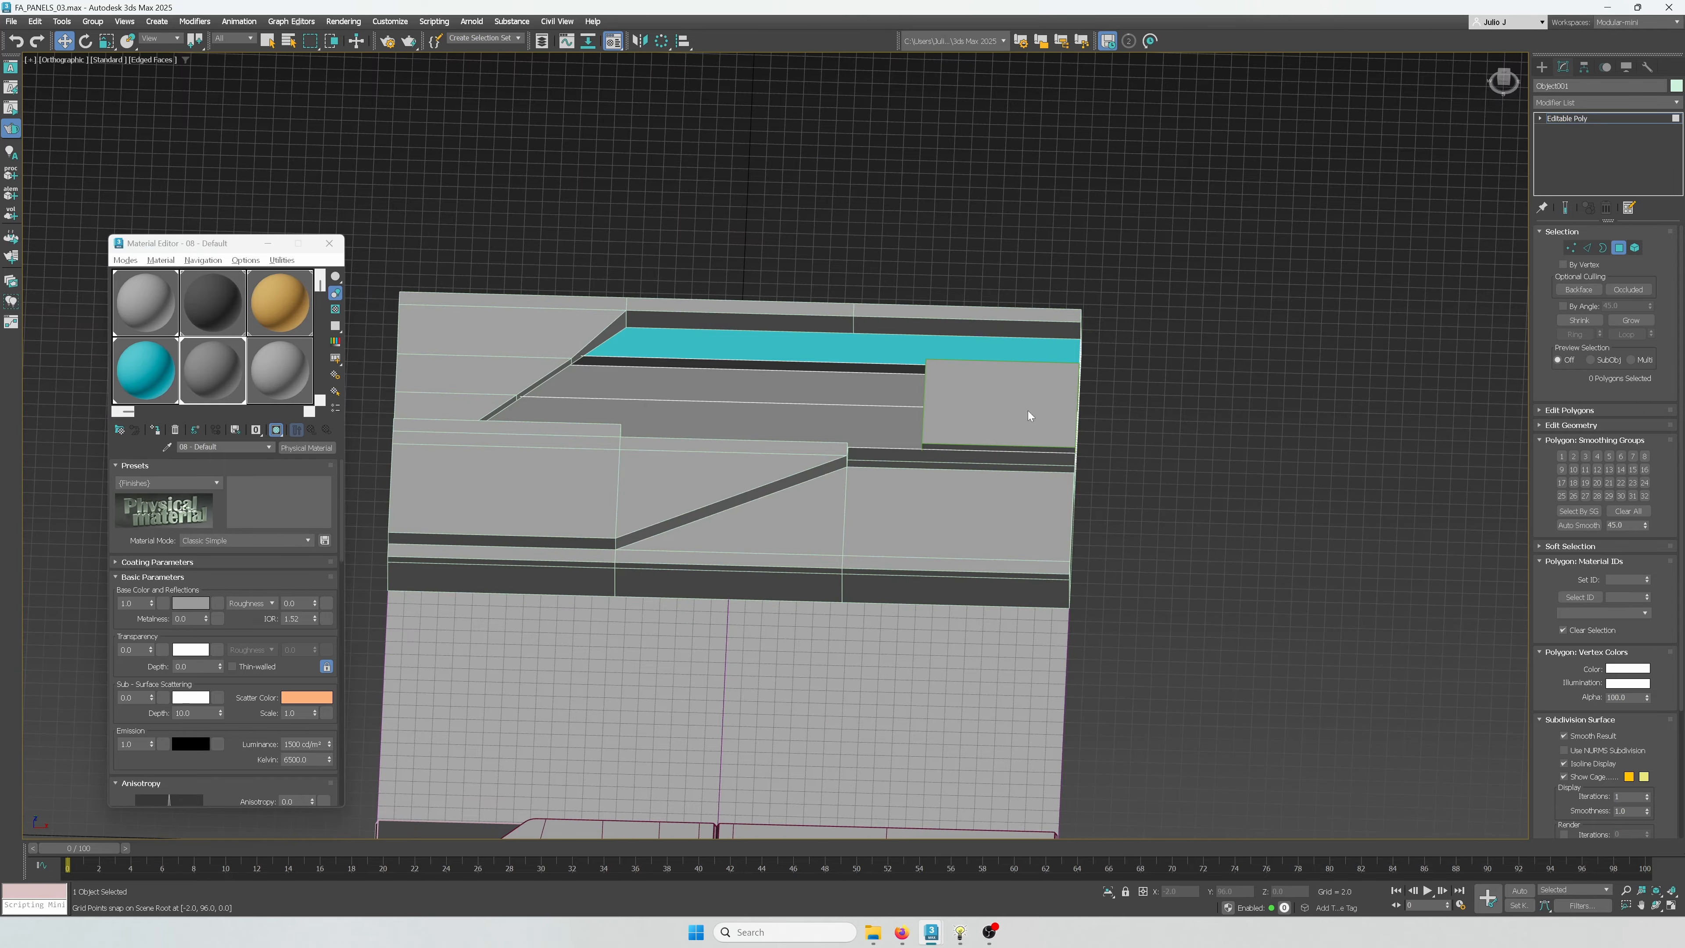
{"action": "left_click", "coordinate": [1623, 255]}
{"action": "left_click", "coordinate": [1260, 406]}
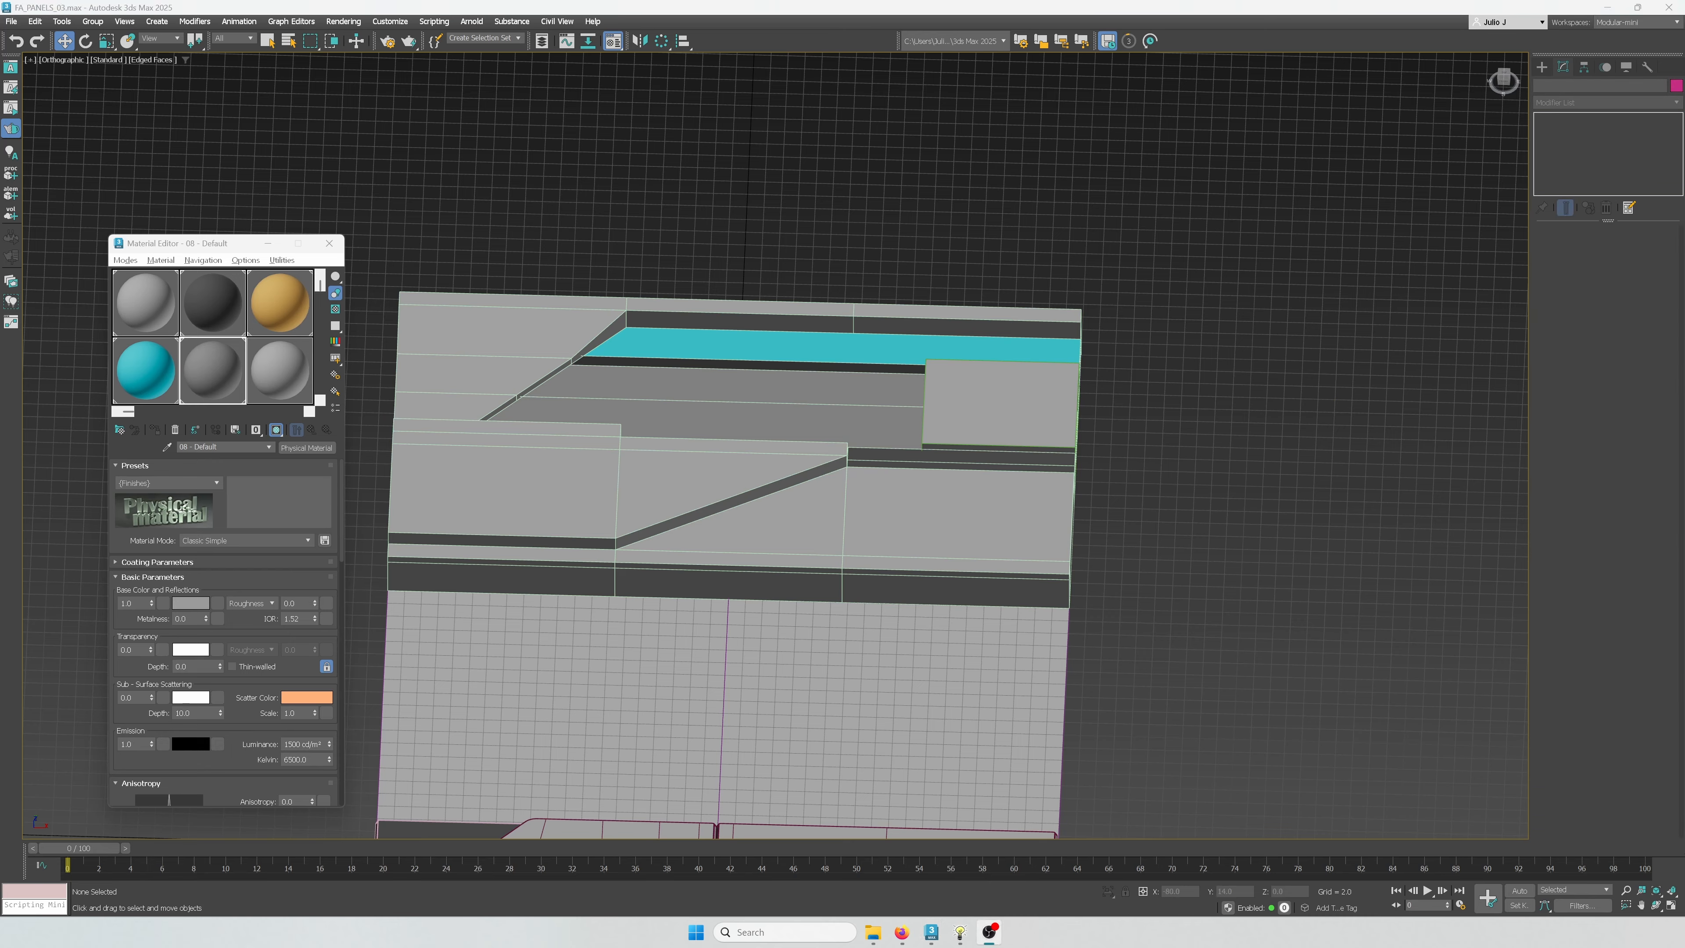
Select the light grey upper panel and start editing its borders
{"action": "middle_click_drag", "start_coordinate": [725, 450], "coordinate": [646, 367], "text": "alt"}
{"action": "scroll", "coordinate": [655, 357], "scroll_direction": "up", "scroll_amount": 4}
{"action": "left_click", "coordinate": [687, 318]}
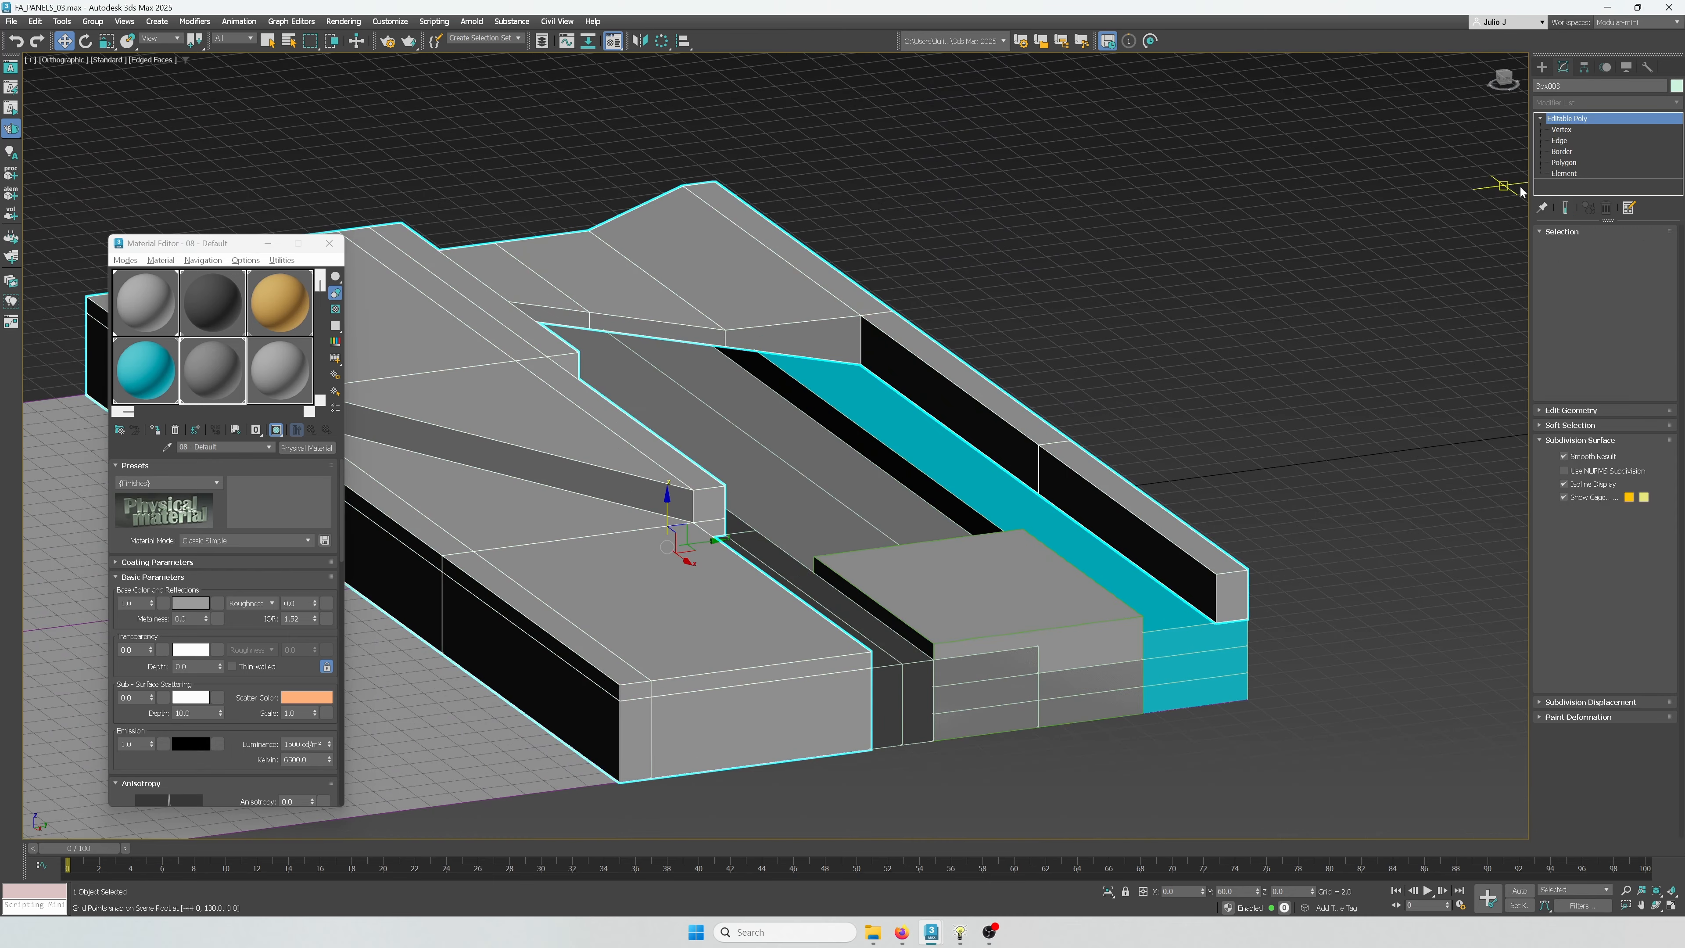
{"action": "left_click", "coordinate": [1566, 152]}
{"action": "left_click", "coordinate": [797, 361]}
{"action": "middle_click_drag", "start_coordinate": [798, 361], "coordinate": [739, 355], "text": "alt"}
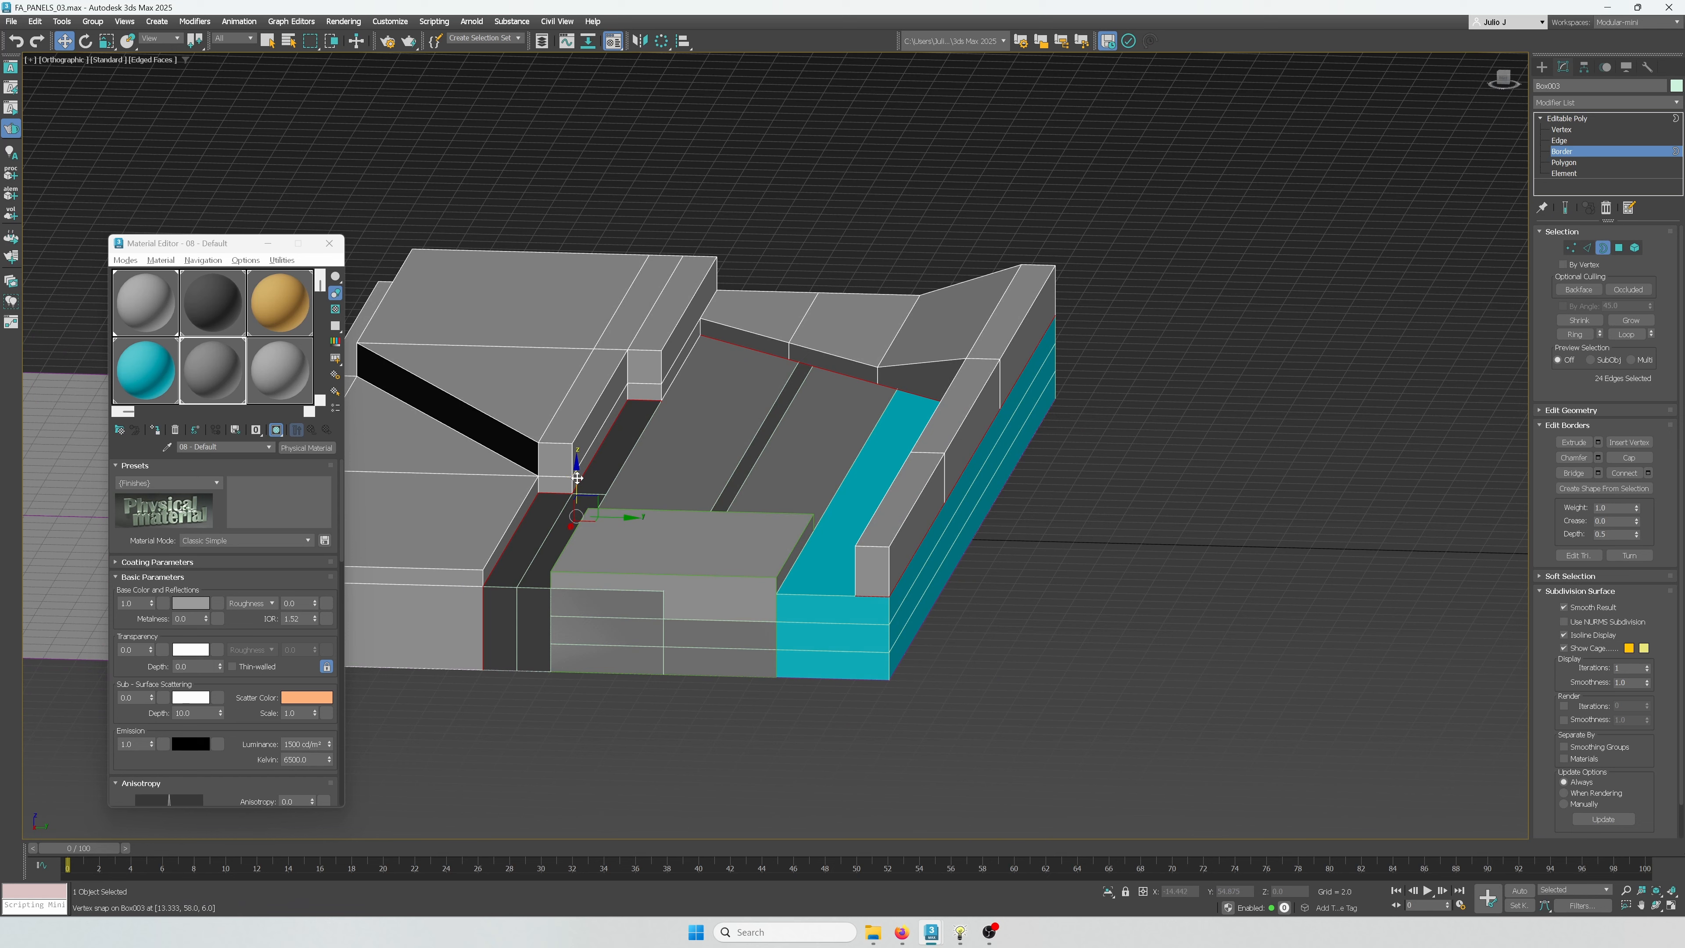
{"action": "mouse_move", "coordinate": [577, 478]}
{"action": "left_mouse_down", "text": "shift"}
{"action": "mouse_move", "coordinate": [773, 498]}
{"action": "mouse_move", "coordinate": [775, 437]}
{"action": "left_mouse_up", "text": "shift"}
{"action": "key", "text": "ctrl+z"}
{"action": "left_click", "coordinate": [1282, 304]}
Extrude the open border of the upper panel's outer half downward, snapping it to the inset's vertex at height 3.333, and finish border editing
{"action": "left_click", "coordinate": [880, 385]}
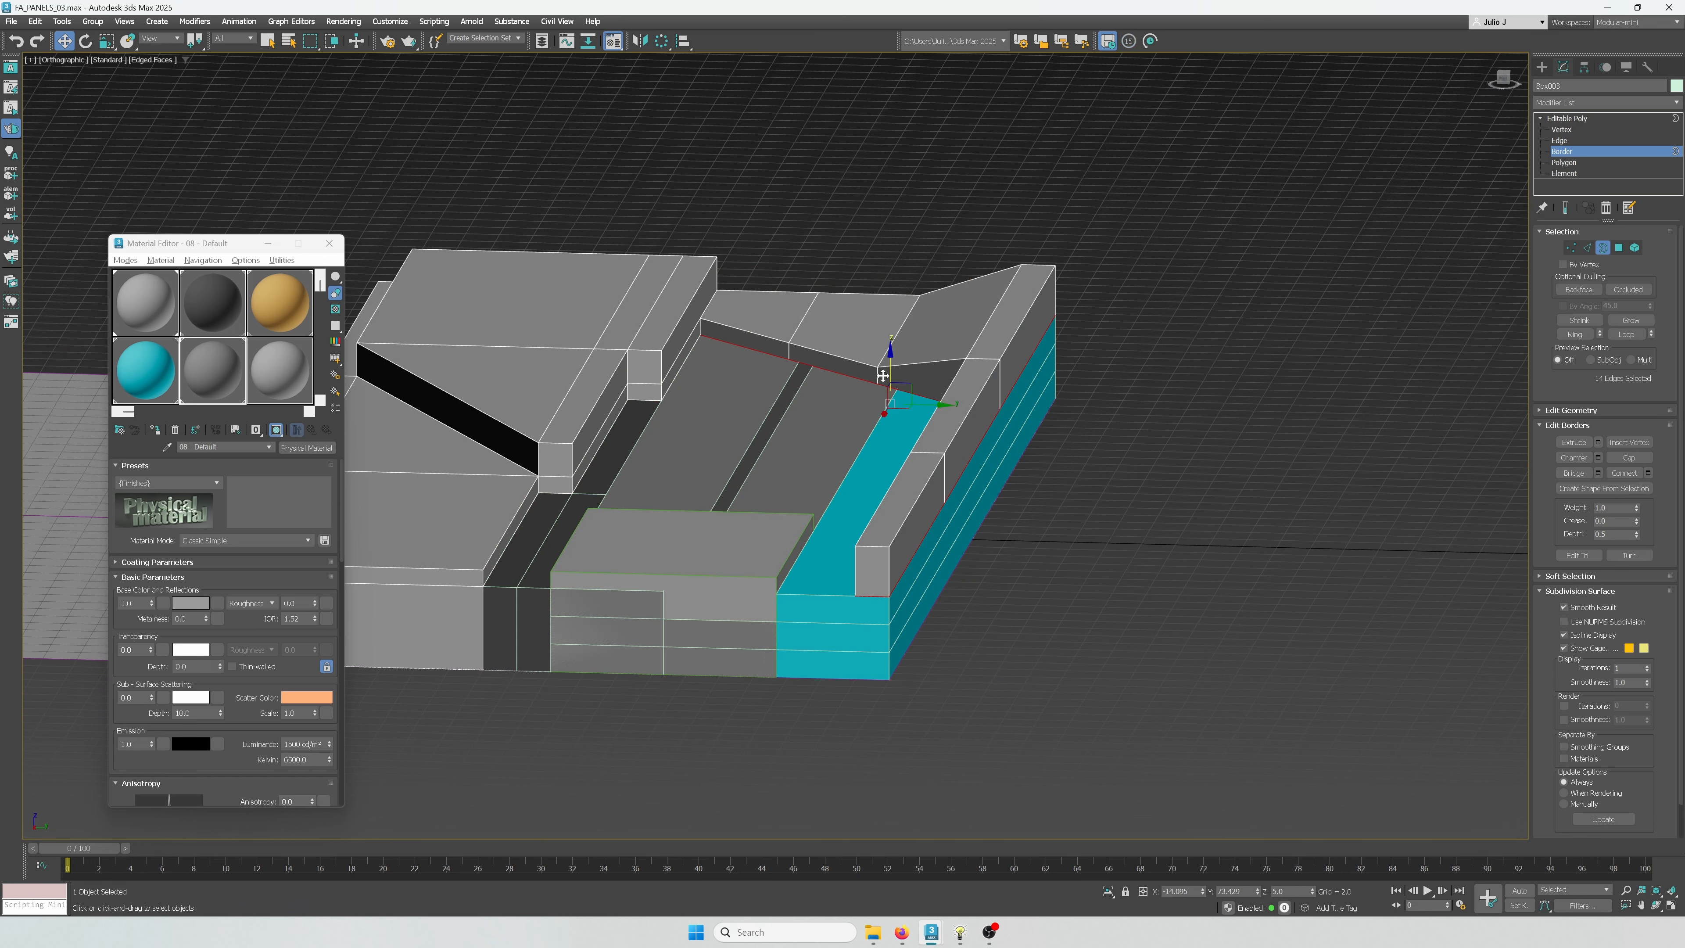
{"action": "left_click_drag", "start_coordinate": [883, 376], "coordinate": [880, 393], "text": "shift"}
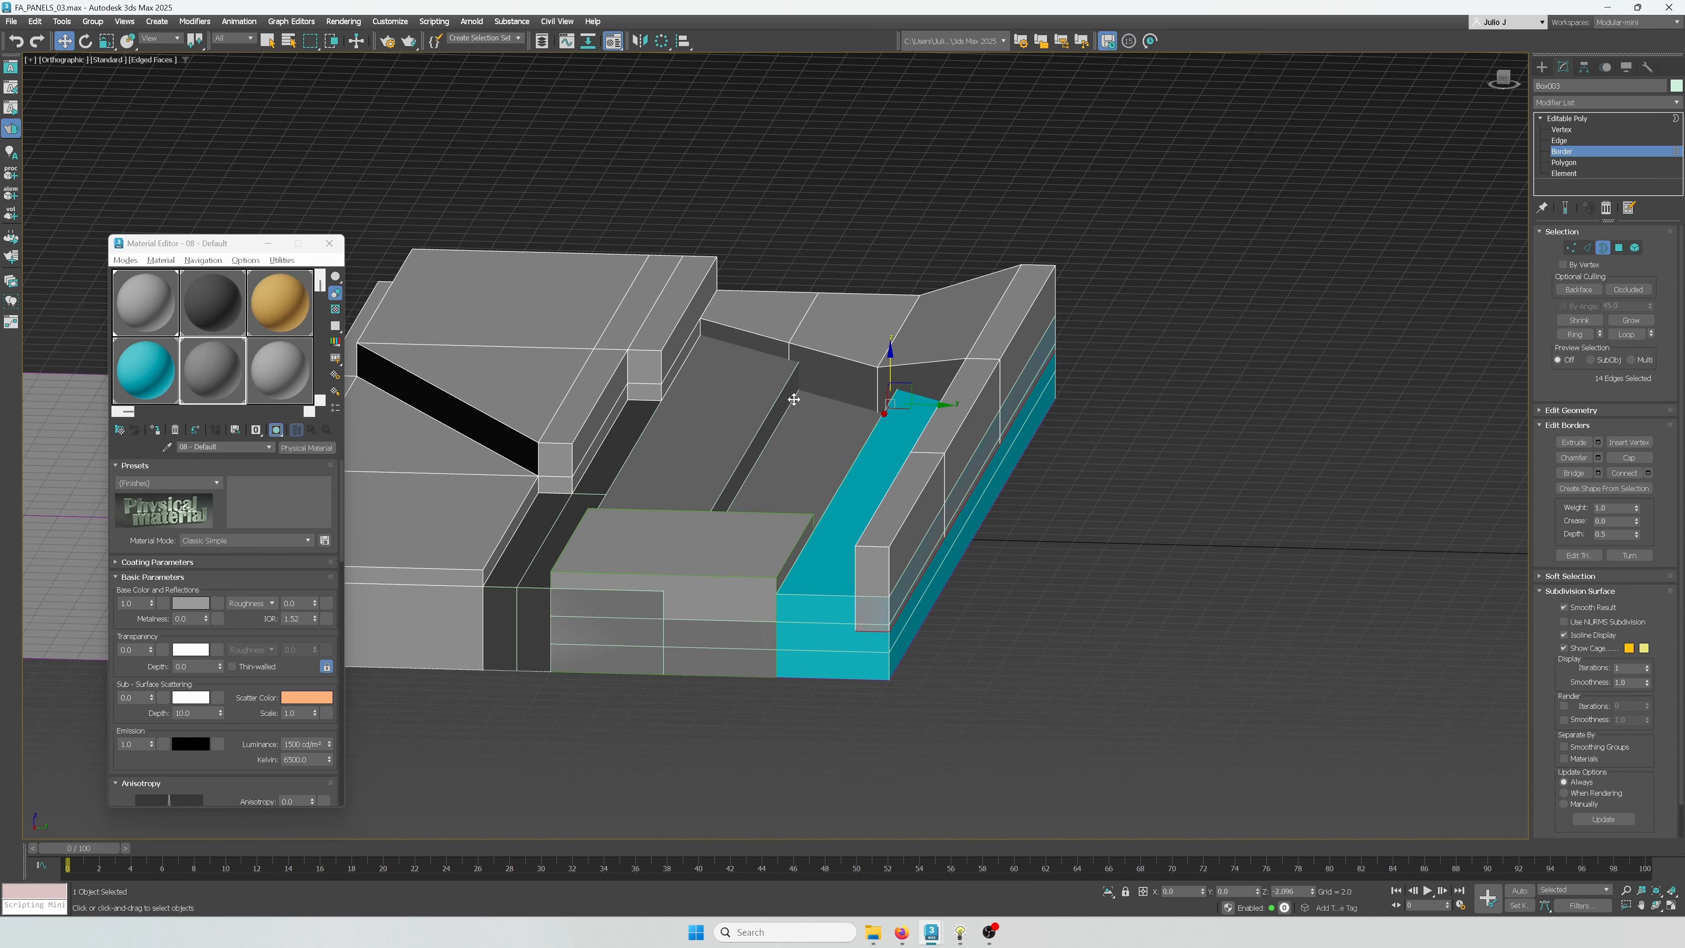
{"action": "left_click_drag", "start_coordinate": [694, 608], "coordinate": [666, 620], "text": "shift"}
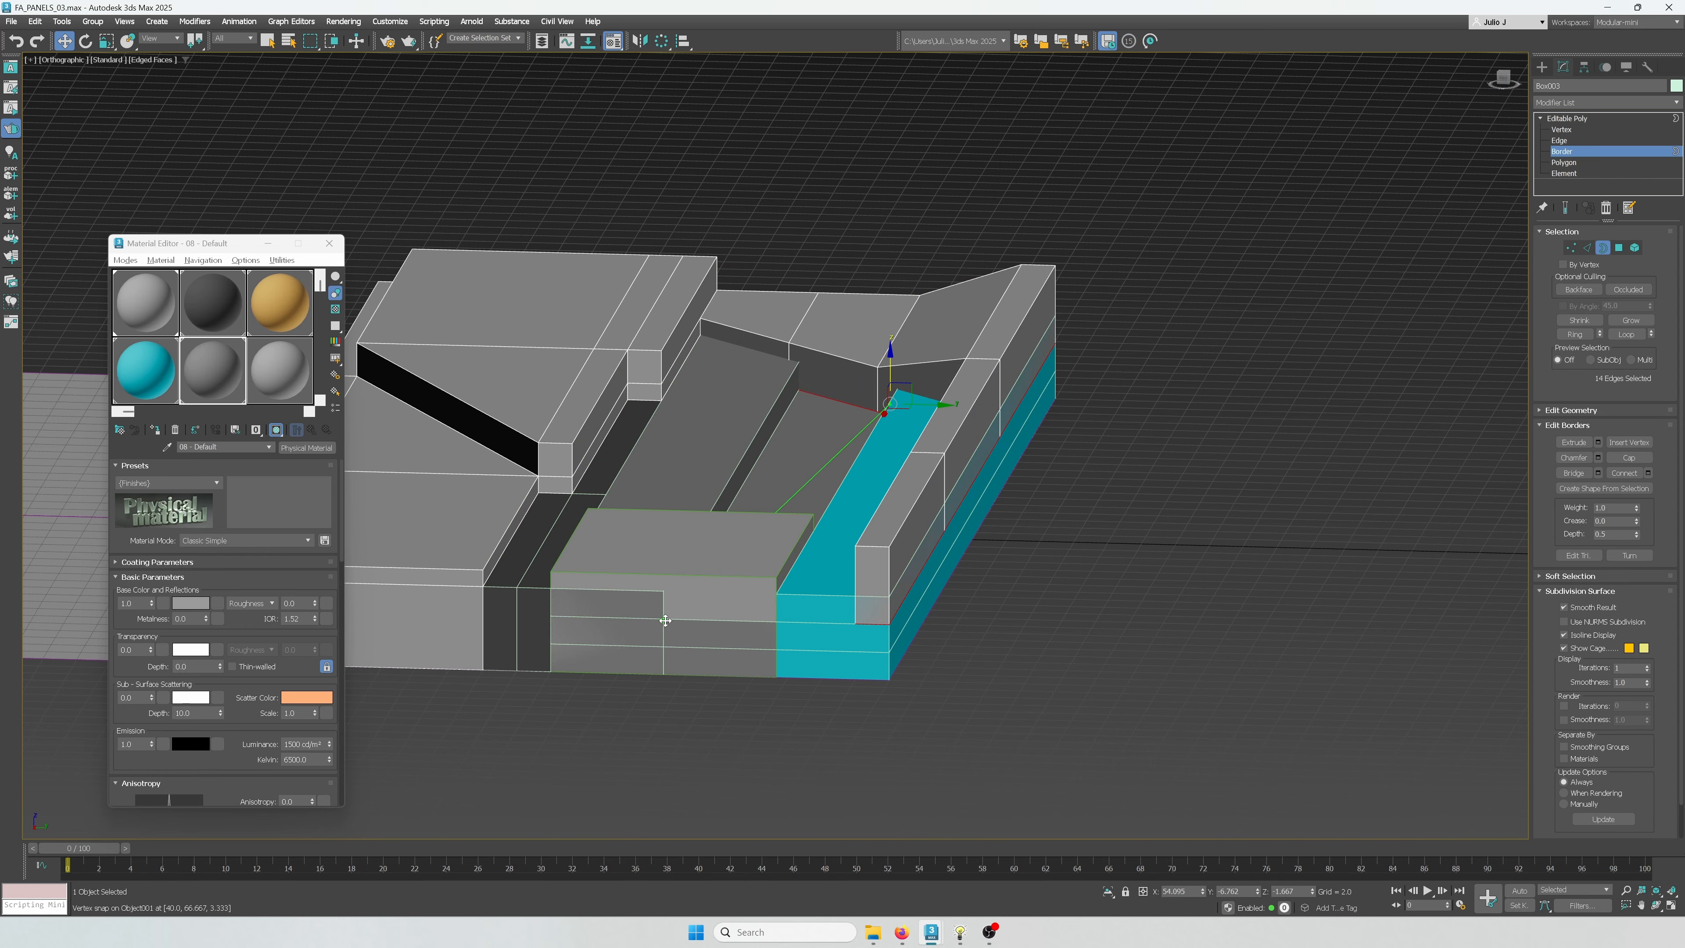
{"action": "middle_click_drag", "start_coordinate": [924, 453], "coordinate": [729, 439], "text": "alt"}
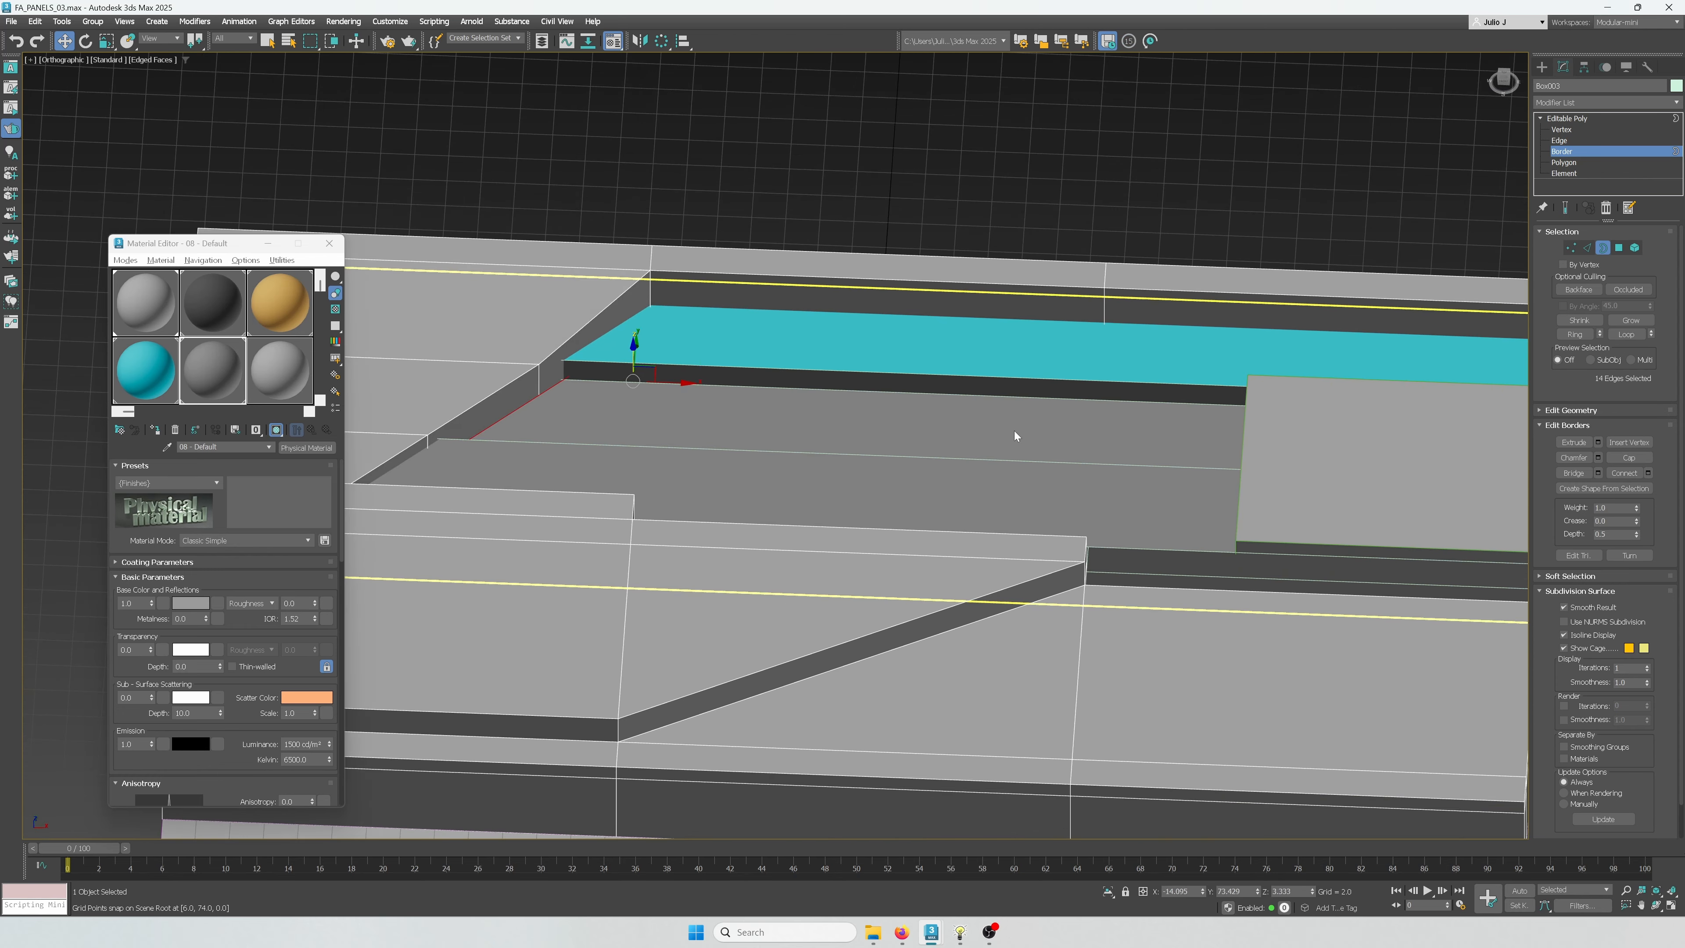
{"action": "left_click", "coordinate": [1015, 433]}
{"action": "scroll", "coordinate": [1106, 350], "scroll_direction": "down", "scroll_amount": 6}
{"action": "middle_click_drag", "start_coordinate": [1098, 362], "coordinate": [829, 432], "text": "alt"}
{"action": "left_click", "coordinate": [1603, 247]}
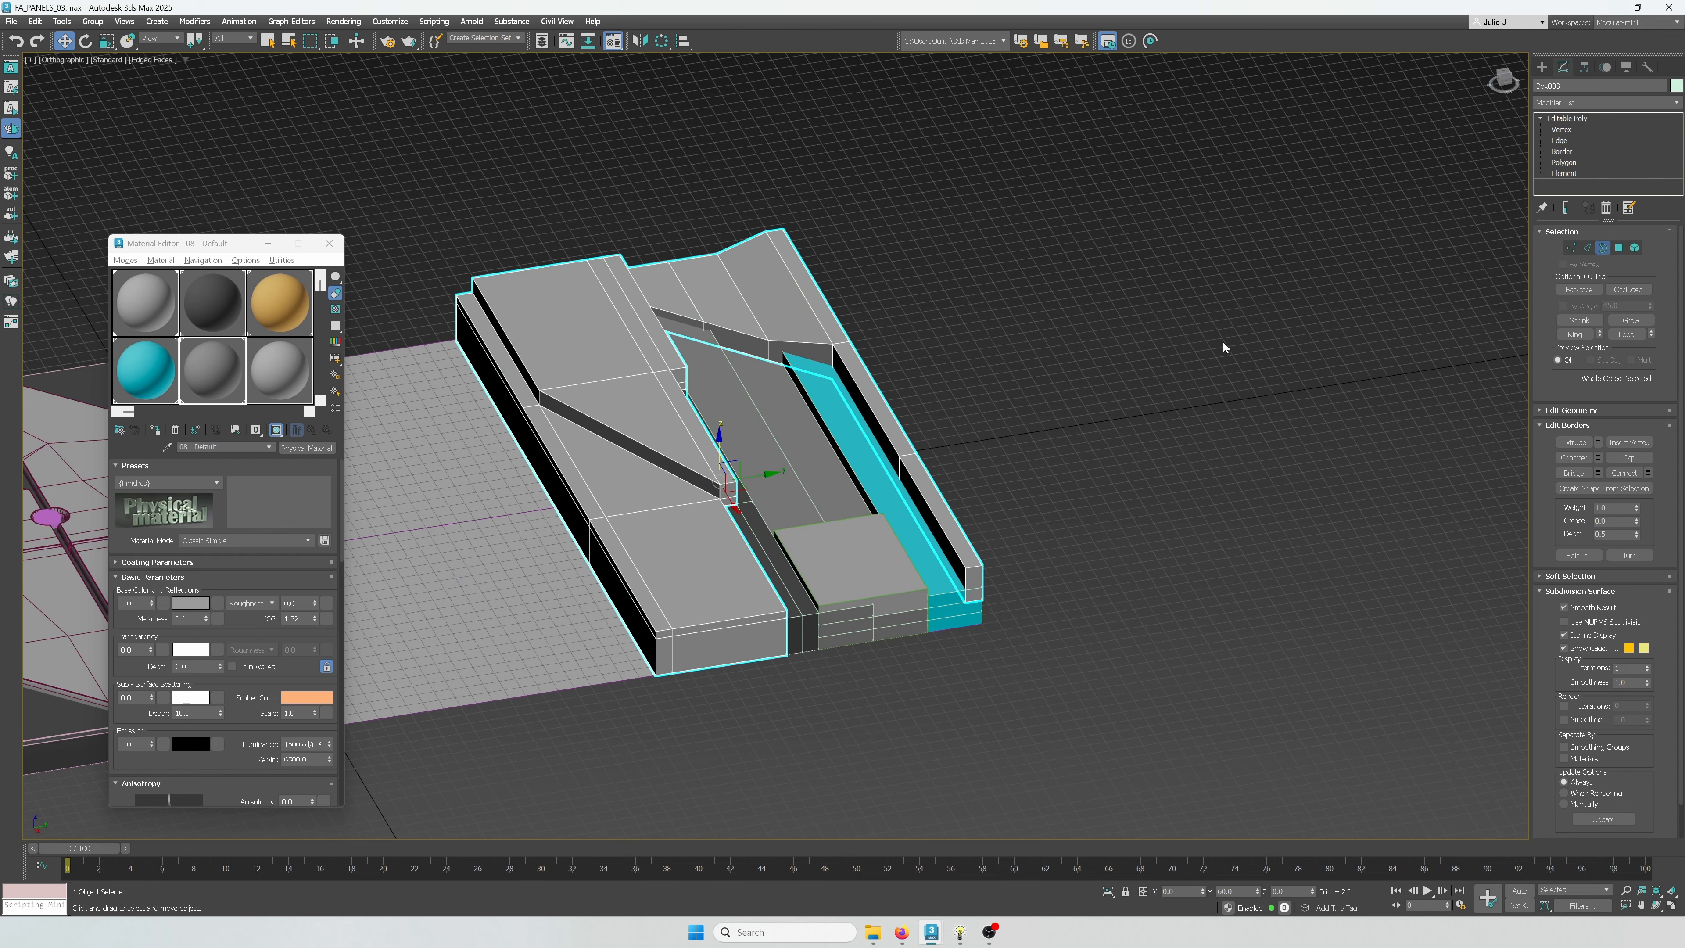
Select the flat REF object beneath the panel and hide it
{"action": "left_click", "coordinate": [413, 589]}
{"action": "left_click", "coordinate": [1626, 66]}
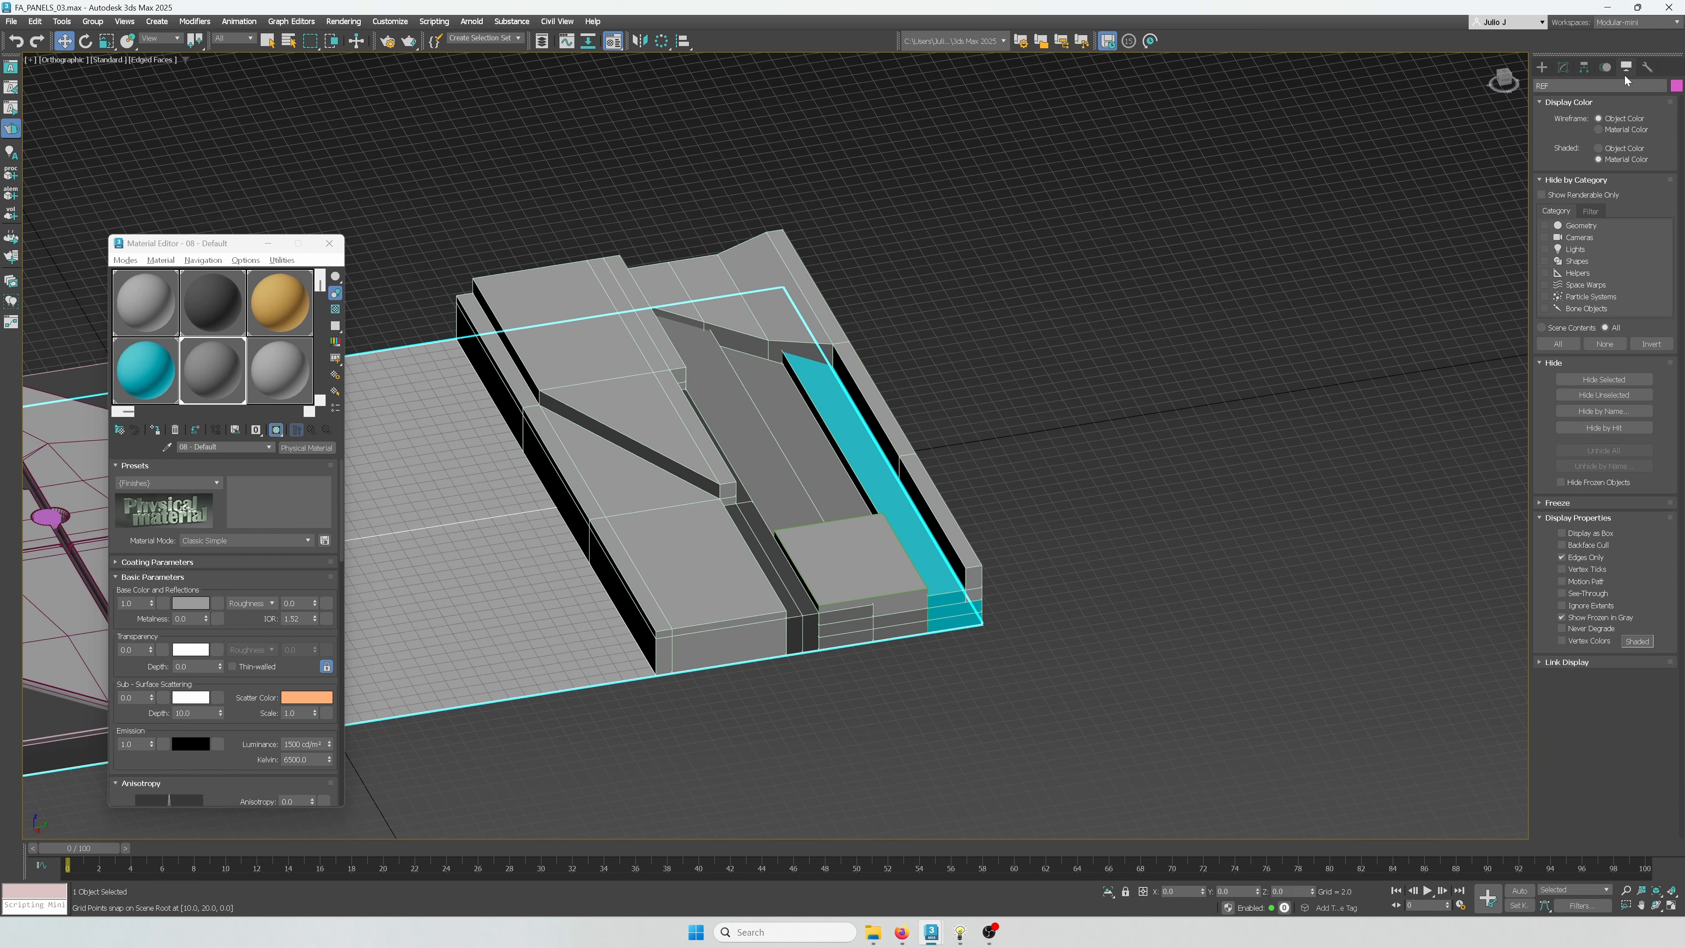
{"action": "left_click", "coordinate": [1596, 384]}
{"action": "middle_click_drag", "start_coordinate": [978, 347], "coordinate": [1002, 372], "text": "alt"}
Select the polygons of the upper panel's low front section and isolate the panel in the viewport
{"action": "left_click", "coordinate": [664, 448]}
{"action": "middle_click_drag", "start_coordinate": [663, 448], "coordinate": [571, 438], "text": "alt"}
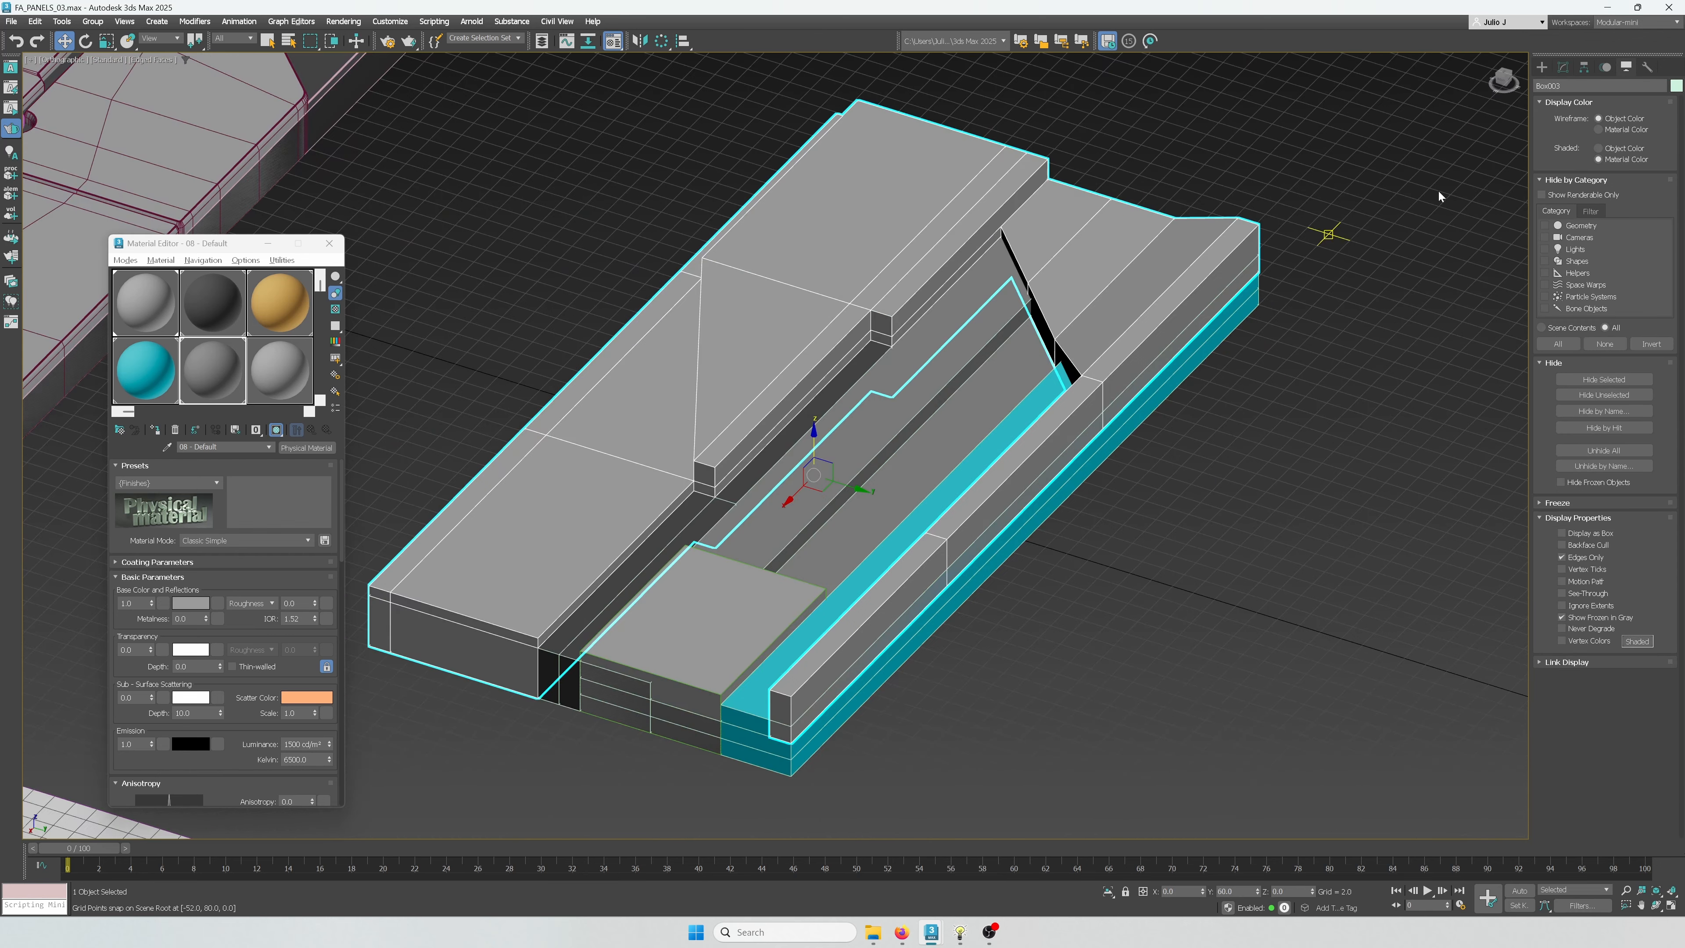
{"action": "left_click", "coordinate": [1564, 67]}
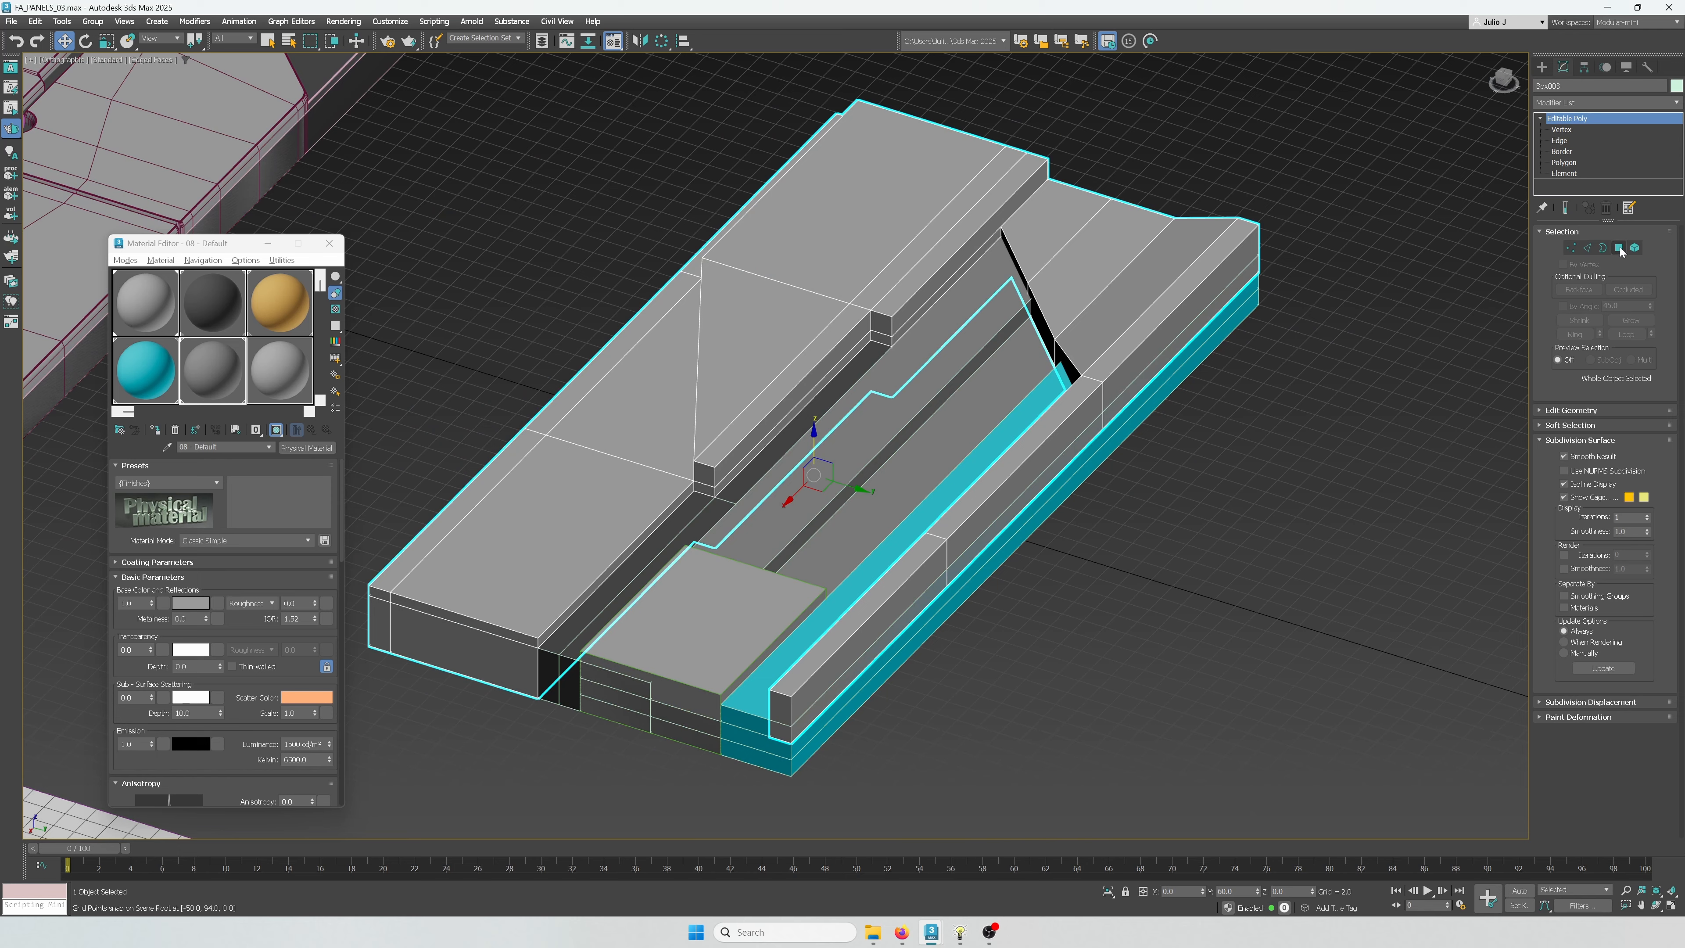
{"action": "left_click", "coordinate": [1619, 248]}
{"action": "middle_click_drag", "start_coordinate": [591, 527], "coordinate": [660, 479]}
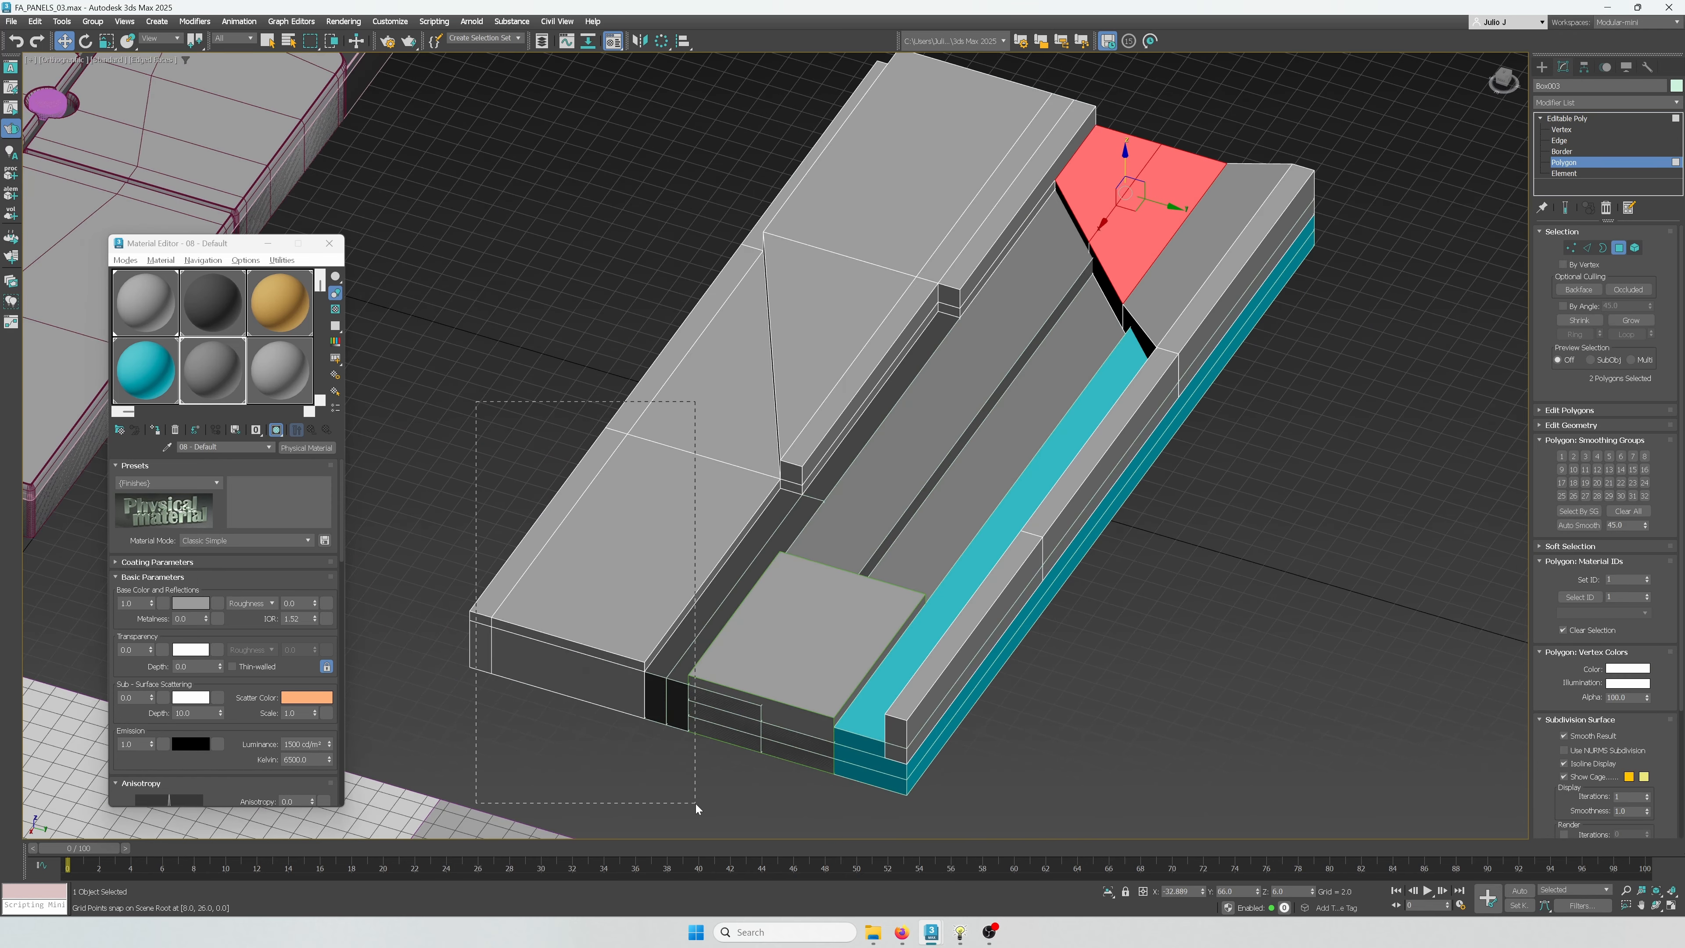
{"action": "left_click_drag", "start_coordinate": [696, 807], "coordinate": [696, 803]}
{"action": "middle_click_drag", "start_coordinate": [710, 403], "coordinate": [620, 479], "text": "alt"}
{"action": "right_click", "coordinate": [600, 460]}
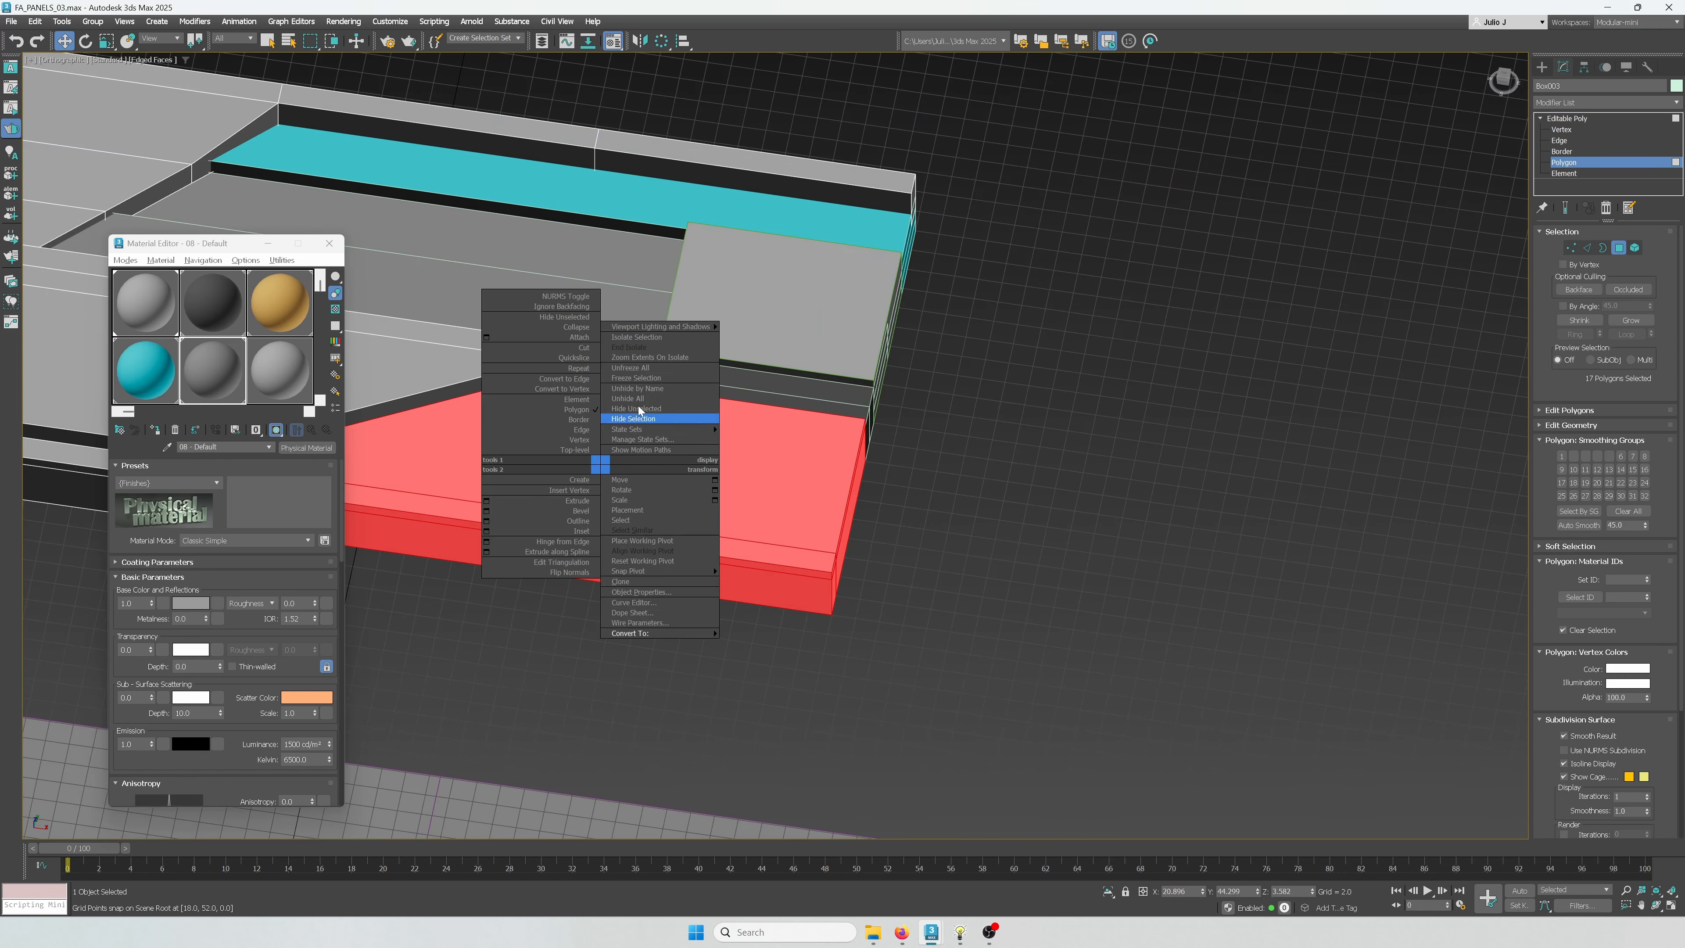
{"action": "left_click", "coordinate": [642, 341]}
Extend the polygon selection along the low outer side, remove the unwanted polygon from it, and detach the selection as a separate object
{"action": "scroll", "coordinate": [767, 470], "scroll_direction": "up", "scroll_amount": 5}
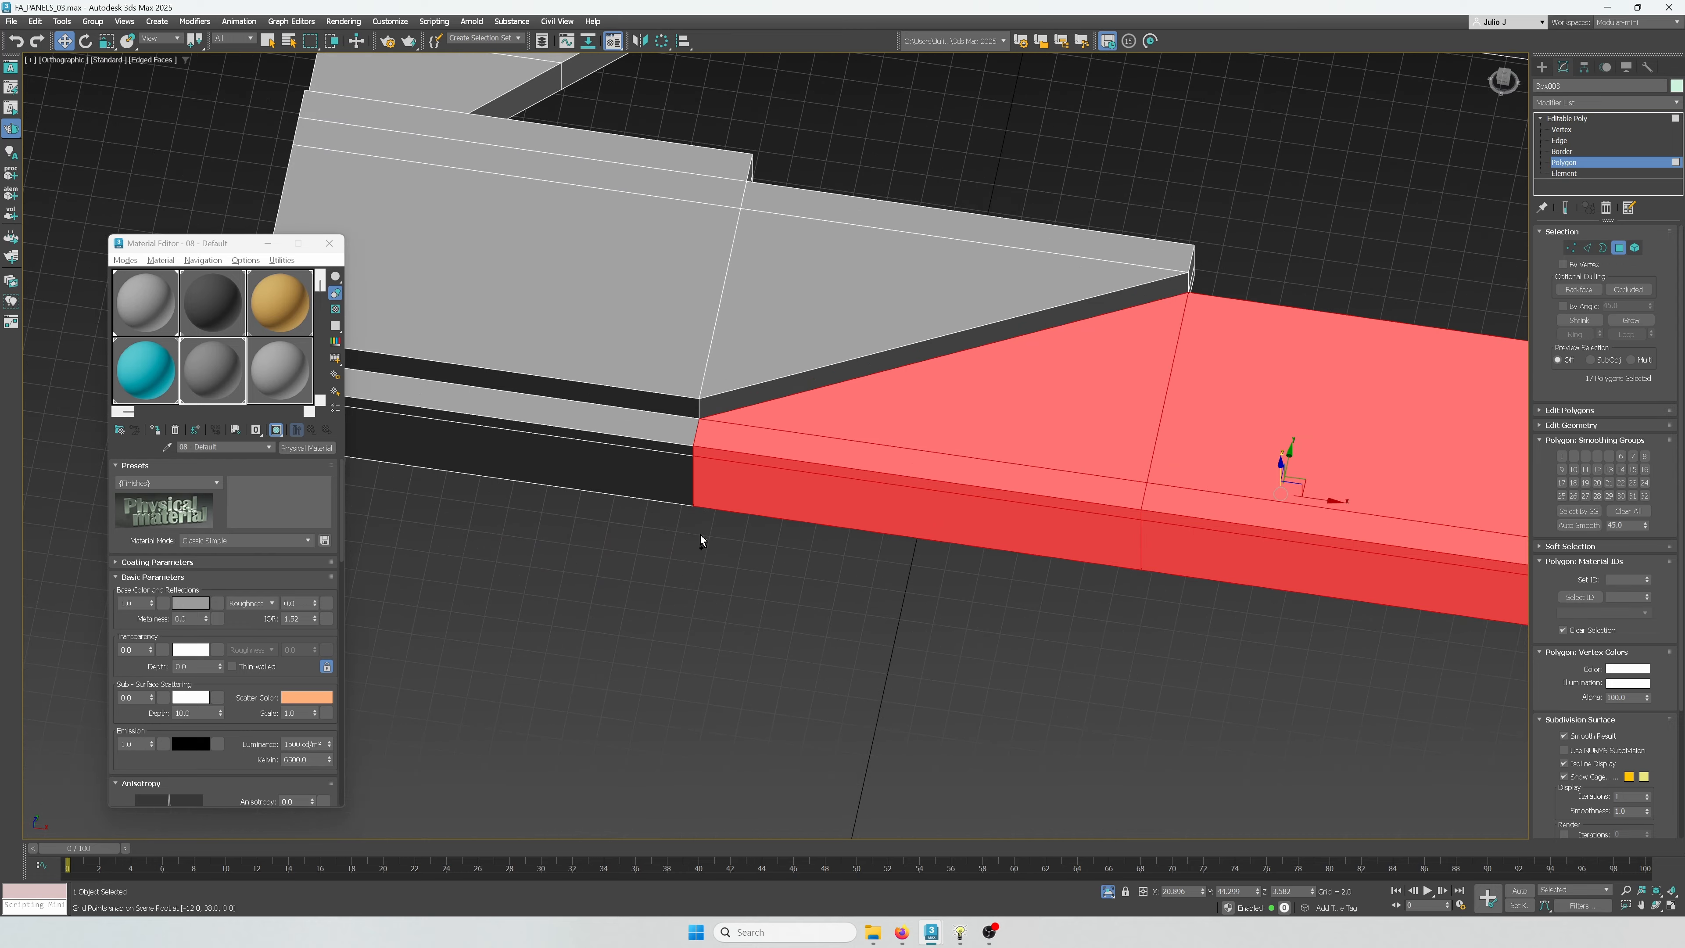
{"action": "left_click_drag", "start_coordinate": [698, 536], "coordinate": [655, 448], "text": "ctrl"}
{"action": "scroll", "coordinate": [647, 441], "scroll_direction": "down", "scroll_amount": 5}
{"action": "middle_click_drag", "start_coordinate": [641, 488], "coordinate": [753, 468], "text": "alt"}
{"action": "scroll", "coordinate": [789, 657], "scroll_direction": "up", "scroll_amount": 3}
{"action": "left_click_drag", "start_coordinate": [833, 742], "coordinate": [778, 653], "text": "ctrl"}
{"action": "middle_click_drag", "start_coordinate": [827, 671], "coordinate": [834, 631], "text": "alt"}
{"action": "left_click", "coordinate": [808, 362], "text": "alt"}
{"action": "middle_click_drag", "start_coordinate": [913, 490], "coordinate": [892, 553], "text": "alt"}
{"action": "middle_click_drag", "start_coordinate": [1140, 455], "coordinate": [1109, 393], "text": "alt"}
{"action": "key", "text": "alt+d"}
{"action": "left_click", "coordinate": [893, 469]}
Select the four leftover underside polygons of the upper panel, delete them, and finish polygon editing
{"action": "left_click", "coordinate": [1210, 506]}
{"action": "left_click", "coordinate": [1190, 522], "text": "ctrl"}
{"action": "left_click", "coordinate": [1151, 564], "text": "ctrl"}
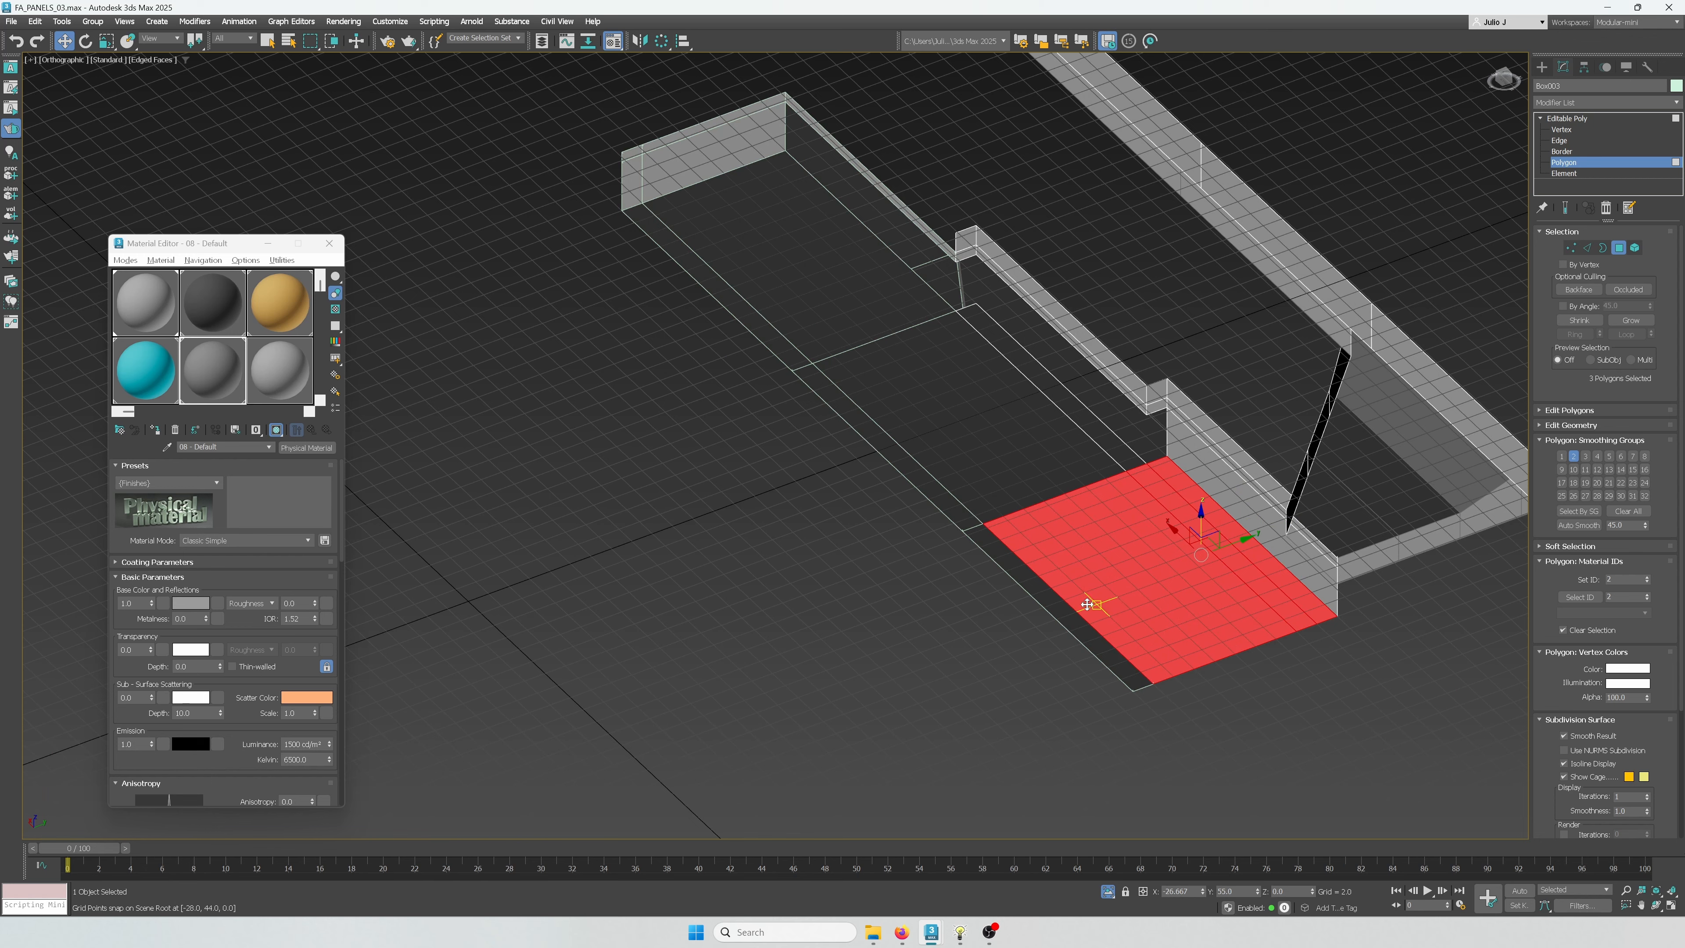
{"action": "left_click", "coordinate": [1102, 420], "text": "ctrl"}
{"action": "middle_click_drag", "start_coordinate": [1109, 503], "coordinate": [1117, 537], "text": "alt"}
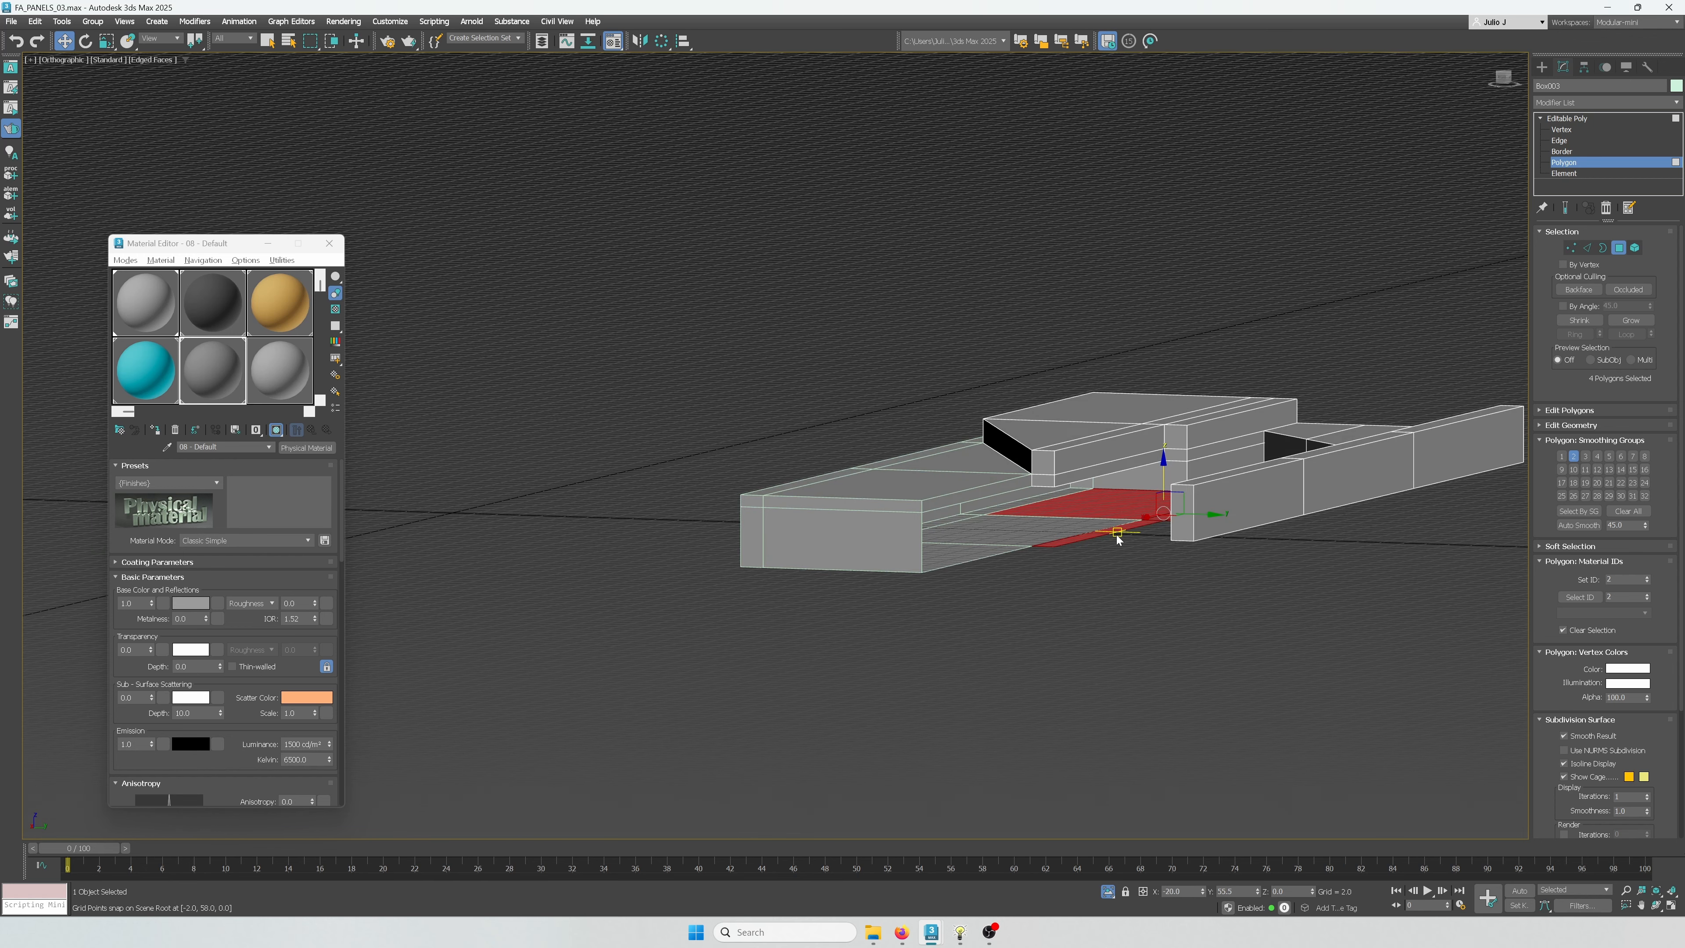
{"action": "key", "text": "Delete"}
{"action": "left_click", "coordinate": [1614, 250]}
Select the five bottom polygons of the detached low section, delete them, and finish polygon editing
{"action": "left_click", "coordinate": [969, 532]}
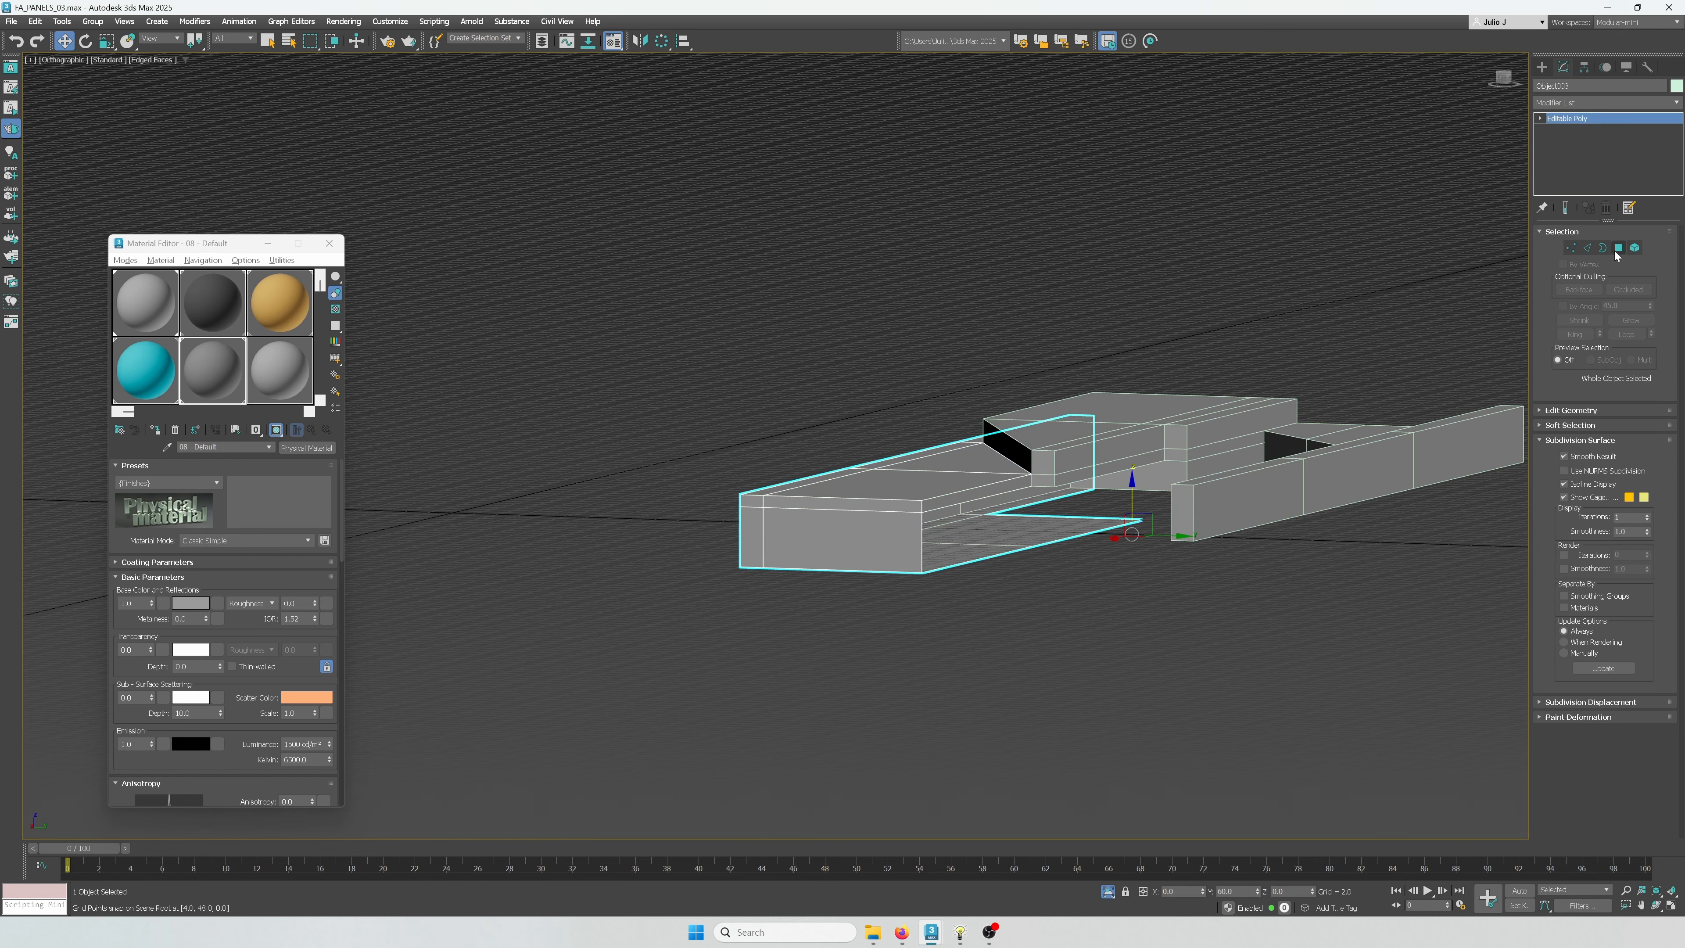
{"action": "left_click", "coordinate": [1617, 251]}
{"action": "key", "text": "ctrl+a"}
{"action": "middle_click_drag", "start_coordinate": [964, 538], "coordinate": [1193, 643], "text": "alt"}
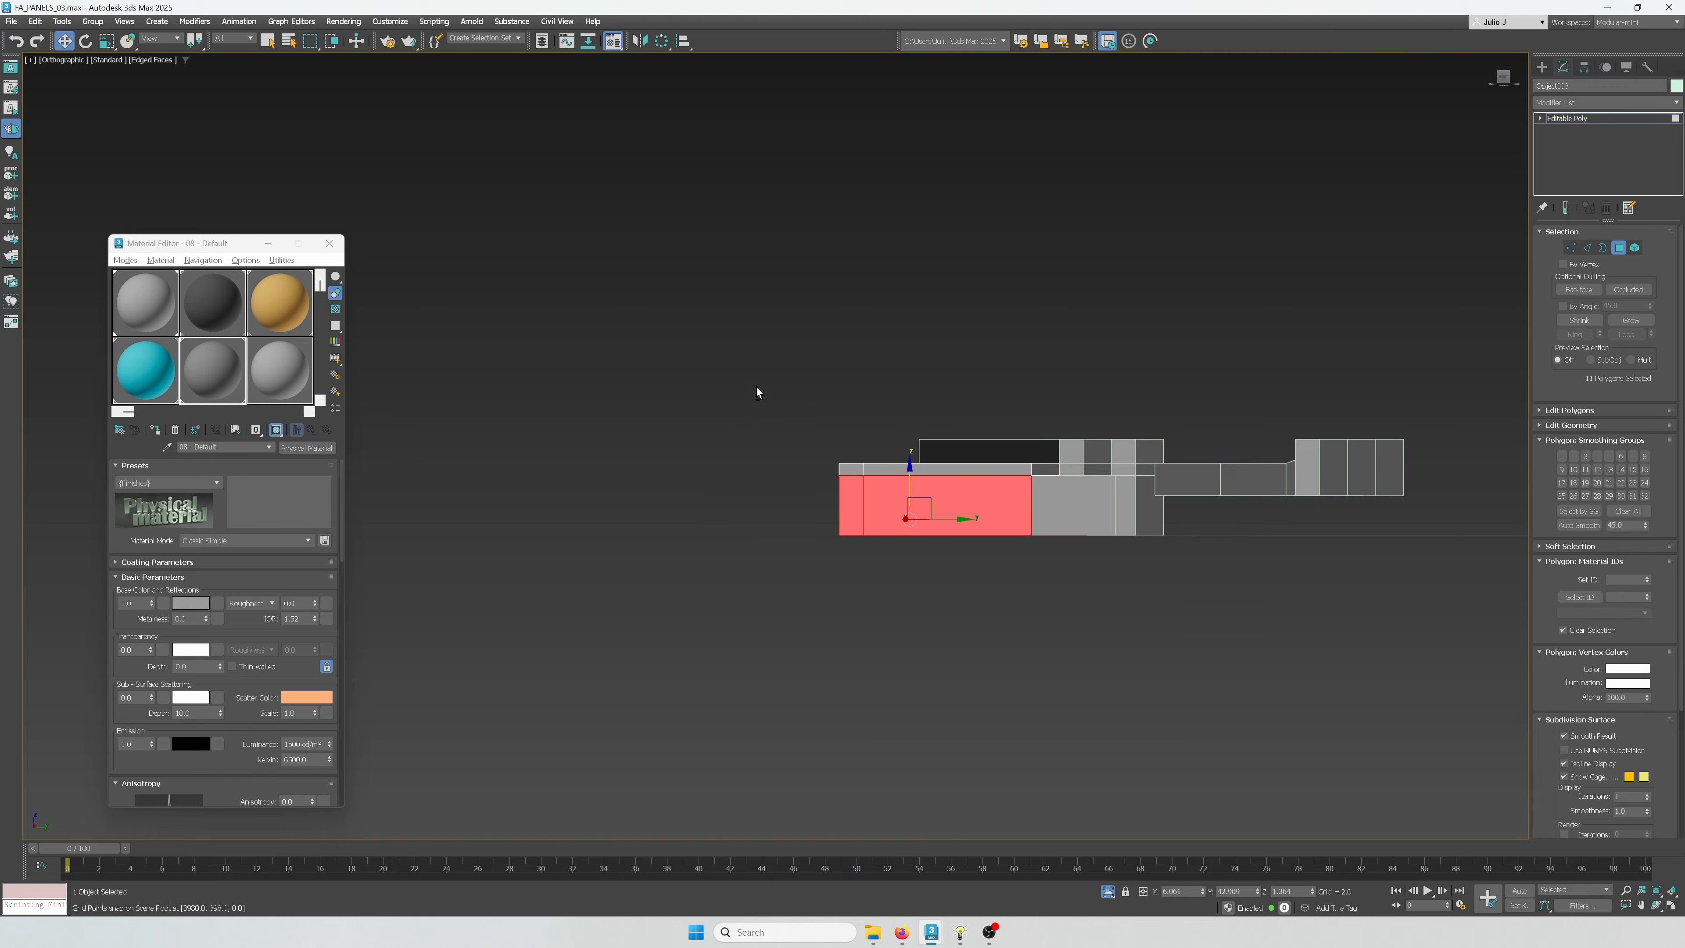
{"action": "left_click_drag", "start_coordinate": [756, 387], "coordinate": [1063, 490], "text": "alt"}
{"action": "middle_click_drag", "start_coordinate": [967, 557], "coordinate": [937, 605], "text": "alt"}
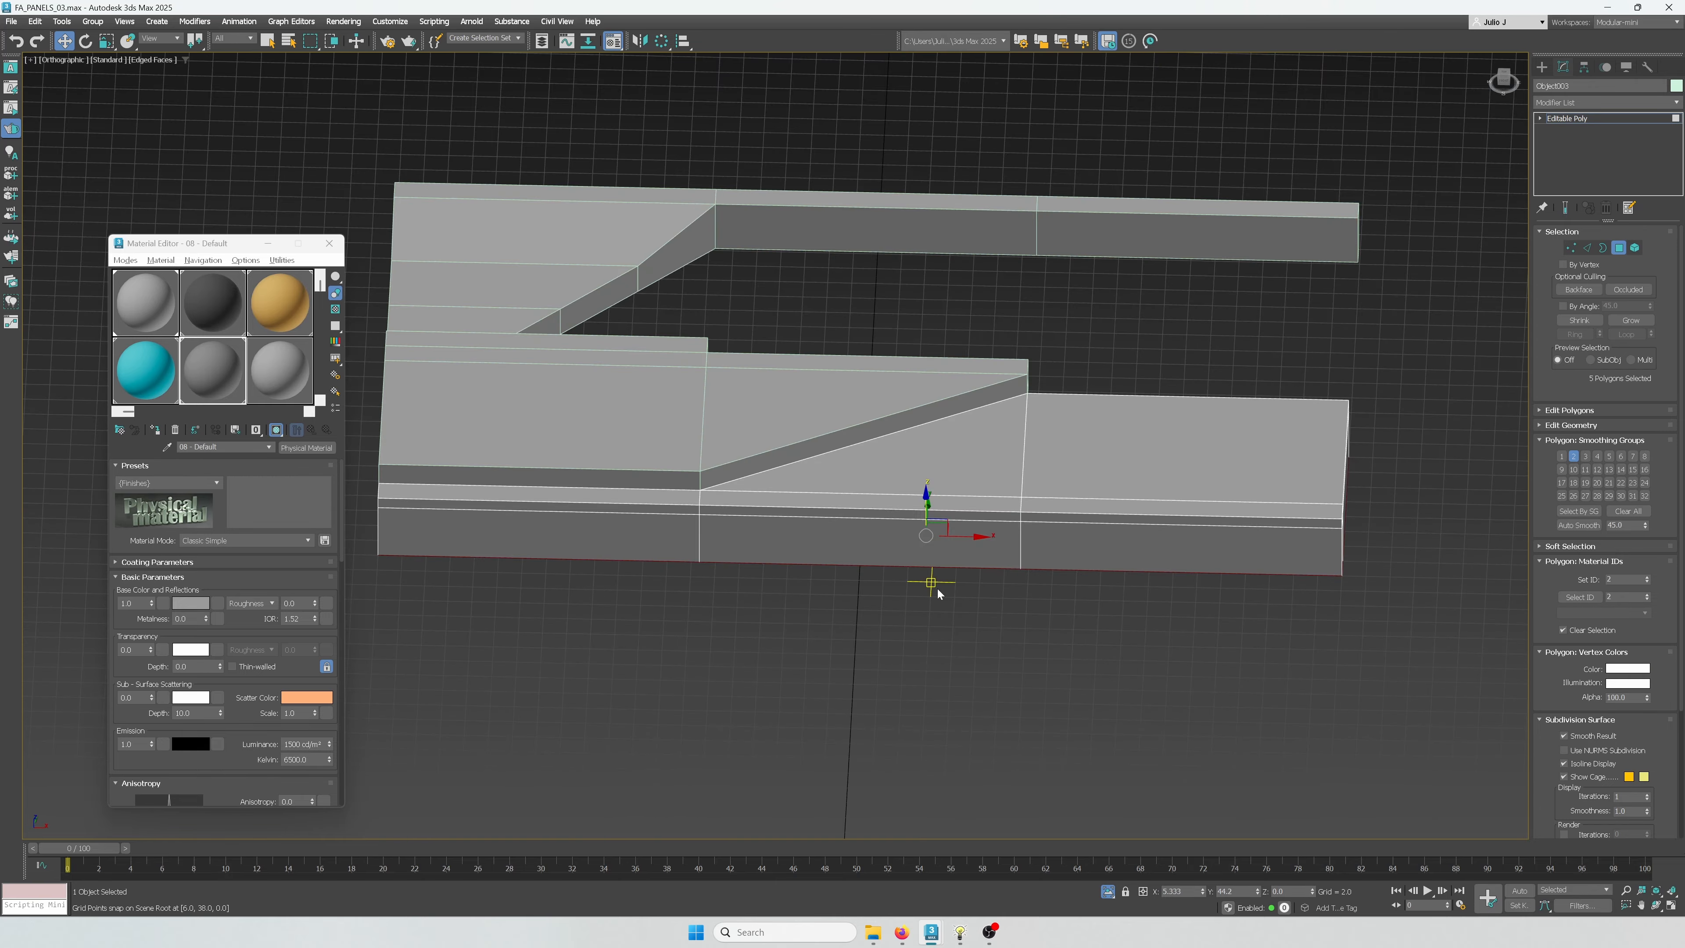
{"action": "left_click", "coordinate": [938, 593]}
{"action": "left_click", "coordinate": [1619, 248]}
Select the three lower edges around the raised wedge's inner side and extrude them down, snapping to the neighbouring wall's bottom corner
{"action": "middle_click_drag", "start_coordinate": [1122, 489], "coordinate": [981, 480], "text": "alt"}
{"action": "scroll", "coordinate": [981, 479], "scroll_direction": "up", "scroll_amount": 2}
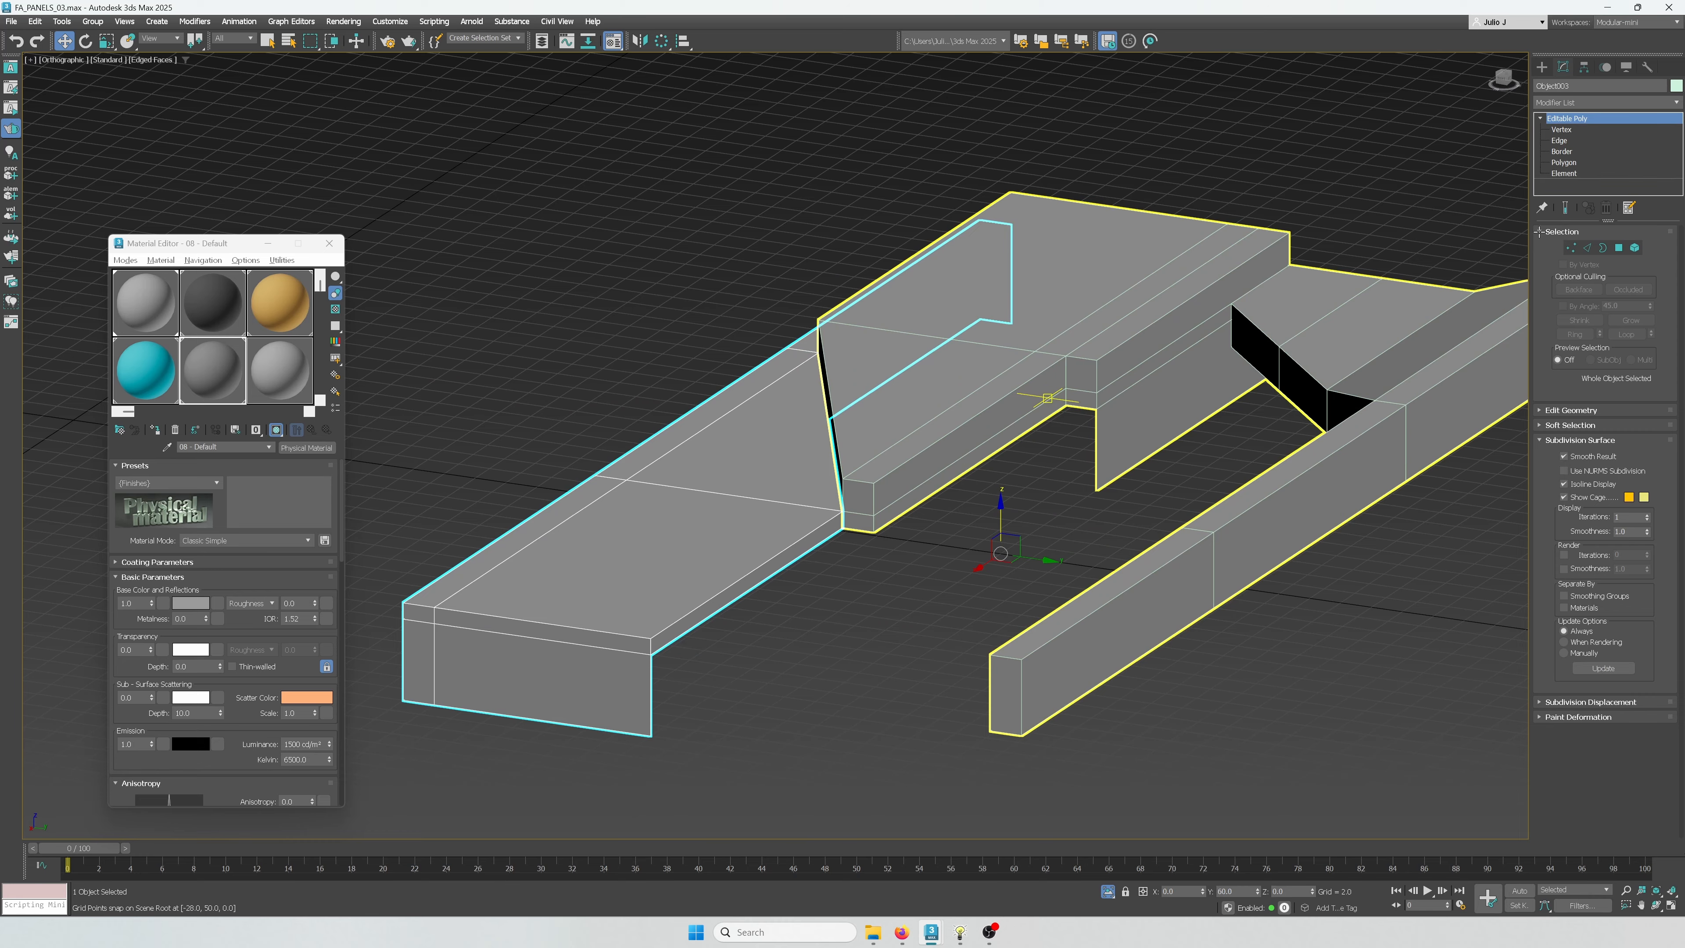
{"action": "left_click", "coordinate": [1048, 398]}
{"action": "key", "text": "2"}
{"action": "scroll", "coordinate": [1051, 412], "scroll_direction": "up", "scroll_amount": 3}
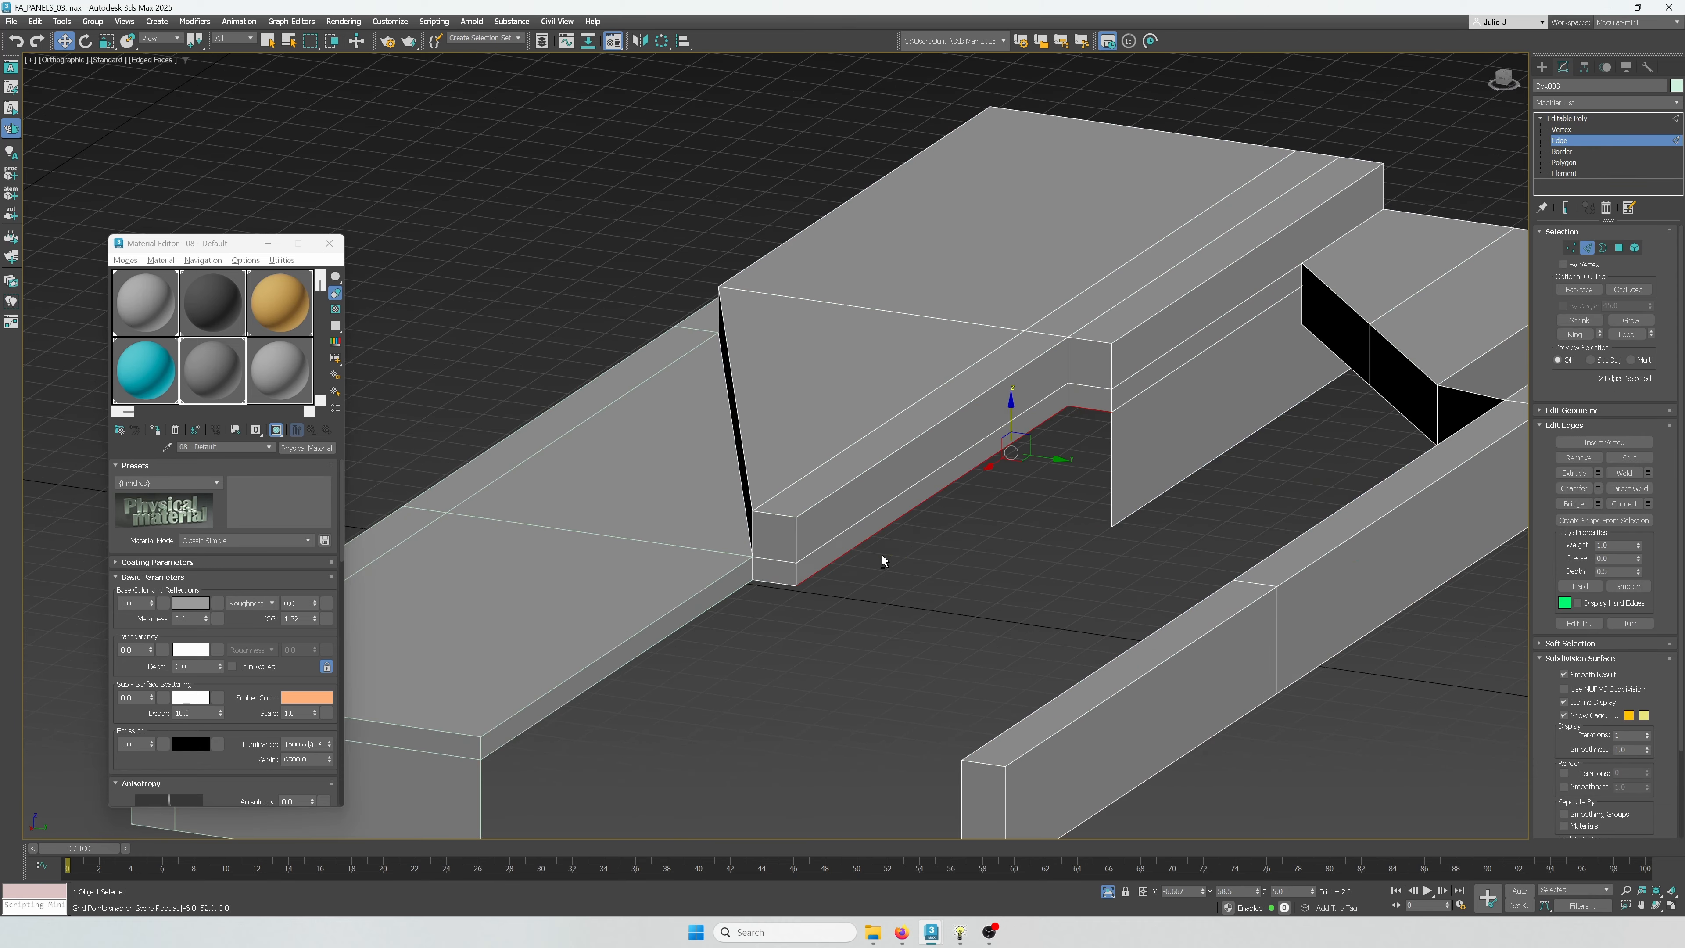
{"action": "middle_click_drag", "start_coordinate": [882, 561], "coordinate": [989, 501], "text": "alt"}
{"action": "left_click", "coordinate": [947, 590], "text": "ctrl"}
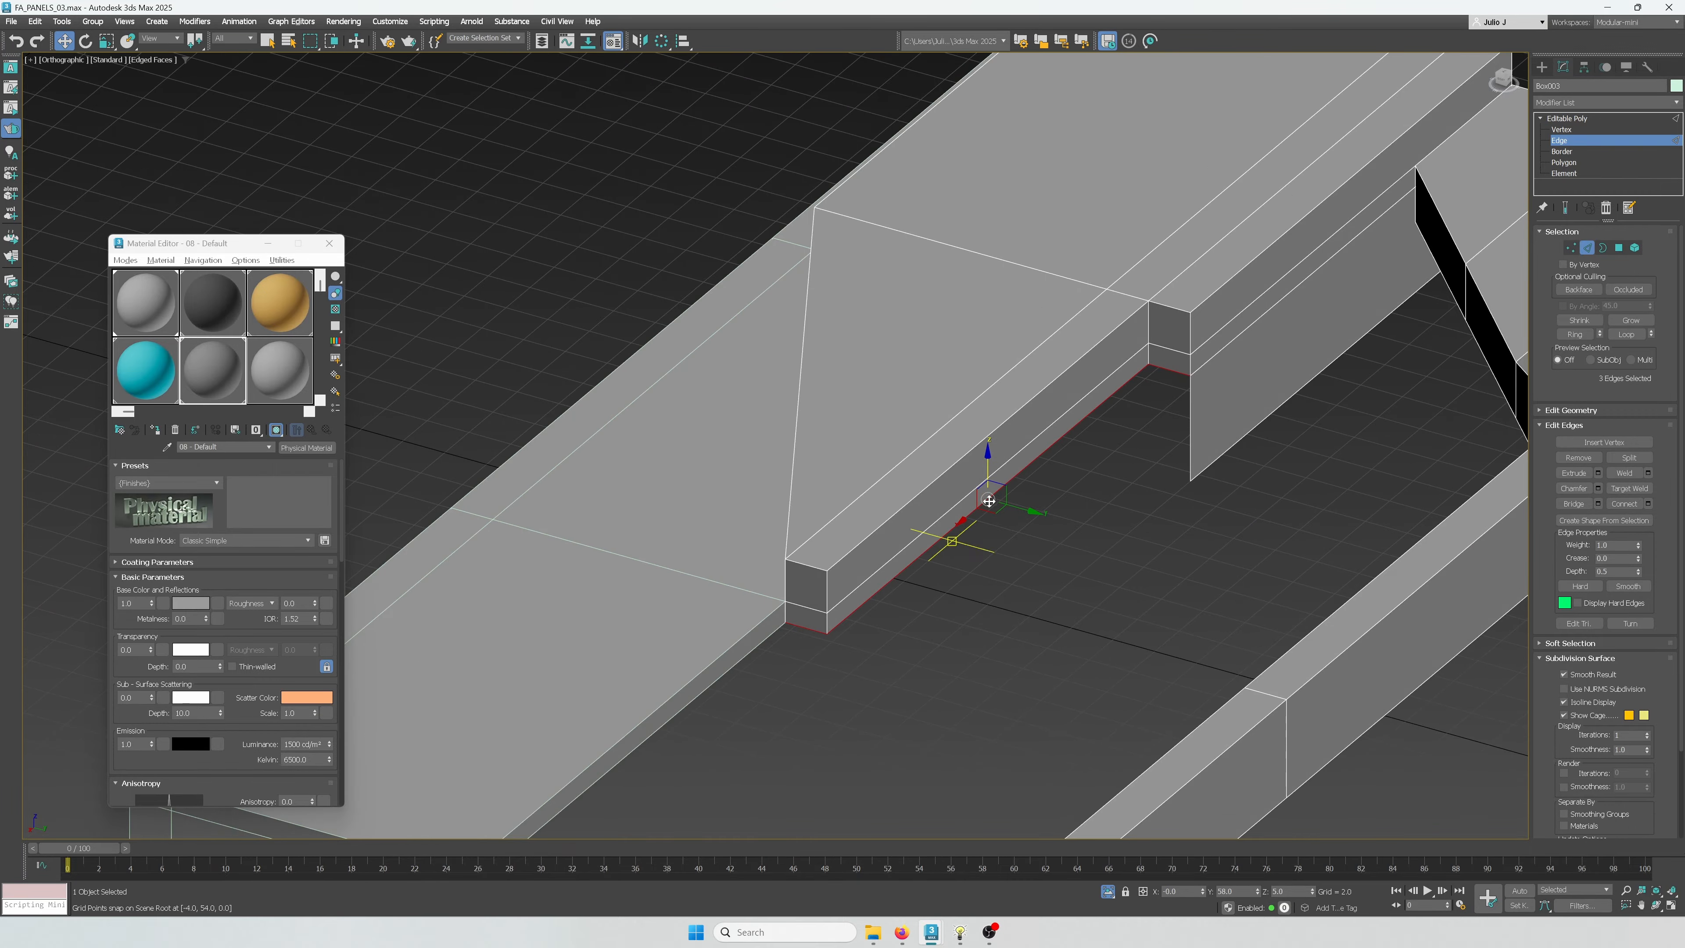
{"action": "left_click_drag", "start_coordinate": [987, 459], "coordinate": [1202, 476], "text": "shift"}
Select the lower edges along the wedge's slanted and outer sides and extrude them down, snapping to the new wall's bottom corner
{"action": "middle_click_drag", "start_coordinate": [677, 614], "coordinate": [794, 562], "text": "alt"}
{"action": "middle_click_drag", "start_coordinate": [883, 510], "coordinate": [411, 401], "text": "alt"}
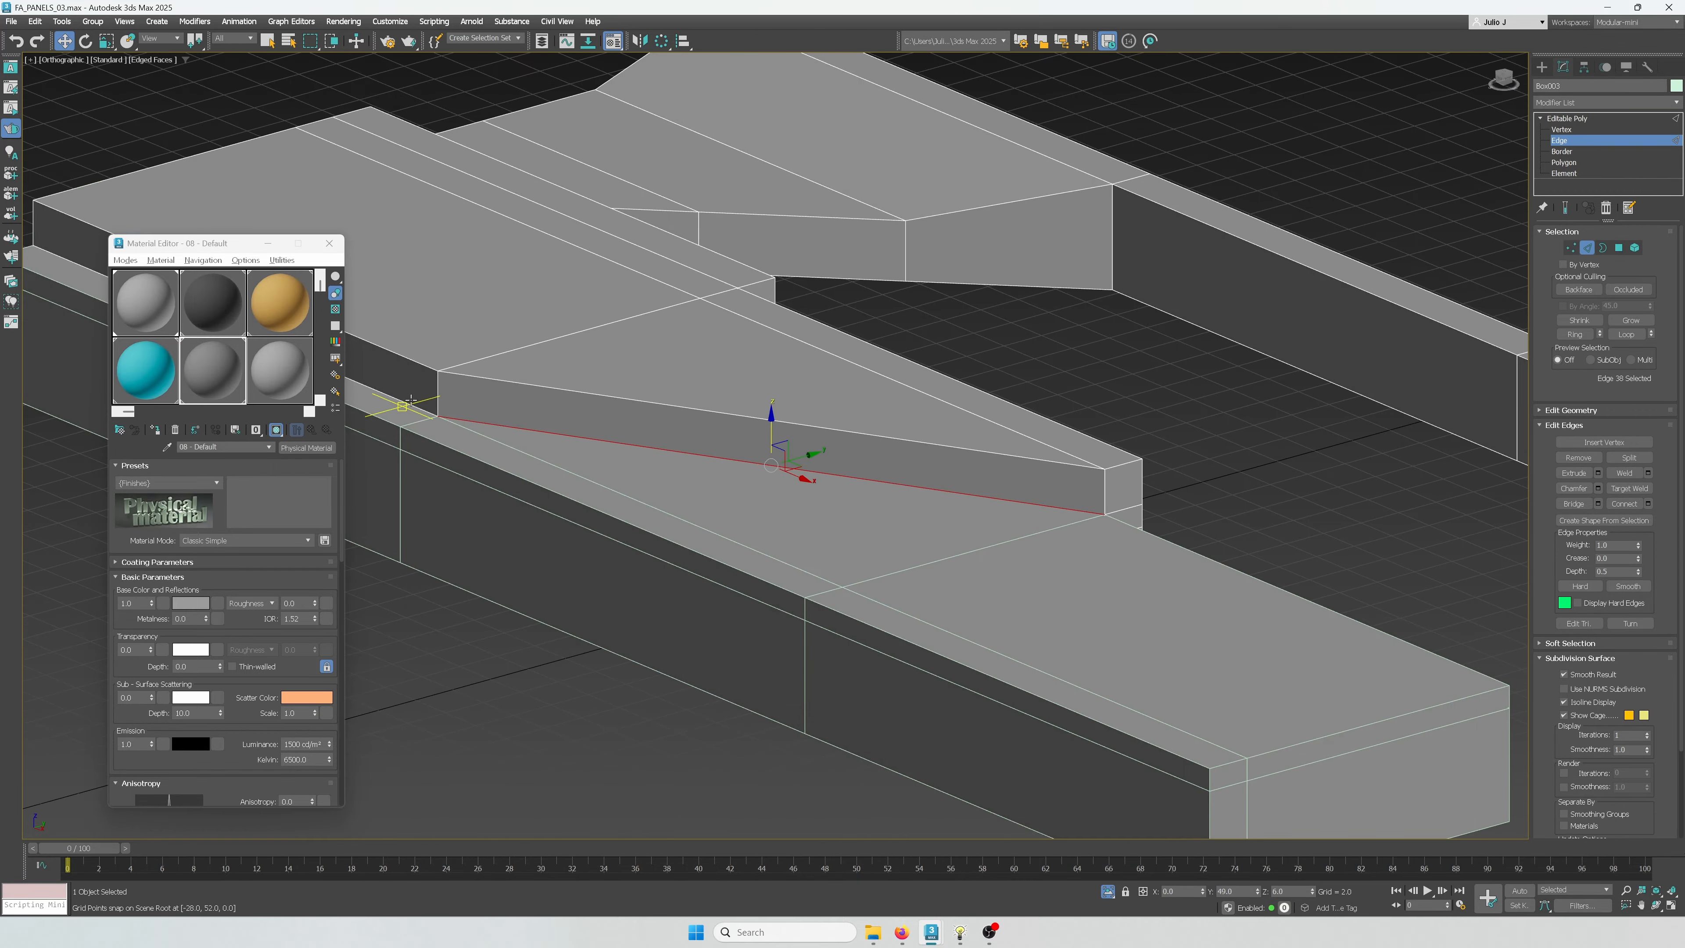
{"action": "scroll", "coordinate": [474, 490], "scroll_direction": "down", "scroll_amount": 3}
{"action": "mouse_move", "coordinate": [474, 490]}
{"action": "middle_mouse_down", "text": "alt"}
{"action": "mouse_move", "coordinate": [639, 496]}
{"action": "mouse_move", "coordinate": [498, 499]}
{"action": "mouse_move", "coordinate": [610, 528]}
{"action": "middle_mouse_up", "text": "alt"}
{"action": "scroll", "coordinate": [723, 603], "scroll_direction": "up", "scroll_amount": 3}
{"action": "middle_click_drag", "start_coordinate": [796, 601], "coordinate": [862, 566], "text": "alt"}
{"action": "middle_click_drag", "start_coordinate": [737, 565], "coordinate": [624, 555], "text": "alt"}
{"action": "middle_click_drag", "start_coordinate": [623, 555], "coordinate": [690, 569]}
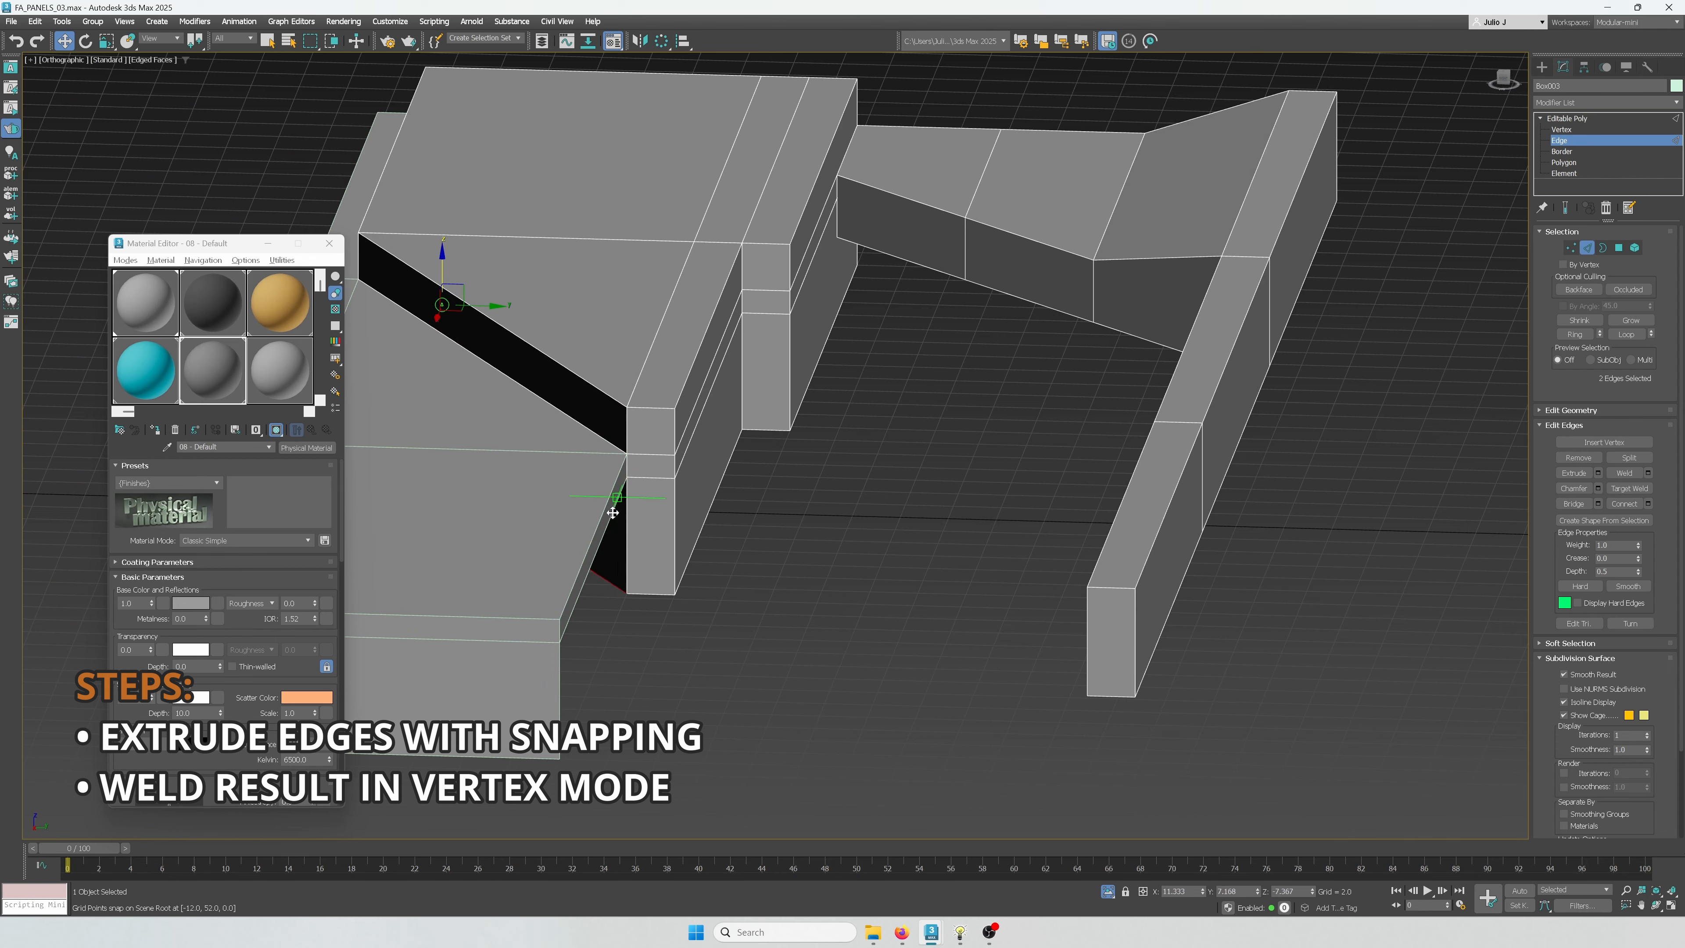
{"action": "left_click_drag", "start_coordinate": [613, 513], "coordinate": [629, 587], "text": "shift"}
Select all vertices of the upper panel, weld the coincident ones, and finish vertex editing
{"action": "scroll", "coordinate": [660, 579], "scroll_direction": "down", "scroll_amount": 2}
{"action": "mouse_move", "coordinate": [660, 579]}
{"action": "middle_mouse_down", "text": "alt"}
{"action": "mouse_move", "coordinate": [754, 571]}
{"action": "mouse_move", "coordinate": [1478, 300]}
{"action": "middle_mouse_up", "text": "alt"}
{"action": "left_click", "coordinate": [1571, 248]}
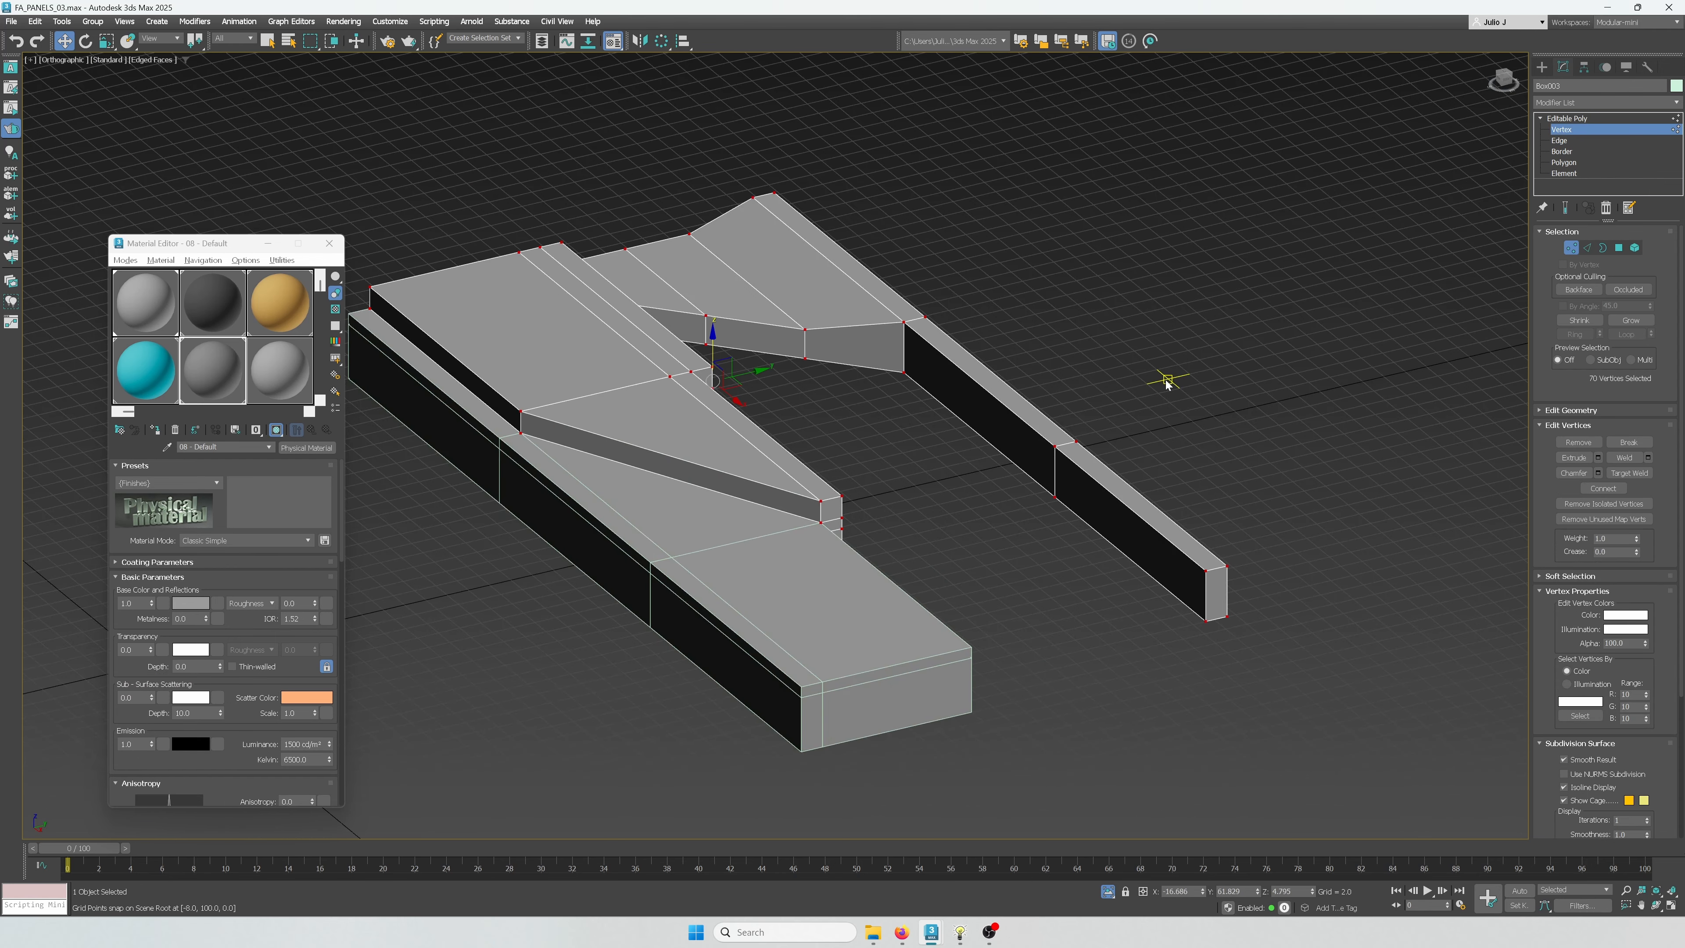
{"action": "middle_click_drag", "start_coordinate": [820, 533], "coordinate": [1682, 215], "text": "alt"}
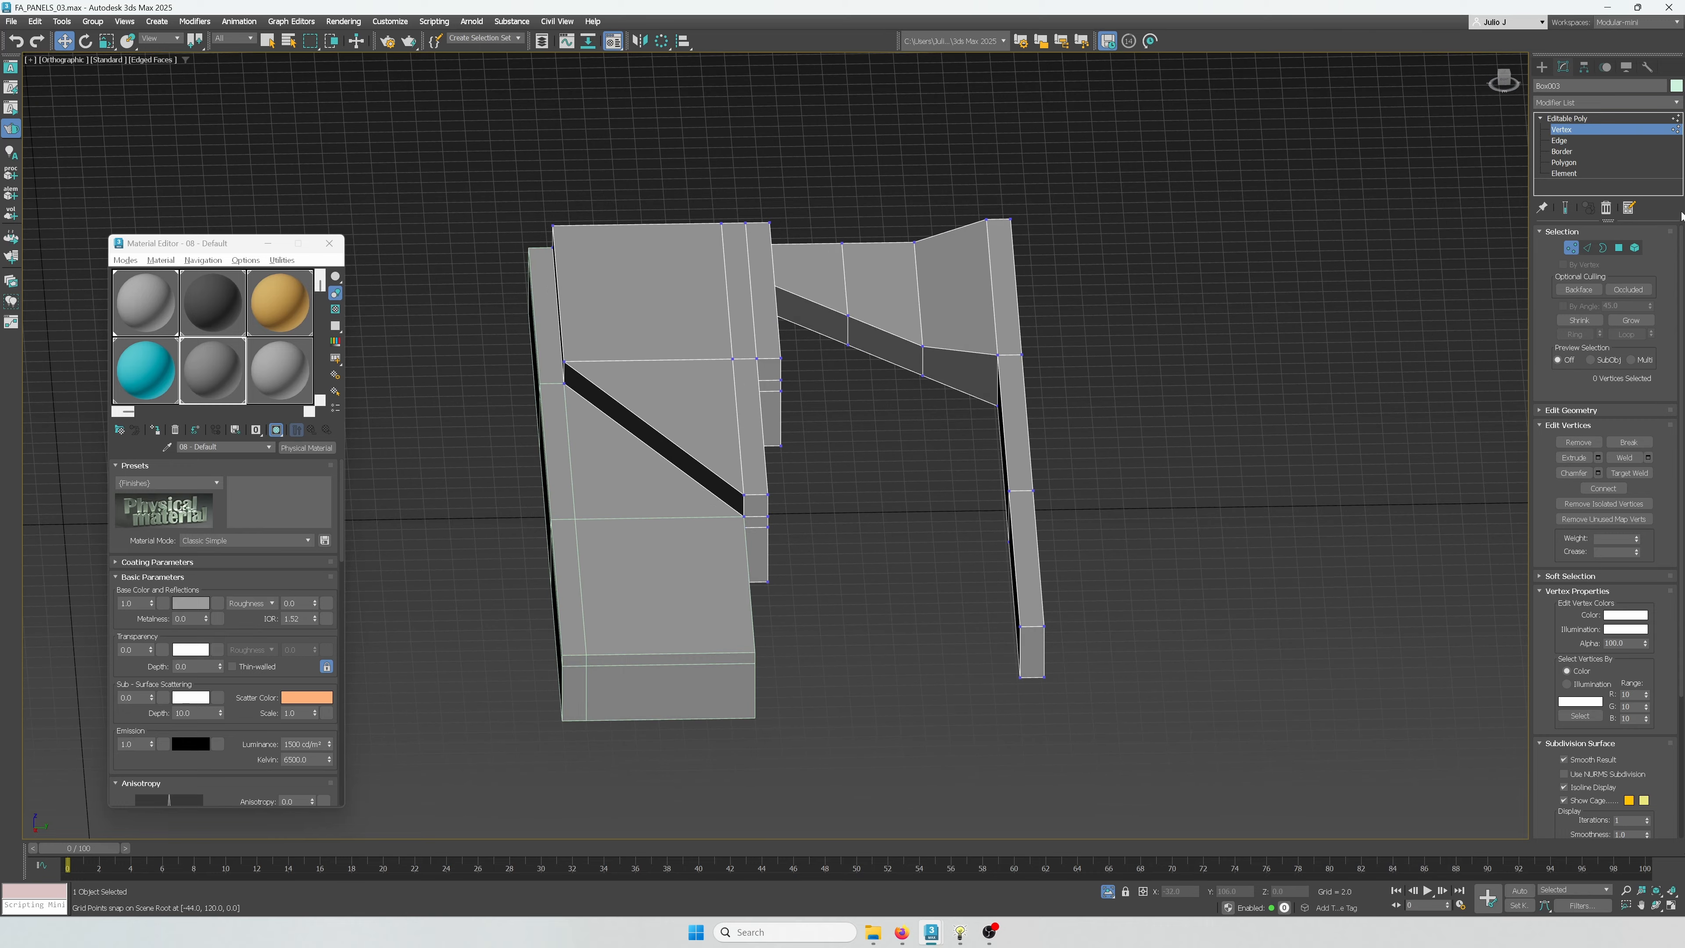
{"action": "left_click", "coordinate": [1575, 246]}
End the isolation to show all panel pieces again and clear the selection
{"action": "right_click", "coordinate": [719, 436]}
{"action": "left_click", "coordinate": [746, 319]}
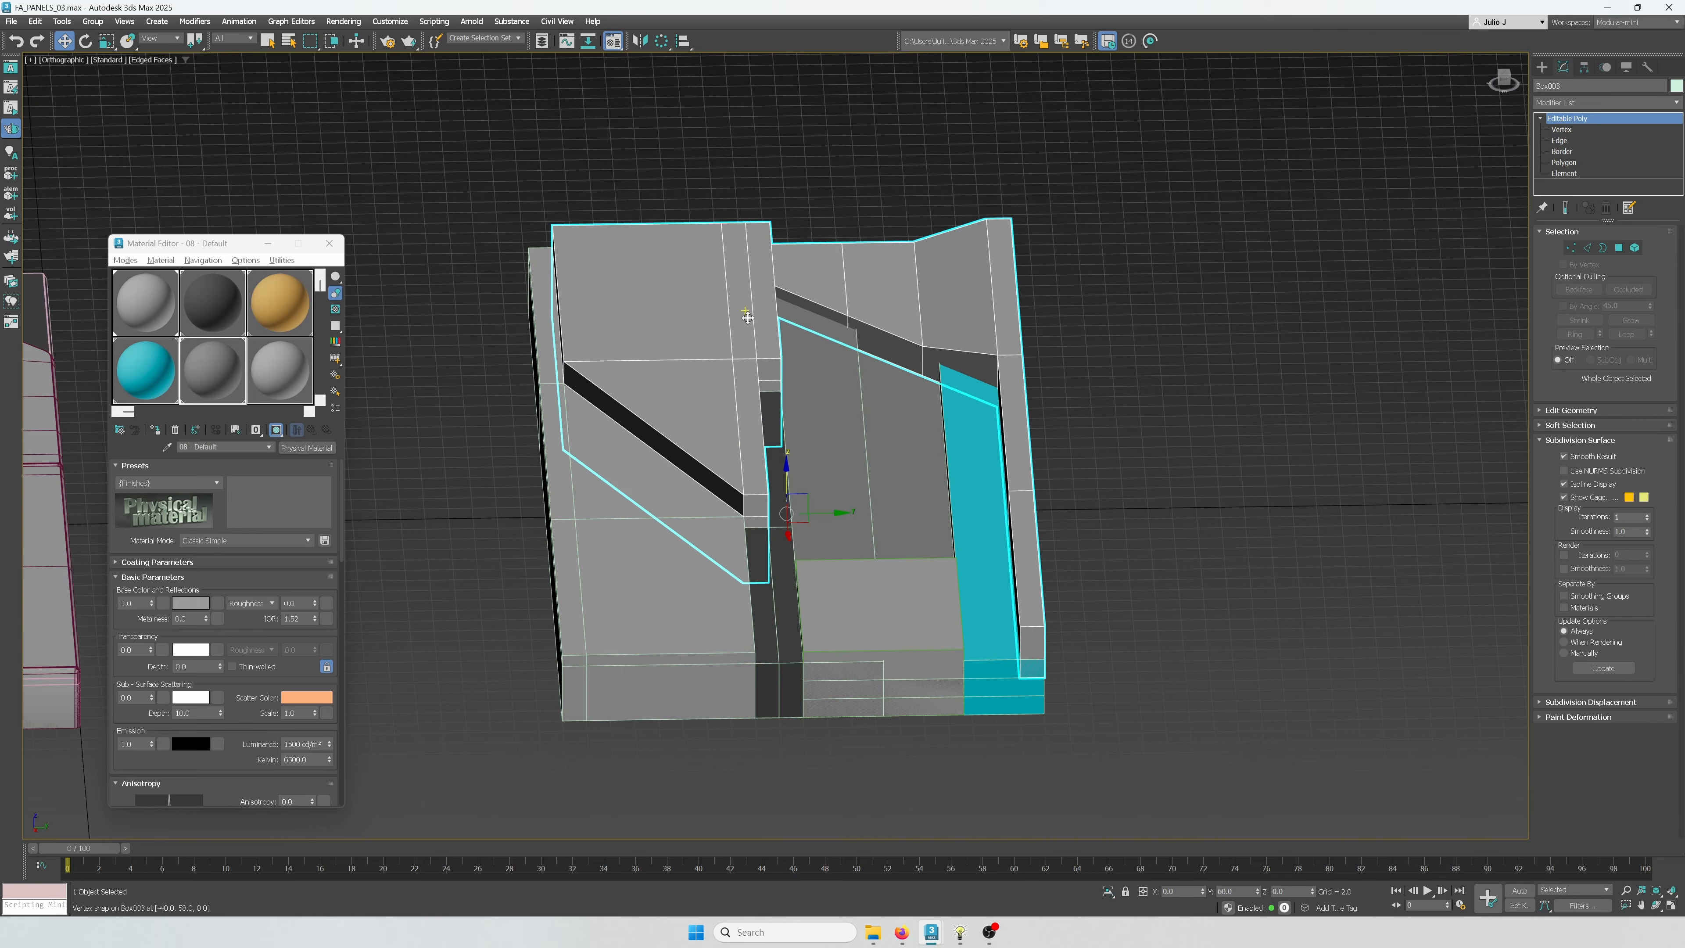
{"action": "middle_click_drag", "start_coordinate": [877, 571], "coordinate": [839, 547], "text": "alt"}
{"action": "left_click", "coordinate": [1126, 528]}
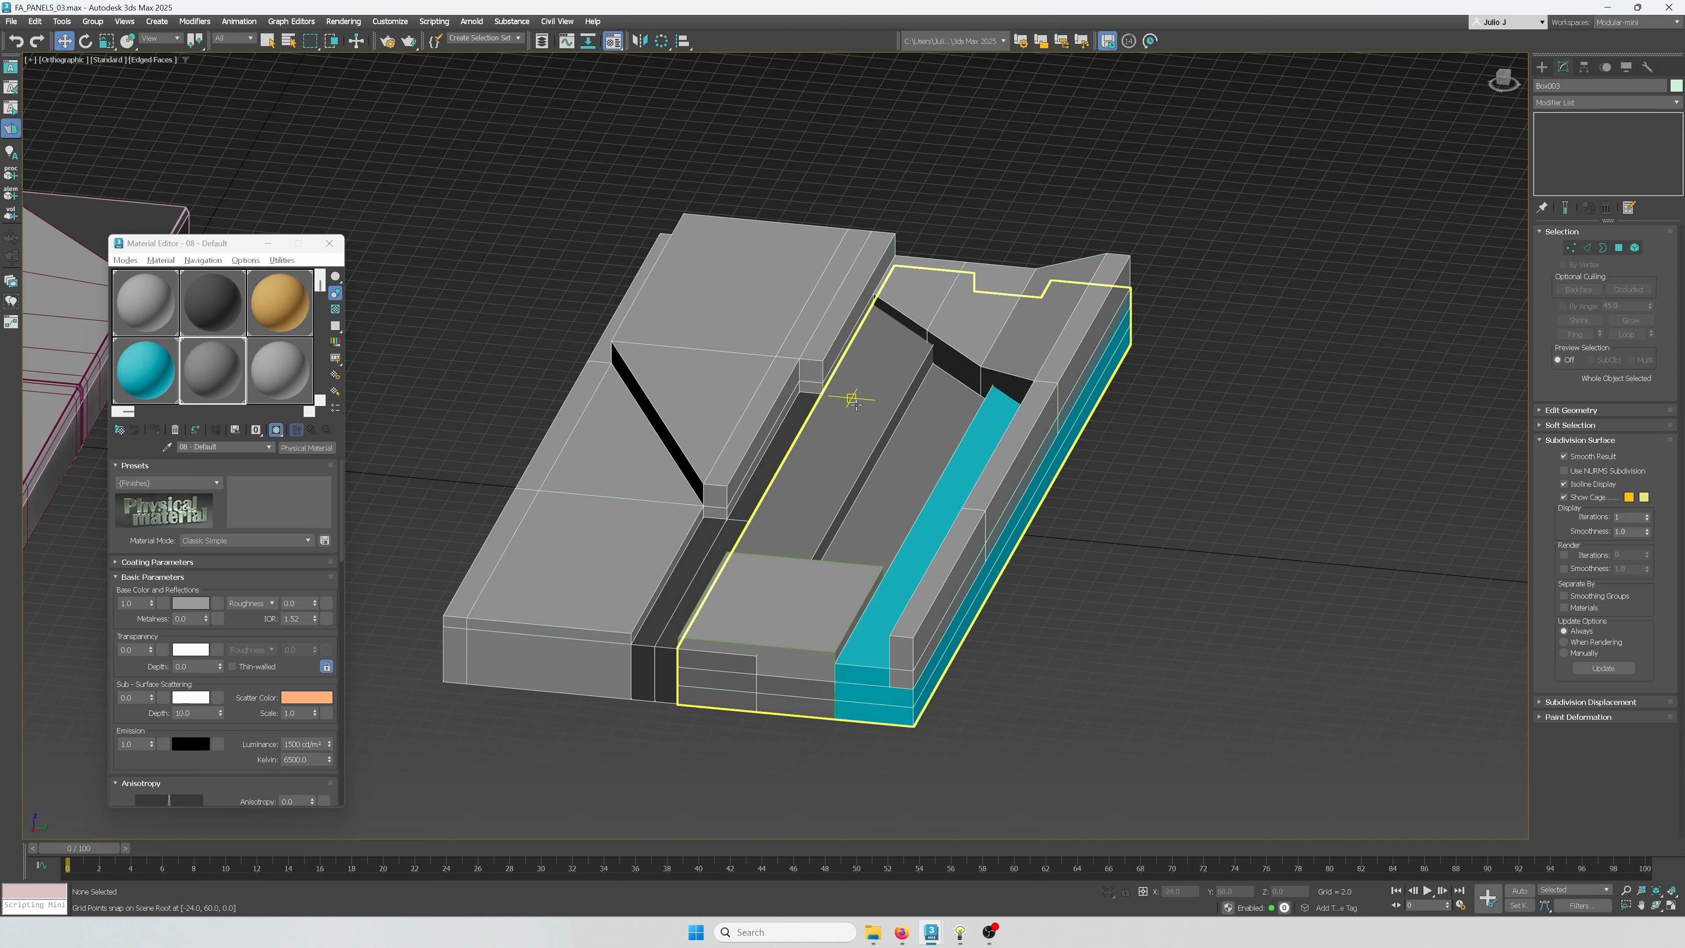
Select the upper panel and pick the three vertical edges at the notch's inner corner beside the raised wedge
{"action": "scroll", "coordinate": [856, 398], "scroll_direction": "up", "scroll_amount": 4}
{"action": "left_click", "coordinate": [793, 315]}
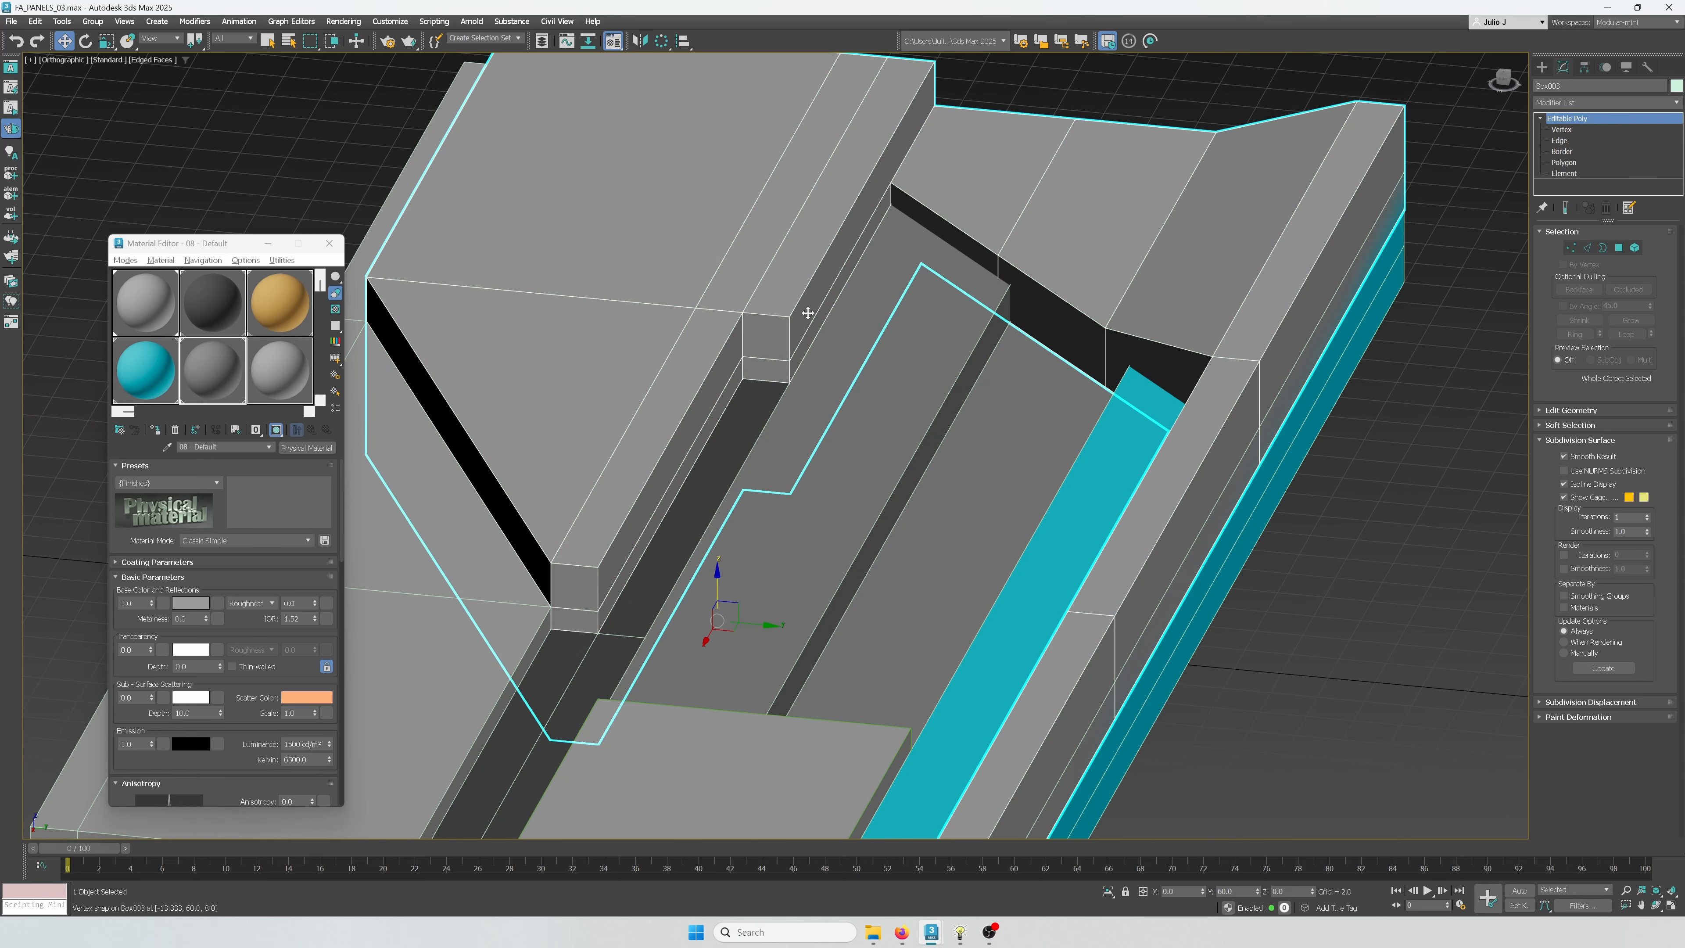
{"action": "left_click", "coordinate": [1587, 248]}
{"action": "scroll", "coordinate": [799, 327], "scroll_direction": "up", "scroll_amount": 3}
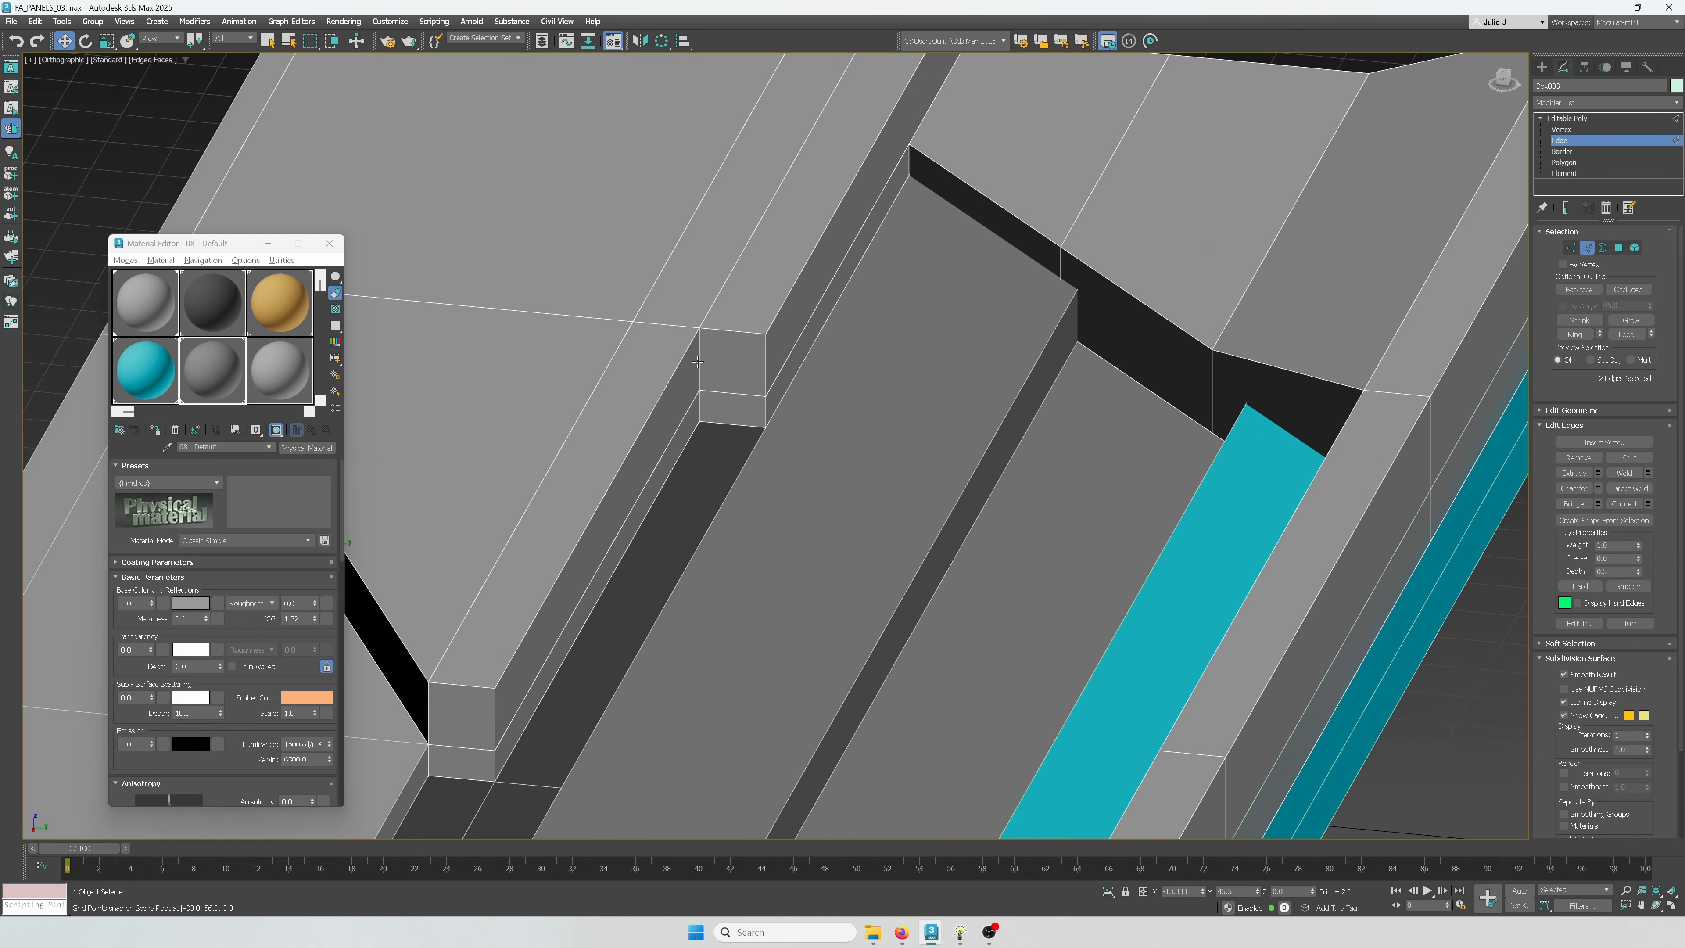
{"action": "scroll", "coordinate": [698, 416], "scroll_direction": "up", "scroll_amount": 5}
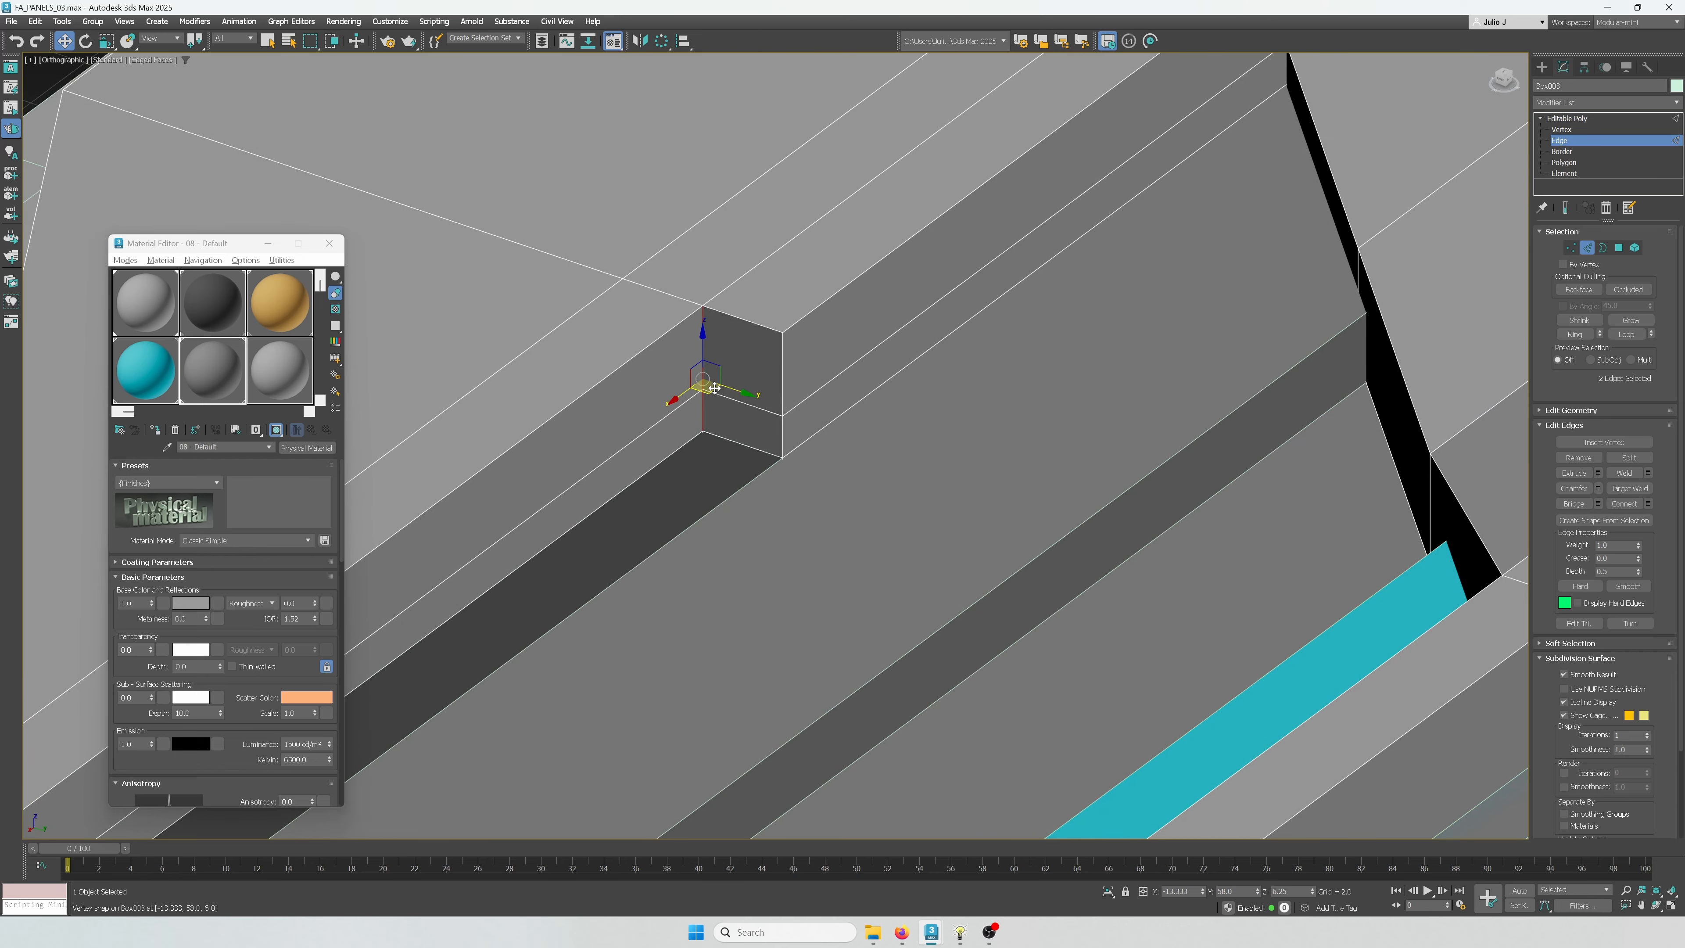
{"action": "left_click", "coordinate": [704, 439], "text": "ctrl"}
{"action": "middle_click_drag", "start_coordinate": [713, 418], "coordinate": [805, 386]}
{"action": "scroll", "coordinate": [805, 386], "scroll_direction": "down", "scroll_amount": 3}
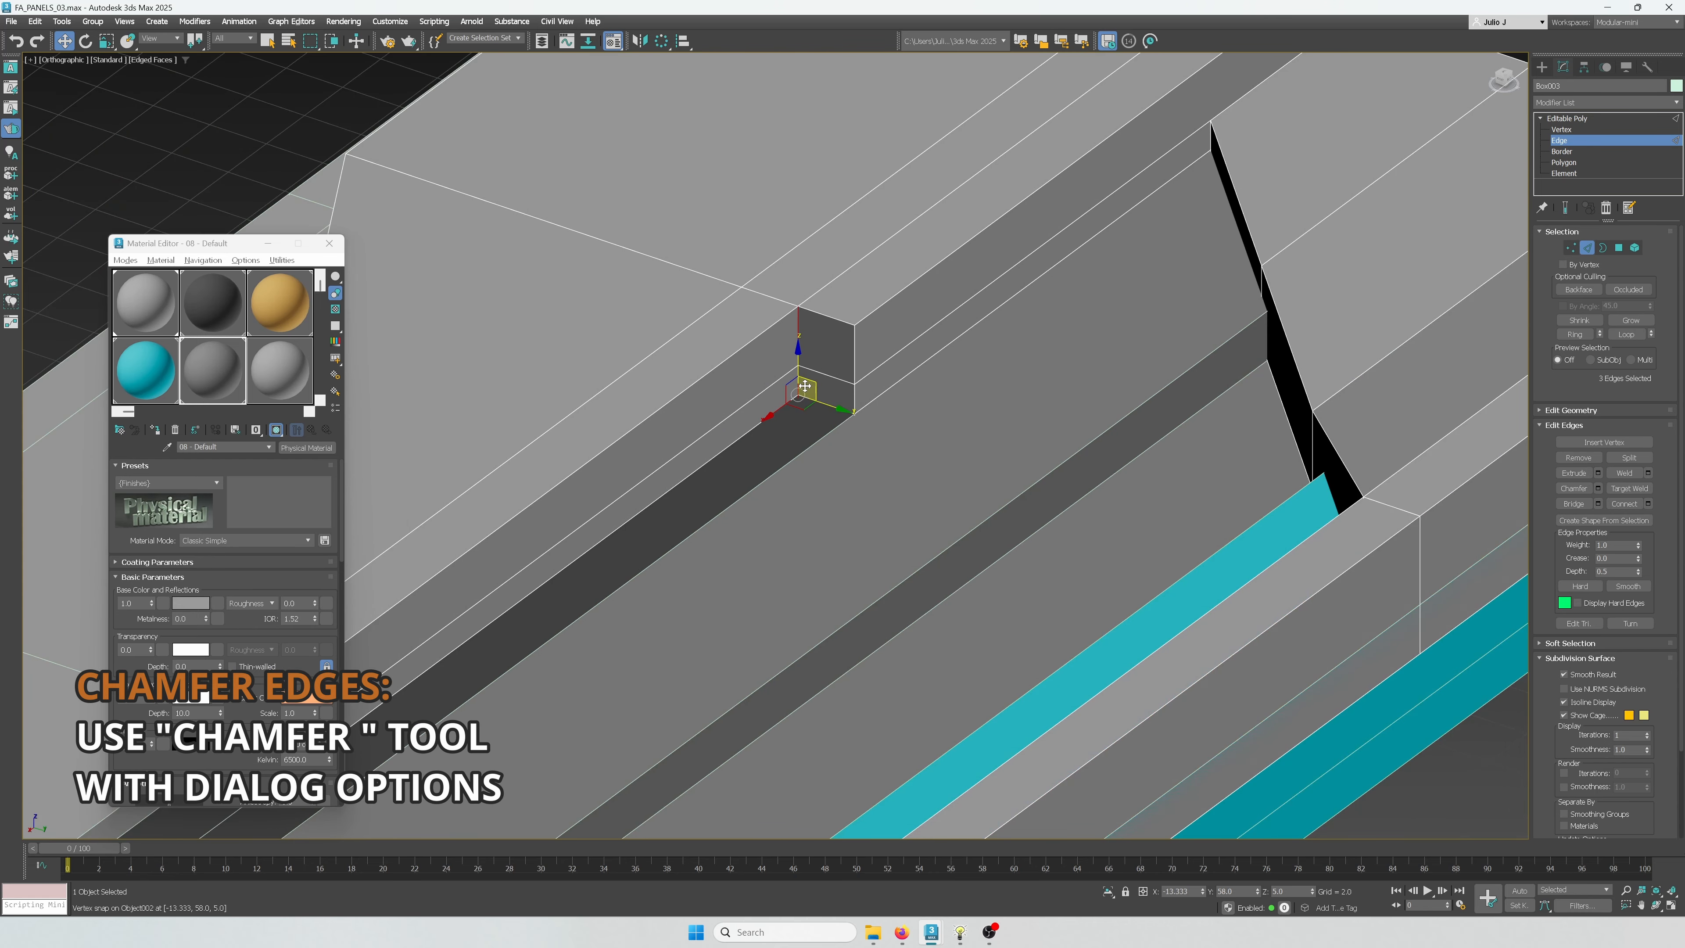
{"action": "scroll", "coordinate": [820, 334], "scroll_direction": "up", "scroll_amount": 2}
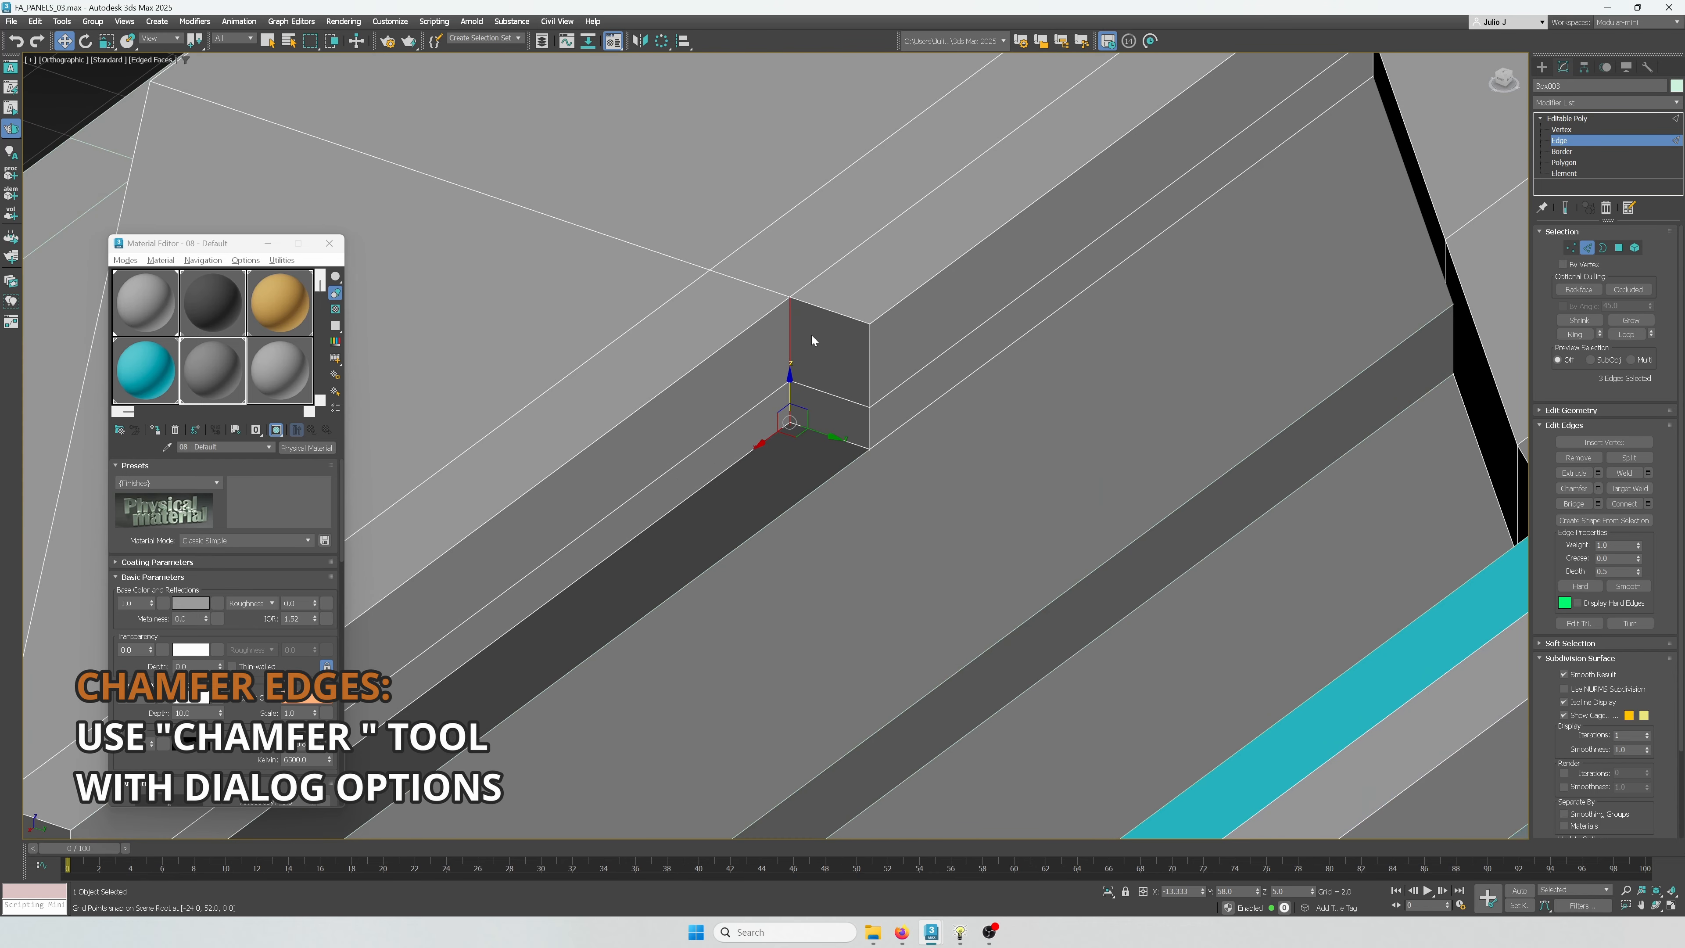
Chamfer the notch's inner corner edges by about 1.1 with 4 segments
{"action": "key", "text": "ctrl+shift+c"}
{"action": "left_click_drag", "start_coordinate": [785, 471], "coordinate": [793, 413]}
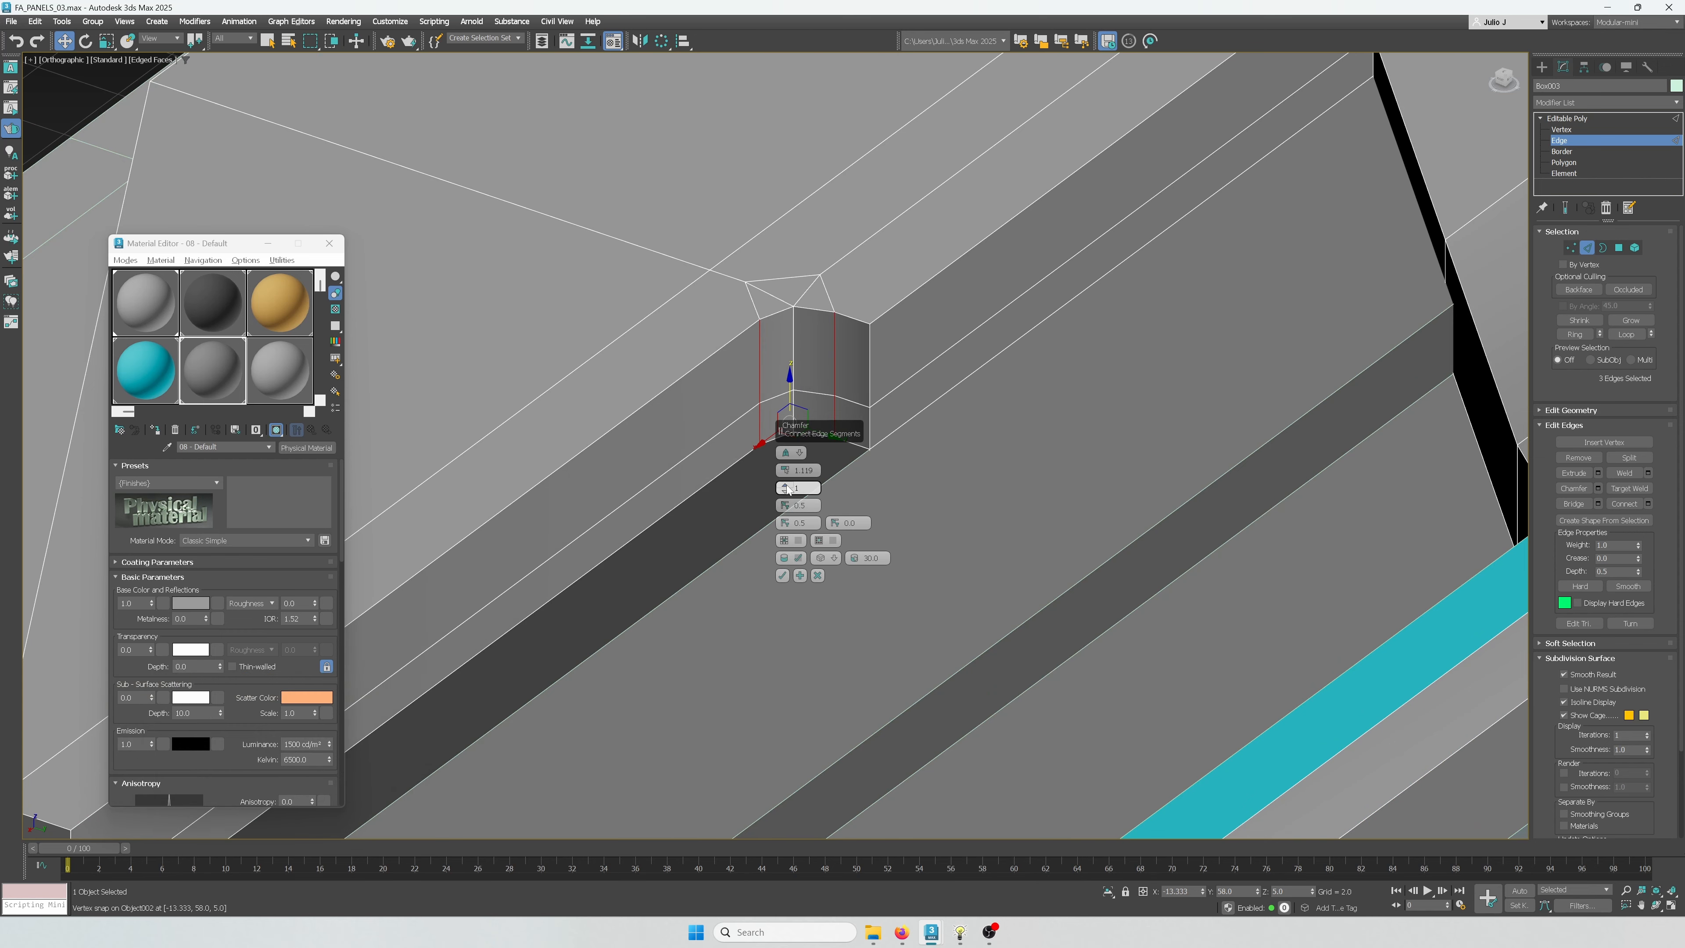
{"action": "left_click_drag", "start_coordinate": [788, 490], "coordinate": [929, 425]}
{"action": "key", "text": "t"}
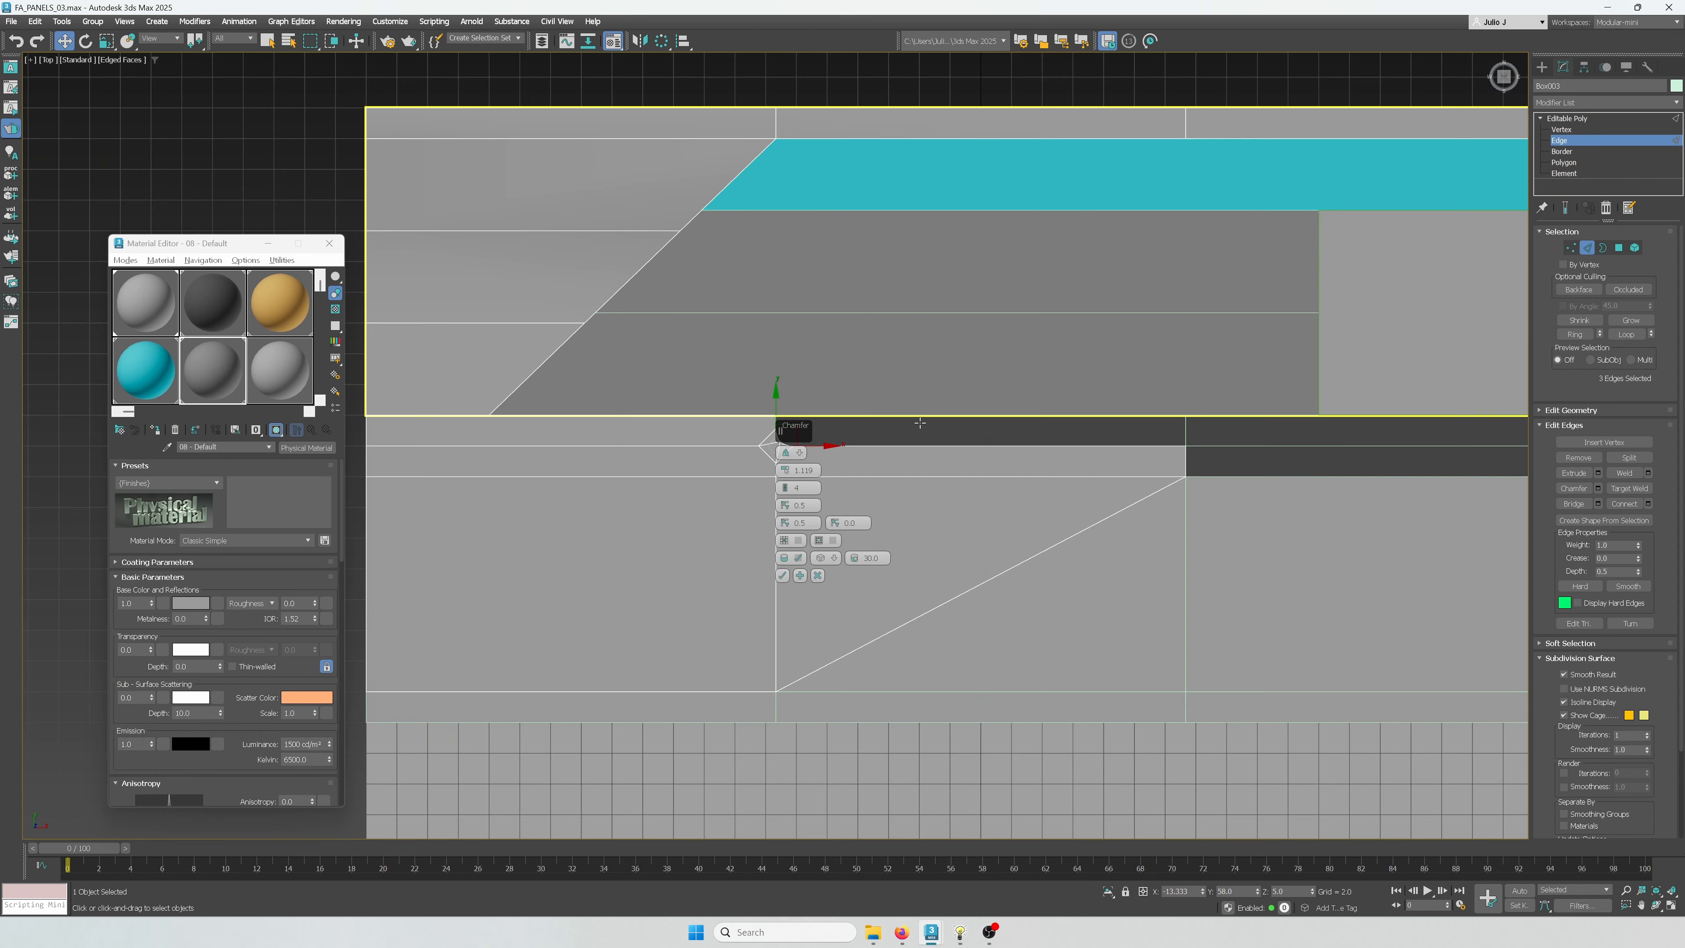
{"action": "scroll", "coordinate": [967, 370], "scroll_direction": "down", "scroll_amount": 3}
{"action": "scroll", "coordinate": [967, 372], "scroll_direction": "up", "scroll_amount": 6}
{"action": "scroll", "coordinate": [1045, 392], "scroll_direction": "down", "scroll_amount": 4}
{"action": "middle_click_drag", "start_coordinate": [1222, 416], "coordinate": [767, 366]}
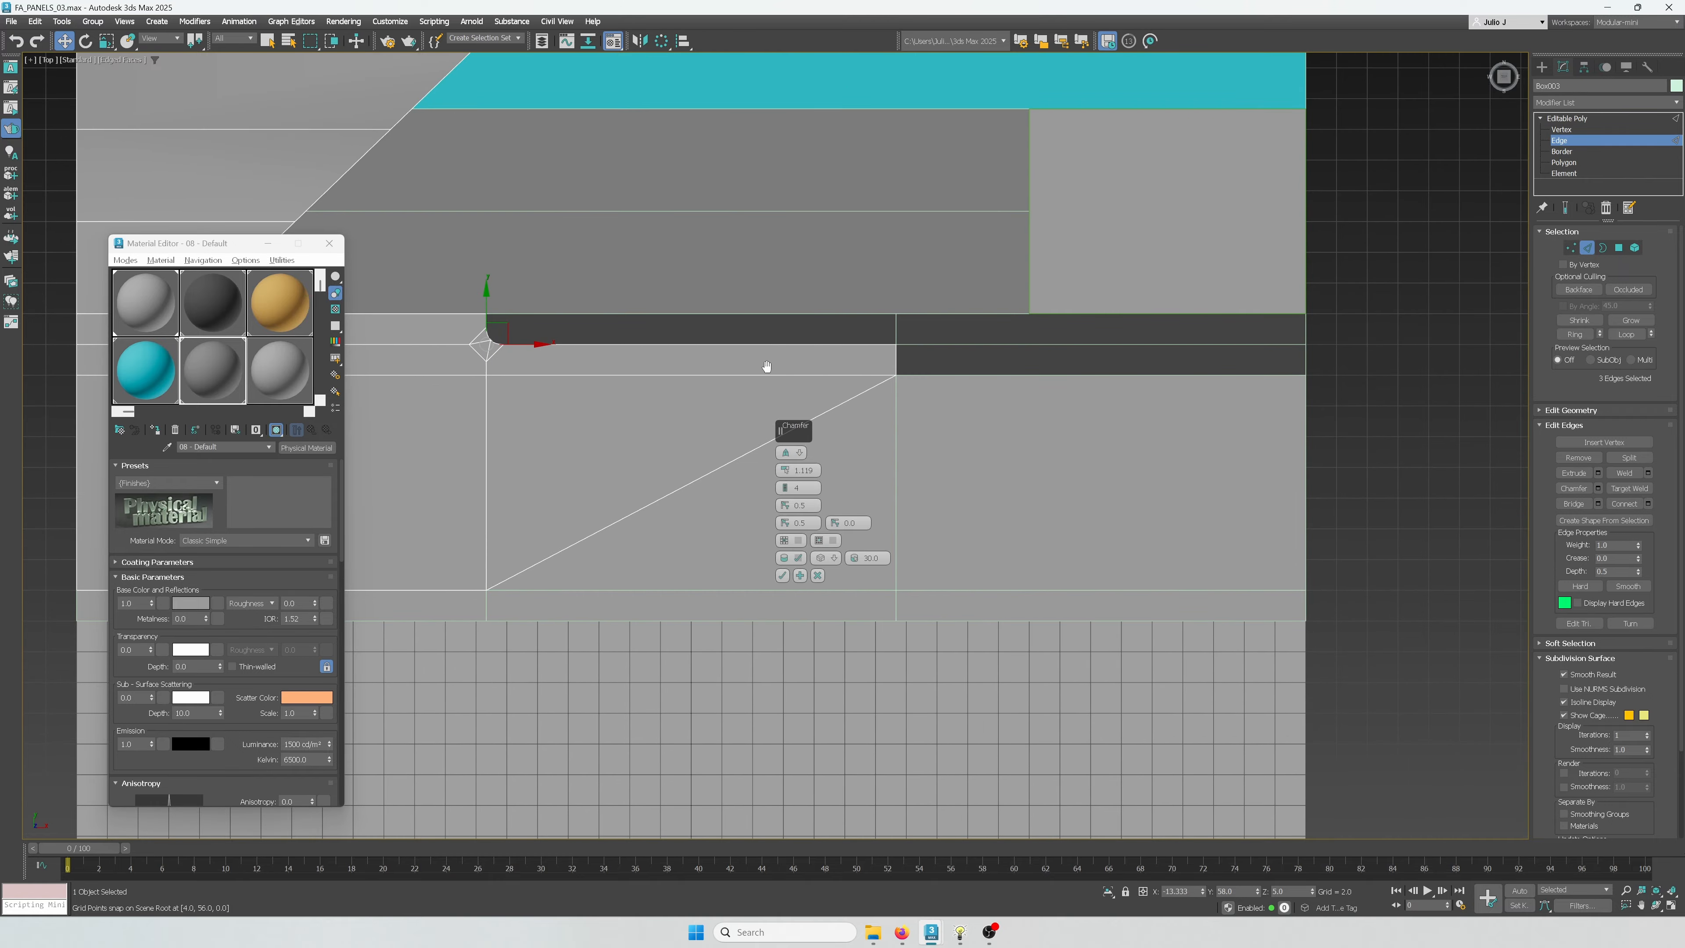
{"action": "middle_click_drag", "start_coordinate": [843, 406], "coordinate": [678, 377], "text": "alt"}
{"action": "left_click", "coordinate": [783, 575]}
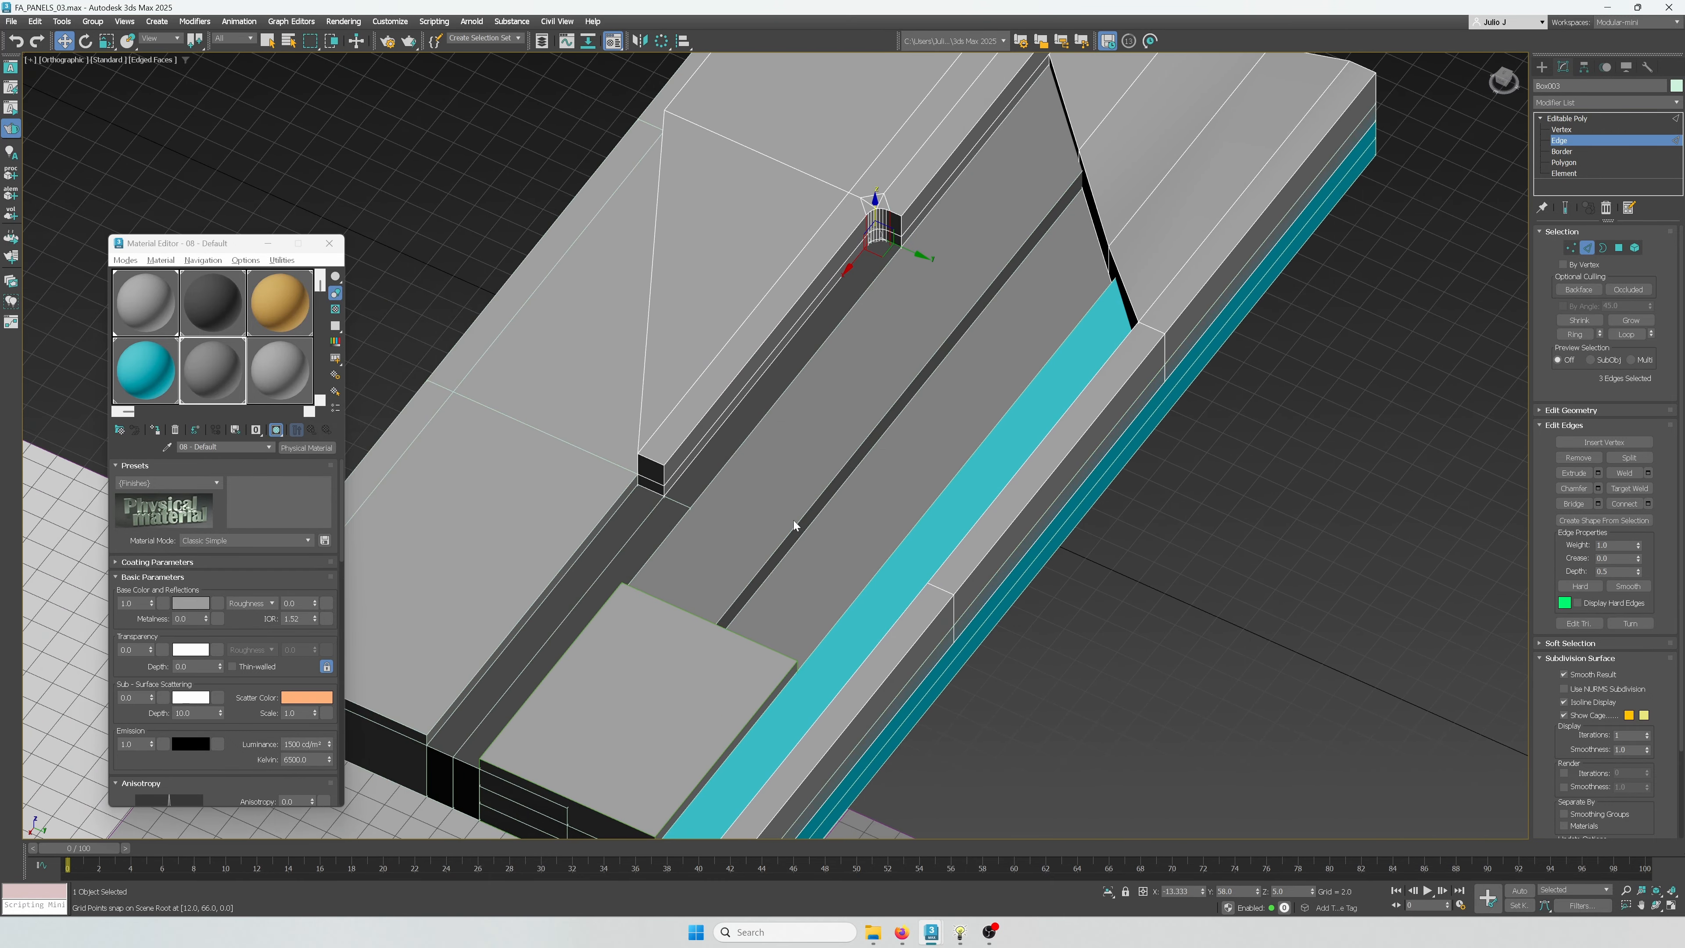
Select the vertical edges at the notch's outer corner and the wedge tip, deselecting the stray edges on the top surface
{"action": "scroll", "coordinate": [869, 246], "scroll_direction": "up", "scroll_amount": 3}
{"action": "left_click", "coordinate": [873, 270], "text": "ctrl"}
{"action": "scroll", "coordinate": [872, 271], "scroll_direction": "down", "scroll_amount": 4}
{"action": "middle_click_drag", "start_coordinate": [644, 499], "coordinate": [788, 379]}
{"action": "scroll", "coordinate": [788, 379], "scroll_direction": "up", "scroll_amount": 5}
{"action": "middle_click_drag", "start_coordinate": [895, 363], "coordinate": [898, 419], "text": "alt"}
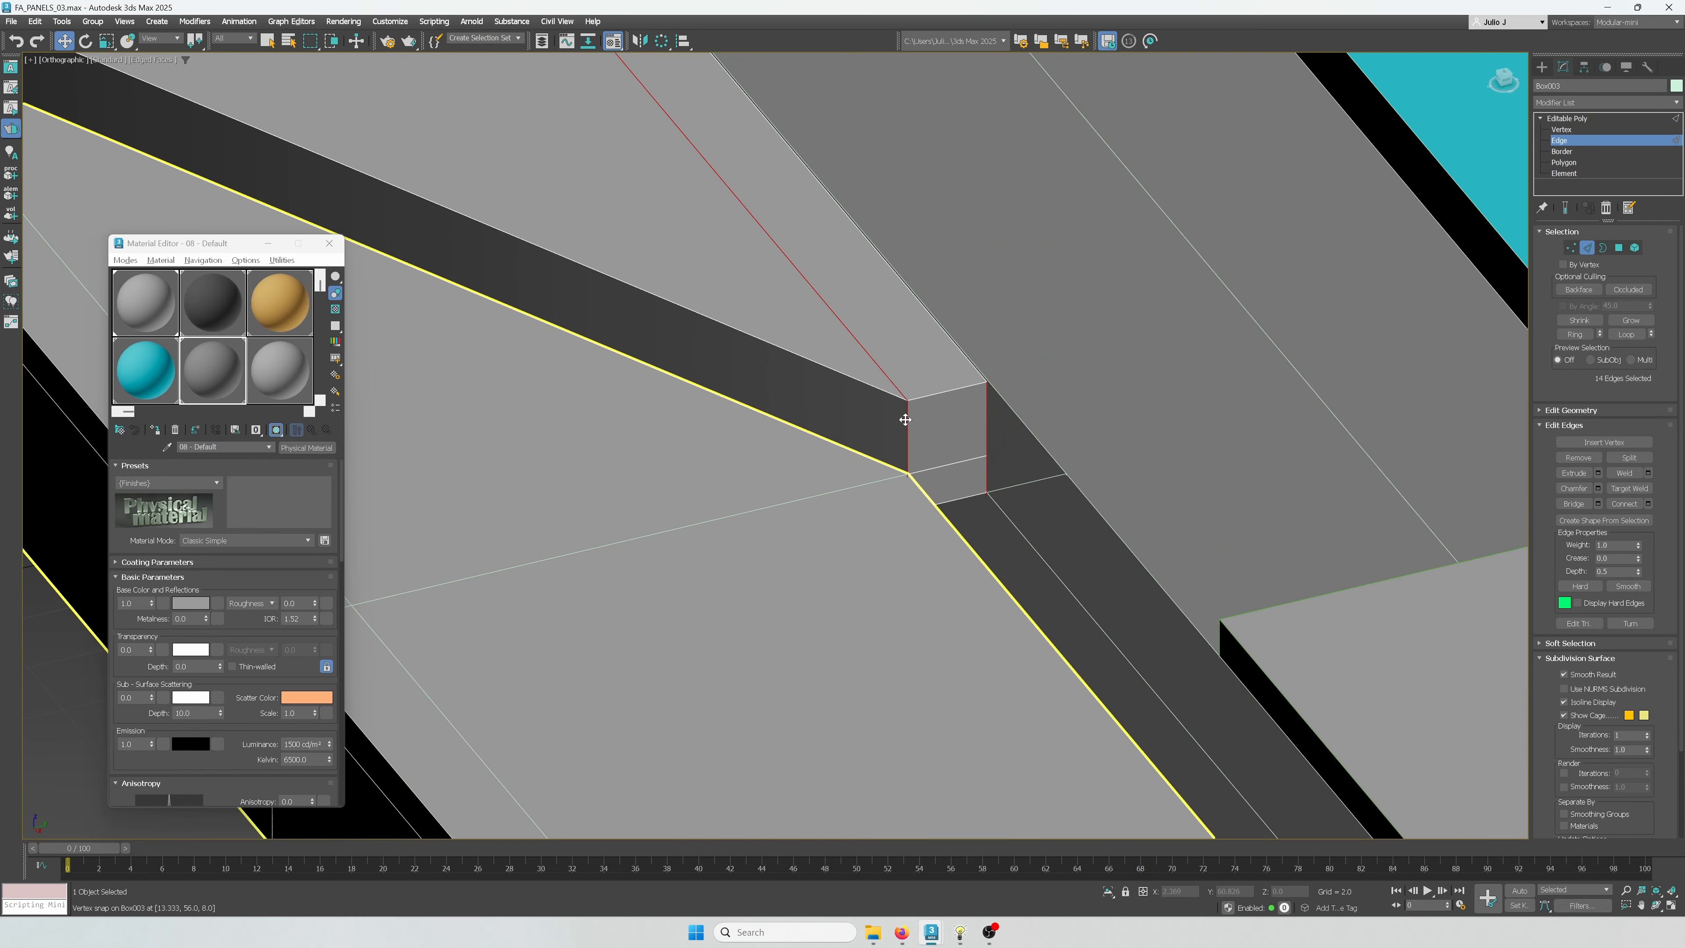
{"action": "scroll", "coordinate": [905, 420], "scroll_direction": "down", "scroll_amount": 3}
{"action": "scroll", "coordinate": [672, 311], "scroll_direction": "down", "scroll_amount": 3}
{"action": "left_click", "coordinate": [629, 160], "text": "alt"}
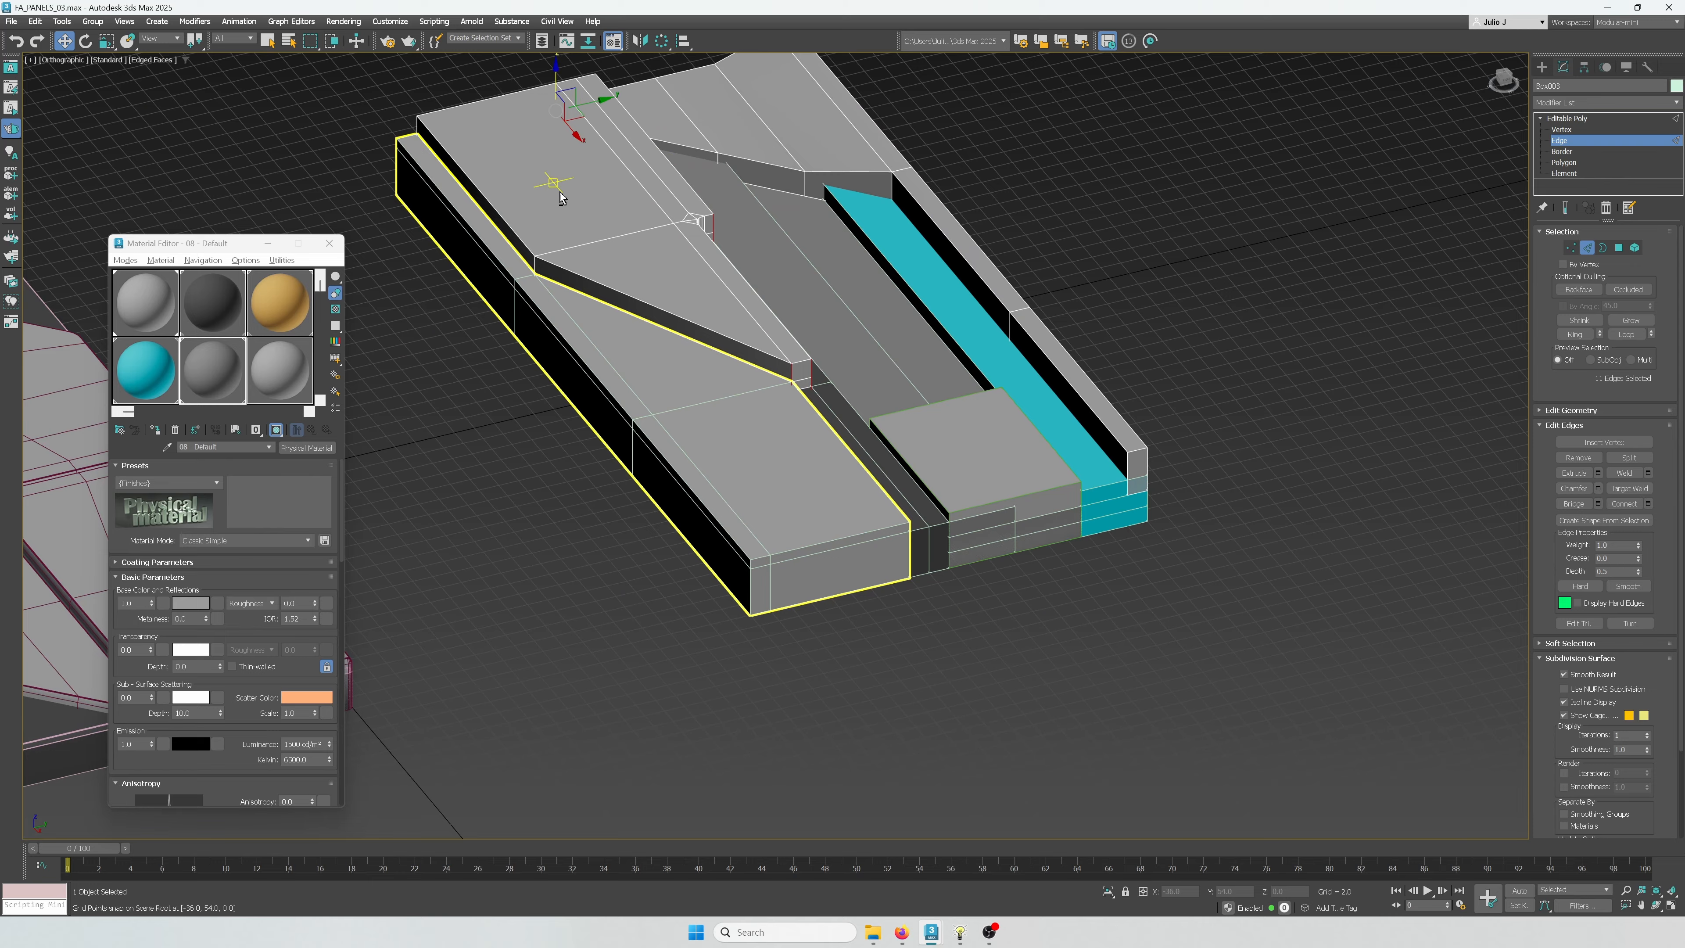
Isolate the upper panel from the other pieces while keeping its edge selection
{"action": "middle_click_drag", "start_coordinate": [556, 189], "coordinate": [876, 273], "text": "alt"}
{"action": "middle_click_drag", "start_coordinate": [876, 272], "coordinate": [794, 291]}
{"action": "scroll", "coordinate": [995, 308], "scroll_direction": "up", "scroll_amount": 3}
{"action": "middle_click_drag", "start_coordinate": [1022, 312], "coordinate": [916, 375], "text": "alt"}
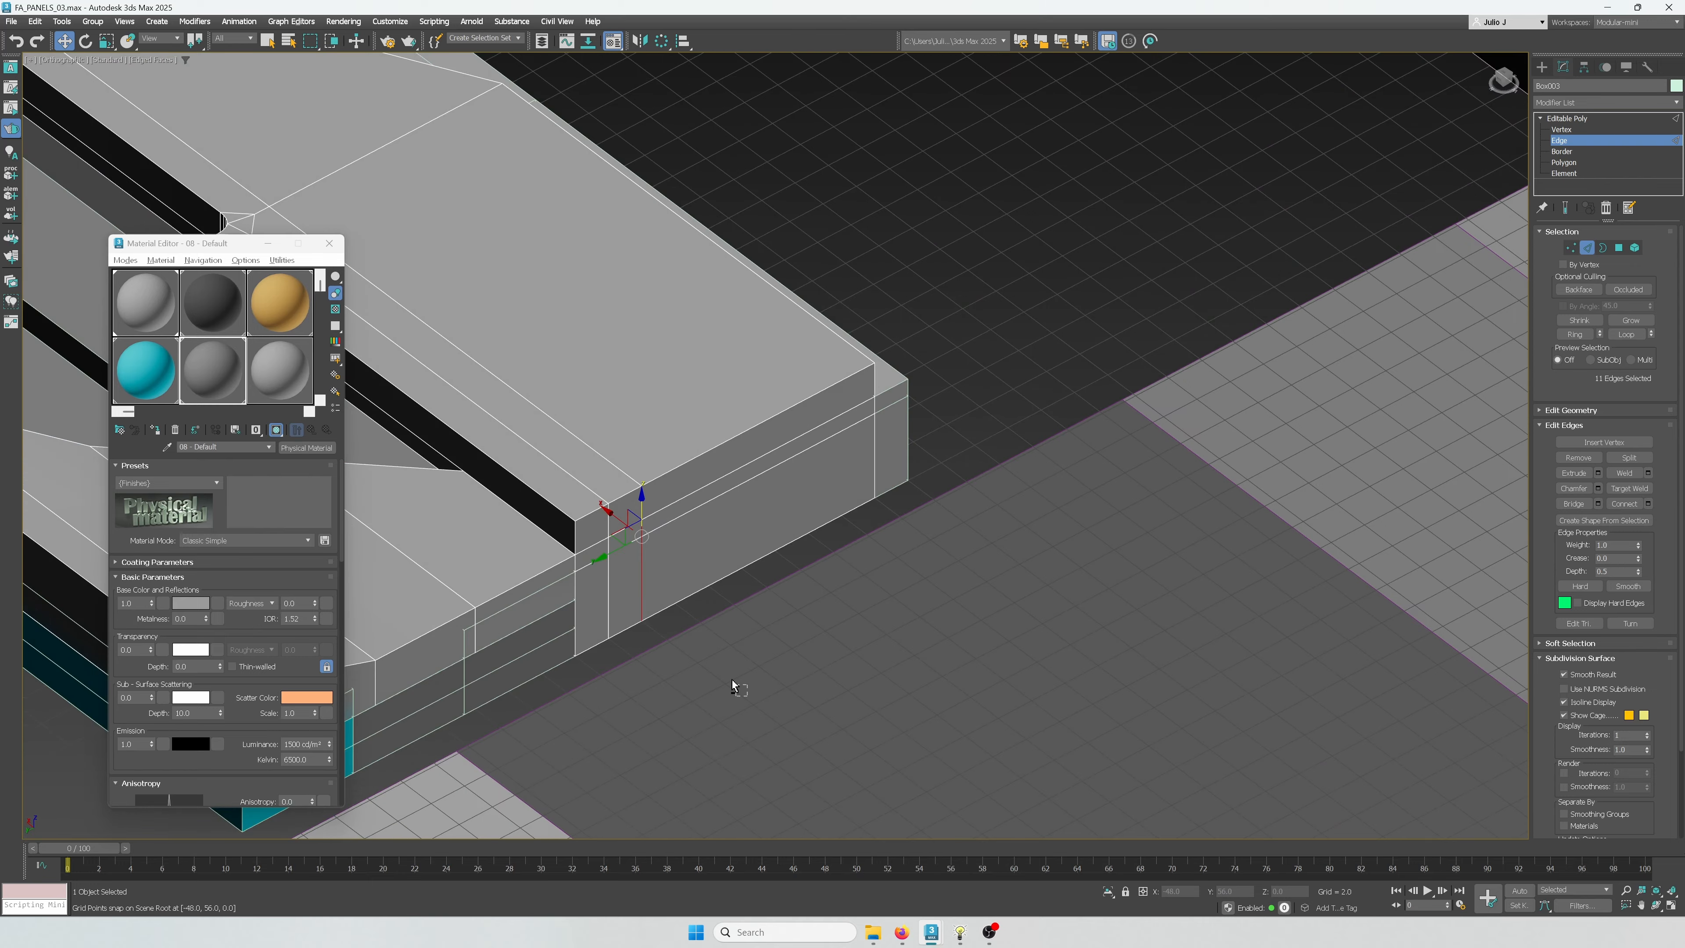
{"action": "middle_click_drag", "start_coordinate": [665, 480], "coordinate": [766, 443]}
{"action": "right_click", "coordinate": [751, 447]}
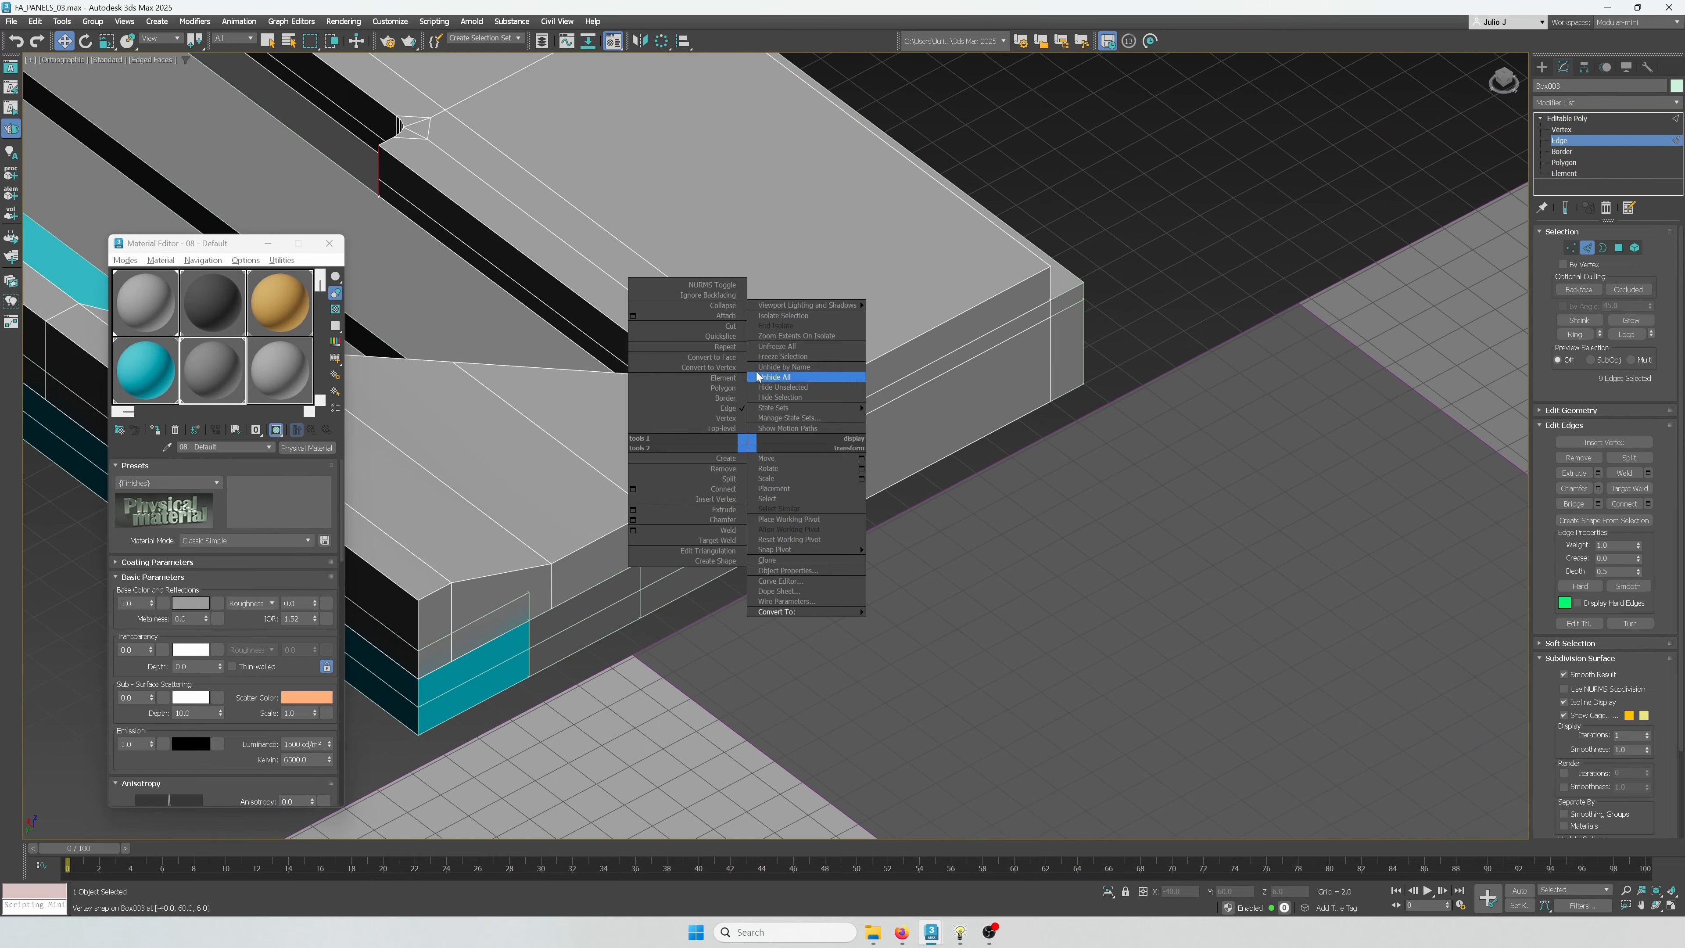
{"action": "left_click", "coordinate": [770, 320]}
Add the remaining vertical corner edges at the panel's far end to the selection
{"action": "middle_click_drag", "start_coordinate": [756, 479], "coordinate": [764, 784], "text": "alt"}
{"action": "scroll", "coordinate": [889, 389], "scroll_direction": "up", "scroll_amount": 3}
{"action": "left_click", "coordinate": [800, 469], "text": "ctrl"}
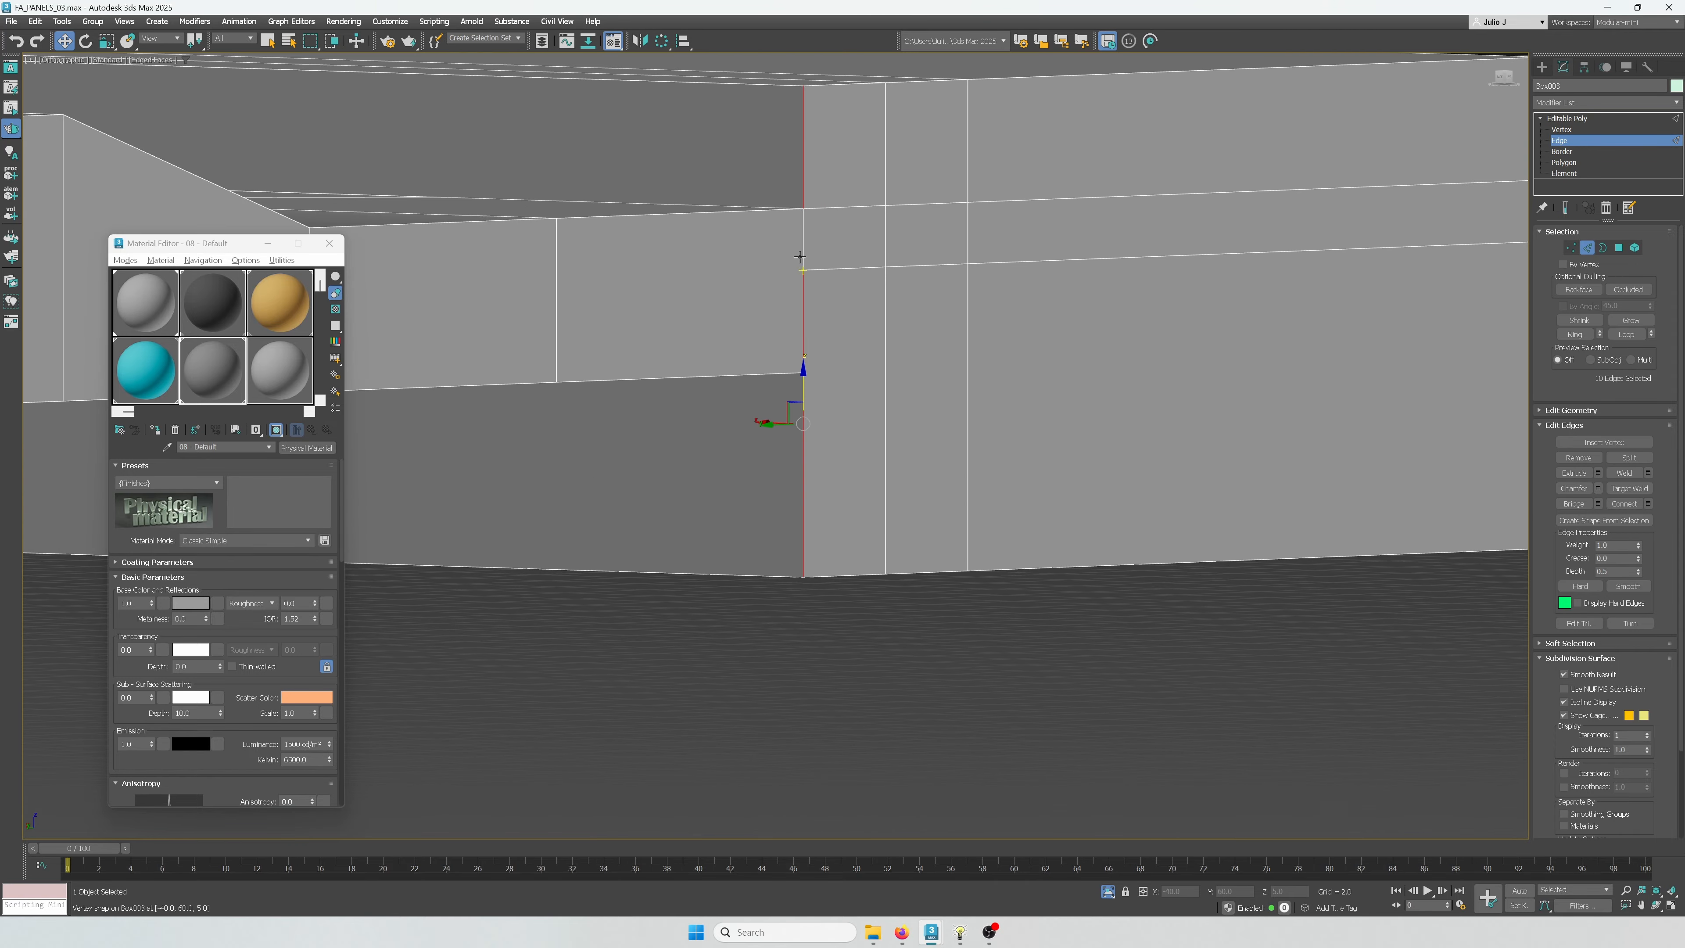
{"action": "scroll", "coordinate": [796, 261], "scroll_direction": "down", "scroll_amount": 3}
{"action": "middle_click_drag", "start_coordinate": [795, 262], "coordinate": [834, 361], "text": "alt"}
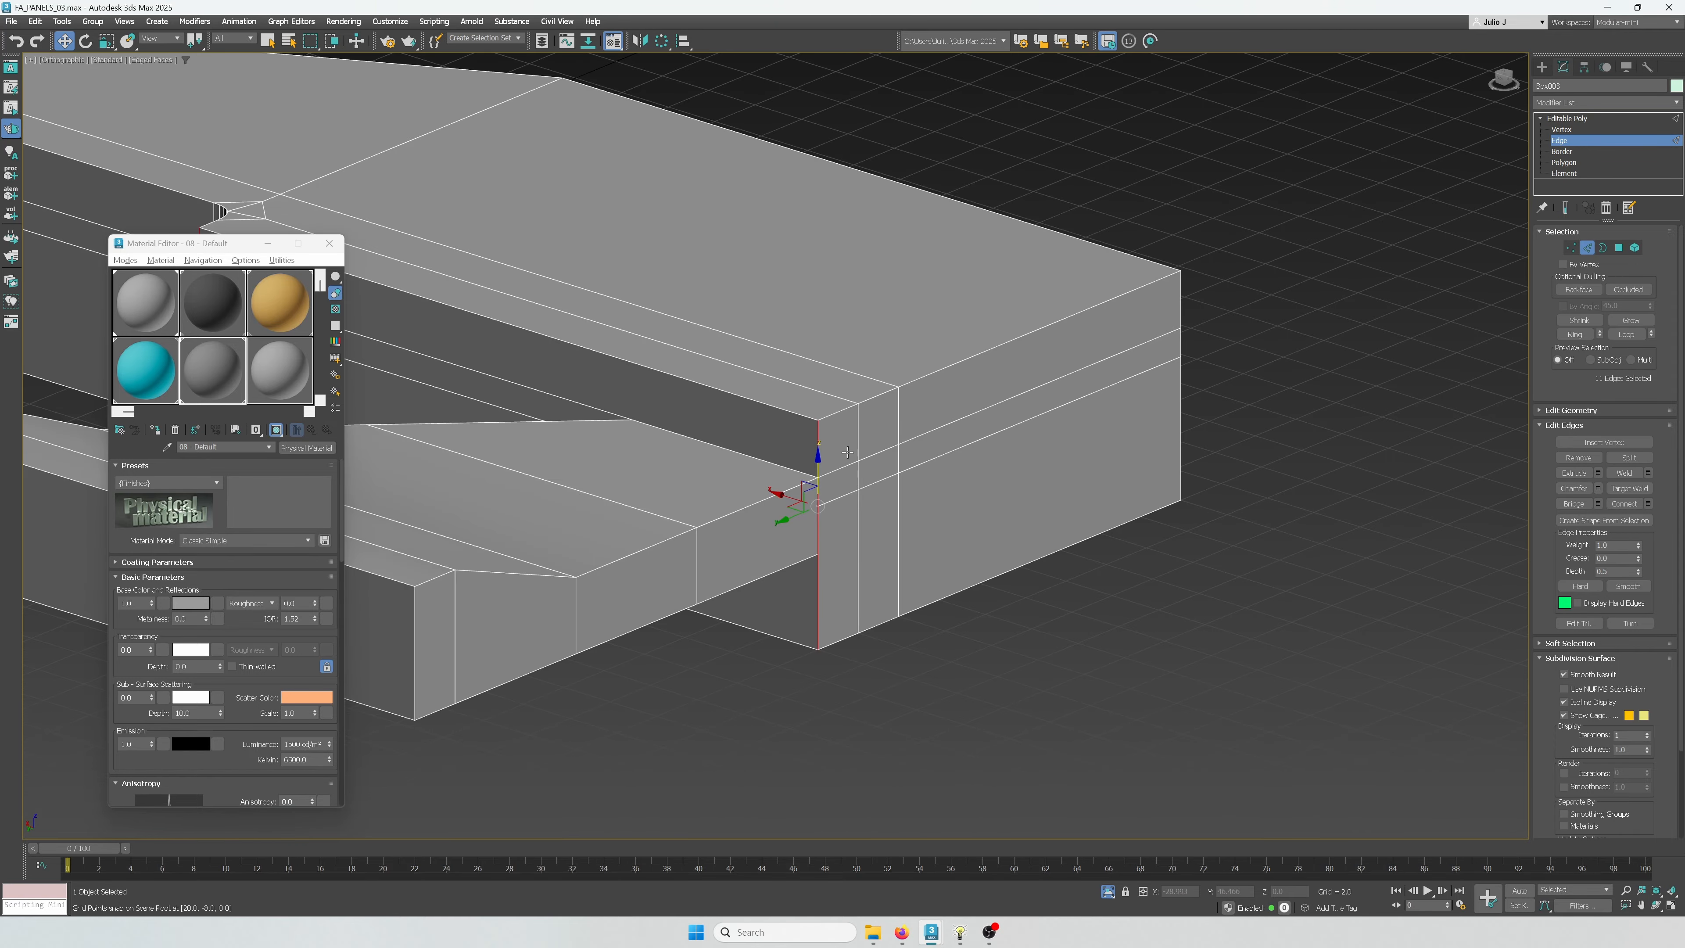
{"action": "middle_click_drag", "start_coordinate": [847, 452], "coordinate": [995, 423], "text": "alt"}
{"action": "left_click", "coordinate": [887, 400], "text": "ctrl"}
{"action": "middle_click_drag", "start_coordinate": [887, 400], "coordinate": [997, 462], "text": "alt"}
Start chamfering the selected corner edges and set the chamfer amount to 0.25
{"action": "key", "text": "ctrl+shift+c"}
{"action": "scroll", "coordinate": [855, 472], "scroll_direction": "up", "scroll_amount": 2}
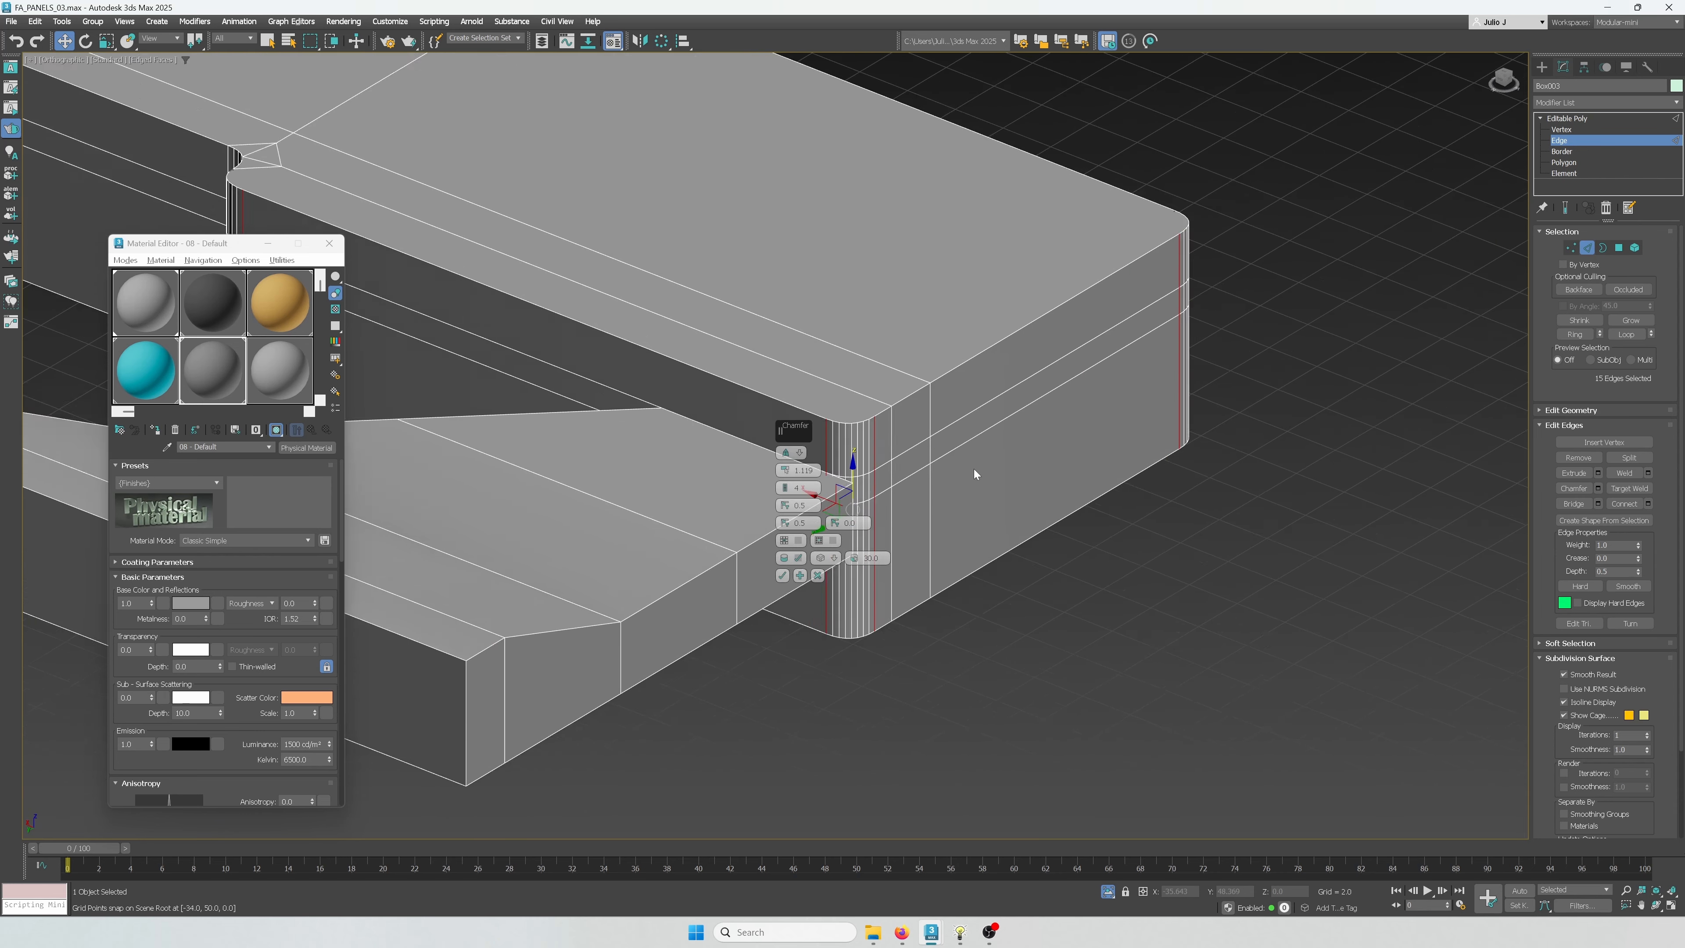
{"action": "scroll", "coordinate": [977, 469], "scroll_direction": "down", "scroll_amount": 4}
{"action": "middle_click_drag", "start_coordinate": [510, 497], "coordinate": [686, 508], "text": "alt"}
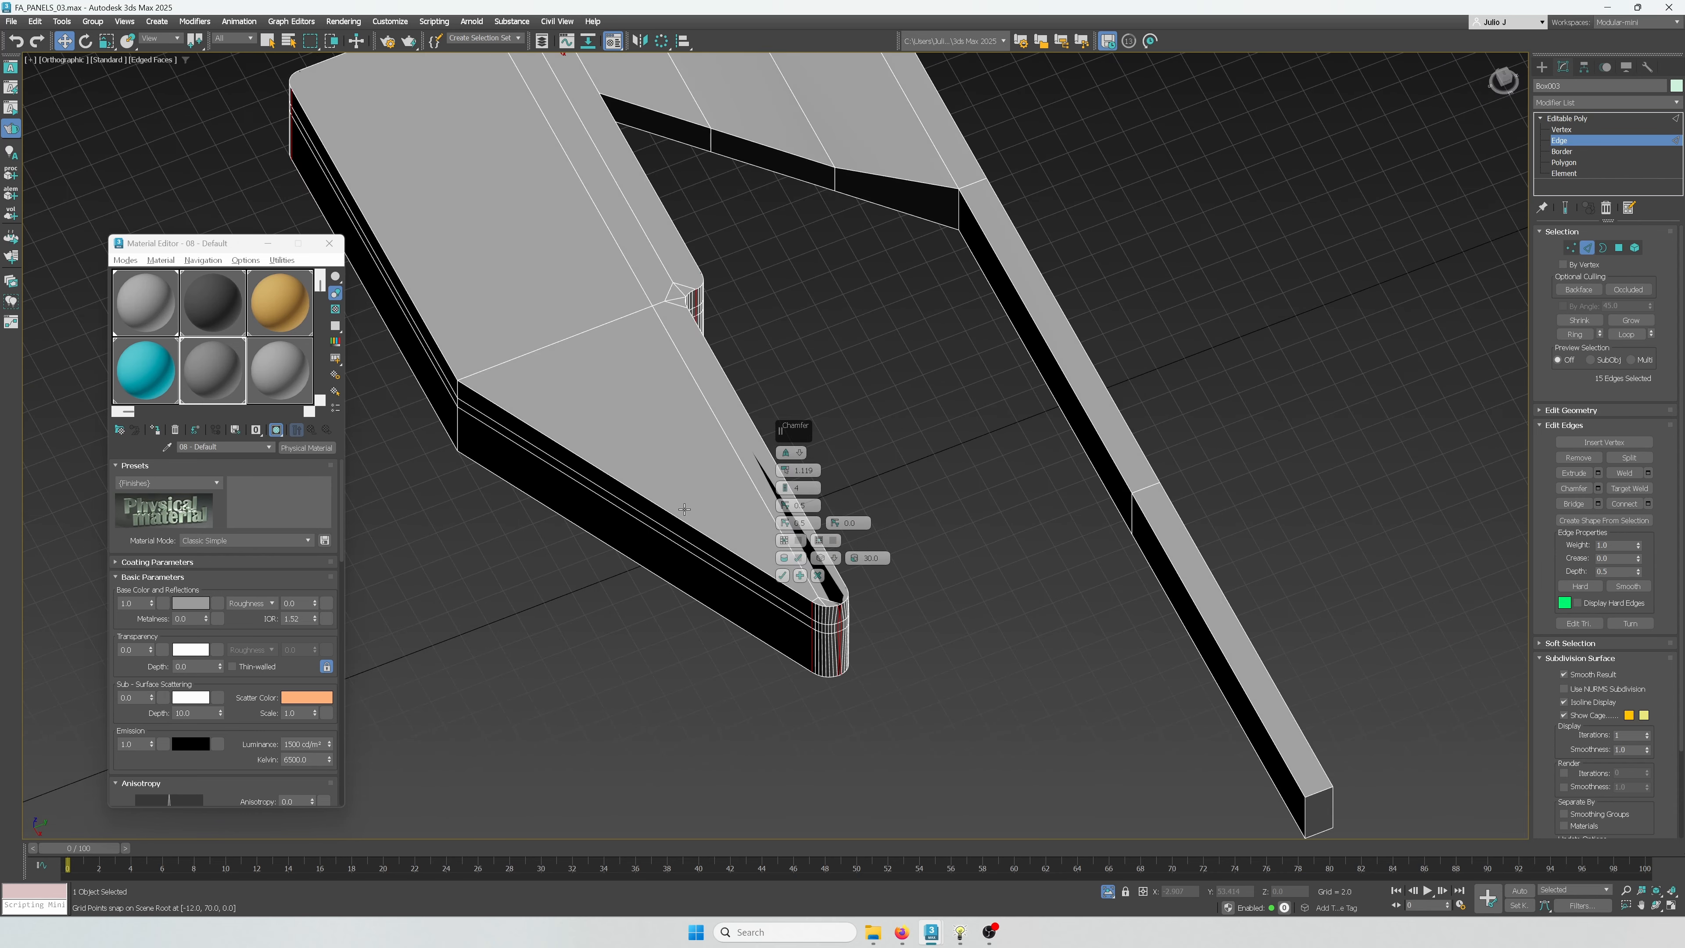
{"action": "key", "text": "t"}
{"action": "scroll", "coordinate": [929, 426], "scroll_direction": "up", "scroll_amount": 2}
{"action": "middle_click_drag", "start_coordinate": [1226, 324], "coordinate": [766, 435]}
{"action": "left_click_drag", "start_coordinate": [786, 470], "coordinate": [786, 480]}
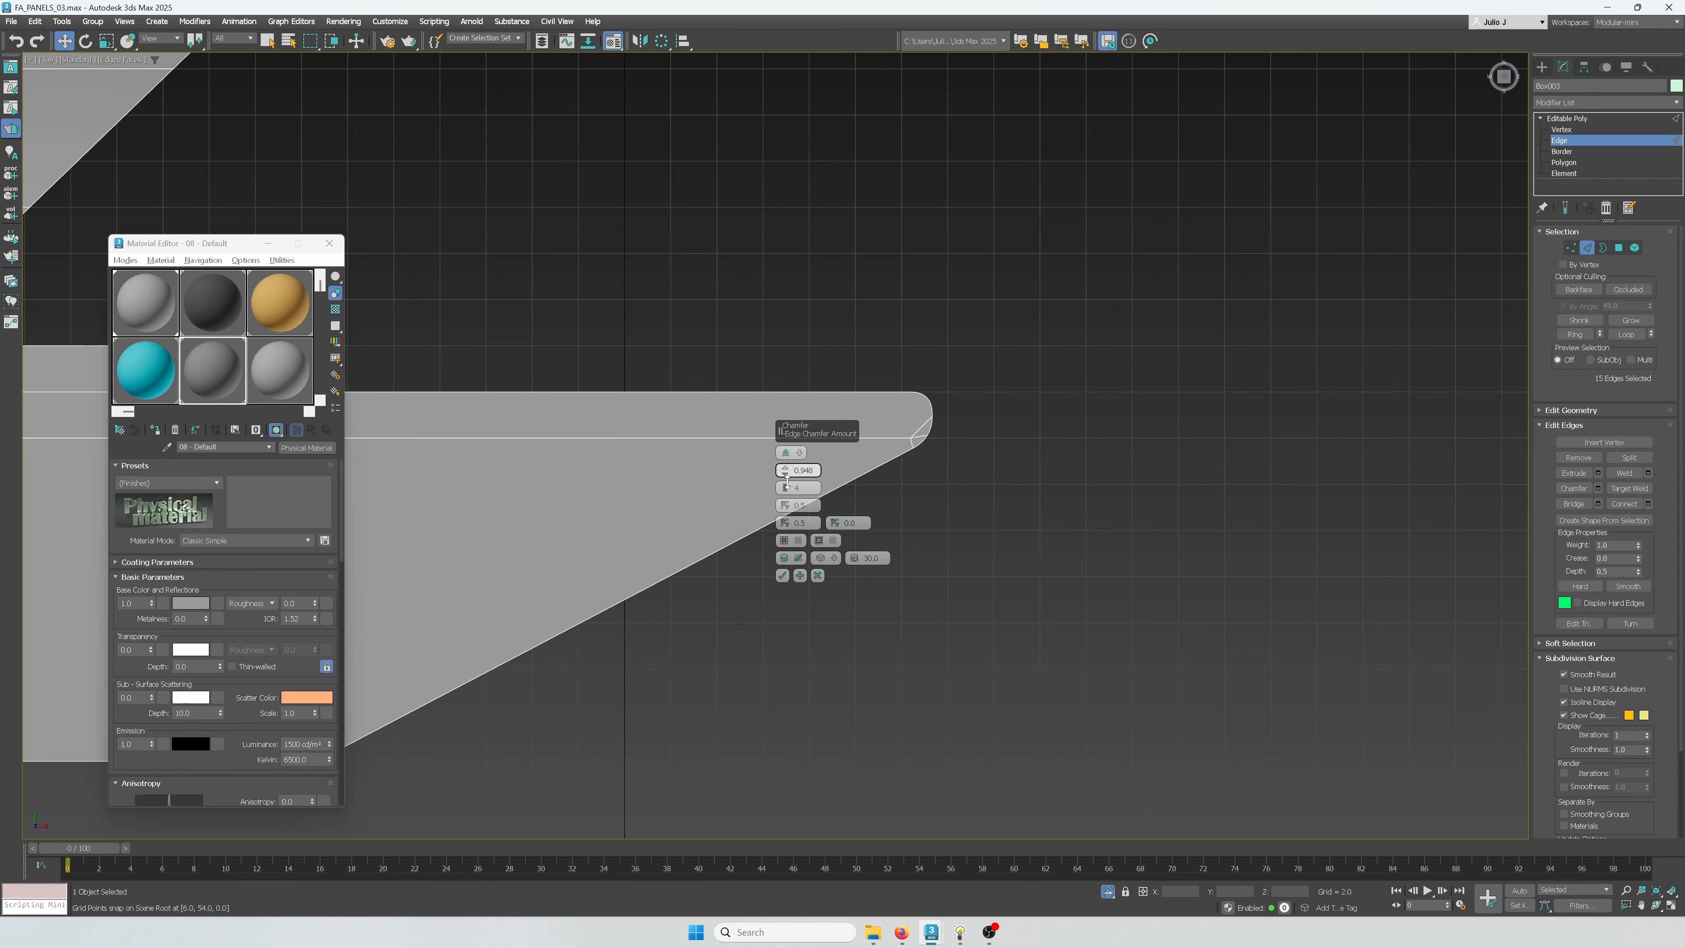
{"action": "scroll", "coordinate": [902, 428], "scroll_direction": "up", "scroll_amount": 3}
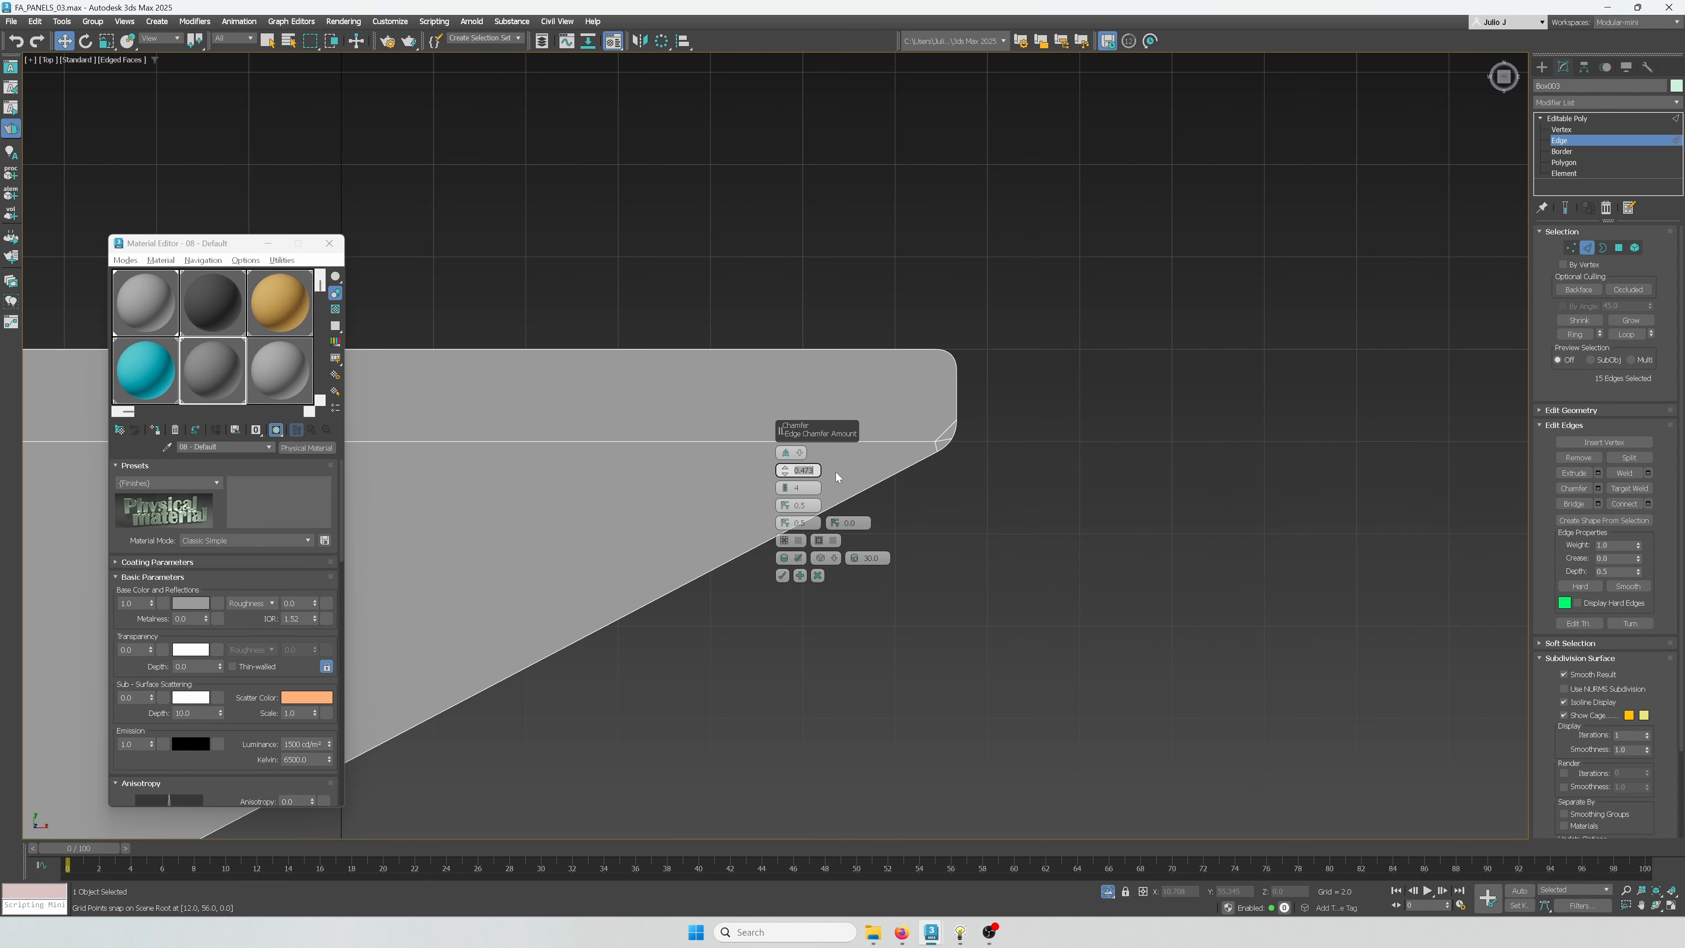
{"action": "type", "text": "25"}
{"action": "key", "text": "Return"}
Set the corner chamfer to 3 segments and apply it
{"action": "scroll", "coordinate": [1156, 226], "scroll_direction": "down", "scroll_amount": 4}
{"action": "scroll", "coordinate": [764, 250], "scroll_direction": "up", "scroll_amount": 1}
{"action": "middle_click_drag", "start_coordinate": [630, 260], "coordinate": [1075, 194]}
{"action": "scroll", "coordinate": [763, 250], "scroll_direction": "up", "scroll_amount": 2}
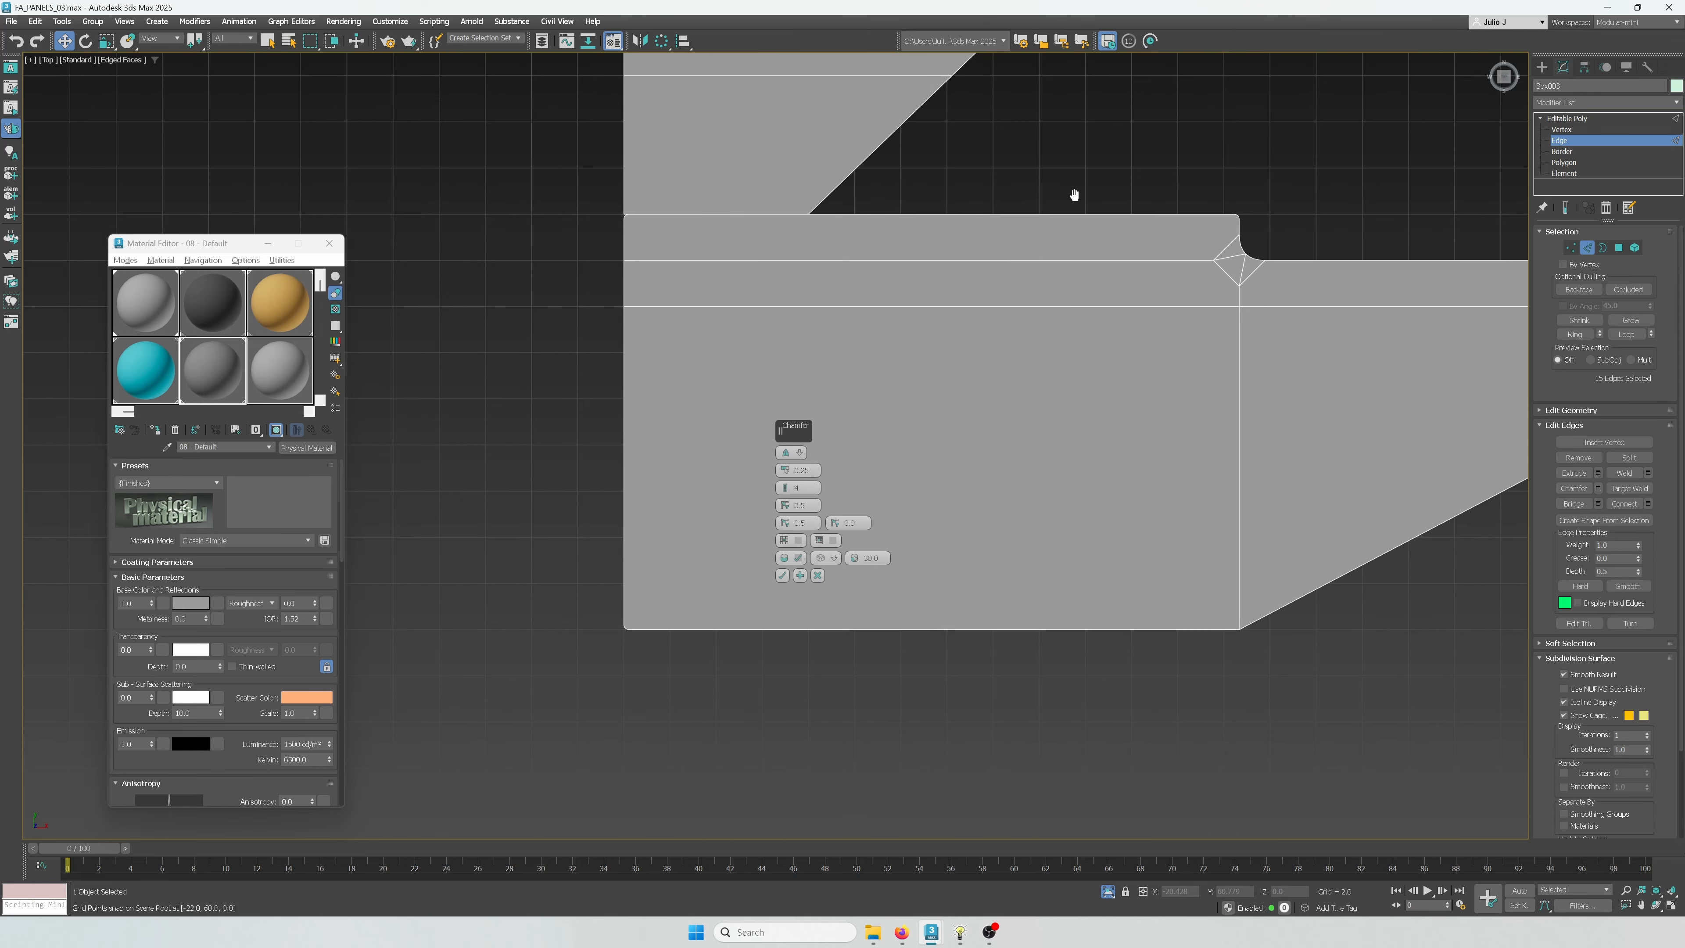
{"action": "scroll", "coordinate": [977, 361], "scroll_direction": "down", "scroll_amount": 2}
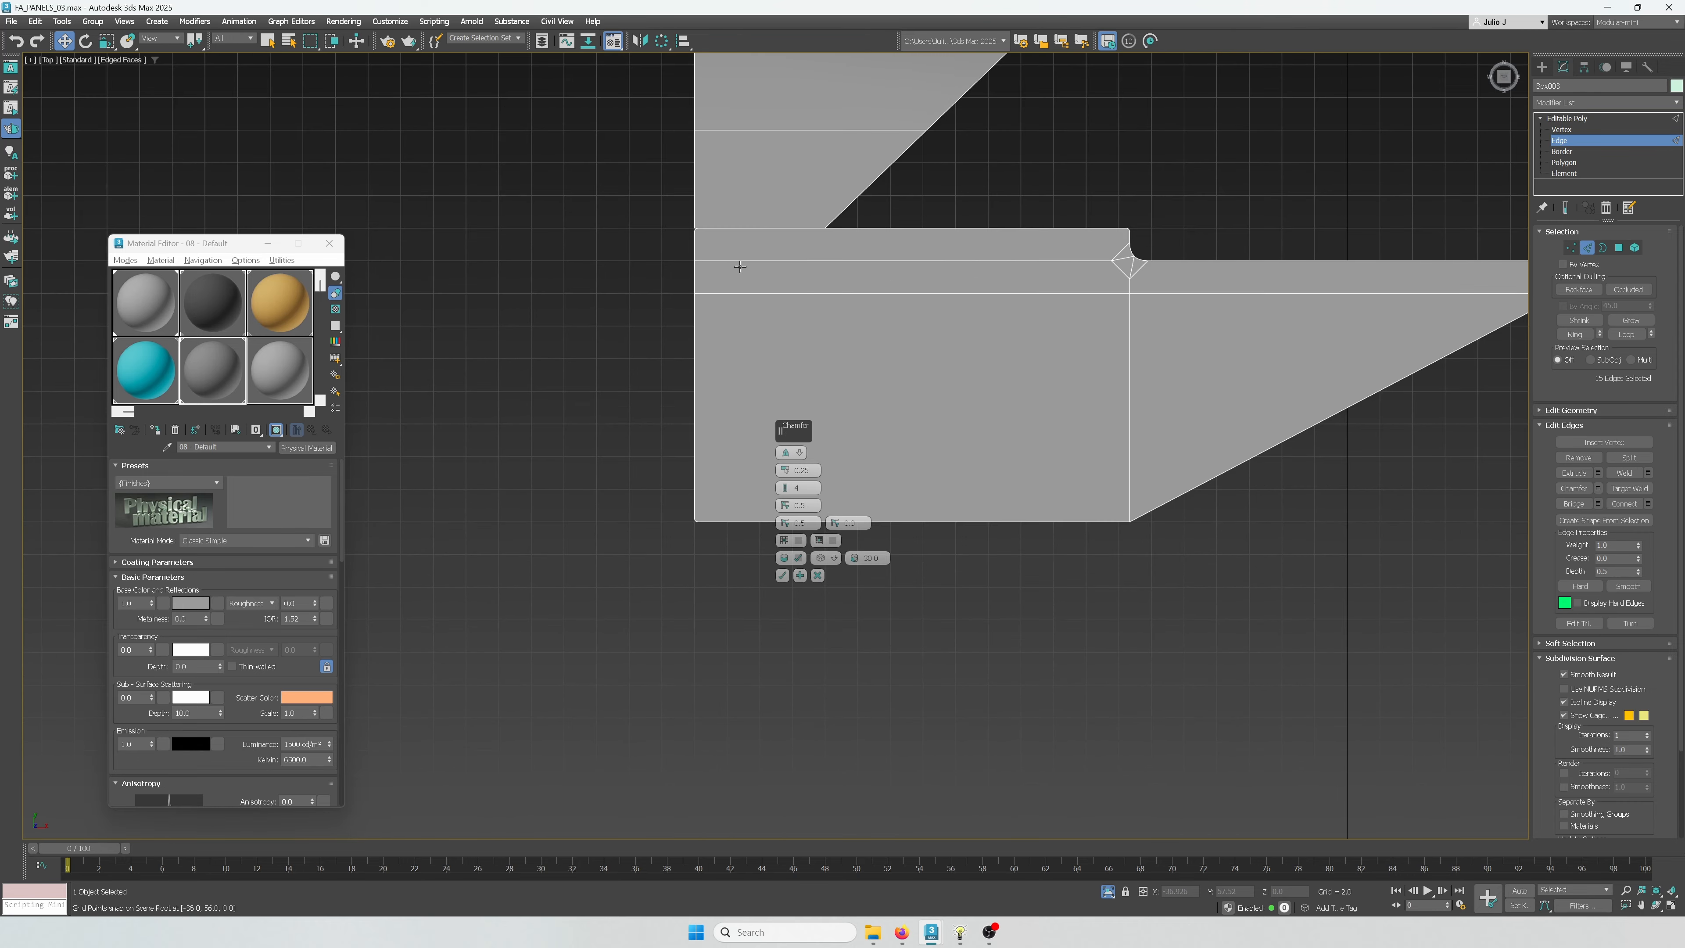
{"action": "scroll", "coordinate": [740, 266], "scroll_direction": "up", "scroll_amount": 4}
{"action": "scroll", "coordinate": [1034, 346], "scroll_direction": "down", "scroll_amount": 8}
{"action": "middle_click_drag", "start_coordinate": [1201, 425], "coordinate": [1290, 339], "text": "alt"}
{"action": "scroll", "coordinate": [1055, 408], "scroll_direction": "up", "scroll_amount": 6}
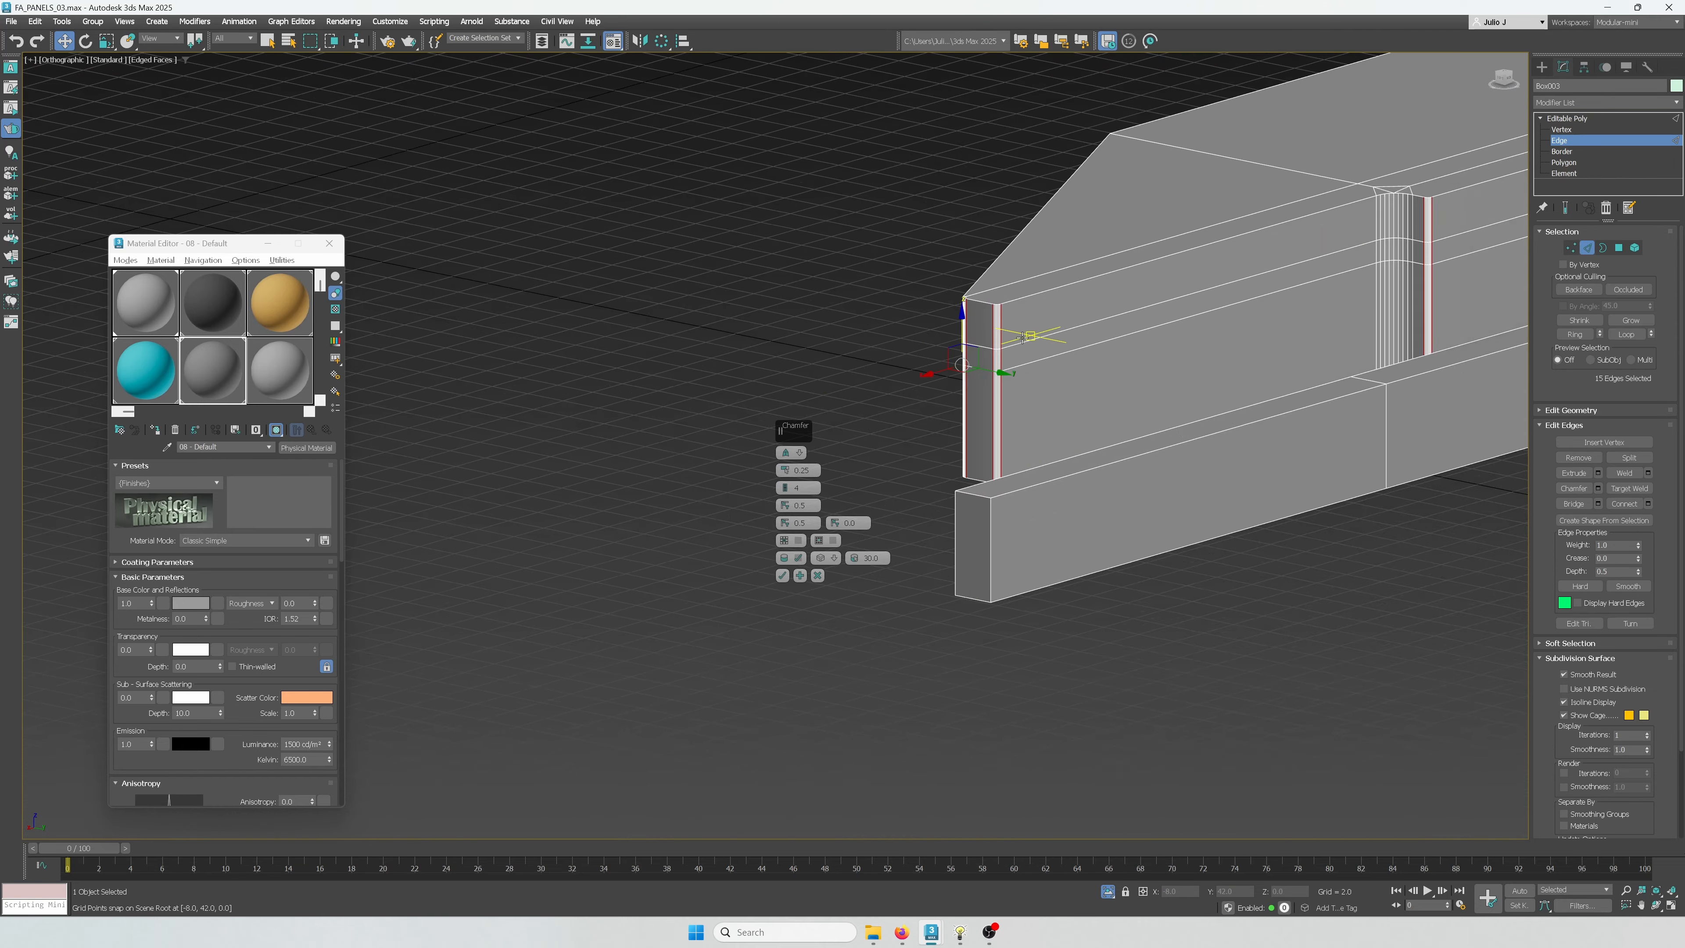
{"action": "scroll", "coordinate": [1024, 336], "scroll_direction": "up", "scroll_amount": 4}
{"action": "left_click", "coordinate": [785, 488]}
{"action": "scroll", "coordinate": [885, 481], "scroll_direction": "down", "scroll_amount": 2}
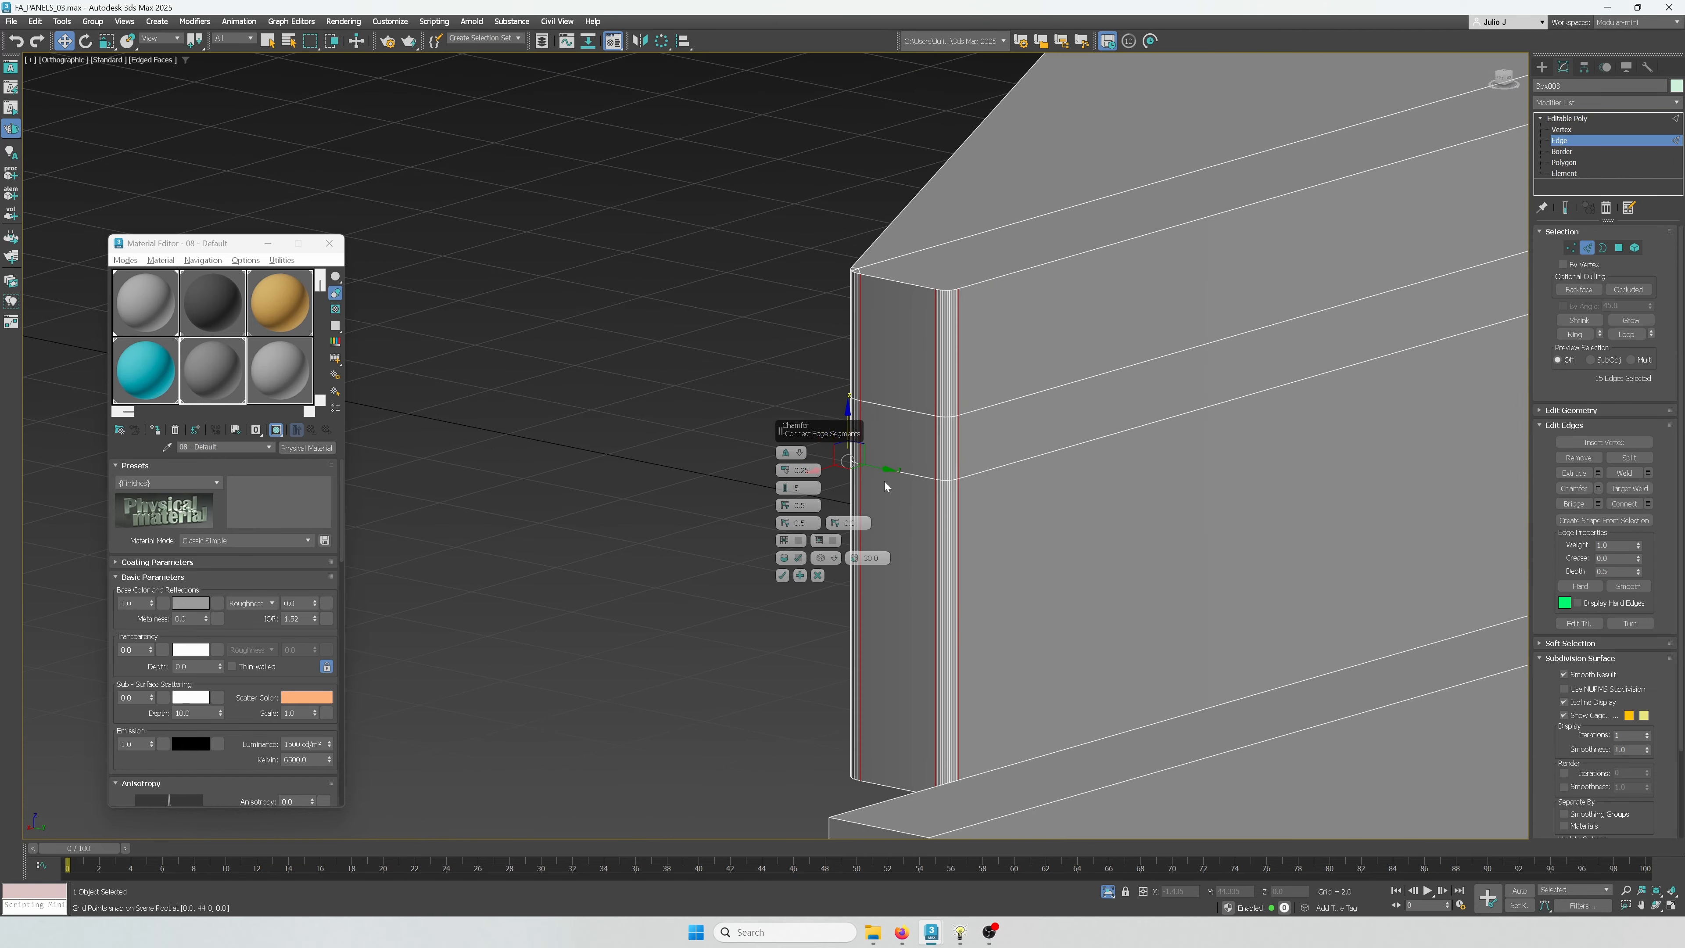
{"action": "left_click", "coordinate": [786, 492]}
{"action": "left_click", "coordinate": [786, 493]}
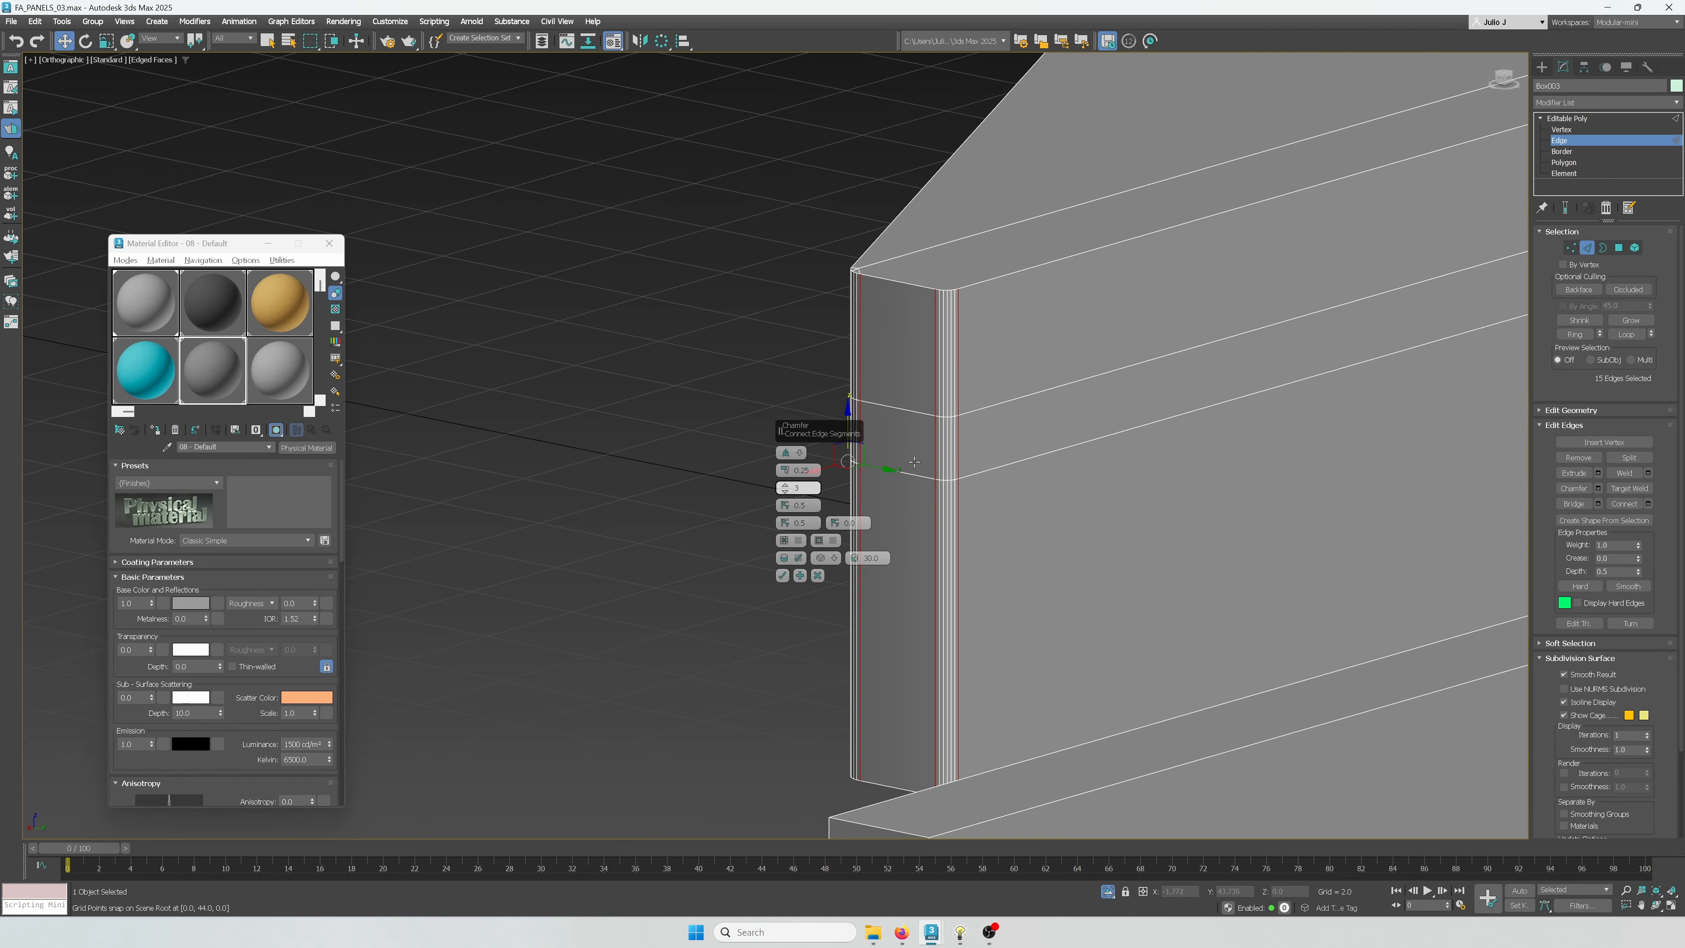
{"action": "scroll", "coordinate": [1075, 431], "scroll_direction": "down", "scroll_amount": 4}
{"action": "middle_click_drag", "start_coordinate": [1075, 431], "coordinate": [1221, 472], "text": "alt"}
{"action": "scroll", "coordinate": [872, 476], "scroll_direction": "down", "scroll_amount": 2}
{"action": "middle_click_drag", "start_coordinate": [1221, 473], "coordinate": [1028, 444]}
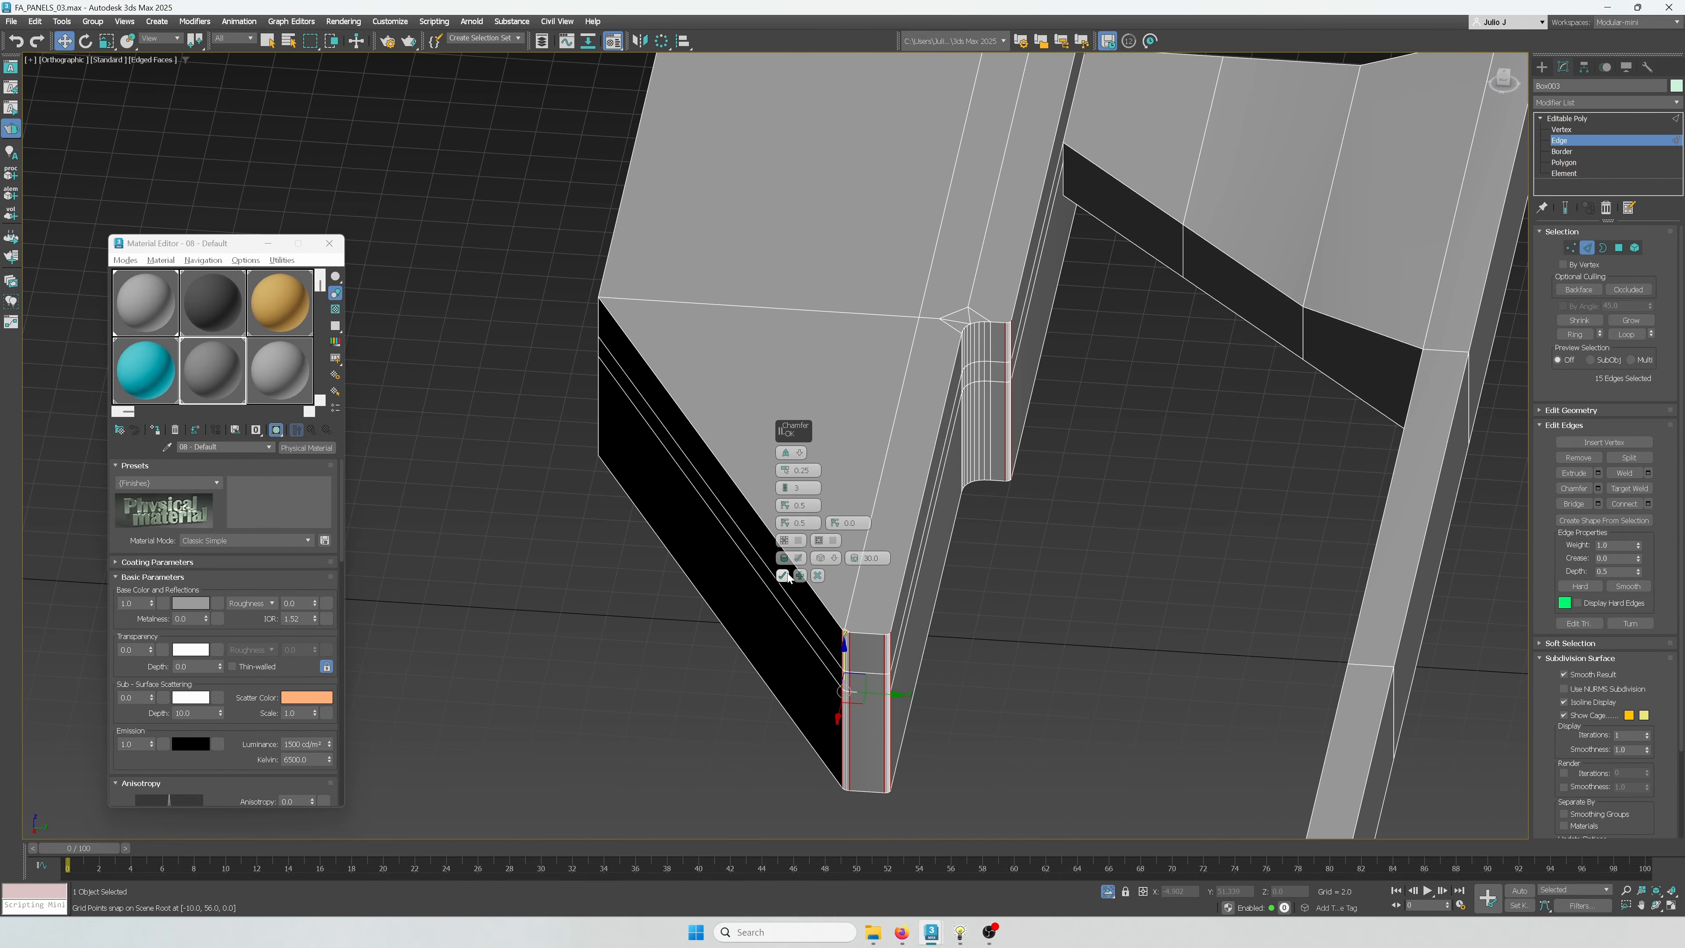
{"action": "left_click", "coordinate": [785, 575]}
Detach the long-armed element from the panel as Object004, then finish element editing and clear the selection
{"action": "scroll", "coordinate": [830, 498], "scroll_direction": "down", "scroll_amount": 3}
{"action": "middle_click_drag", "start_coordinate": [829, 497], "coordinate": [962, 376], "text": "alt"}
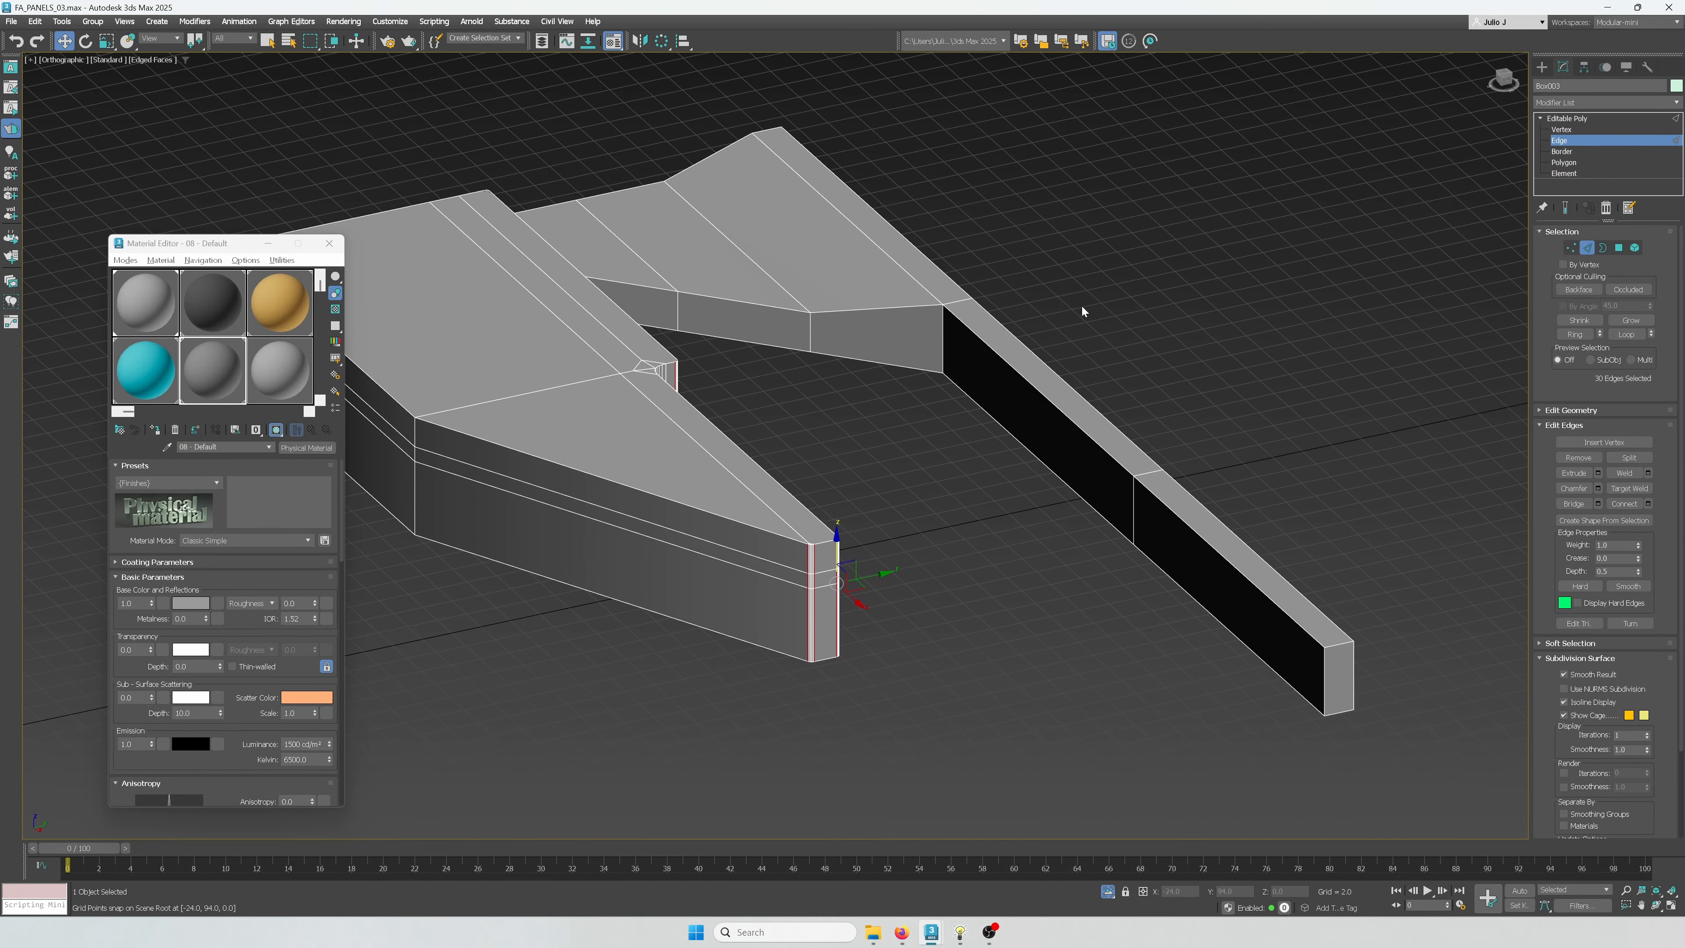
{"action": "middle_click_drag", "start_coordinate": [1082, 307], "coordinate": [809, 290], "text": "alt"}
{"action": "left_click", "coordinate": [1635, 248]}
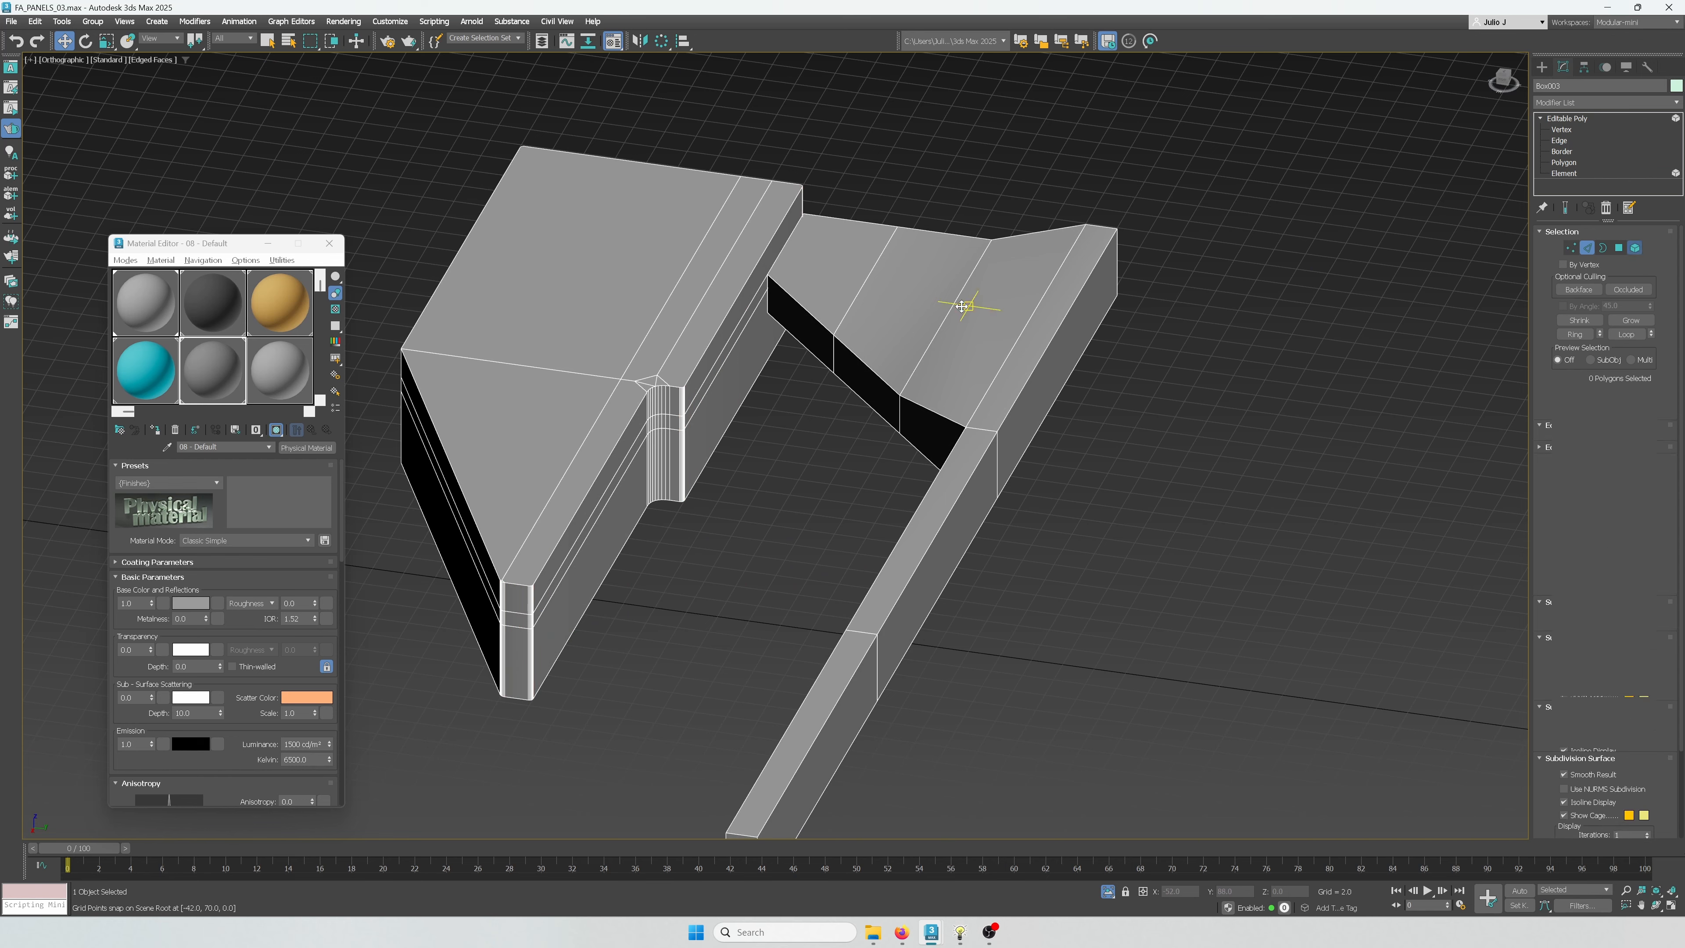
{"action": "left_click", "coordinate": [963, 306]}
{"action": "key", "text": "alt+d"}
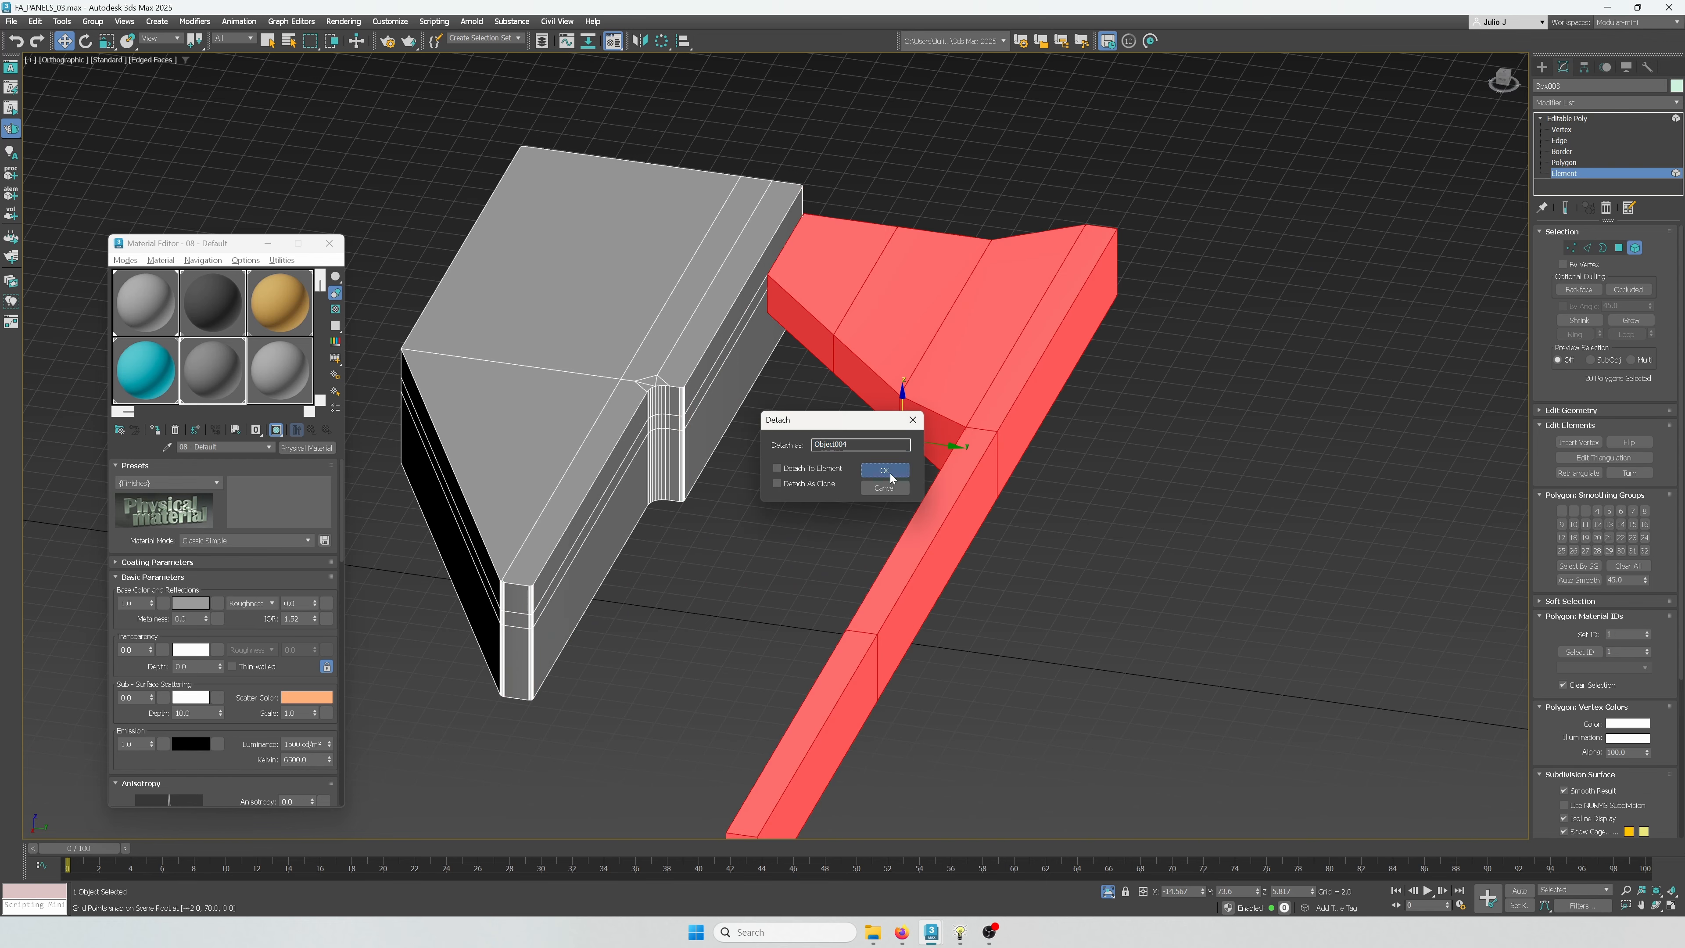
{"action": "left_click", "coordinate": [890, 474]}
{"action": "left_click", "coordinate": [1635, 247]}
{"action": "left_click", "coordinate": [1289, 308]}
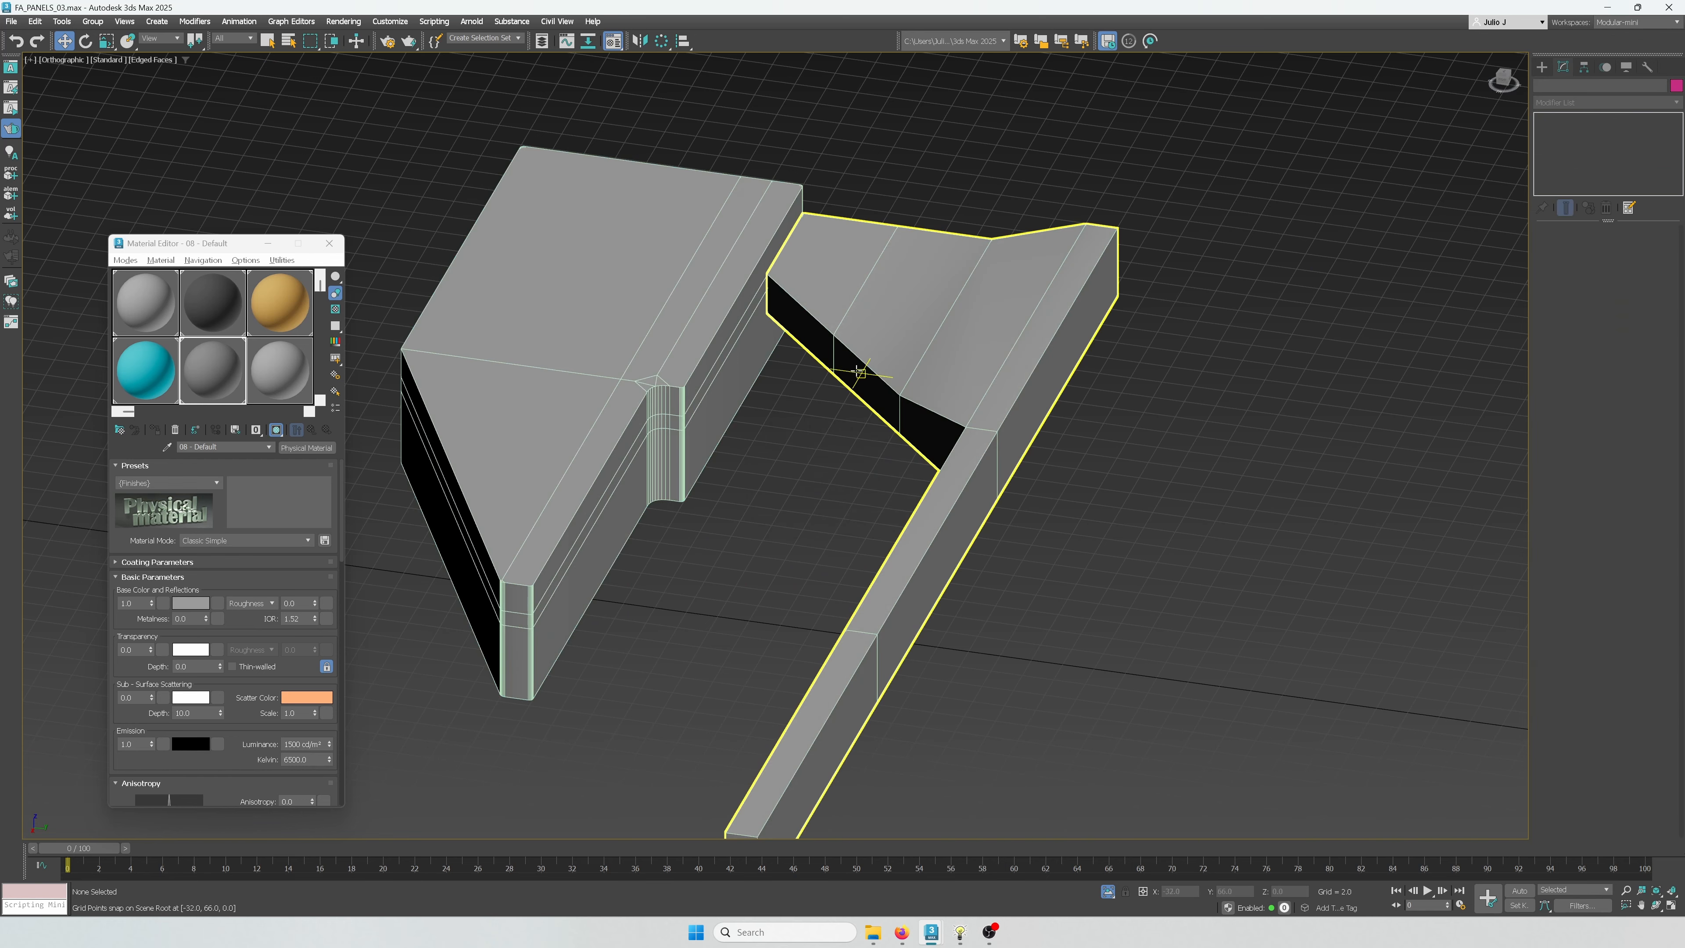
Select the wedge panel and pick the three vertical edges at its angled outer corner
{"action": "left_click", "coordinate": [859, 373]}
{"action": "middle_click_drag", "start_coordinate": [860, 373], "coordinate": [626, 435], "text": "alt"}
{"action": "left_click", "coordinate": [630, 436]}
{"action": "scroll", "coordinate": [653, 439], "scroll_direction": "up", "scroll_amount": 2}
{"action": "key", "text": "2"}
{"action": "left_click", "coordinate": [681, 458]}
{"action": "left_click", "coordinate": [682, 414], "text": "ctrl"}
{"action": "left_click", "coordinate": [681, 388], "text": "ctrl"}
{"action": "scroll", "coordinate": [652, 436], "scroll_direction": "down", "scroll_amount": 3}
{"action": "scroll", "coordinate": [684, 438], "scroll_direction": "up", "scroll_amount": 5}
Chamfer the angled outer corner's vertical edges by about 1.4
{"action": "key", "text": "ctrl+shift+c"}
{"action": "right_click", "coordinate": [627, 435]}
{"action": "right_click", "coordinate": [635, 426]}
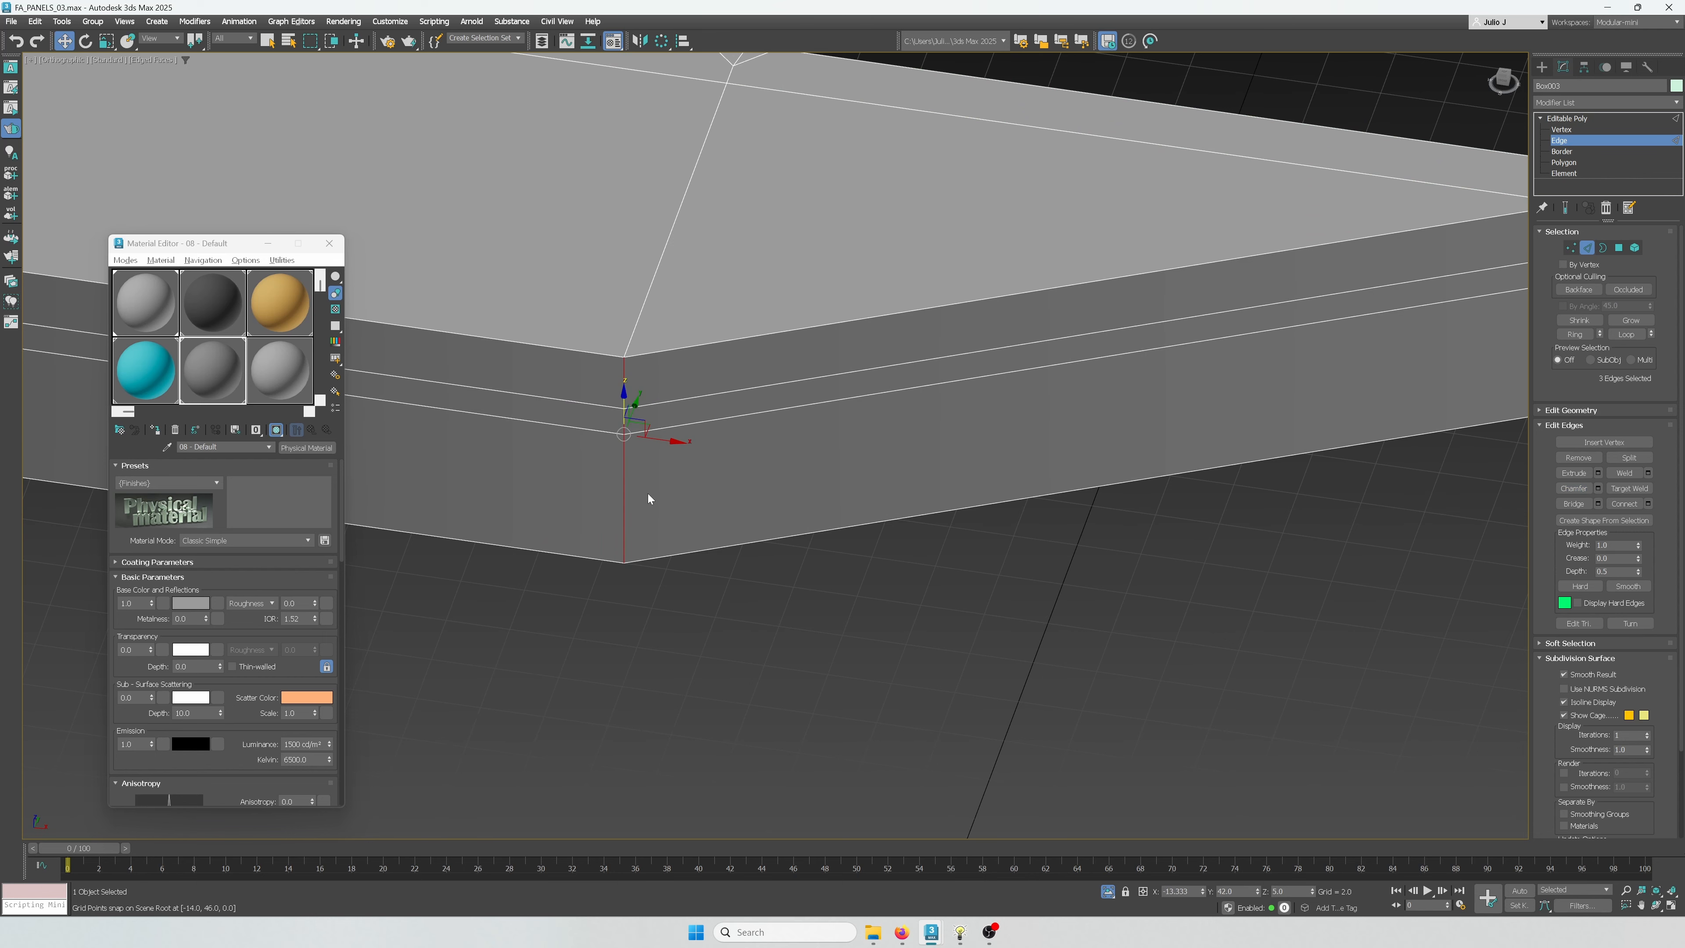
{"action": "key", "text": "ctrl+shift+c"}
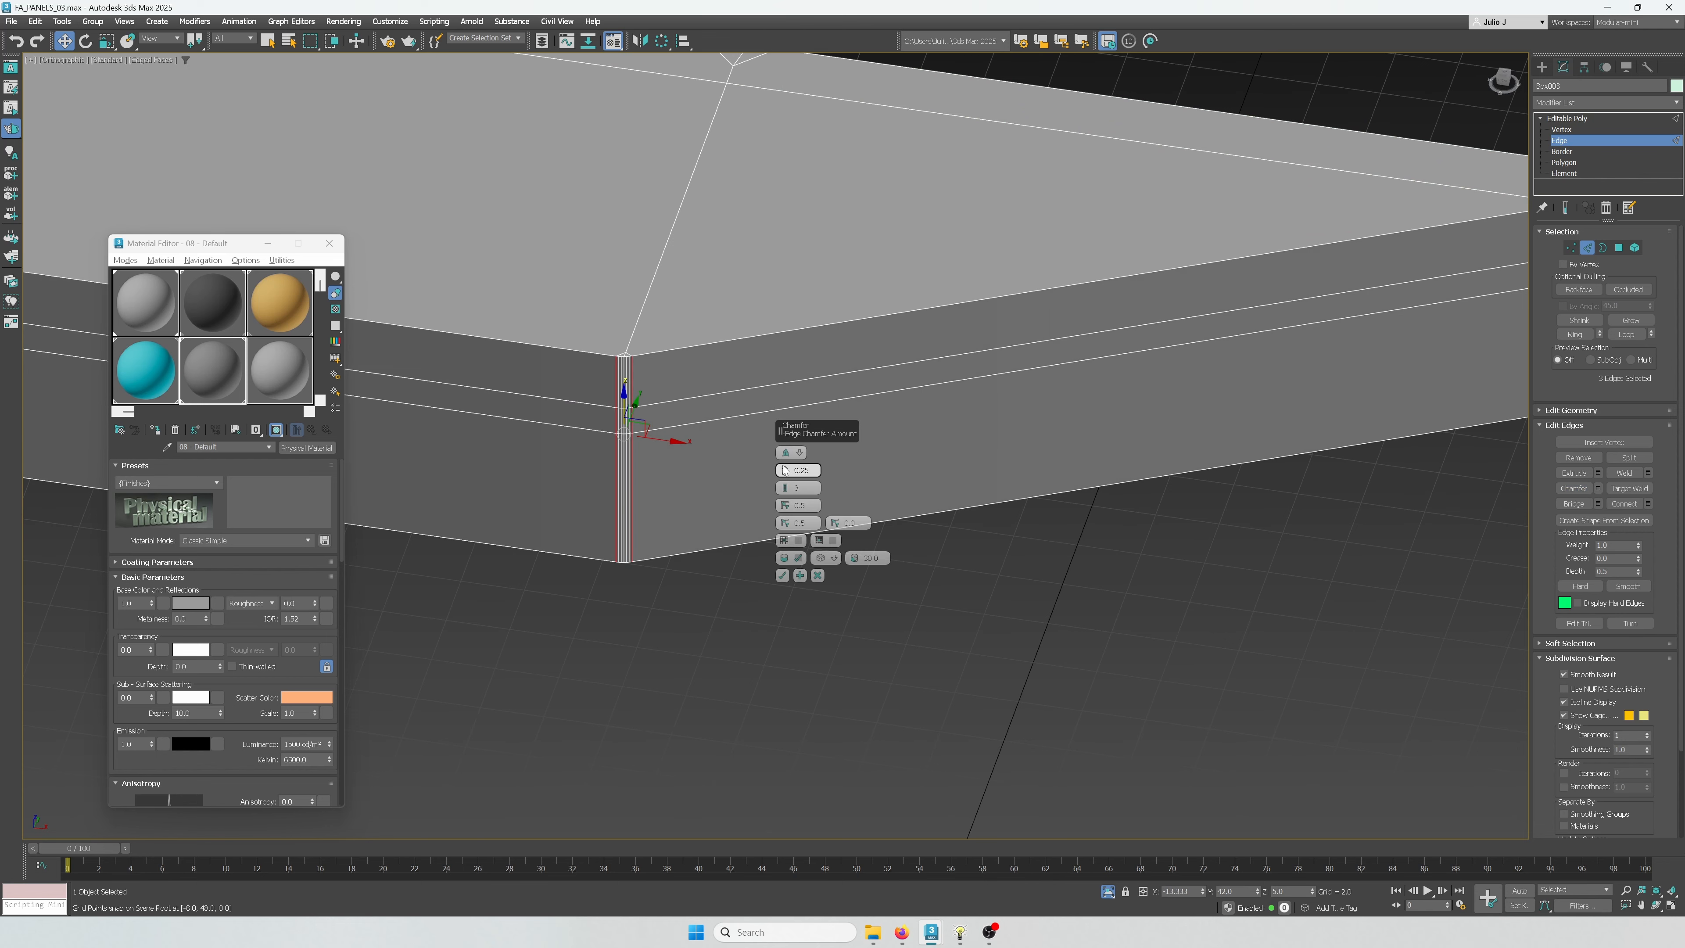
{"action": "left_click_drag", "start_coordinate": [785, 470], "coordinate": [787, 406]}
{"action": "scroll", "coordinate": [654, 457], "scroll_direction": "down", "scroll_amount": 4}
{"action": "key", "text": "t"}
{"action": "scroll", "coordinate": [655, 456], "scroll_direction": "down", "scroll_amount": 4}
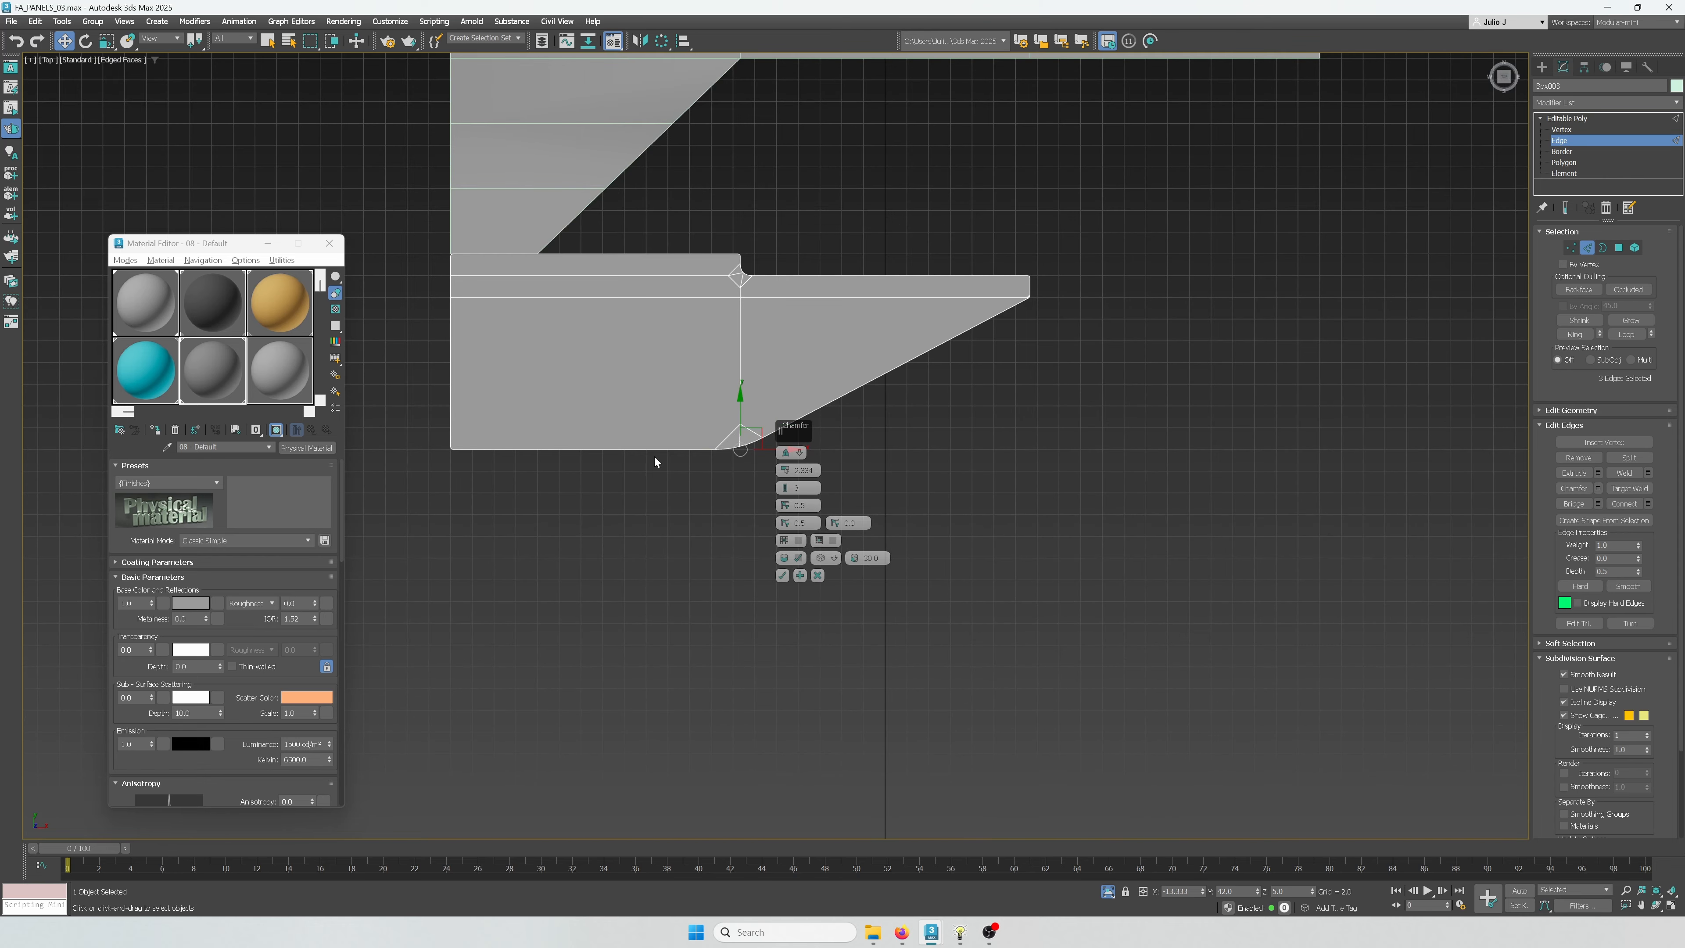
{"action": "middle_click_drag", "start_coordinate": [724, 452], "coordinate": [626, 476]}
{"action": "scroll", "coordinate": [627, 476], "scroll_direction": "up", "scroll_amount": 4}
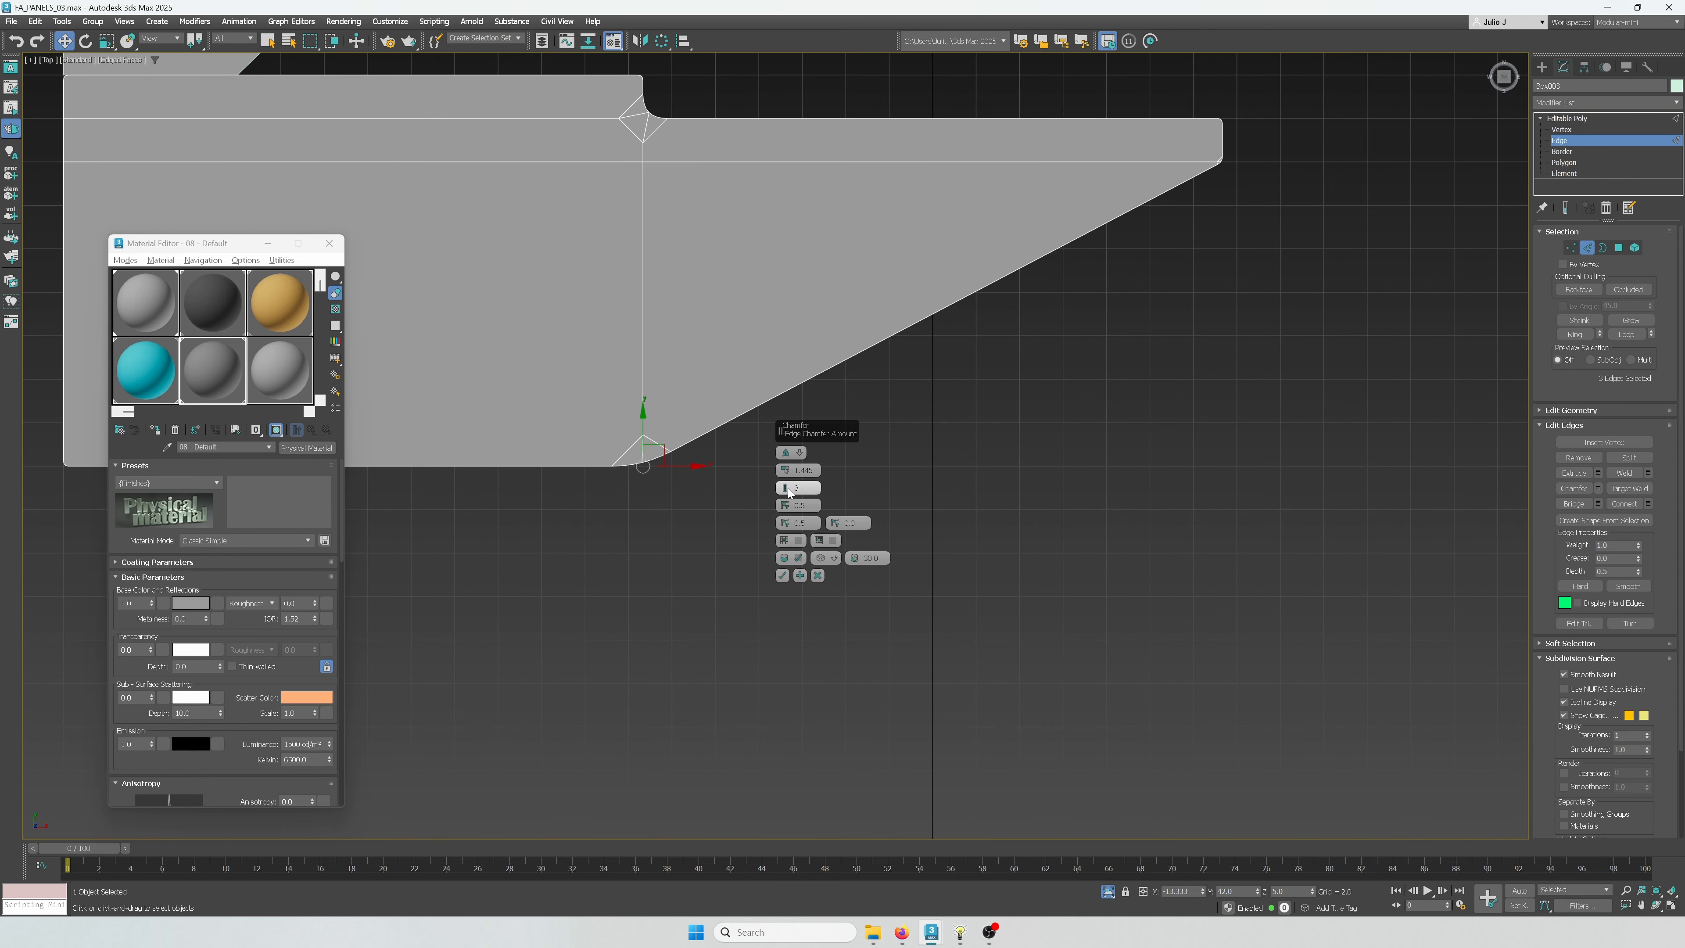
{"action": "scroll", "coordinate": [789, 491], "scroll_direction": "down", "scroll_amount": 4}
{"action": "middle_click_drag", "start_coordinate": [664, 511], "coordinate": [739, 488]}
{"action": "left_click", "coordinate": [782, 575]}
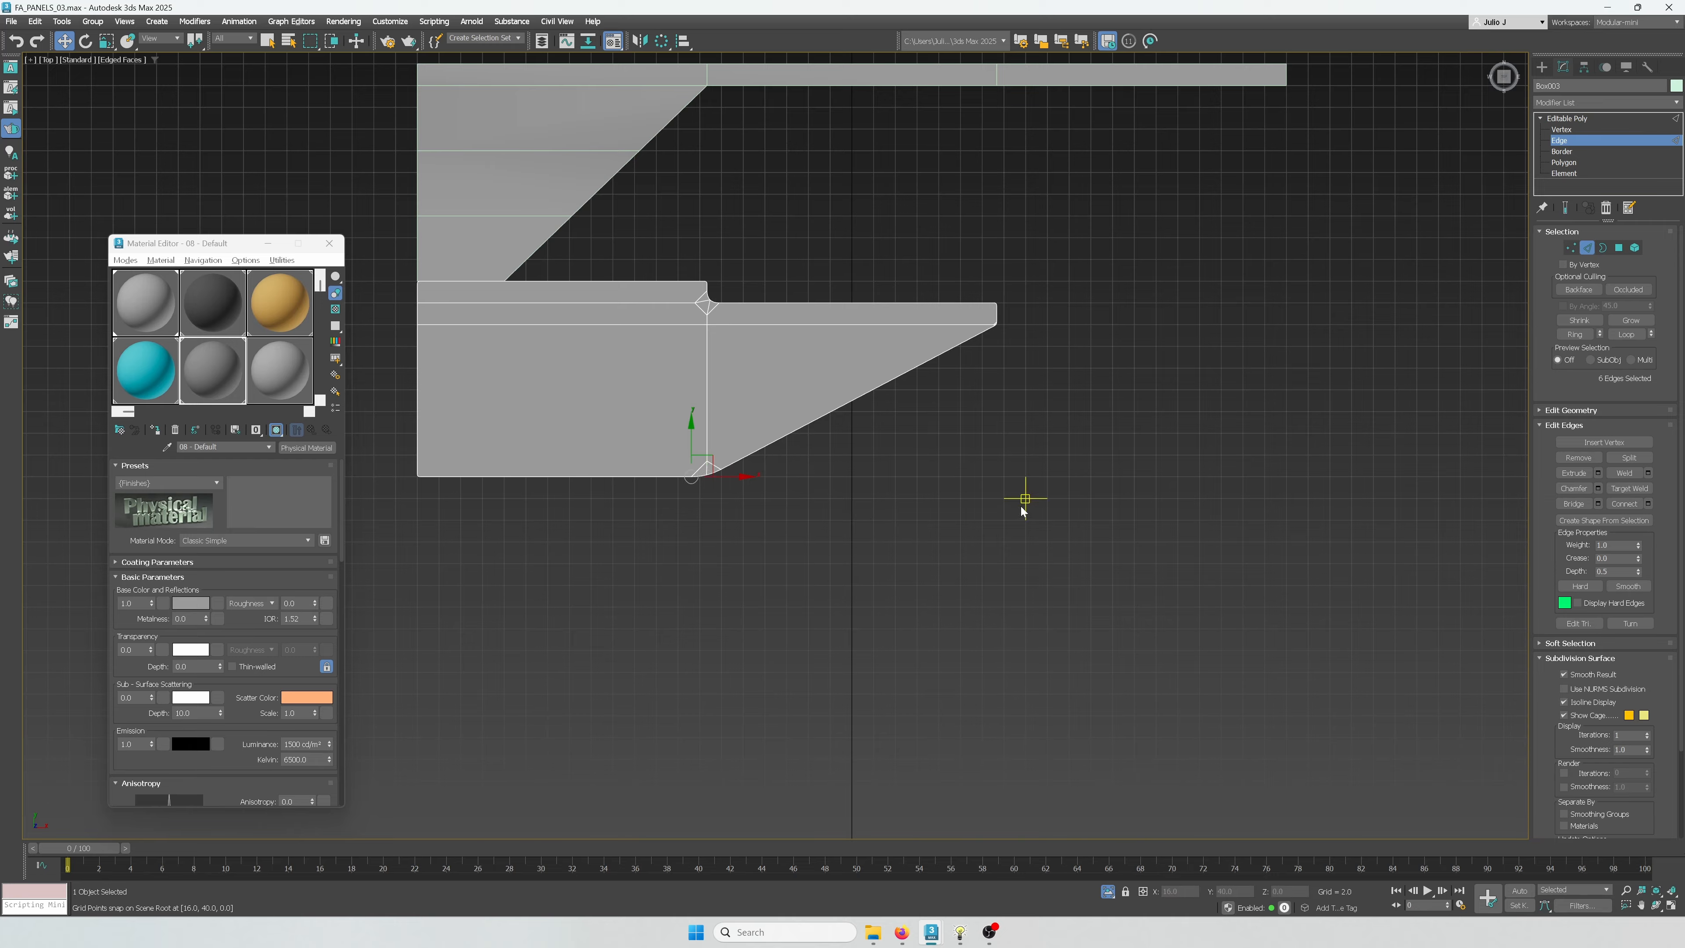
Finish editing the wedge panel, select the long-armed piece and chamfer its inner corner's vertical edge by about 1.44
{"action": "middle_click_drag", "start_coordinate": [1021, 508], "coordinate": [893, 492], "text": "alt"}
{"action": "left_click", "coordinate": [1592, 250]}
{"action": "left_click", "coordinate": [889, 357]}
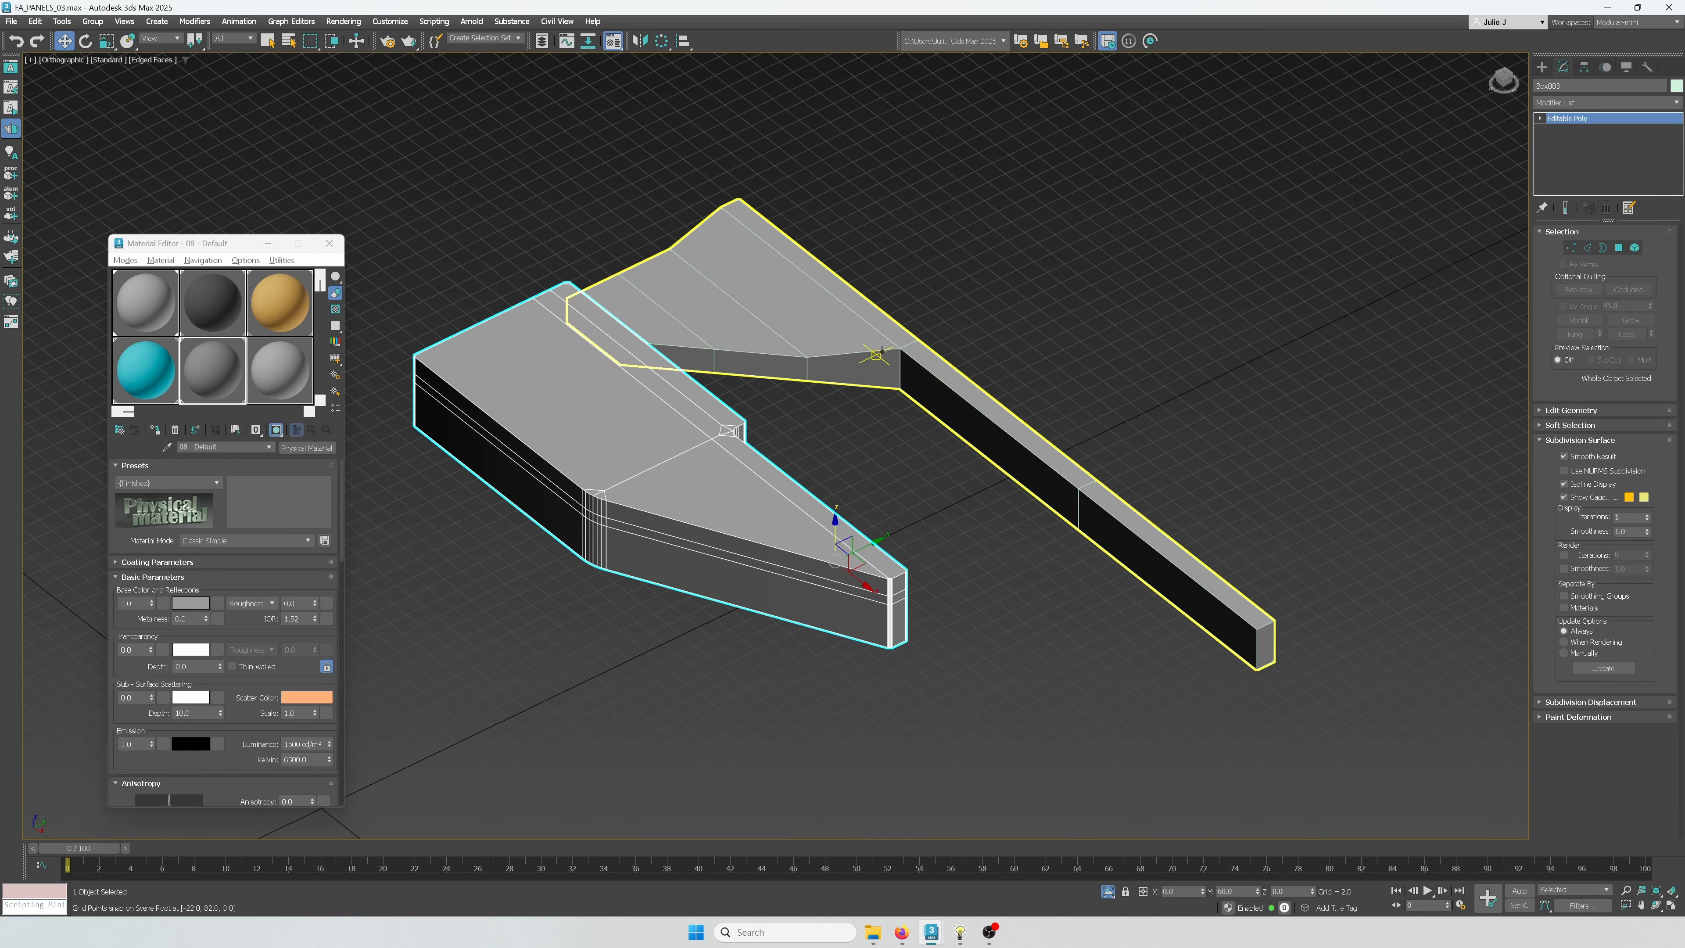
{"action": "scroll", "coordinate": [901, 359], "scroll_direction": "up", "scroll_amount": 4}
{"action": "left_click", "coordinate": [1586, 247]}
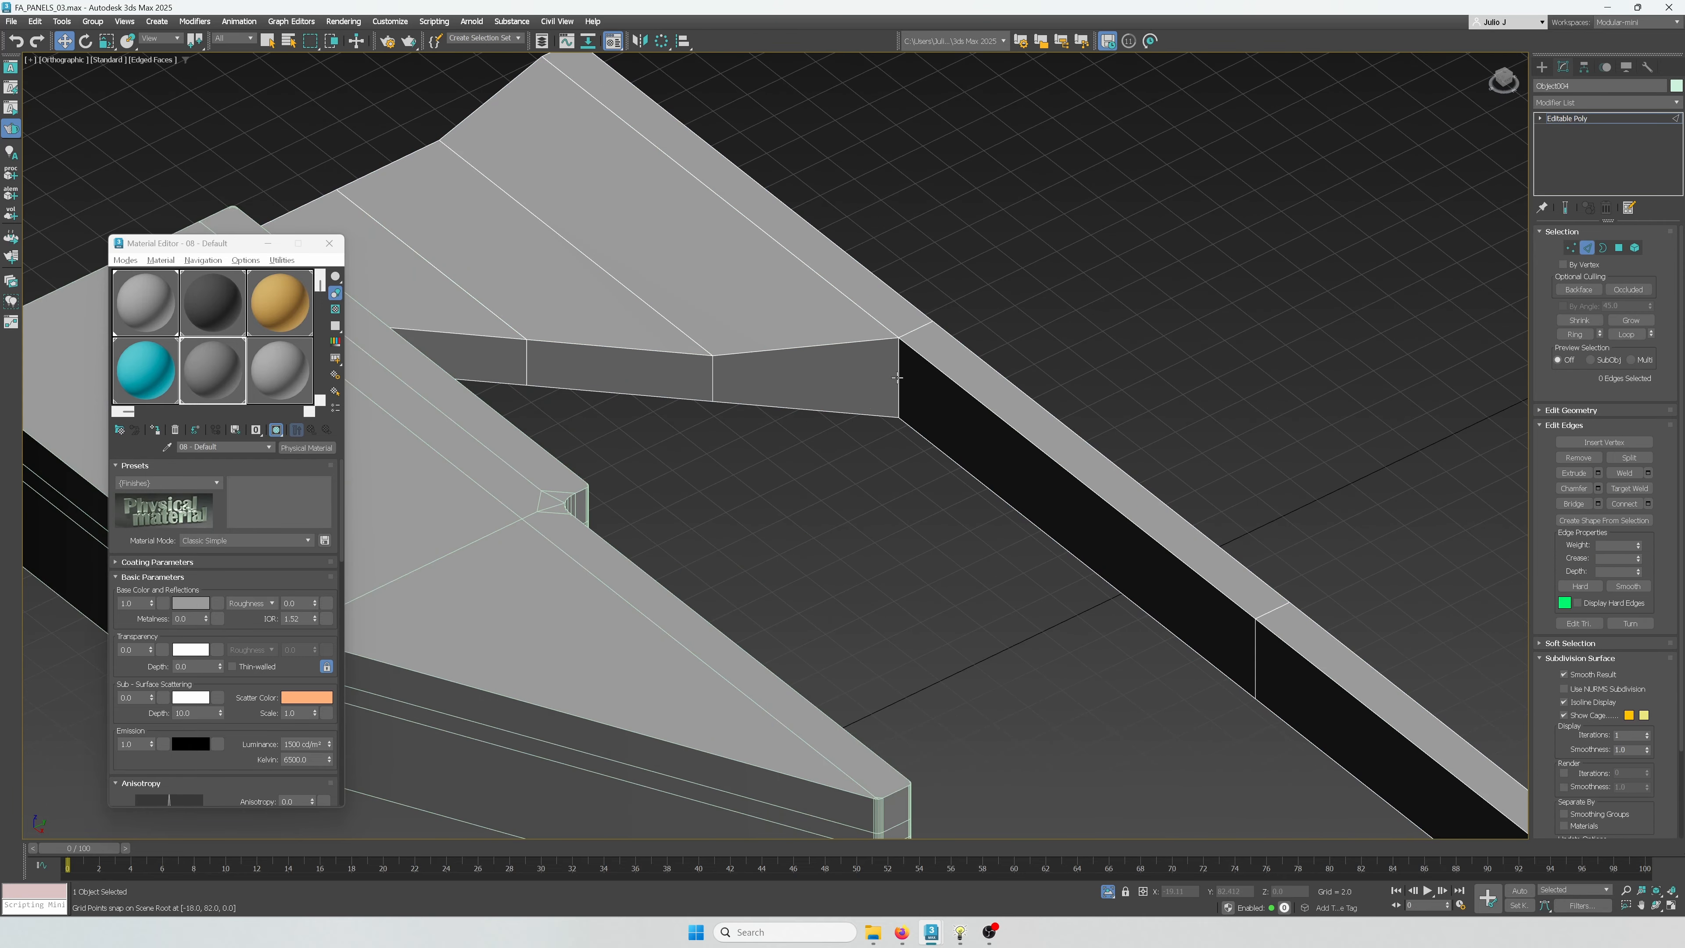
{"action": "left_click", "coordinate": [901, 399]}
{"action": "middle_click_drag", "start_coordinate": [959, 443], "coordinate": [819, 409]}
{"action": "key", "text": "ctrl+shift+c"}
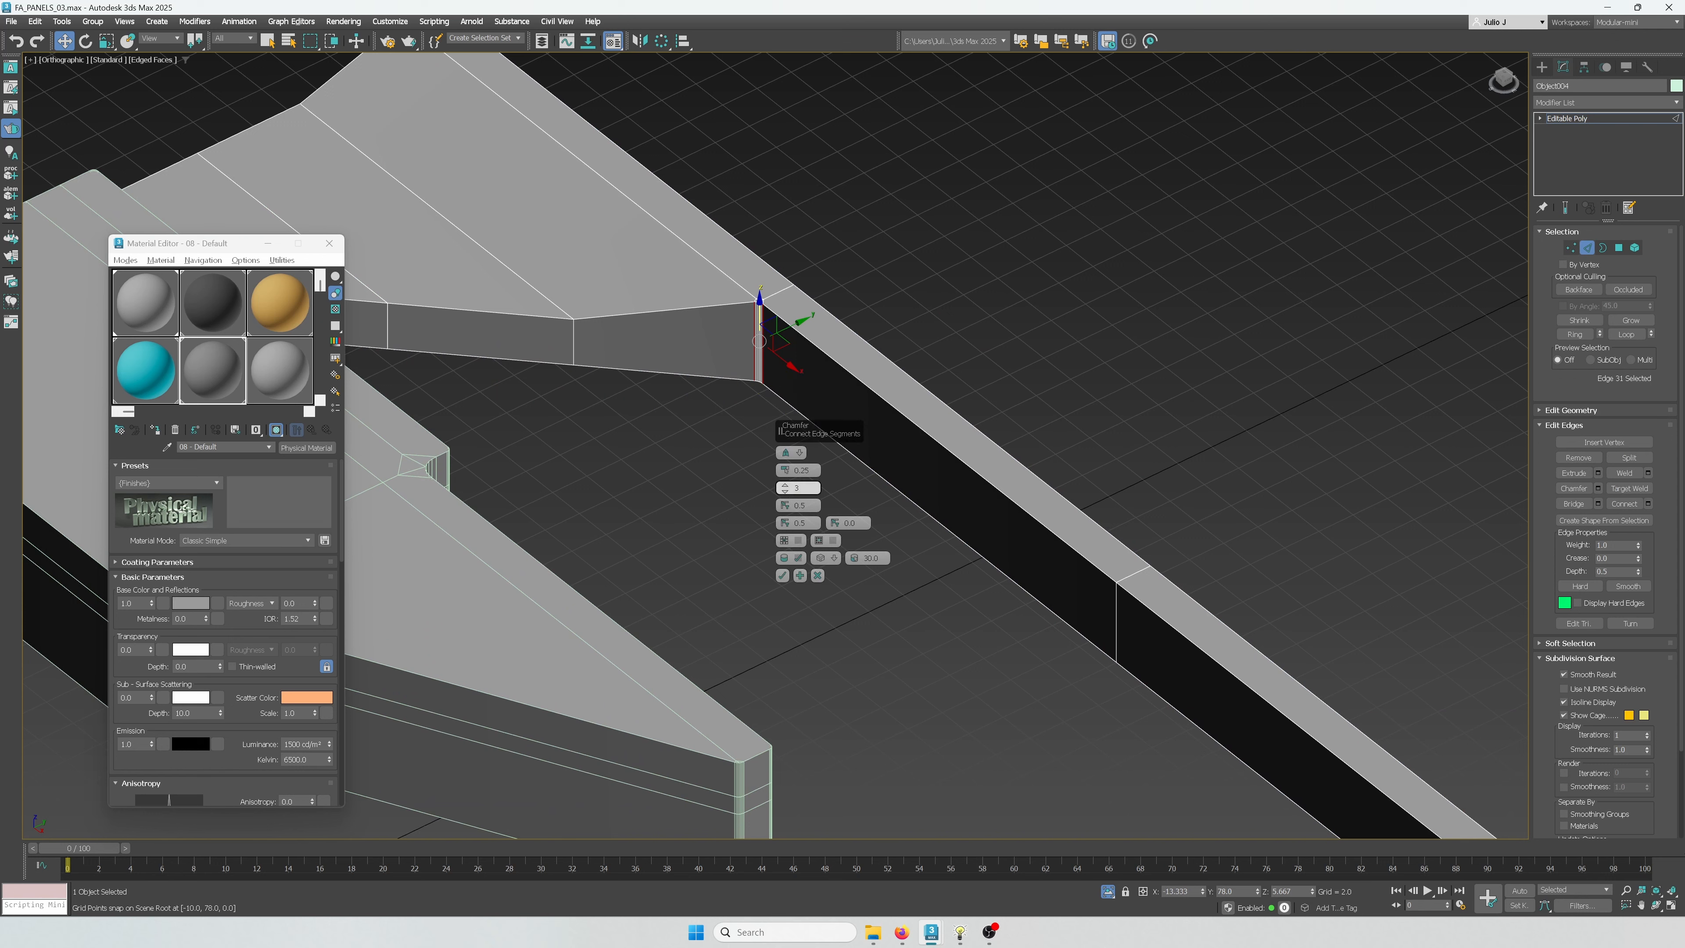
{"action": "mouse_move", "coordinate": [790, 472]}
{"action": "left_mouse_down"}
{"action": "mouse_move", "coordinate": [791, 434]}
{"action": "mouse_move", "coordinate": [790, 484]}
{"action": "left_mouse_up"}
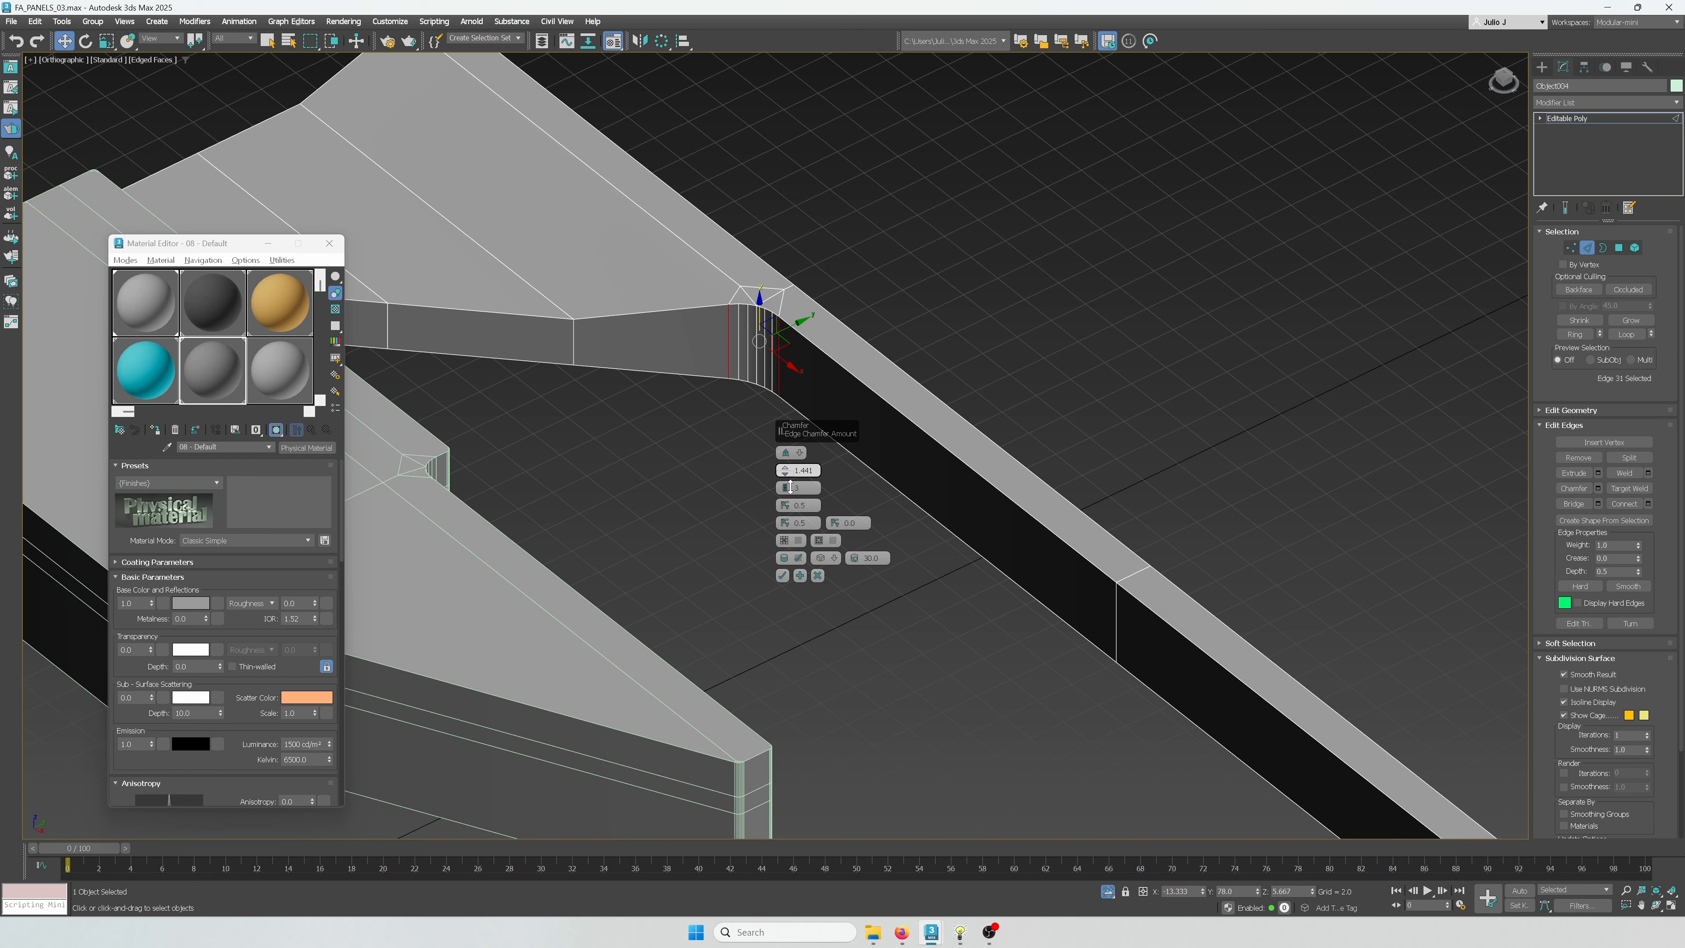
{"action": "left_click", "coordinate": [783, 576]}
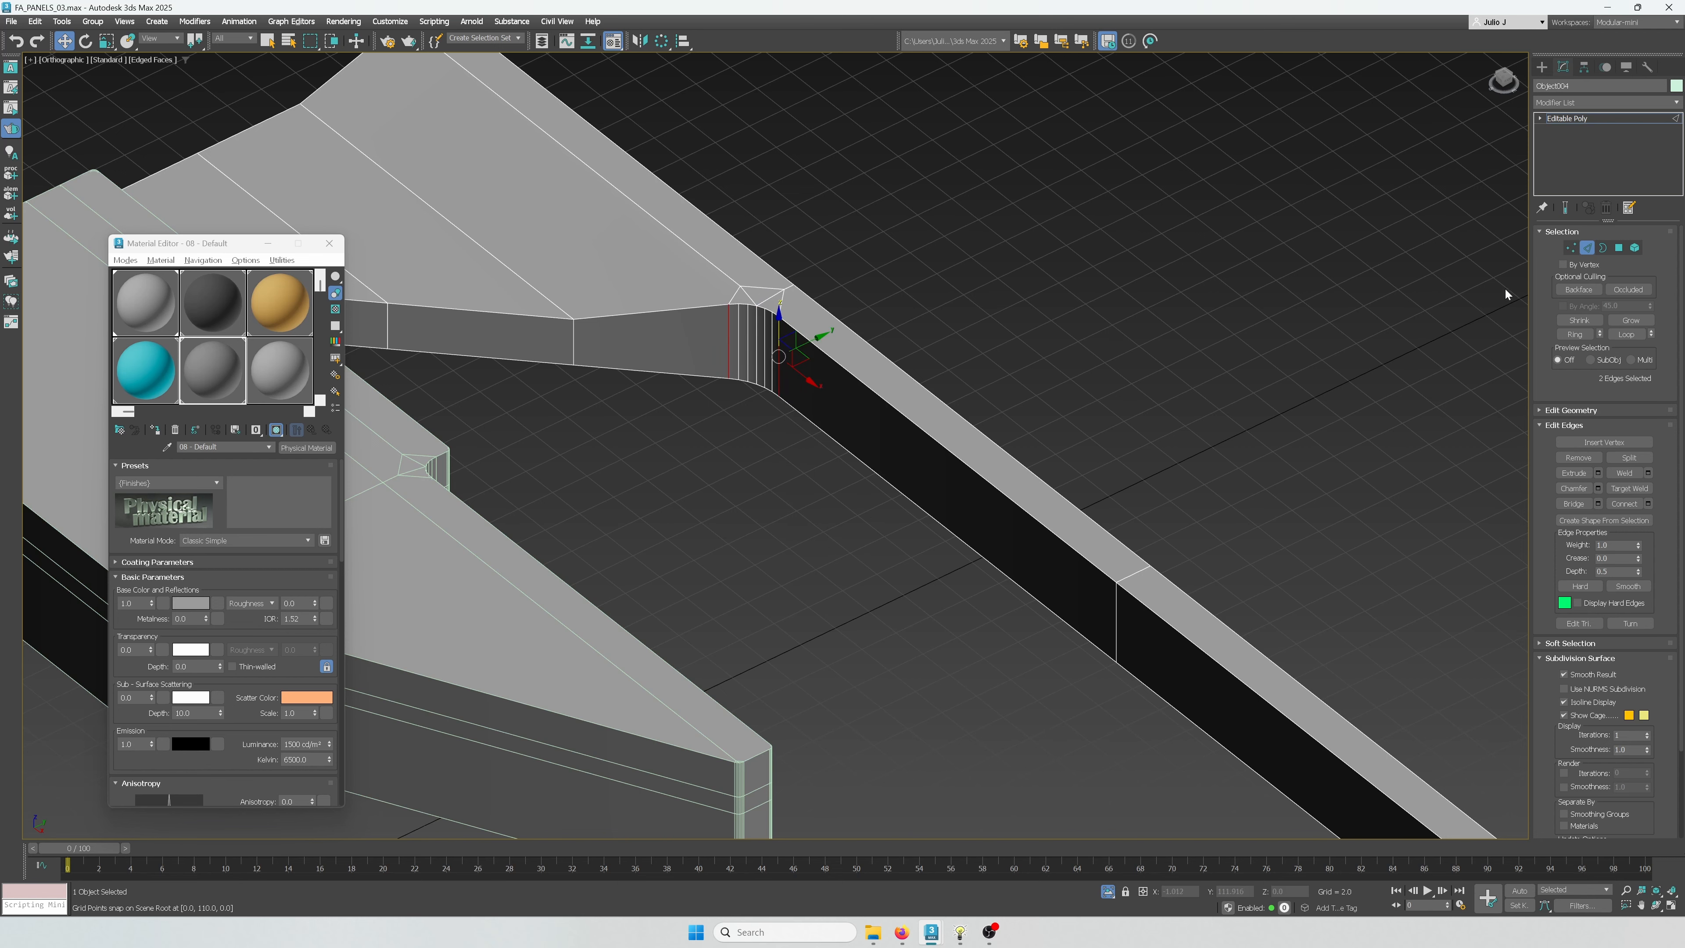
Select the two vertical edges at the long arm's tip and the one at the piece's opposite outer corner for chamfering
{"action": "left_click", "coordinate": [1572, 247]}
{"action": "left_click", "coordinate": [797, 290]}
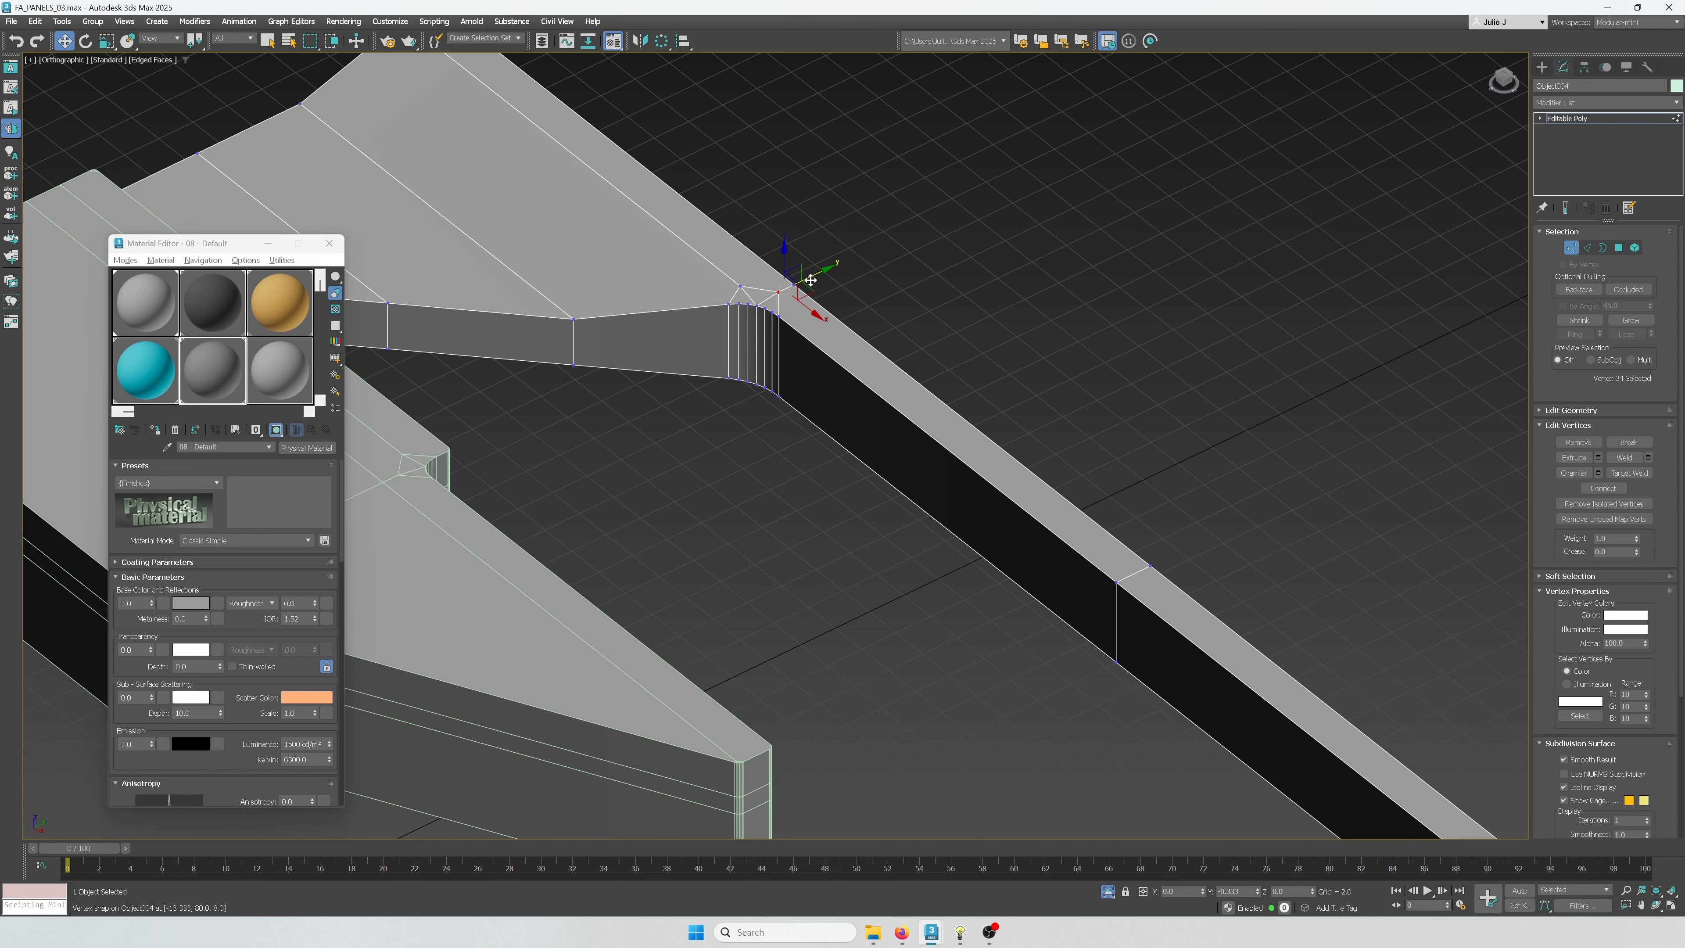
{"action": "scroll", "coordinate": [810, 279], "scroll_direction": "down", "scroll_amount": 5}
{"action": "left_click", "coordinate": [1591, 253]}
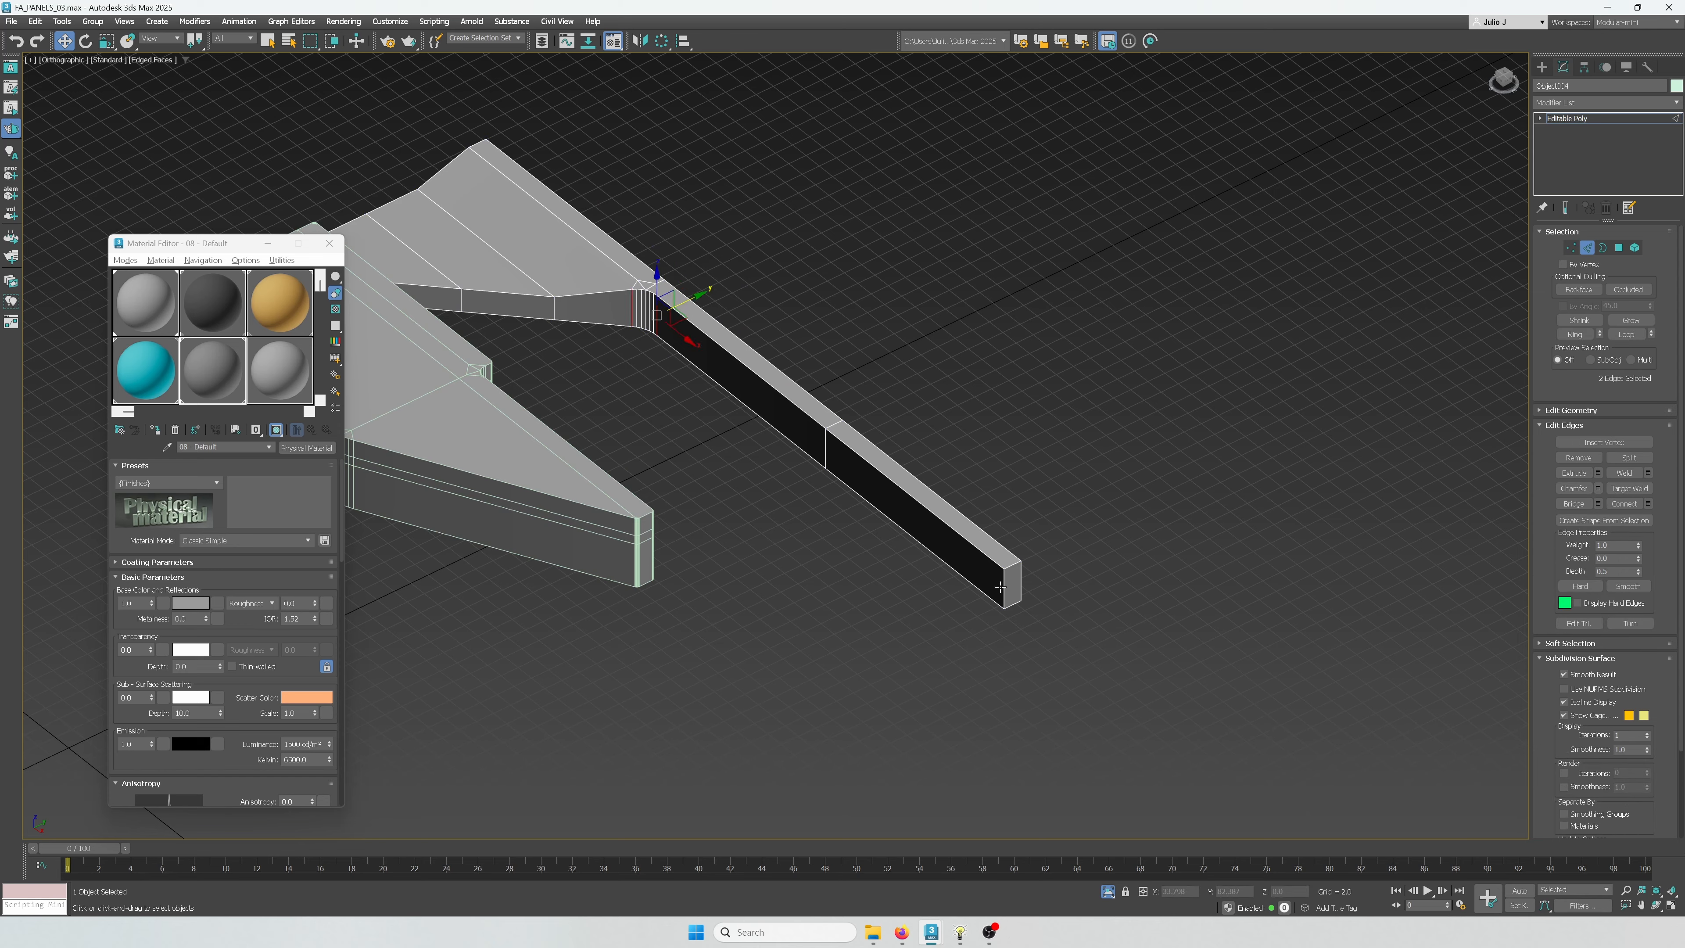
{"action": "left_click", "coordinate": [1004, 588]}
{"action": "left_click", "coordinate": [1022, 586], "text": "ctrl"}
{"action": "scroll", "coordinate": [1061, 584], "scroll_direction": "down", "scroll_amount": 3}
{"action": "middle_click_drag", "start_coordinate": [1090, 584], "coordinate": [735, 590], "text": "alt"}
{"action": "key", "text": "ctrl+shift+c"}
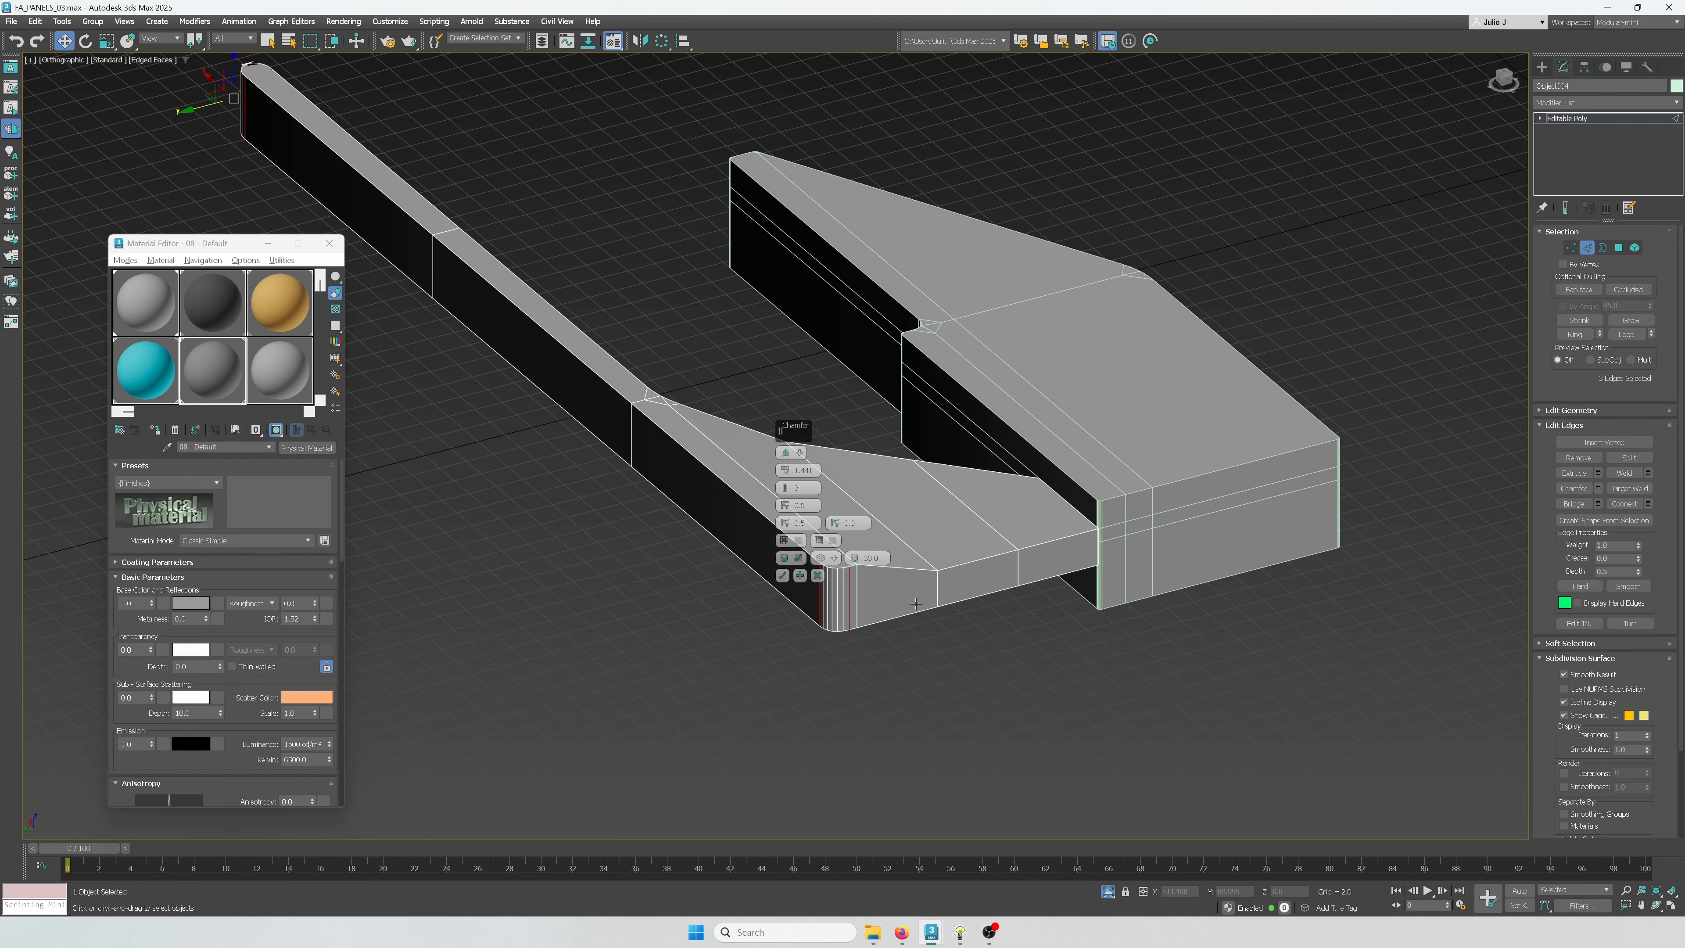
Set the chamfer amount of the long-armed piece's three outer corner edges to 0.25
{"action": "middle_click_drag", "start_coordinate": [860, 620], "coordinate": [868, 619], "text": "alt"}
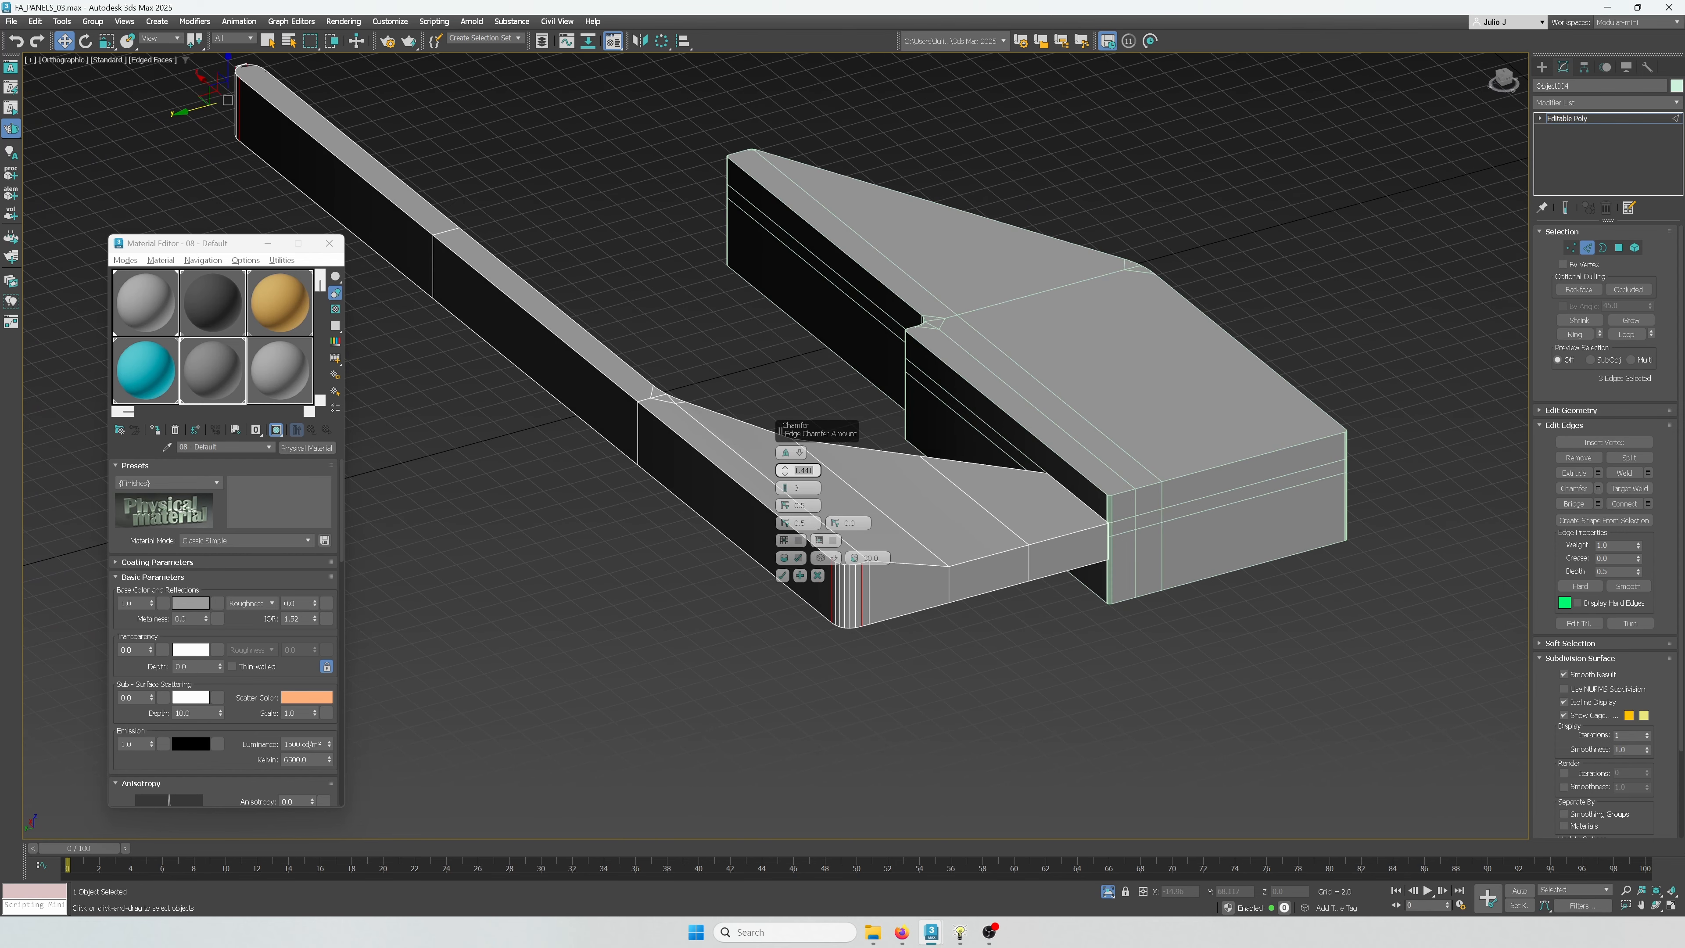
{"action": "type", "text": ".025"}
{"action": "key", "text": "Return"}
{"action": "key", "text": "t"}
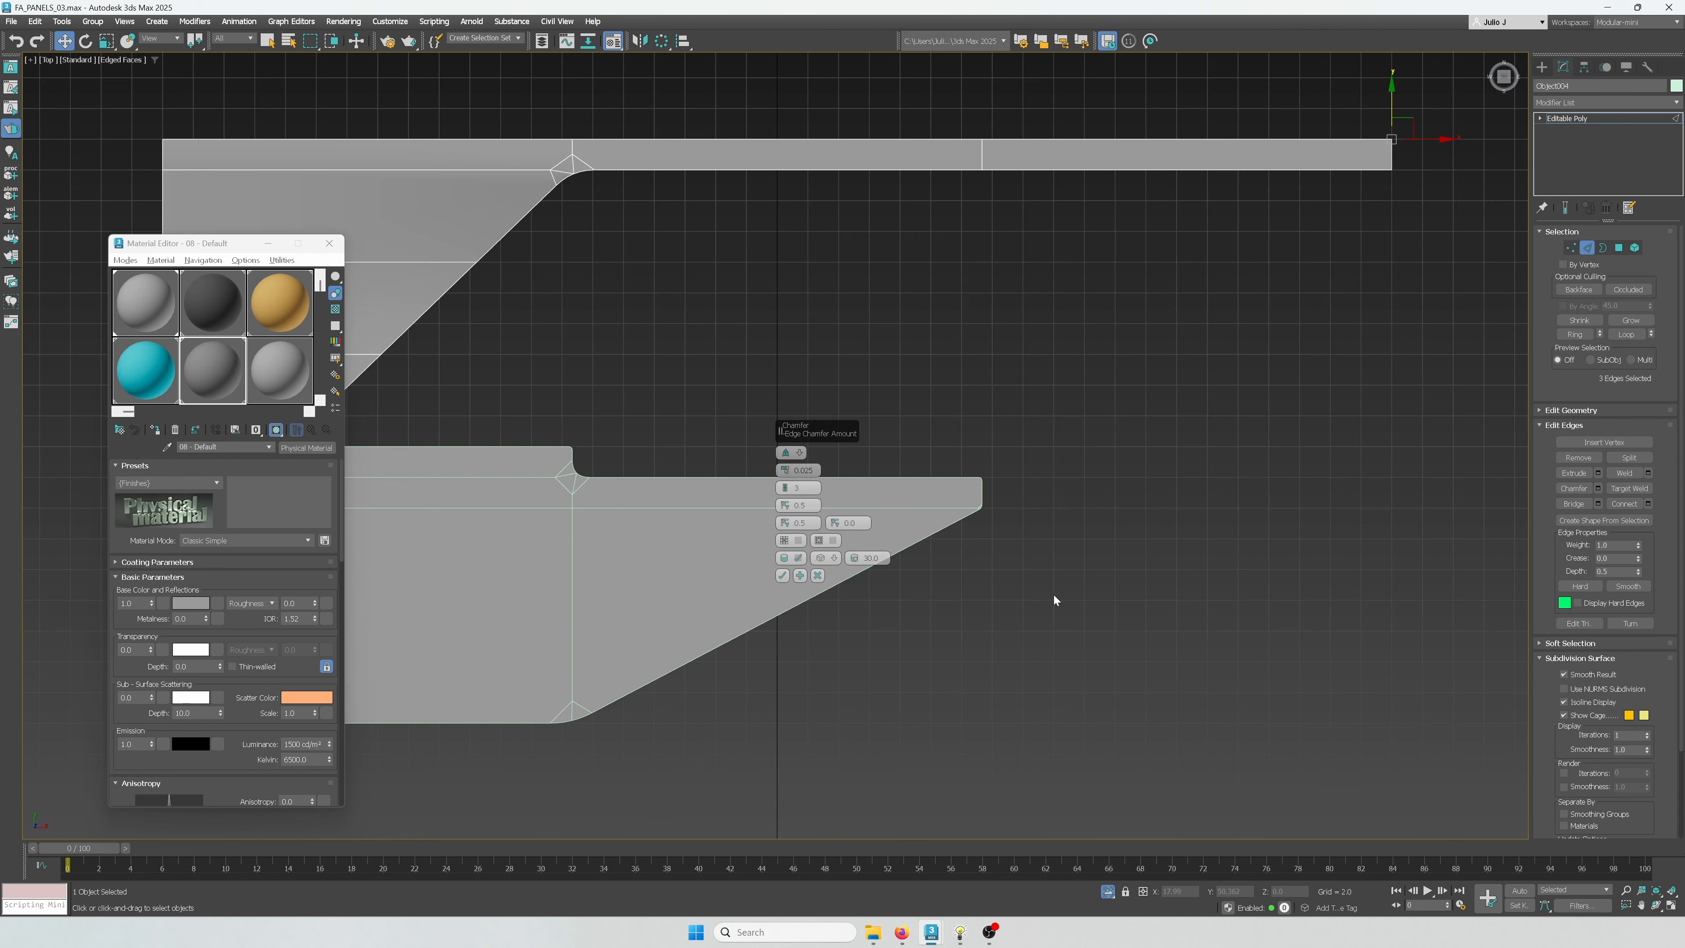
{"action": "middle_click_drag", "start_coordinate": [1406, 116], "coordinate": [1023, 450]}
{"action": "scroll", "coordinate": [1003, 479], "scroll_direction": "up", "scroll_amount": 6}
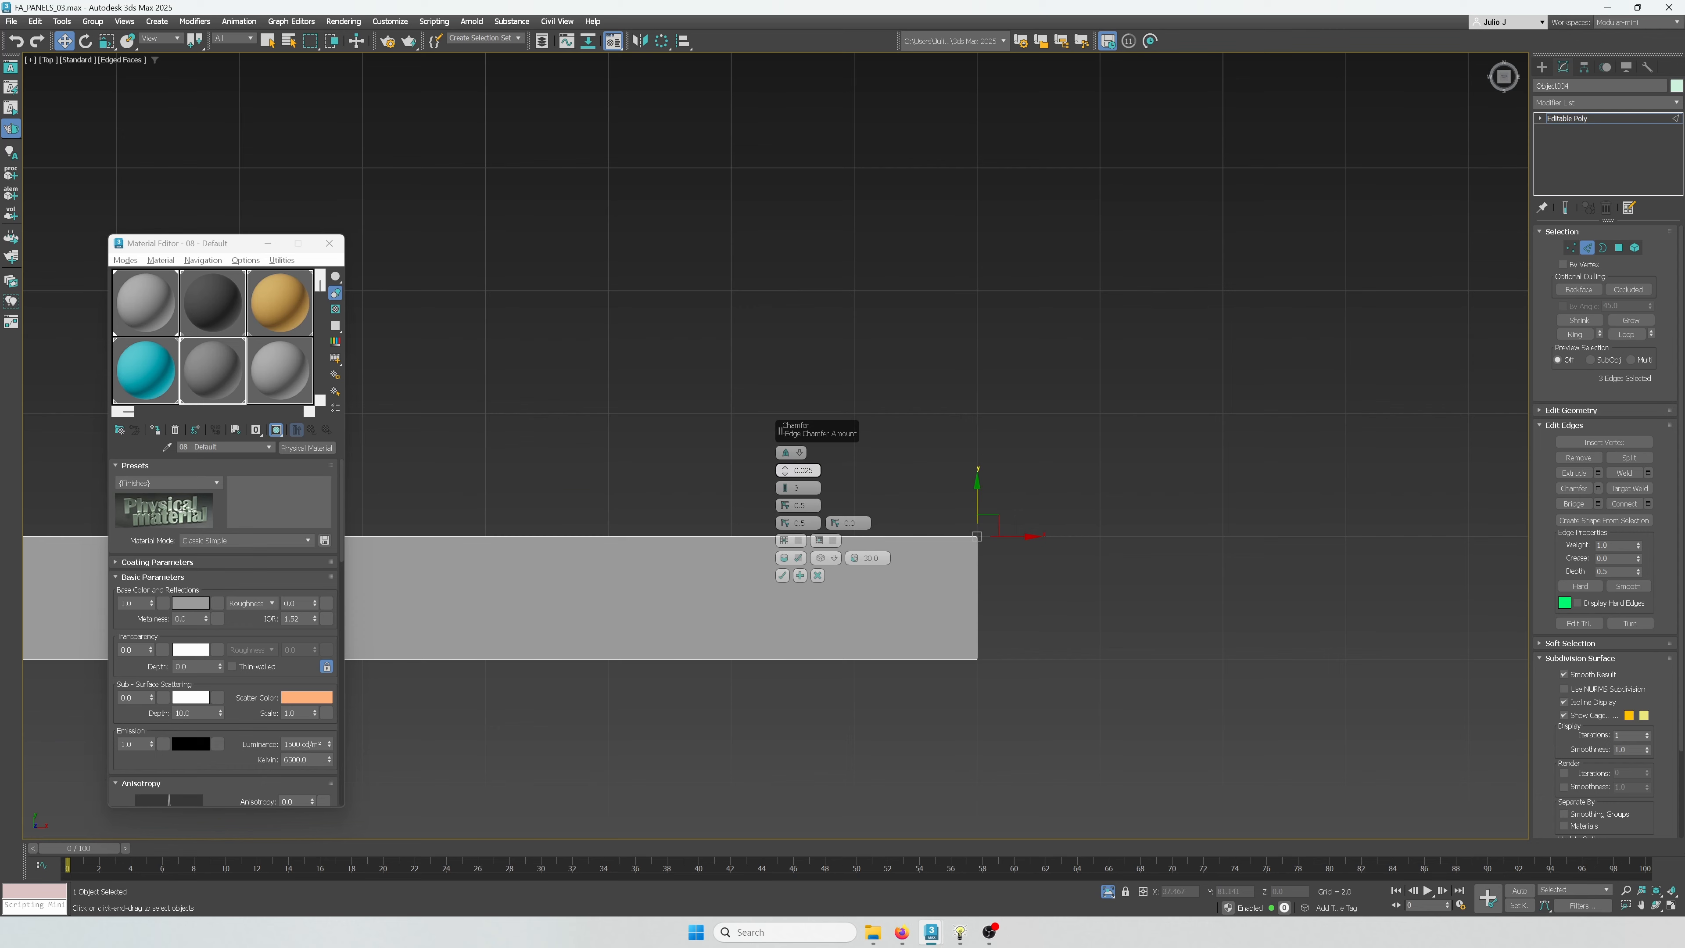
{"action": "scroll", "coordinate": [1228, 521], "scroll_direction": "down", "scroll_amount": 7}
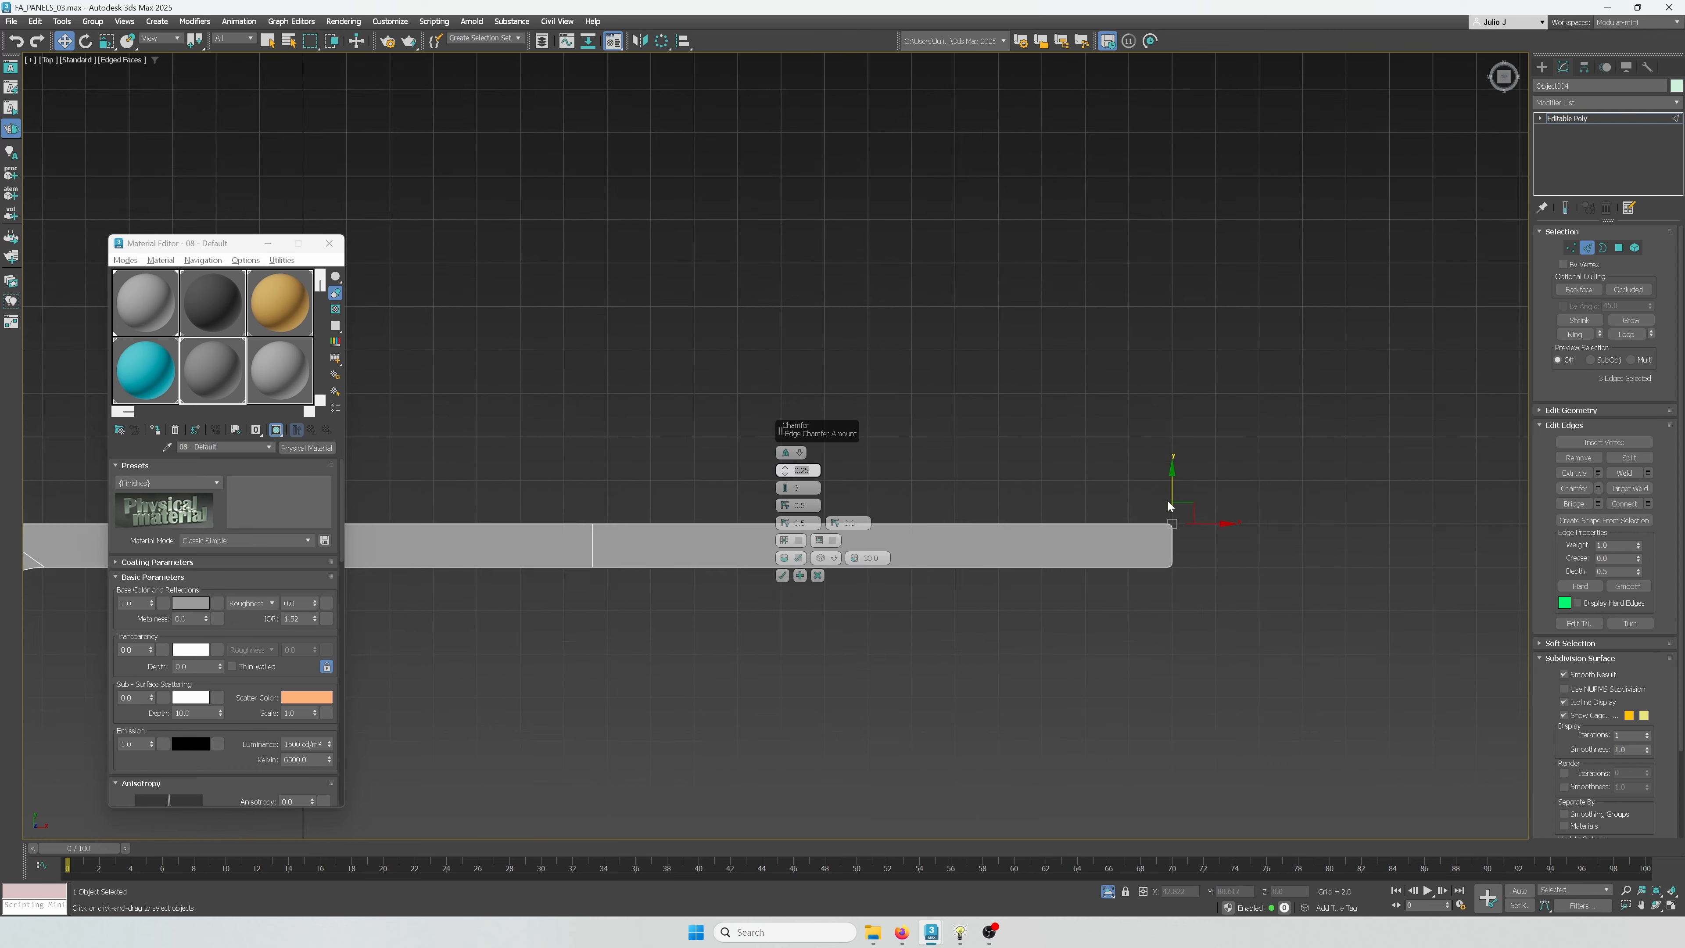
{"action": "middle_click_drag", "start_coordinate": [1054, 600], "coordinate": [1064, 566], "text": "alt"}
{"action": "scroll", "coordinate": [1075, 598], "scroll_direction": "up", "scroll_amount": 6}
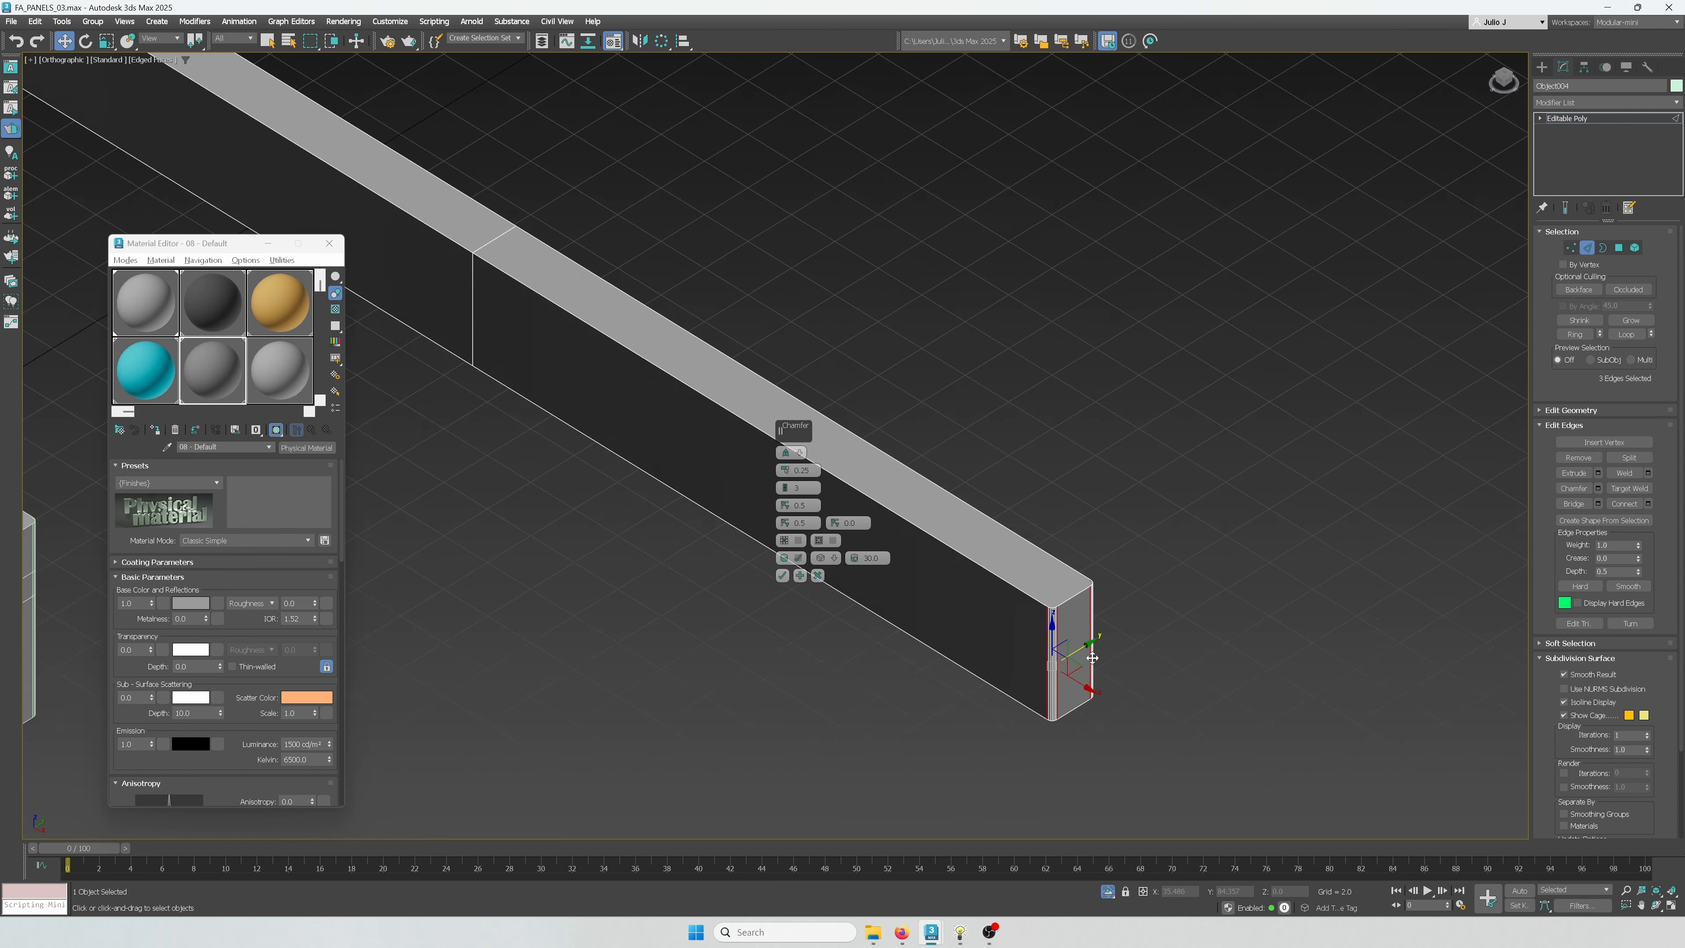
Reduce the outer corner chamfer to 2 segments and compare it with the wedge panel's chamfered tip
{"action": "left_click", "coordinate": [785, 491]}
{"action": "scroll", "coordinate": [547, 578], "scroll_direction": "down", "scroll_amount": 4}
{"action": "middle_click_drag", "start_coordinate": [547, 577], "coordinate": [1515, 492]}
{"action": "scroll", "coordinate": [804, 364], "scroll_direction": "up", "scroll_amount": 3}
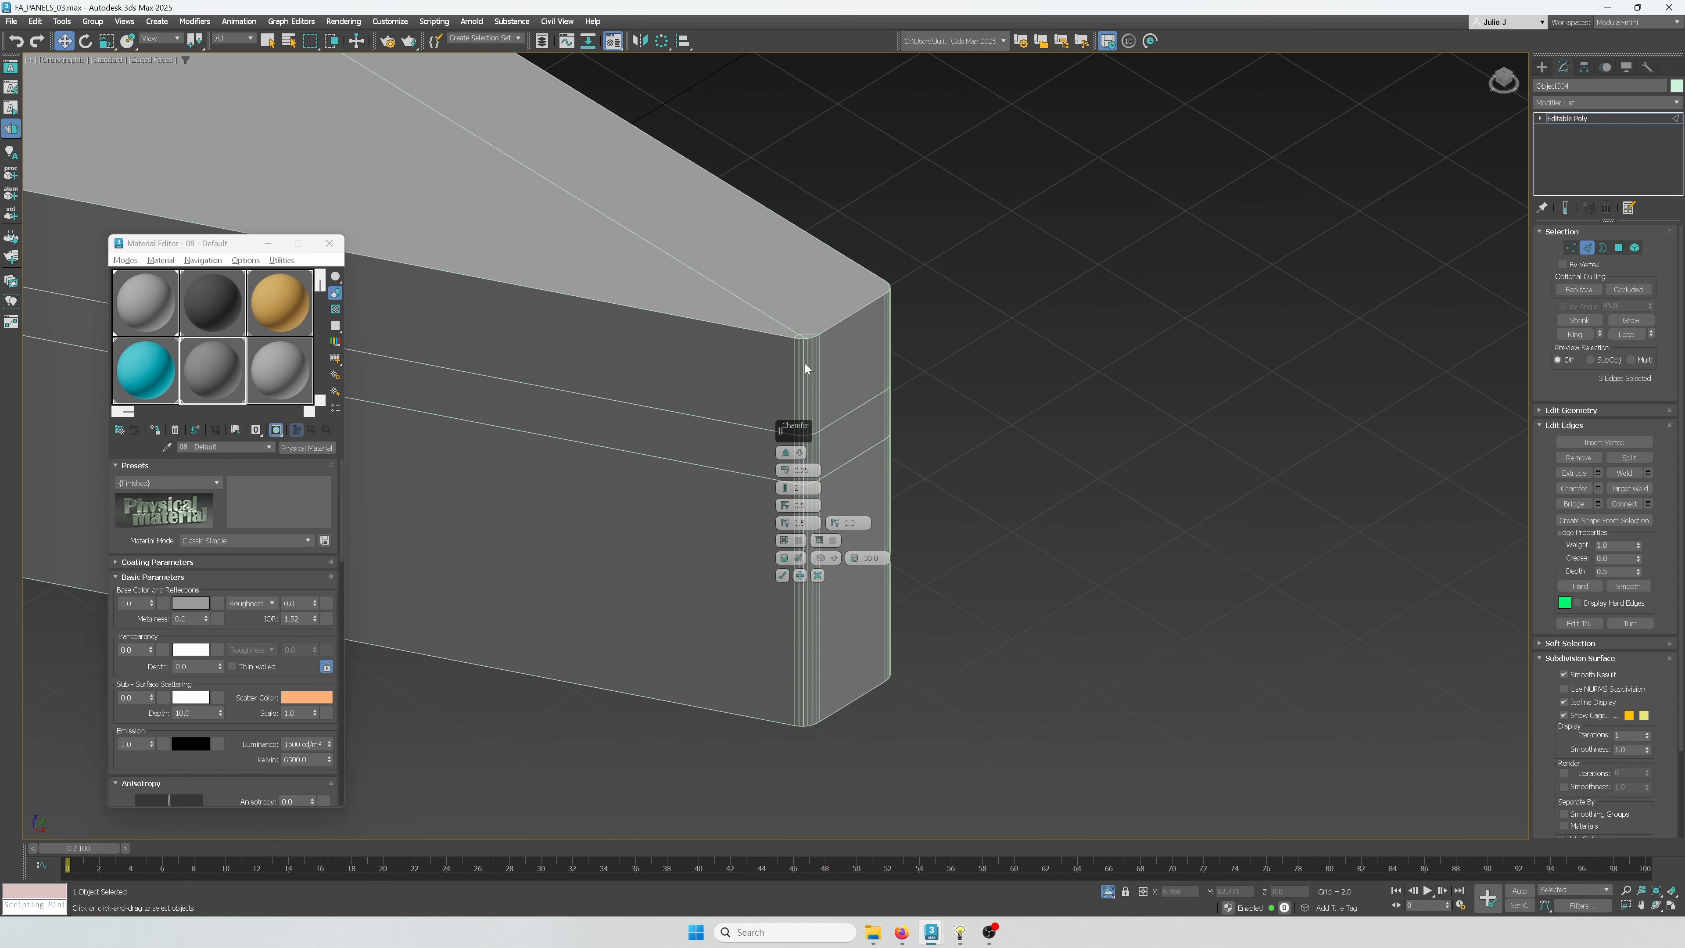
{"action": "scroll", "coordinate": [804, 364], "scroll_direction": "down", "scroll_amount": 3}
{"action": "middle_click_drag", "start_coordinate": [1330, 431], "coordinate": [826, 503]}
{"action": "middle_click_drag", "start_coordinate": [1337, 531], "coordinate": [1107, 529]}
{"action": "scroll", "coordinate": [1199, 514], "scroll_direction": "up", "scroll_amount": 4}
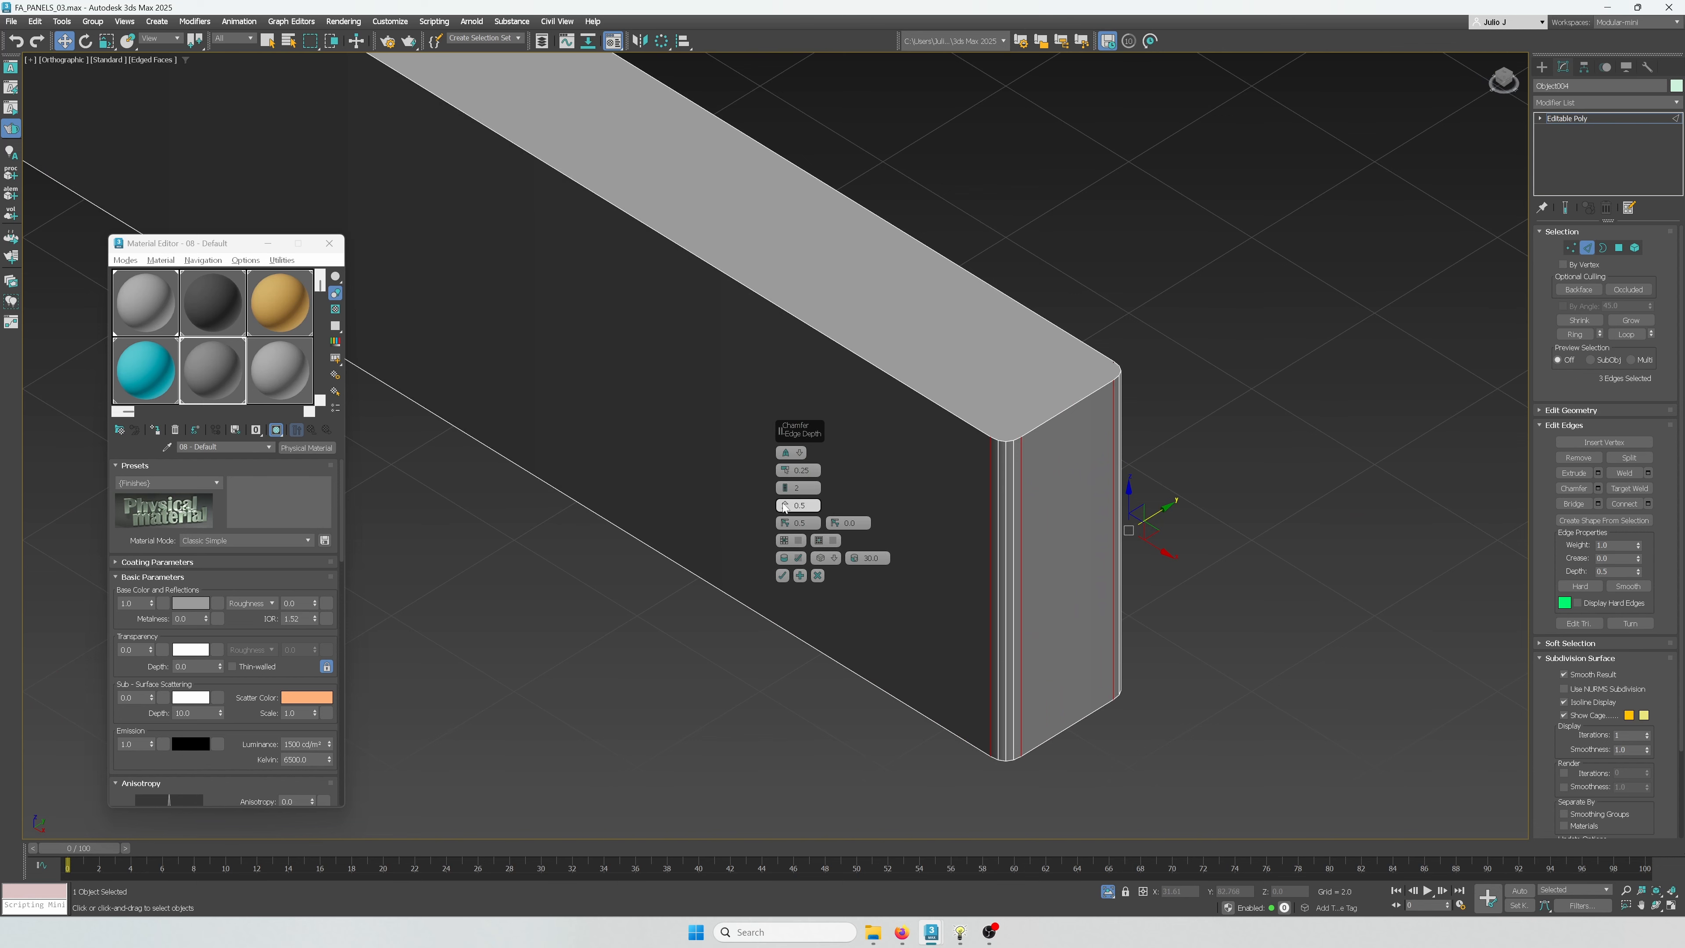
Try 3 segments for the arm tip's chamfer, then return to 2 and apply it
{"action": "left_click_drag", "start_coordinate": [785, 493], "coordinate": [786, 491]}
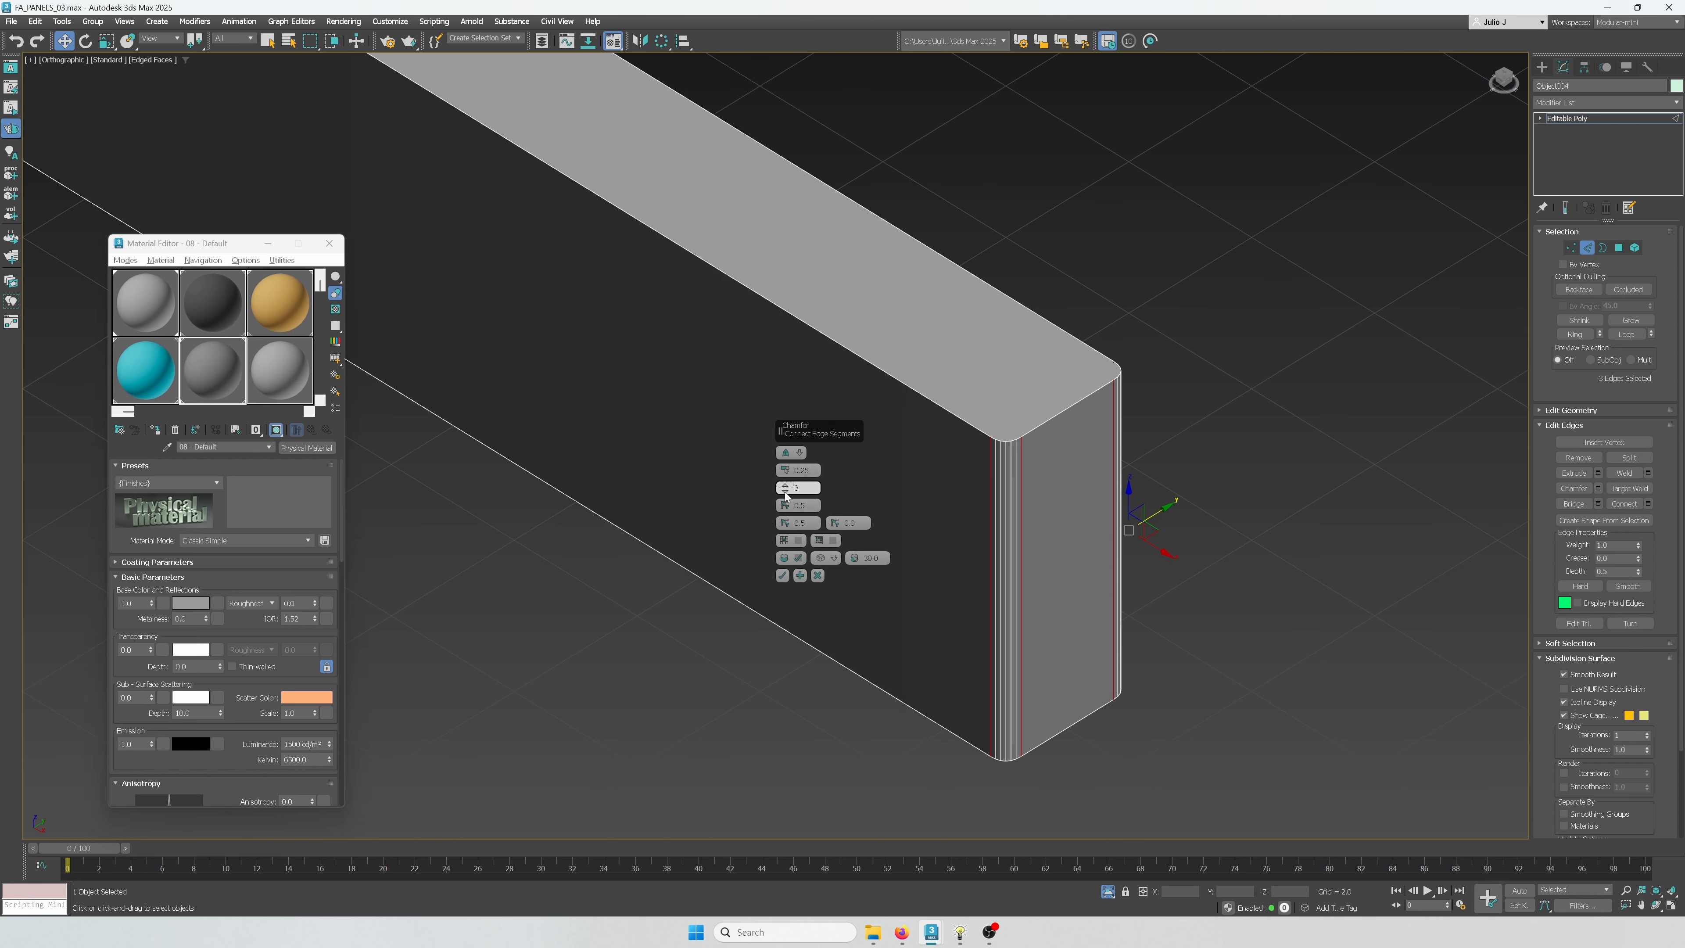
{"action": "left_click", "coordinate": [785, 491]}
{"action": "scroll", "coordinate": [1179, 525], "scroll_direction": "down", "scroll_amount": 3}
{"action": "key", "text": "t"}
{"action": "middle_click_drag", "start_coordinate": [1248, 505], "coordinate": [989, 541]}
{"action": "scroll", "coordinate": [1205, 524], "scroll_direction": "up", "scroll_amount": 7}
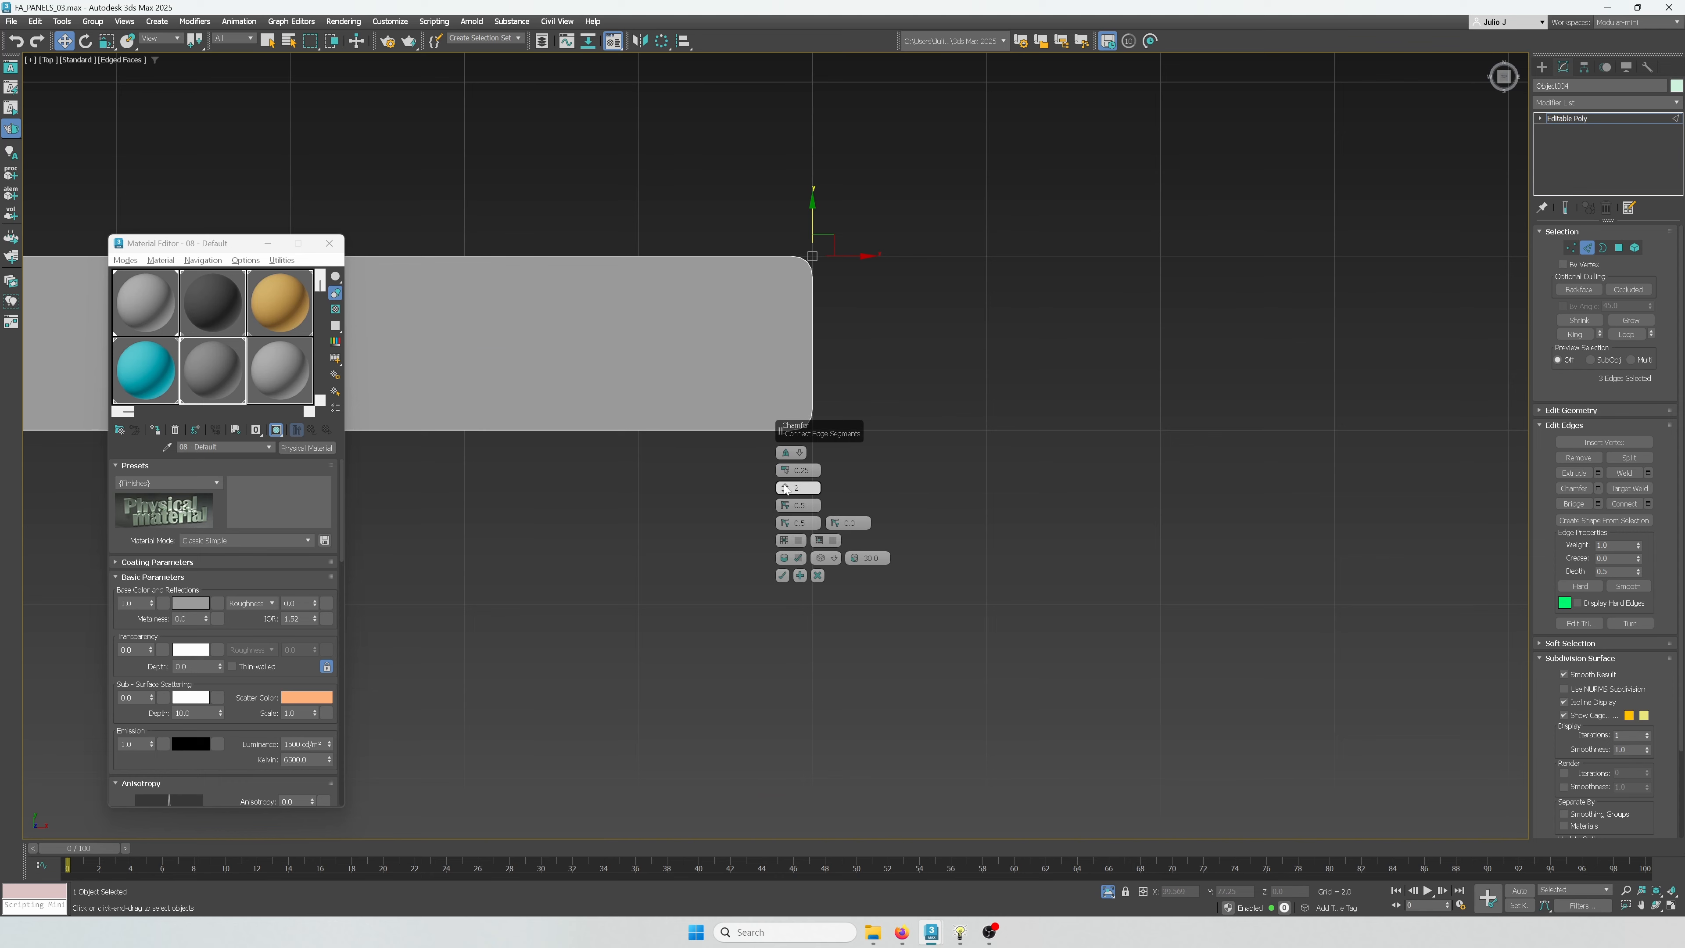
{"action": "middle_click_drag", "start_coordinate": [994, 493], "coordinate": [1204, 324], "text": "alt"}
{"action": "scroll", "coordinate": [952, 540], "scroll_direction": "down", "scroll_amount": 4}
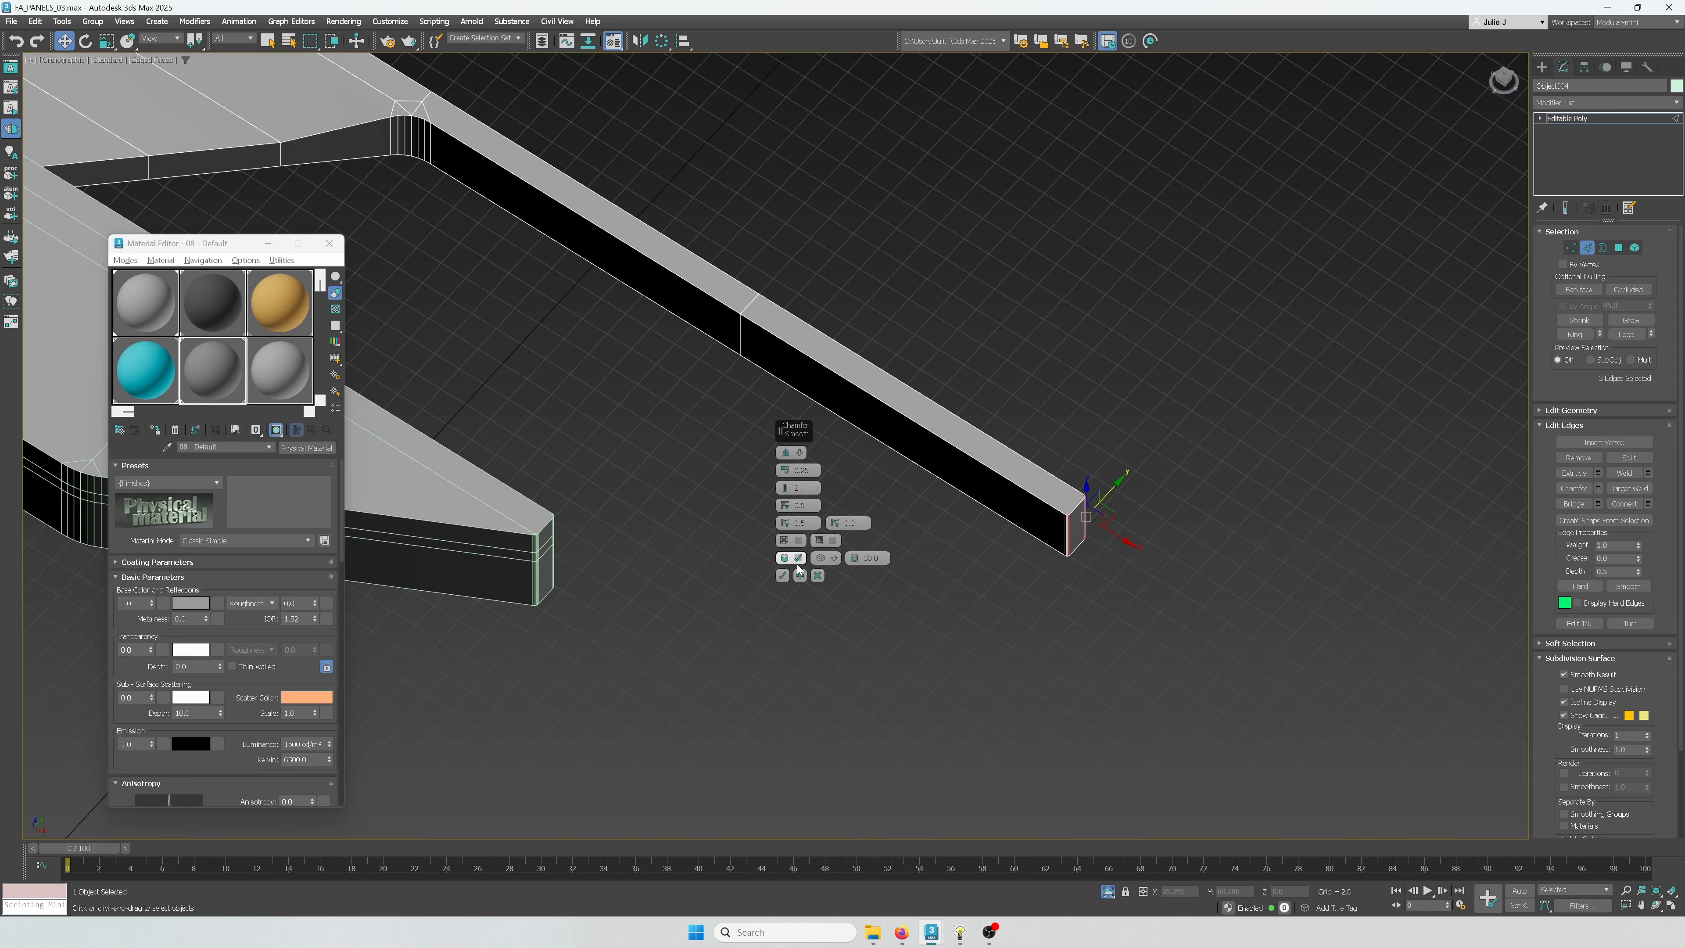
{"action": "left_click", "coordinate": [783, 575]}
Select the two top polygons of the long-armed piece's low section and lower them slightly along Z
{"action": "middle_click_drag", "start_coordinate": [861, 522], "coordinate": [1047, 581], "text": "alt"}
{"action": "left_click", "coordinate": [631, 415]}
{"action": "middle_click_drag", "start_coordinate": [773, 453], "coordinate": [850, 441], "text": "alt"}
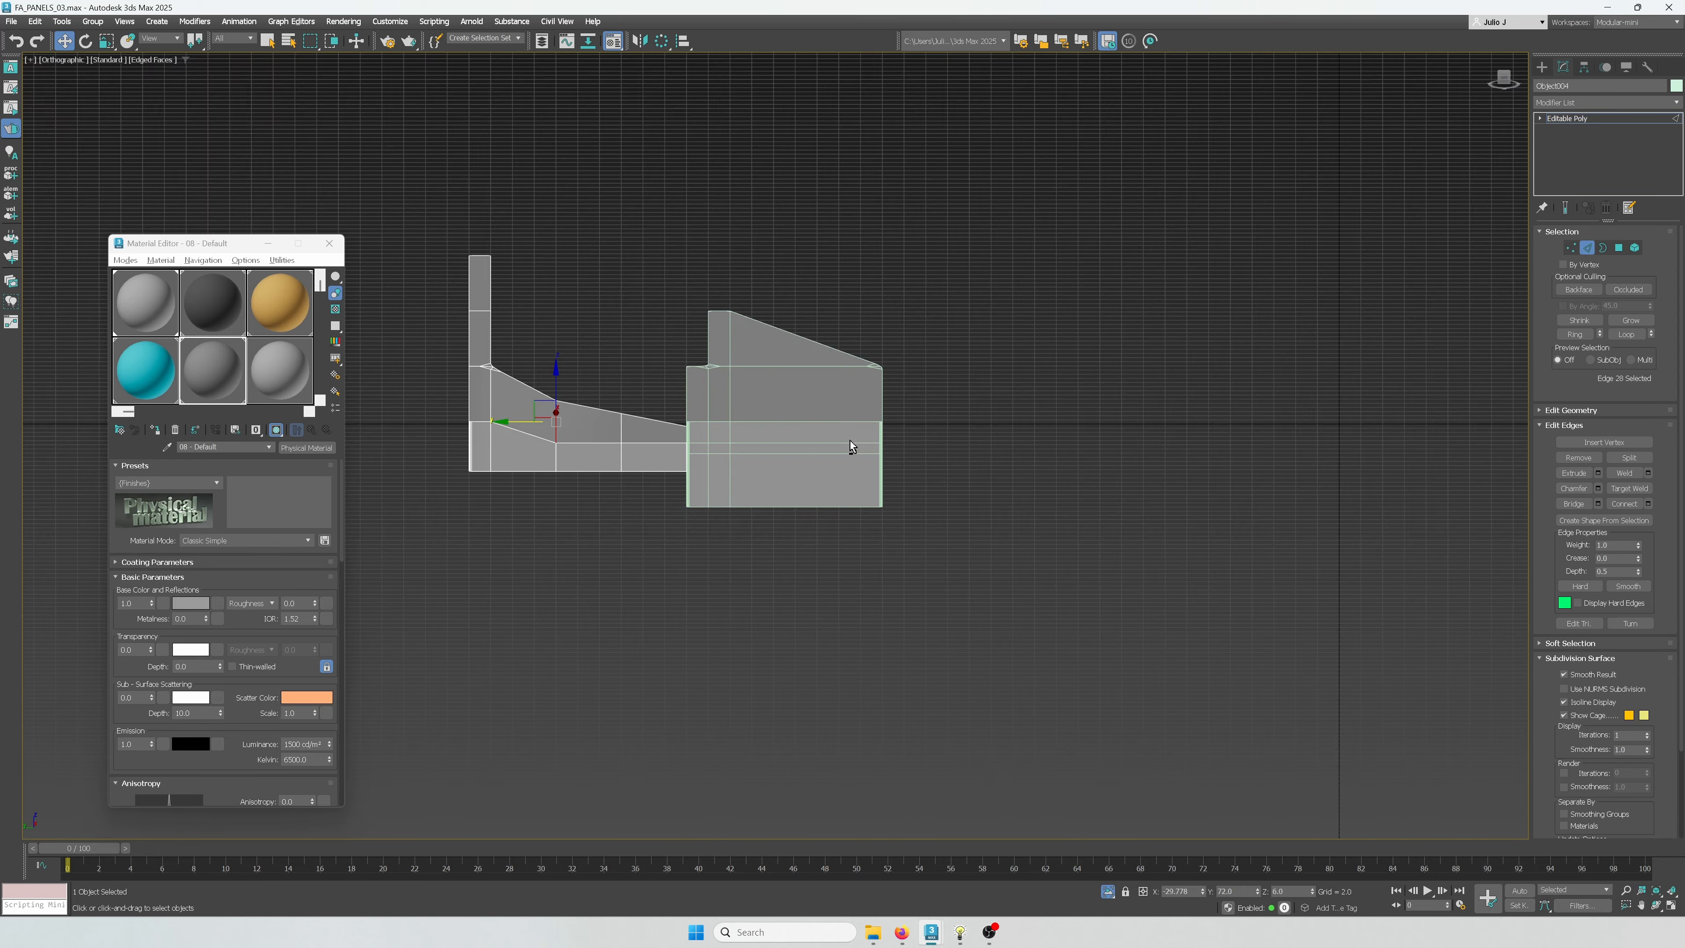
{"action": "scroll", "coordinate": [588, 428], "scroll_direction": "up", "scroll_amount": 4}
{"action": "left_click", "coordinate": [1620, 248]}
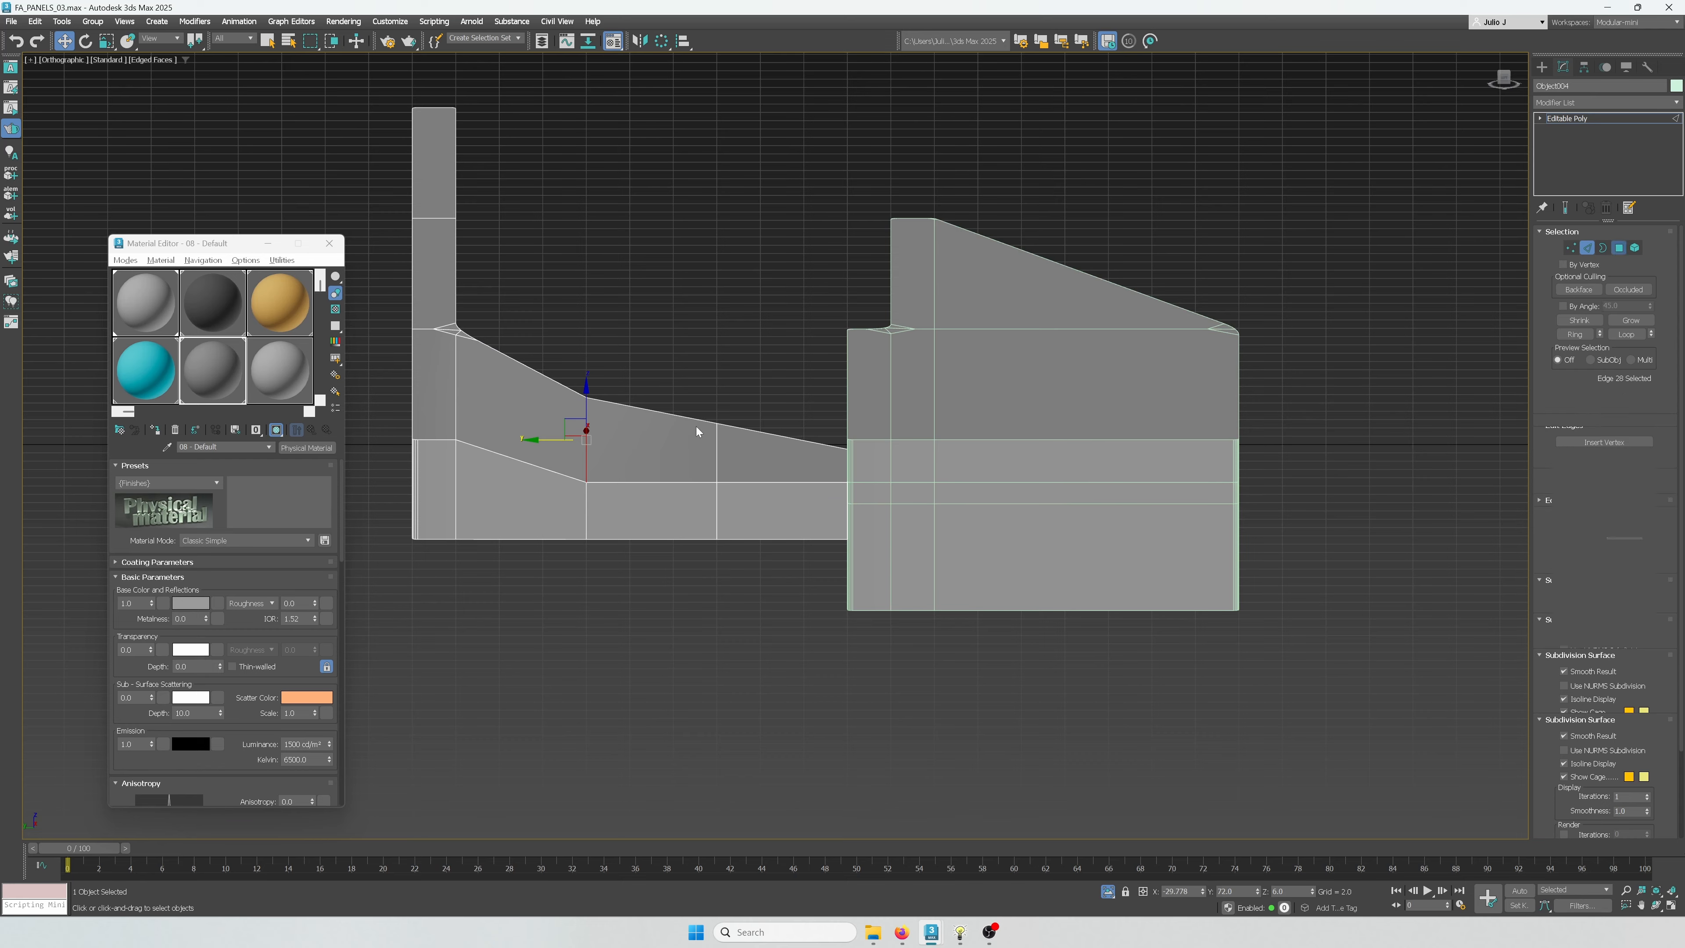
{"action": "left_click", "coordinate": [690, 441]}
{"action": "left_click", "coordinate": [807, 467], "text": "ctrl"}
{"action": "middle_click_drag", "start_coordinate": [809, 466], "coordinate": [678, 475], "text": "alt"}
{"action": "scroll", "coordinate": [678, 475], "scroll_direction": "up", "scroll_amount": 2}
{"action": "scroll", "coordinate": [678, 475], "scroll_direction": "up", "scroll_amount": 2}
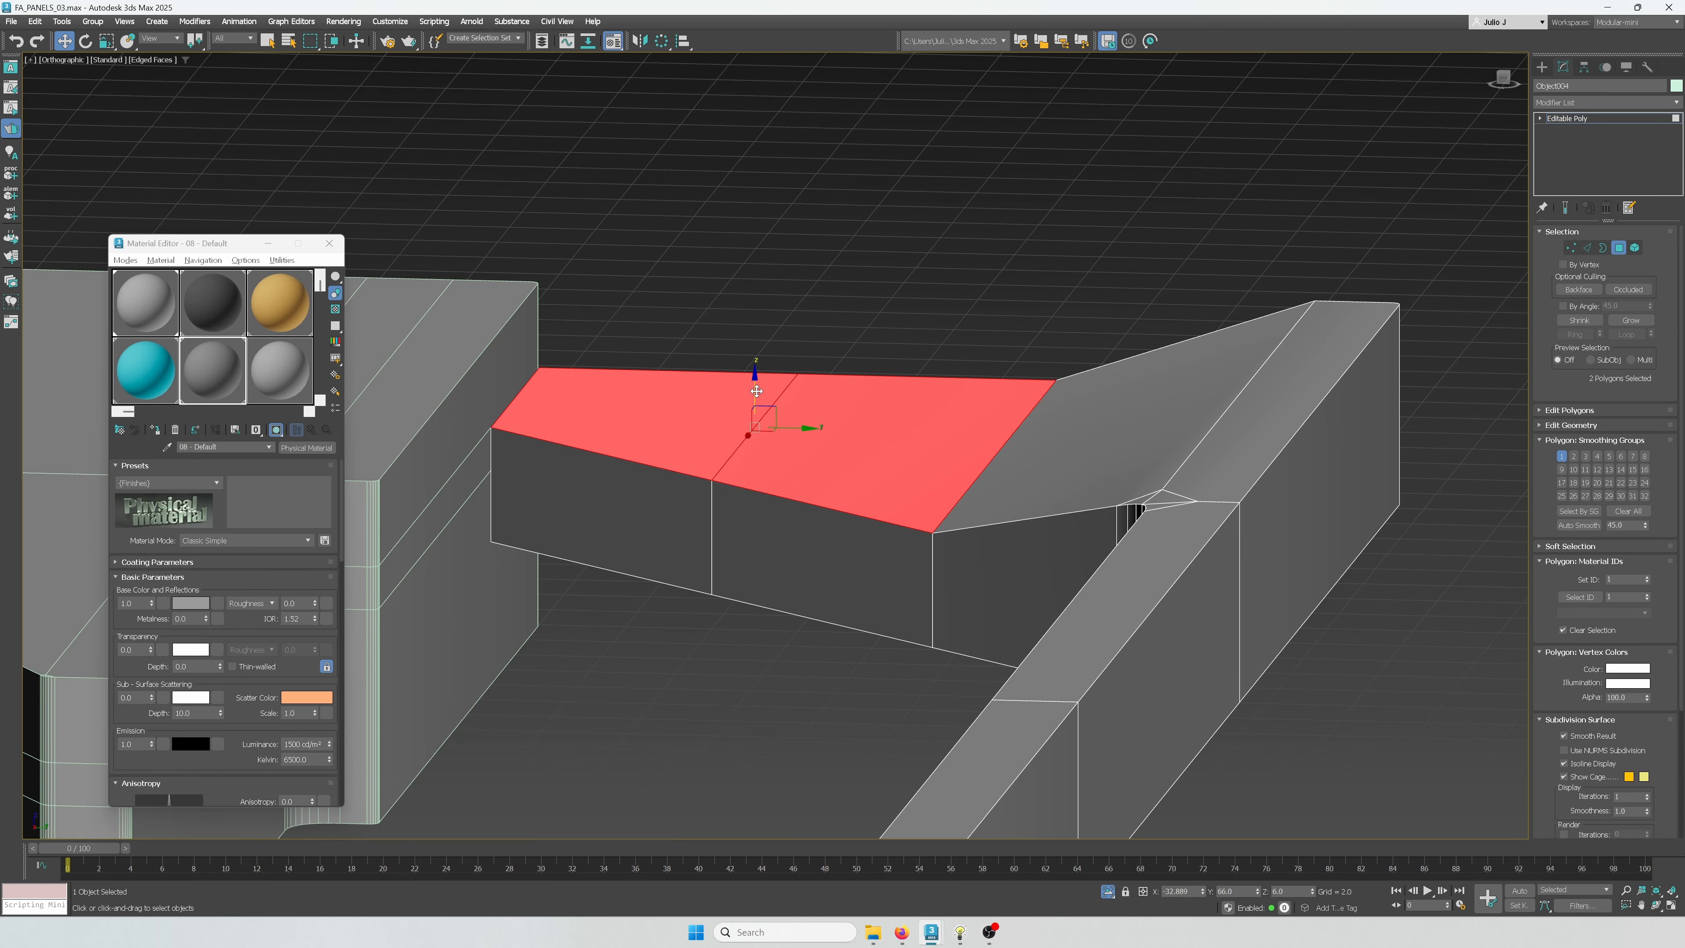
{"action": "left_click_drag", "start_coordinate": [756, 391], "coordinate": [756, 403]}
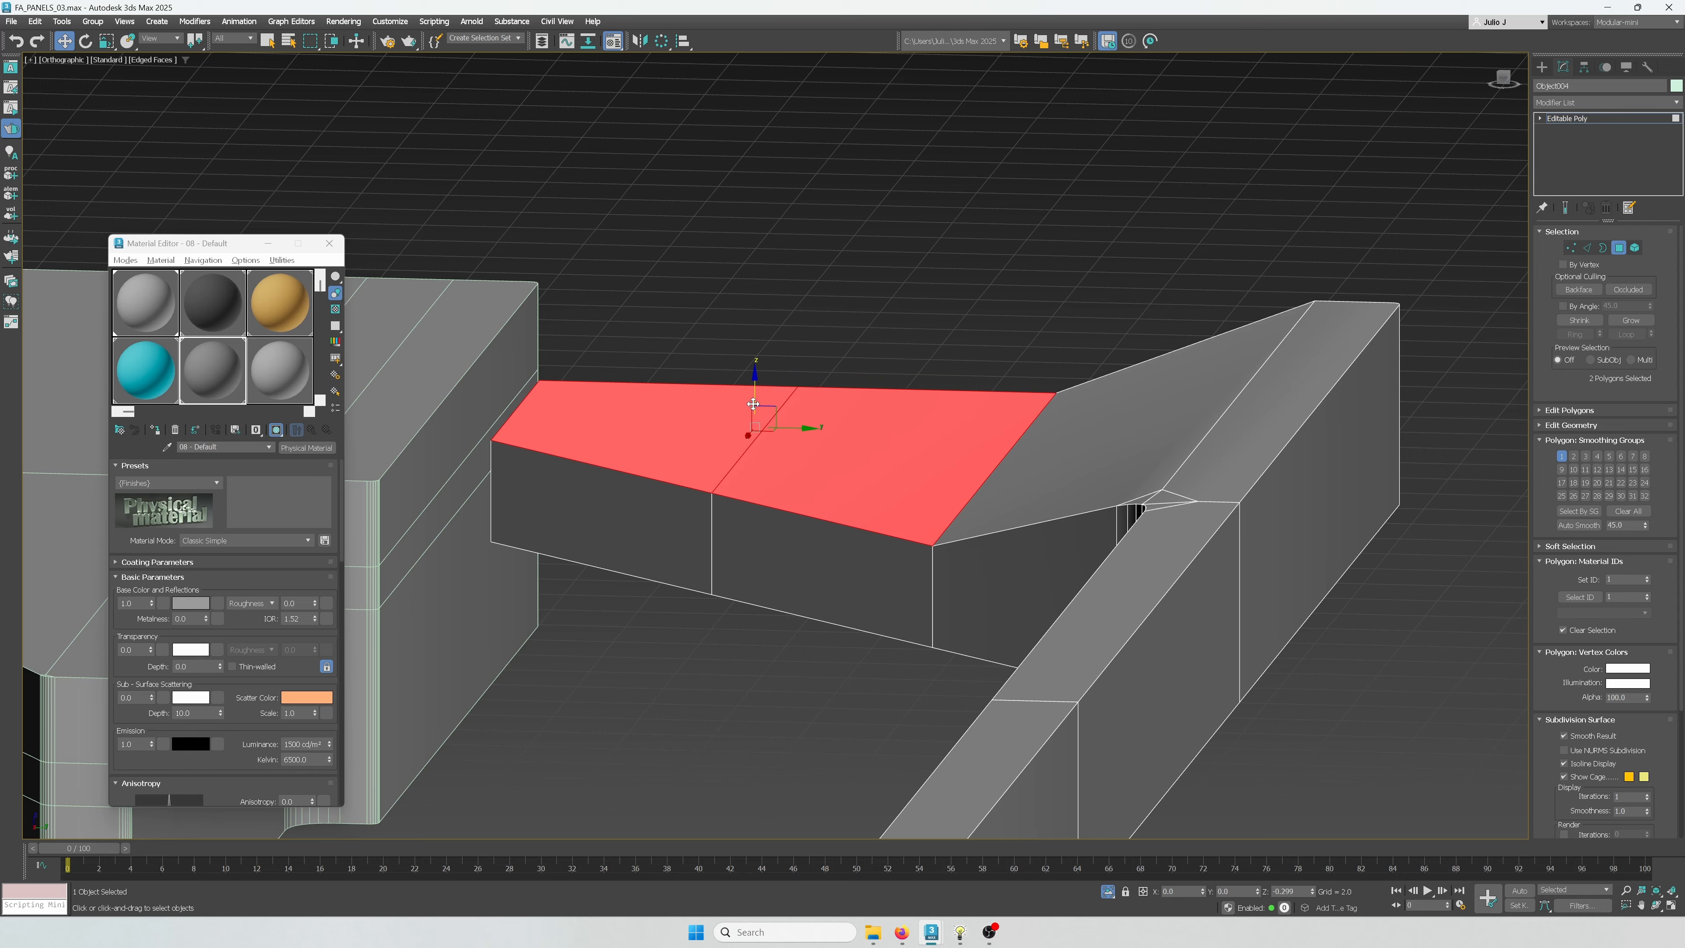
Examine the long-armed piece's top strip, rounded inner corner and sloped face from above and from the side
{"action": "middle_click_drag", "start_coordinate": [770, 433], "coordinate": [861, 419], "text": "alt"}
{"action": "scroll", "coordinate": [1197, 436], "scroll_direction": "down", "scroll_amount": 2}
{"action": "left_click", "coordinate": [989, 372]}
{"action": "middle_click_drag", "start_coordinate": [1028, 378], "coordinate": [1045, 527], "text": "alt"}
{"action": "middle_click_drag", "start_coordinate": [1045, 528], "coordinate": [989, 246]}
{"action": "key", "text": "t"}
{"action": "middle_click_drag", "start_coordinate": [1196, 475], "coordinate": [718, 435]}
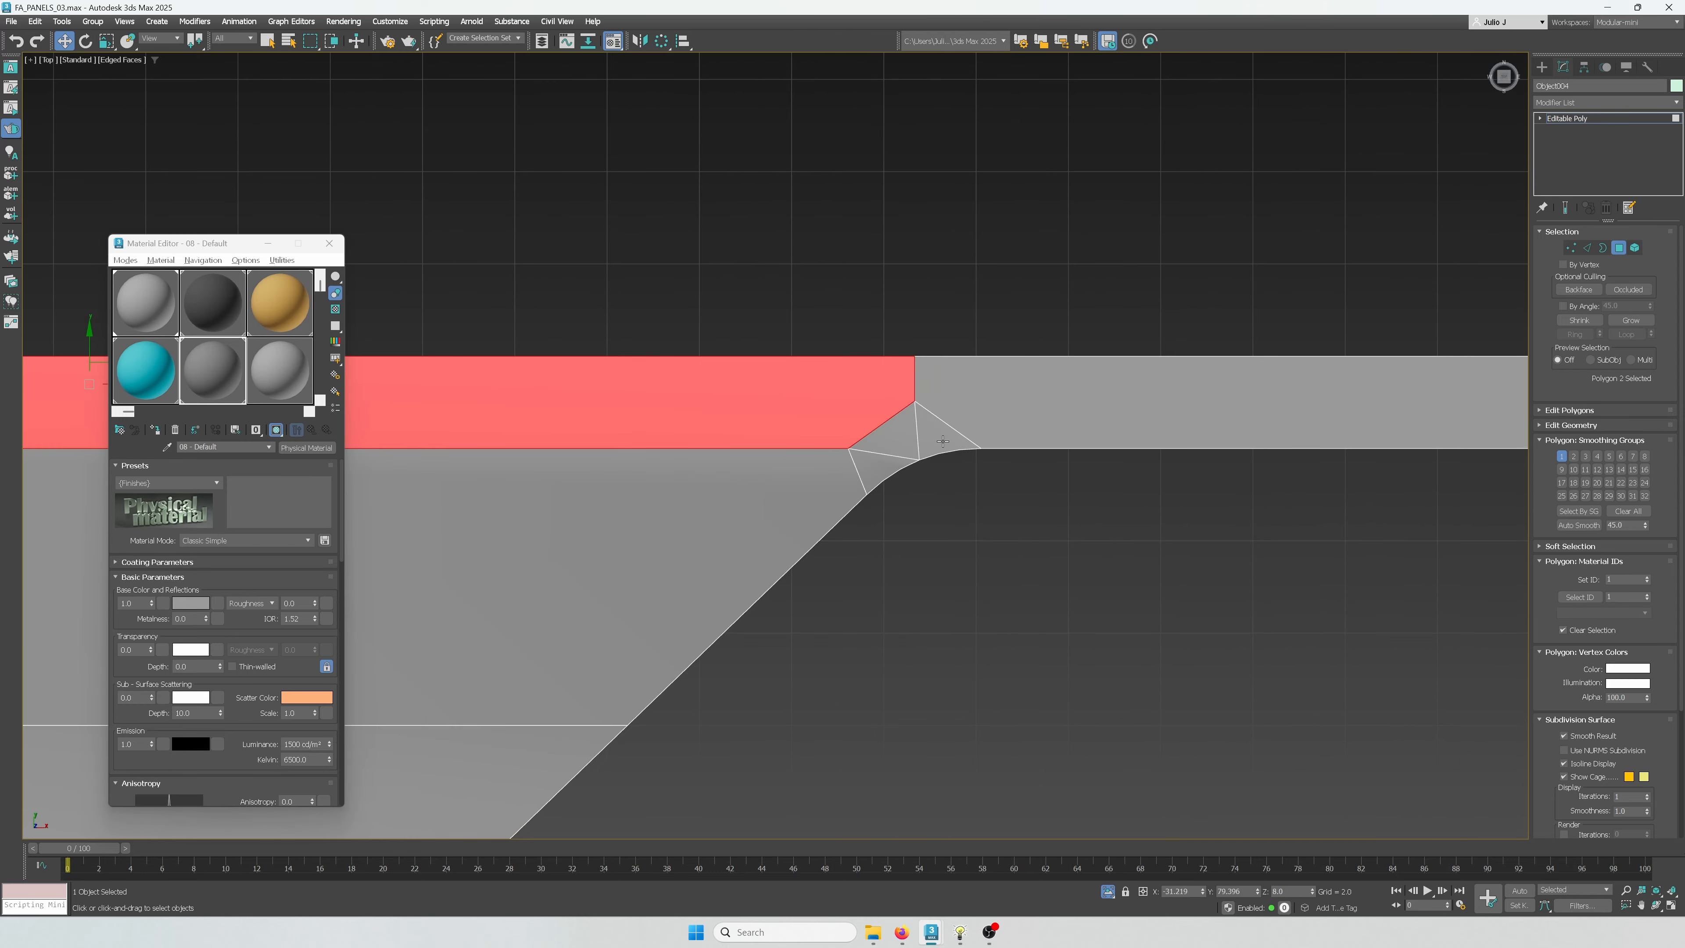
{"action": "left_click", "coordinate": [669, 610]}
{"action": "middle_click_drag", "start_coordinate": [669, 609], "coordinate": [893, 450], "text": "alt"}
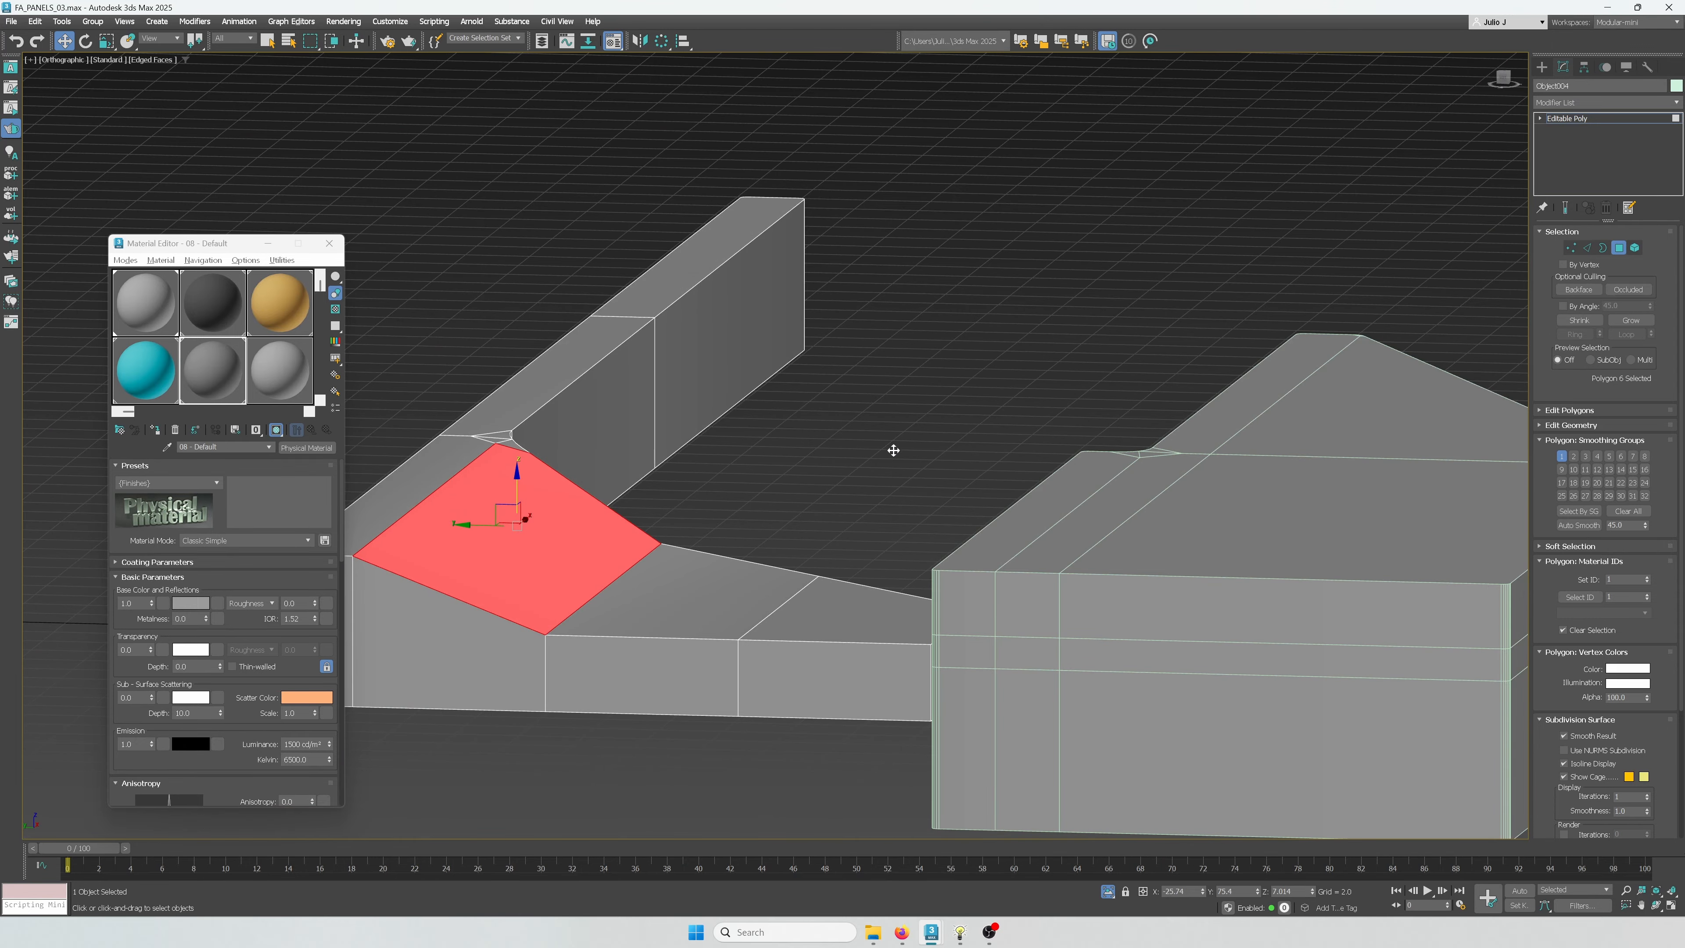
Select the edge loop where the slope meets the low section and chamfer it by about 0.036 with fewer segments
{"action": "left_click", "coordinate": [1587, 247]}
{"action": "left_click", "coordinate": [543, 653]}
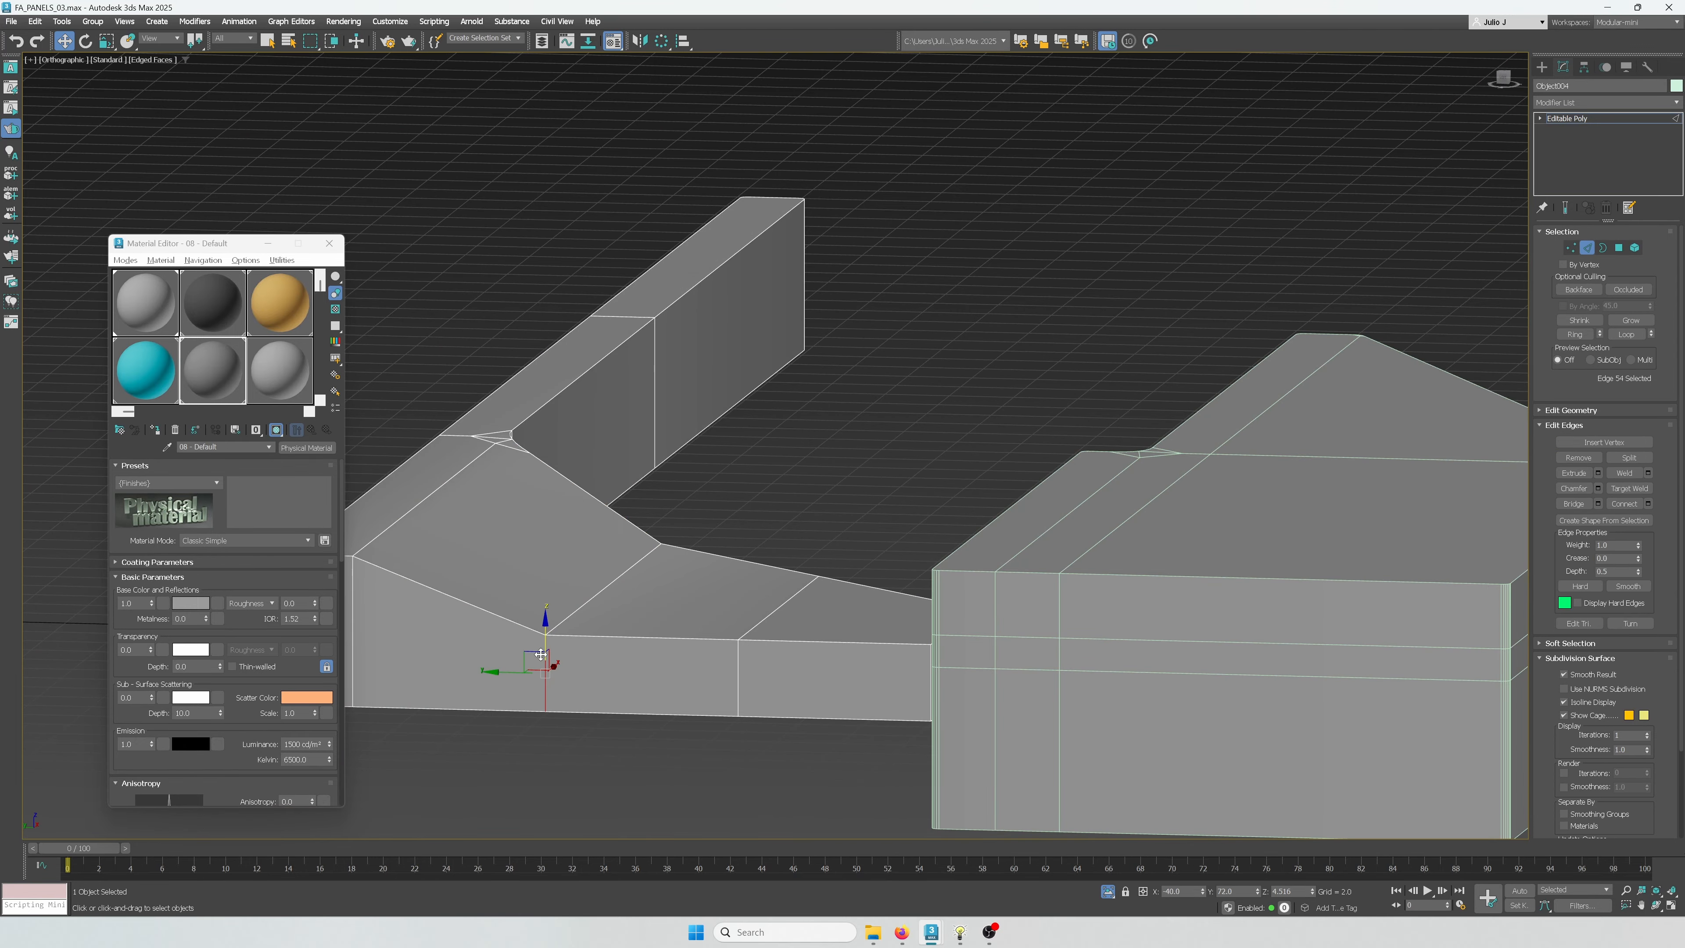
{"action": "double_click", "coordinate": [543, 654]}
{"action": "scroll", "coordinate": [729, 560], "scroll_direction": "up", "scroll_amount": 5}
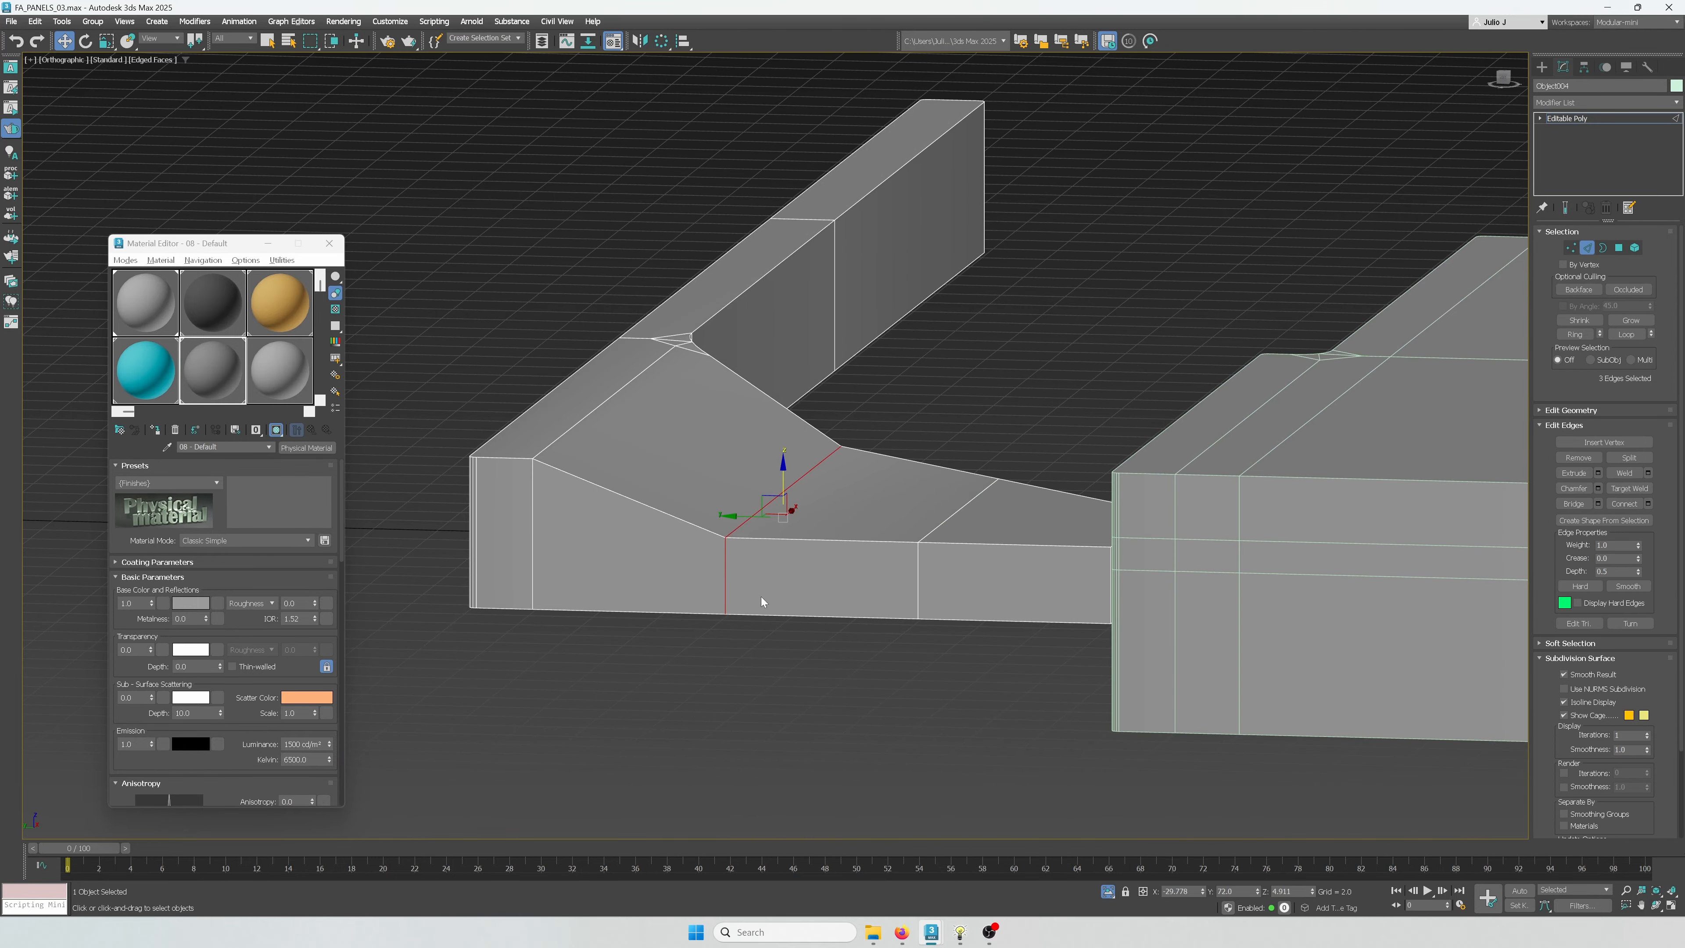
{"action": "scroll", "coordinate": [728, 560], "scroll_direction": "up", "scroll_amount": 2}
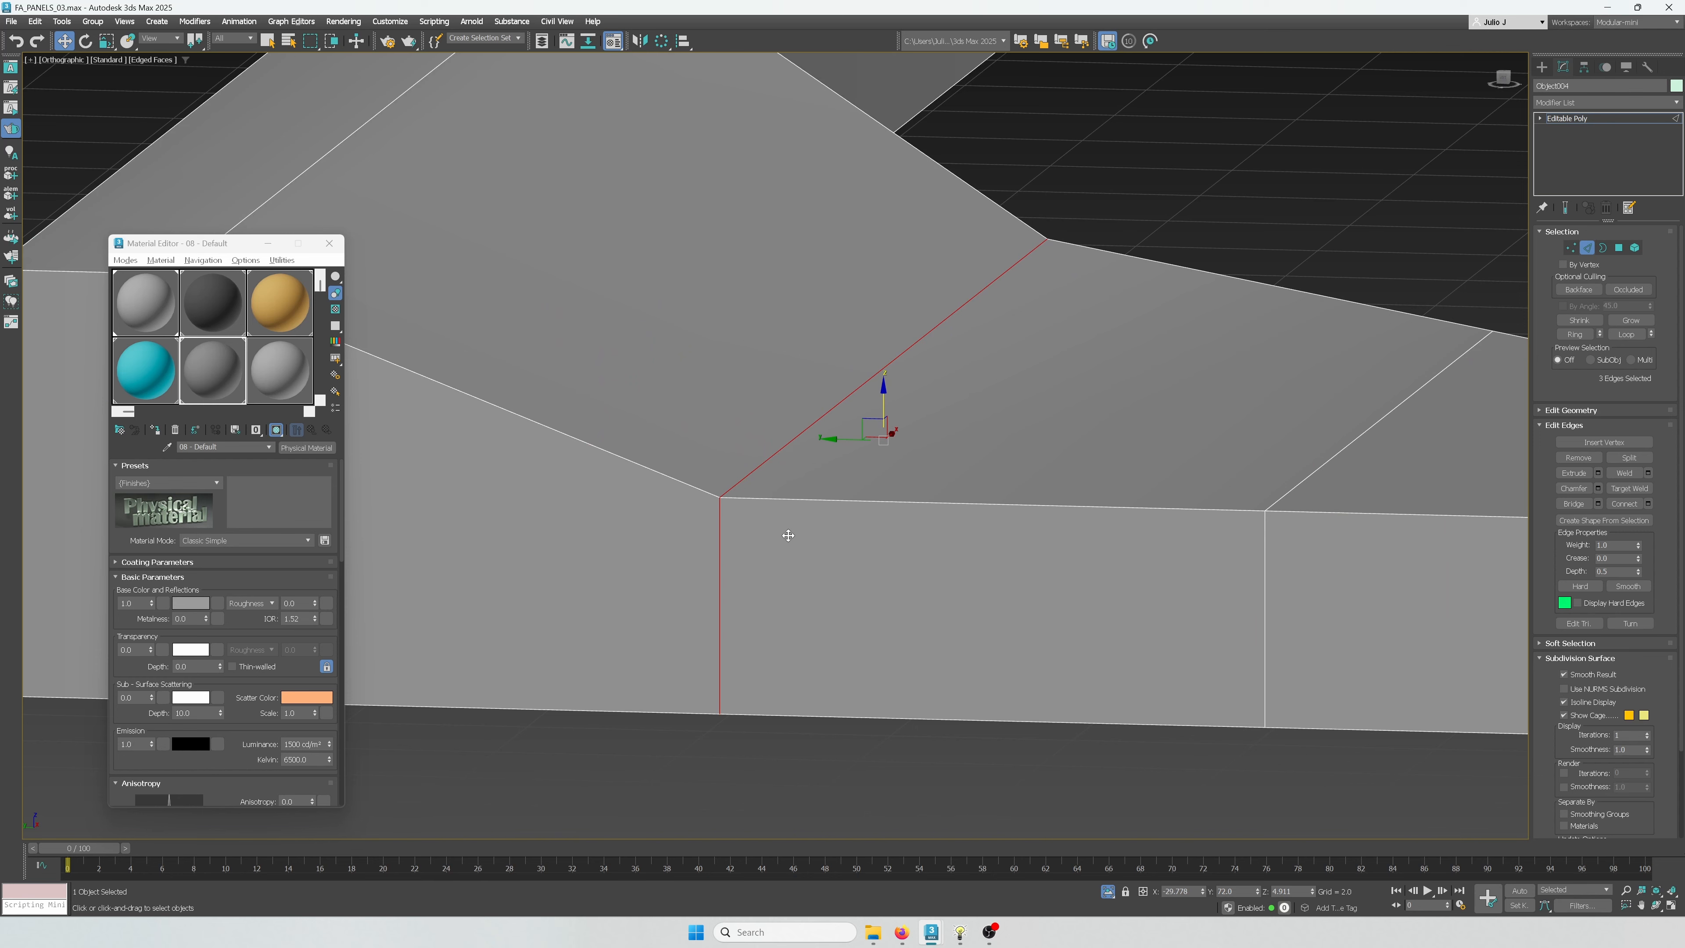
{"action": "key", "text": "ctrl+shift+c"}
{"action": "left_click_drag", "start_coordinate": [789, 474], "coordinate": [789, 489]}
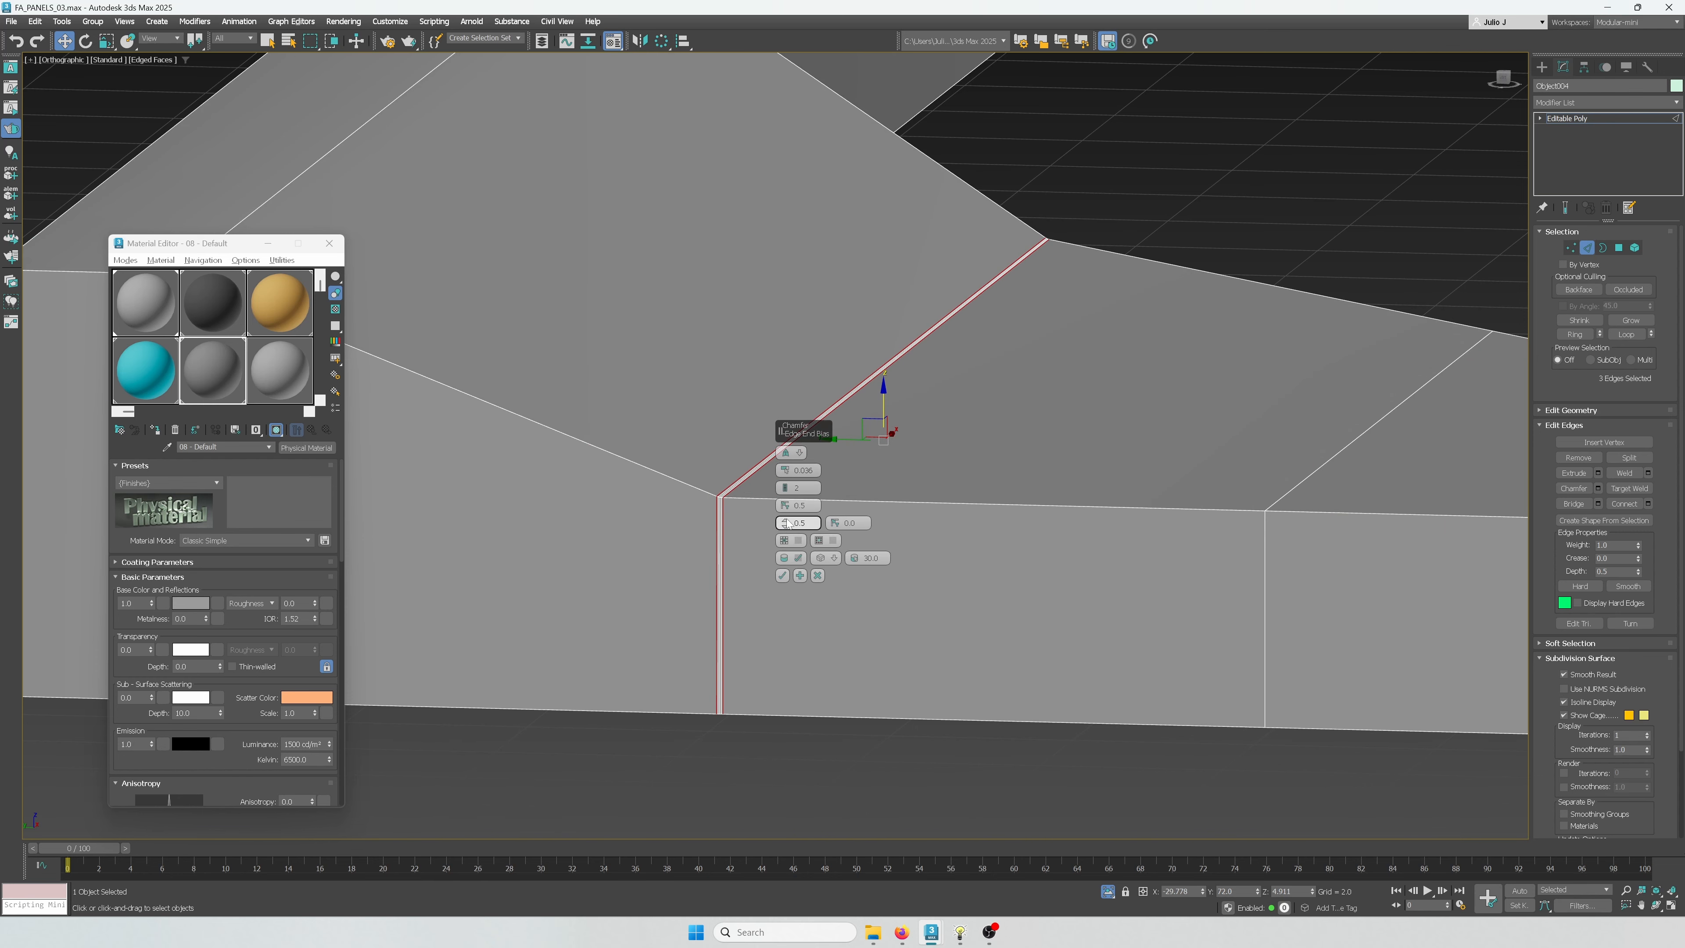
{"action": "left_click", "coordinate": [784, 493]}
{"action": "scroll", "coordinate": [721, 518], "scroll_direction": "down", "scroll_amount": 3}
{"action": "middle_click_drag", "start_coordinate": [720, 524], "coordinate": [806, 546], "text": "alt"}
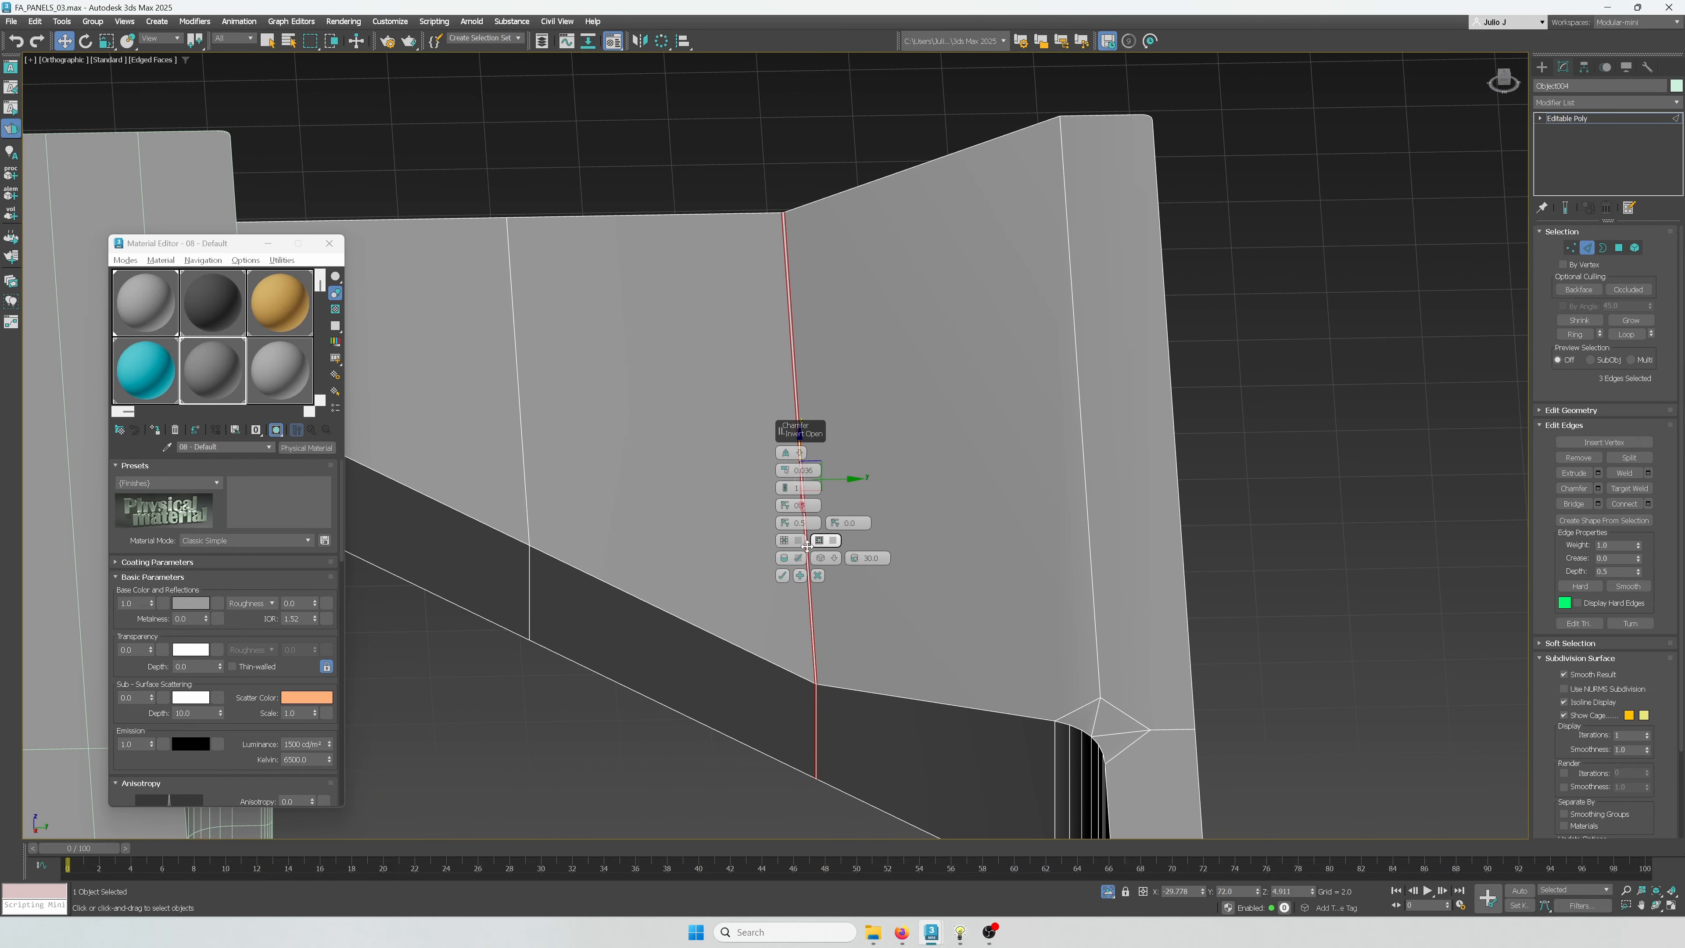
{"action": "left_click", "coordinate": [784, 576]}
Finish editing the long-armed piece's edges and select the wedge panel as a whole object
{"action": "middle_click_drag", "start_coordinate": [728, 596], "coordinate": [880, 516], "text": "alt"}
{"action": "left_click", "coordinate": [1587, 247]}
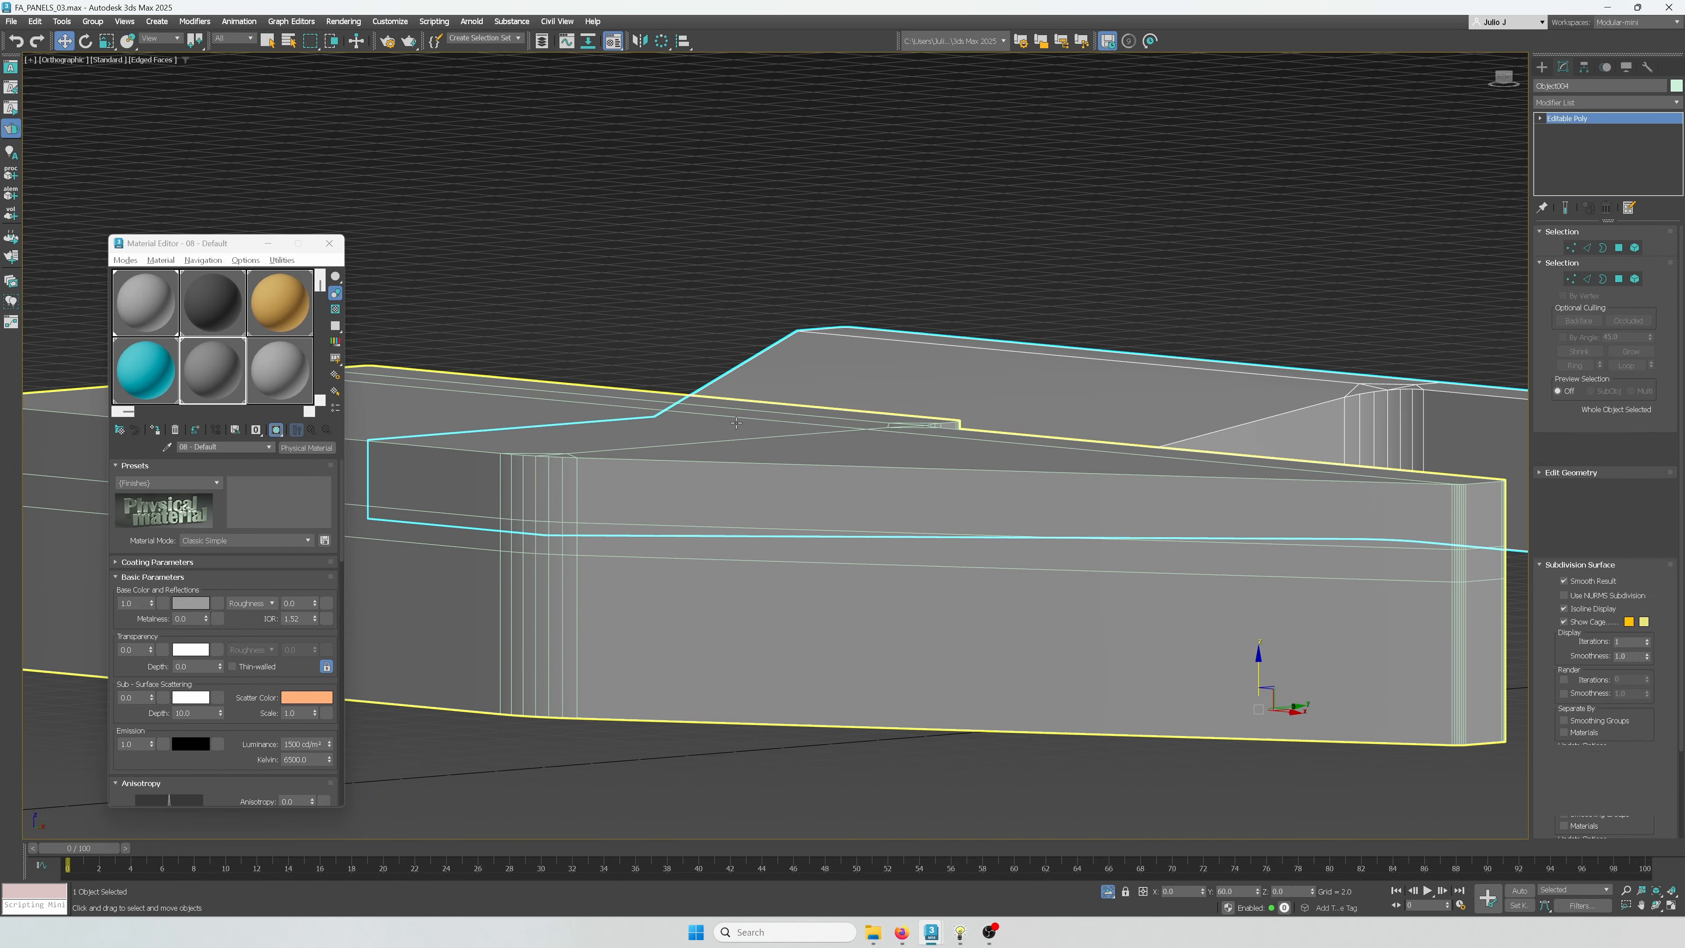
{"action": "scroll", "coordinate": [728, 432], "scroll_direction": "down", "scroll_amount": 2}
{"action": "left_click", "coordinate": [728, 463]}
{"action": "mouse_move", "coordinate": [727, 462]}
{"action": "middle_mouse_down", "text": "alt"}
{"action": "mouse_move", "coordinate": [700, 482]}
{"action": "mouse_move", "coordinate": [681, 467]}
{"action": "mouse_move", "coordinate": [695, 471]}
{"action": "middle_mouse_up", "text": "alt"}
{"action": "right_click", "coordinate": [695, 472]}
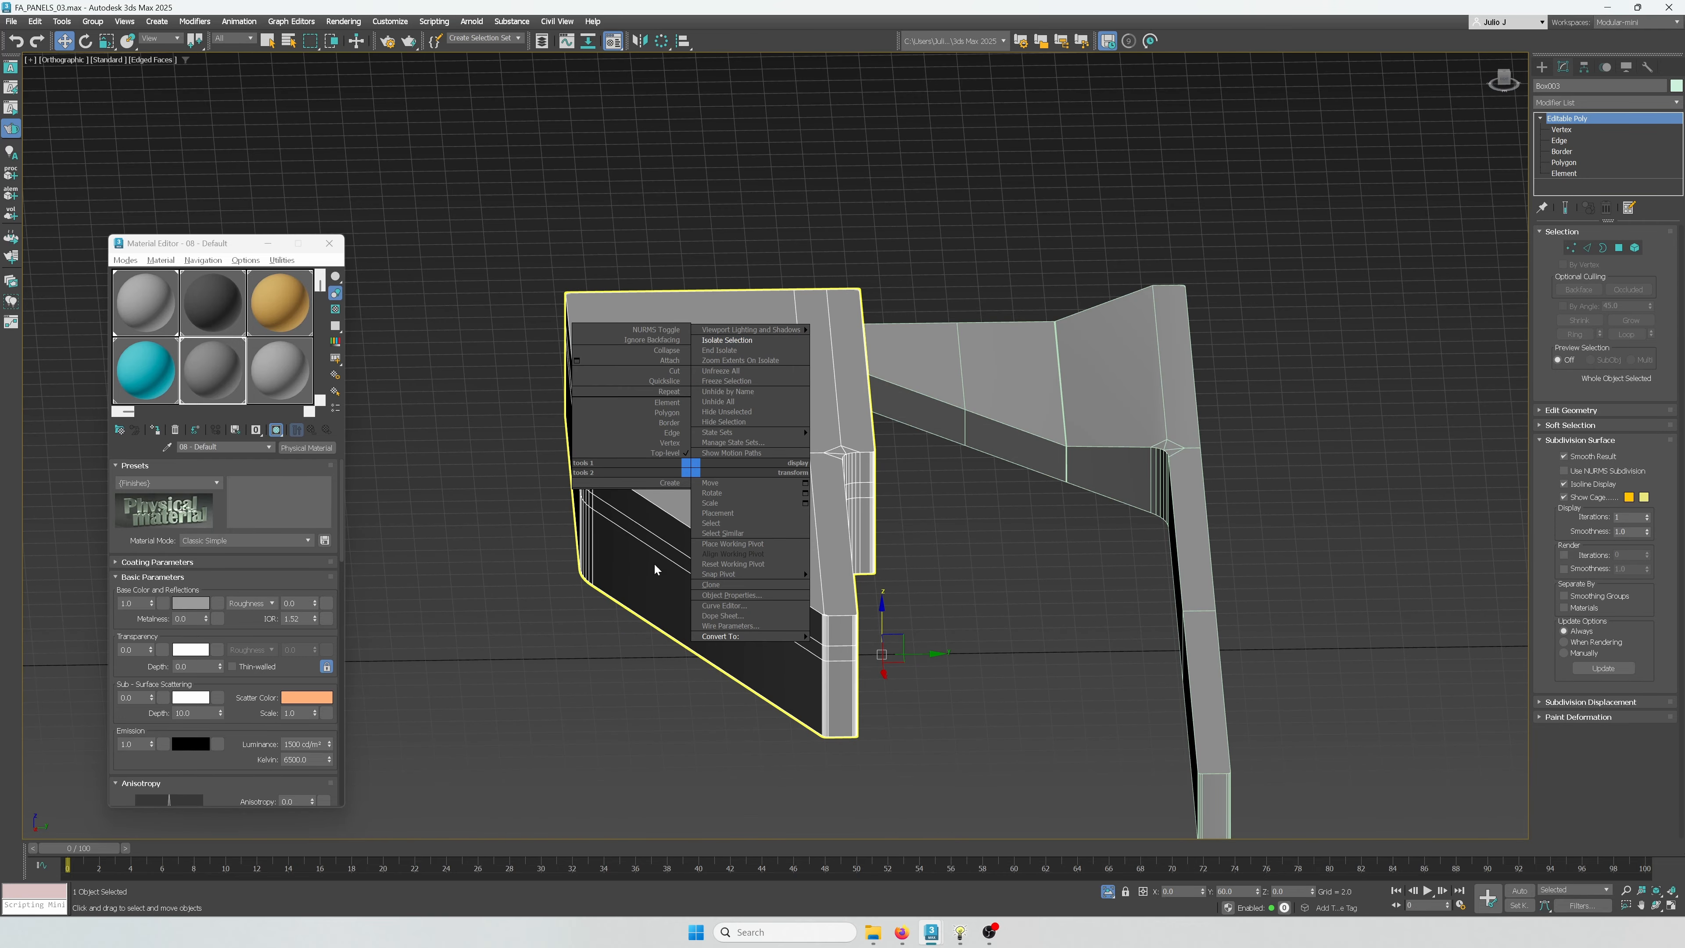
{"action": "left_click", "coordinate": [555, 576]}
{"action": "key", "text": "2"}
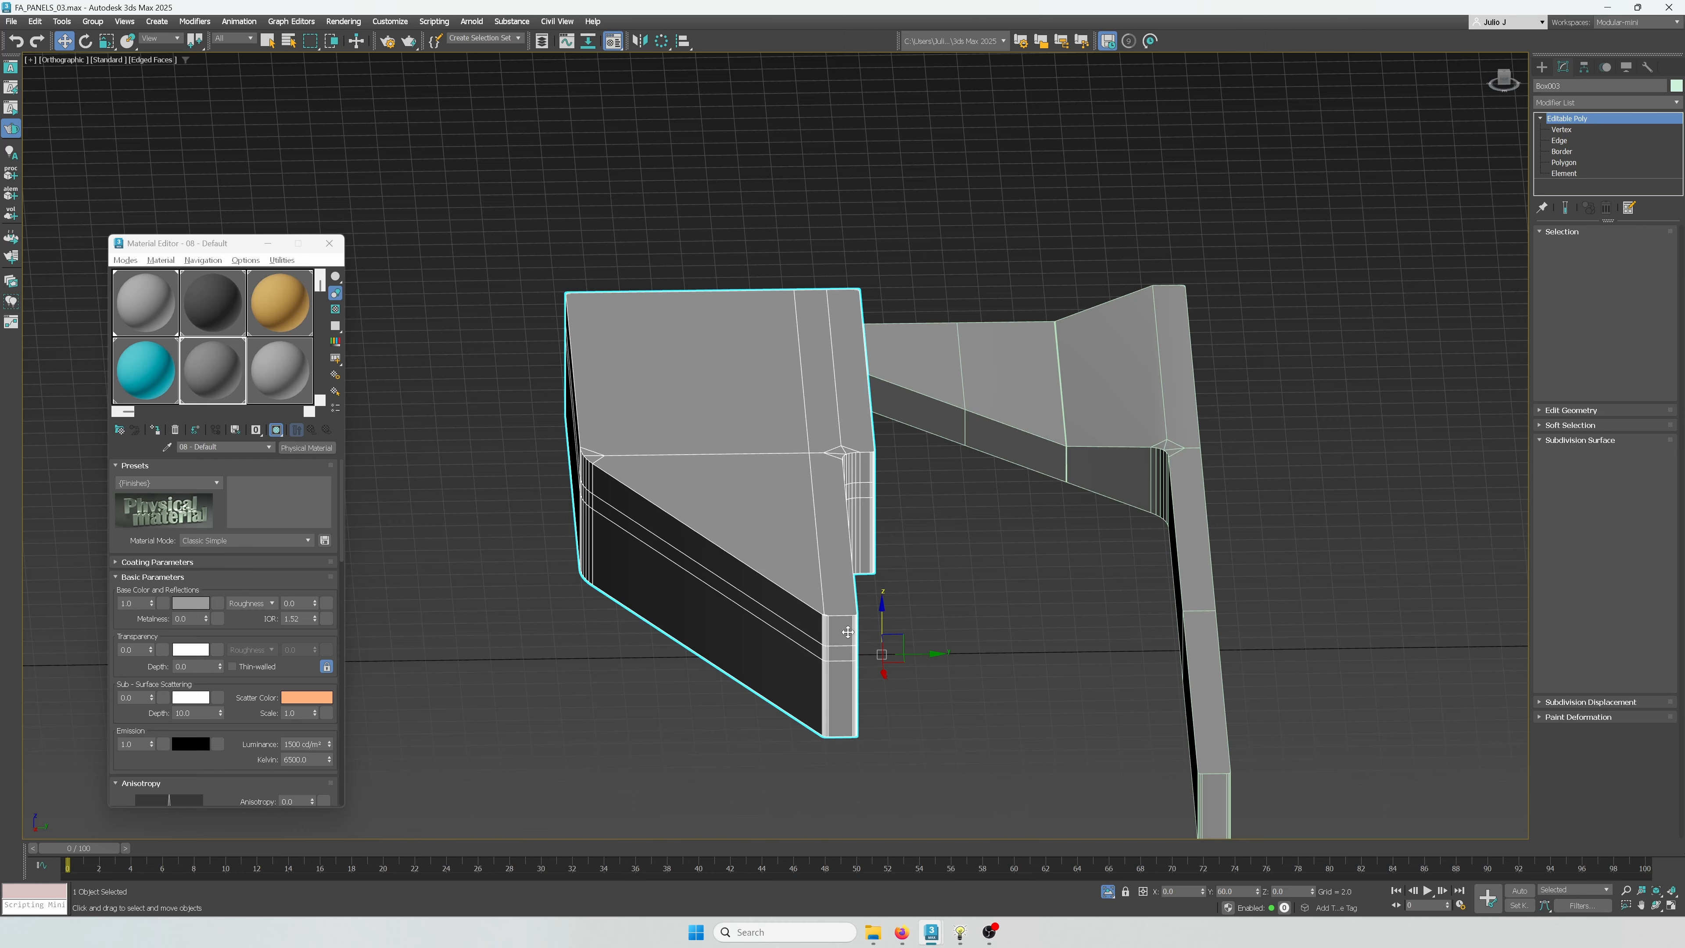
{"action": "scroll", "coordinate": [840, 610], "scroll_direction": "up", "scroll_amount": 2}
{"action": "scroll", "coordinate": [840, 610], "scroll_direction": "up", "scroll_amount": 3}
{"action": "scroll", "coordinate": [840, 610], "scroll_direction": "down", "scroll_amount": 6}
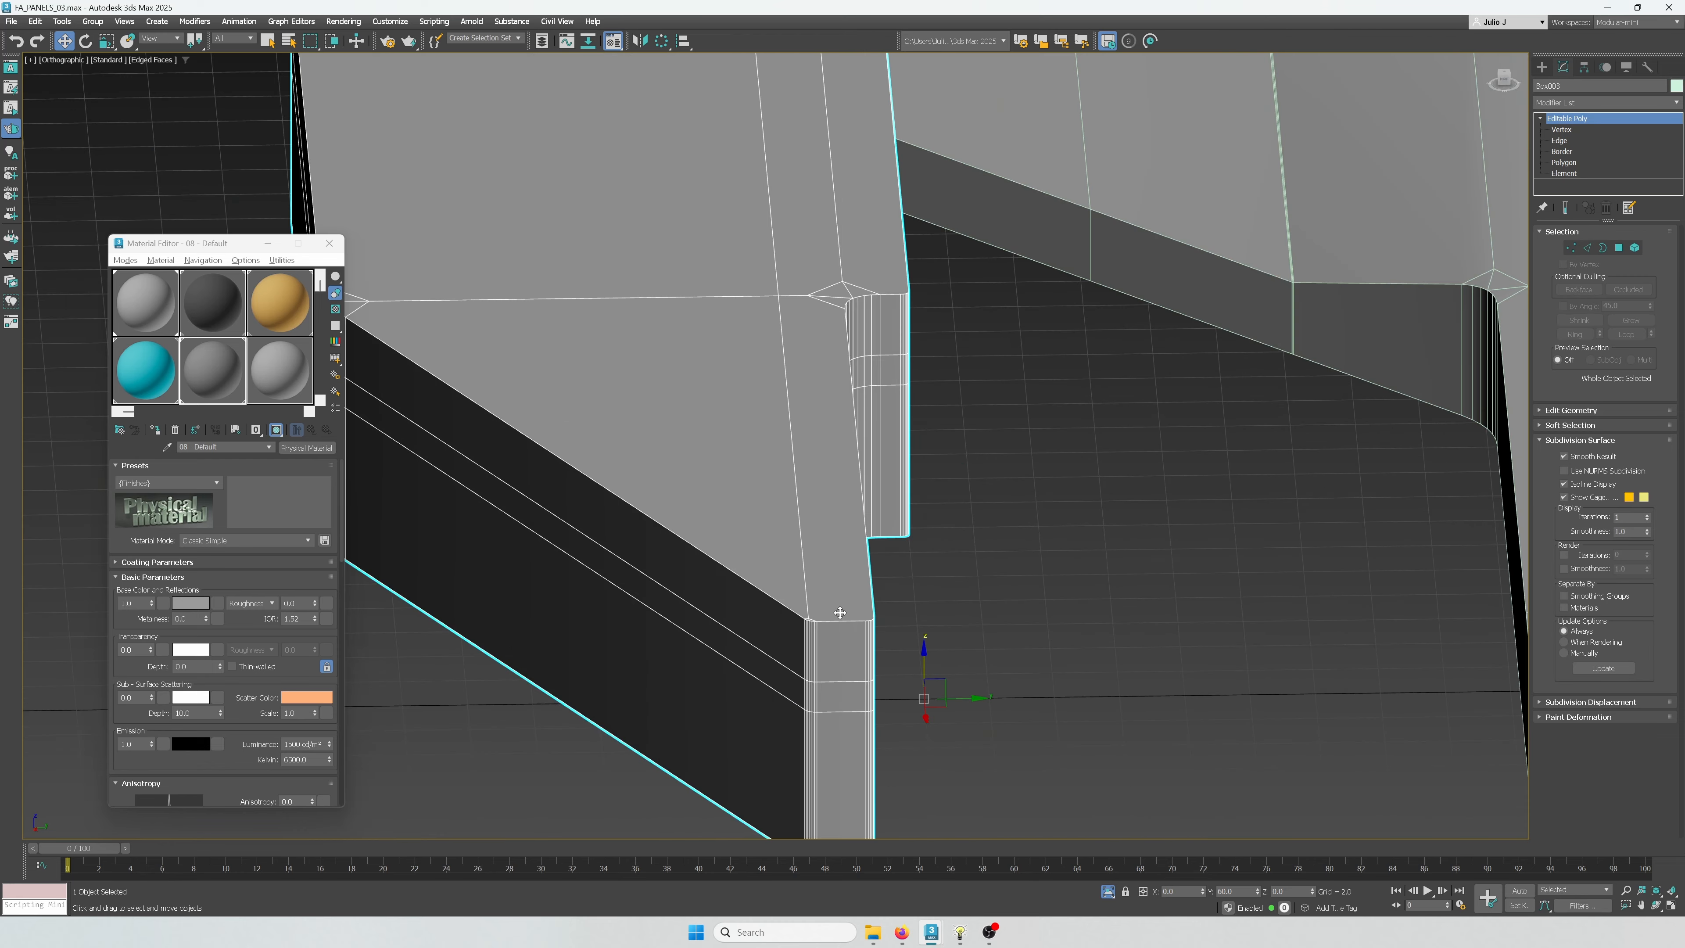
End the isolation so all the other panel pieces are shown around the wedge panel
{"action": "right_click", "coordinate": [695, 495]}
{"action": "left_click", "coordinate": [723, 377]}
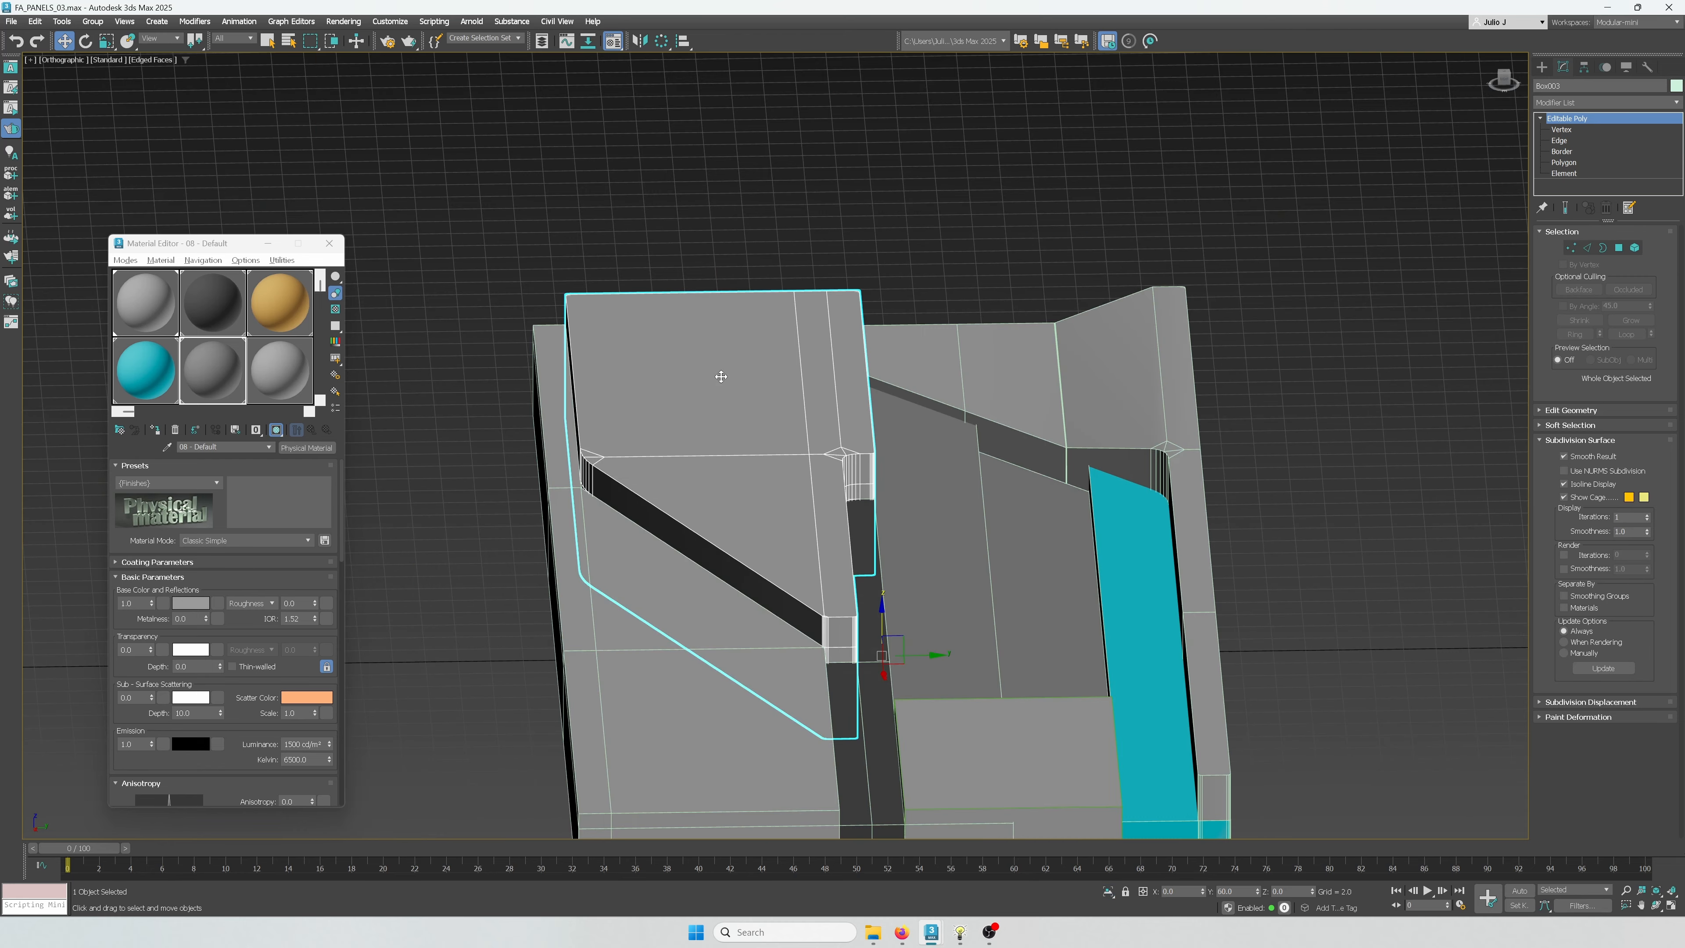
{"action": "scroll", "coordinate": [779, 429], "scroll_direction": "down", "scroll_amount": 5}
{"action": "scroll", "coordinate": [836, 509], "scroll_direction": "up", "scroll_amount": 8}
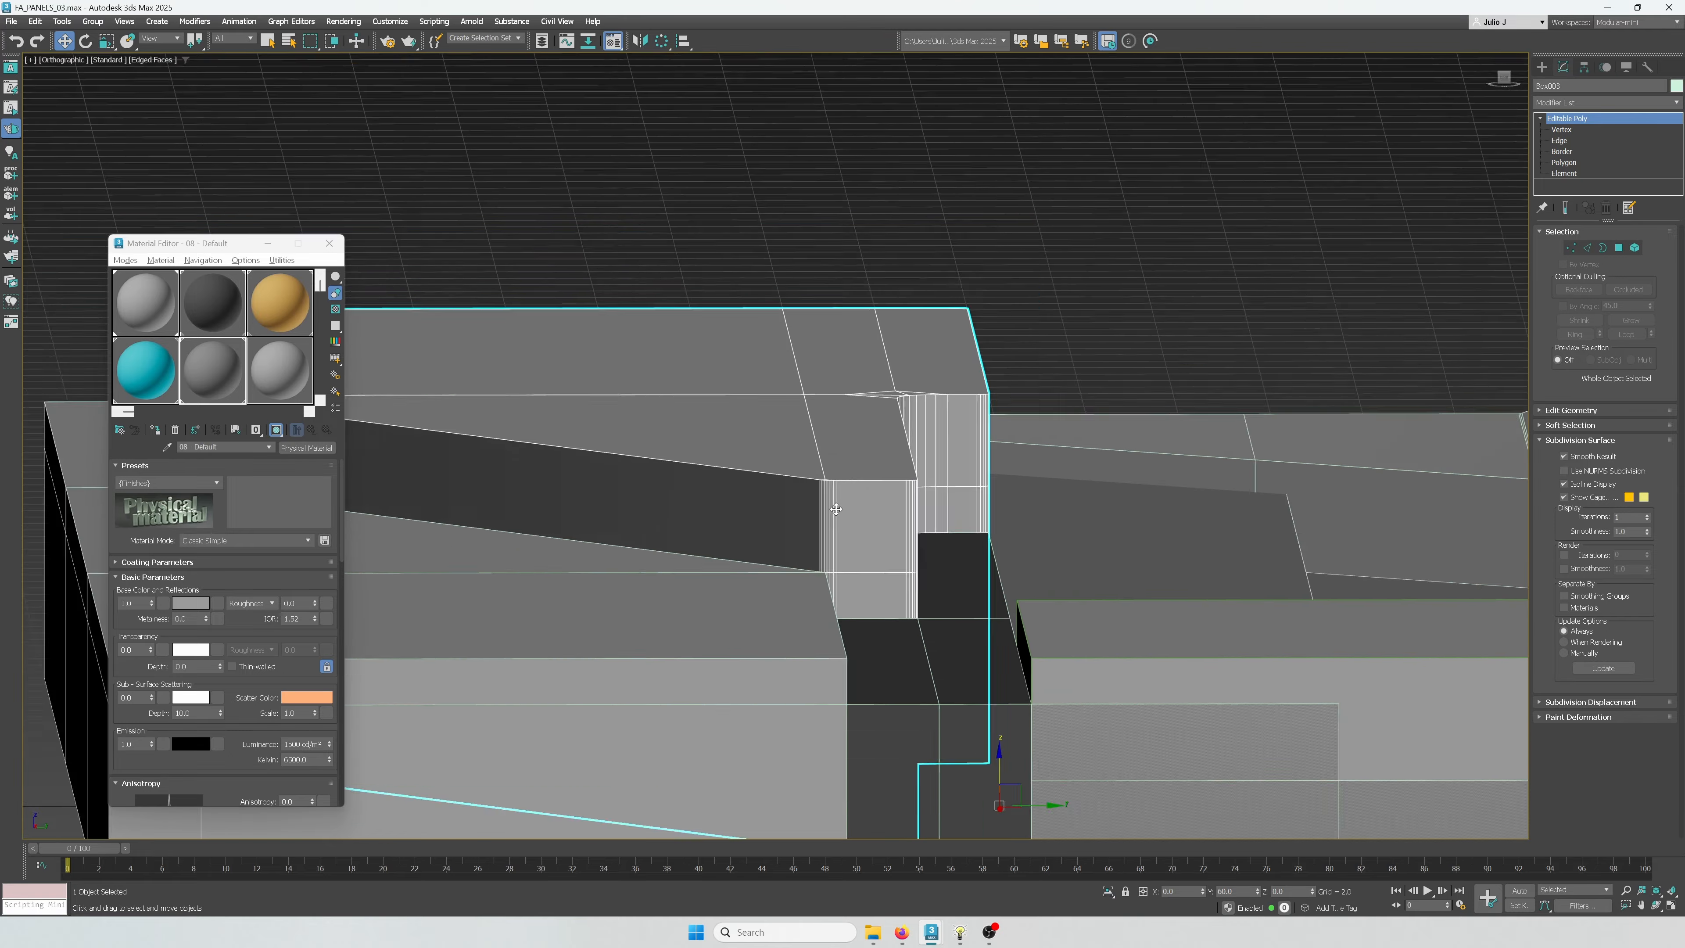
Isolate the wedge panel and switch to editing its vertices
{"action": "scroll", "coordinate": [836, 509], "scroll_direction": "down", "scroll_amount": 3}
{"action": "middle_click_drag", "start_coordinate": [836, 509], "coordinate": [801, 548], "text": "alt"}
{"action": "middle_click_drag", "start_coordinate": [864, 726], "coordinate": [787, 511]}
{"action": "scroll", "coordinate": [791, 517], "scroll_direction": "up", "scroll_amount": 3}
{"action": "right_click", "coordinate": [827, 604]}
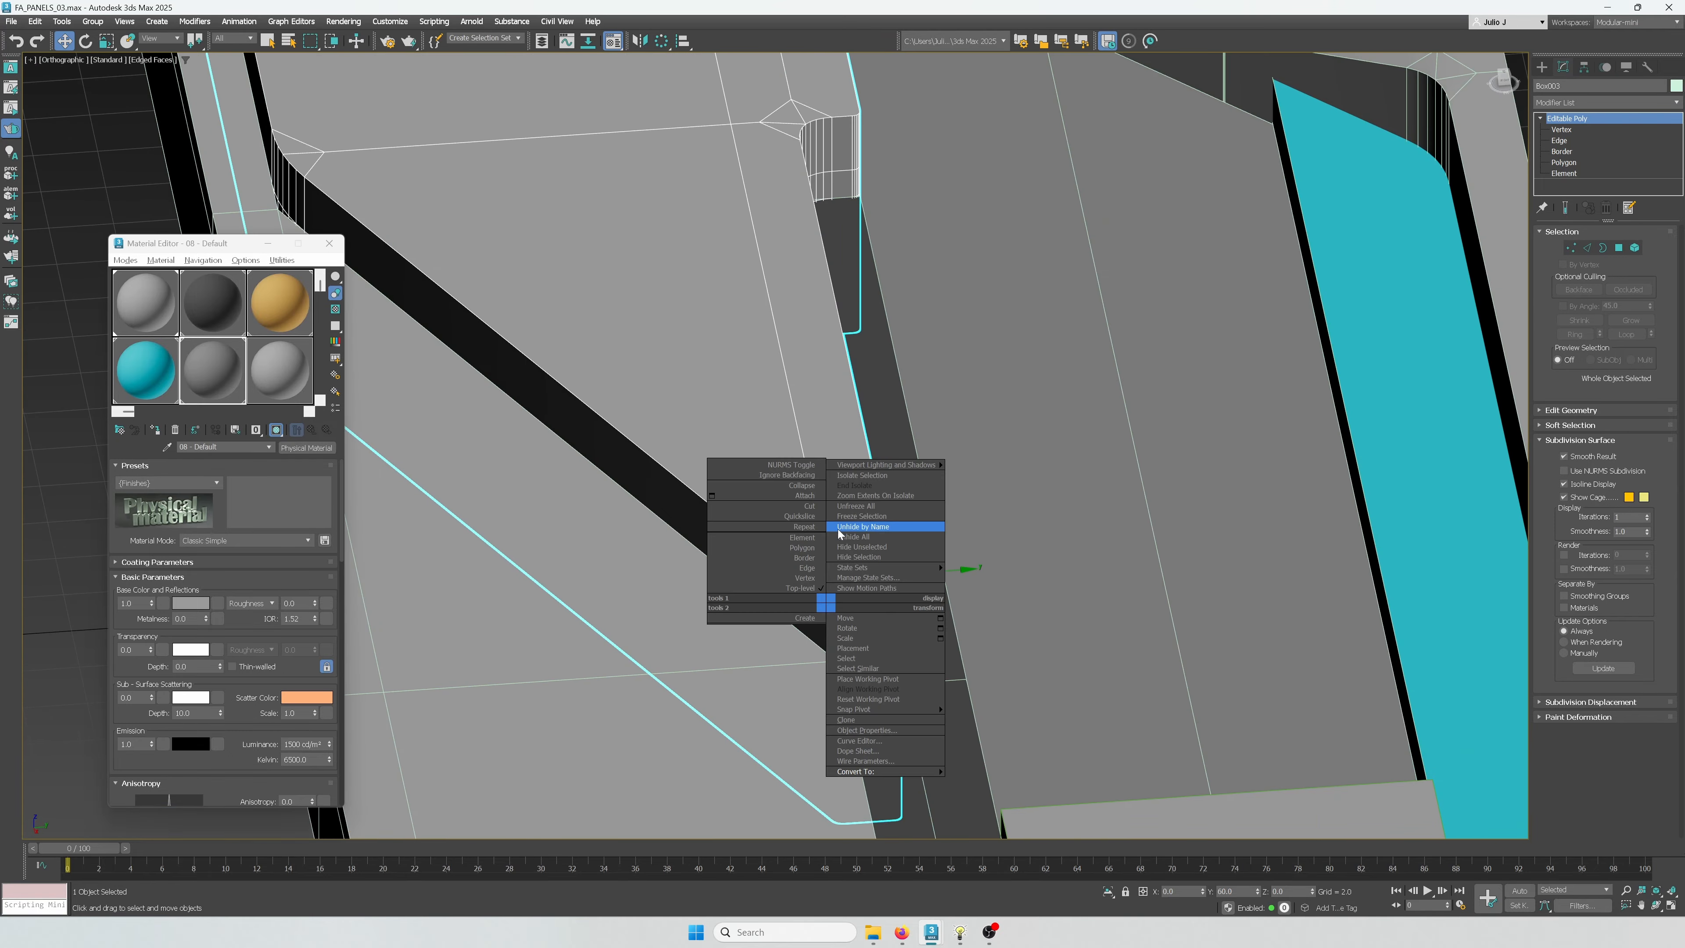
{"action": "left_click", "coordinate": [852, 477]}
{"action": "left_click", "coordinate": [1571, 247]}
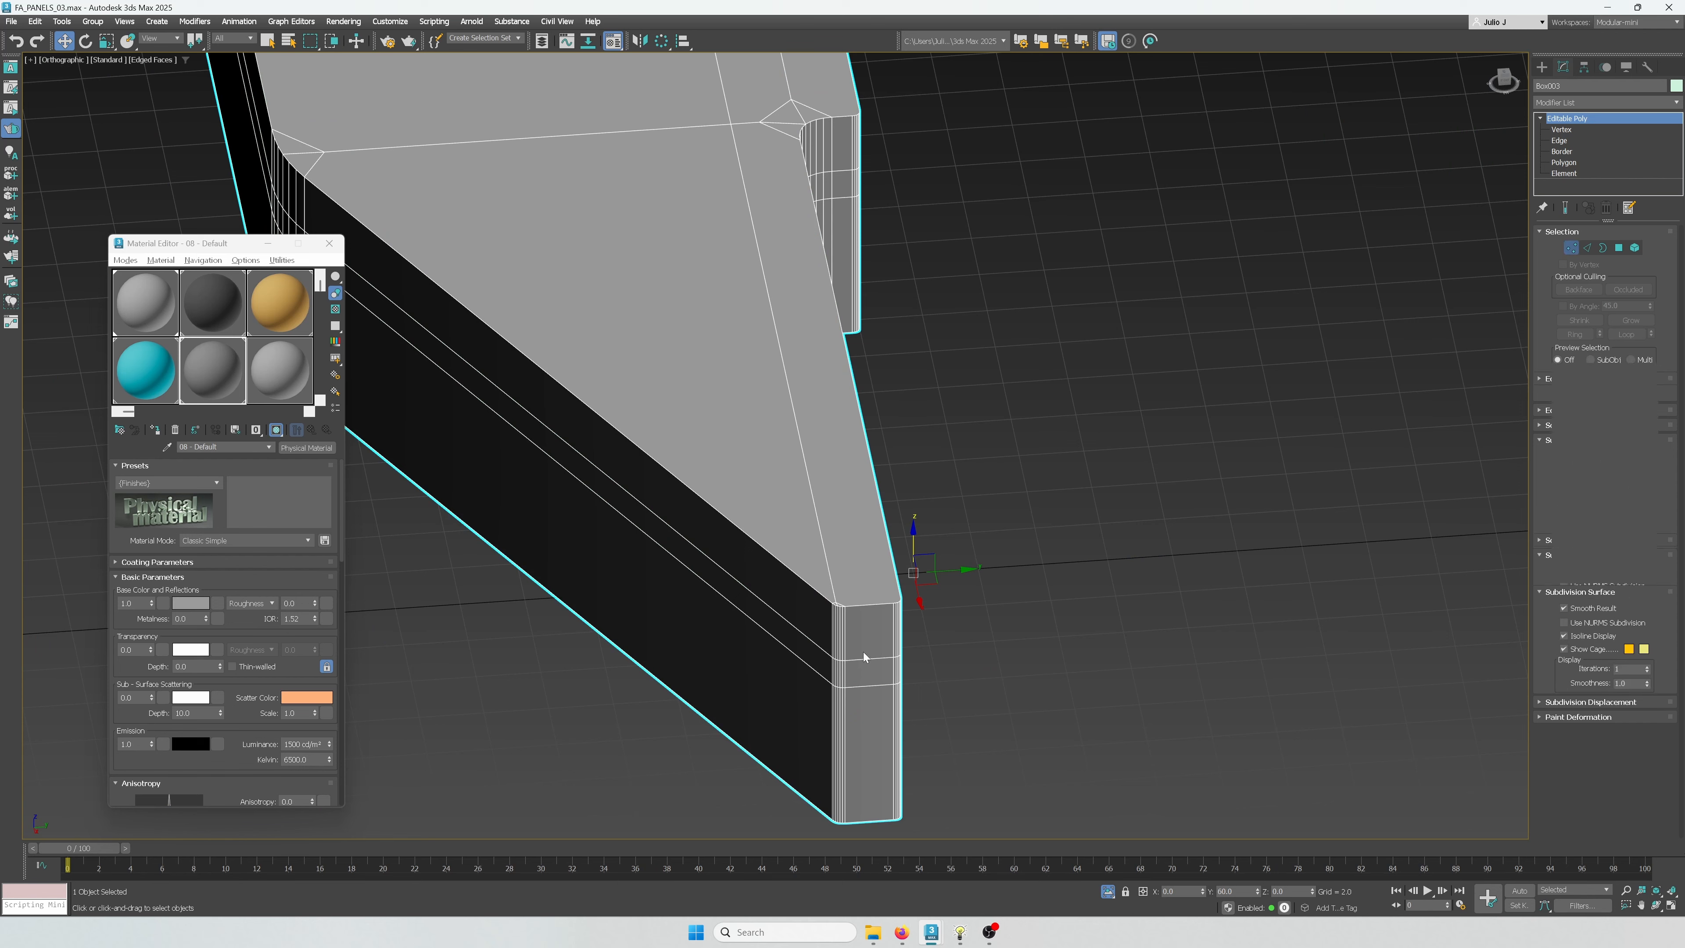
Collapse the clustered vertices at each height of the wedge tip's corner beside the angled side face into single points
{"action": "left_click_drag", "start_coordinate": [861, 593], "coordinate": [822, 619]}
{"action": "middle_click_drag", "start_coordinate": [837, 638], "coordinate": [852, 551], "text": "alt"}
{"action": "left_click", "coordinate": [851, 551]}
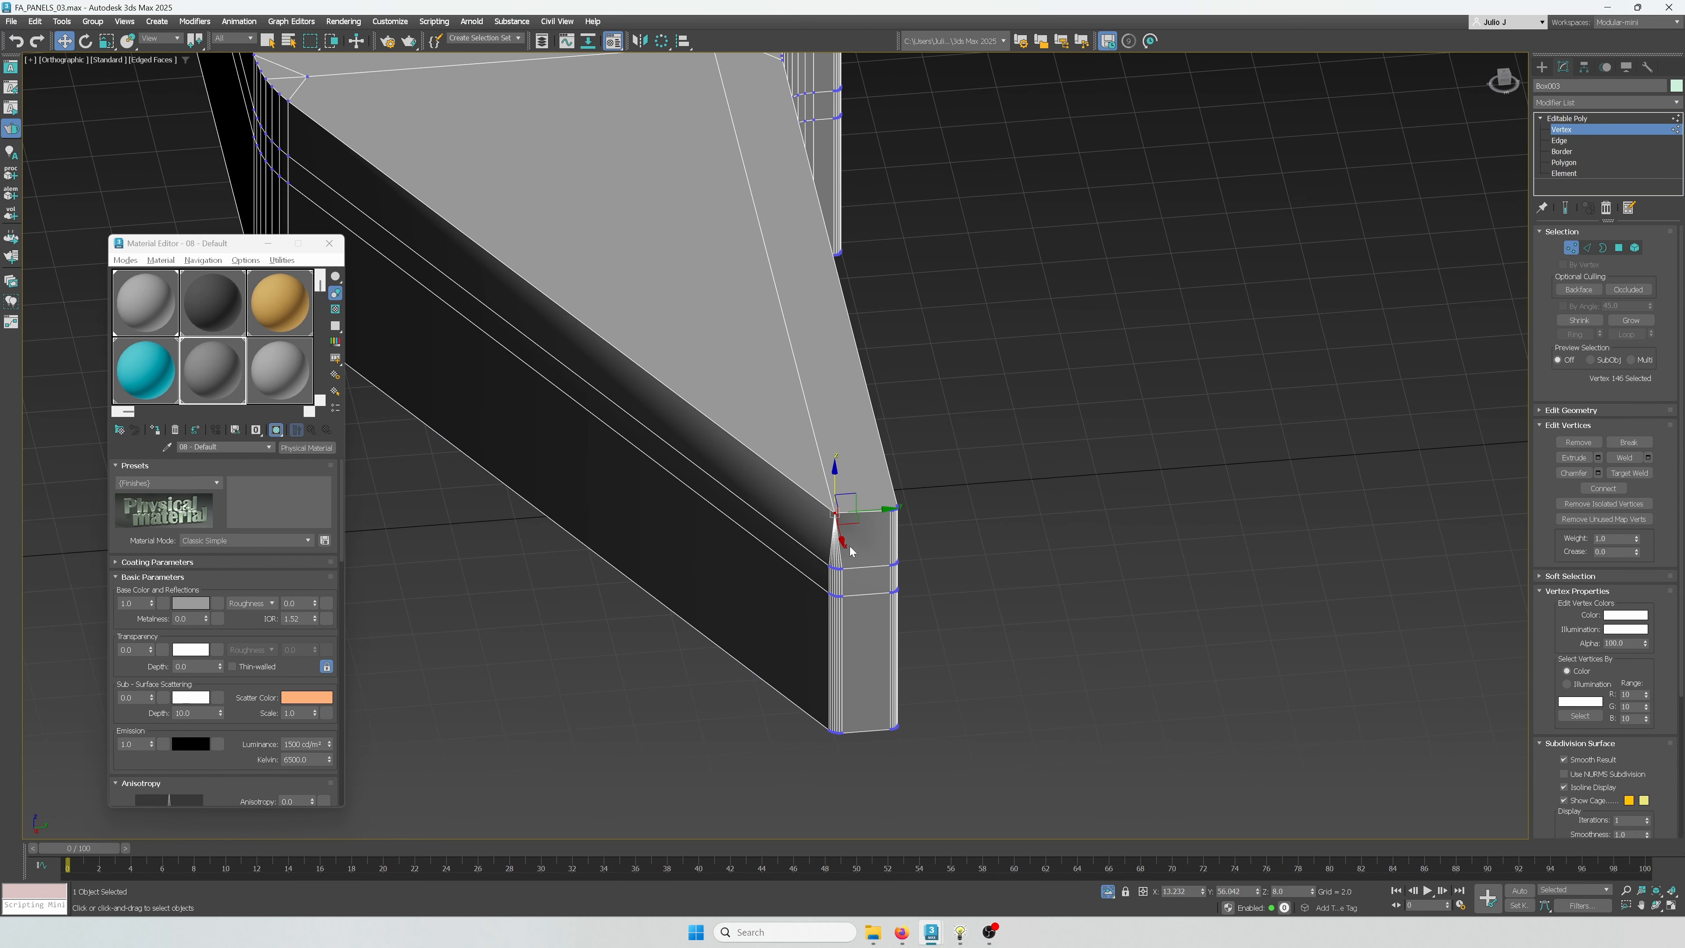
{"action": "left_click_drag", "start_coordinate": [818, 583], "coordinate": [823, 587]}
{"action": "key", "text": "ctrl+alt+c"}
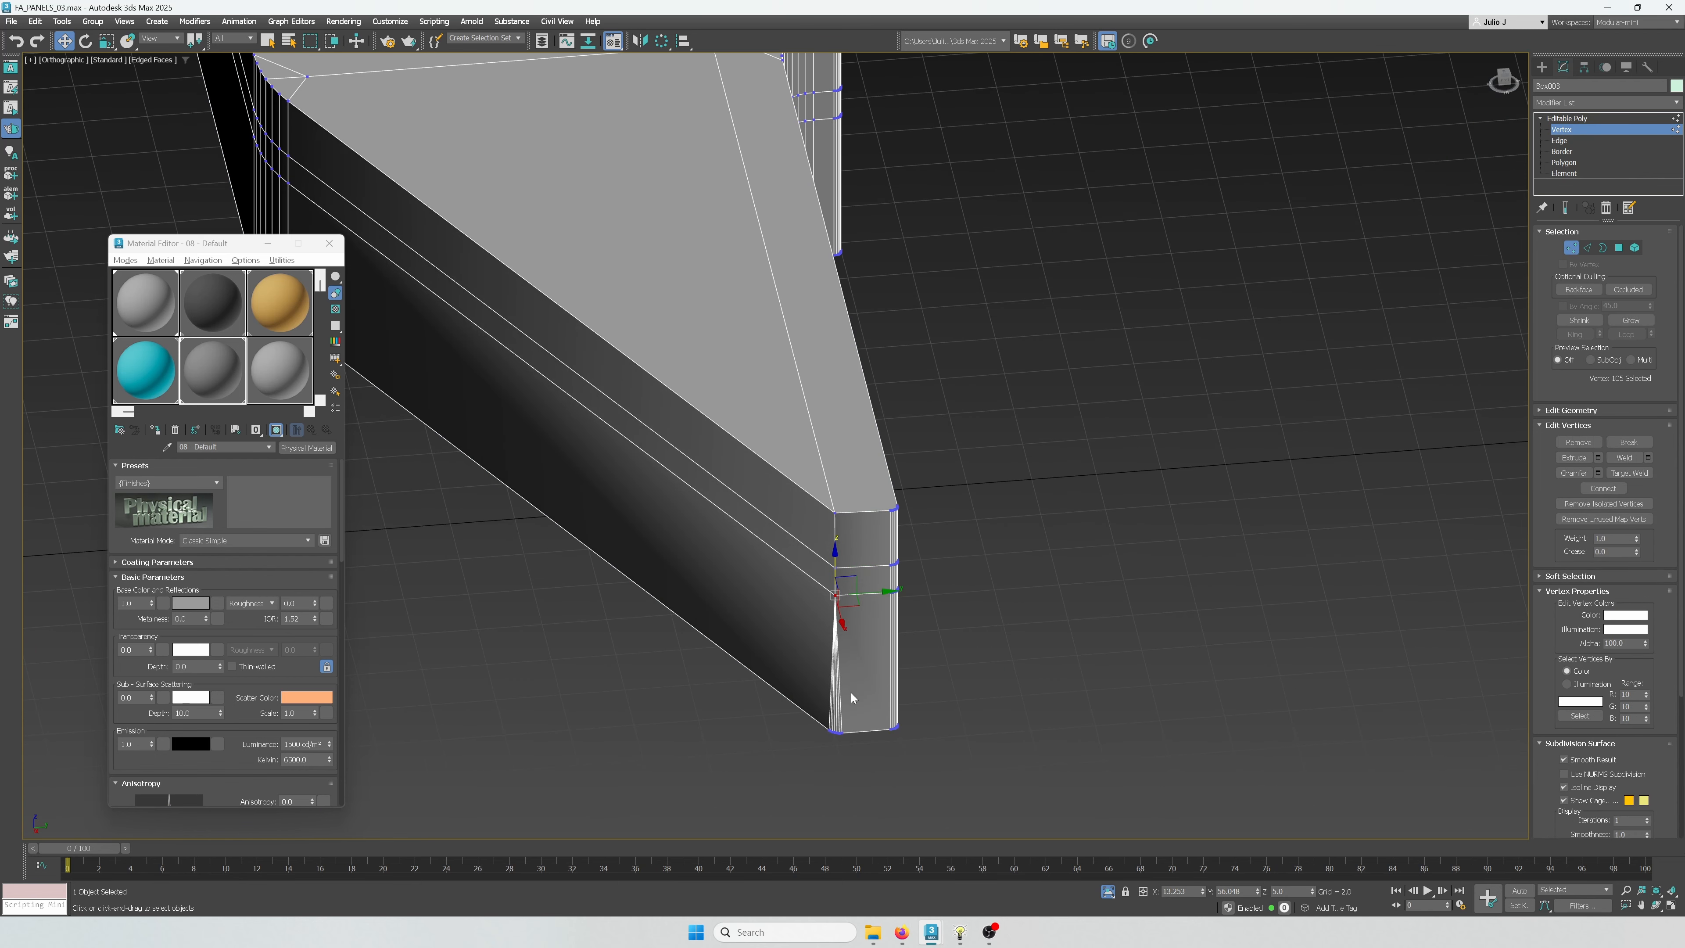
{"action": "left_click_drag", "start_coordinate": [852, 705], "coordinate": [803, 741]}
{"action": "key", "text": "ctrl+alt+c"}
From the top view, snap the four collapsed tip corner vertices in line with the narrow end face of the wedge
{"action": "key", "text": "t"}
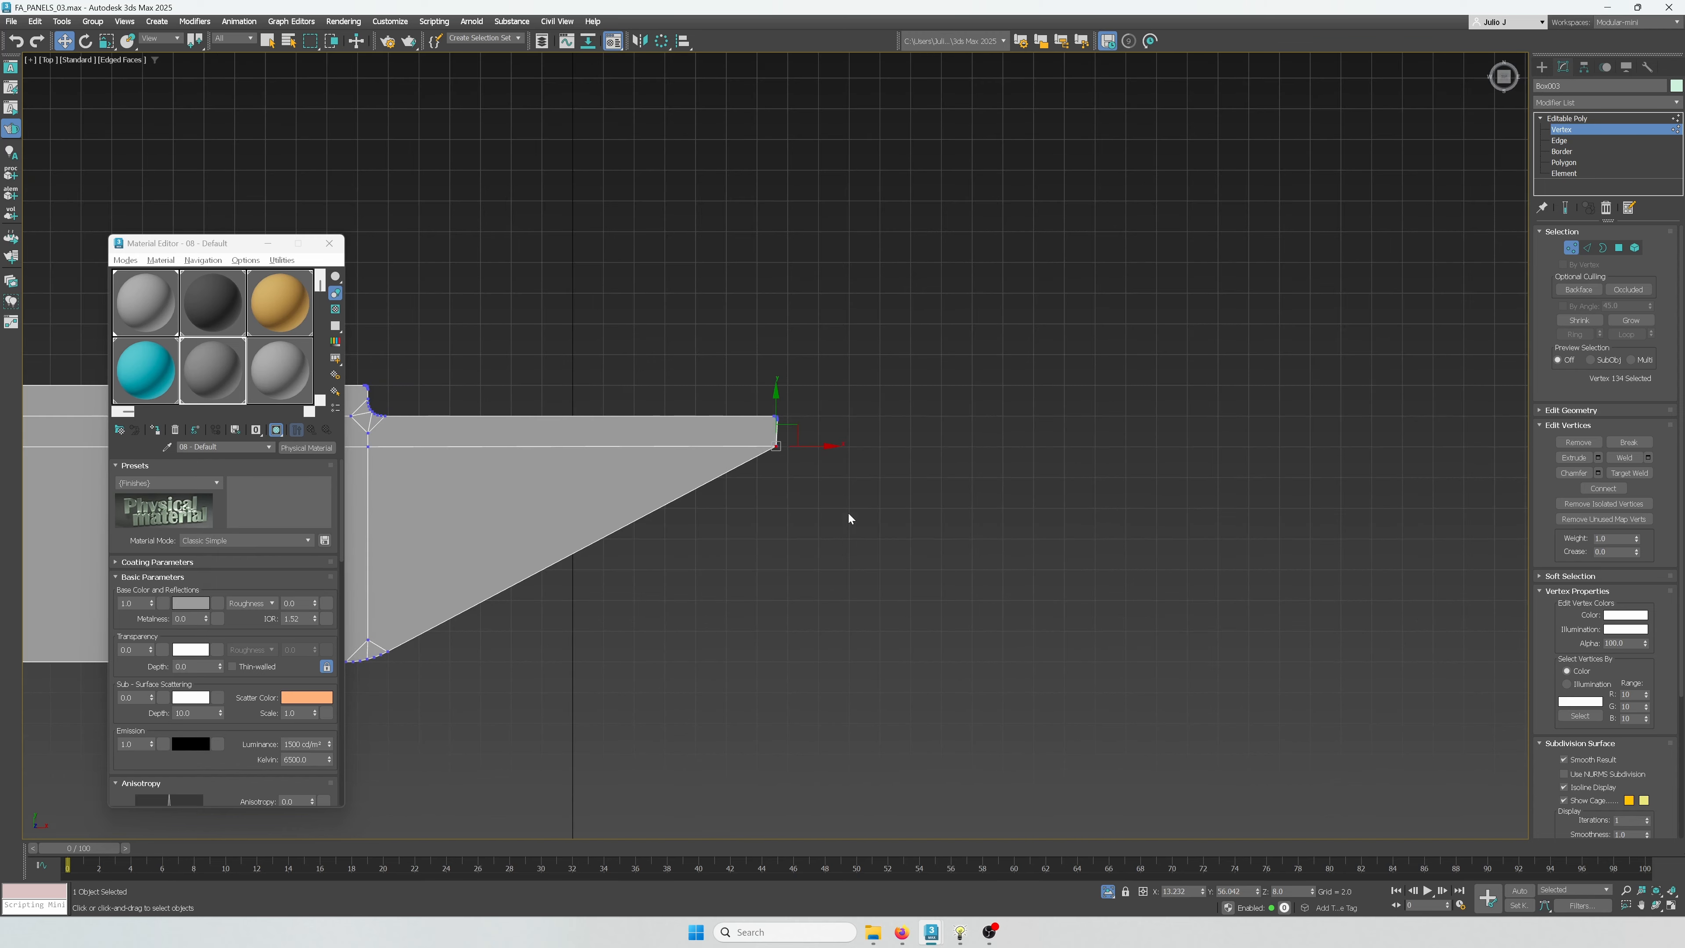
{"action": "left_click_drag", "start_coordinate": [765, 444], "coordinate": [765, 443]}
{"action": "middle_click_drag", "start_coordinate": [767, 480], "coordinate": [970, 508]}
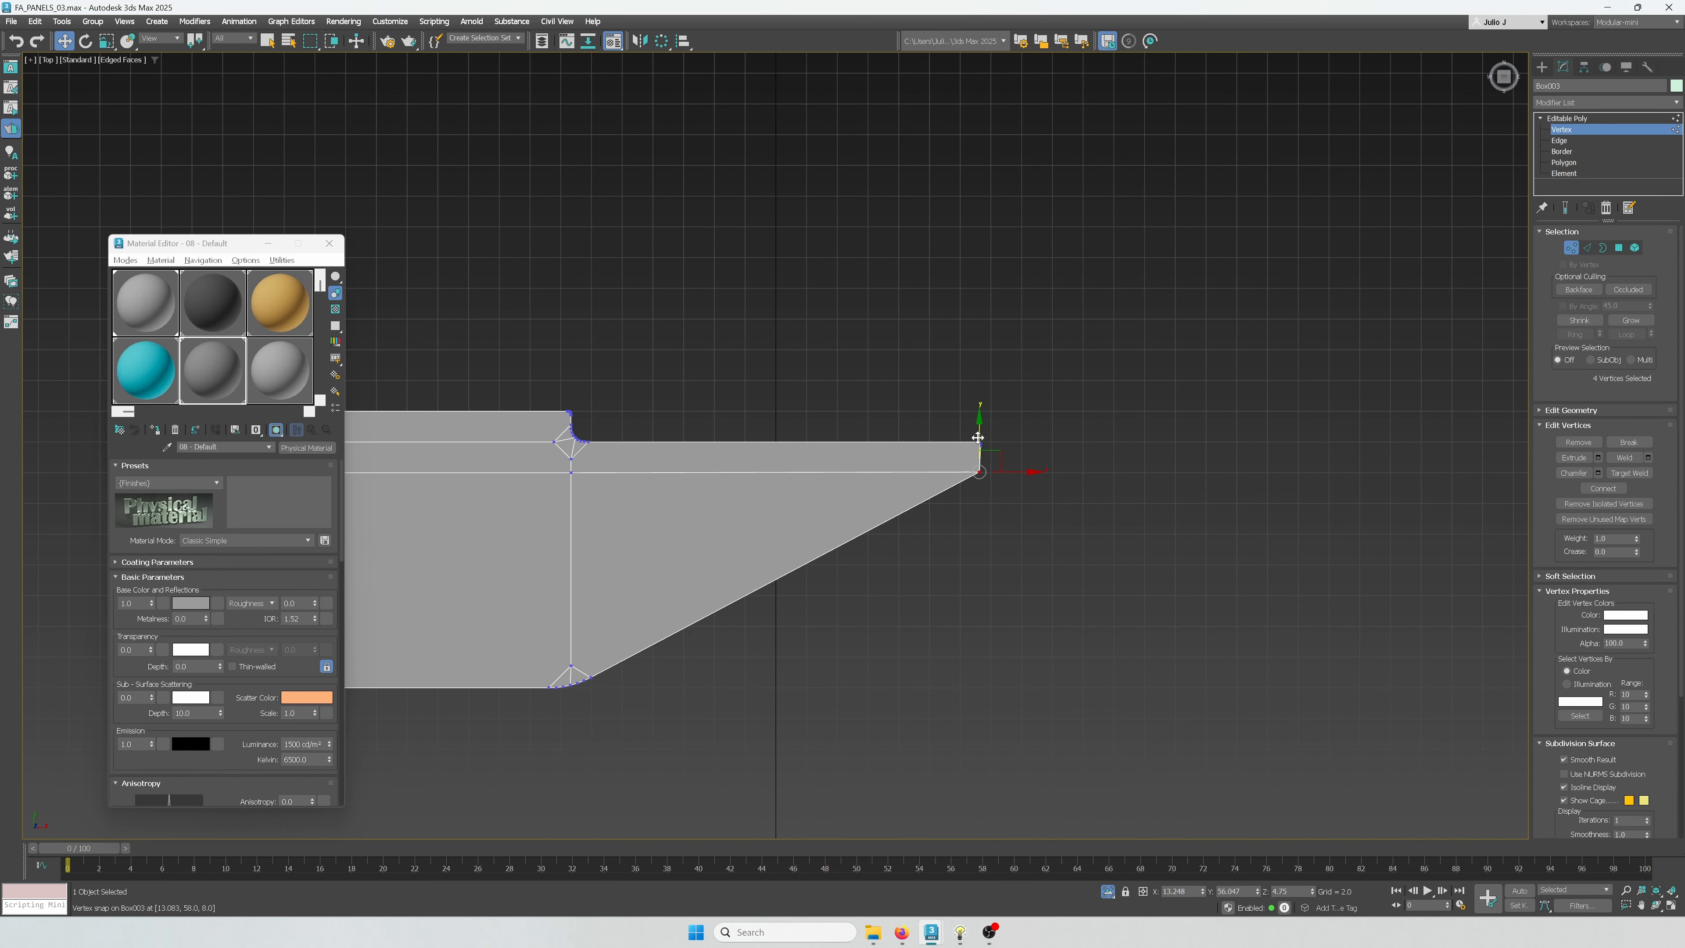
{"action": "left_click_drag", "start_coordinate": [977, 437], "coordinate": [572, 474]}
{"action": "scroll", "coordinate": [998, 464], "scroll_direction": "up", "scroll_amount": 6}
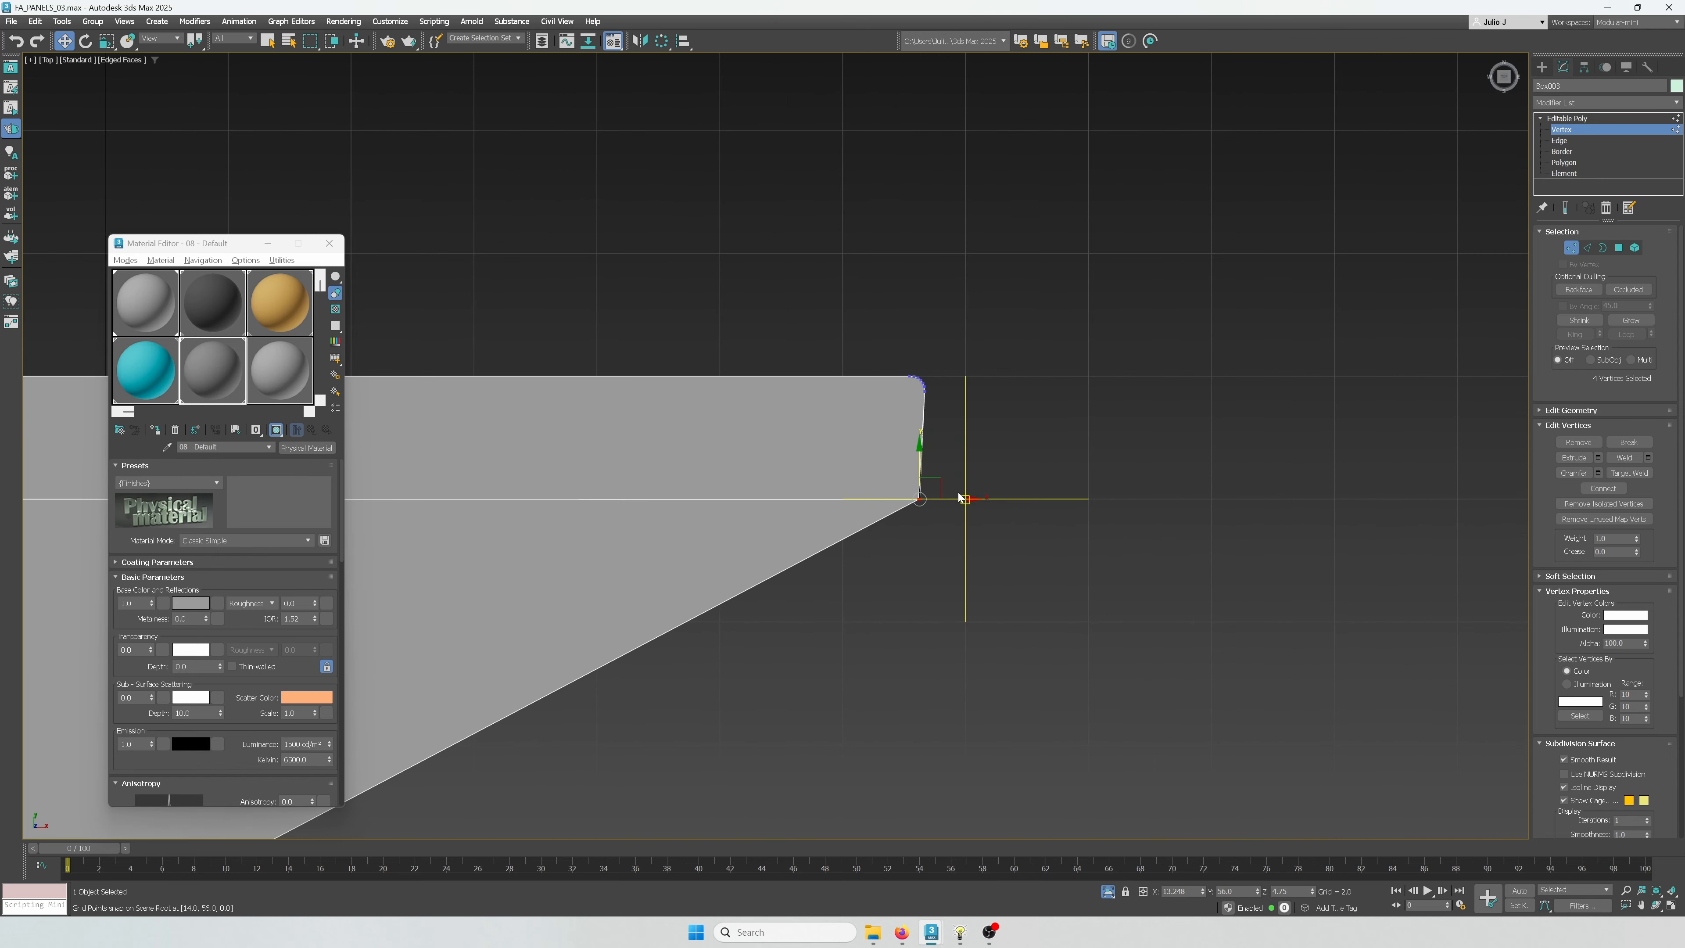
{"action": "key", "text": "ctrl+z"}
{"action": "key", "text": "r"}
{"action": "left_click_drag", "start_coordinate": [972, 499], "coordinate": [936, 407]}
{"action": "key", "text": "w"}
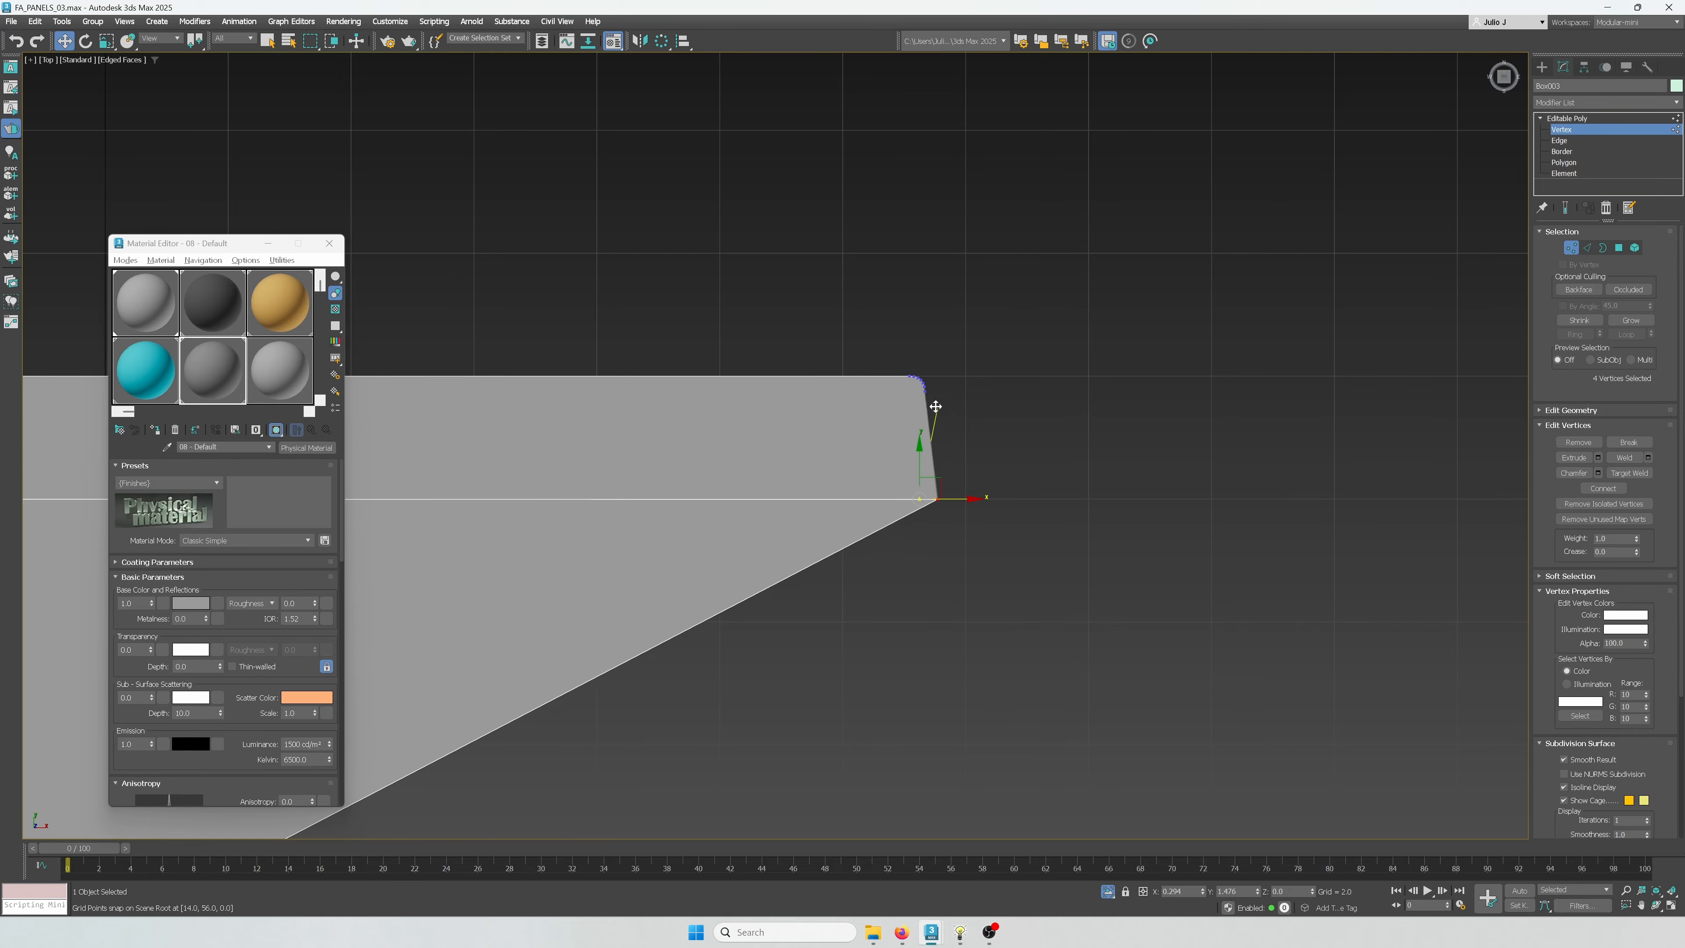
Select the 15 top vertices along the wedge panel's outer side and lower them by about 1.8 units to slope the top
{"action": "middle_click_drag", "start_coordinate": [936, 406], "coordinate": [832, 466], "text": "alt"}
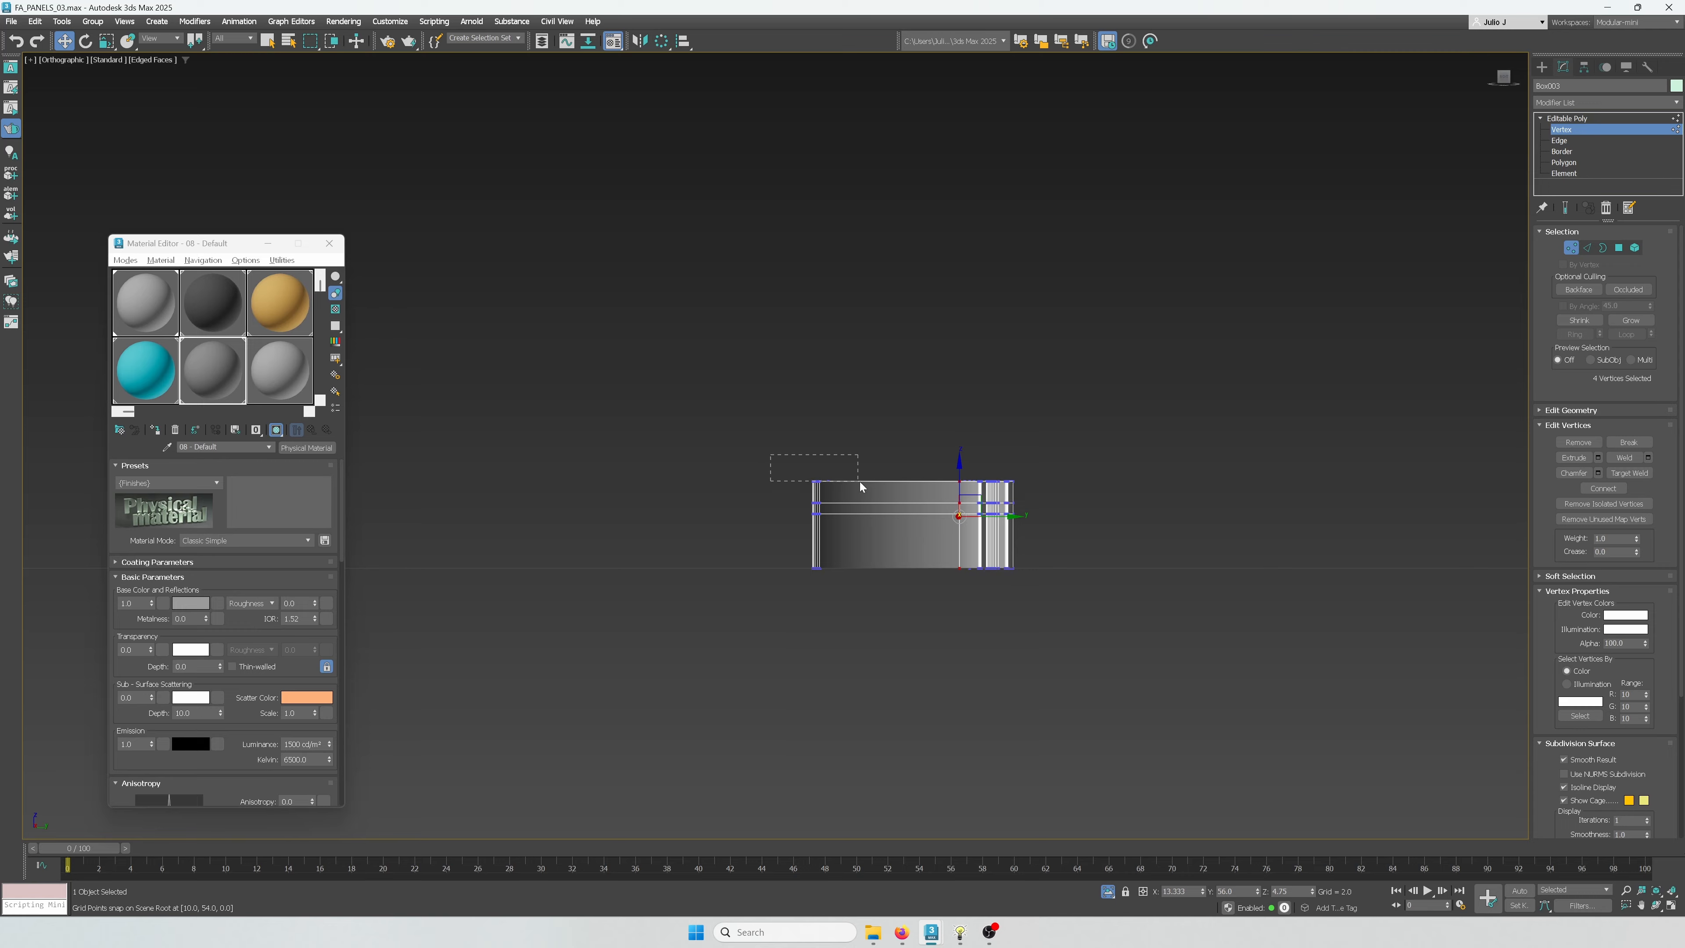
{"action": "key", "text": "l"}
{"action": "scroll", "coordinate": [882, 525], "scroll_direction": "down", "scroll_amount": 5}
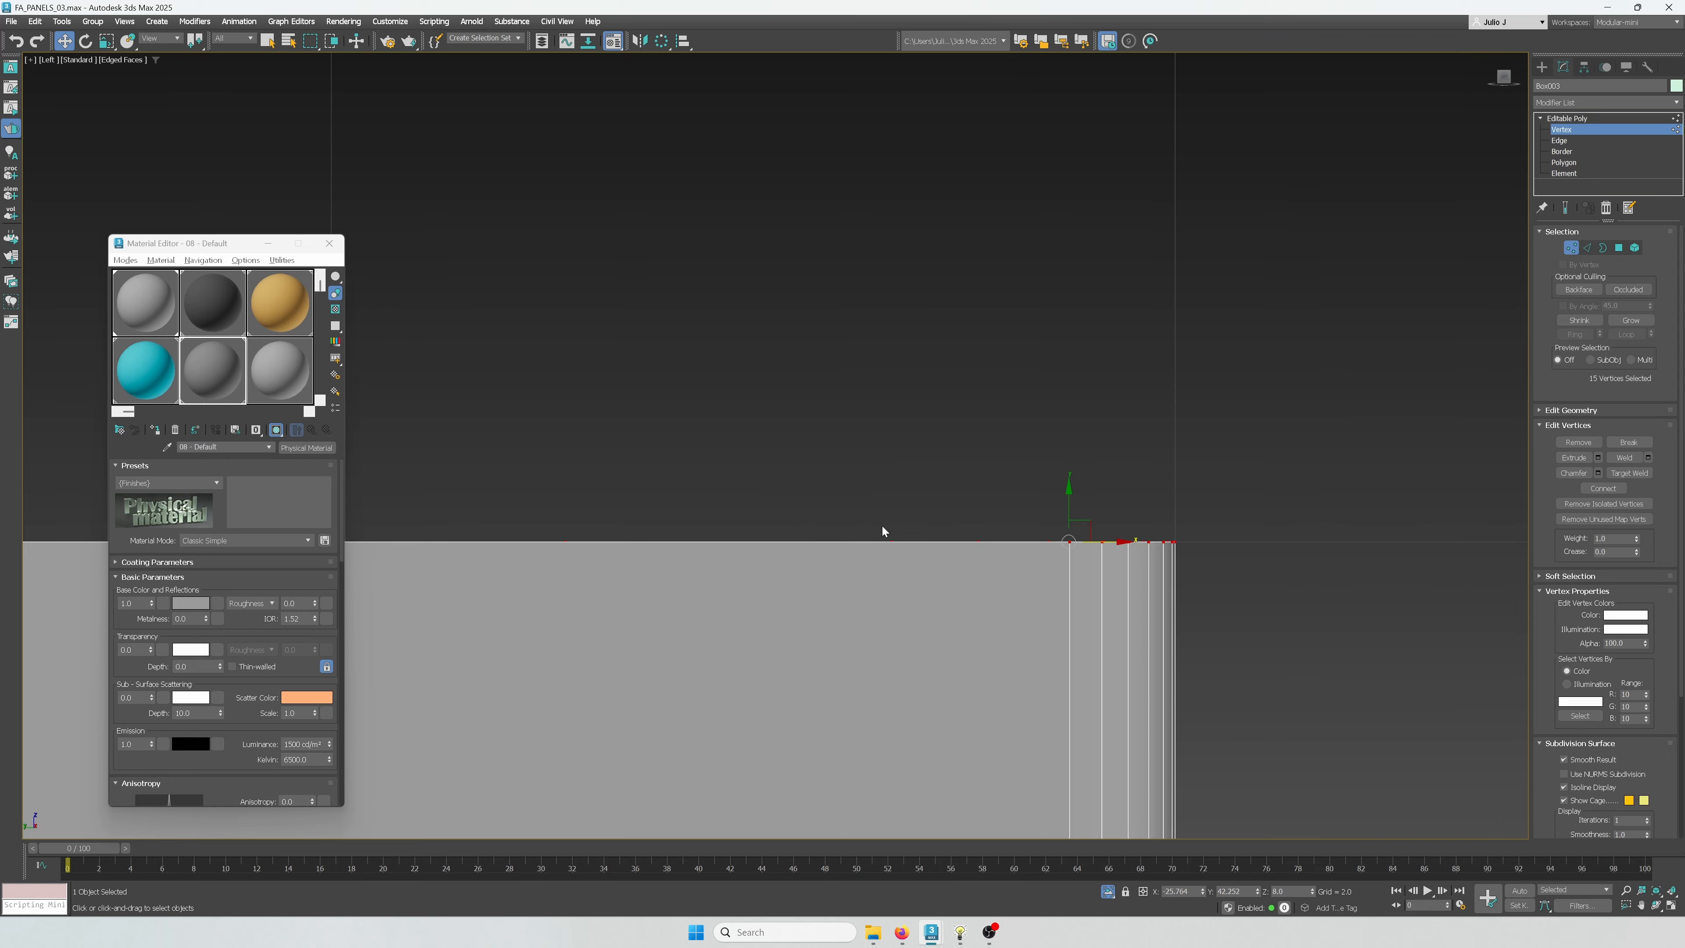
{"action": "middle_click_drag", "start_coordinate": [847, 557], "coordinate": [775, 584], "text": "alt"}
{"action": "scroll", "coordinate": [977, 595], "scroll_direction": "down", "scroll_amount": 1}
{"action": "middle_click_drag", "start_coordinate": [977, 594], "coordinate": [826, 472]}
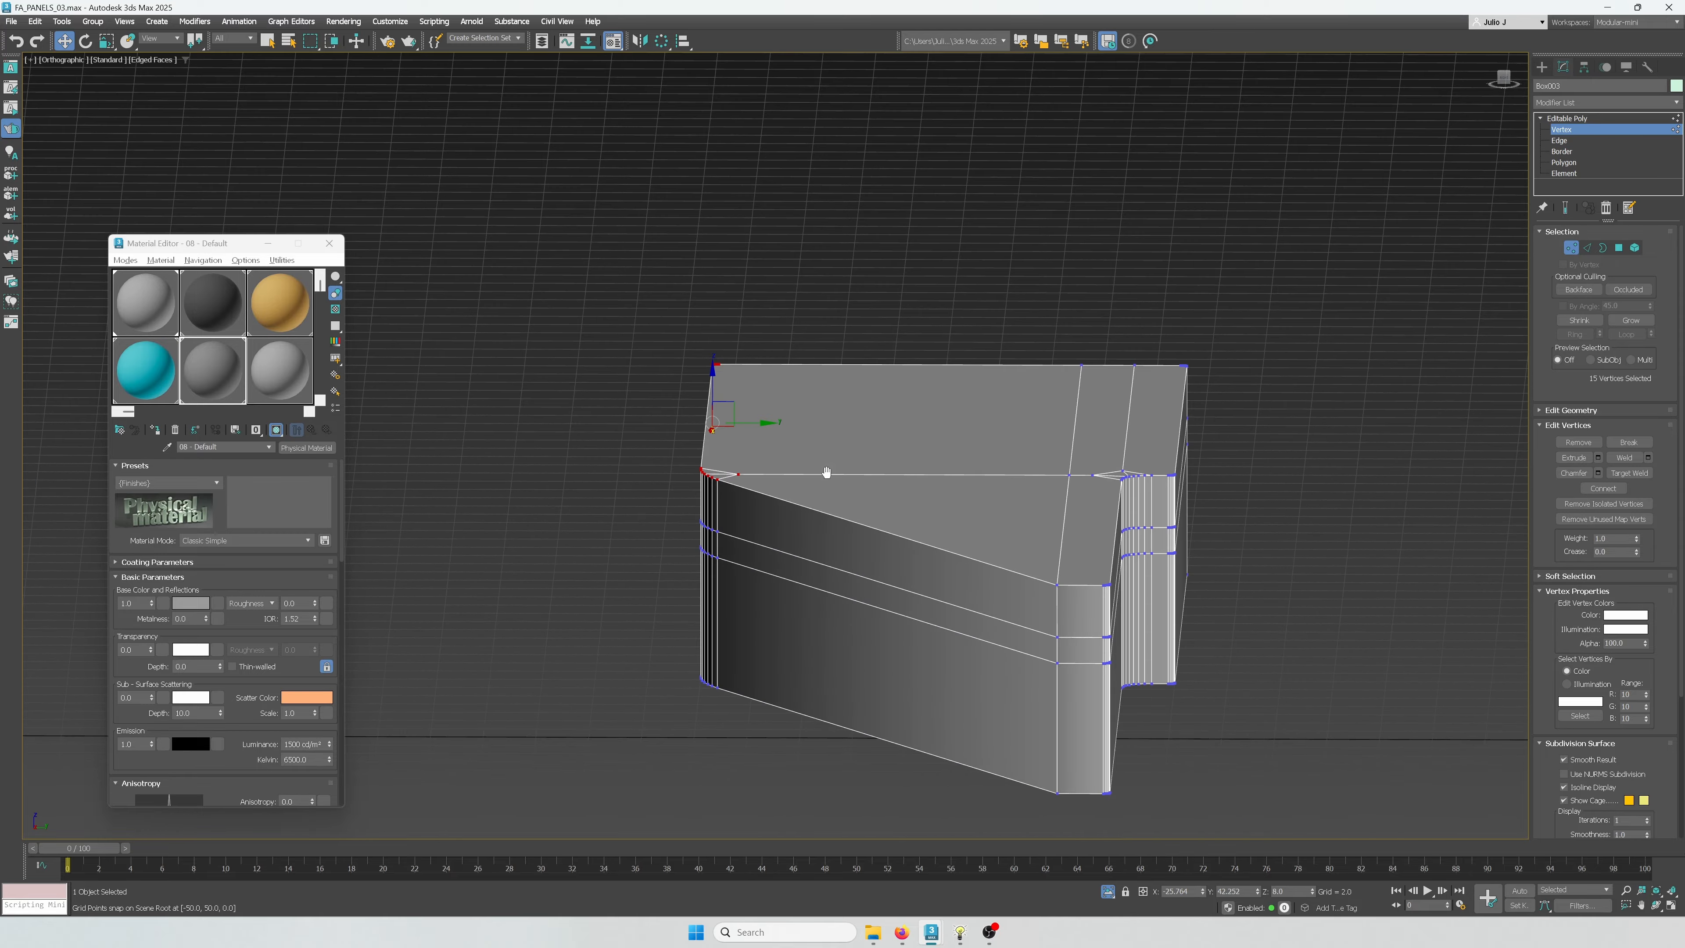
{"action": "left_click_drag", "start_coordinate": [711, 396], "coordinate": [713, 433]}
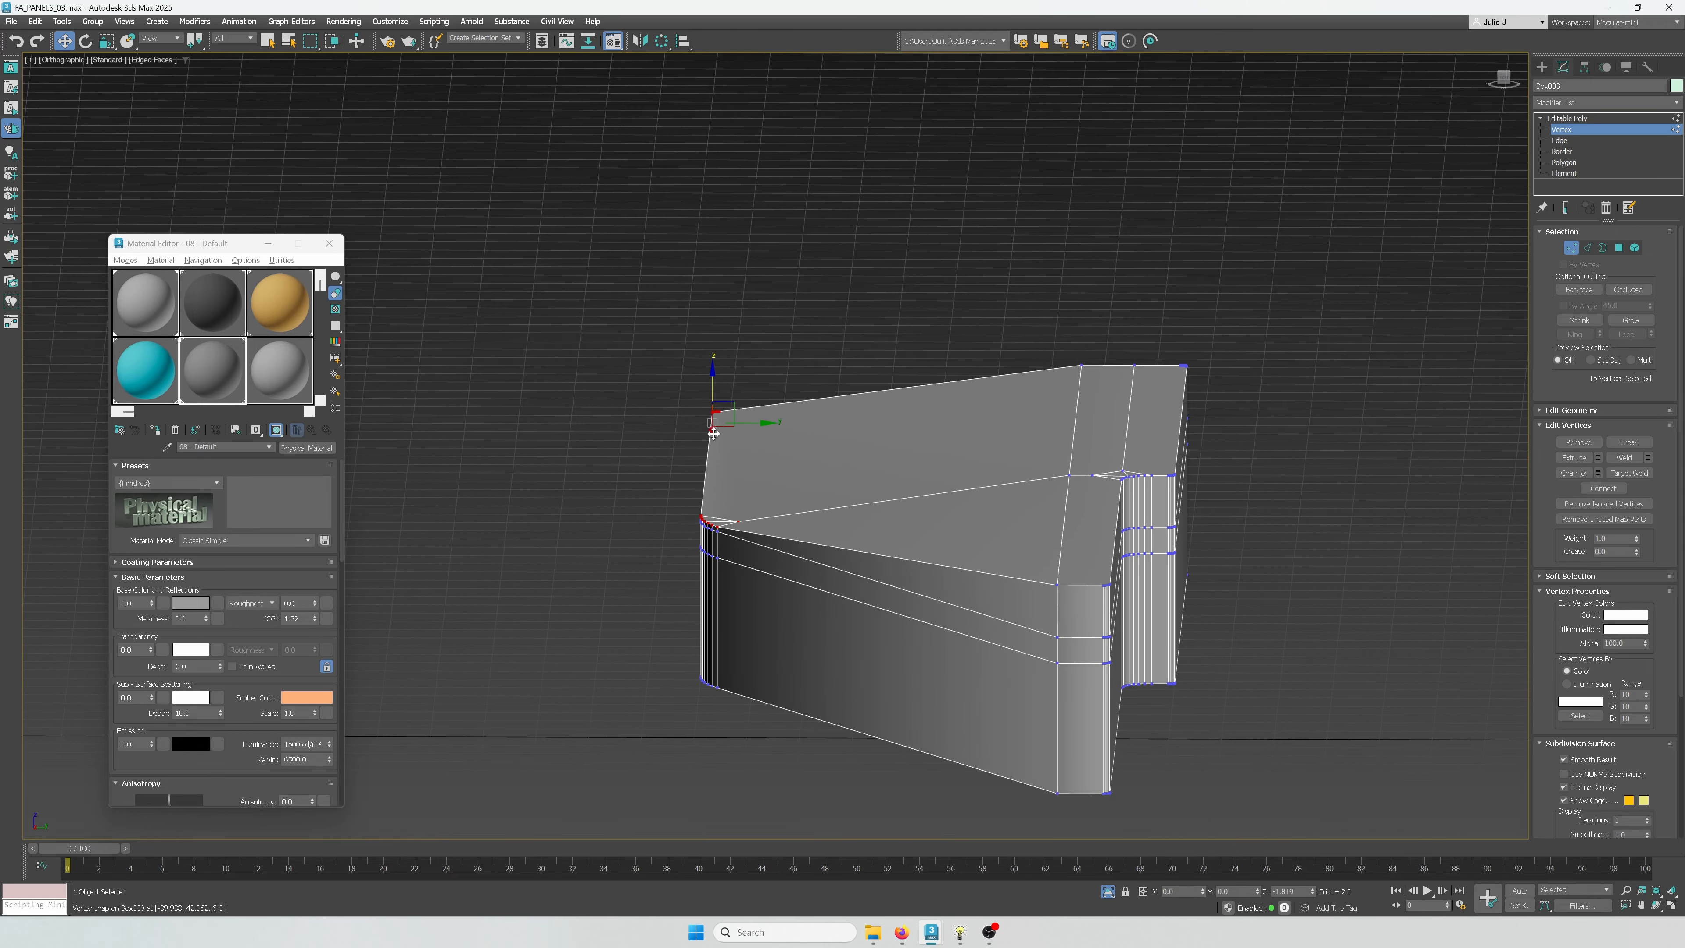
{"action": "mouse_move", "coordinate": [852, 539]}
{"action": "middle_mouse_down", "text": "alt"}
{"action": "mouse_move", "coordinate": [929, 545]}
{"action": "mouse_move", "coordinate": [835, 527]}
{"action": "mouse_move", "coordinate": [855, 536]}
{"action": "middle_mouse_up", "text": "alt"}
{"action": "left_click_drag", "start_coordinate": [717, 435], "coordinate": [716, 434]}
{"action": "middle_click_drag", "start_coordinate": [716, 434], "coordinate": [969, 473], "text": "alt"}
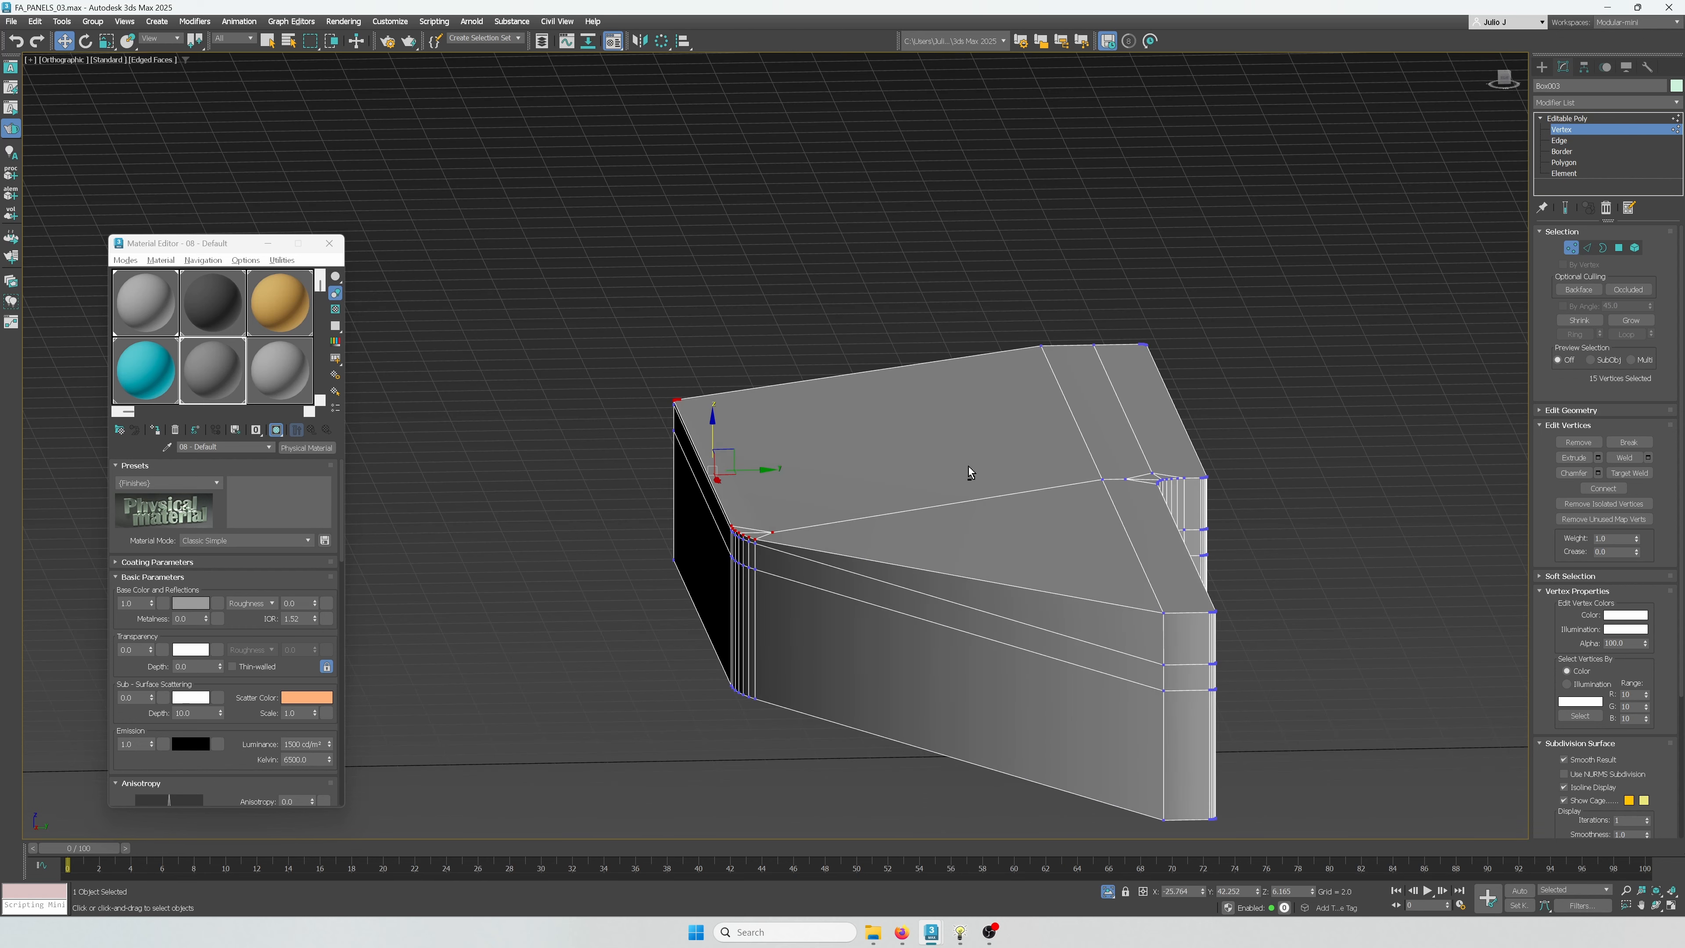
Select the four polygons of the wedge's sloped top, including the small corner ones, and flatten them with Make Planar
{"action": "left_click", "coordinate": [1619, 248]}
{"action": "left_click", "coordinate": [949, 541]}
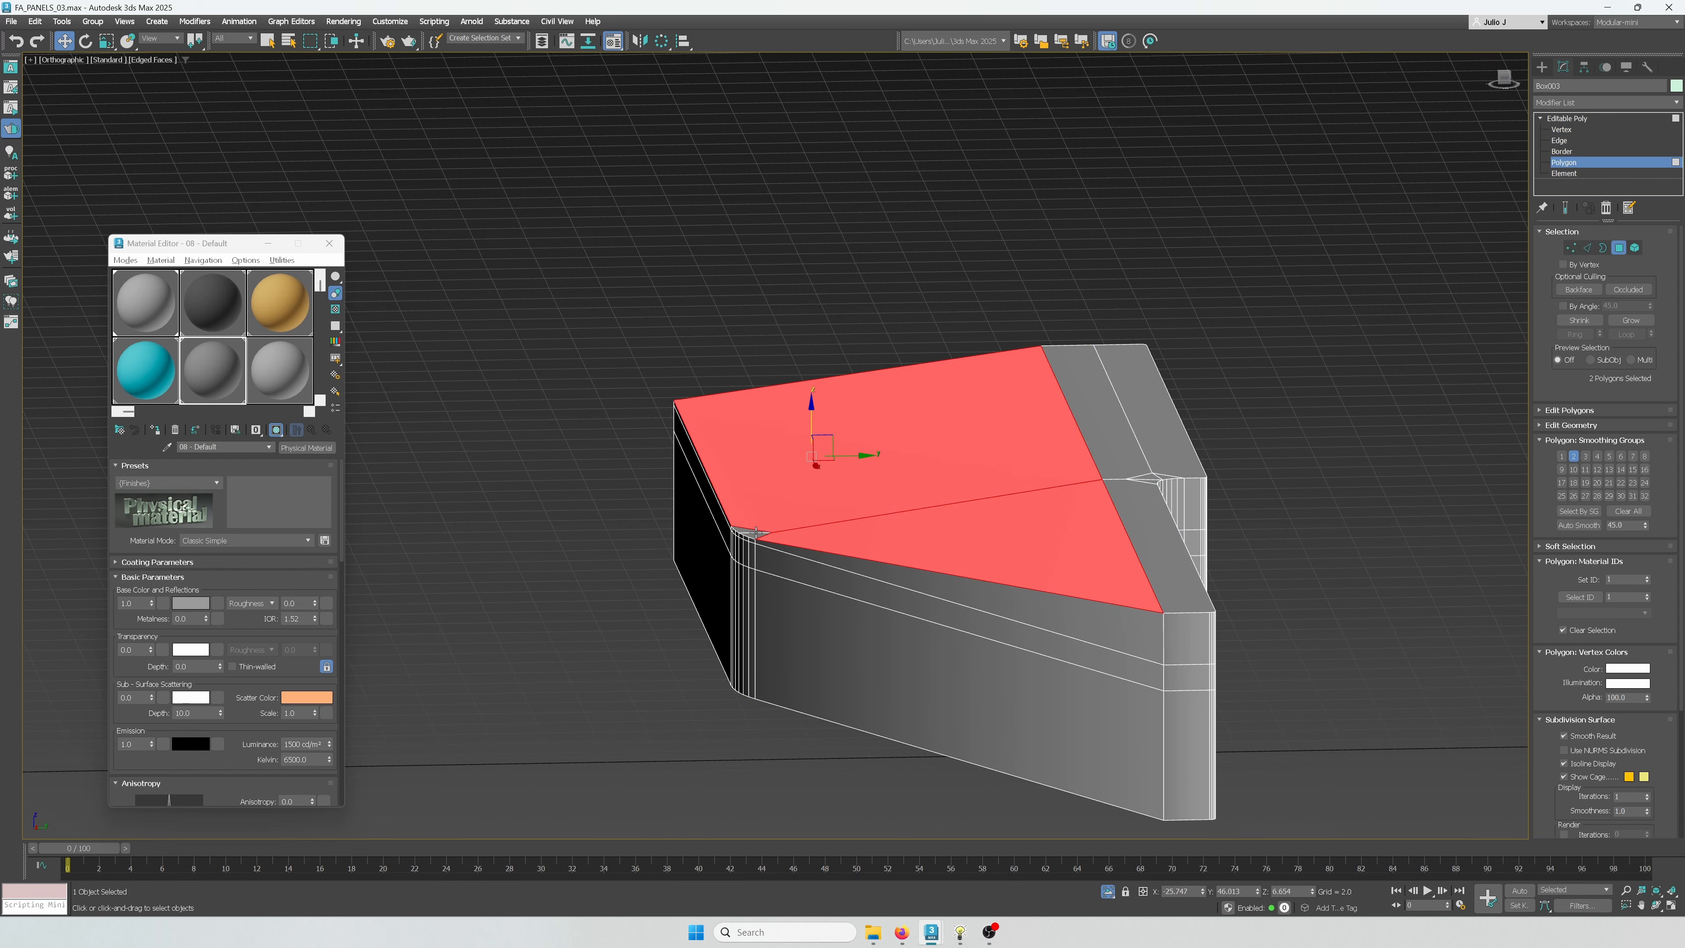
{"action": "scroll", "coordinate": [758, 536], "scroll_direction": "up", "scroll_amount": 6}
{"action": "left_click", "coordinate": [742, 531], "text": "ctrl"}
{"action": "scroll", "coordinate": [743, 533], "scroll_direction": "down", "scroll_amount": 4}
{"action": "middle_click_drag", "start_coordinate": [749, 534], "coordinate": [949, 501], "text": "alt"}
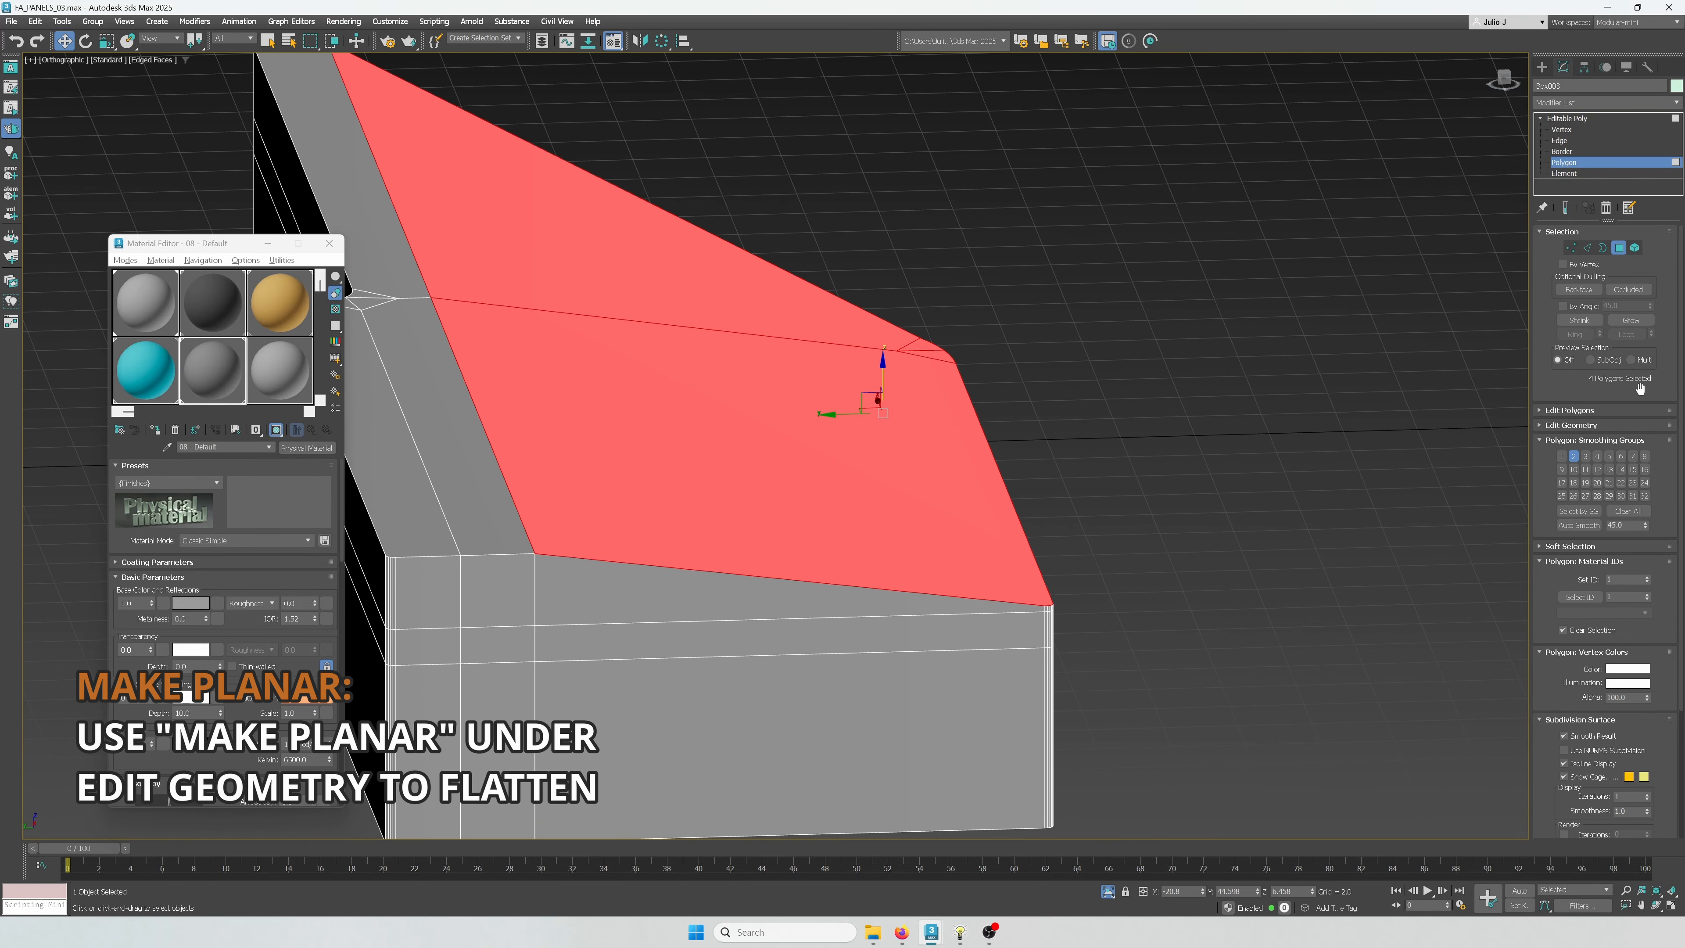
{"action": "left_click", "coordinate": [1592, 426]}
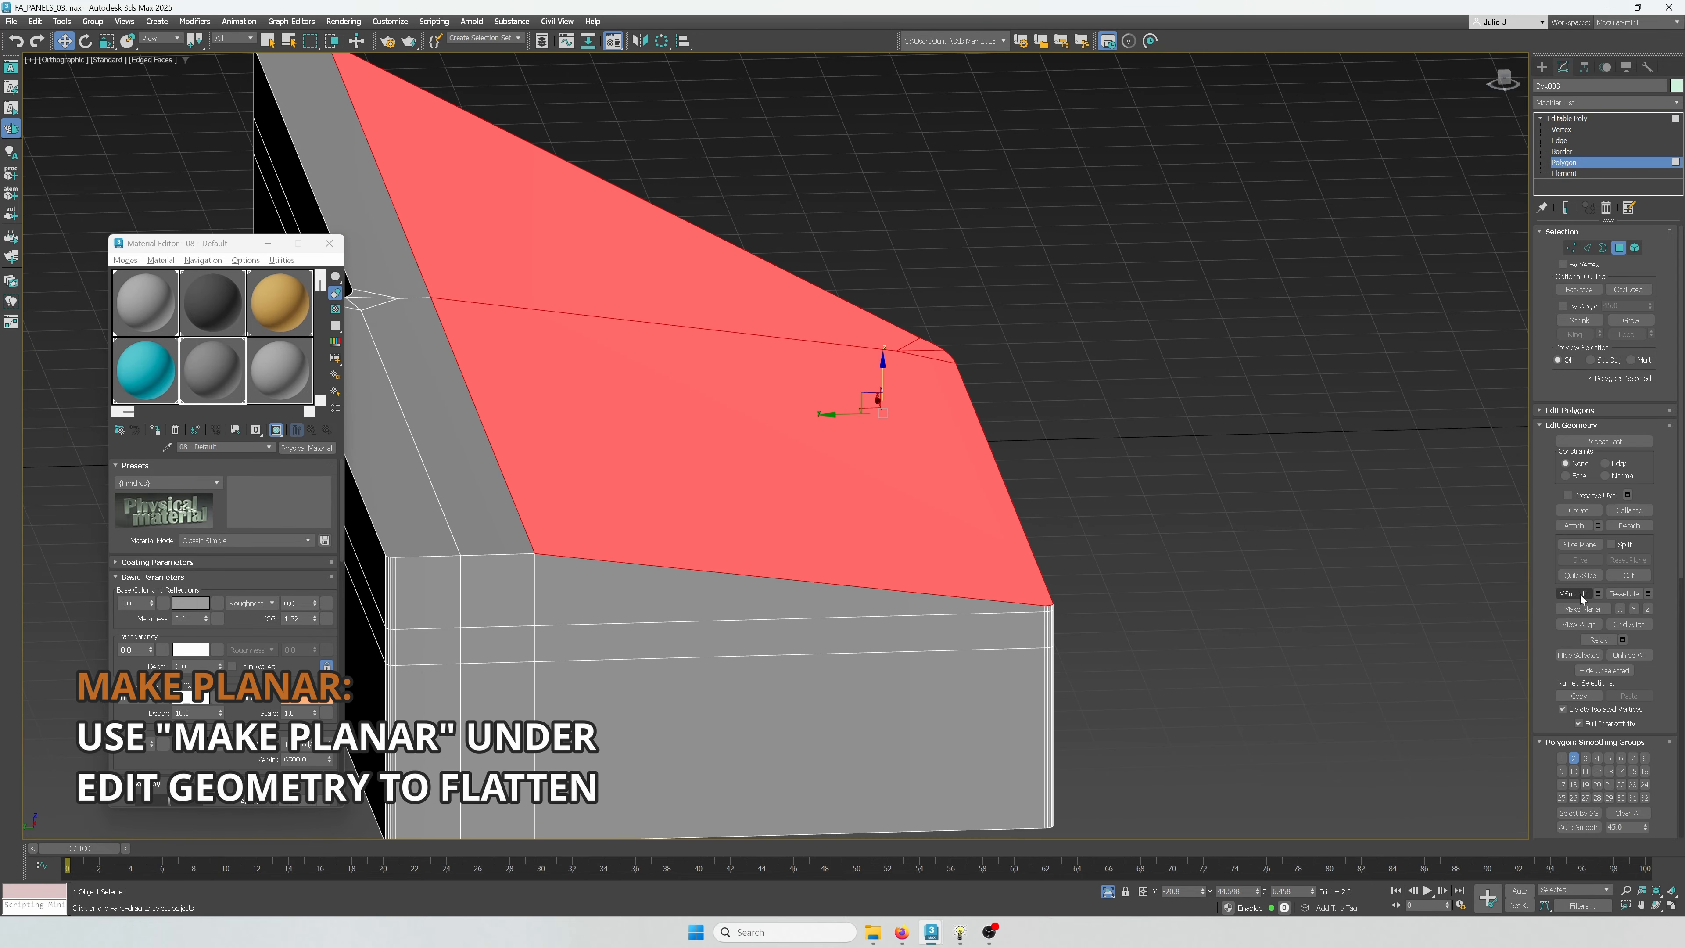
{"action": "left_click", "coordinate": [1571, 608]}
Select the edge loop between the sloped top and the flat strip, and chamfer it by about 0.104 with fewer segments
{"action": "scroll", "coordinate": [916, 448], "scroll_direction": "down", "scroll_amount": 2}
{"action": "middle_click_drag", "start_coordinate": [730, 455], "coordinate": [939, 315], "text": "alt"}
{"action": "scroll", "coordinate": [620, 378], "scroll_direction": "up", "scroll_amount": 4}
{"action": "left_click", "coordinate": [1588, 247]}
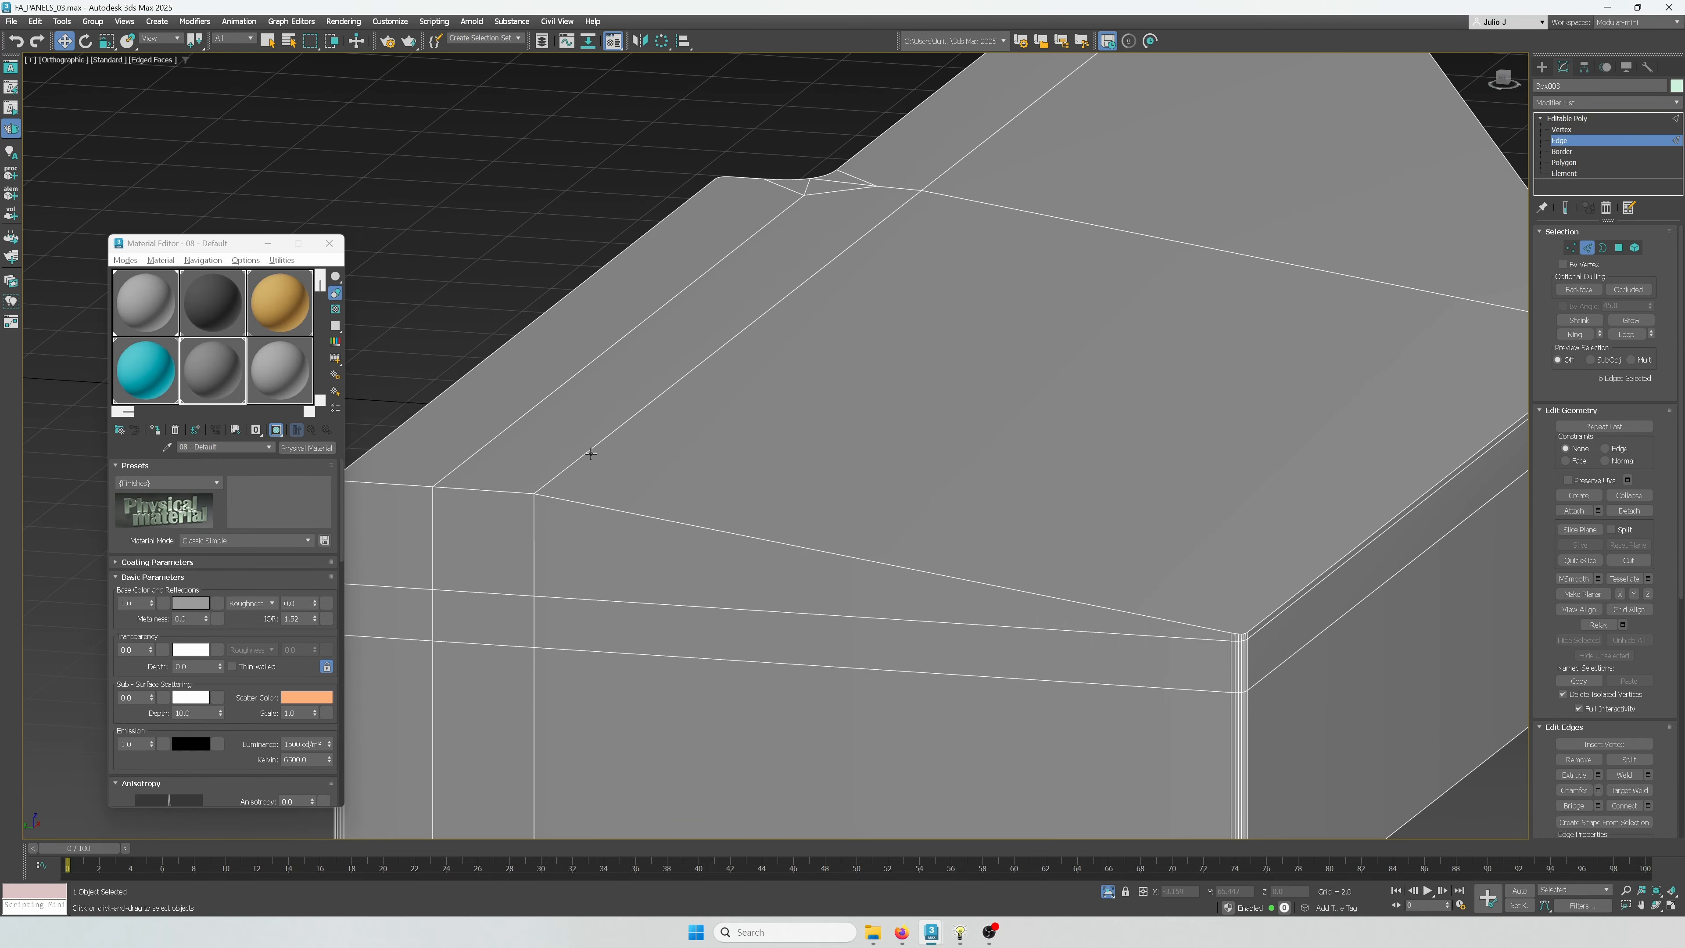
{"action": "double_click", "coordinate": [591, 454]}
{"action": "scroll", "coordinate": [625, 499], "scroll_direction": "down", "scroll_amount": 4}
{"action": "middle_click_drag", "start_coordinate": [626, 499], "coordinate": [1144, 572], "text": "alt"}
{"action": "scroll", "coordinate": [1144, 573], "scroll_direction": "up", "scroll_amount": 2}
{"action": "middle_click_drag", "start_coordinate": [891, 569], "coordinate": [879, 515]}
{"action": "scroll", "coordinate": [879, 516], "scroll_direction": "up", "scroll_amount": 2}
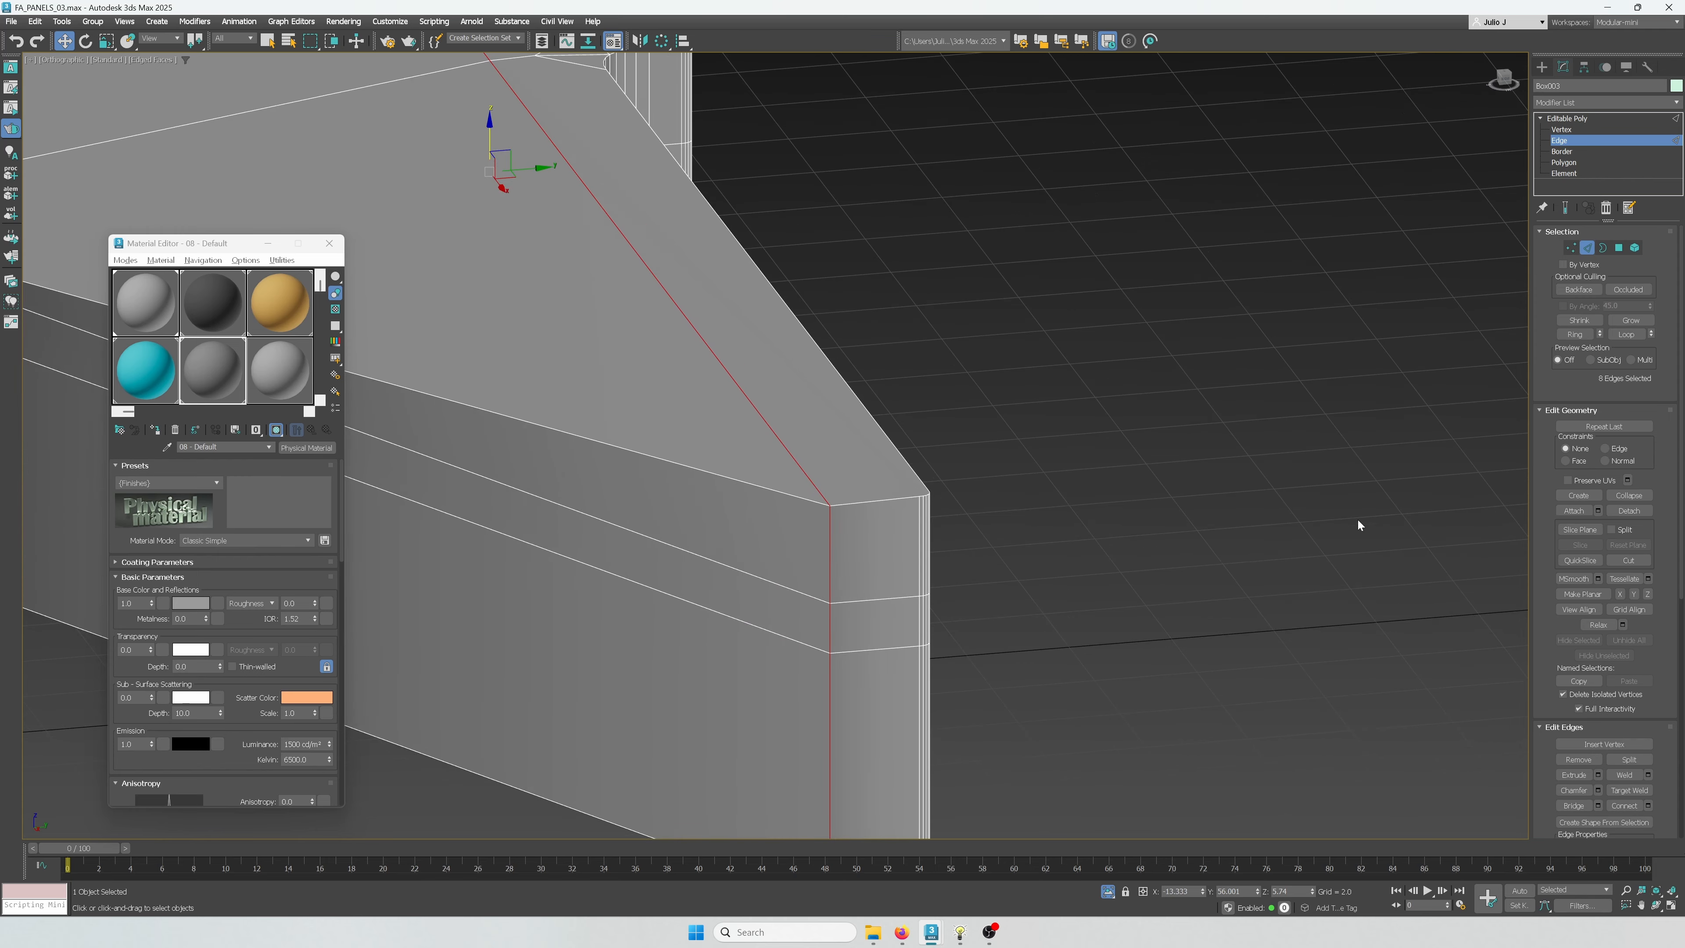
{"action": "scroll", "coordinate": [952, 540], "scroll_direction": "down", "scroll_amount": 4}
{"action": "scroll", "coordinate": [1408, 526], "scroll_direction": "up", "scroll_amount": 2}
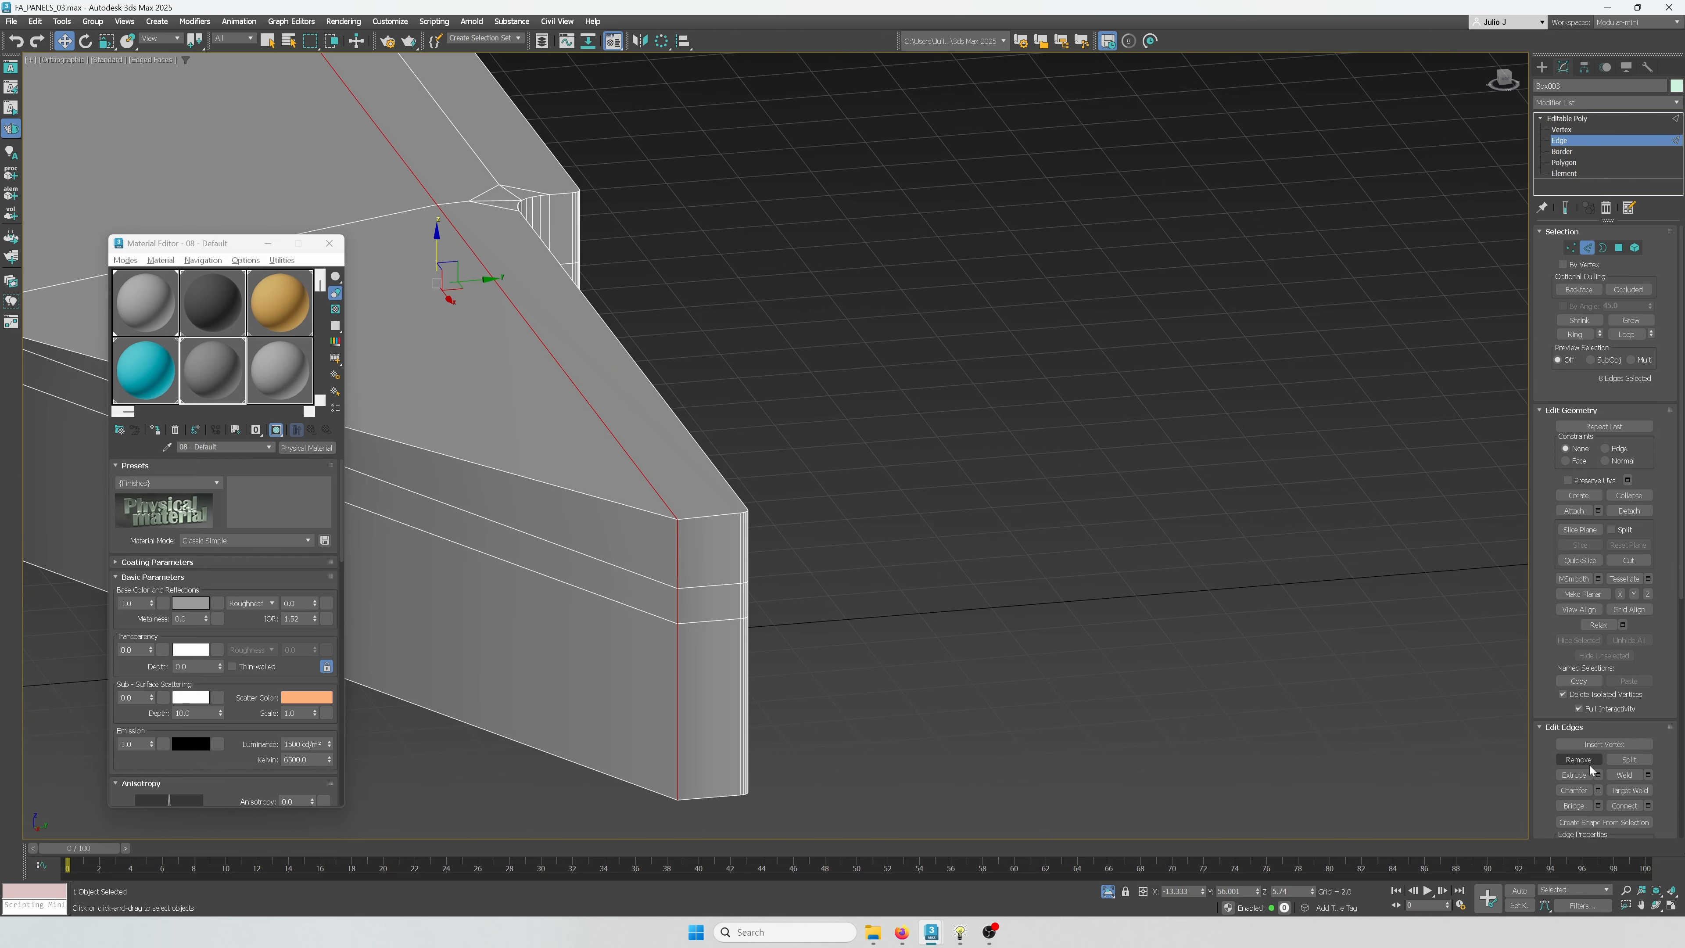
{"action": "left_click", "coordinate": [1599, 790]}
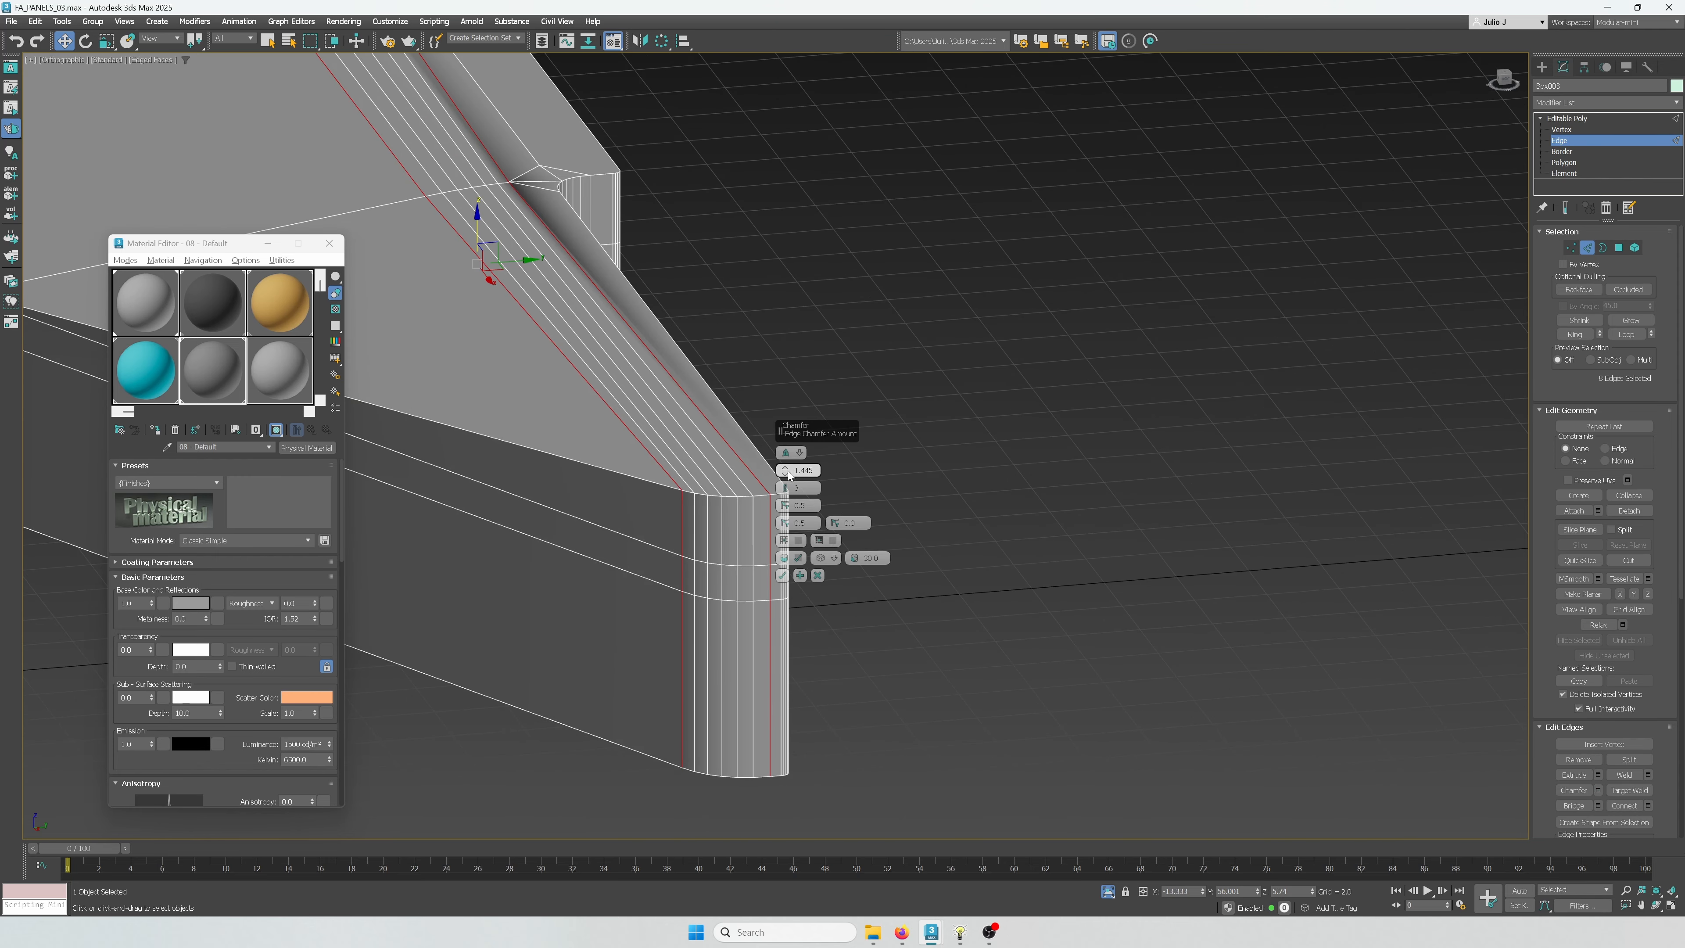
{"action": "left_click", "coordinate": [786, 491]}
{"action": "left_click", "coordinate": [785, 492]}
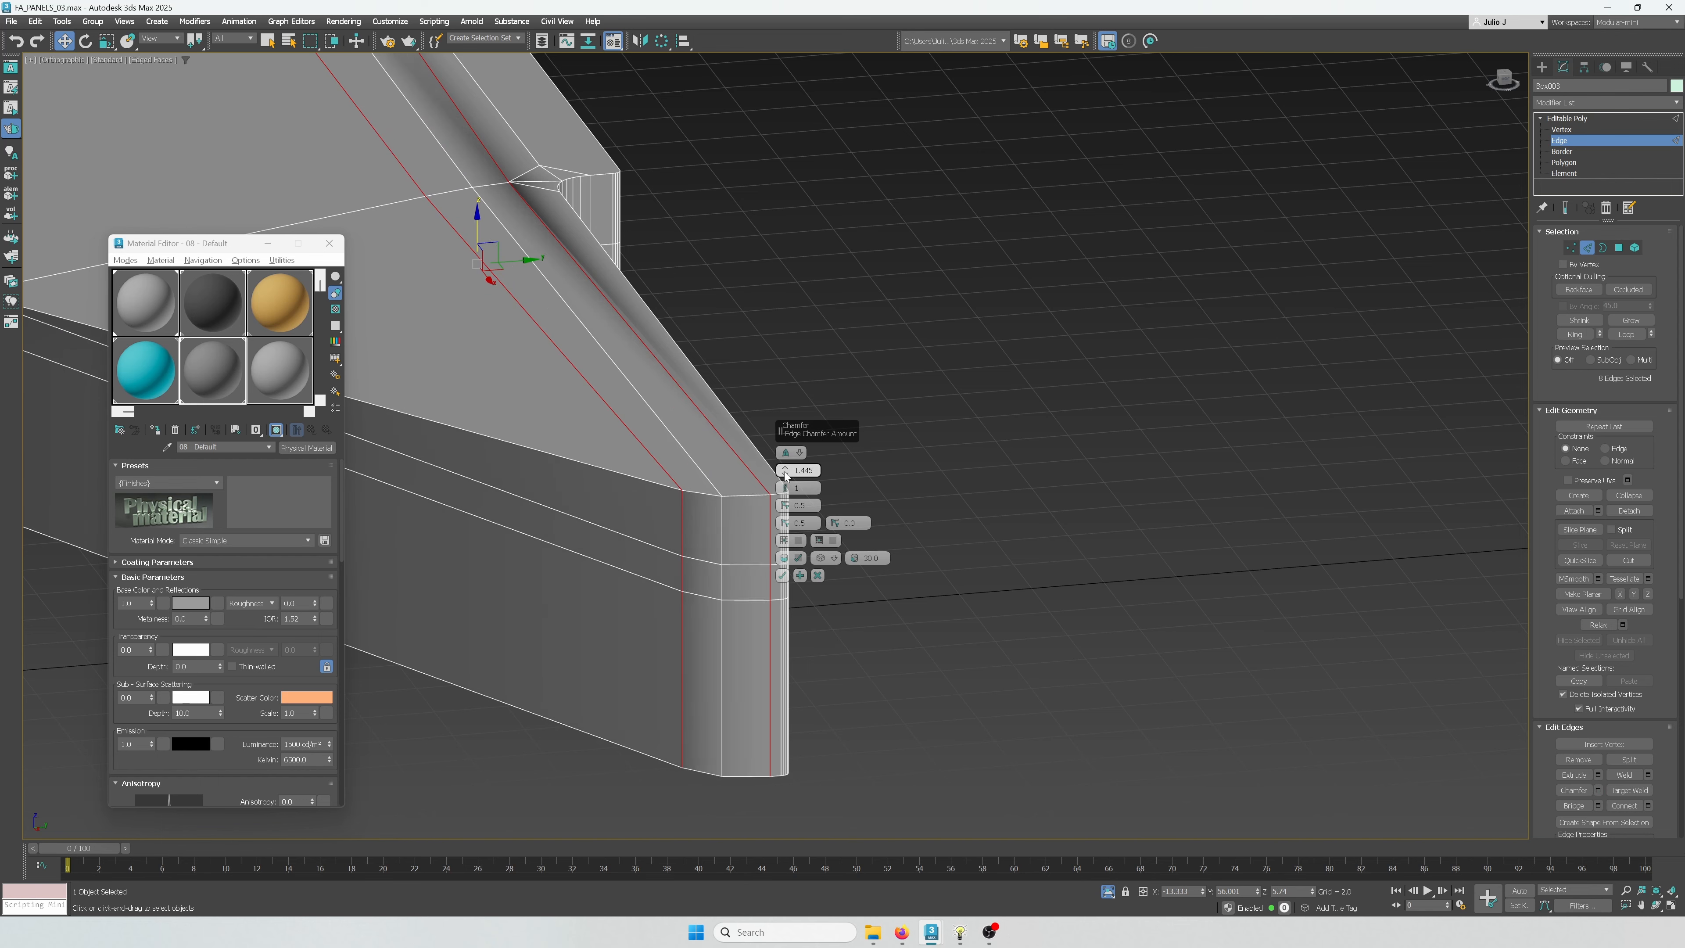
{"action": "left_click_drag", "start_coordinate": [785, 472], "coordinate": [786, 525]}
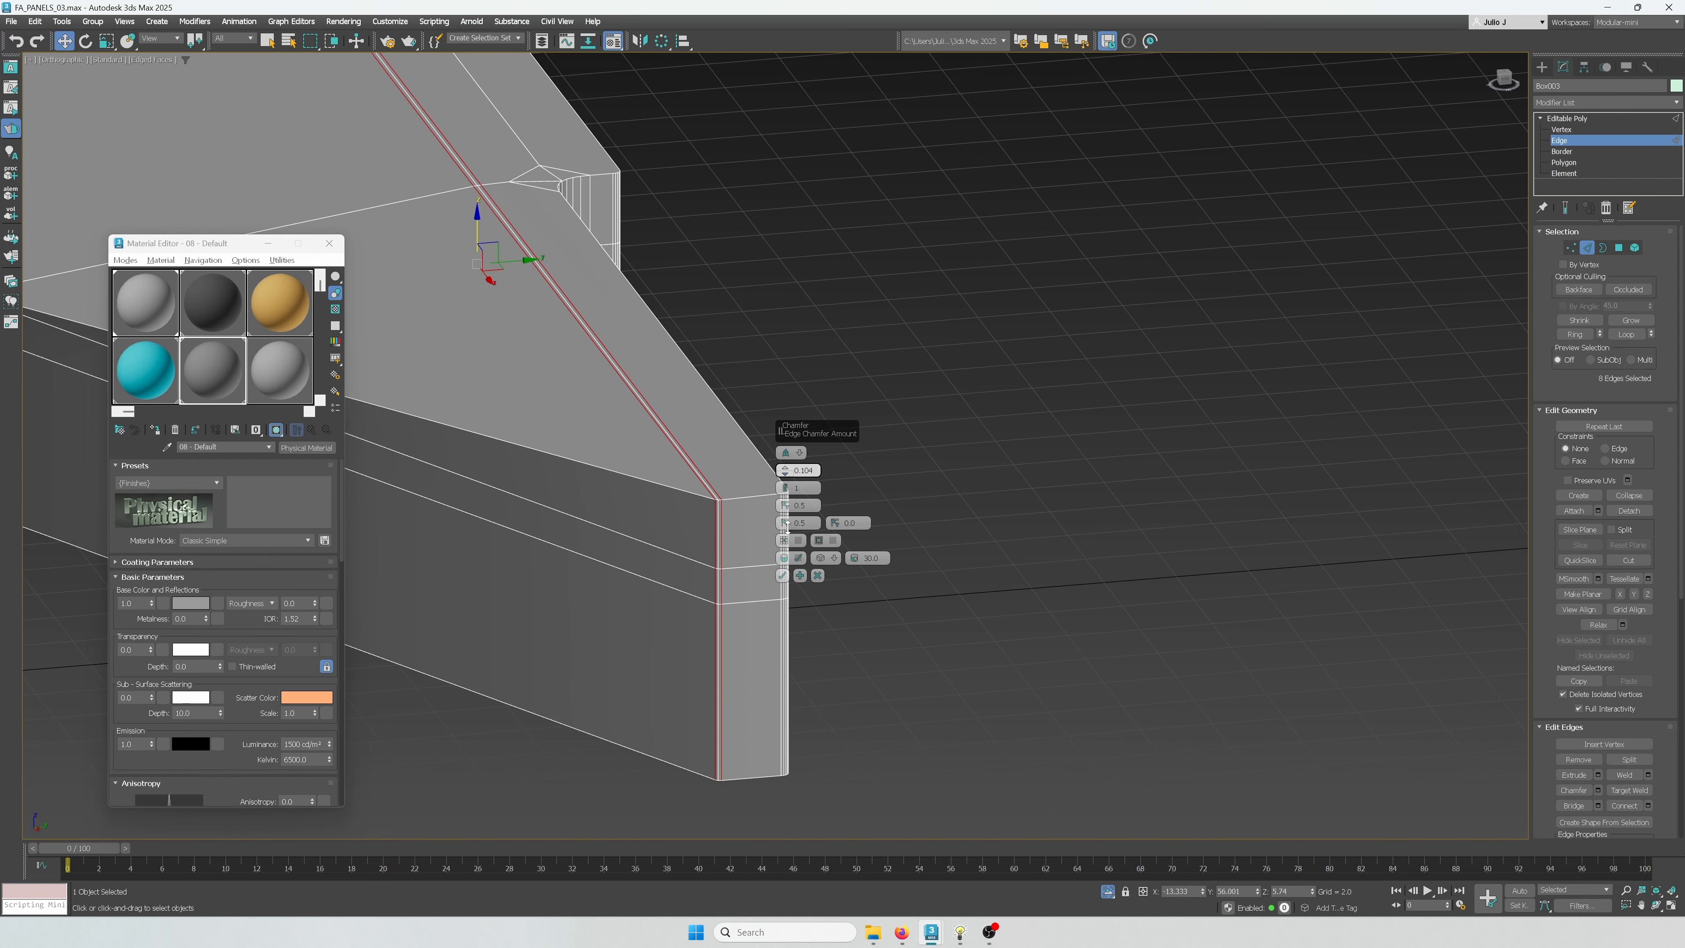
{"action": "left_click", "coordinate": [782, 576]}
Finish editing the wedge panel's edges and end its isolation to show all the other panel pieces
{"action": "scroll", "coordinate": [856, 518], "scroll_direction": "down", "scroll_amount": 4}
{"action": "middle_click_drag", "start_coordinate": [856, 518], "coordinate": [916, 558], "text": "alt"}
{"action": "left_click", "coordinate": [1567, 119]}
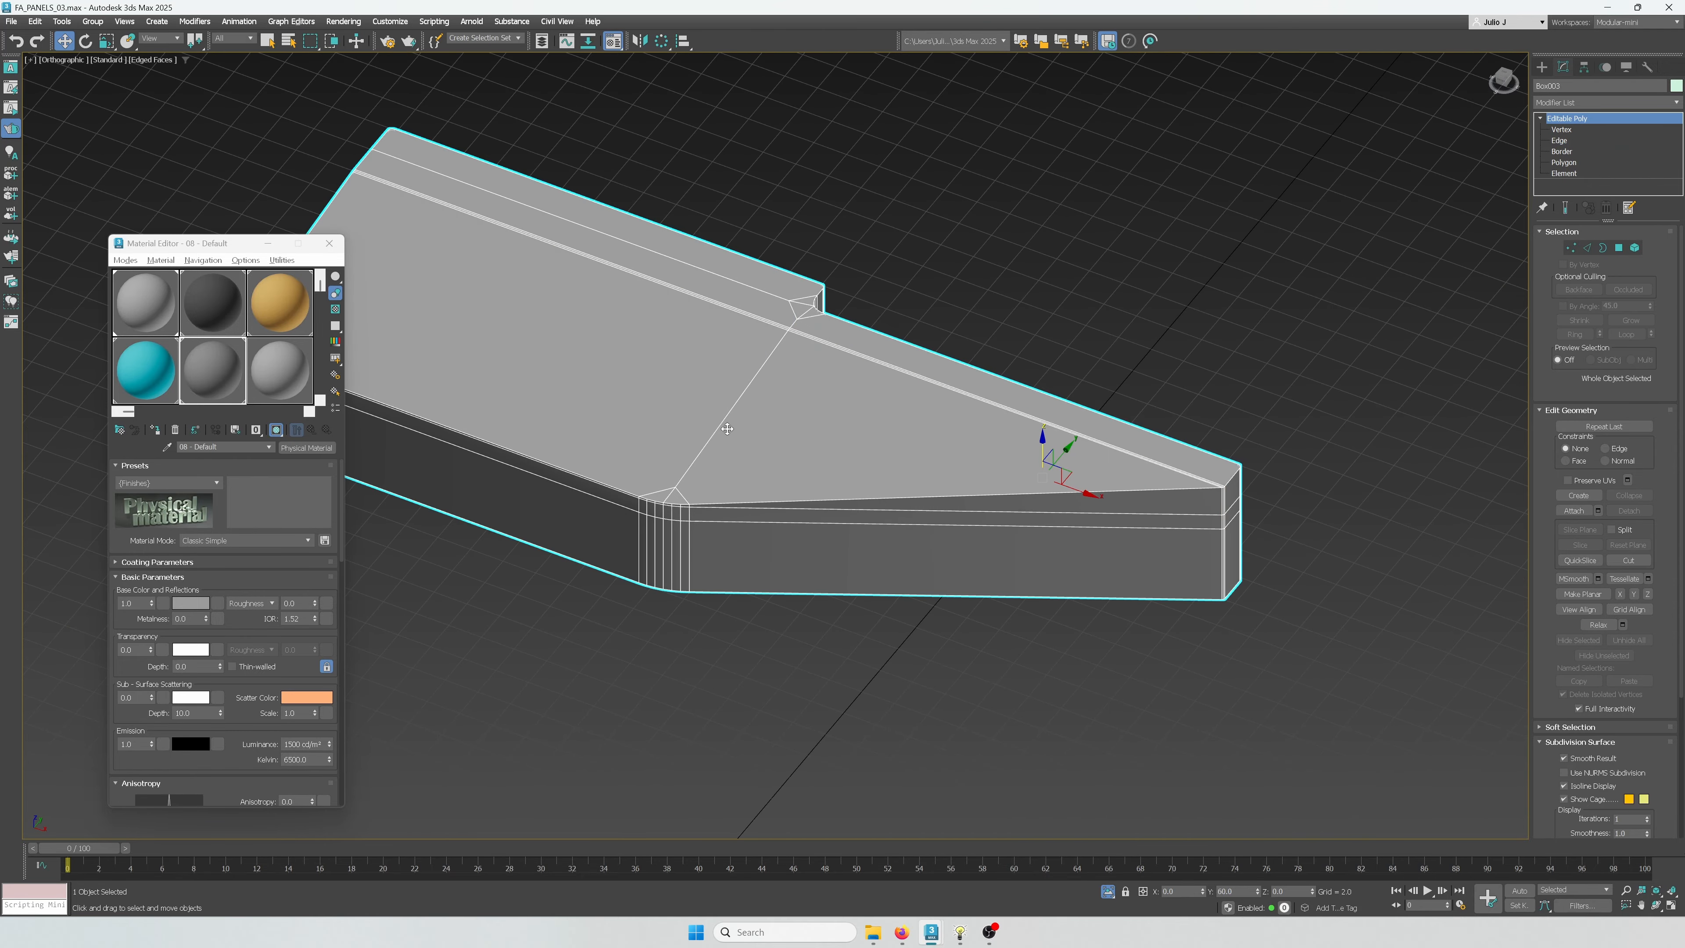
{"action": "right_click", "coordinate": [823, 422]}
{"action": "left_click", "coordinate": [858, 304]}
{"action": "right_click", "coordinate": [845, 391]}
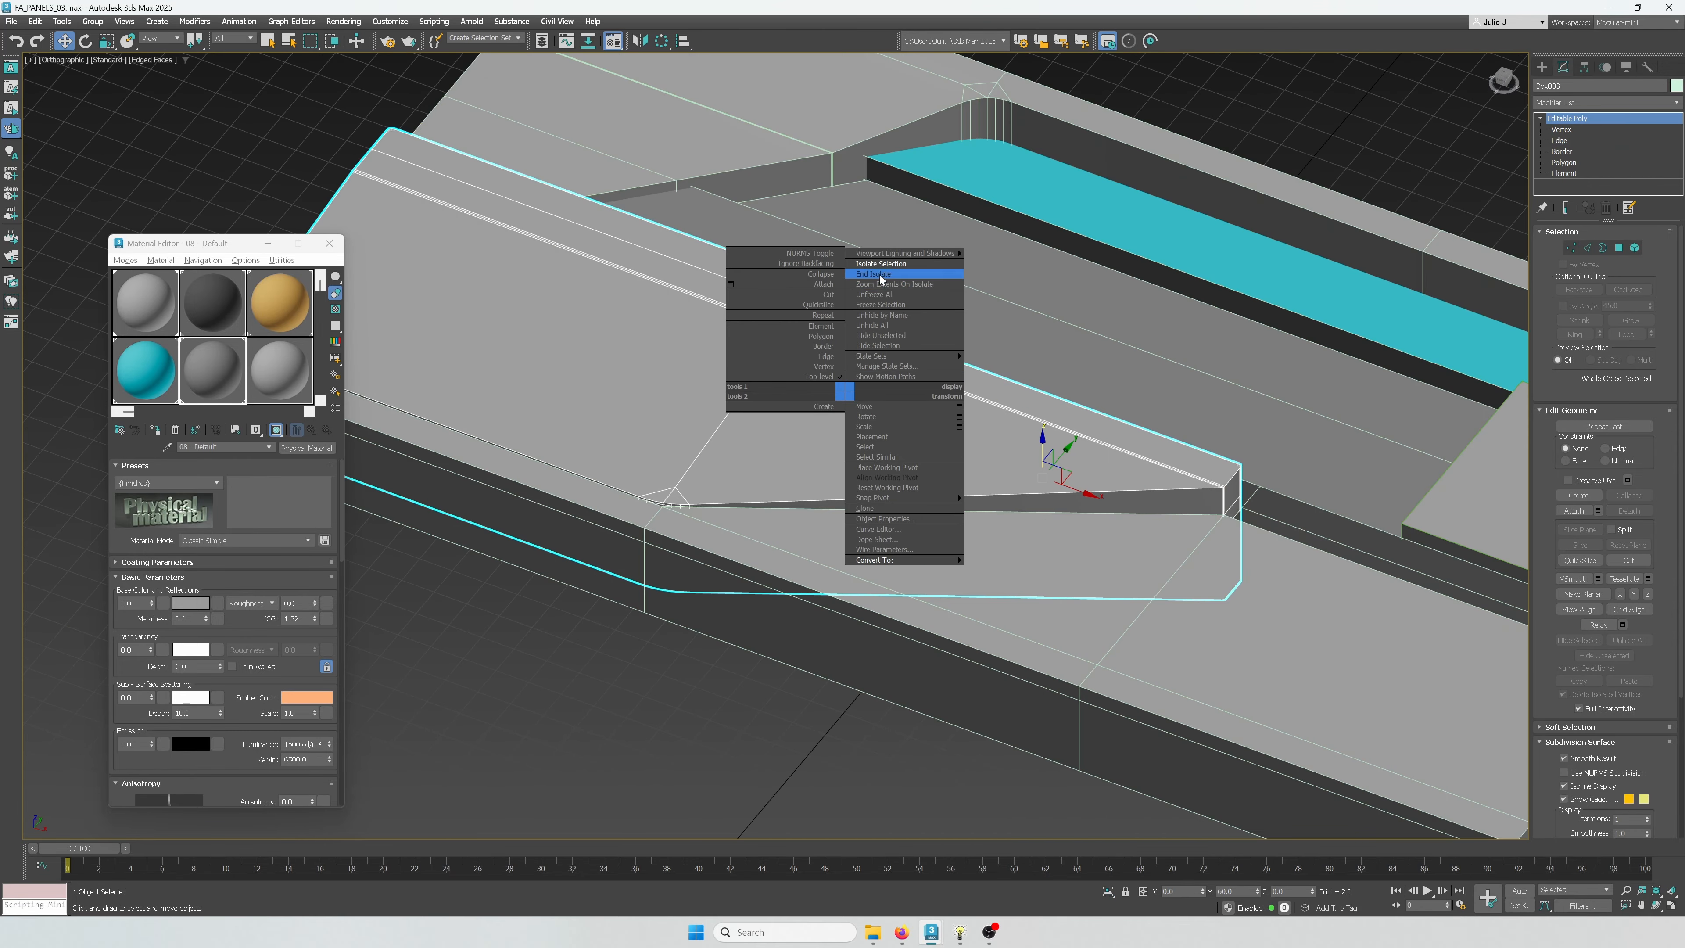
{"action": "left_click", "coordinate": [880, 274]}
{"action": "scroll", "coordinate": [813, 535], "scroll_direction": "down", "scroll_amount": 3}
{"action": "middle_click_drag", "start_coordinate": [812, 535], "coordinate": [778, 529], "text": "alt"}
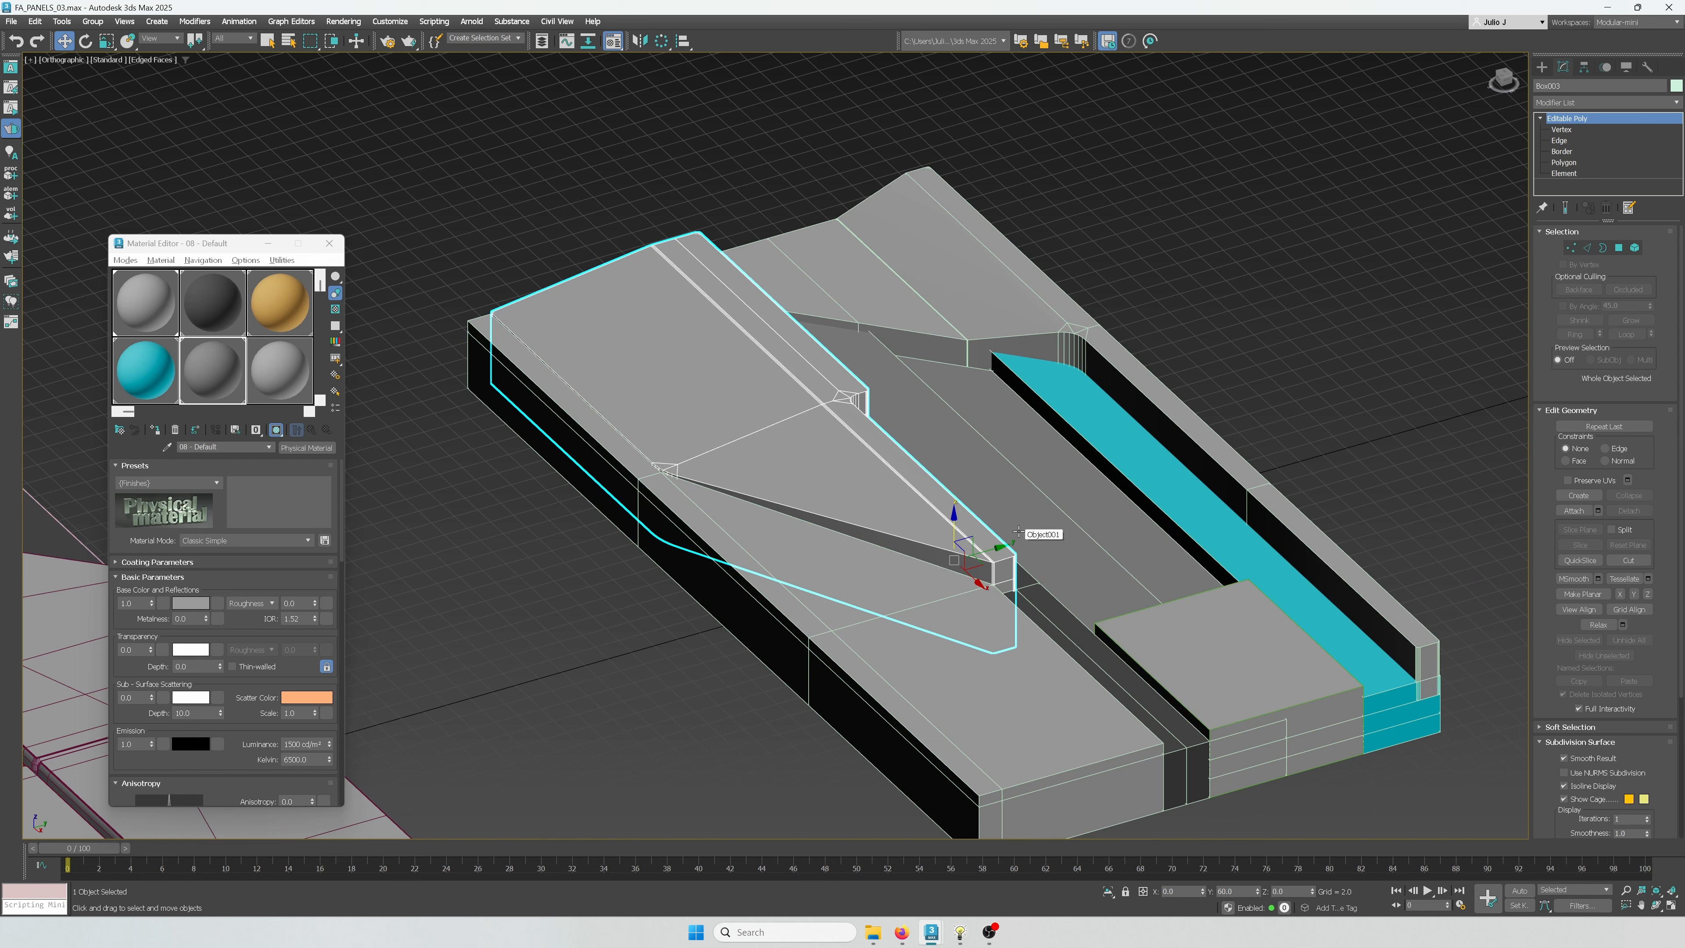
Hide the wireframe edges, clear the selection and examine the wedge tip in plain shading
{"action": "key", "text": "F4"}
{"action": "left_click", "coordinate": [1215, 357]}
{"action": "scroll", "coordinate": [1069, 494], "scroll_direction": "up", "scroll_amount": 3}
{"action": "middle_click_drag", "start_coordinate": [1008, 619], "coordinate": [837, 497]}
{"action": "scroll", "coordinate": [837, 497], "scroll_direction": "up", "scroll_amount": 4}
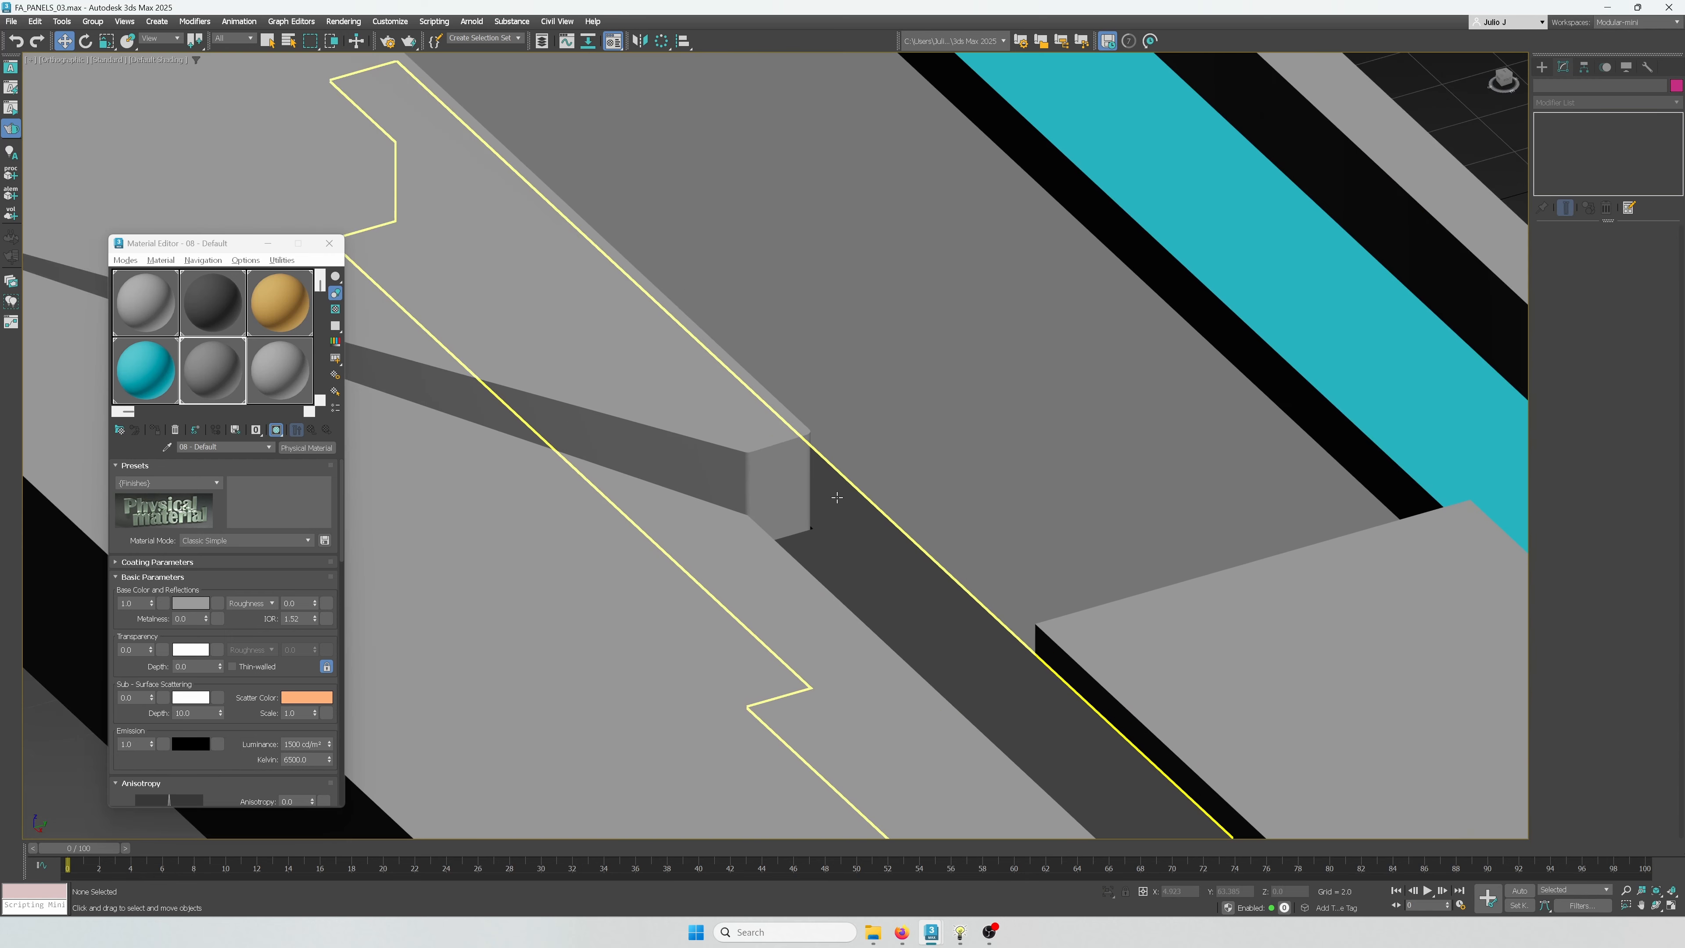
{"action": "scroll", "coordinate": [837, 497], "scroll_direction": "down", "scroll_amount": 5}
Select the low outer base panel beneath the wedge, close the Material Editor and show the edged faces again
{"action": "left_click", "coordinate": [1005, 580]}
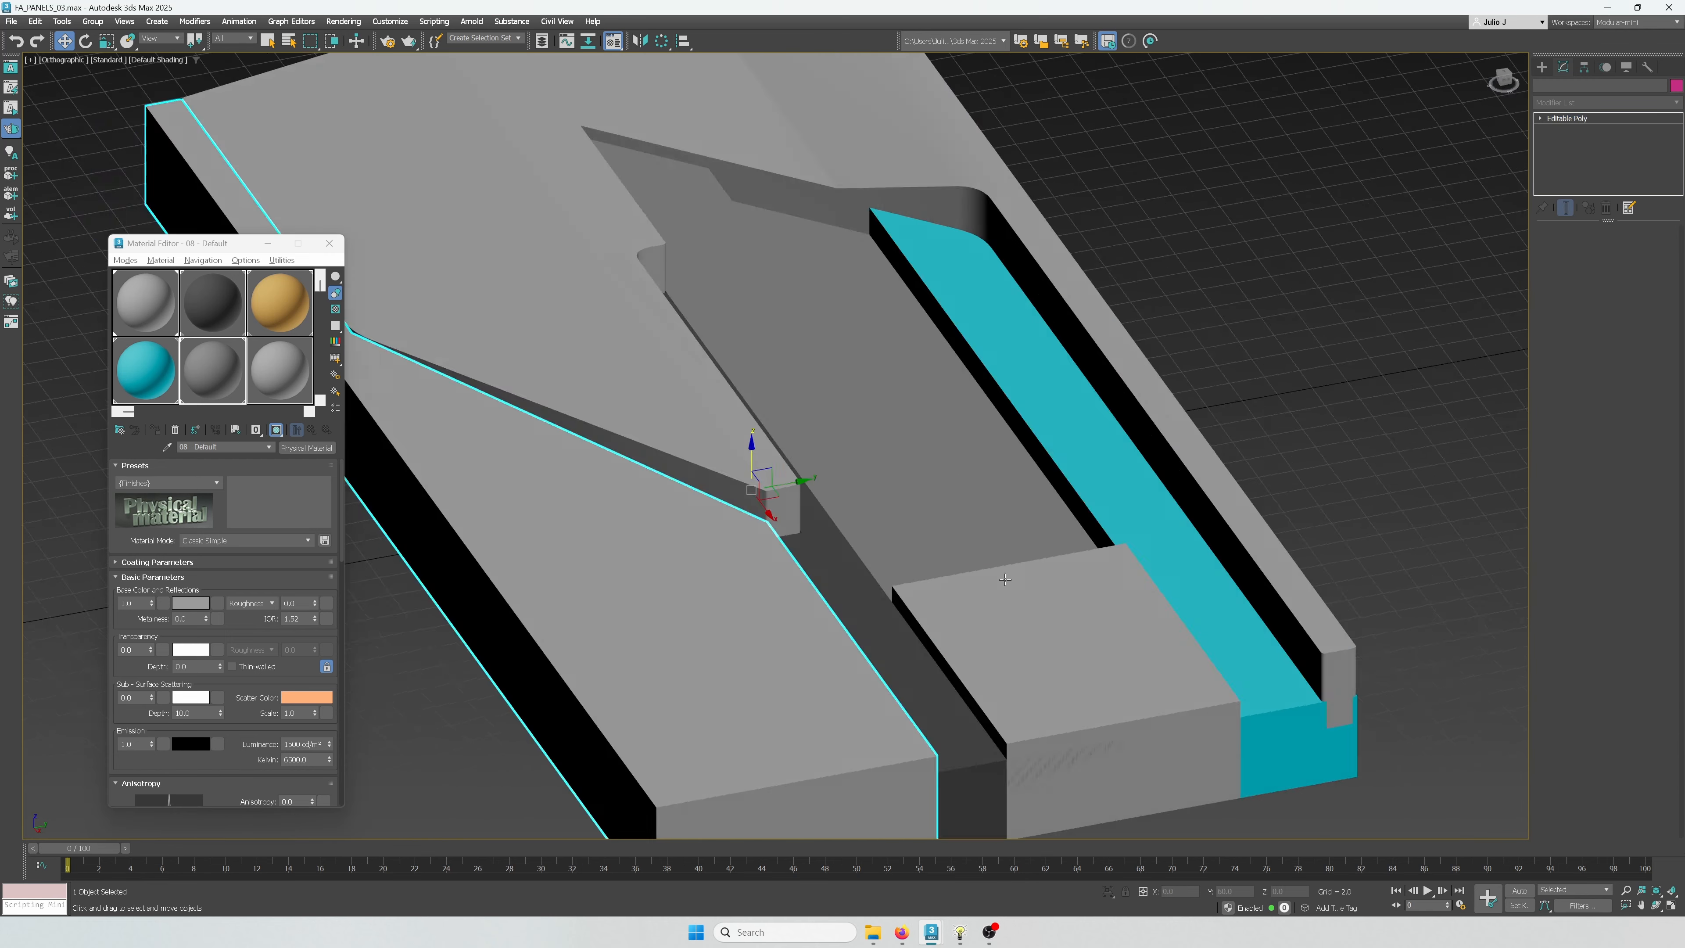
{"action": "middle_click_drag", "start_coordinate": [1005, 580], "coordinate": [1144, 426], "text": "alt"}
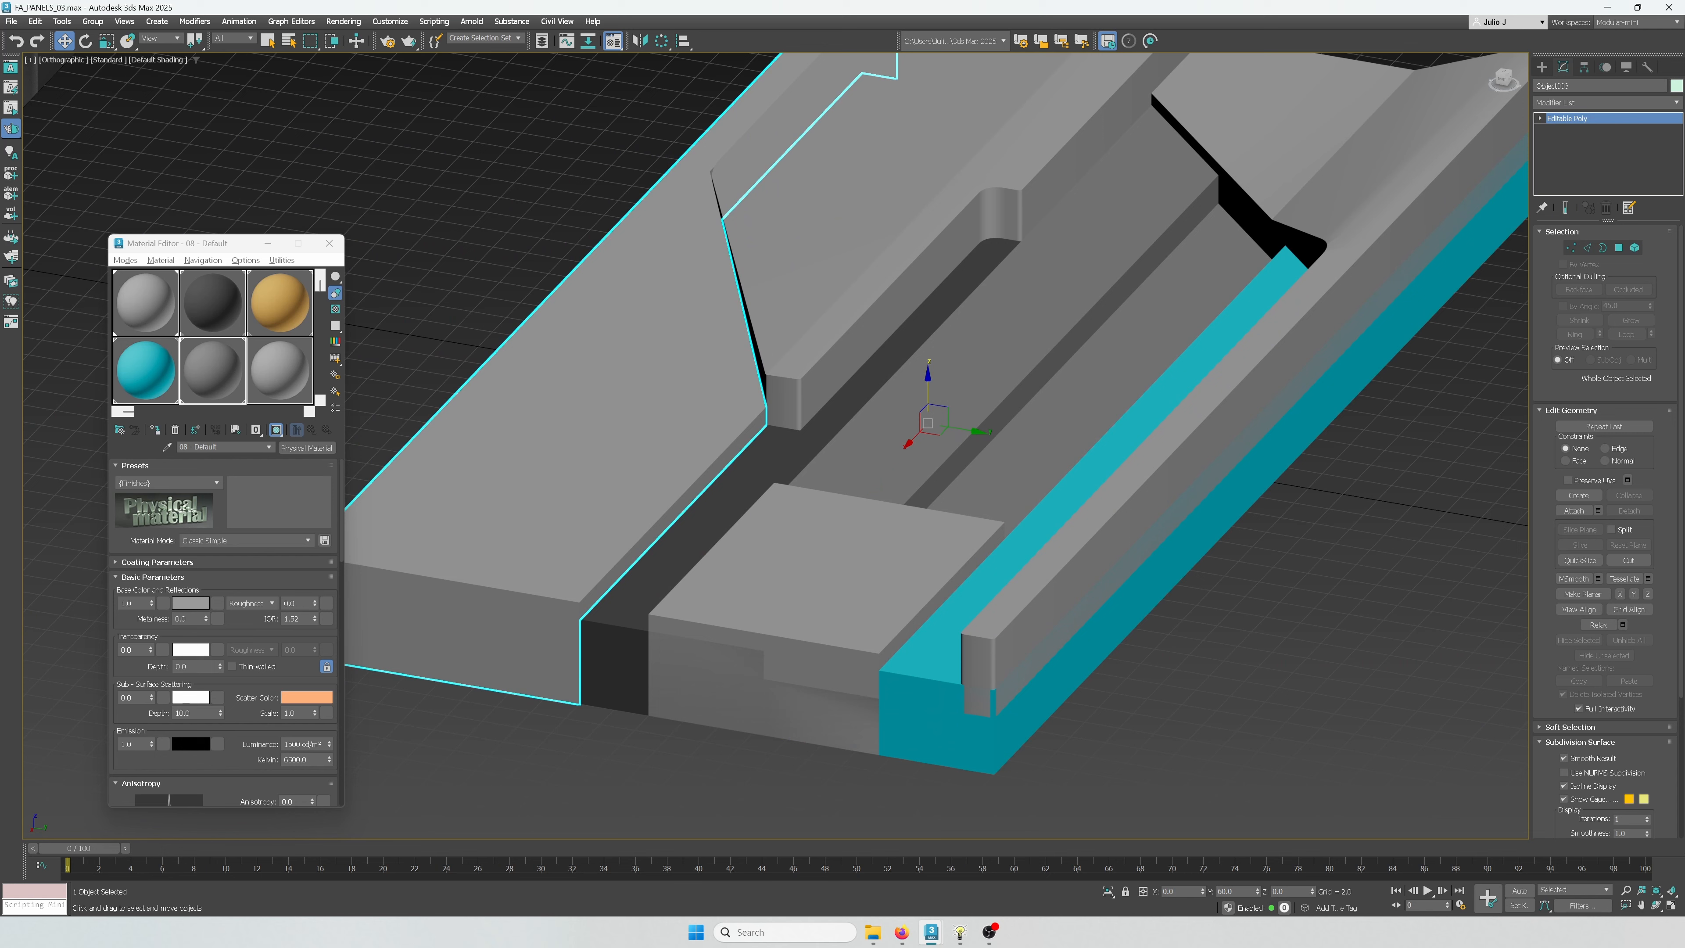
{"action": "key", "text": "F12"}
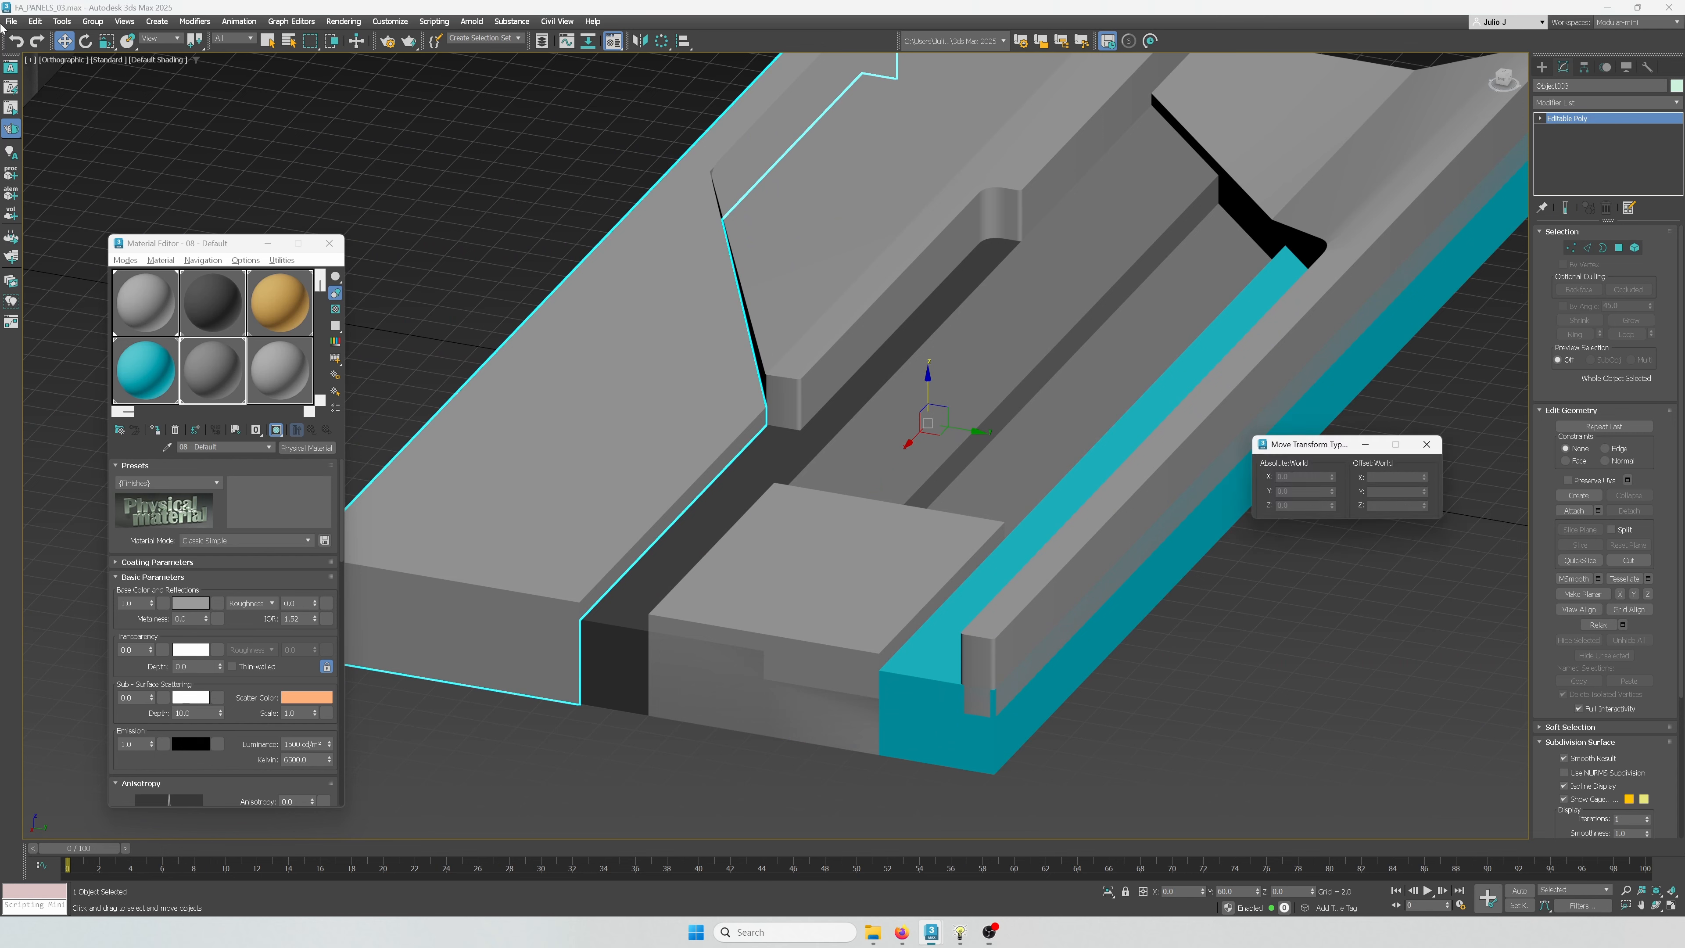
{"action": "left_click", "coordinate": [336, 245]}
{"action": "key", "text": "F12"}
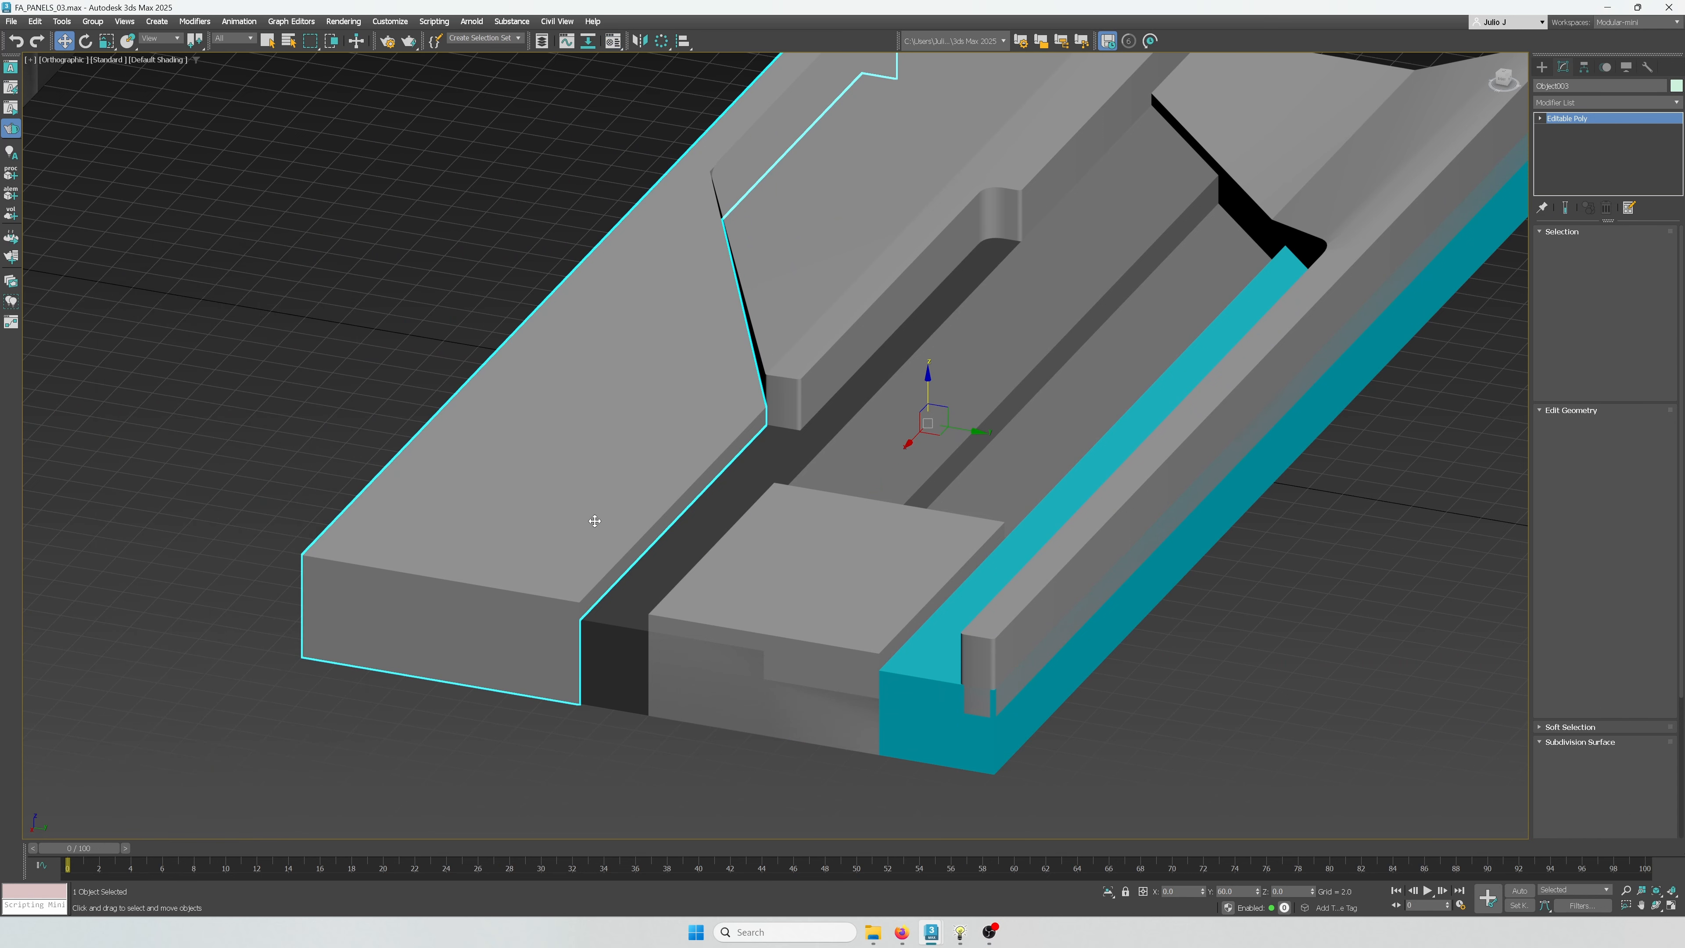
{"action": "key", "text": "F4"}
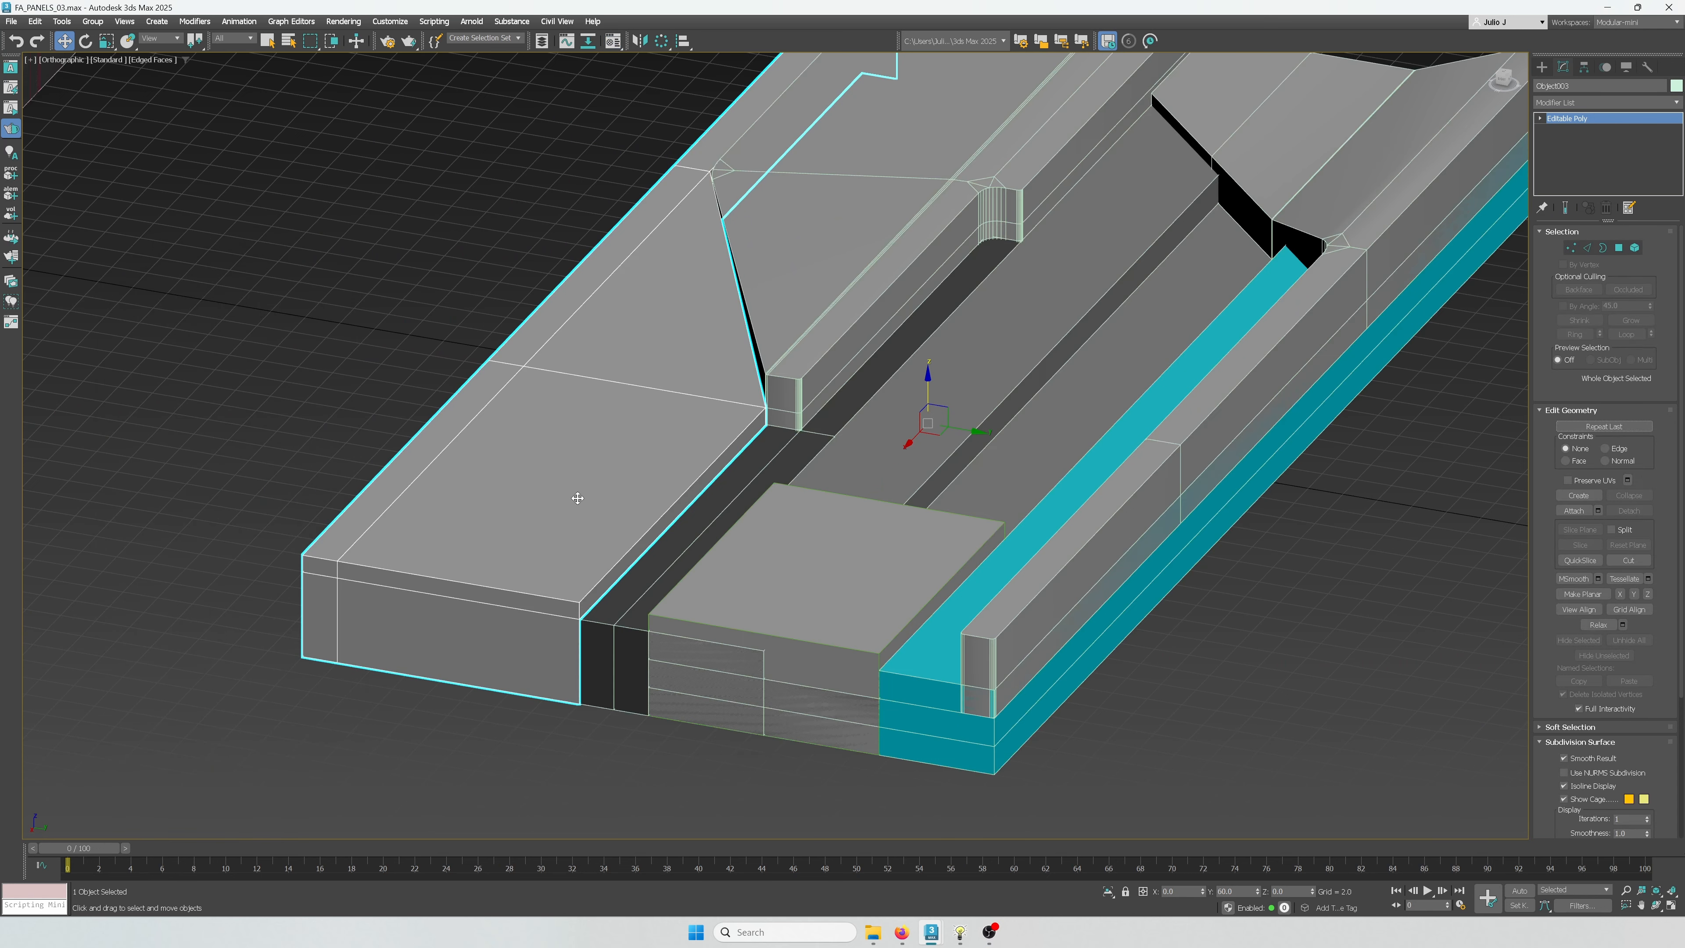
{"action": "left_click", "coordinate": [1588, 249]}
{"action": "left_click", "coordinate": [598, 637]}
{"action": "middle_click_drag", "start_coordinate": [597, 637], "coordinate": [594, 634], "text": "alt"}
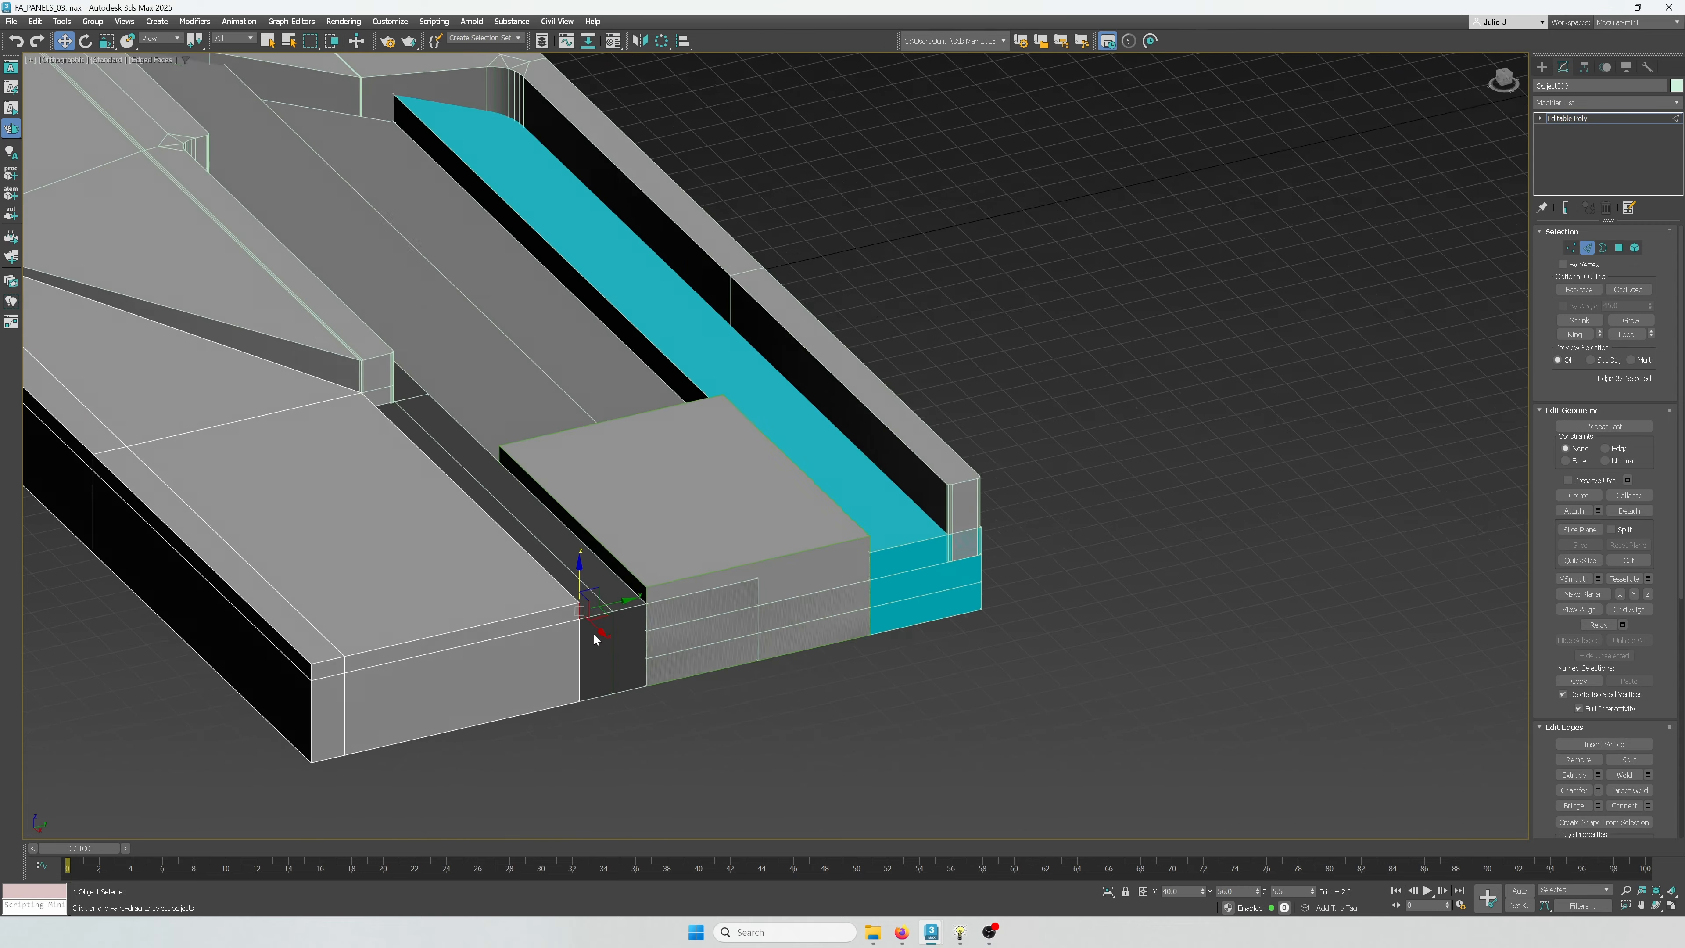
{"action": "left_click", "coordinate": [311, 671], "text": "ctrl"}
{"action": "scroll", "coordinate": [312, 671], "scroll_direction": "down", "scroll_amount": 4}
{"action": "middle_click_drag", "start_coordinate": [312, 671], "coordinate": [768, 564], "text": "alt"}
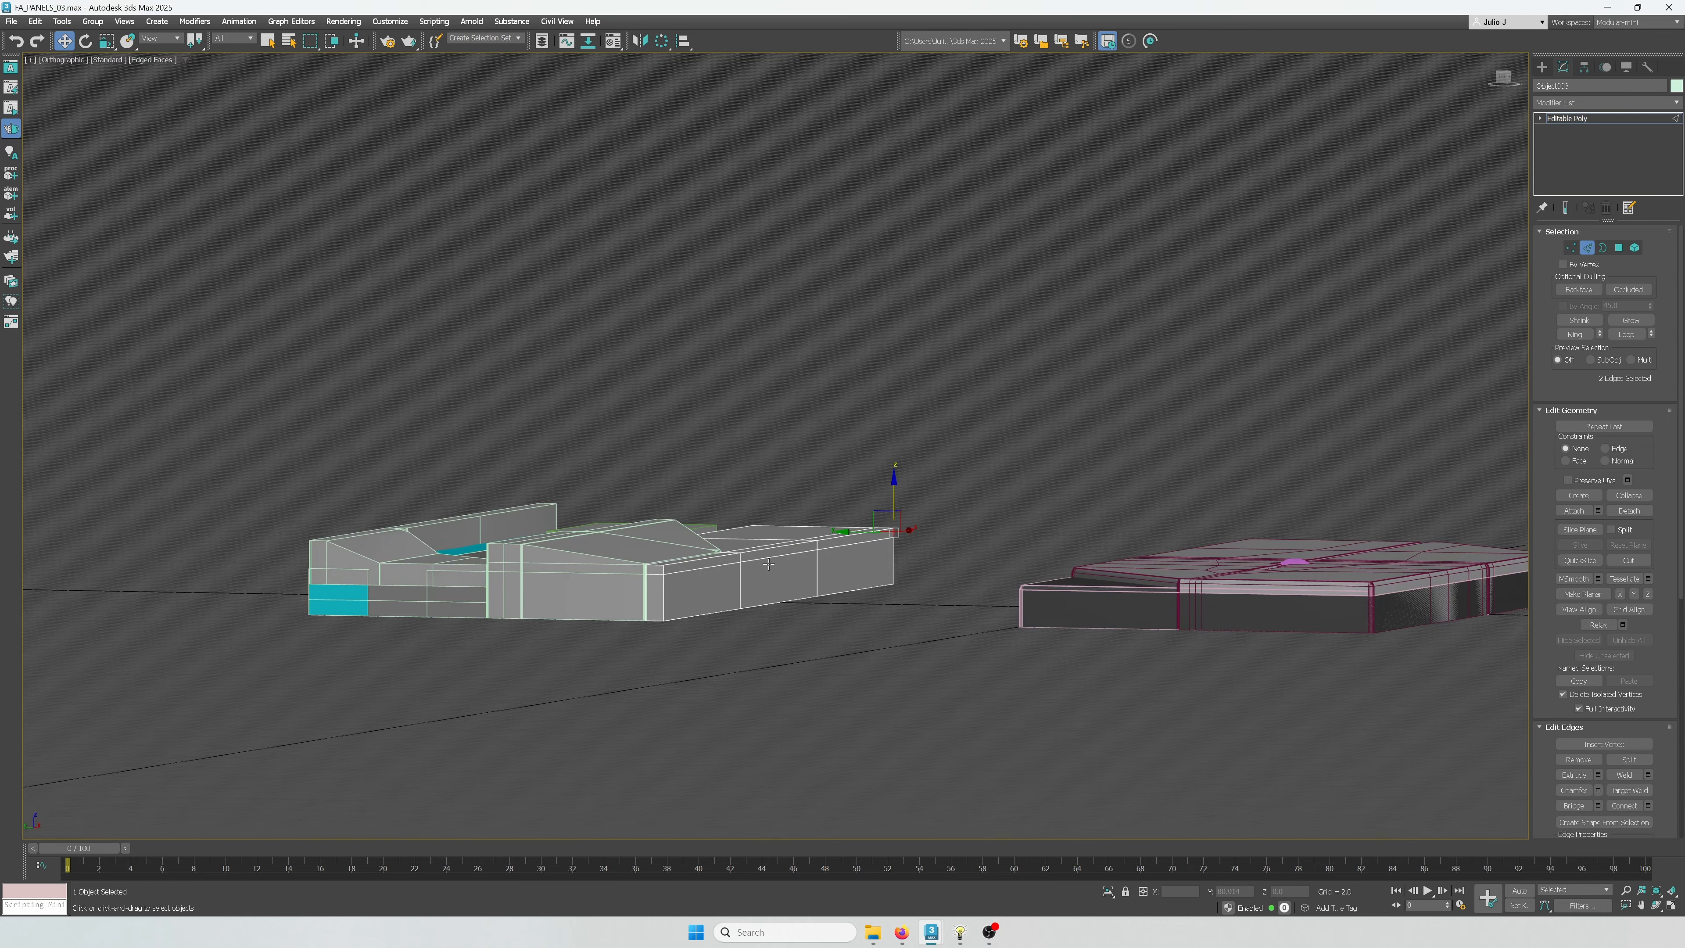
{"action": "scroll", "coordinate": [690, 564], "scroll_direction": "up", "scroll_amount": 5}
{"action": "middle_click_drag", "start_coordinate": [642, 590], "coordinate": [780, 515], "text": "alt"}
{"action": "key", "text": "alt+l"}
{"action": "scroll", "coordinate": [776, 554], "scroll_direction": "up", "scroll_amount": 2}
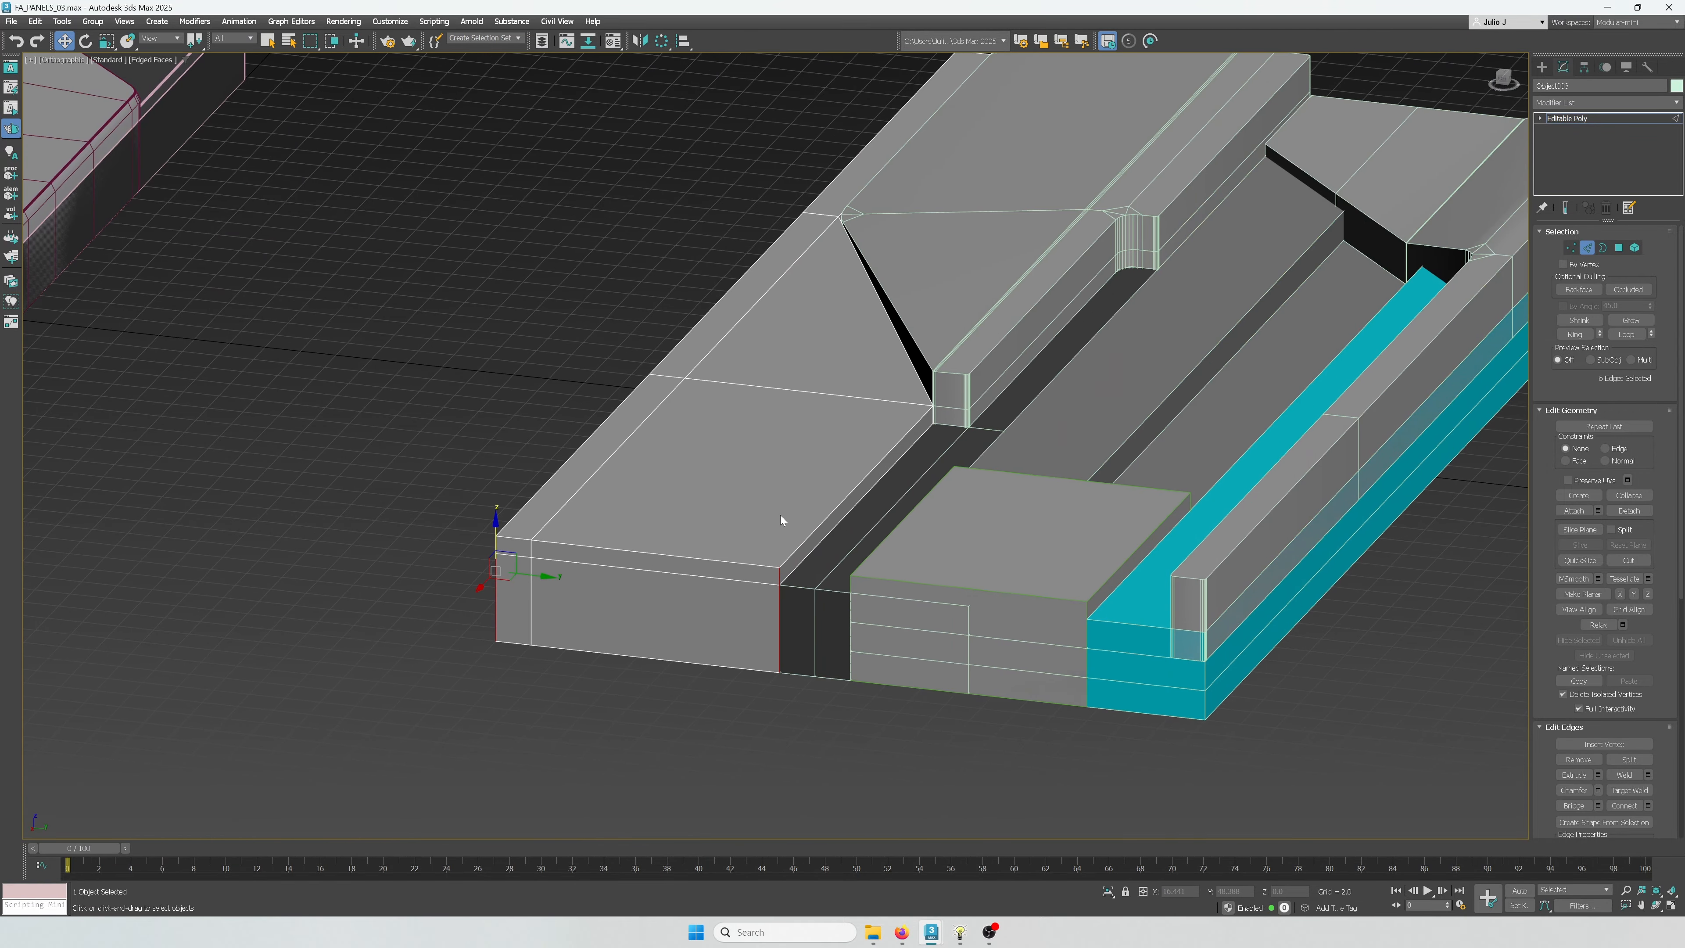
{"action": "key", "text": "ctrl+shift+c"}
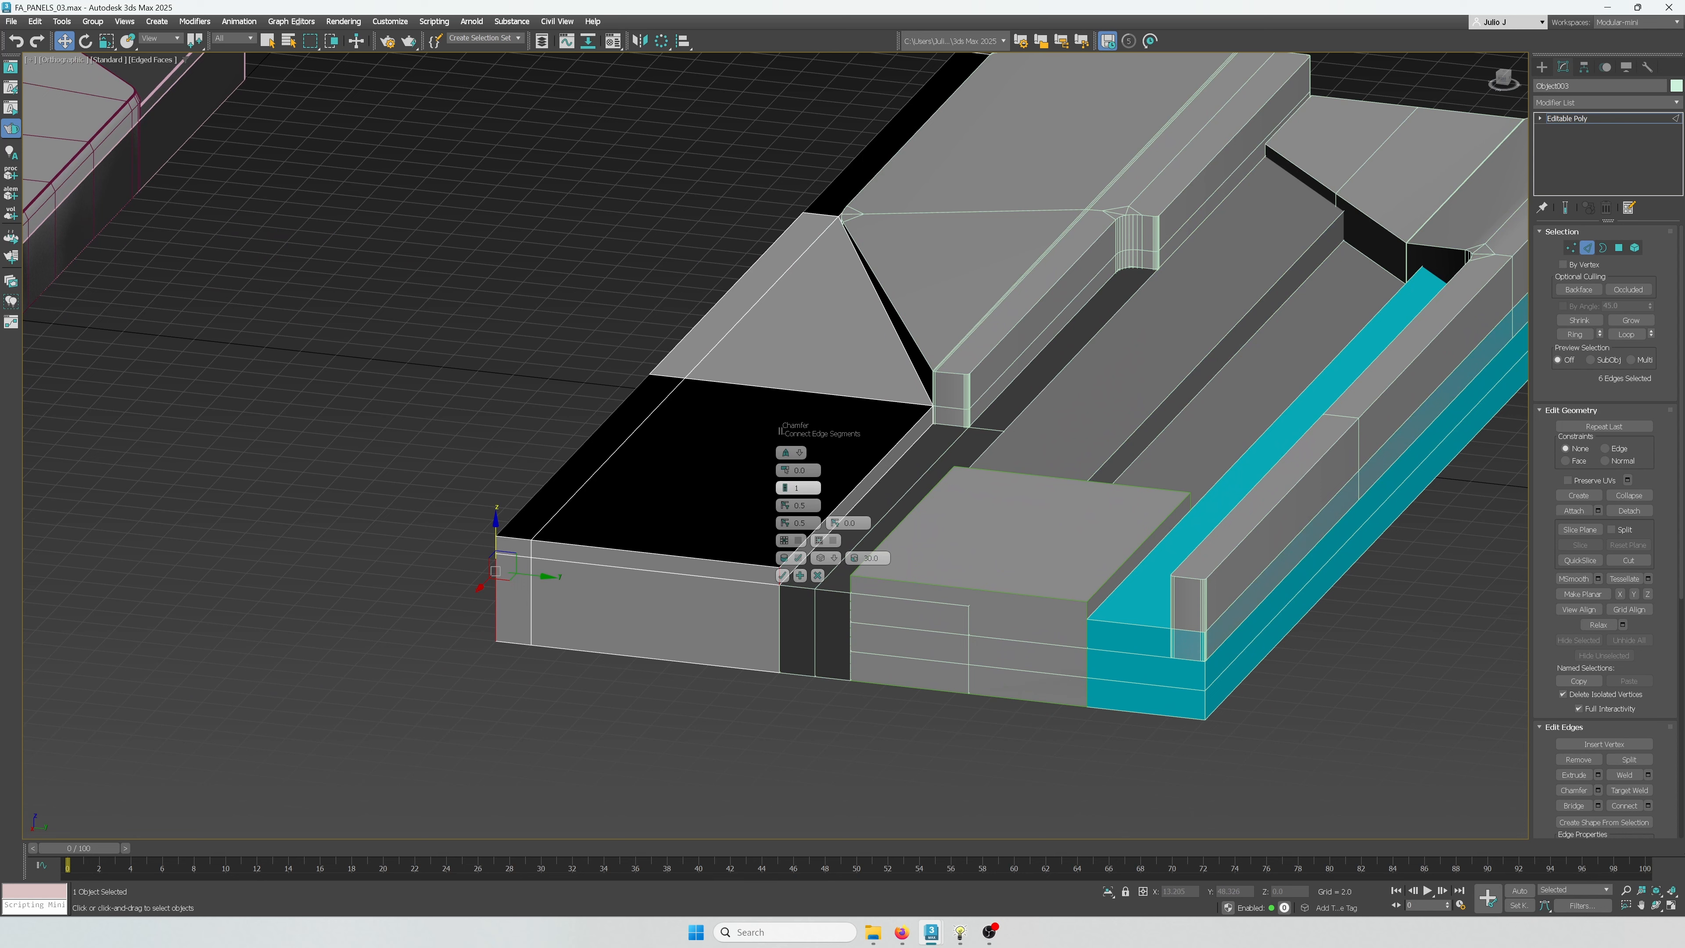
{"action": "type", "text": "0.25"}
{"action": "key", "text": "Return"}
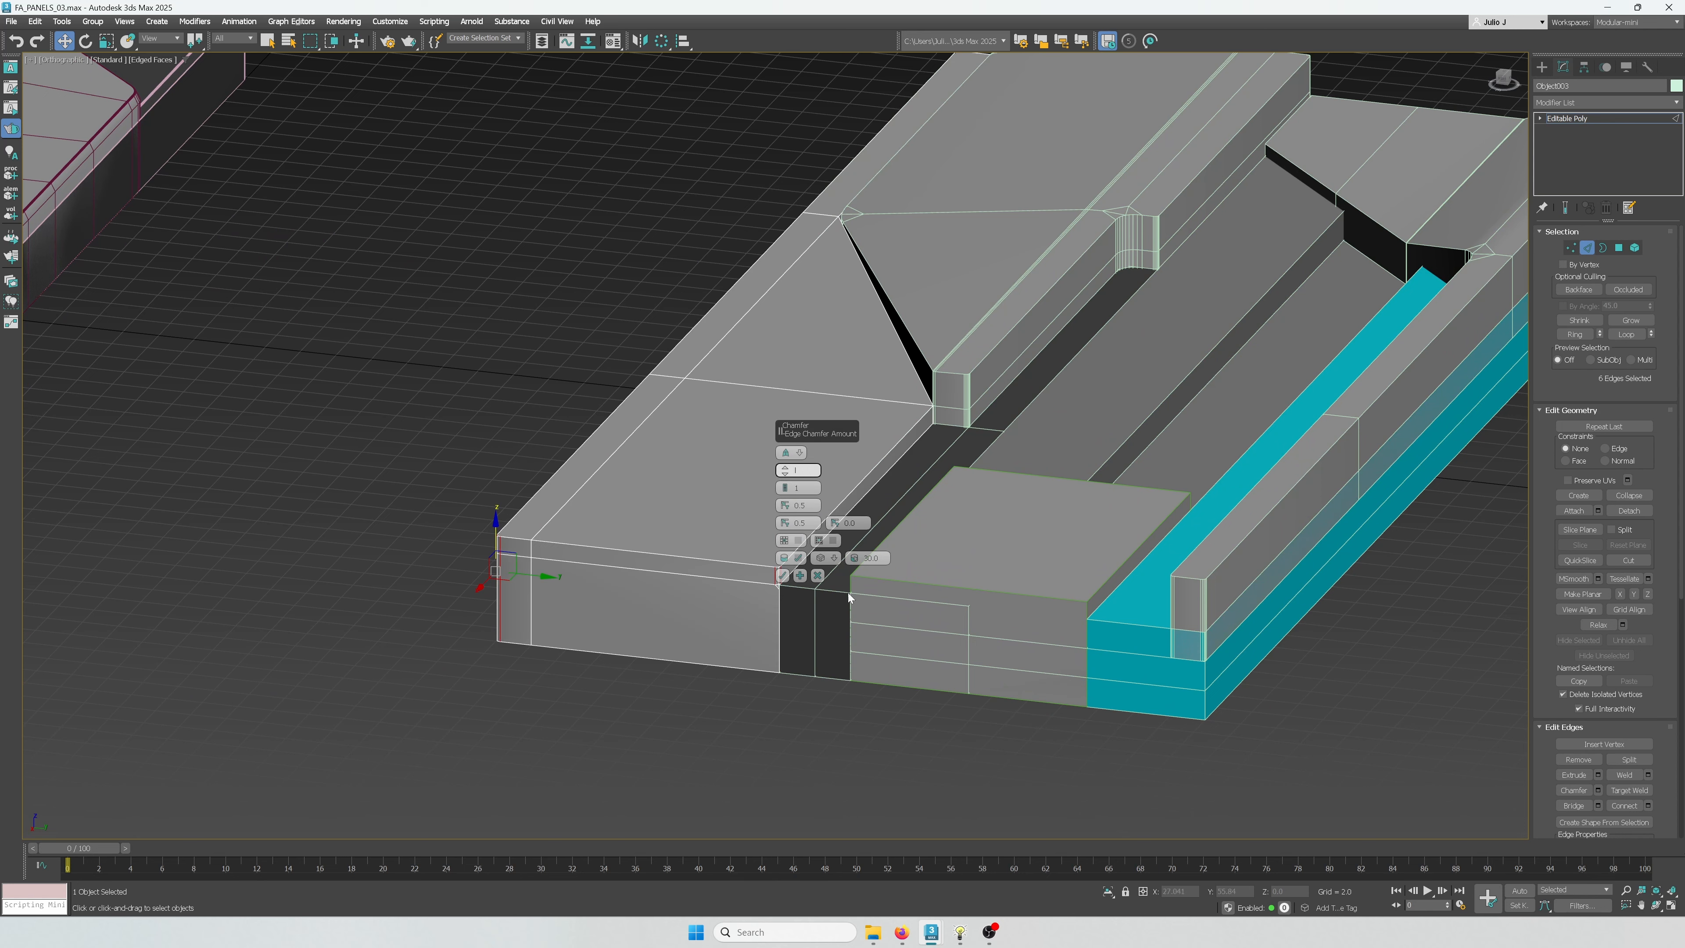
{"action": "left_click", "coordinate": [818, 576]}
Isolate the low outer base panel, extend the open lower edge of its inner side down to the base corner, and select its vertices
{"action": "right_click", "coordinate": [759, 562]}
{"action": "left_click", "coordinate": [783, 433]}
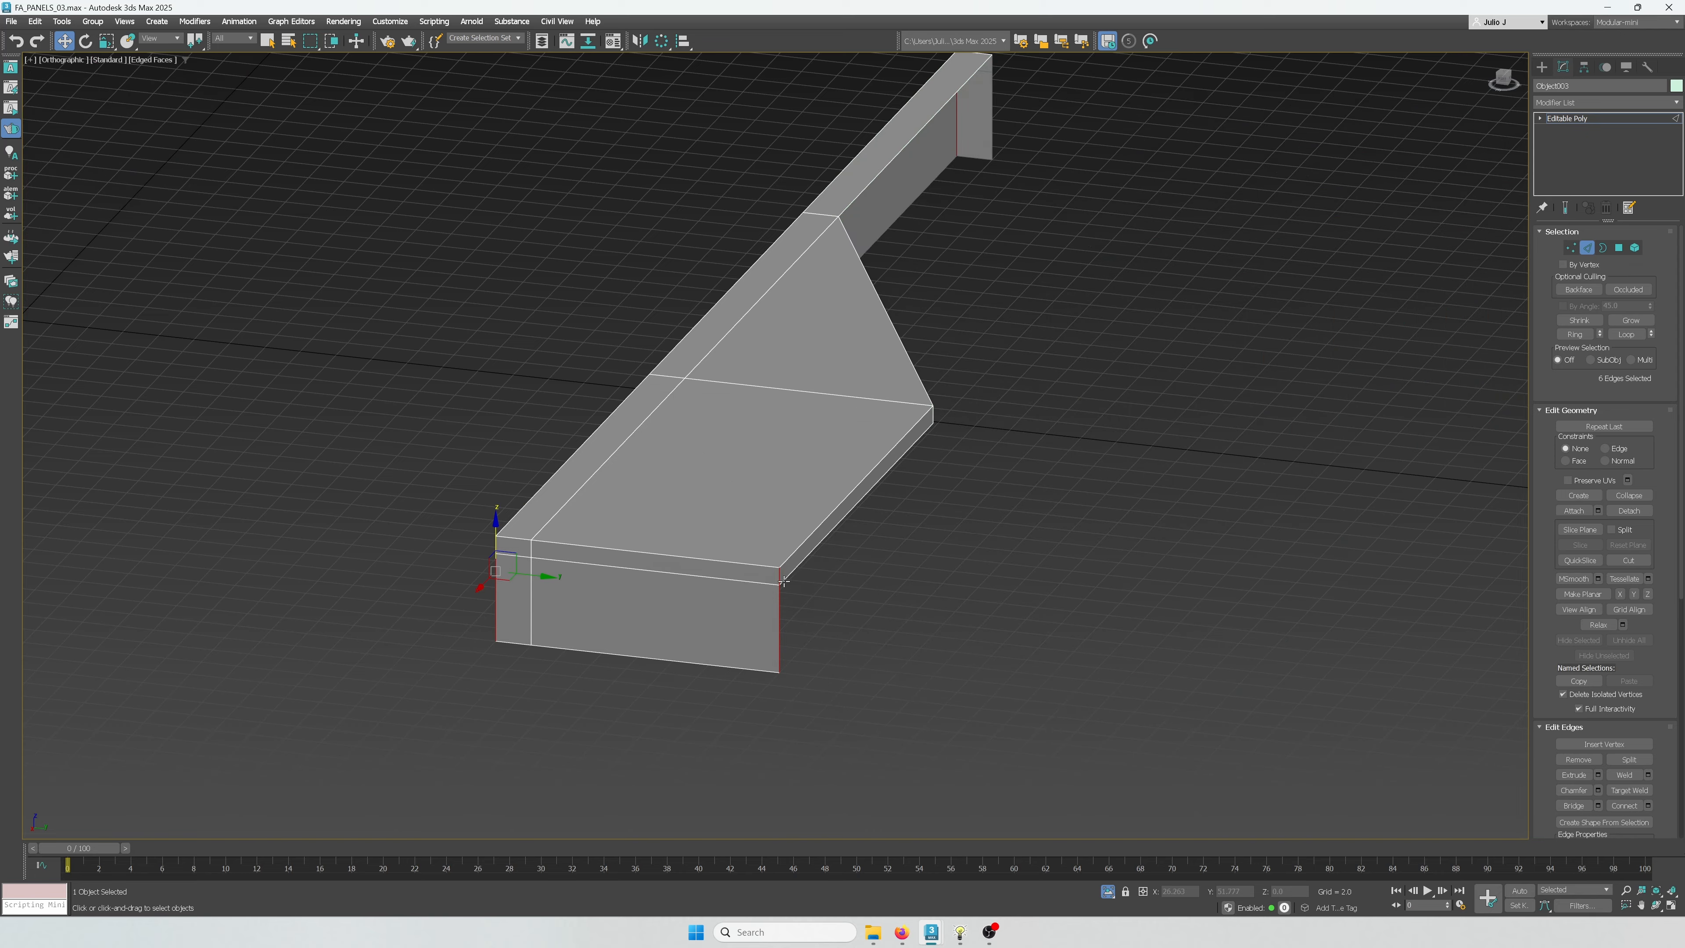
{"action": "middle_click_drag", "start_coordinate": [784, 581], "coordinate": [900, 594], "text": "alt"}
{"action": "left_click", "coordinate": [746, 496]}
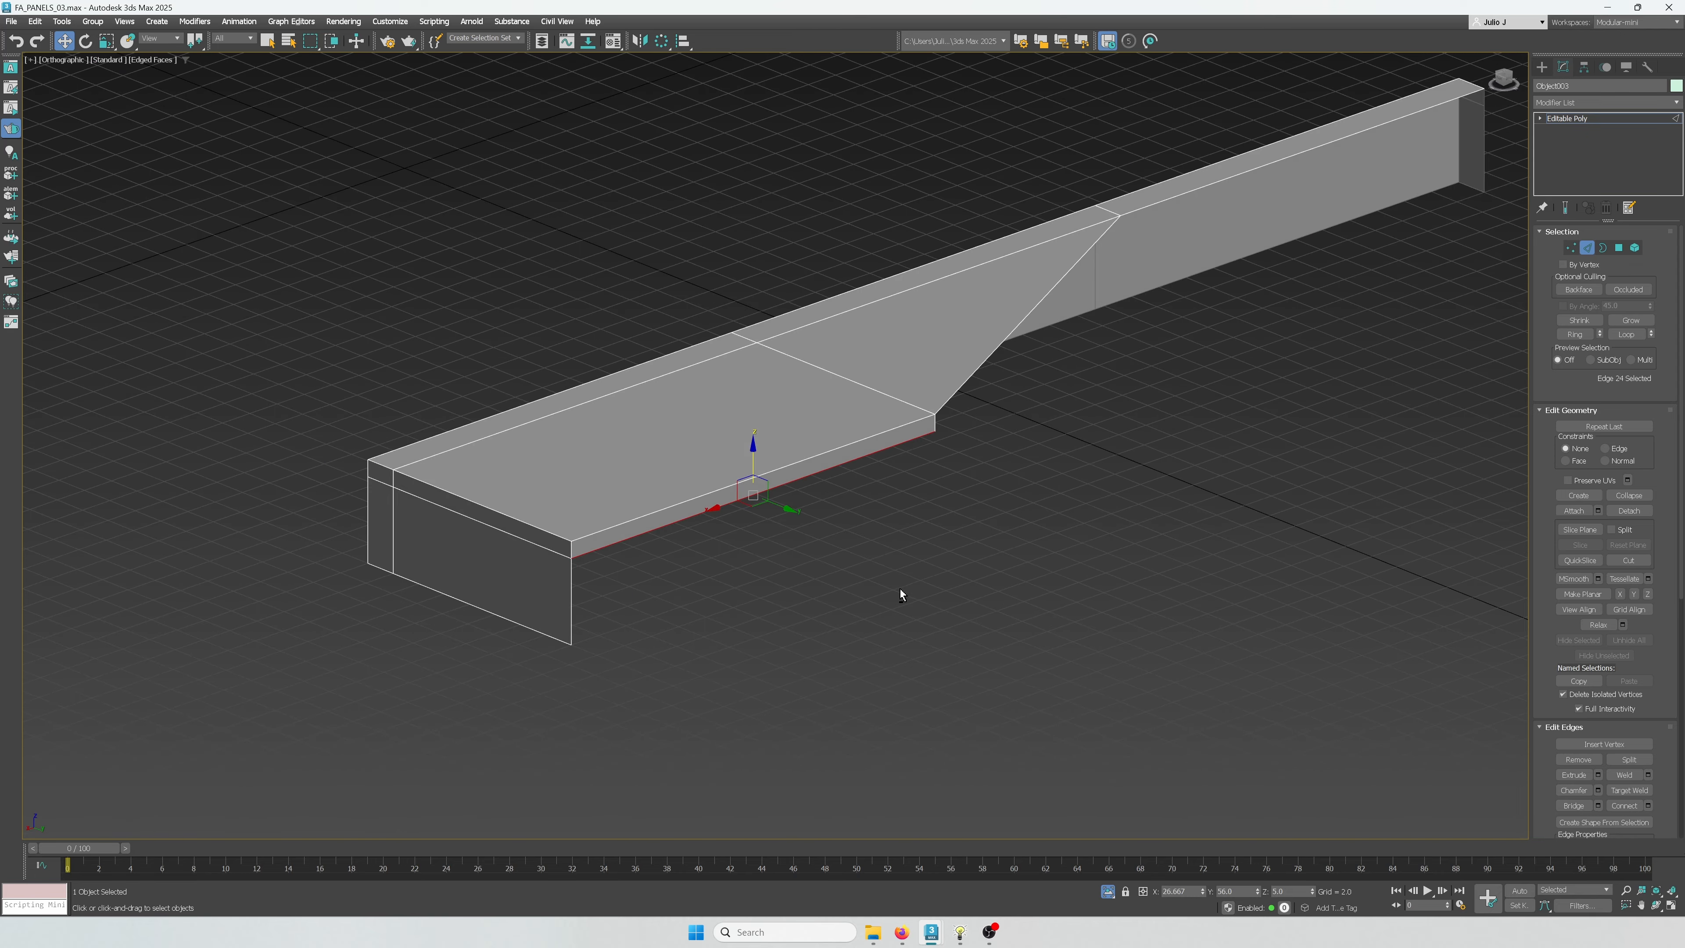
{"action": "left_click_drag", "start_coordinate": [753, 470], "coordinate": [568, 642]}
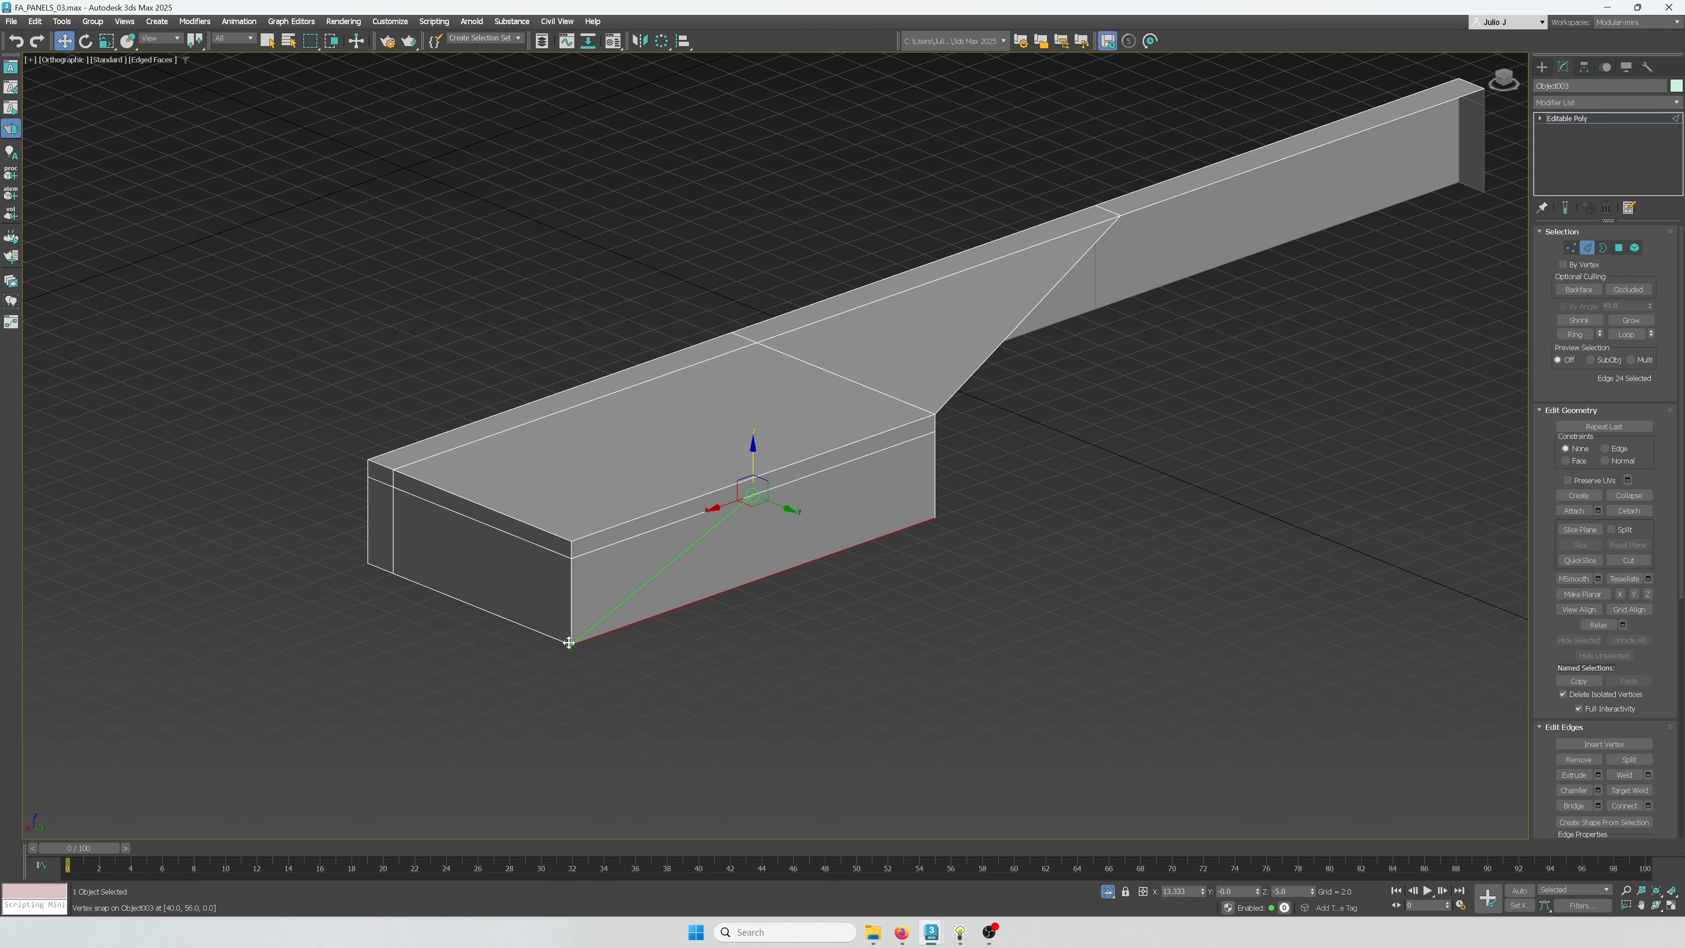
{"action": "middle_click_drag", "start_coordinate": [708, 635], "coordinate": [751, 622], "text": "alt"}
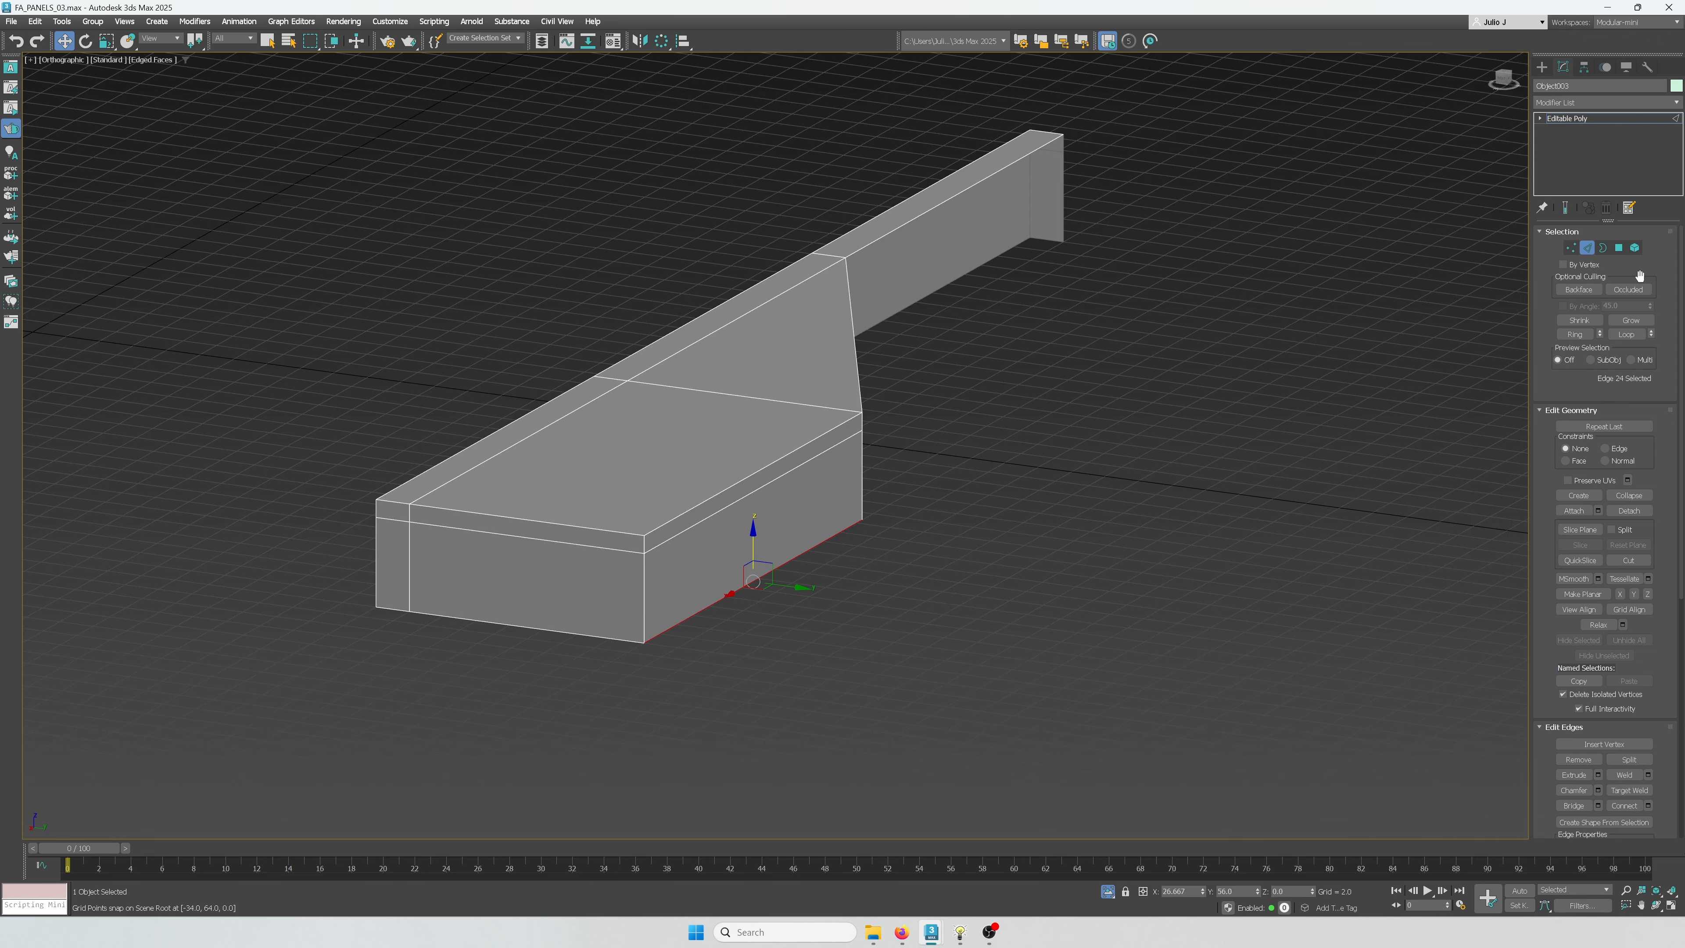
{"action": "key", "text": "1"}
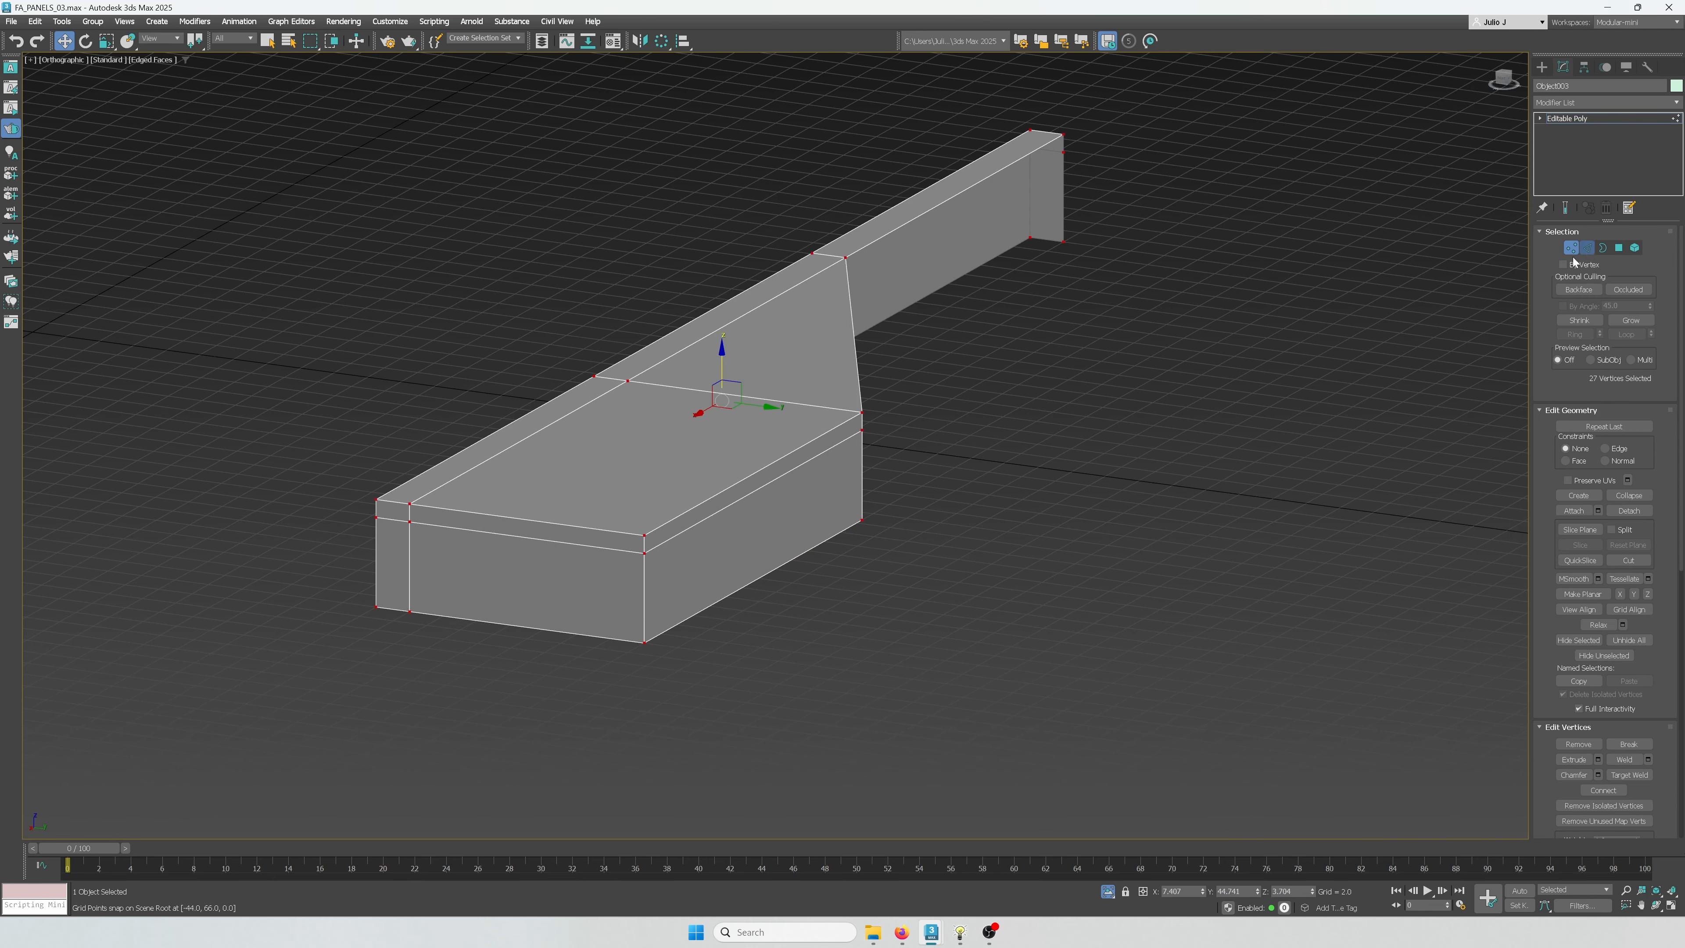
Select the panel's vertical corner edges at both ends and set up a 0.25 chamfer on them
{"action": "key", "text": "2"}
{"action": "double_click", "coordinate": [643, 546]}
{"action": "scroll", "coordinate": [643, 547], "scroll_direction": "up", "scroll_amount": 2}
{"action": "middle_click_drag", "start_coordinate": [643, 551], "coordinate": [626, 421]}
{"action": "scroll", "coordinate": [572, 443], "scroll_direction": "down", "scroll_amount": 2}
{"action": "key", "text": "ctrl+shift+c"}
{"action": "scroll", "coordinate": [631, 433], "scroll_direction": "up", "scroll_amount": 3}
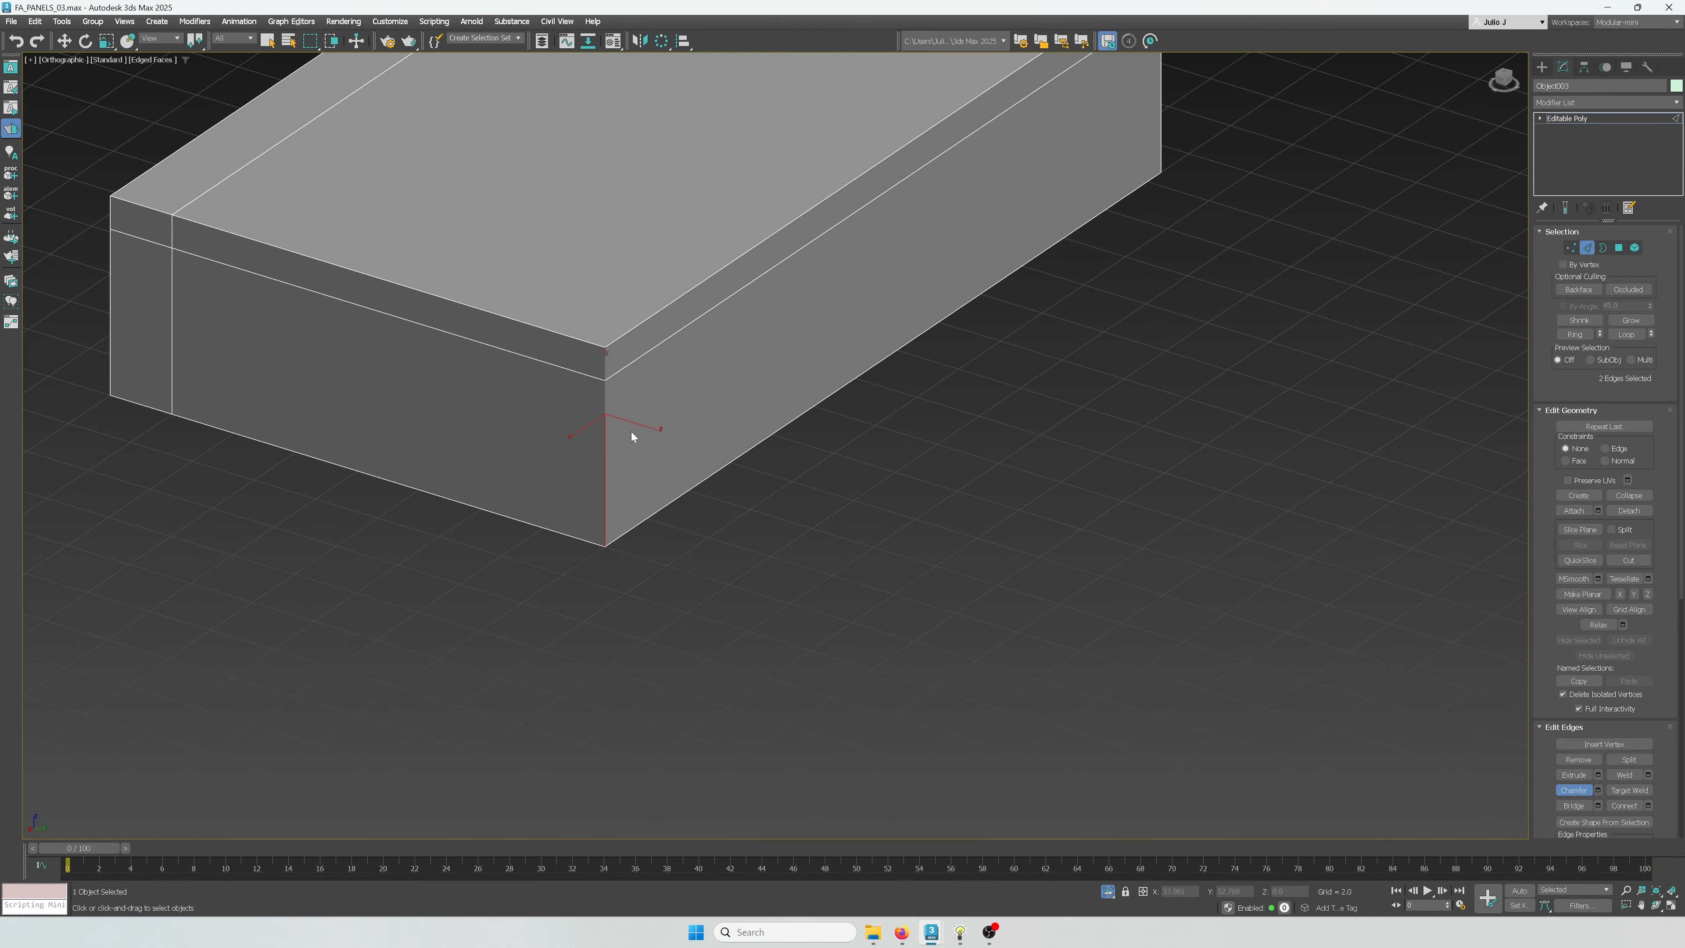
{"action": "key", "text": "ctrl+shift+c"}
{"action": "scroll", "coordinate": [631, 454], "scroll_direction": "down", "scroll_amount": 3}
{"action": "middle_click_drag", "start_coordinate": [616, 460], "coordinate": [729, 391], "text": "alt"}
{"action": "left_click", "coordinate": [407, 527], "text": "ctrl"}
{"action": "left_click", "coordinate": [407, 500], "text": "ctrl"}
{"action": "scroll", "coordinate": [400, 501], "scroll_direction": "down", "scroll_amount": 3}
{"action": "middle_click_drag", "start_coordinate": [729, 391], "coordinate": [281, 477], "text": "alt"}
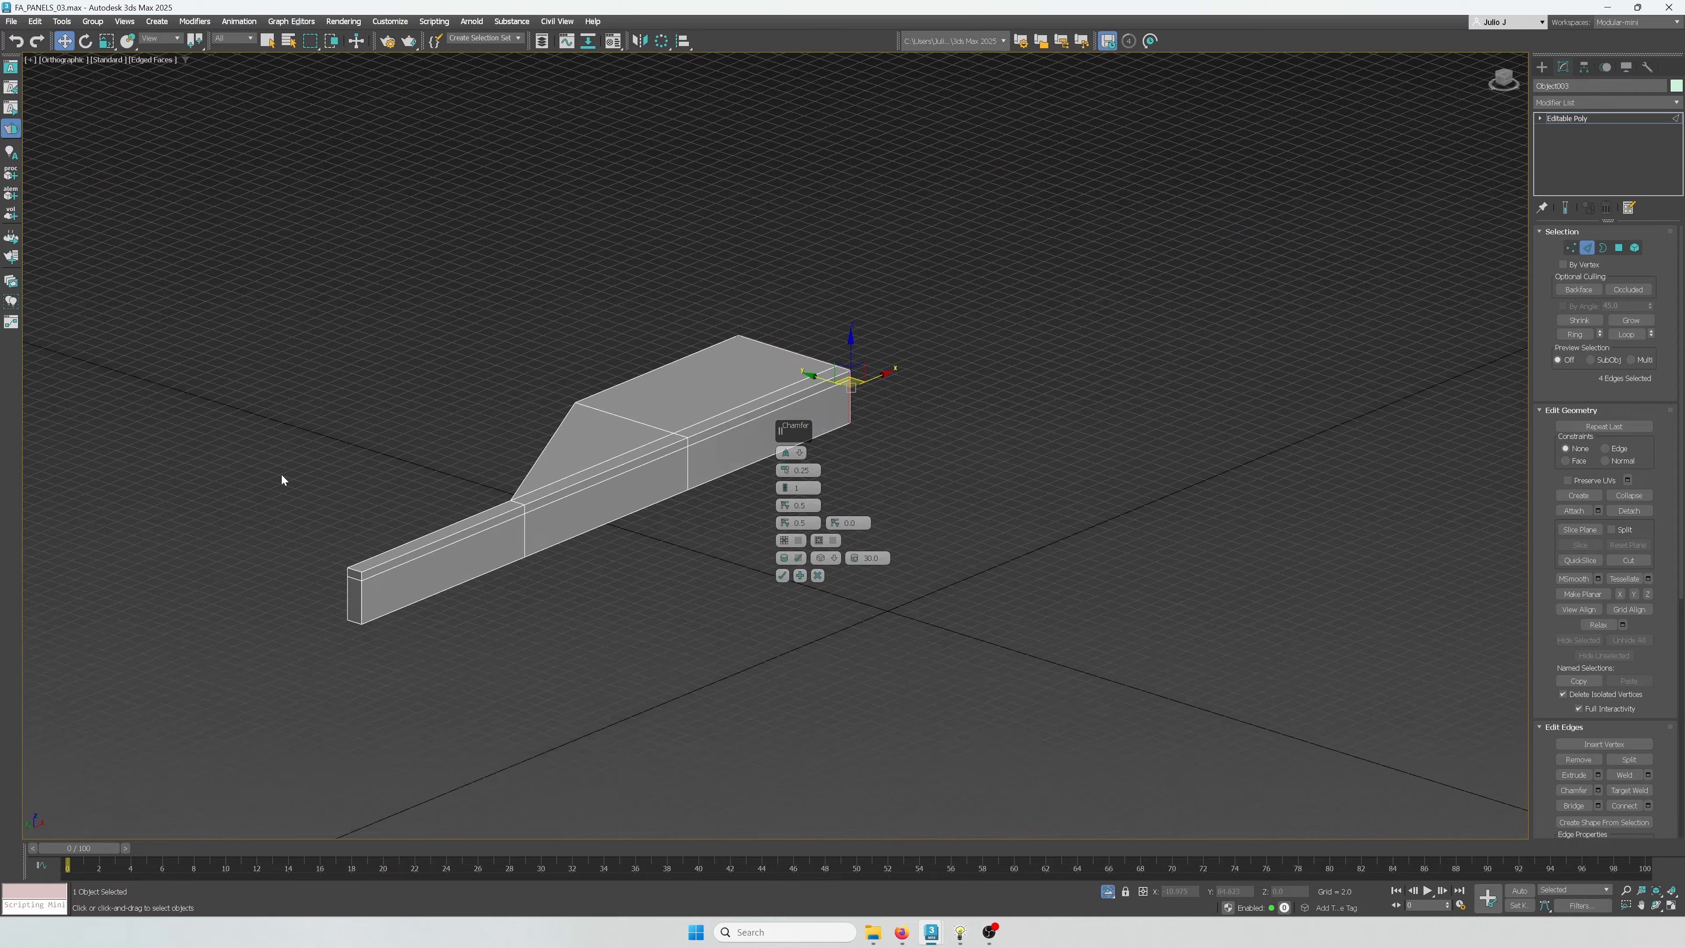
{"action": "scroll", "coordinate": [282, 479], "scroll_direction": "up", "scroll_amount": 5}
{"action": "left_click", "coordinate": [508, 641], "text": "ctrl"}
{"action": "scroll", "coordinate": [529, 637], "scroll_direction": "down", "scroll_amount": 4}
{"action": "middle_click_drag", "start_coordinate": [763, 637], "coordinate": [133, 691], "text": "alt"}
{"action": "scroll", "coordinate": [531, 596], "scroll_direction": "up", "scroll_amount": 6}
{"action": "middle_click_drag", "start_coordinate": [589, 588], "coordinate": [199, 611]}
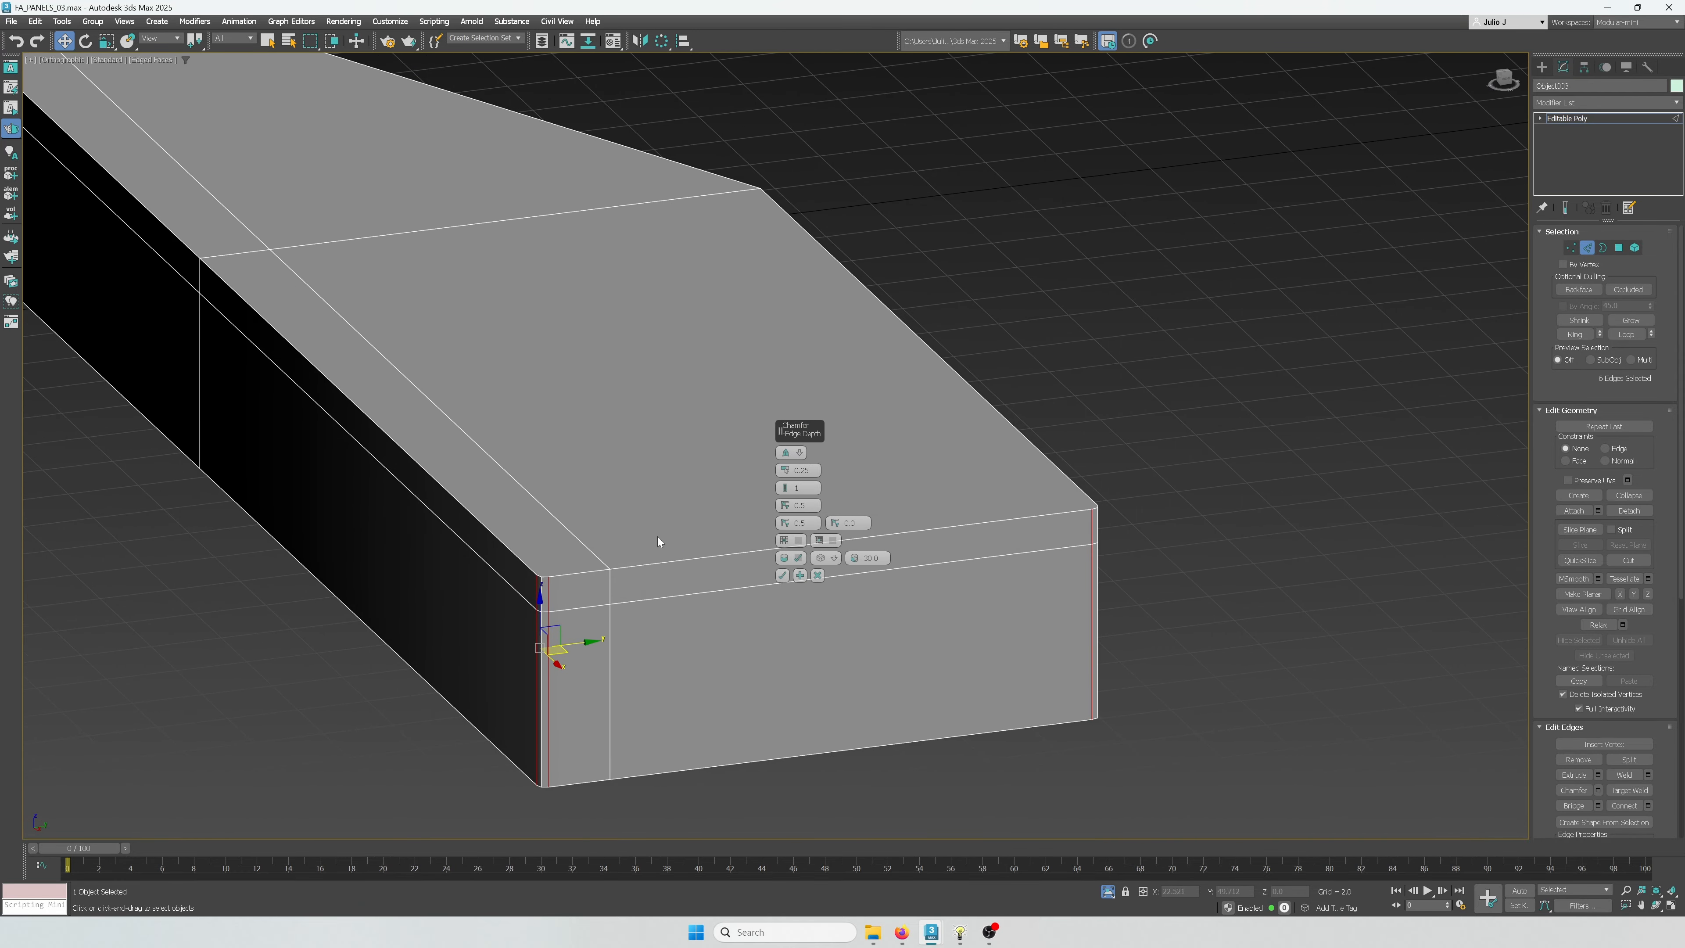
Check the corner rounding from above, raise the chamfer's segment count, and end the isolation
{"action": "scroll", "coordinate": [531, 502], "scroll_direction": "down", "scroll_amount": 4}
{"action": "key", "text": "t"}
{"action": "scroll", "coordinate": [523, 373], "scroll_direction": "down", "scroll_amount": 2}
{"action": "middle_click_drag", "start_coordinate": [532, 502], "coordinate": [243, 531]}
{"action": "scroll", "coordinate": [693, 558], "scroll_direction": "up", "scroll_amount": 5}
{"action": "middle_click_drag", "start_coordinate": [688, 558], "coordinate": [258, 524]}
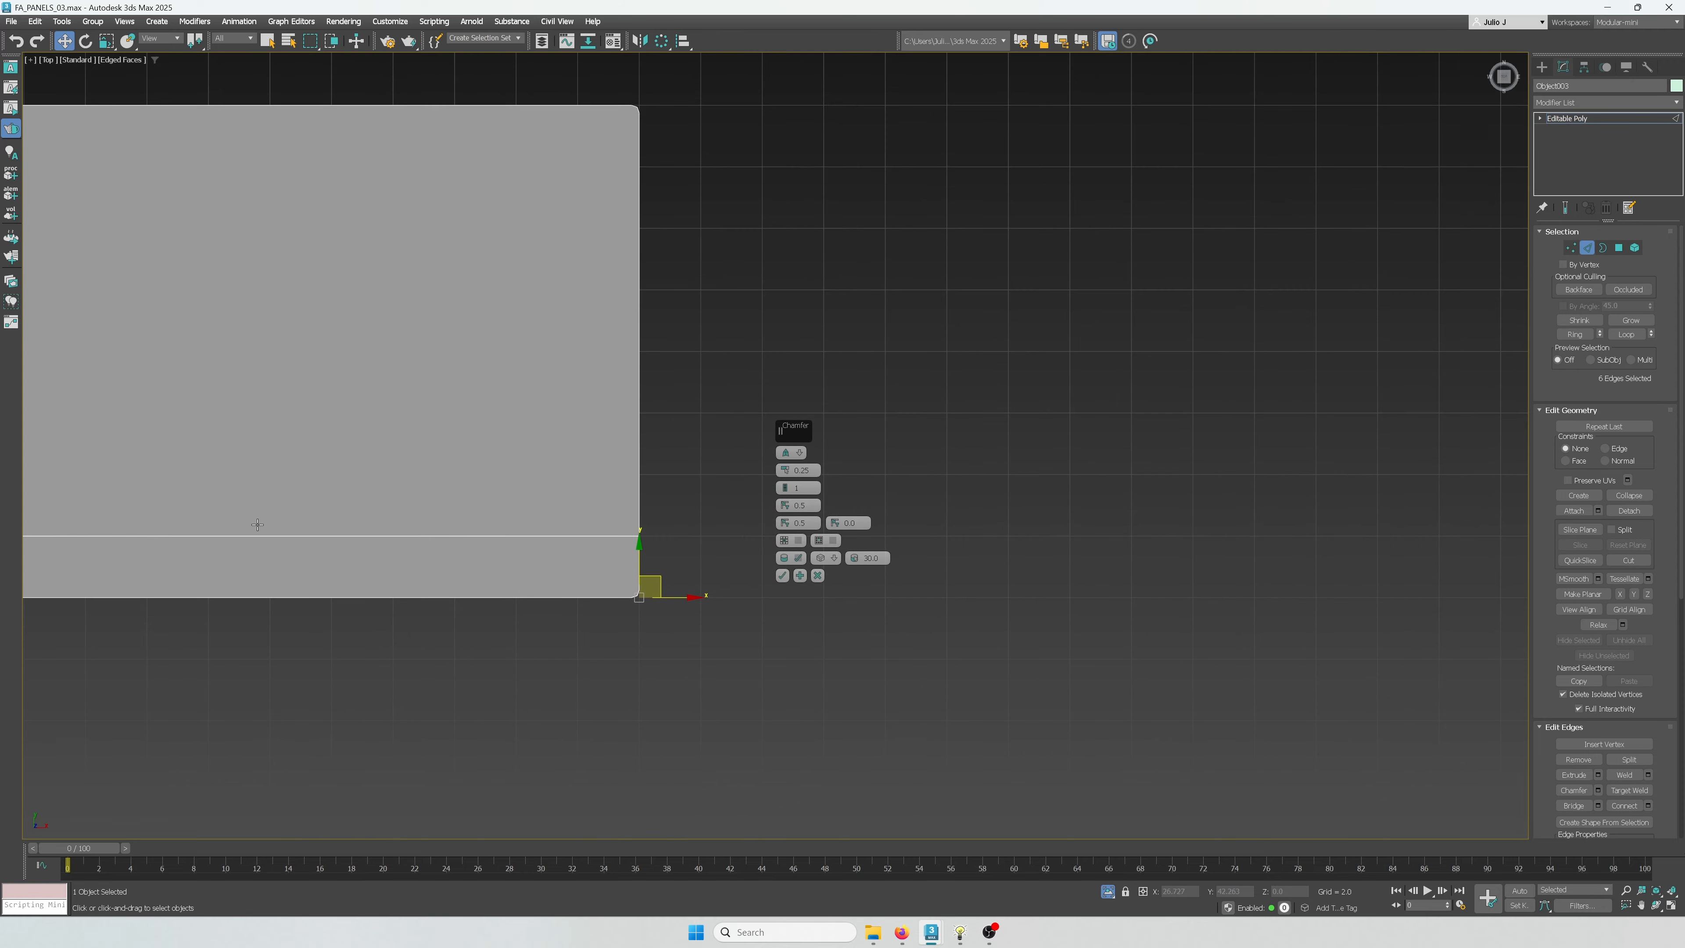
{"action": "middle_click_drag", "start_coordinate": [559, 566], "coordinate": [509, 476], "text": "alt"}
{"action": "middle_click_drag", "start_coordinate": [510, 476], "coordinate": [596, 391]}
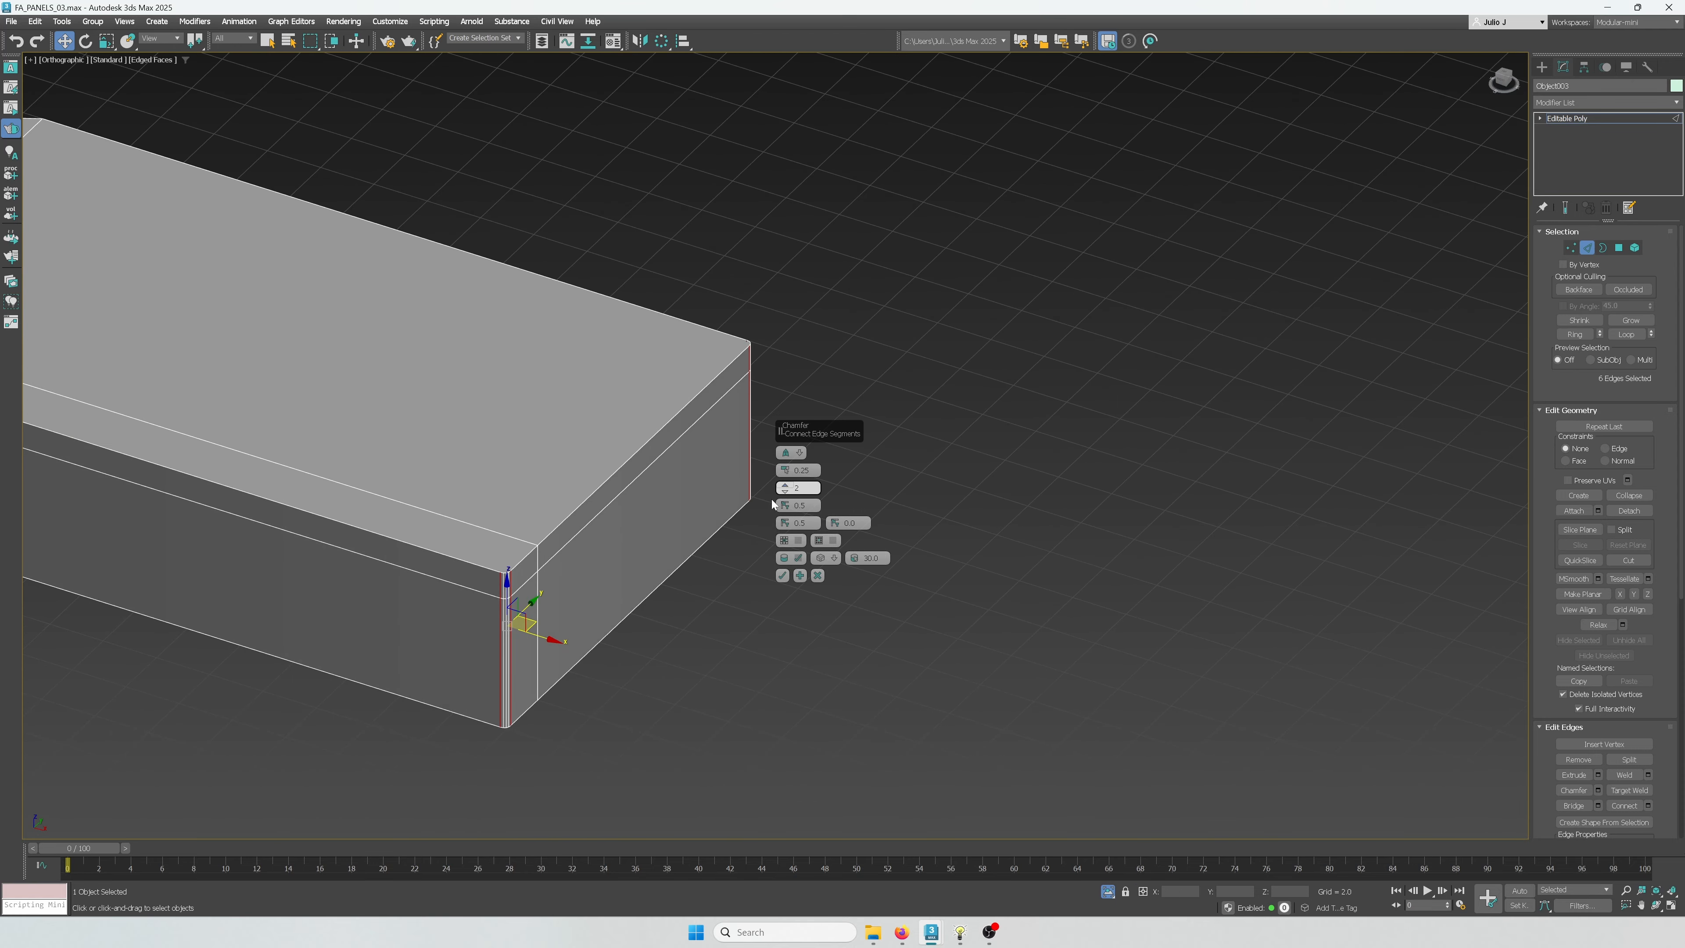
{"action": "scroll", "coordinate": [519, 583], "scroll_direction": "up", "scroll_amount": 2}
{"action": "key", "text": "t"}
{"action": "key", "text": "z"}
{"action": "right_click", "coordinate": [622, 556]}
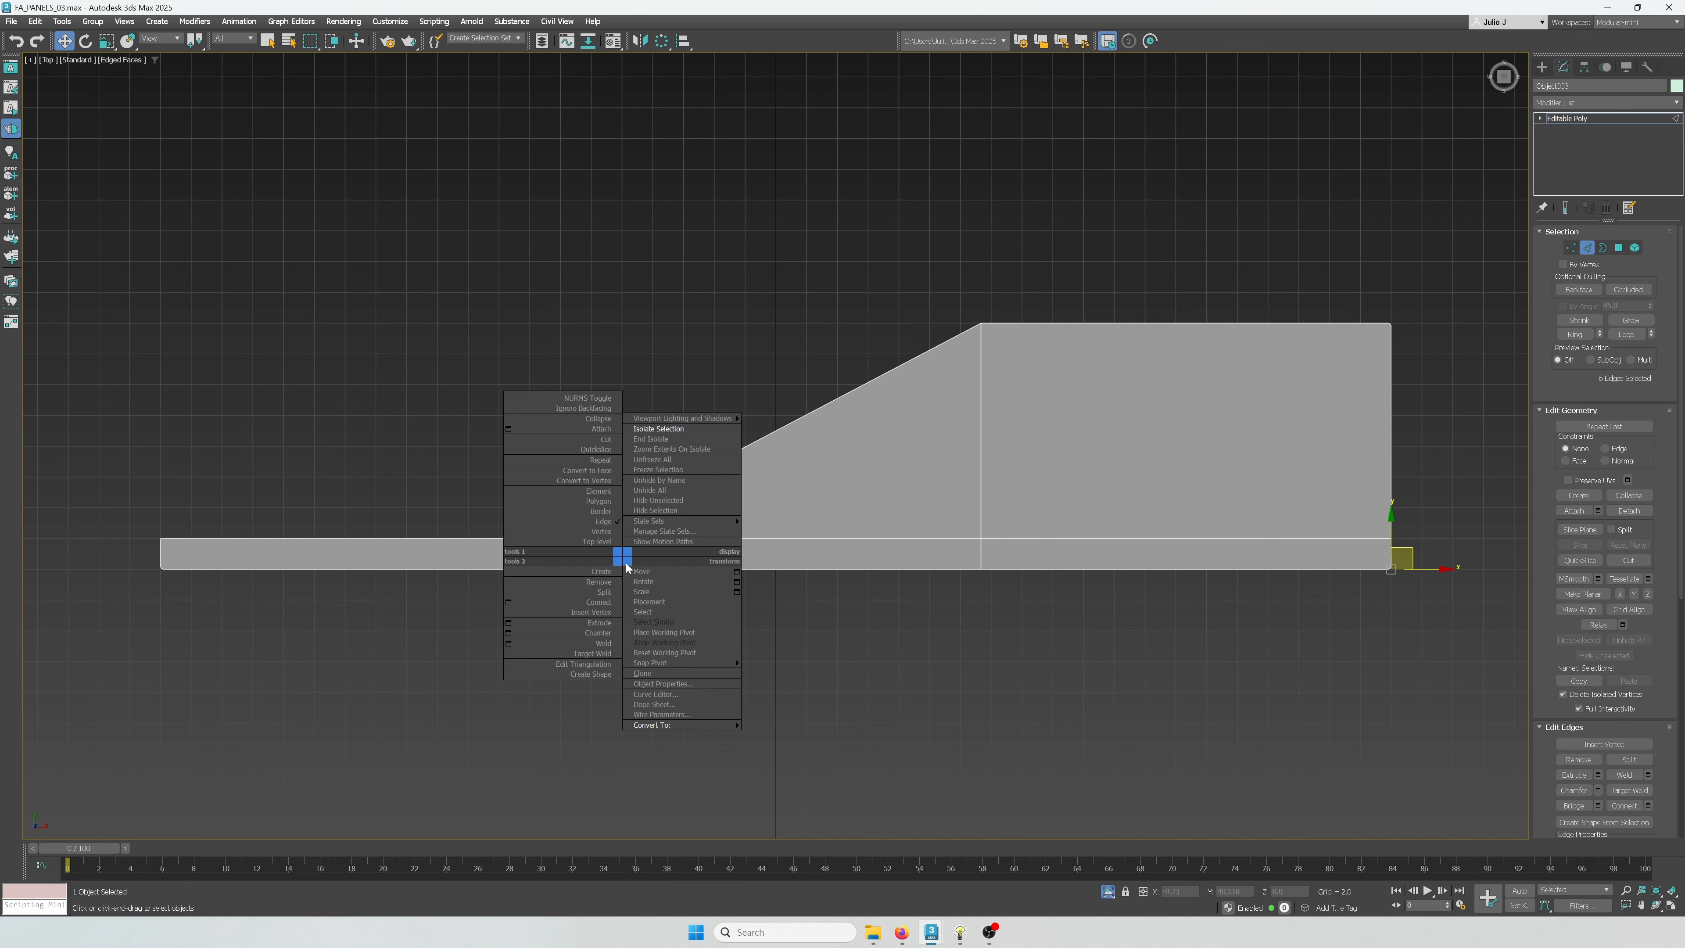
{"action": "left_click", "coordinate": [653, 439]}
Examine the previewed corner chamfers against the neighbouring panel pieces from above and at an angle
{"action": "middle_click_drag", "start_coordinate": [1223, 287], "coordinate": [556, 548]}
{"action": "scroll", "coordinate": [749, 202], "scroll_direction": "up", "scroll_amount": 8}
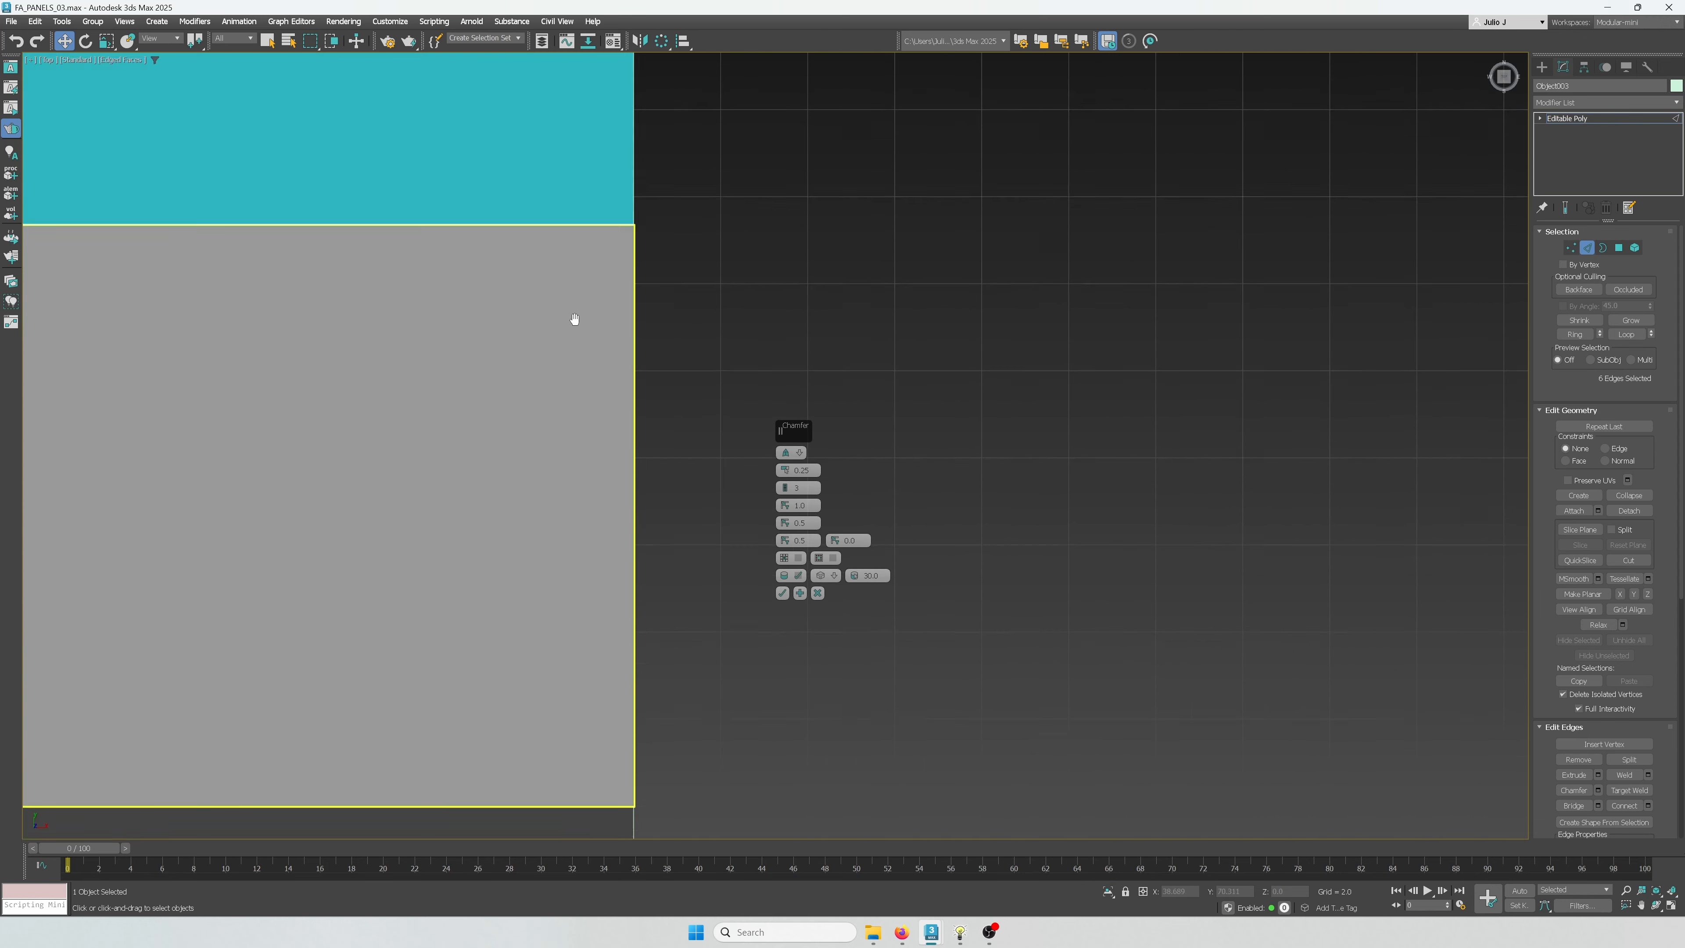
{"action": "scroll", "coordinate": [624, 599], "scroll_direction": "down", "scroll_amount": 5}
{"action": "middle_click_drag", "start_coordinate": [627, 705], "coordinate": [652, 321]}
{"action": "middle_click_drag", "start_coordinate": [659, 591], "coordinate": [635, 181]}
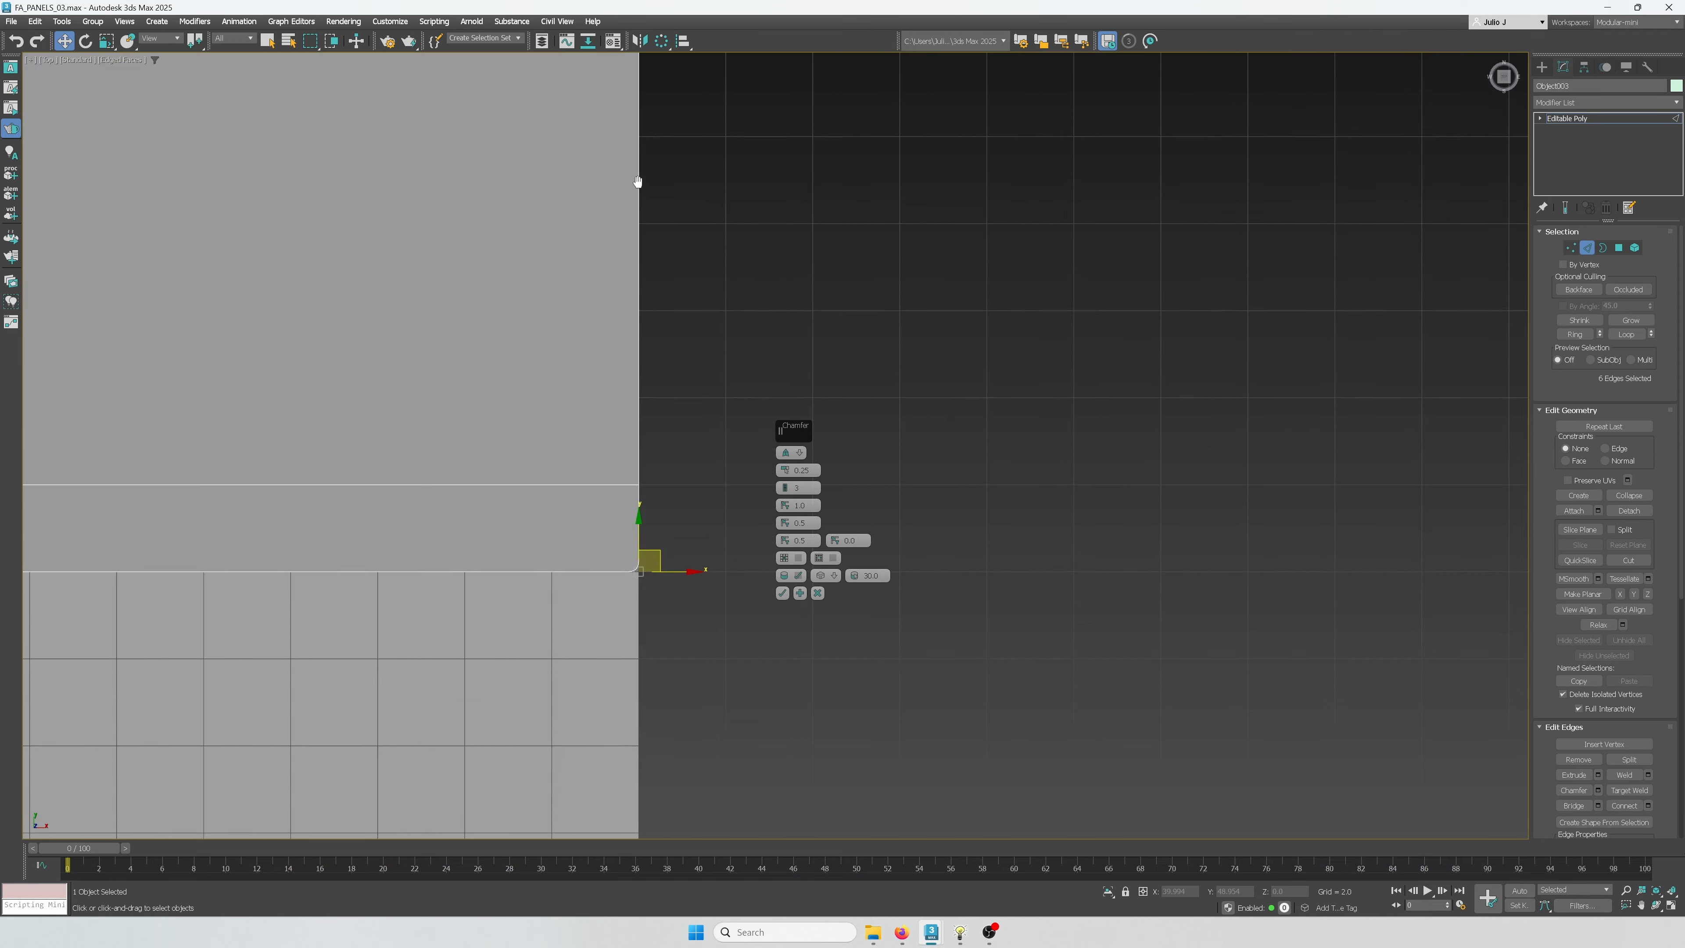
{"action": "scroll", "coordinate": [647, 573], "scroll_direction": "up", "scroll_amount": 5}
{"action": "scroll", "coordinate": [647, 574], "scroll_direction": "up", "scroll_amount": 4}
{"action": "scroll", "coordinate": [646, 574], "scroll_direction": "down", "scroll_amount": 10}
{"action": "middle_click_drag", "start_coordinate": [647, 573], "coordinate": [622, 537], "text": "alt"}
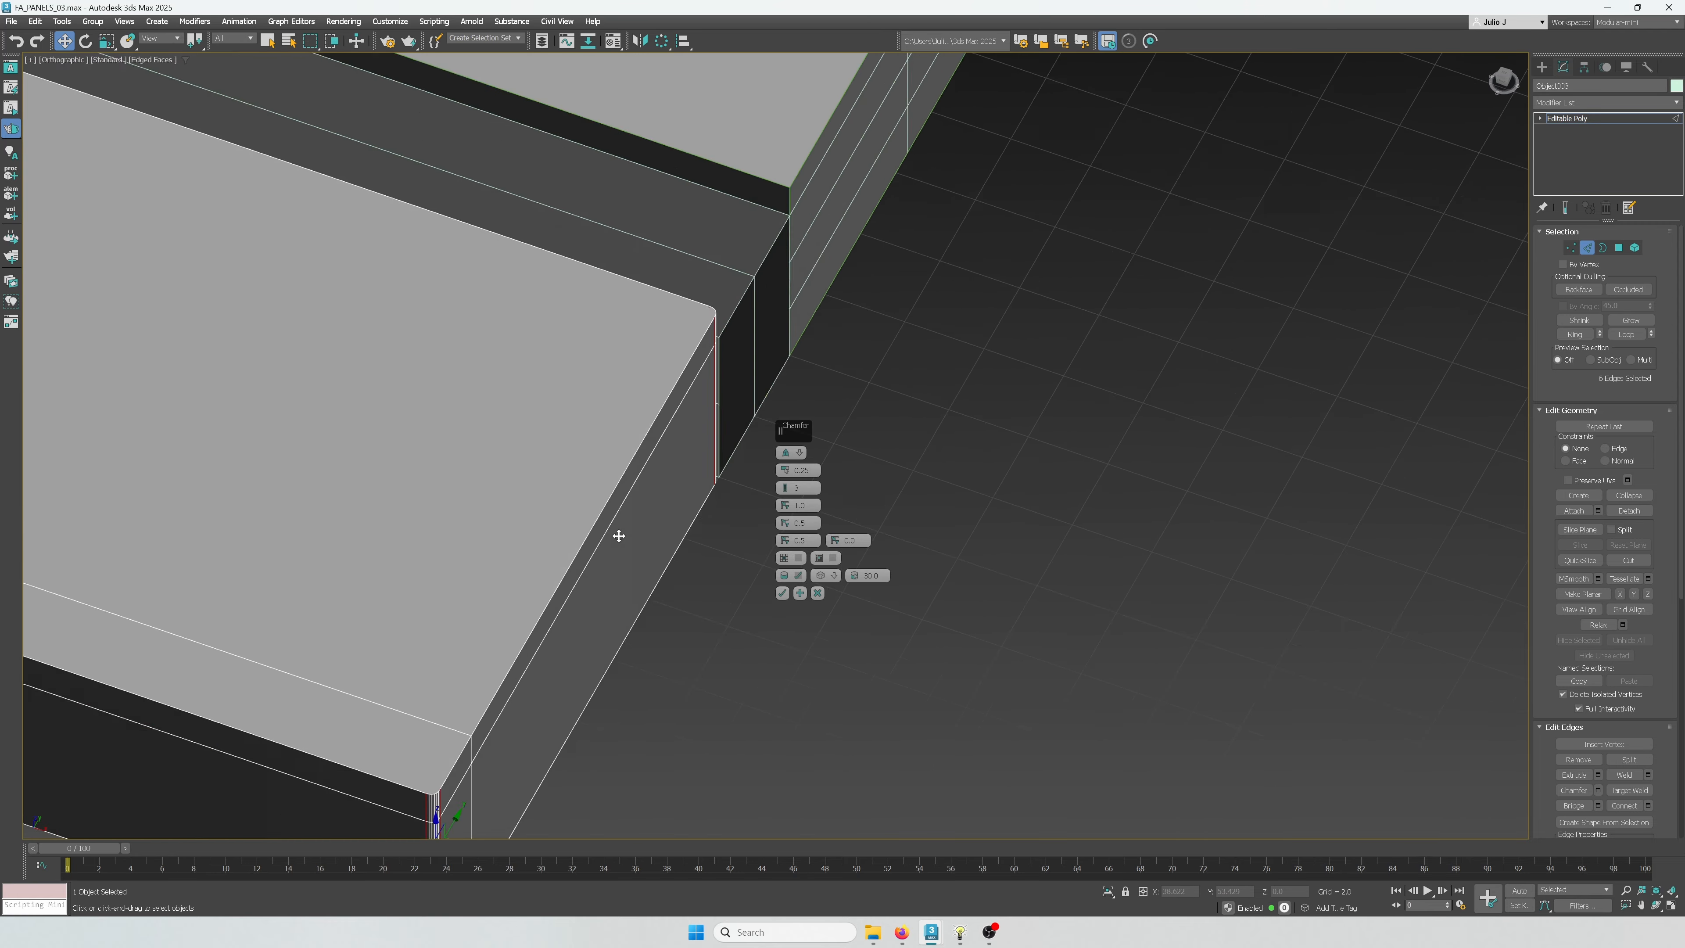
{"action": "scroll", "coordinate": [622, 536], "scroll_direction": "down", "scroll_amount": 2}
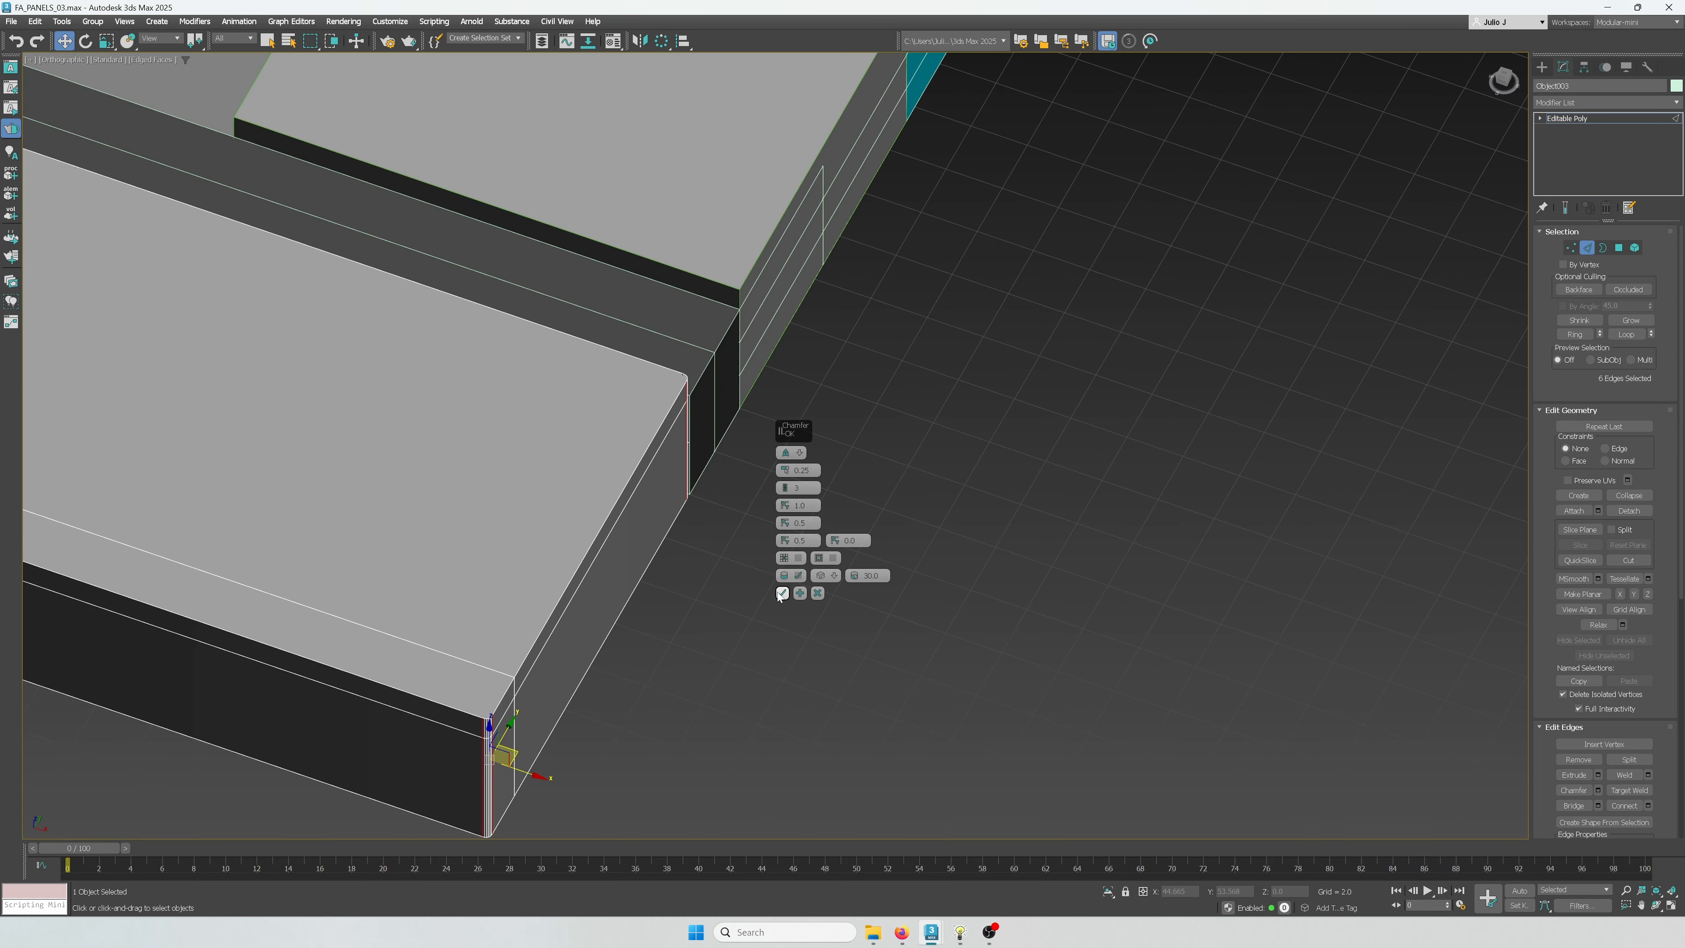
{"action": "scroll", "coordinate": [693, 527], "scroll_direction": "down", "scroll_amount": 3}
{"action": "middle_click_drag", "start_coordinate": [692, 527], "coordinate": [398, 521], "text": "alt"}
{"action": "scroll", "coordinate": [515, 472], "scroll_direction": "up", "scroll_amount": 3}
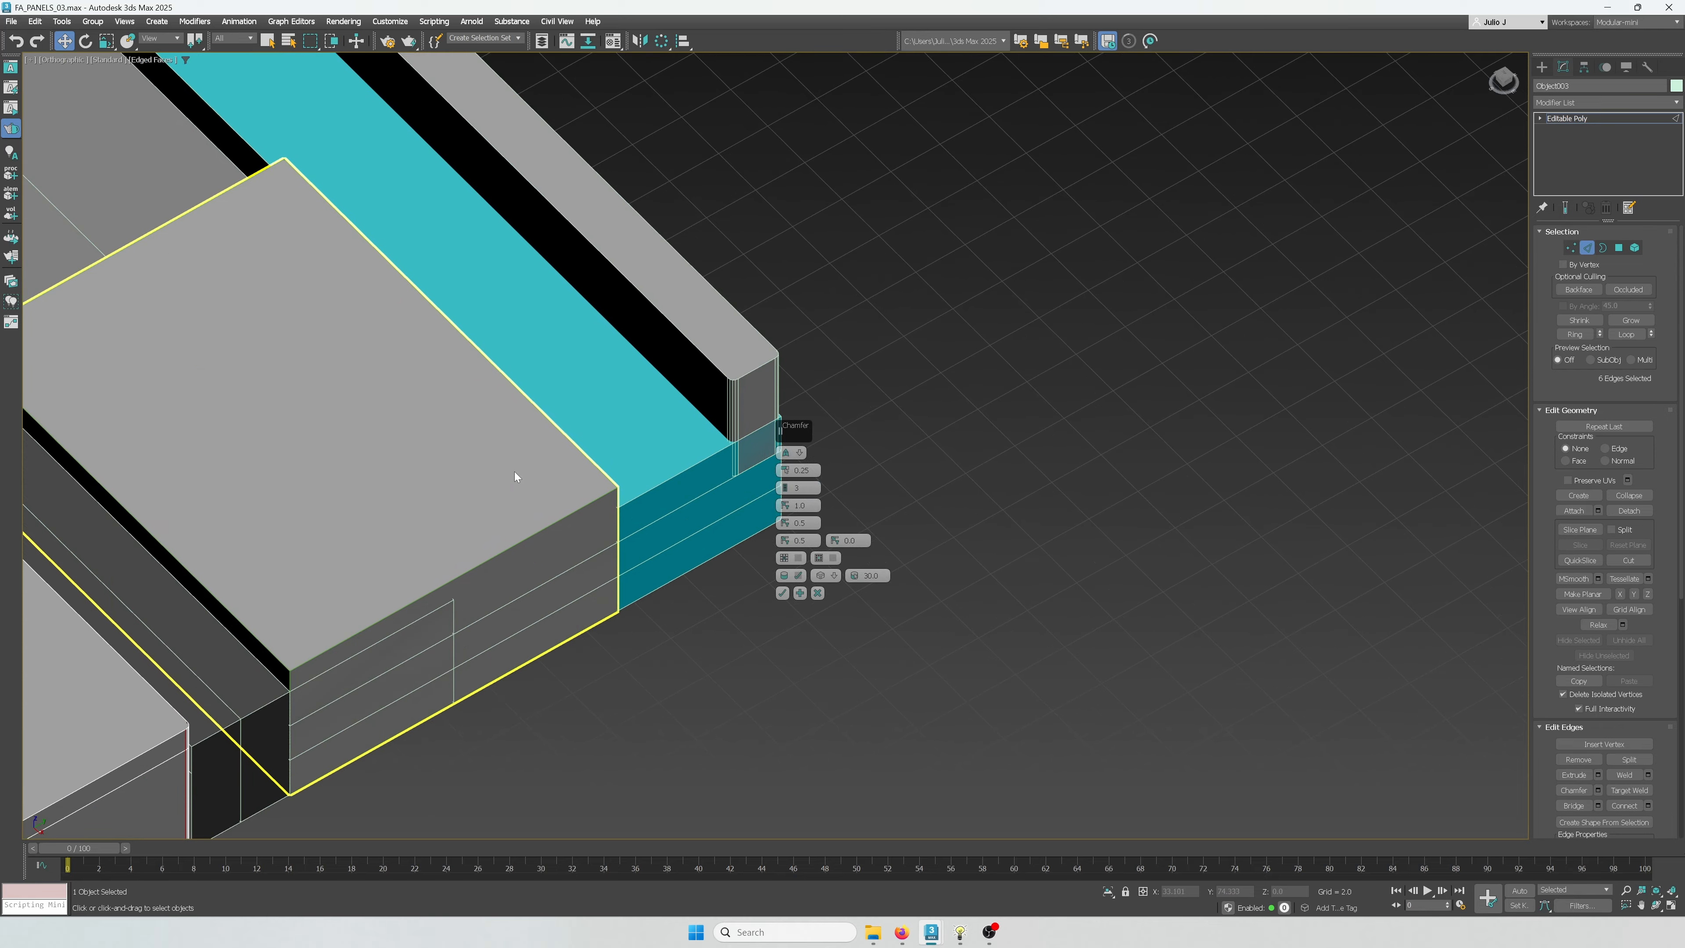
{"action": "middle_click_drag", "start_coordinate": [515, 471], "coordinate": [736, 396]}
{"action": "scroll", "coordinate": [763, 589], "scroll_direction": "down", "scroll_amount": 3}
{"action": "middle_click_drag", "start_coordinate": [571, 560], "coordinate": [482, 530], "text": "alt"}
{"action": "scroll", "coordinate": [345, 578], "scroll_direction": "up", "scroll_amount": 5}
{"action": "scroll", "coordinate": [463, 528], "scroll_direction": "down", "scroll_amount": 3}
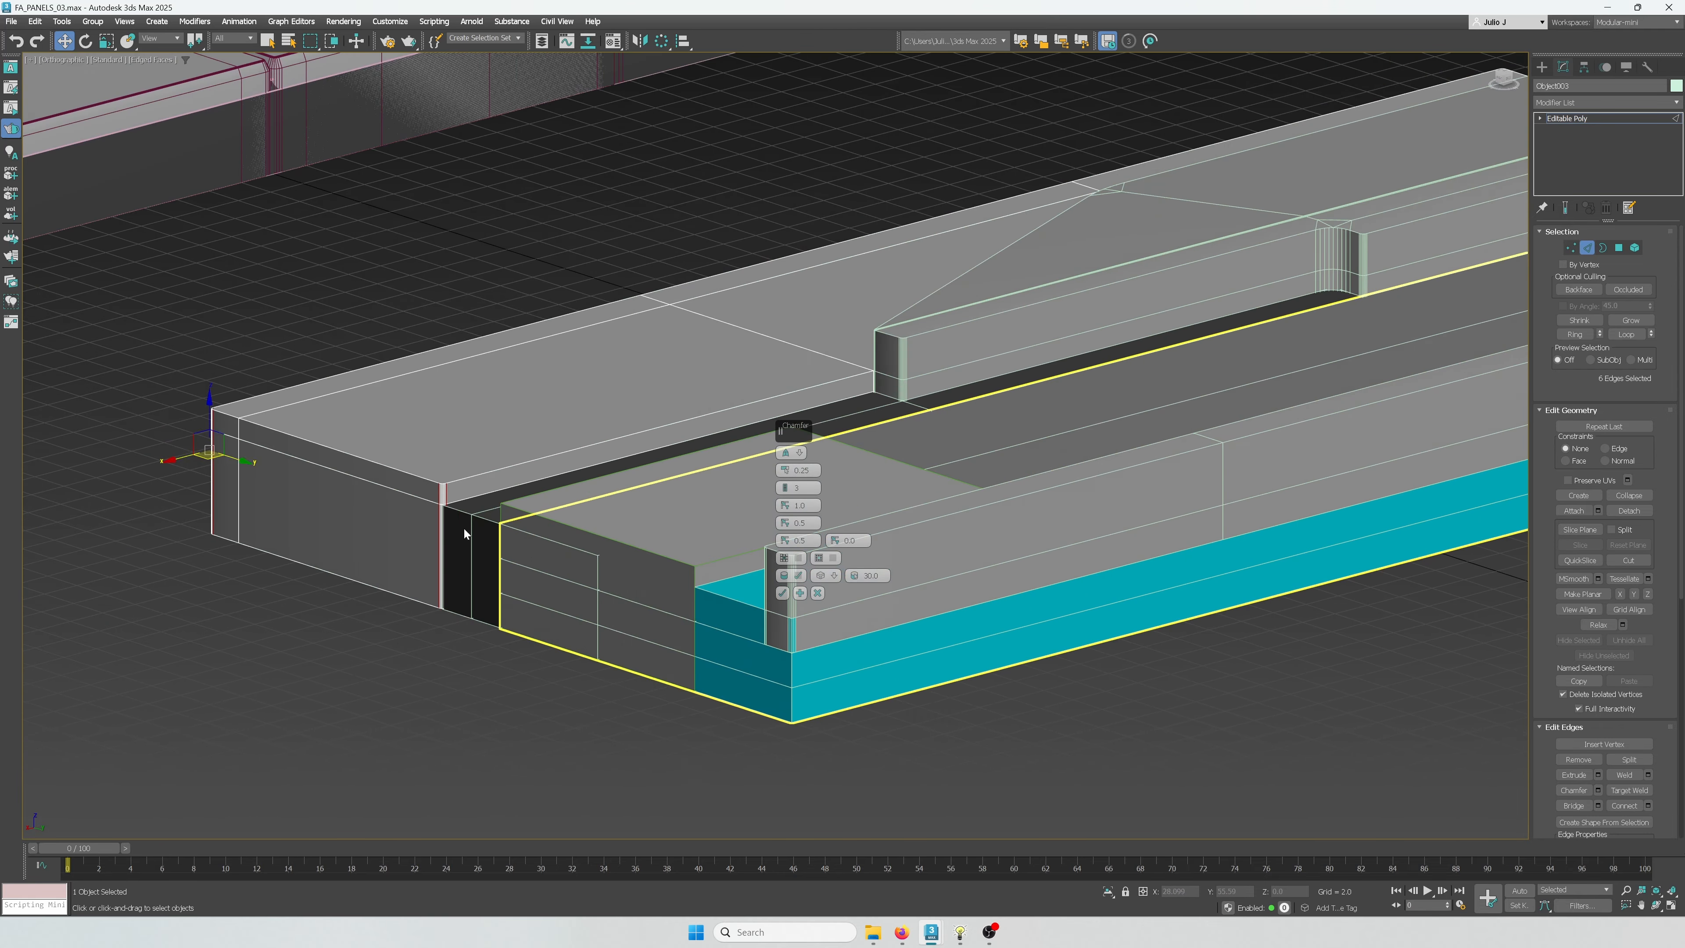
{"action": "scroll", "coordinate": [463, 528], "scroll_direction": "up", "scroll_amount": 5}
Apply the corner chamfer and finish editing the outer base panel's edges
{"action": "left_click", "coordinate": [782, 593]}
{"action": "scroll", "coordinate": [416, 449], "scroll_direction": "down", "scroll_amount": 3}
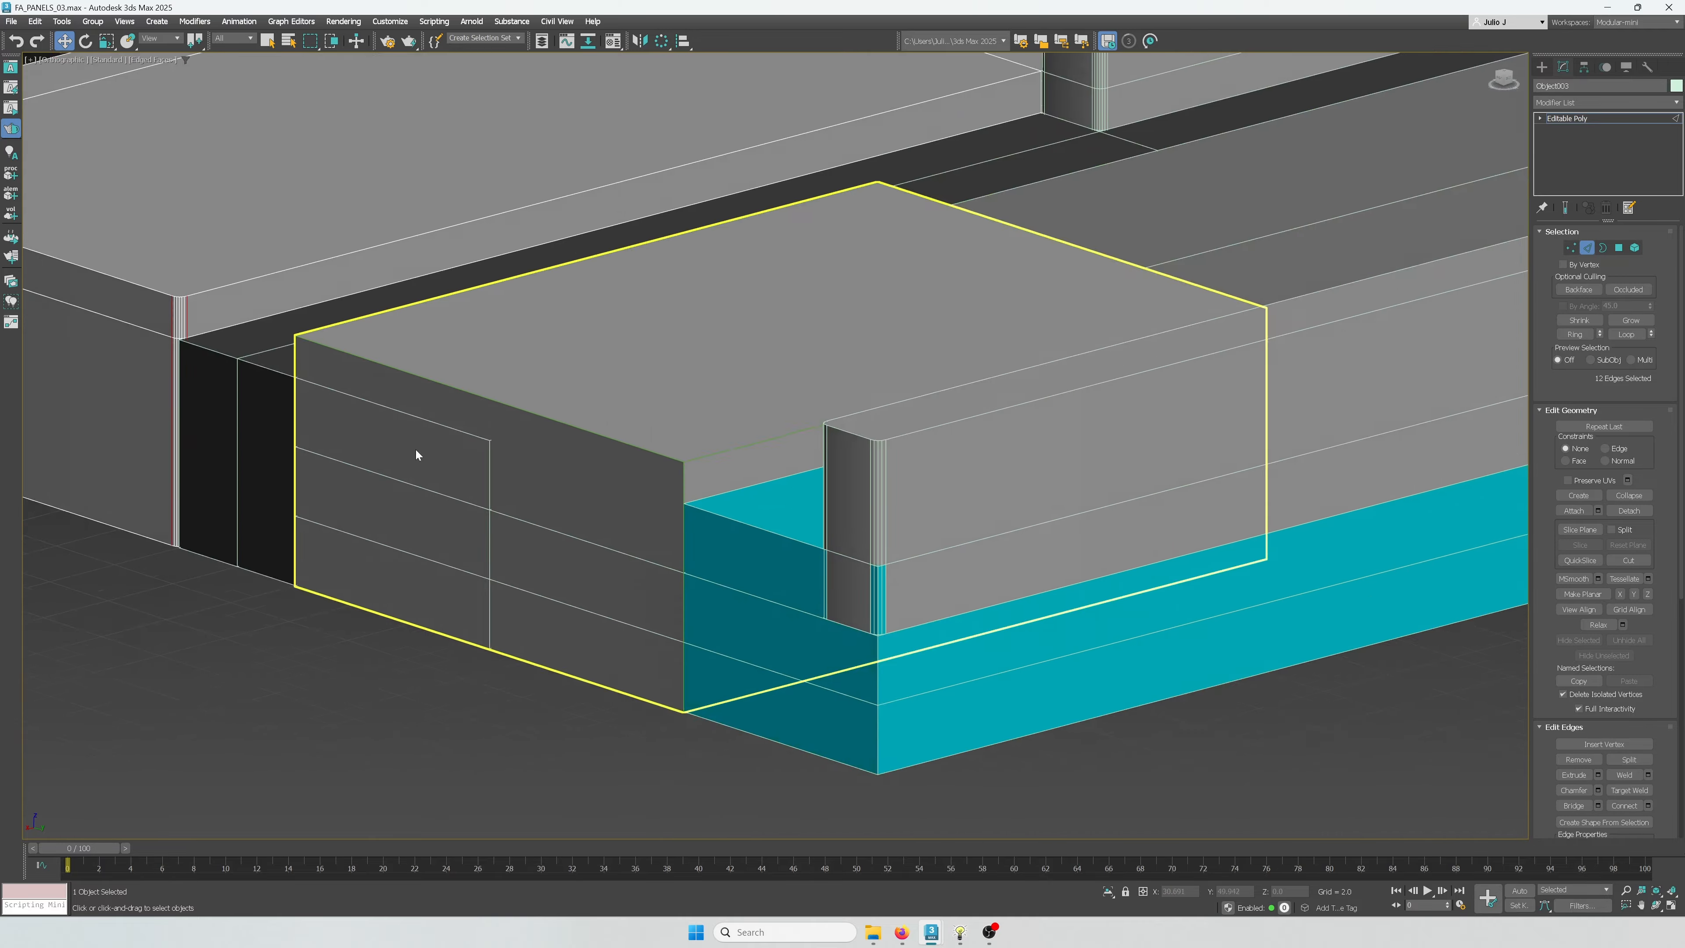
{"action": "middle_click_drag", "start_coordinate": [416, 449], "coordinate": [443, 576], "text": "alt"}
{"action": "middle_click_drag", "start_coordinate": [668, 515], "coordinate": [692, 407]}
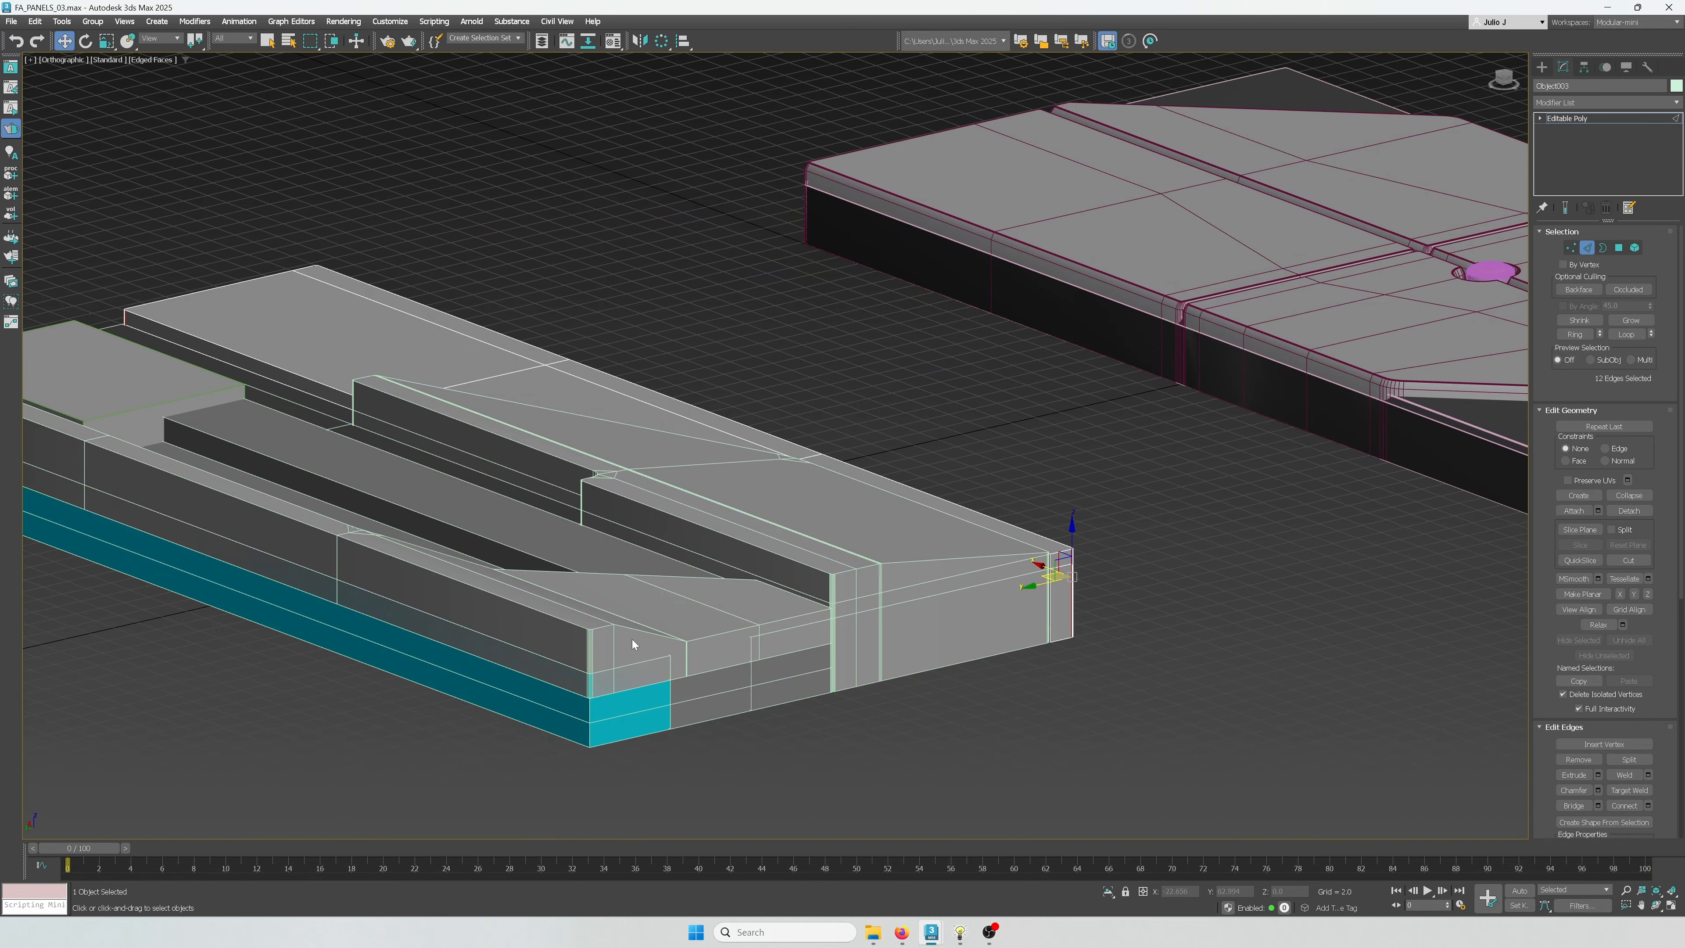
{"action": "middle_click_drag", "start_coordinate": [638, 636], "coordinate": [760, 514], "text": "alt"}
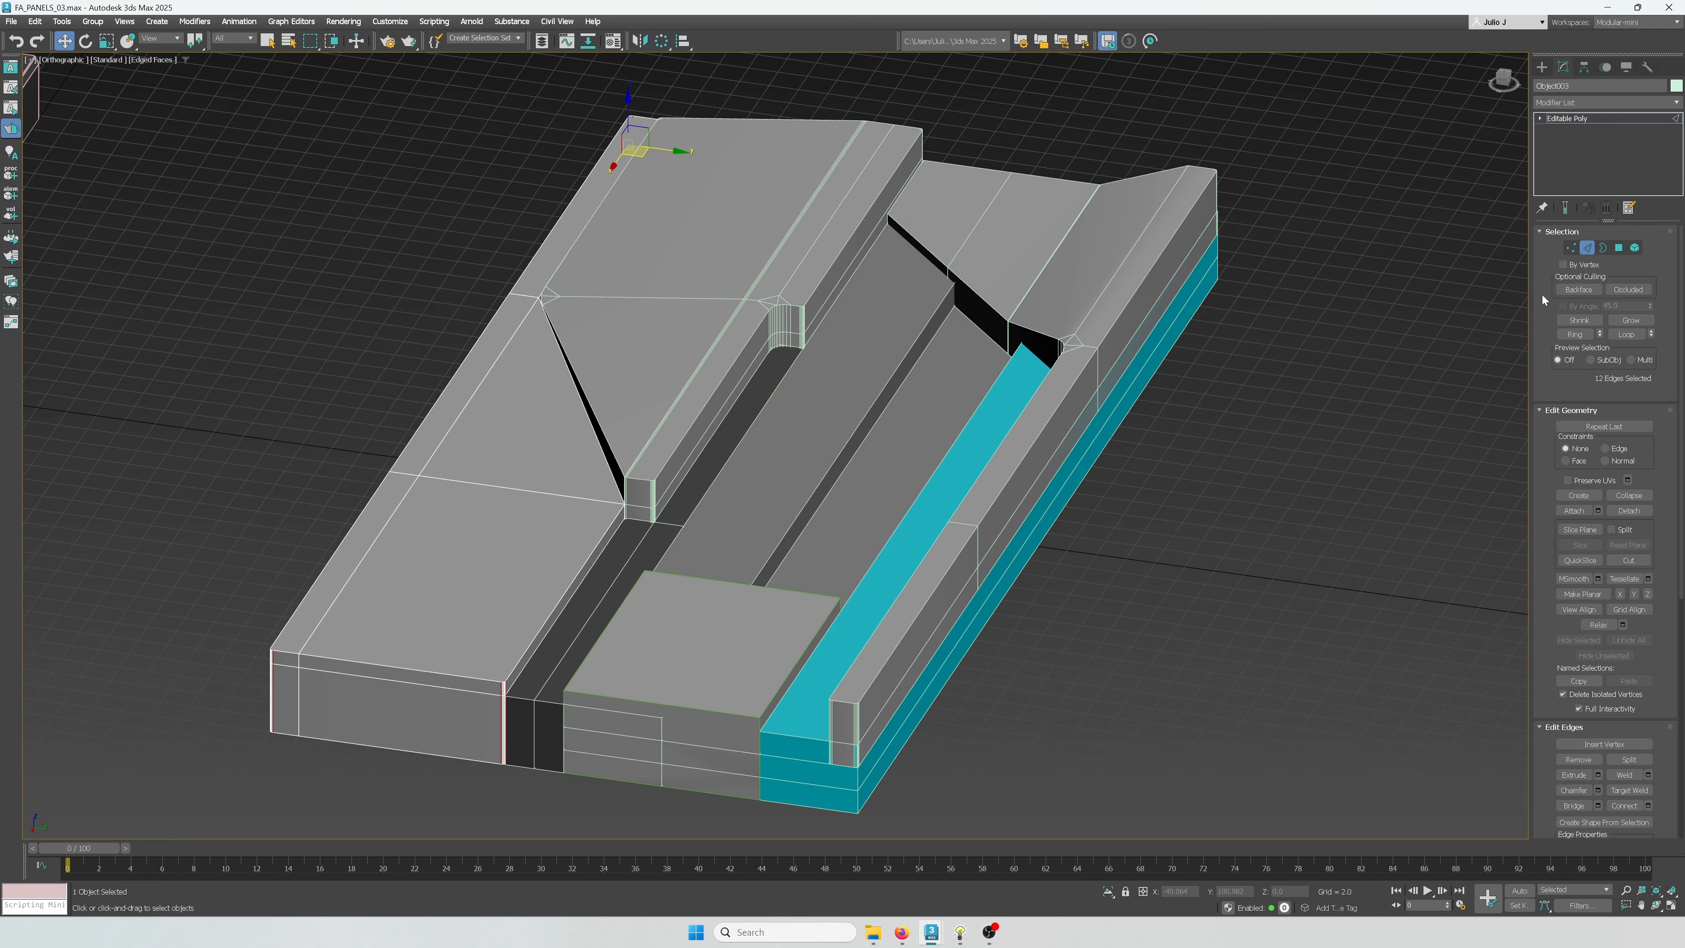
{"action": "left_click", "coordinate": [1587, 248]}
Select the recessed central base panel and pick the cyan strip's upper inner edge and the long edge along the grey floor
{"action": "left_click", "coordinate": [829, 467]}
{"action": "scroll", "coordinate": [830, 466], "scroll_direction": "up", "scroll_amount": 3}
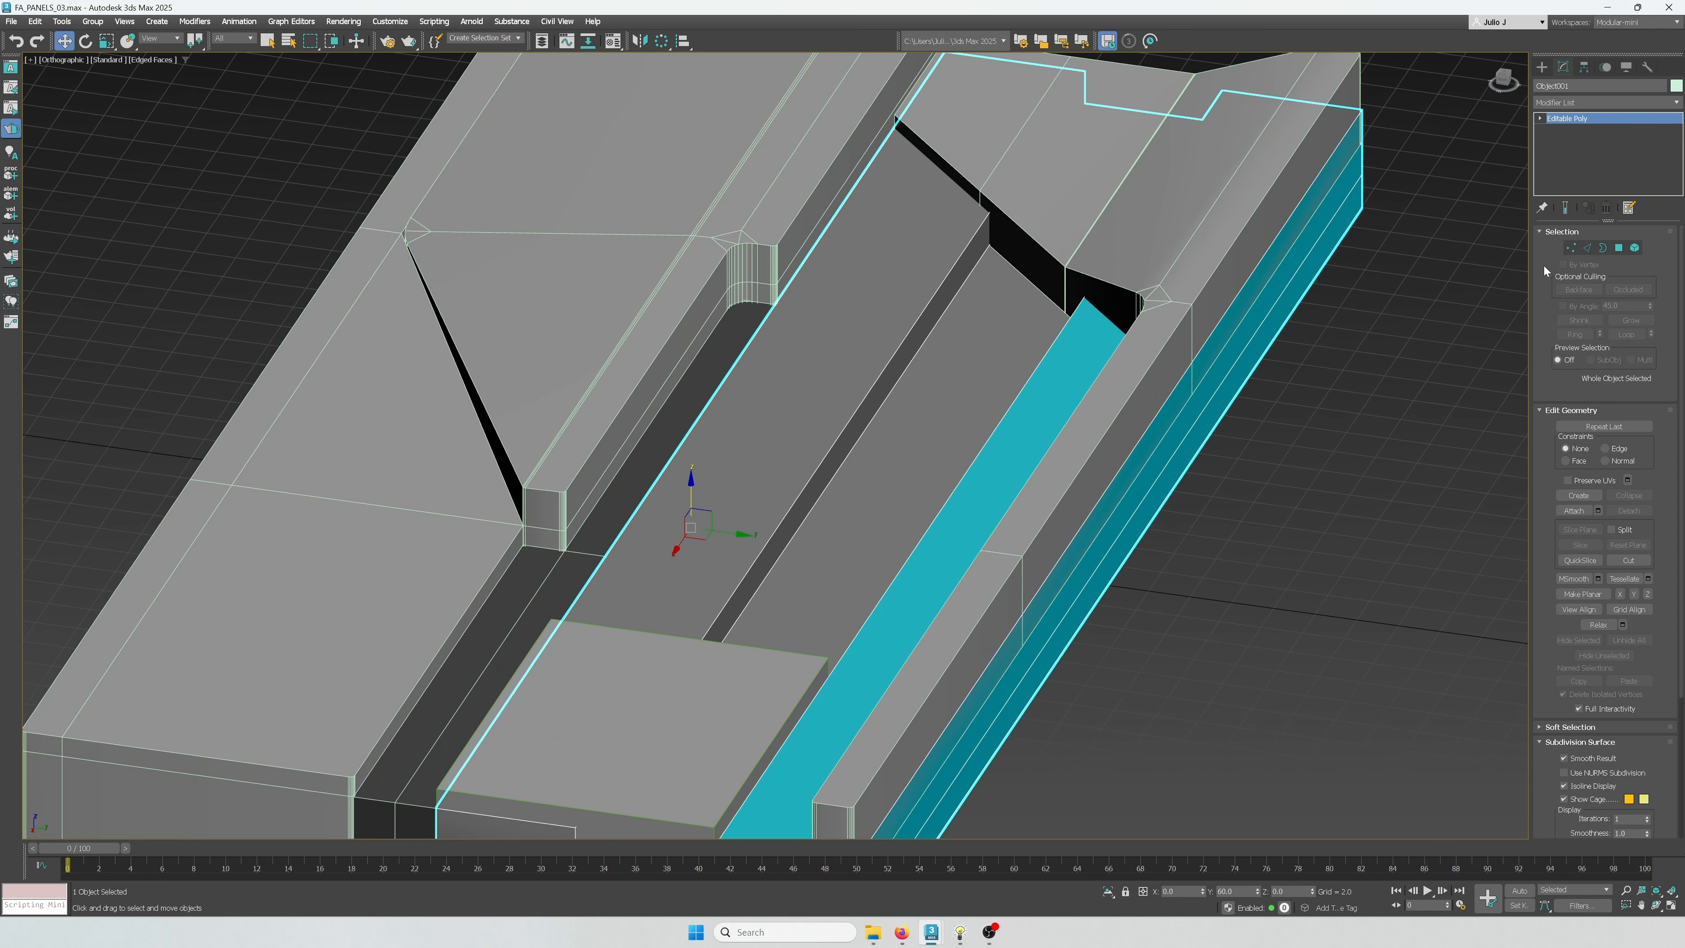
{"action": "left_click", "coordinate": [1587, 247]}
{"action": "middle_click_drag", "start_coordinate": [942, 471], "coordinate": [953, 511], "text": "alt"}
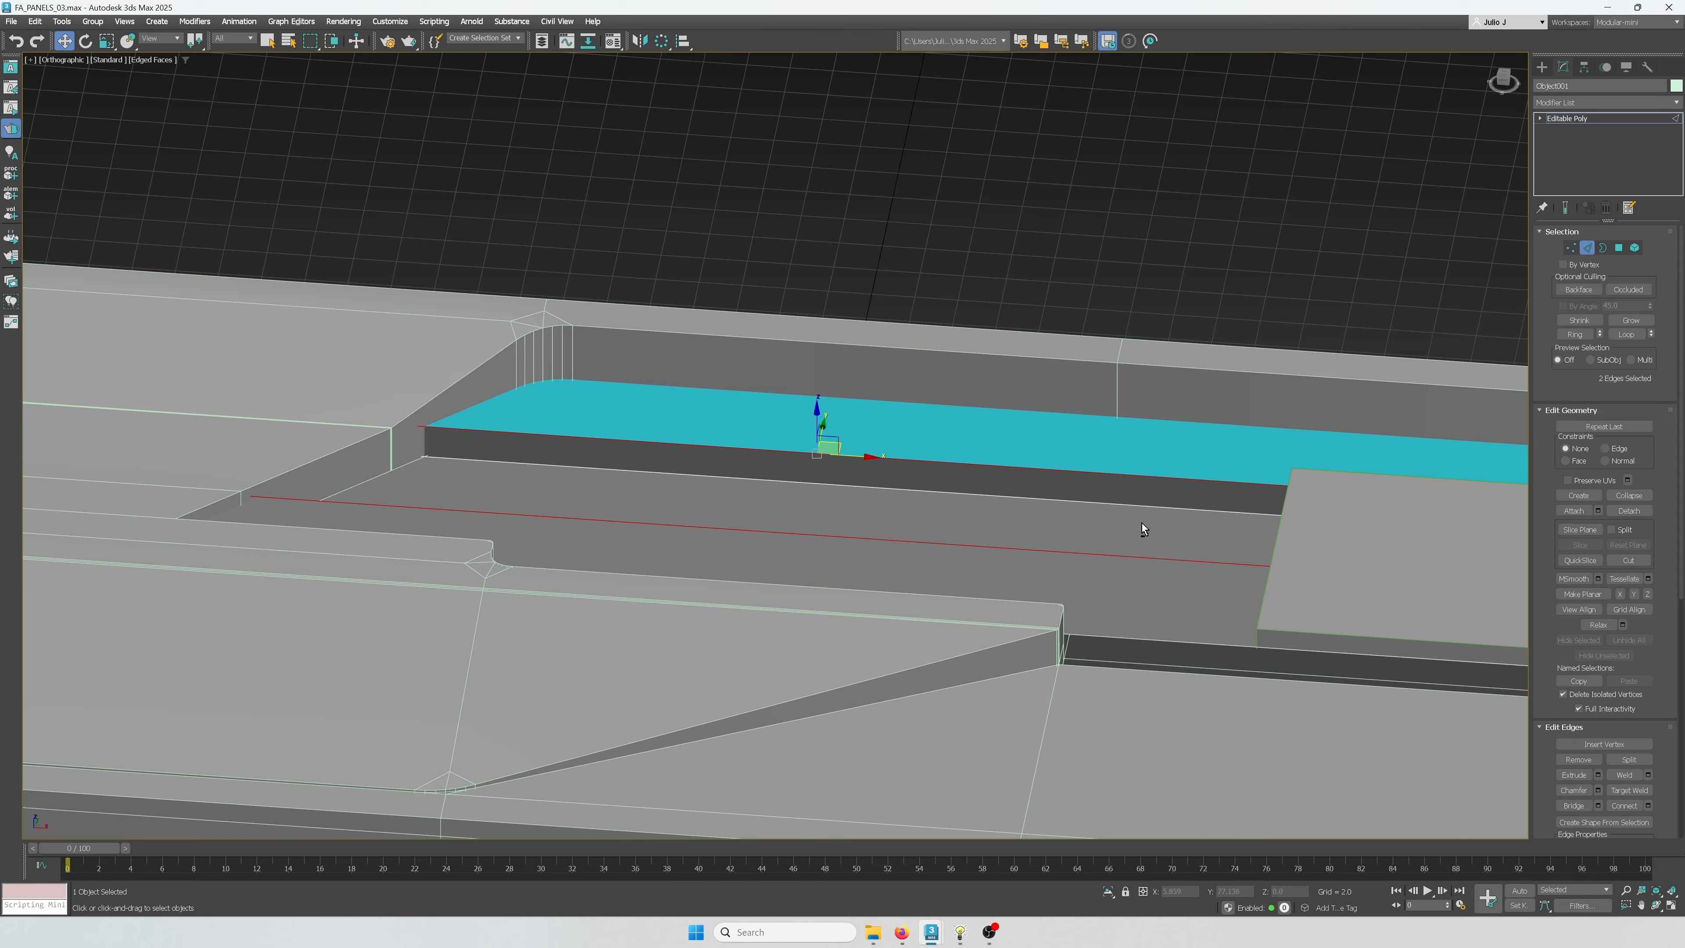
{"action": "middle_click_drag", "start_coordinate": [1141, 523], "coordinate": [1049, 460], "text": "alt"}
{"action": "scroll", "coordinate": [864, 510], "scroll_direction": "up", "scroll_amount": 3}
Chamfer the two long edges by about 0.855 with zero segments to form flat bevels
{"action": "key", "text": "ctrl+shift+c"}
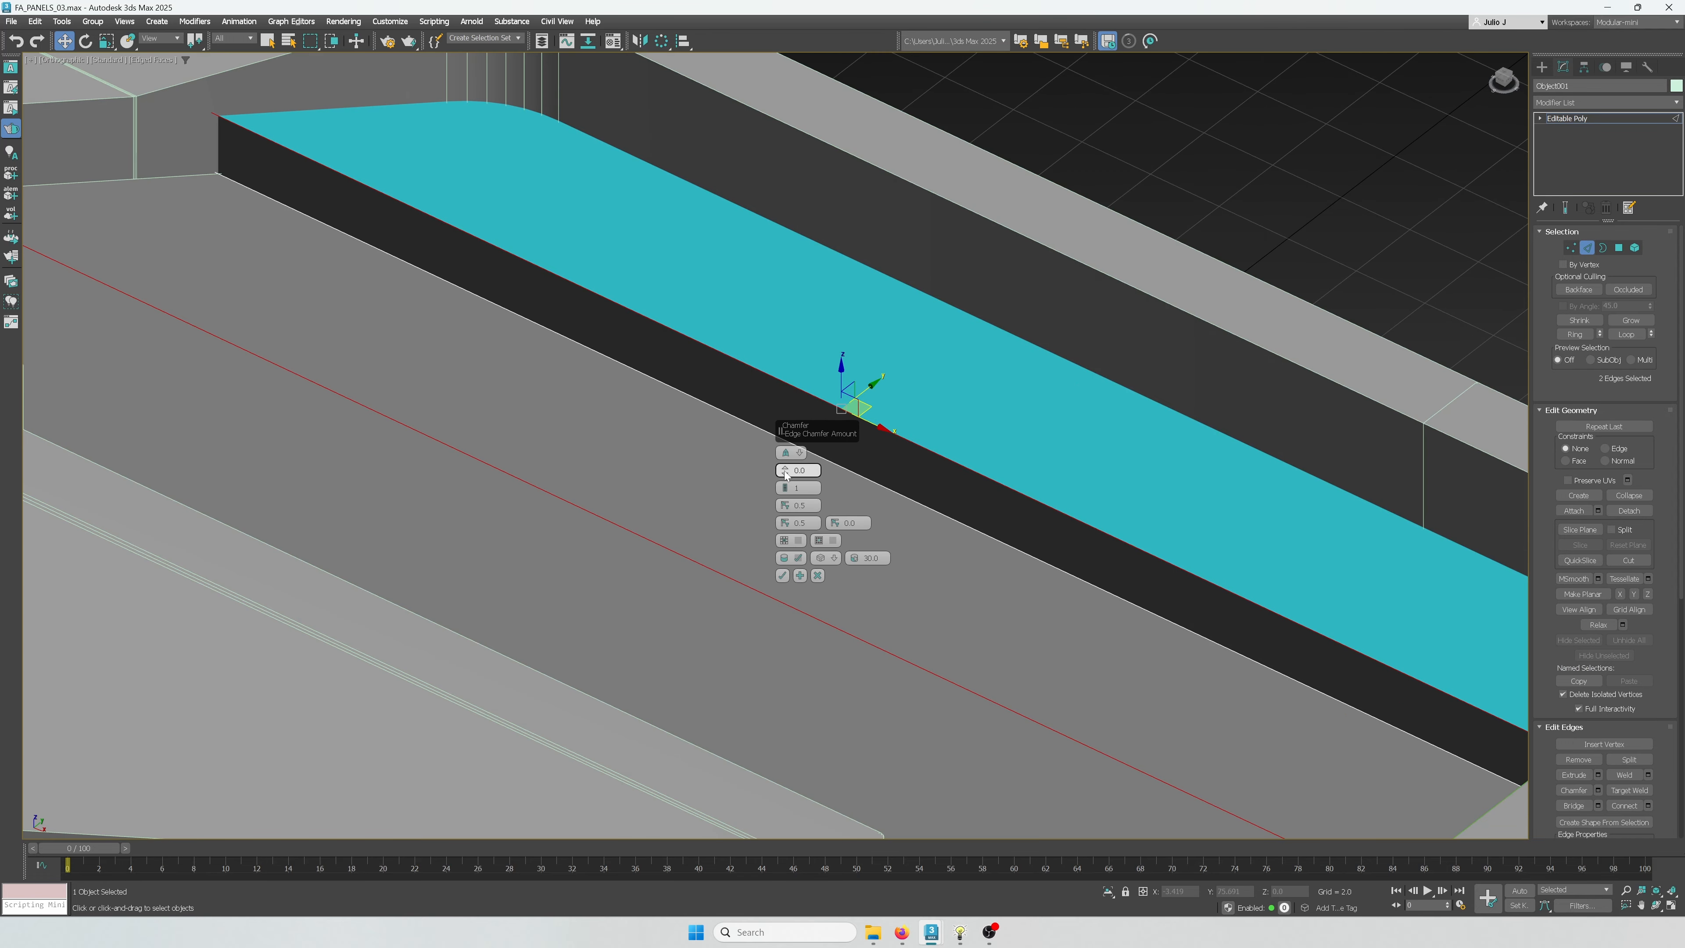
{"action": "left_click_drag", "start_coordinate": [786, 449], "coordinate": [786, 422]}
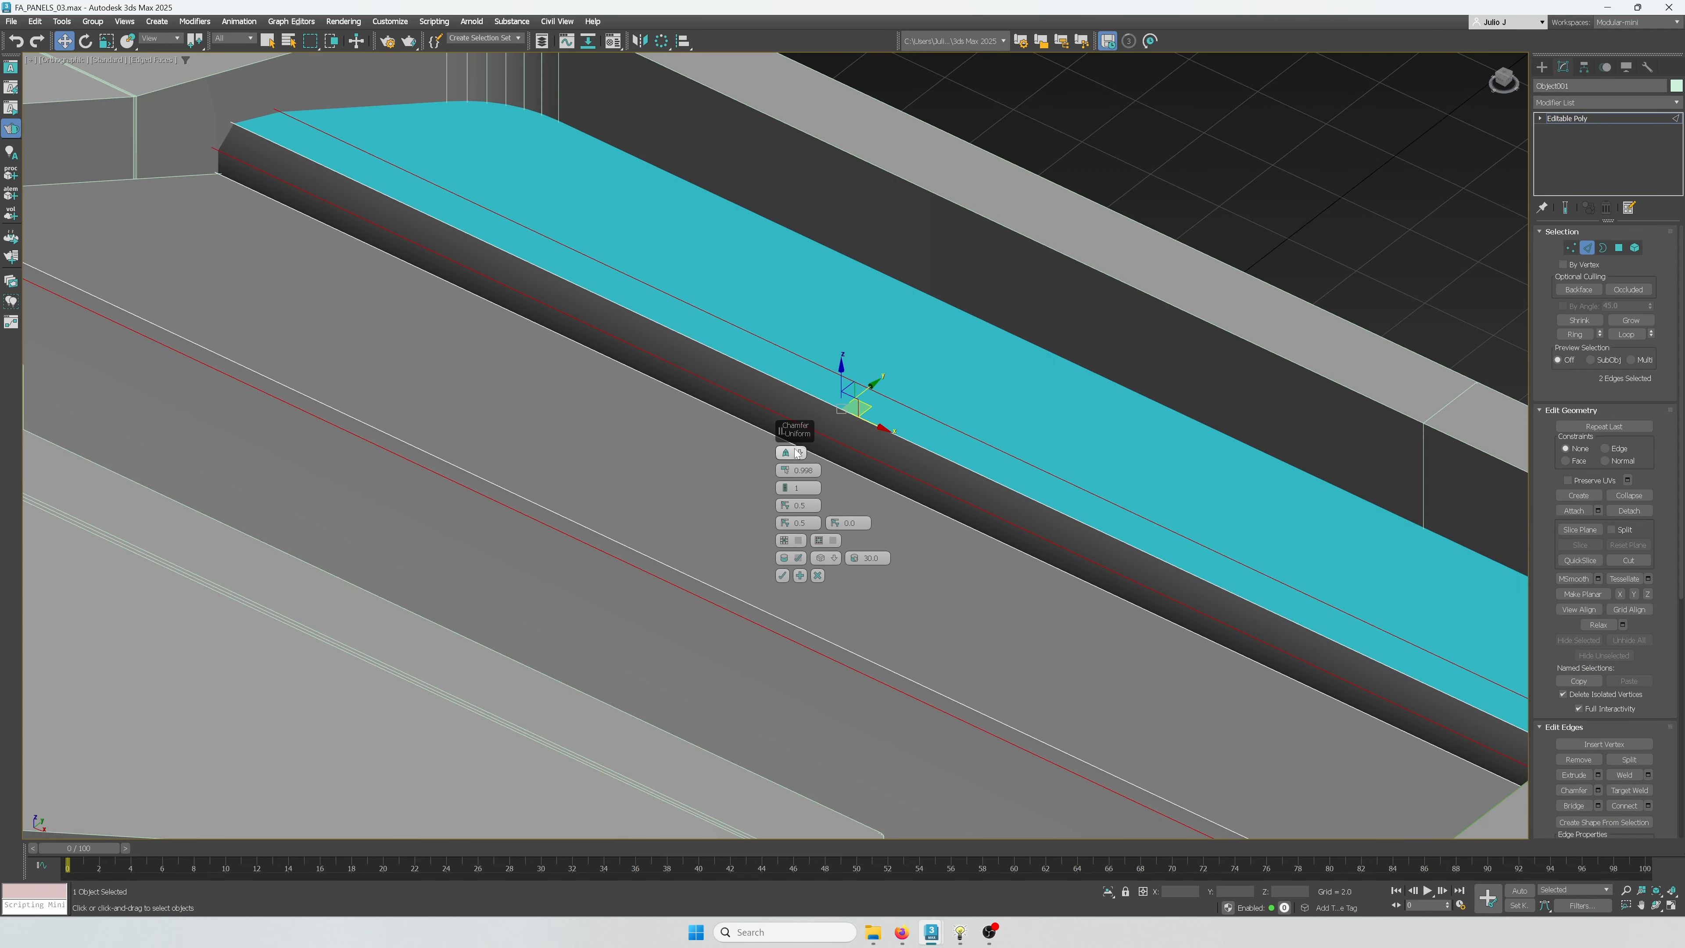
{"action": "left_click", "coordinate": [785, 491]}
{"action": "left_click", "coordinate": [785, 486]}
{"action": "middle_click_drag", "start_coordinate": [1012, 497], "coordinate": [1063, 502], "text": "alt"}
{"action": "left_click", "coordinate": [785, 491]}
{"action": "key", "text": "t"}
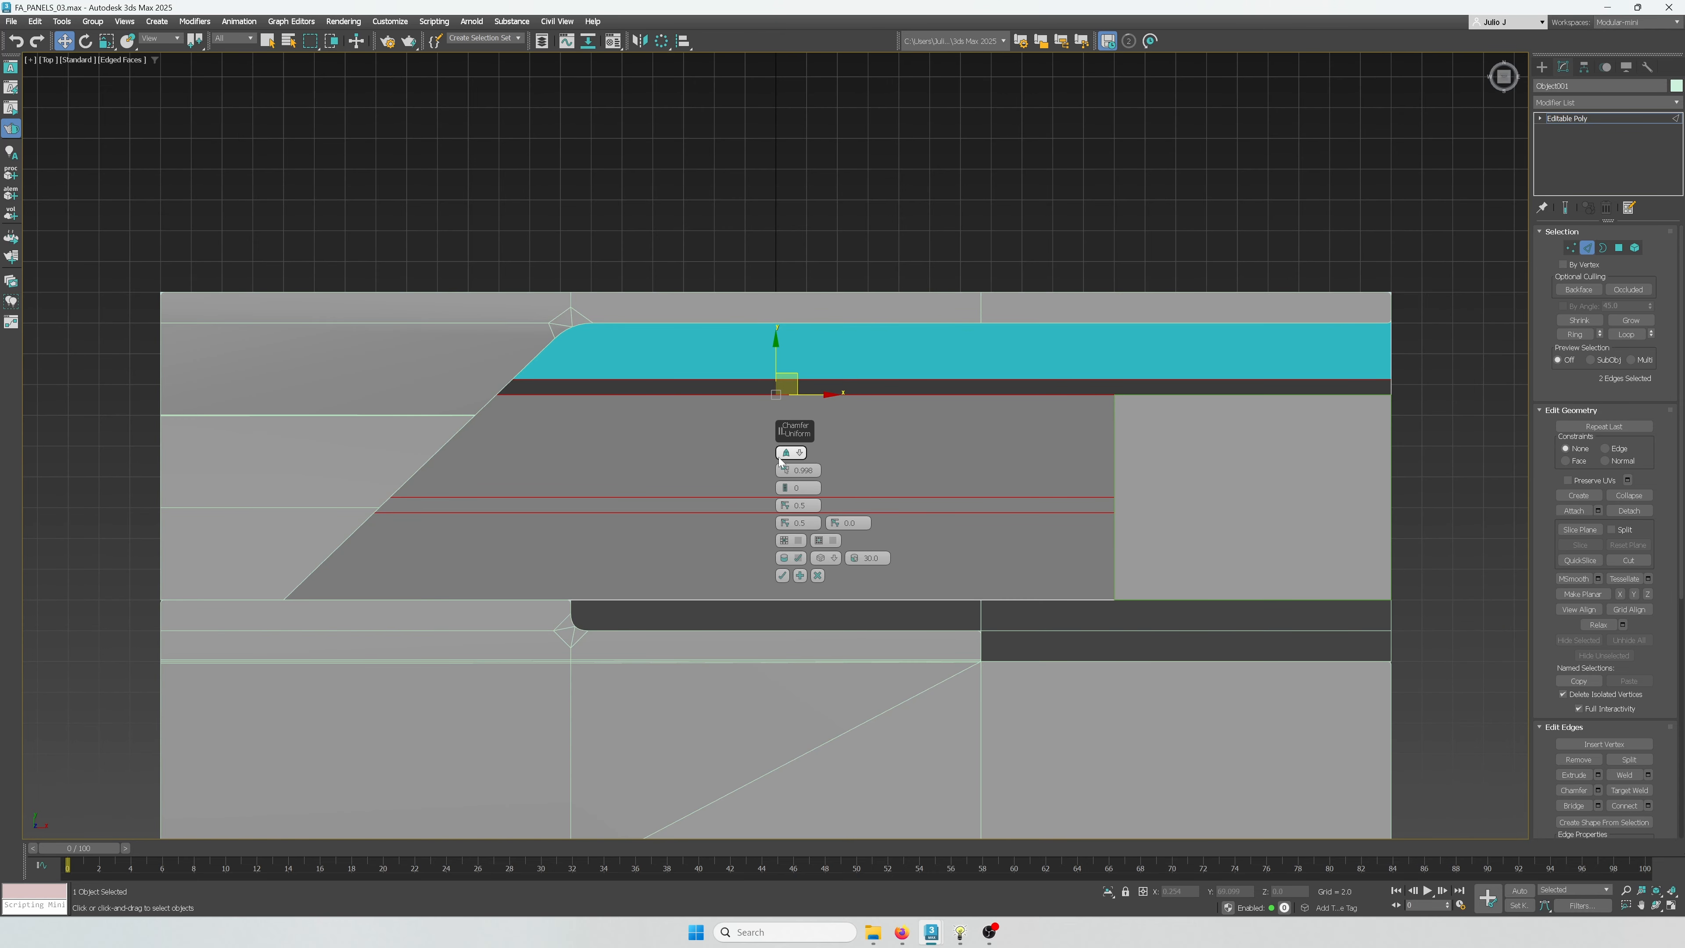
{"action": "left_click_drag", "start_coordinate": [786, 470], "coordinate": [786, 473]}
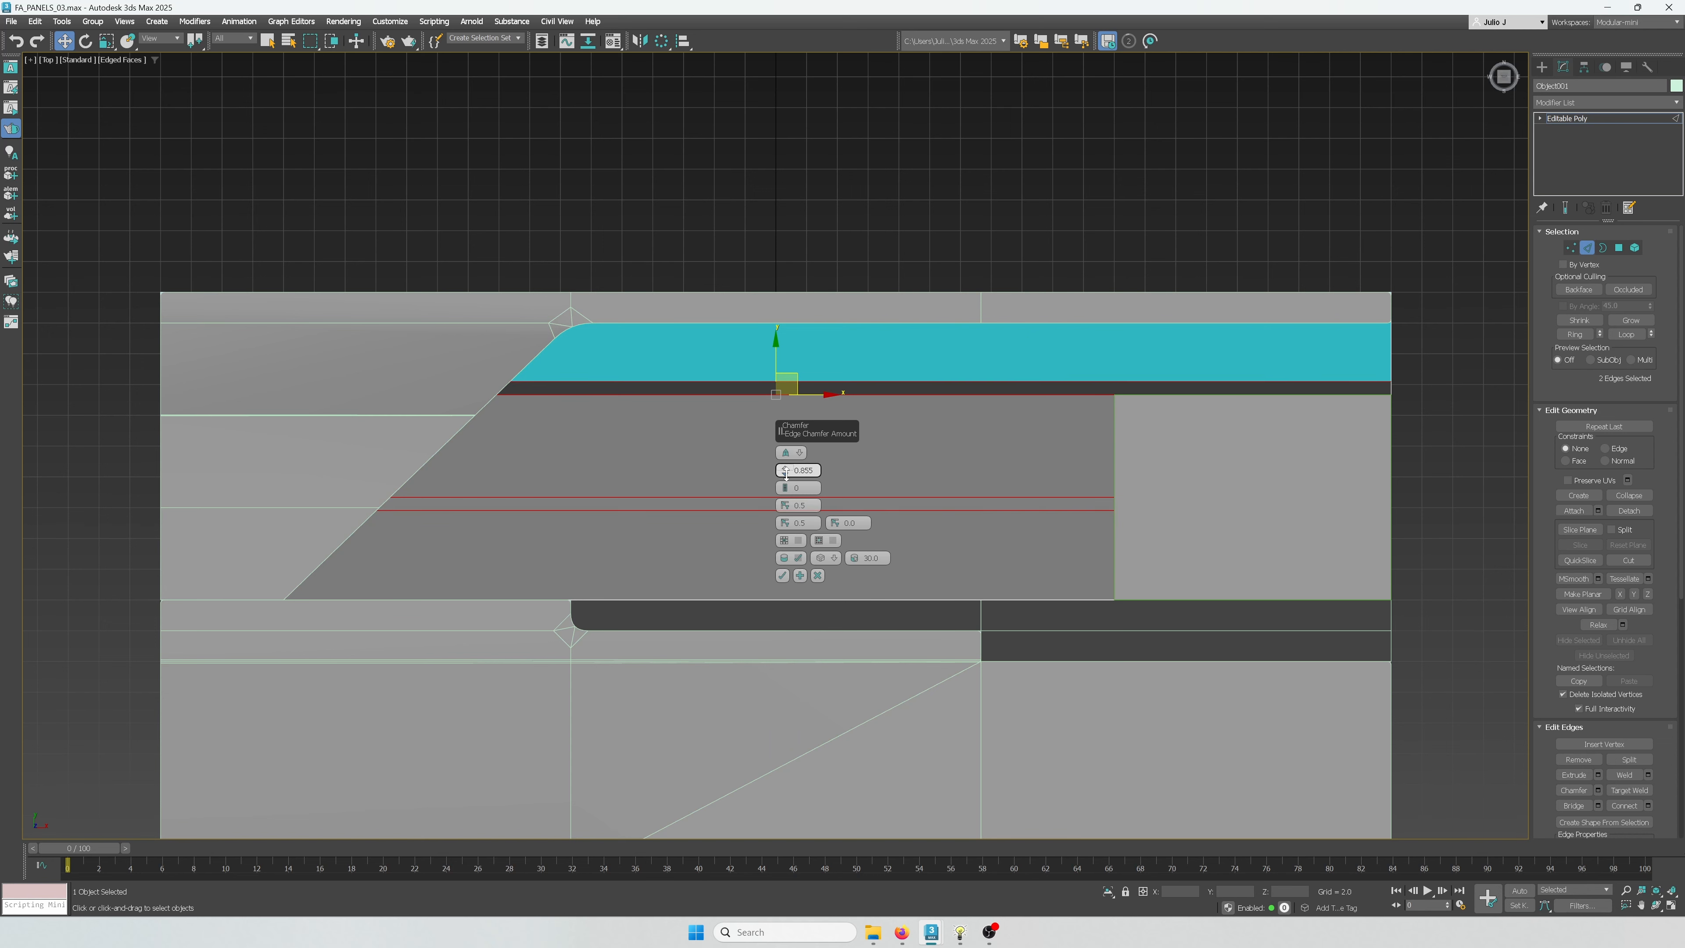
{"action": "left_click", "coordinate": [783, 576]}
Chamfer the four bevel border edges again by about 0.09 and finish editing the central base panel's edges
{"action": "key", "text": "alt+c"}
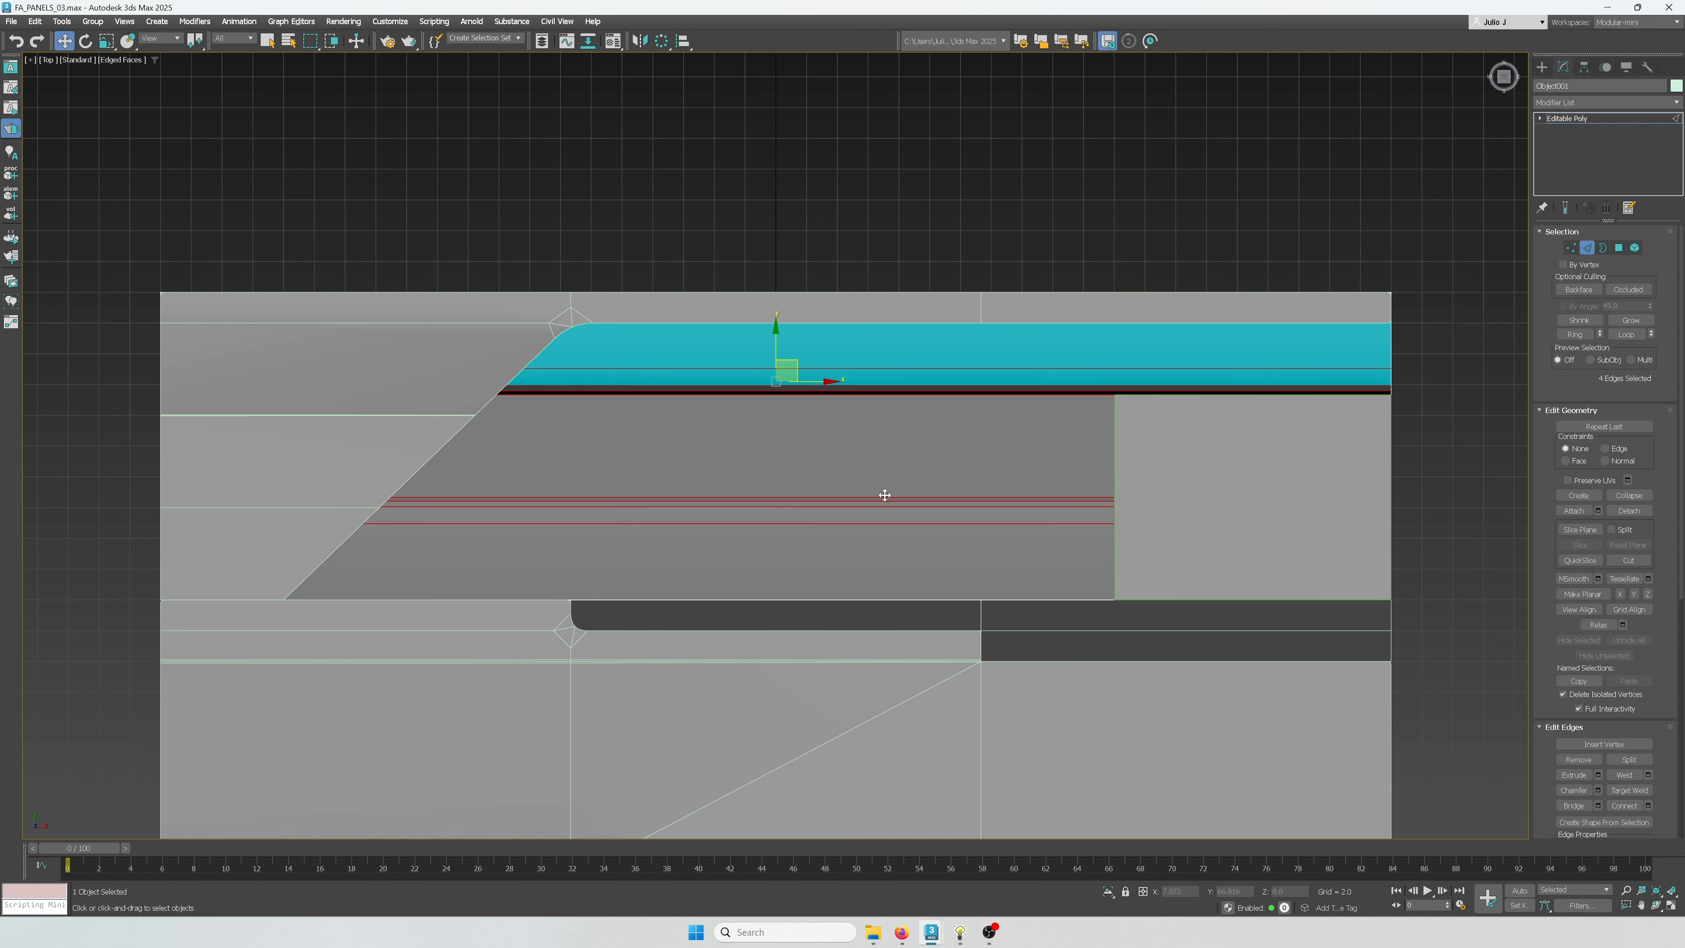
{"action": "scroll", "coordinate": [821, 513], "scroll_direction": "up", "scroll_amount": 3}
{"action": "right_click", "coordinate": [788, 469]}
{"action": "mouse_move", "coordinate": [787, 472]}
{"action": "left_mouse_down"}
{"action": "mouse_move", "coordinate": [786, 488]}
{"action": "mouse_move", "coordinate": [788, 473]}
{"action": "left_mouse_up"}
{"action": "scroll", "coordinate": [768, 505], "scroll_direction": "up", "scroll_amount": 3}
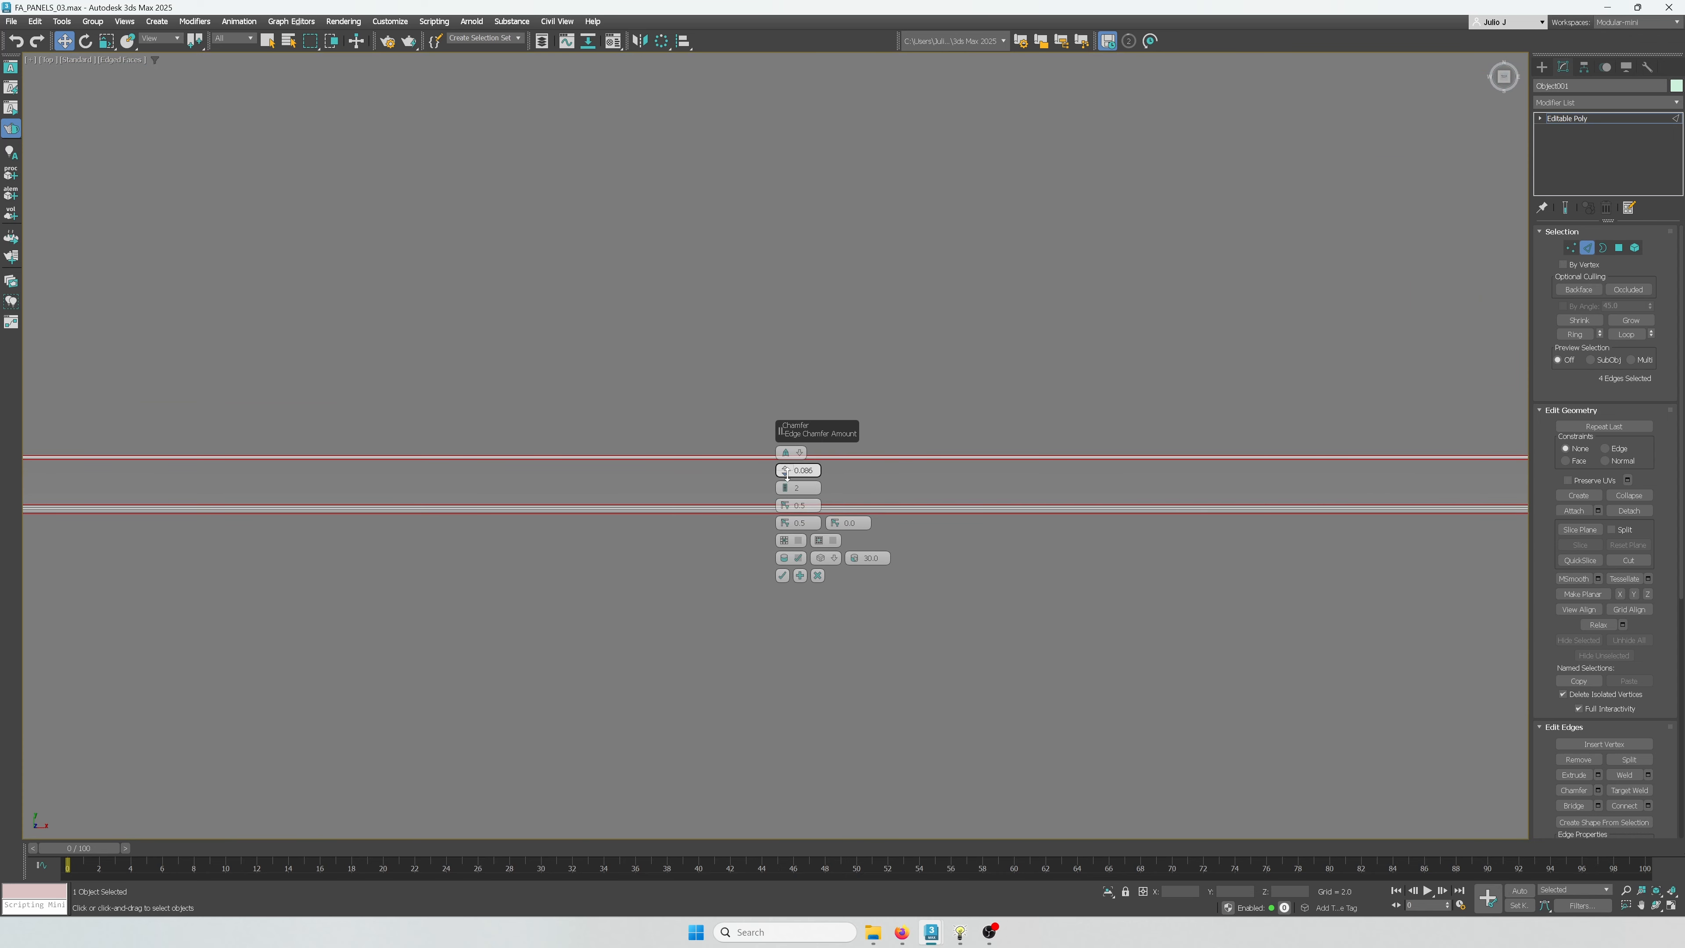
{"action": "left_click", "coordinate": [783, 576]}
{"action": "scroll", "coordinate": [780, 570], "scroll_direction": "down", "scroll_amount": 5}
{"action": "middle_click_drag", "start_coordinate": [779, 570], "coordinate": [782, 511], "text": "alt"}
{"action": "left_click", "coordinate": [1589, 250]}
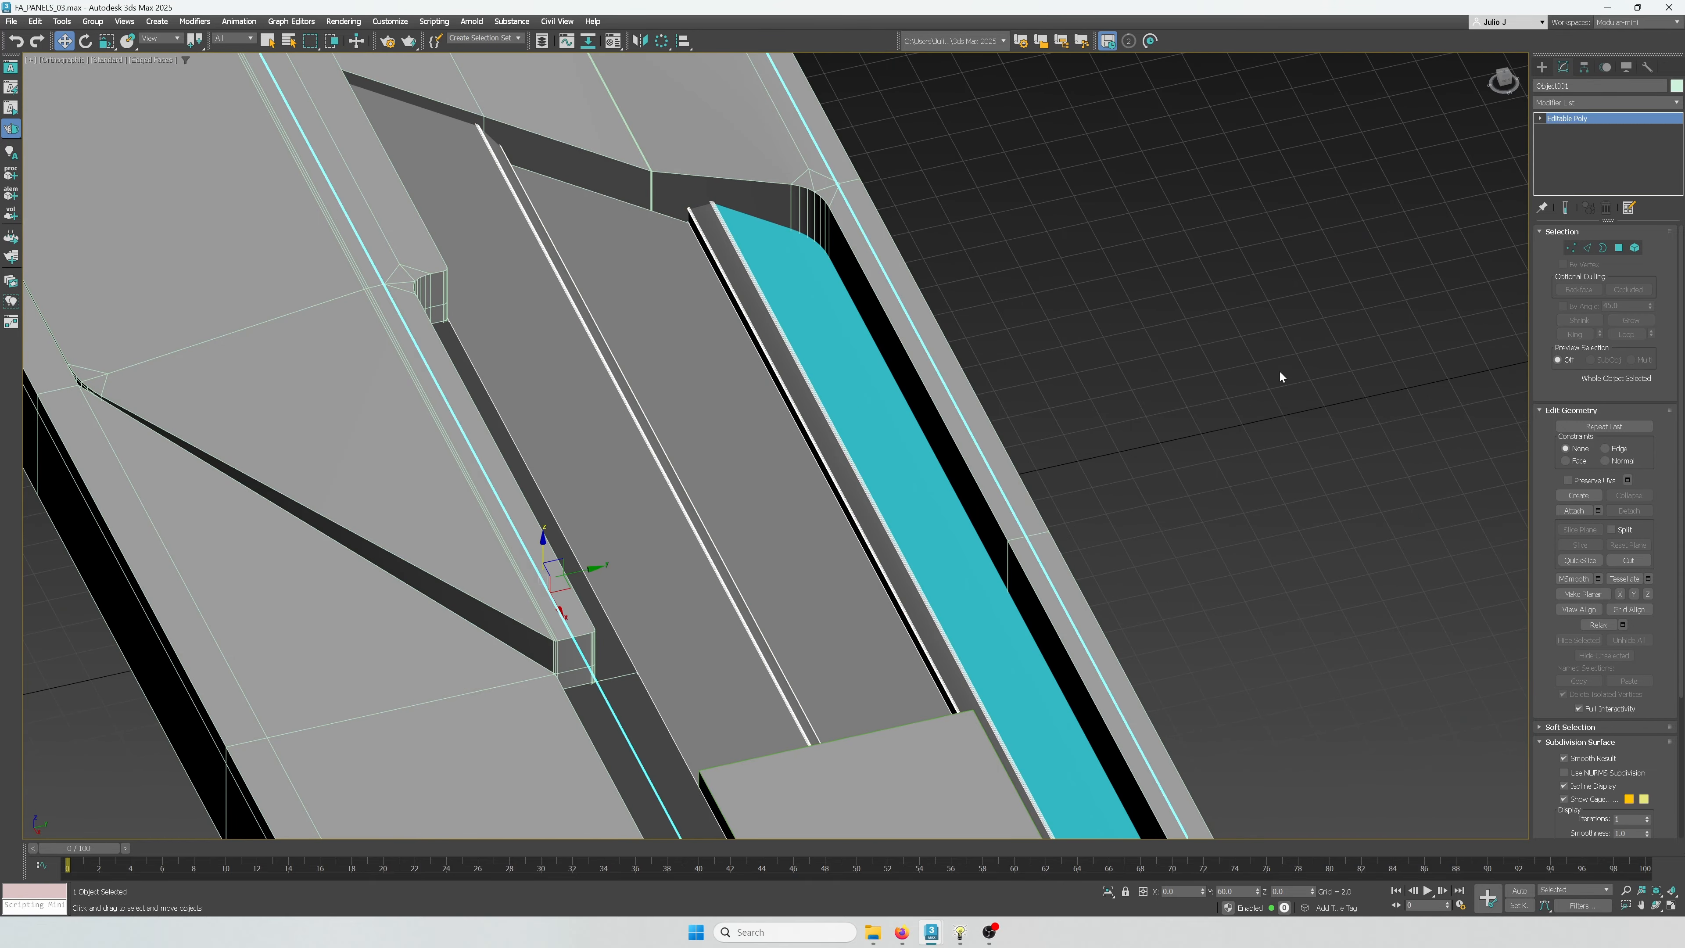
Create a standing cylinder about 0.615 in radius and 5.762 high on the recessed central floor
{"action": "left_click", "coordinate": [1279, 377]}
{"action": "middle_click_drag", "start_coordinate": [949, 524], "coordinate": [915, 597], "text": "alt"}
{"action": "left_click", "coordinate": [915, 597]}
{"action": "left_click", "coordinate": [1542, 67]}
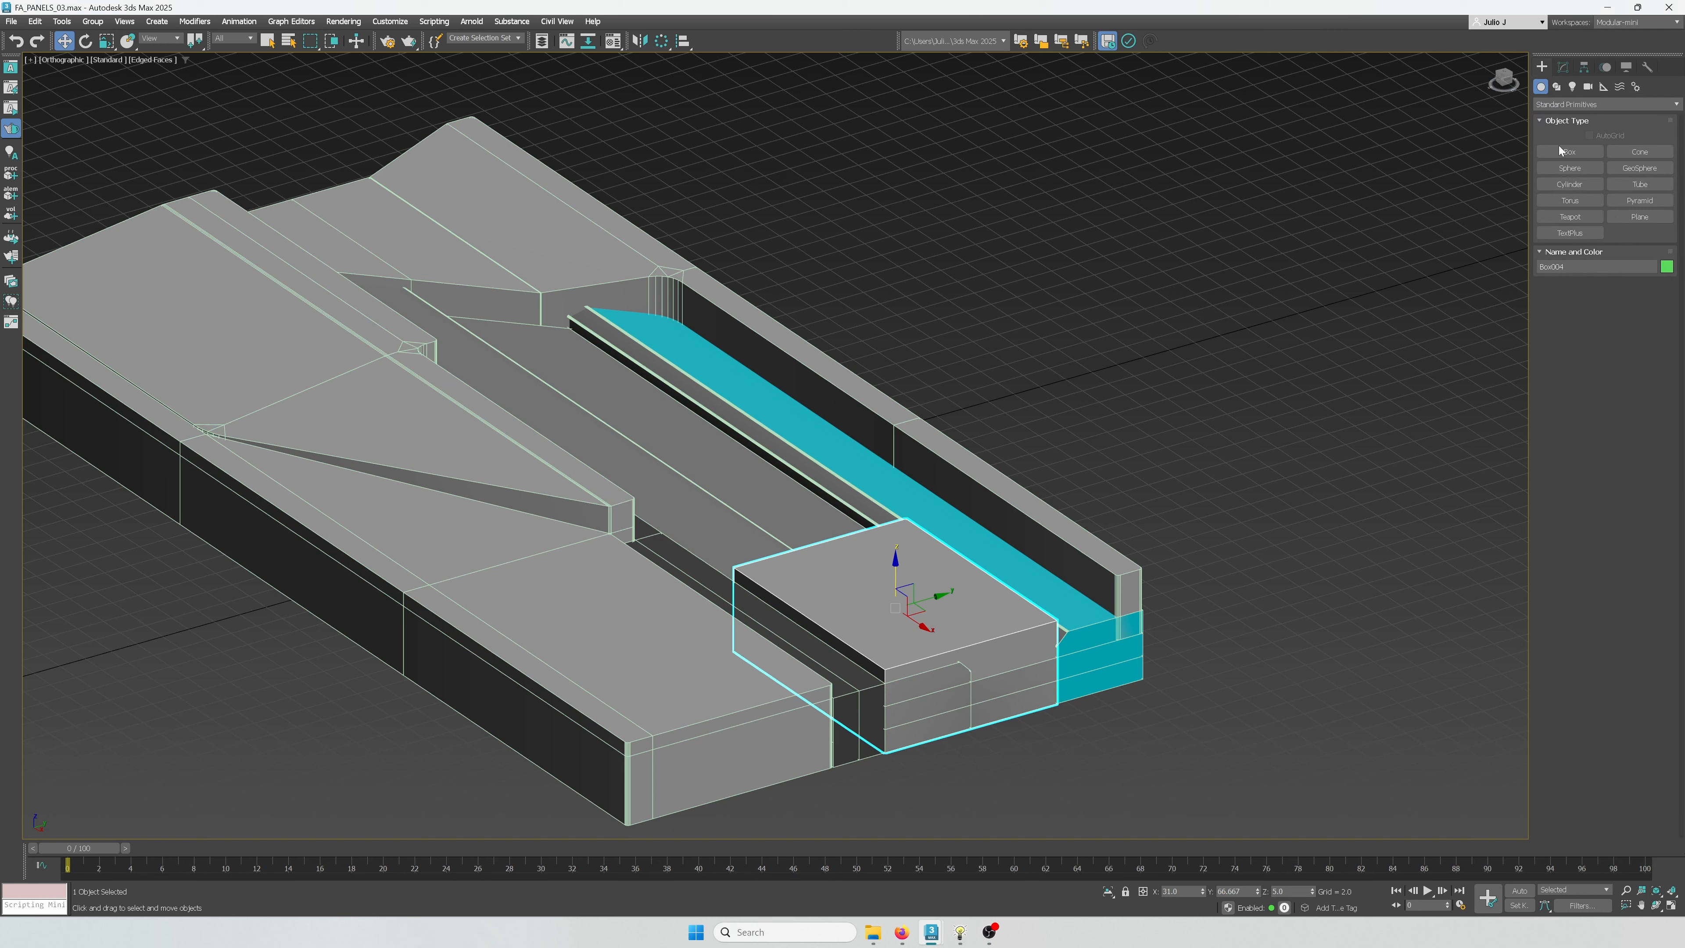
{"action": "left_click", "coordinate": [1569, 183]}
{"action": "scroll", "coordinate": [546, 367], "scroll_direction": "up", "scroll_amount": 5}
{"action": "left_click_drag", "start_coordinate": [546, 372], "coordinate": [557, 377]}
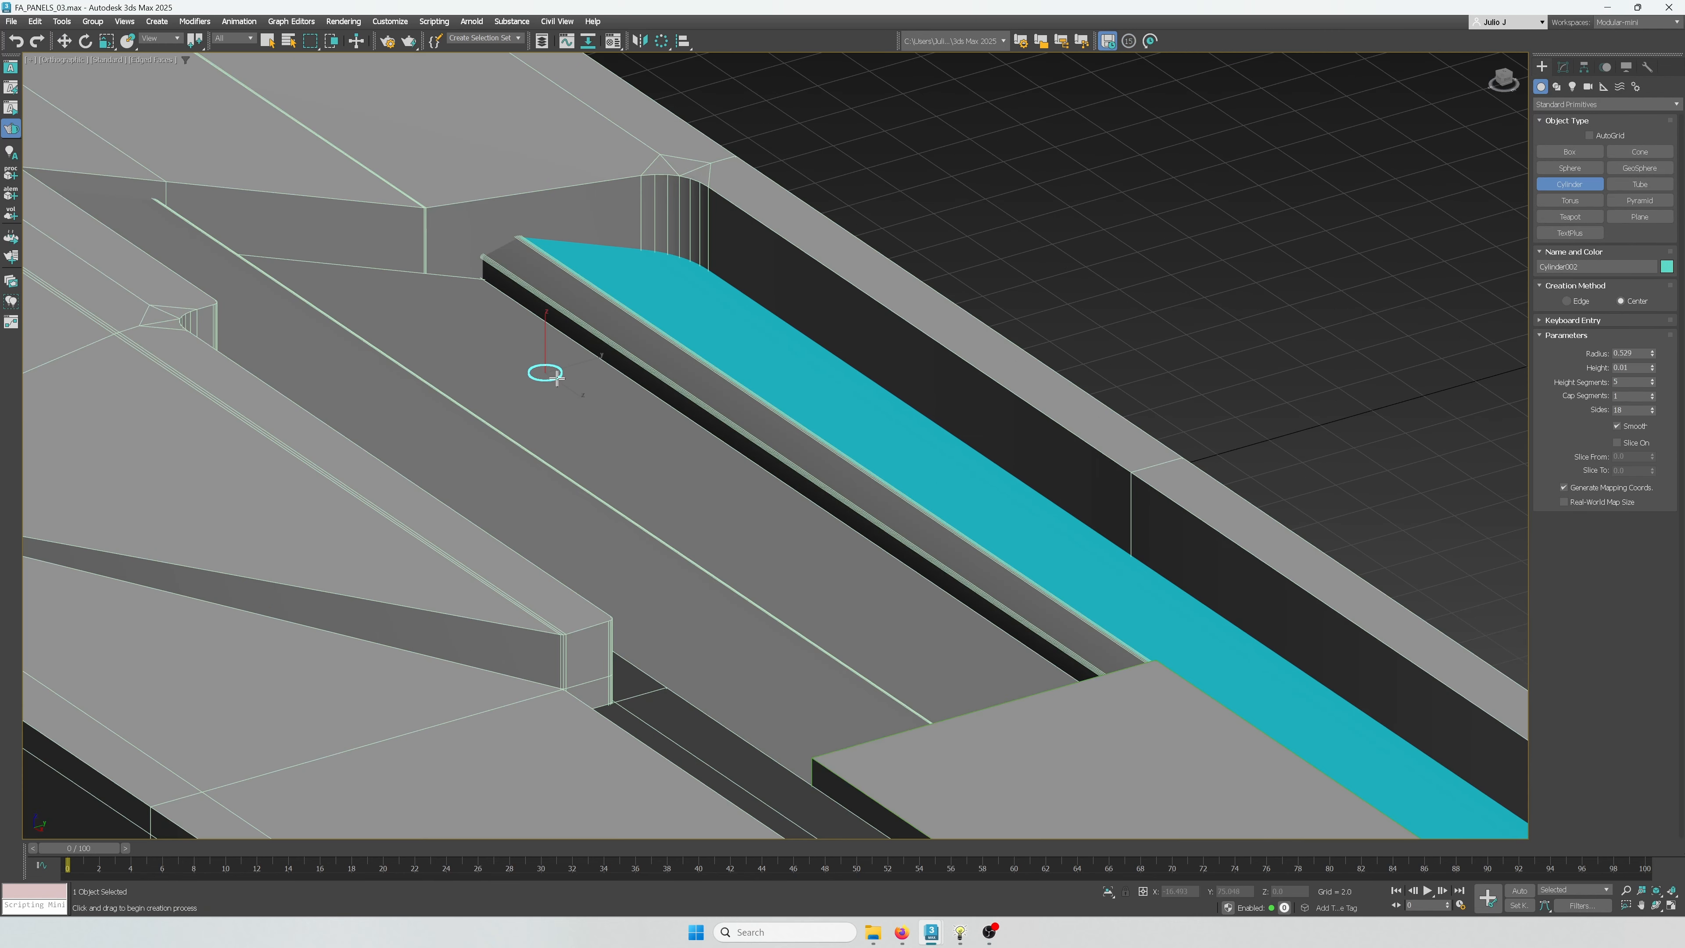
{"action": "scroll", "coordinate": [603, 358], "scroll_direction": "down", "scroll_amount": 5}
Move the cylinder to the inner bevel and rotate it to lie flat across the recessed channel
{"action": "middle_click_drag", "start_coordinate": [603, 358], "coordinate": [551, 380], "text": "alt"}
{"action": "key", "text": "w"}
{"action": "left_click_drag", "start_coordinate": [609, 416], "coordinate": [384, 329]}
{"action": "left_click", "coordinate": [85, 41]}
{"action": "scroll", "coordinate": [652, 426], "scroll_direction": "up", "scroll_amount": 3}
{"action": "key", "text": "w"}
{"action": "left_click", "coordinate": [1563, 67]}
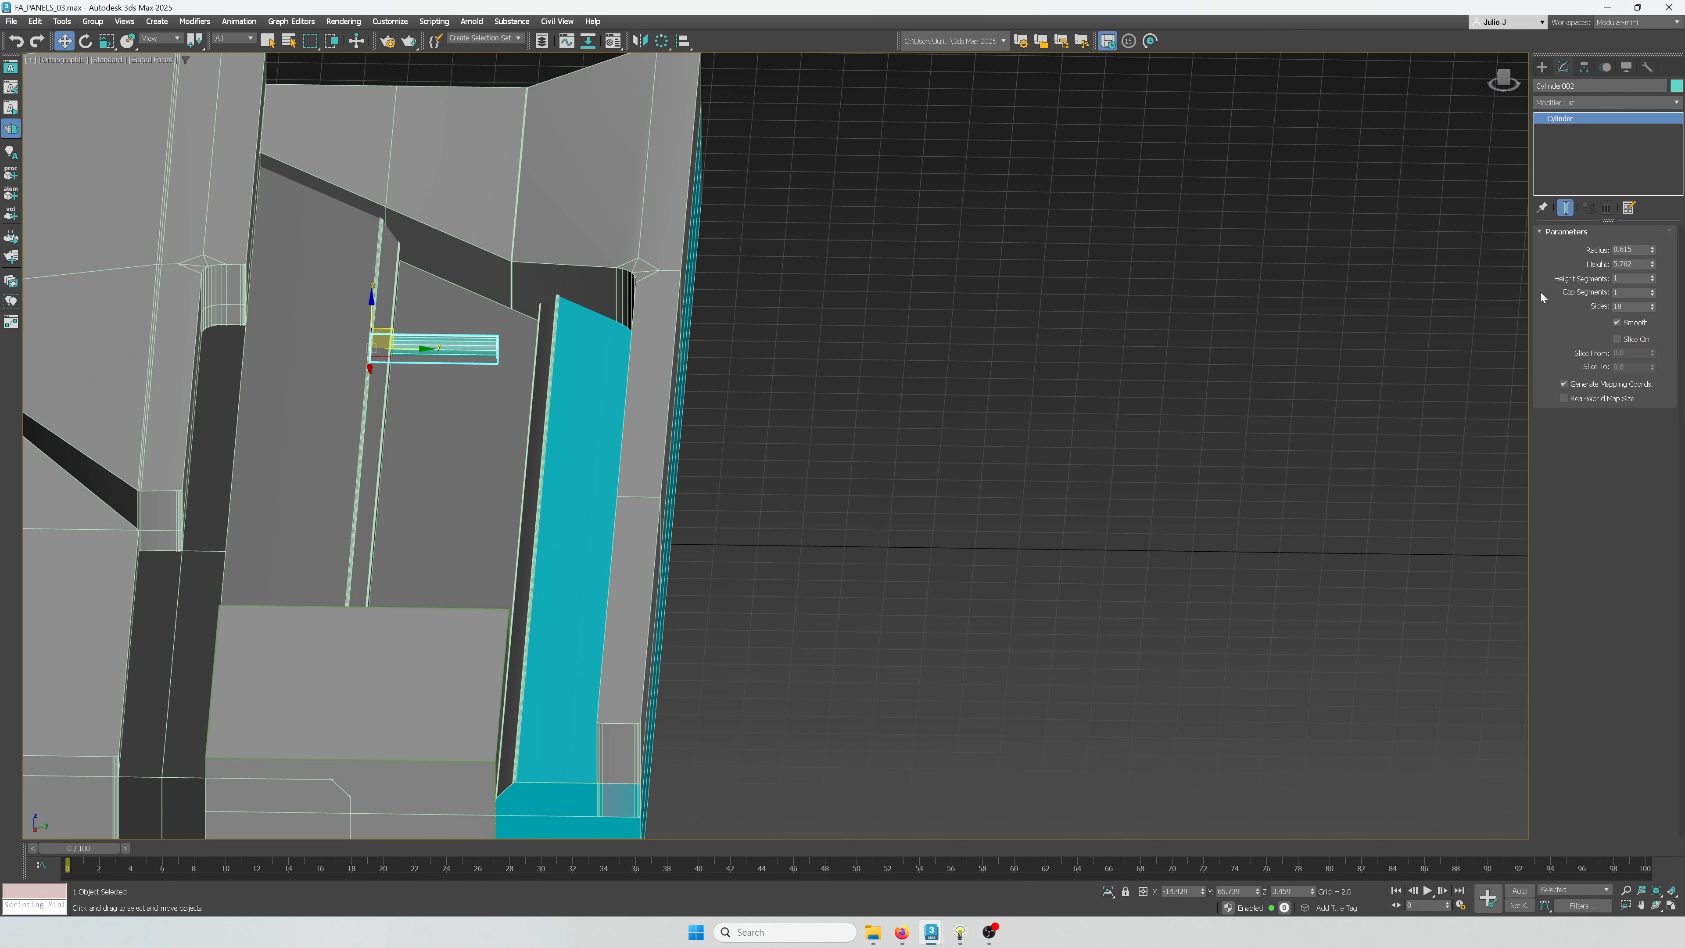
Shift the cylinder along its length and stretch it lengthwise so both ends sink into the channel's bevels
{"action": "scroll", "coordinate": [405, 351], "scroll_direction": "up", "scroll_amount": 4}
{"action": "left_click_drag", "start_coordinate": [380, 343], "coordinate": [405, 344]}
{"action": "scroll", "coordinate": [362, 325], "scroll_direction": "up", "scroll_amount": 4}
{"action": "middle_click_drag", "start_coordinate": [438, 323], "coordinate": [471, 439], "text": "alt"}
{"action": "key", "text": "r"}
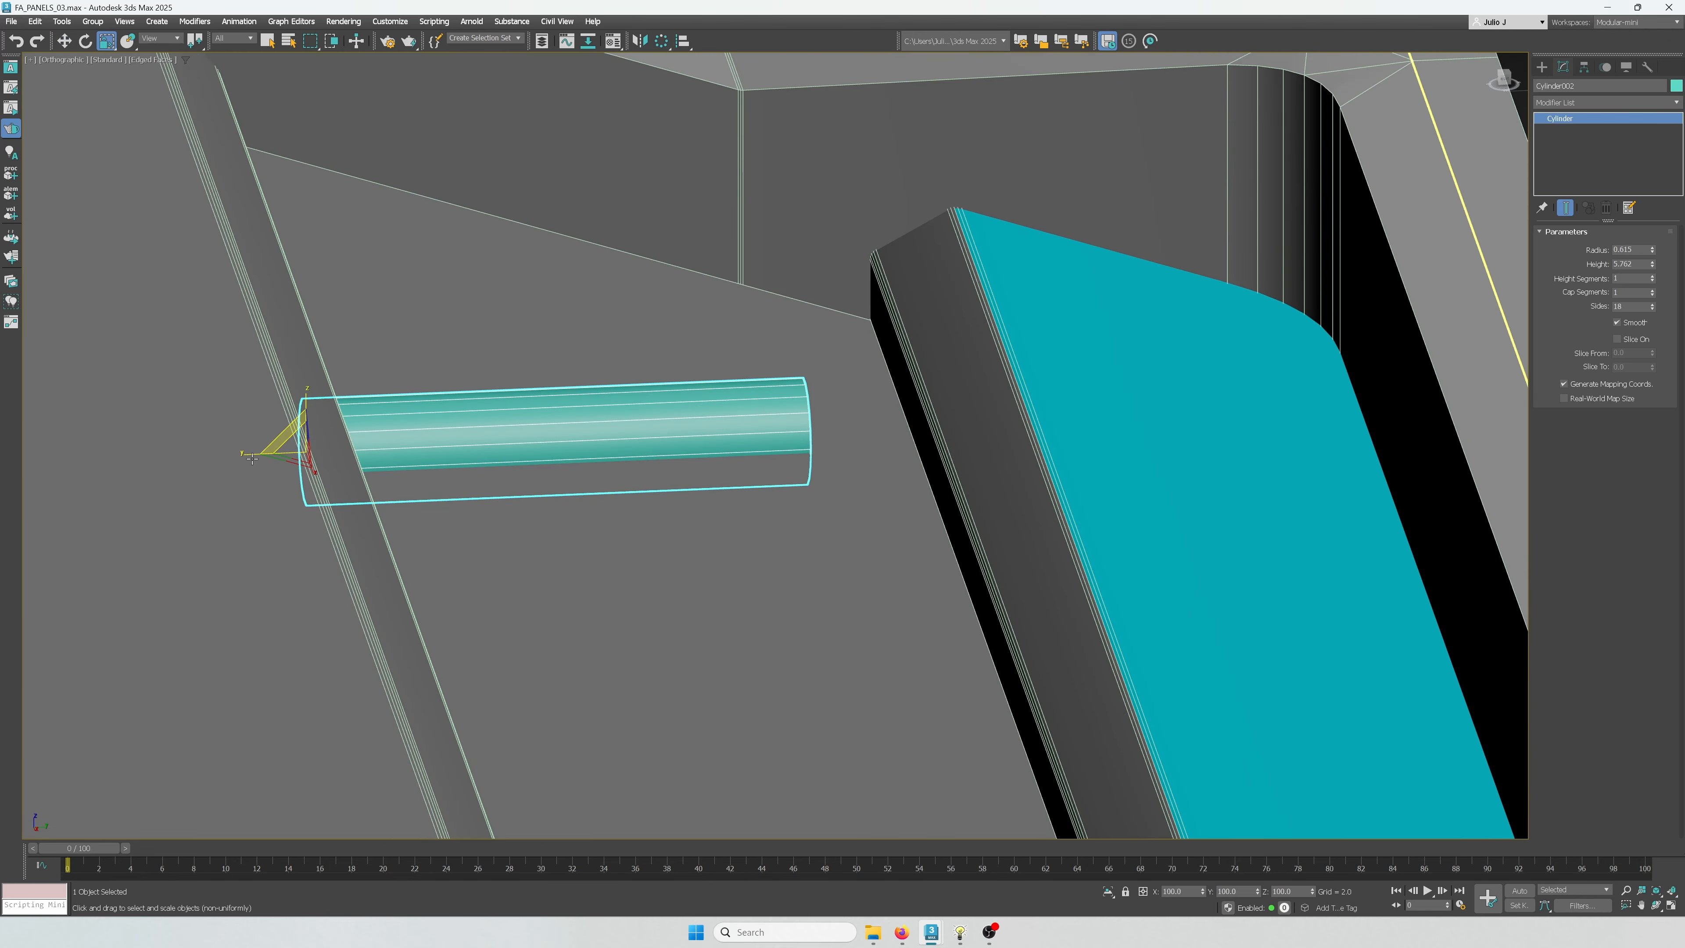
{"action": "mouse_move", "coordinate": [252, 458]}
{"action": "left_mouse_down"}
{"action": "mouse_move", "coordinate": [219, 456]}
{"action": "mouse_move", "coordinate": [246, 458]}
{"action": "left_mouse_up"}
In the top view, position the cylinder at the slanted end of the channel, beside the cyan strip's corner
{"action": "key", "text": "t"}
{"action": "key", "text": "z"}
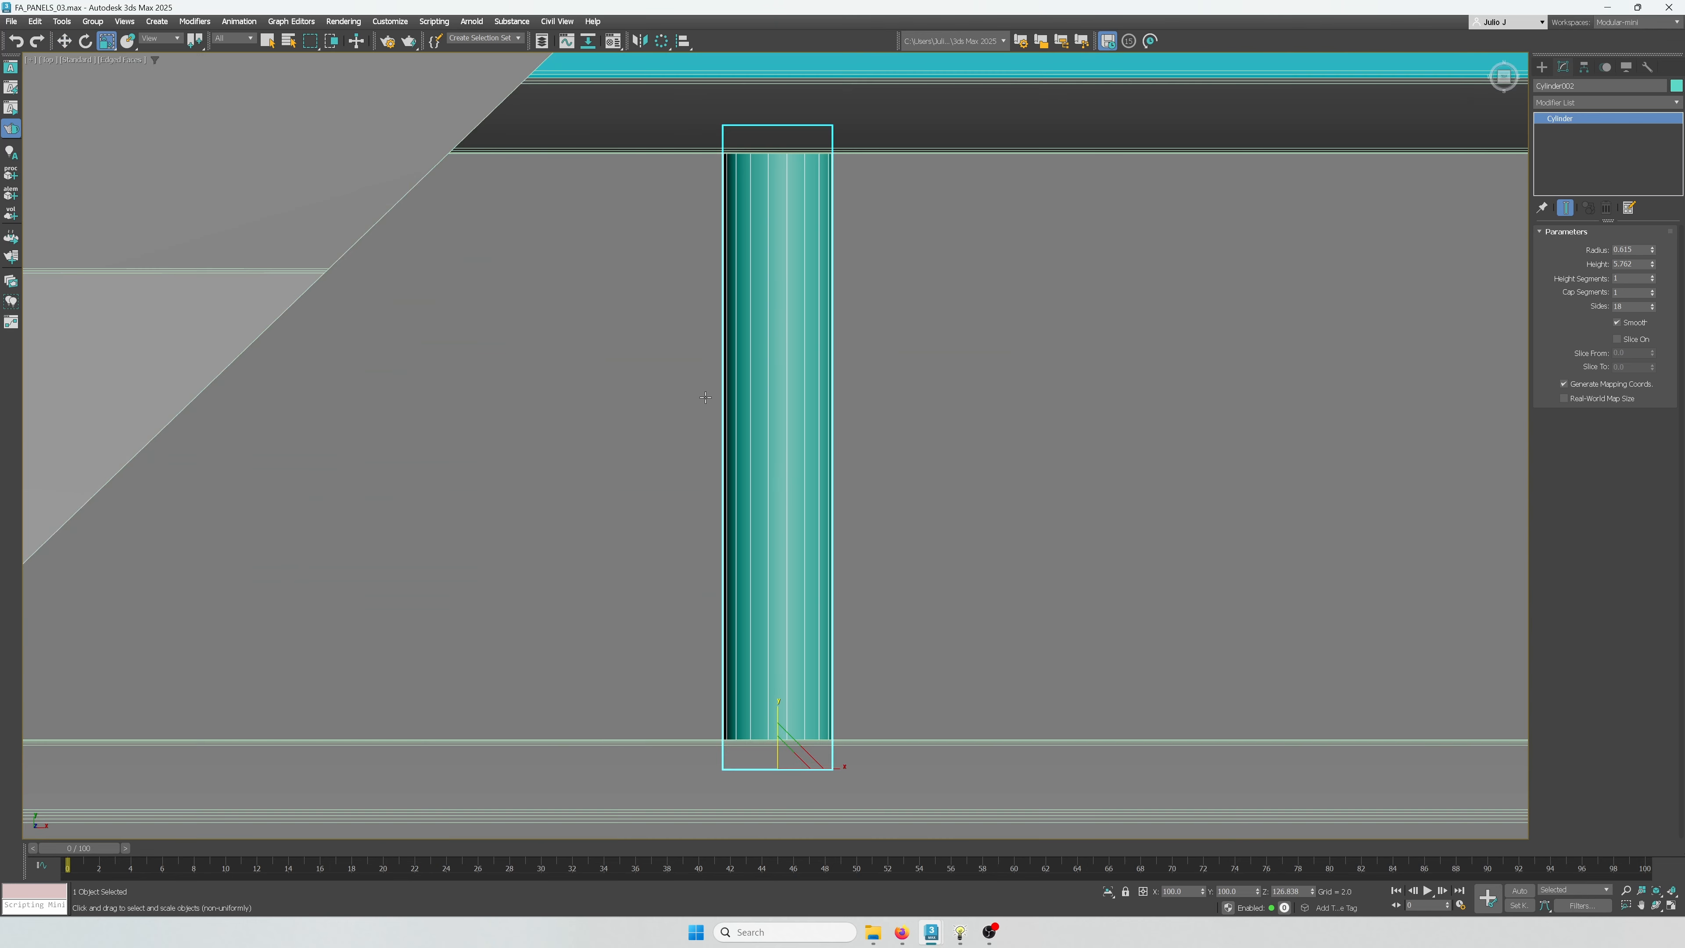
{"action": "scroll", "coordinate": [705, 397], "scroll_direction": "down", "scroll_amount": 4}
{"action": "key", "text": "w"}
{"action": "left_click_drag", "start_coordinate": [777, 581], "coordinate": [653, 581]}
{"action": "scroll", "coordinate": [689, 551], "scroll_direction": "down", "scroll_amount": 6}
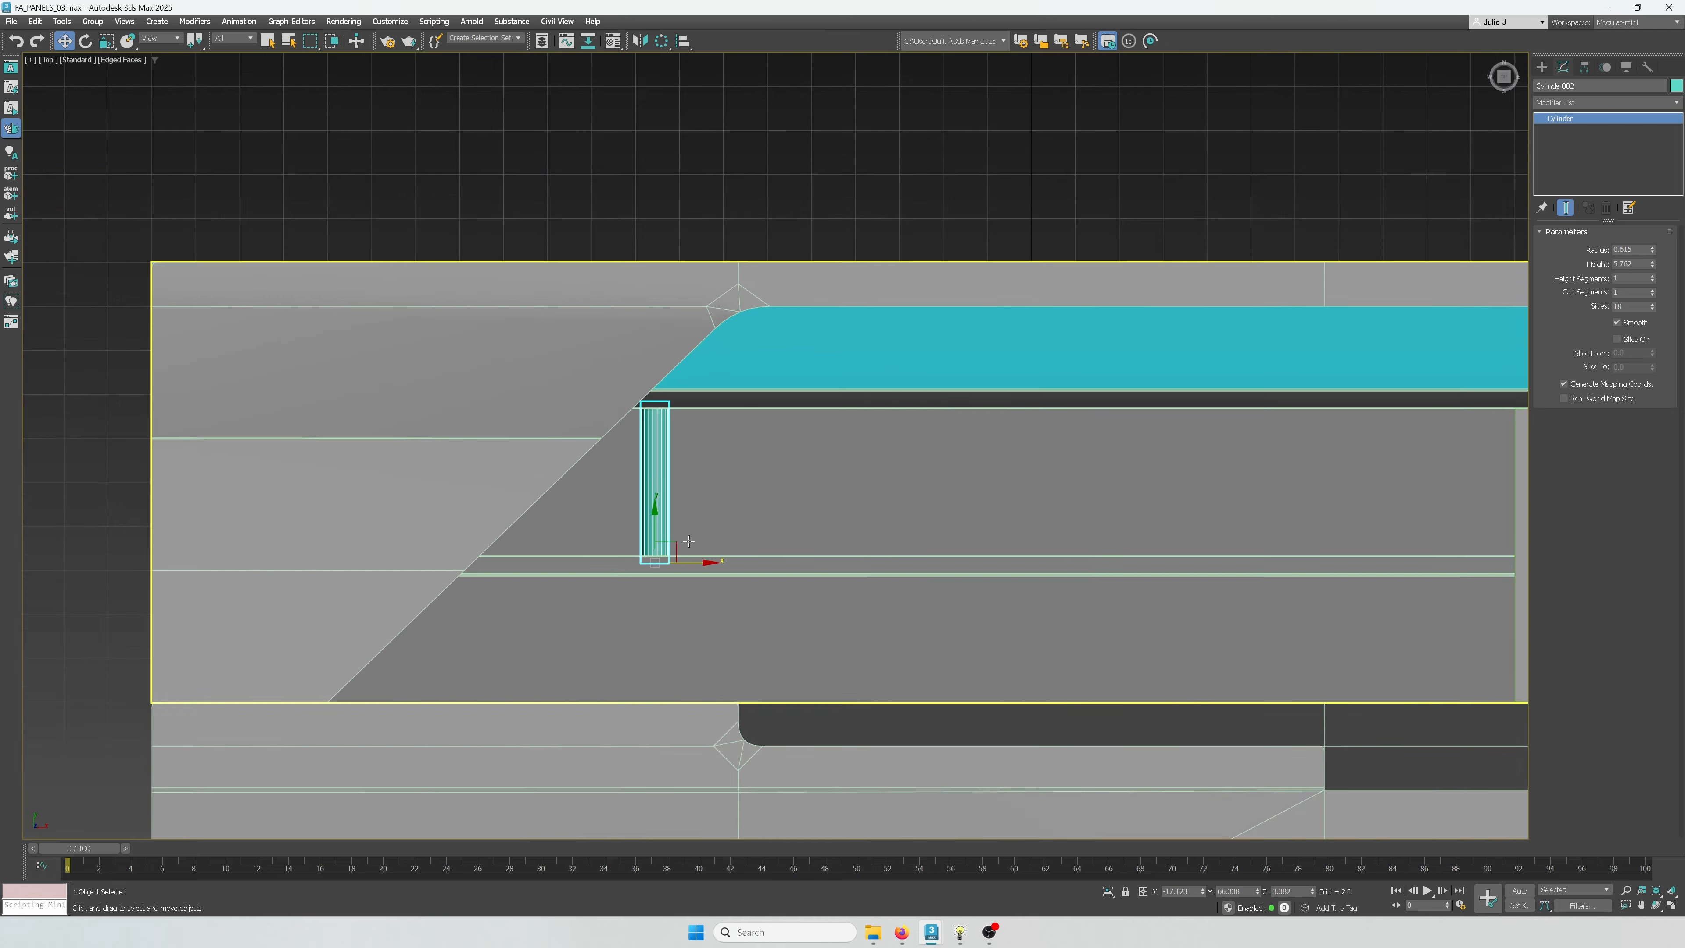
{"action": "scroll", "coordinate": [690, 542], "scroll_direction": "up", "scroll_amount": 3}
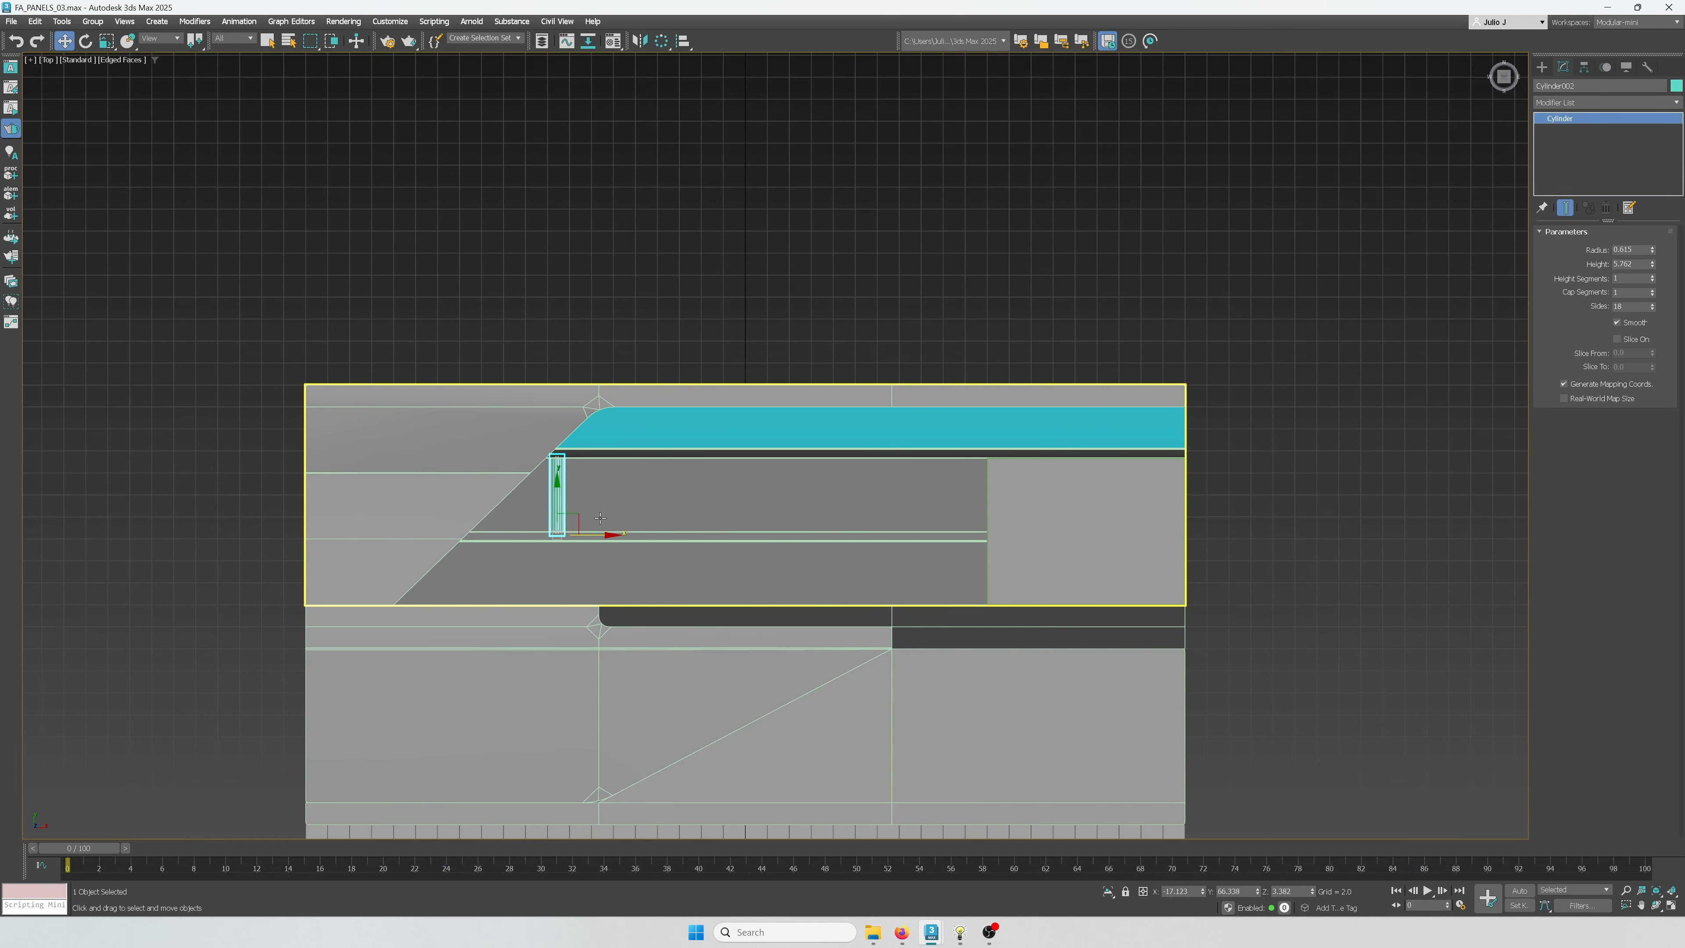
{"action": "key", "text": "r"}
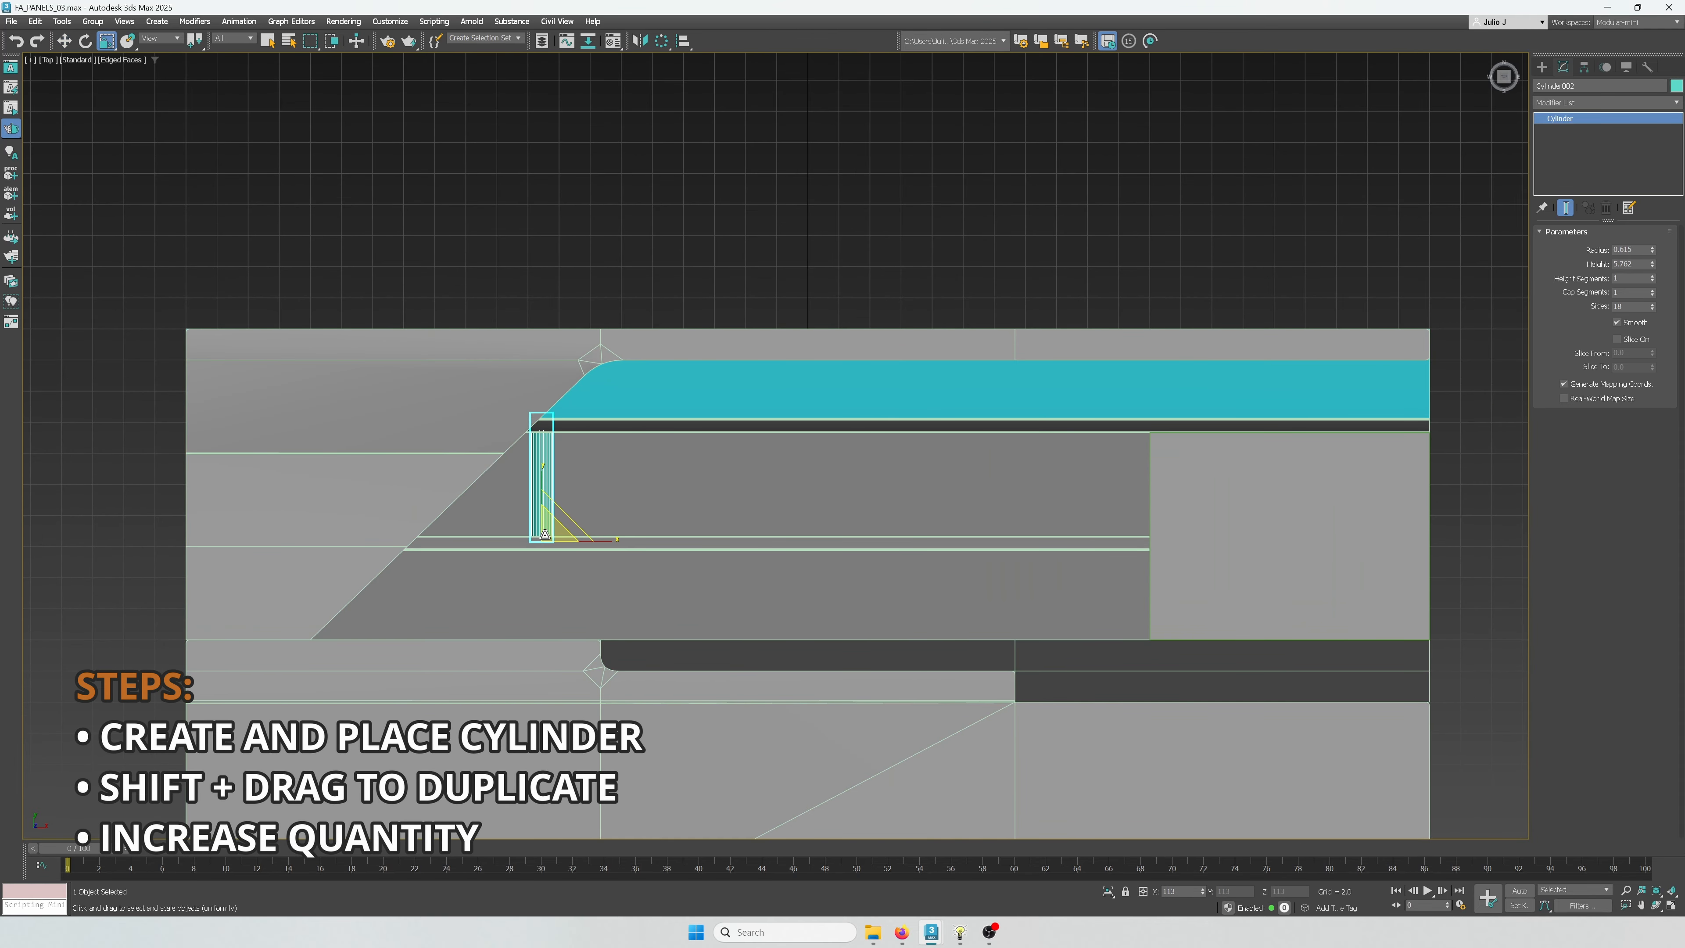
{"action": "key", "text": "w"}
{"action": "left_click_drag", "start_coordinate": [558, 528], "coordinate": [569, 529]}
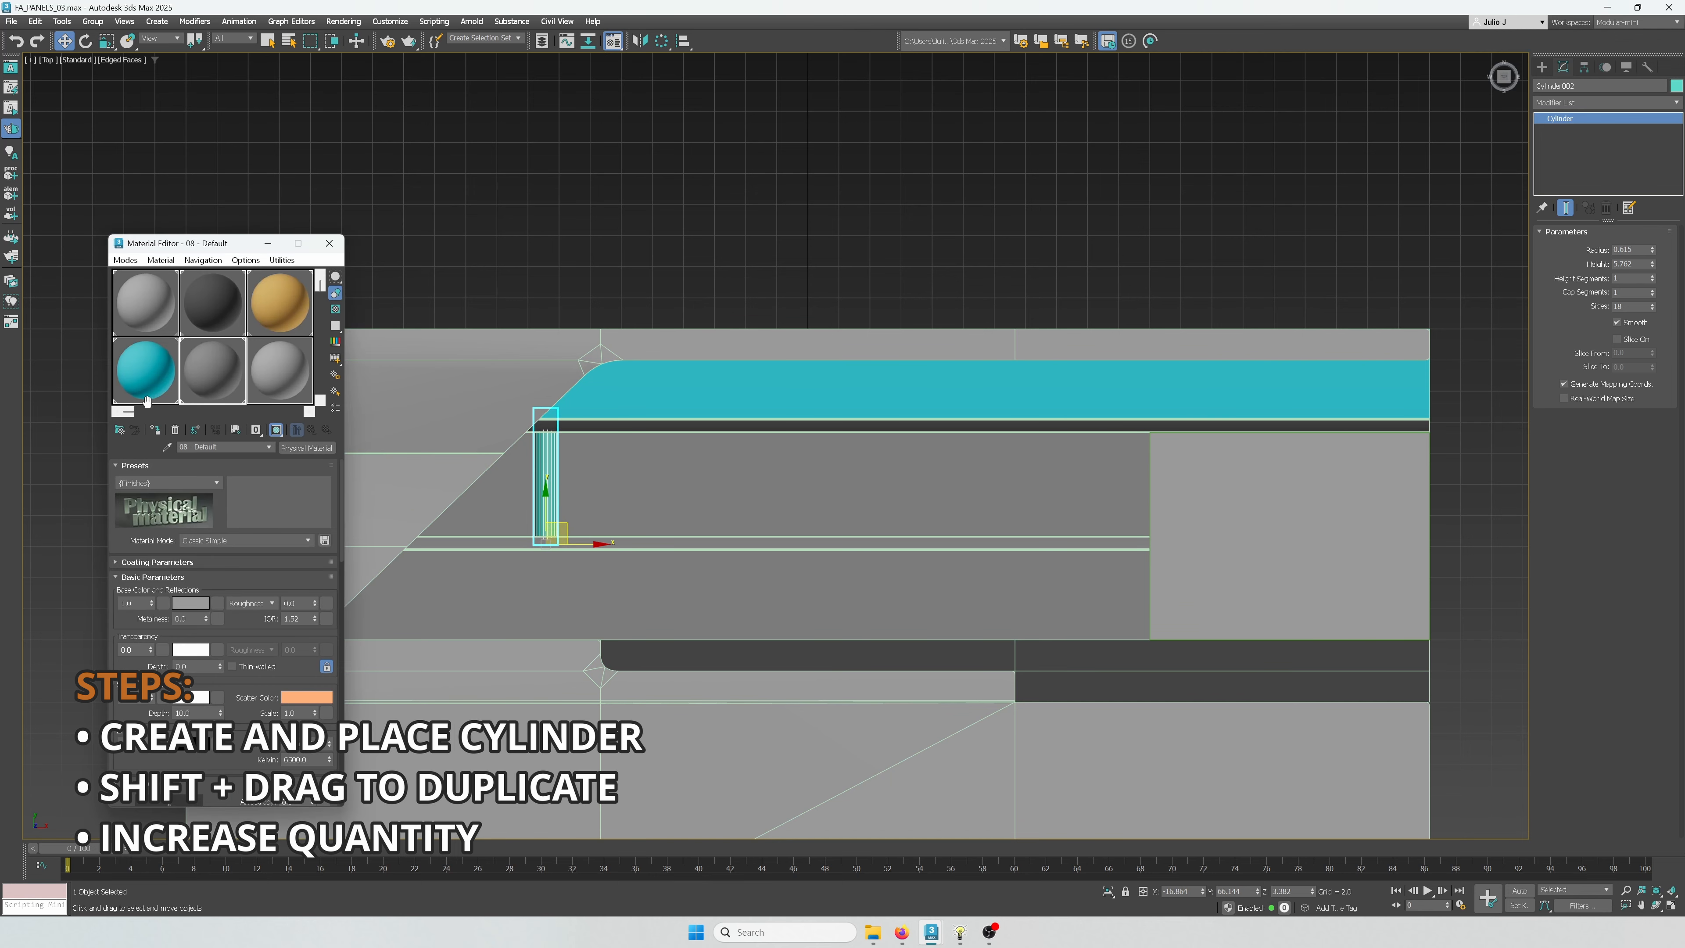
Assign the light grey material to the cylinder
{"action": "left_click", "coordinate": [272, 368]}
{"action": "left_click", "coordinate": [329, 244]}
{"action": "middle_click_drag", "start_coordinate": [378, 268], "coordinate": [229, 245]}
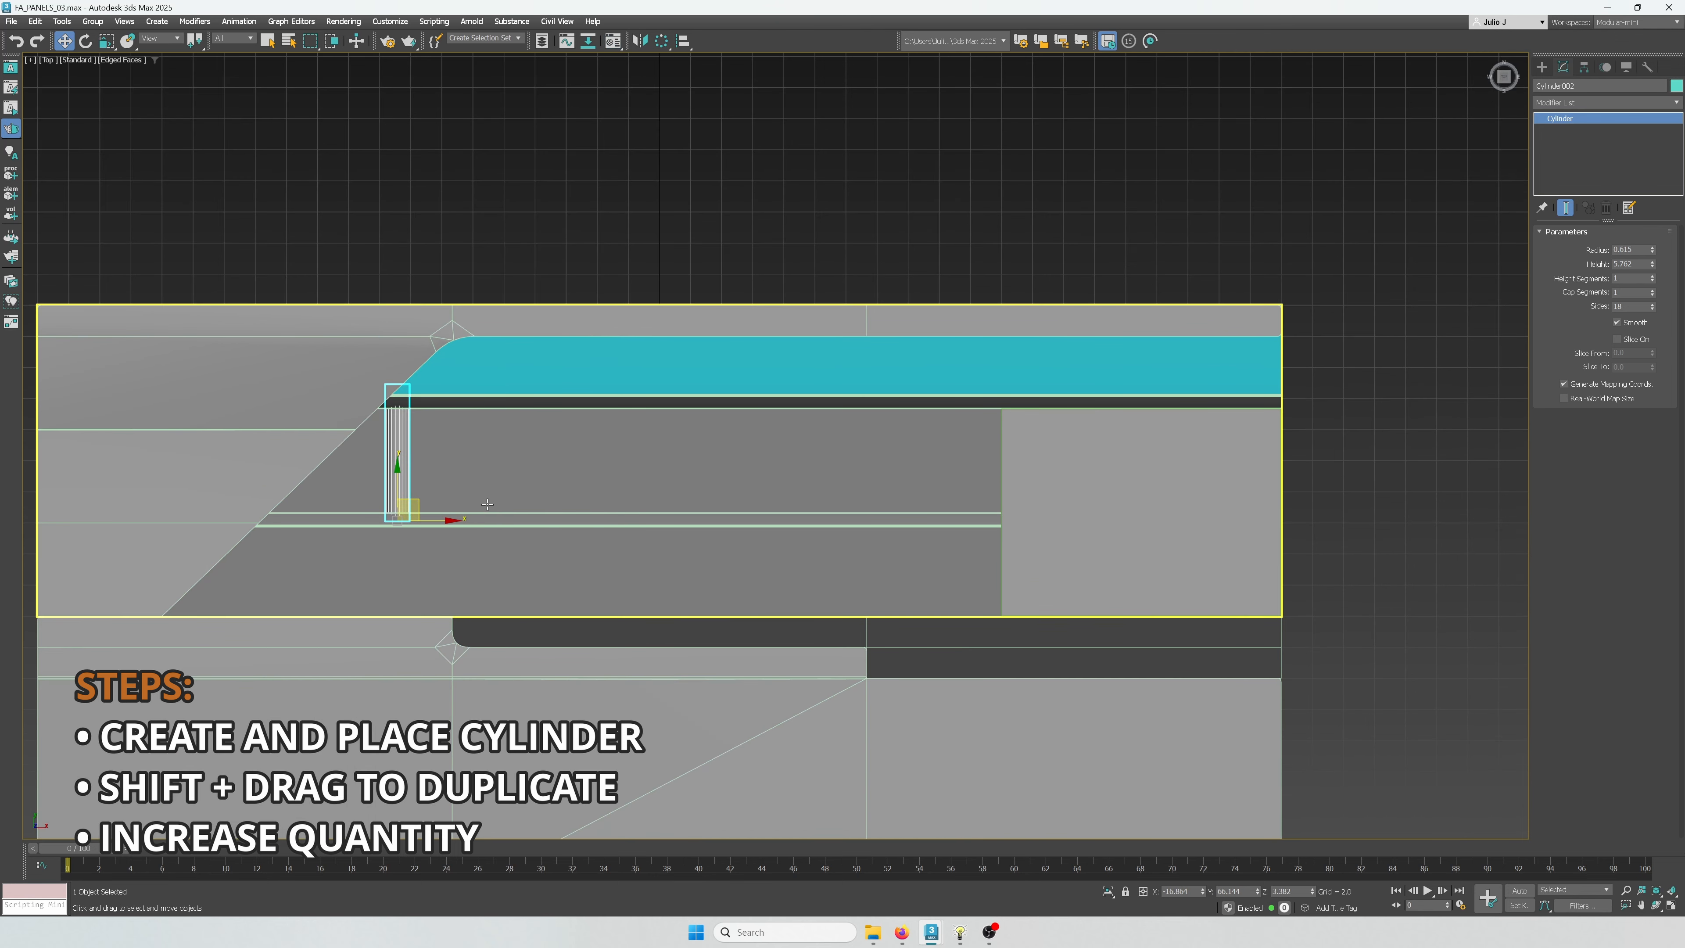
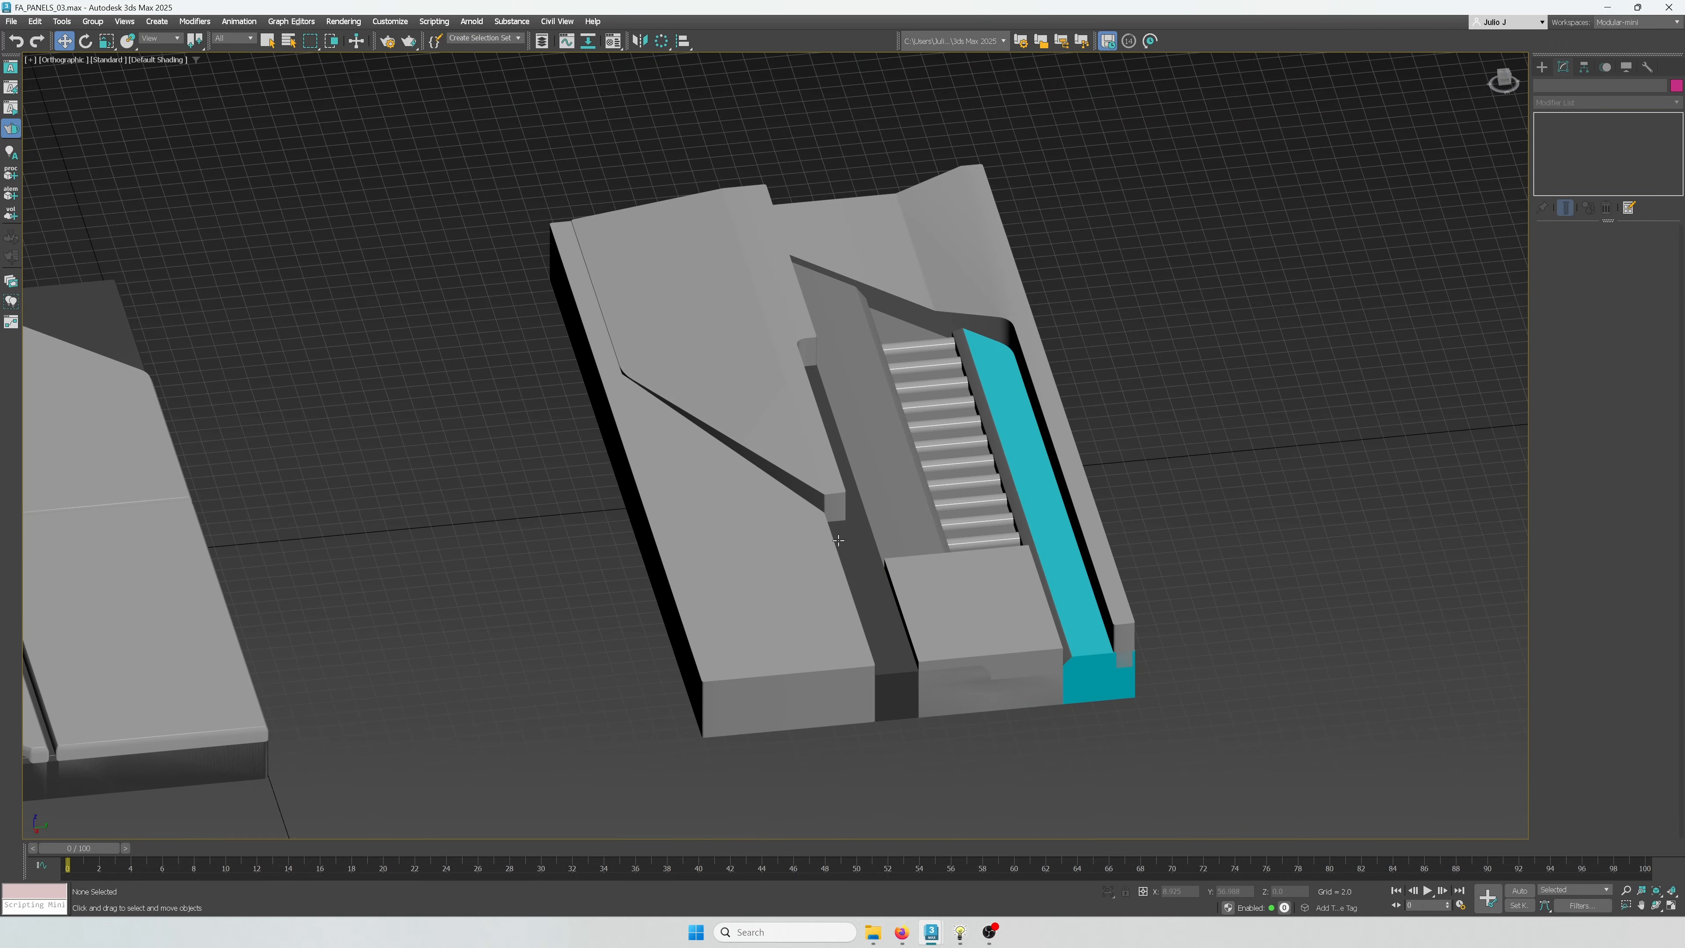
{"action": "scroll", "coordinate": [956, 543], "scroll_direction": "up", "scroll_amount": 3}
{"action": "mouse_move", "coordinate": [896, 544]}
{"action": "middle_mouse_down", "text": "alt"}
{"action": "mouse_move", "coordinate": [869, 553]}
{"action": "mouse_move", "coordinate": [885, 541]}
{"action": "middle_mouse_up", "text": "alt"}
{"action": "left_click", "coordinate": [619, 384]}
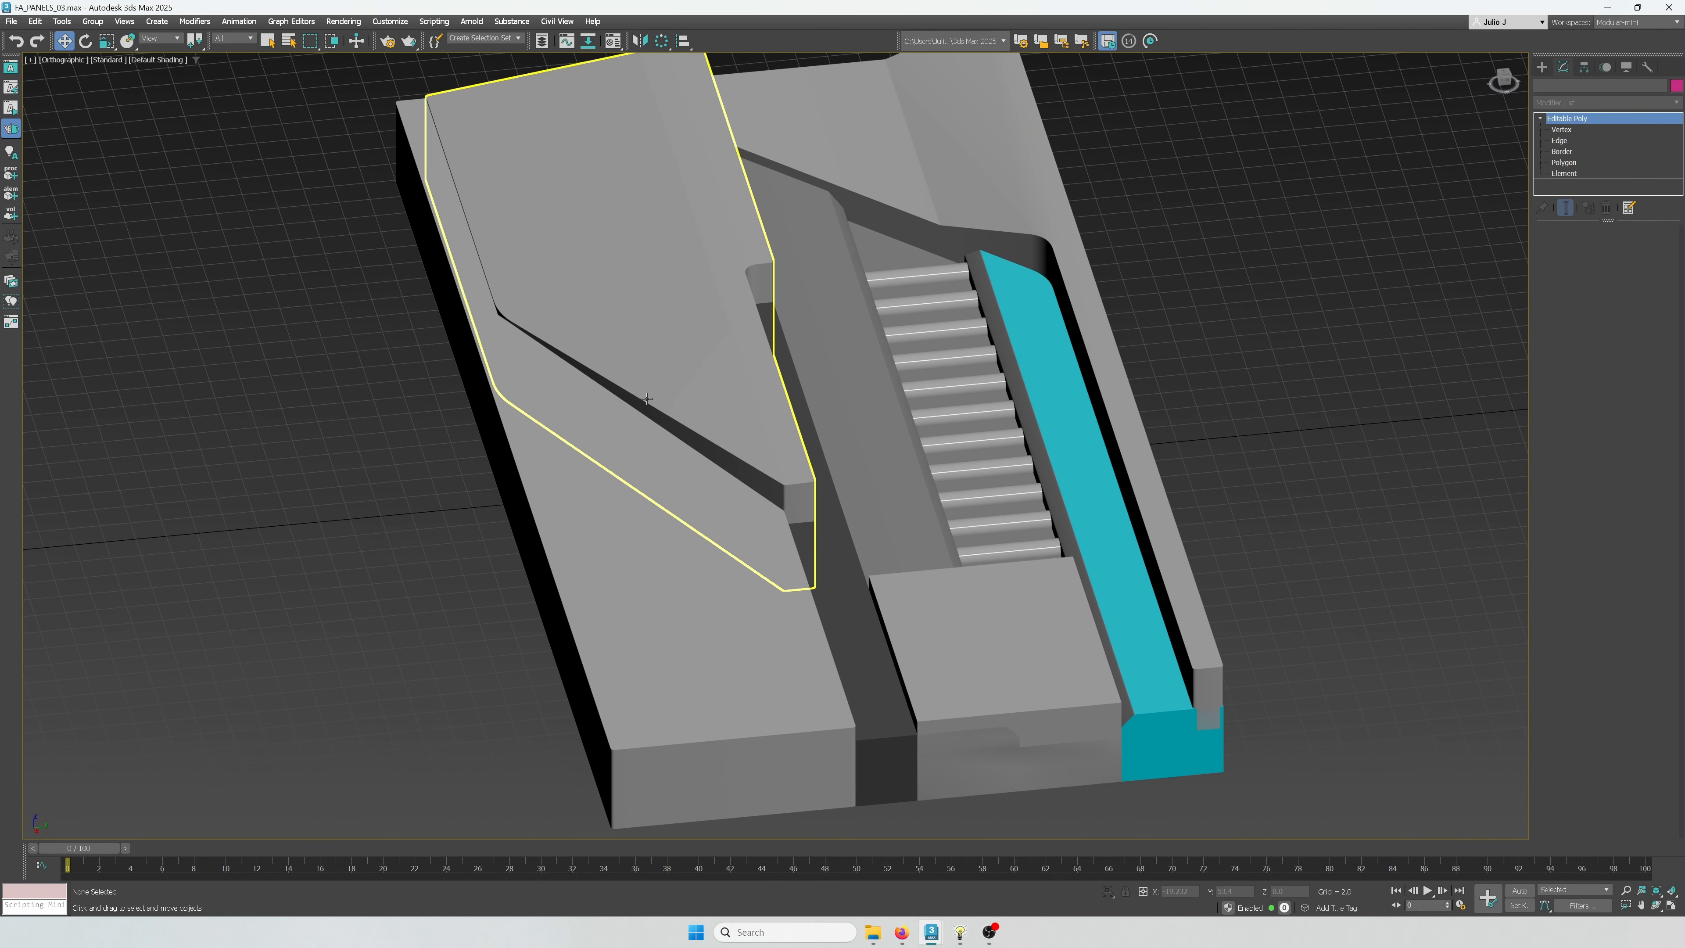
{"action": "middle_click_drag", "start_coordinate": [644, 292], "coordinate": [637, 388]}
{"action": "left_click", "coordinate": [1619, 248]}
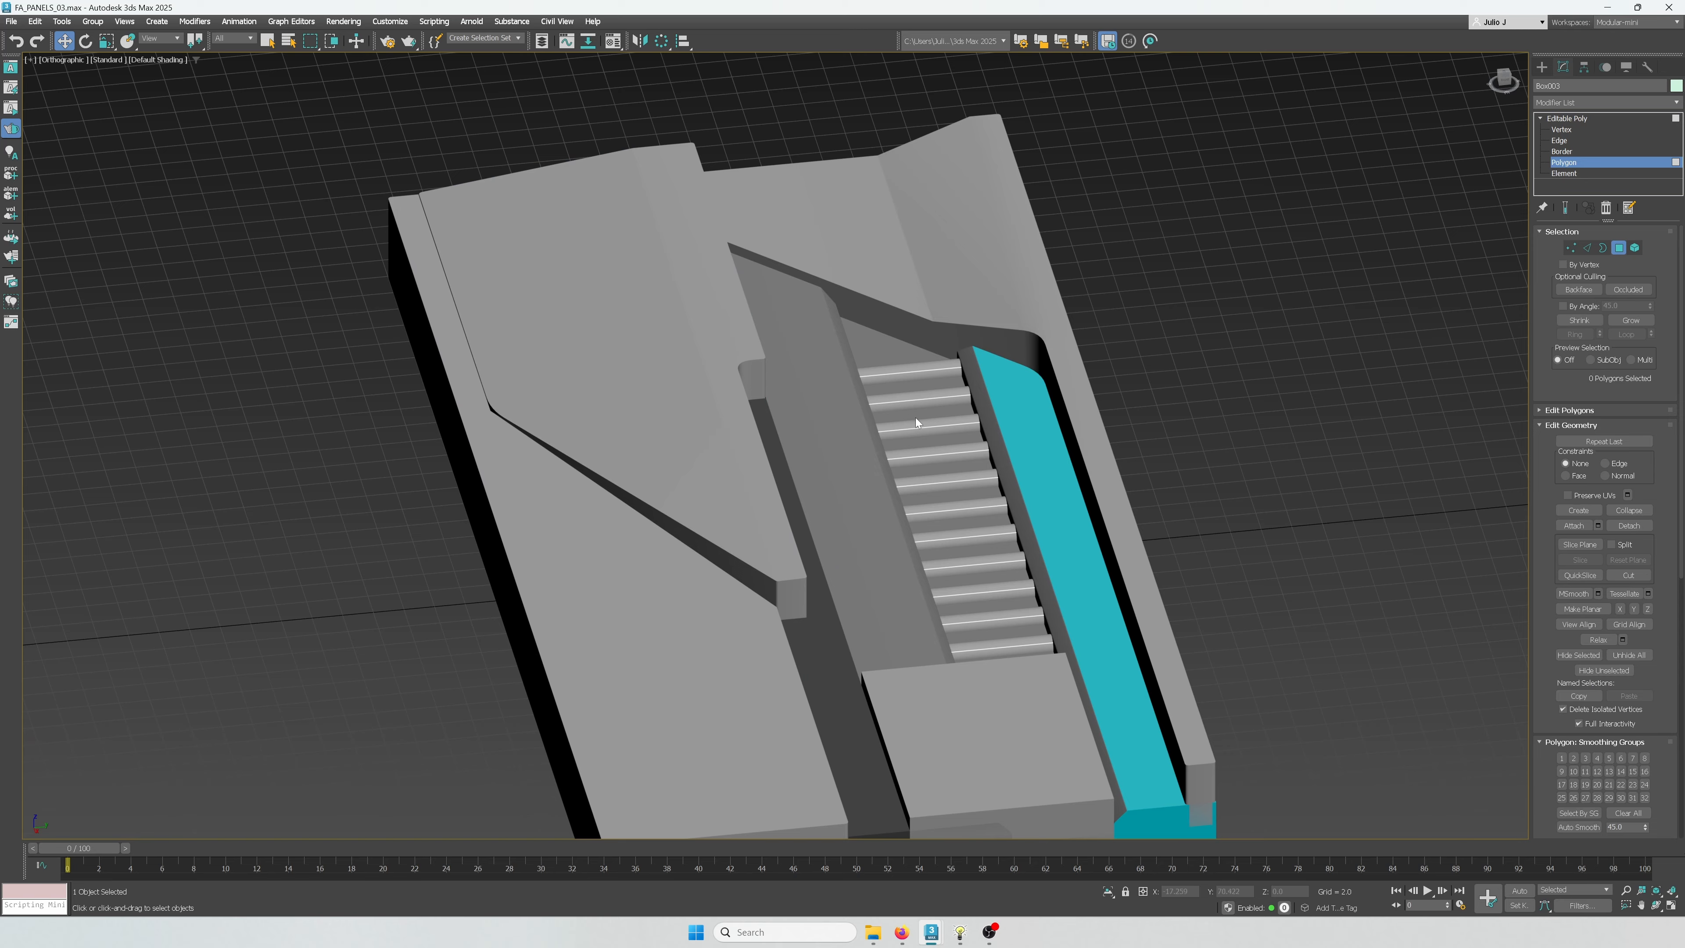
{"action": "scroll", "coordinate": [916, 418], "scroll_direction": "down", "scroll_amount": 3}
{"action": "middle_click_drag", "start_coordinate": [950, 450], "coordinate": [906, 417]}
{"action": "left_click", "coordinate": [1619, 248]}
Attach the raised angled plate to the outer base panel as one object
{"action": "left_click", "coordinate": [955, 285]}
{"action": "left_click", "coordinate": [1574, 510]}
{"action": "middle_click_drag", "start_coordinate": [895, 587], "coordinate": [929, 591], "text": "alt"}
{"action": "key", "text": "w"}
Isolate the combined outer panel and display its edges for polygon editing
{"action": "right_click", "coordinate": [877, 292]}
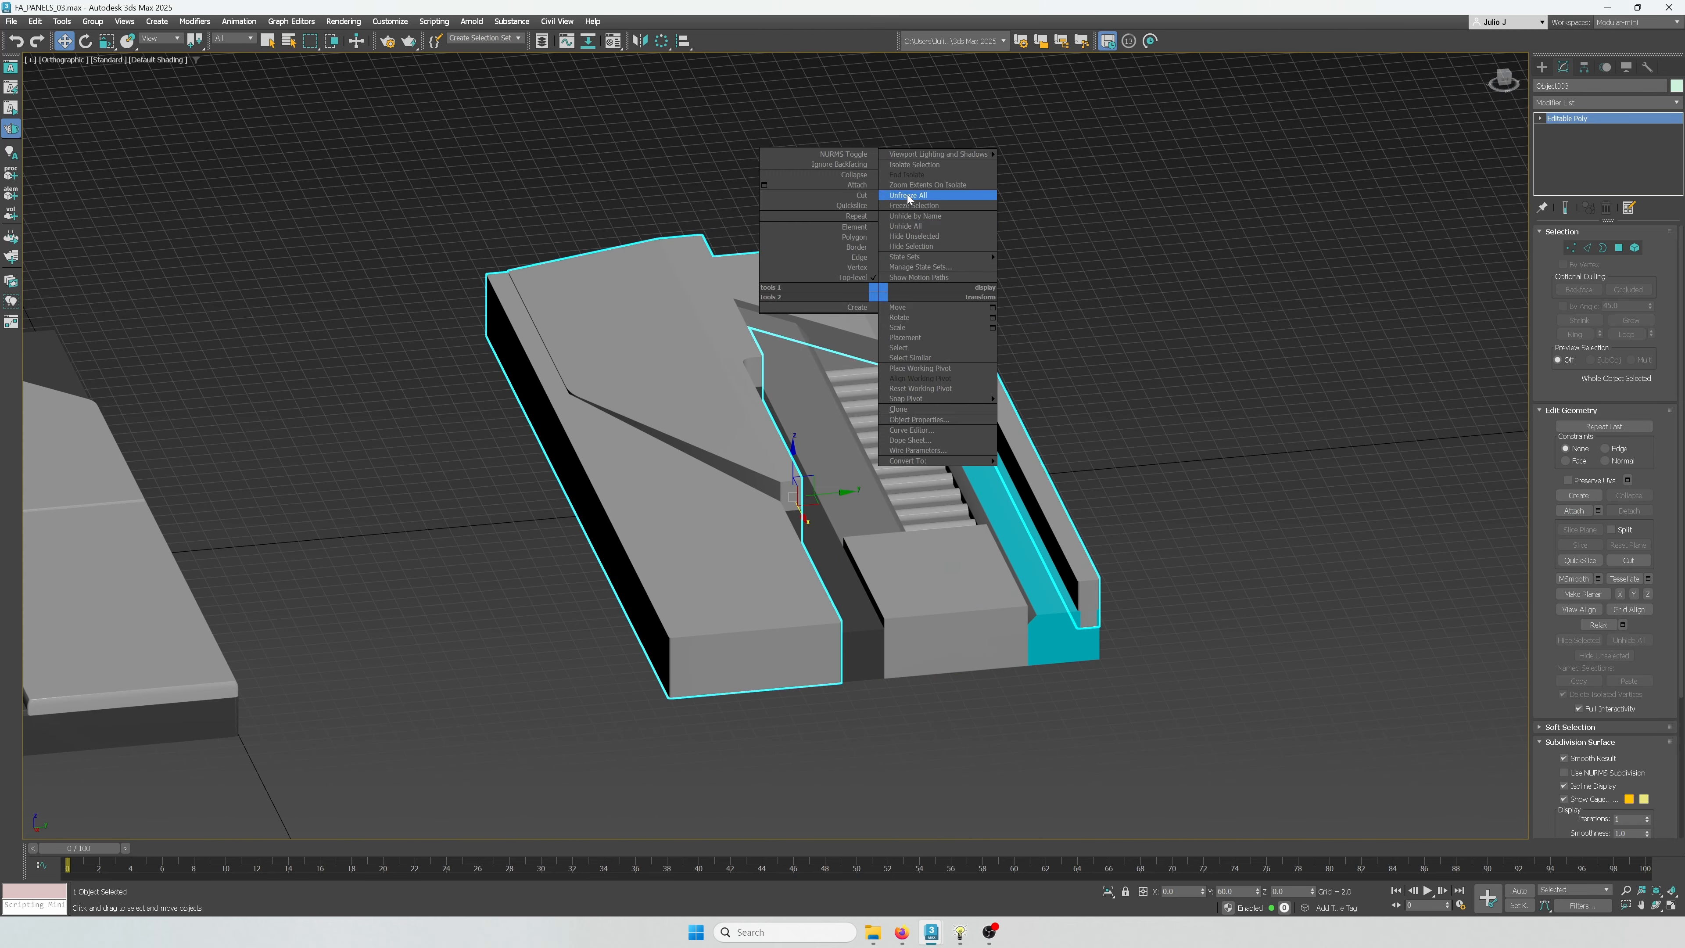
{"action": "left_click", "coordinate": [909, 166]}
{"action": "left_click", "coordinate": [1619, 247]}
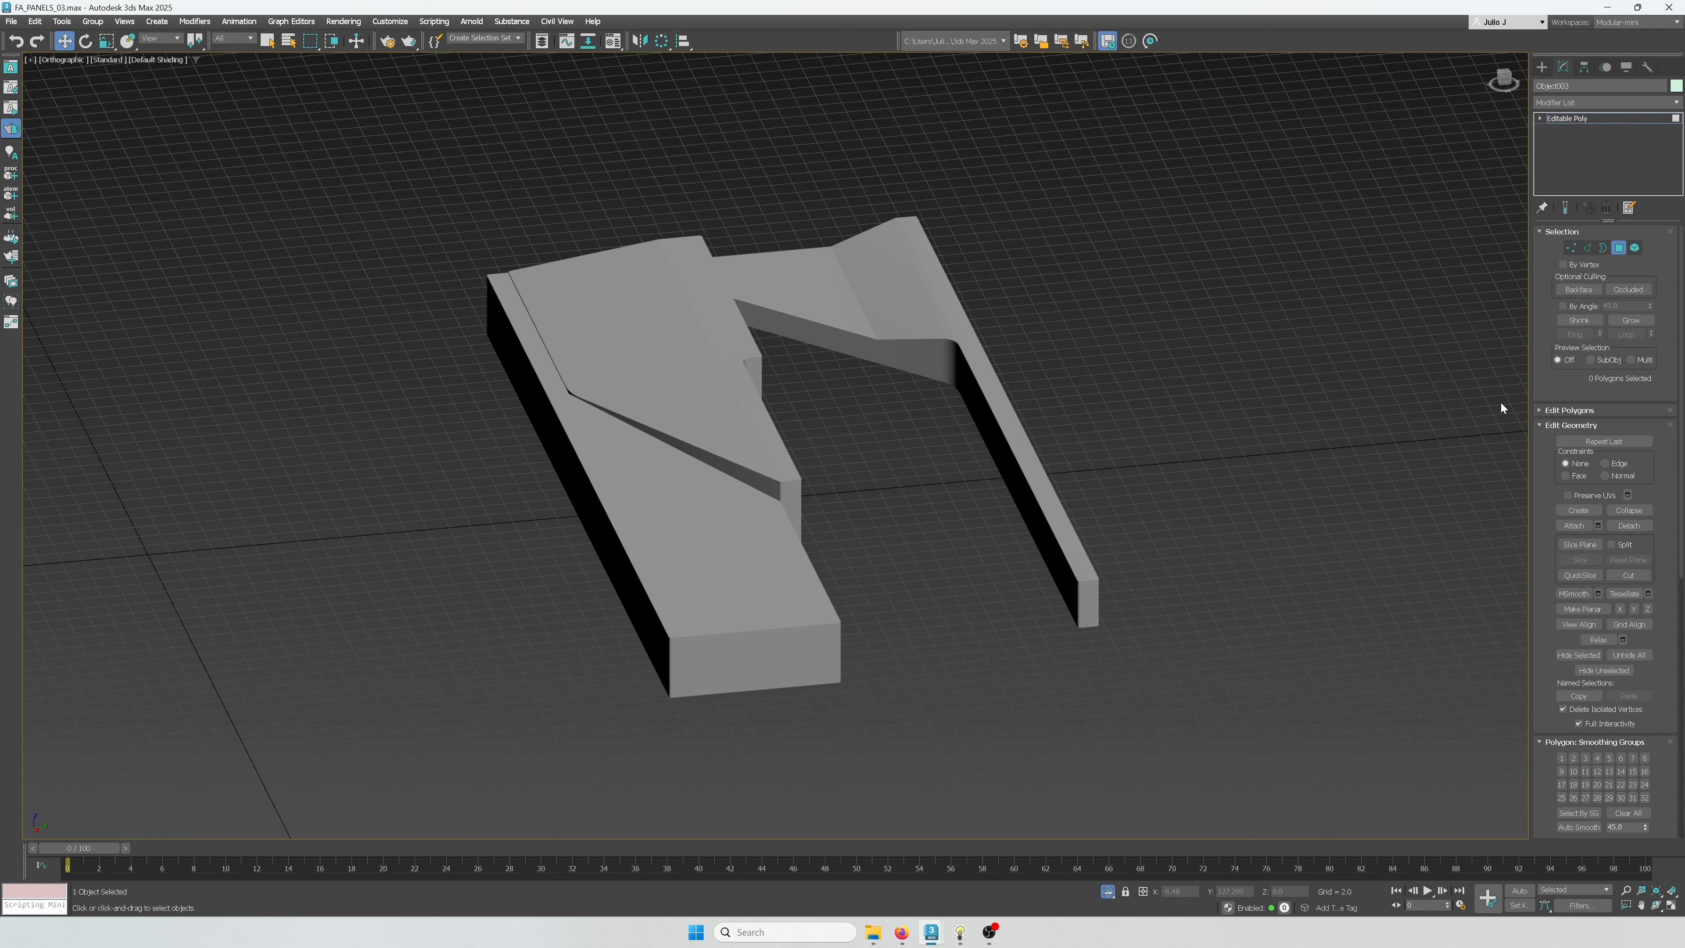
{"action": "key", "text": "F4"}
{"action": "scroll", "coordinate": [1229, 418], "scroll_direction": "up", "scroll_amount": 3}
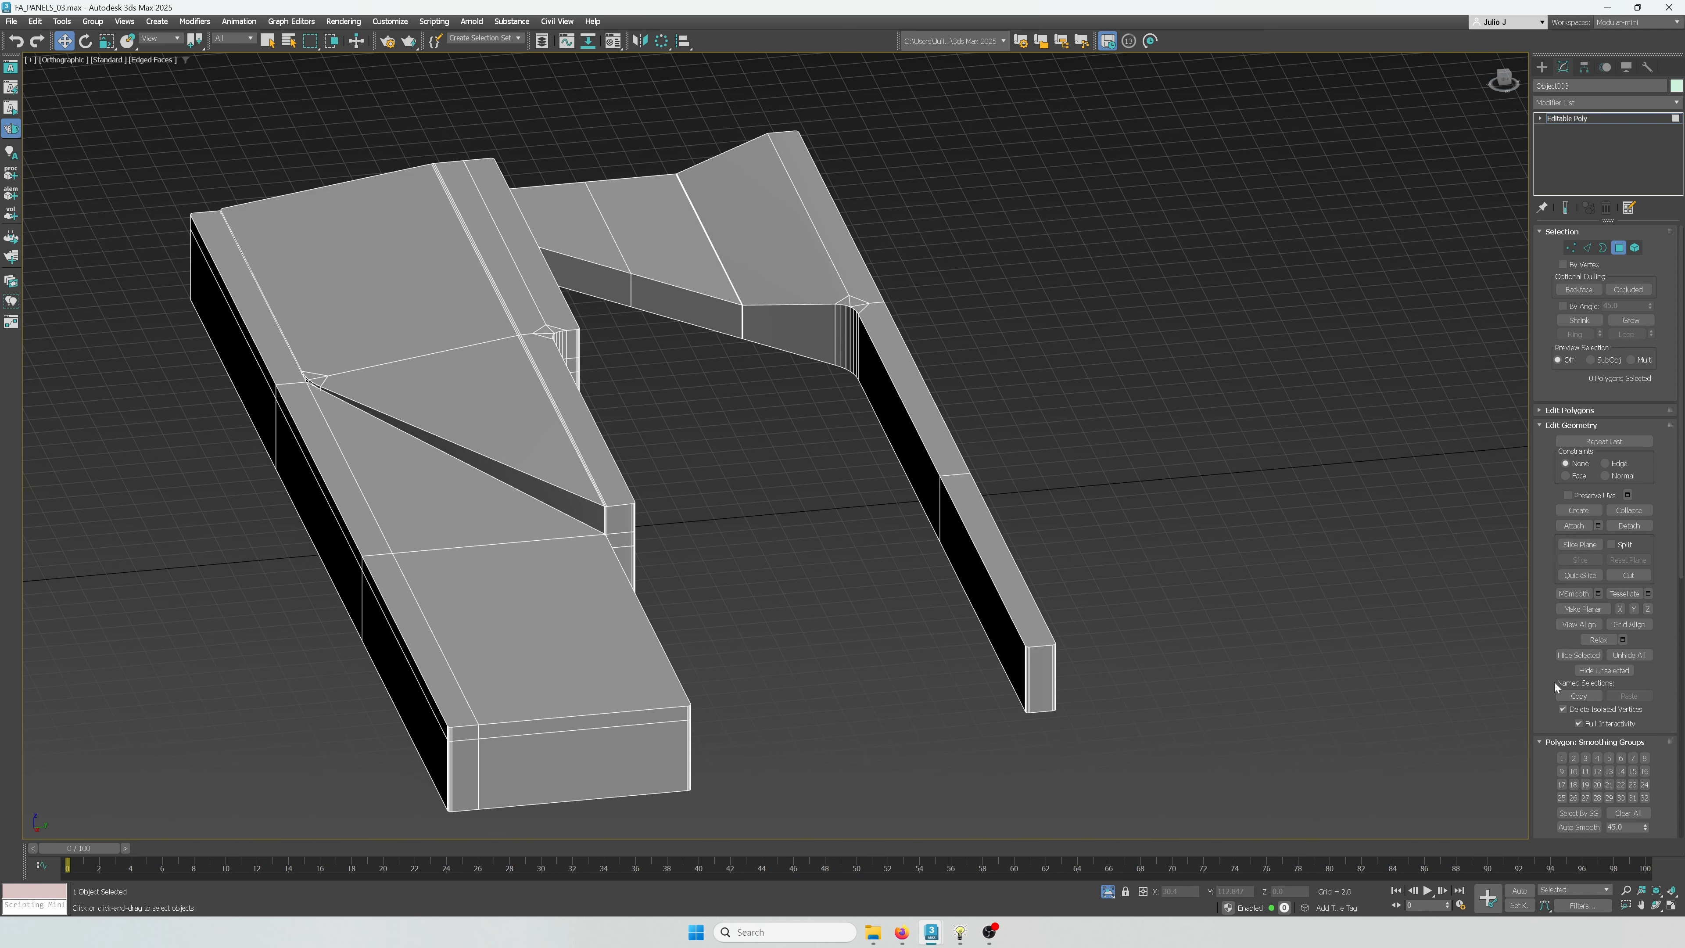
Select all upward-facing polygons of the combined panel using selection by angle at 45 degrees
{"action": "left_click", "coordinate": [1570, 410]}
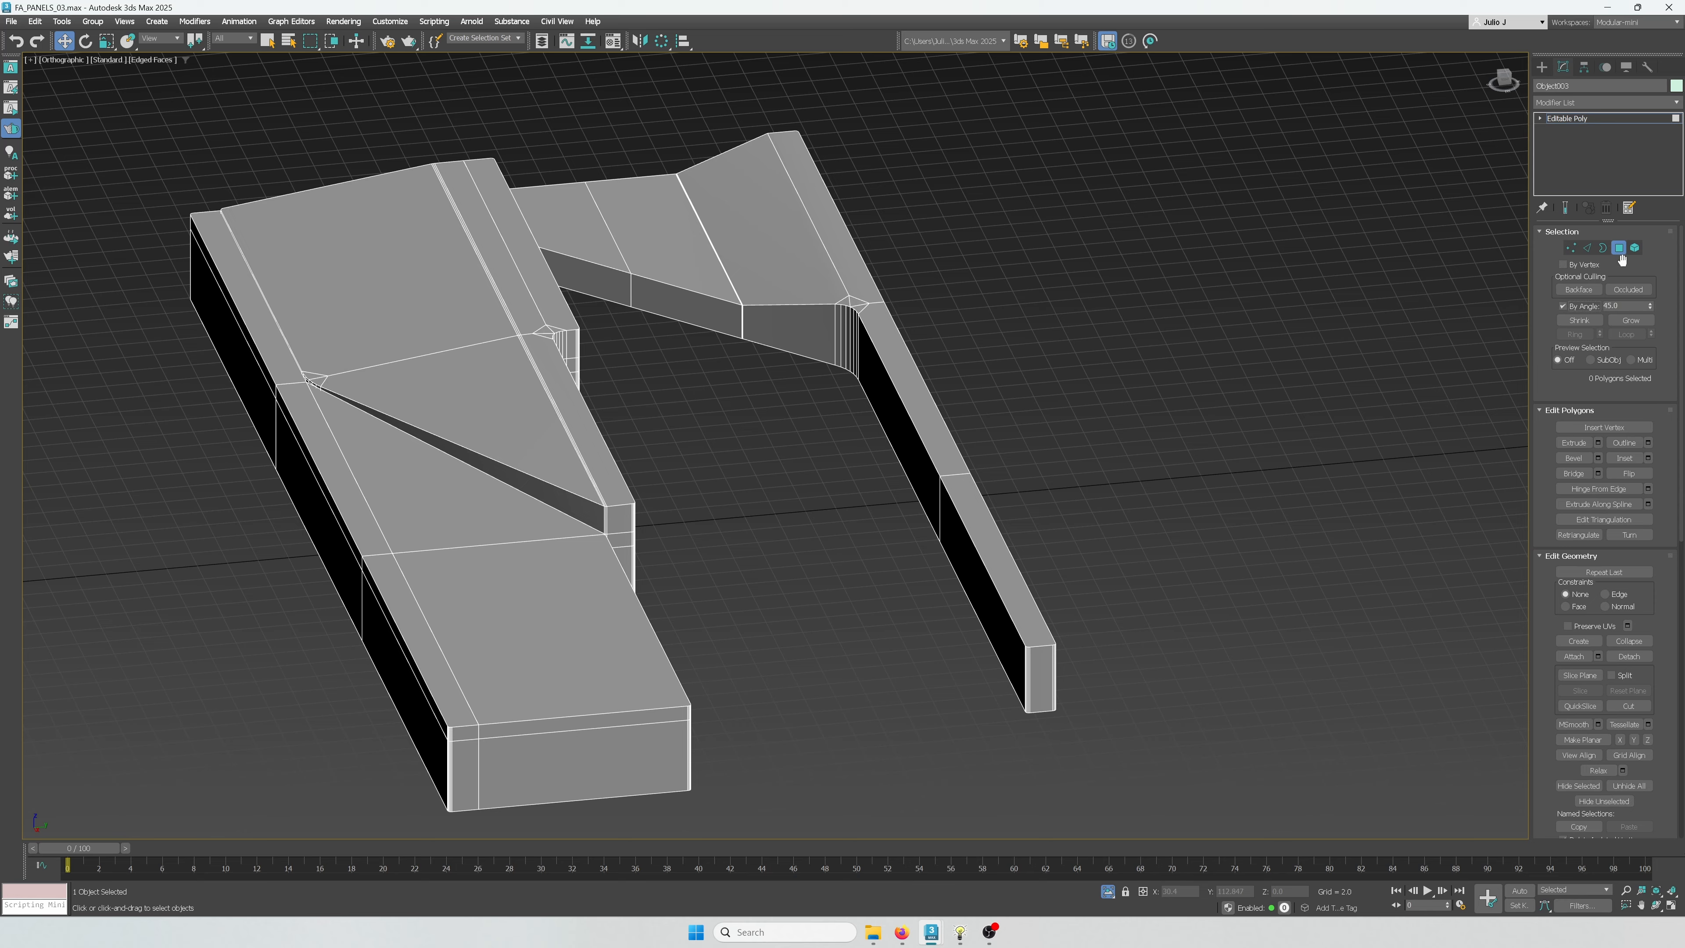
{"action": "left_click", "coordinate": [771, 254]}
{"action": "left_click", "coordinate": [462, 291], "text": "ctrl"}
{"action": "left_click", "coordinate": [476, 592], "text": "ctrl"}
{"action": "middle_click_drag", "start_coordinate": [664, 576], "coordinate": [569, 520], "text": "alt"}
{"action": "scroll", "coordinate": [568, 521], "scroll_direction": "up", "scroll_amount": 3}
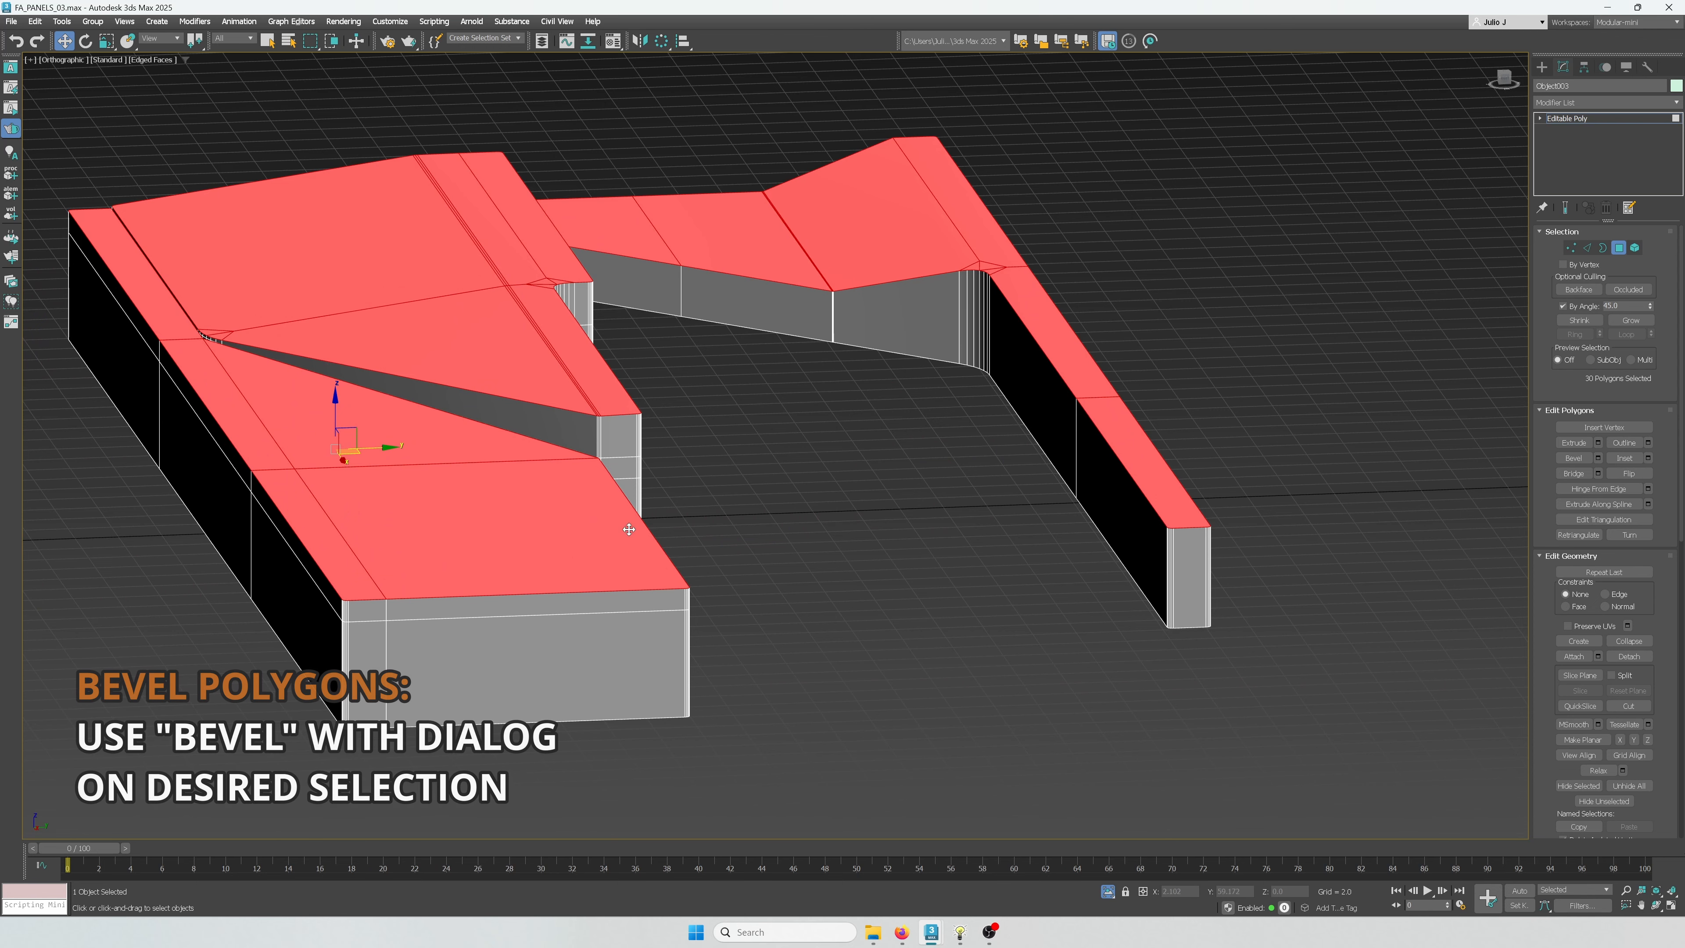
Bevel the selected top polygons with a height of 0.5 and an outline of -0.25
{"action": "middle_click_drag", "start_coordinate": [658, 523], "coordinate": [679, 515]}
{"action": "key", "text": "ctrl+shift+b"}
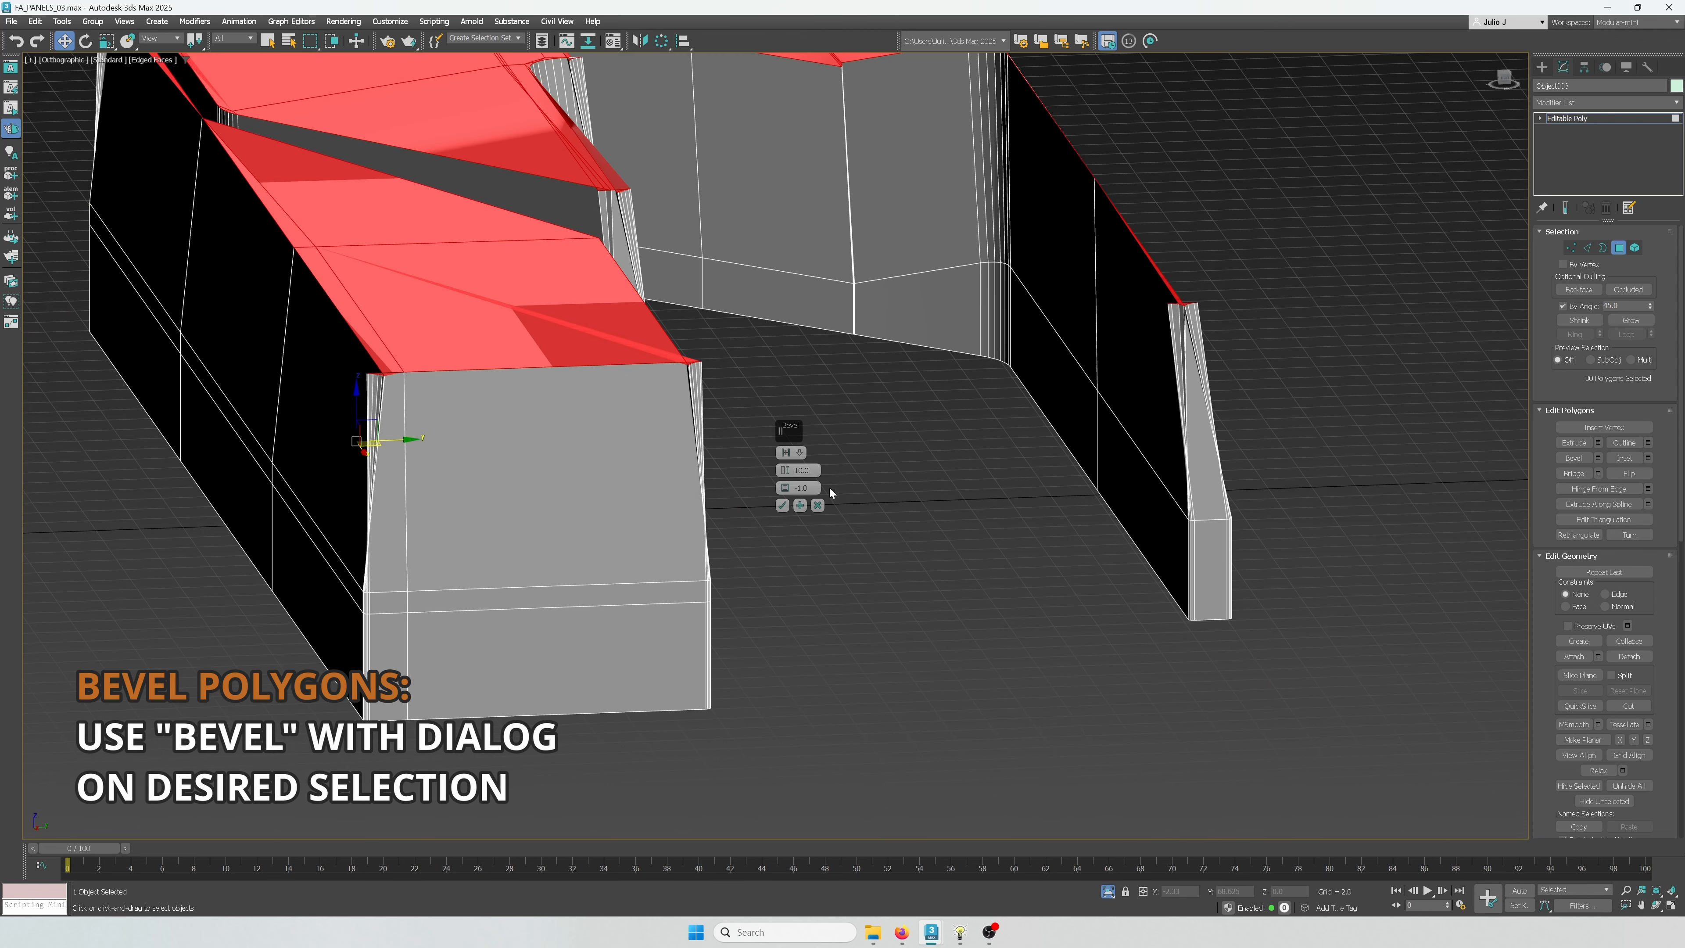
{"action": "type", "text": "0.5"}
{"action": "key", "text": "Return"}
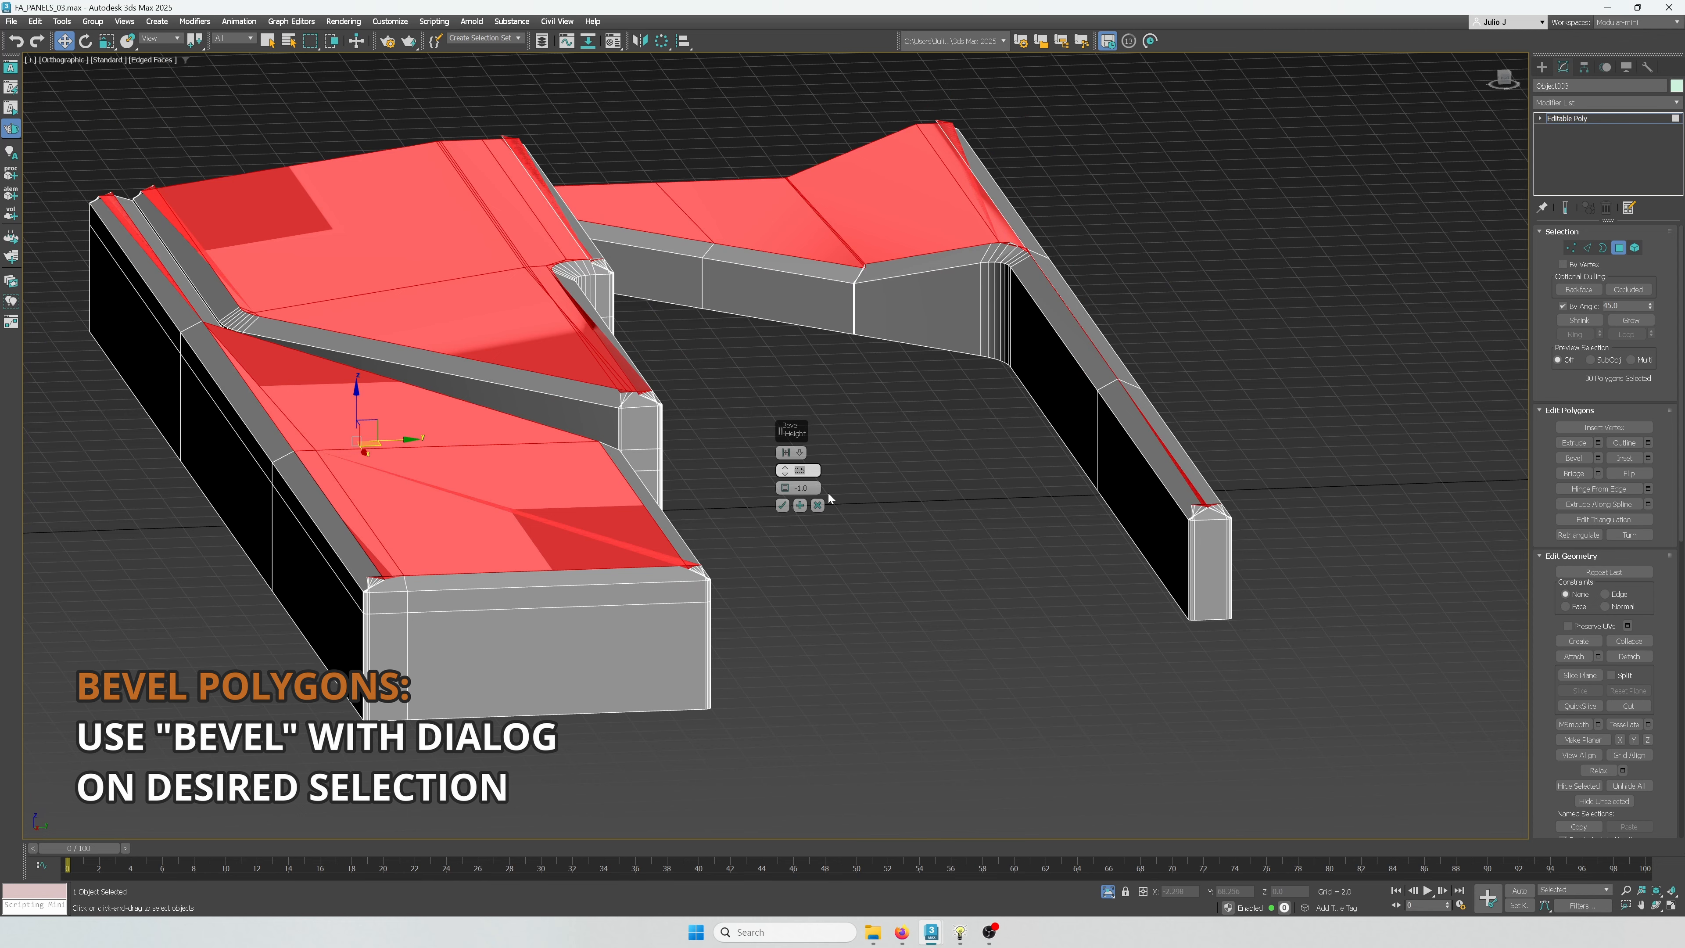
{"action": "type", "text": "-"}
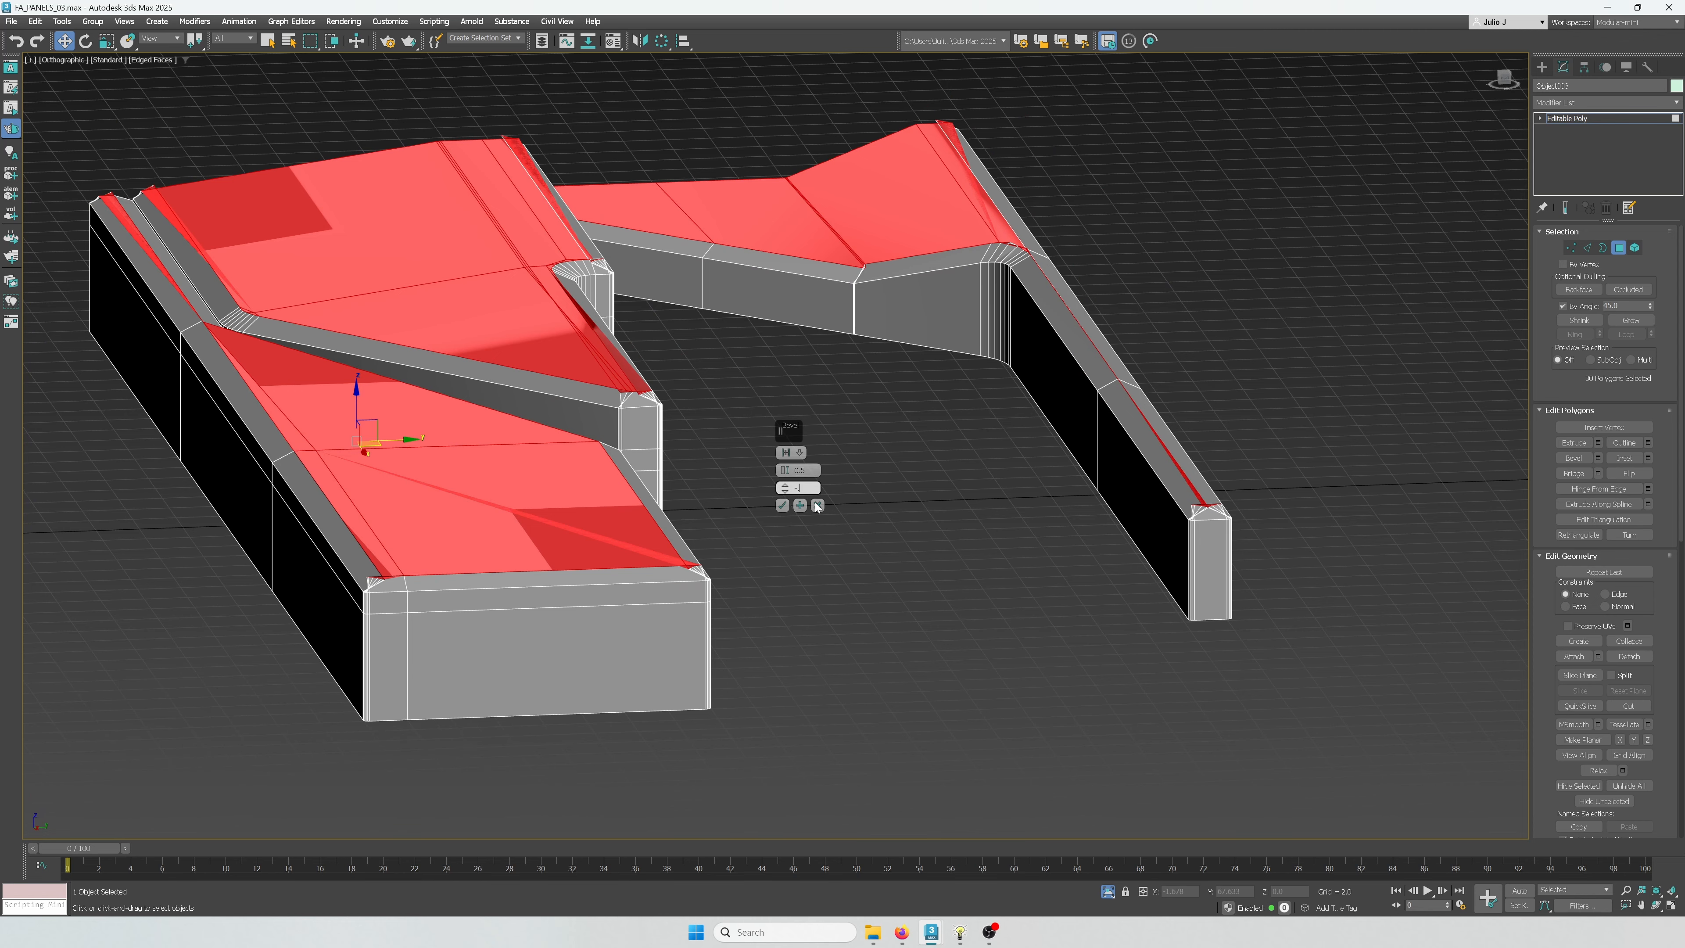
{"action": "type", "text": "0.25"}
{"action": "key", "text": "Return"}
{"action": "scroll", "coordinate": [590, 499], "scroll_direction": "up", "scroll_amount": 4}
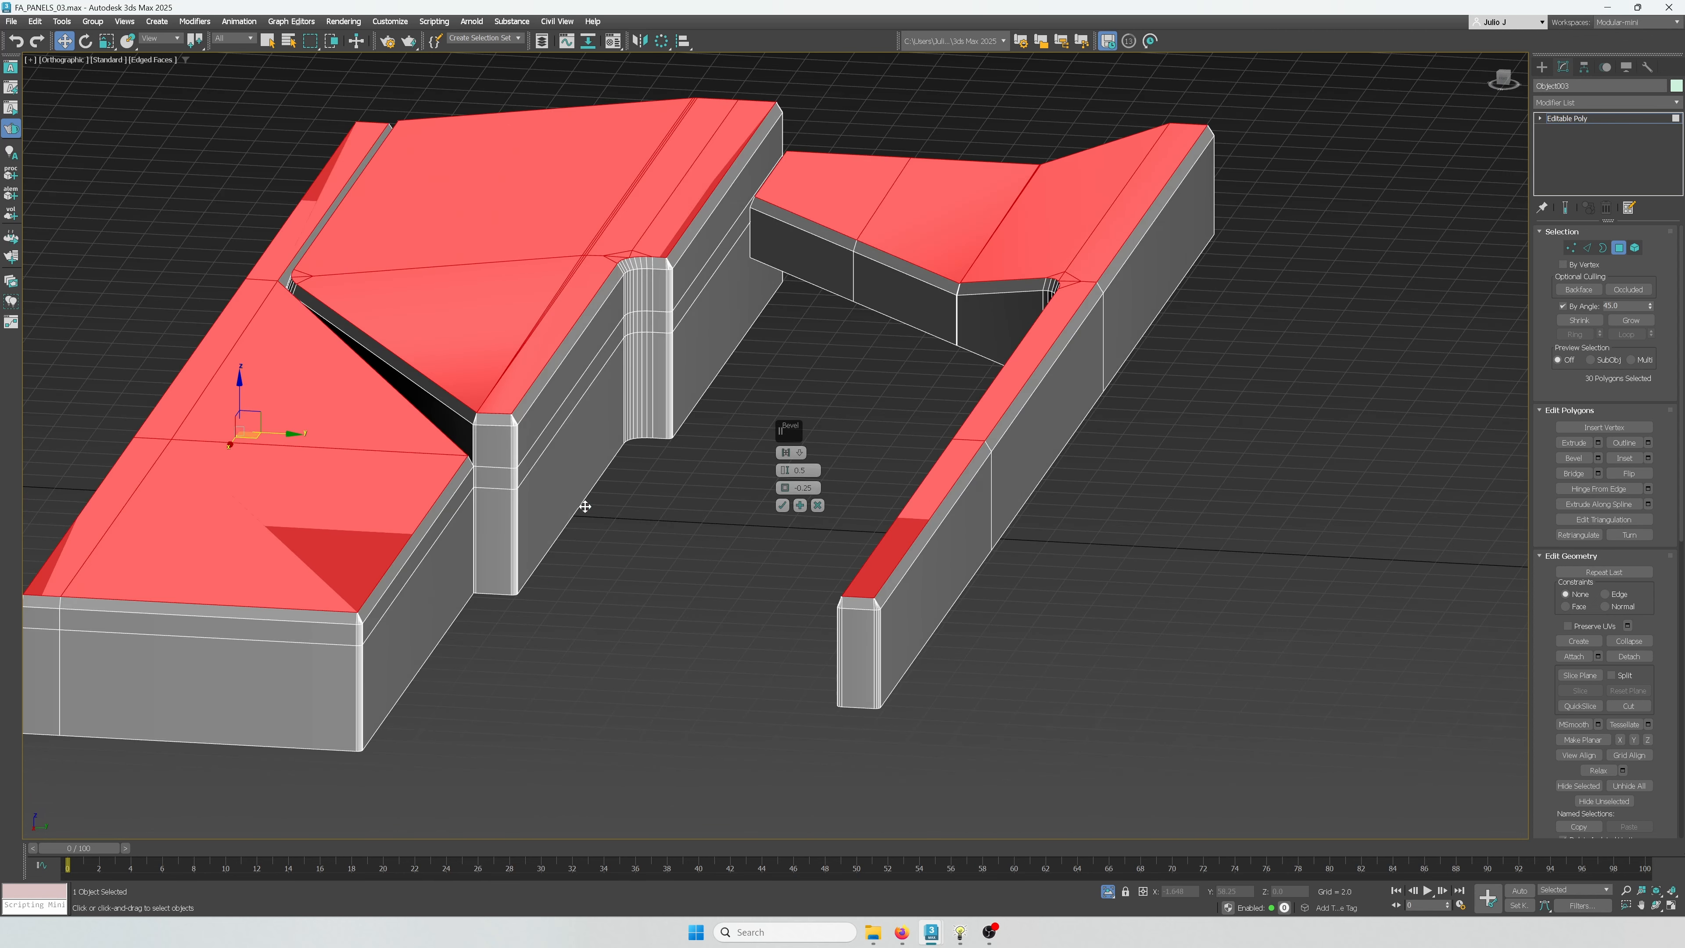
Check a rounded corner from the top view and reduce the bevel outline to -0.2
{"action": "key", "text": "t"}
{"action": "scroll", "coordinate": [1201, 506], "scroll_direction": "up", "scroll_amount": 5}
{"action": "scroll", "coordinate": [1190, 510], "scroll_direction": "up", "scroll_amount": 4}
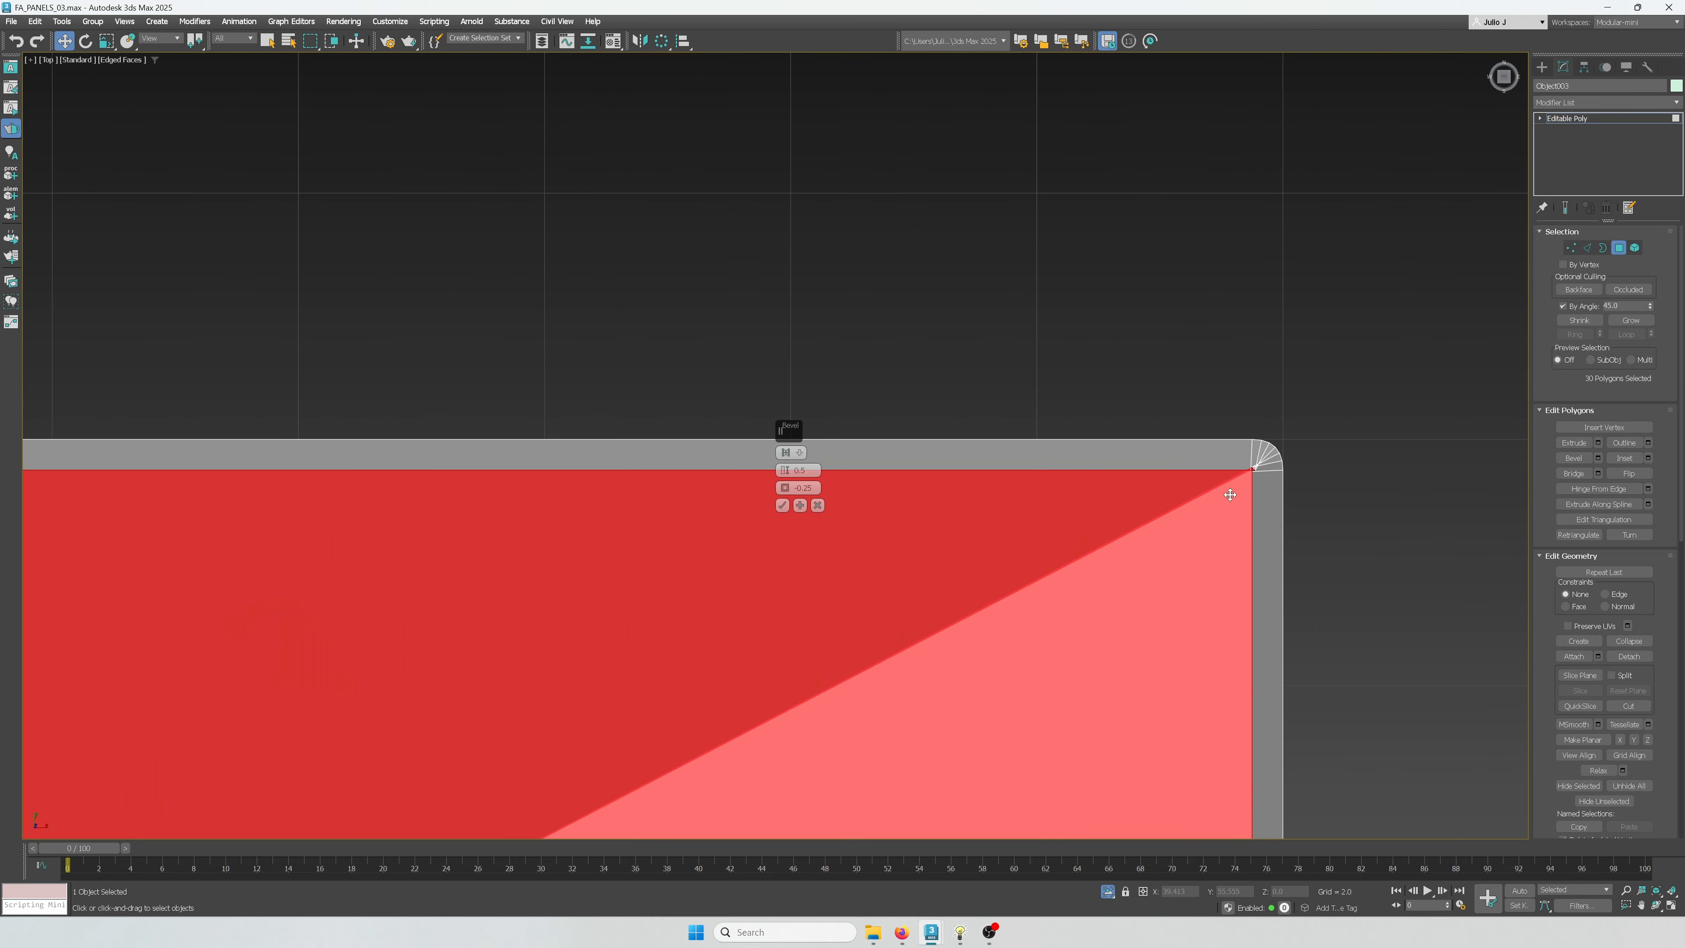
{"action": "middle_click_drag", "start_coordinate": [1262, 502], "coordinate": [1043, 425]}
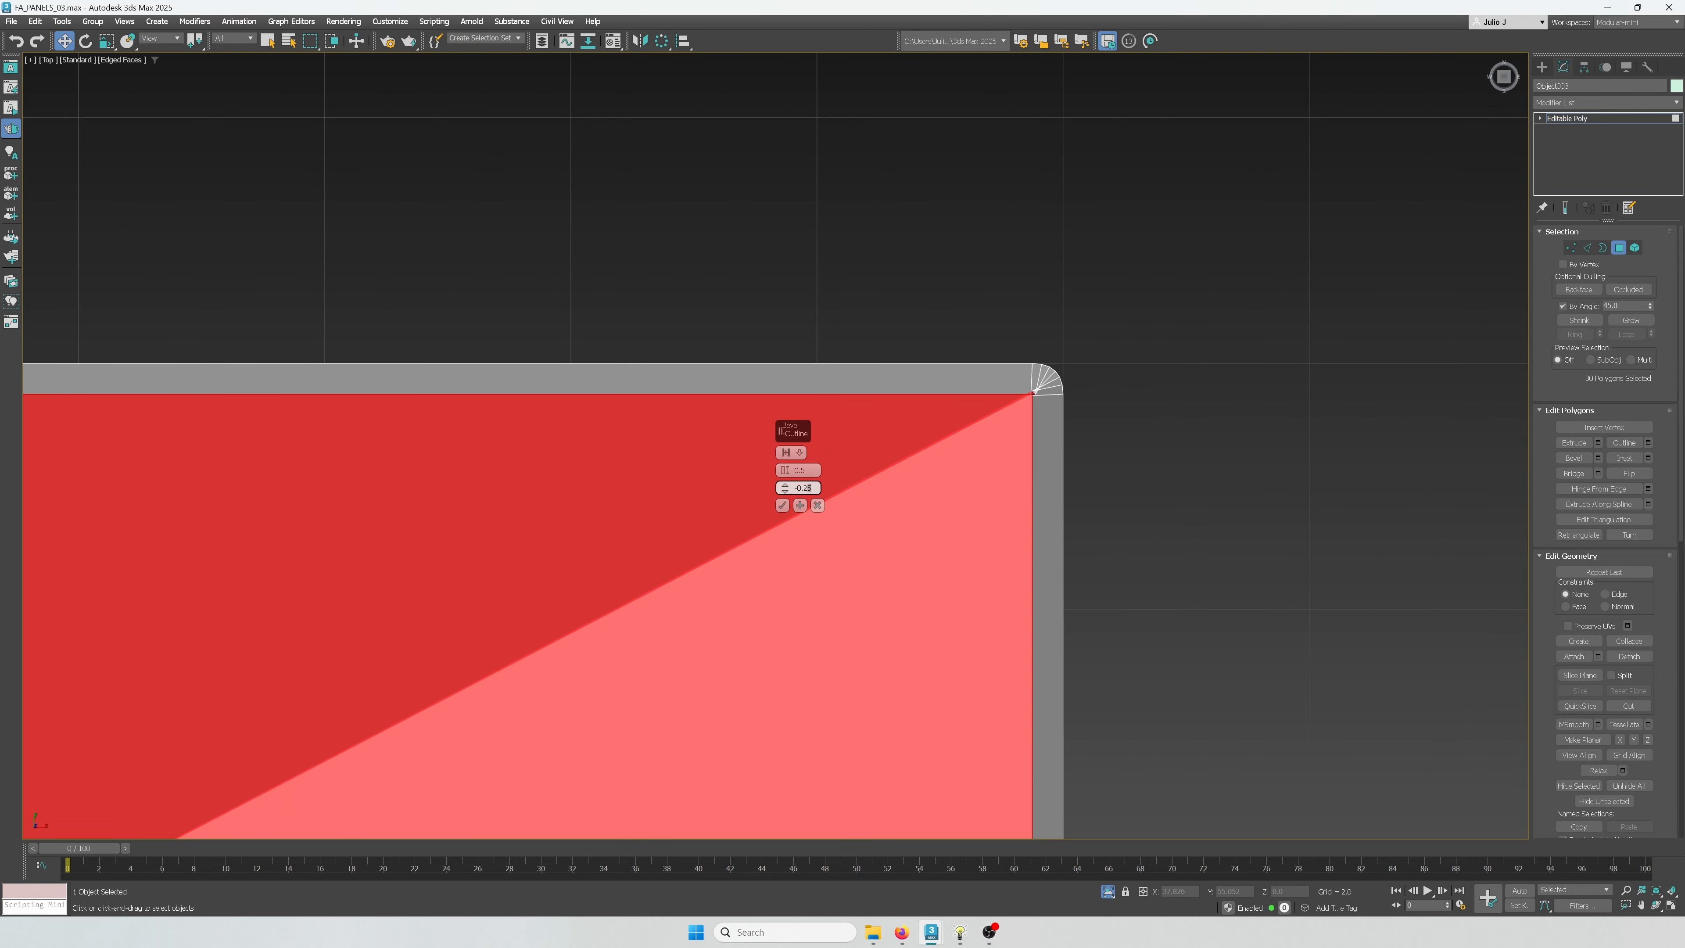
{"action": "key", "text": "Return"}
{"action": "scroll", "coordinate": [1035, 388], "scroll_direction": "up", "scroll_amount": 6}
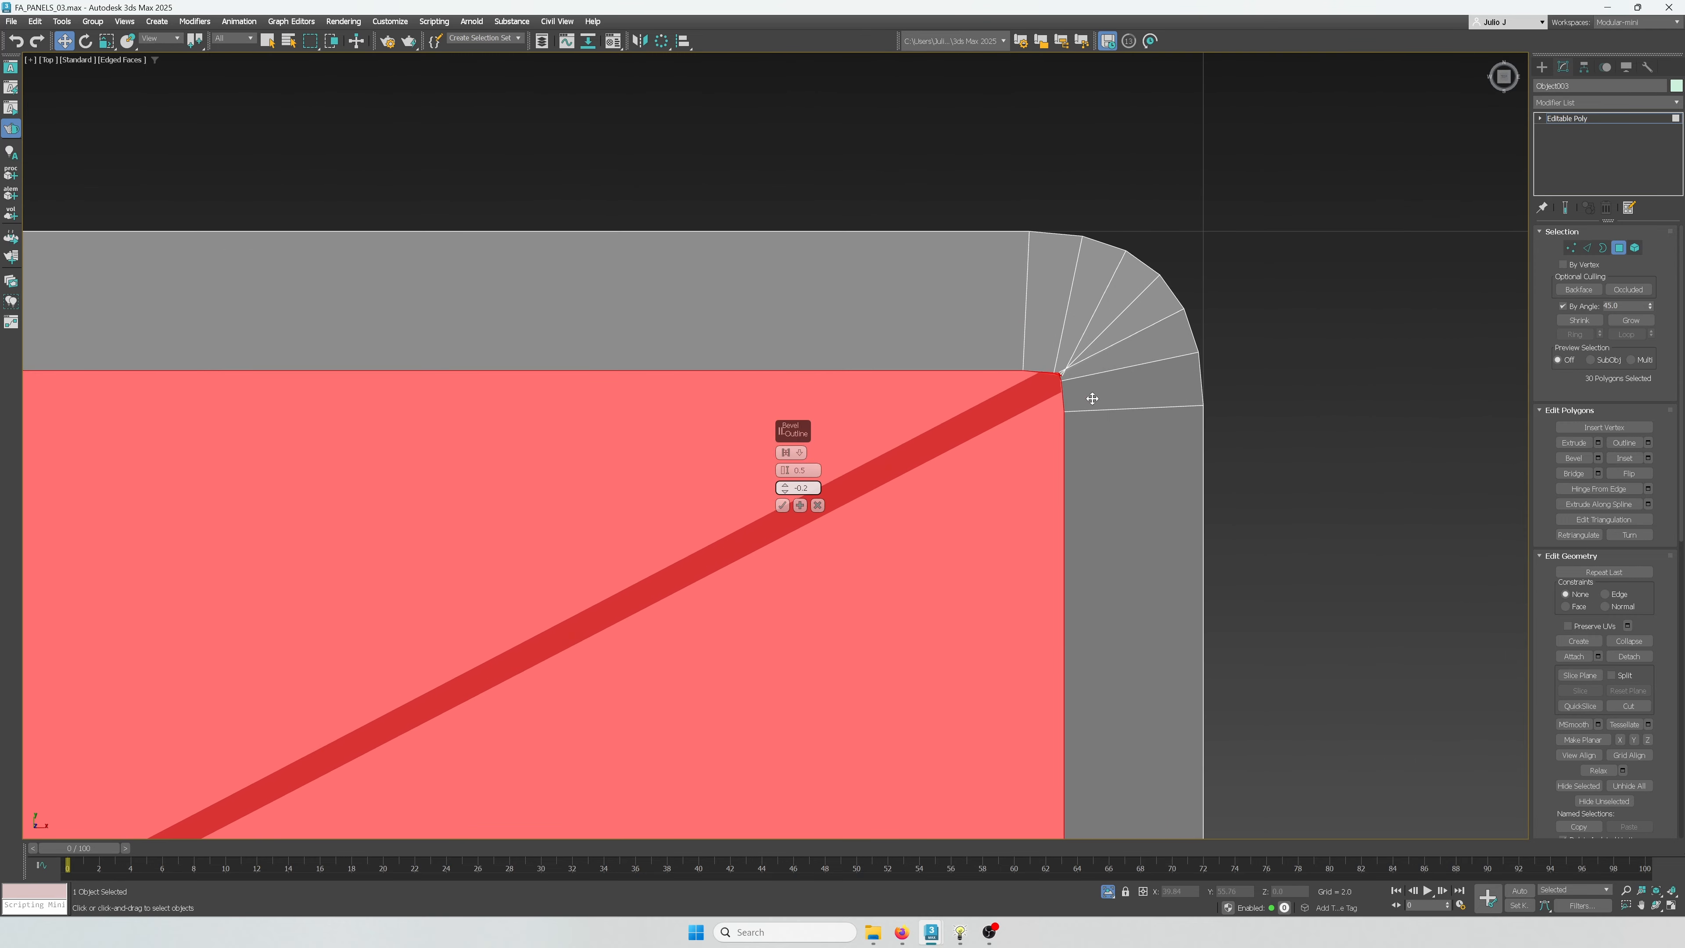
Examine the beveled corners and borders around the whole outer panel from above for overlapping vertices
{"action": "scroll", "coordinate": [1082, 411], "scroll_direction": "down", "scroll_amount": 4}
{"action": "scroll", "coordinate": [1079, 425], "scroll_direction": "down", "scroll_amount": 4}
{"action": "middle_click_drag", "start_coordinate": [1059, 680], "coordinate": [905, 90]}
{"action": "scroll", "coordinate": [984, 443], "scroll_direction": "down", "scroll_amount": 2}
{"action": "middle_click_drag", "start_coordinate": [960, 667], "coordinate": [1114, 510]}
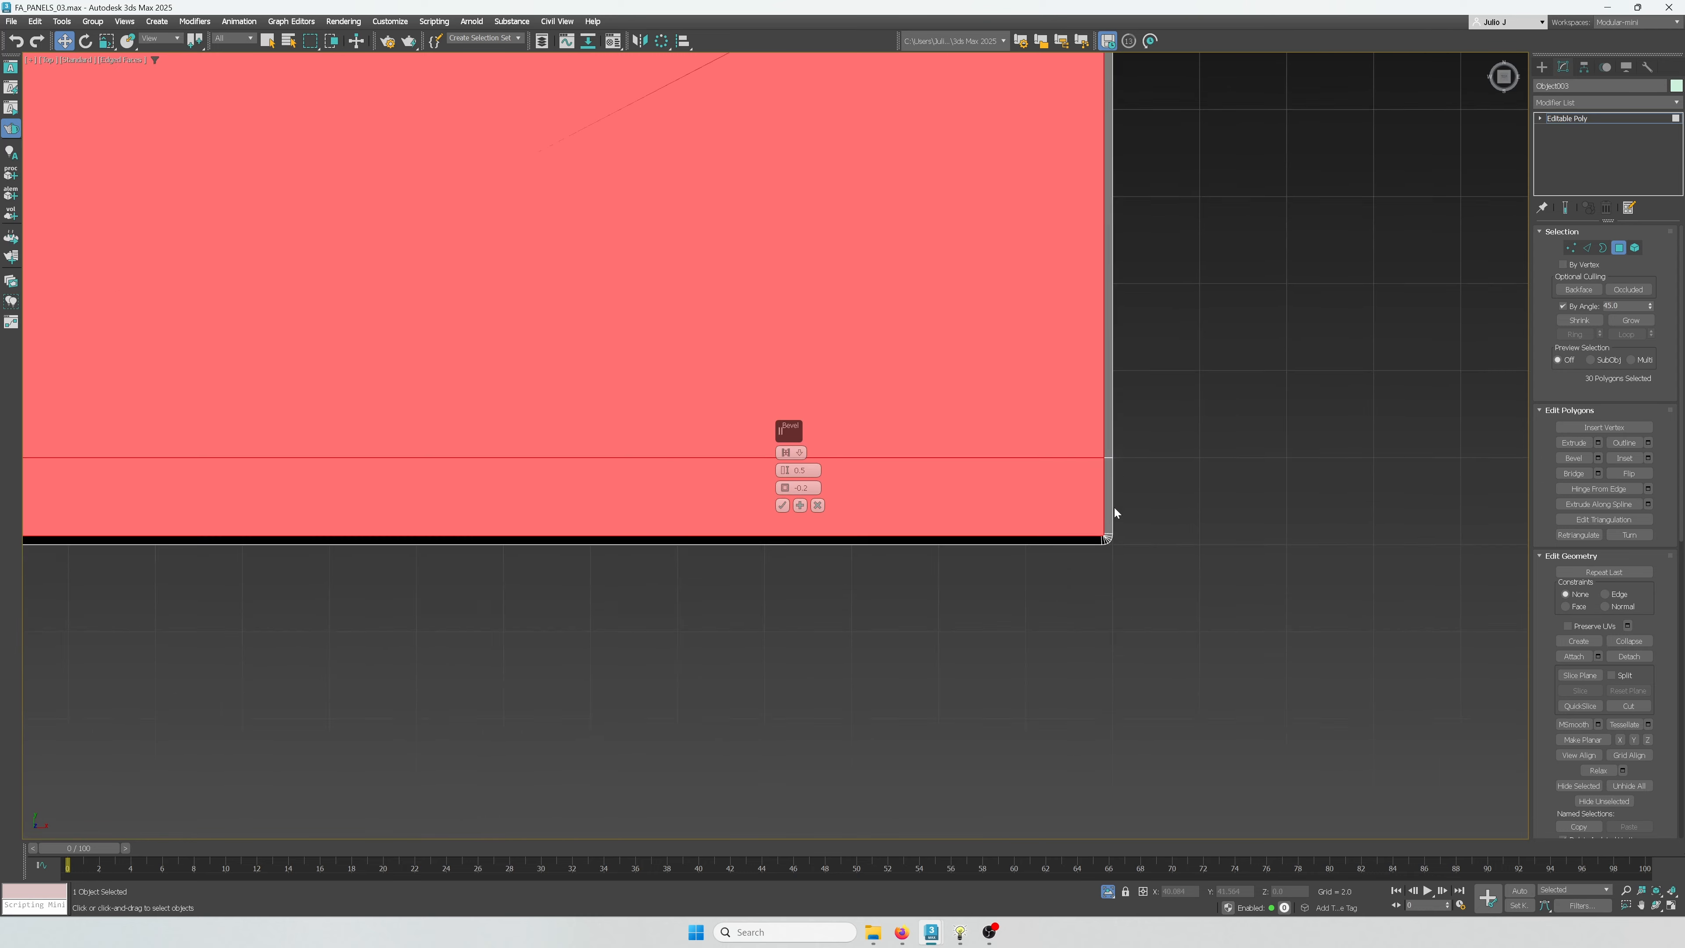
{"action": "scroll", "coordinate": [1115, 514], "scroll_direction": "up", "scroll_amount": 4}
{"action": "scroll", "coordinate": [1114, 511], "scroll_direction": "down", "scroll_amount": 4}
{"action": "middle_click_drag", "start_coordinate": [478, 338], "coordinate": [1326, 416]}
{"action": "middle_click_drag", "start_coordinate": [337, 427], "coordinate": [598, 404]}
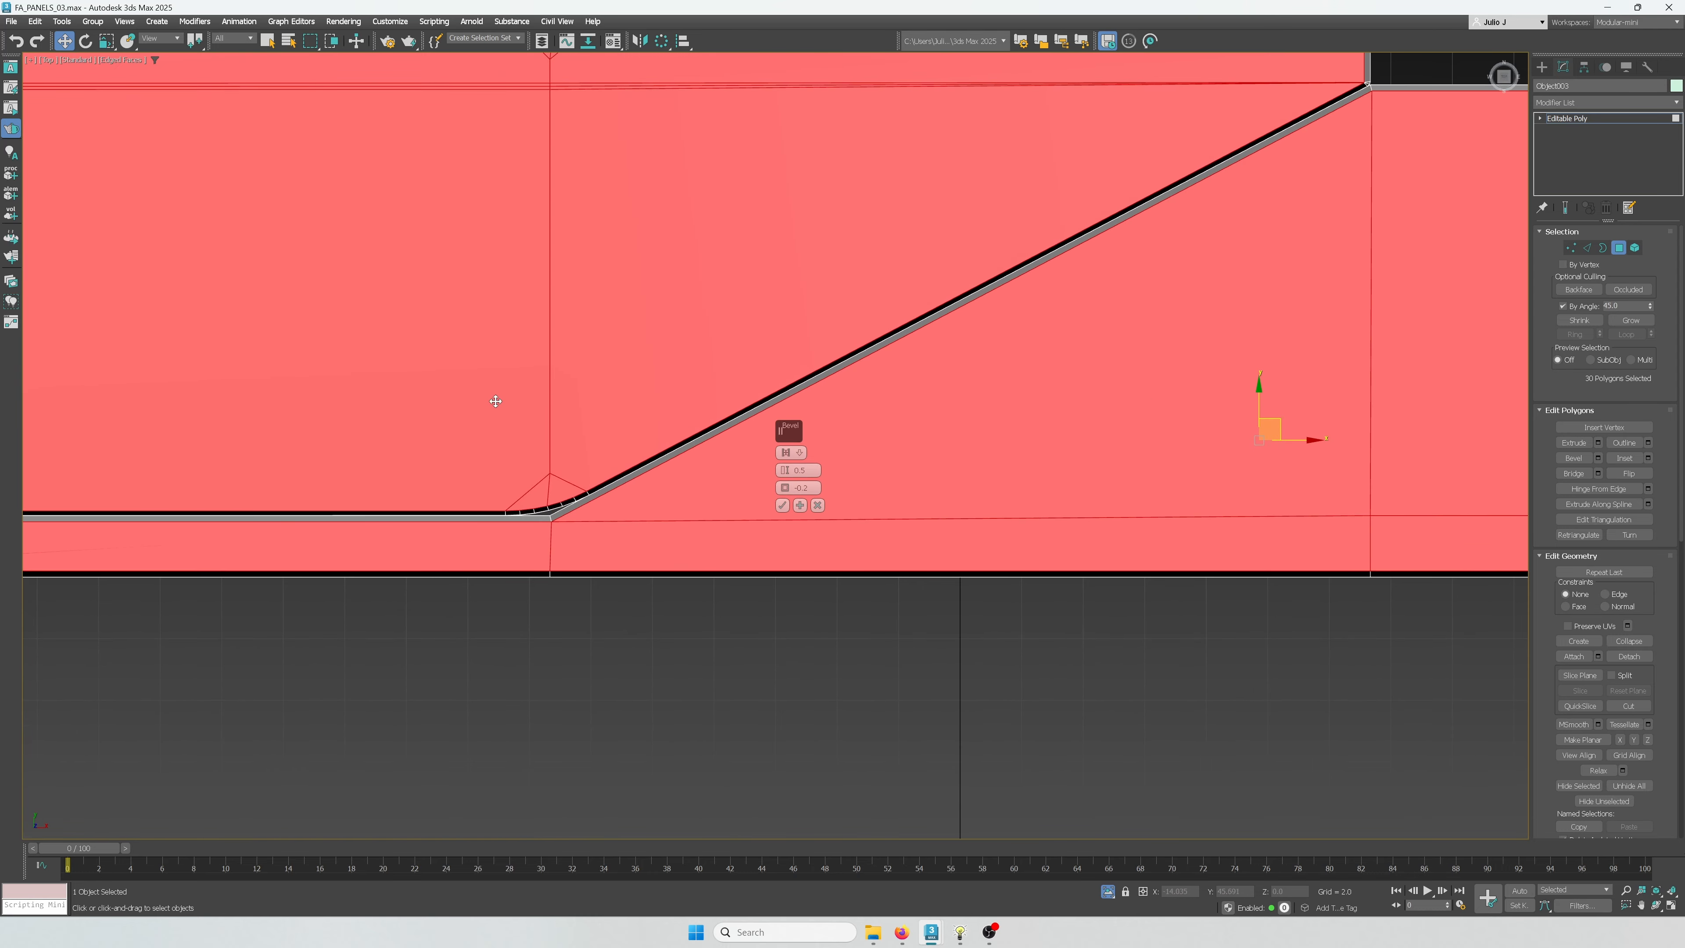
{"action": "middle_click_drag", "start_coordinate": [447, 396], "coordinate": [839, 354]}
{"action": "middle_click_drag", "start_coordinate": [545, 302], "coordinate": [511, 555]}
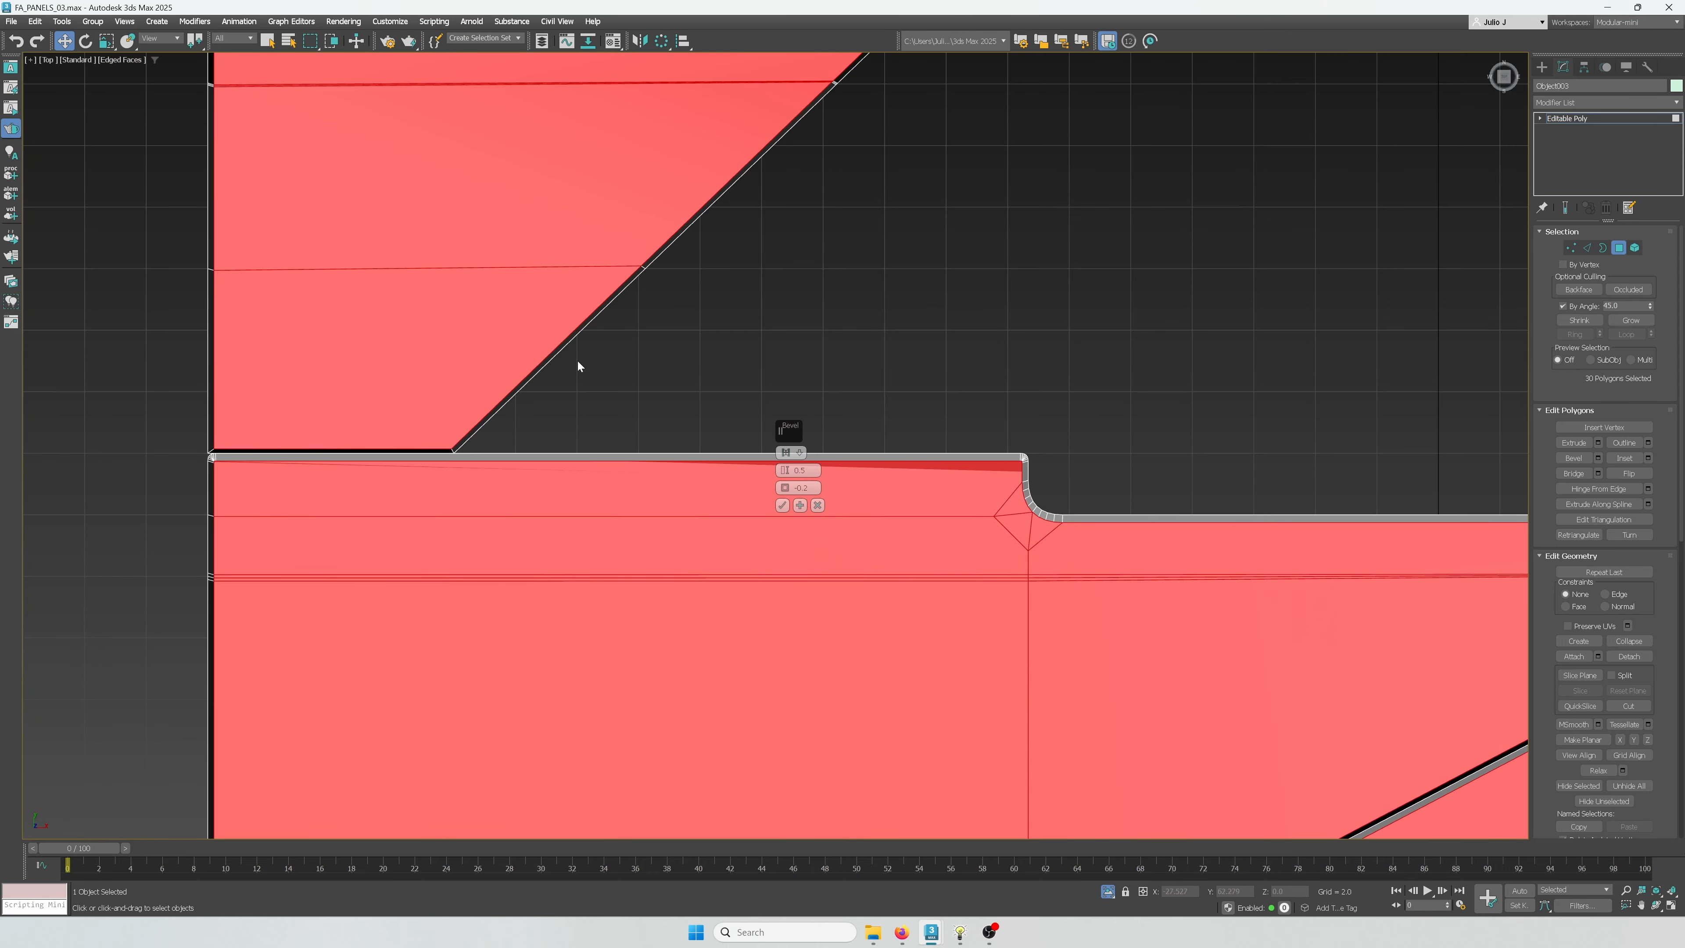
{"action": "middle_click_drag", "start_coordinate": [523, 385], "coordinate": [635, 663]}
{"action": "middle_click_drag", "start_coordinate": [365, 164], "coordinate": [271, 448]}
{"action": "scroll", "coordinate": [265, 426], "scroll_direction": "up", "scroll_amount": 3}
{"action": "middle_click_drag", "start_coordinate": [1096, 515], "coordinate": [345, 529]}
{"action": "middle_click_drag", "start_coordinate": [1220, 501], "coordinate": [298, 531]}
{"action": "middle_click_drag", "start_coordinate": [1183, 512], "coordinate": [199, 520]}
{"action": "middle_click_drag", "start_coordinate": [1240, 524], "coordinate": [458, 531]}
{"action": "middle_click_drag", "start_coordinate": [1045, 588], "coordinate": [378, 561]}
{"action": "middle_click_drag", "start_coordinate": [1186, 564], "coordinate": [471, 545]}
{"action": "scroll", "coordinate": [491, 541], "scroll_direction": "down", "scroll_amount": 3}
{"action": "scroll", "coordinate": [1098, 522], "scroll_direction": "up", "scroll_amount": 2}
{"action": "middle_click_drag", "start_coordinate": [1148, 552], "coordinate": [874, 593]}
{"action": "scroll", "coordinate": [1022, 528], "scroll_direction": "up", "scroll_amount": 2}
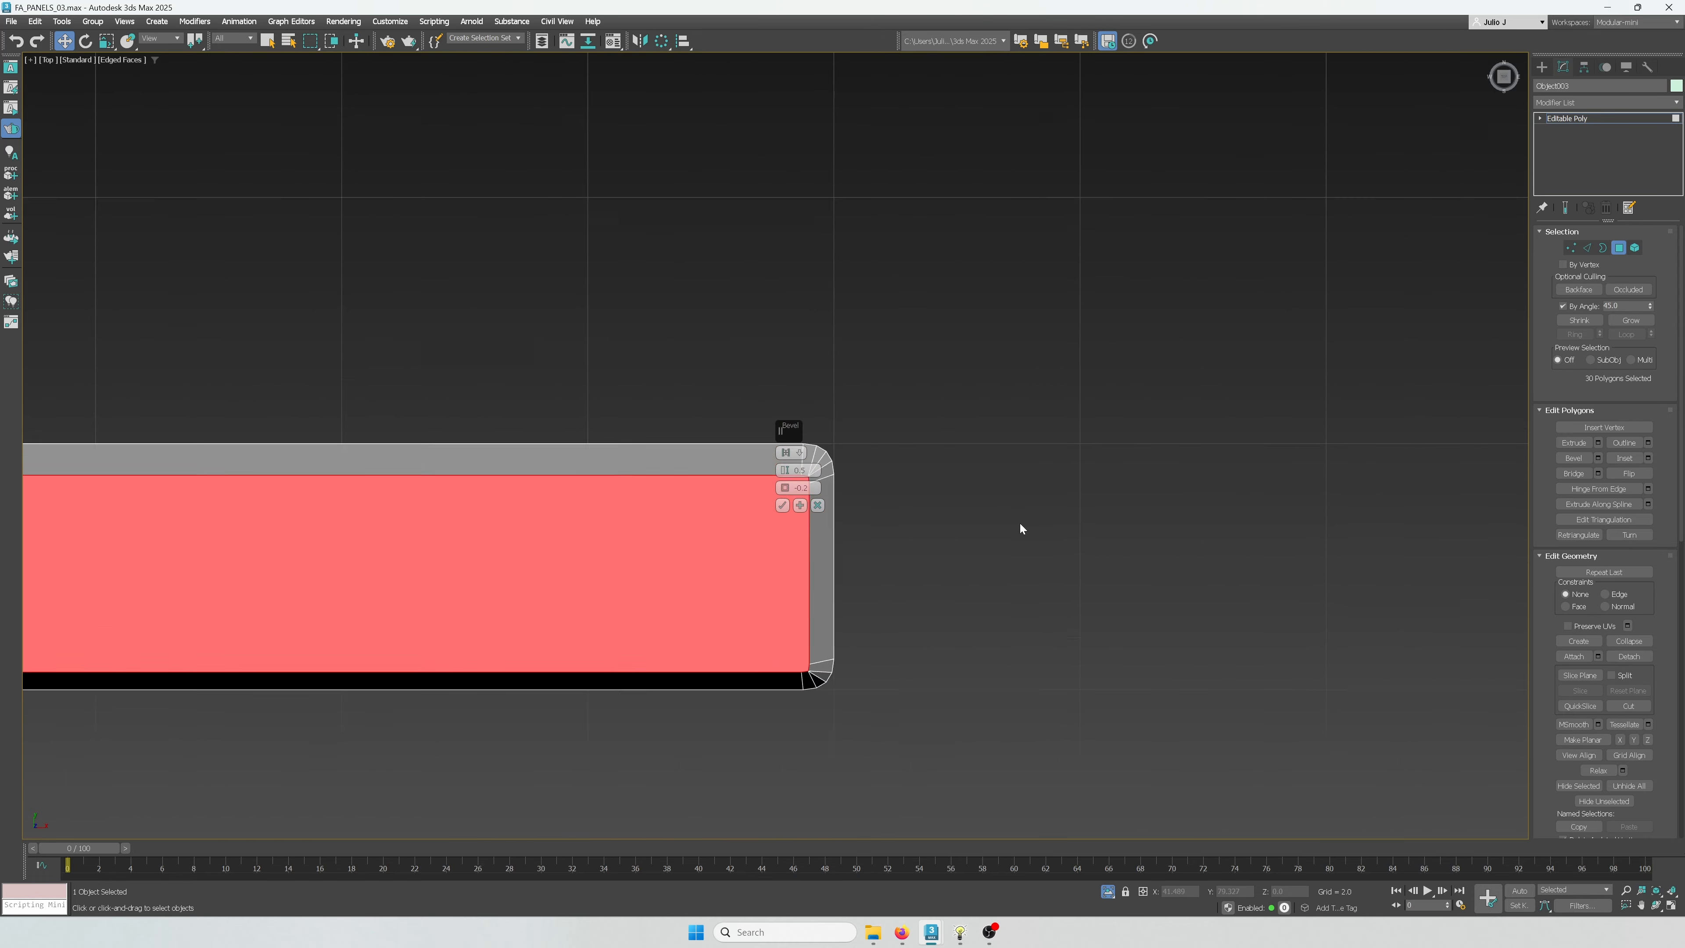
{"action": "scroll", "coordinate": [829, 539], "scroll_direction": "up", "scroll_amount": 2}
{"action": "scroll", "coordinate": [672, 582], "scroll_direction": "down", "scroll_amount": 3}
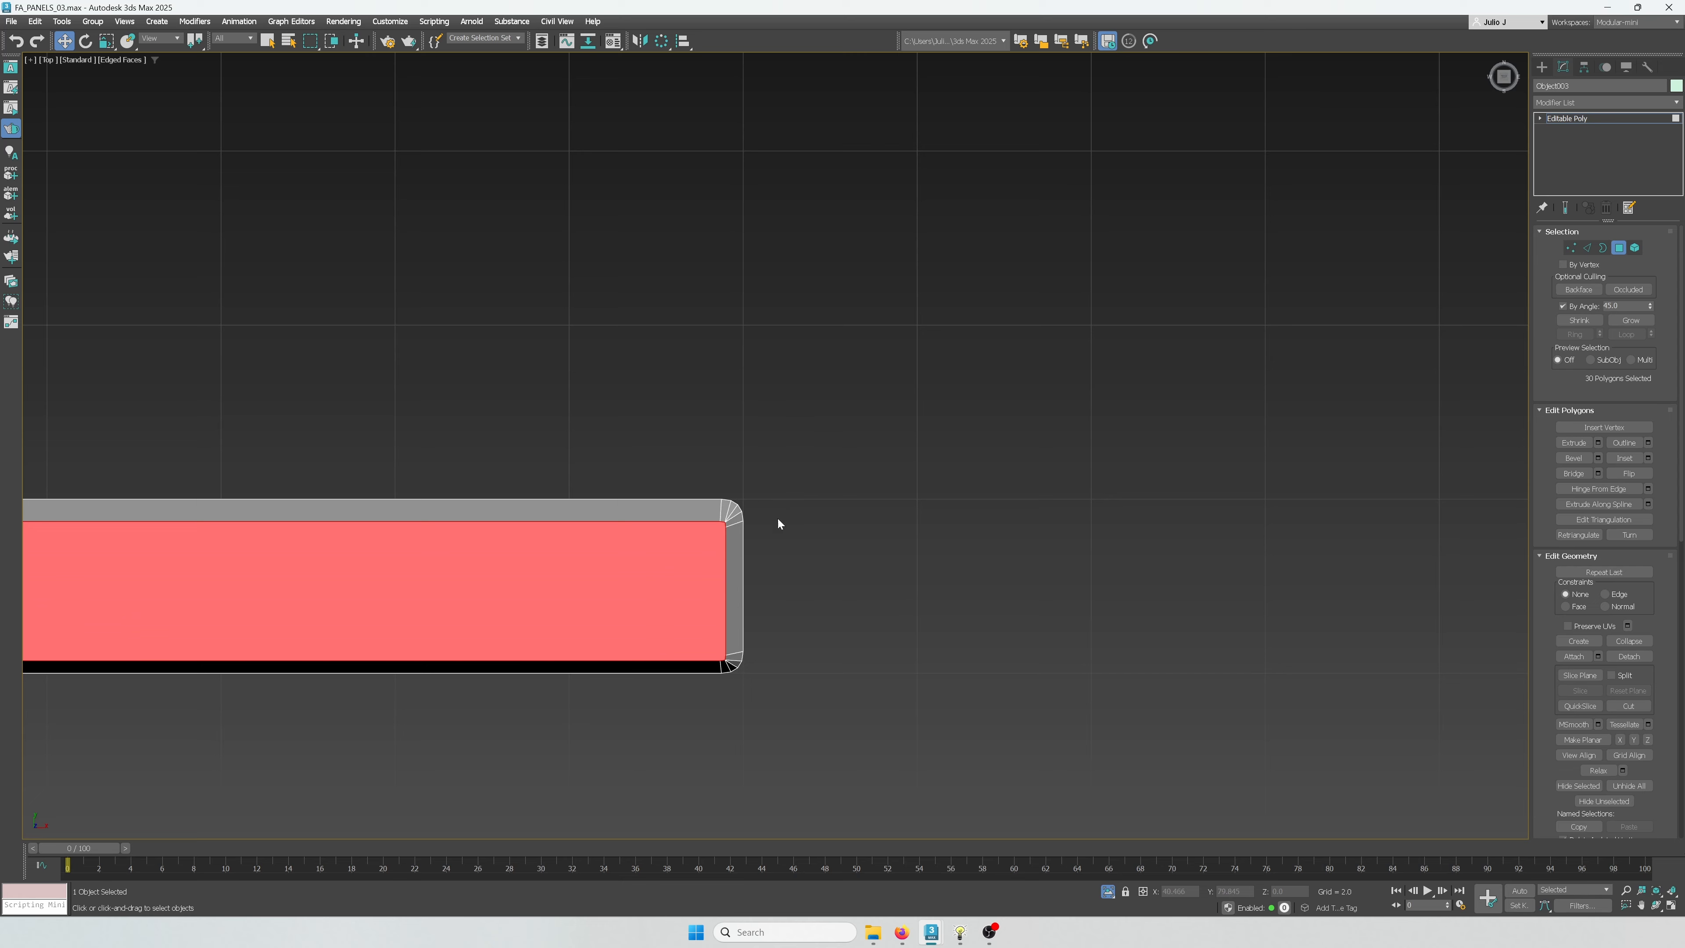
Switch to vertex editing and spread apart the bunched inner bevel vertices at the narrow rail end's outer corner
{"action": "scroll", "coordinate": [778, 523], "scroll_direction": "up", "scroll_amount": 5}
{"action": "left_click", "coordinate": [1571, 248]}
{"action": "scroll", "coordinate": [794, 425], "scroll_direction": "up", "scroll_amount": 3}
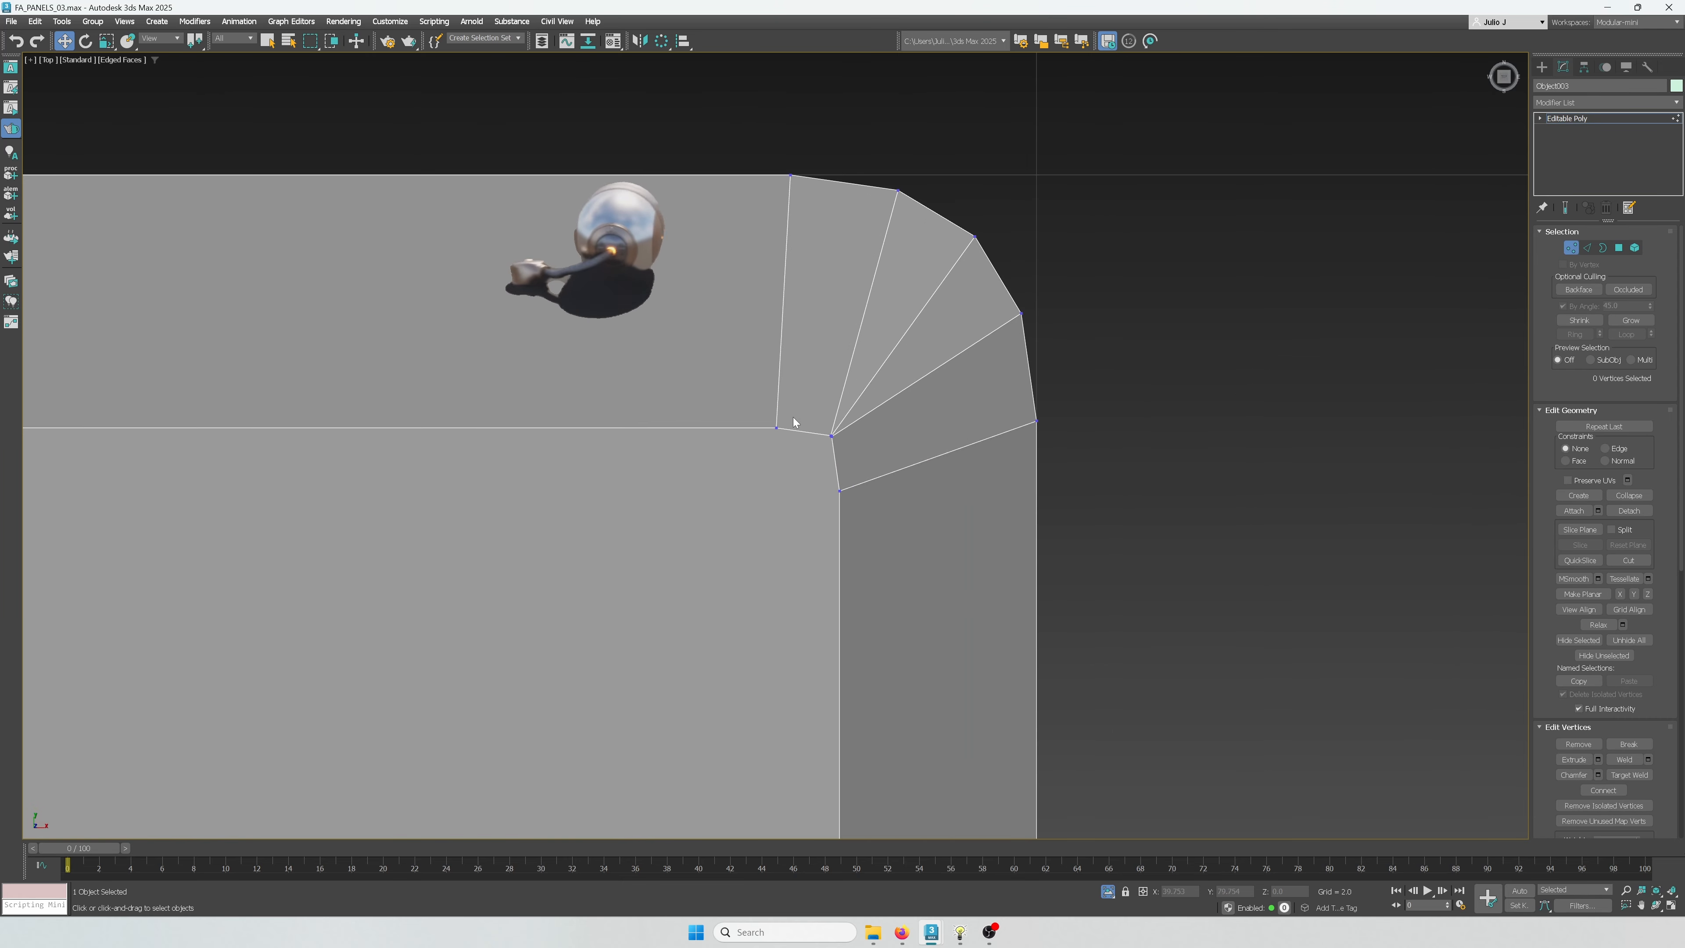
{"action": "left_click", "coordinate": [831, 434]}
{"action": "left_click_drag", "start_coordinate": [824, 432], "coordinate": [815, 432]}
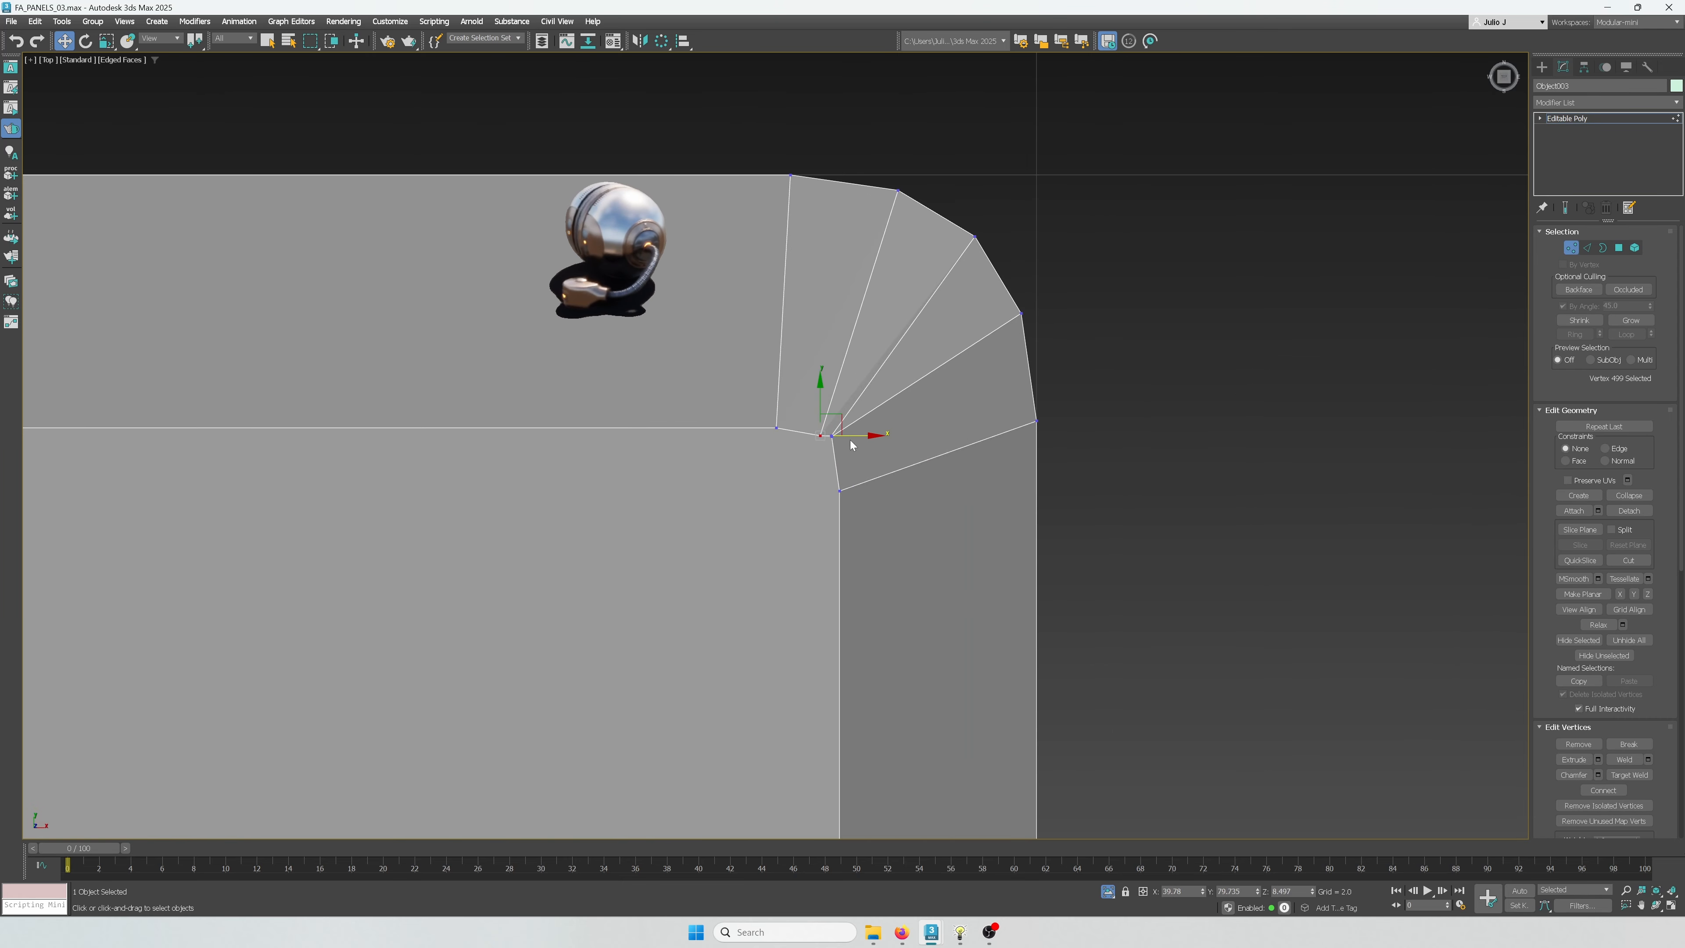
{"action": "left_click", "coordinate": [832, 455]}
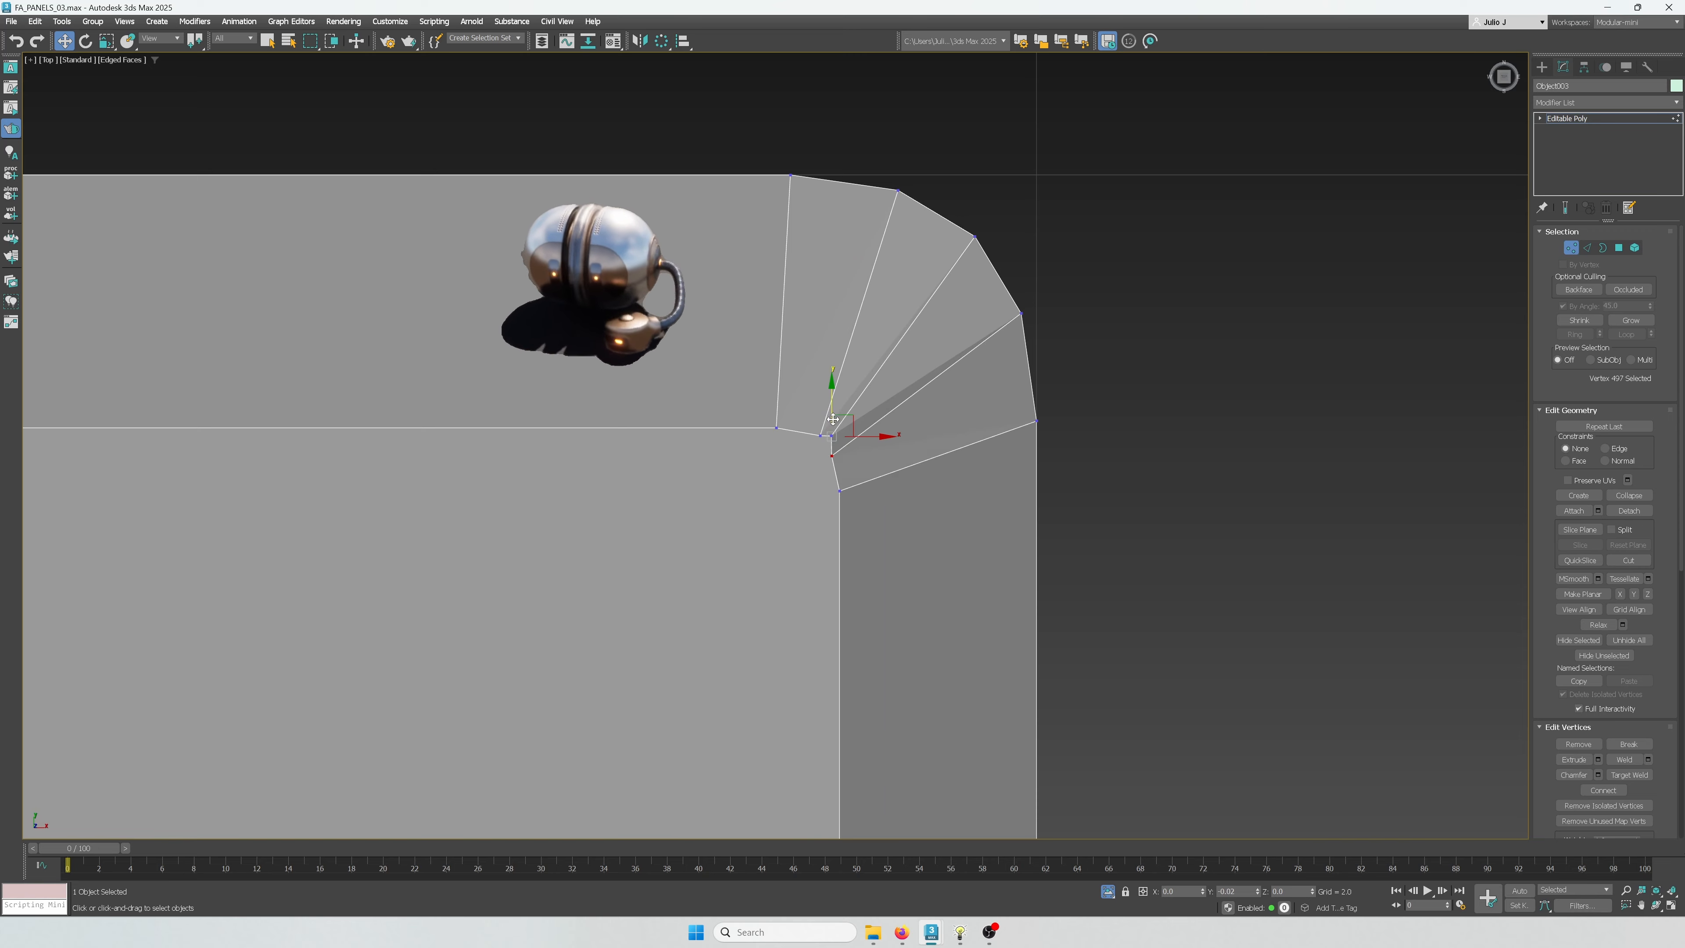
Fine-tune the remaining inner vertices of that corner so they follow a small, even curve
{"action": "scroll", "coordinate": [834, 436], "scroll_direction": "up", "scroll_amount": 2}
{"action": "left_click", "coordinate": [825, 456]}
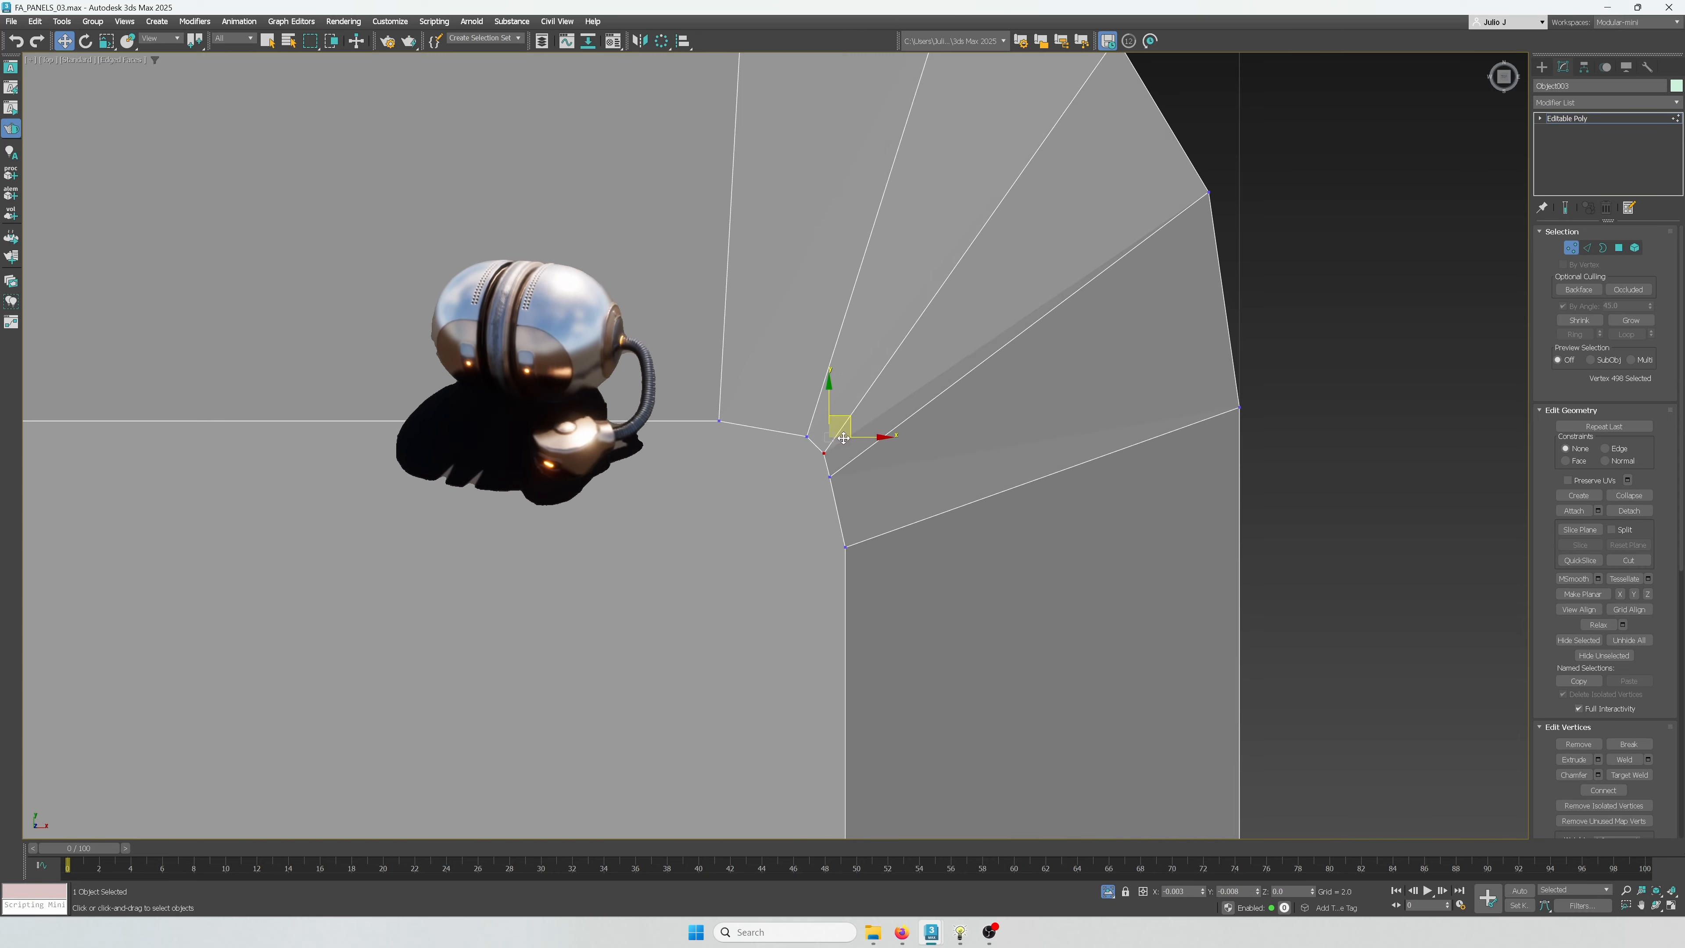
{"action": "left_click", "coordinate": [829, 477]}
{"action": "left_click_drag", "start_coordinate": [842, 463], "coordinate": [824, 420]}
{"action": "left_click", "coordinate": [806, 436]}
{"action": "scroll", "coordinate": [817, 438], "scroll_direction": "down", "scroll_amount": 12}
{"action": "middle_click_drag", "start_coordinate": [832, 629], "coordinate": [843, 351]}
{"action": "scroll", "coordinate": [843, 350], "scroll_direction": "up", "scroll_amount": 8}
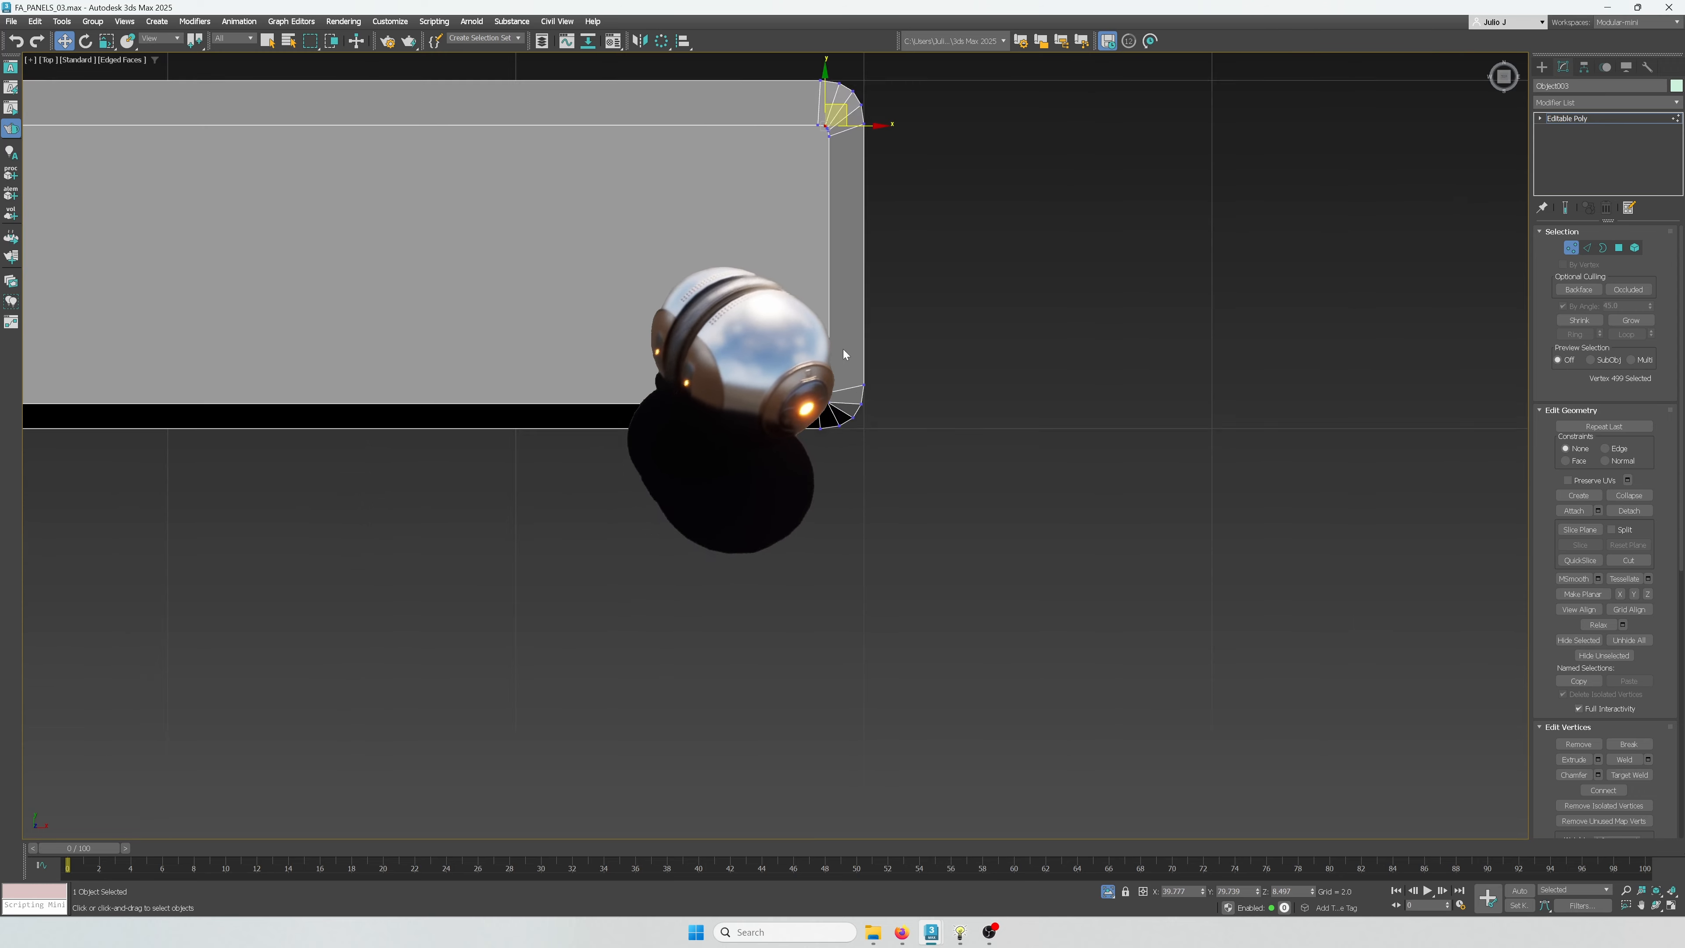
Spread apart the bunched inner bevel vertices at the narrow rail end's inner corner to form a small curve
{"action": "left_click", "coordinate": [822, 462]}
{"action": "scroll", "coordinate": [827, 503], "scroll_direction": "up", "scroll_amount": 6}
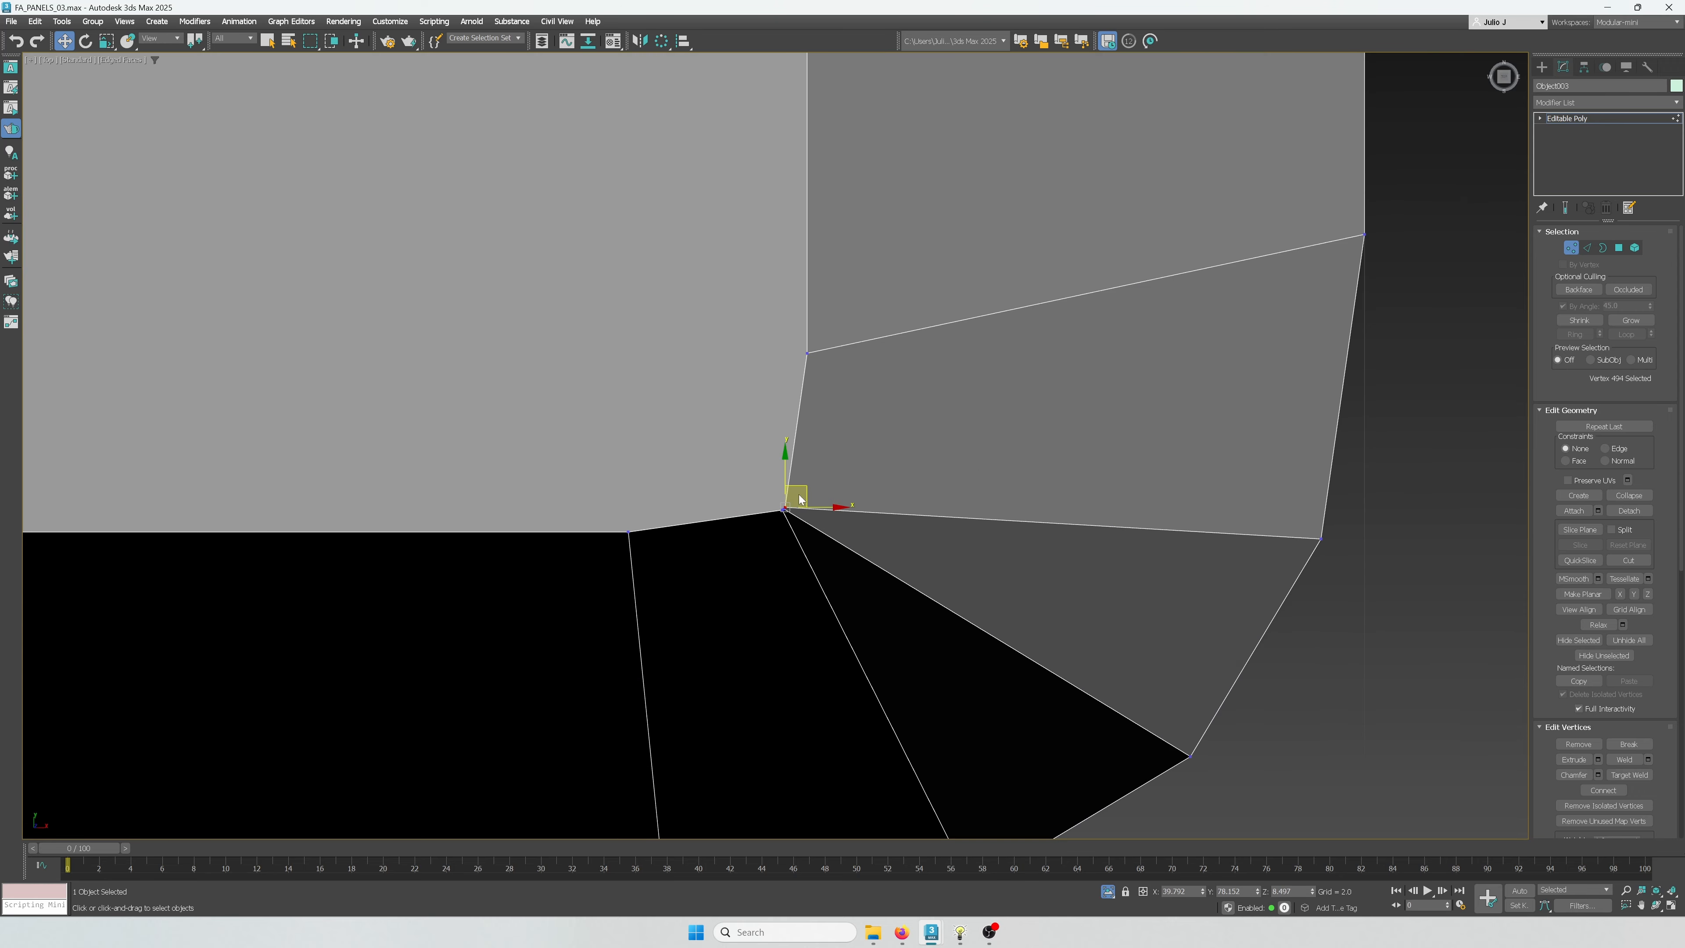
{"action": "mouse_move", "coordinate": [800, 499]}
{"action": "left_mouse_down"}
{"action": "mouse_move", "coordinate": [814, 461]}
{"action": "mouse_move", "coordinate": [770, 509]}
{"action": "left_mouse_up"}
{"action": "left_click_drag", "start_coordinate": [816, 455], "coordinate": [825, 433]}
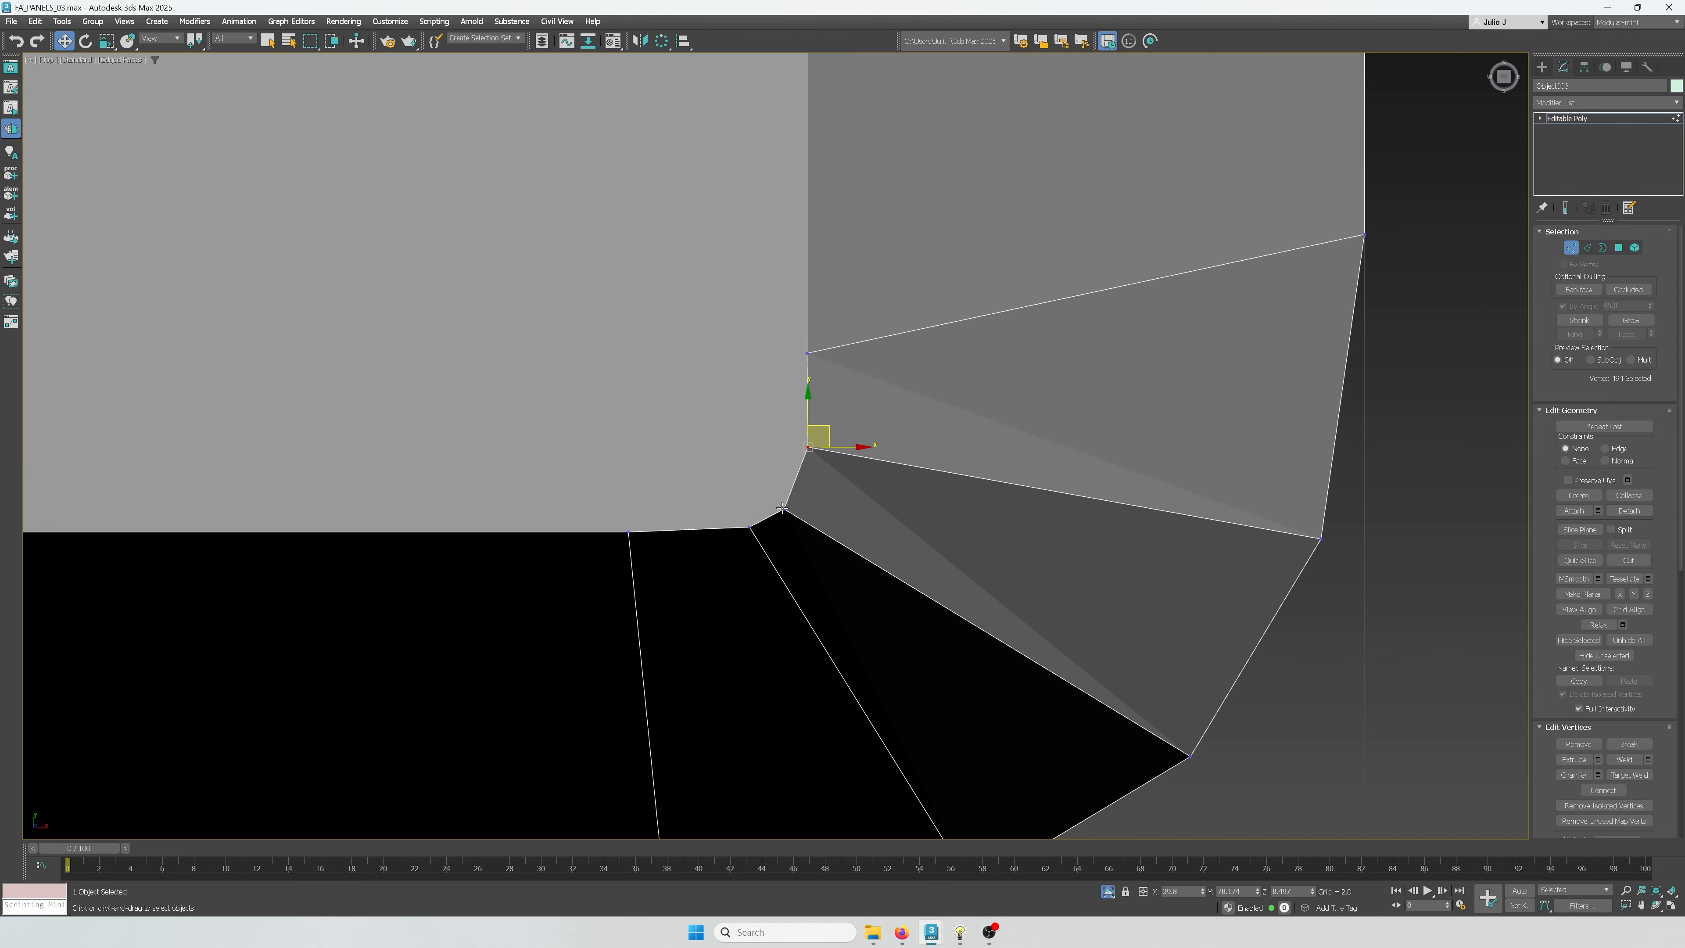
{"action": "left_click_drag", "start_coordinate": [805, 492], "coordinate": [753, 517]}
{"action": "scroll", "coordinate": [548, 501], "scroll_direction": "down", "scroll_amount": 14}
{"action": "middle_click_drag", "start_coordinate": [547, 500], "coordinate": [1203, 317]}
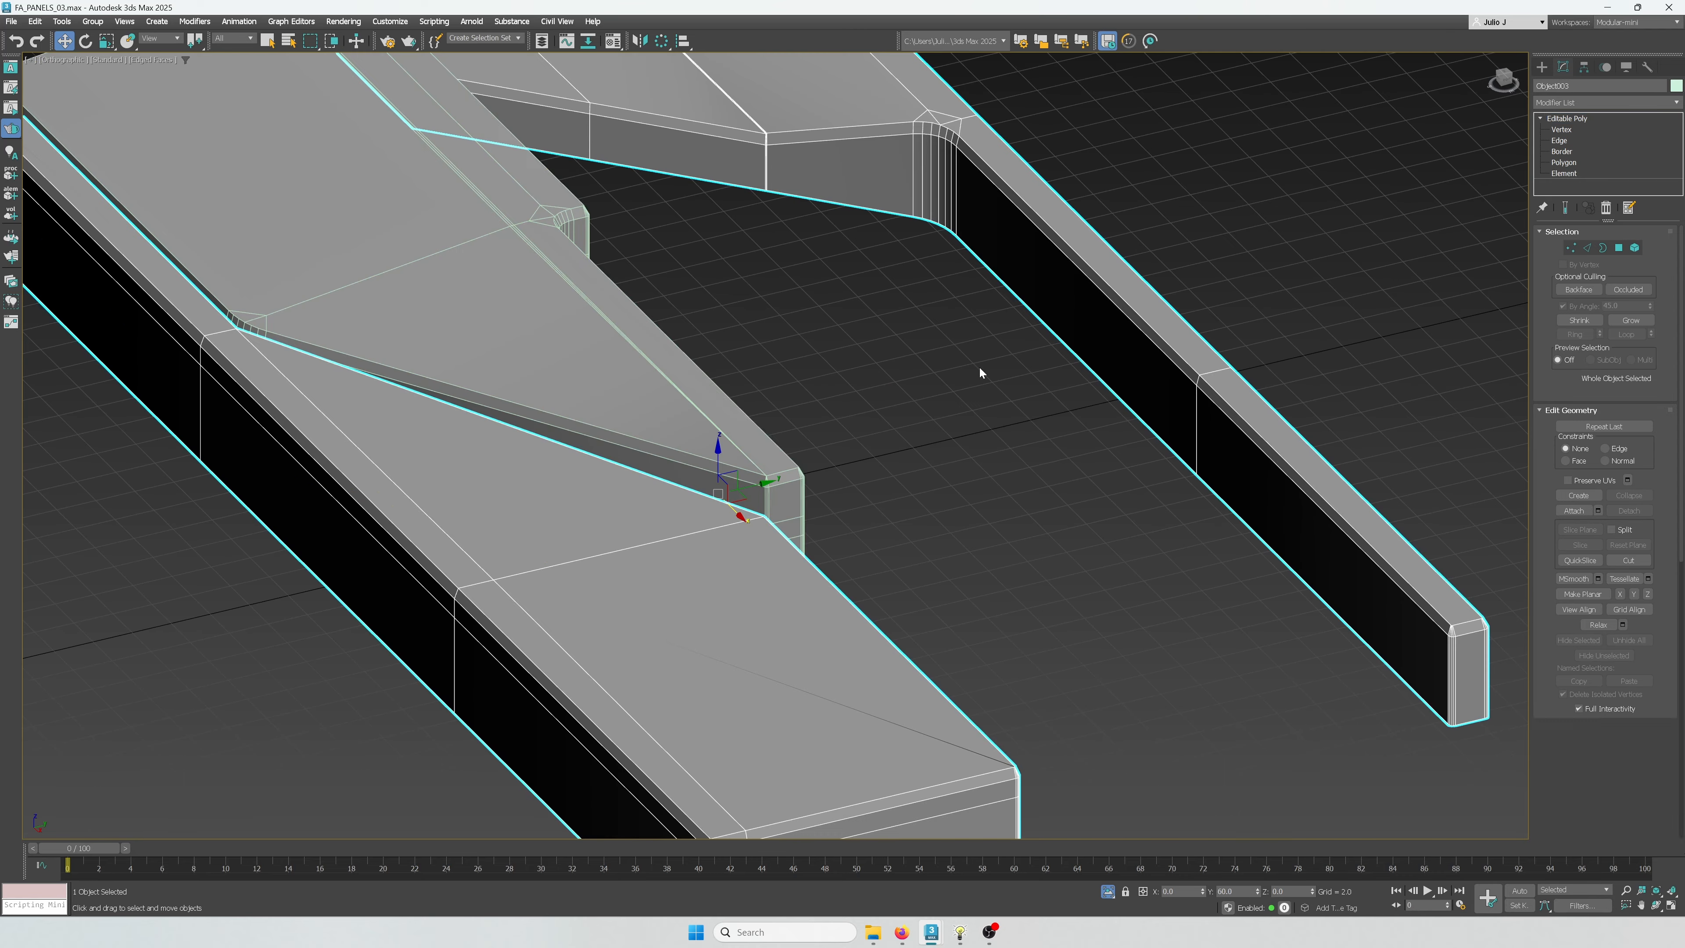
Isolate the middle wedge-shaped panel and select the clustered upper vertices at its pointed tip in vertex editing
{"action": "left_click", "coordinate": [722, 444]}
{"action": "right_click", "coordinate": [696, 438]}
{"action": "left_click", "coordinate": [719, 311]}
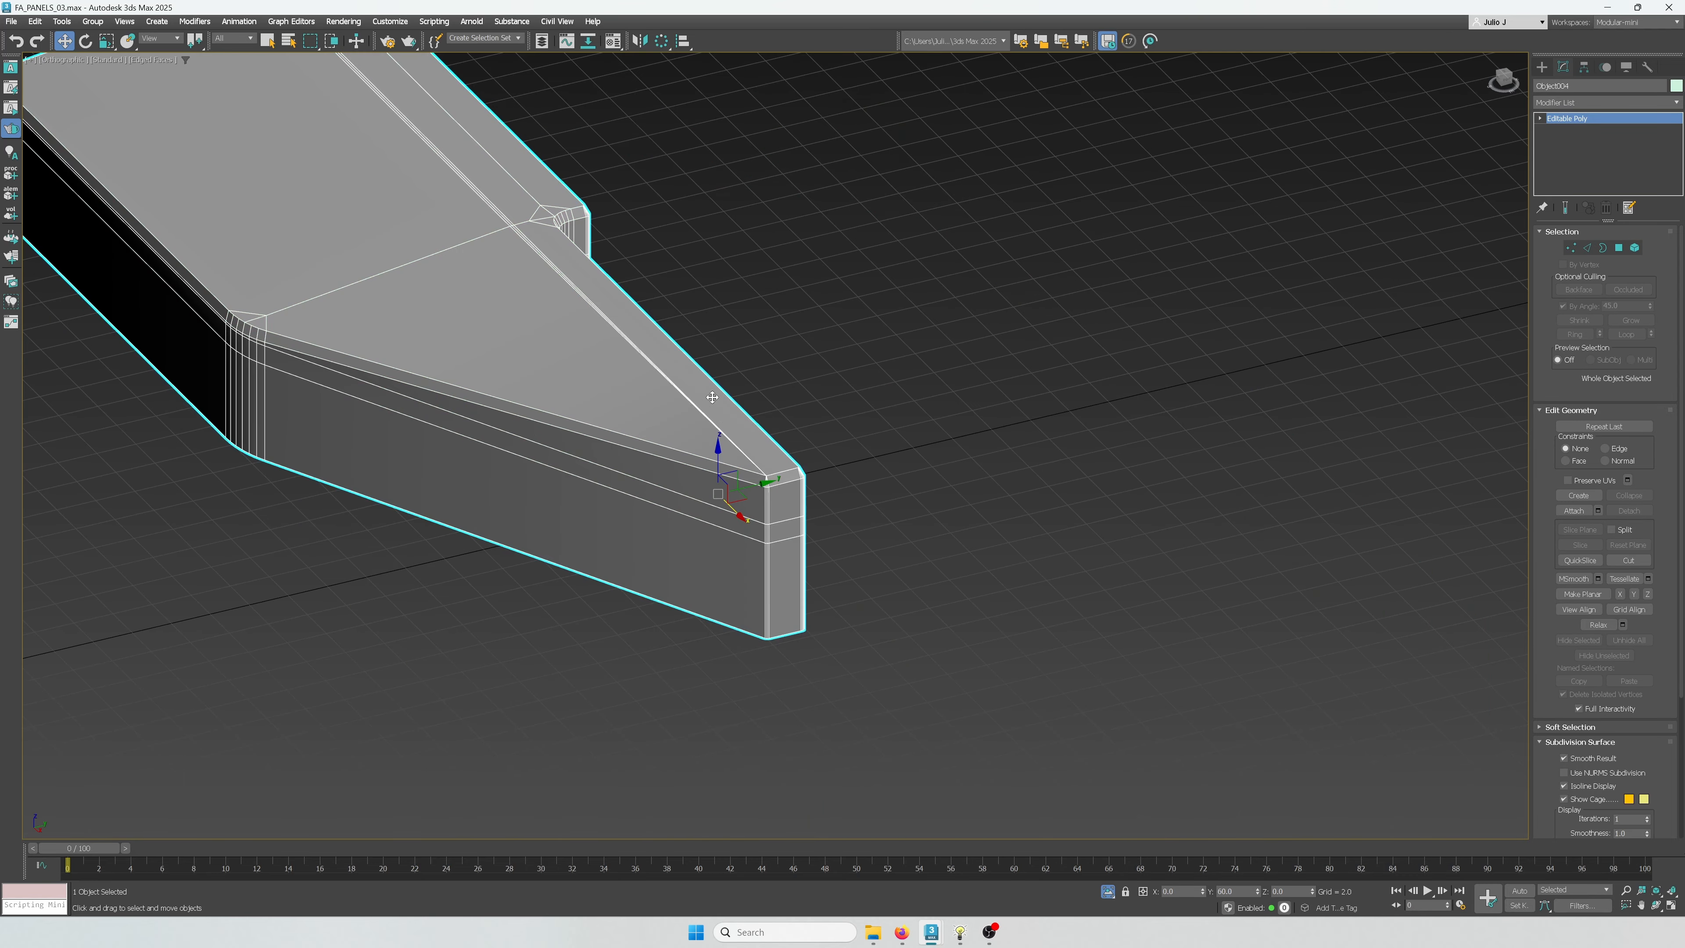
{"action": "left_click", "coordinate": [1566, 249]}
{"action": "scroll", "coordinate": [769, 491], "scroll_direction": "up", "scroll_amount": 5}
{"action": "left_click_drag", "start_coordinate": [765, 466], "coordinate": [724, 493]}
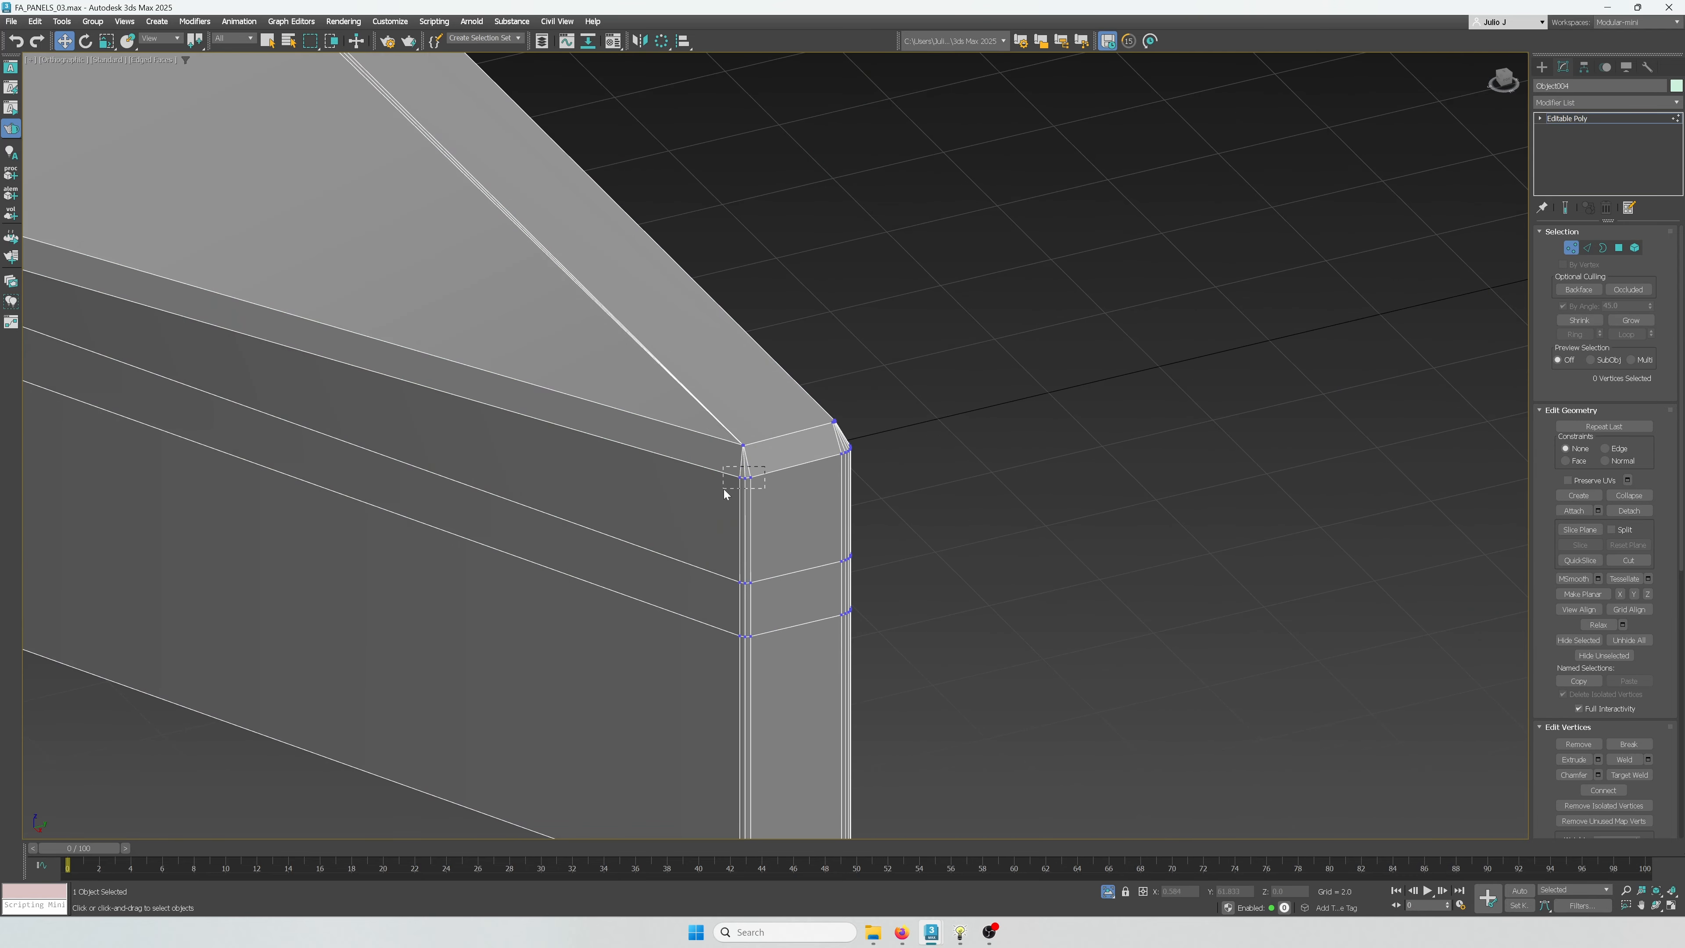
{"action": "scroll", "coordinate": [733, 487], "scroll_direction": "down", "scroll_amount": 5}
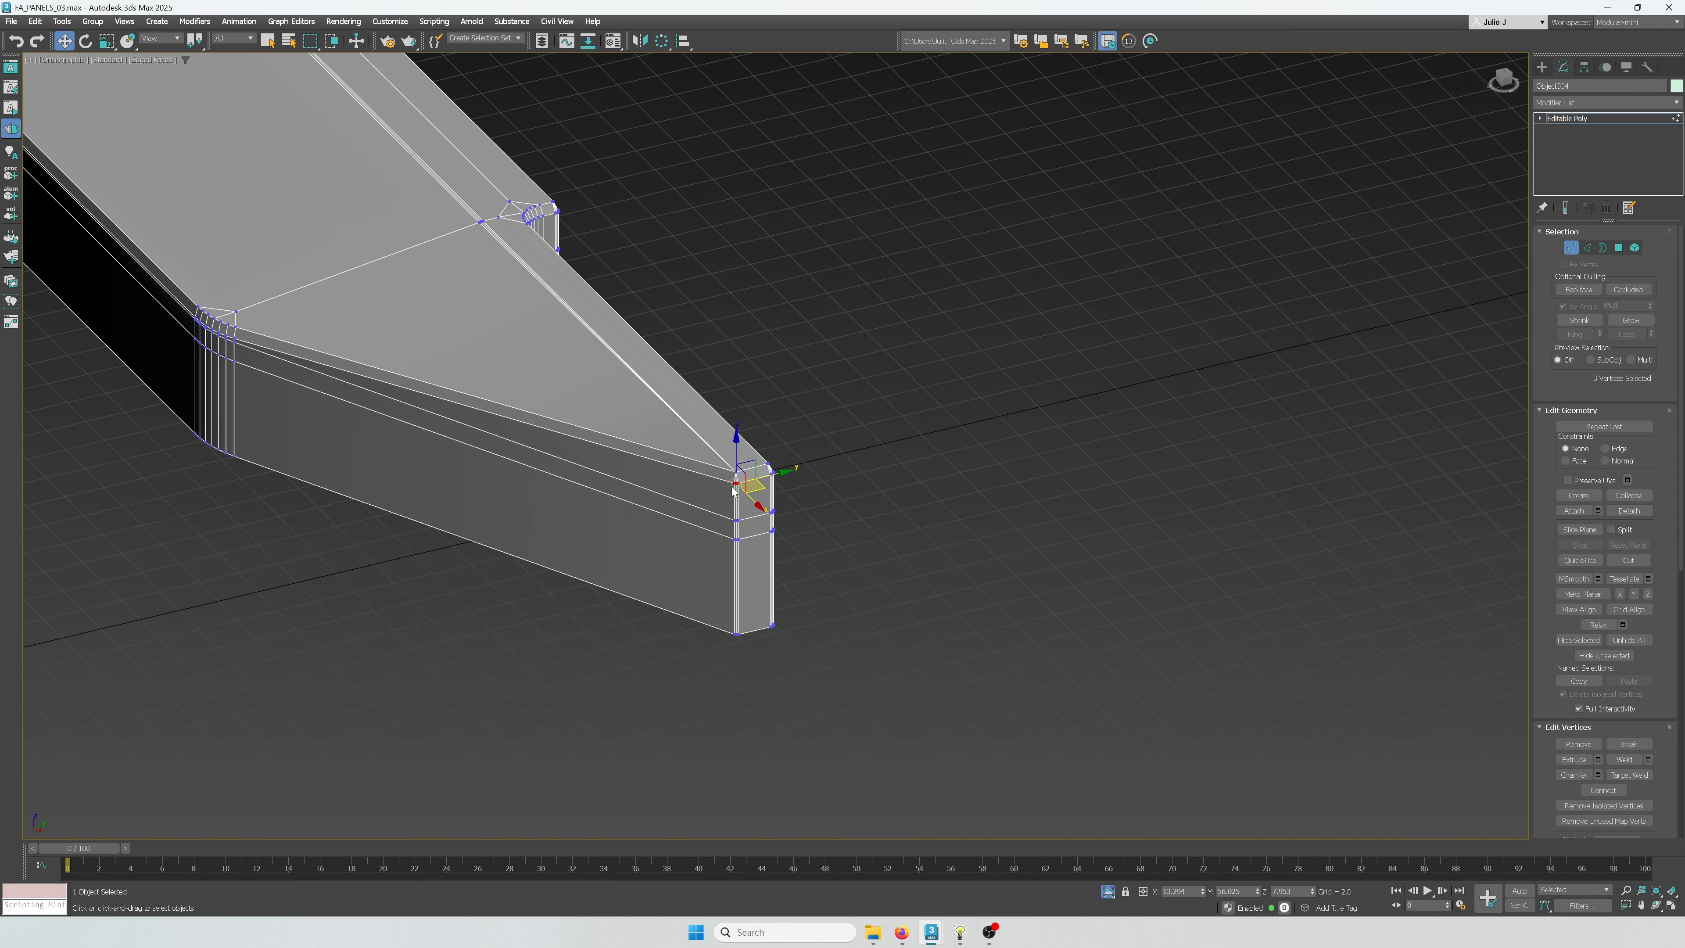
{"action": "scroll", "coordinate": [721, 485], "scroll_direction": "up", "scroll_amount": 3}
{"action": "middle_click_drag", "start_coordinate": [720, 486], "coordinate": [951, 567]}
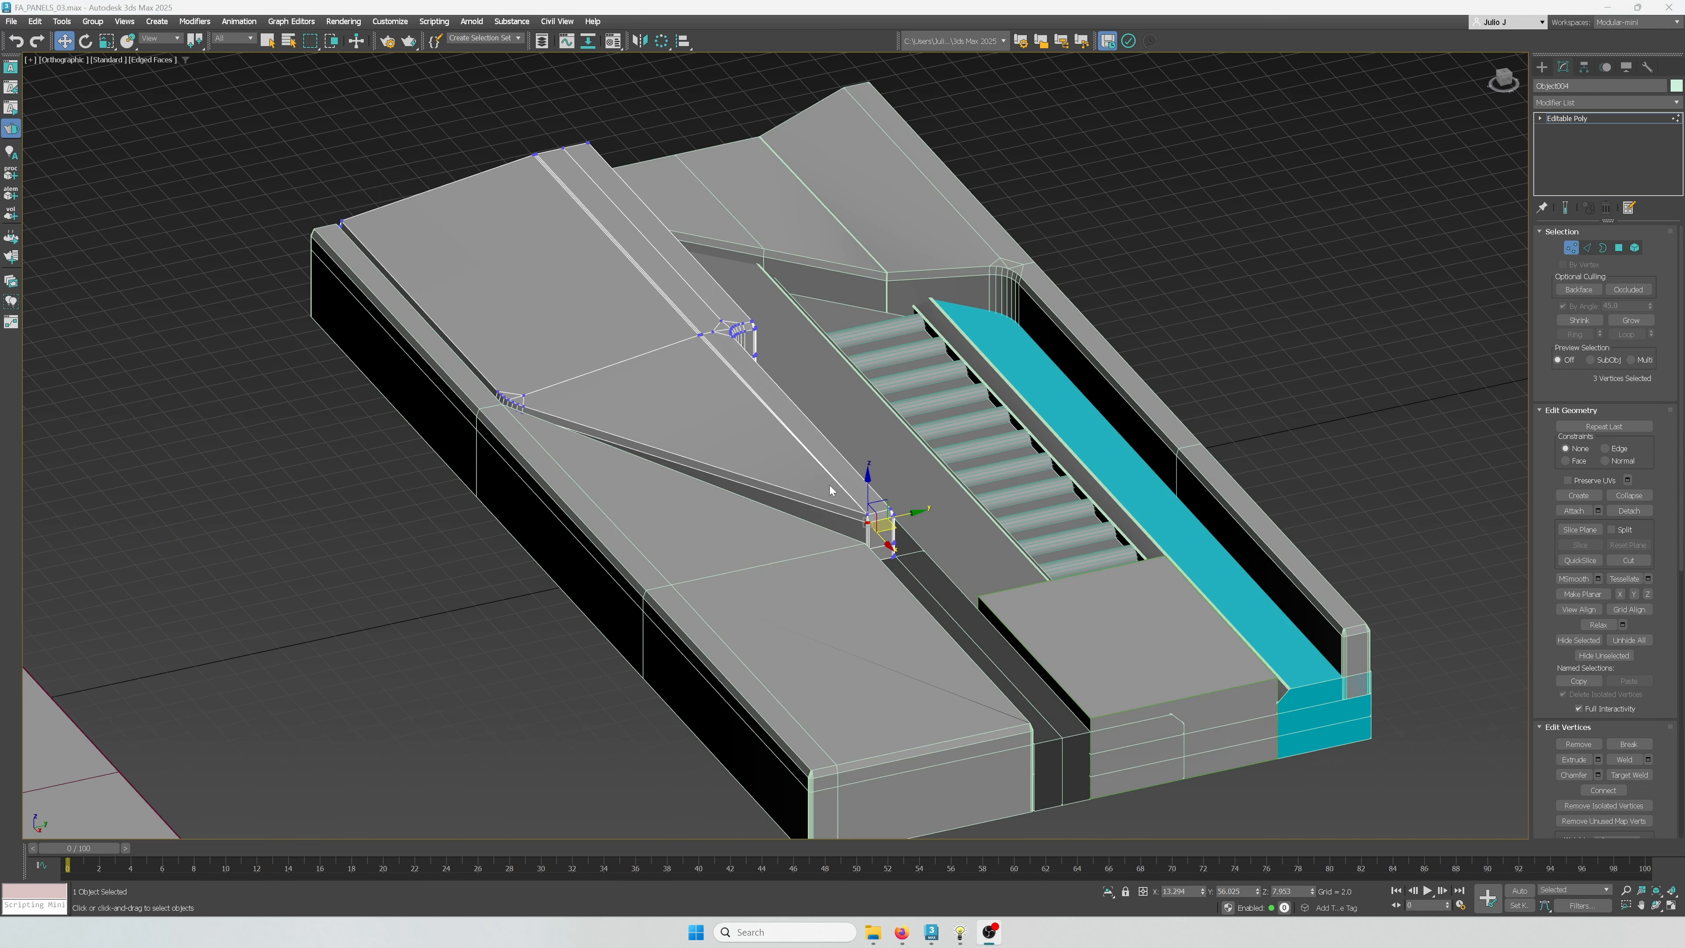
{"action": "right_click", "coordinate": [827, 474]}
{"action": "left_click", "coordinate": [858, 353]}
{"action": "scroll", "coordinate": [870, 512], "scroll_direction": "up", "scroll_amount": 4}
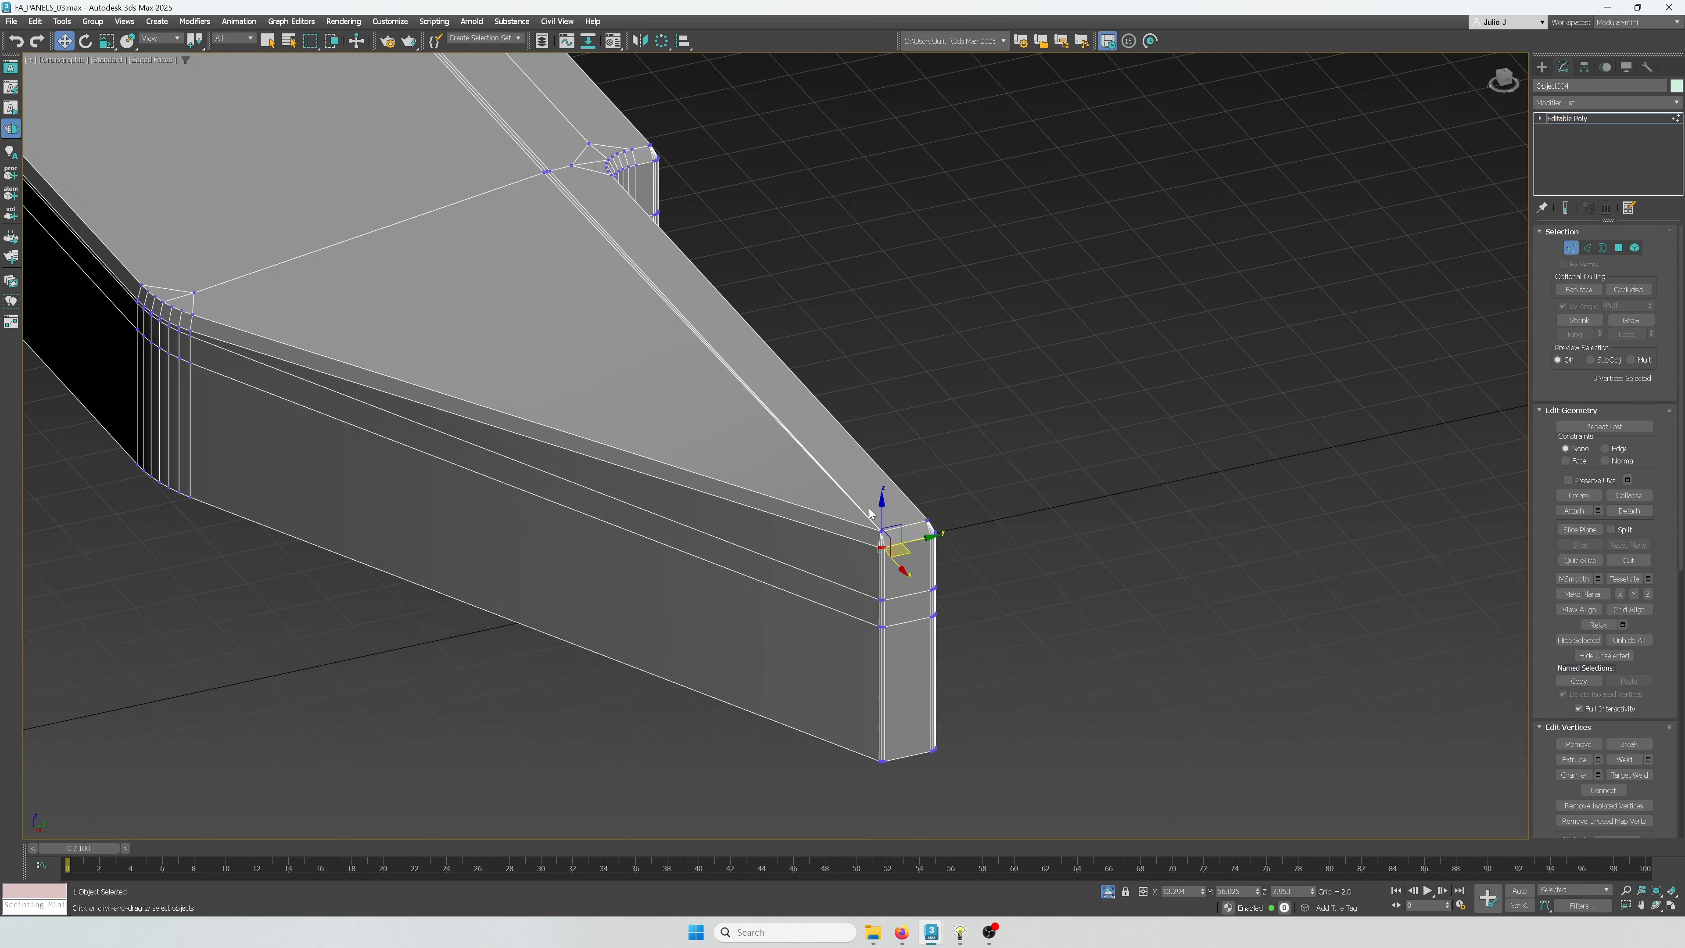
Collapse the clustered vertices at the upper corner of the wedge's pointed tip into a single vertex
{"action": "scroll", "coordinate": [876, 515], "scroll_direction": "up", "scroll_amount": 5}
{"action": "middle_click_drag", "start_coordinate": [988, 553], "coordinate": [896, 495]}
{"action": "key", "text": "ctrl+alt+c"}
{"action": "middle_click_drag", "start_coordinate": [830, 634], "coordinate": [803, 516]}
{"action": "scroll", "coordinate": [802, 517], "scroll_direction": "down", "scroll_amount": 2}
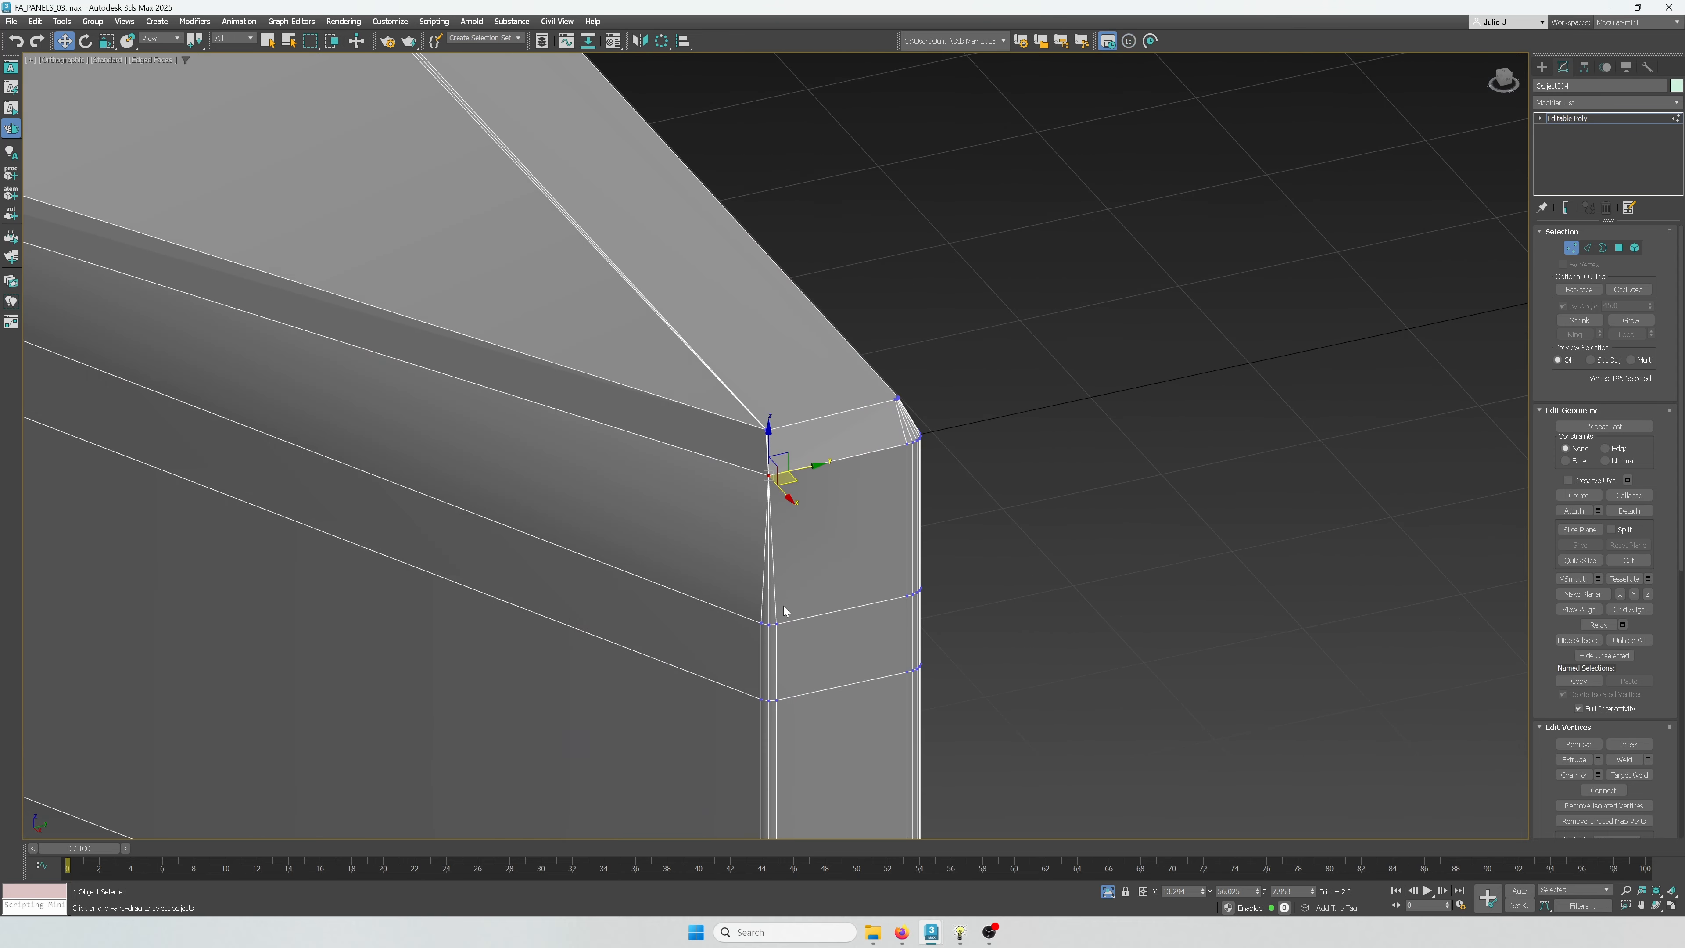
Collapse each remaining vertex cluster down the vertical edge of the wedge's tip, including its base and top corner
{"action": "key", "text": "ctrl+alt+c"}
{"action": "left_click_drag", "start_coordinate": [786, 608], "coordinate": [752, 717]}
{"action": "key", "text": "ctrl+alt+c"}
{"action": "scroll", "coordinate": [783, 714], "scroll_direction": "down", "scroll_amount": 3}
{"action": "middle_click_drag", "start_coordinate": [783, 715], "coordinate": [757, 580]}
{"action": "left_click_drag", "start_coordinate": [761, 609], "coordinate": [728, 647]}
{"action": "key", "text": "ctrl+alt+c"}
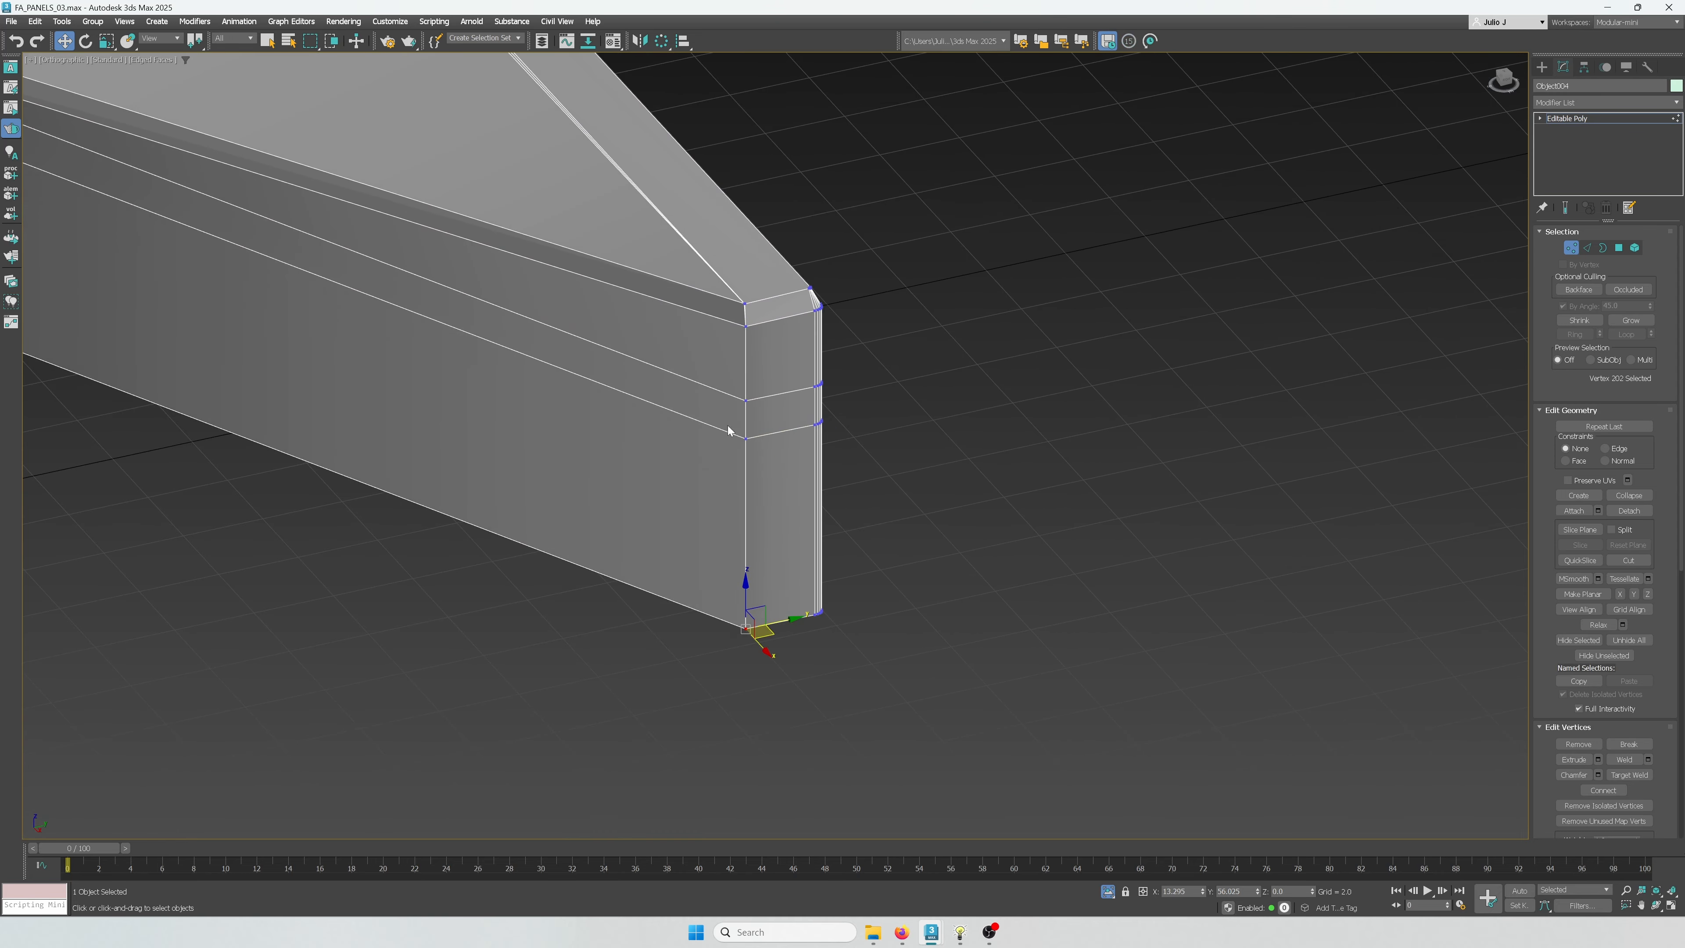
{"action": "middle_click_drag", "start_coordinate": [743, 315], "coordinate": [747, 426]}
{"action": "left_click_drag", "start_coordinate": [761, 398], "coordinate": [734, 430]}
{"action": "key", "text": "ctrl+alt+c"}
Collapse the doubled vertices where the wedge panel's lengthwise double line meets the cross edge on the top face
{"action": "scroll", "coordinate": [683, 429], "scroll_direction": "down", "scroll_amount": 6}
{"action": "middle_click_drag", "start_coordinate": [603, 429], "coordinate": [732, 434], "text": "alt"}
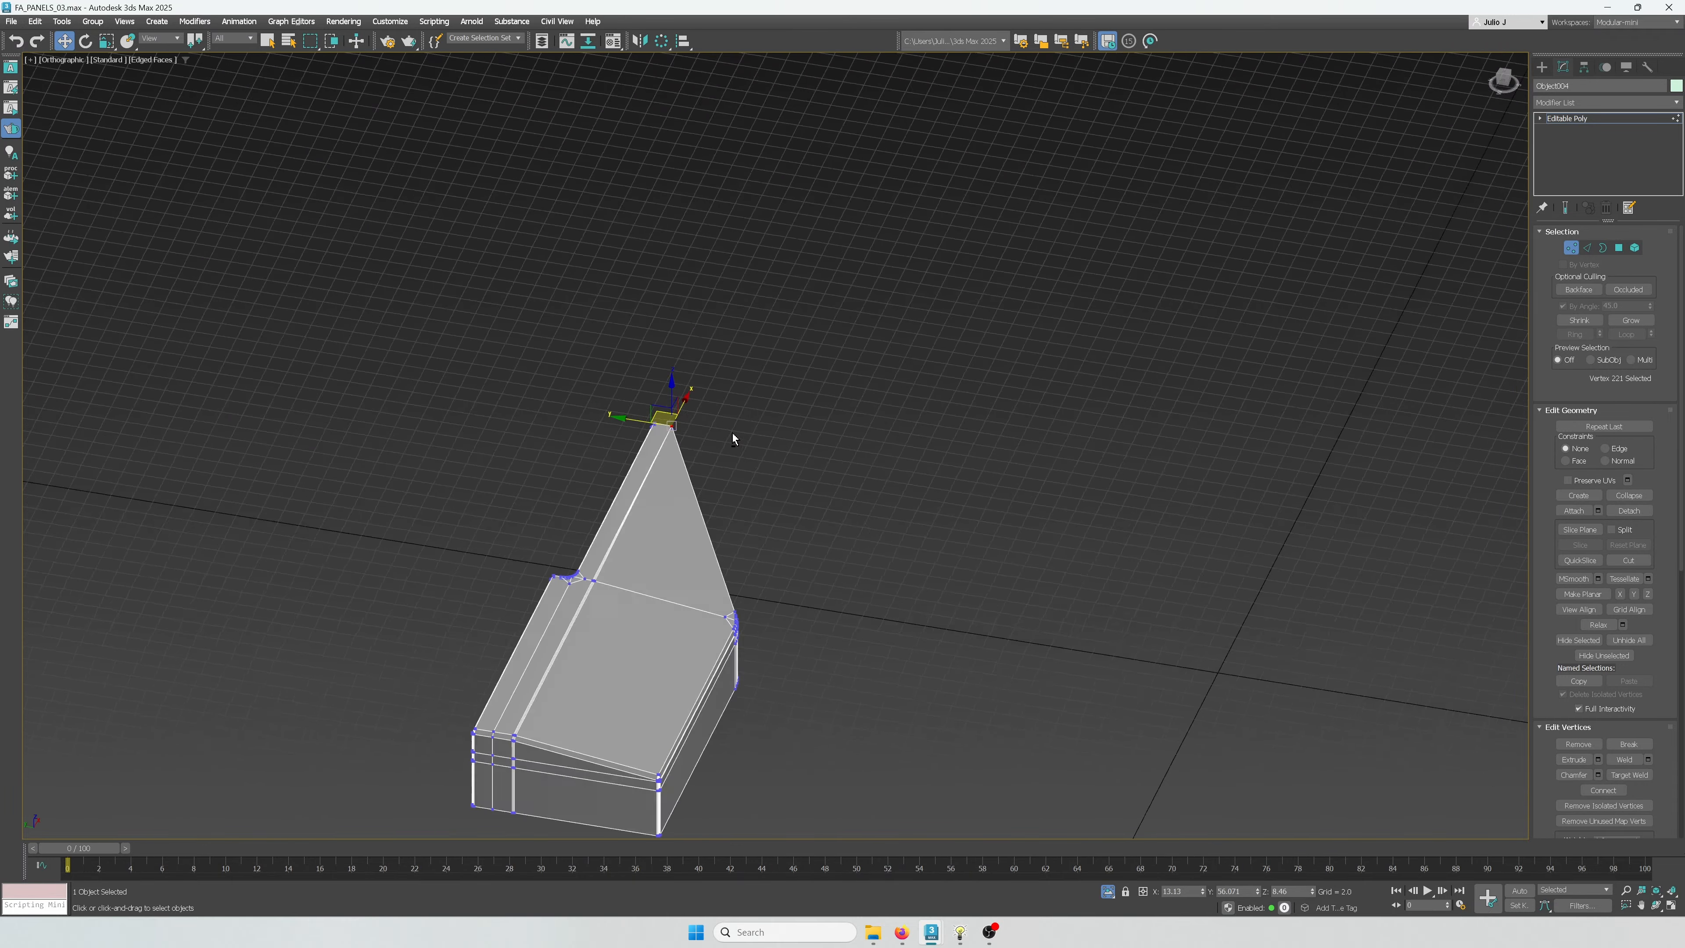
{"action": "scroll", "coordinate": [611, 587], "scroll_direction": "up", "scroll_amount": 5}
{"action": "left_click_drag", "start_coordinate": [614, 562], "coordinate": [611, 564]}
{"action": "key", "text": "ctrl+alt+c"}
Collapse the doubled vertices where the double line runs down the wedge panel's wide end face
{"action": "middle_click_drag", "start_coordinate": [655, 574], "coordinate": [828, 152]}
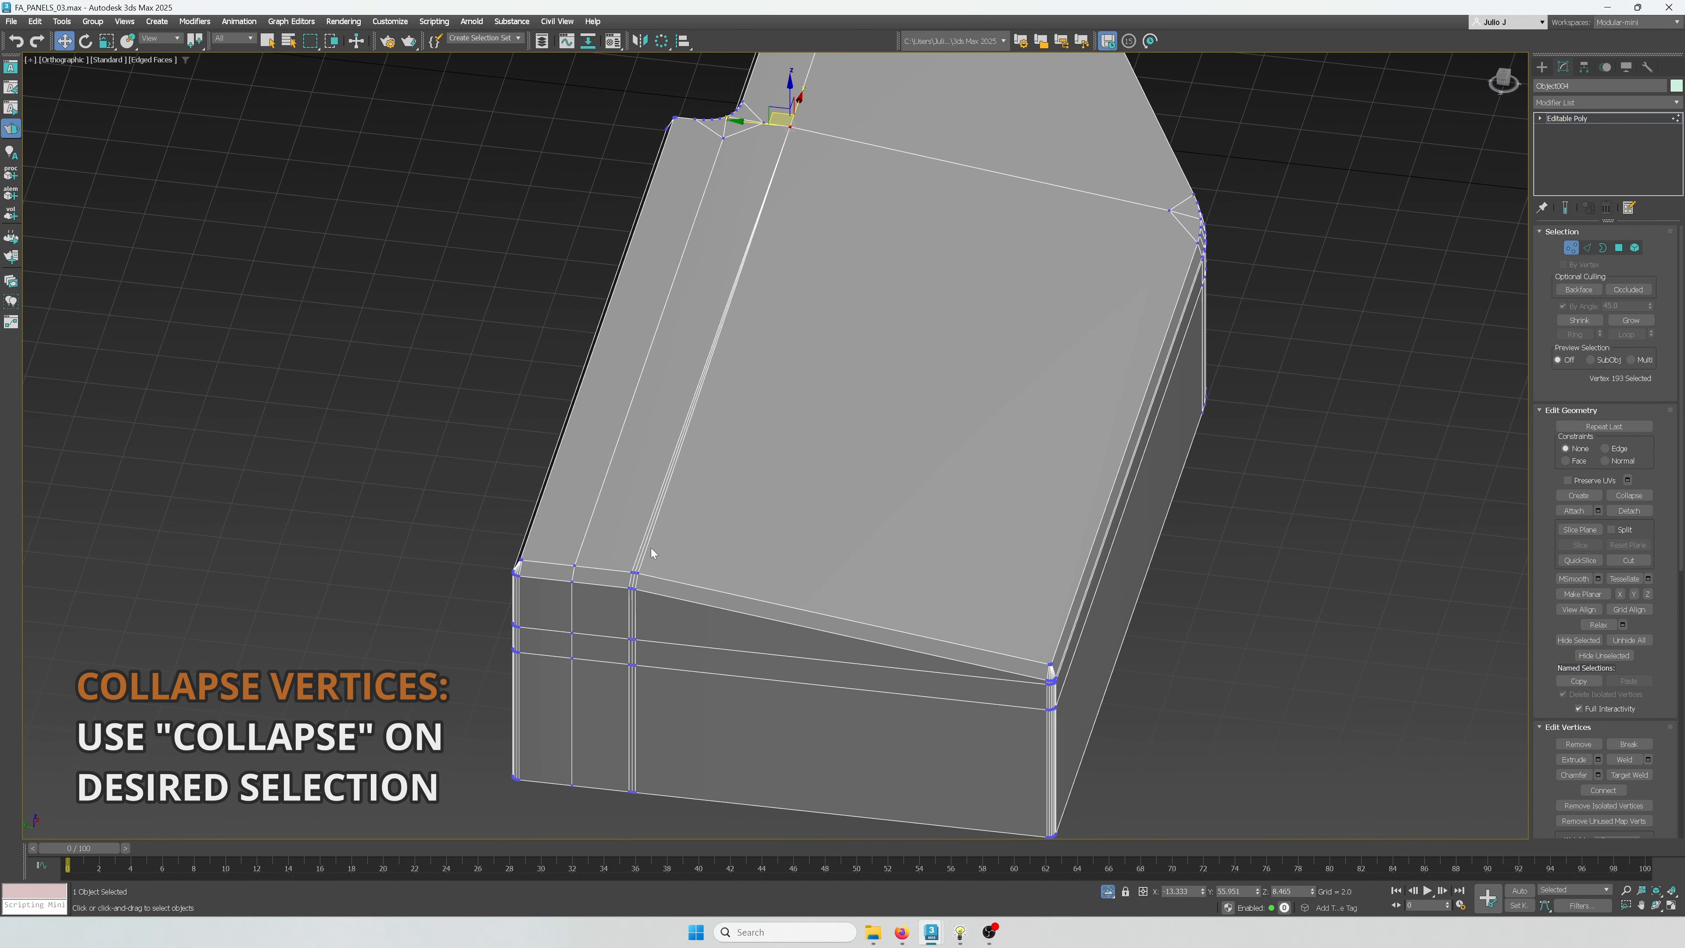
{"action": "left_click_drag", "start_coordinate": [649, 559], "coordinate": [622, 586]}
{"action": "key", "text": "ctrl+alt+c"}
{"action": "left_click", "coordinate": [641, 616]}
{"action": "left_click_drag", "start_coordinate": [649, 628], "coordinate": [615, 656]}
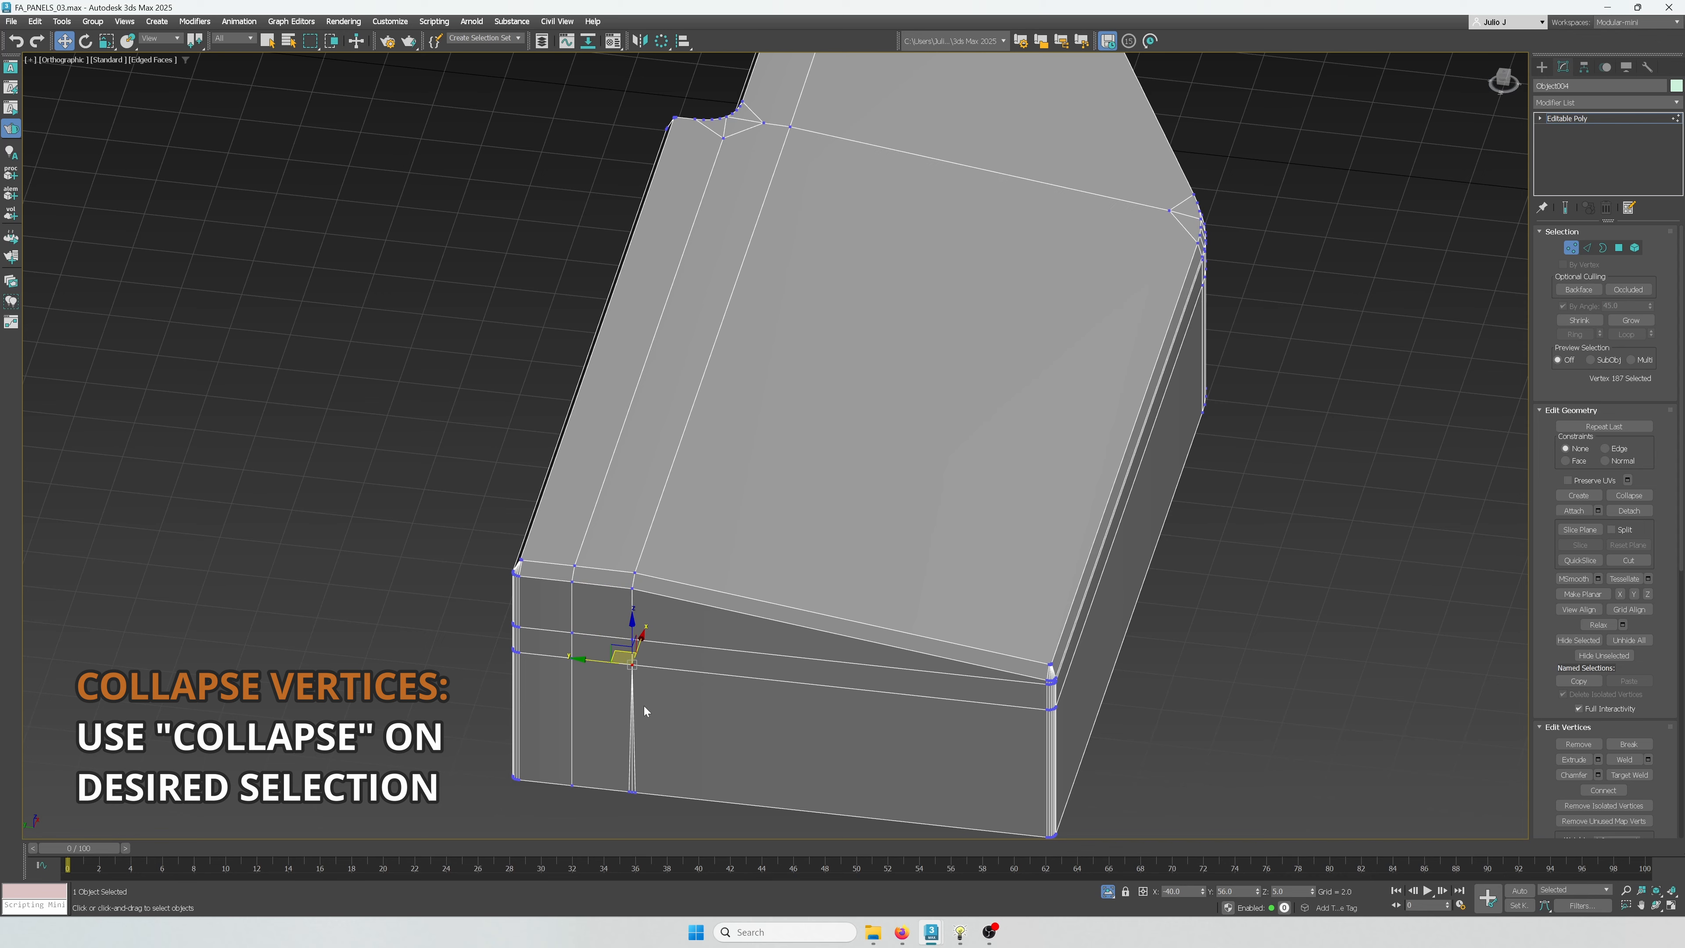
End the isolation, isolate the wedge panel together with the outer panel, and select the outer panel
{"action": "scroll", "coordinate": [702, 682], "scroll_direction": "down", "scroll_amount": 5}
{"action": "right_click", "coordinate": [738, 547]}
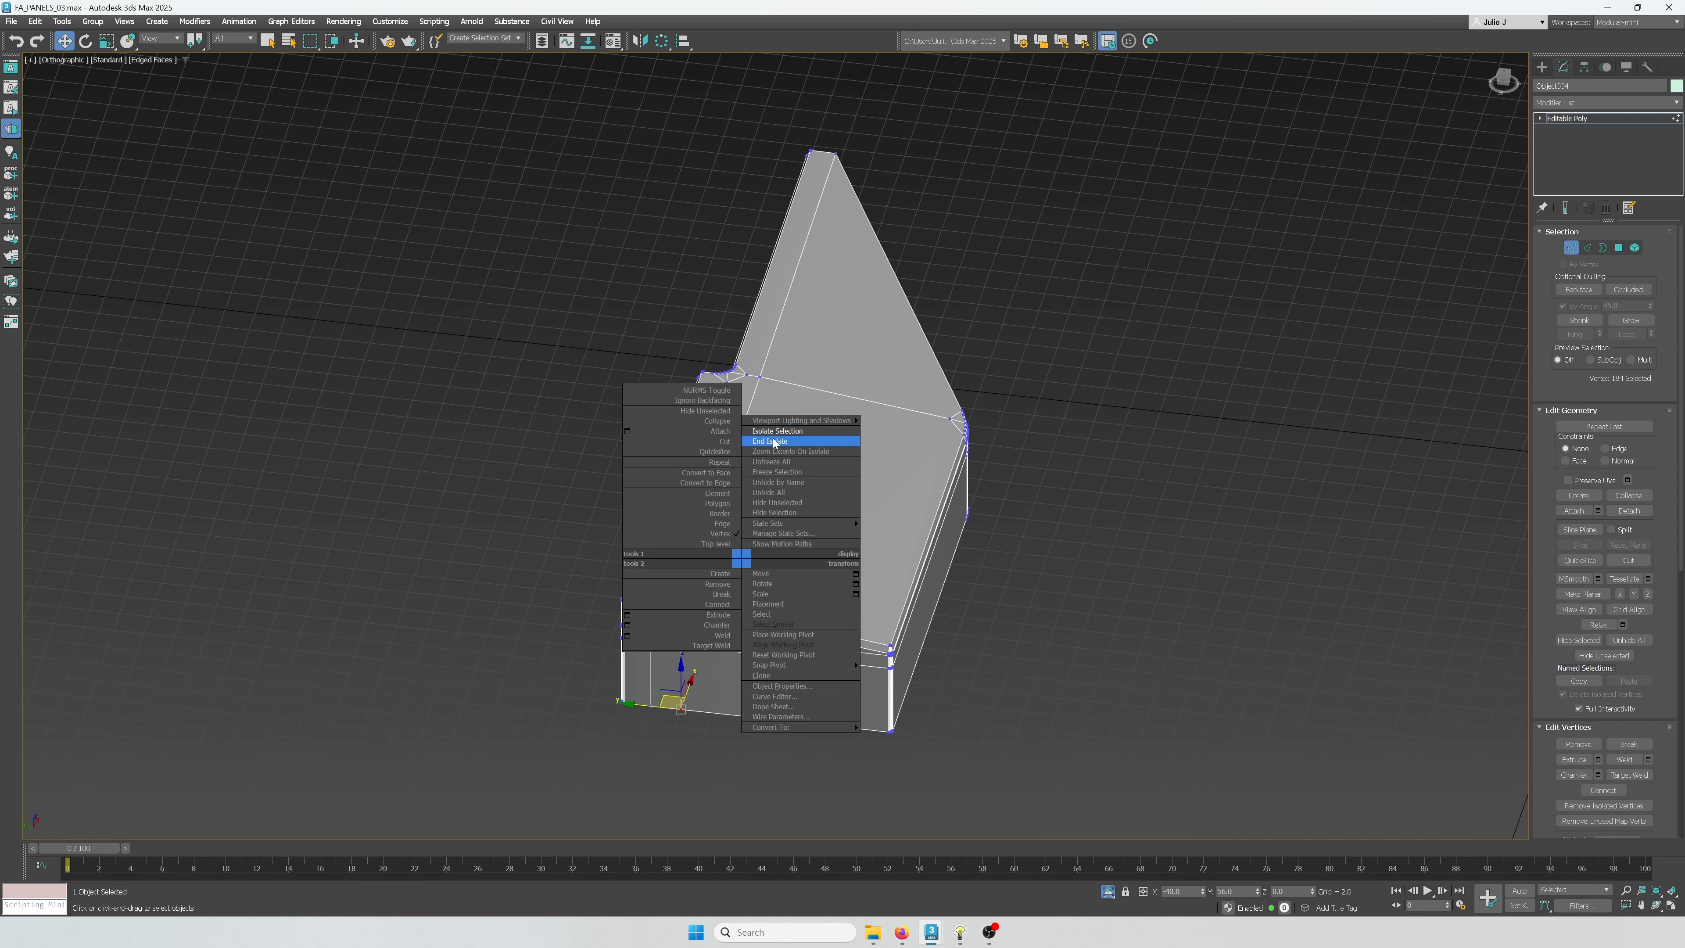
{"action": "left_click", "coordinate": [796, 440]}
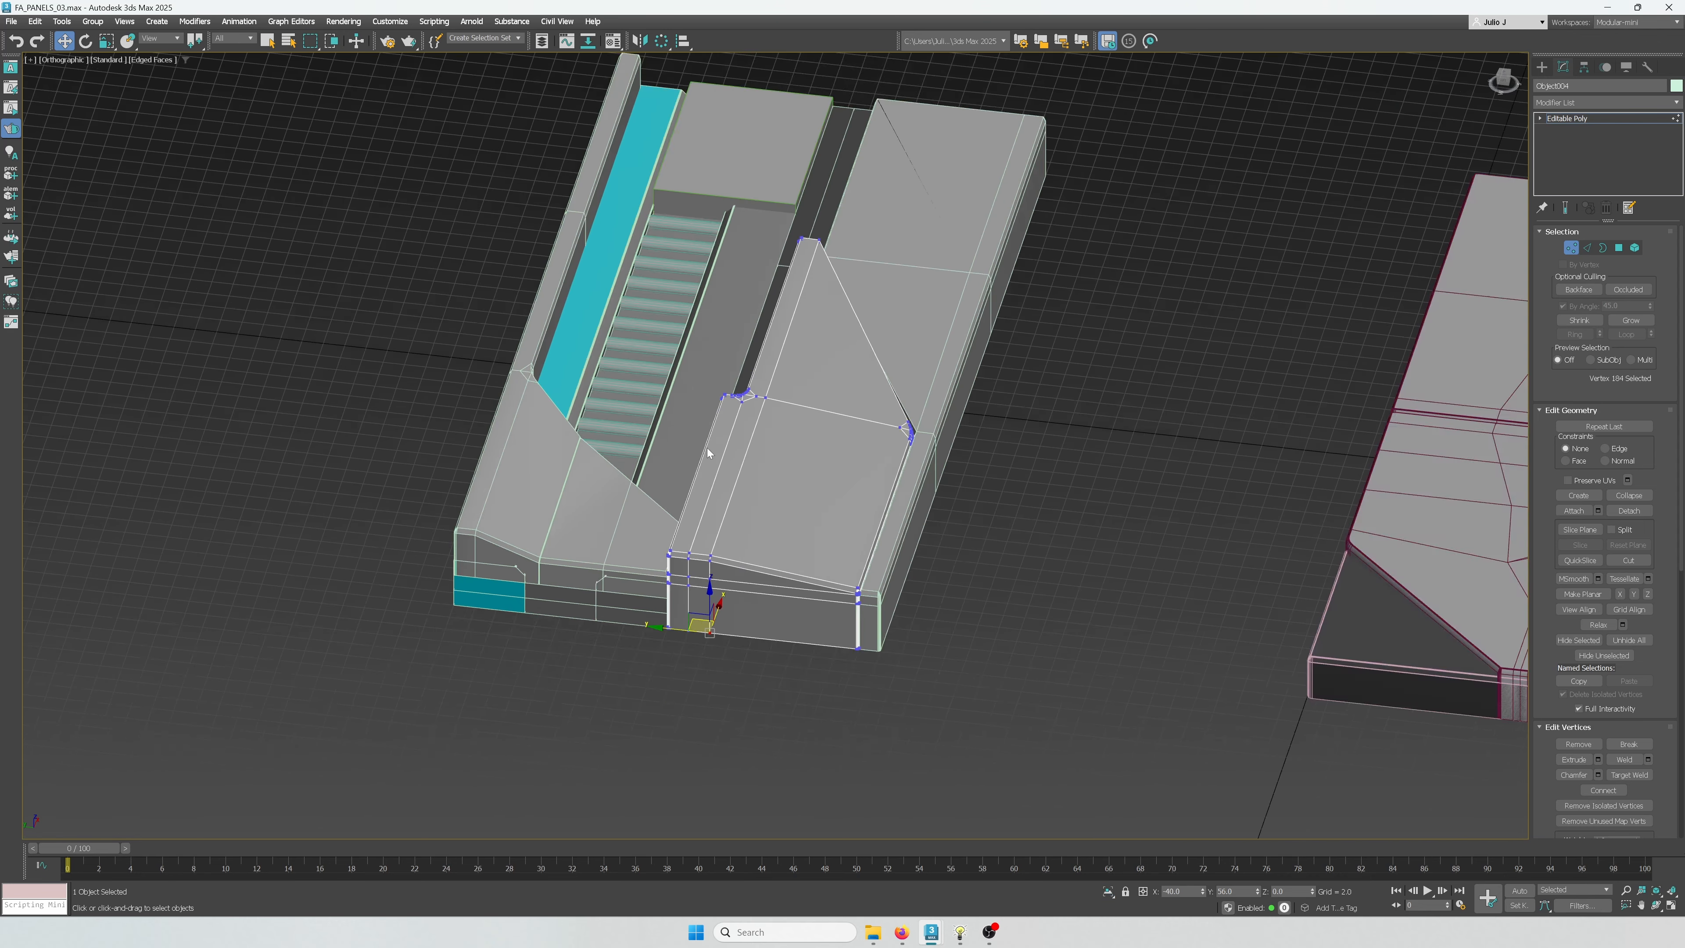
{"action": "scroll", "coordinate": [573, 510], "scroll_direction": "up", "scroll_amount": 4}
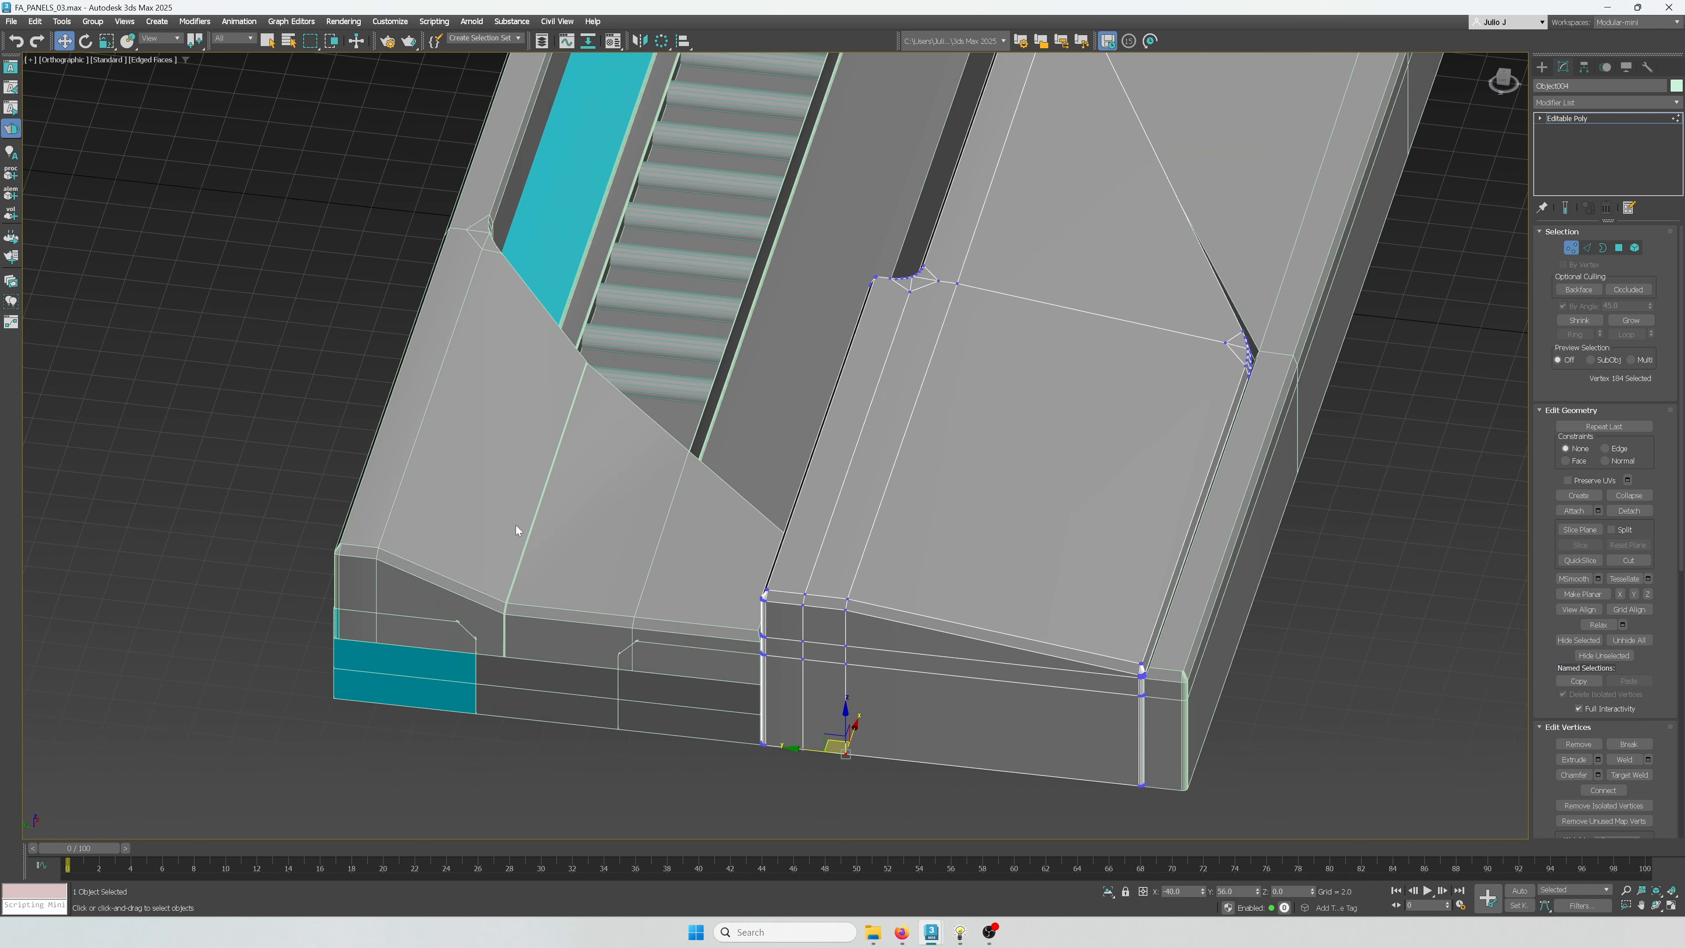
{"action": "left_click", "coordinate": [1571, 247]}
{"action": "left_click", "coordinate": [885, 578], "text": "ctrl"}
{"action": "right_click", "coordinate": [886, 576]}
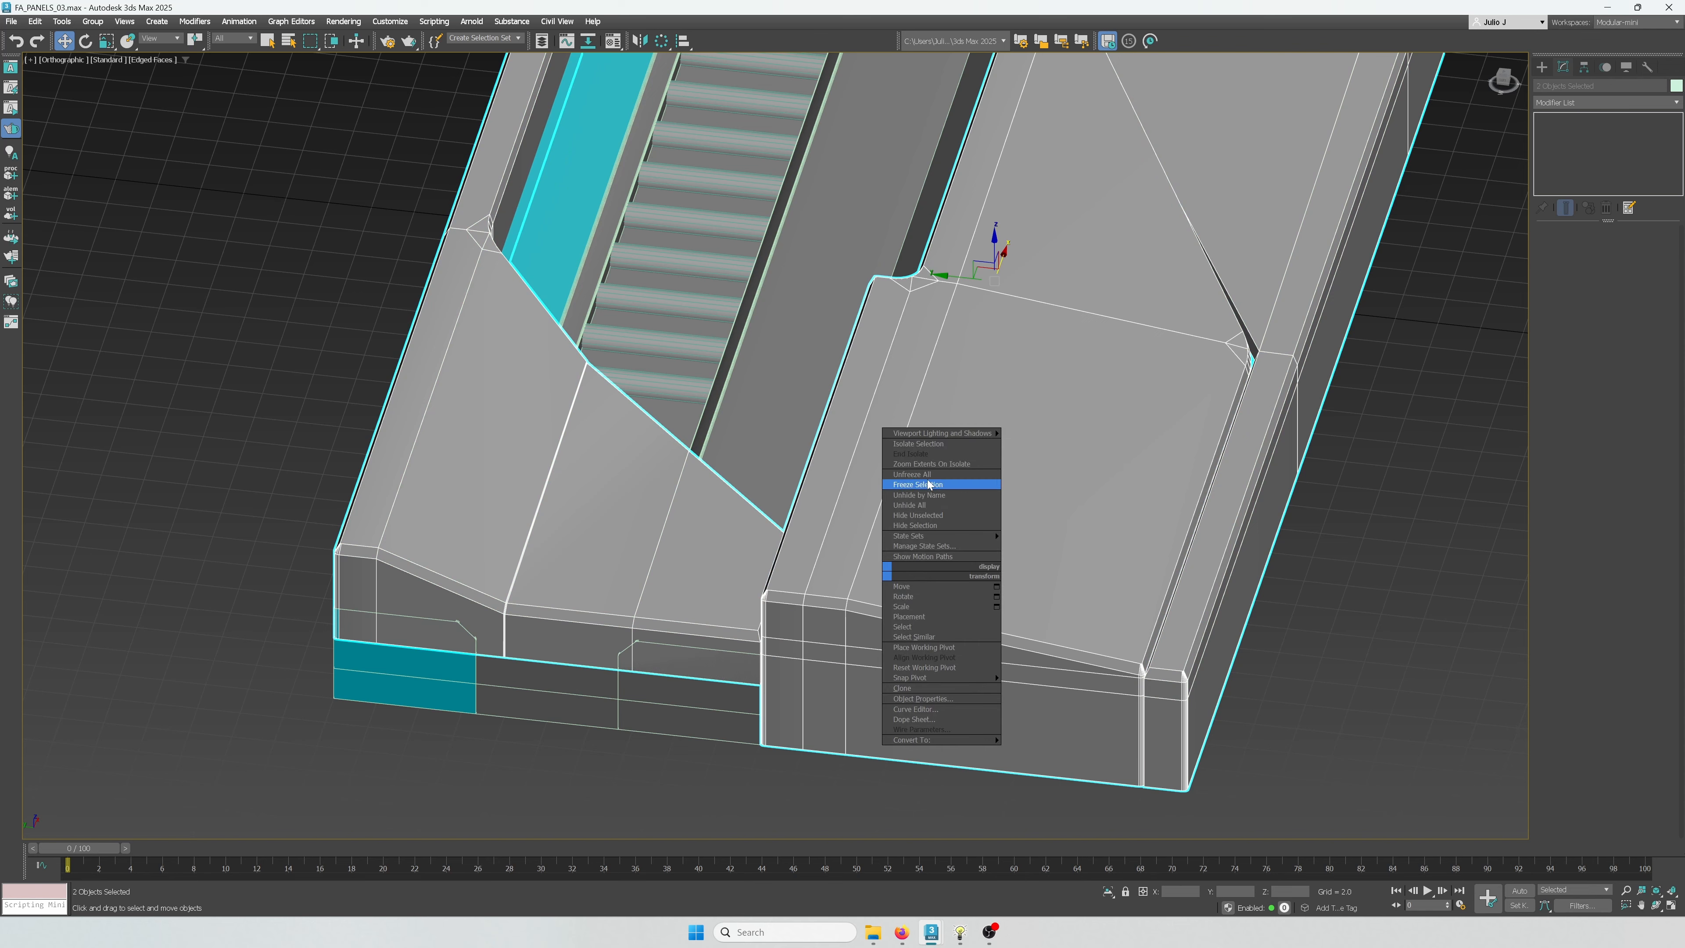
{"action": "left_click", "coordinate": [921, 453]}
{"action": "left_click", "coordinate": [494, 594]}
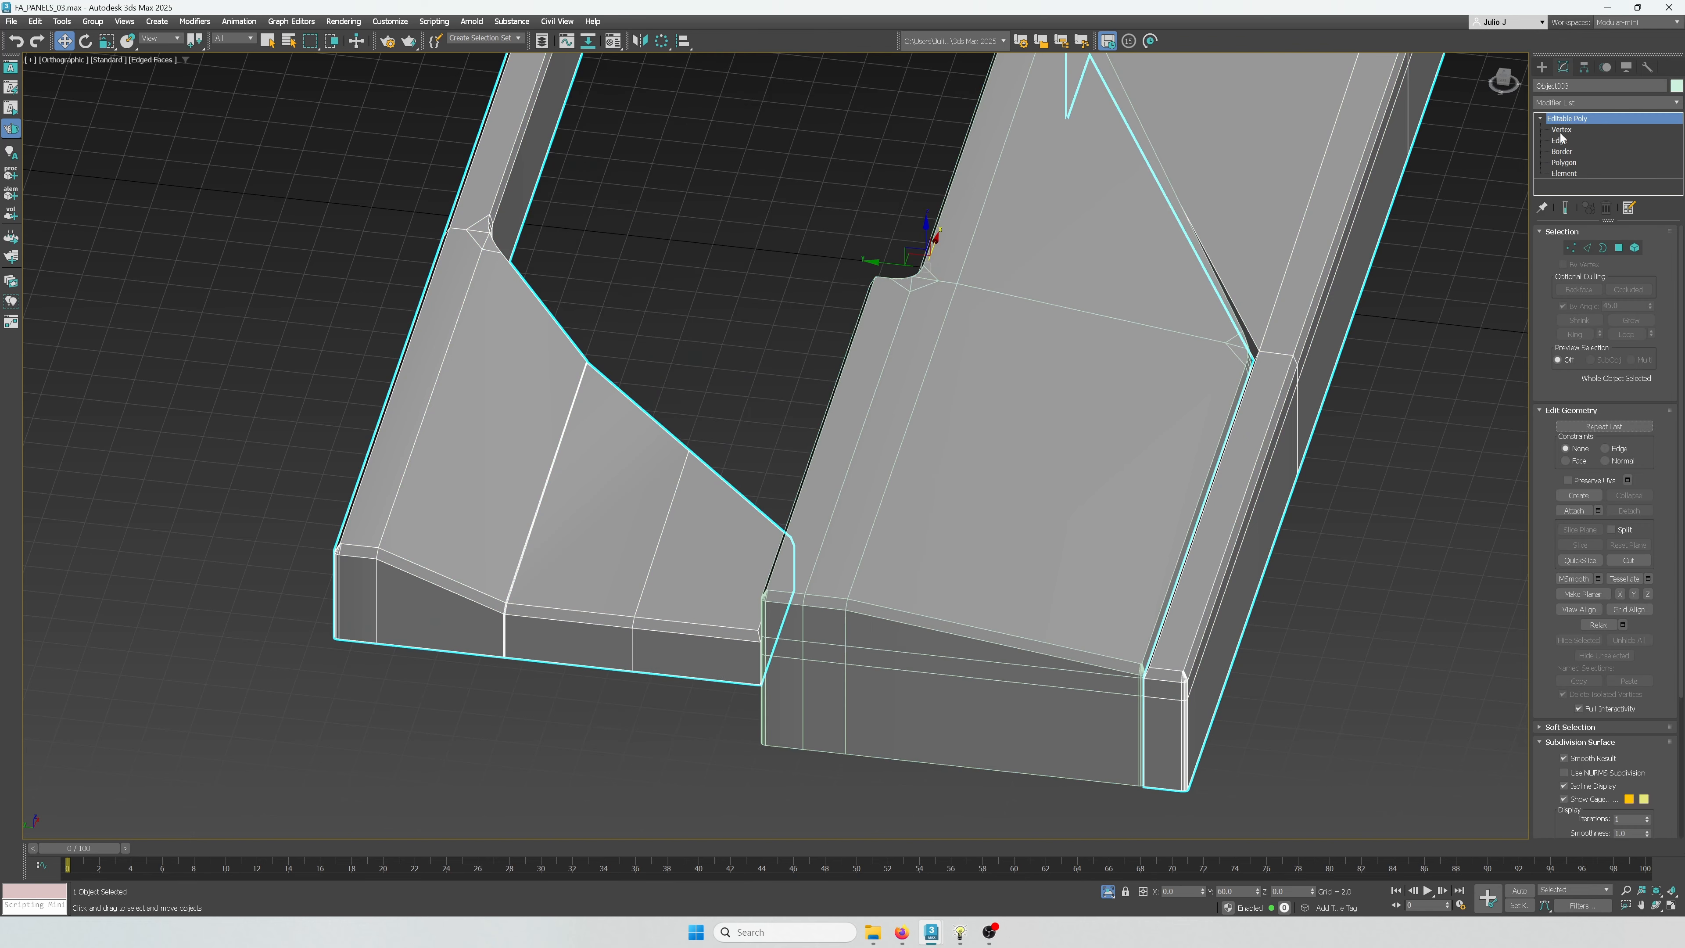
Collapse the doubled vertices at both ends of the outer panel's lengthwise ridge line, down its end and cutout walls
{"action": "key", "text": "1"}
{"action": "middle_click_drag", "start_coordinate": [504, 567], "coordinate": [641, 380]}
{"action": "middle_click_drag", "start_coordinate": [653, 211], "coordinate": [853, 571]}
{"action": "scroll", "coordinate": [666, 392], "scroll_direction": "up", "scroll_amount": 4}
{"action": "left_click", "coordinate": [710, 434]}
{"action": "scroll", "coordinate": [714, 449], "scroll_direction": "up", "scroll_amount": 4}
{"action": "left_click", "coordinate": [709, 456]}
{"action": "scroll", "coordinate": [708, 460], "scroll_direction": "down", "scroll_amount": 4}
{"action": "scroll", "coordinate": [853, 571], "scroll_direction": "down", "scroll_amount": 4}
{"action": "middle_click_drag", "start_coordinate": [852, 571], "coordinate": [774, 462]}
{"action": "scroll", "coordinate": [782, 432], "scroll_direction": "up", "scroll_amount": 4}
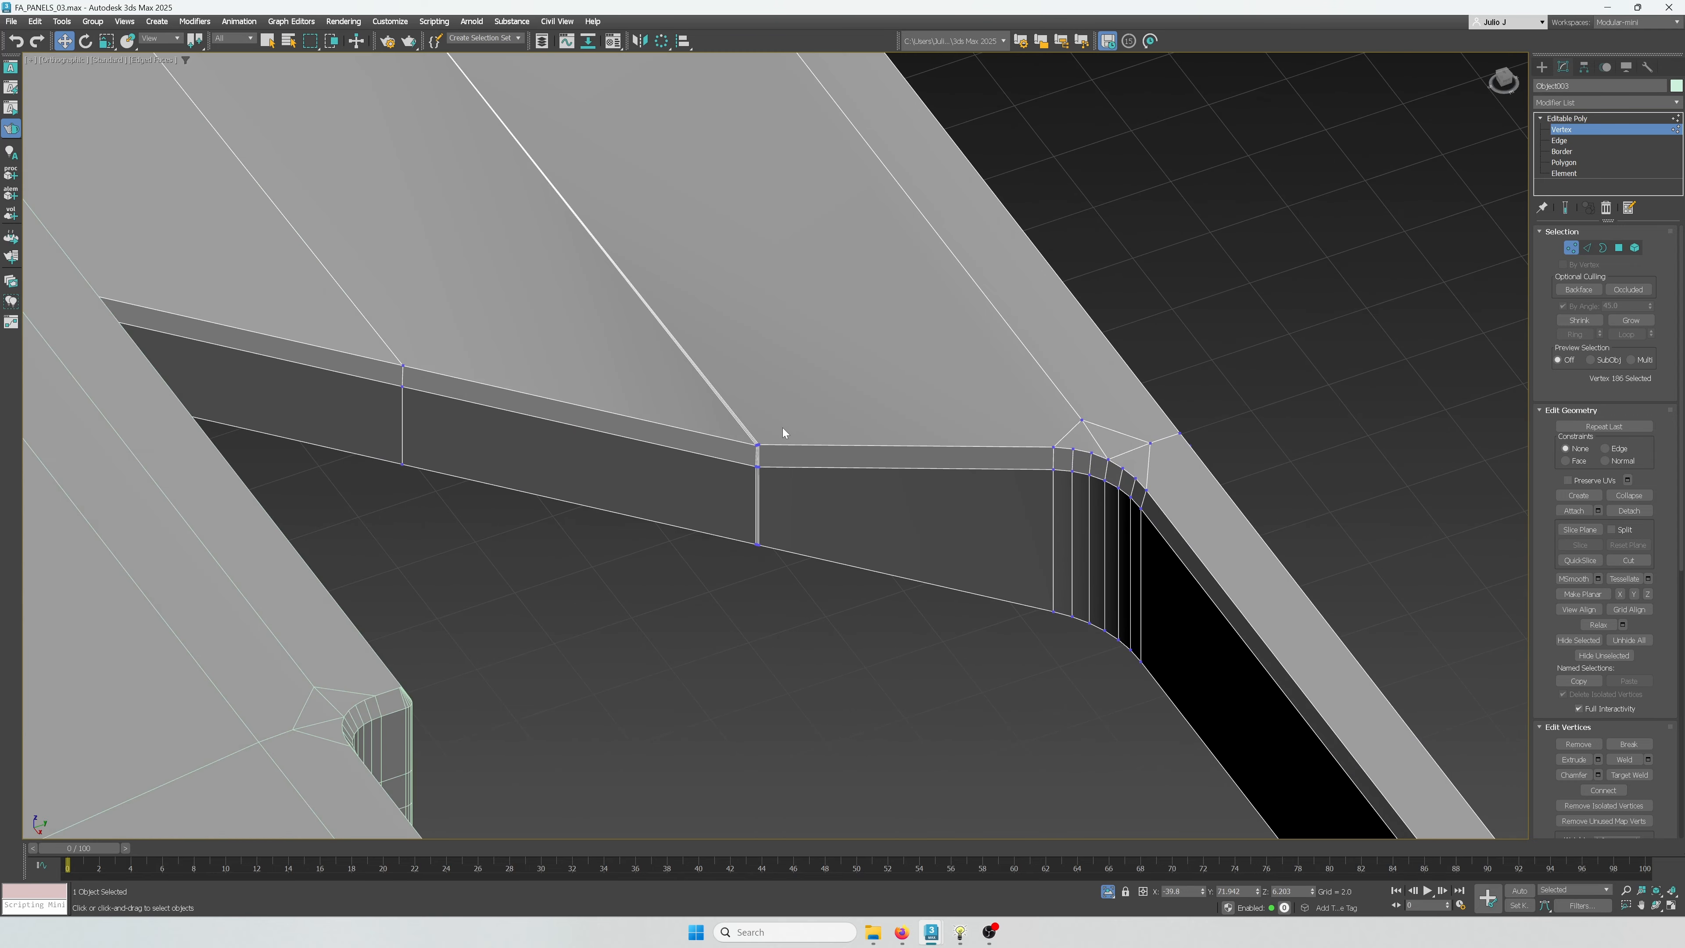
{"action": "left_click", "coordinate": [758, 458]}
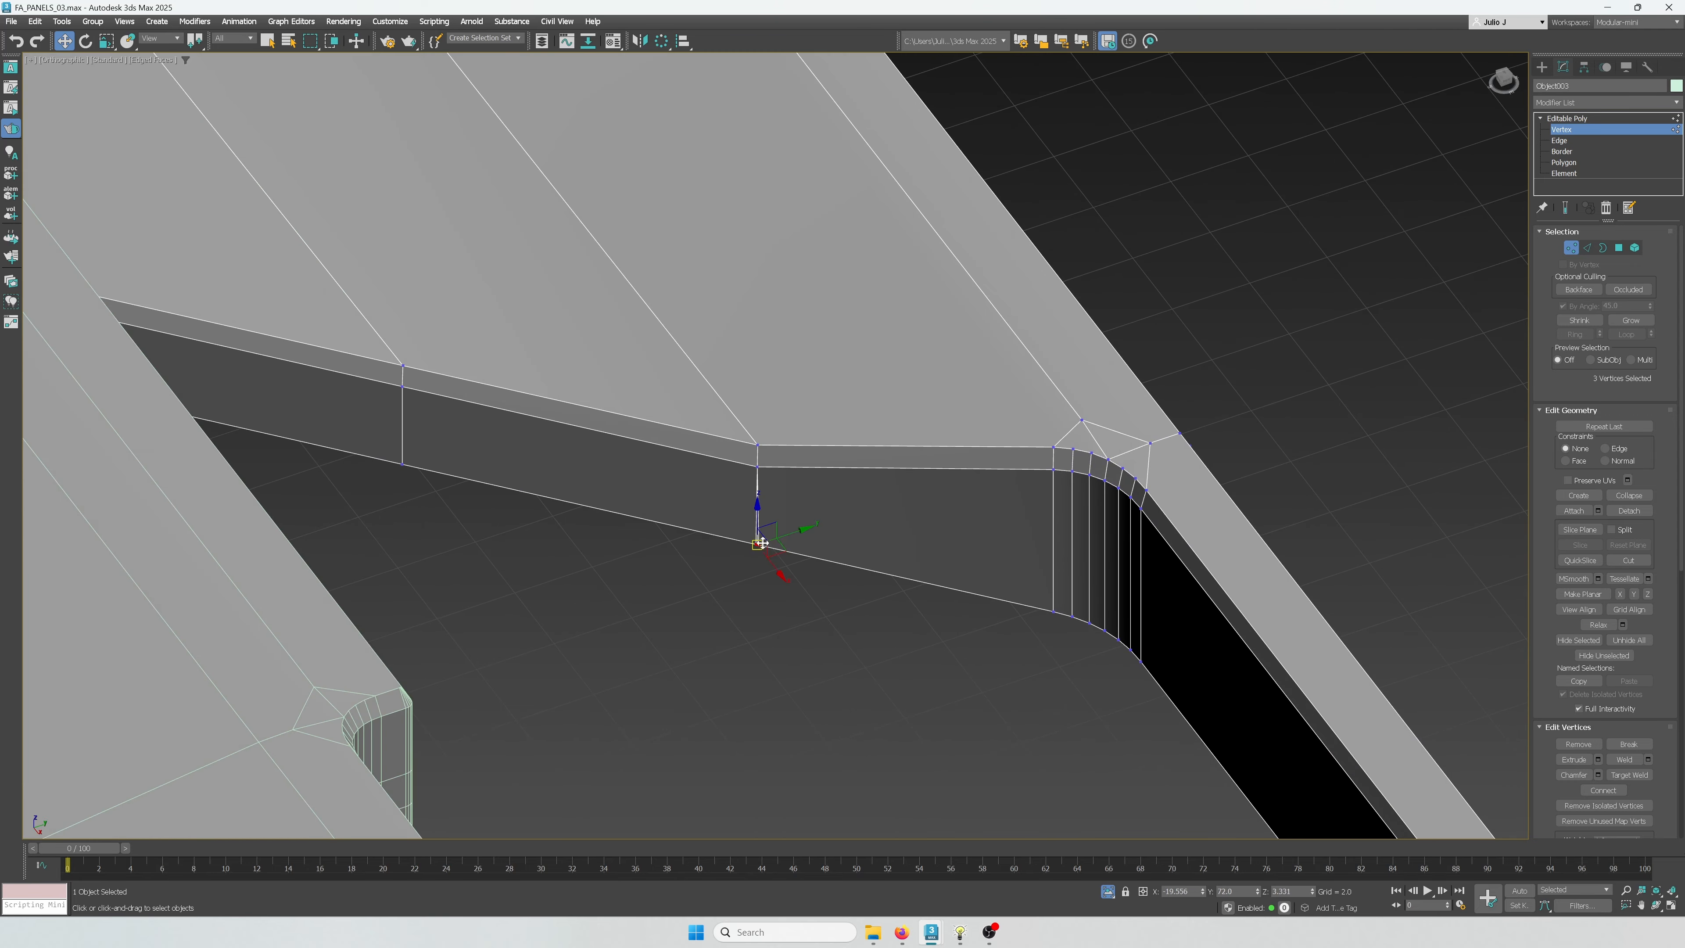
{"action": "left_click", "coordinate": [759, 543]}
{"action": "scroll", "coordinate": [777, 541], "scroll_direction": "down", "scroll_amount": 5}
Attach the outer panel to the wedge panel to make them one object
{"action": "left_click", "coordinate": [1619, 249]}
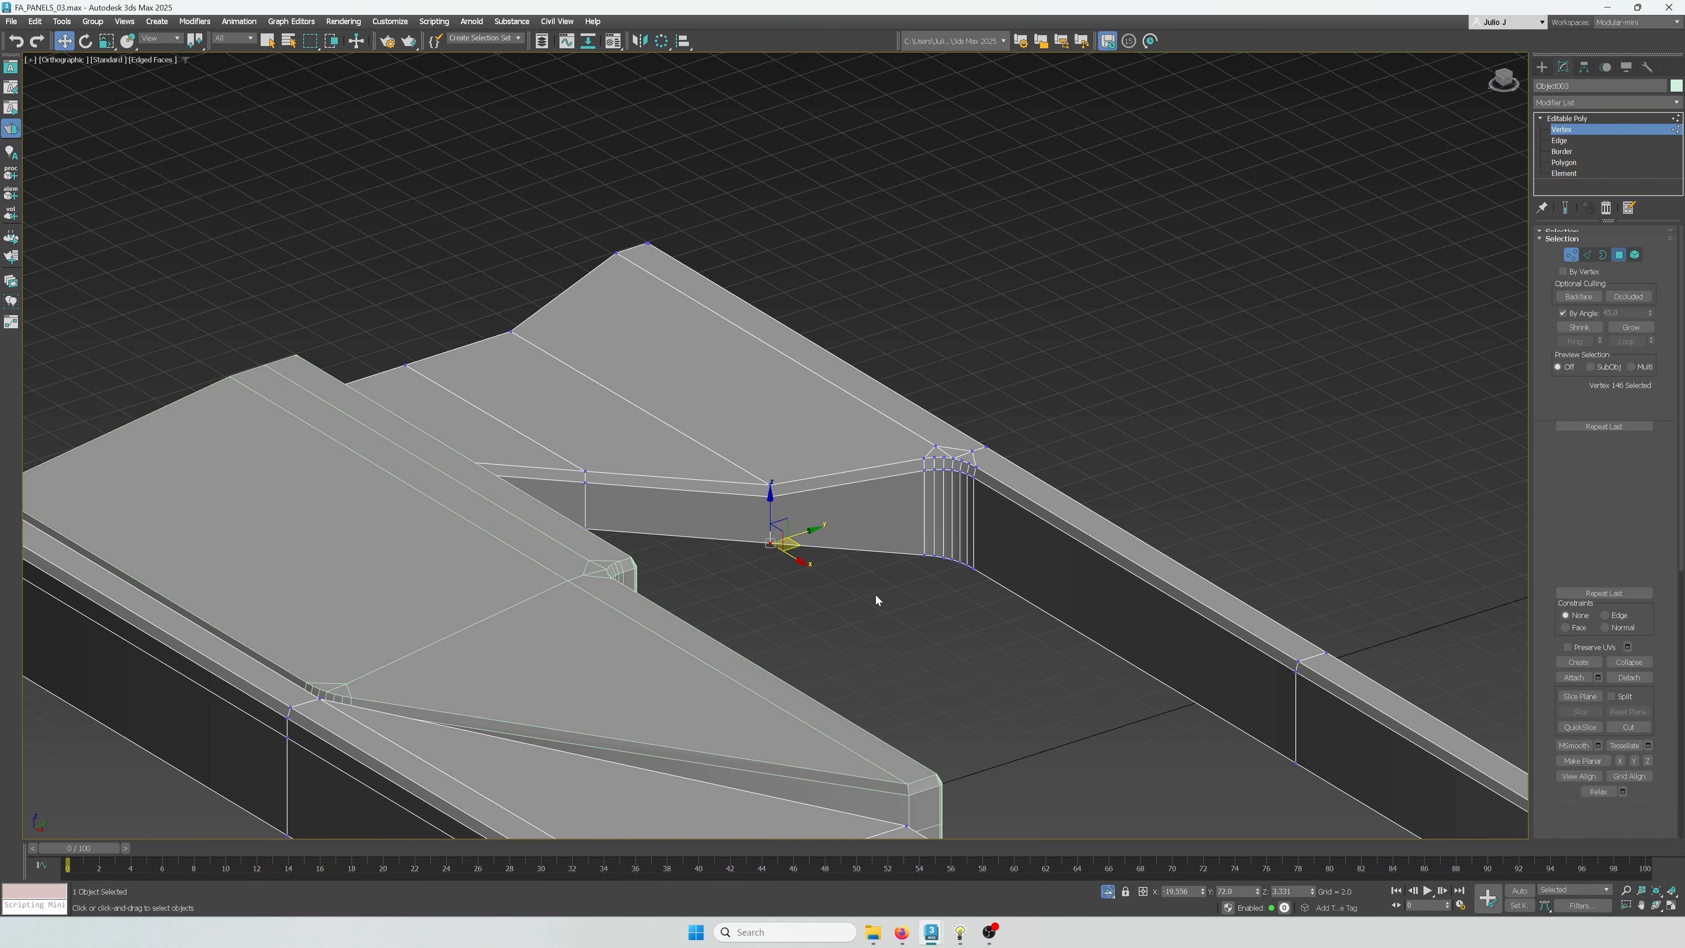
{"action": "left_click", "coordinate": [1618, 249]}
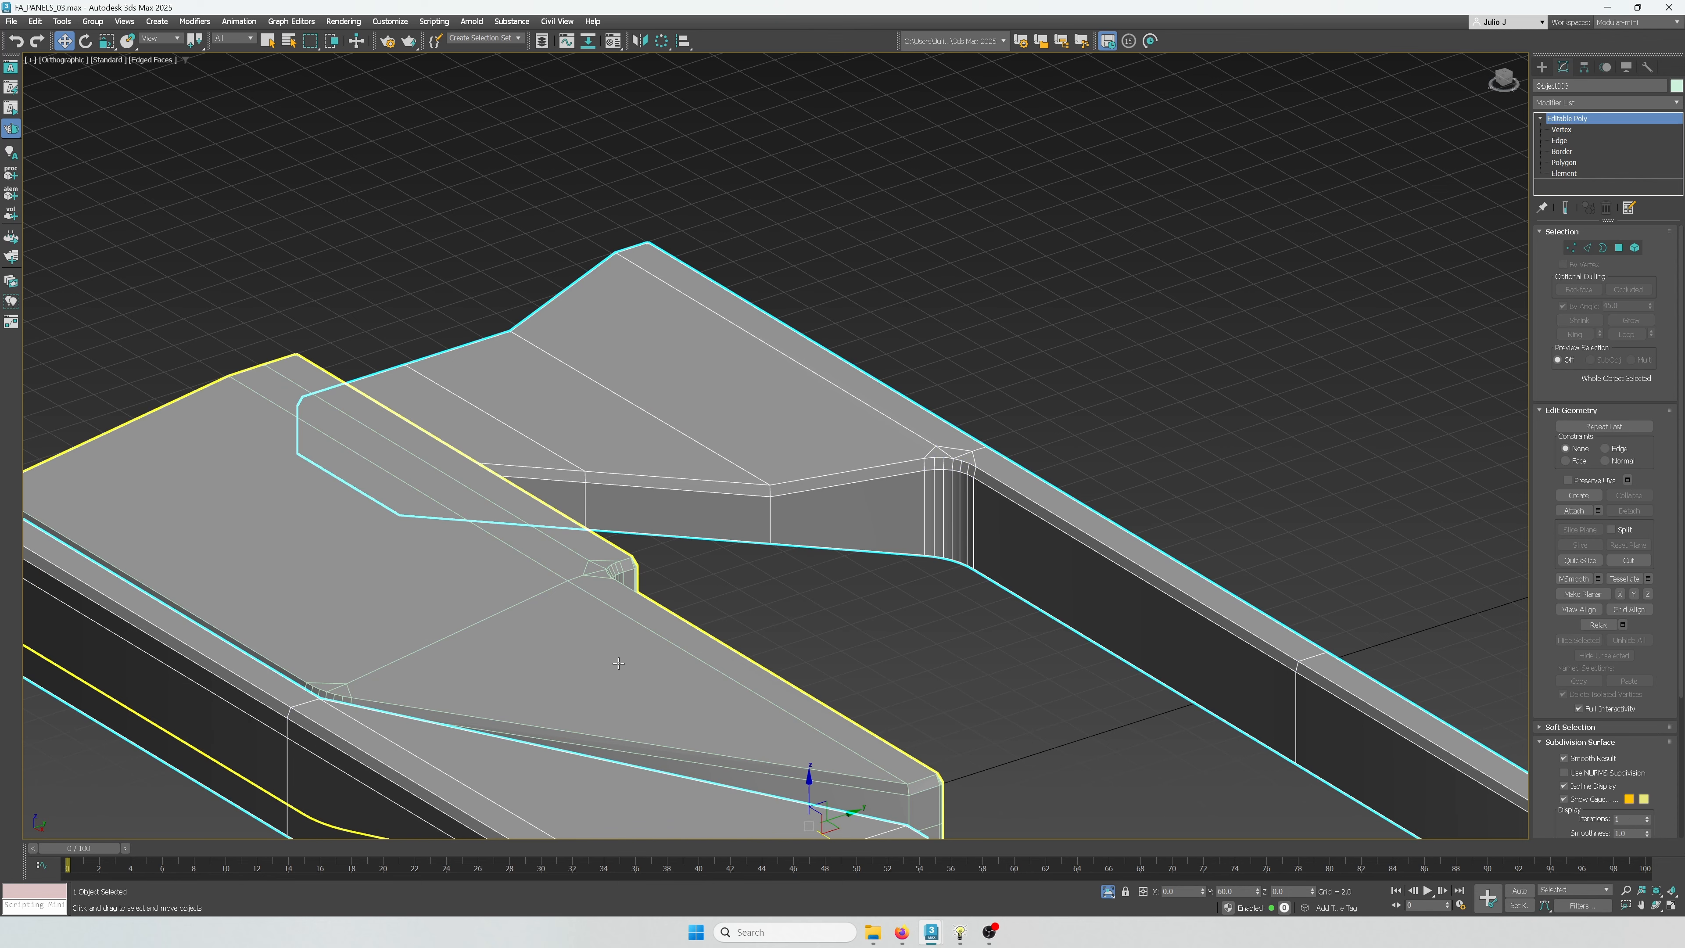
{"action": "left_click", "coordinate": [1517, 593]}
{"action": "left_click", "coordinate": [1574, 510]}
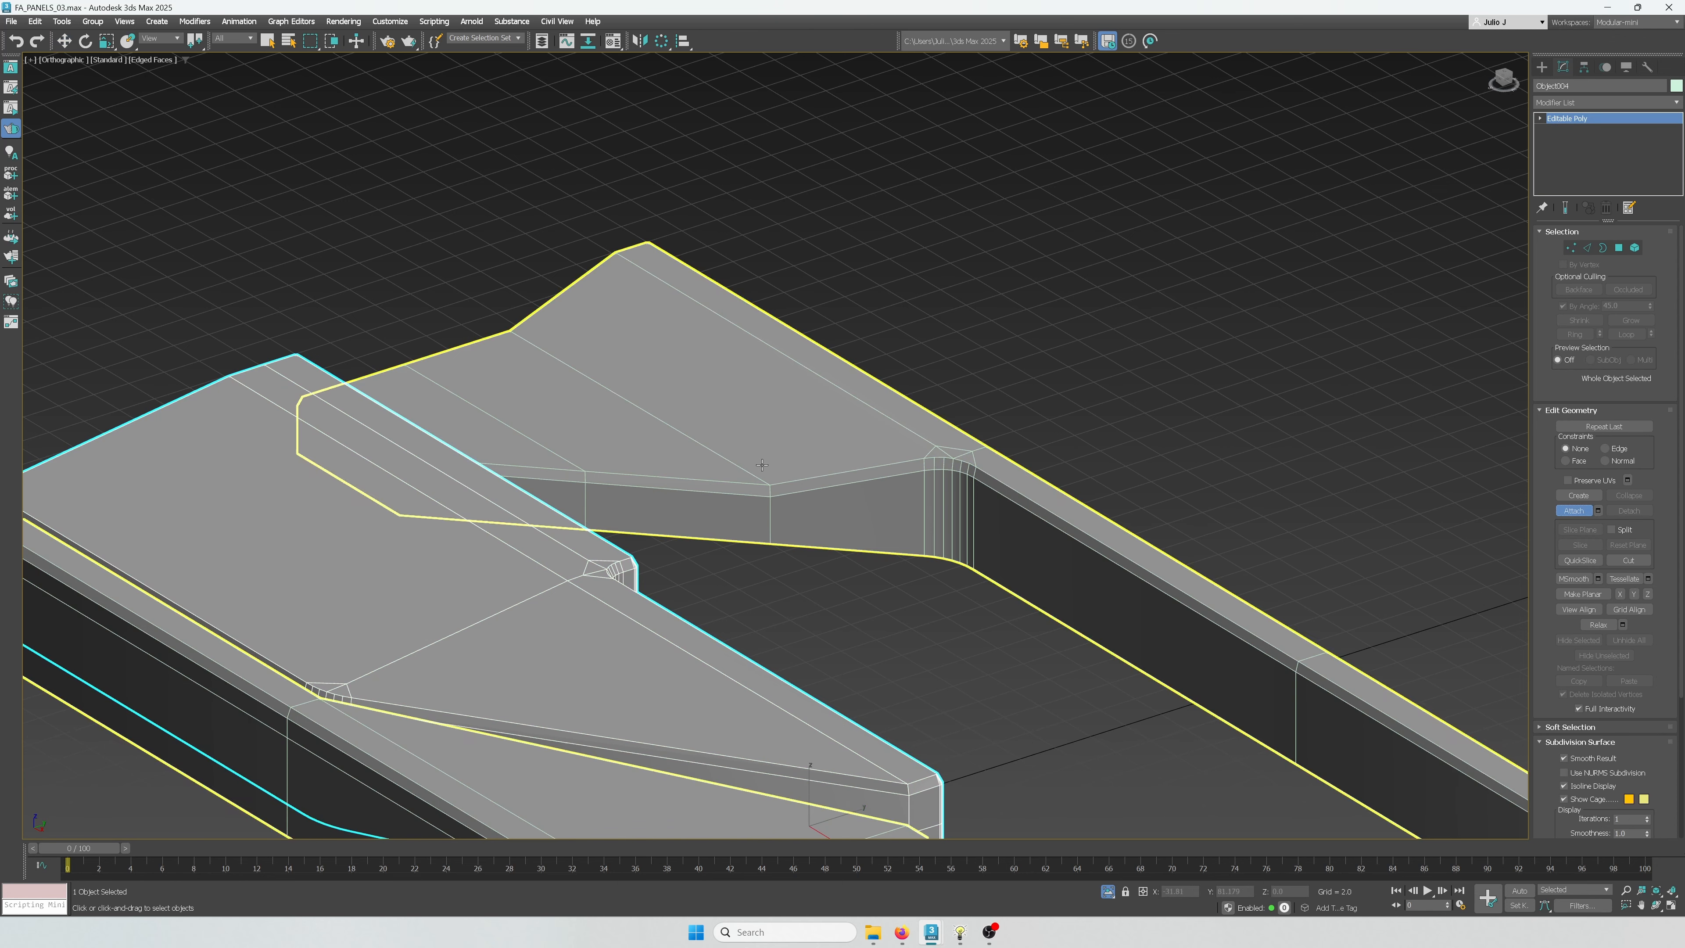
{"action": "left_click", "coordinate": [1393, 703]}
Select all top faces of the wedge and outer panels using polygon selection by angle at 45
{"action": "left_click", "coordinate": [1619, 249]}
{"action": "left_click", "coordinate": [478, 577]}
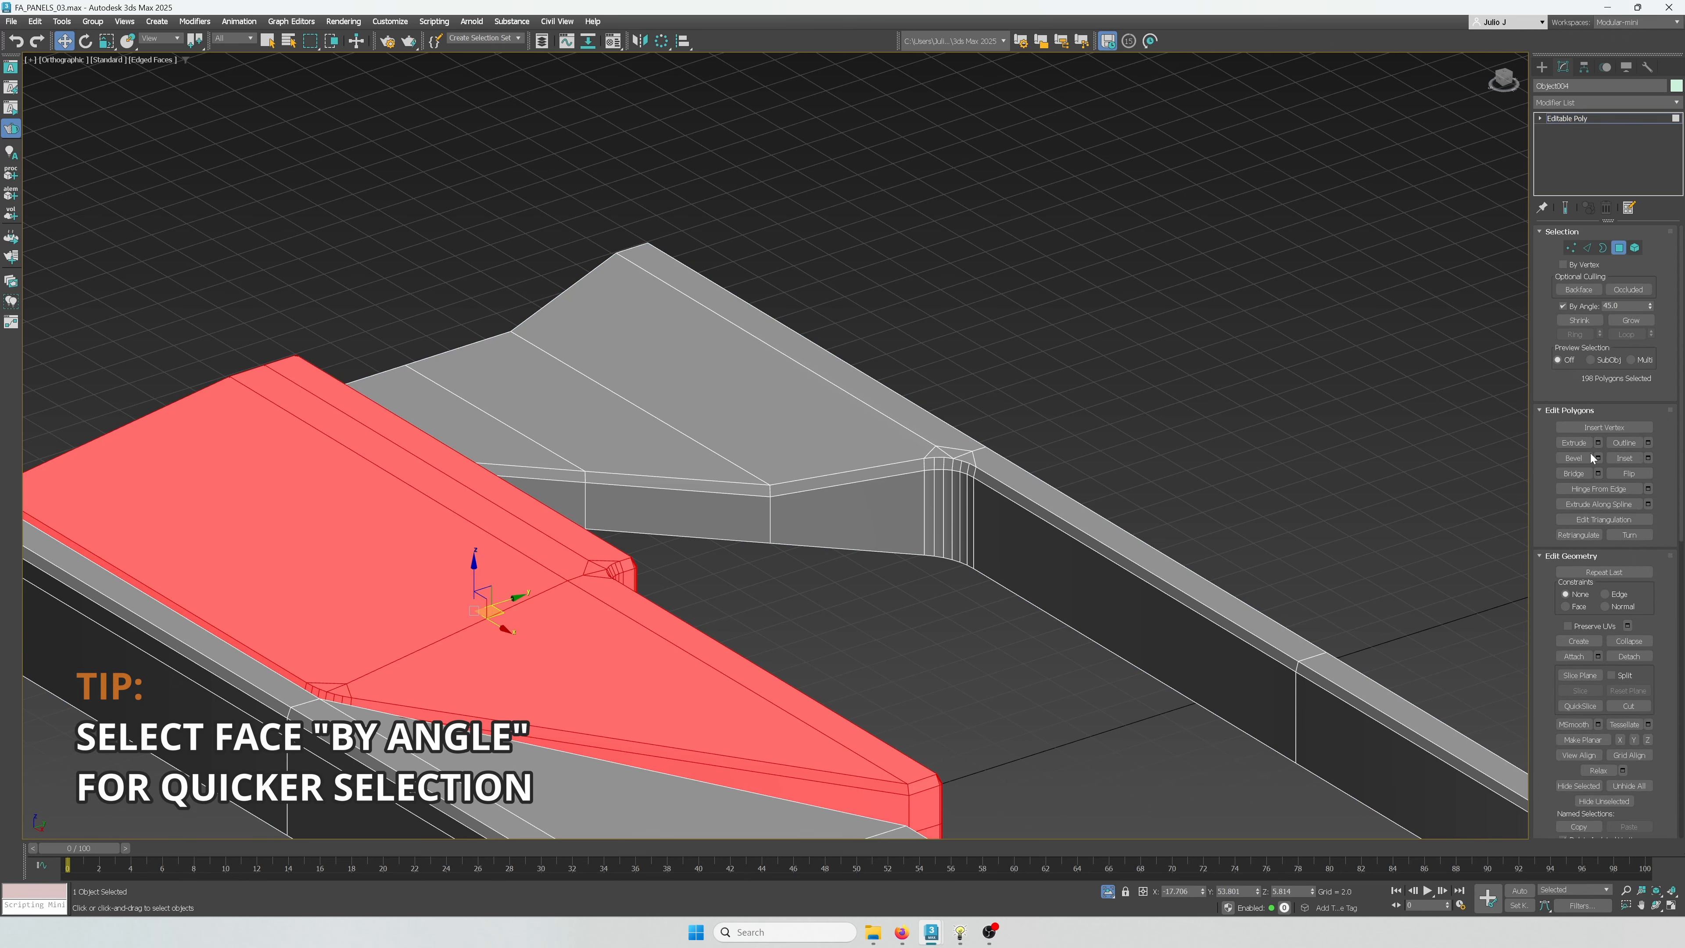
{"action": "left_click", "coordinate": [565, 426]}
{"action": "left_click", "coordinate": [564, 601], "text": "ctrl"}
{"action": "middle_click_drag", "start_coordinate": [564, 602], "coordinate": [459, 342]}
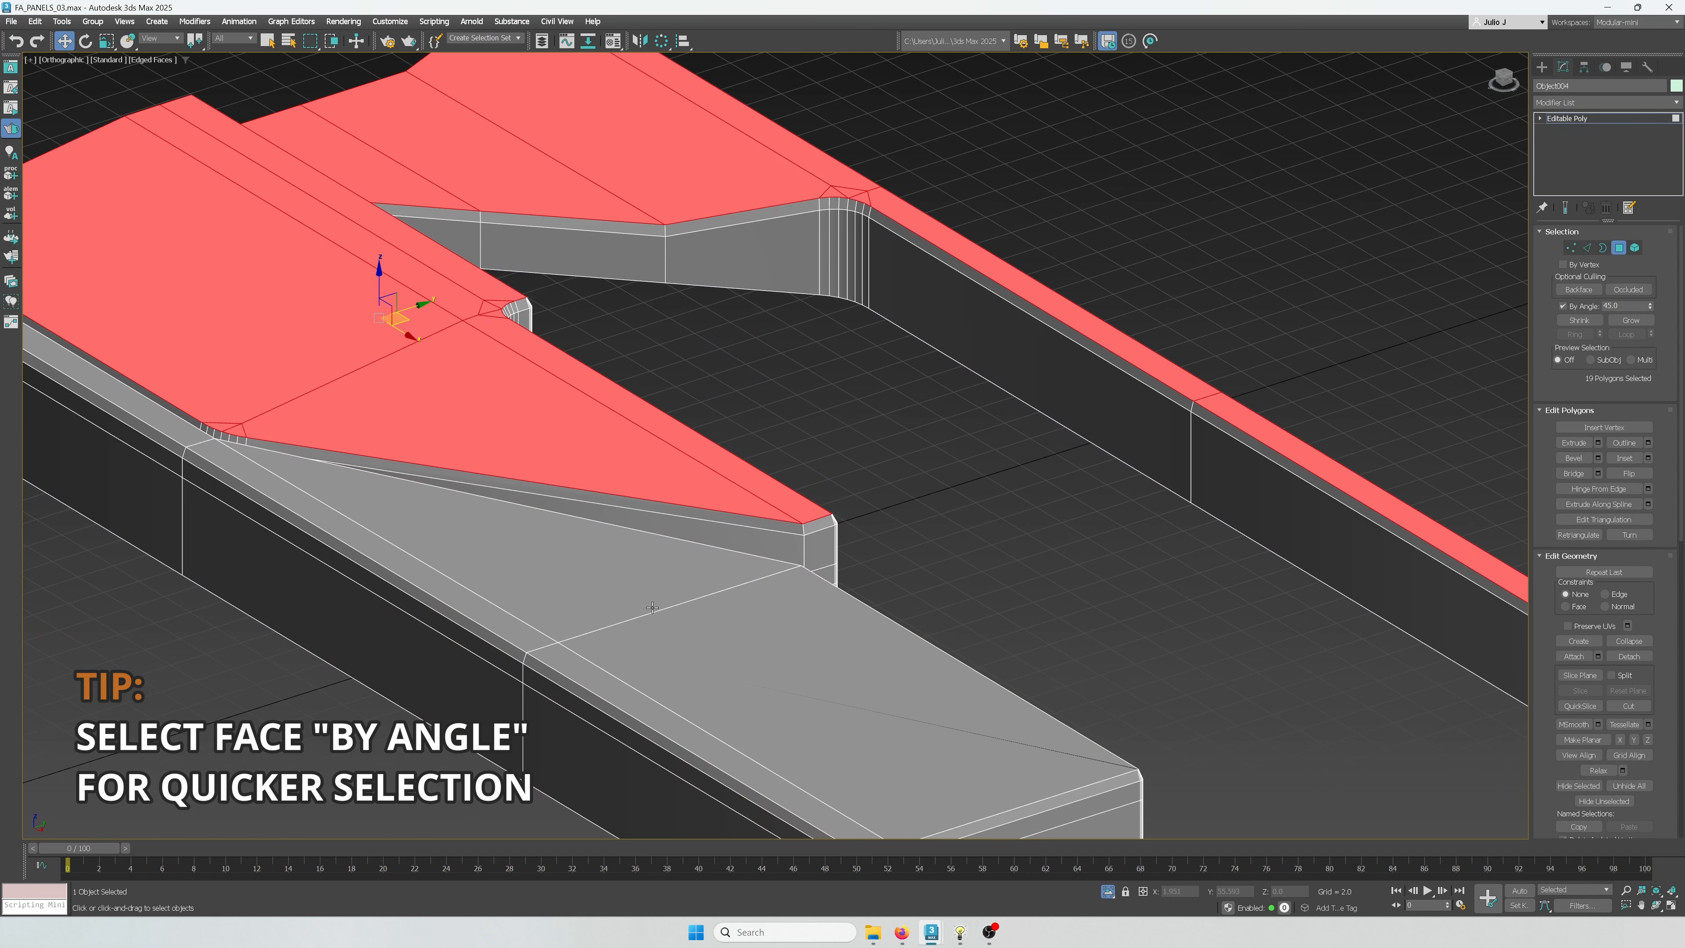
{"action": "left_click", "coordinate": [654, 614], "text": "ctrl"}
{"action": "scroll", "coordinate": [656, 614], "scroll_direction": "down", "scroll_amount": 5}
{"action": "scroll", "coordinate": [462, 534], "scroll_direction": "up", "scroll_amount": 5}
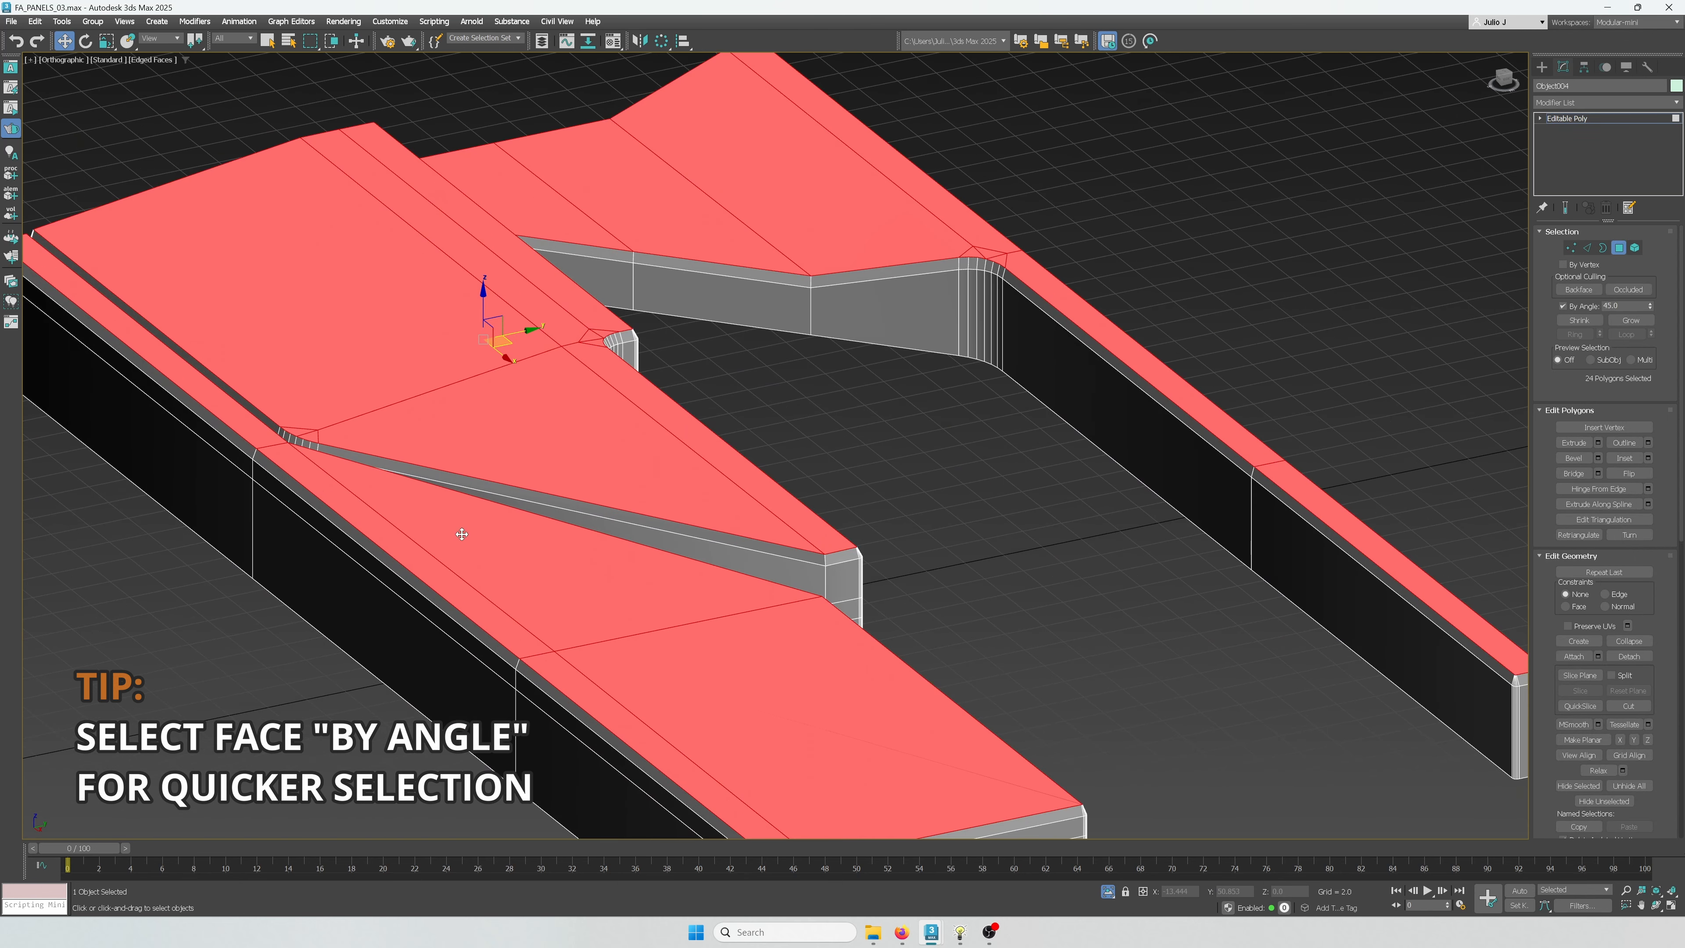
Convert the top-face polygon selection to an edge selection
{"action": "scroll", "coordinate": [835, 551], "scroll_direction": "down", "scroll_amount": 3}
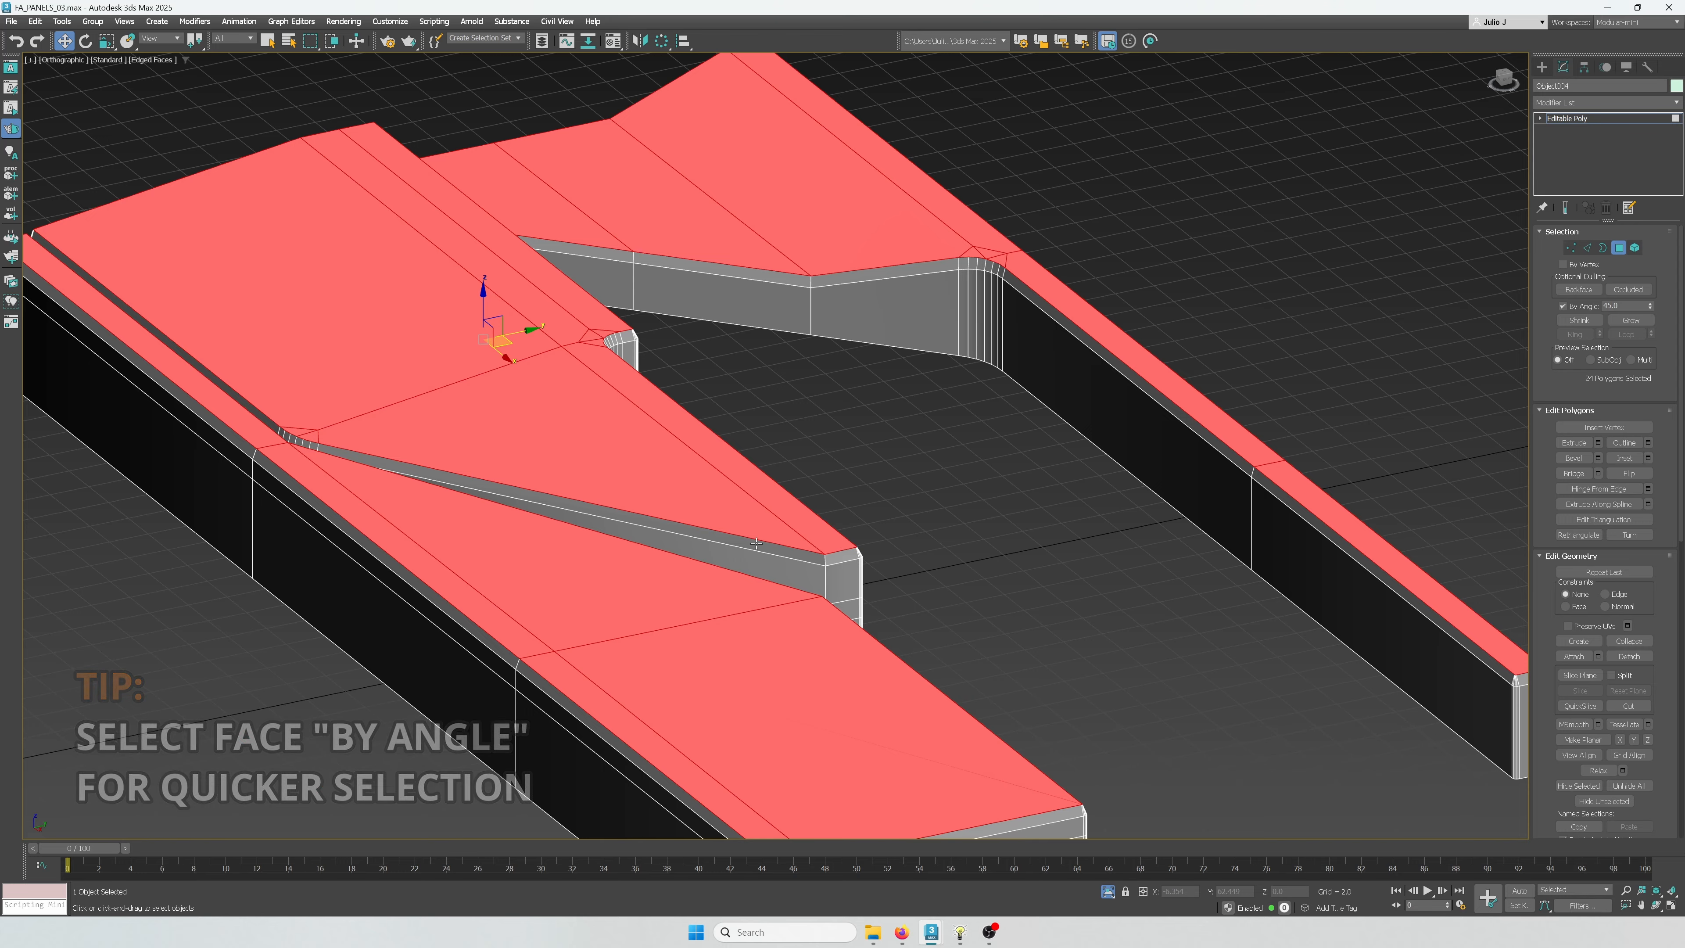
{"action": "scroll", "coordinate": [835, 552], "scroll_direction": "up", "scroll_amount": 5}
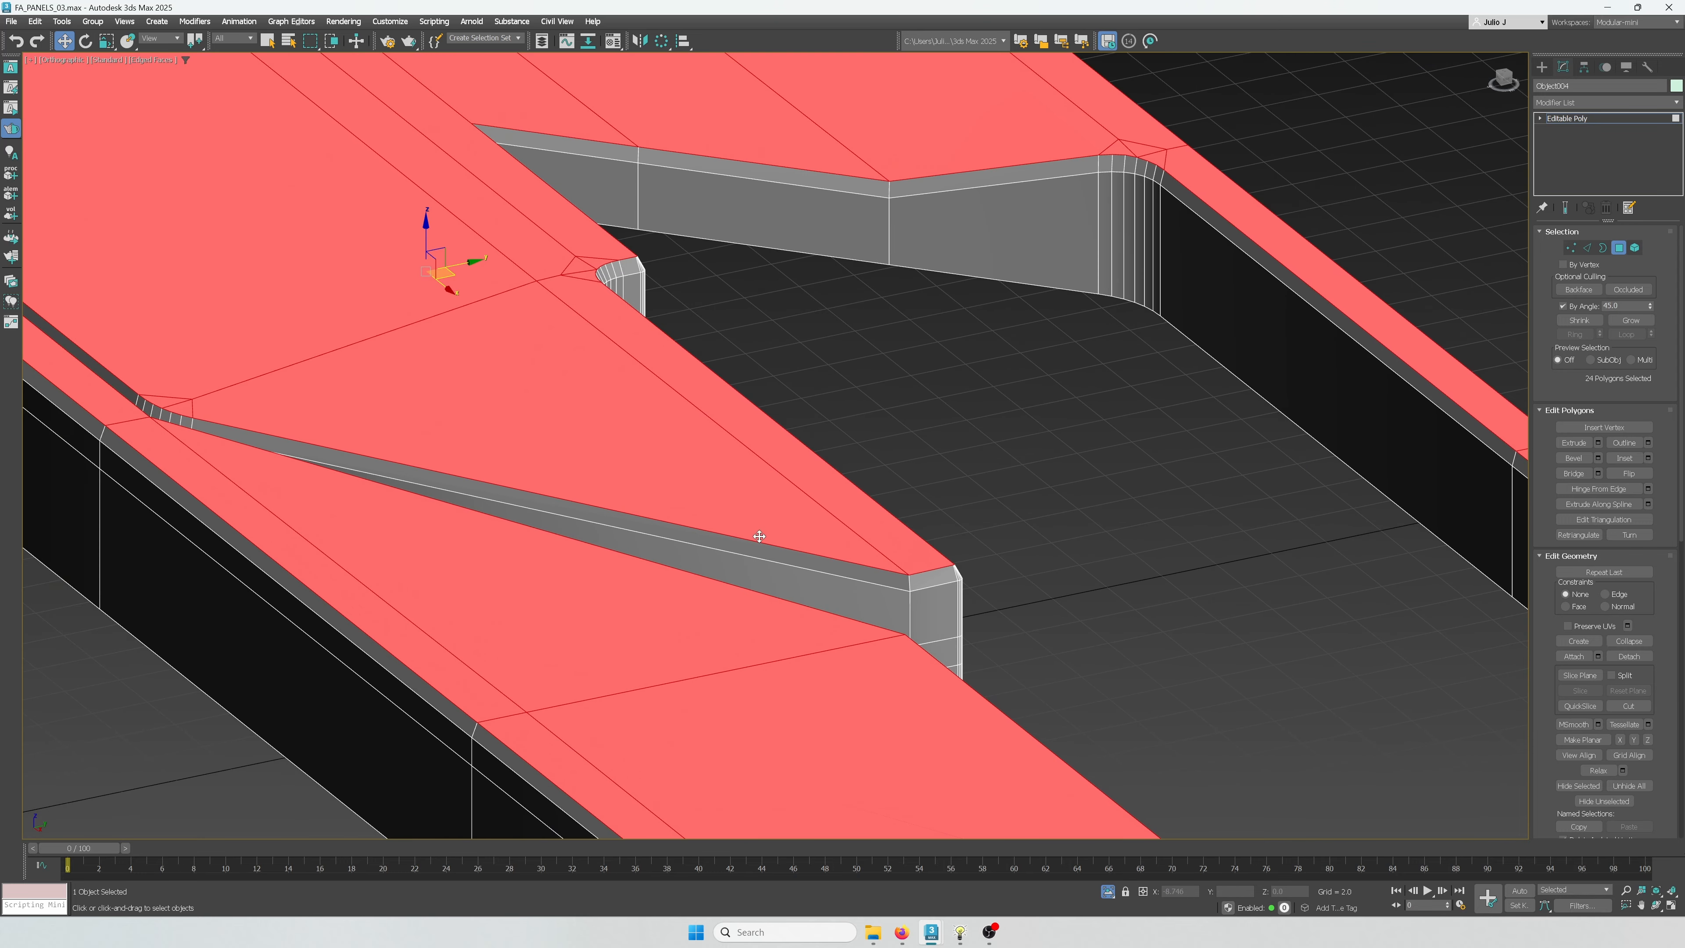
{"action": "middle_click_drag", "start_coordinate": [717, 535], "coordinate": [777, 558]}
{"action": "scroll", "coordinate": [788, 558], "scroll_direction": "up", "scroll_amount": 2}
{"action": "scroll", "coordinate": [787, 558], "scroll_direction": "down", "scroll_amount": 2}
{"action": "left_click", "coordinate": [1588, 249]}
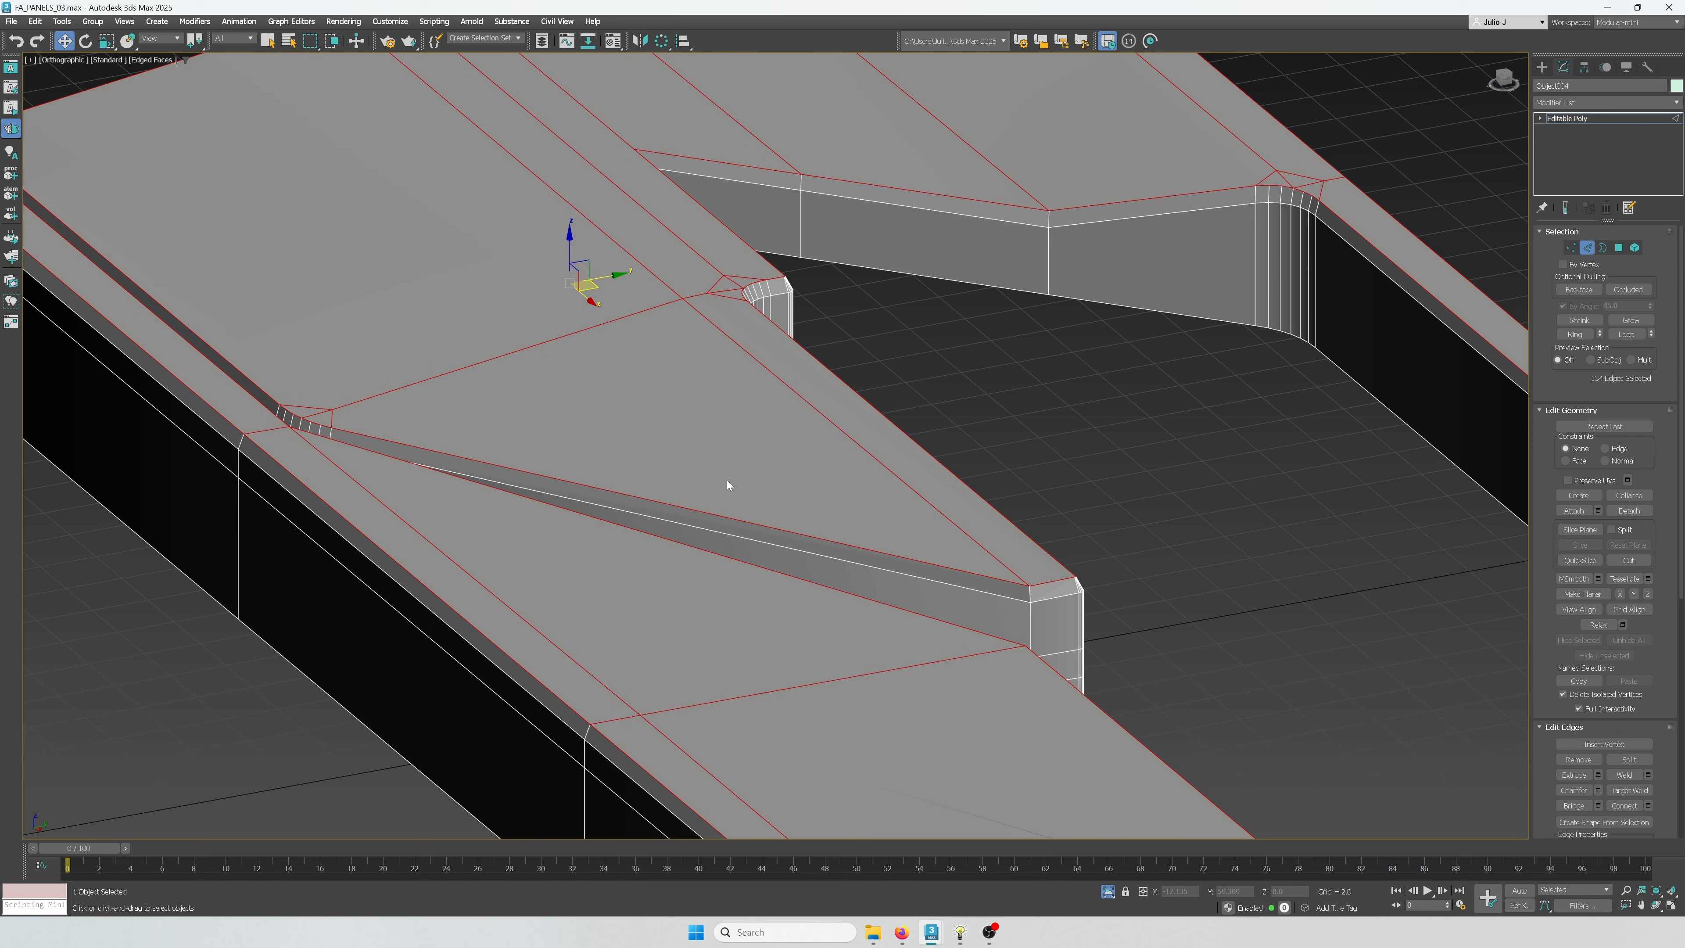
Deselect the interior edges of the lower outer panel and wedge top faces, keeping their outlines selected
{"action": "key", "text": "t"}
{"action": "left_click_drag", "start_coordinate": [965, 694], "coordinate": [949, 728], "text": "alt"}
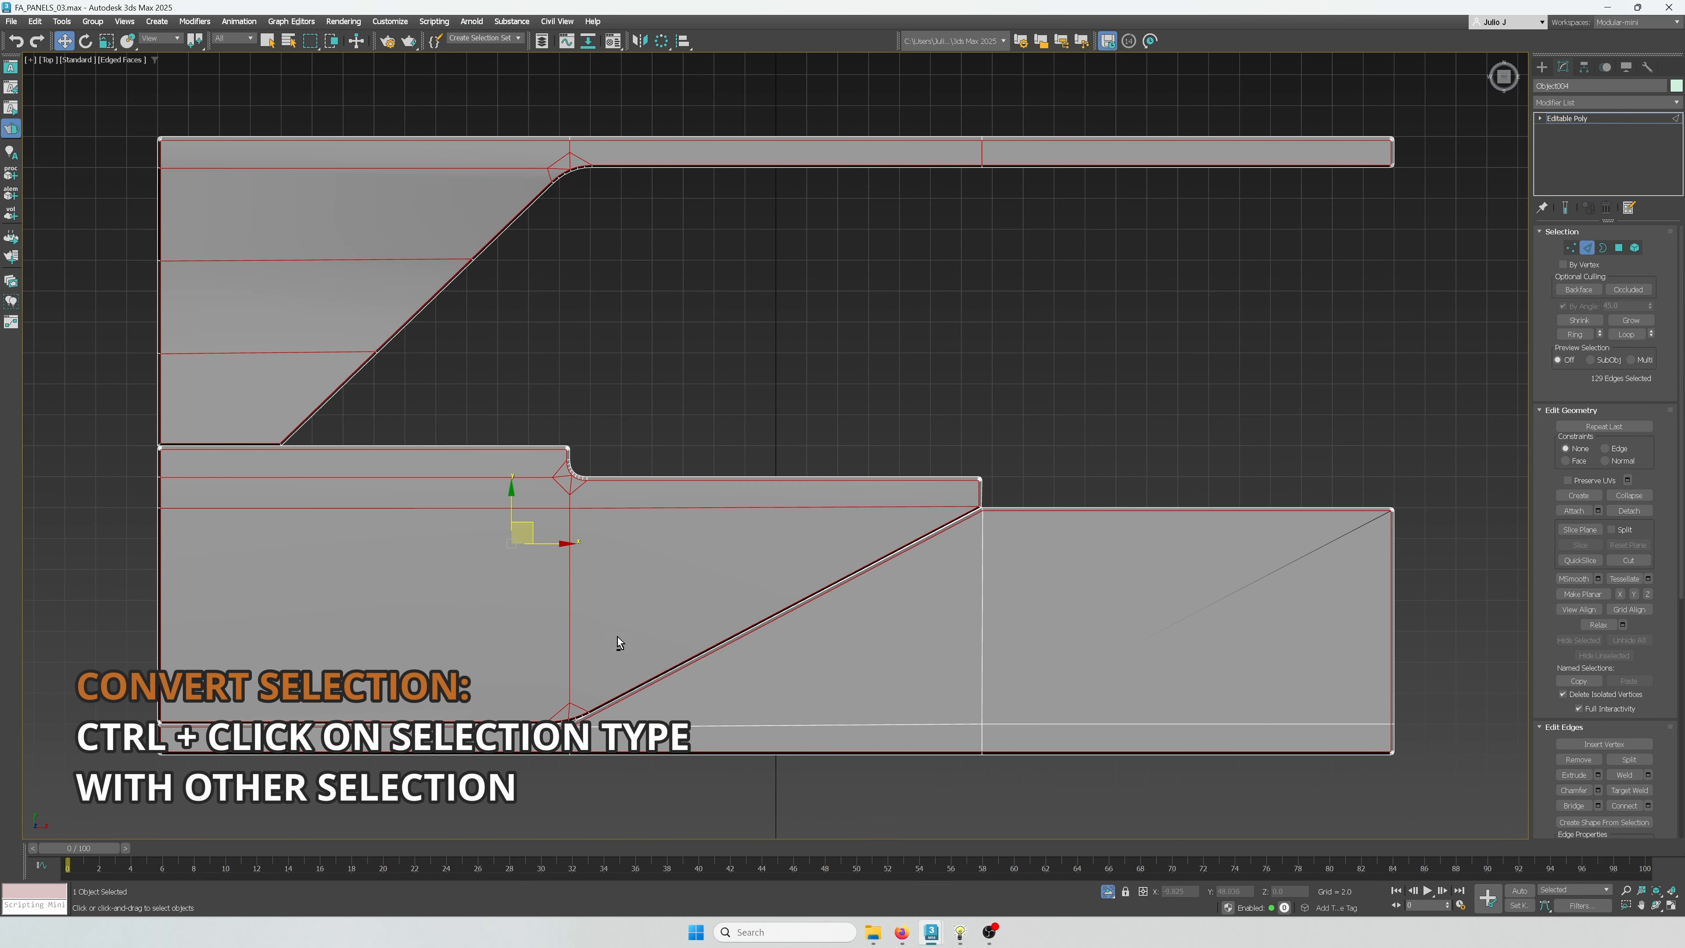
{"action": "left_click_drag", "start_coordinate": [564, 535], "coordinate": [521, 440], "text": "alt"}
{"action": "scroll", "coordinate": [556, 493], "scroll_direction": "up", "scroll_amount": 3}
{"action": "scroll", "coordinate": [512, 459], "scroll_direction": "down", "scroll_amount": 1}
{"action": "middle_click_drag", "start_coordinate": [447, 460], "coordinate": [840, 521]}
{"action": "middle_click_drag", "start_coordinate": [279, 417], "coordinate": [385, 627]}
Deselect the remaining interior edges across the wide end, the rounded cutout corner and the narrow rail
{"action": "left_click_drag", "start_coordinate": [395, 559], "coordinate": [422, 273], "text": "alt"}
{"action": "scroll", "coordinate": [425, 297], "scroll_direction": "down", "scroll_amount": 3}
{"action": "middle_click_drag", "start_coordinate": [424, 303], "coordinate": [393, 414]}
{"action": "scroll", "coordinate": [622, 301], "scroll_direction": "up", "scroll_amount": 3}
{"action": "left_click_drag", "start_coordinate": [697, 292], "coordinate": [778, 295], "text": "alt"}
{"action": "scroll", "coordinate": [969, 332], "scroll_direction": "down", "scroll_amount": 2}
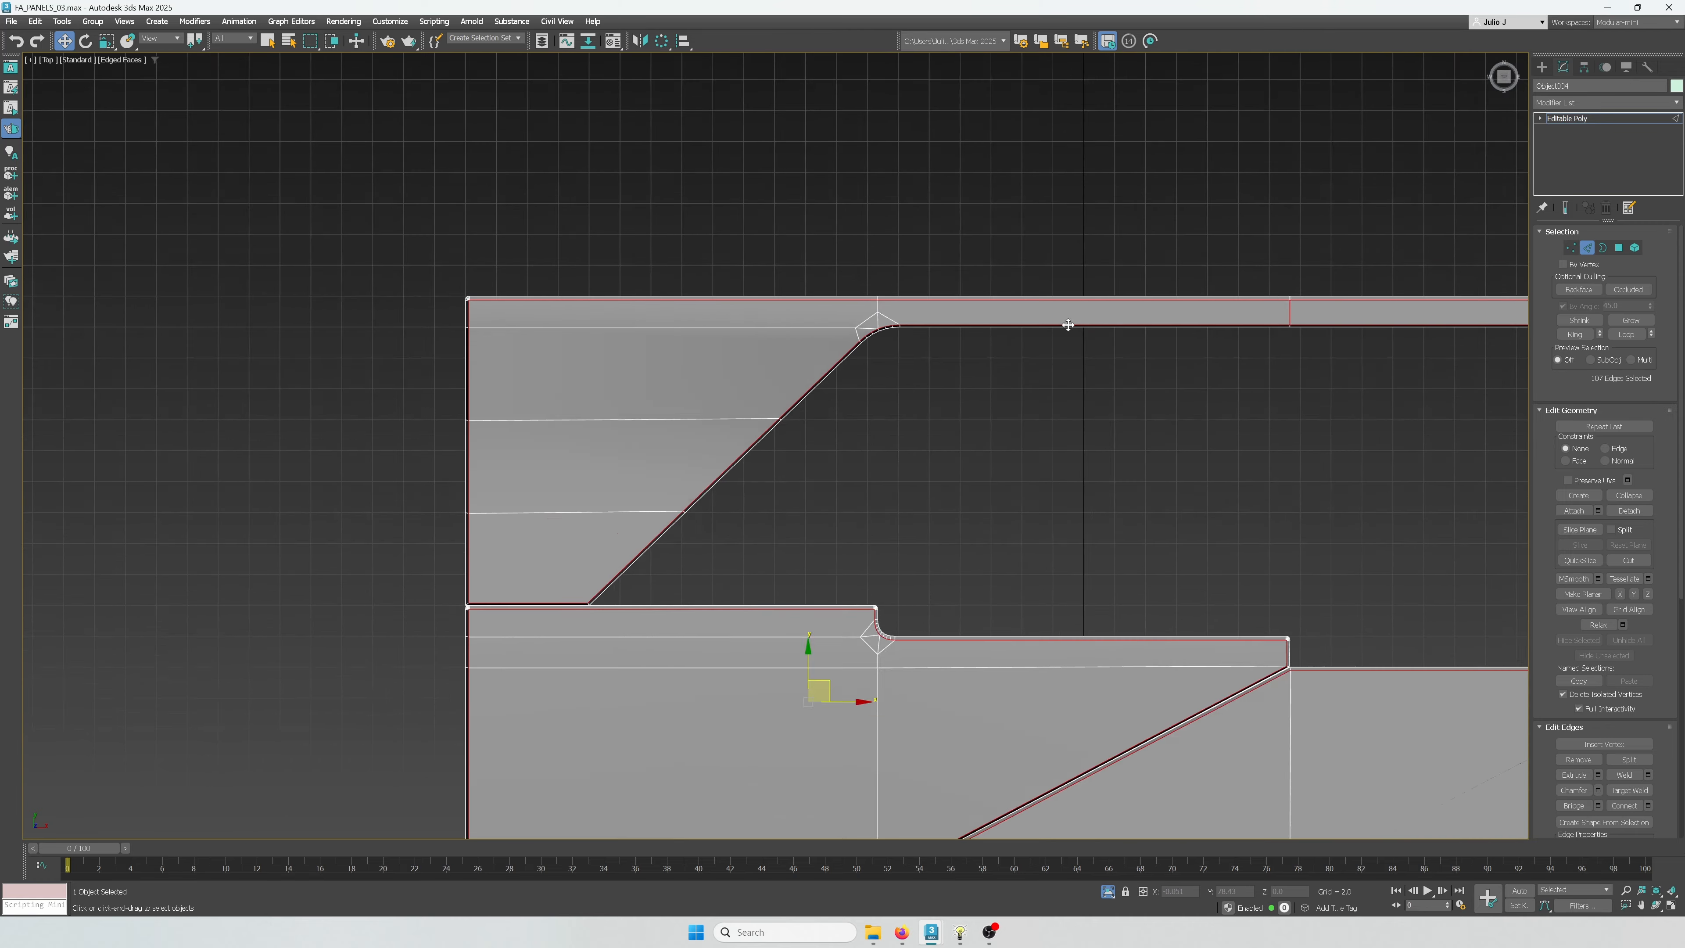
{"action": "middle_click_drag", "start_coordinate": [1312, 315], "coordinate": [786, 336]}
{"action": "scroll", "coordinate": [786, 336], "scroll_direction": "up", "scroll_amount": 1}
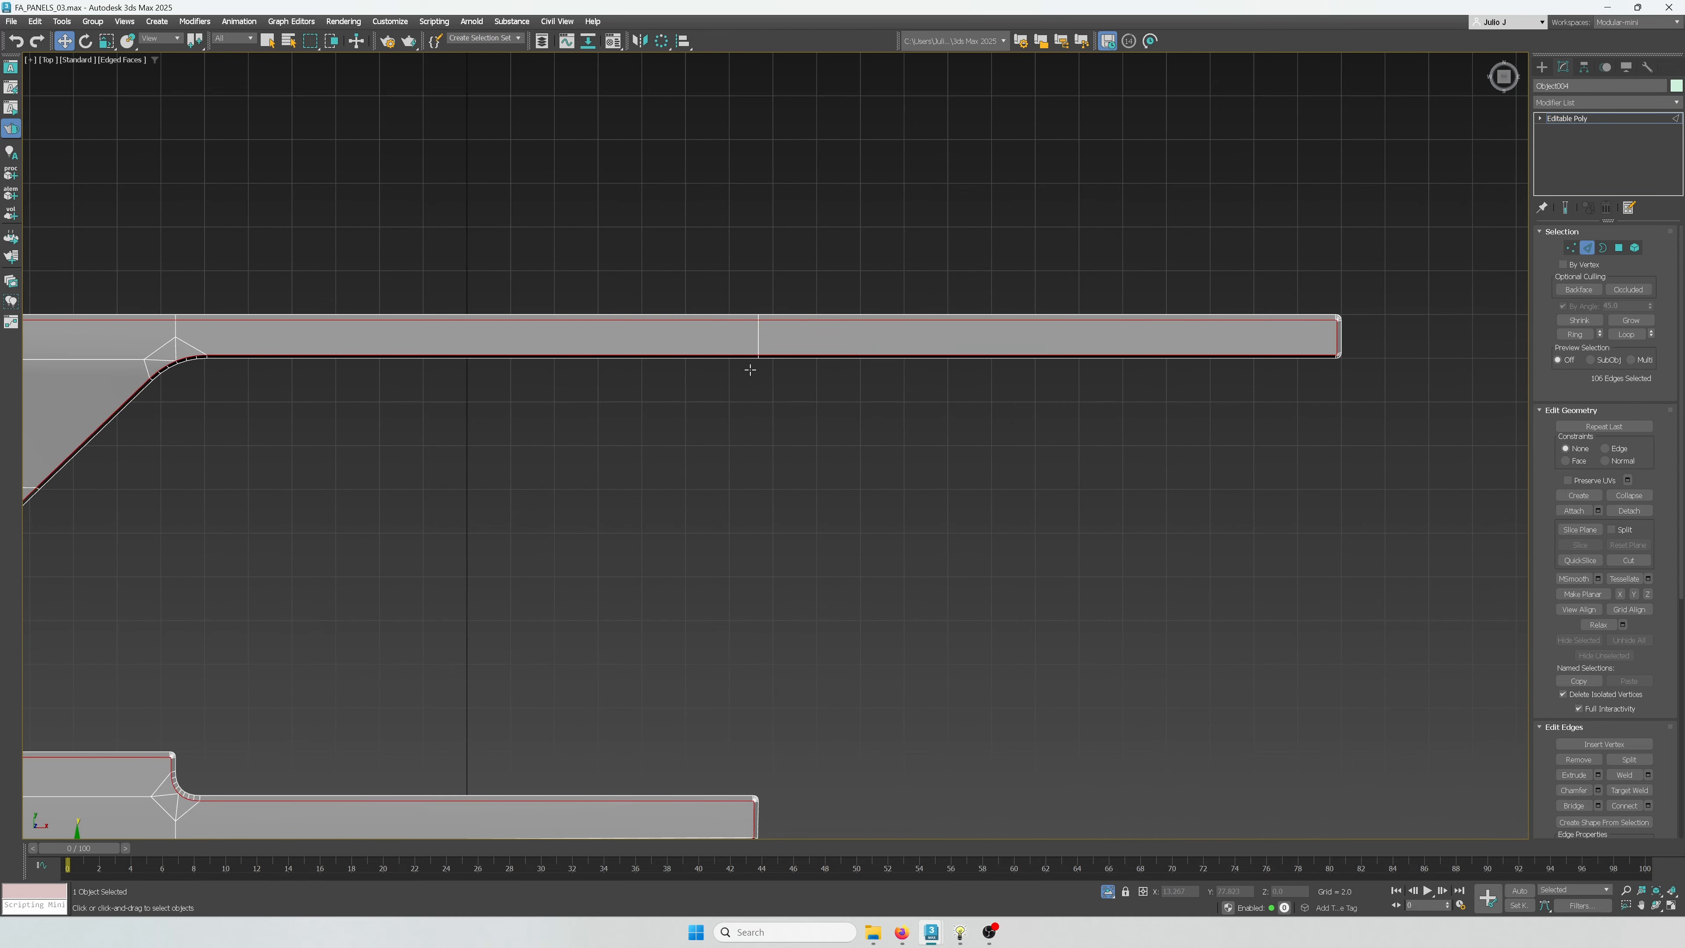
Chamfer the selected top outline edges with an amount of 0.13
{"action": "scroll", "coordinate": [750, 370], "scroll_direction": "down", "scroll_amount": 3}
{"action": "middle_click_drag", "start_coordinate": [856, 671], "coordinate": [833, 453], "text": "alt"}
{"action": "scroll", "coordinate": [445, 401], "scroll_direction": "up", "scroll_amount": 2}
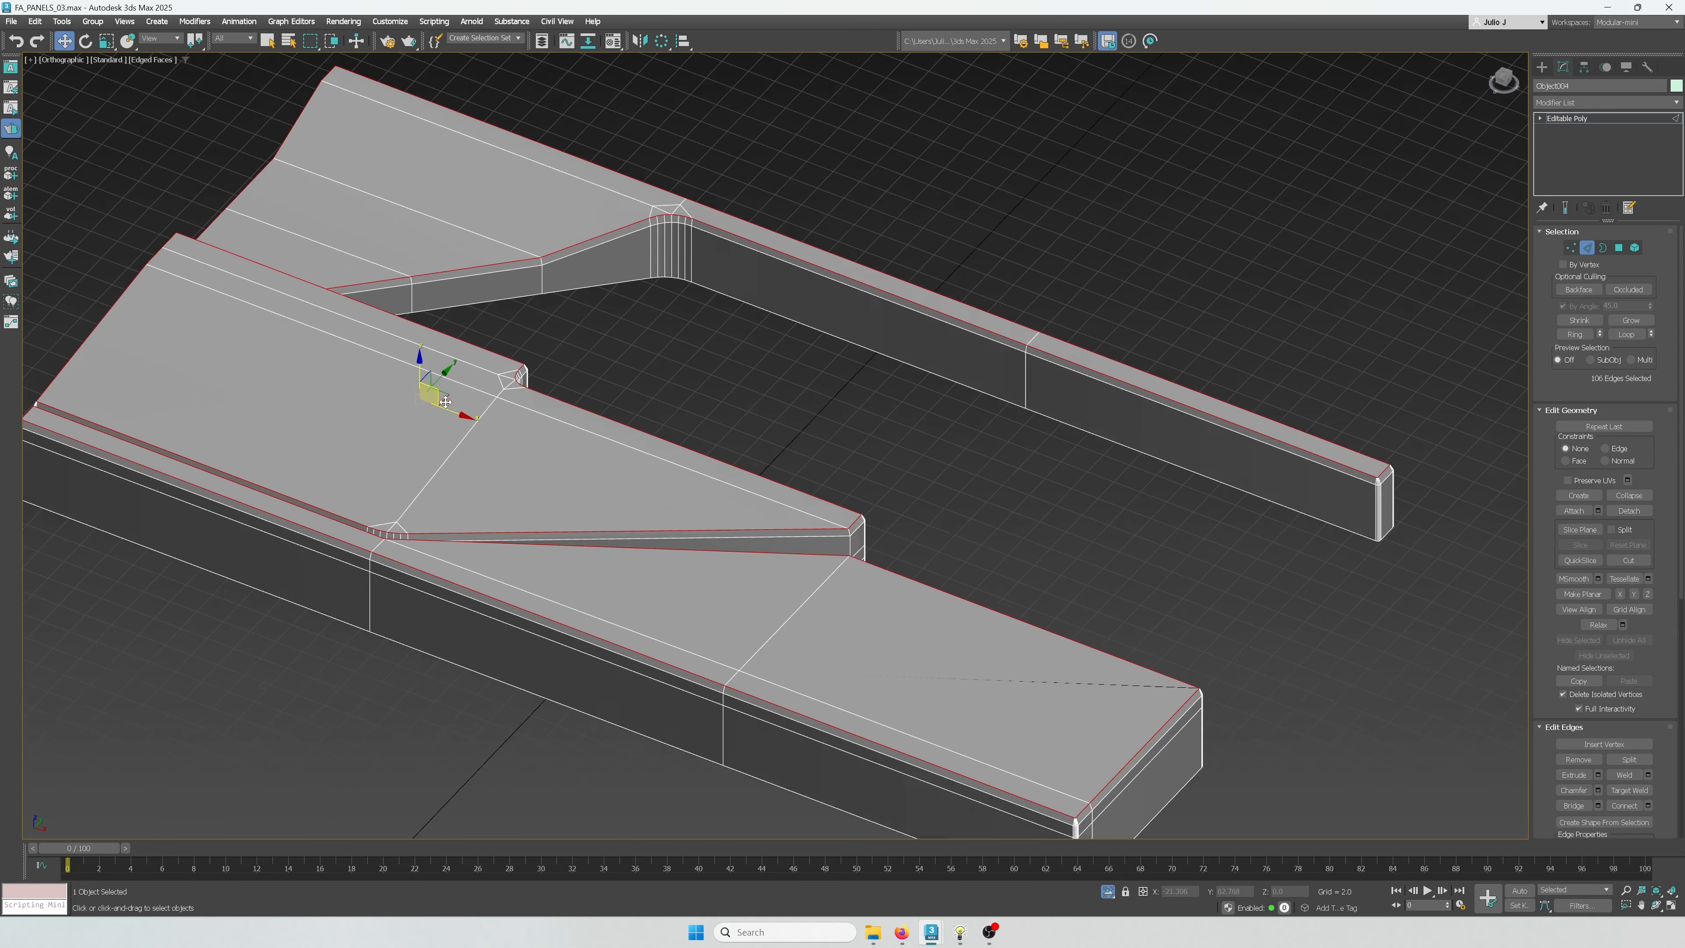
{"action": "scroll", "coordinate": [445, 407], "scroll_direction": "up", "scroll_amount": 2}
{"action": "middle_click_drag", "start_coordinate": [533, 666], "coordinate": [748, 541]}
{"action": "scroll", "coordinate": [668, 558], "scroll_direction": "up", "scroll_amount": 1}
{"action": "key", "text": "ctrl+shift+c"}
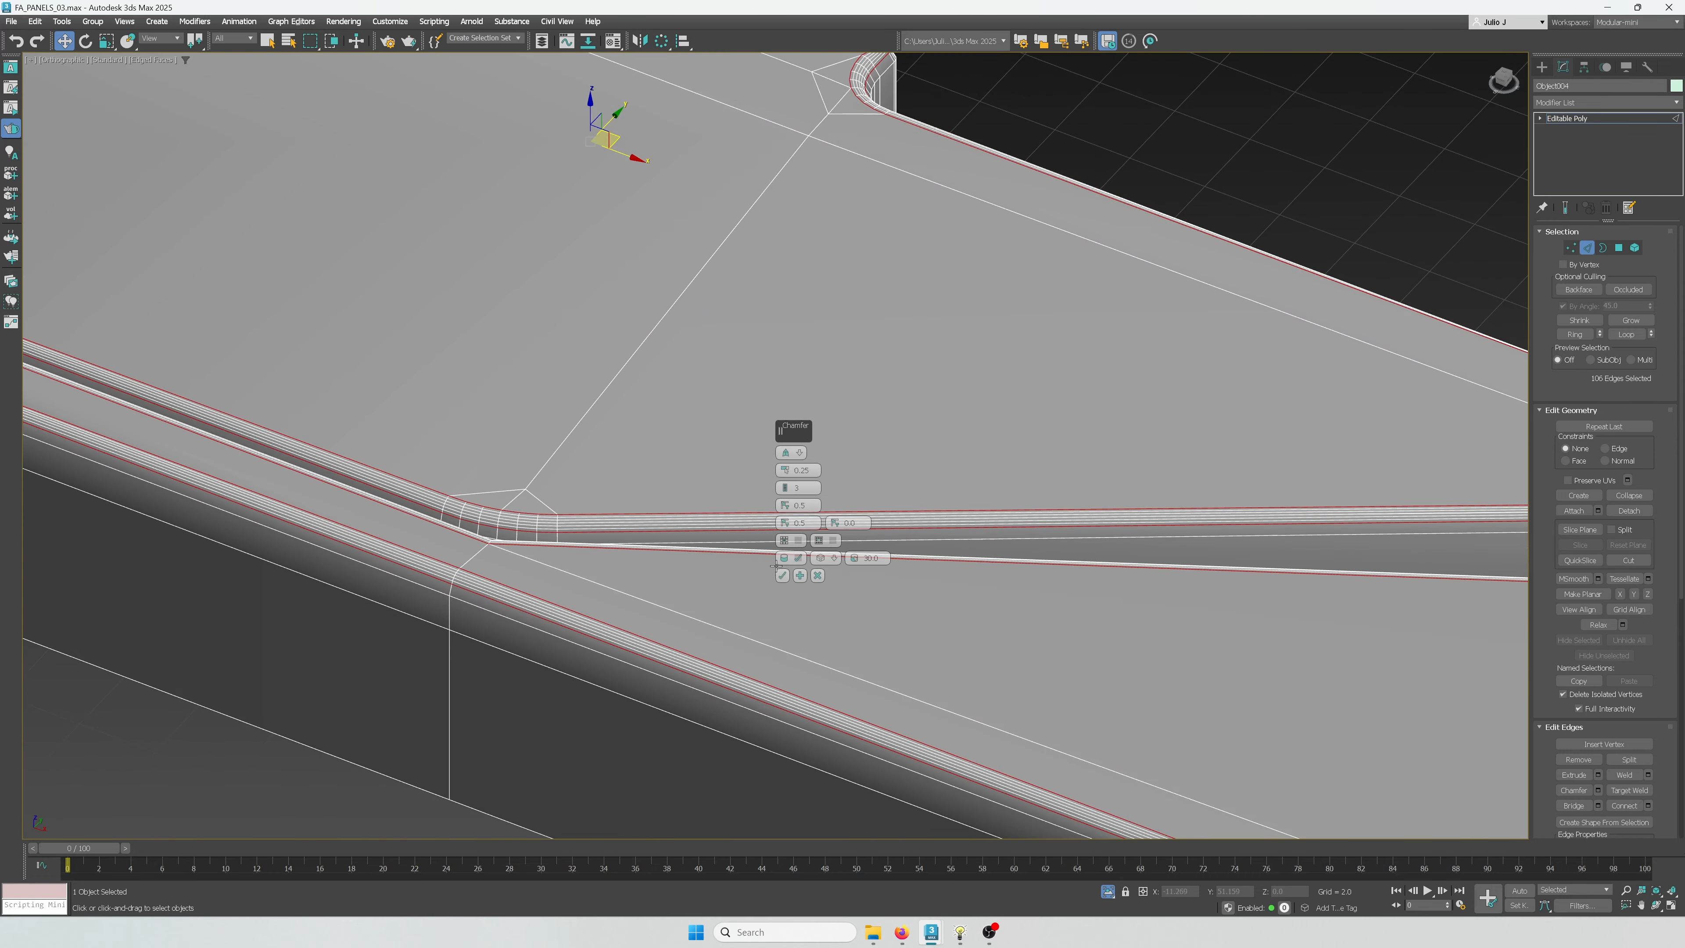
{"action": "middle_click_drag", "start_coordinate": [1019, 572], "coordinate": [929, 586]}
{"action": "left_click_drag", "start_coordinate": [785, 476], "coordinate": [786, 483]}
Reduce the top outline chamfer amount to 0.022, apply the chamfer and clear the edge selection
{"action": "key", "text": "t"}
{"action": "key", "text": "z"}
{"action": "scroll", "coordinate": [982, 485], "scroll_direction": "up", "scroll_amount": 5}
{"action": "middle_click_drag", "start_coordinate": [983, 486], "coordinate": [879, 445]}
{"action": "scroll", "coordinate": [879, 445], "scroll_direction": "up", "scroll_amount": 4}
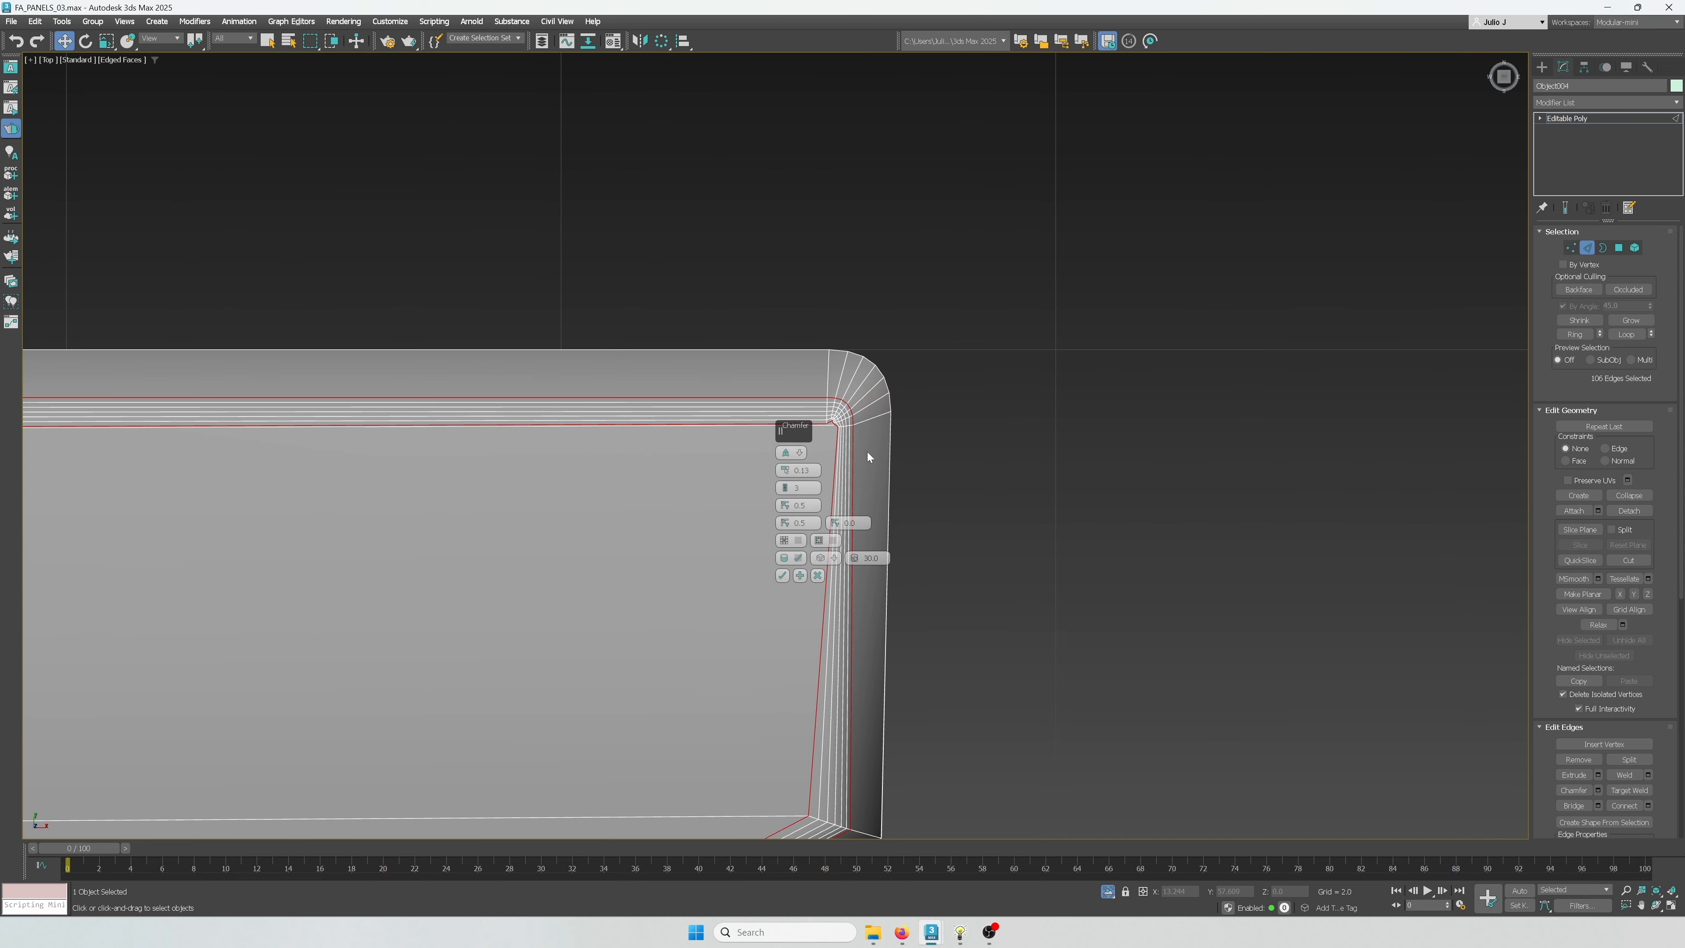
{"action": "left_click_drag", "start_coordinate": [786, 473], "coordinate": [795, 499]}
{"action": "scroll", "coordinate": [625, 594], "scroll_direction": "down", "scroll_amount": 5}
{"action": "scroll", "coordinate": [574, 631], "scroll_direction": "down", "scroll_amount": 3}
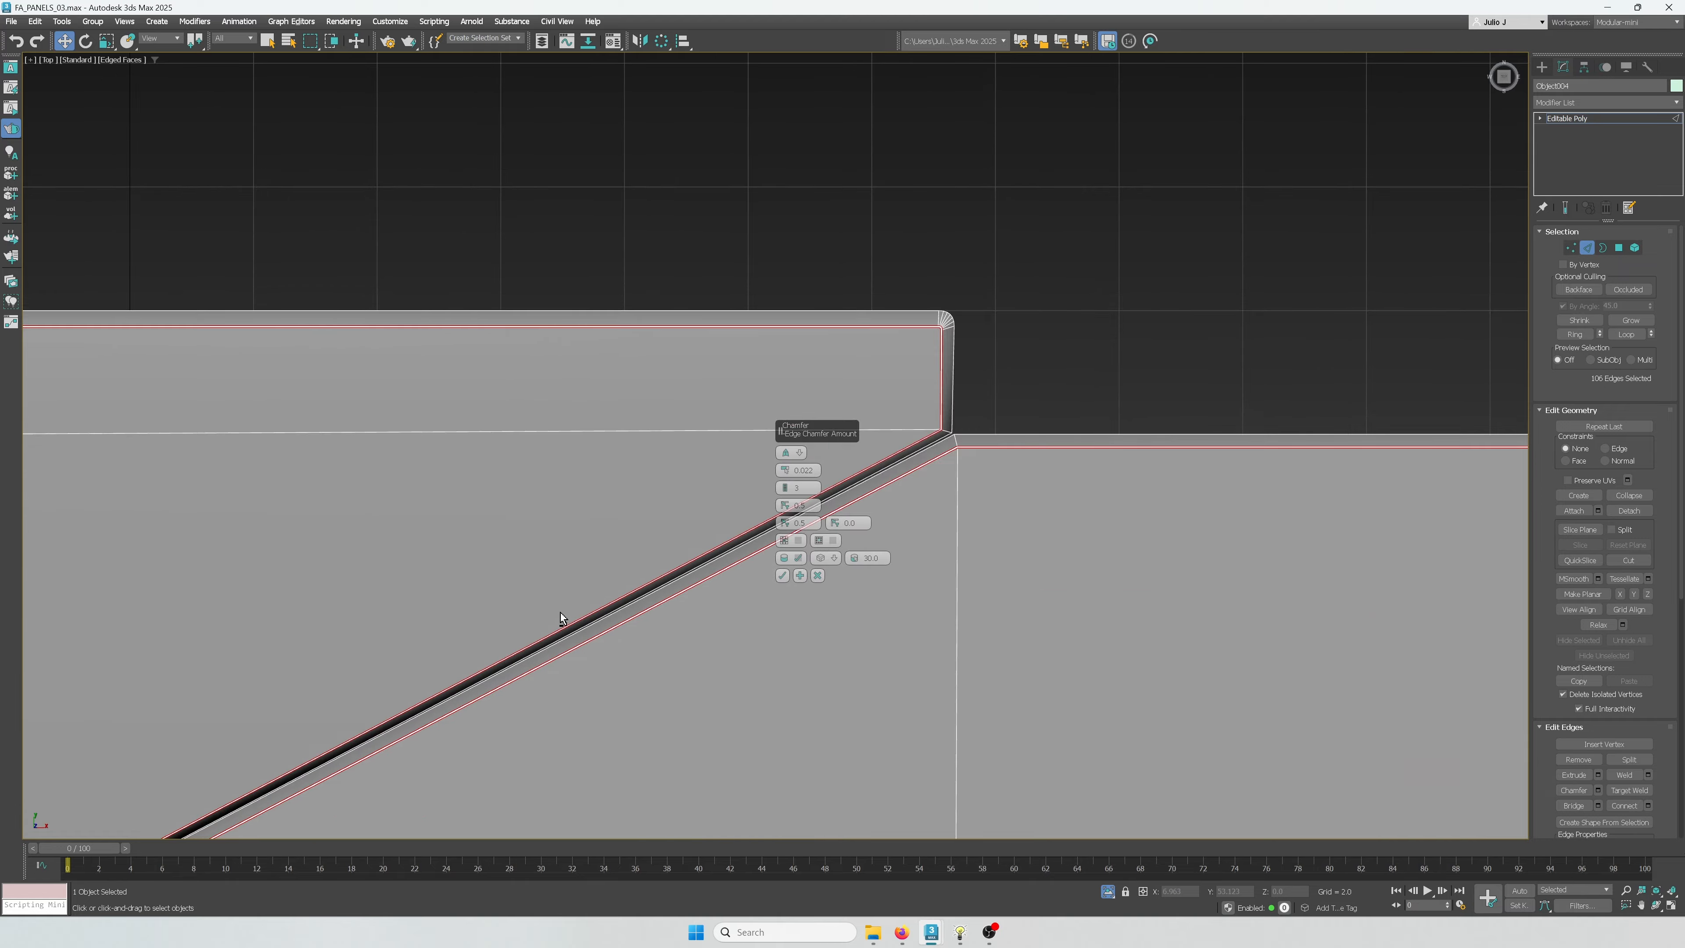
{"action": "middle_click_drag", "start_coordinate": [560, 620], "coordinate": [669, 556], "text": "alt"}
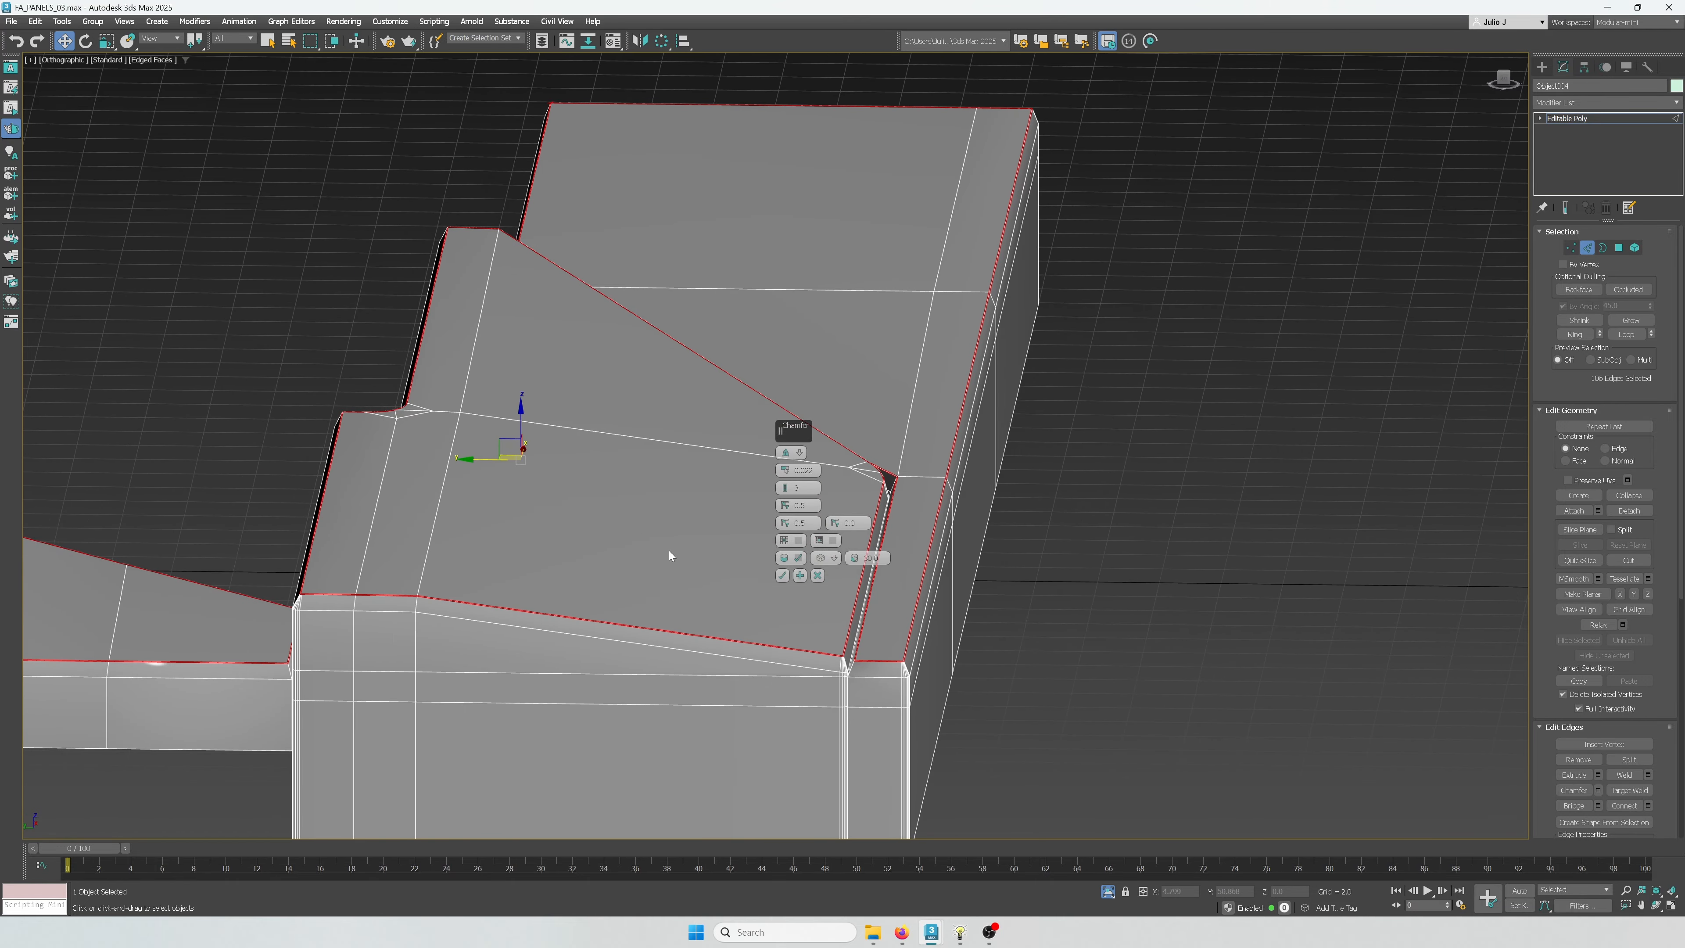
{"action": "left_click", "coordinate": [781, 575]}
{"action": "middle_click_drag", "start_coordinate": [446, 663], "coordinate": [624, 593]}
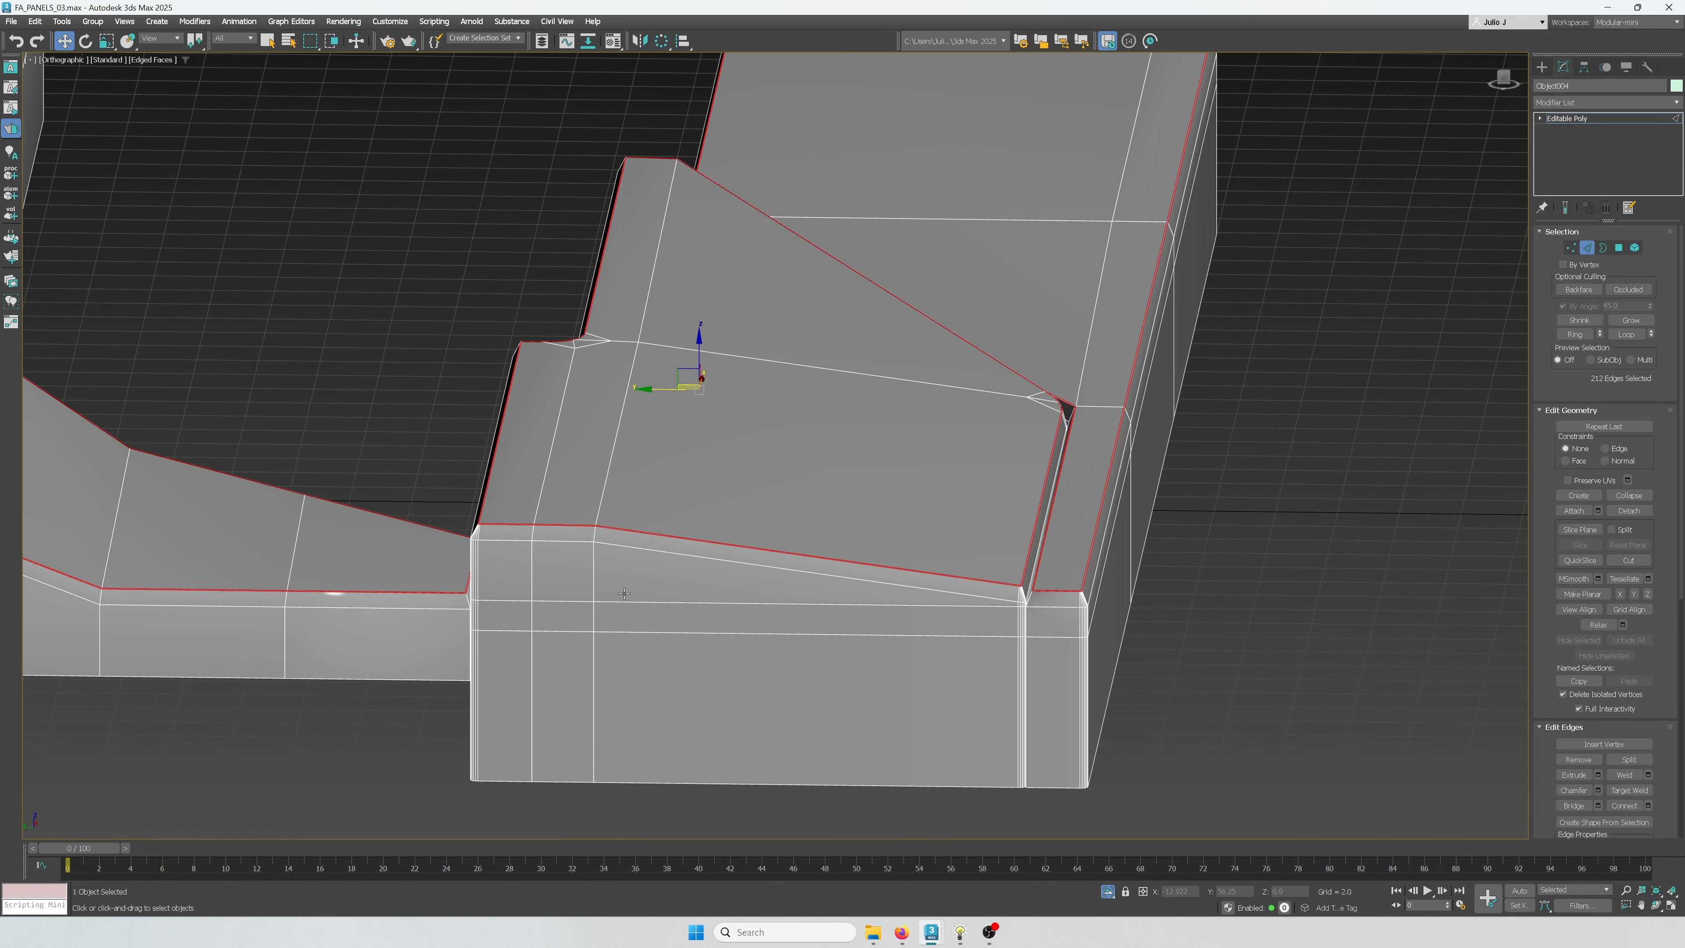
{"action": "middle_click_drag", "start_coordinate": [1026, 526], "coordinate": [651, 457], "text": "alt"}
{"action": "scroll", "coordinate": [676, 573], "scroll_direction": "up", "scroll_amount": 6}
{"action": "key", "text": "t"}
{"action": "key", "text": "z"}
{"action": "left_click", "coordinate": [1021, 404]}
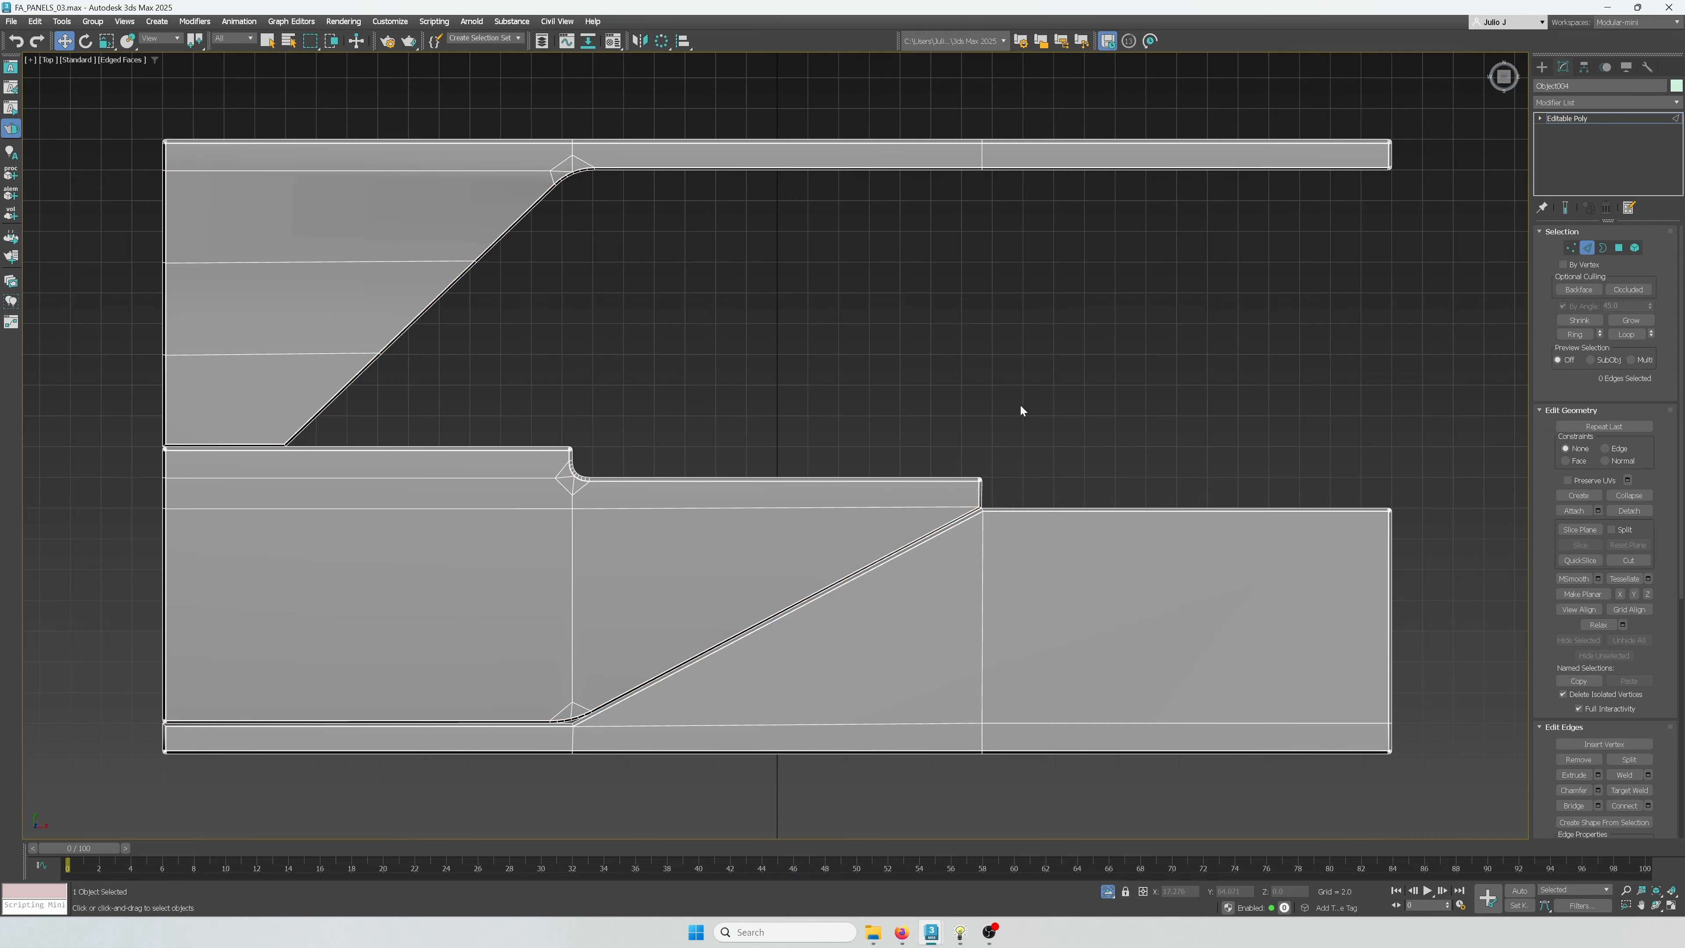
Select the full lengthwise edge loop along the slope break of the stepped middle panel
{"action": "scroll", "coordinate": [628, 700], "scroll_direction": "up", "scroll_amount": 4}
{"action": "scroll", "coordinate": [601, 710], "scroll_direction": "down", "scroll_amount": 2}
{"action": "scroll", "coordinate": [601, 710], "scroll_direction": "down", "scroll_amount": 5}
{"action": "middle_click_drag", "start_coordinate": [583, 685], "coordinate": [677, 628], "text": "alt"}
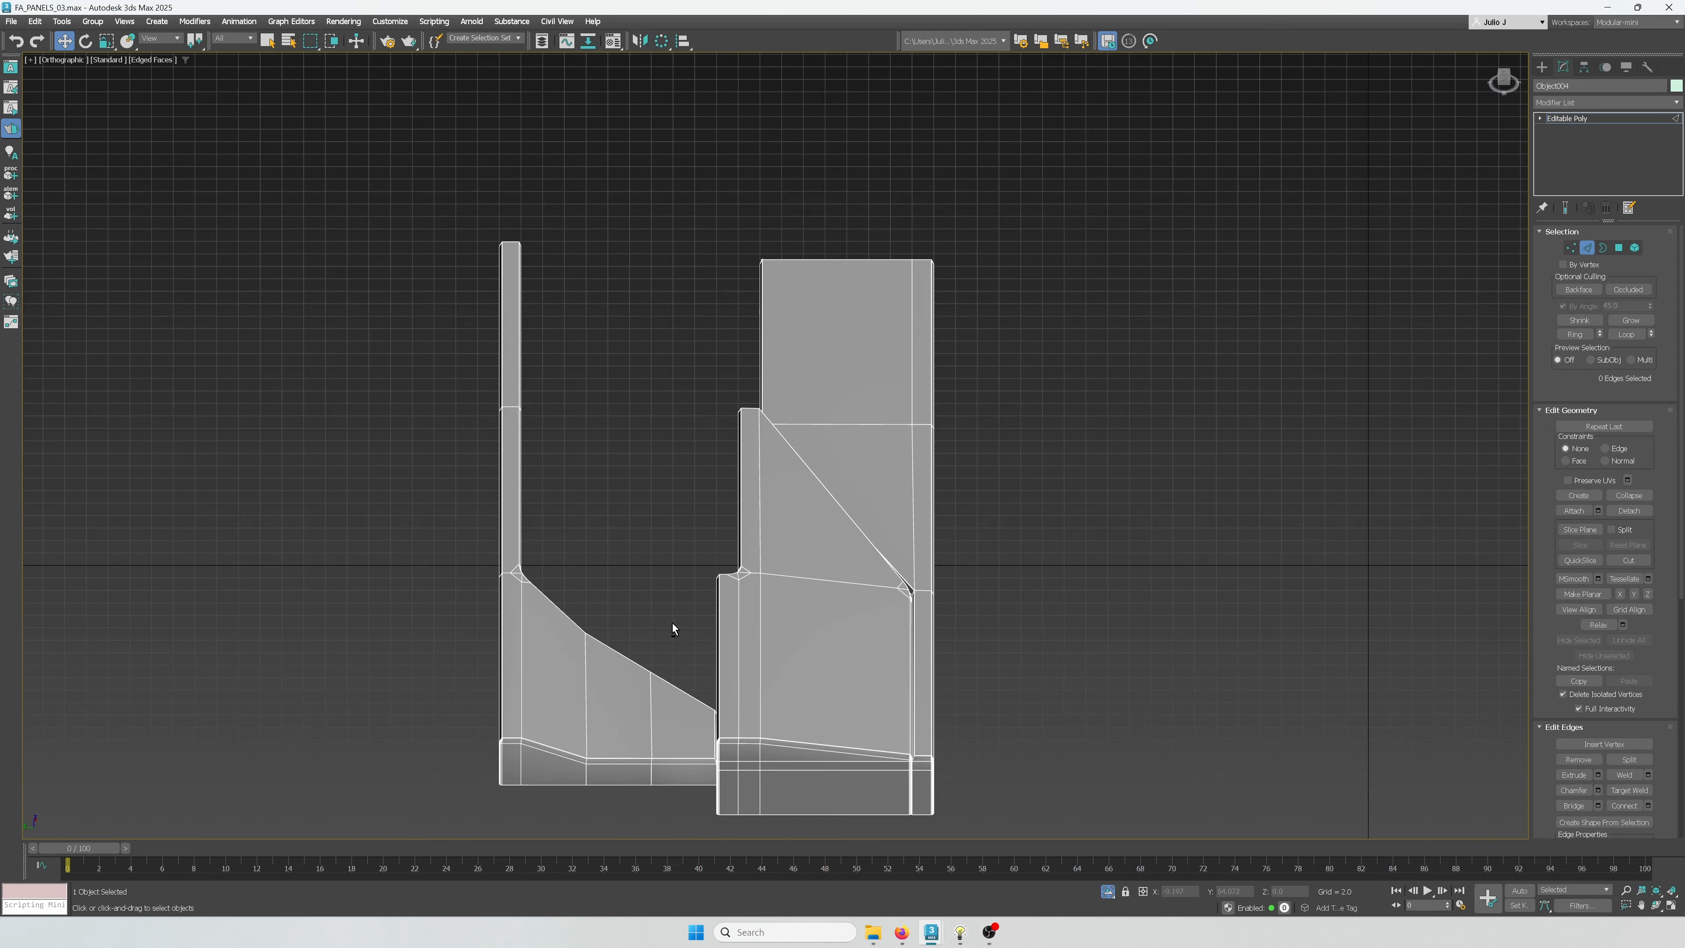
{"action": "scroll", "coordinate": [677, 629], "scroll_direction": "up", "scroll_amount": 6}
{"action": "middle_click_drag", "start_coordinate": [738, 714], "coordinate": [719, 637], "text": "alt"}
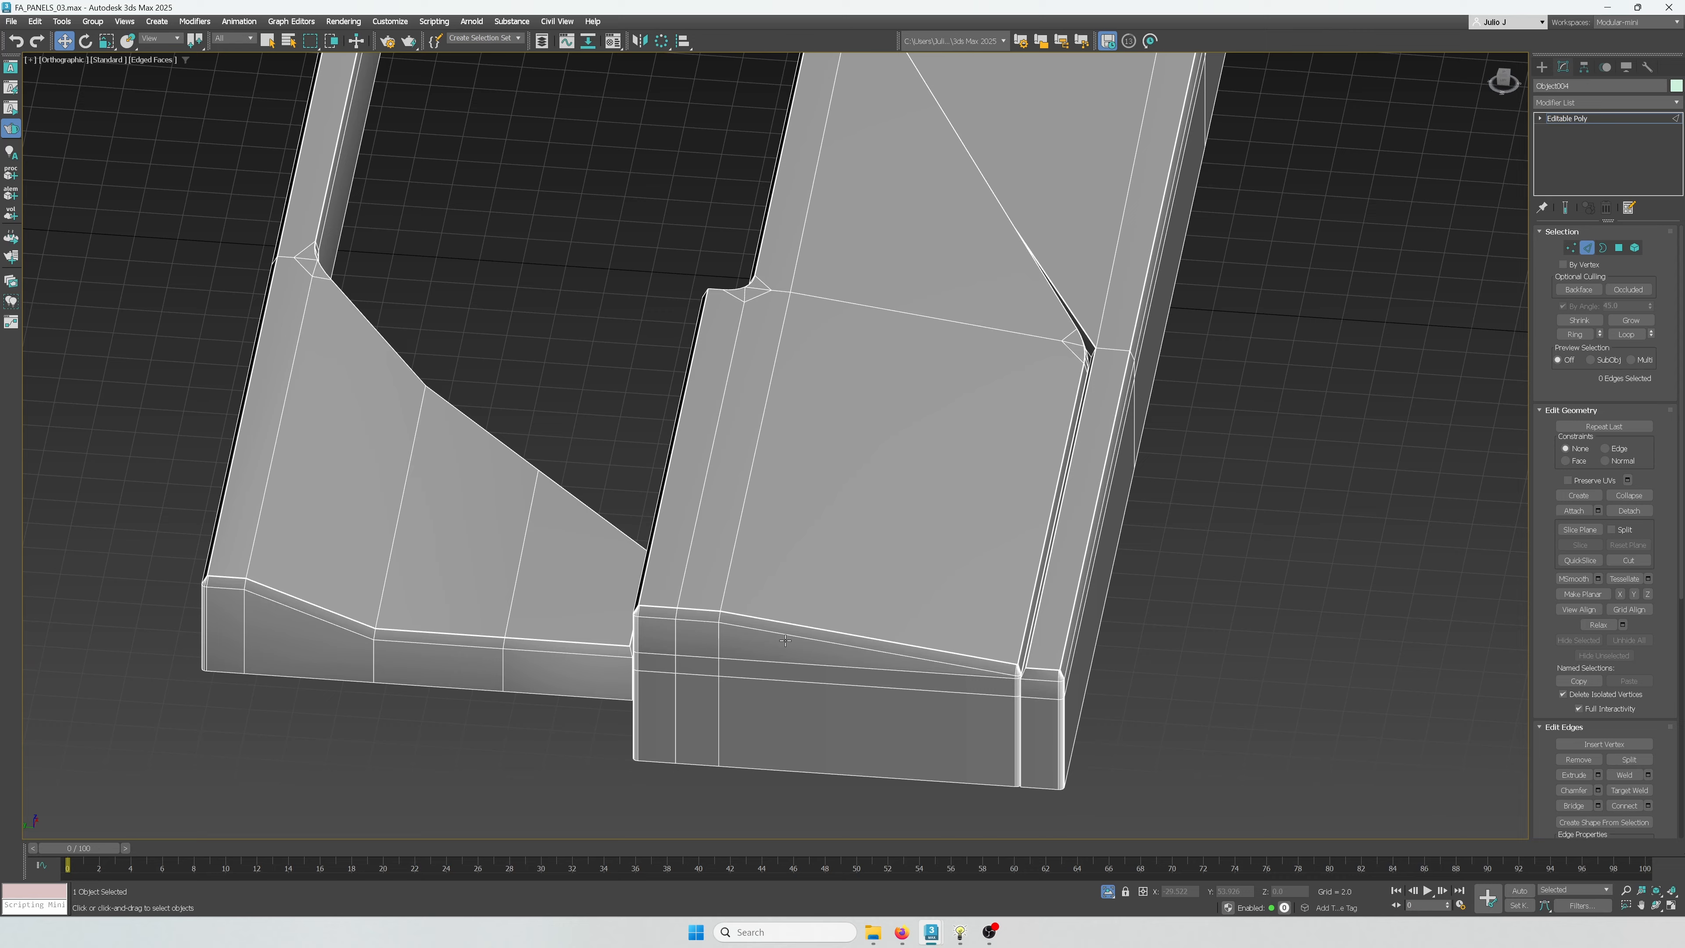
{"action": "double_click", "coordinate": [718, 639]}
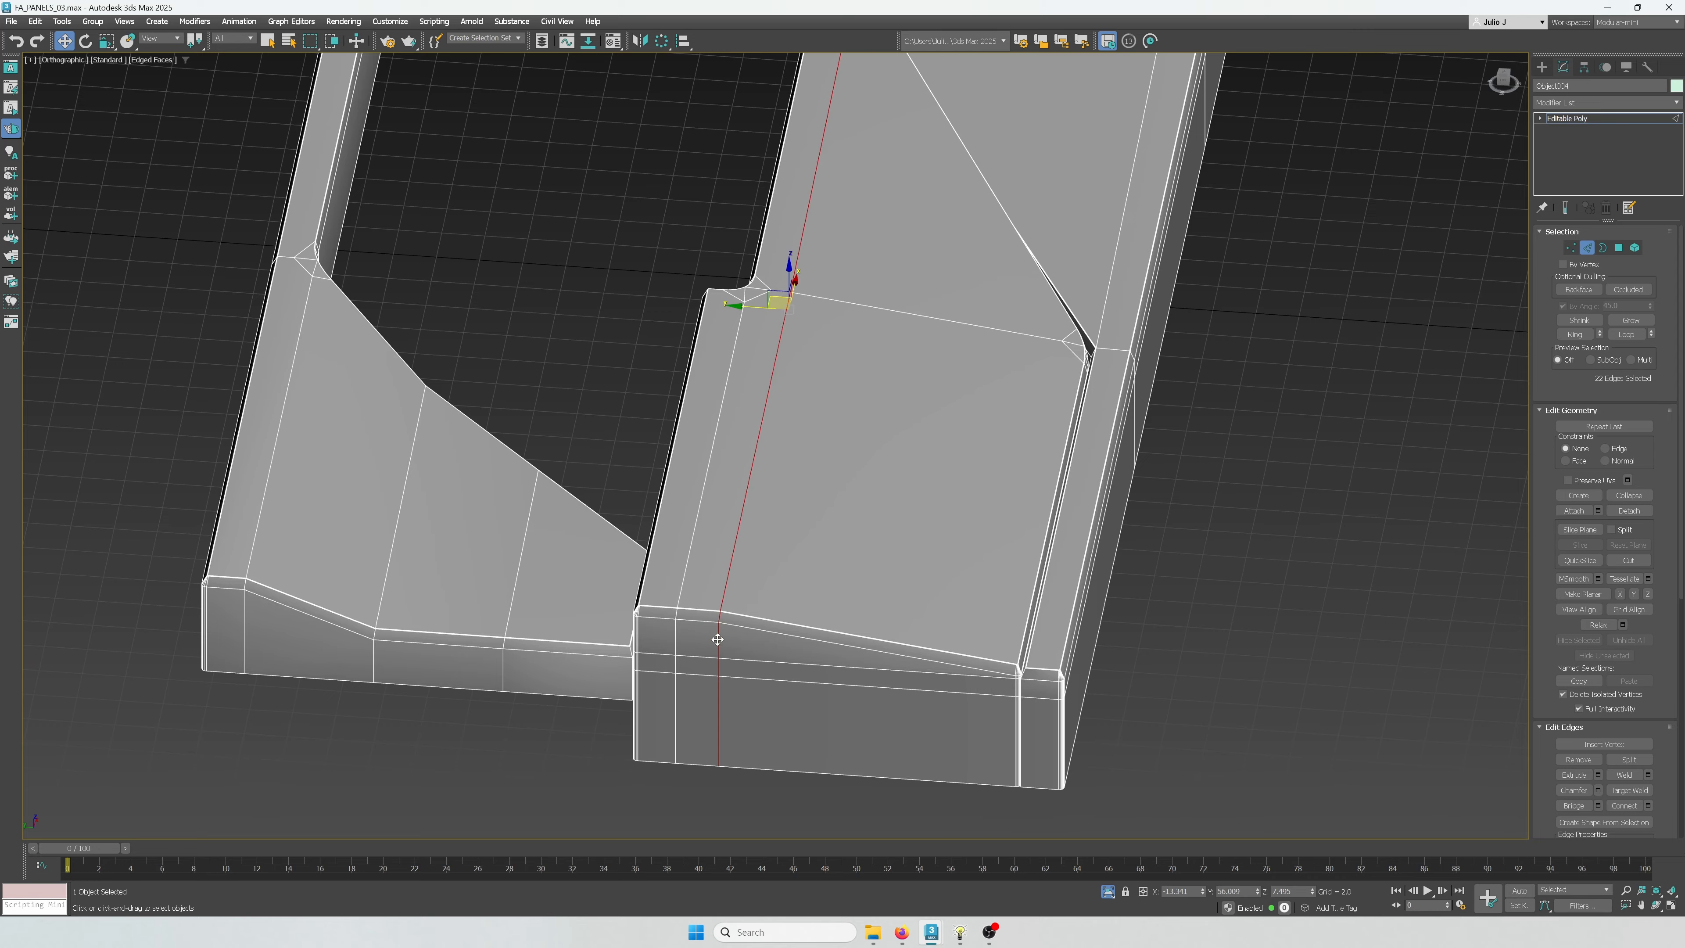
{"action": "scroll", "coordinate": [718, 640], "scroll_direction": "down", "scroll_amount": 4}
{"action": "middle_click_drag", "start_coordinate": [778, 607], "coordinate": [672, 619], "text": "alt"}
{"action": "scroll", "coordinate": [808, 669], "scroll_direction": "up", "scroll_amount": 5}
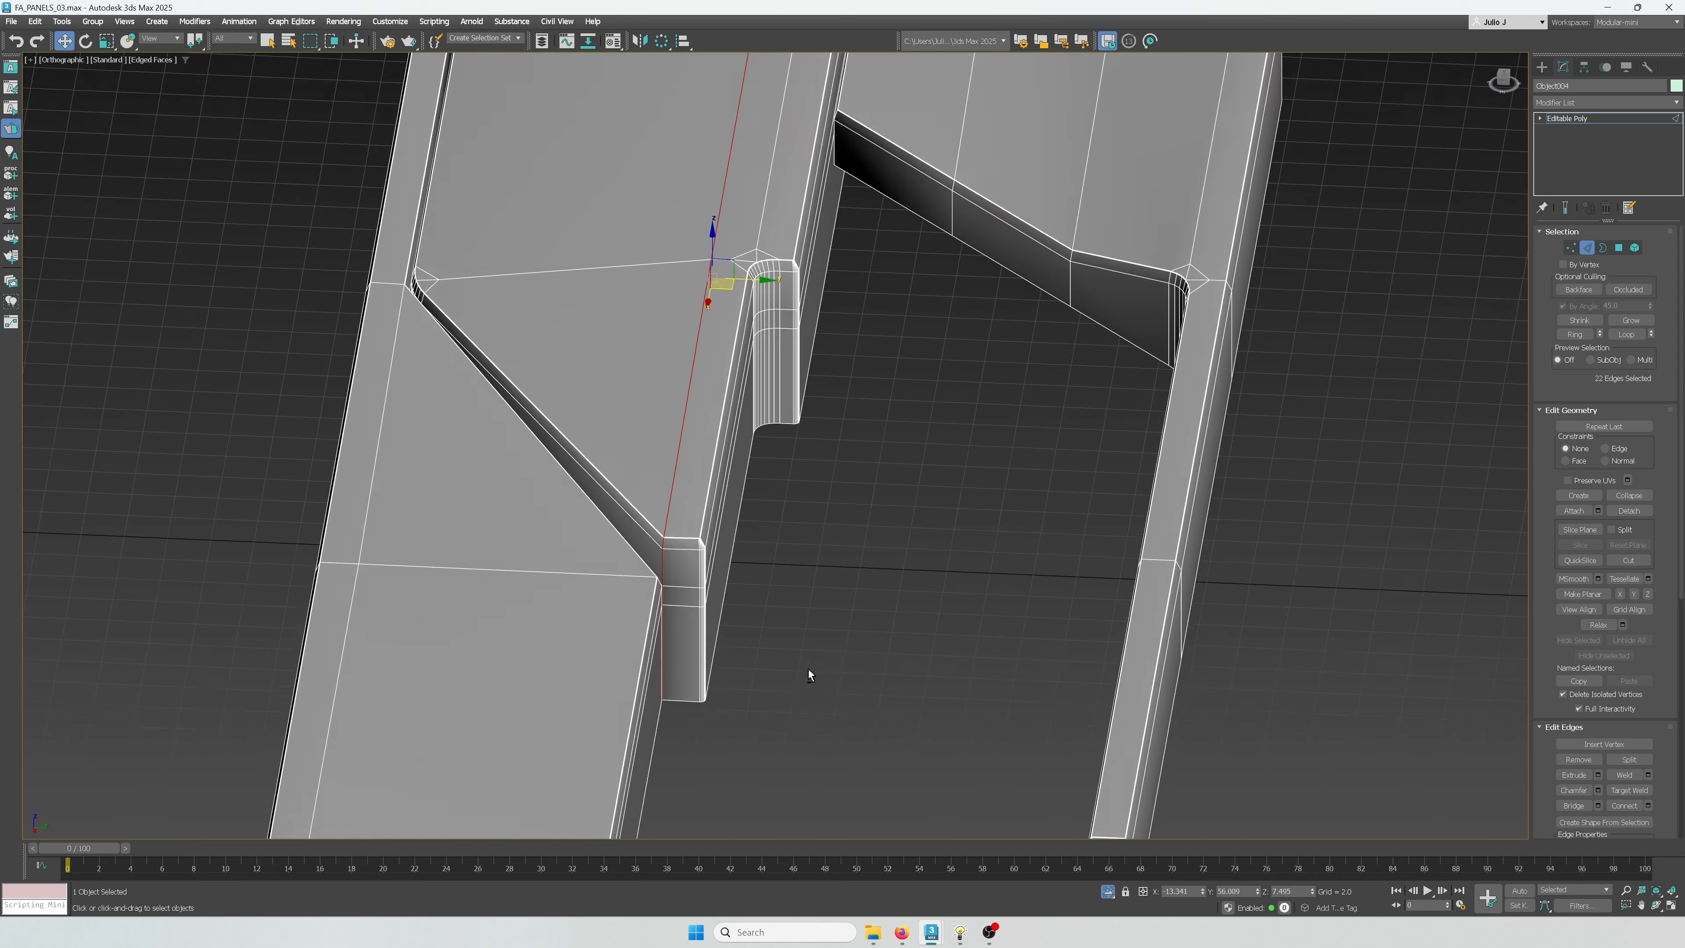
{"action": "middle_click_drag", "start_coordinate": [804, 664], "coordinate": [842, 625], "text": "alt"}
Chamfer the stepped middle panel's selected edge loop with an amount of 0.007 and 2 segments
{"action": "key", "text": "ctrl+shift+c"}
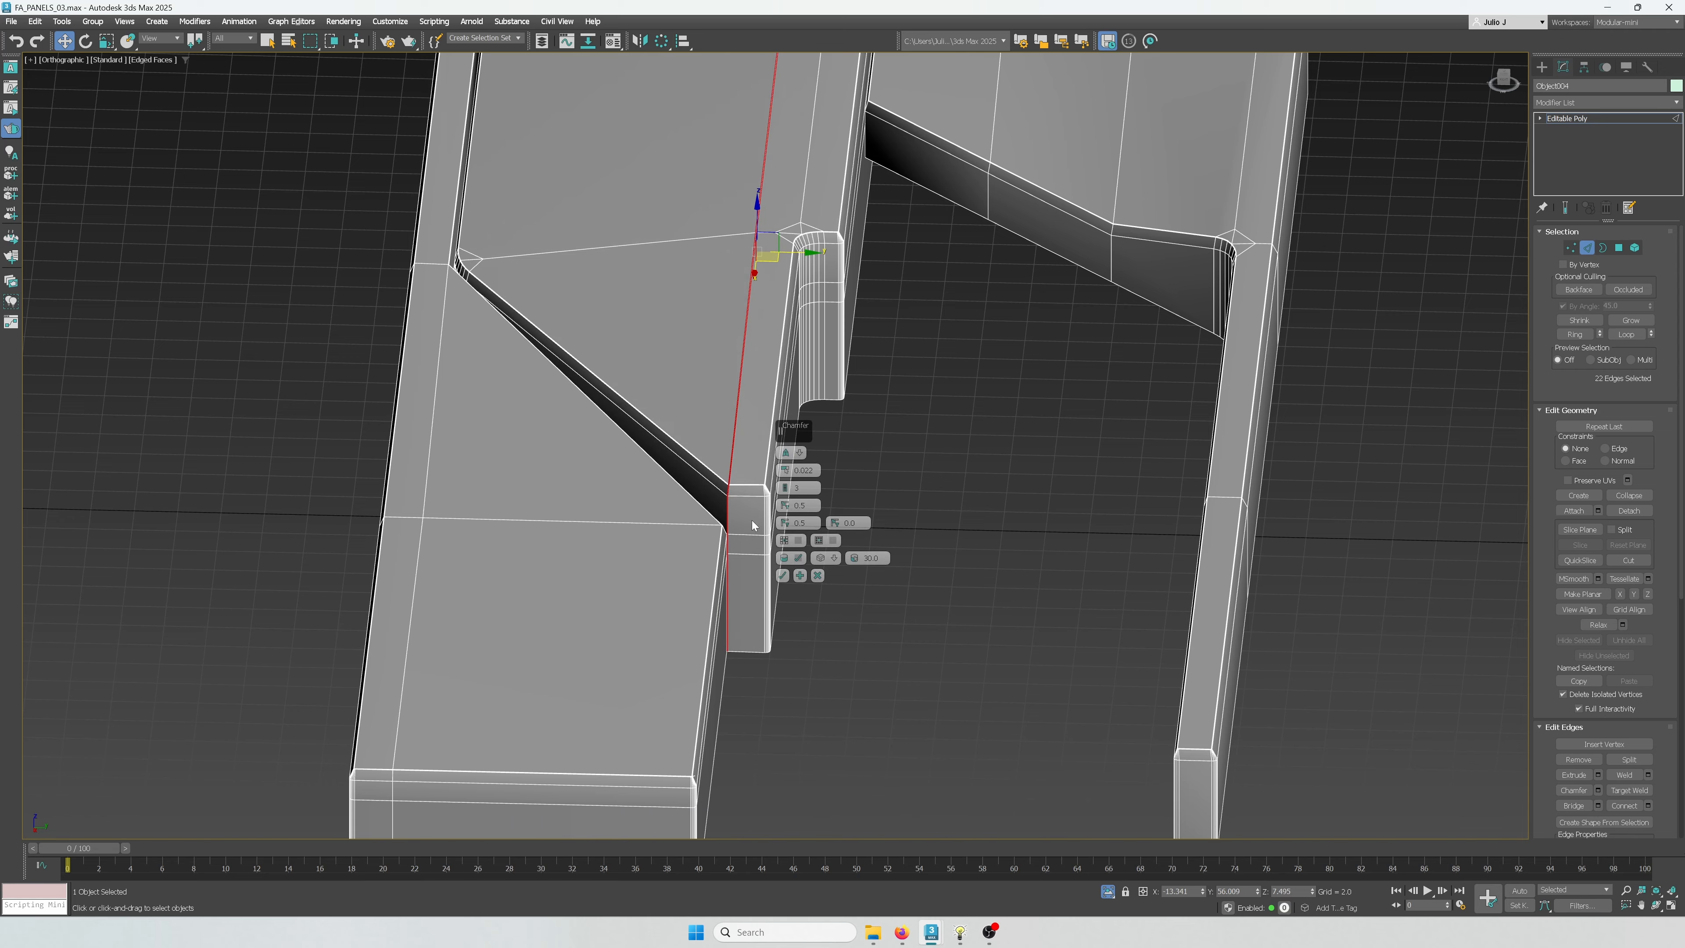
{"action": "scroll", "coordinate": [765, 506], "scroll_direction": "up", "scroll_amount": 4}
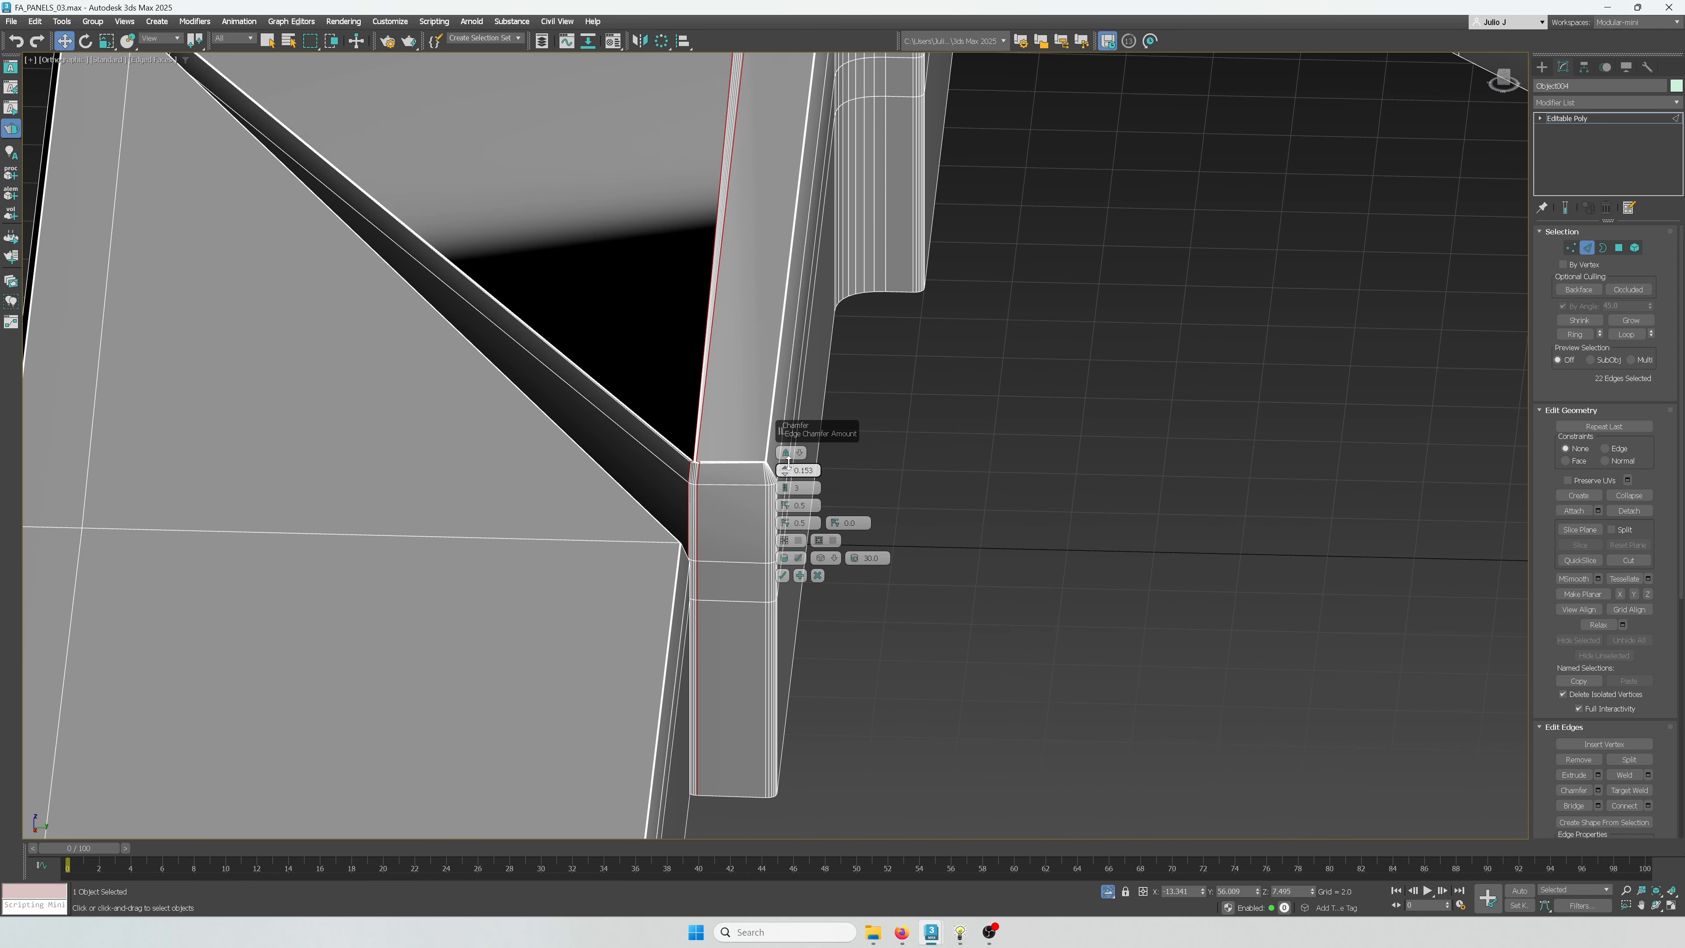
{"action": "scroll", "coordinate": [744, 465], "scroll_direction": "up", "scroll_amount": 5}
{"action": "scroll", "coordinate": [745, 464], "scroll_direction": "up", "scroll_amount": 5}
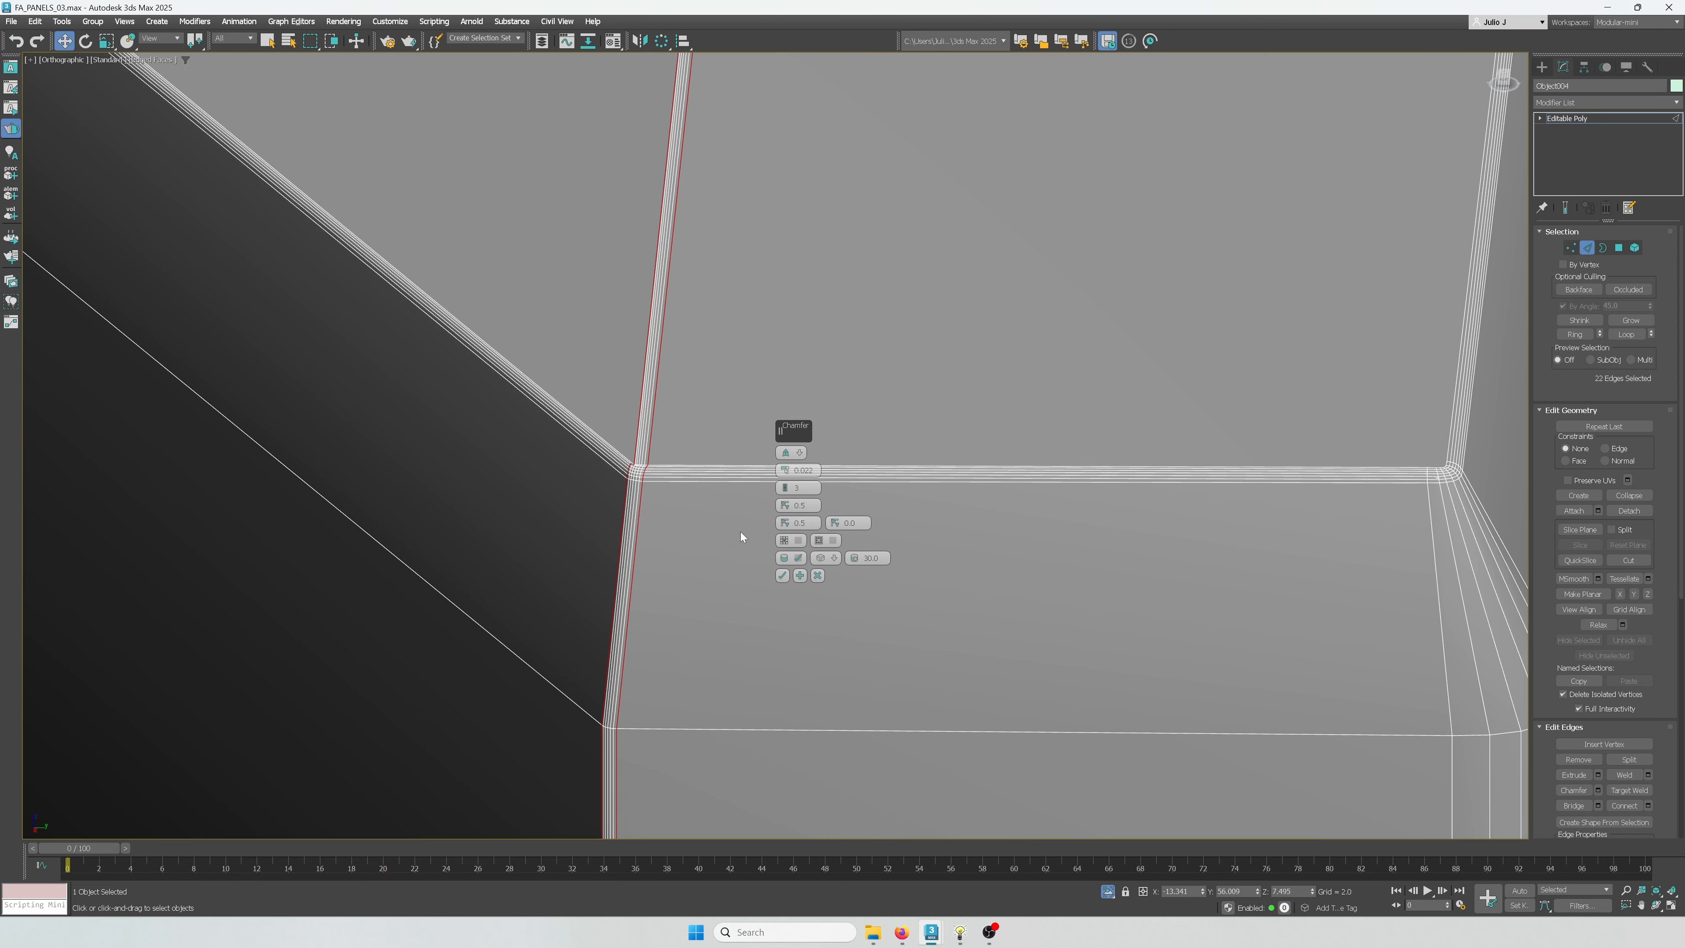
{"action": "left_click", "coordinate": [786, 491]}
{"action": "left_click_drag", "start_coordinate": [786, 472], "coordinate": [787, 480]}
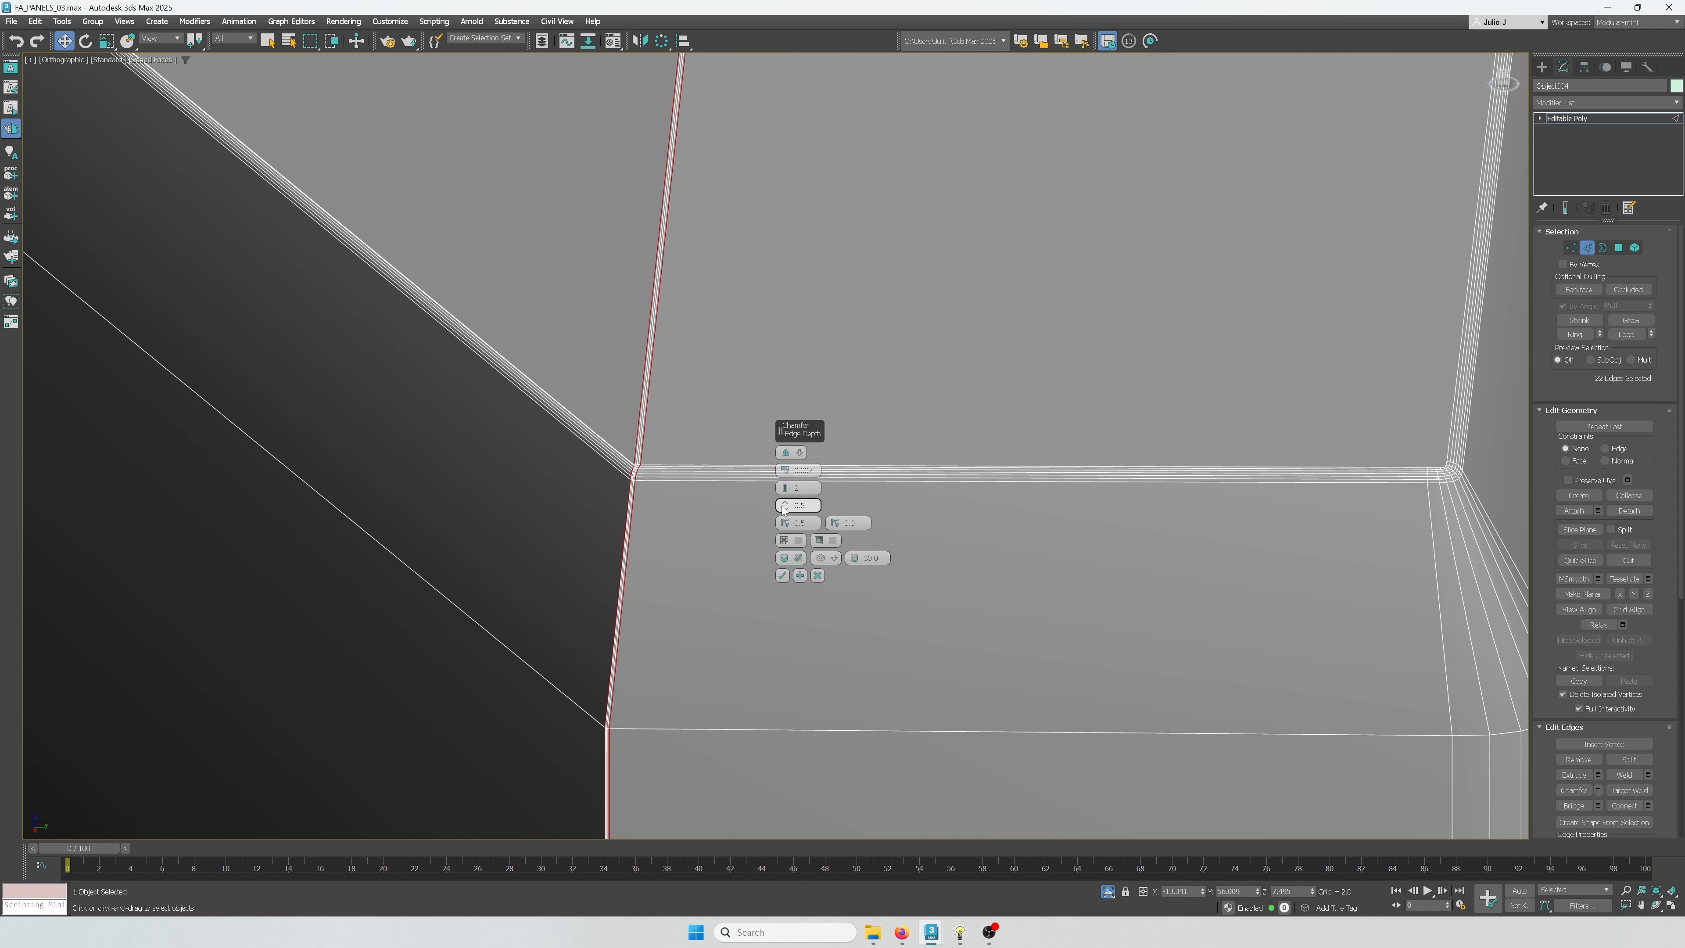
{"action": "left_click", "coordinate": [785, 491]}
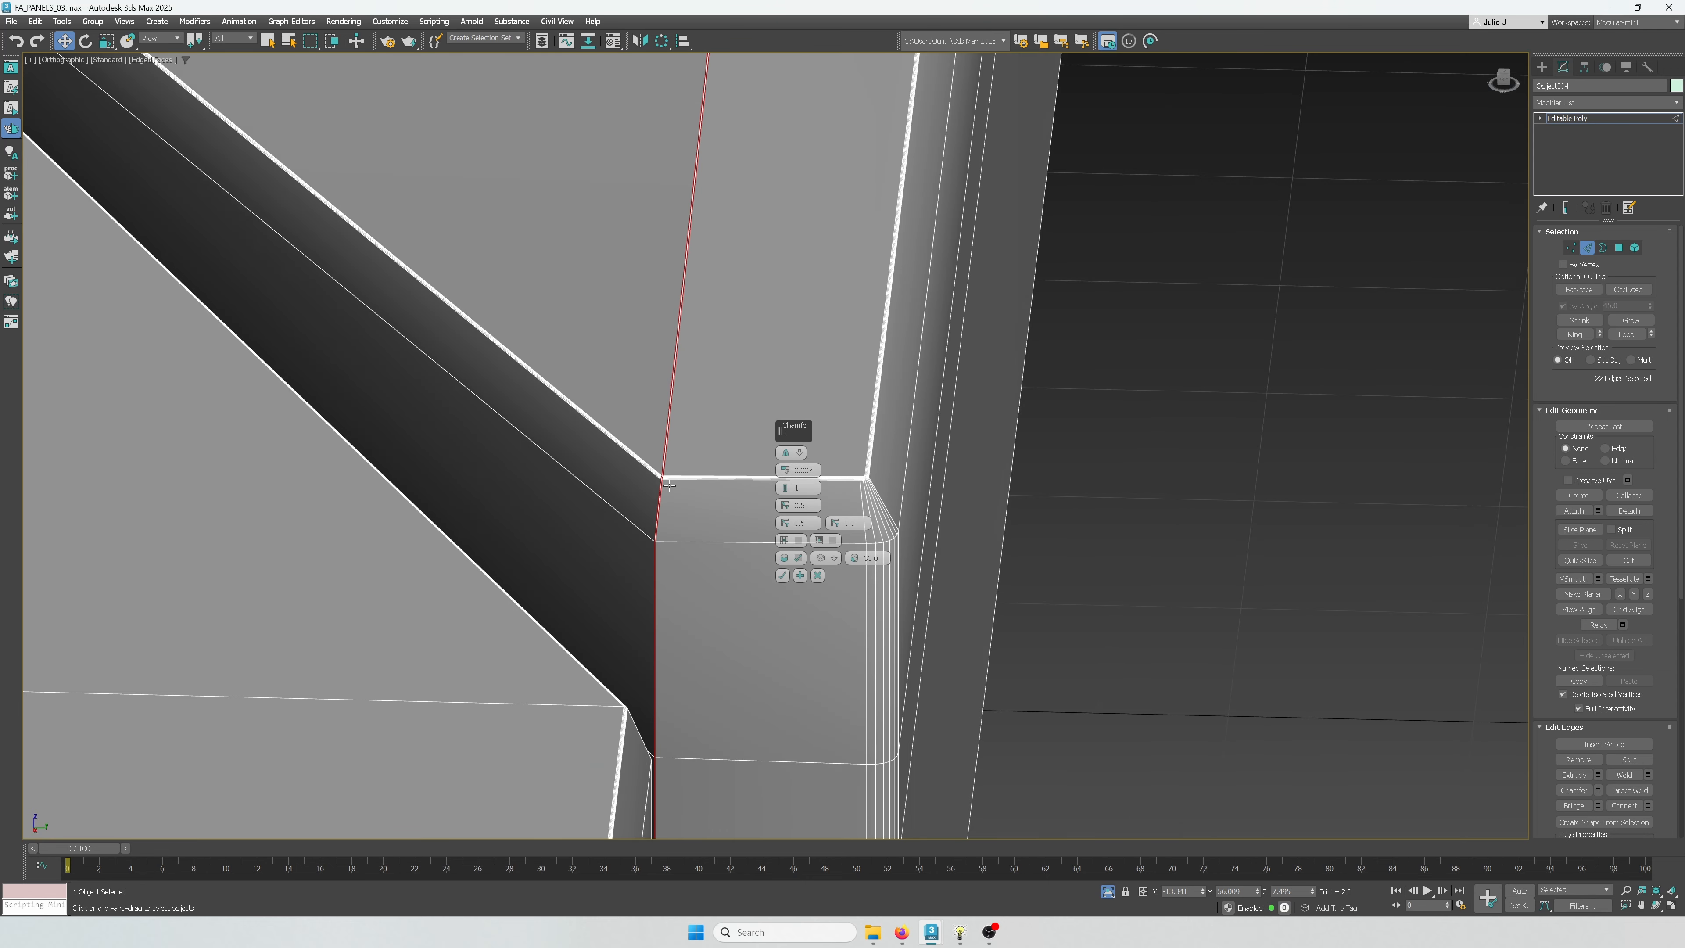
{"action": "scroll", "coordinate": [687, 463], "scroll_direction": "up", "scroll_amount": 6}
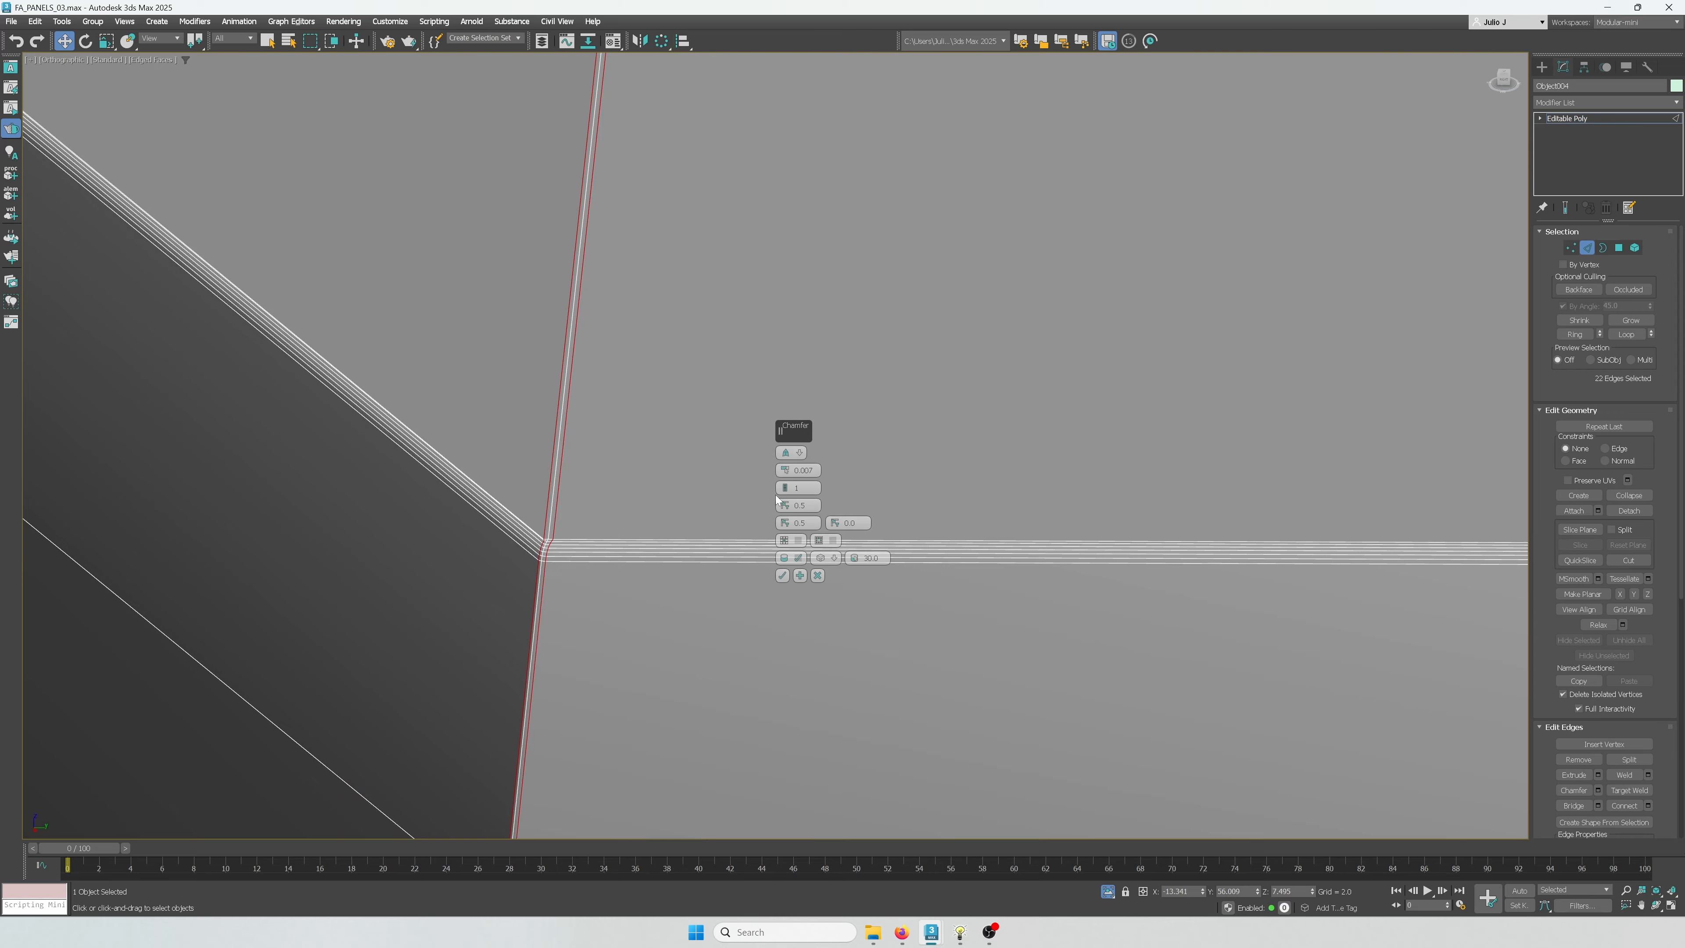
{"action": "left_click", "coordinate": [784, 486]}
{"action": "key", "text": "t"}
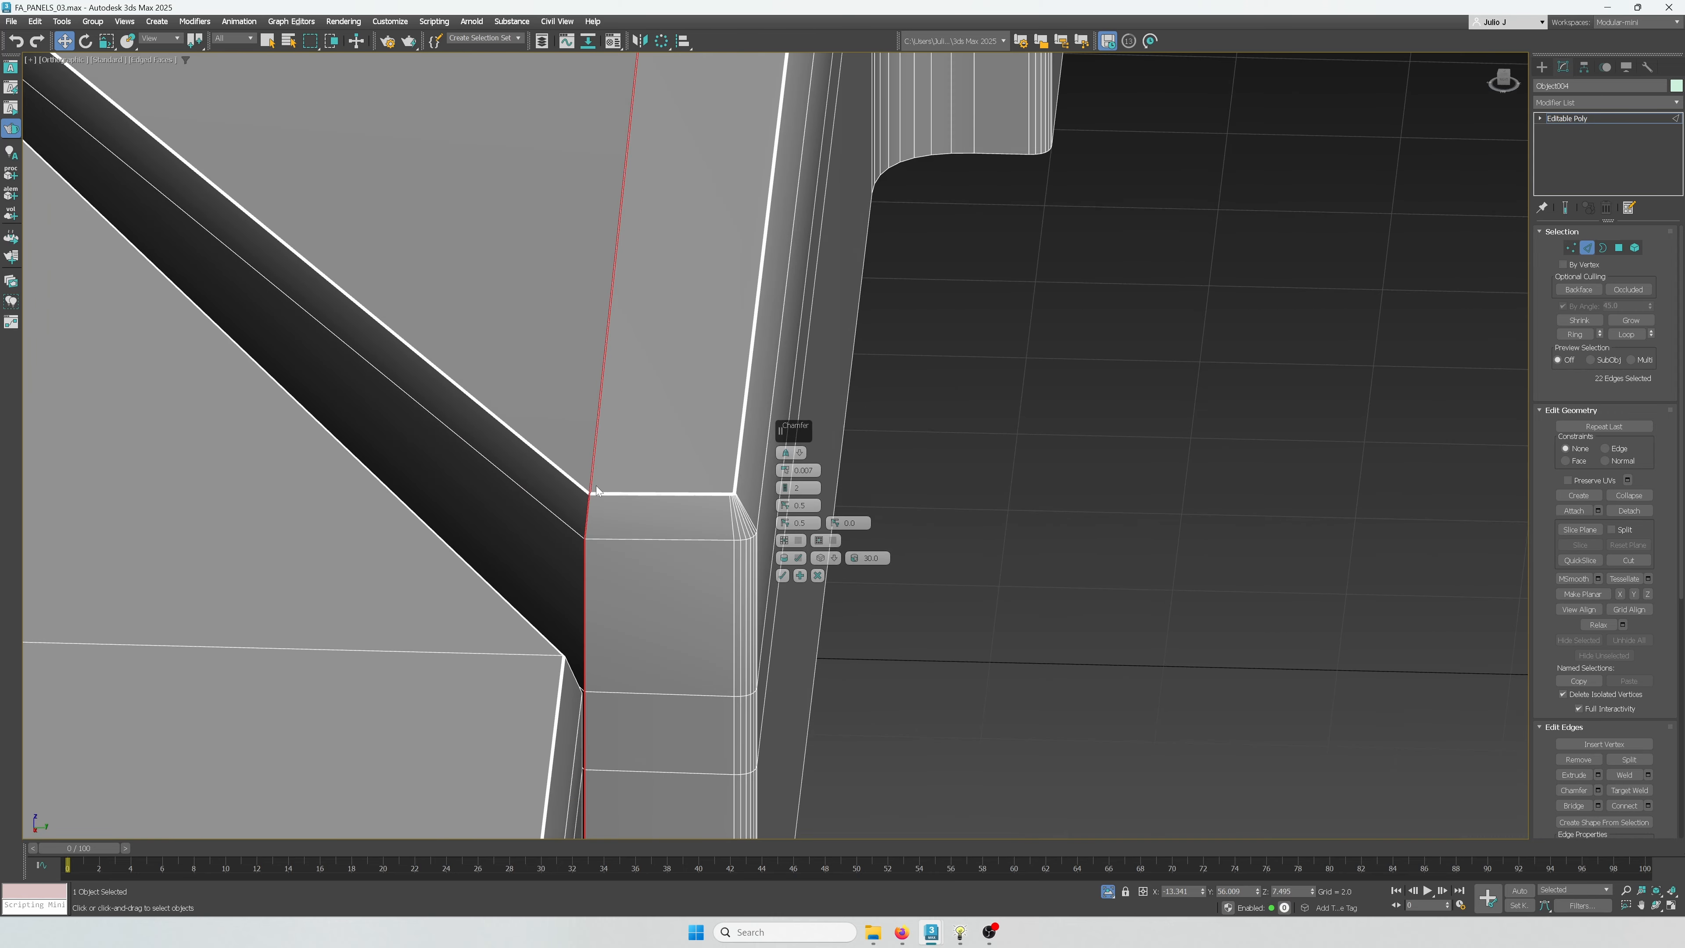
{"action": "scroll", "coordinate": [626, 524], "scroll_direction": "up", "scroll_amount": 2}
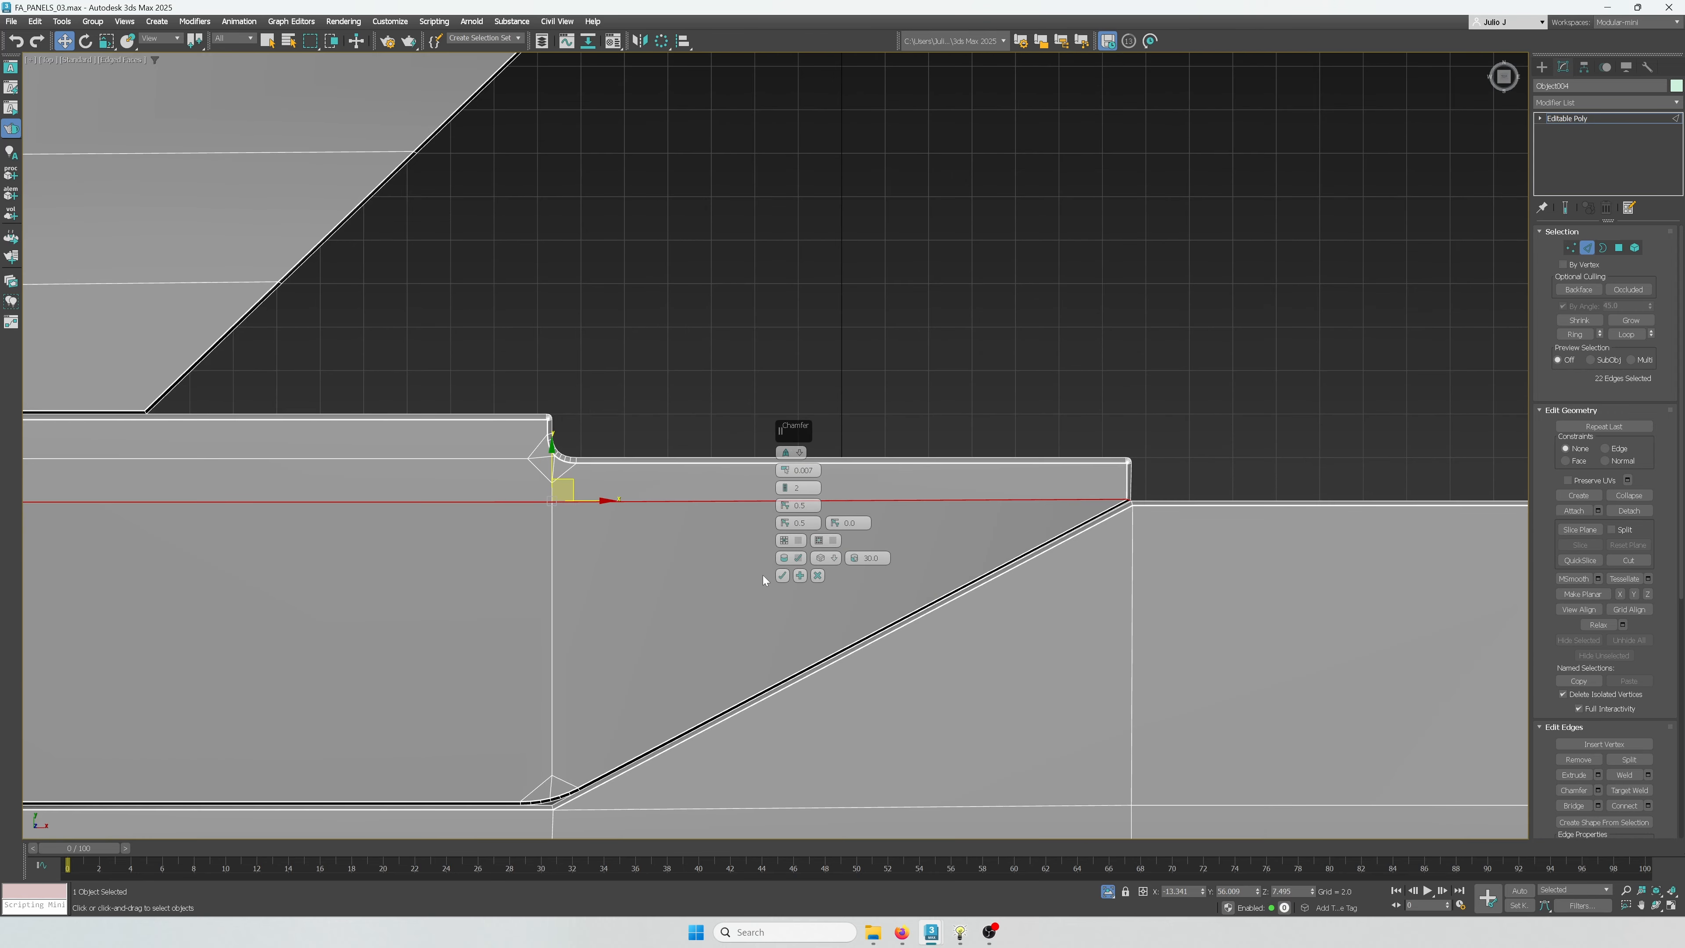
{"action": "left_click", "coordinate": [783, 575]}
Select the lengthwise edge loop on the separate railed panel where its top slope meets the flatter area
{"action": "scroll", "coordinate": [662, 462], "scroll_direction": "down", "scroll_amount": 5}
{"action": "scroll", "coordinate": [661, 416], "scroll_direction": "up", "scroll_amount": 10}
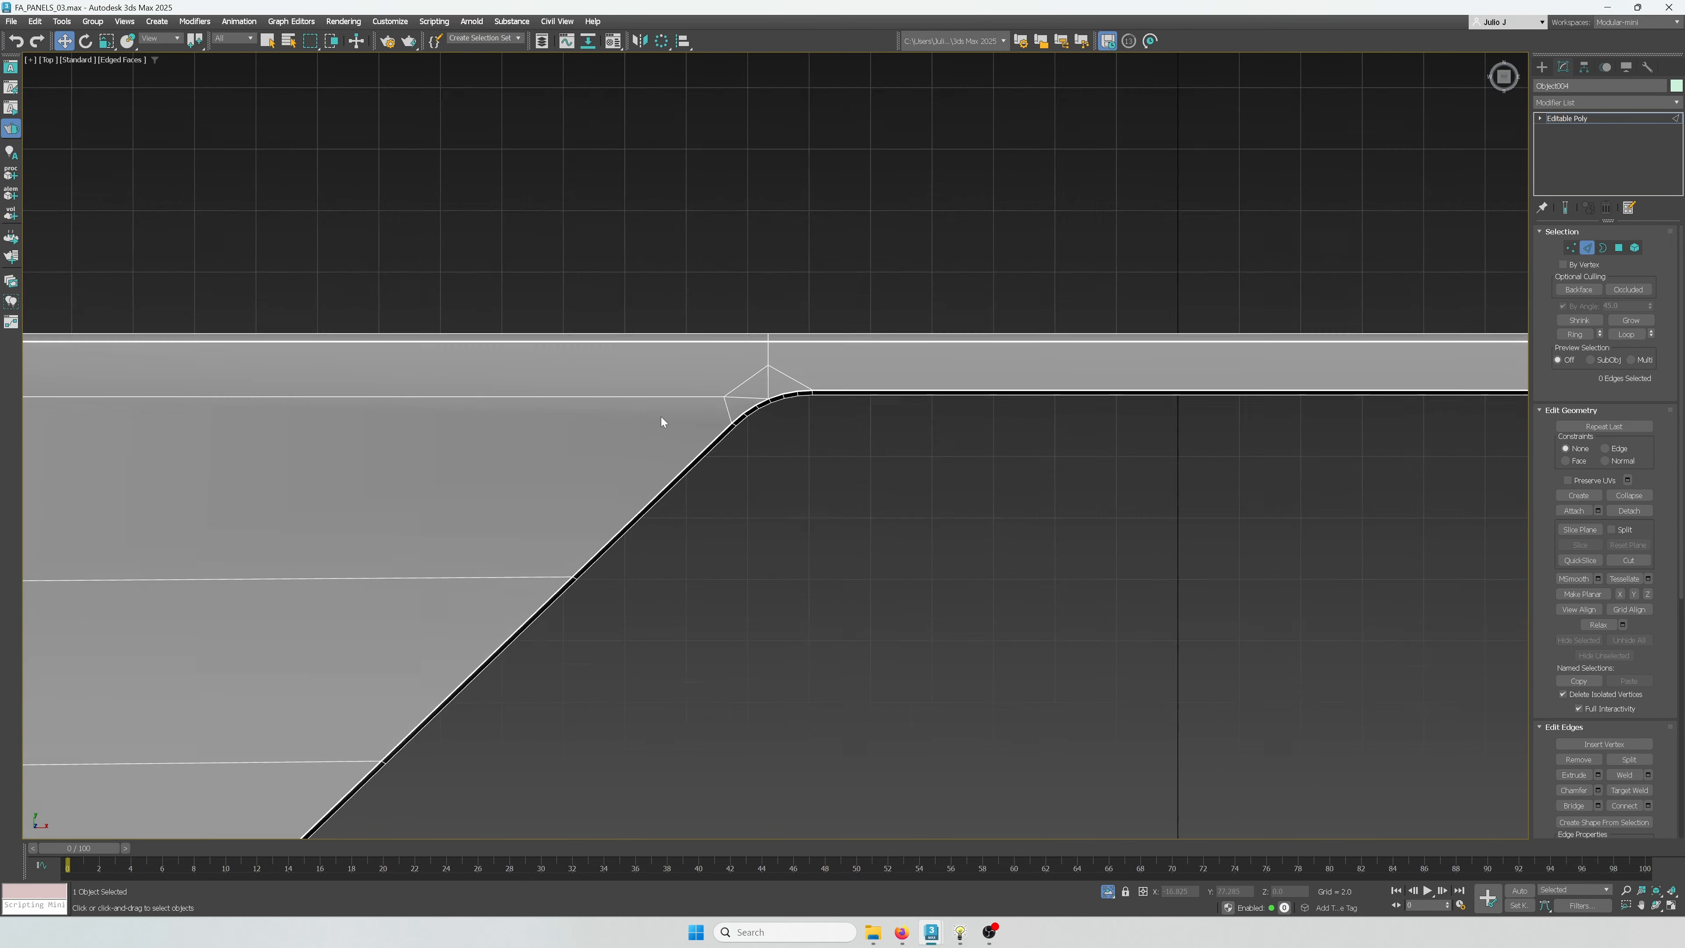
{"action": "left_click", "coordinate": [771, 383]}
{"action": "middle_click_drag", "start_coordinate": [771, 383], "coordinate": [769, 462], "text": "alt"}
{"action": "scroll", "coordinate": [743, 505], "scroll_direction": "up", "scroll_amount": 2}
{"action": "left_click", "coordinate": [720, 534]}
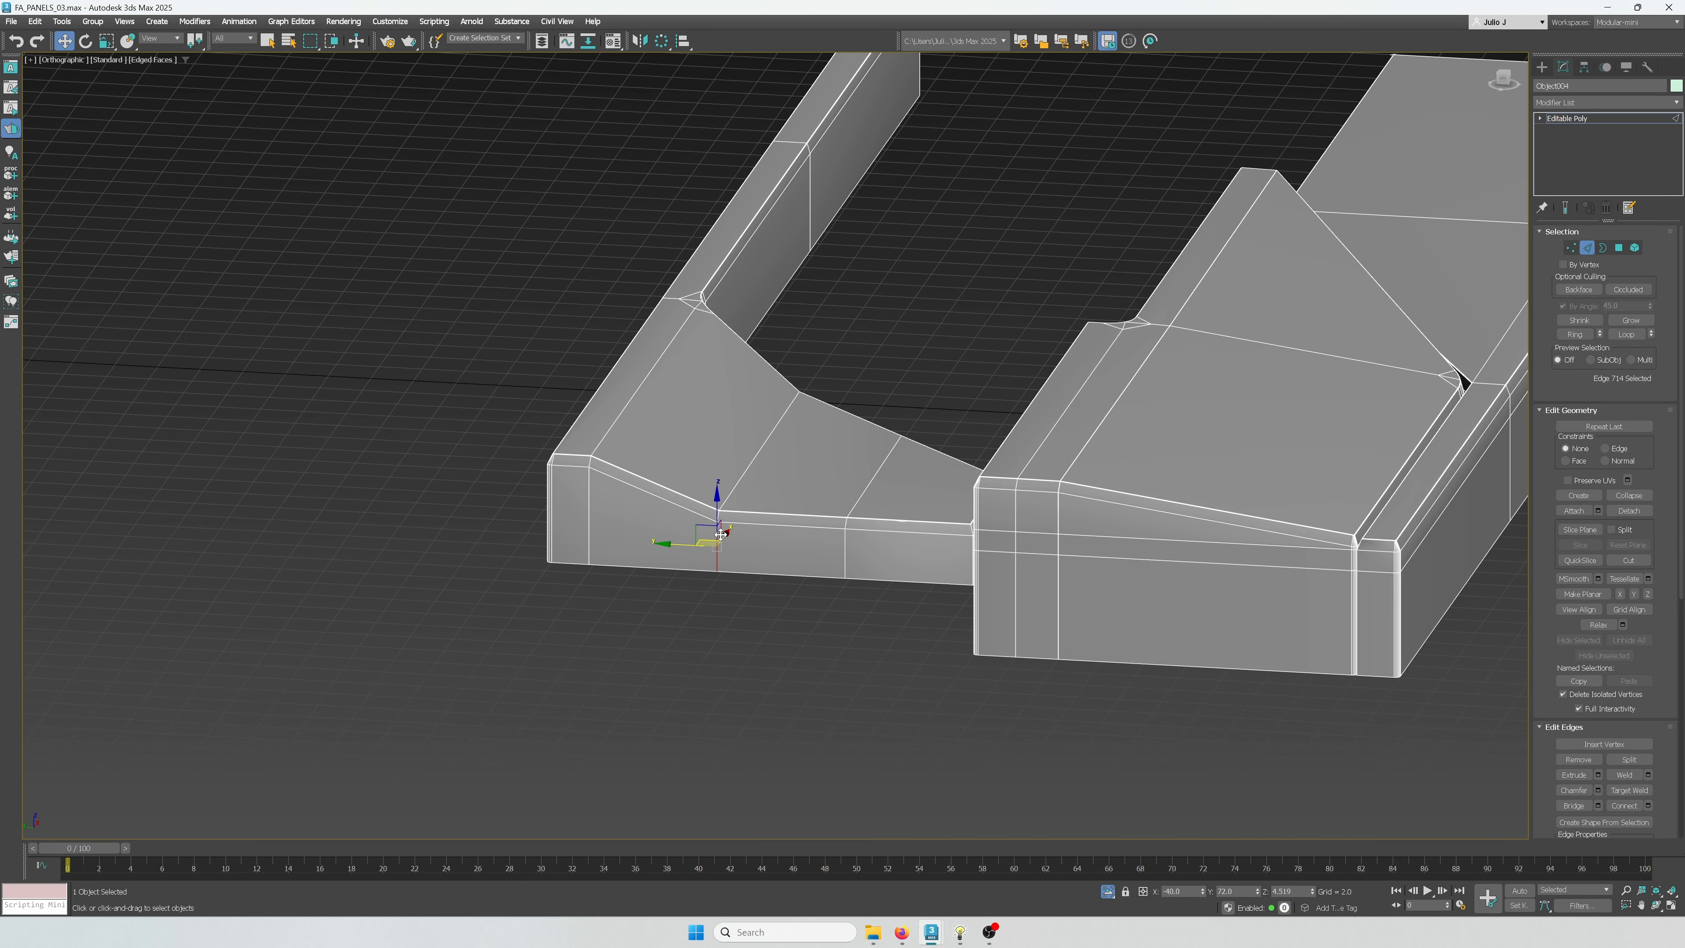
{"action": "double_click", "coordinate": [718, 535]}
Chamfer the railed panel's selected crease loop with an amount of 0.007 and 2 segments
{"action": "key", "text": "ctrl+shift+c"}
{"action": "middle_click_drag", "start_coordinate": [1049, 511], "coordinate": [846, 576], "text": "alt"}
{"action": "scroll", "coordinate": [924, 565], "scroll_direction": "up", "scroll_amount": 4}
{"action": "scroll", "coordinate": [921, 558], "scroll_direction": "up", "scroll_amount": 5}
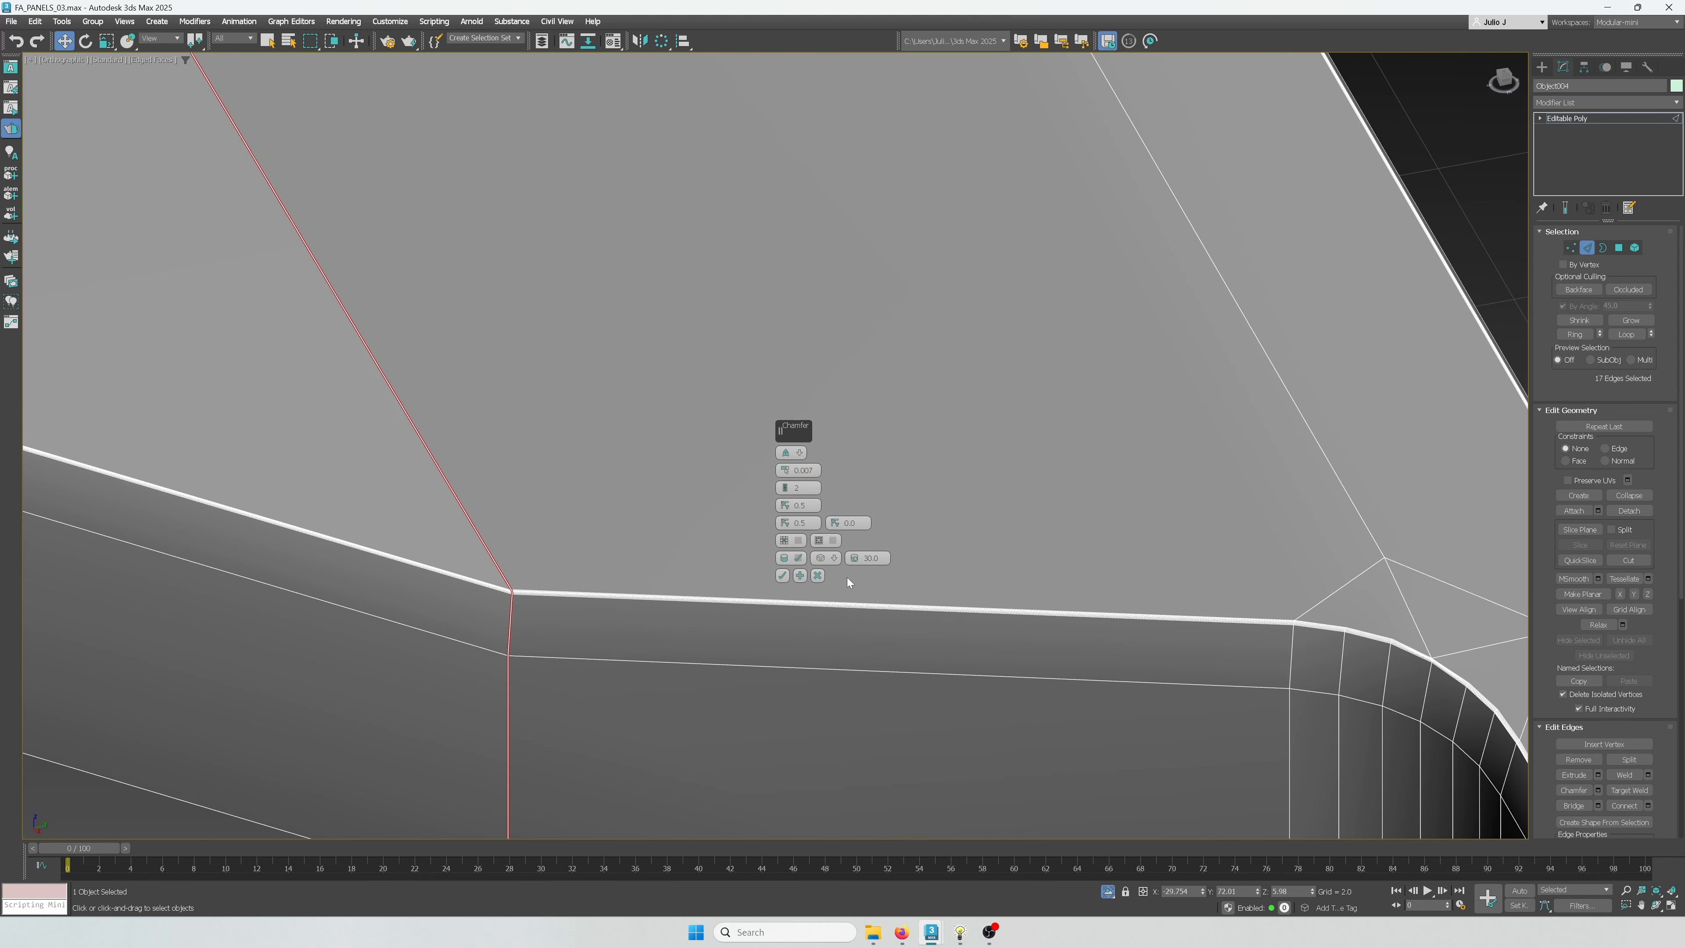
{"action": "left_click_drag", "start_coordinate": [784, 471], "coordinate": [784, 469]}
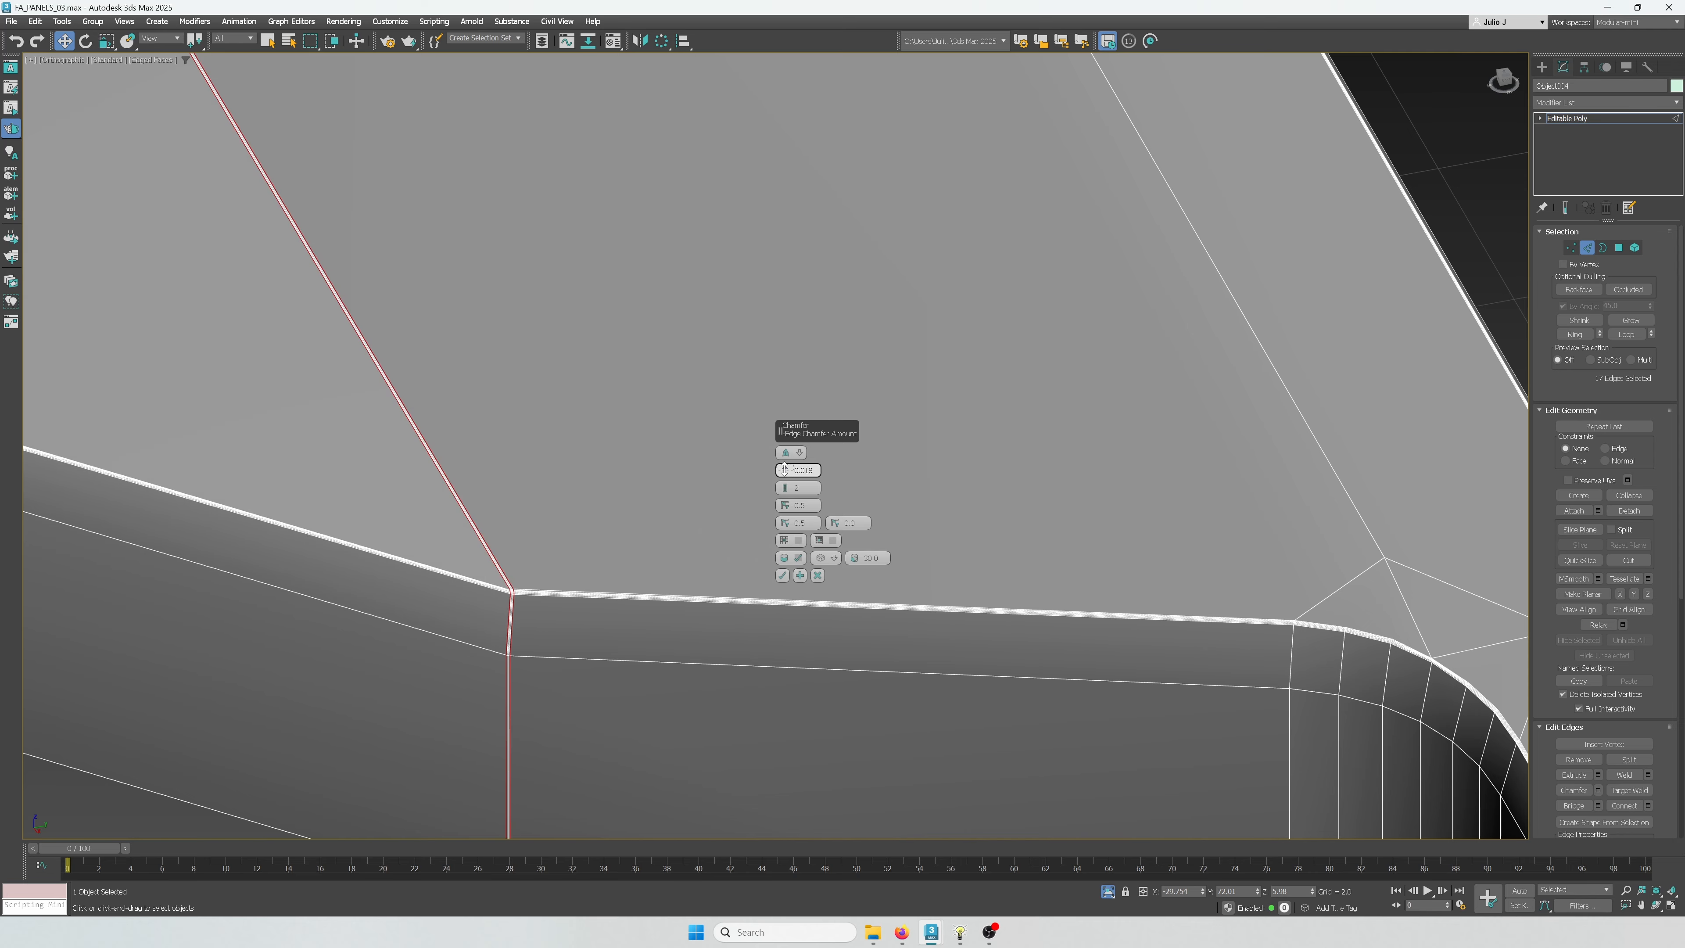
{"action": "key", "text": "ctrl+z"}
{"action": "scroll", "coordinate": [505, 582], "scroll_direction": "up", "scroll_amount": 13}
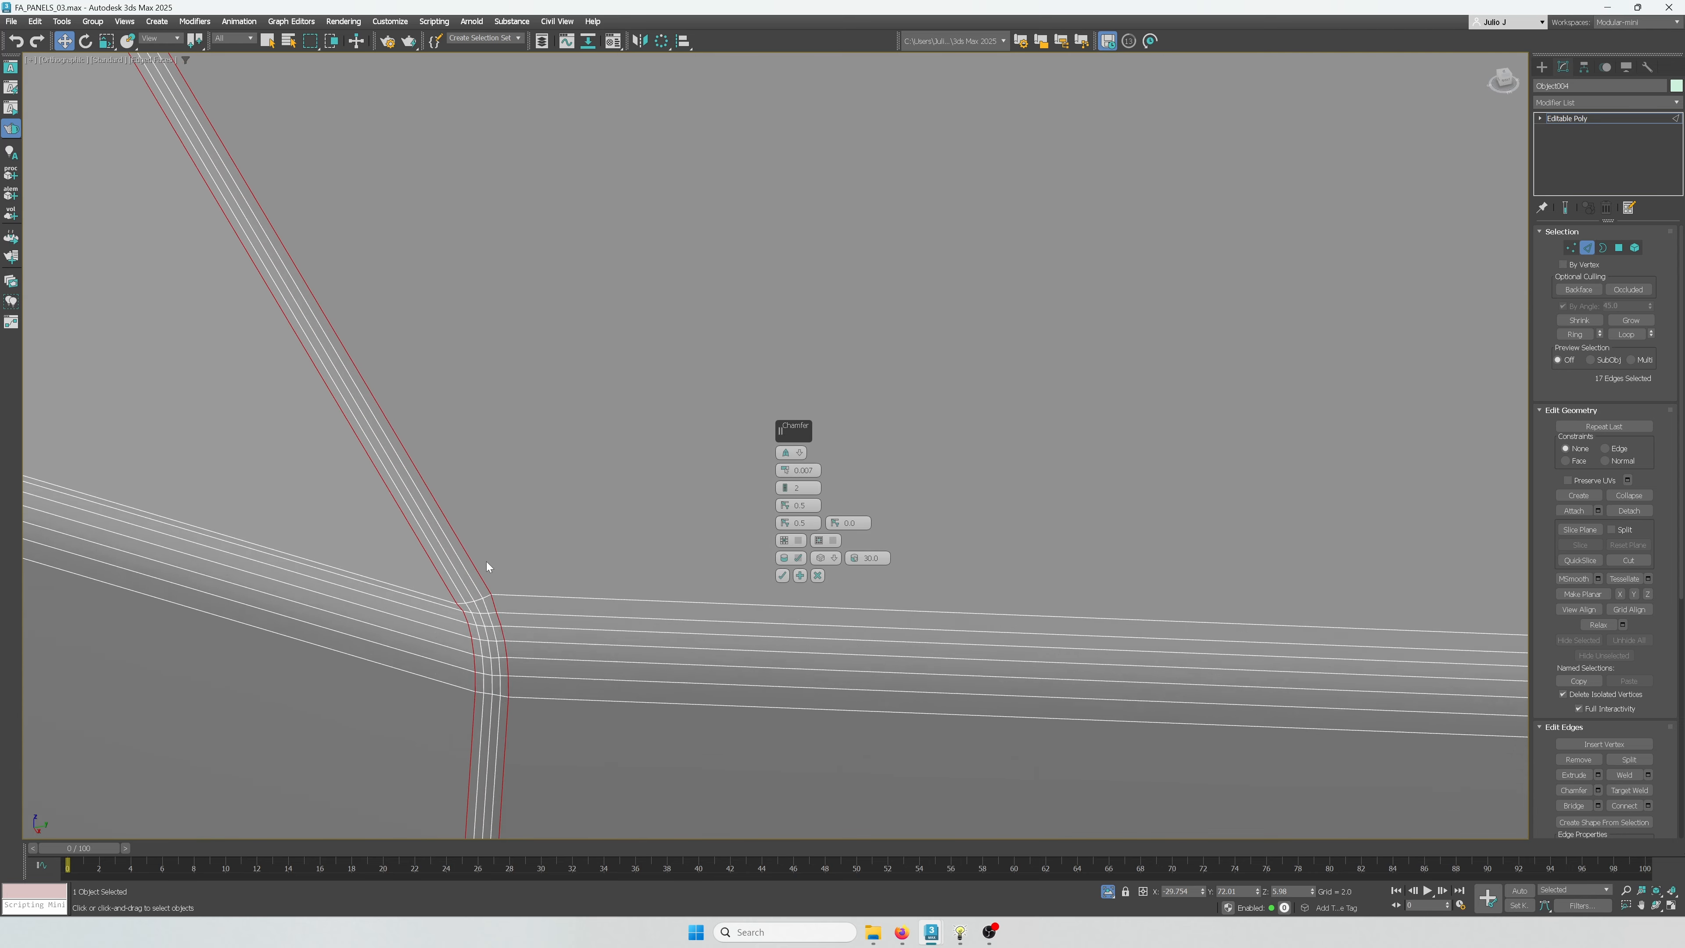
{"action": "left_click", "coordinate": [783, 575]}
{"action": "scroll", "coordinate": [783, 575], "scroll_direction": "down", "scroll_amount": 15}
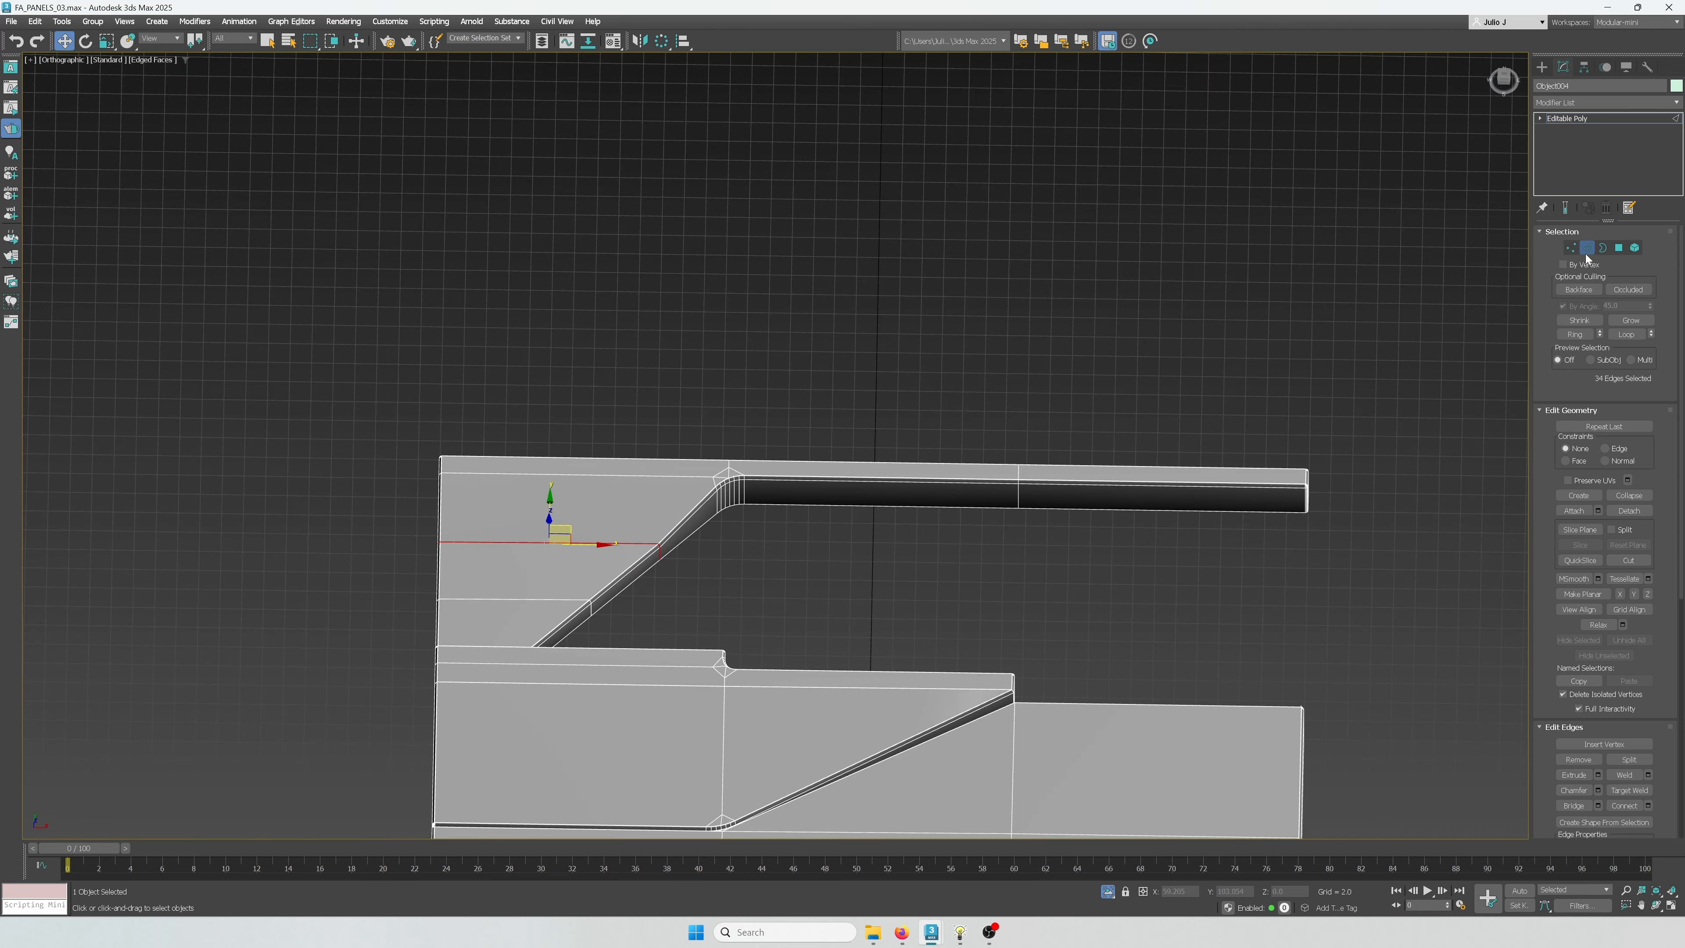
Leave edge editing and reselect the combined panel as a whole object
{"action": "left_click", "coordinate": [1586, 253]}
{"action": "left_click", "coordinate": [1101, 299]}
{"action": "middle_click_drag", "start_coordinate": [875, 588], "coordinate": [738, 403]}
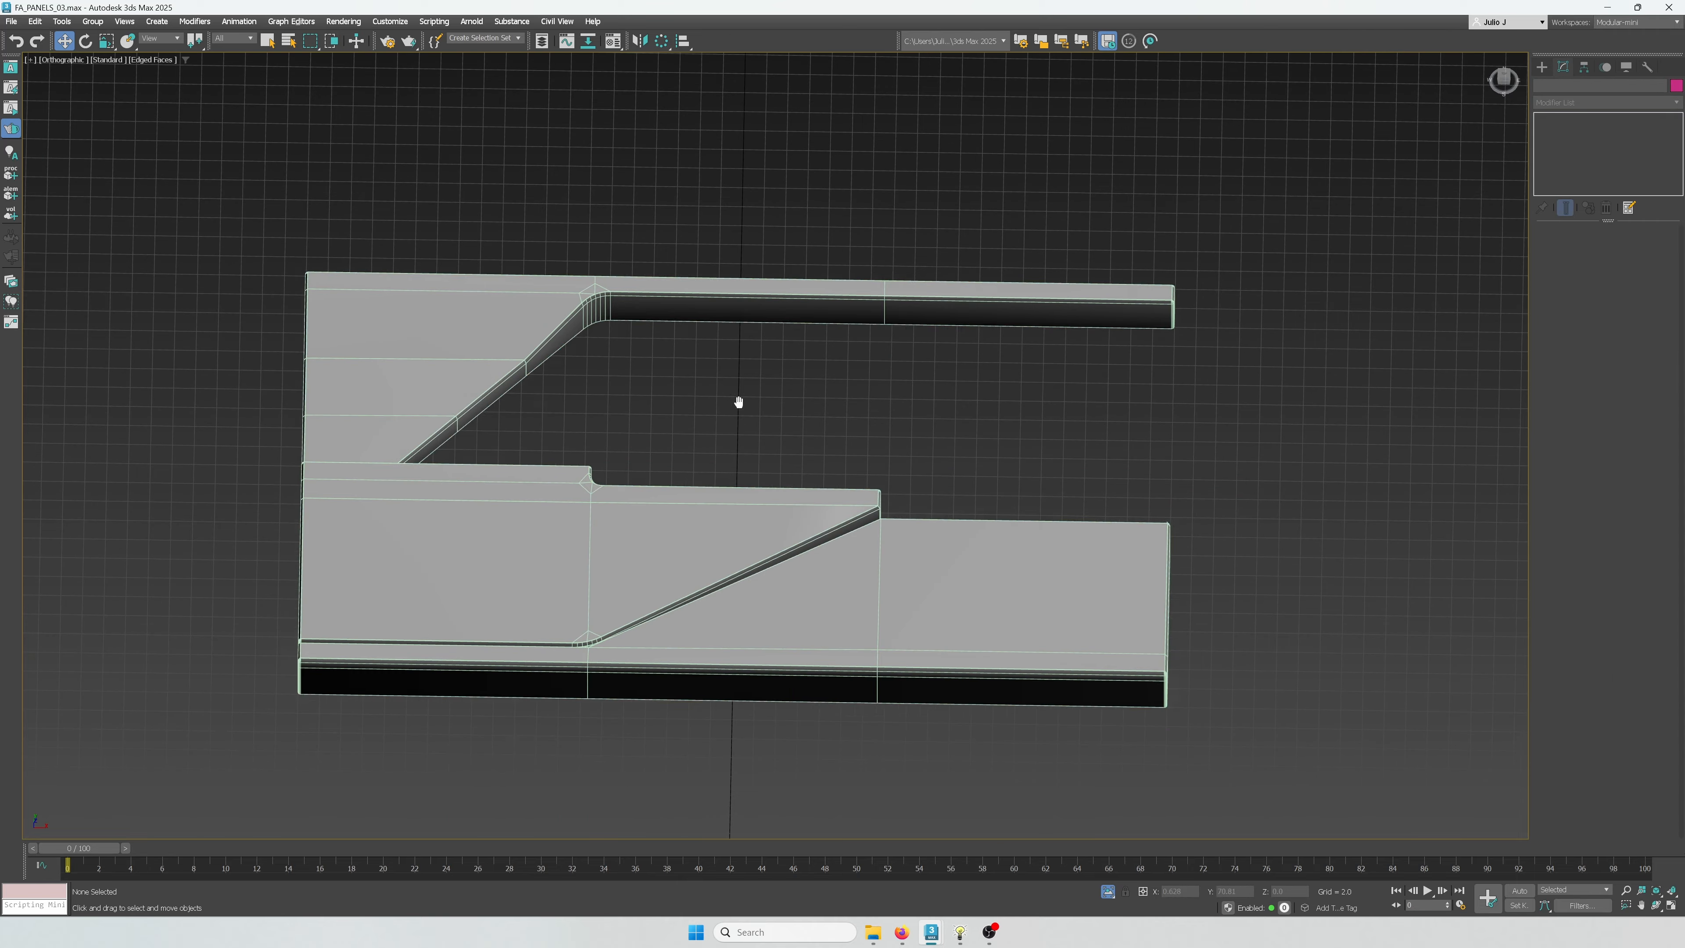
{"action": "left_click", "coordinate": [835, 588]}
{"action": "middle_click_drag", "start_coordinate": [838, 588], "coordinate": [786, 573], "text": "alt"}
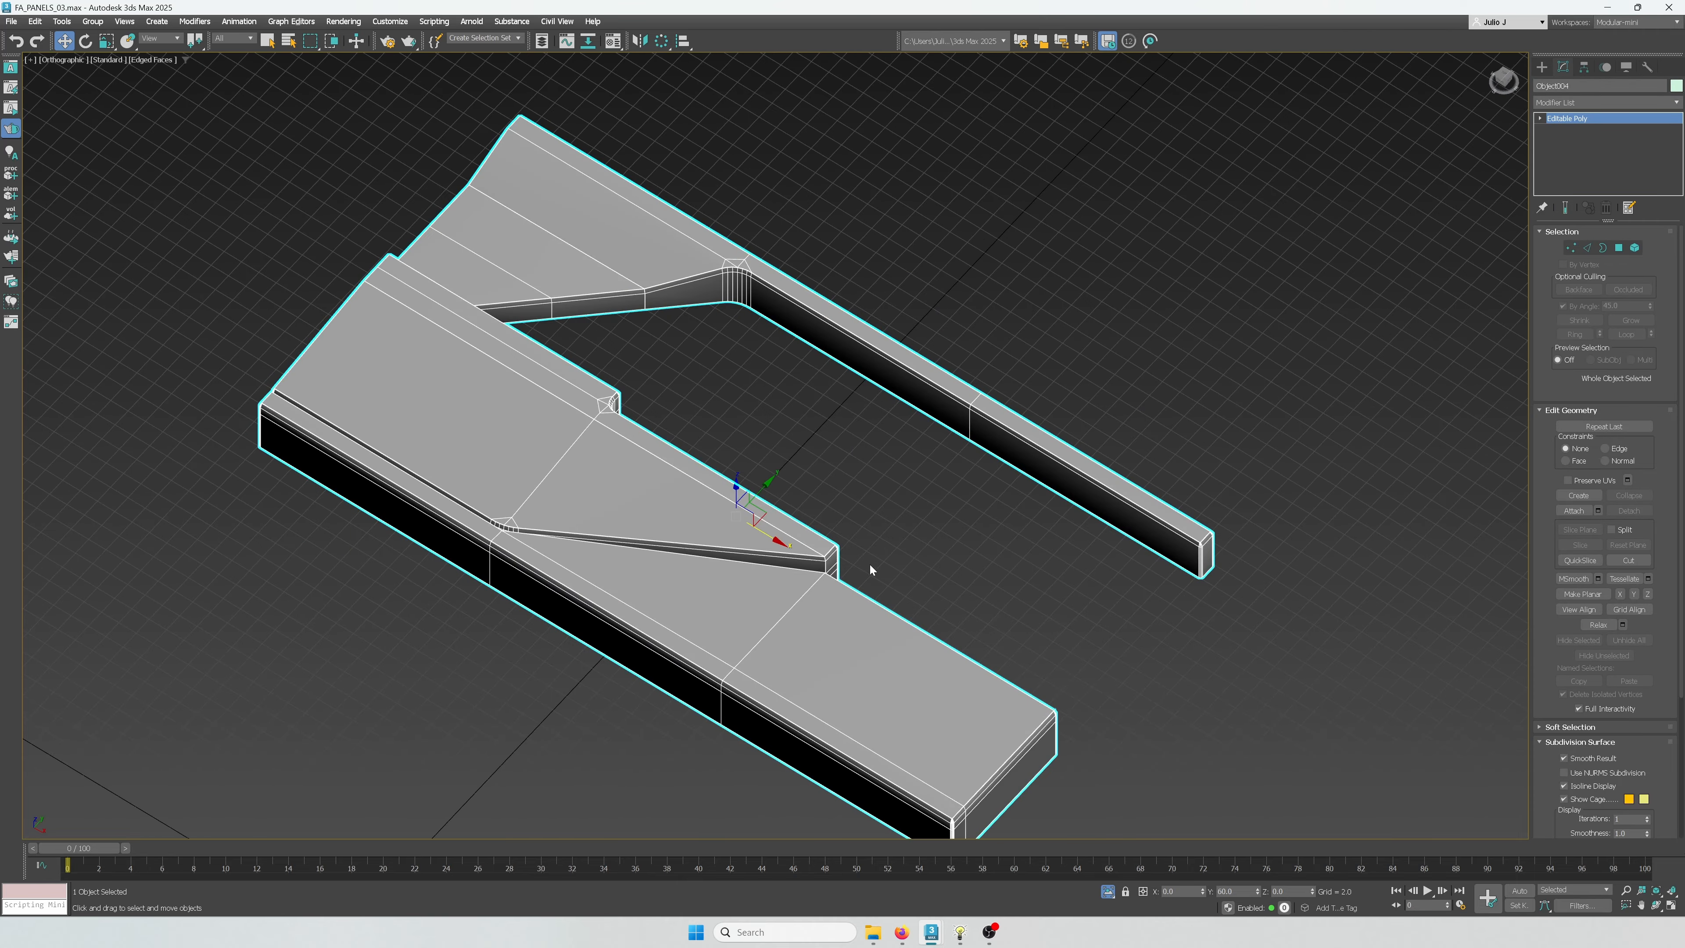
Bring back the hidden parts around the isolated panel body and save the scene incrementally as FA_PANELS_04.max
{"action": "right_click", "coordinate": [793, 561]}
{"action": "left_click", "coordinate": [822, 443]}
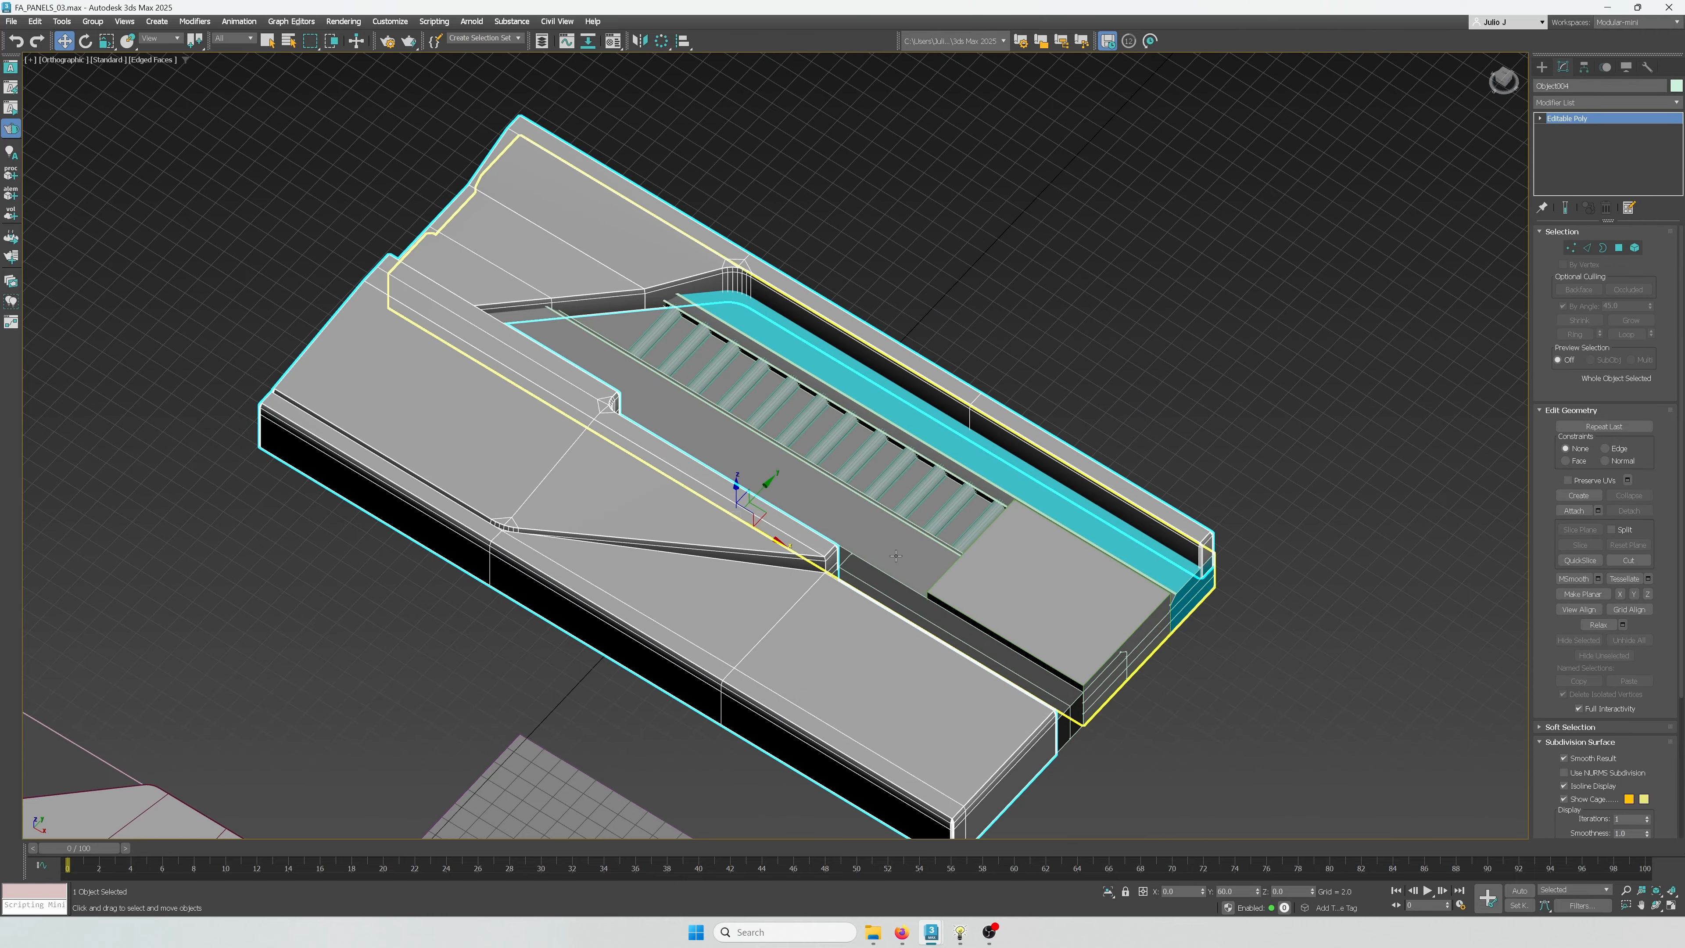
{"action": "left_click", "coordinate": [884, 593]}
{"action": "mouse_move", "coordinate": [884, 592]}
{"action": "middle_mouse_down", "text": "alt"}
{"action": "mouse_move", "coordinate": [823, 565]}
{"action": "mouse_move", "coordinate": [873, 565]}
{"action": "middle_mouse_up", "text": "alt"}
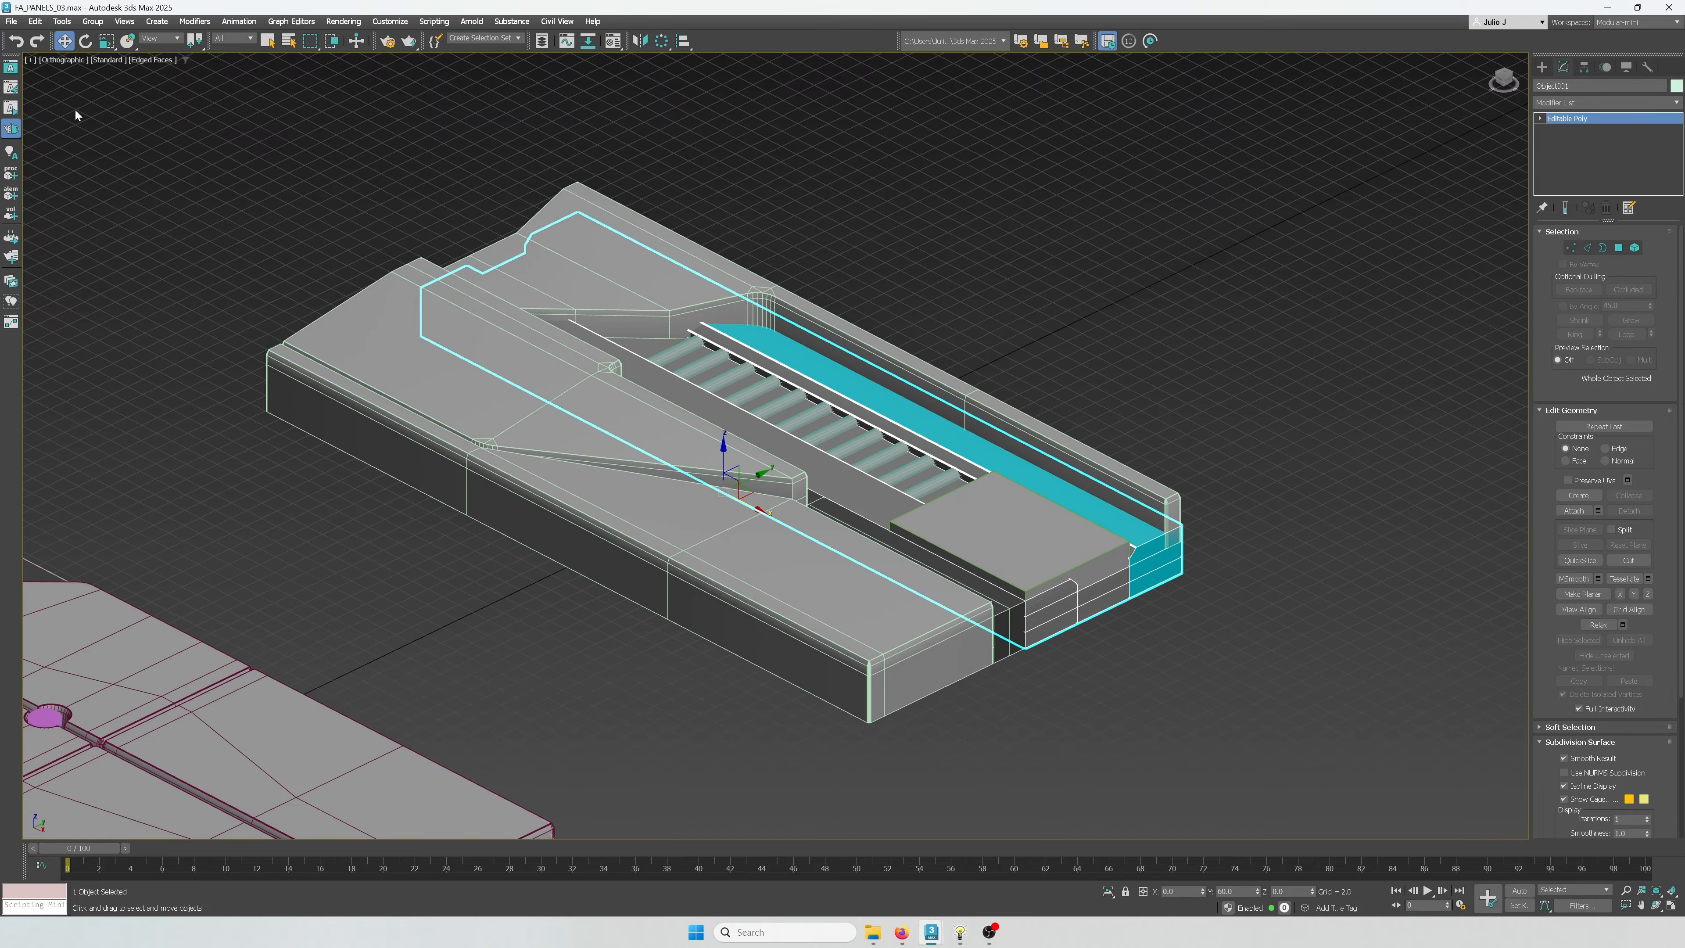
{"action": "left_click", "coordinate": [12, 22]}
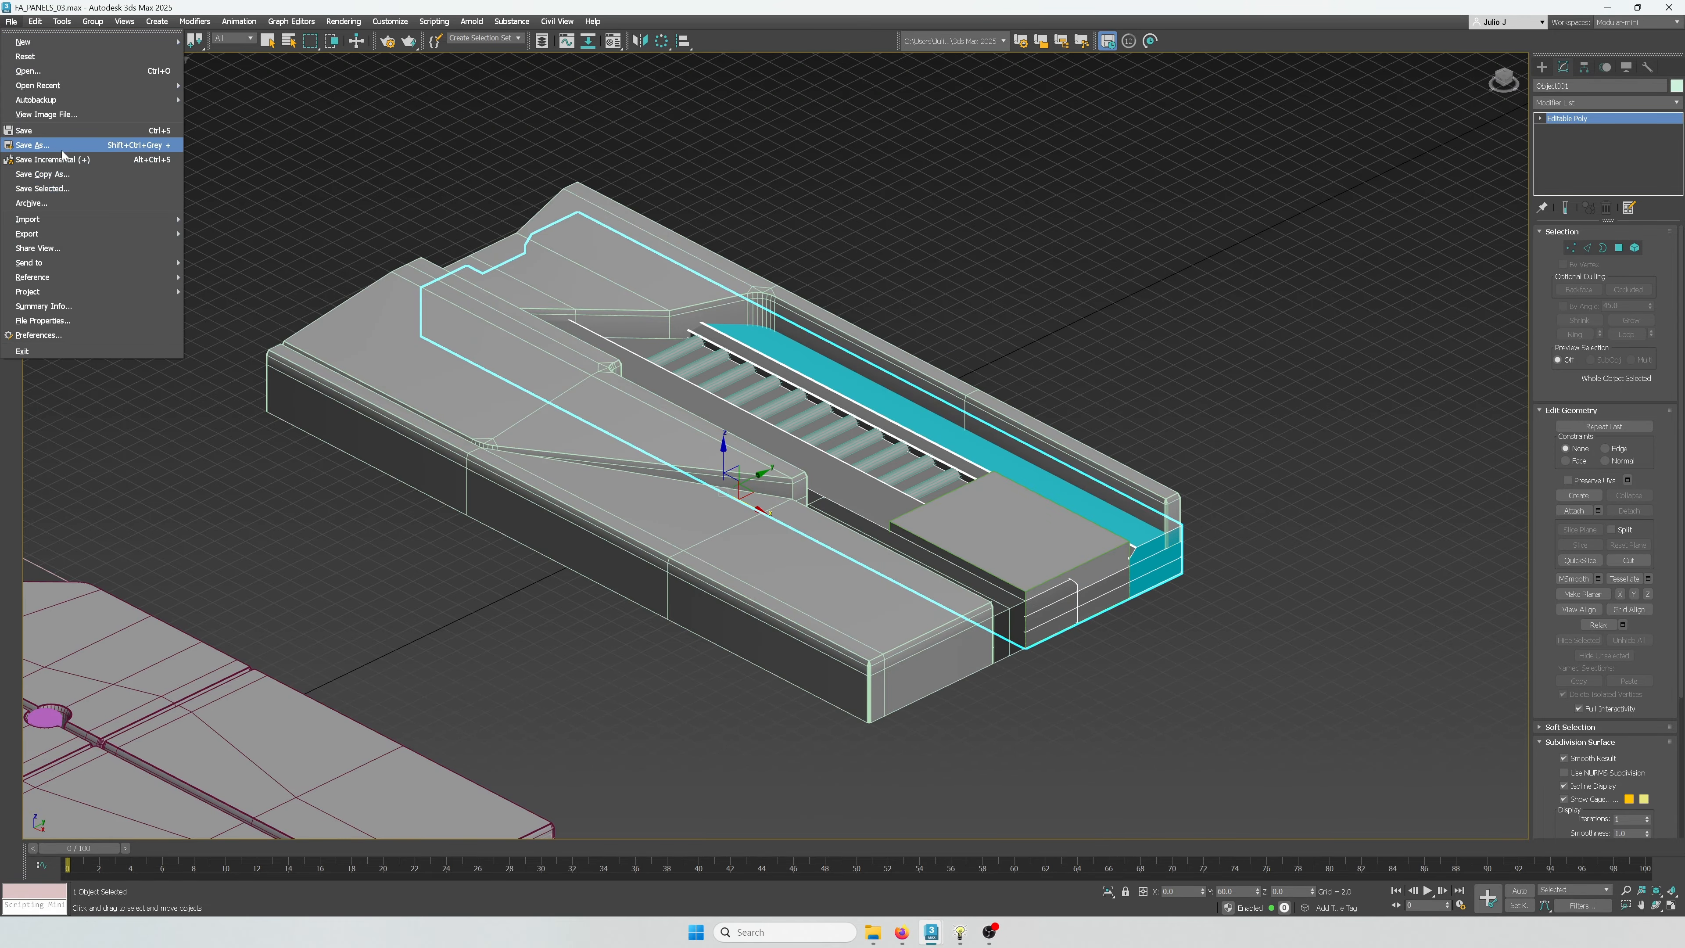
{"action": "left_click", "coordinate": [59, 155]}
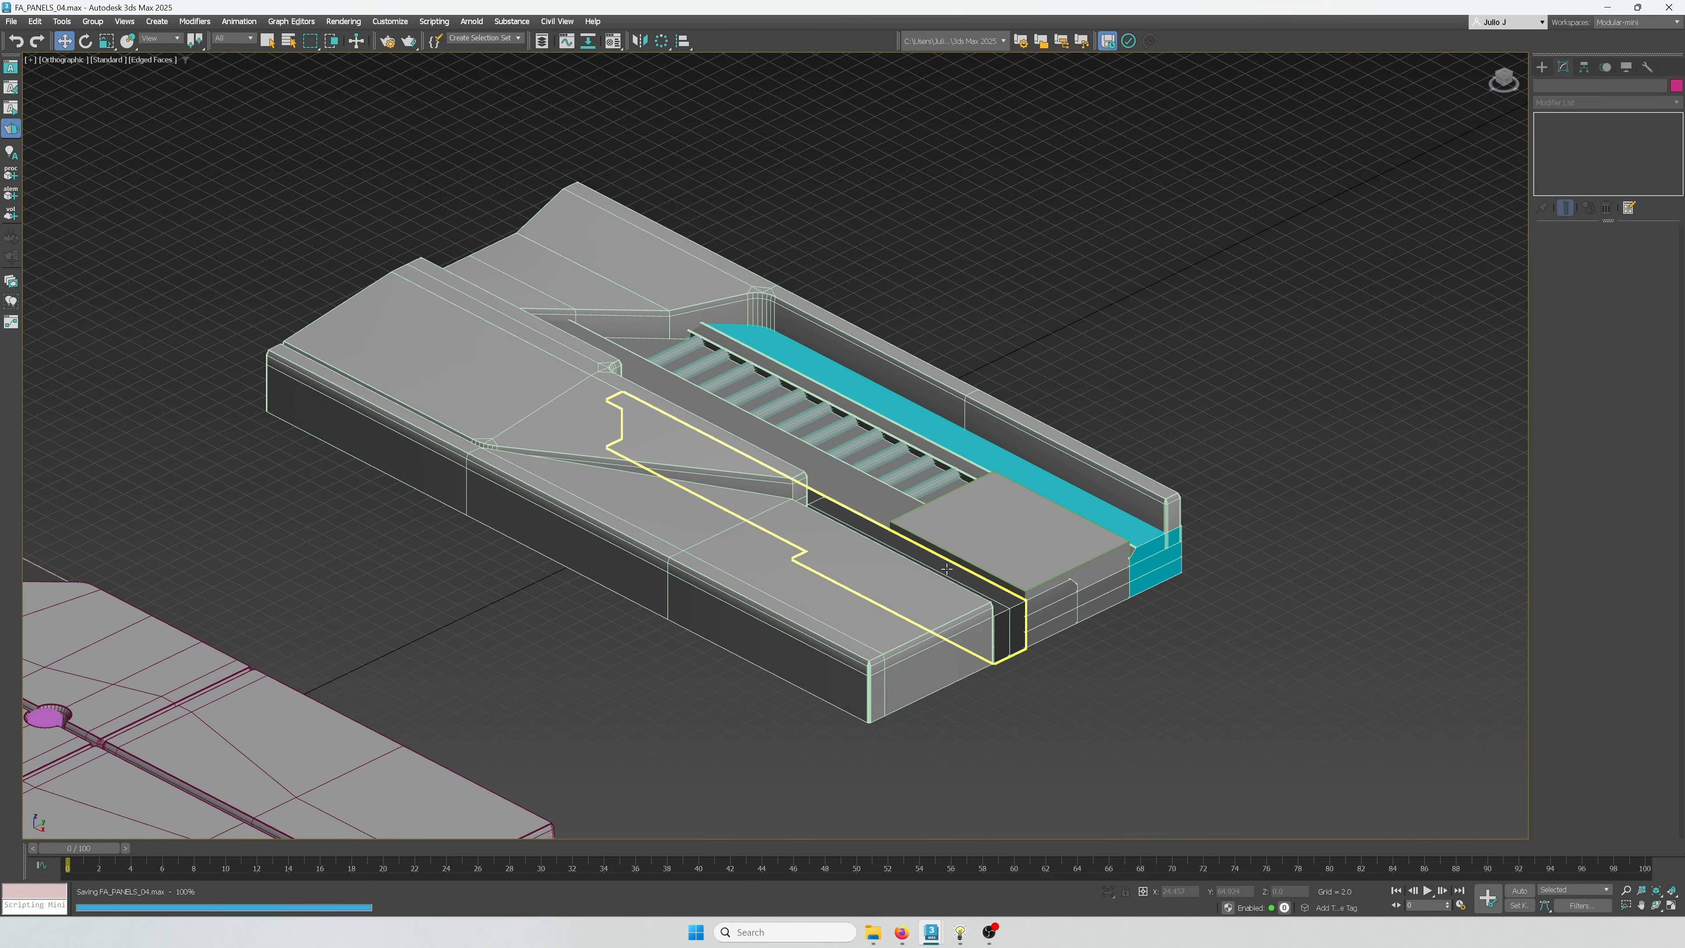
In the top view, create a cylinder with a radius of about 5.66 beside the raised rectangular plate
{"action": "scroll", "coordinate": [1062, 576], "scroll_direction": "up", "scroll_amount": 3}
{"action": "left_click", "coordinate": [1062, 576]}
{"action": "scroll", "coordinate": [1061, 577], "scroll_direction": "up", "scroll_amount": 2}
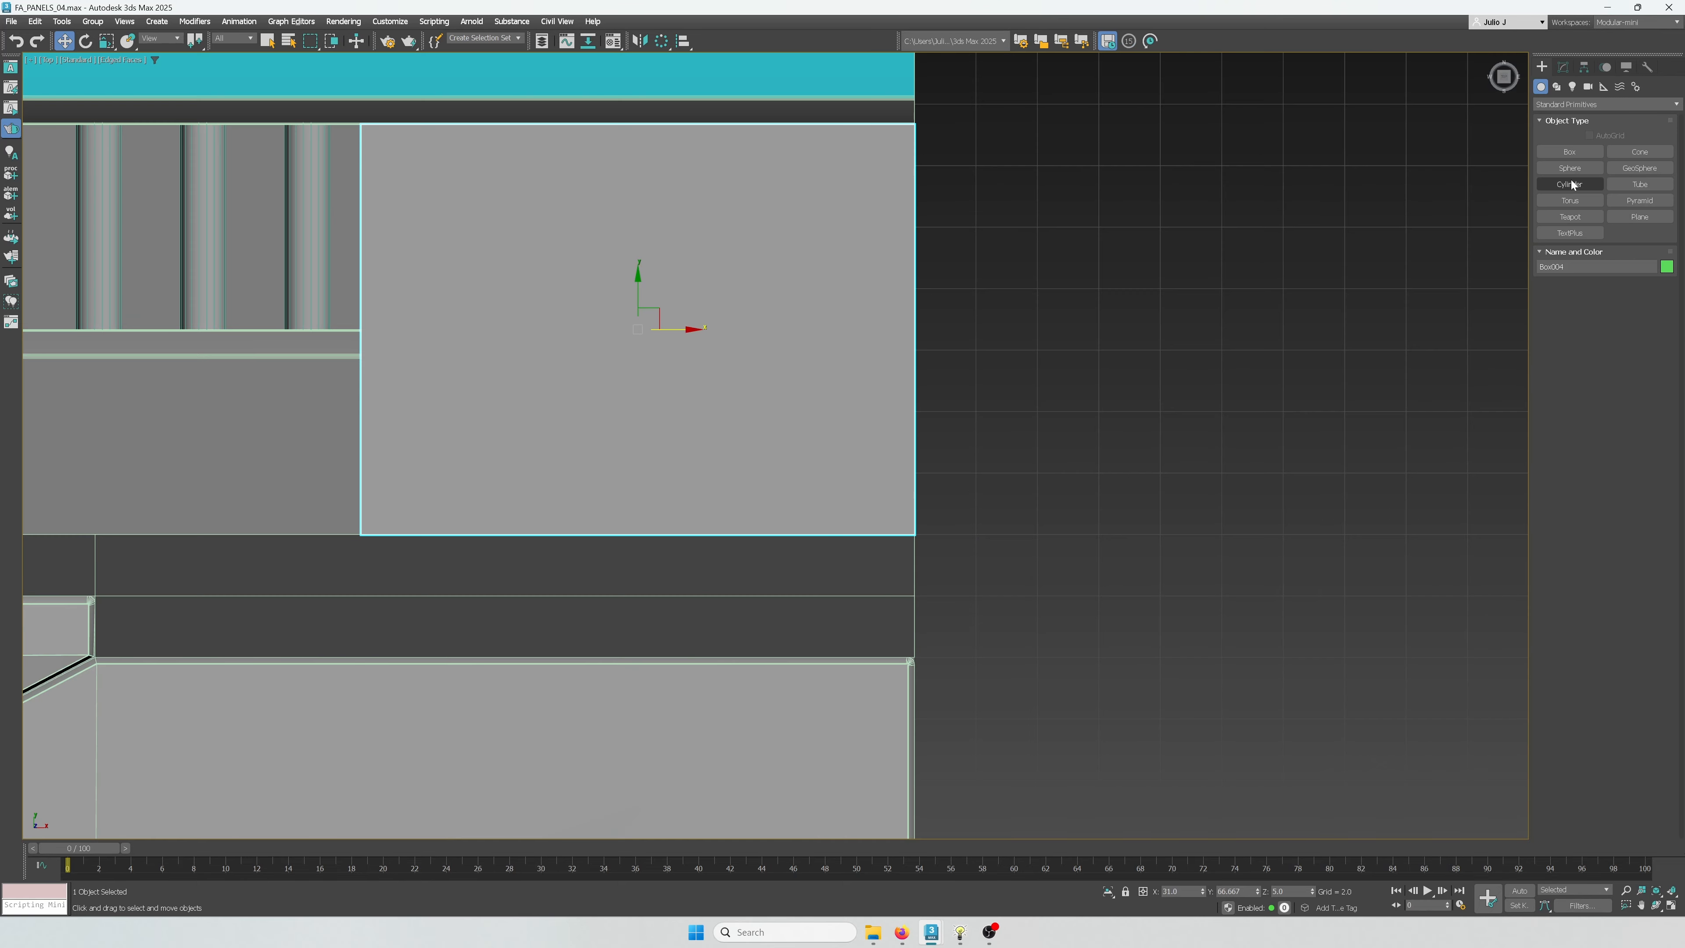
{"action": "left_click", "coordinate": [1570, 183]}
{"action": "scroll", "coordinate": [1046, 376], "scroll_direction": "up", "scroll_amount": 2}
{"action": "scroll", "coordinate": [996, 369], "scroll_direction": "down", "scroll_amount": 4}
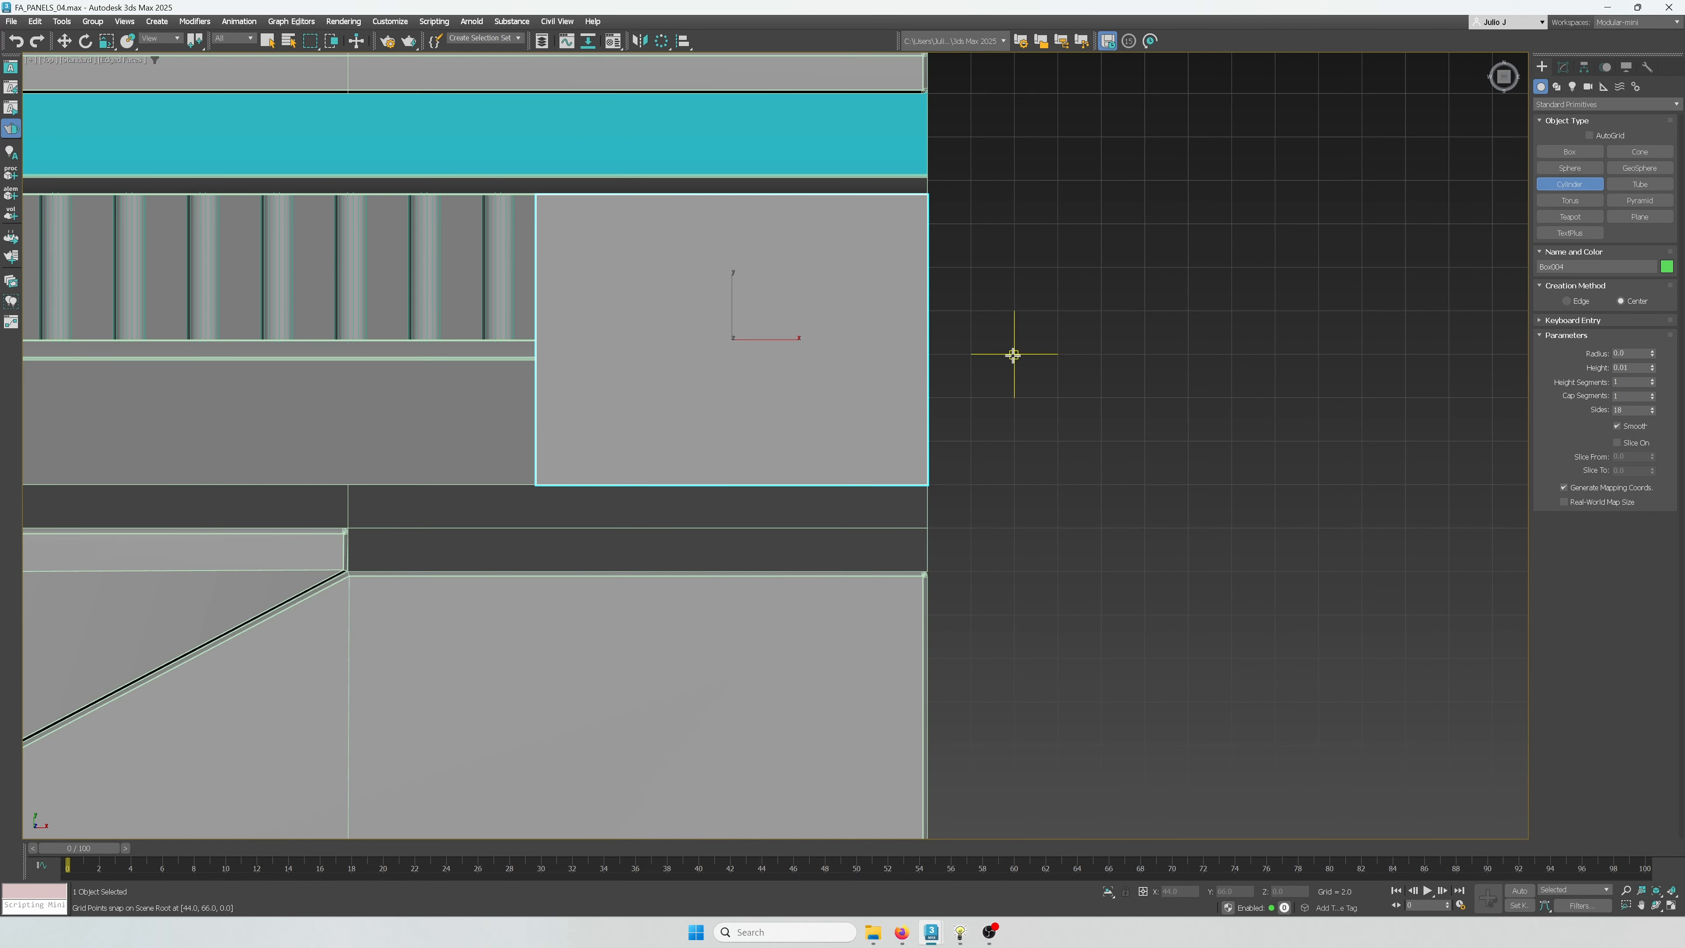
{"action": "left_click_drag", "start_coordinate": [1015, 353], "coordinate": [1055, 390]}
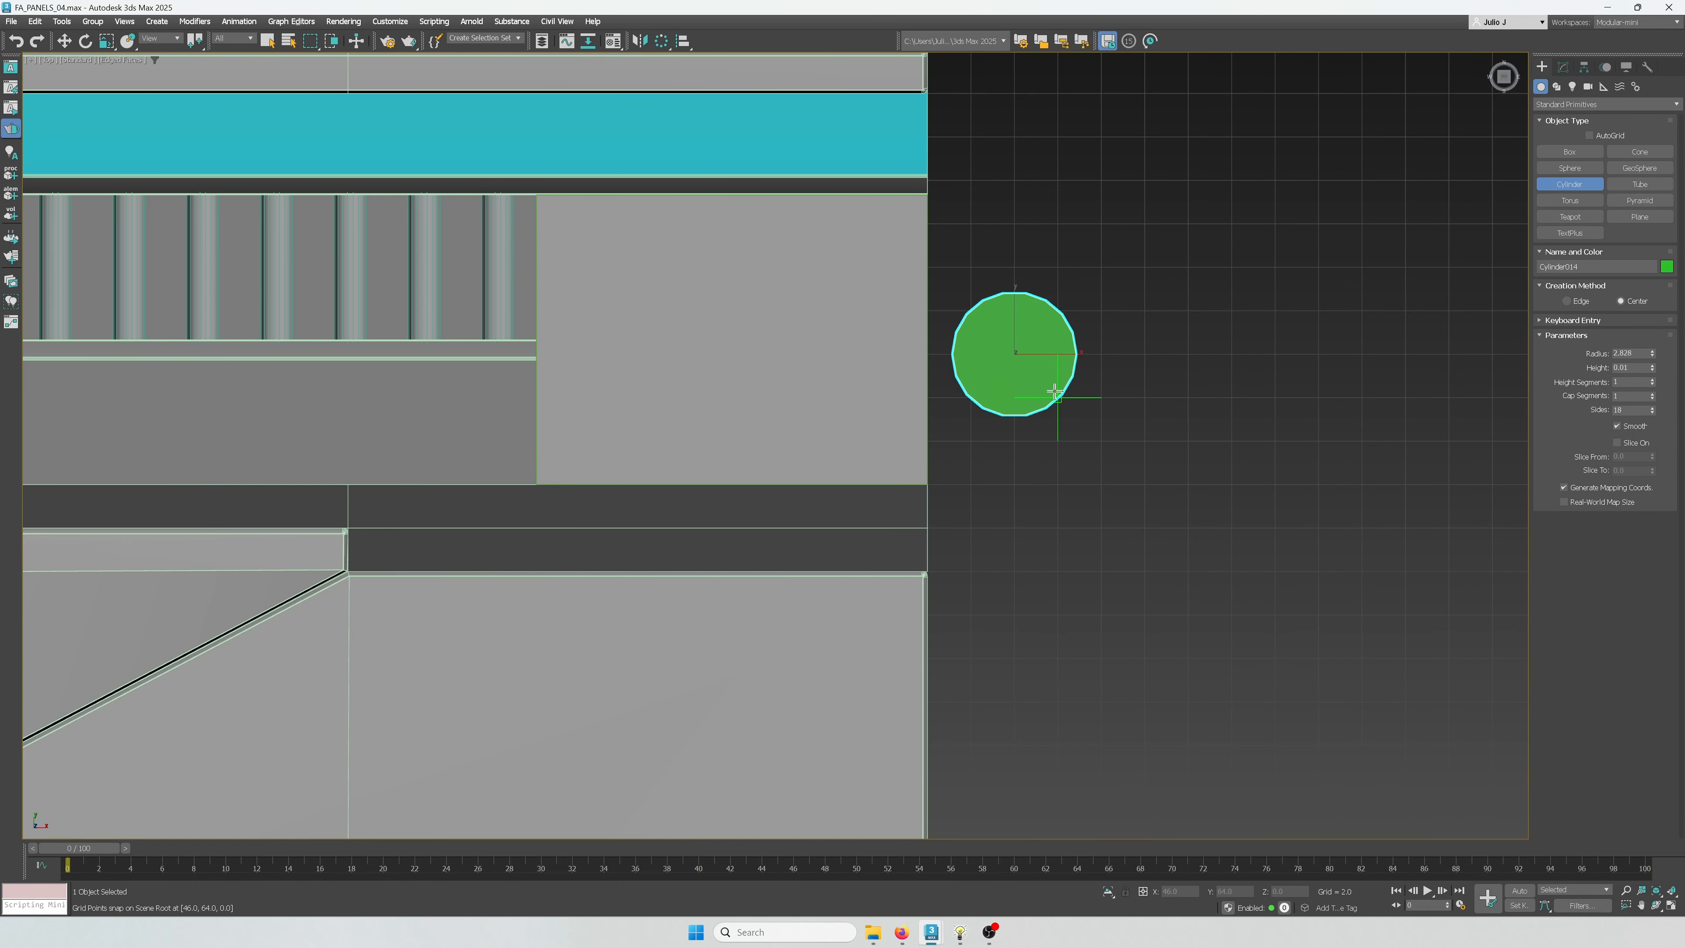
{"action": "right_click", "coordinate": [1055, 392]}
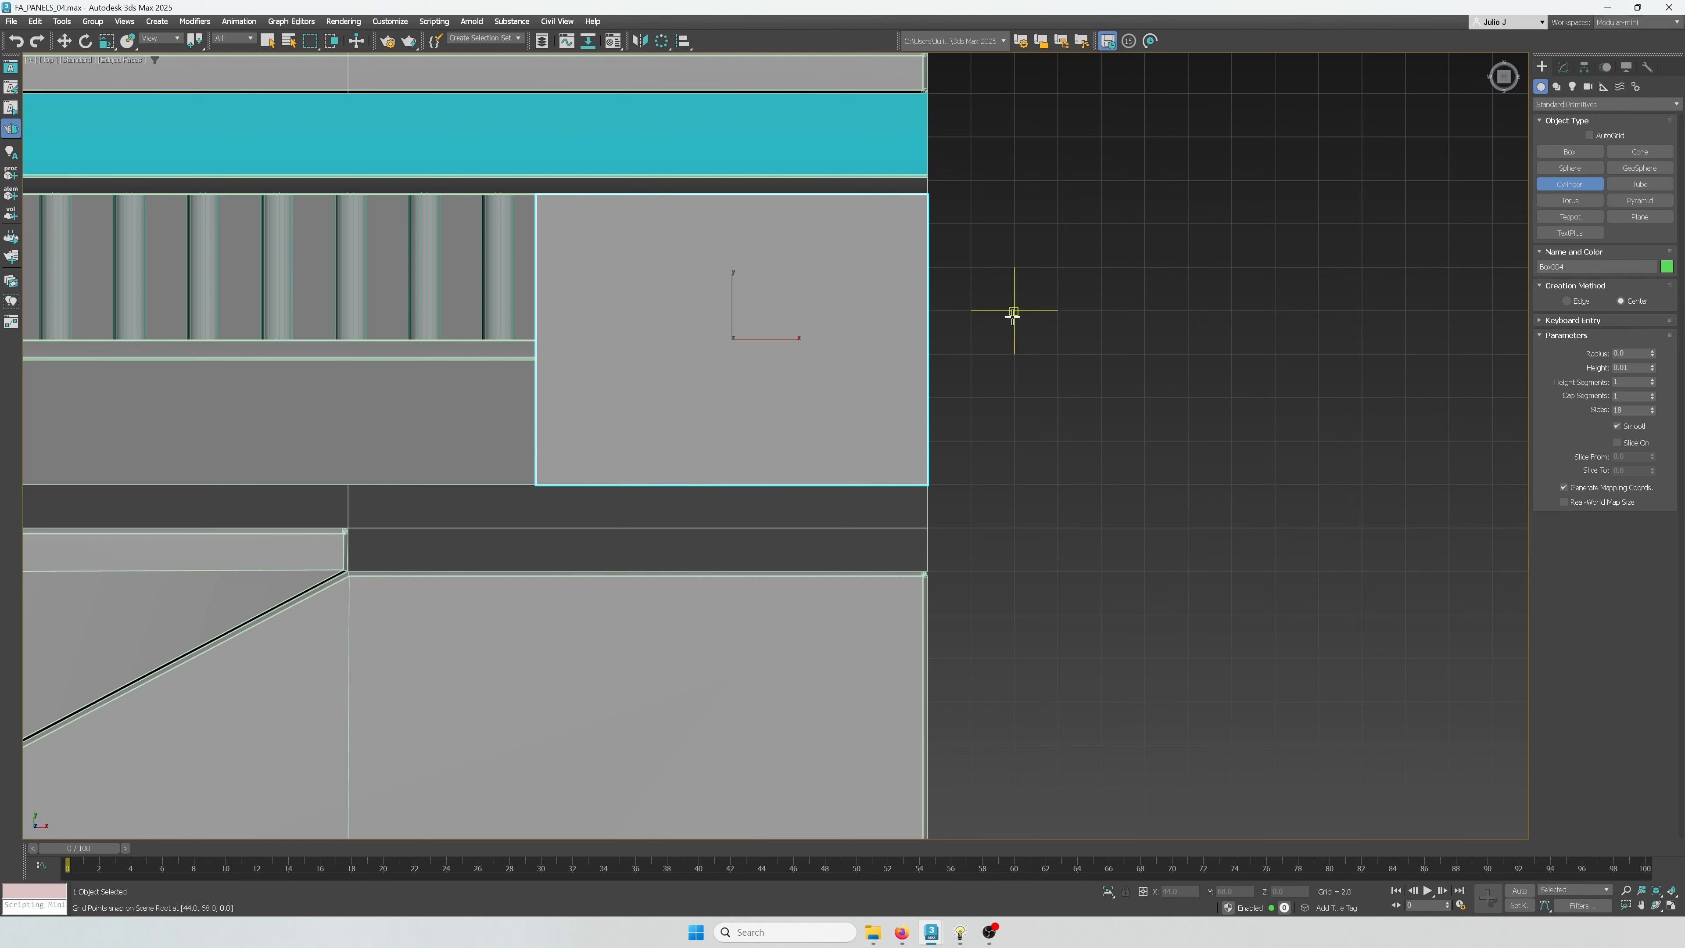
{"action": "left_click_drag", "start_coordinate": [1013, 311], "coordinate": [1100, 392]}
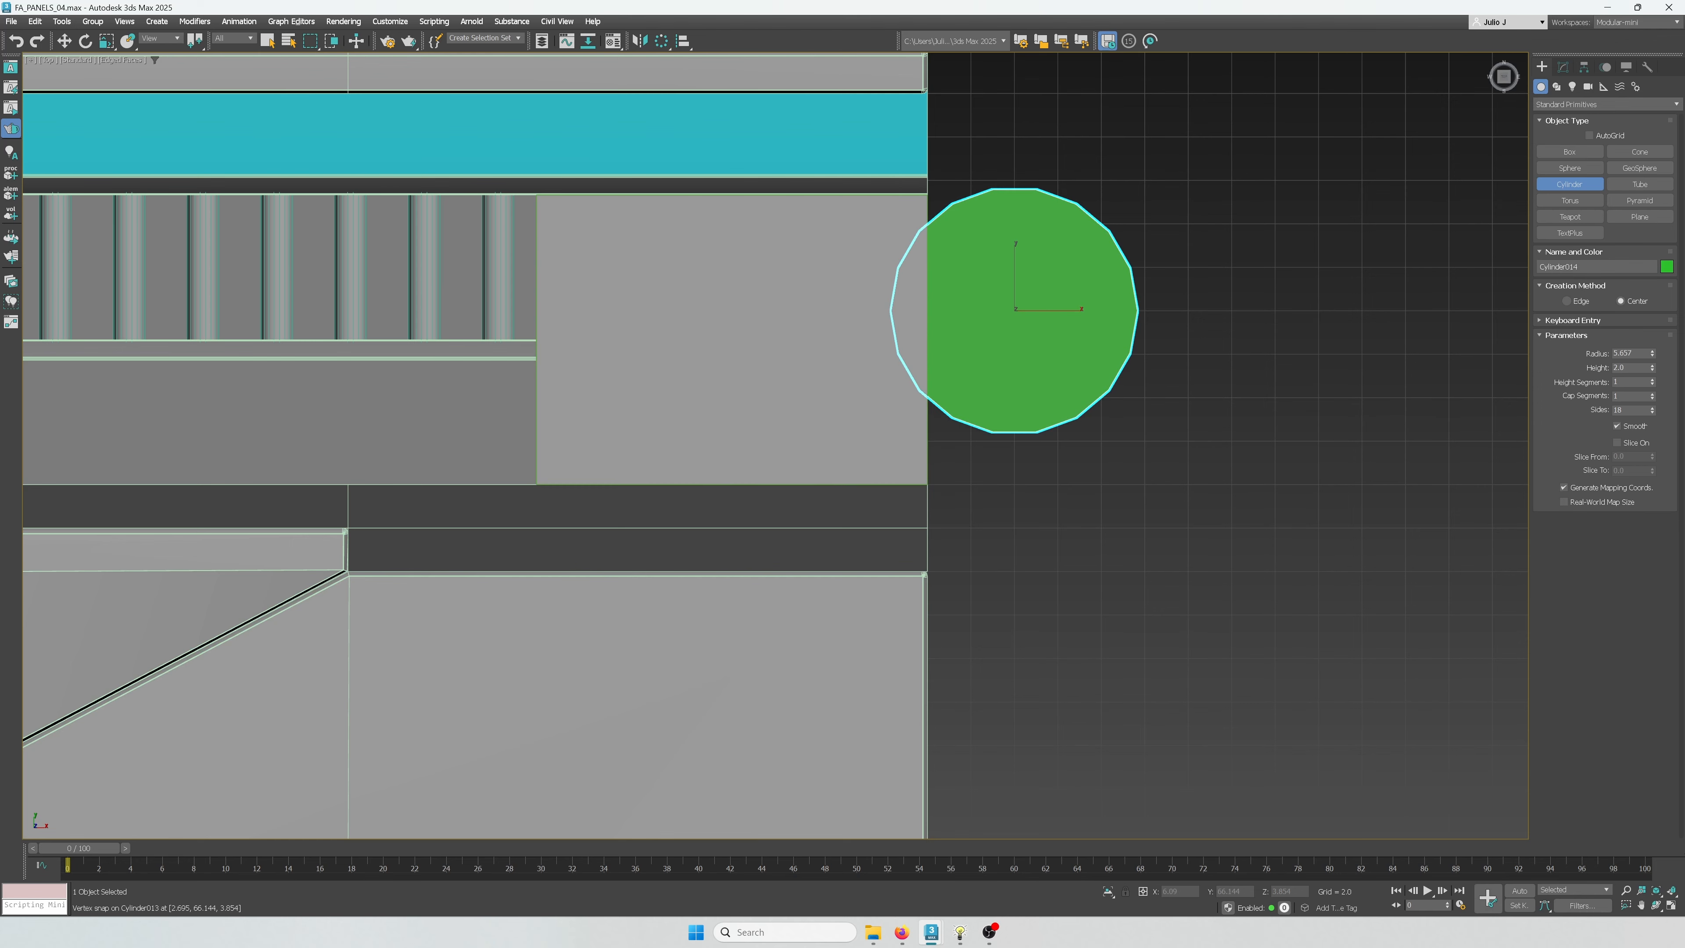
{"action": "middle_click_drag", "start_coordinate": [1056, 334], "coordinate": [1042, 373]}
{"action": "key", "text": "w"}
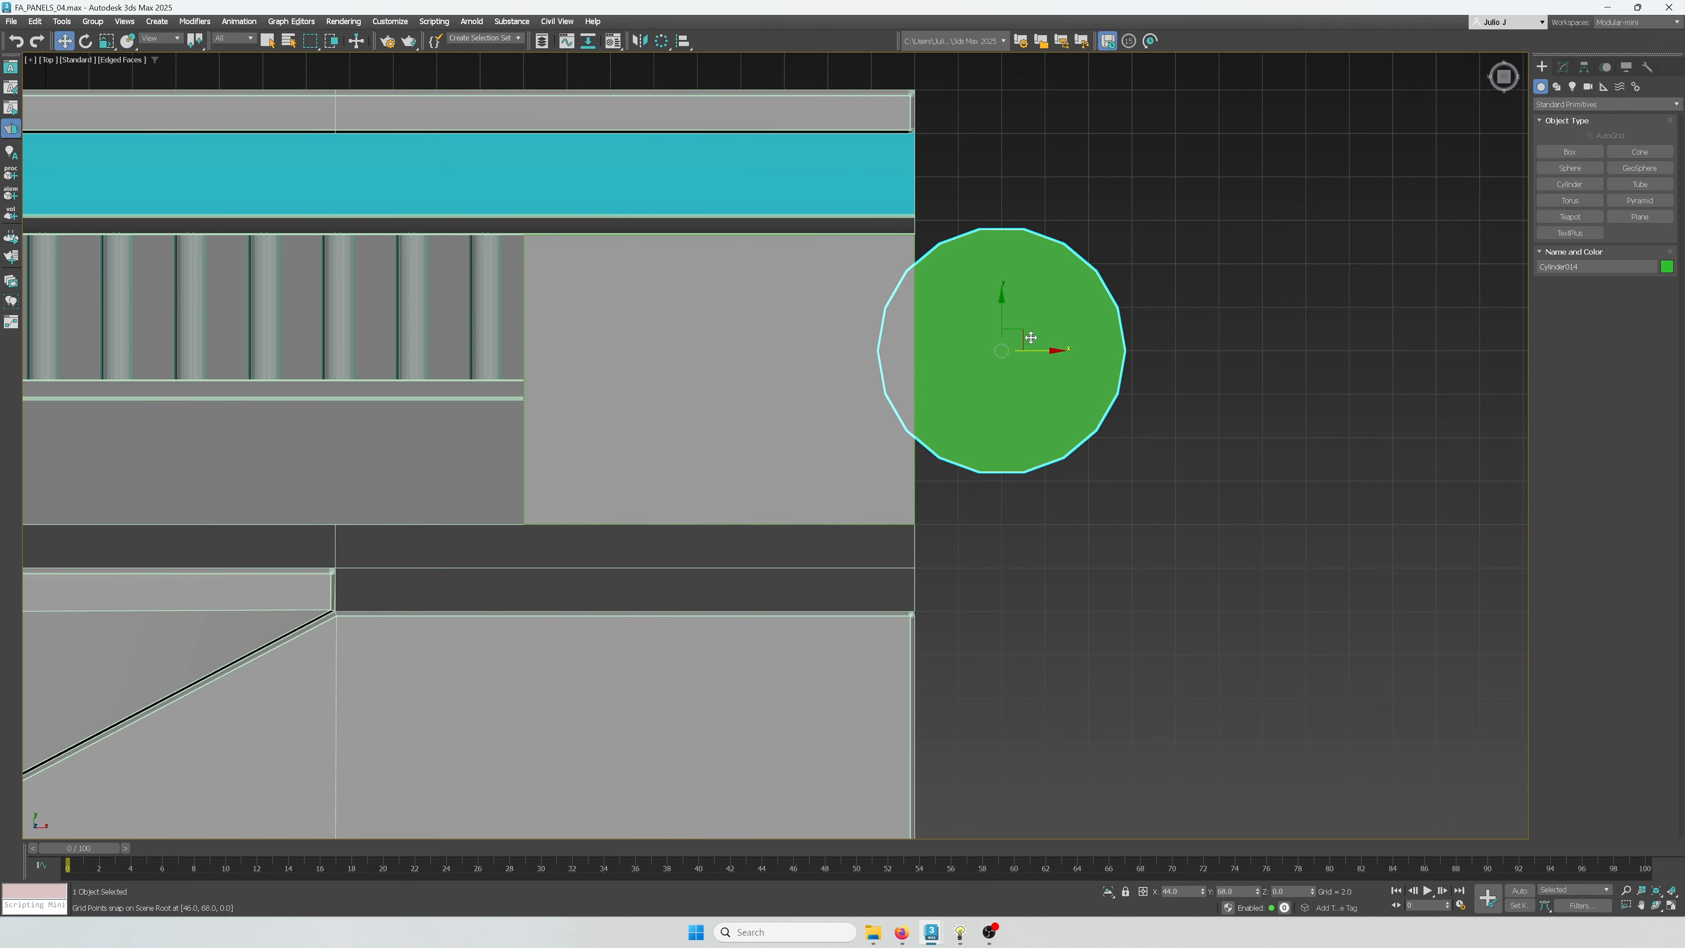
Scale the cylinder to about 74% in plan and stretch its height to about 300%
{"action": "key", "text": "r"}
{"action": "left_click_drag", "start_coordinate": [1016, 329], "coordinate": [1017, 369]}
{"action": "middle_click_drag", "start_coordinate": [1020, 408], "coordinate": [989, 362], "text": "alt"}
{"action": "key", "text": "r"}
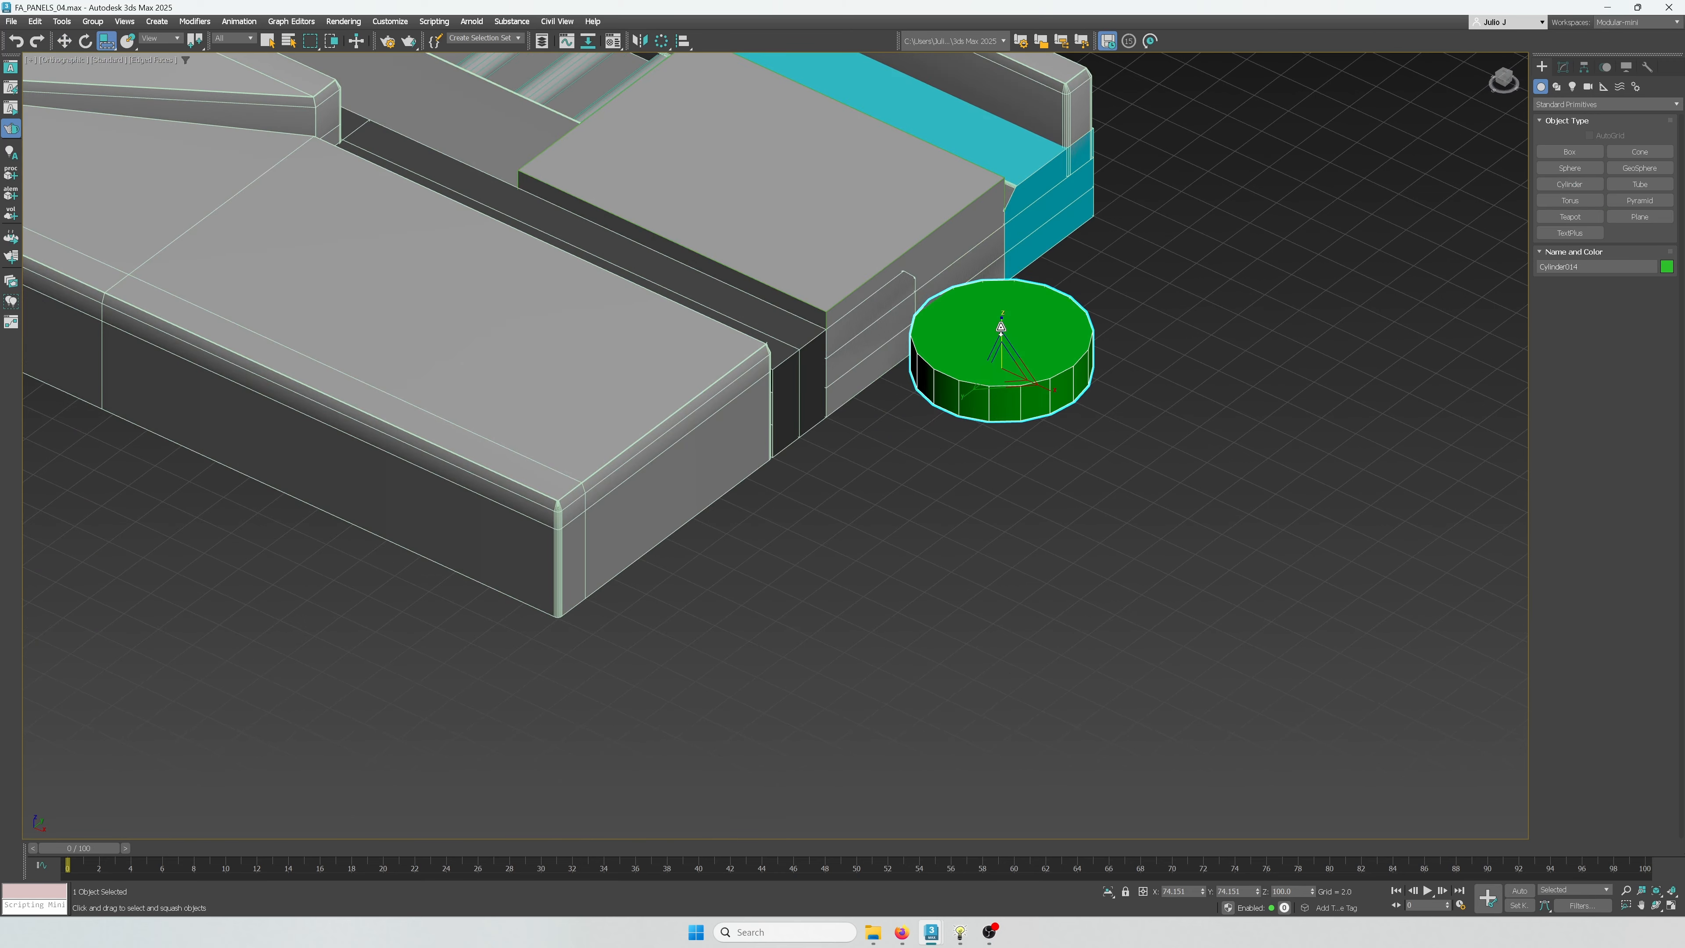
{"action": "left_click_drag", "start_coordinate": [1001, 327], "coordinate": [1004, 242]}
{"action": "key", "text": "ctrl+z"}
{"action": "key", "text": "r"}
{"action": "key", "text": "r"}
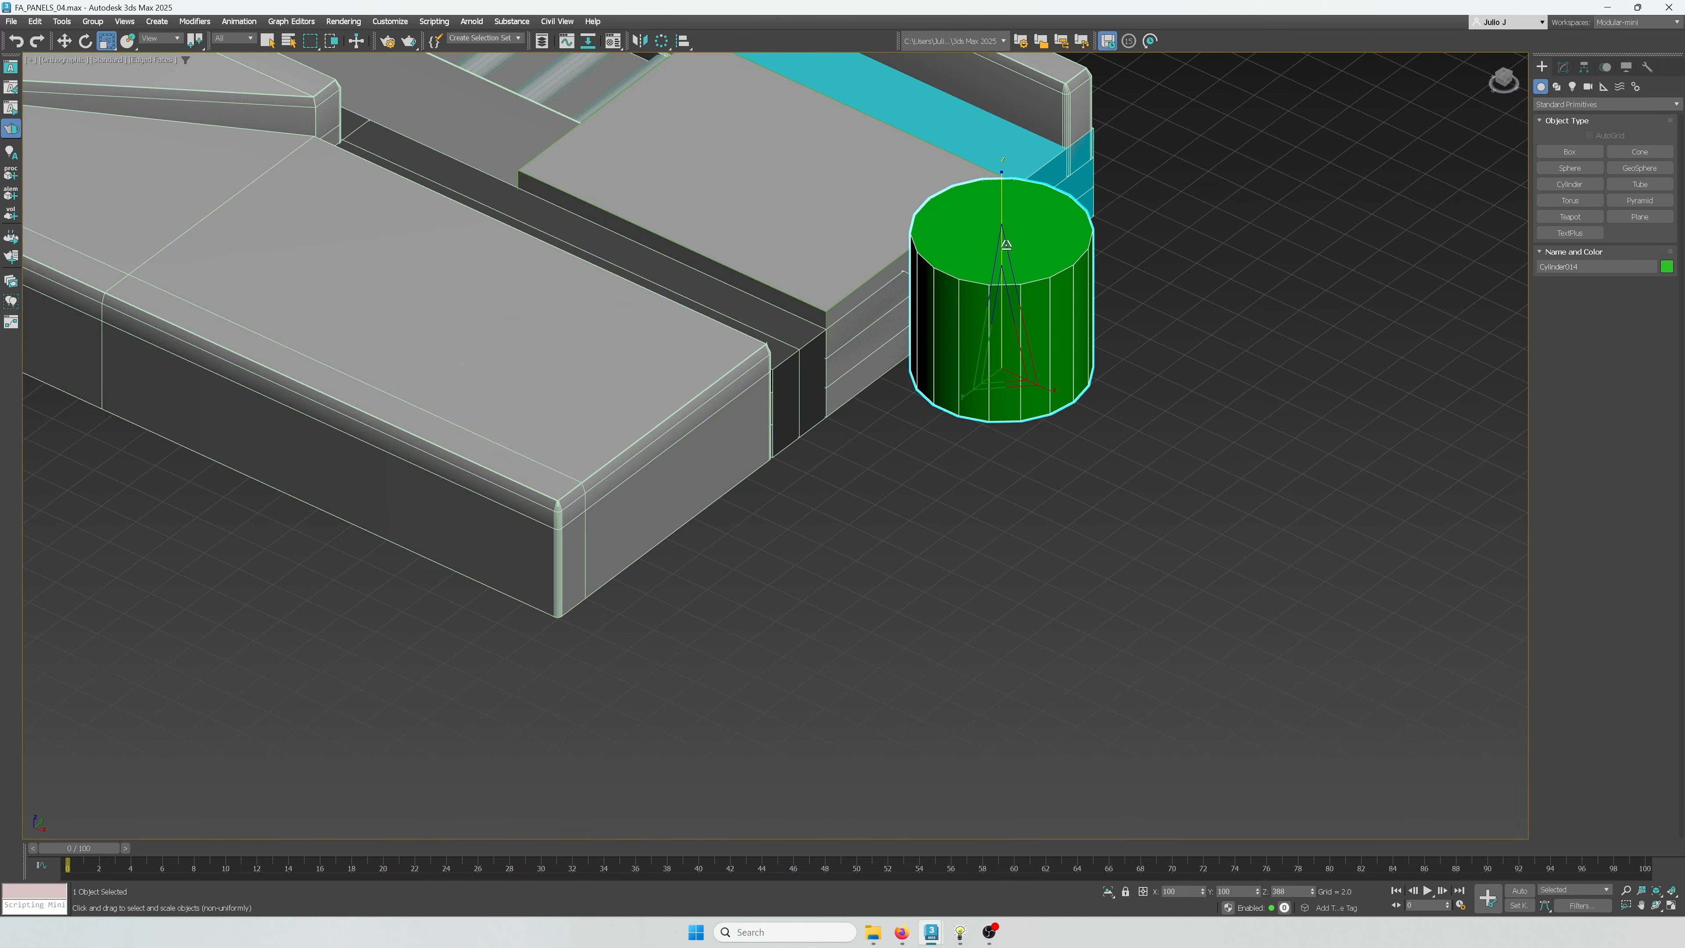
Lower the cylinder to about Z -1.23 and shrink its diameter further until it clears the panel's edge
{"action": "key", "text": "w"}
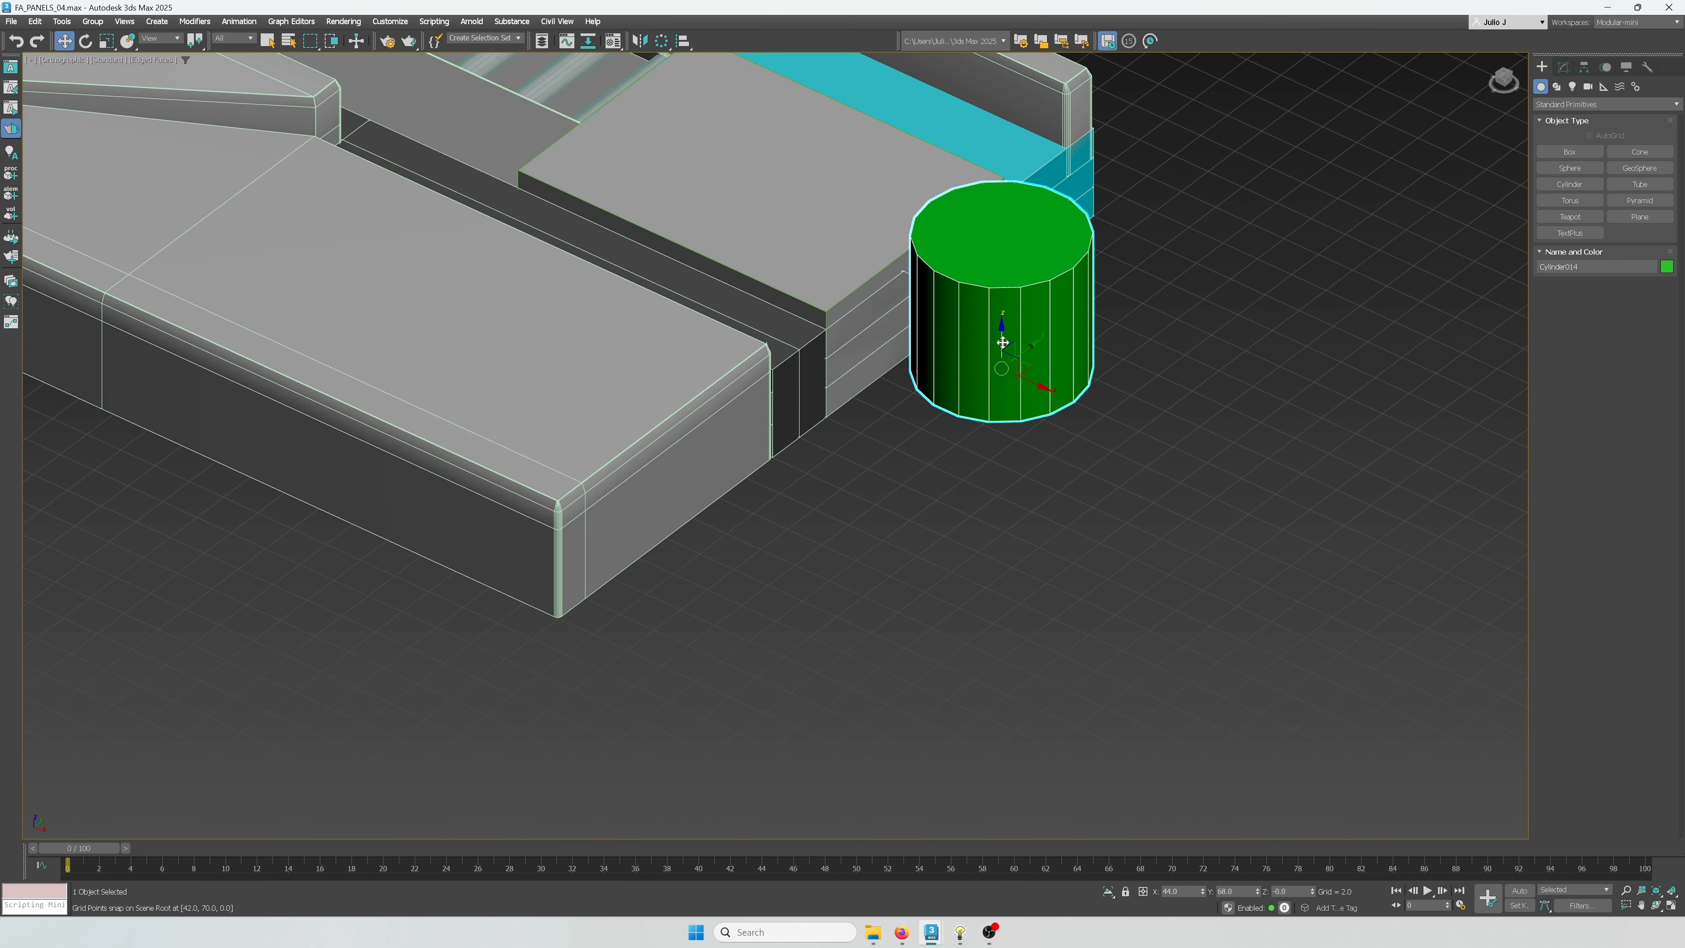
{"action": "key", "text": "t"}
{"action": "scroll", "coordinate": [955, 429], "scroll_direction": "down", "scroll_amount": 3}
{"action": "scroll", "coordinate": [1134, 379], "scroll_direction": "up", "scroll_amount": 4}
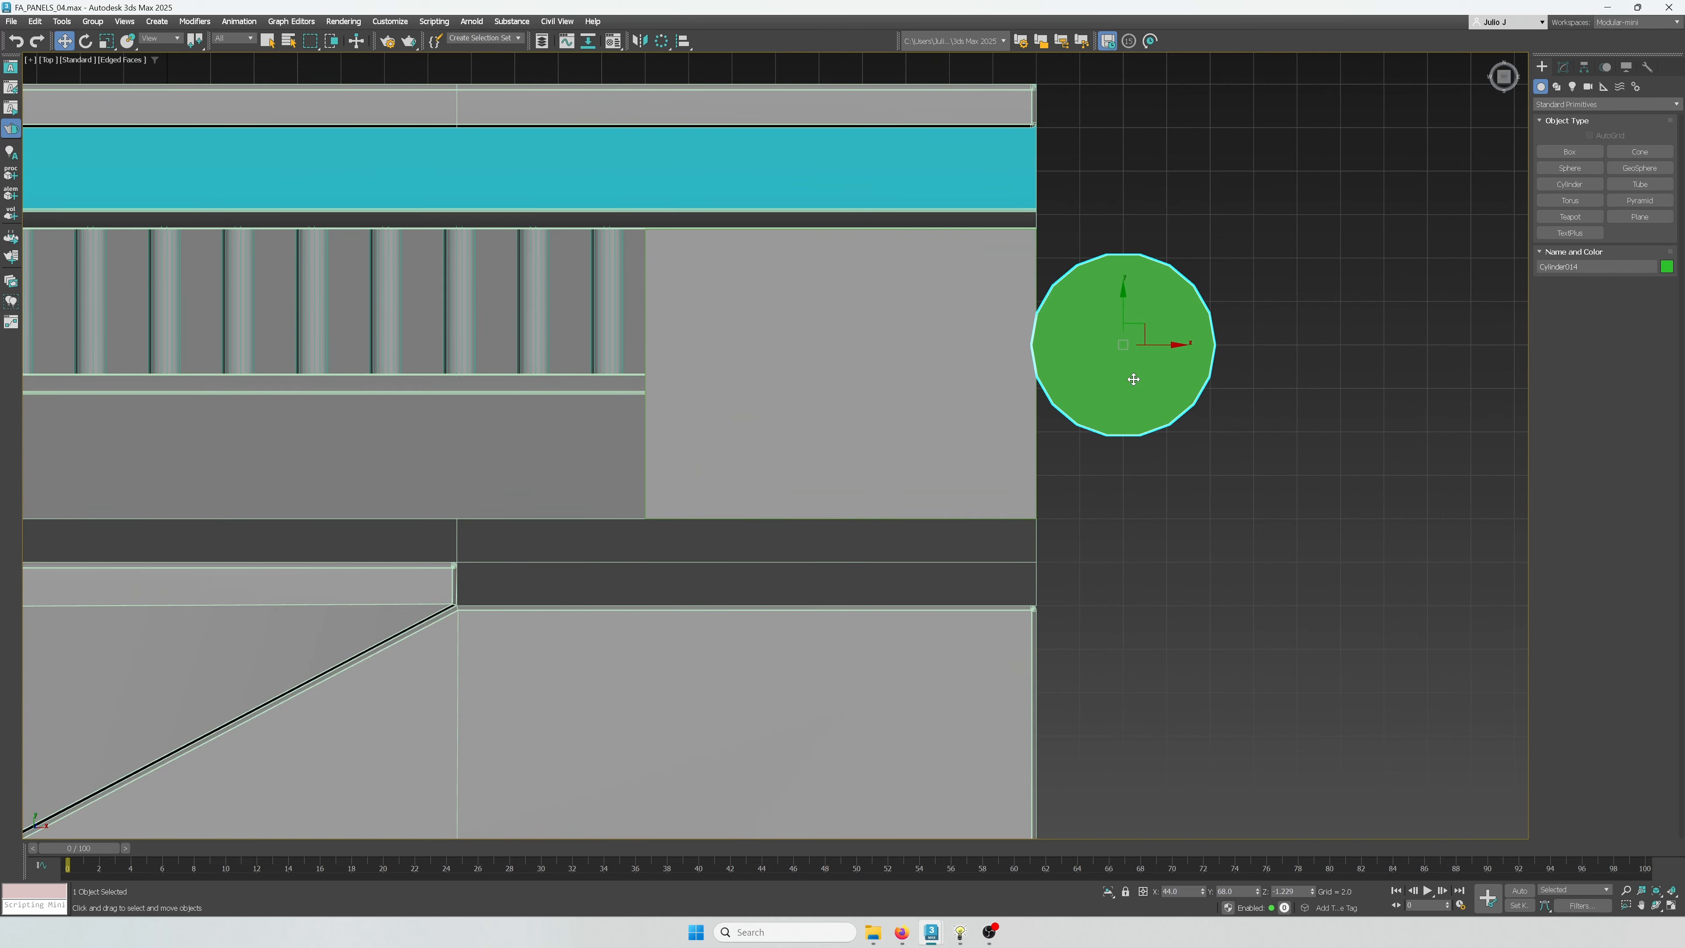
{"action": "key", "text": "r"}
{"action": "left_click_drag", "start_coordinate": [1141, 327], "coordinate": [1147, 353]}
{"action": "key", "text": "w"}
{"action": "middle_click_drag", "start_coordinate": [1151, 356], "coordinate": [1058, 427]}
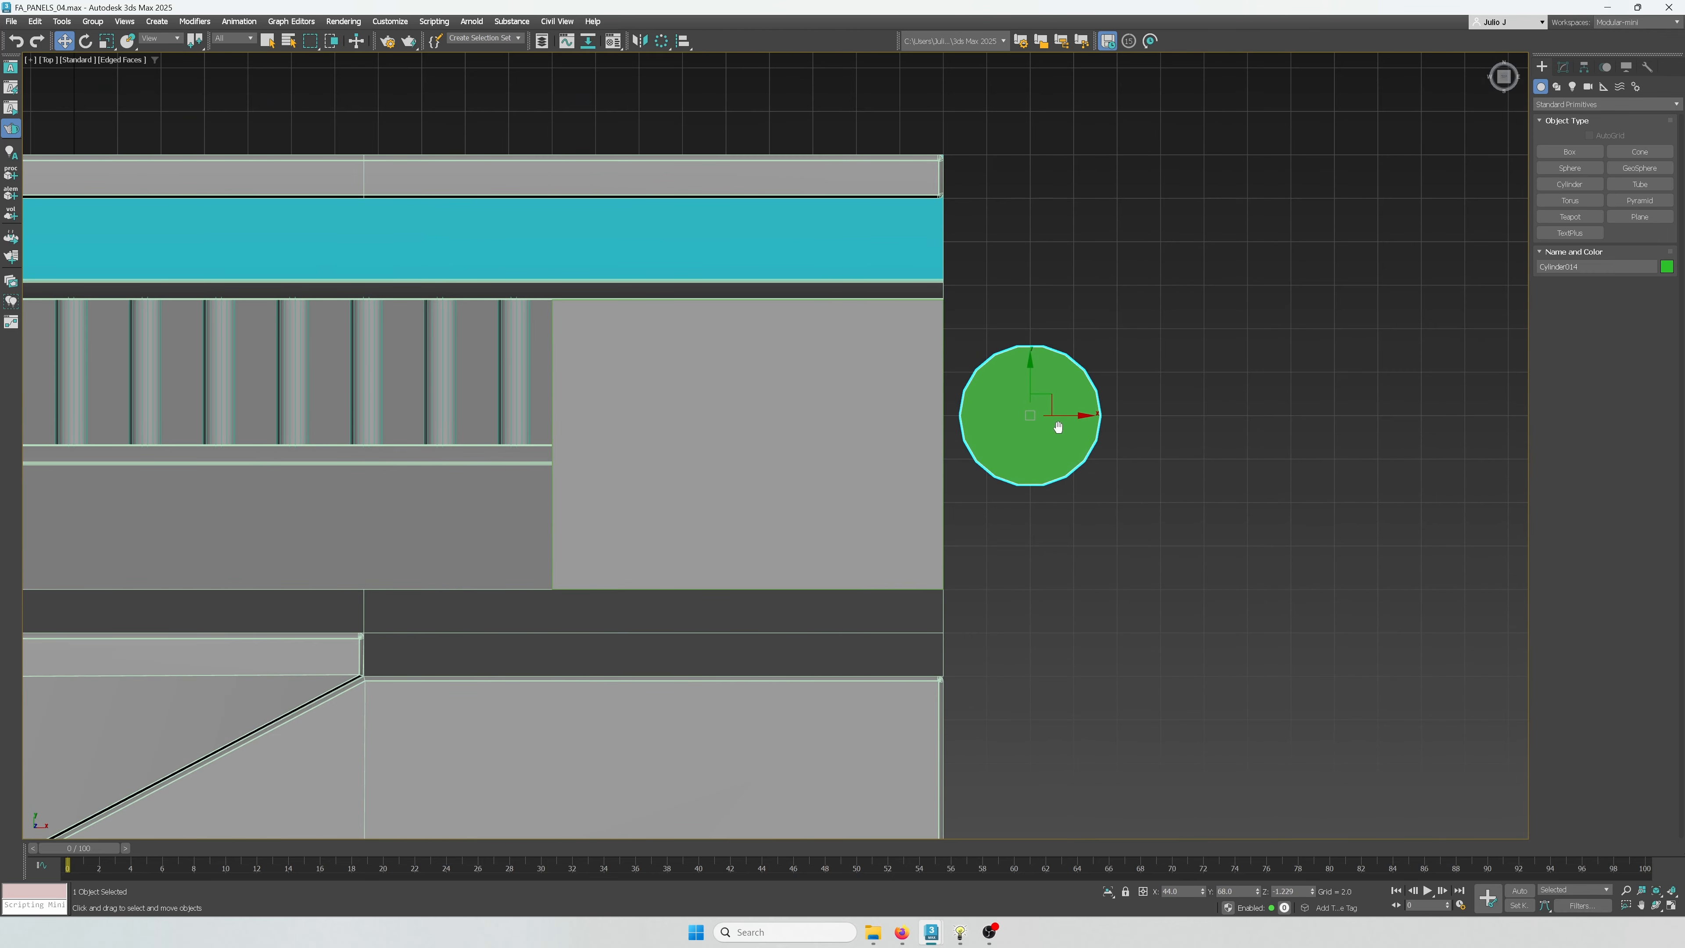
Connect the raised plate's four shorter edges with one segment to add a centre line along its length
{"action": "left_click_drag", "start_coordinate": [1023, 382], "coordinate": [981, 412]}
{"action": "left_click", "coordinate": [826, 395]}
{"action": "left_click", "coordinate": [1562, 67]}
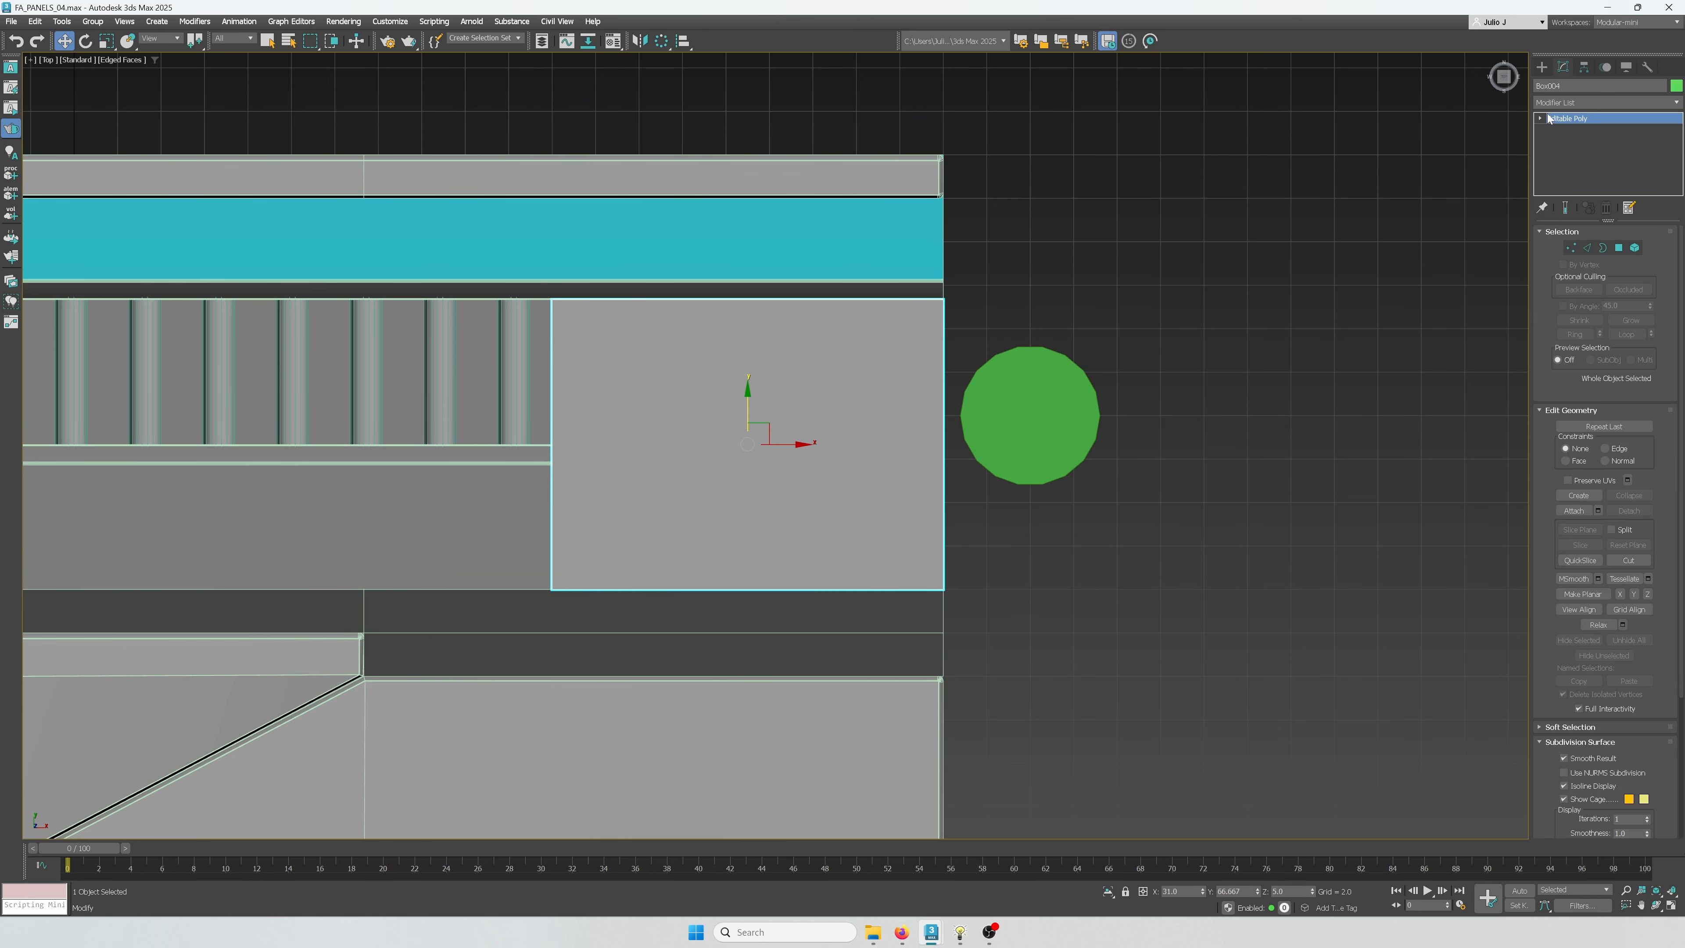
{"action": "left_click", "coordinate": [1582, 252]}
{"action": "left_click_drag", "start_coordinate": [1056, 511], "coordinate": [521, 448]}
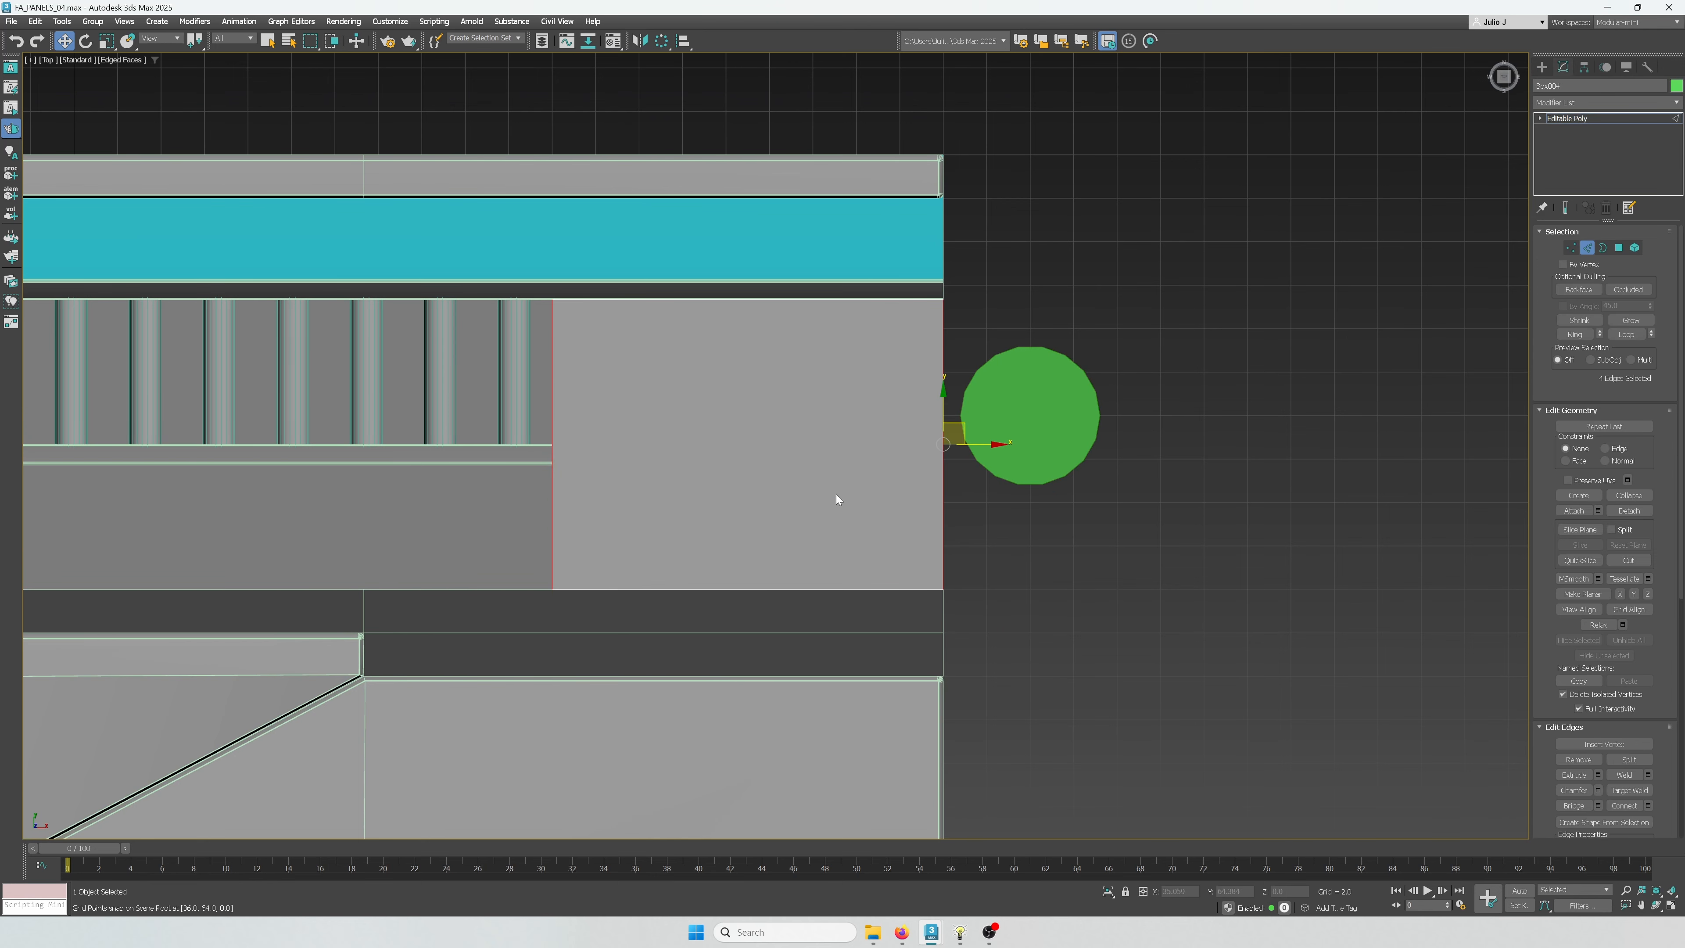
{"action": "key", "text": "ctrl+shift+e"}
{"action": "left_click", "coordinate": [788, 507]}
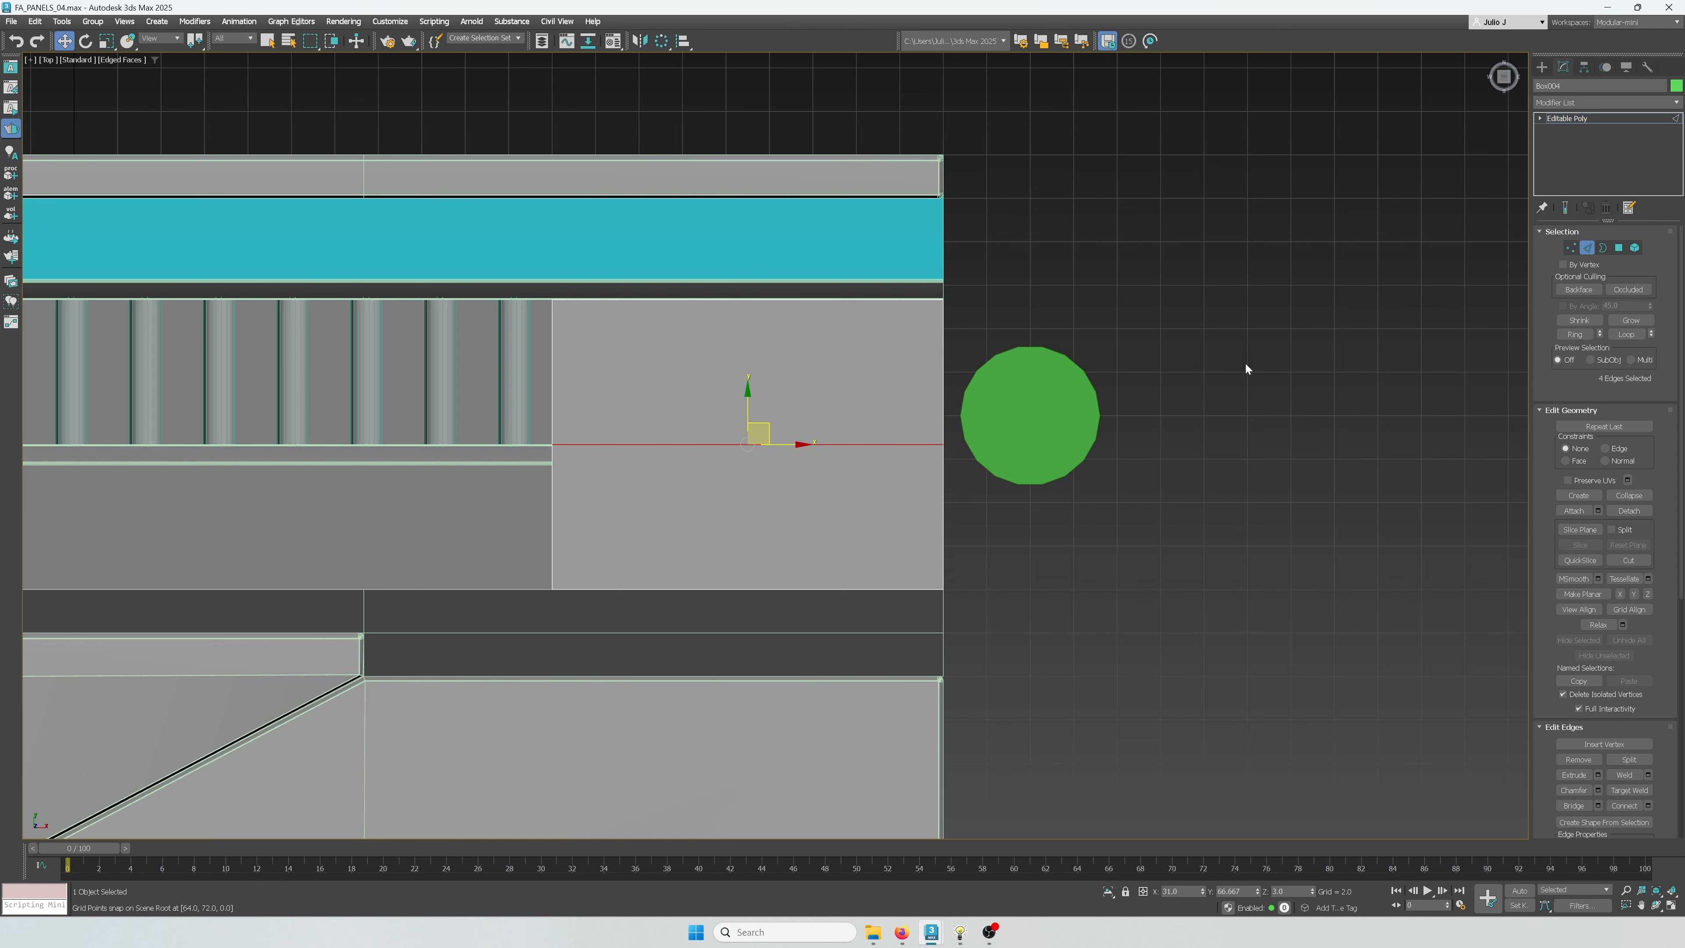
Connect the plate's ring of lengthwise edges with one segment to add a centre line across its width
{"action": "left_click", "coordinate": [803, 444]}
{"action": "key", "text": "alt+r"}
{"action": "key", "text": "ctrl+shift+e"}
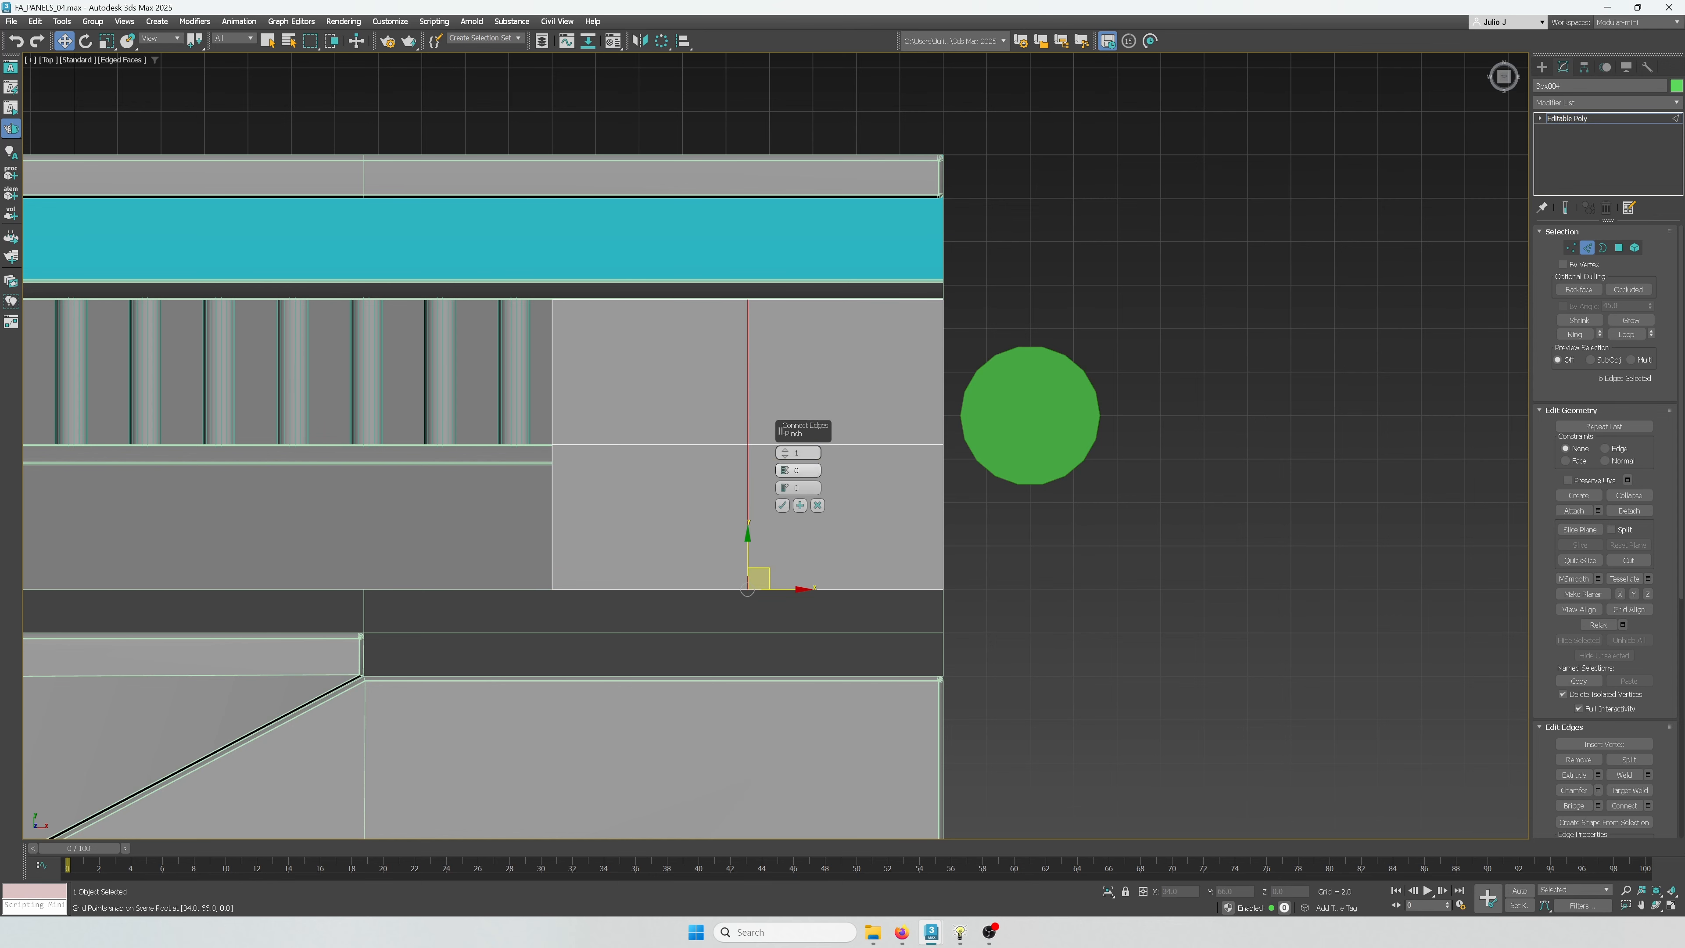
{"action": "left_click", "coordinate": [787, 506]}
{"action": "left_click", "coordinate": [1015, 436]}
{"action": "left_click", "coordinate": [1587, 249]}
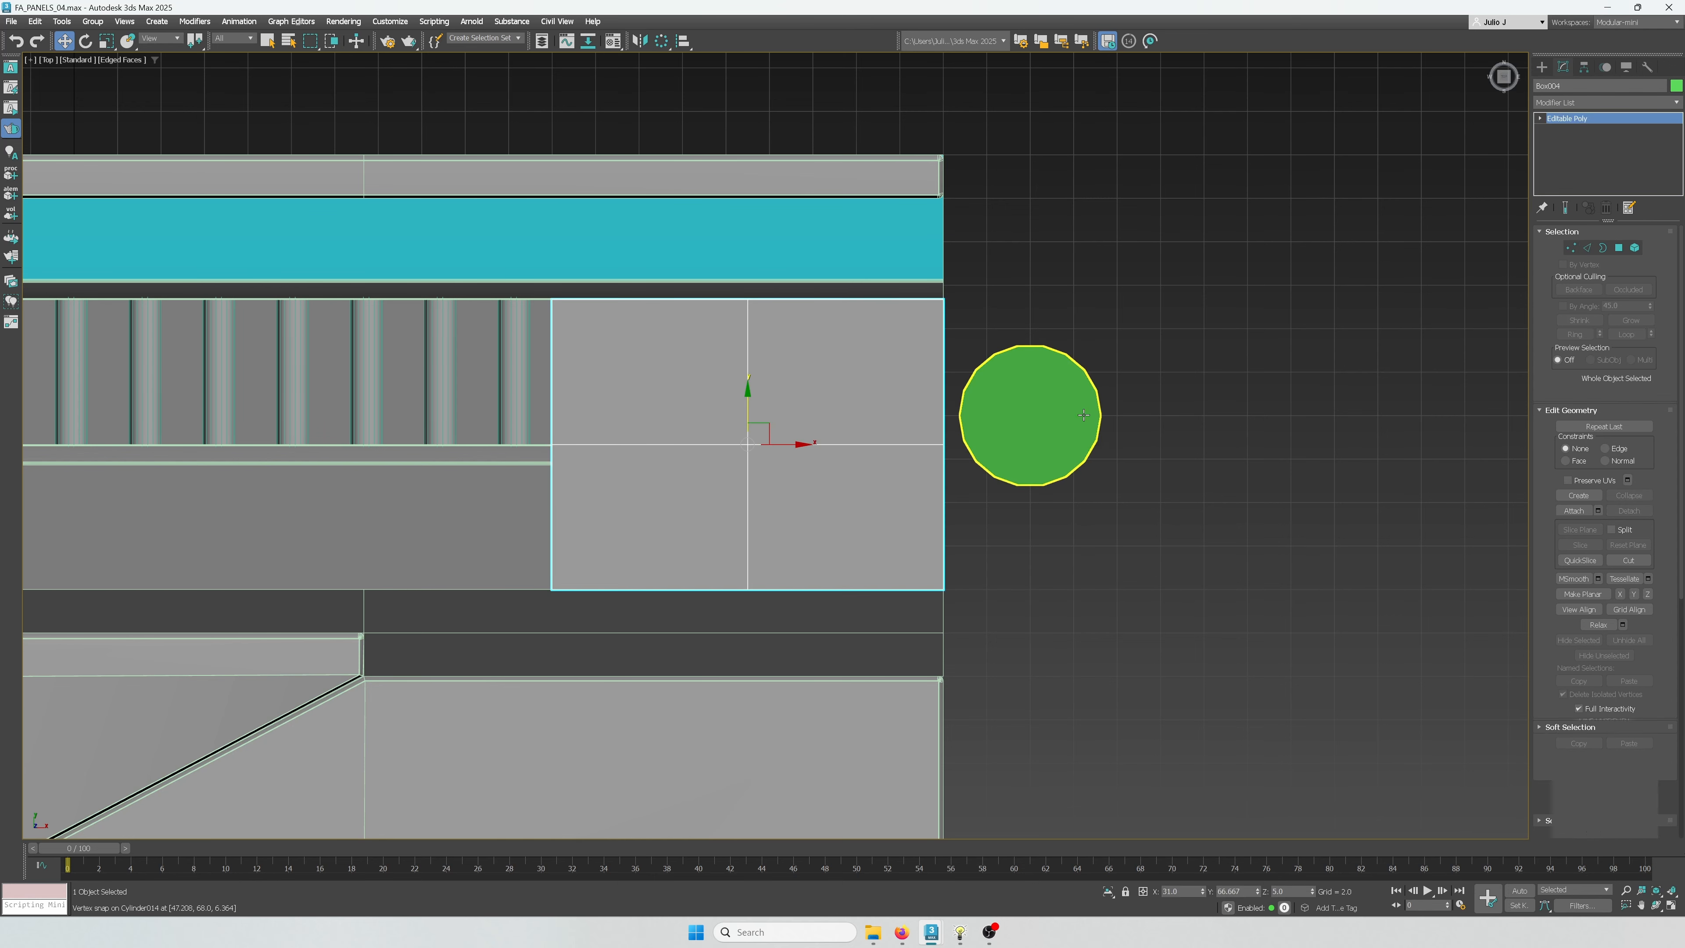
Snap the cylinder to the crossing of the plate's two centre lines and scale it down to about 37% in plan
{"action": "left_click", "coordinate": [1032, 416]}
{"action": "left_click_drag", "start_coordinate": [1031, 415], "coordinate": [752, 444]}
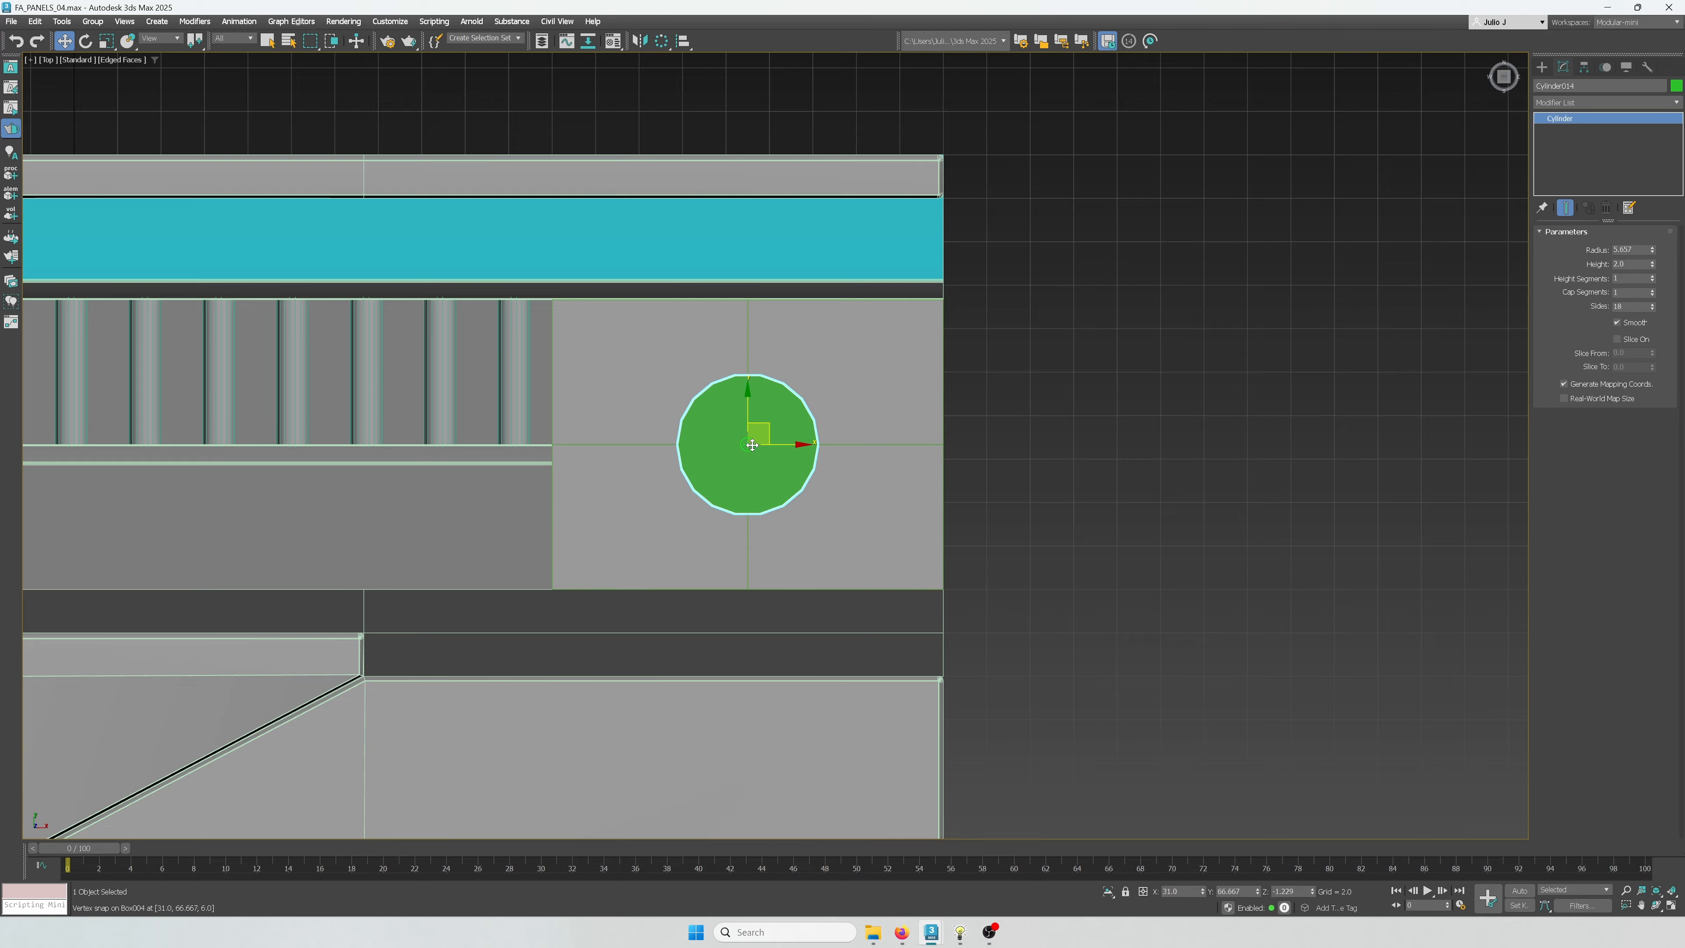
{"action": "scroll", "coordinate": [752, 444], "scroll_direction": "down", "scroll_amount": 5}
{"action": "scroll", "coordinate": [763, 428], "scroll_direction": "up", "scroll_amount": 3}
{"action": "key", "text": "r"}
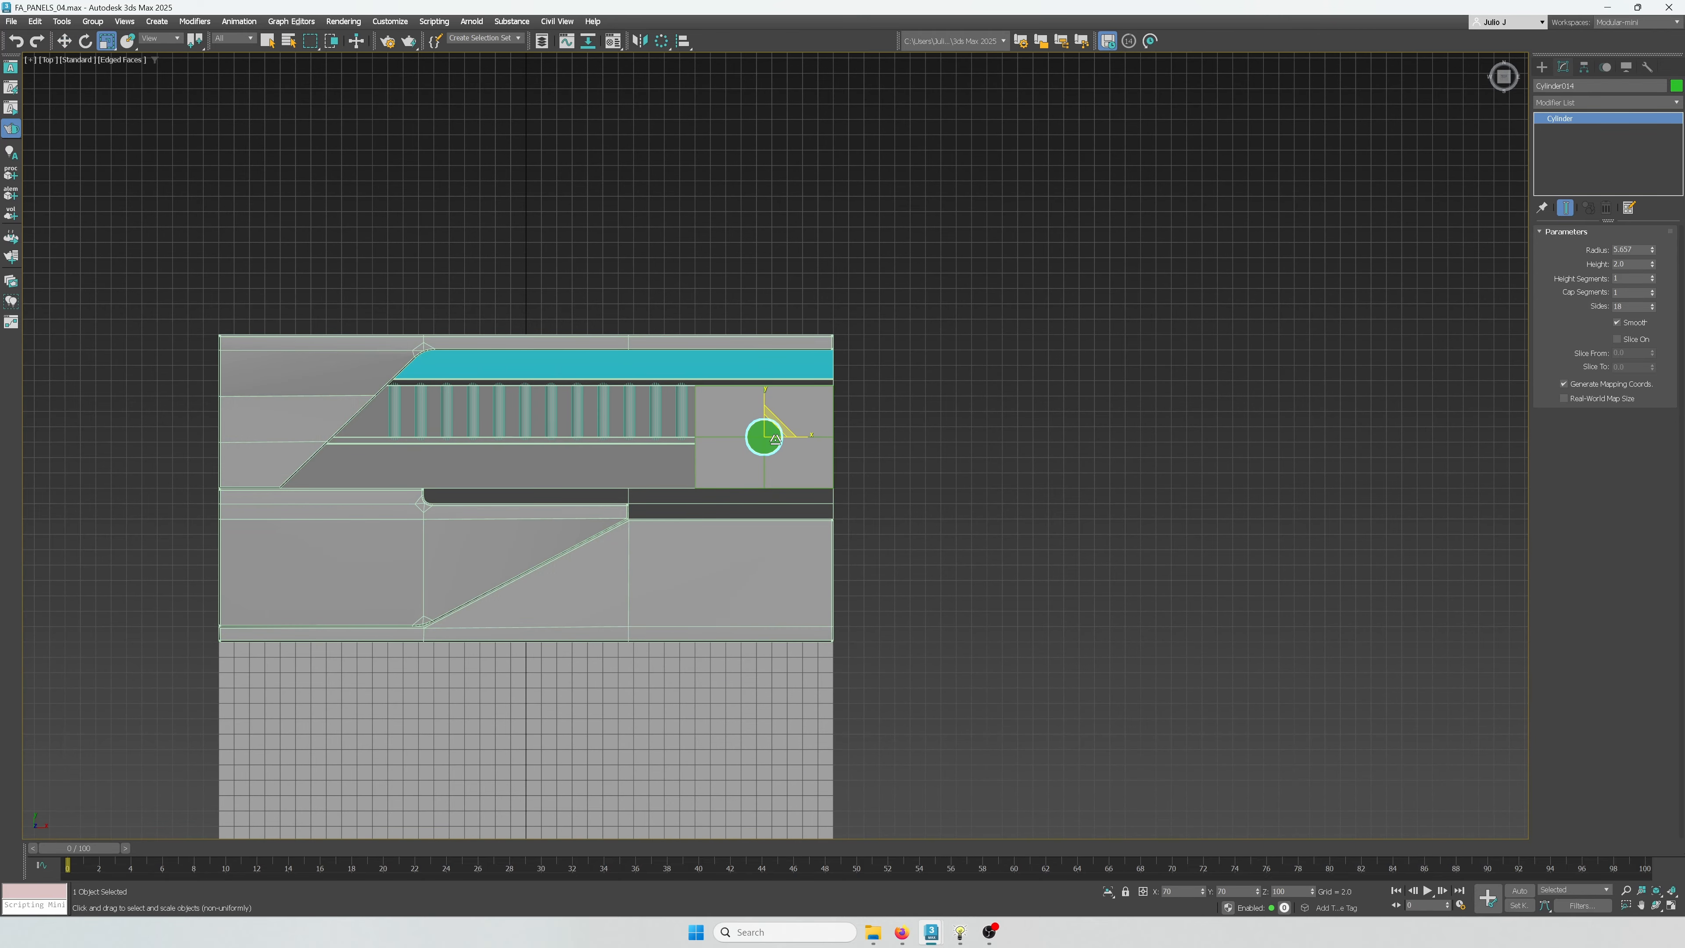
{"action": "scroll", "coordinate": [774, 443], "scroll_direction": "down", "scroll_amount": 2}
{"action": "scroll", "coordinate": [773, 446], "scroll_direction": "up", "scroll_amount": 5}
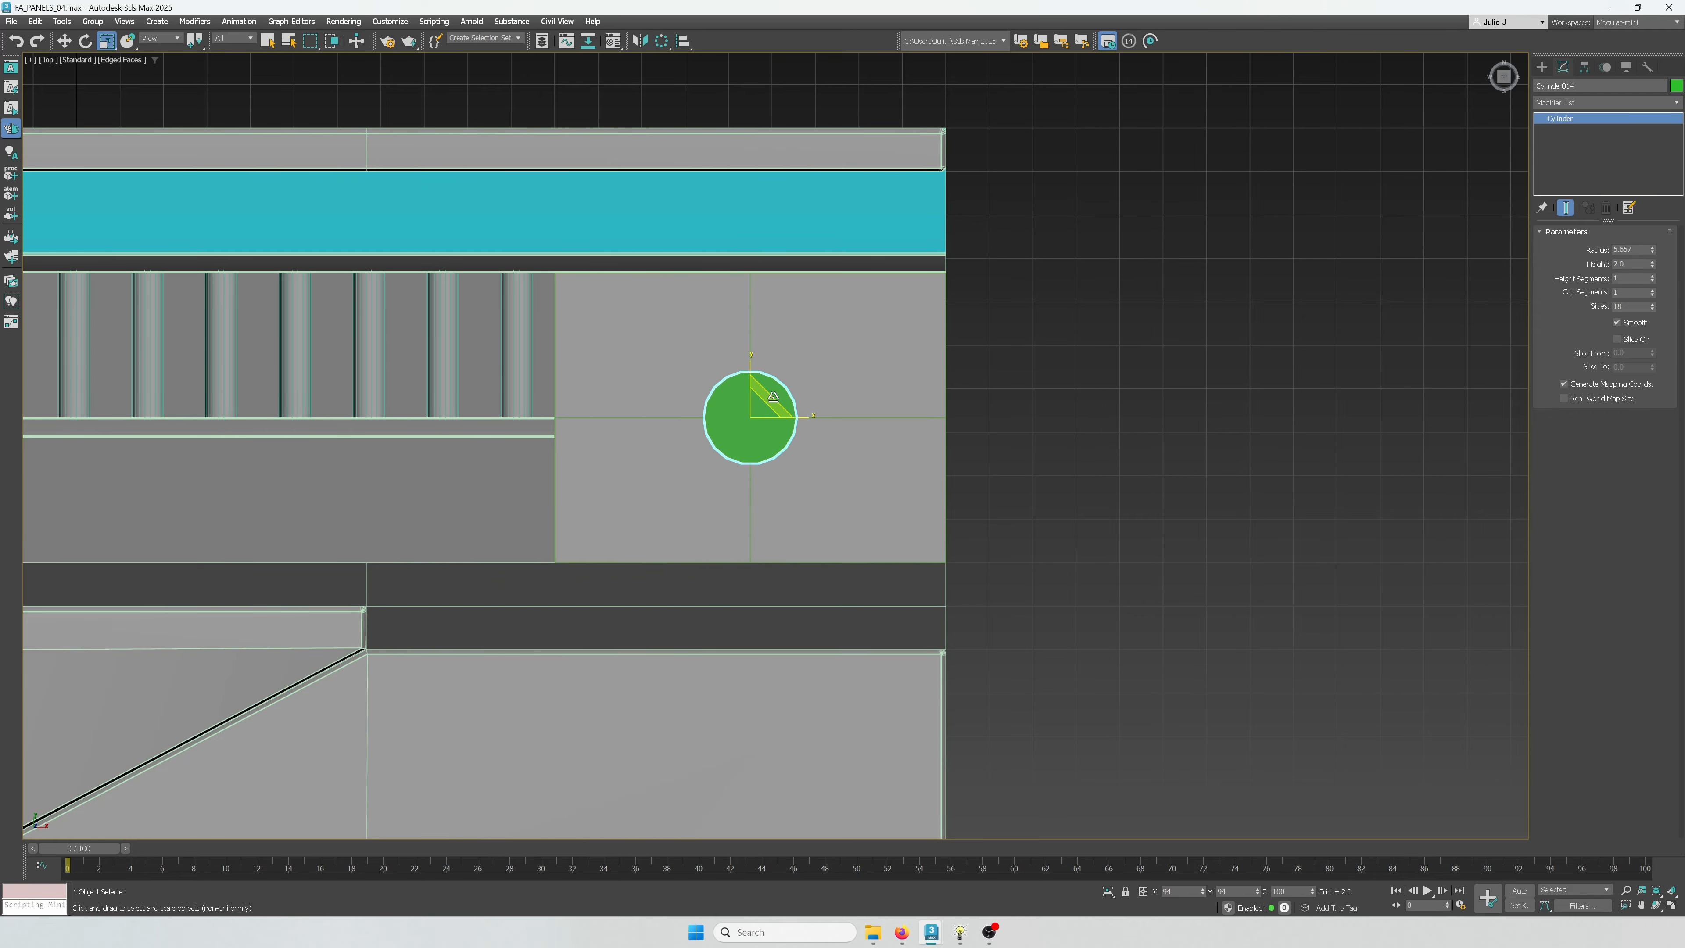
{"action": "scroll", "coordinate": [769, 447], "scroll_direction": "down", "scroll_amount": 2}
{"action": "scroll", "coordinate": [769, 447], "scroll_direction": "down", "scroll_amount": 2}
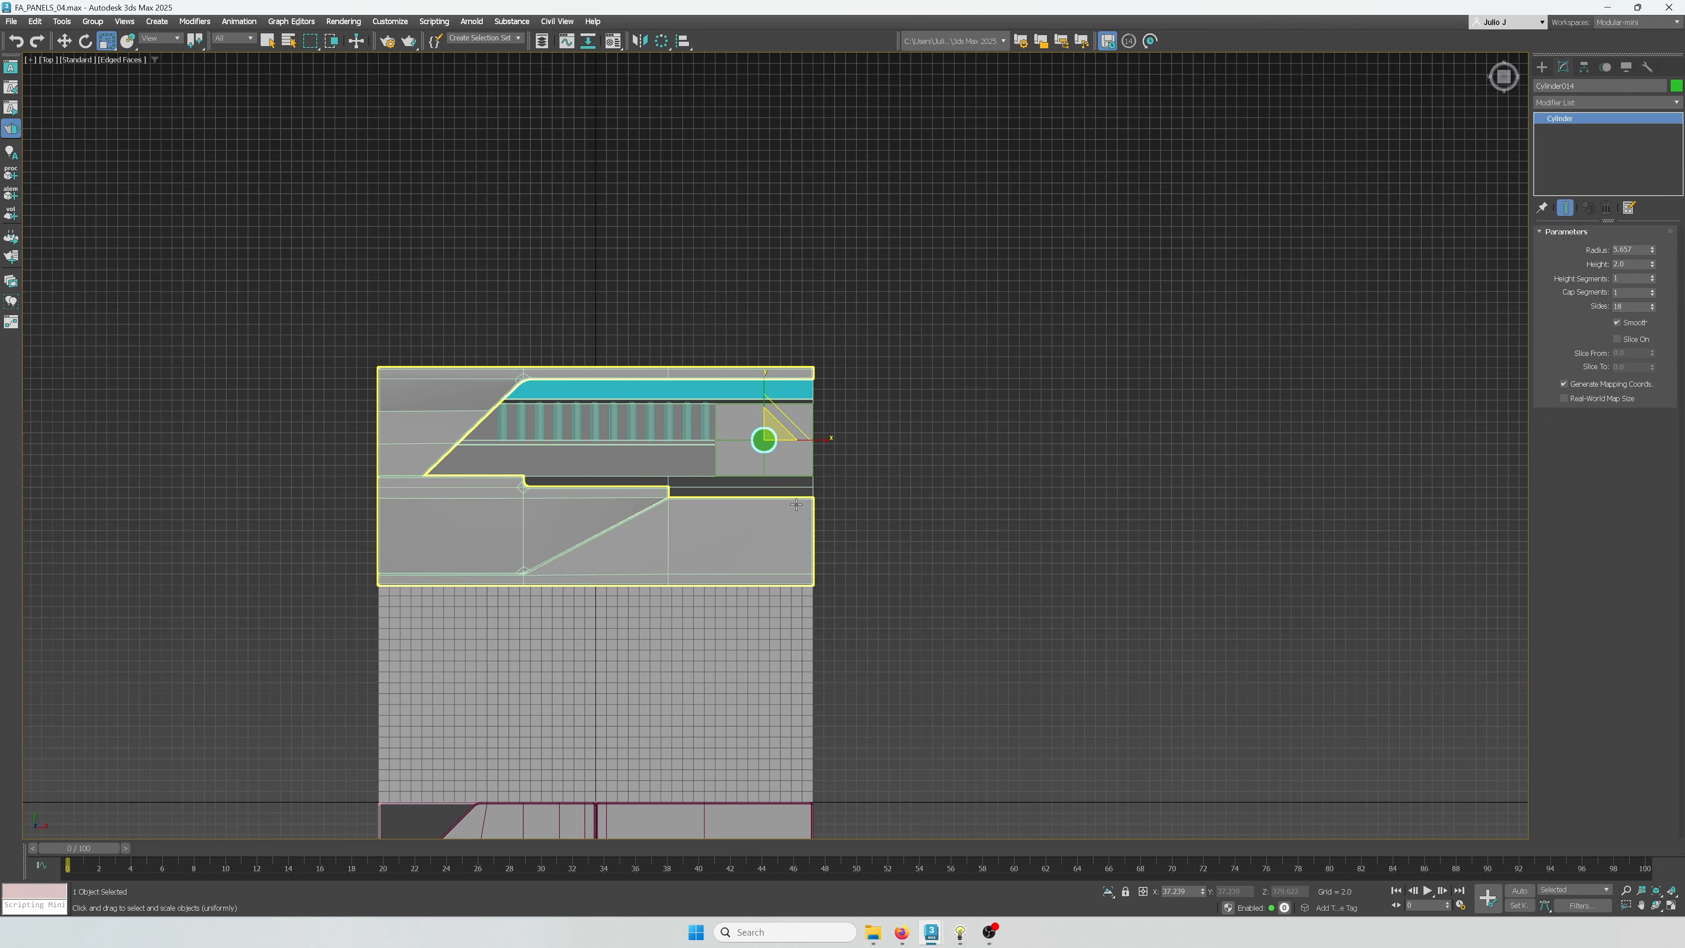
Increase the cylinder's number of sides to give it a smoother round outline
{"action": "middle_click_drag", "start_coordinate": [767, 439], "coordinate": [909, 495], "text": "alt"}
{"action": "scroll", "coordinate": [782, 450], "scroll_direction": "up", "scroll_amount": 4}
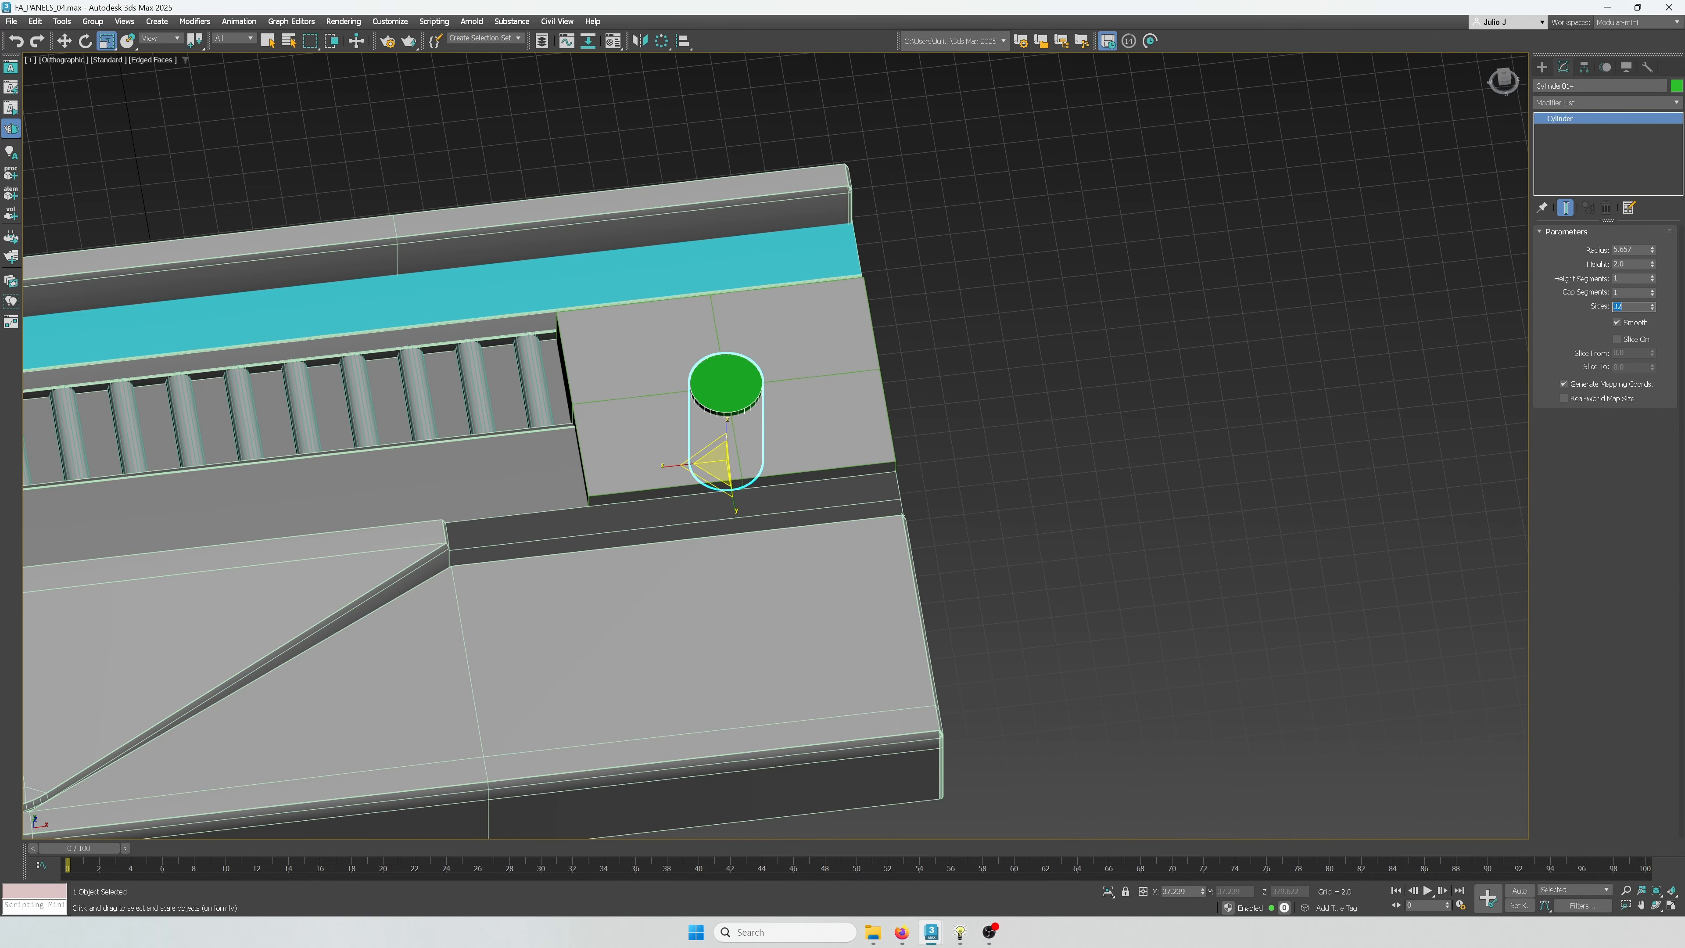
{"action": "left_click", "coordinate": [1065, 417]}
{"action": "scroll", "coordinate": [798, 406], "scroll_direction": "up", "scroll_amount": 3}
Subtract the cylinder from the raised plate with ProBoolean to cut a round hole in its centre
{"action": "key", "text": "w"}
{"action": "left_click", "coordinate": [944, 420]}
{"action": "middle_click_drag", "start_coordinate": [947, 422], "coordinate": [1098, 399], "text": "alt"}
{"action": "left_click", "coordinate": [1543, 67]}
{"action": "left_click", "coordinate": [1606, 104]}
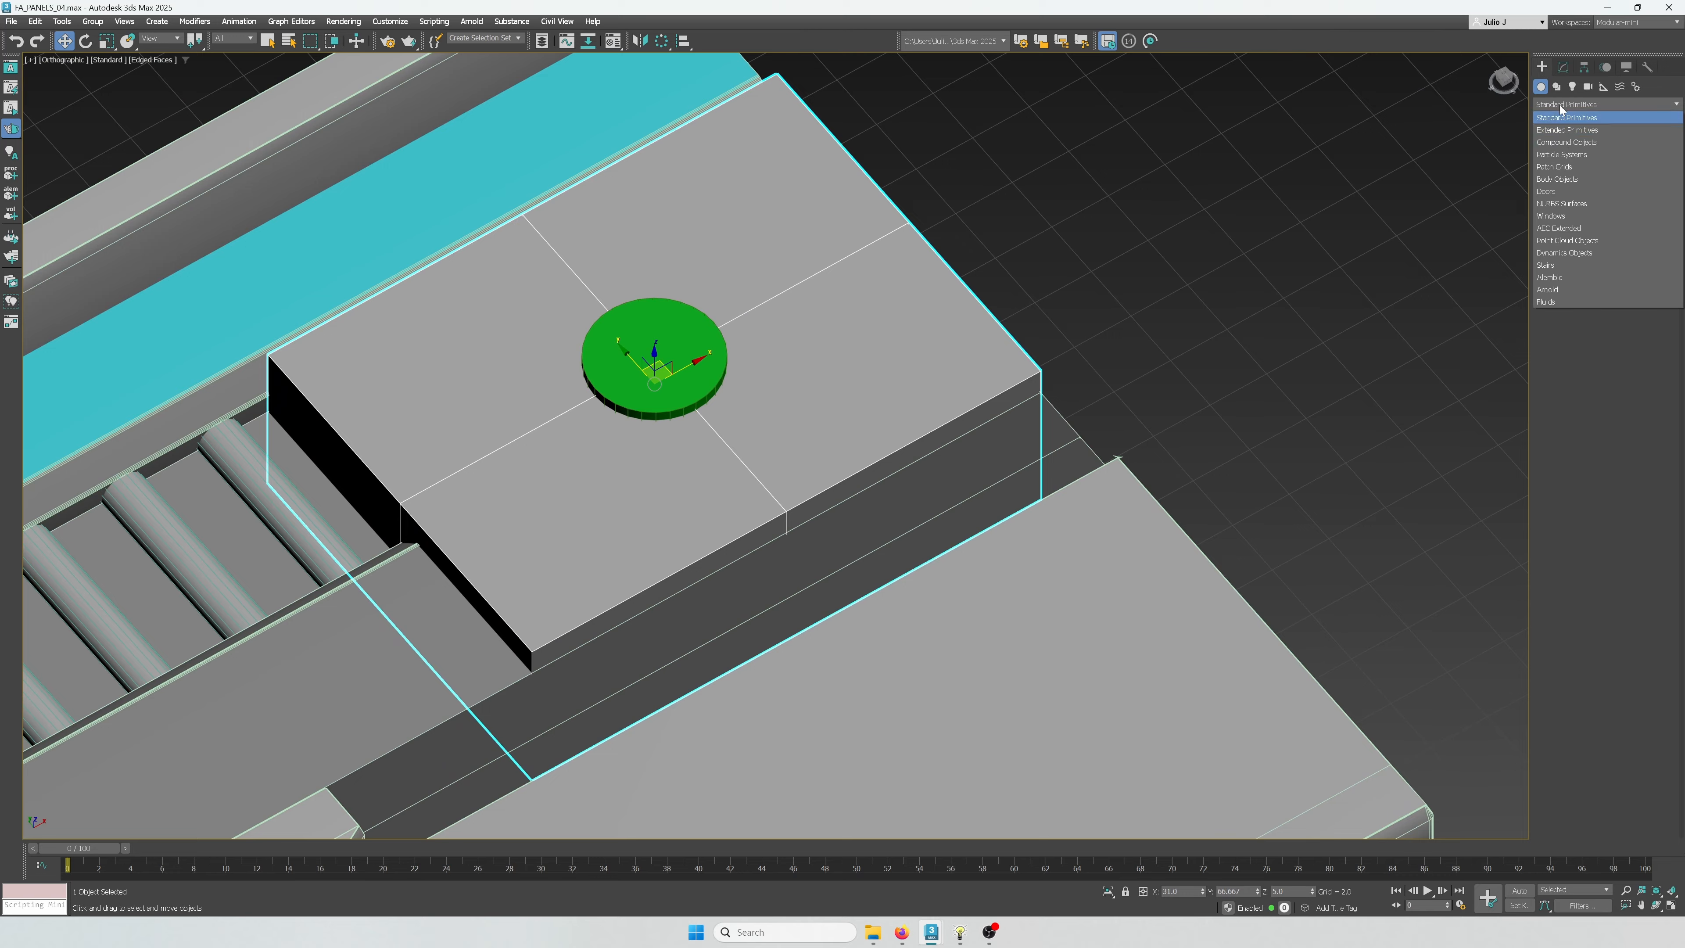
{"action": "left_click", "coordinate": [1605, 133]}
{"action": "left_click", "coordinate": [1637, 216]}
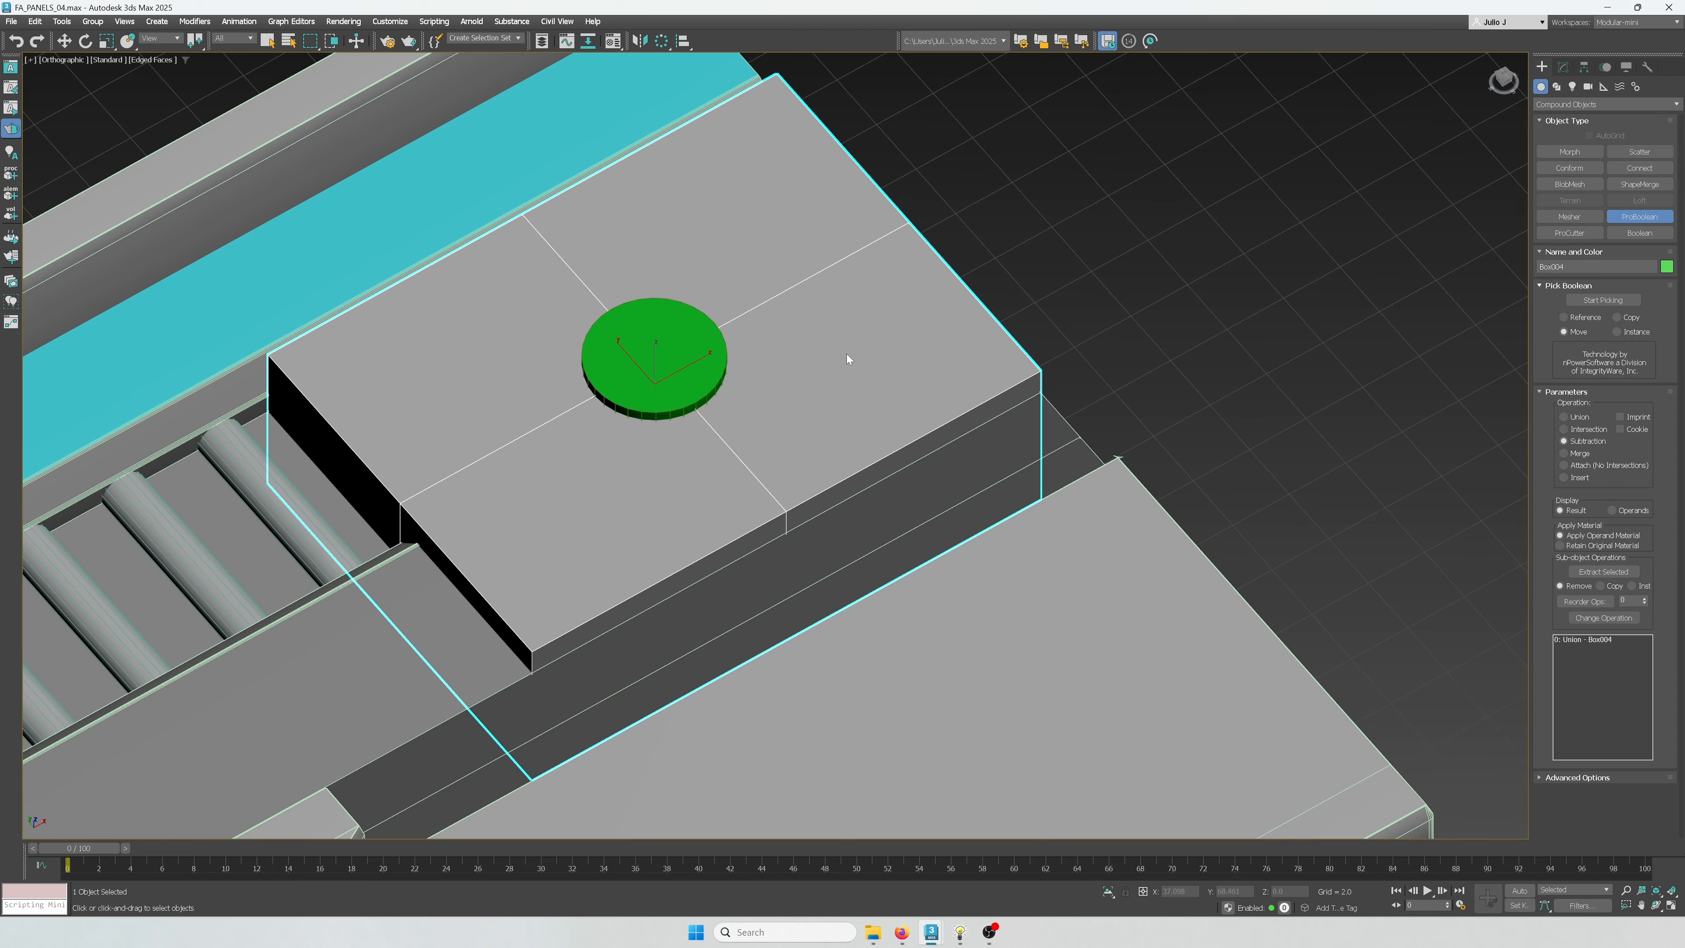
{"action": "left_click", "coordinate": [1604, 300]}
{"action": "left_click", "coordinate": [654, 362]}
{"action": "middle_click_drag", "start_coordinate": [1061, 358], "coordinate": [1334, 259], "text": "alt"}
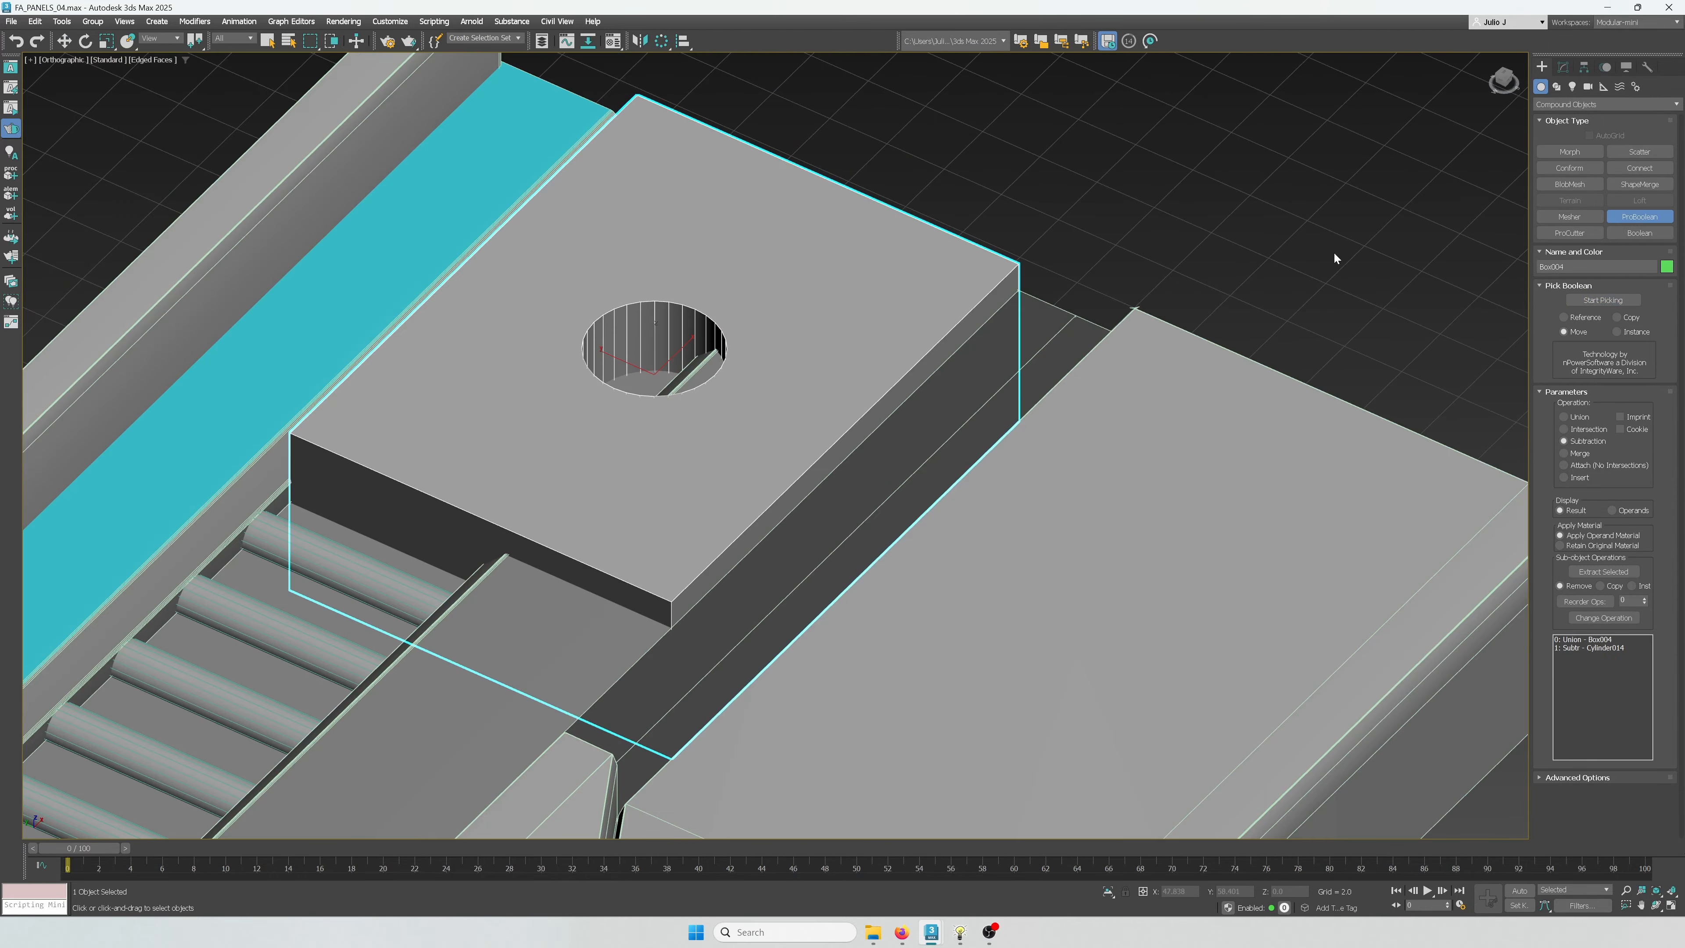
Convert the plate with the round hole to an Editable Poly
{"action": "key", "text": "w"}
{"action": "right_click", "coordinate": [742, 354]}
{"action": "mouse_move", "coordinate": [767, 524]}
{"action": "left_click", "coordinate": [689, 533]}
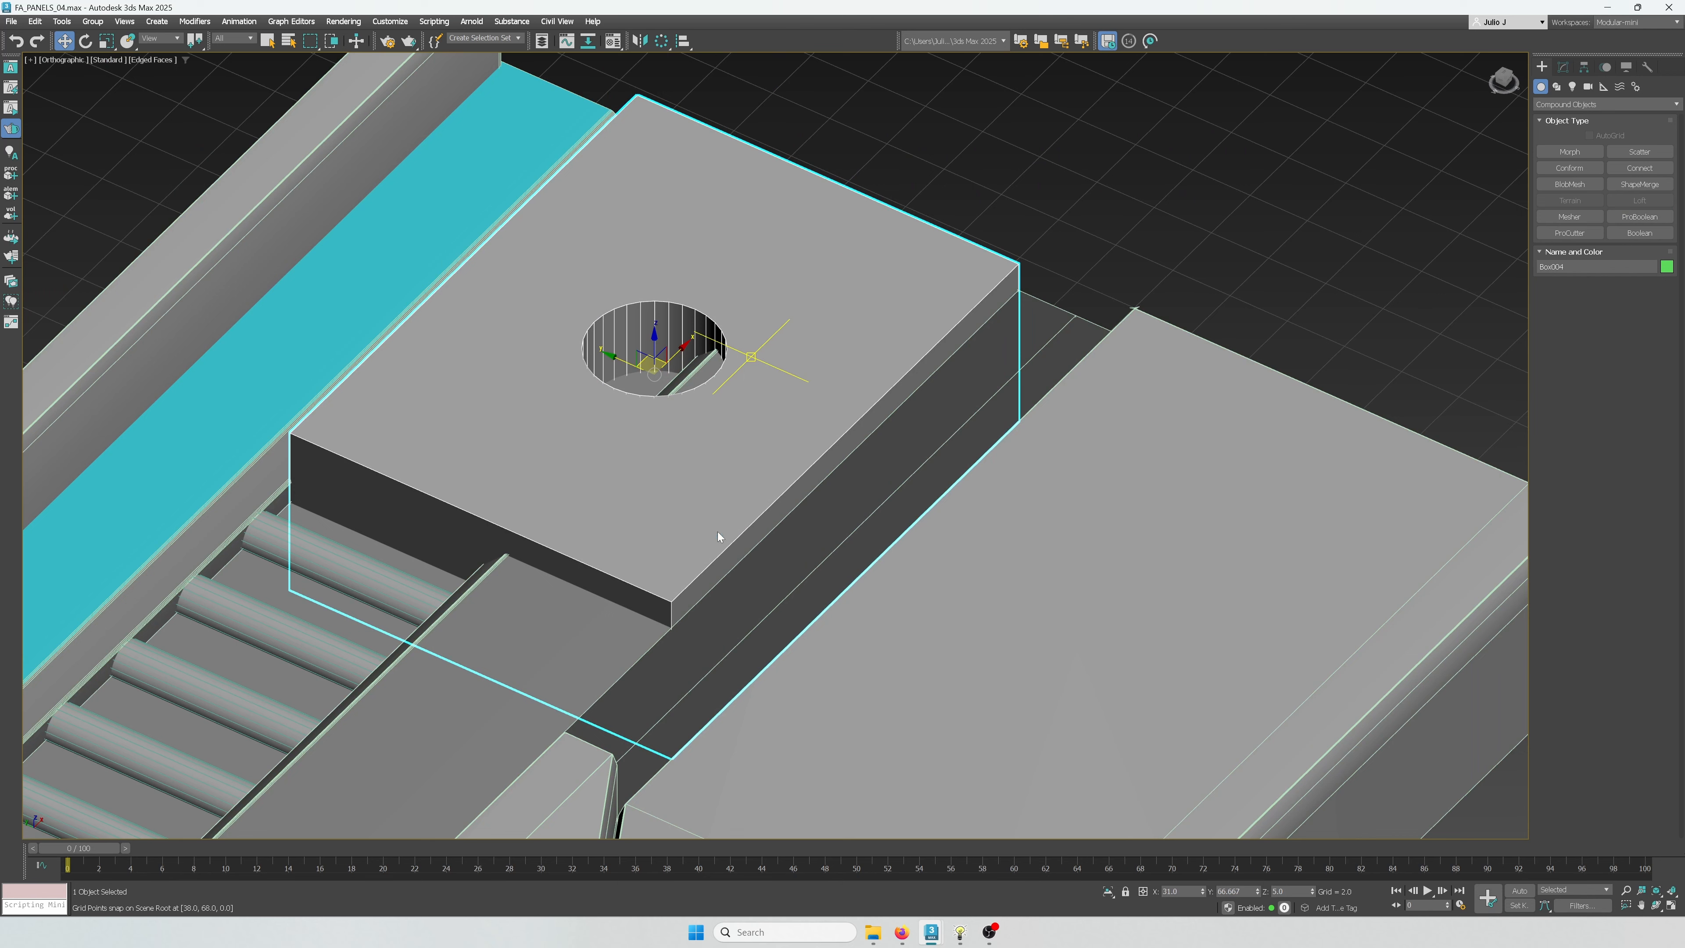
Apply a chamfer of 0.25 to the plate's four vertical corner edges
{"action": "key", "text": "2"}
{"action": "left_click", "coordinate": [671, 615]}
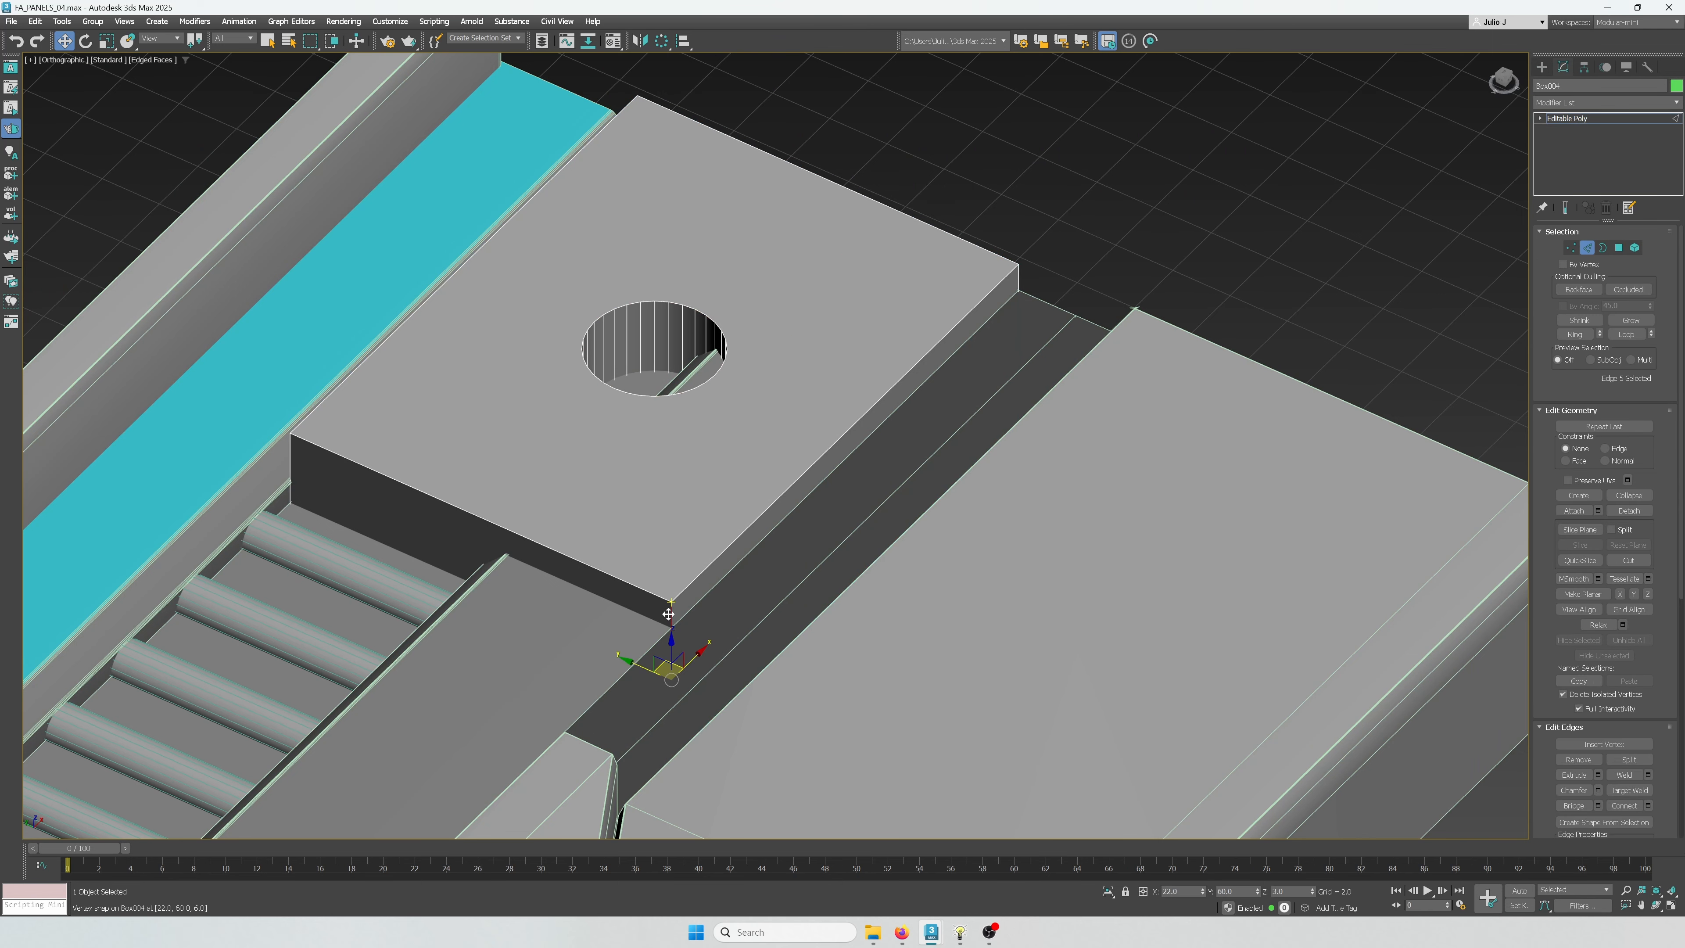
{"action": "key", "text": "alt+r"}
{"action": "key", "text": "ctrl+shift+c"}
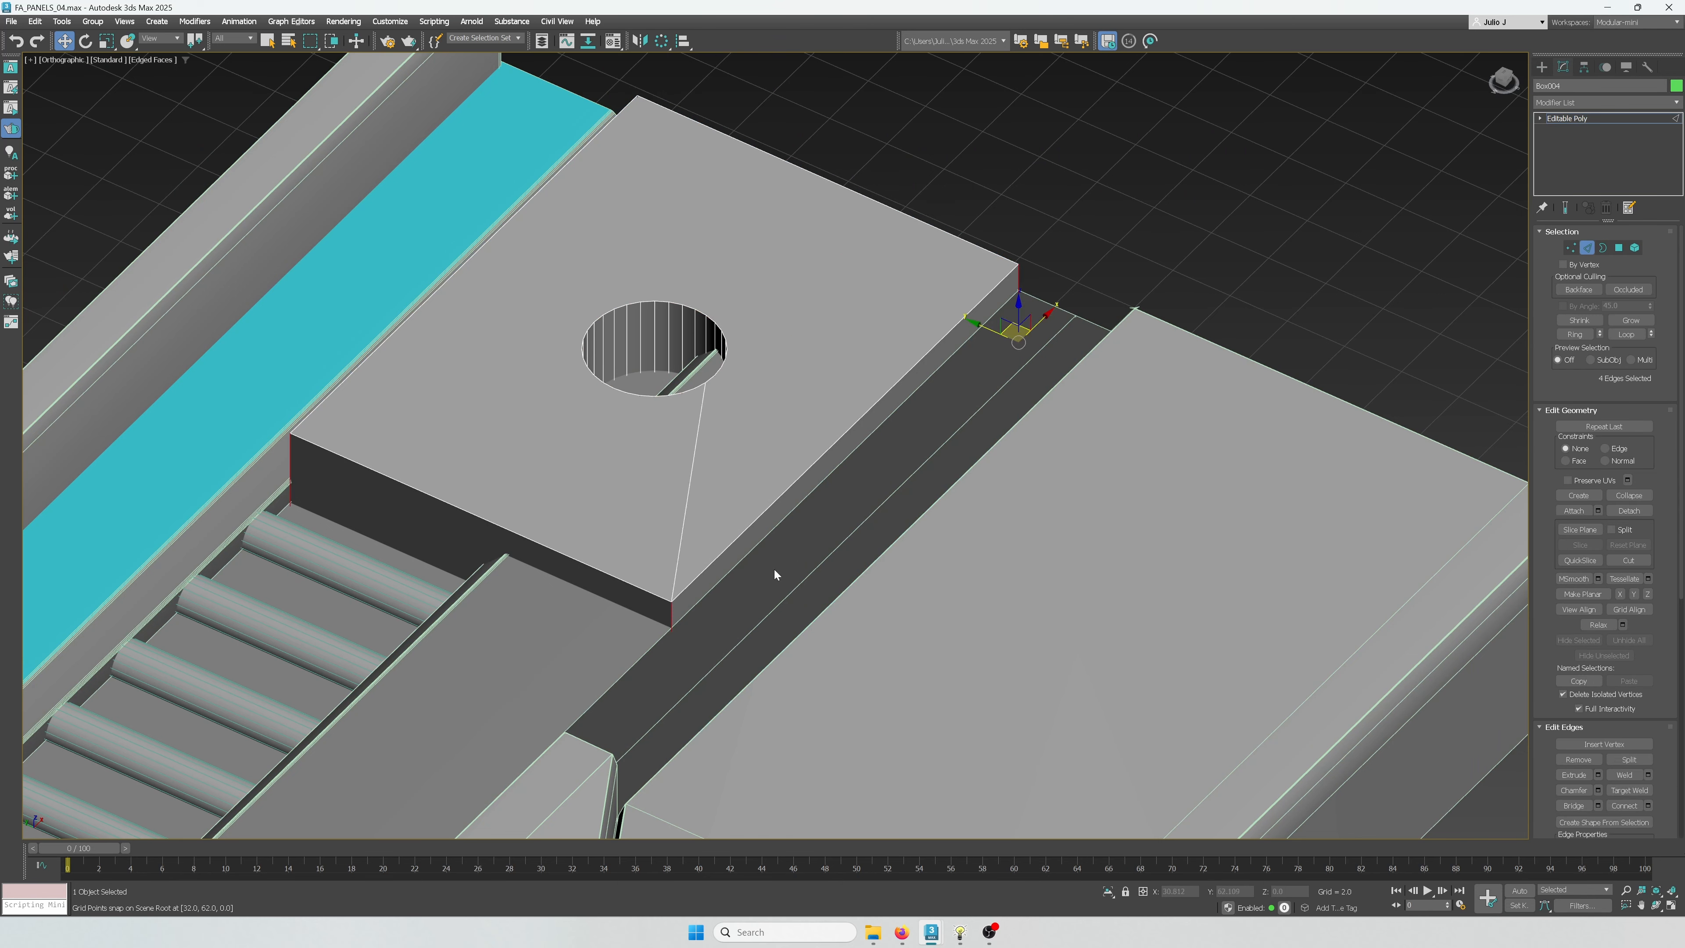
{"action": "left_click", "coordinate": [800, 470]}
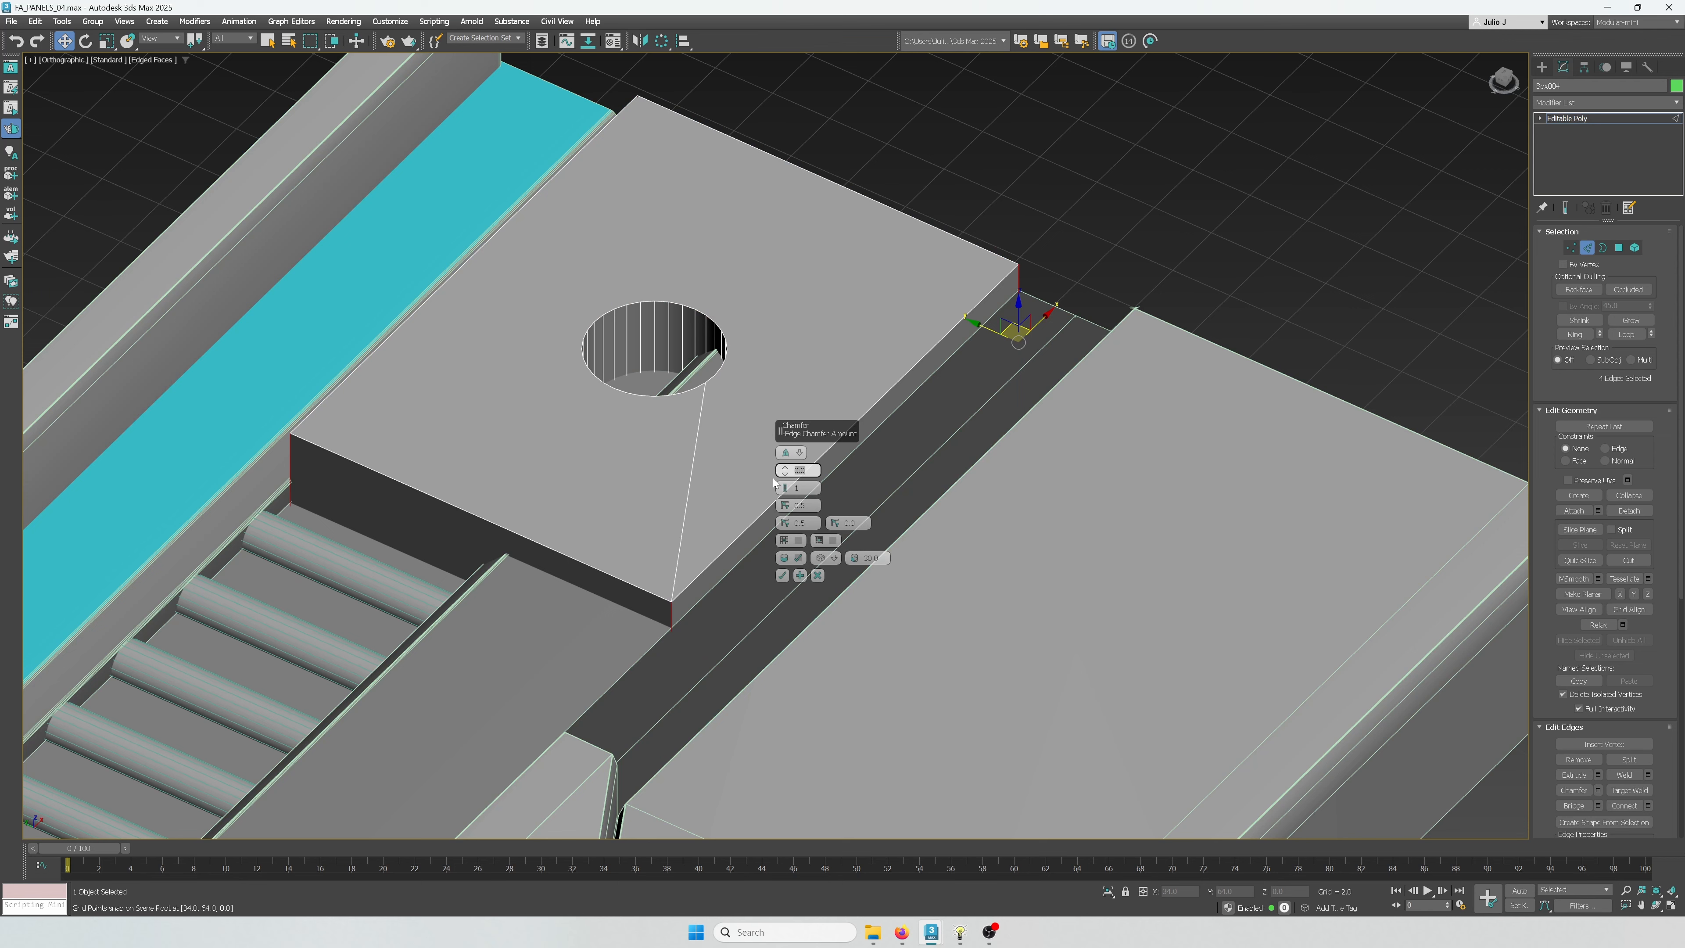
{"action": "type", "text": ".25"}
{"action": "key", "text": "Return"}
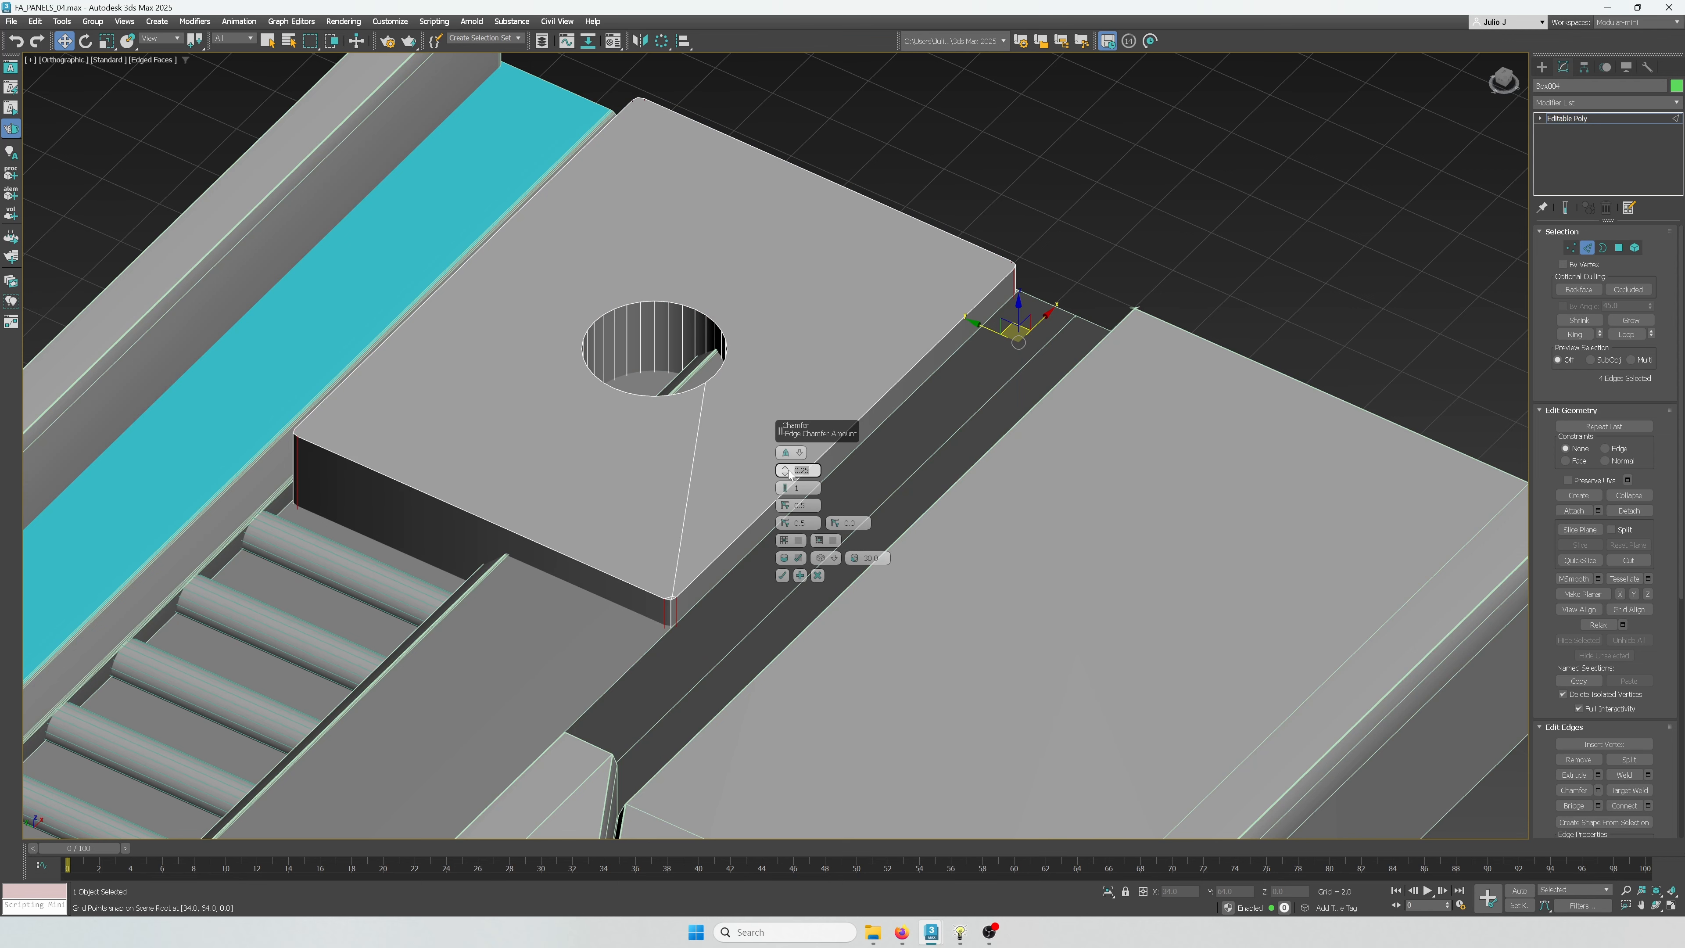
Enlarge the chamfer on the plate's four vertical corner edges and add segments to round the corners
{"action": "left_click_drag", "start_coordinate": [786, 473], "coordinate": [787, 456]}
{"action": "key", "text": "t"}
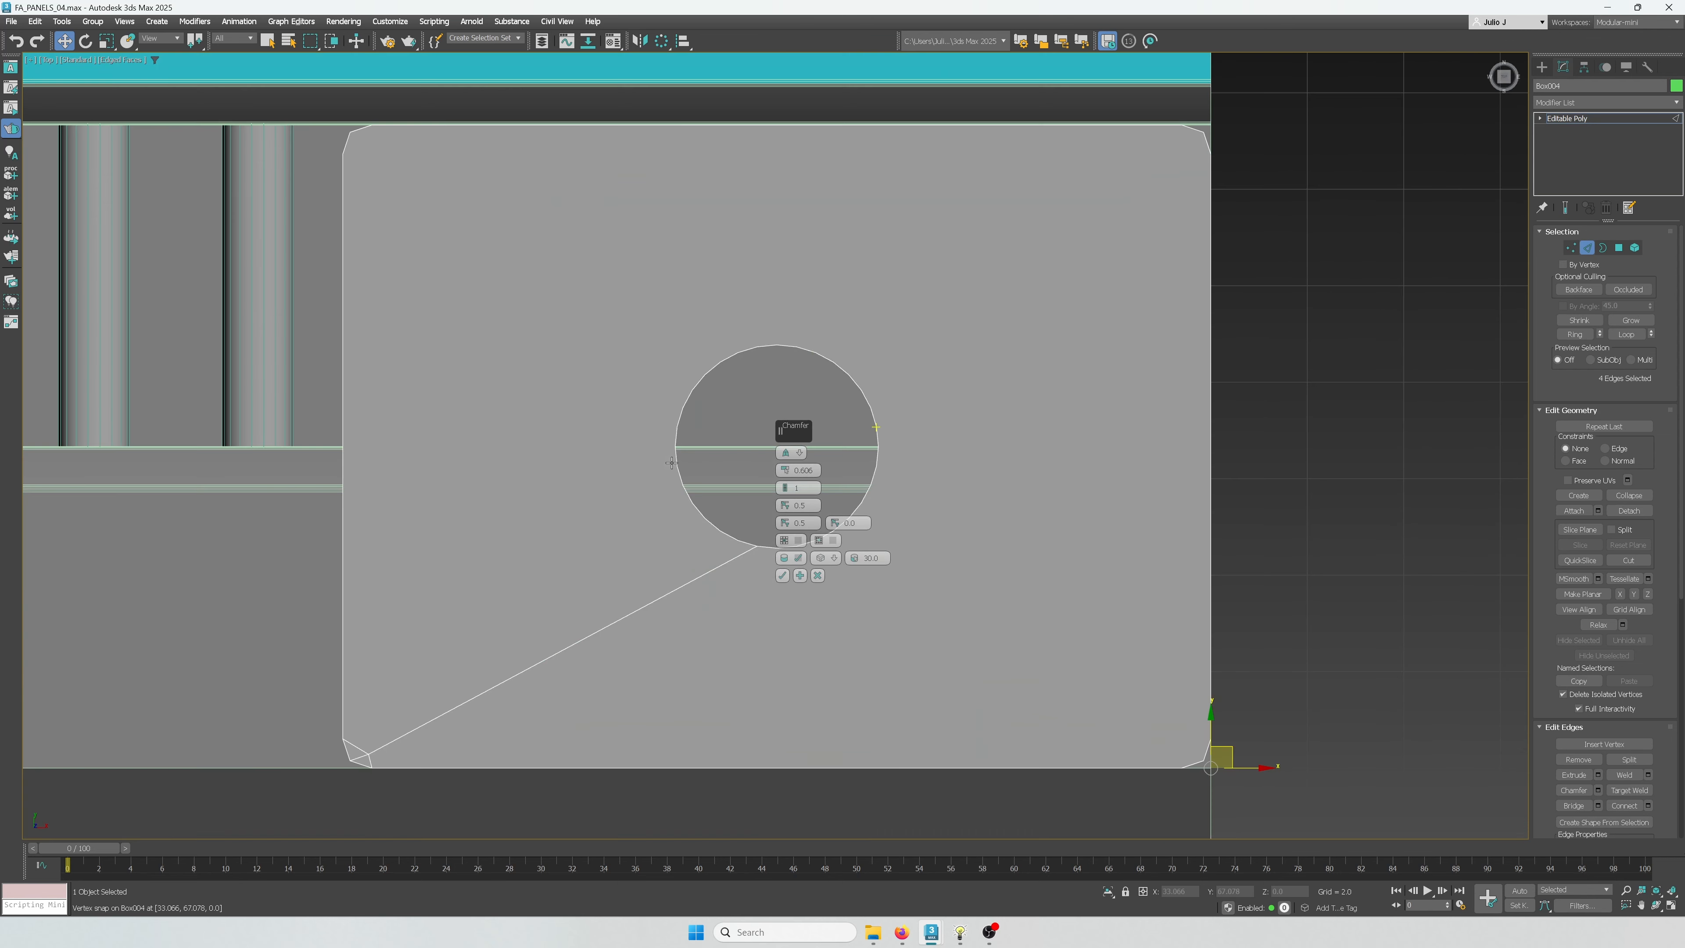
{"action": "scroll", "coordinate": [598, 440], "scroll_direction": "down", "scroll_amount": 4}
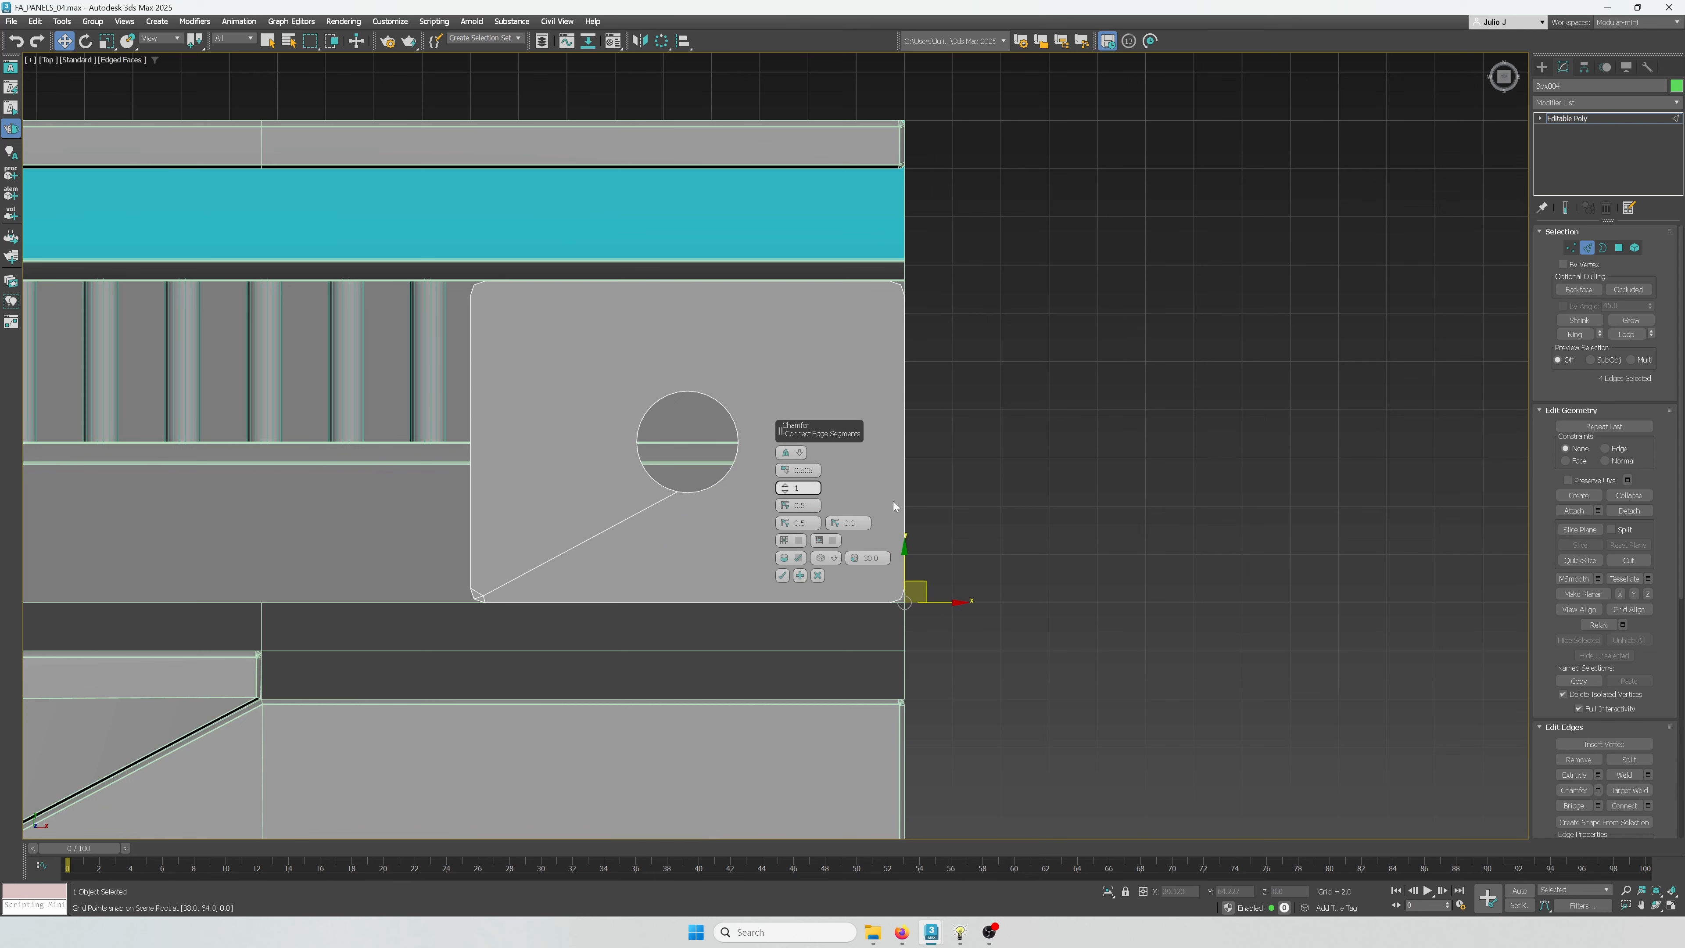
{"action": "left_click_drag", "start_coordinate": [786, 474], "coordinate": [784, 469]}
{"action": "left_click", "coordinate": [782, 575]}
{"action": "middle_click_drag", "start_coordinate": [782, 575], "coordinate": [1513, 316], "text": "alt"}
Select the plate's top polygons, including the small corner faces, and bevel them with a height of 0.5
{"action": "left_click", "coordinate": [1619, 247]}
{"action": "left_click", "coordinate": [788, 446]}
{"action": "scroll", "coordinate": [788, 446], "scroll_direction": "up", "scroll_amount": 2}
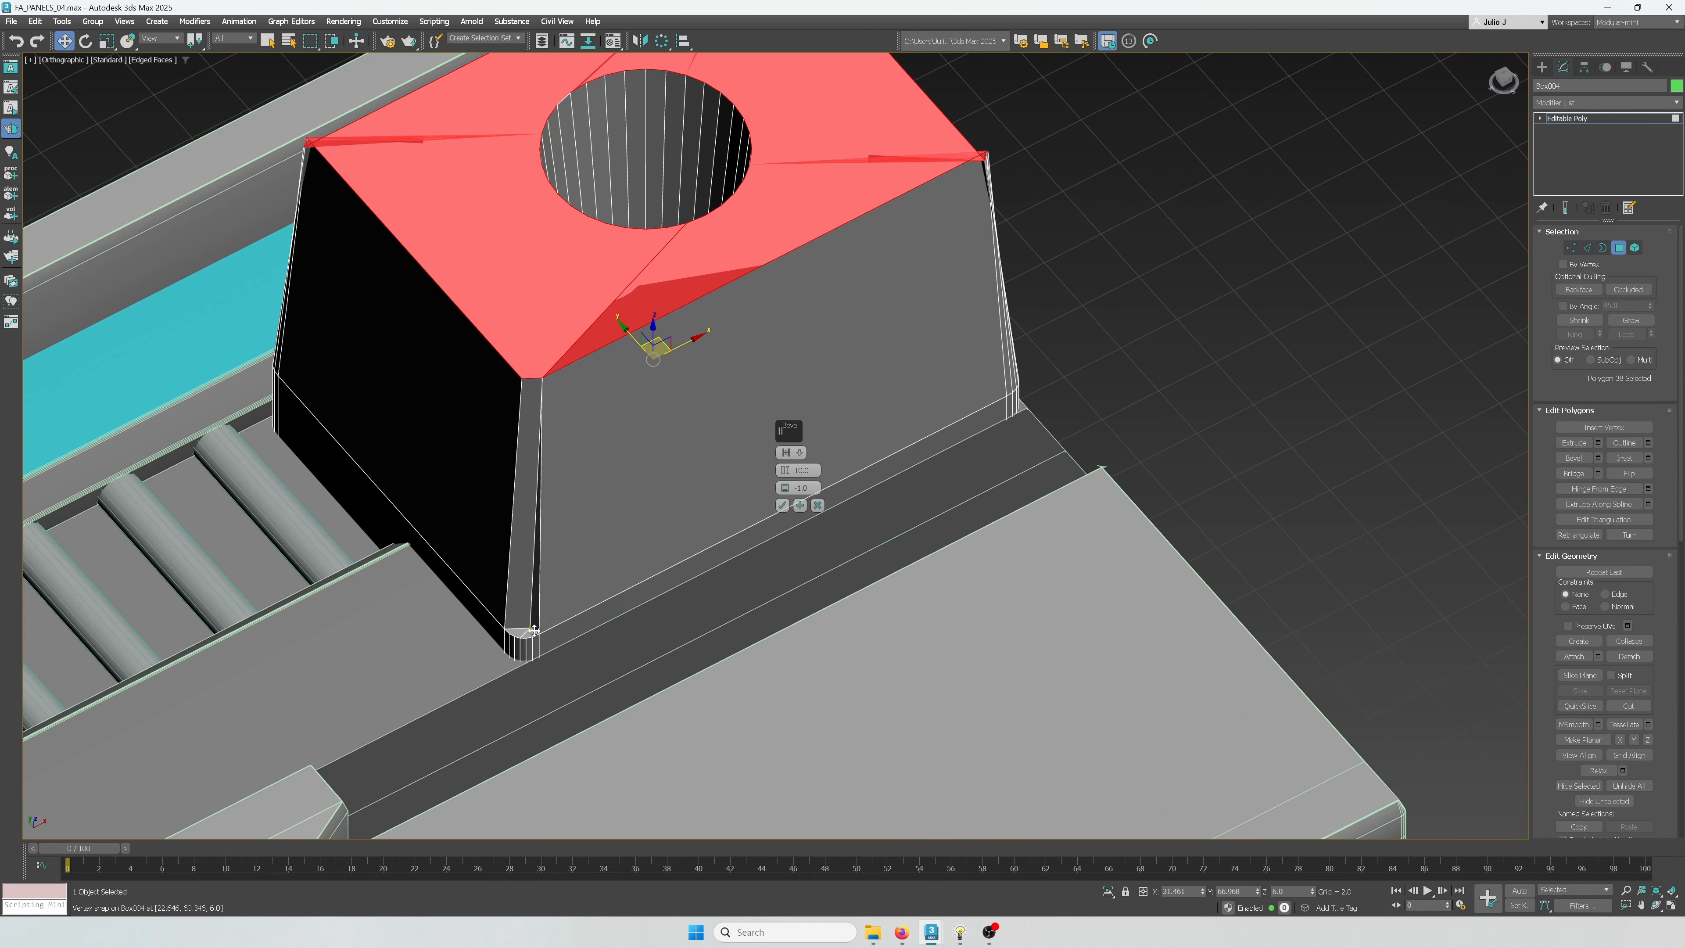
{"action": "left_click", "coordinate": [533, 632], "text": "ctrl"}
{"action": "left_click", "coordinate": [518, 633], "text": "ctrl"}
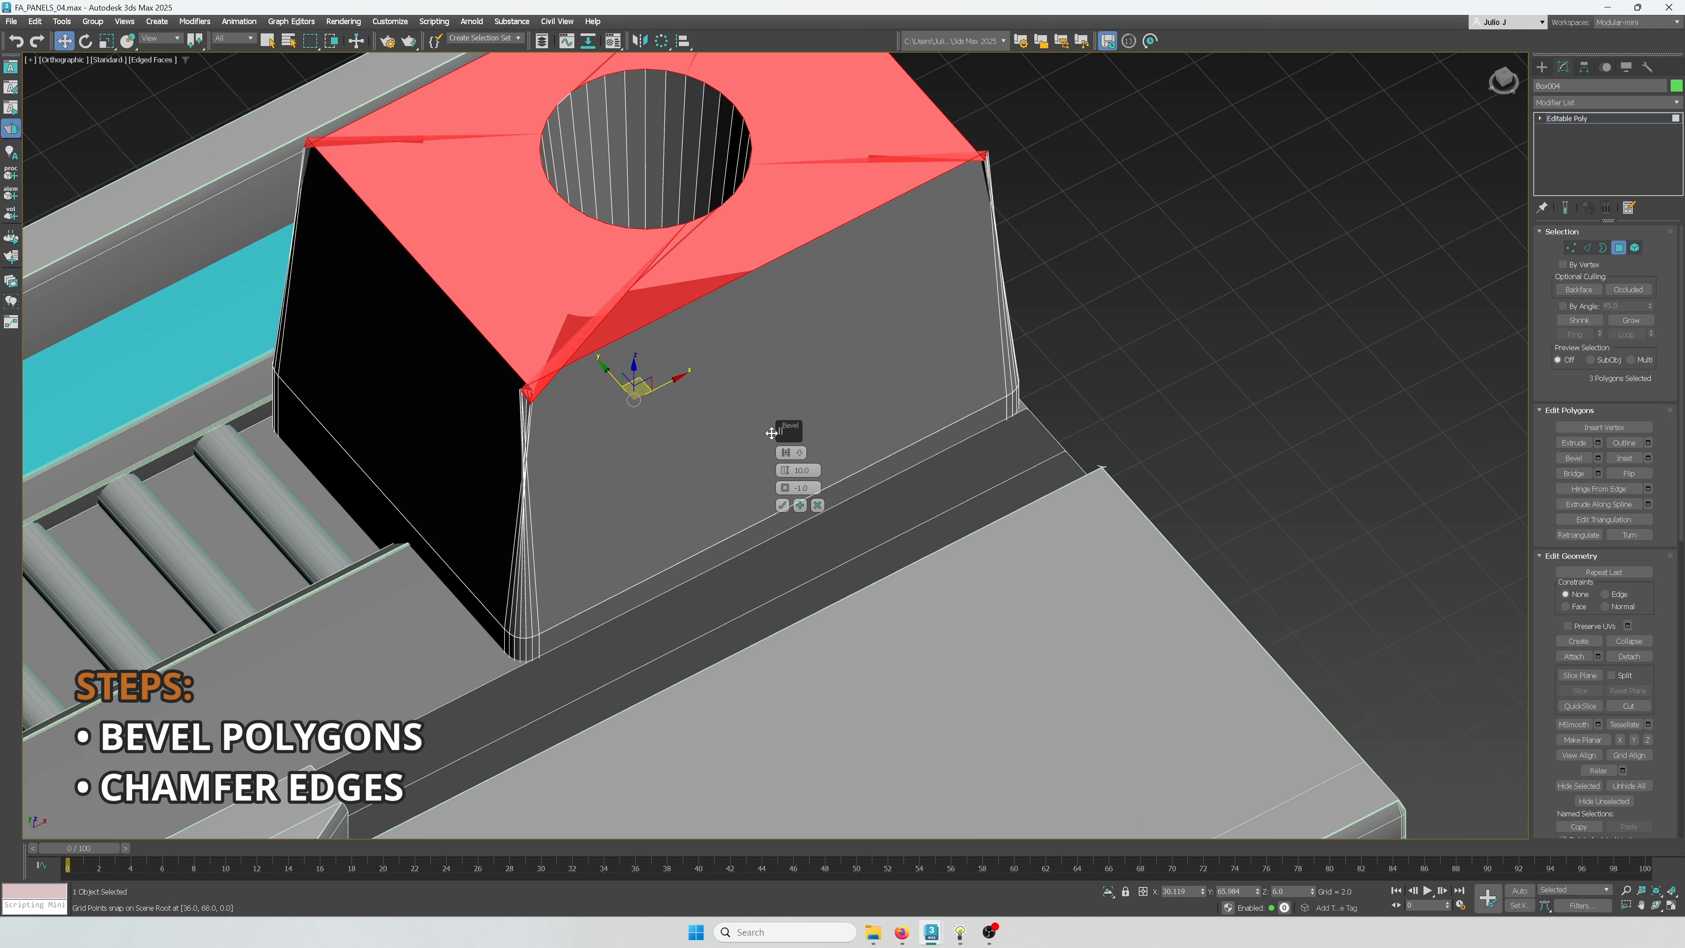
{"action": "left_click", "coordinate": [801, 470]}
{"action": "type", "text": "0.5"}
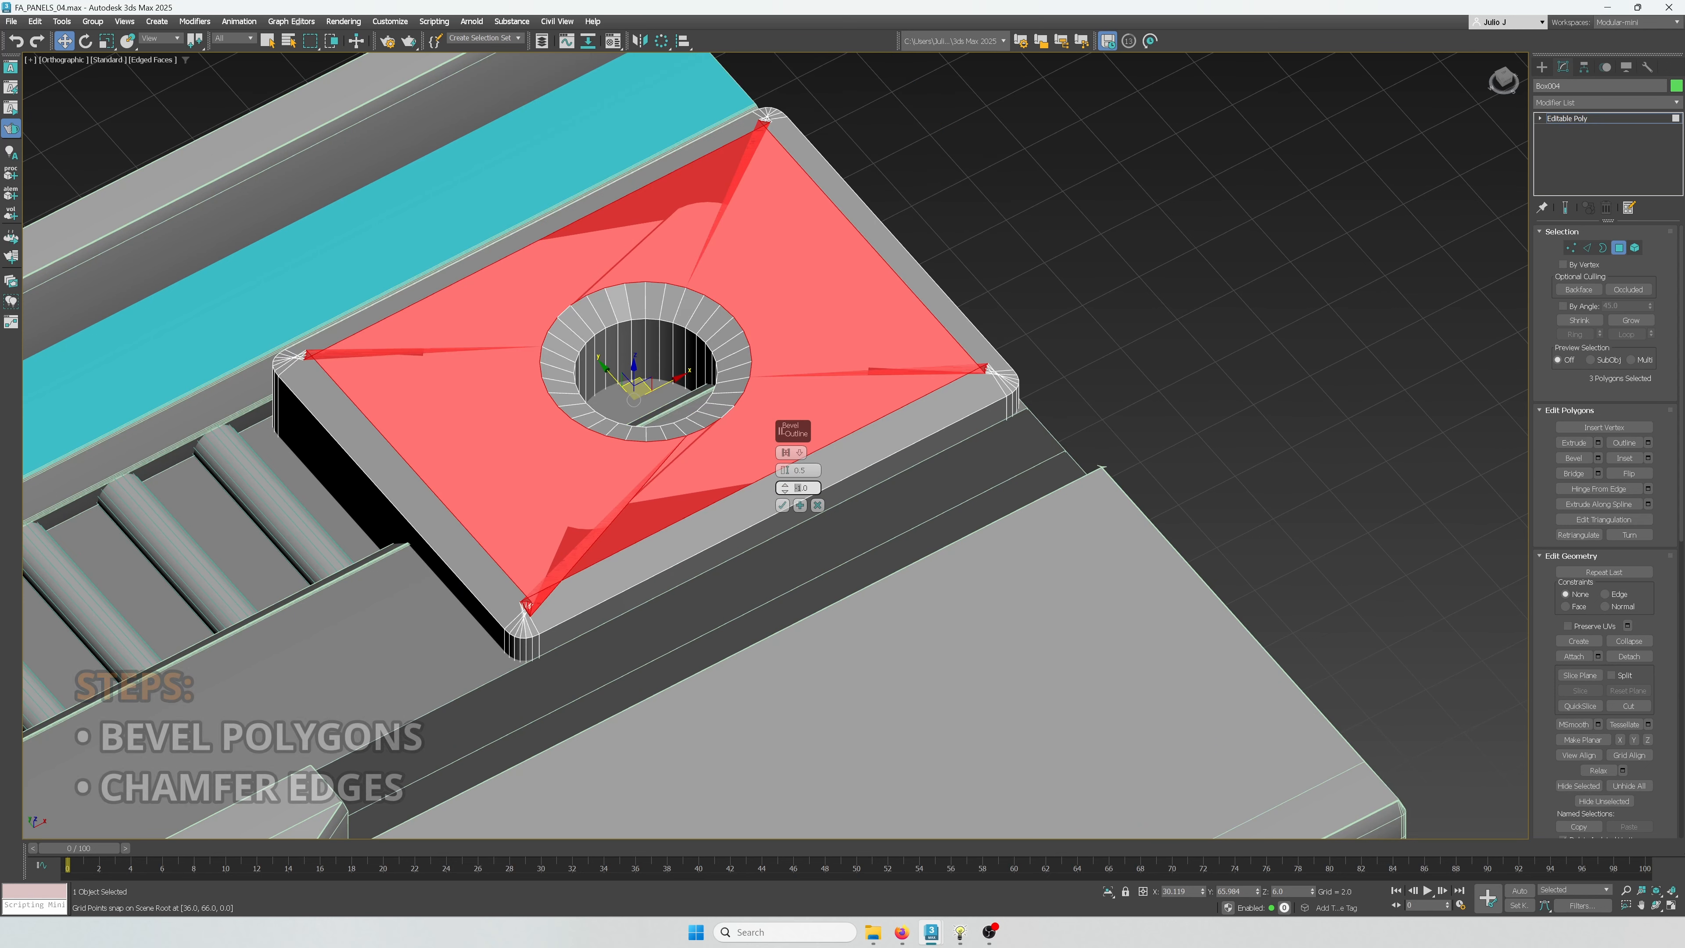
Set the top polygons' bevel outline to -0.25 and apply the bevel
{"action": "key", "text": "ctrl+a"}
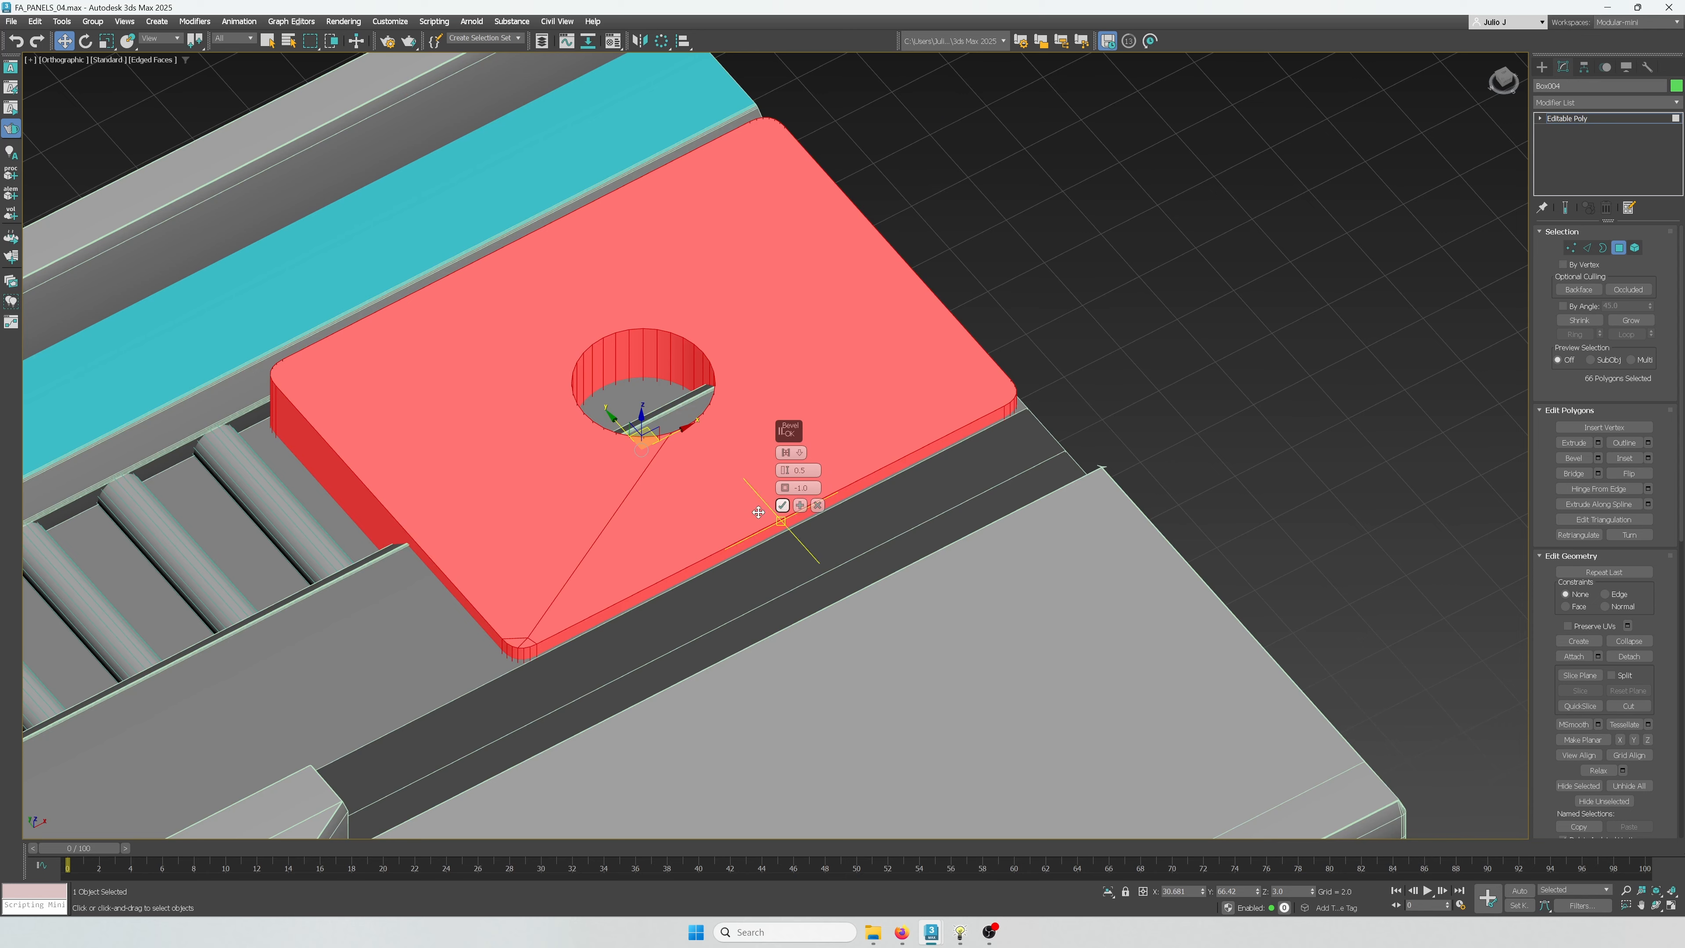
{"action": "middle_click_drag", "start_coordinate": [619, 532], "coordinate": [597, 534]}
{"action": "key", "text": "ctrl+z"}
{"action": "left_click_drag", "start_coordinate": [808, 488], "coordinate": [801, 488]}
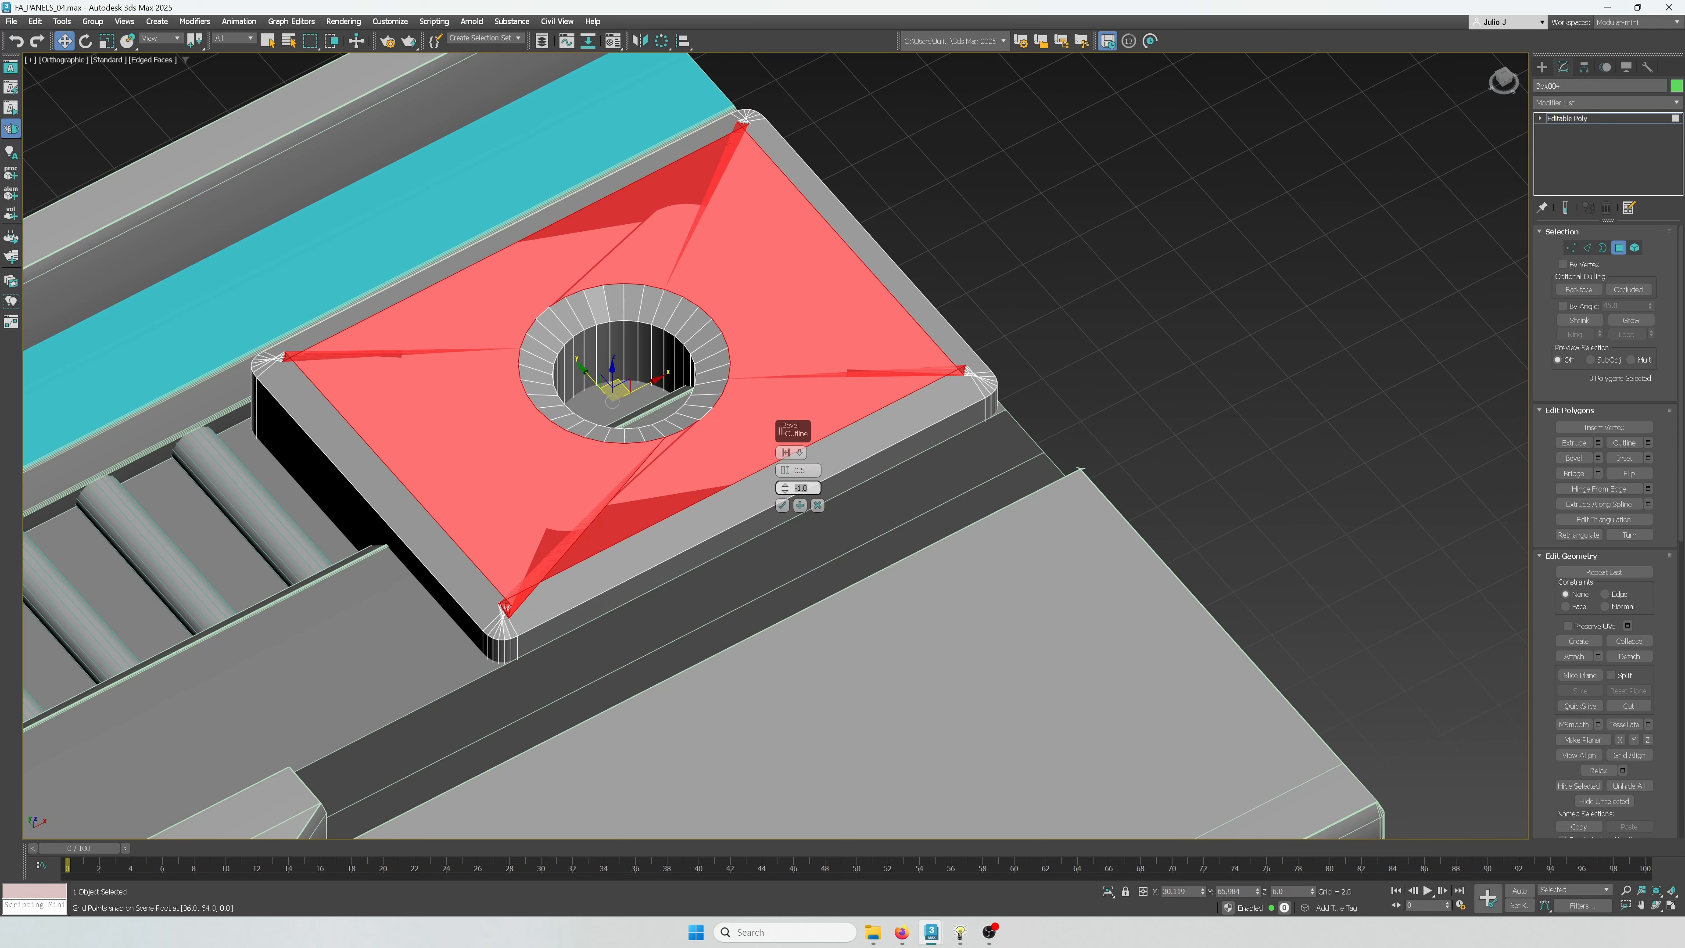
{"action": "type", "text": "-0.25"}
{"action": "key", "text": "Return"}
{"action": "key", "text": "t"}
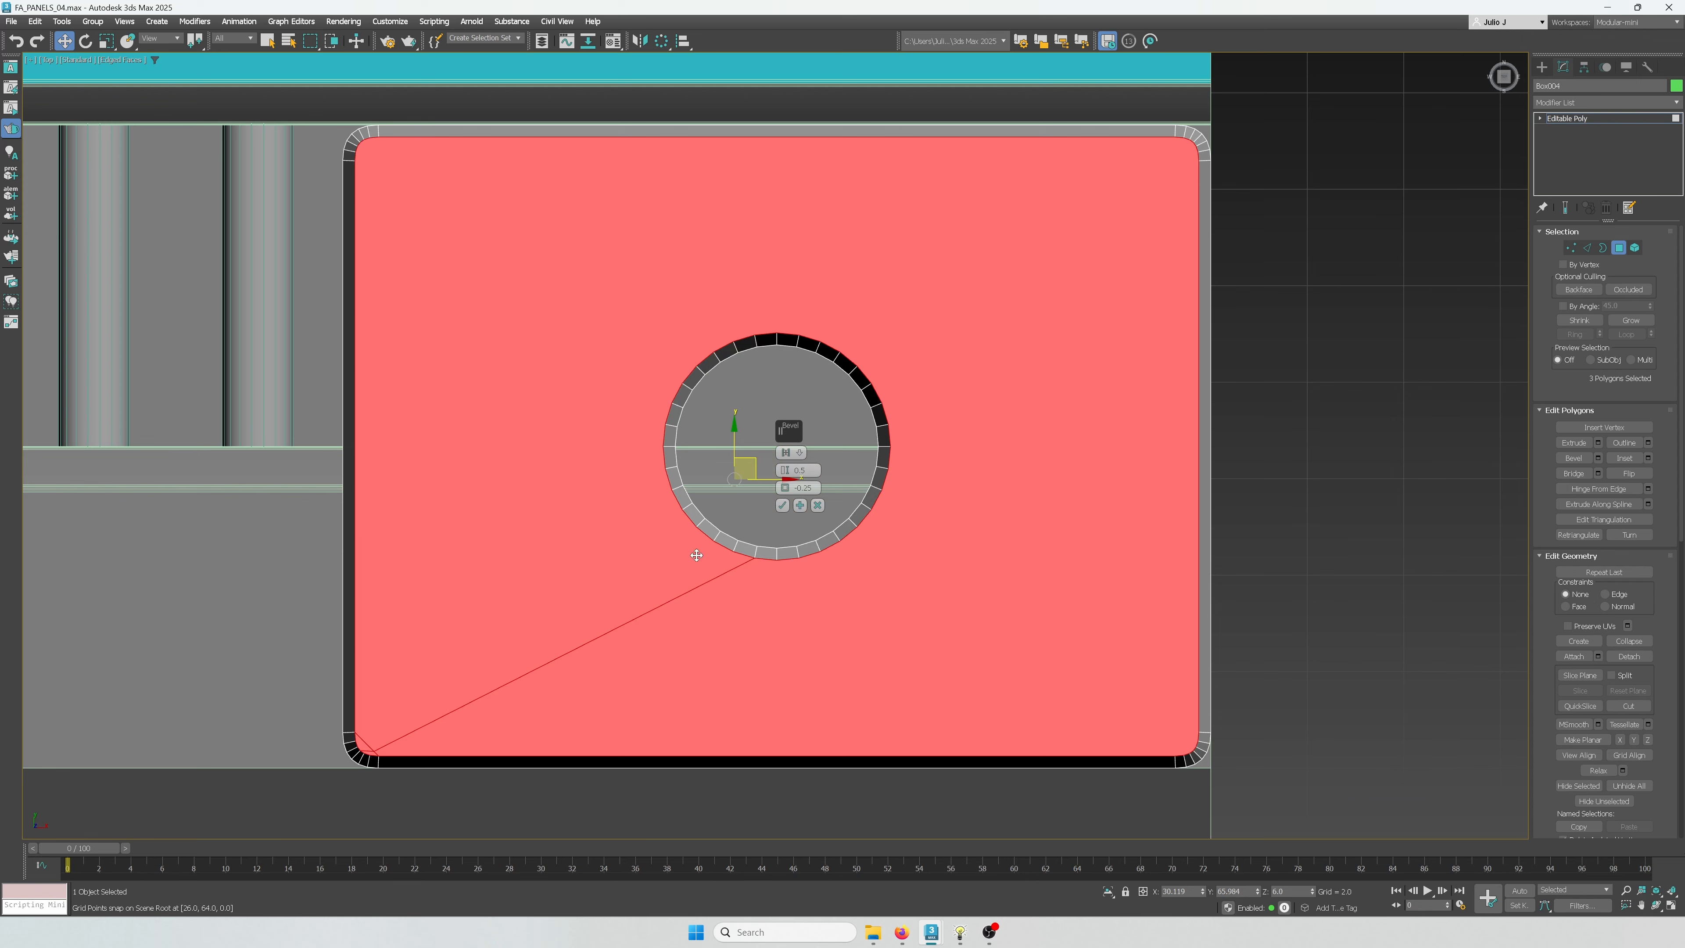
{"action": "left_click", "coordinate": [783, 505]}
Move the vertex ending the diagonal hole edge further inward from the plate's rounded corner
{"action": "left_click", "coordinate": [1573, 248]}
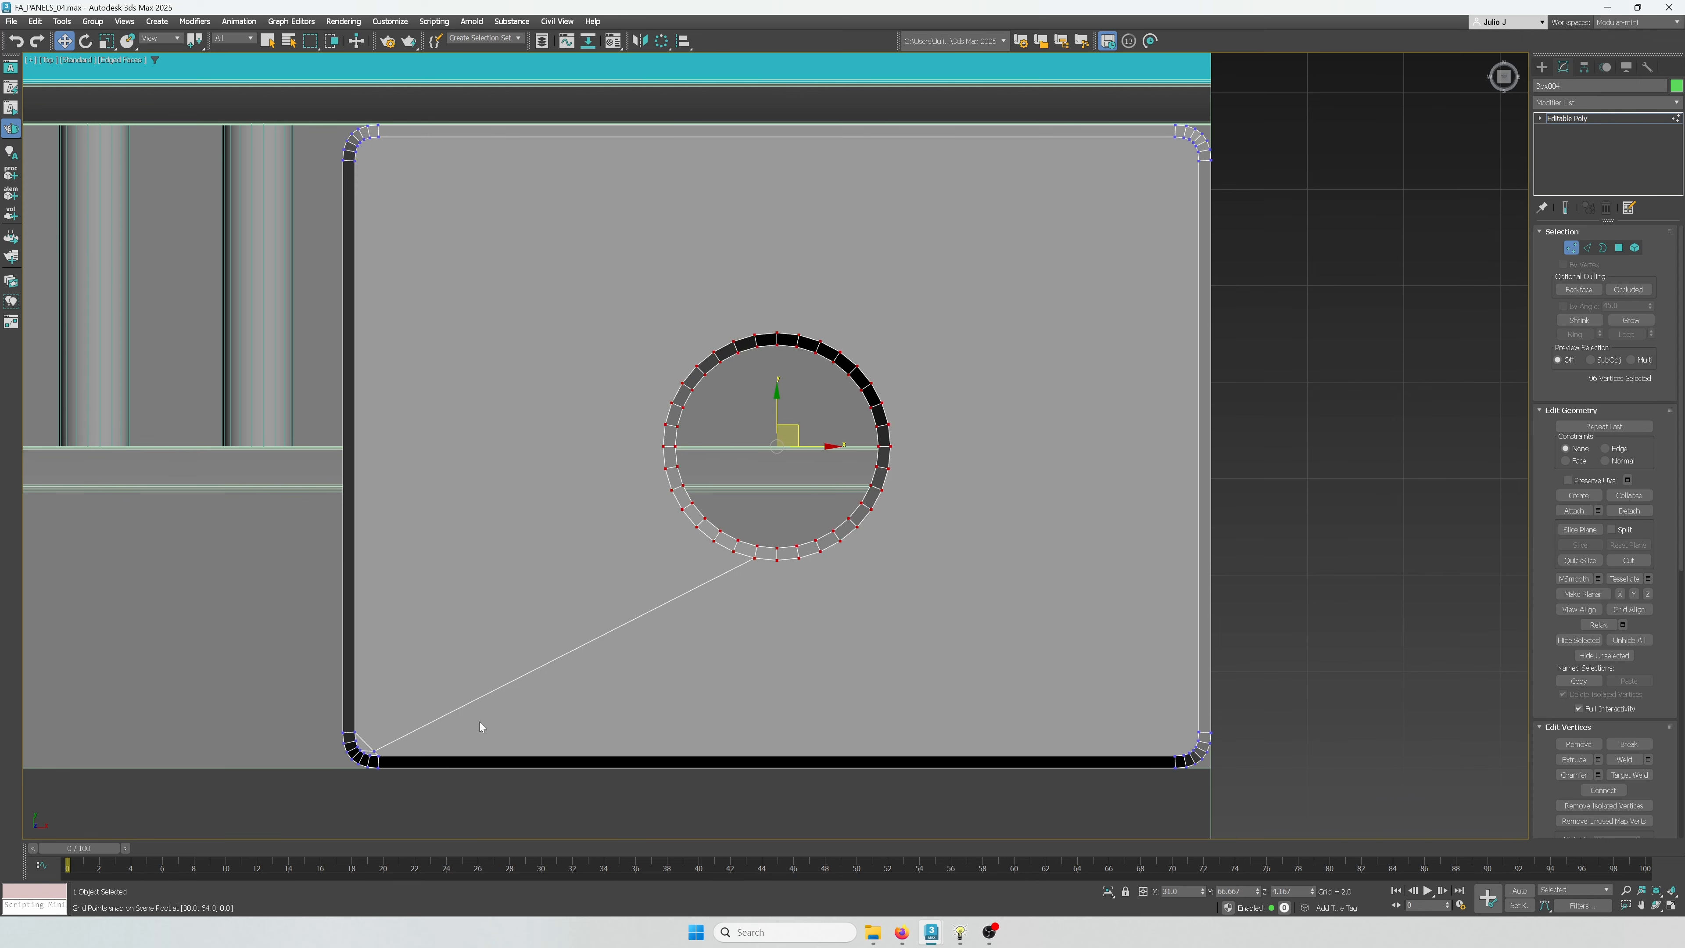
{"action": "left_click_drag", "start_coordinate": [378, 747], "coordinate": [386, 725]}
{"action": "left_click", "coordinate": [1604, 252]}
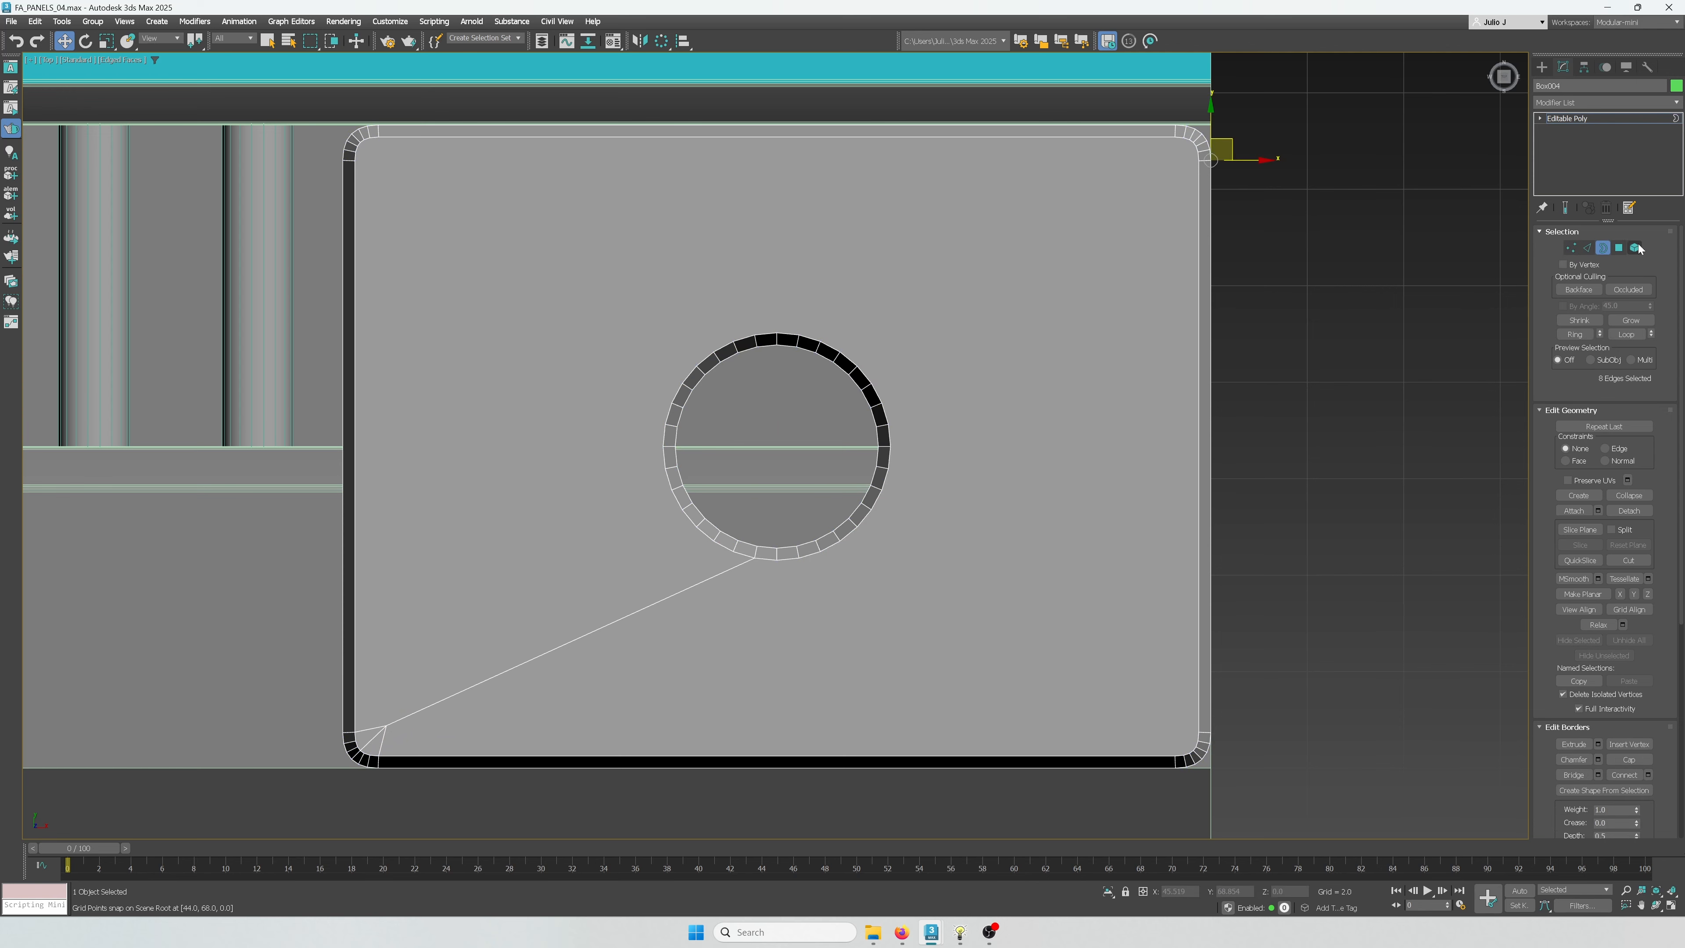
Select the edges around the plate's top outline and hole rim, leaving out the inner diagonal and corner edges
{"action": "key", "text": "4"}
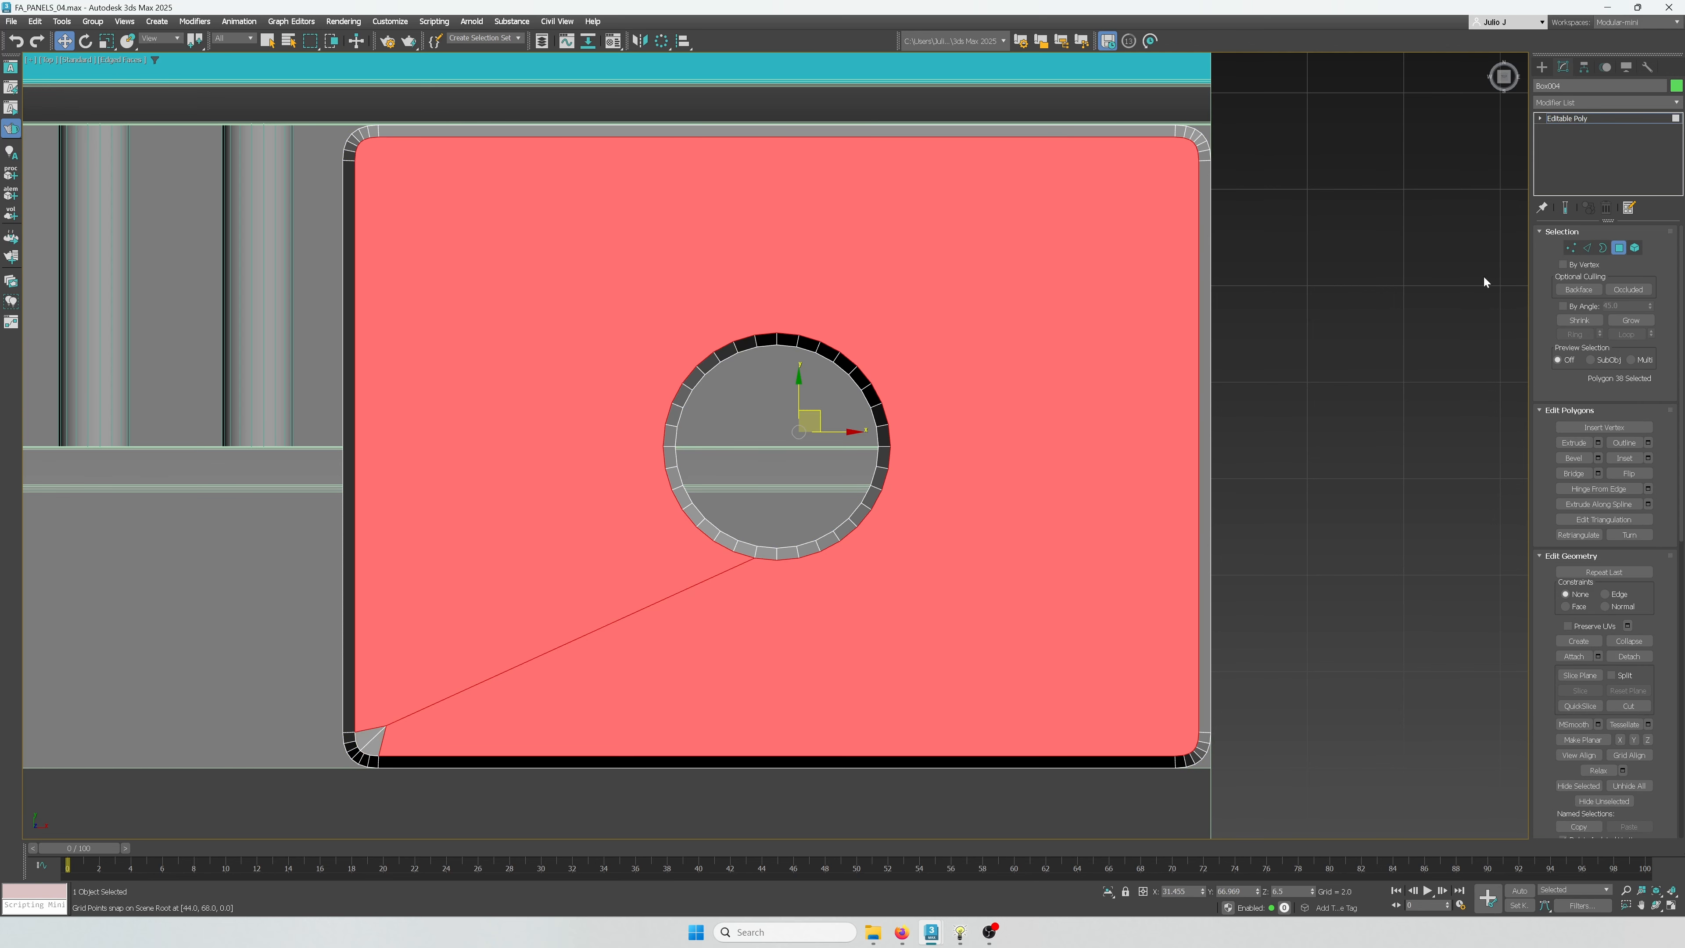
{"action": "left_click", "coordinate": [1588, 247]}
{"action": "scroll", "coordinate": [372, 760], "scroll_direction": "up", "scroll_amount": 3}
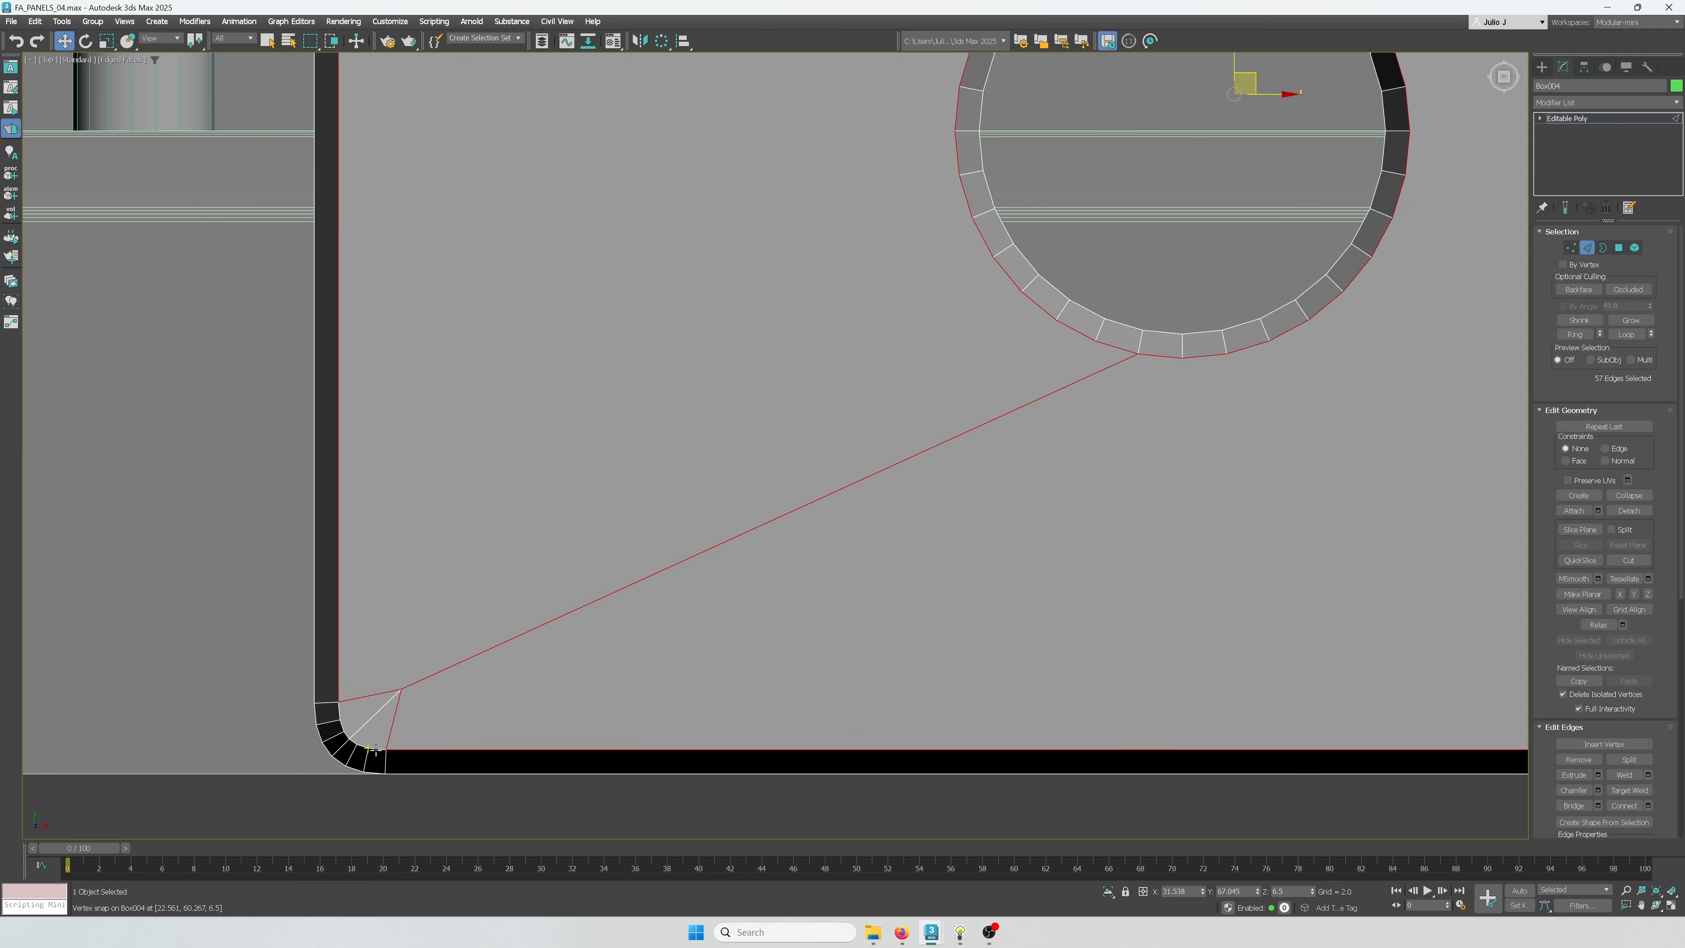
{"action": "left_click", "coordinate": [375, 751], "text": "ctrl"}
{"action": "left_click", "coordinate": [362, 748], "text": "ctrl"}
{"action": "left_click", "coordinate": [353, 743], "text": "ctrl"}
{"action": "scroll", "coordinate": [347, 742], "scroll_direction": "up", "scroll_amount": 3}
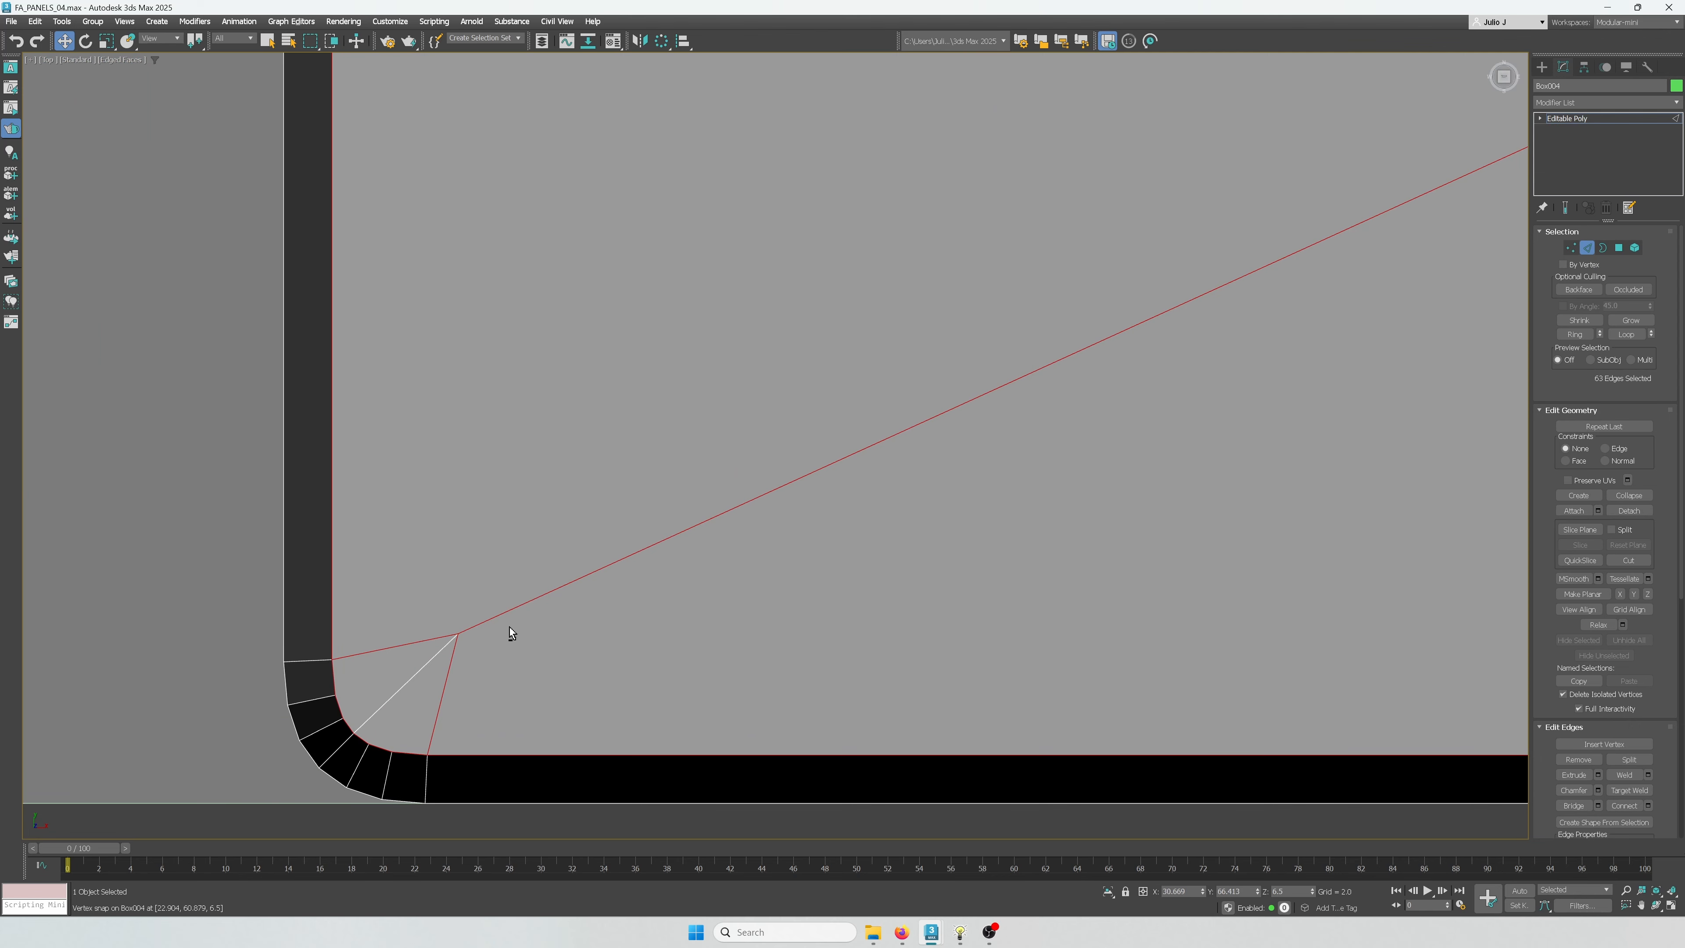
{"action": "left_click_drag", "start_coordinate": [486, 658], "coordinate": [454, 607], "text": "alt"}
{"action": "scroll", "coordinate": [569, 611], "scroll_direction": "down", "scroll_amount": 5}
{"action": "middle_click_drag", "start_coordinate": [1000, 482], "coordinate": [793, 581]}
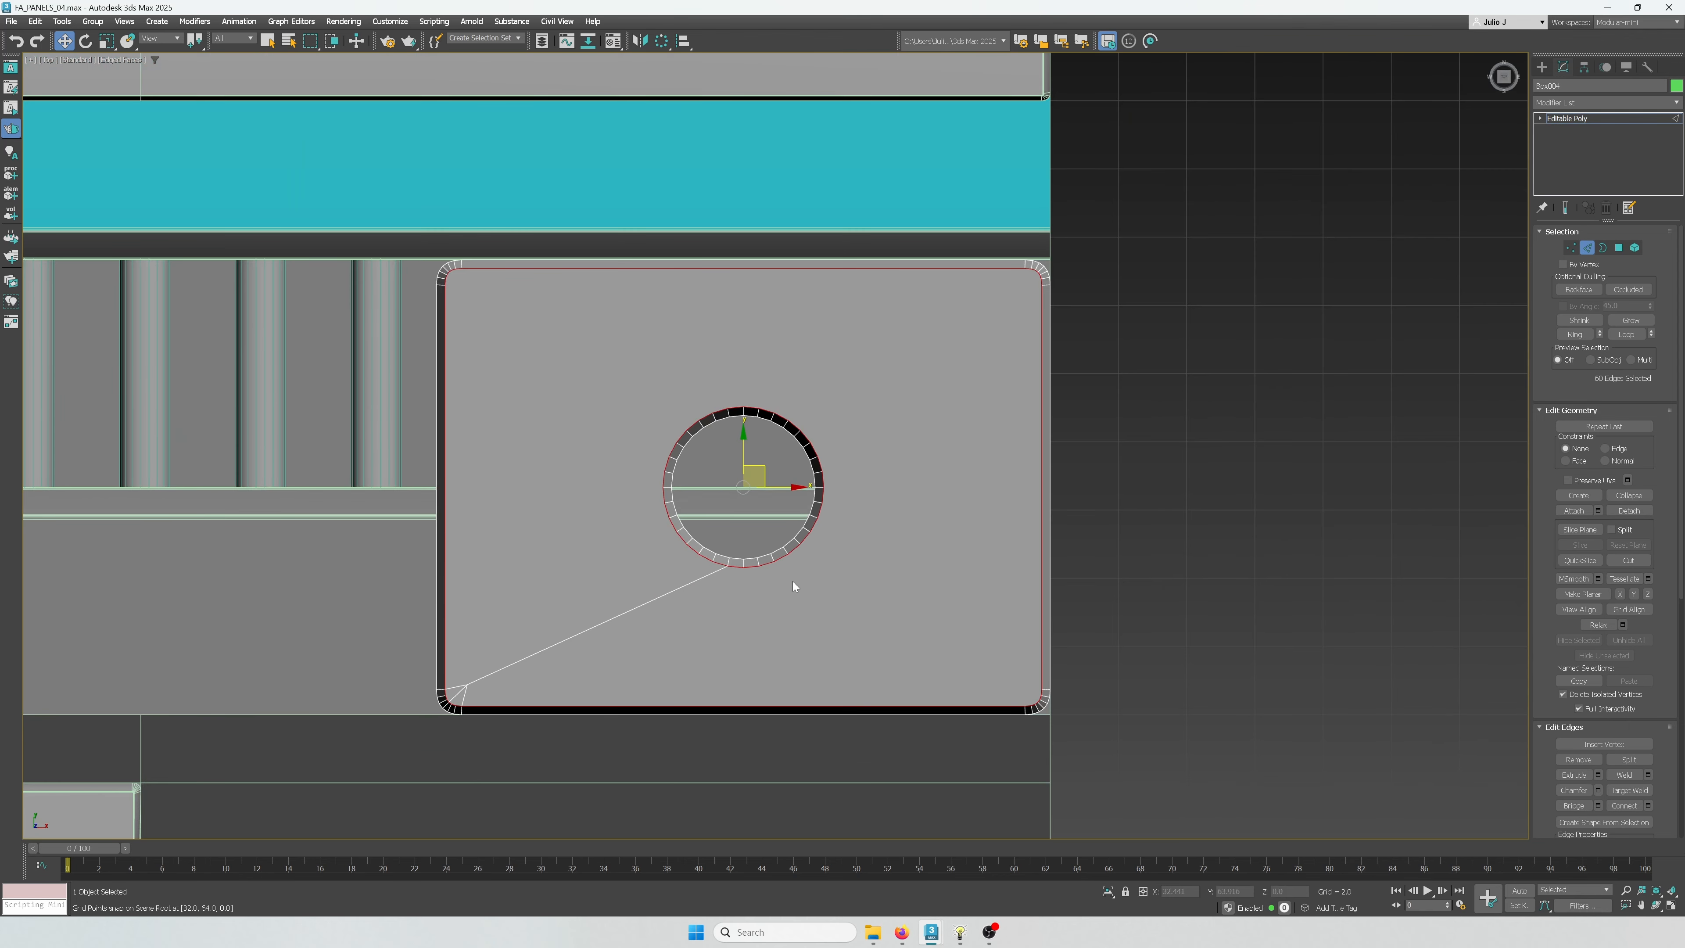
Chamfer the plate's top outline and hole rim edges by an amount of 0.084
{"action": "middle_click_drag", "start_coordinate": [599, 655], "coordinate": [657, 534]}
{"action": "scroll", "coordinate": [649, 539], "scroll_direction": "up", "scroll_amount": 3}
{"action": "key", "text": "ctrl+shift+c"}
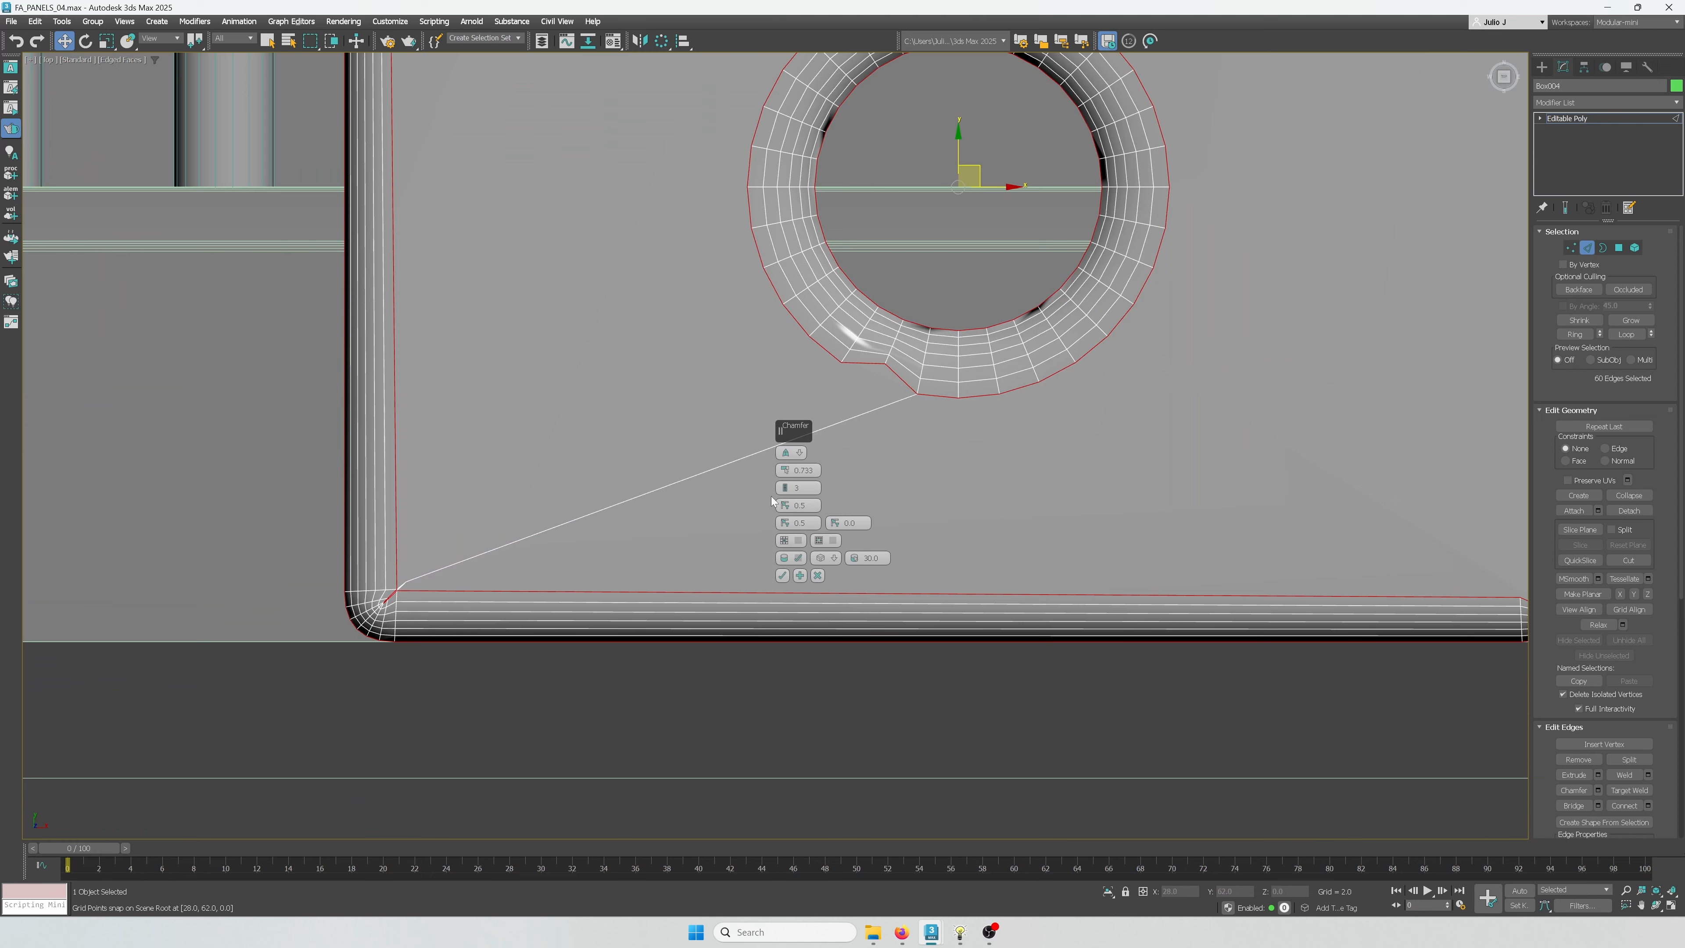
{"action": "left_click_drag", "start_coordinate": [786, 470], "coordinate": [788, 462]}
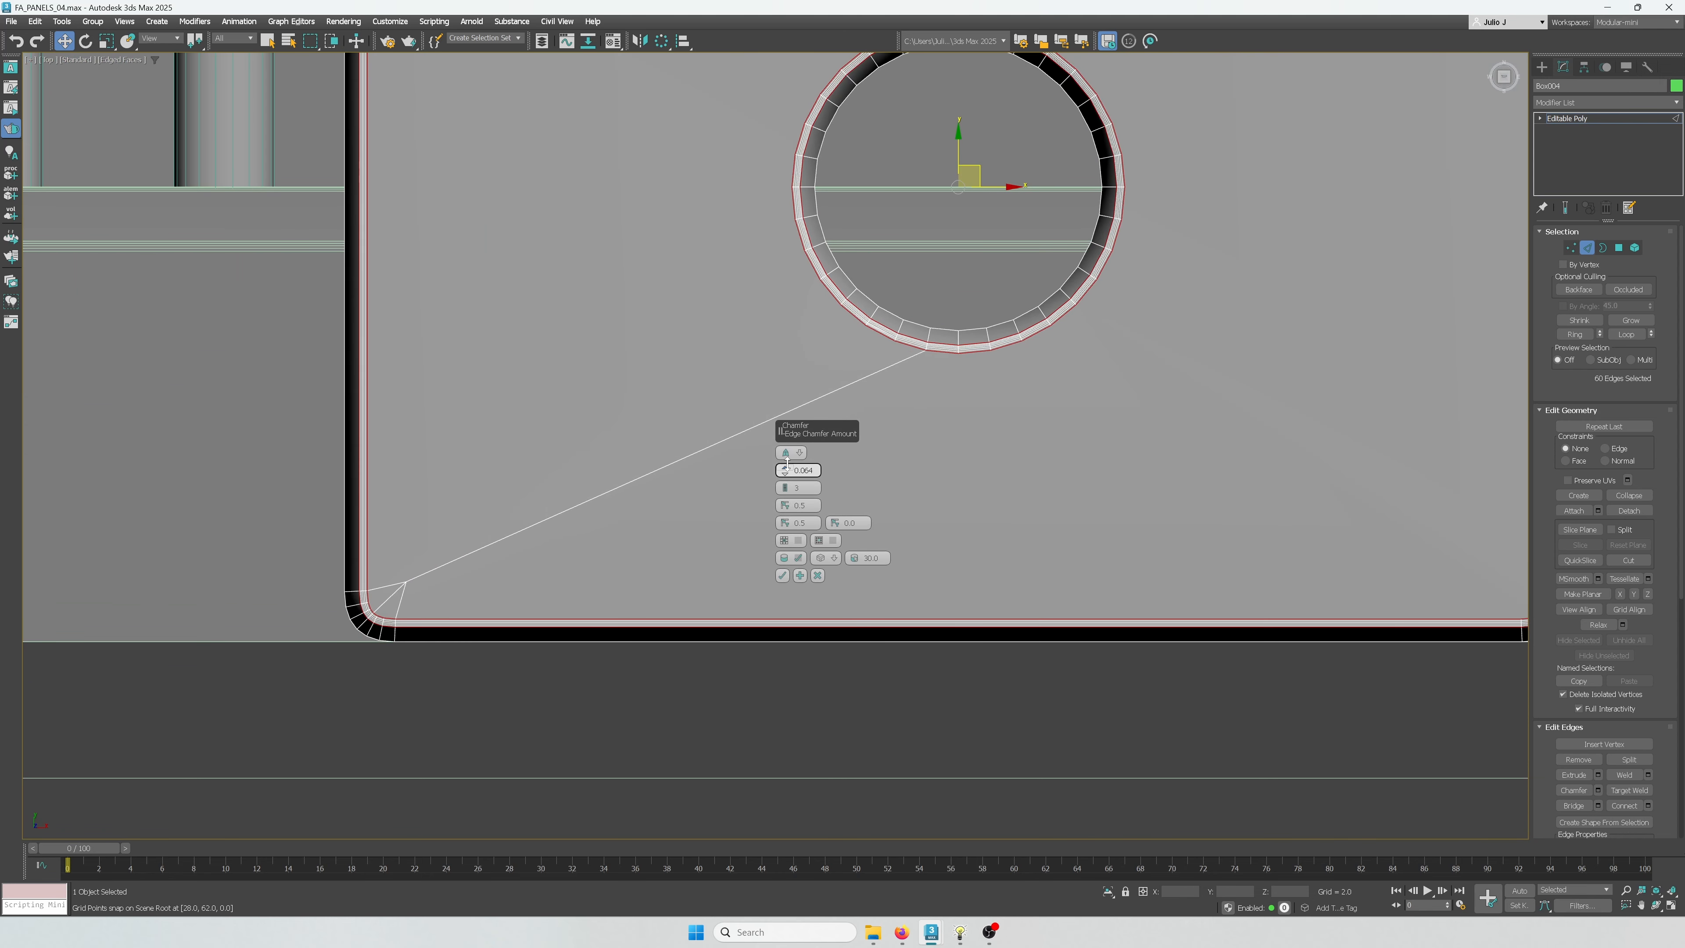
{"action": "scroll", "coordinate": [601, 541], "scroll_direction": "down", "scroll_amount": 3}
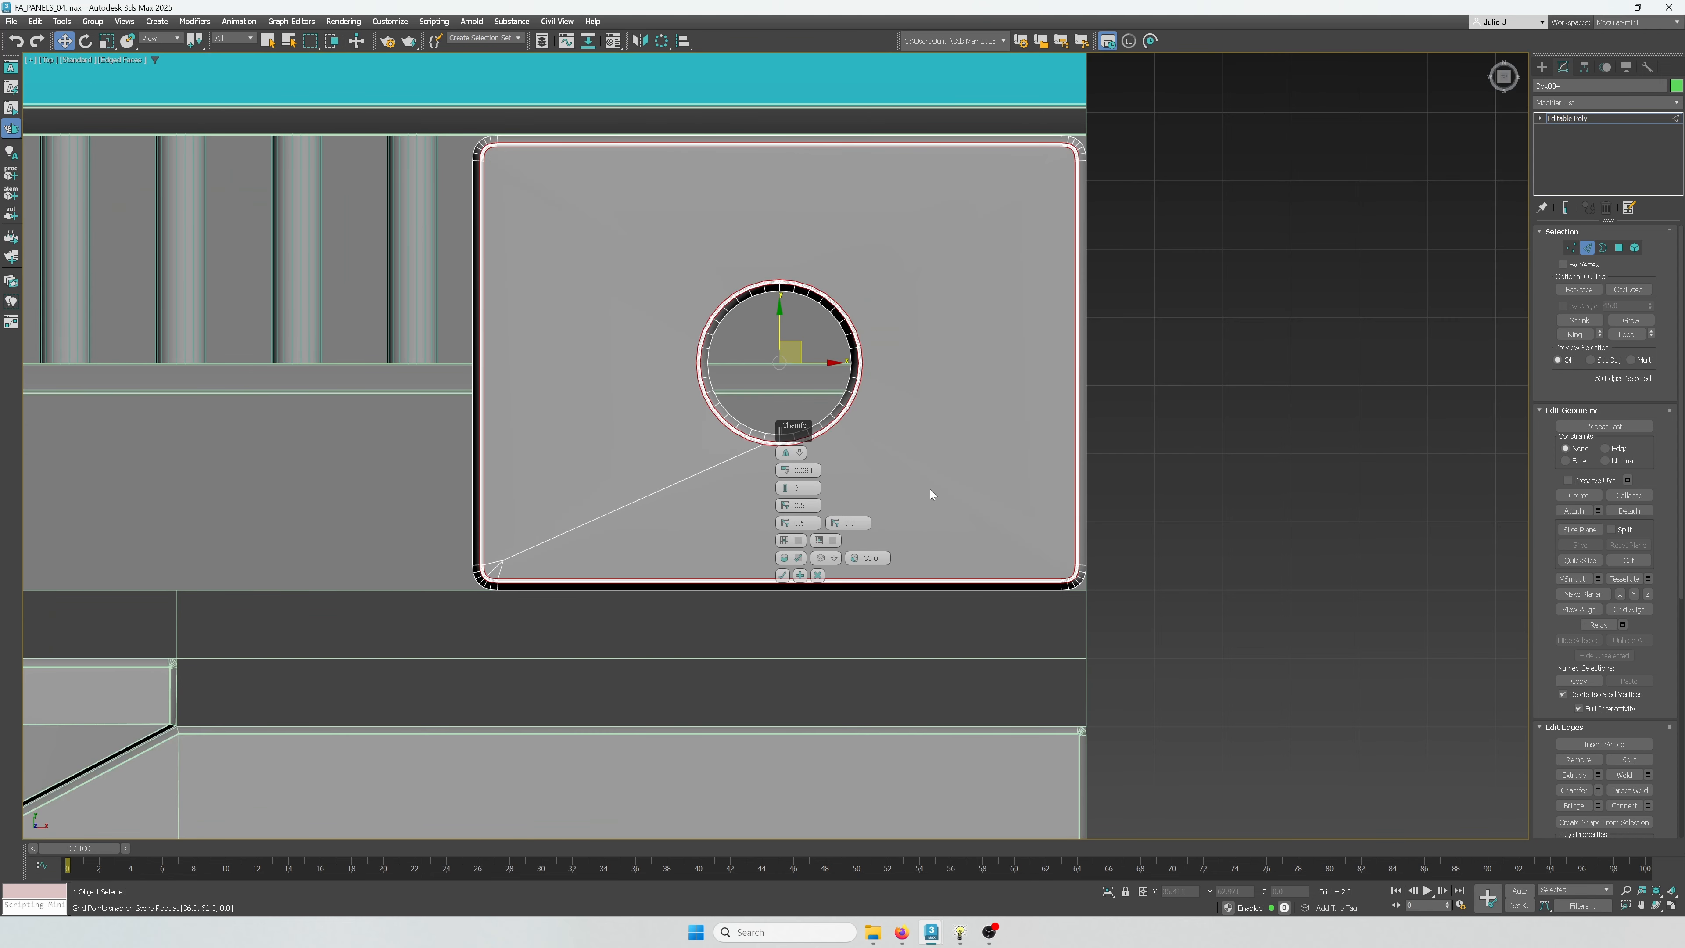
{"action": "scroll", "coordinate": [930, 495], "scroll_direction": "up", "scroll_amount": 1}
{"action": "scroll", "coordinate": [699, 435], "scroll_direction": "up", "scroll_amount": 3}
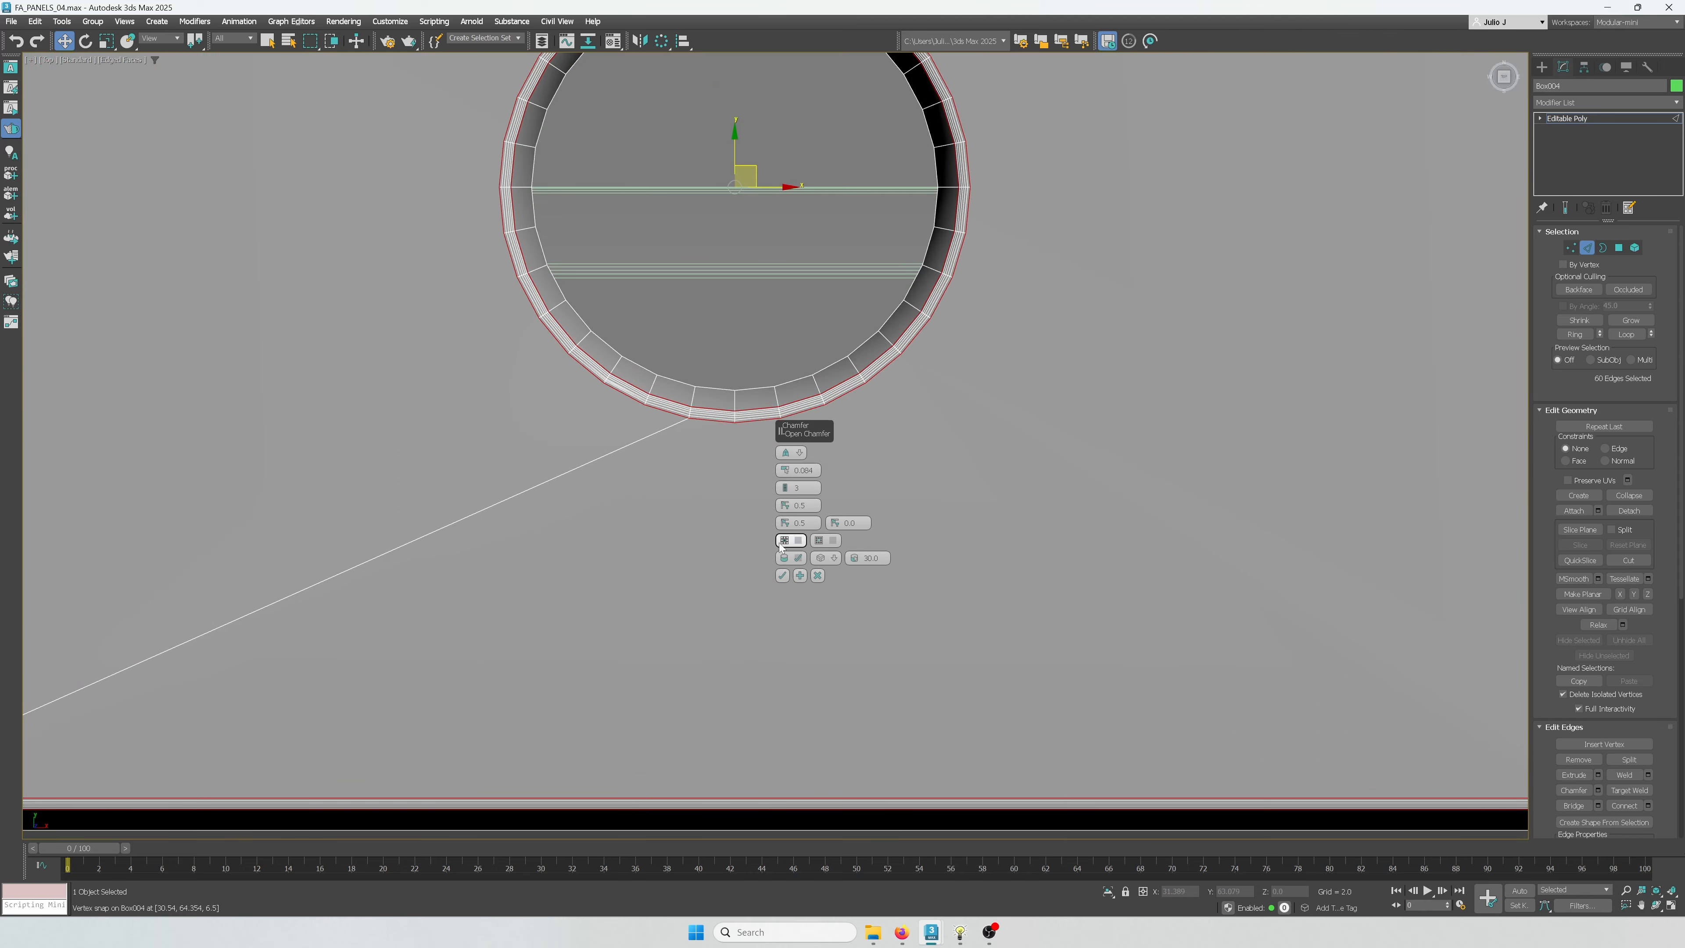
{"action": "left_click", "coordinate": [782, 576]}
{"action": "scroll", "coordinate": [782, 575], "scroll_direction": "down", "scroll_amount": 3}
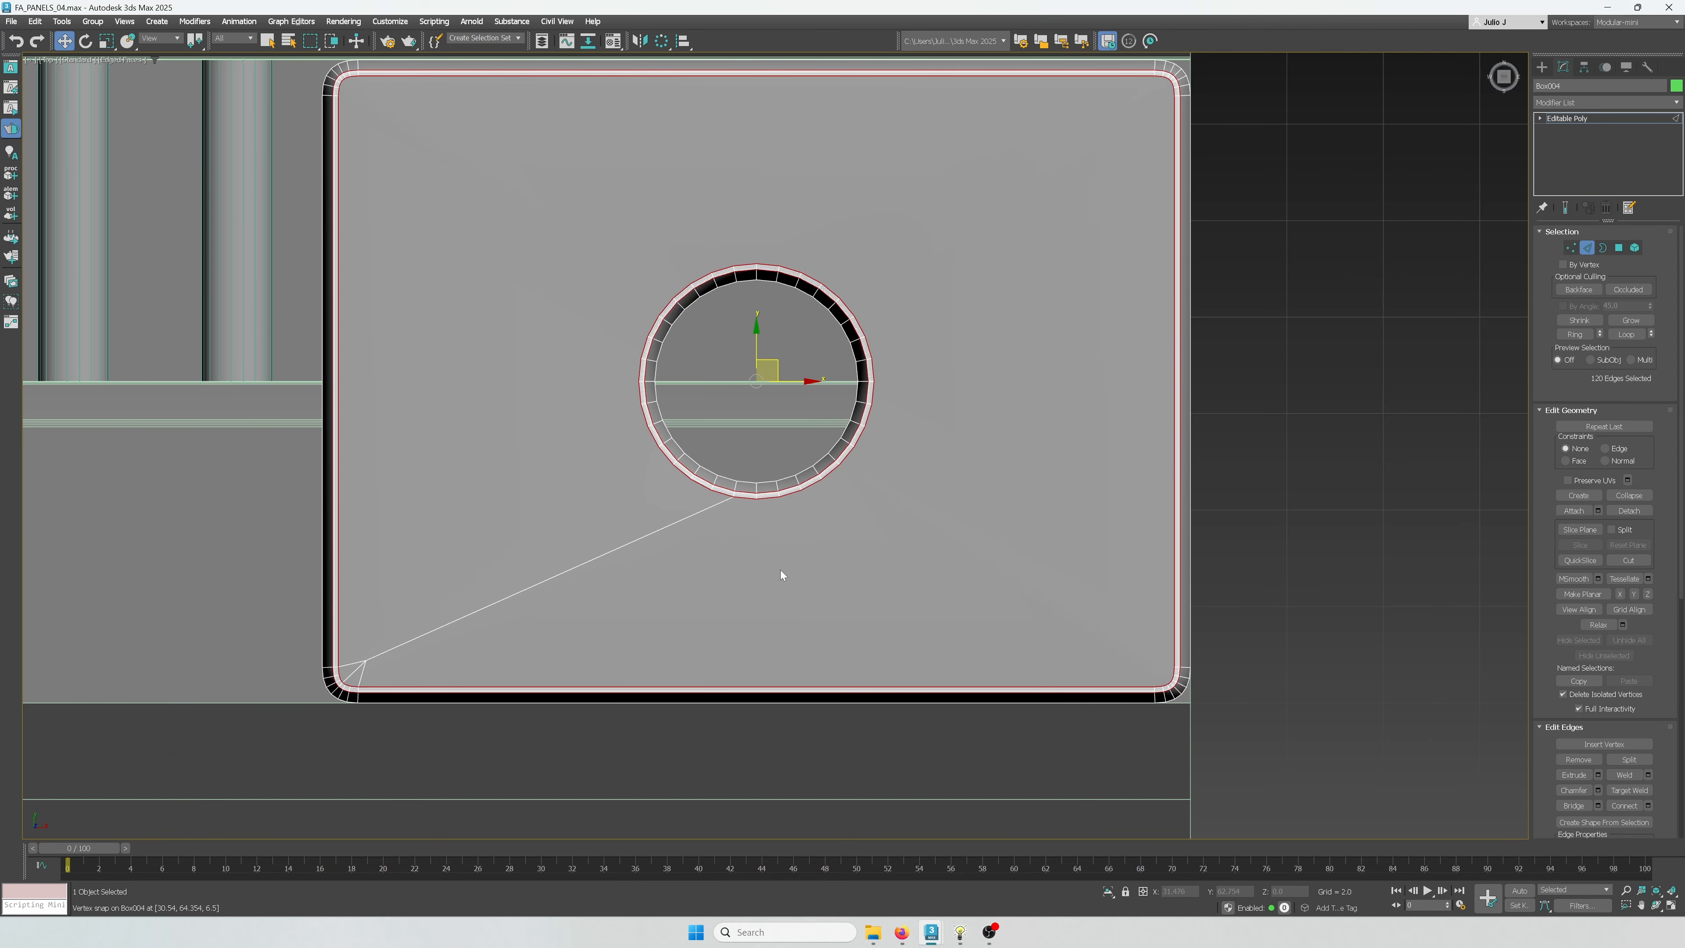
Select the plate's large flat top polygon together with the two small polygons at its corner
{"action": "left_click", "coordinate": [1619, 248]}
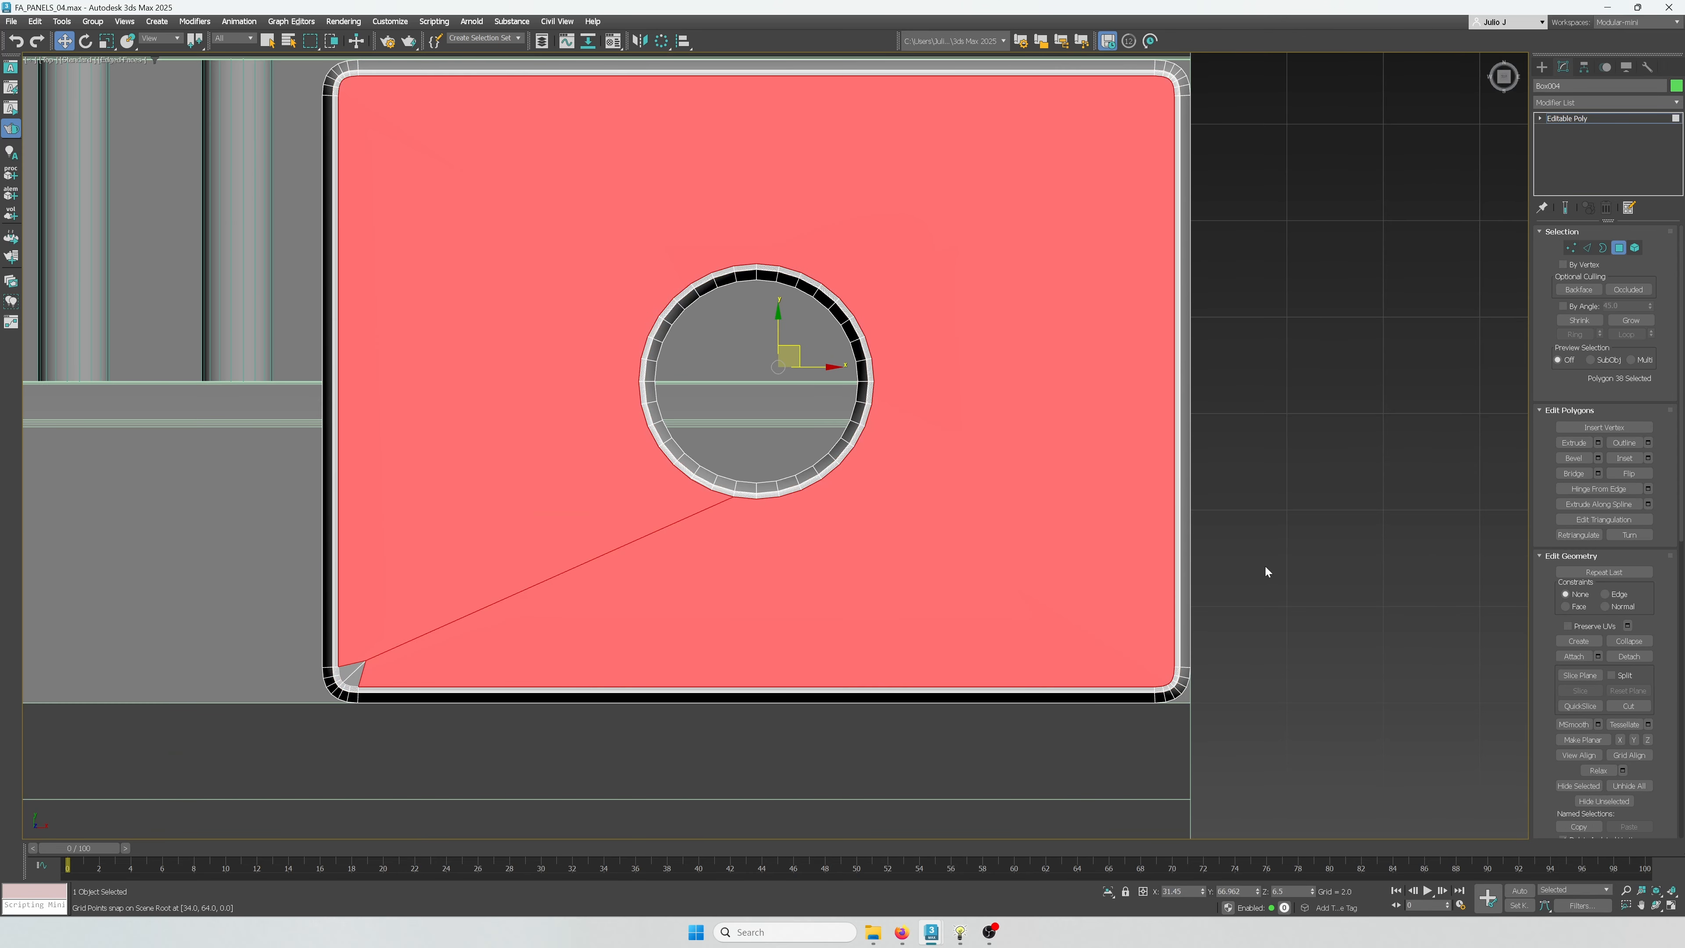
{"action": "key", "text": "i"}
{"action": "left_click_drag", "start_coordinate": [1028, 530], "coordinate": [1027, 528]}
{"action": "key", "text": "ctrl+z"}
{"action": "scroll", "coordinate": [345, 692], "scroll_direction": "up", "scroll_amount": 5}
{"action": "left_click", "coordinate": [375, 650], "text": "ctrl"}
{"action": "left_click", "coordinate": [353, 631], "text": "ctrl"}
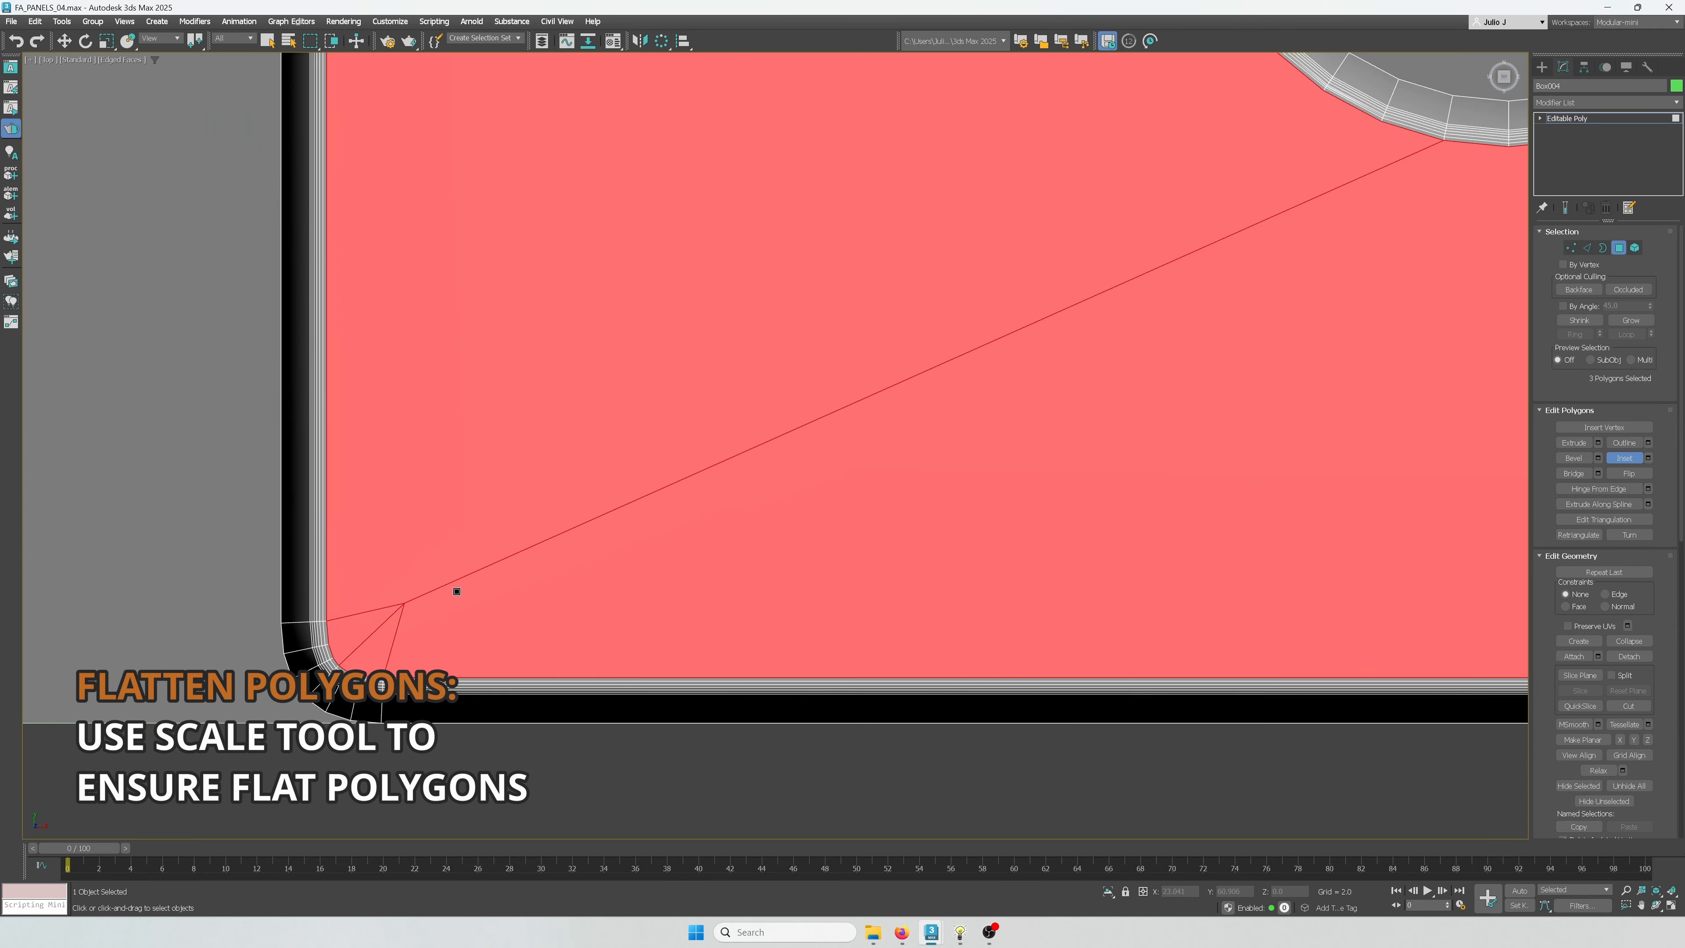
Flatten the plate's top surface by scaling its vertices along the Z axis
{"action": "scroll", "coordinate": [457, 591], "scroll_direction": "down", "scroll_amount": 4}
{"action": "middle_click_drag", "start_coordinate": [756, 532], "coordinate": [636, 632]}
{"action": "scroll", "coordinate": [636, 632], "scroll_direction": "down", "scroll_amount": 2}
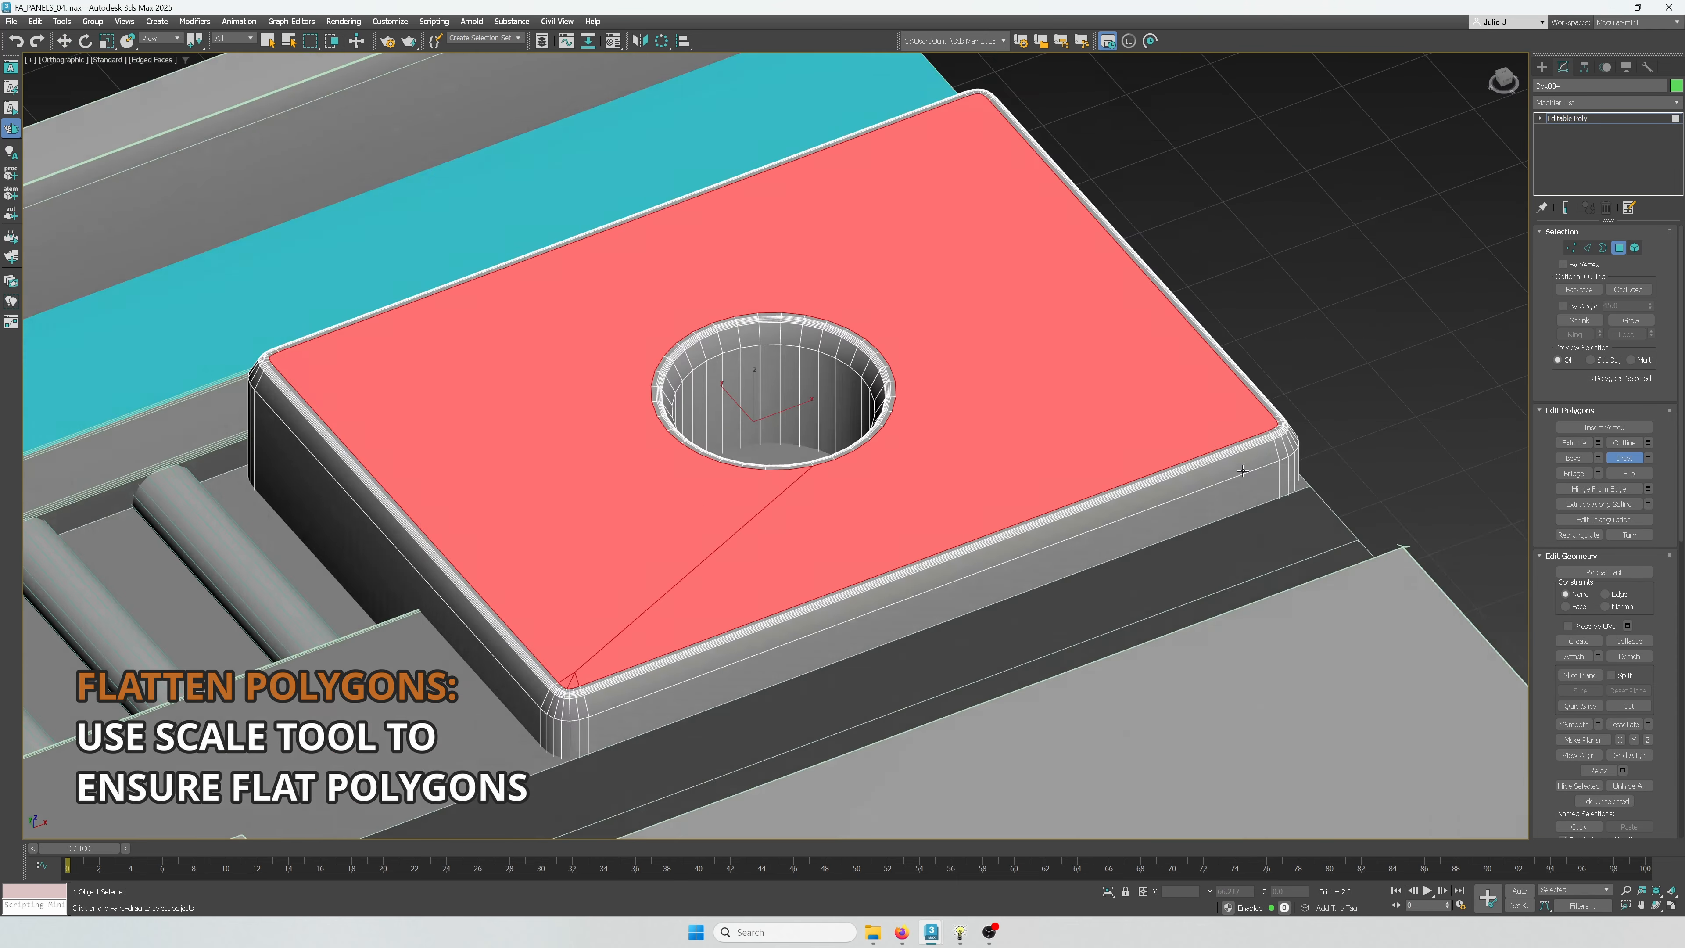
{"action": "middle_click_drag", "start_coordinate": [1212, 496], "coordinate": [1497, 275], "text": "alt"}
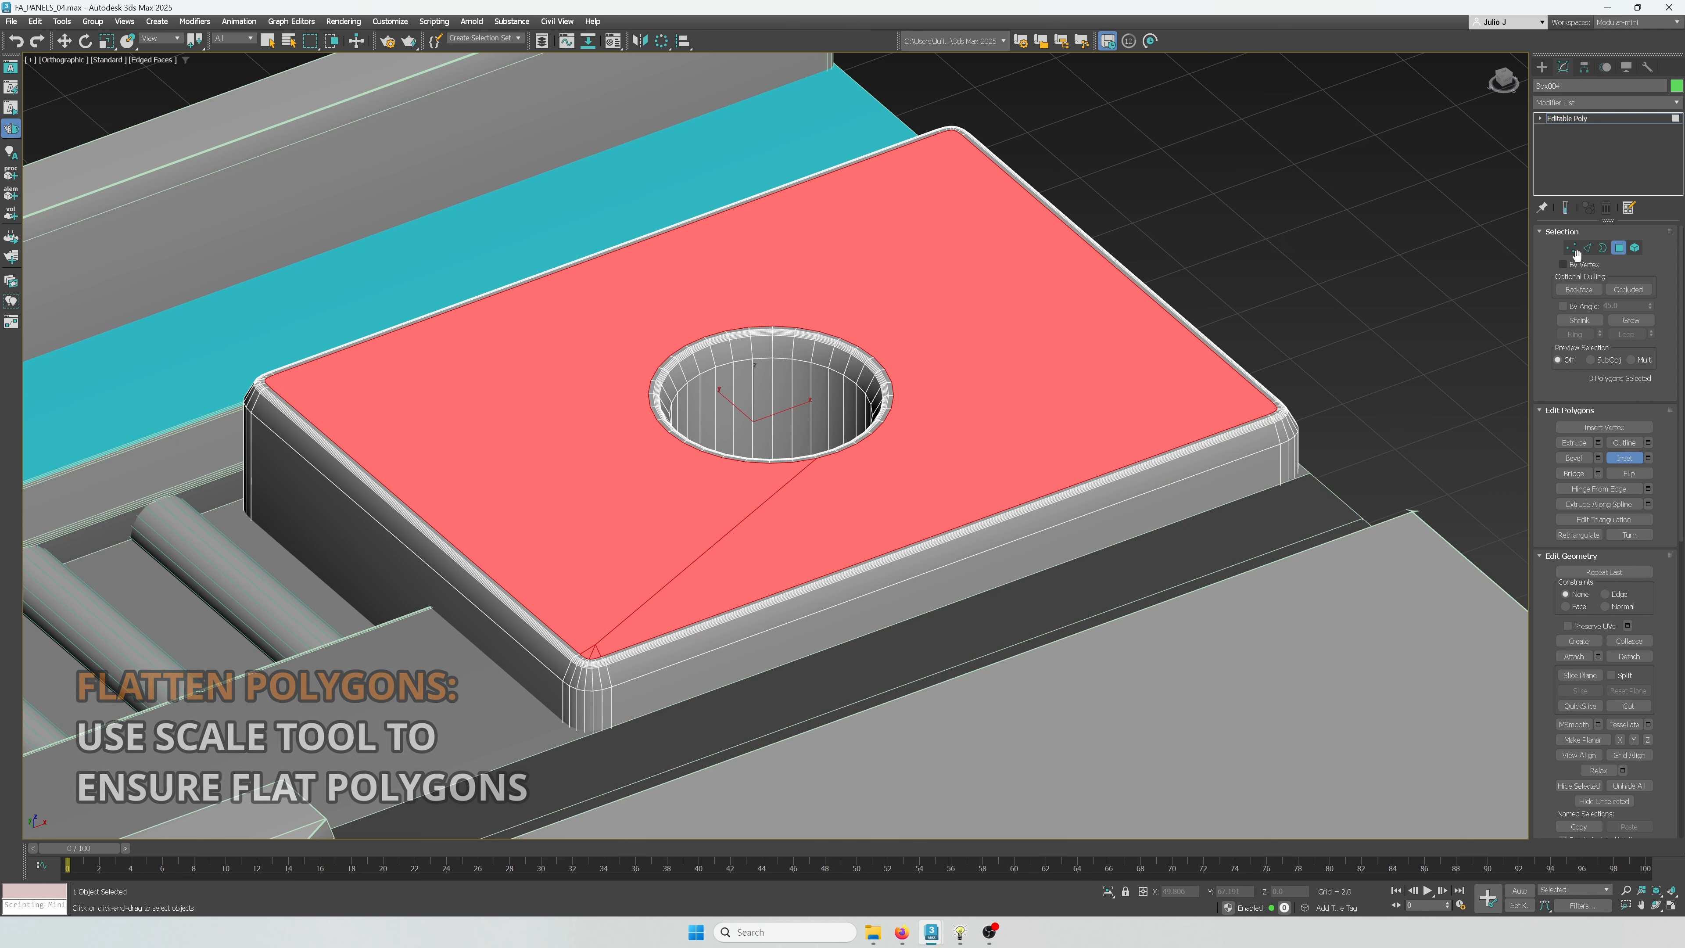
{"action": "key", "text": "w"}
{"action": "key", "text": "r"}
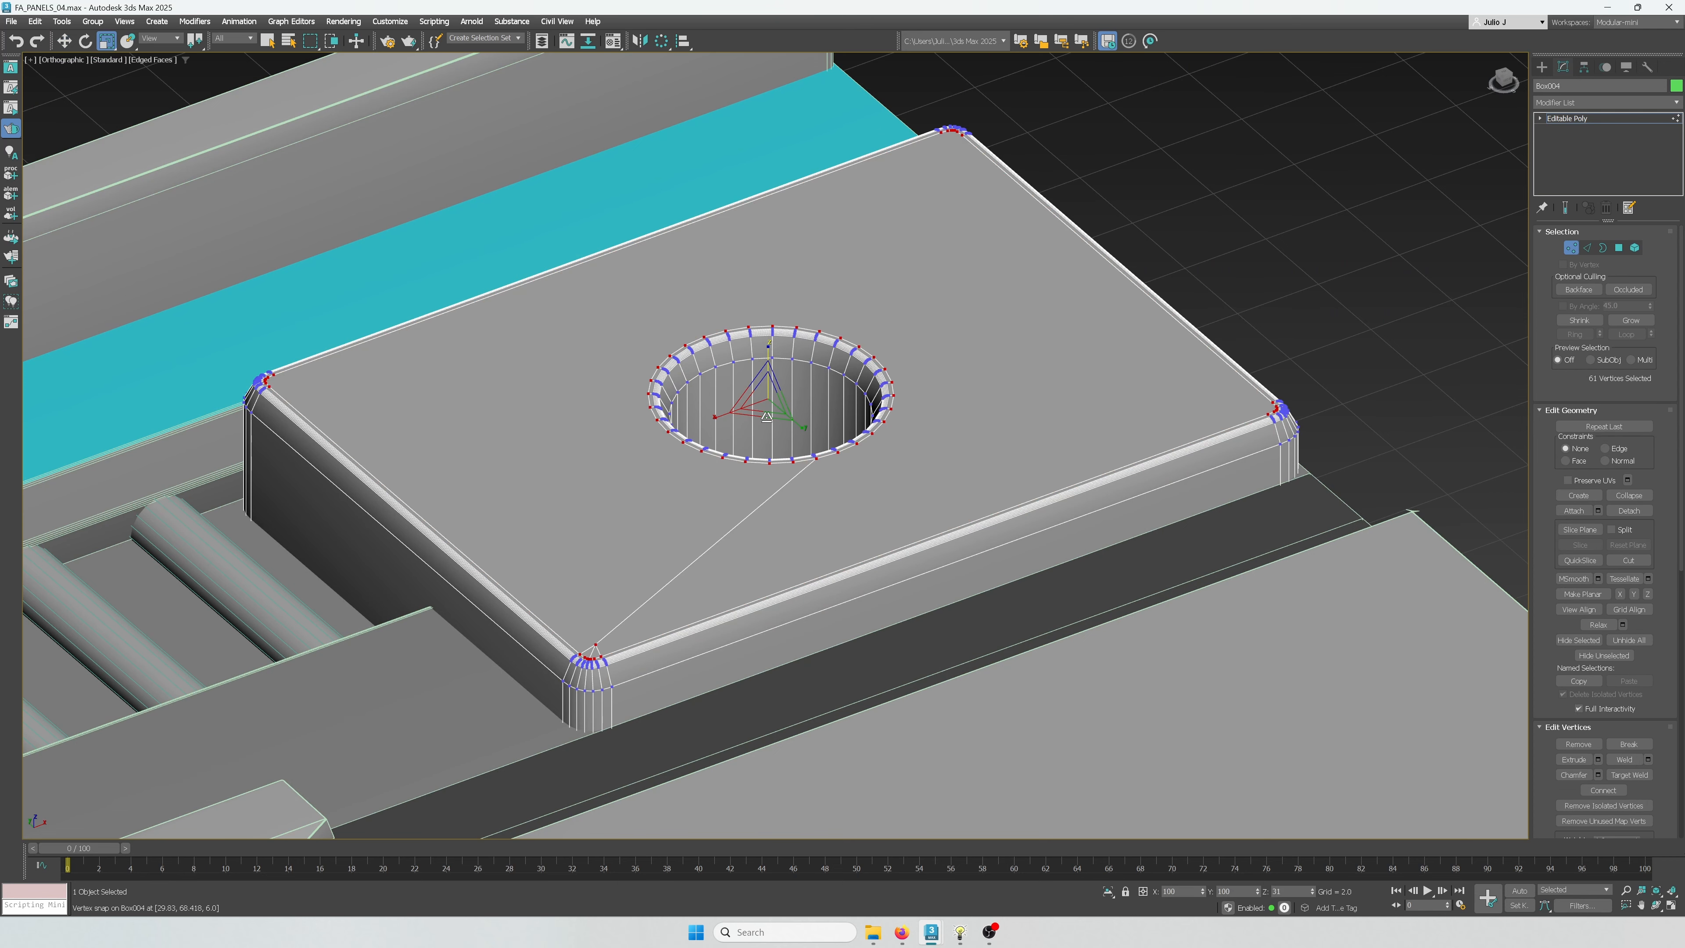
{"action": "left_click", "coordinate": [1586, 248]}
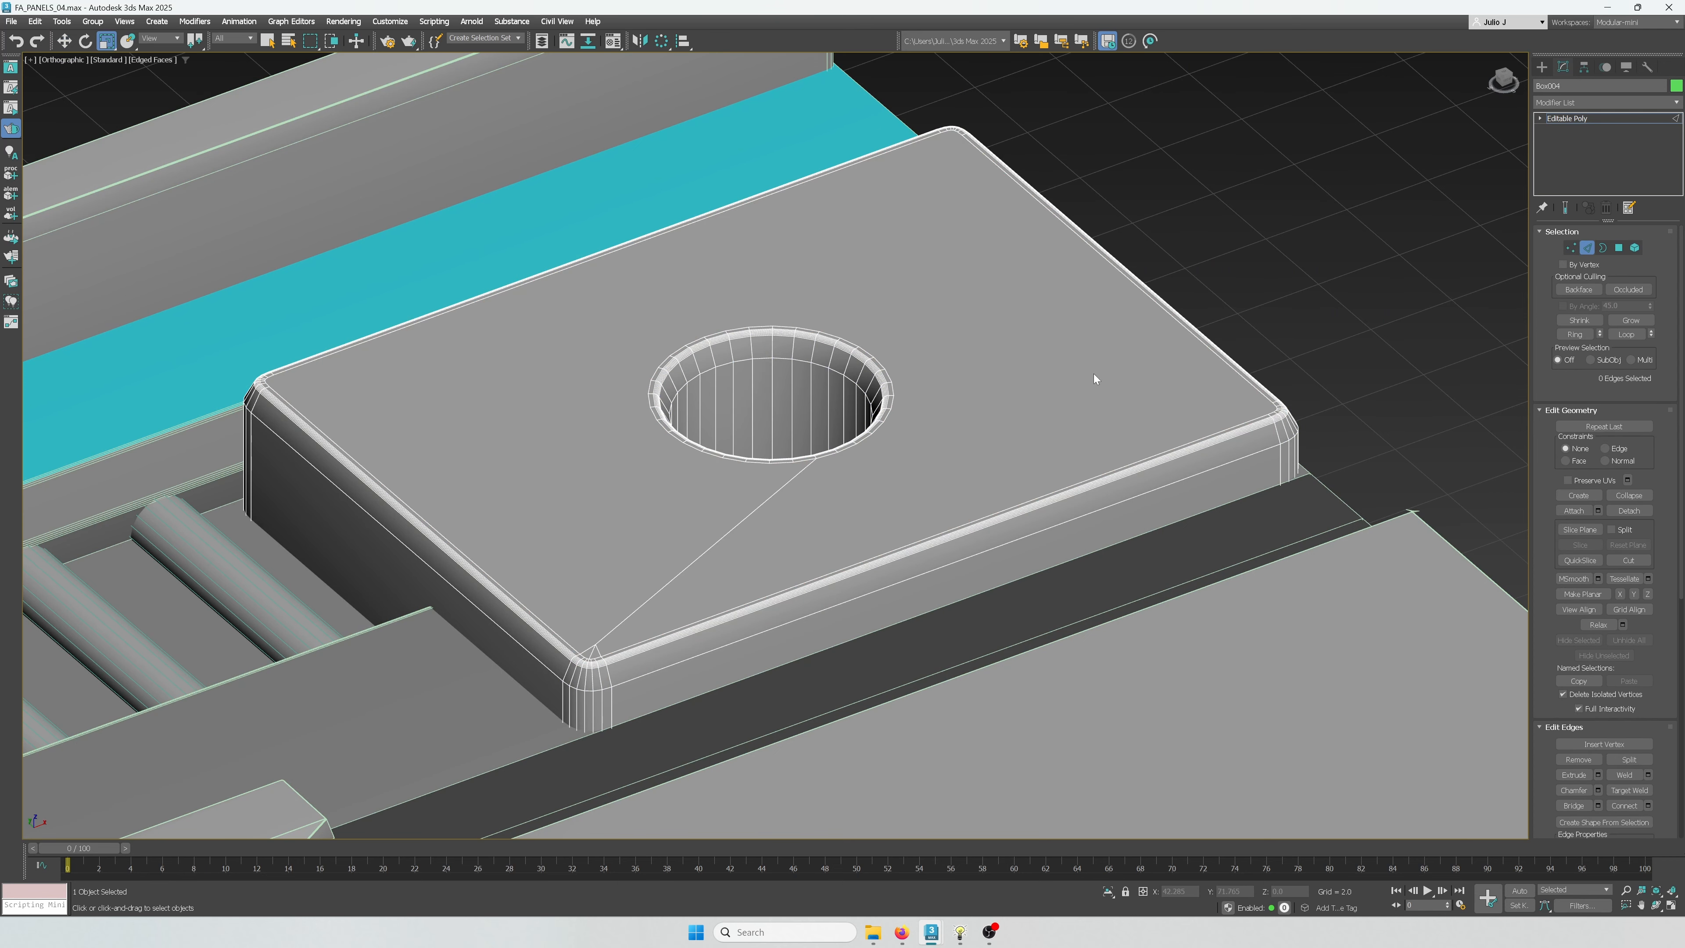
{"action": "key", "text": "F4"}
{"action": "key", "text": "F4"}
Copy the small round button from the other panel onto the plate with the hole
{"action": "key", "text": "t"}
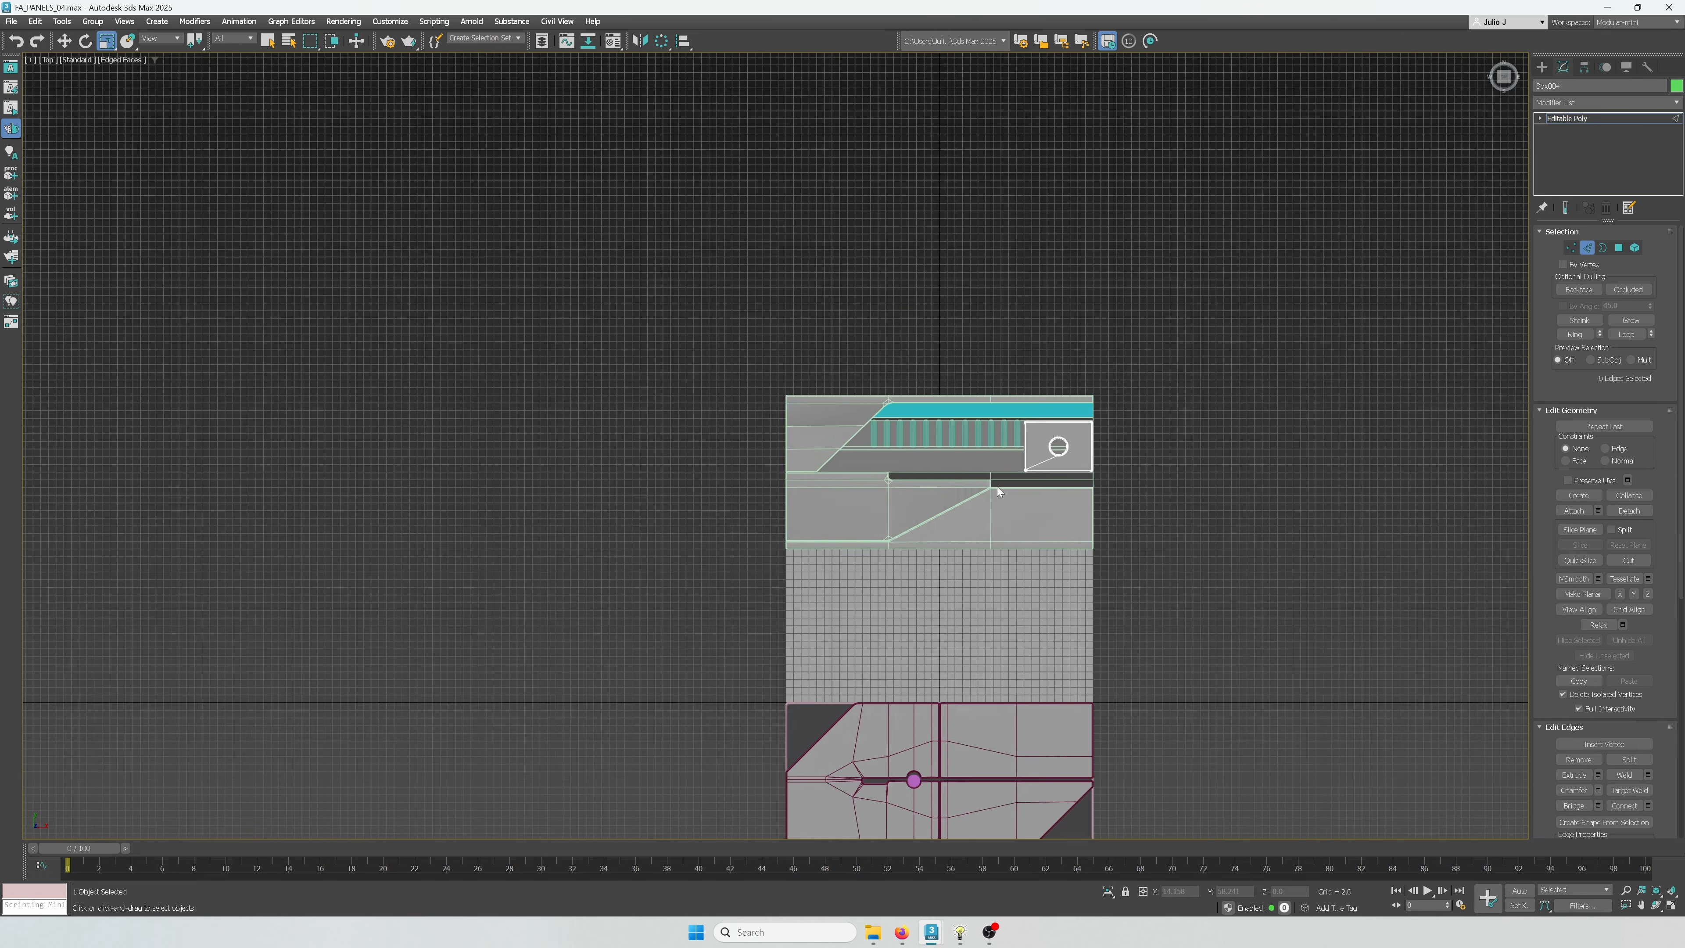
{"action": "middle_click_drag", "start_coordinate": [998, 488], "coordinate": [972, 259]}
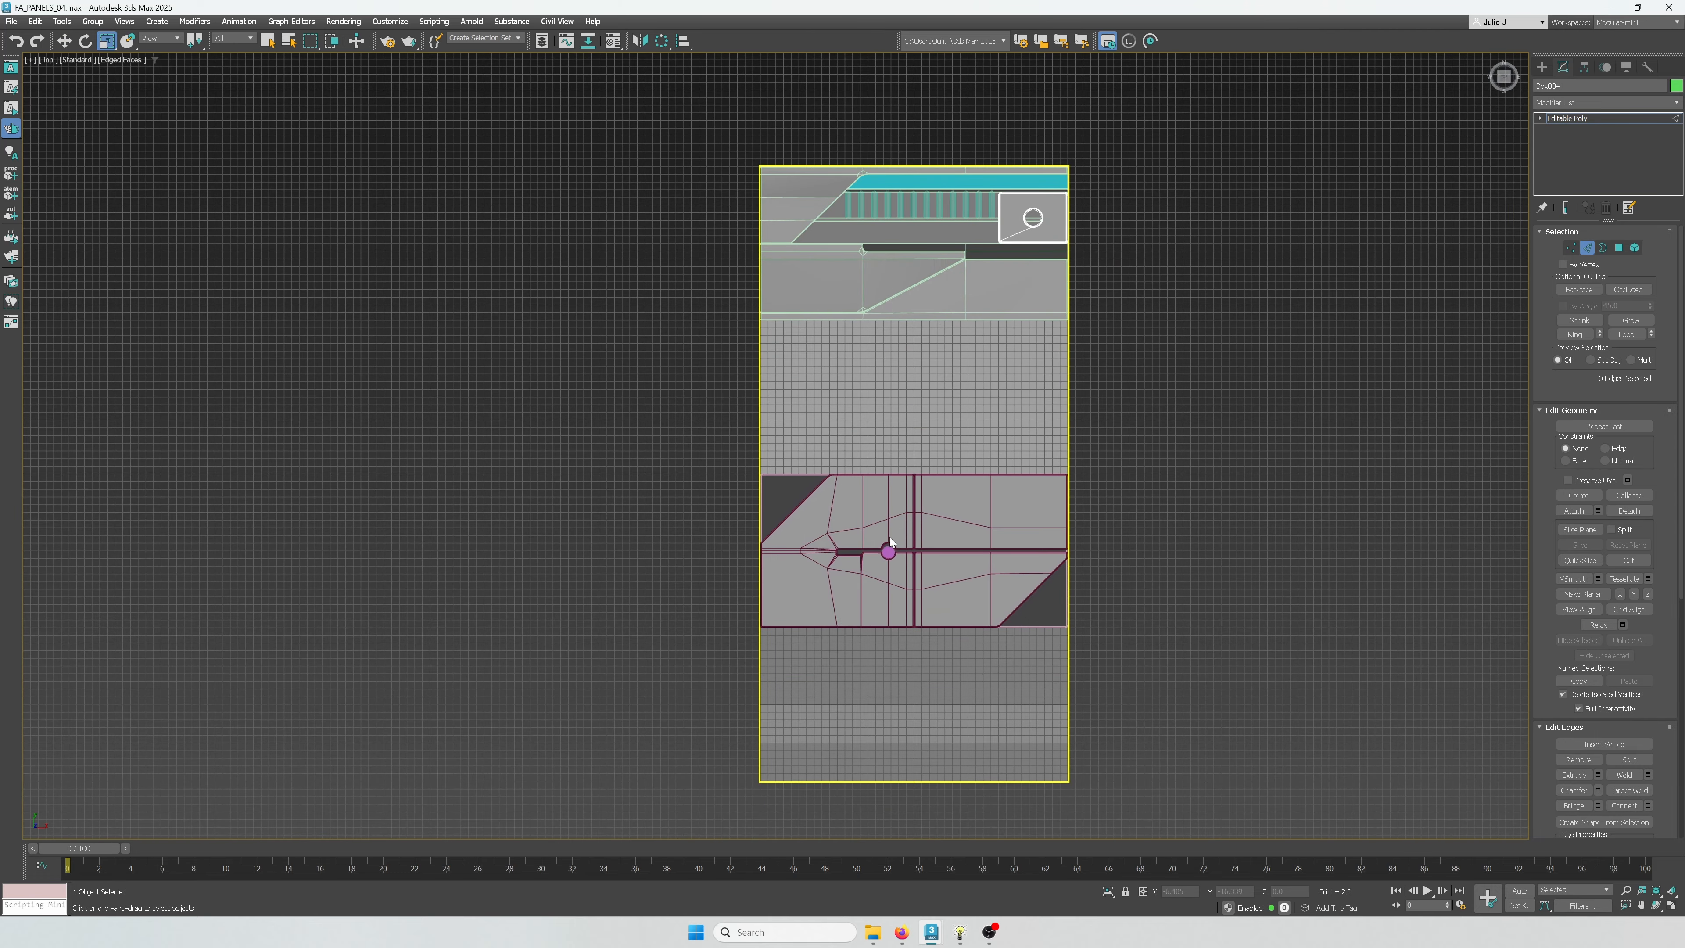
{"action": "left_click", "coordinate": [1586, 248]}
{"action": "left_click", "coordinate": [889, 551]}
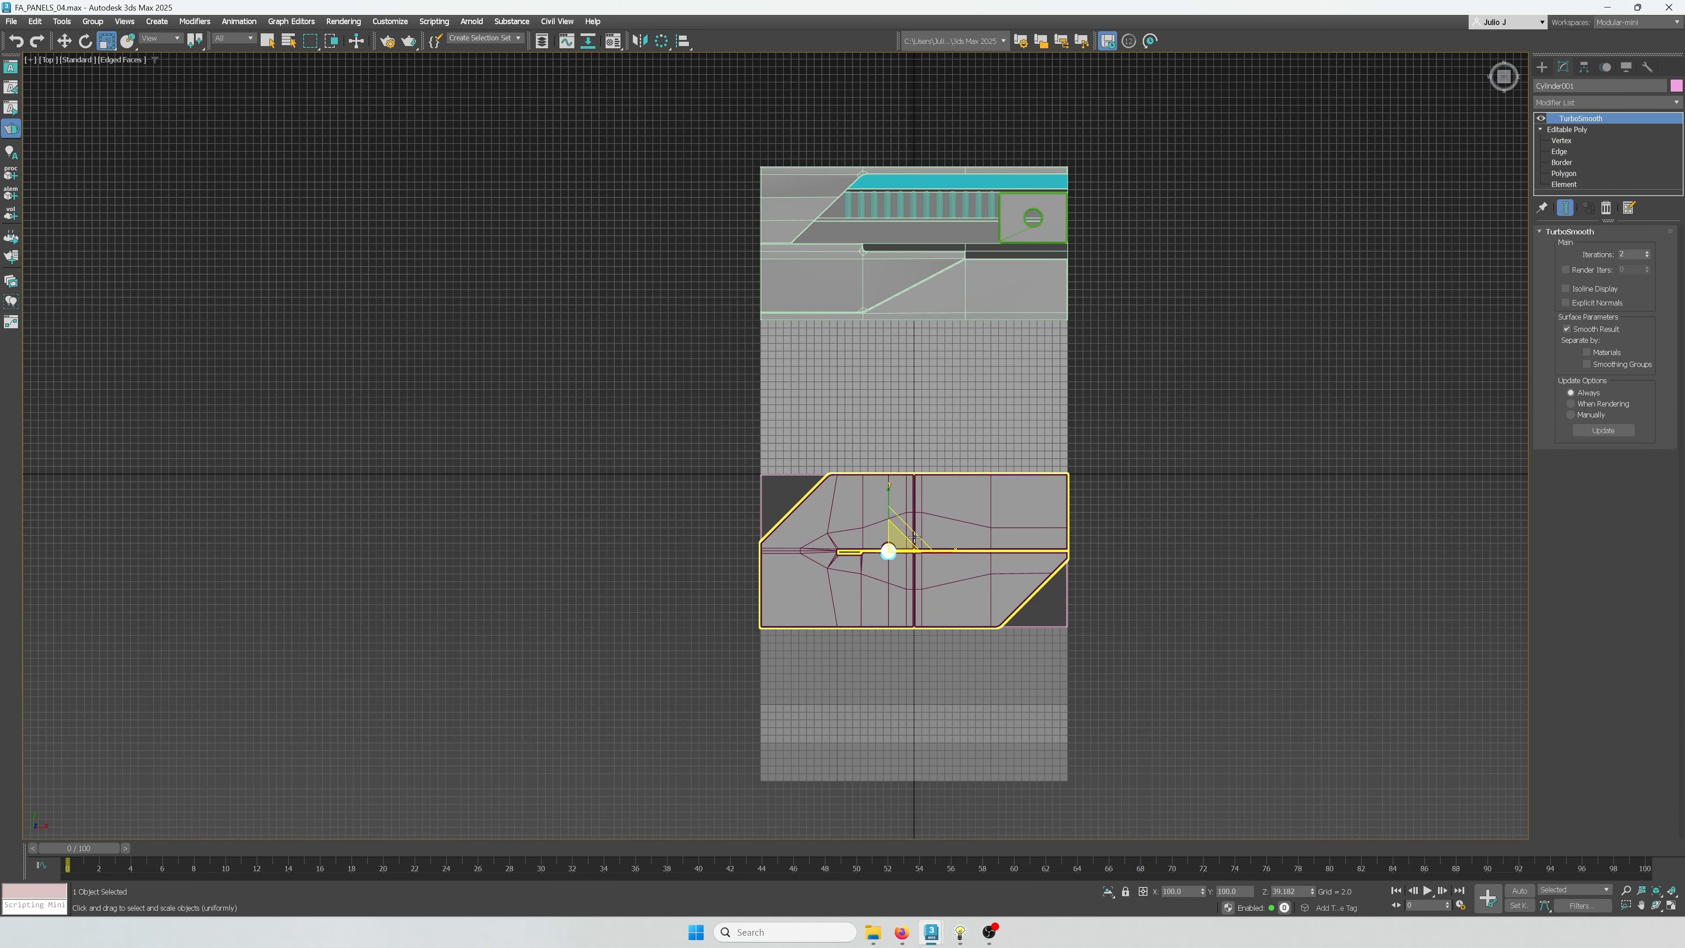
{"action": "key", "text": "w"}
{"action": "mouse_move", "coordinate": [889, 550]}
{"action": "left_mouse_down"}
{"action": "mouse_move", "coordinate": [1055, 269]}
{"action": "mouse_move", "coordinate": [1026, 221]}
{"action": "left_mouse_up"}
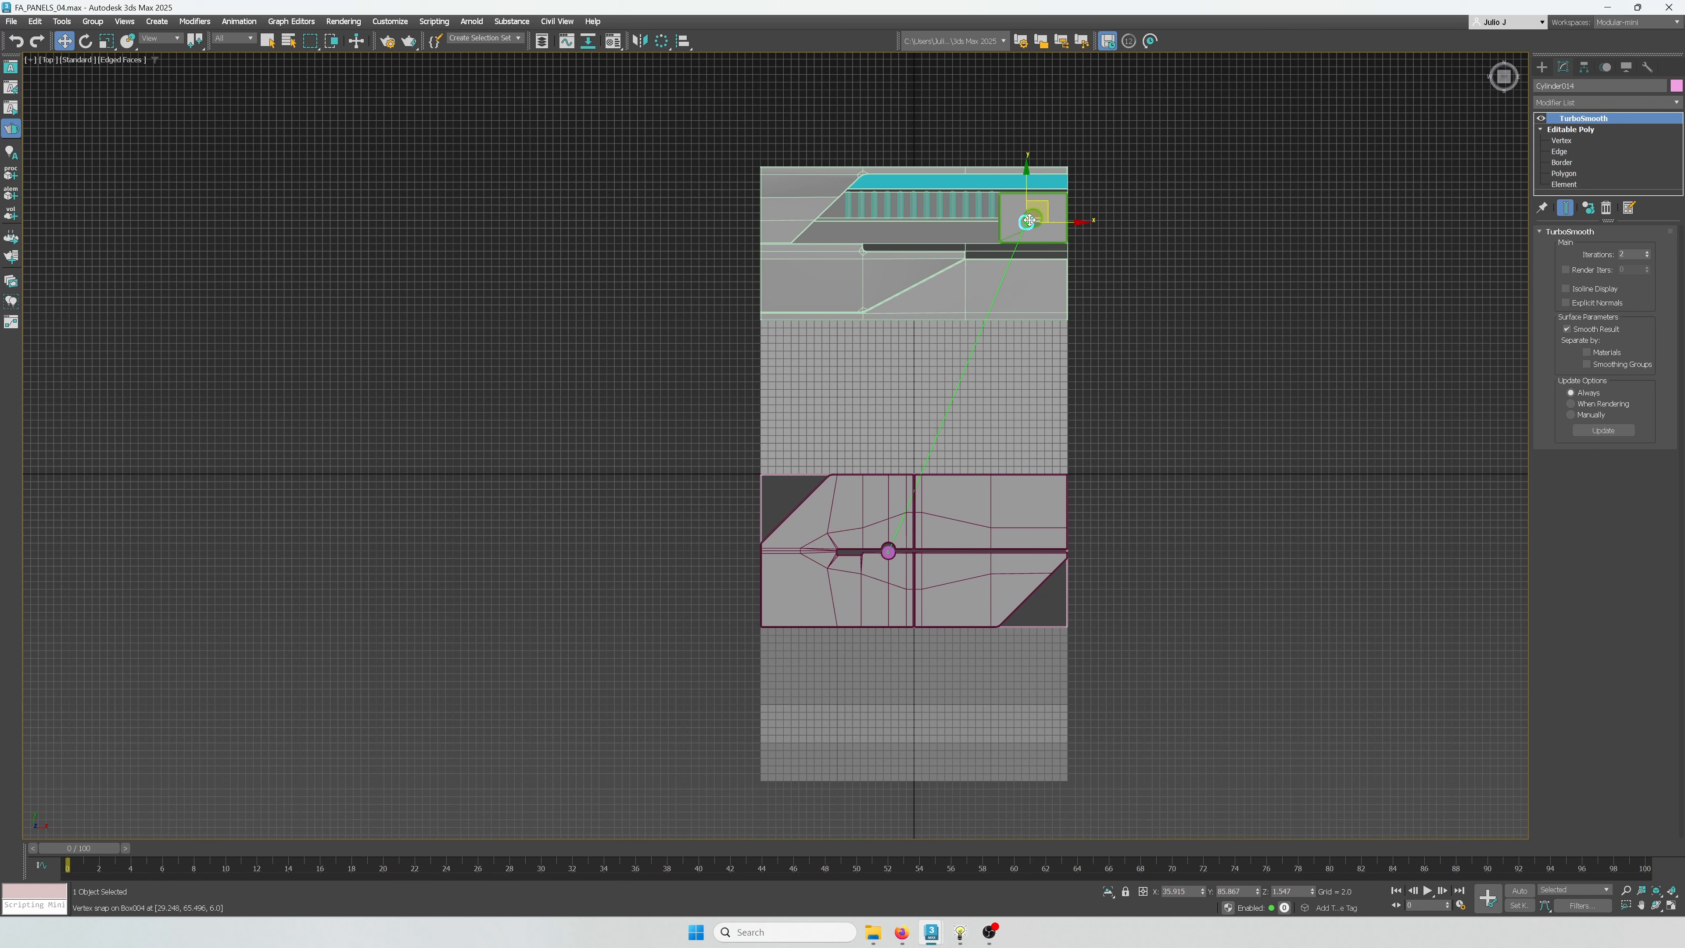
{"action": "left_click", "coordinate": [844, 522]}
Centre the copied round button in the plate's hole using vertex snapping
{"action": "key", "text": "z"}
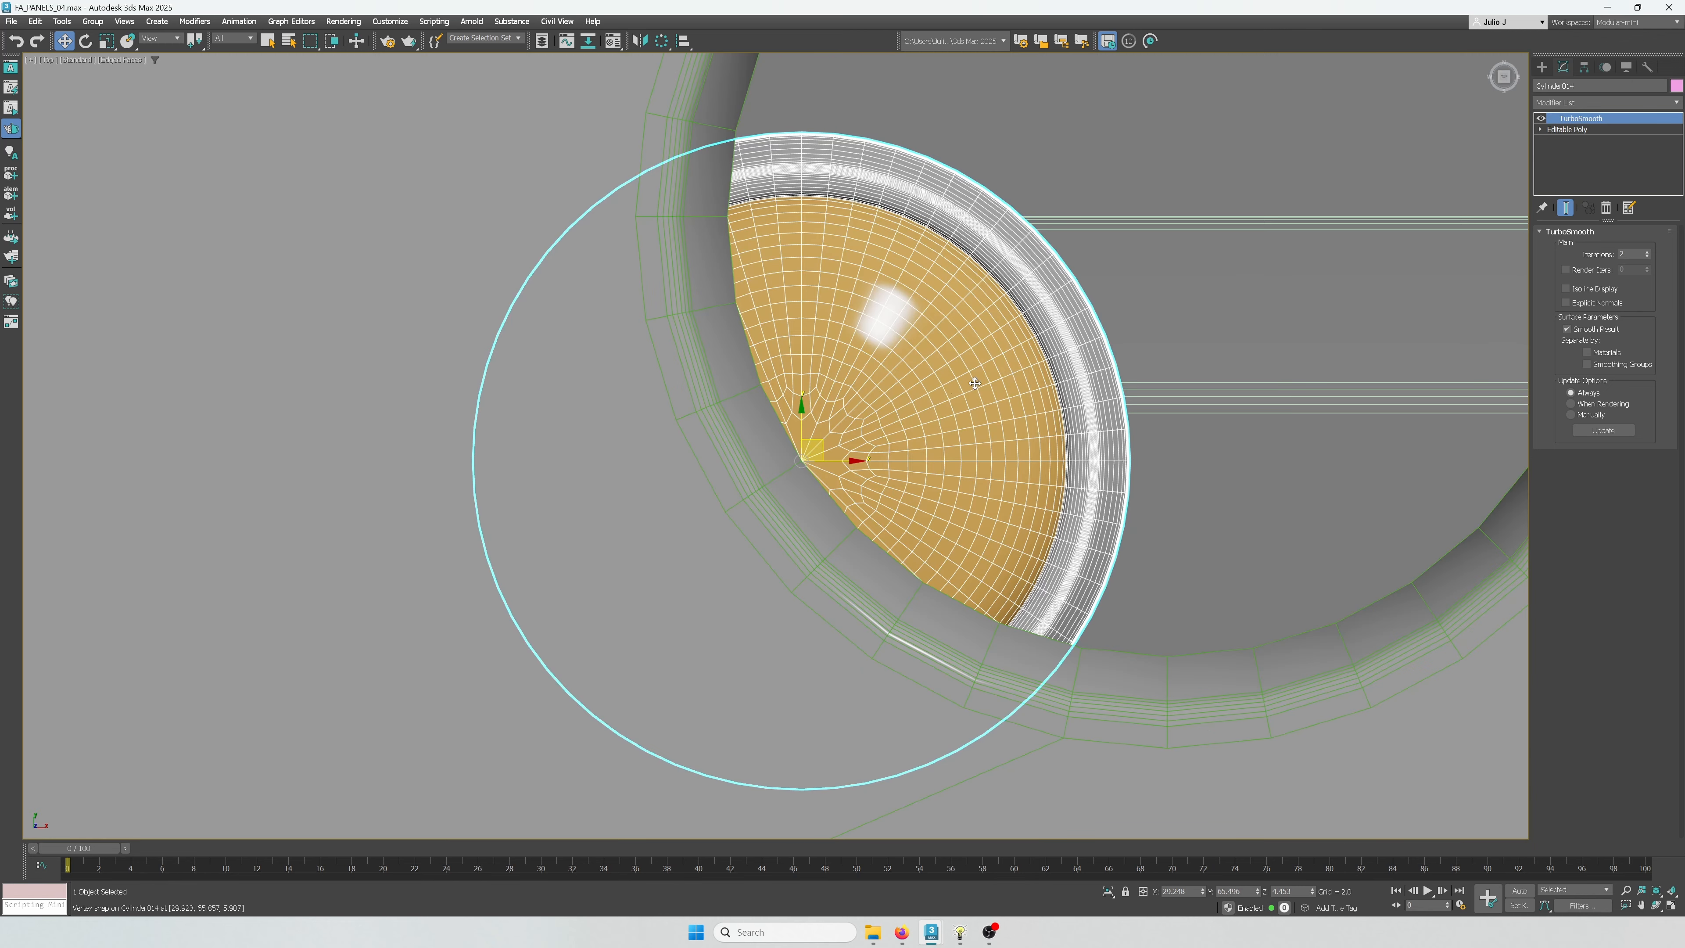
{"action": "scroll", "coordinate": [661, 533], "scroll_direction": "down", "scroll_amount": 3}
{"action": "left_click_drag", "start_coordinate": [656, 538], "coordinate": [834, 414]}
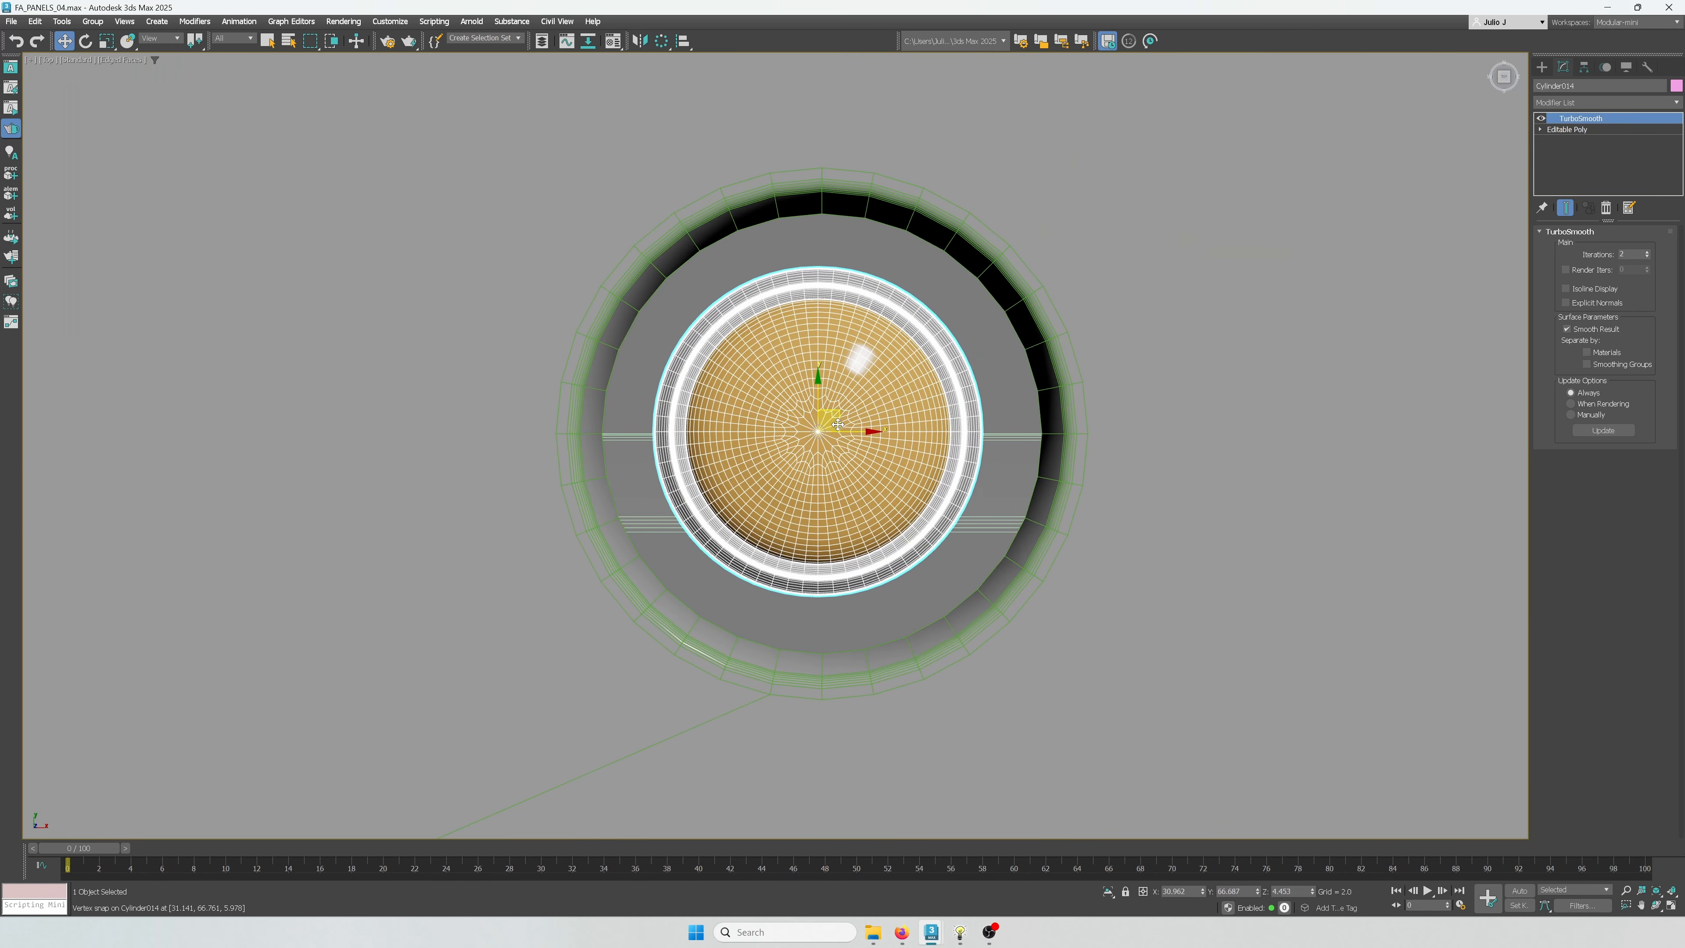
{"action": "middle_click_drag", "start_coordinate": [863, 433], "coordinate": [841, 493]}
{"action": "left_click_drag", "start_coordinate": [826, 488], "coordinate": [801, 240]}
{"action": "left_click_drag", "start_coordinate": [800, 446], "coordinate": [1046, 495]}
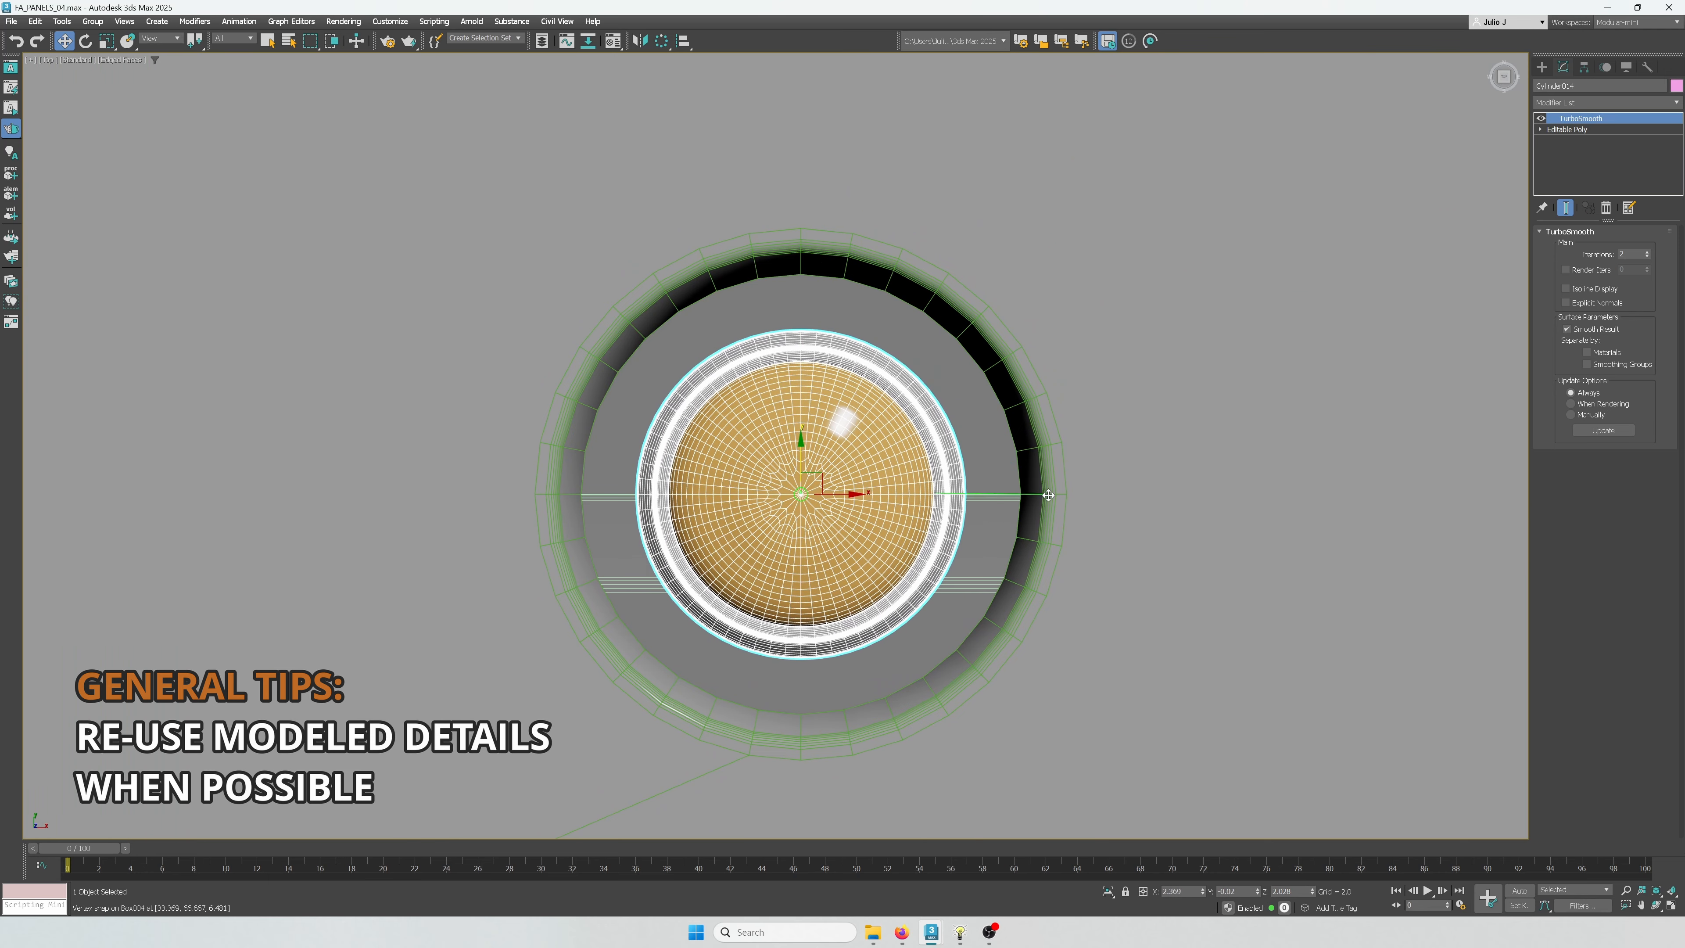
Scale the copied round button uniformly to 145% so it nearly fills the plate's hole
{"action": "key", "text": "s"}
{"action": "key", "text": "r"}
{"action": "left_click_drag", "start_coordinate": [812, 487], "coordinate": [812, 468]}
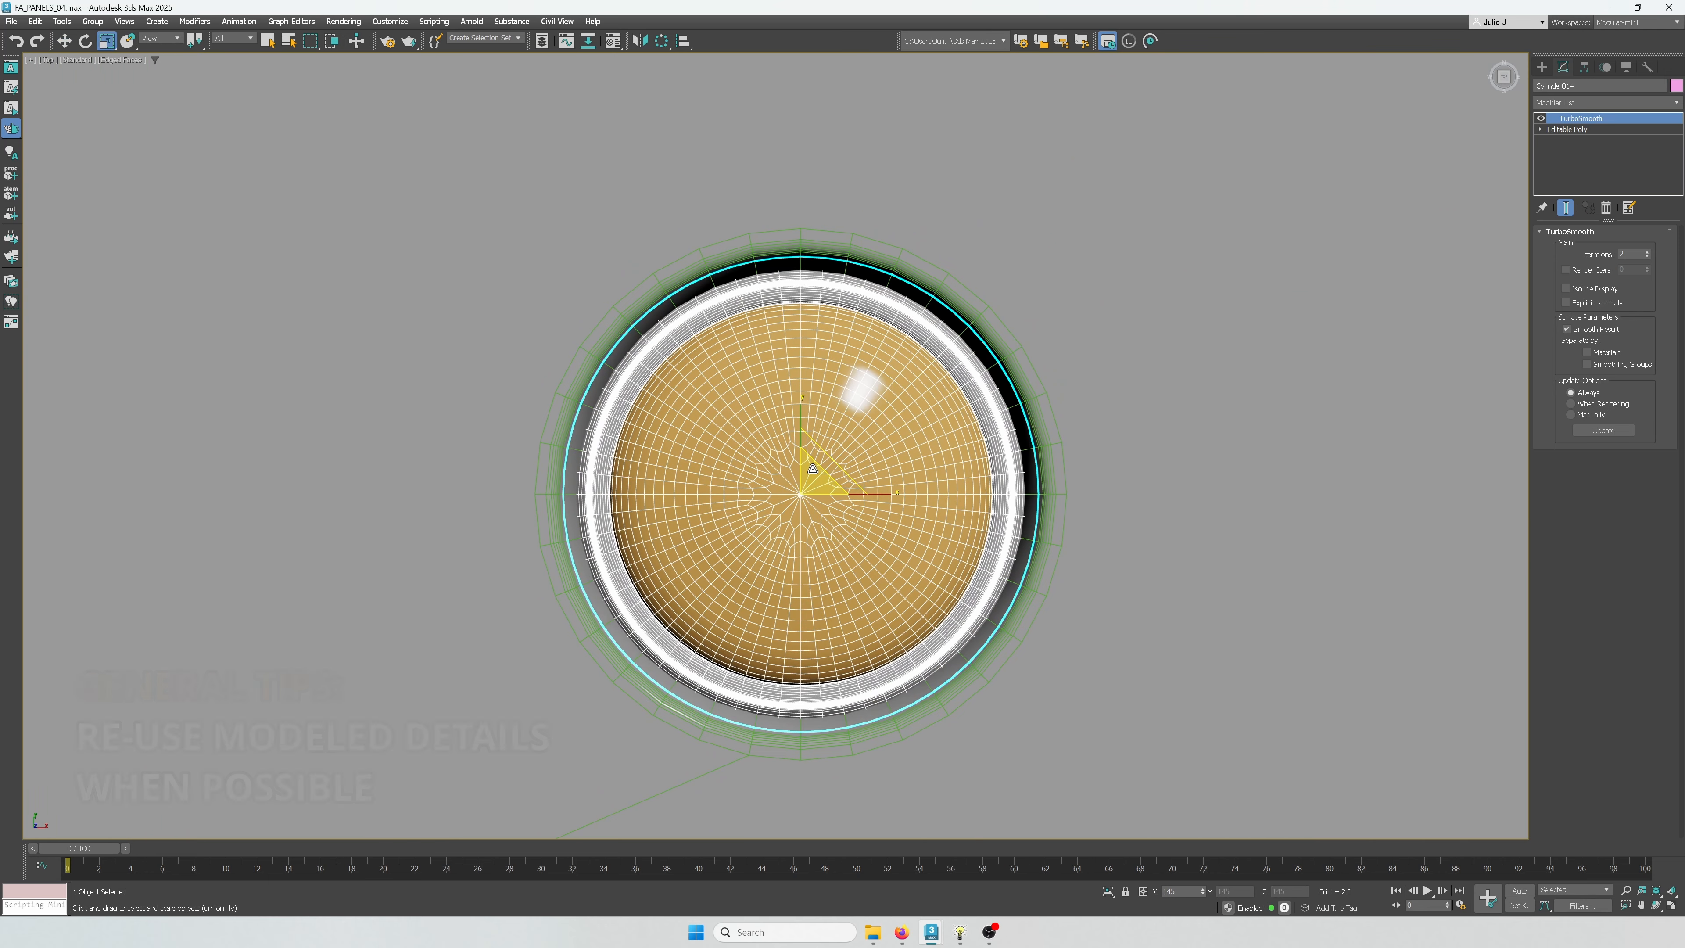
{"action": "middle_click_drag", "start_coordinate": [812, 469], "coordinate": [828, 443], "text": "alt"}
{"action": "key", "text": "w"}
{"action": "scroll", "coordinate": [802, 549], "scroll_direction": "down", "scroll_amount": 10}
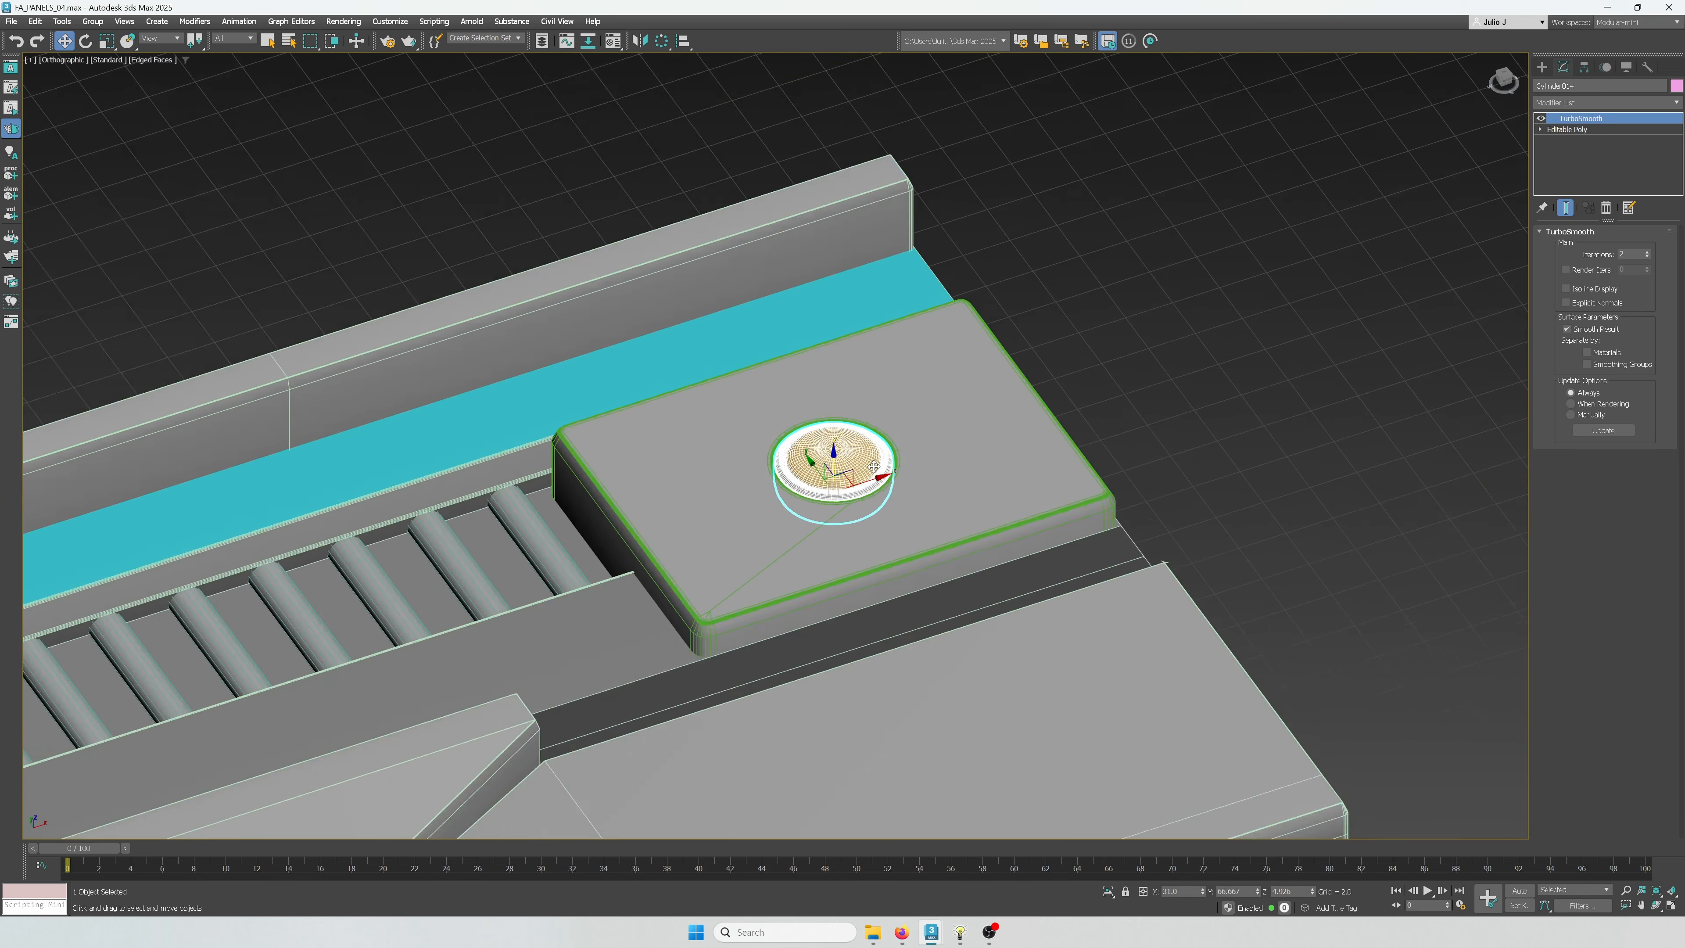
{"action": "middle_click_drag", "start_coordinate": [874, 467], "coordinate": [859, 490], "text": "alt"}
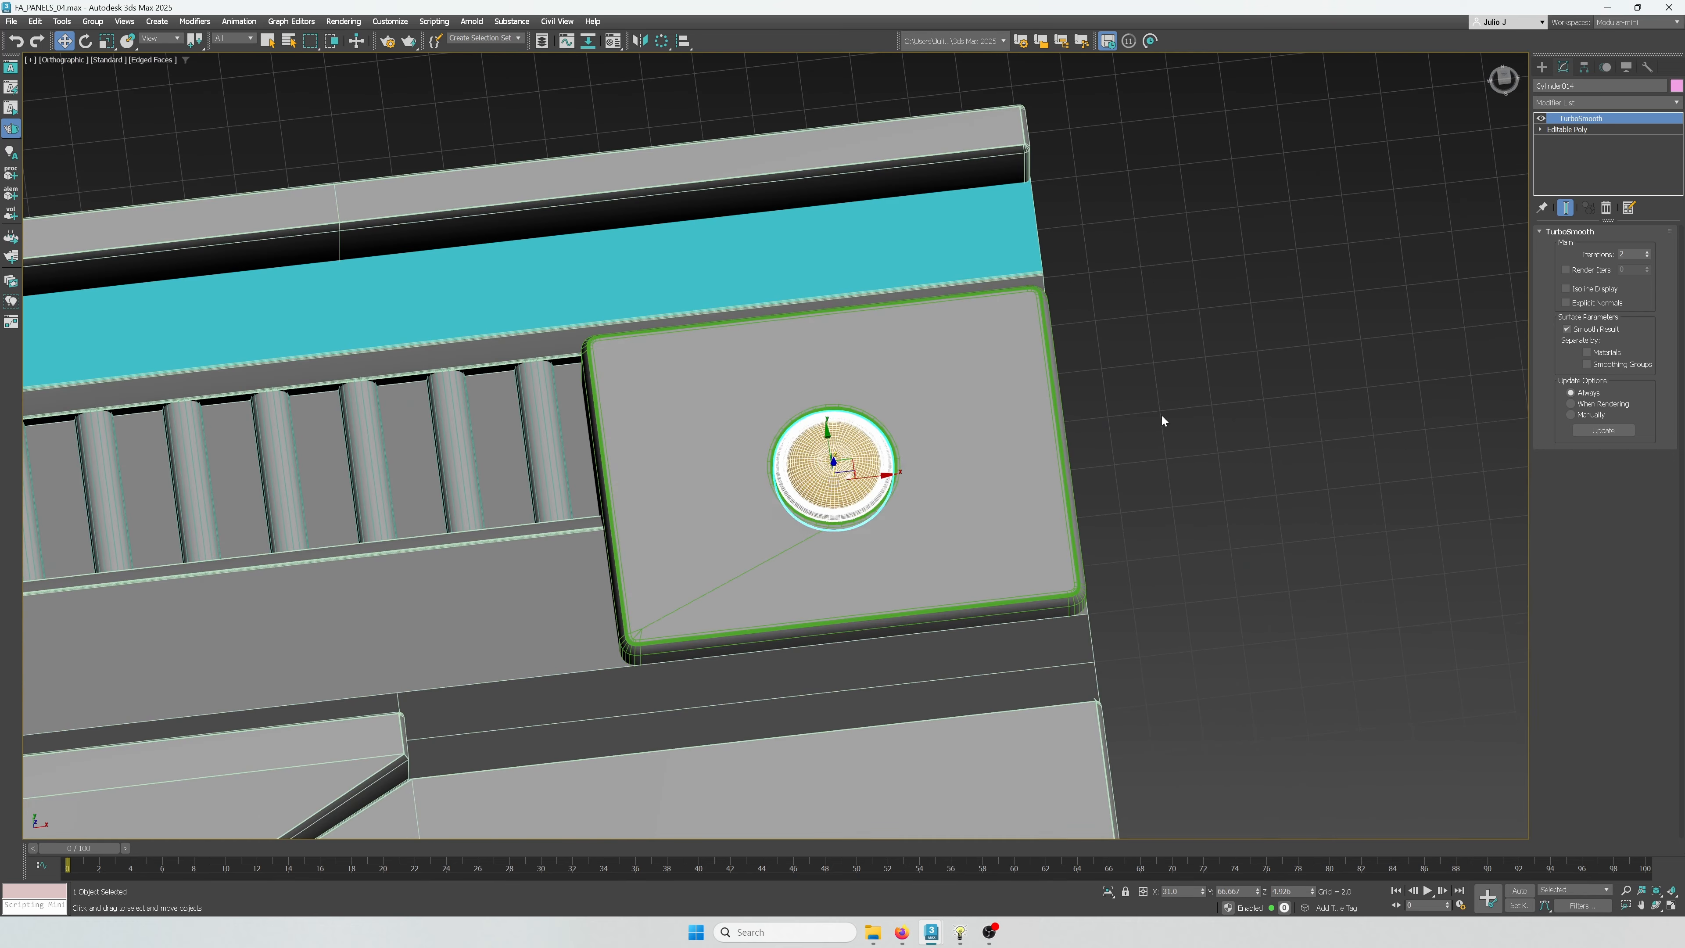
Deselect the round button and turn off the edged-faces display
{"action": "left_click", "coordinate": [1161, 413]}
{"action": "key", "text": "F4"}
{"action": "scroll", "coordinate": [1161, 414], "scroll_direction": "down", "scroll_amount": 6}
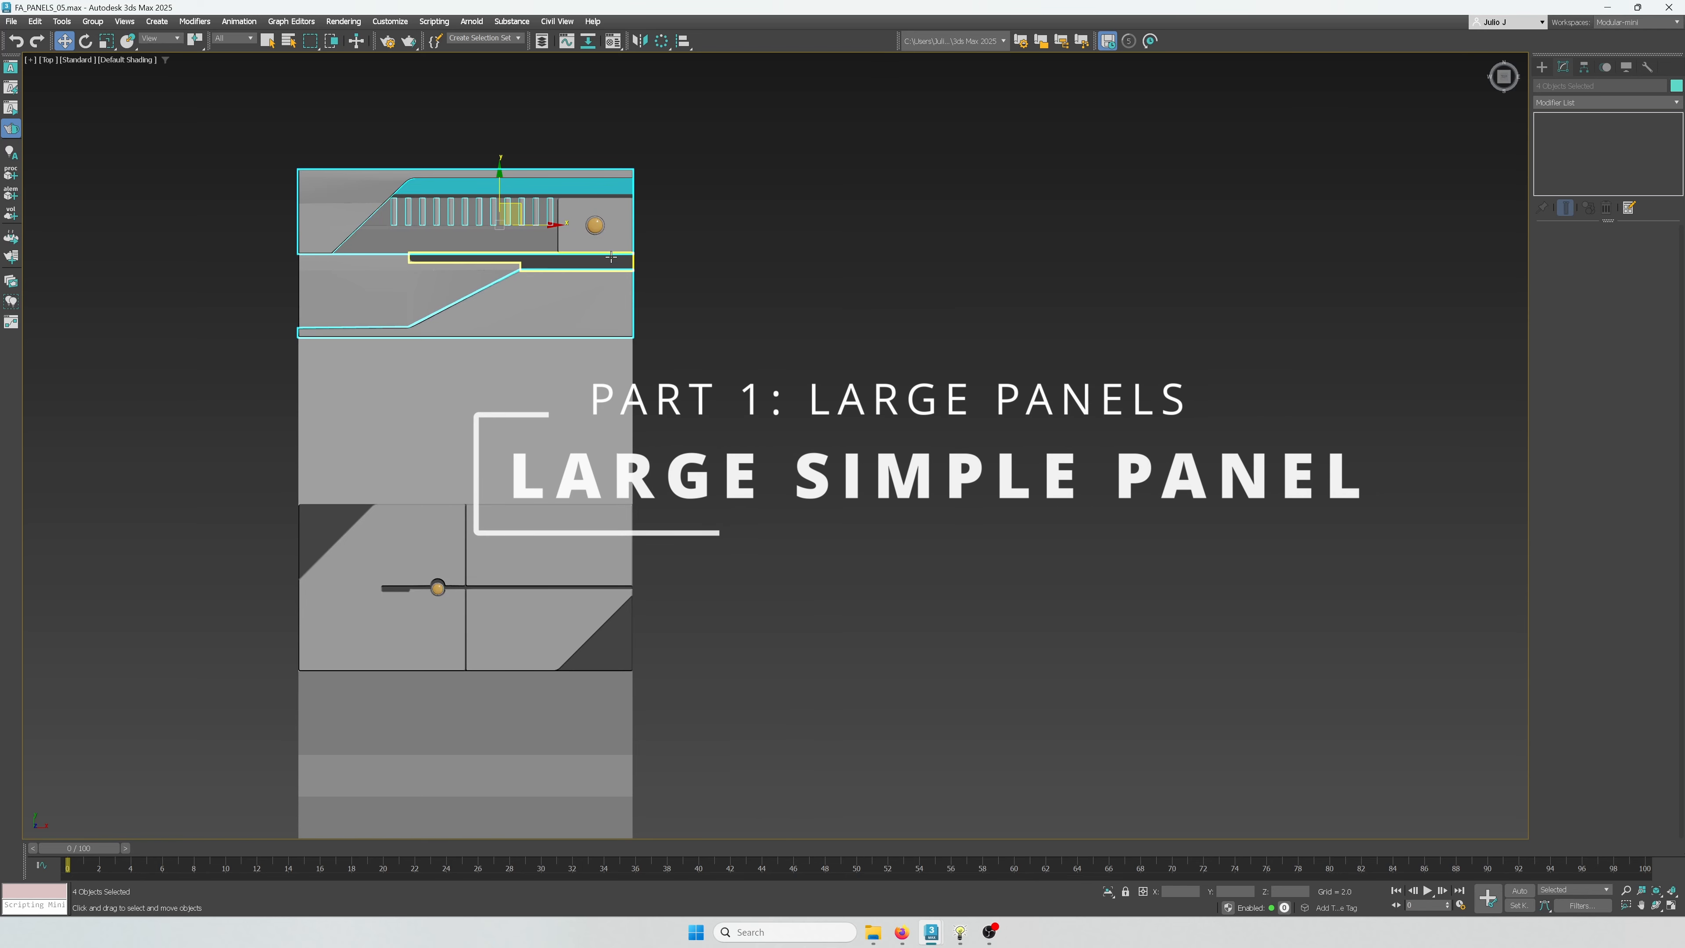
Copy the slatted panel's pieces beside the model and delete the copy's lower sloped section and round button
{"action": "left_click_drag", "start_coordinate": [611, 257], "coordinate": [1043, 500], "text": "shift"}
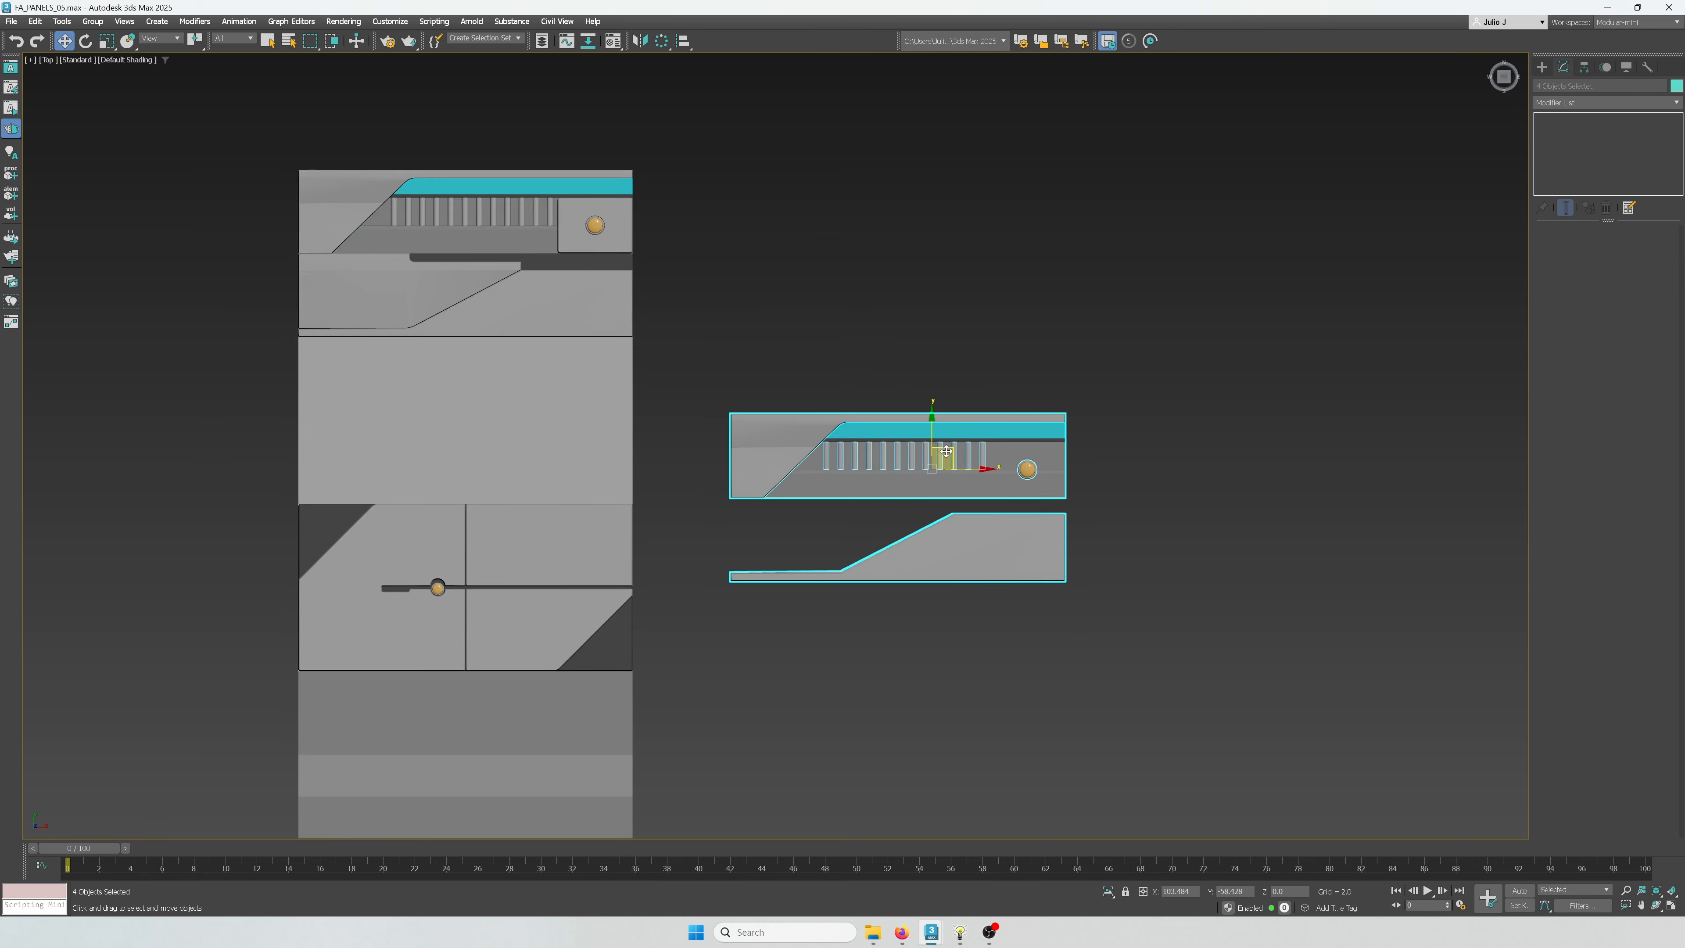
{"action": "left_click", "coordinate": [844, 523]}
{"action": "left_click", "coordinate": [1016, 564]}
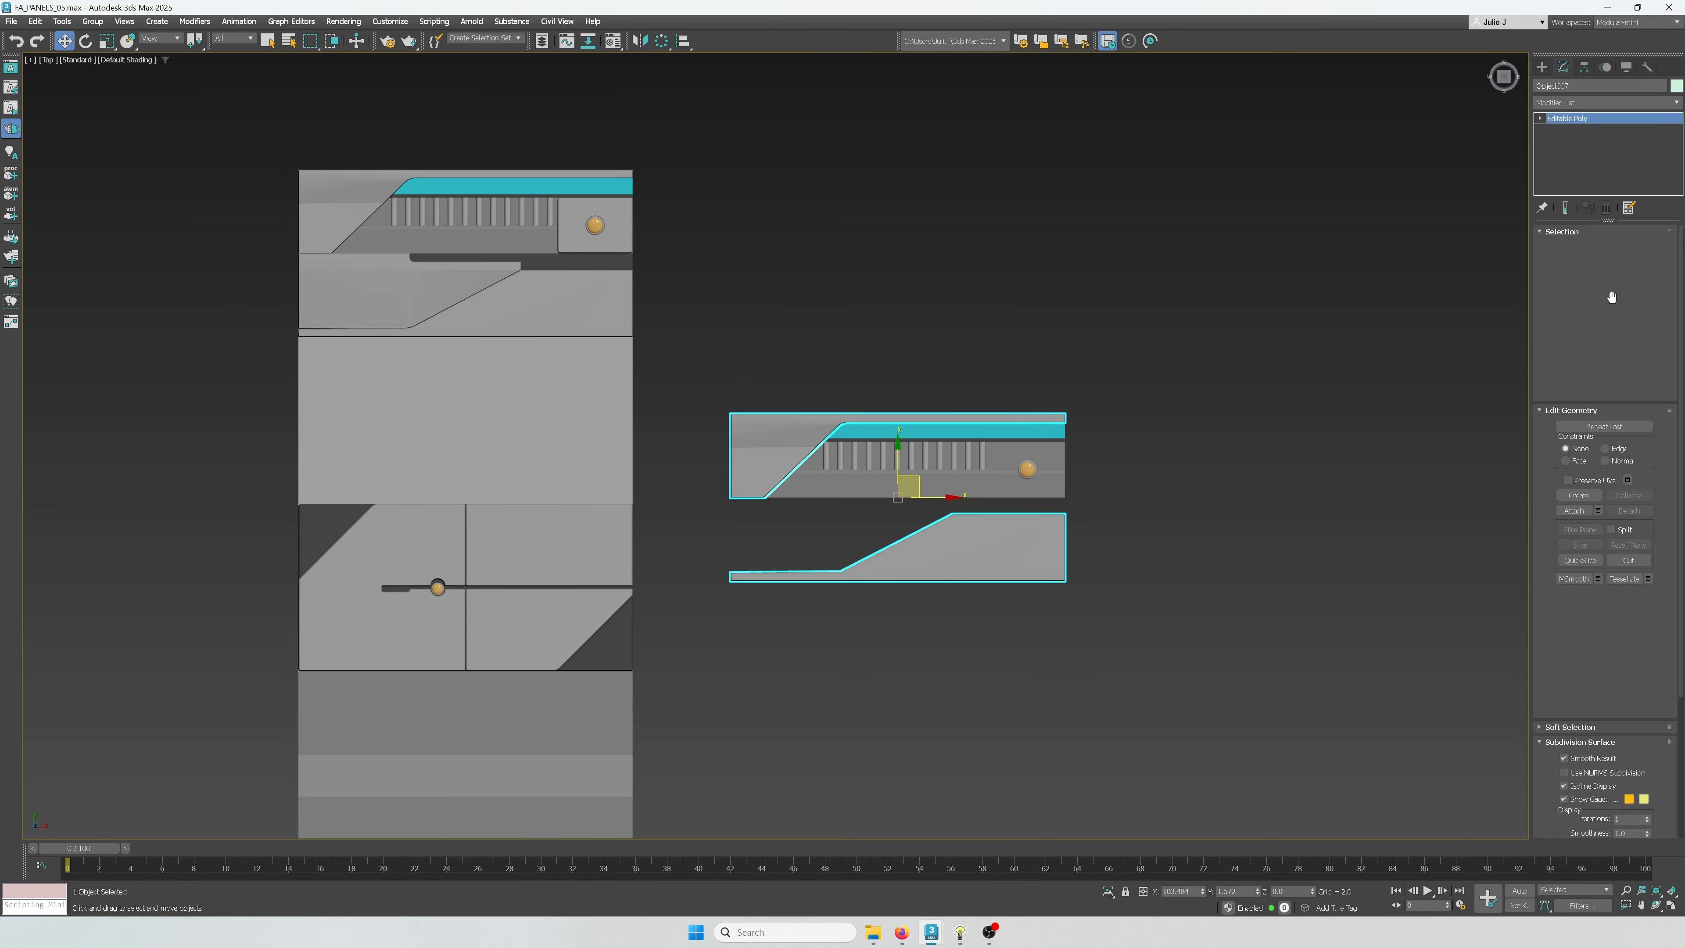
{"action": "left_click", "coordinate": [1619, 248]}
{"action": "left_click_drag", "start_coordinate": [1169, 600], "coordinate": [681, 503]}
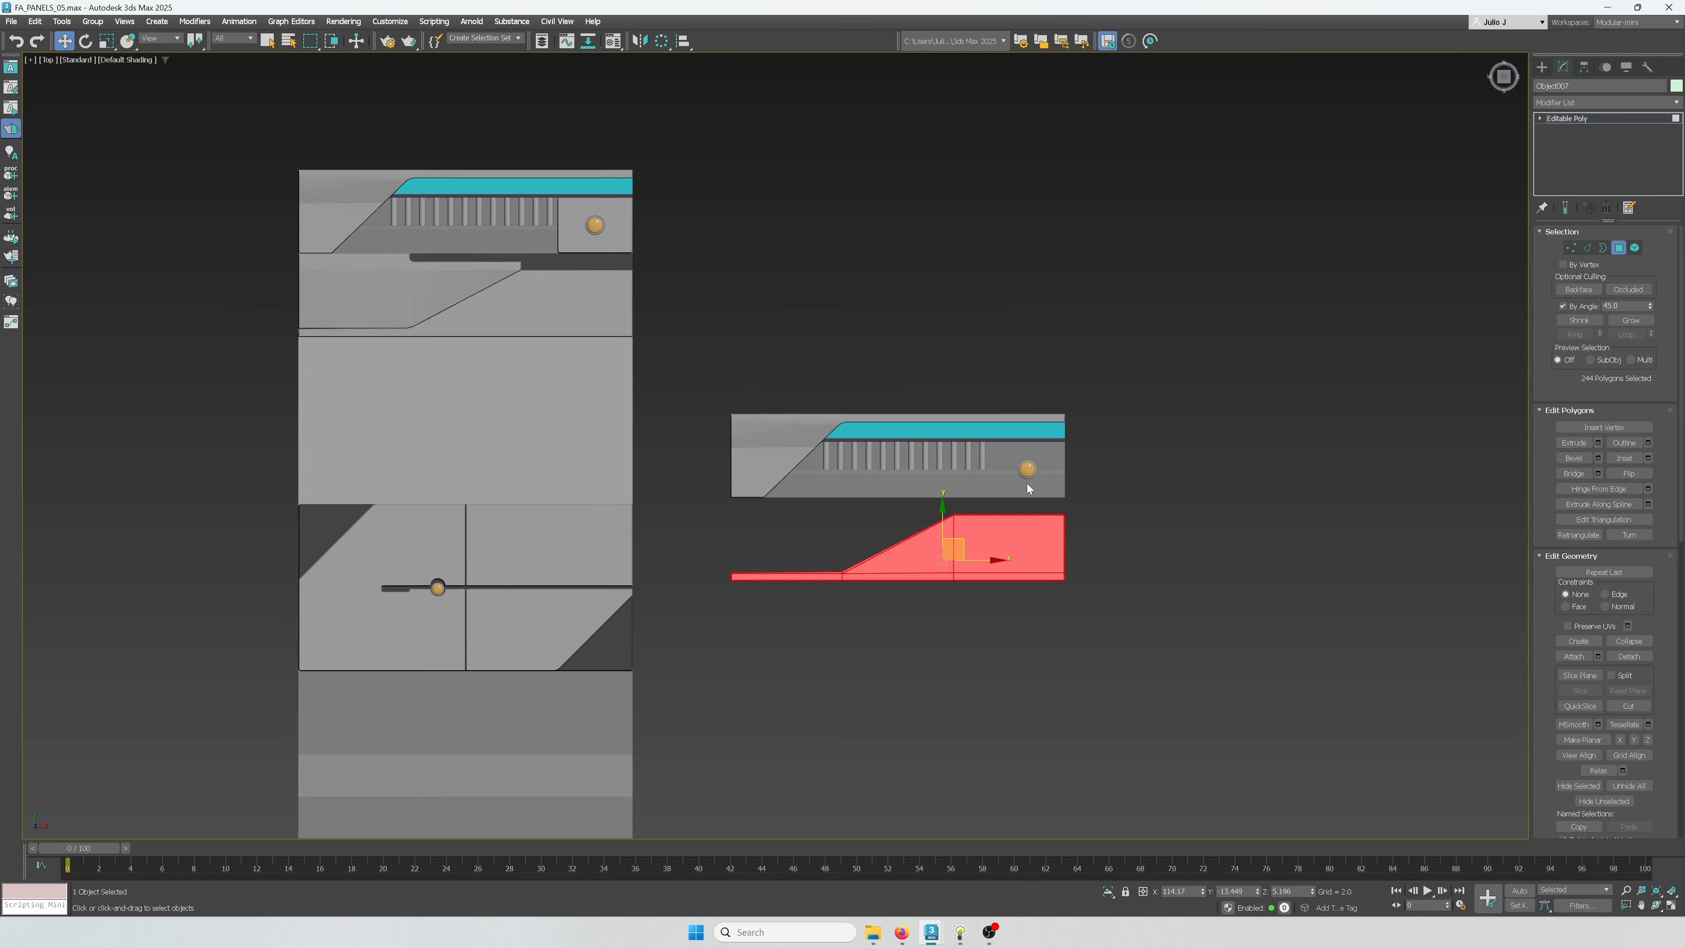
{"action": "key", "text": "Delete"}
{"action": "left_click", "coordinate": [1619, 247]}
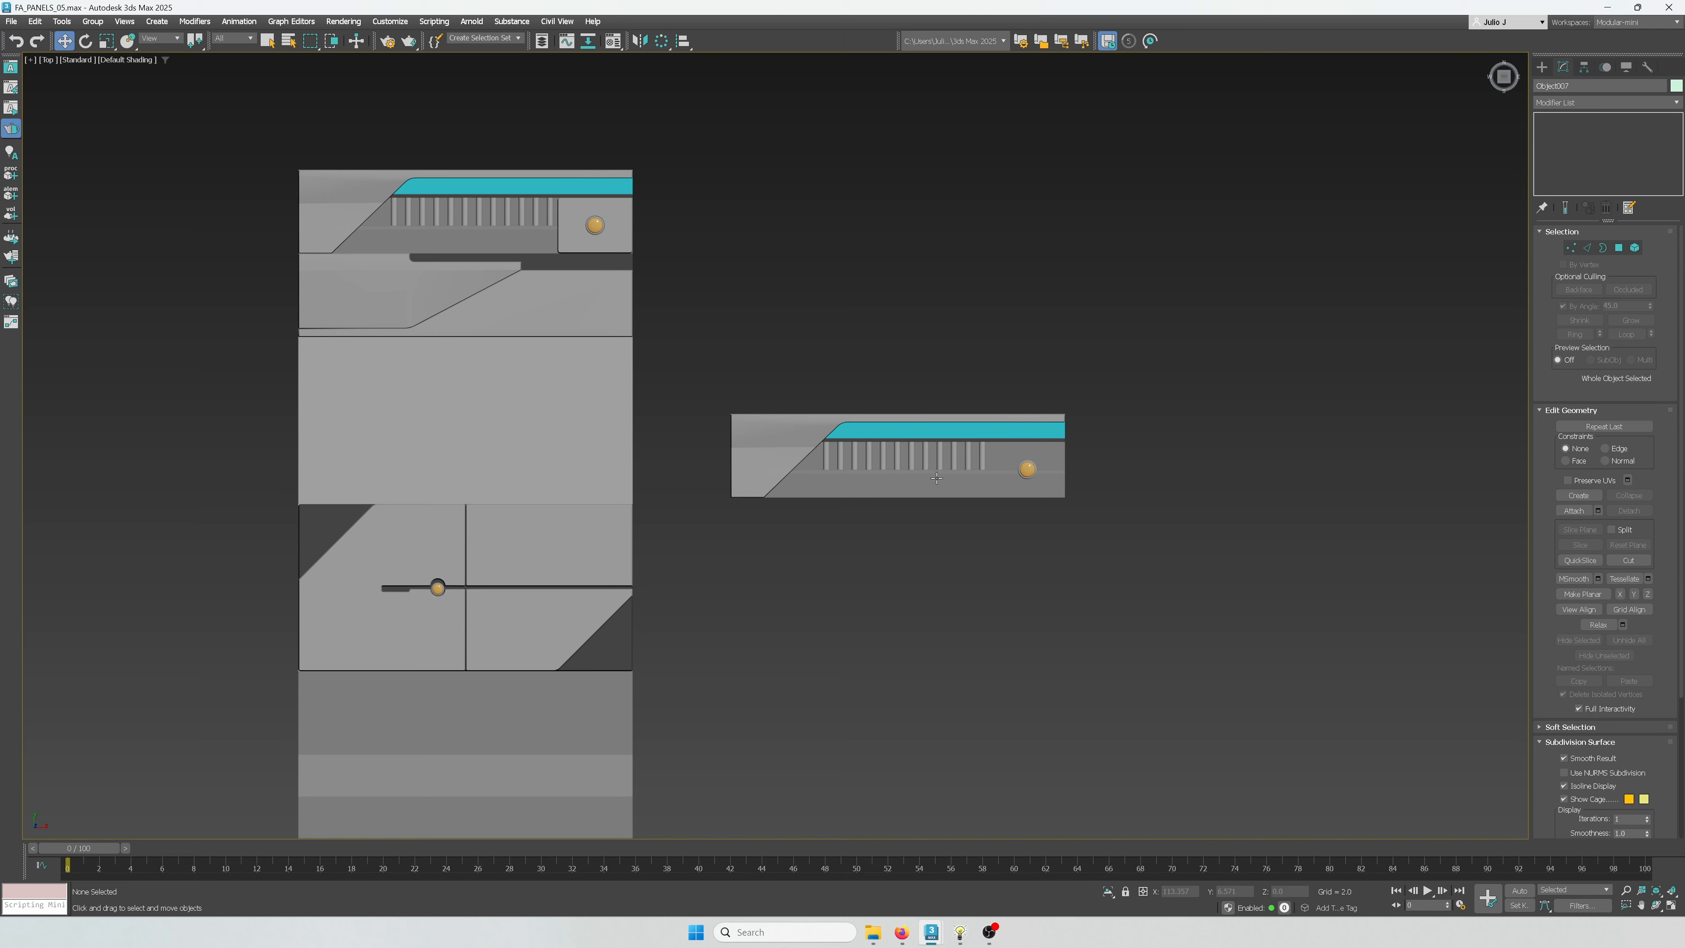
{"action": "left_click", "coordinate": [1027, 468]}
{"action": "key", "text": "Delete"}
Attach the copied strip's body, turquoise band and slats into a single editable poly
{"action": "left_click", "coordinate": [1049, 481]}
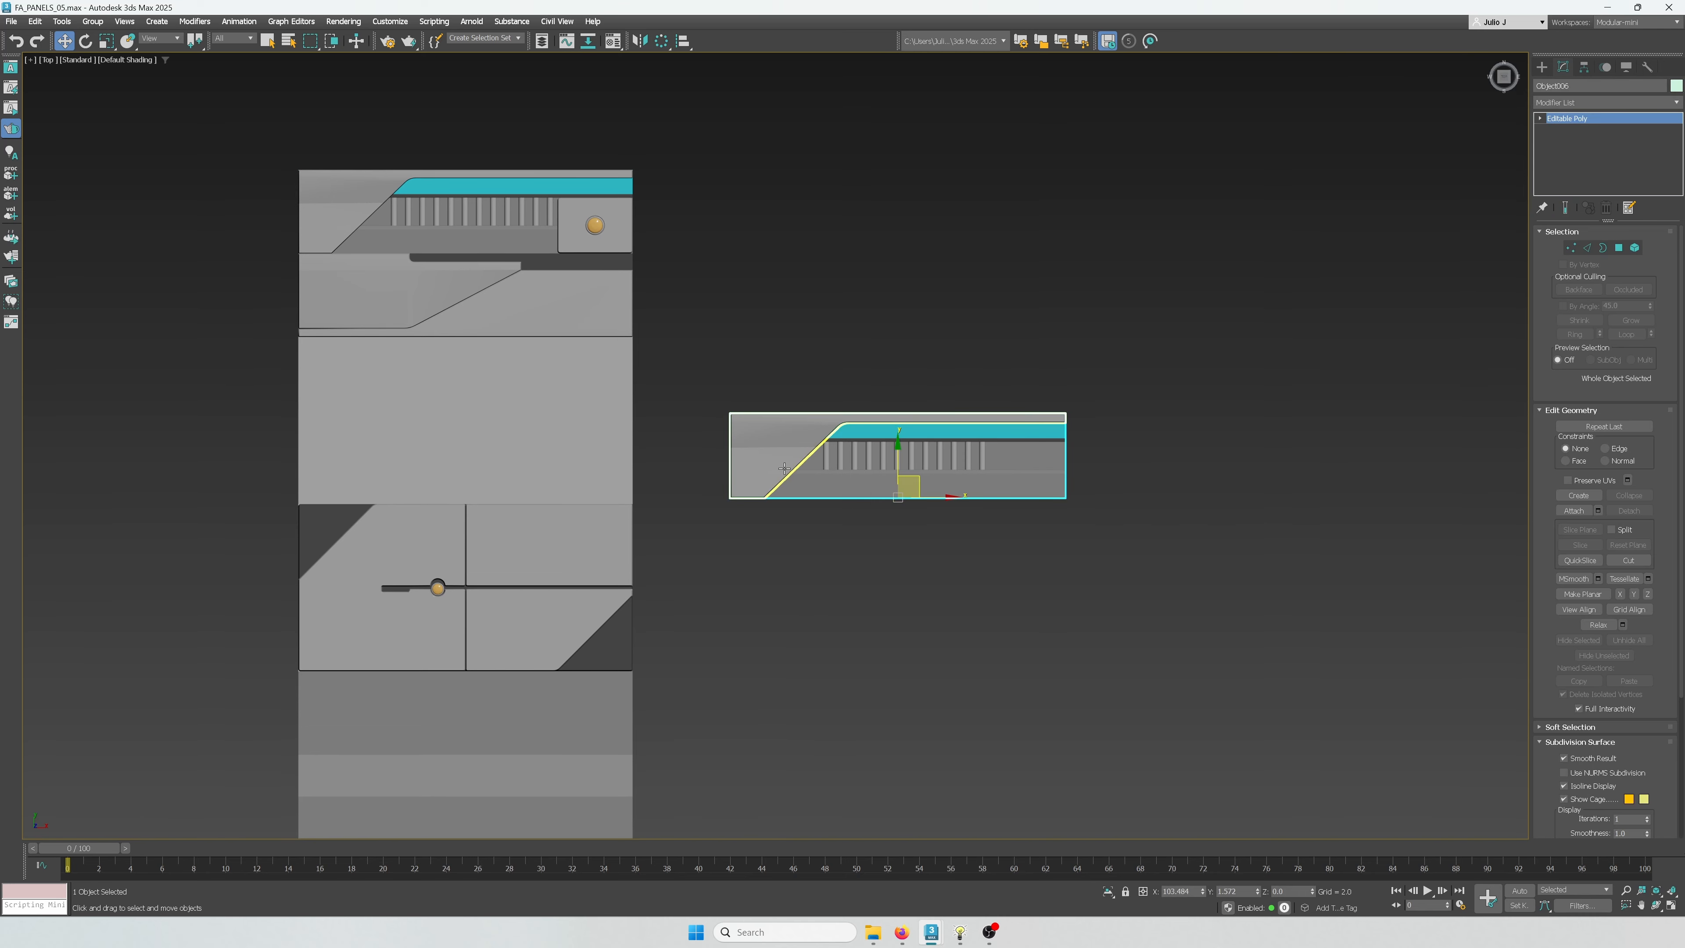
{"action": "left_click", "coordinate": [1574, 510]}
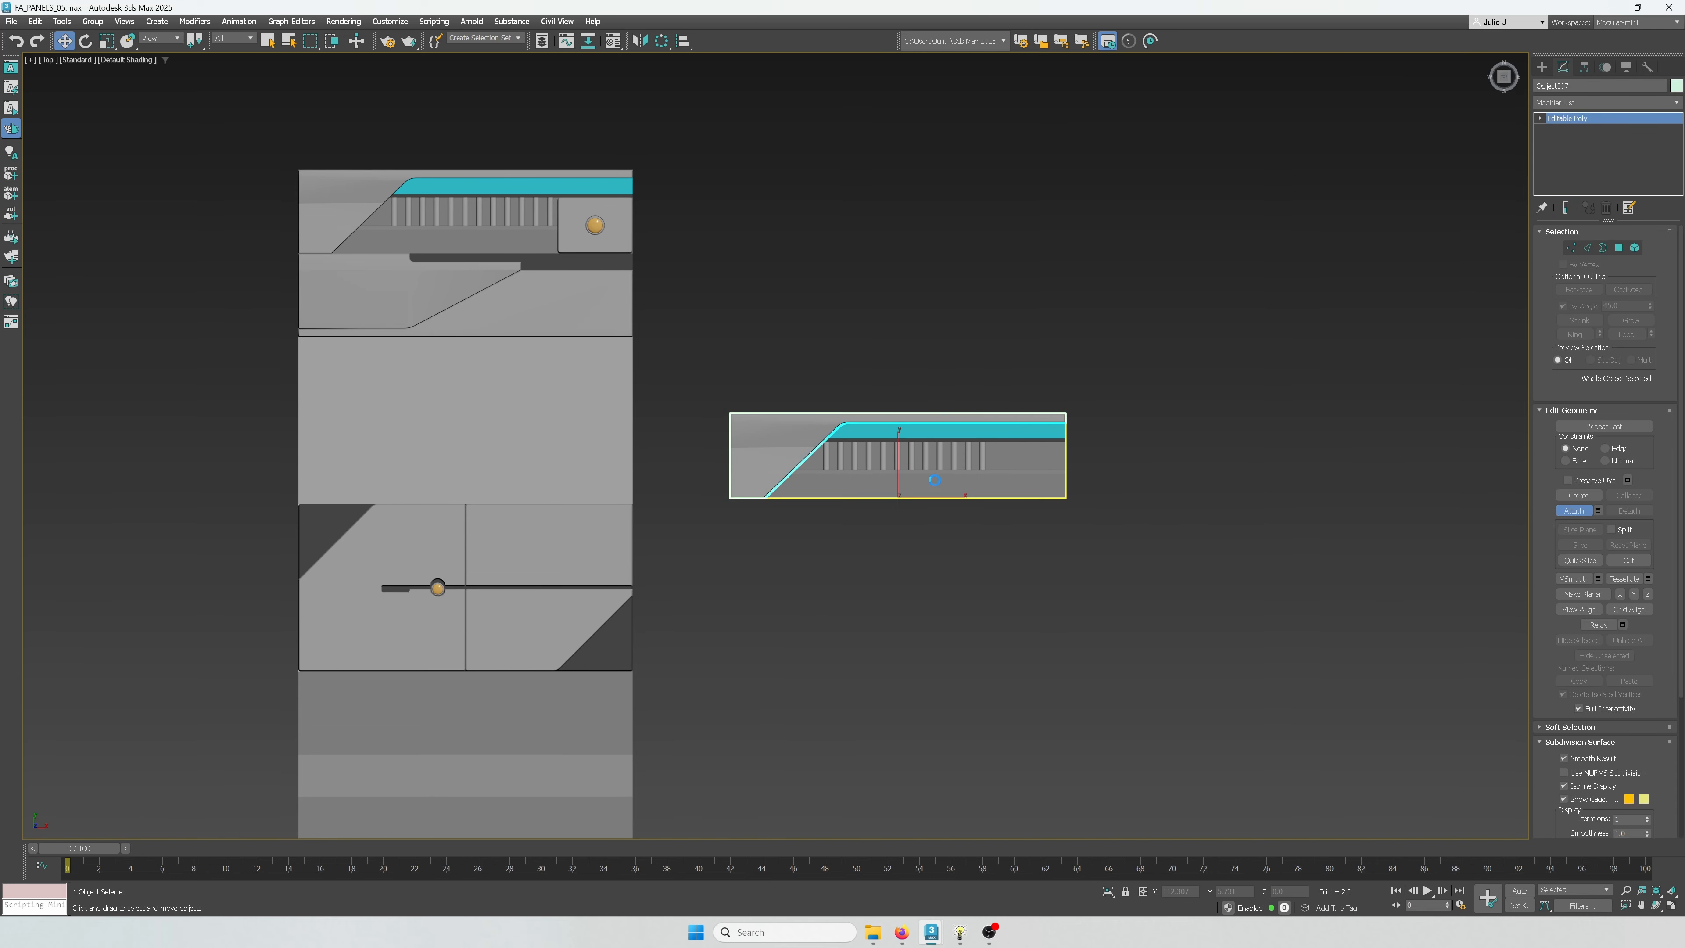
{"action": "left_click", "coordinate": [942, 455]}
{"action": "left_click", "coordinate": [913, 449]}
{"action": "left_click", "coordinate": [953, 457]}
{"action": "left_click", "coordinate": [912, 445]}
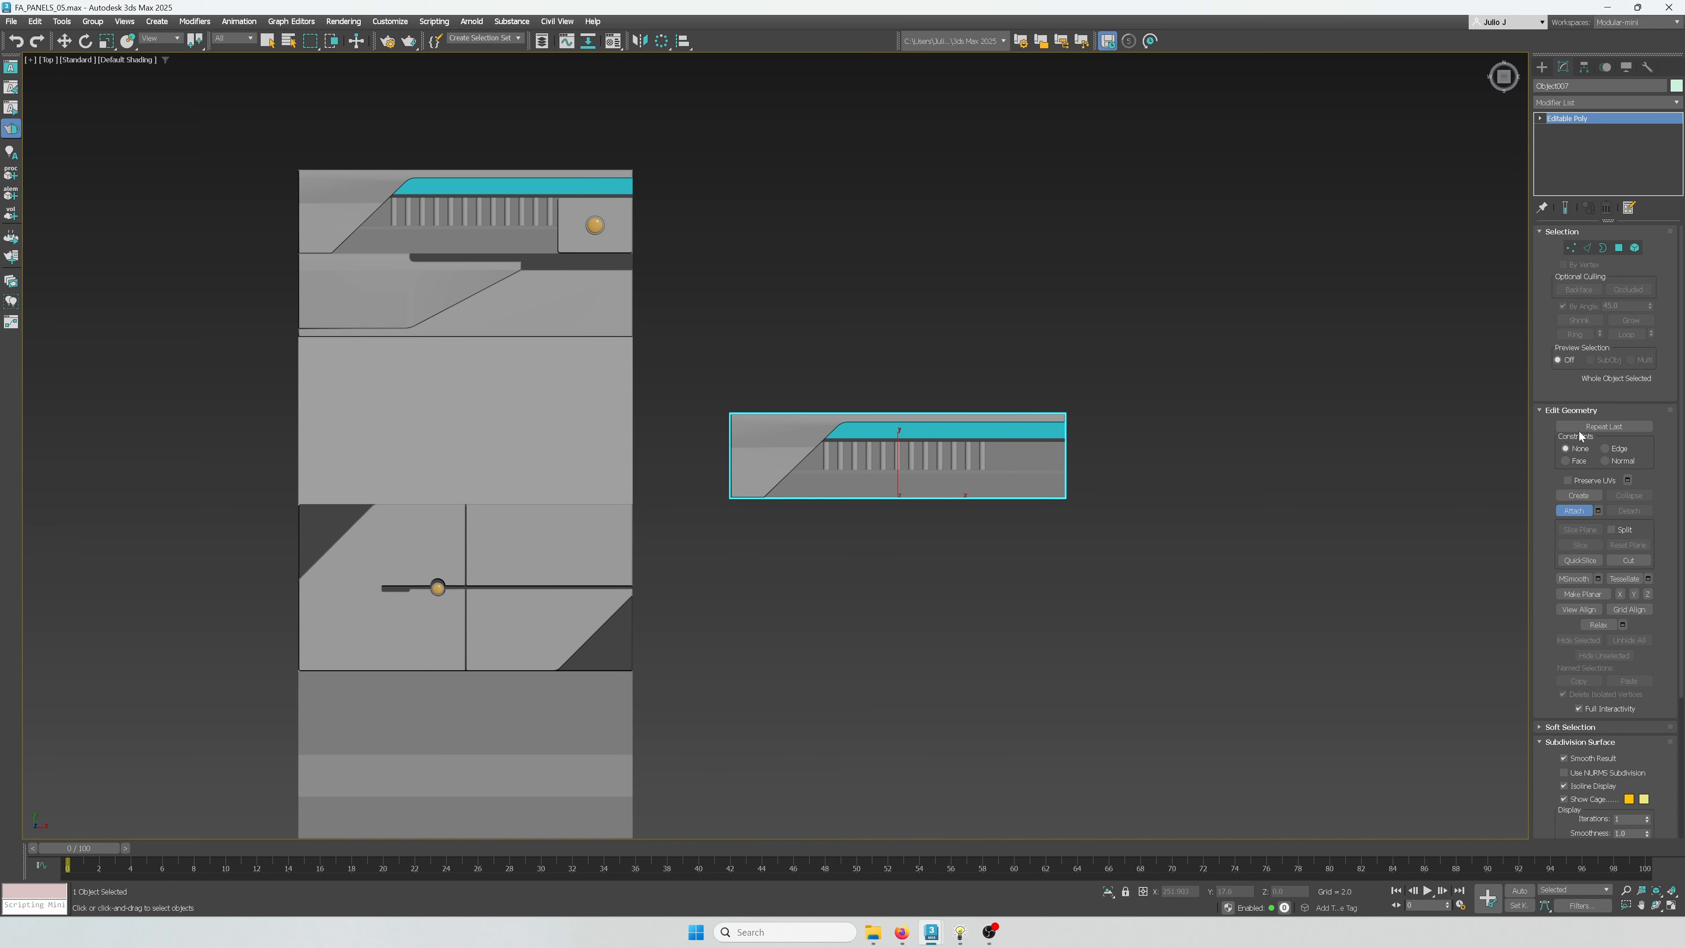
Extend the strip's plain end outward and shorten its slatted end by moving the end vertices along X
{"action": "left_click", "coordinate": [1570, 249]}
{"action": "left_click_drag", "start_coordinate": [716, 359], "coordinate": [744, 536]}
{"action": "key", "text": "w"}
{"action": "left_click_drag", "start_coordinate": [755, 441], "coordinate": [606, 441]}
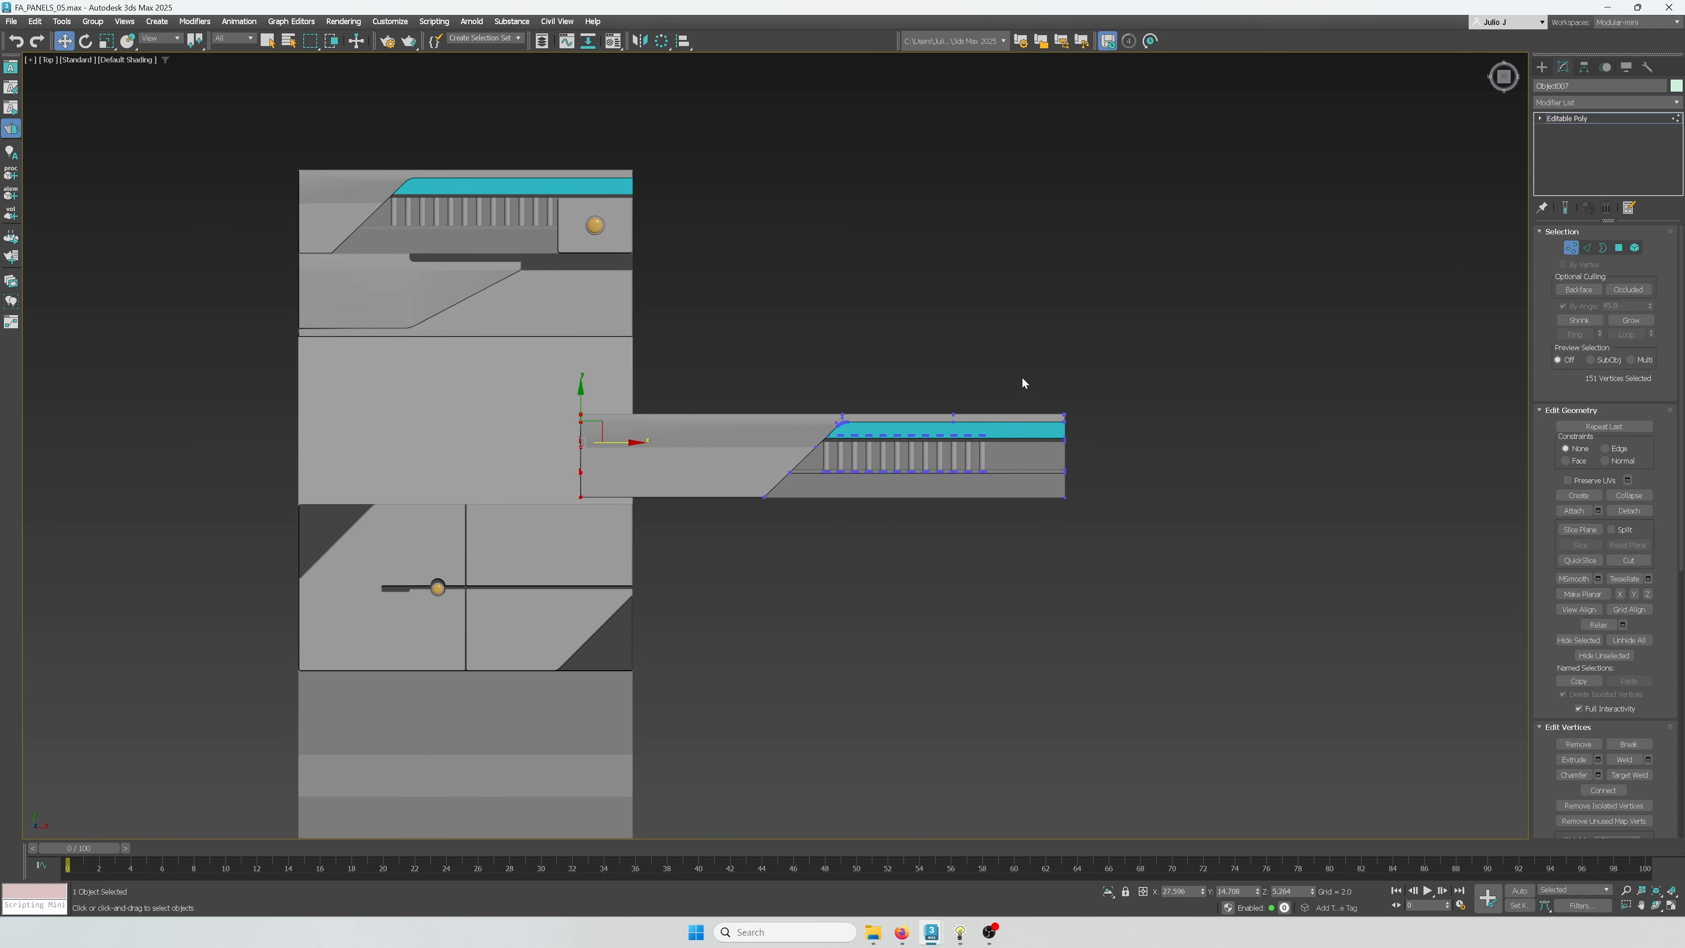
{"action": "left_click_drag", "start_coordinate": [1099, 438], "coordinate": [1057, 438]}
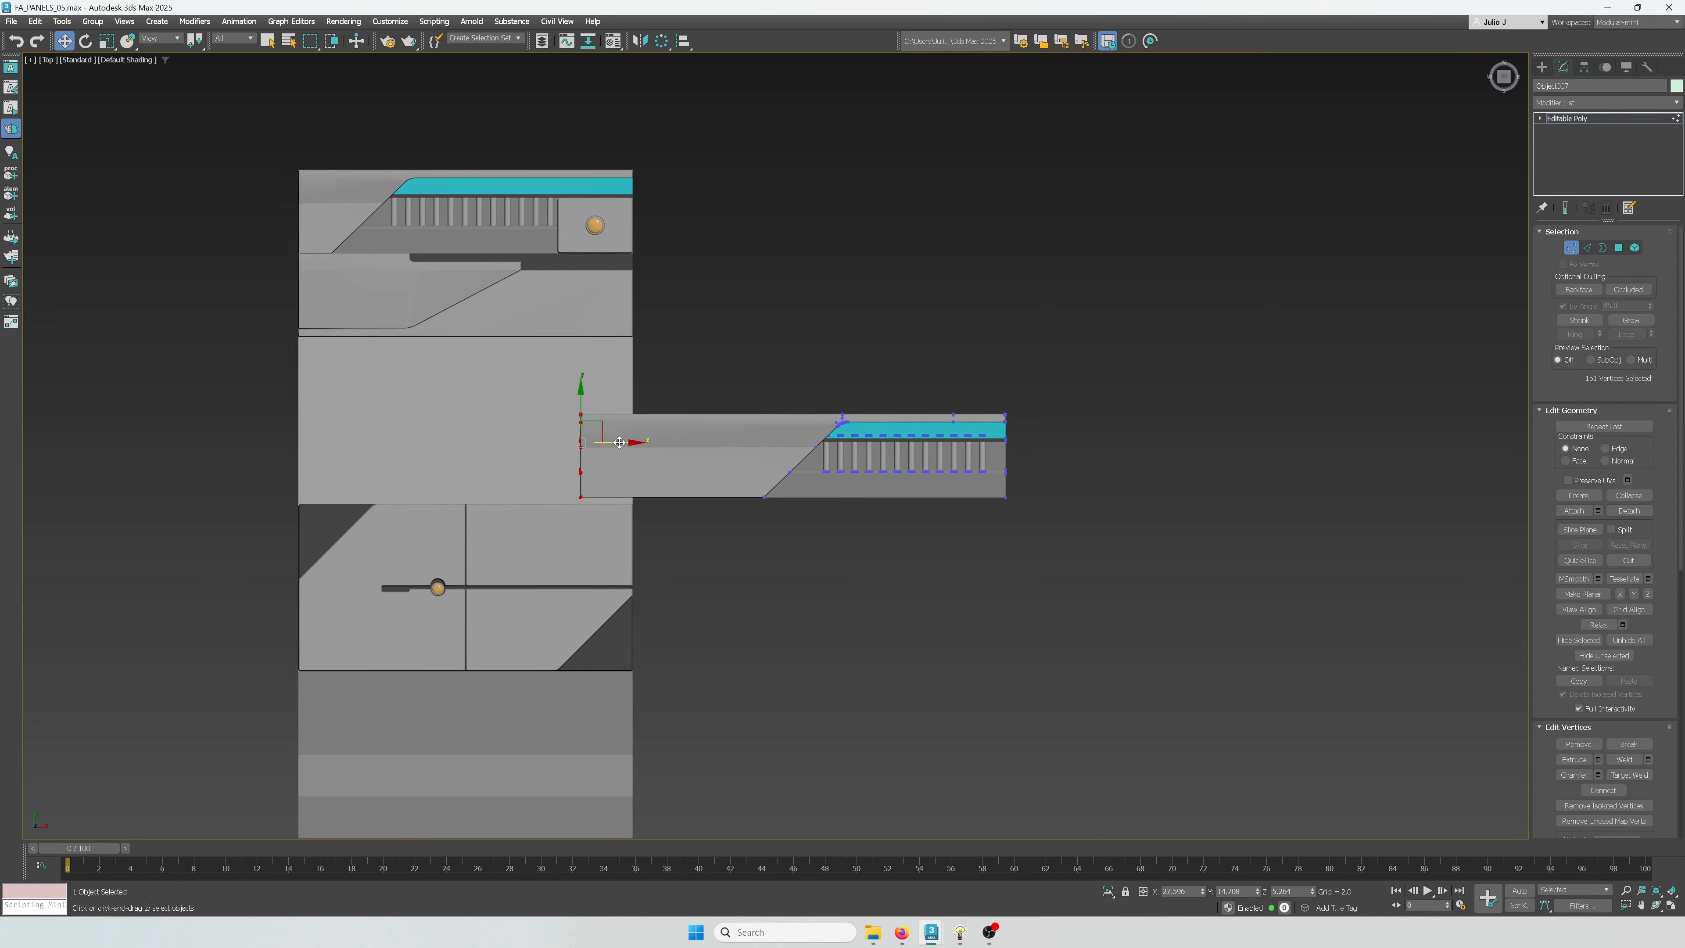
{"action": "left_click", "coordinate": [1570, 249]}
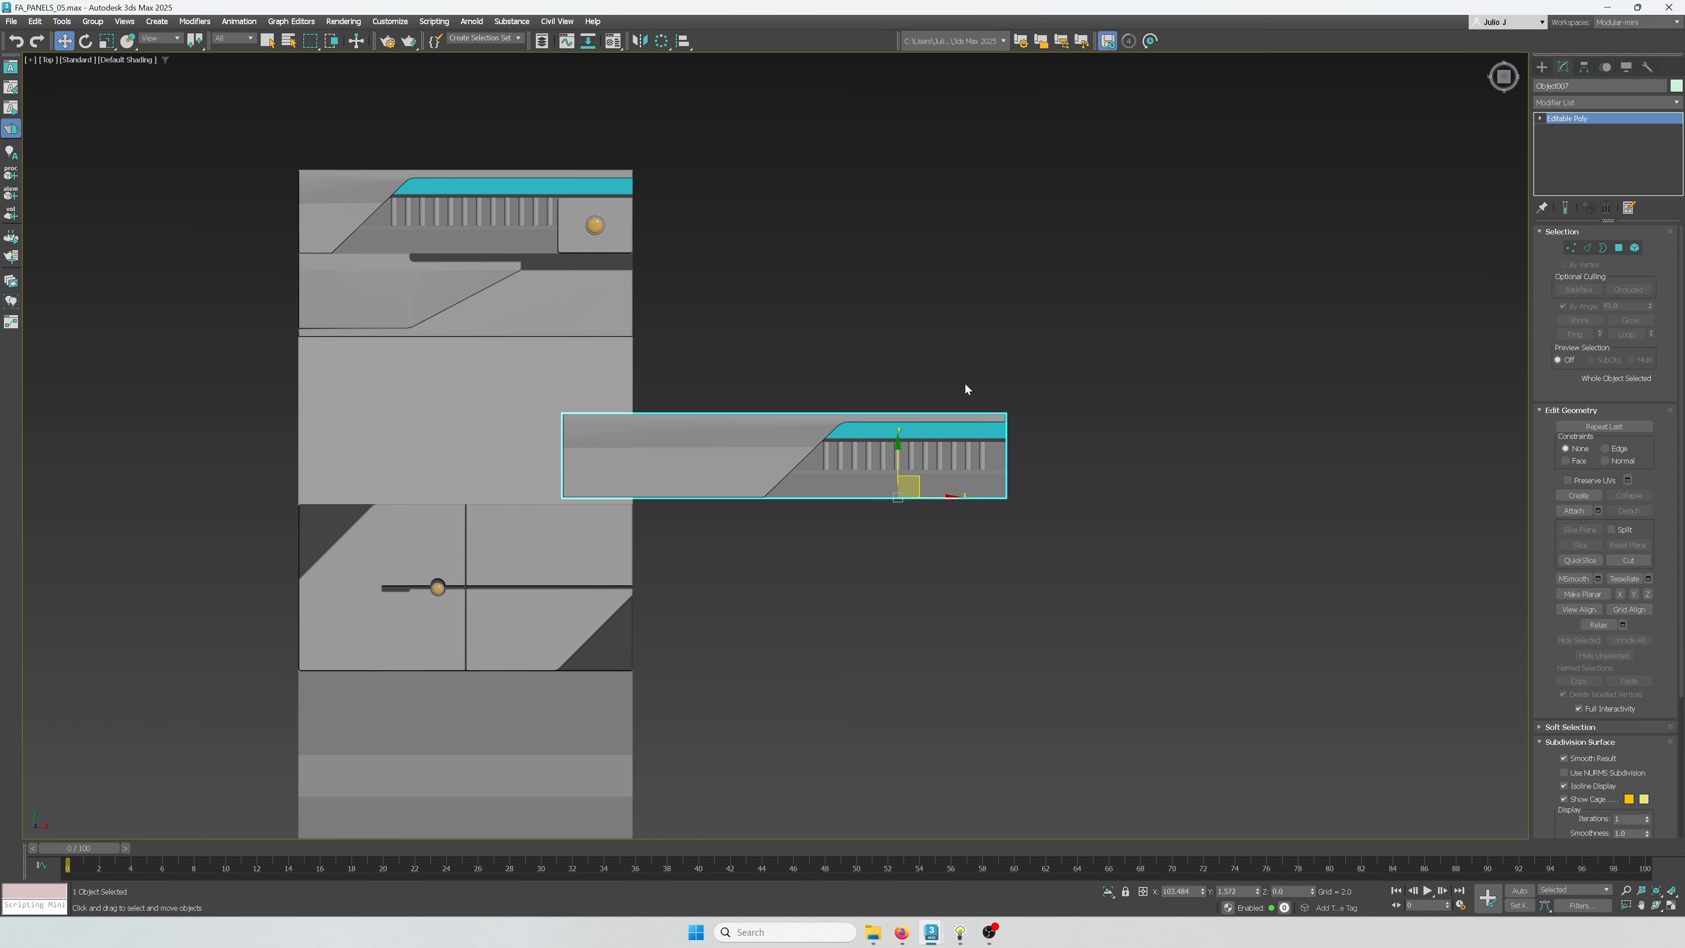
Add a Symmetry modifier on the X axis and move its mirror plane to the strip's plain section
{"action": "middle_click_drag", "start_coordinate": [1443, 195], "coordinate": [1525, 209]}
{"action": "left_click", "coordinate": [1554, 103]}
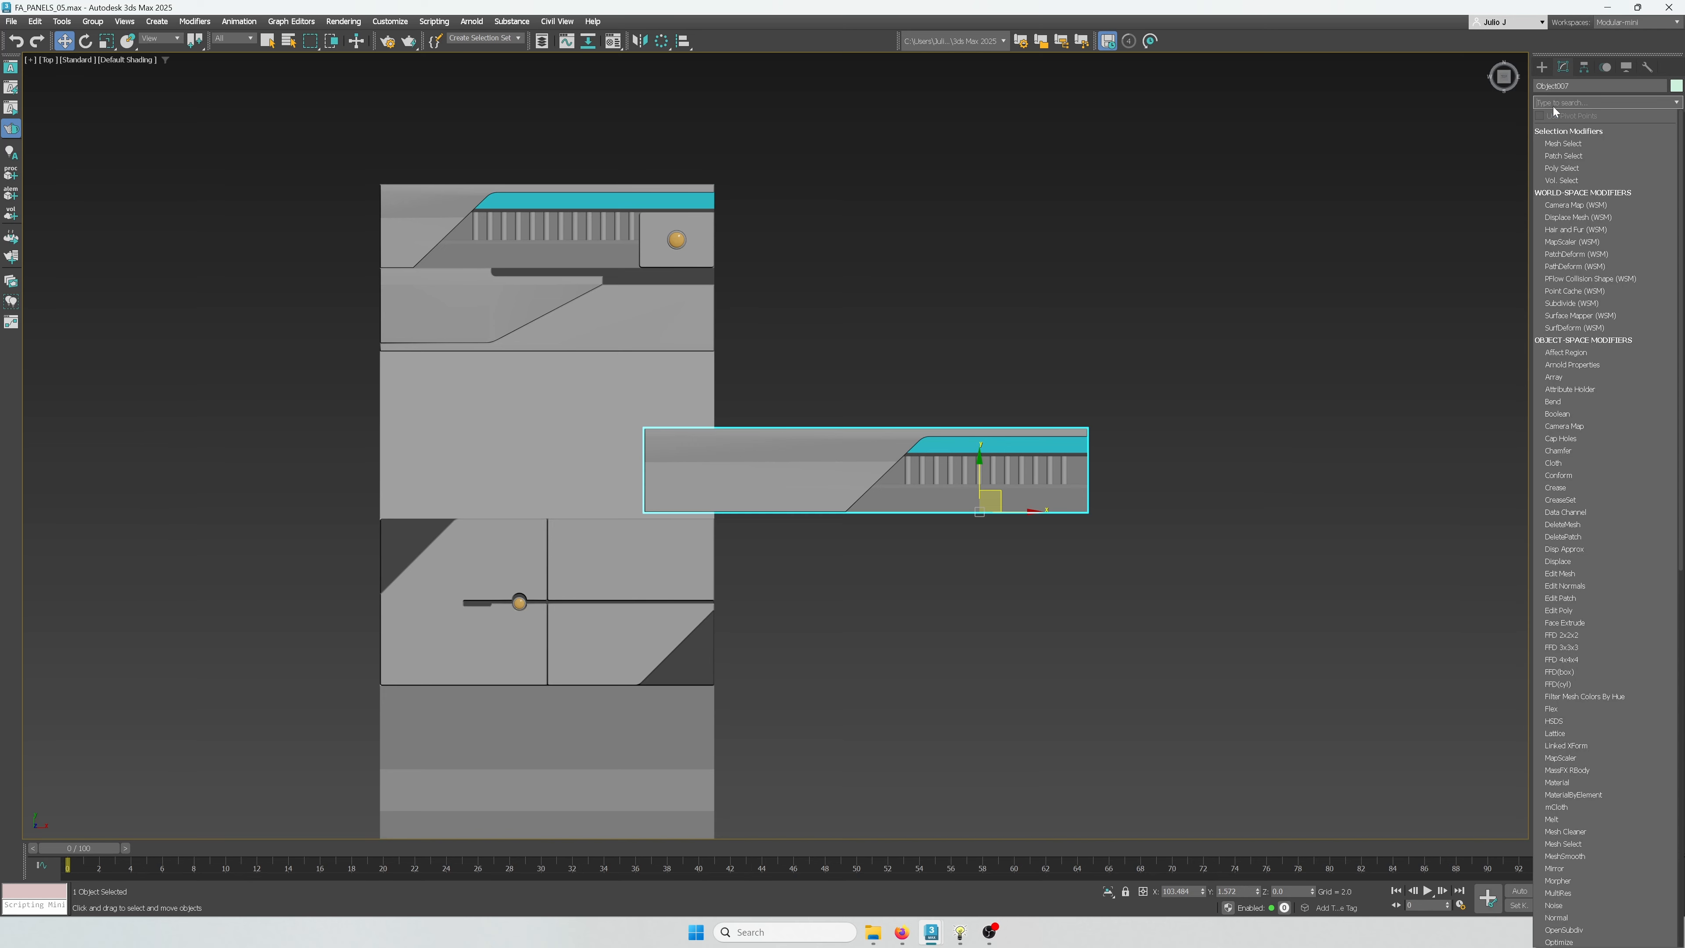
{"action": "type", "text": "sym"}
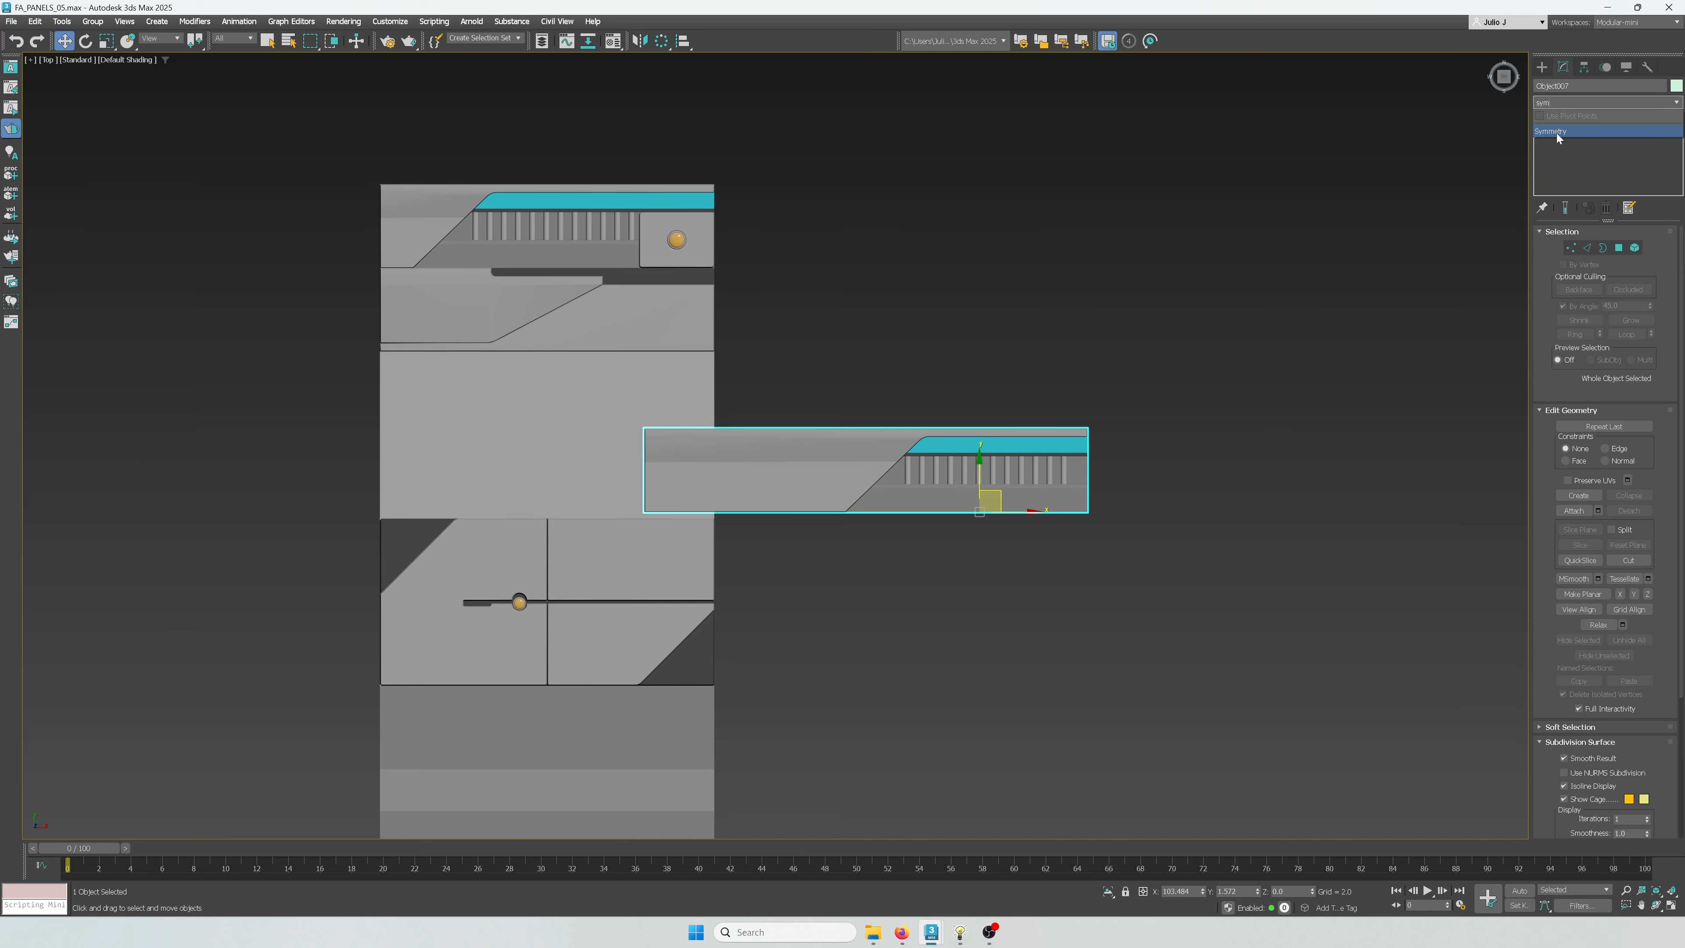
{"action": "left_click", "coordinate": [1557, 131]}
{"action": "left_click", "coordinate": [1553, 118]}
{"action": "left_click", "coordinate": [1574, 129]}
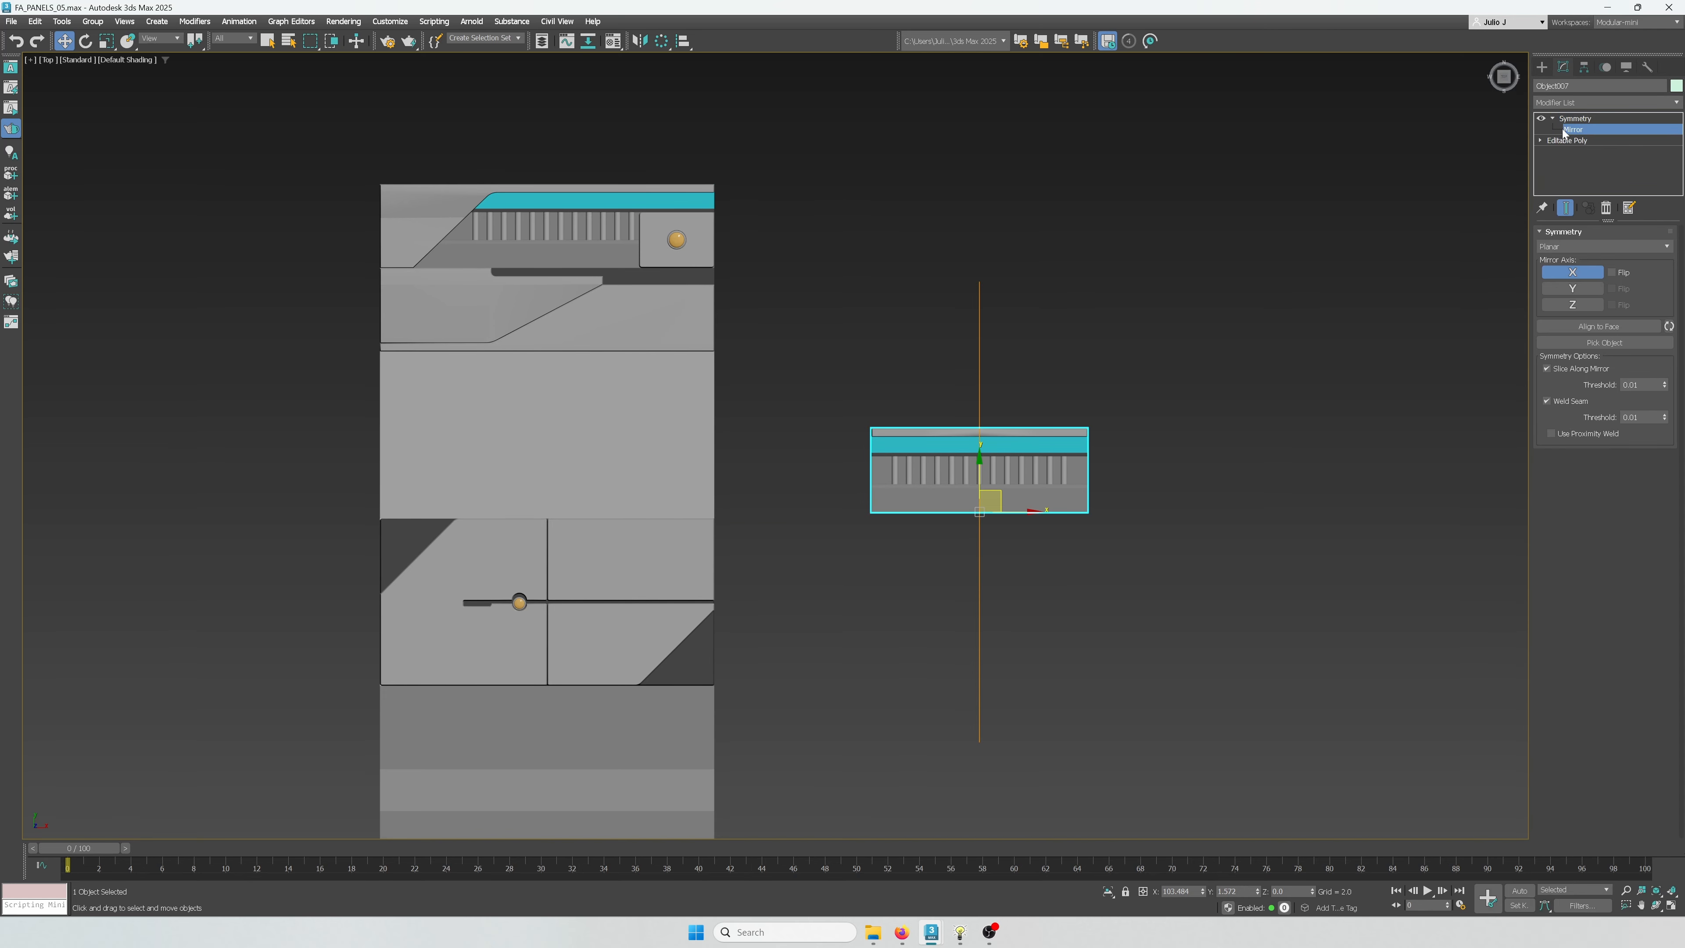
{"action": "left_click_drag", "start_coordinate": [1033, 510], "coordinate": [801, 472]}
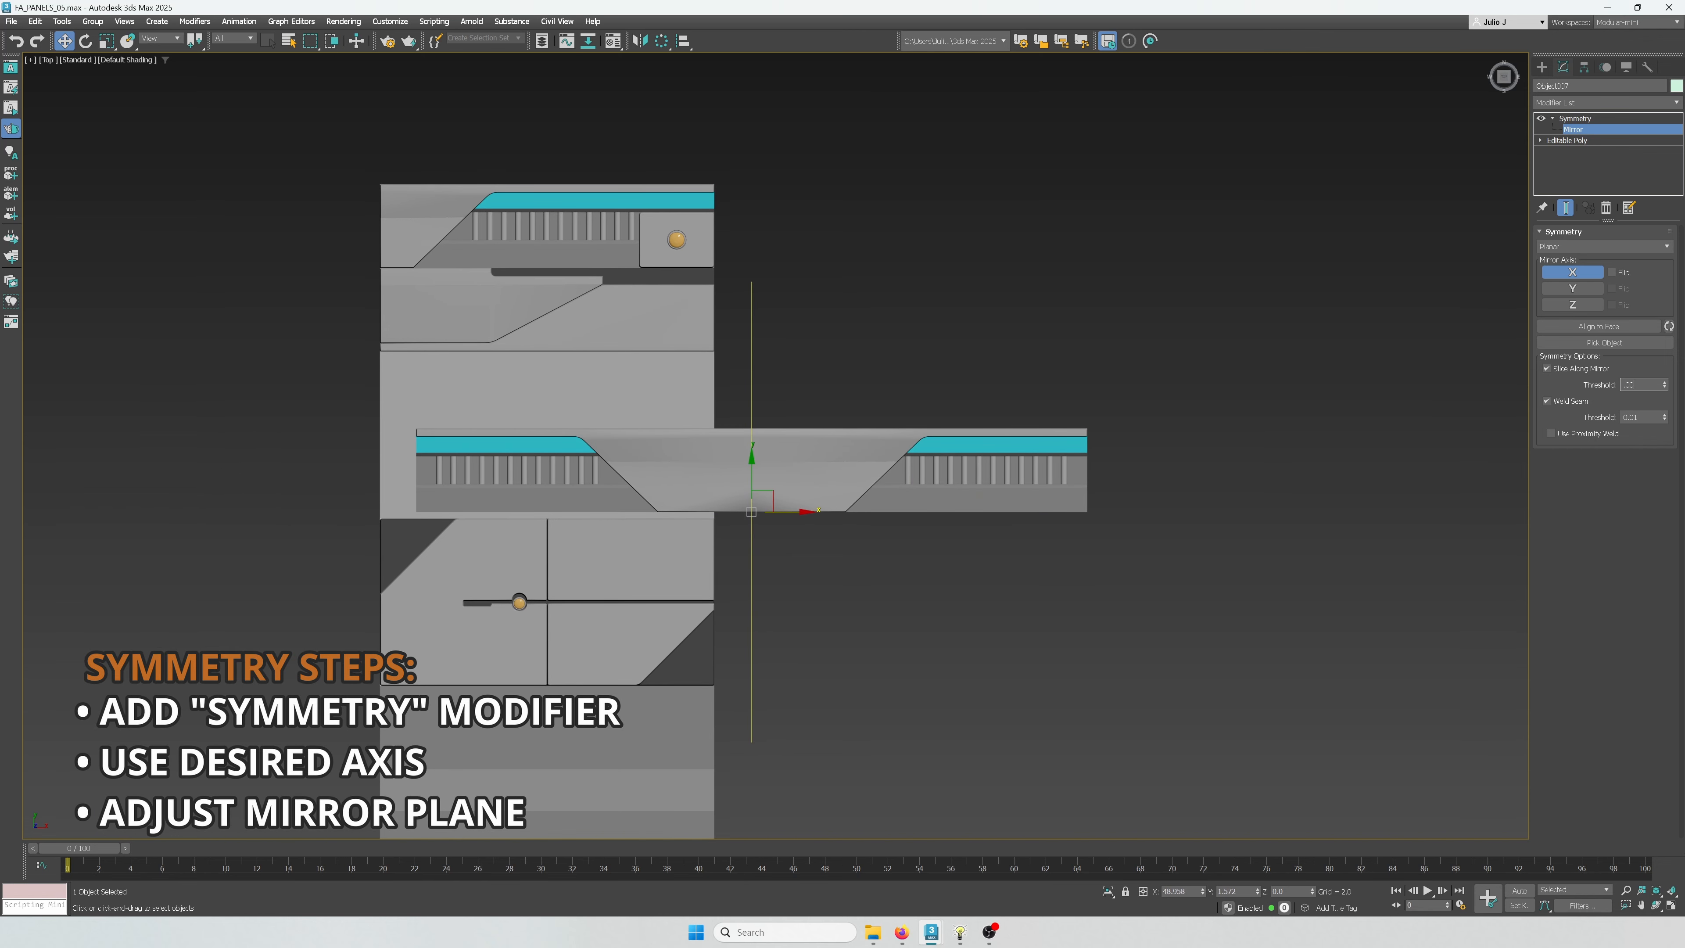
Shift the mirror plane along X and reduce the slice threshold to 0, checking the mesh at the centre seam
{"action": "scroll", "coordinate": [790, 508], "scroll_direction": "up", "scroll_amount": 3}
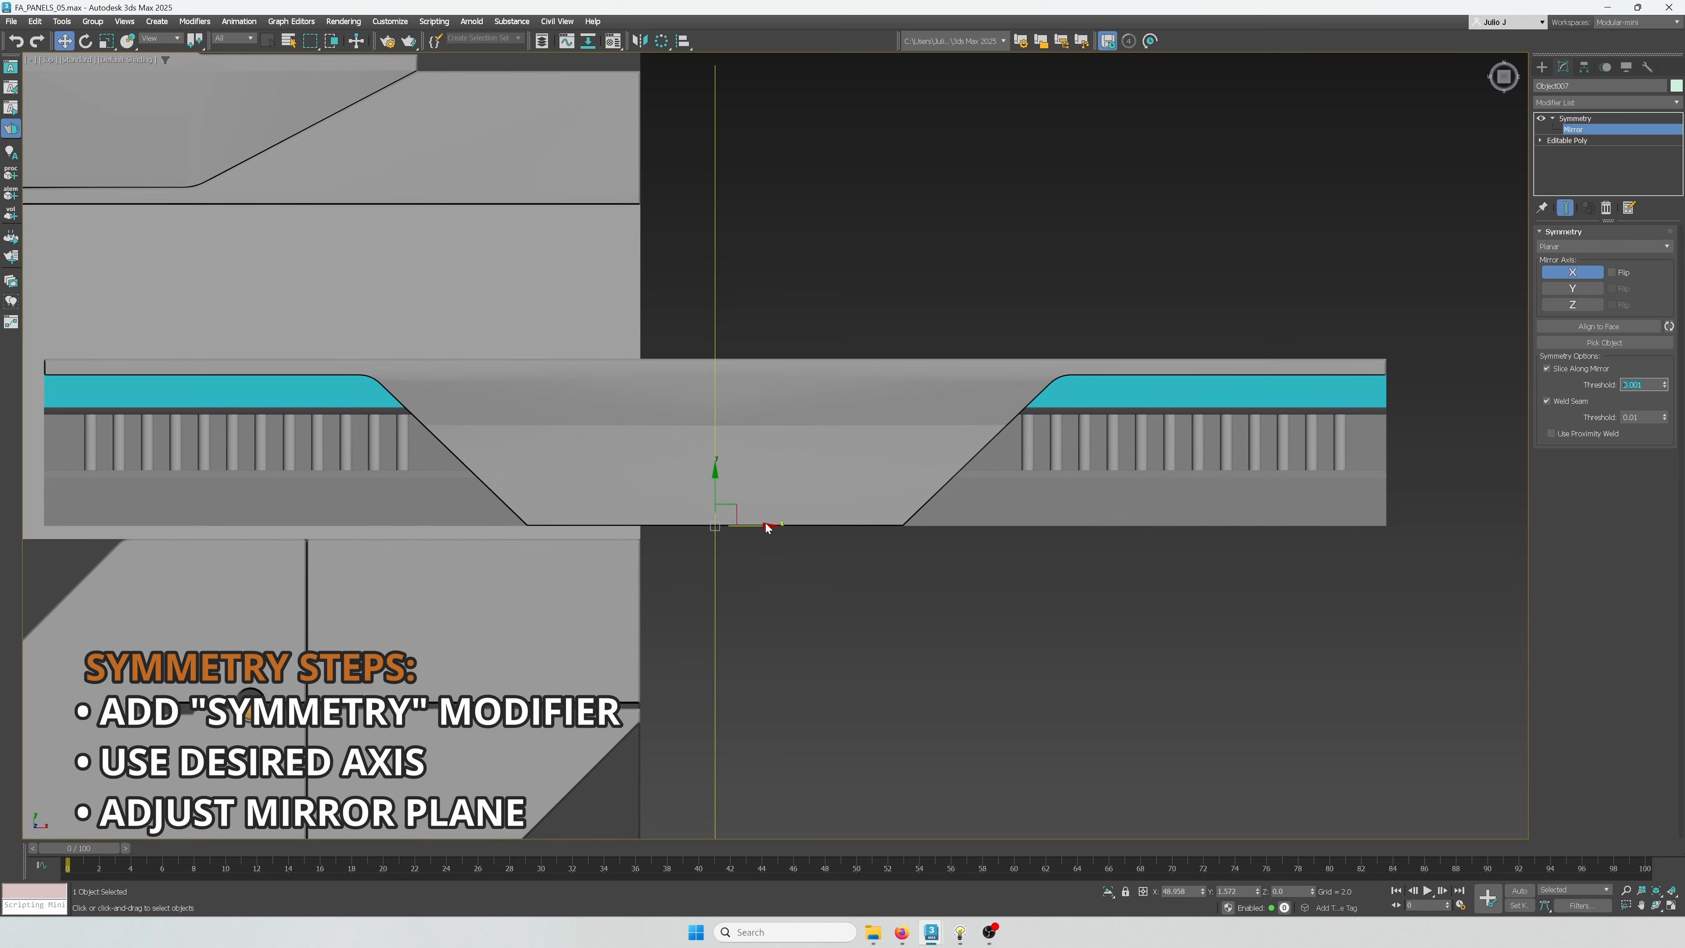
{"action": "left_click_drag", "start_coordinate": [761, 525], "coordinate": [563, 522]}
{"action": "middle_click_drag", "start_coordinate": [742, 502], "coordinate": [804, 466], "text": "alt"}
{"action": "mouse_move", "coordinate": [804, 467]}
{"action": "middle_mouse_down"}
{"action": "mouse_move", "coordinate": [954, 467]}
{"action": "mouse_move", "coordinate": [974, 444]}
{"action": "middle_mouse_up"}
{"action": "middle_click_drag", "start_coordinate": [852, 442], "coordinate": [977, 414]}
{"action": "key", "text": "F4"}
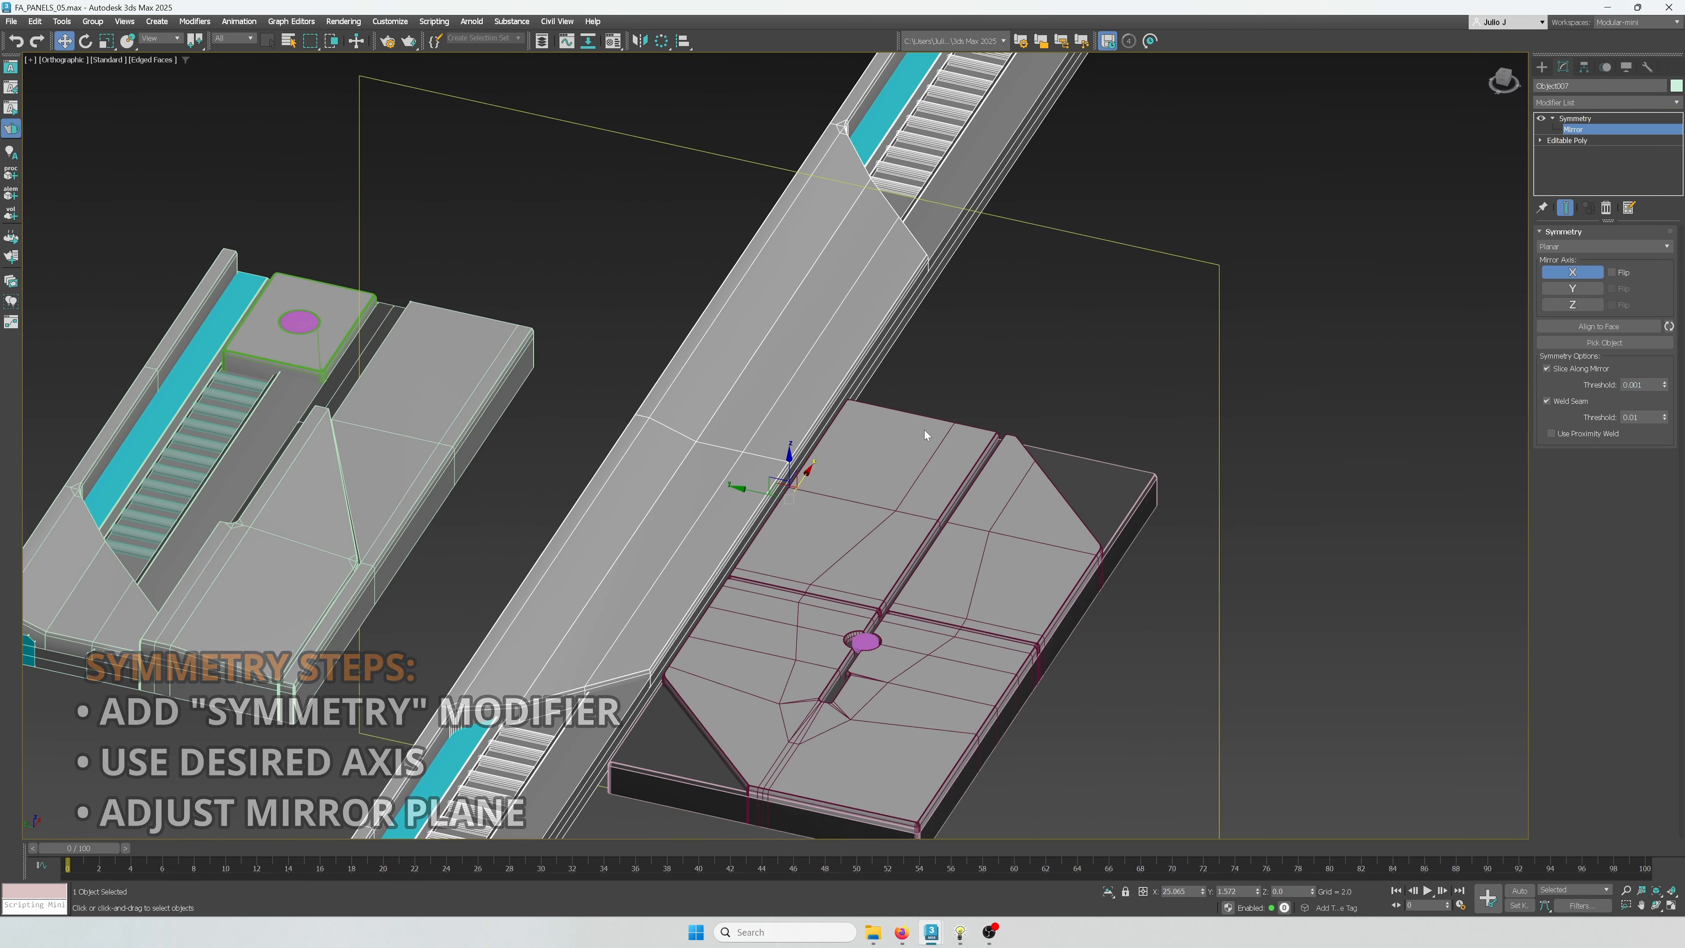
{"action": "scroll", "coordinate": [678, 444], "scroll_direction": "up", "scroll_amount": 2}
{"action": "scroll", "coordinate": [678, 444], "scroll_direction": "up", "scroll_amount": 6}
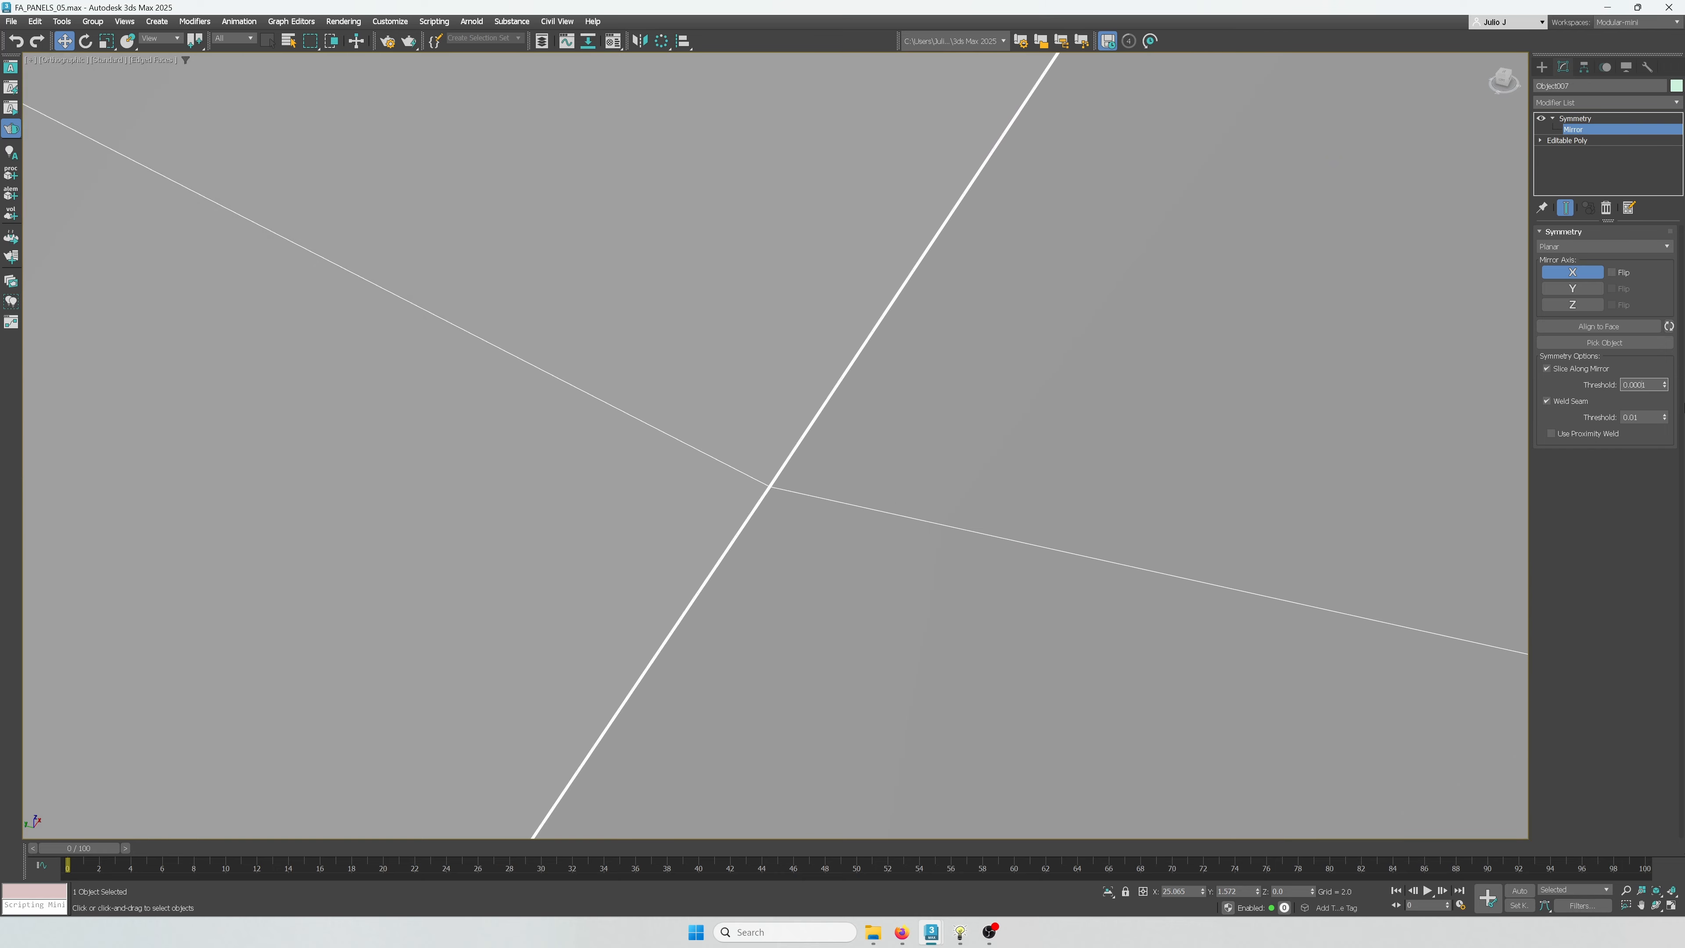
{"action": "scroll", "coordinate": [635, 397], "scroll_direction": "down", "scroll_amount": 3}
Reposition the mirror plane to shorten the plain middle section and convert the mirrored strip to an editable poly
{"action": "key", "text": "t"}
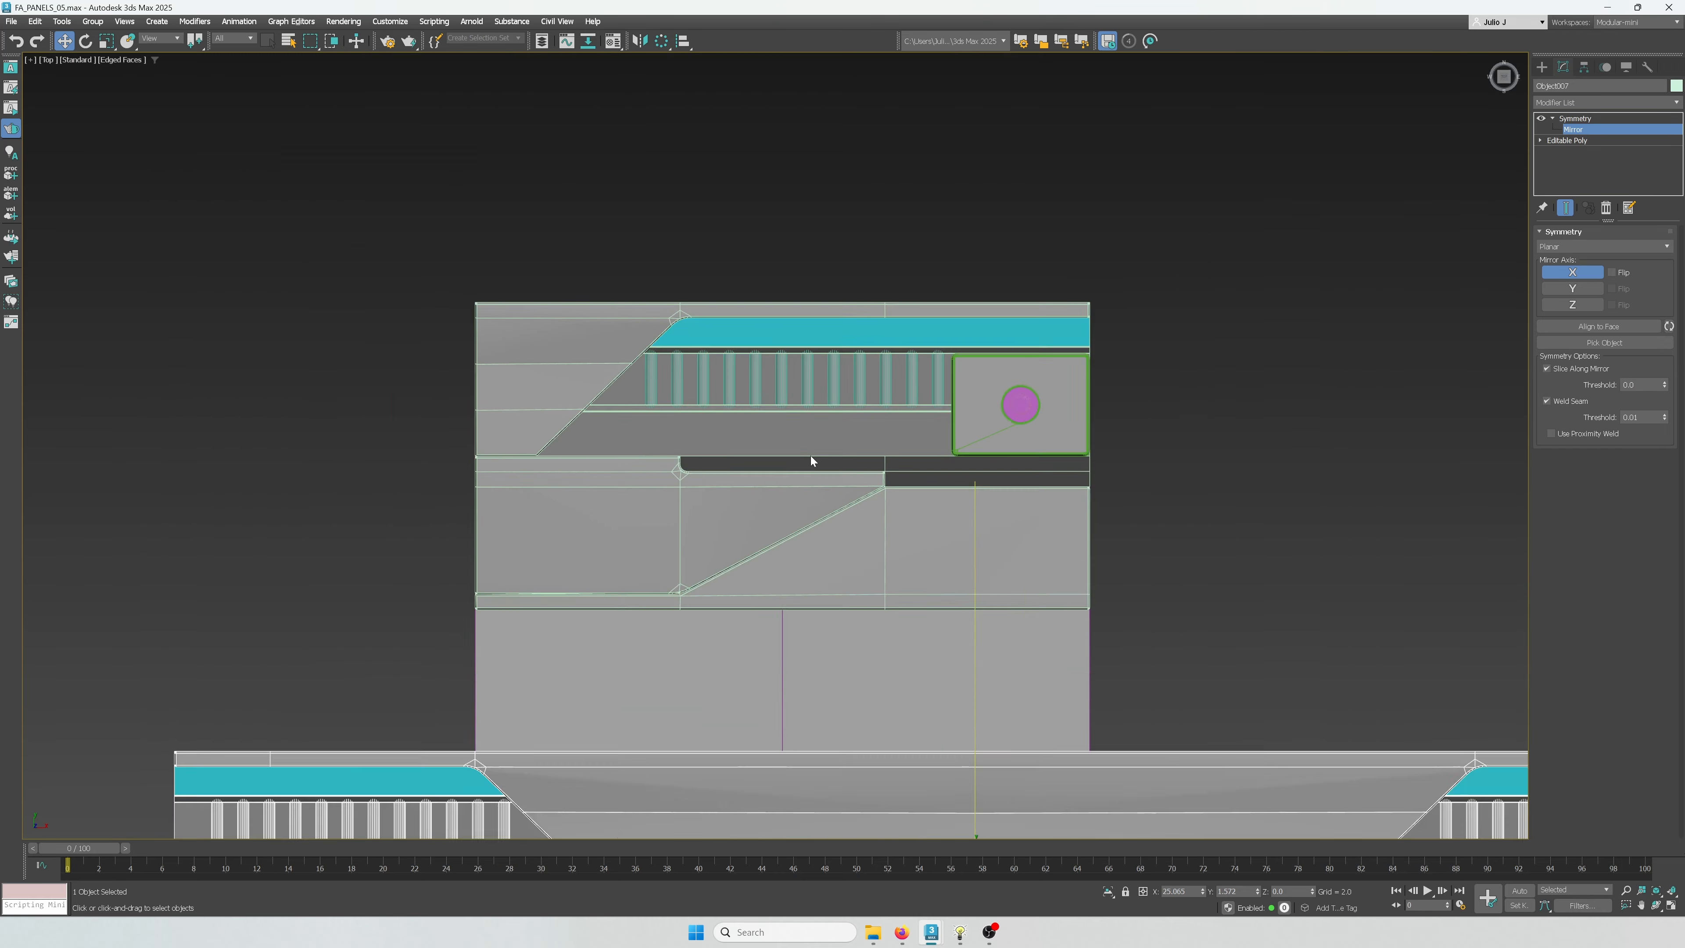
{"action": "scroll", "coordinate": [817, 461], "scroll_direction": "down", "scroll_amount": 2}
{"action": "middle_click_drag", "start_coordinate": [848, 550], "coordinate": [575, 320]}
{"action": "scroll", "coordinate": [588, 428], "scroll_direction": "up", "scroll_amount": 1}
{"action": "left_click_drag", "start_coordinate": [685, 464], "coordinate": [816, 460]}
{"action": "scroll", "coordinate": [819, 461], "scroll_direction": "down", "scroll_amount": 2}
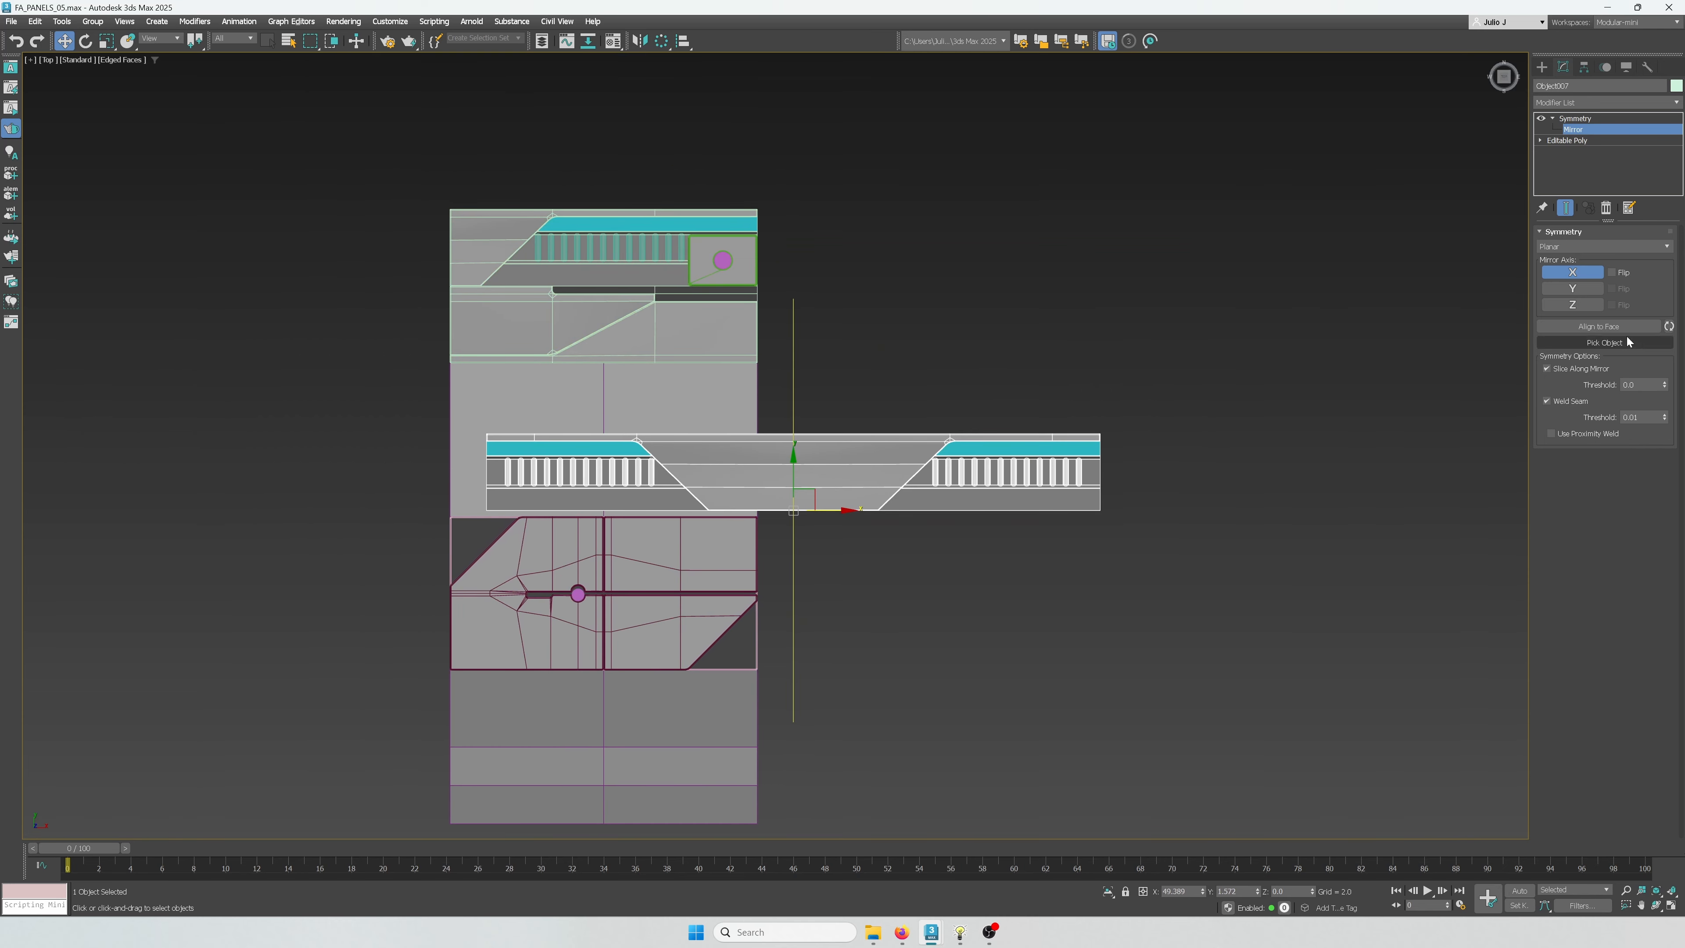
{"action": "right_click", "coordinate": [887, 465]}
{"action": "mouse_move", "coordinate": [922, 638]}
{"action": "left_click", "coordinate": [866, 651]}
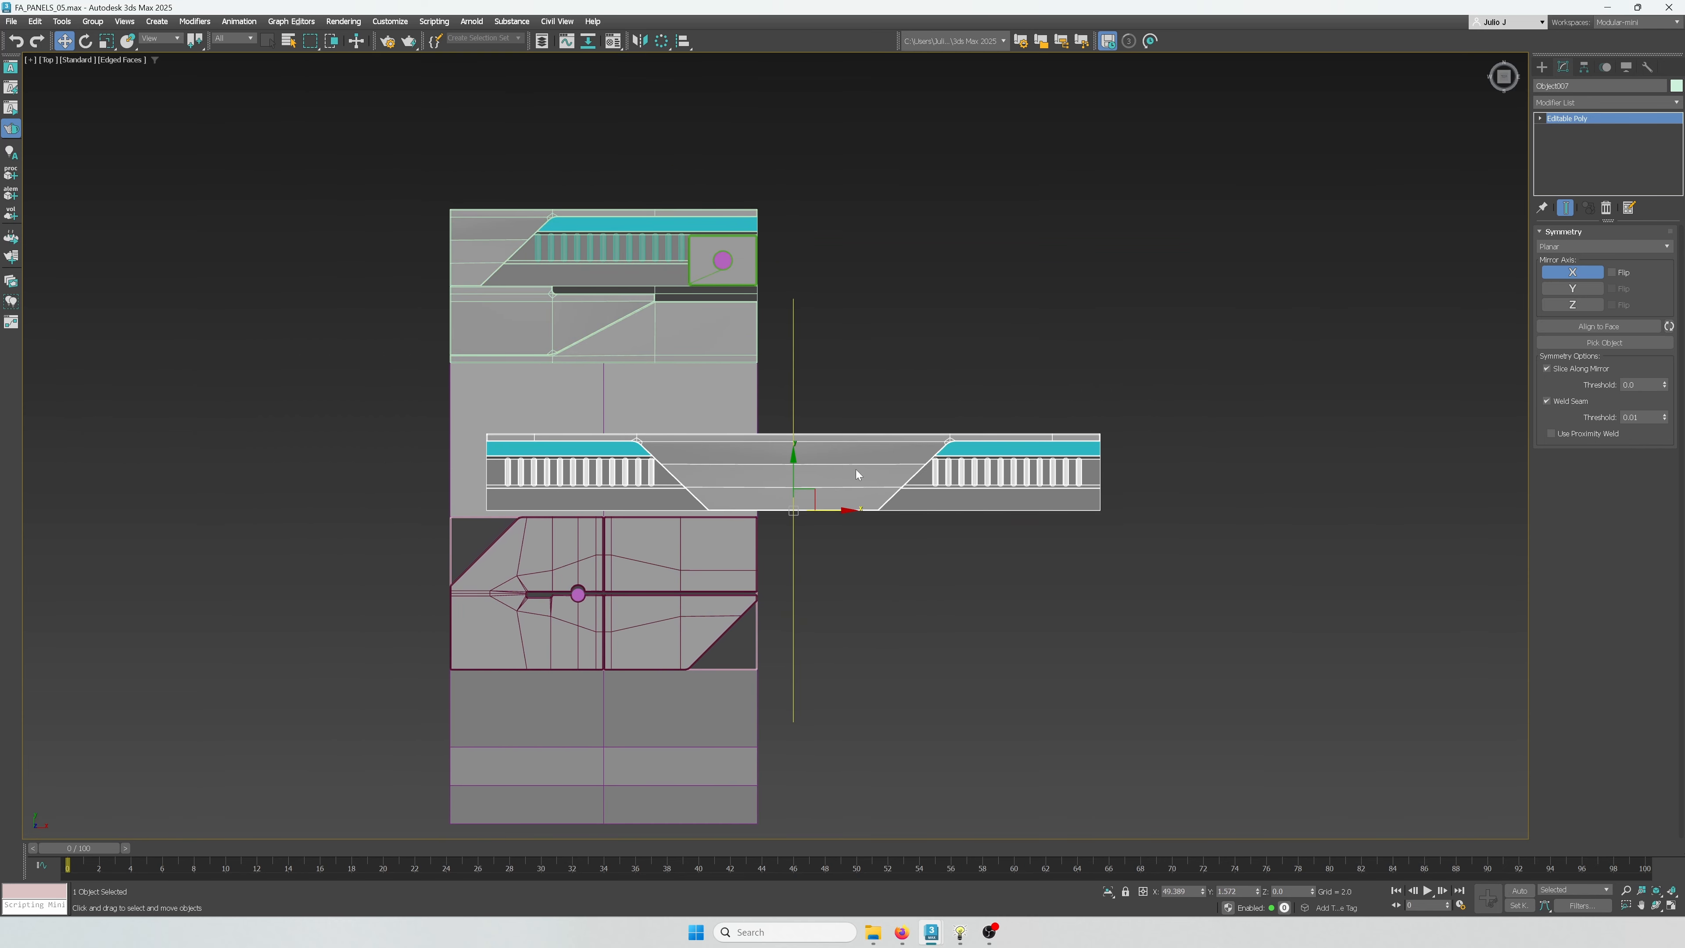
Centre the mirrored strip's pivot on the object
{"action": "scroll", "coordinate": [906, 498], "scroll_direction": "up", "scroll_amount": 2}
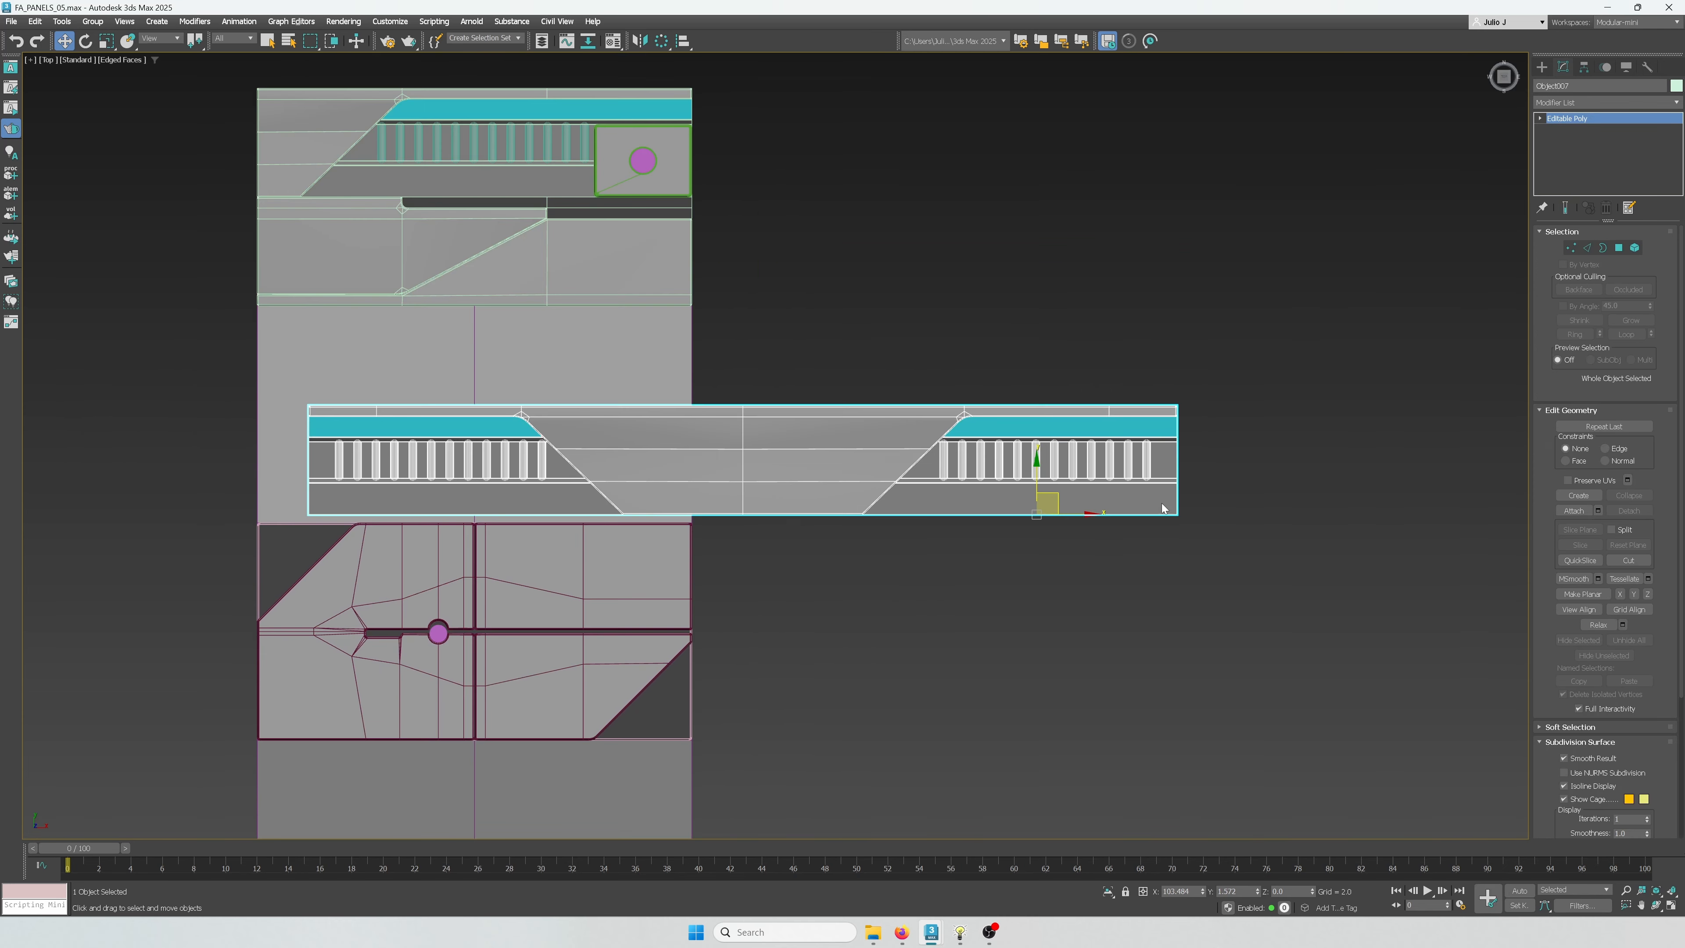
{"action": "left_click", "coordinate": [1585, 66]}
{"action": "left_click", "coordinate": [1605, 153]}
{"action": "left_click", "coordinate": [1605, 223]}
{"action": "left_click", "coordinate": [1605, 153]}
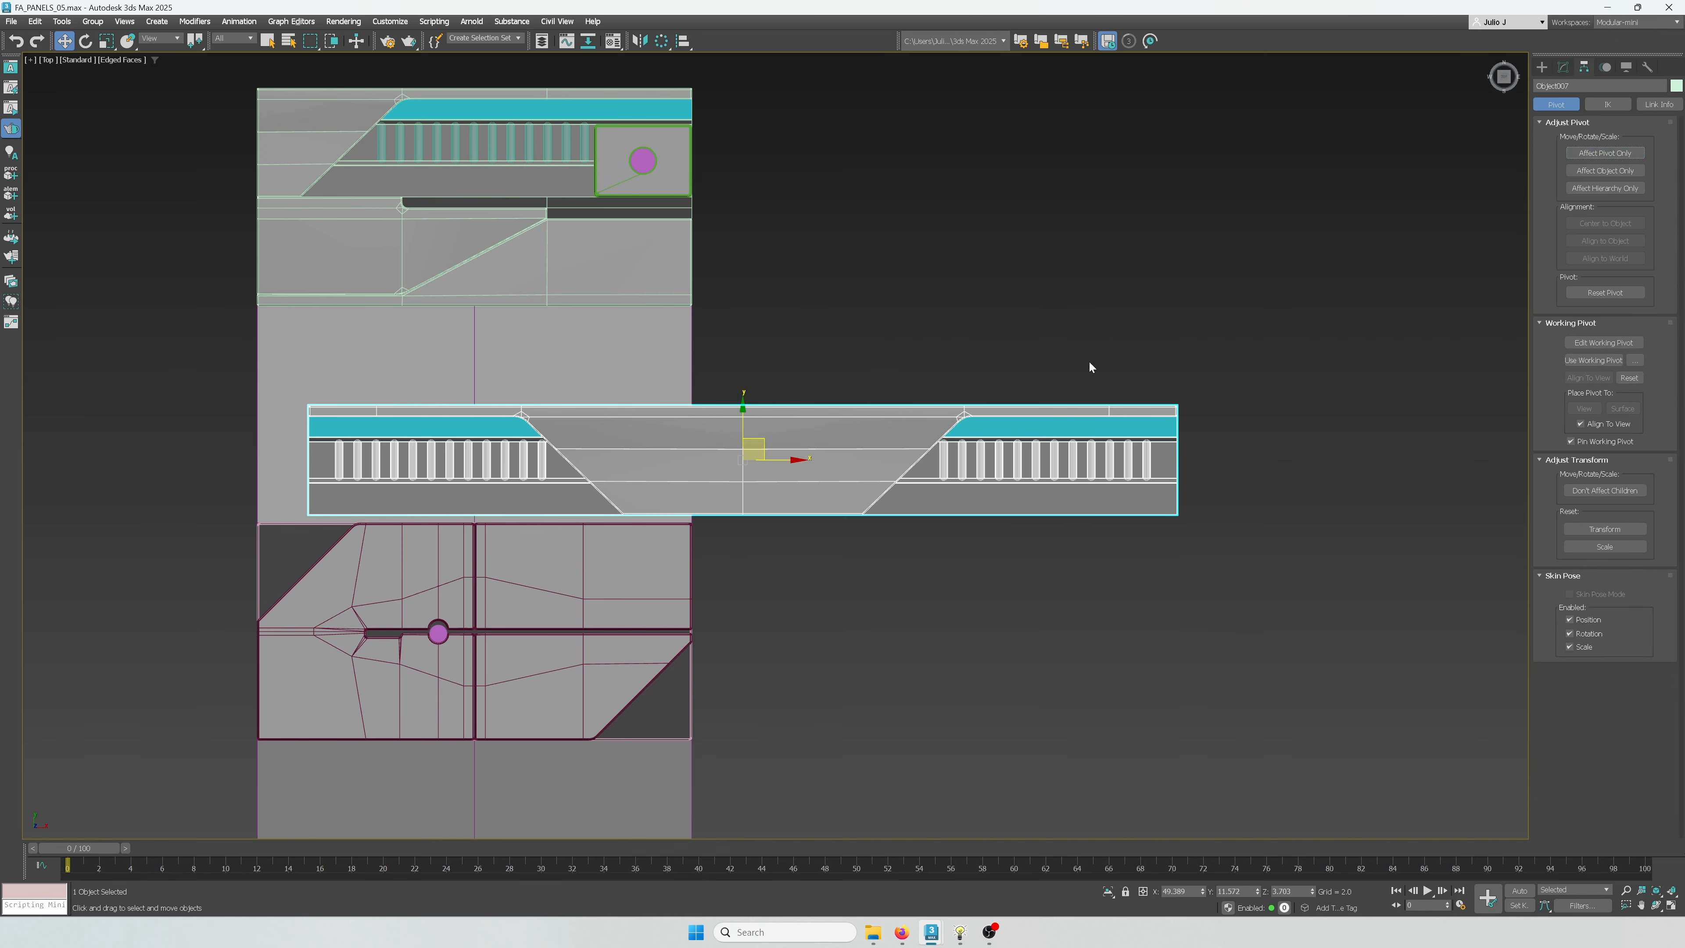
Move only the strip's pivot along Y to the middle of its upper edge
{"action": "left_click", "coordinate": [1583, 155]}
{"action": "scroll", "coordinate": [737, 436], "scroll_direction": "up", "scroll_amount": 2}
{"action": "left_click_drag", "start_coordinate": [752, 437], "coordinate": [752, 281]}
{"action": "scroll", "coordinate": [752, 376], "scroll_direction": "up", "scroll_amount": 2}
{"action": "scroll", "coordinate": [749, 409], "scroll_direction": "down", "scroll_amount": 2}
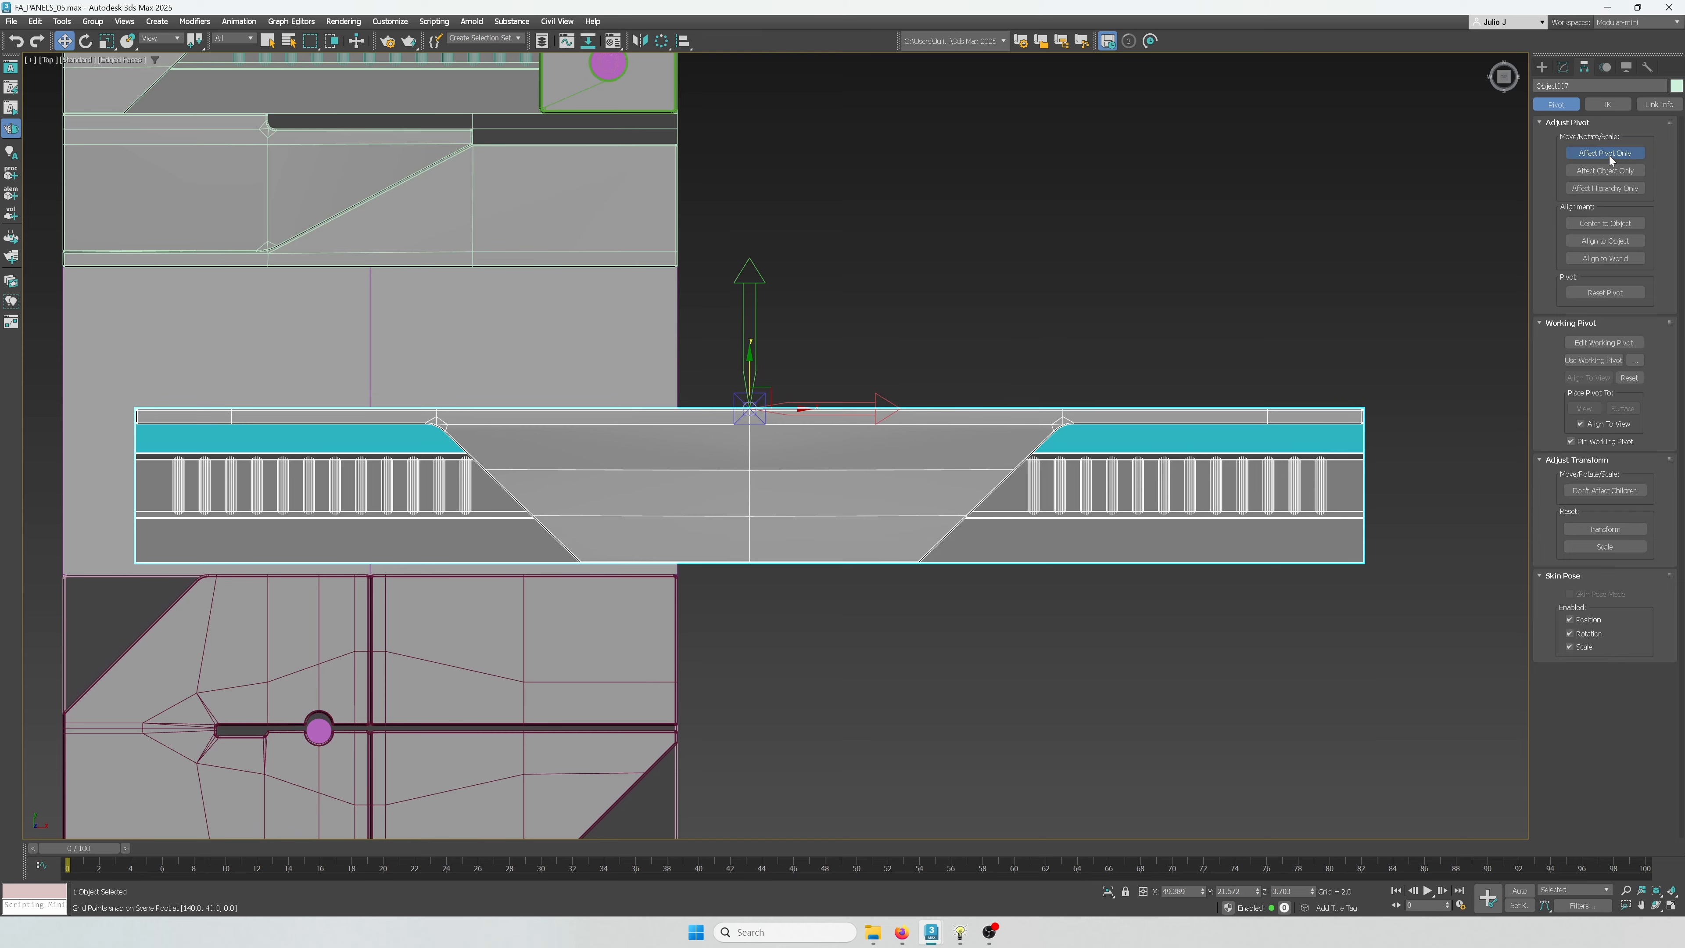
{"action": "left_click", "coordinate": [1609, 156]}
Snap the strip to the middle of the slatted panel's lower edge and scale it uniformly to about 27.5%
{"action": "middle_click_drag", "start_coordinate": [879, 329], "coordinate": [1002, 430]}
{"action": "left_click_drag", "start_coordinate": [880, 495], "coordinate": [499, 456]}
{"action": "key", "text": "r"}
{"action": "scroll", "coordinate": [495, 367], "scroll_direction": "up", "scroll_amount": 2}
{"action": "middle_click_drag", "start_coordinate": [500, 457], "coordinate": [554, 407], "text": "alt"}
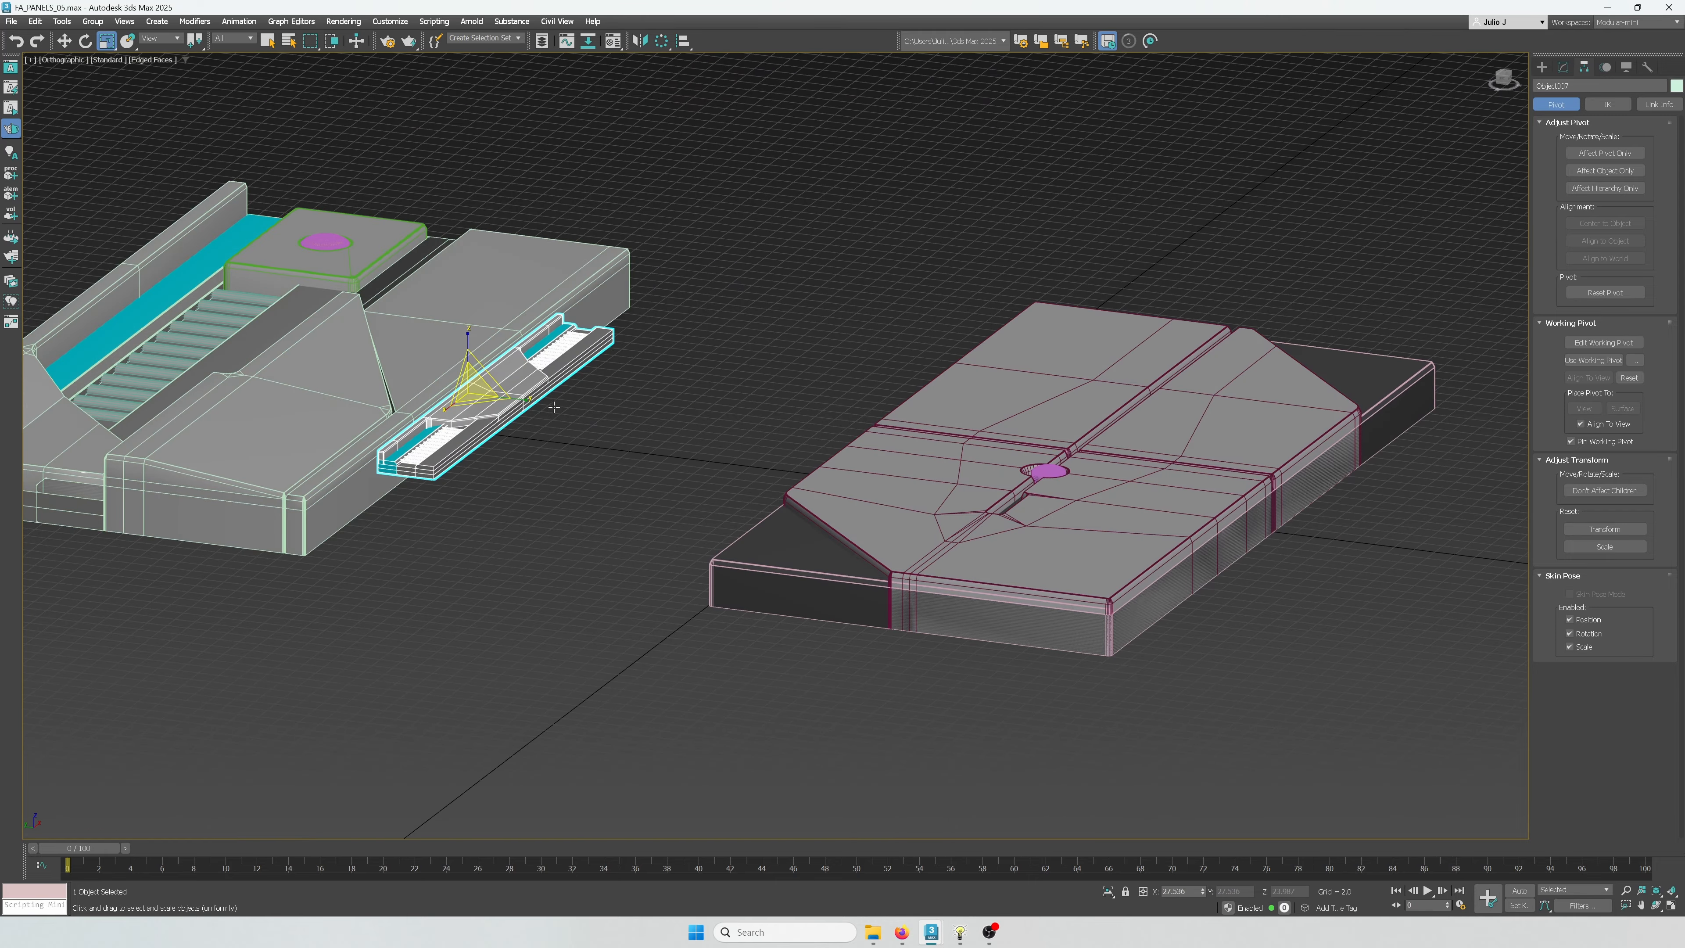
Adjust the scaled strip's height against the side of the slatted panel
{"action": "key", "text": "w"}
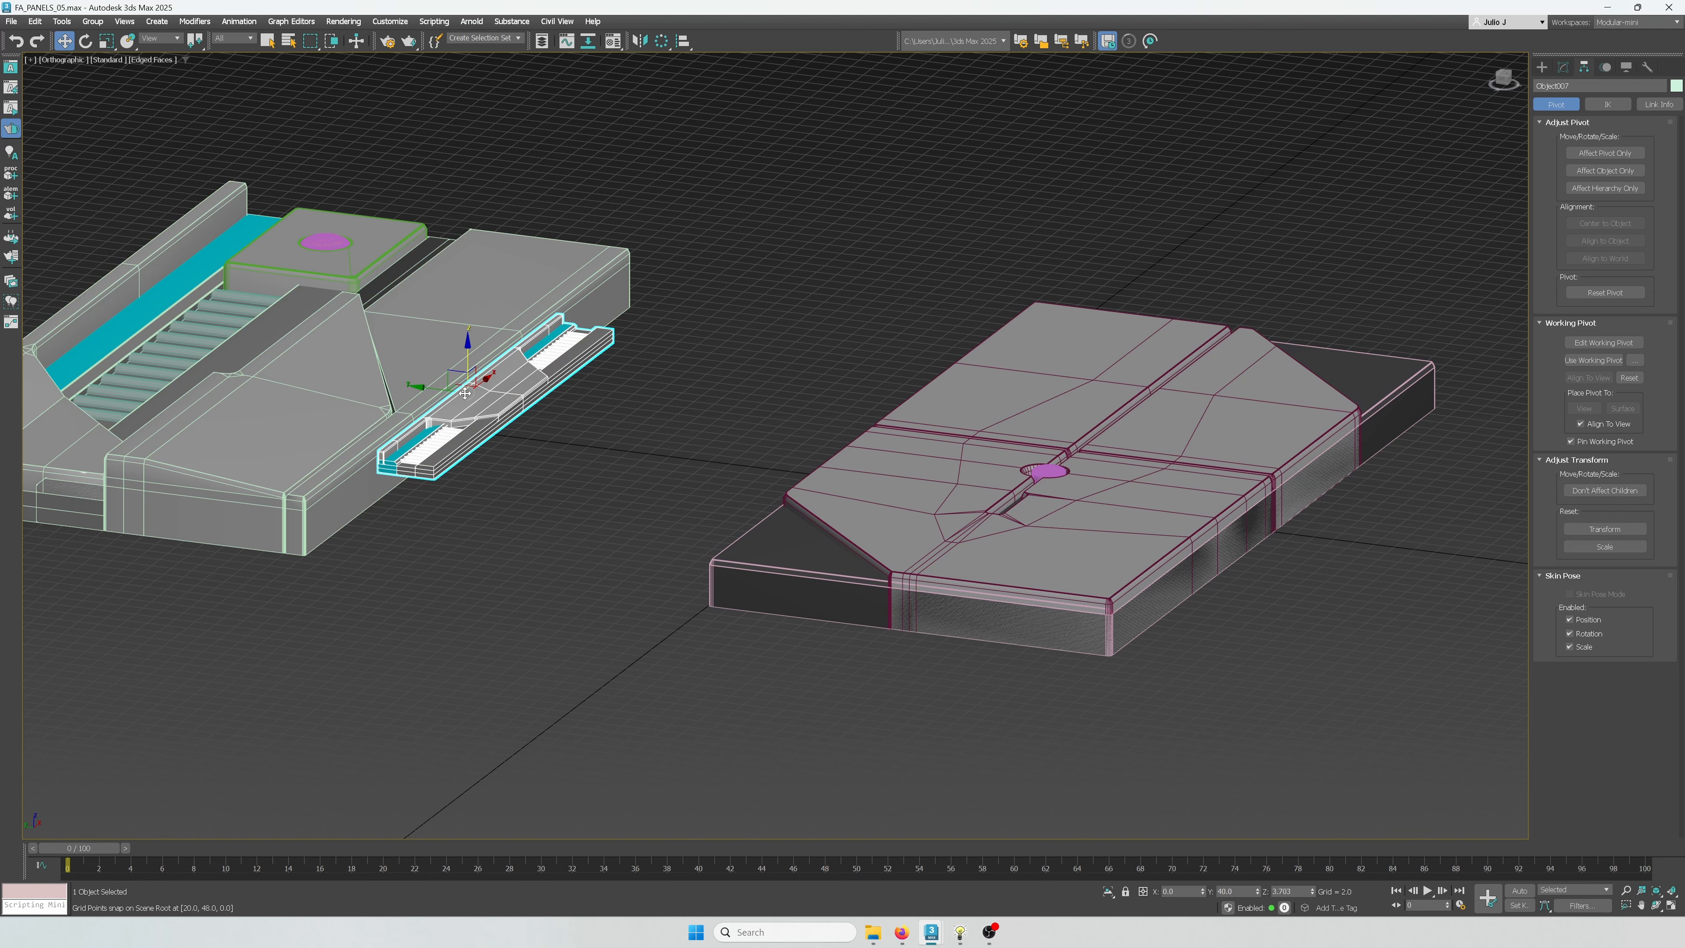
{"action": "scroll", "coordinate": [438, 413], "scroll_direction": "up", "scroll_amount": 5}
{"action": "scroll", "coordinate": [445, 409], "scroll_direction": "up", "scroll_amount": 2}
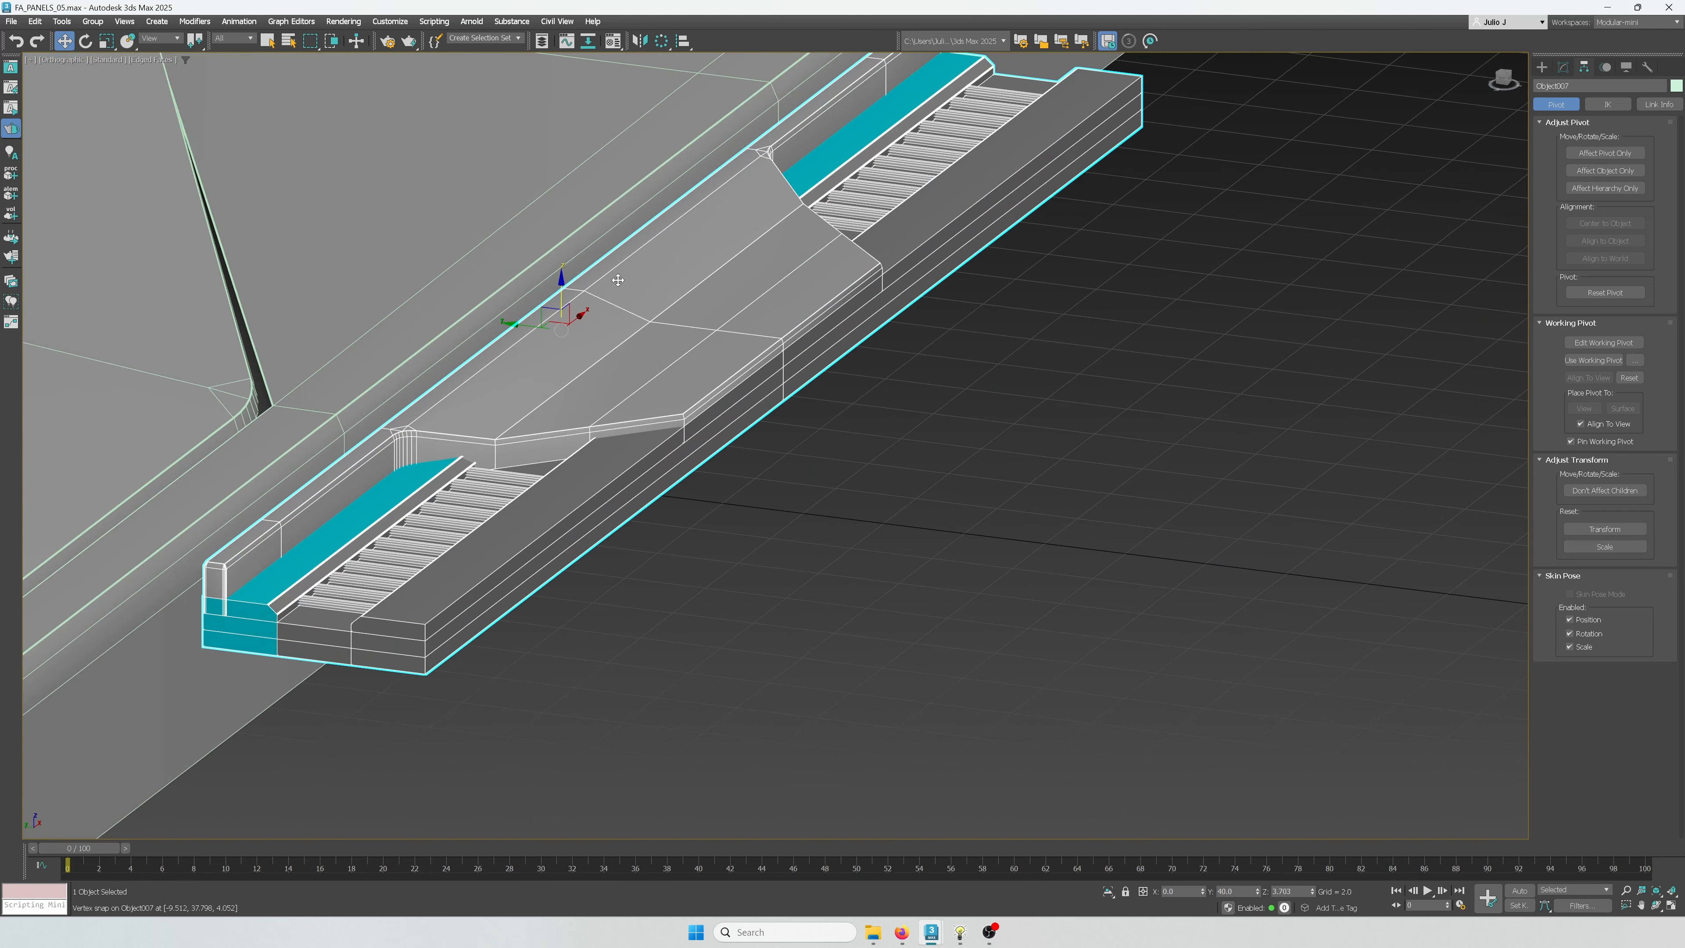
{"action": "scroll", "coordinate": [687, 304], "scroll_direction": "down", "scroll_amount": 11}
{"action": "left_click_drag", "start_coordinate": [582, 290], "coordinate": [484, 314]}
{"action": "scroll", "coordinate": [902, 340], "scroll_direction": "up", "scroll_amount": 7}
{"action": "middle_click_drag", "start_coordinate": [483, 315], "coordinate": [970, 435]}
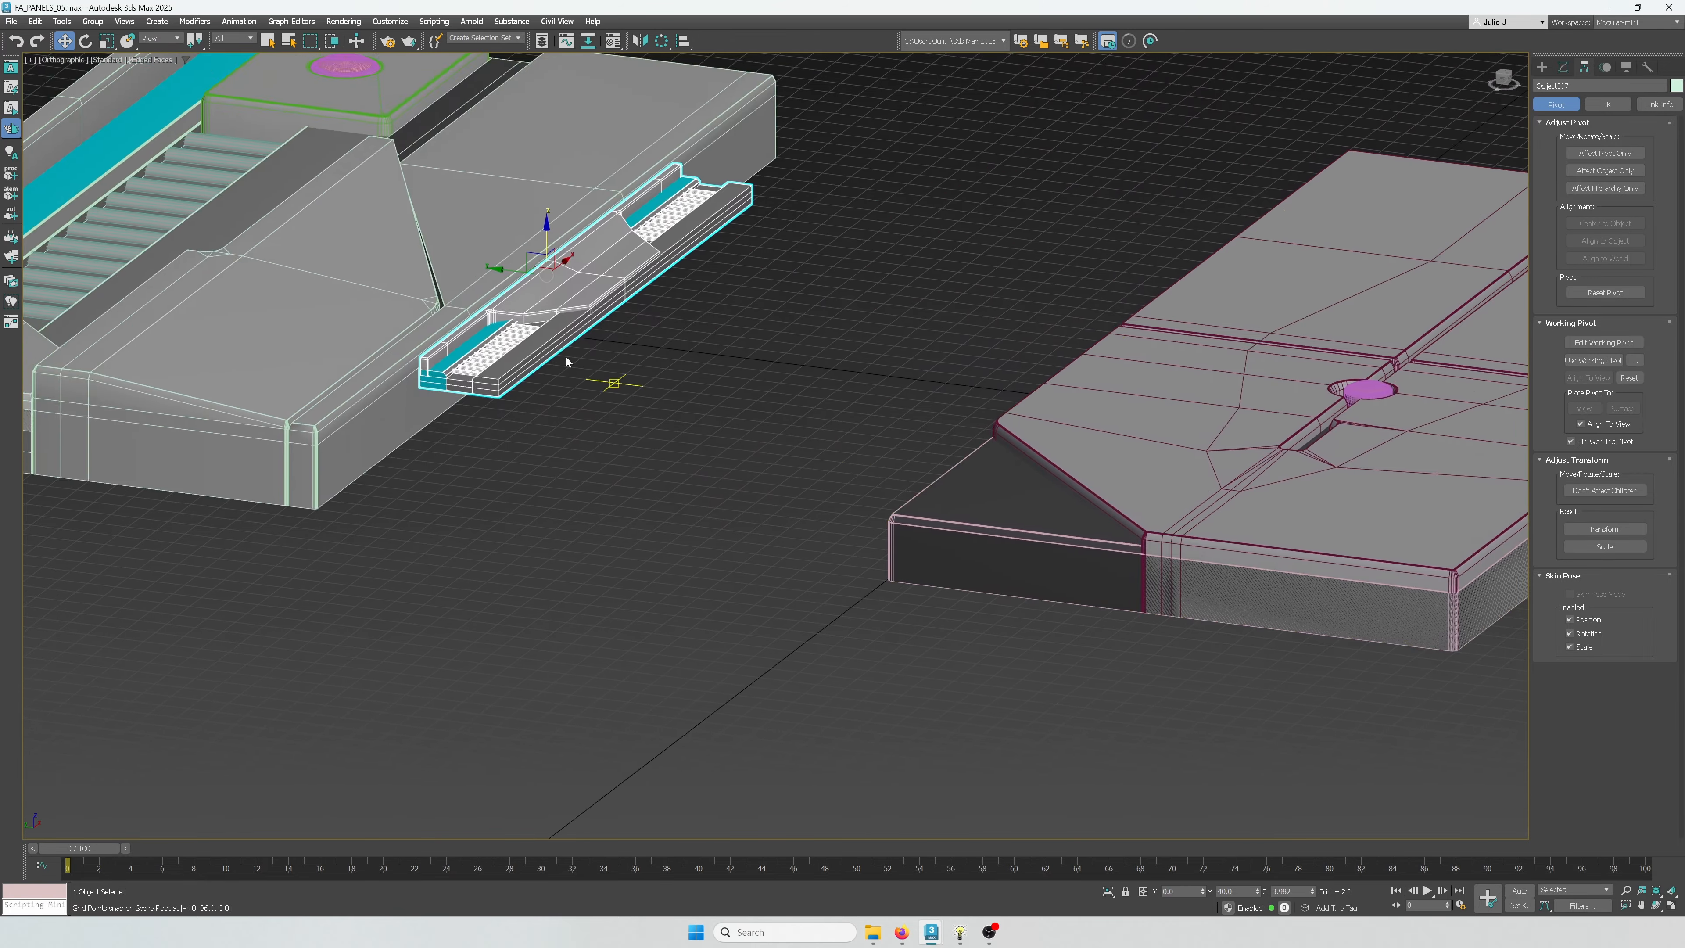
{"action": "scroll", "coordinate": [565, 356], "scroll_direction": "up", "scroll_amount": 2}
{"action": "middle_click_drag", "start_coordinate": [710, 359], "coordinate": [644, 392], "text": "alt"}
{"action": "key", "text": "t"}
{"action": "key", "text": "z"}
{"action": "scroll", "coordinate": [613, 407], "scroll_direction": "down", "scroll_amount": 9}
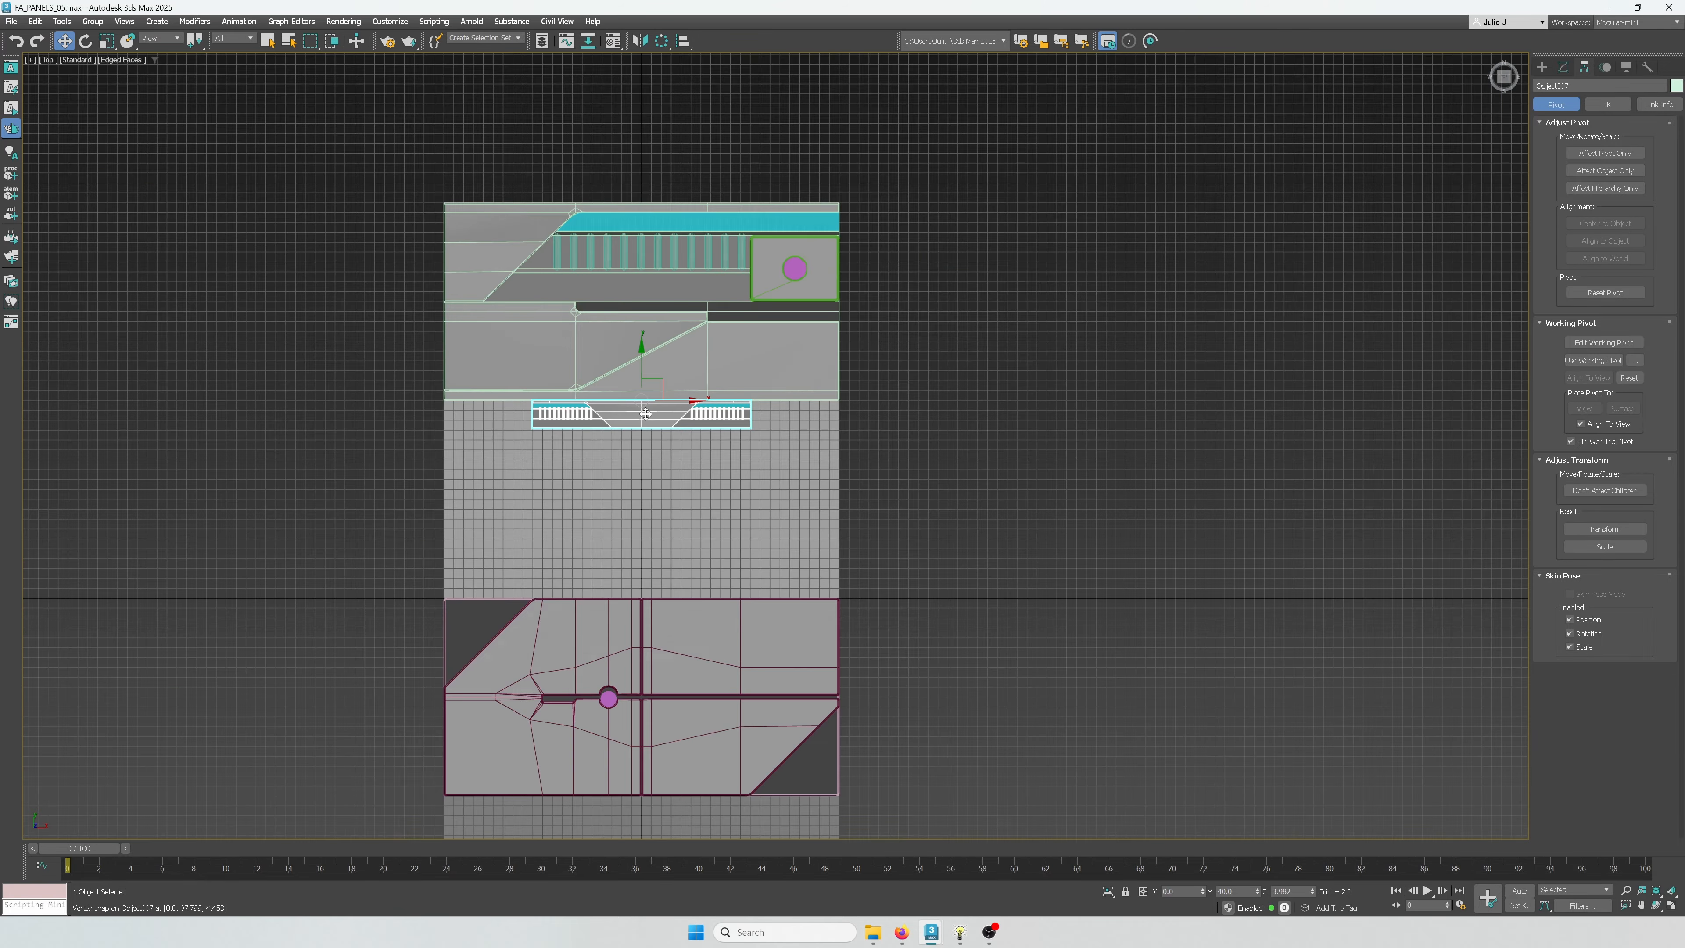
Draw a box 40 long, 80 wide and 3 high filling the gap between the slatted panel and the lower panel
{"action": "left_click", "coordinate": [909, 519]}
{"action": "scroll", "coordinate": [710, 541], "scroll_direction": "up", "scroll_amount": 2}
{"action": "left_click", "coordinate": [683, 483]}
{"action": "scroll", "coordinate": [445, 399], "scroll_direction": "up", "scroll_amount": 2}
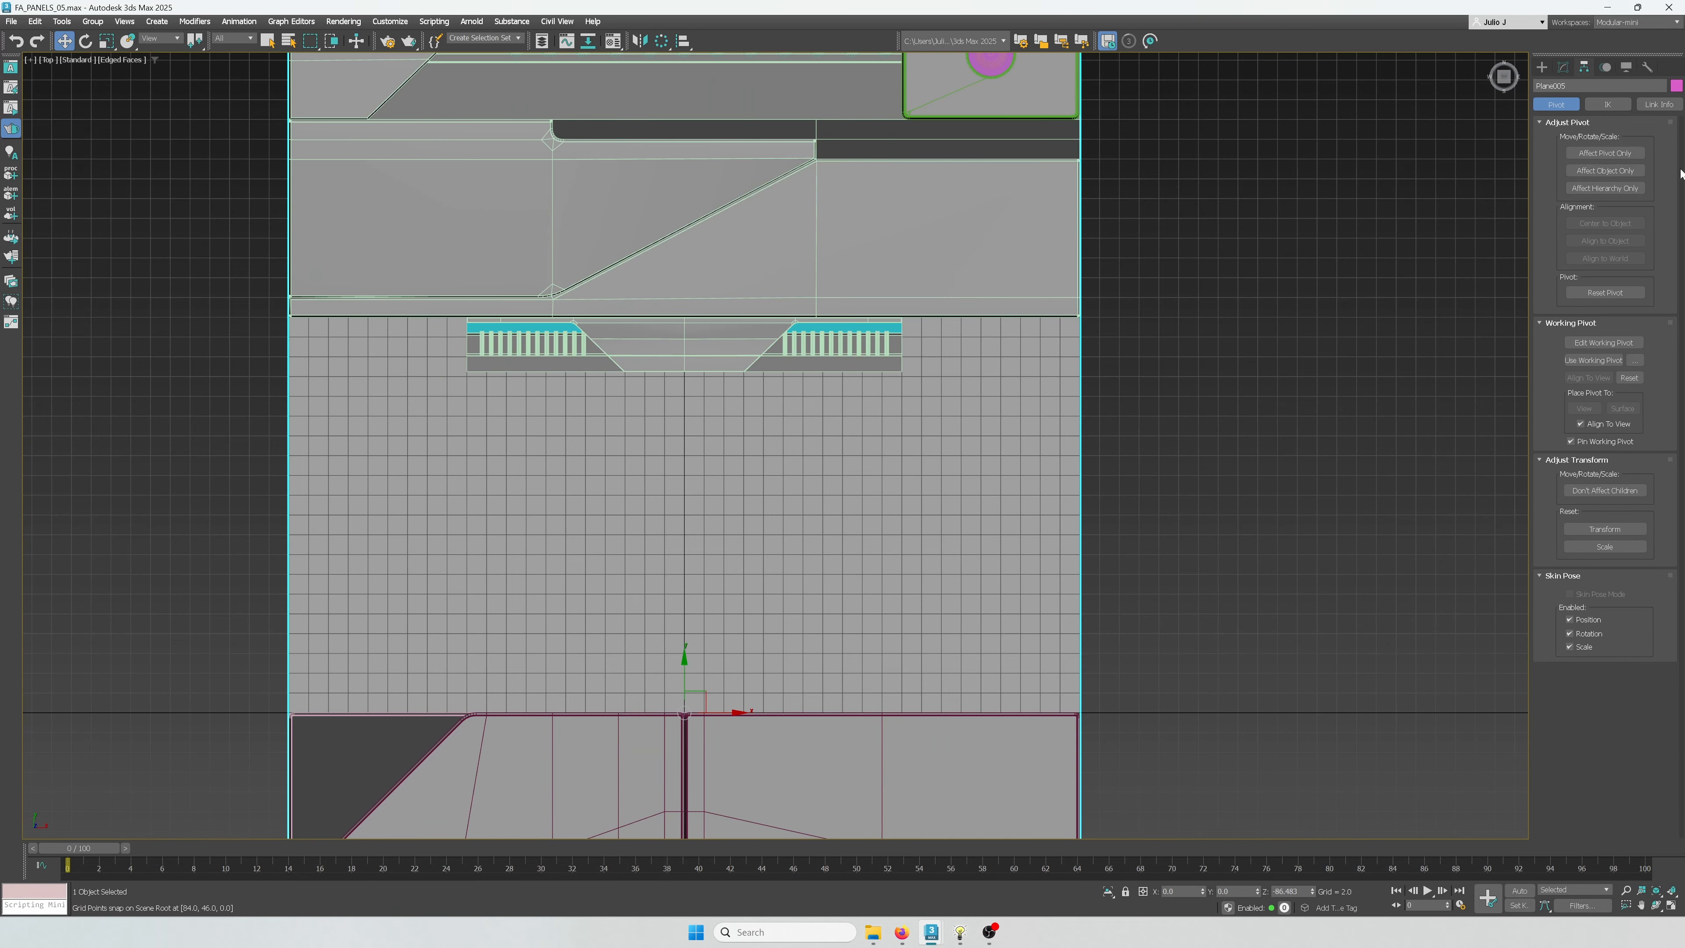
{"action": "left_click", "coordinate": [1543, 67]}
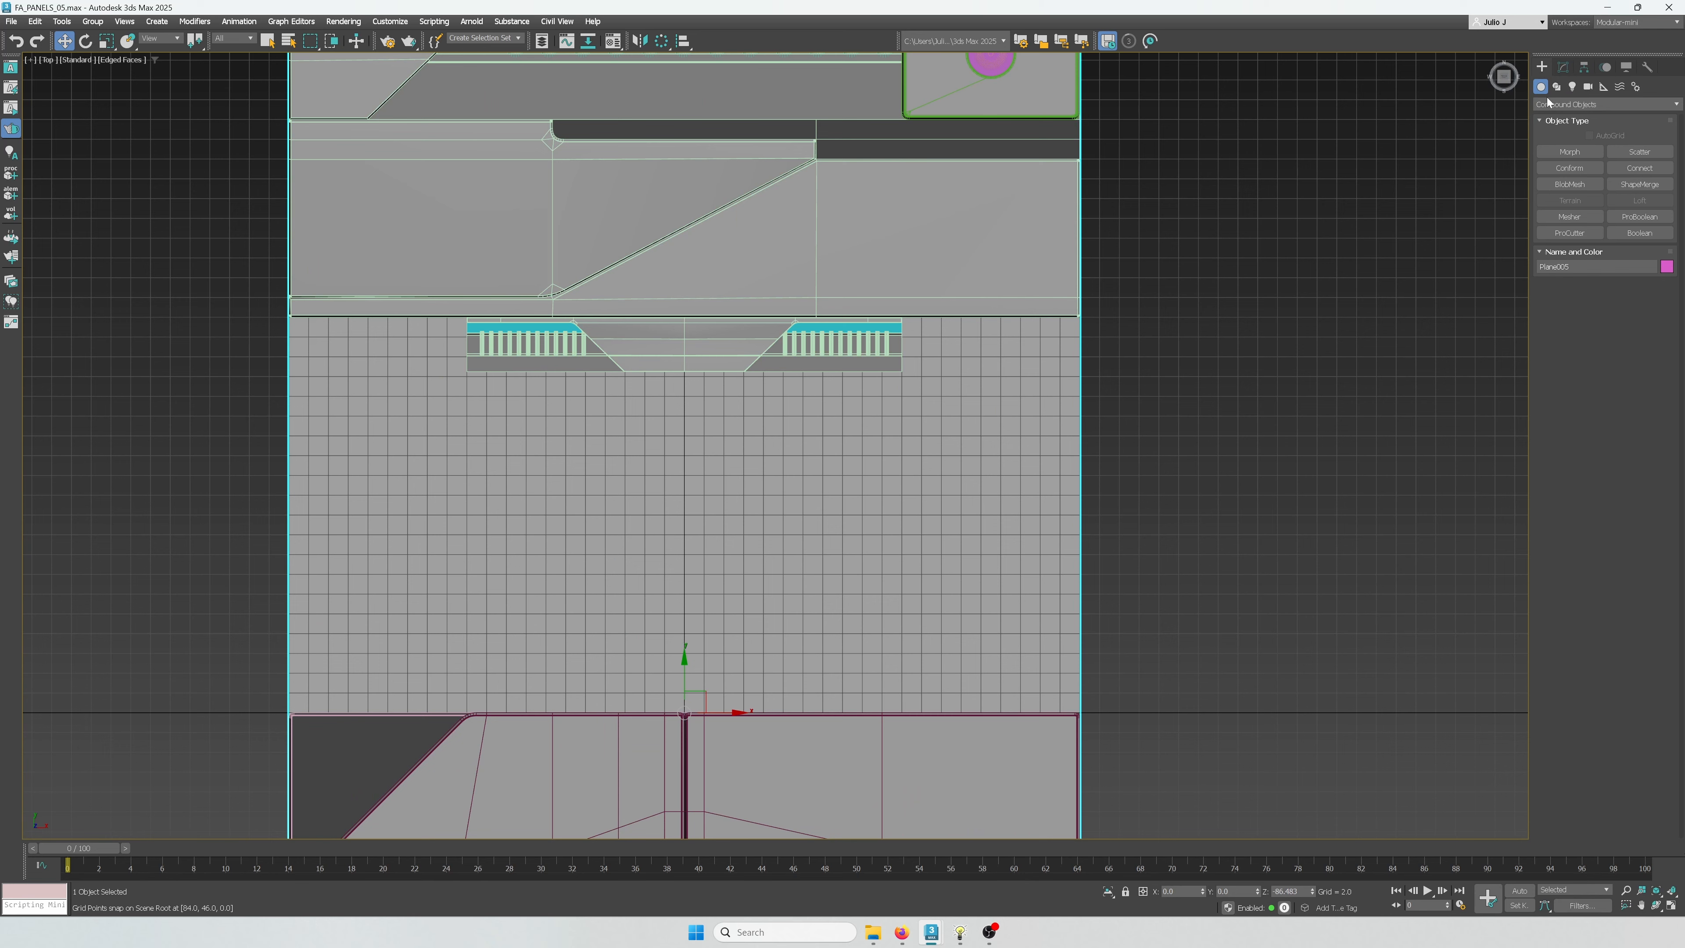
{"action": "left_click", "coordinate": [1592, 104]}
{"action": "left_click", "coordinate": [1555, 116]}
{"action": "left_click", "coordinate": [1570, 151]}
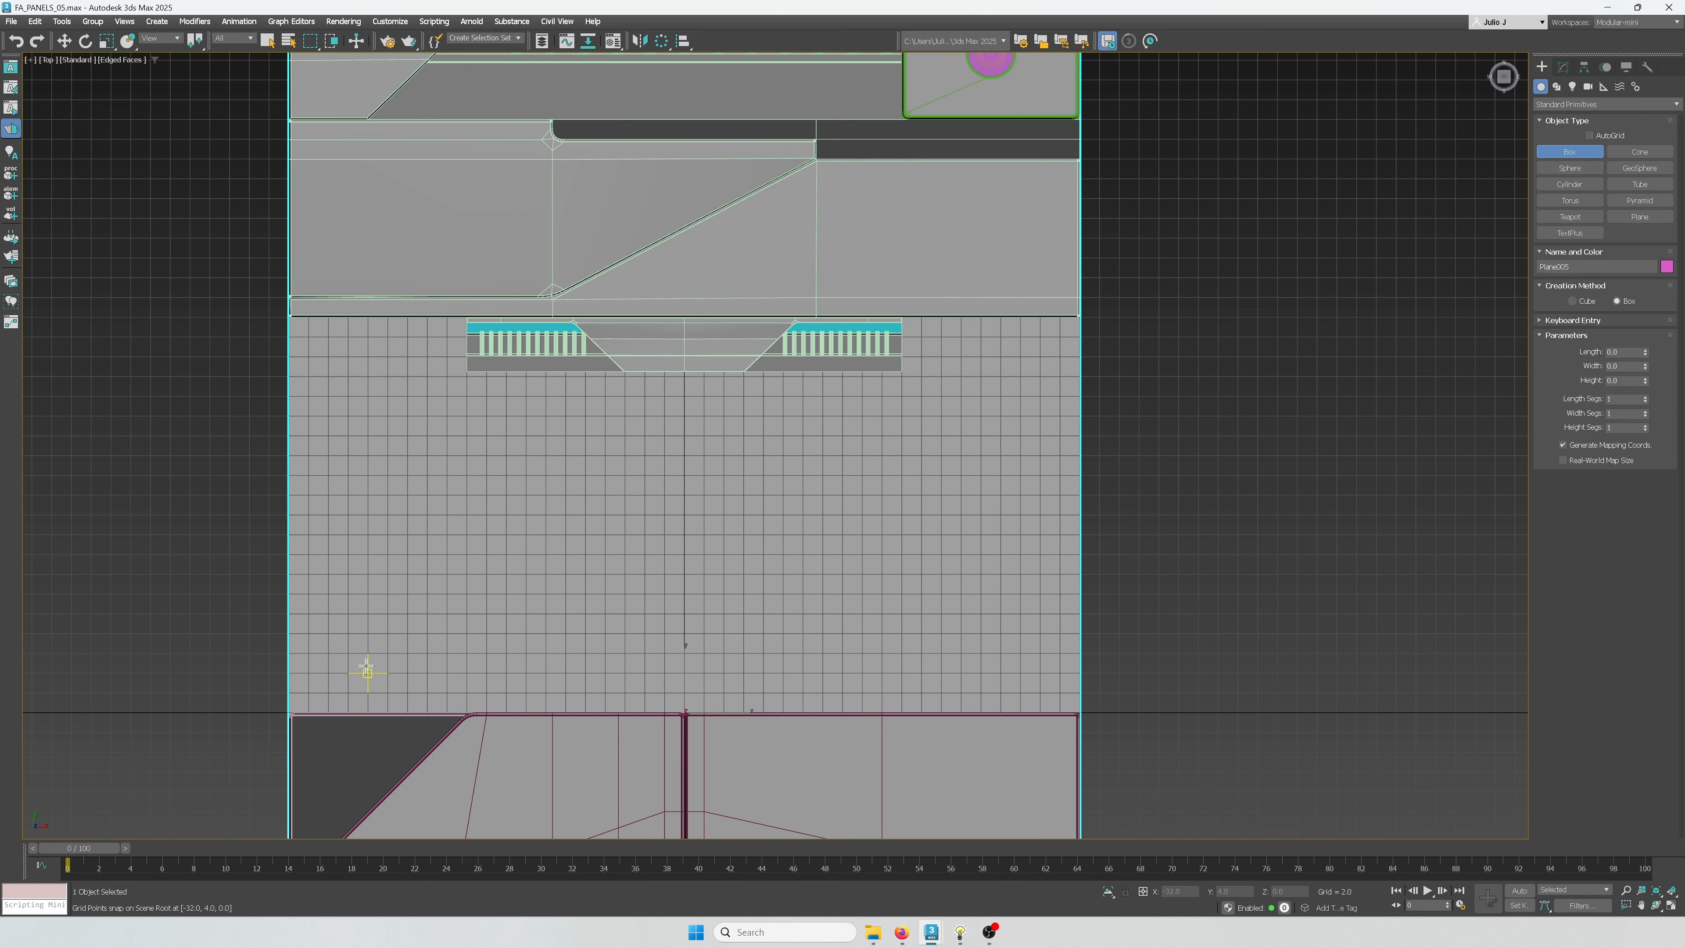
{"action": "middle_click_drag", "start_coordinate": [367, 672], "coordinate": [311, 581]}
{"action": "scroll", "coordinate": [226, 638], "scroll_direction": "up", "scroll_amount": 3}
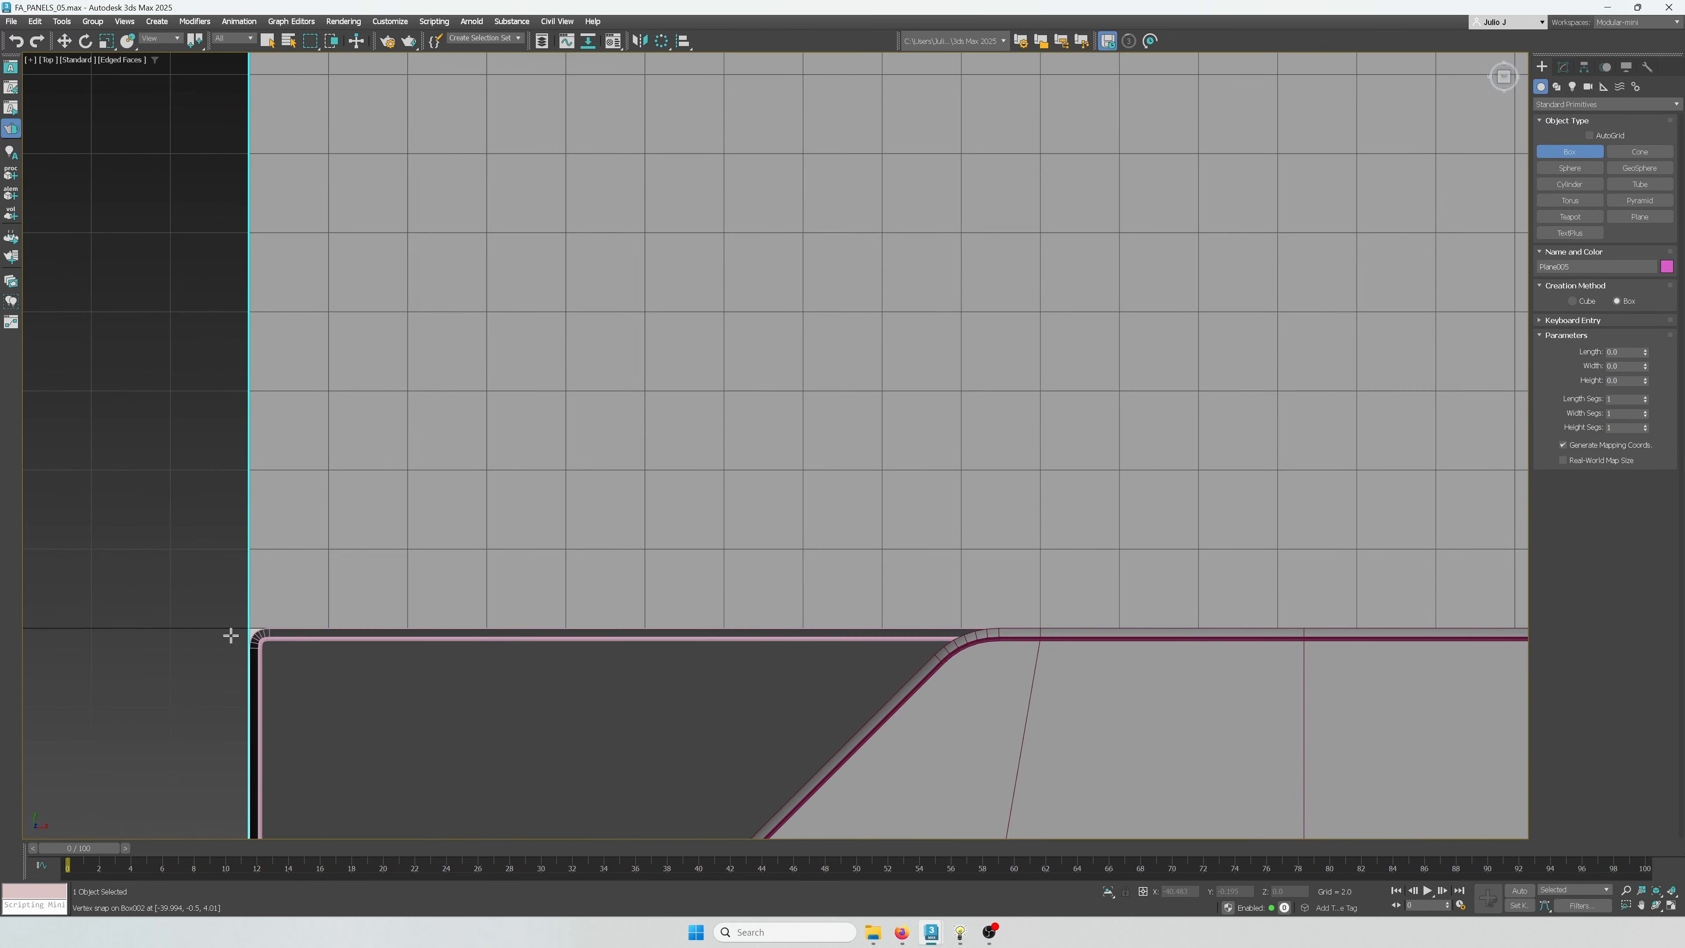
{"action": "left_click_drag", "start_coordinate": [248, 629], "coordinate": [889, 202]}
{"action": "scroll", "coordinate": [482, 470], "scroll_direction": "down", "scroll_amount": 4}
{"action": "scroll", "coordinate": [1040, 218], "scroll_direction": "up", "scroll_amount": 8}
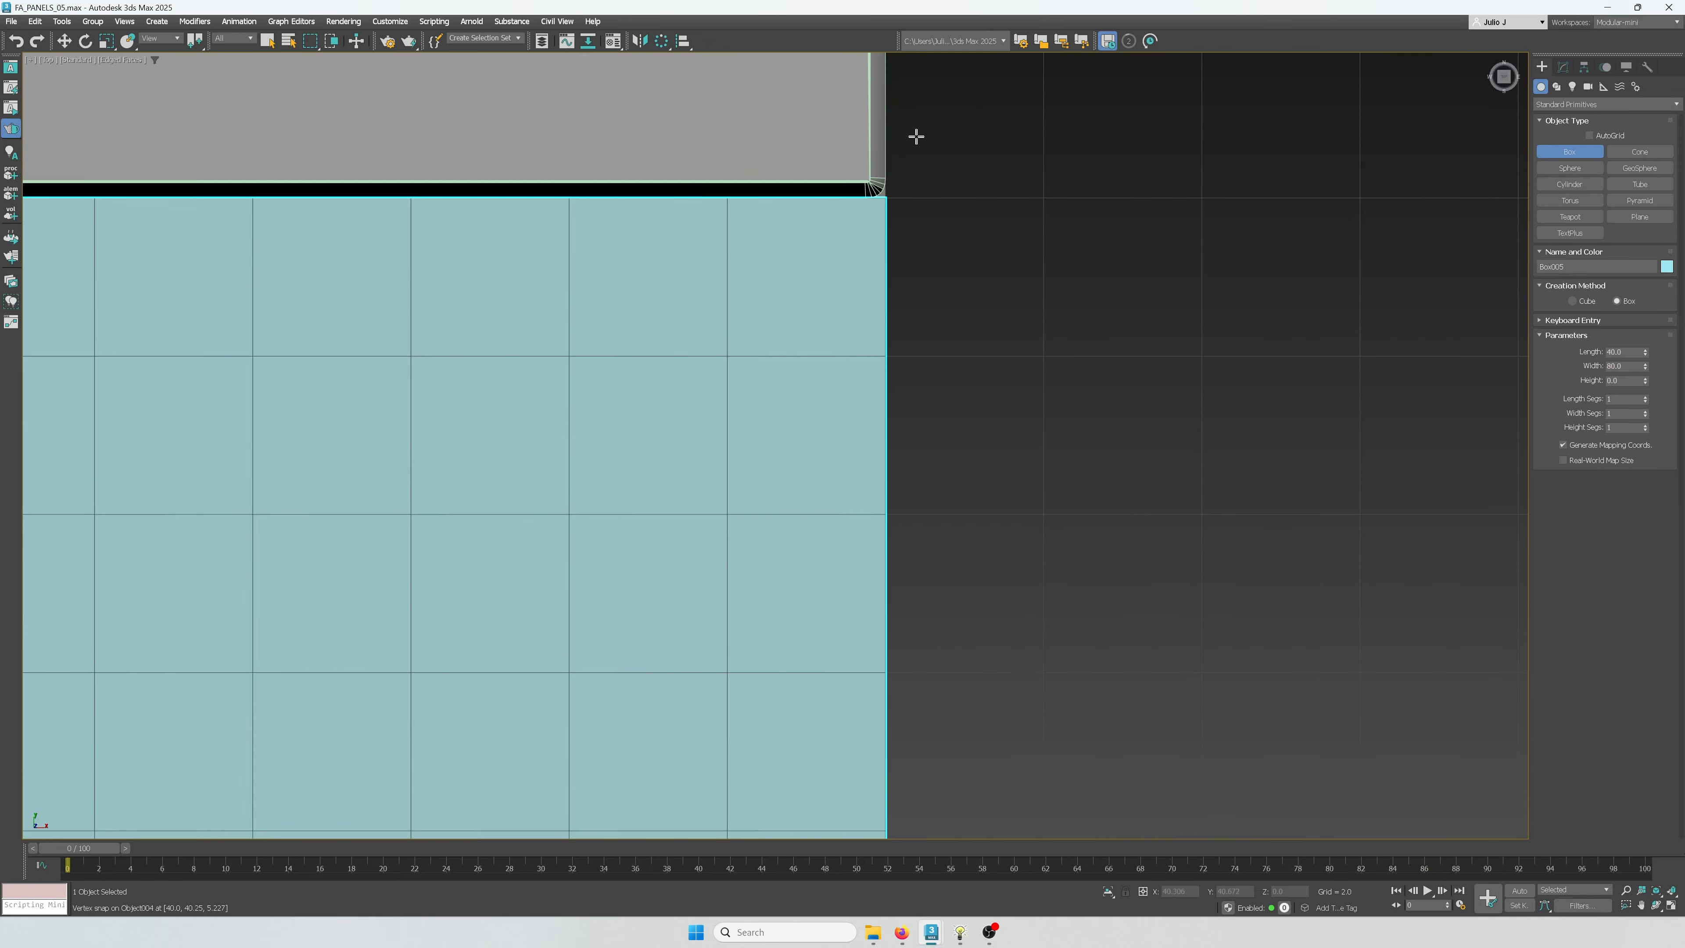
{"action": "scroll", "coordinate": [989, 365], "scroll_direction": "down", "scroll_amount": 6}
{"action": "middle_click_drag", "start_coordinate": [962, 452], "coordinate": [1014, 400], "text": "alt"}
{"action": "scroll", "coordinate": [1028, 411], "scroll_direction": "down", "scroll_amount": 3}
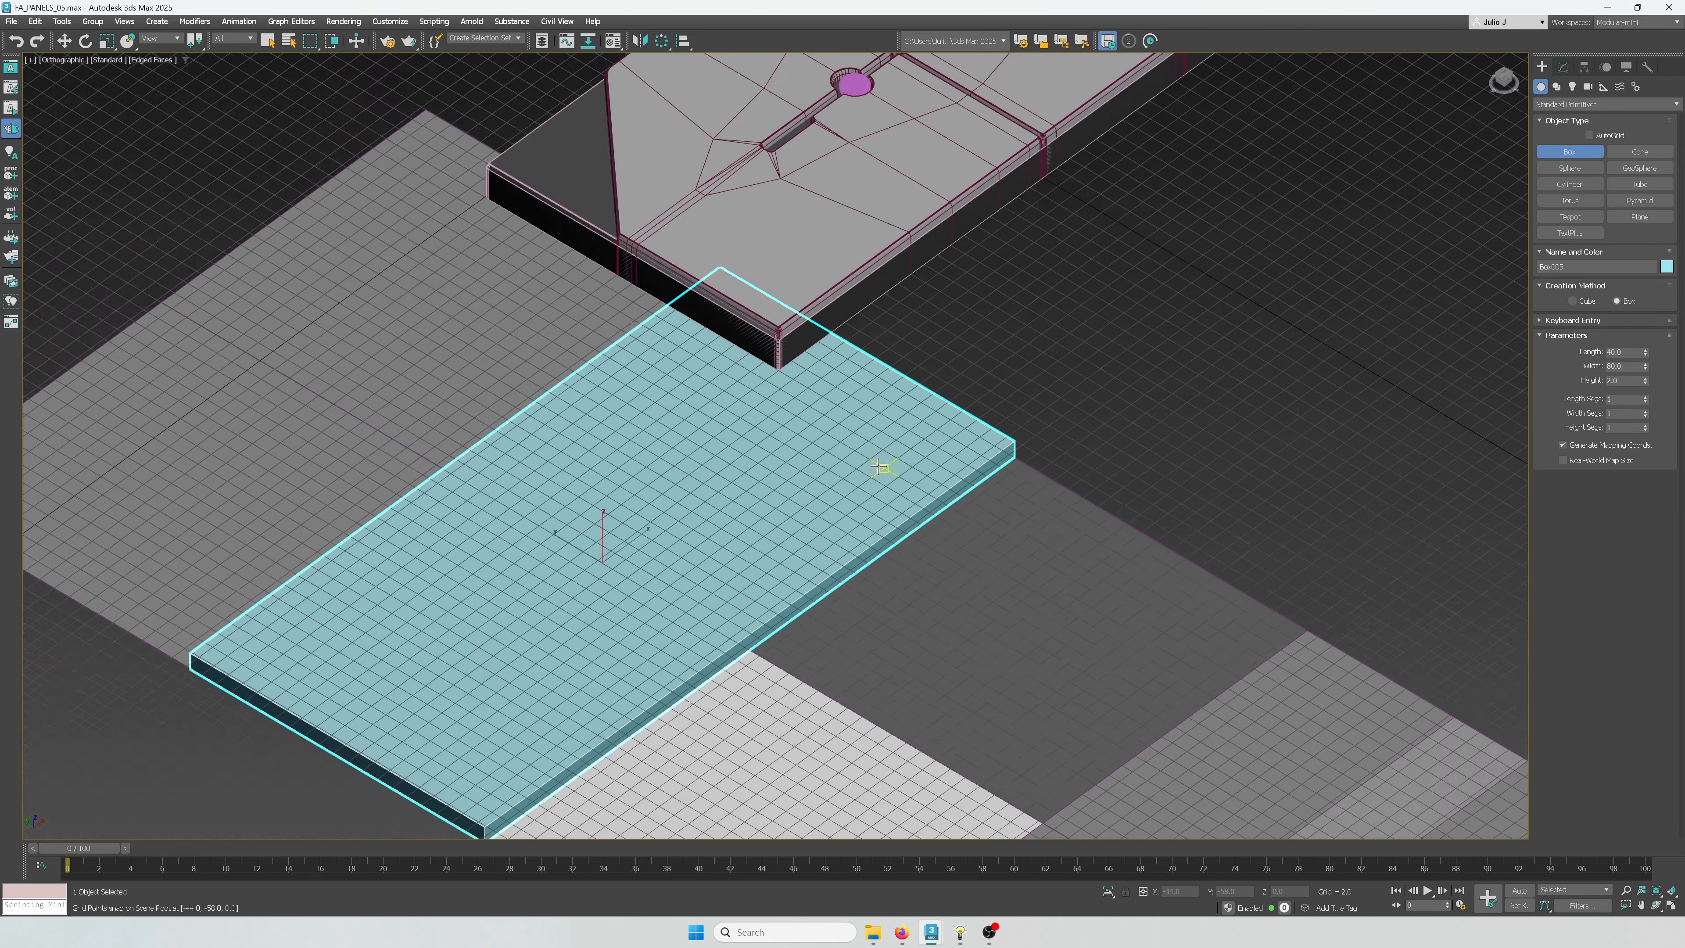
Set the new box's height to 4
{"action": "scroll", "coordinate": [884, 468], "scroll_direction": "down", "scroll_amount": 3}
{"action": "middle_click_drag", "start_coordinate": [880, 470], "coordinate": [991, 584], "text": "alt"}
{"action": "key", "text": "w"}
{"action": "left_click_drag", "start_coordinate": [841, 640], "coordinate": [657, 324]}
{"action": "scroll", "coordinate": [657, 323], "scroll_direction": "up", "scroll_amount": 3}
{"action": "middle_click_drag", "start_coordinate": [789, 312], "coordinate": [804, 298], "text": "alt"}
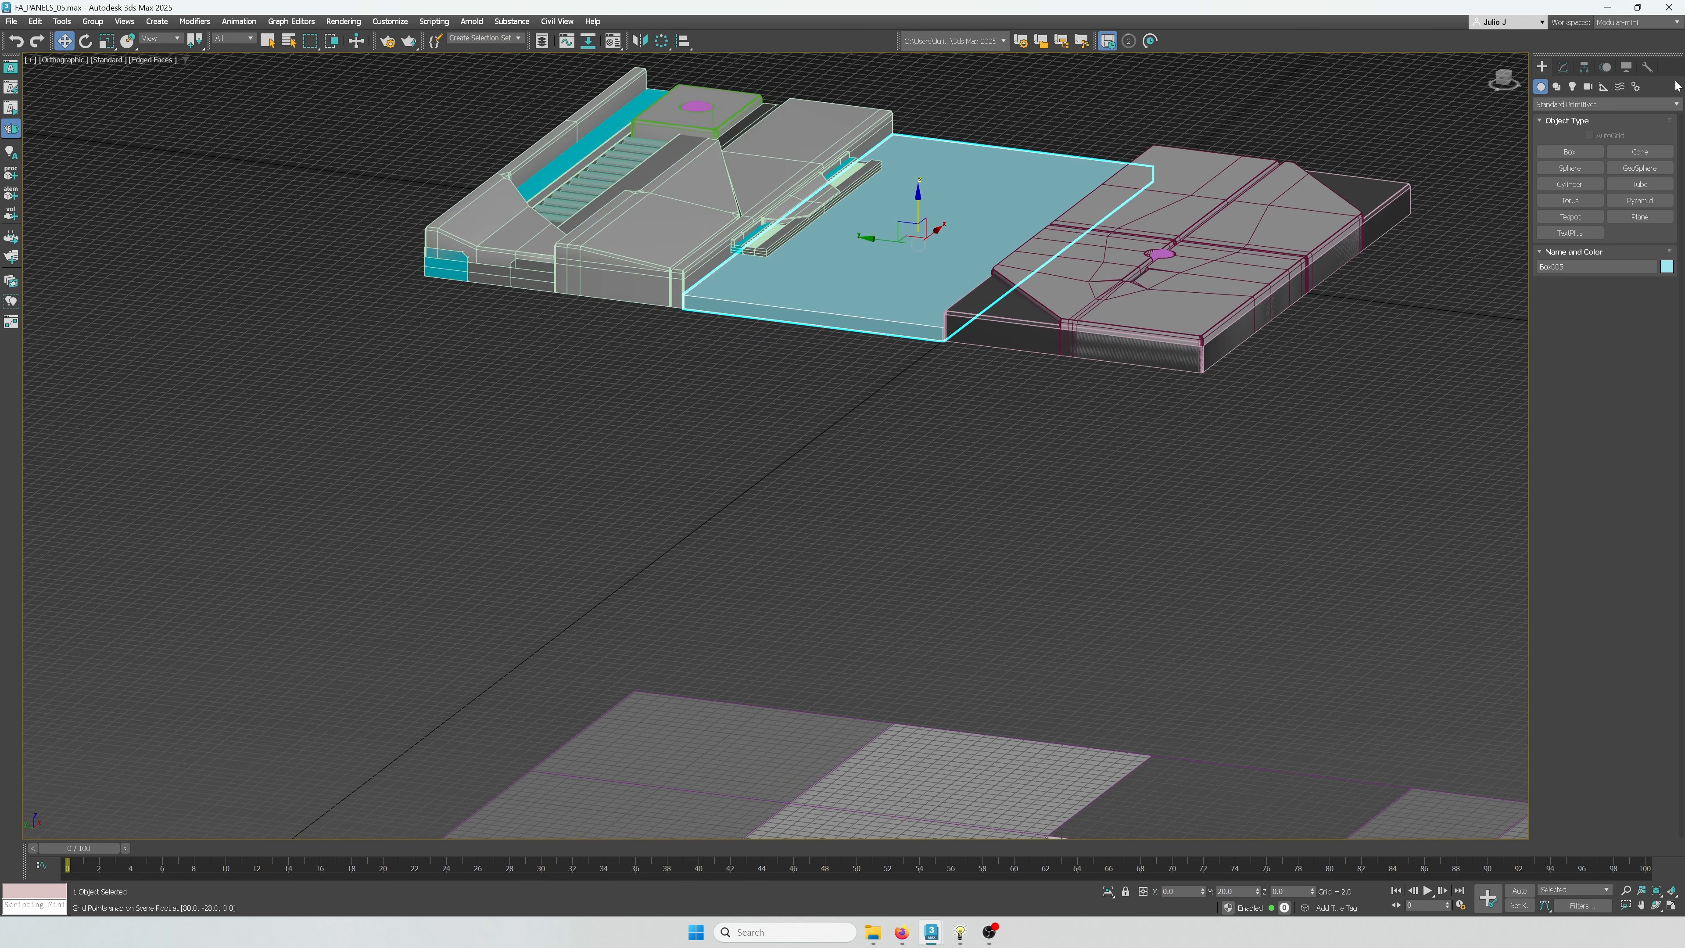
{"action": "left_click", "coordinate": [1565, 67]}
{"action": "left_click_drag", "start_coordinate": [1625, 277], "coordinate": [1552, 299]}
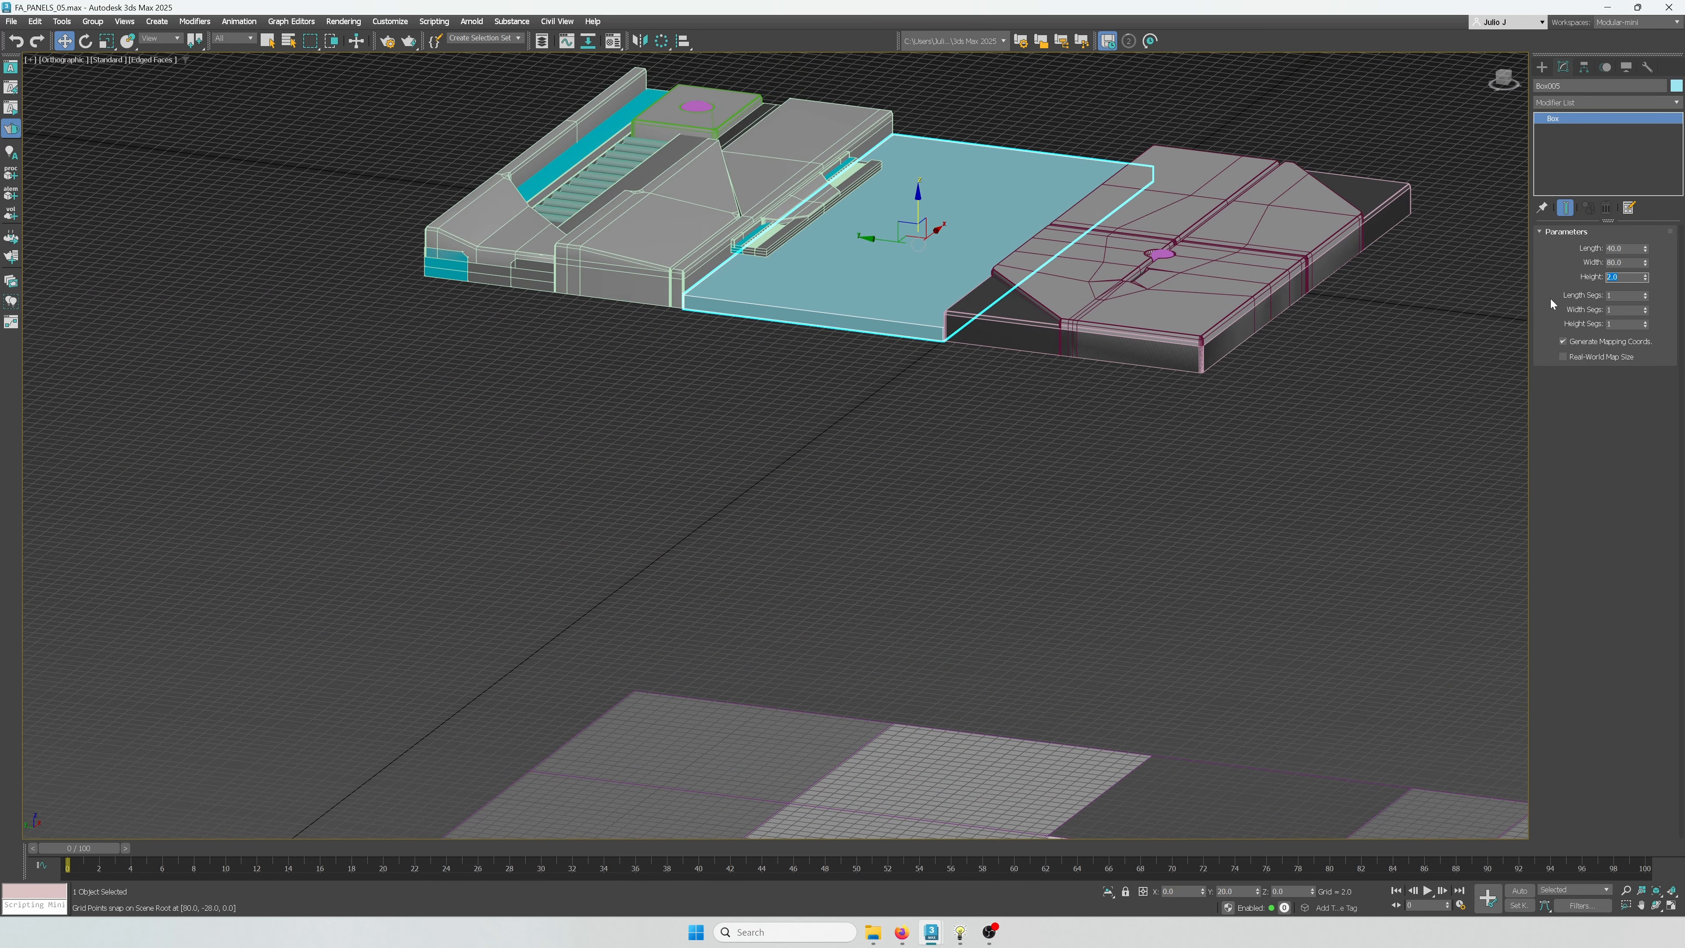
{"action": "type", "text": "4"}
{"action": "key", "text": "Return"}
Isolate the box together with the small slatted strip and show them from above
{"action": "scroll", "coordinate": [744, 322], "scroll_direction": "up", "scroll_amount": 3}
{"action": "middle_click_drag", "start_coordinate": [910, 267], "coordinate": [940, 461], "text": "alt"}
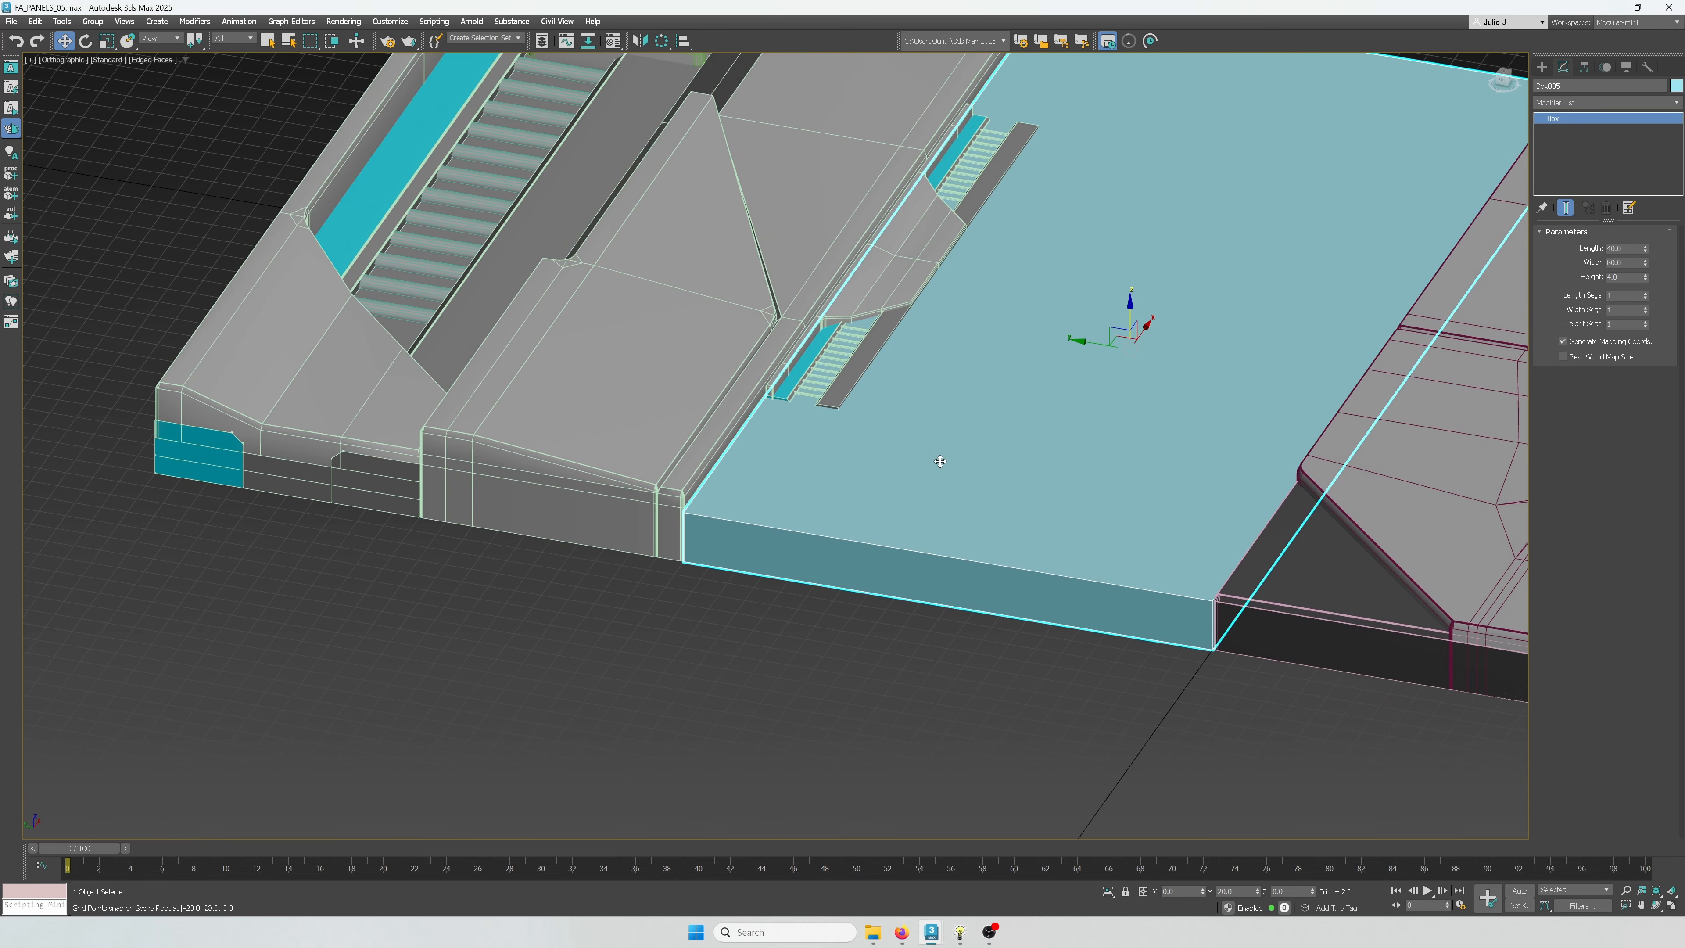
{"action": "left_click", "coordinate": [860, 400], "text": "ctrl"}
{"action": "right_click", "coordinate": [860, 400]}
{"action": "left_click", "coordinate": [929, 275]}
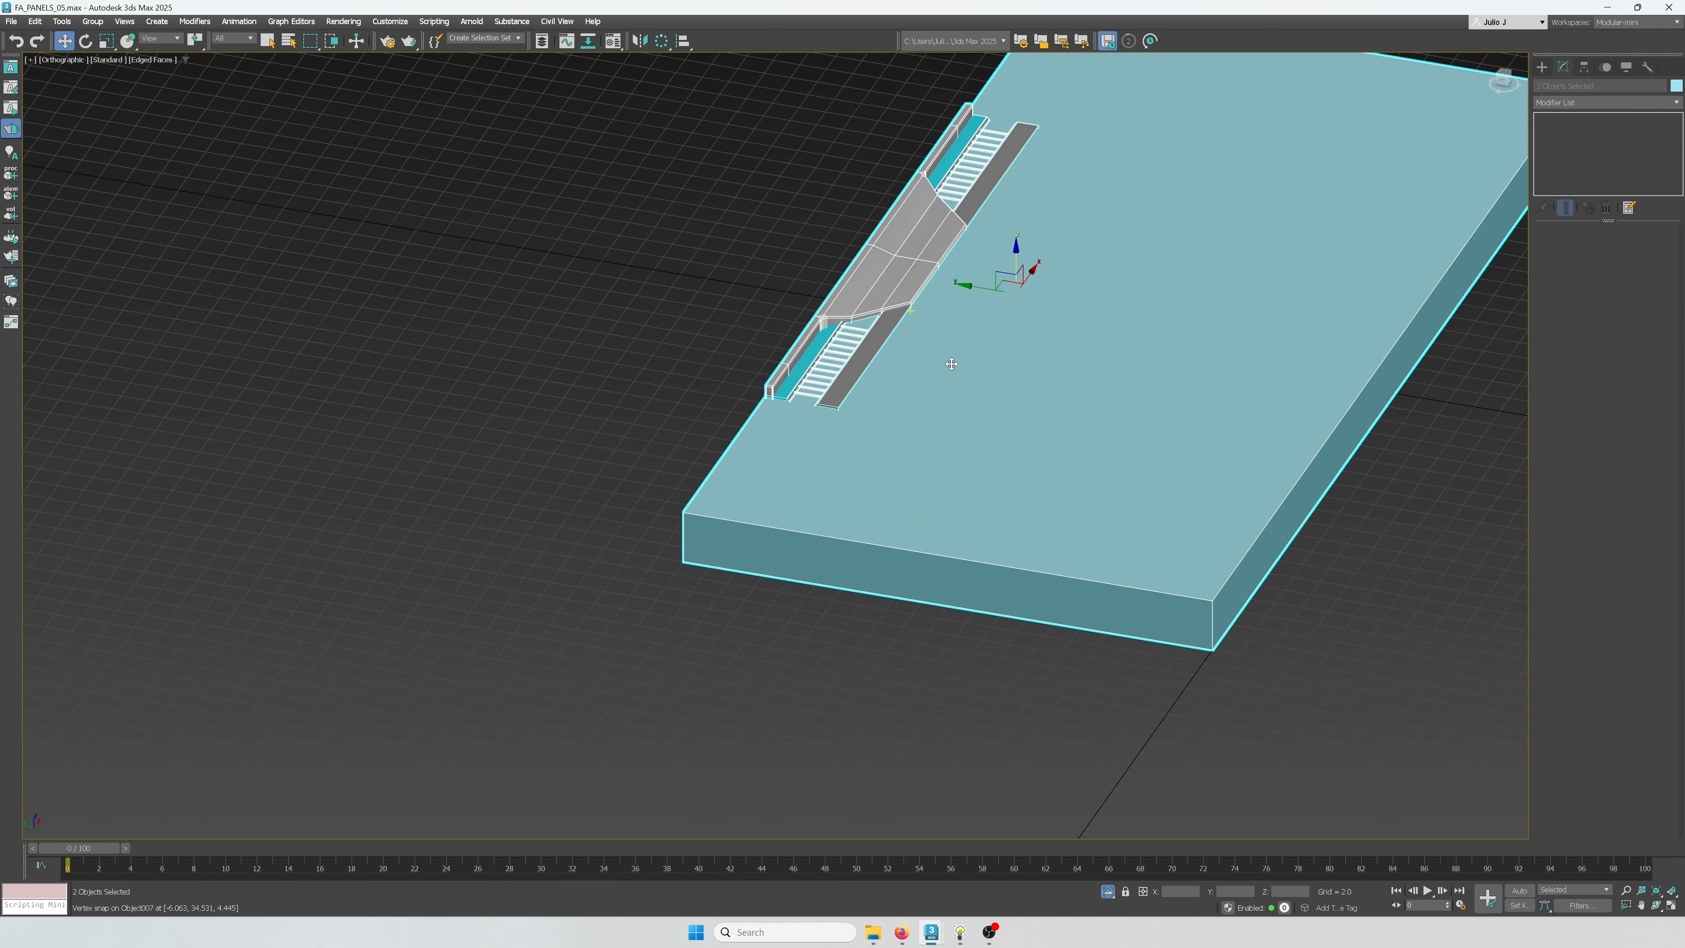
{"action": "key", "text": "t"}
Set the isolated box's height to 3
{"action": "left_click", "coordinate": [866, 664]}
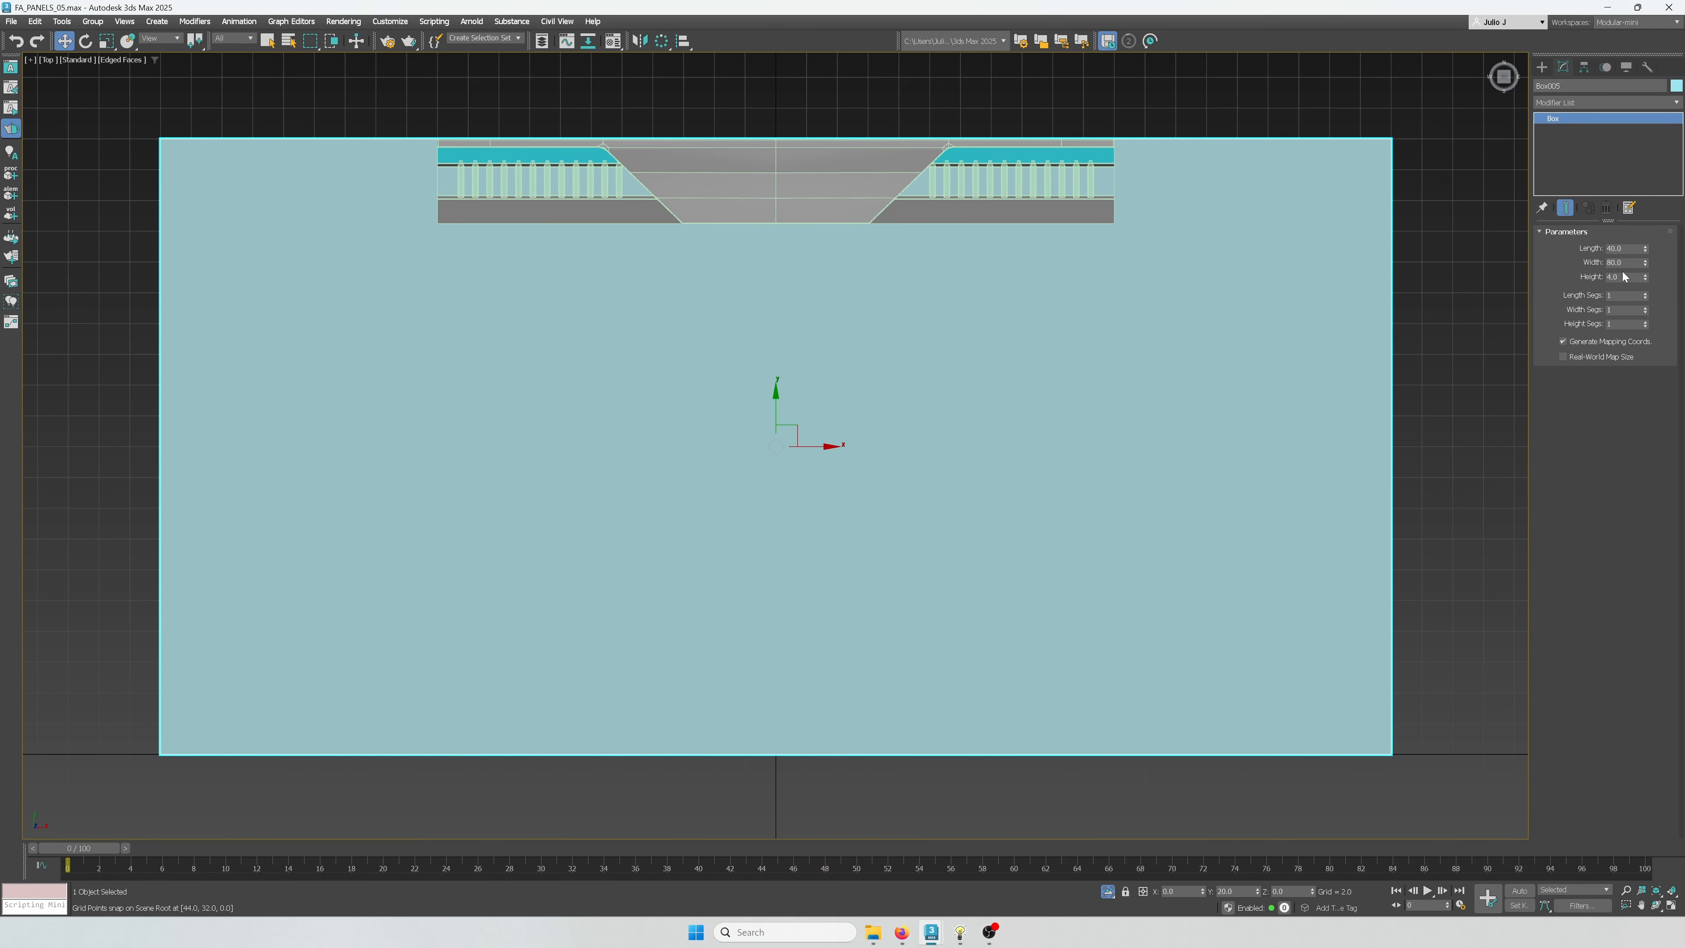
{"action": "type", "text": "3"}
{"action": "key", "text": "Return"}
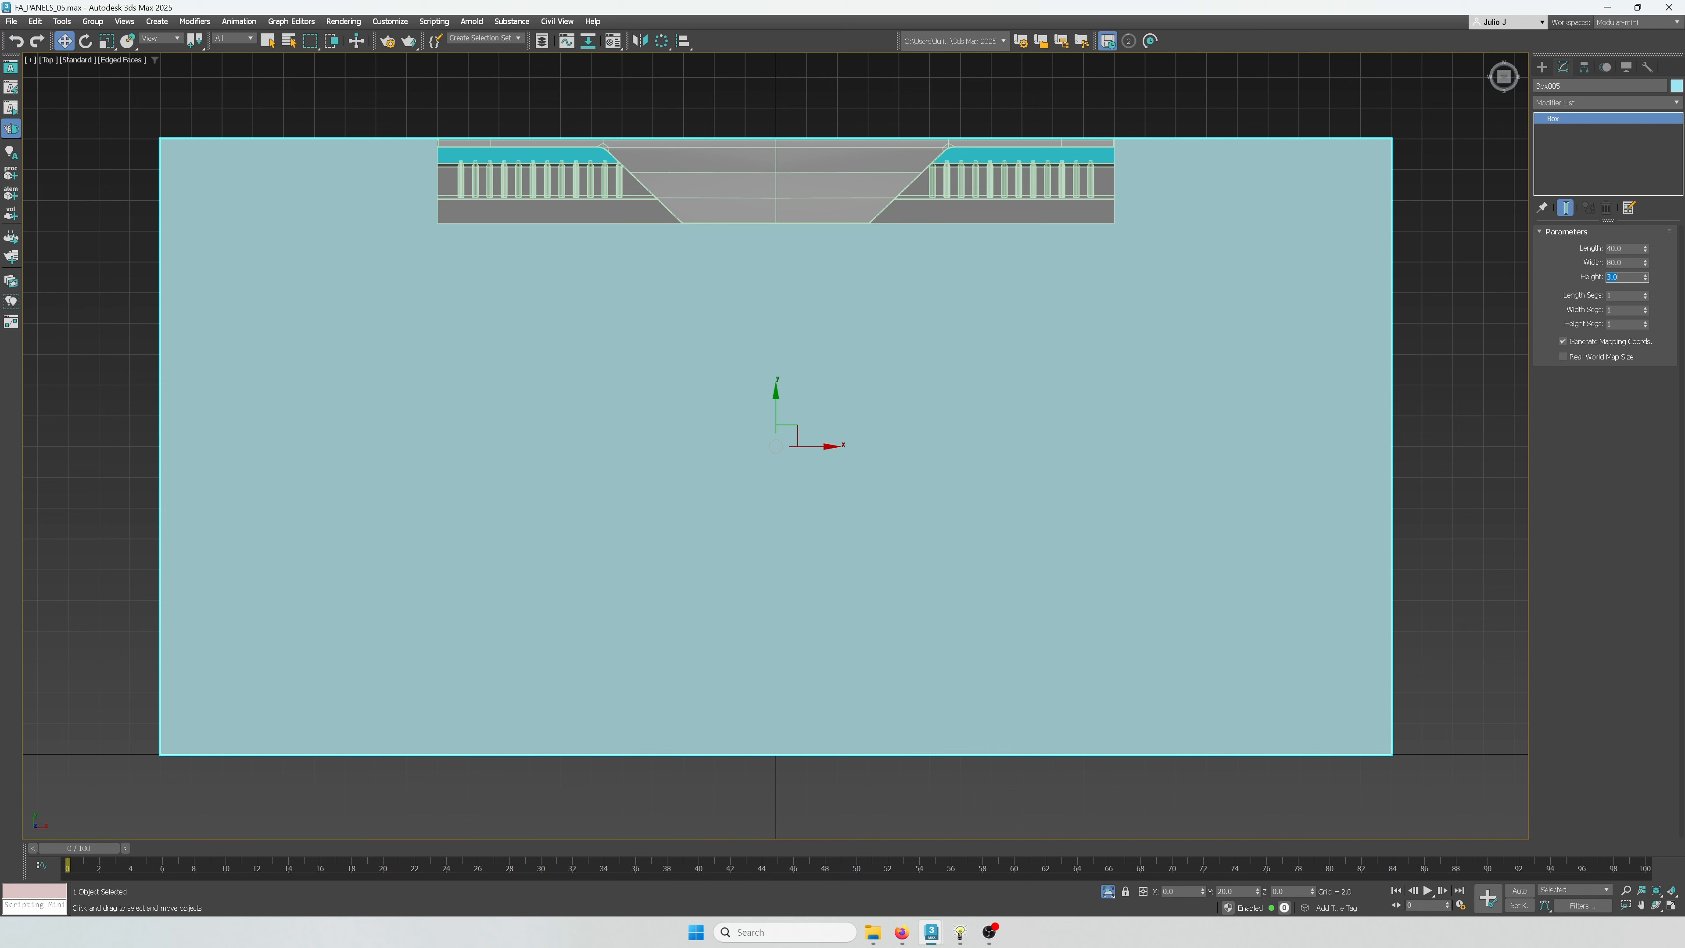
Stretch both end vertex groups of the slatted strip outward to the box's side edges
{"action": "left_click", "coordinate": [1064, 211]}
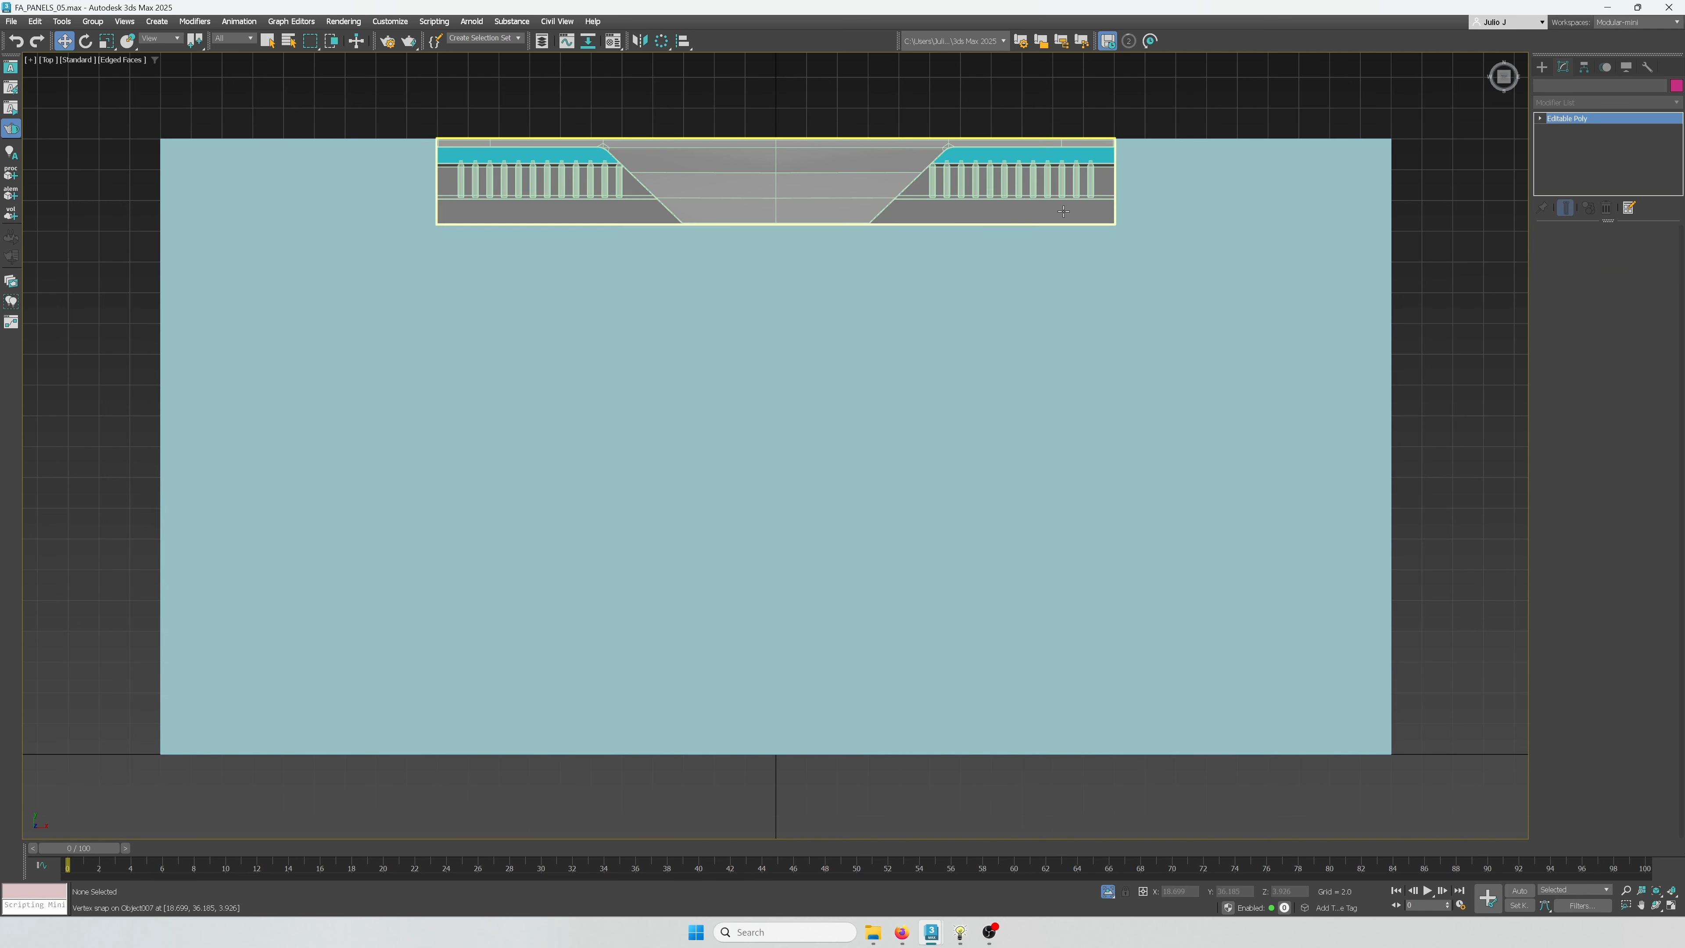
{"action": "left_click", "coordinate": [1576, 248]}
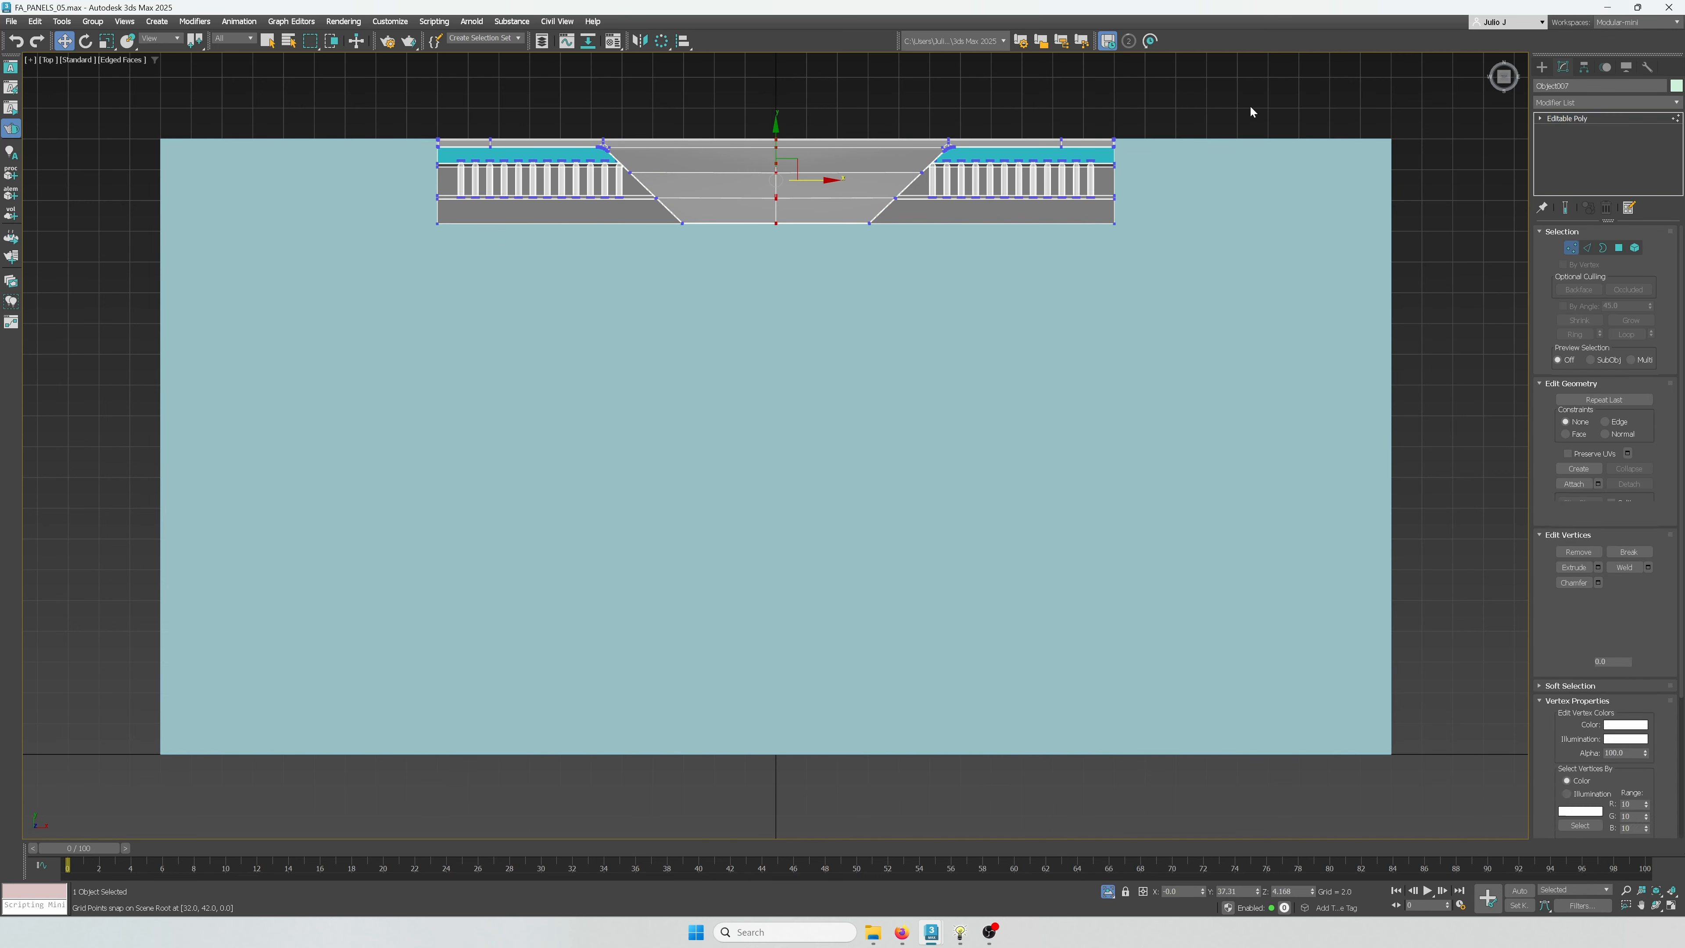
{"action": "left_click_drag", "start_coordinate": [1237, 127], "coordinate": [1110, 271]}
{"action": "left_click_drag", "start_coordinate": [1161, 166], "coordinate": [1389, 136]}
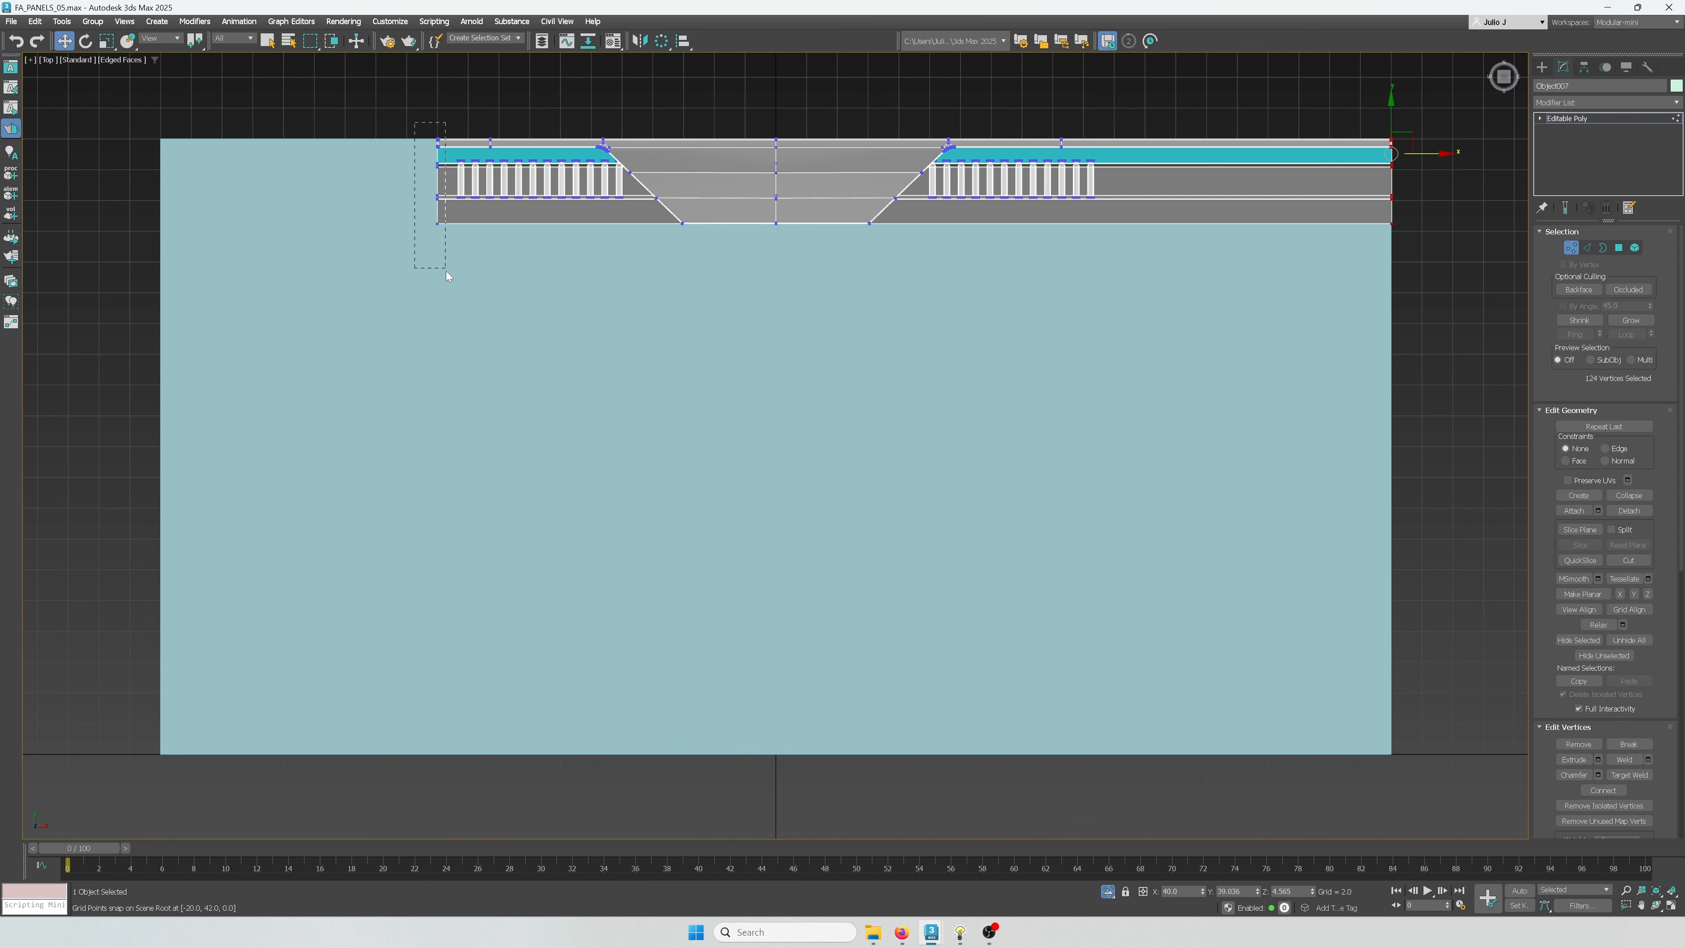
{"action": "left_click_drag", "start_coordinate": [446, 271], "coordinate": [446, 270]}
{"action": "left_click_drag", "start_coordinate": [438, 154], "coordinate": [159, 181]}
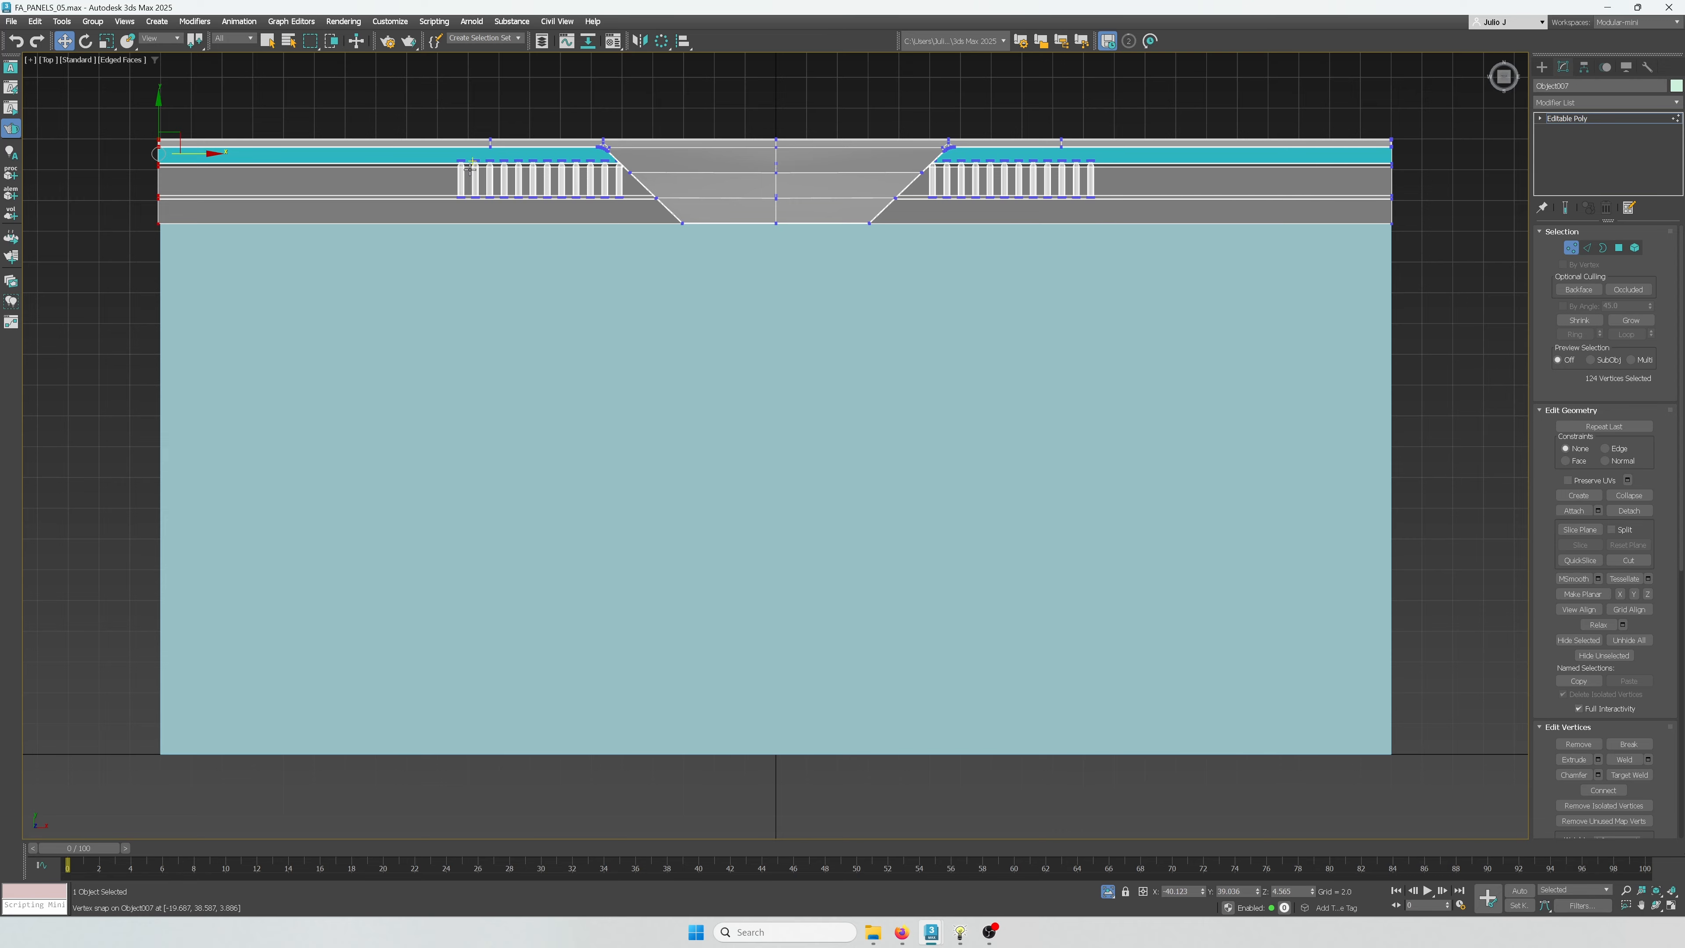
{"action": "scroll", "coordinate": [464, 173], "scroll_direction": "up", "scroll_amount": 5}
{"action": "scroll", "coordinate": [430, 303], "scroll_direction": "up", "scroll_amount": 3}
{"action": "scroll", "coordinate": [425, 302], "scroll_direction": "down", "scroll_amount": 6}
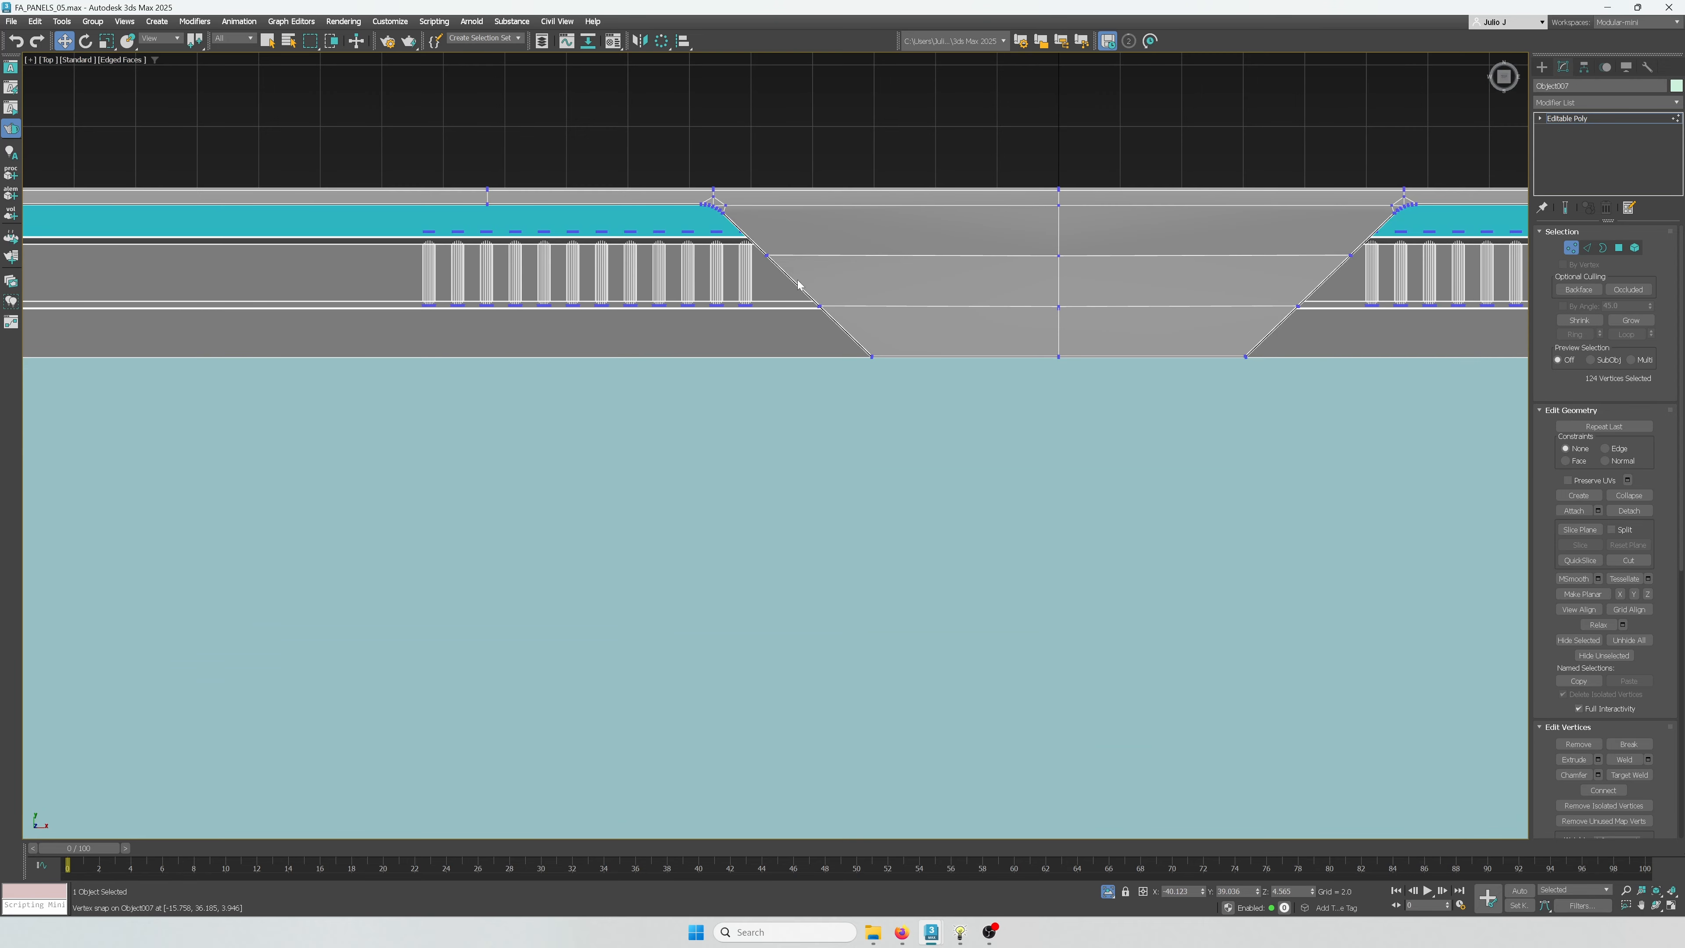
{"action": "left_click", "coordinate": [1574, 253]}
{"action": "left_click", "coordinate": [1035, 142]}
{"action": "scroll", "coordinate": [886, 237], "scroll_direction": "down", "scroll_amount": 3}
{"action": "middle_click_drag", "start_coordinate": [1217, 266], "coordinate": [1013, 299]}
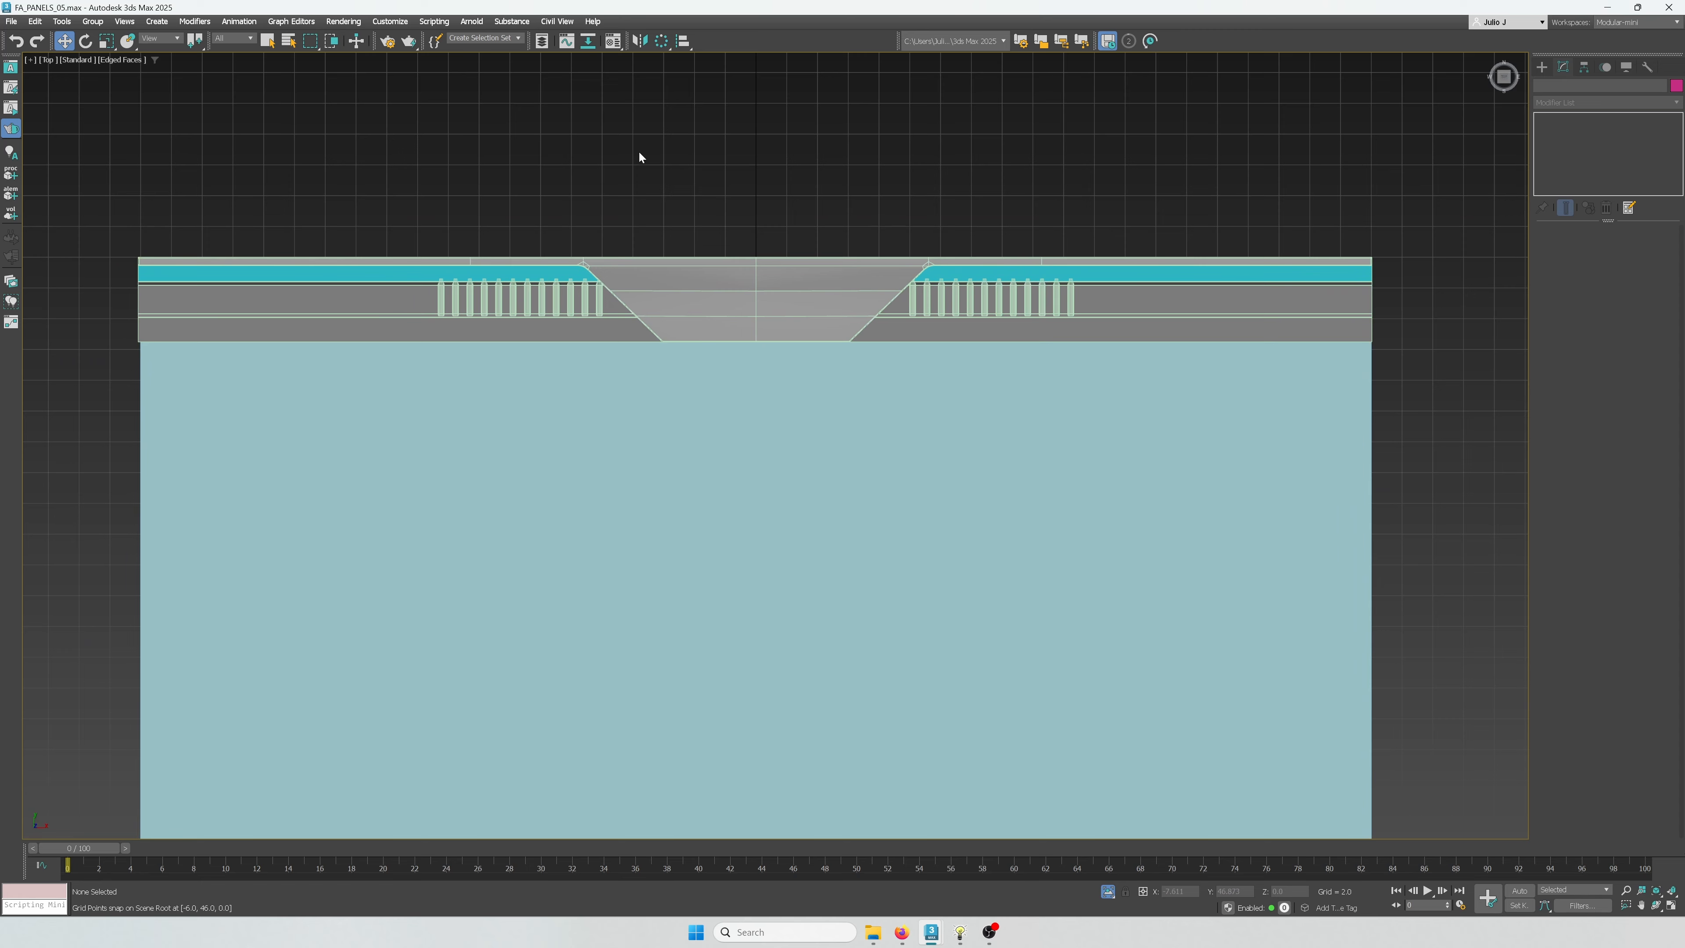
Hide the edge display and draw a cylinder about 1.33 in radius and 2 high beside the strip's outermost right-hand slat
{"action": "scroll", "coordinate": [638, 150], "scroll_direction": "up", "scroll_amount": 3}
{"action": "key", "text": "F4"}
{"action": "scroll", "coordinate": [697, 155], "scroll_direction": "down", "scroll_amount": 5}
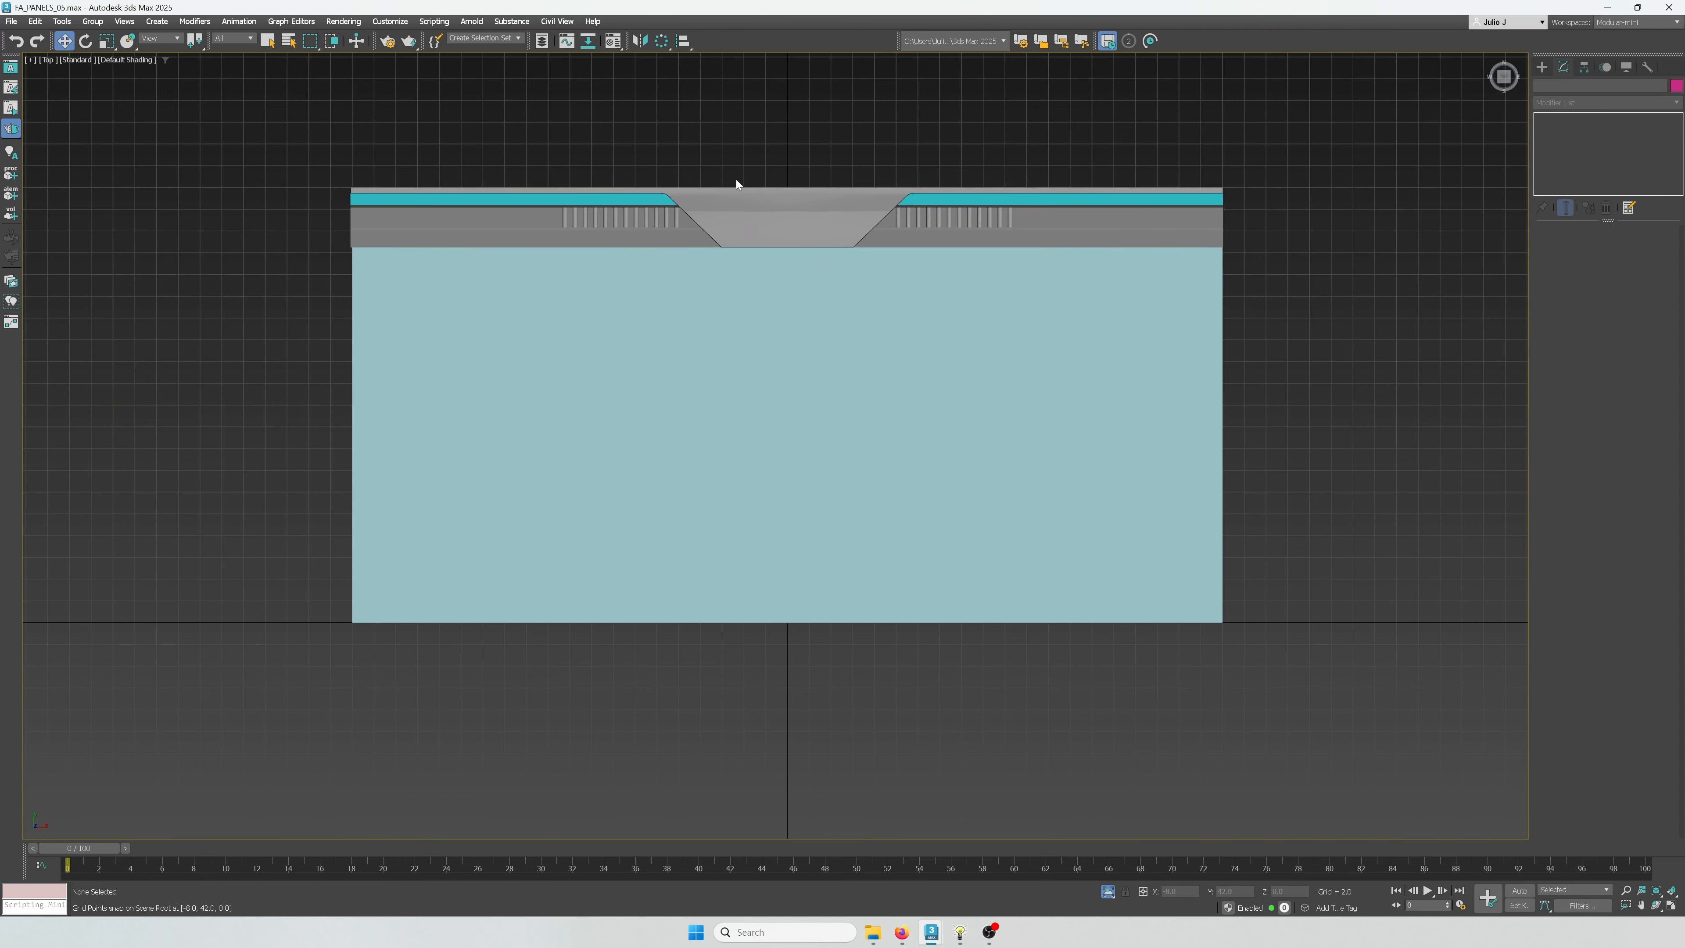
{"action": "scroll", "coordinate": [955, 162], "scroll_direction": "up", "scroll_amount": 3}
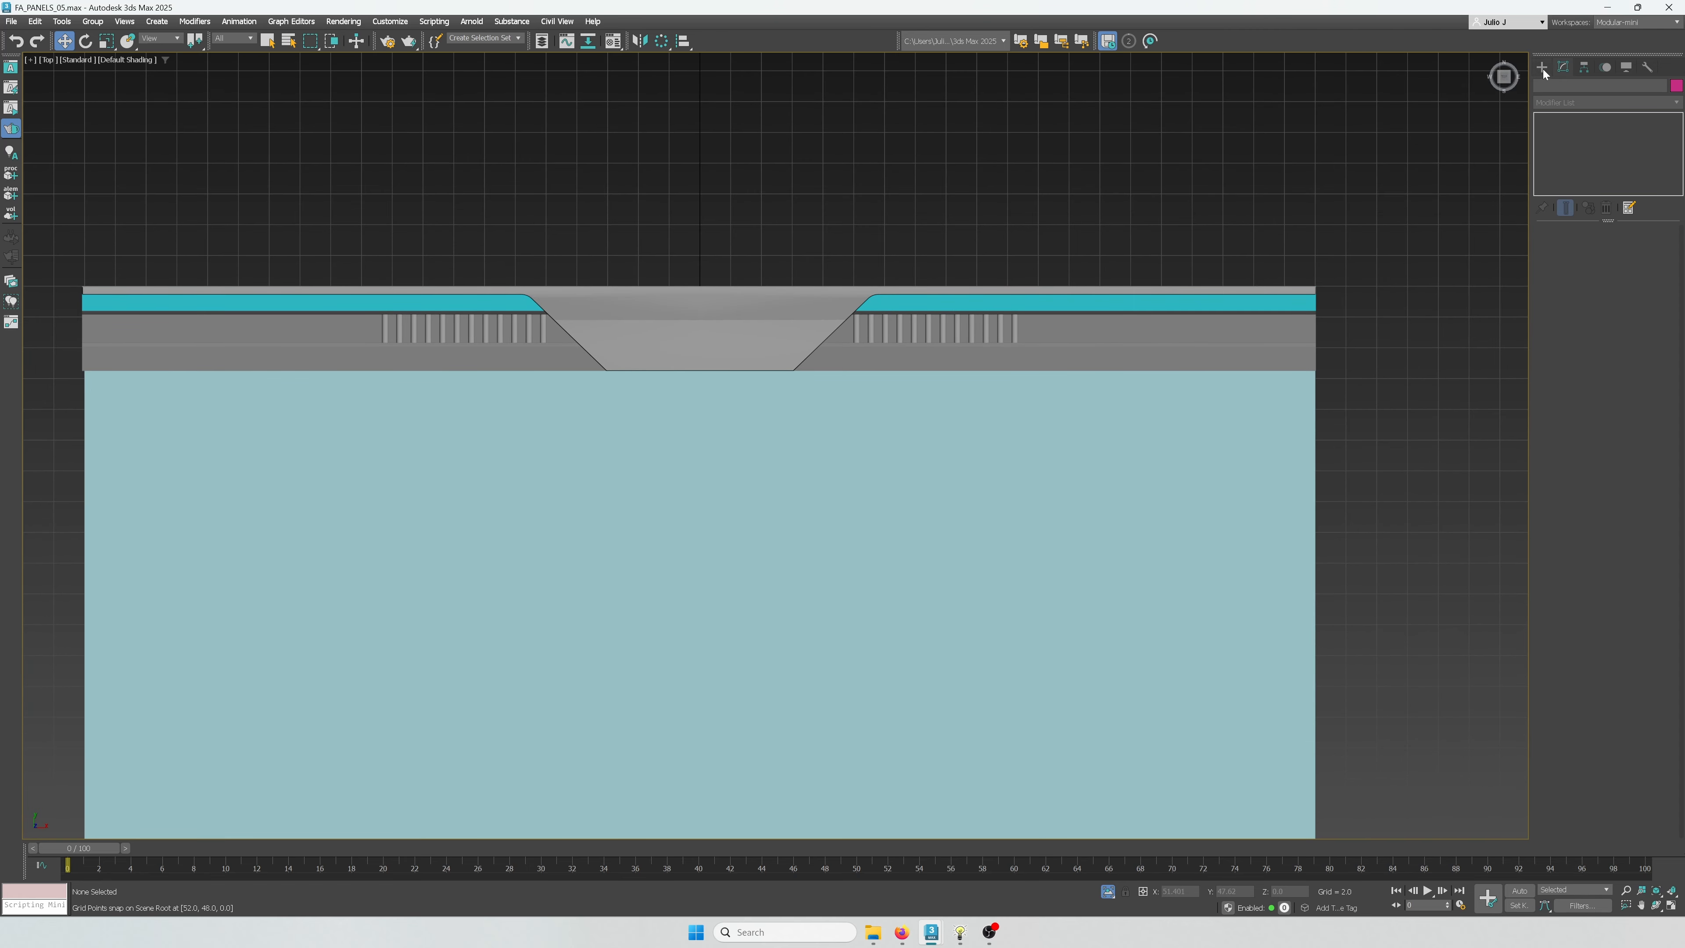
{"action": "left_click", "coordinate": [1543, 67]}
{"action": "left_click", "coordinate": [1569, 184]}
{"action": "scroll", "coordinate": [1051, 290], "scroll_direction": "up", "scroll_amount": 5}
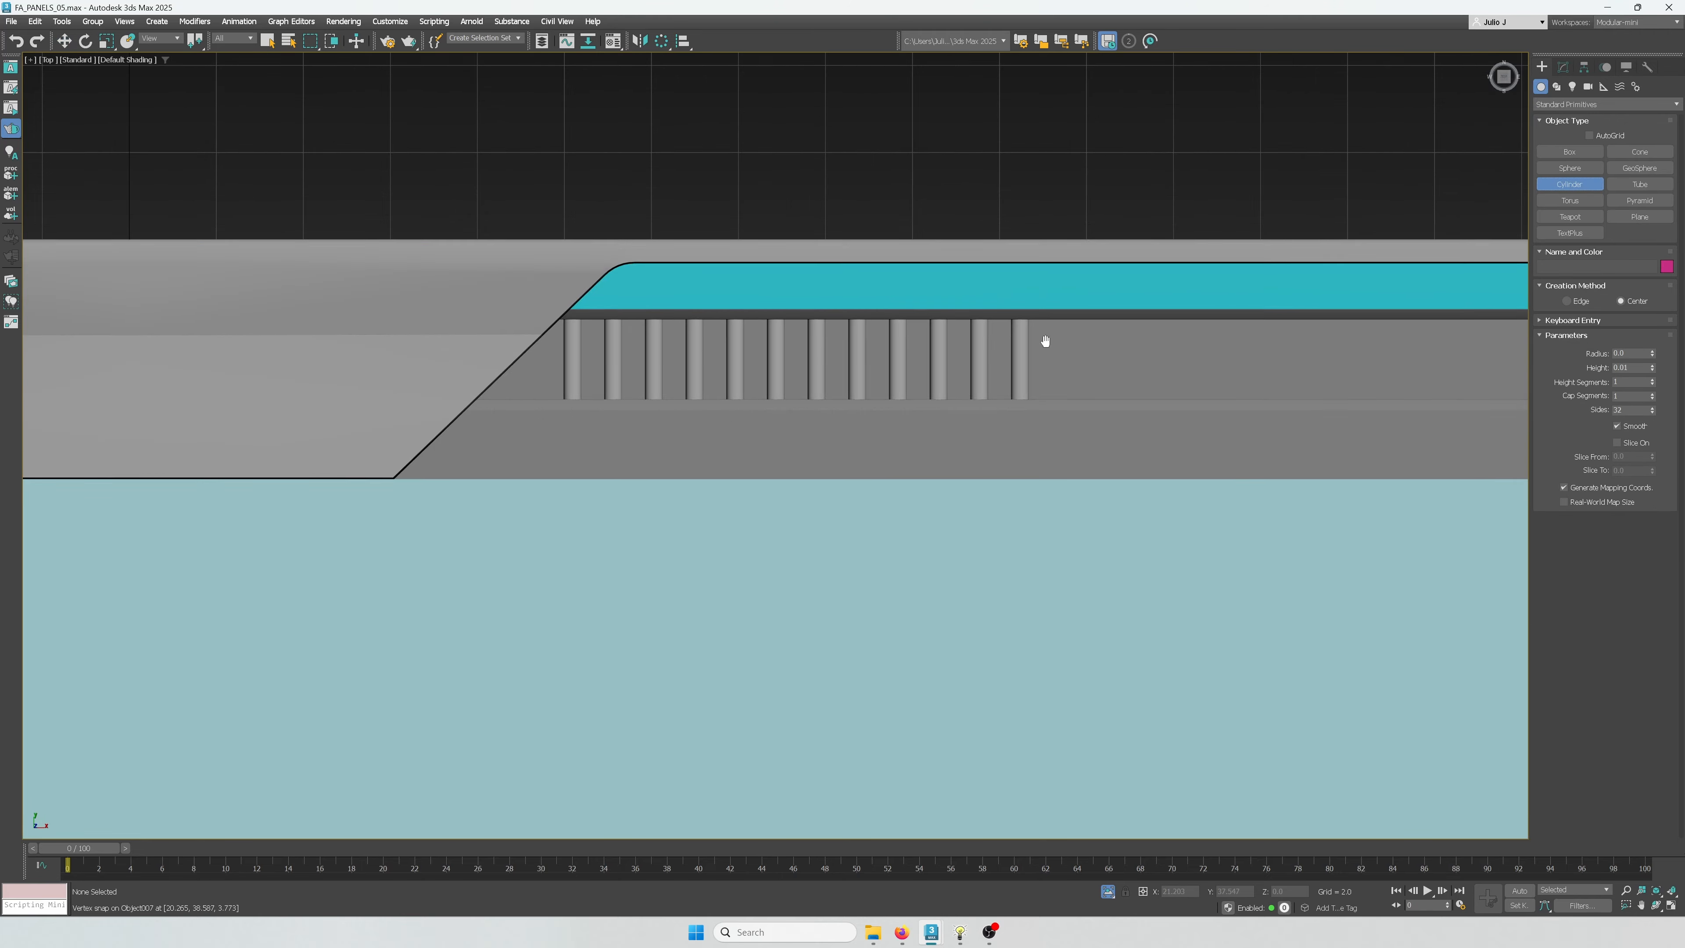
{"action": "middle_click_drag", "start_coordinate": [1027, 329], "coordinate": [850, 298]}
{"action": "scroll", "coordinate": [859, 321], "scroll_direction": "down", "scroll_amount": 3}
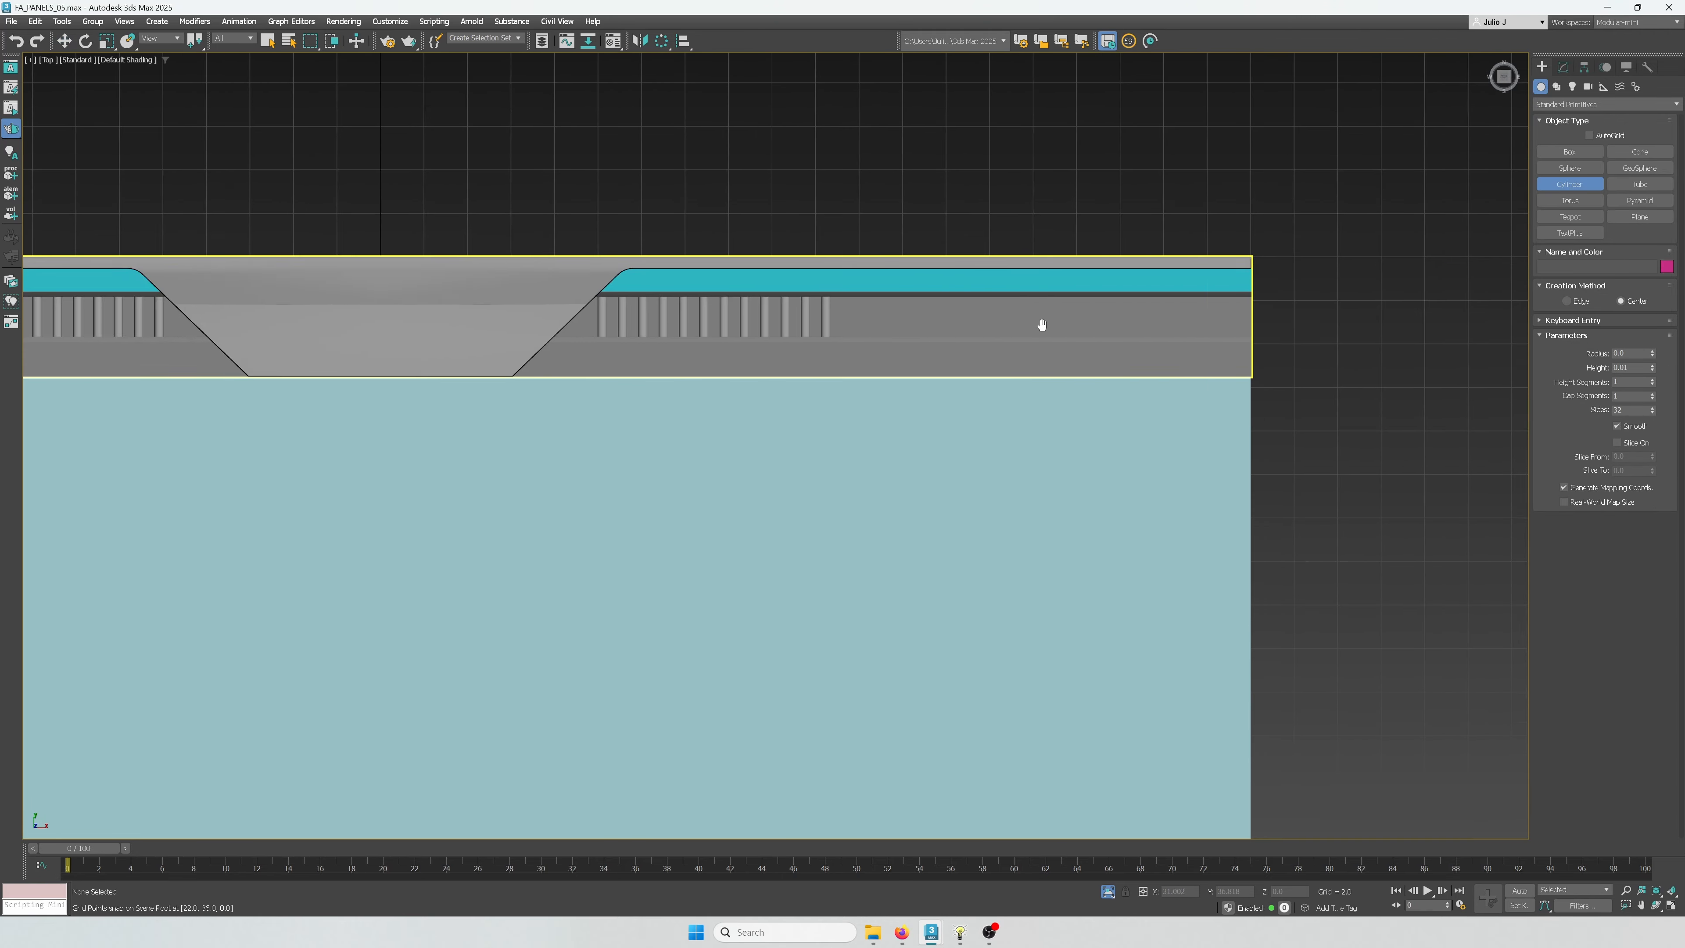
{"action": "scroll", "coordinate": [764, 324], "scroll_direction": "up", "scroll_amount": 3}
{"action": "left_click_drag", "start_coordinate": [861, 293], "coordinate": [883, 347]}
{"action": "middle_click_drag", "start_coordinate": [922, 307], "coordinate": [949, 271], "text": "alt"}
{"action": "key", "text": "w"}
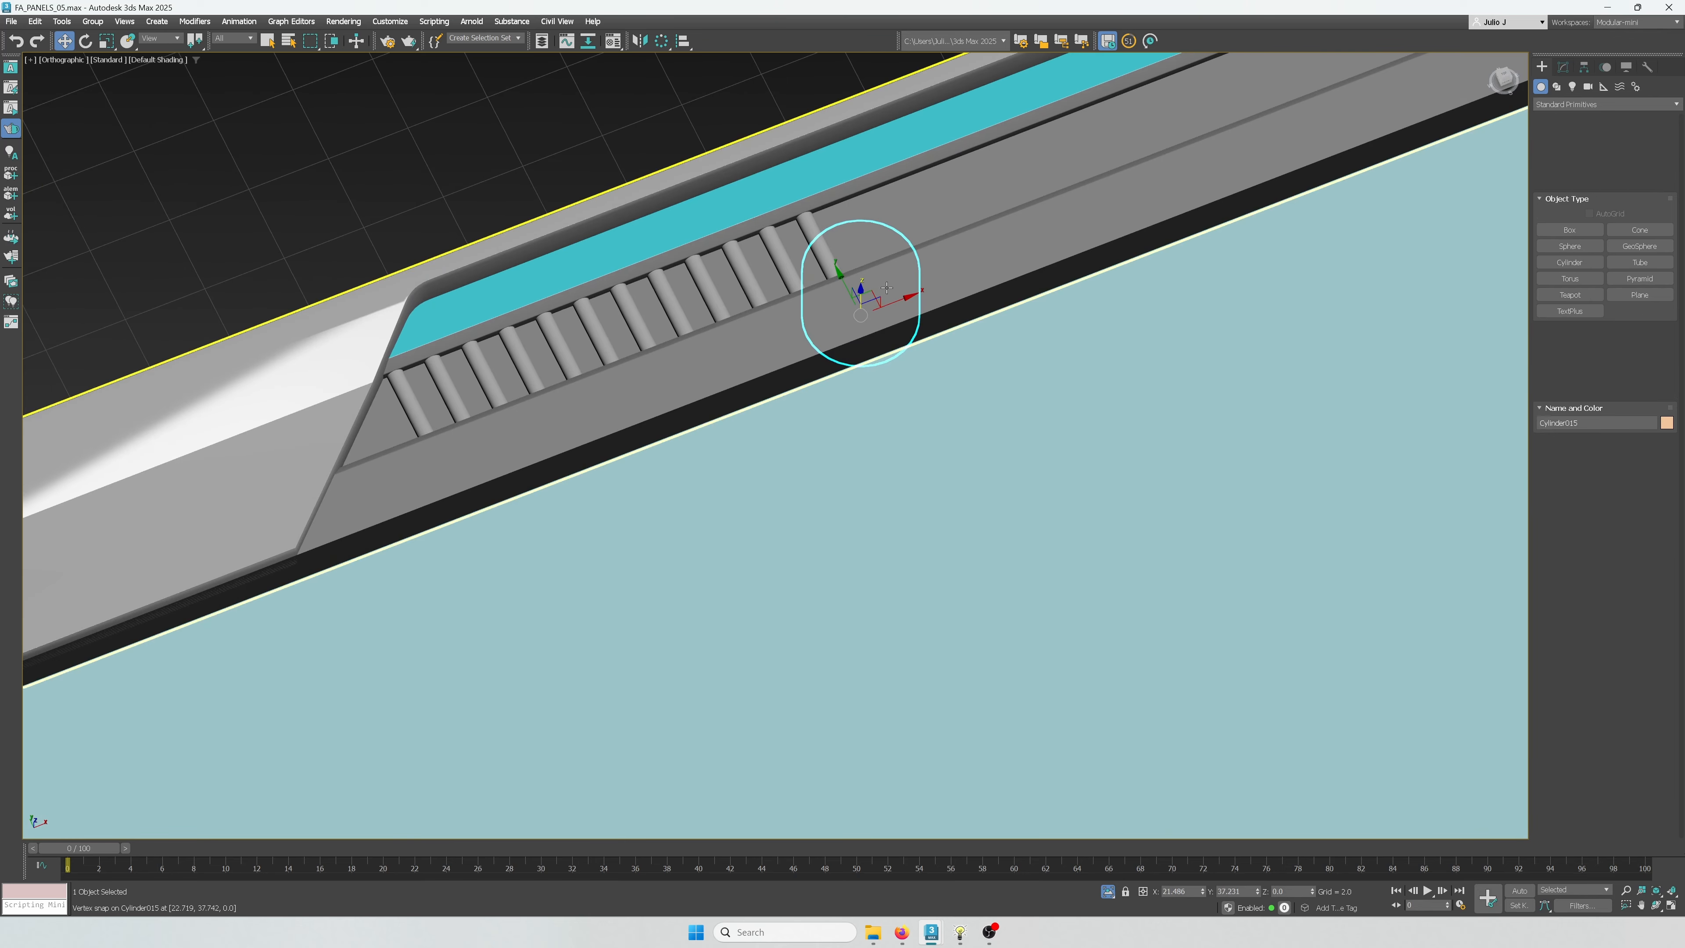
Raise the cylinder to about Z 2.05 so its top protrudes slightly from the strip
{"action": "left_click_drag", "start_coordinate": [863, 291], "coordinate": [862, 245]}
{"action": "scroll", "coordinate": [870, 243], "scroll_direction": "up", "scroll_amount": 3}
{"action": "middle_click_drag", "start_coordinate": [879, 243], "coordinate": [862, 283], "text": "alt"}
{"action": "key", "text": "t"}
{"action": "key", "text": "z"}
Scale the cylinder down slightly and shift it along X just clear of the last slat
{"action": "scroll", "coordinate": [865, 301], "scroll_direction": "down", "scroll_amount": 3}
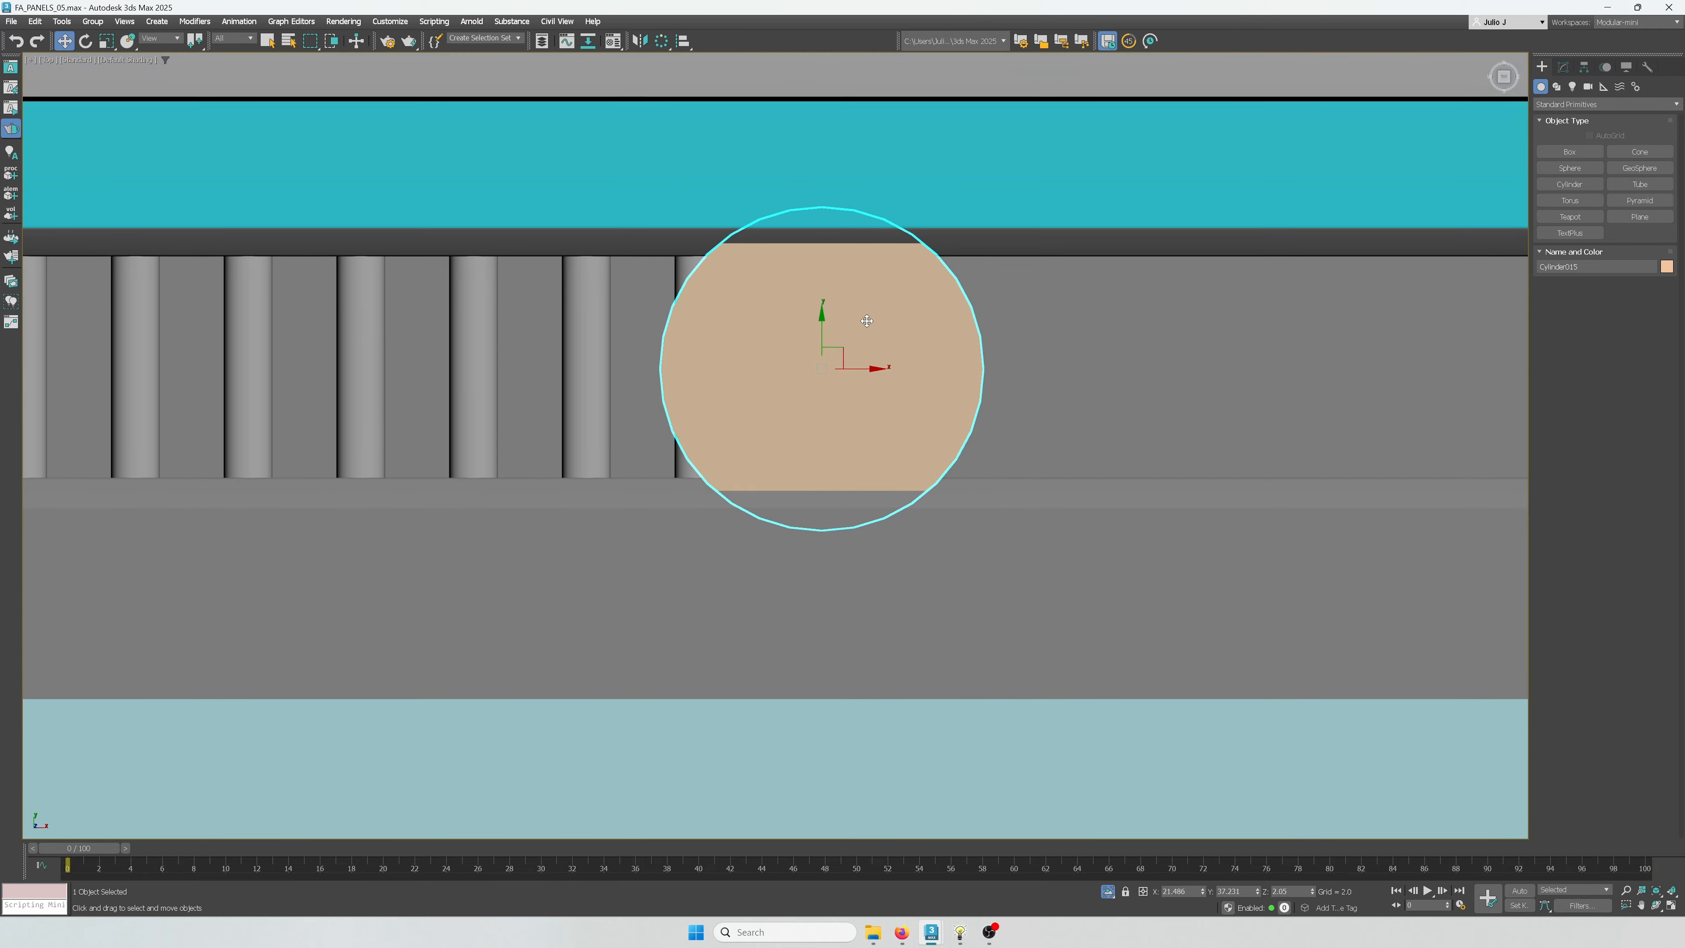
{"action": "scroll", "coordinate": [868, 386], "scroll_direction": "down", "scroll_amount": 3}
{"action": "key", "text": "r"}
{"action": "left_click_drag", "start_coordinate": [860, 360], "coordinate": [903, 377]}
{"action": "key", "text": "w"}
Give the cylinder 64 sides and 2 cap segments, and show the mesh edges again
{"action": "left_click", "coordinate": [1563, 66]}
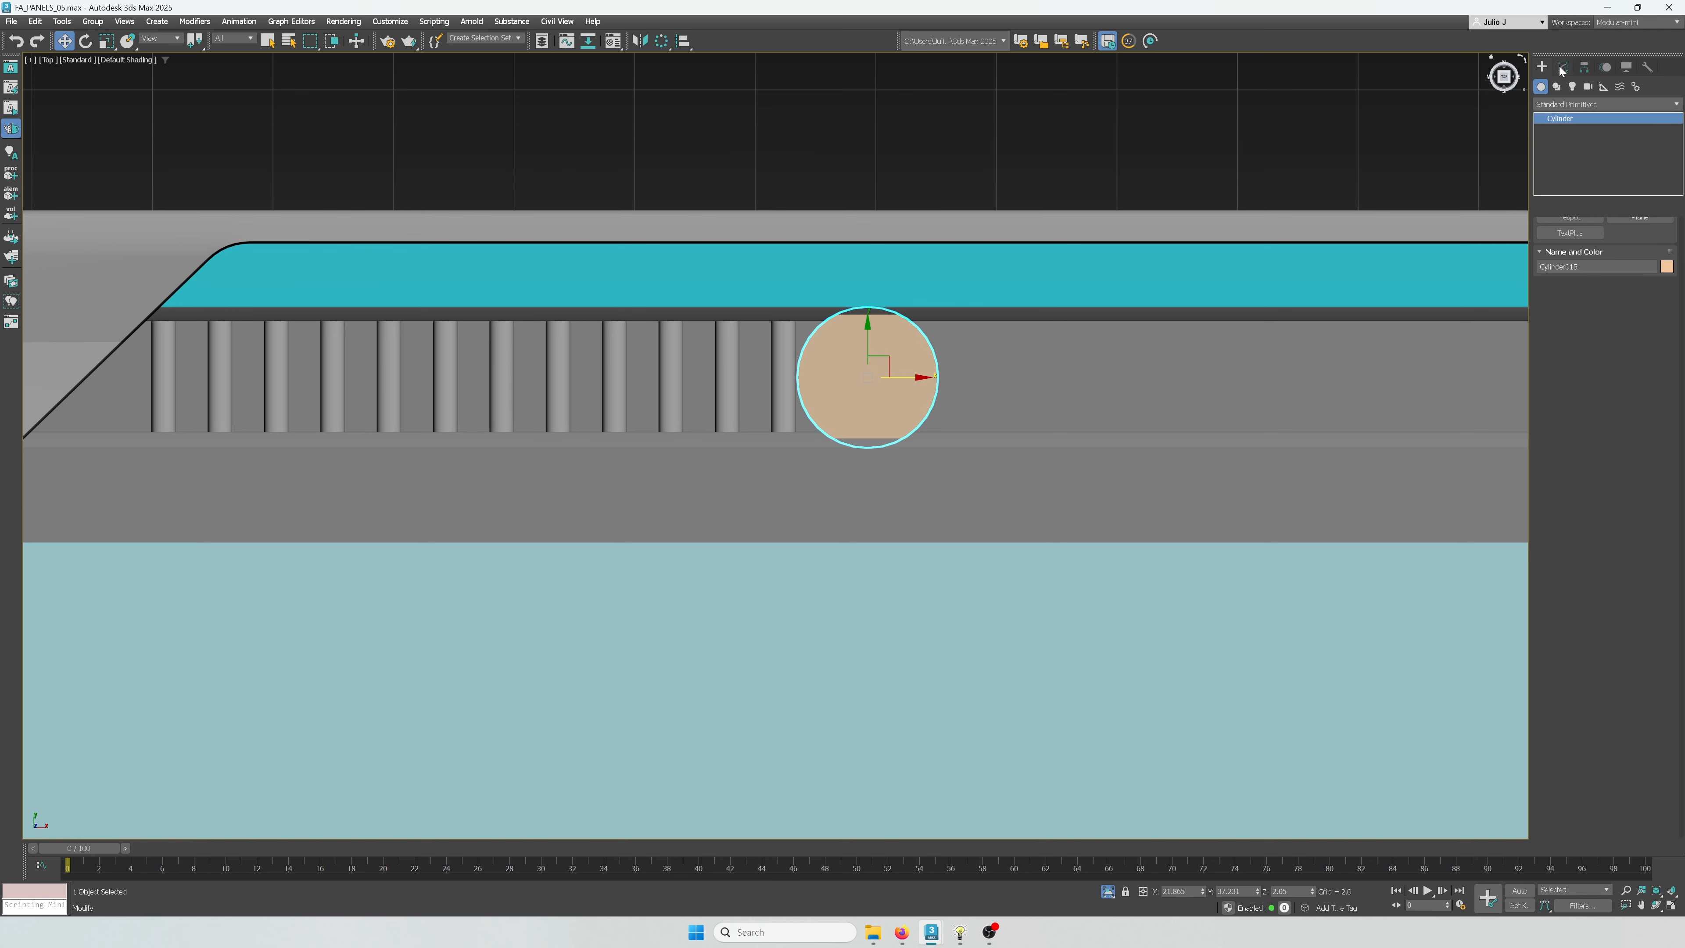
{"action": "middle_click_drag", "start_coordinate": [919, 405], "coordinate": [923, 422], "text": "alt"}
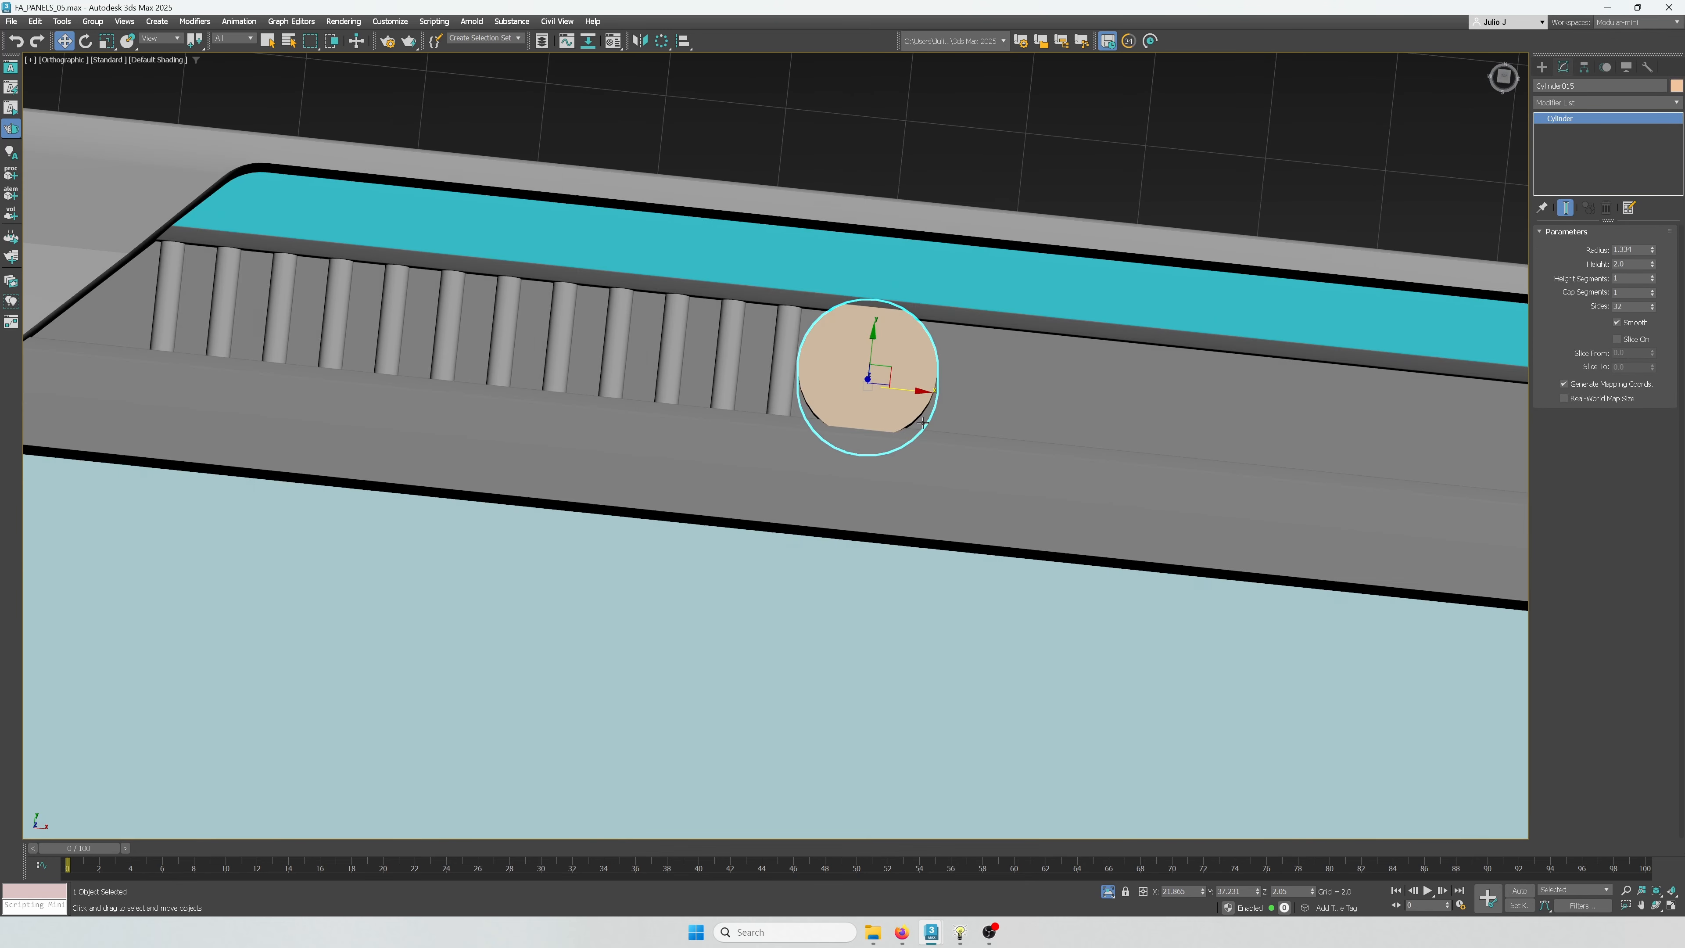
{"action": "type", "text": "64"}
{"action": "key", "text": "Return"}
{"action": "key", "text": "t"}
{"action": "key", "text": "z"}
{"action": "scroll", "coordinate": [1525, 321], "scroll_direction": "down", "scroll_amount": 3}
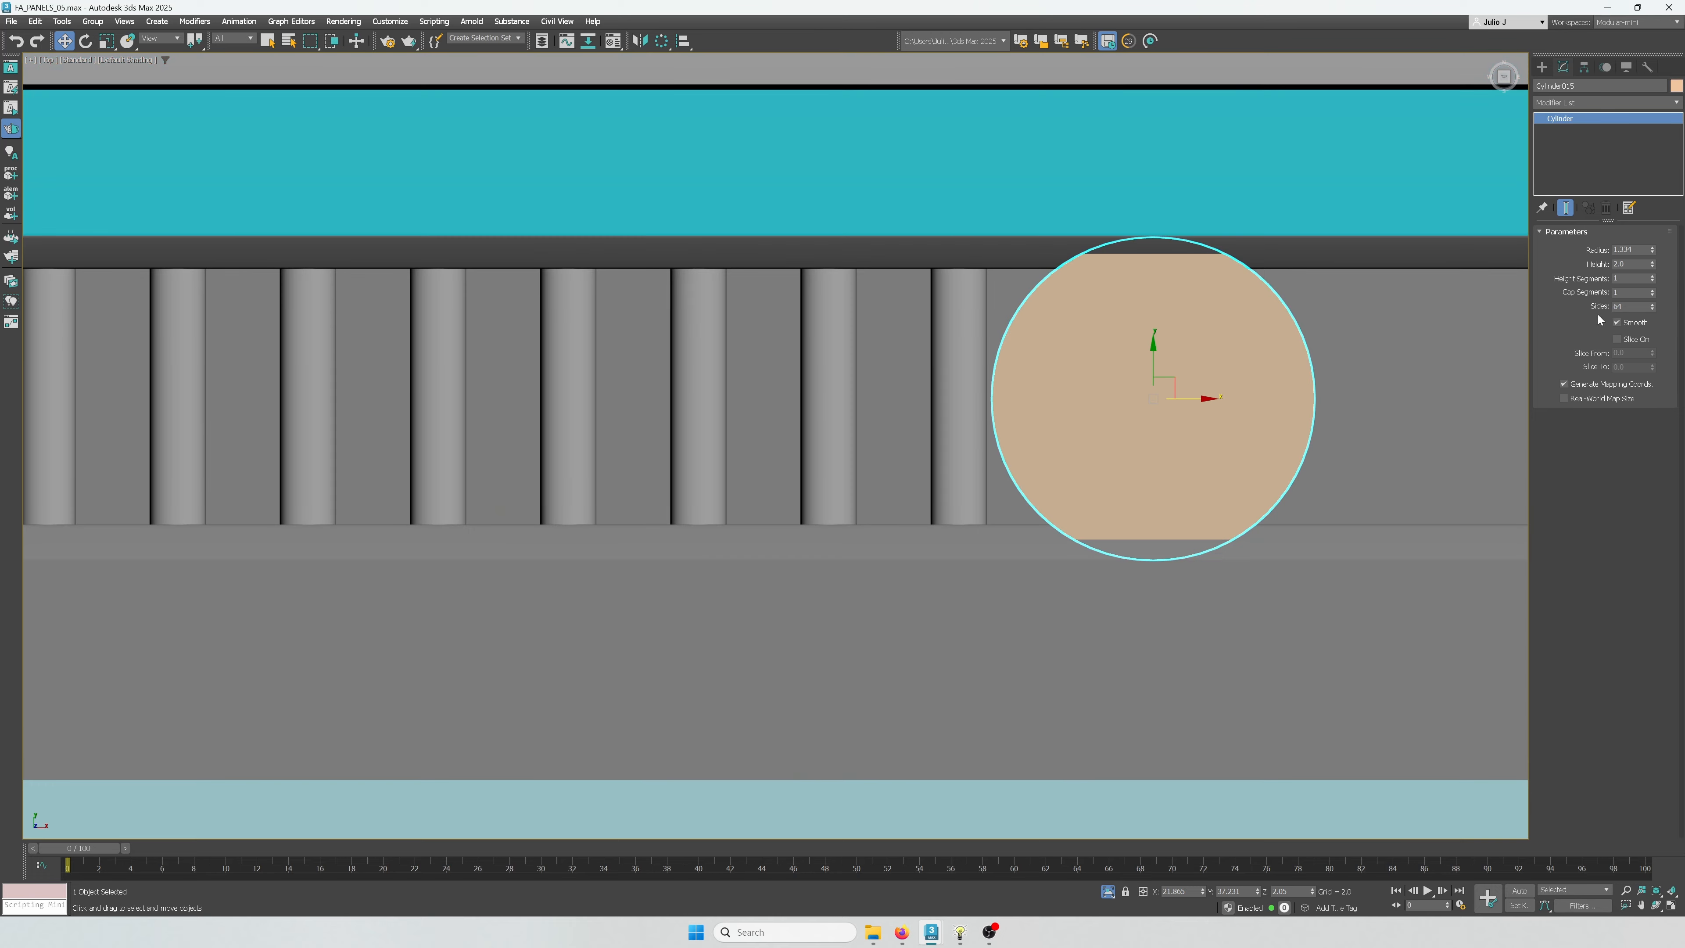
{"action": "left_click", "coordinate": [1653, 292]}
{"action": "key", "text": "F4"}
{"action": "mouse_move", "coordinate": [1200, 428]}
{"action": "middle_mouse_down"}
{"action": "mouse_move", "coordinate": [1070, 417]}
{"action": "mouse_move", "coordinate": [1047, 437]}
{"action": "middle_mouse_up"}
{"action": "scroll", "coordinate": [1065, 423], "scroll_direction": "down", "scroll_amount": 3}
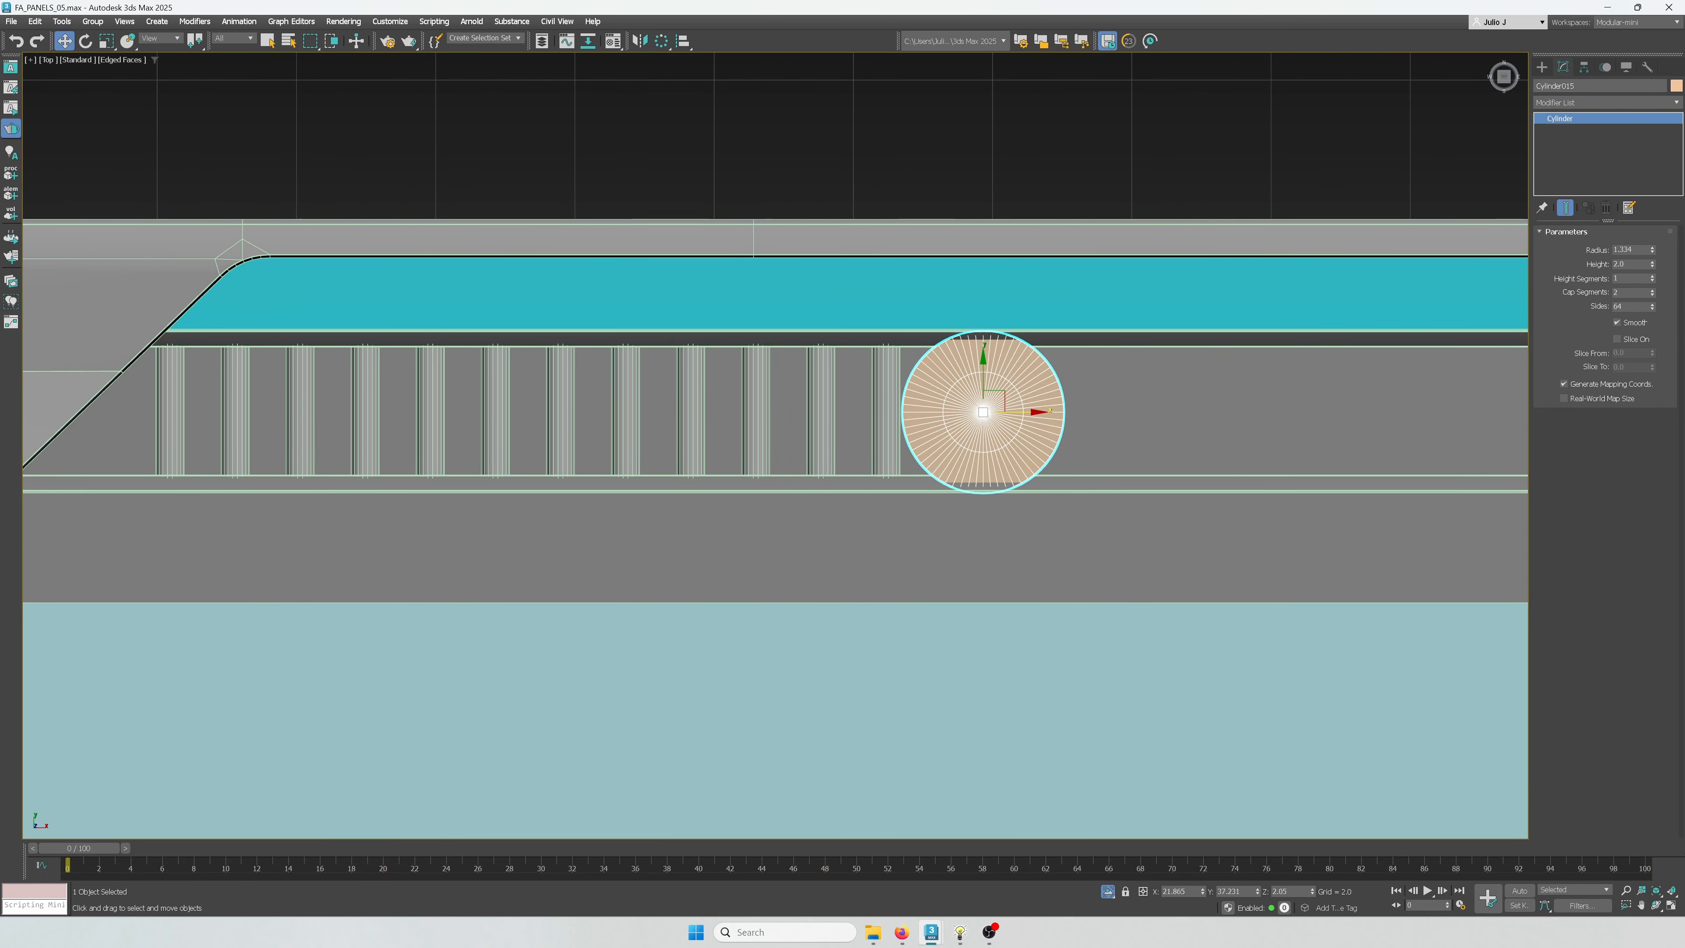
Try 32 sides on the cylinder and restore 64
{"action": "type", "text": "32"}
{"action": "key", "text": "Return"}
{"action": "type", "text": "64"}
{"action": "key", "text": "Return"}
{"action": "scroll", "coordinate": [1056, 445], "scroll_direction": "down", "scroll_amount": 2}
{"action": "scroll", "coordinate": [1046, 443], "scroll_direction": "up", "scroll_amount": 4}
{"action": "middle_click_drag", "start_coordinate": [1047, 444], "coordinate": [1061, 447]}
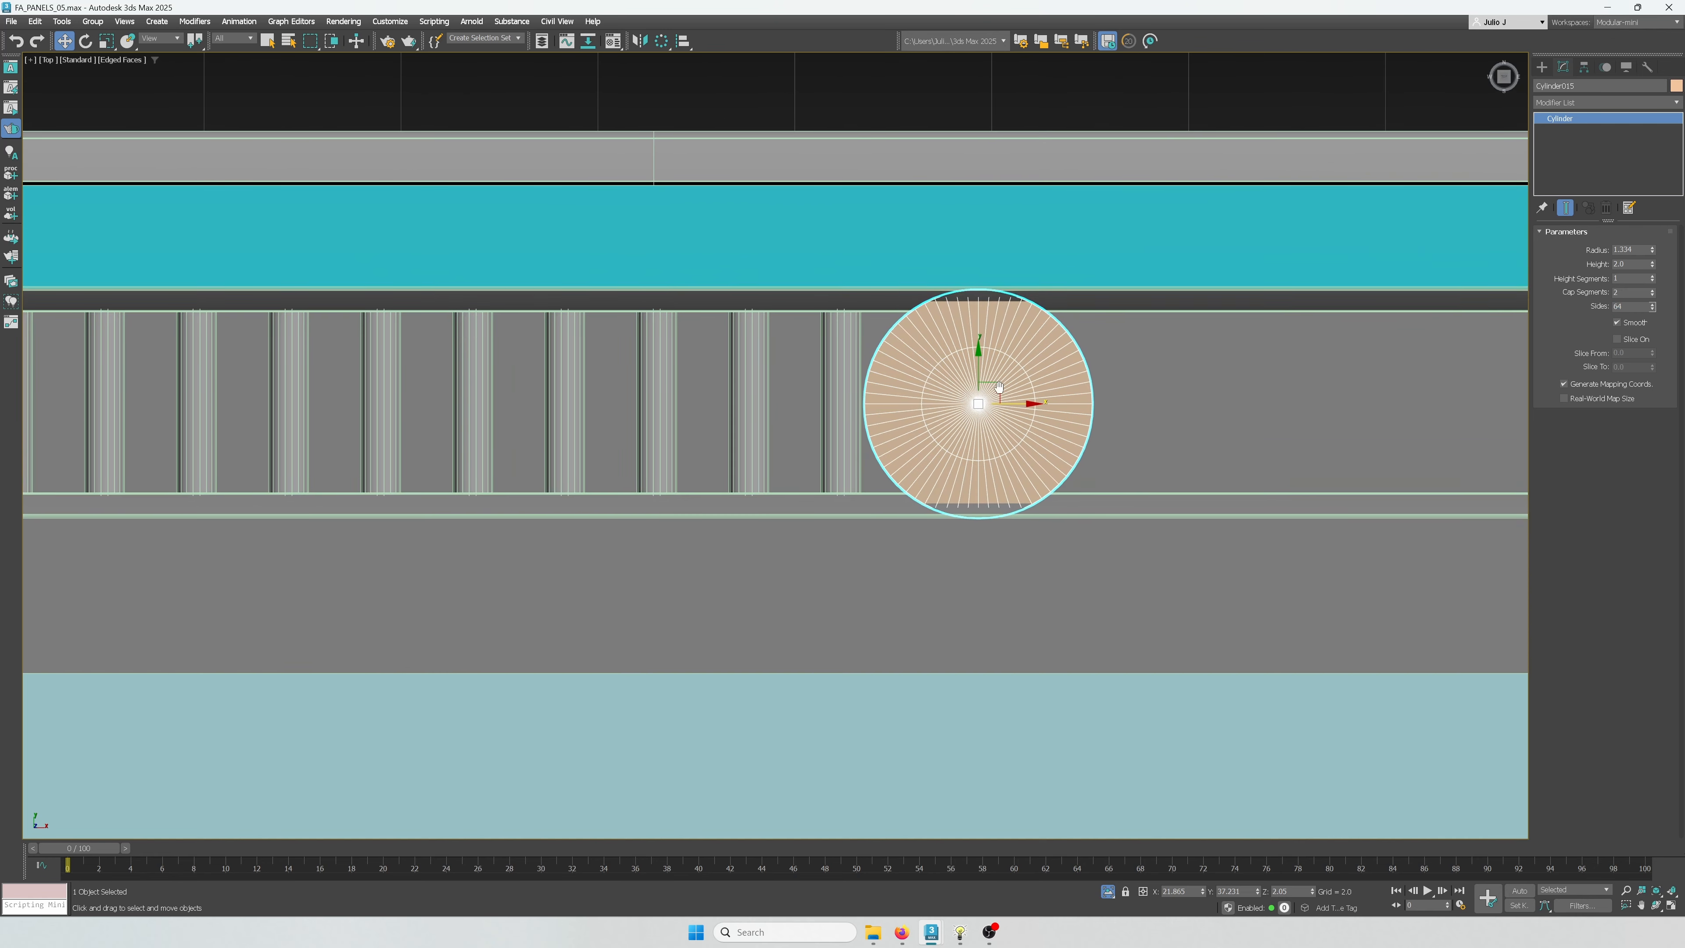
Scale the cylinder down to match the slats' height and move it closer to the last slat
{"action": "key", "text": "r"}
{"action": "left_click_drag", "start_coordinate": [997, 377], "coordinate": [983, 380]}
{"action": "key", "text": "ctrl+z"}
{"action": "key", "text": "w"}
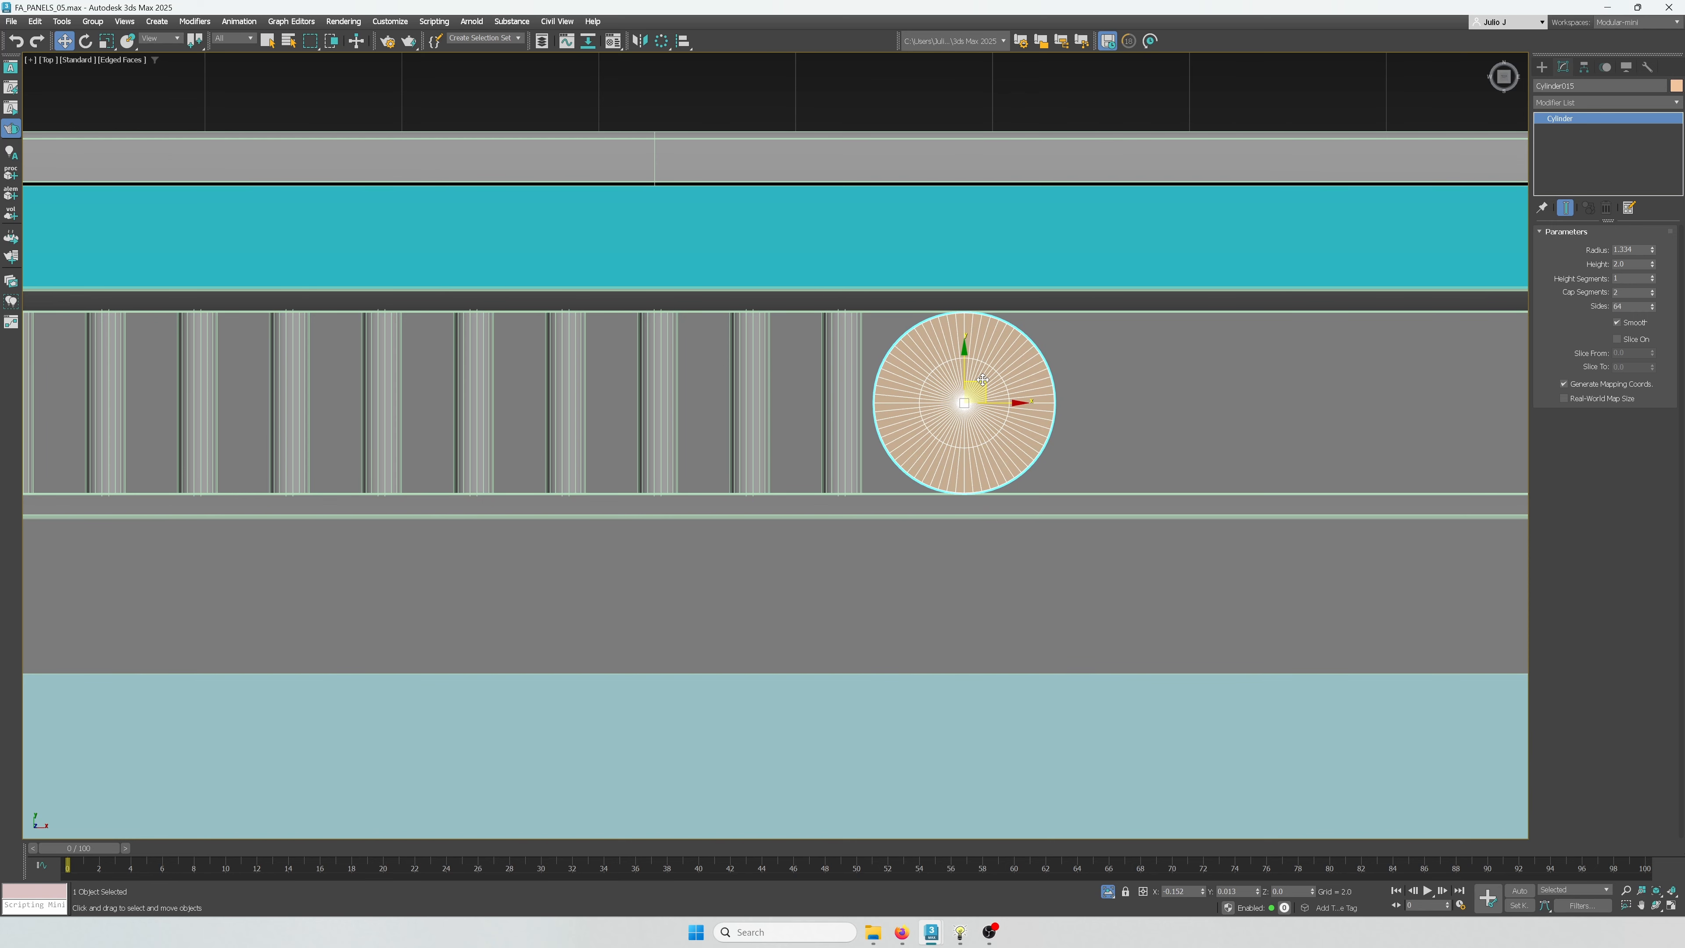
Convert the cylinder to an editable poly
{"action": "scroll", "coordinate": [977, 392], "scroll_direction": "down", "scroll_amount": 2}
{"action": "middle_click_drag", "start_coordinate": [978, 391], "coordinate": [963, 545]}
{"action": "scroll", "coordinate": [901, 389], "scroll_direction": "up", "scroll_amount": 2}
{"action": "right_click", "coordinate": [963, 545]}
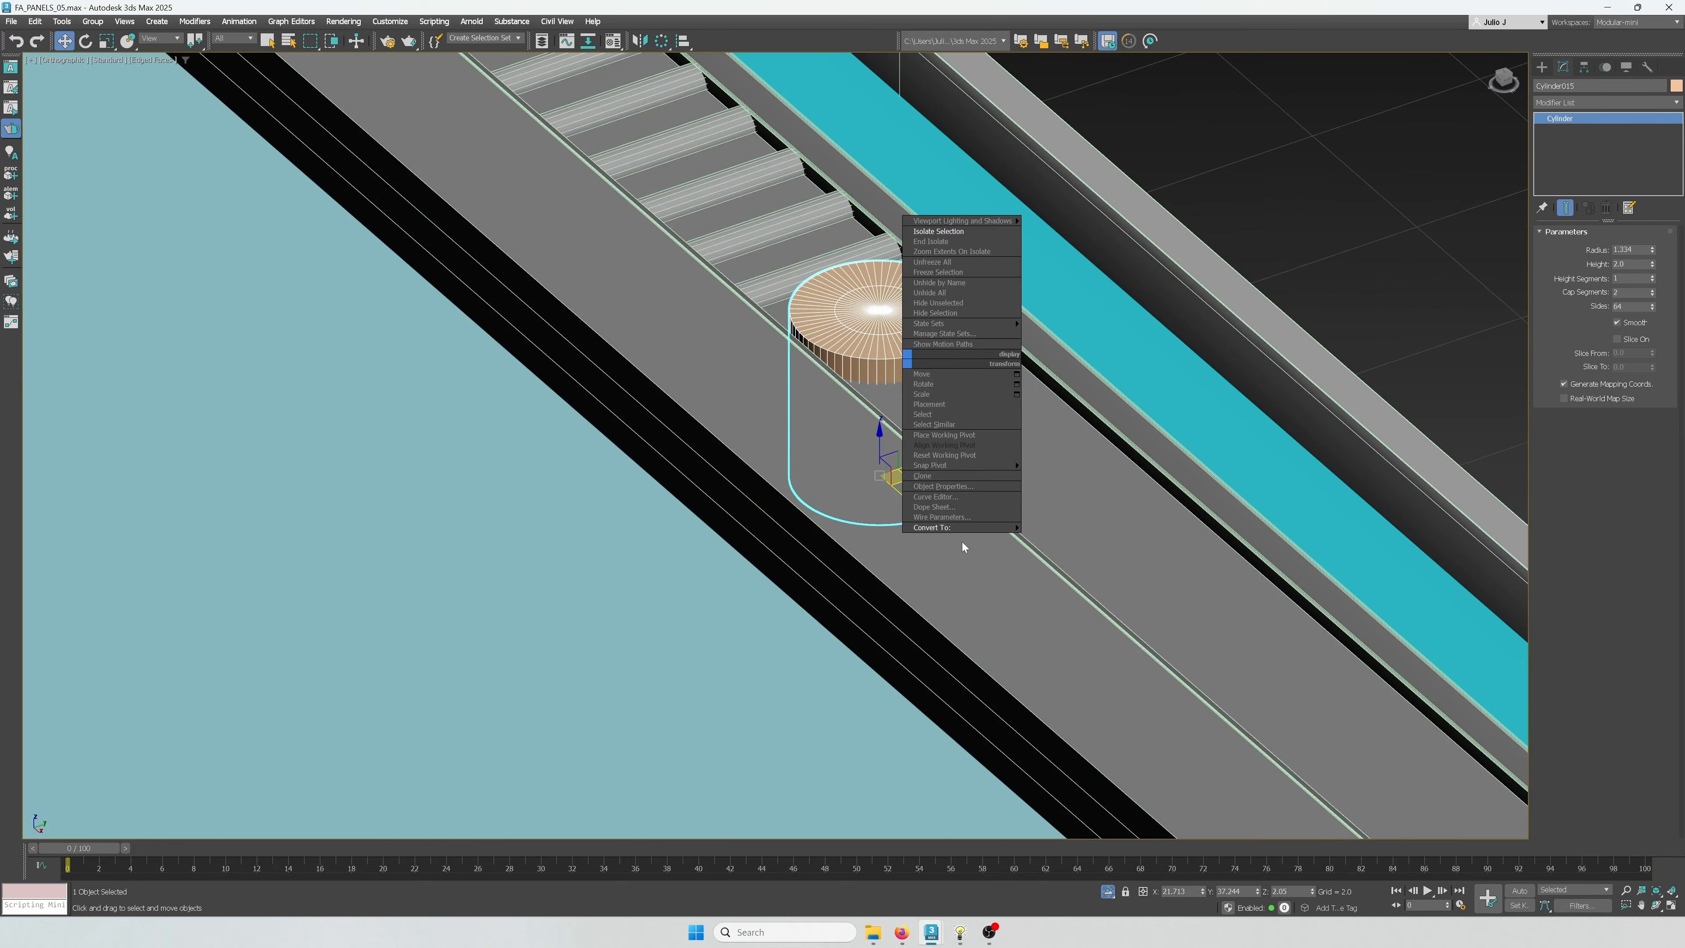
{"action": "mouse_move", "coordinate": [949, 528]}
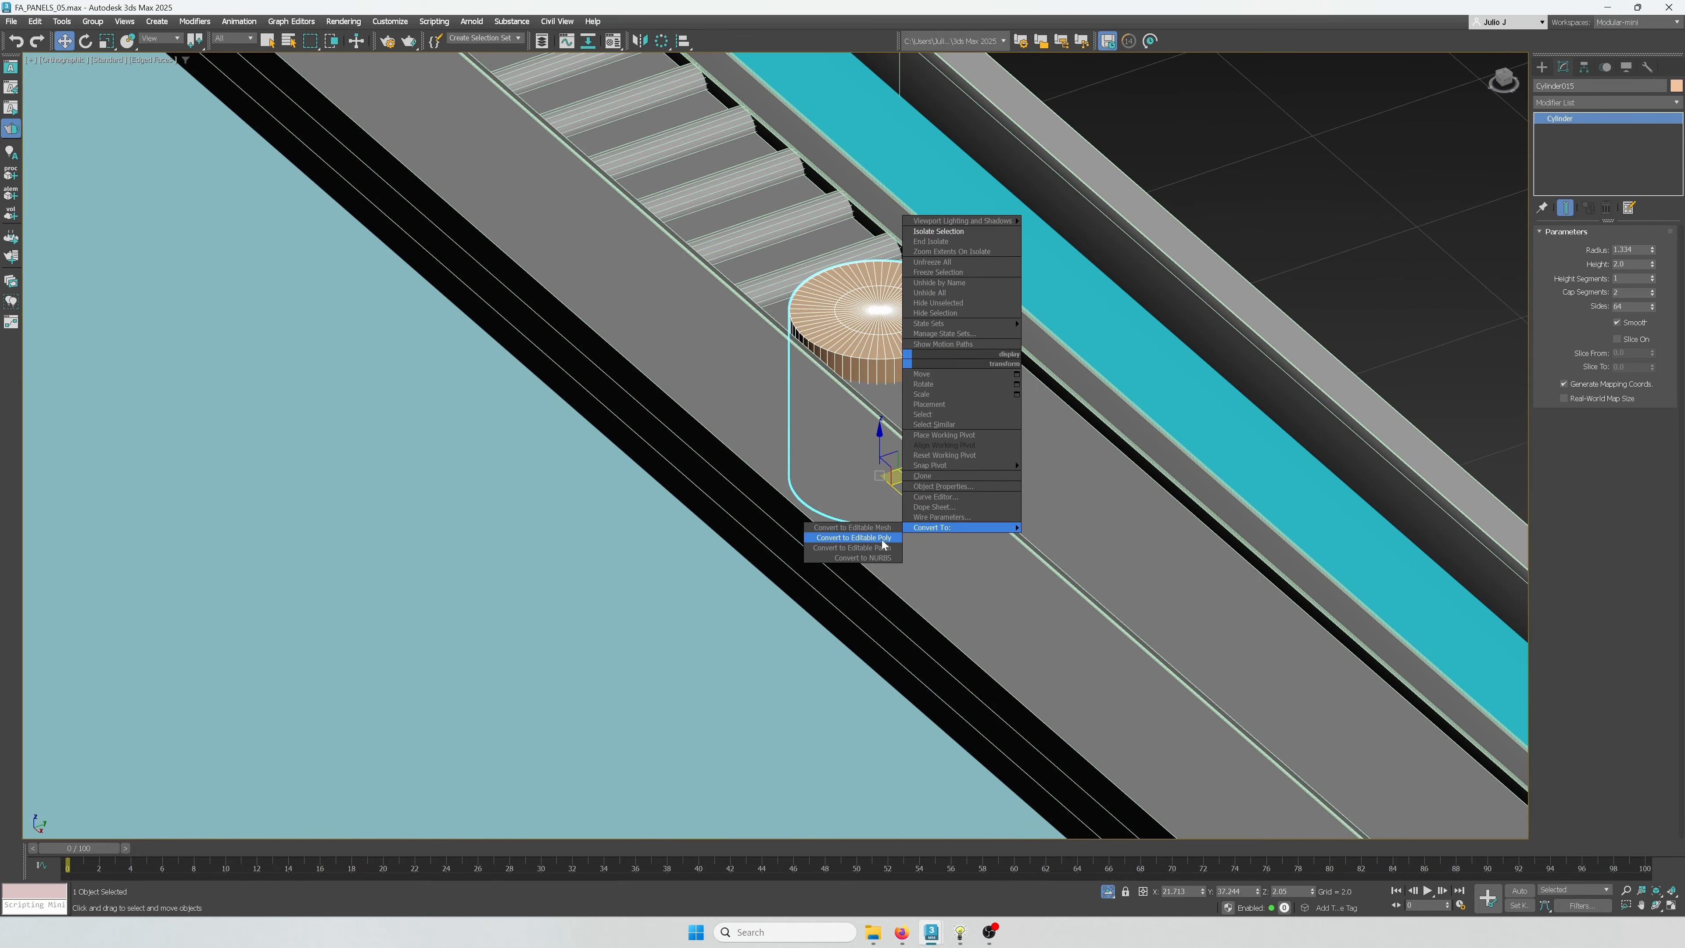
{"action": "left_click", "coordinate": [883, 545]}
{"action": "scroll", "coordinate": [963, 386], "scroll_direction": "up", "scroll_amount": 2}
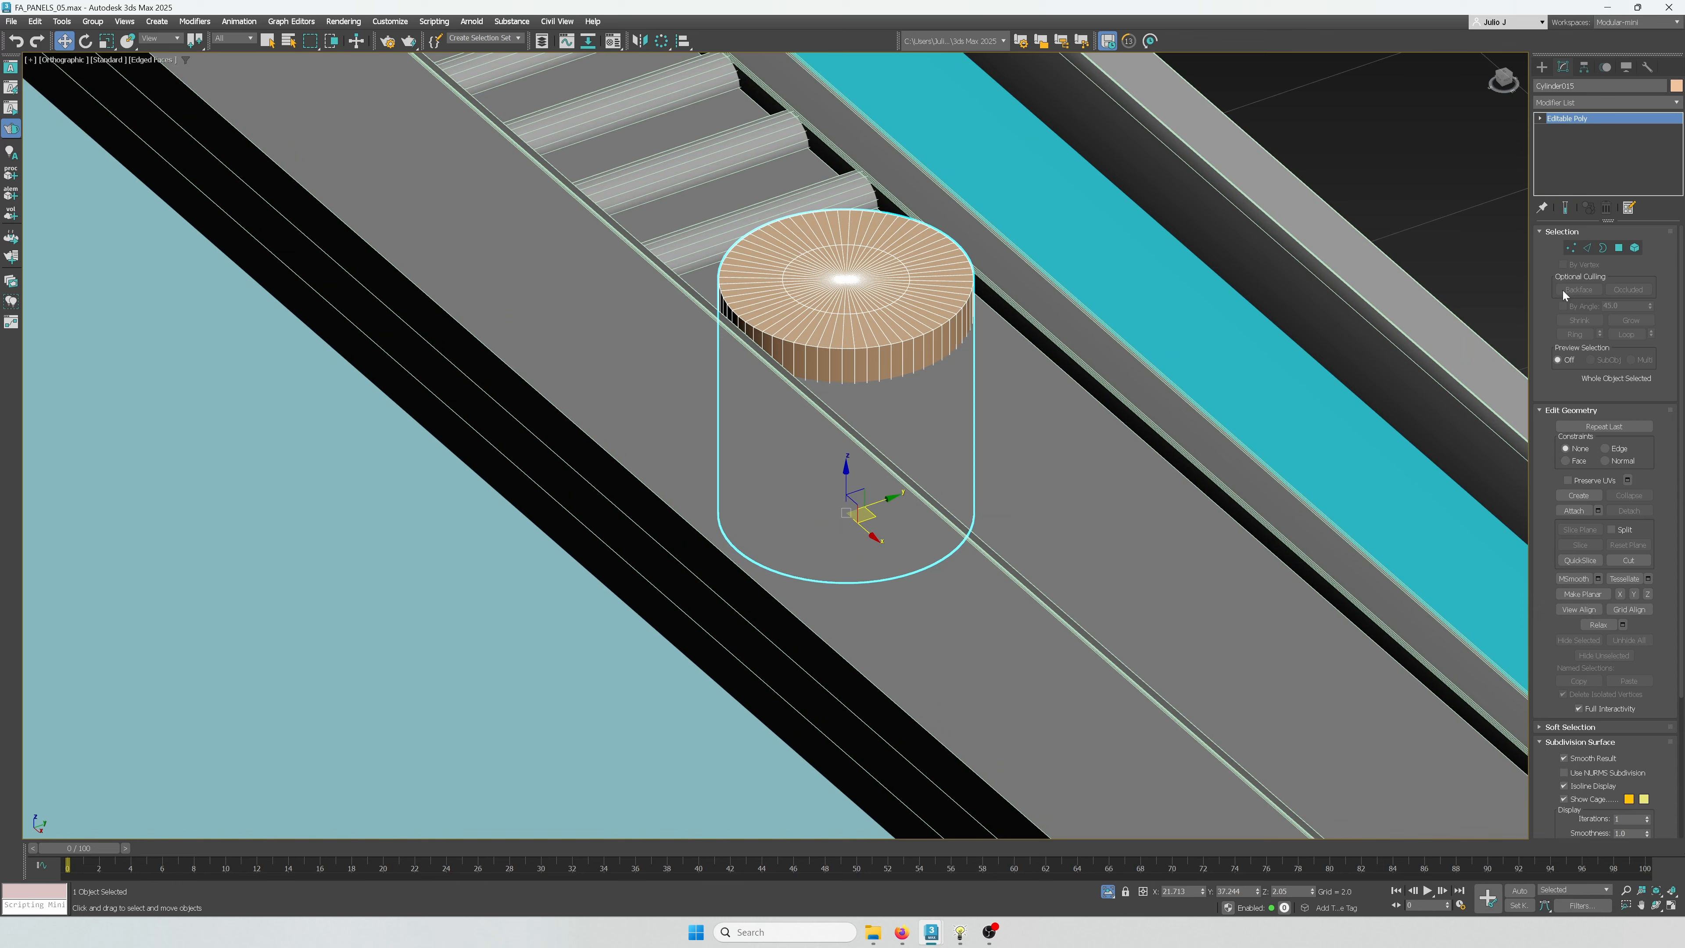
Extrude all of the cylinder's side polygons outward so it becomes slightly wider than the slatted channel
{"action": "left_click", "coordinate": [1587, 248]}
{"action": "left_click", "coordinate": [937, 349]}
{"action": "left_click", "coordinate": [938, 349], "text": "shift"}
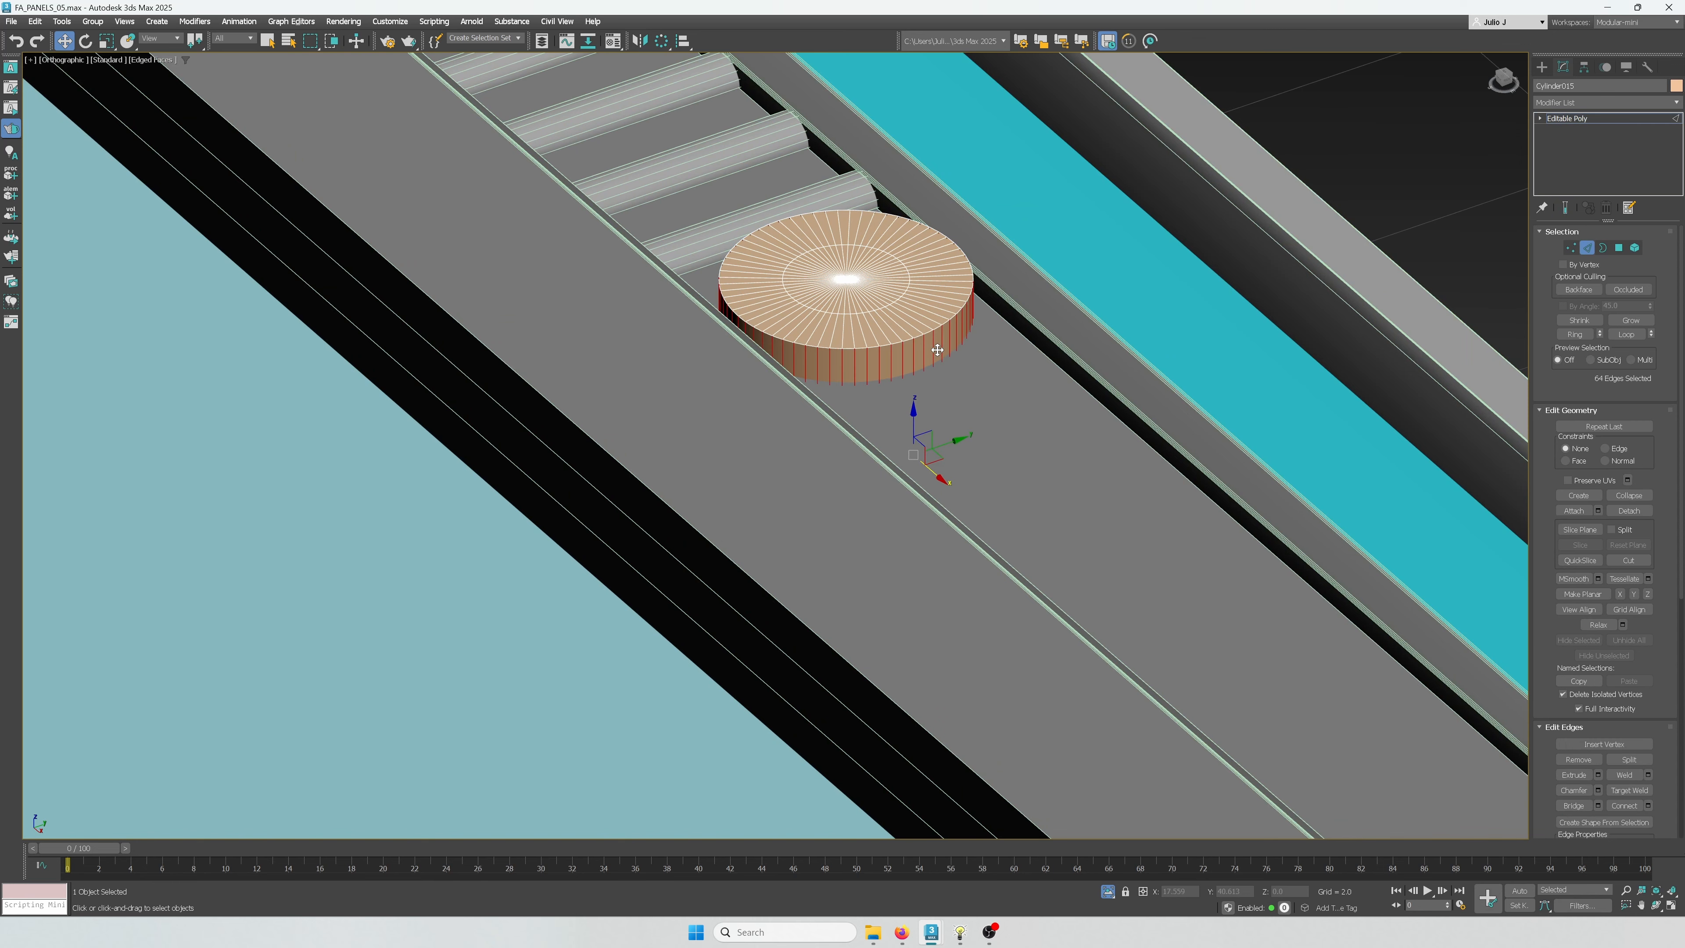
{"action": "left_click", "coordinate": [1619, 249], "text": "ctrl"}
{"action": "key", "text": "shift+e"}
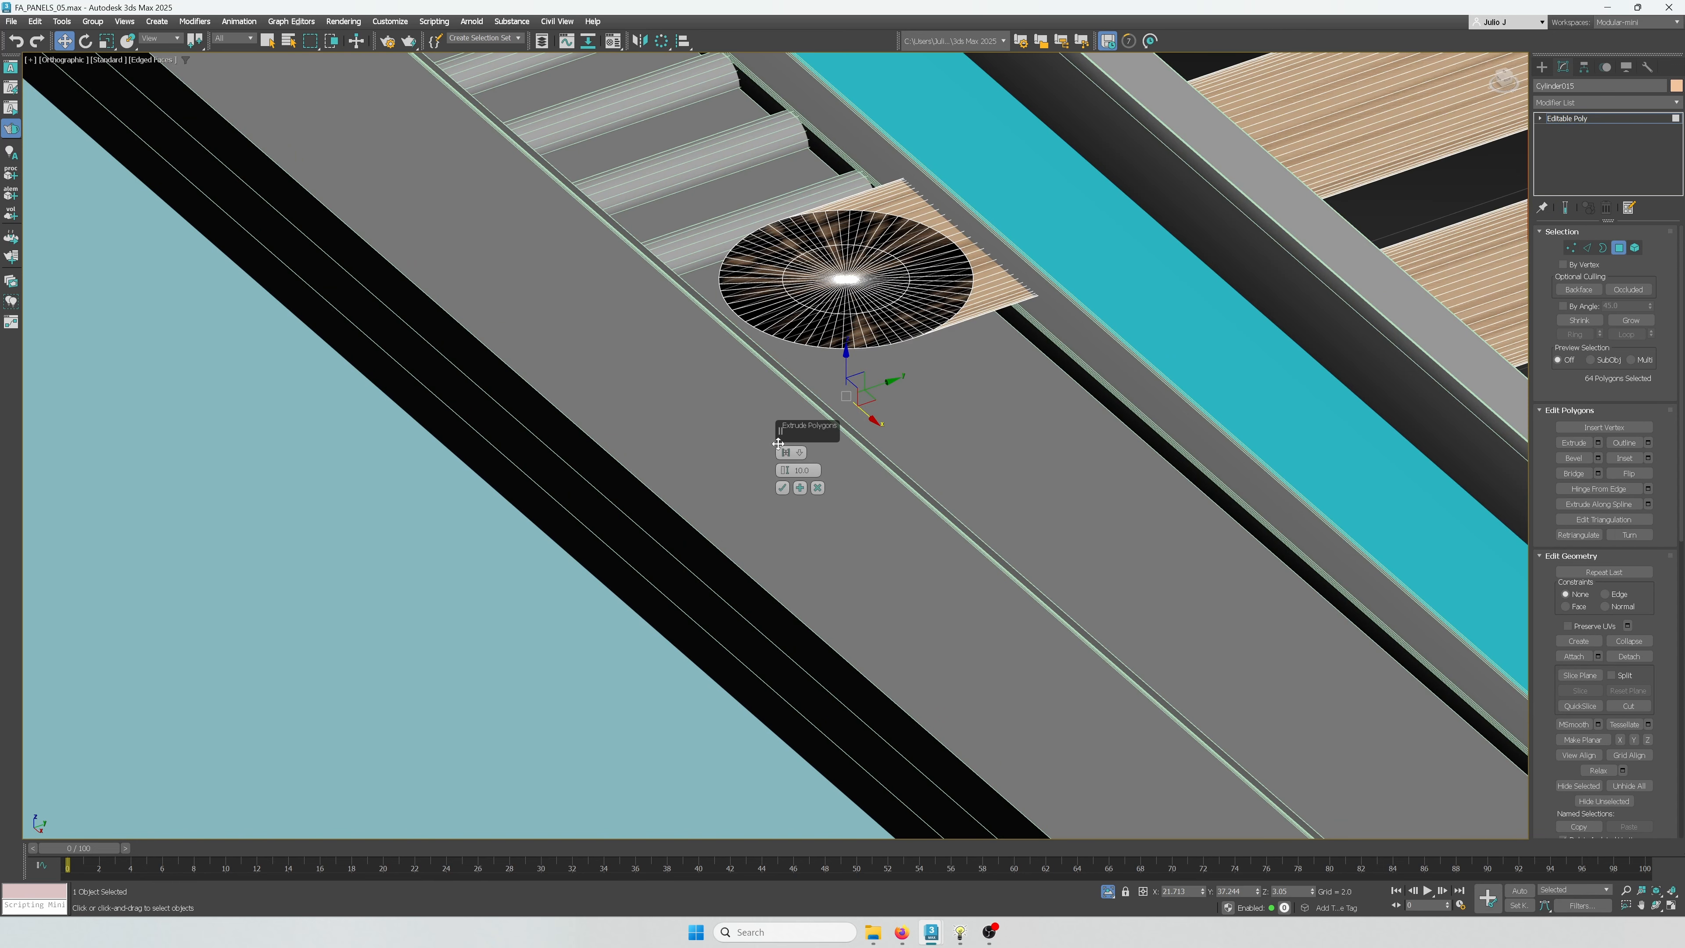
{"action": "right_click", "coordinate": [785, 471]}
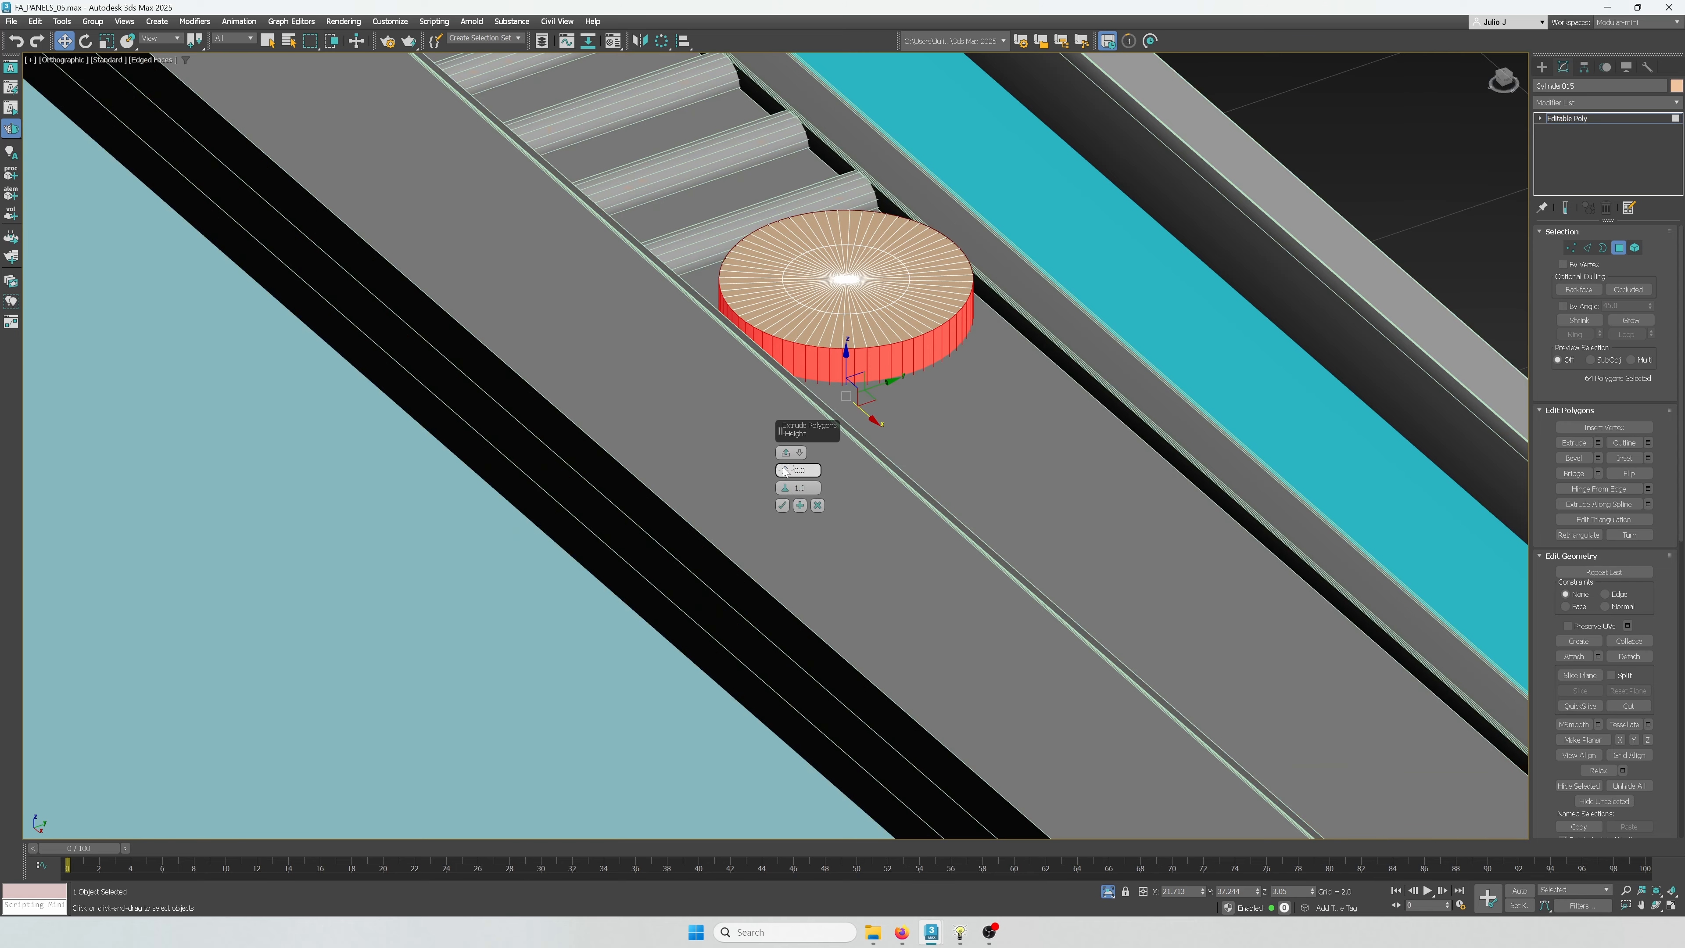
{"action": "left_click_drag", "start_coordinate": [785, 471], "coordinate": [783, 426]}
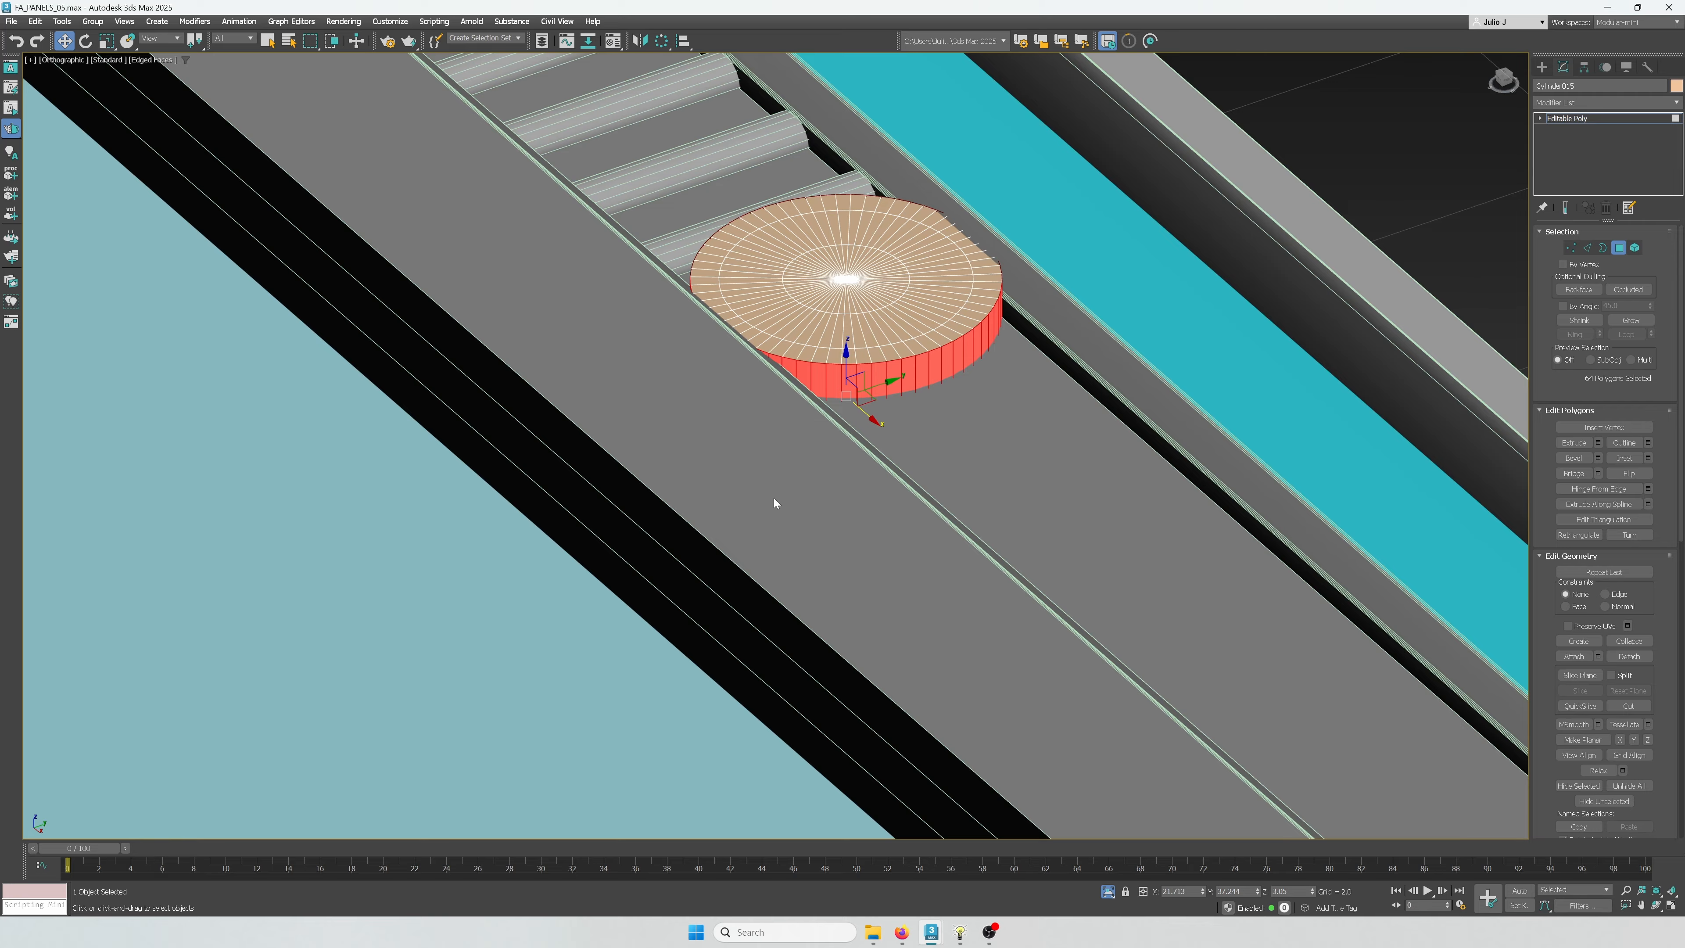
Delete the half of the cylinder facing the slats and the inner cap polygons, leaving only a half ring
{"action": "key", "text": "t"}
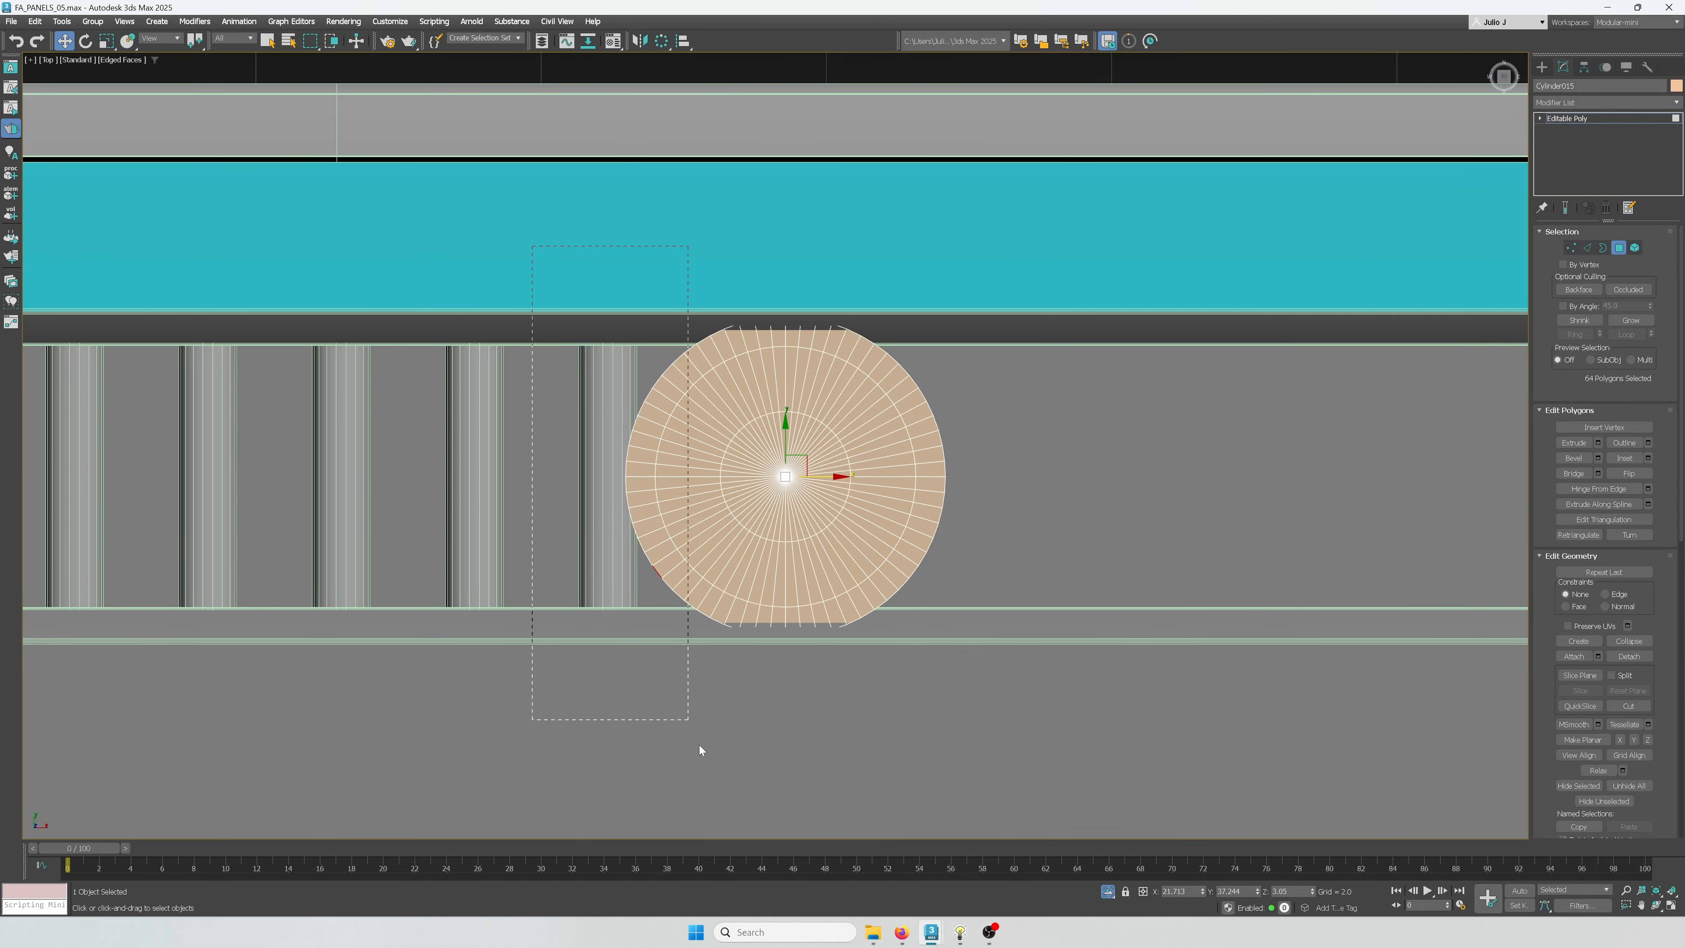
{"action": "left_click_drag", "start_coordinate": [784, 793], "coordinate": [783, 793]}
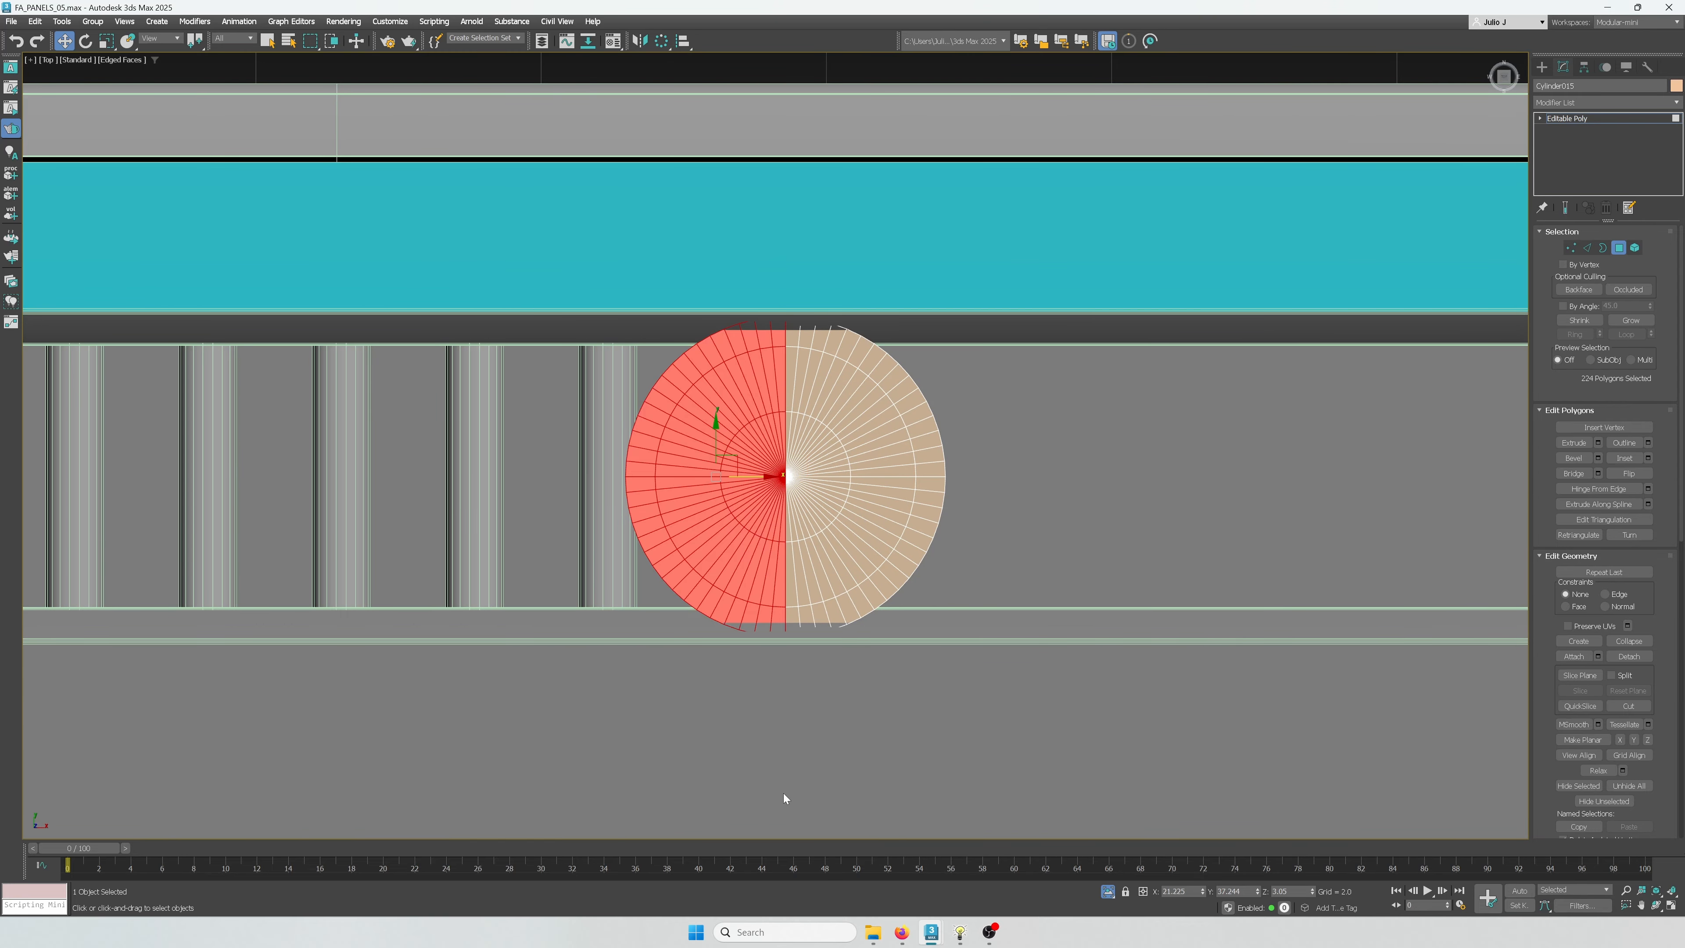
{"action": "key", "text": "Delete"}
{"action": "left_click_drag", "start_coordinate": [726, 386], "coordinate": [790, 499]}
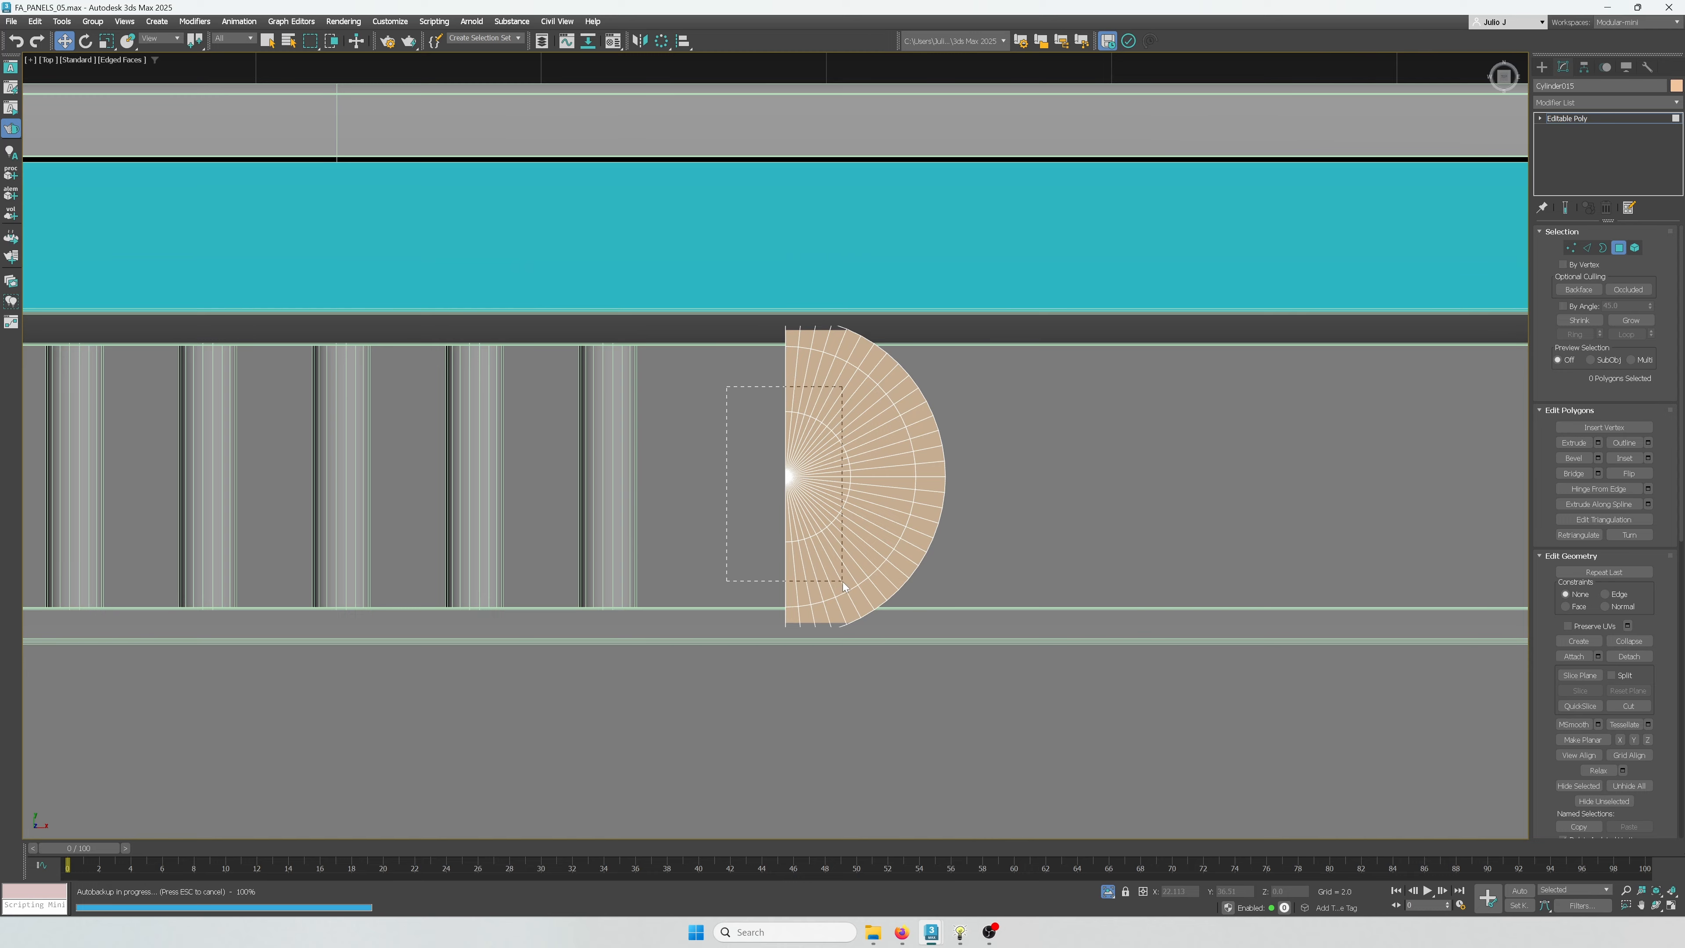
{"action": "left_click_drag", "start_coordinate": [843, 585], "coordinate": [852, 547]}
{"action": "left_click_drag", "start_coordinate": [722, 405], "coordinate": [782, 479], "text": "ctrl"}
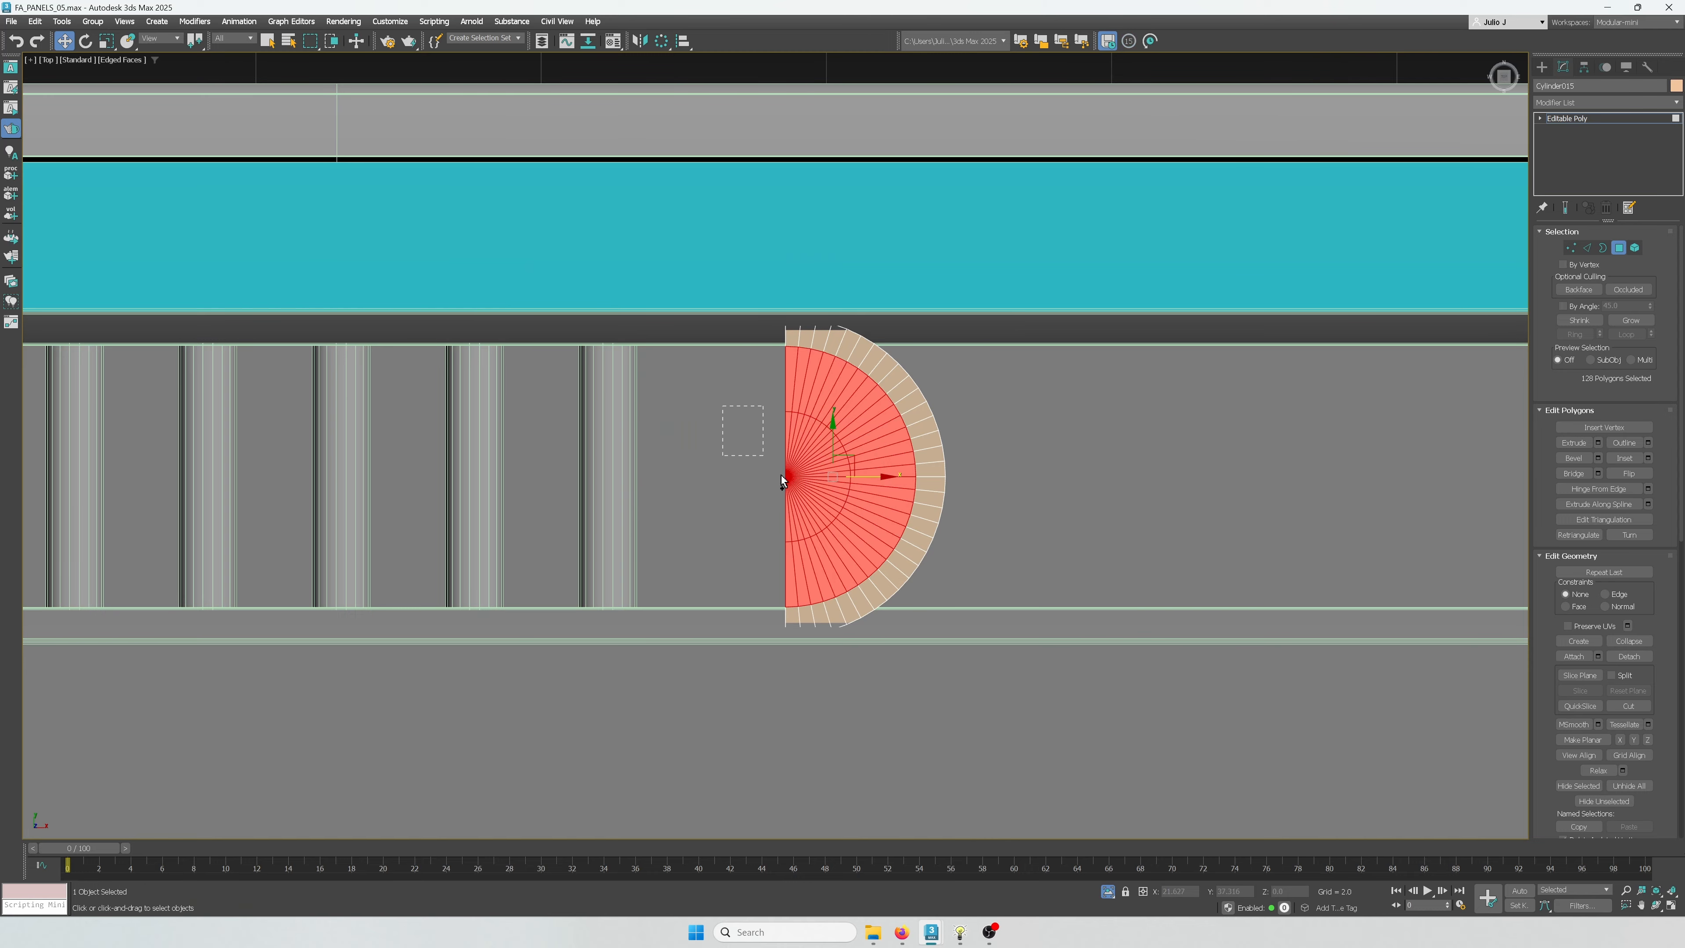
{"action": "key", "text": "Delete"}
Isolate the half ring and extend its open upper edges down to its lower border to close the inner wall and ends
{"action": "scroll", "coordinate": [852, 518], "scroll_direction": "down", "scroll_amount": 2}
{"action": "middle_click_drag", "start_coordinate": [852, 518], "coordinate": [914, 447], "text": "alt"}
{"action": "scroll", "coordinate": [914, 447], "scroll_direction": "up", "scroll_amount": 4}
{"action": "left_click", "coordinate": [1585, 248]}
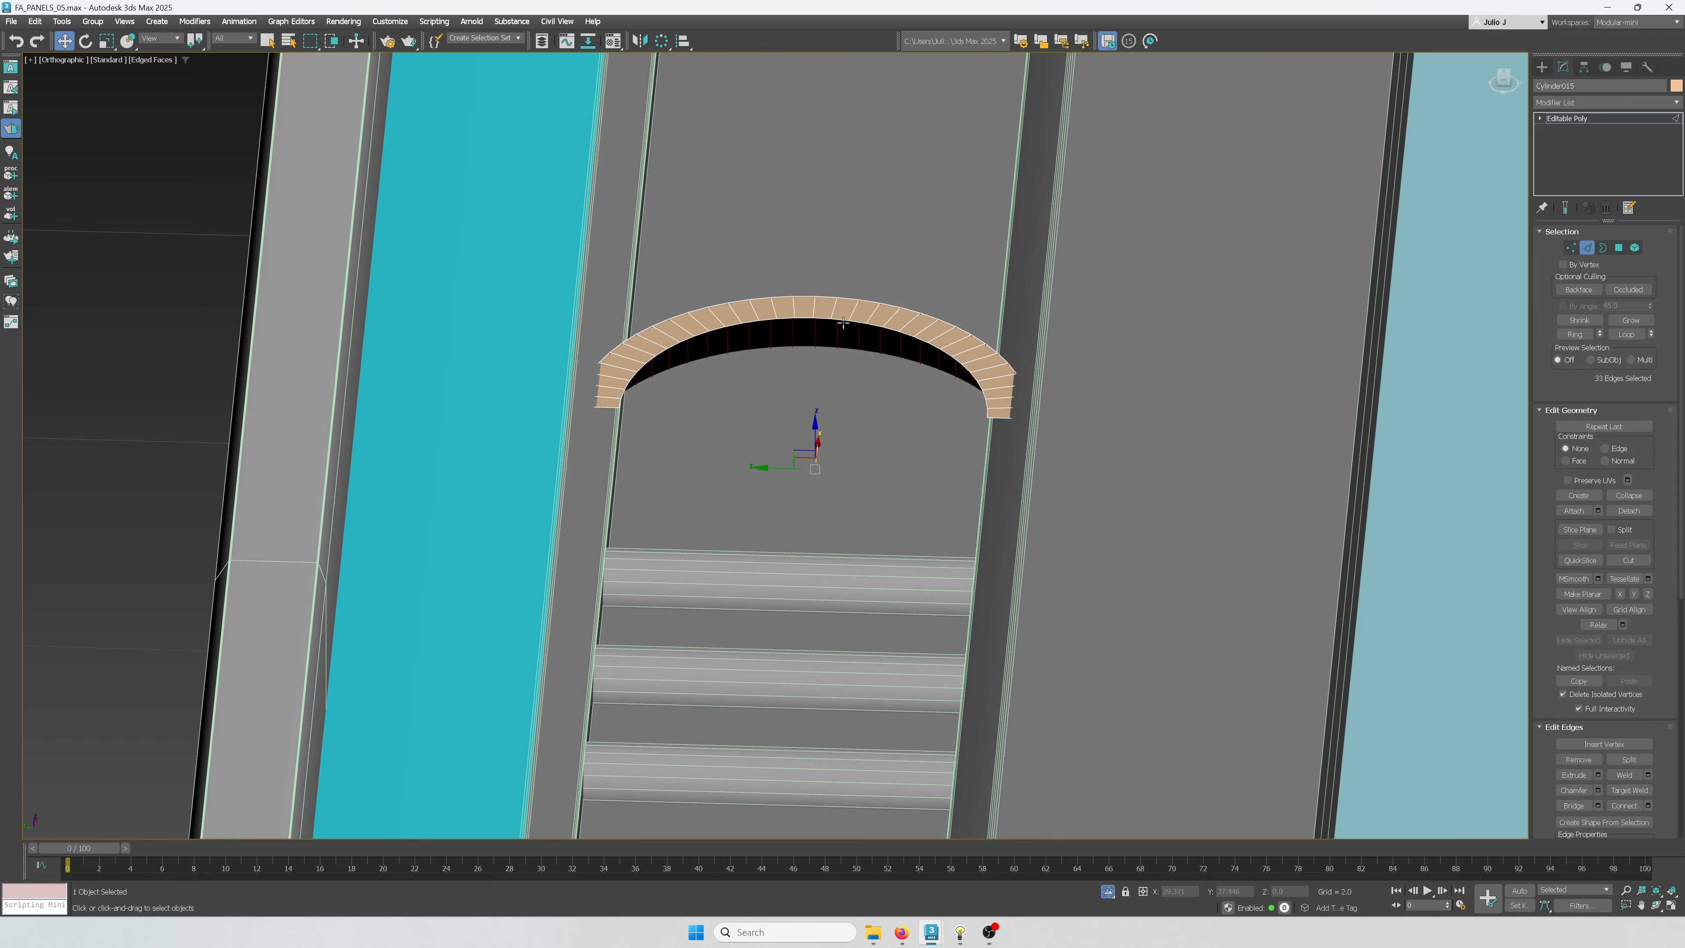
{"action": "double_click", "coordinate": [922, 371]}
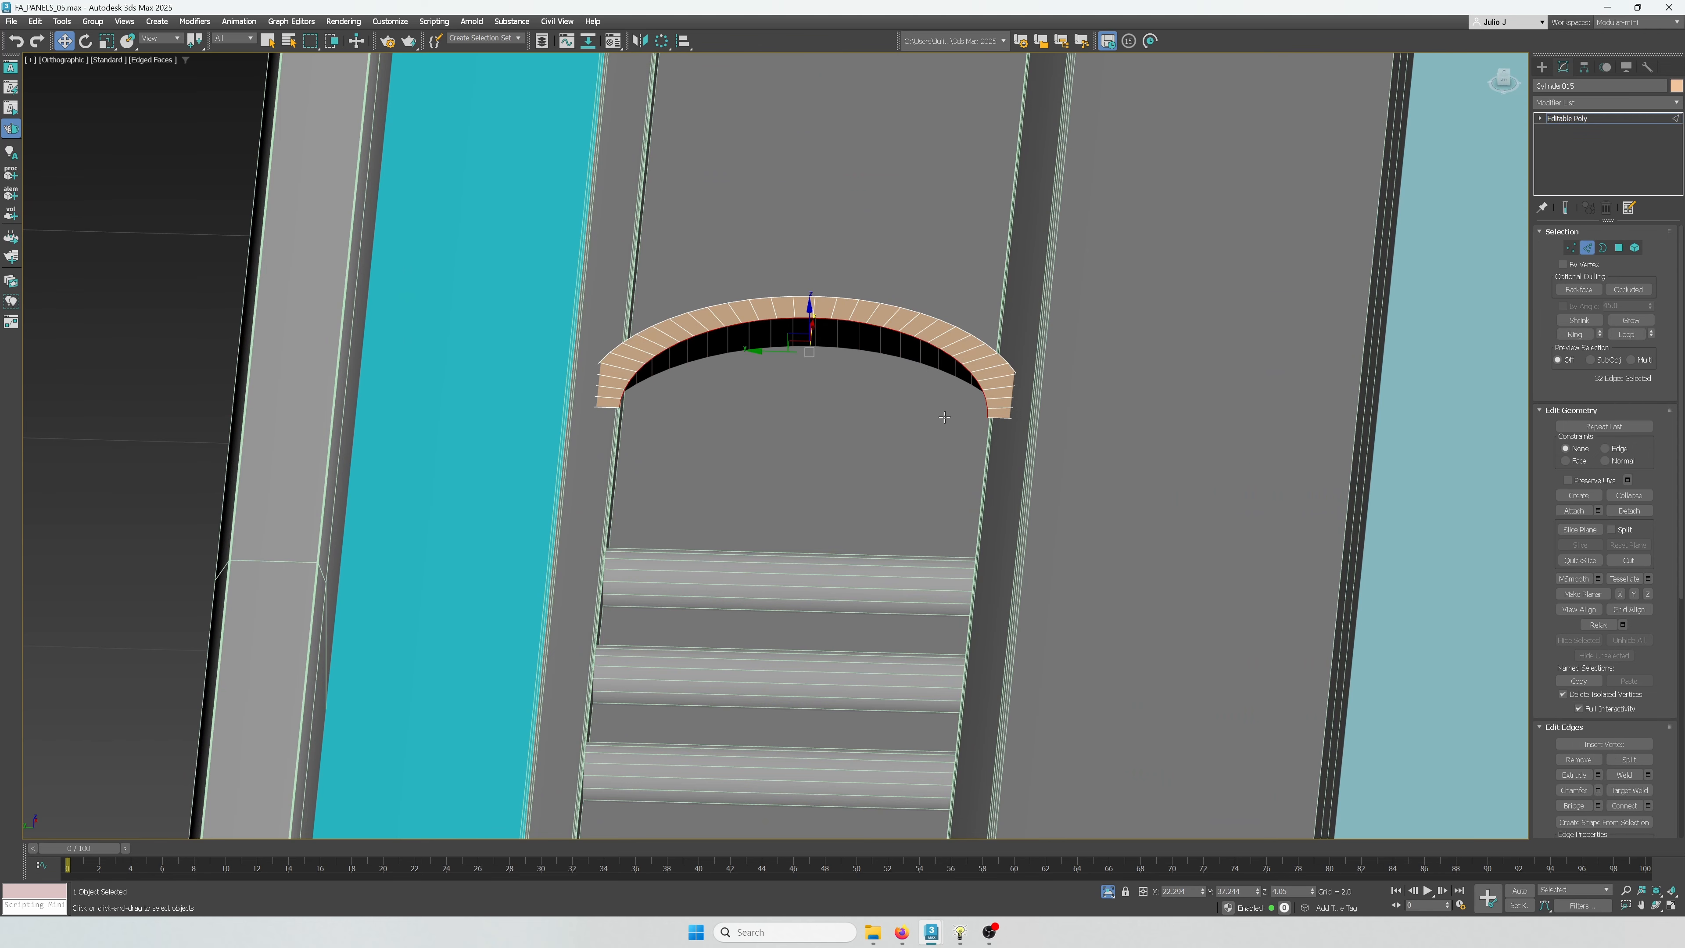
{"action": "right_click", "coordinate": [877, 304]}
{"action": "left_click", "coordinate": [886, 189]}
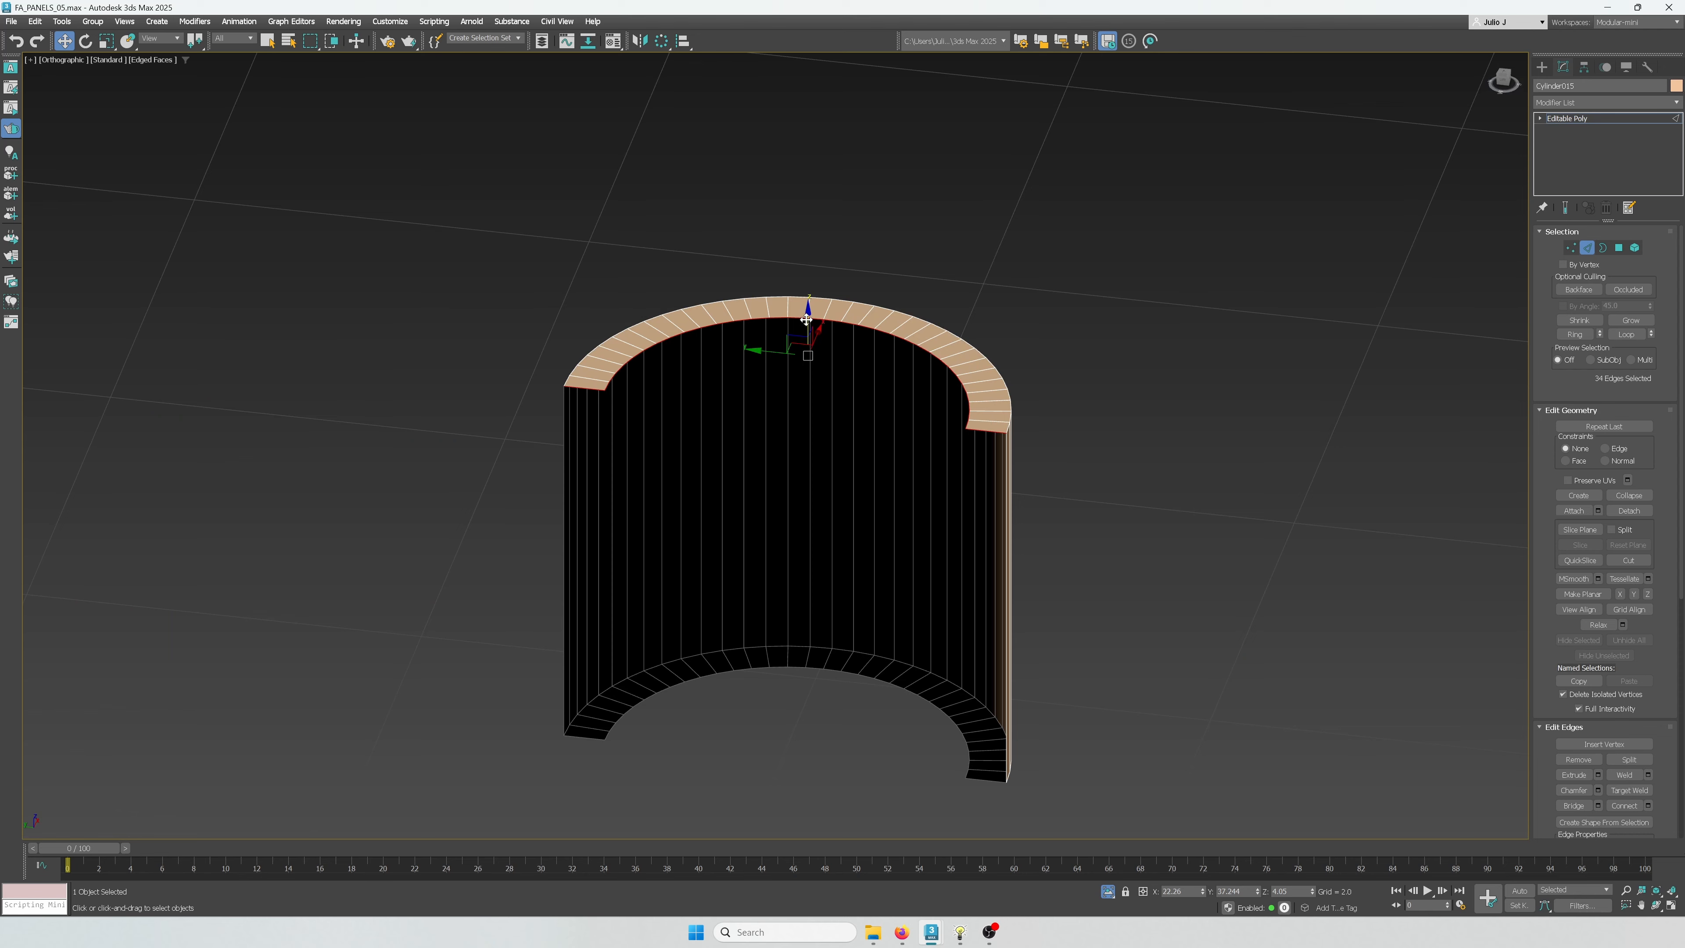
{"action": "key", "text": "t"}
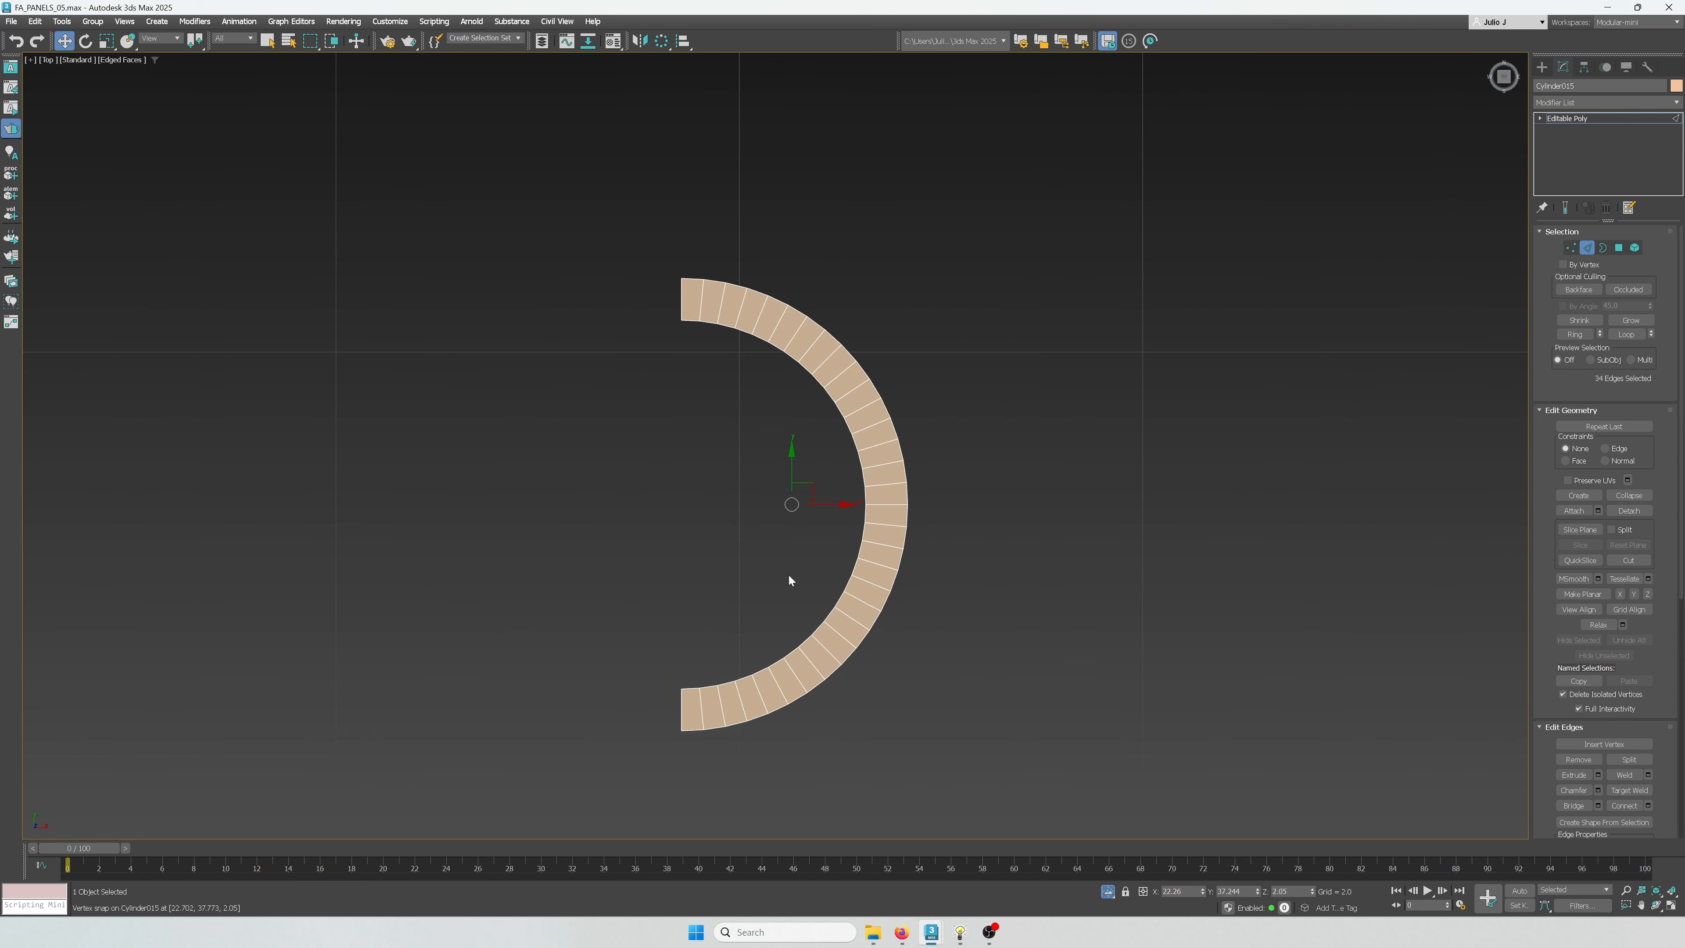
{"action": "right_click", "coordinate": [865, 426]}
{"action": "left_click", "coordinate": [879, 302]}
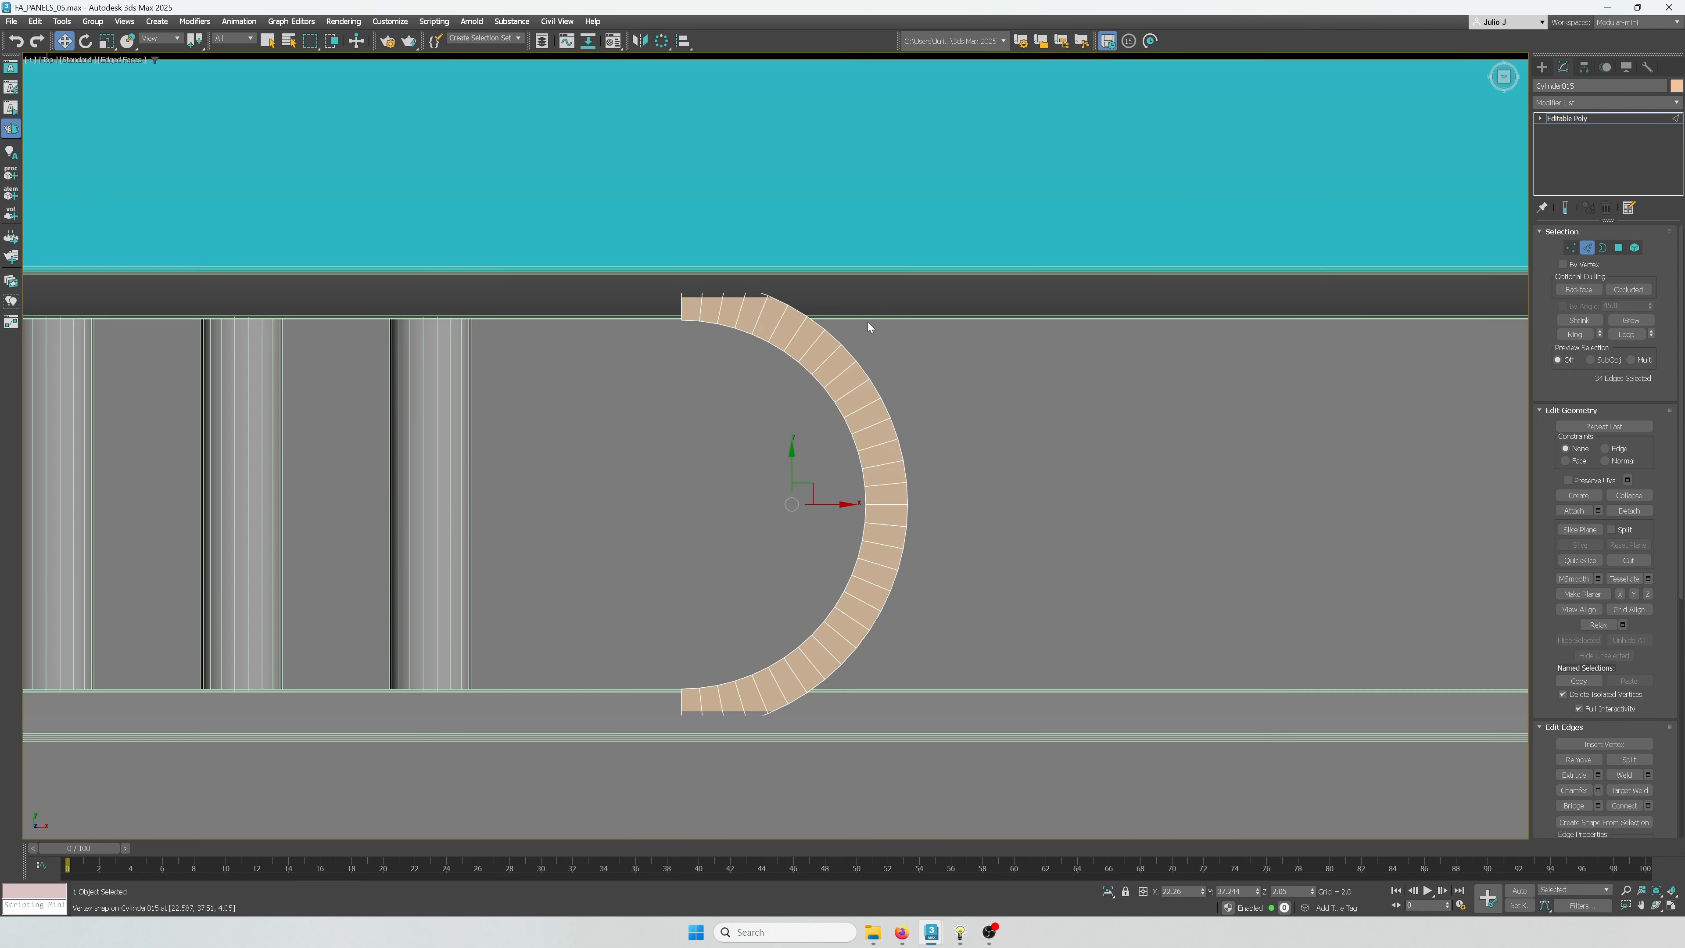
Stretch the half ring's two end faces along both sides of the slats until they run under the slanted panel
{"action": "scroll", "coordinate": [809, 432], "scroll_direction": "down", "scroll_amount": 2}
{"action": "left_click", "coordinate": [1587, 248]}
{"action": "scroll", "coordinate": [715, 484], "scroll_direction": "down", "scroll_amount": 6}
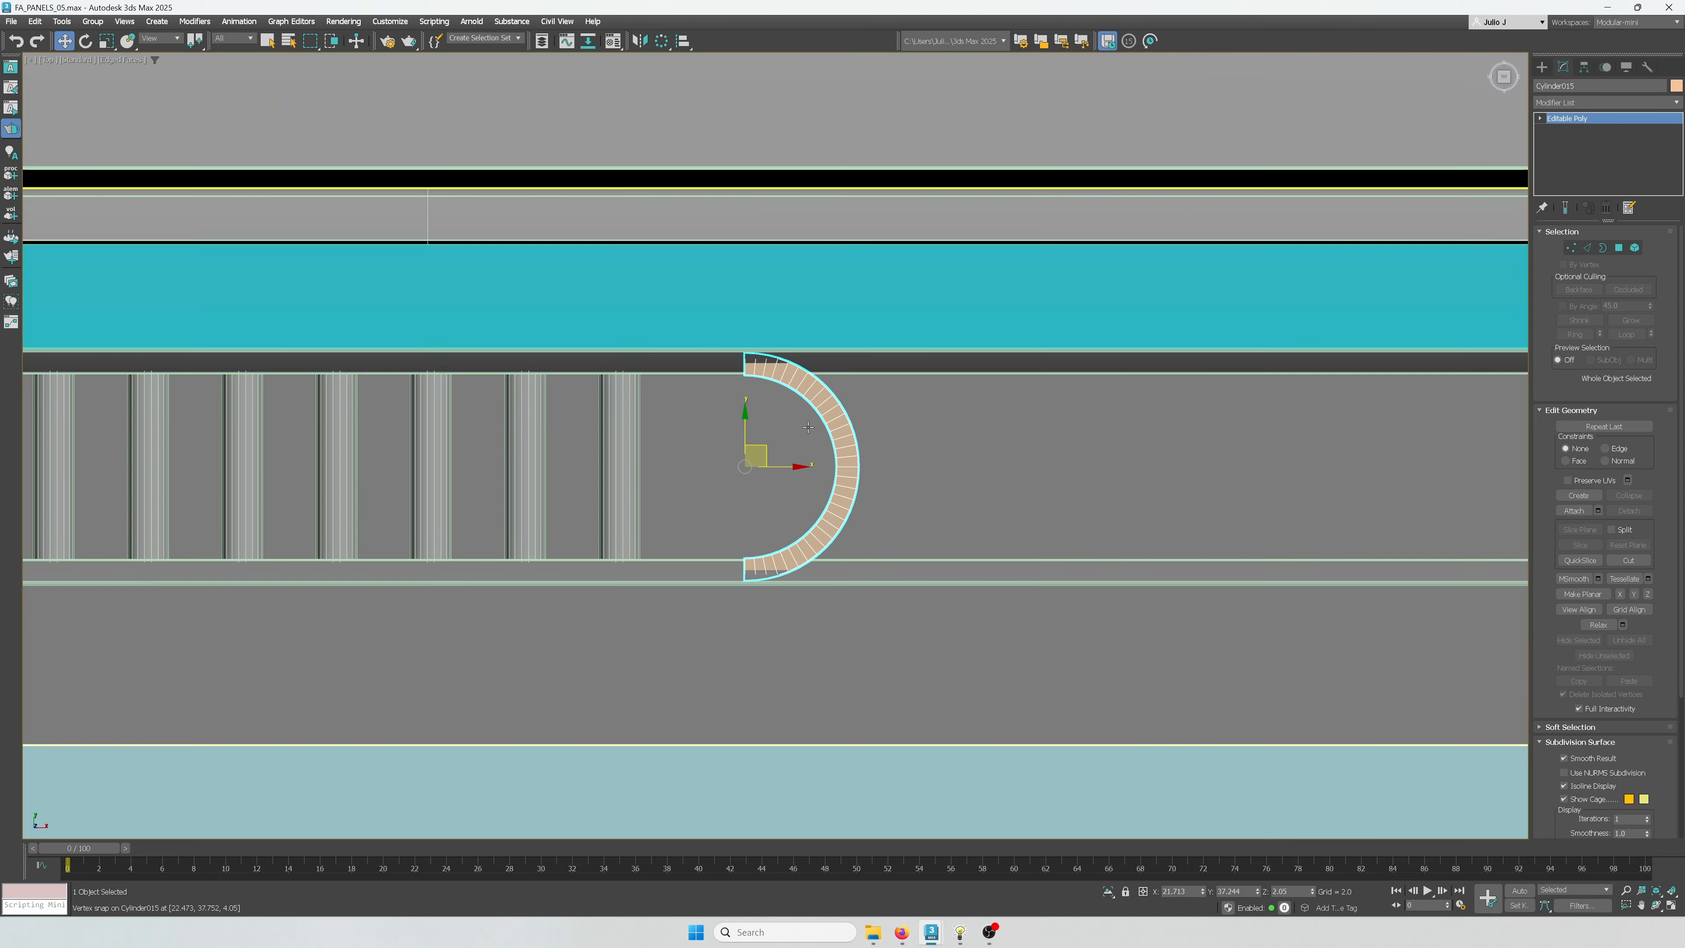
{"action": "scroll", "coordinate": [715, 484], "scroll_direction": "up", "scroll_amount": 8}
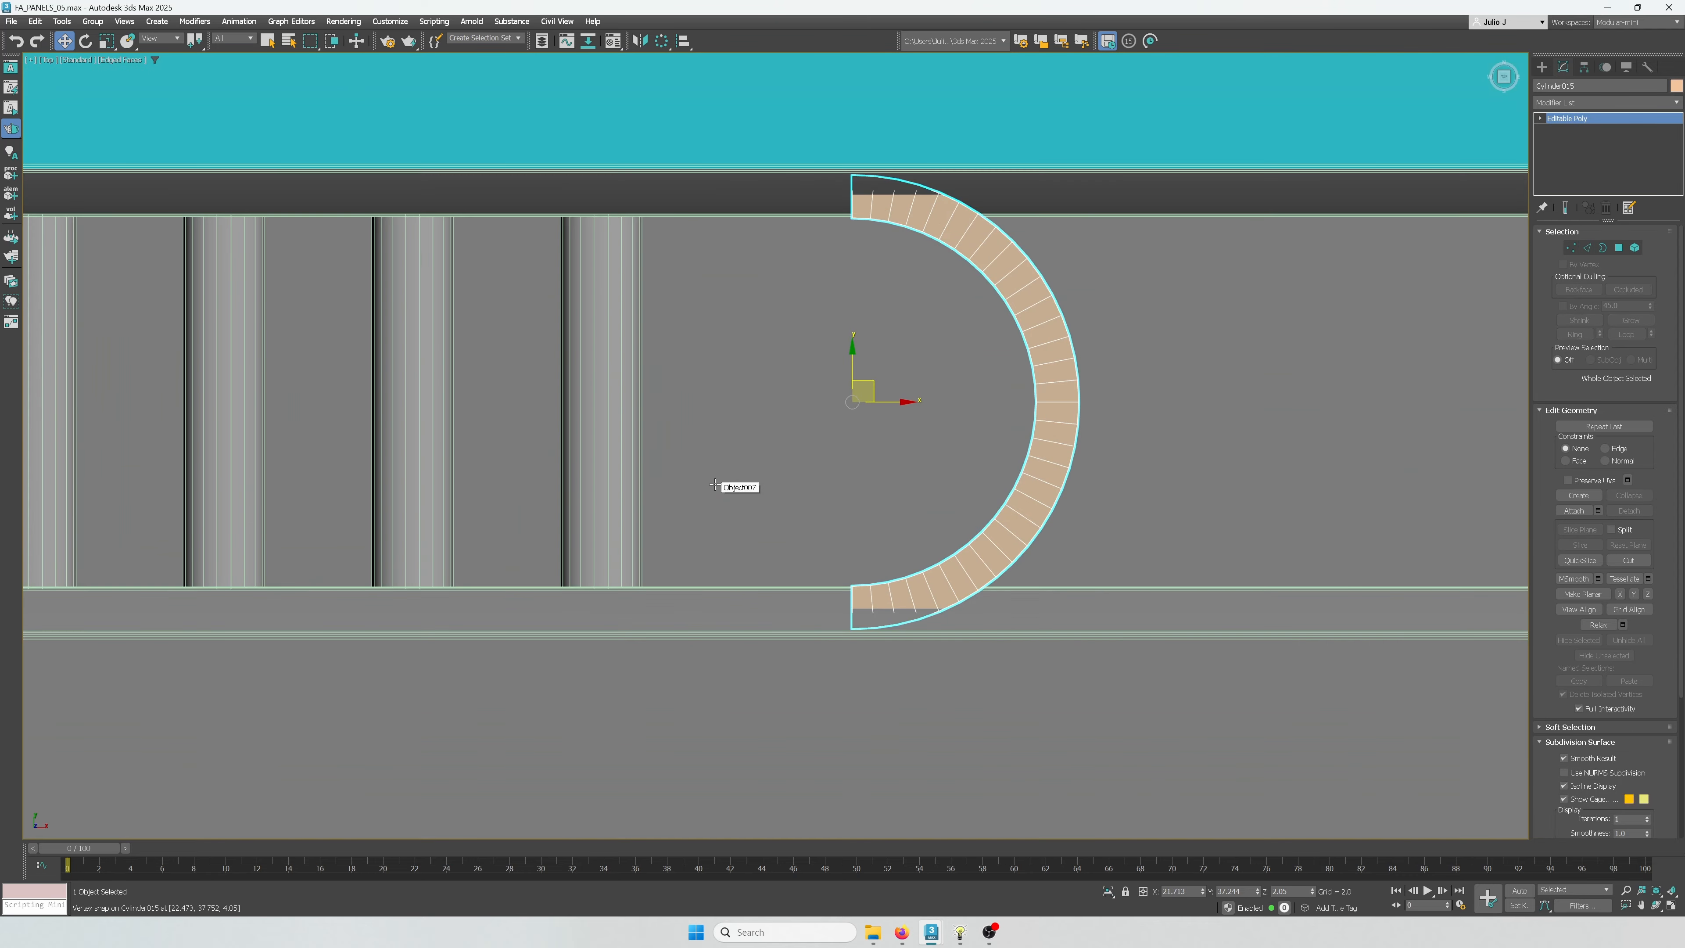
{"action": "middle_click_drag", "start_coordinate": [890, 505], "coordinate": [829, 425], "text": "alt"}
{"action": "key", "text": "4"}
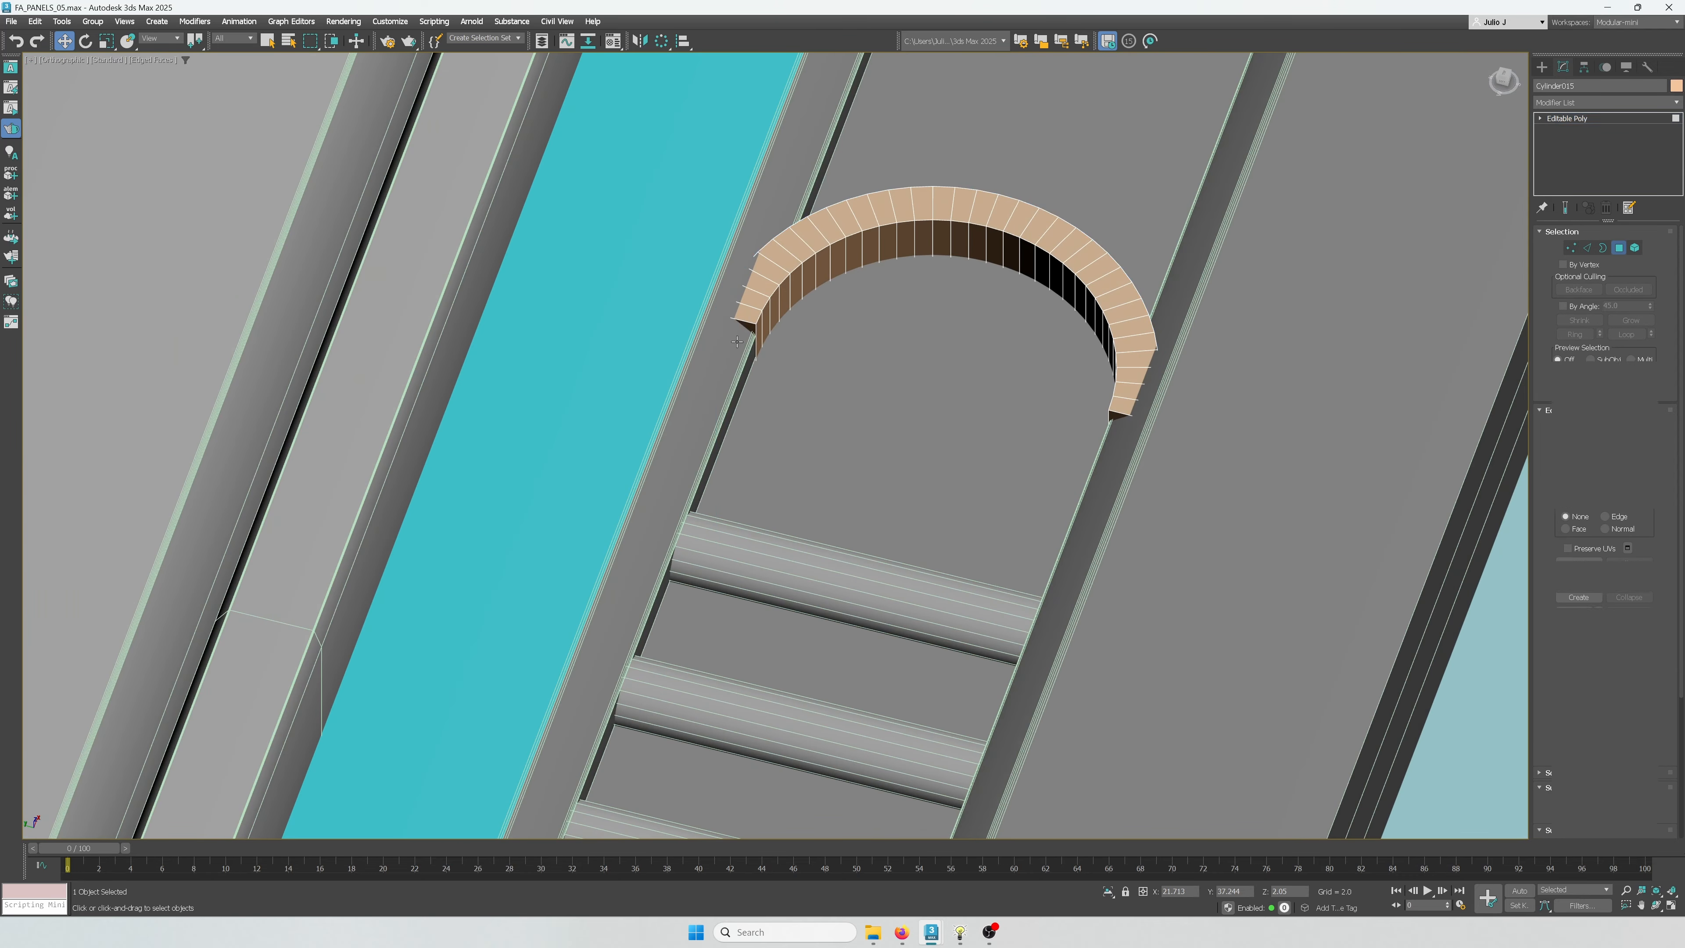
{"action": "left_click", "coordinate": [754, 334]}
{"action": "left_click", "coordinate": [1118, 408], "text": "ctrl"}
{"action": "key", "text": "t"}
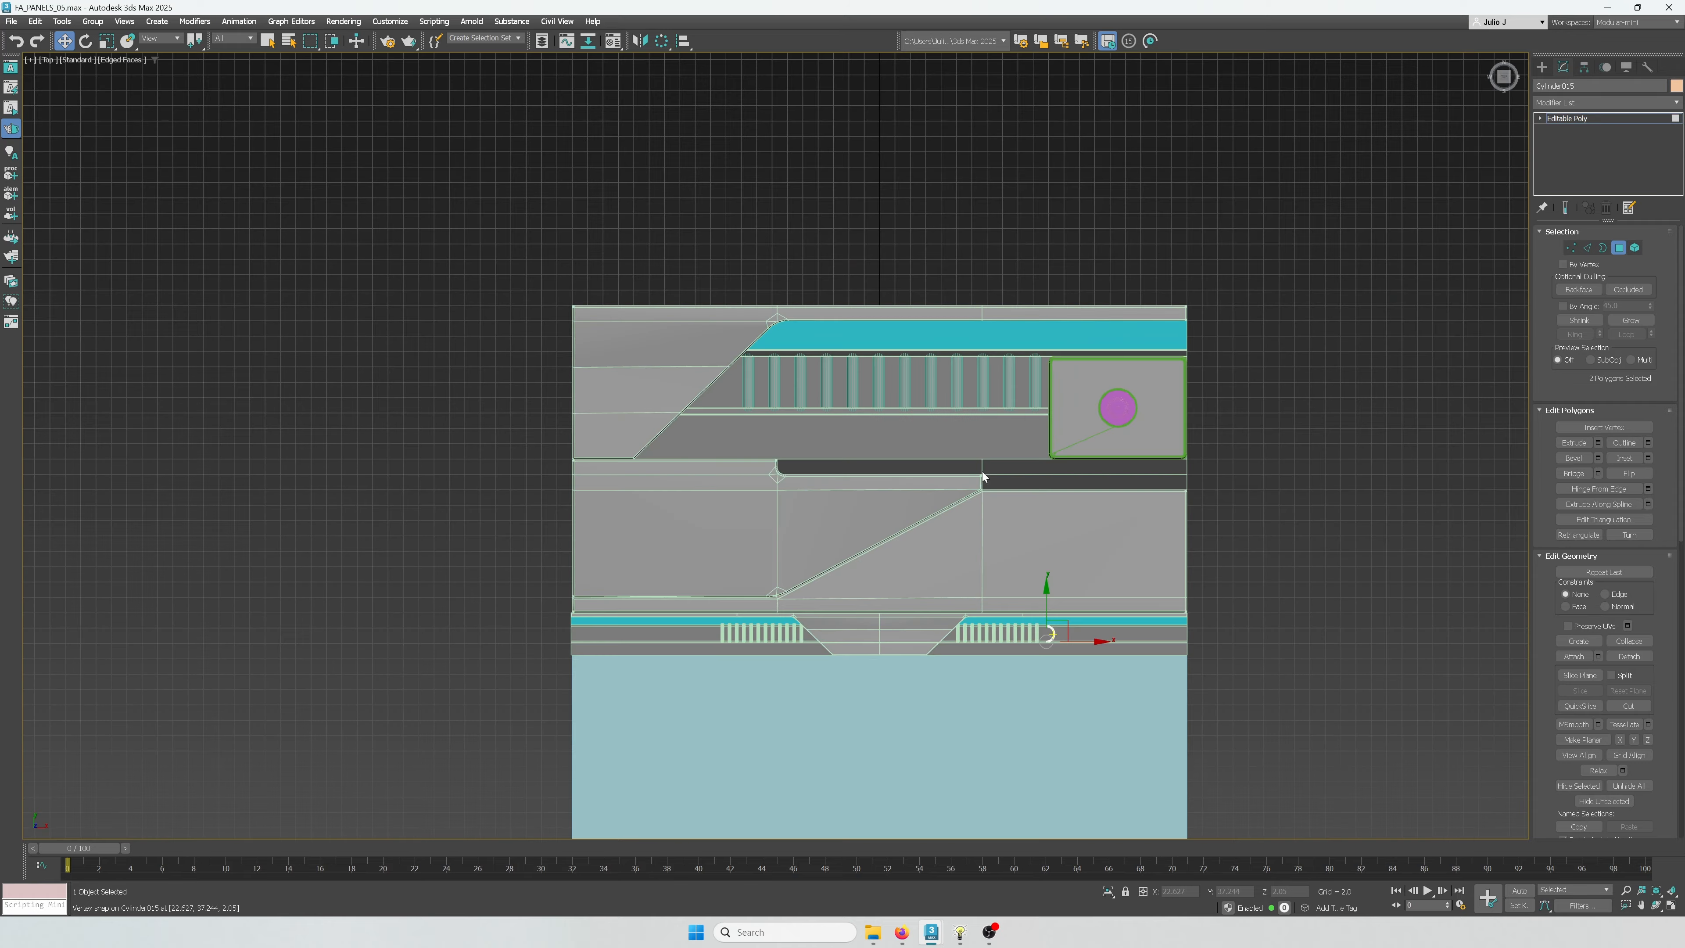
{"action": "scroll", "coordinate": [946, 483], "scroll_direction": "up", "scroll_amount": 6}
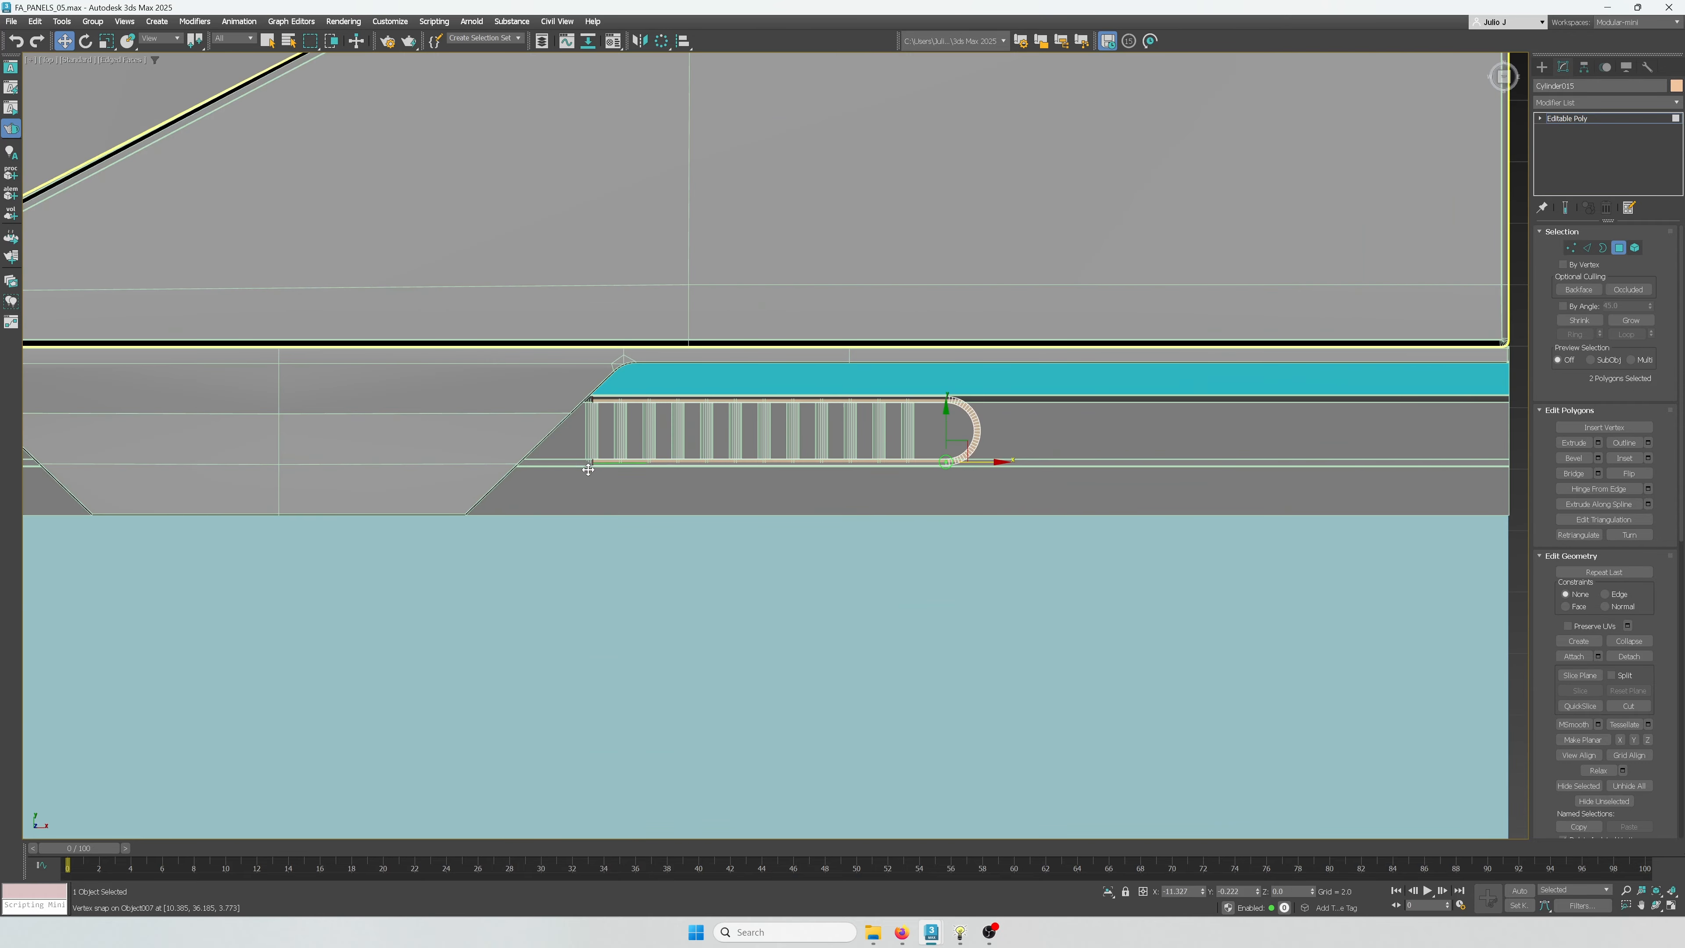
{"action": "middle_click_drag", "start_coordinate": [985, 462], "coordinate": [722, 328], "text": "alt"}
Extend the half ring's curved outer side polygons along the channel to the far end of the panel
{"action": "scroll", "coordinate": [689, 383], "scroll_direction": "up", "scroll_amount": 4}
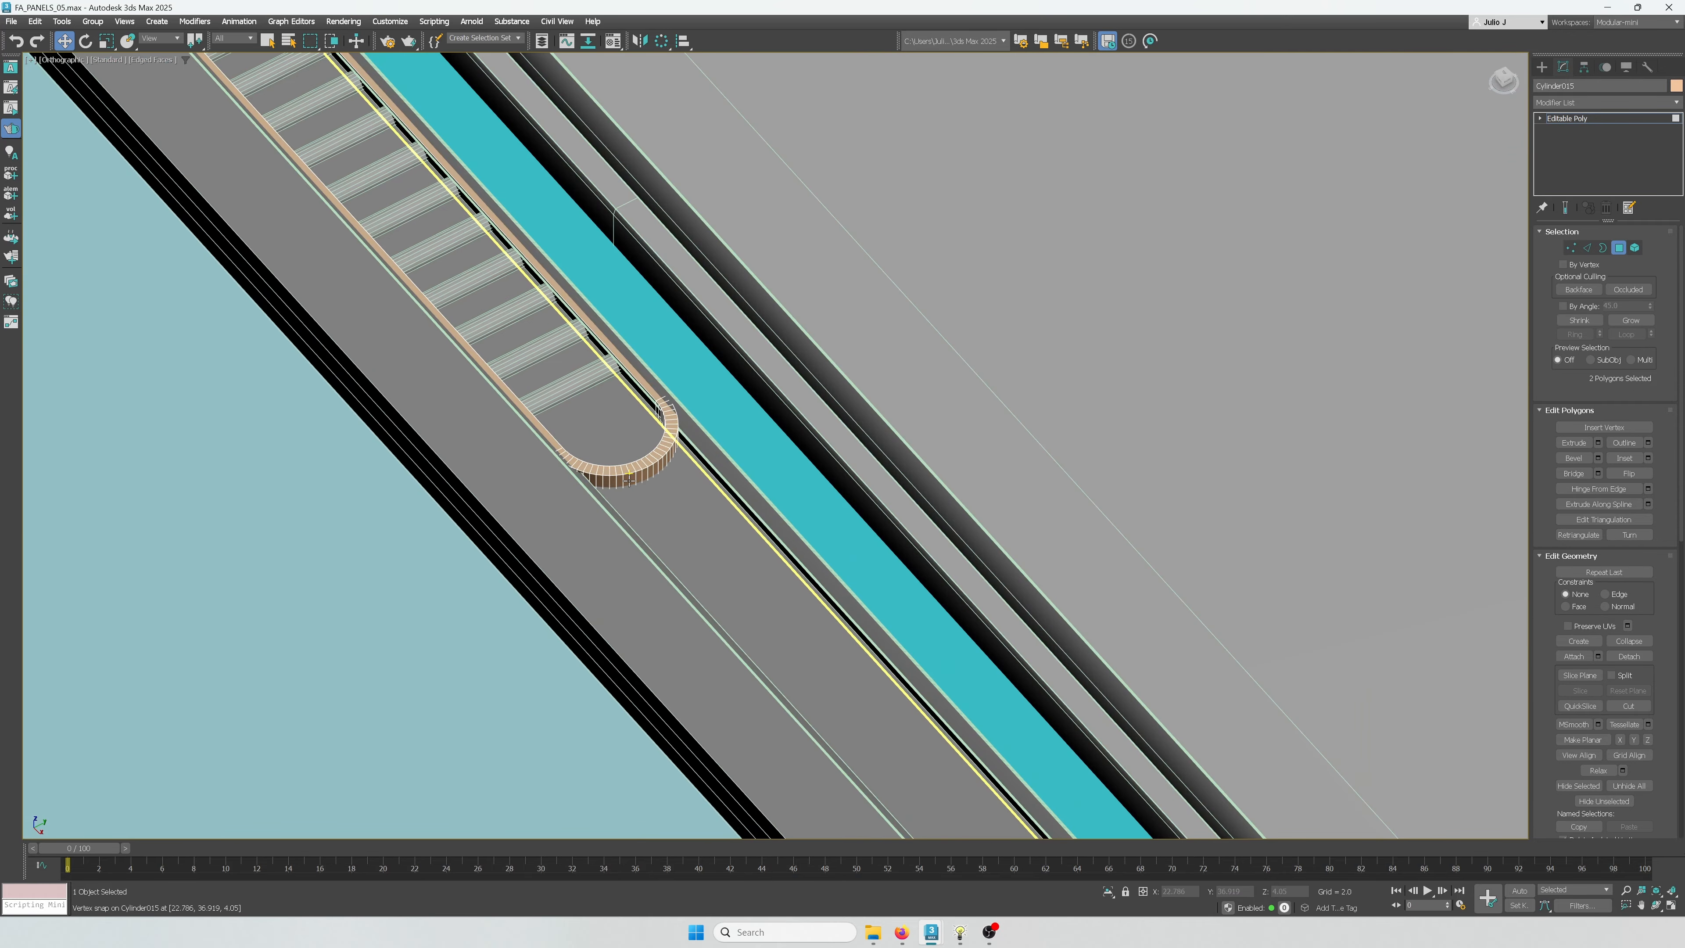
{"action": "left_click", "coordinate": [626, 480]}
{"action": "mouse_move", "coordinate": [632, 476]}
{"action": "middle_mouse_down", "text": "alt"}
{"action": "mouse_move", "coordinate": [614, 478]}
{"action": "mouse_move", "coordinate": [652, 484]}
{"action": "middle_mouse_up", "text": "alt"}
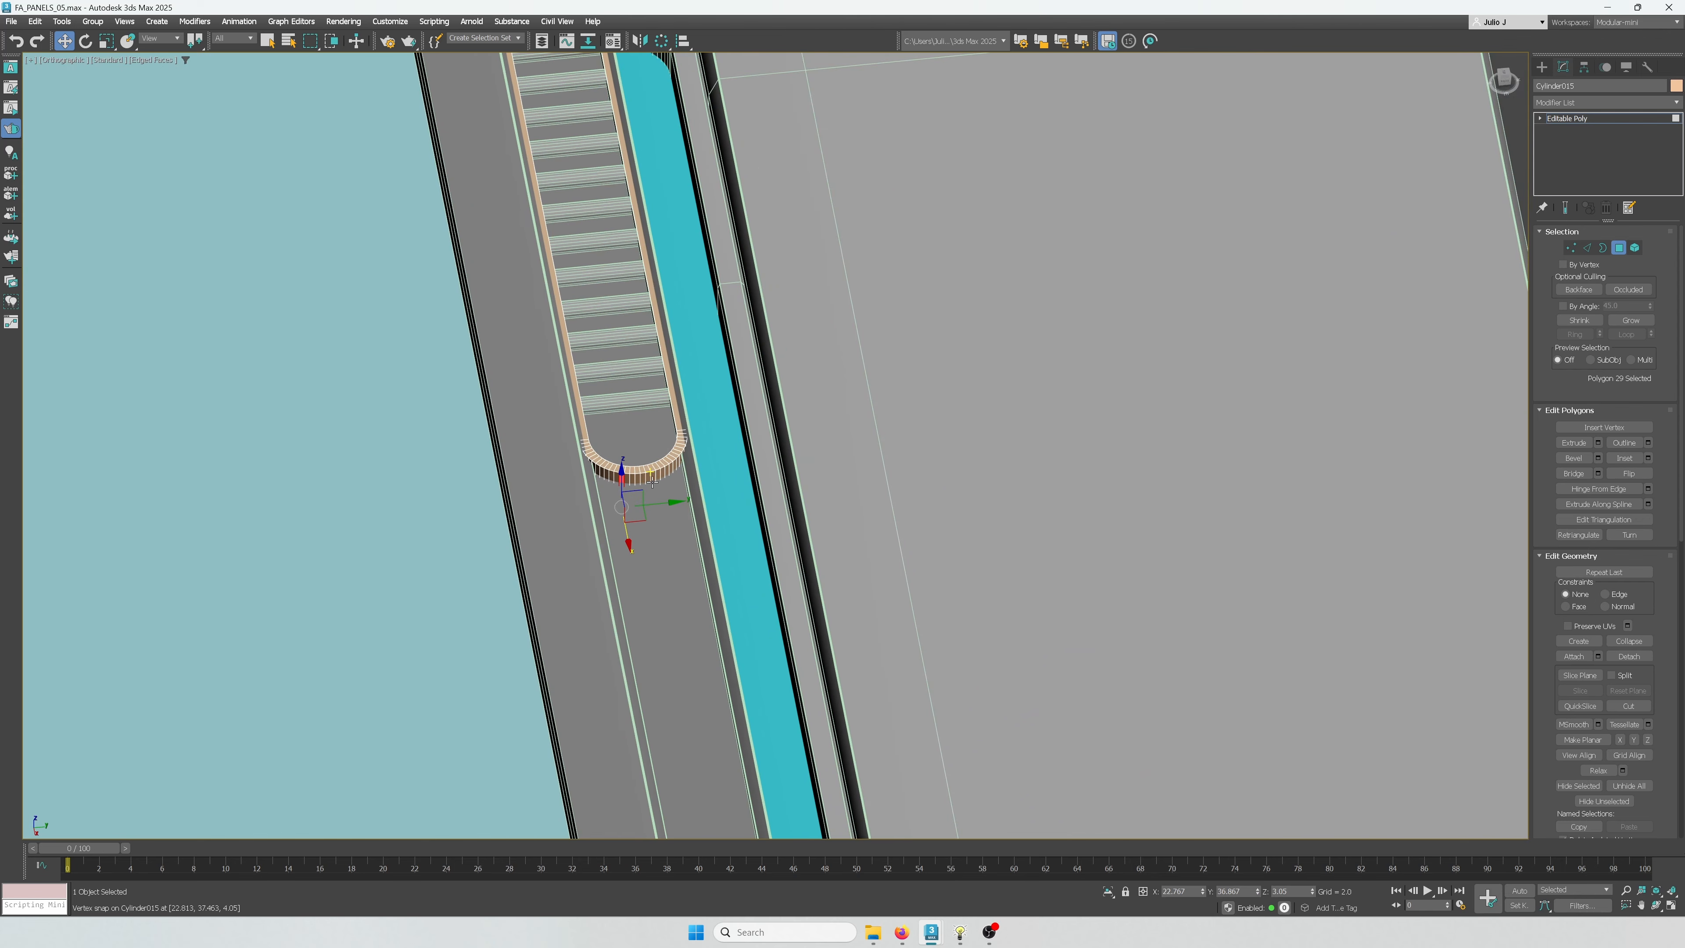
{"action": "left_click", "coordinate": [1588, 248]}
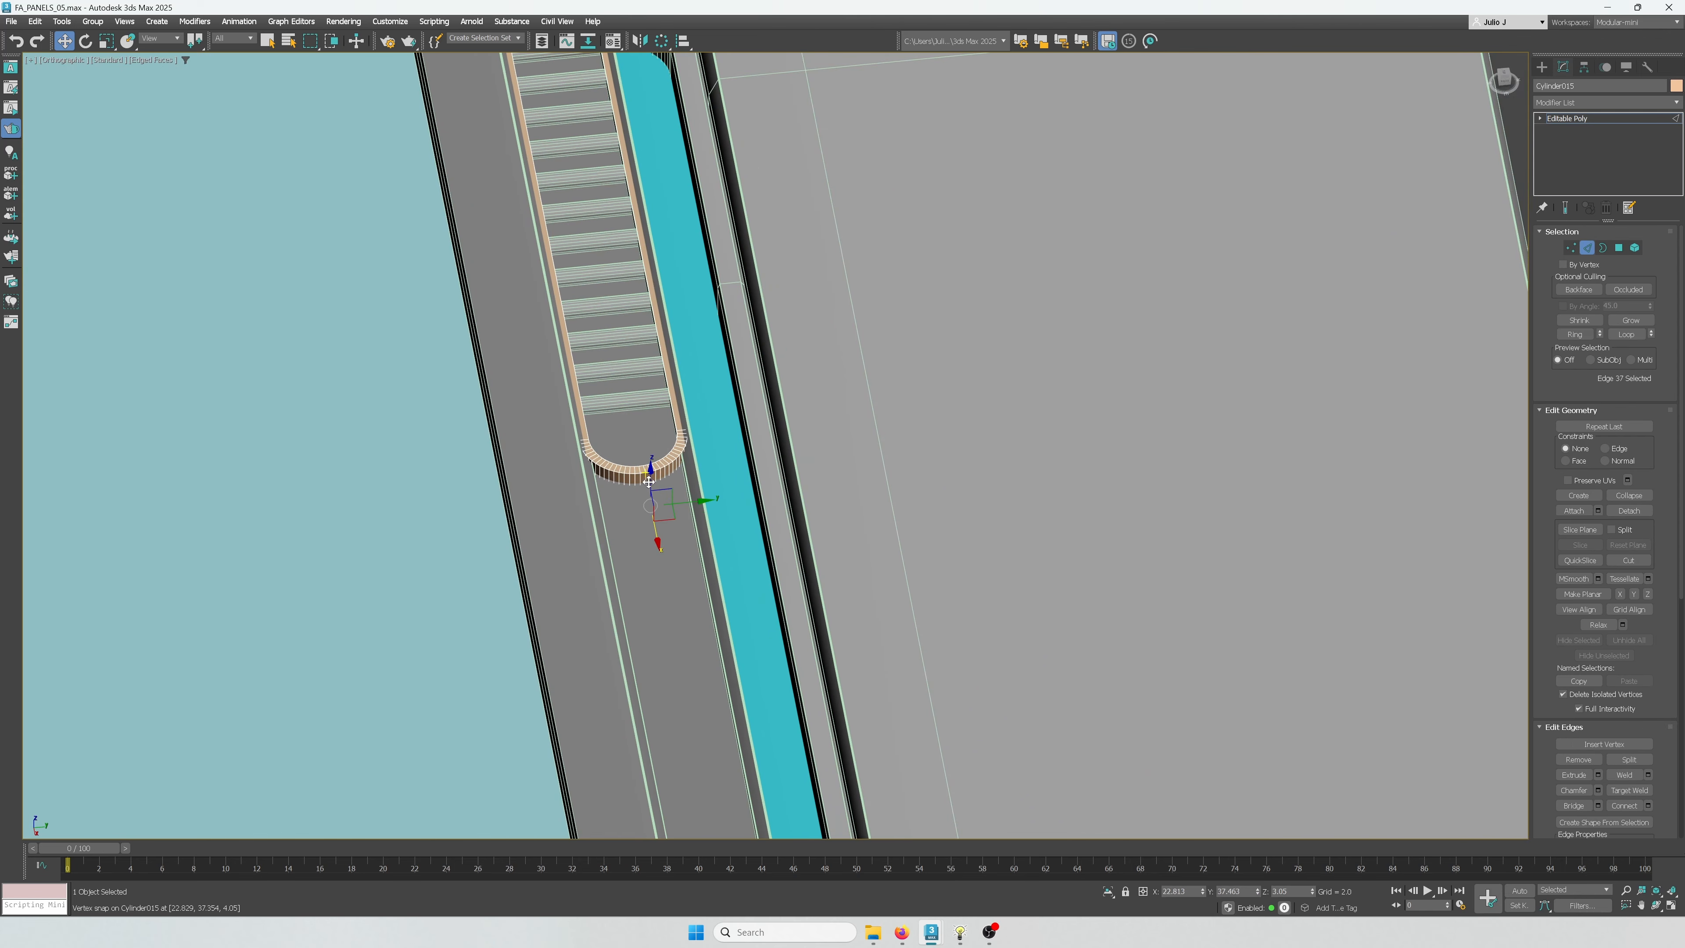
{"action": "scroll", "coordinate": [653, 474], "scroll_direction": "up", "scroll_amount": 5}
{"action": "key", "text": "alt+r"}
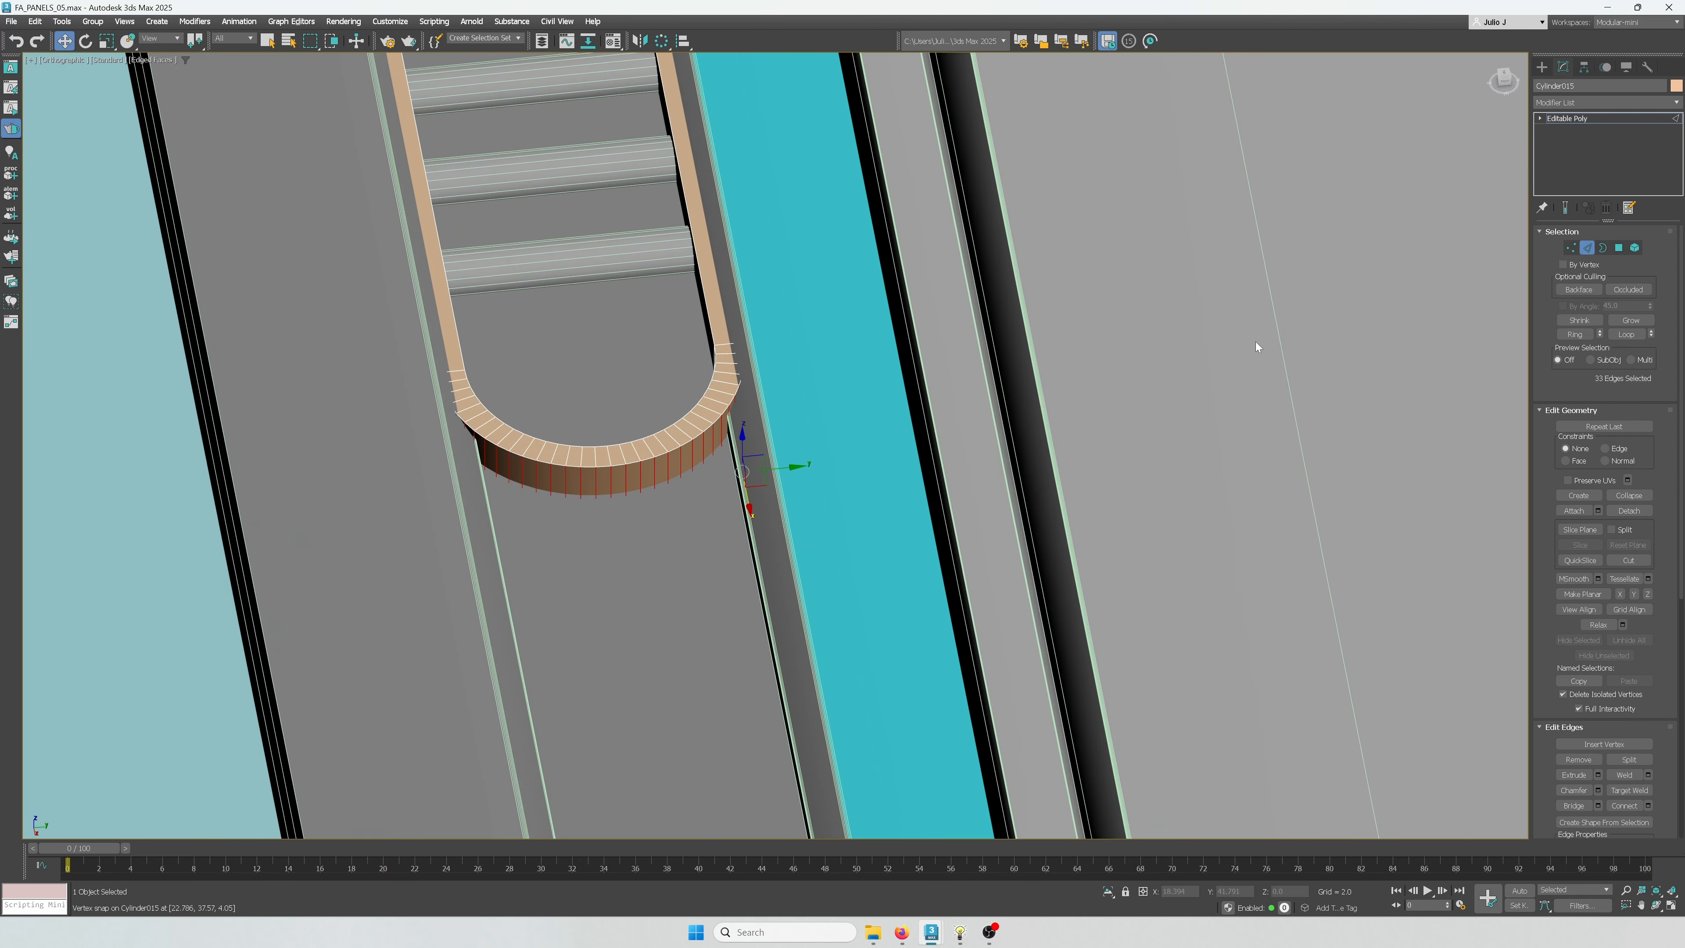
{"action": "left_click", "coordinate": [1619, 248], "text": "ctrl"}
{"action": "key", "text": "t"}
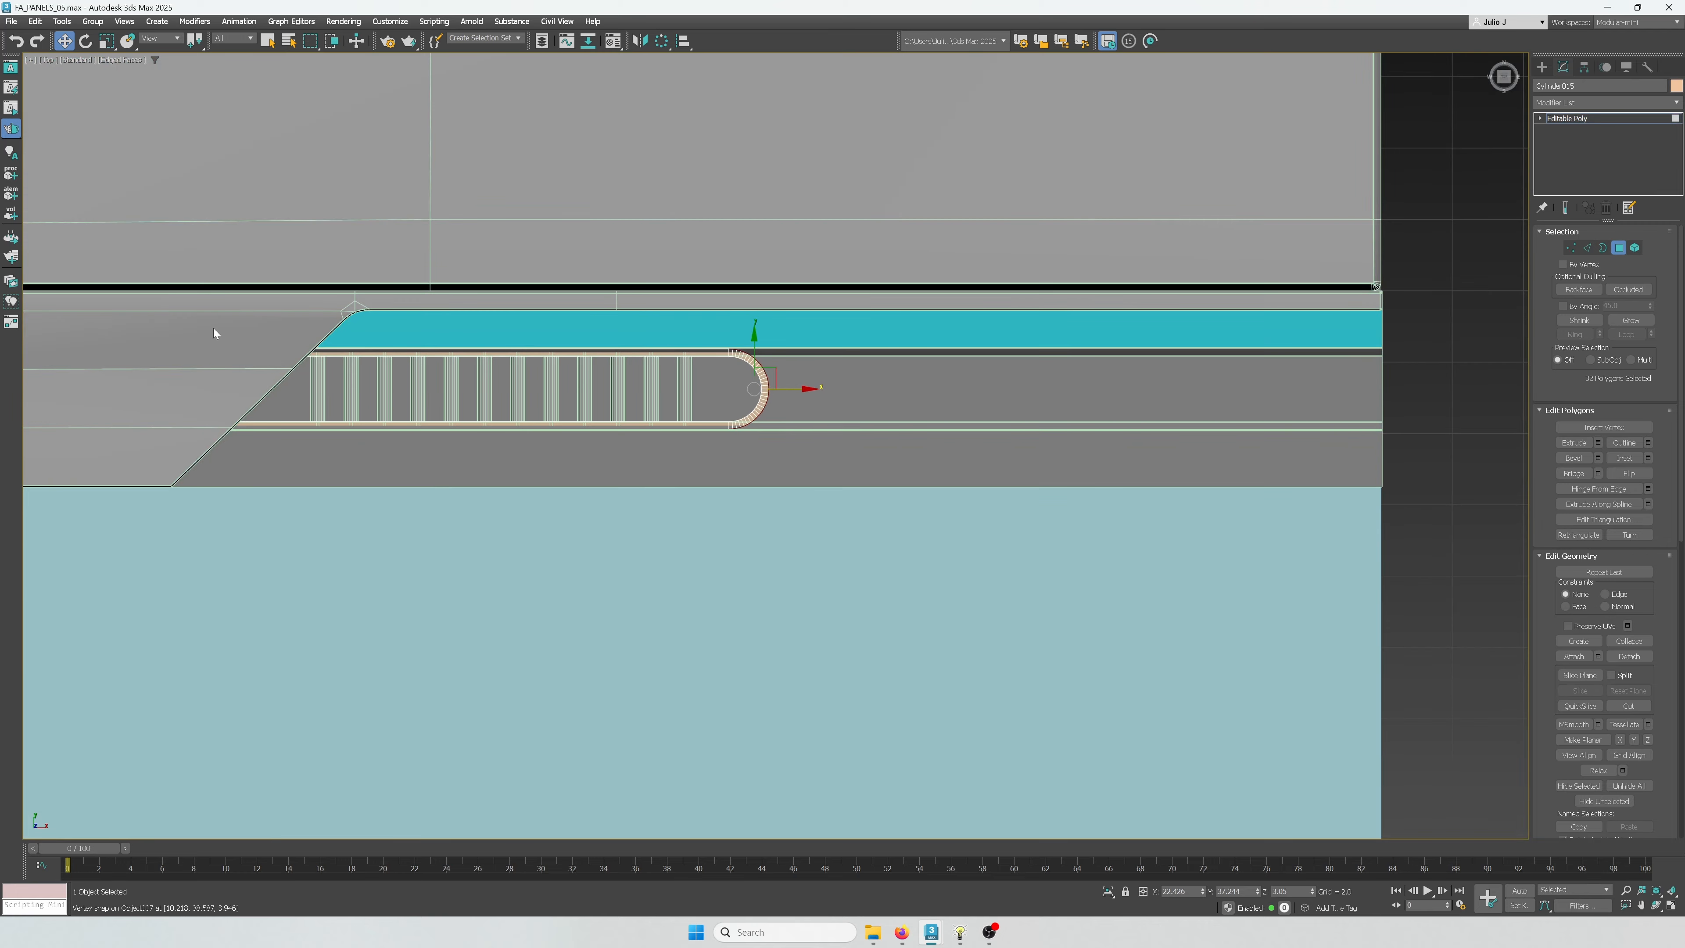
{"action": "middle_click_drag", "start_coordinate": [513, 569], "coordinate": [720, 441], "text": "alt"}
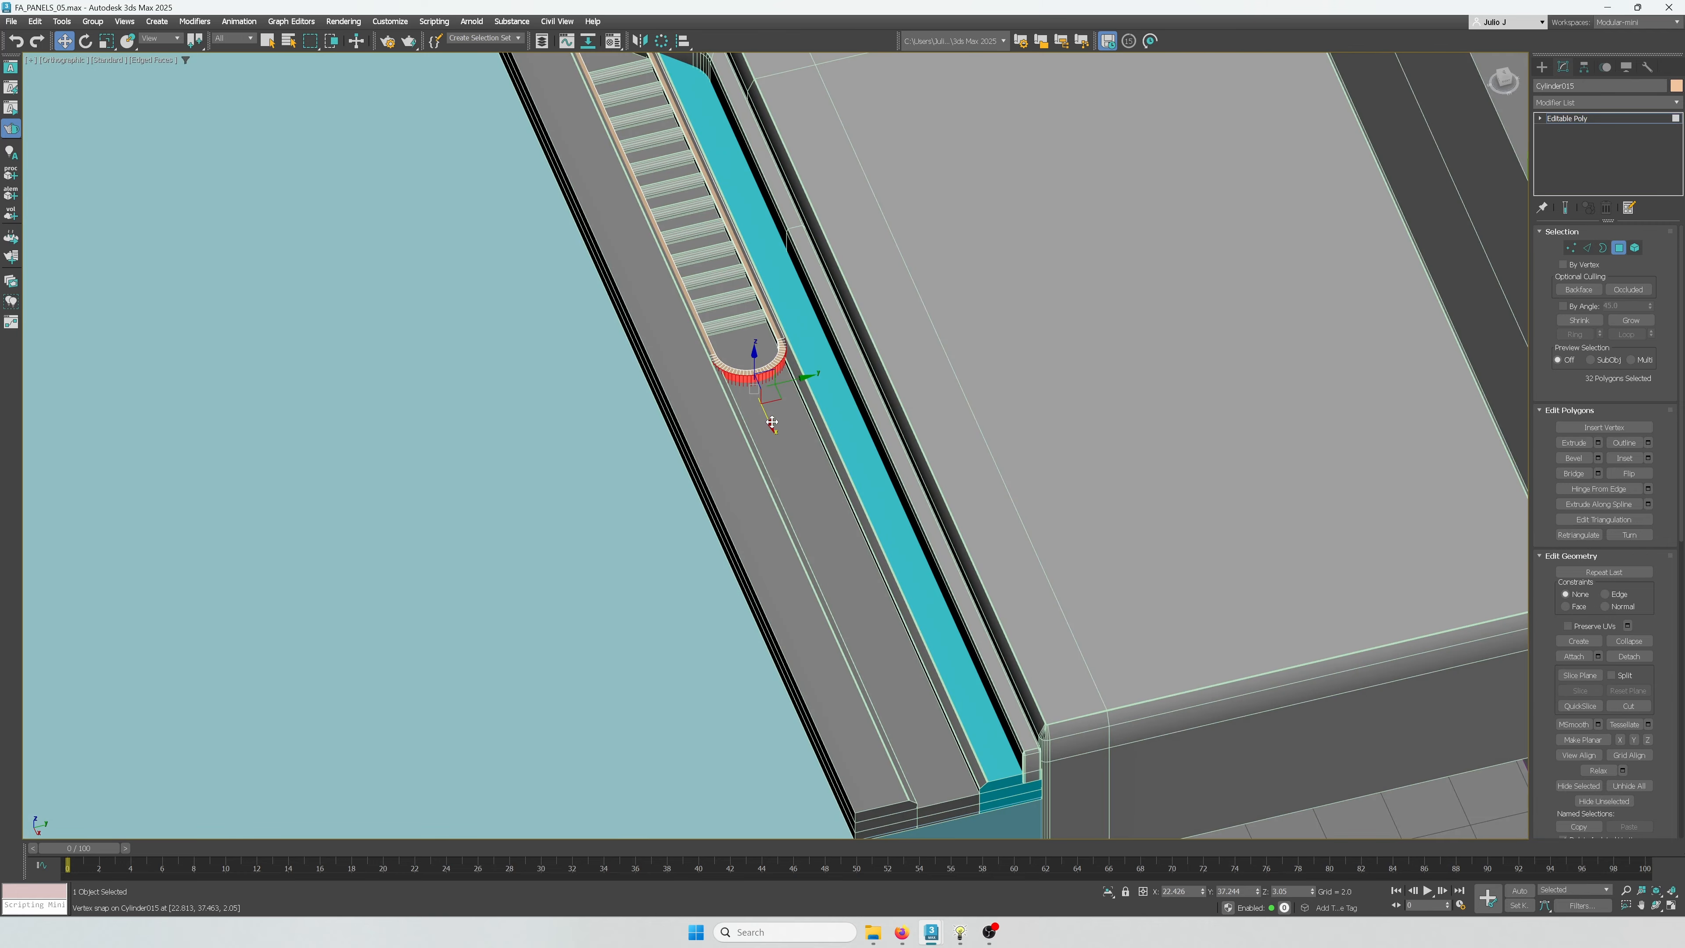
{"action": "left_click_drag", "start_coordinate": [772, 422], "coordinate": [981, 829]}
{"action": "middle_click_drag", "start_coordinate": [980, 829], "coordinate": [782, 578]}
Flatten the extended end's vertices into a straight line and align them with the panel's outer edge
{"action": "left_click", "coordinate": [1572, 249], "text": "ctrl"}
{"action": "key", "text": "r"}
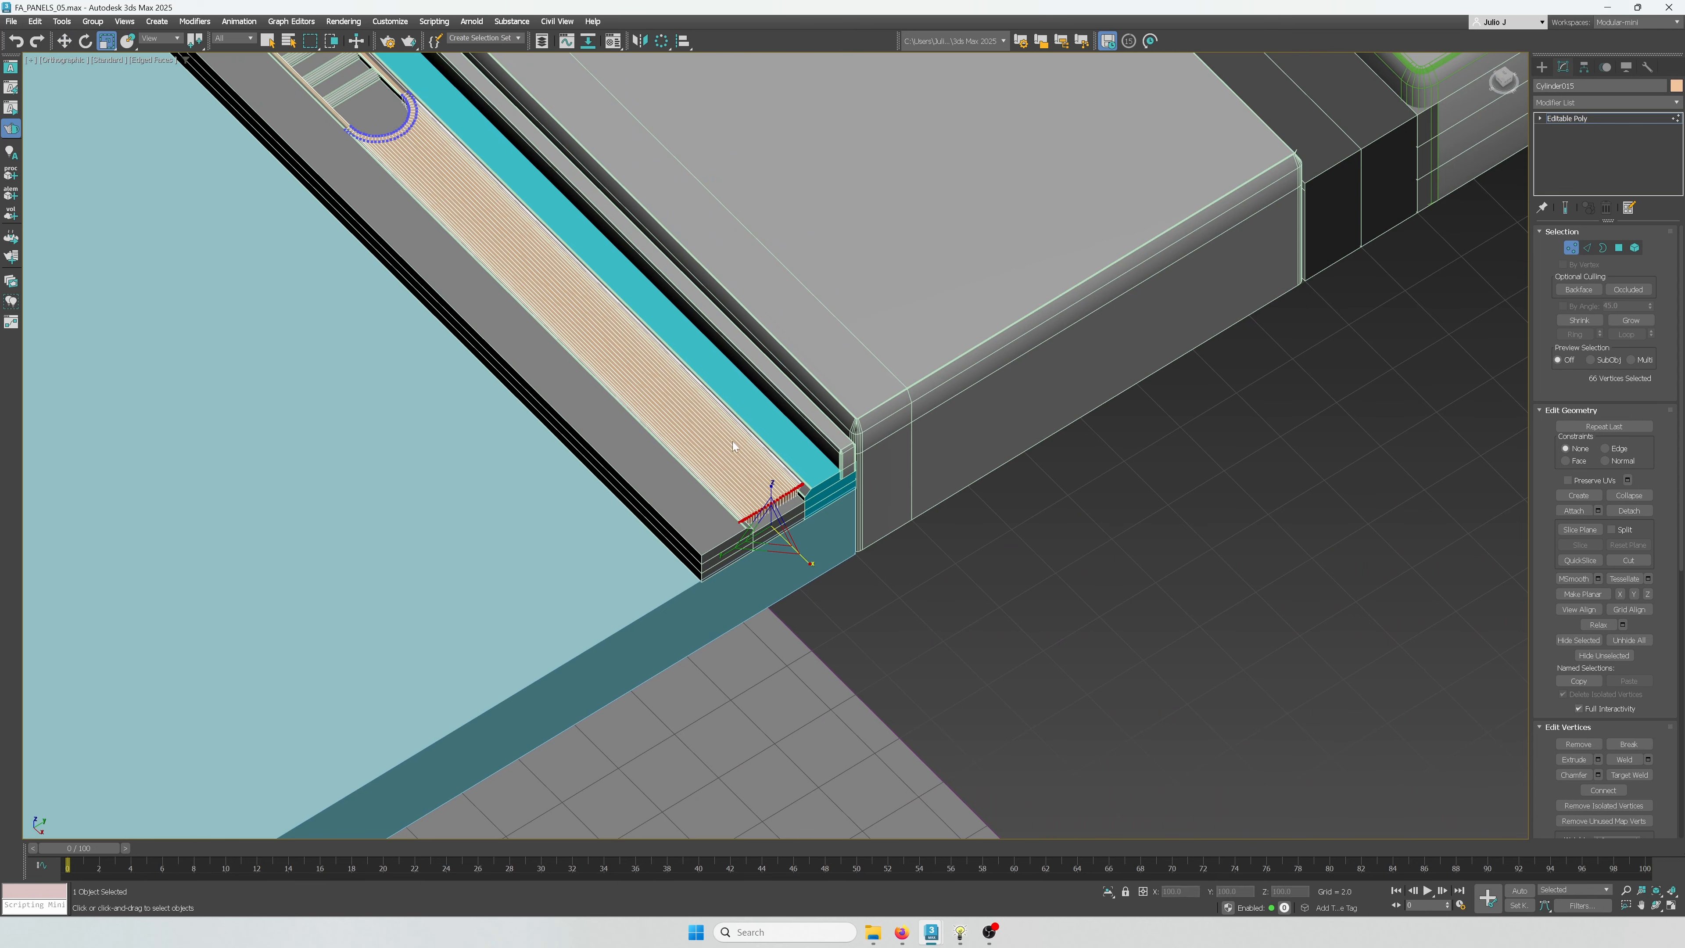
{"action": "key", "text": "w"}
{"action": "left_click_drag", "start_coordinate": [773, 501], "coordinate": [841, 565]}
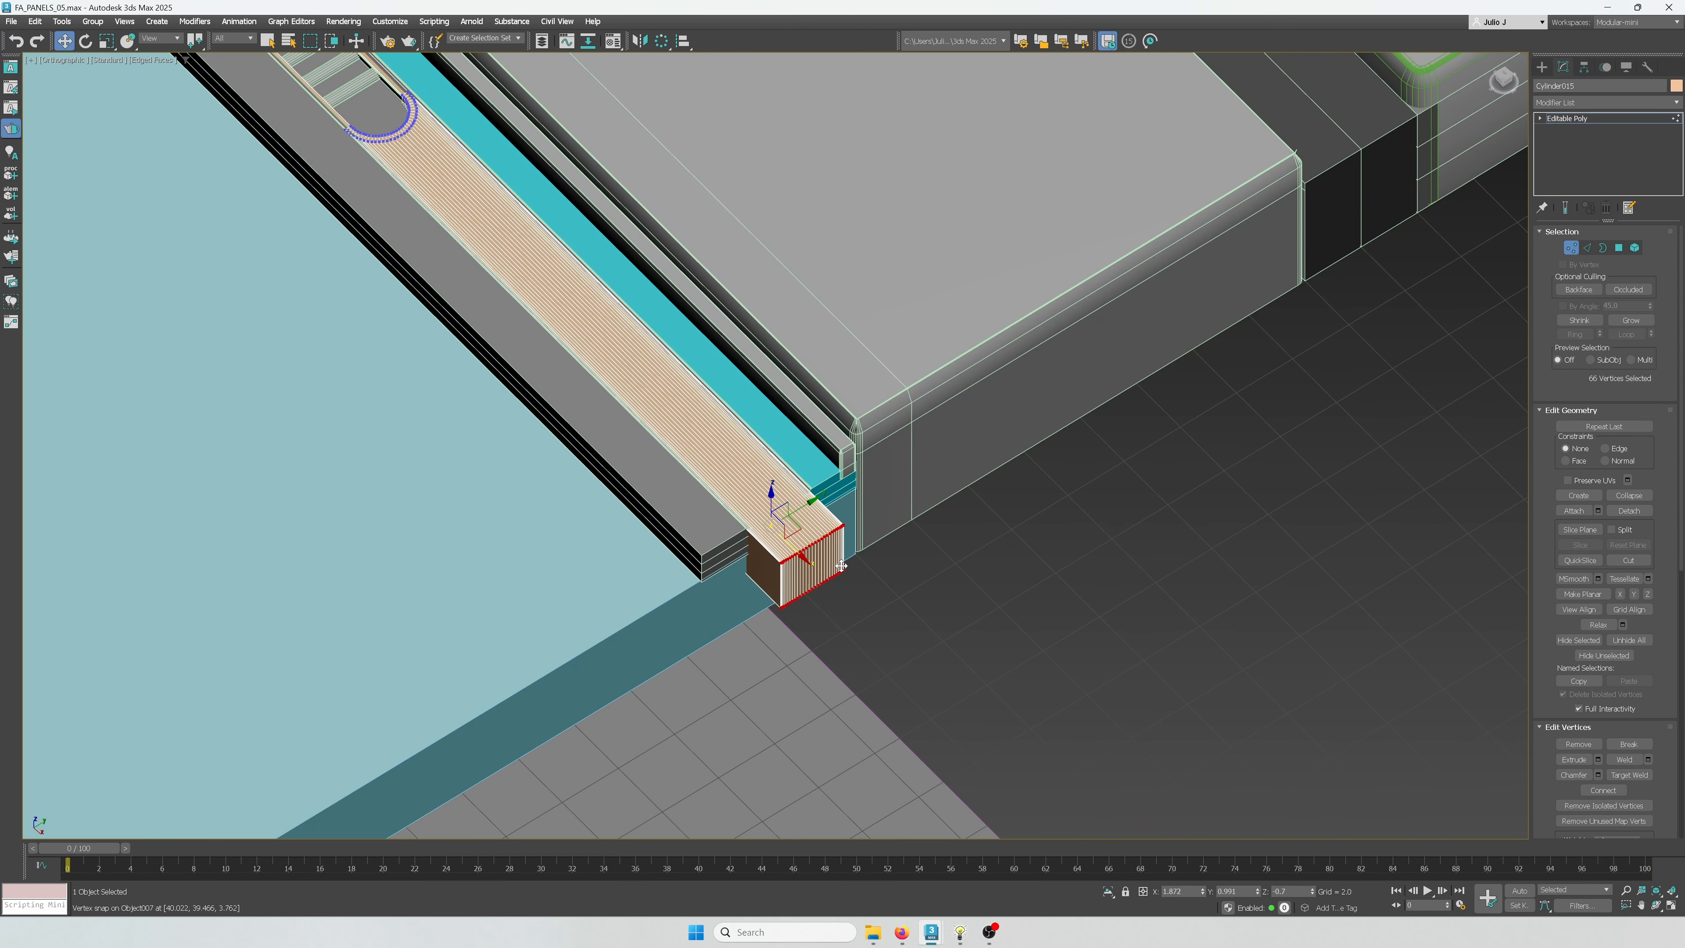
{"action": "scroll", "coordinate": [830, 537], "scroll_direction": "up", "scroll_amount": 3}
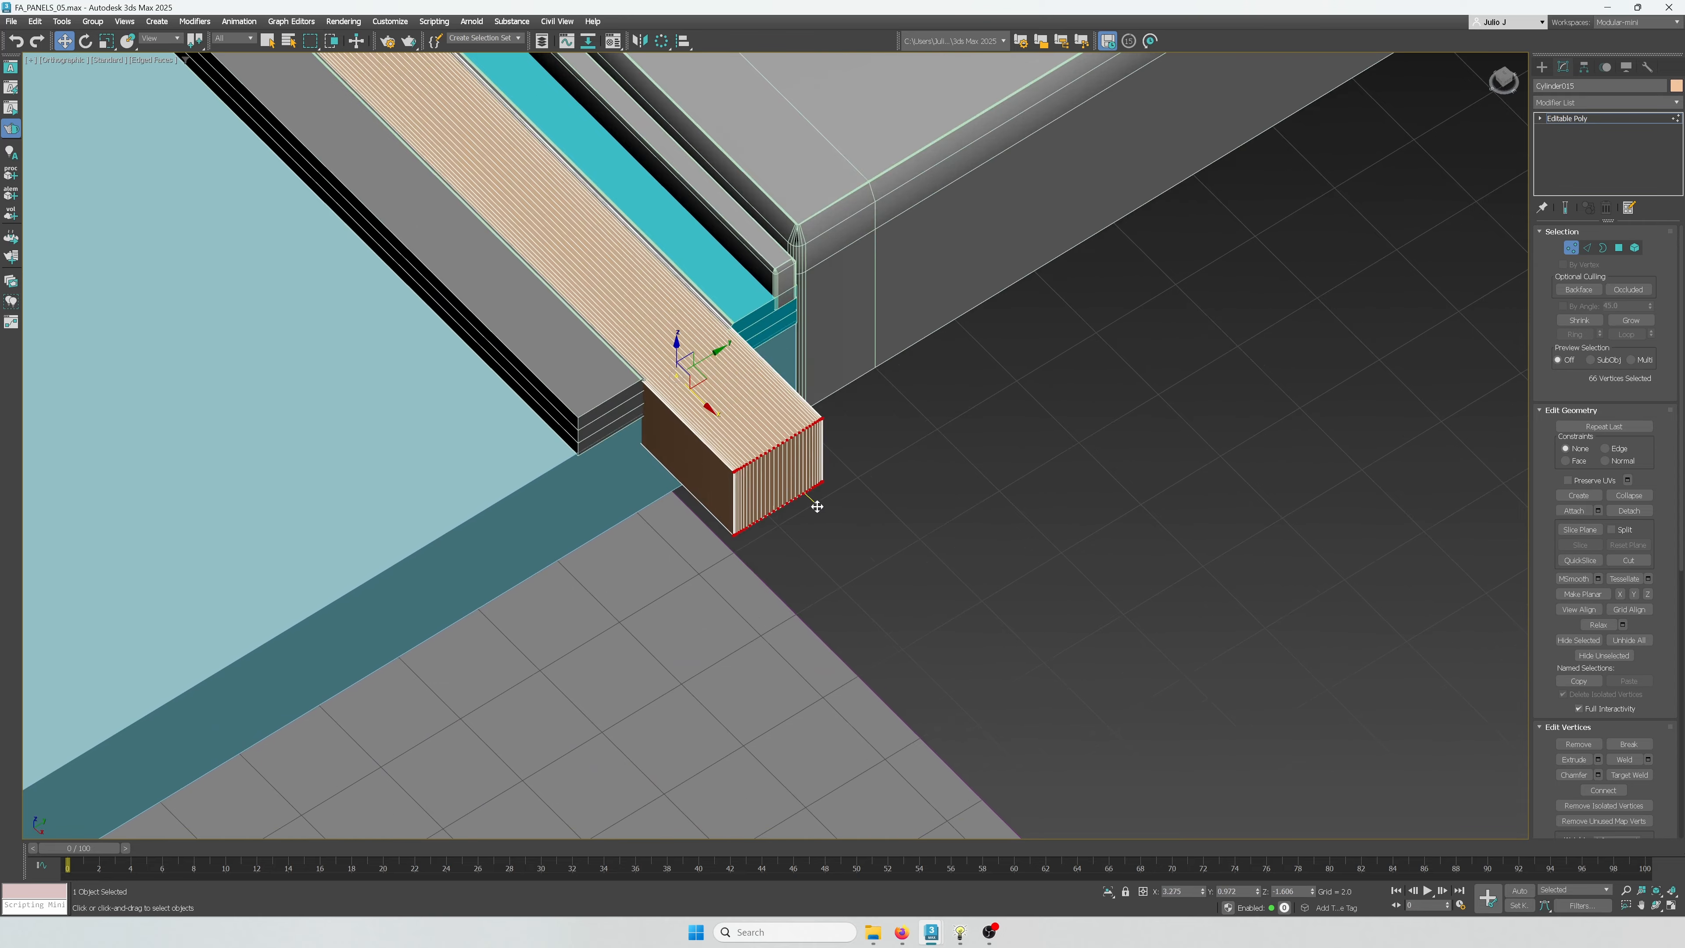
{"action": "scroll", "coordinate": [816, 506], "scroll_direction": "down", "scroll_amount": 8}
{"action": "left_click_drag", "start_coordinate": [817, 506], "coordinate": [1009, 718]}
{"action": "scroll", "coordinate": [629, 456], "scroll_direction": "up", "scroll_amount": 5}
{"action": "middle_click_drag", "start_coordinate": [628, 456], "coordinate": [813, 521], "text": "alt"}
{"action": "left_click", "coordinate": [1571, 247]}
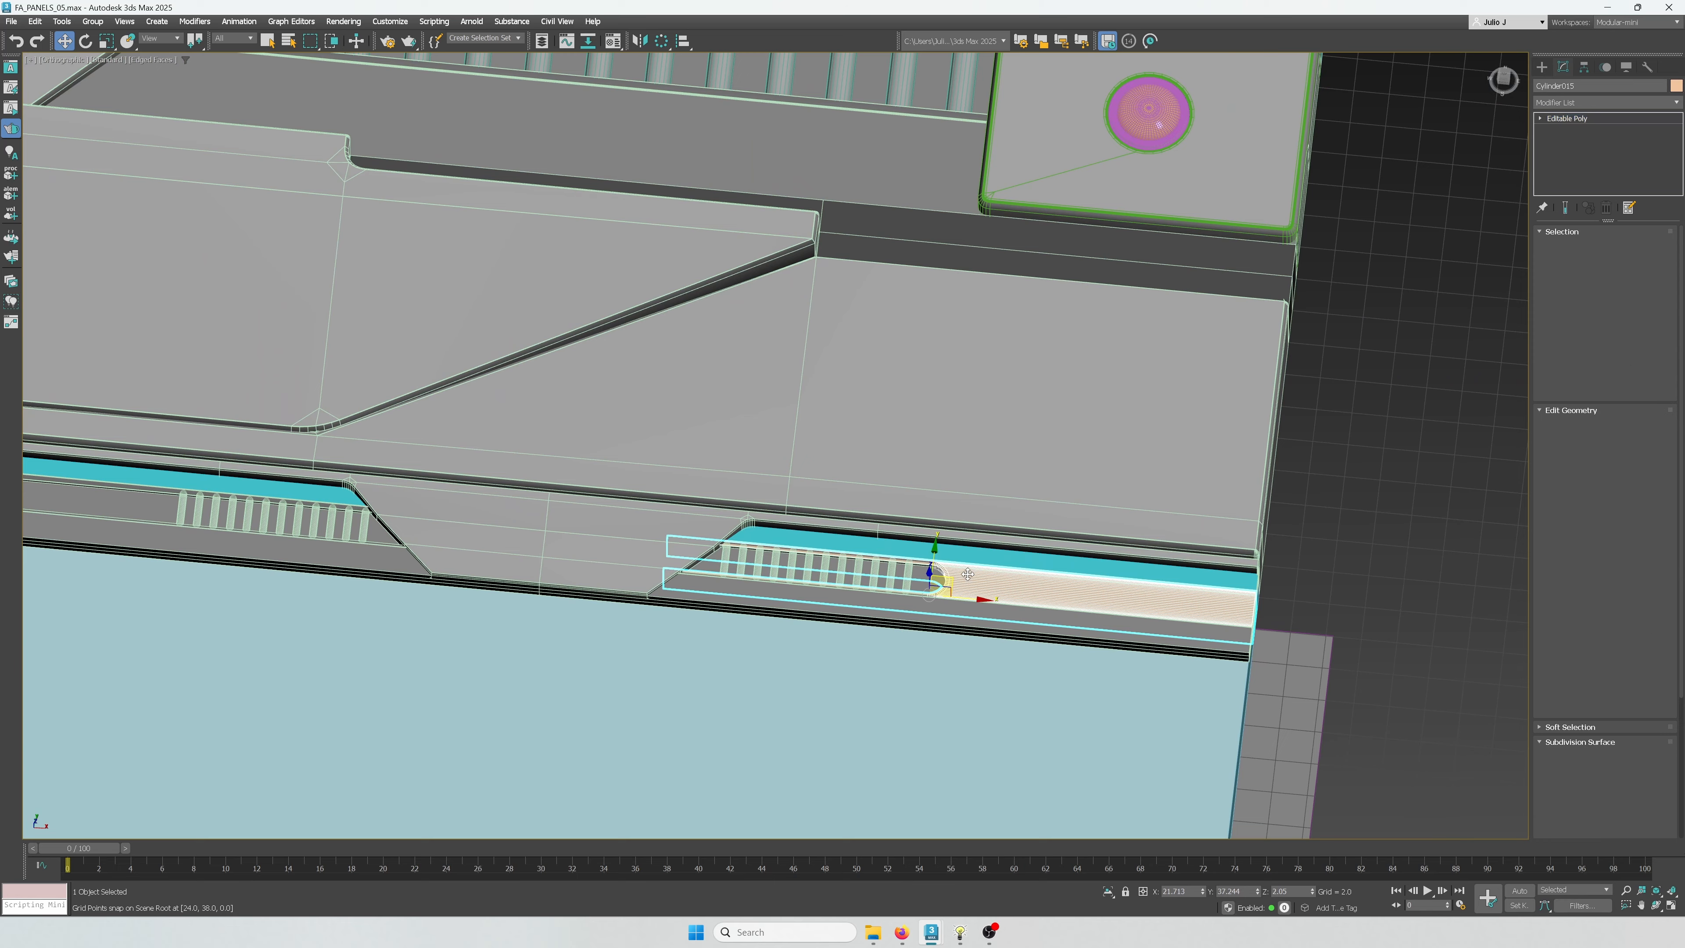
Chamfer the frame piece's inner upper edge loop along the slats and rounded end by about 0.063 with 0 segments
{"action": "key", "text": "t"}
{"action": "scroll", "coordinate": [805, 541], "scroll_direction": "up", "scroll_amount": 4}
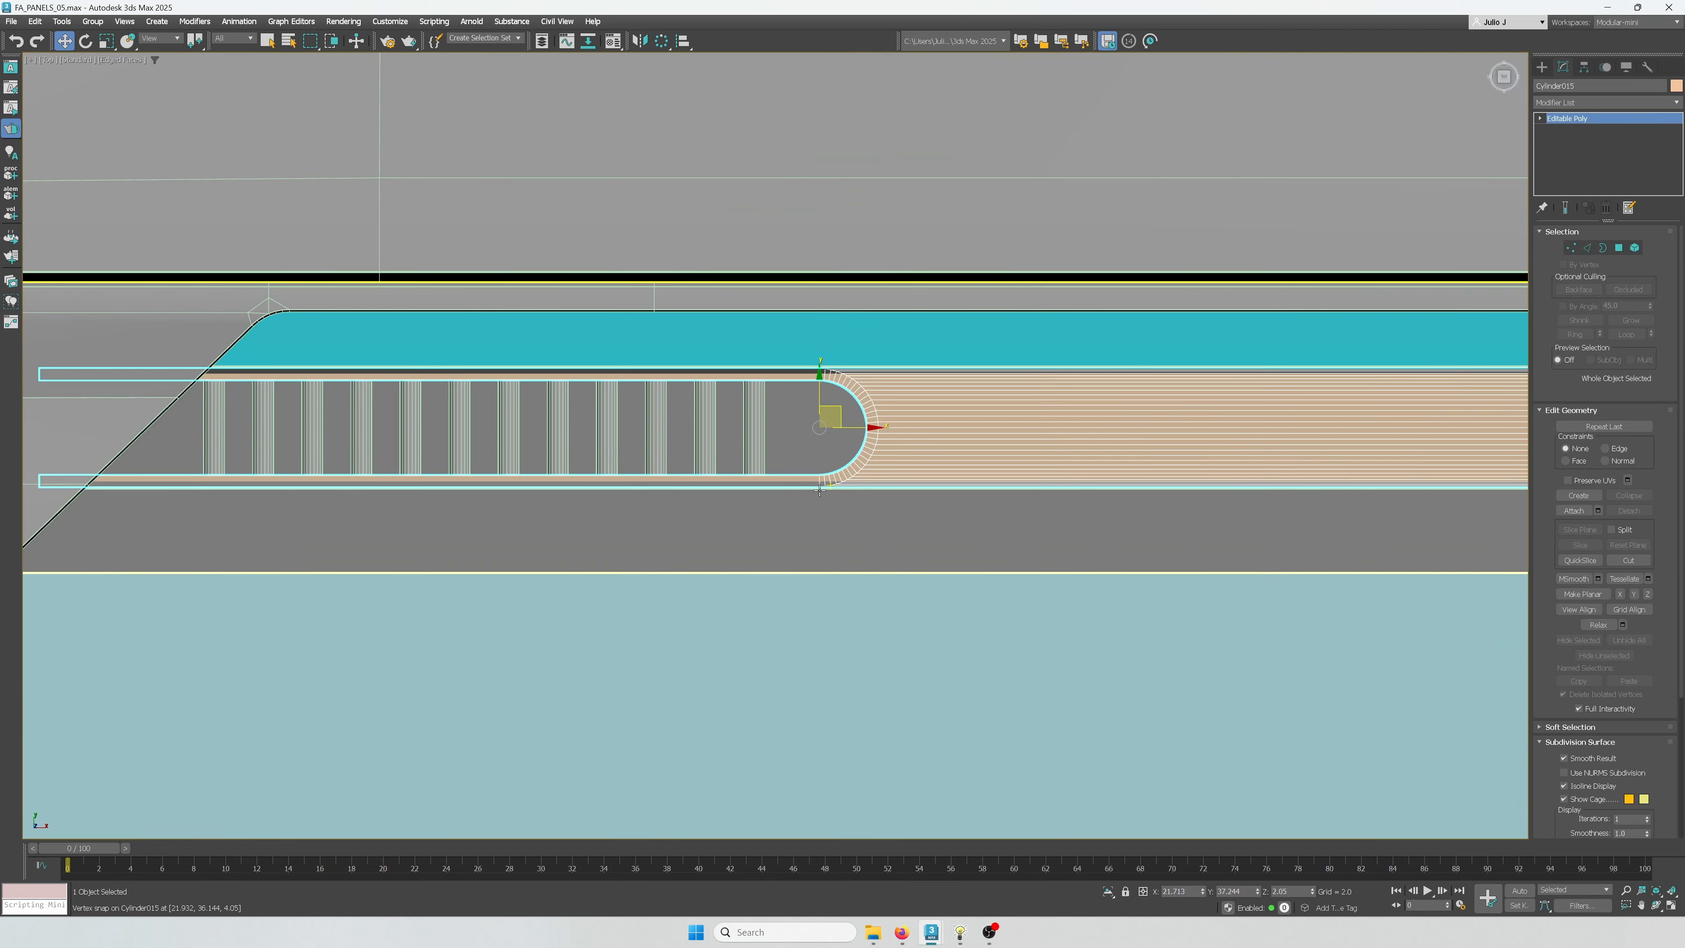
{"action": "key", "text": "2"}
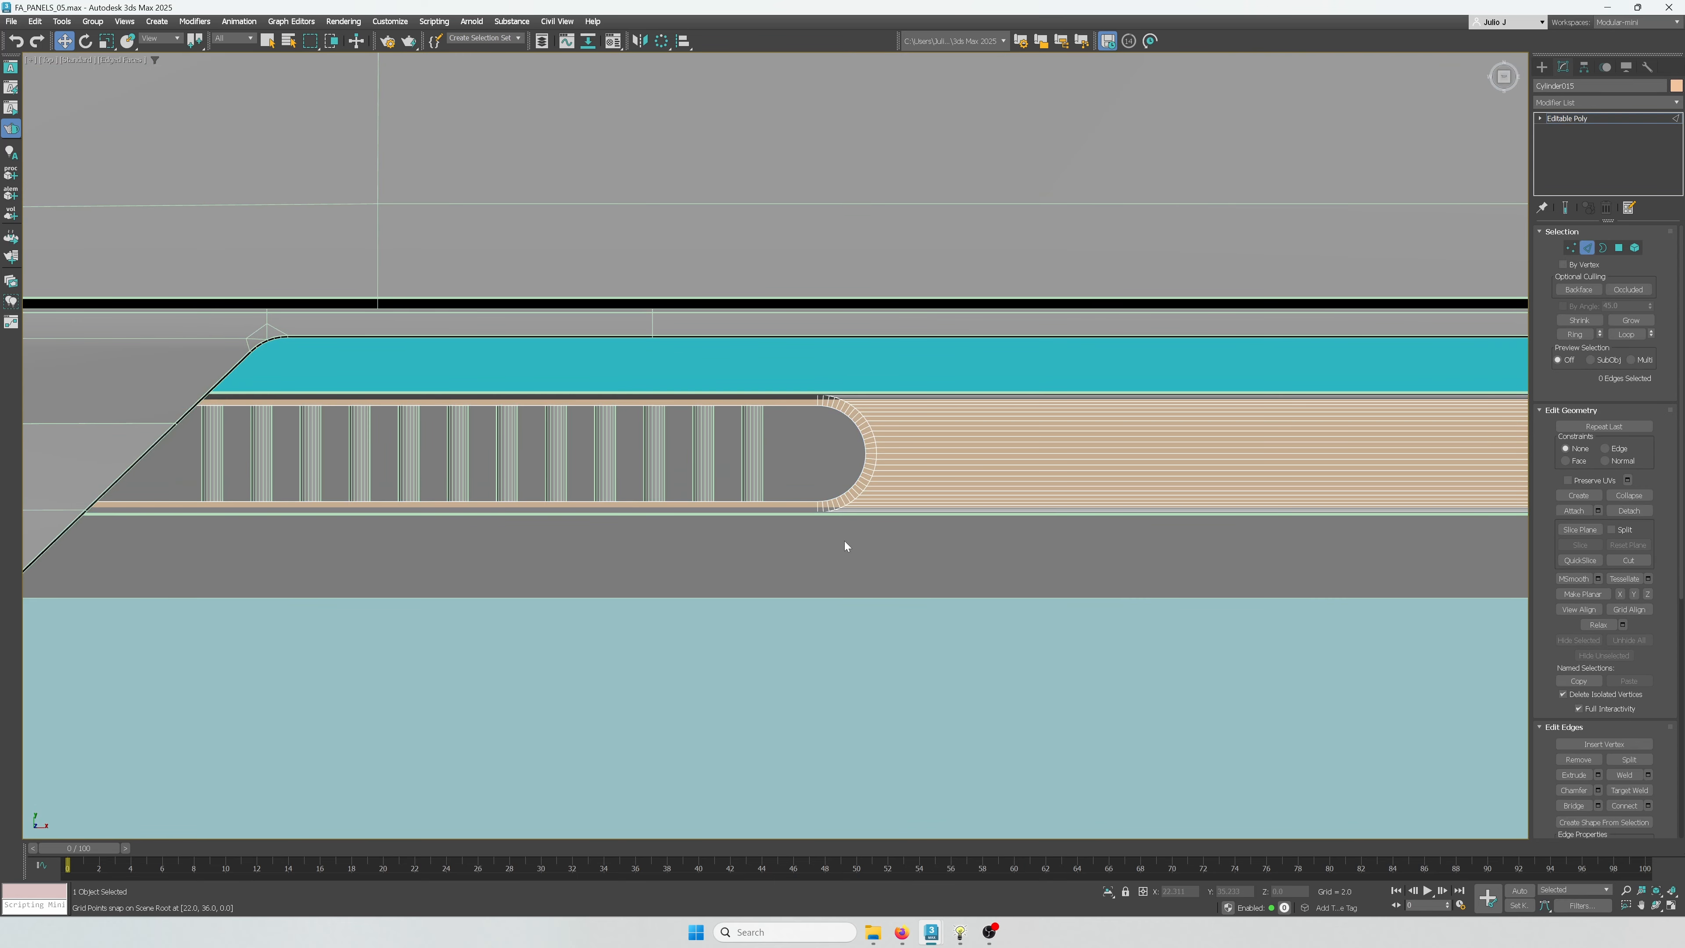
{"action": "scroll", "coordinate": [844, 541], "scroll_direction": "up", "scroll_amount": 6}
{"action": "left_click", "coordinate": [807, 480]}
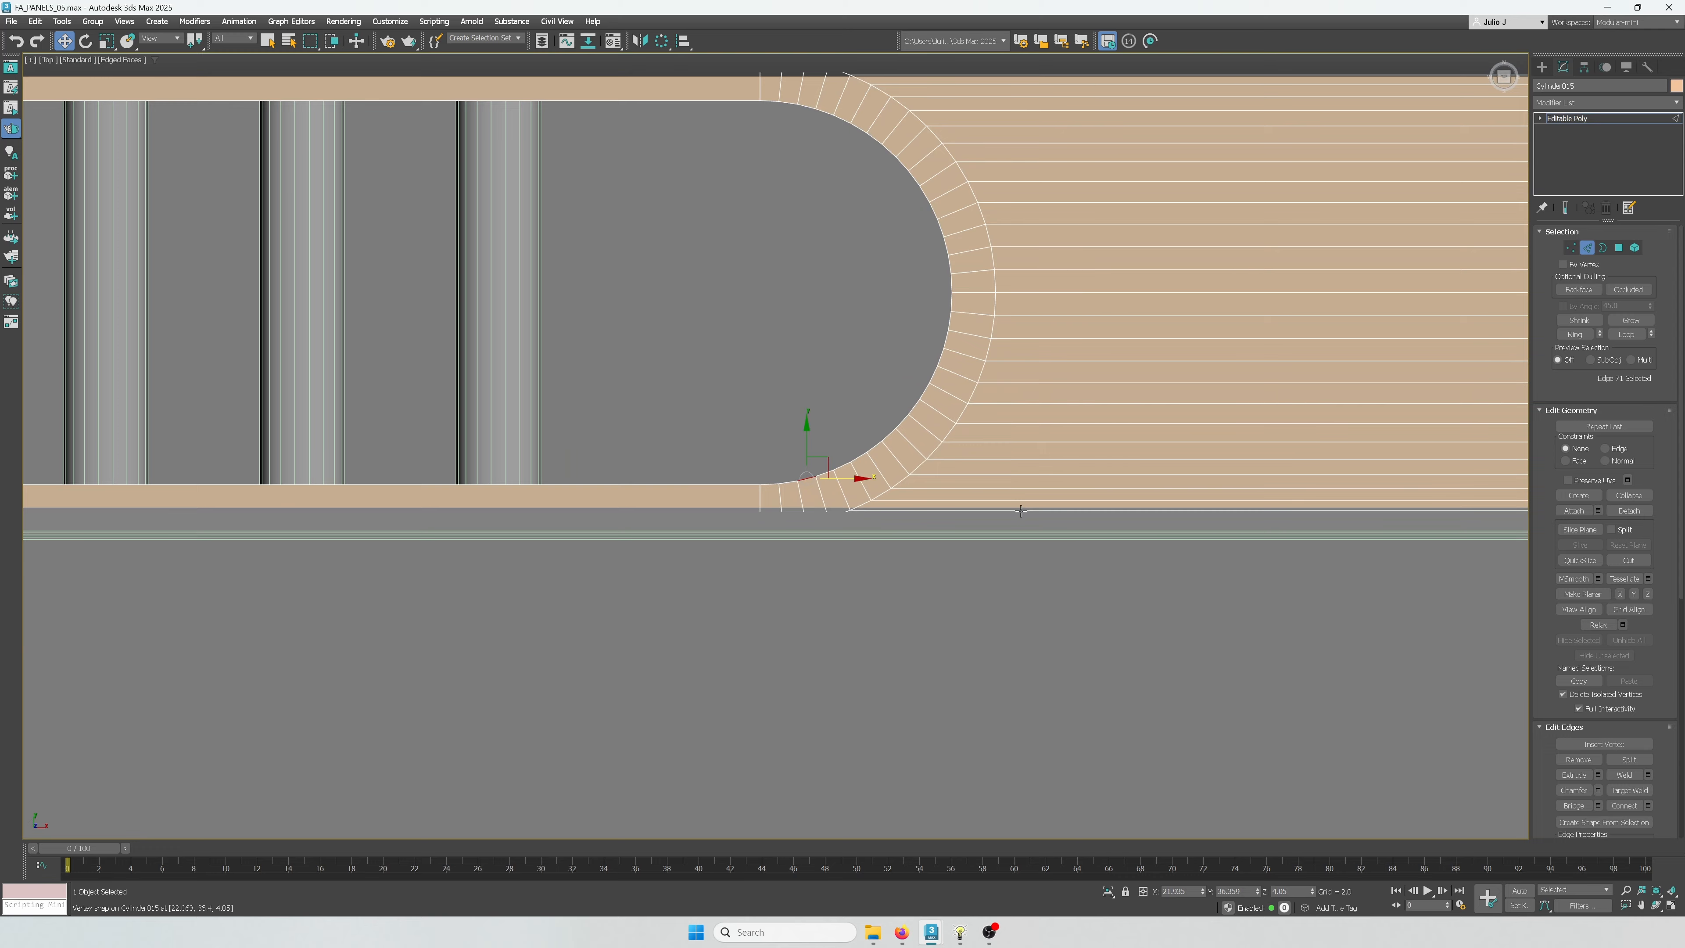
{"action": "key", "text": "alt+l"}
{"action": "scroll", "coordinate": [1030, 352], "scroll_direction": "down", "scroll_amount": 5}
{"action": "middle_click_drag", "start_coordinate": [832, 369], "coordinate": [912, 309], "text": "alt"}
{"action": "scroll", "coordinate": [912, 309], "scroll_direction": "up", "scroll_amount": 3}
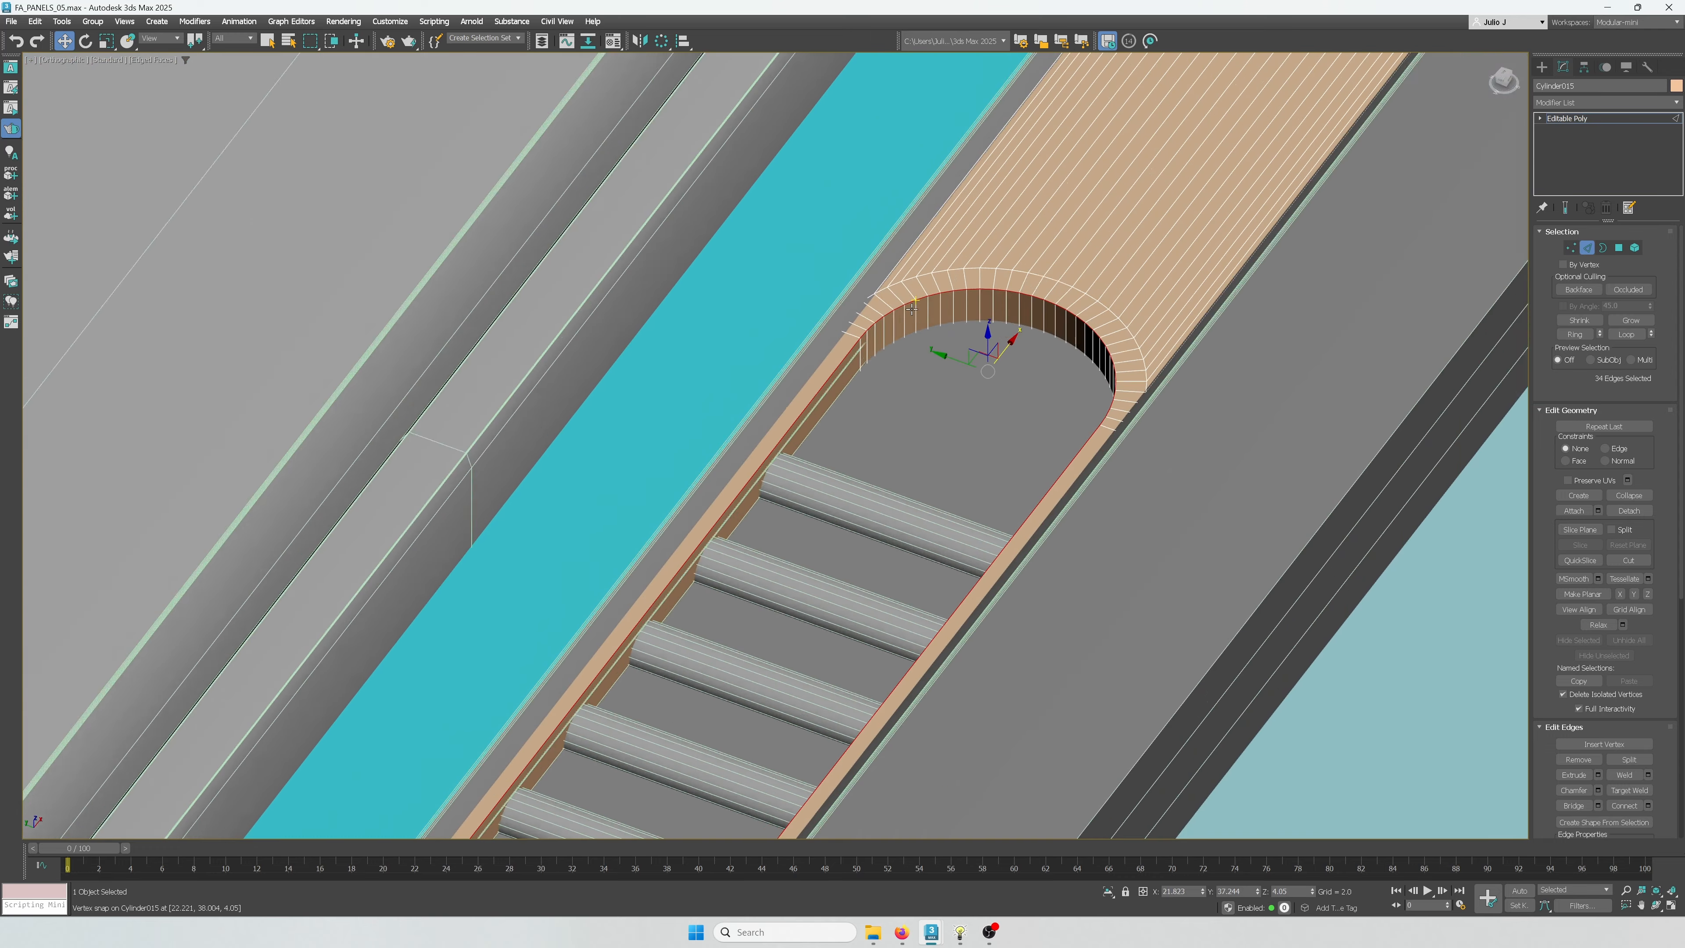
{"action": "scroll", "coordinate": [911, 310], "scroll_direction": "up", "scroll_amount": 2}
{"action": "middle_click_drag", "start_coordinate": [900, 391], "coordinate": [789, 360]}
{"action": "key", "text": "ctrl+shift+c"}
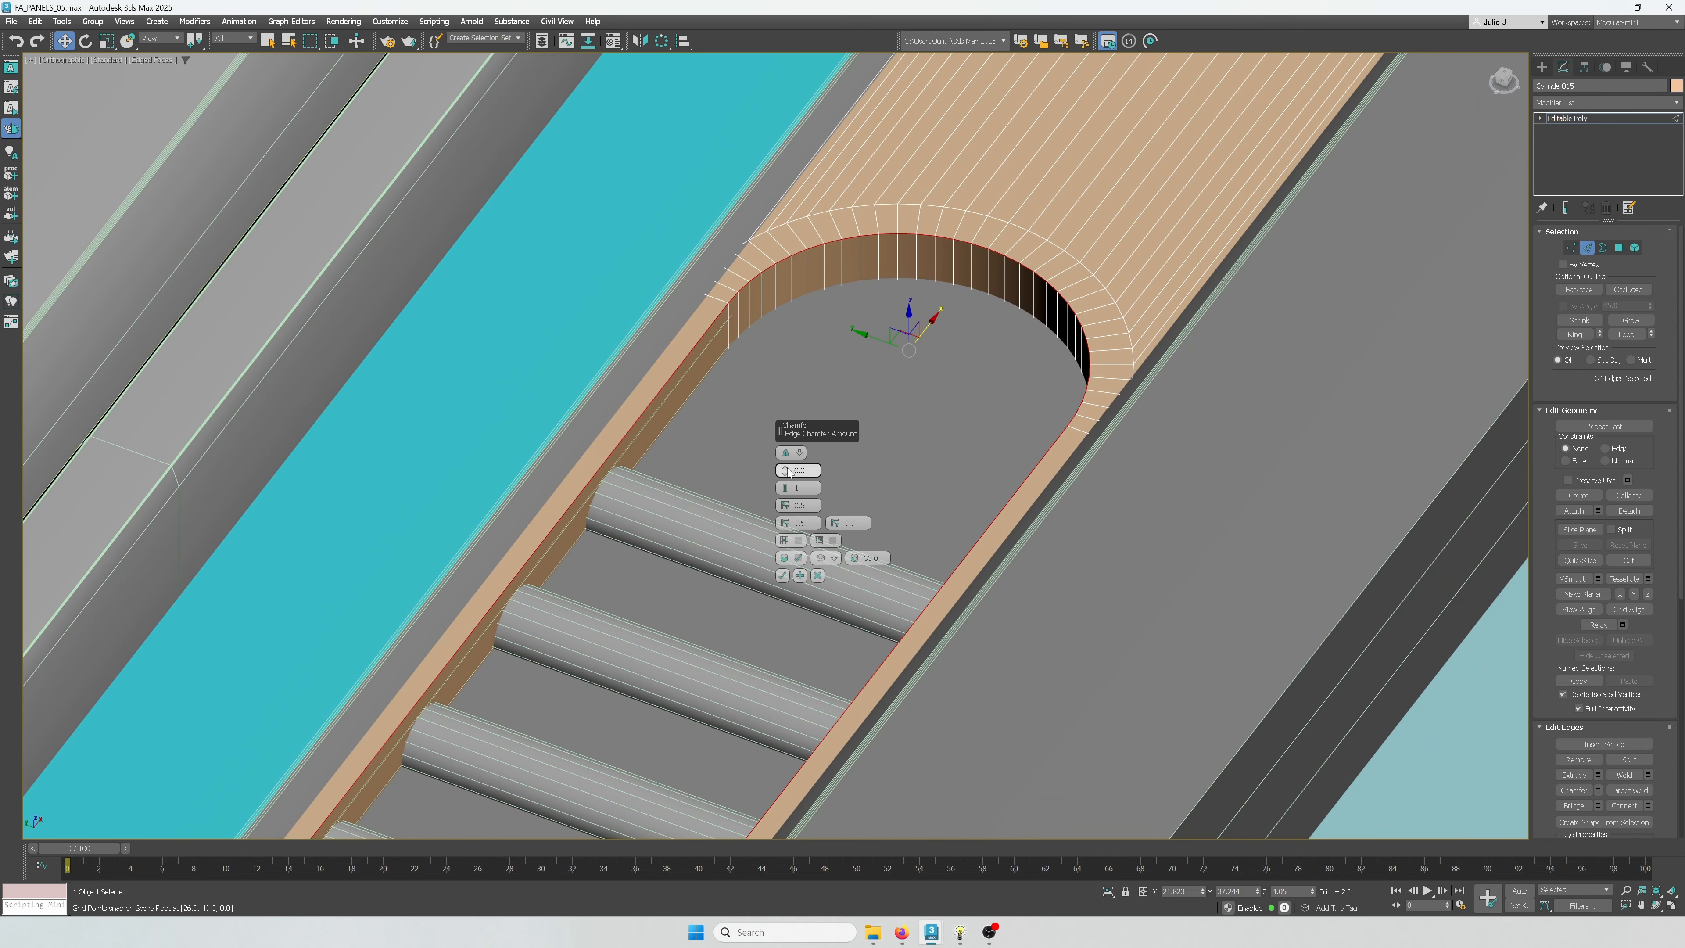
{"action": "left_click_drag", "start_coordinate": [786, 469], "coordinate": [786, 451]}
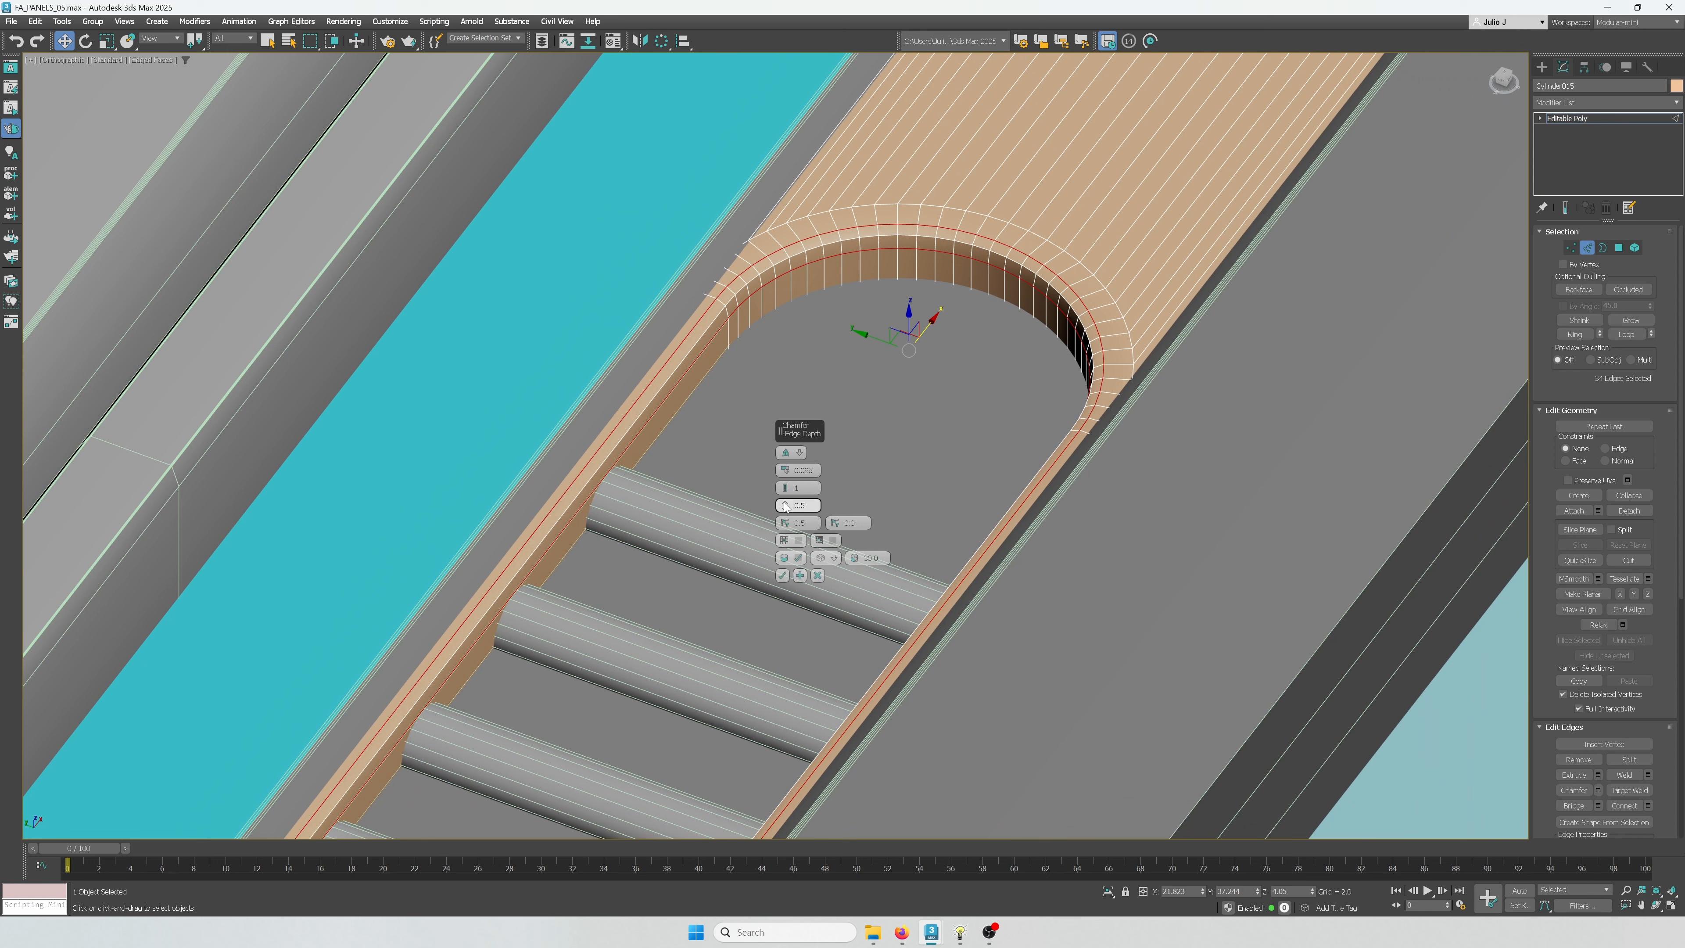
{"action": "left_click", "coordinate": [785, 490]}
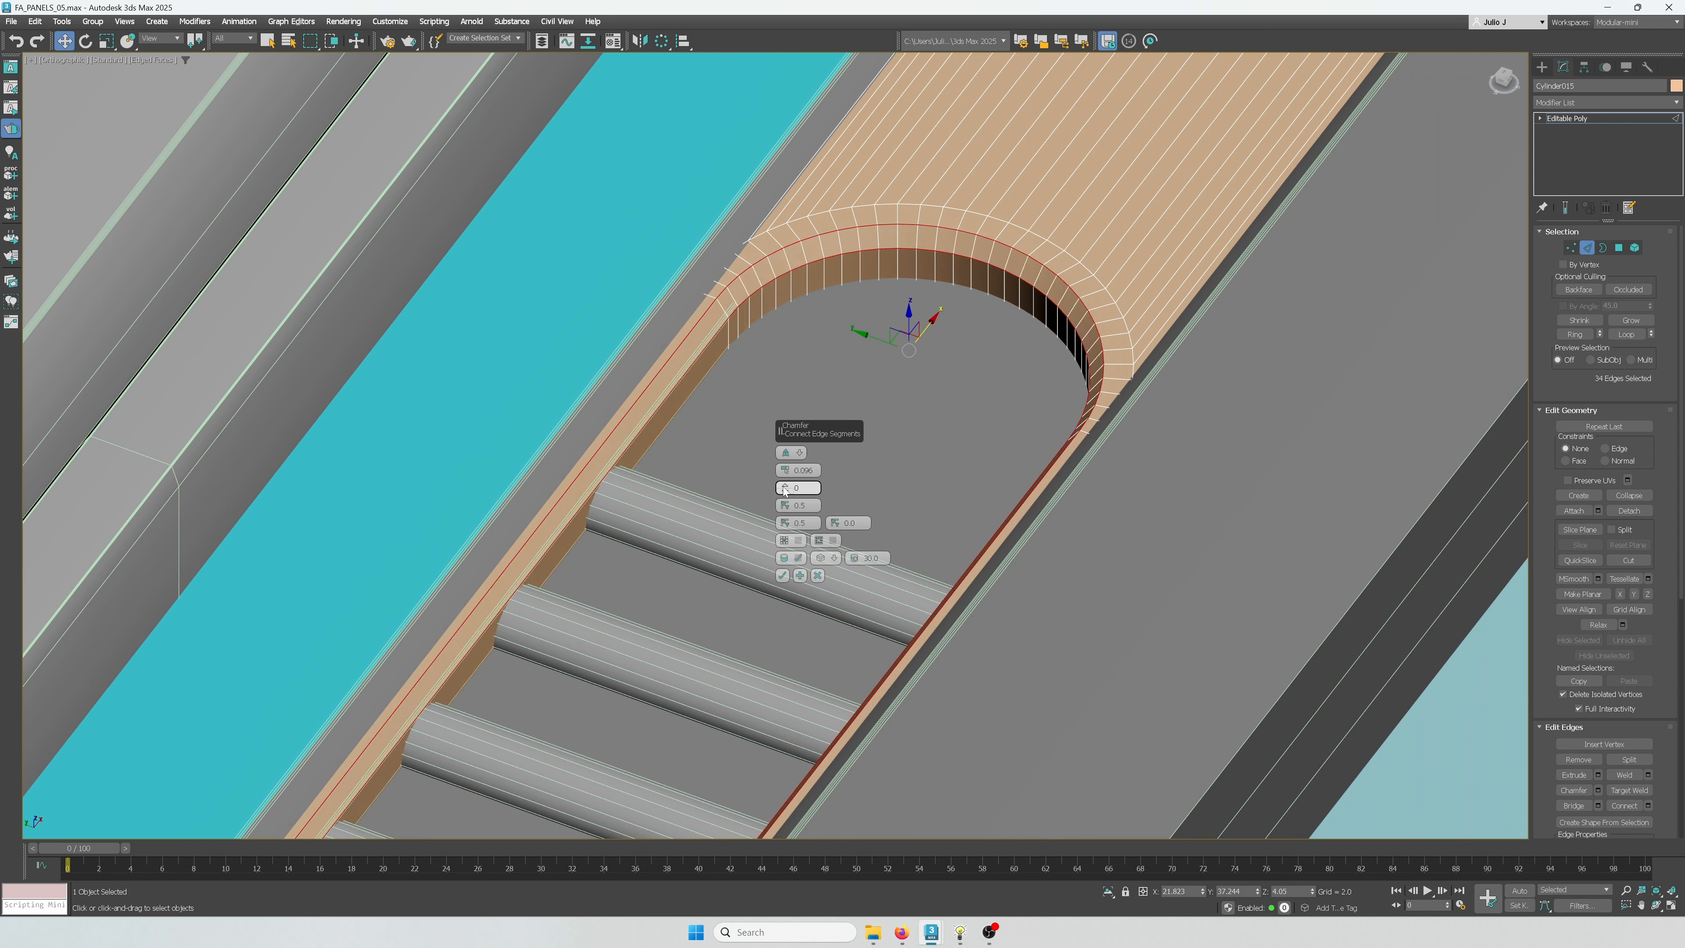
{"action": "left_click_drag", "start_coordinate": [783, 472], "coordinate": [785, 480]}
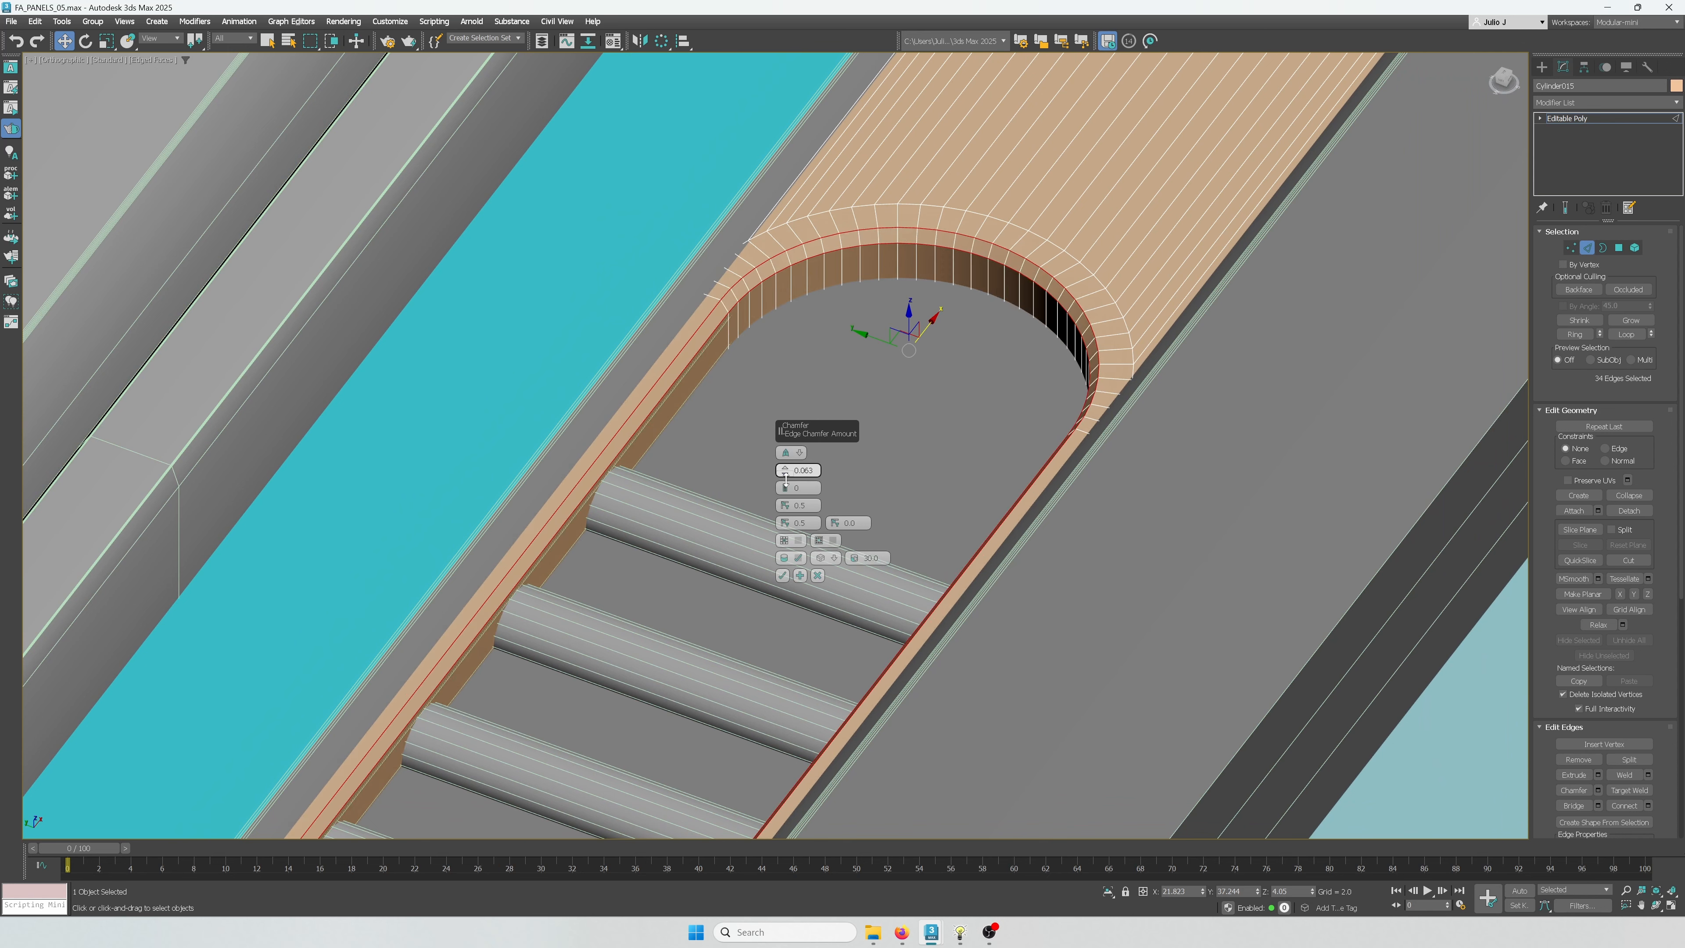
{"action": "left_click", "coordinate": [782, 575]}
{"action": "scroll", "coordinate": [748, 444], "scroll_direction": "up", "scroll_amount": 3}
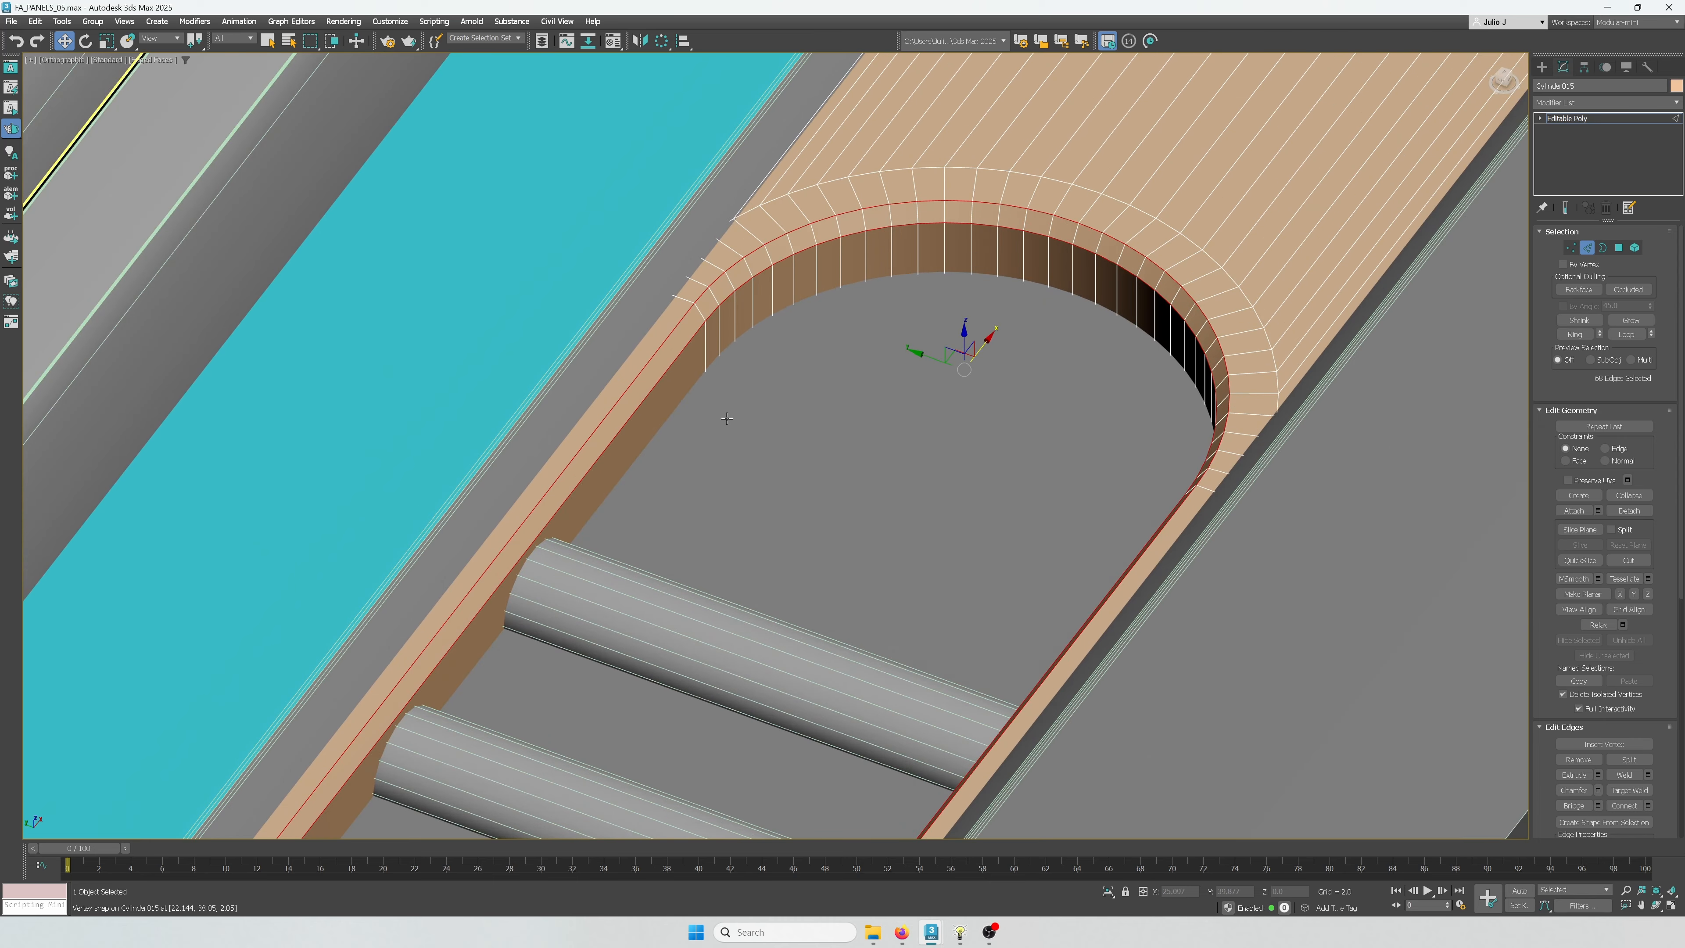
Chamfer the new bevel's border edges again by about 0.006 with 1 segment to sharpen the rim
{"action": "key", "text": "ctrl+shift+c"}
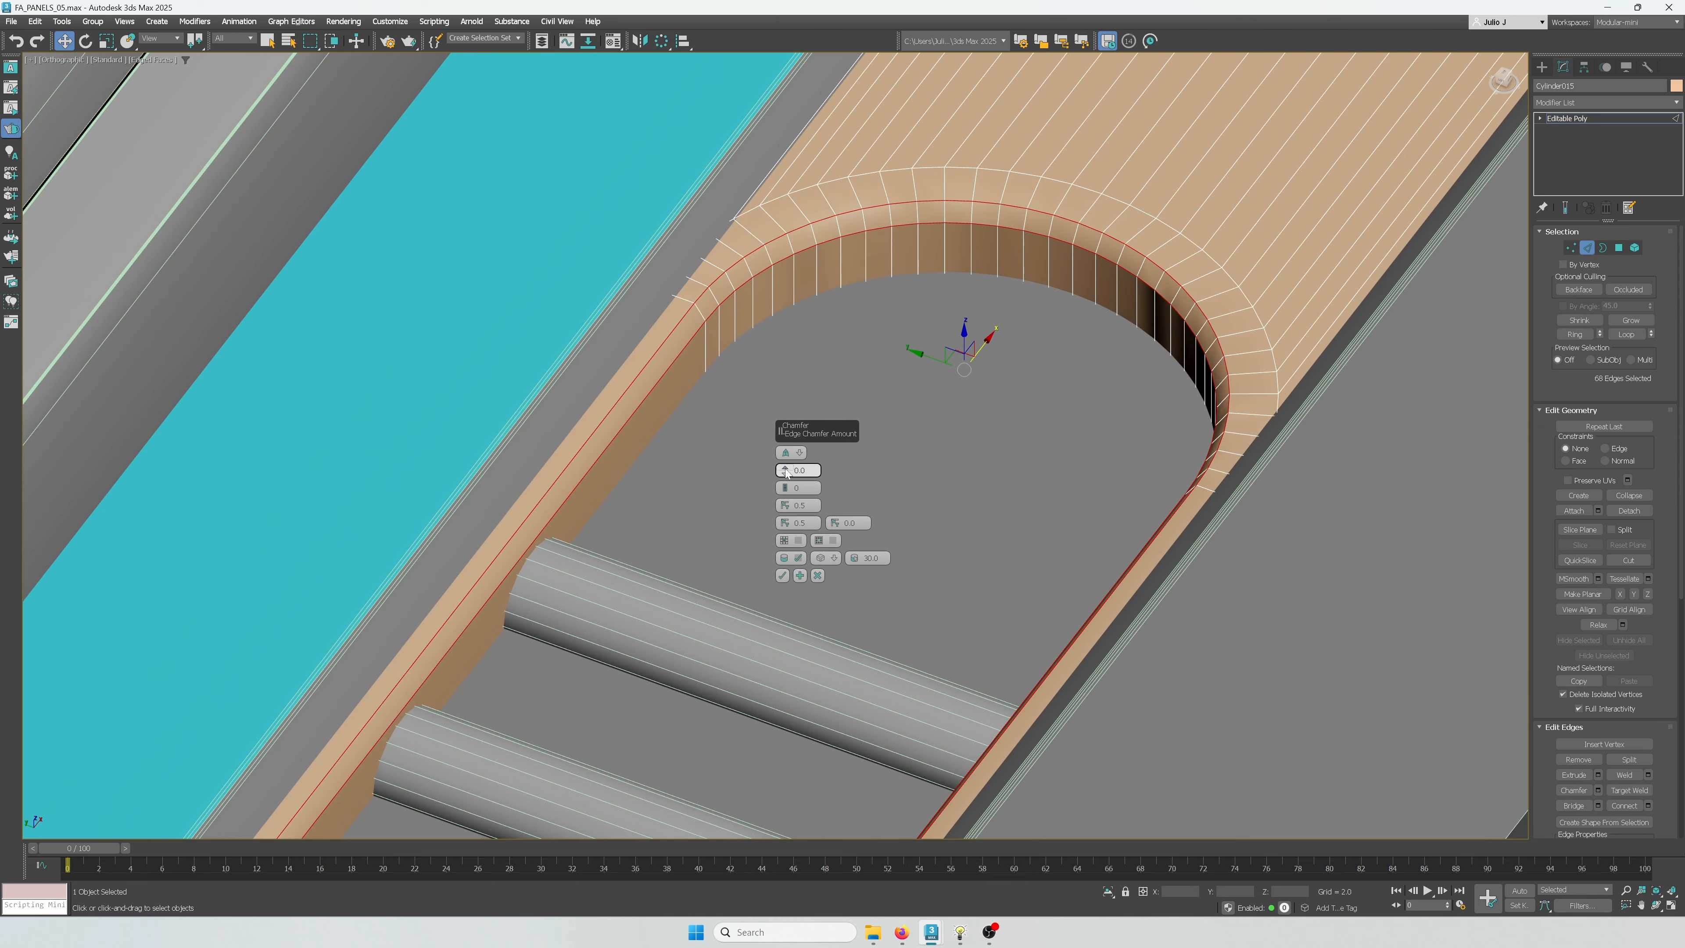
{"action": "left_click_drag", "start_coordinate": [786, 469], "coordinate": [783, 487]}
{"action": "scroll", "coordinate": [686, 420], "scroll_direction": "down", "scroll_amount": 5}
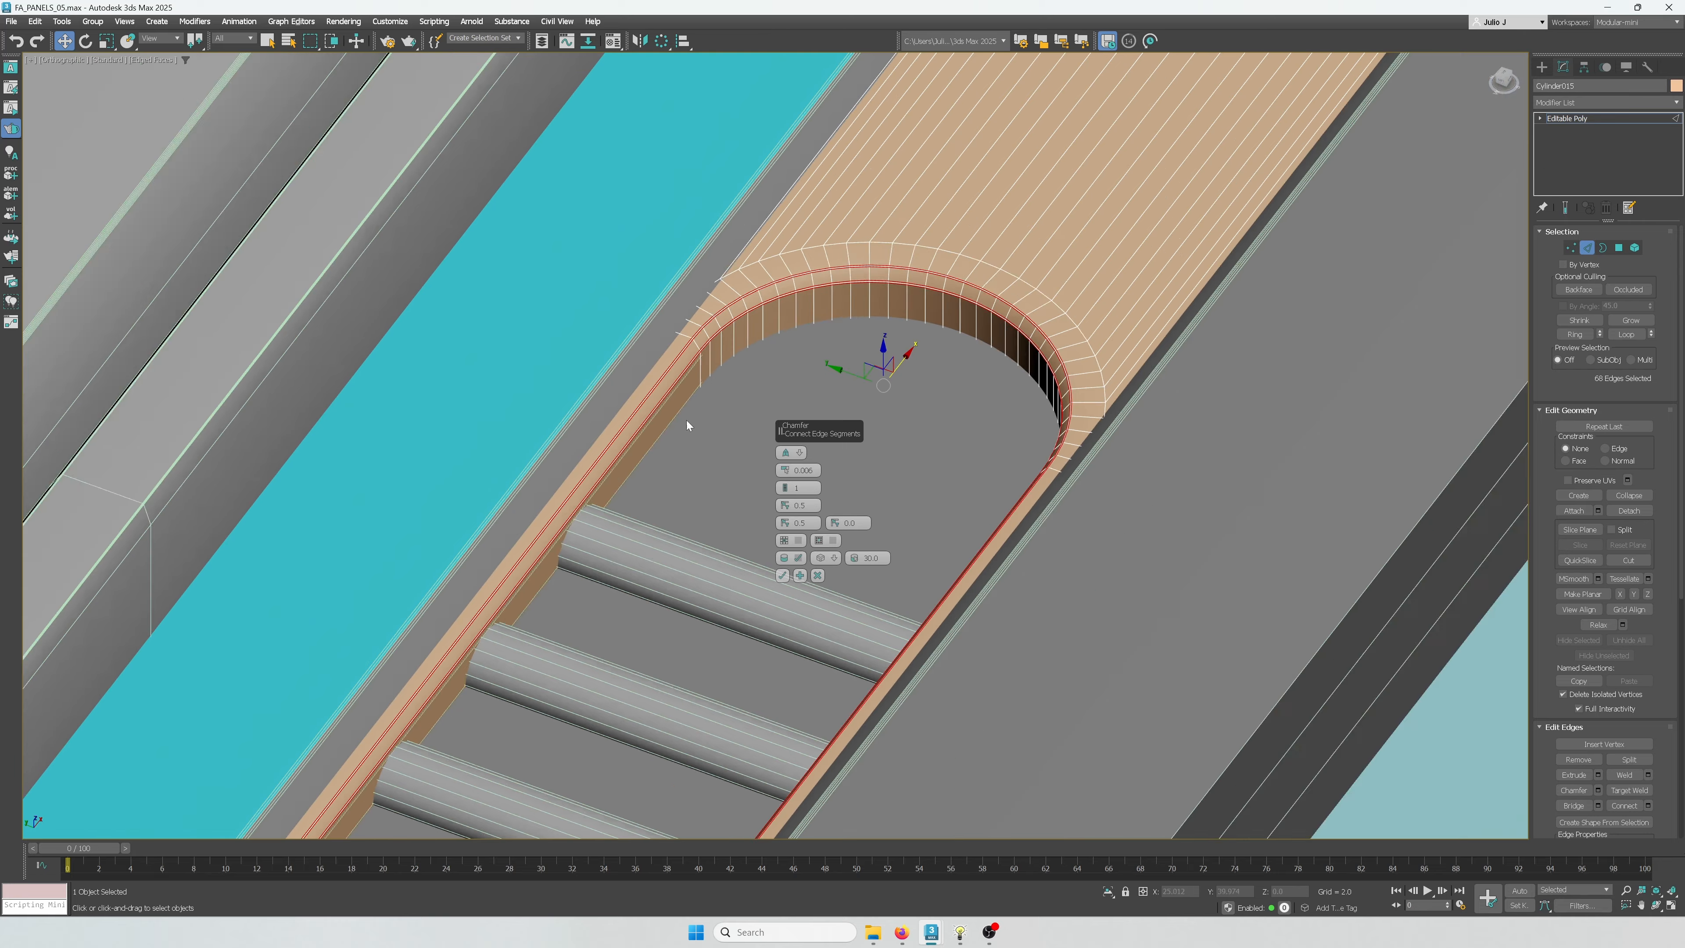
{"action": "left_click", "coordinate": [783, 574]}
Assign the dark grey material 02 - Default to the whole frame piece
{"action": "key", "text": "t"}
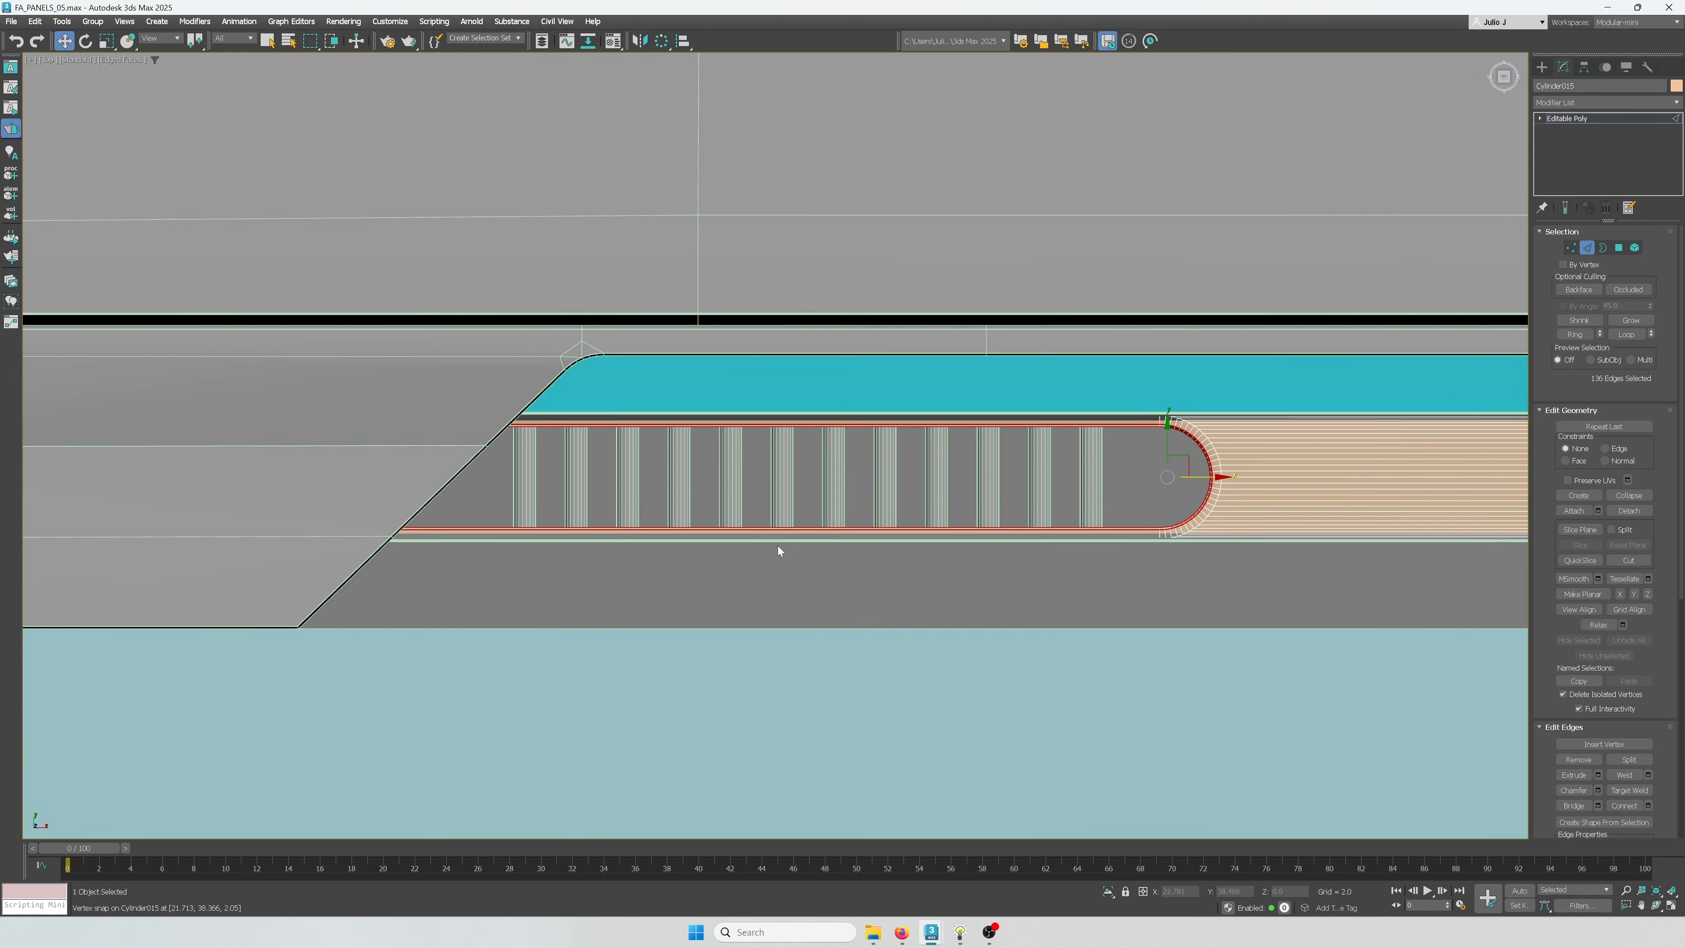
{"action": "scroll", "coordinate": [778, 545], "scroll_direction": "down", "scroll_amount": 3}
{"action": "left_click", "coordinate": [1586, 248]}
{"action": "left_click", "coordinate": [1357, 374]}
{"action": "scroll", "coordinate": [1274, 428], "scroll_direction": "down", "scroll_amount": 3}
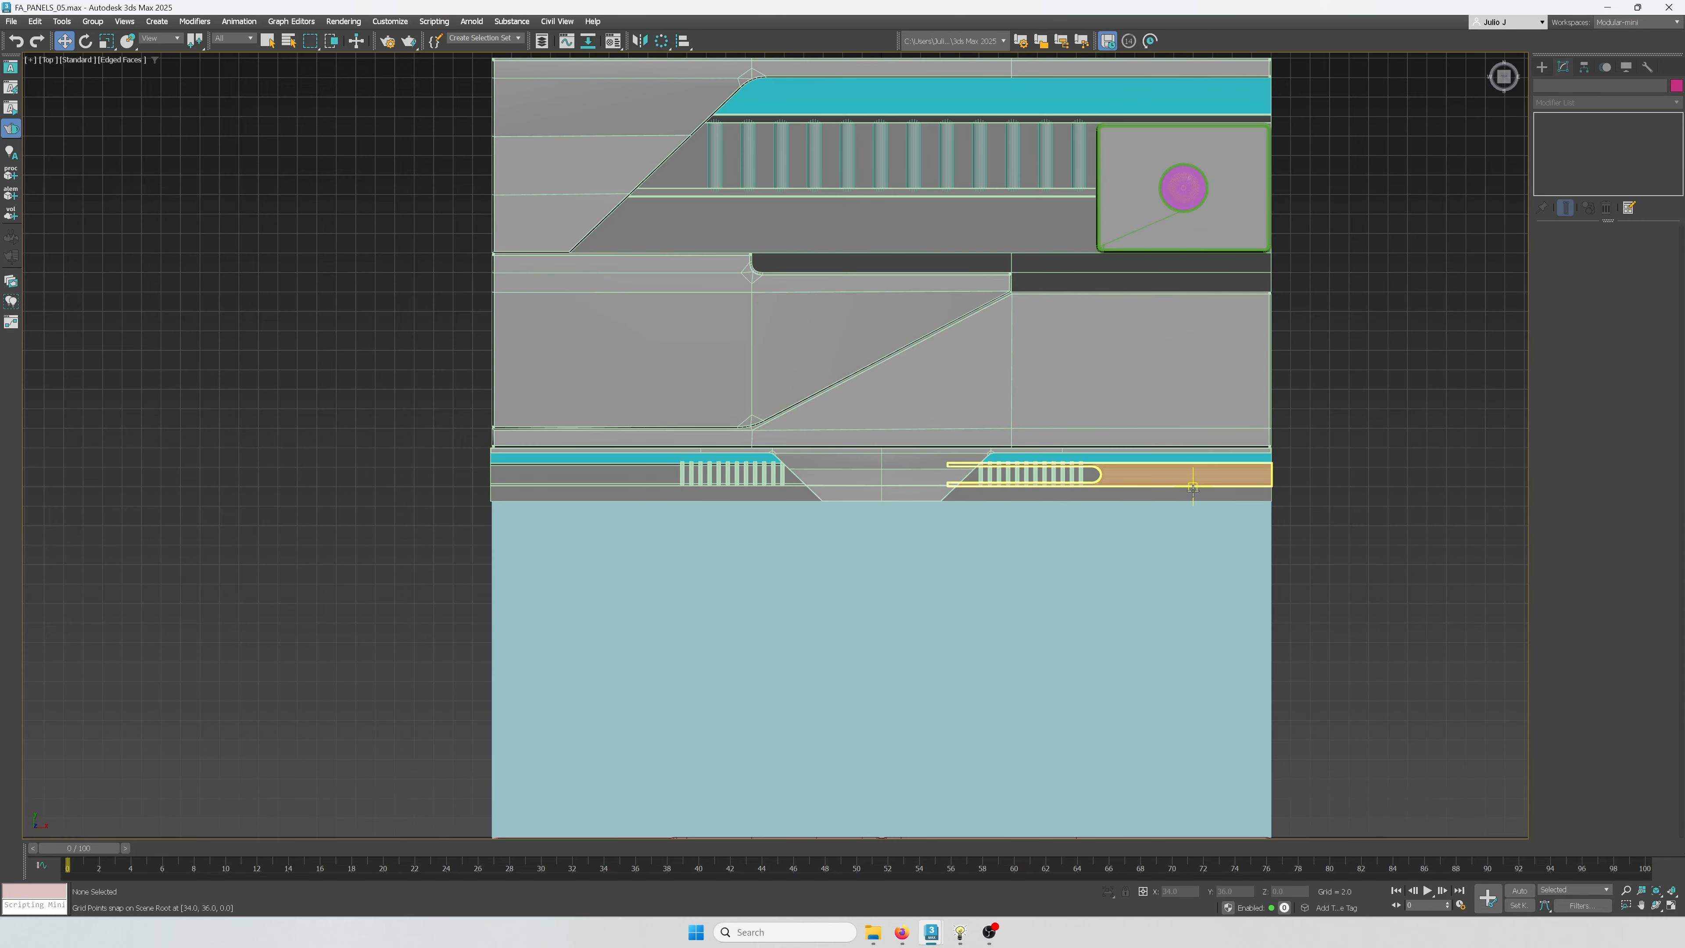
{"action": "left_click", "coordinate": [1188, 484]}
{"action": "key", "text": "m"}
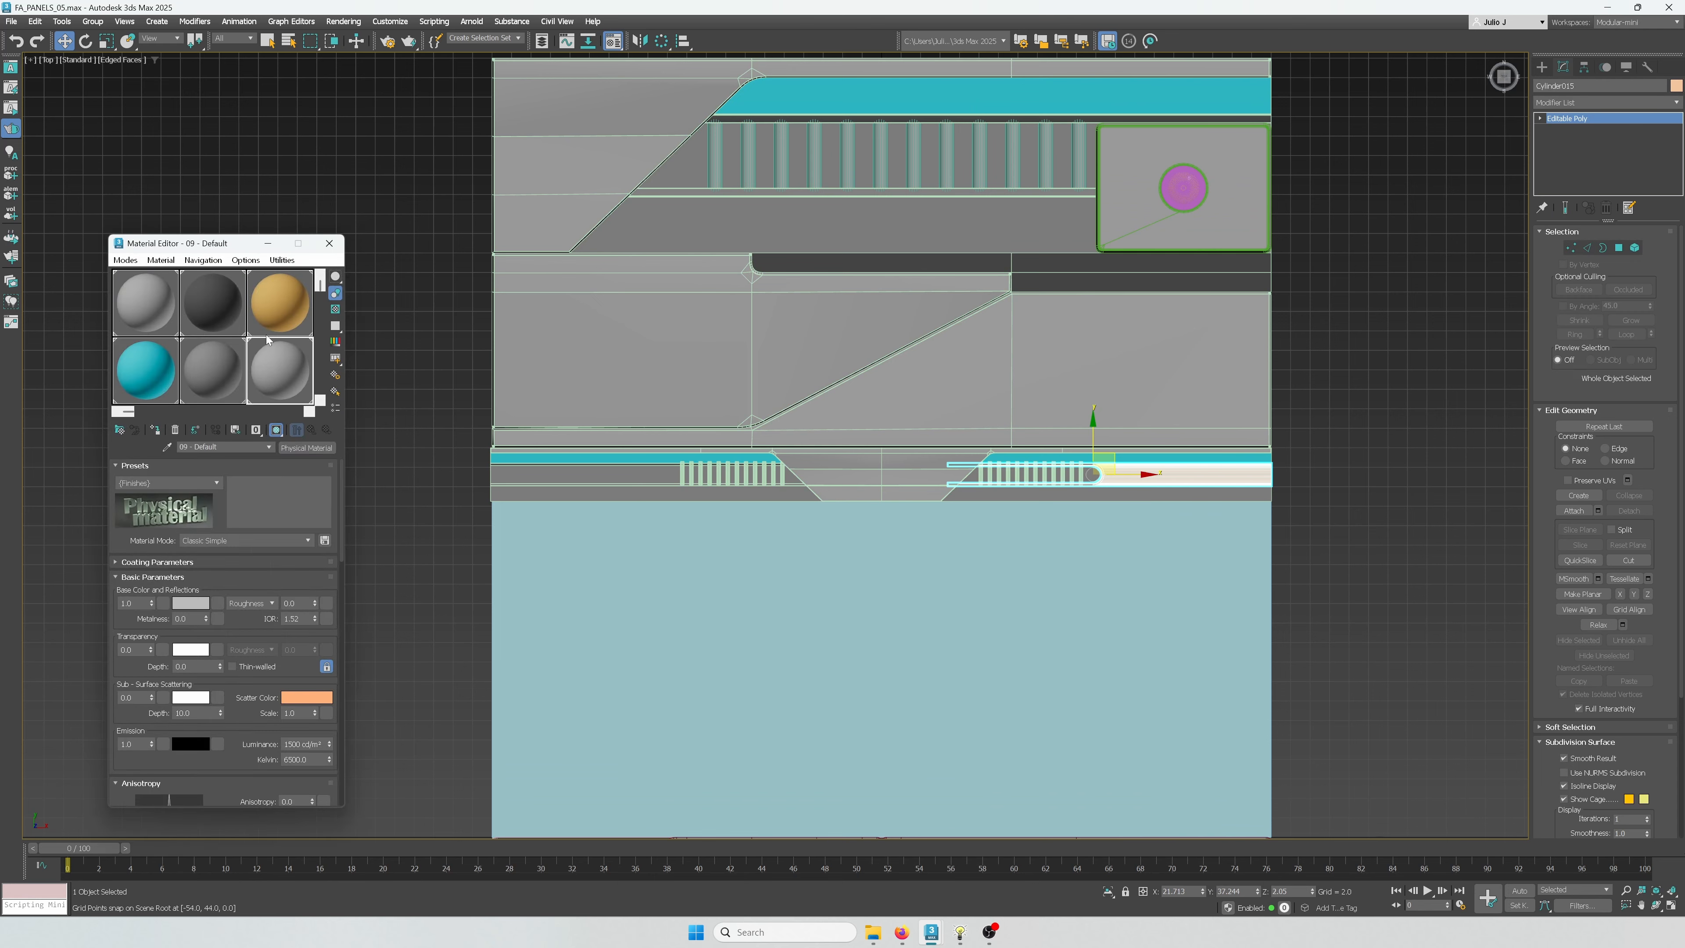
{"action": "left_click", "coordinate": [155, 429]}
{"action": "left_click", "coordinate": [375, 428]}
Hide the wireframe edges and add a Symmetry modifier to the dark frame piece
{"action": "scroll", "coordinate": [1238, 491], "scroll_direction": "up", "scroll_amount": 3}
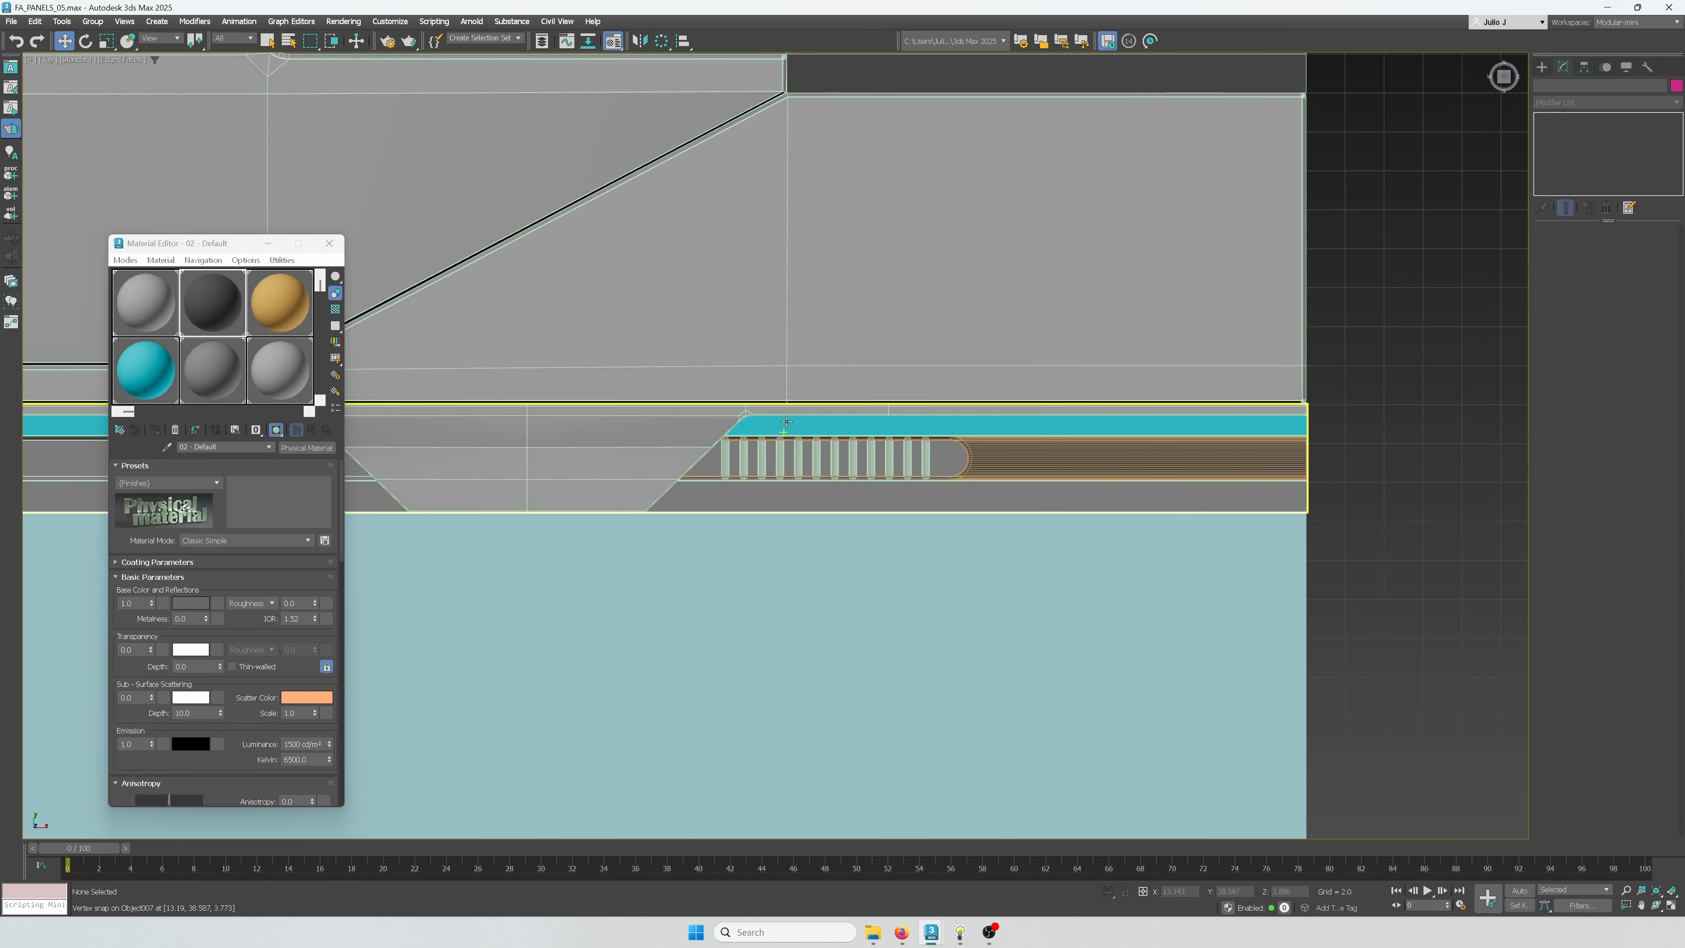
{"action": "key", "text": "F4"}
{"action": "scroll", "coordinate": [889, 438], "scroll_direction": "up", "scroll_amount": 2}
{"action": "scroll", "coordinate": [1478, 515], "scroll_direction": "down", "scroll_amount": 3}
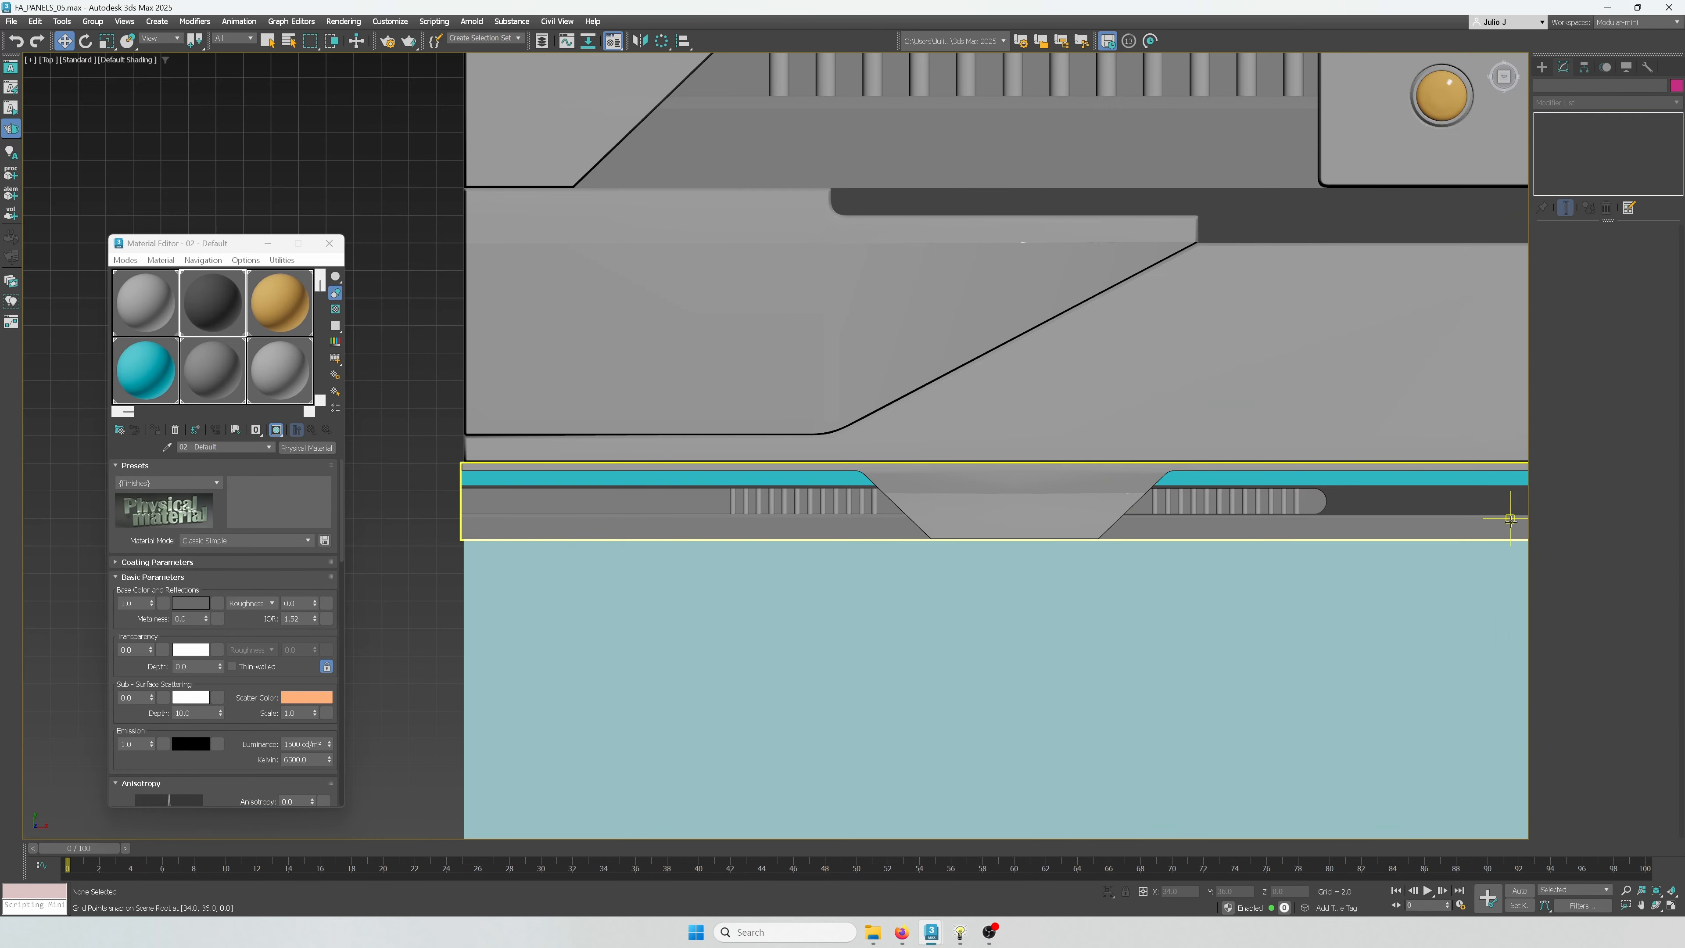
{"action": "middle_click_drag", "start_coordinate": [1483, 537], "coordinate": [1346, 507]}
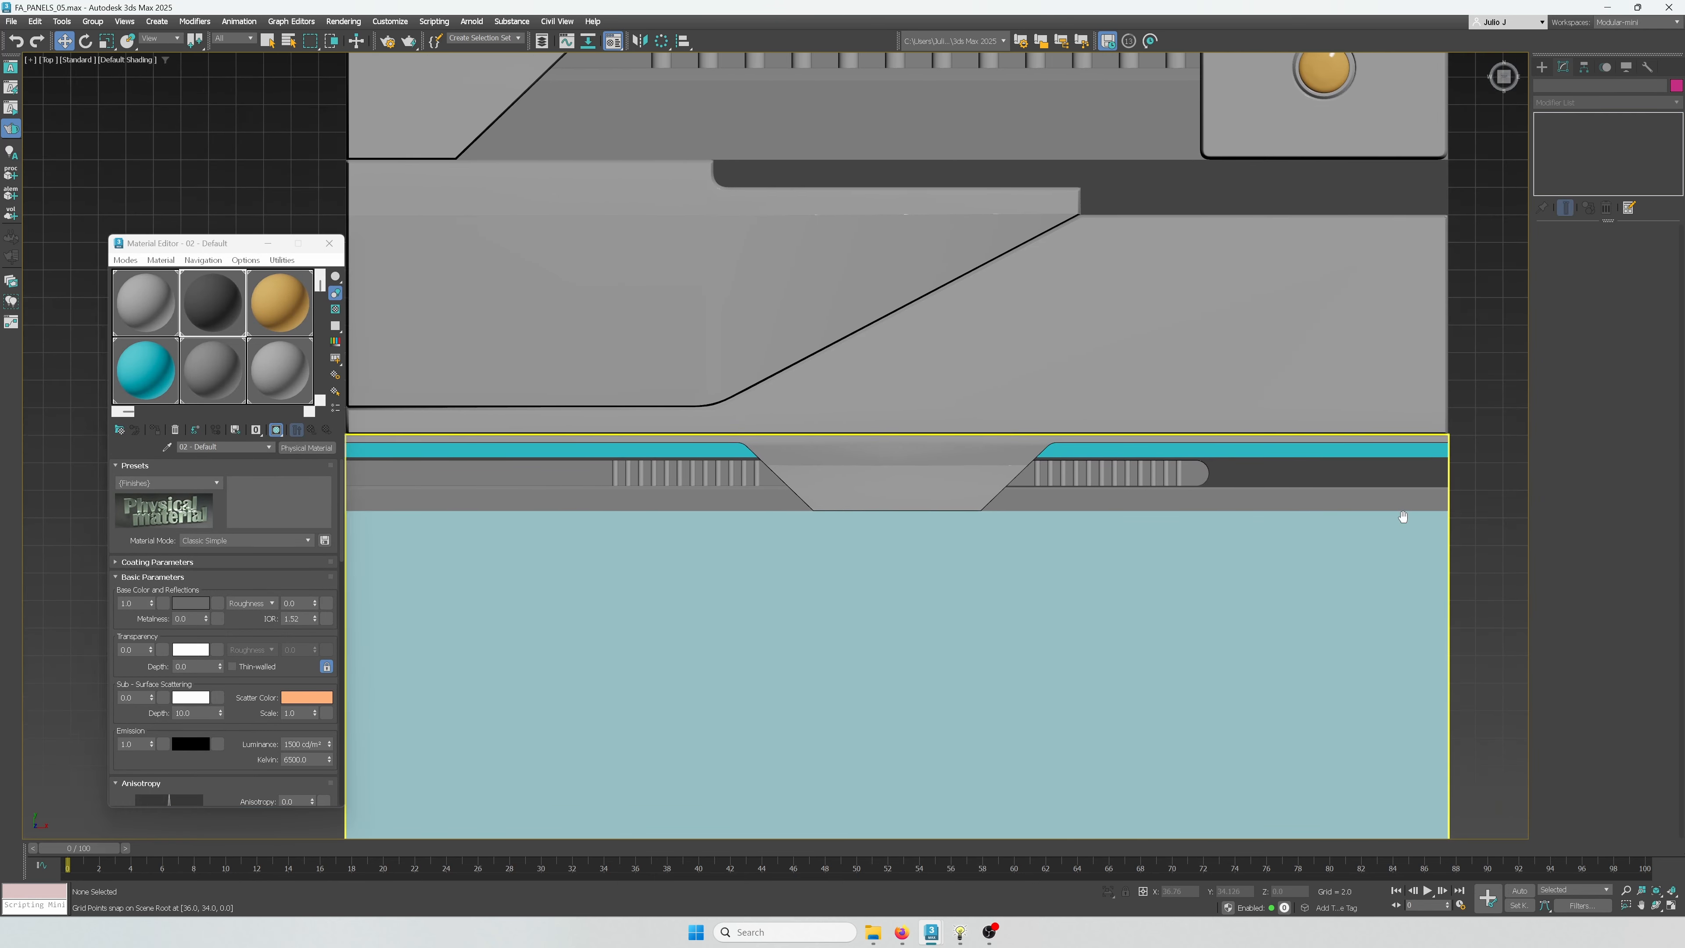
{"action": "left_click", "coordinate": [1317, 465]}
{"action": "left_click", "coordinate": [1577, 102]}
{"action": "type", "text": "s"}
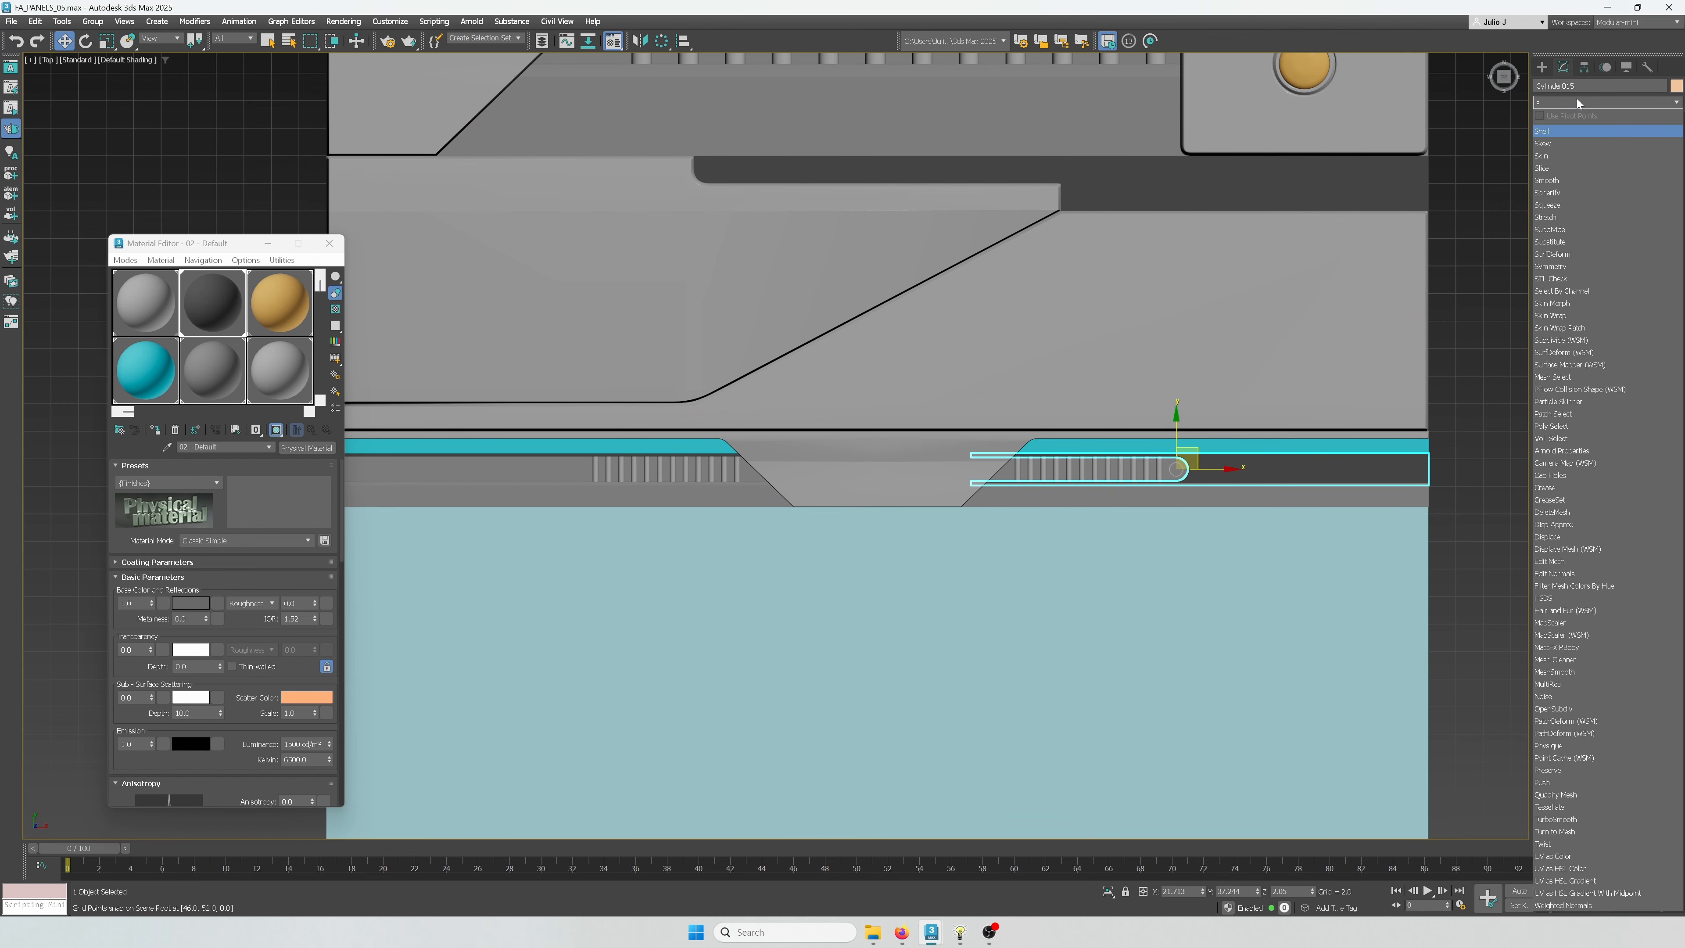
{"action": "left_click", "coordinate": [1567, 266]}
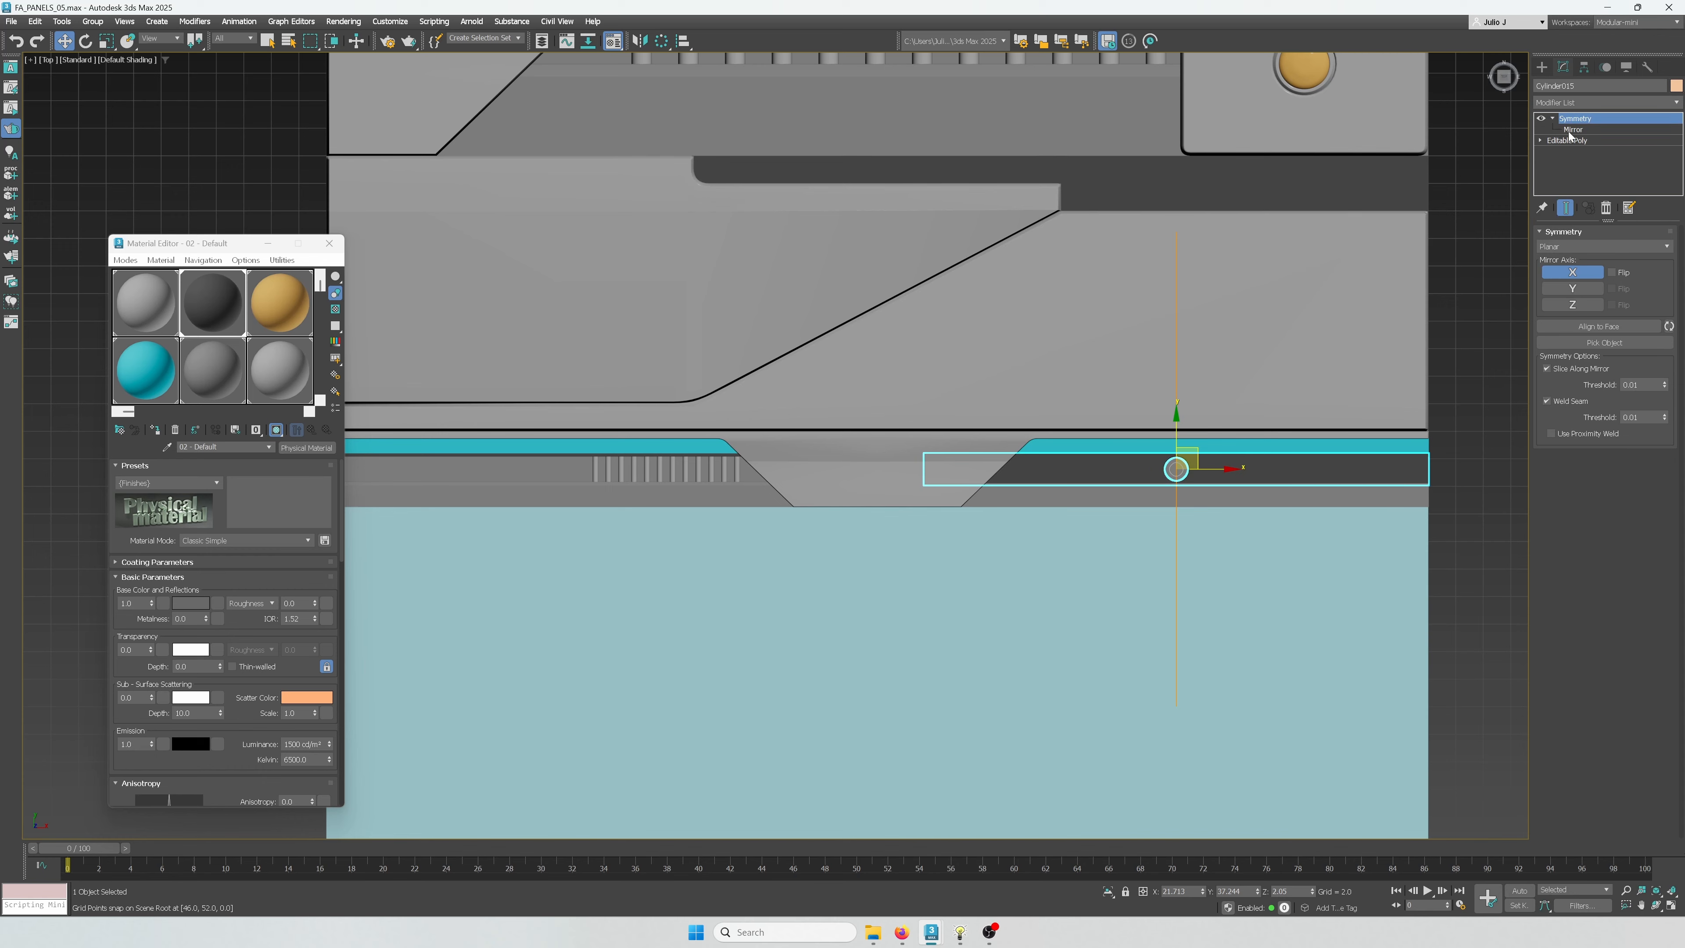
Move the symmetry's mirror plane to the panel's centre at X 0 so the frame mirrors onto the opposite slats
{"action": "left_click", "coordinate": [1572, 130]}
{"action": "scroll", "coordinate": [1205, 432], "scroll_direction": "down", "scroll_amount": 2}
{"action": "left_click_drag", "start_coordinate": [1185, 458], "coordinate": [975, 486]}
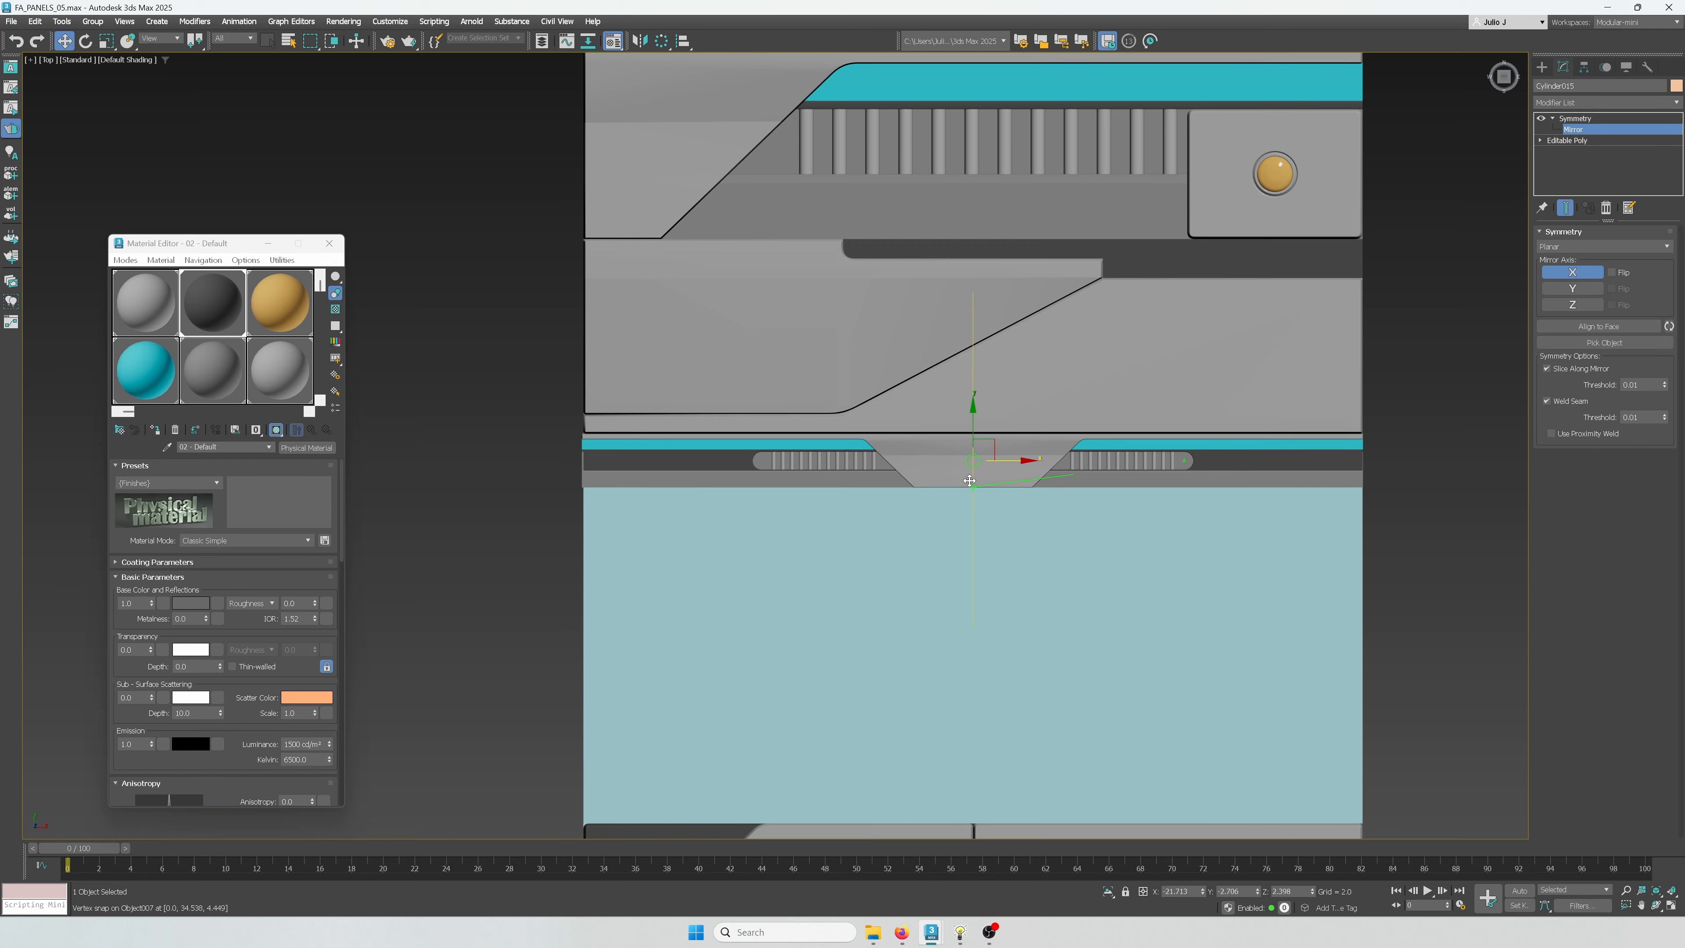
{"action": "left_click_drag", "start_coordinate": [969, 480], "coordinate": [971, 482]}
{"action": "scroll", "coordinate": [1030, 499], "scroll_direction": "up", "scroll_amount": 1}
{"action": "middle_click_drag", "start_coordinate": [999, 492], "coordinate": [955, 453]}
{"action": "scroll", "coordinate": [969, 303], "scroll_direction": "down", "scroll_amount": 1}
{"action": "scroll", "coordinate": [969, 334], "scroll_direction": "down", "scroll_amount": 3}
{"action": "key", "text": "g"}
{"action": "left_click_drag", "start_coordinate": [973, 438], "coordinate": [953, 217]}
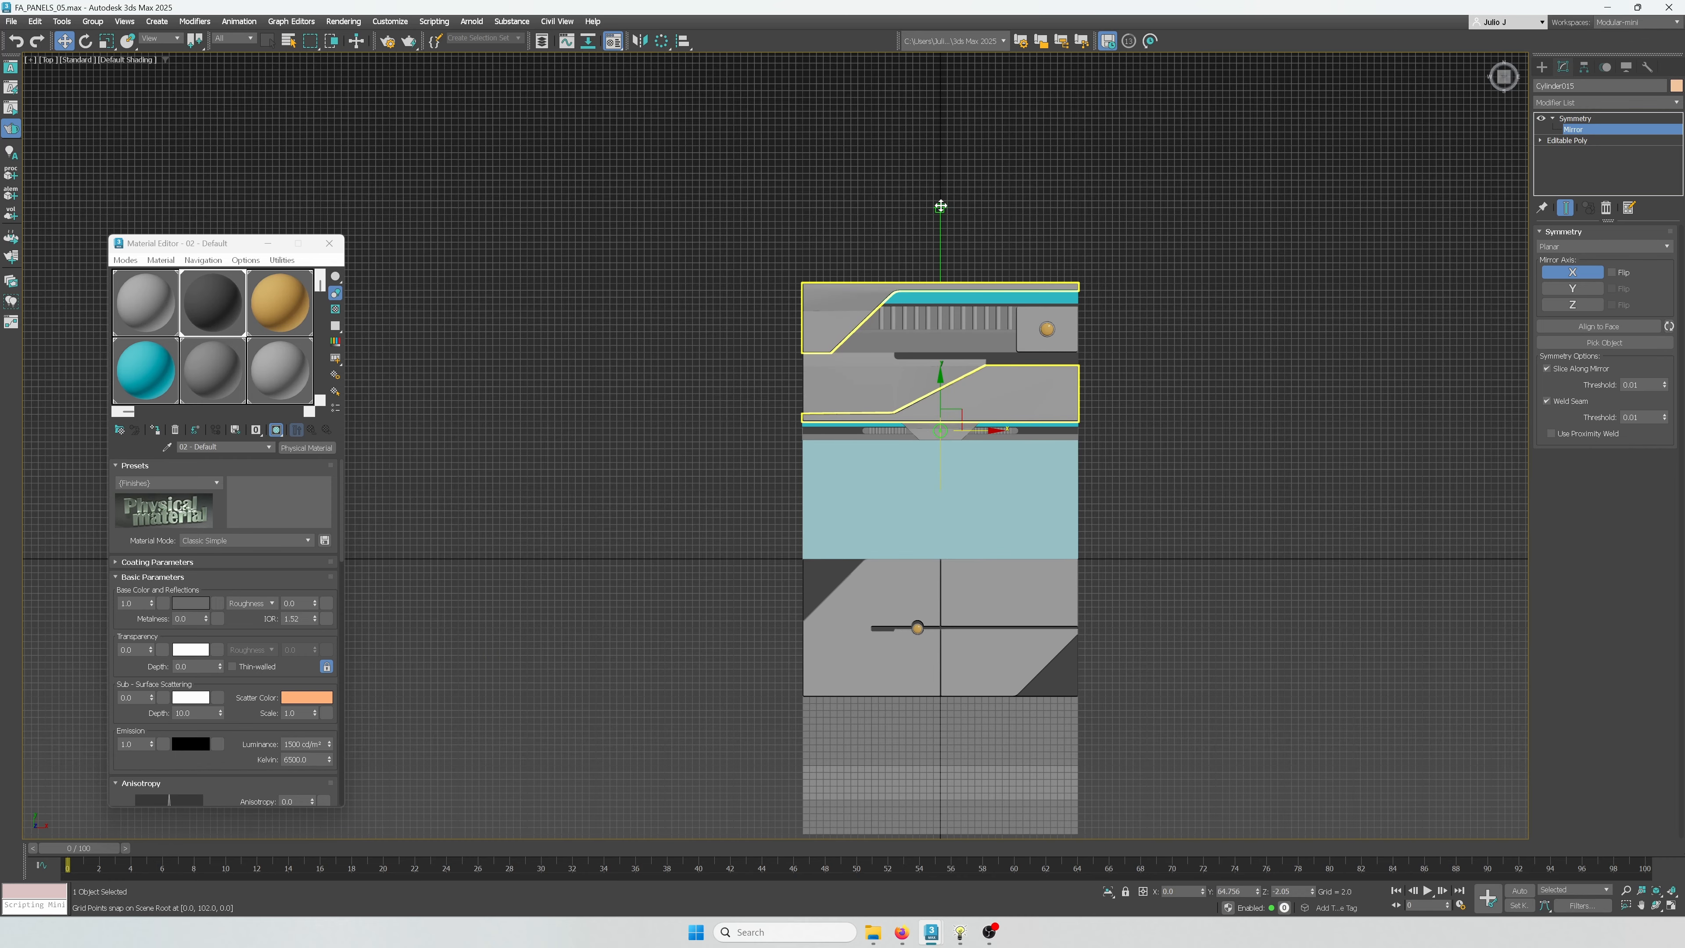
{"action": "scroll", "coordinate": [838, 418], "scroll_direction": "up", "scroll_amount": 5}
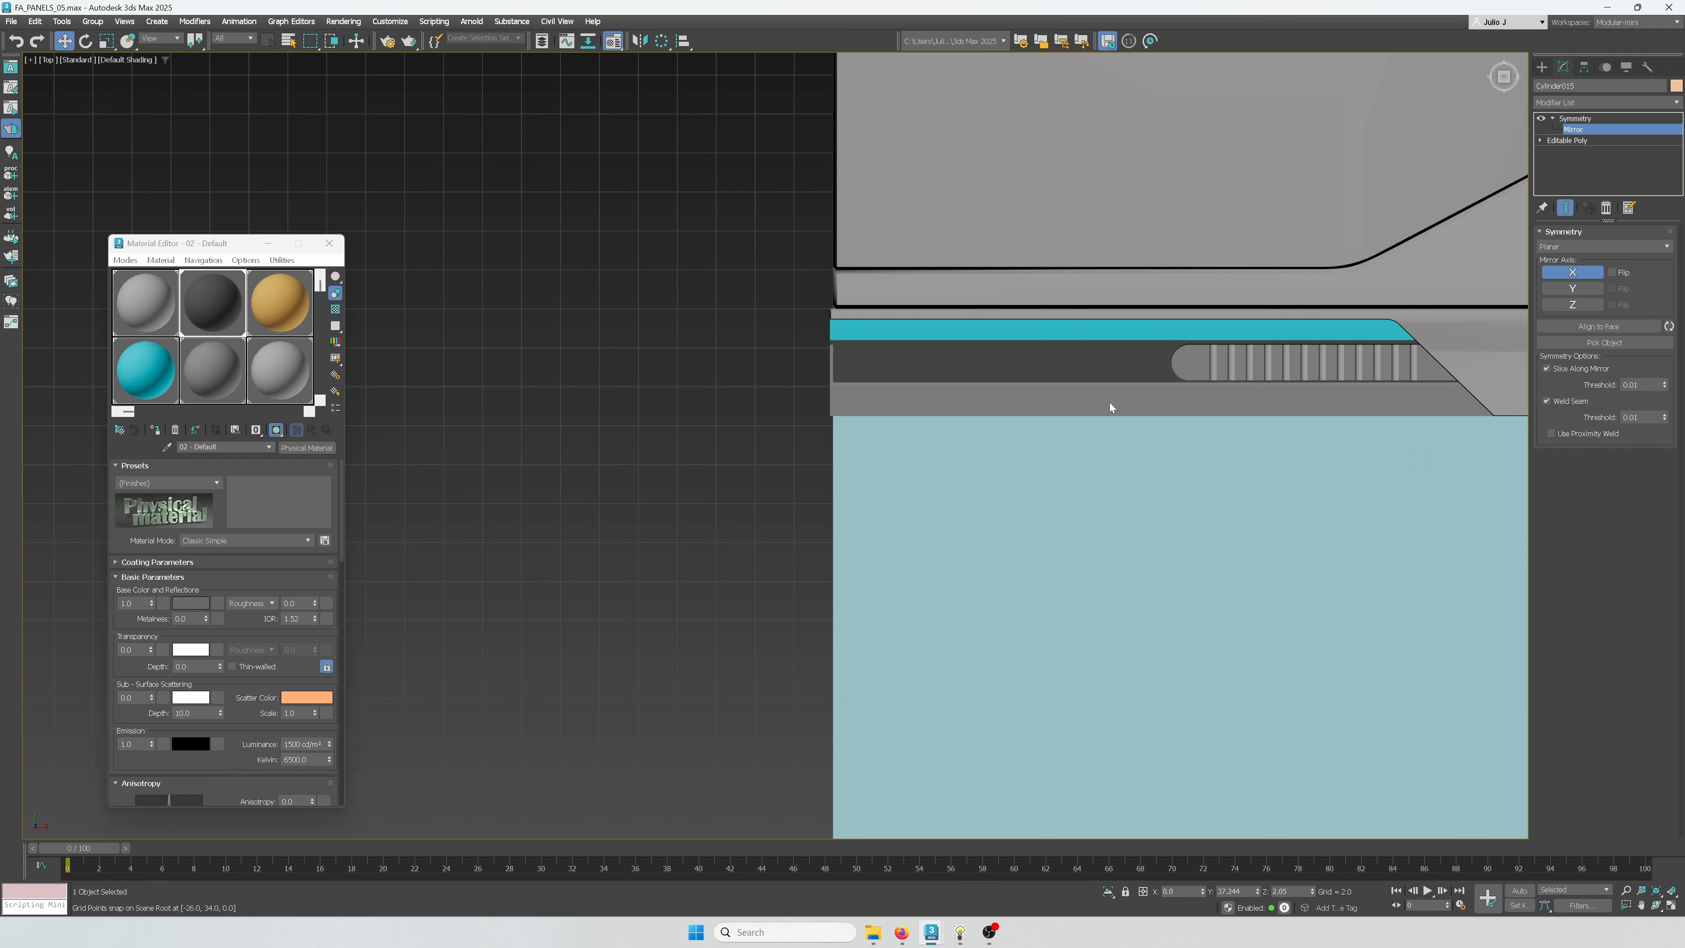
Convert the mirrored frame piece to an Editable Poly and deselect it
{"action": "right_click", "coordinate": [1056, 363]}
{"action": "mouse_move", "coordinate": [1087, 531]}
{"action": "left_click", "coordinate": [1031, 543]}
{"action": "left_click", "coordinate": [681, 413]}
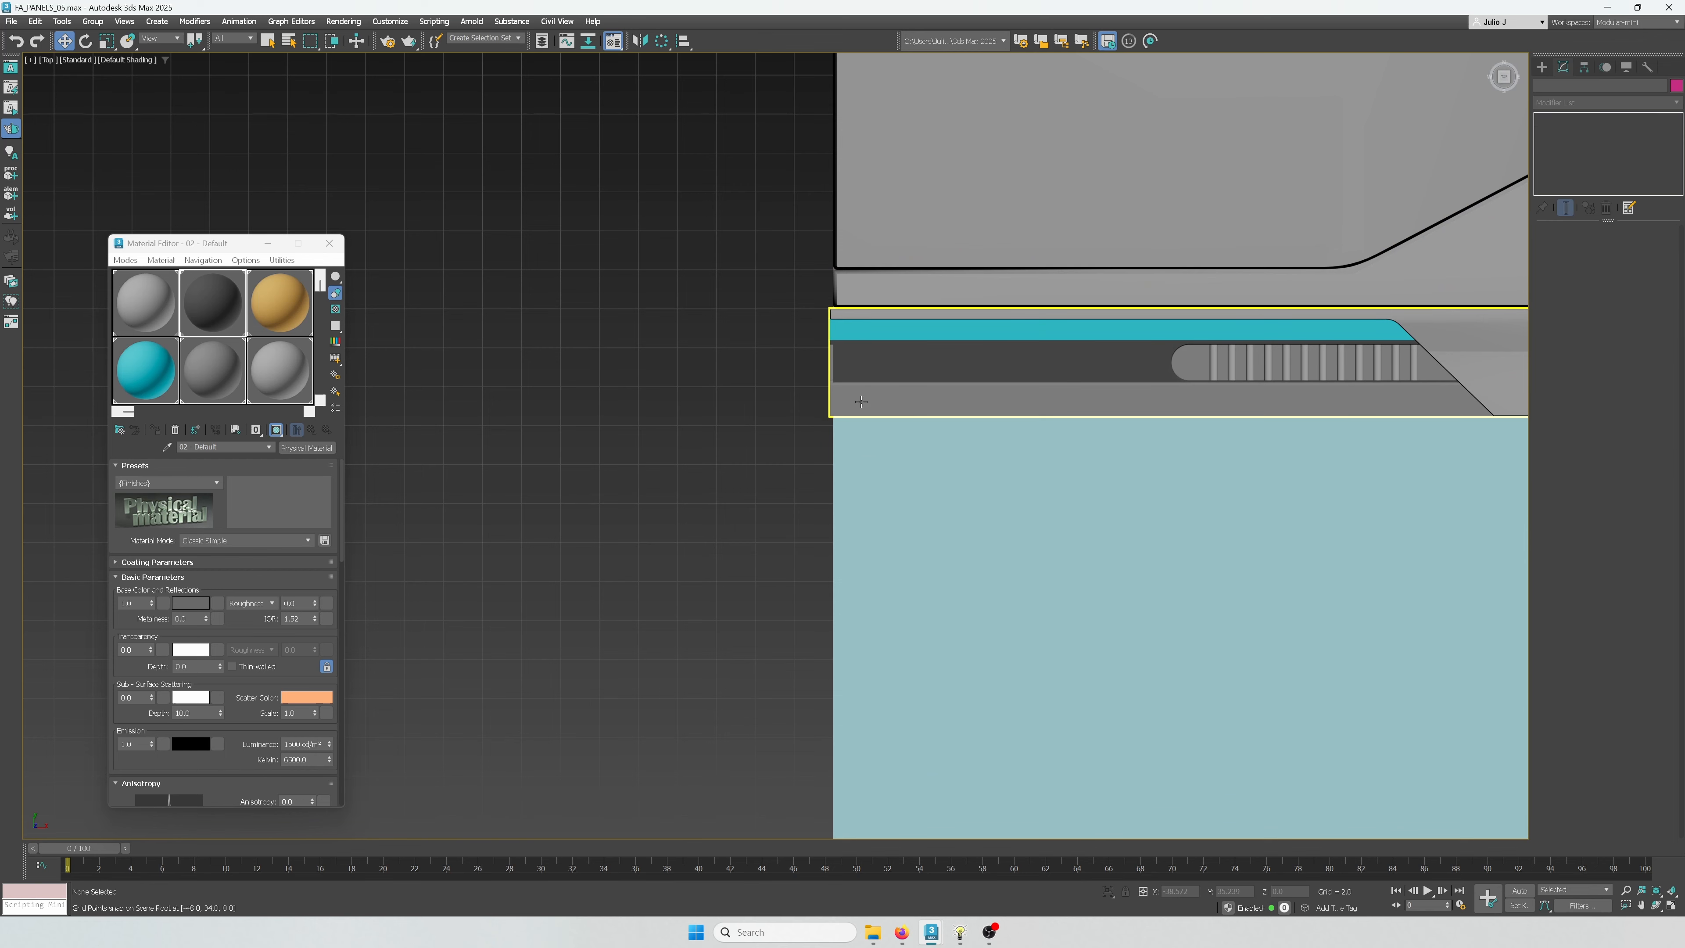
Shift the vertices at the slatted panel's left end inward to line up with the neighbouring panels' outer edge
{"action": "left_click", "coordinate": [861, 402]}
{"action": "left_click", "coordinate": [1571, 248]}
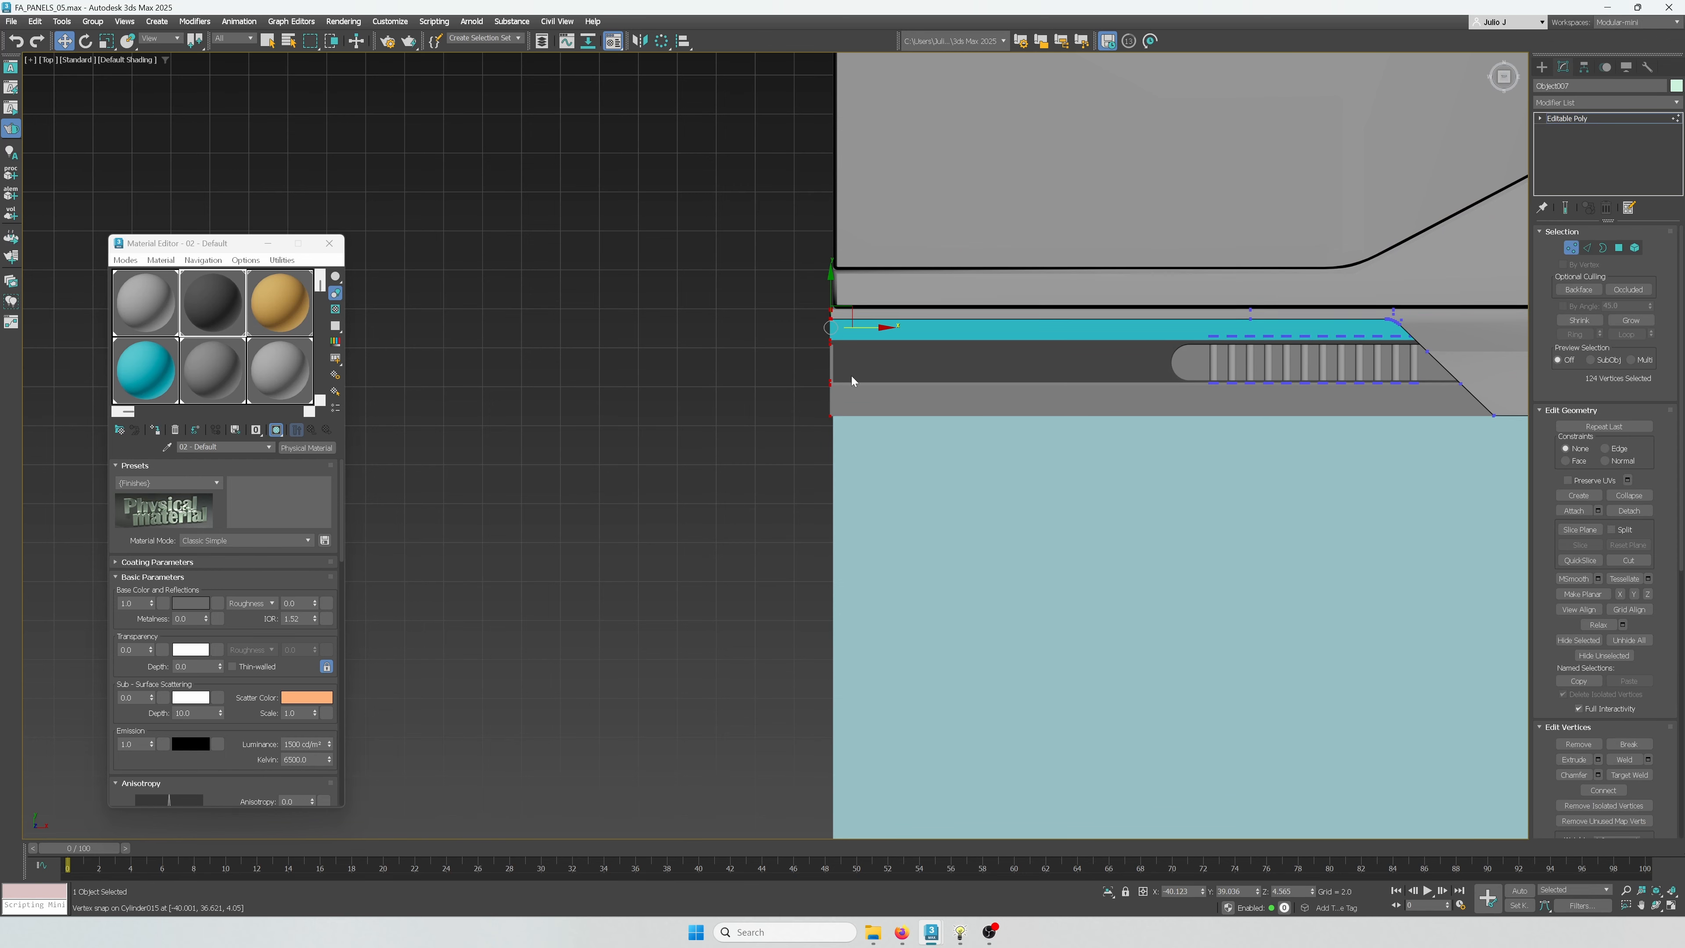
{"action": "scroll", "coordinate": [851, 379], "scroll_direction": "up", "scroll_amount": 3}
{"action": "left_click_drag", "start_coordinate": [838, 282], "coordinate": [843, 279]}
{"action": "scroll", "coordinate": [860, 377], "scroll_direction": "down", "scroll_amount": 5}
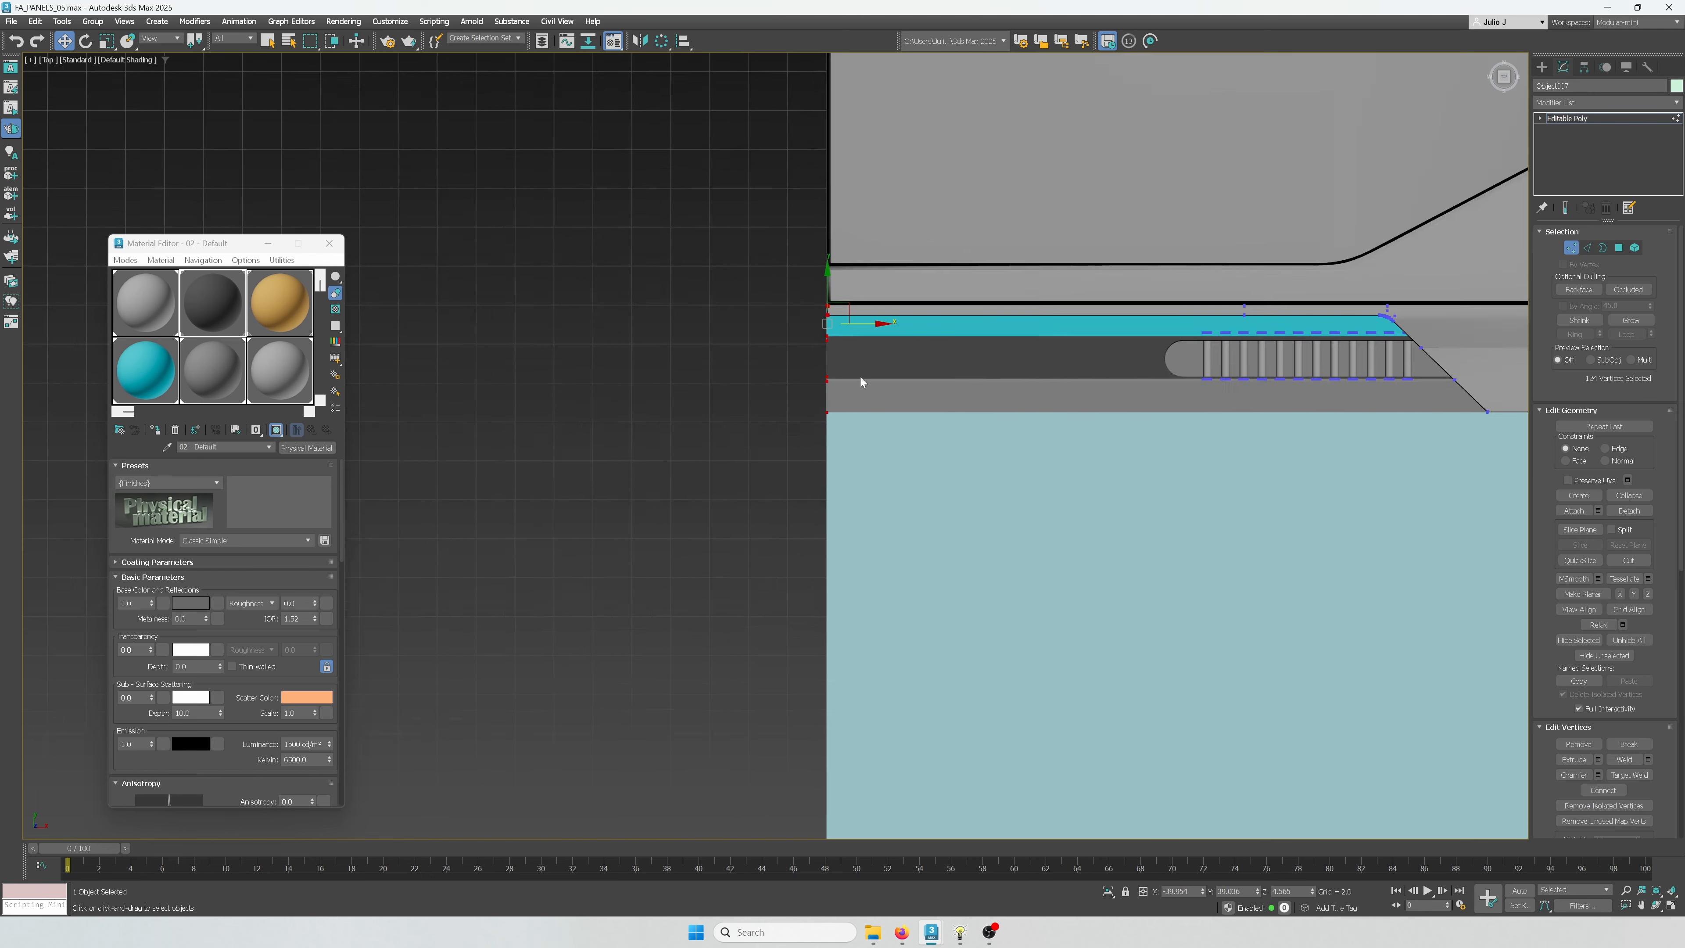
{"action": "scroll", "coordinate": [1101, 392], "scroll_direction": "up", "scroll_amount": 8}
{"action": "scroll", "coordinate": [989, 482], "scroll_direction": "down", "scroll_amount": 2}
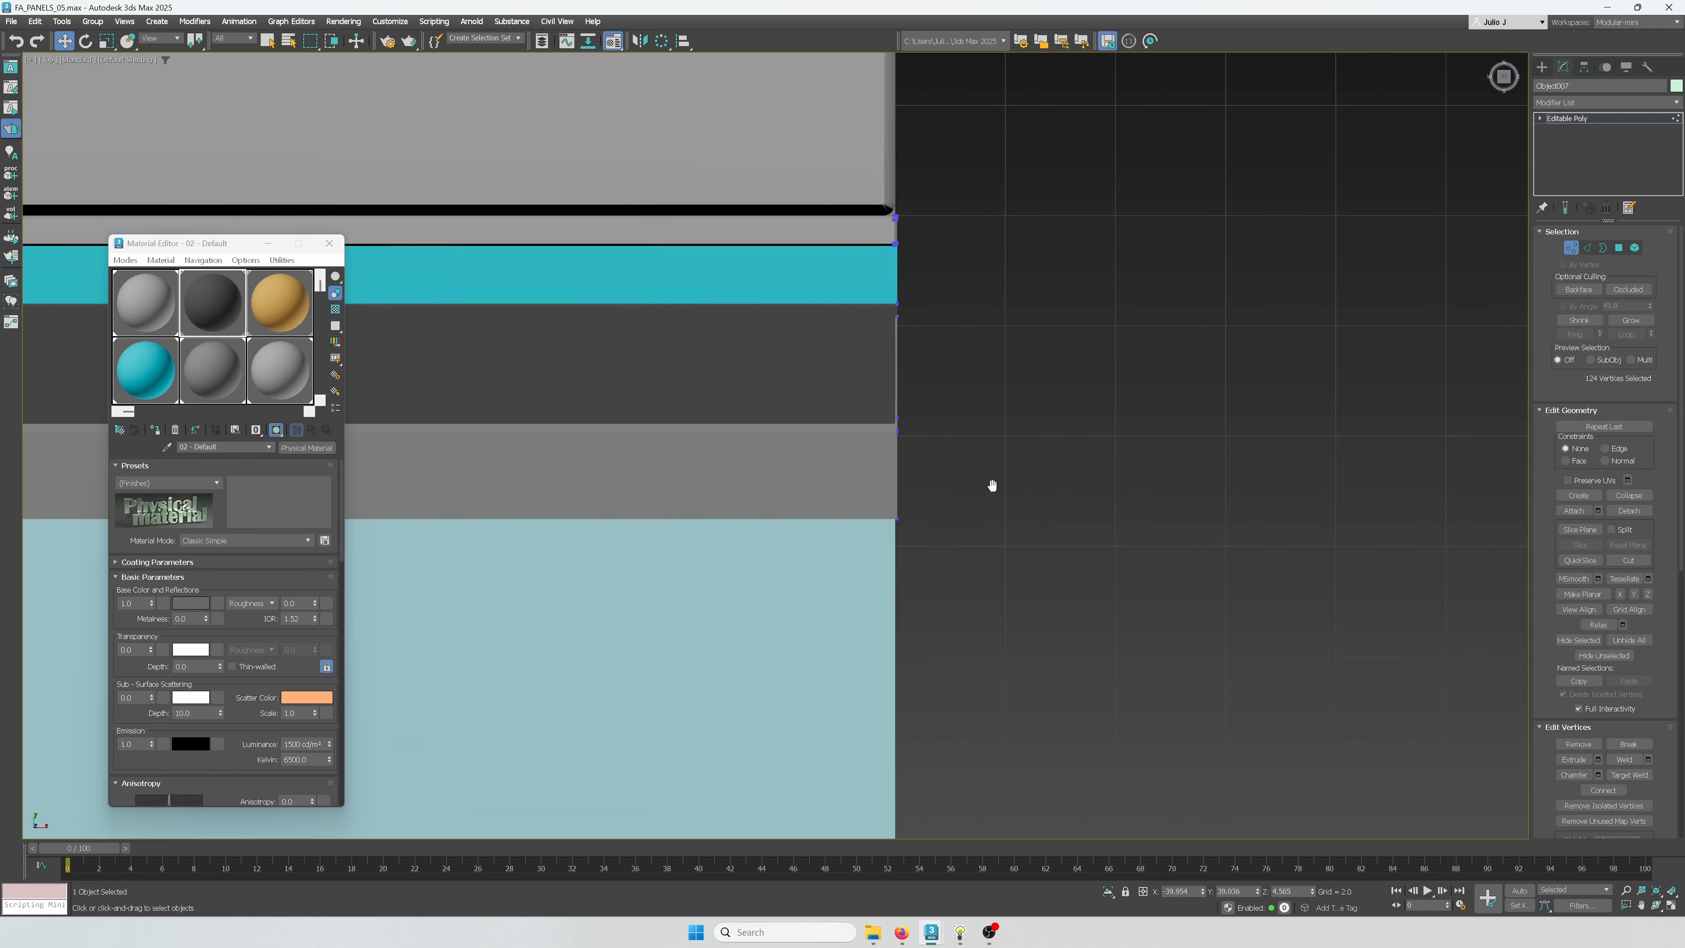
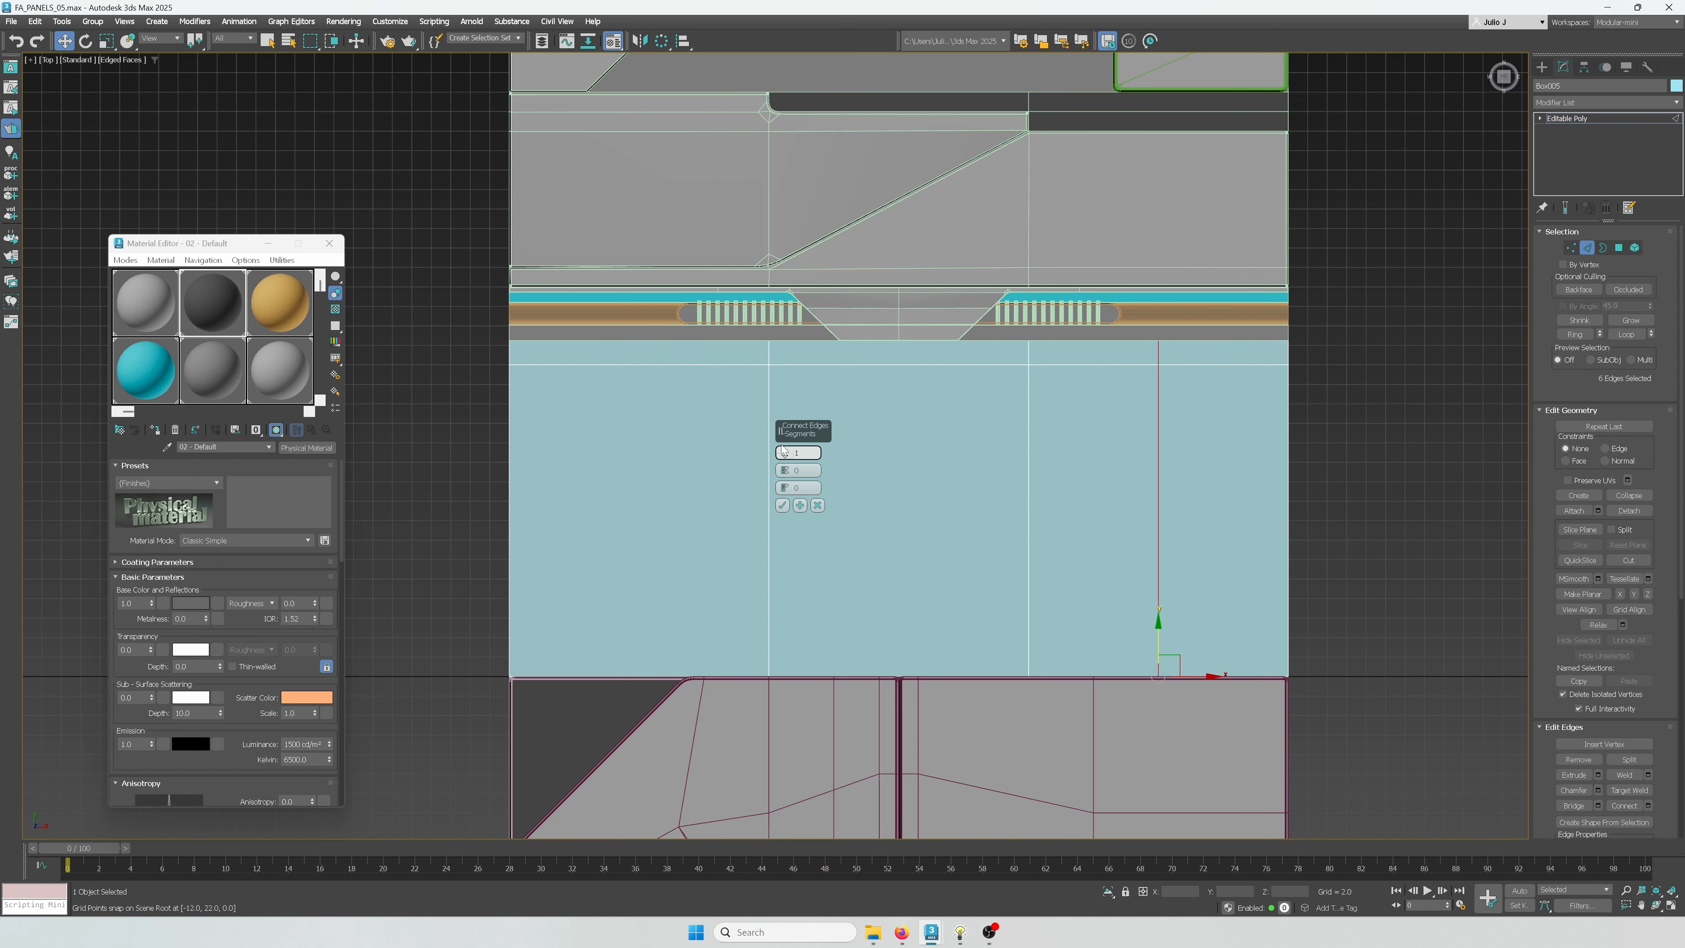
Connect the outer sections on both sides of the light-blue box with two vertical edge loops each
{"action": "left_click", "coordinate": [783, 450]}
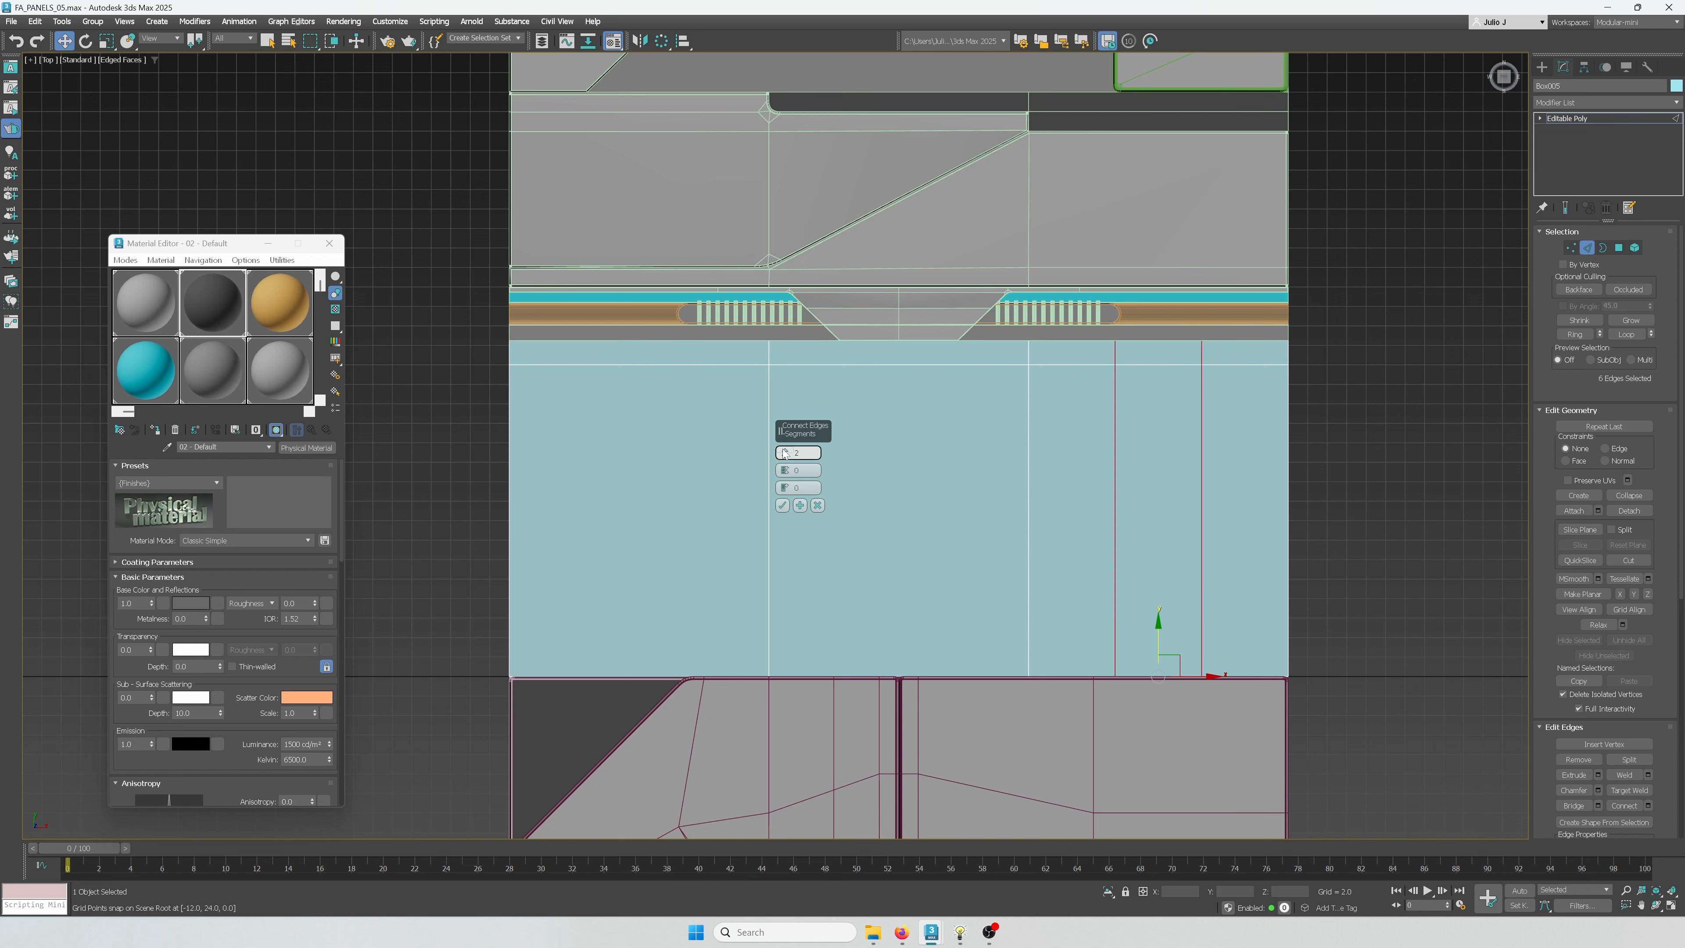
{"action": "left_click", "coordinate": [783, 506]}
{"action": "left_click", "coordinate": [686, 365]}
{"action": "key", "text": "alt+r"}
{"action": "key", "text": "ctrl+shift+e"}
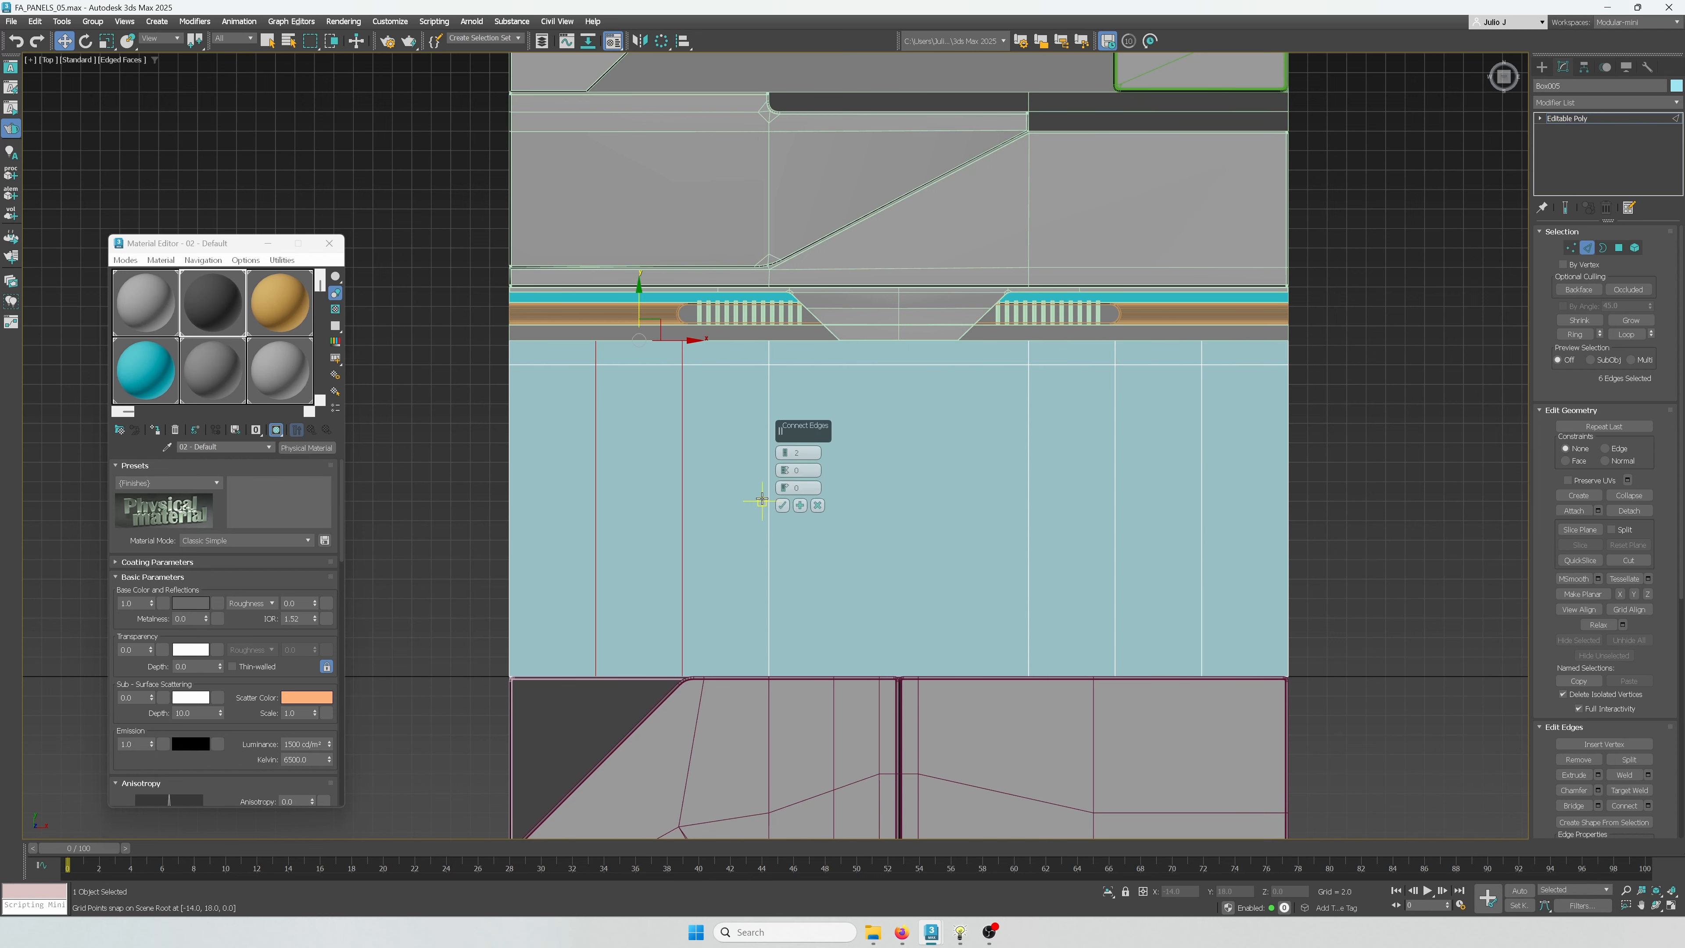
{"action": "left_click", "coordinate": [782, 488]}
Isolate the light-blue box and turn off its see-through display
{"action": "right_click", "coordinate": [1091, 442]}
{"action": "left_click", "coordinate": [1127, 314]}
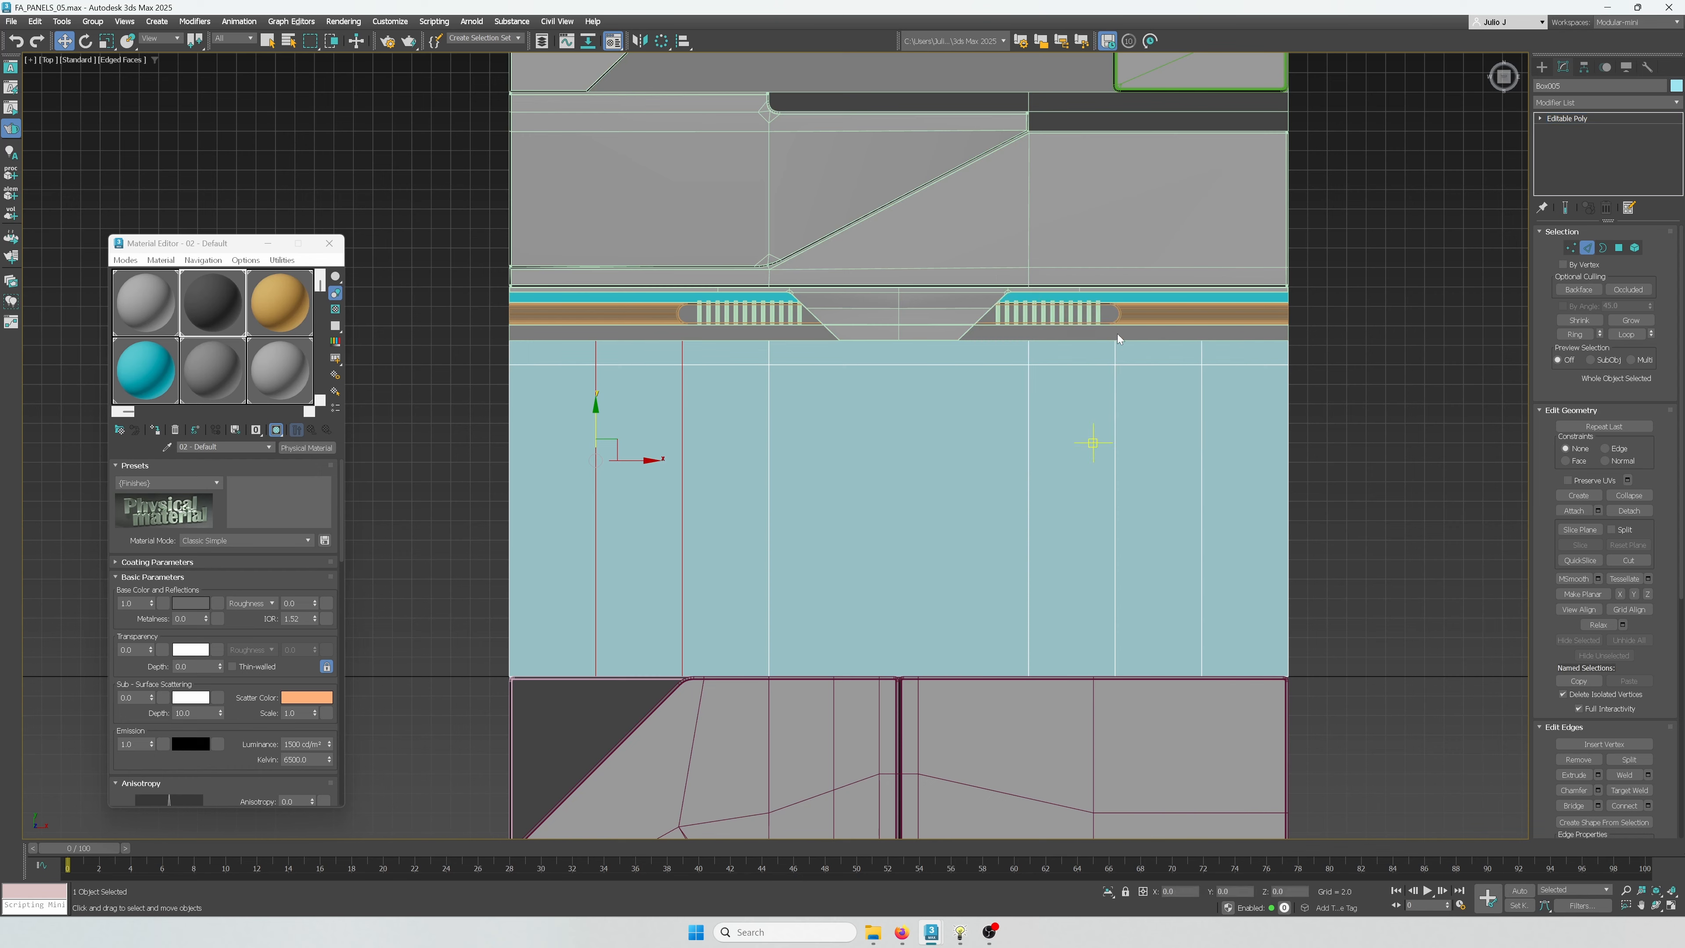
{"action": "key", "text": "alt+x"}
{"action": "left_click", "coordinate": [1251, 310]}
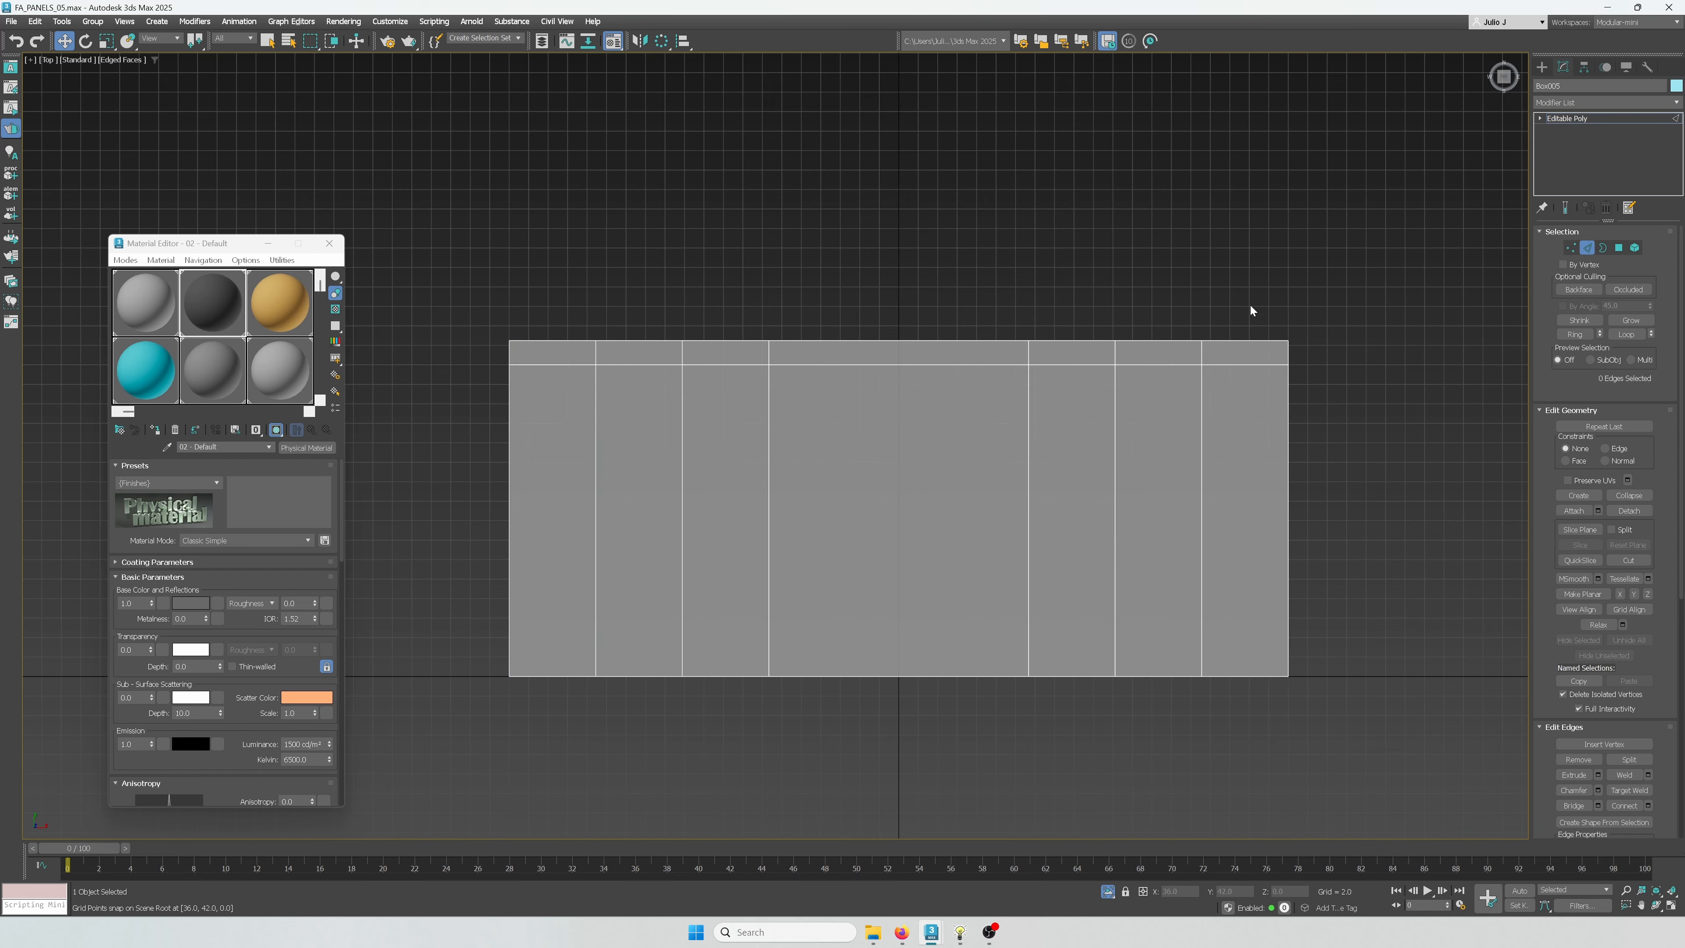
{"action": "scroll", "coordinate": [1213, 347], "scroll_direction": "up", "scroll_amount": 2}
{"action": "key", "text": "g"}
{"action": "key", "text": "g"}
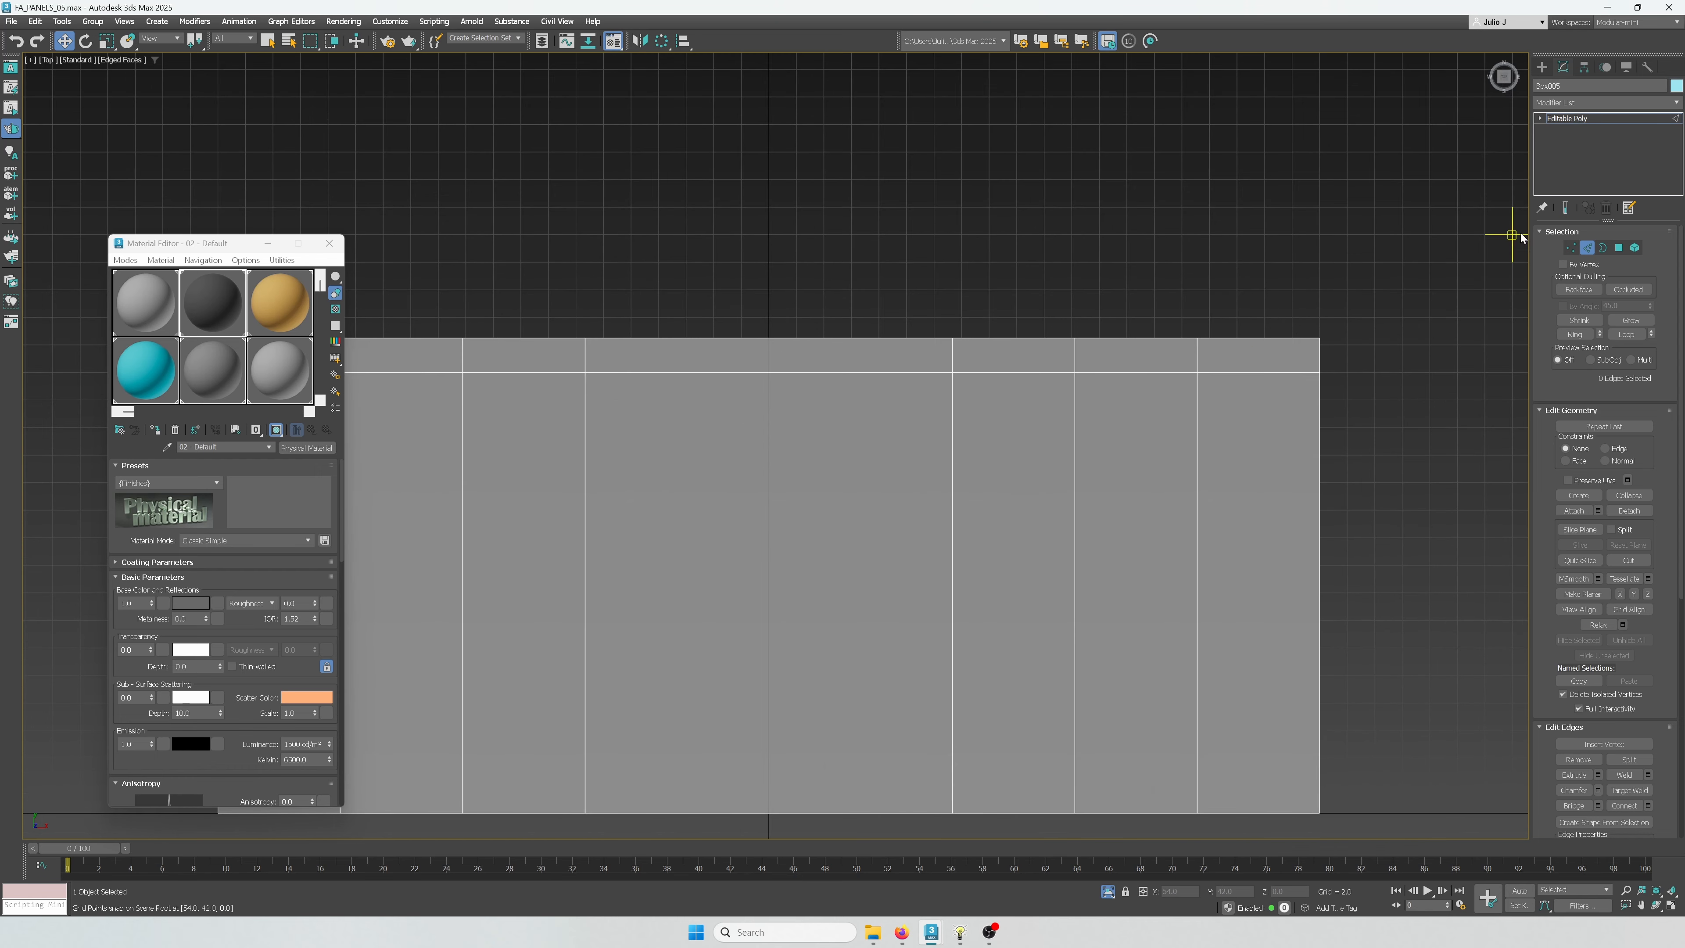
Lower the middle vertices of the box's upper horizontal edge line to form a recess outline with sloped sides
{"action": "left_click", "coordinate": [1571, 247]}
{"action": "scroll", "coordinate": [1042, 398], "scroll_direction": "down", "scroll_amount": 2}
{"action": "left_click_drag", "start_coordinate": [695, 394], "coordinate": [697, 379]}
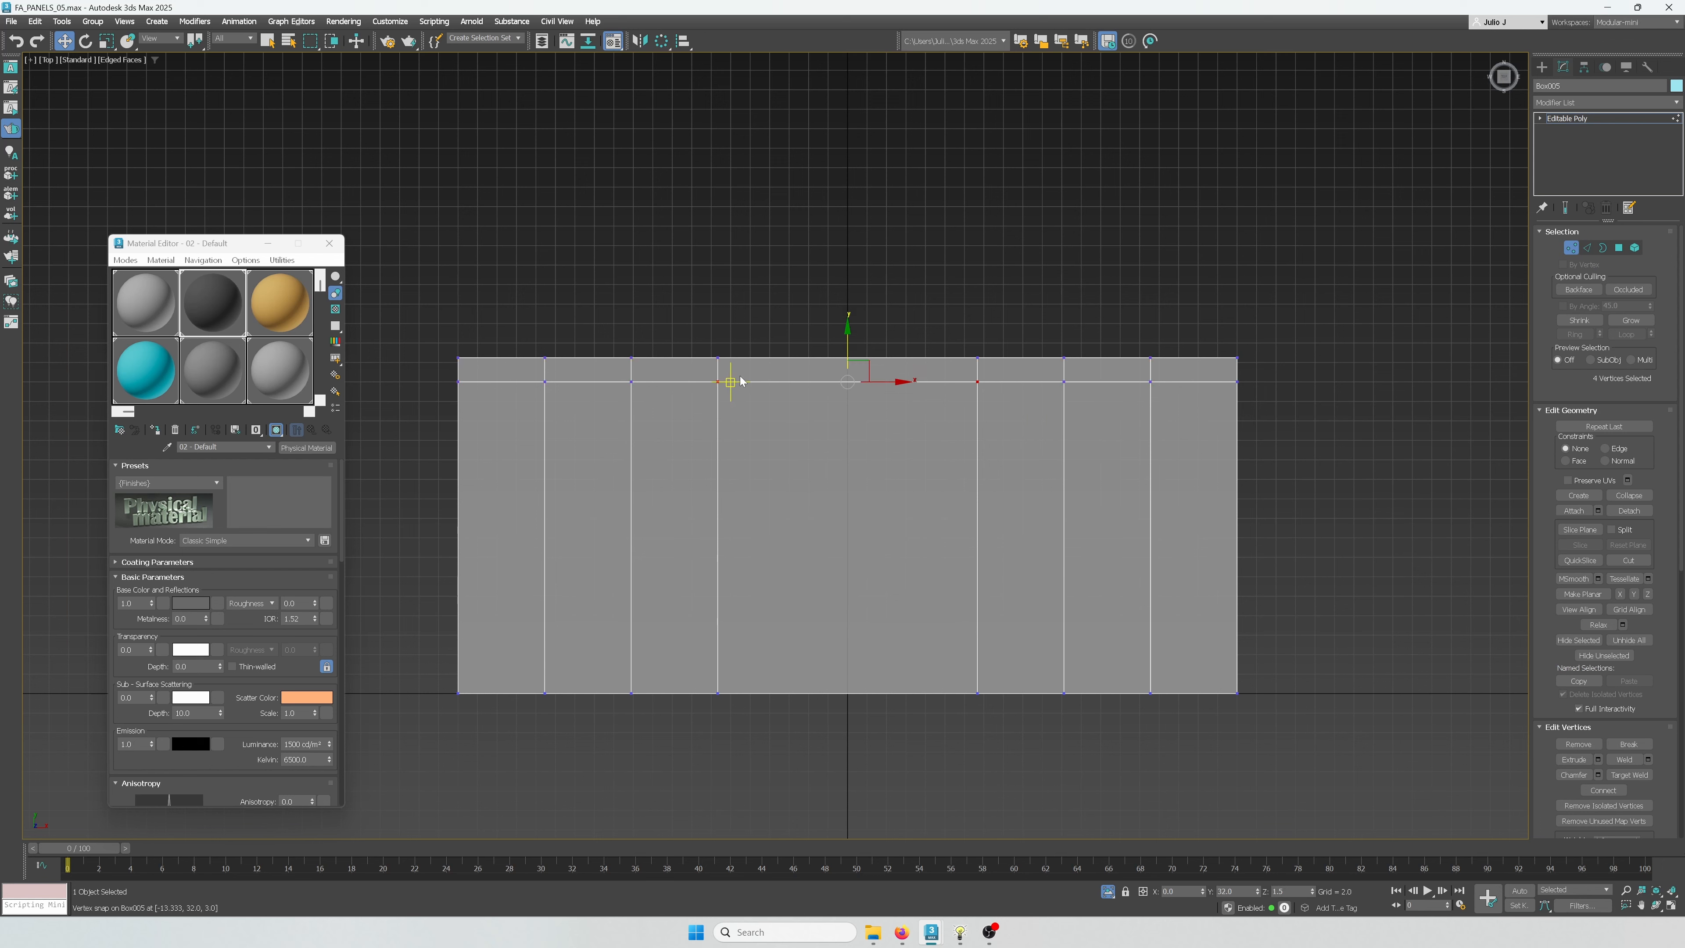
{"action": "left_click_drag", "start_coordinate": [848, 350], "coordinate": [1310, 440]}
{"action": "left_click", "coordinate": [1571, 247]}
Create a see-through guide box about 46 wide and 2 long, rotated 45 degrees across the recess's right slope
{"action": "left_click", "coordinate": [1542, 66]}
{"action": "left_click", "coordinate": [1569, 151]}
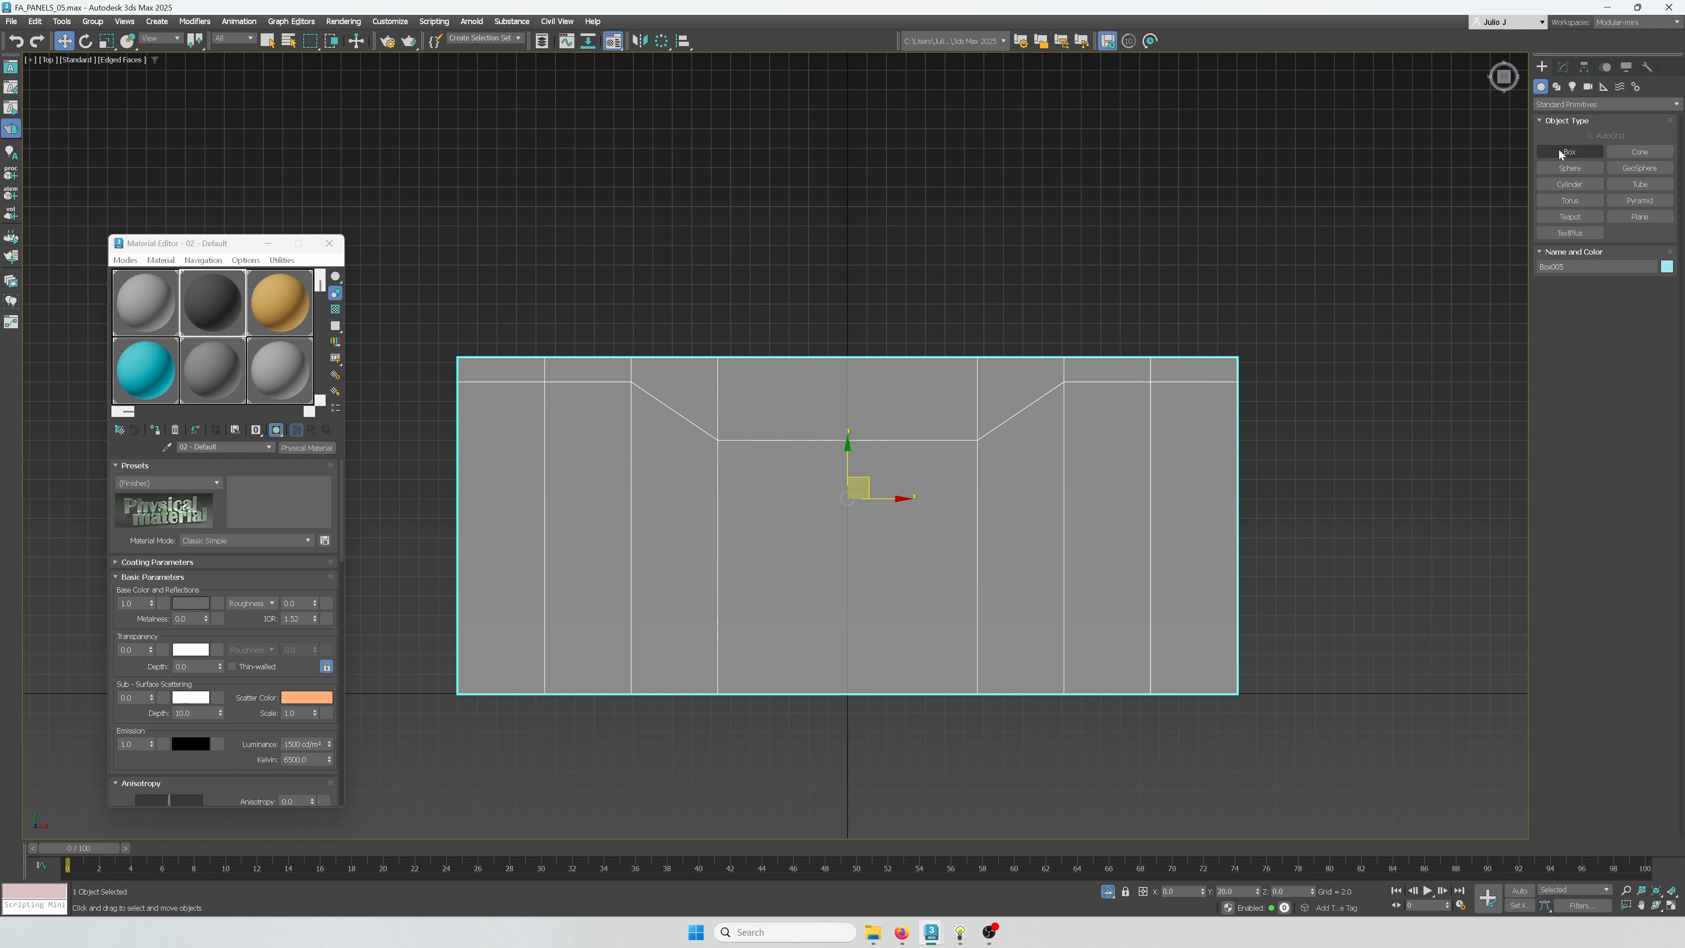
{"action": "left_click_drag", "start_coordinate": [827, 284], "coordinate": [1276, 303]}
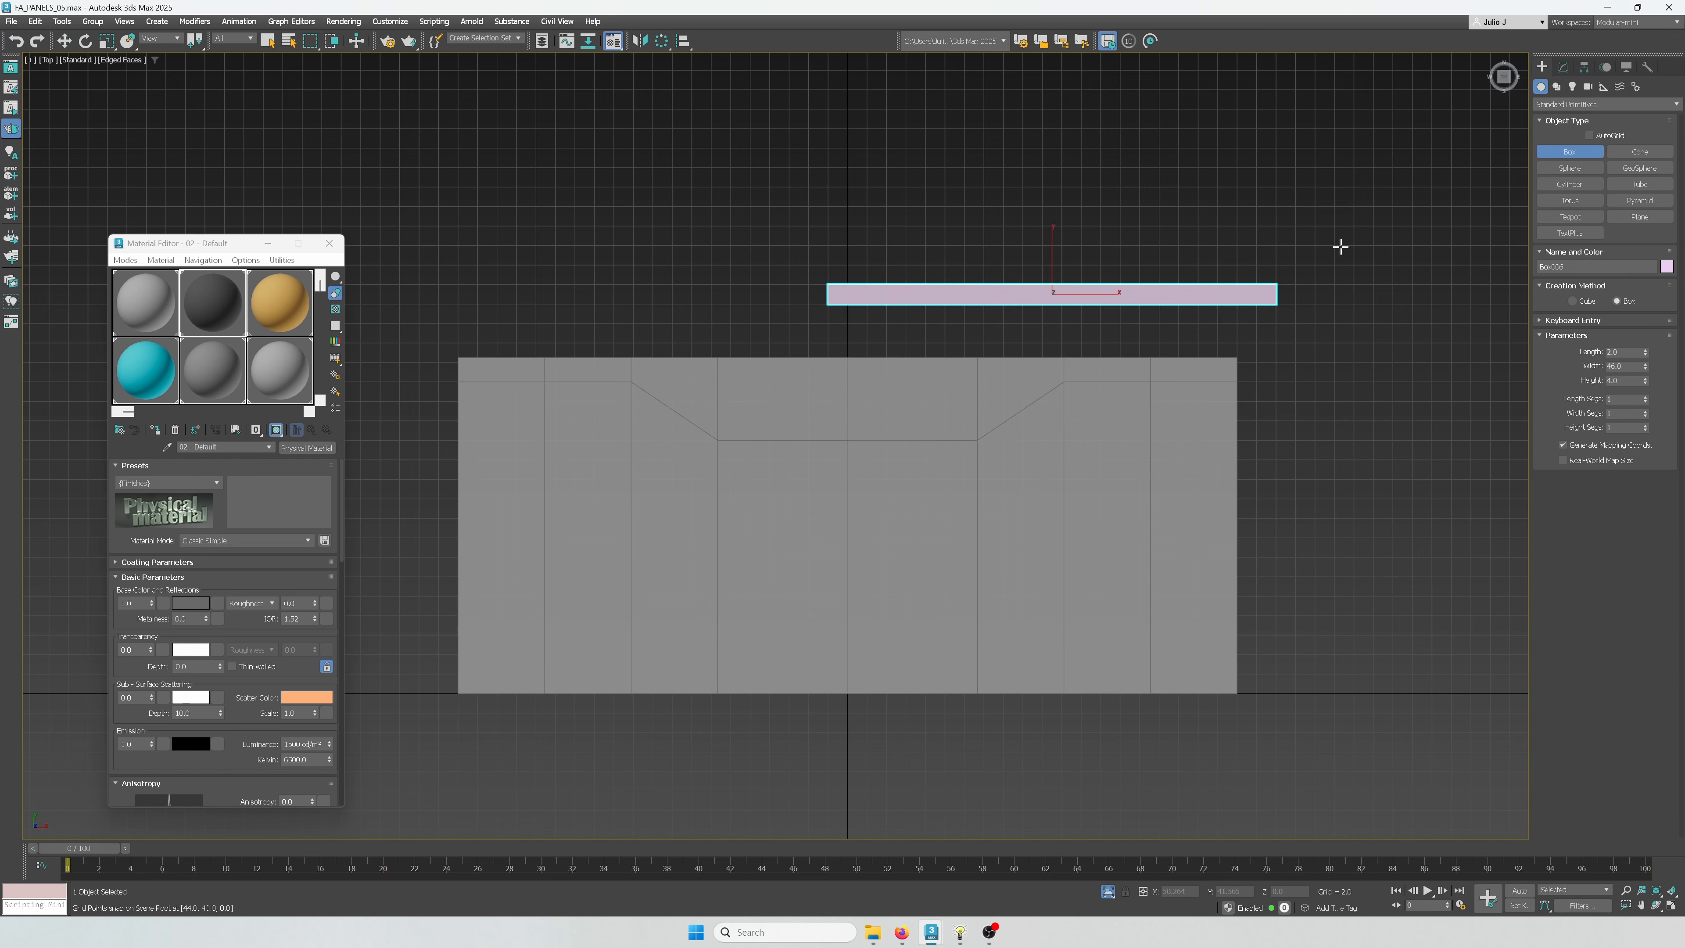
{"action": "key", "text": "e"}
{"action": "left_click_drag", "start_coordinate": [1064, 282], "coordinate": [1056, 380]}
{"action": "key", "text": "w"}
{"action": "key", "text": "alt+x"}
{"action": "scroll", "coordinate": [1073, 377], "scroll_direction": "up", "scroll_amount": 3}
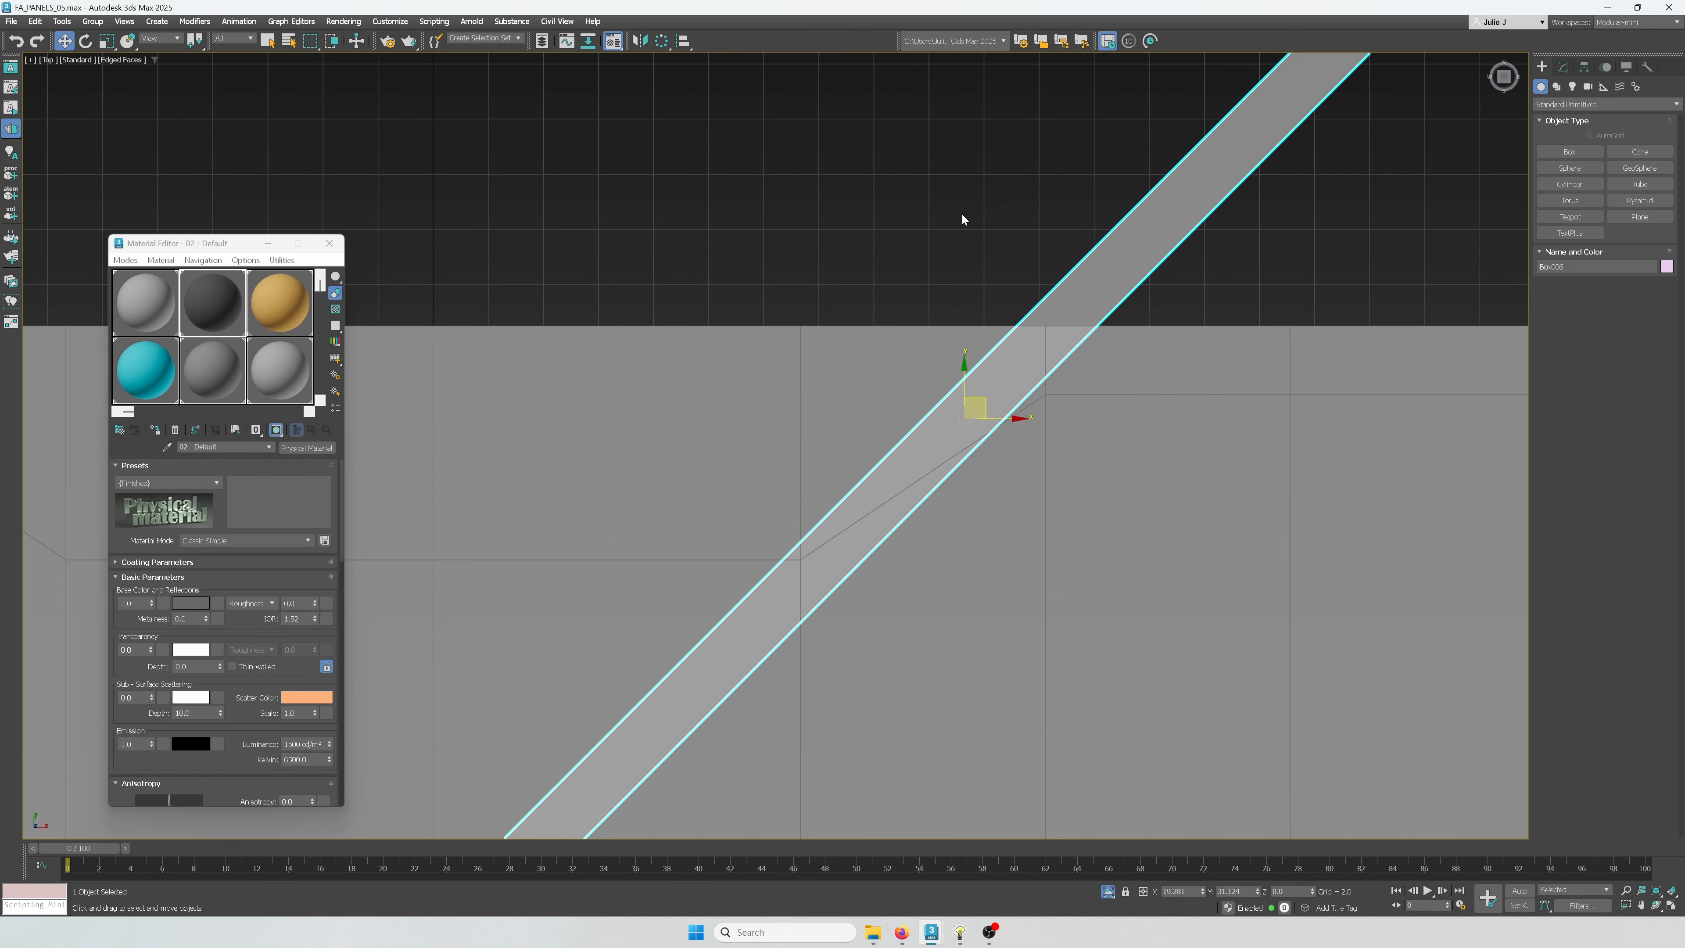
Lower the four vertices along the light-blue box's recess floor so the sloped sides match the guide's 45-degree angle
{"action": "left_click", "coordinate": [962, 215]}
{"action": "left_click", "coordinate": [1036, 509]}
{"action": "scroll", "coordinate": [1036, 509], "scroll_direction": "down", "scroll_amount": 2}
{"action": "left_click", "coordinate": [1563, 66]}
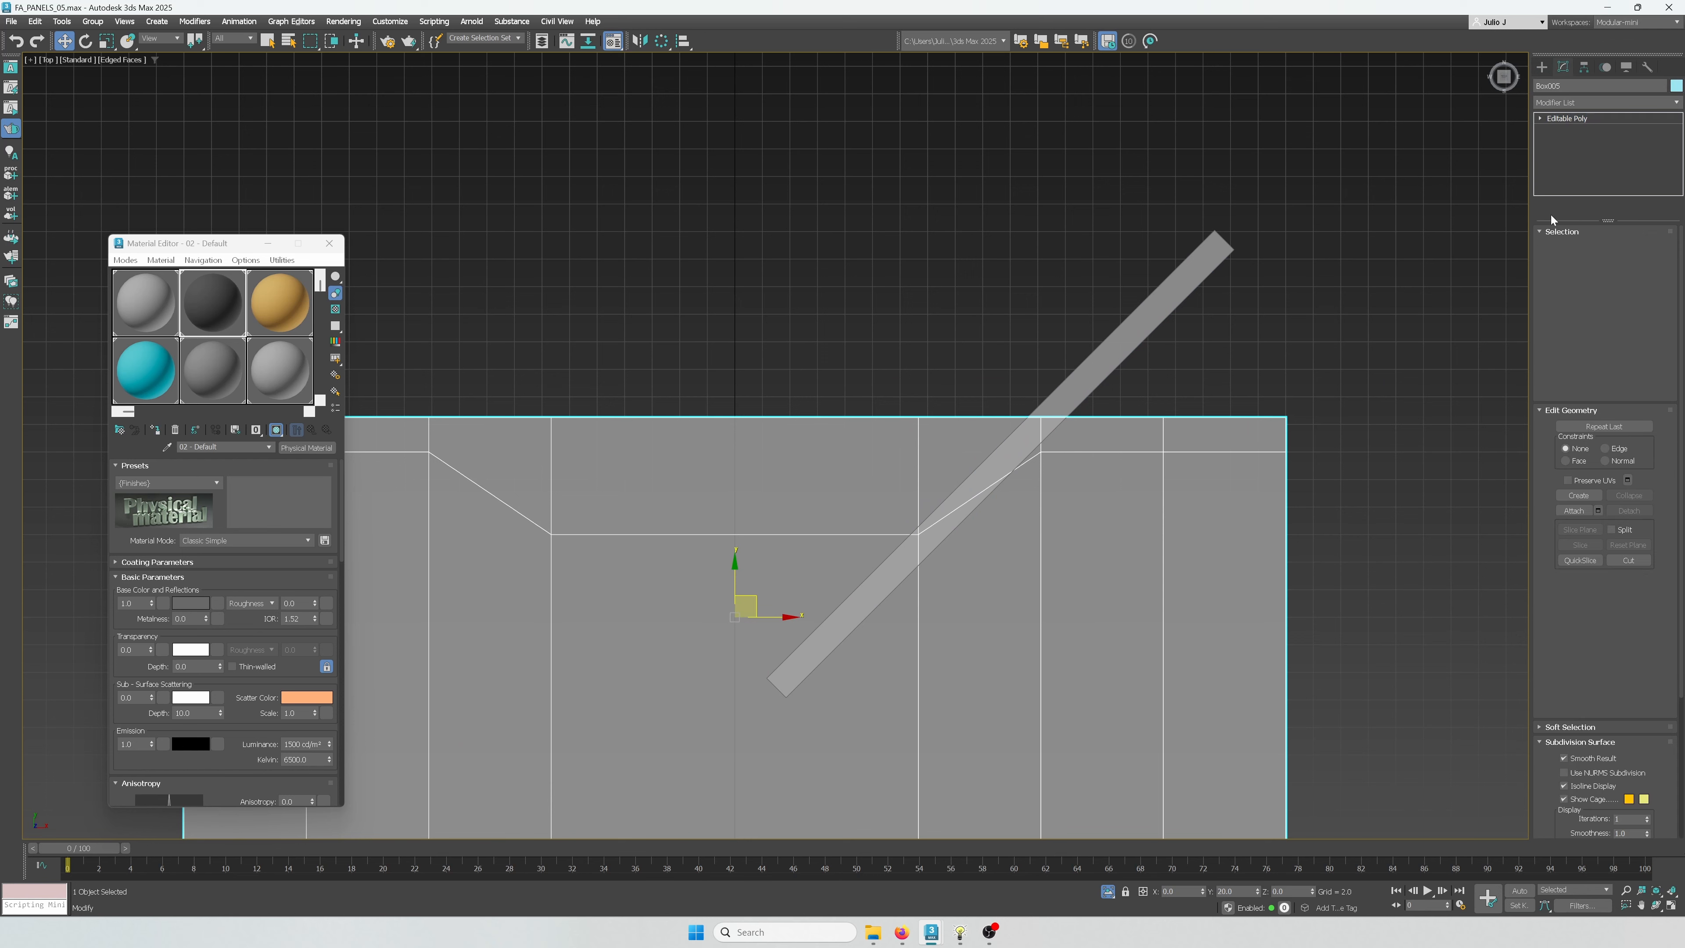
{"action": "key", "text": "1"}
{"action": "left_click_drag", "start_coordinate": [950, 573], "coordinate": [801, 574]}
{"action": "scroll", "coordinate": [801, 574], "scroll_direction": "down", "scroll_amount": 3}
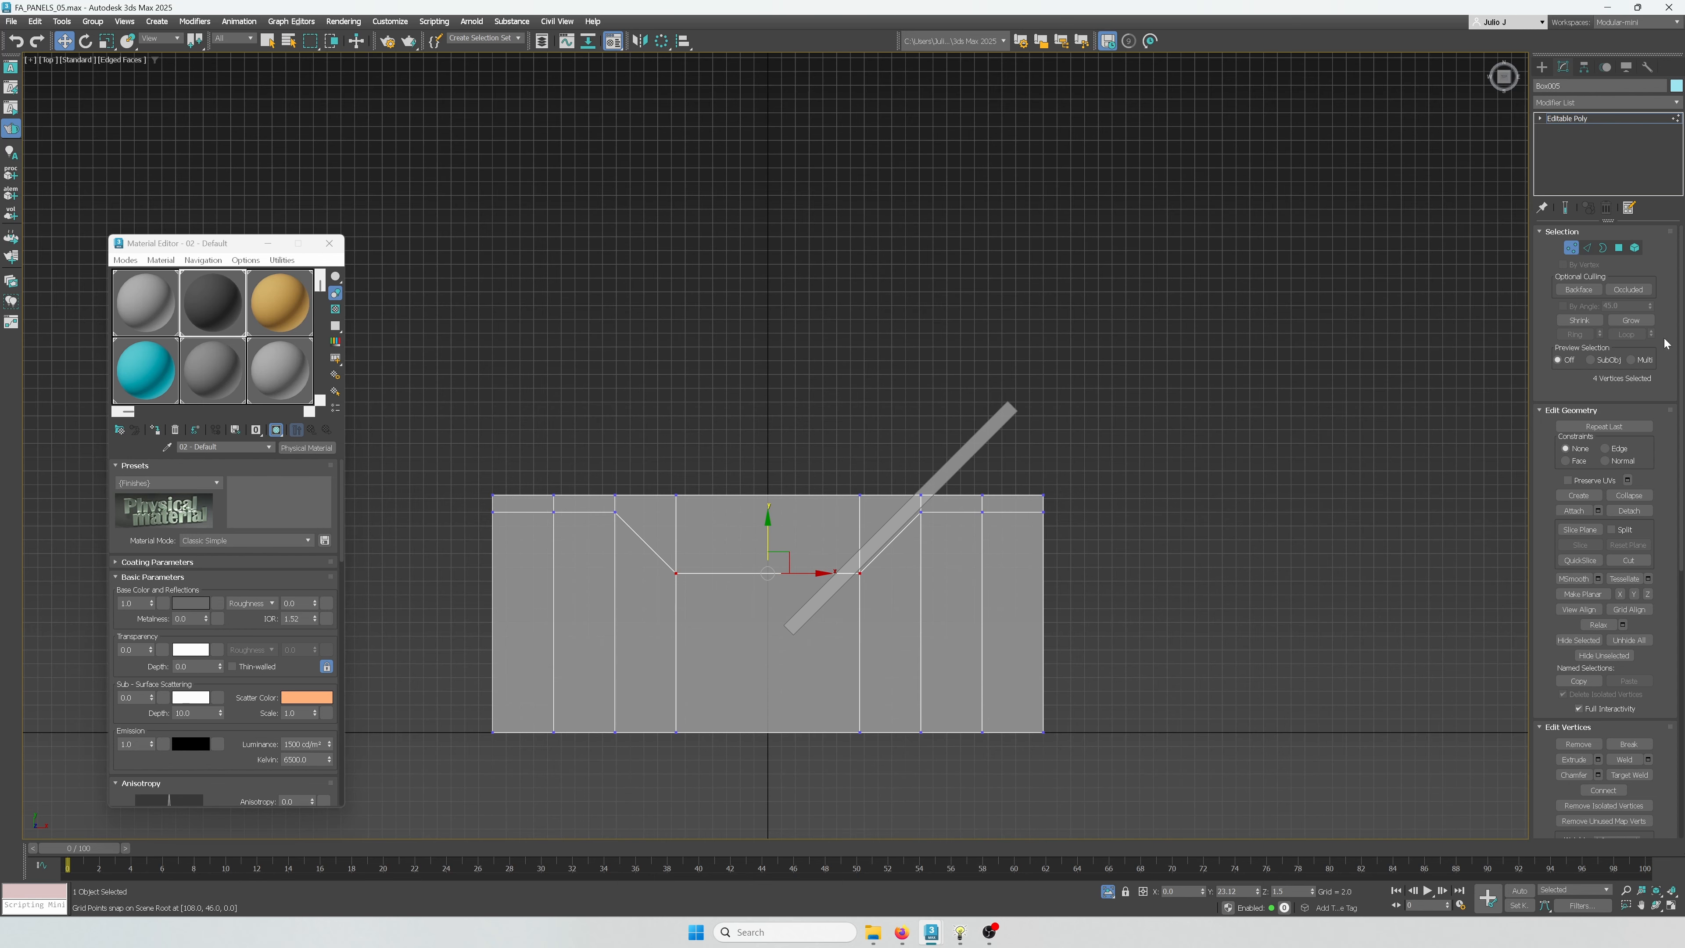
Delete the slanted guide box and end the isolation of the light-blue box
{"action": "left_click", "coordinate": [1572, 249]}
{"action": "left_click", "coordinate": [911, 505]}
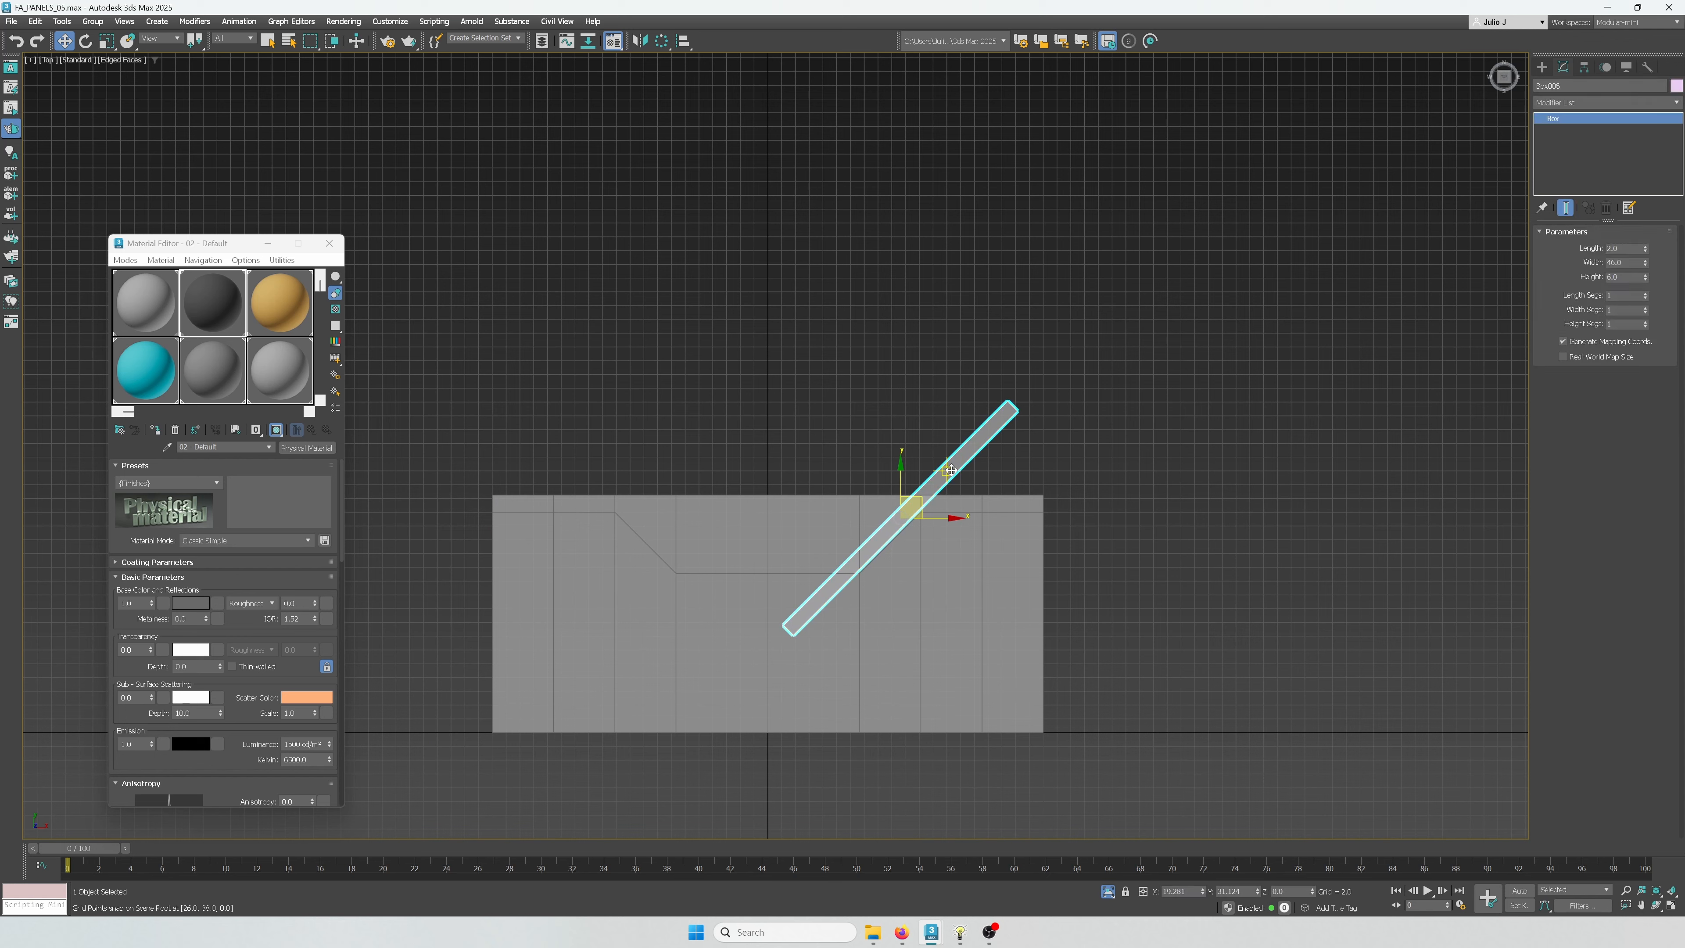
{"action": "key", "text": "Delete"}
{"action": "left_click", "coordinate": [681, 606]}
{"action": "right_click", "coordinate": [715, 590]}
{"action": "left_click", "coordinate": [757, 478]}
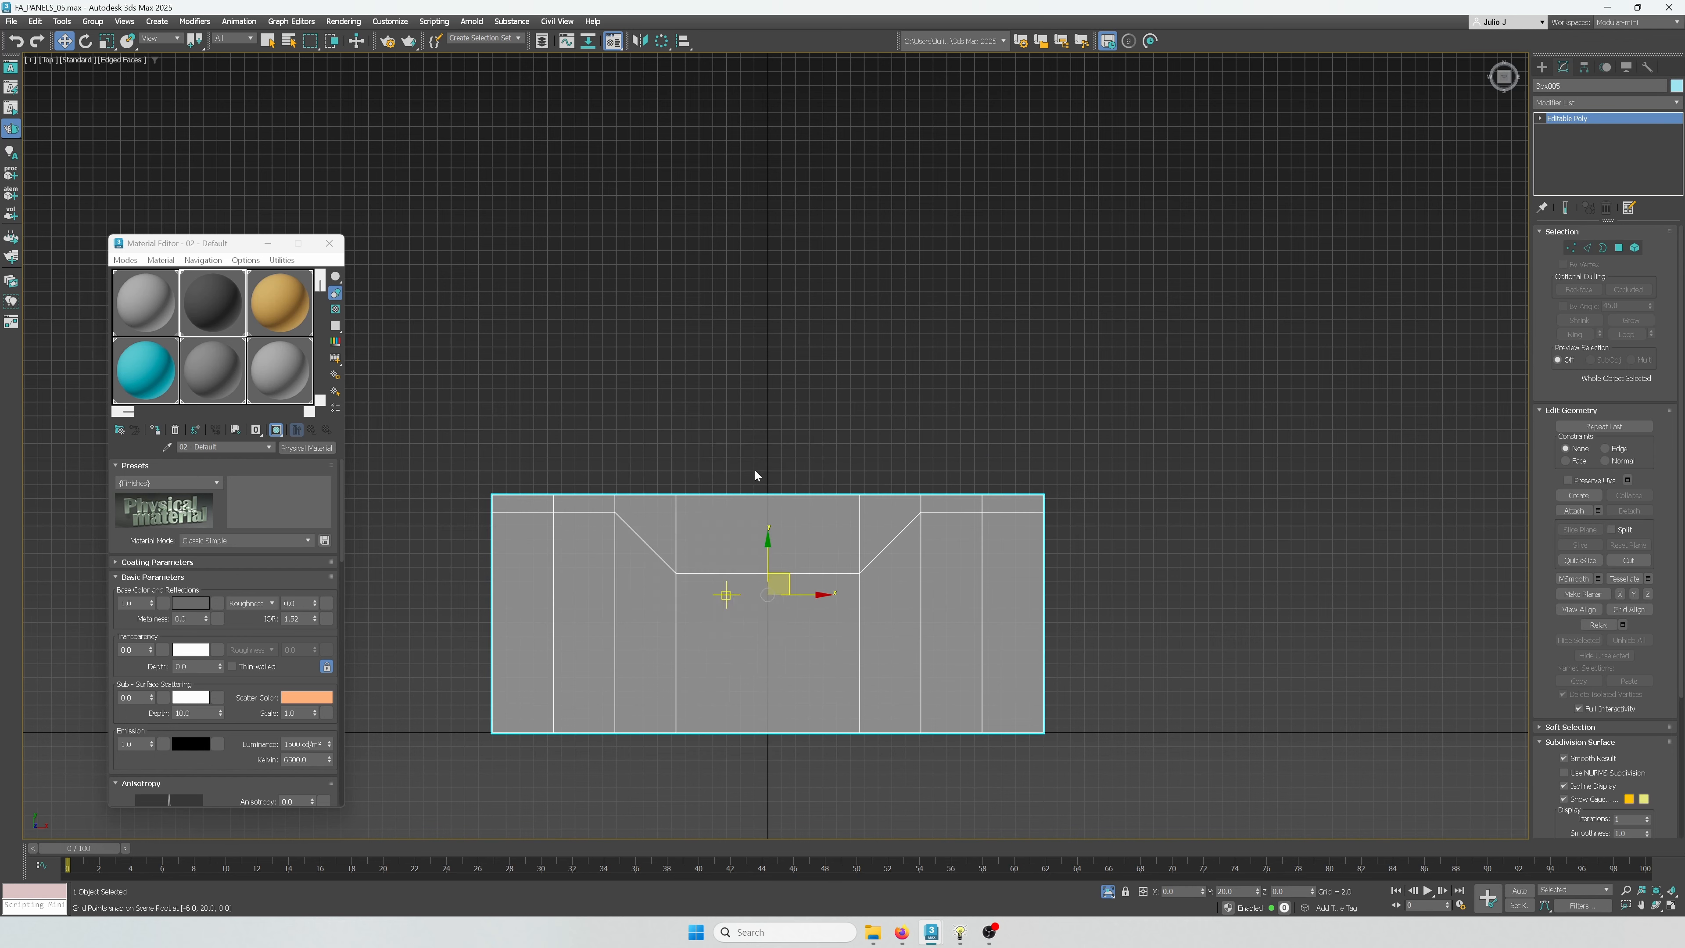
{"action": "left_click", "coordinate": [1152, 530]}
{"action": "left_click", "coordinate": [851, 540]}
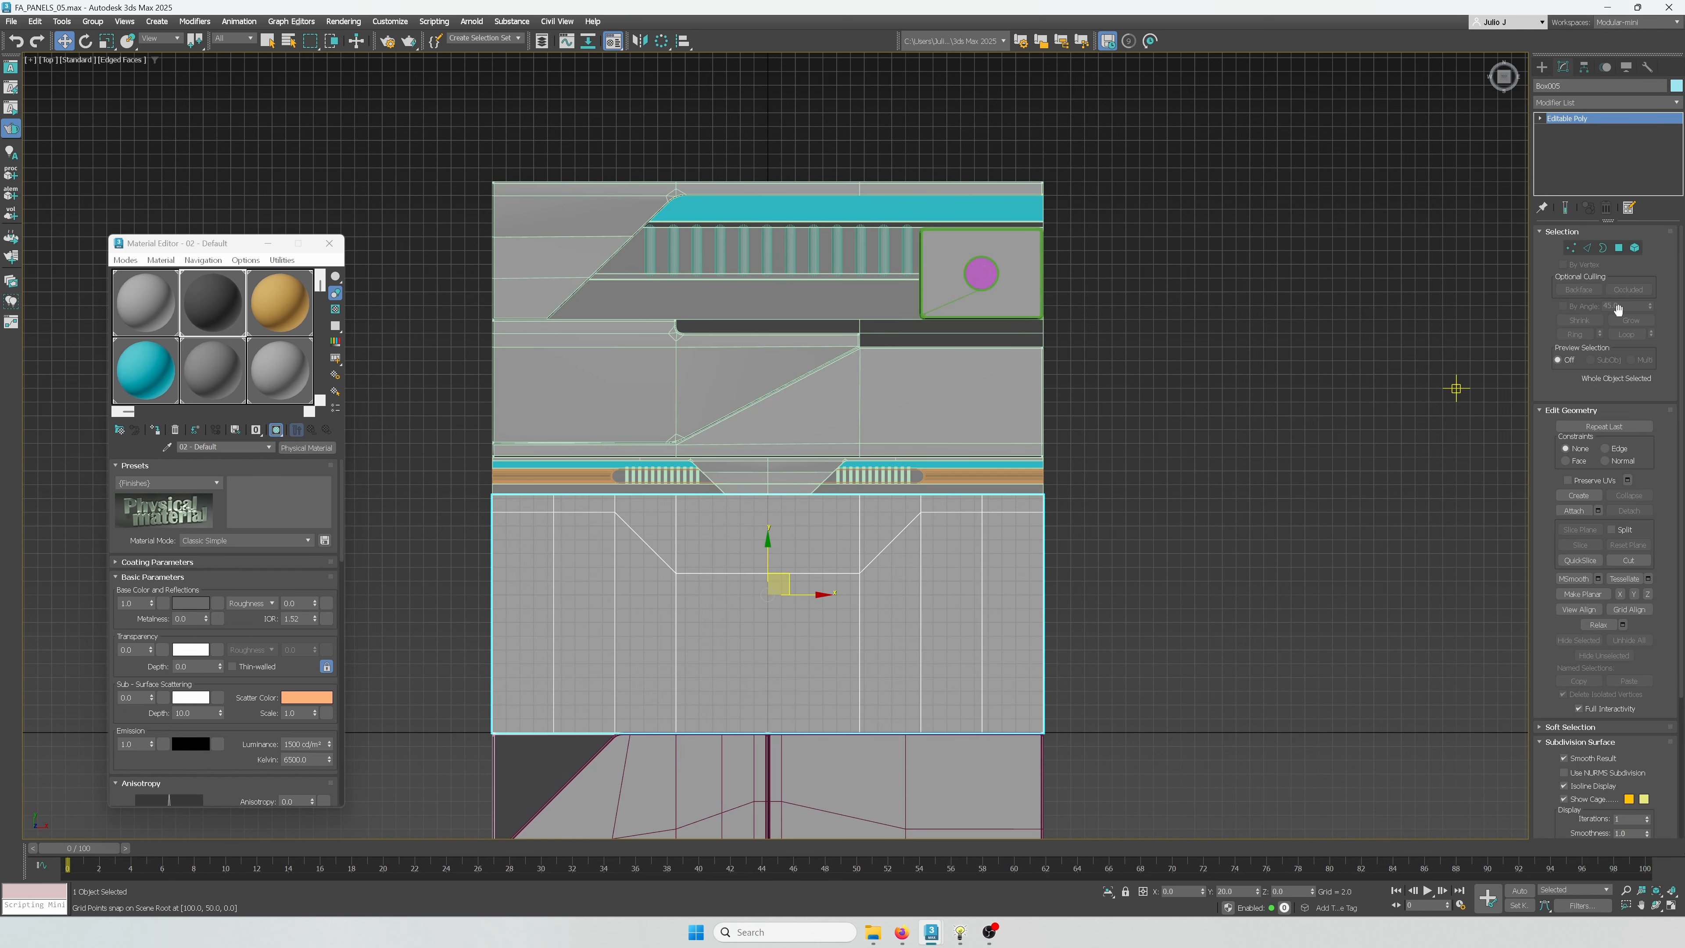
Detach all polygons below the recess outline of the light-blue box as a separate object
{"action": "left_click", "coordinate": [1618, 248]}
{"action": "left_click_drag", "start_coordinate": [1183, 617], "coordinate": [443, 677]}
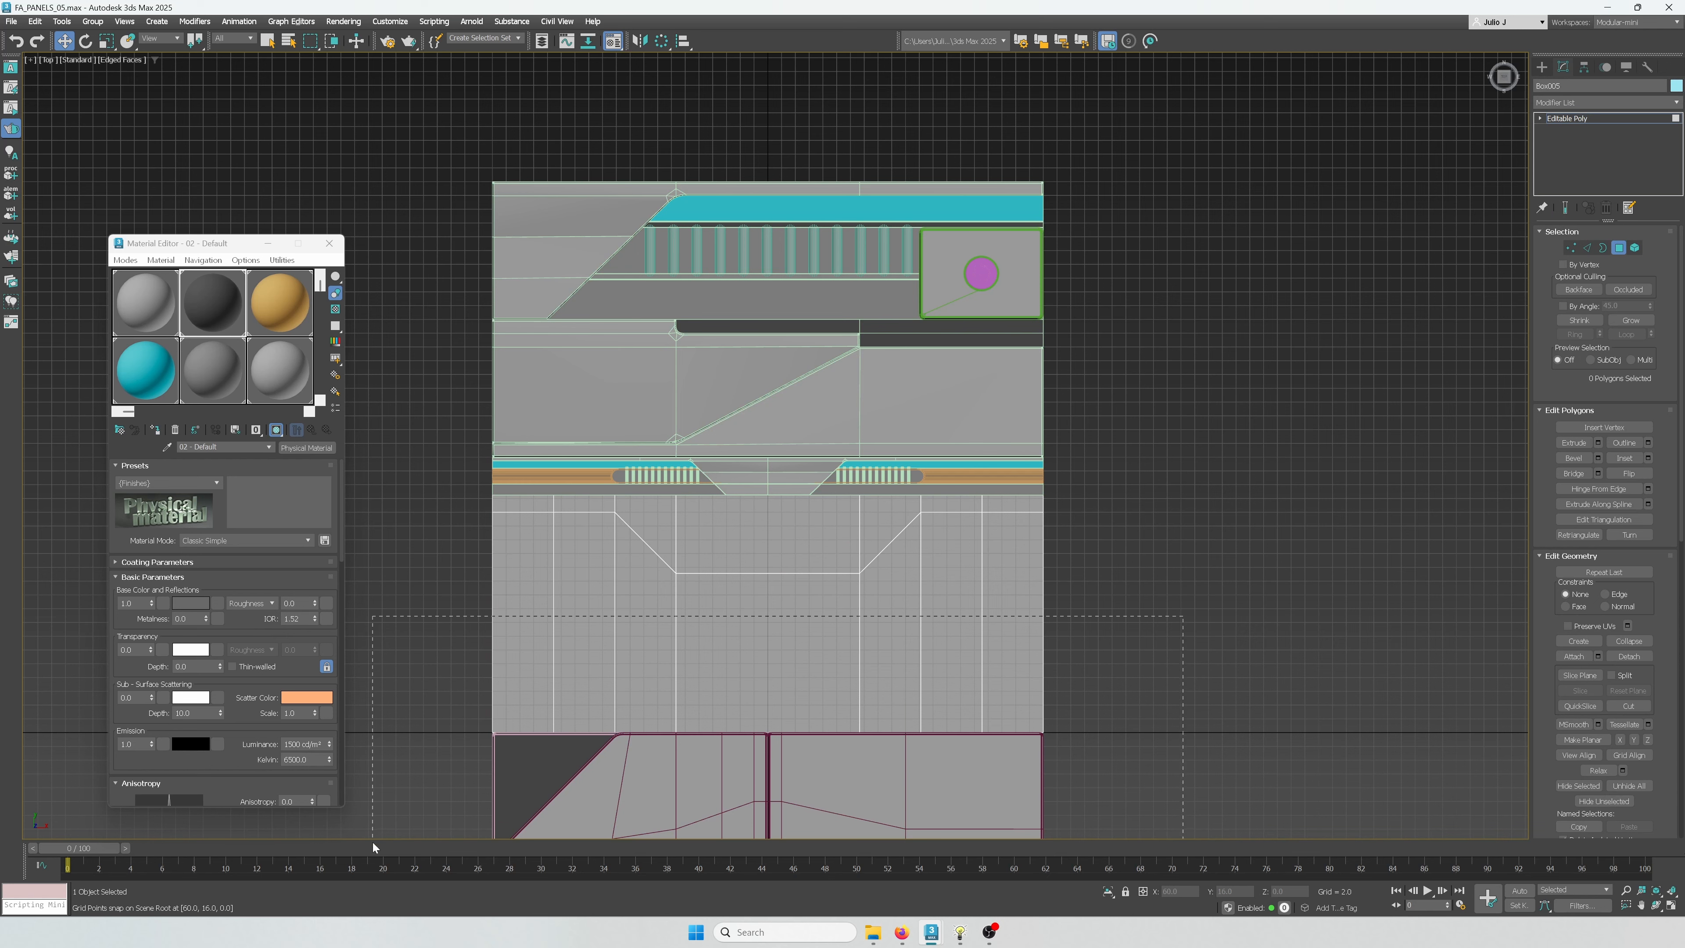
{"action": "left_click_drag", "start_coordinate": [373, 843], "coordinate": [373, 843]}
{"action": "key", "text": "alt+d"}
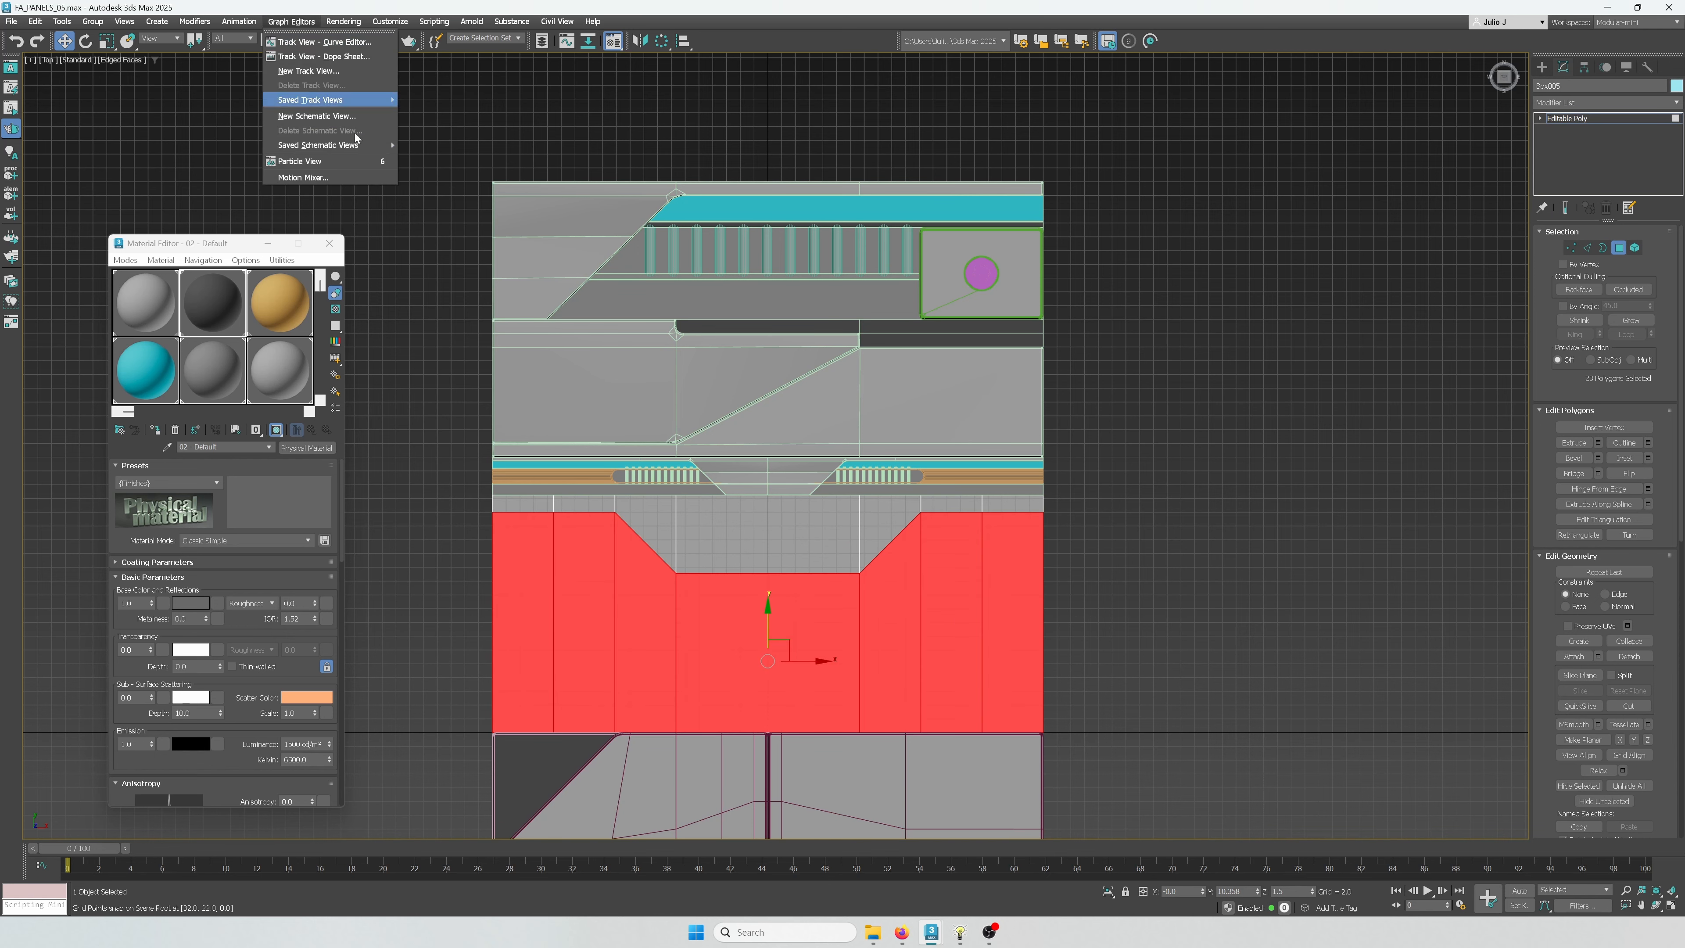
{"action": "middle_click_drag", "start_coordinate": [760, 572], "coordinate": [764, 573]}
{"action": "key", "text": "alt+d"}
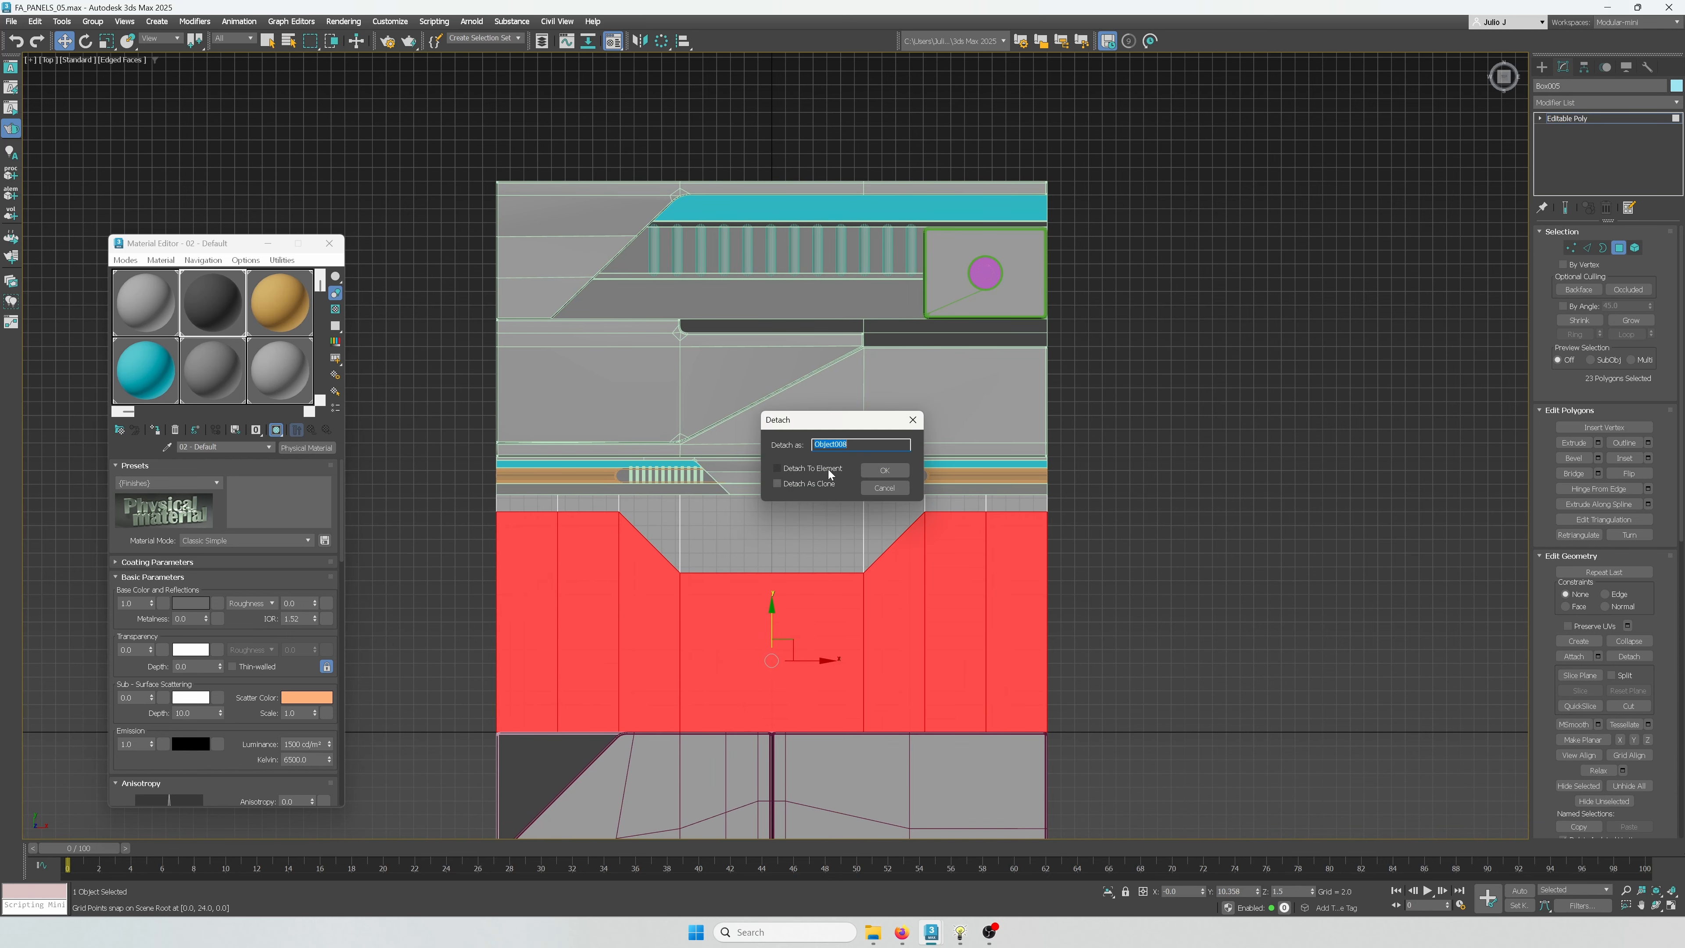
{"action": "left_click", "coordinate": [883, 469]}
{"action": "left_click", "coordinate": [1617, 249]}
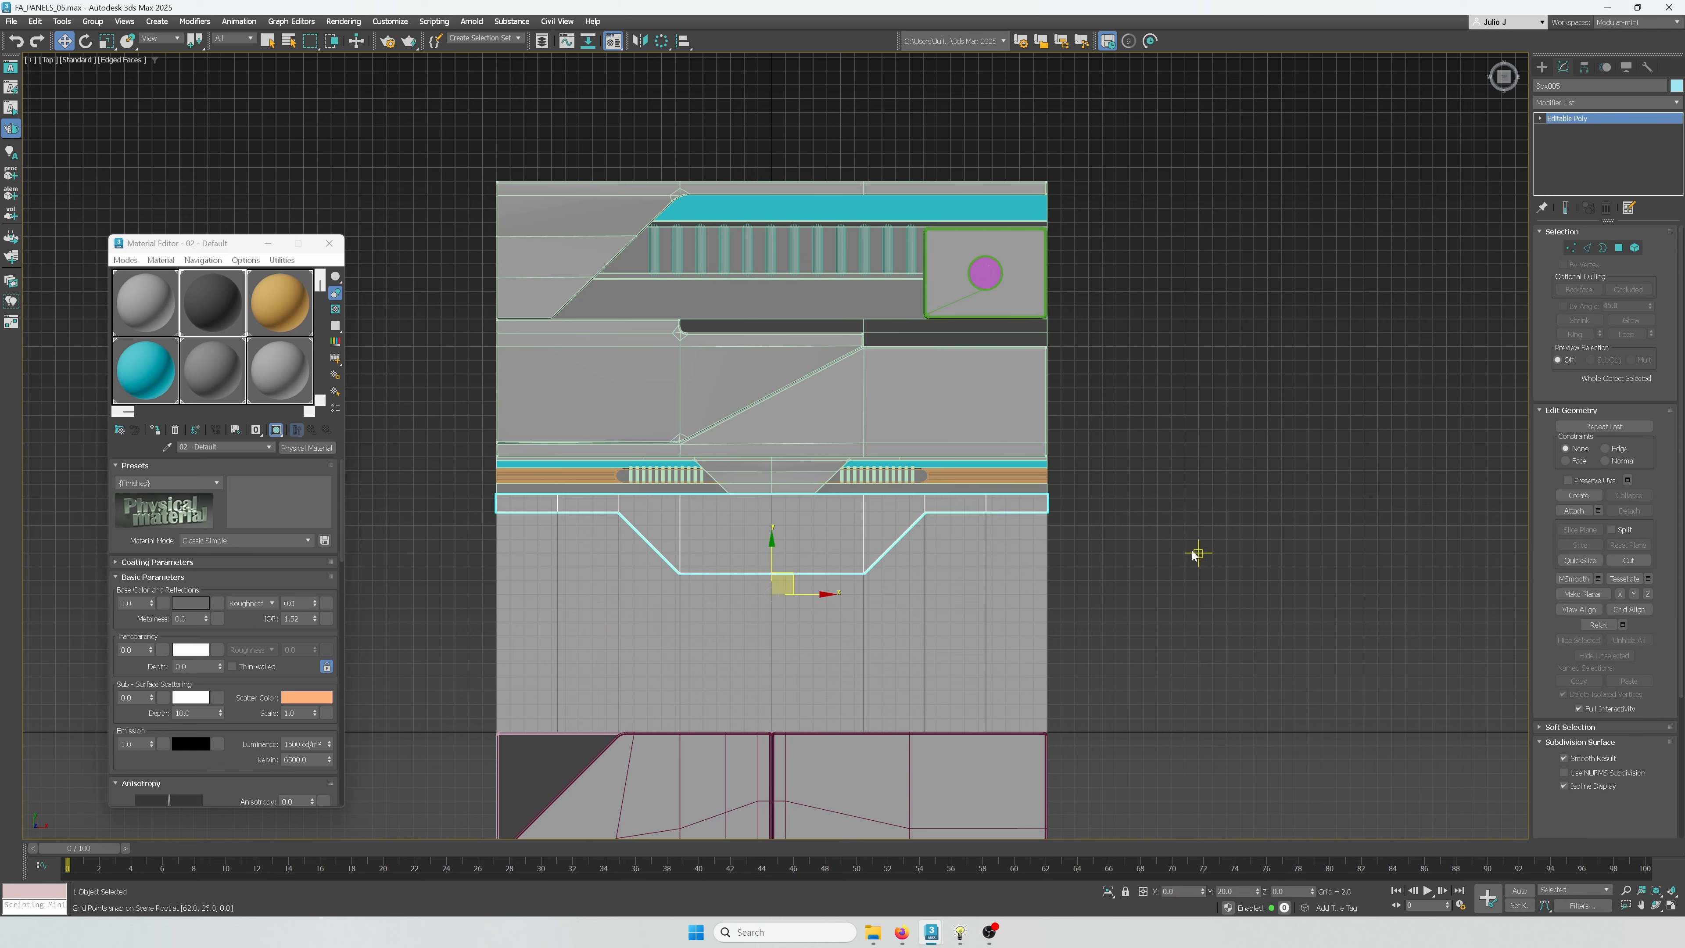
Isolate the two light-blue pieces and move the notched upper strip away from the large panel along Y
{"action": "left_click", "coordinate": [850, 539], "text": "ctrl"}
{"action": "right_click", "coordinate": [914, 596]}
{"action": "left_click", "coordinate": [952, 469]}
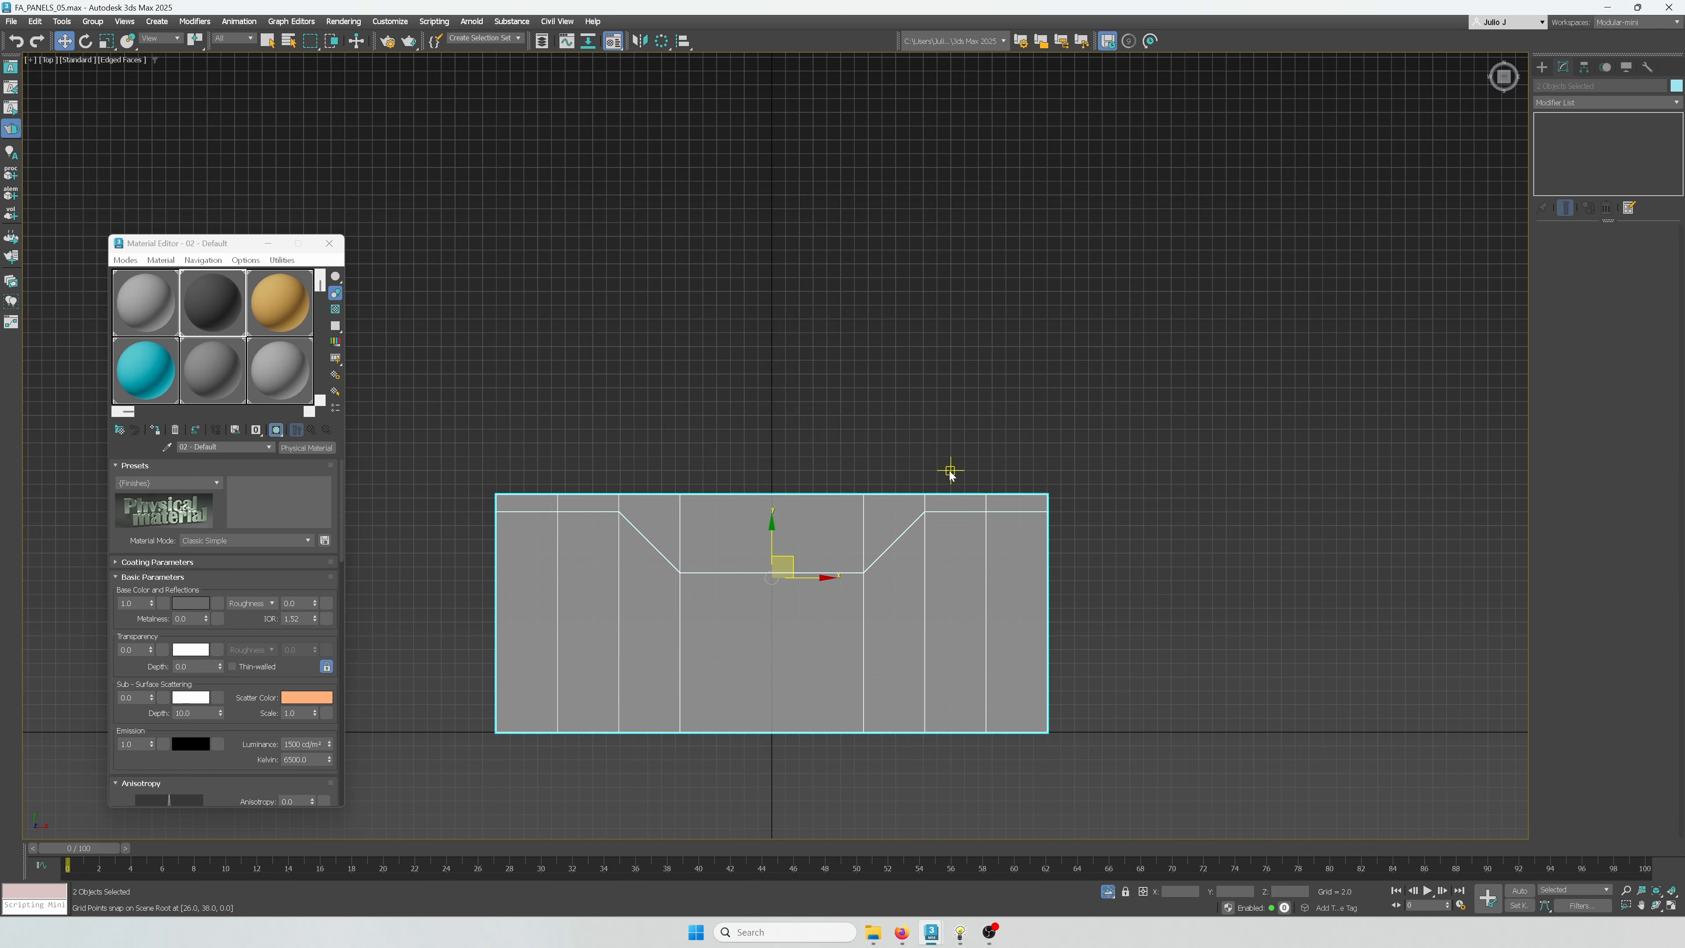
{"action": "mouse_move", "coordinate": [841, 499]}
{"action": "middle_mouse_down", "text": "alt"}
{"action": "mouse_move", "coordinate": [730, 579]}
{"action": "mouse_move", "coordinate": [818, 516]}
{"action": "middle_mouse_up", "text": "alt"}
{"action": "left_click", "coordinate": [742, 582]}
{"action": "scroll", "coordinate": [741, 583], "scroll_direction": "up", "scroll_amount": 4}
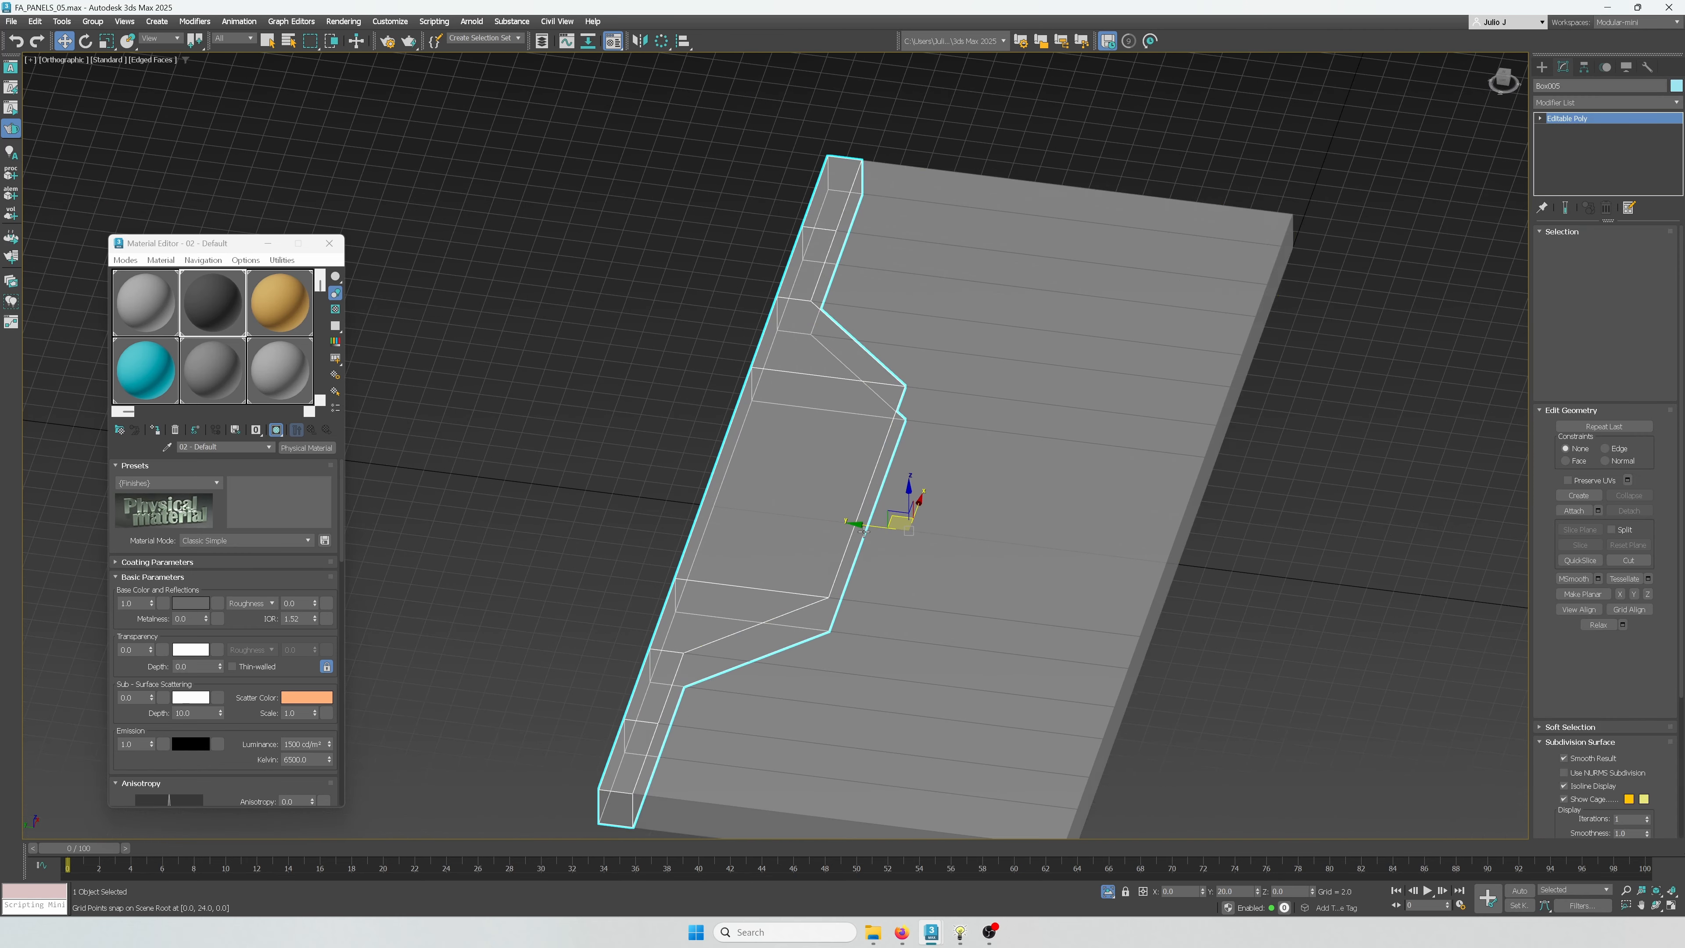
{"action": "left_click_drag", "start_coordinate": [862, 522], "coordinate": [669, 498]}
{"action": "mouse_move", "coordinate": [793, 503]}
{"action": "middle_mouse_down", "text": "alt"}
{"action": "mouse_move", "coordinate": [759, 494]}
{"action": "mouse_move", "coordinate": [796, 485]}
{"action": "middle_mouse_up", "text": "alt"}
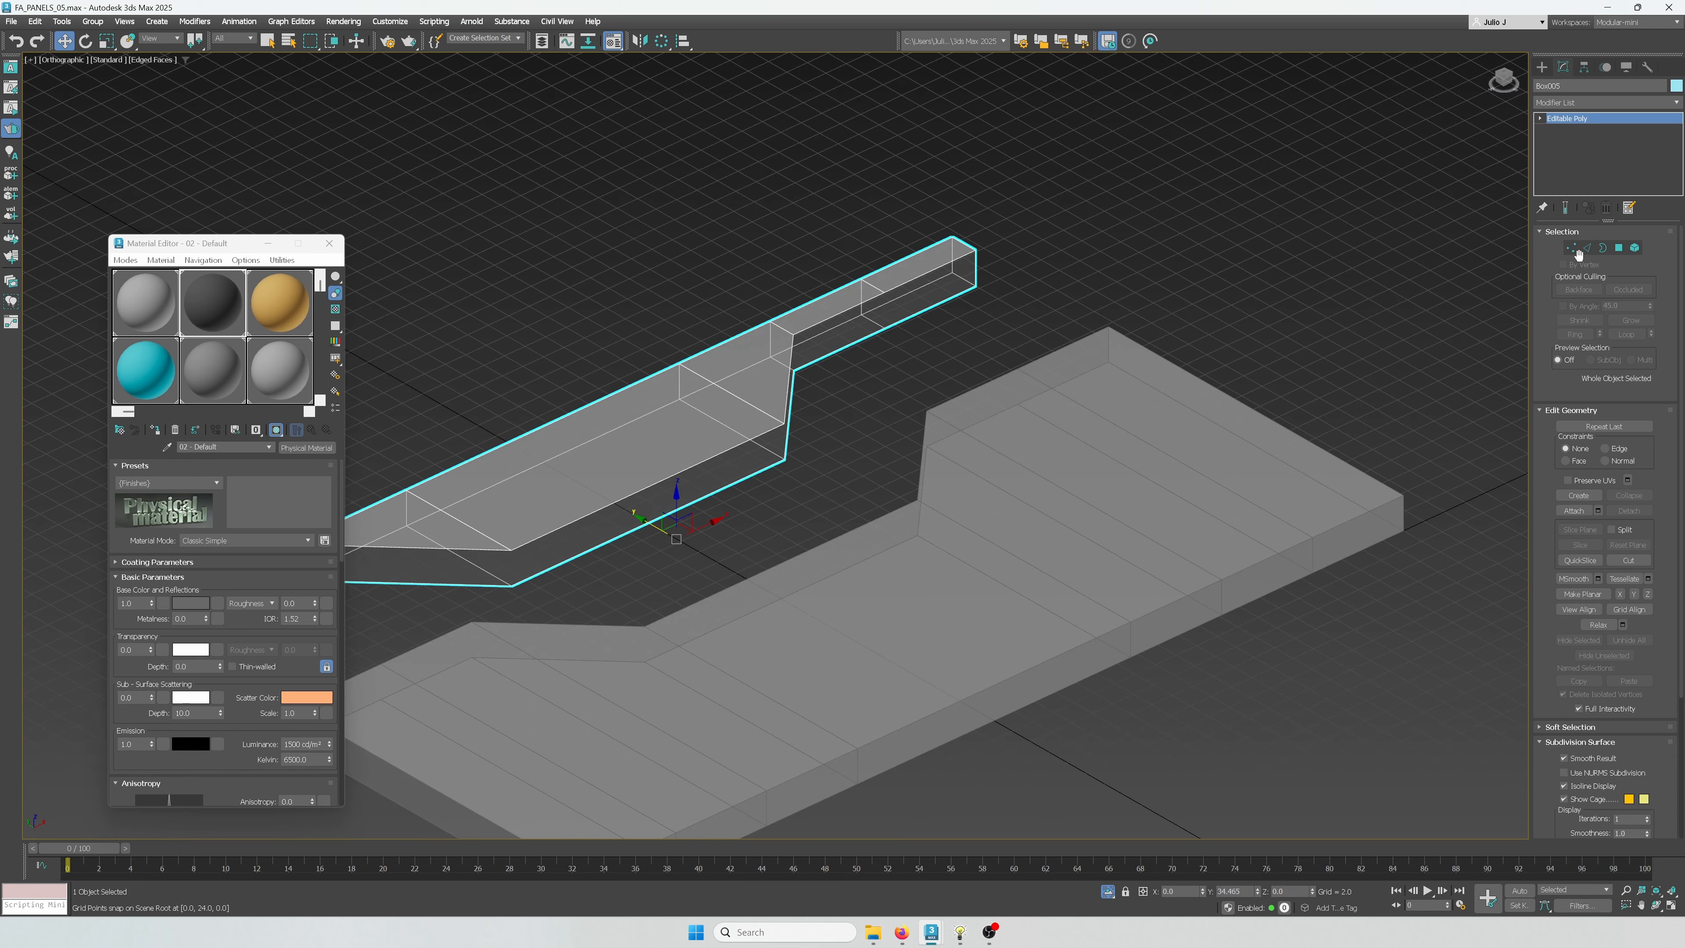
Bridge the upper strip's long open border edges, leaving out its two vertical end edges, to close the cut side
{"action": "left_click", "coordinate": [1603, 248]}
{"action": "left_click", "coordinate": [1588, 249]}
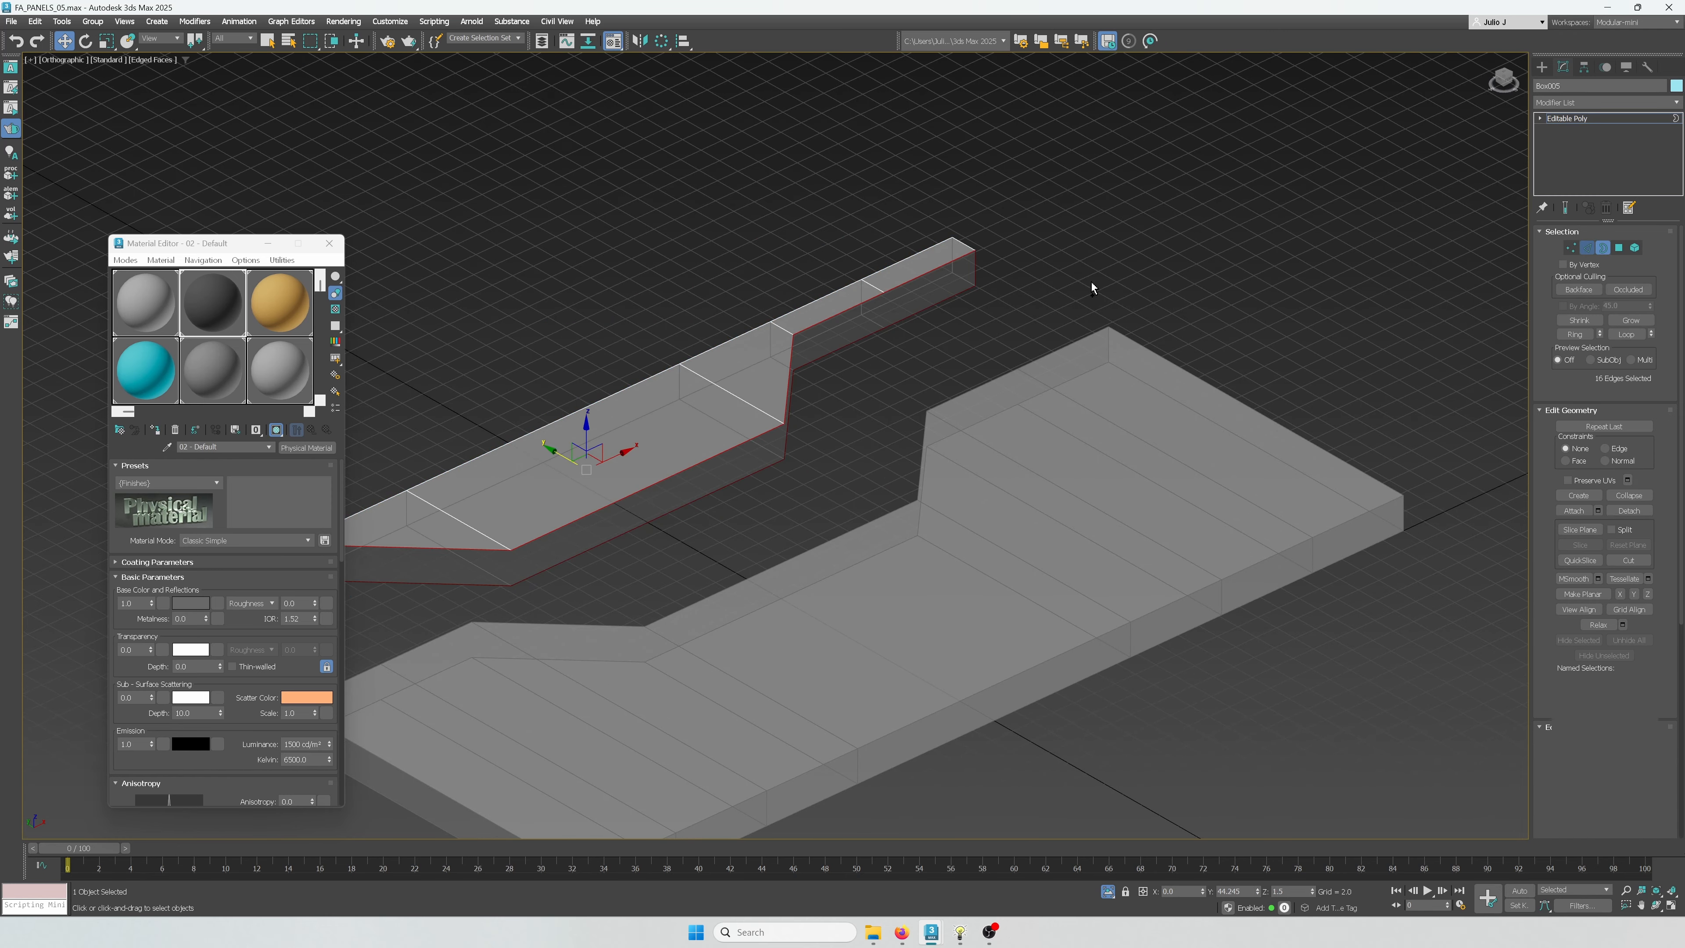
{"action": "left_click", "coordinate": [976, 269], "text": "alt"}
{"action": "middle_click_drag", "start_coordinate": [822, 426], "coordinate": [1277, 249]}
{"action": "left_click", "coordinate": [612, 467], "text": "alt"}
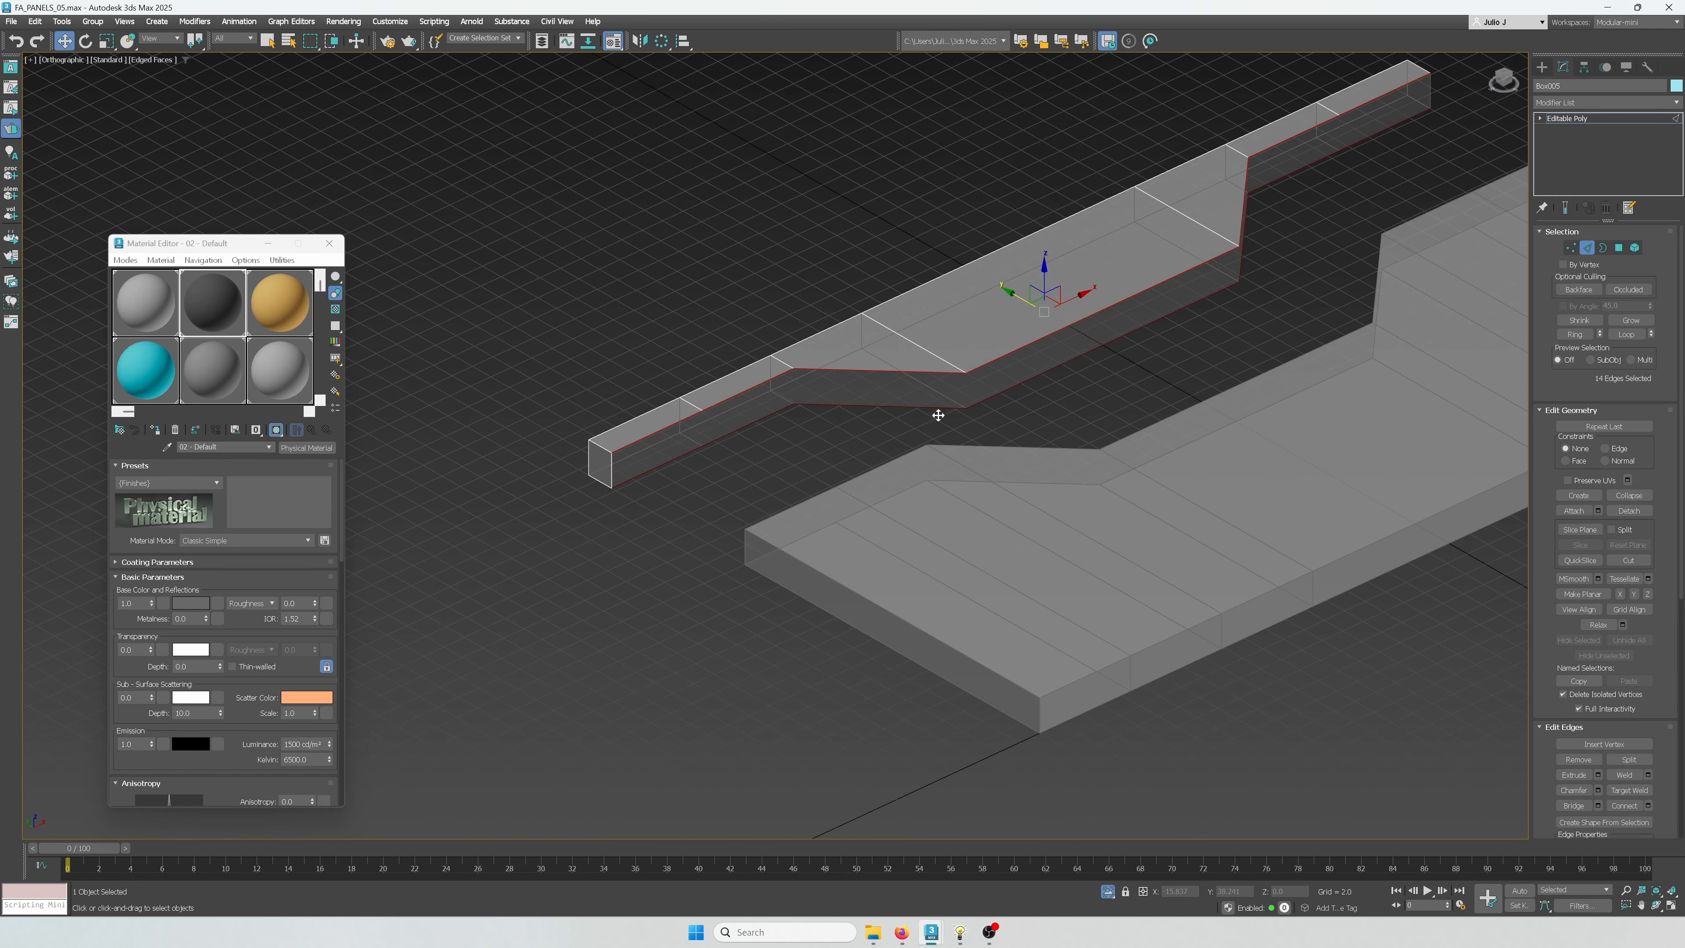
{"action": "scroll", "coordinate": [937, 414], "scroll_direction": "down", "scroll_amount": 3}
{"action": "left_click", "coordinate": [1578, 806]}
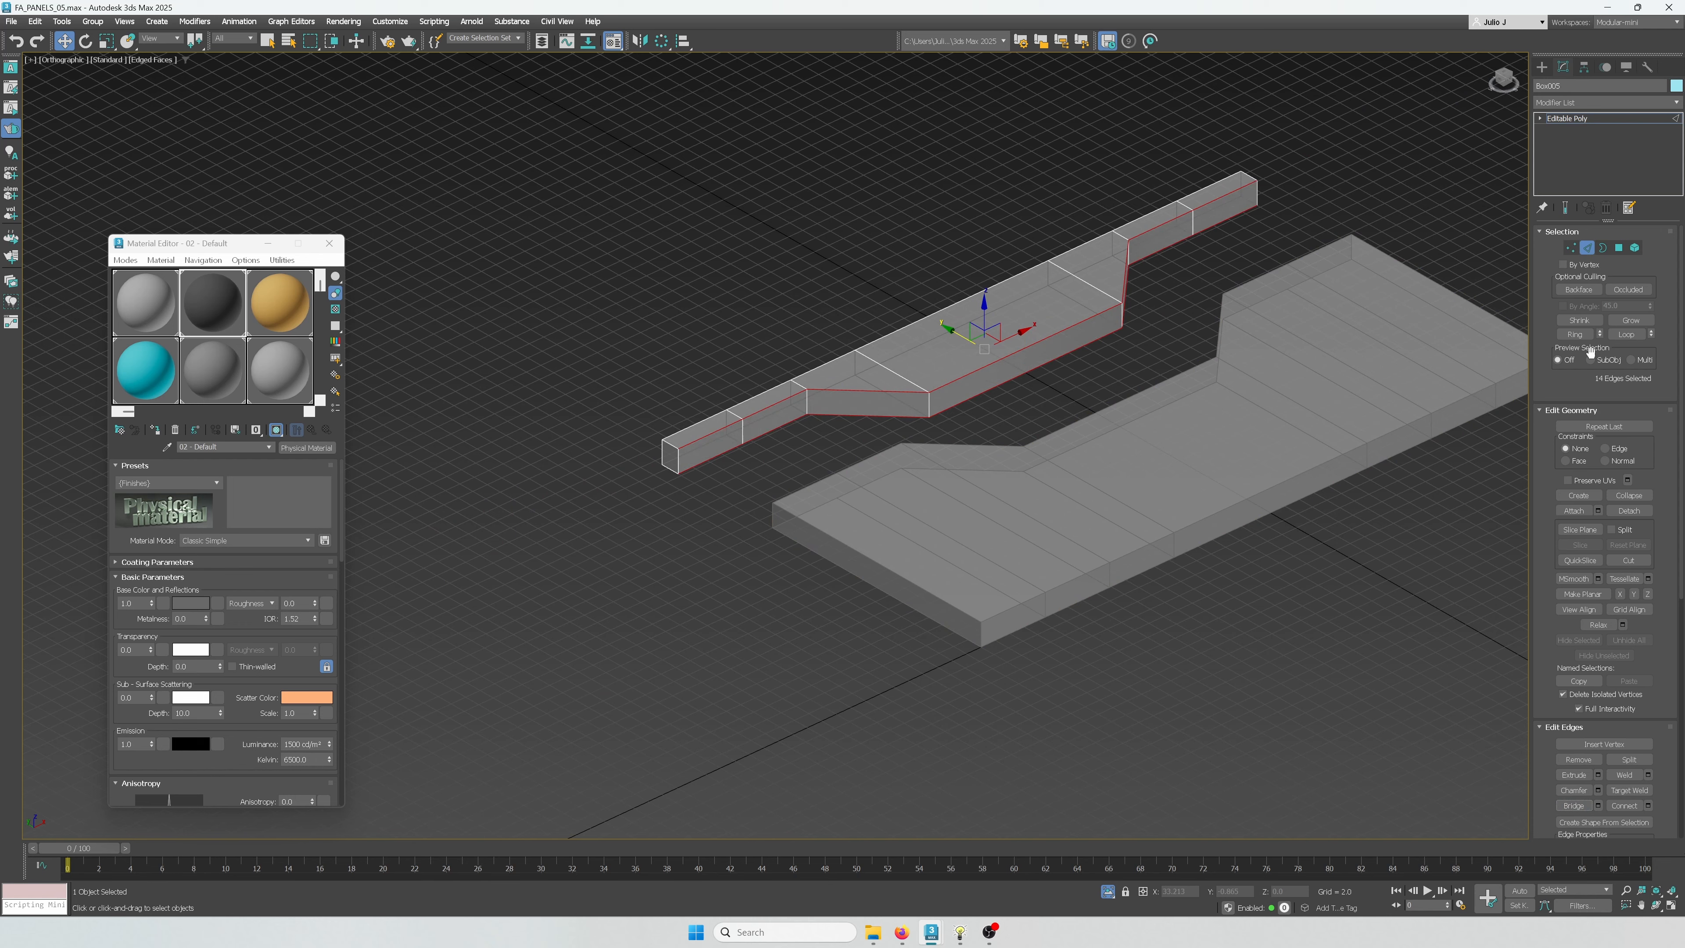
{"action": "left_click", "coordinate": [1587, 248]}
Close the large panel's open cut side by bridging its border edges, excluding the two vertical end edges
{"action": "left_click", "coordinate": [1298, 372]}
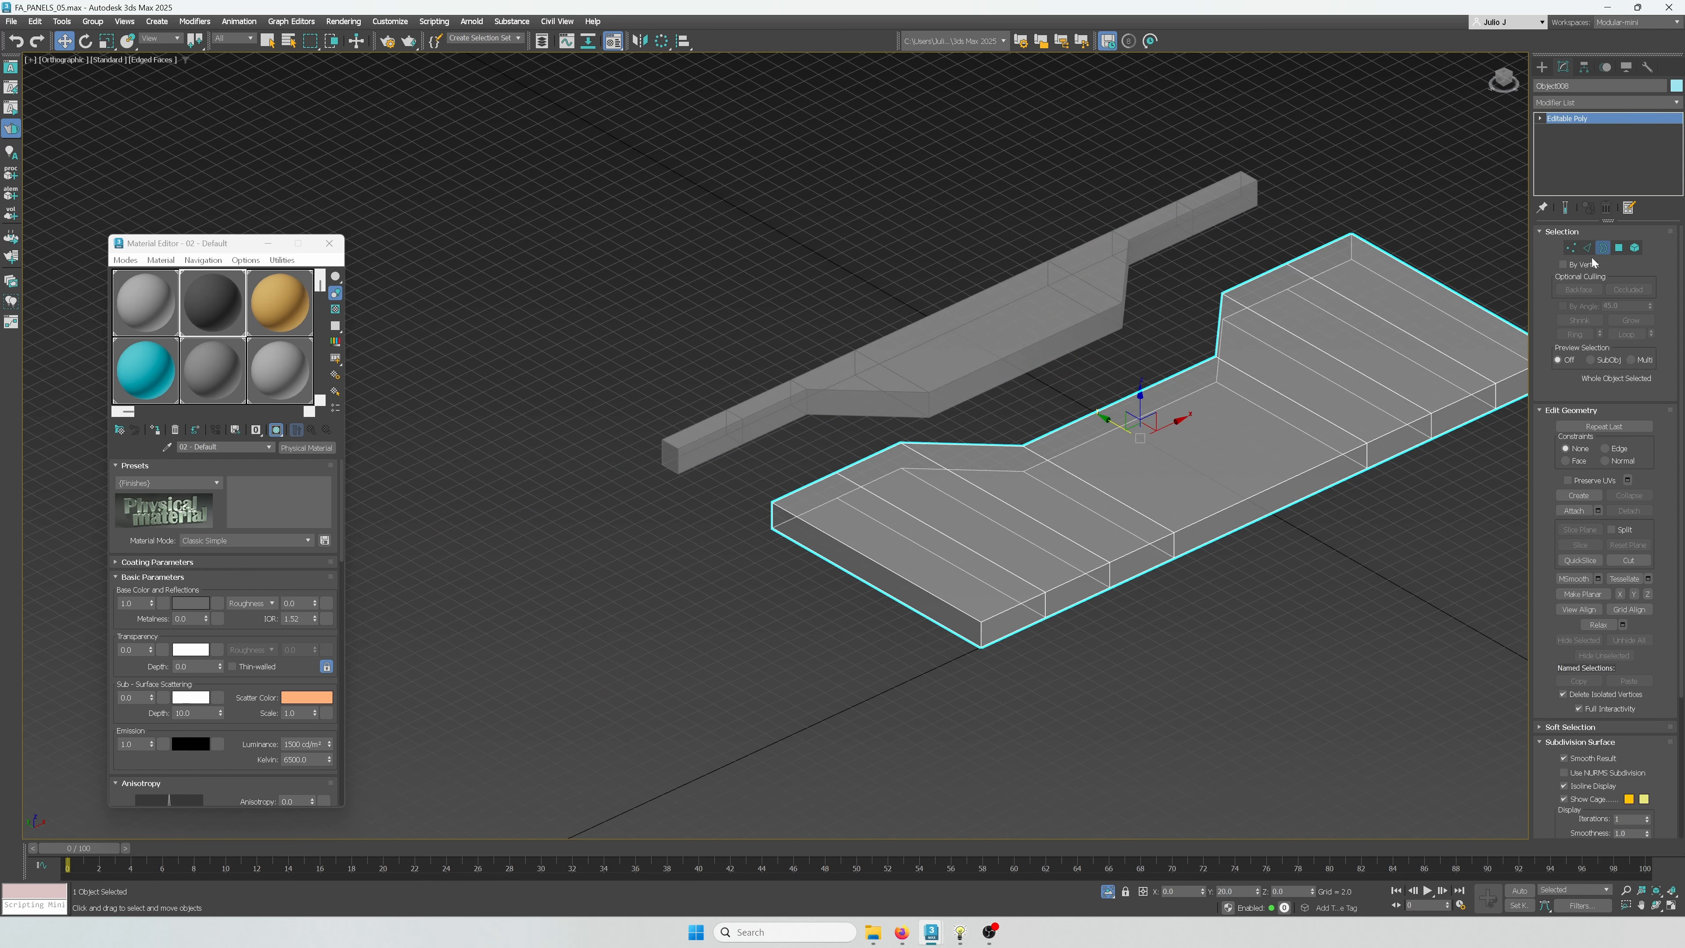
{"action": "left_click", "coordinate": [1602, 249]}
{"action": "middle_click_drag", "start_coordinate": [1115, 425], "coordinate": [1418, 561], "text": "alt"}
{"action": "key", "text": "ctrl+a"}
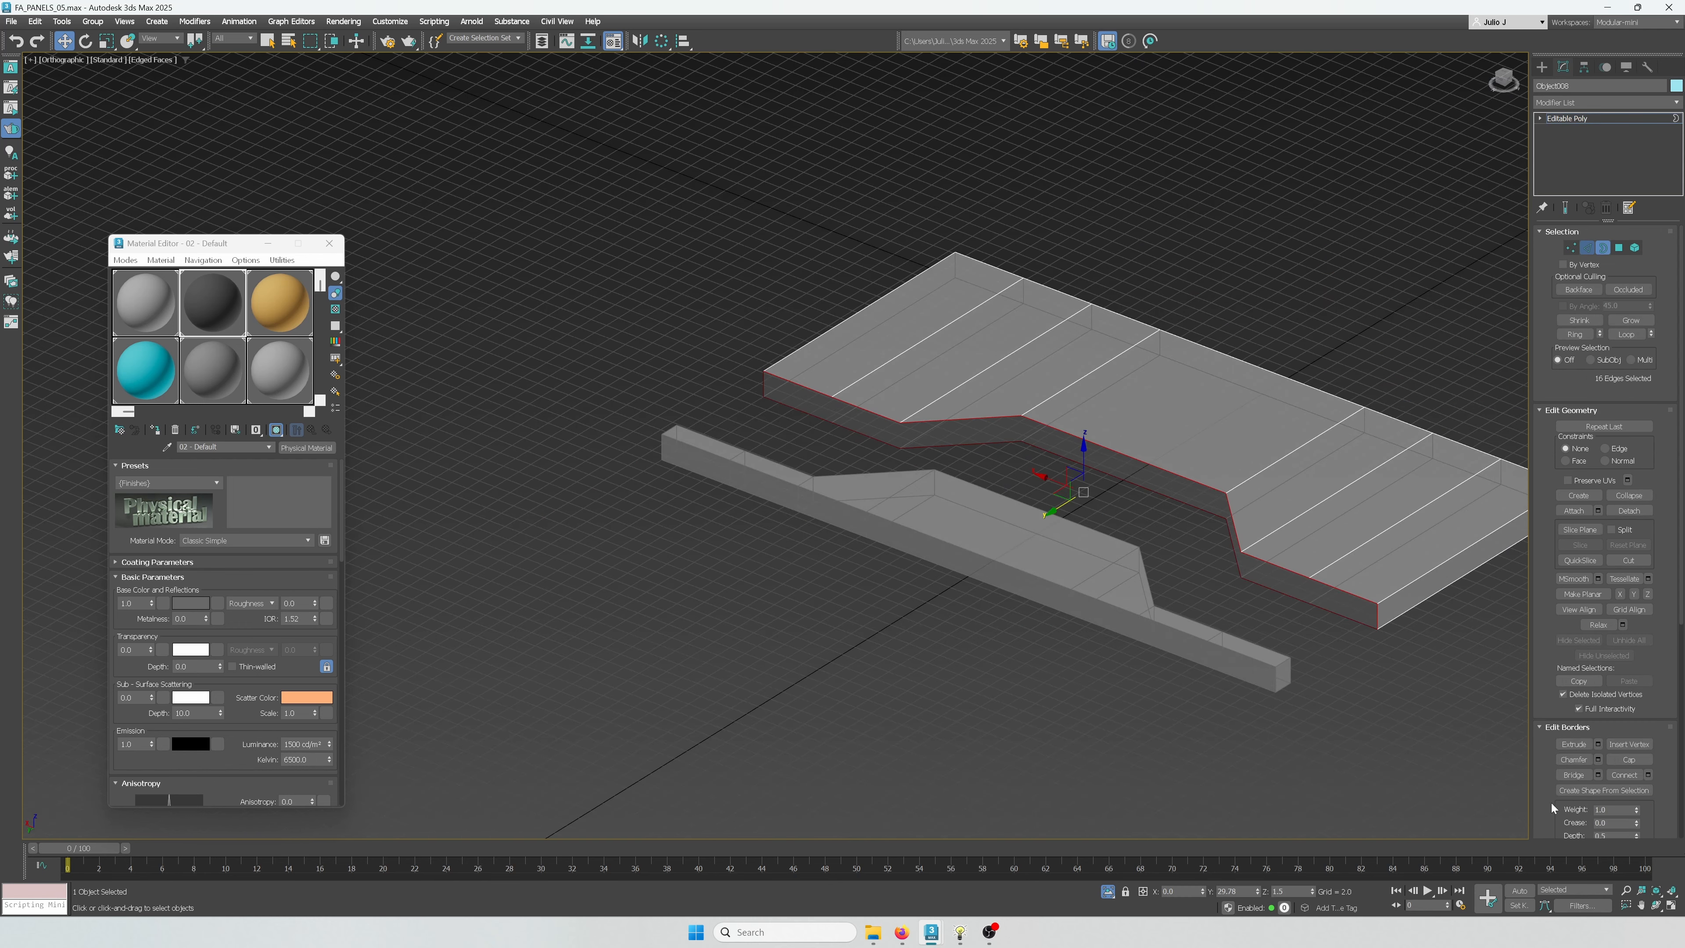
{"action": "key", "text": "2"}
{"action": "middle_click_drag", "start_coordinate": [1490, 703], "coordinate": [1261, 650]}
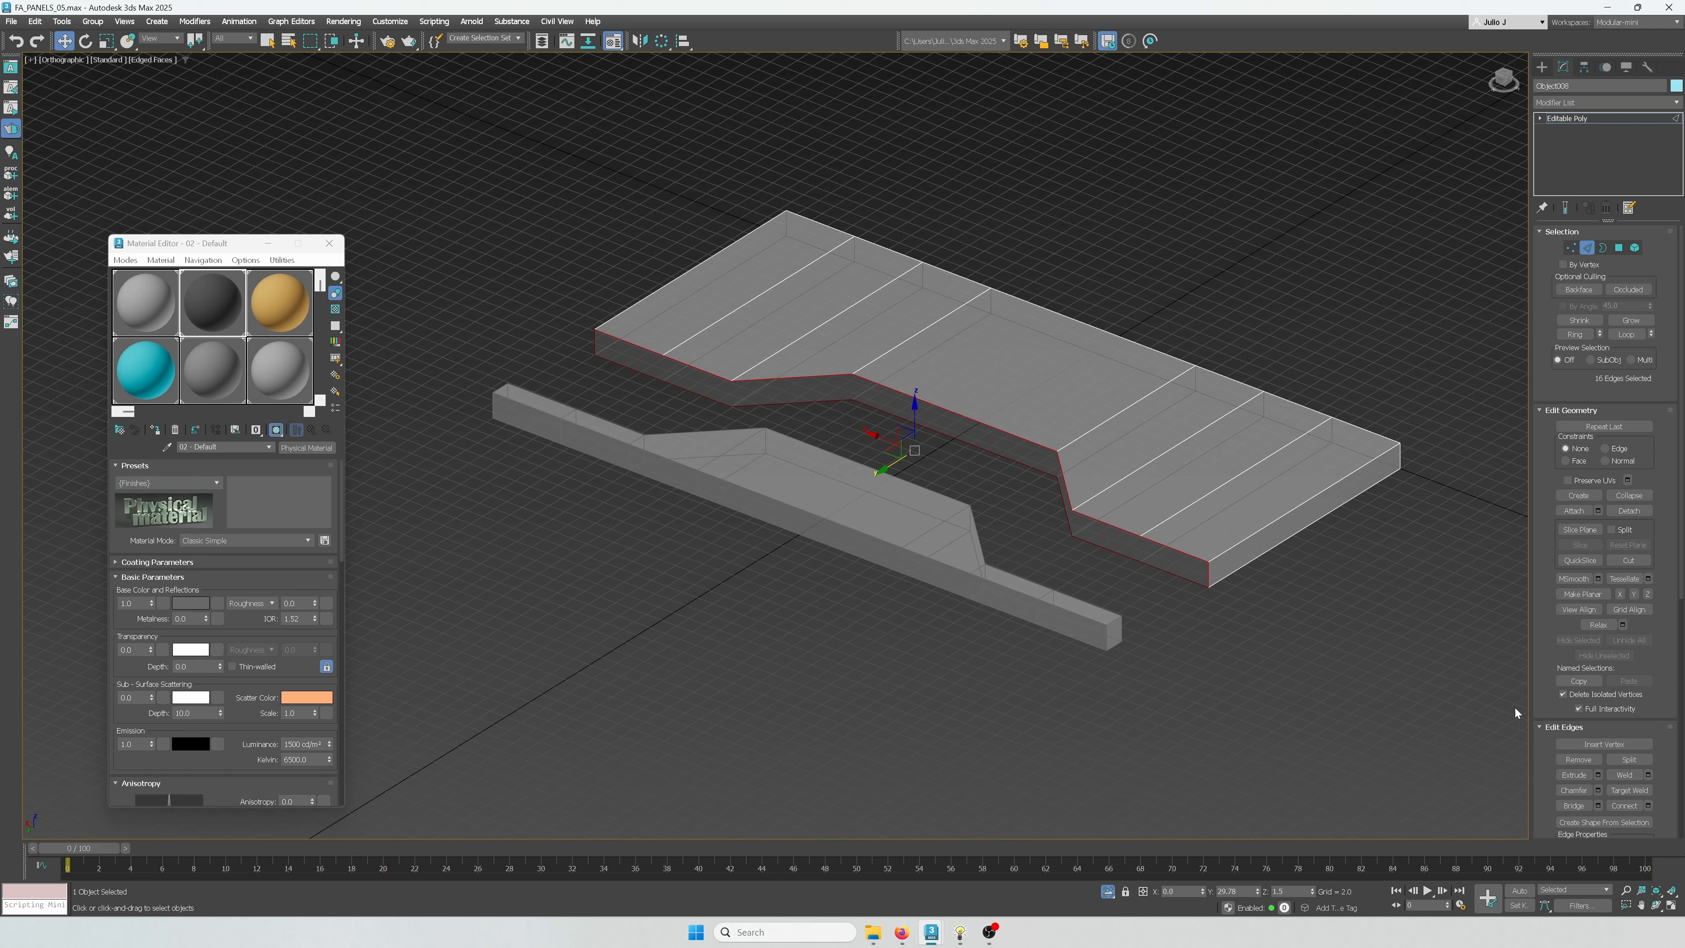
{"action": "left_click", "coordinate": [1208, 575], "text": "alt"}
{"action": "left_click", "coordinate": [593, 341], "text": "alt"}
{"action": "left_click", "coordinate": [1587, 805]}
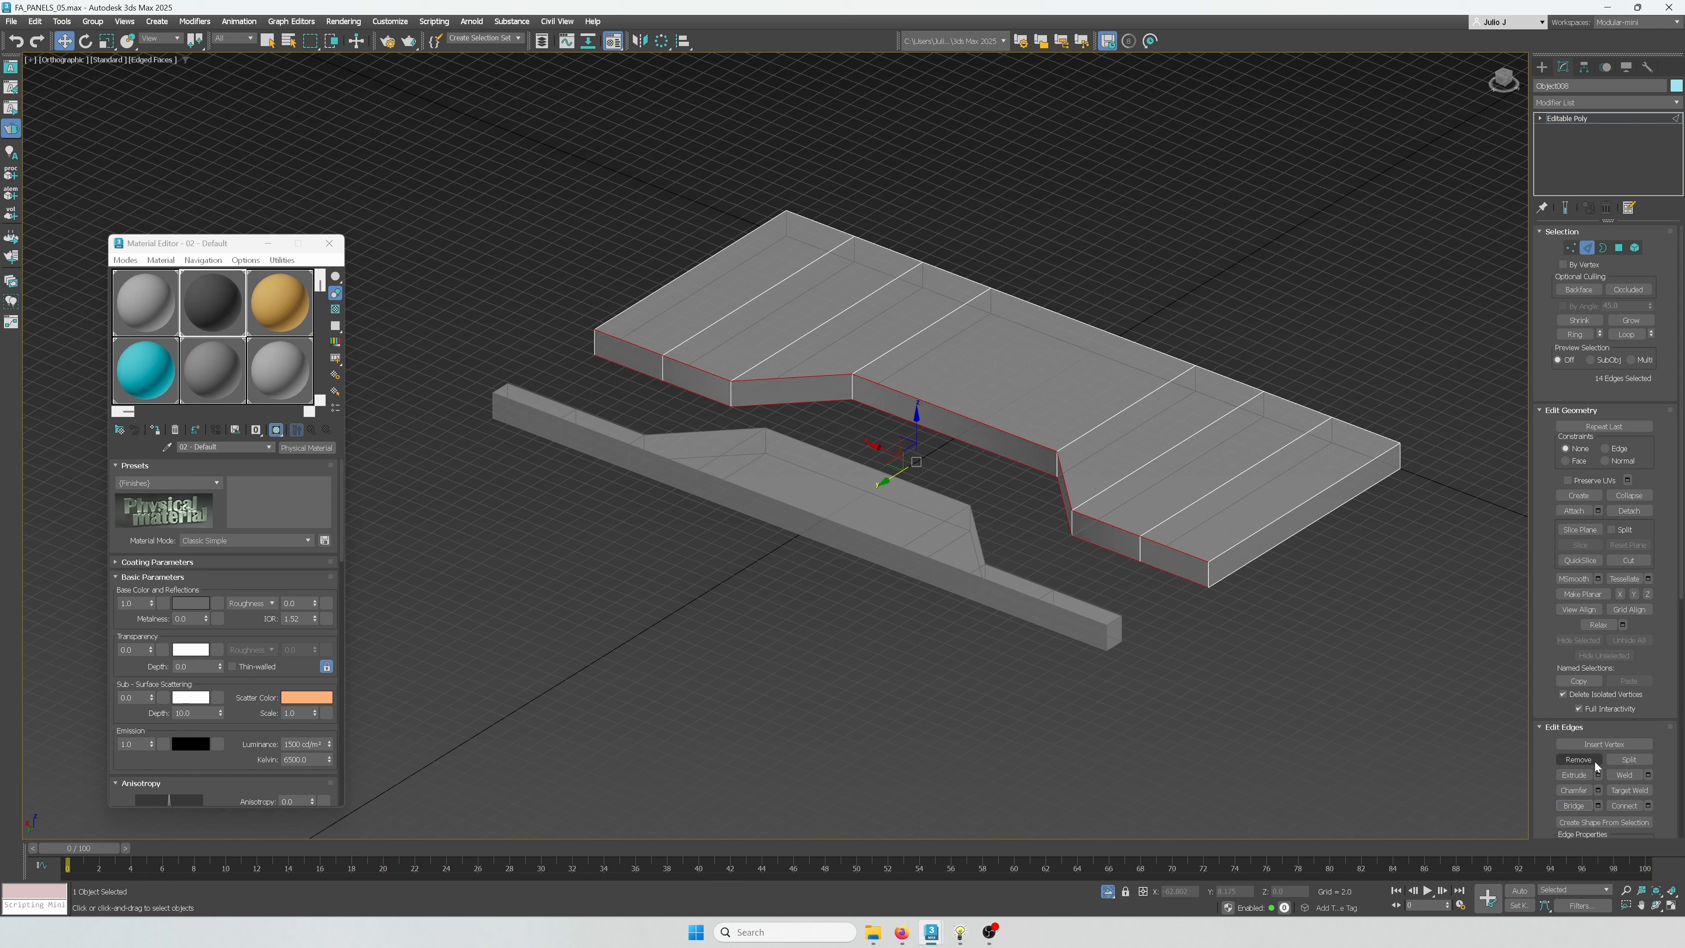
Attach the notched upper strip to the large panel object
{"action": "scroll", "coordinate": [1596, 766], "scroll_direction": "down", "scroll_amount": 2}
{"action": "scroll", "coordinate": [1597, 778], "scroll_direction": "up", "scroll_amount": 2}
{"action": "left_click", "coordinate": [1579, 513]}
{"action": "left_click", "coordinate": [1085, 613]}
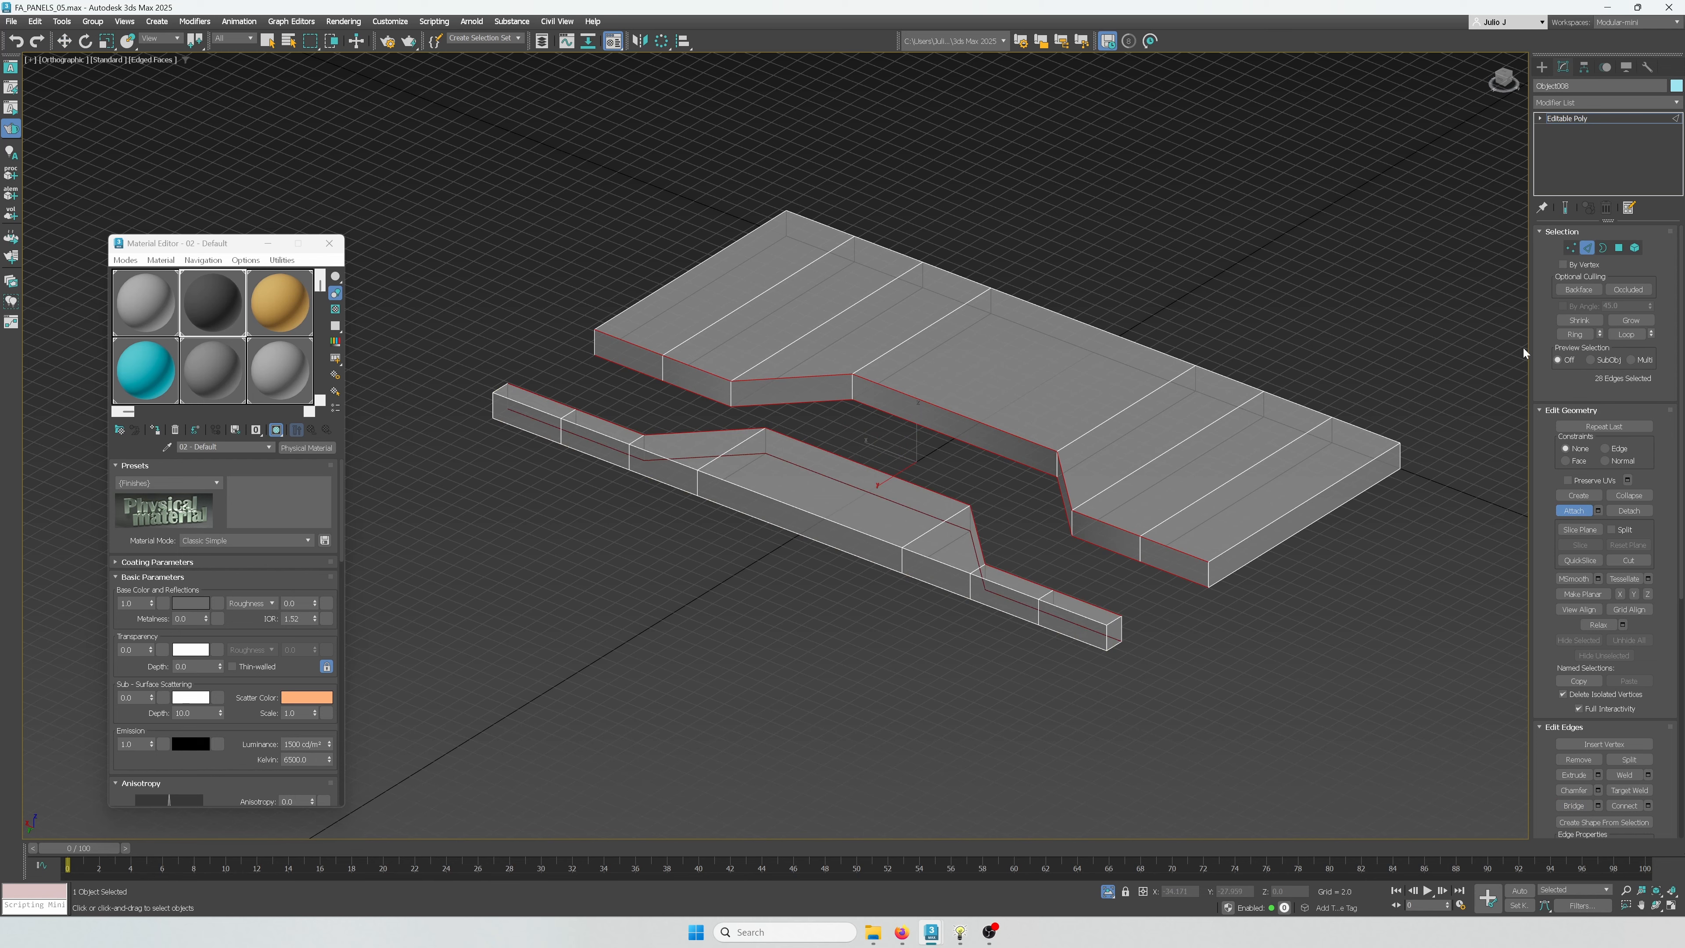
{"action": "key", "text": "w"}
Turn off the see-through display and chamfer the four vertical edges at both pieces' outer recess bends by 0.75 with multiple segments
{"action": "key", "text": "ctrl+shift+c"}
{"action": "middle_click_drag", "start_coordinate": [1327, 494], "coordinate": [1188, 516], "text": "alt"}
{"action": "key", "text": "alt+x"}
{"action": "left_click", "coordinate": [1084, 624]}
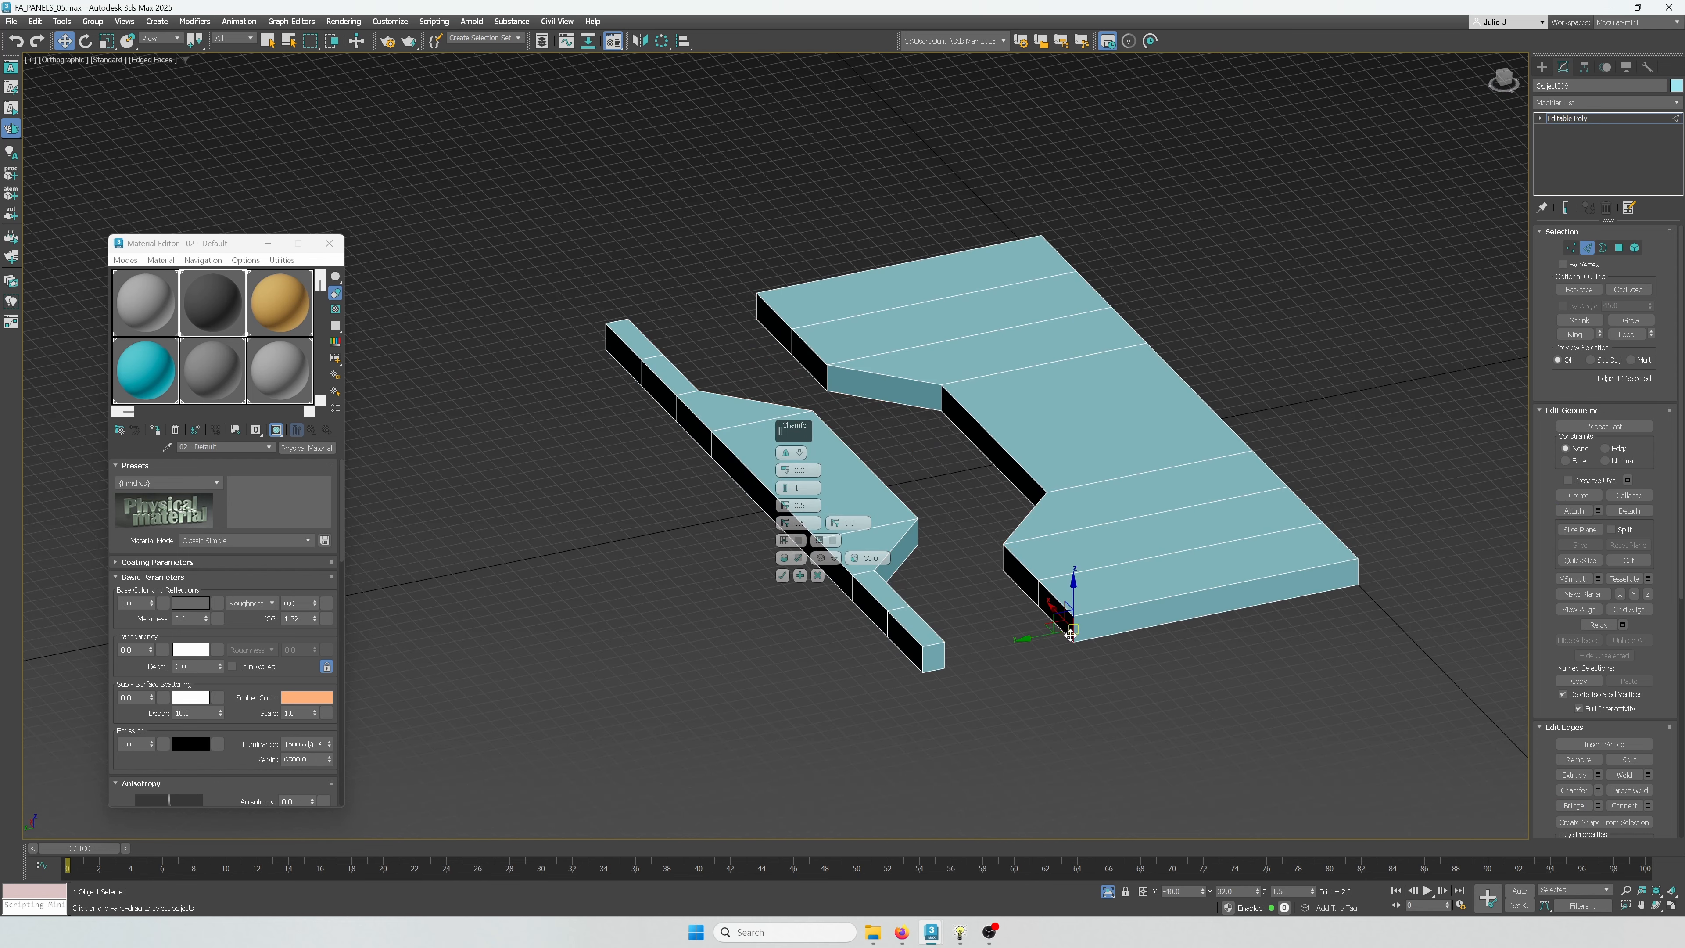
{"action": "scroll", "coordinate": [929, 664], "scroll_direction": "up", "scroll_amount": 5}
{"action": "scroll", "coordinate": [885, 640], "scroll_direction": "down", "scroll_amount": 5}
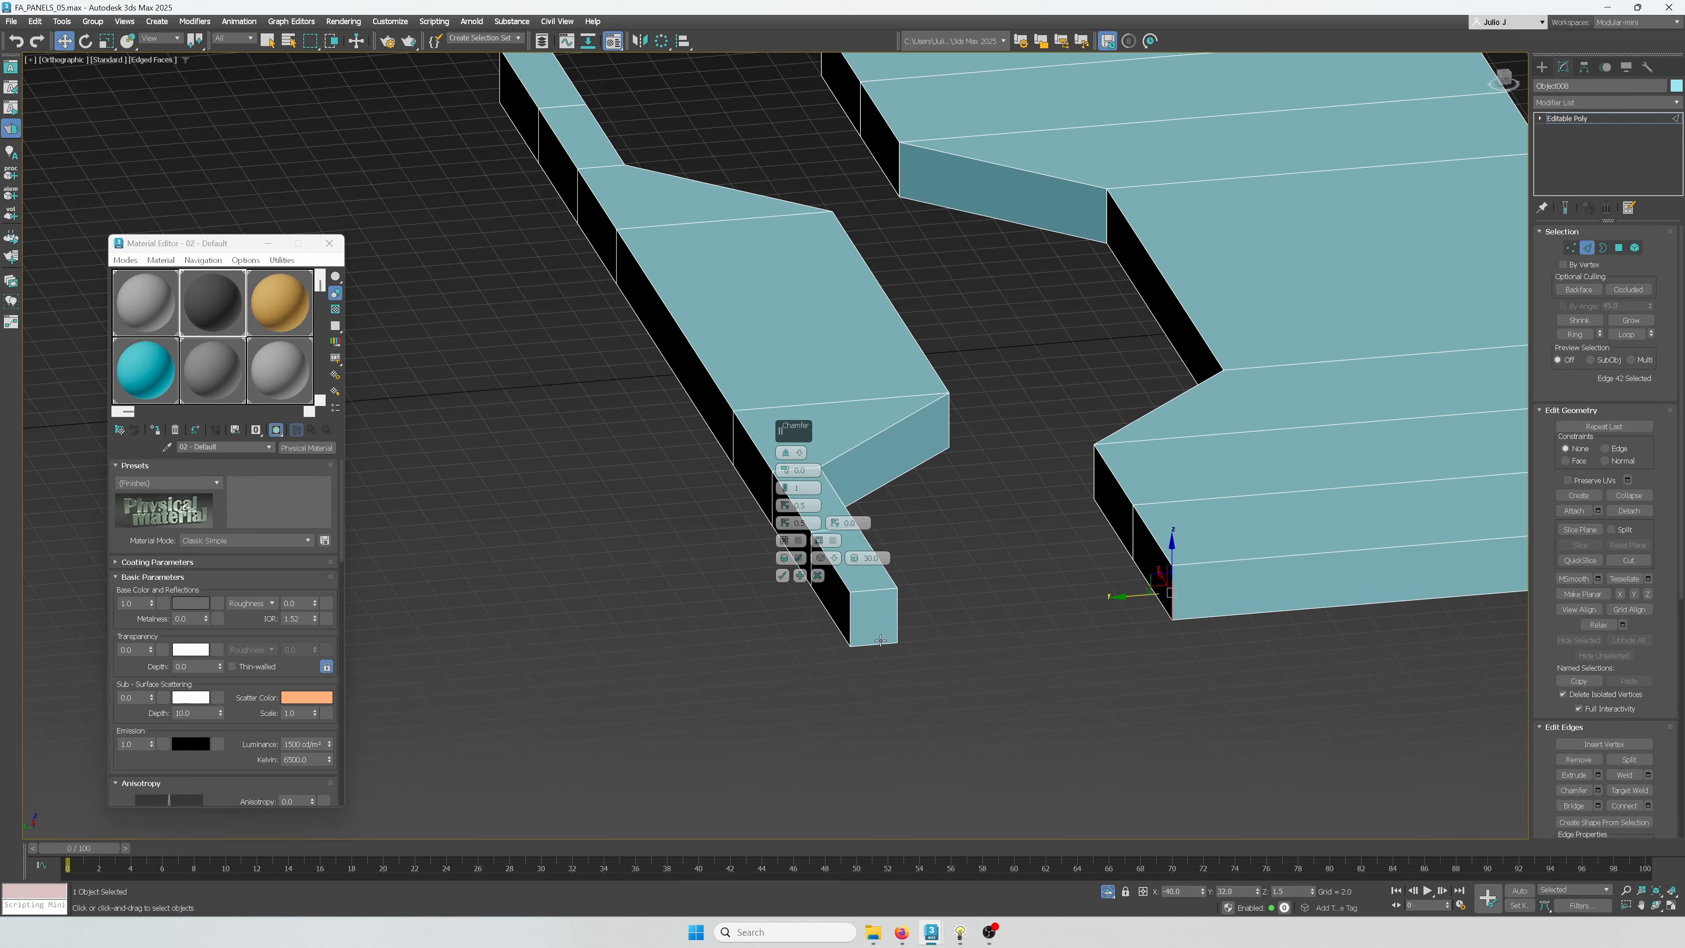
{"action": "middle_click_drag", "start_coordinate": [929, 618], "coordinate": [1276, 644], "text": "alt"}
{"action": "left_click", "coordinate": [1026, 524], "text": "ctrl"}
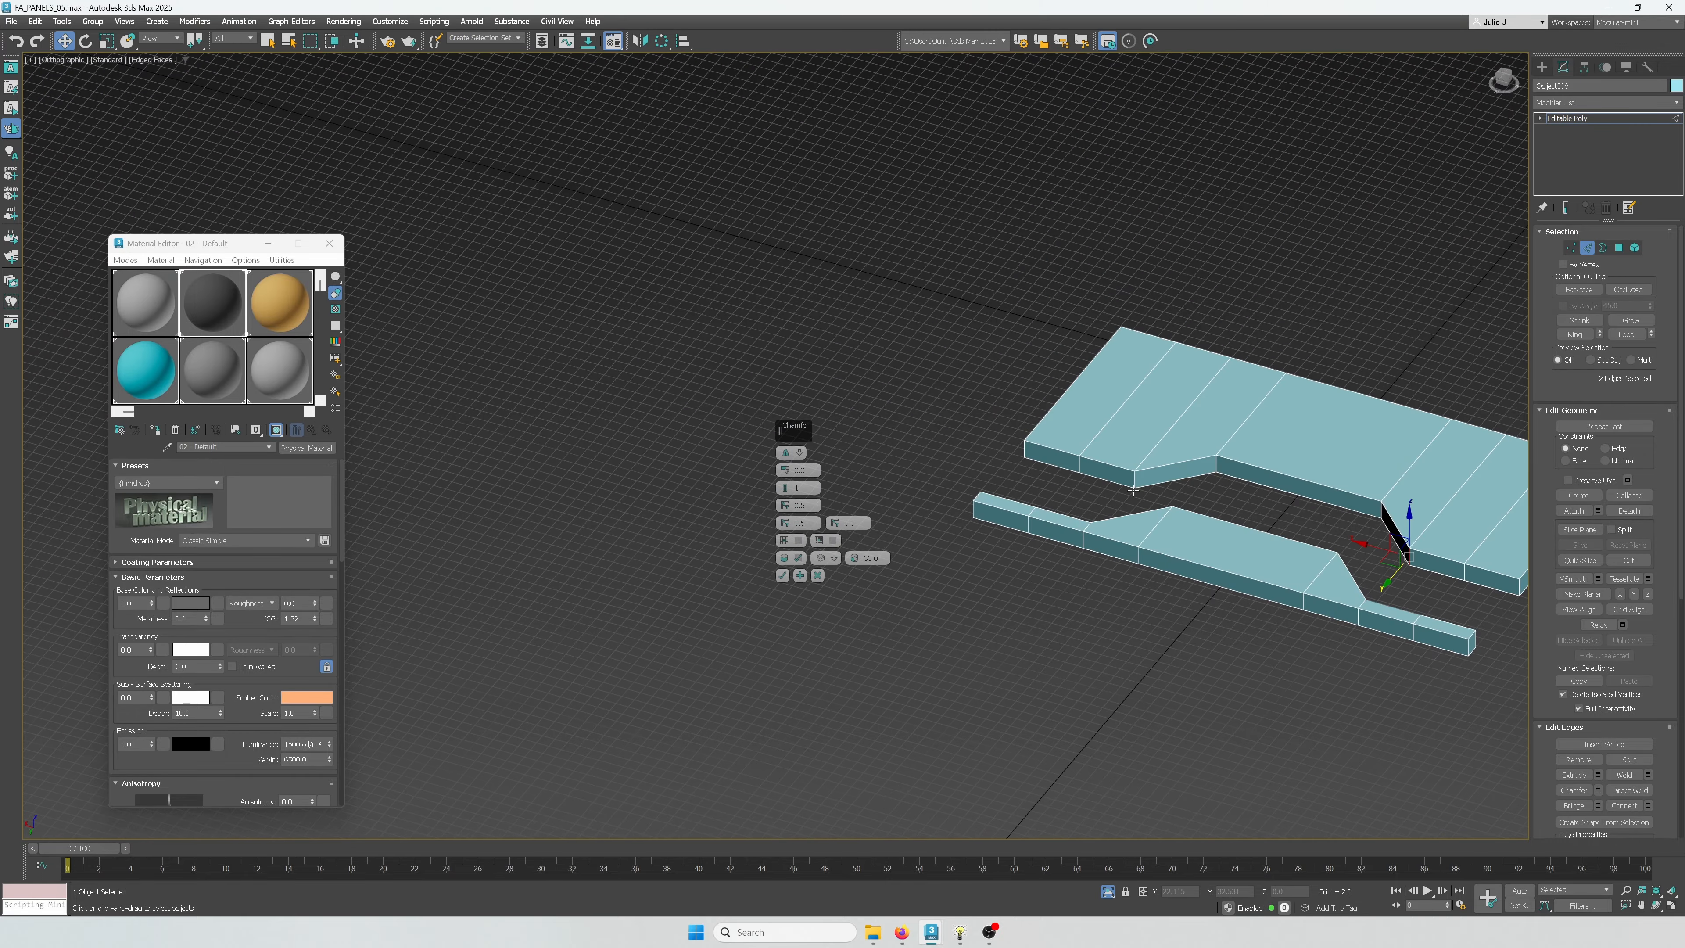
{"action": "left_click", "coordinate": [1133, 481], "text": "ctrl"}
{"action": "middle_click_drag", "start_coordinate": [1188, 531], "coordinate": [1058, 557], "text": "alt"}
{"action": "scroll", "coordinate": [1112, 624], "scroll_direction": "up", "scroll_amount": 4}
{"action": "middle_click_drag", "start_coordinate": [1215, 626], "coordinate": [1104, 607]}
{"action": "left_click", "coordinate": [1083, 560], "text": "ctrl"}
{"action": "middle_click_drag", "start_coordinate": [1132, 606], "coordinate": [1252, 613]}
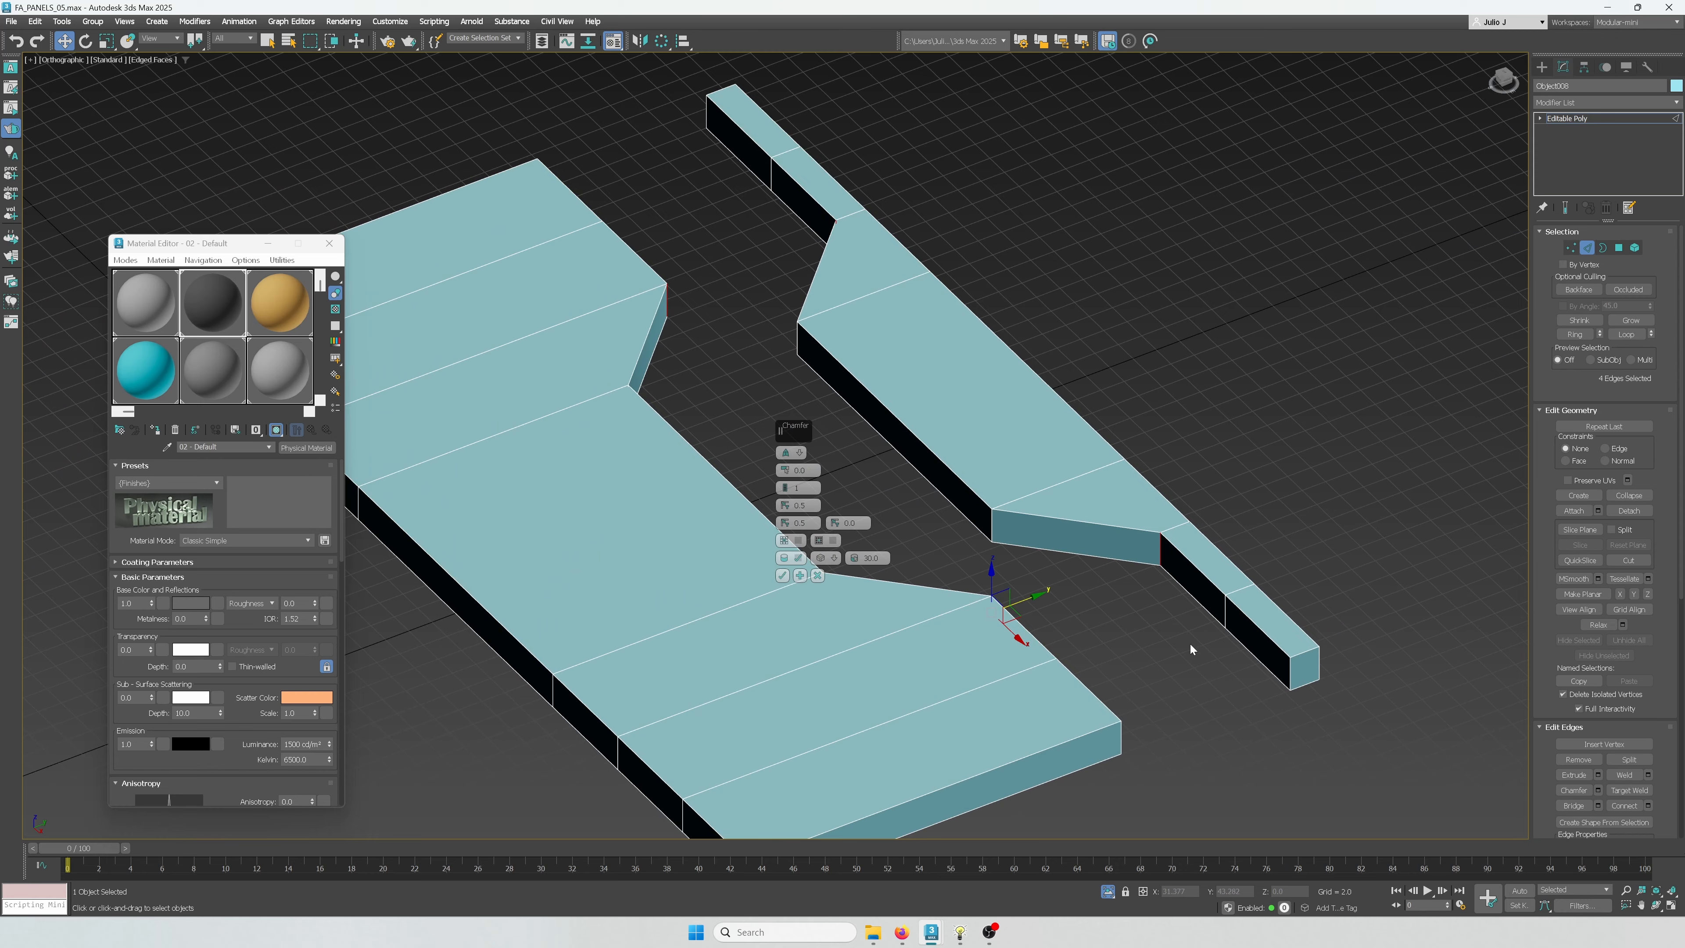
{"action": "middle_click_drag", "start_coordinate": [1147, 620], "coordinate": [1162, 600]}
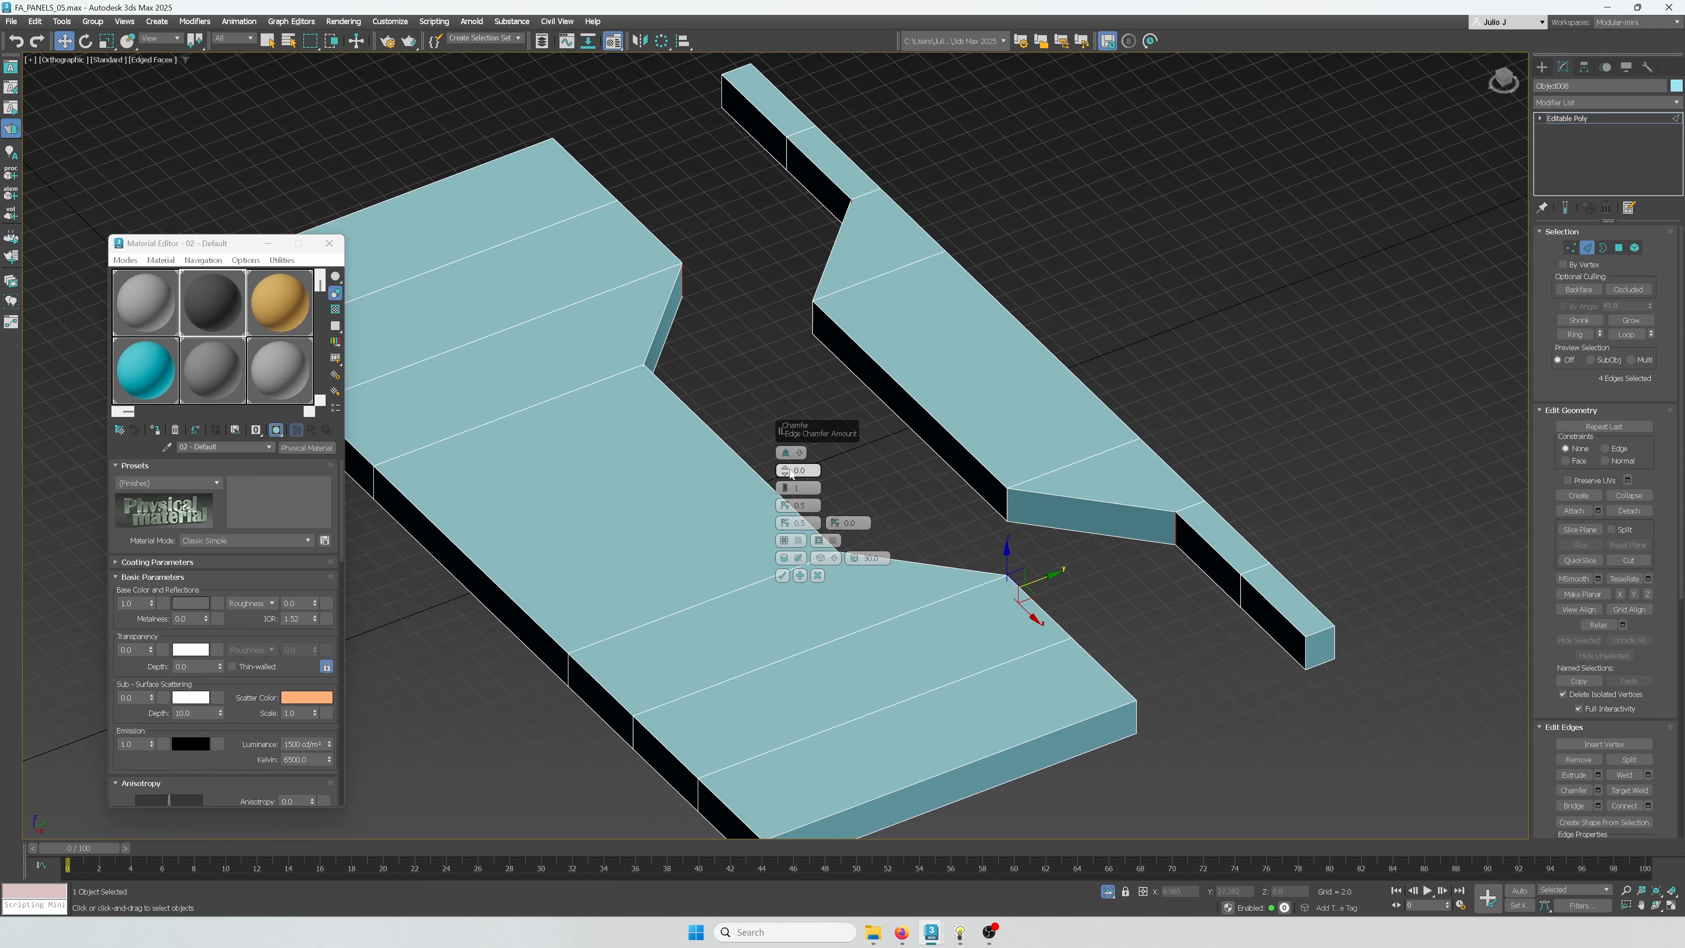
{"action": "left_click_drag", "start_coordinate": [790, 472], "coordinate": [787, 452]}
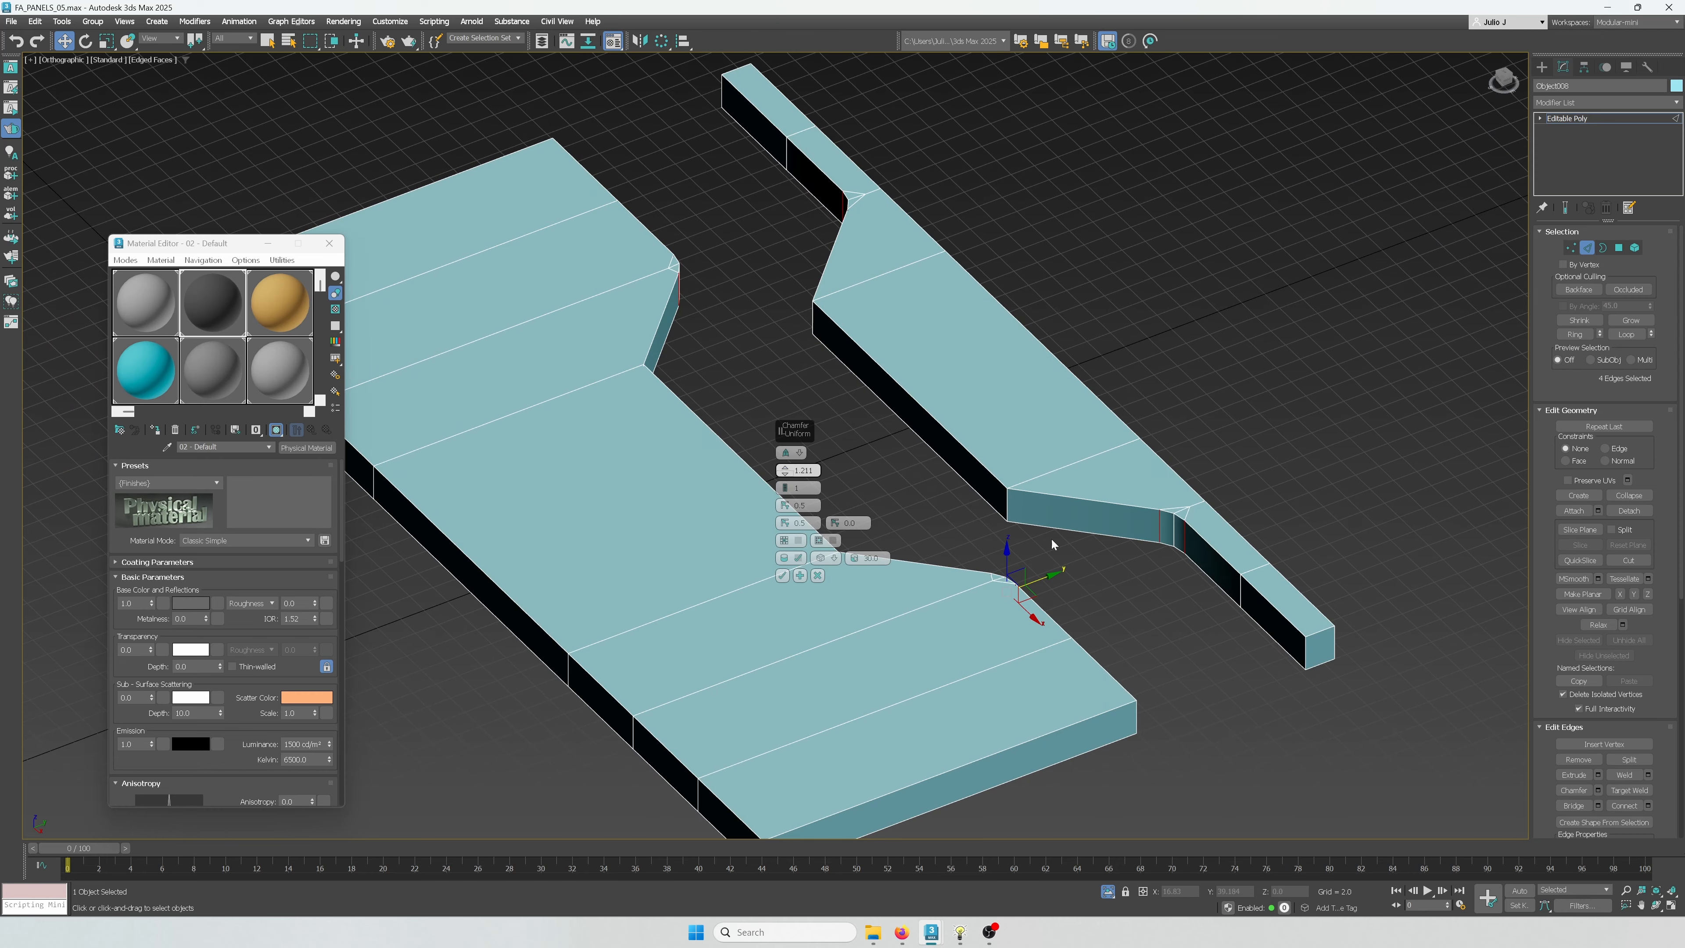
{"action": "key", "text": "t"}
{"action": "key", "text": "z"}
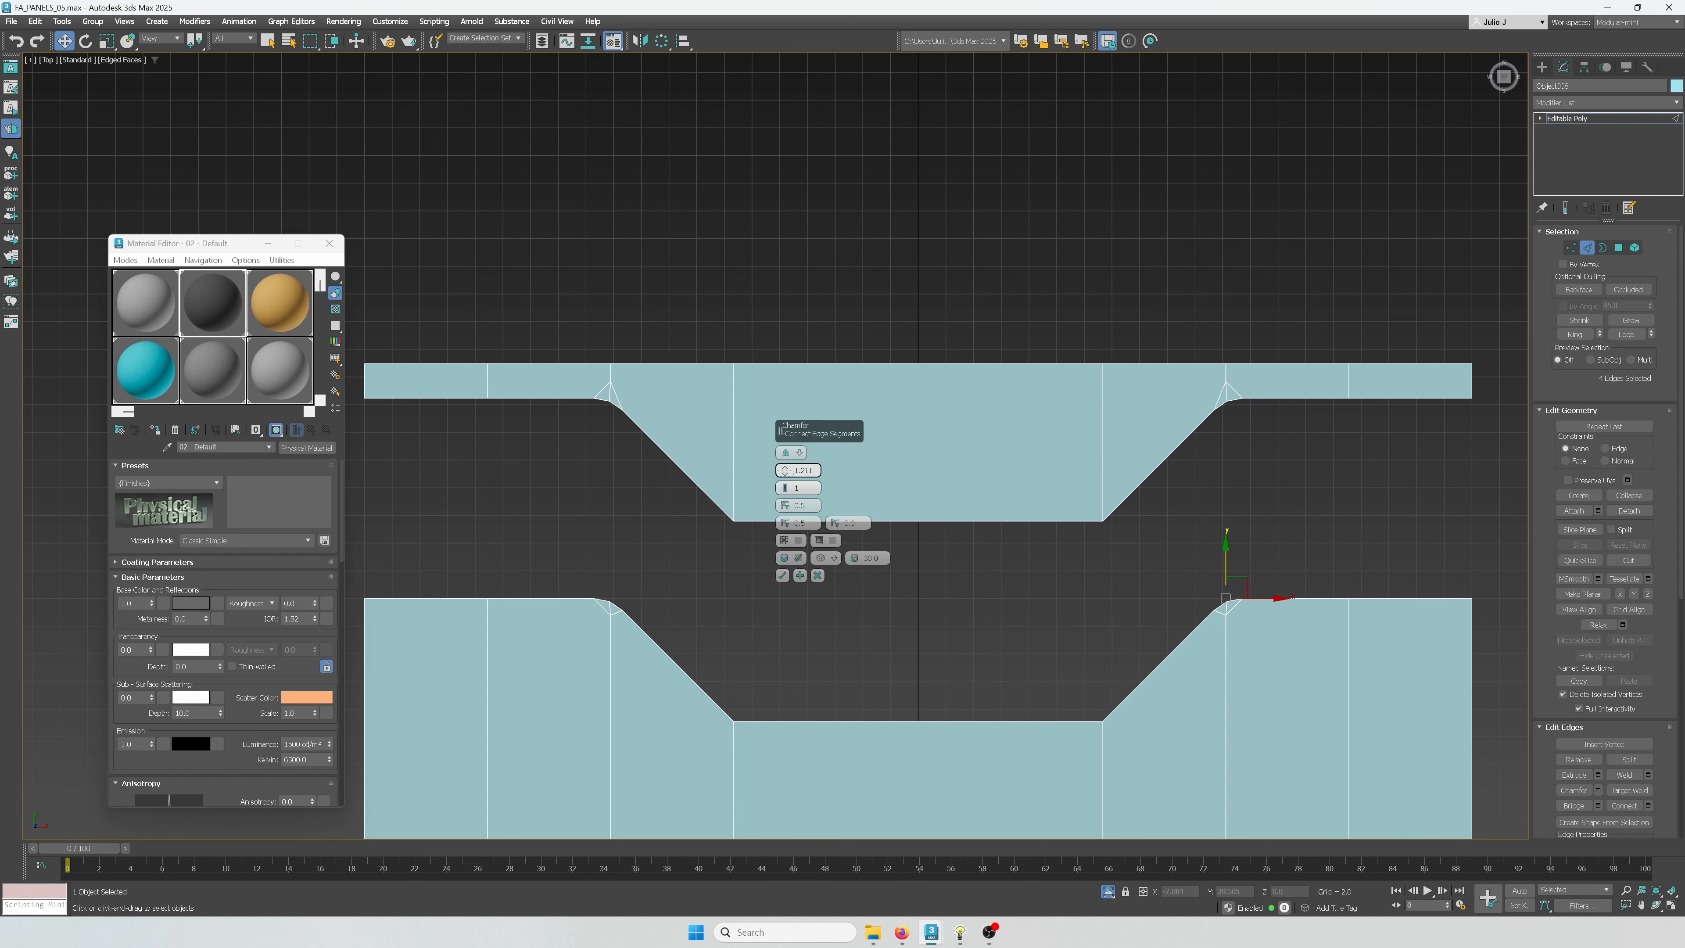
{"action": "left_click", "coordinate": [786, 487]}
{"action": "type", "text": "0.5"}
{"action": "key", "text": "Return"}
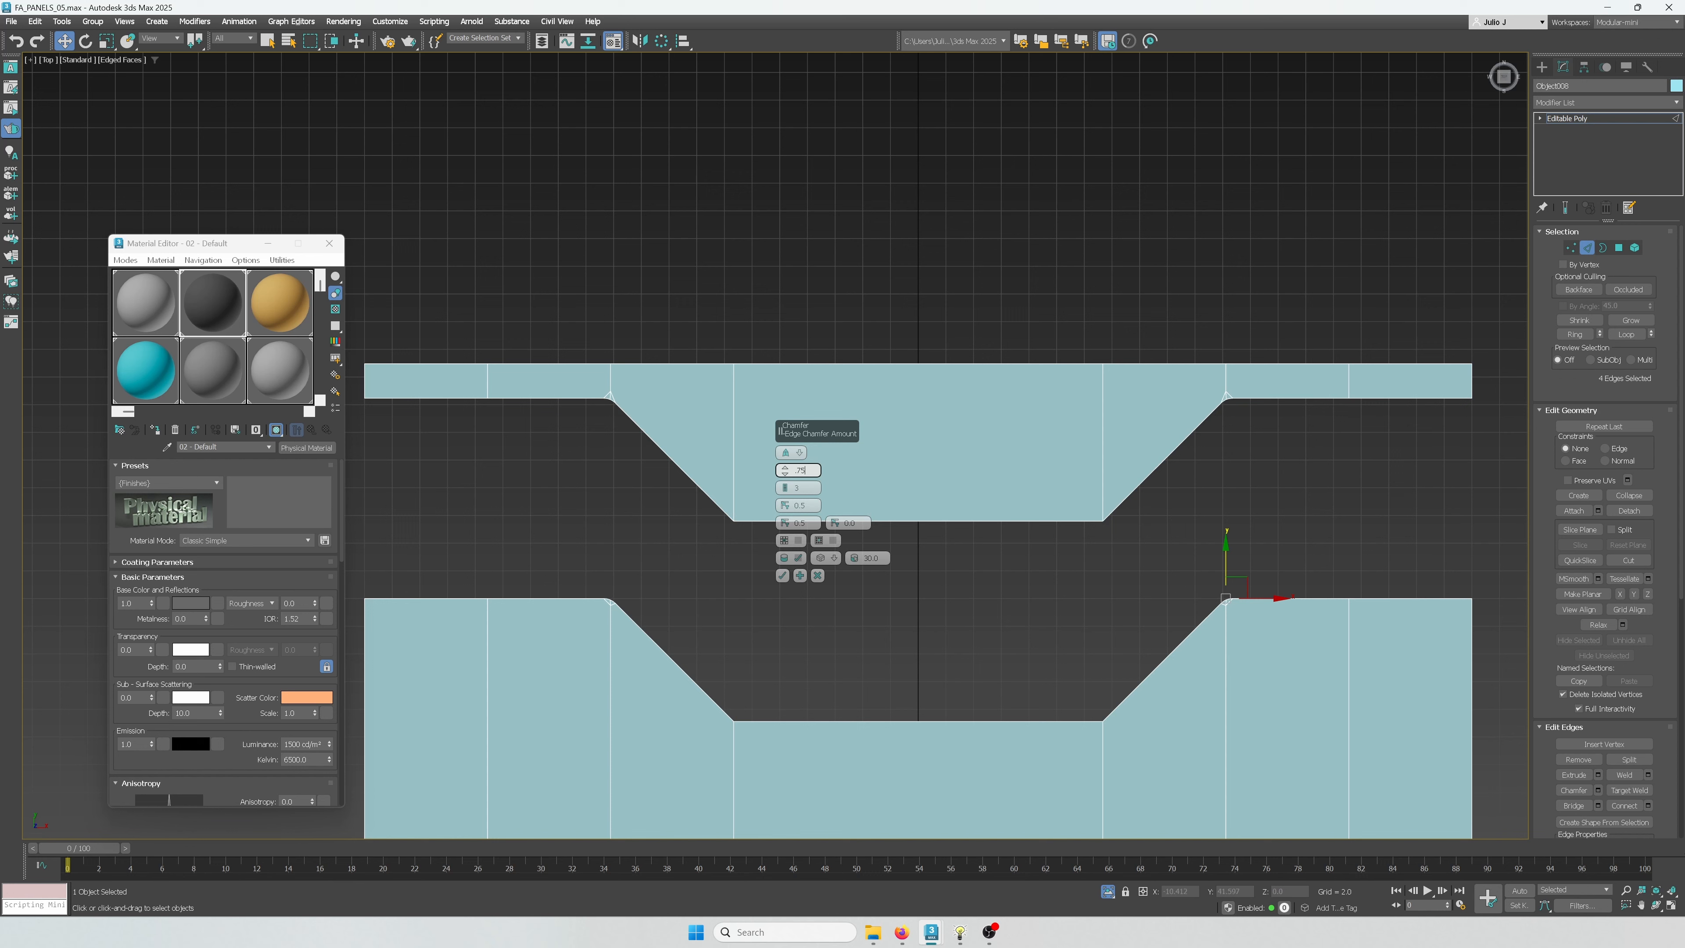
{"action": "left_click", "coordinate": [783, 576]}
Chamfer the four vertical edges at both pieces' inner recess bends, trying amounts of 0.2 and 0.4
{"action": "middle_click_drag", "start_coordinate": [784, 579], "coordinate": [981, 381], "text": "alt"}
{"action": "middle_click_drag", "start_coordinate": [630, 452], "coordinate": [606, 335], "text": "alt"}
{"action": "left_click", "coordinate": [605, 332], "text": "ctrl"}
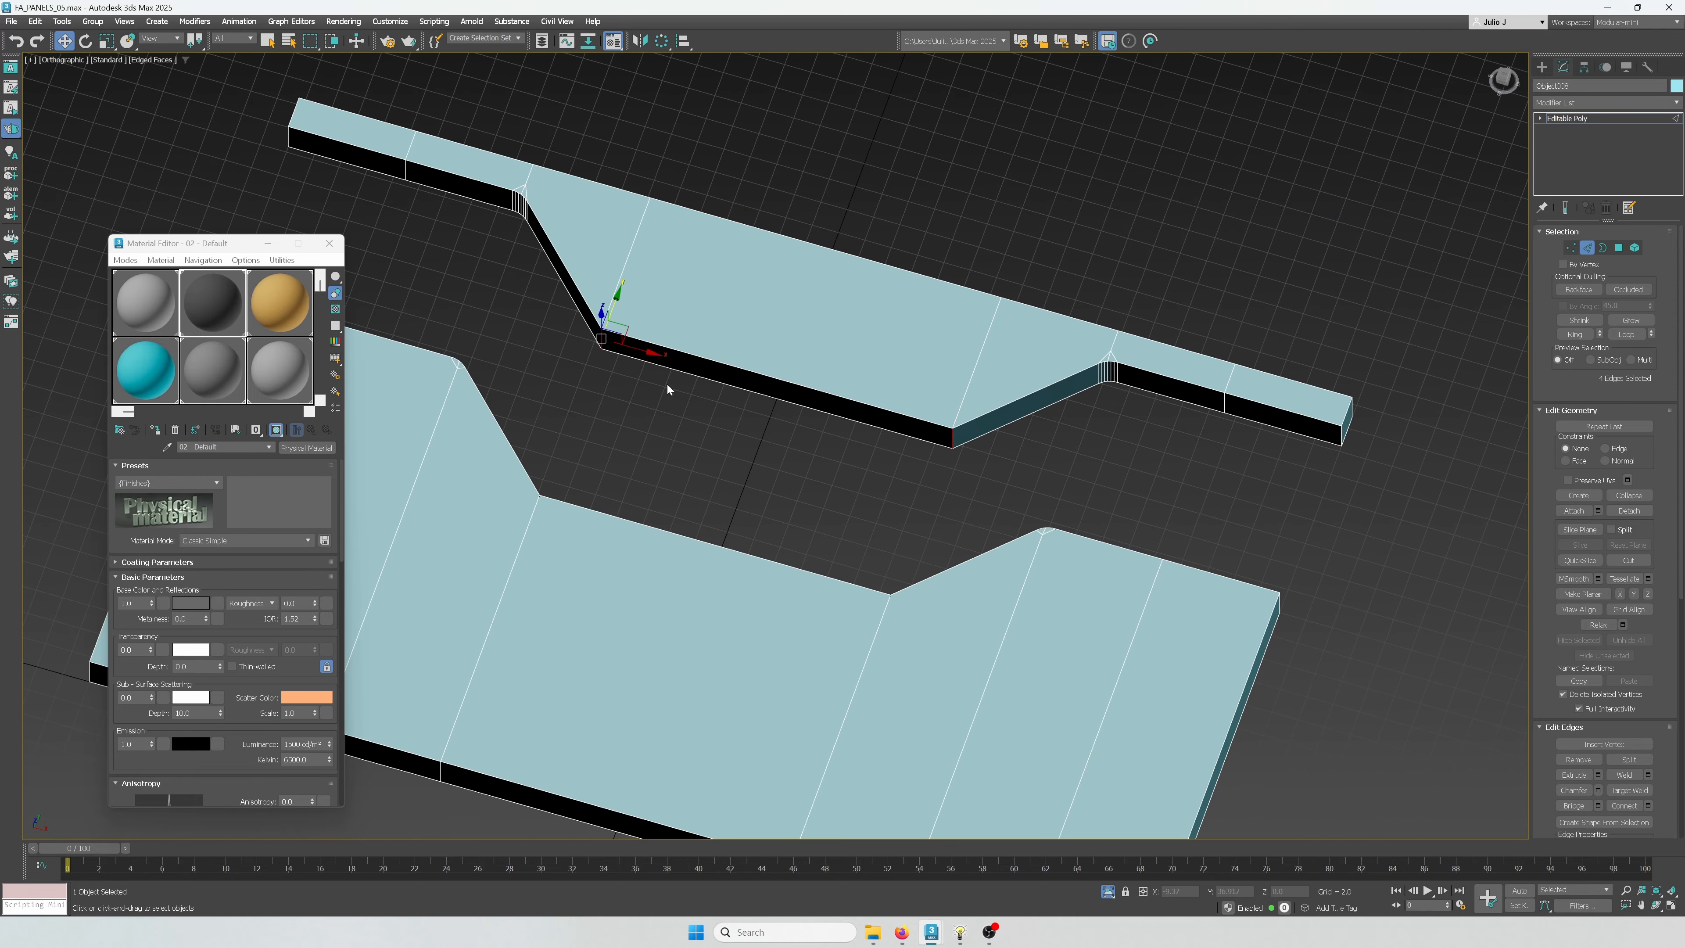
{"action": "key", "text": "ctrl+shift+c"}
{"action": "scroll", "coordinate": [986, 407], "scroll_direction": "up", "scroll_amount": 2}
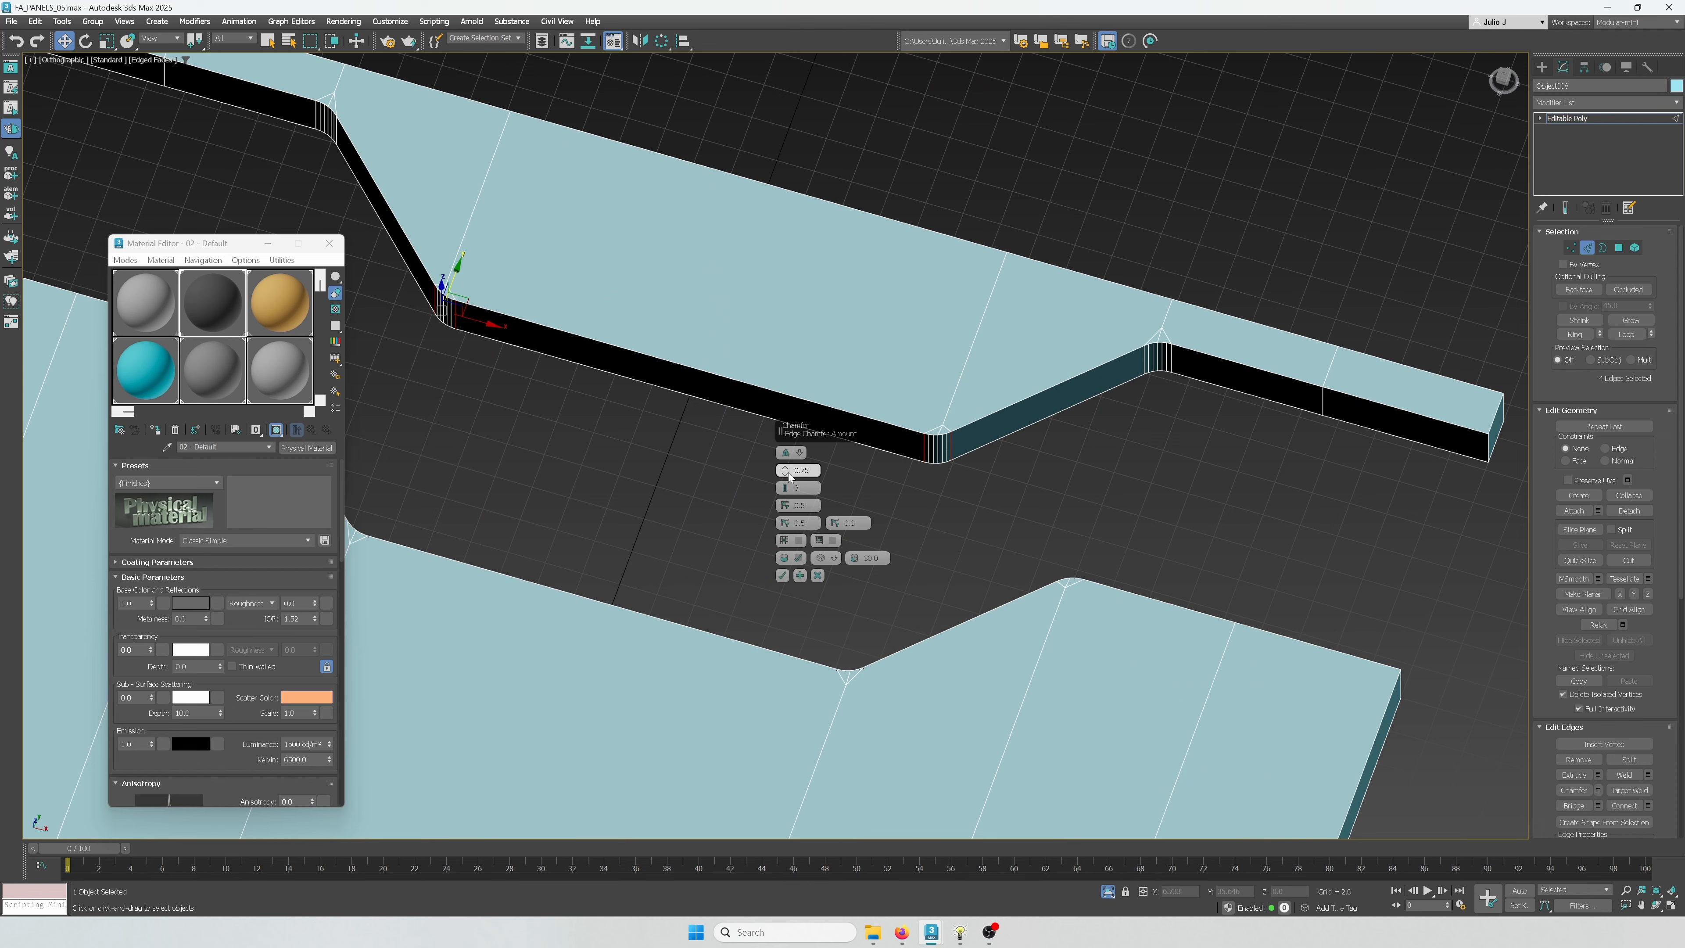
{"action": "type", "text": "0.2"}
{"action": "key", "text": "Return"}
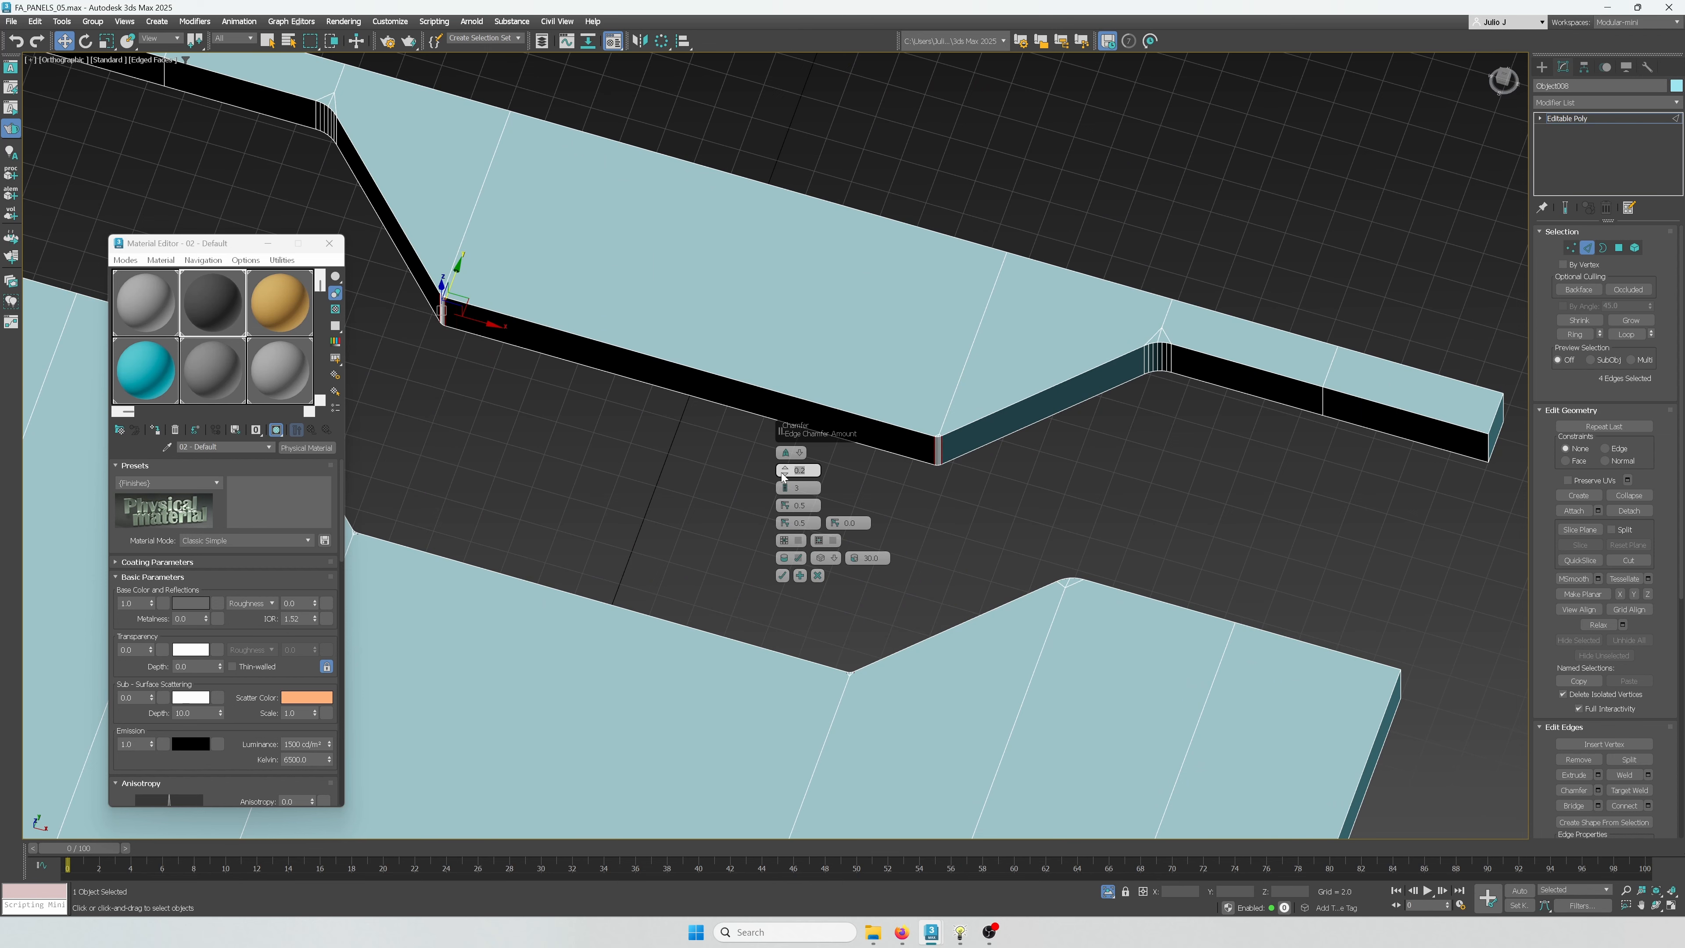
{"action": "type", "text": "0.4"}
{"action": "key", "text": "Return"}
Increase the chamfer amount of the inner recess bends to 1.042 and confirm it
{"action": "key", "text": "t"}
{"action": "key", "text": "z"}
{"action": "scroll", "coordinate": [1121, 434], "scroll_direction": "down", "scroll_amount": 3}
{"action": "scroll", "coordinate": [1122, 433], "scroll_direction": "down", "scroll_amount": 2}
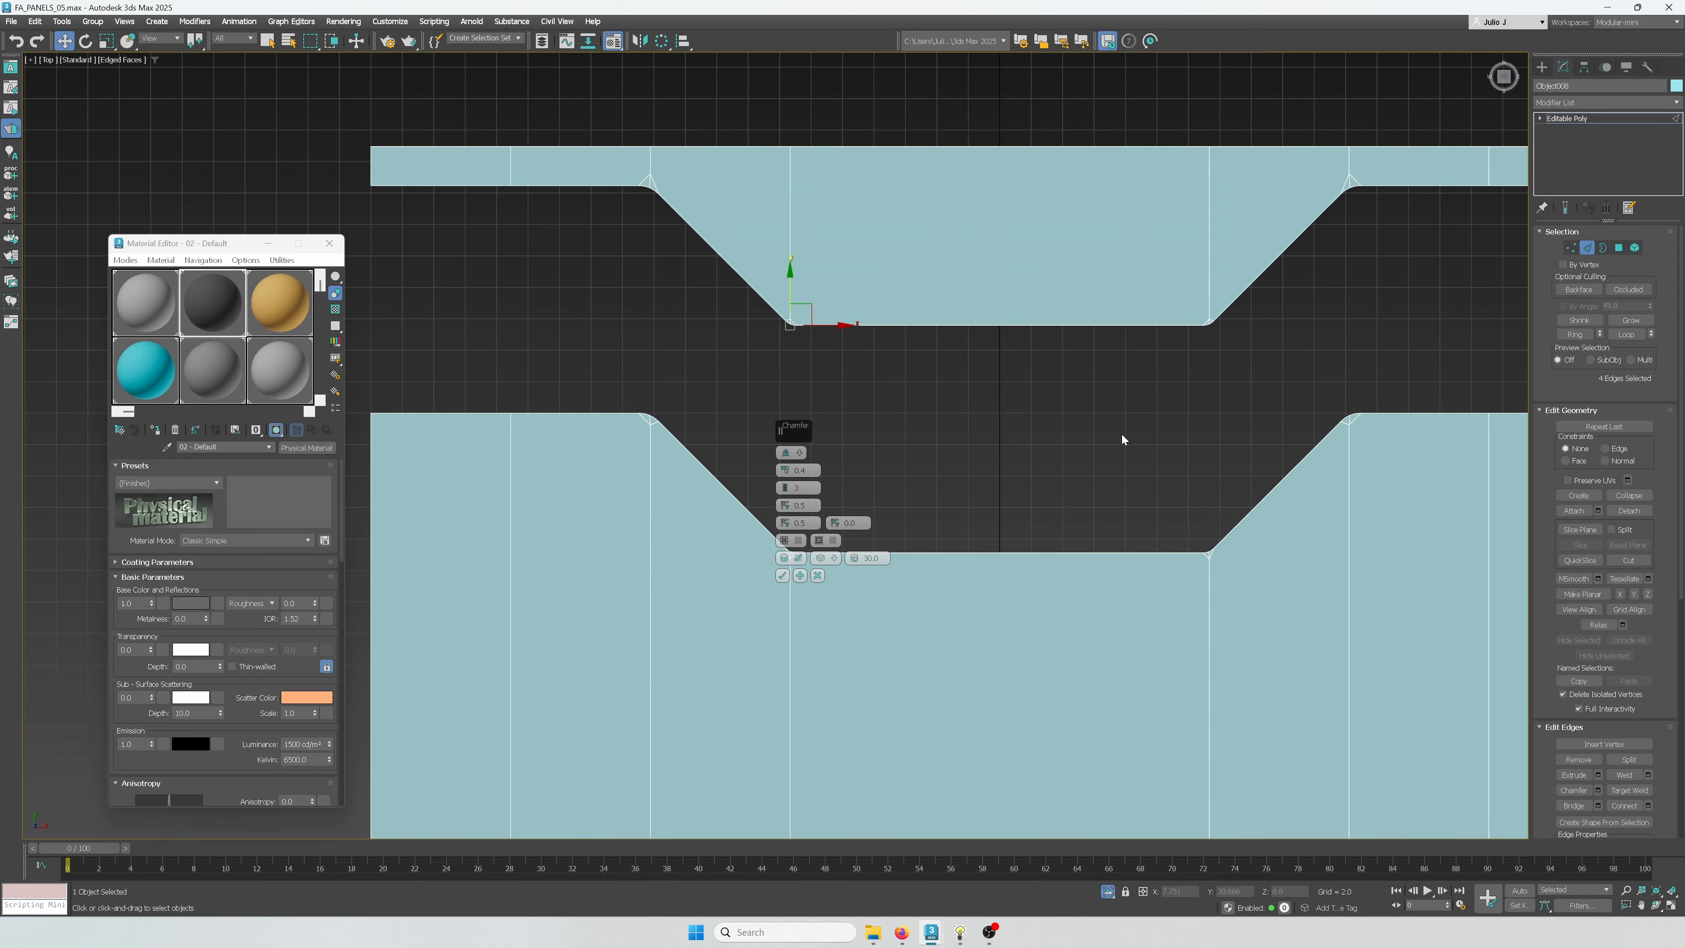
{"action": "middle_click_drag", "start_coordinate": [1122, 433], "coordinate": [1032, 463]}
{"action": "left_click_drag", "start_coordinate": [786, 470], "coordinate": [786, 455]}
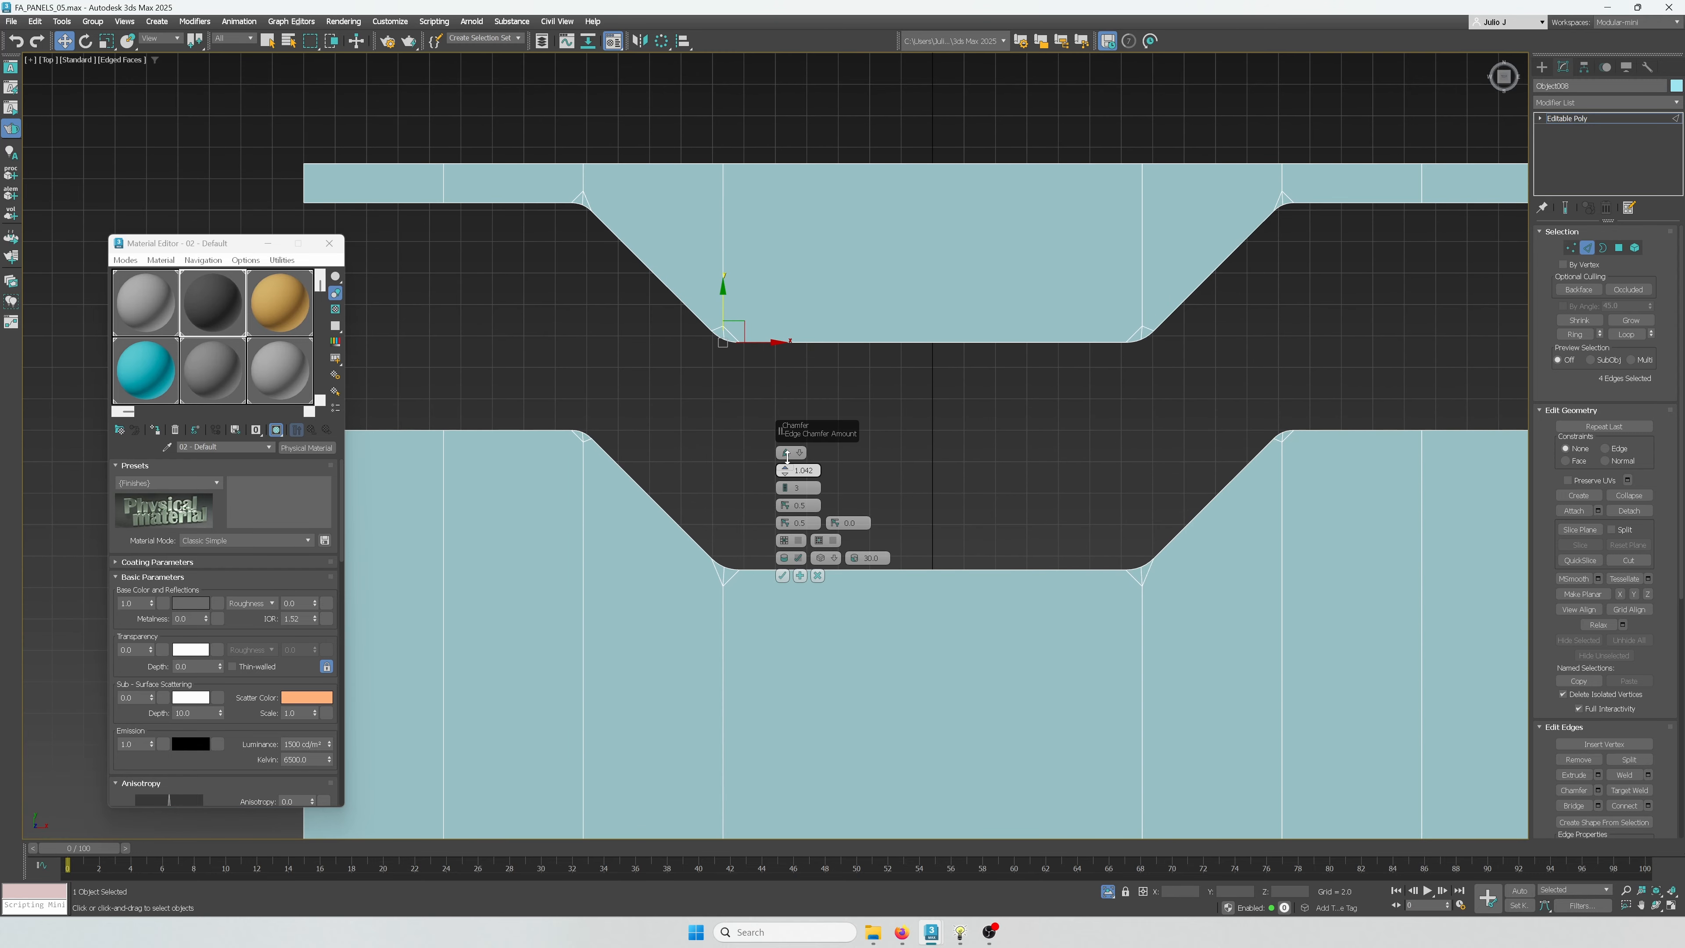
{"action": "left_click", "coordinate": [783, 575]}
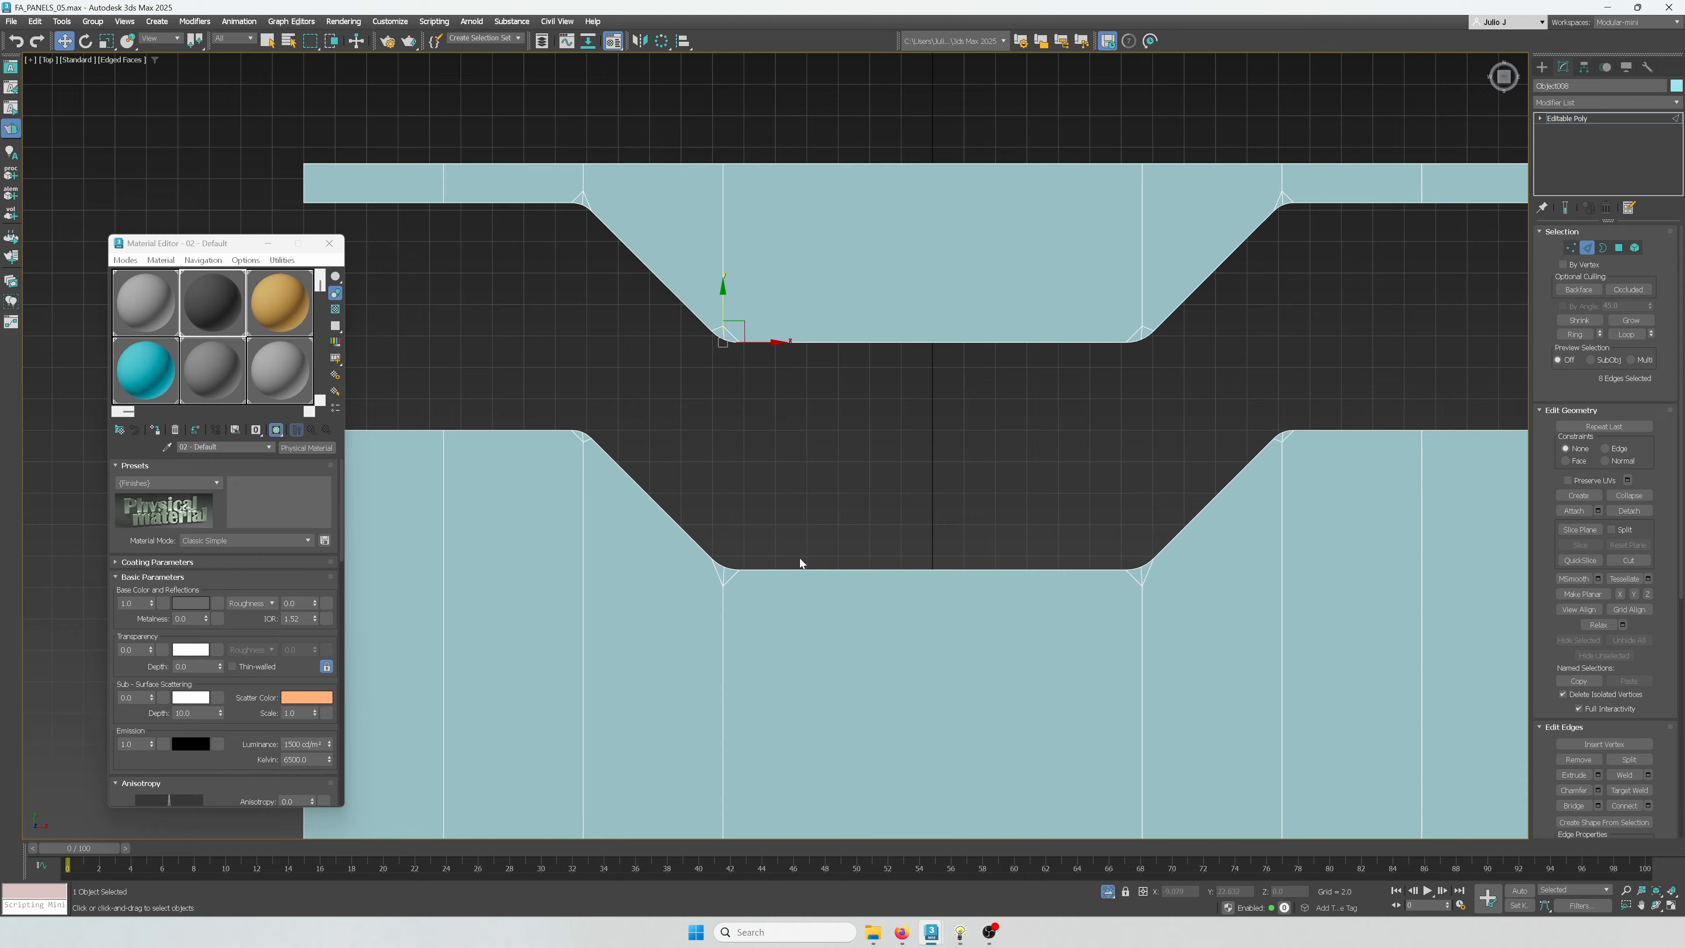
Chamfer the large panel's two vertical outer corner edges on the straight side opposite the recess by 0.4
{"action": "scroll", "coordinate": [799, 559], "scroll_direction": "down", "scroll_amount": 2}
{"action": "middle_click_drag", "start_coordinate": [800, 559], "coordinate": [861, 555], "text": "alt"}
{"action": "left_click", "coordinate": [1021, 517]}
{"action": "middle_click_drag", "start_coordinate": [861, 555], "coordinate": [1006, 499]}
{"action": "left_click", "coordinate": [849, 536]}
{"action": "scroll", "coordinate": [867, 546], "scroll_direction": "down", "scroll_amount": 2}
{"action": "middle_click_drag", "start_coordinate": [850, 538], "coordinate": [1366, 402], "text": "alt"}
{"action": "scroll", "coordinate": [775, 465], "scroll_direction": "up", "scroll_amount": 3}
{"action": "left_click", "coordinate": [706, 456], "text": "ctrl"}
{"action": "mouse_move", "coordinate": [824, 510]}
{"action": "middle_mouse_down", "text": "alt"}
{"action": "mouse_move", "coordinate": [919, 502]}
{"action": "mouse_move", "coordinate": [810, 498]}
{"action": "middle_mouse_up", "text": "alt"}
{"action": "scroll", "coordinate": [810, 496], "scroll_direction": "down", "scroll_amount": 4}
{"action": "middle_click_drag", "start_coordinate": [1022, 478], "coordinate": [975, 481], "text": "alt"}
{"action": "middle_click_drag", "start_coordinate": [975, 481], "coordinate": [690, 483]}
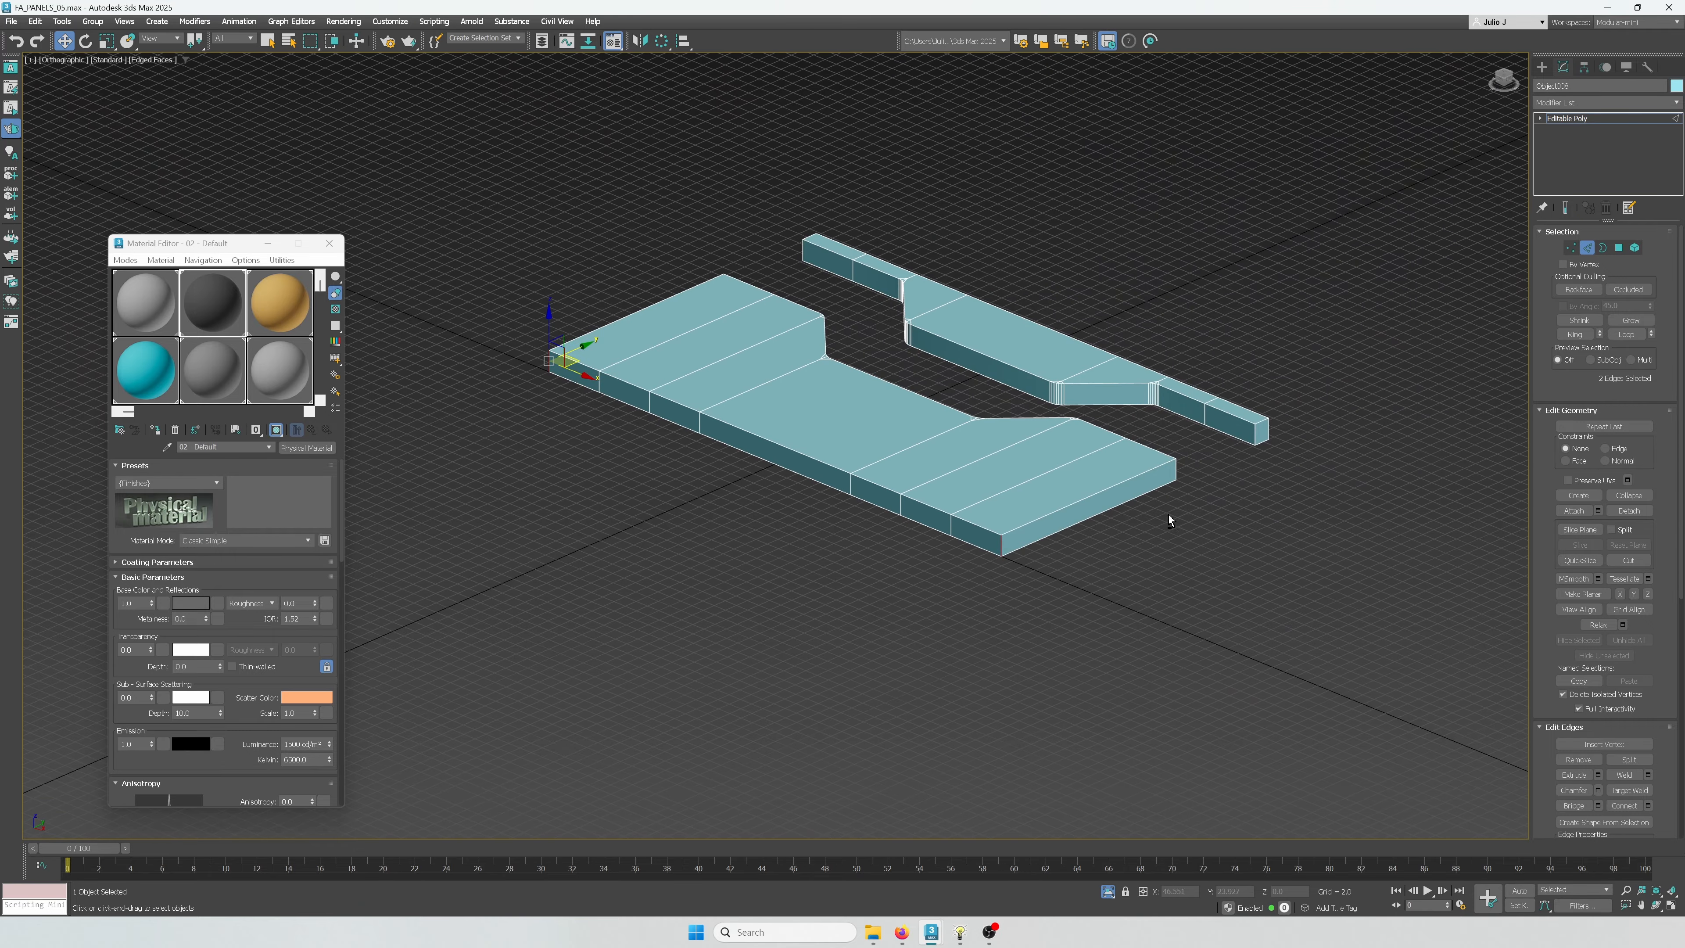
{"action": "middle_click_drag", "start_coordinate": [1169, 515], "coordinate": [1157, 514], "text": "alt"}
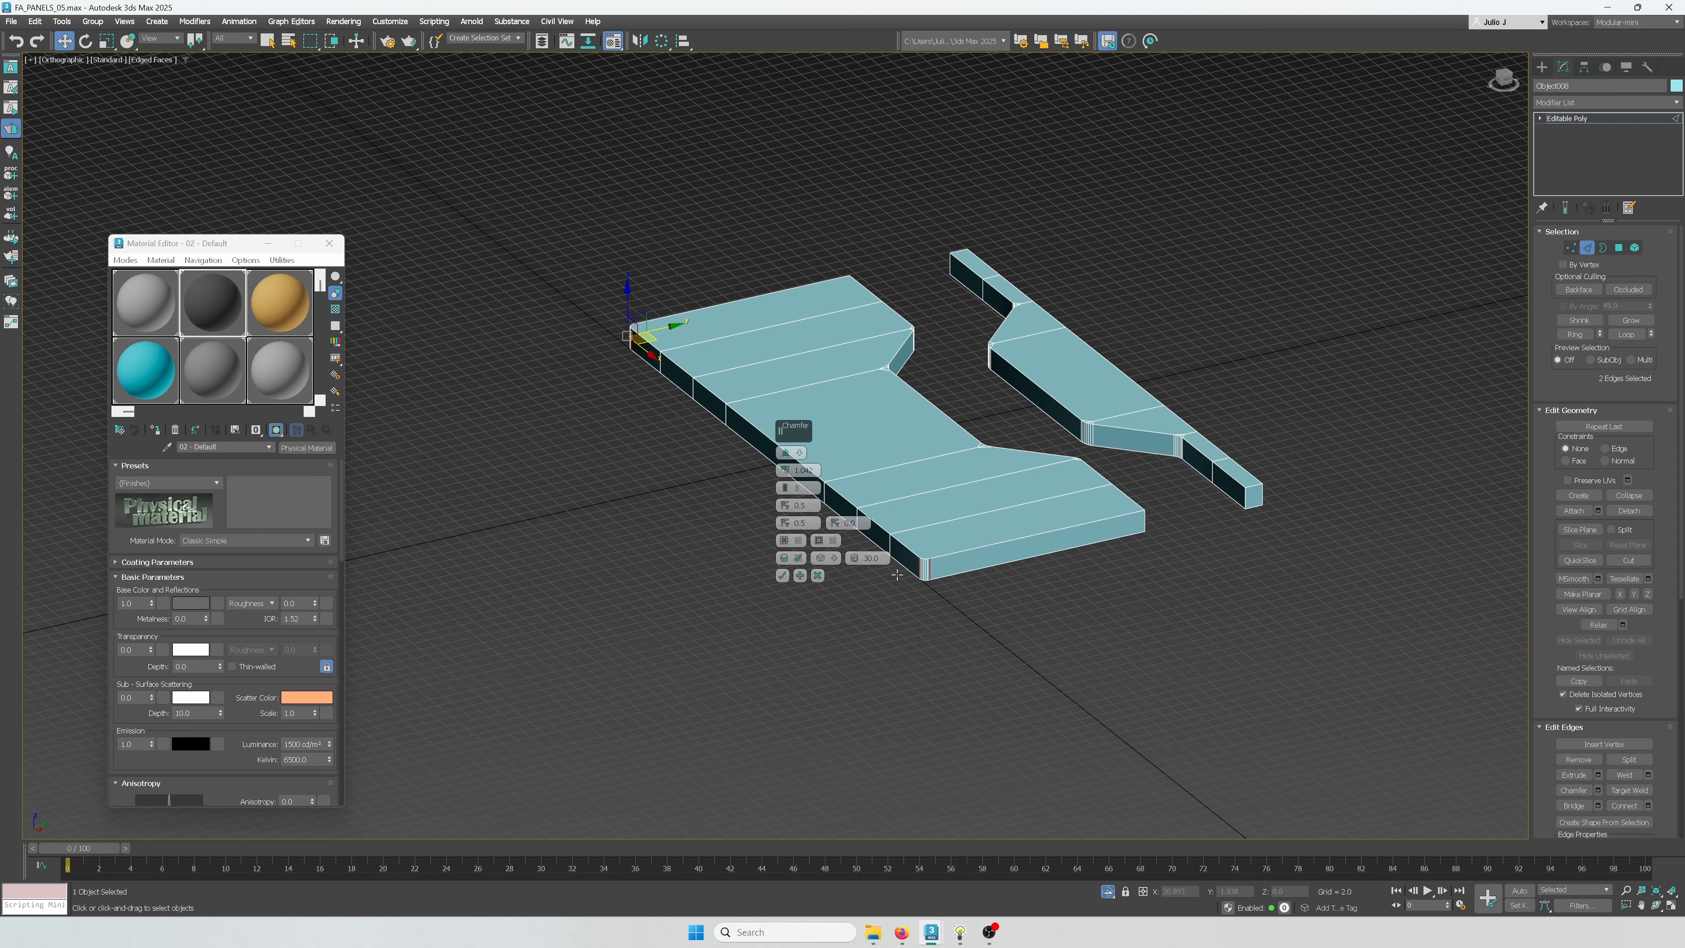
{"action": "key", "text": "t"}
{"action": "middle_click_drag", "start_coordinate": [1009, 511], "coordinate": [783, 116]}
{"action": "scroll", "coordinate": [967, 532], "scroll_direction": "down", "scroll_amount": 3}
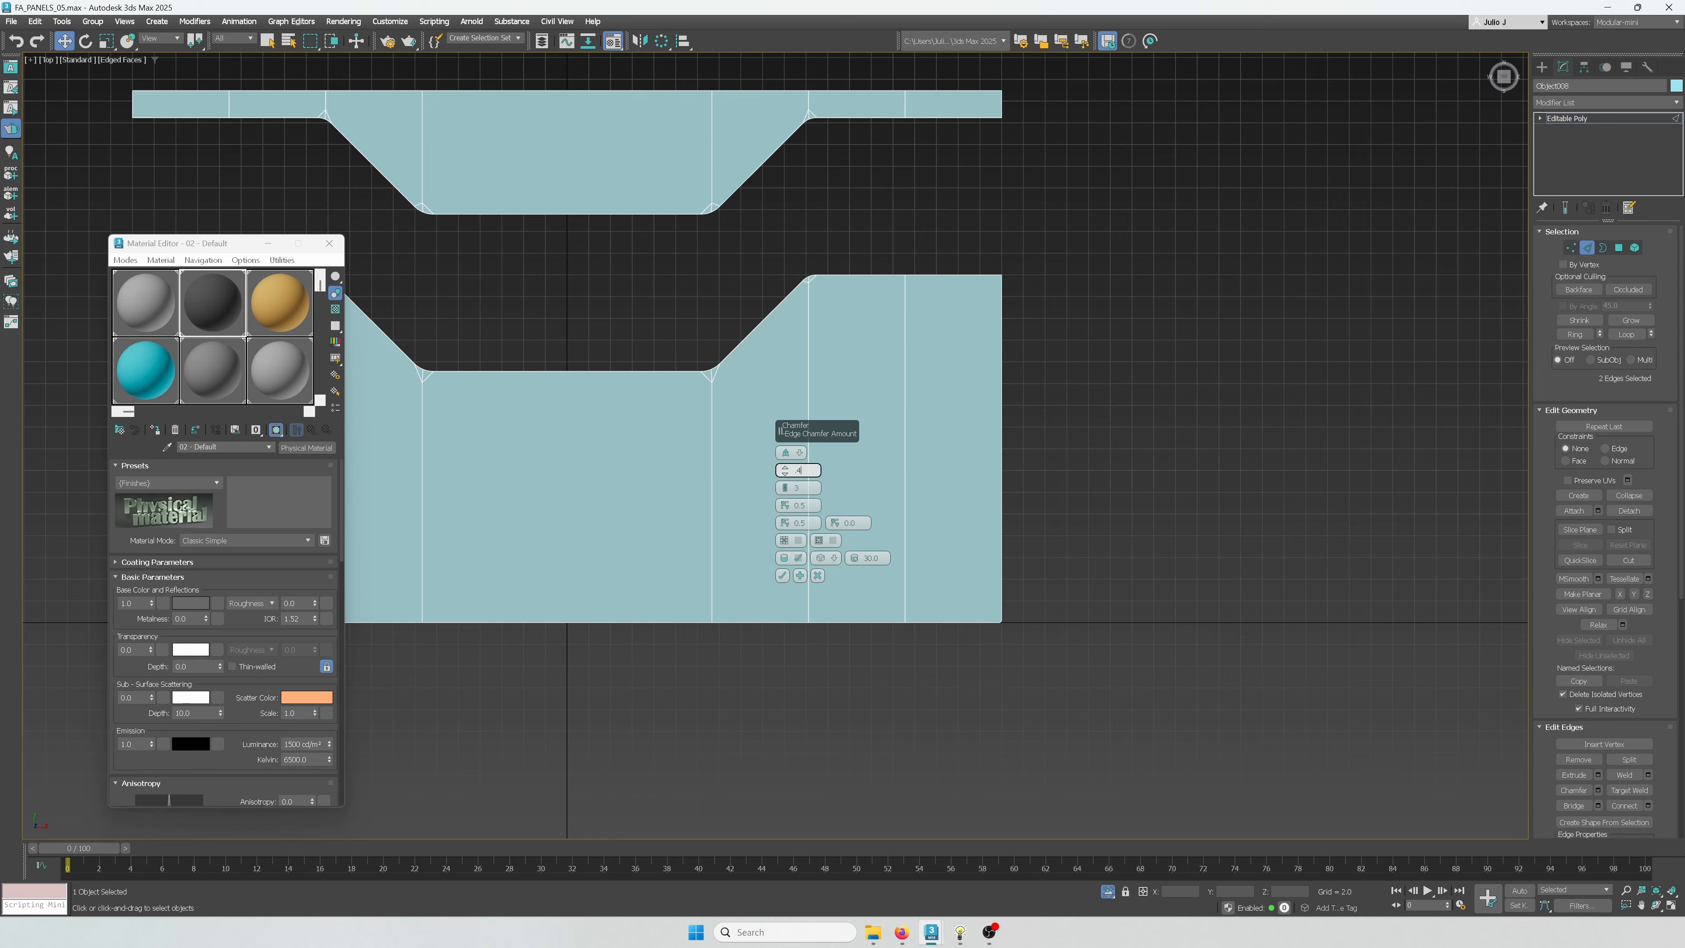
{"action": "scroll", "coordinate": [988, 582], "scroll_direction": "up", "scroll_amount": 2}
{"action": "middle_click_drag", "start_coordinate": [1008, 614], "coordinate": [990, 490], "text": "alt"}
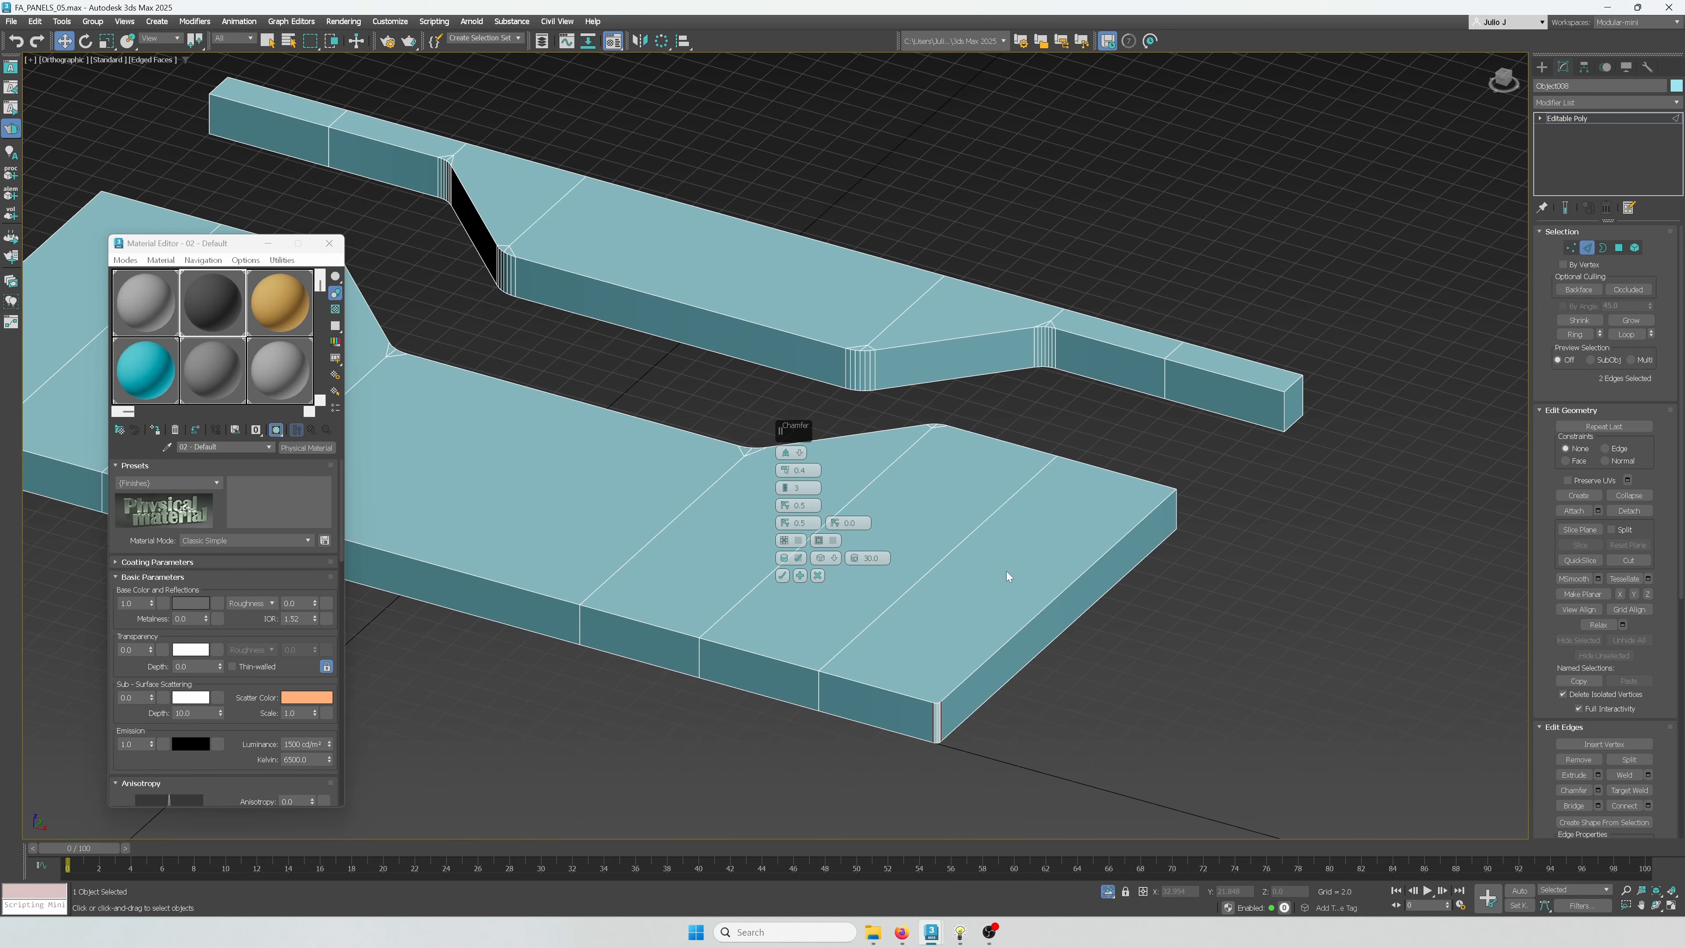
{"action": "scroll", "coordinate": [1013, 580], "scroll_direction": "down", "scroll_amount": 4}
{"action": "left_click", "coordinate": [783, 576]}
Select the upper strip element and move its vertices straight down, snapping the strip into the large panel's recess
{"action": "middle_click_drag", "start_coordinate": [1155, 600], "coordinate": [1044, 629], "text": "alt"}
{"action": "left_click", "coordinate": [1540, 118]}
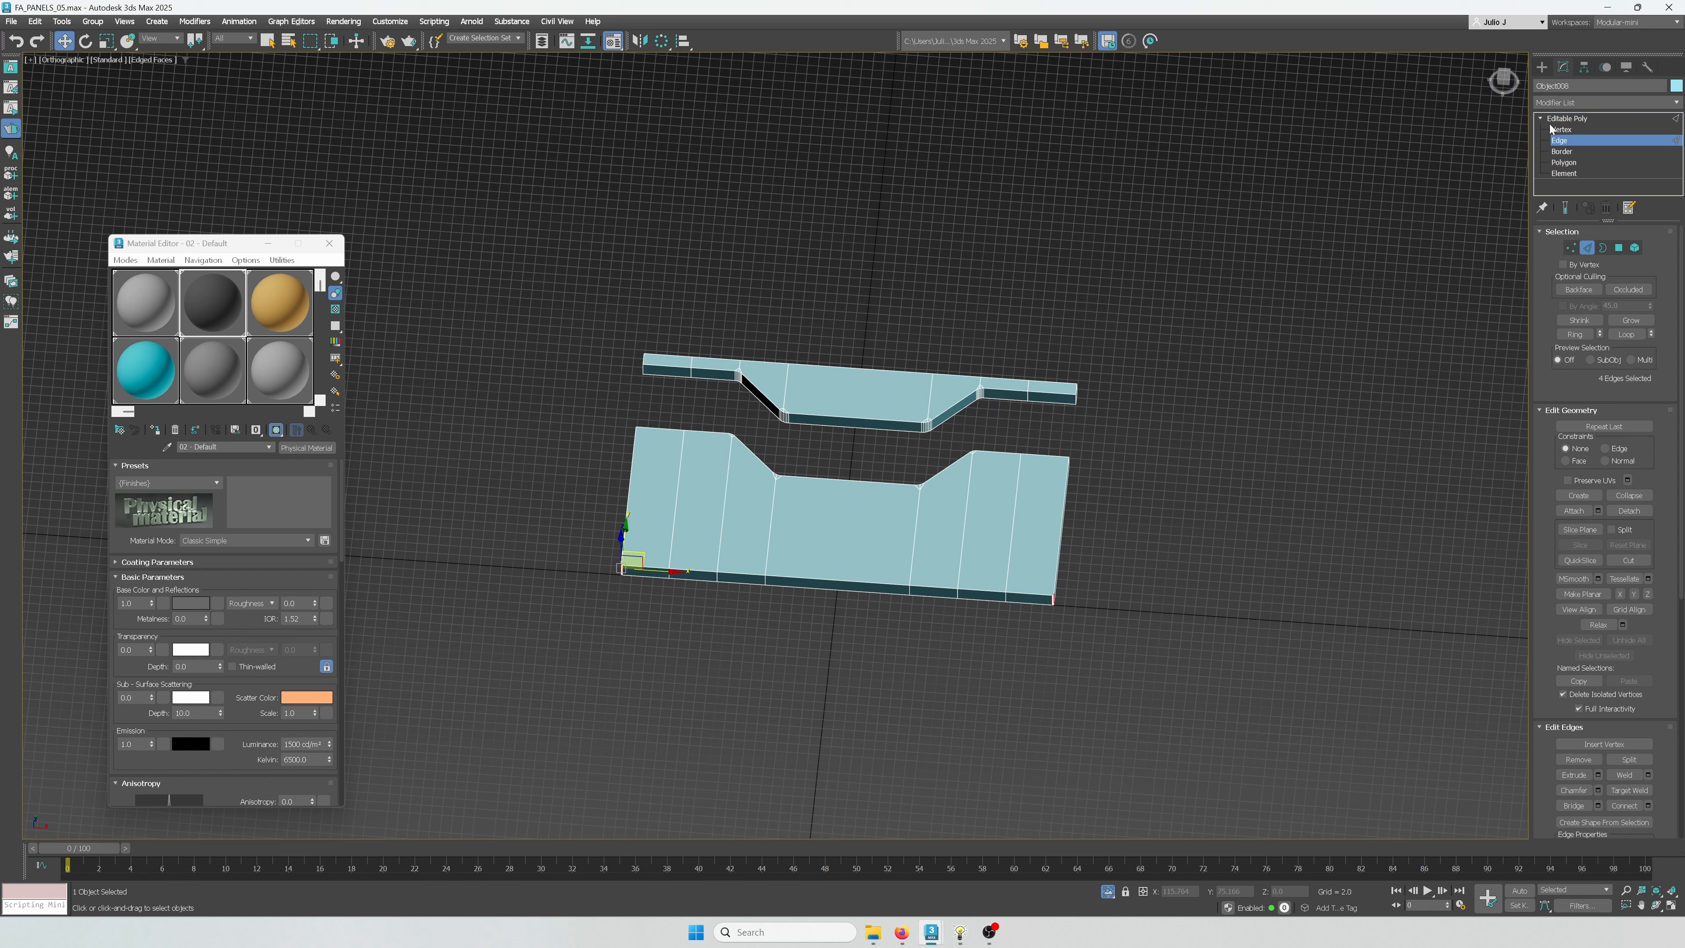
{"action": "left_click", "coordinate": [1564, 174]}
{"action": "key", "text": "t"}
{"action": "key", "text": "z"}
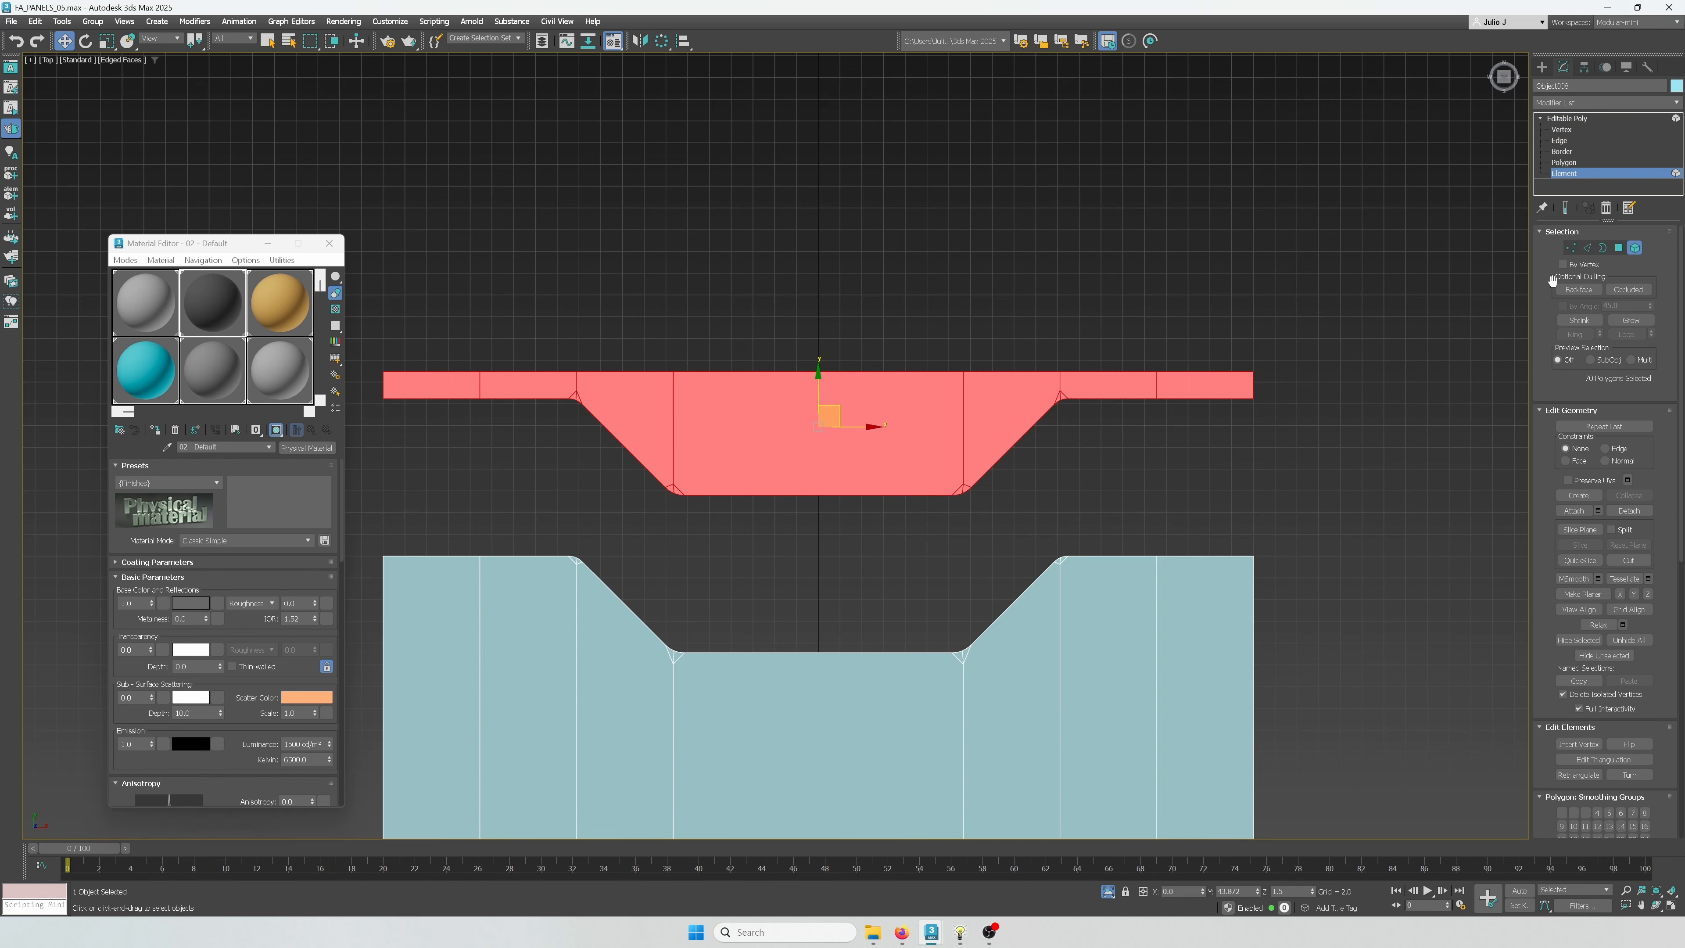
{"action": "key", "text": "1"}
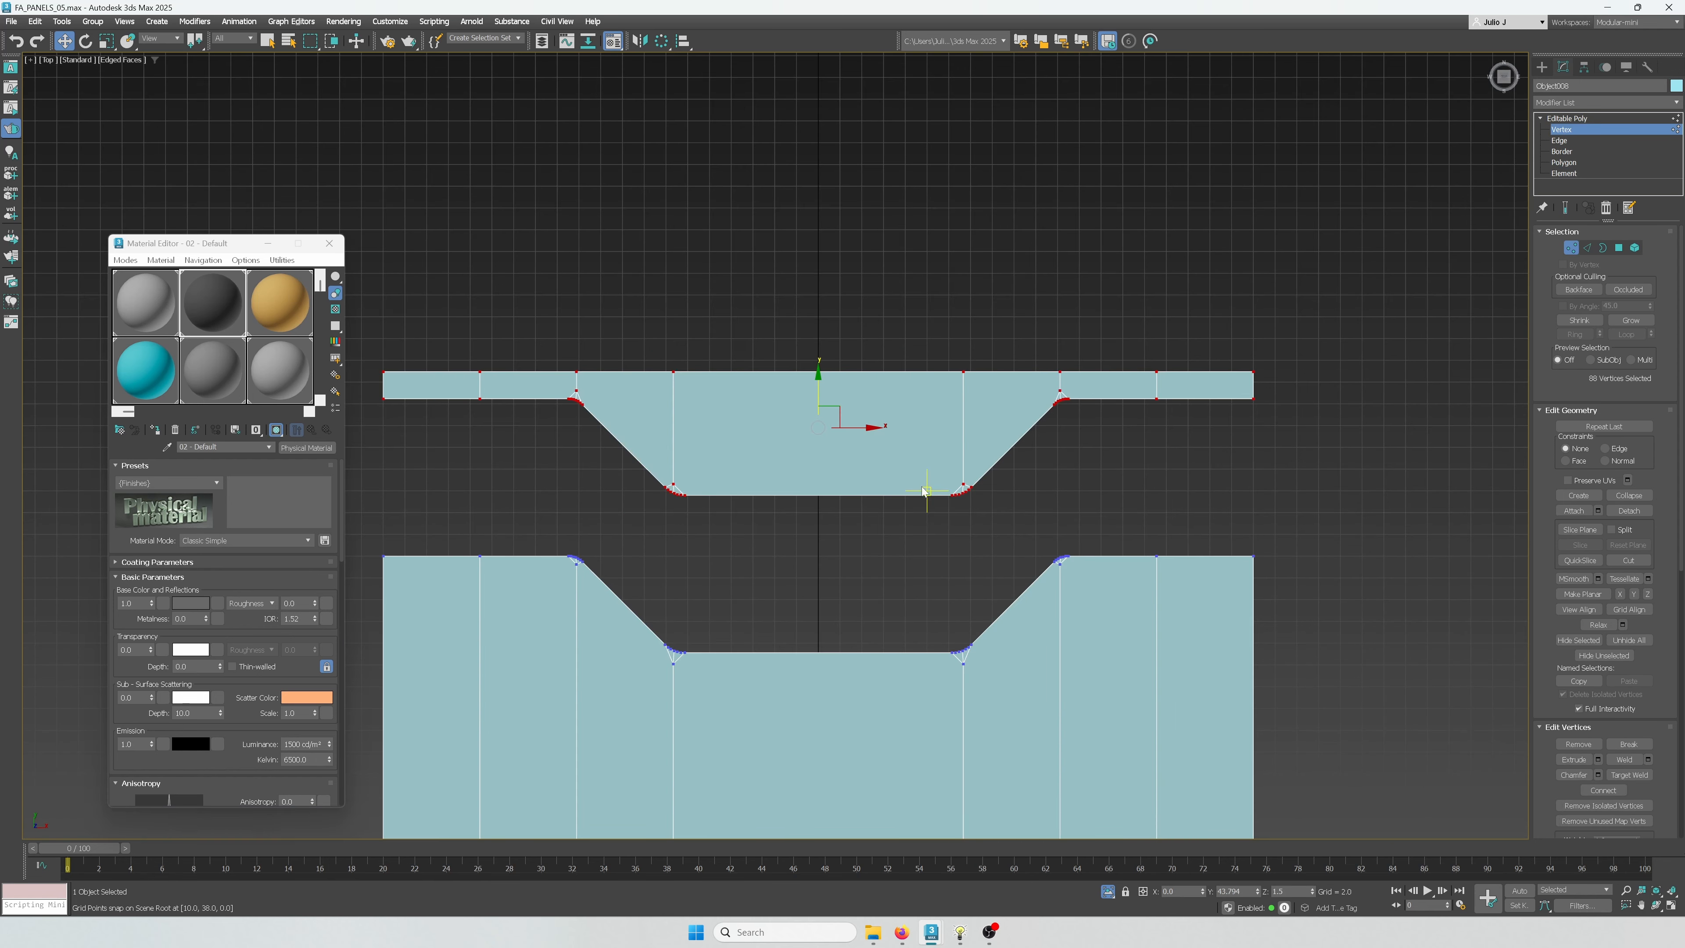
{"action": "left_click_drag", "start_coordinate": [951, 495], "coordinate": [943, 652]}
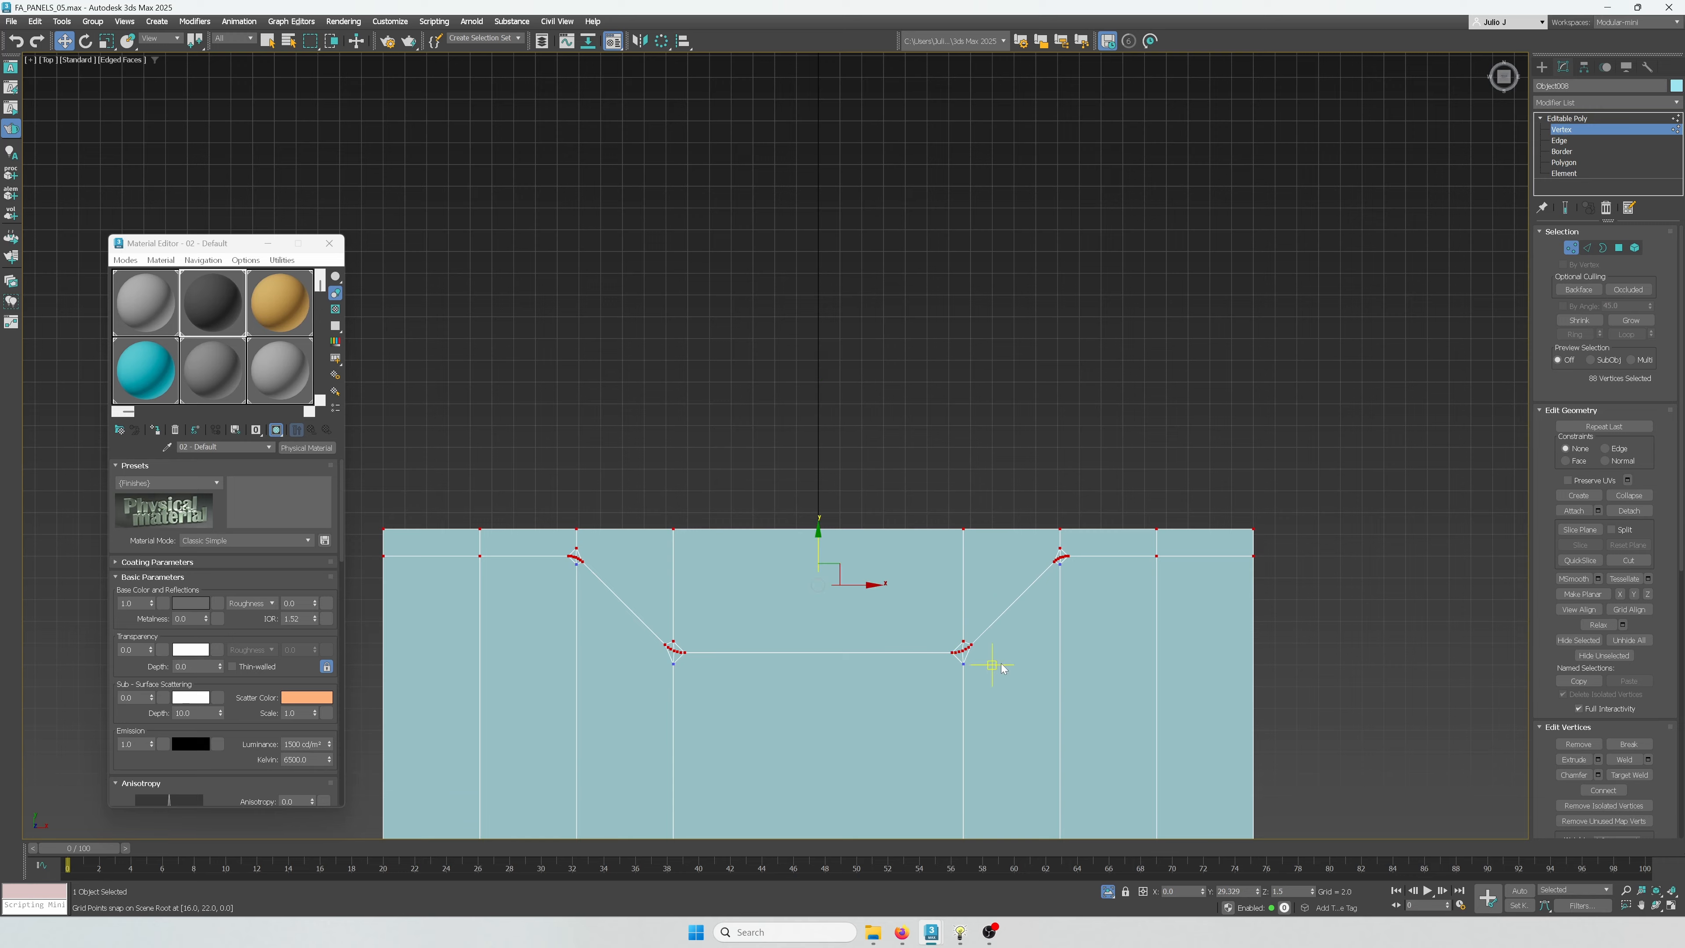
Select all top-facing polygons of the strip and panel together, using selection by angle at 45 degrees
{"action": "middle_click_drag", "start_coordinate": [989, 666], "coordinate": [981, 639], "text": "alt"}
{"action": "left_click", "coordinate": [1618, 248], "text": "ctrl"}
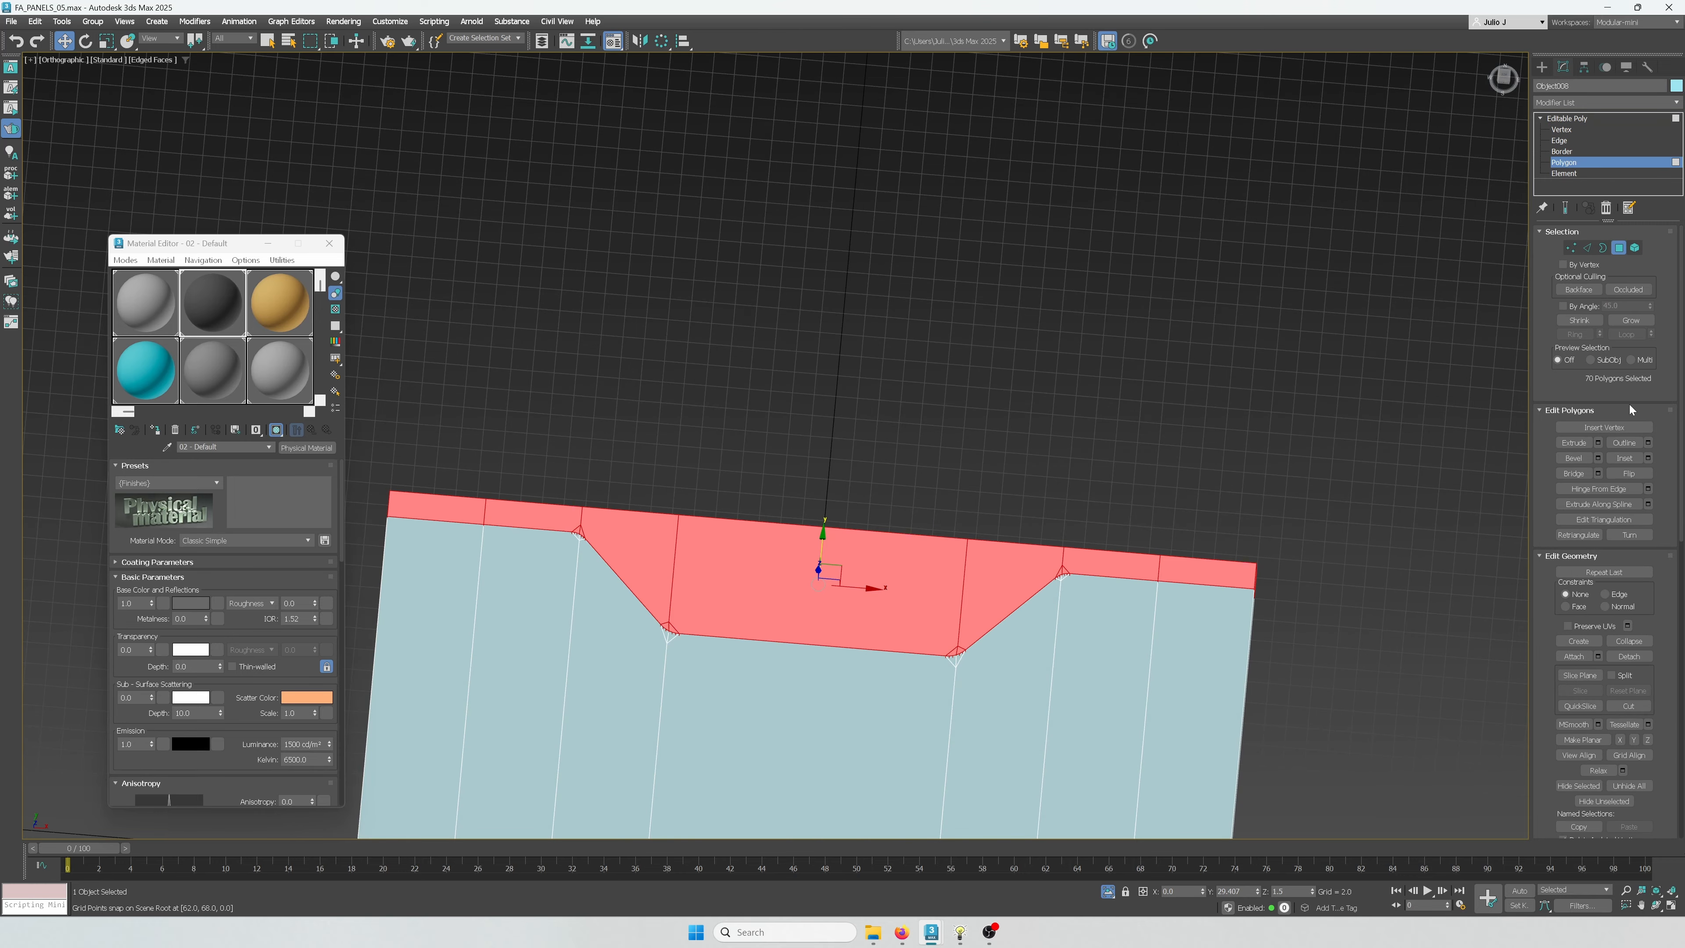
{"action": "left_click", "coordinate": [1243, 683]}
{"action": "middle_click_drag", "start_coordinate": [1252, 681], "coordinate": [1335, 514]}
{"action": "left_click", "coordinate": [1198, 546]}
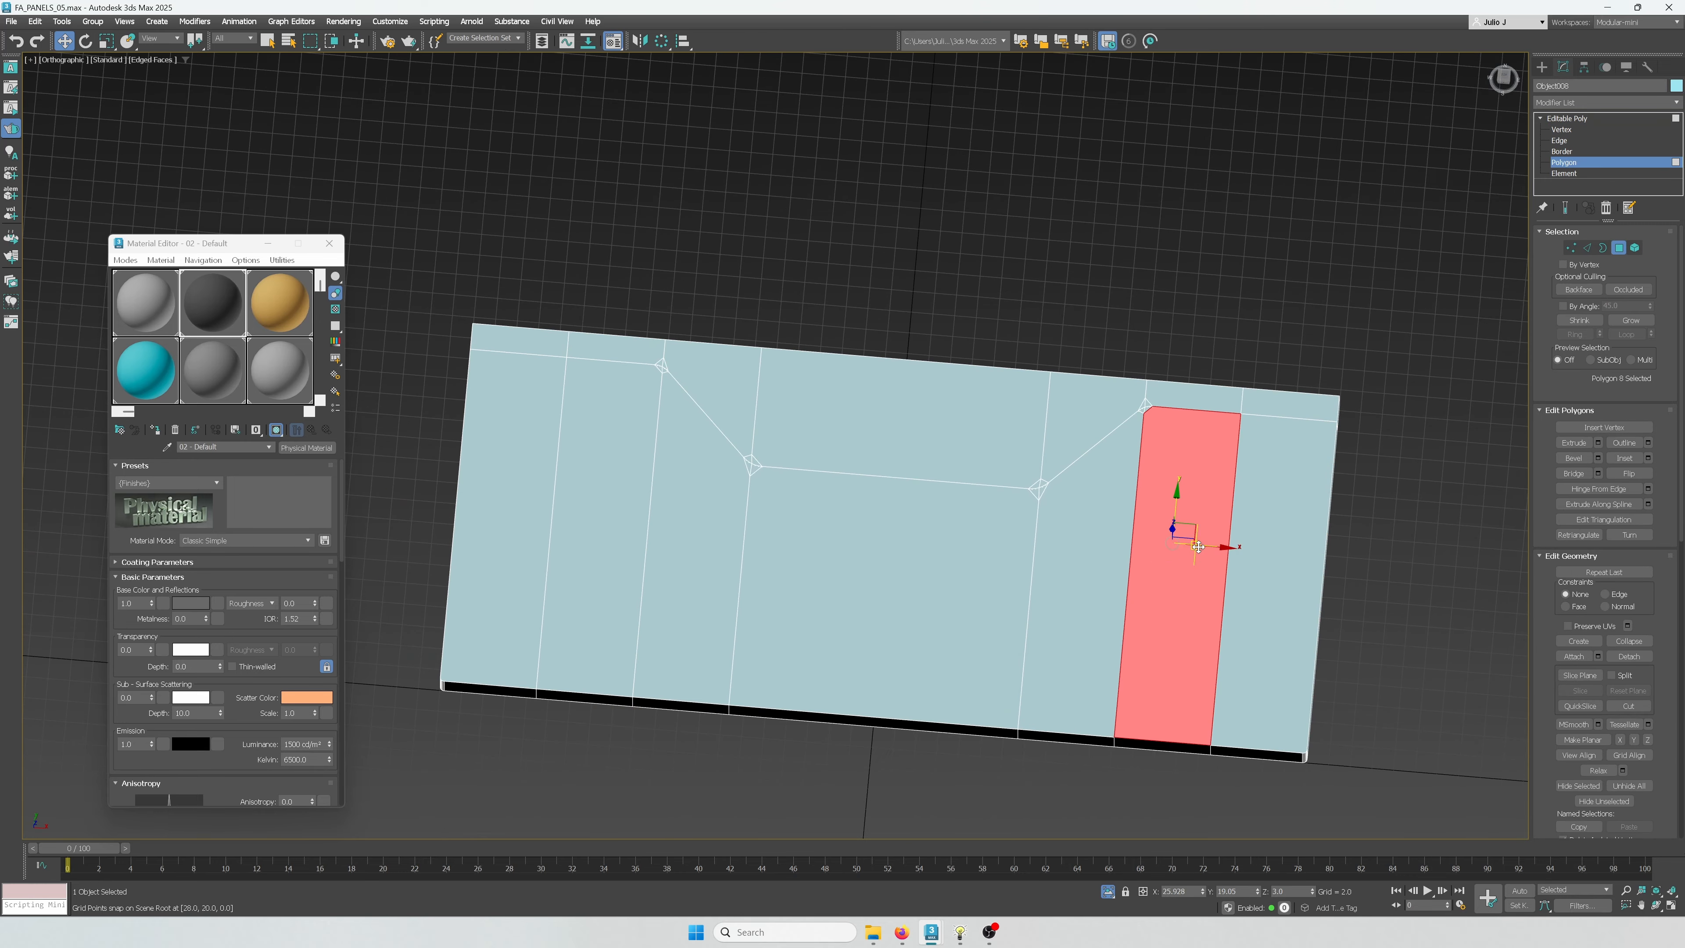
{"action": "left_click", "coordinate": [1240, 573], "text": "ctrl"}
{"action": "left_click", "coordinate": [1101, 583], "text": "ctrl"}
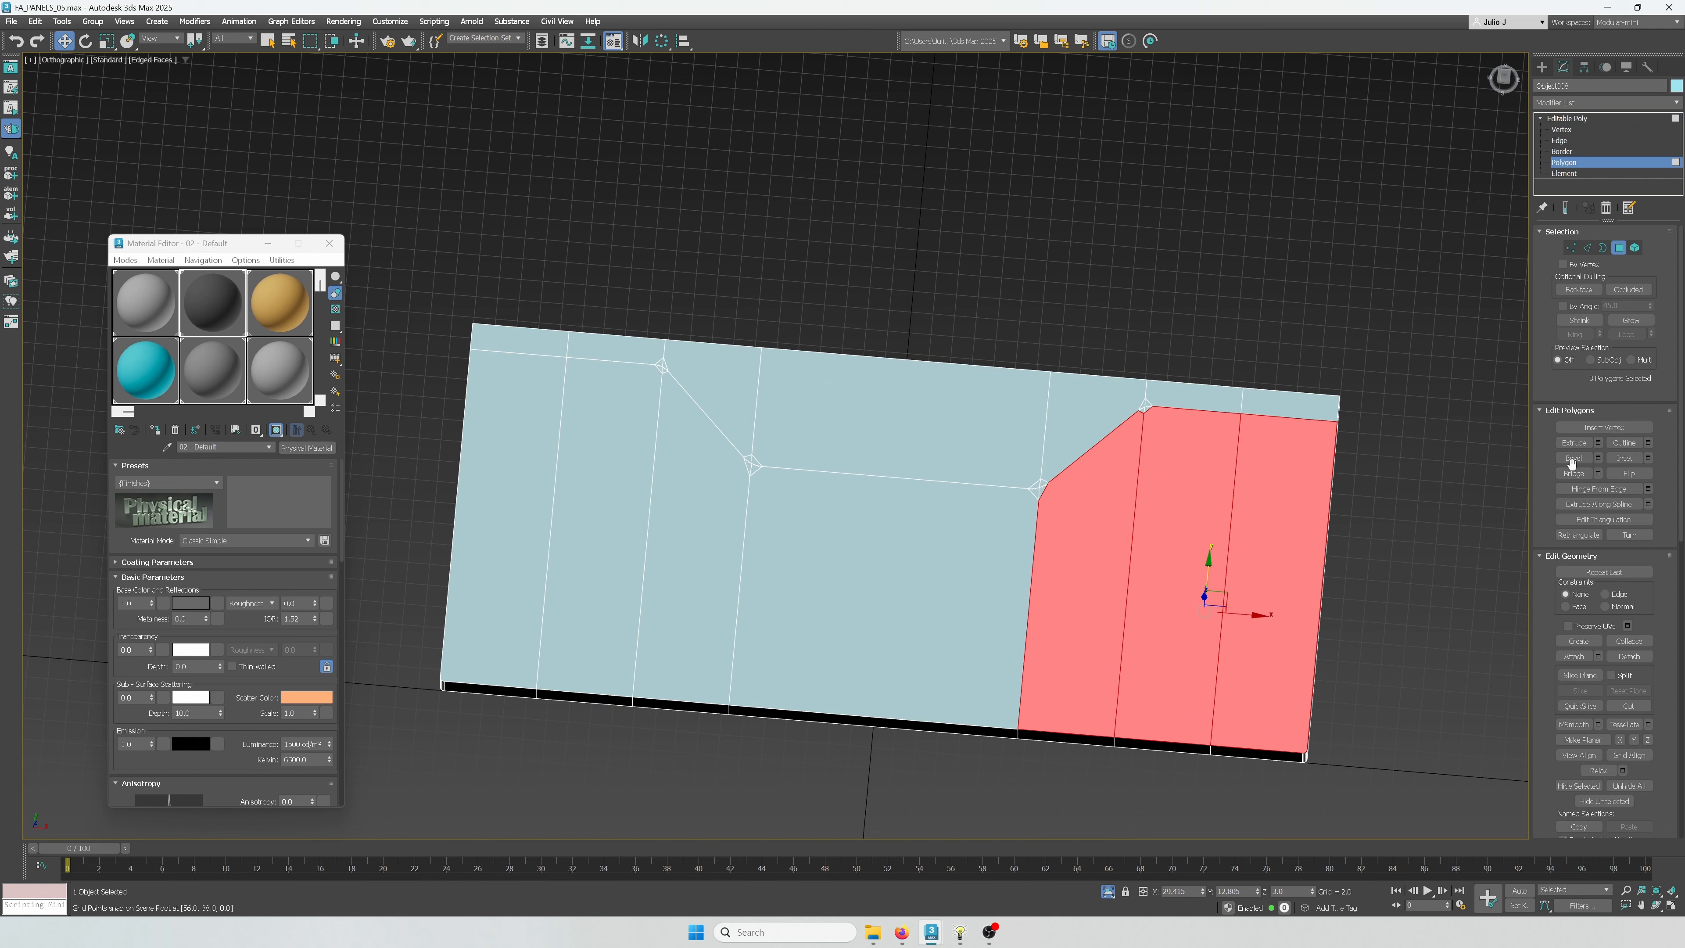
{"action": "left_click", "coordinate": [1578, 305]}
{"action": "left_click", "coordinate": [1016, 523]}
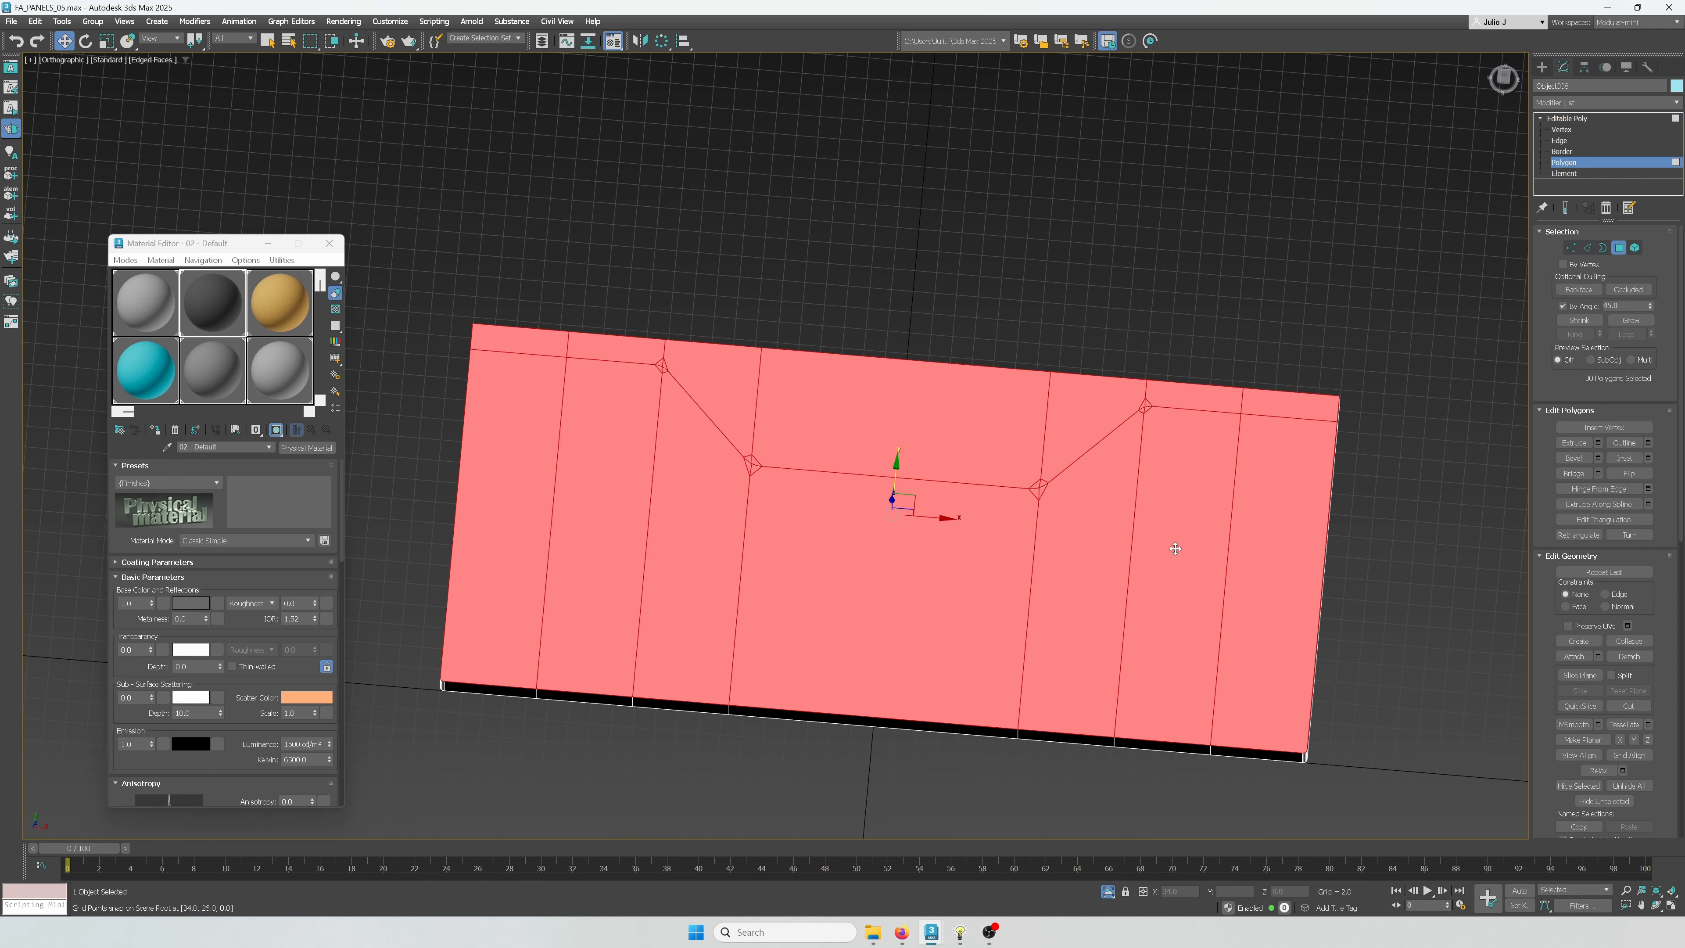
{"action": "middle_click_drag", "start_coordinate": [1138, 525], "coordinate": [1035, 541], "text": "alt"}
{"action": "scroll", "coordinate": [1038, 524], "scroll_direction": "up", "scroll_amount": 2}
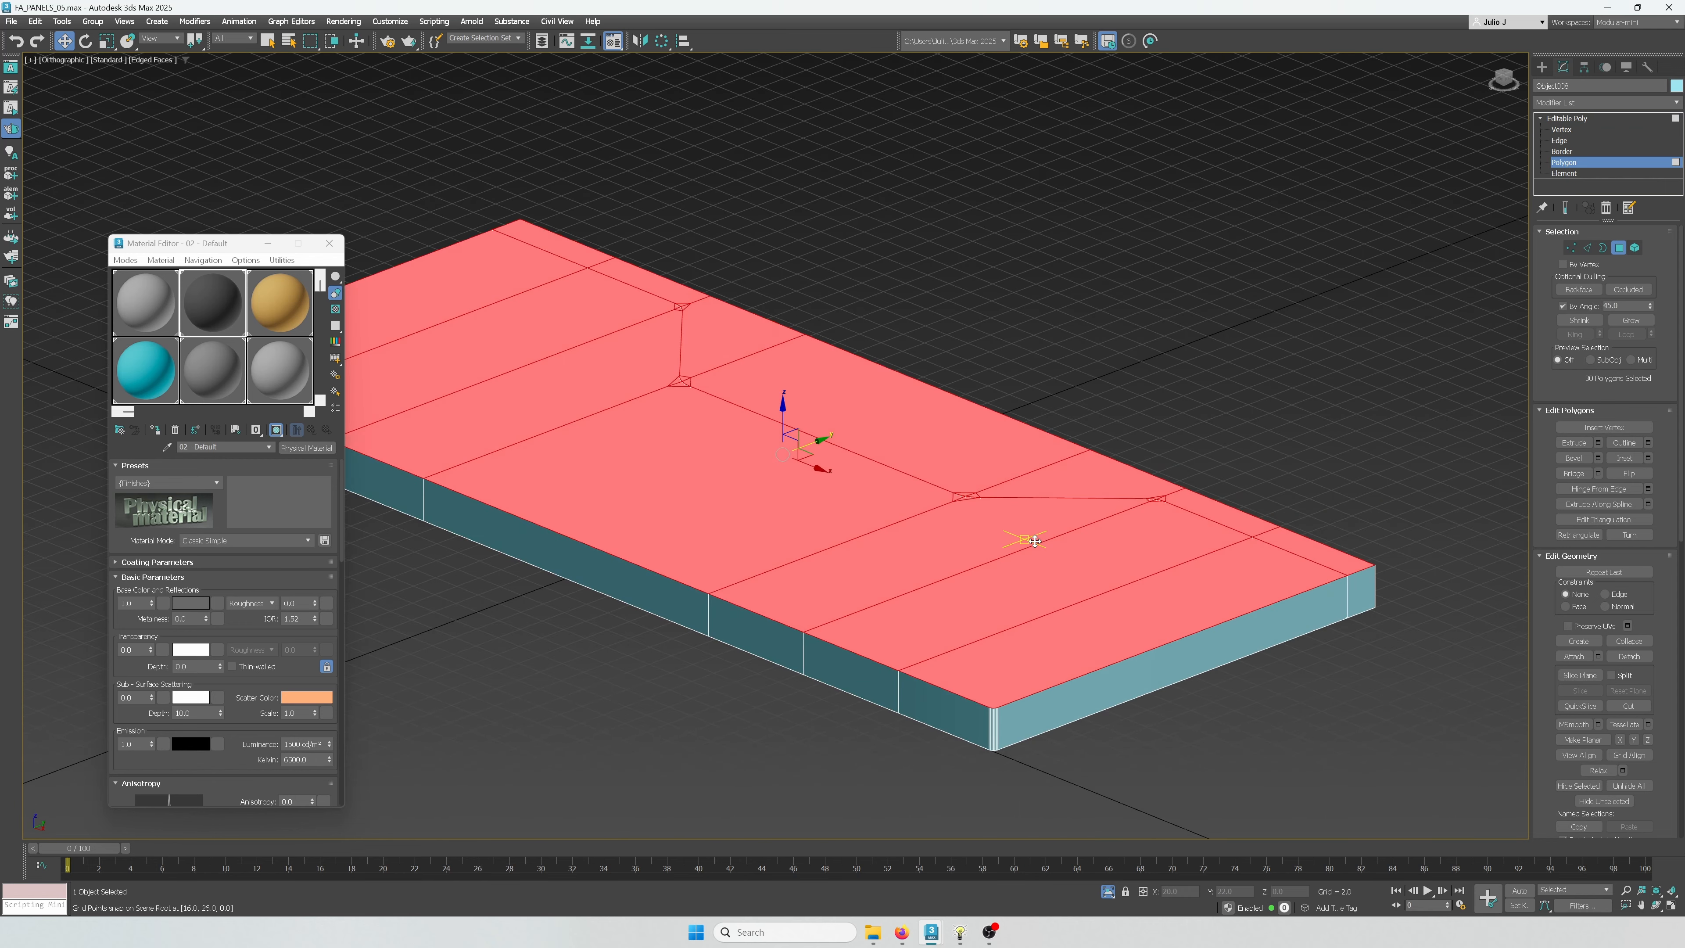
Bevel the selected top faces with a height of 0.5
{"action": "key", "text": "ctrl+shift+b"}
{"action": "double_click", "coordinate": [805, 470]}
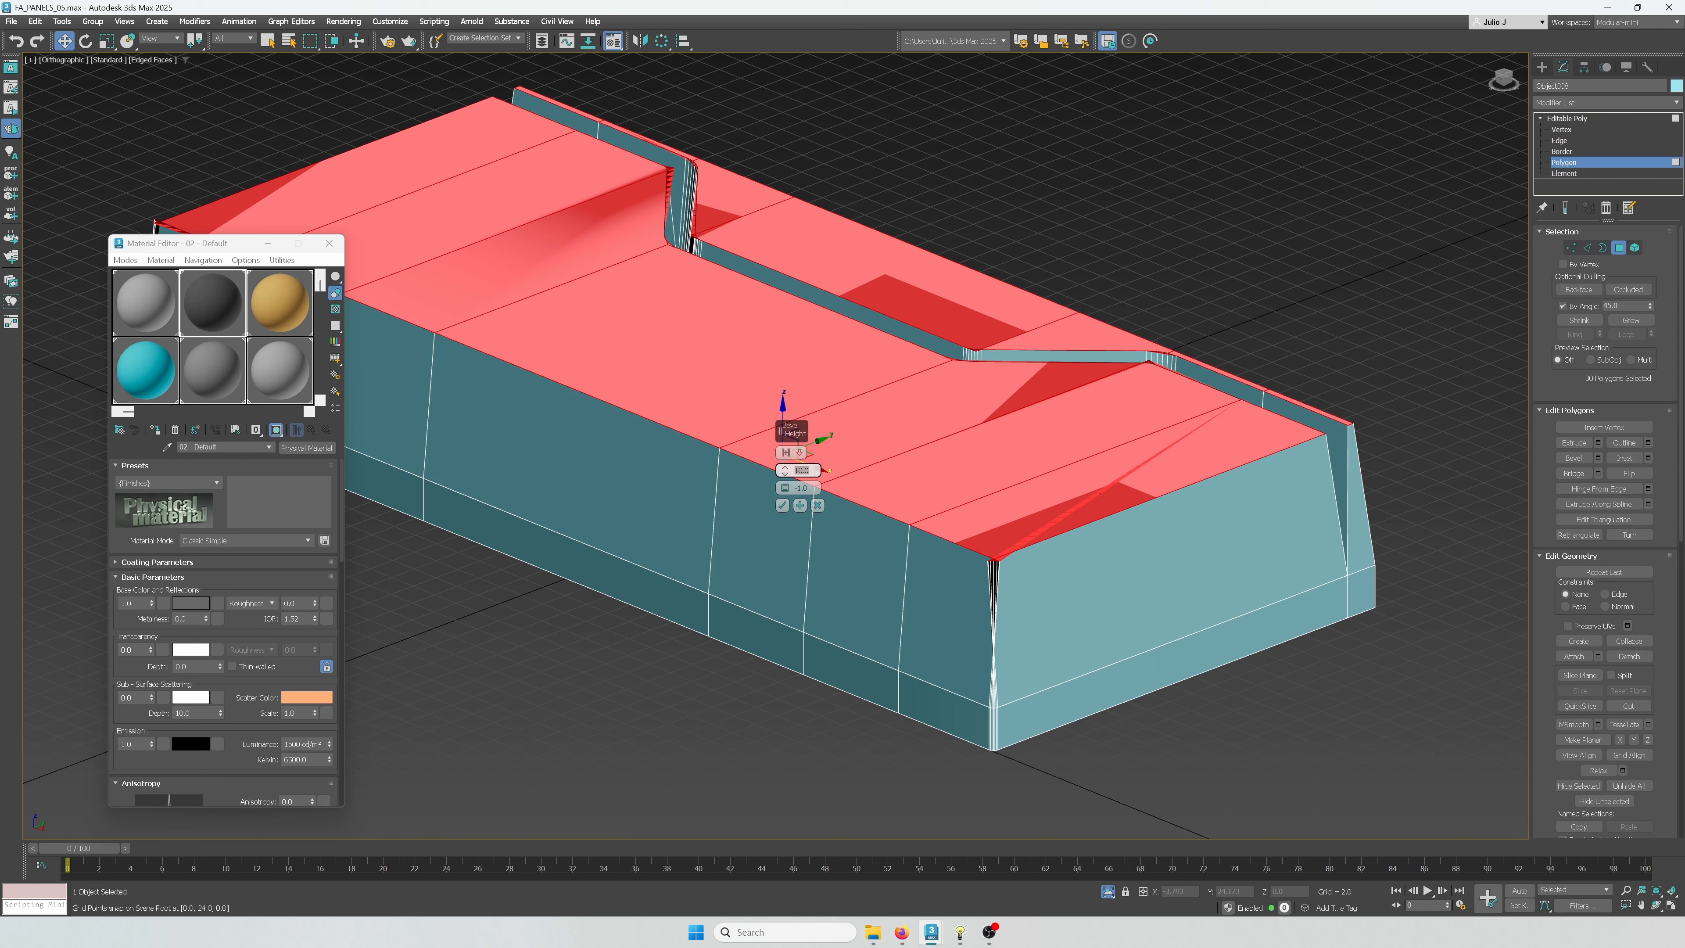
{"action": "type", "text": ".5"}
{"action": "key", "text": "Return"}
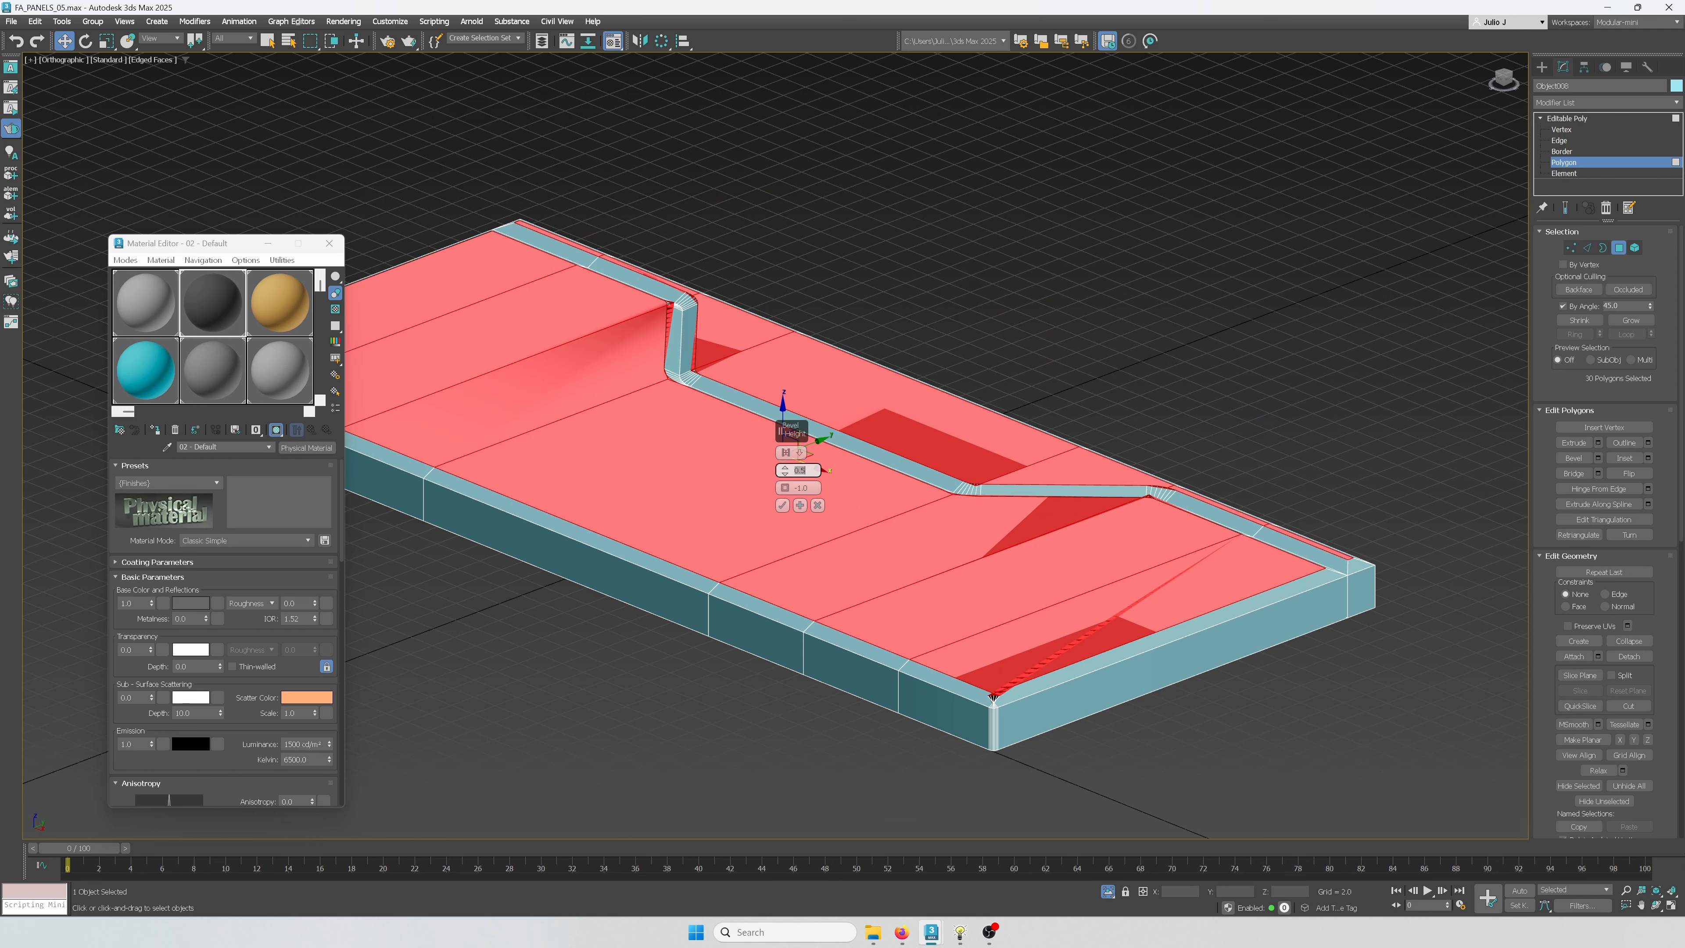
{"action": "left_click", "coordinate": [804, 488]}
{"action": "key", "text": "ctrl+a"}
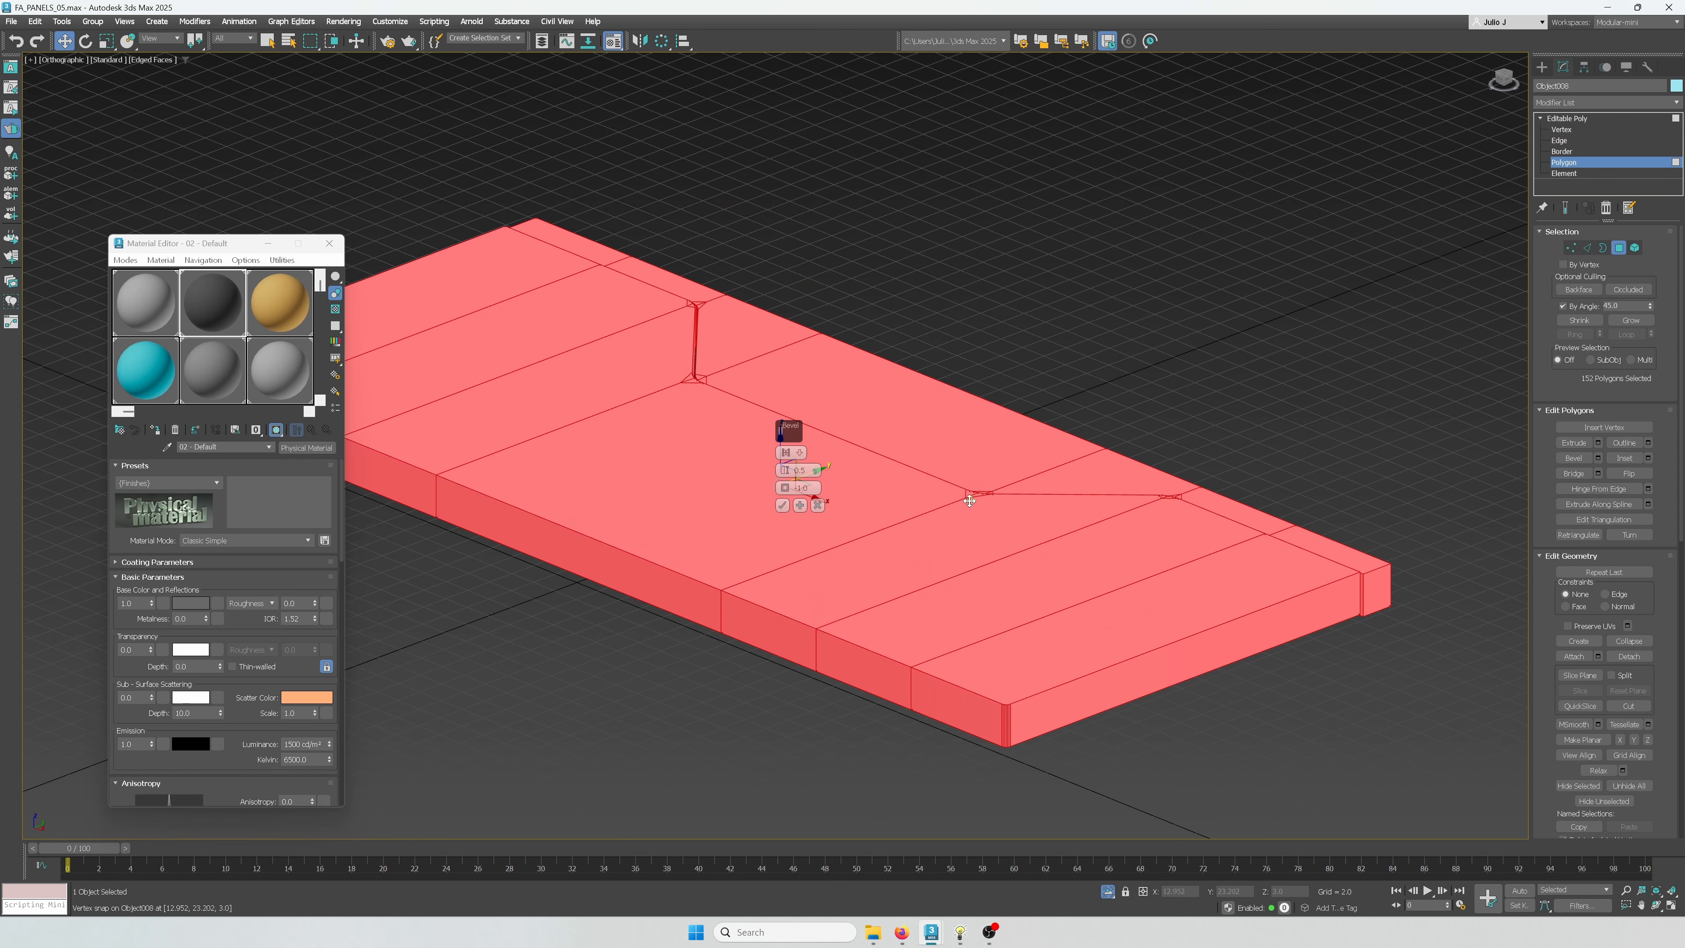
{"action": "middle_click_drag", "start_coordinate": [953, 479], "coordinate": [943, 406]}
{"action": "key", "text": "ctrl+z"}
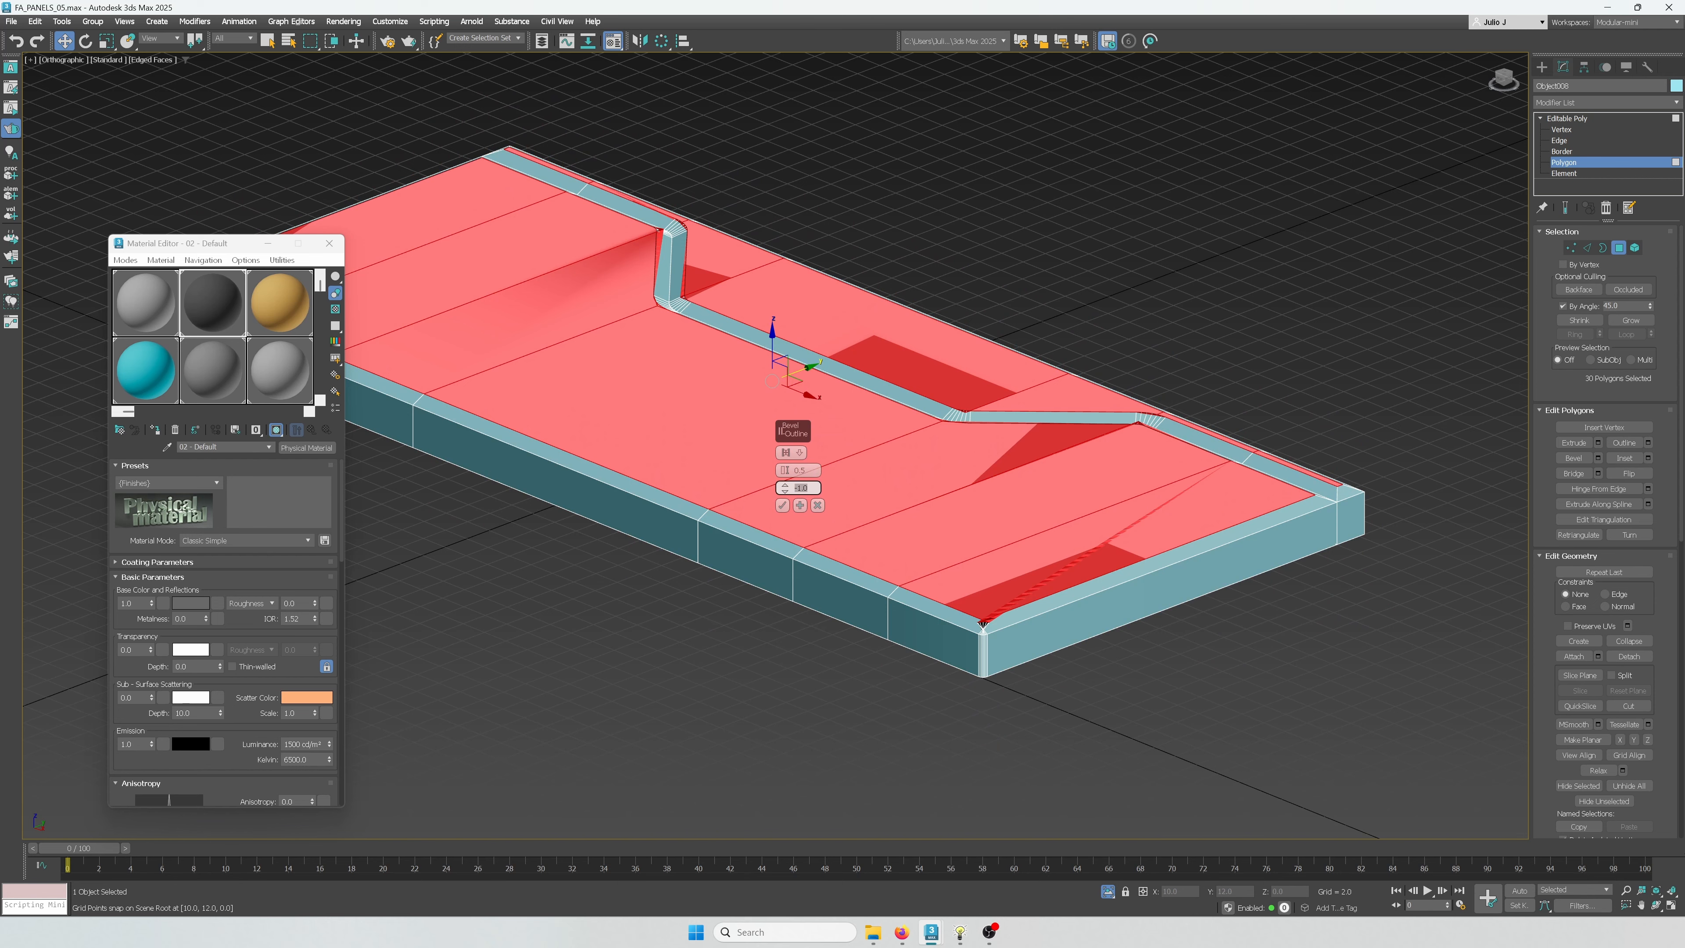
Set the bevel's outline to -0.25
{"action": "left_click", "coordinate": [781, 491]}
{"action": "type", "text": "-0.25"}
{"action": "key", "text": "Return"}
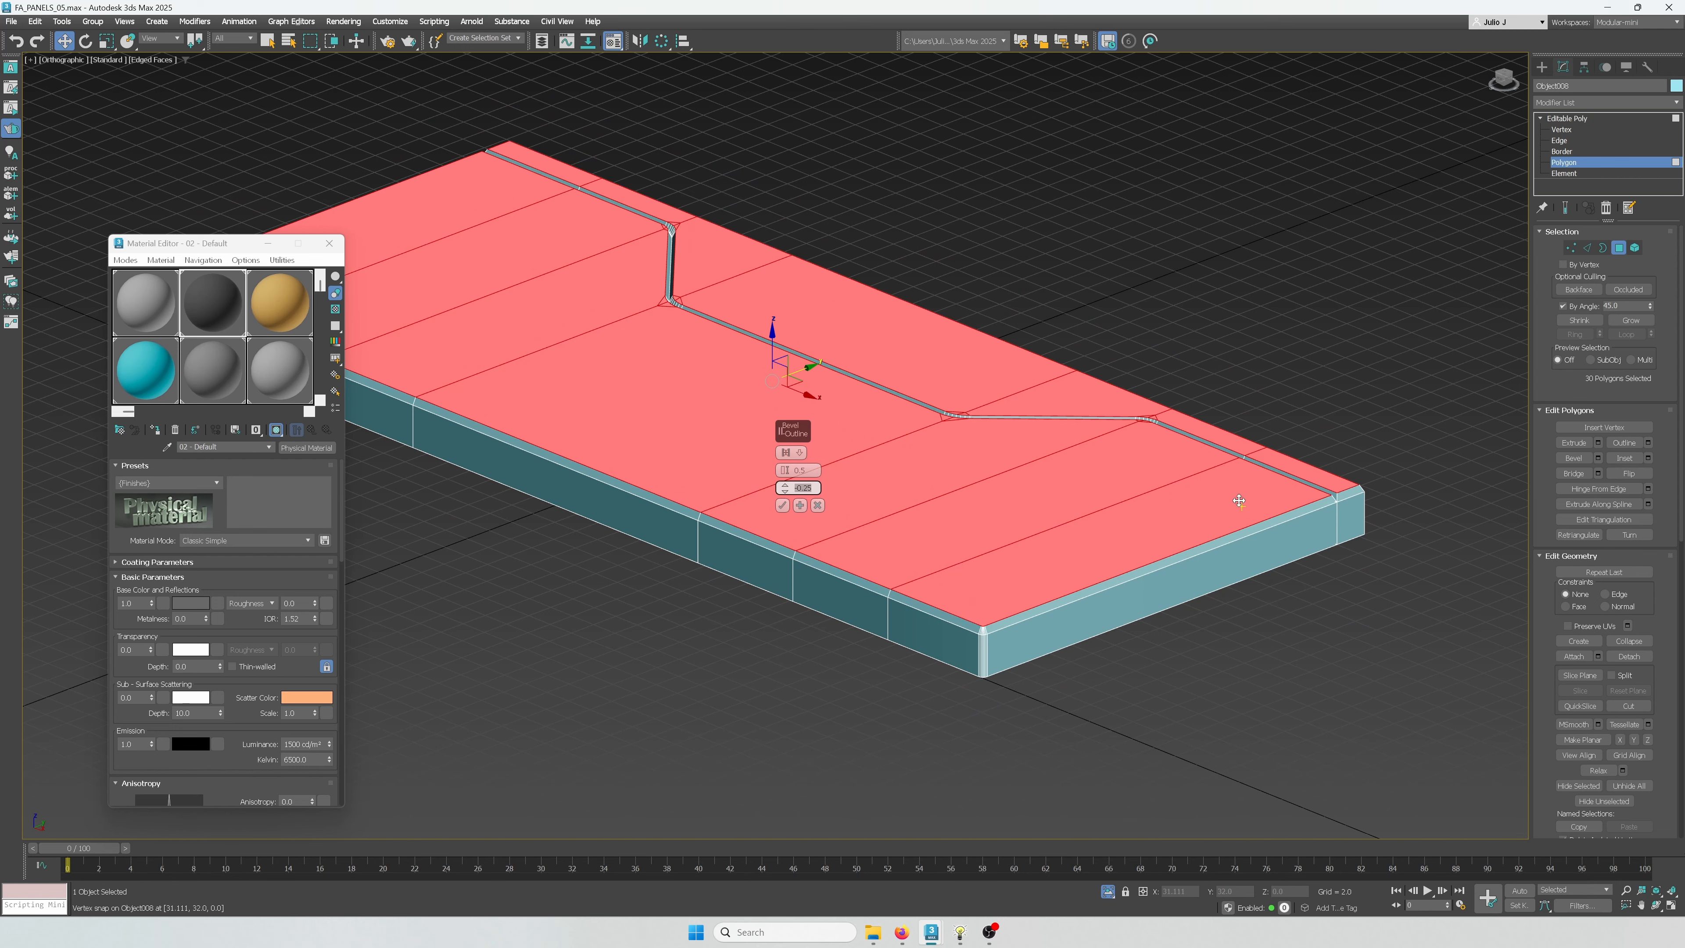
End the isolation to compare the bevelled seam with the surrounding panels, and confirm the bevel
{"action": "key", "text": "t"}
{"action": "scroll", "coordinate": [1185, 486], "scroll_direction": "down", "scroll_amount": 2}
{"action": "key", "text": "z"}
{"action": "scroll", "coordinate": [1368, 250], "scroll_direction": "up", "scroll_amount": 2}
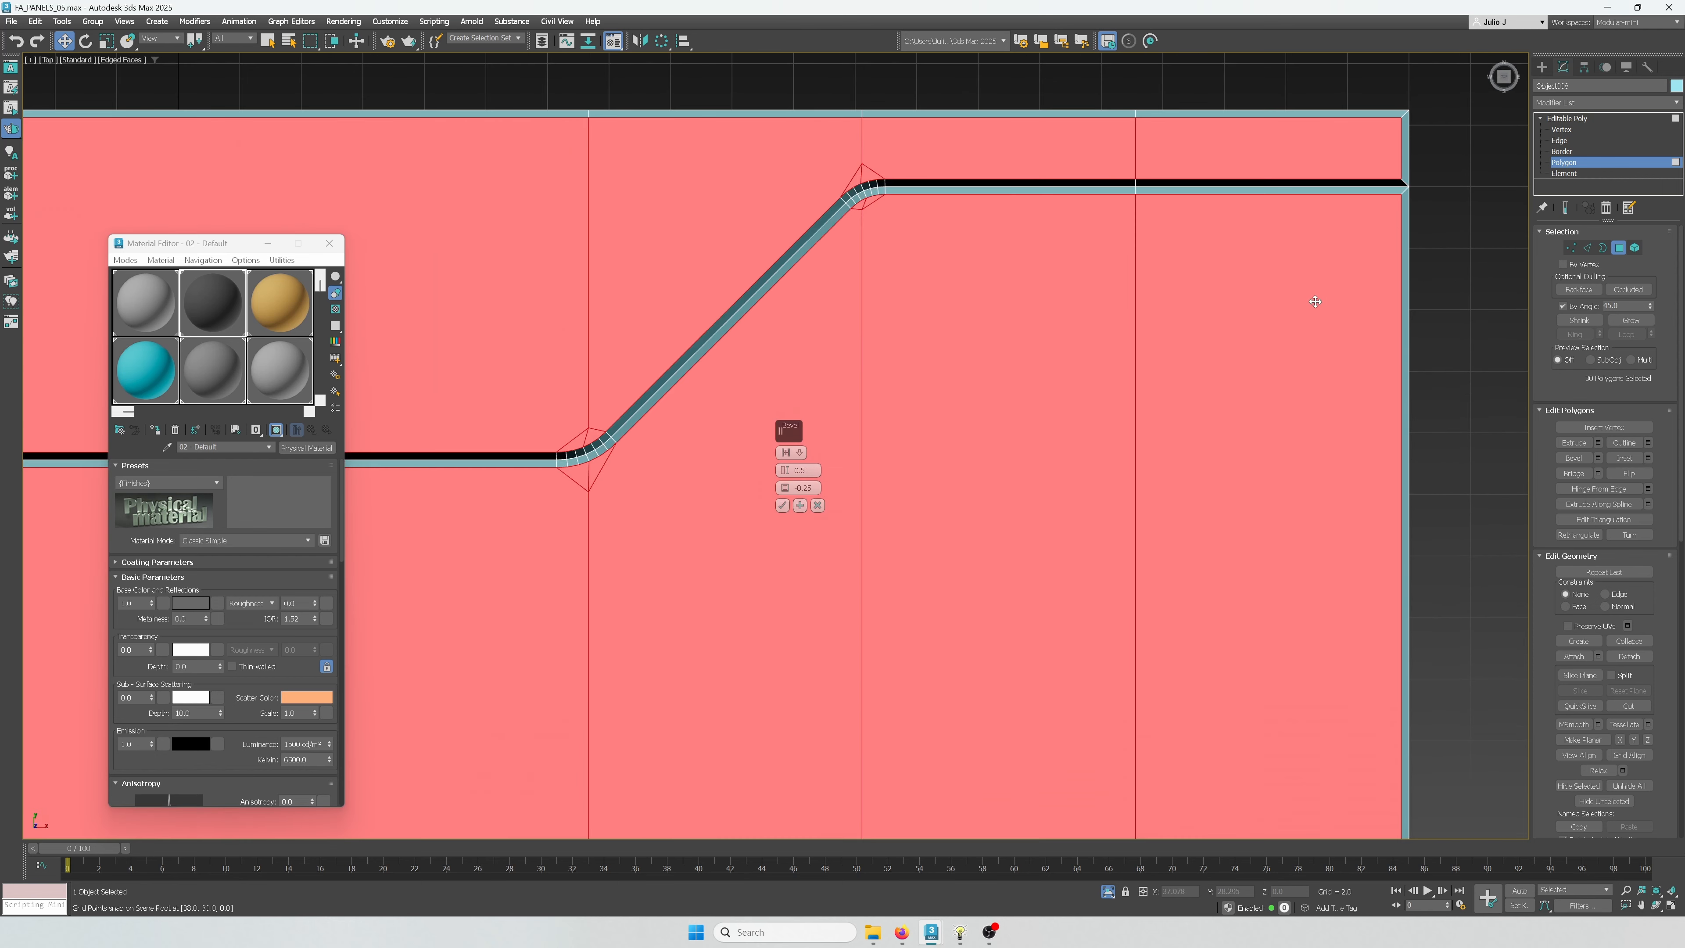
{"action": "scroll", "coordinate": [1316, 299], "scroll_direction": "down", "scroll_amount": 2}
{"action": "middle_click_drag", "start_coordinate": [546, 282], "coordinate": [960, 334]}
{"action": "right_click", "coordinate": [1117, 335]}
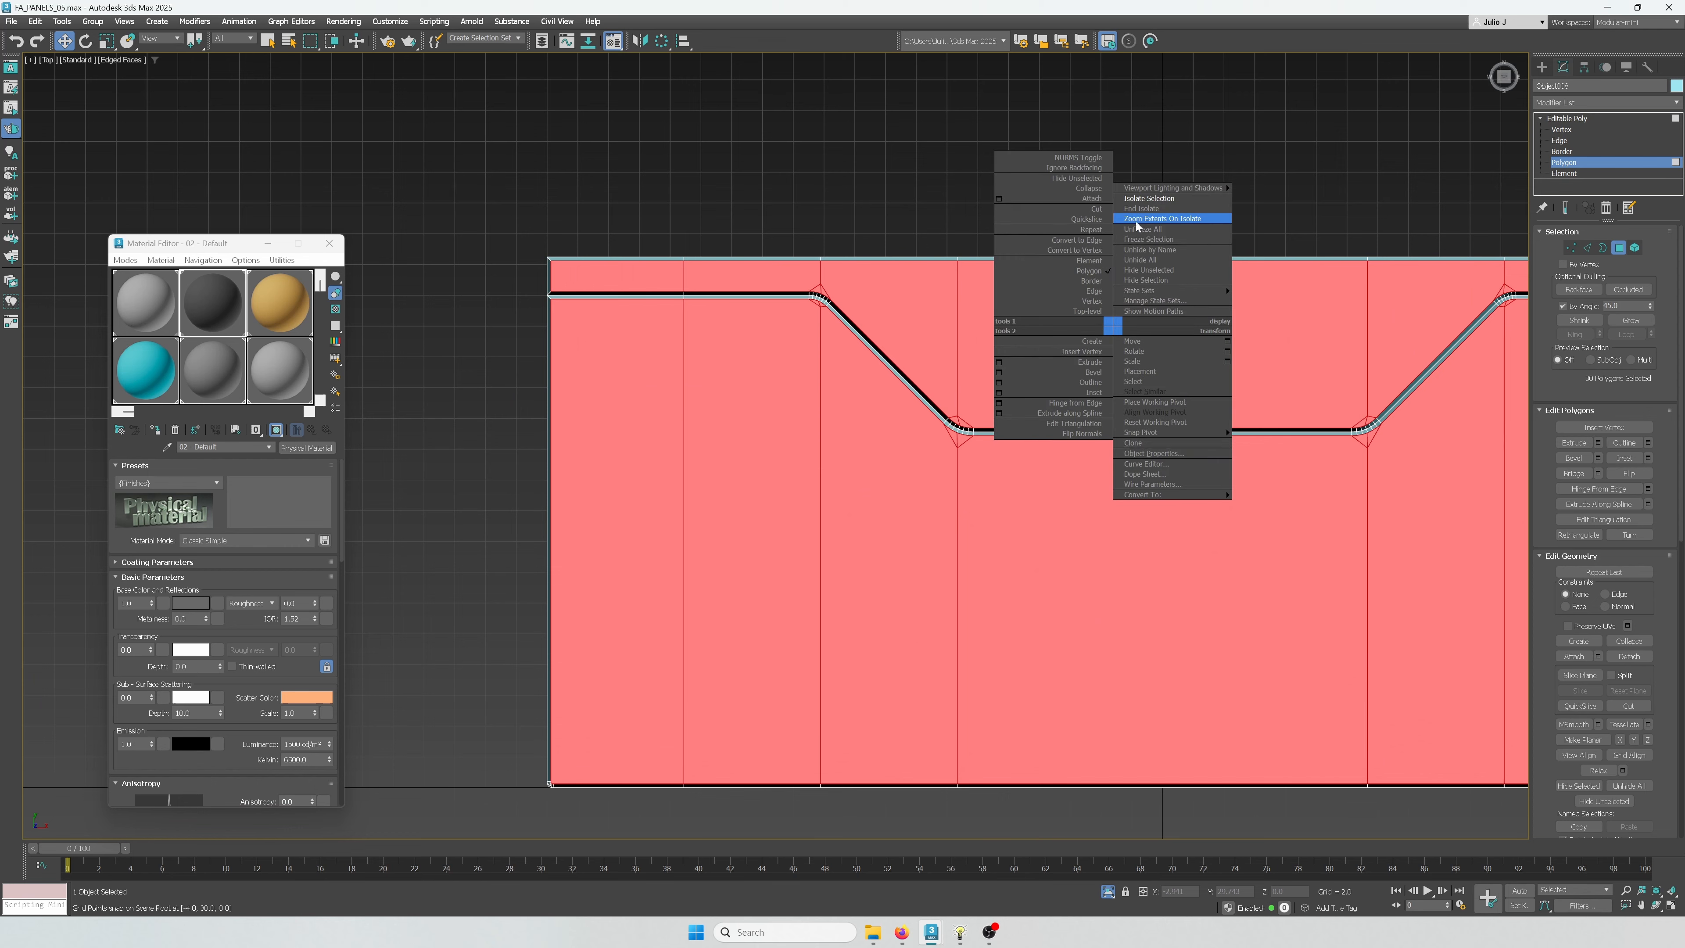
{"action": "left_click", "coordinate": [1136, 219]}
{"action": "scroll", "coordinate": [1089, 399], "scroll_direction": "down", "scroll_amount": 3}
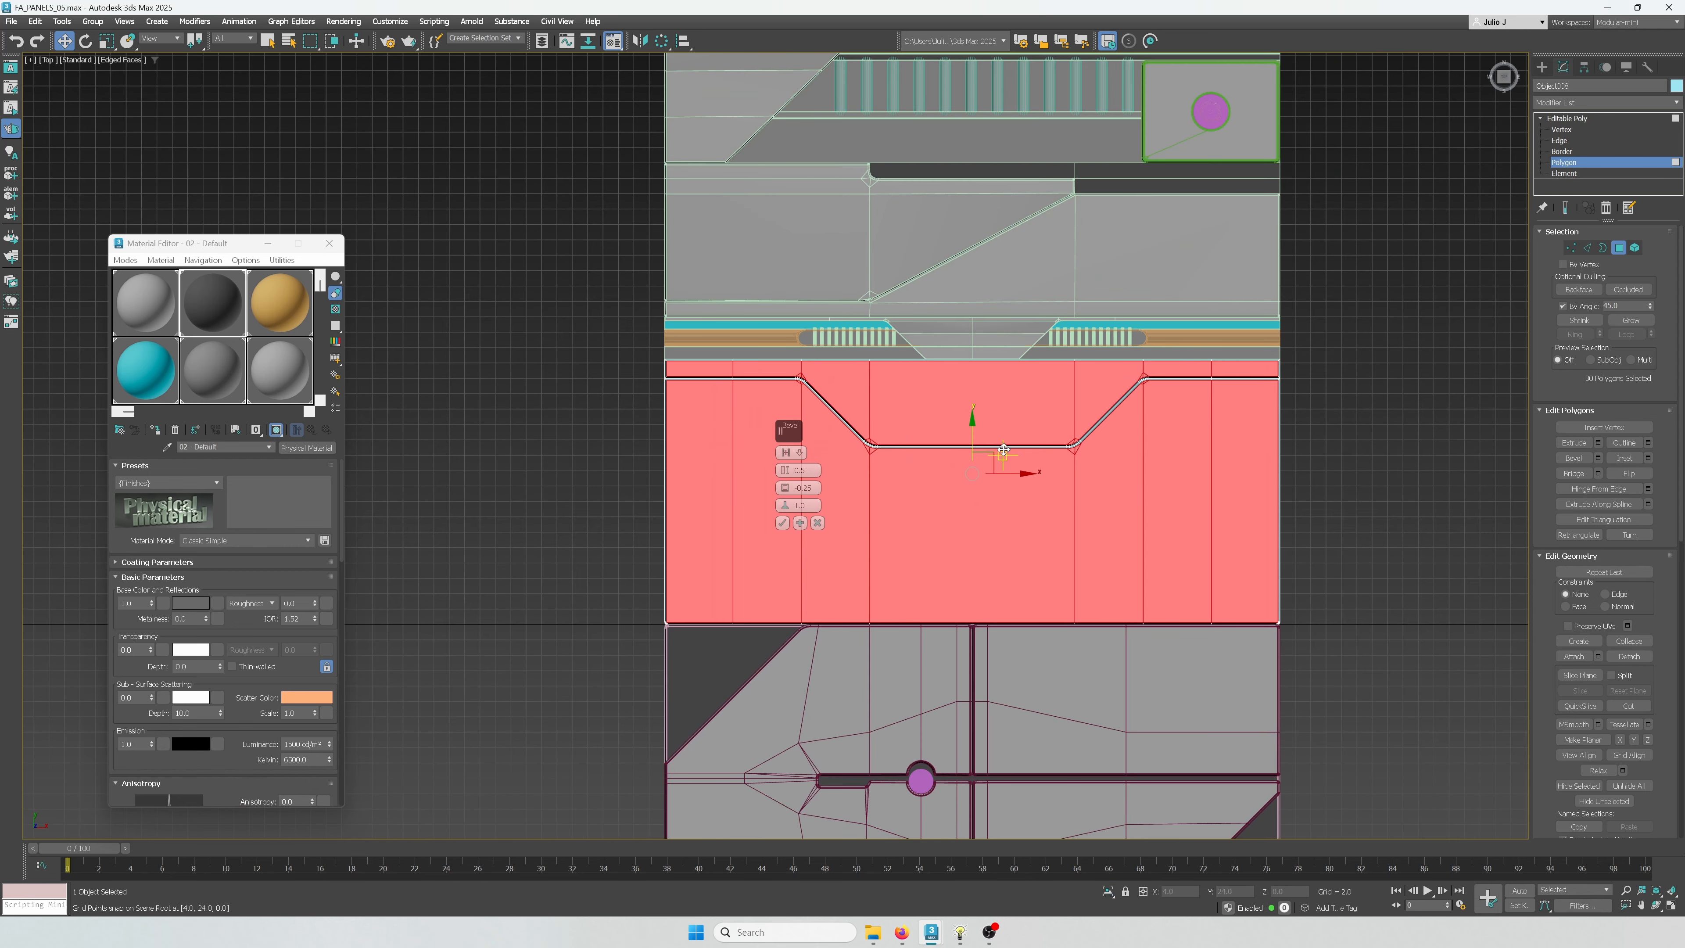
{"action": "scroll", "coordinate": [999, 454], "scroll_direction": "up", "scroll_amount": 4}
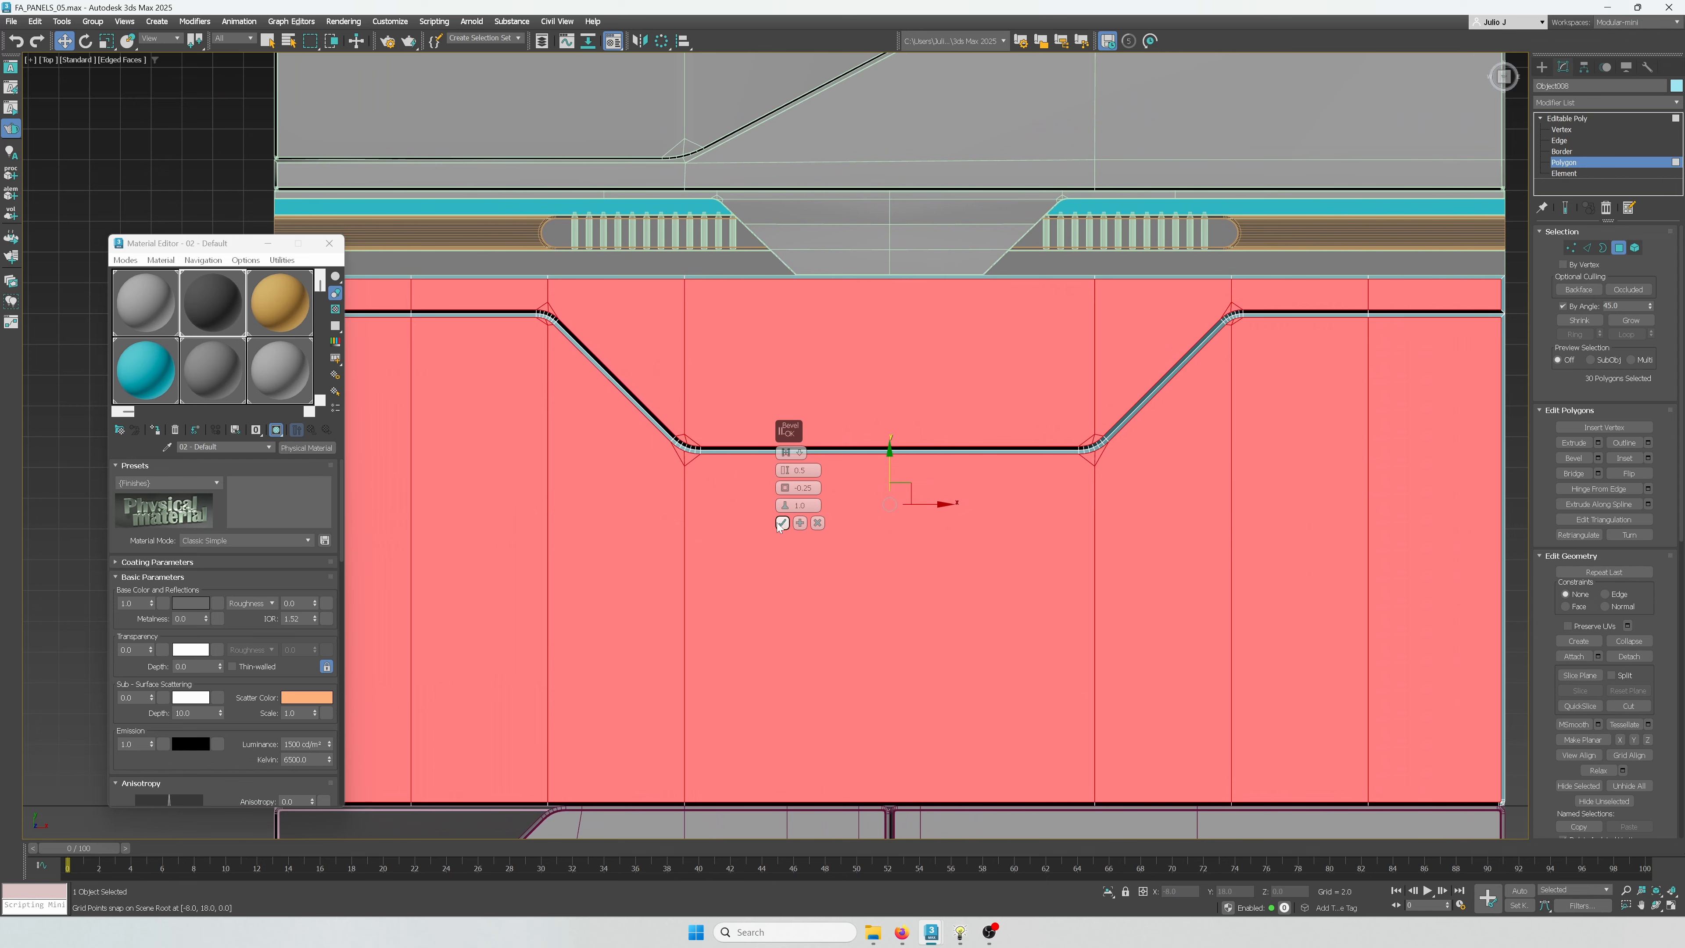
{"action": "left_click", "coordinate": [783, 523]}
Convert the top-face selection to edges and deselect the large panel's long dividing lines and the strip's dividing lines near one end
{"action": "left_click", "coordinate": [1588, 249]}
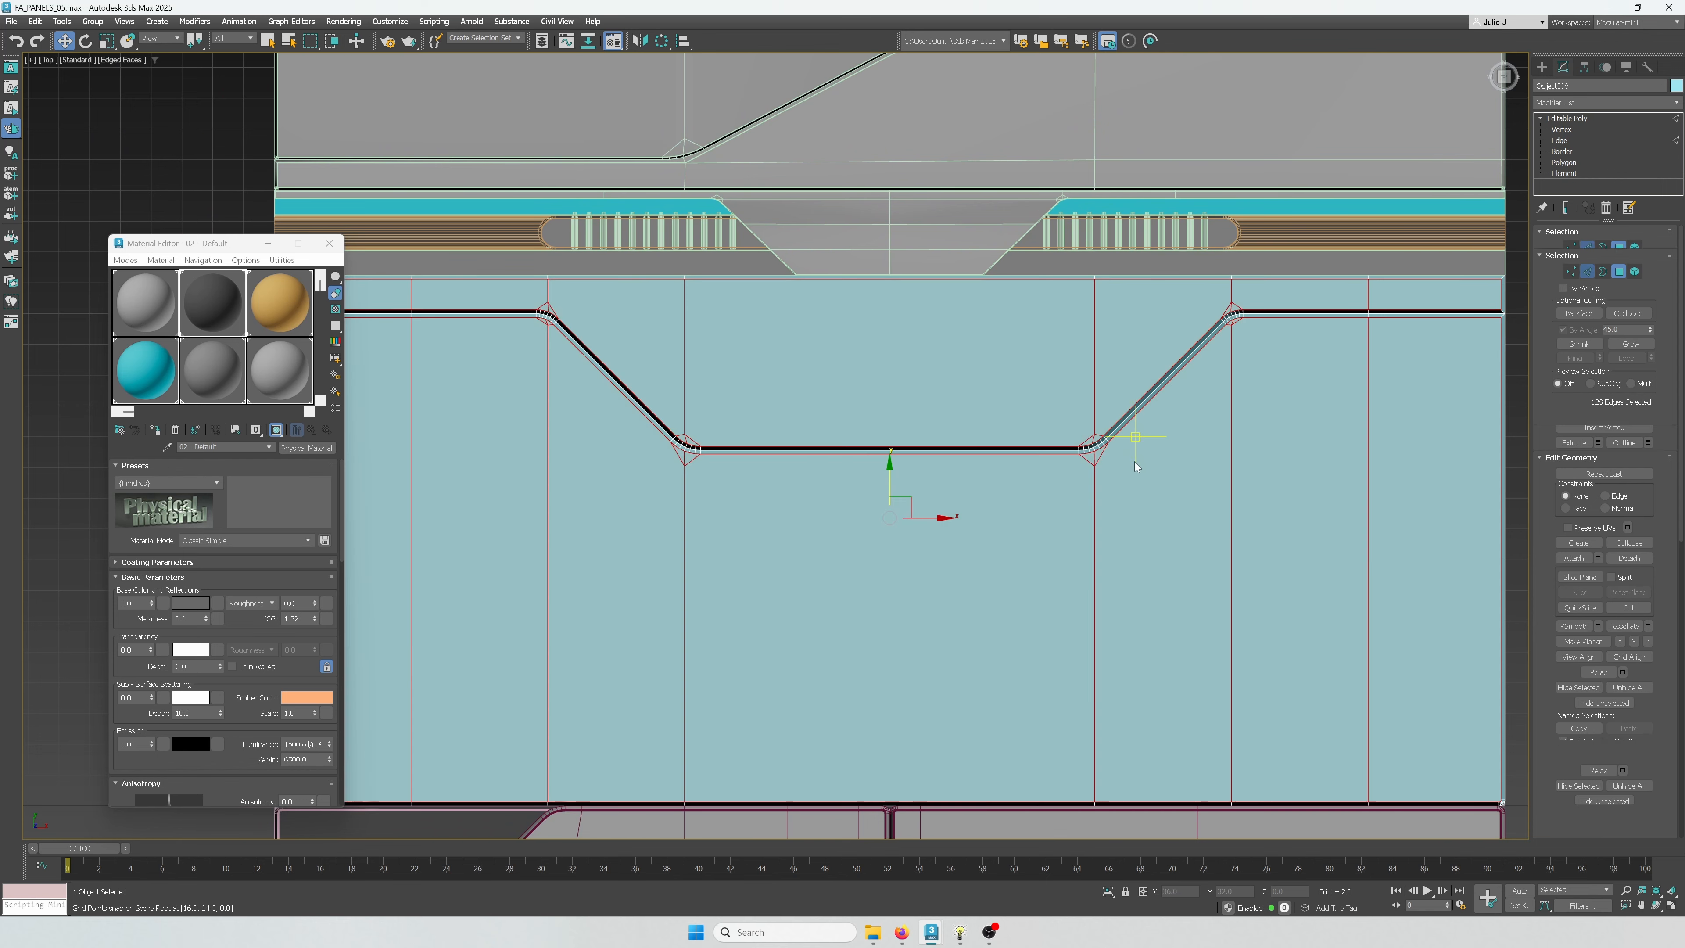
{"action": "scroll", "coordinate": [1199, 497], "scroll_direction": "down", "scroll_amount": 4}
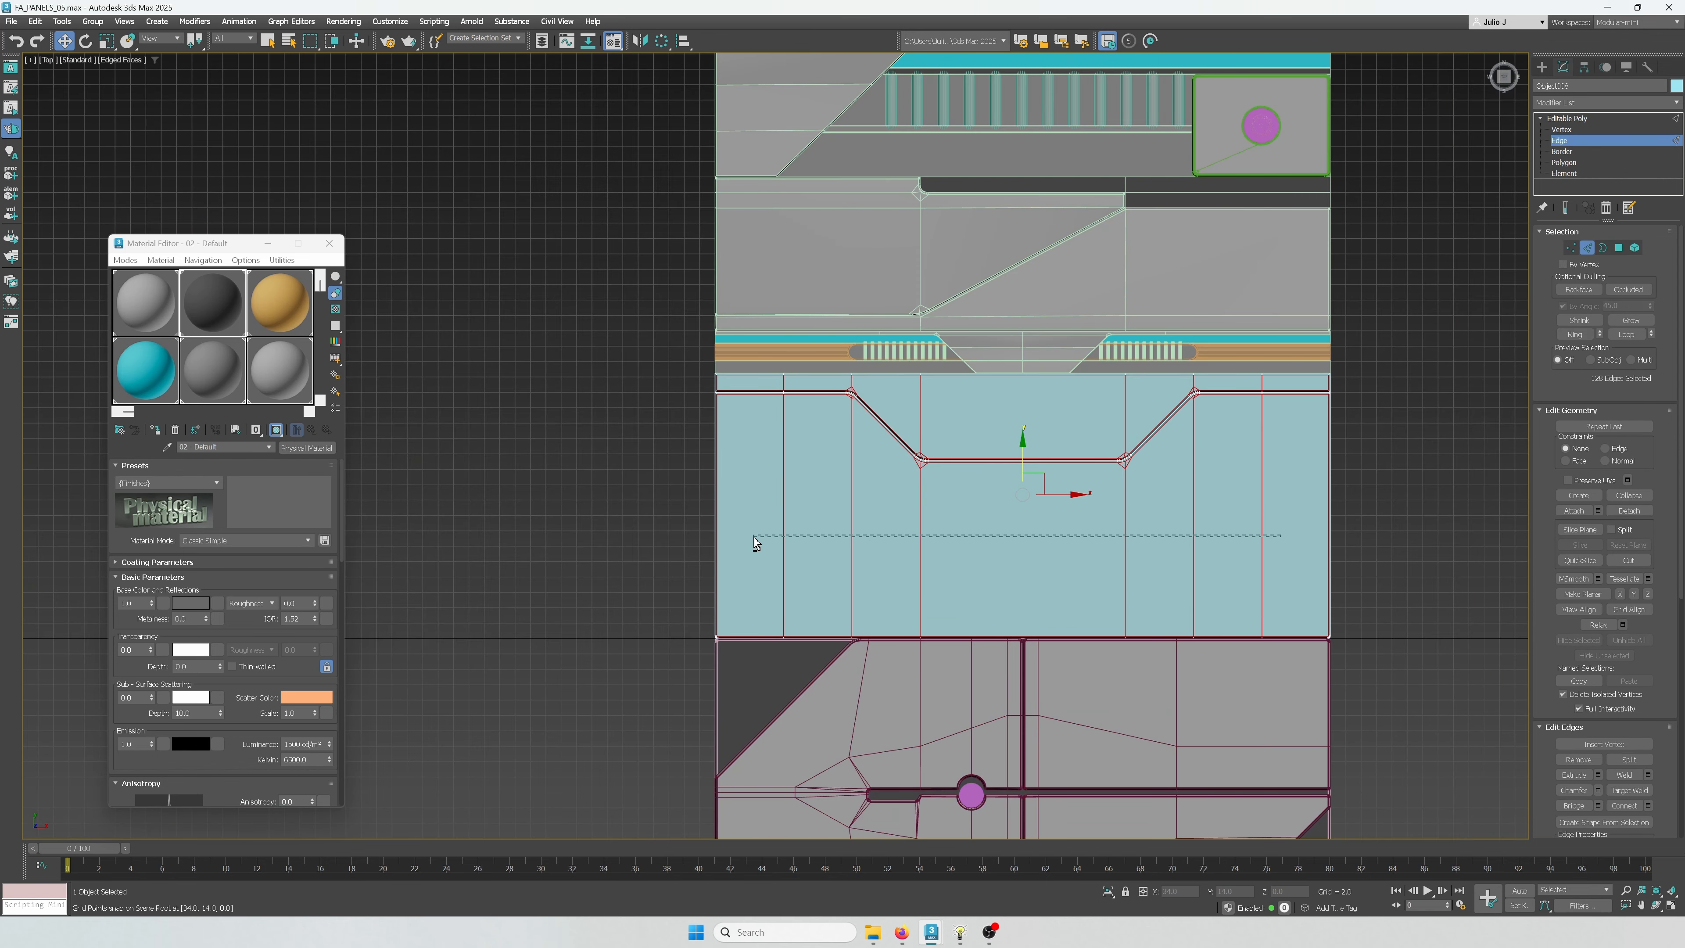
{"action": "left_click_drag", "start_coordinate": [753, 537], "coordinate": [753, 536], "text": "alt"}
{"action": "scroll", "coordinate": [788, 387], "scroll_direction": "up", "scroll_amount": 3}
{"action": "left_click_drag", "start_coordinate": [744, 373], "coordinate": [1140, 380], "text": "alt"}
{"action": "scroll", "coordinate": [921, 387], "scroll_direction": "up", "scroll_amount": 3}
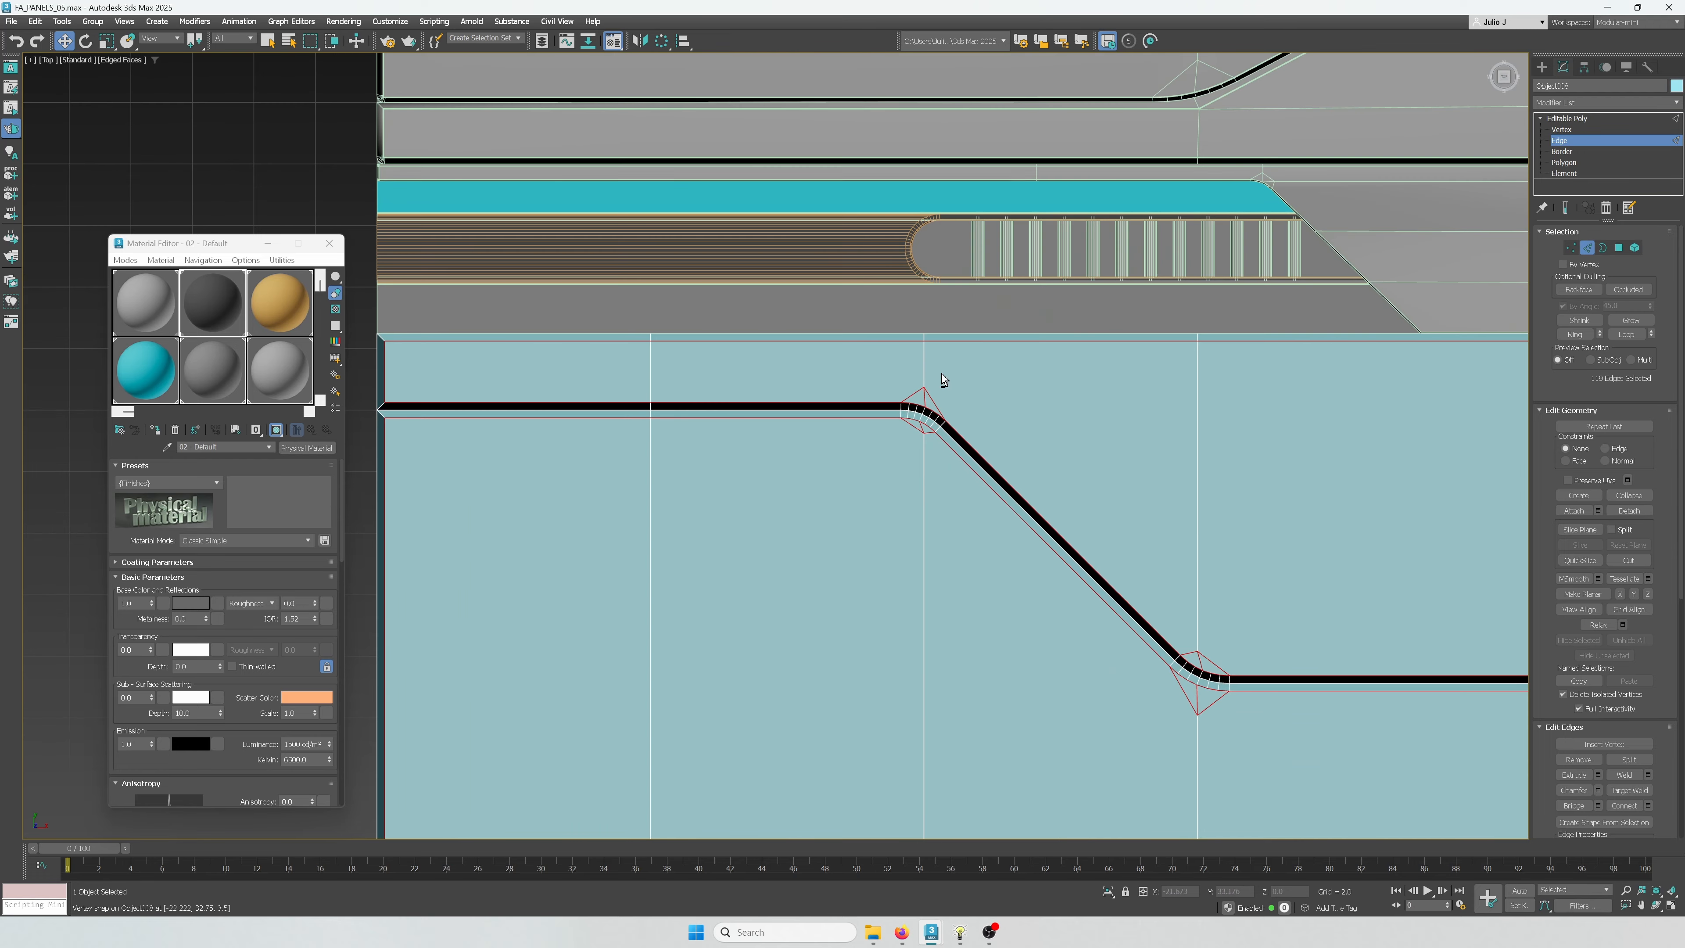
Deselect the strip's remaining dividing lines and the short fan edges on its side of the upper seam corners
{"action": "left_click_drag", "start_coordinate": [941, 373], "coordinate": [901, 399], "text": "alt"}
{"action": "scroll", "coordinate": [1176, 439], "scroll_direction": "down", "scroll_amount": 3}
{"action": "middle_click_drag", "start_coordinate": [1176, 438], "coordinate": [985, 445]}
{"action": "key", "text": "z"}
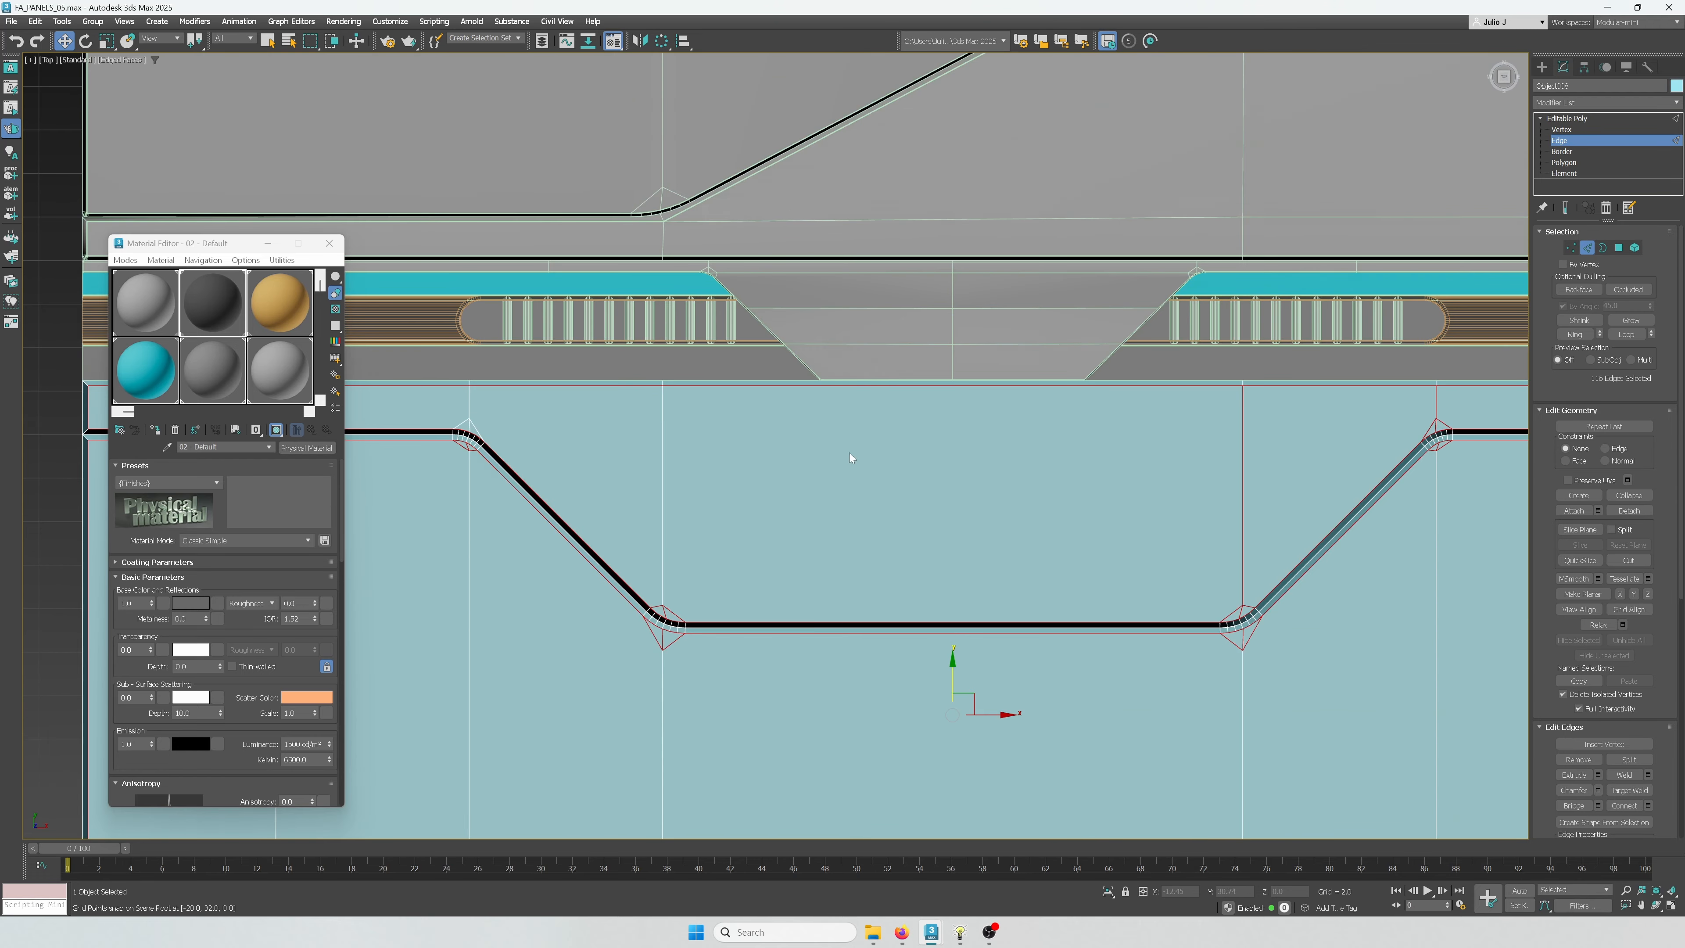
{"action": "left_click", "coordinate": [1161, 445], "text": "alt"}
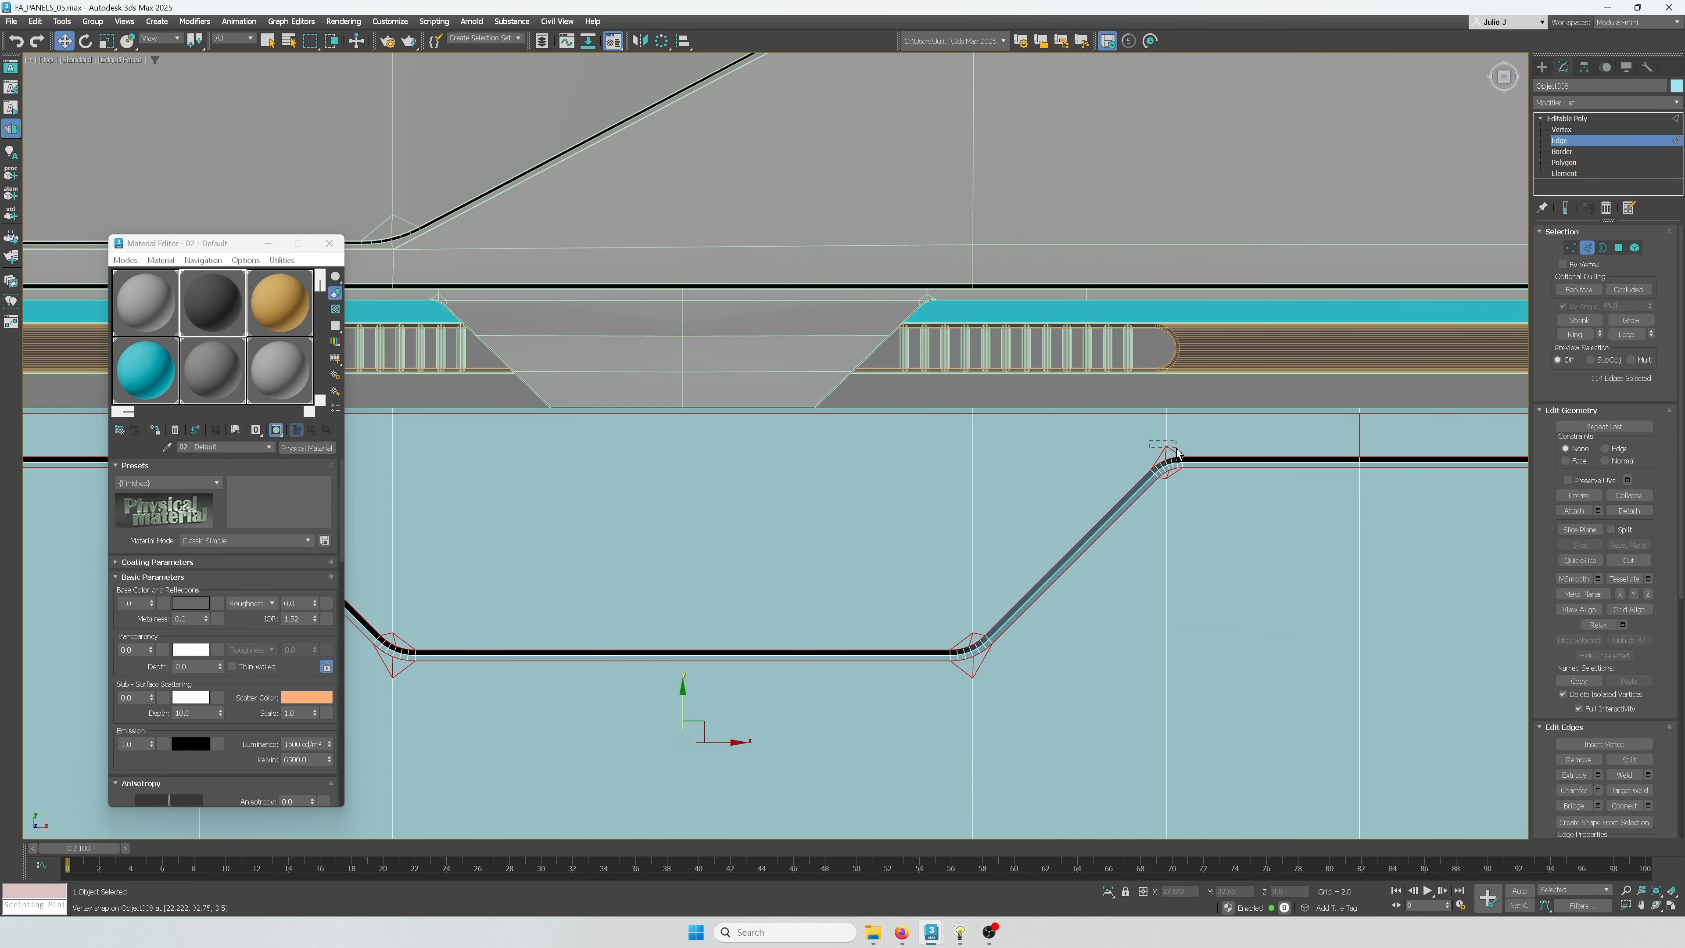
{"action": "left_click_drag", "start_coordinate": [1397, 433], "coordinate": [1407, 438], "text": "alt"}
{"action": "middle_click_drag", "start_coordinate": [1420, 448], "coordinate": [876, 485]}
{"action": "scroll", "coordinate": [776, 576], "scroll_direction": "down", "scroll_amount": 4}
{"action": "middle_click_drag", "start_coordinate": [777, 577], "coordinate": [969, 312]}
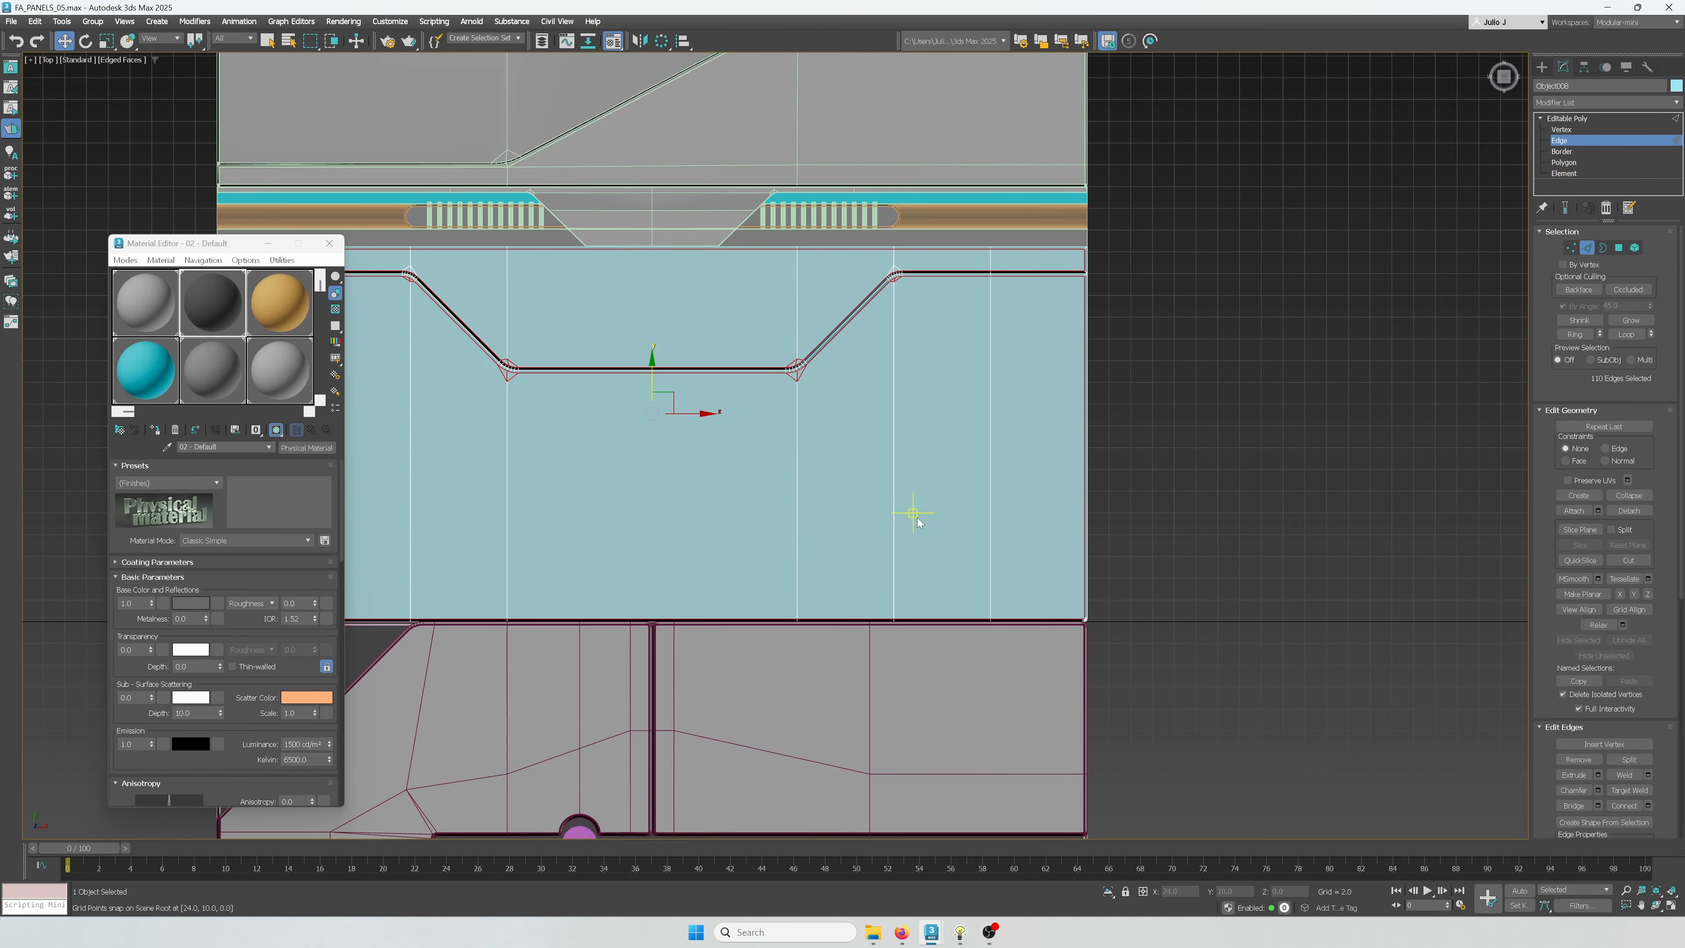
Deselect the short fan edges still selected at the lower seam corners and beneath the upper-left corner
{"action": "scroll", "coordinate": [805, 383], "scroll_direction": "up", "scroll_amount": 5}
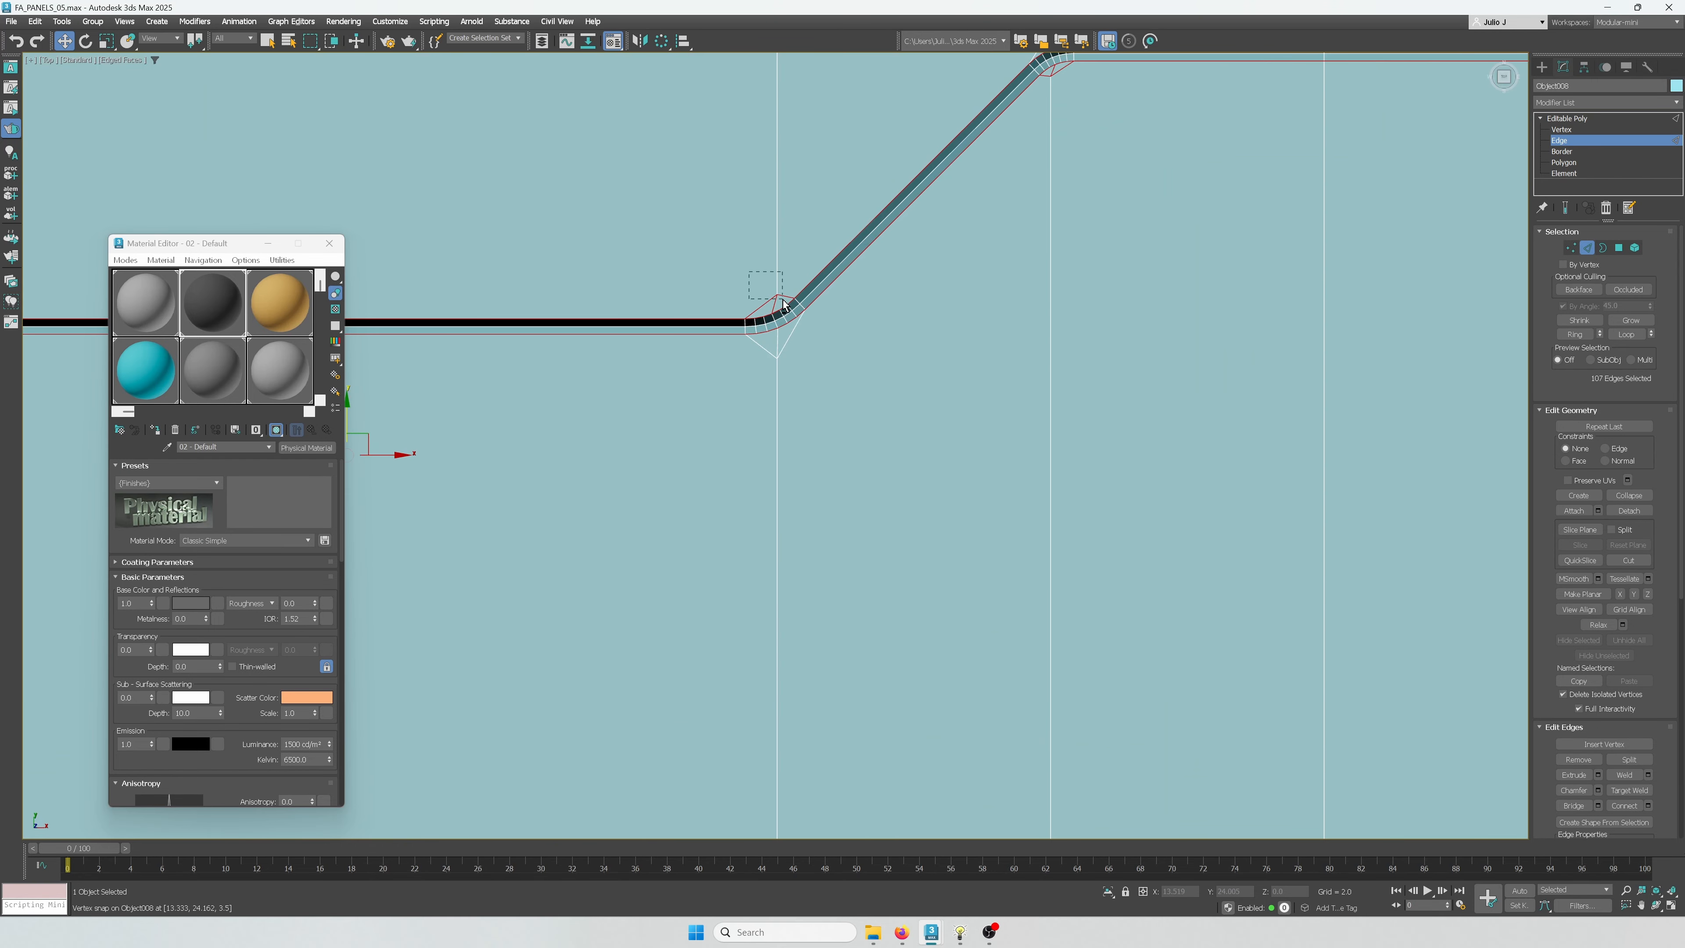
{"action": "left_click_drag", "start_coordinate": [783, 299], "coordinate": [784, 302], "text": "alt"}
{"action": "scroll", "coordinate": [814, 417], "scroll_direction": "down", "scroll_amount": 2}
{"action": "middle_click_drag", "start_coordinate": [813, 416], "coordinate": [1350, 400]}
{"action": "left_click_drag", "start_coordinate": [754, 383], "coordinate": [724, 353], "text": "alt"}
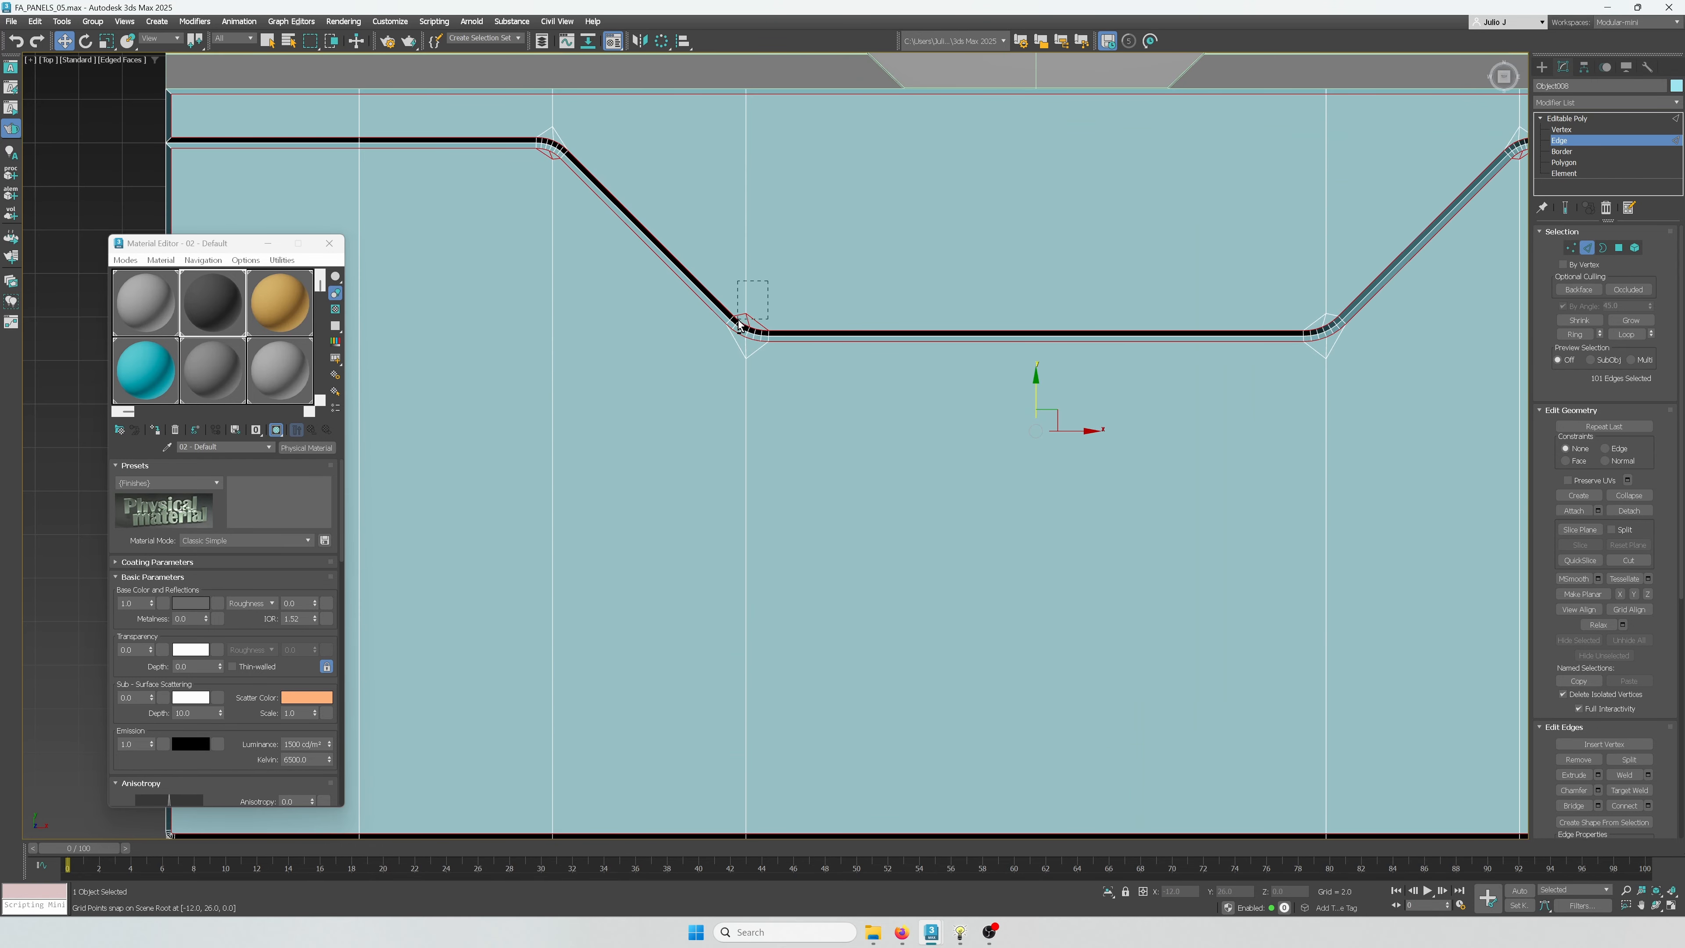
{"action": "scroll", "coordinate": [747, 321], "scroll_direction": "down", "scroll_amount": 1}
{"action": "scroll", "coordinate": [651, 220], "scroll_direction": "up", "scroll_amount": 3}
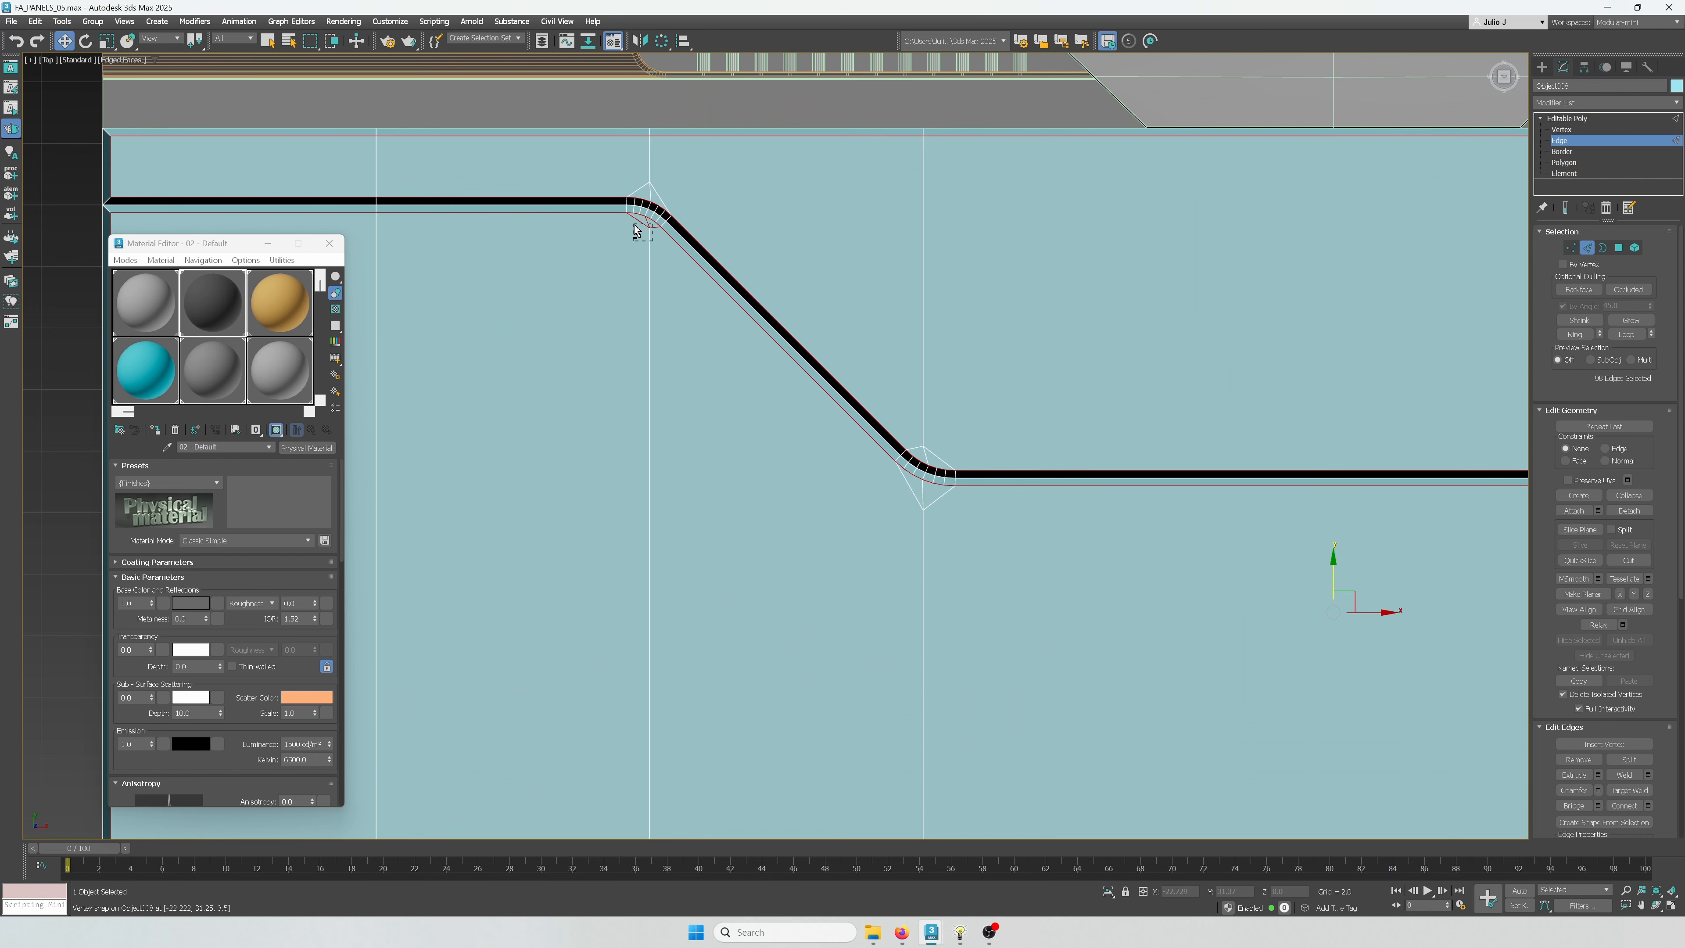
{"action": "left_click_drag", "start_coordinate": [635, 231], "coordinate": [634, 229], "text": "alt"}
{"action": "scroll", "coordinate": [720, 322], "scroll_direction": "down", "scroll_amount": 1}
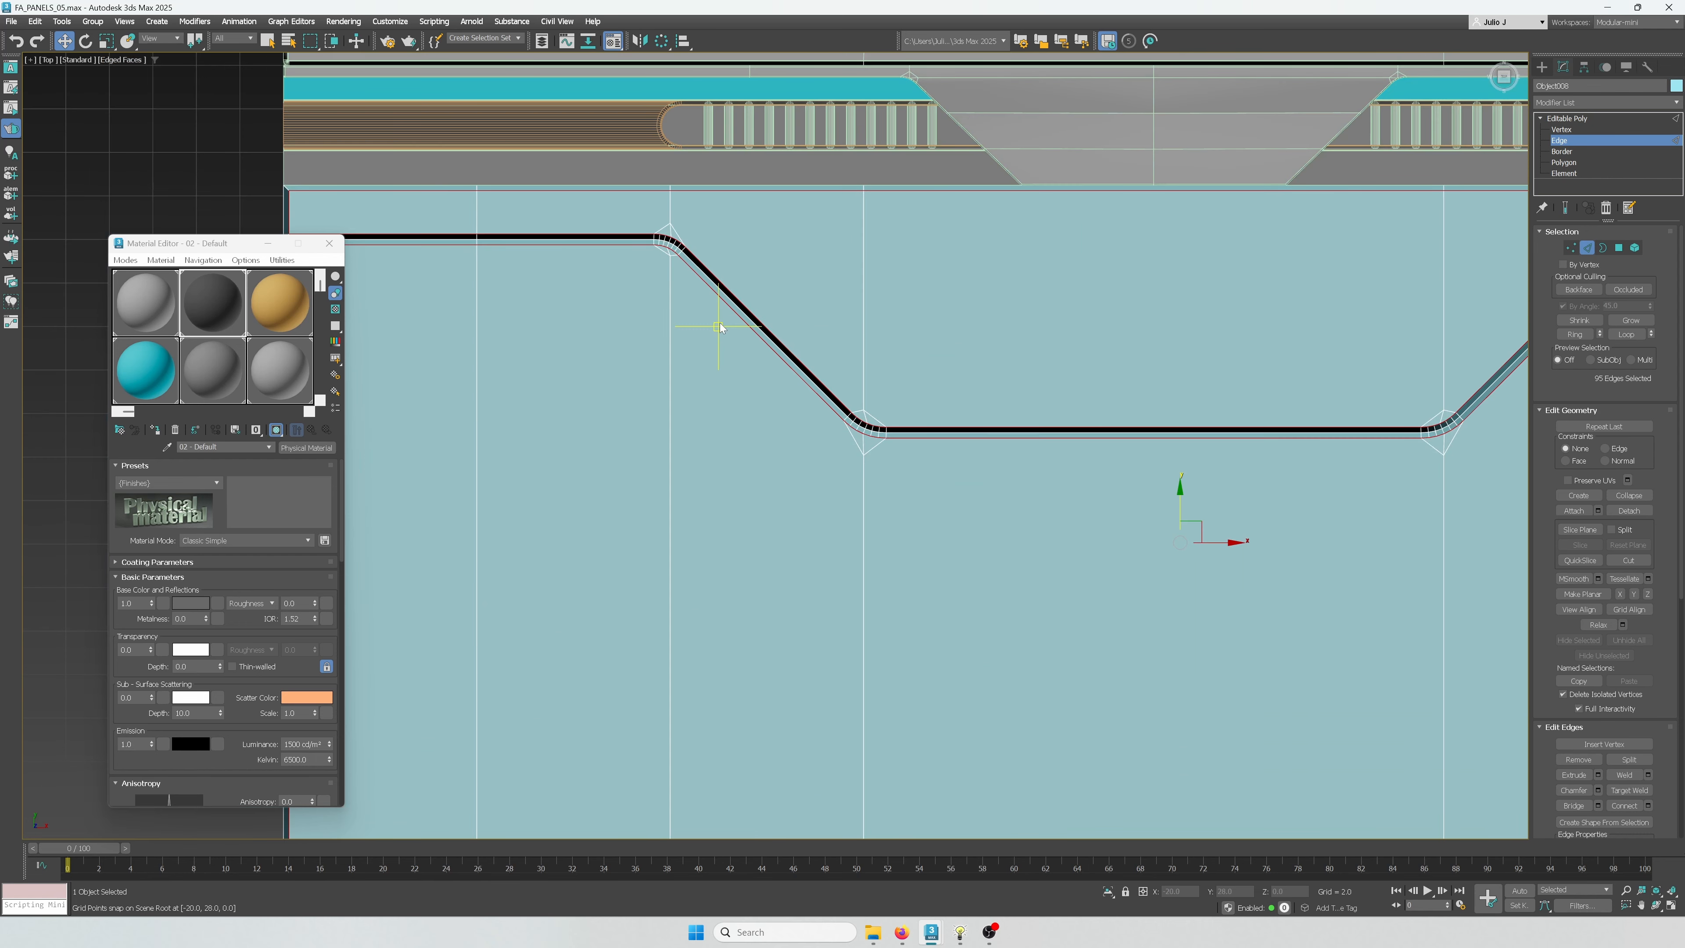
Move the large panel's fan vertices at both upper seam corners farther from the bevel, and return to edge editing
{"action": "left_click", "coordinate": [1570, 247], "text": "ctrl"}
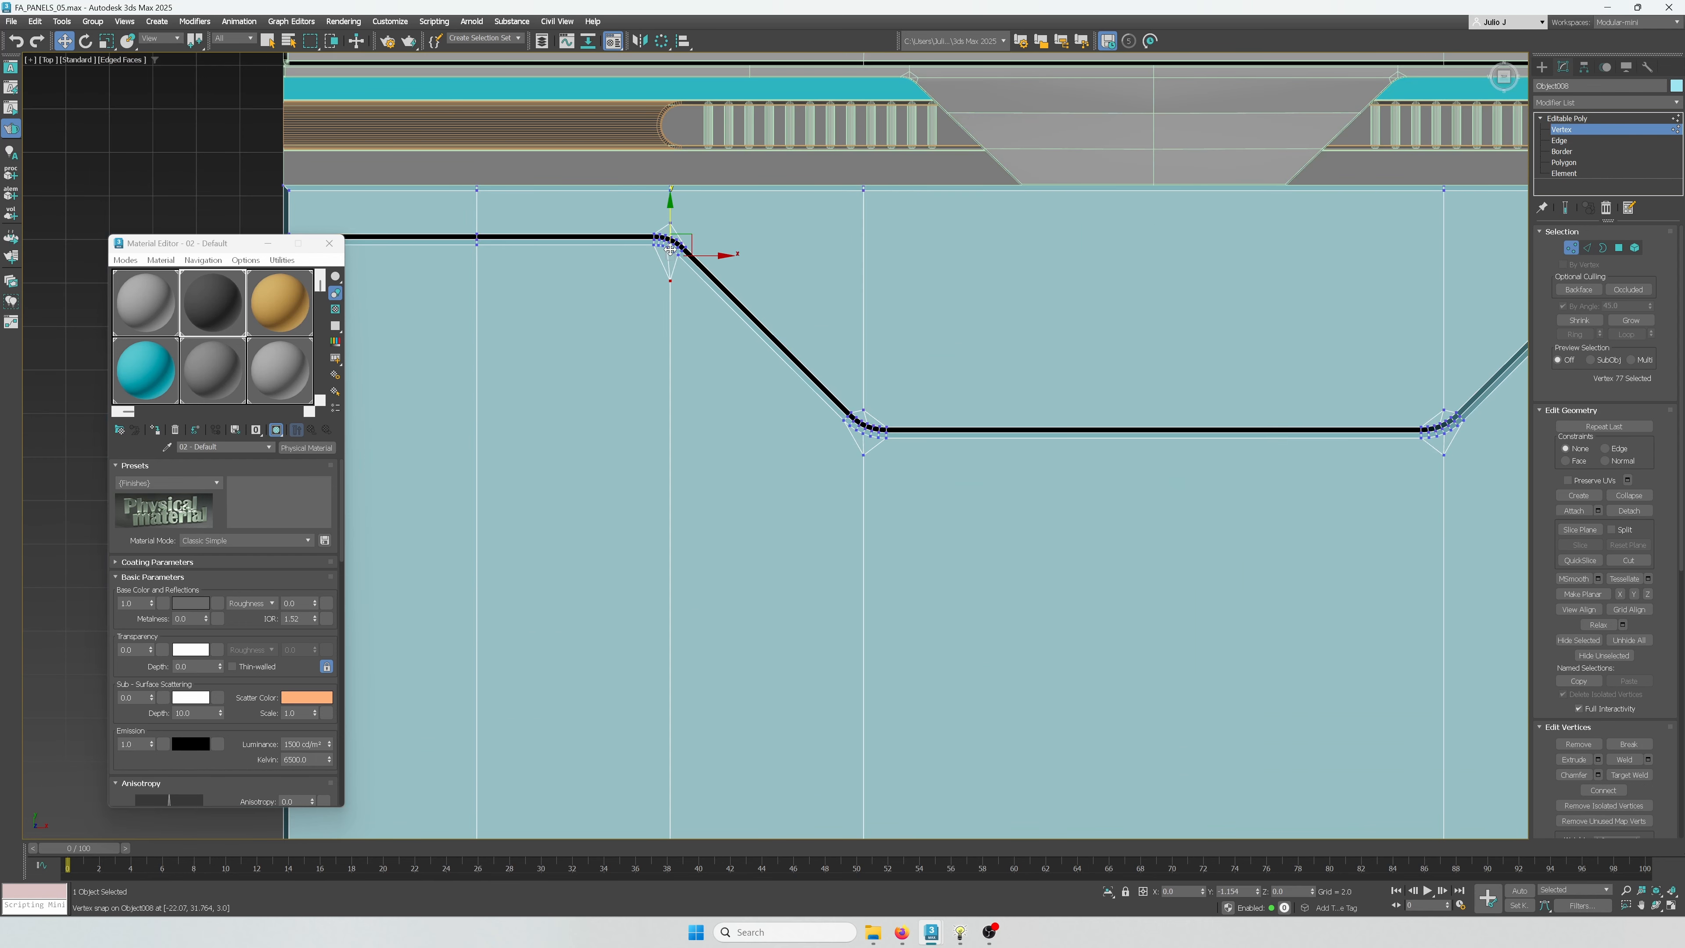
{"action": "key", "text": "z"}
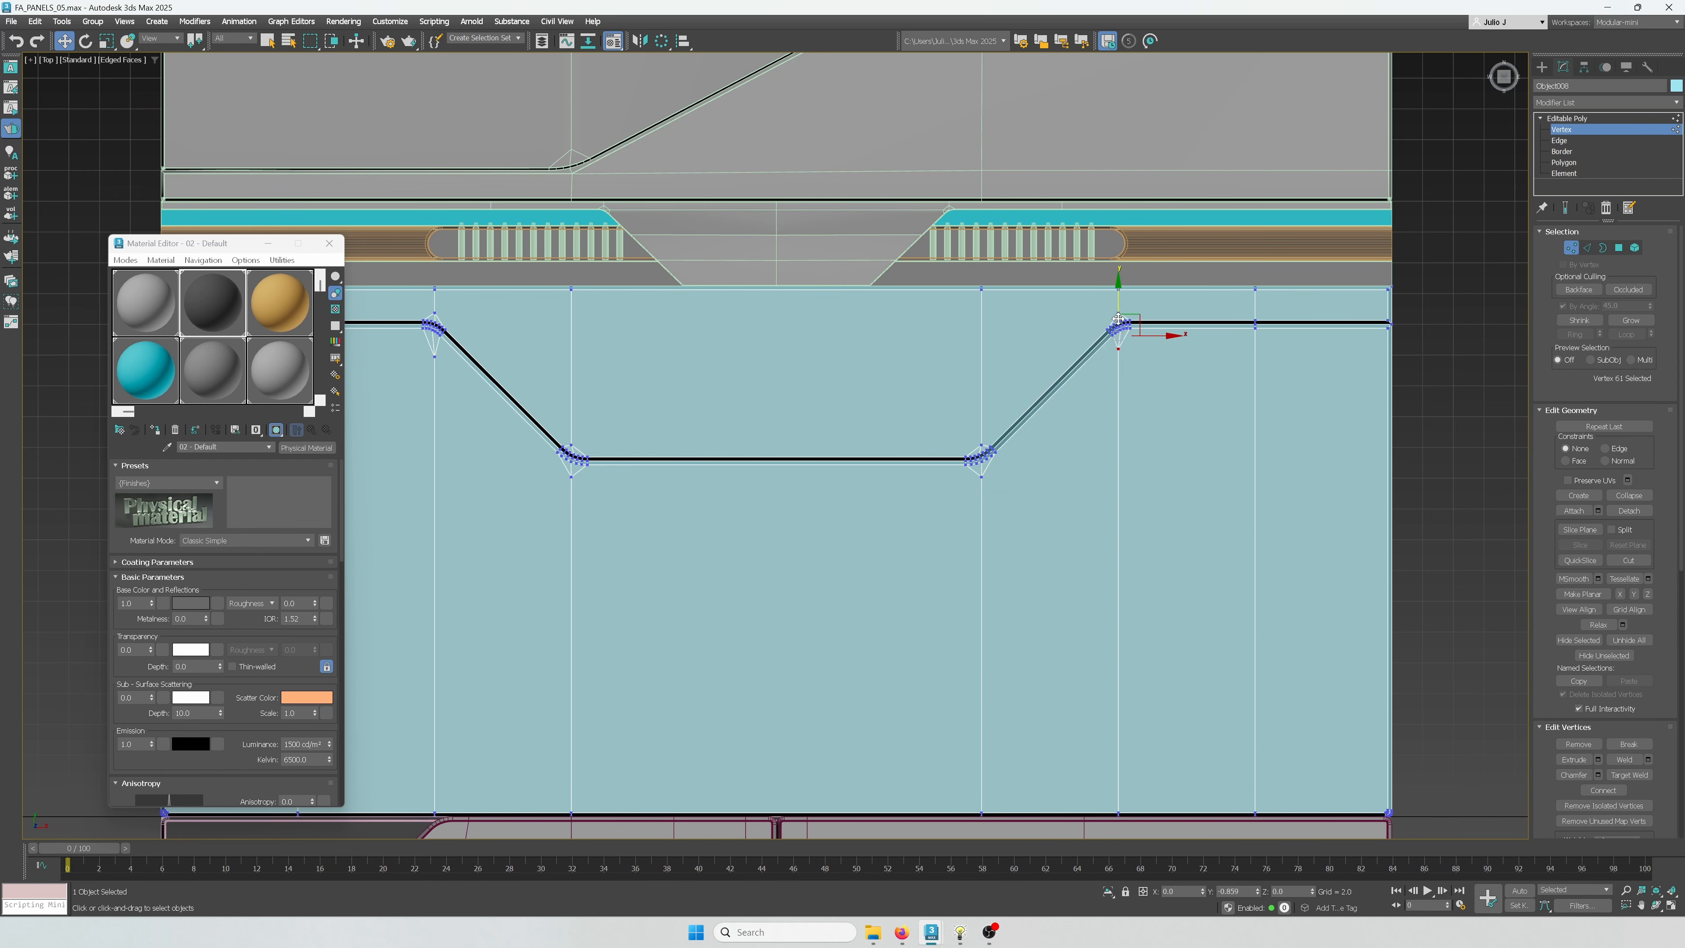
{"action": "scroll", "coordinate": [1119, 319], "scroll_direction": "up", "scroll_amount": 5}
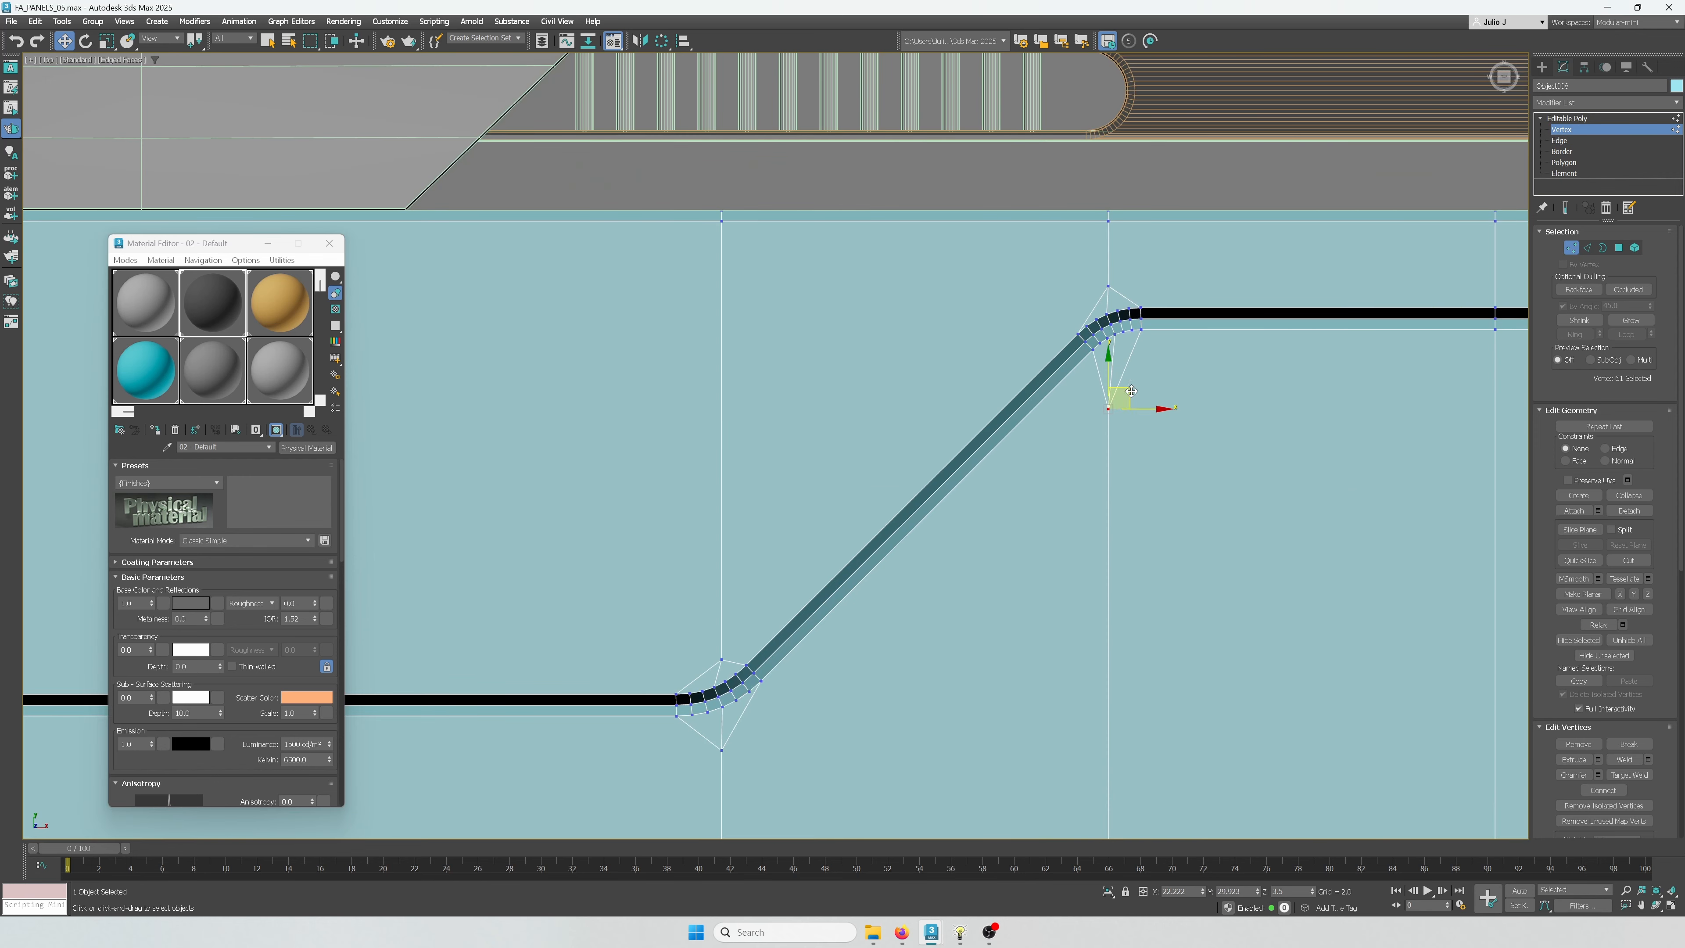
{"action": "key", "text": "z"}
{"action": "left_click", "coordinate": [1587, 249]}
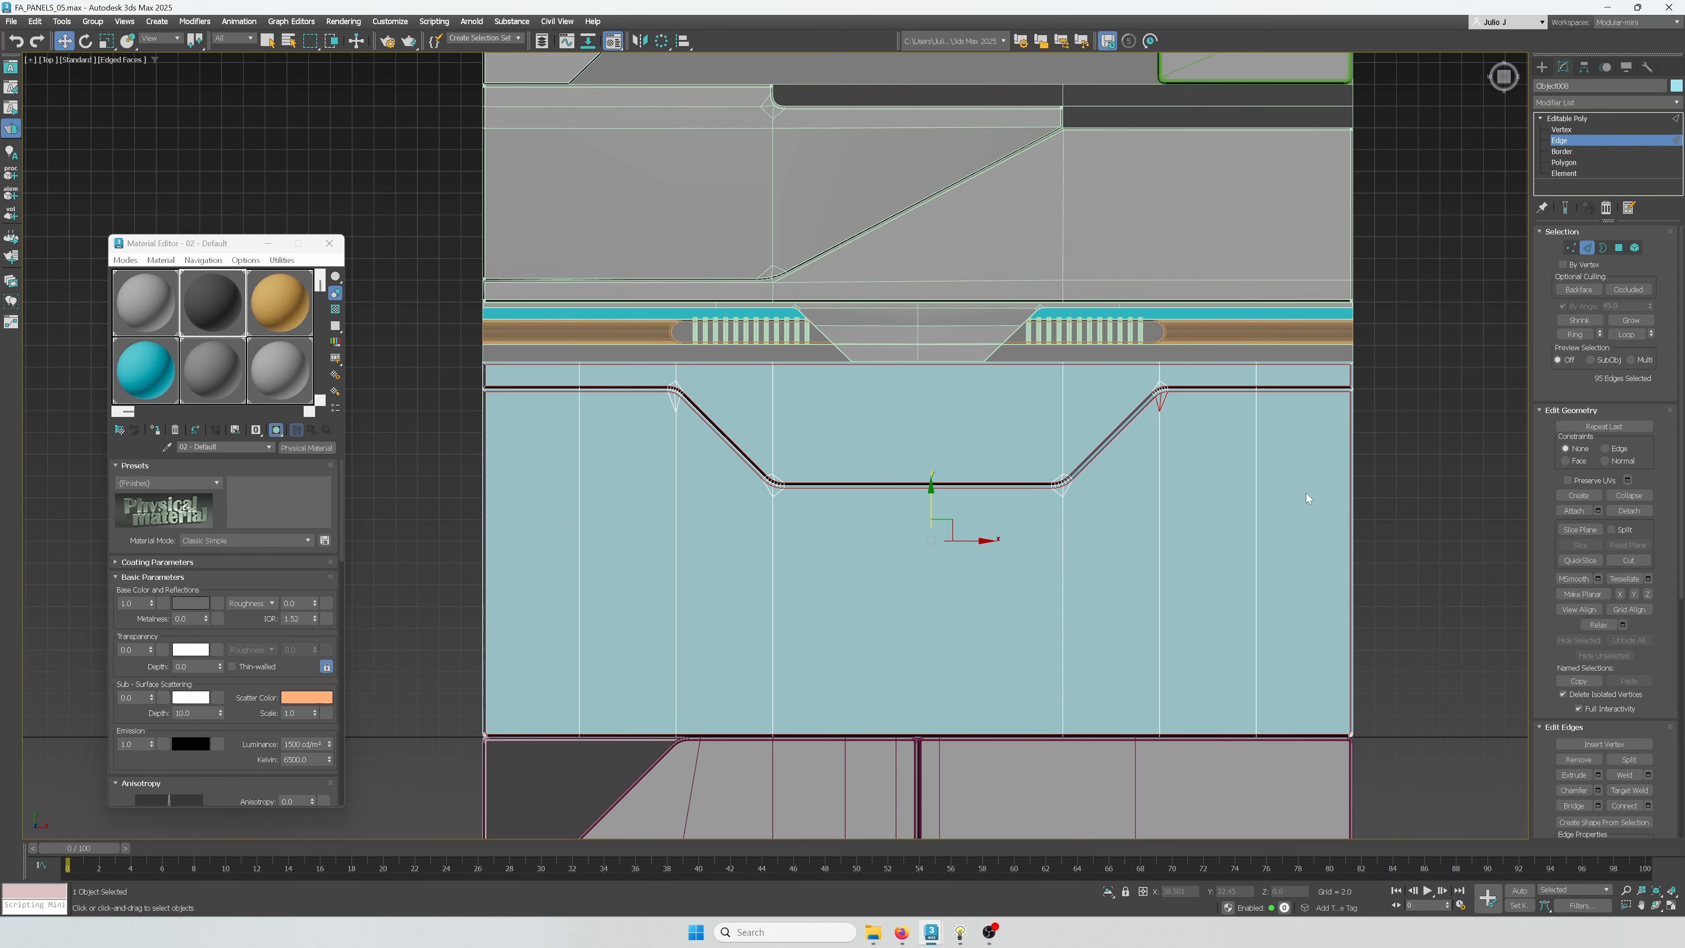
Preview a chamfer on the seam edges, reduce its amount to about 0.12 and check the spacing at the corners
{"action": "middle_click_drag", "start_coordinate": [773, 491], "coordinate": [884, 424]}
{"action": "scroll", "coordinate": [1003, 415], "scroll_direction": "up", "scroll_amount": 2}
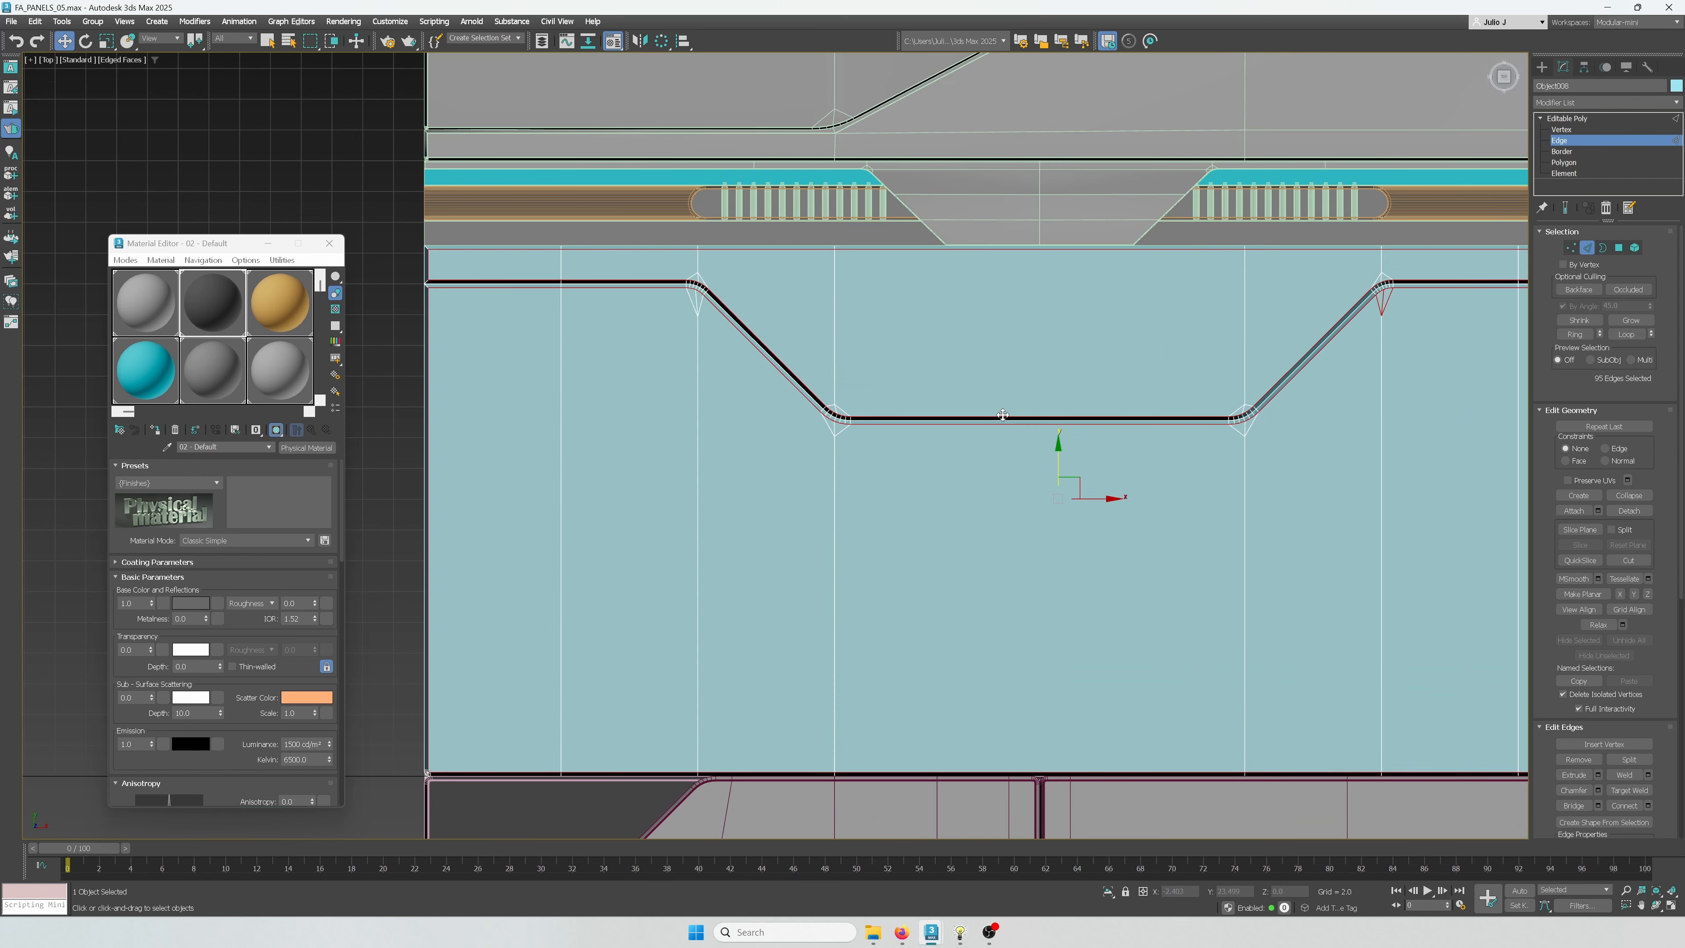
{"action": "scroll", "coordinate": [843, 432], "scroll_direction": "up", "scroll_amount": 2}
{"action": "key", "text": "ctrl+shift+c"}
{"action": "left_click_drag", "start_coordinate": [786, 470], "coordinate": [789, 475]}
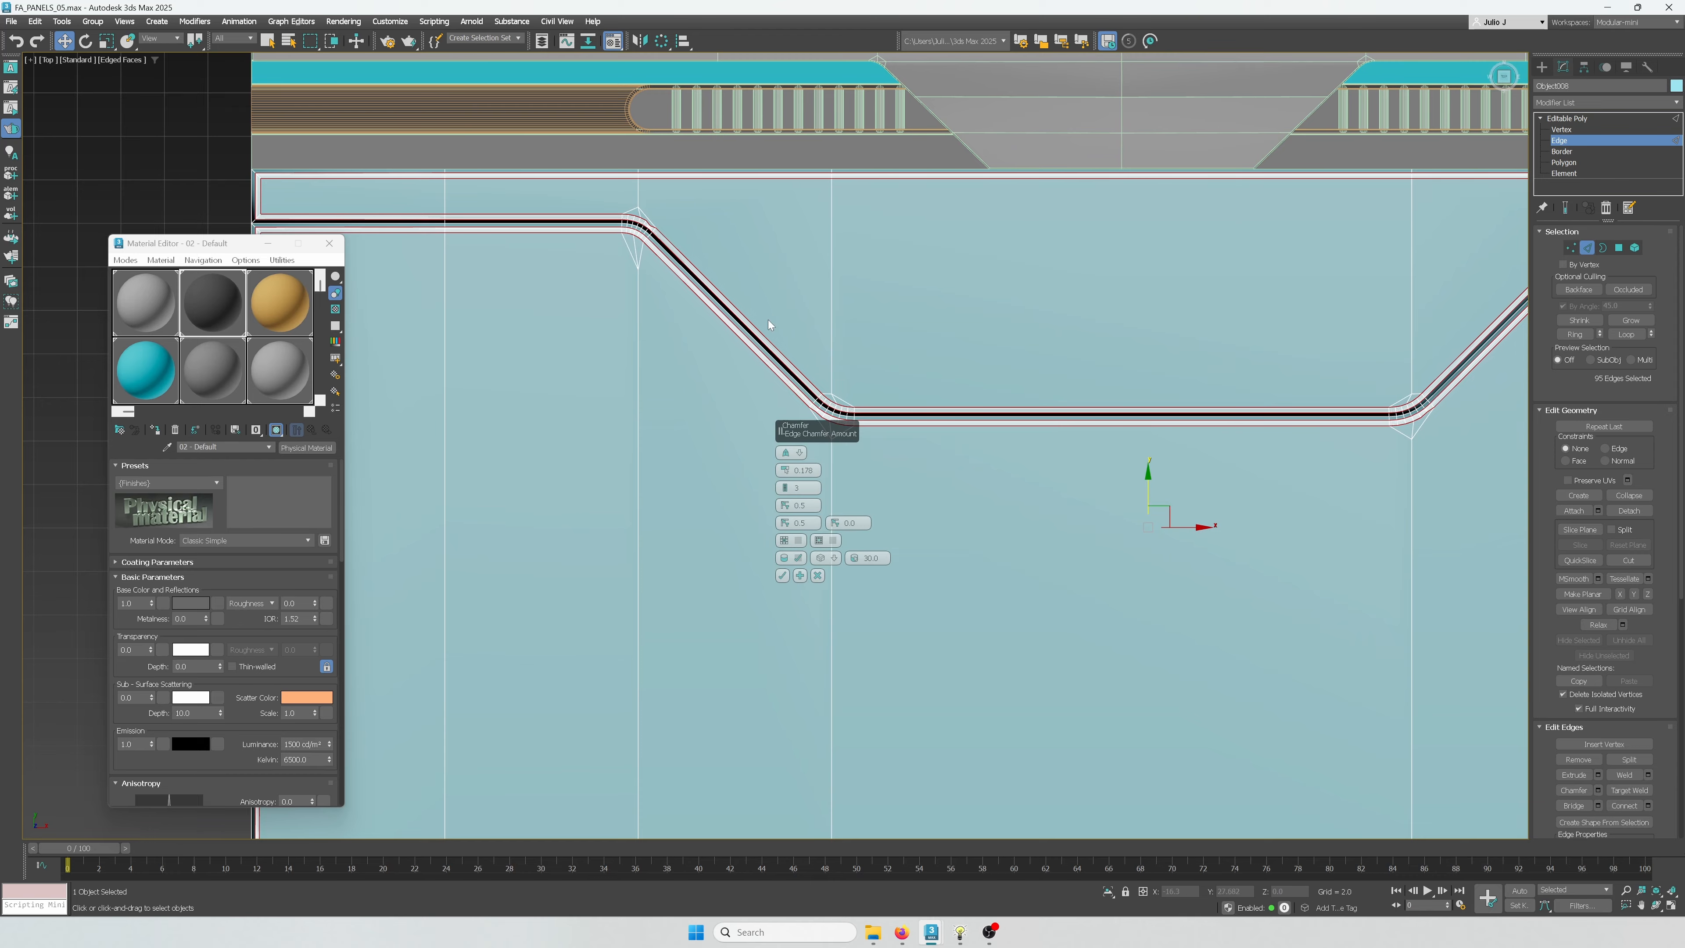
{"action": "scroll", "coordinate": [829, 411], "scroll_direction": "up", "scroll_amount": 8}
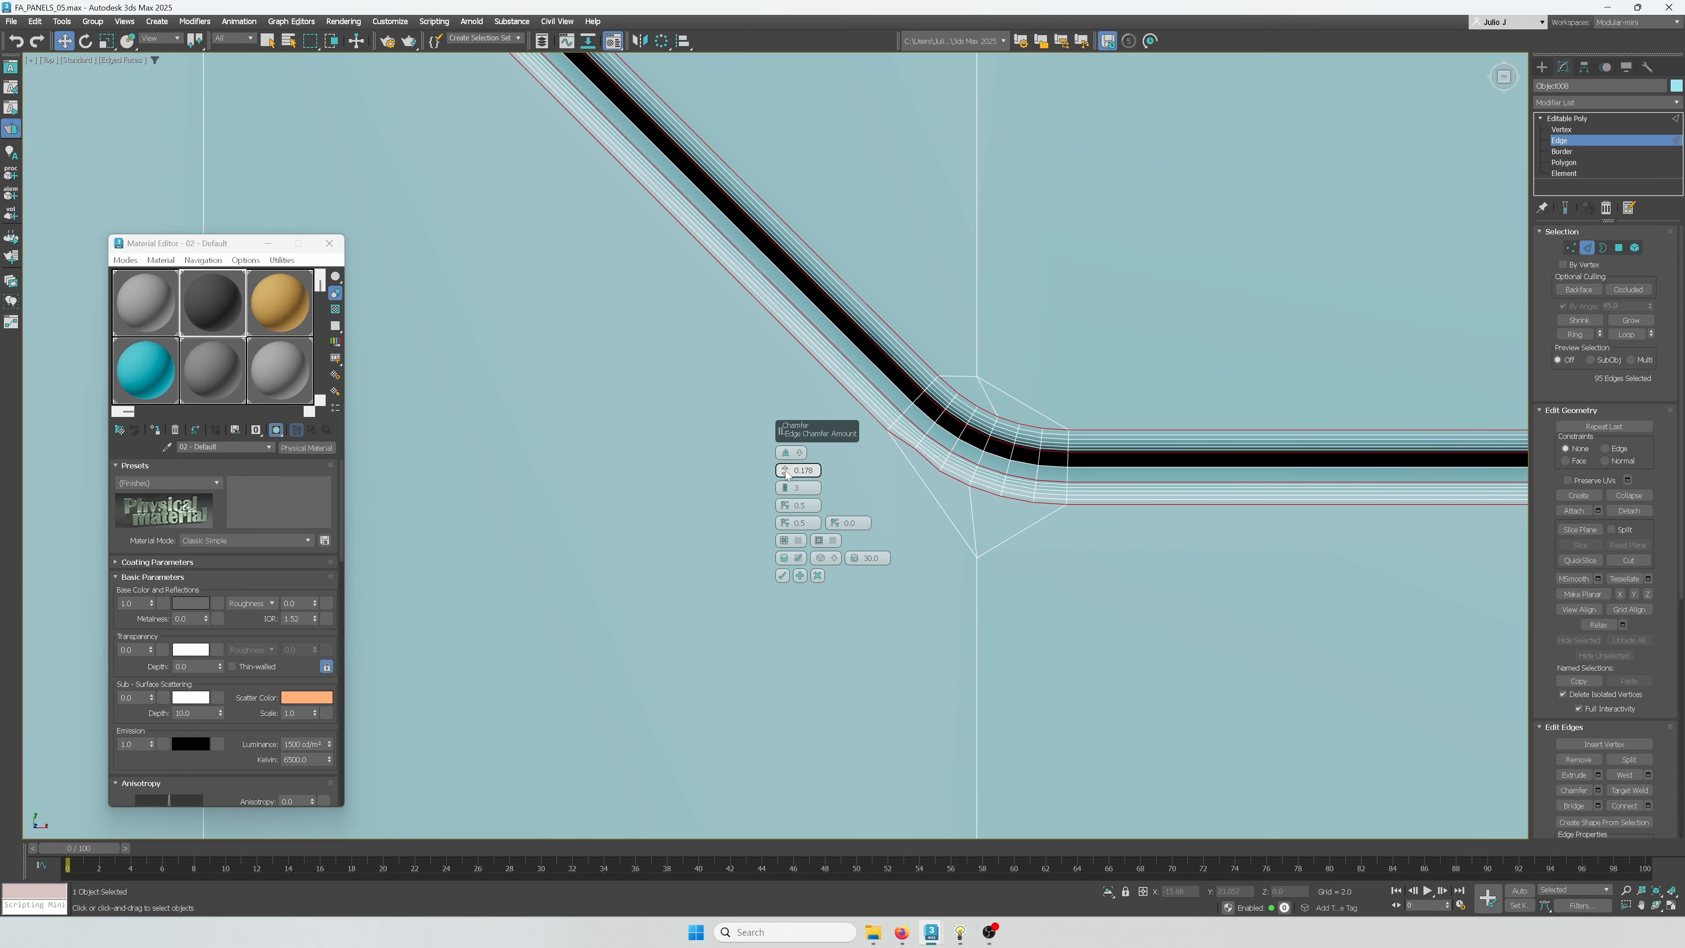
{"action": "left_click", "coordinate": [786, 475]}
{"action": "scroll", "coordinate": [1186, 391], "scroll_direction": "down", "scroll_amount": 8}
{"action": "middle_click_drag", "start_coordinate": [1187, 393], "coordinate": [464, 404]}
{"action": "scroll", "coordinate": [1135, 292], "scroll_direction": "up", "scroll_amount": 4}
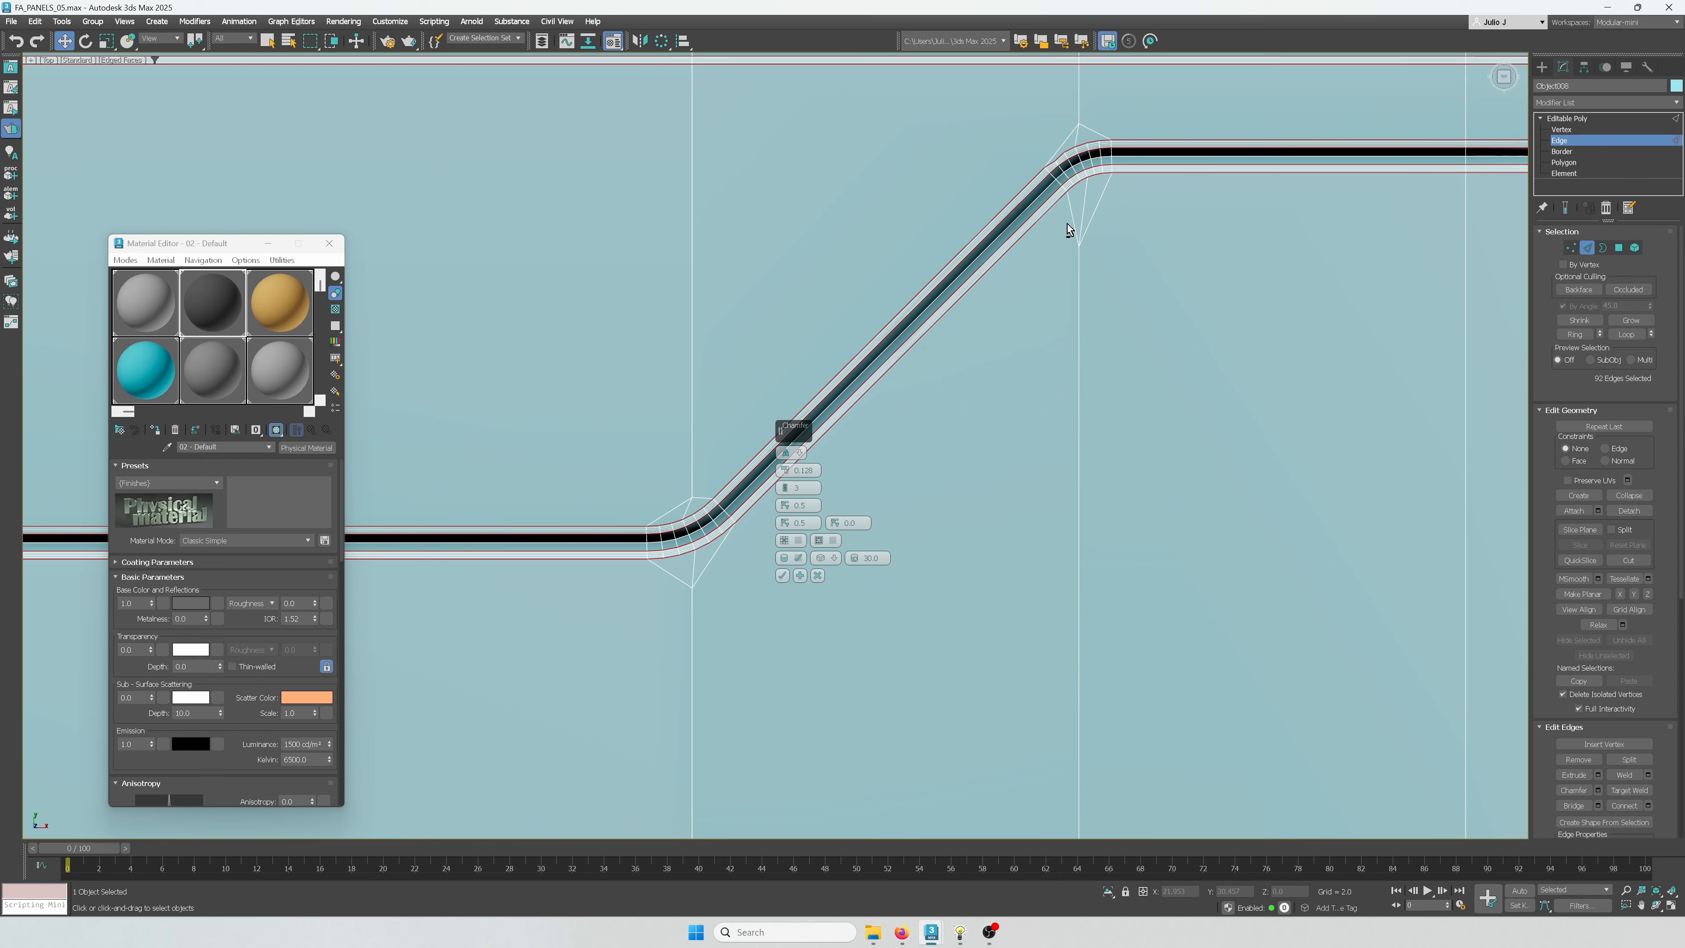
{"action": "scroll", "coordinate": [1201, 388], "scroll_direction": "down", "scroll_amount": 2}
{"action": "middle_click_drag", "start_coordinate": [1281, 406], "coordinate": [1148, 494]}
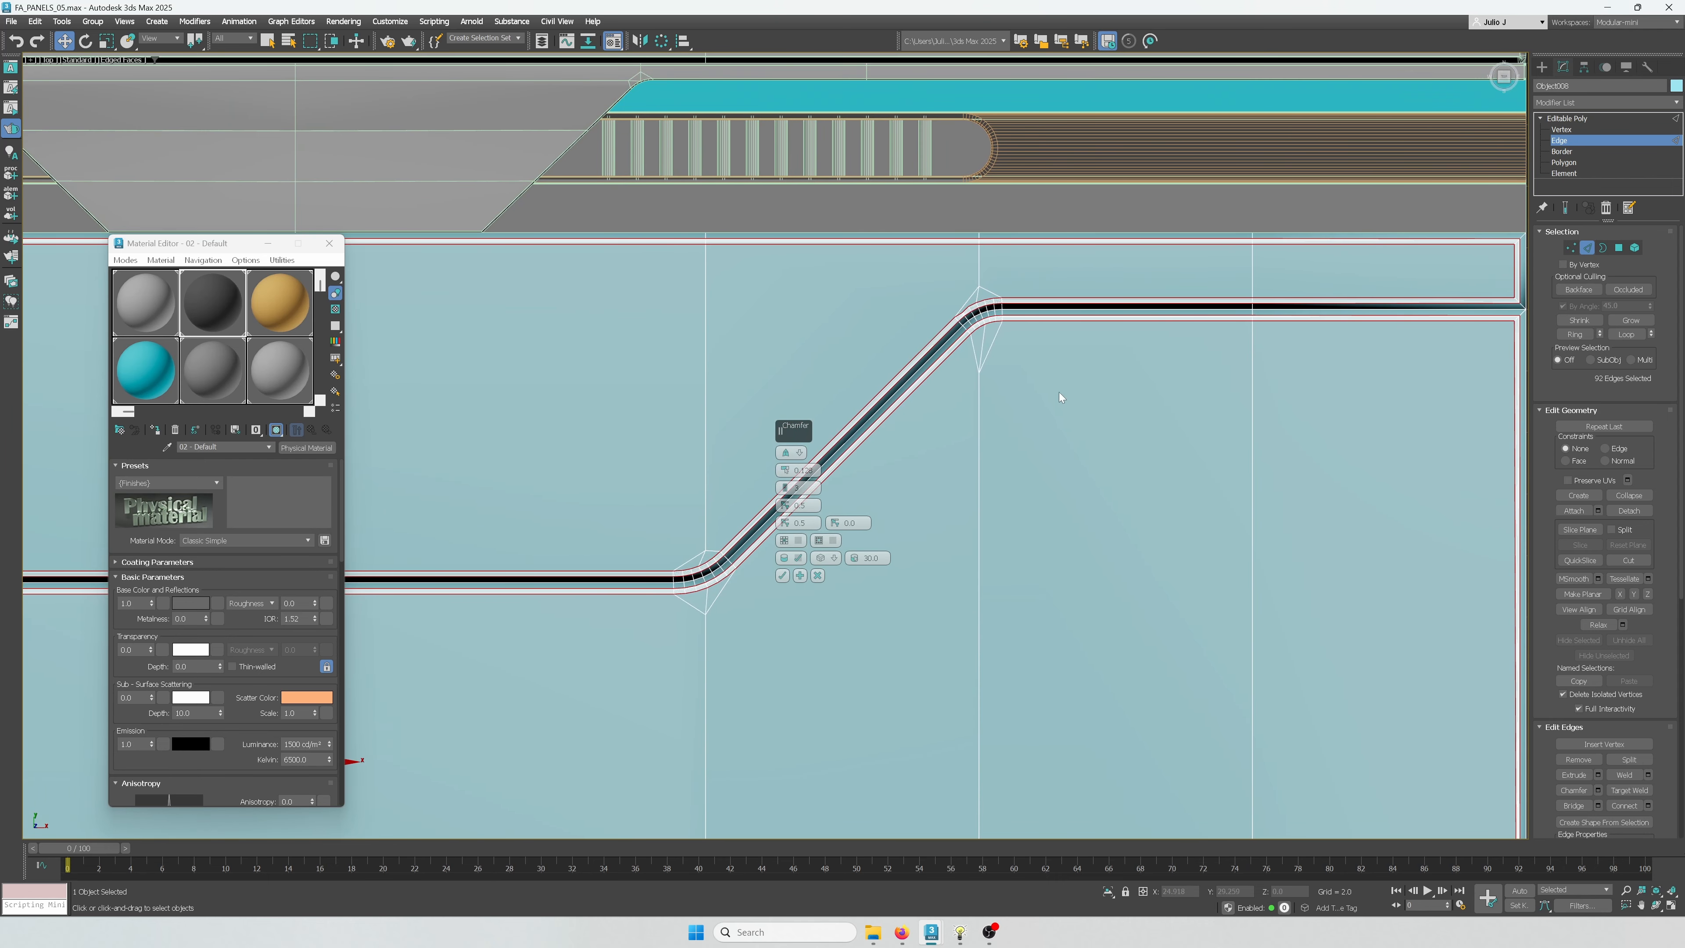
Shift the strip's fan vertices at both upper seam corners away from the rounded bends towards the middle of the strip
{"action": "left_click", "coordinate": [1571, 249]}
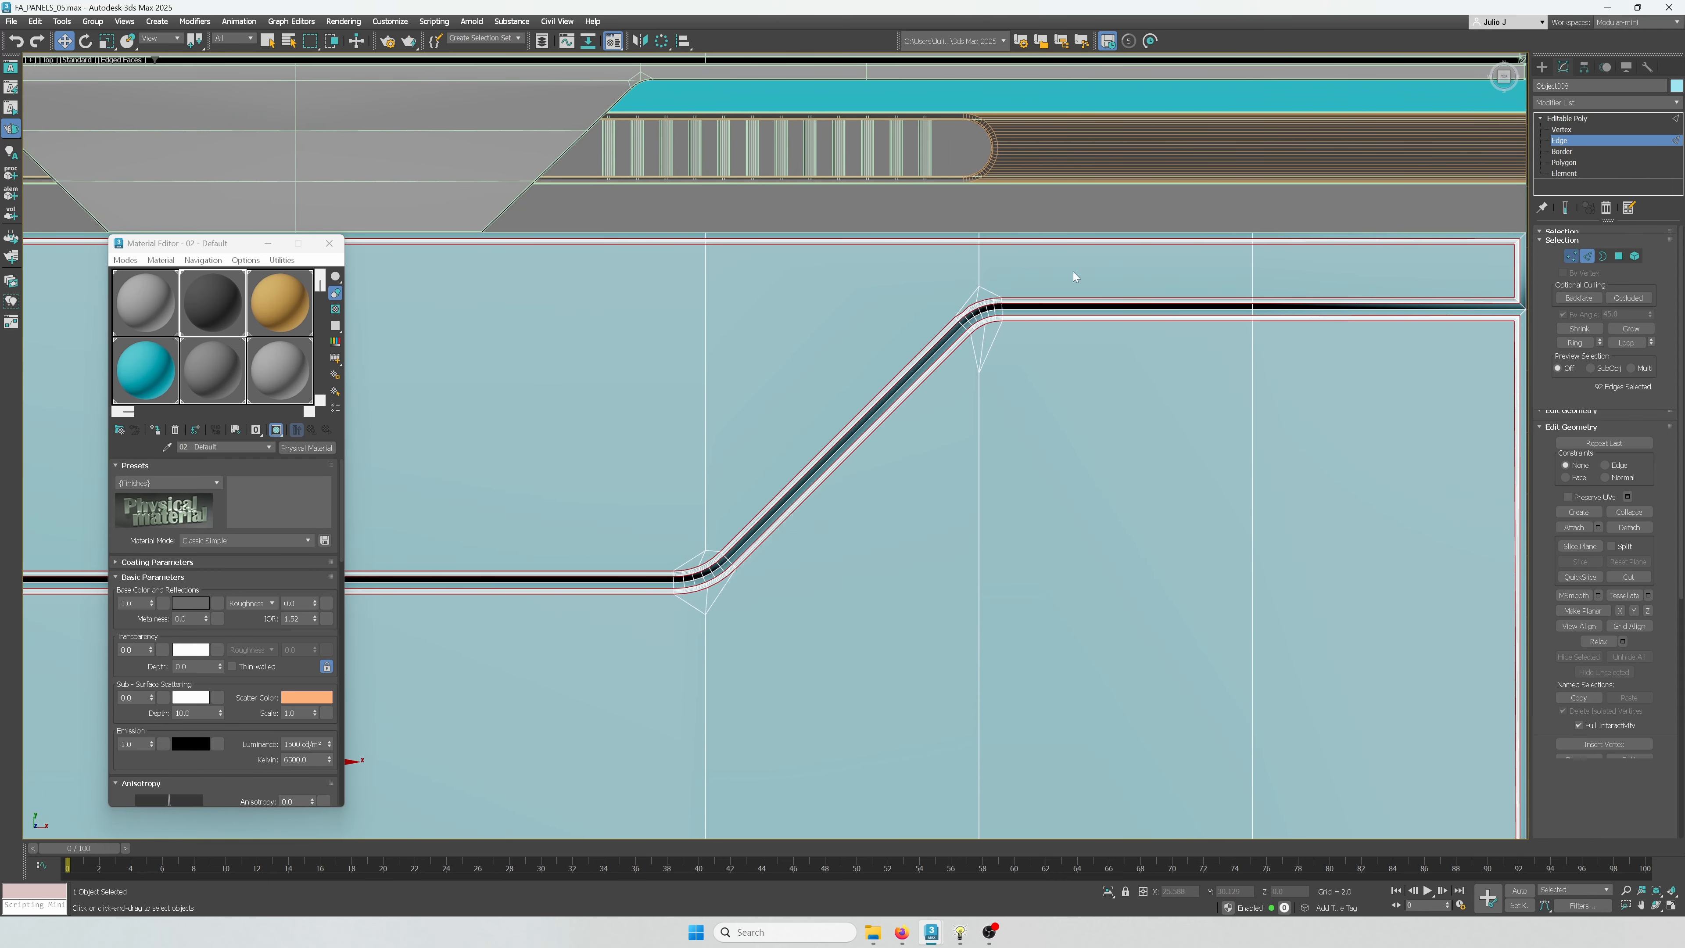
{"action": "scroll", "coordinate": [1008, 285], "scroll_direction": "up", "scroll_amount": 4}
{"action": "left_click", "coordinate": [960, 286]}
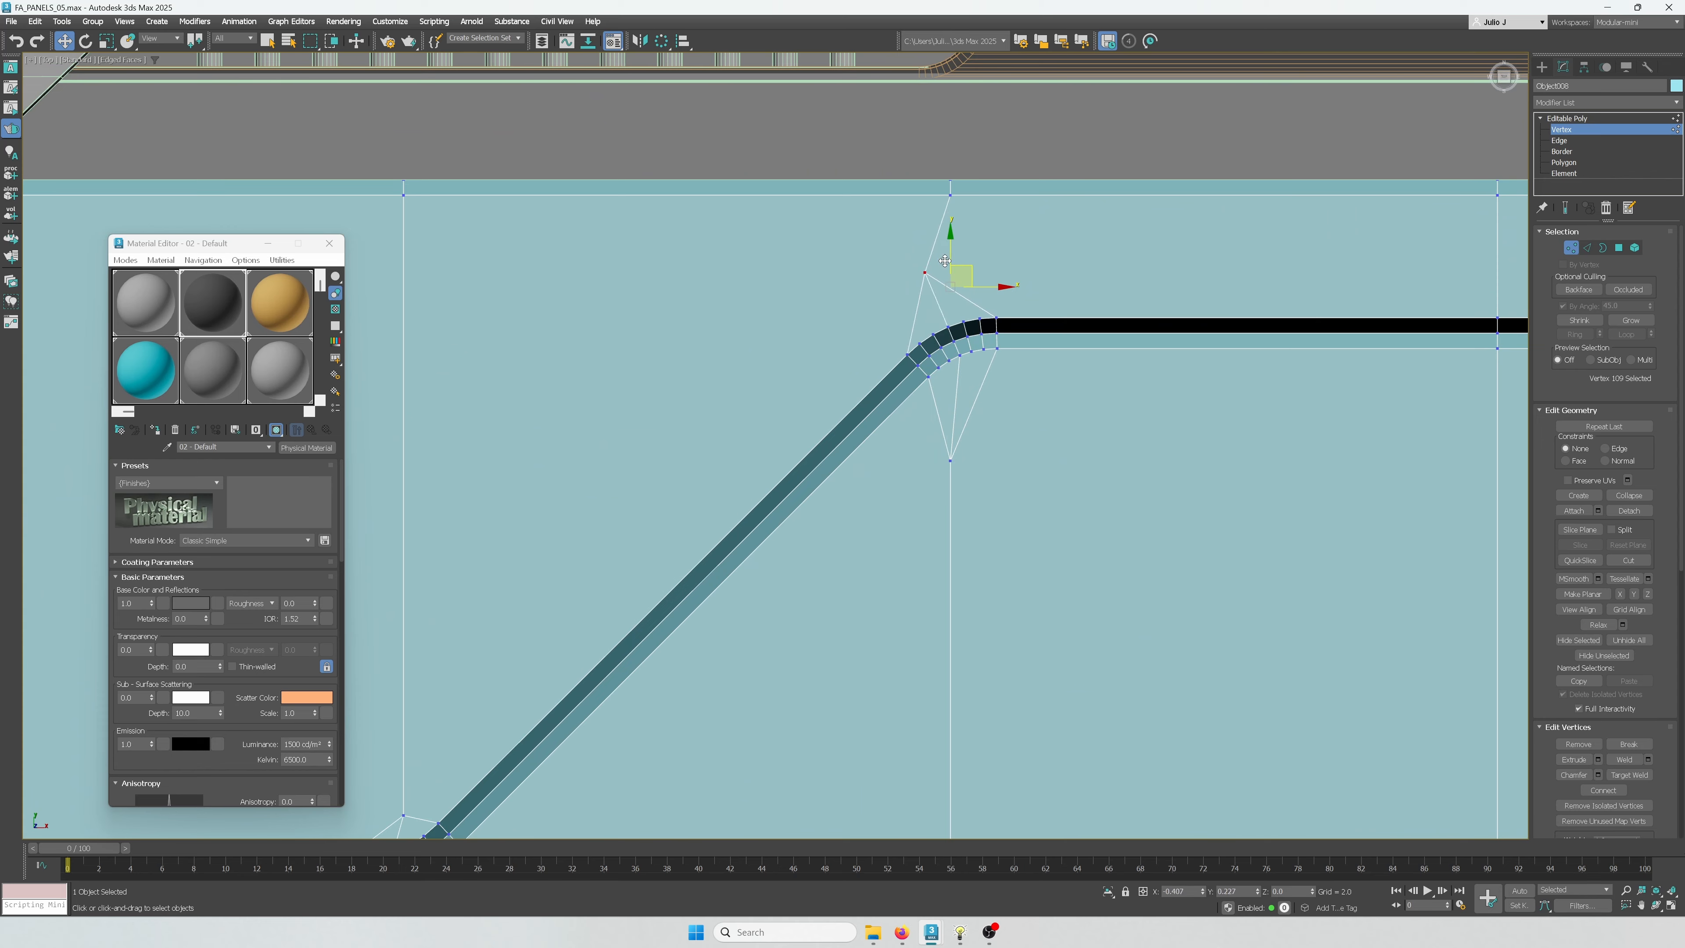
{"action": "left_click_drag", "start_coordinate": [945, 261], "coordinate": [935, 256]}
{"action": "scroll", "coordinate": [1030, 323], "scroll_direction": "down", "scroll_amount": 4}
{"action": "middle_click_drag", "start_coordinate": [721, 312], "coordinate": [1501, 317]}
{"action": "scroll", "coordinate": [1501, 317], "scroll_direction": "down", "scroll_amount": 2}
{"action": "scroll", "coordinate": [662, 313], "scroll_direction": "up", "scroll_amount": 4}
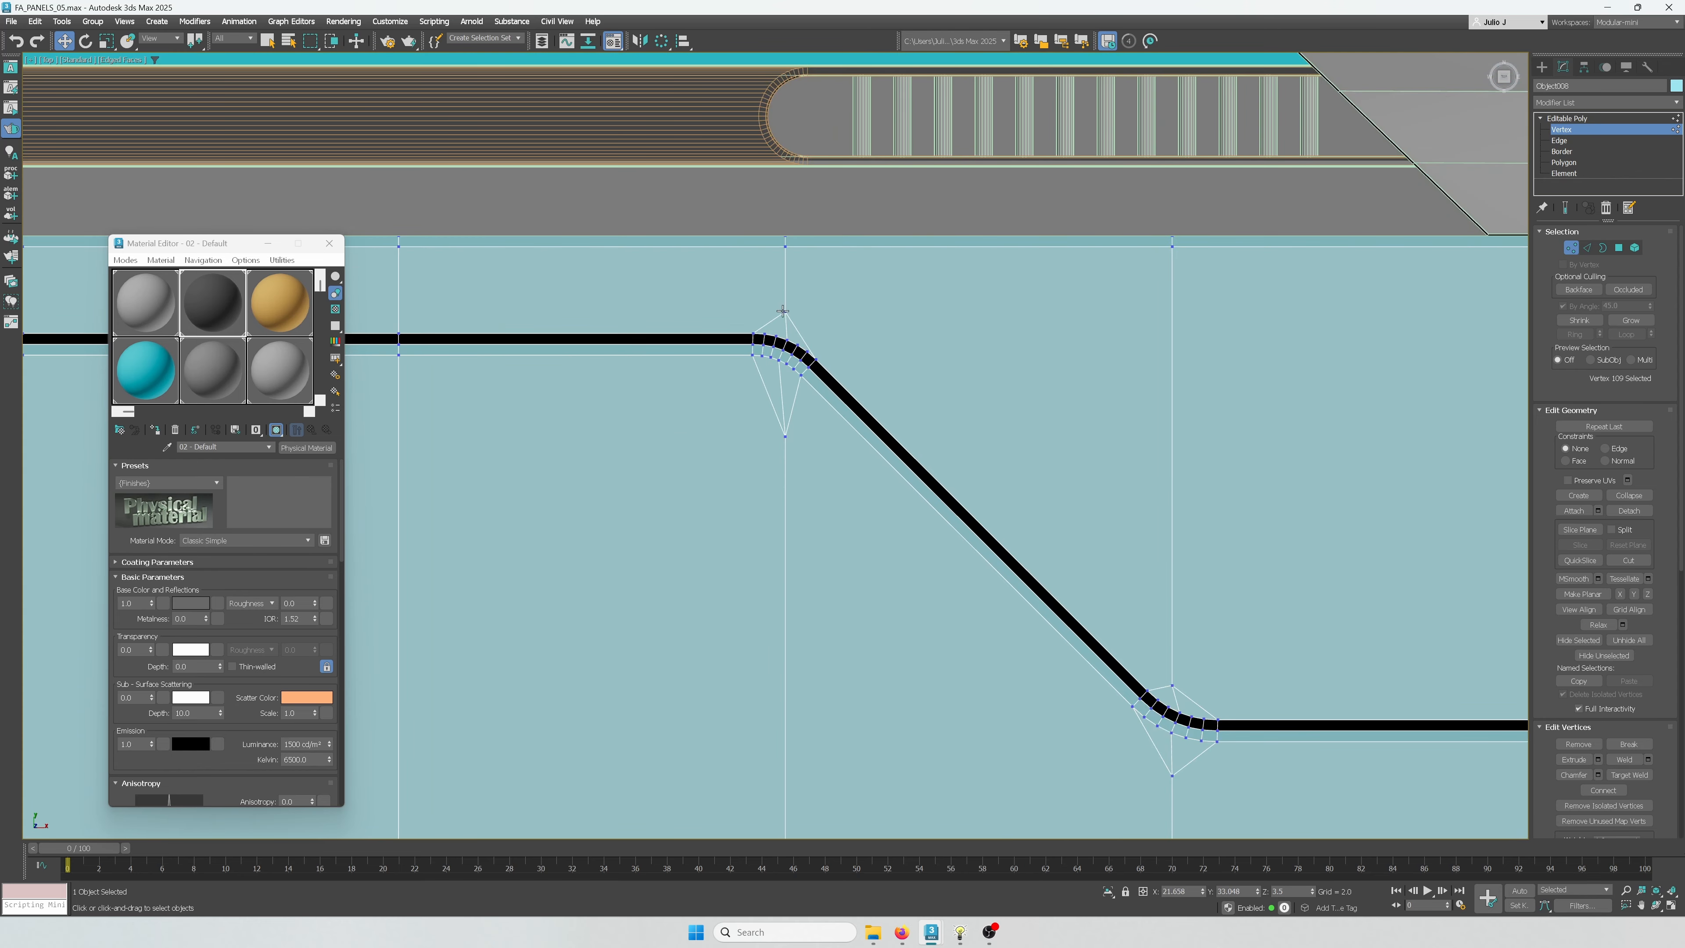
{"action": "left_click_drag", "start_coordinate": [803, 303], "coordinate": [823, 274]}
{"action": "scroll", "coordinate": [946, 344], "scroll_direction": "down", "scroll_amount": 5}
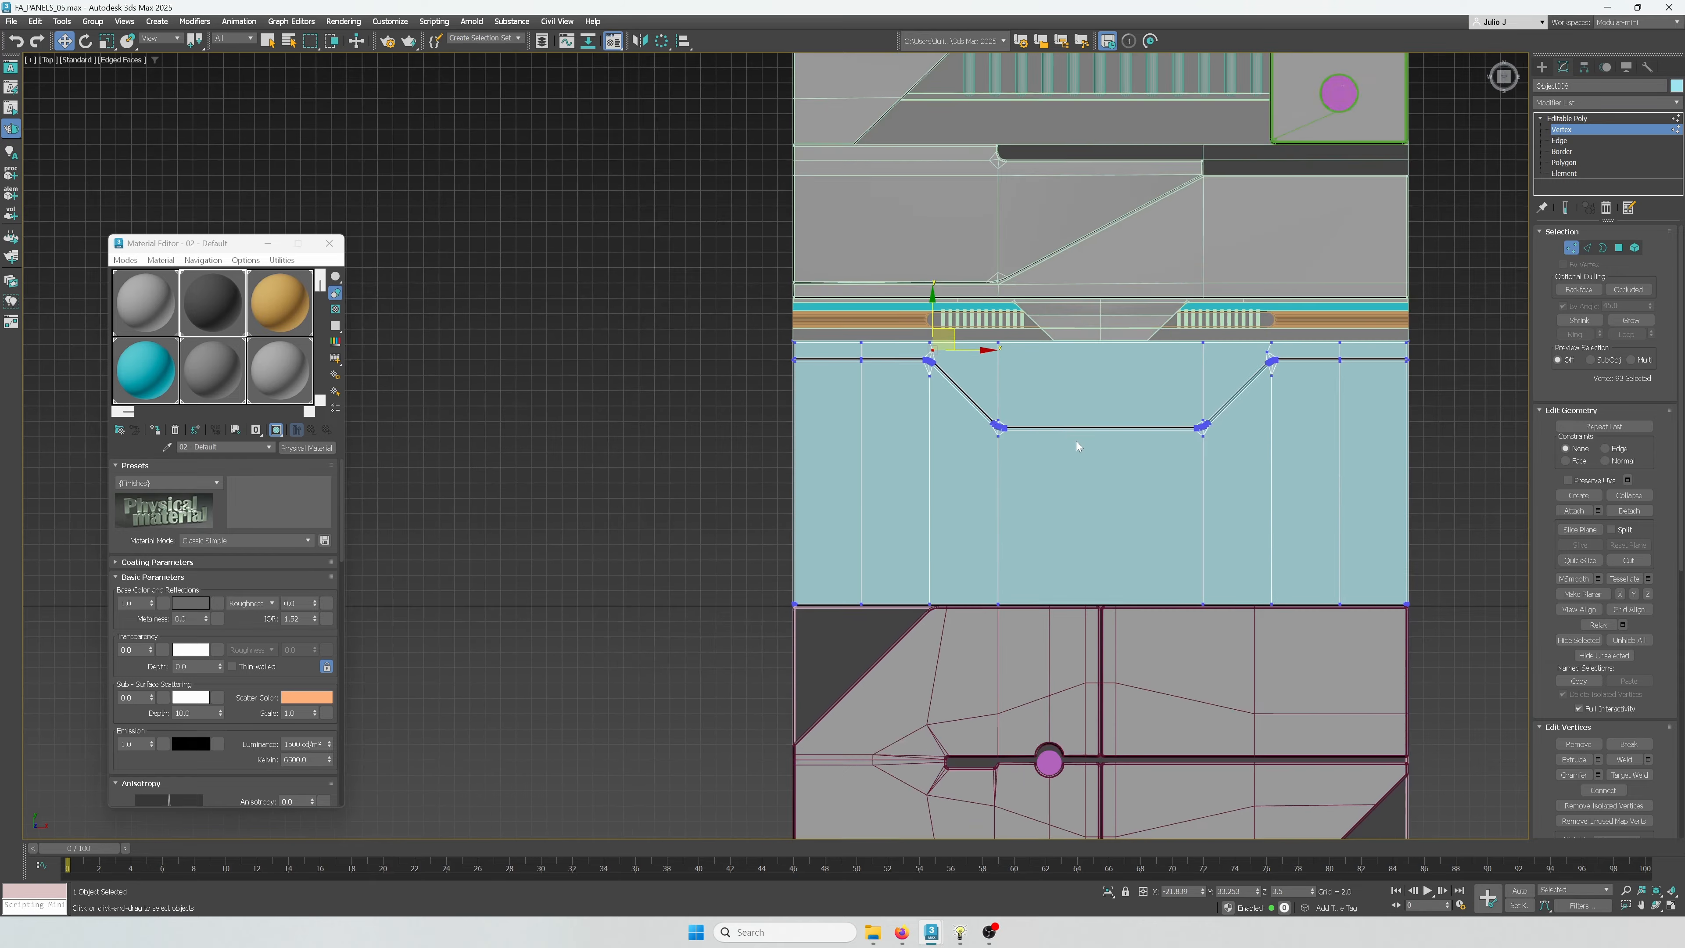
Chamfer the selected top edges along the seam and outer border by about 0.12, checking both upper corners before confirming
{"action": "middle_click_drag", "start_coordinate": [1076, 442], "coordinate": [848, 367]}
{"action": "left_click", "coordinate": [1587, 249]}
{"action": "scroll", "coordinate": [868, 258], "scroll_direction": "up", "scroll_amount": 1}
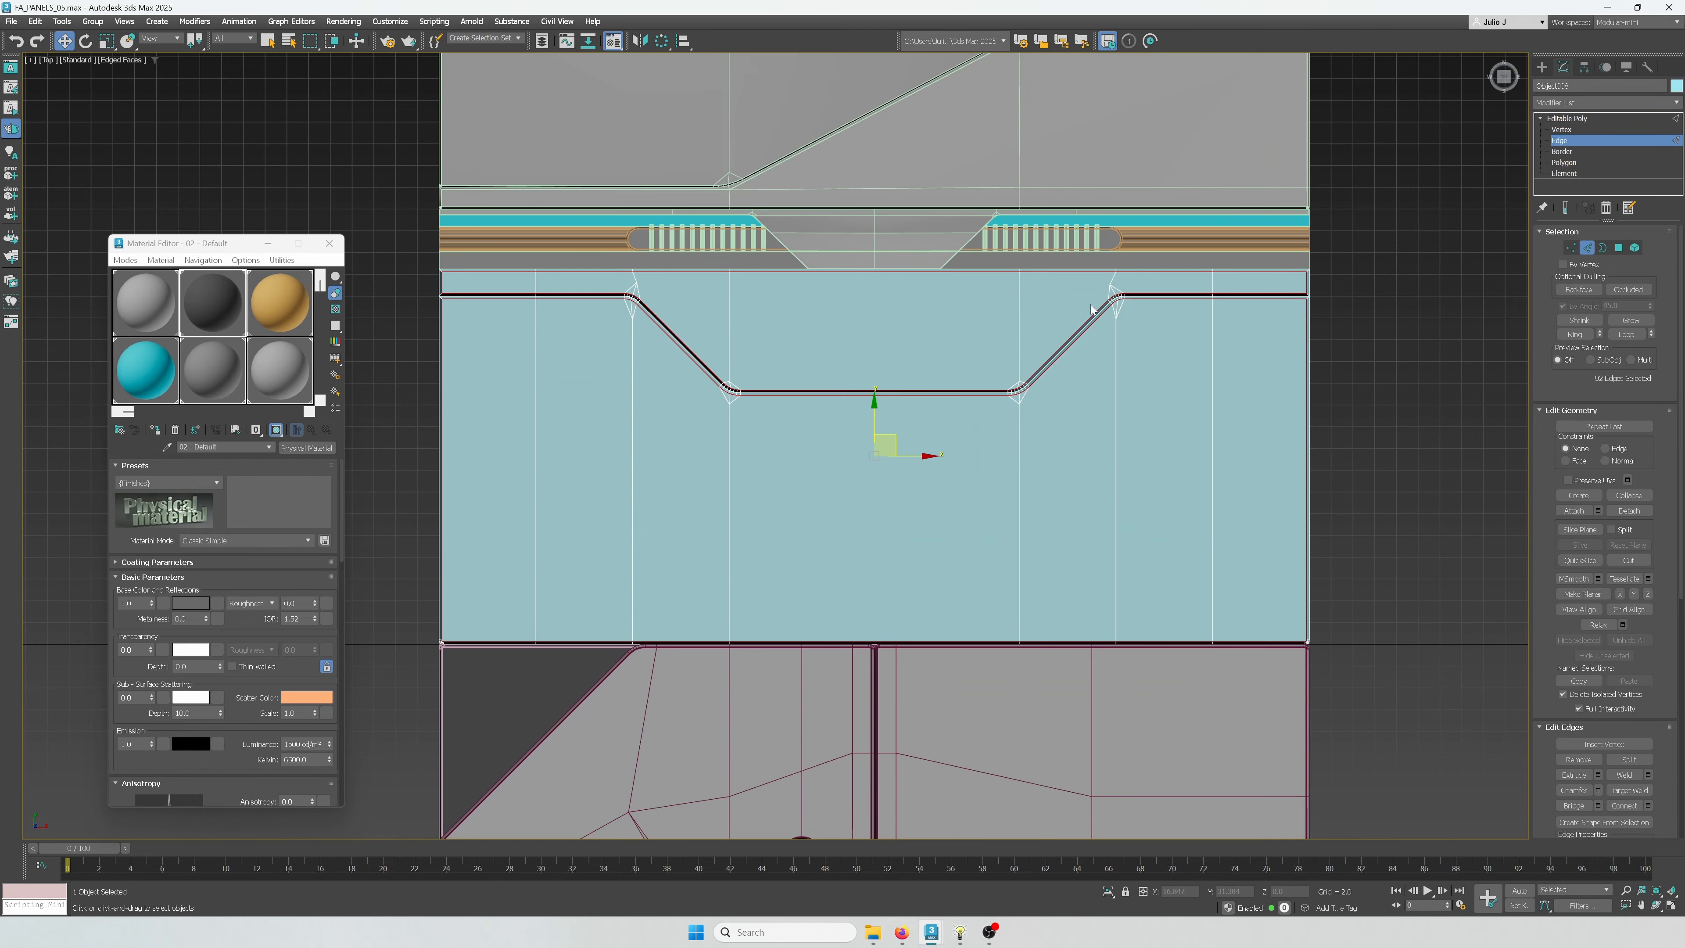
{"action": "scroll", "coordinate": [1174, 287], "scroll_direction": "up", "scroll_amount": 2}
{"action": "key", "text": "ctrl+shift+c"}
{"action": "scroll", "coordinate": [1088, 305], "scroll_direction": "up", "scroll_amount": 2}
{"action": "scroll", "coordinate": [1164, 304], "scroll_direction": "down", "scroll_amount": 2}
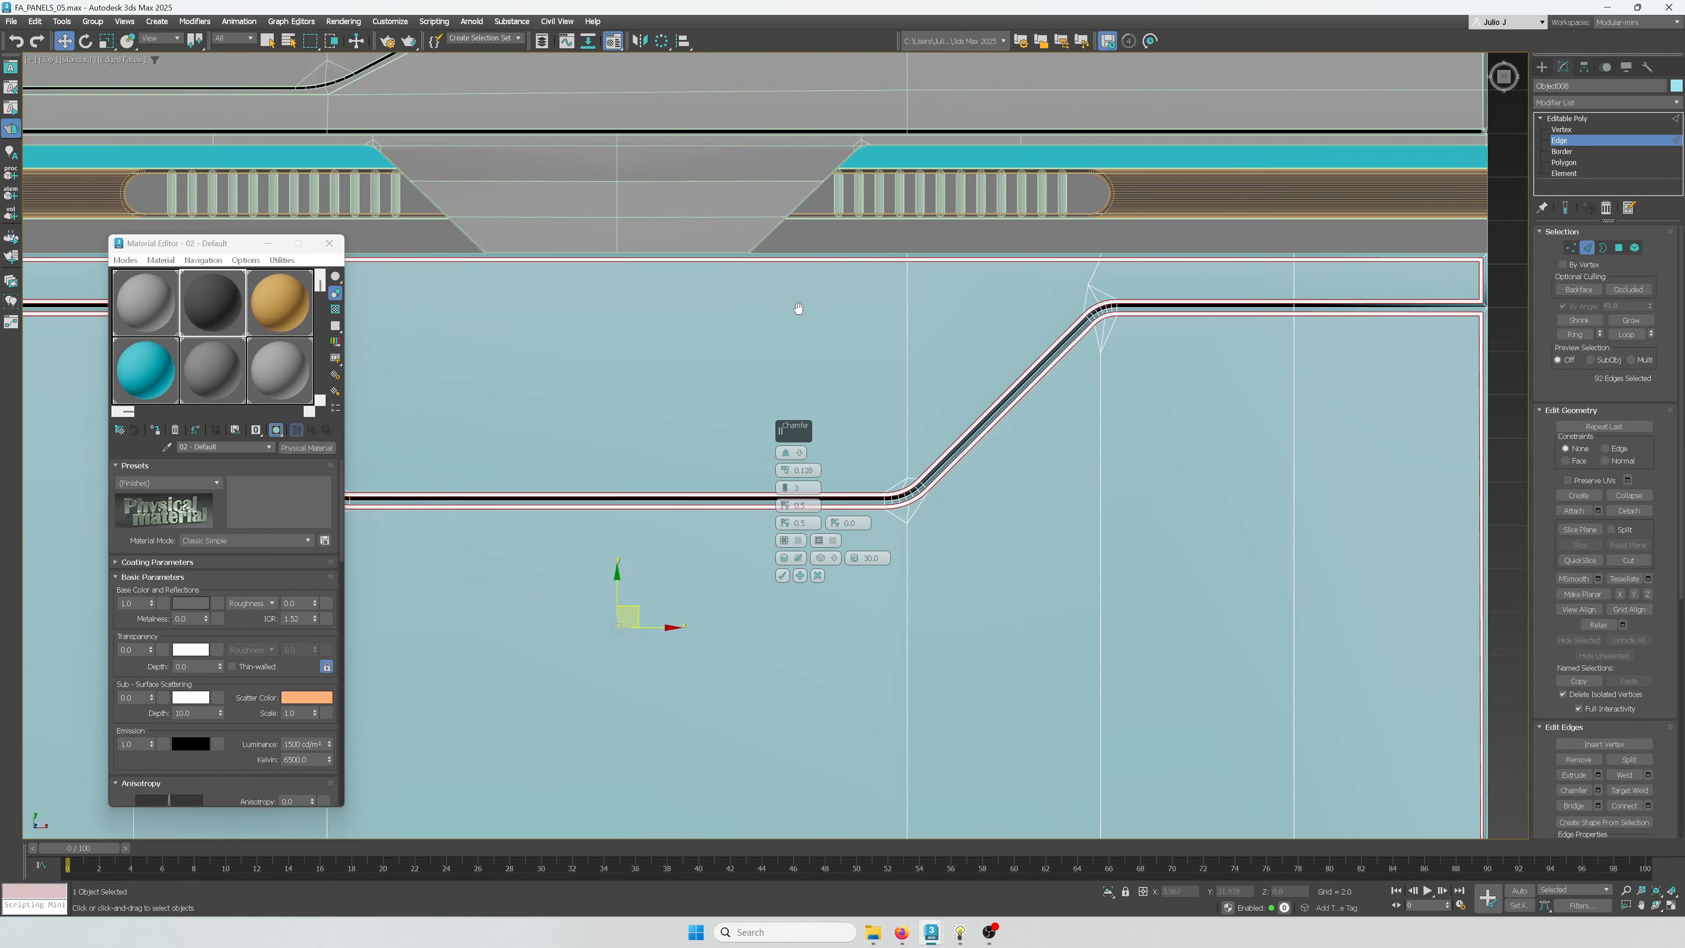
{"action": "middle_click_drag", "start_coordinate": [497, 318], "coordinate": [1232, 299]}
{"action": "scroll", "coordinate": [783, 307], "scroll_direction": "up", "scroll_amount": 2}
{"action": "scroll", "coordinate": [969, 298], "scroll_direction": "down", "scroll_amount": 2}
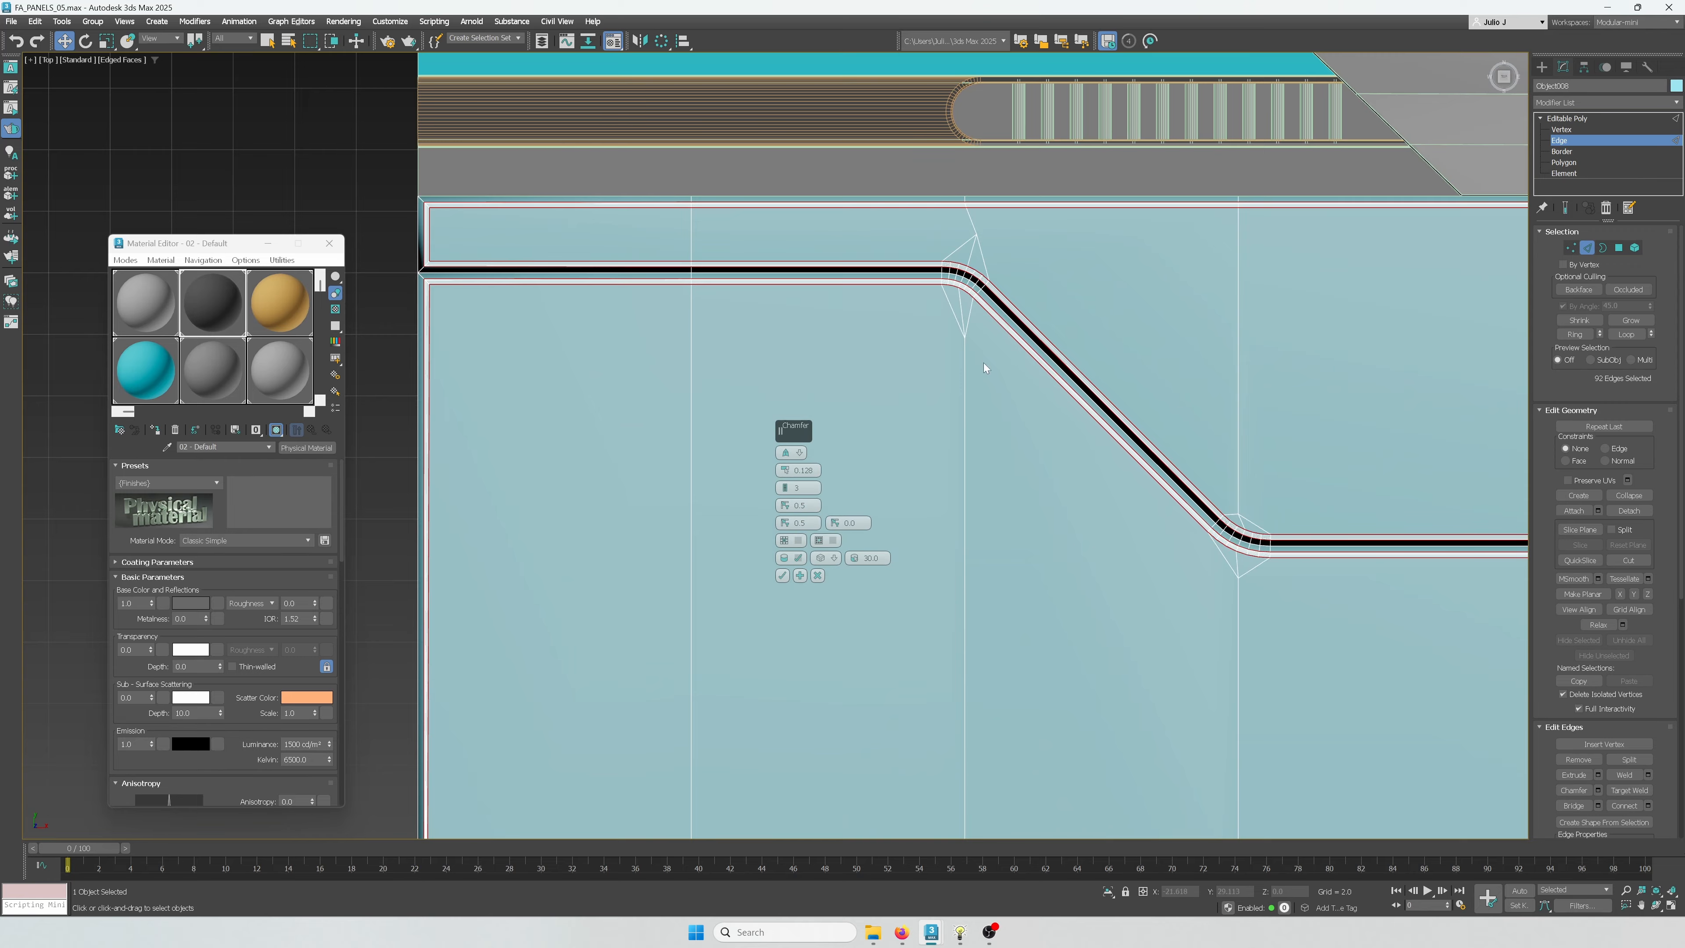
{"action": "scroll", "coordinate": [984, 363], "scroll_direction": "down", "scroll_amount": 2}
{"action": "middle_click_drag", "start_coordinate": [1119, 497], "coordinate": [498, 274]}
{"action": "left_click", "coordinate": [783, 575]}
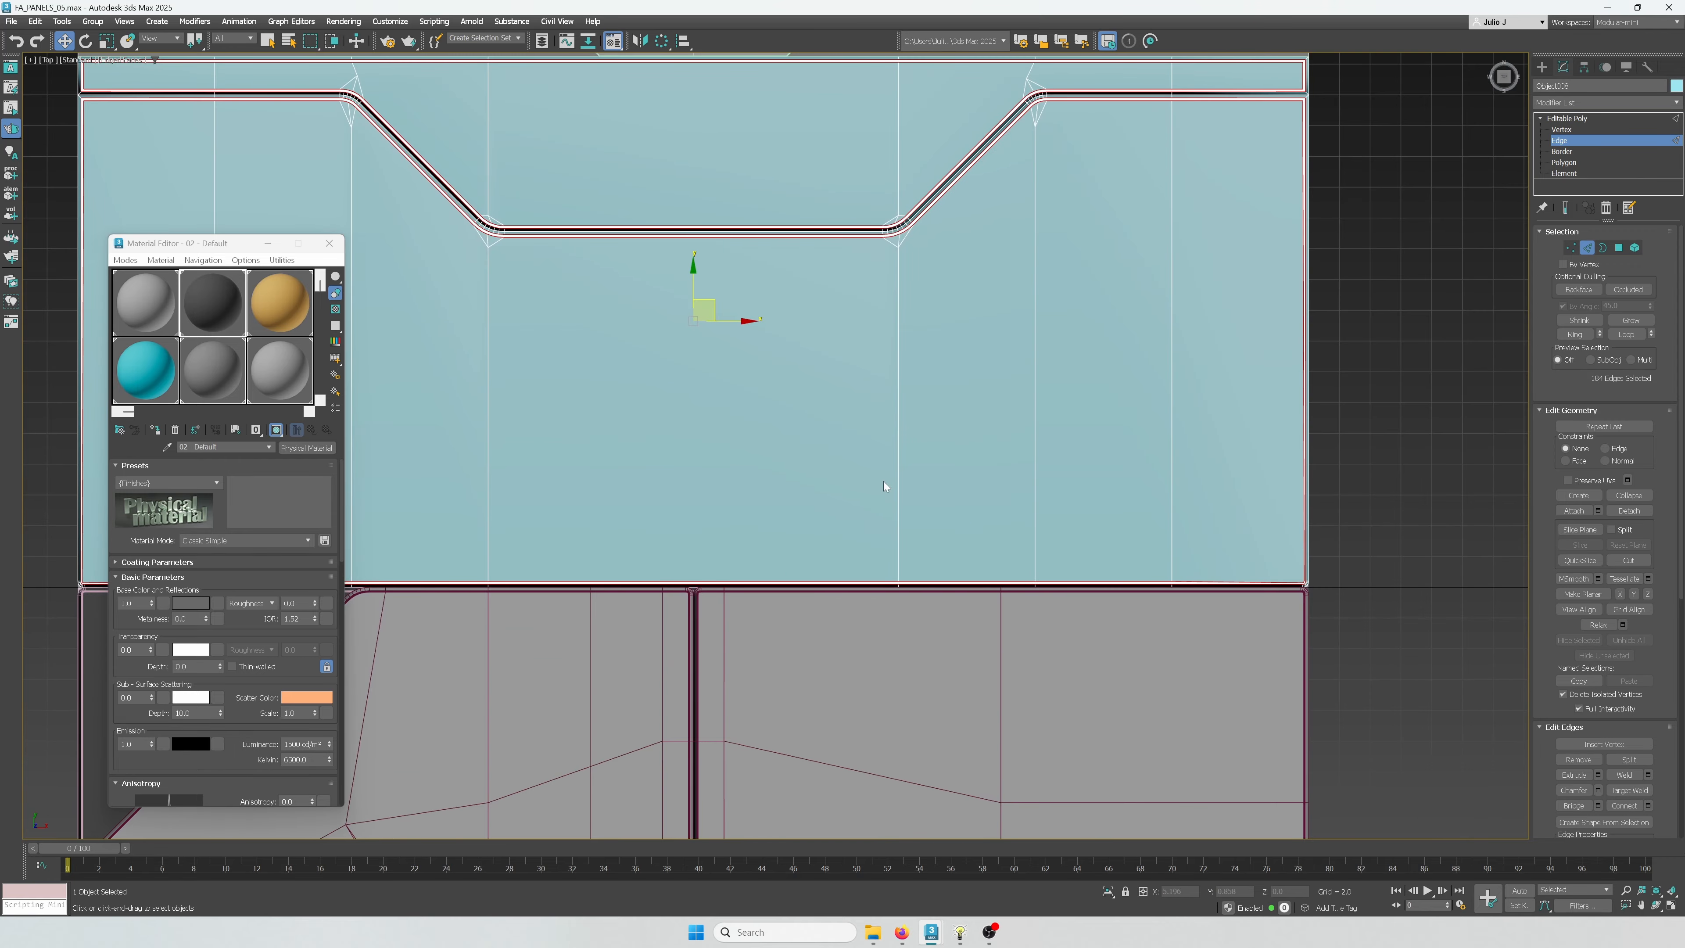
Leave edge editing, hide the edged-faces display and assign the light grey material to the chamfered panel
{"action": "scroll", "coordinate": [884, 481], "scroll_direction": "down", "scroll_amount": 1}
{"action": "middle_click_drag", "start_coordinate": [946, 400], "coordinate": [999, 416]}
{"action": "left_click", "coordinate": [1588, 249]}
{"action": "middle_click_drag", "start_coordinate": [1393, 371], "coordinate": [1058, 442], "text": "alt"}
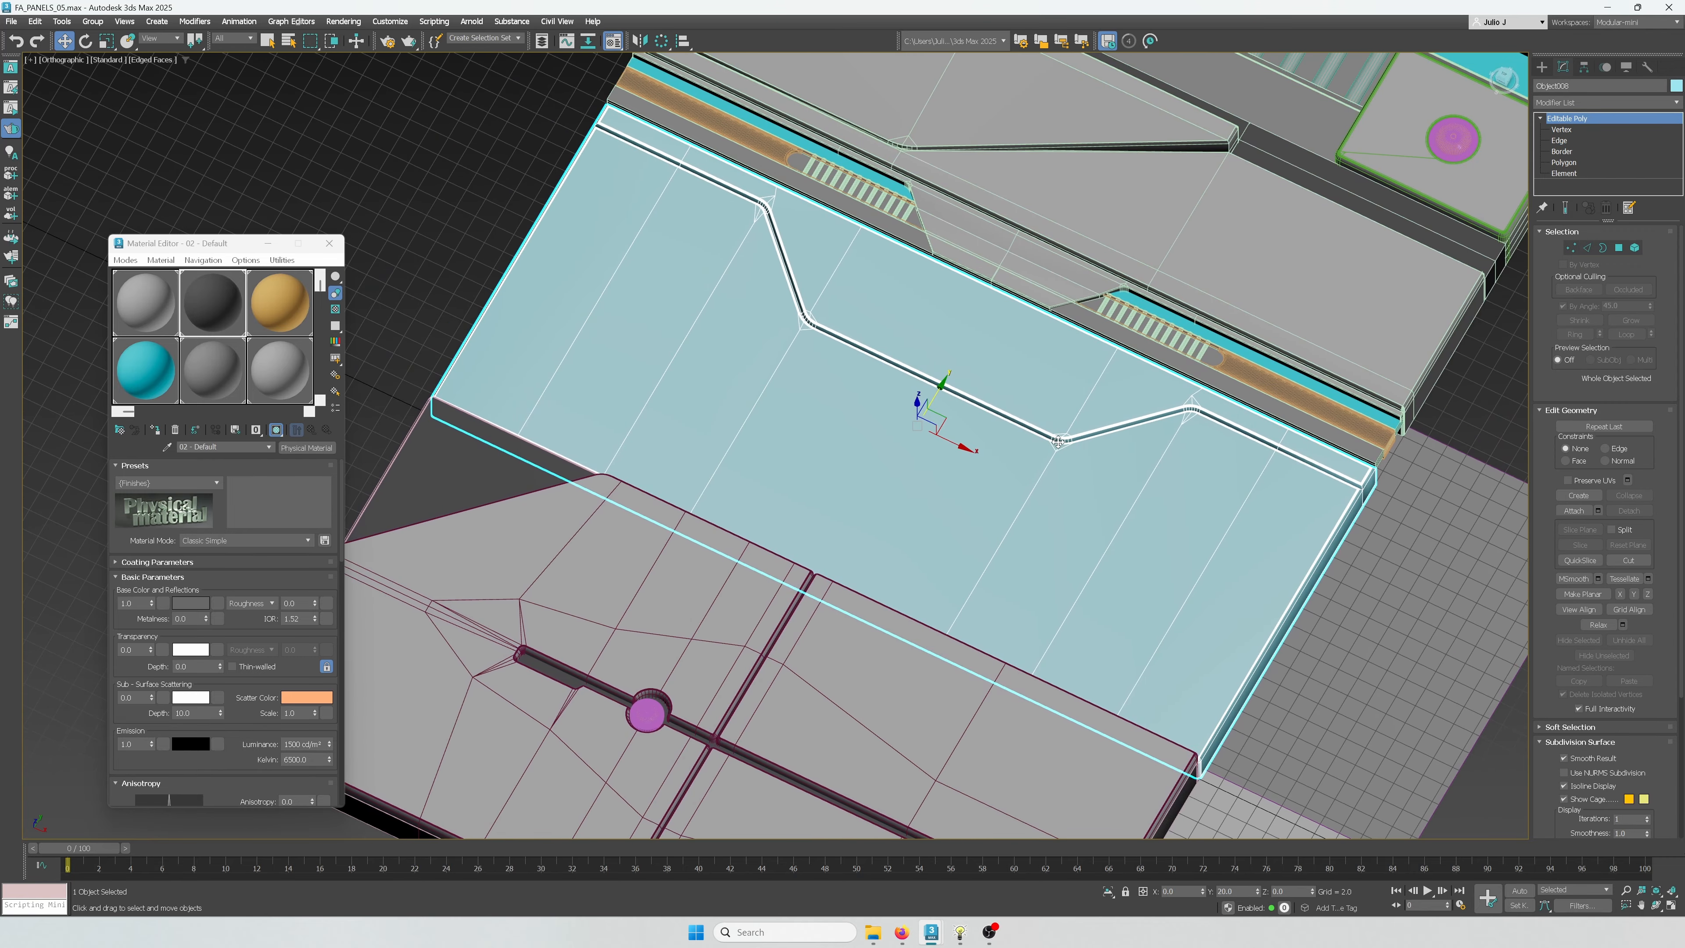
{"action": "left_click", "coordinate": [435, 187]}
{"action": "key", "text": "F4"}
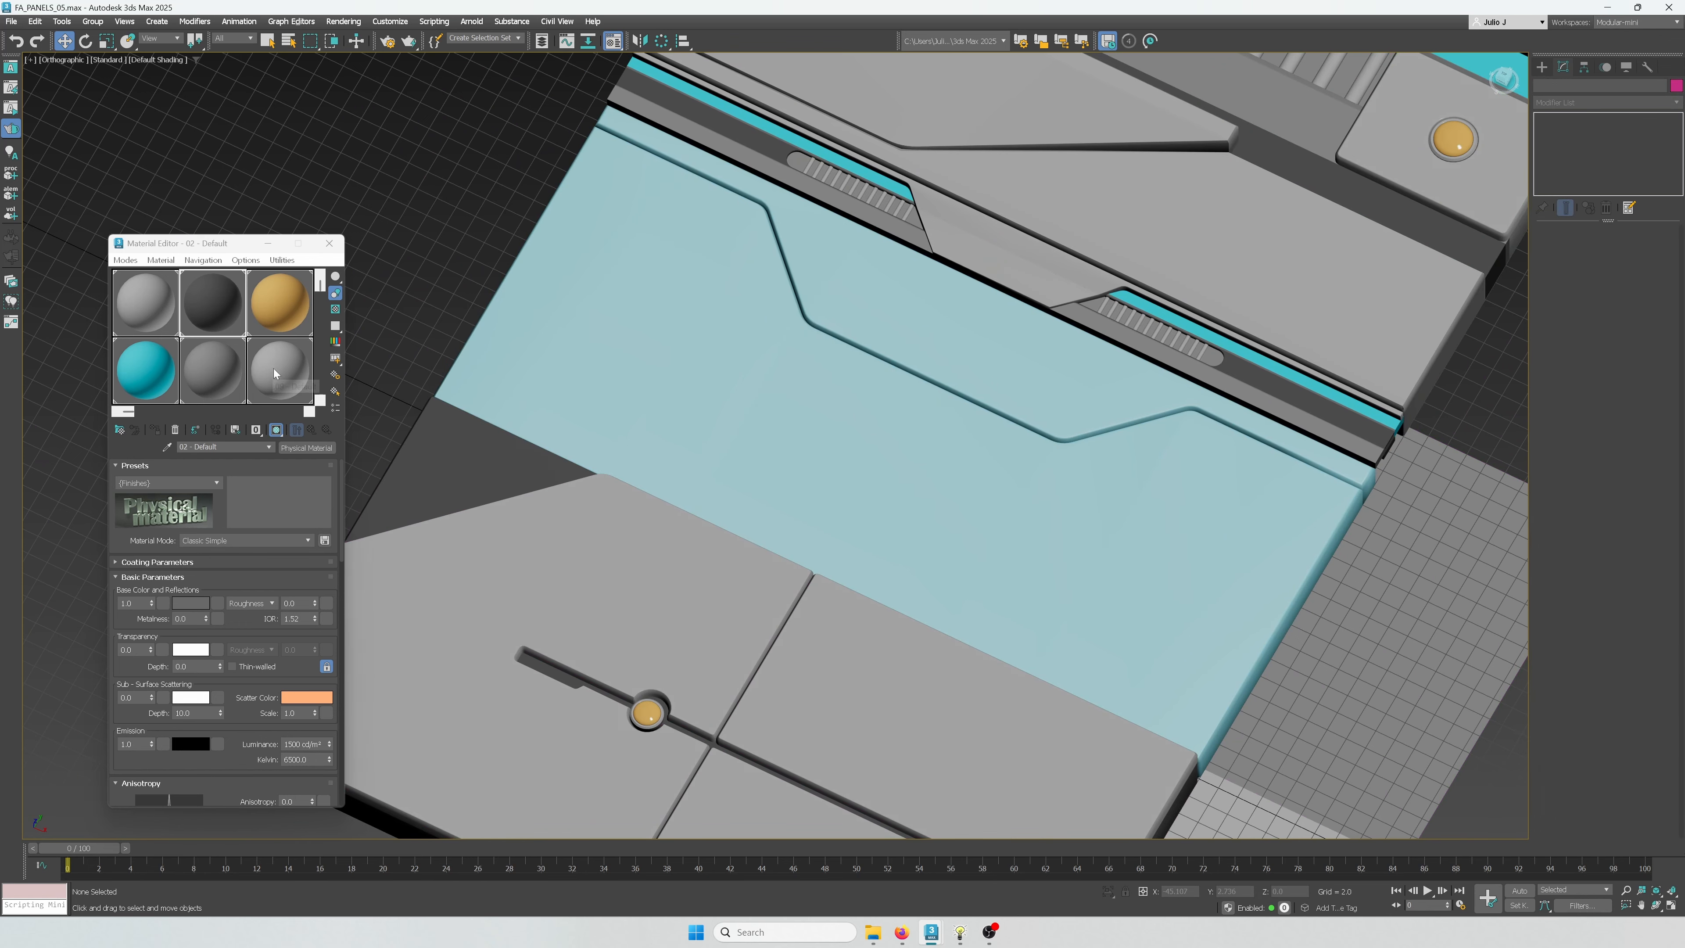
{"action": "left_click_drag", "start_coordinate": [274, 373], "coordinate": [658, 346]}
{"action": "scroll", "coordinate": [971, 338], "scroll_direction": "up", "scroll_amount": 4}
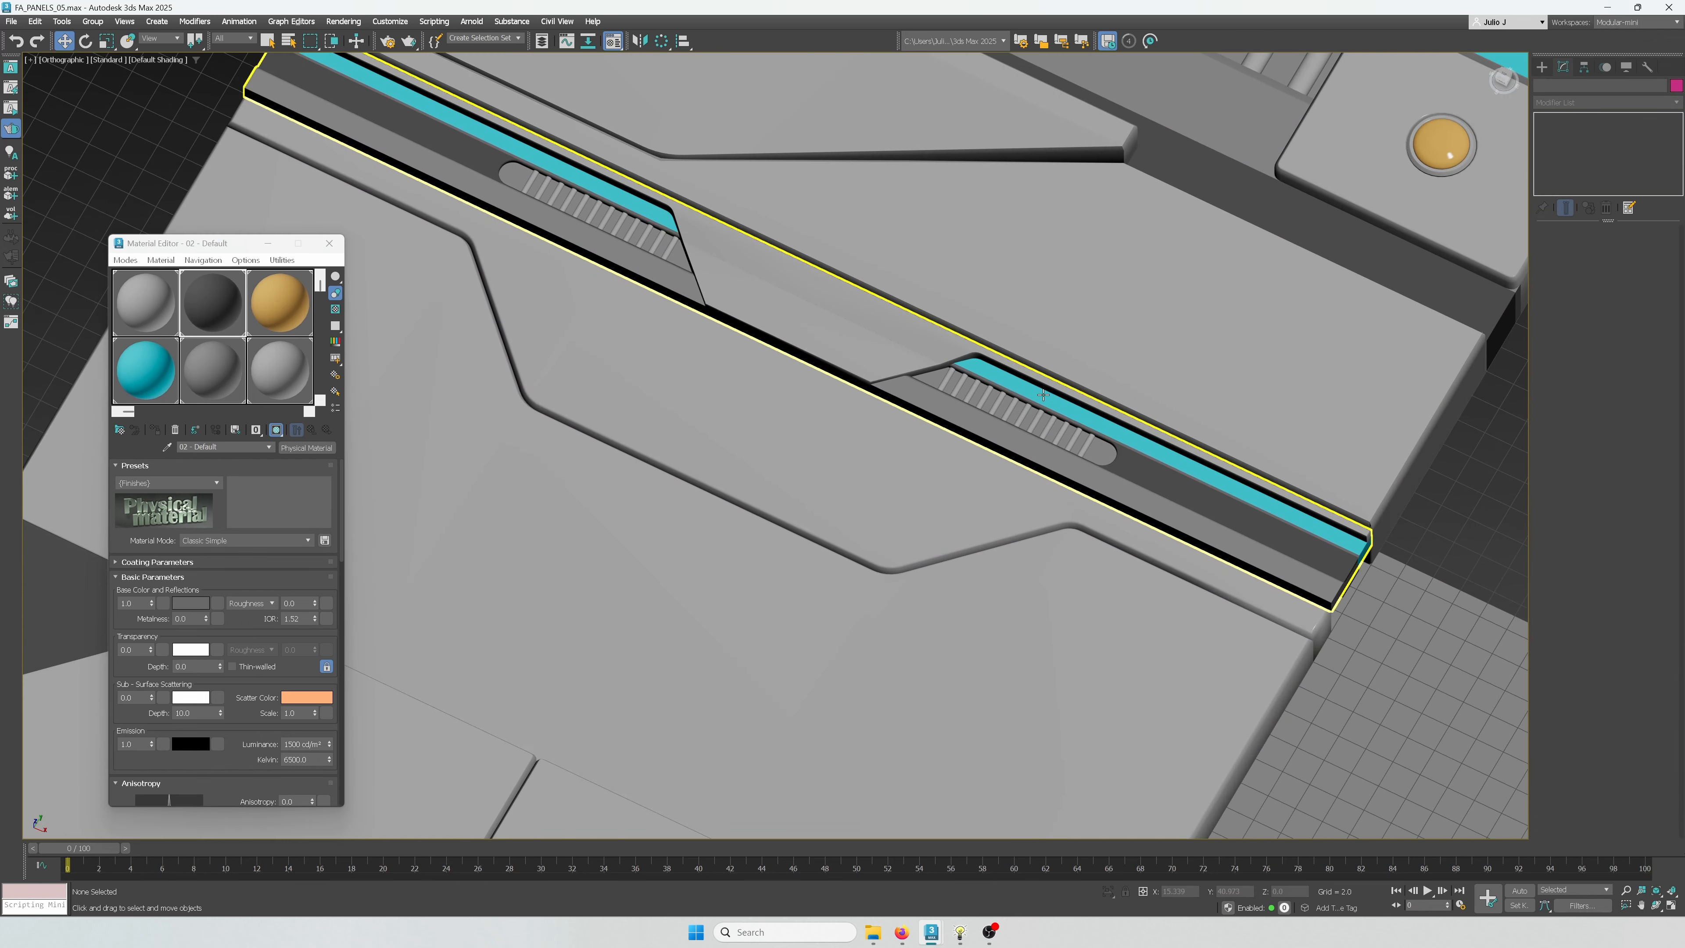
Select a cyan face on the narrow neighbouring panel and examine the shading across the whole set of panels
{"action": "left_click", "coordinate": [1044, 395]}
{"action": "scroll", "coordinate": [1043, 395], "scroll_direction": "down", "scroll_amount": 2}
{"action": "left_click", "coordinate": [1622, 249]}
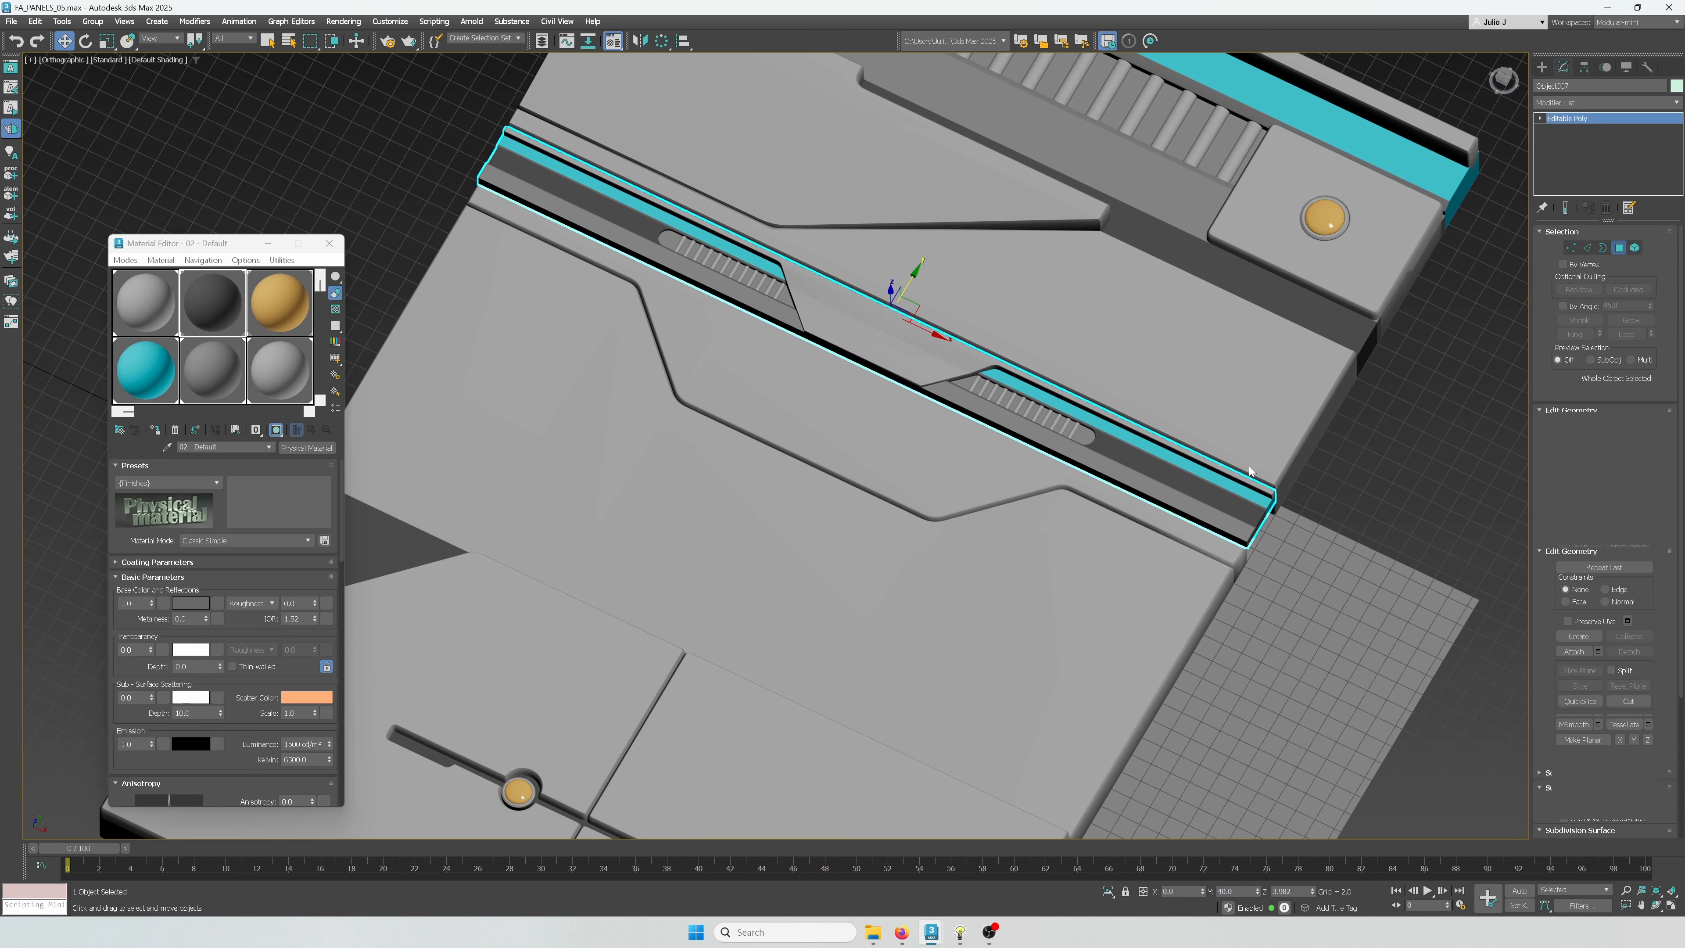
{"action": "left_click", "coordinate": [1217, 475]}
{"action": "scroll", "coordinate": [1217, 470], "scroll_direction": "down", "scroll_amount": 4}
{"action": "mouse_move", "coordinate": [1215, 468]}
{"action": "middle_mouse_down", "text": "alt"}
{"action": "mouse_move", "coordinate": [1225, 484]}
{"action": "mouse_move", "coordinate": [1217, 462]}
{"action": "middle_mouse_up", "text": "alt"}
{"action": "scroll", "coordinate": [1225, 484], "scroll_direction": "down", "scroll_amount": 3}
{"action": "scroll", "coordinate": [1225, 482], "scroll_direction": "up", "scroll_amount": 4}
{"action": "scroll", "coordinate": [1641, 652], "scroll_direction": "down", "scroll_amount": 3}
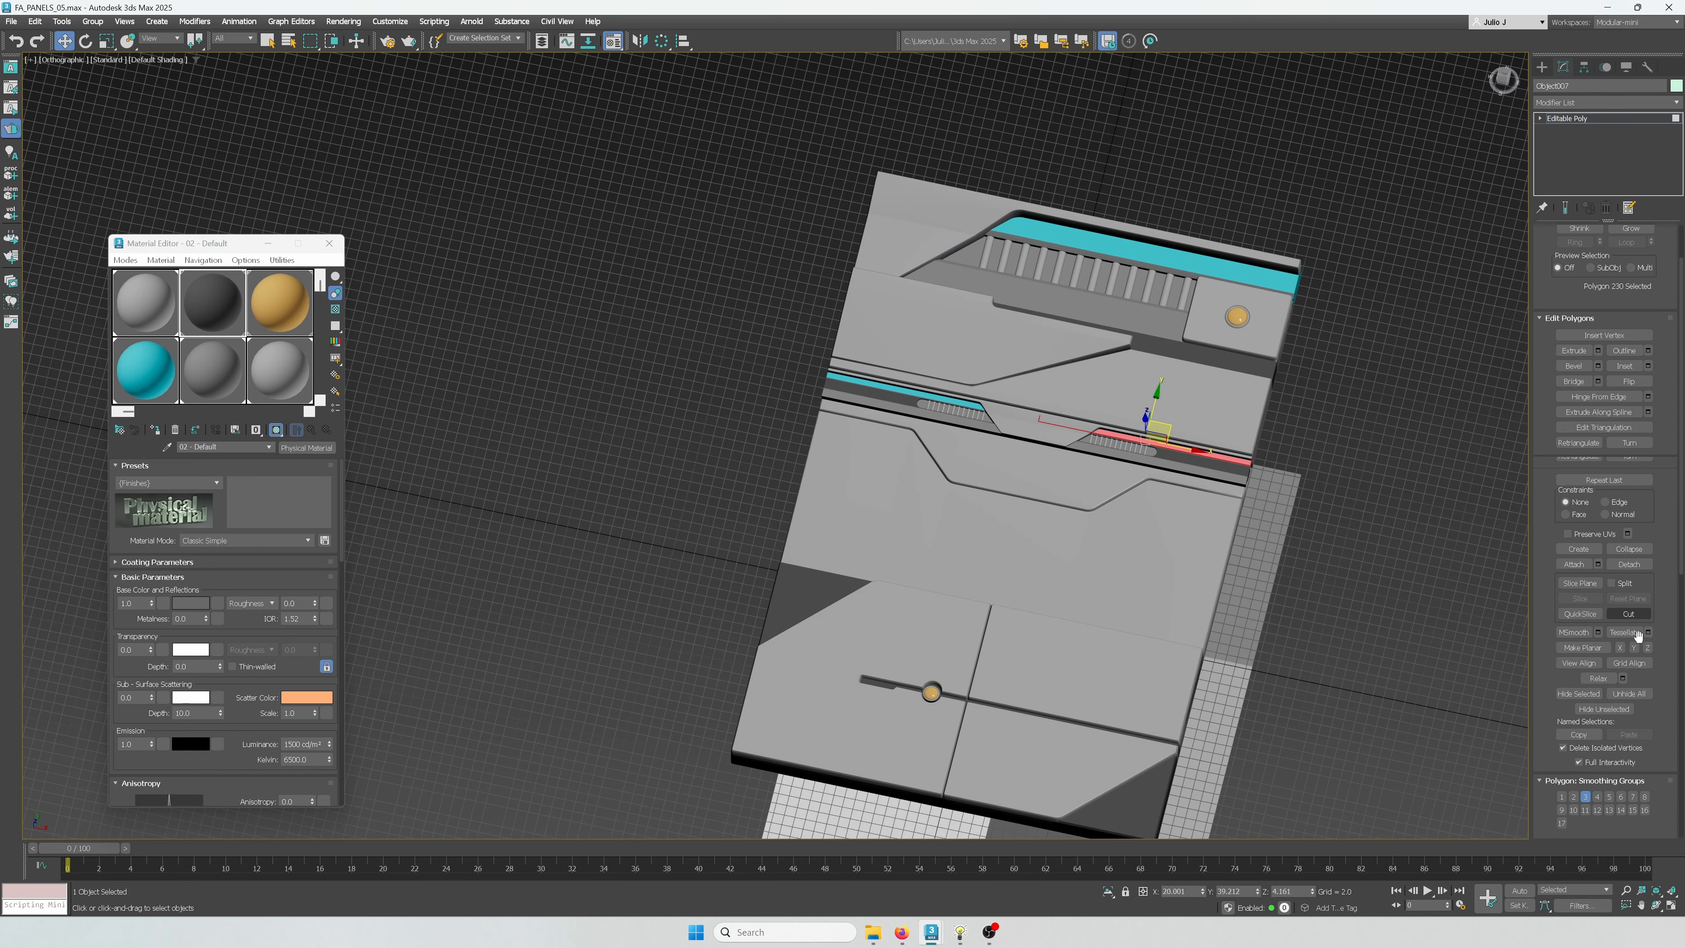
{"action": "left_click", "coordinate": [1257, 497]}
Select the narrow panel's lower-edge vertices and move them down to the Y 34 grid line with snapping
{"action": "scroll", "coordinate": [1229, 492], "scroll_direction": "up", "scroll_amount": 2}
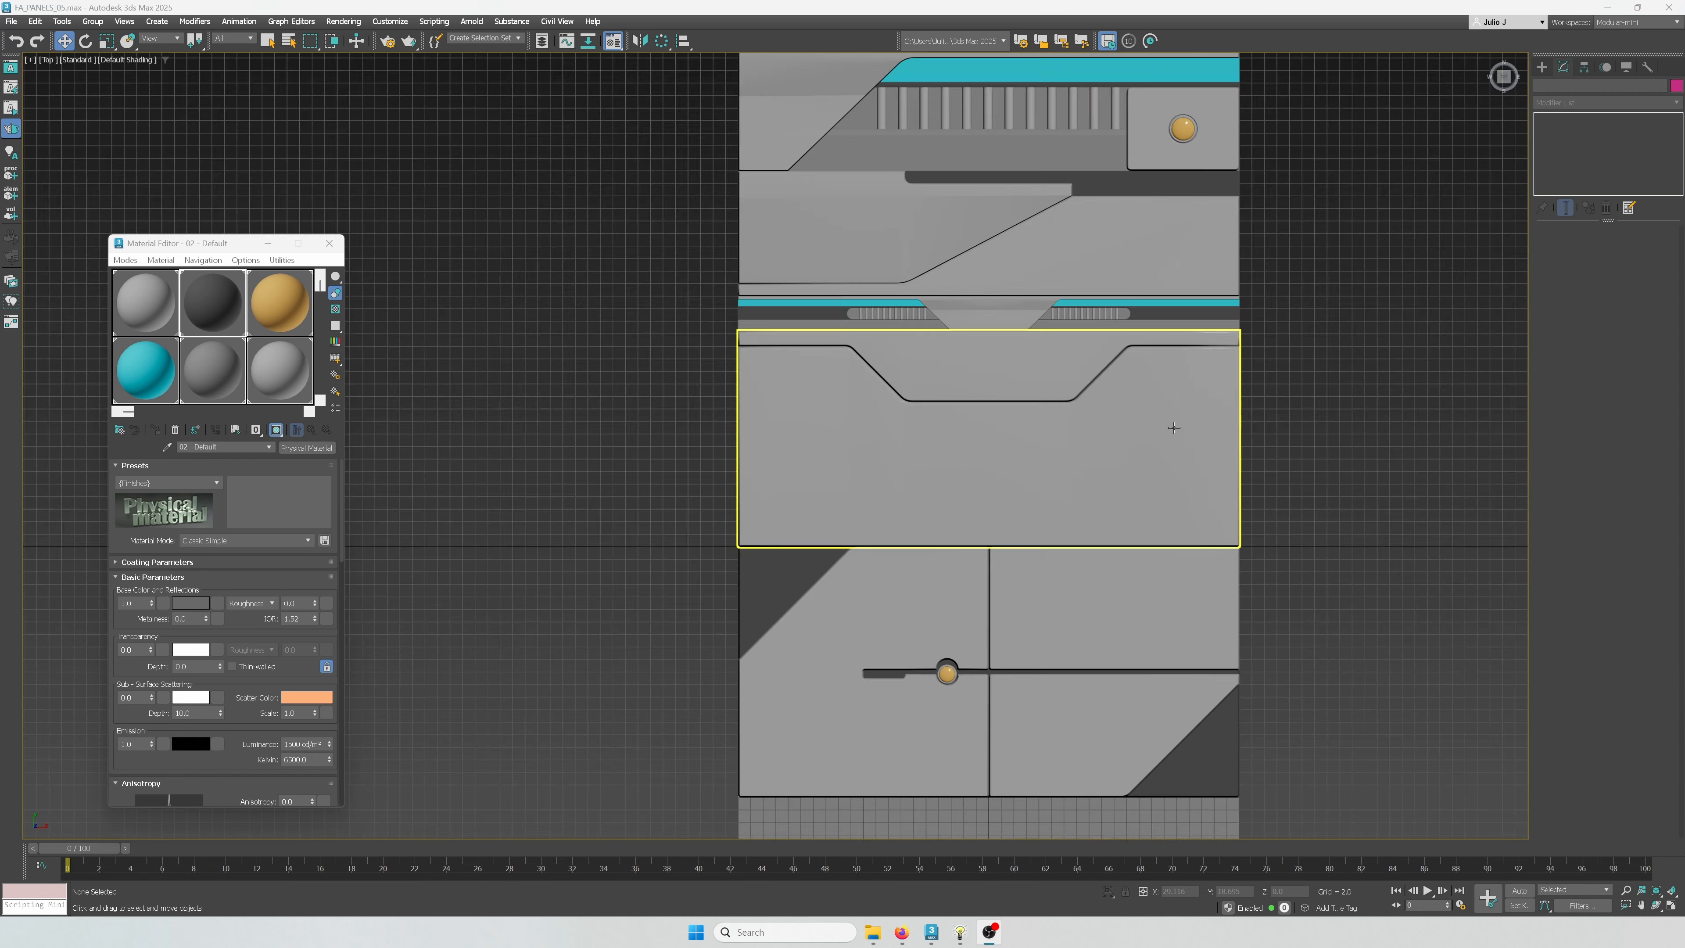
{"action": "scroll", "coordinate": [1171, 427], "scroll_direction": "up", "scroll_amount": 4}
{"action": "left_click", "coordinate": [1274, 218]}
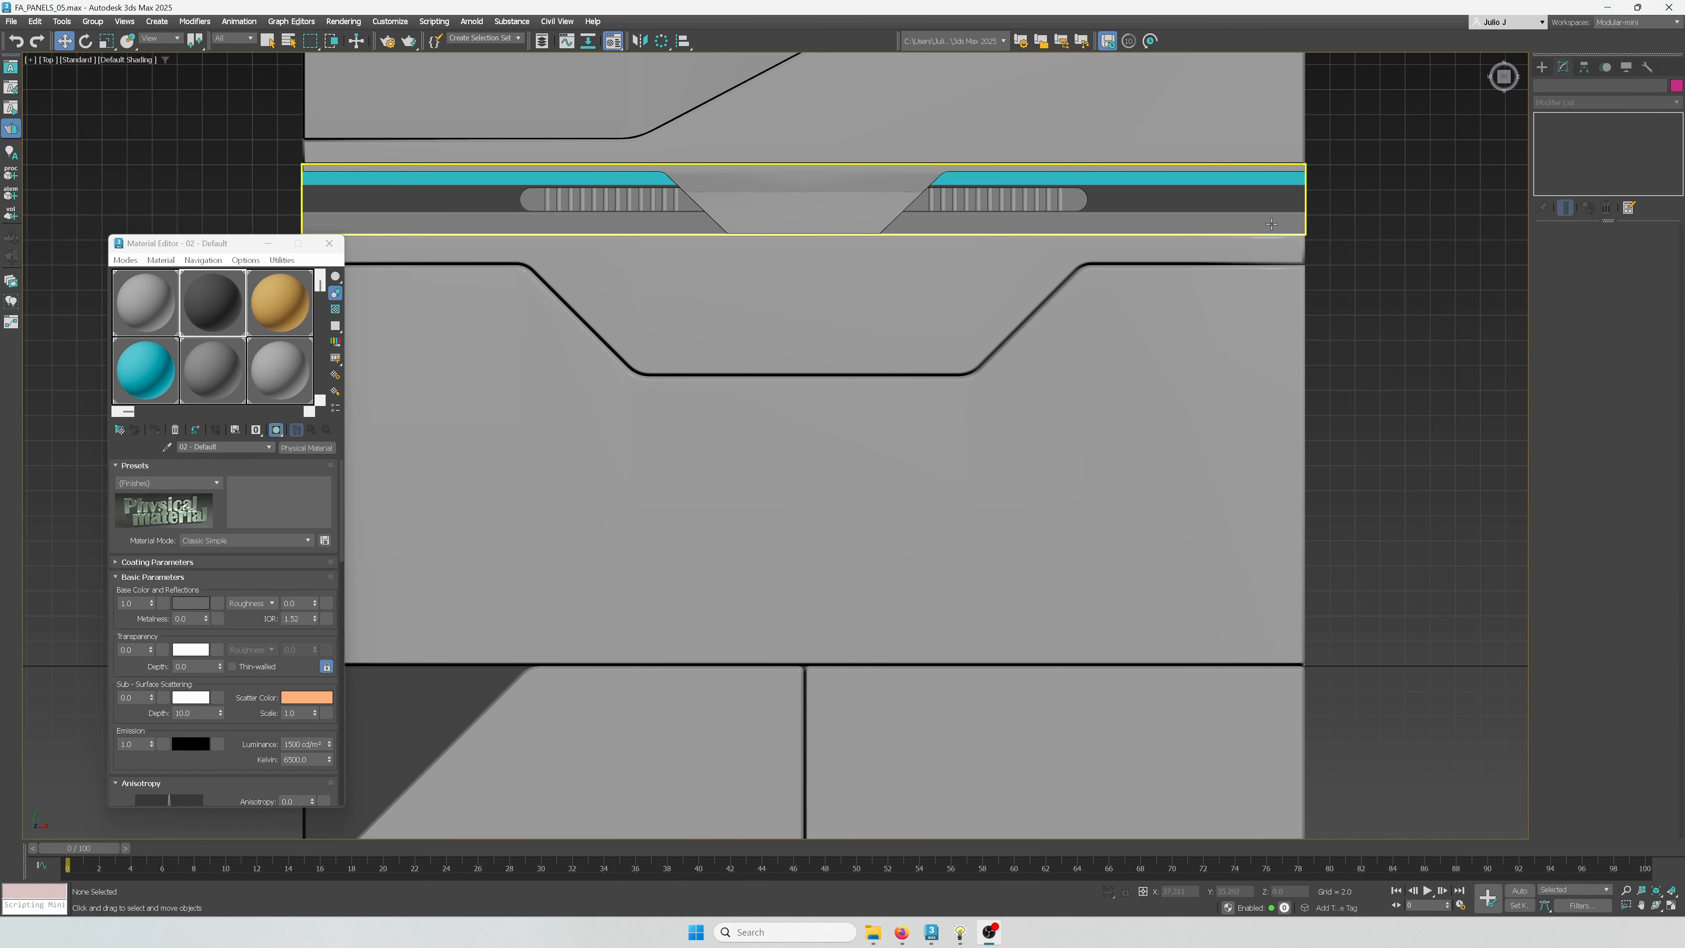
{"action": "left_click", "coordinate": [1571, 247]}
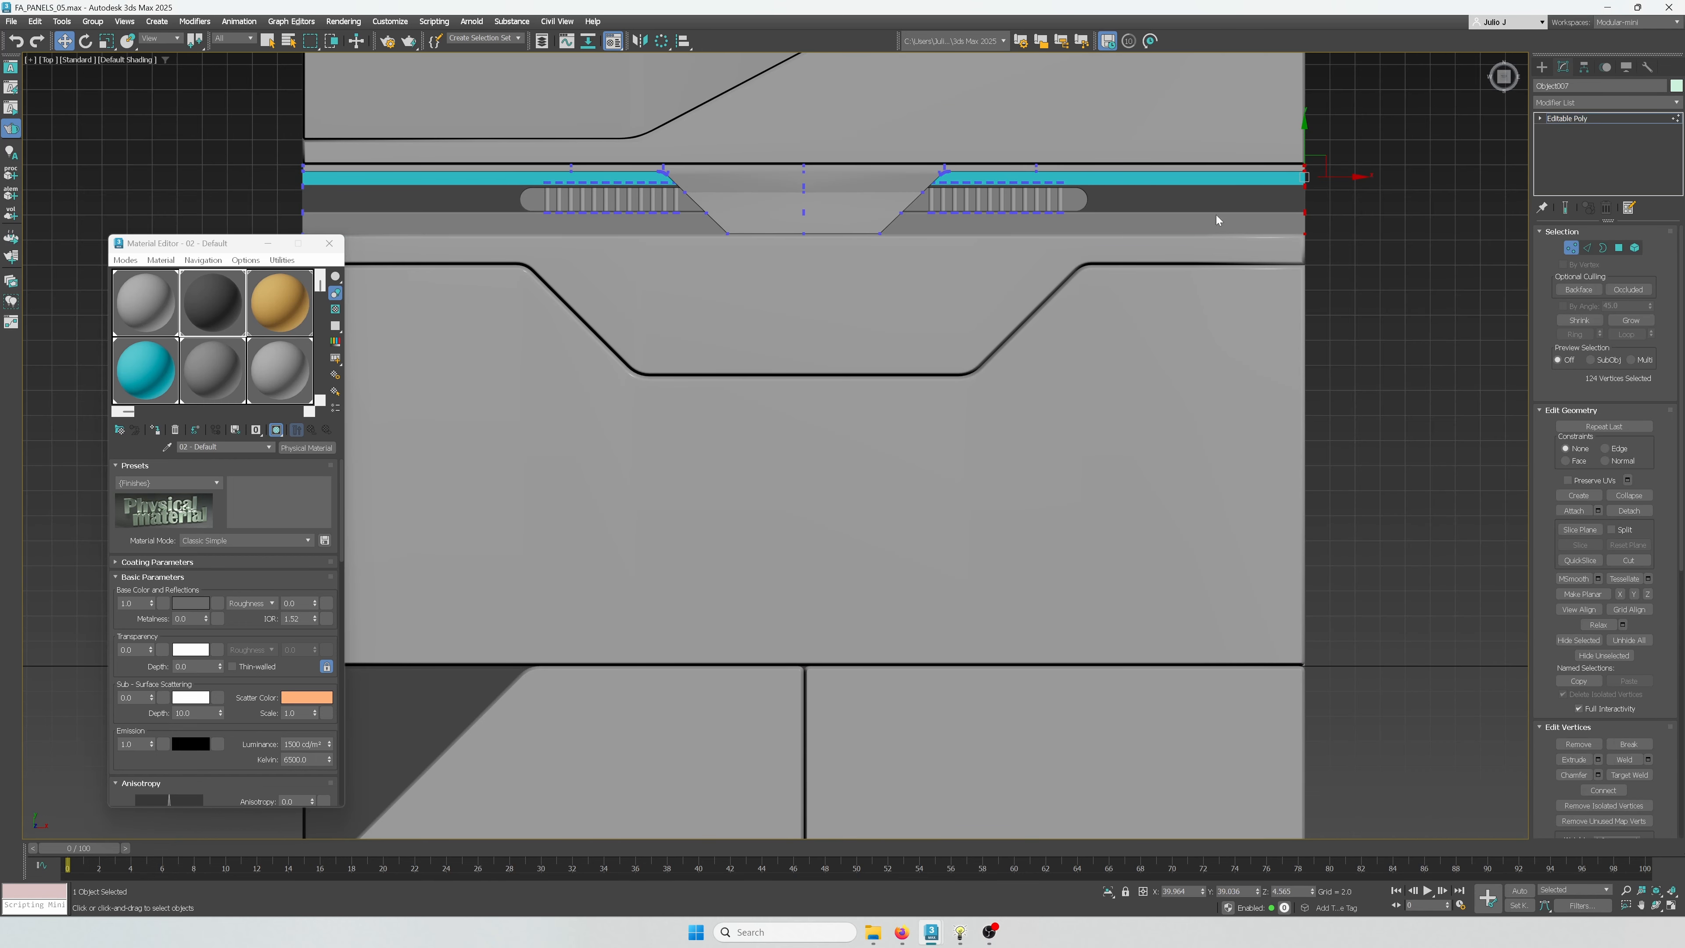
{"action": "left_click", "coordinate": [1635, 248]}
{"action": "left_click", "coordinate": [1134, 224]}
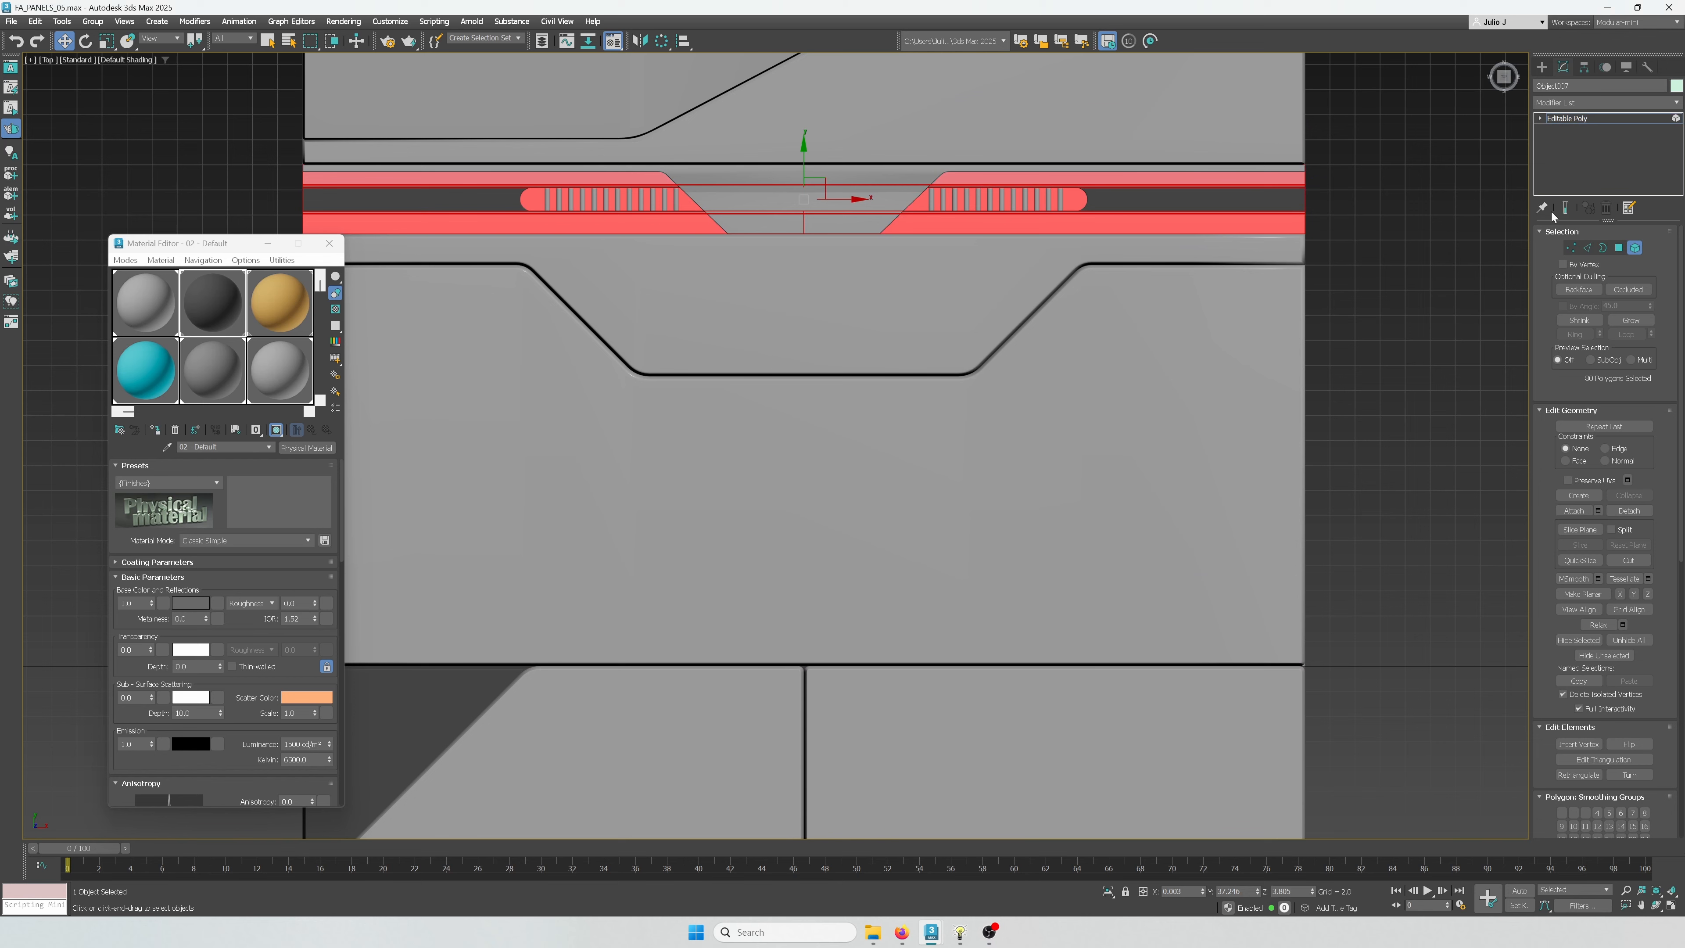
{"action": "left_click", "coordinate": [1571, 248], "text": "ctrl"}
{"action": "scroll", "coordinate": [1202, 190], "scroll_direction": "down", "scroll_amount": 2}
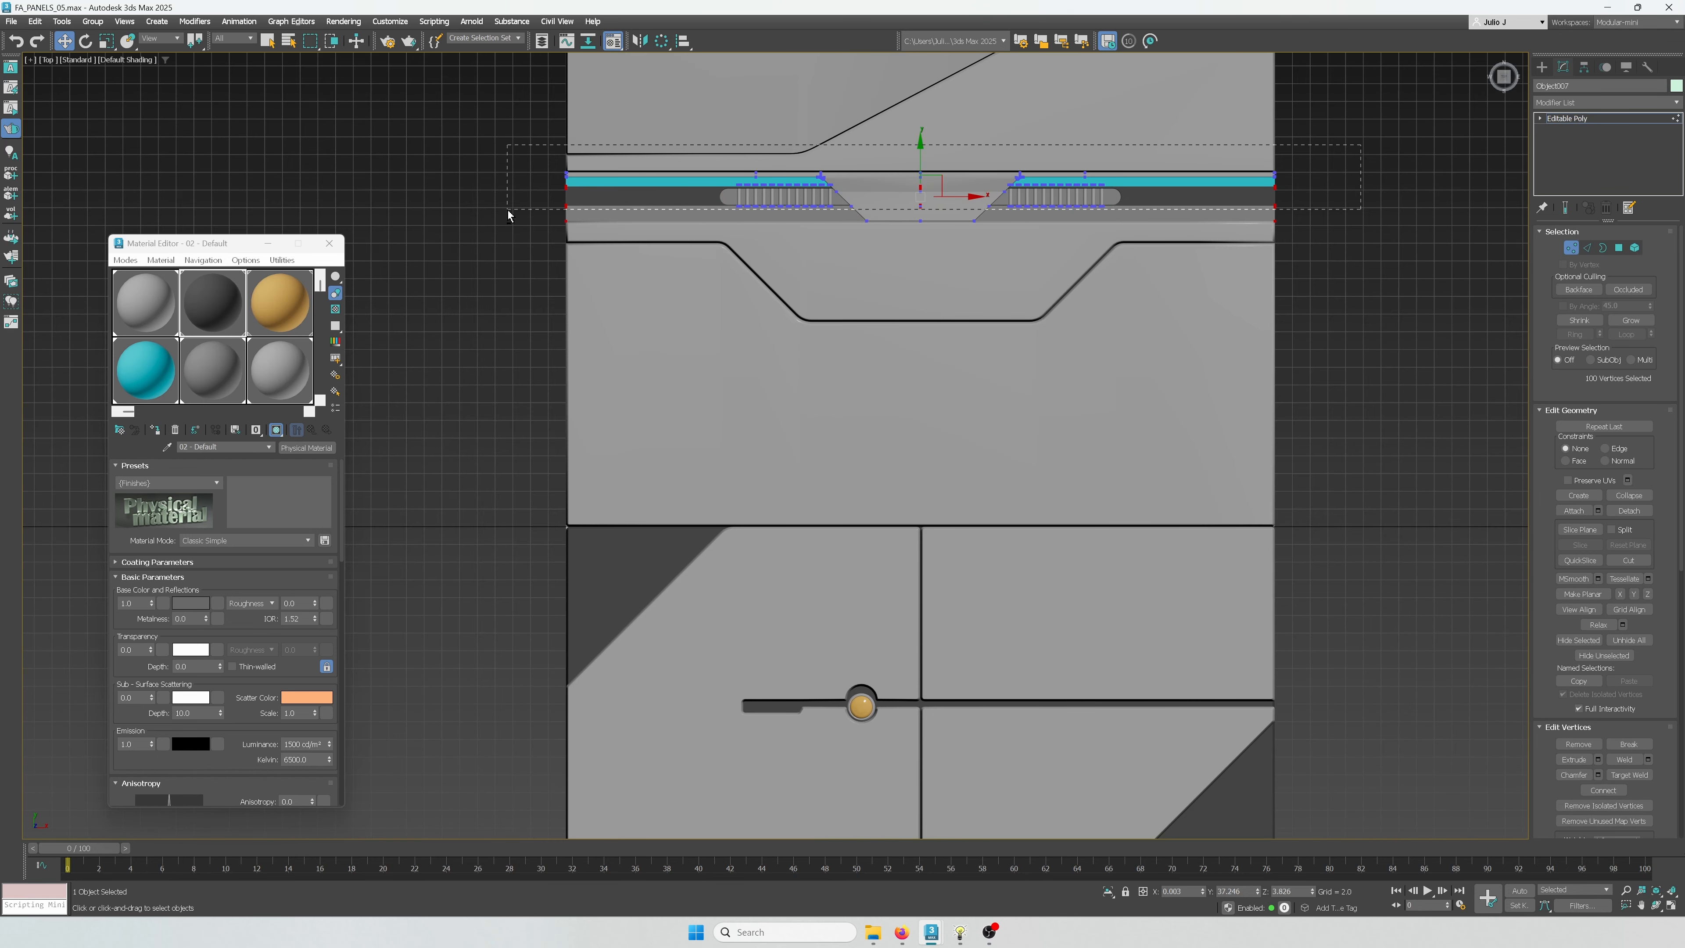
{"action": "scroll", "coordinate": [1346, 200], "scroll_direction": "up", "scroll_amount": 2}
{"action": "scroll", "coordinate": [1126, 262], "scroll_direction": "down", "scroll_amount": 1}
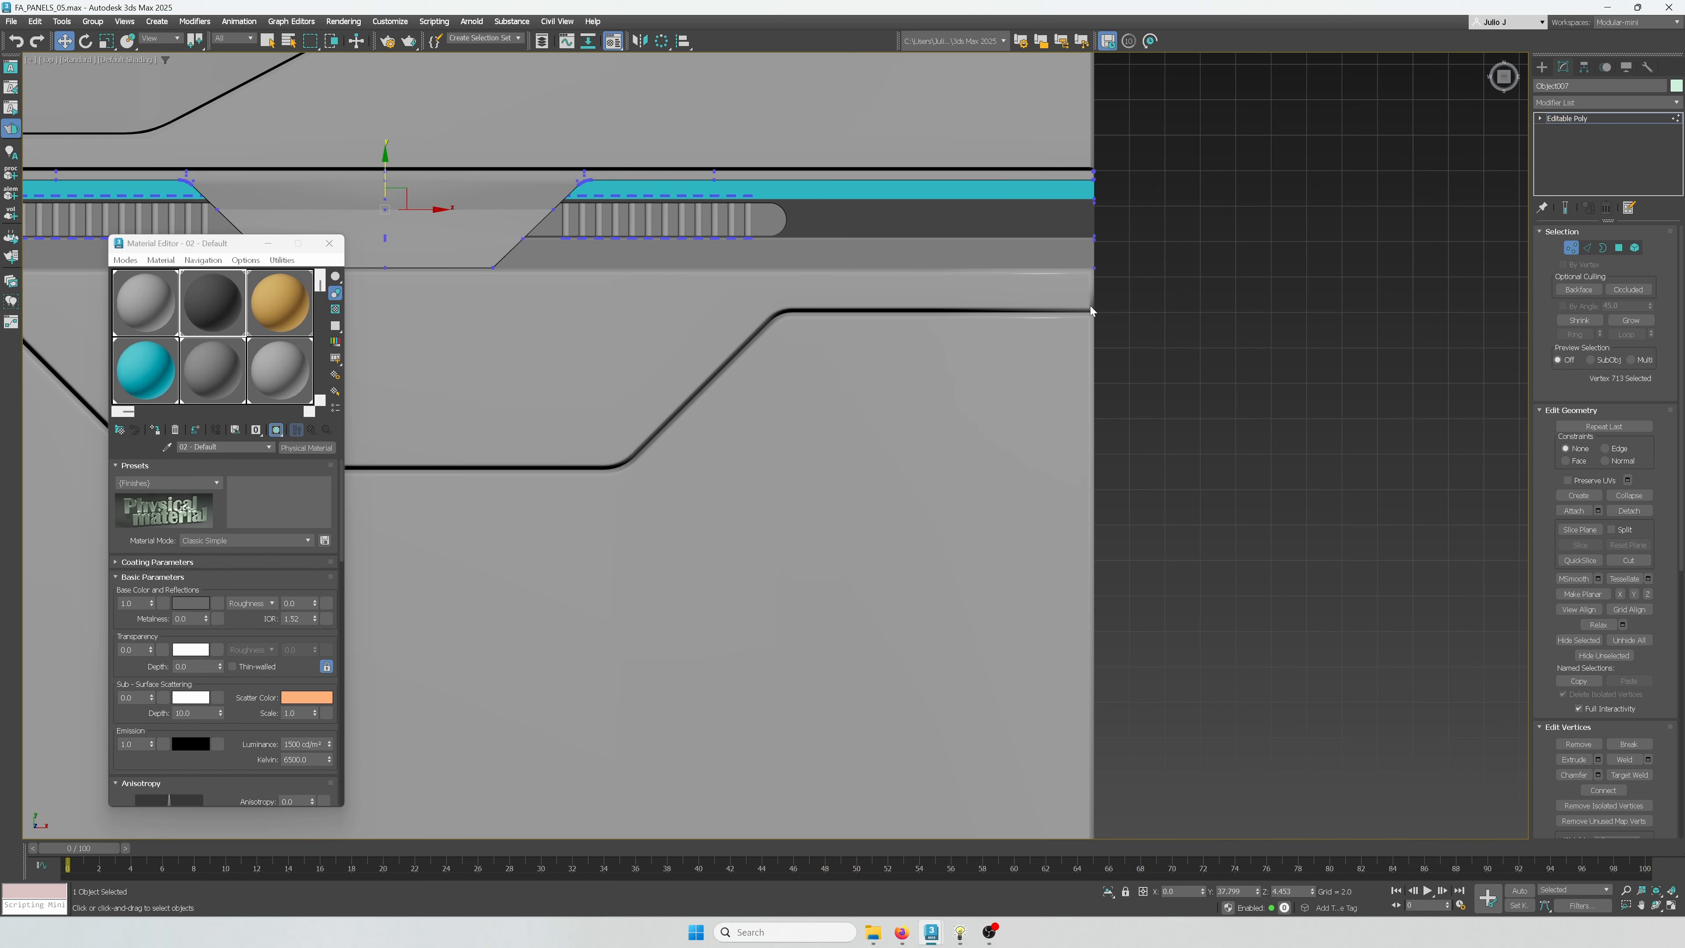
{"action": "scroll", "coordinate": [1182, 299], "scroll_direction": "up", "scroll_amount": 1}
{"action": "left_click_drag", "start_coordinate": [1009, 236], "coordinate": [1072, 251]}
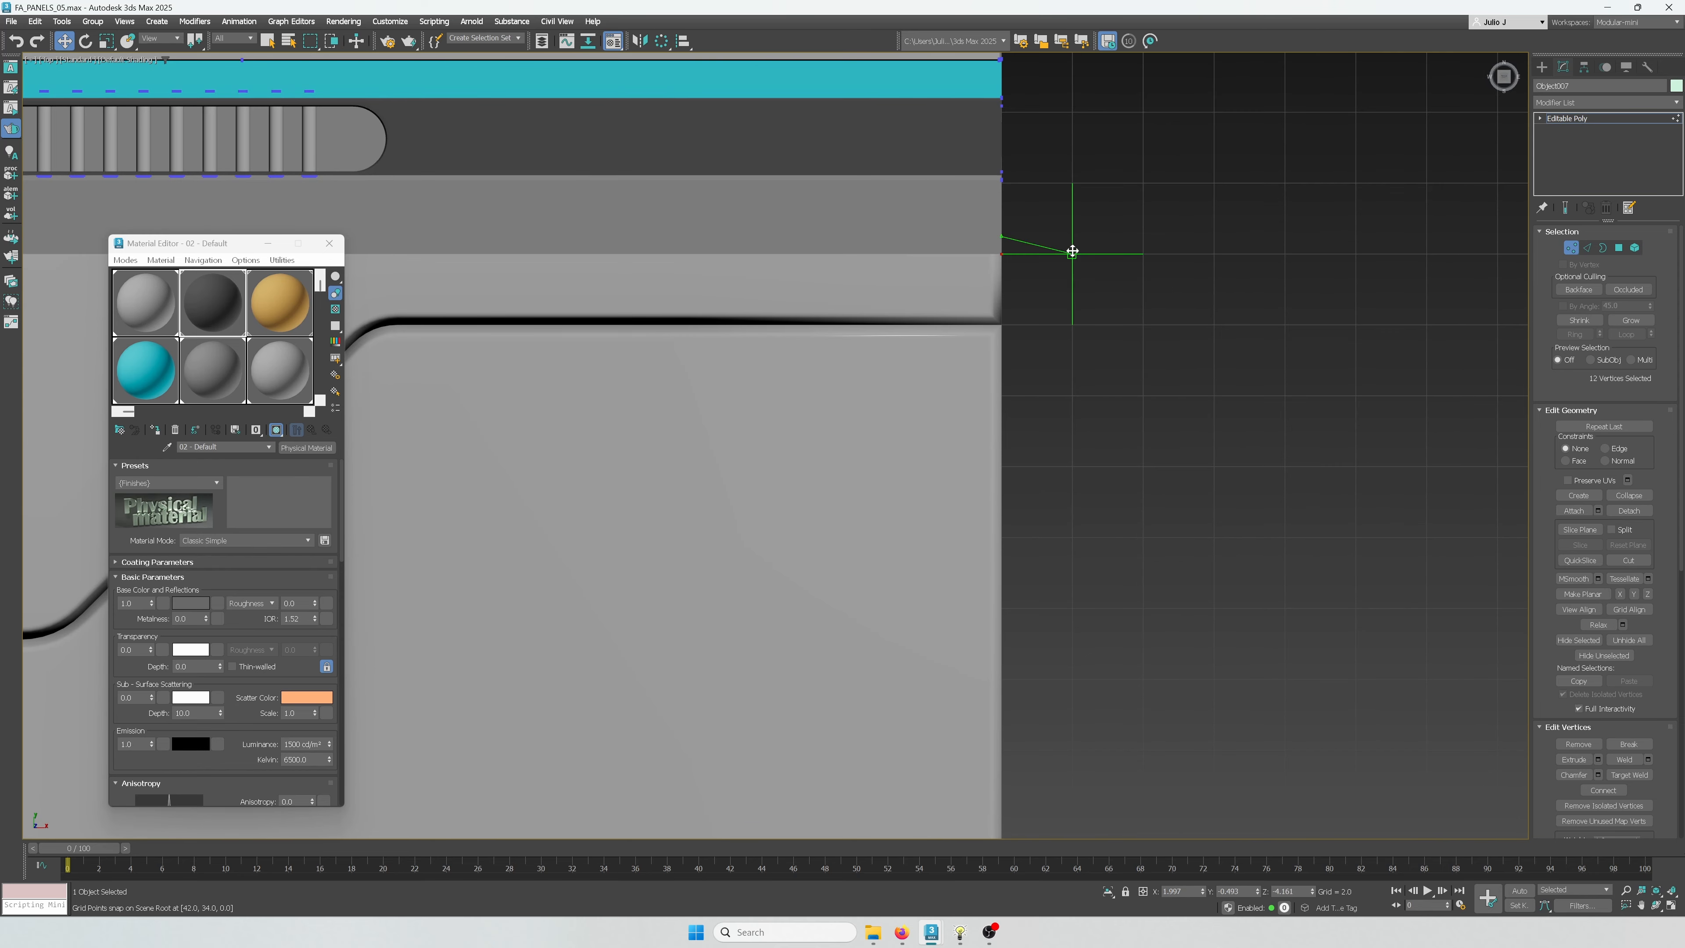
Move the notched panel's upper-edge and seam vertices down together so the upper edge snaps to the Y 34 grid line
{"action": "left_click", "coordinate": [1576, 247]}
{"action": "left_click", "coordinate": [956, 418]}
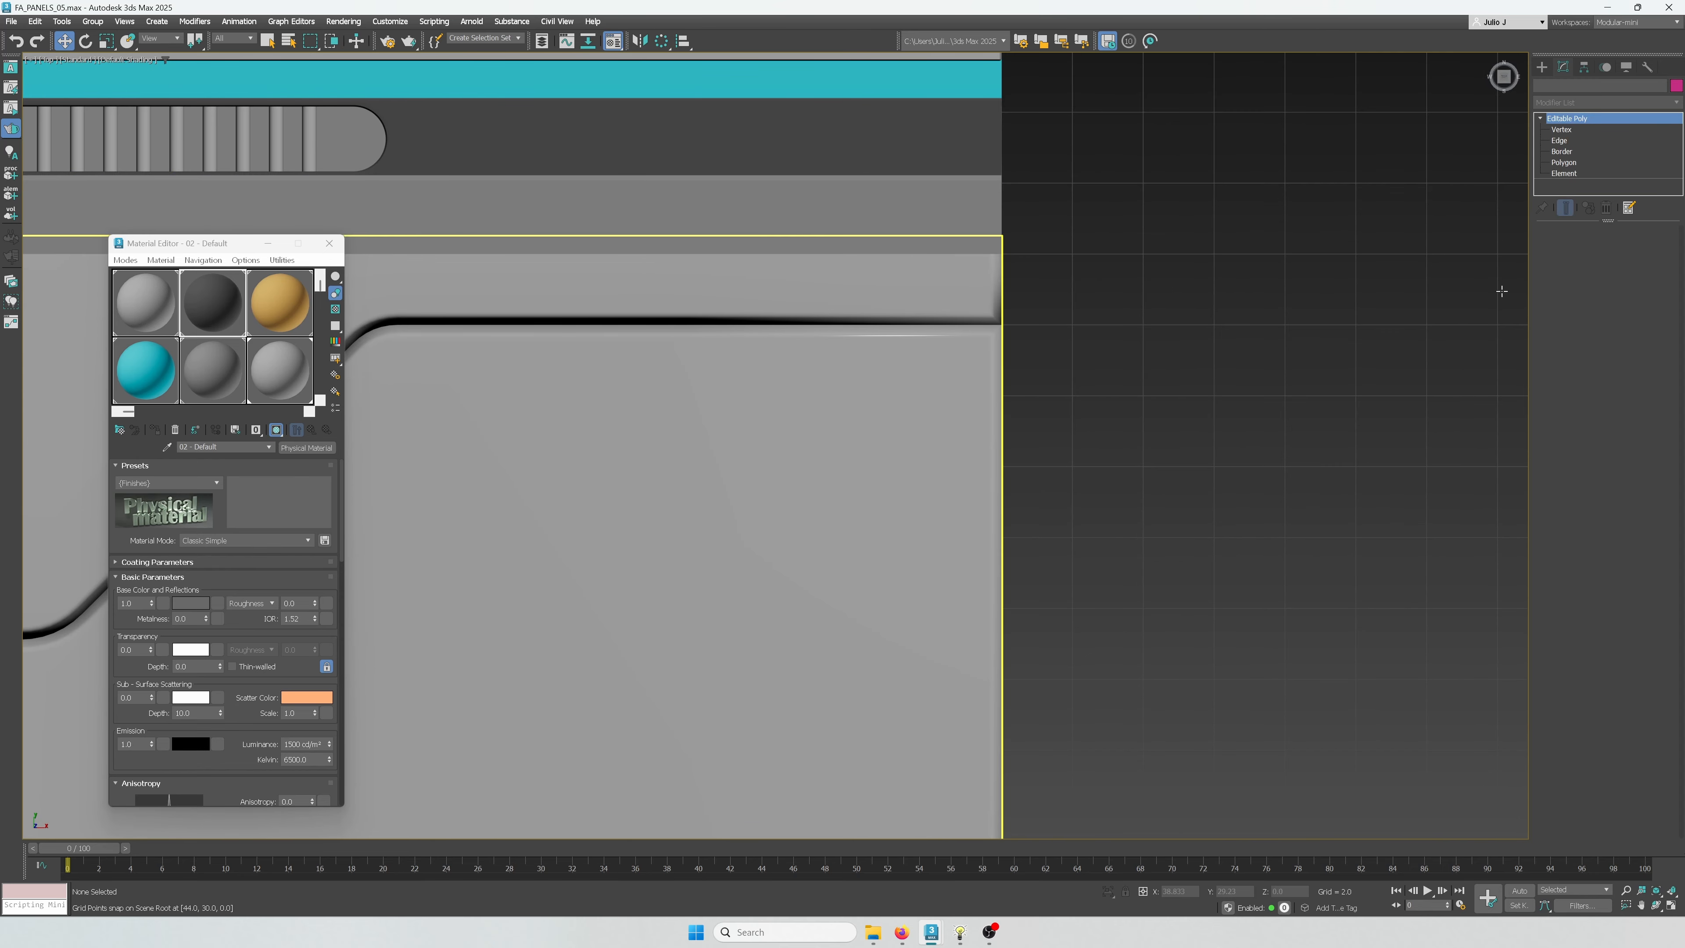
{"action": "left_click", "coordinate": [1573, 248]}
{"action": "scroll", "coordinate": [1304, 385], "scroll_direction": "down", "scroll_amount": 3}
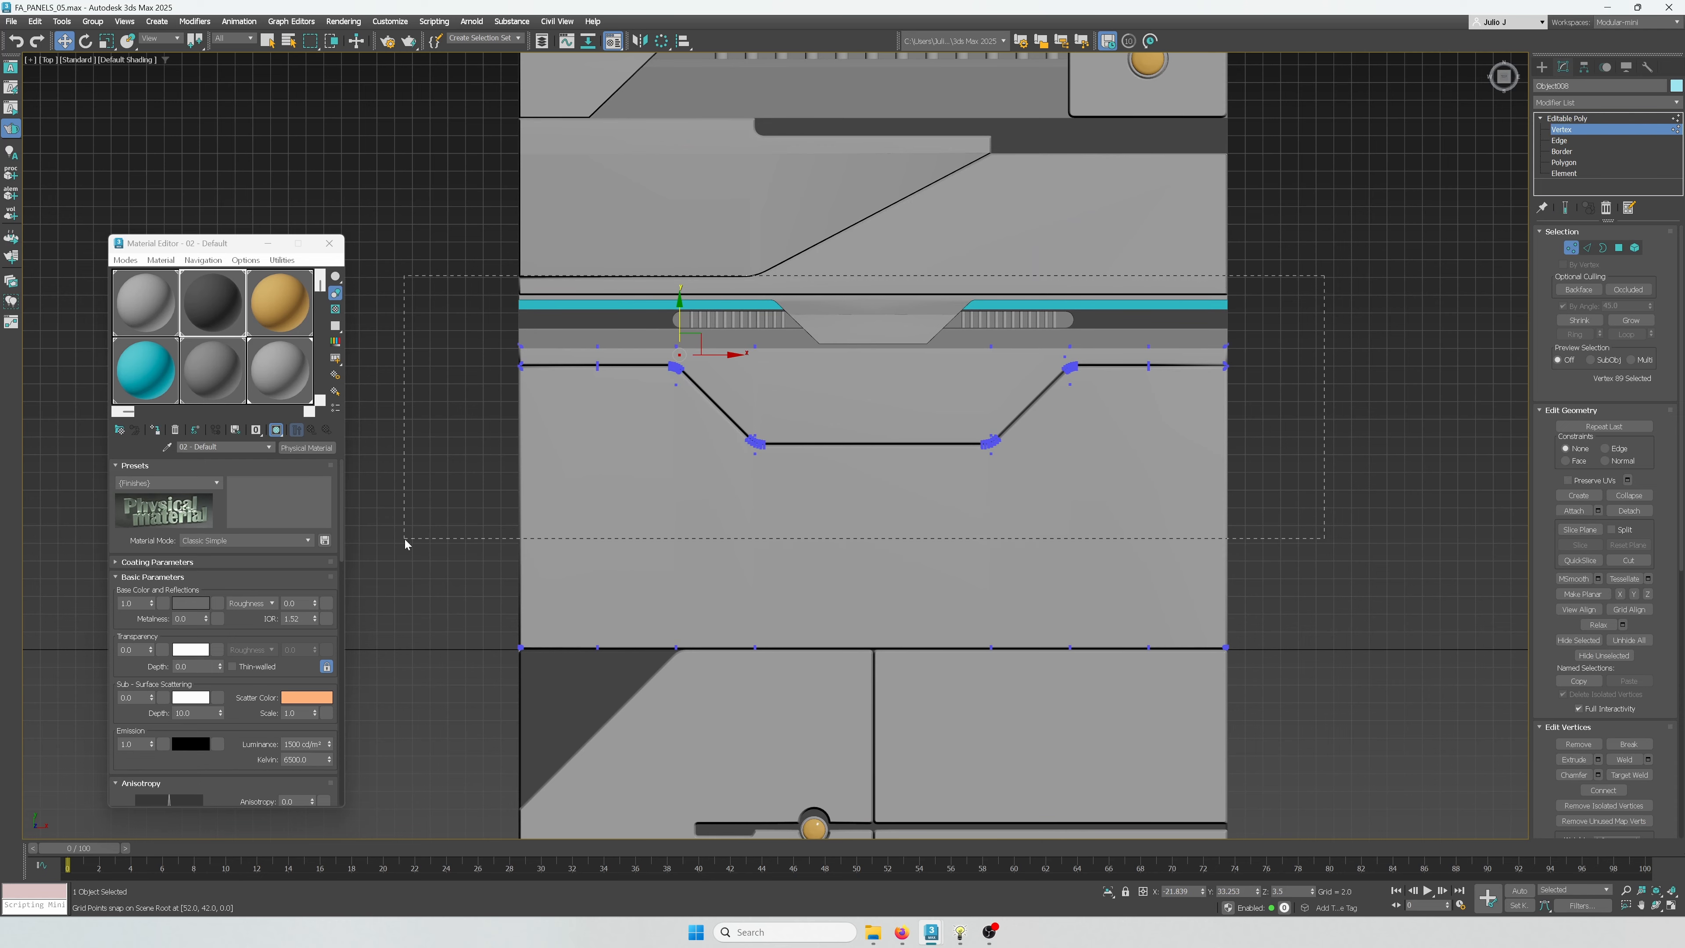
{"action": "left_click_drag", "start_coordinate": [406, 545], "coordinate": [404, 539]}
{"action": "scroll", "coordinate": [1316, 432], "scroll_direction": "up", "scroll_amount": 3}
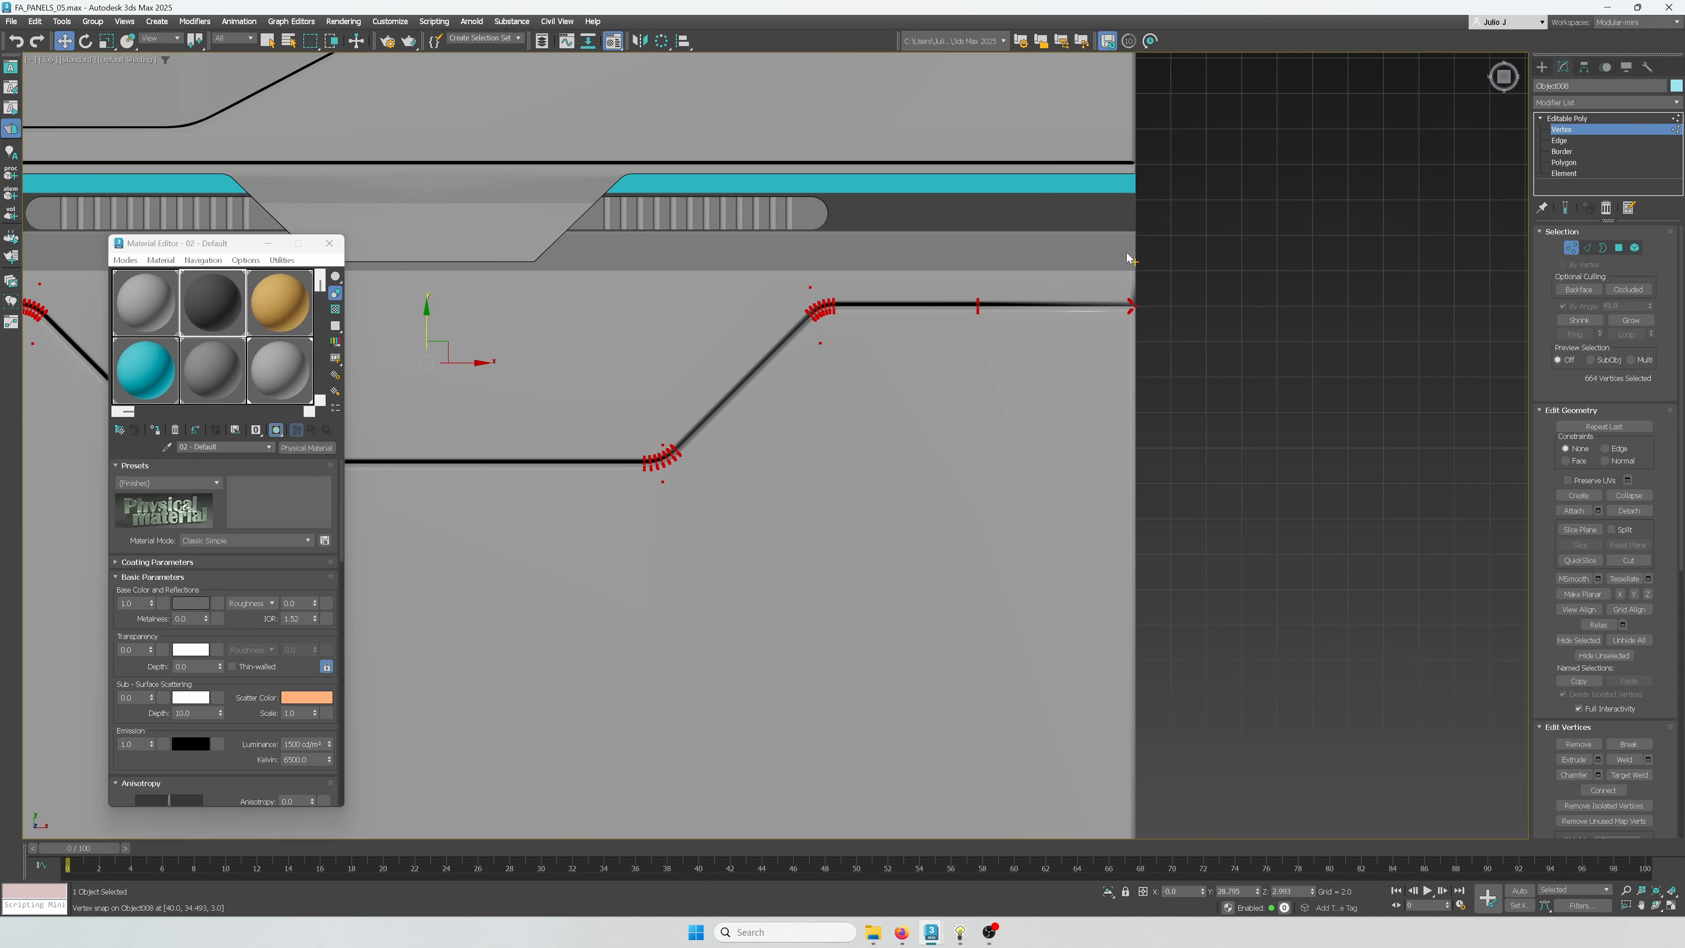
{"action": "scroll", "coordinate": [1132, 258], "scroll_direction": "up", "scroll_amount": 5}
{"action": "left_click_drag", "start_coordinate": [1151, 285], "coordinate": [1354, 338]}
{"action": "scroll", "coordinate": [1354, 338], "scroll_direction": "down", "scroll_amount": 5}
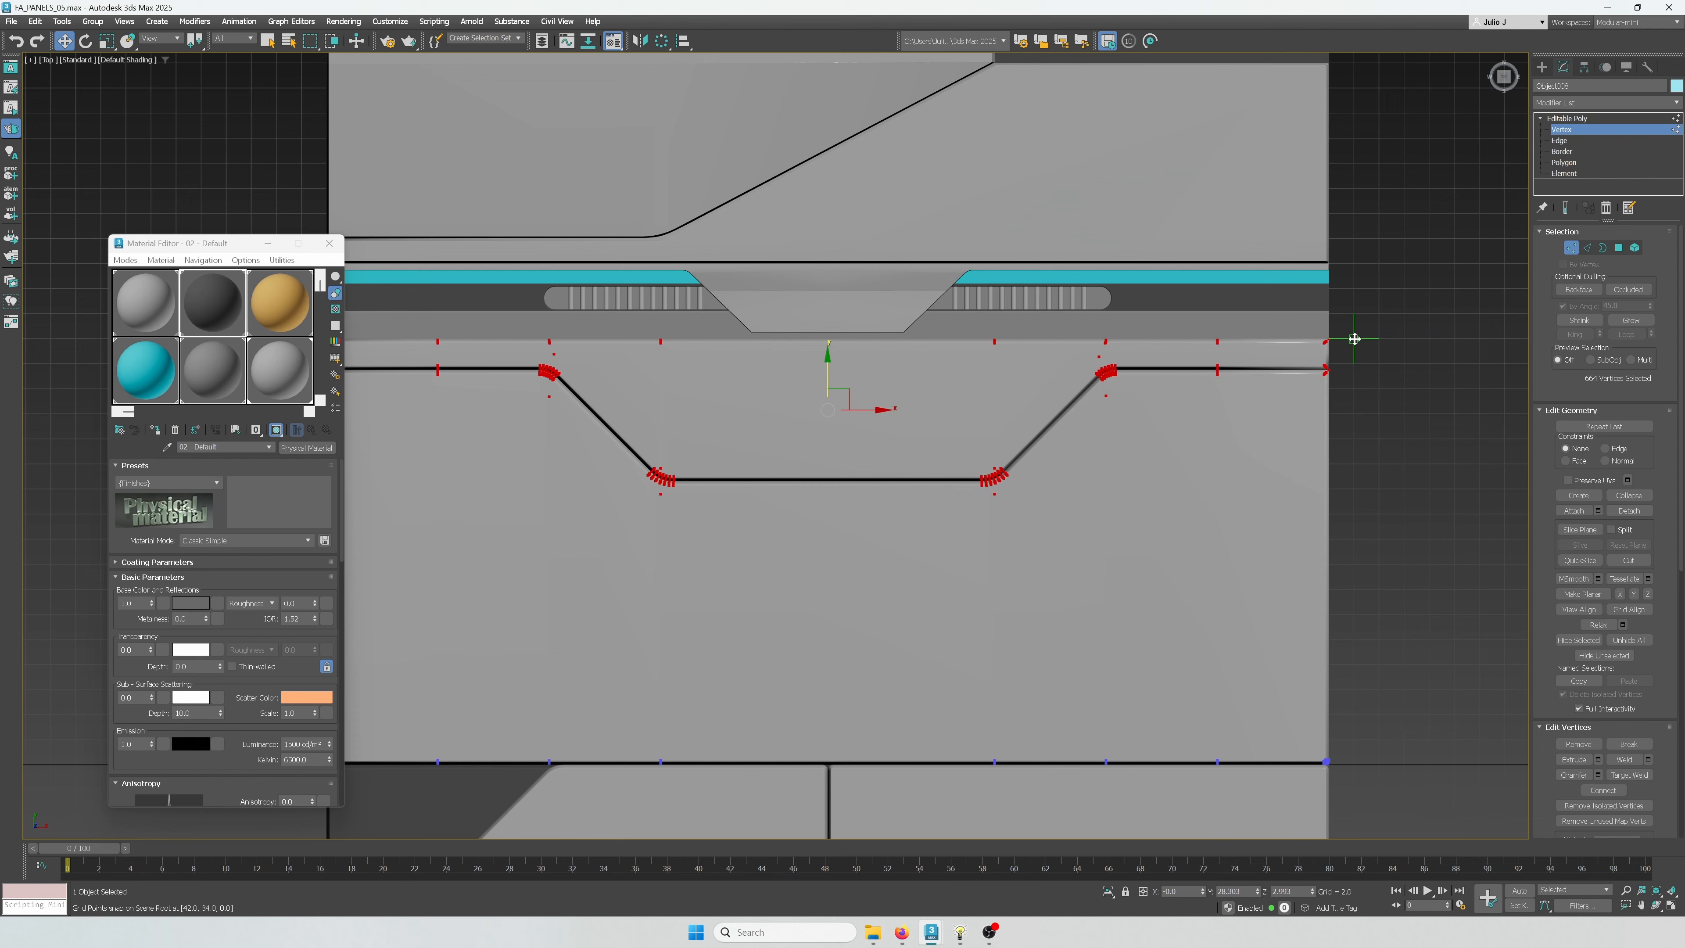
{"action": "left_click", "coordinate": [1551, 128]}
{"action": "left_click", "coordinate": [1429, 338]}
Copy the gold round button from the upper panel onto the notched panel, near the seam's lower bend
{"action": "scroll", "coordinate": [1425, 399], "scroll_direction": "down", "scroll_amount": 3}
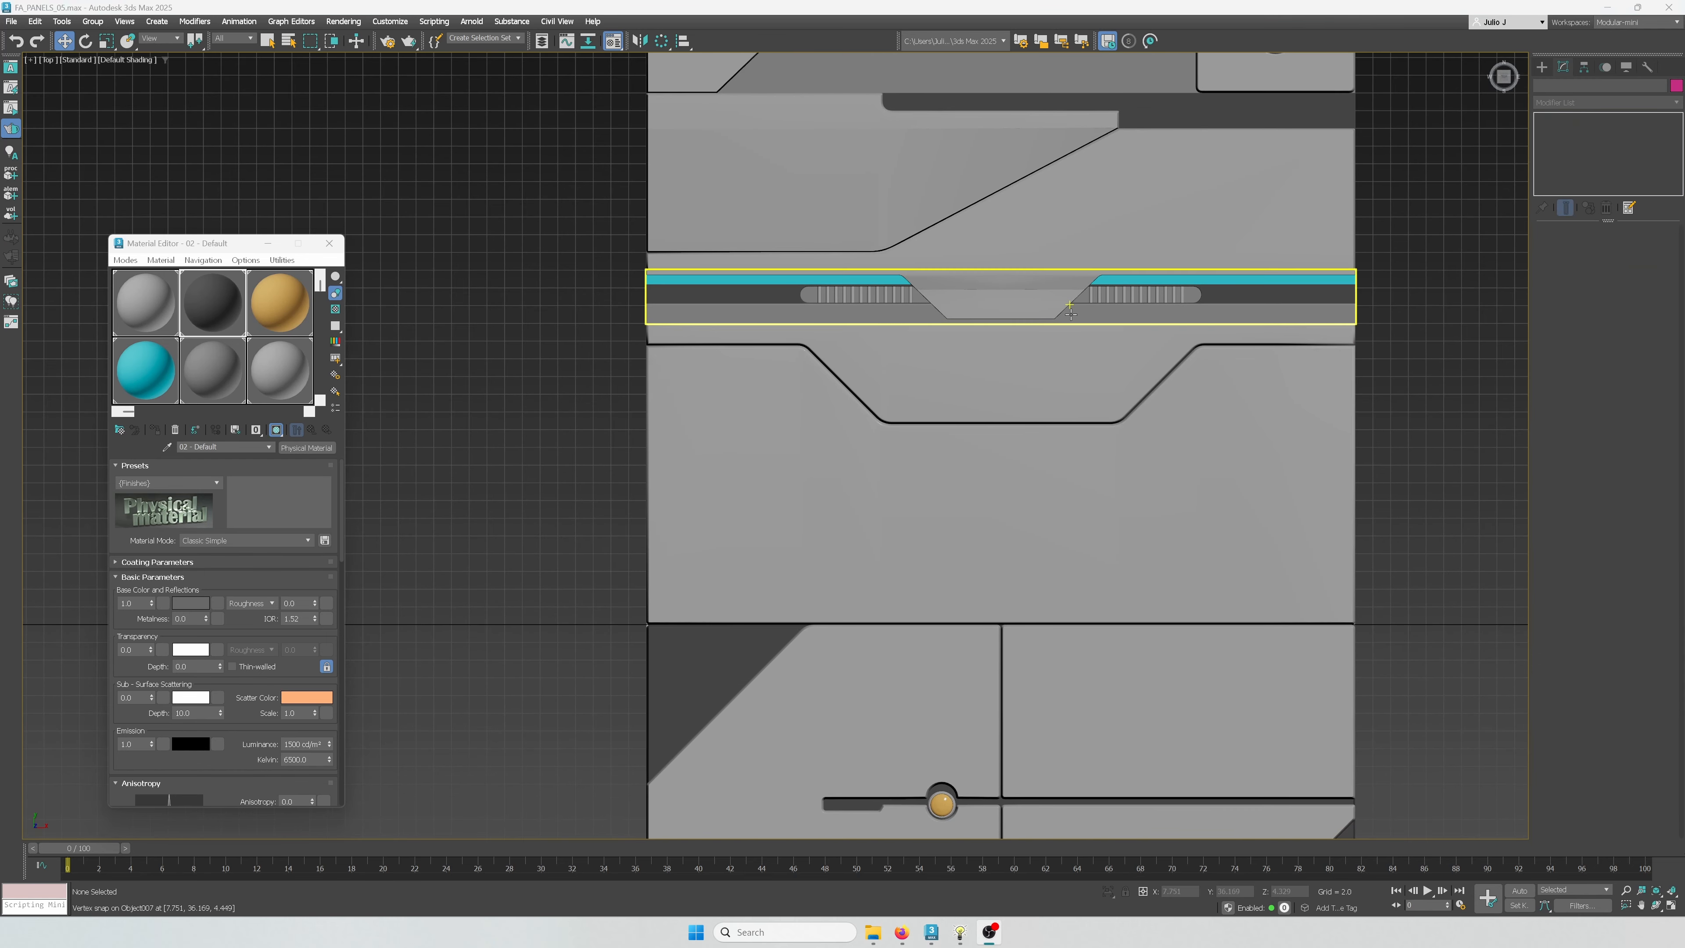
{"action": "middle_click_drag", "start_coordinate": [1035, 296], "coordinate": [883, 475]}
{"action": "left_click", "coordinate": [1124, 213]}
{"action": "mouse_move", "coordinate": [1145, 197]}
{"action": "left_mouse_down", "text": "shift"}
{"action": "mouse_move", "coordinate": [987, 544]}
{"action": "mouse_move", "coordinate": [1062, 545]}
{"action": "mouse_move", "coordinate": [972, 564]}
{"action": "left_mouse_up", "text": "shift"}
{"action": "left_click", "coordinate": [844, 523]}
{"action": "scroll", "coordinate": [972, 557], "scroll_direction": "up", "scroll_amount": 4}
{"action": "key", "text": "e"}
{"action": "right_click", "coordinate": [972, 563]}
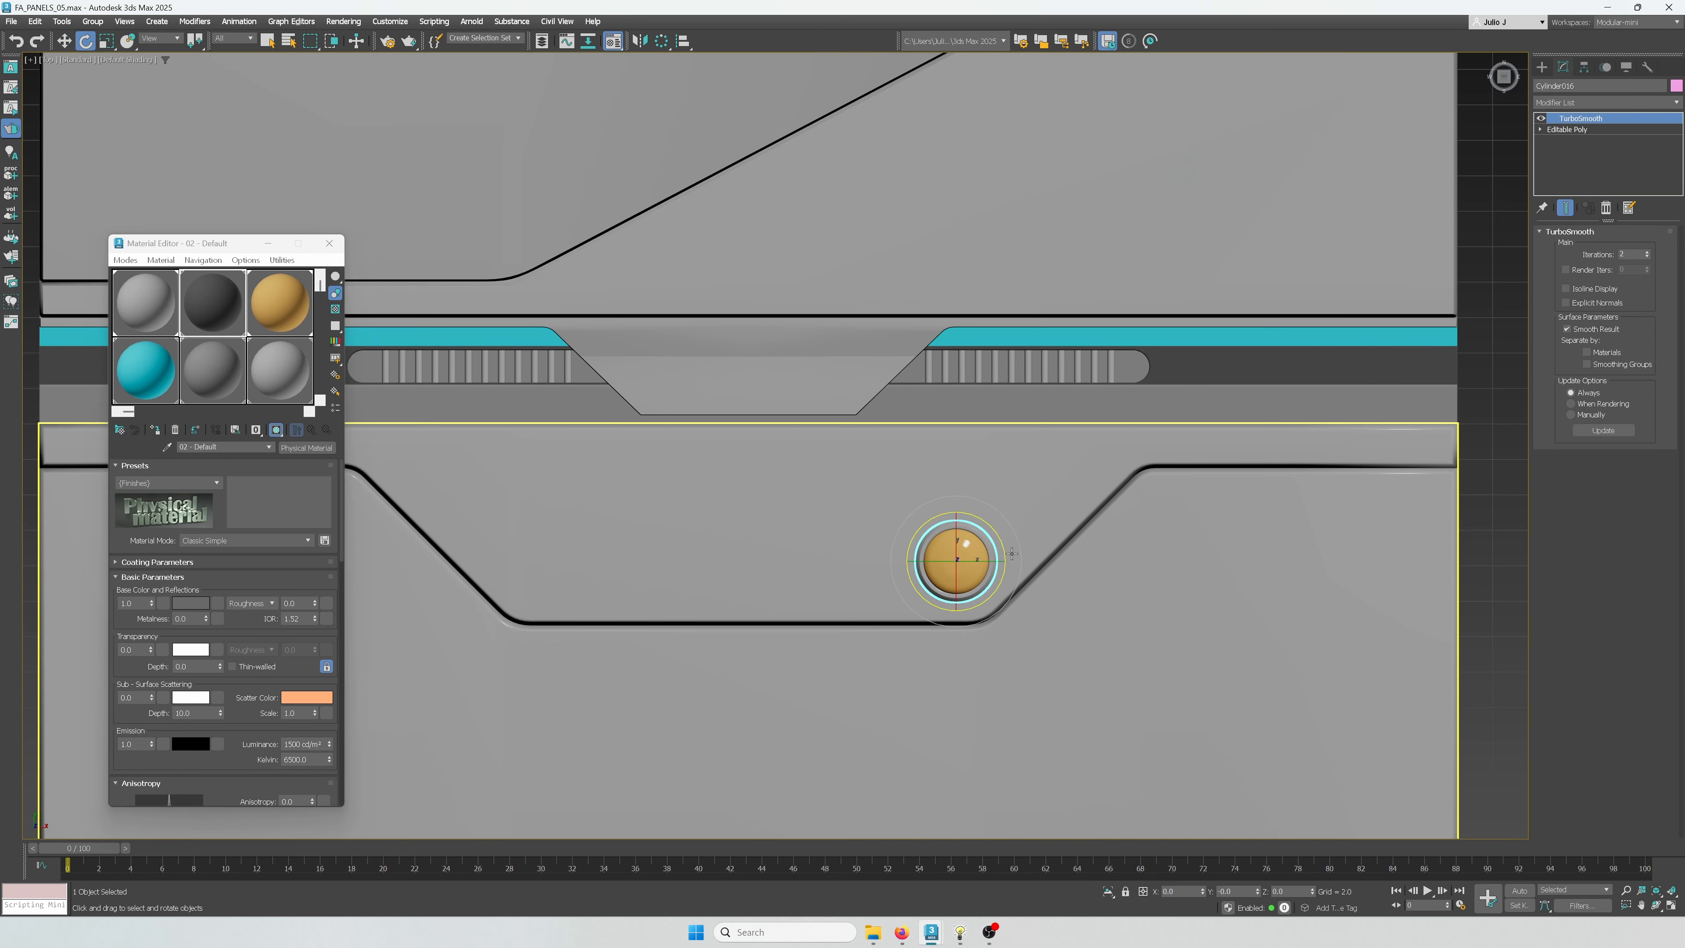
Assign the light grey 09 - Default material to the copied button
{"action": "middle_click_drag", "start_coordinate": [966, 546], "coordinate": [996, 451], "text": "alt"}
{"action": "left_click", "coordinate": [276, 362]}
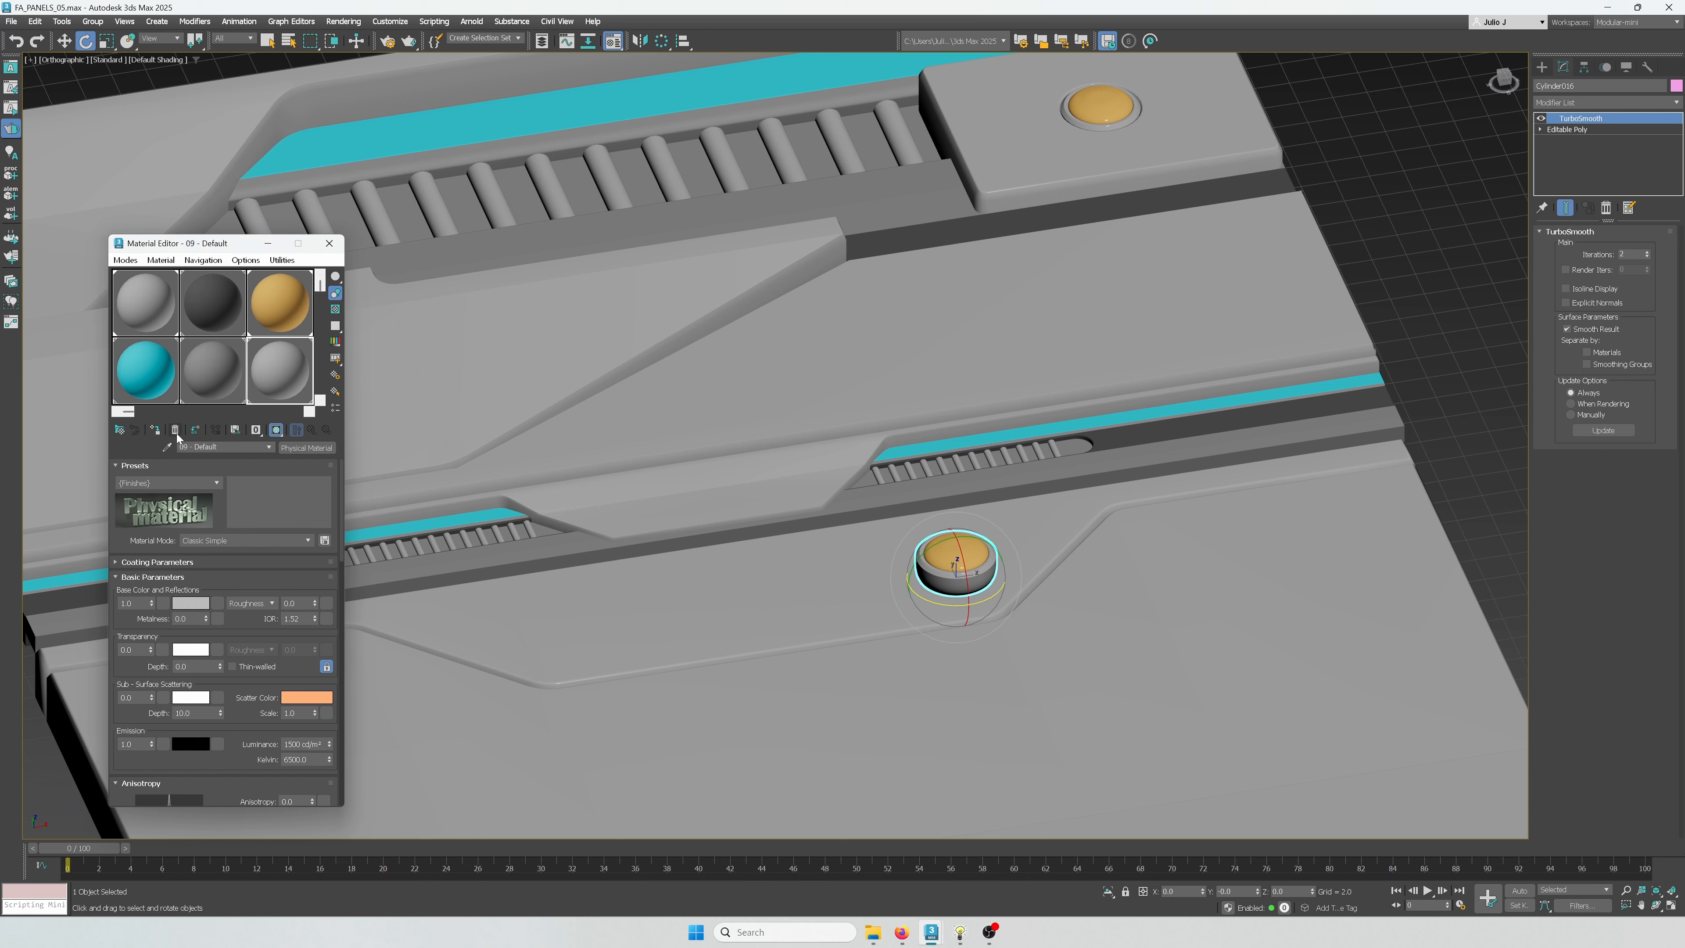
{"action": "left_click", "coordinate": [155, 430]}
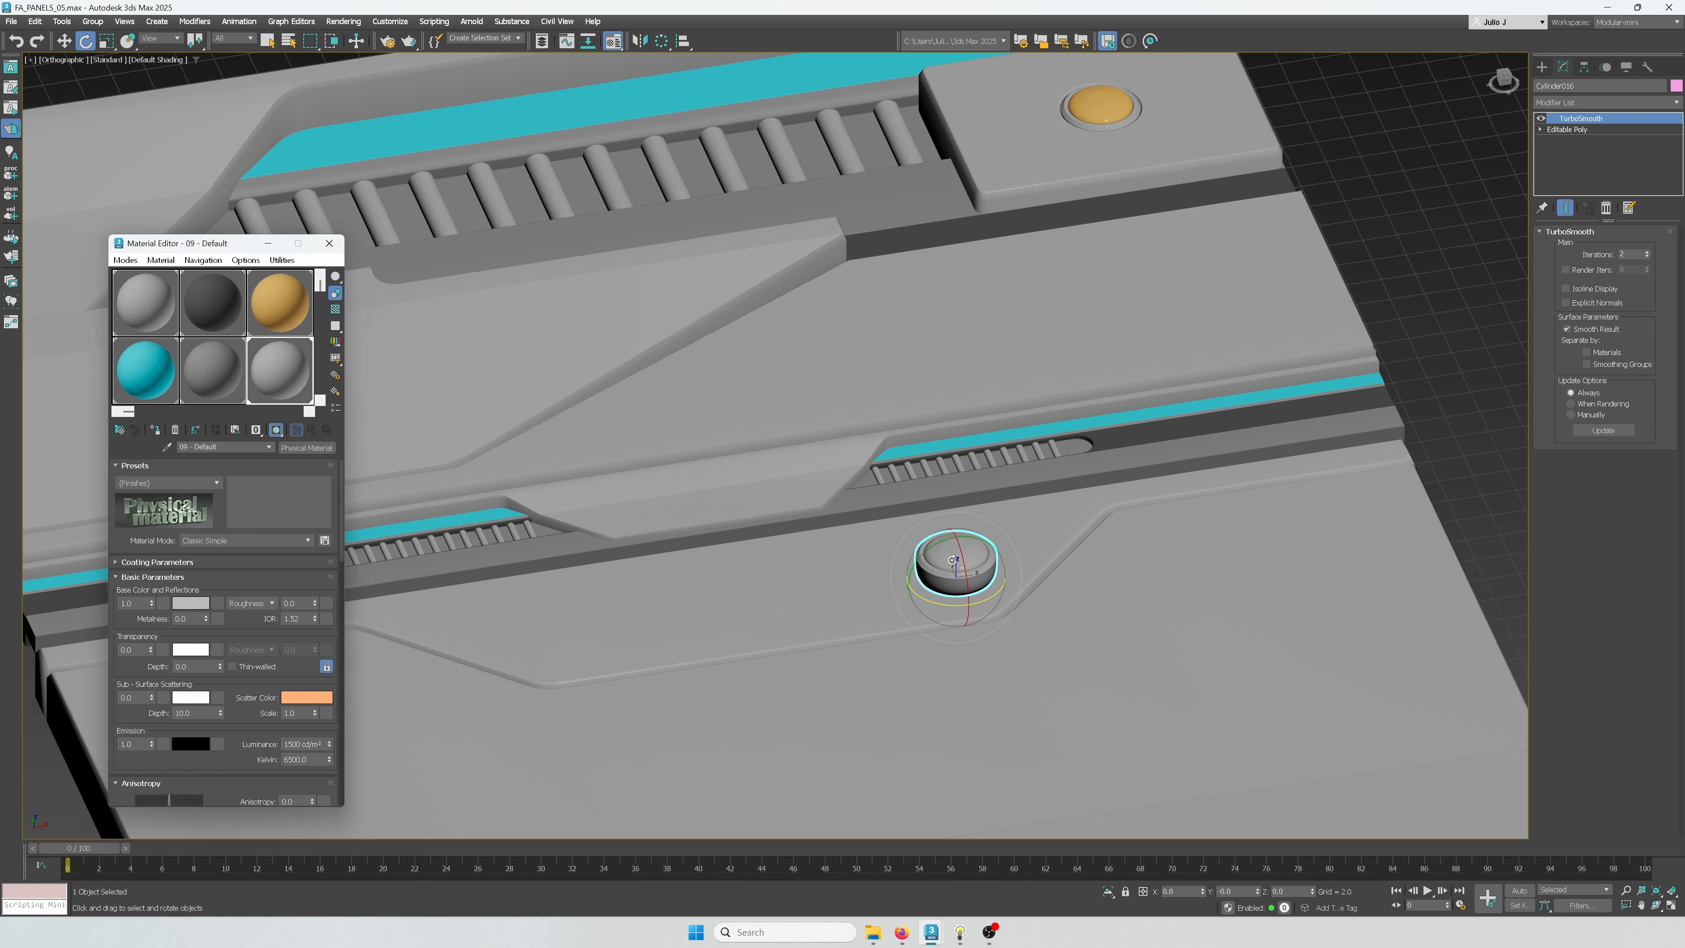
Enter polygon editing below the button's TurboSmooth and select the faces of its cylindrical side wall
{"action": "left_click", "coordinate": [1541, 129]}
{"action": "left_click", "coordinate": [1563, 174]}
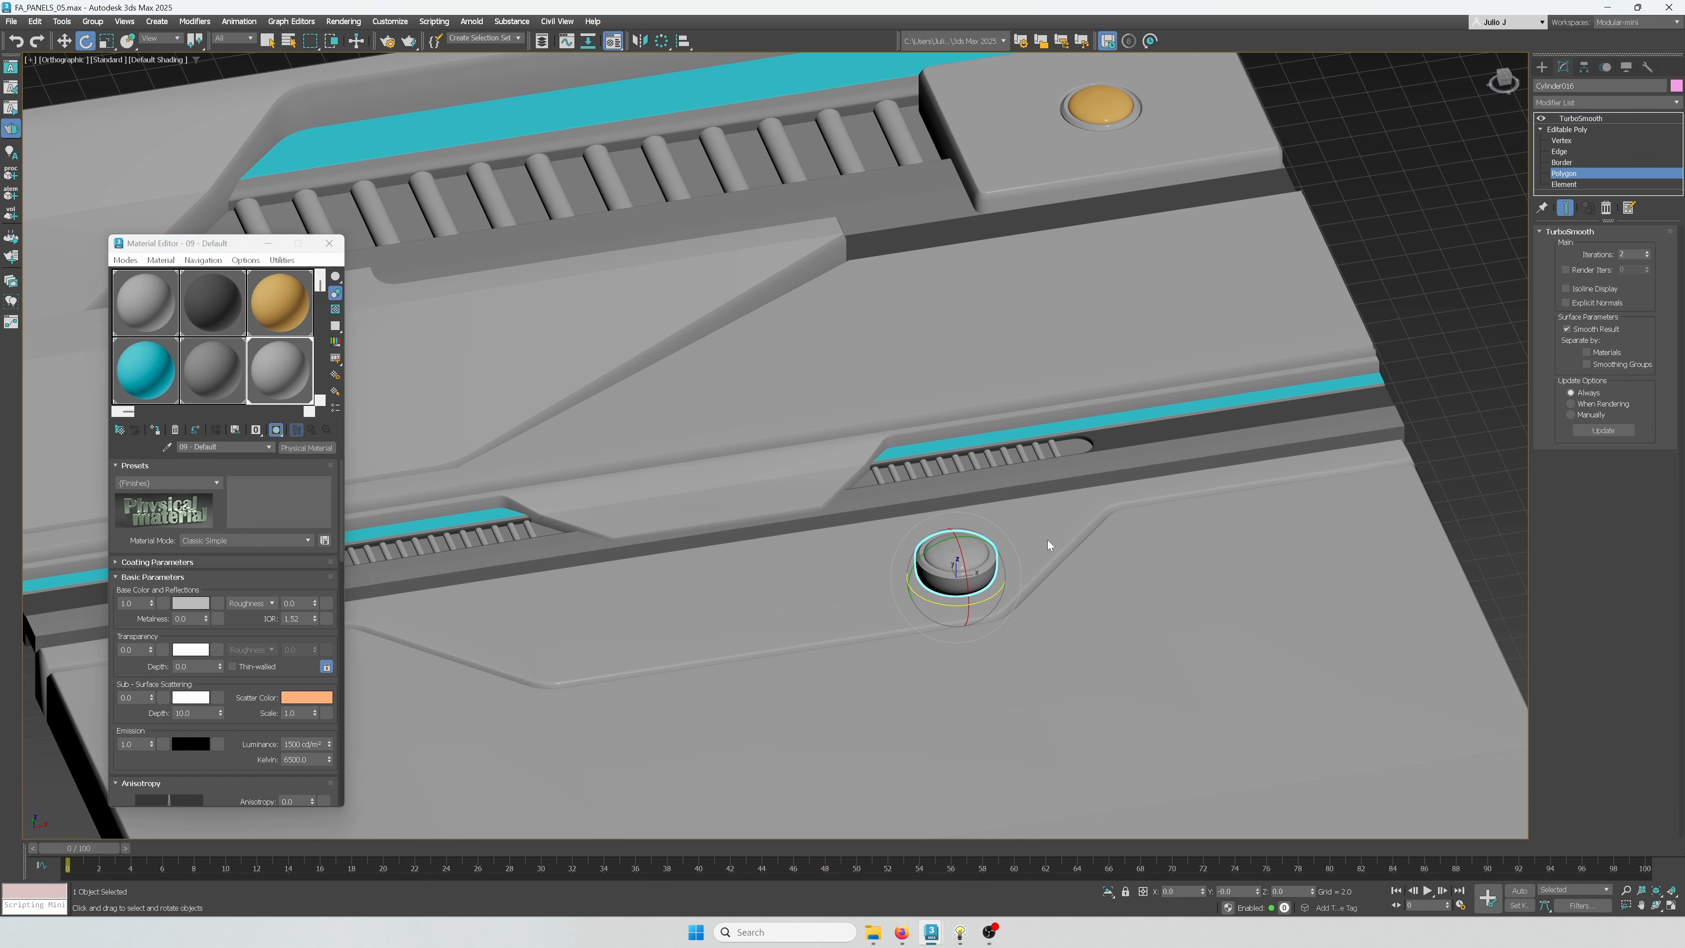
{"action": "scroll", "coordinate": [955, 571], "scroll_direction": "up", "scroll_amount": 3}
{"action": "middle_click_drag", "start_coordinate": [1090, 586], "coordinate": [1065, 564], "text": "alt"}
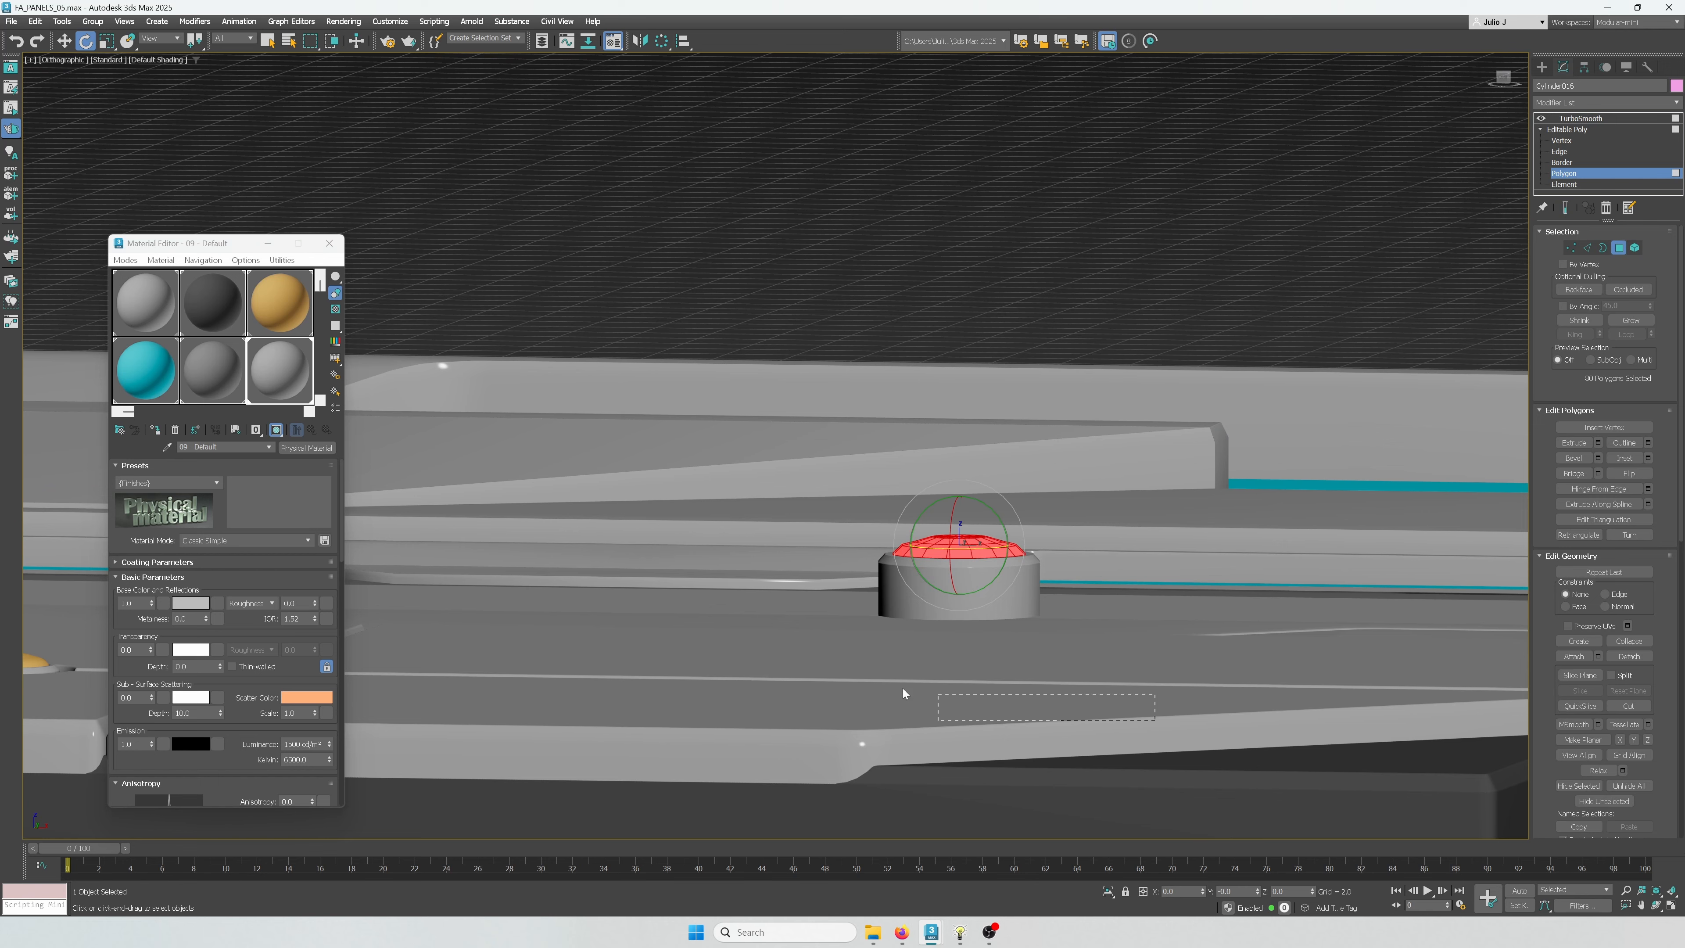
{"action": "left_click_drag", "start_coordinate": [738, 615], "coordinate": [737, 613]}
{"action": "middle_click_drag", "start_coordinate": [1073, 571], "coordinate": [1081, 624], "text": "alt"}
Try to lower the selected side wall faces slightly and delete them, undoing both changes
{"action": "key", "text": "w"}
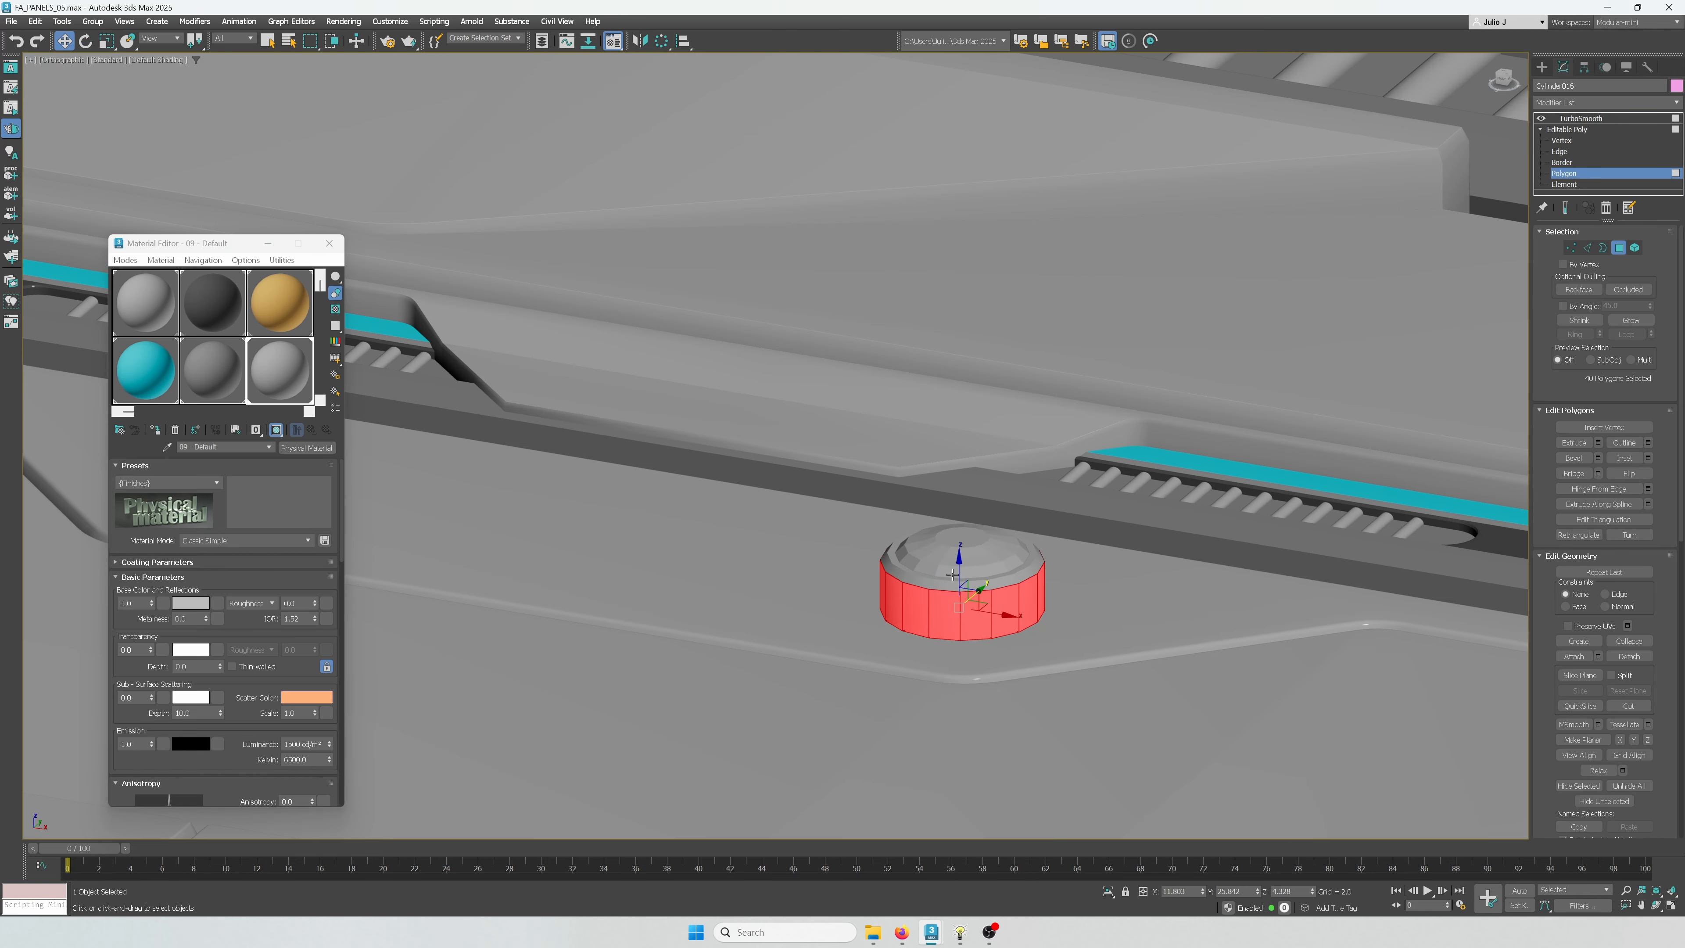
{"action": "left_click_drag", "start_coordinate": [957, 570], "coordinate": [958, 580]}
{"action": "key", "text": "Delete"}
{"action": "middle_click_drag", "start_coordinate": [1047, 589], "coordinate": [993, 559], "text": "alt"}
{"action": "left_click_drag", "start_coordinate": [1146, 715], "coordinate": [946, 625]}
{"action": "key", "text": "ctrl+z"}
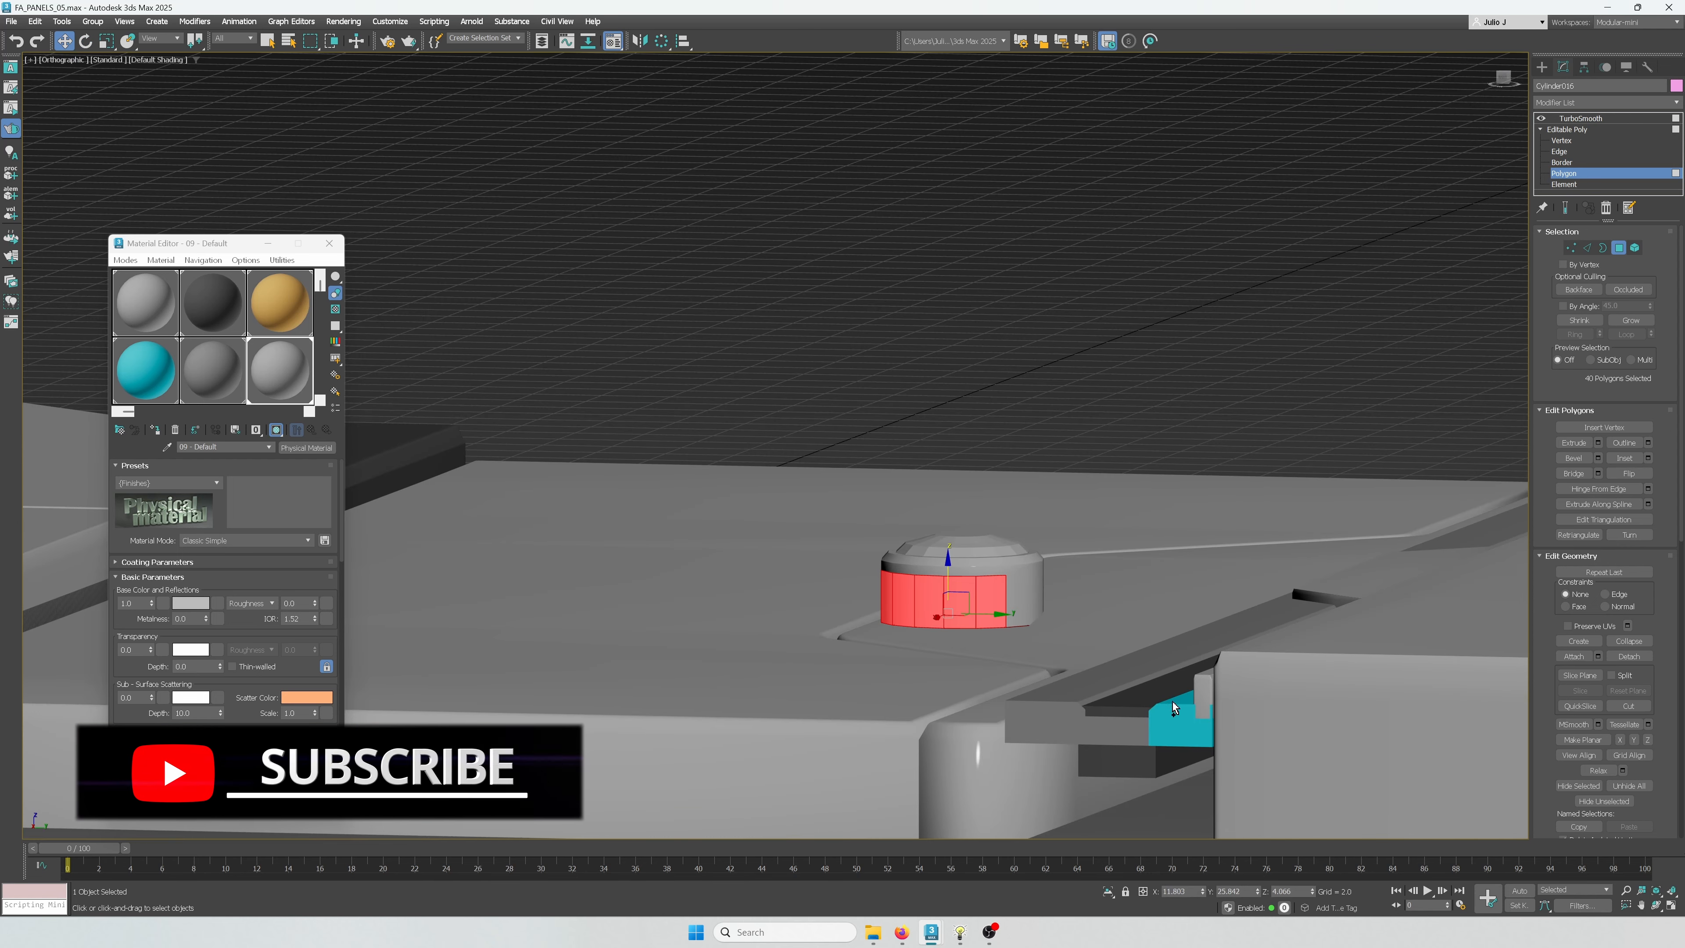
{"action": "key", "text": "ctrl+z"}
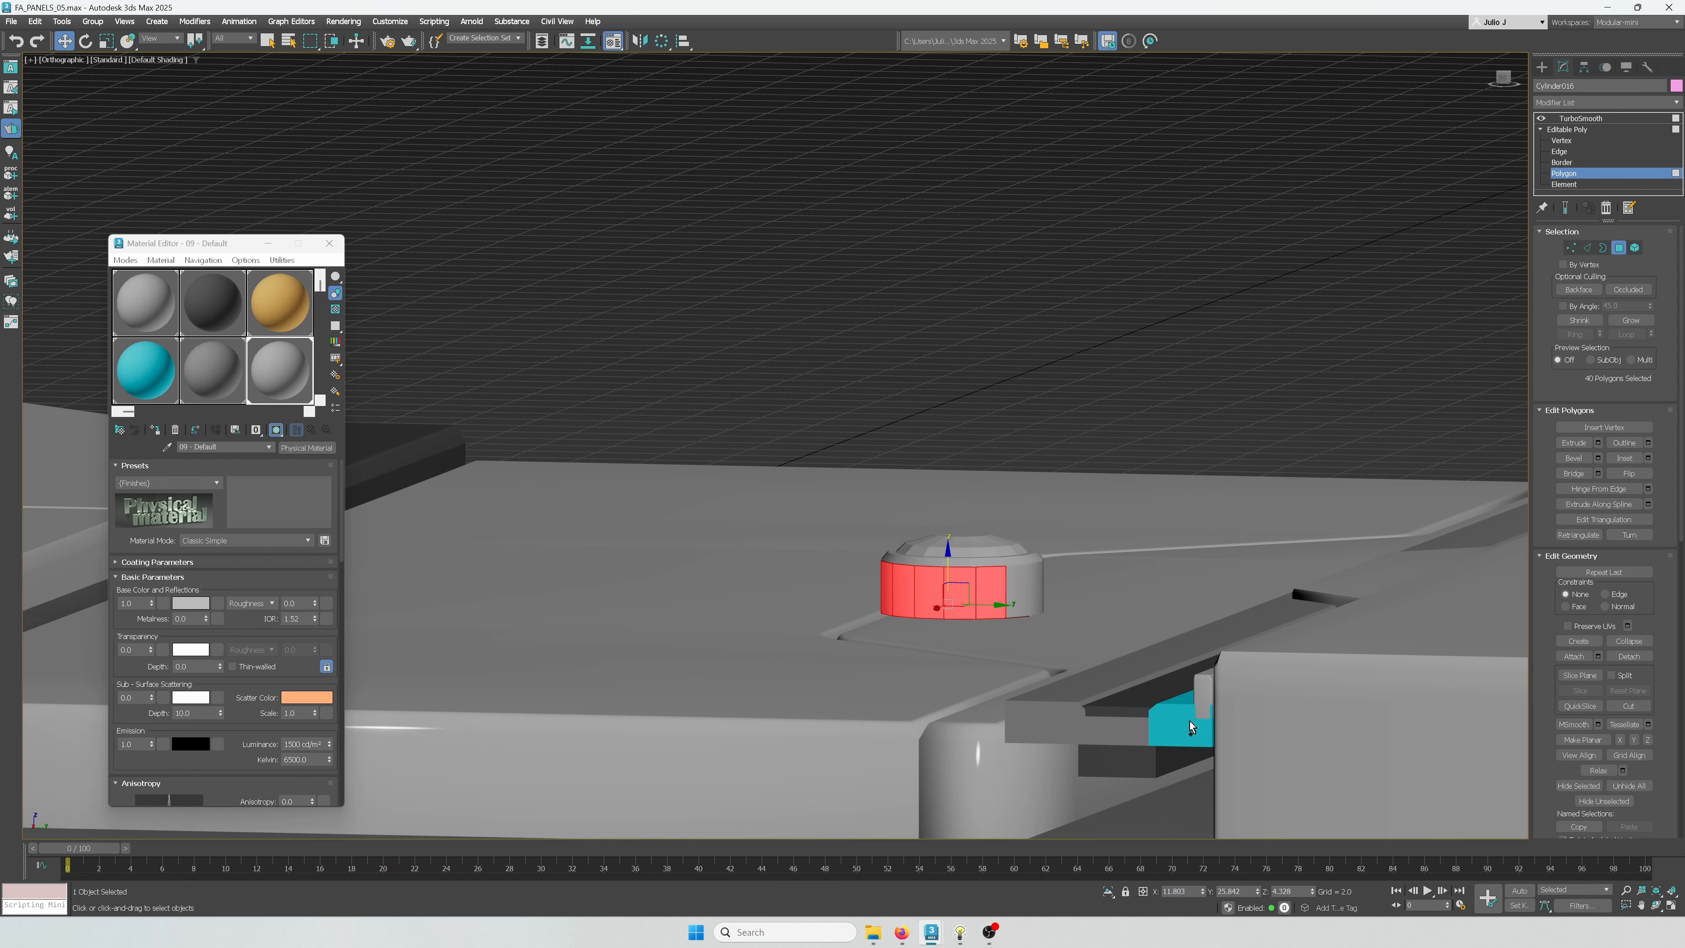
Add the missing side wall faces to the selection, lower the wall slightly and delete it
{"action": "left_click_drag", "start_coordinate": [743, 577], "coordinate": [742, 576], "text": "ctrl"}
{"action": "middle_click_drag", "start_coordinate": [1052, 587], "coordinate": [936, 626], "text": "alt"}
{"action": "left_click_drag", "start_coordinate": [963, 572], "coordinate": [963, 581]}
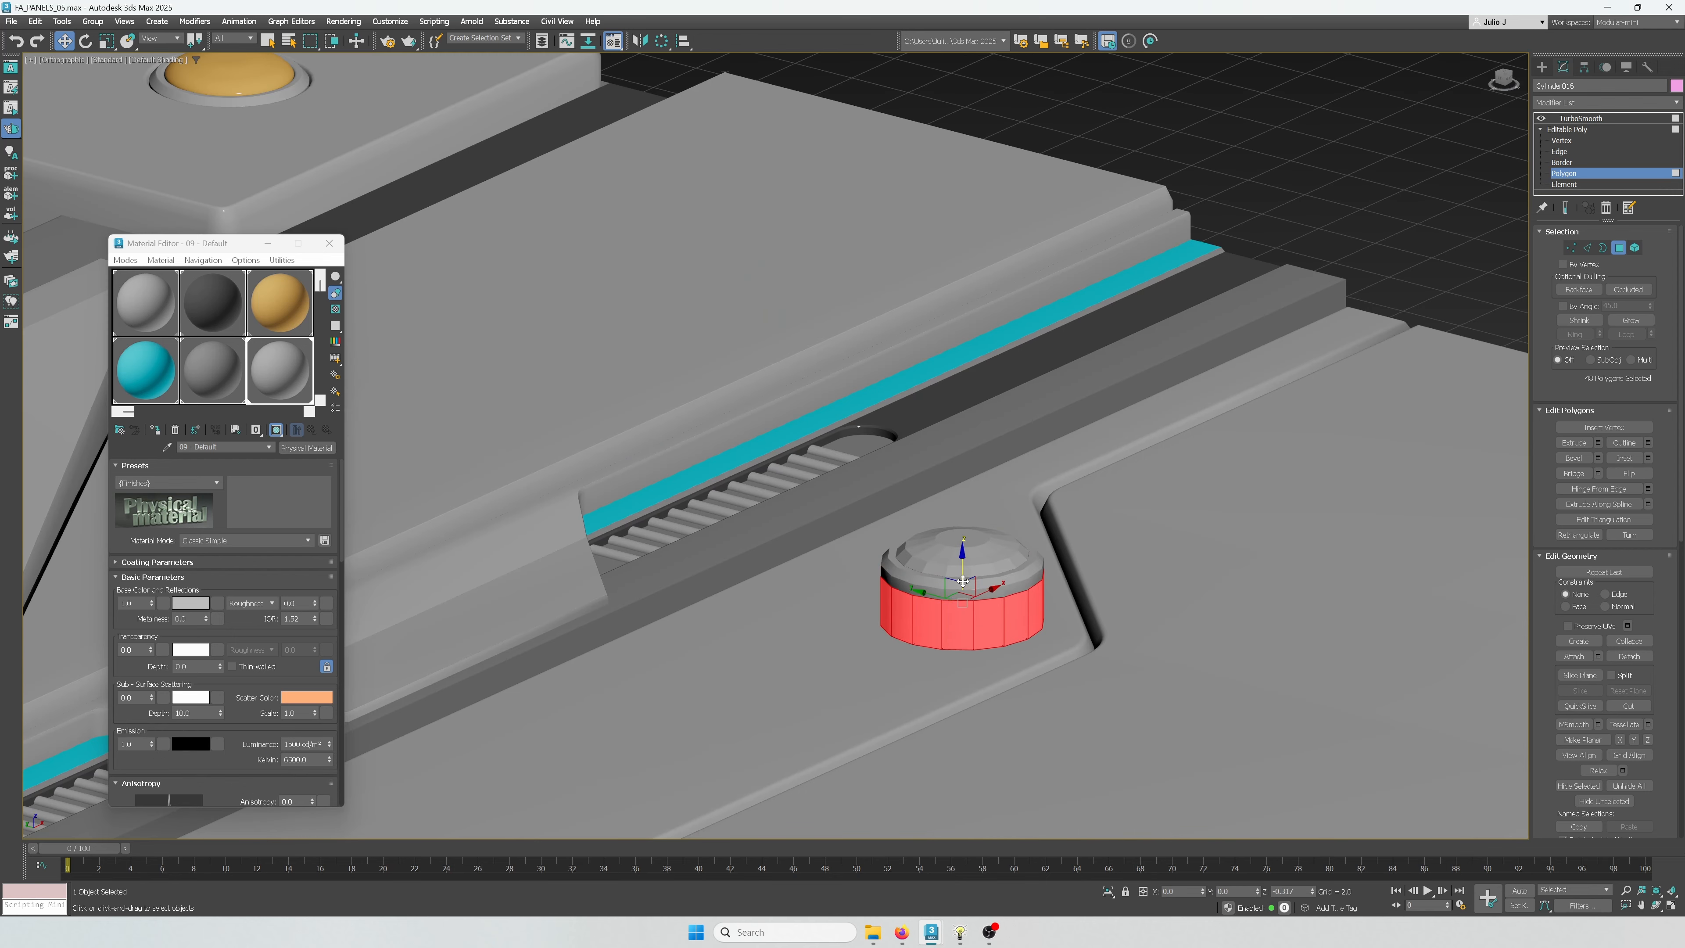
{"action": "key", "text": "Delete"}
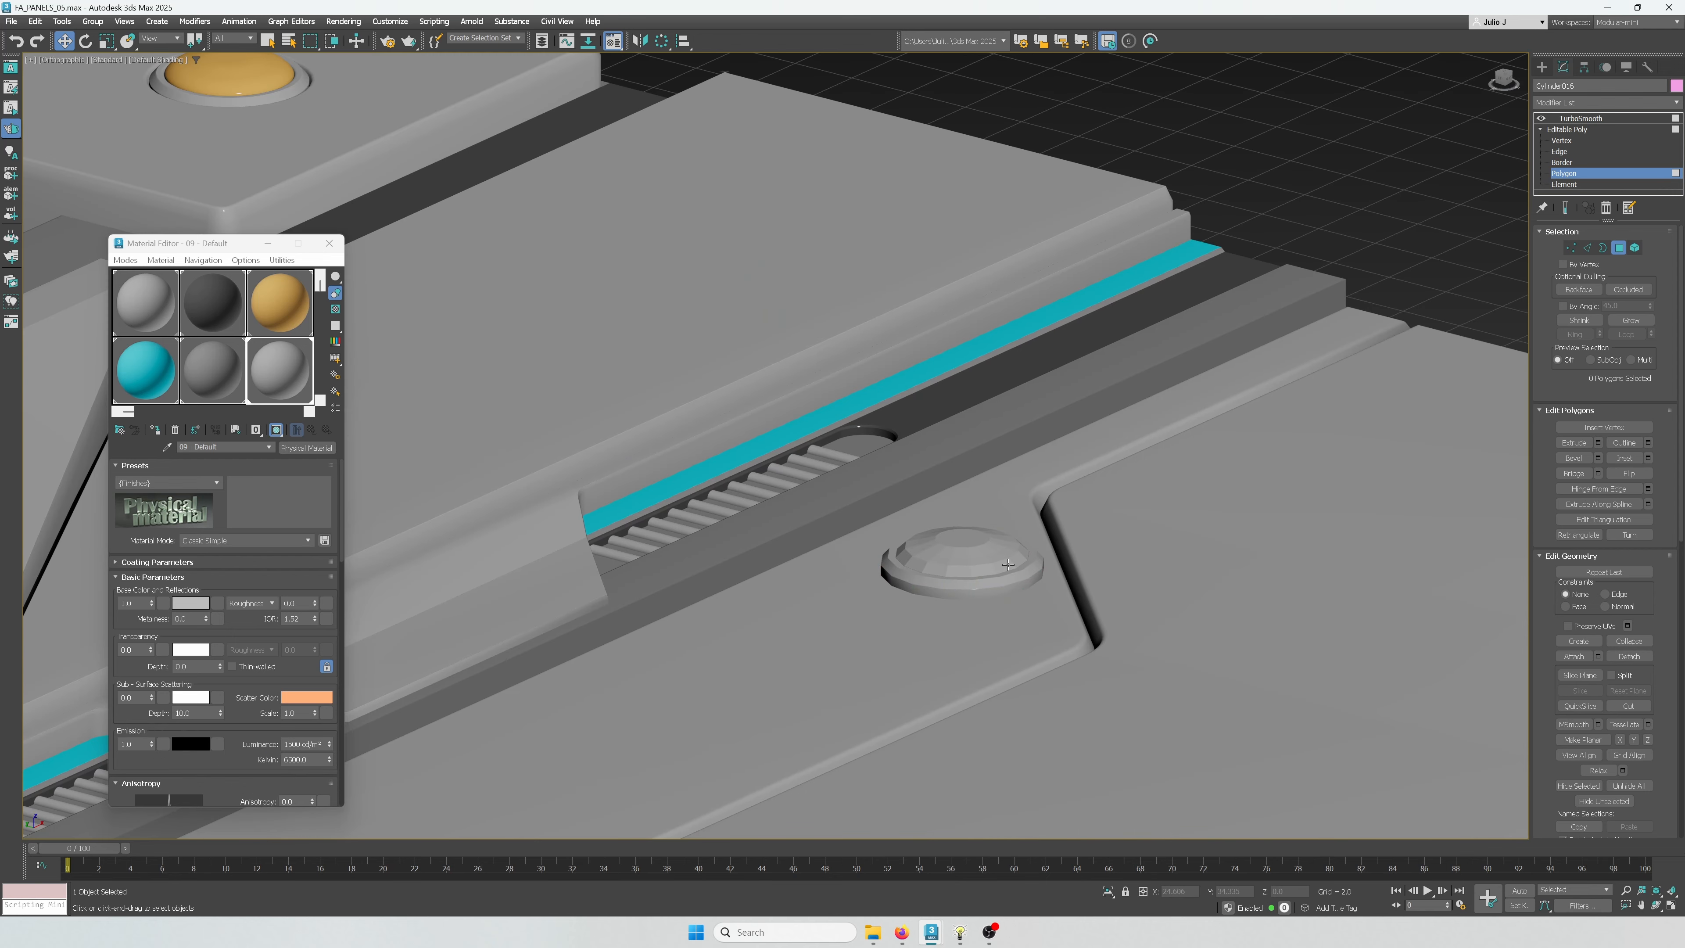
Select all remaining button polygons and rotate them upside down to make the dome a recess
{"action": "key", "text": "ctrl+a"}
{"action": "middle_click_drag", "start_coordinate": [1008, 564], "coordinate": [978, 567], "text": "alt"}
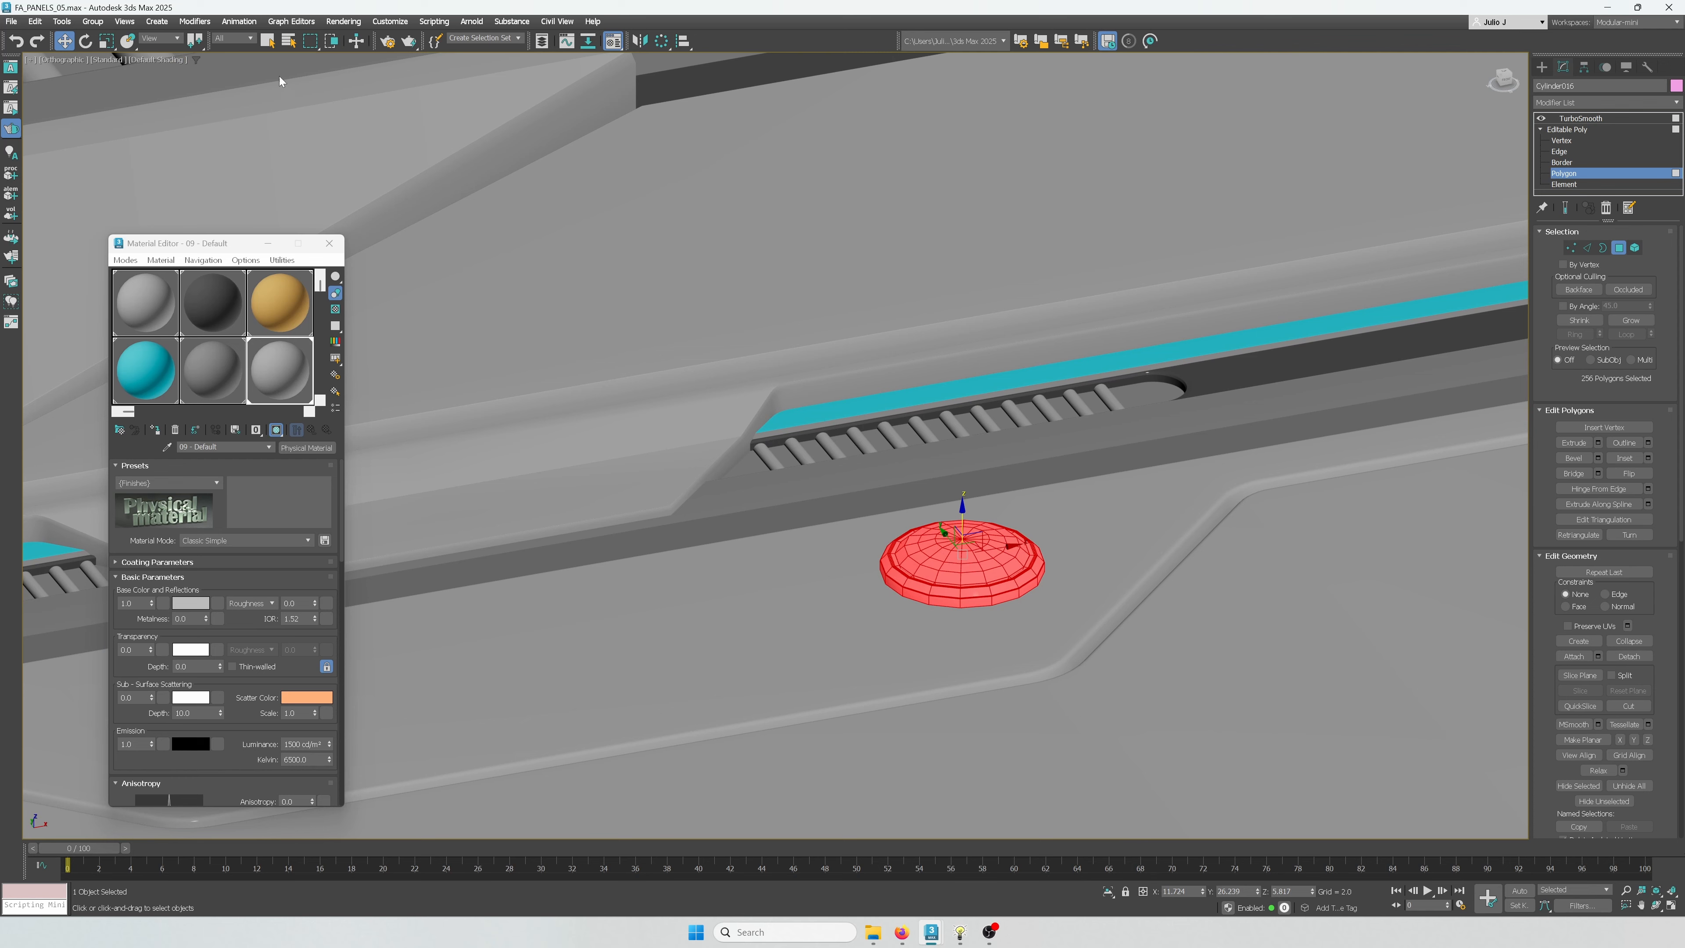
{"action": "left_click", "coordinate": [85, 41]}
{"action": "left_click_drag", "start_coordinate": [988, 496], "coordinate": [974, 506]}
Select the button's outer open border and scale-extrude it outward into a flat surrounding rim
{"action": "key", "text": "t"}
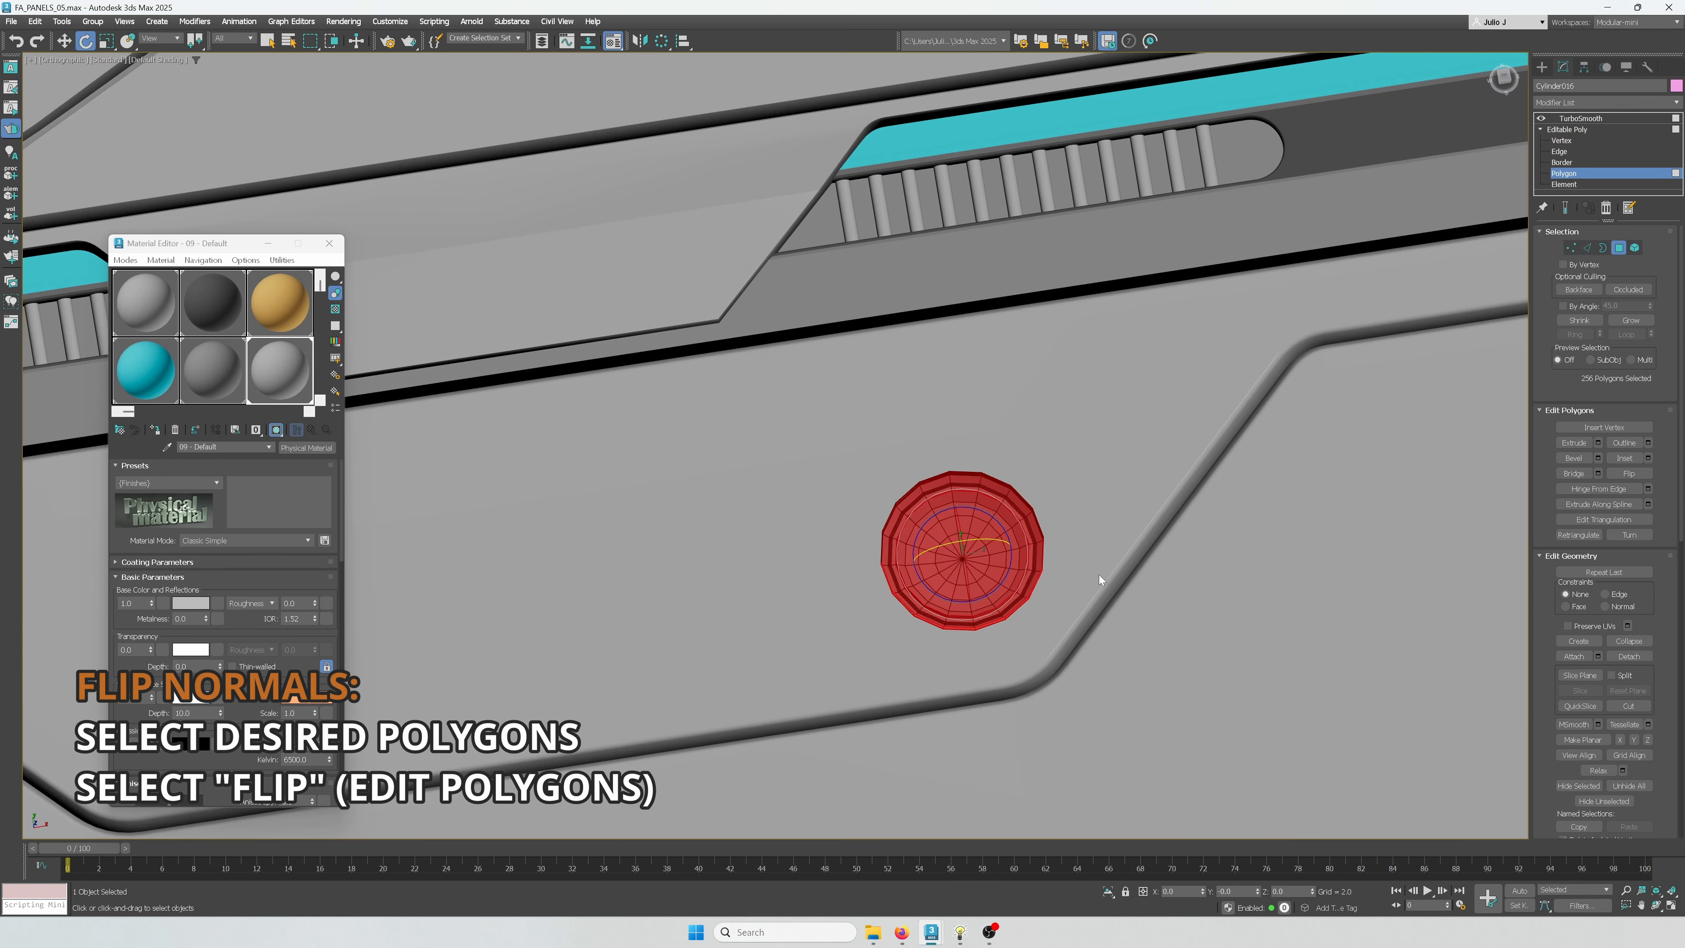
{"action": "key", "text": "z"}
{"action": "scroll", "coordinate": [1093, 572], "scroll_direction": "down", "scroll_amount": 4}
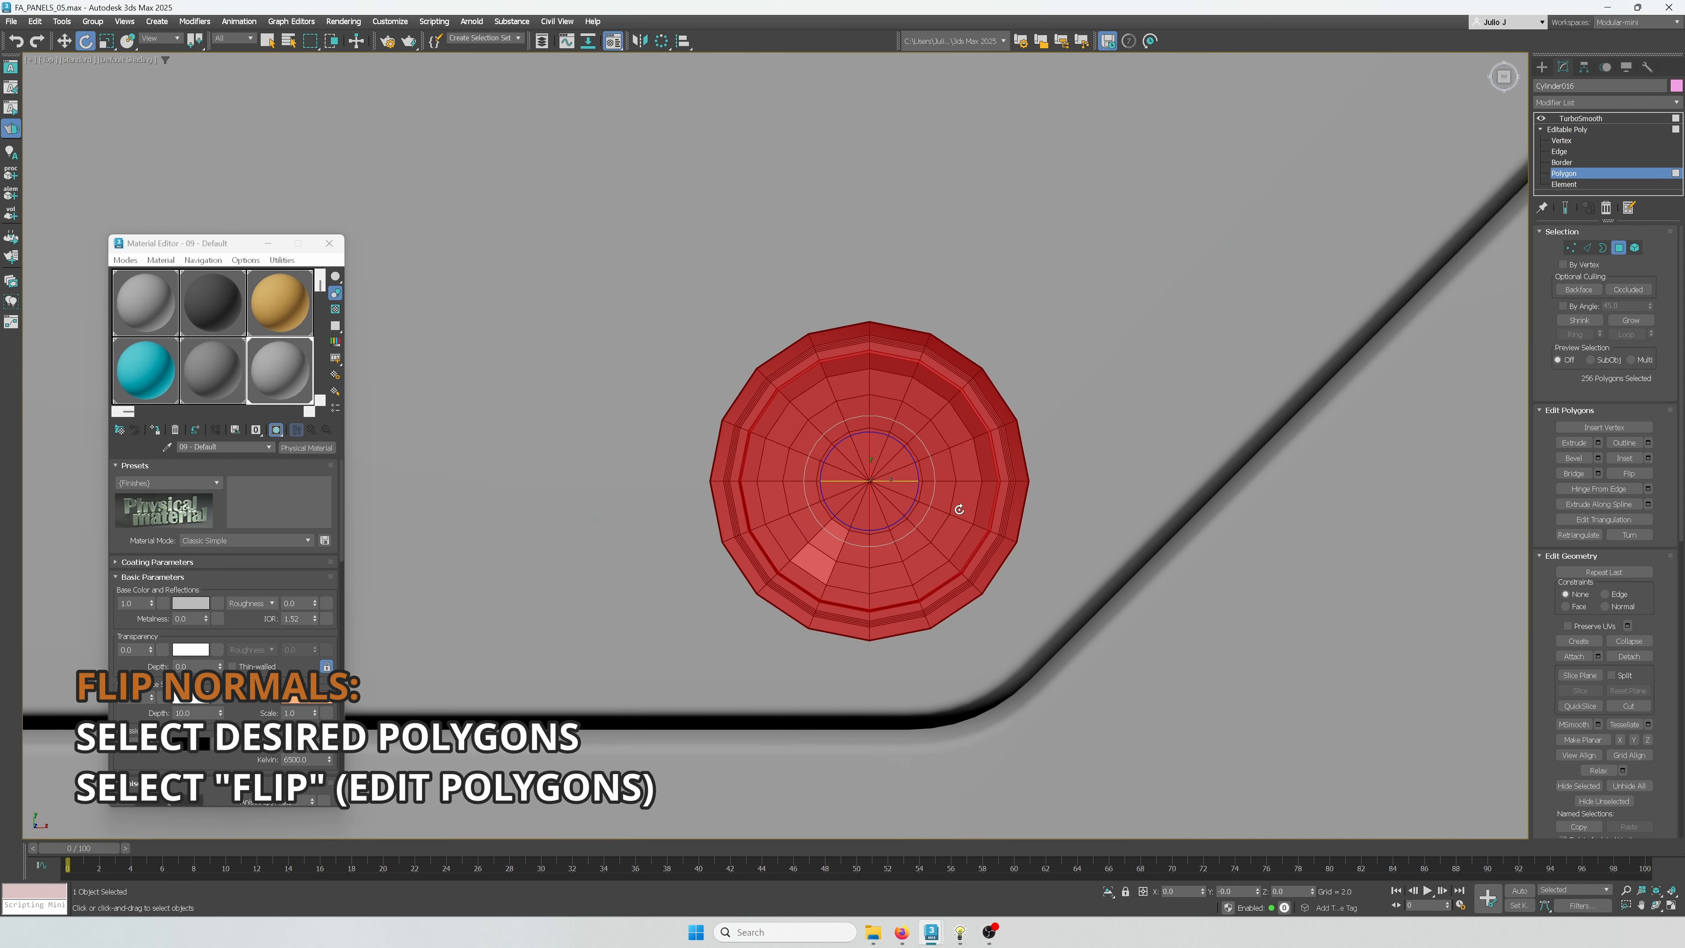
{"action": "left_click", "coordinate": [1603, 247]}
{"action": "key", "text": "r"}
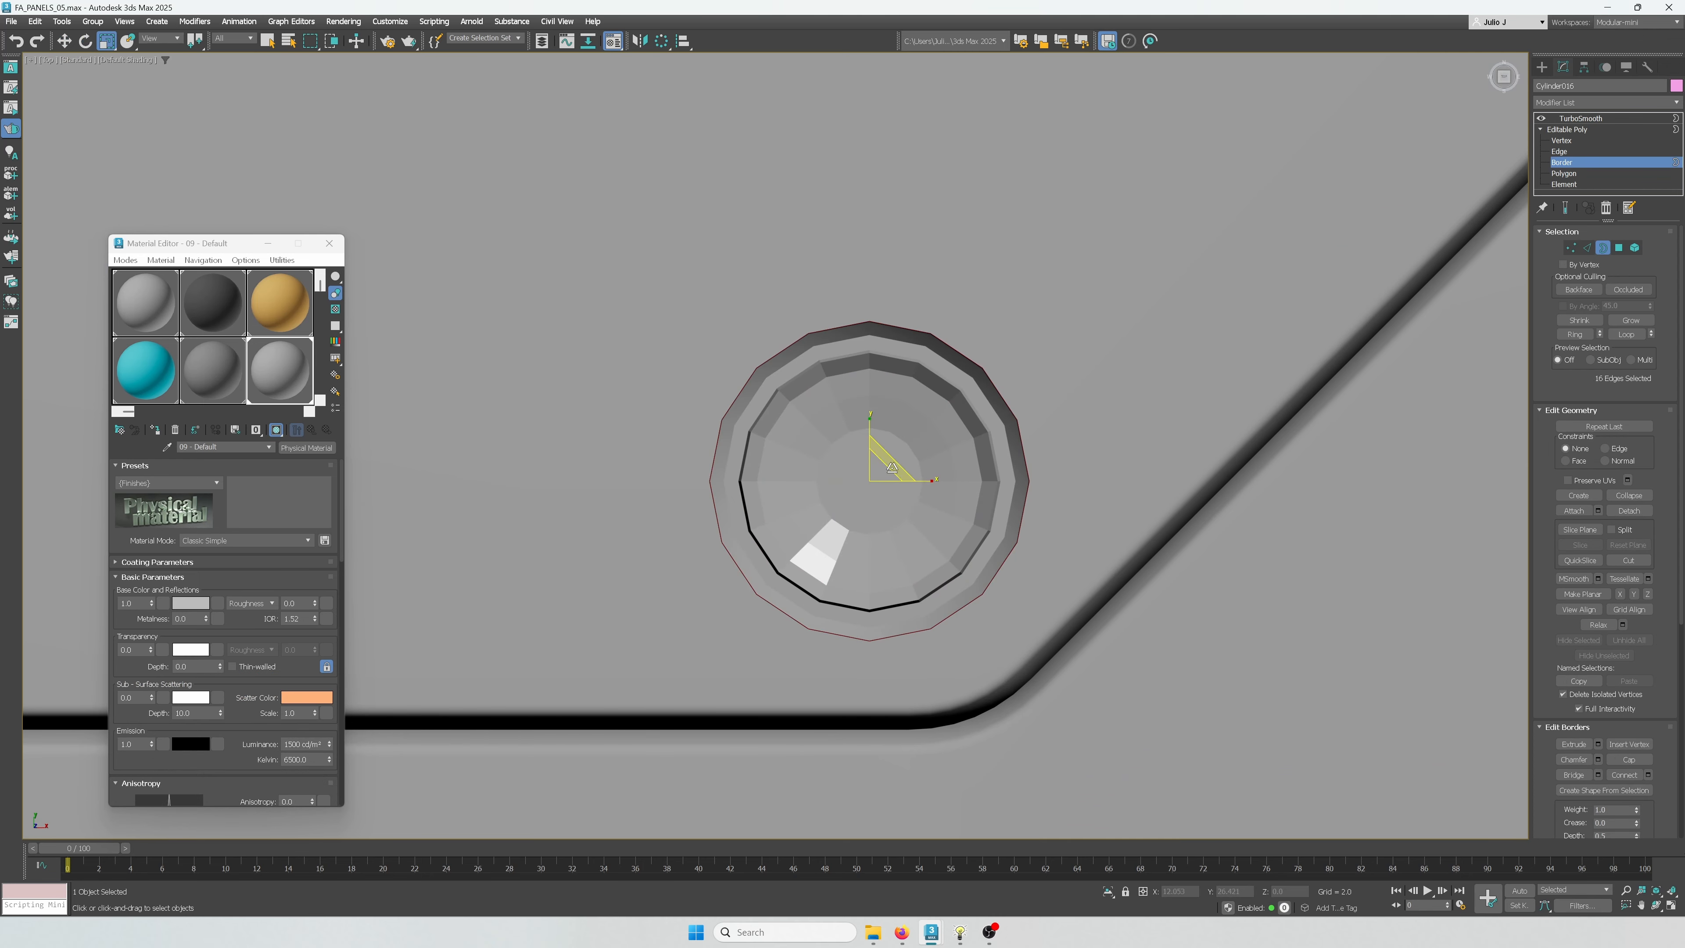
{"action": "left_click_drag", "start_coordinate": [890, 458], "coordinate": [894, 445], "text": "shift"}
{"action": "mouse_move", "coordinate": [1017, 466]}
{"action": "middle_mouse_down", "text": "alt"}
{"action": "mouse_move", "coordinate": [1027, 415]}
{"action": "mouse_move", "coordinate": [1023, 448]}
{"action": "middle_mouse_up", "text": "alt"}
{"action": "scroll", "coordinate": [1023, 448], "scroll_direction": "down", "scroll_amount": 3}
Select all of the button's polygons, flip their normals and return to the TurboSmooth result
{"action": "key", "text": "t"}
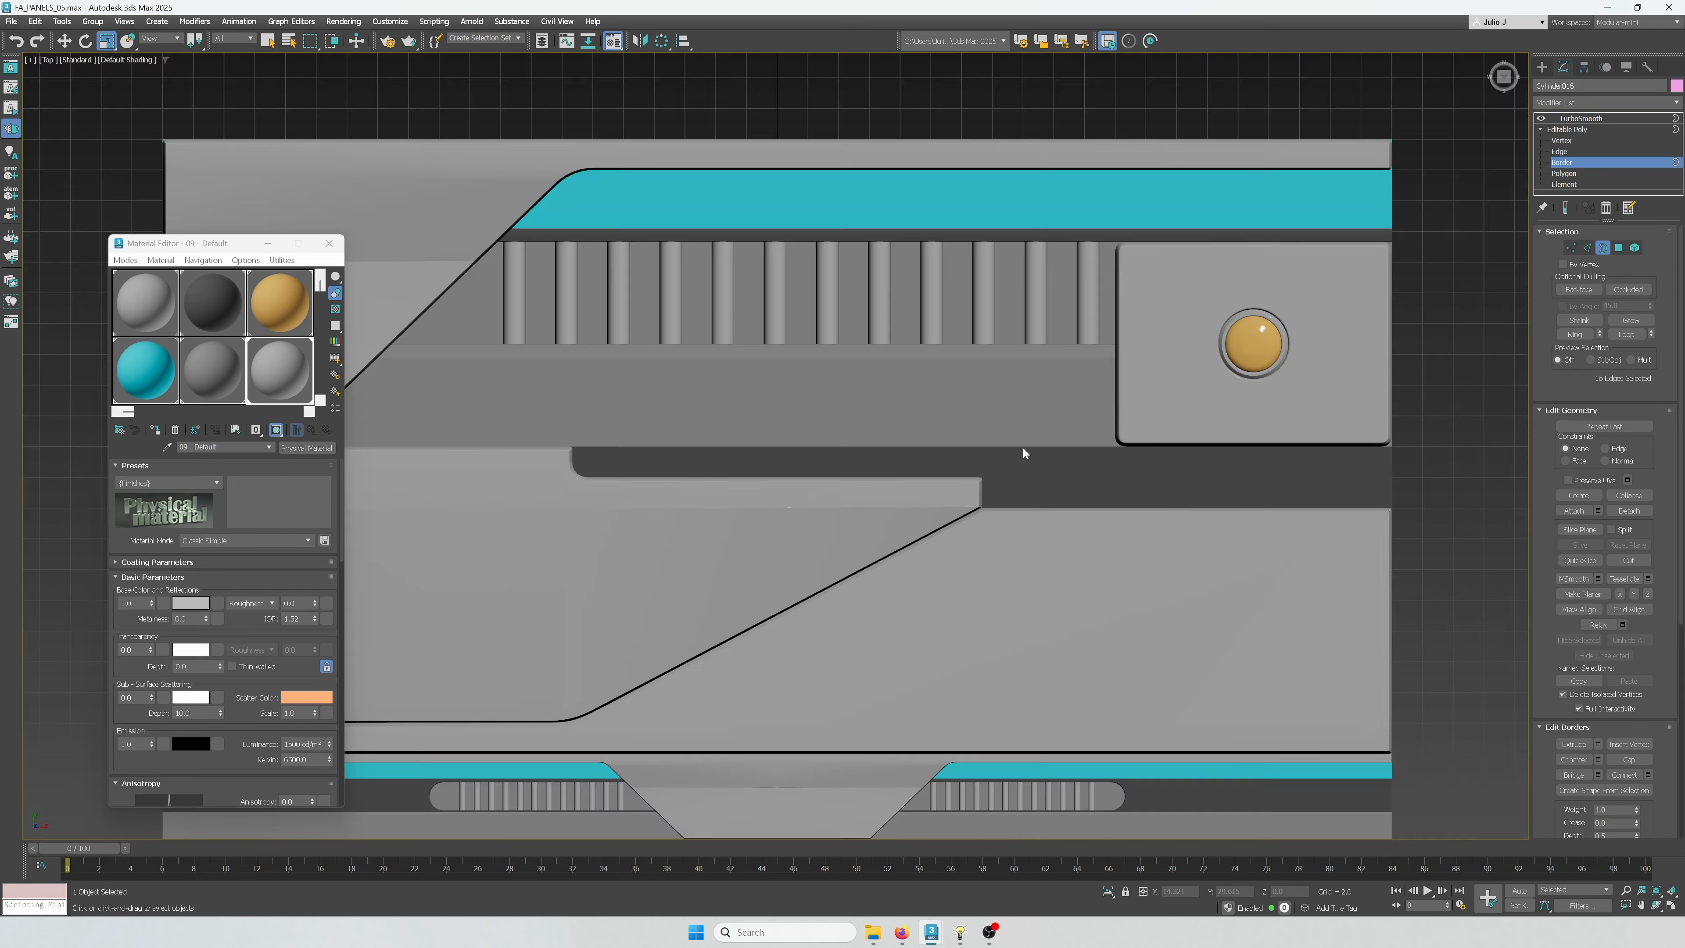
{"action": "key", "text": "z"}
{"action": "scroll", "coordinate": [1023, 448], "scroll_direction": "down", "scroll_amount": 4}
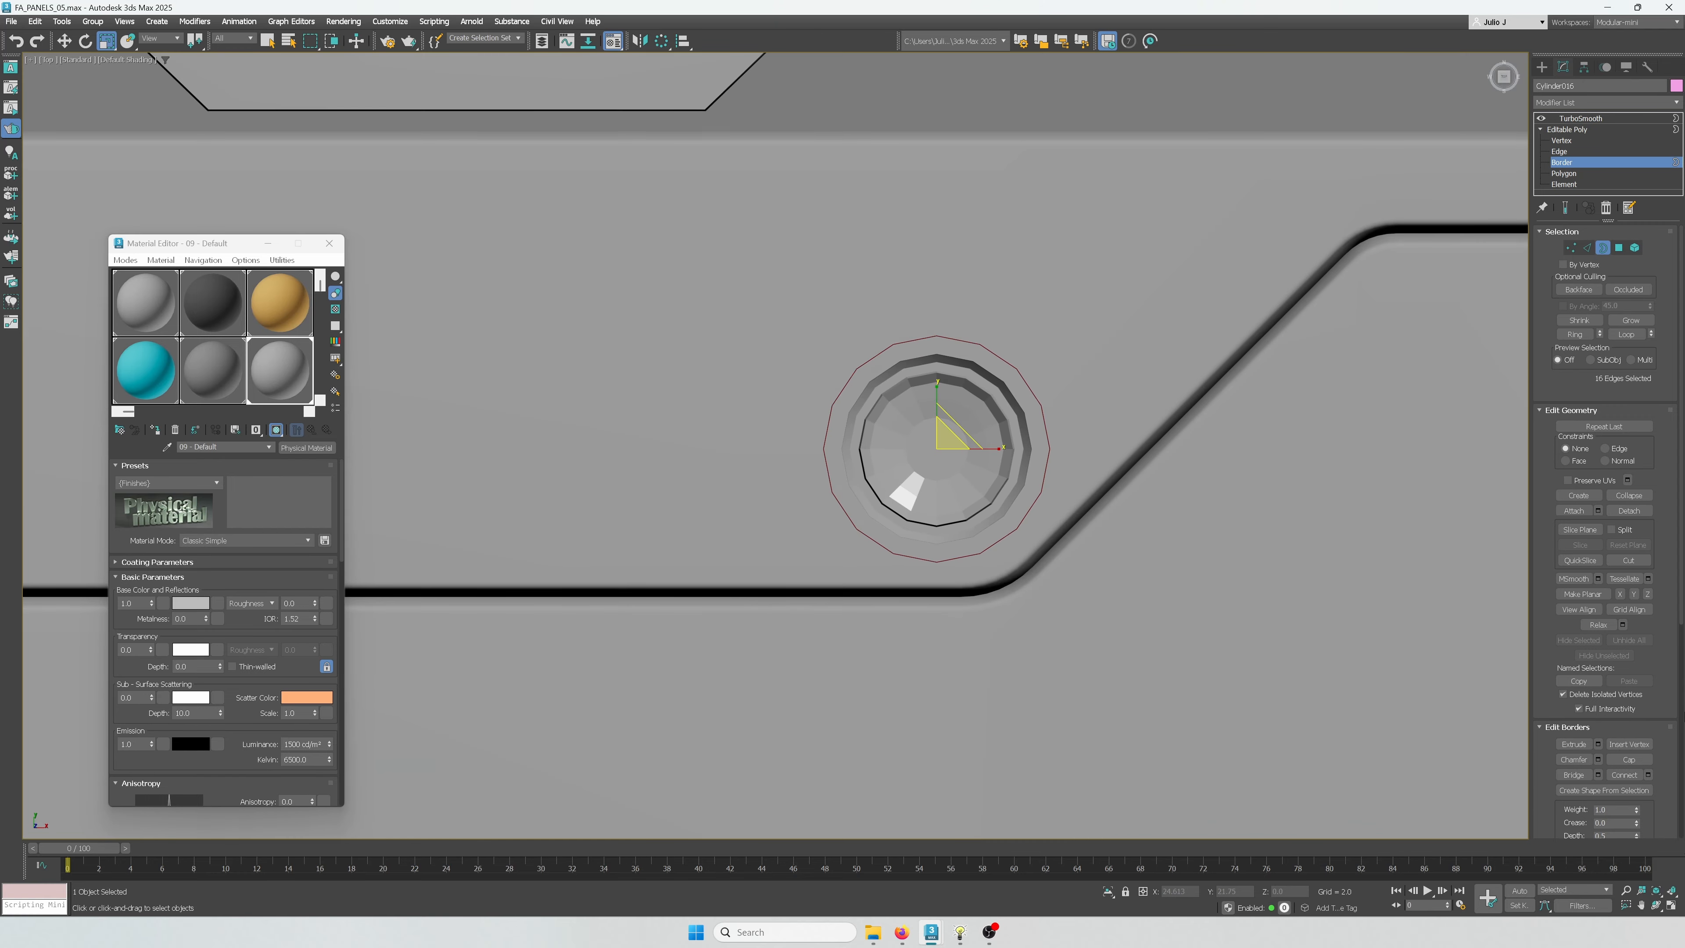
{"action": "left_click", "coordinate": [1620, 249]}
{"action": "key", "text": "ctrl+a"}
{"action": "left_click", "coordinate": [1629, 473]}
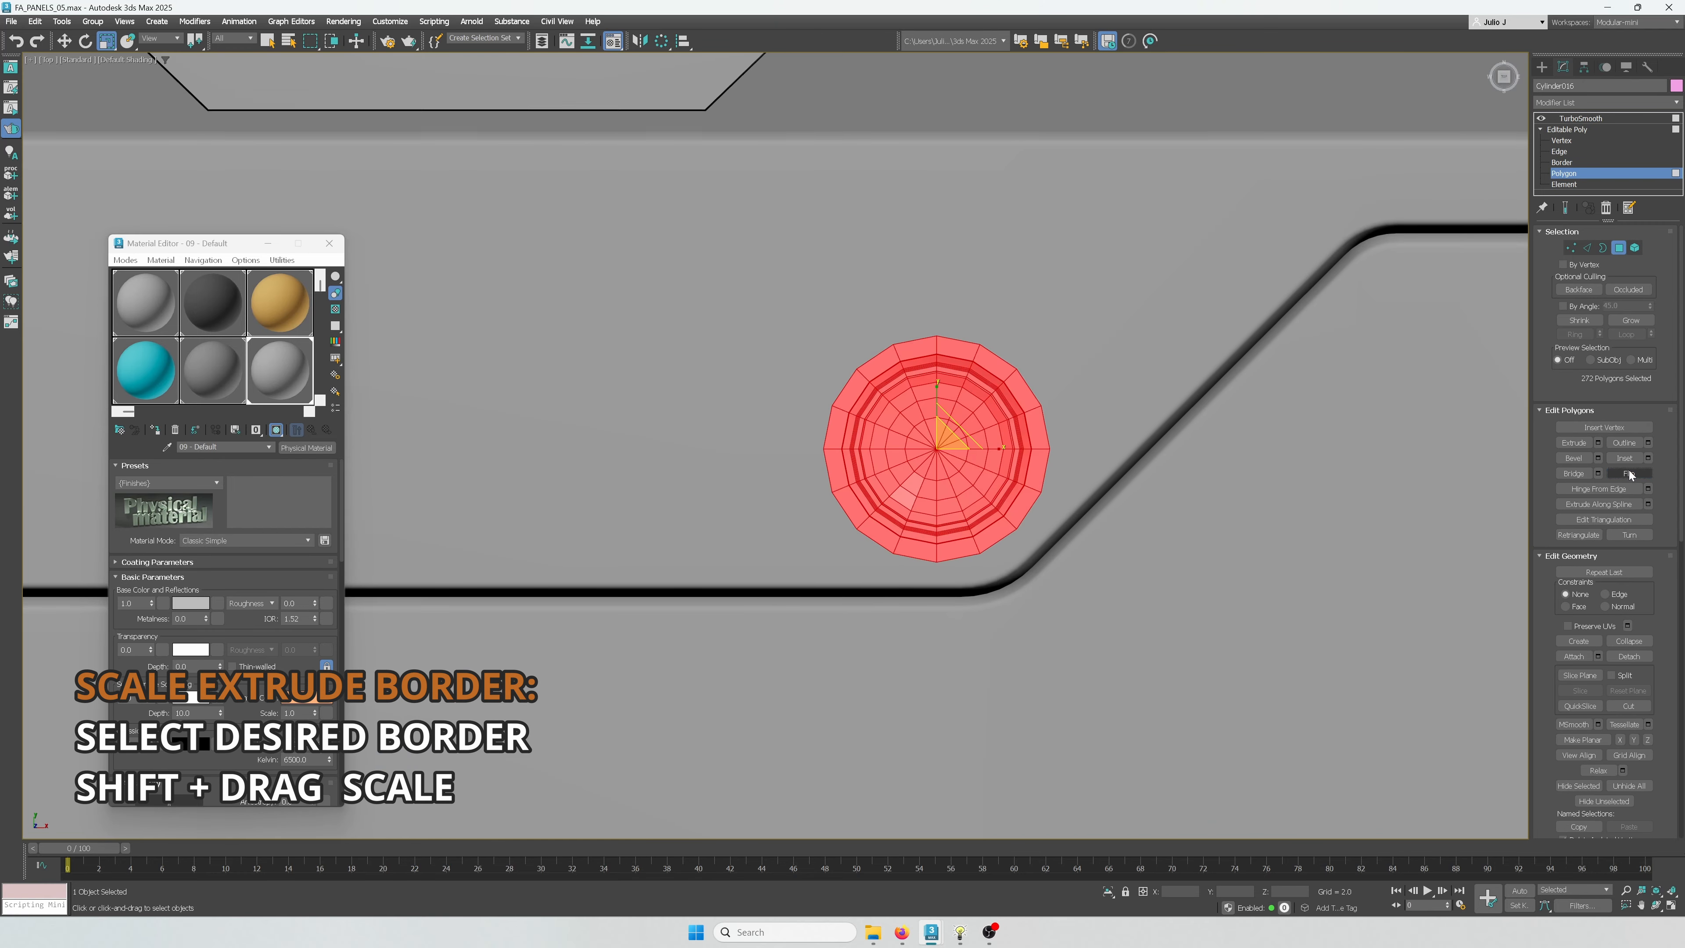
{"action": "left_click", "coordinate": [1572, 119]}
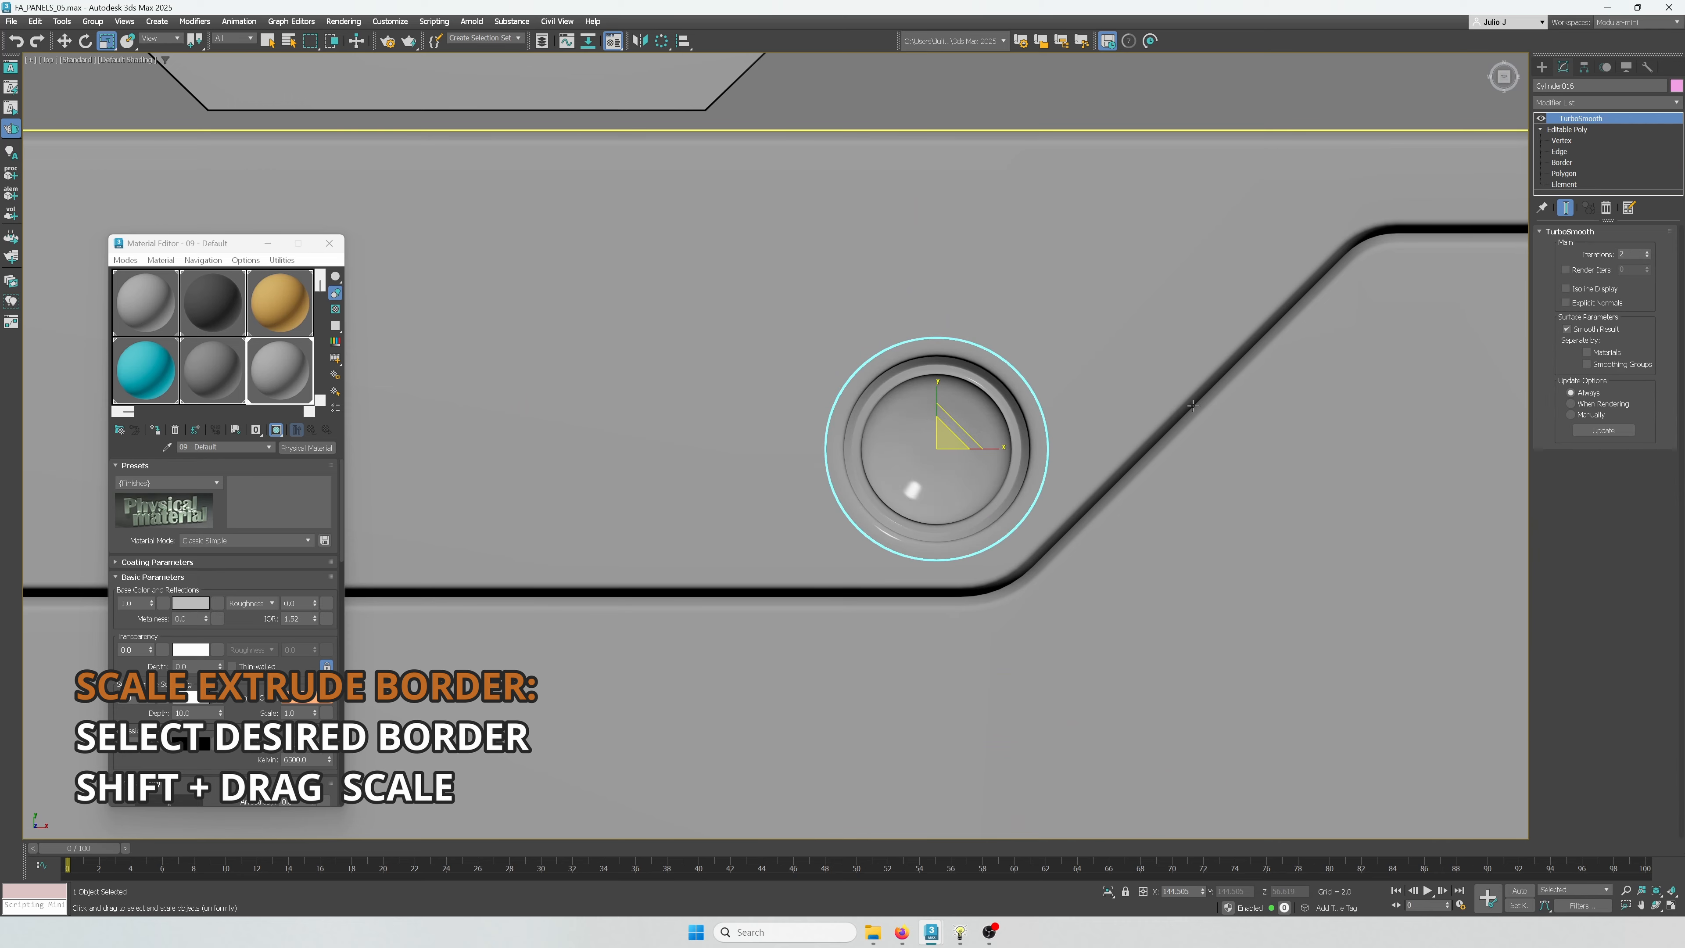
Centre the recessed button's pivot on the object
{"action": "scroll", "coordinate": [1105, 441], "scroll_direction": "down", "scroll_amount": 3}
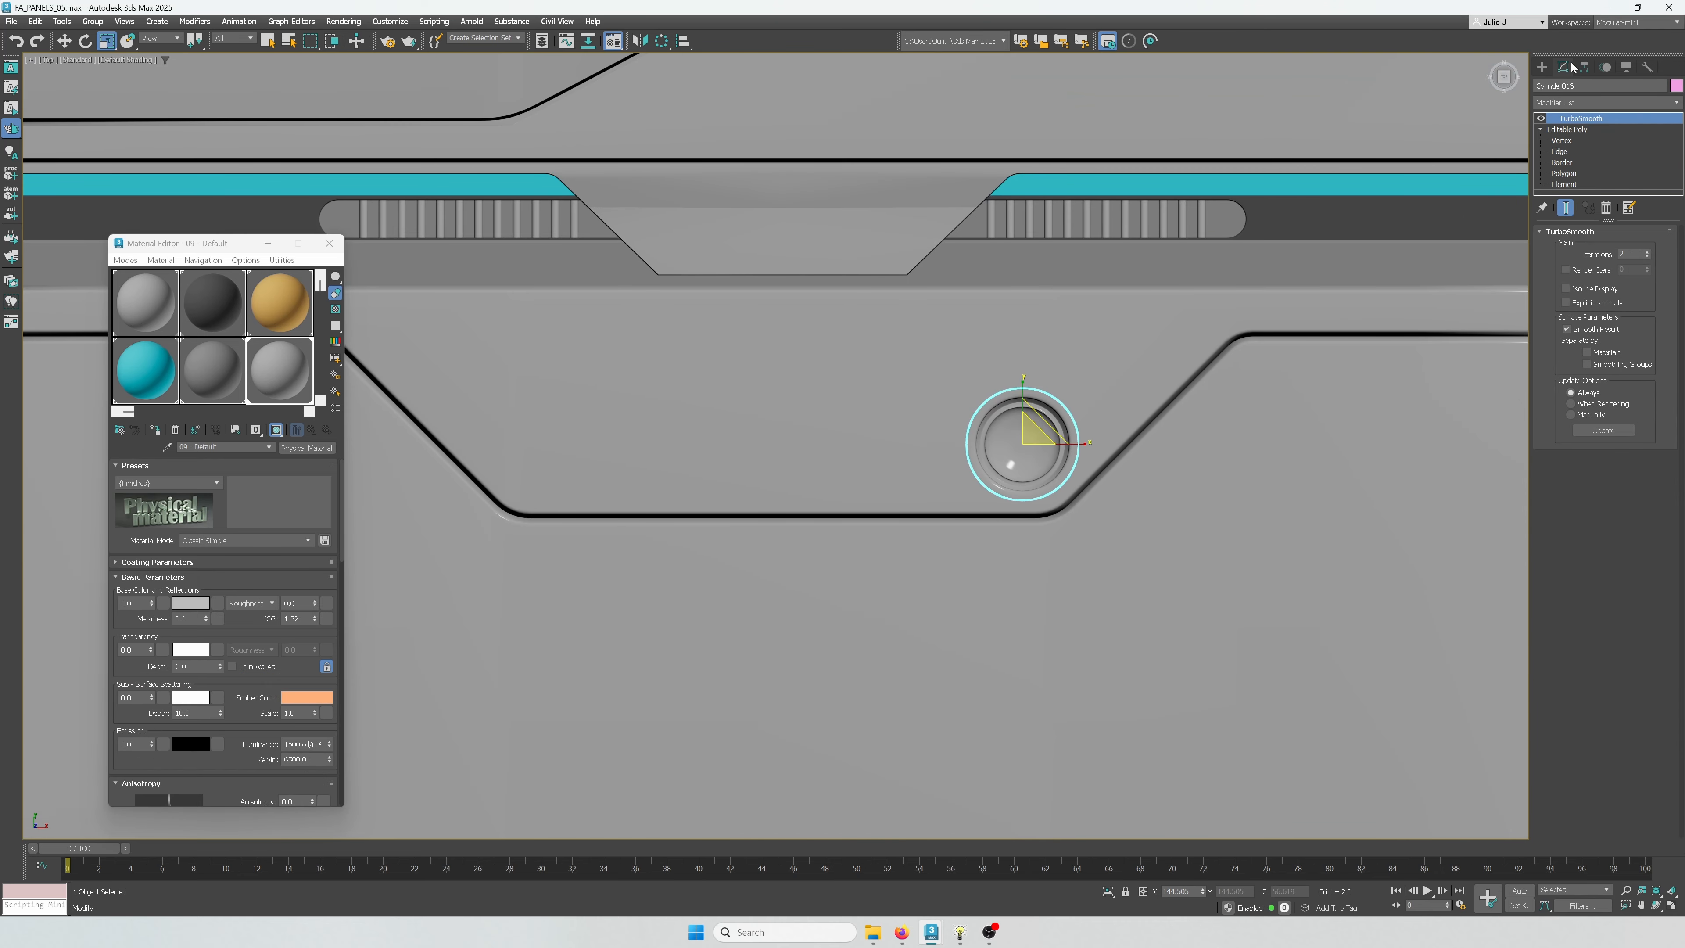
{"action": "left_click", "coordinate": [1584, 67]}
{"action": "left_click", "coordinate": [1600, 154]}
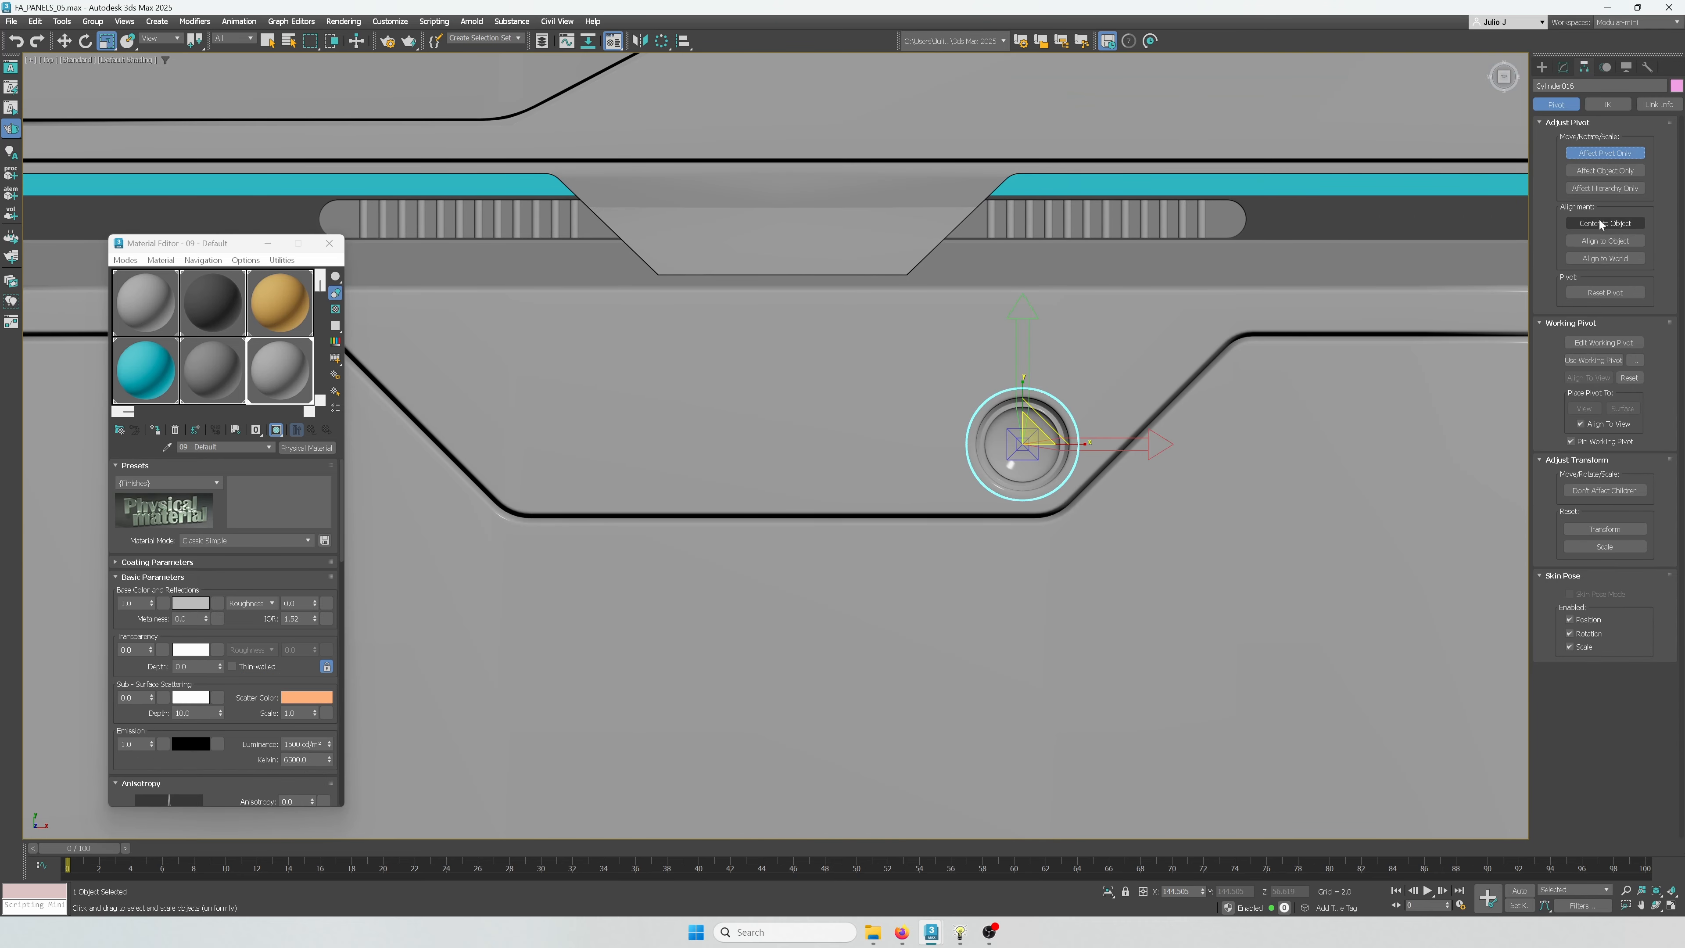
{"action": "left_click", "coordinate": [1600, 156]}
Scale the recessed button down so it takes up less of the notched panel's lower corner
{"action": "scroll", "coordinate": [1084, 449], "scroll_direction": "up", "scroll_amount": 2}
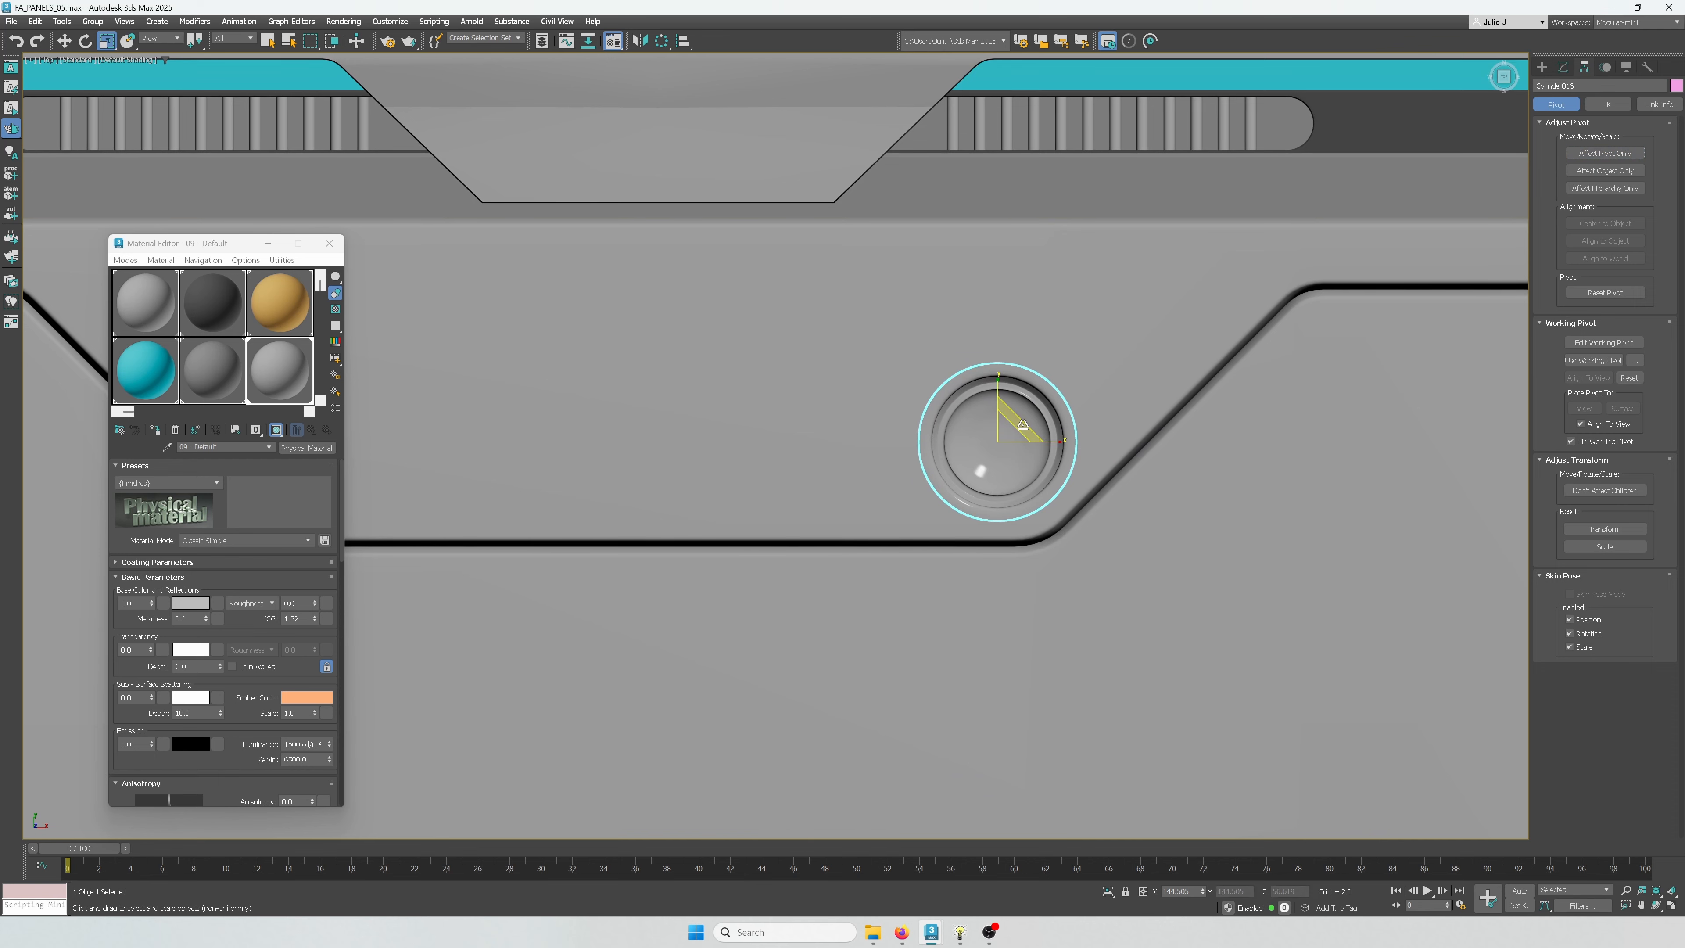
{"action": "left_click_drag", "start_coordinate": [1017, 424], "coordinate": [1032, 460]}
{"action": "key", "text": "w"}
Flatten the recessed button along its height and adjust its vertical position so it sits against the panel surface
{"action": "middle_click_drag", "start_coordinate": [1034, 541], "coordinate": [1086, 487], "text": "alt"}
{"action": "left_click_drag", "start_coordinate": [1021, 446], "coordinate": [1022, 483]}
{"action": "key", "text": "r"}
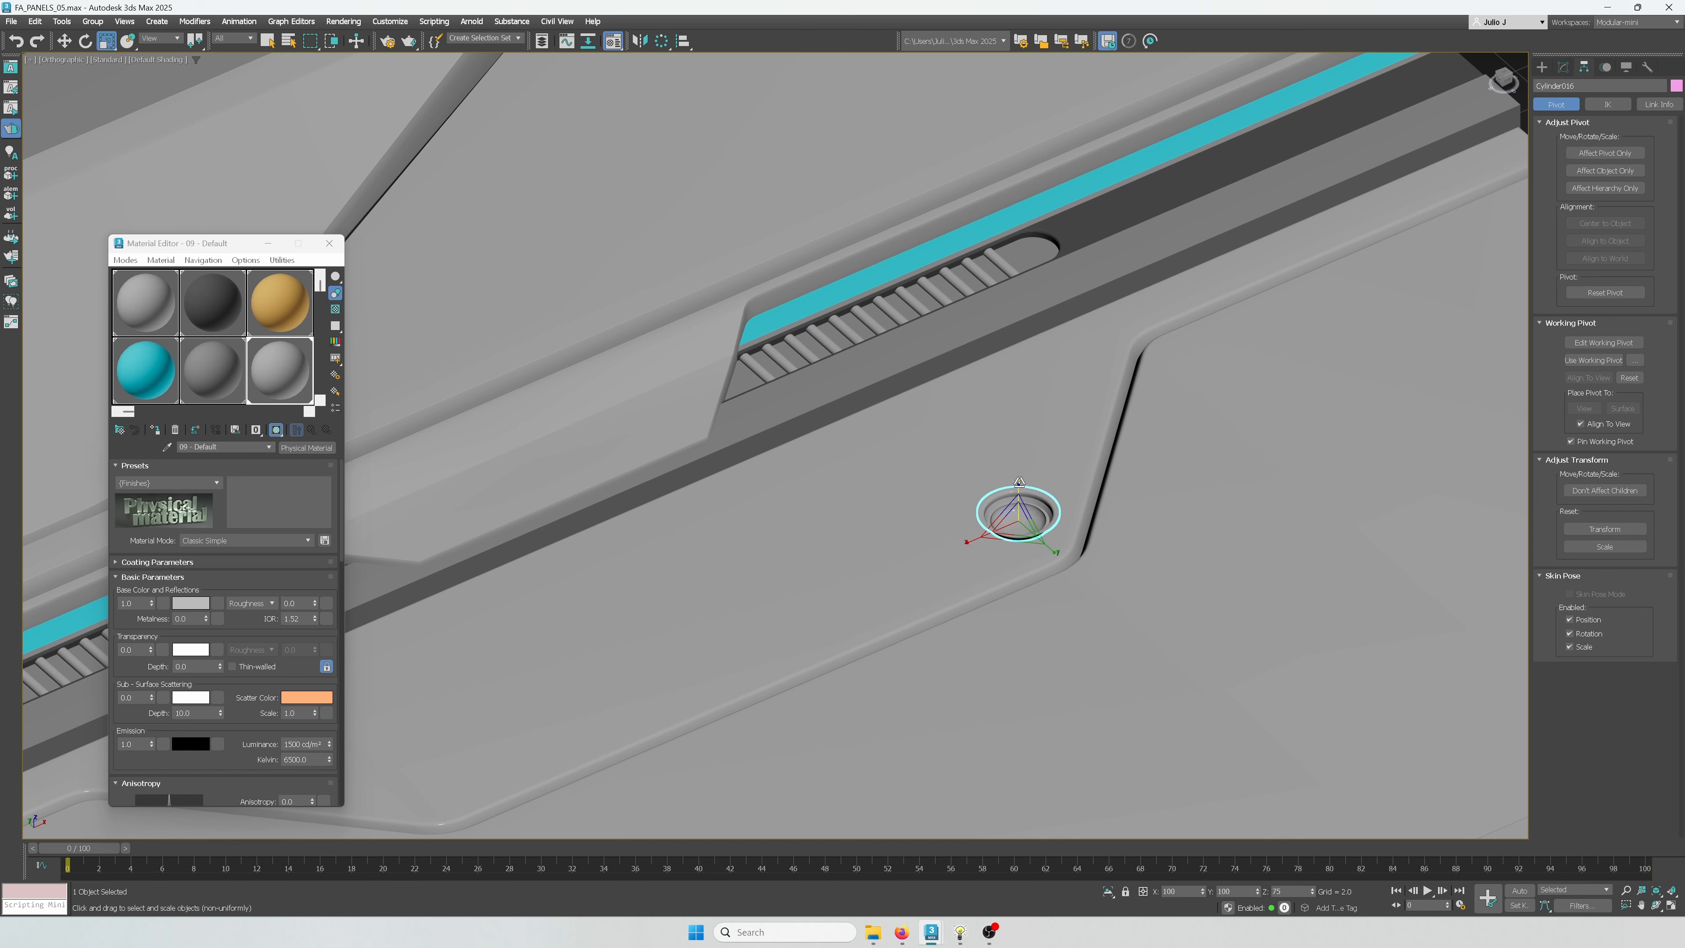
{"action": "key", "text": "w"}
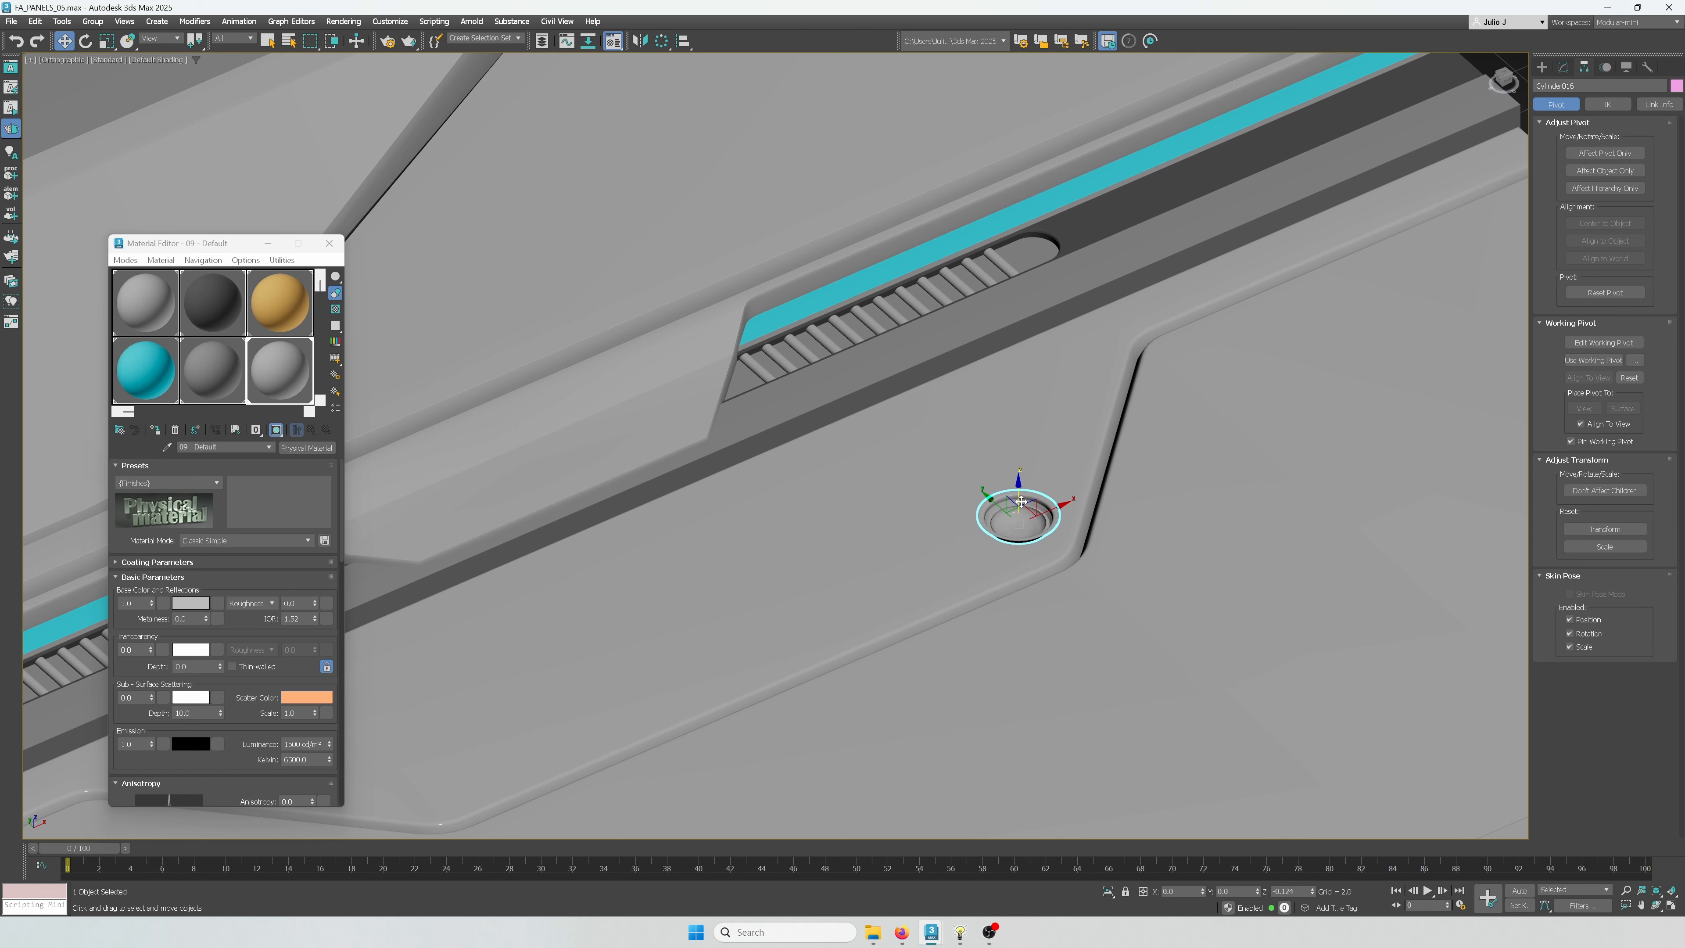
Scale the button down further in the top view and position it near the notch's lower-right corner
{"action": "key", "text": "t"}
{"action": "key", "text": "z"}
{"action": "scroll", "coordinate": [1015, 505], "scroll_direction": "down", "scroll_amount": 6}
{"action": "key", "text": "r"}
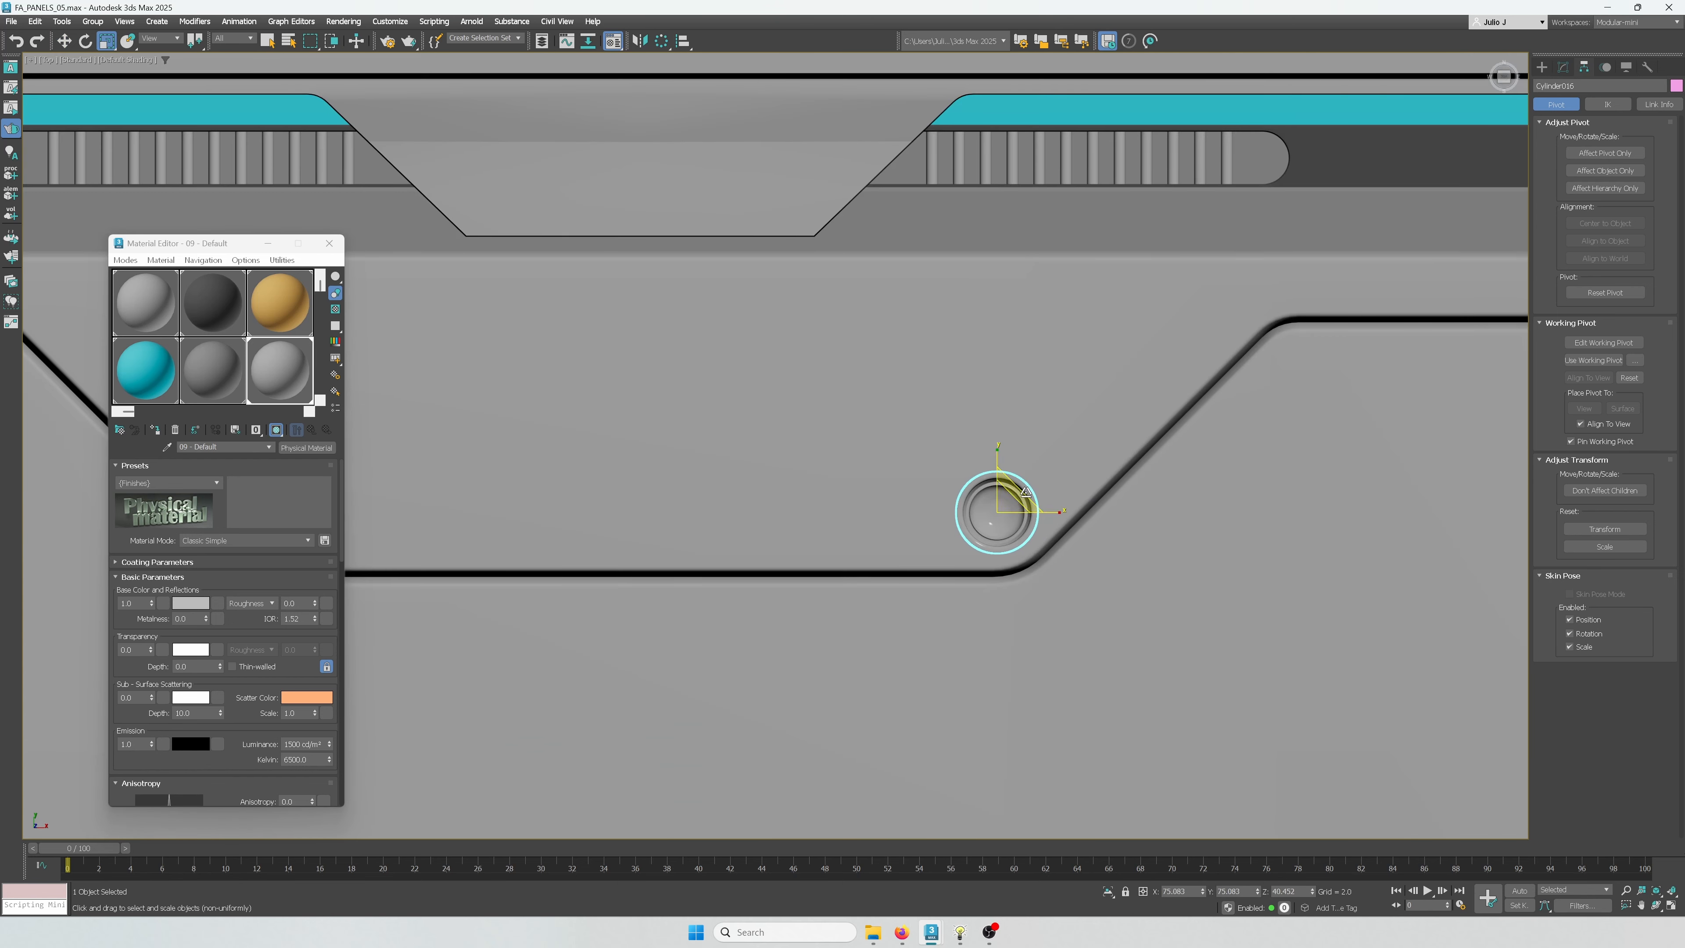
{"action": "scroll", "coordinate": [1015, 505], "scroll_direction": "down", "scroll_amount": 4}
{"action": "key", "text": "w"}
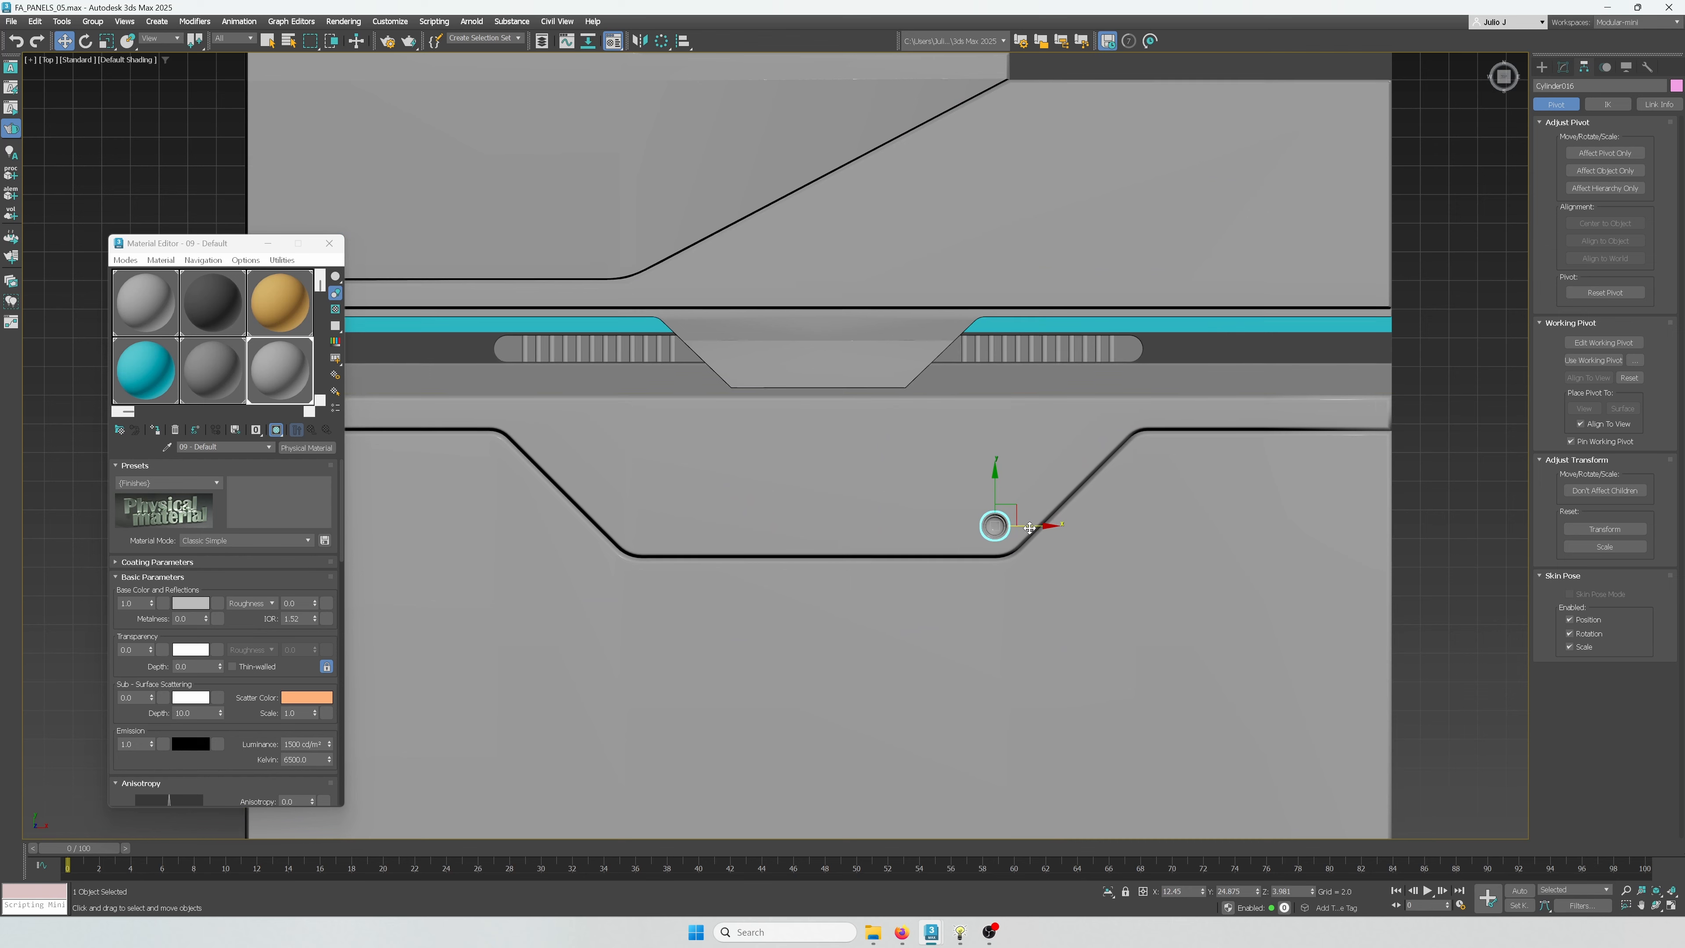
{"action": "scroll", "coordinate": [1026, 528], "scroll_direction": "down", "scroll_amount": 4}
{"action": "left_click", "coordinate": [1258, 566]}
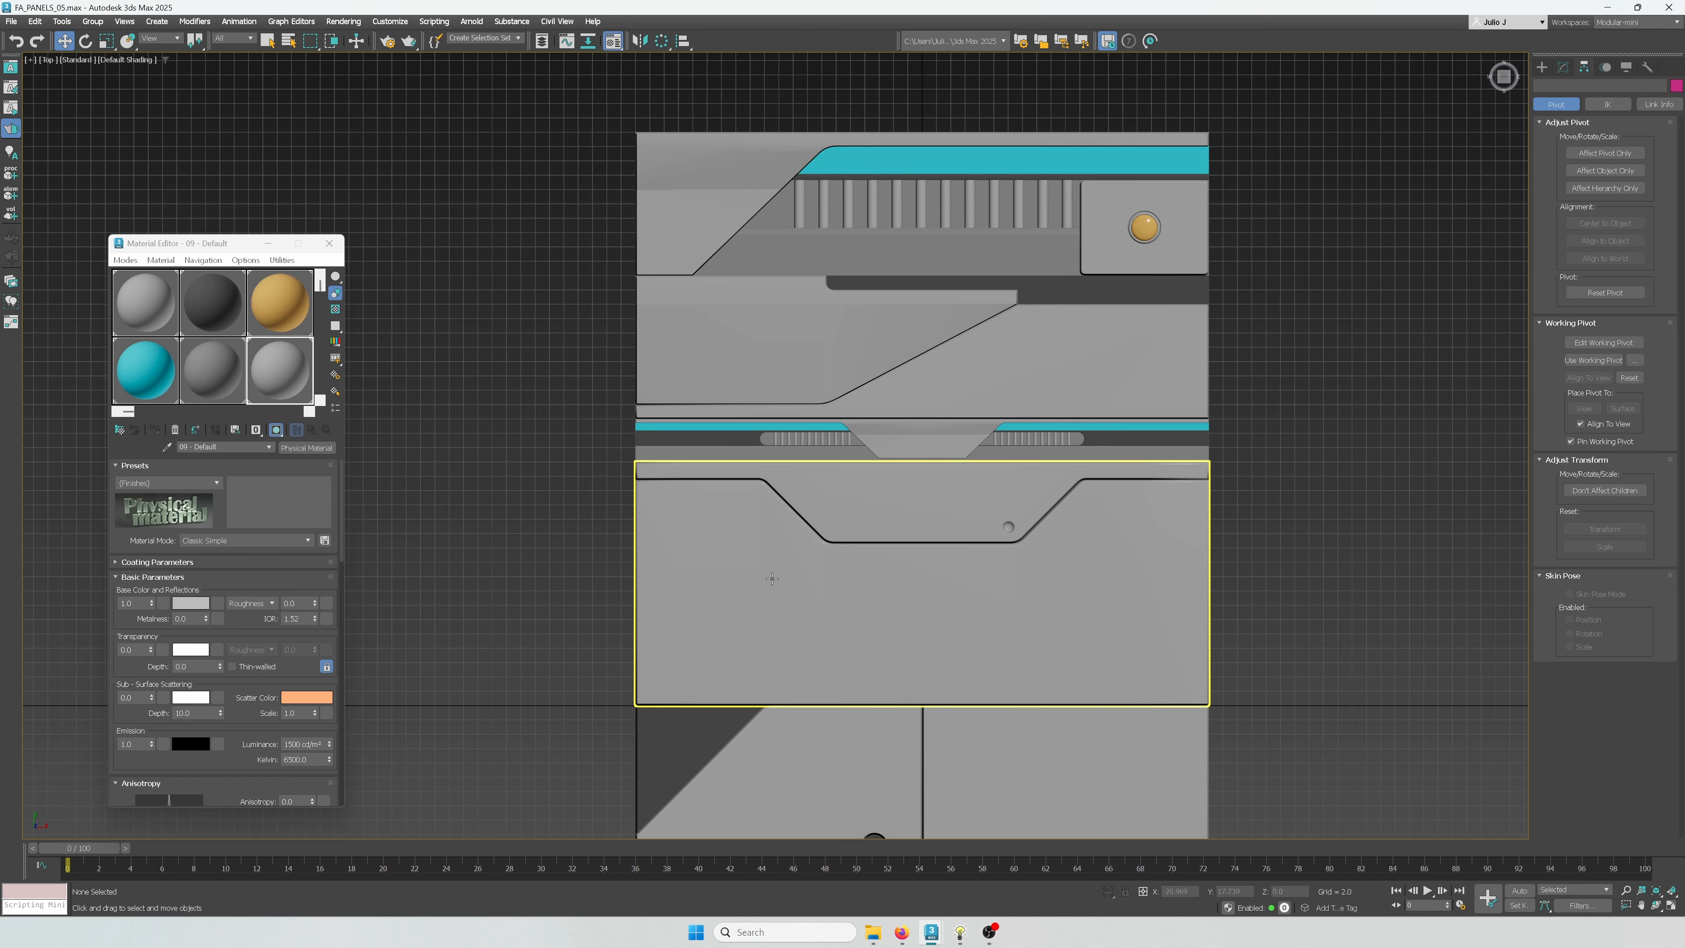
Reselect the small recessed button and fine-tune its size, scaling it down slightly more relative to the whole panel
{"action": "scroll", "coordinate": [1049, 531], "scroll_direction": "up", "scroll_amount": 8}
{"action": "left_click", "coordinate": [888, 510]}
{"action": "key", "text": "r"}
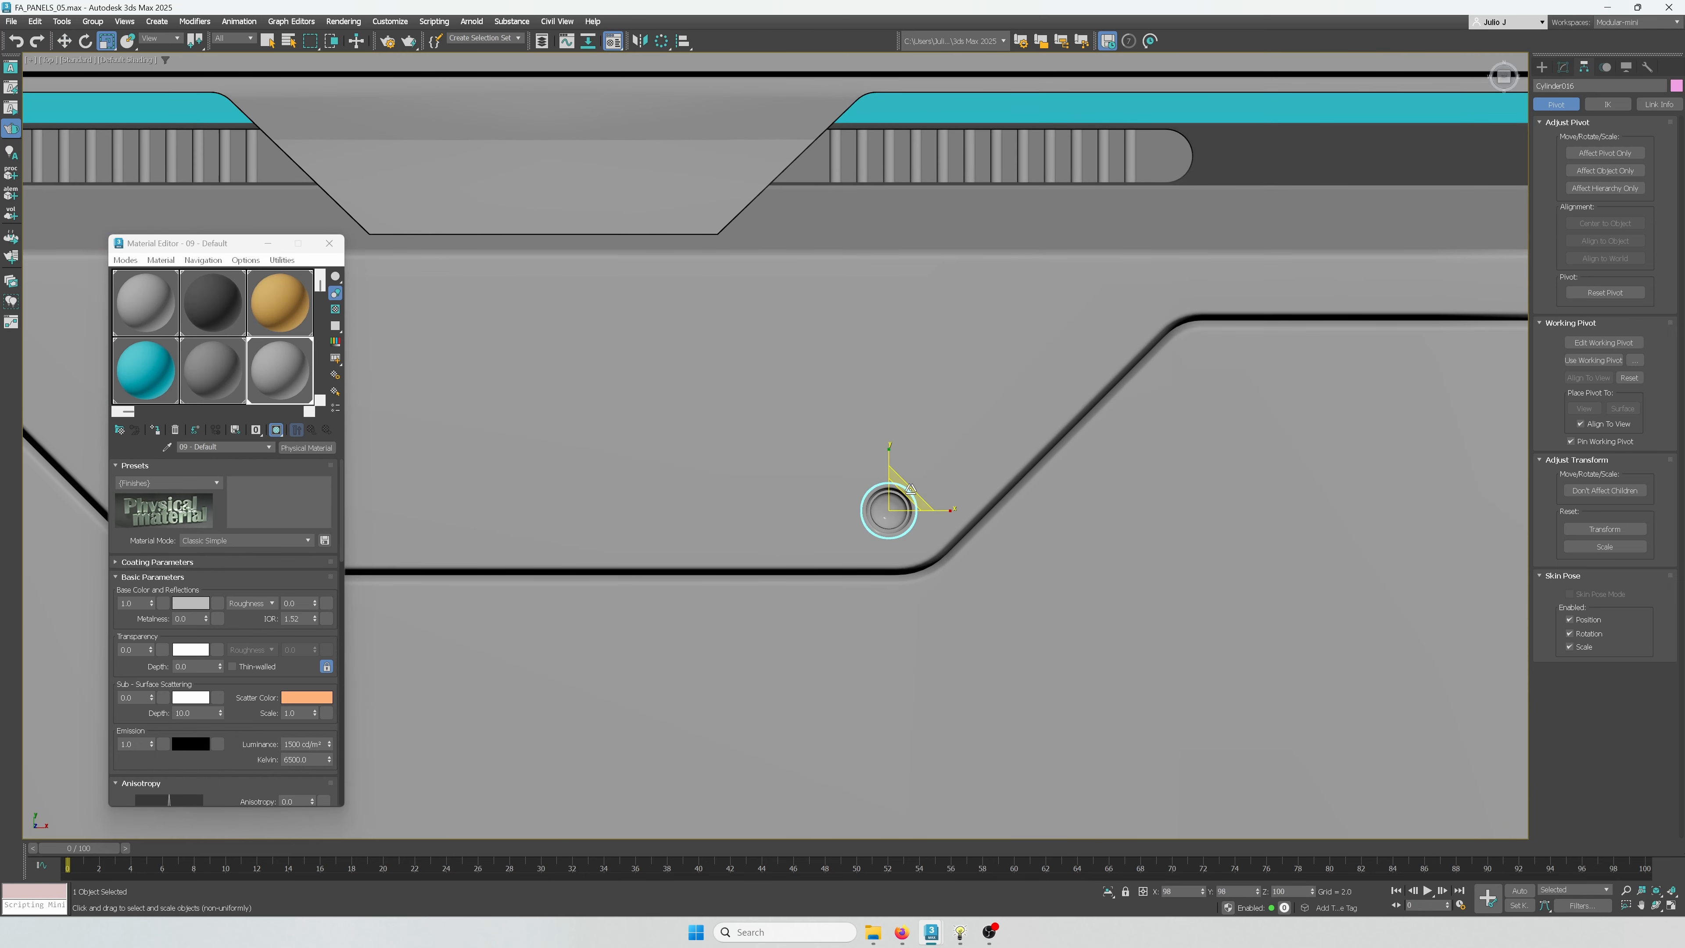
{"action": "scroll", "coordinate": [910, 491], "scroll_direction": "down", "scroll_amount": 4}
{"action": "left_click", "coordinate": [1375, 506]}
{"action": "scroll", "coordinate": [1337, 523], "scroll_direction": "down", "scroll_amount": 4}
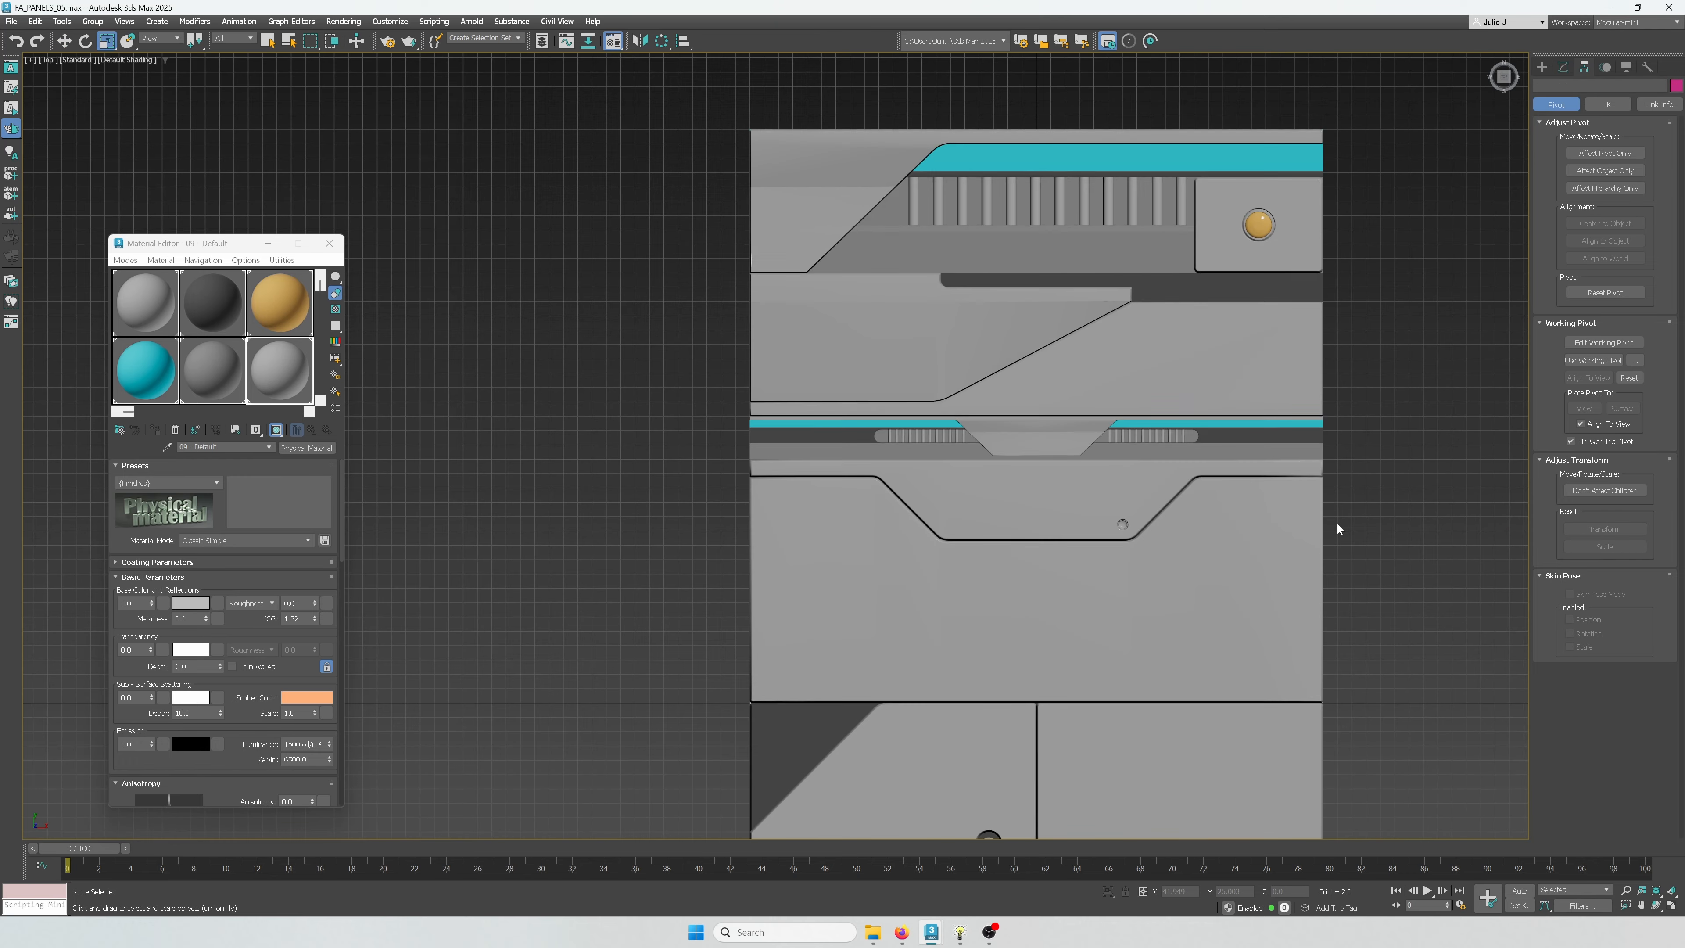
{"action": "scroll", "coordinate": [1087, 510], "scroll_direction": "up", "scroll_amount": 4}
{"action": "left_click", "coordinate": [1159, 538]}
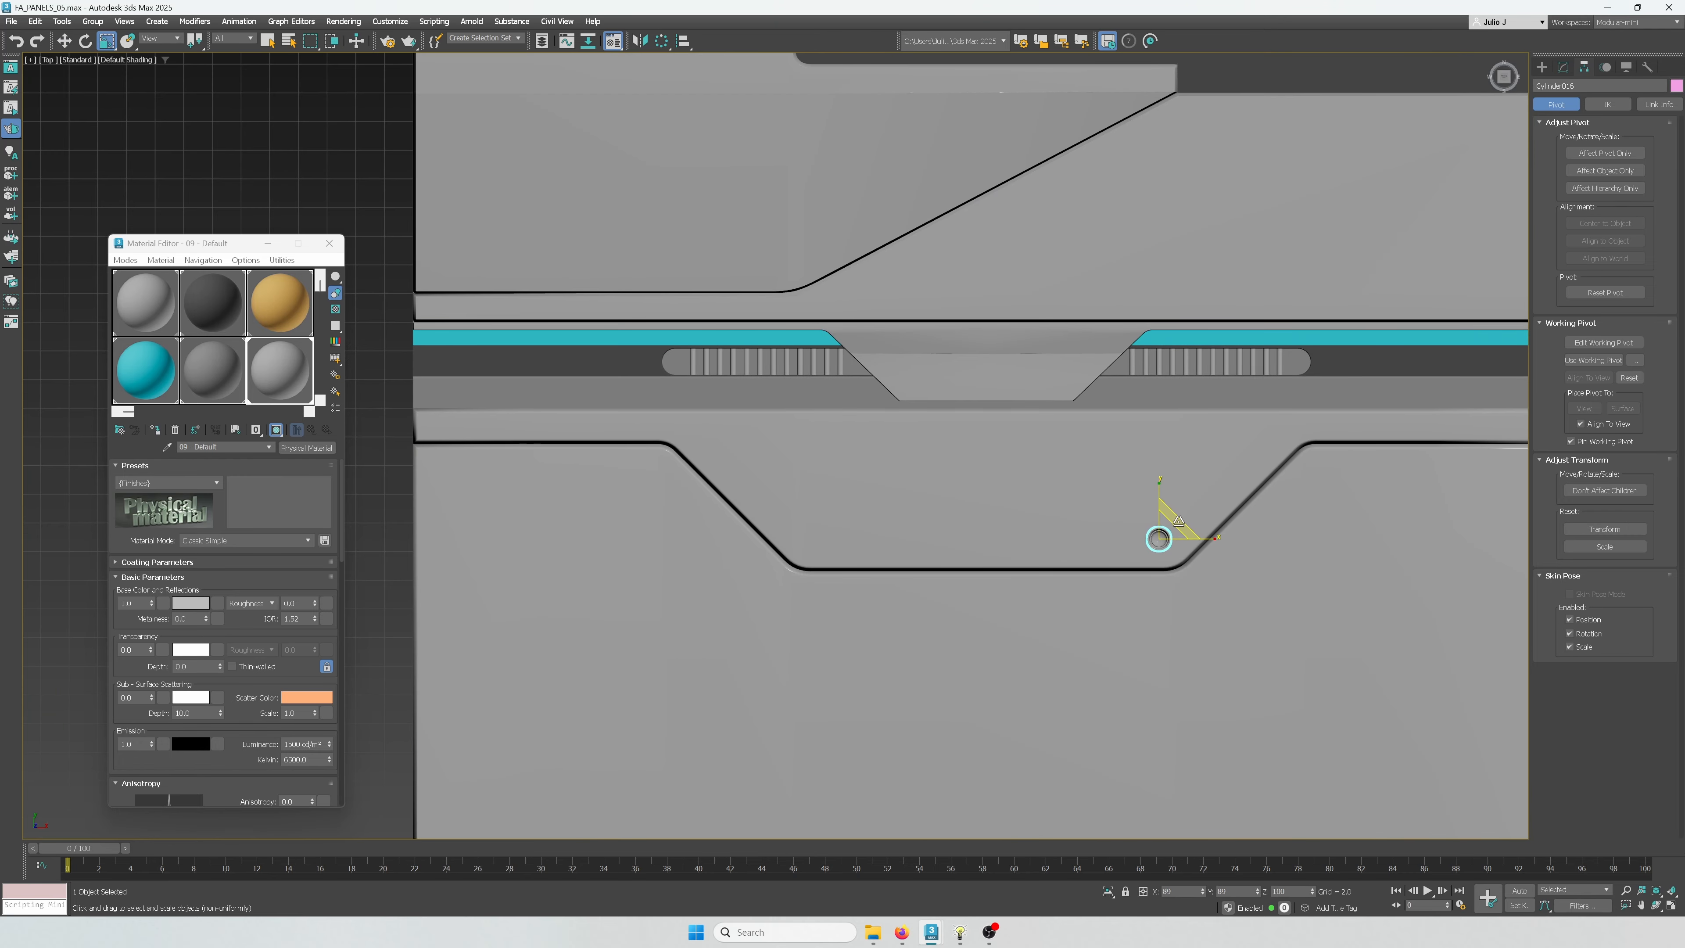
Nudge the button closer to the notch's lower-right corner and place a copy of it at the lower-left corner
{"action": "key", "text": "w"}
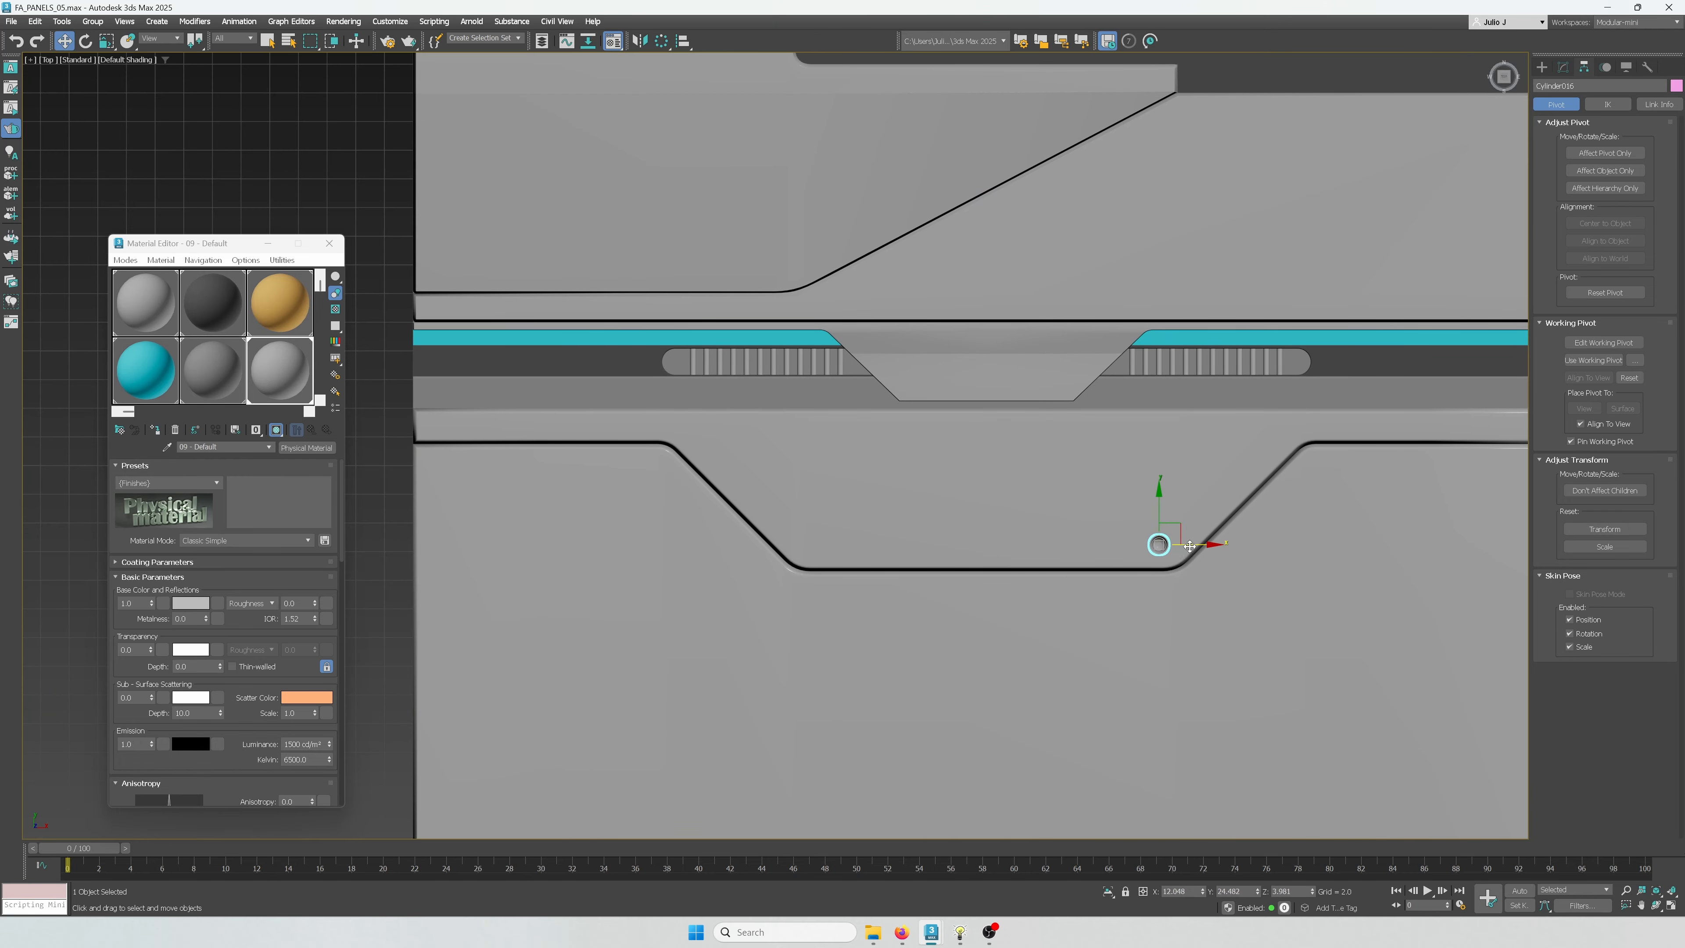
{"action": "left_click_drag", "start_coordinate": [1179, 535], "coordinate": [854, 570]}
{"action": "key", "text": "Return"}
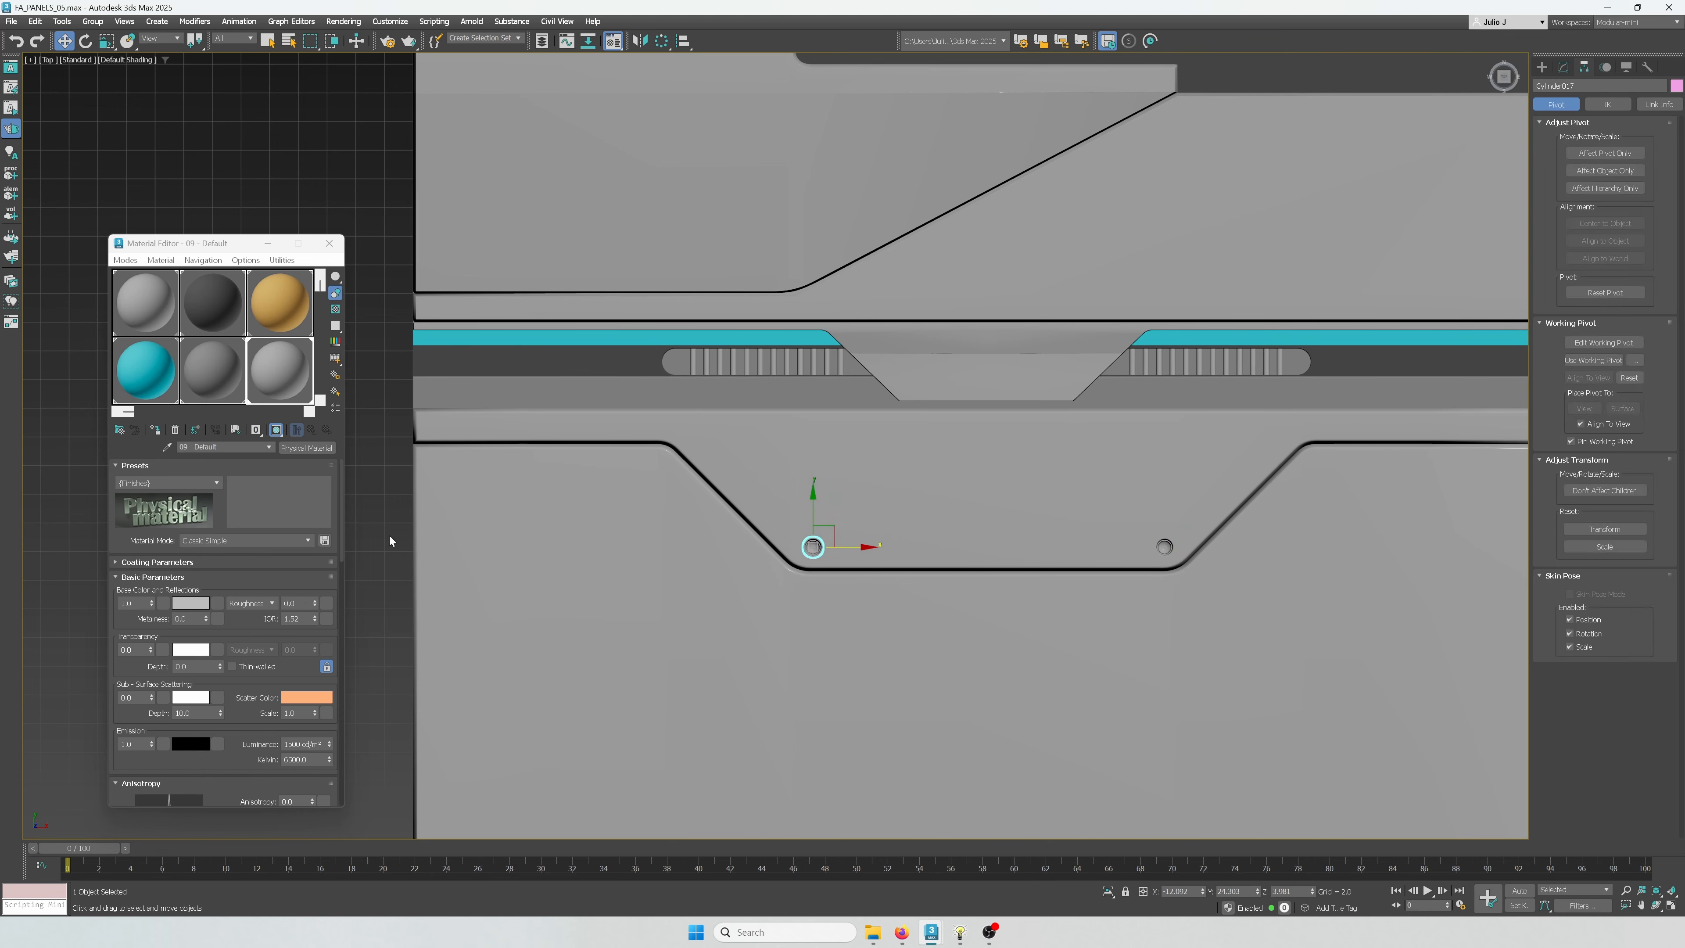